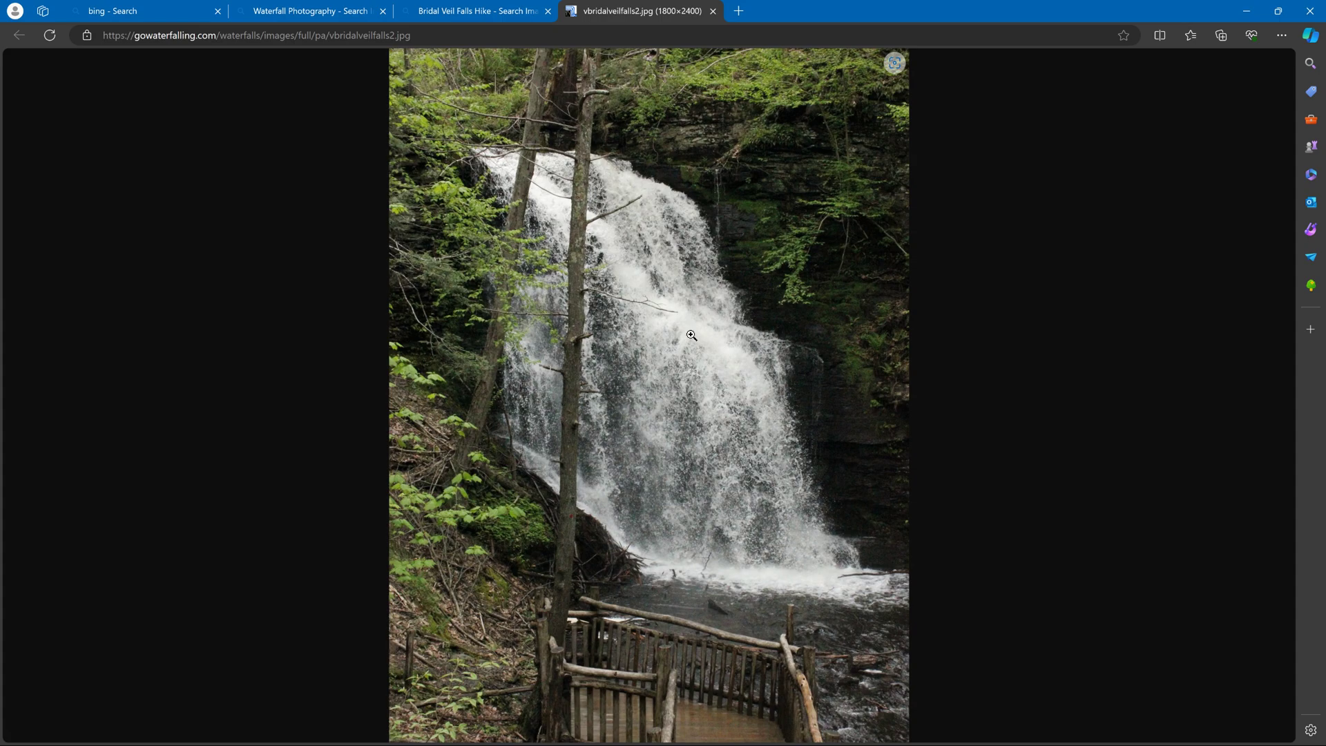
Save the Bridal Veil Falls image to the Desktop as vbridalveilfalls2 (1).jpg and close the browser
click(691, 334)
click(692, 334)
right_click(686, 354)
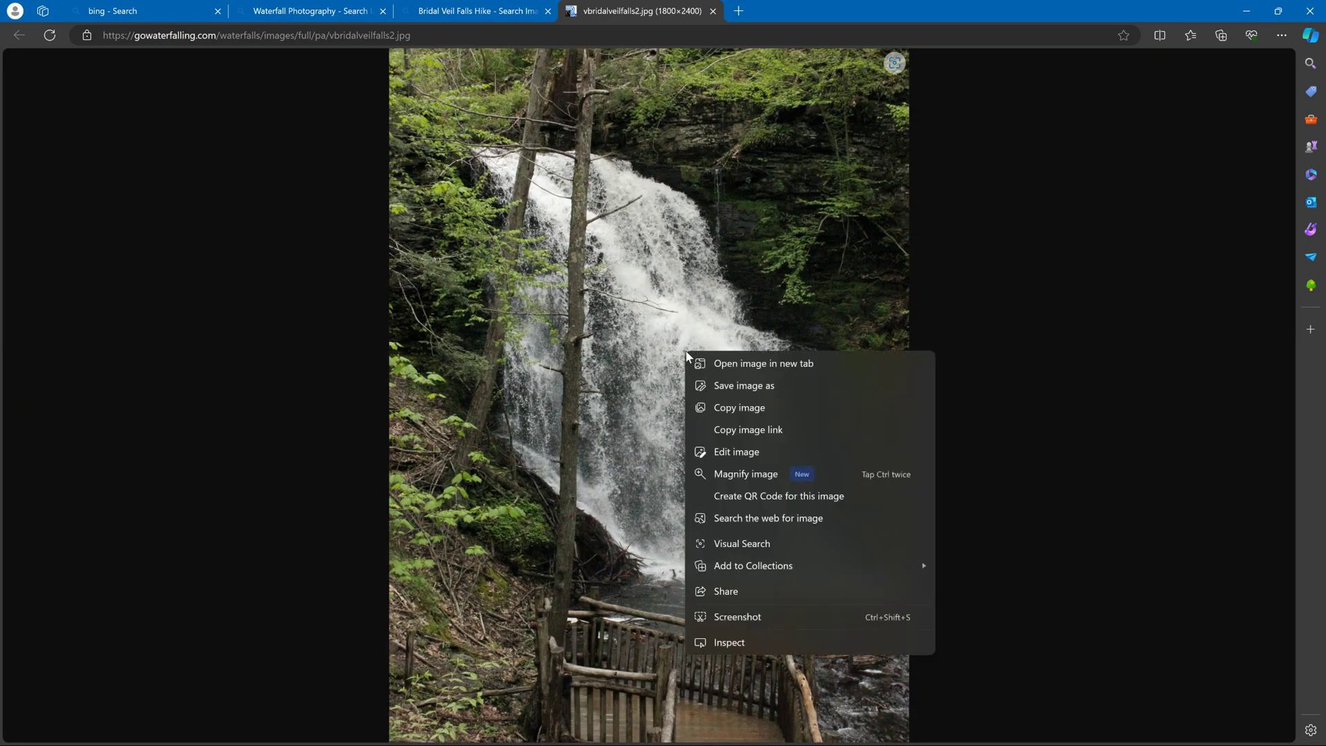
click(750, 386)
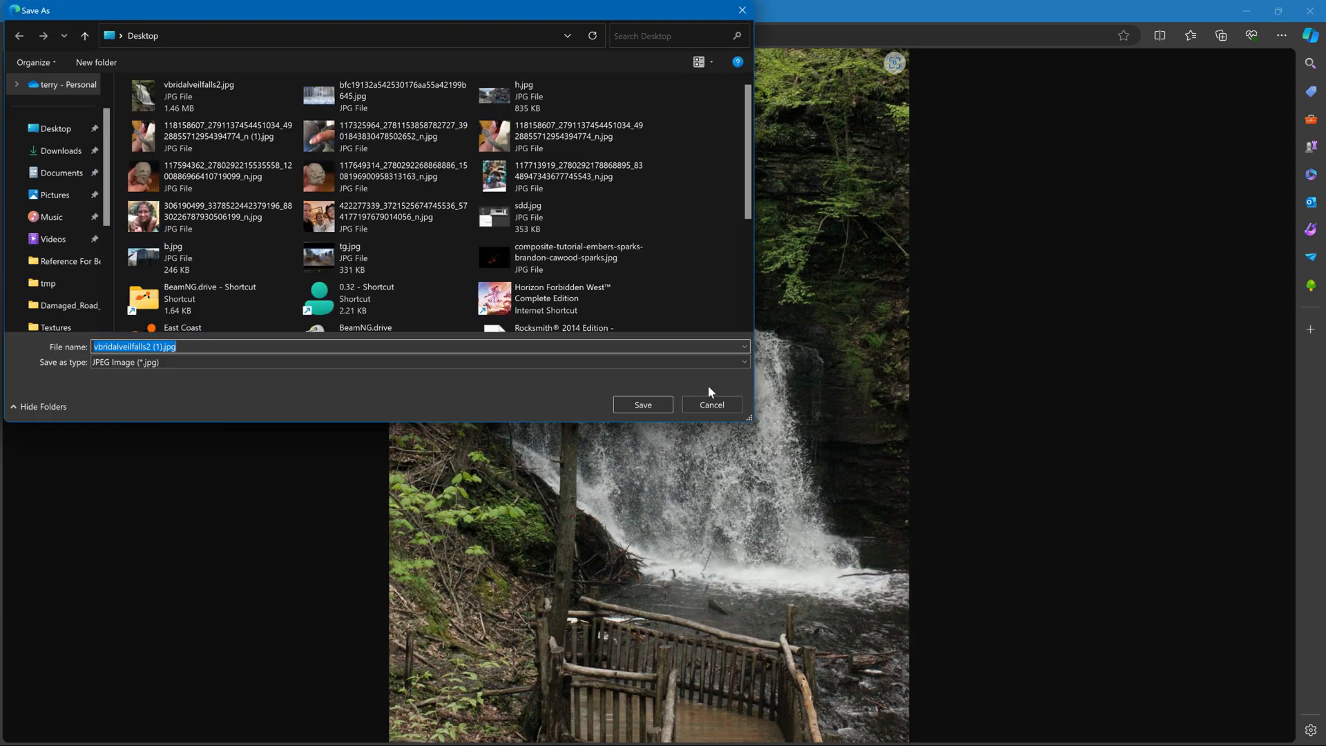
click(56, 129)
click(670, 407)
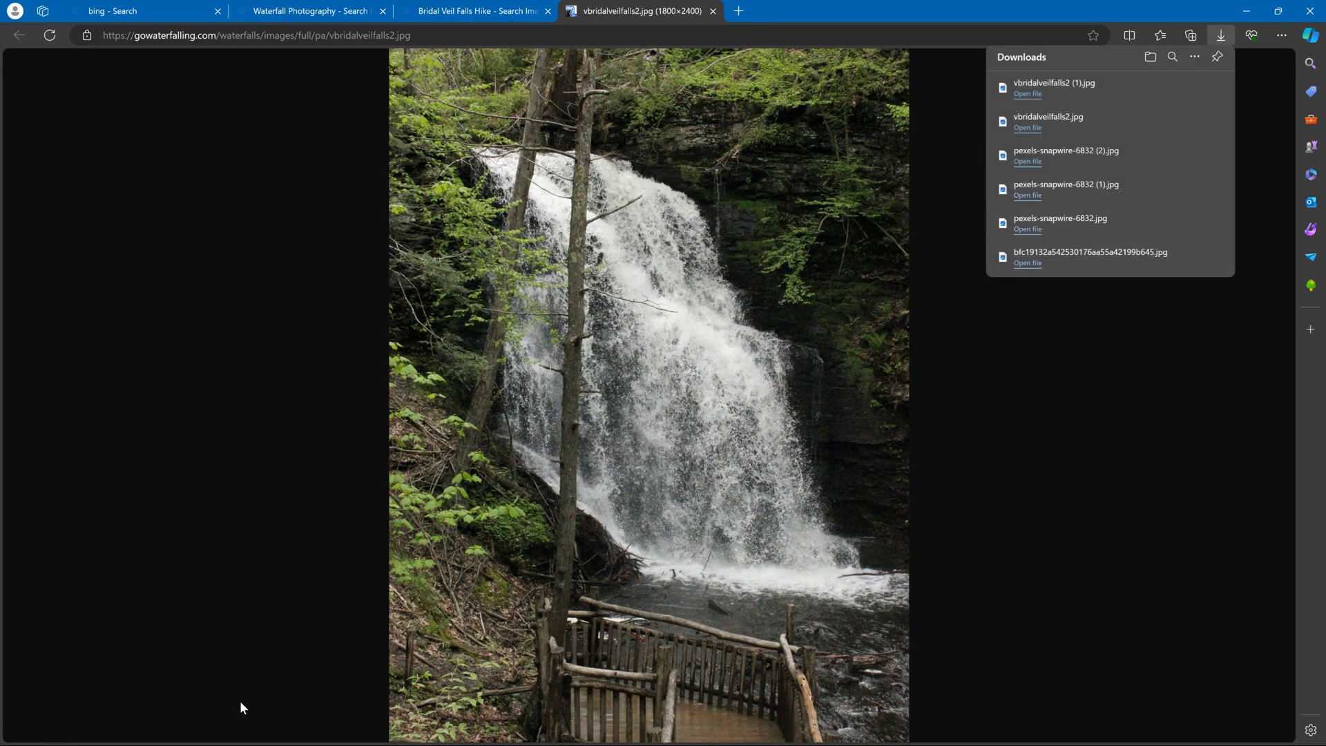
click(1311, 10)
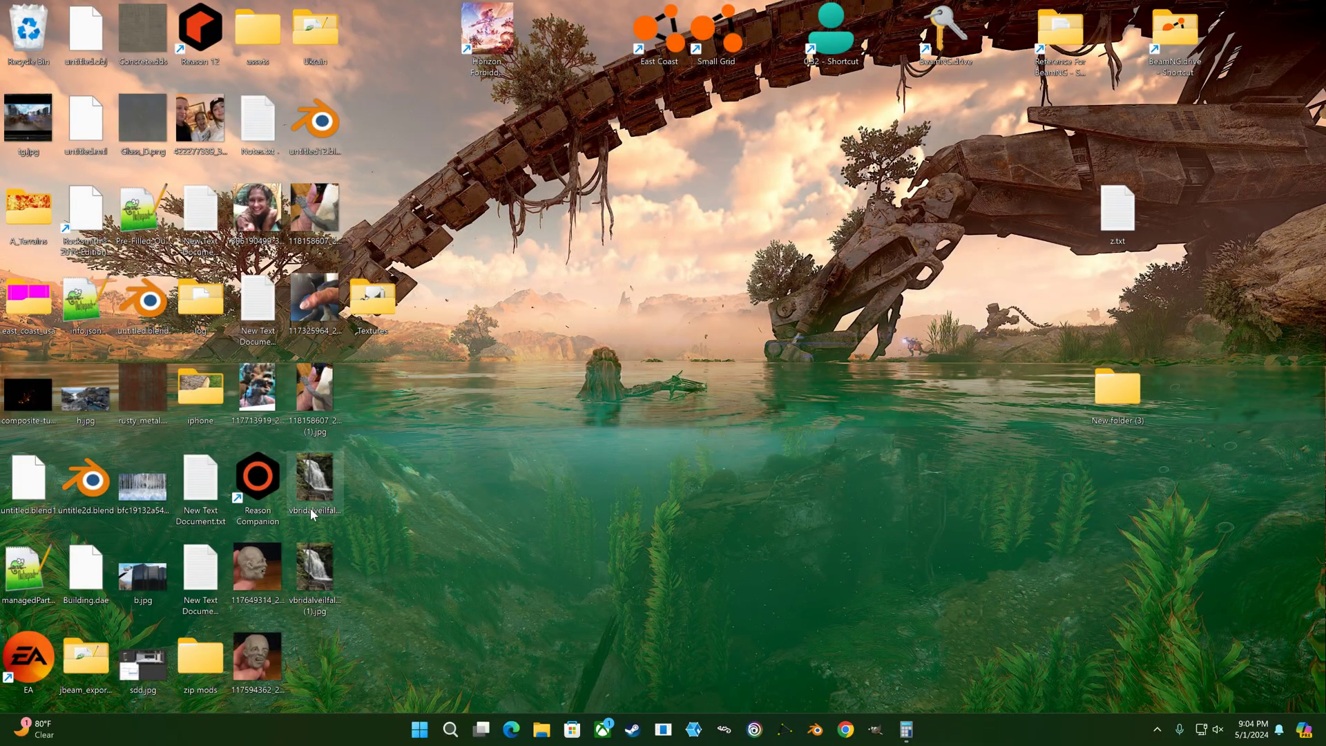
View the close-up waterfall image bfc19132a542530176aa55a42199b645.jpg from the desktop, then close it
double_click(131, 475)
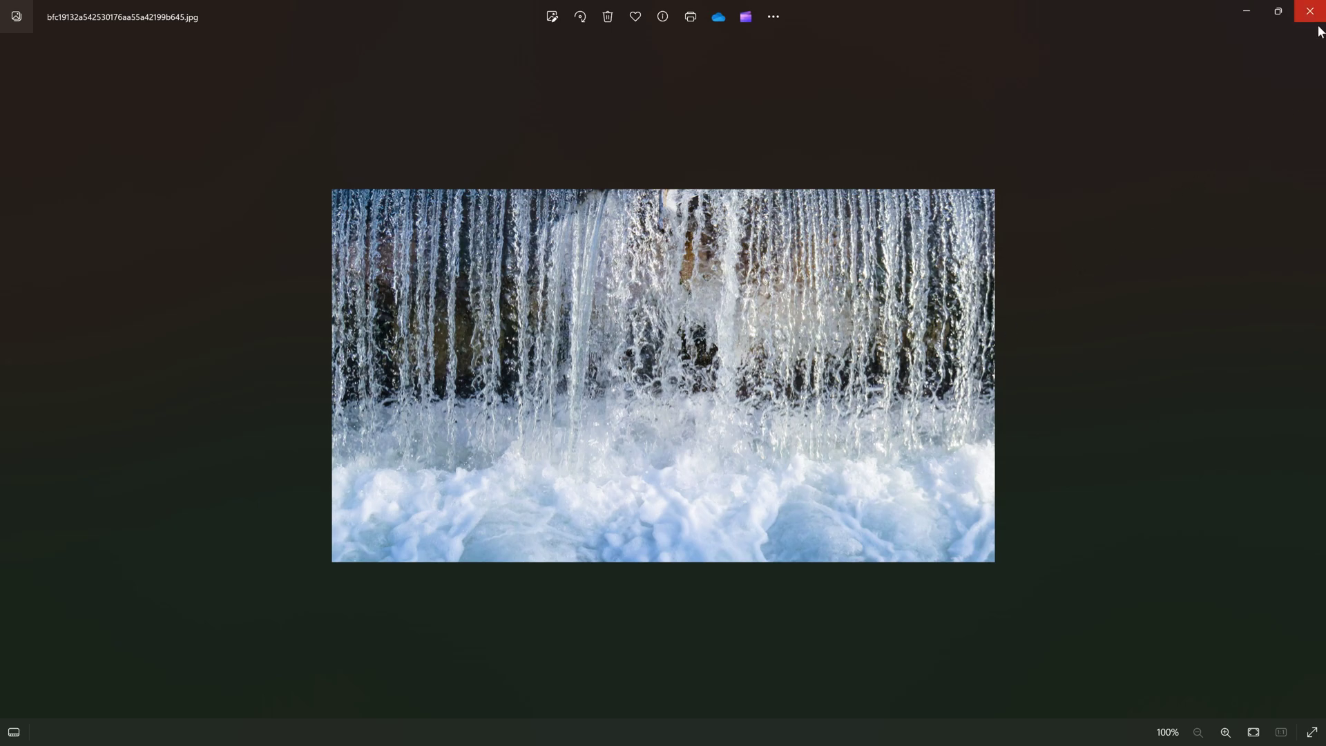
click(1278, 11)
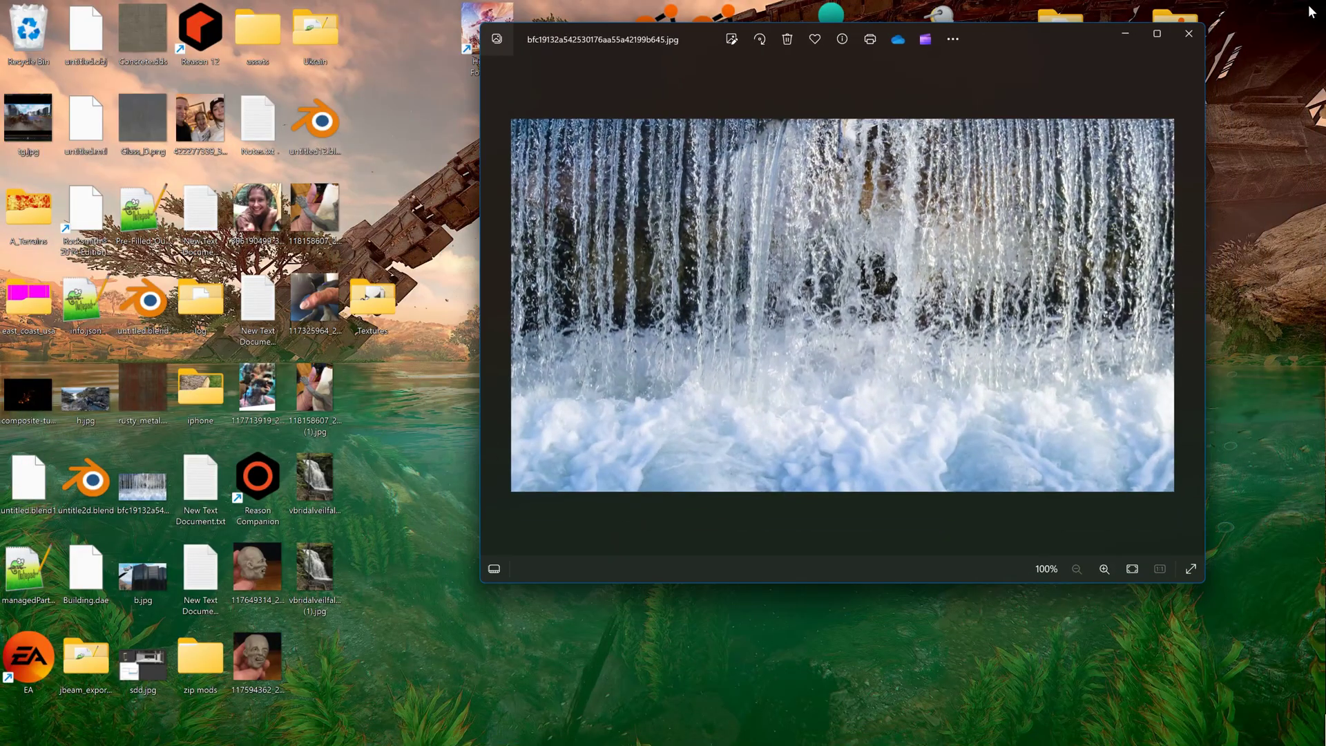
click(1198, 15)
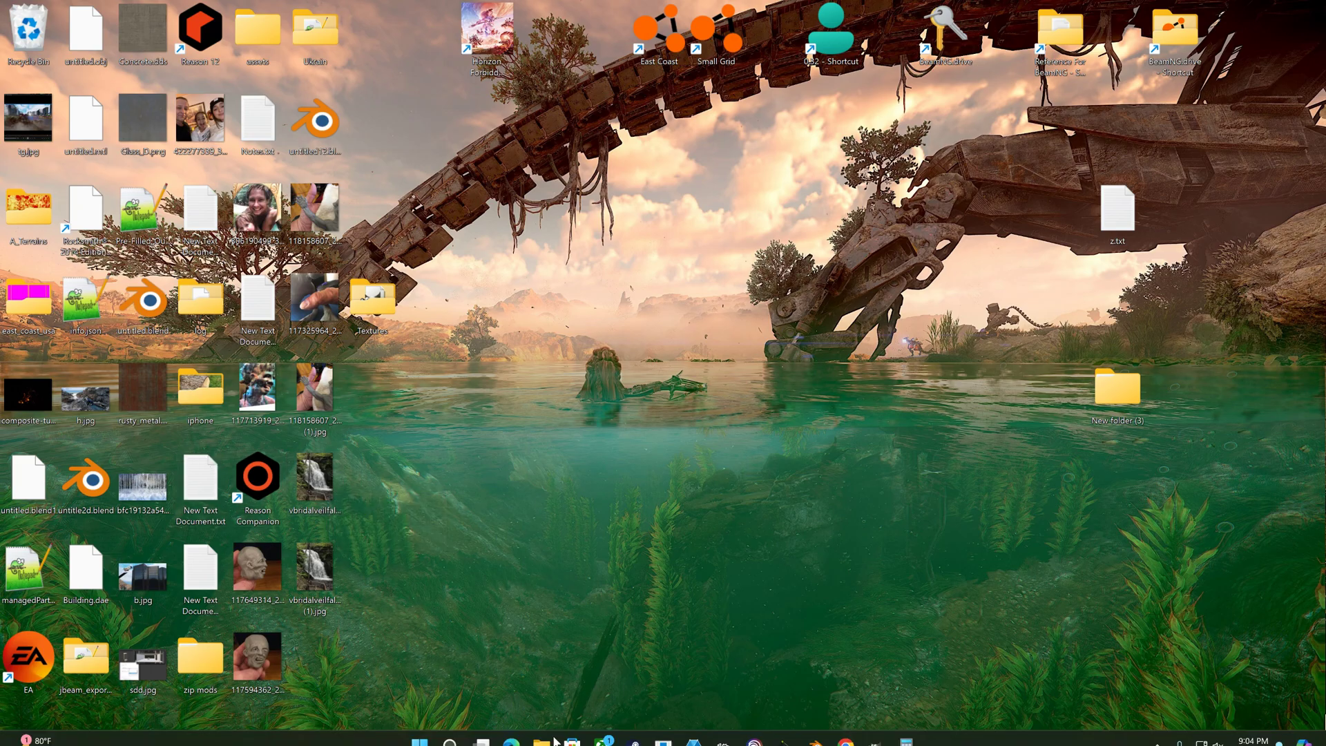
View pexels-snapwire-6832 (2).jpg from the Downloads folder, examine the waterfall up close, and close the image
click(542, 729)
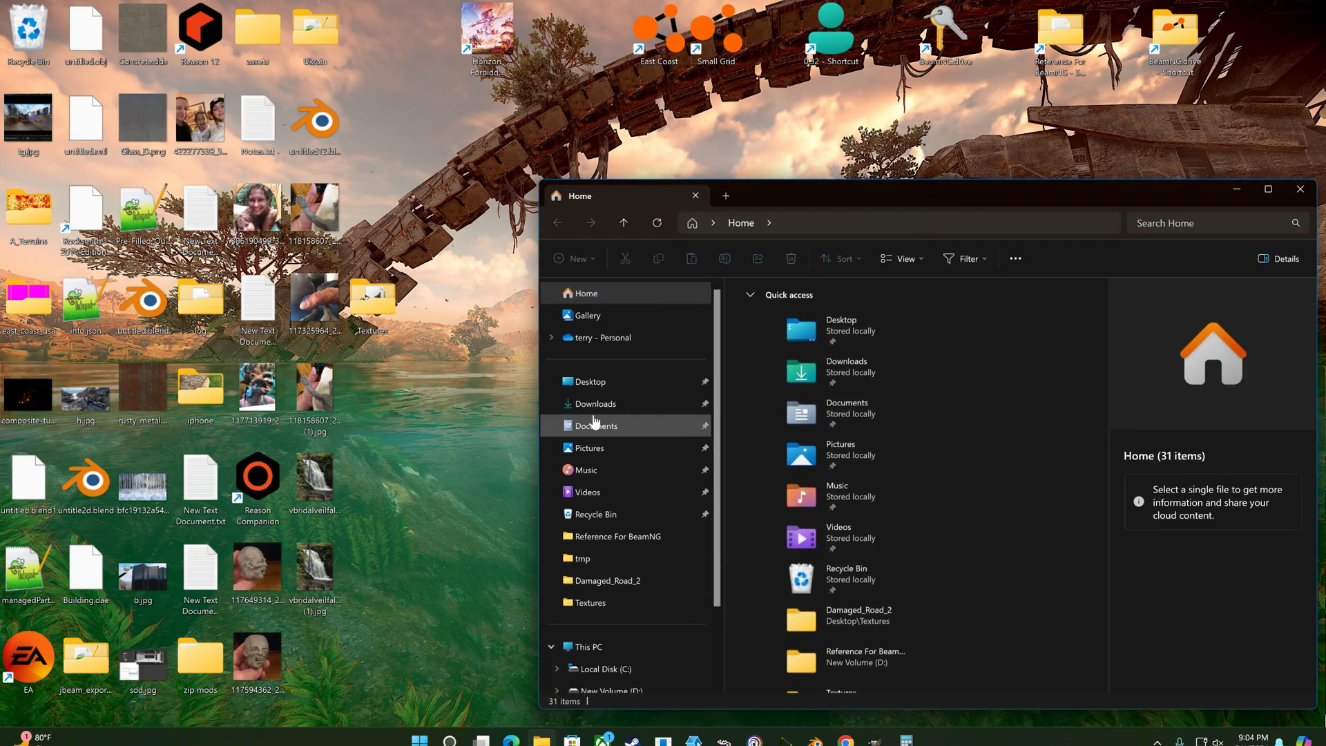
click(594, 404)
double_click(864, 326)
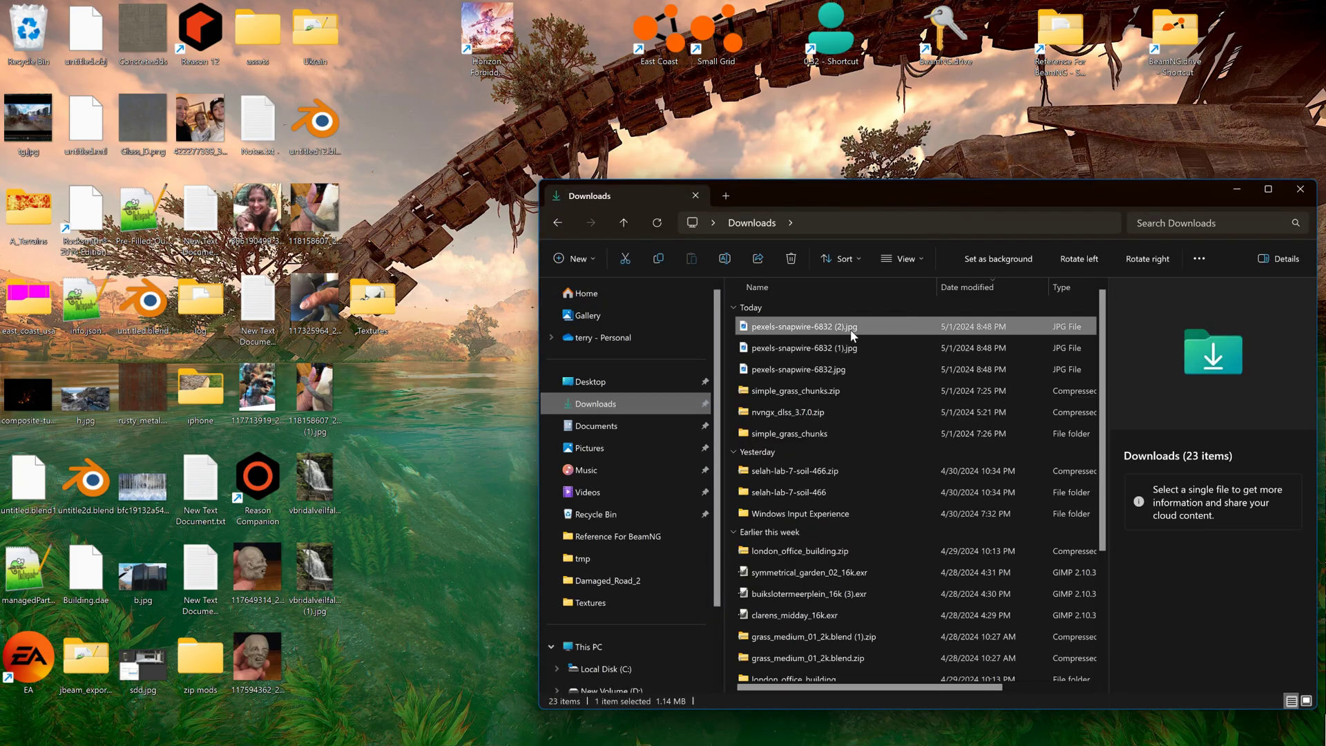
scroll(852, 364, up, 3)
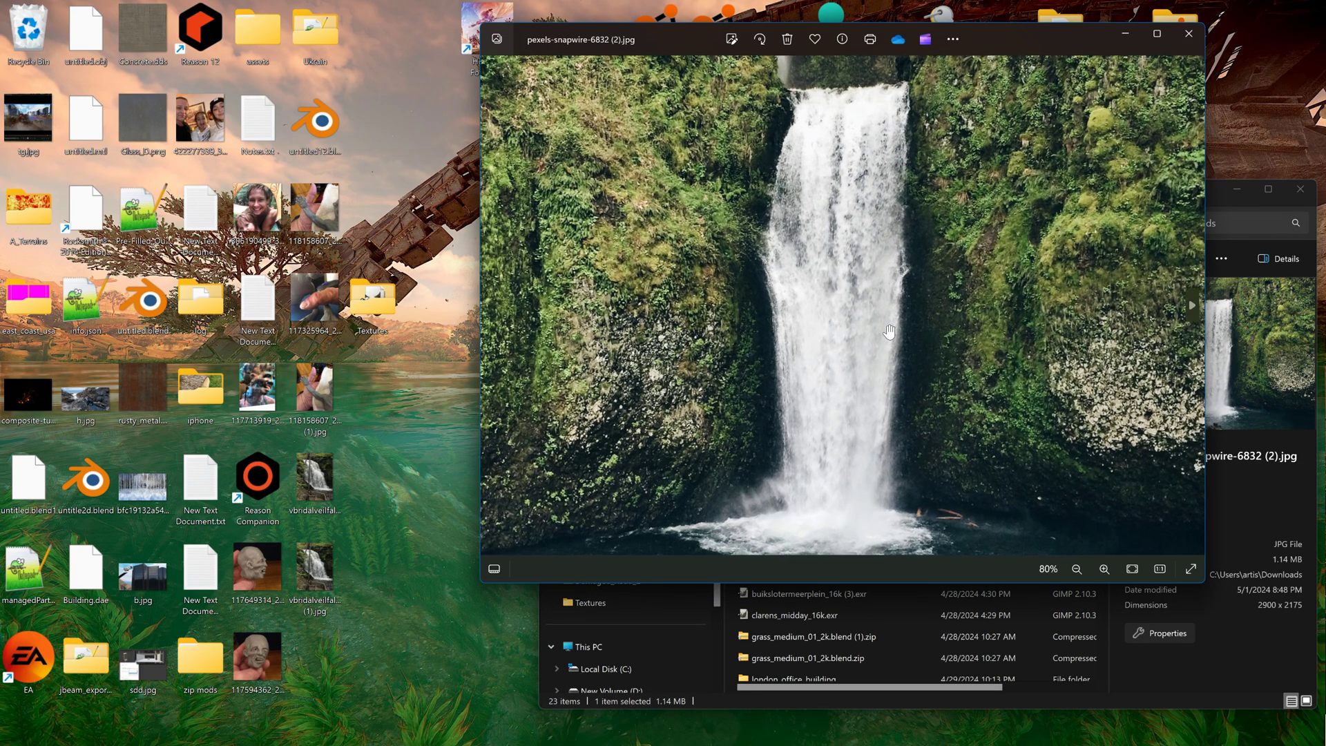
scroll(841, 260, down, 1)
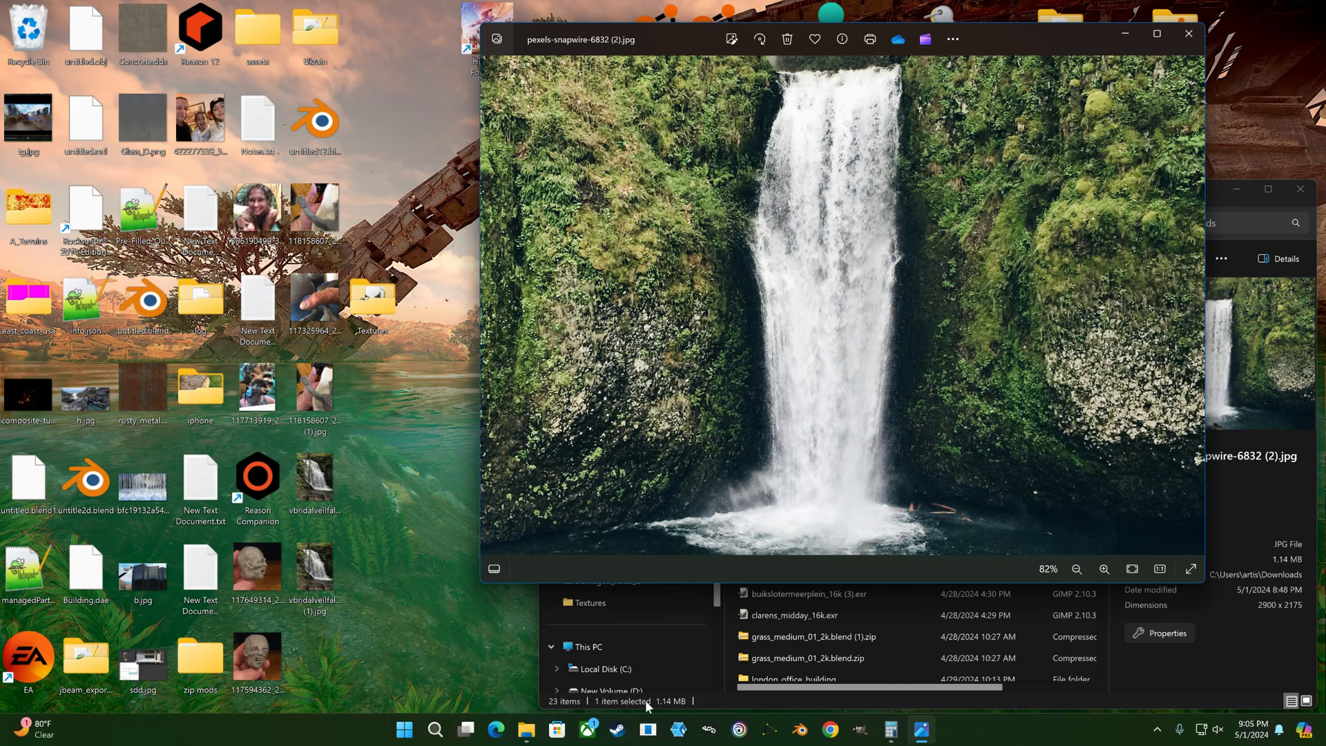
click(1188, 34)
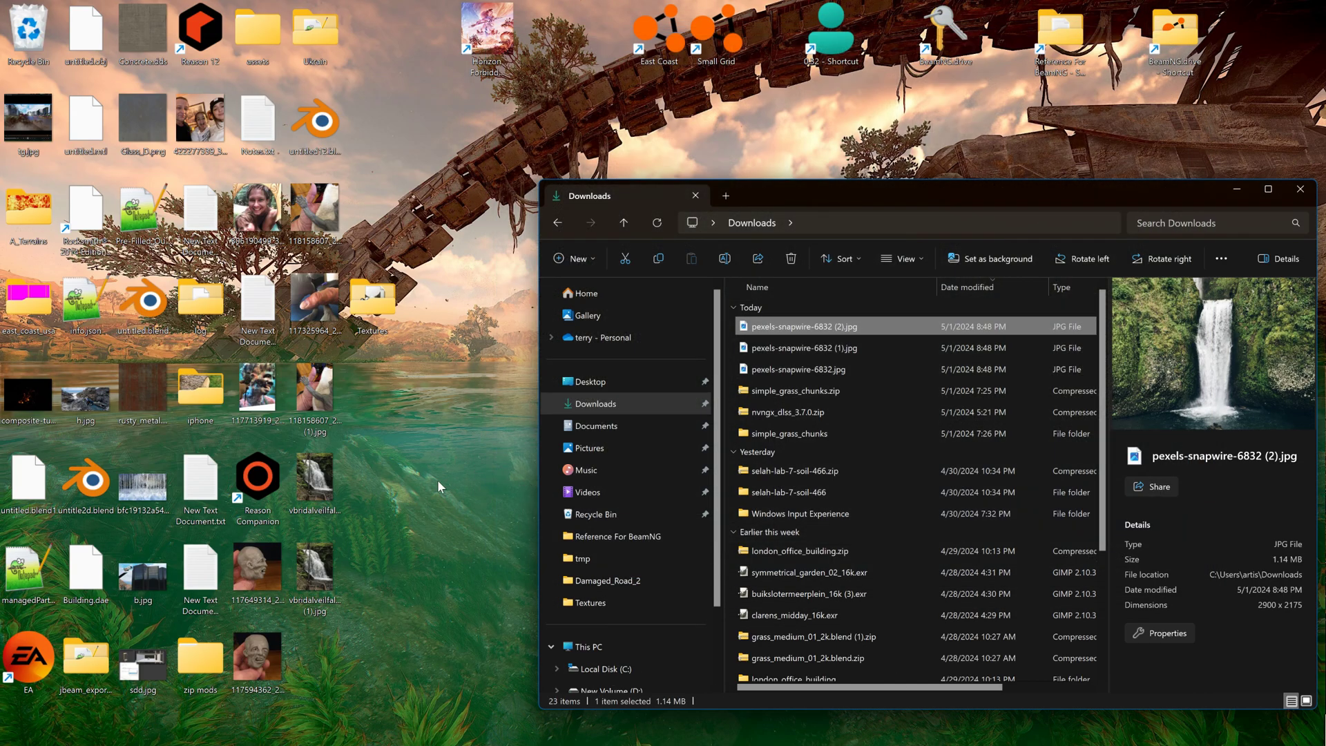
Open vbridalveilfalls2.jpg from the desktop in GIMP
right_click(328, 482)
right_click(325, 480)
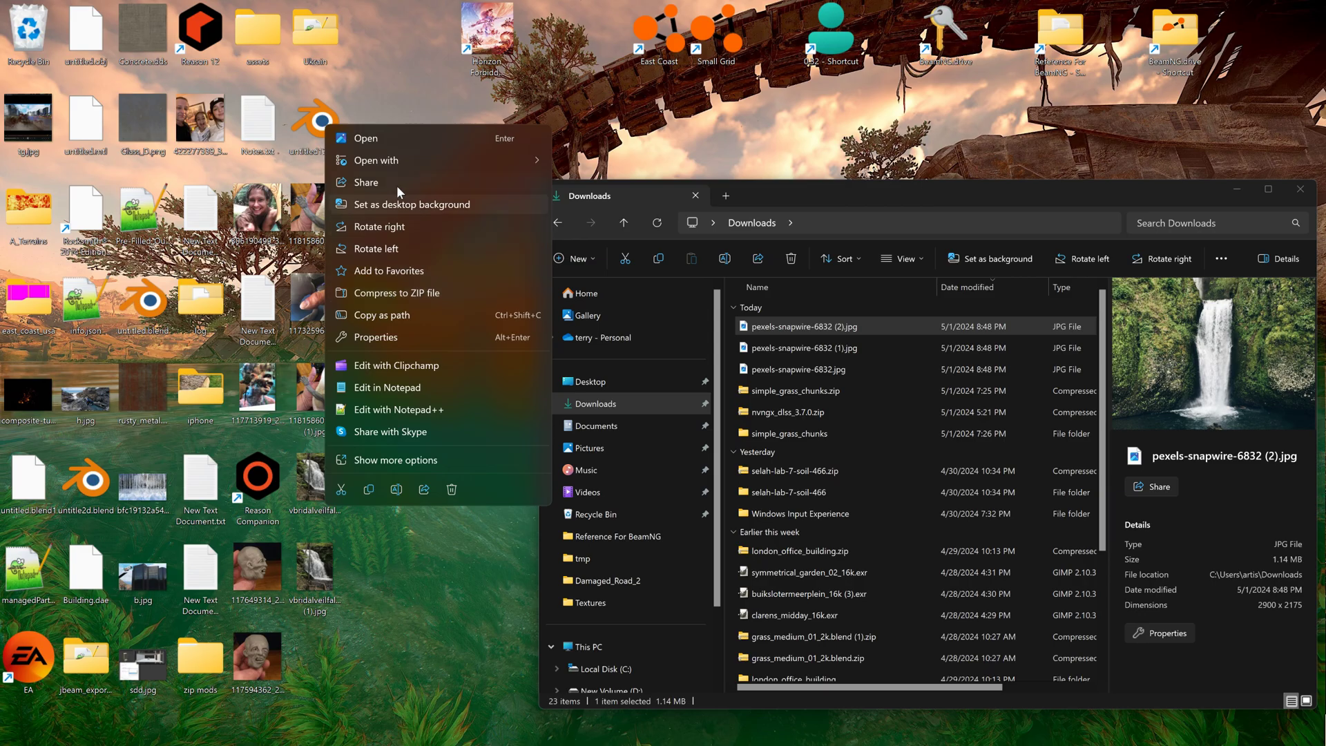
mouse_move(396, 163)
click(573, 161)
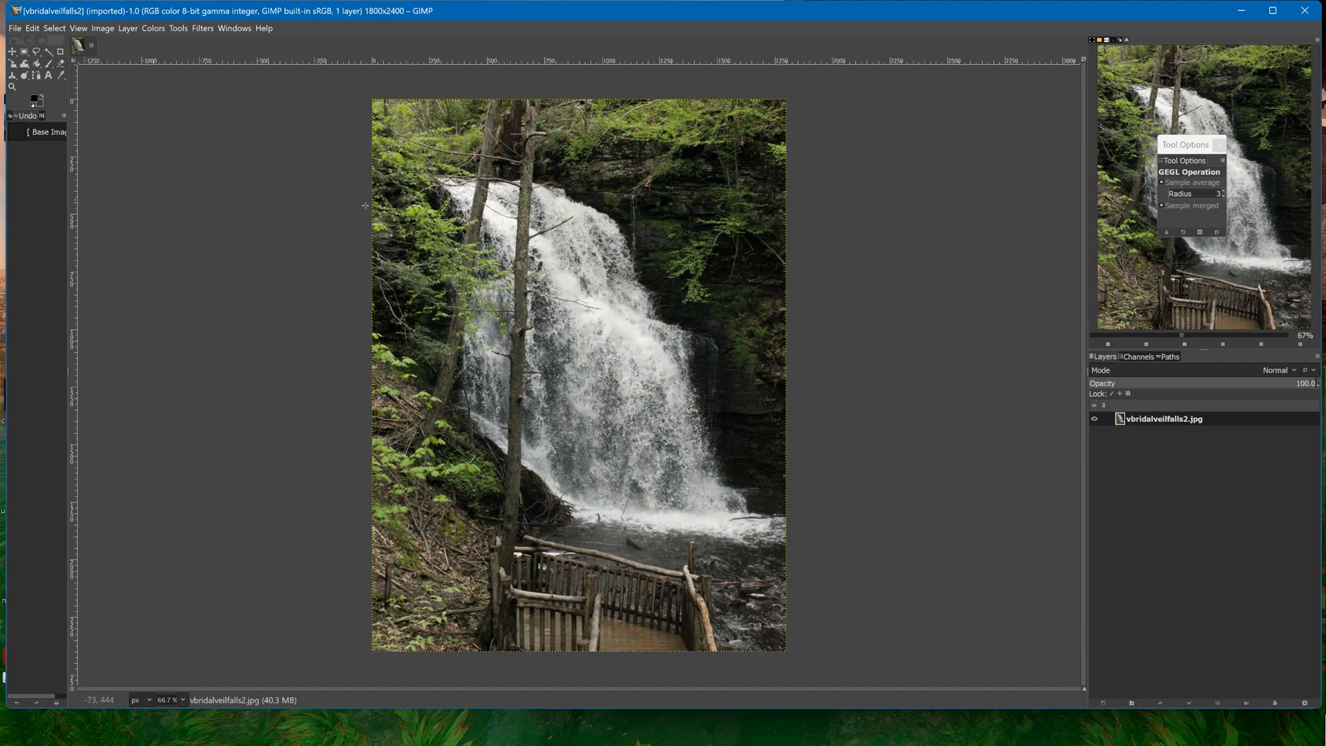
Add an alpha channel to the vbridalveilfalls2.jpg layer and duplicate the layer
right_click(1149, 417)
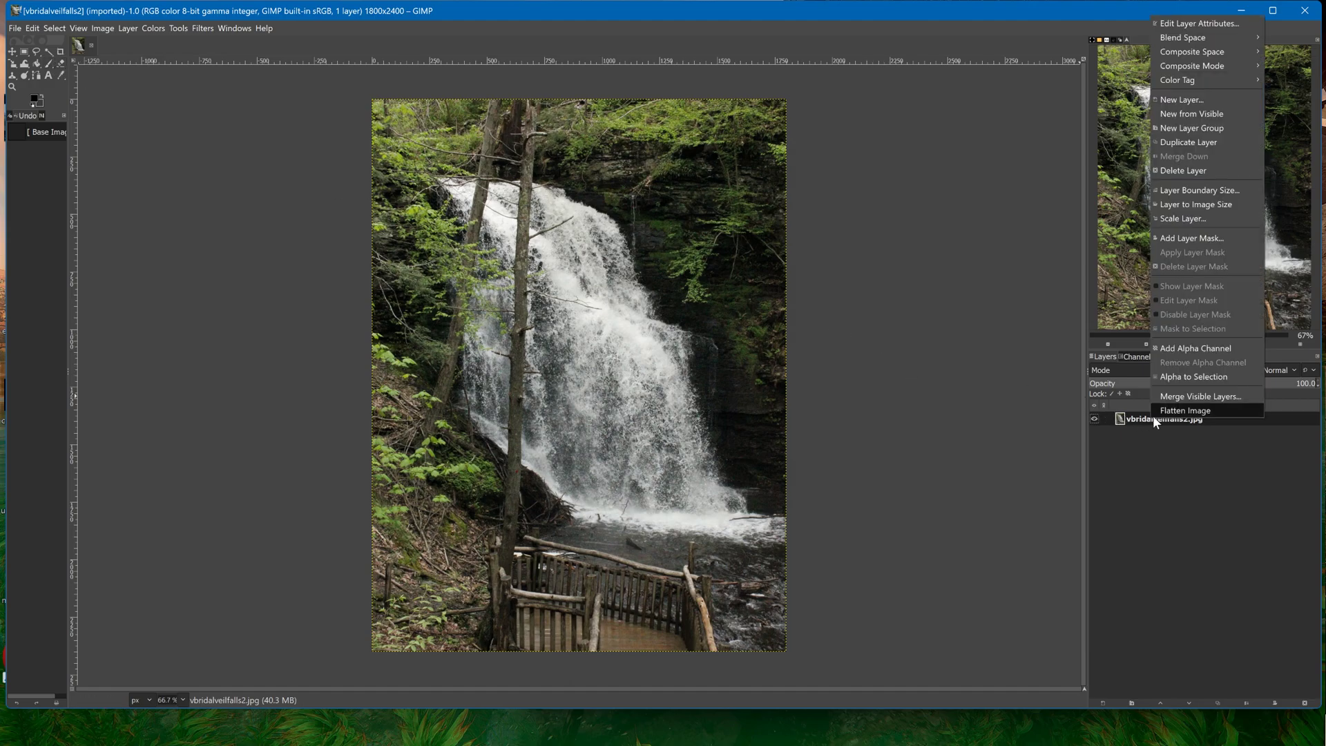
click(1169, 352)
right_click(1154, 418)
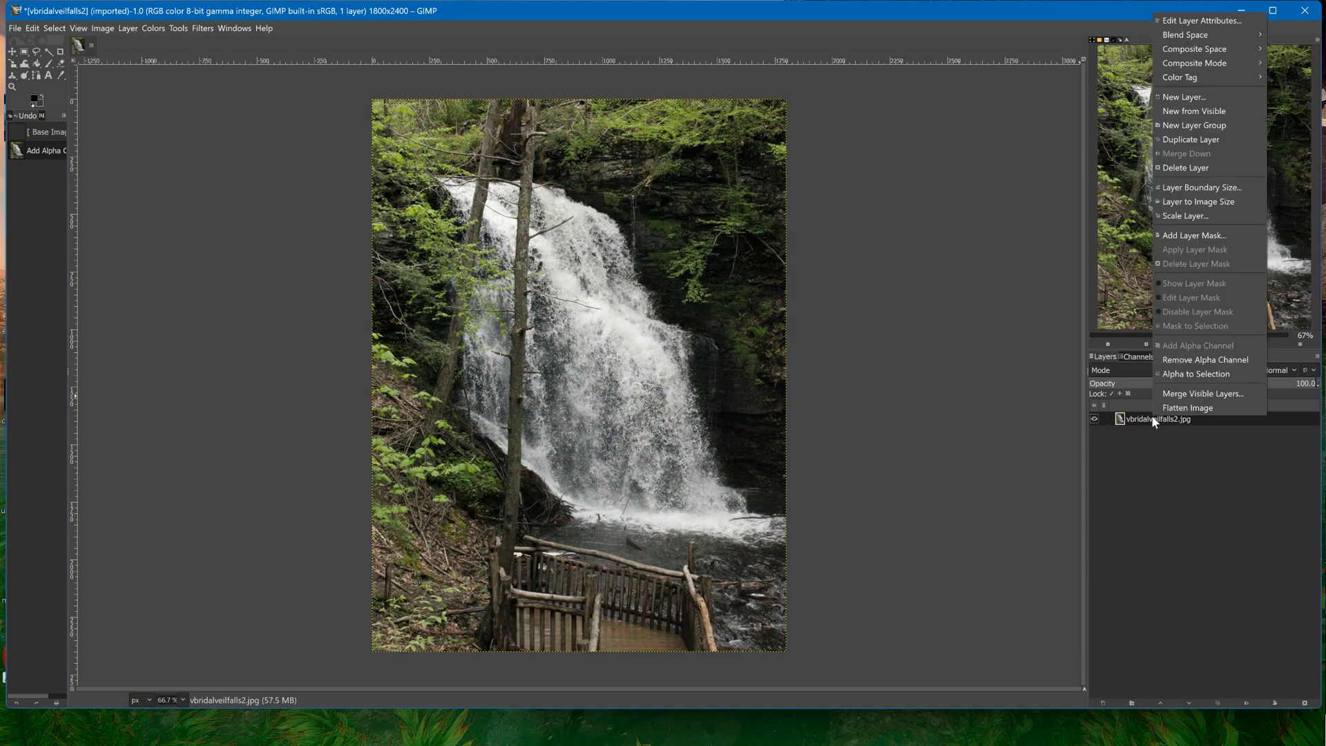
click(1191, 139)
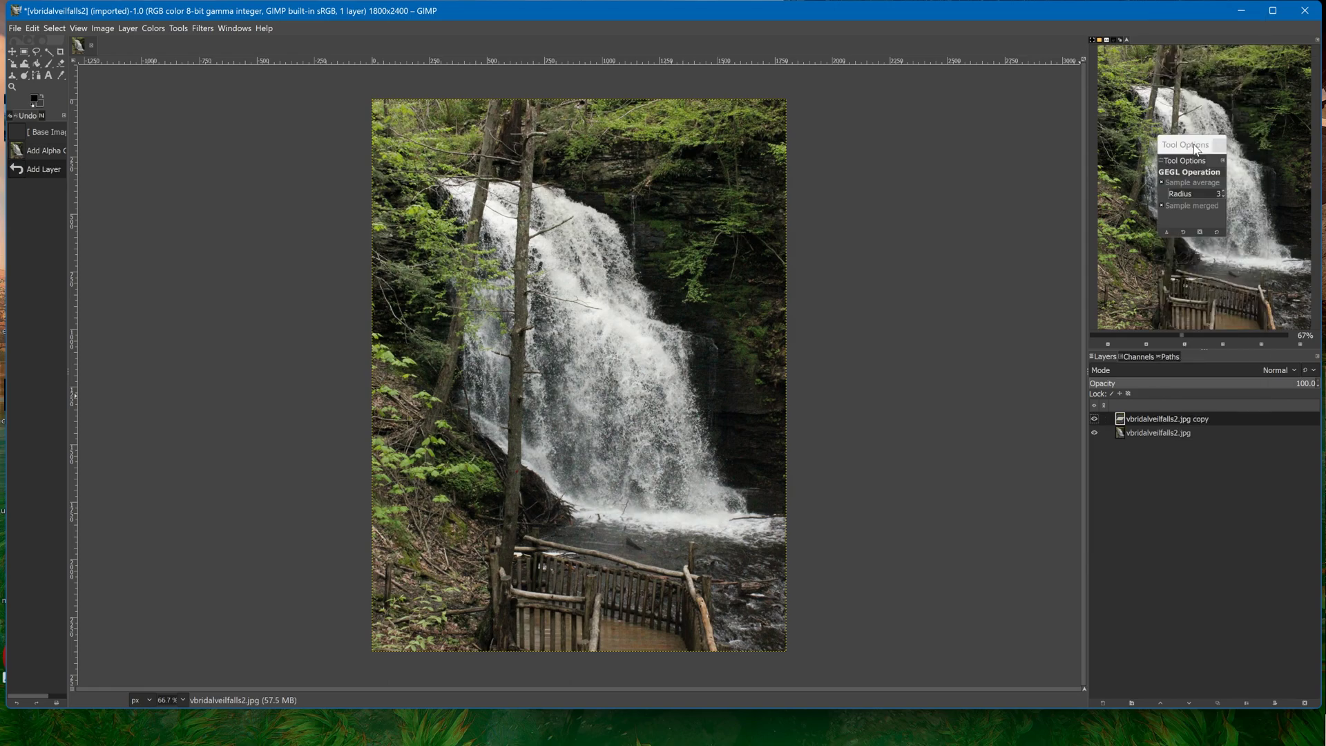
Flip the duplicated waterfall layer horizontally with the Flip tool
click(11, 65)
click(12, 67)
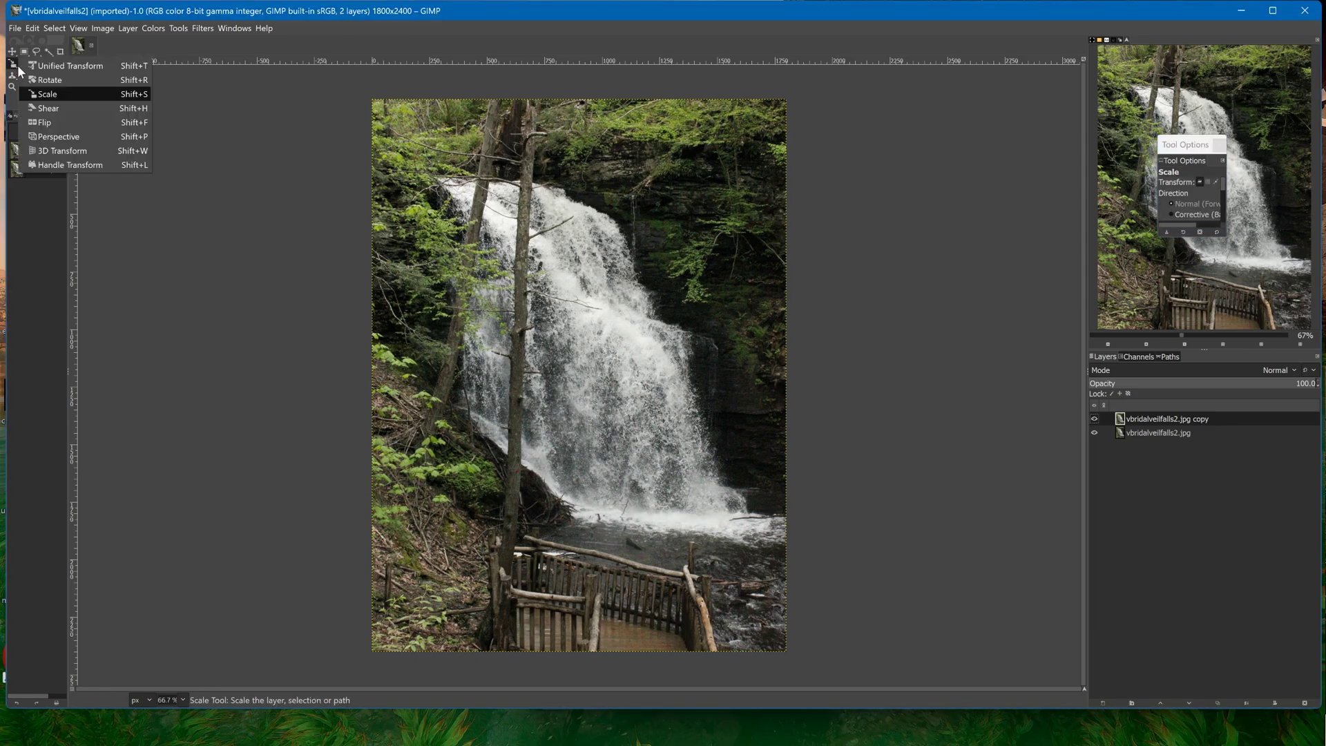
click(41, 122)
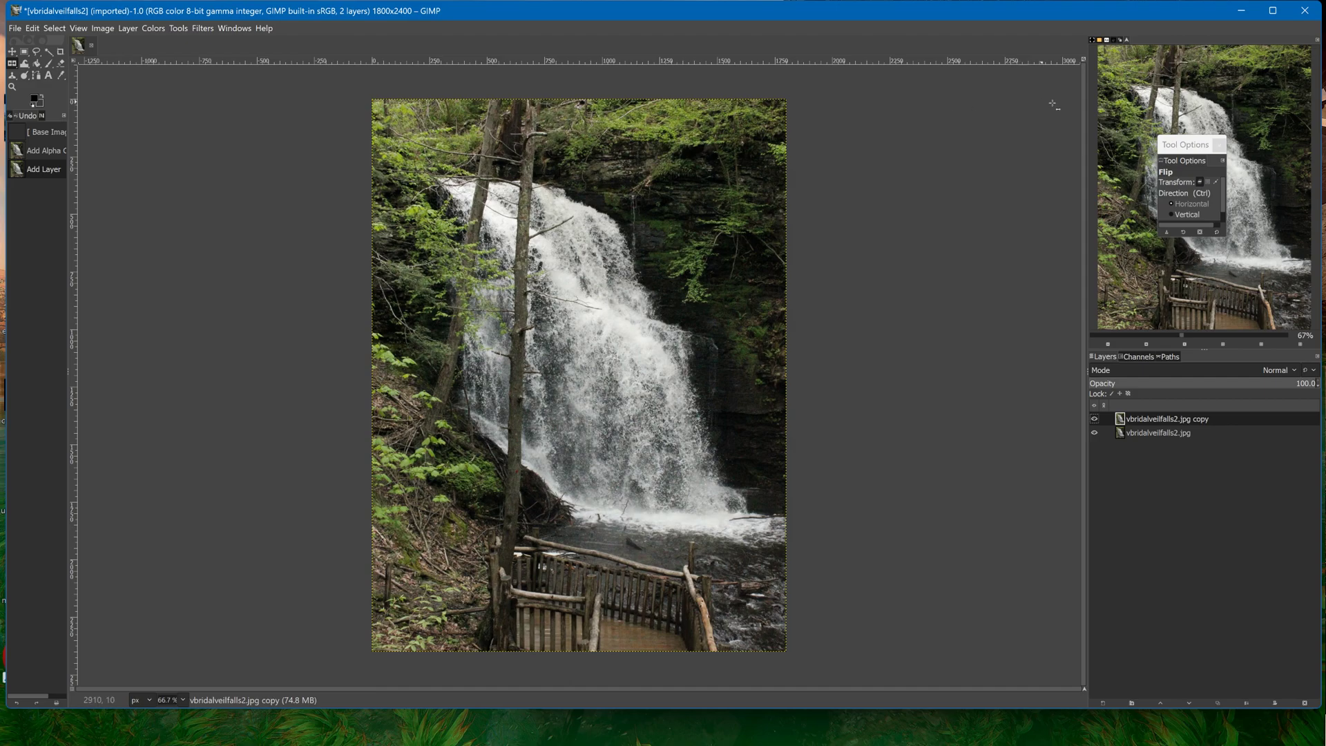
drag(1225, 236, 1322, 349)
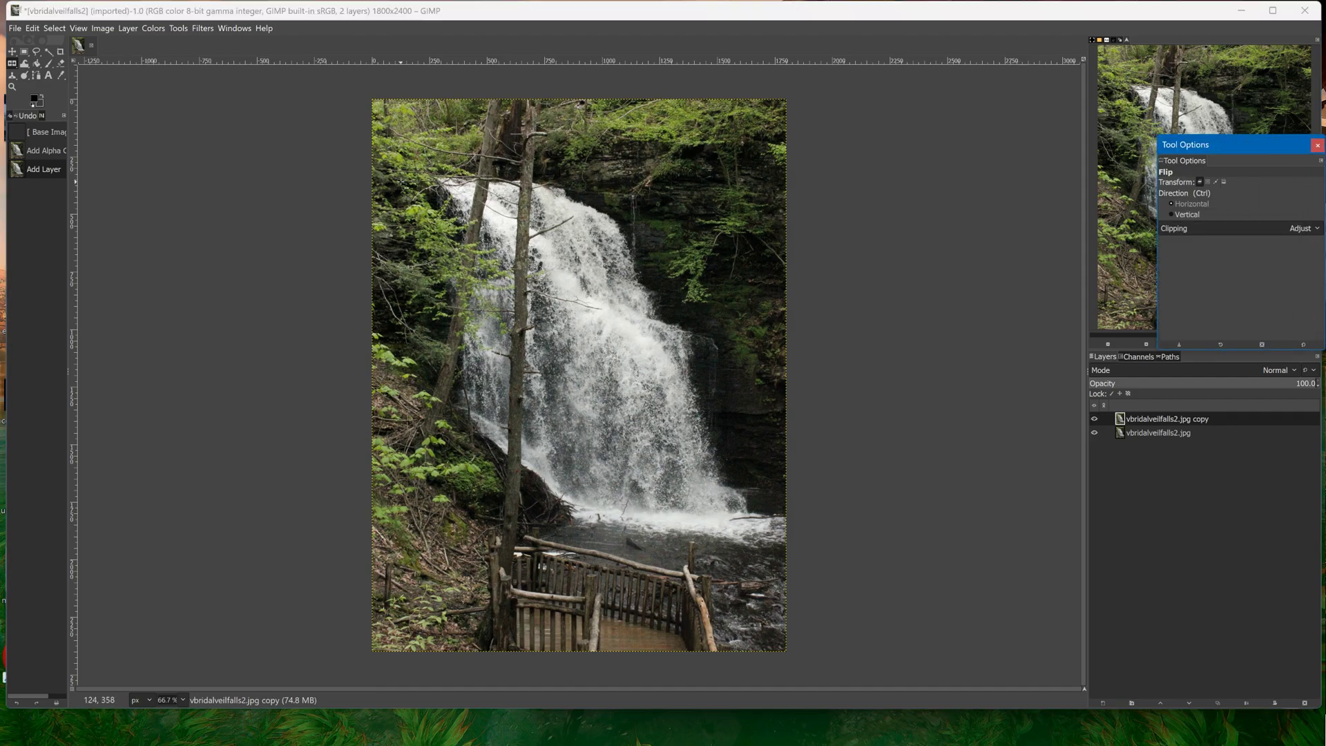
click(402, 183)
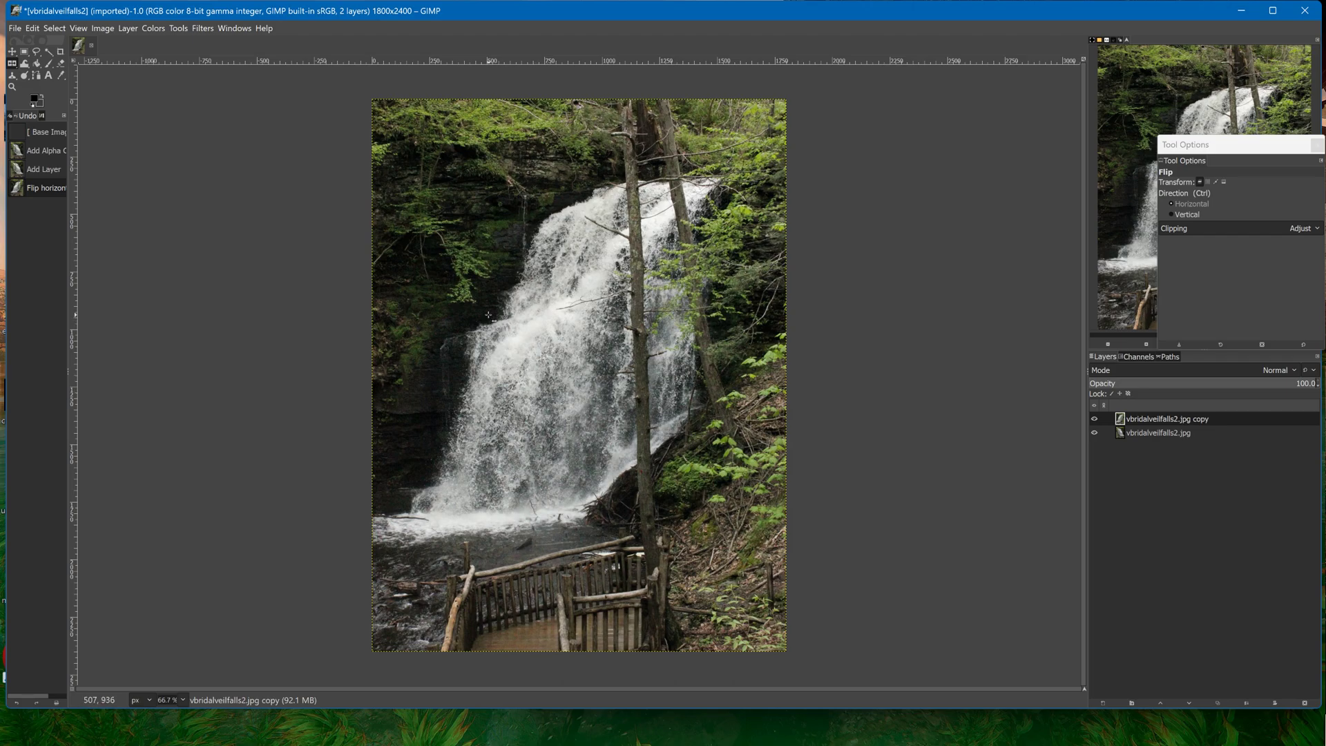
Hide the original layer and apply Color to Alpha to the flipped copy with black 000000, transparency threshold 0.354 and opacity threshold 0.375
click(153, 28)
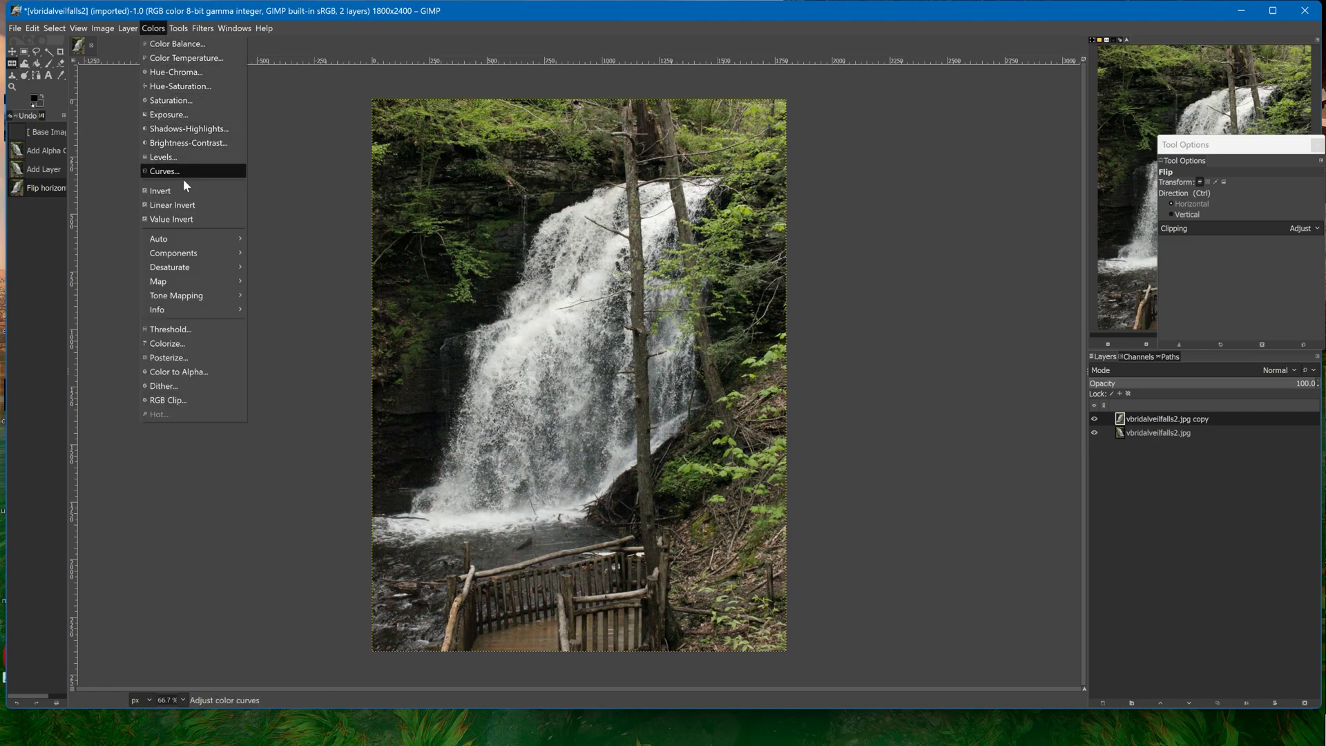
click(187, 371)
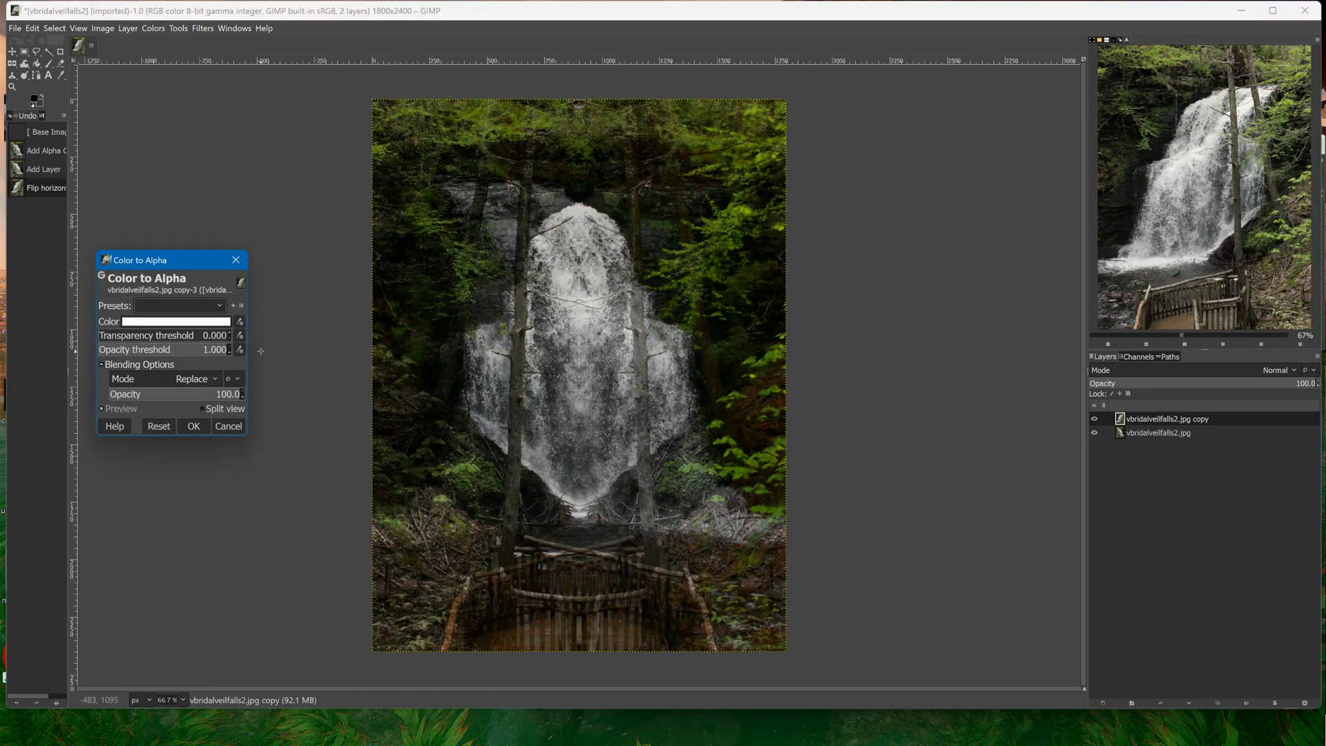
click(226, 321)
drag(191, 314, 56, 436)
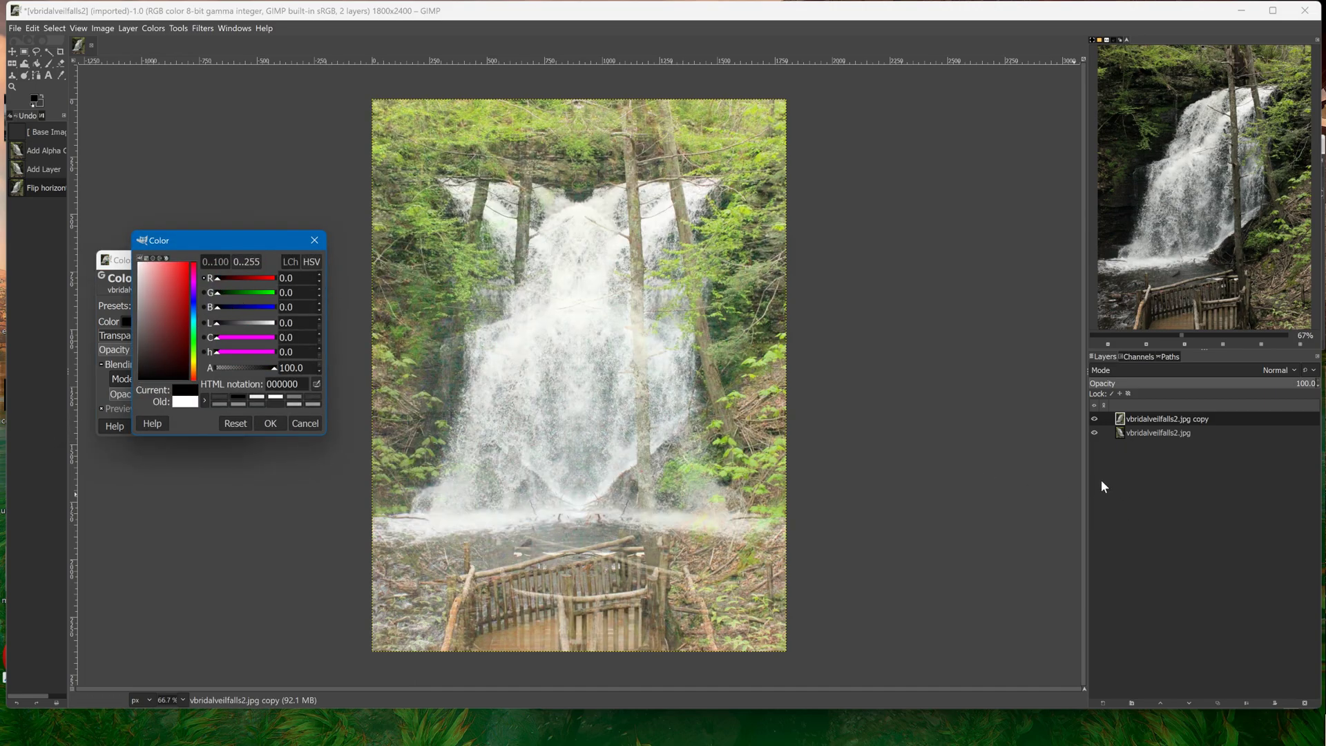
click(1095, 433)
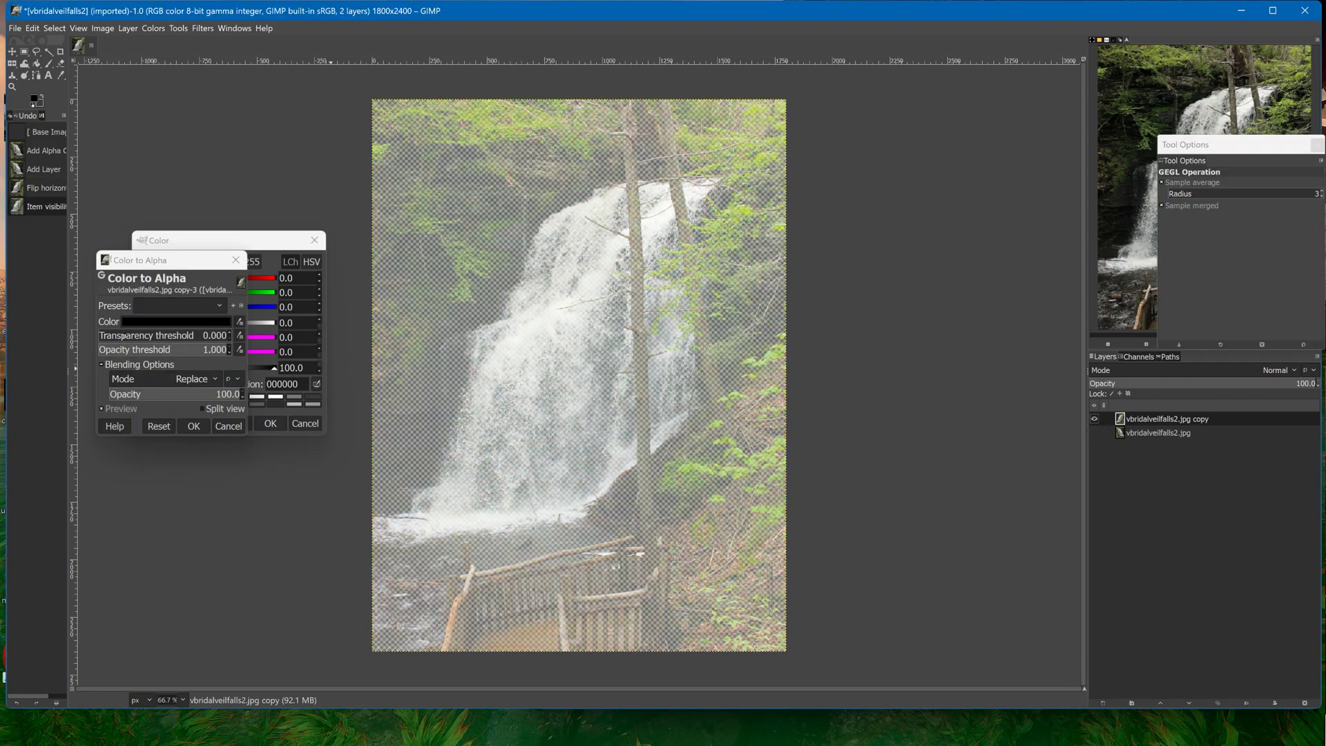
drag(201, 350, 143, 336)
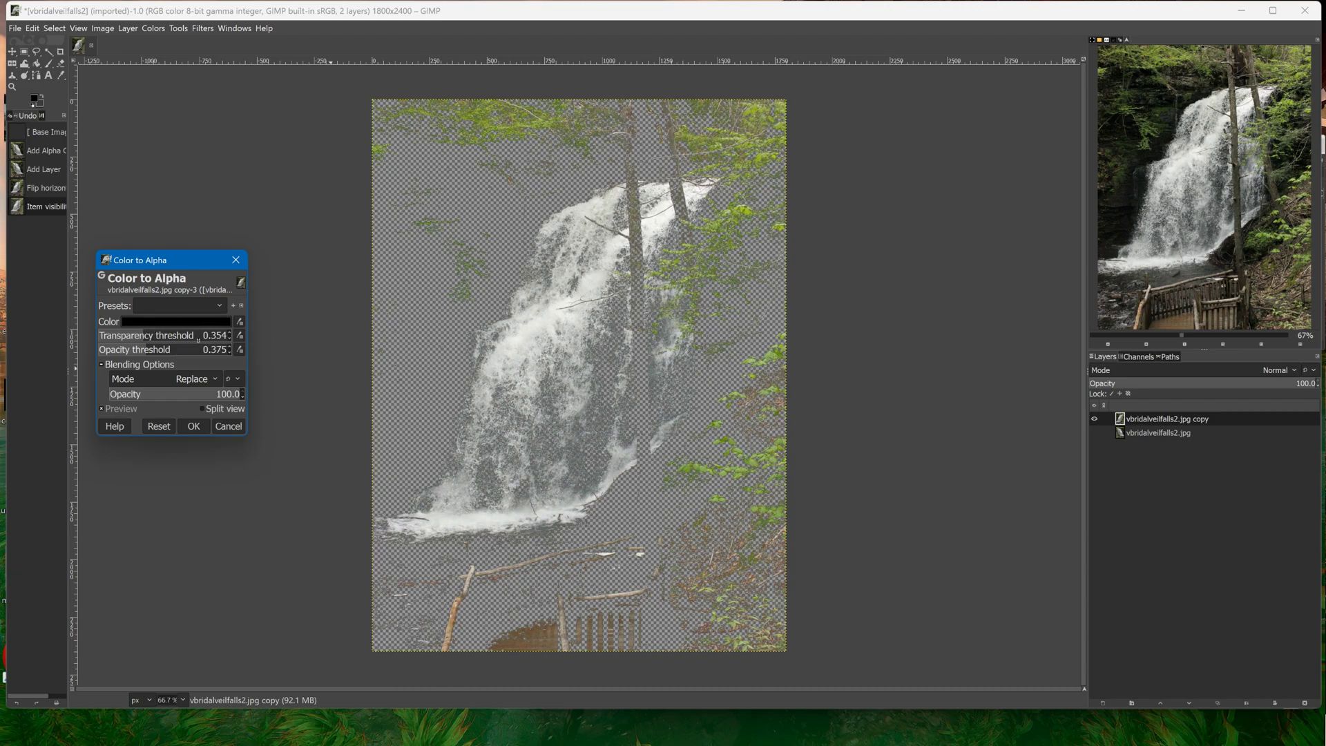
click(194, 426)
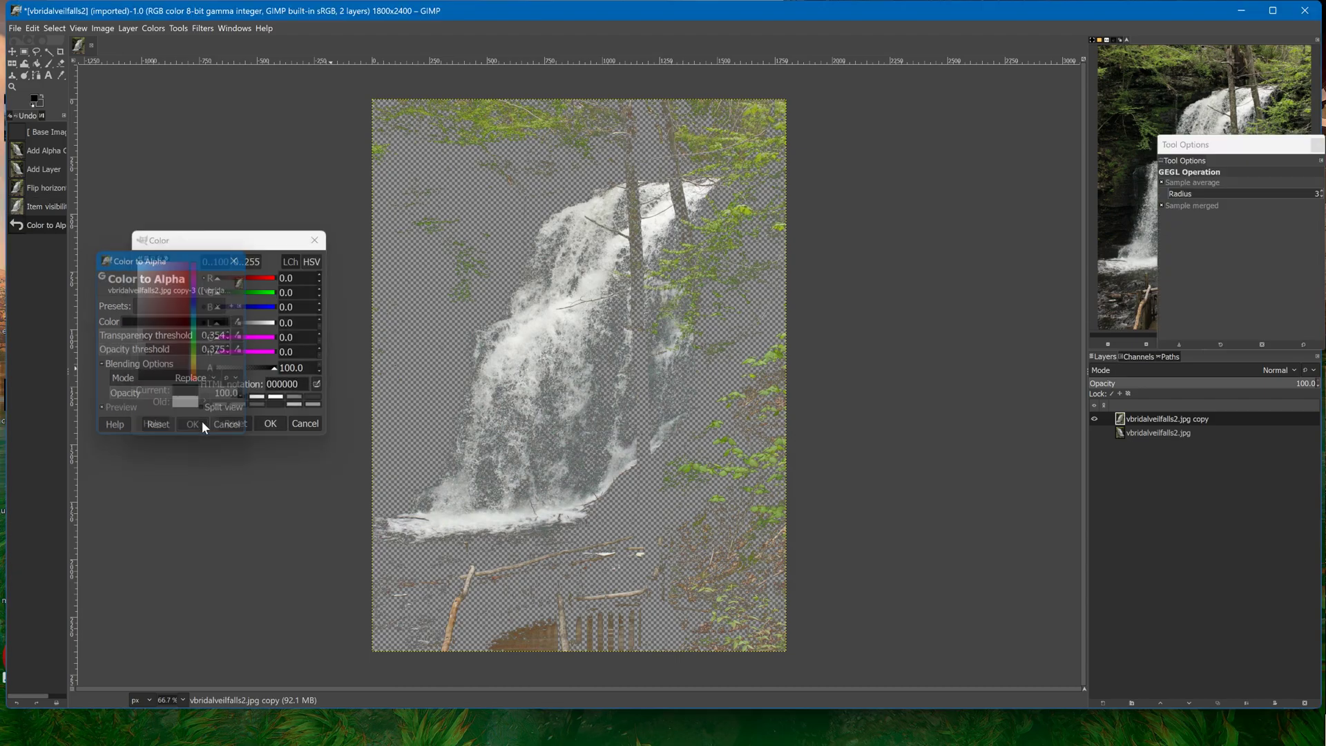
Erase the foliage, rocks and wooden fence remnants around the waterfall on the flipped copy with the Eraser
click(62, 63)
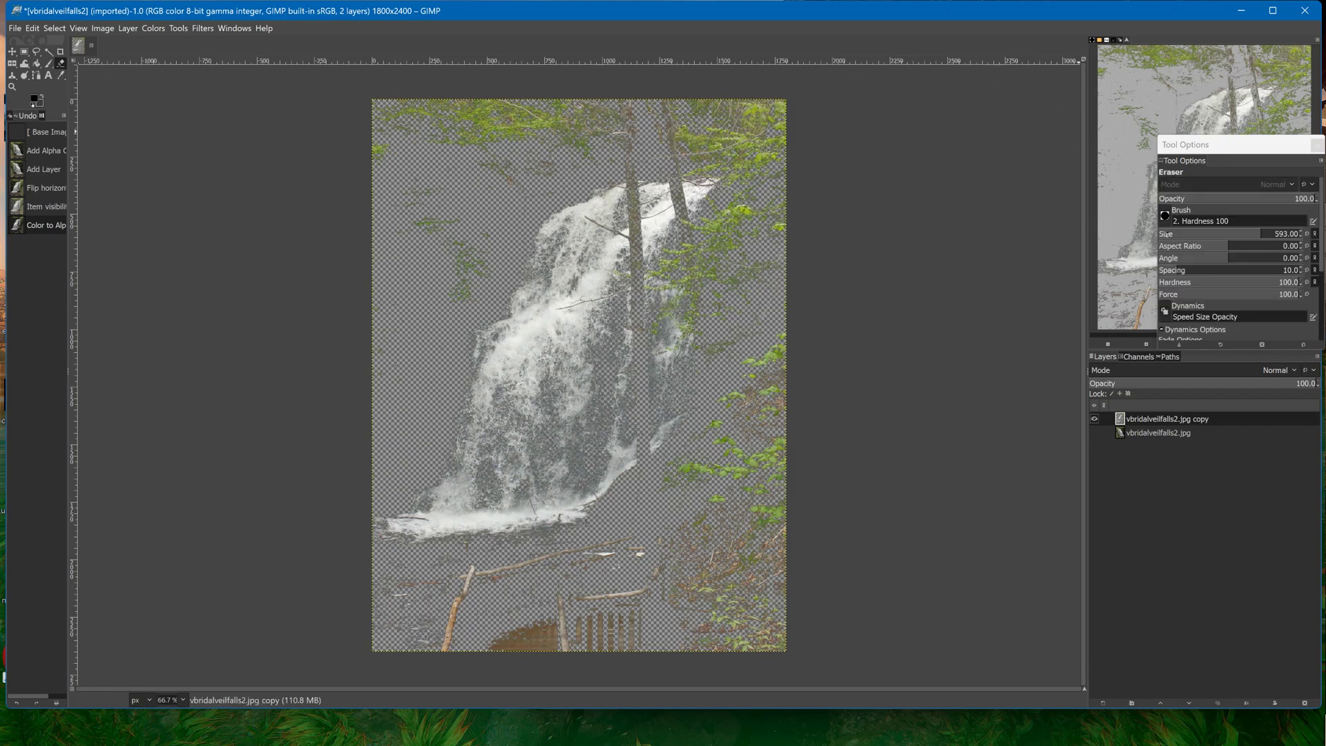
mouse_move(519, 254)
mouse_down()
mouse_move(542, 221)
mouse_move(766, 149)
mouse_move(546, 114)
mouse_move(432, 114)
mouse_move(476, 146)
mouse_move(423, 225)
mouse_move(373, 185)
mouse_up()
drag(389, 366, 389, 366)
mouse_move(768, 251)
mouse_down()
mouse_move(770, 628)
mouse_move(432, 622)
mouse_move(497, 577)
mouse_move(664, 559)
mouse_move(605, 568)
mouse_move(694, 480)
mouse_move(739, 394)
mouse_move(749, 598)
mouse_up()
mouse_move(734, 455)
mouse_down()
mouse_move(680, 594)
mouse_move(717, 619)
mouse_move(691, 647)
mouse_move(549, 597)
mouse_up()
drag(636, 613, 499, 648)
drag(385, 643, 370, 572)
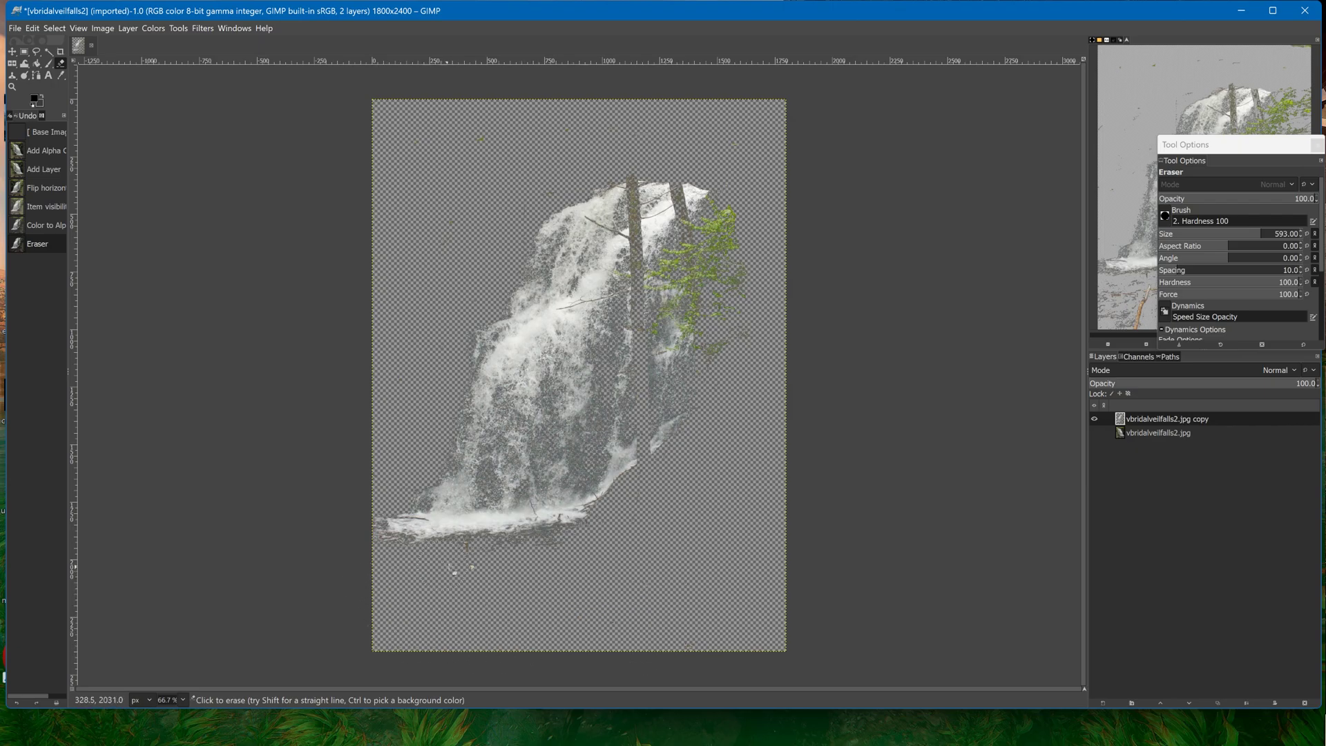
Erase the green branches, the tree trunks and the strip of water beyond the main trunk along the waterfall's right side
drag(626, 558, 628, 553)
mouse_move(717, 366)
mouse_down()
mouse_move(727, 207)
mouse_move(696, 193)
mouse_move(691, 228)
mouse_move(708, 241)
mouse_move(689, 352)
mouse_move(716, 419)
mouse_move(734, 333)
mouse_up()
mouse_move(684, 172)
mouse_down()
mouse_move(665, 216)
mouse_move(683, 457)
mouse_move(679, 209)
mouse_up()
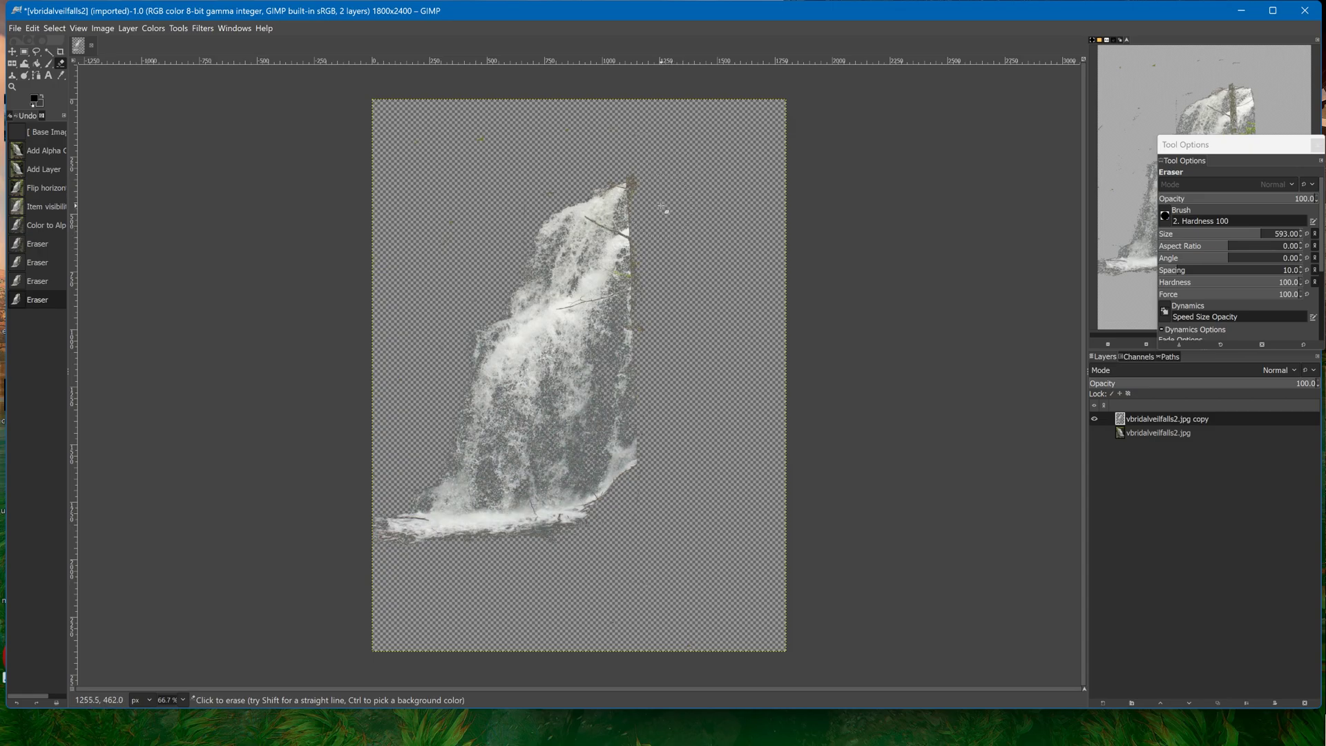
drag(662, 172, 667, 219)
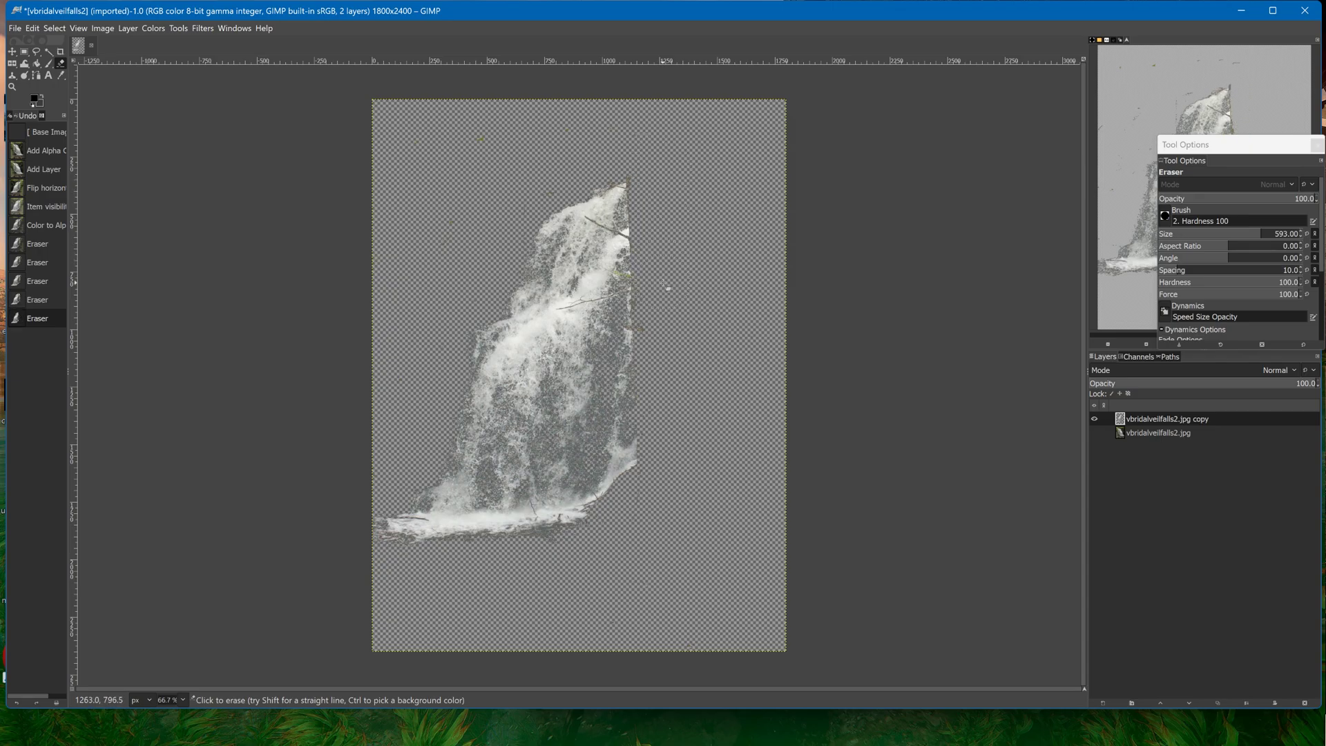
click(669, 398)
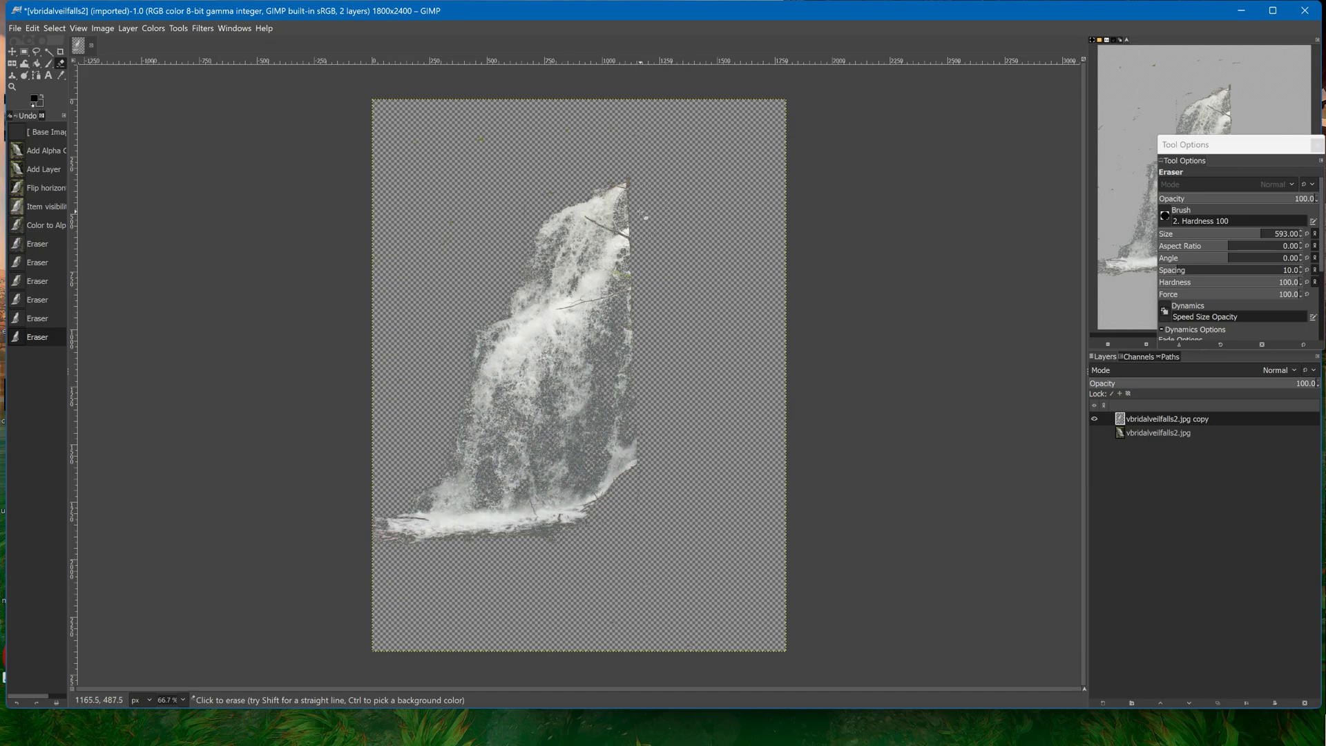
Erase the stray foliage specks above and beside the waterfall's upper part
ctrl+scroll(645, 217, up, 2)
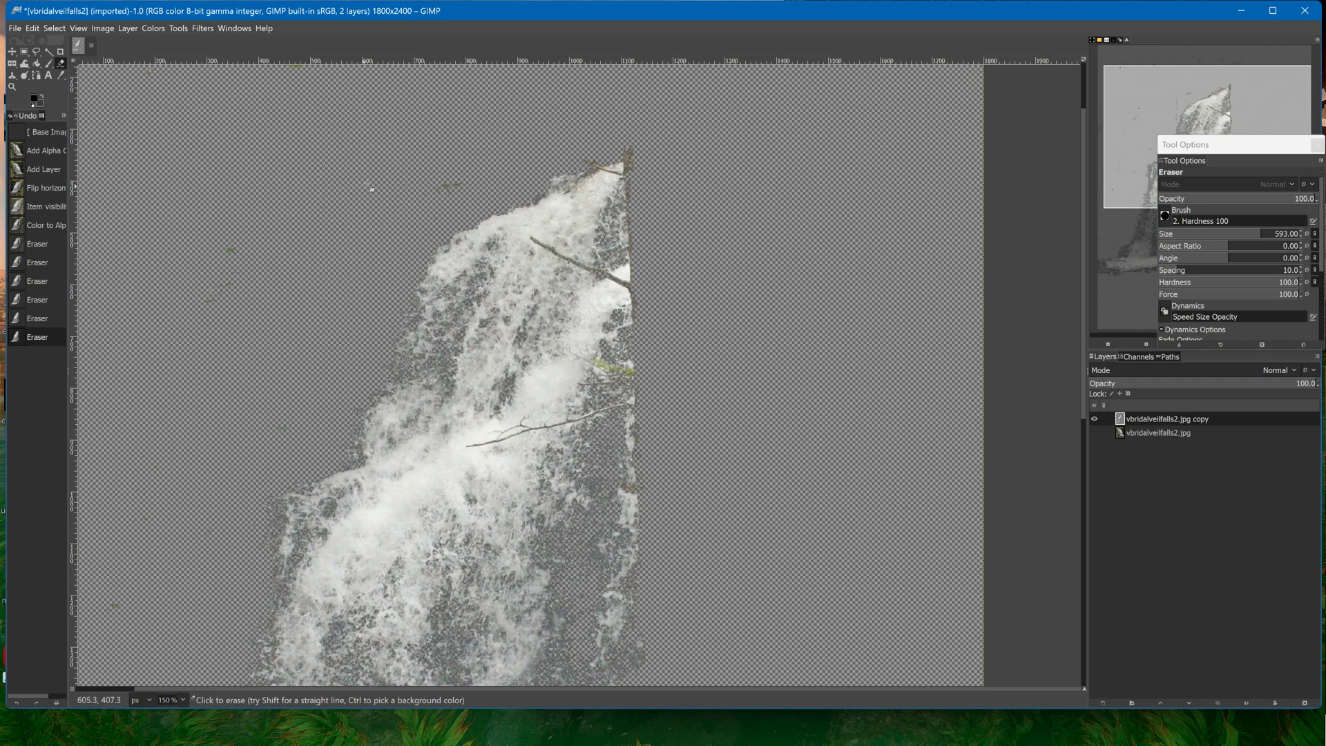
click(422, 164)
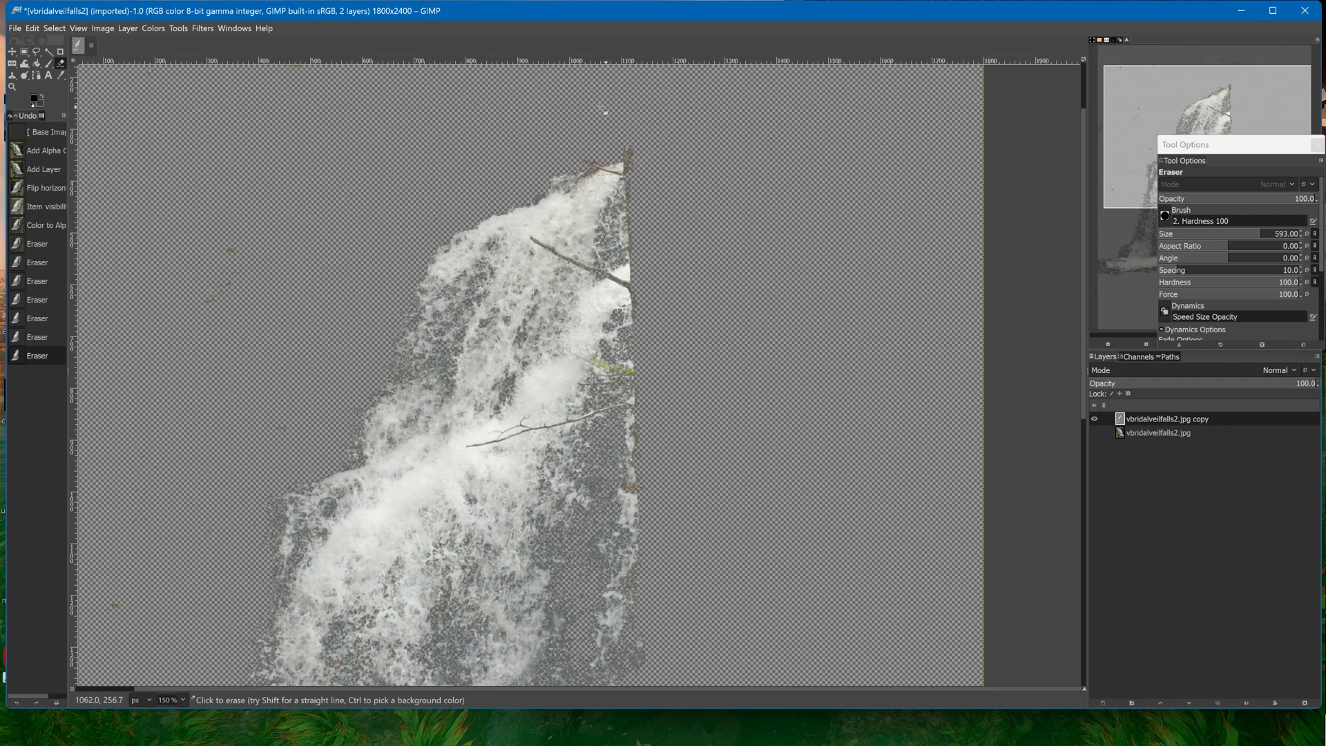
click(587, 109)
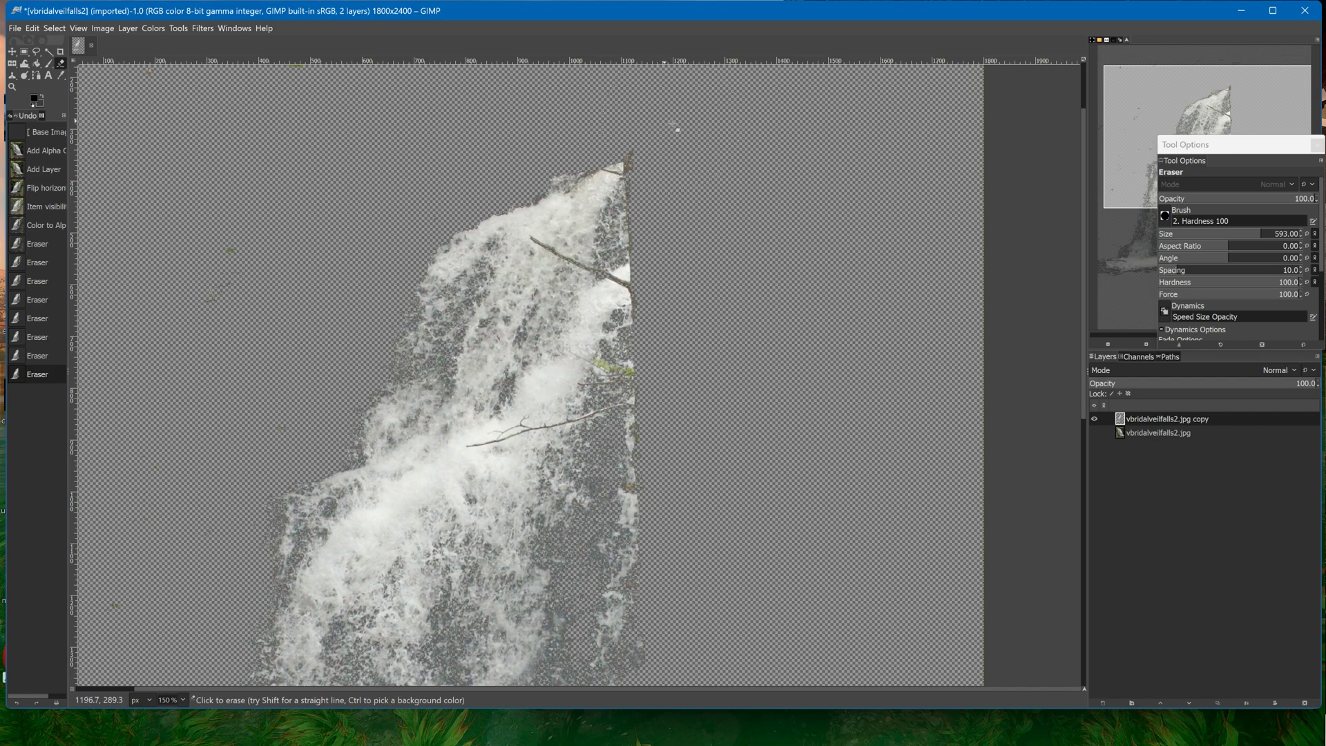
click(701, 141)
drag(223, 215, 187, 387)
click(121, 591)
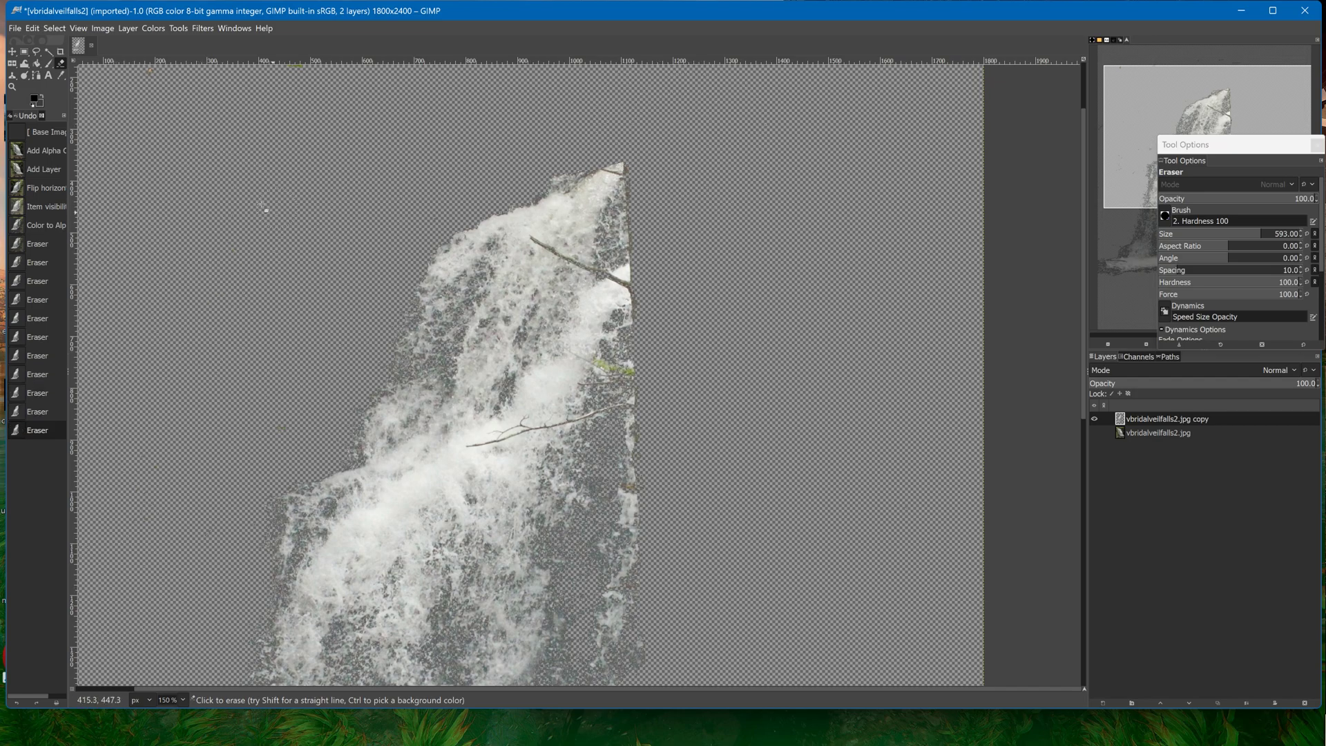
Paint water over the upper bare branch with the Clone tool, using brush 2. Hardness 075 at size 85
click(12, 75)
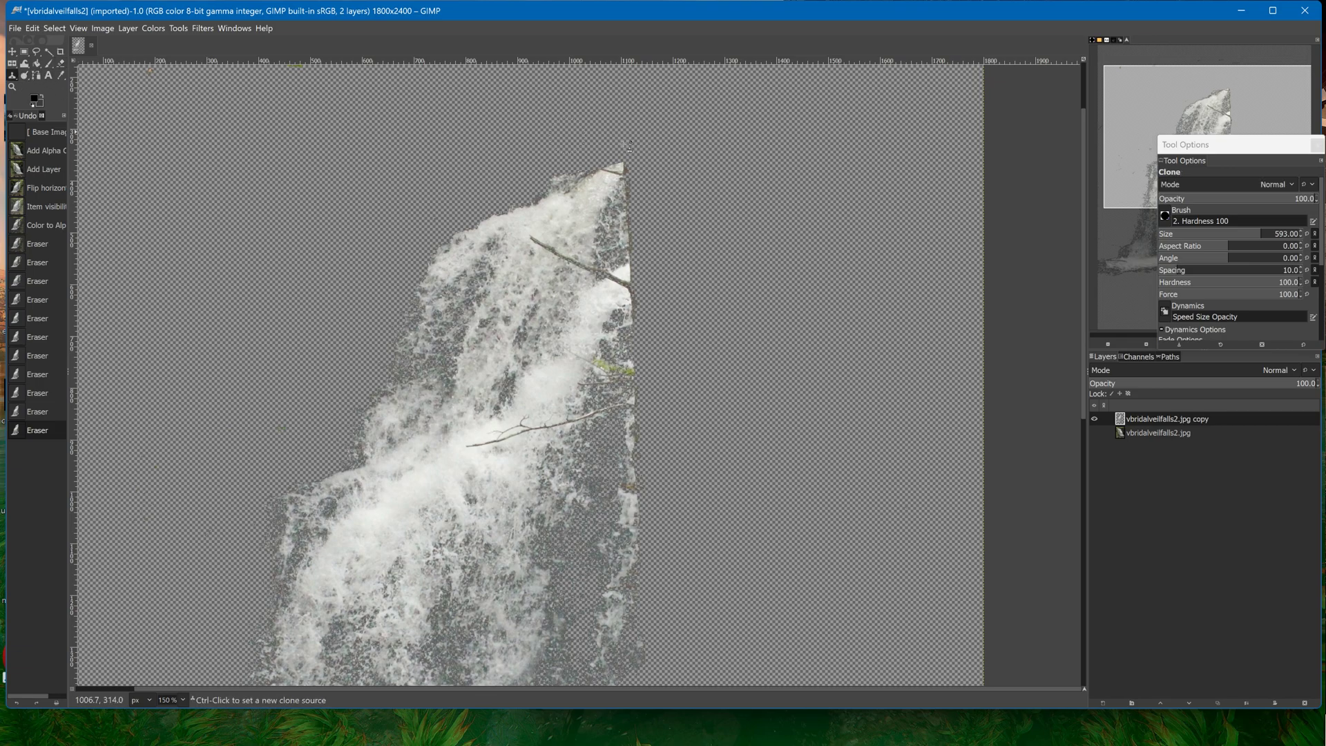
click(1167, 214)
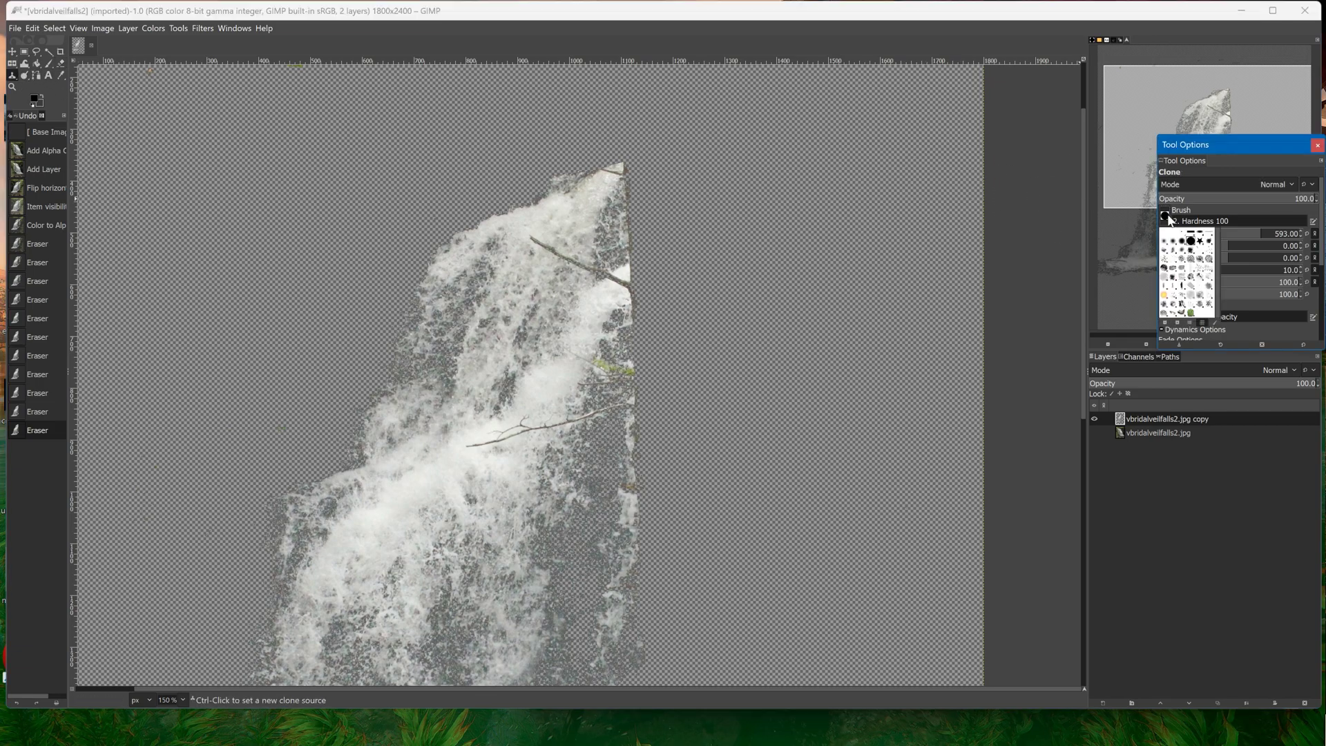
click(1181, 241)
click(1189, 236)
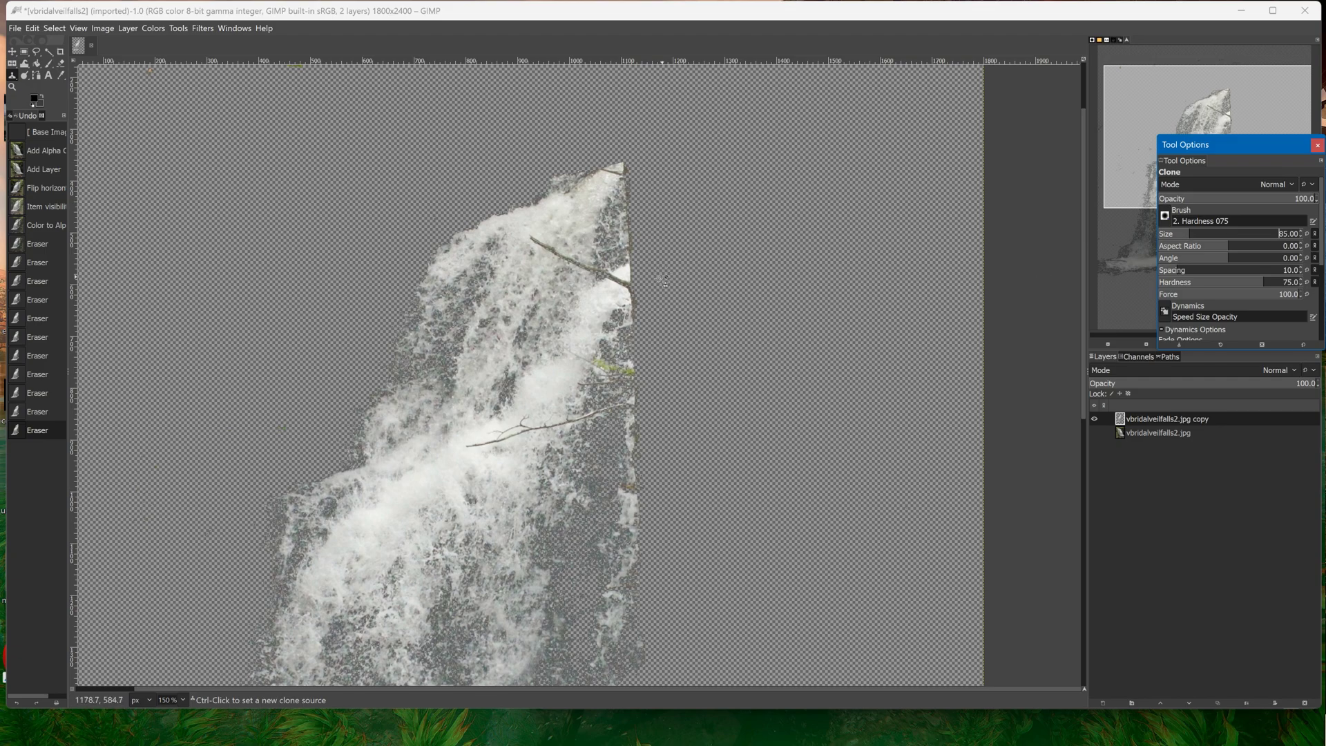
ctrl+click(531, 288)
click(547, 250)
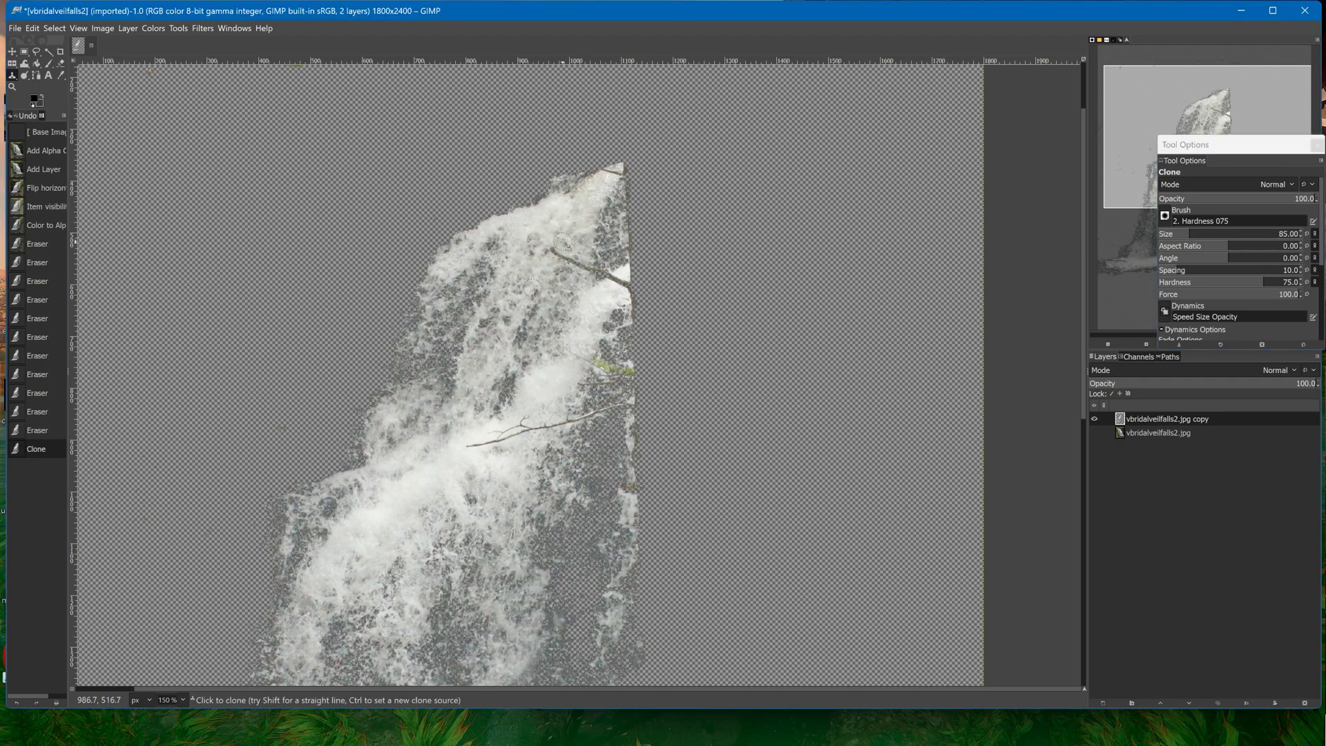
click(559, 254)
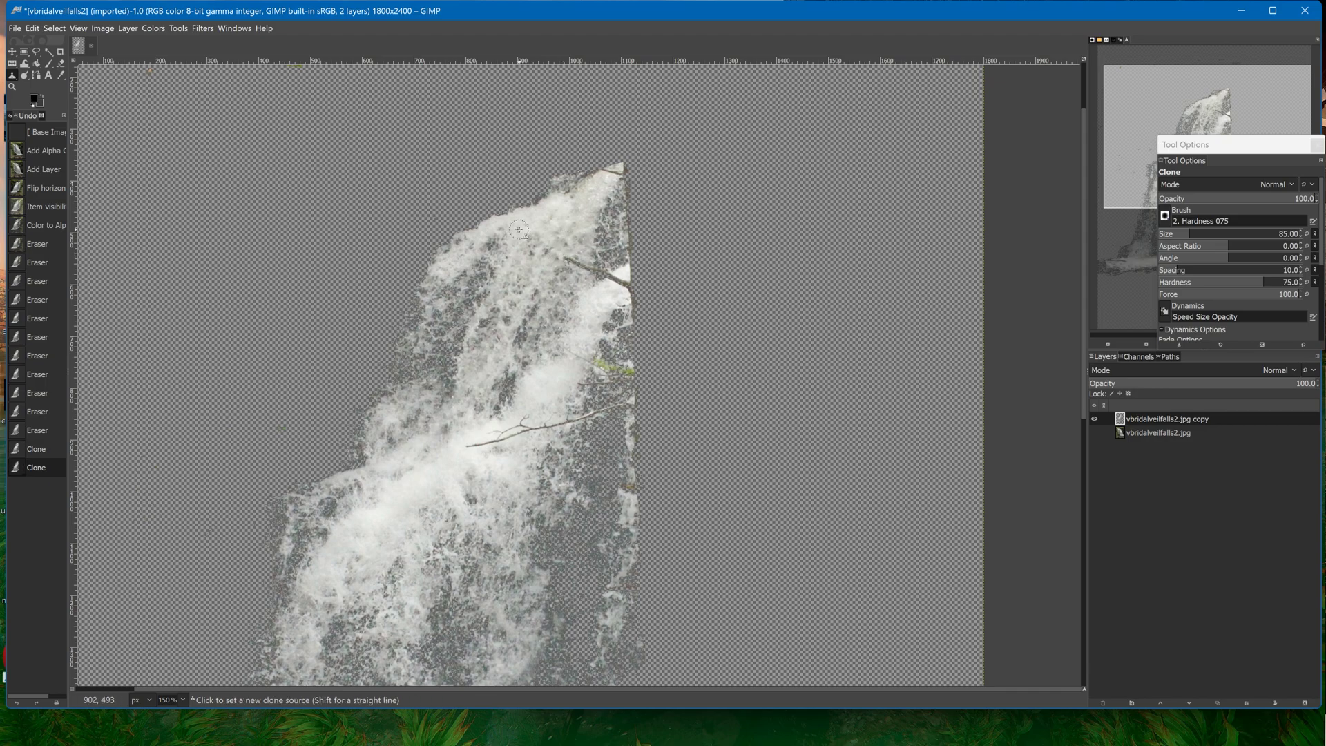
click(587, 245)
click(579, 266)
click(584, 268)
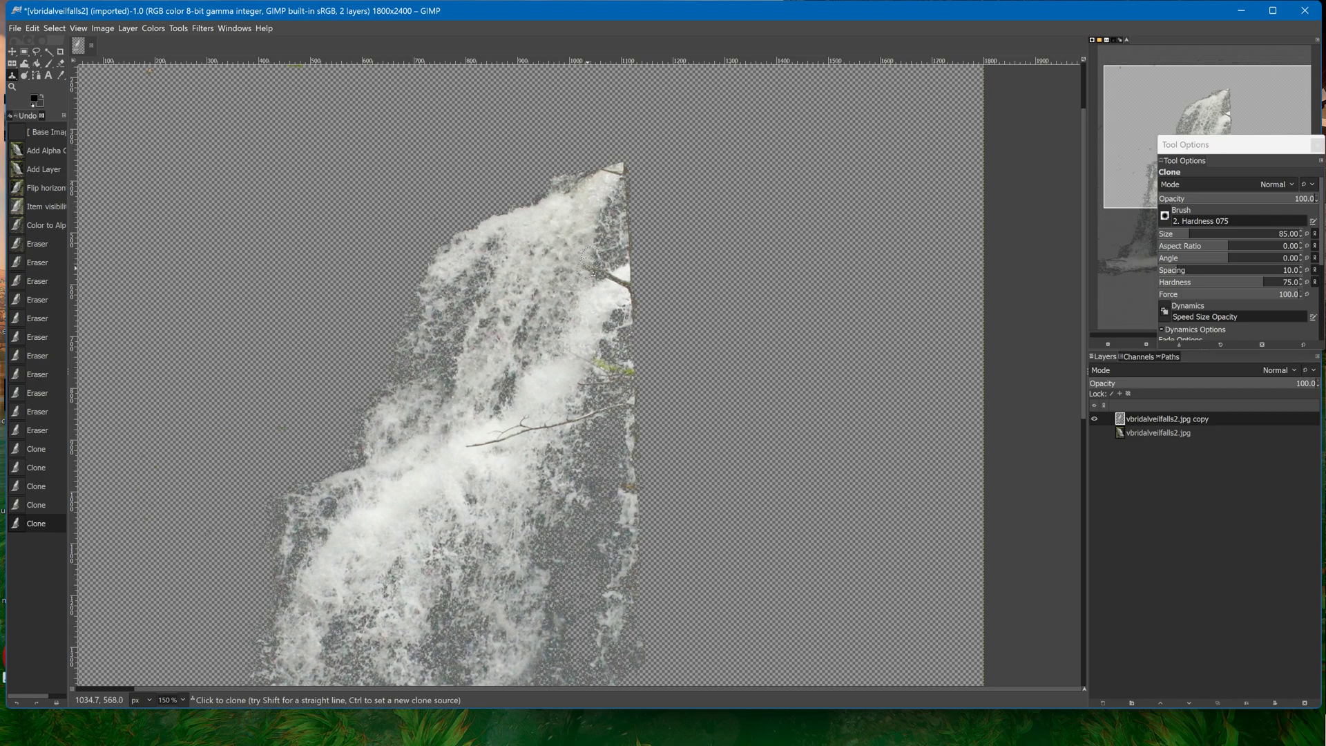
click(593, 267)
click(610, 267)
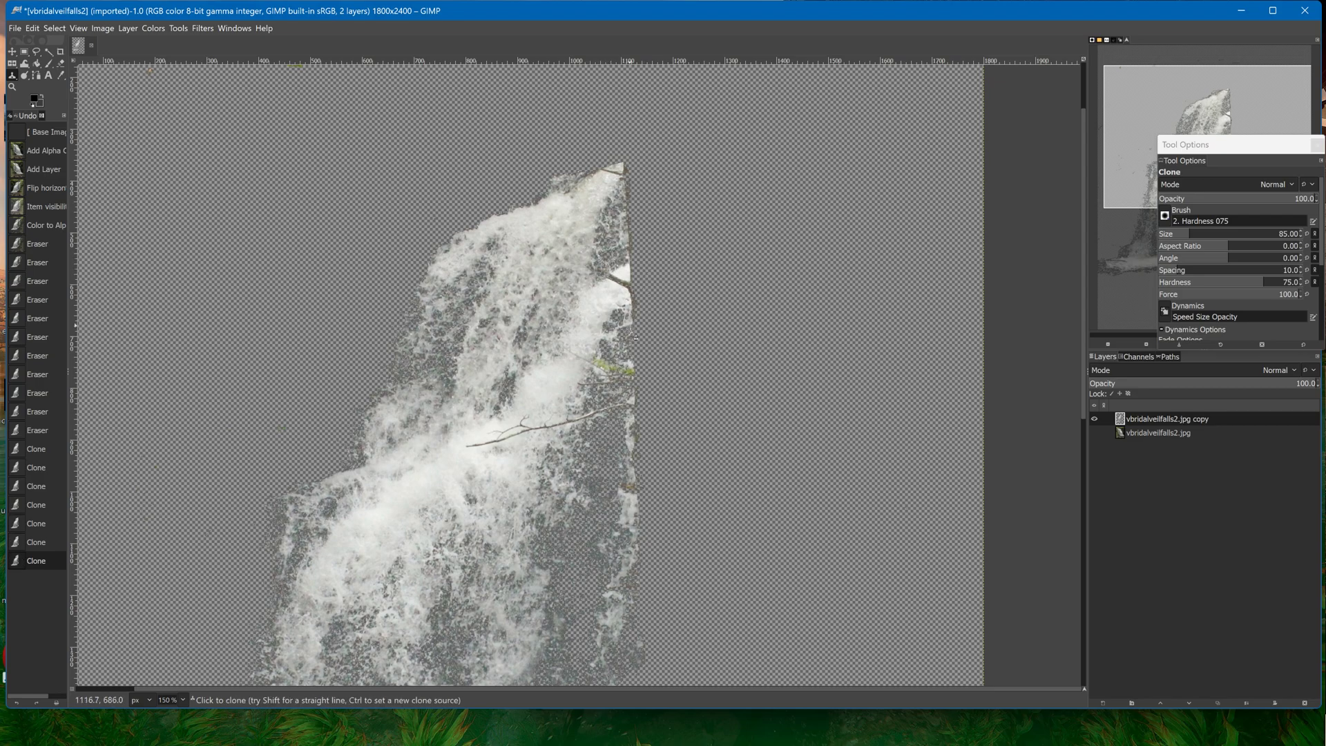
Clone nearby water over the long thin branch crossing the middle of the waterfall
click(479, 442)
key(ctrl+z)
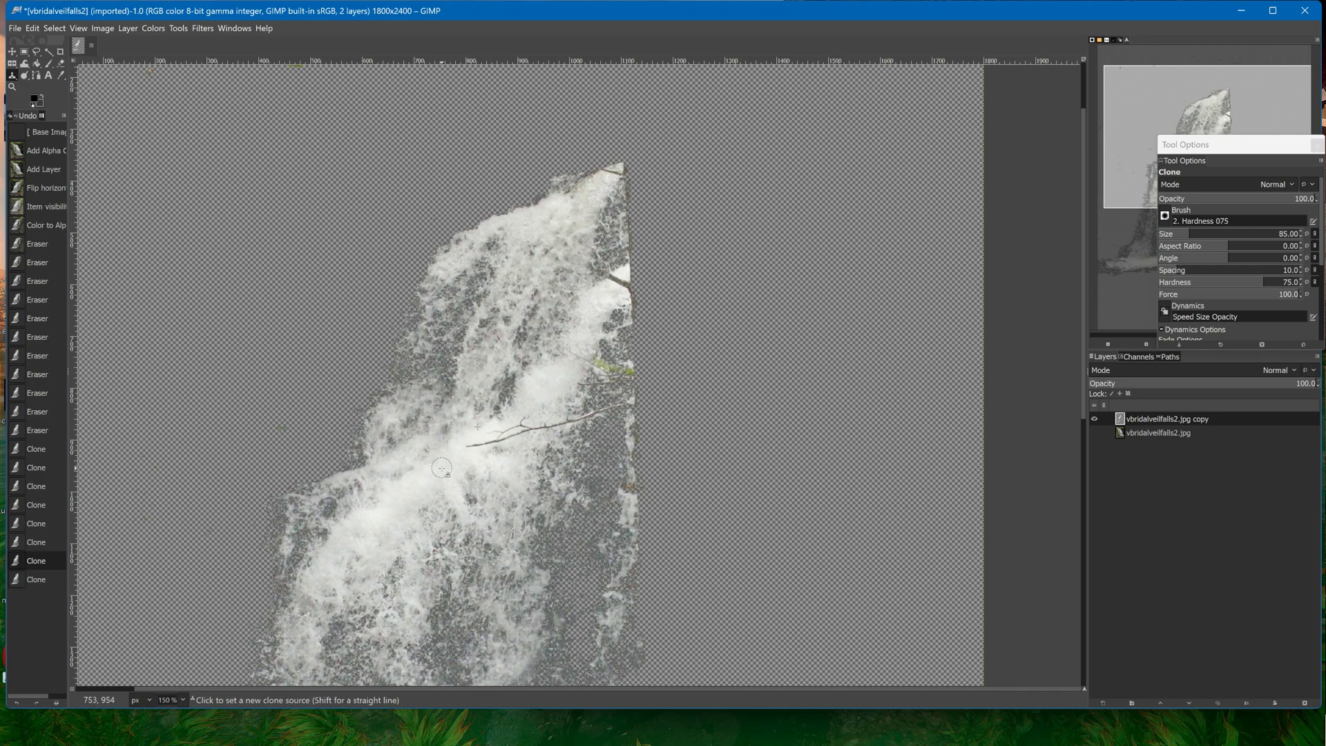
click(479, 441)
click(491, 436)
click(503, 431)
click(512, 419)
ctrl+click(537, 395)
click(515, 432)
click(522, 423)
click(528, 427)
click(532, 426)
click(550, 424)
click(566, 424)
click(561, 425)
click(574, 422)
click(590, 414)
click(601, 411)
click(615, 404)
Clone water over the green leaves near the waterfall's right edge
click(589, 360)
click(599, 367)
click(608, 370)
click(618, 376)
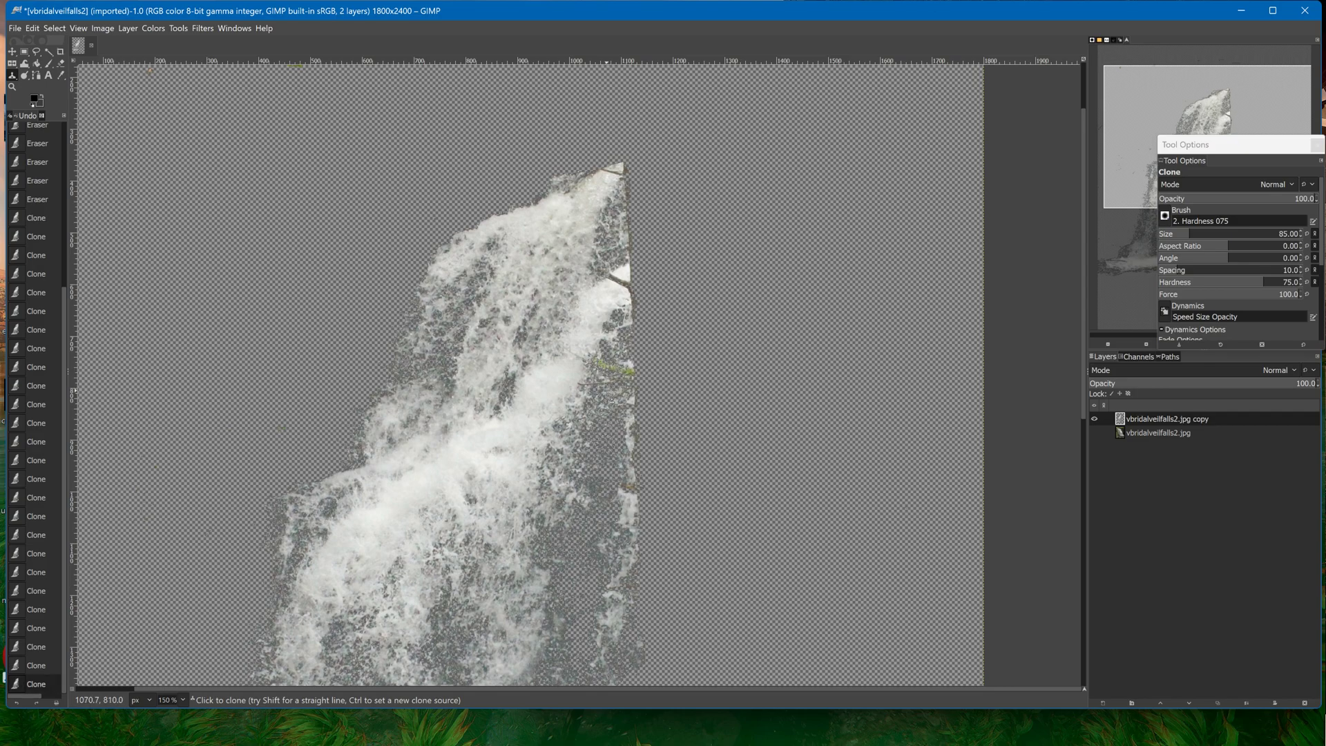
Erase the remaining green leaves and the branch stub at the waterfall's right edge with the Eraser
click(60, 64)
click(623, 373)
click(628, 371)
click(628, 372)
drag(626, 276, 629, 238)
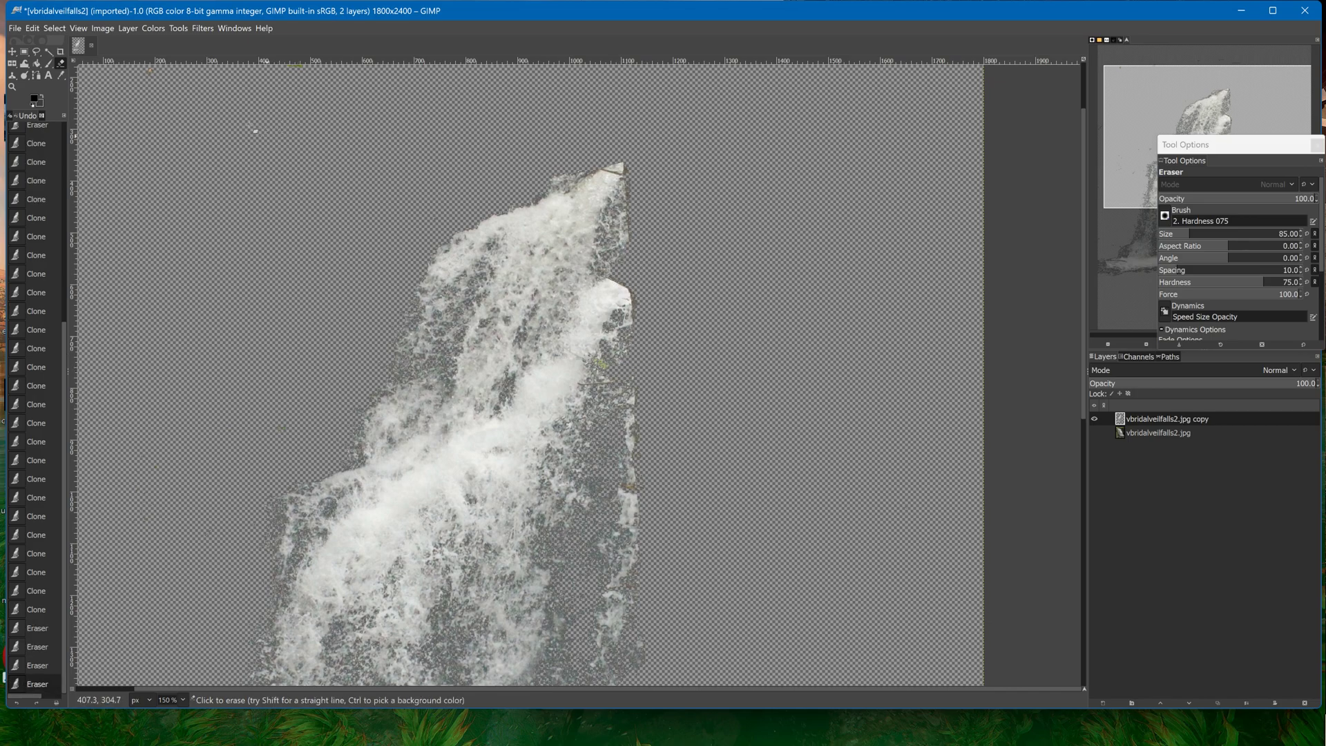
Clone water into the erased notch on the right edge and touch up the spots below it
click(13, 75)
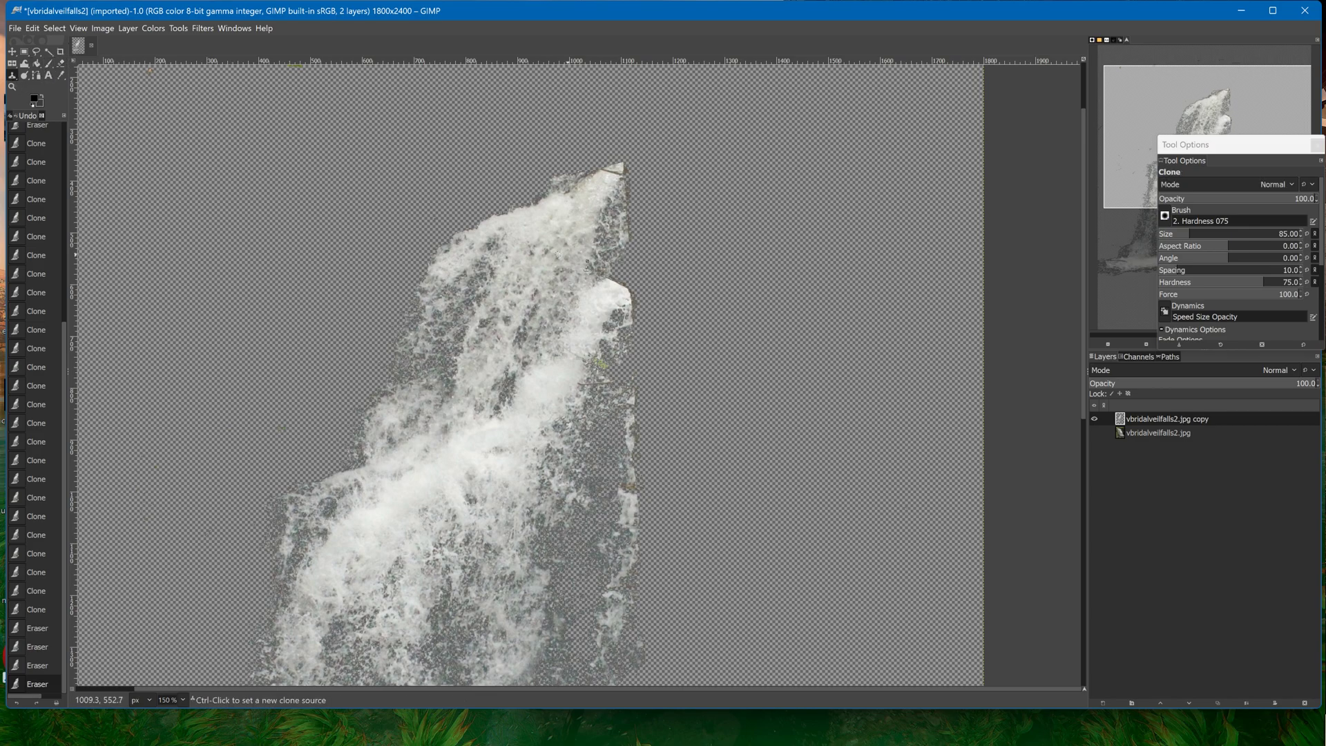
ctrl+click(608, 235)
mouse_move(611, 273)
mouse_down()
mouse_move(624, 293)
mouse_move(625, 256)
mouse_up()
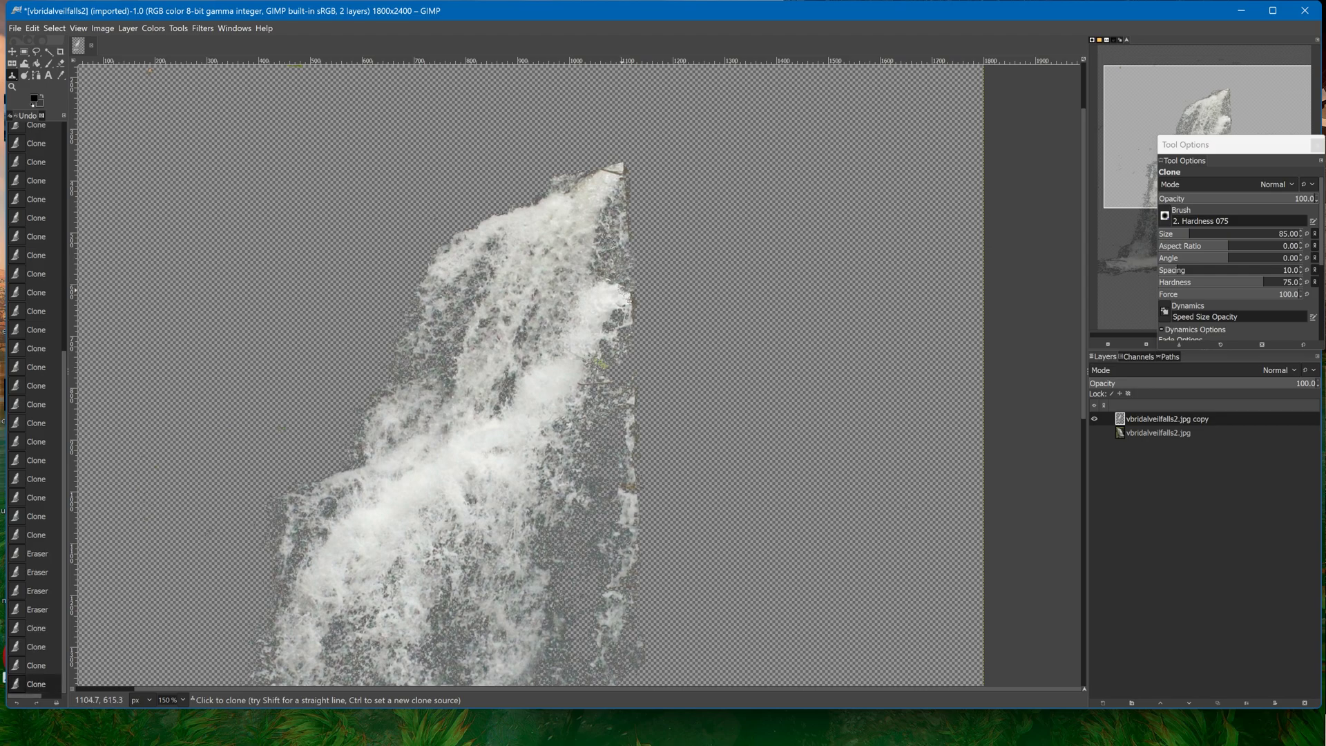
ctrl+click(609, 304)
click(609, 302)
click(609, 305)
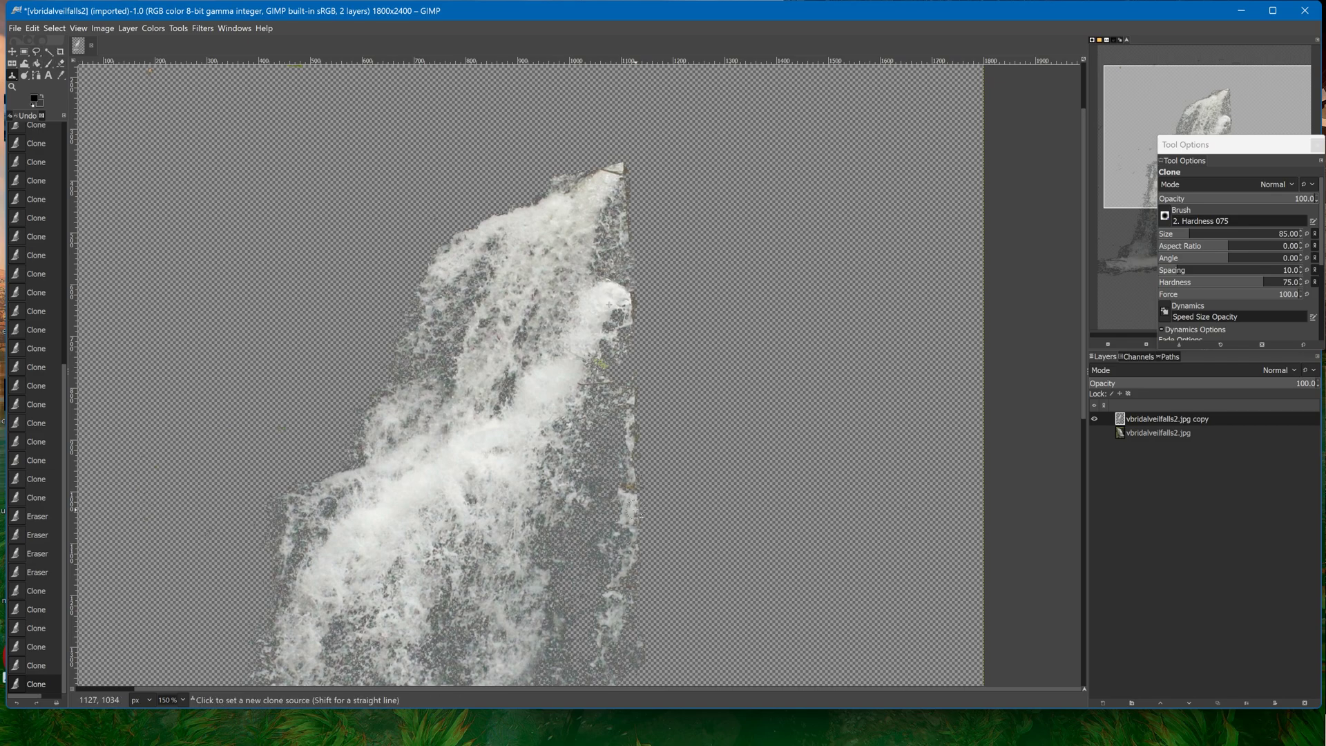
click(631, 487)
Erase the lower edge of the pool at the waterfall's base with the Eraser at size 432, reducing the force to 55
middle_drag(597, 569, 664, 264)
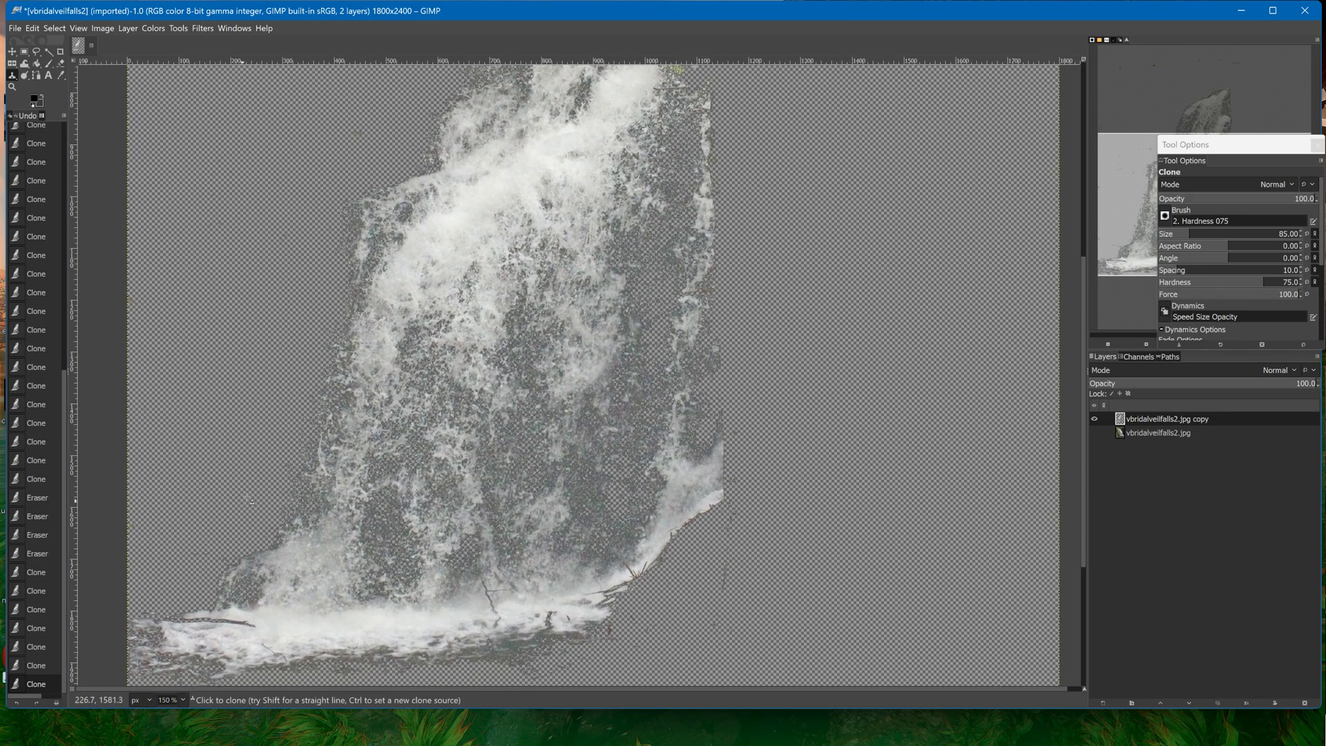
click(60, 63)
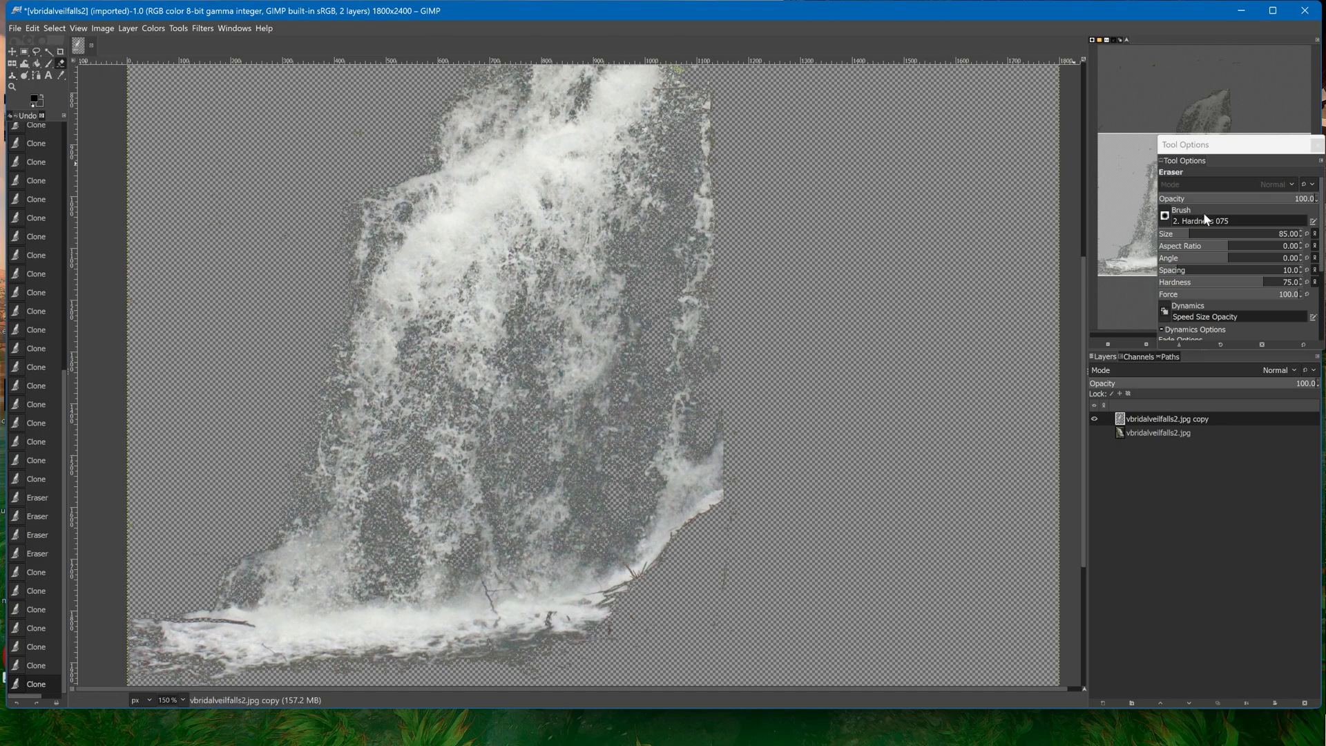
drag(1191, 235, 1274, 234)
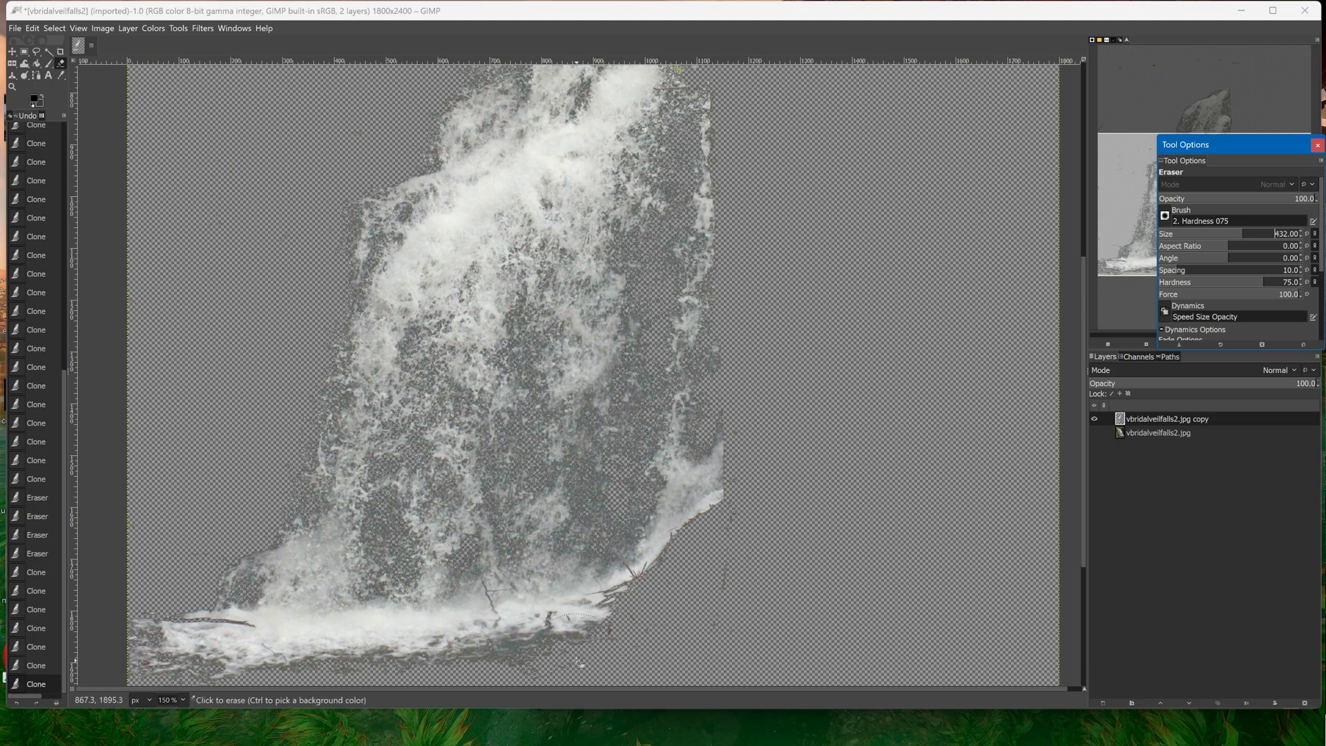
click(597, 658)
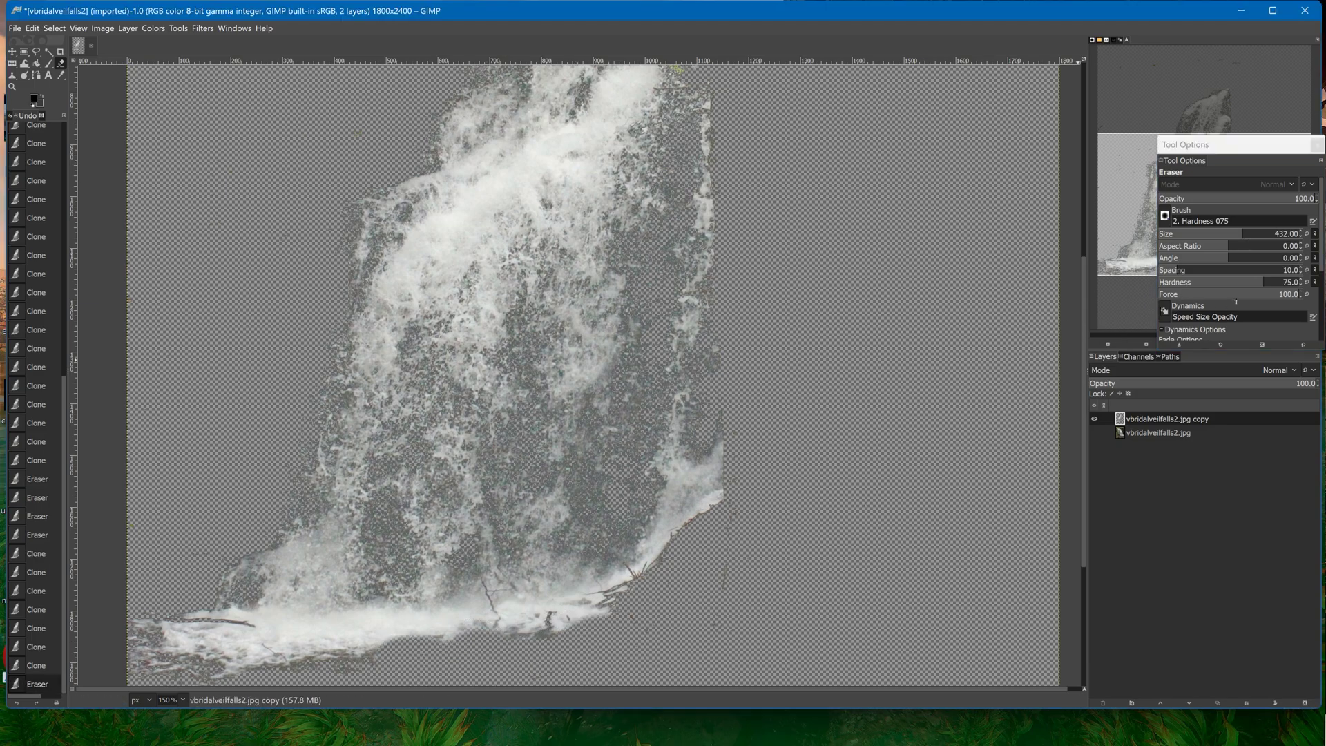
click(1236, 295)
drag(414, 657, 145, 667)
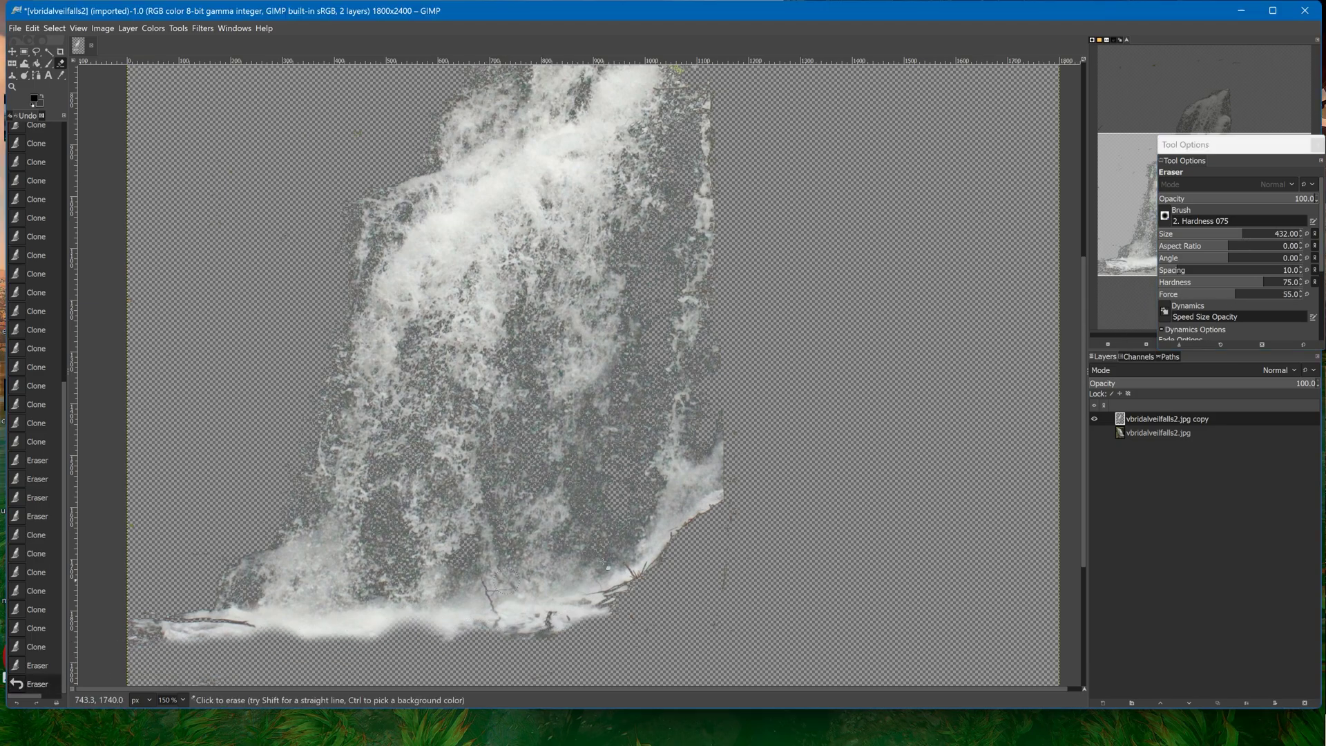
Fade out the pool and branches along the waterfall's base with the Eraser at hardness 33 and force 9
drag(1228, 283, 1181, 283)
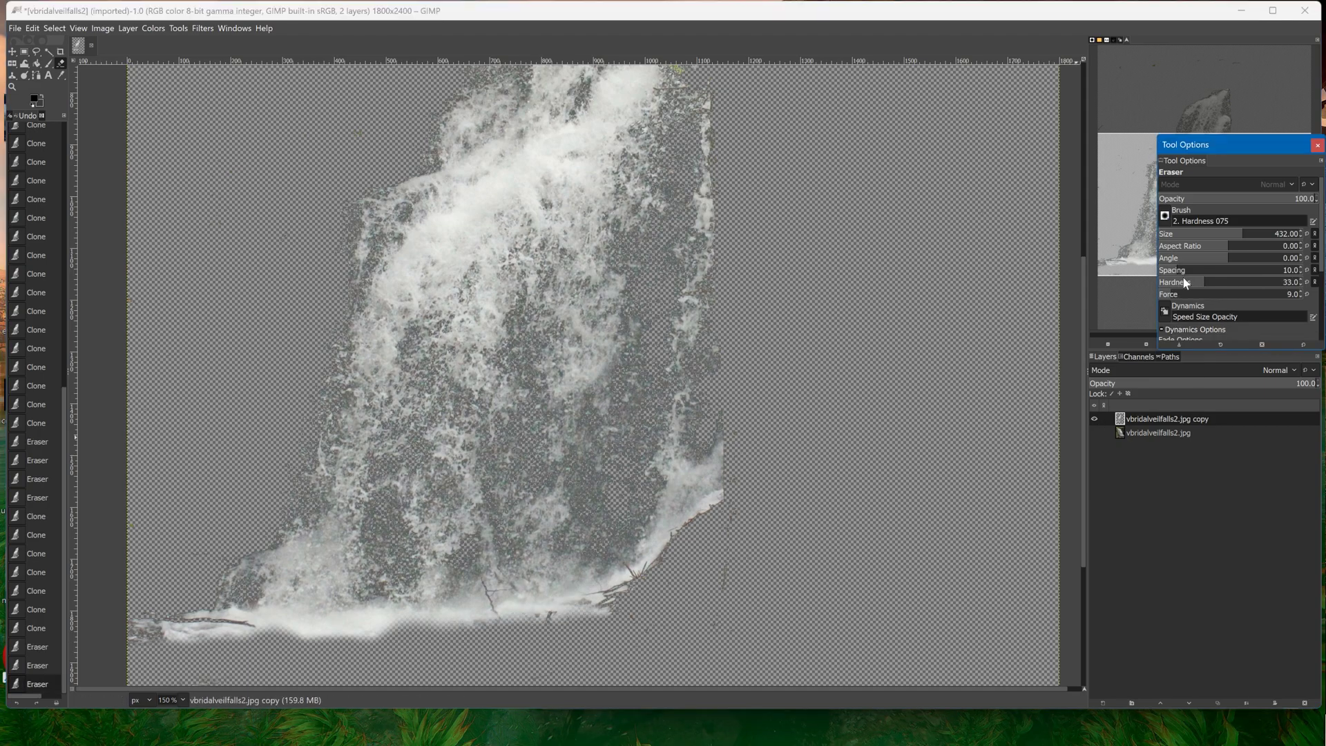
mouse_move(611, 600)
mouse_down()
mouse_move(199, 627)
mouse_move(611, 607)
mouse_up()
mouse_move(381, 625)
mouse_down()
mouse_move(166, 630)
mouse_move(297, 624)
mouse_move(381, 640)
mouse_up()
click(381, 639)
click(736, 582)
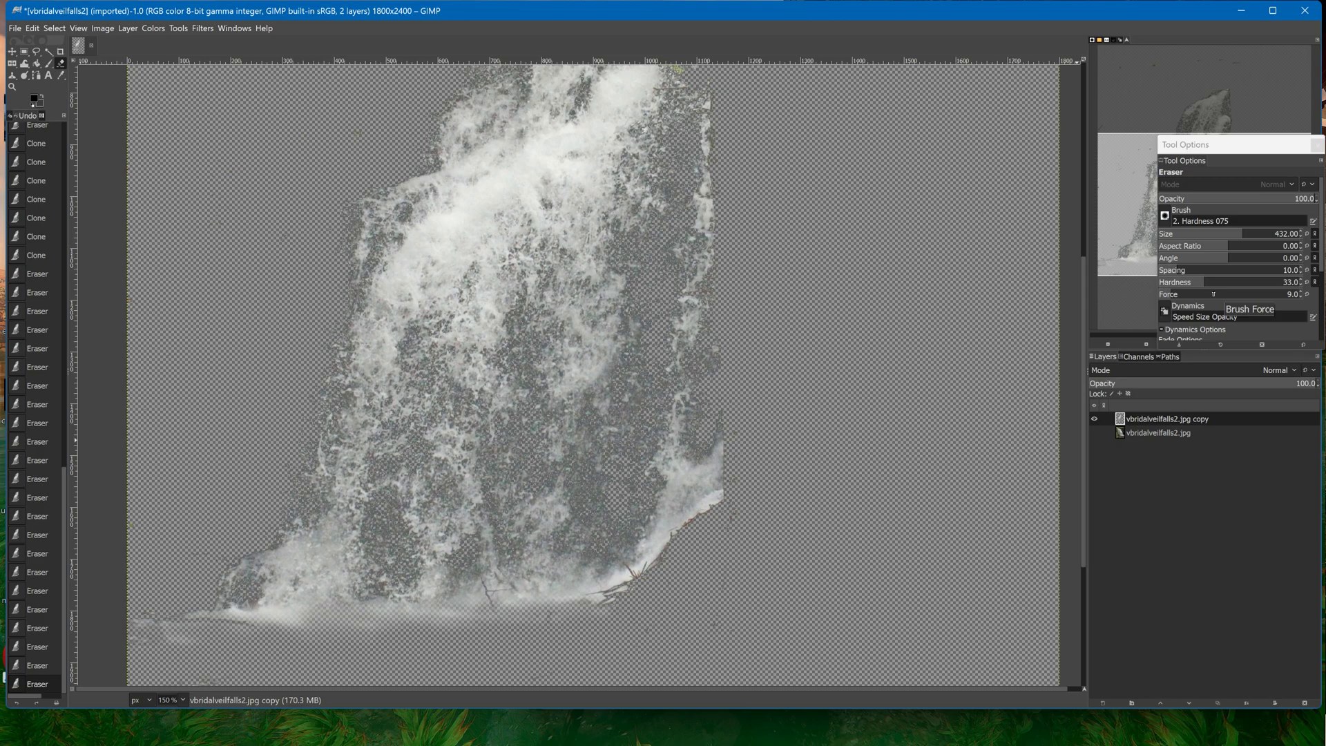
Clone a patch of water just below the left part of the waterfall's base
ctrl+scroll(903, 289, down, 2)
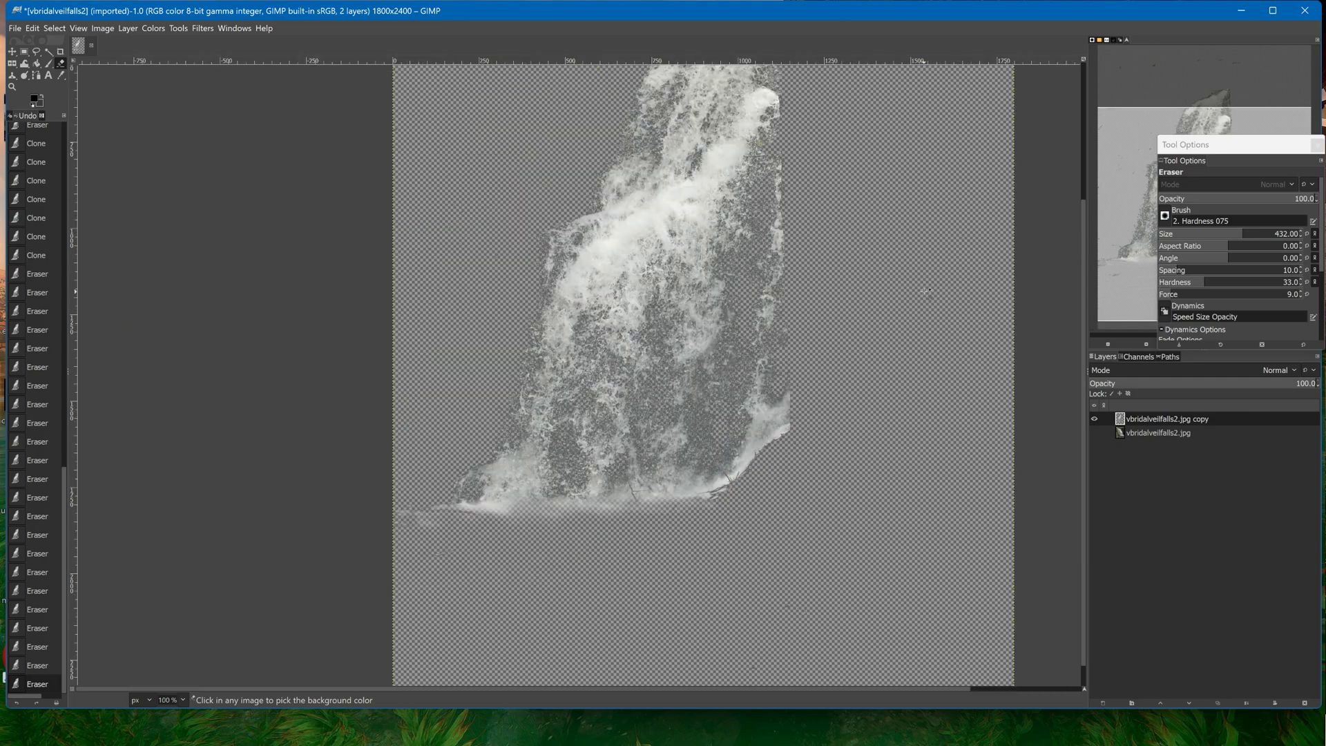
ctrl+scroll(903, 289, up, 1)
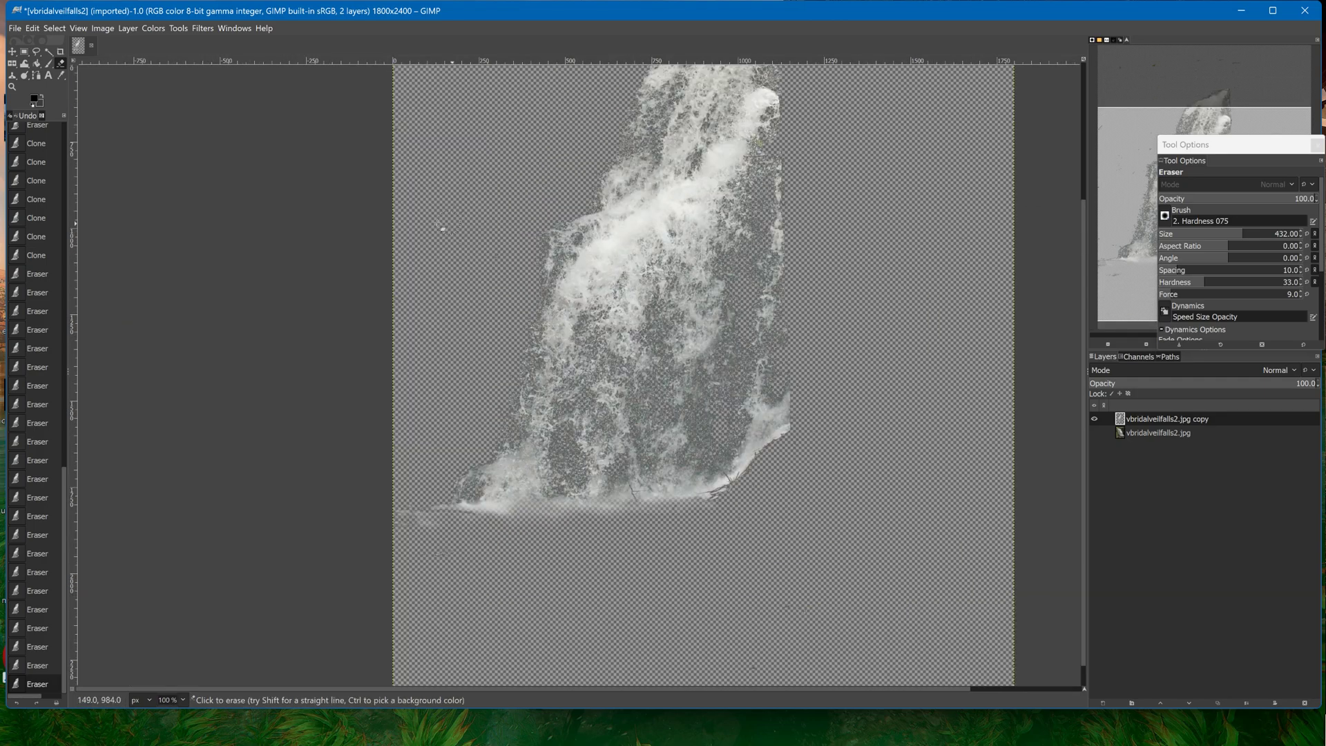
click(13, 76)
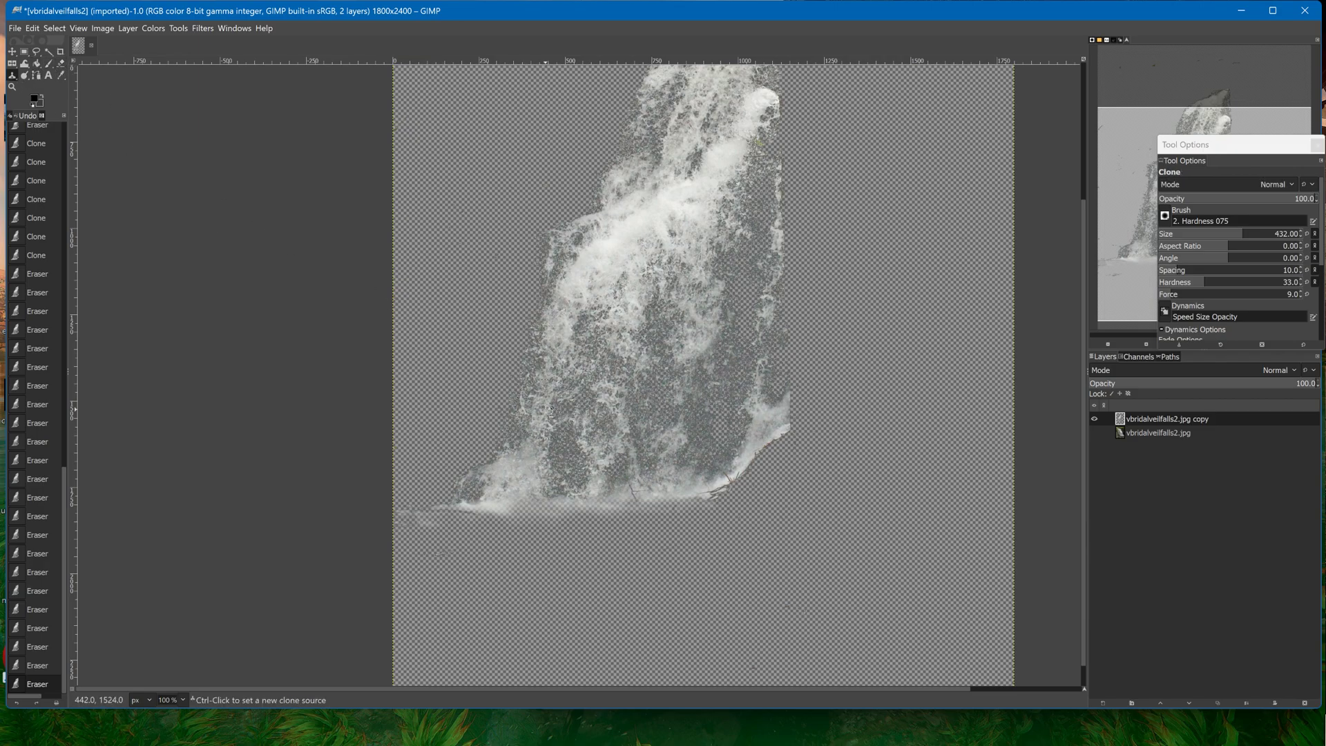
ctrl+click(549, 474)
click(550, 519)
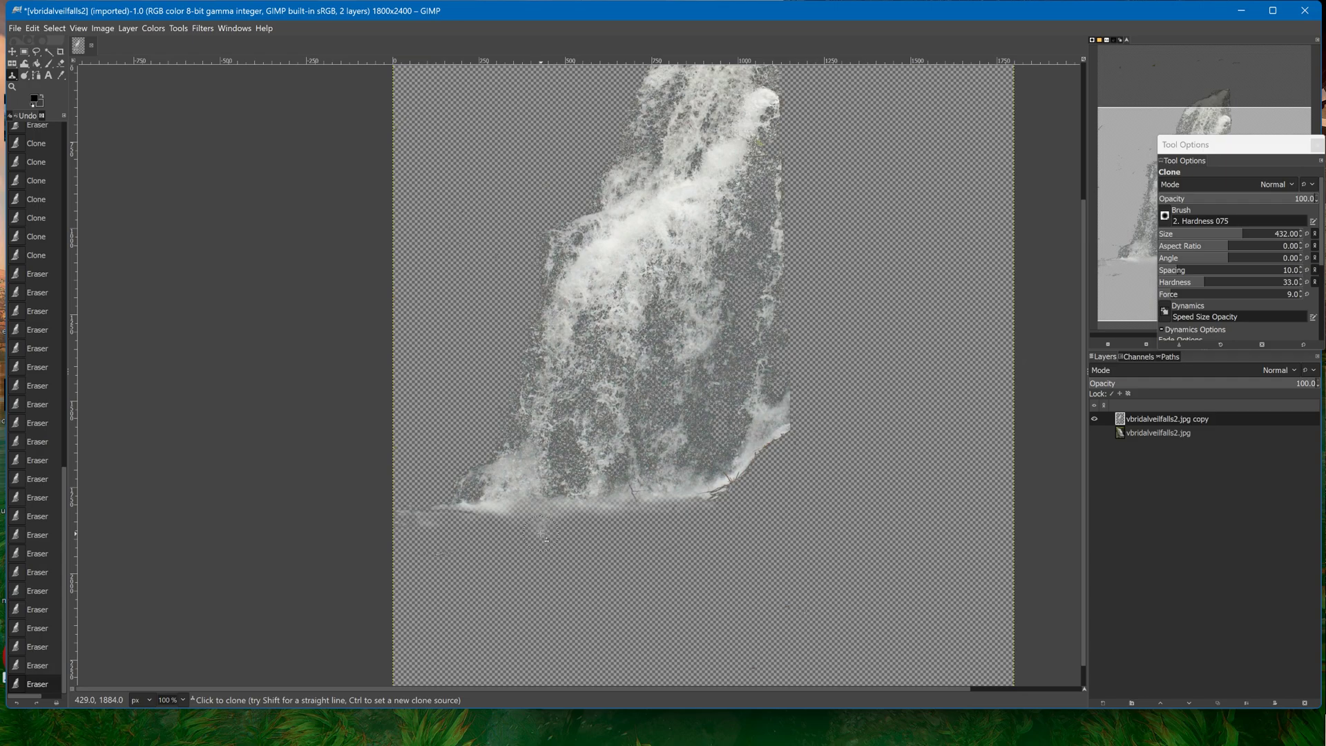
Delete the hidden original vbridalveilfalls2.jpg layer
right_click(1144, 435)
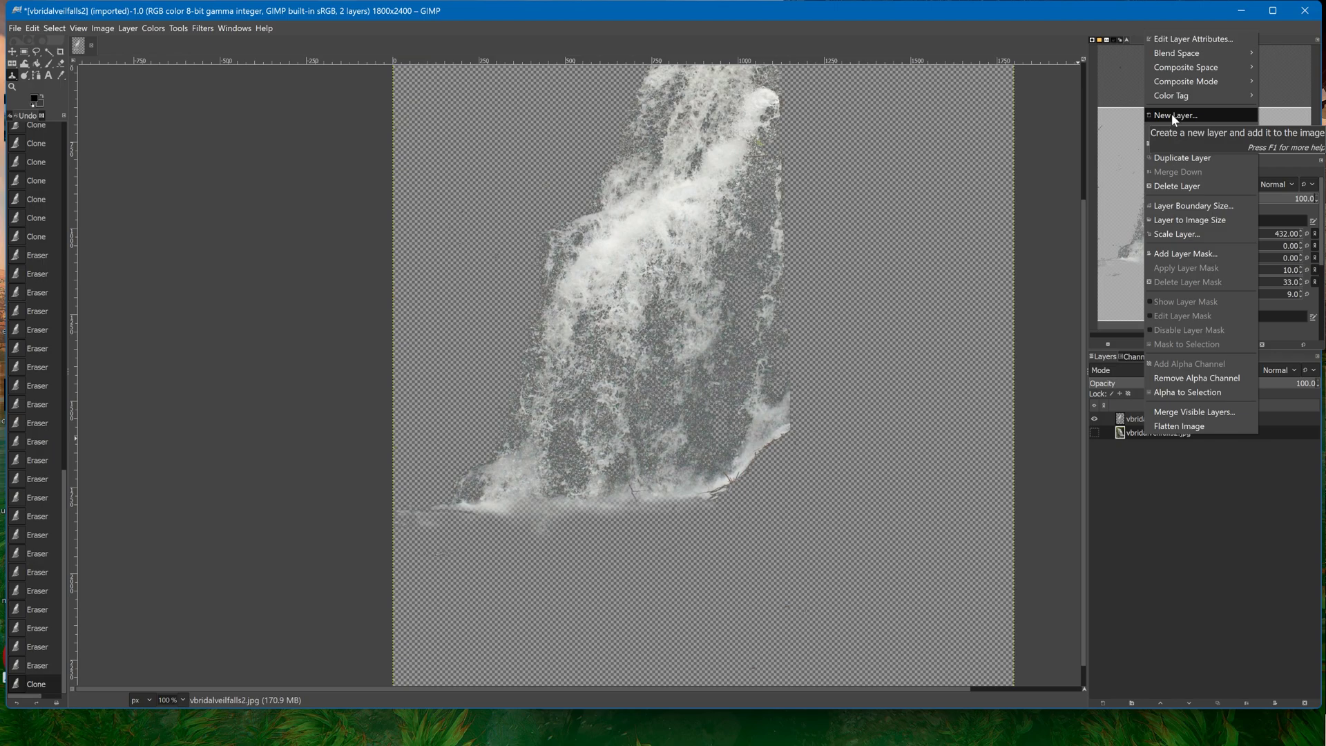
click(1175, 186)
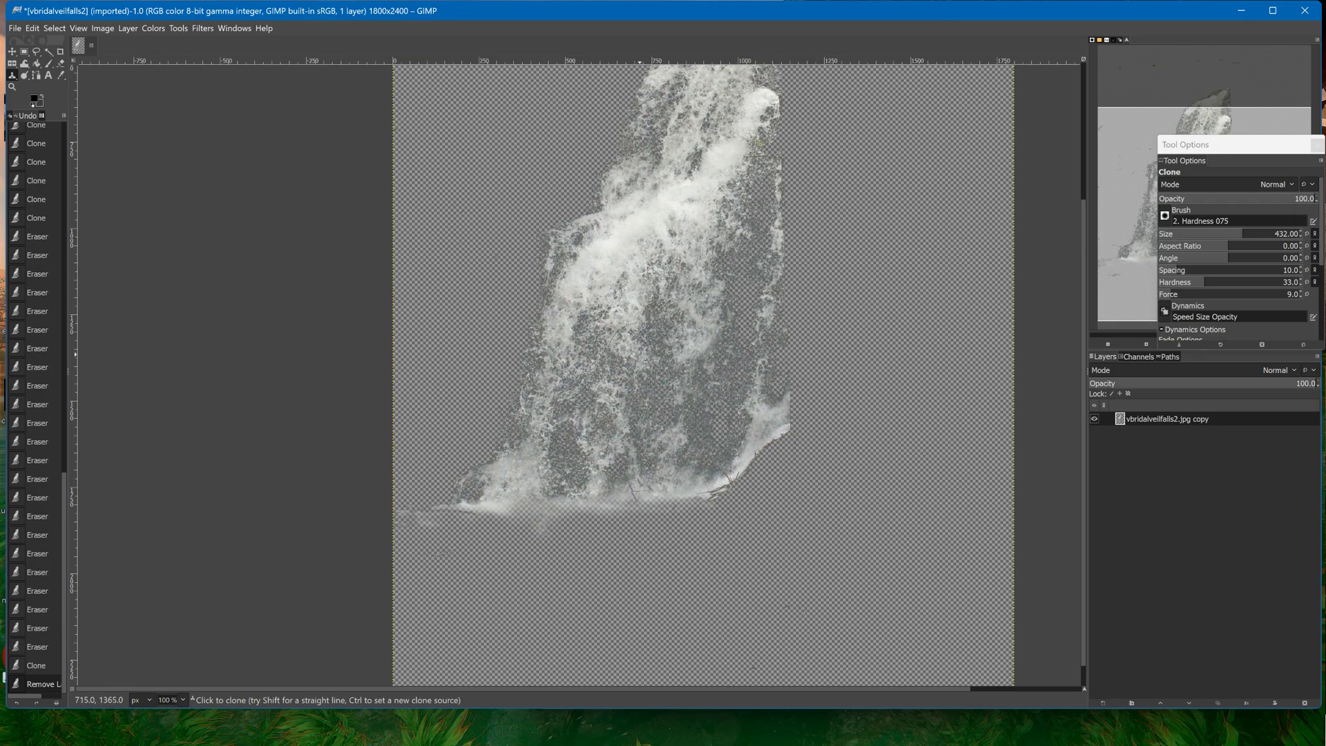
Extend the left part of the waterfall's base downward with the Clone tool at size 542, hardness 77 and force 100
click(635, 513)
click(1255, 237)
drag(1214, 298, 1320, 290)
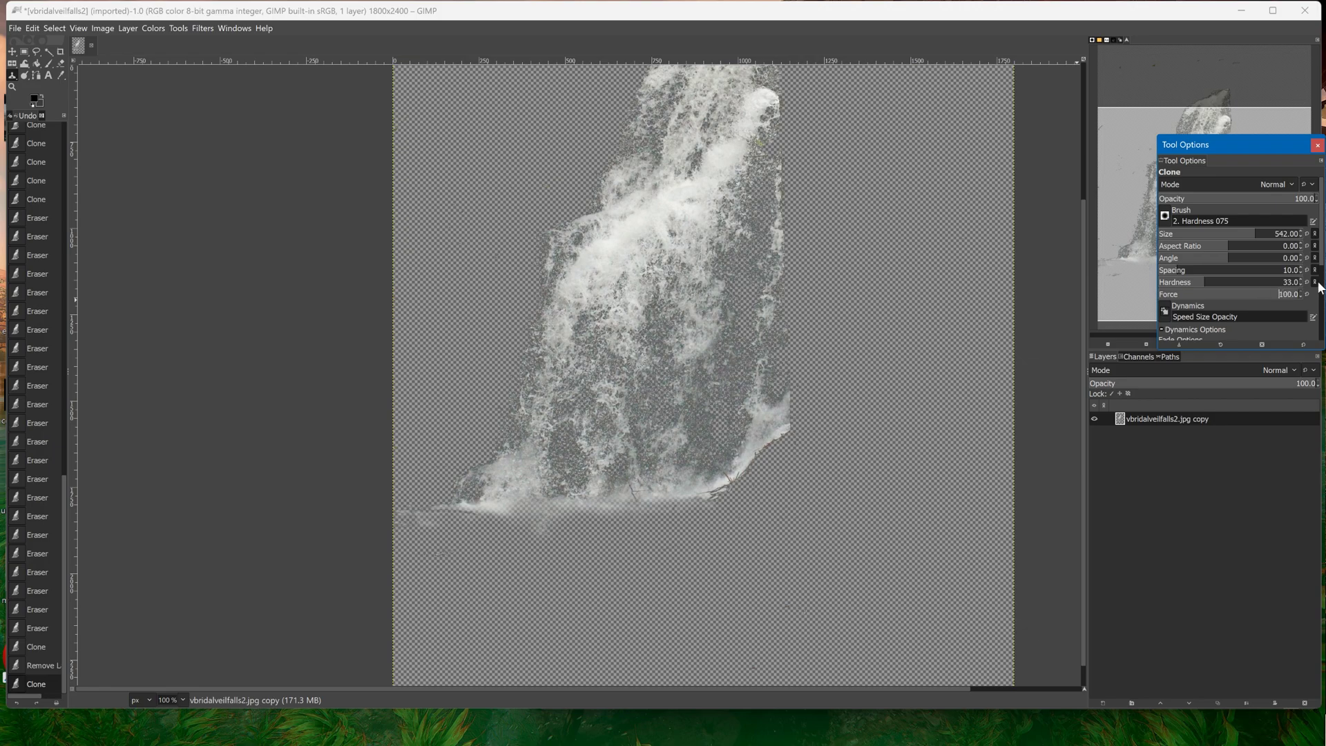
click(1264, 281)
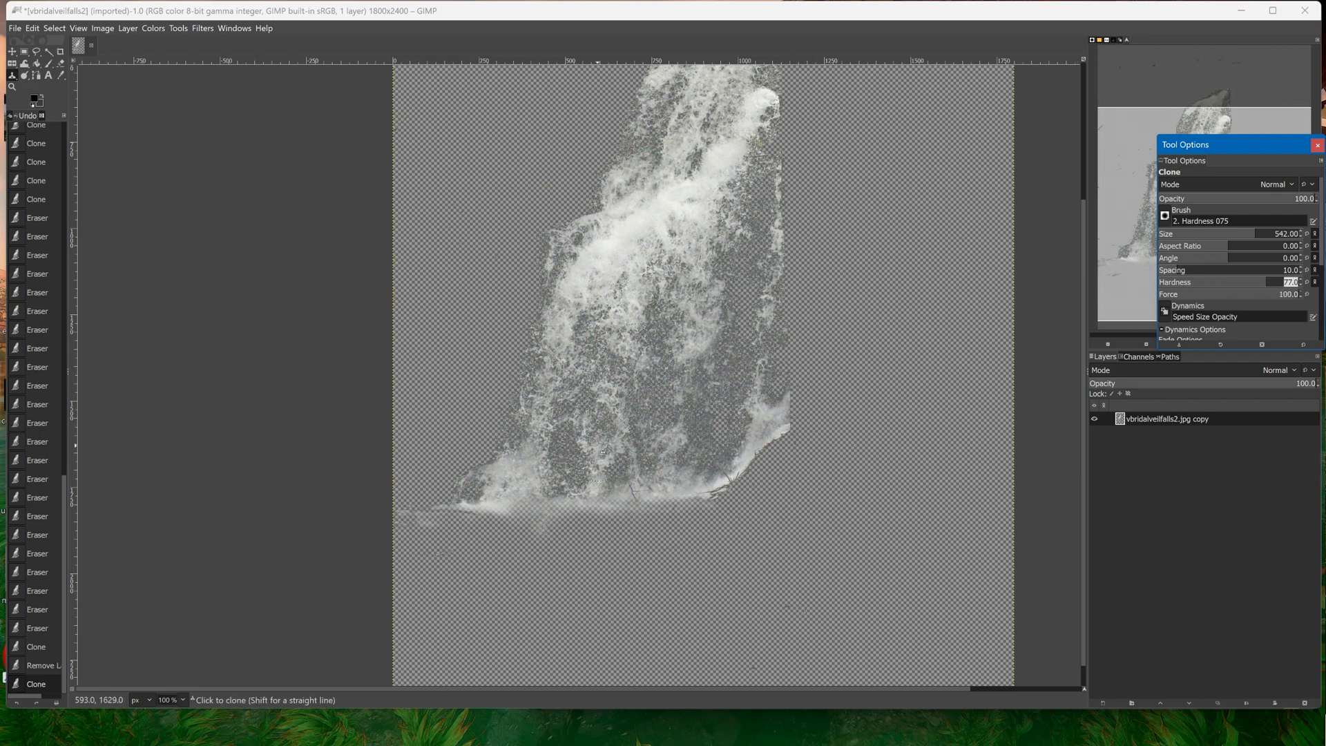
ctrl+click(596, 435)
drag(589, 497, 587, 573)
Clone water to extend the waterfall's right side downward and fill the gap in the lower middle
ctrl+click(720, 270)
mouse_move(717, 477)
mouse_down()
mouse_move(717, 608)
mouse_move(710, 547)
mouse_up()
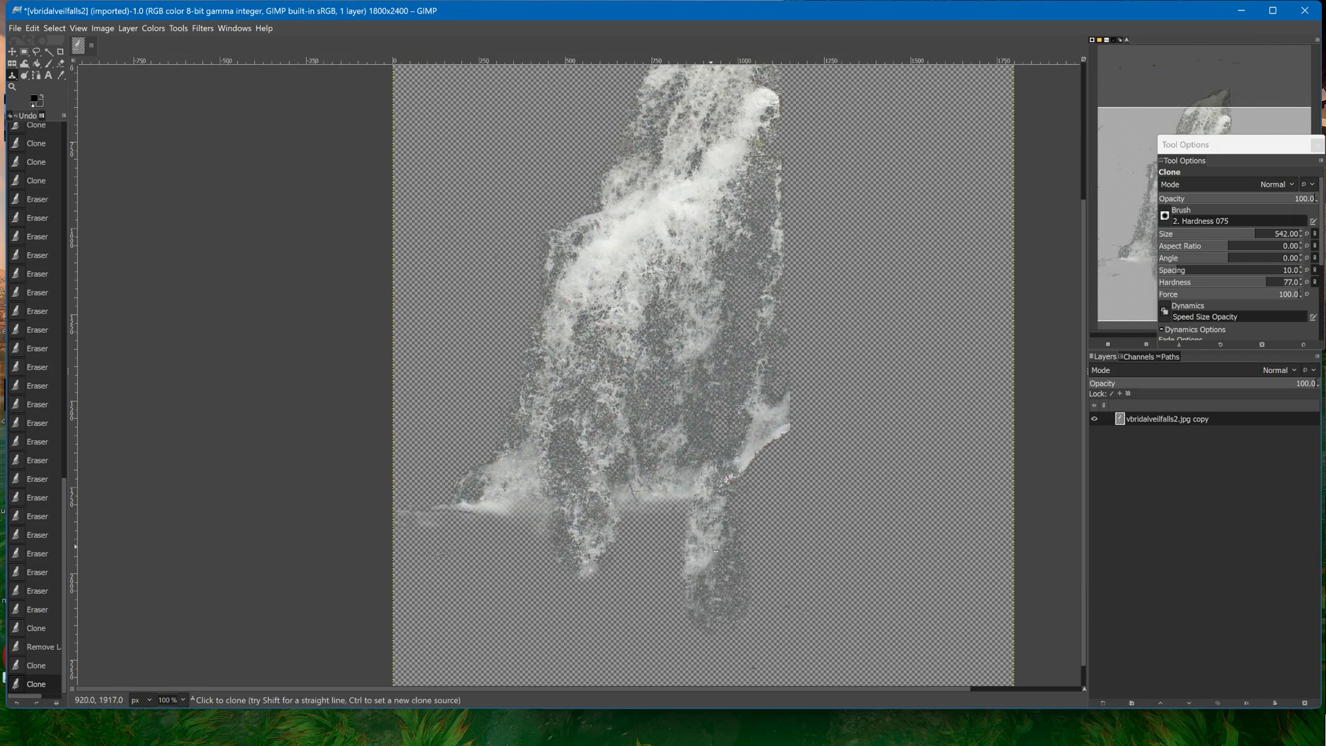
mouse_move(705, 493)
mouse_down()
mouse_move(750, 453)
mouse_move(770, 492)
mouse_move(770, 653)
mouse_up()
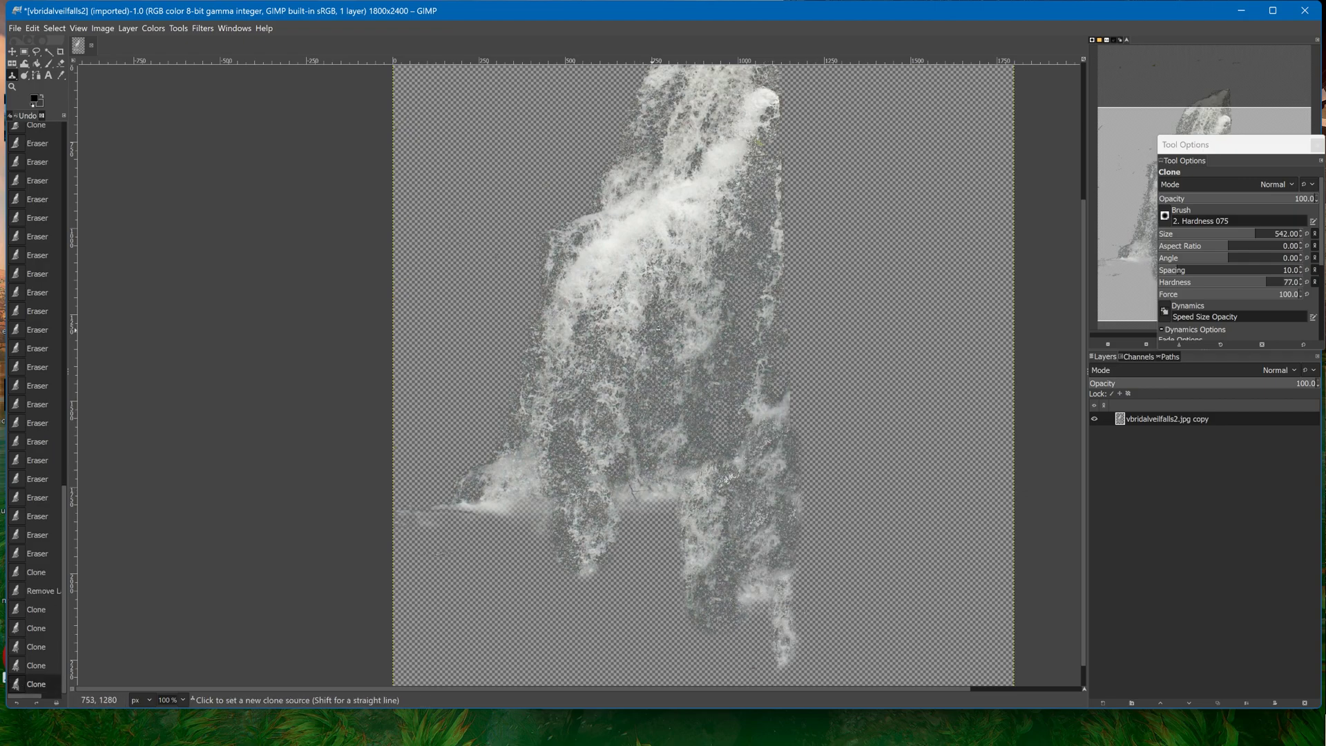
ctrl+click(631, 364)
mouse_move(587, 660)
mouse_down()
mouse_move(592, 580)
mouse_move(611, 547)
mouse_move(632, 622)
mouse_move(670, 546)
mouse_move(684, 667)
mouse_up()
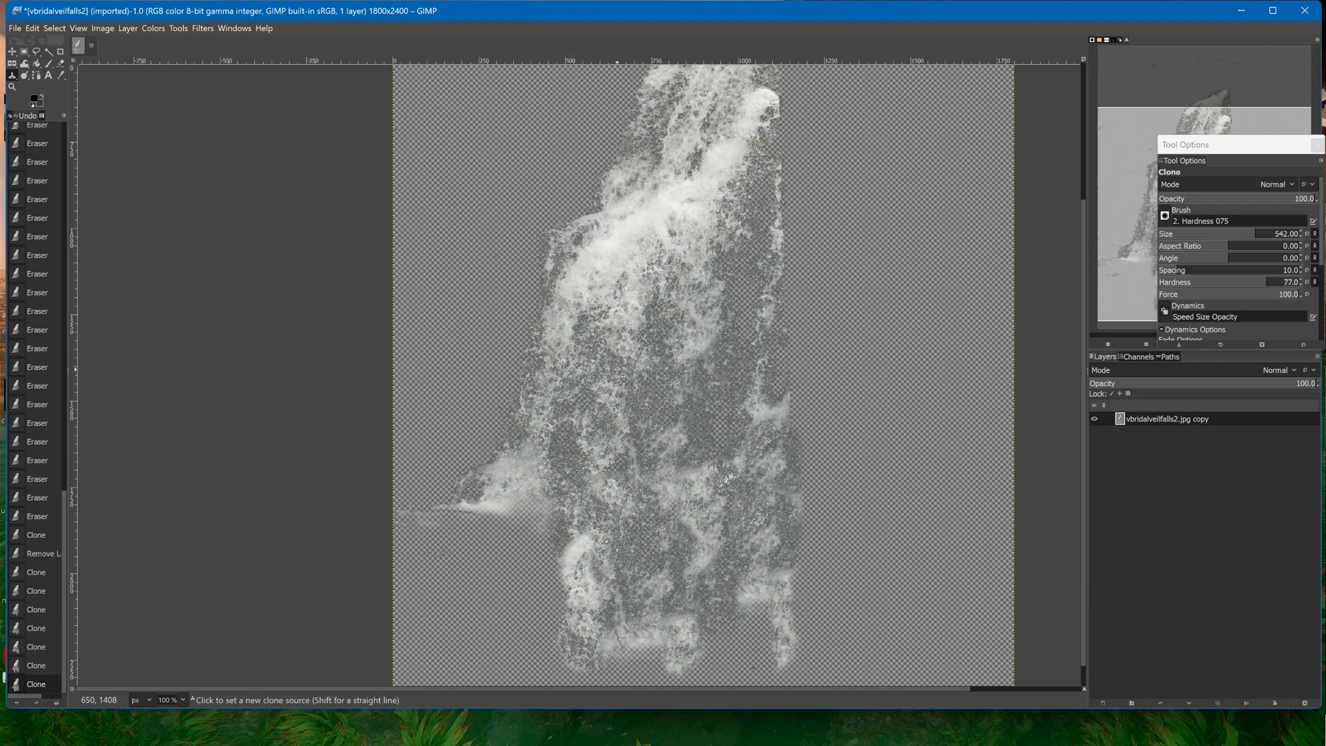
Clone water beneath the left foot of the waterfall to extend that side downward
mouse_move(511, 489)
mouse_down()
mouse_move(491, 642)
mouse_move(532, 552)
mouse_move(560, 608)
mouse_move(563, 519)
mouse_up()
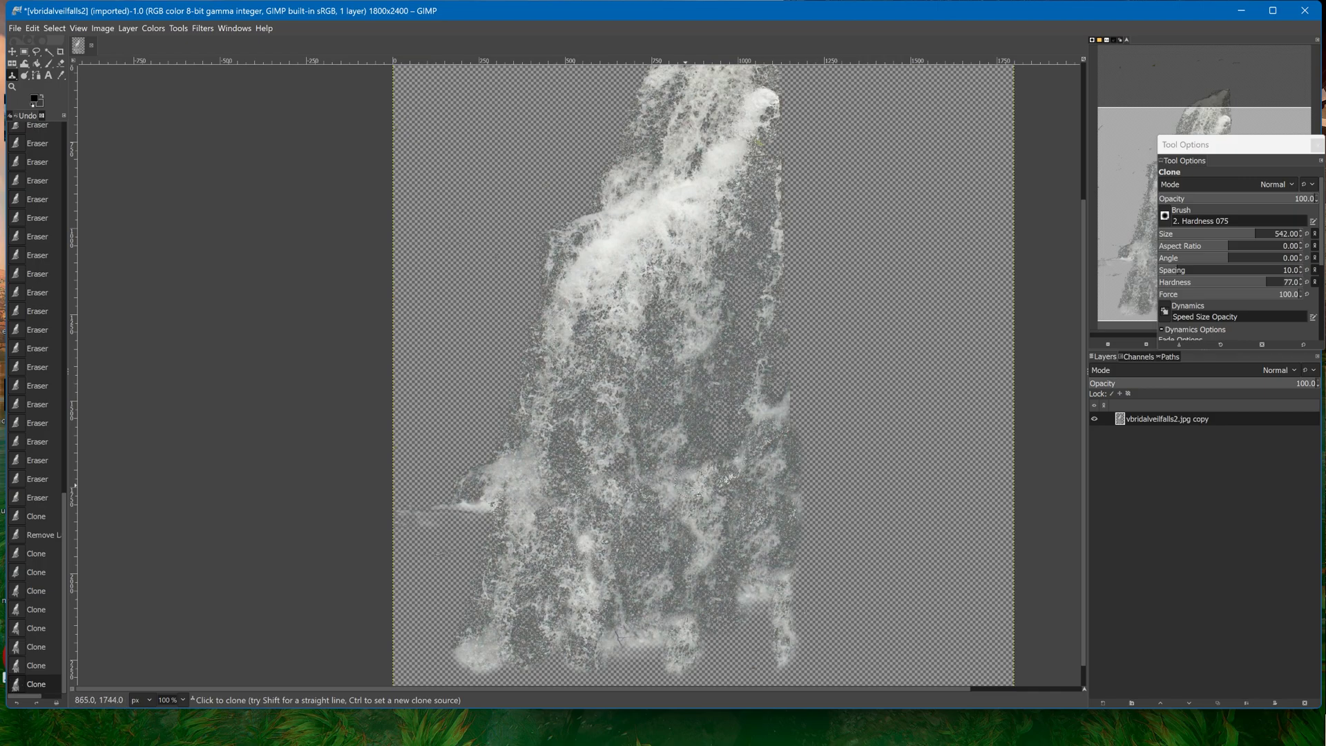
ctrl+scroll(725, 534, down, 1)
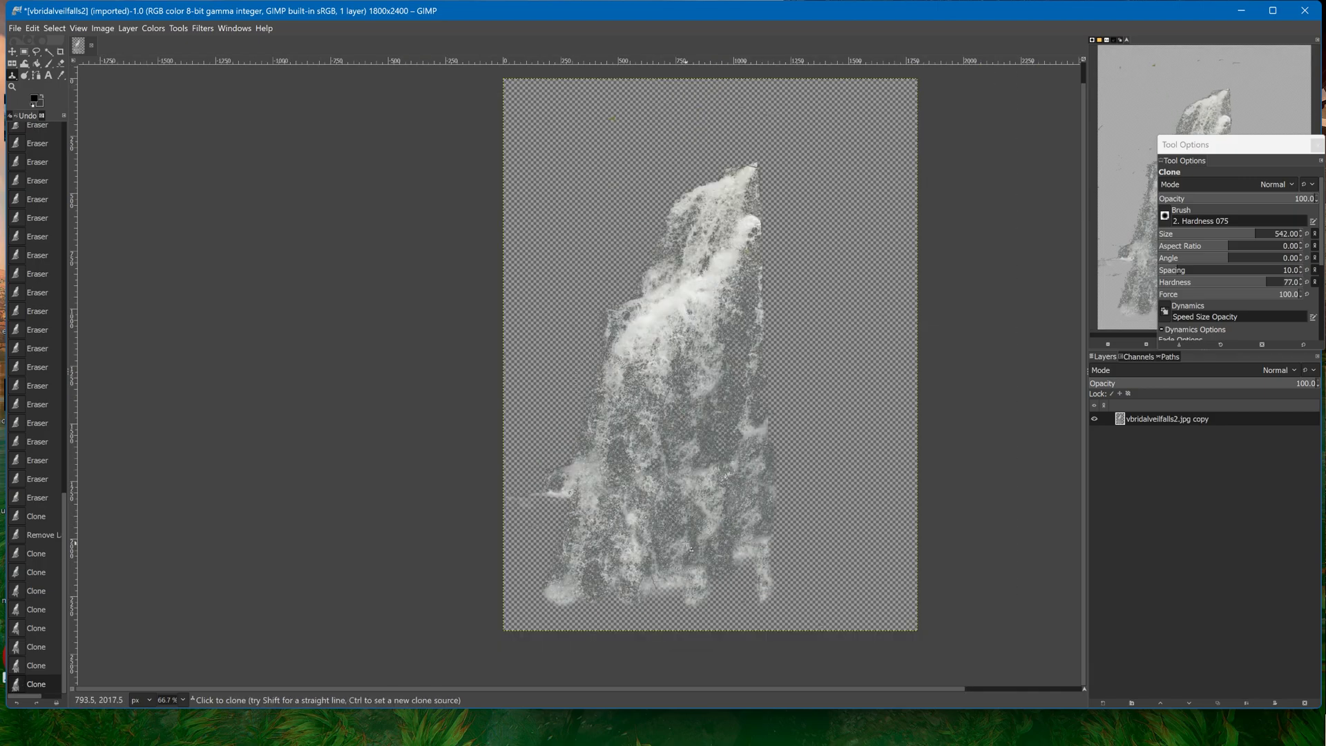
mouse_move(553, 594)
mouse_down()
mouse_move(572, 621)
mouse_move(590, 594)
mouse_move(614, 604)
mouse_move(618, 580)
mouse_move(629, 604)
mouse_up()
key(ctrl+z)
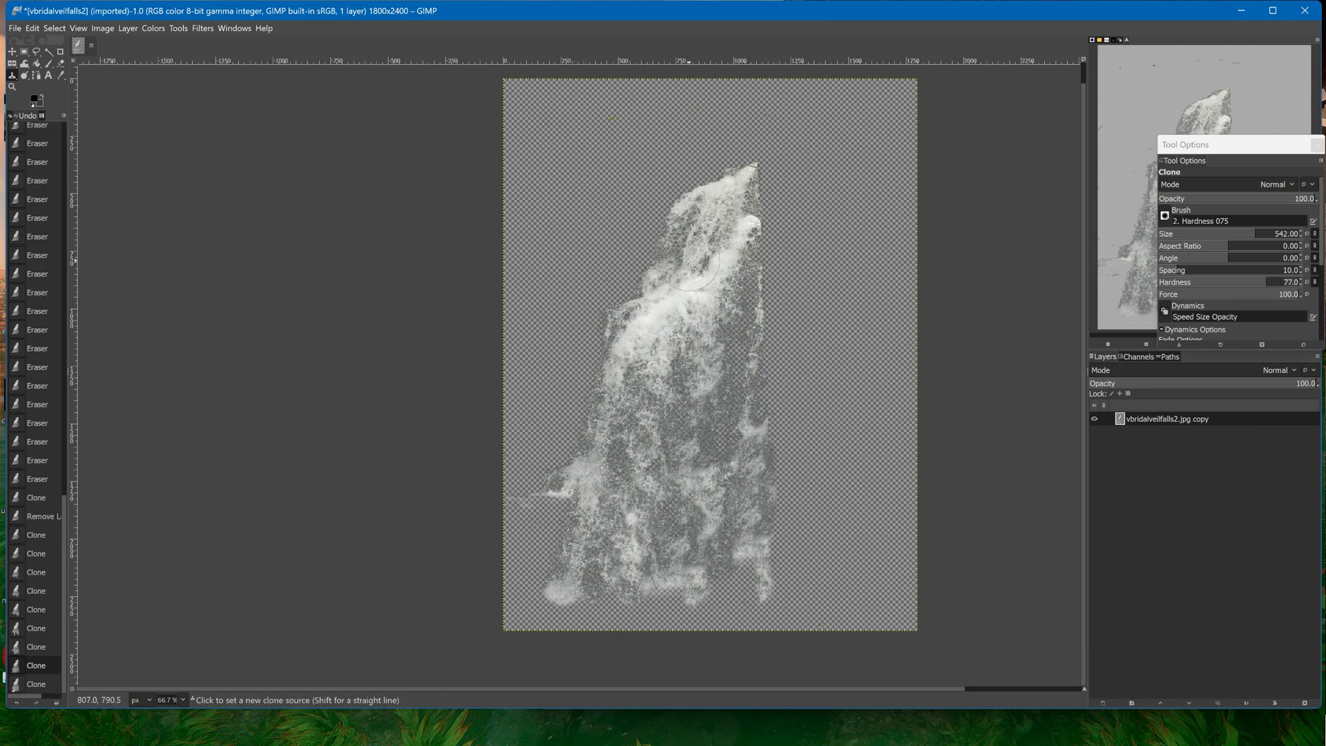
key(ctrl+y)
key(ctrl+z)
Clone water from the middle of the waterfall to extend its central base down to the image's lower edge
ctrl+scroll(677, 527, up, 2)
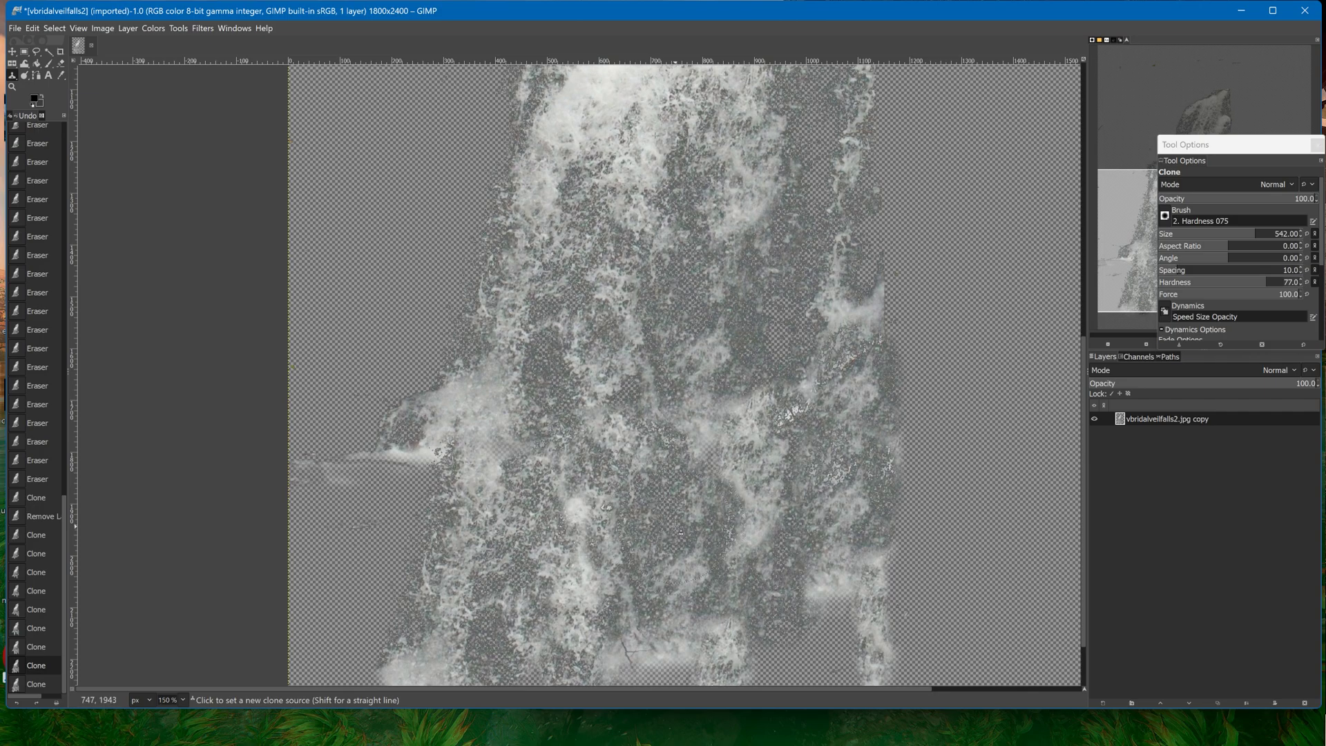
middle_drag(634, 519, 713, 384)
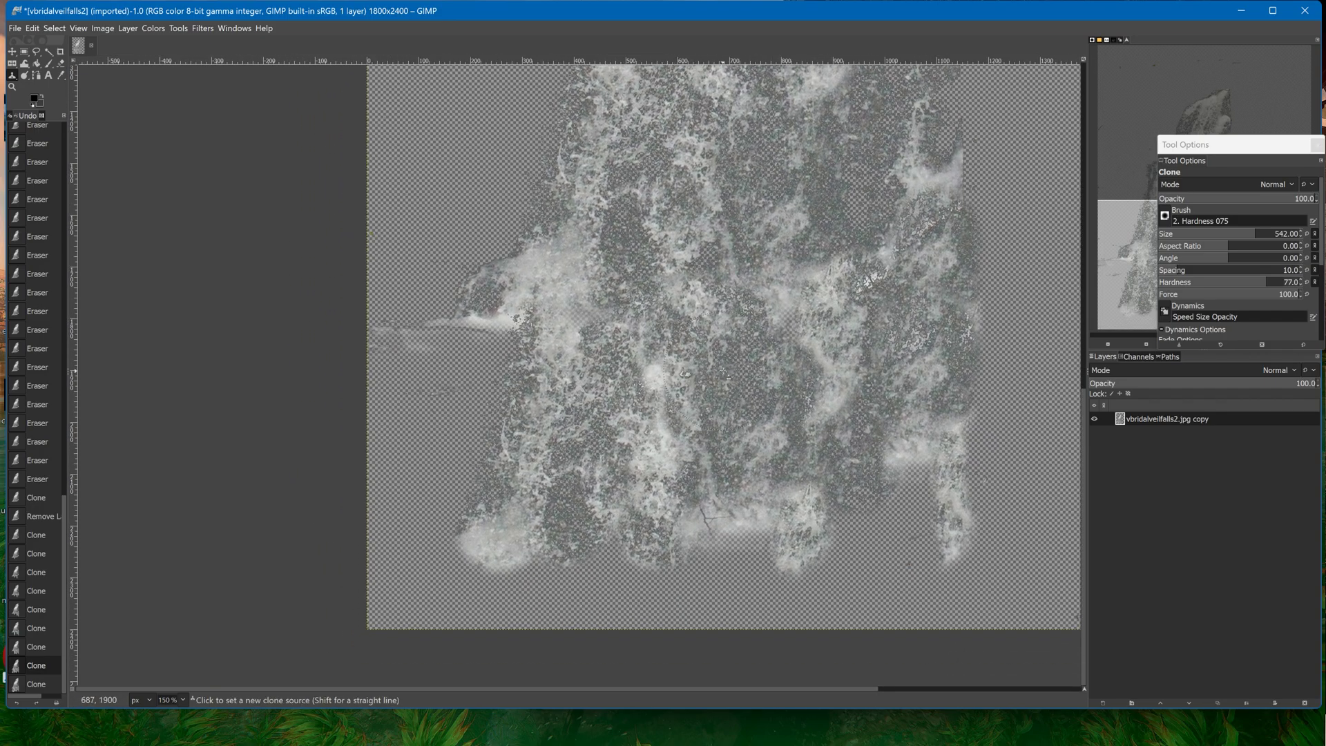
ctrl+click(700, 308)
mouse_move(678, 558)
mouse_down()
mouse_move(670, 634)
mouse_move(655, 553)
mouse_up()
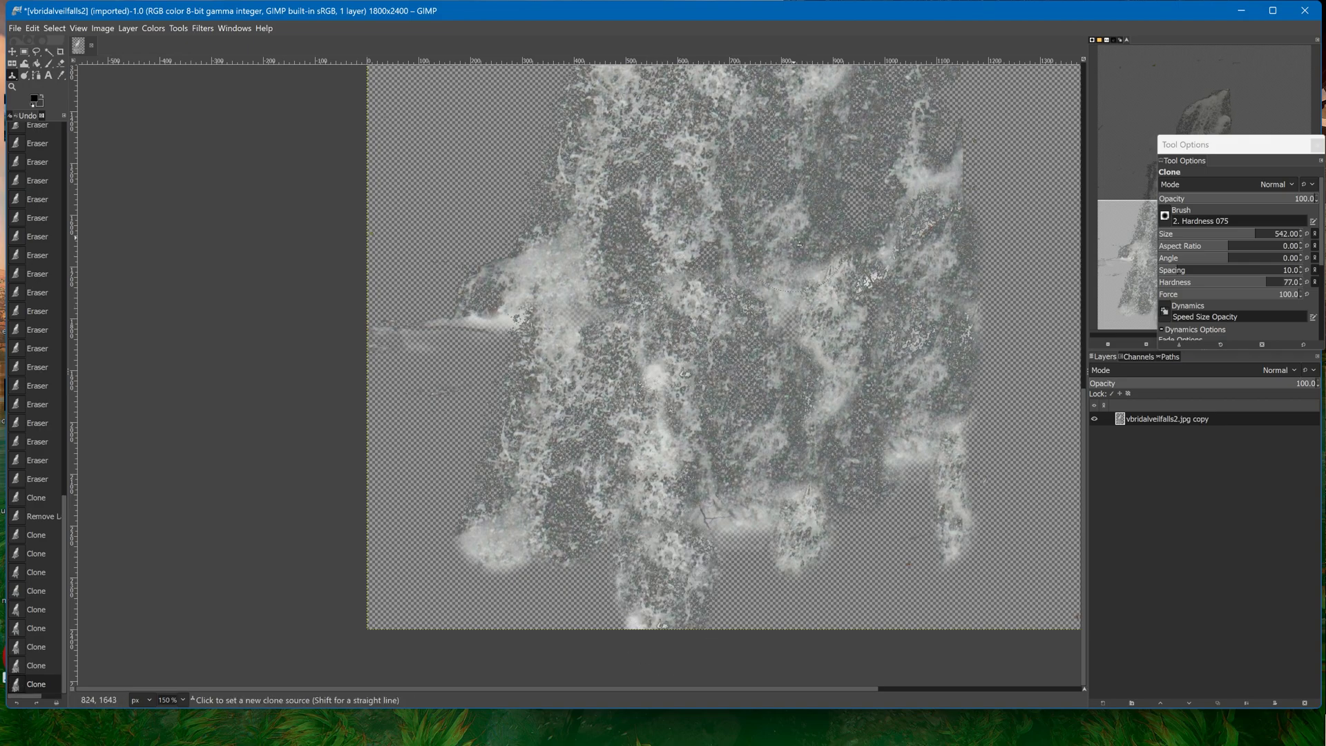
click(778, 595)
mouse_move(778, 596)
mouse_down()
mouse_move(728, 601)
mouse_move(725, 517)
mouse_up()
Clone water from the waterfall's right side to its base, filling the right part down to the image's lower edge
ctrl+click(944, 276)
drag(932, 454, 931, 636)
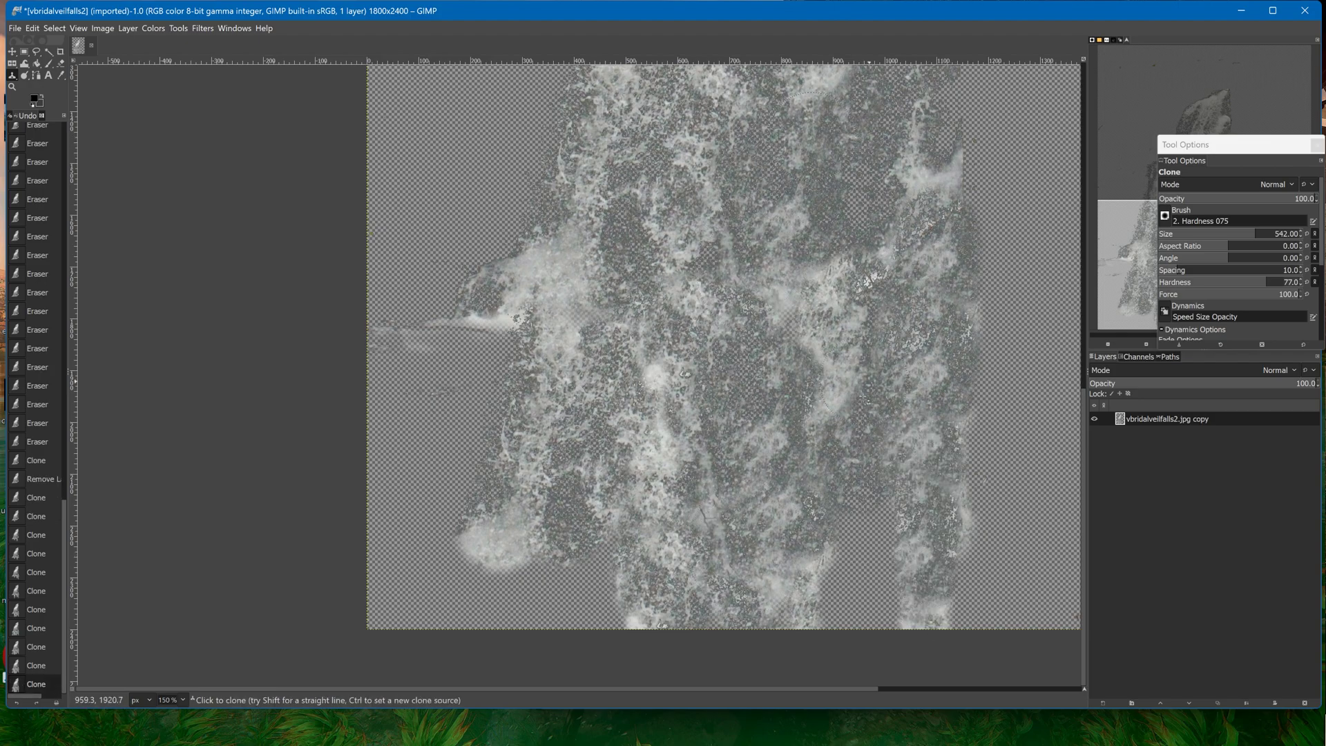
drag(878, 496, 882, 599)
drag(872, 457, 872, 473)
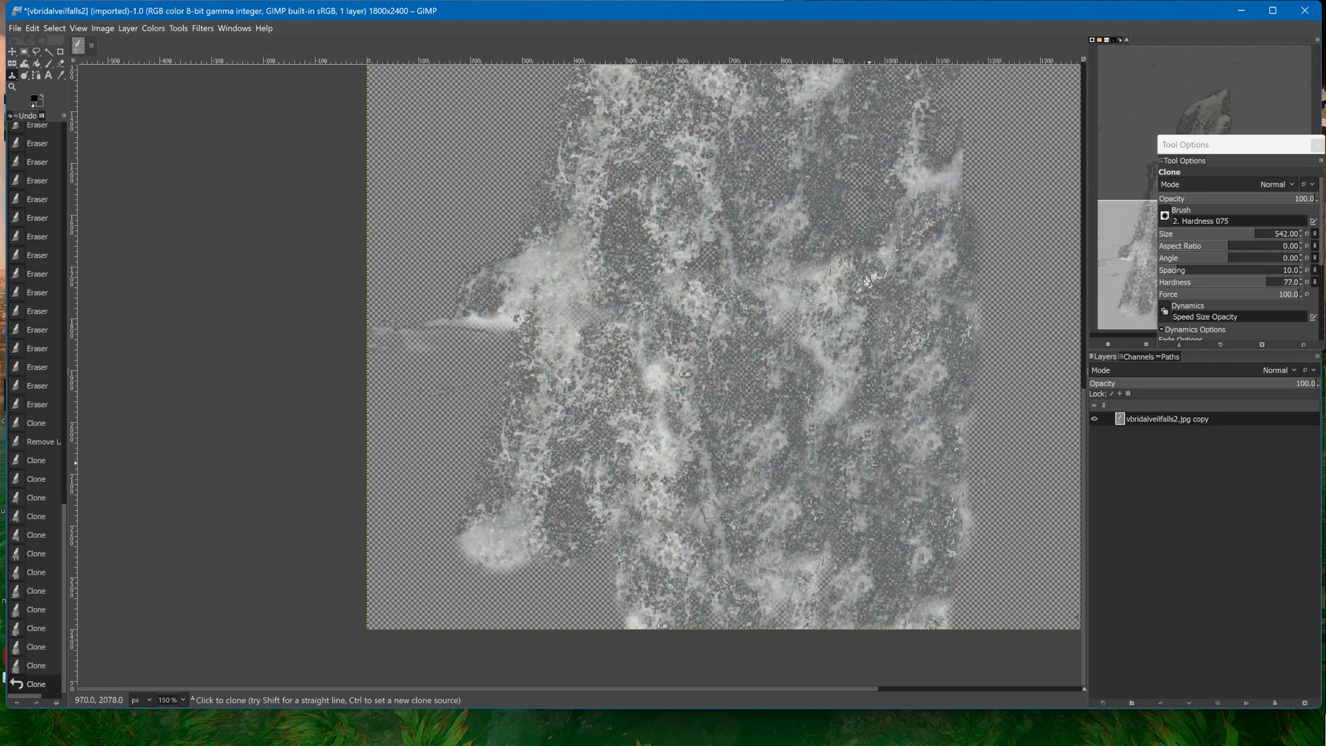
ctrl+click(616, 111)
drag(673, 476, 726, 557)
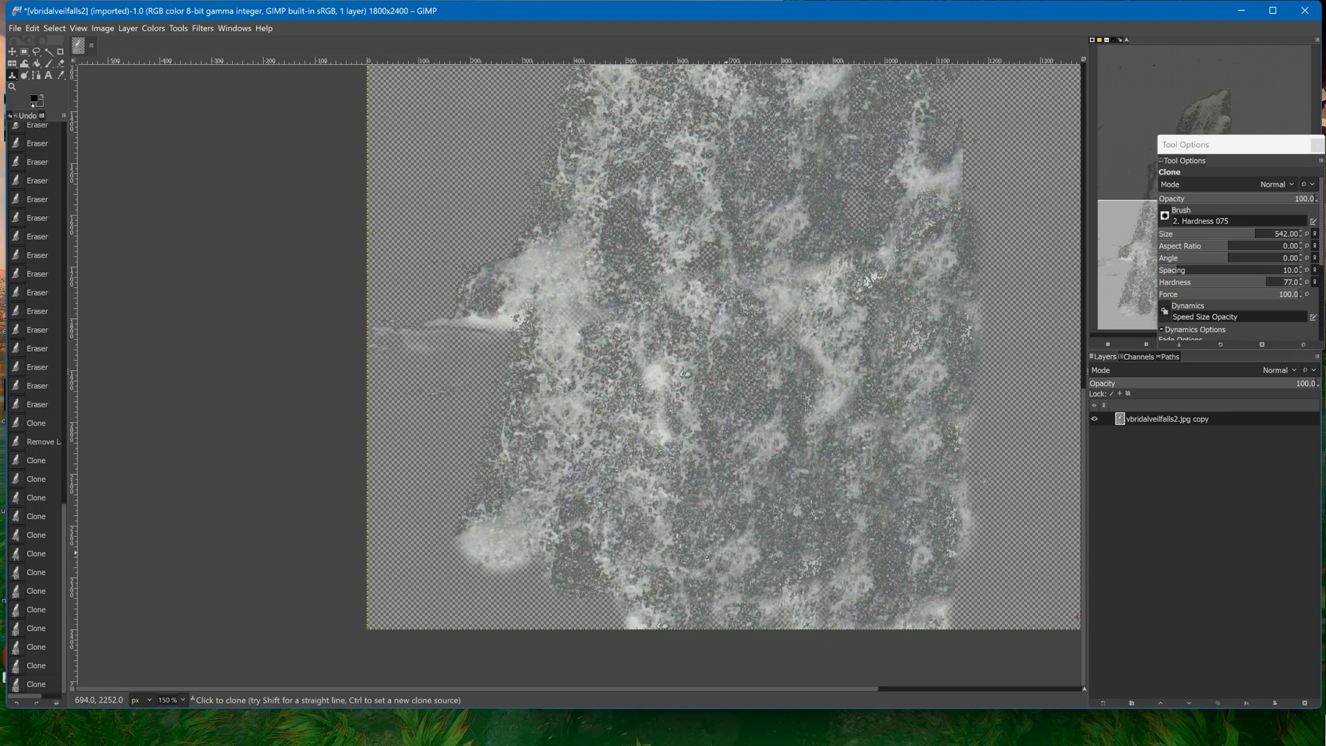
key(ctrl+z)
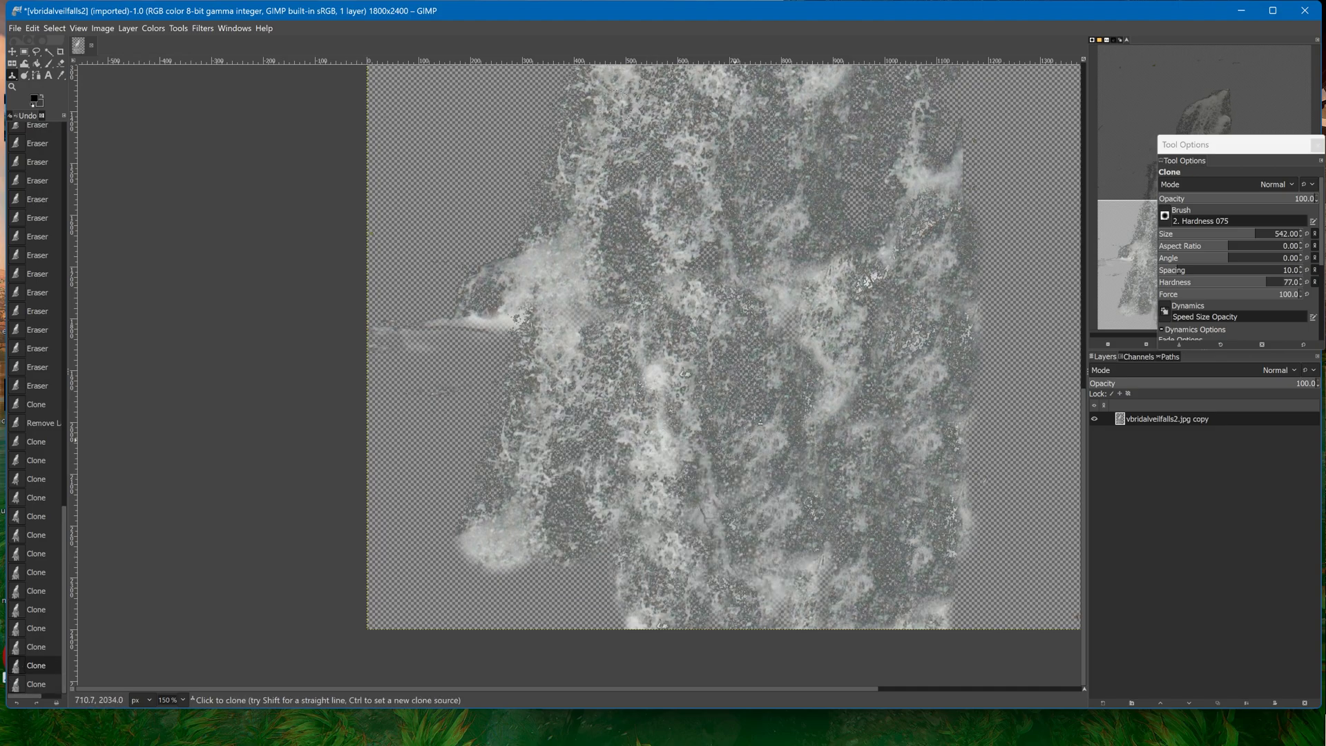
Clone water over the lower left part of the waterfall, filling it down to the image's lower edge
ctrl+click(781, 123)
drag(519, 581, 529, 526)
click(582, 573)
click(576, 615)
ctrl+click(657, 290)
click(568, 592)
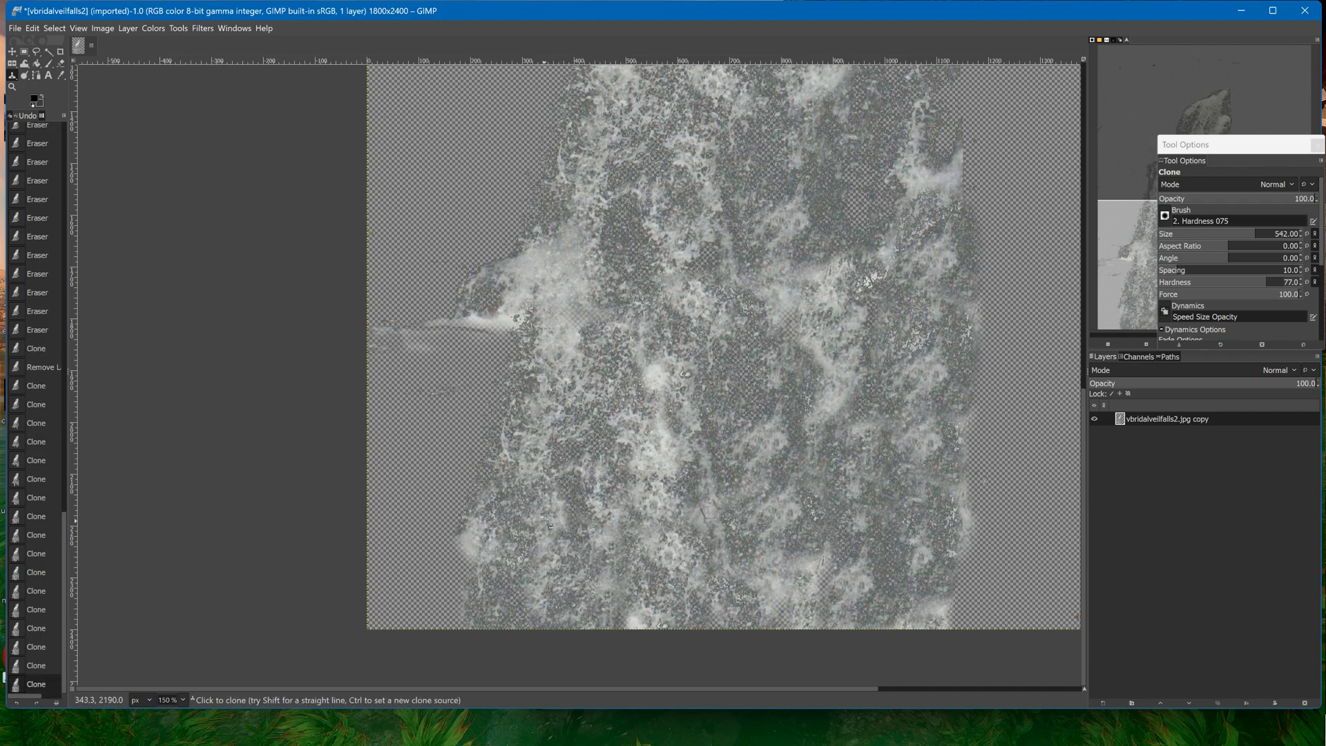
Clone patches of water outward along the waterfall's lower left edge, covering the protruding ledge and stray horizontal streak
click(445, 556)
drag(459, 355, 484, 298)
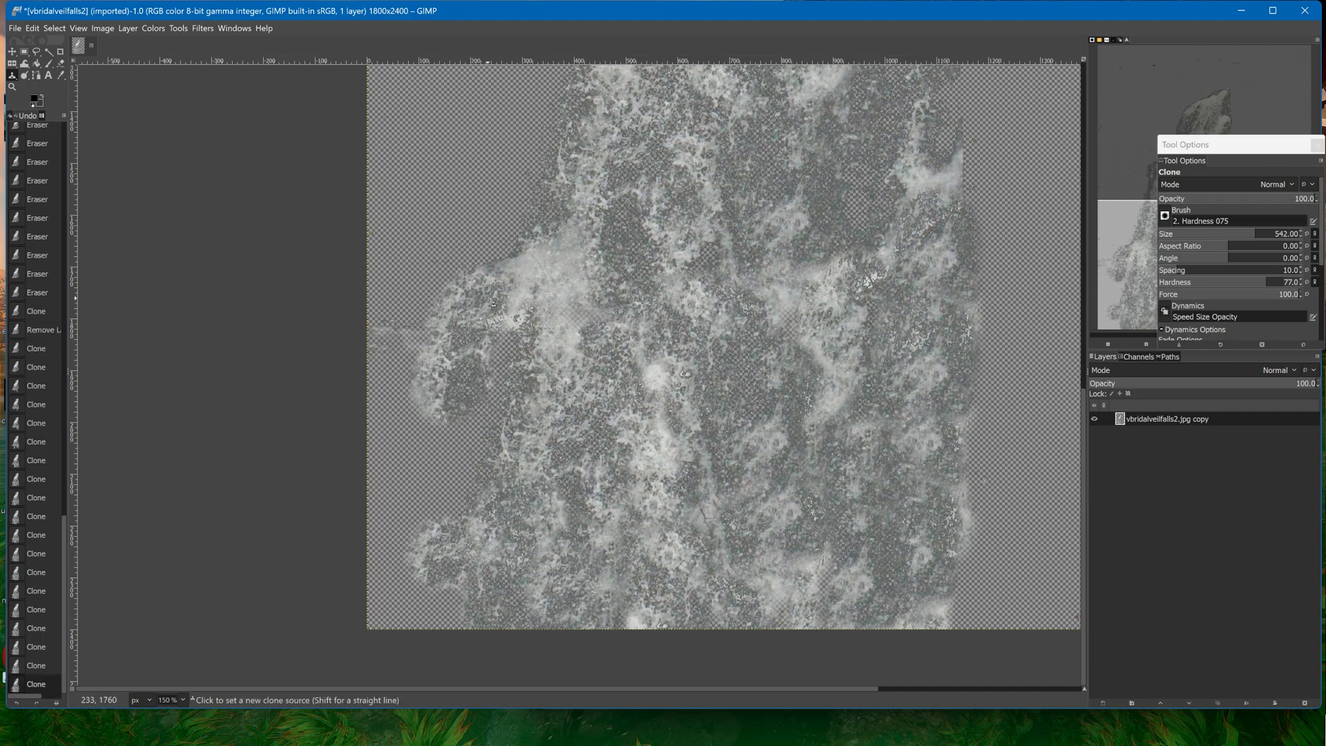
ctrl+scroll(493, 304, down, 5)
ctrl+scroll(579, 219, up, 4)
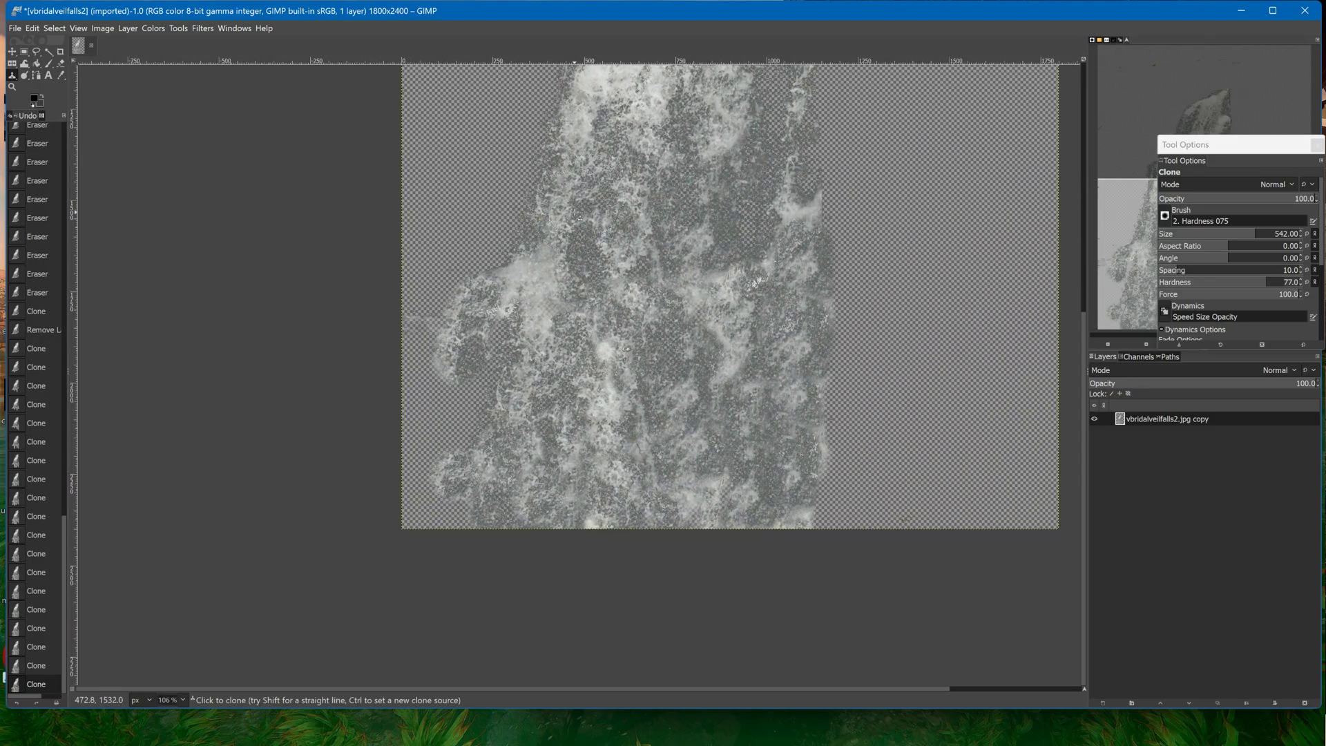
middle_drag(556, 255, 472, 375)
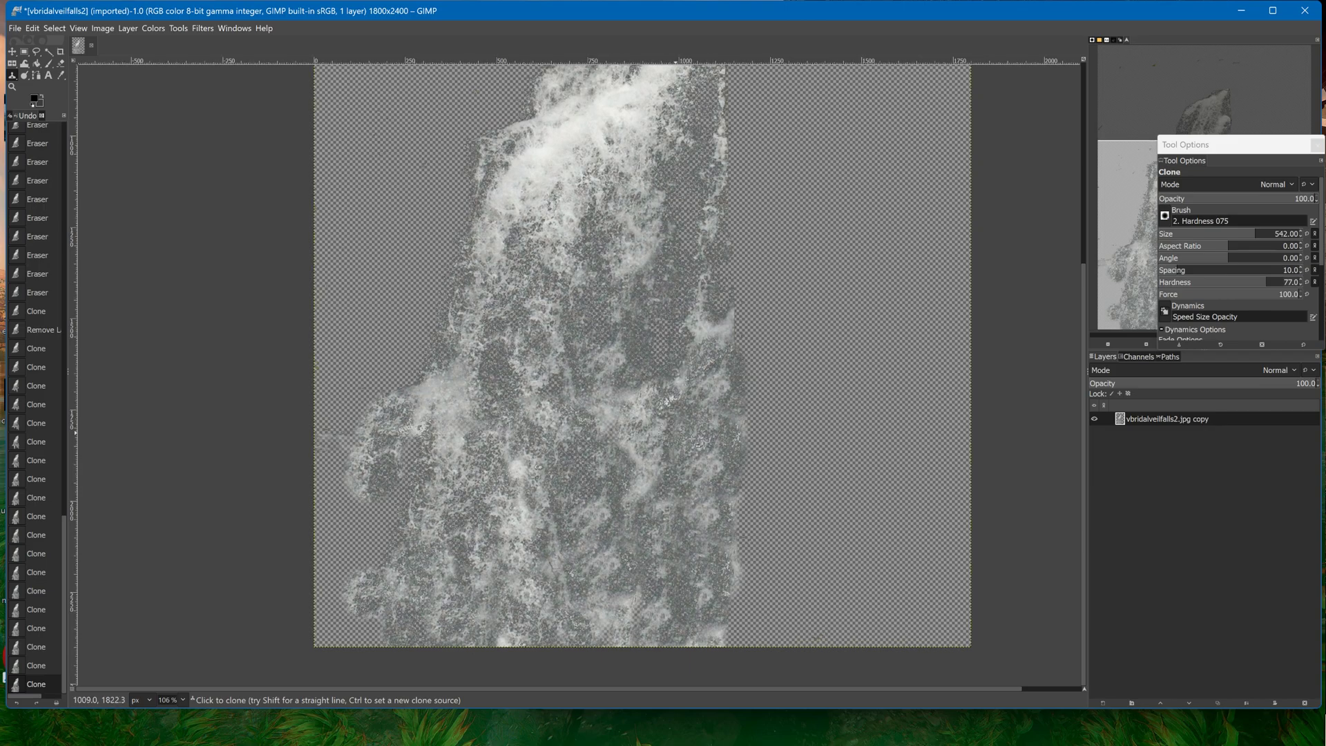
Try Color to Alpha on the waterfall layer, sampling a dark grey-green from between the water streaks as the colour
ctrl+scroll(614, 351, up, 5)
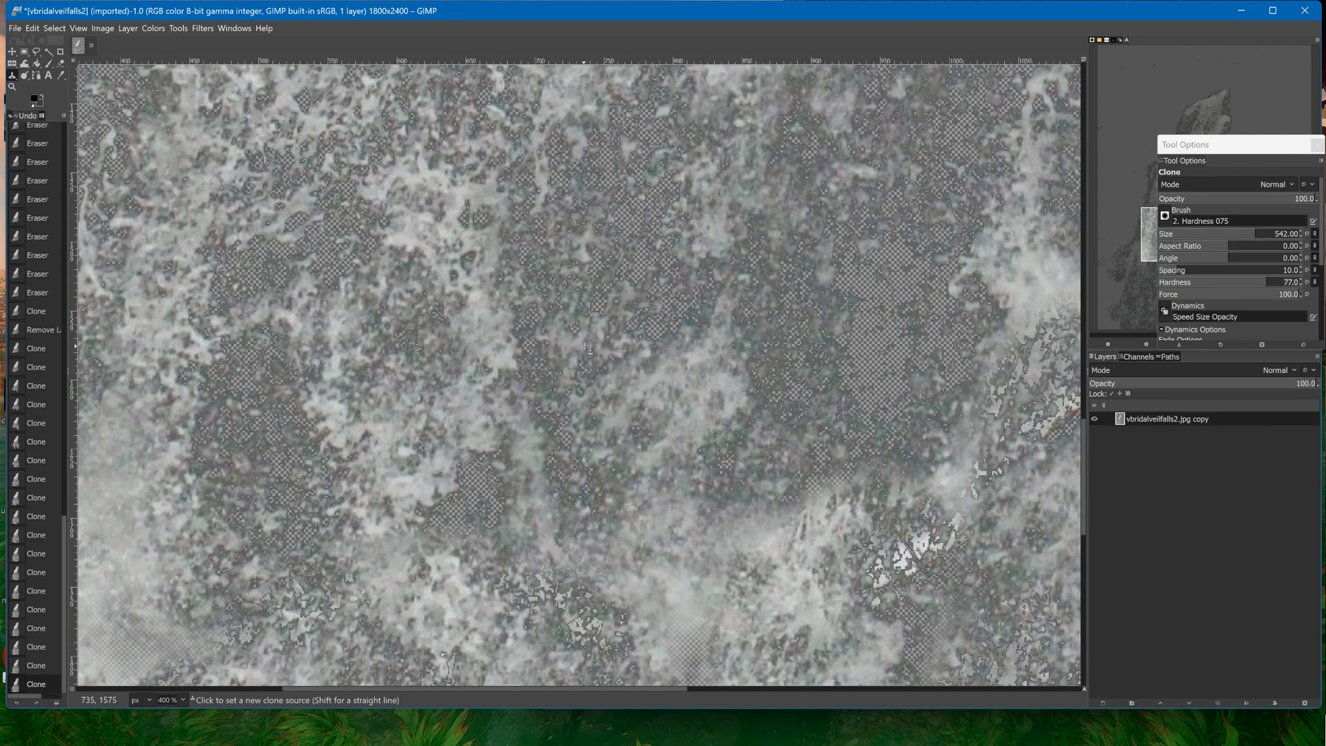
ctrl+scroll(586, 338, up, 1)
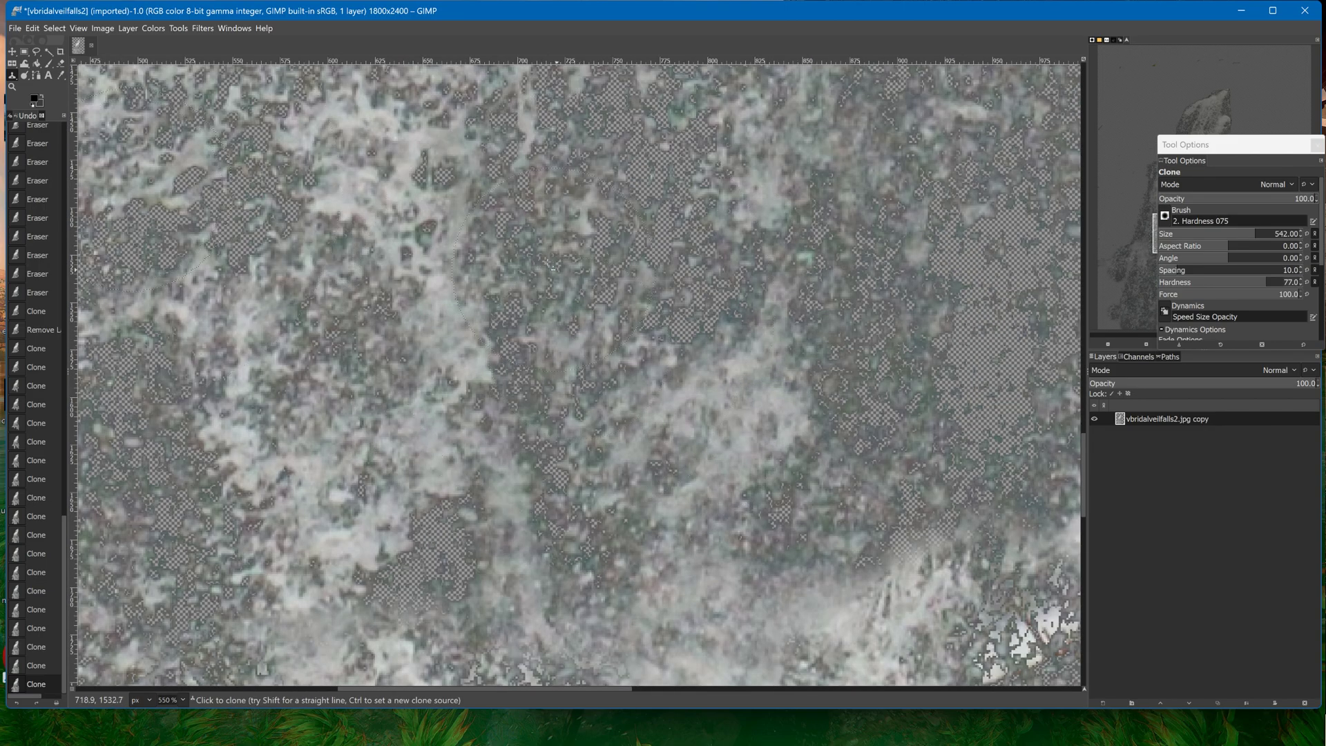
click(179, 28)
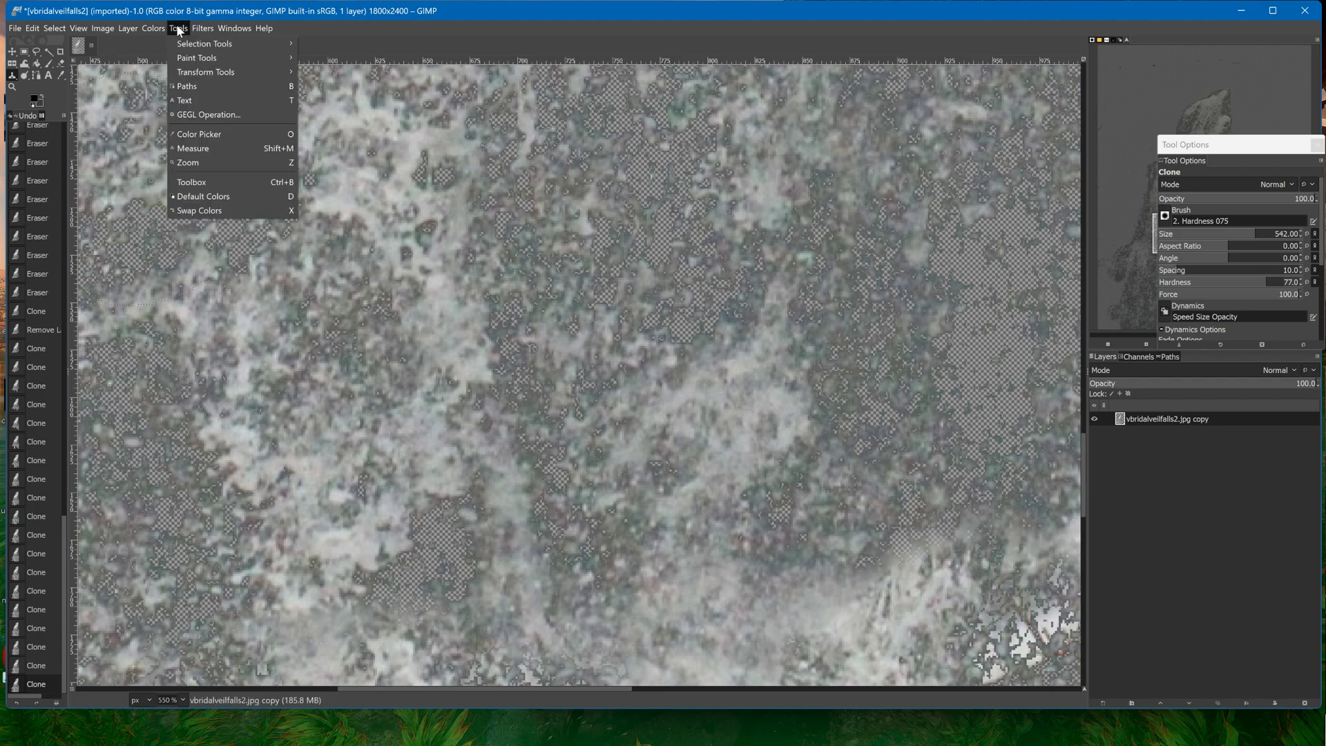
mouse_move(111, 26)
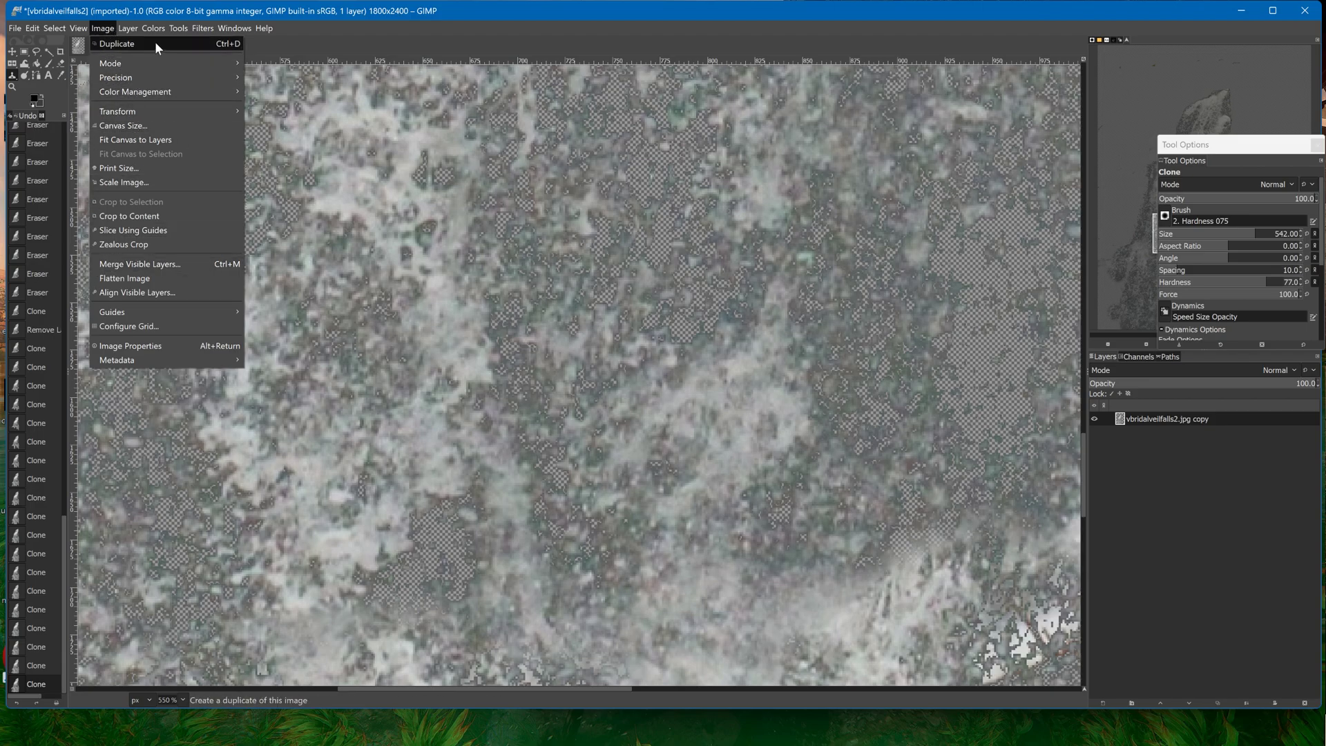
mouse_move(154, 28)
click(147, 358)
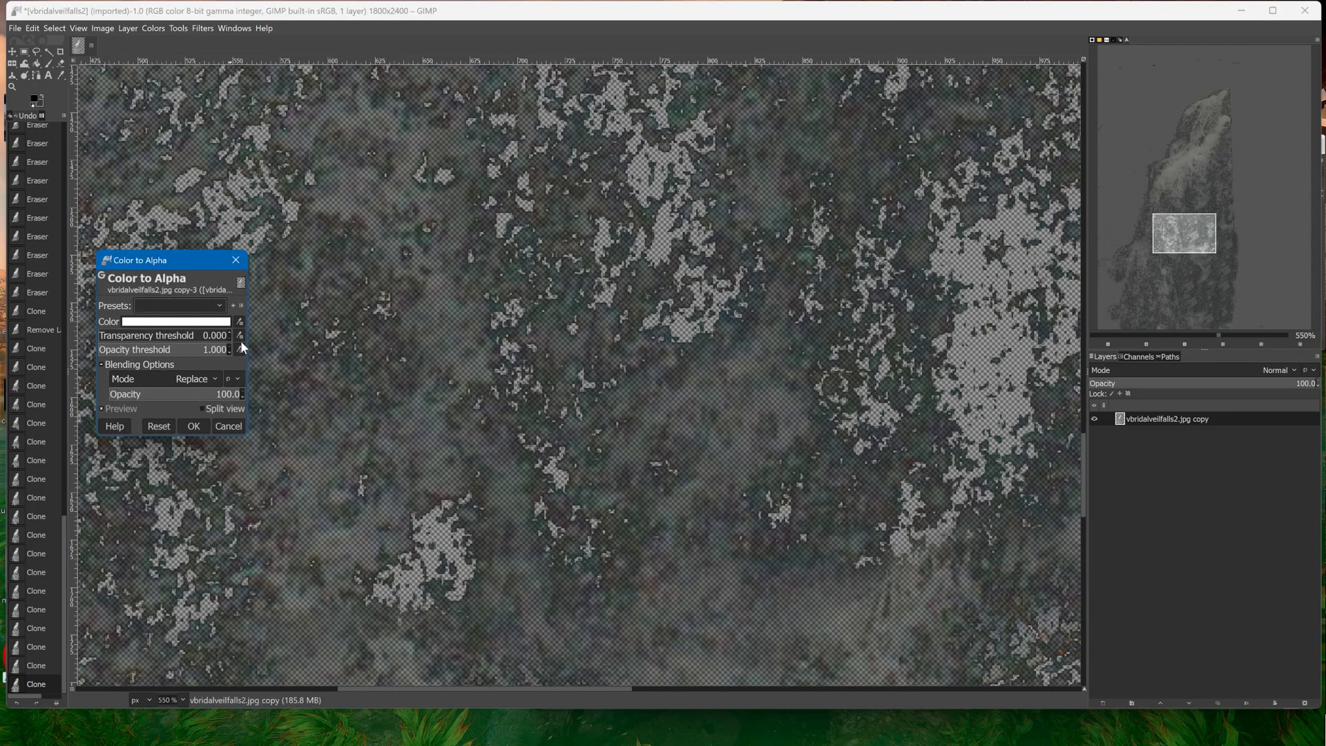
click(295, 320)
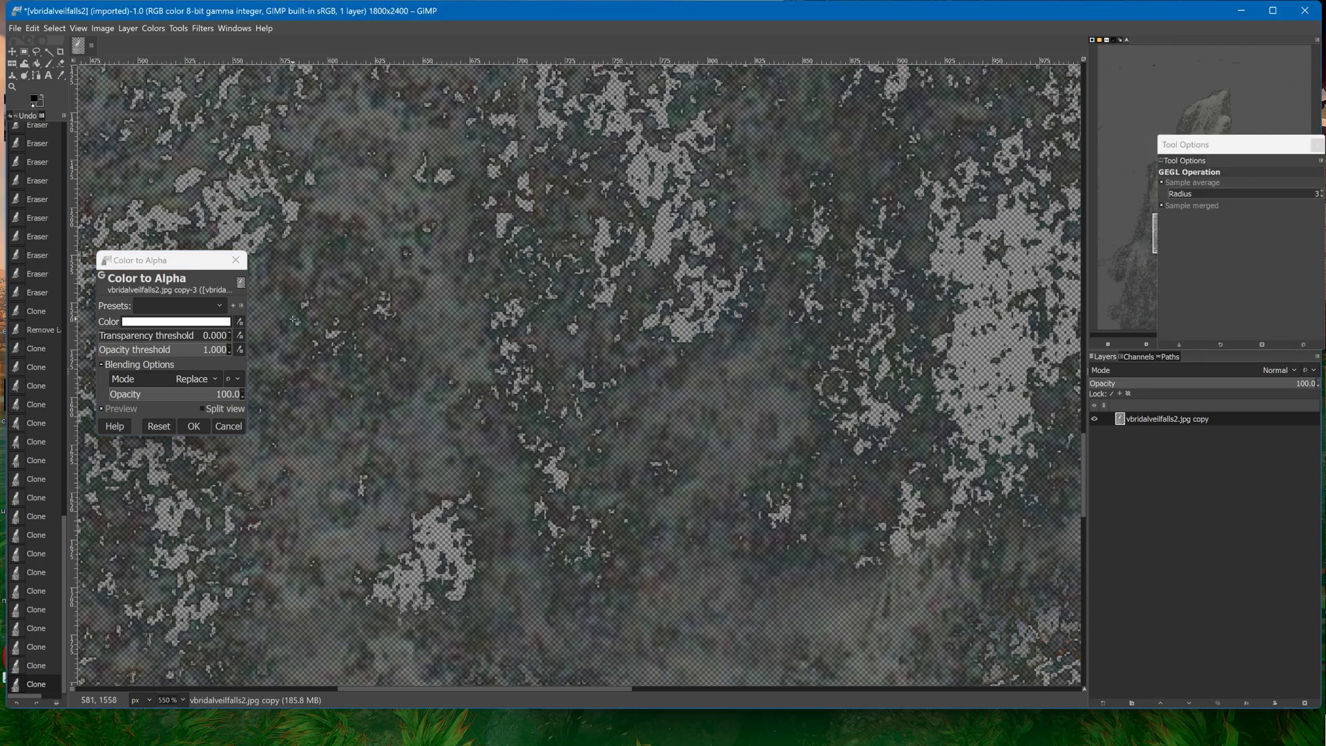
click(284, 322)
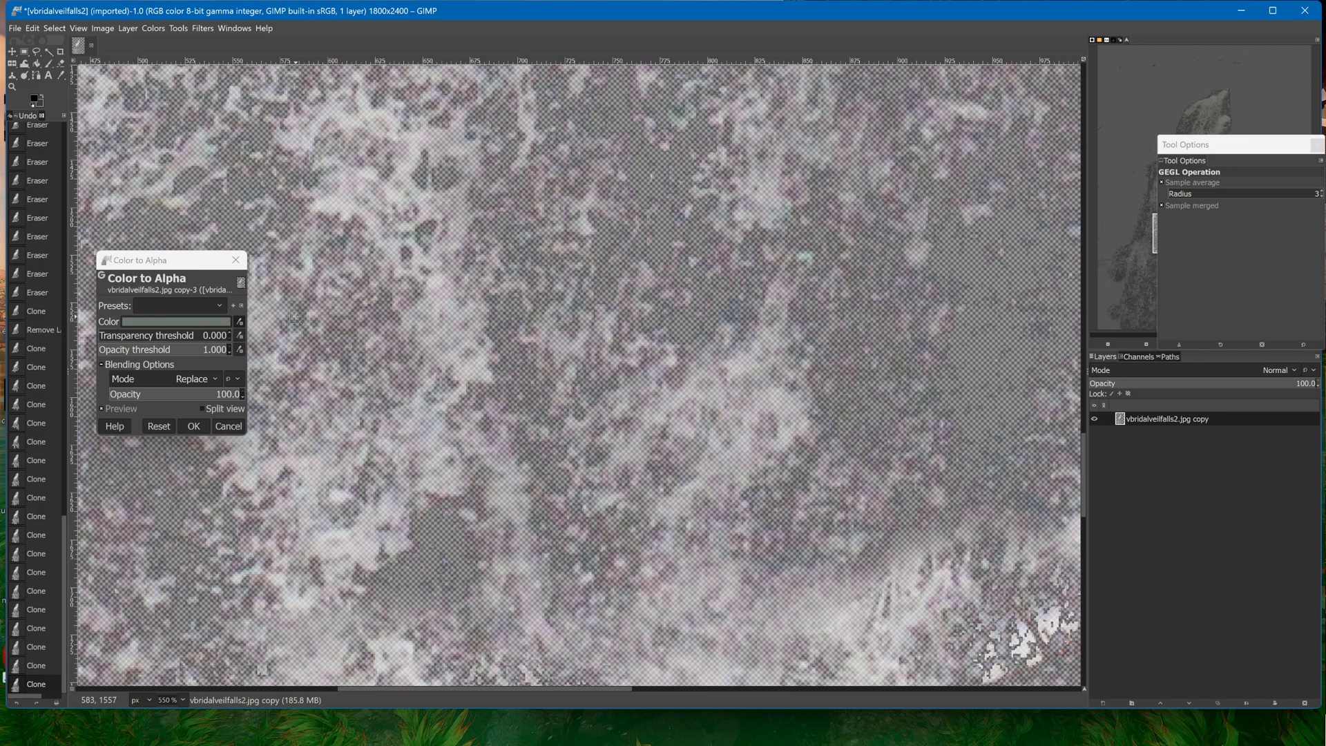
click(288, 319)
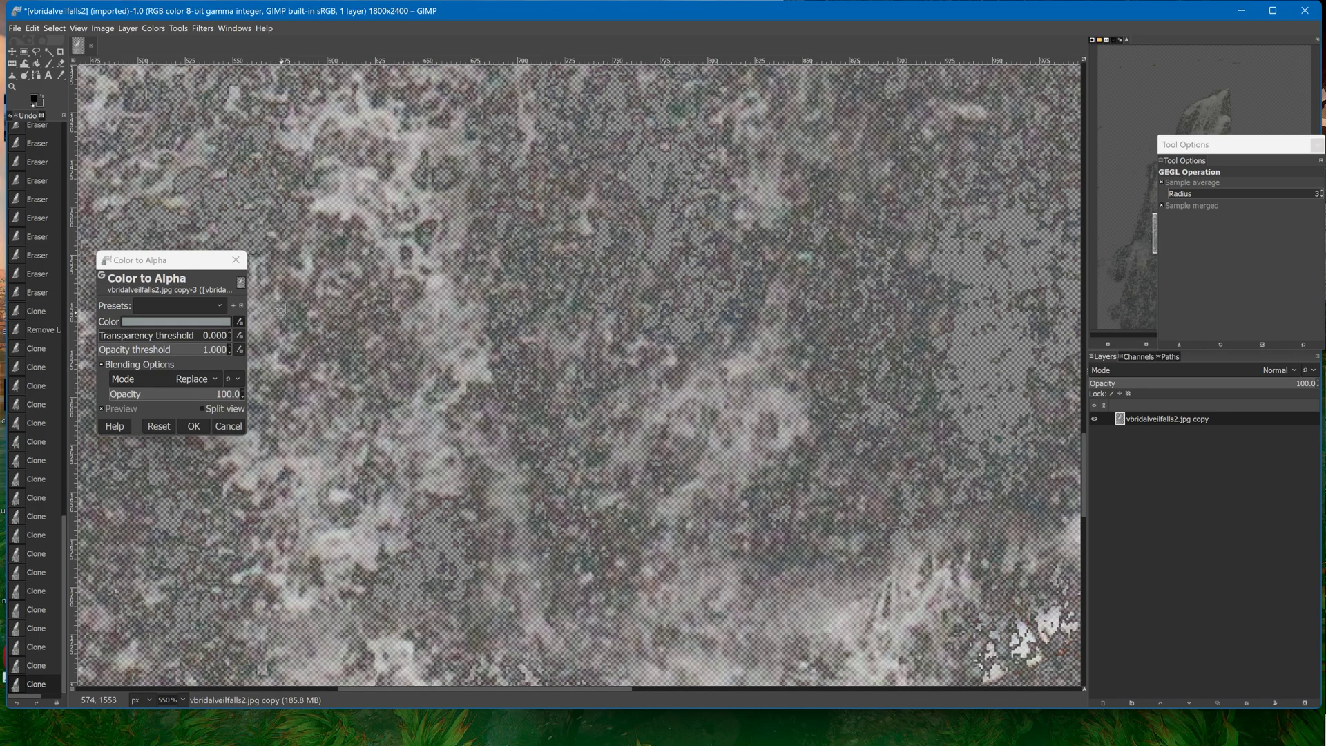
click(284, 304)
click(536, 417)
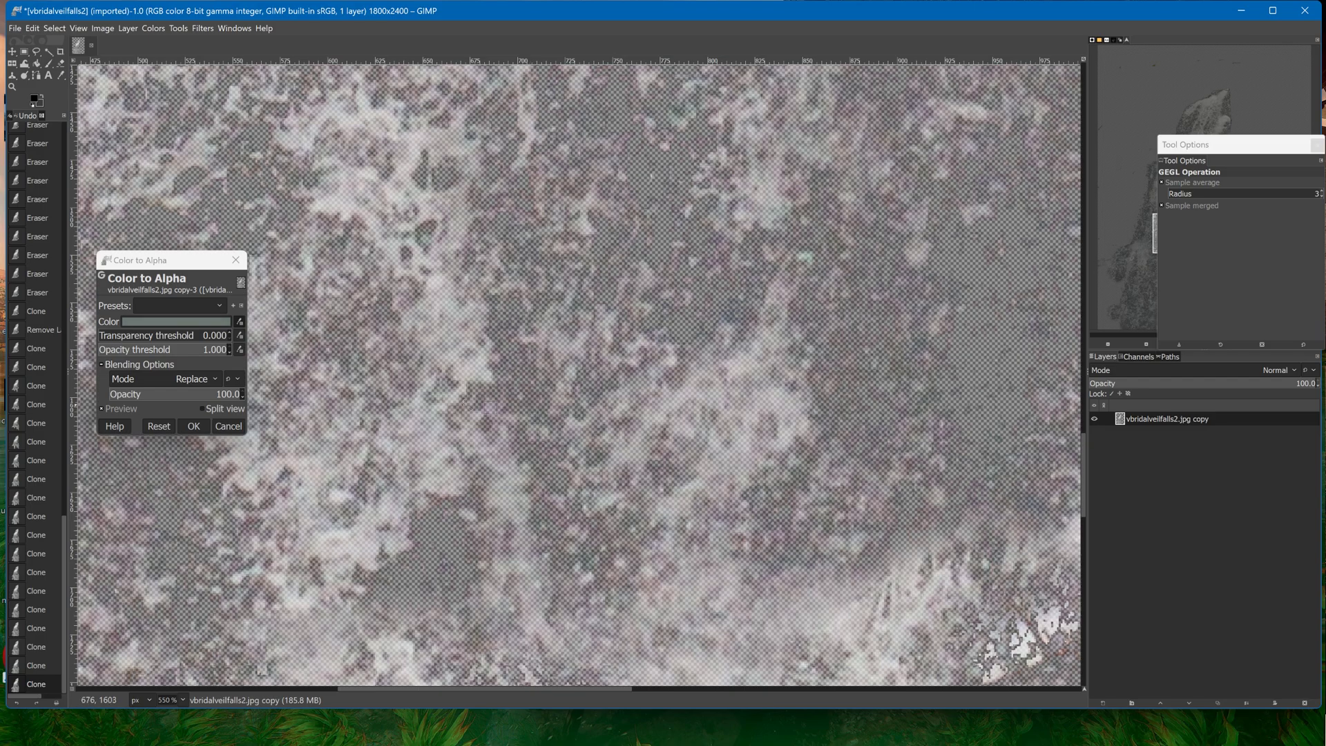
Set the Color to Alpha opacity threshold to 0 and the transparency threshold to 0.113
click(200, 349)
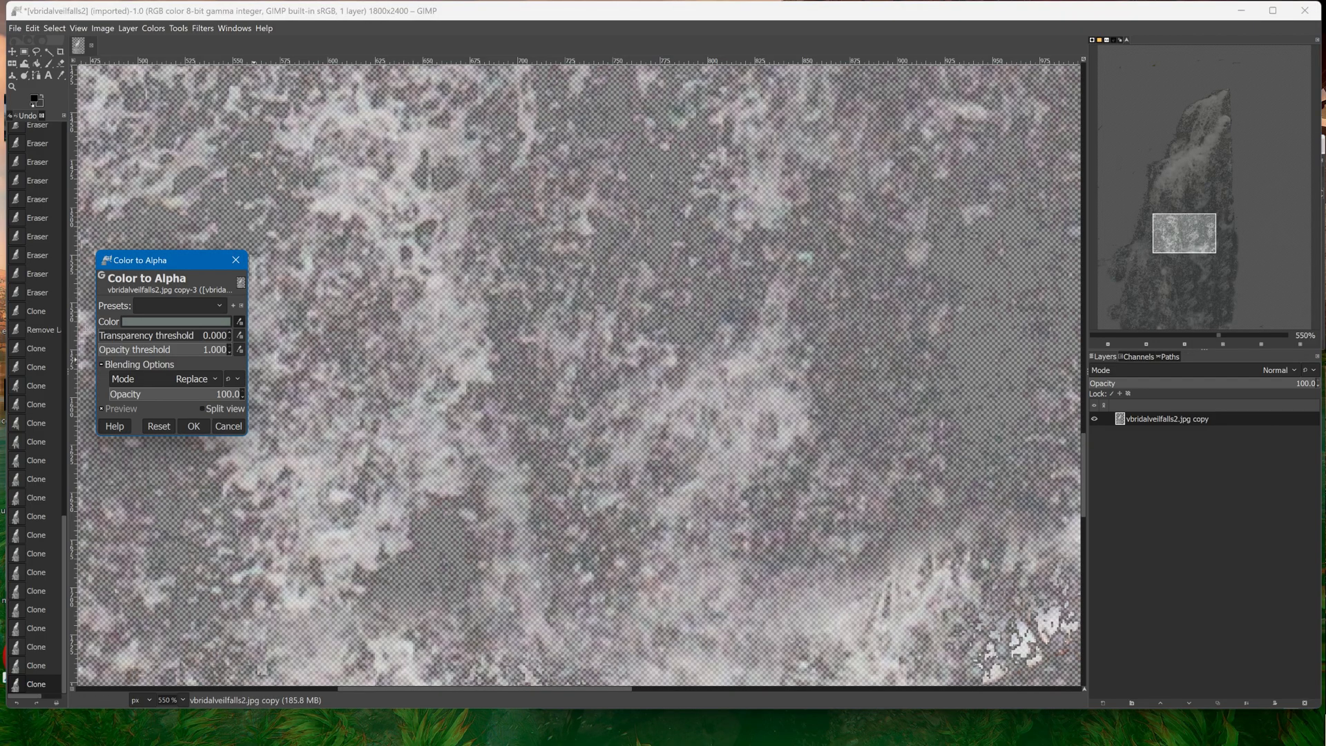
drag(200, 353, 94, 341)
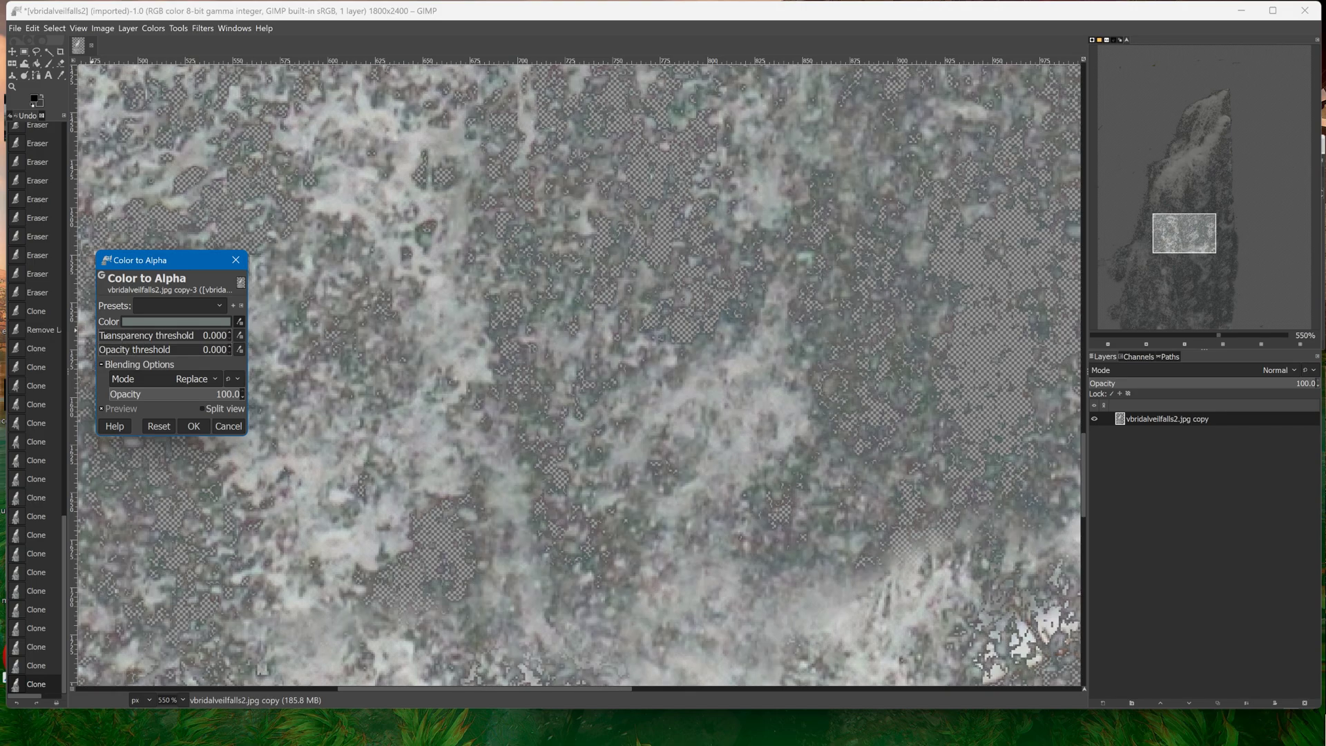
click(105, 337)
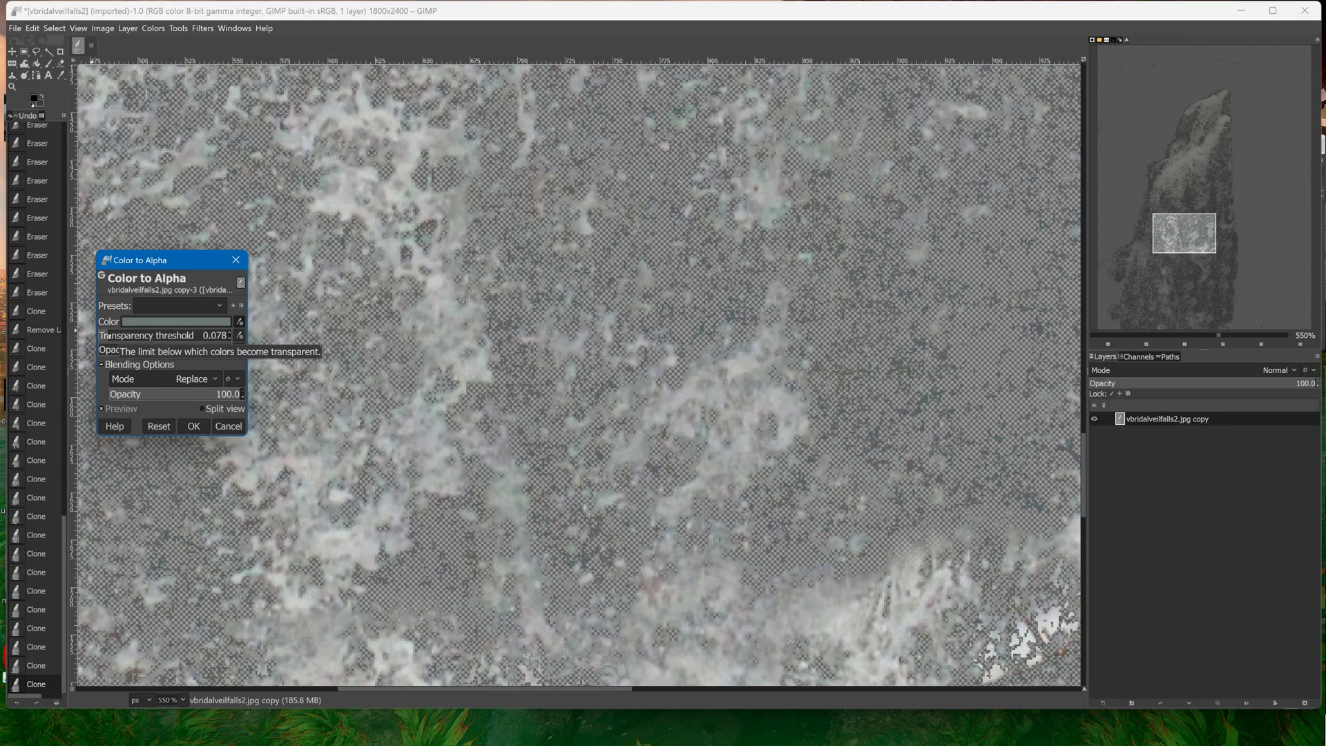
drag(108, 337, 384, 334)
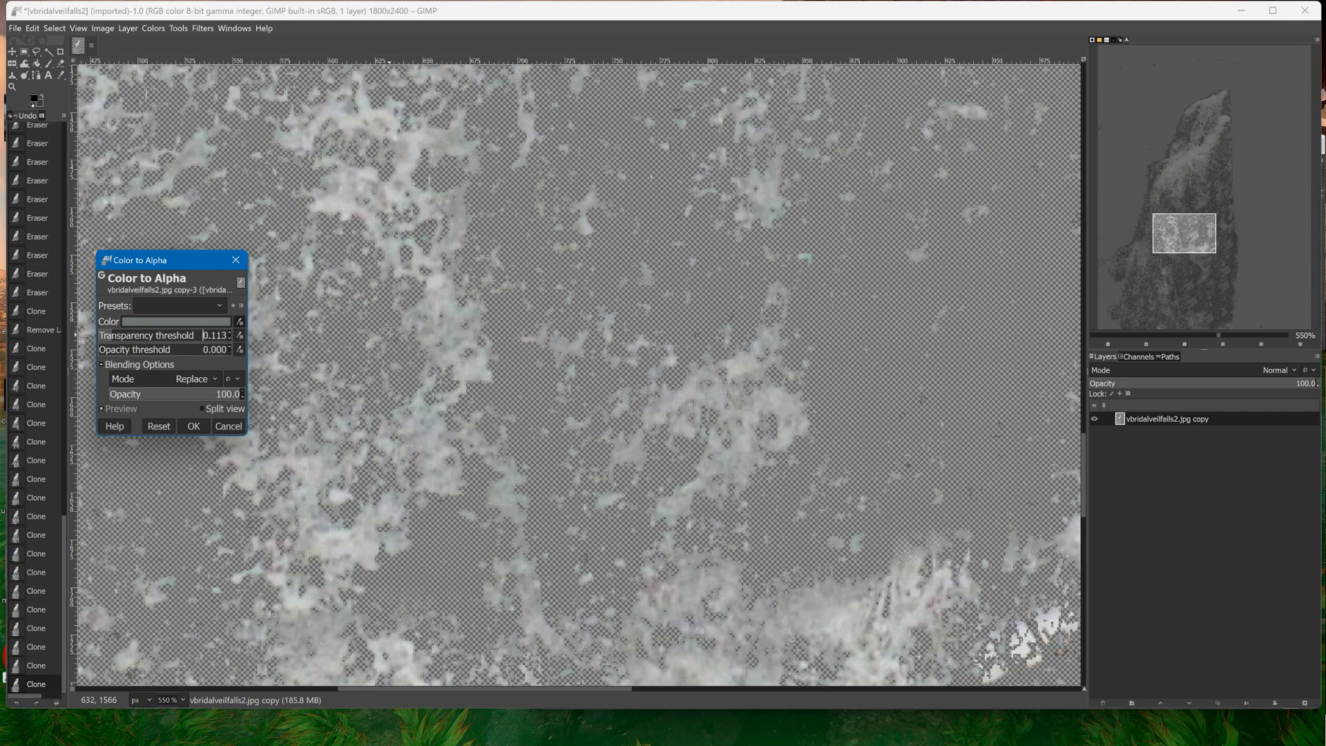
Examine the Color to Alpha preview across the waterfall and cancel the filter
ctrl+scroll(385, 334, down, 4)
middle_drag(416, 313, 510, 409)
scroll(508, 400, up, 3)
shift+scroll(483, 430, right, 2)
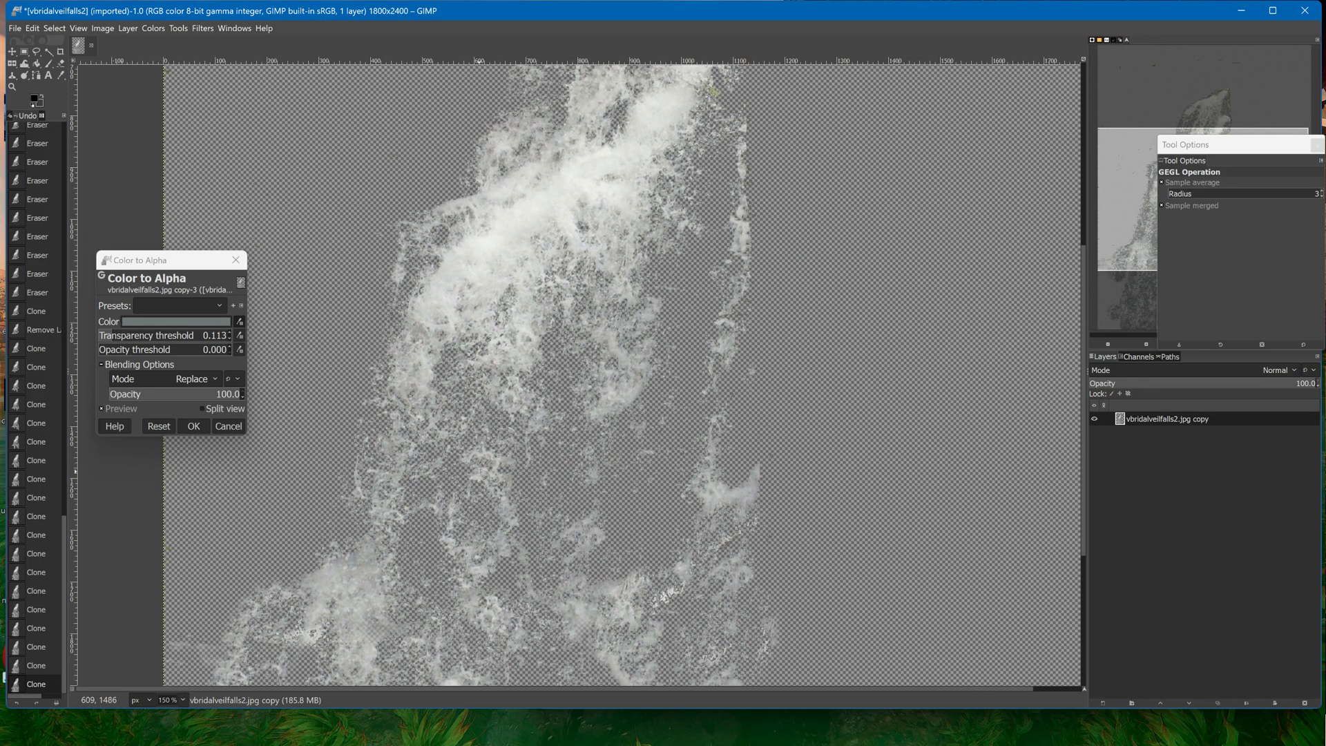
scroll(487, 477, up, 2)
ctrl+scroll(487, 477, up, 2)
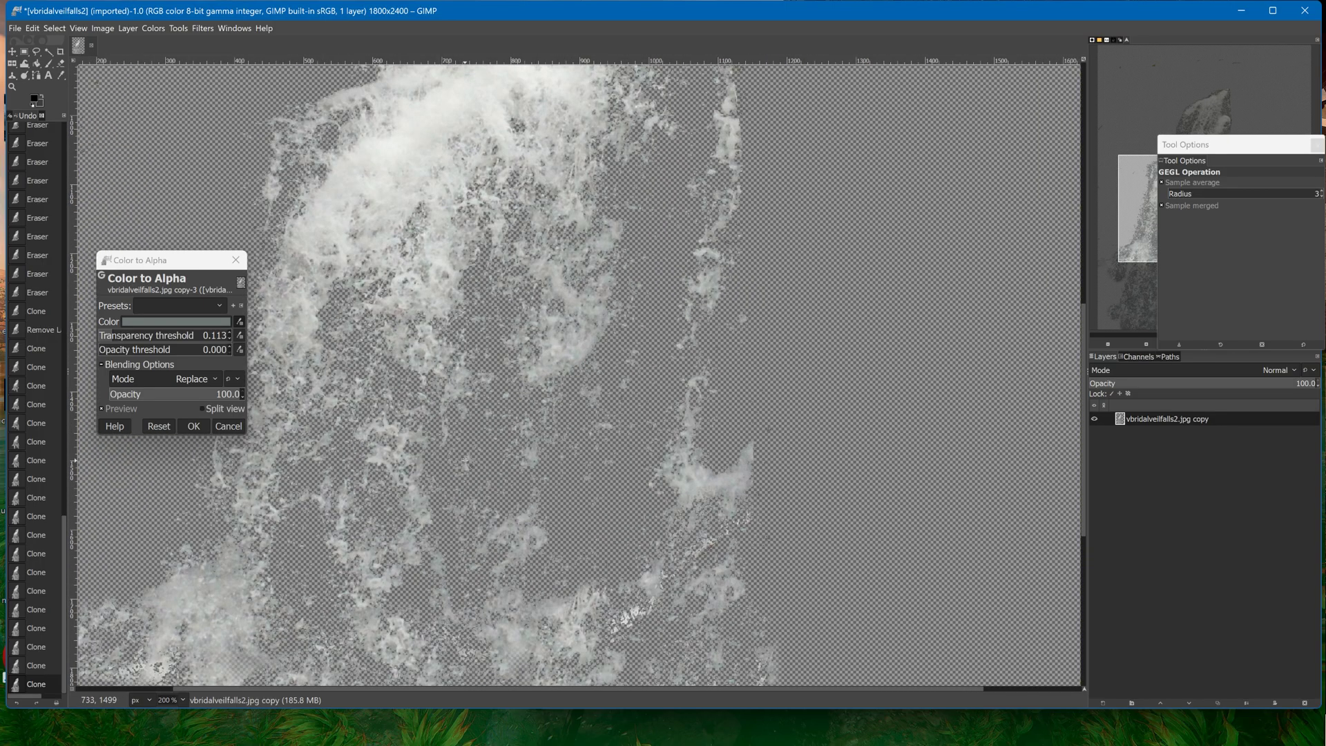
click(220, 427)
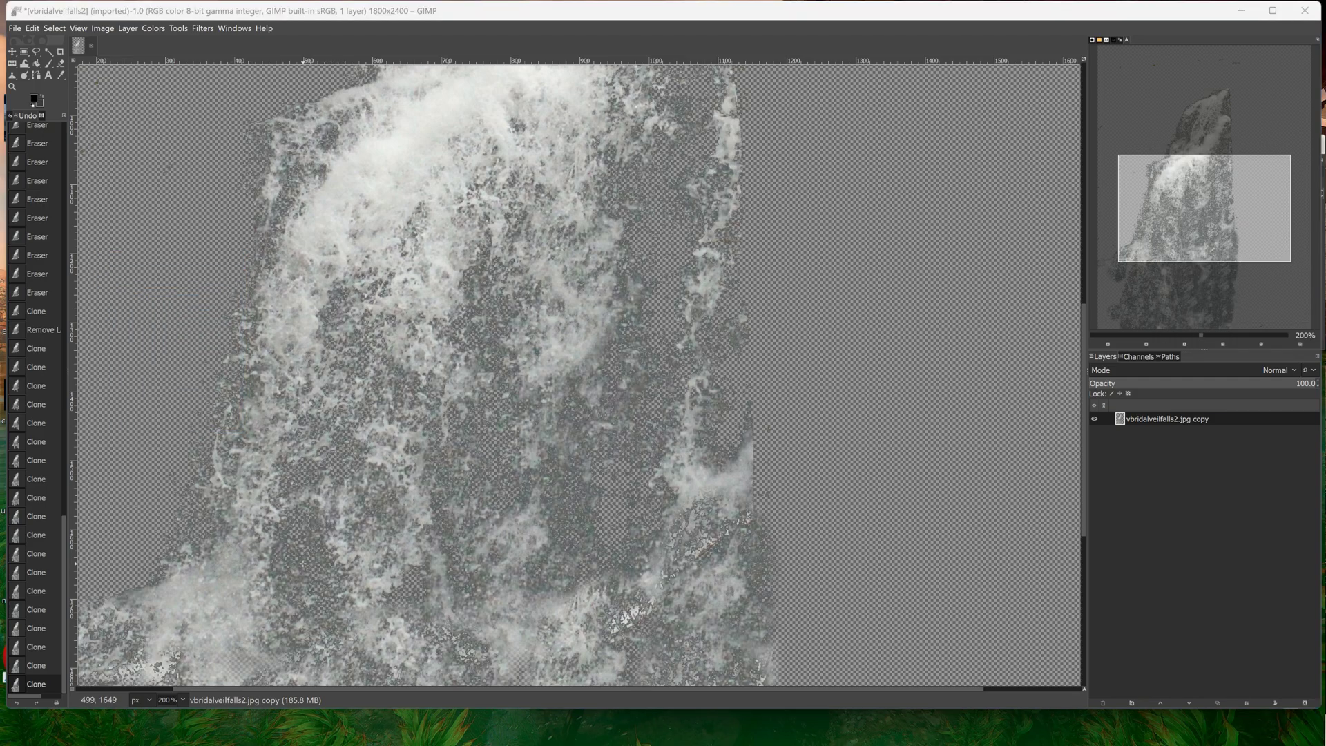
click(153, 28)
click(156, 364)
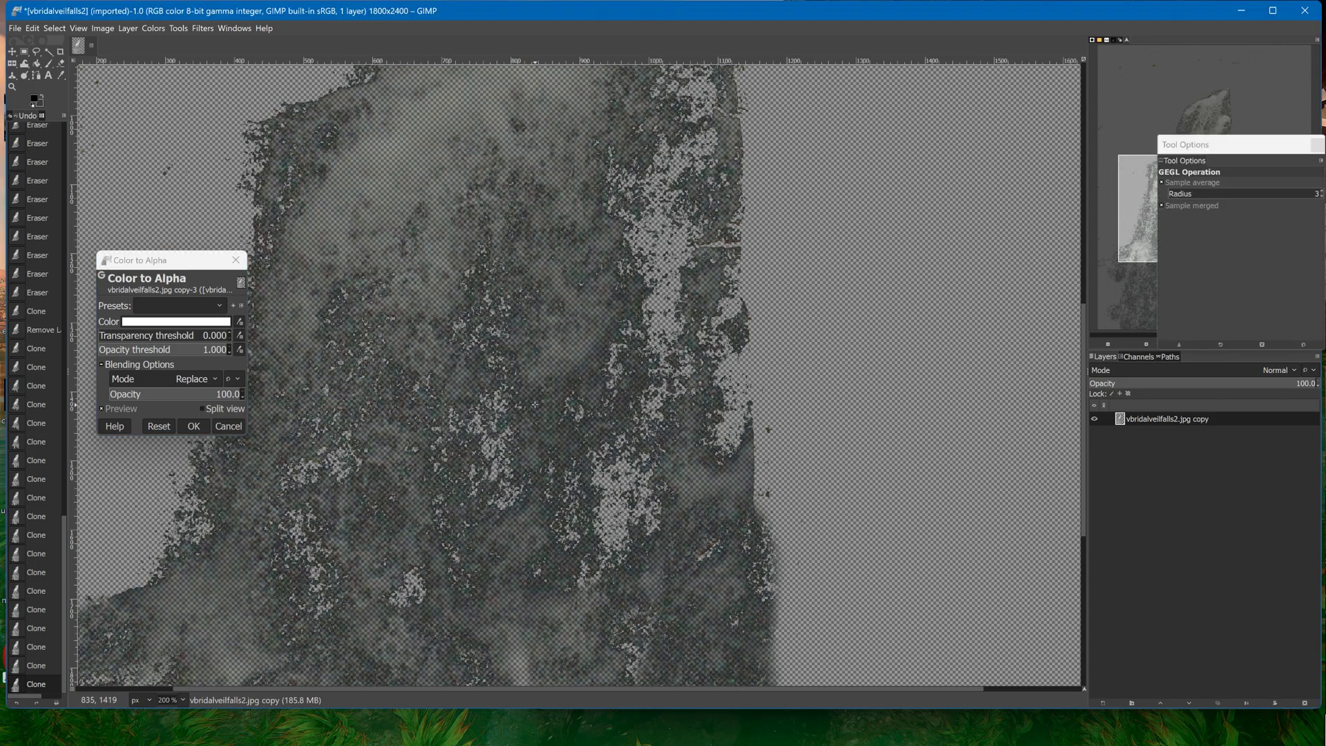
click(228, 426)
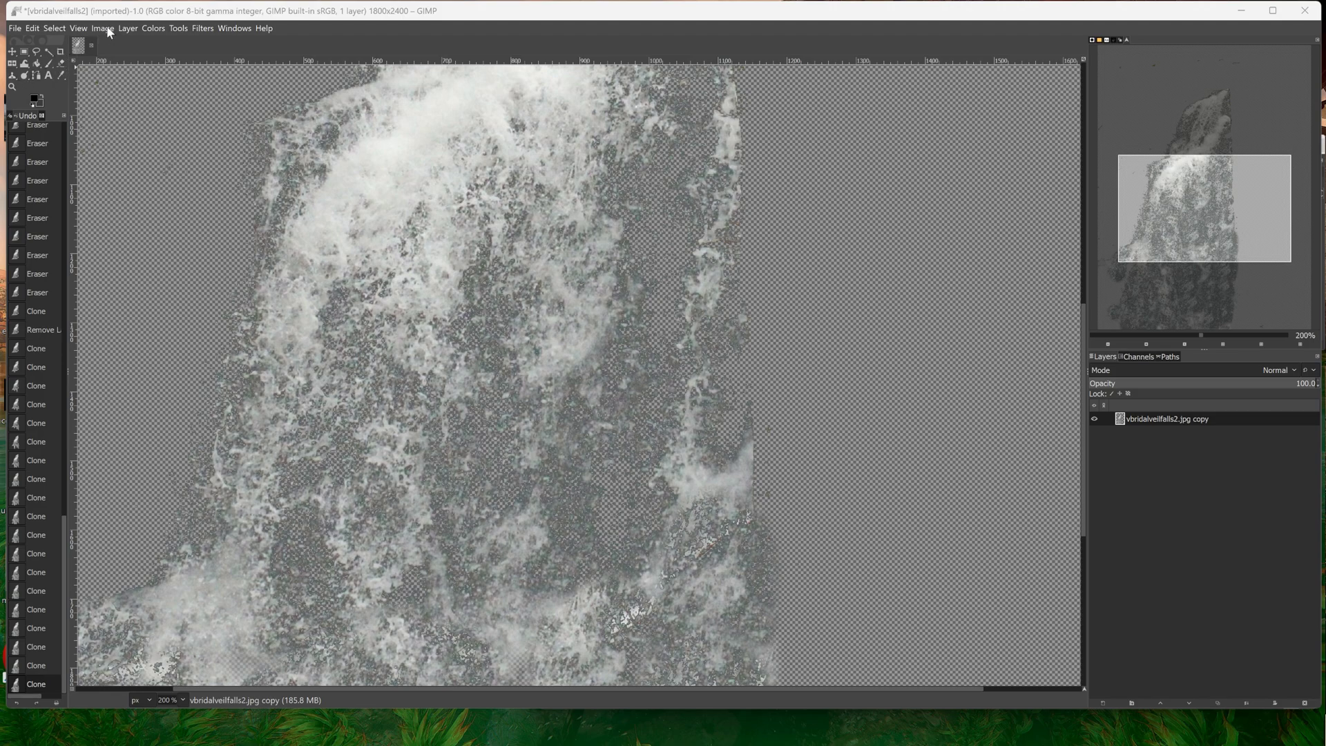
Apply Color to Alpha to the waterfall layer, sampling a grey-green from the dark gaps near its upper edge as the colour
click(153, 28)
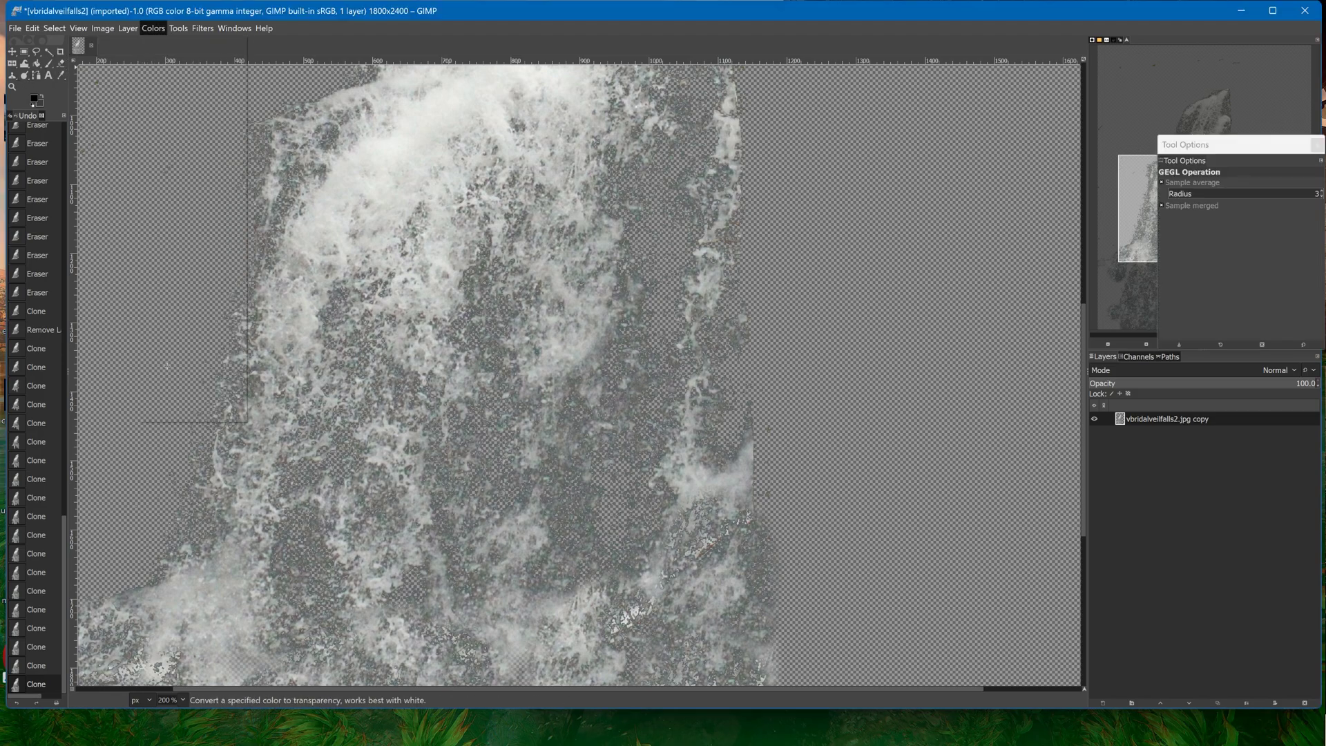
click(168, 370)
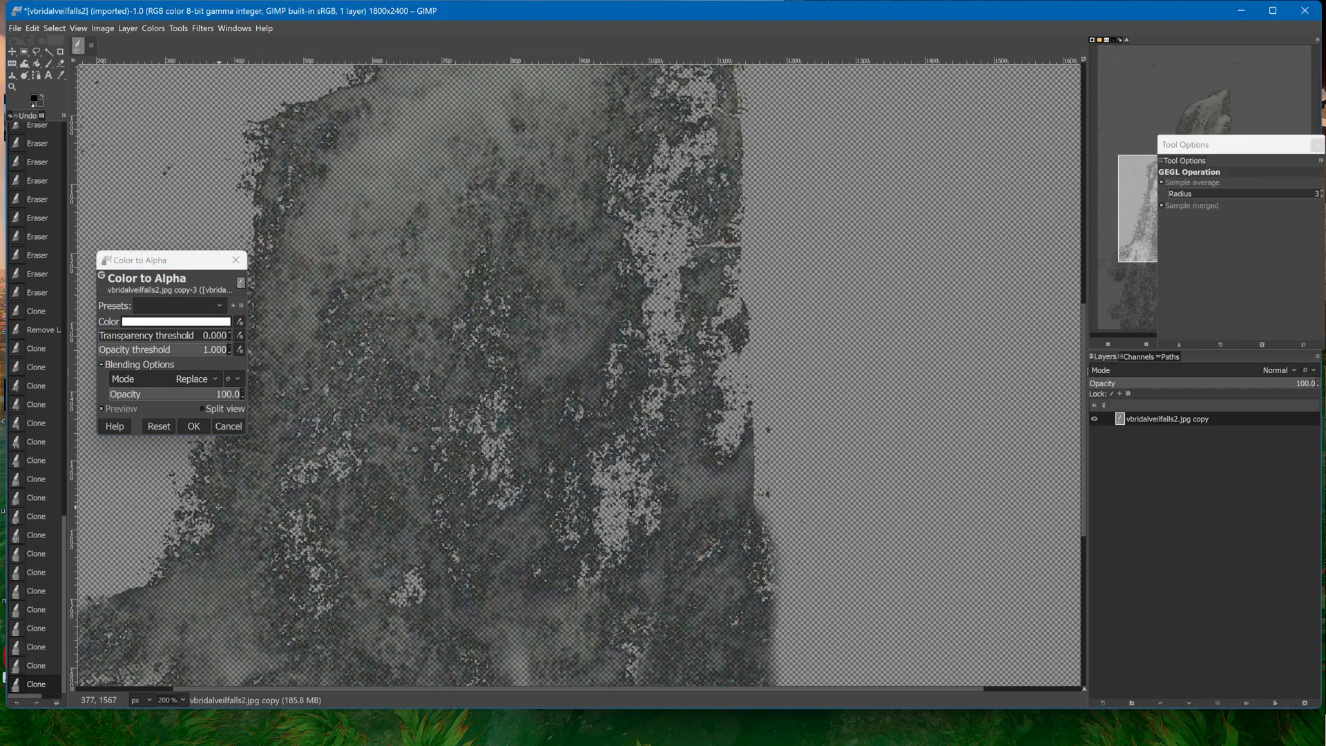
click(239, 321)
click(693, 273)
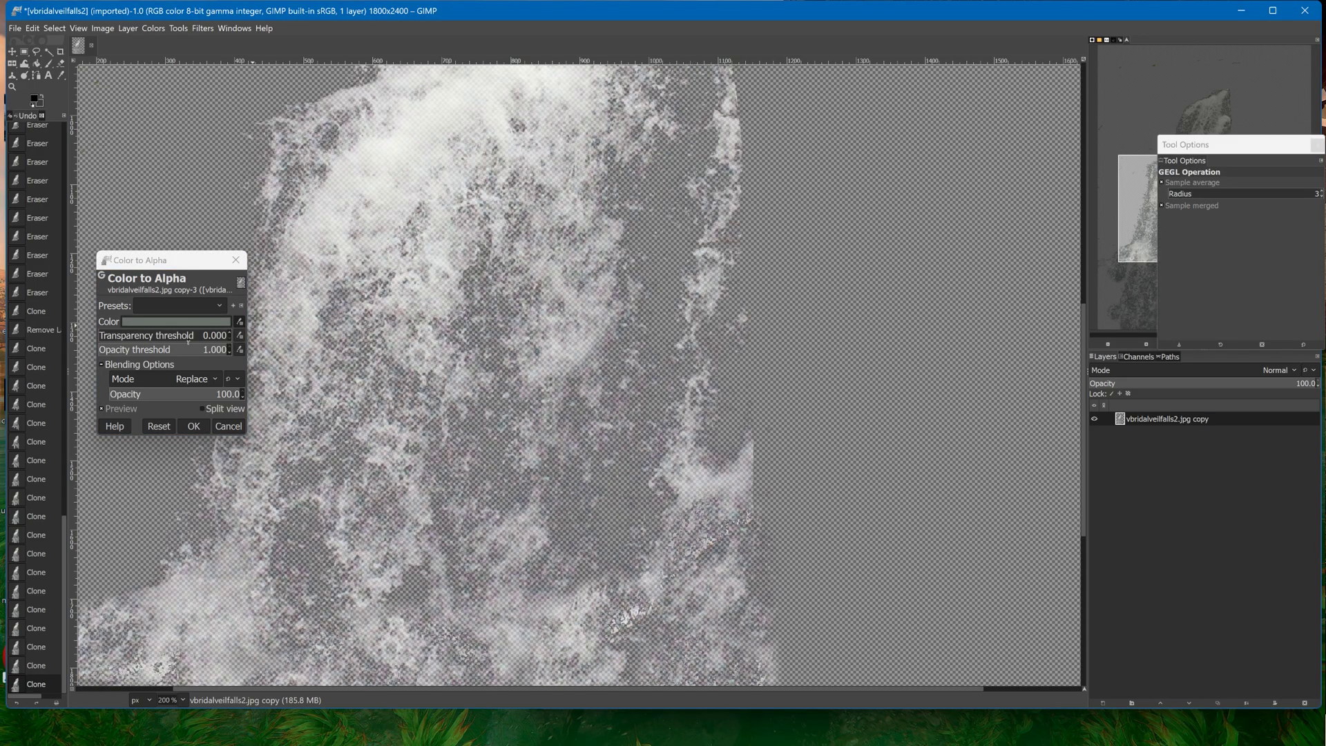
click(194, 426)
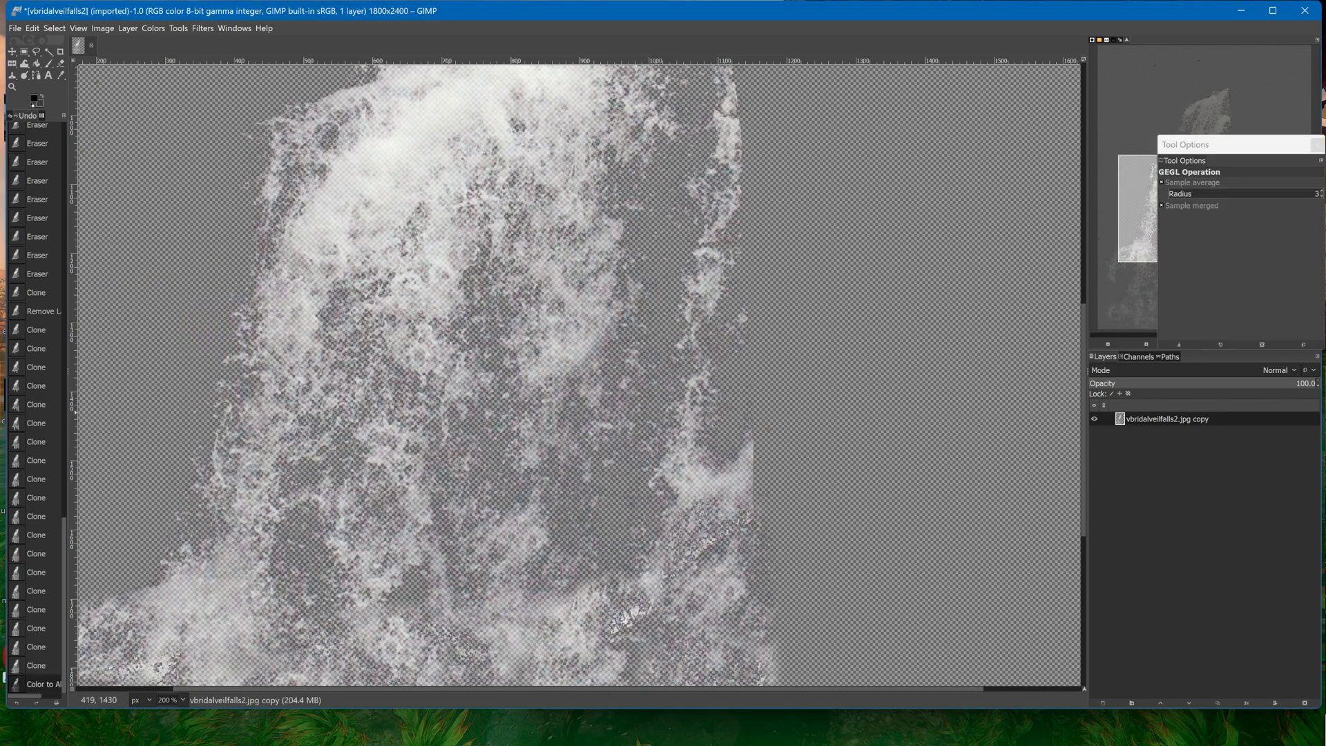
Start a second Color to Alpha pass, sampling a dusty reddish tone from the speckles between the water streaks
click(176, 26)
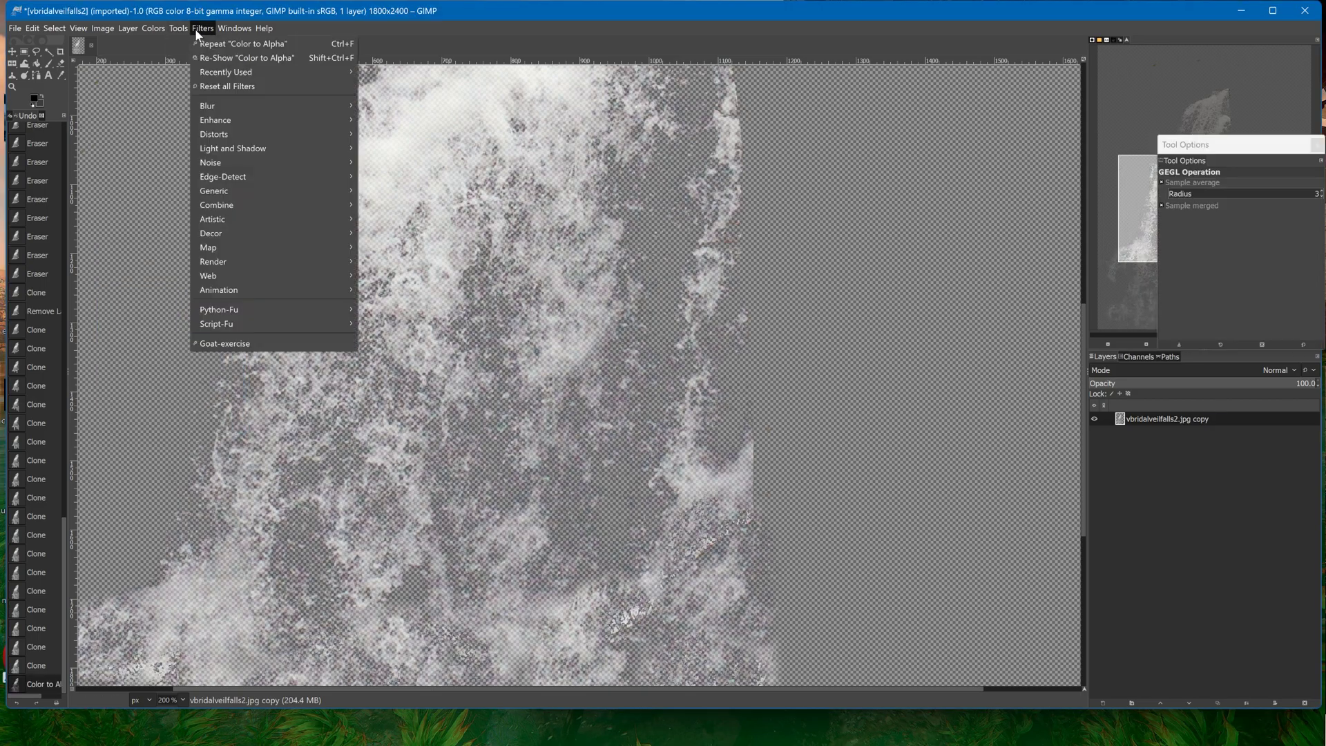
mouse_move(154, 28)
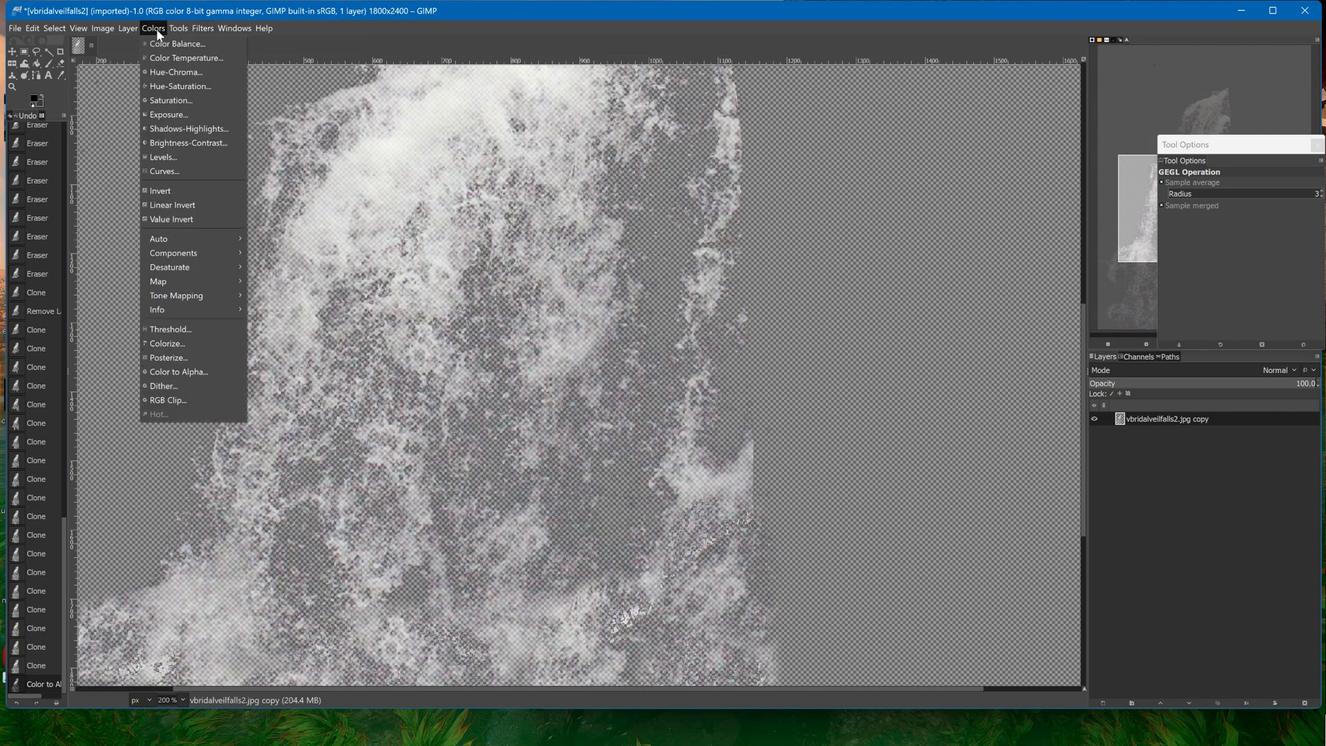
click(148, 371)
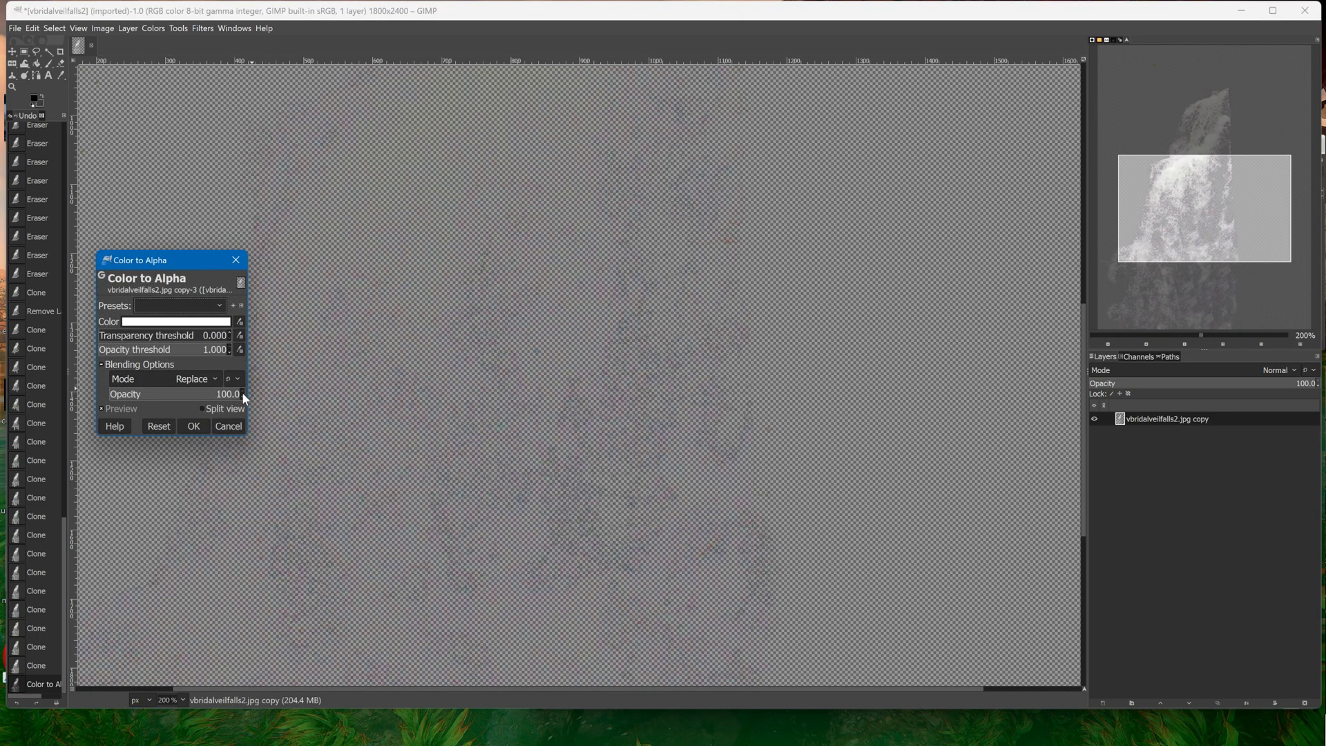
click(239, 321)
click(497, 398)
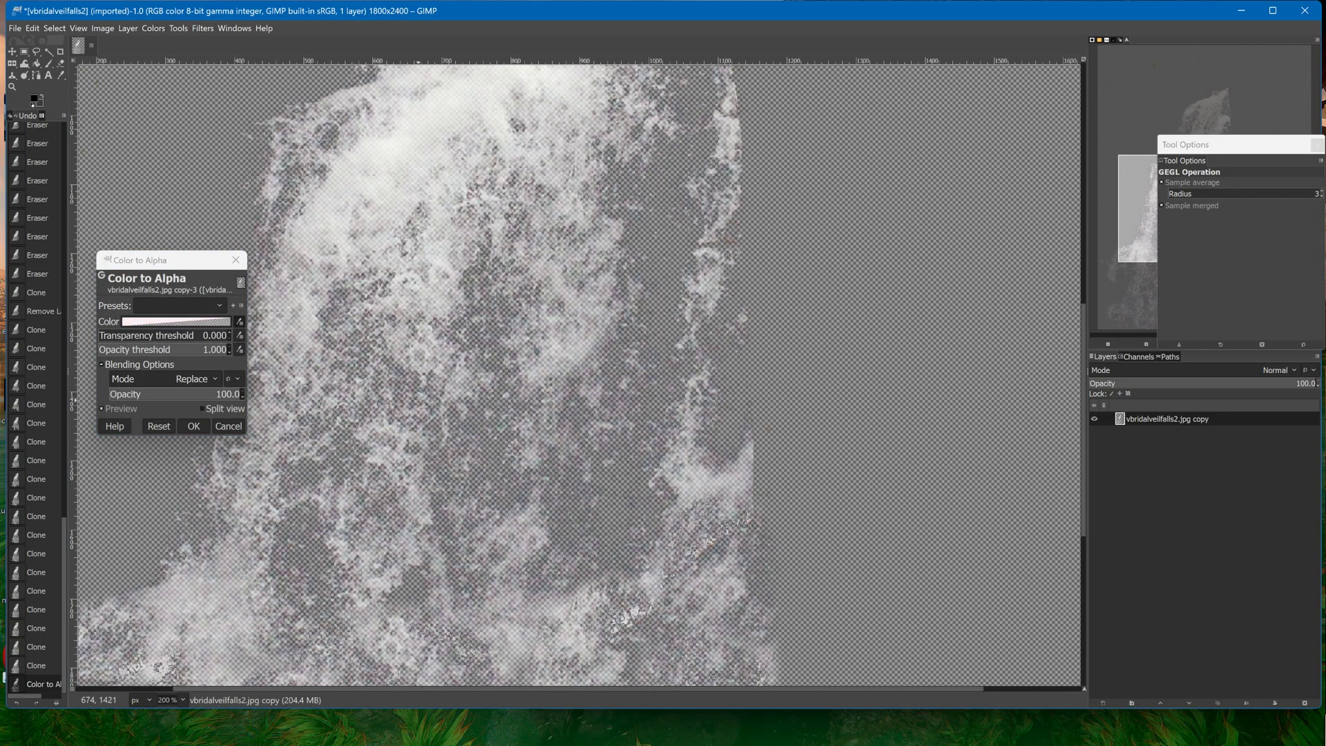
click(520, 393)
click(523, 374)
click(543, 455)
click(542, 456)
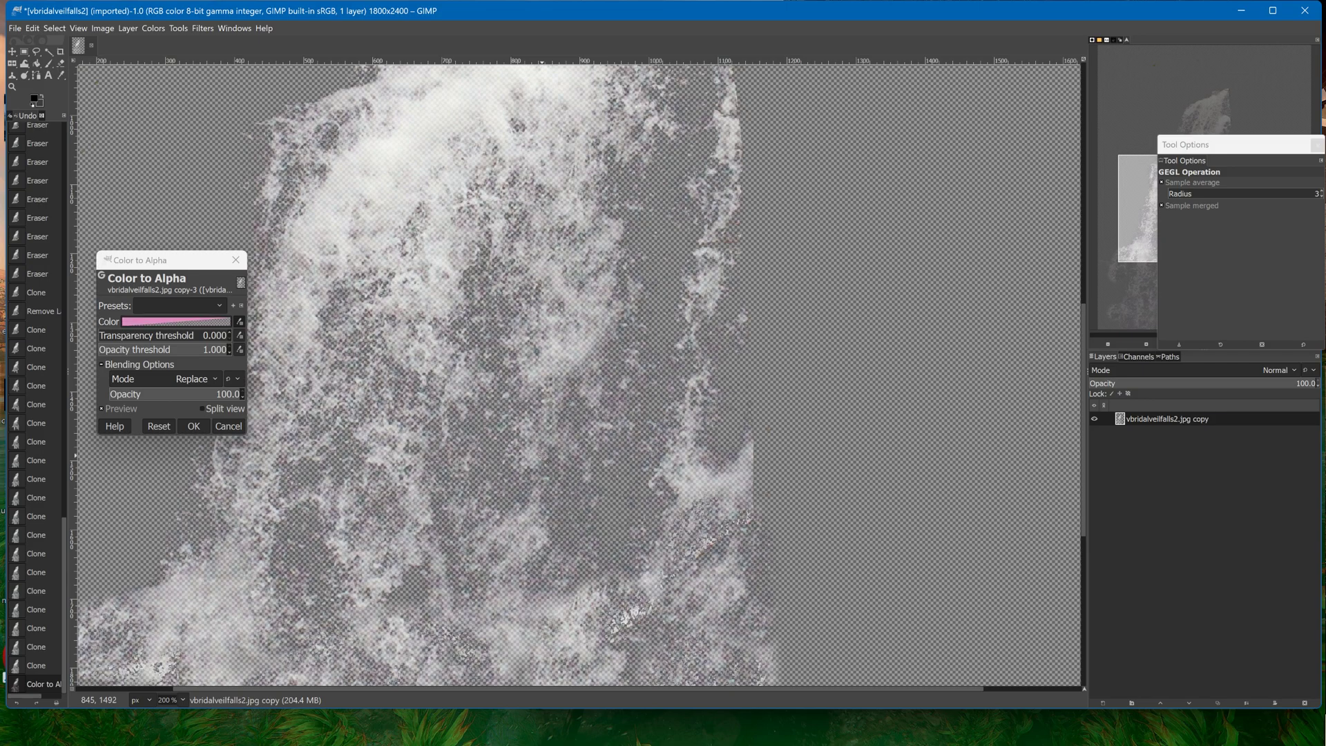
click(475, 457)
click(471, 454)
Set the Color to Alpha transparency threshold to 0.405 and the opacity threshold to 0.472, and apply the filter
drag(108, 335, 150, 337)
click(153, 337)
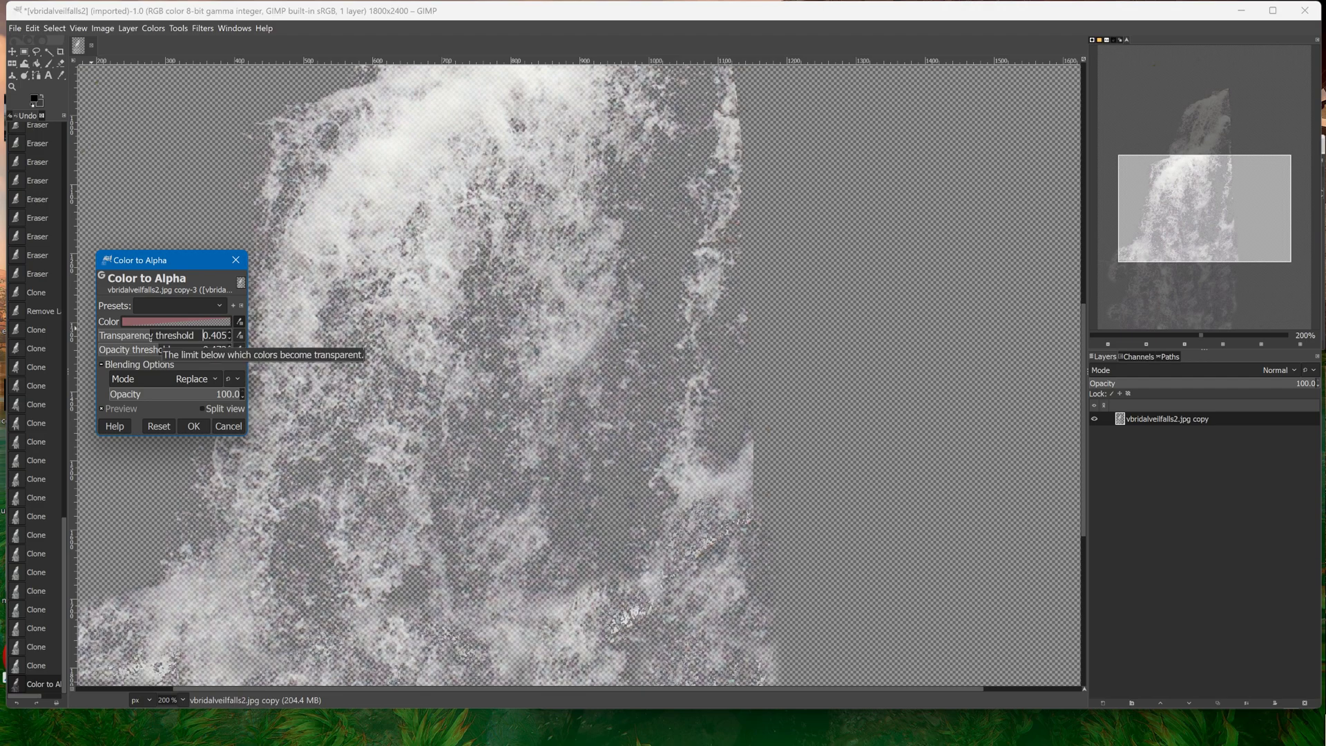
ctrl+scroll(434, 374, down, 2)
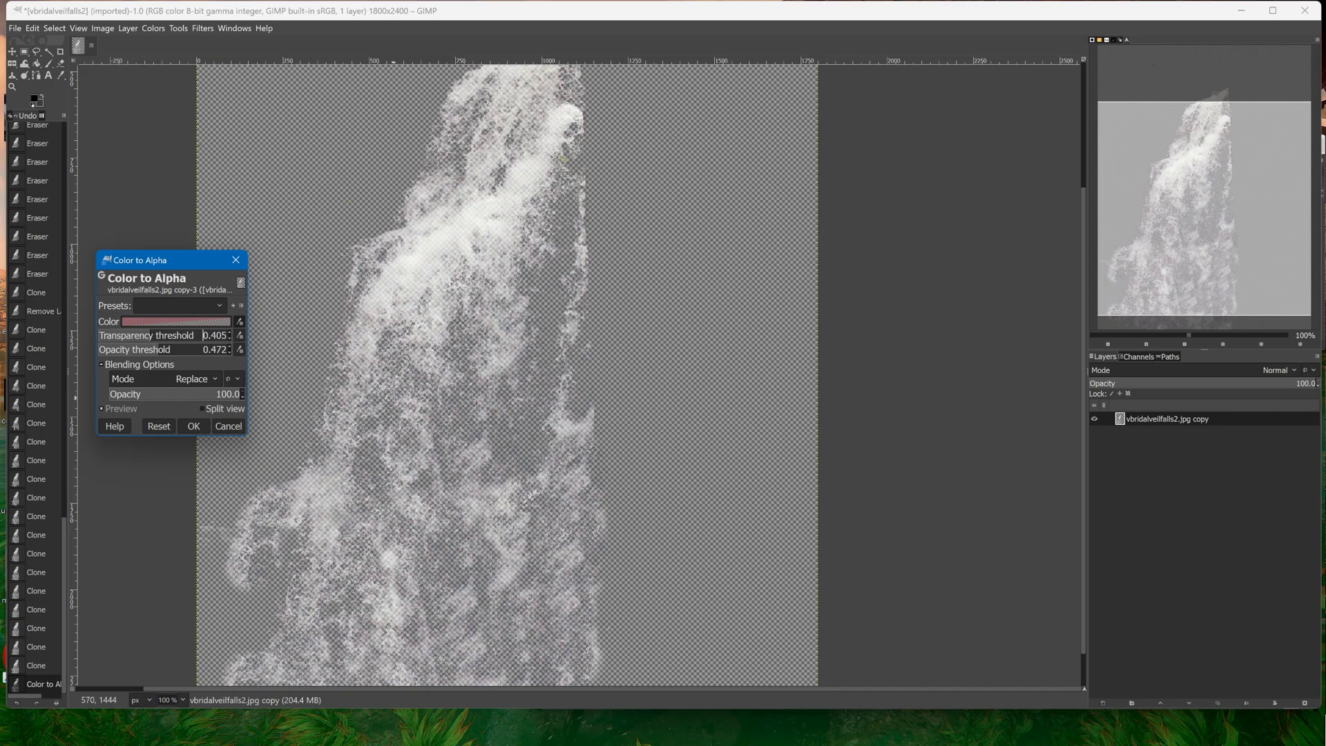
ctrl+scroll(436, 373, up, 3)
ctrl+scroll(395, 390, down, 2)
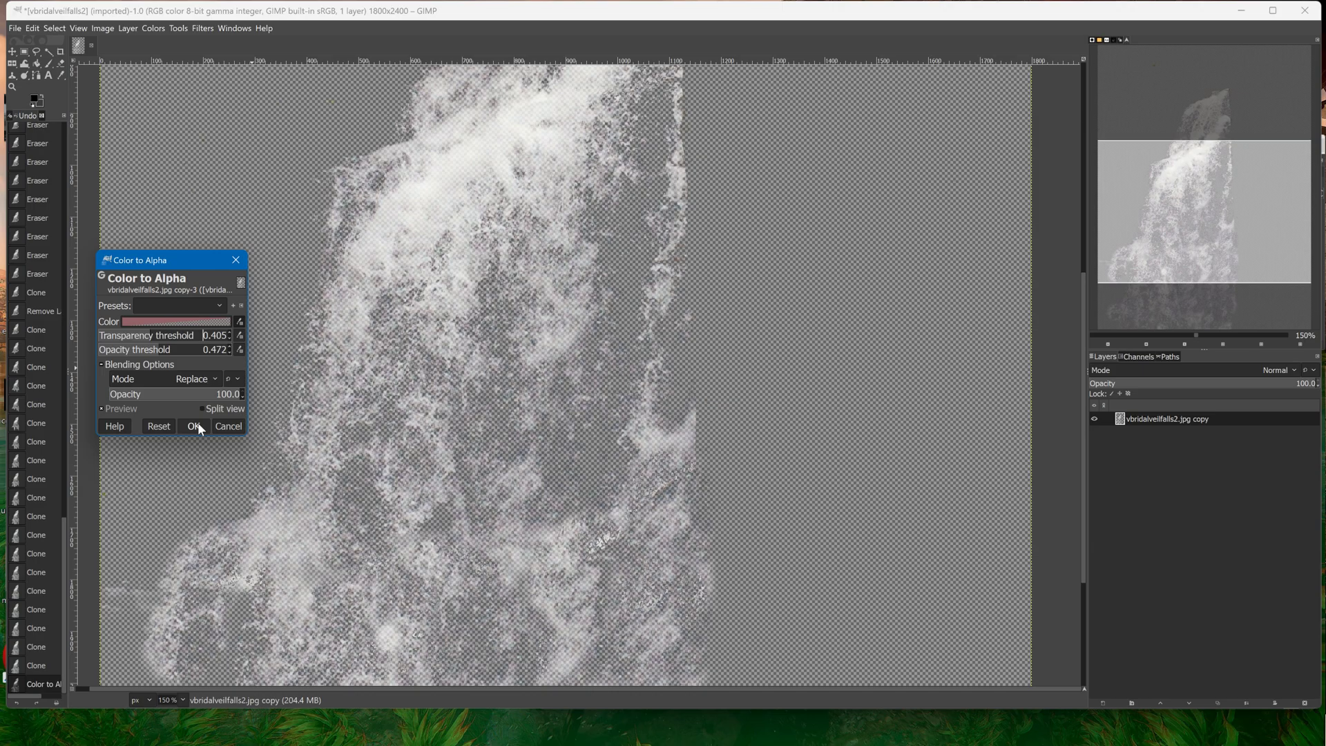
click(198, 423)
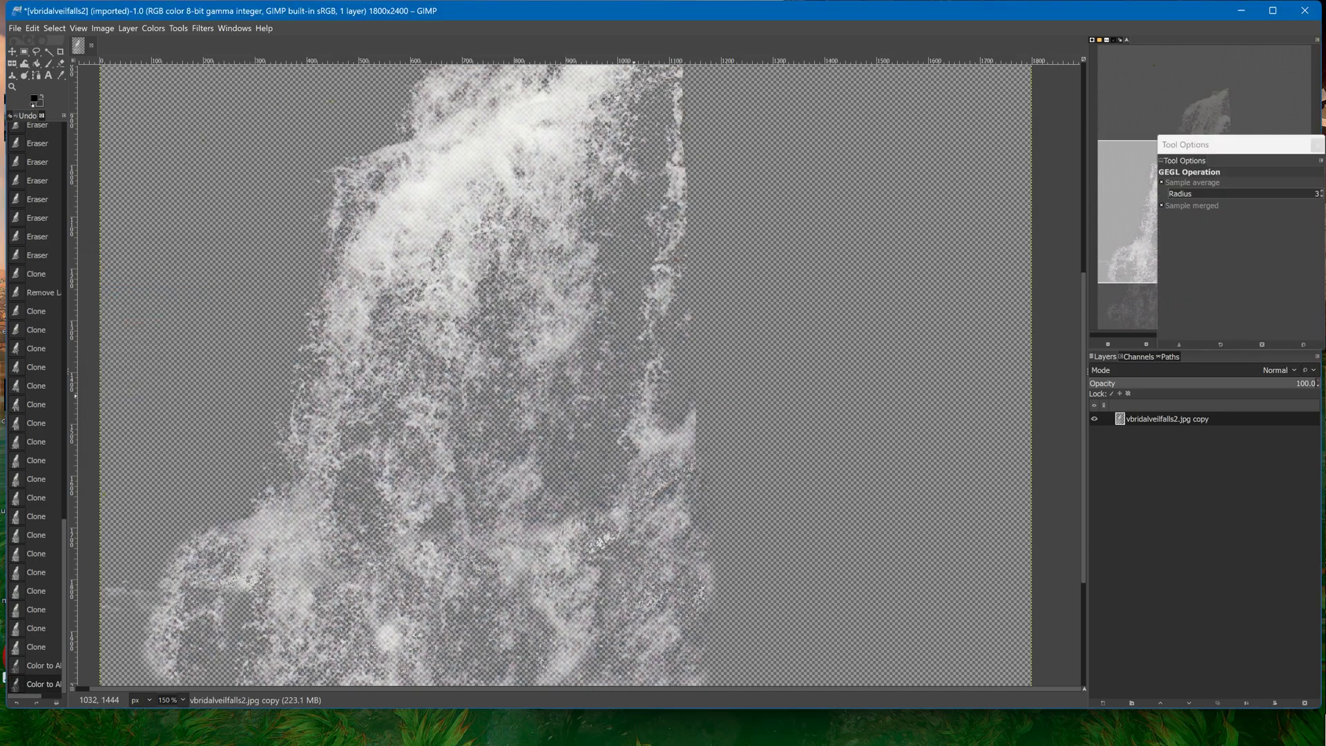
Duplicate the waterfall layer and flip the copy horizontally
ctrl+scroll(201, 422, down, 2)
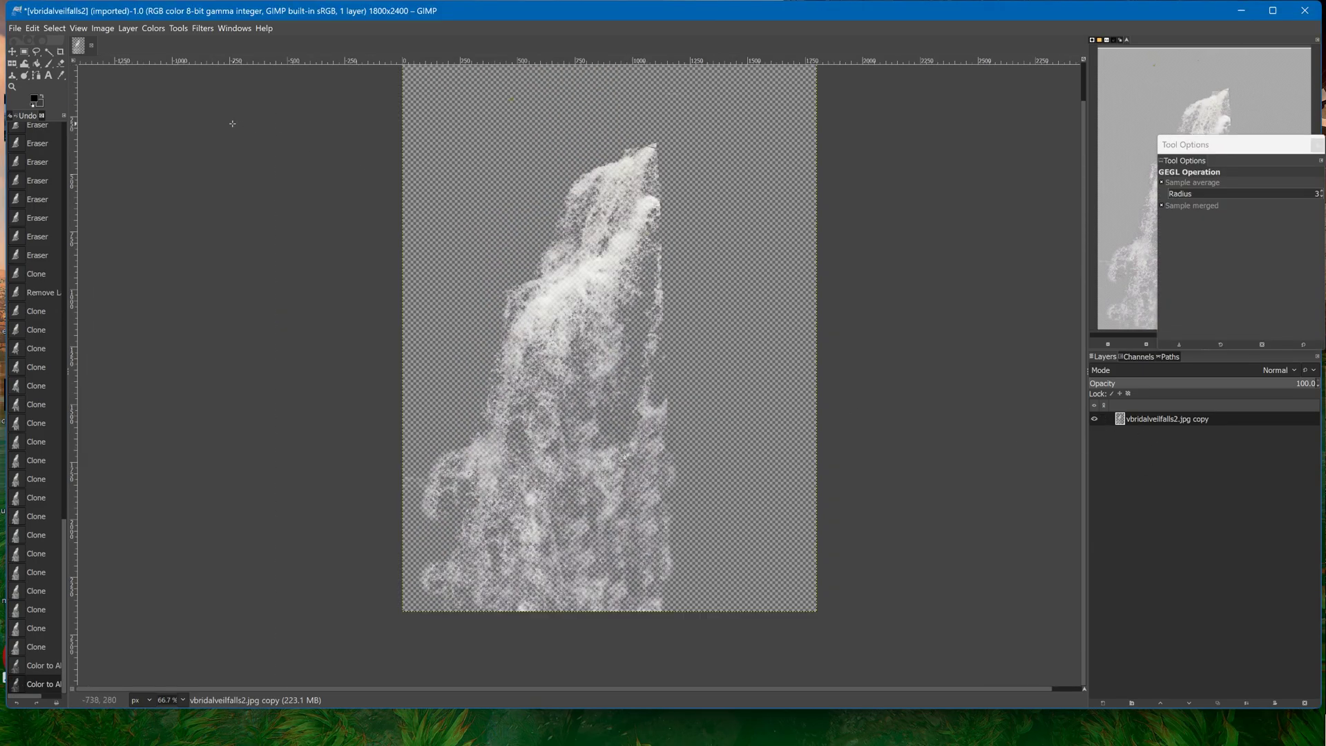
right_click(1161, 419)
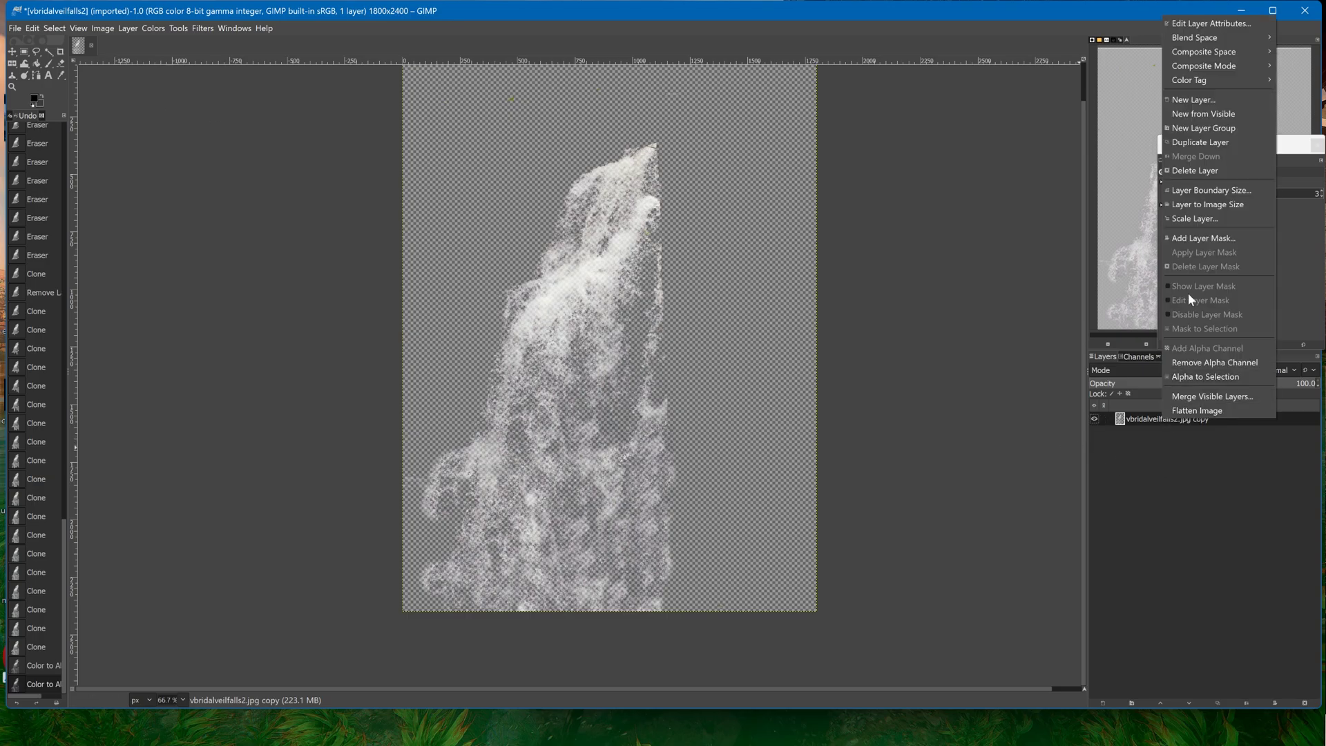
click(1201, 142)
click(13, 64)
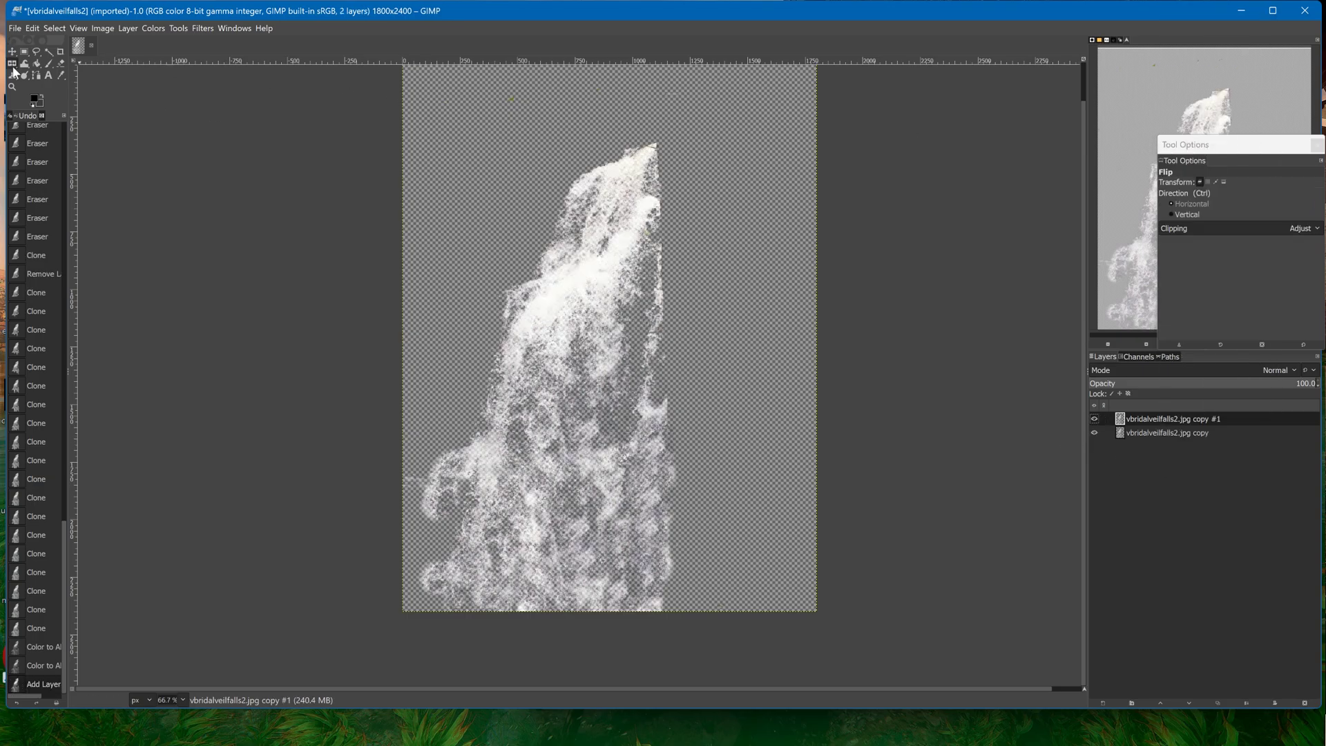
click(555, 352)
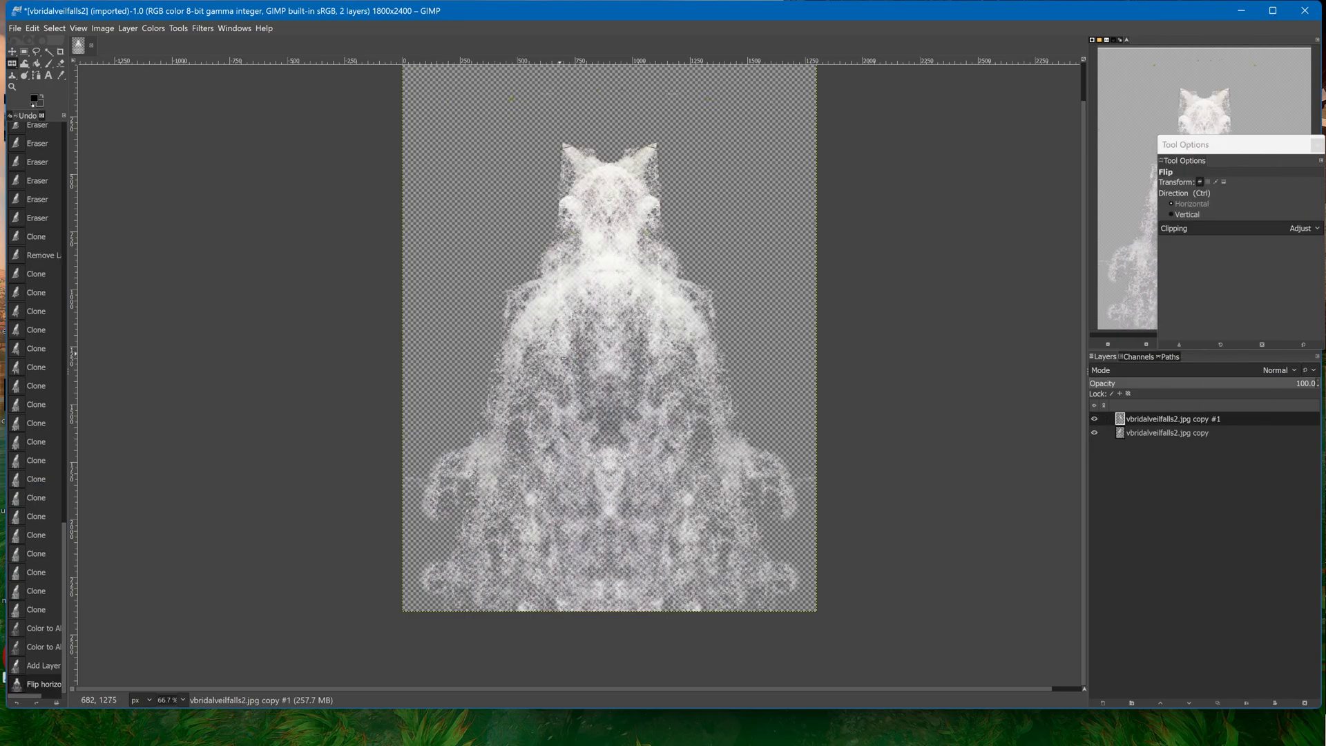
Move the flipped copy beside the original so their straight edges meet and form one symmetrical waterfall
click(12, 51)
drag(620, 360, 666, 283)
drag(663, 376, 681, 290)
drag(687, 349, 692, 311)
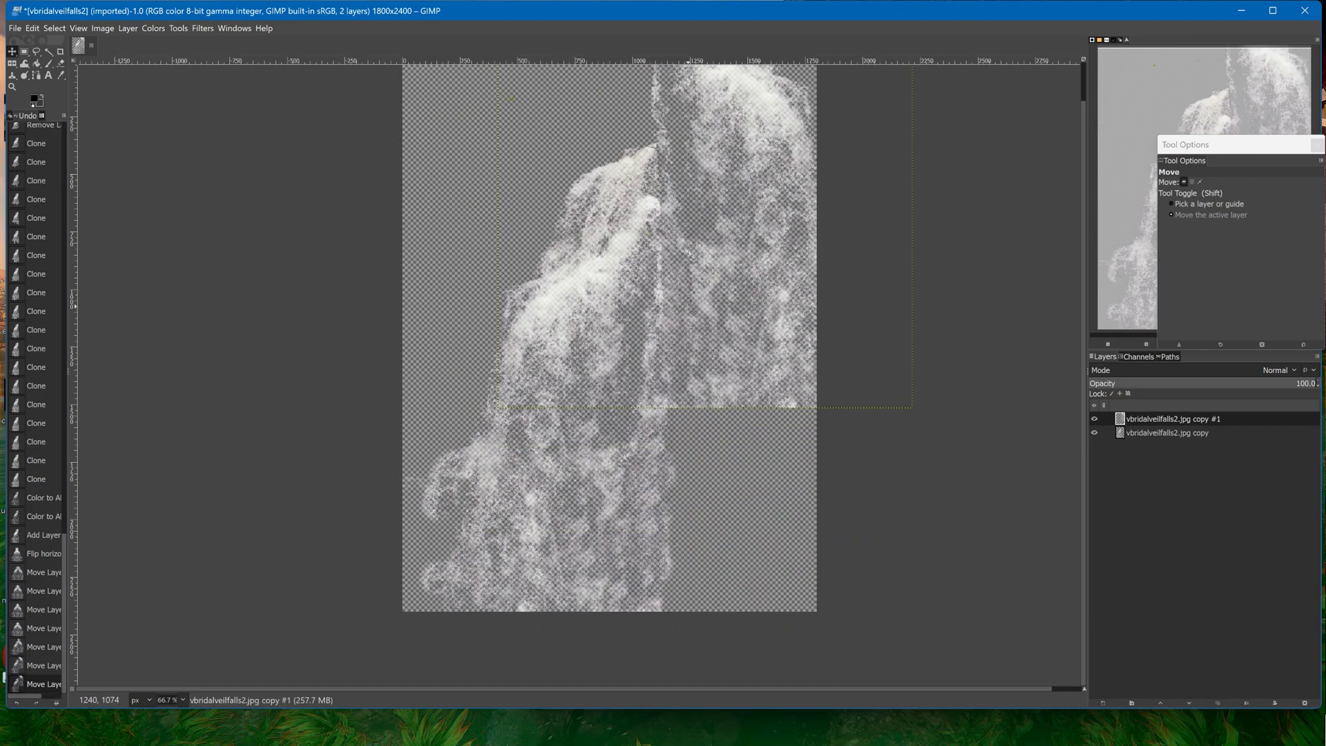
ctrl+scroll(667, 457, down, 2)
ctrl+scroll(643, 483, up, 3)
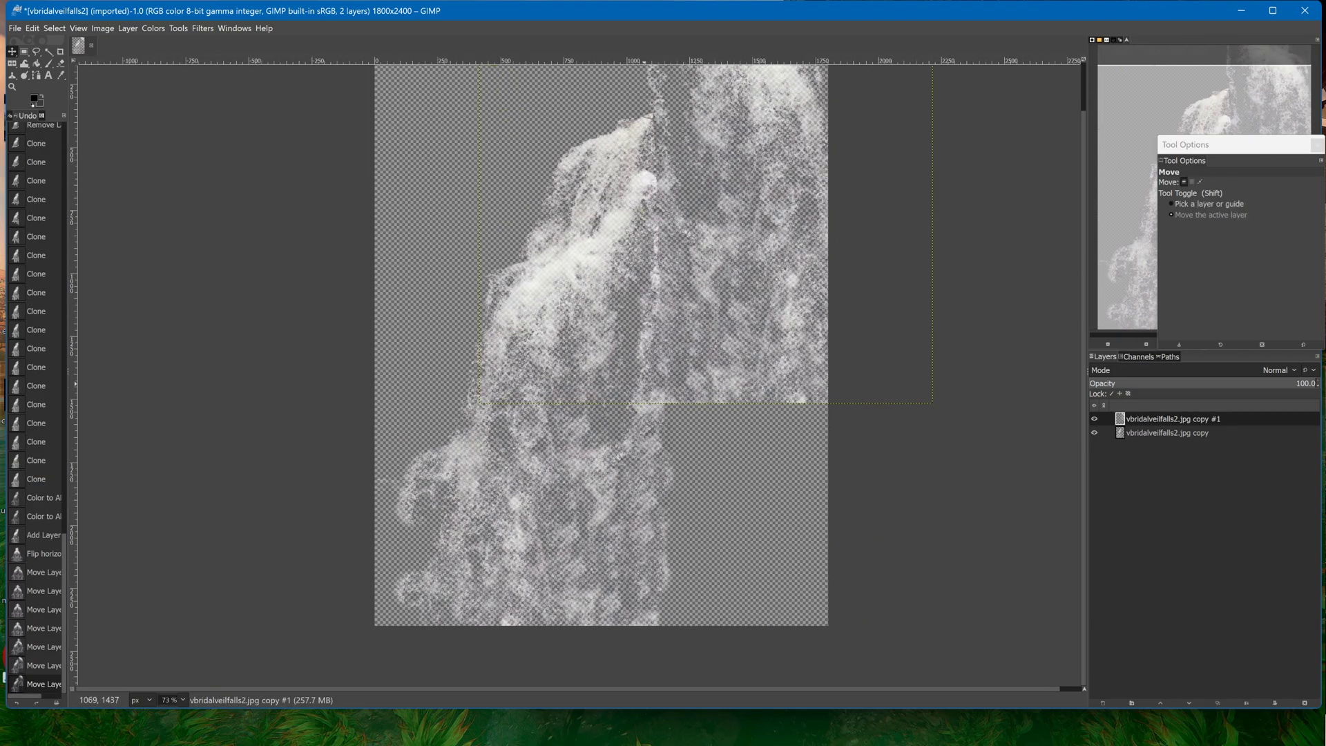
ctrl+scroll(637, 493, down, 2)
drag(690, 395, 685, 542)
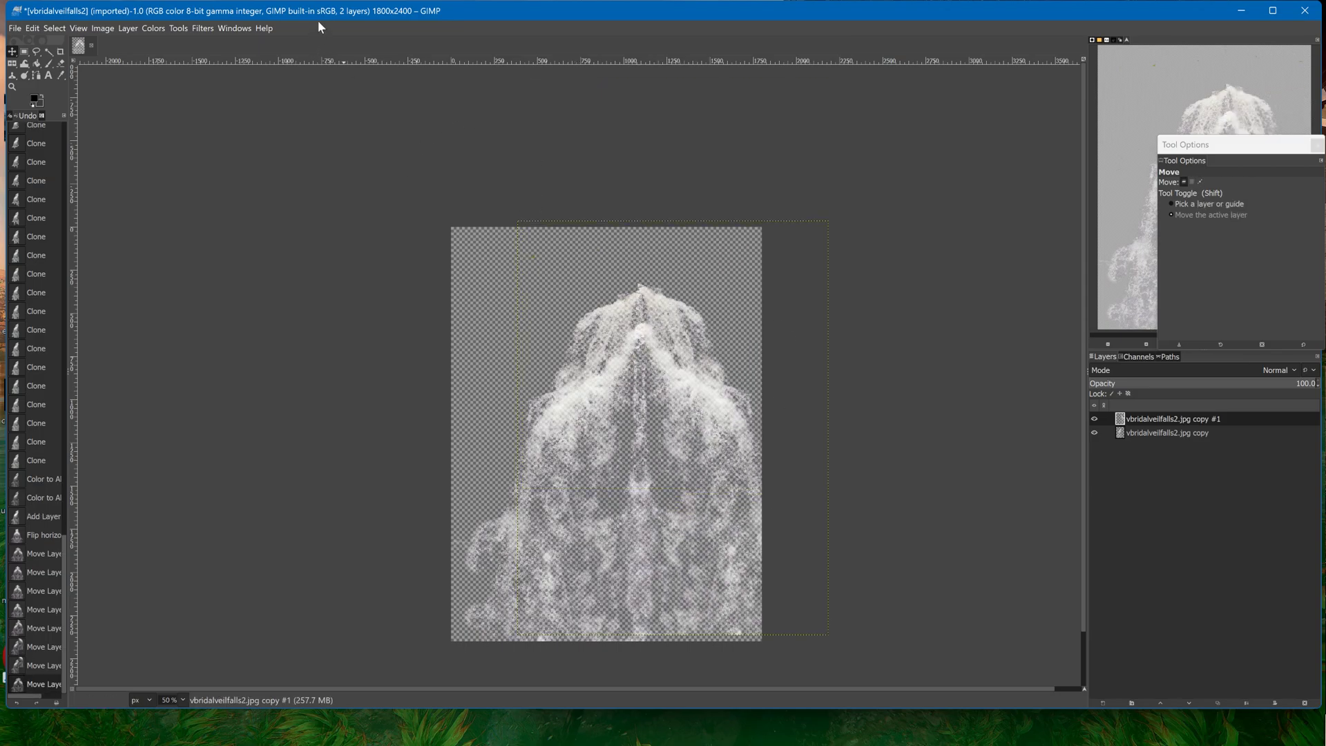
Try framing the mirrored waterfall with a 1:1 crop region of 1800 × 1800 px
click(61, 53)
drag(806, 283, 881, 741)
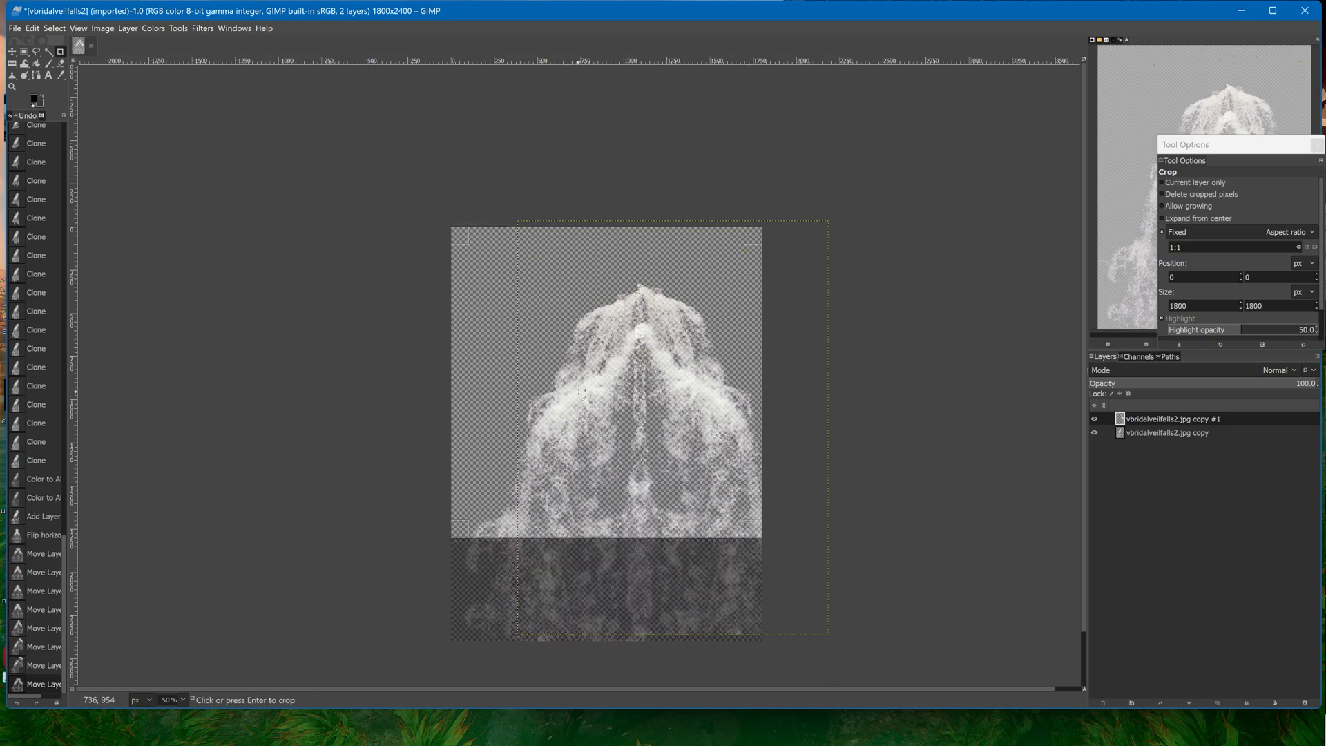
ctrl+scroll(579, 391, up, 2)
Resize the image canvas to 2400 × 2400 px with the existing content centred
click(147, 31)
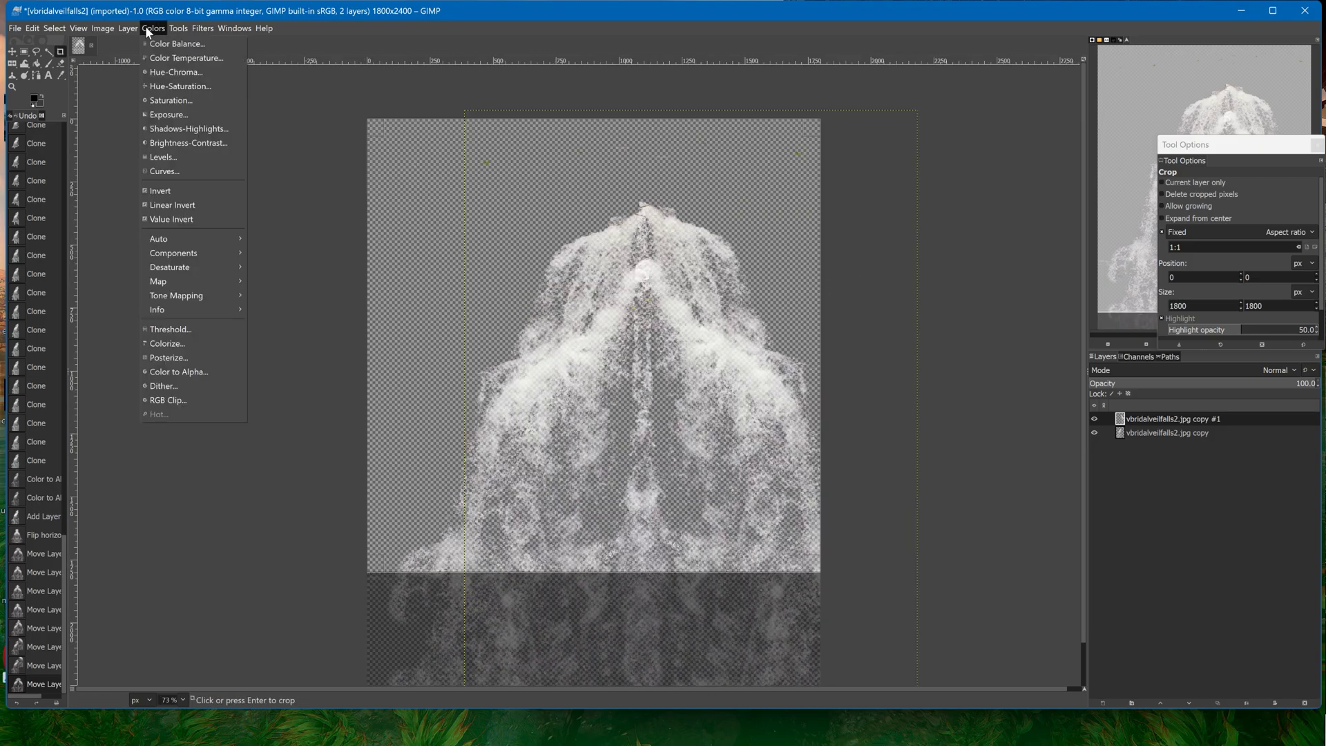
mouse_move(129, 30)
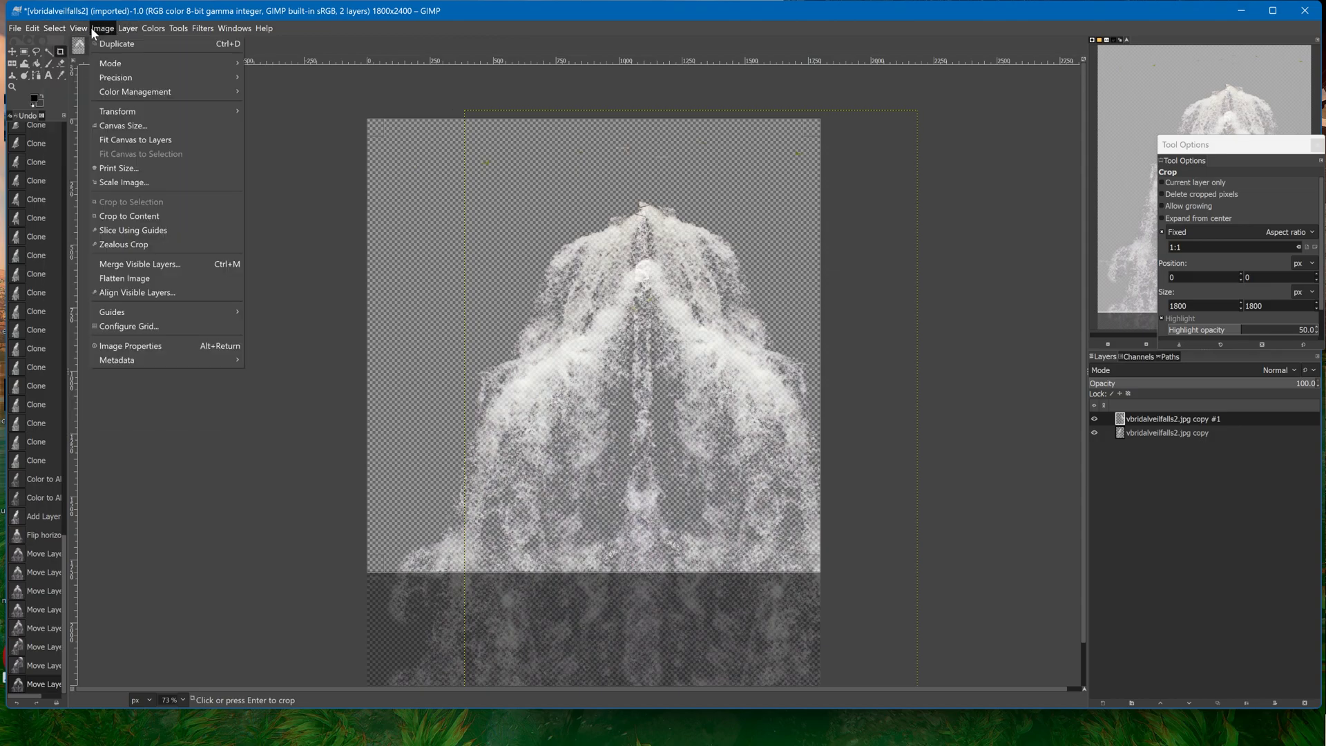
click(117, 126)
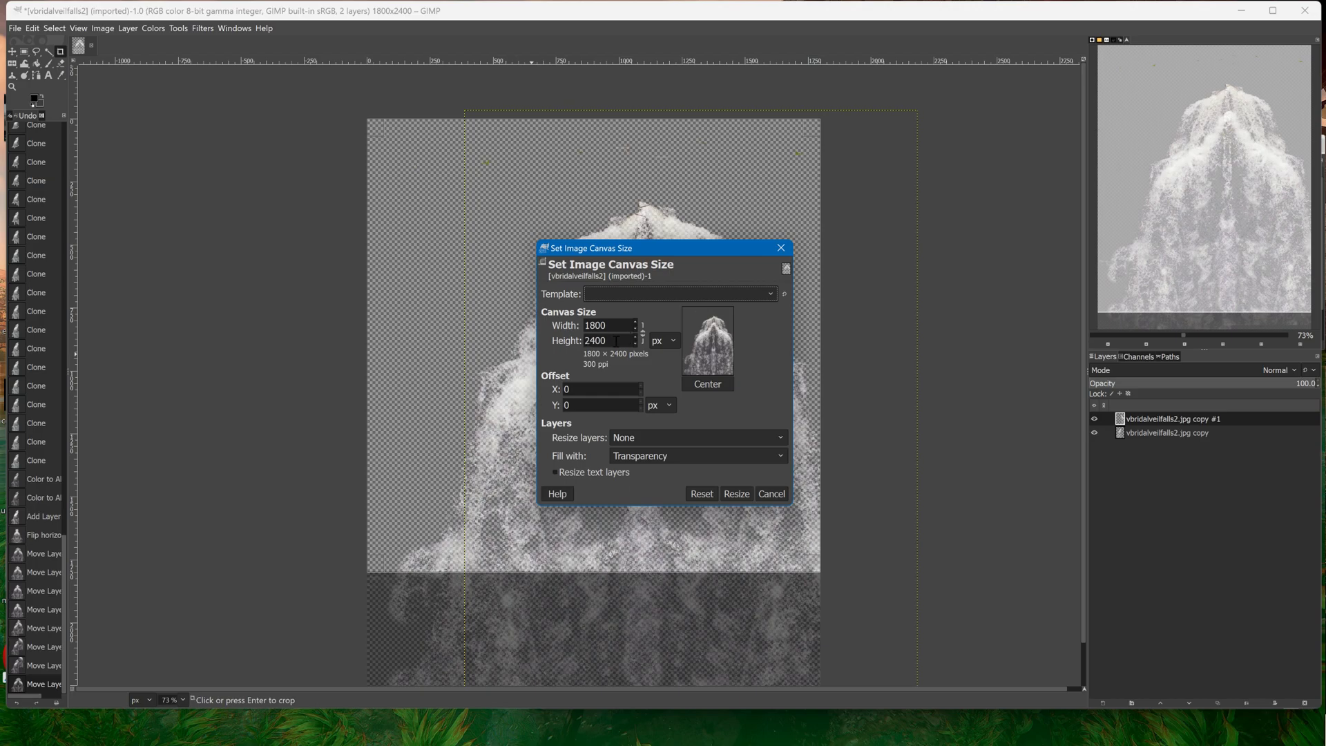
drag(623, 326, 561, 327)
text(2400)
click(715, 385)
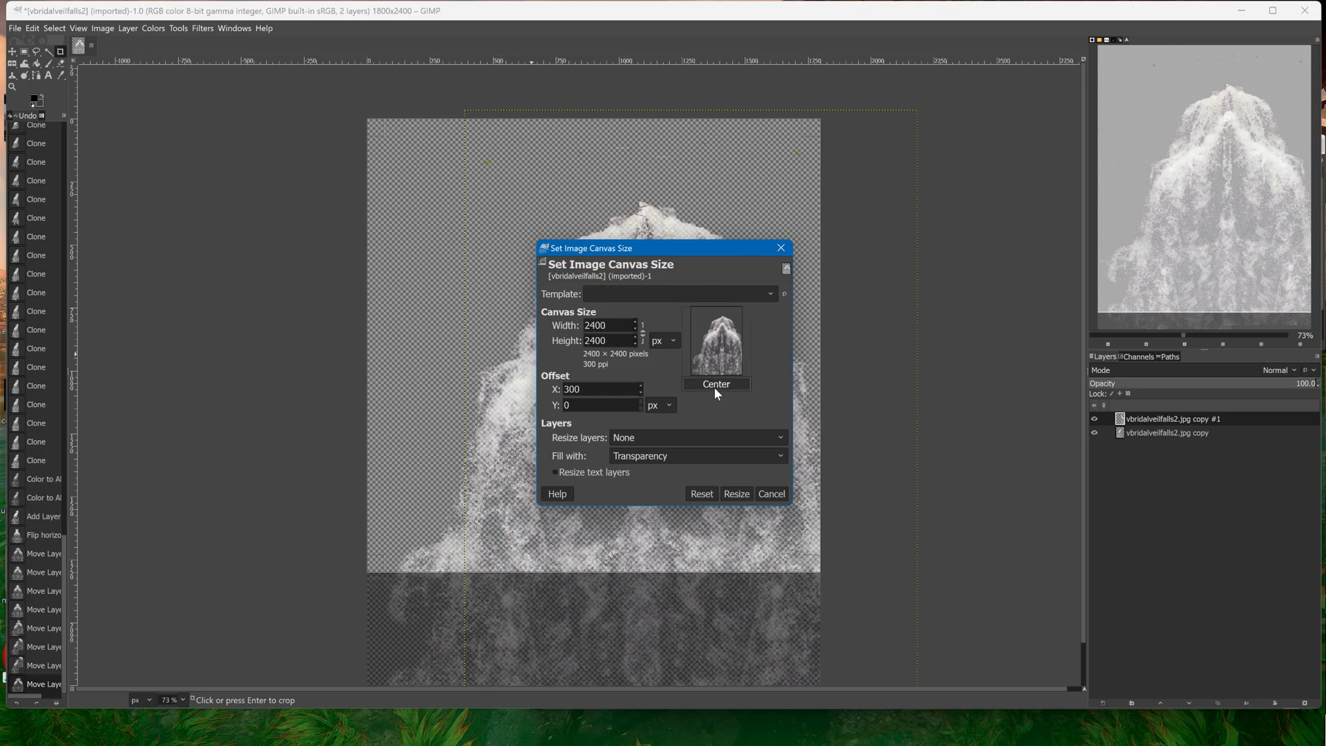
click(736, 493)
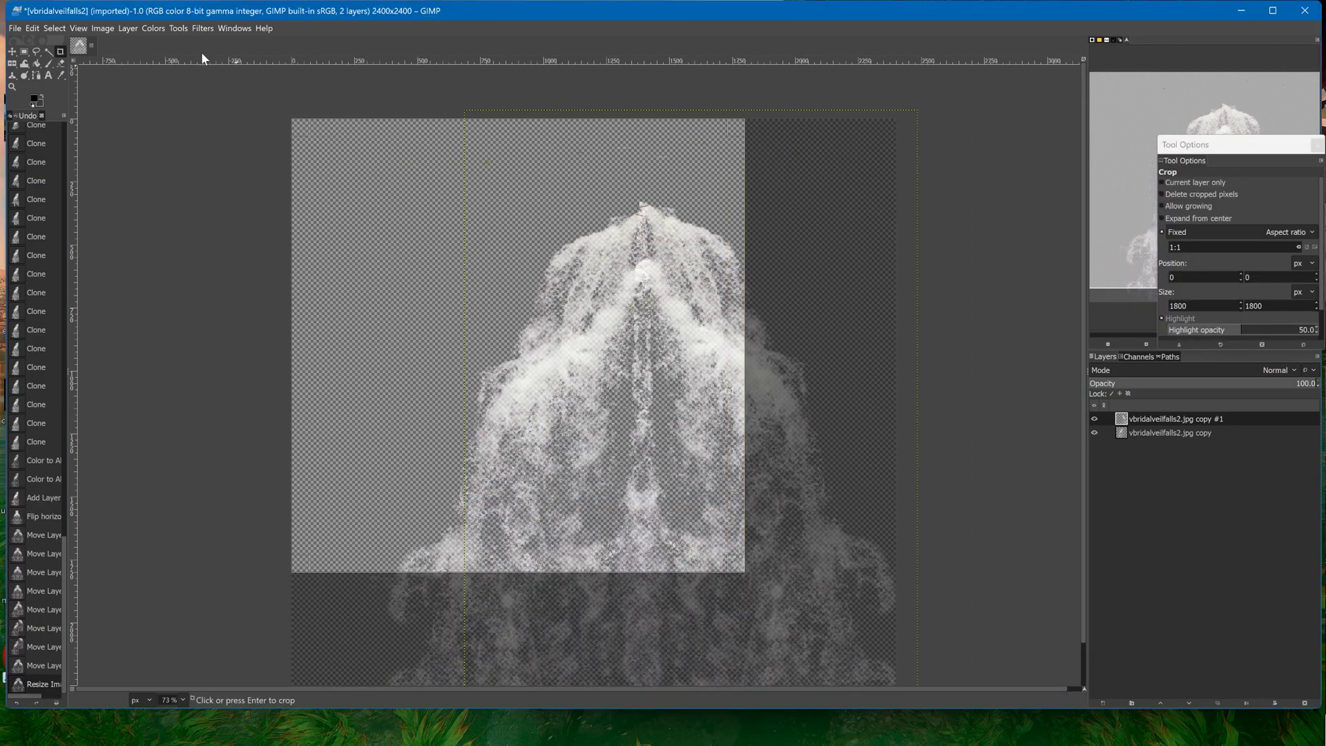
Crop the image around the mirrored waterfall to a 2363 × 2363 px square at position 31, 37
drag(303, 105, 935, 592)
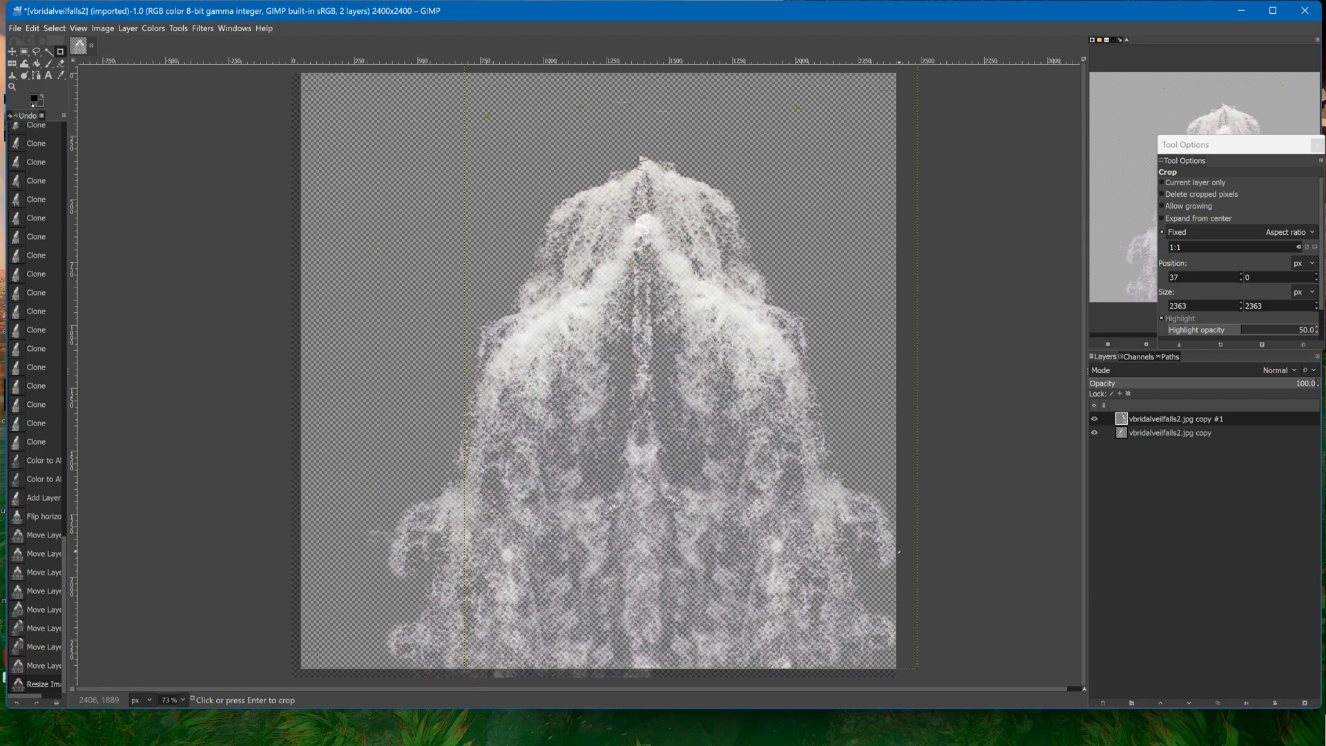
drag(669, 134, 668, 147)
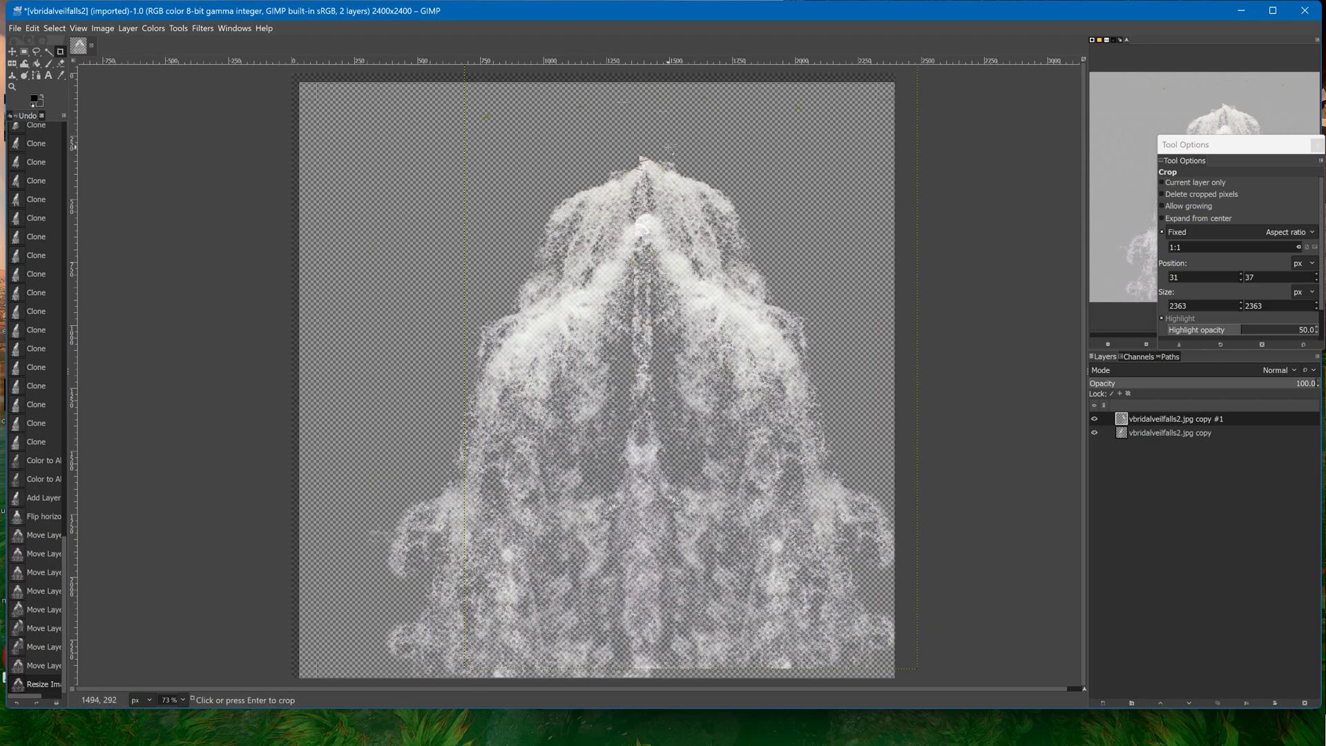
click(12, 51)
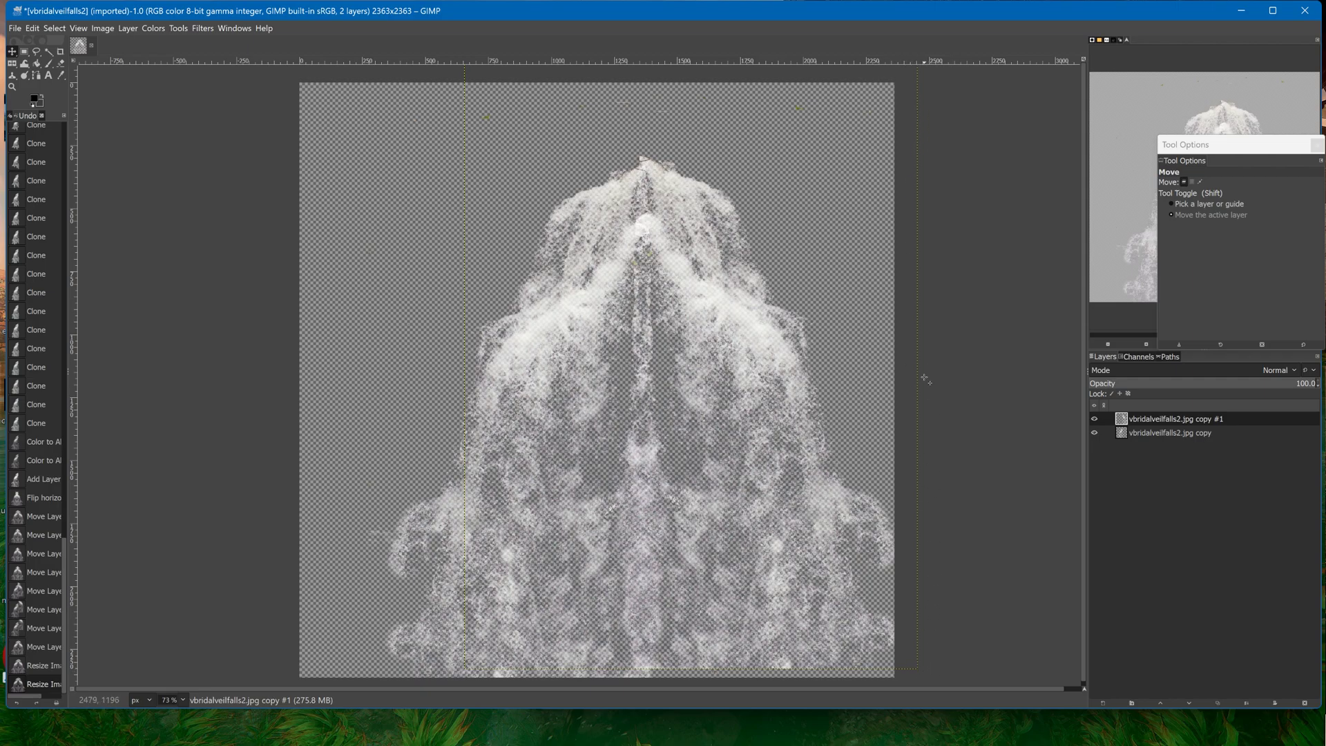
Toggle the visibility of the original and flipped waterfall layers to compare the two halves
click(1094, 433)
click(1094, 432)
click(1094, 432)
click(1094, 433)
click(1094, 418)
click(1094, 418)
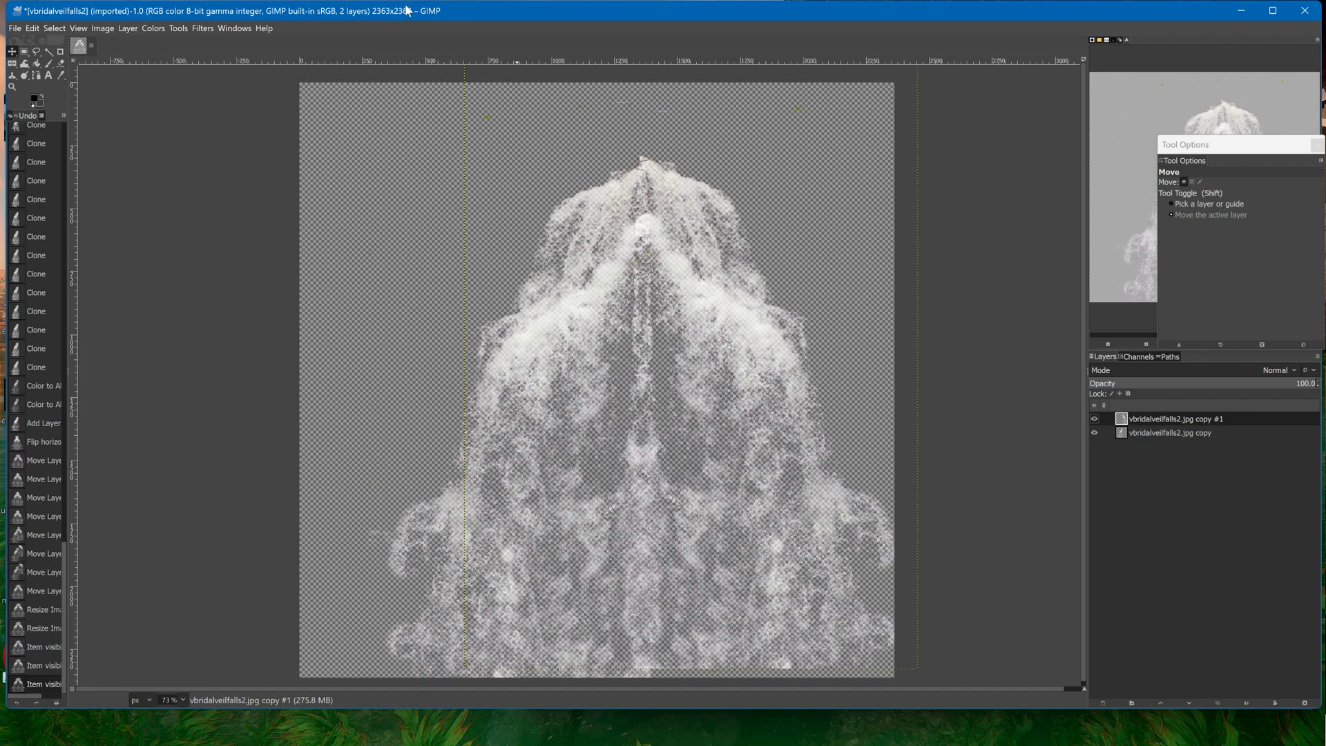
Merge the two visible waterfall layers into one
right_click(1134, 462)
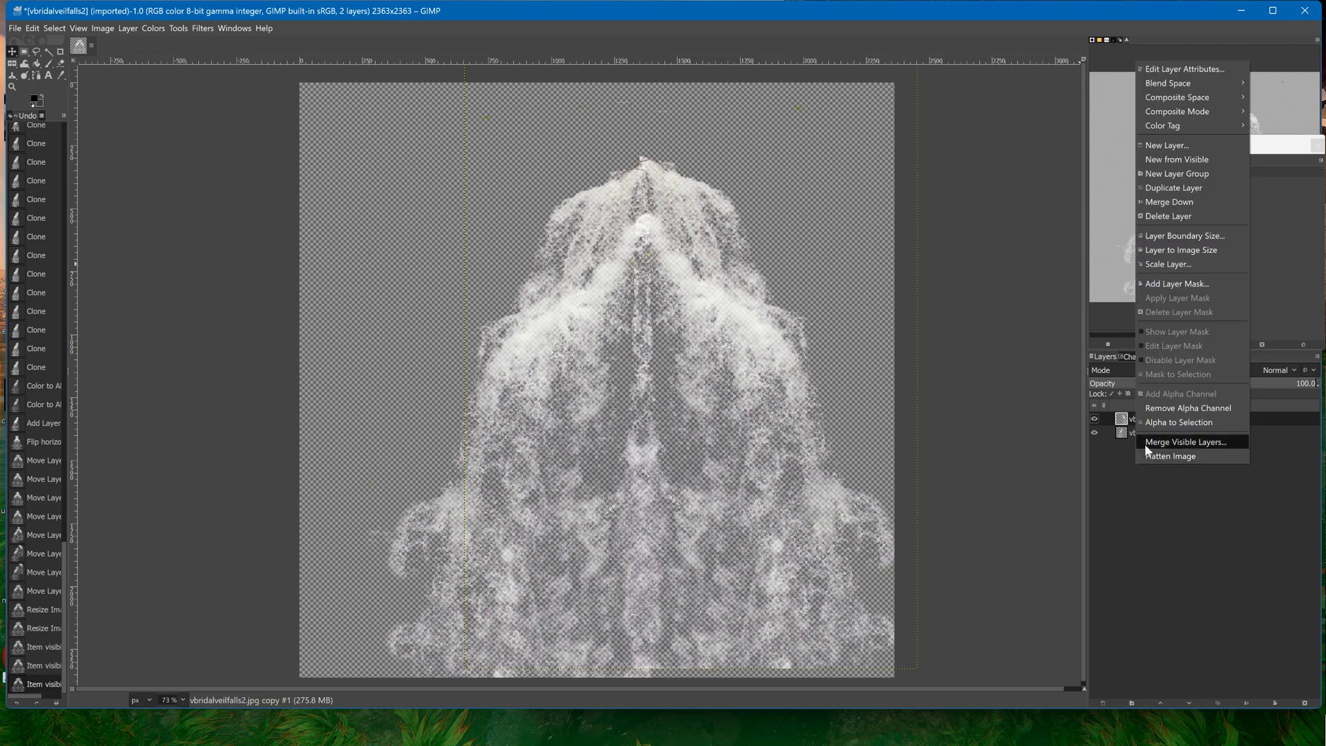
click(1146, 444)
click(1164, 519)
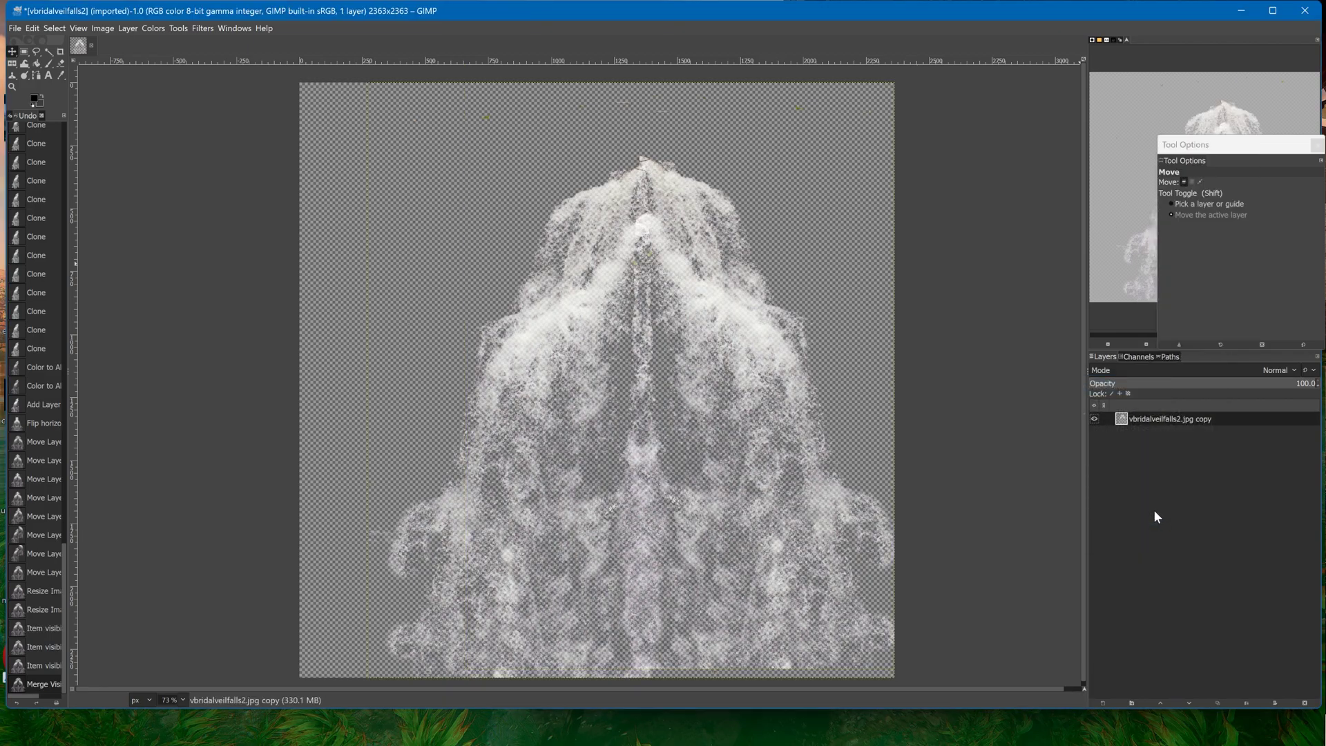
Add a new transparent layer of 2363 × 2363 px above the waterfall layer
right_click(1141, 464)
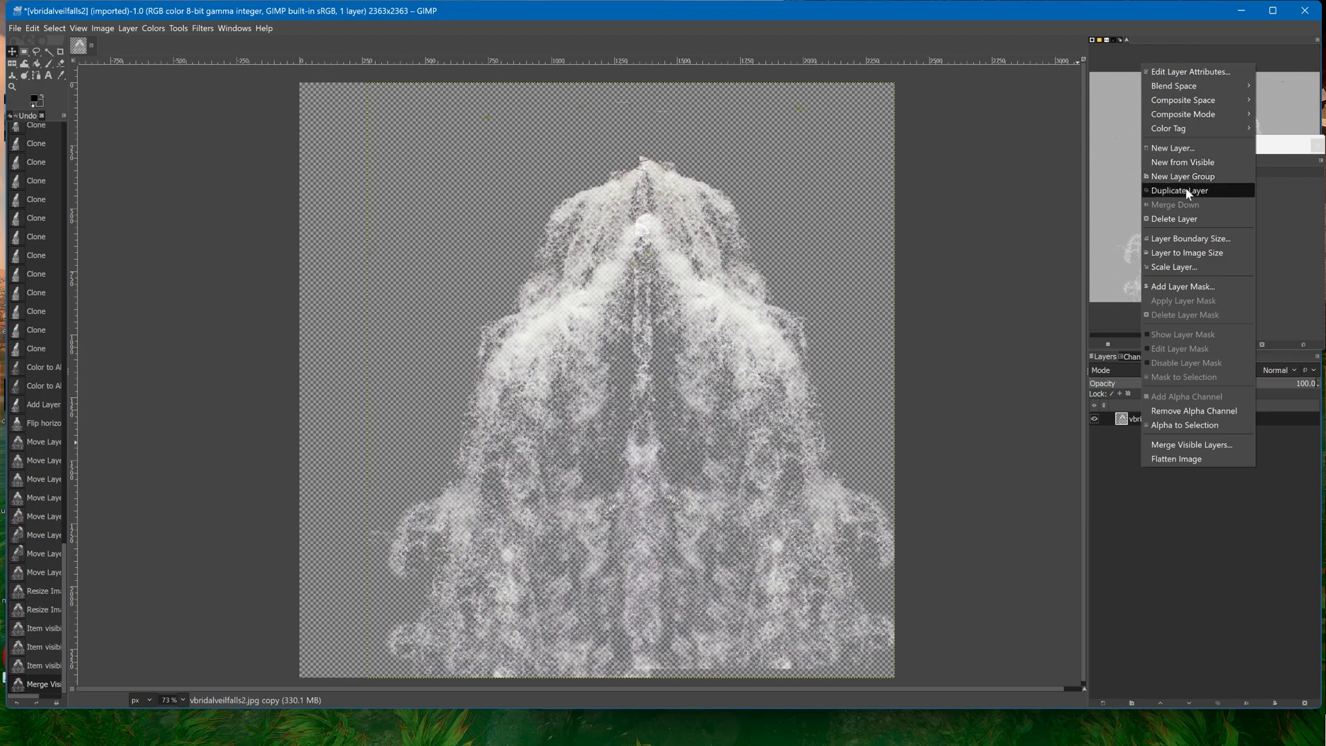
click(1173, 148)
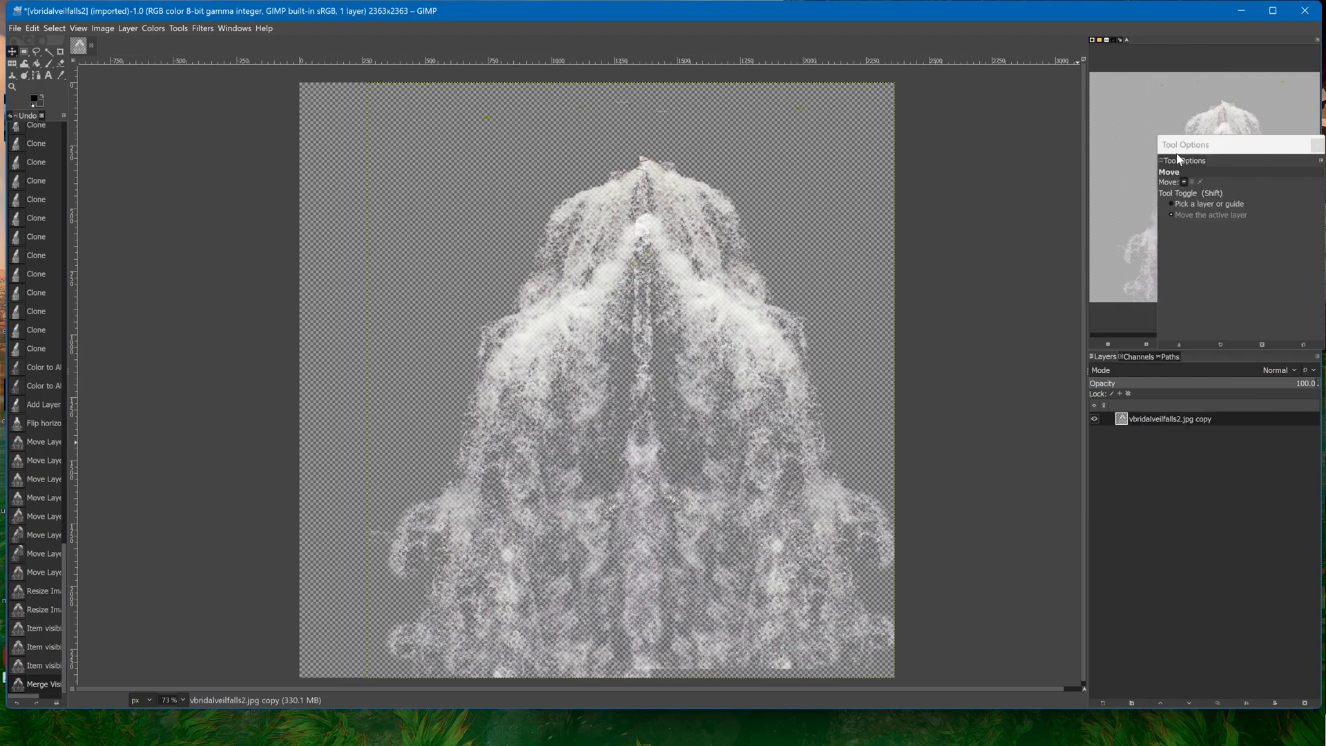
click(1162, 267)
click(1115, 324)
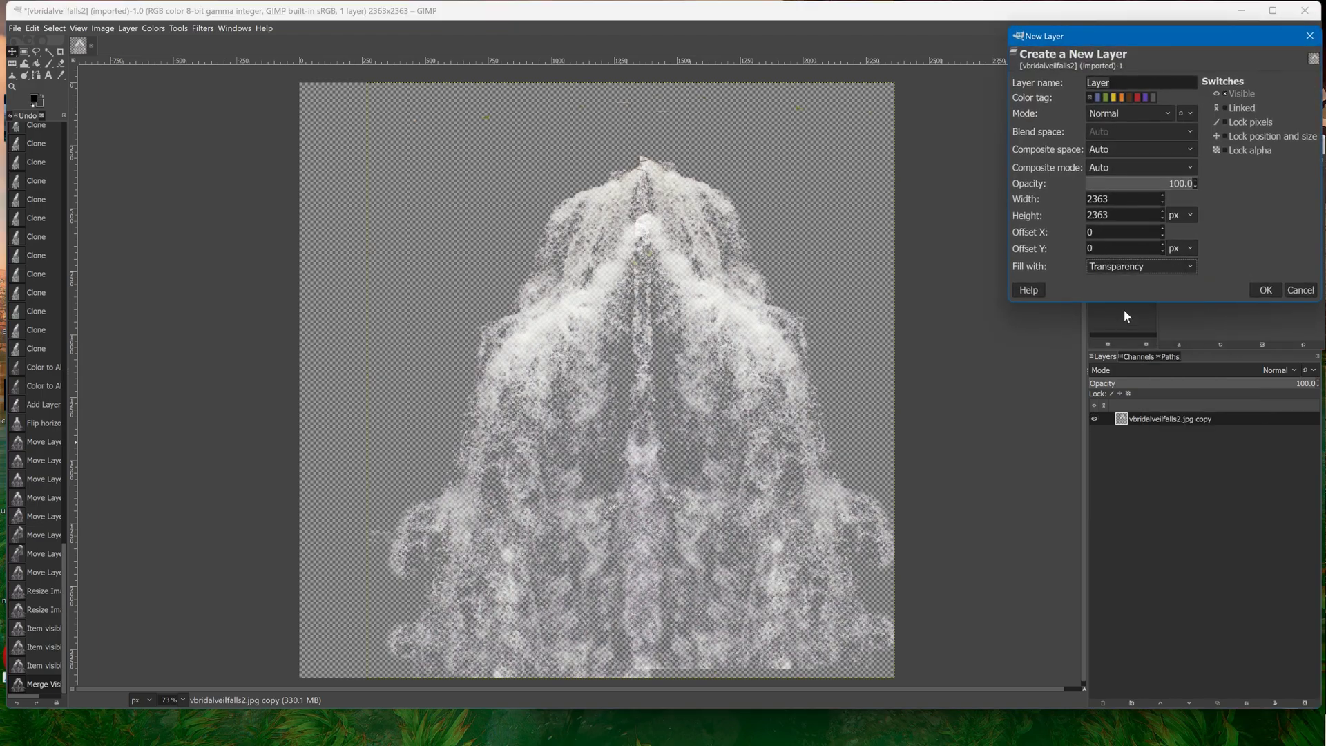
click(1263, 290)
Merge the empty transparent layer with the mirrored waterfall layer
right_click(1161, 413)
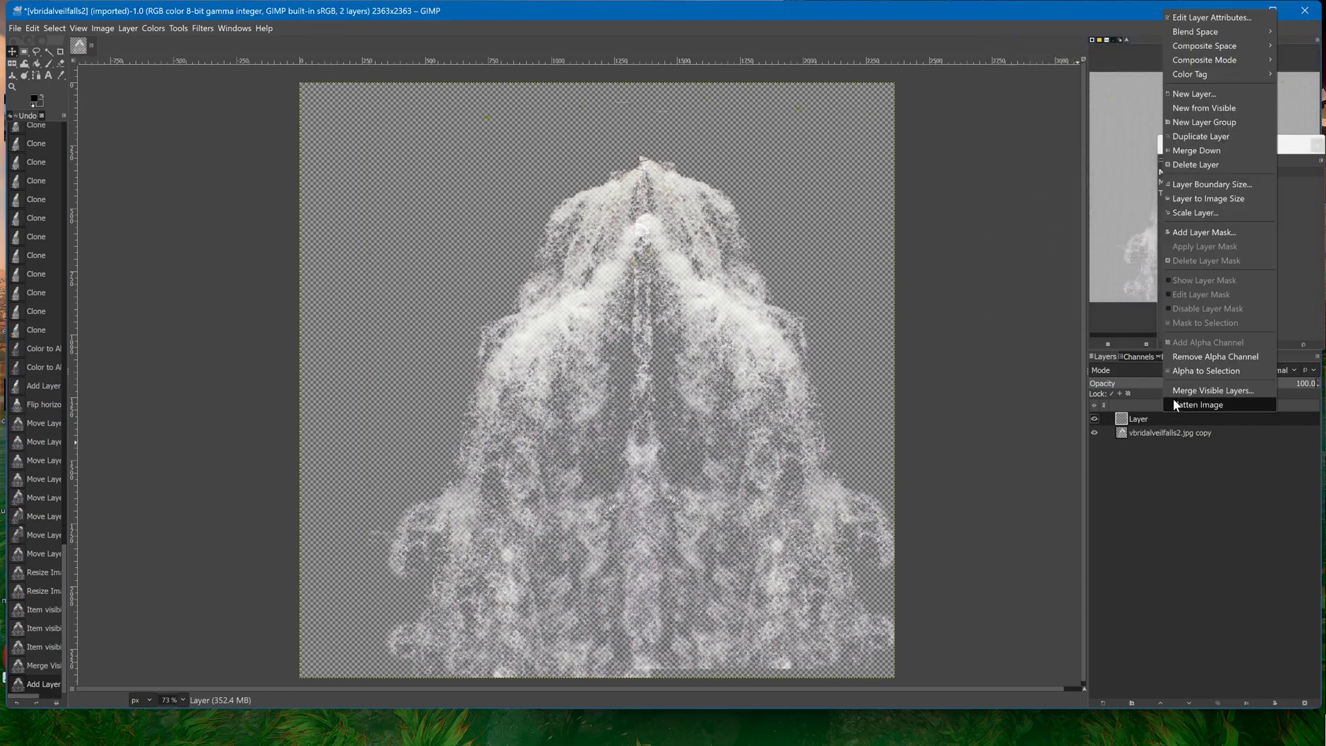
click(1178, 557)
click(1199, 466)
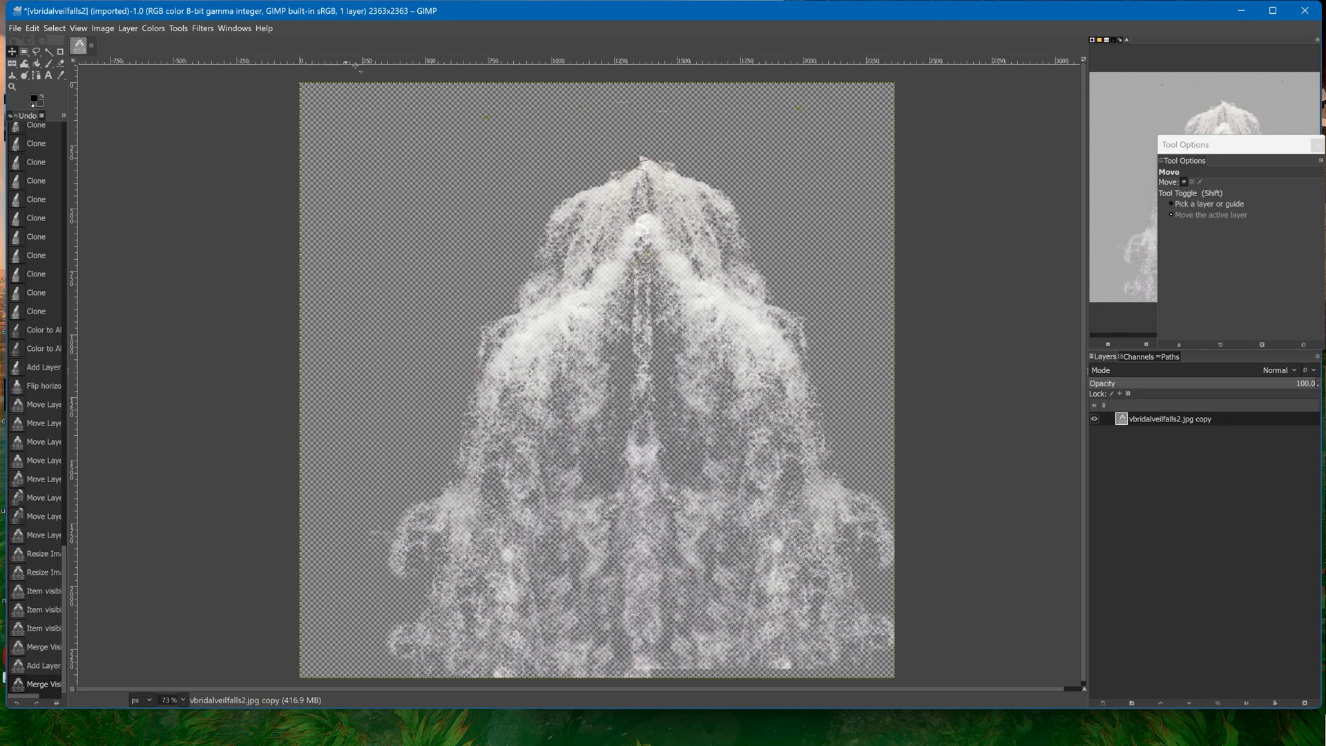
Scale the whole image to 2048 × 2048 px with cubic interpolation
click(204, 28)
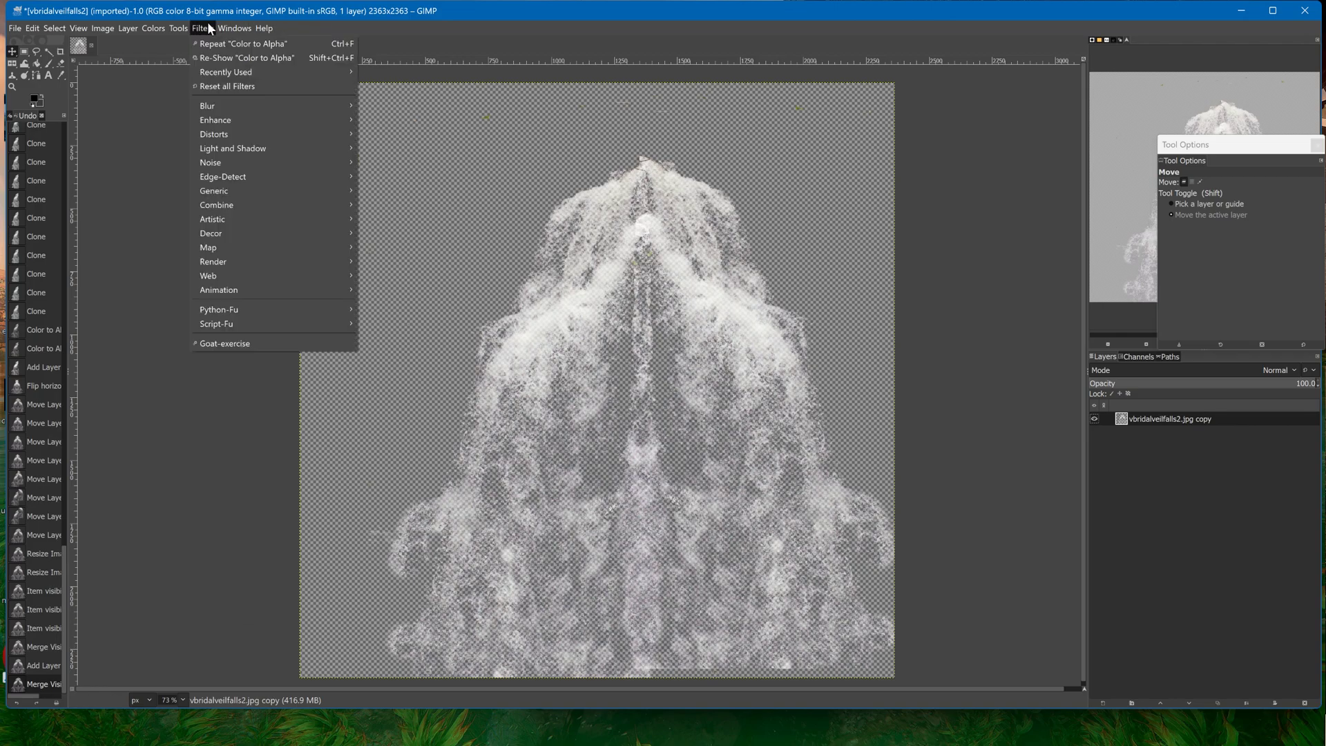
mouse_move(103, 28)
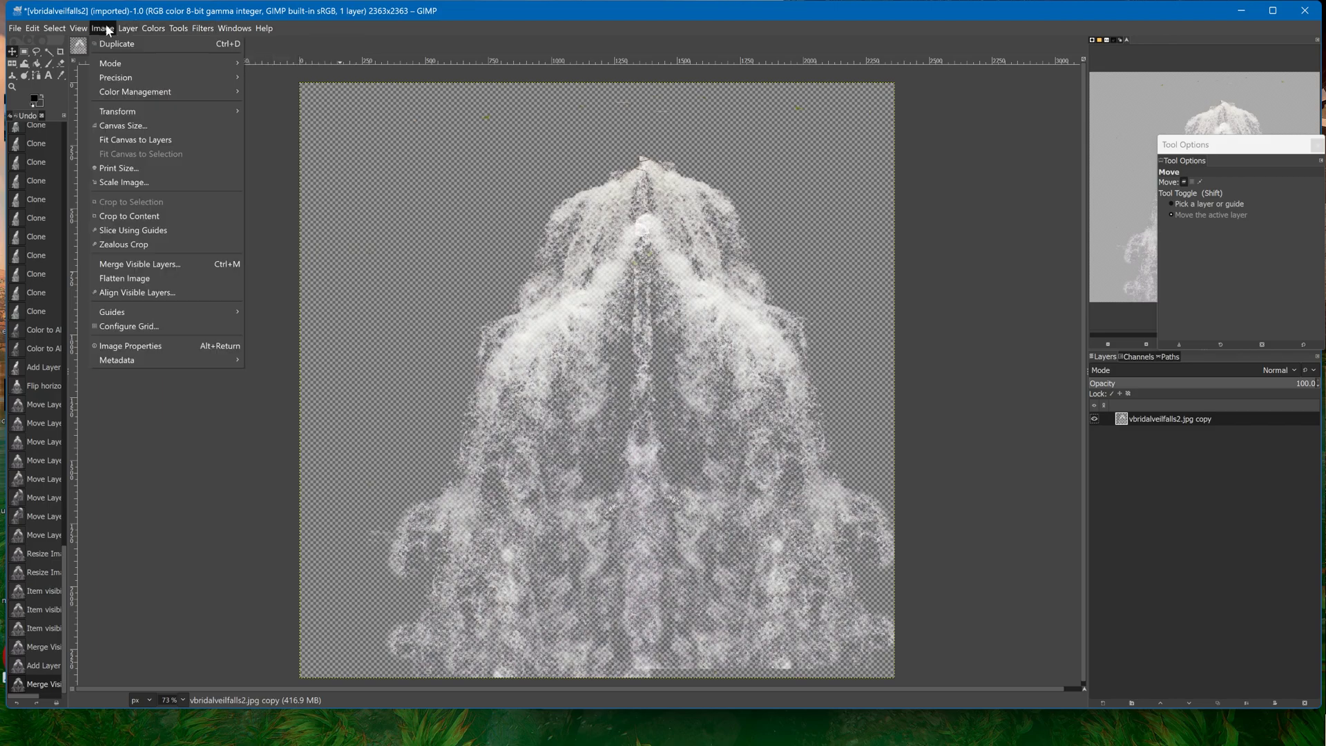
click(126, 182)
text(2048)
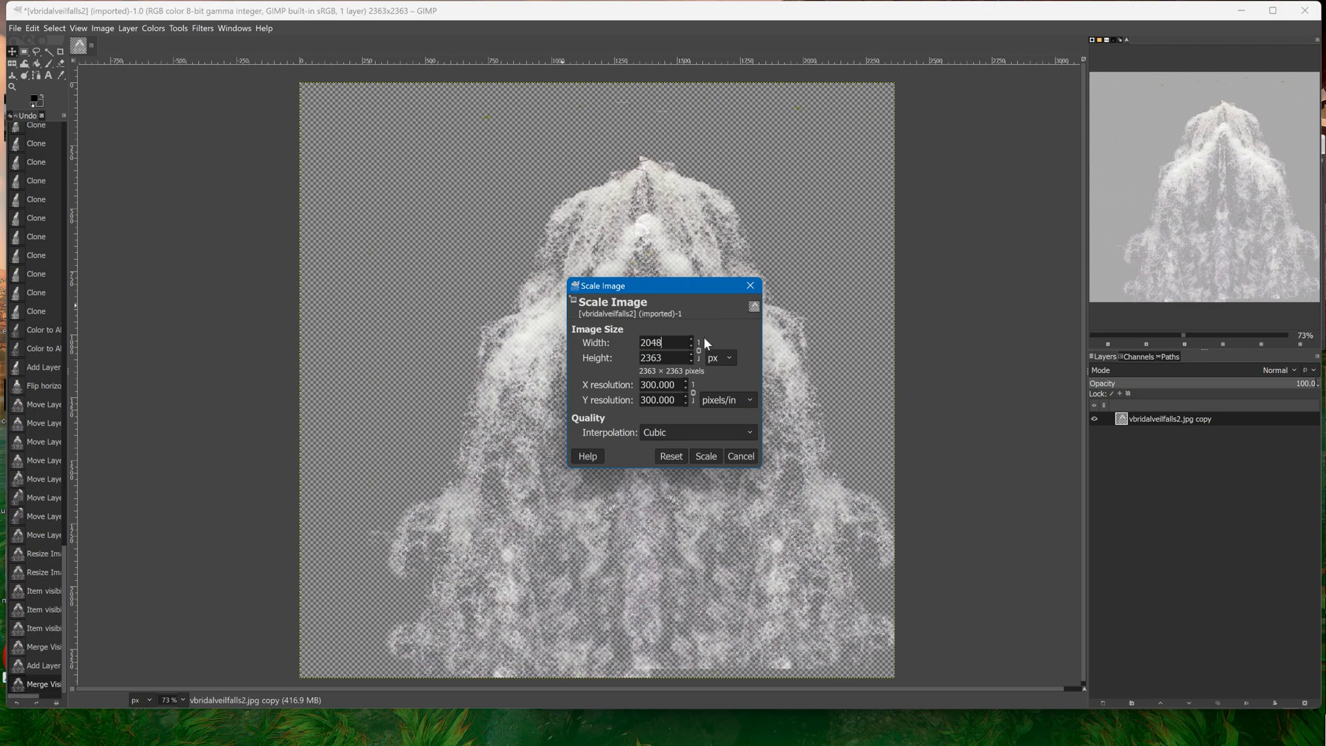
click(706, 456)
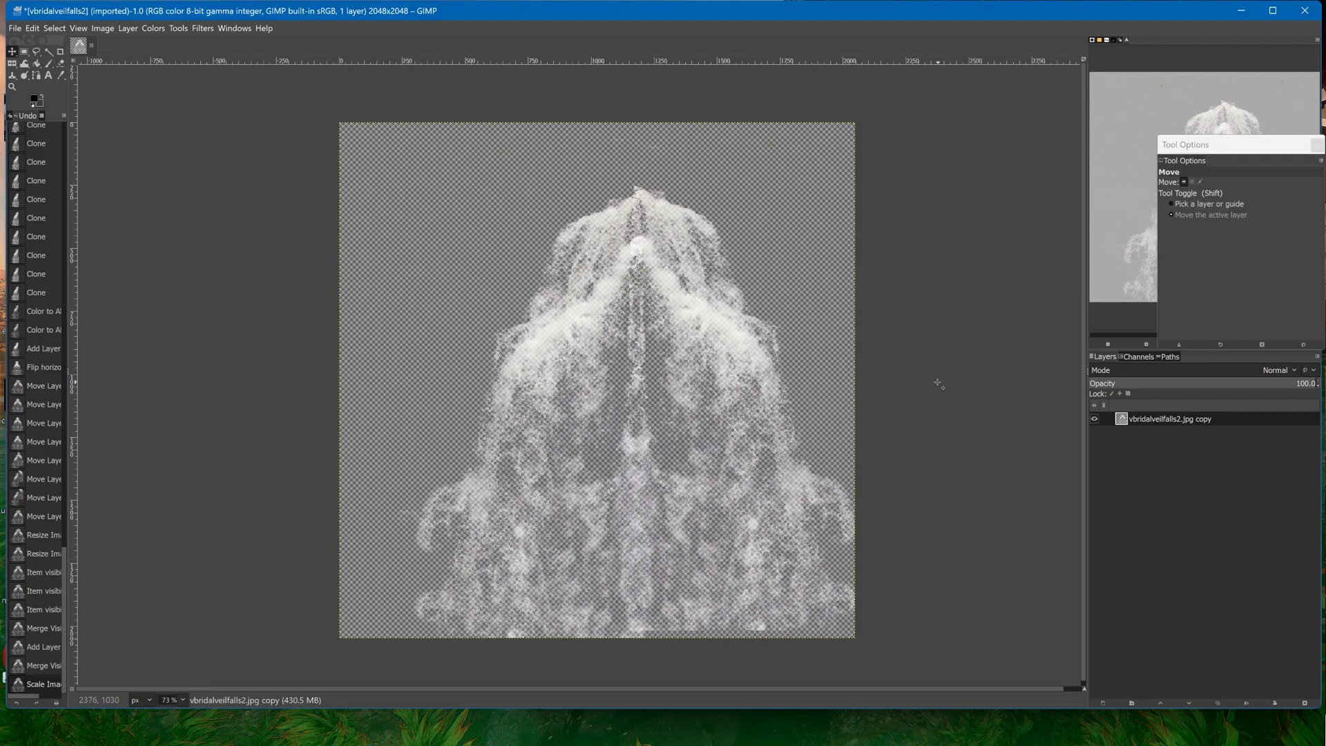
Set up the Clone tool with a brush size of 659 and a hardness of 100
ctrl+scroll(776, 295, down, 4)
ctrl+scroll(776, 294, up, 3)
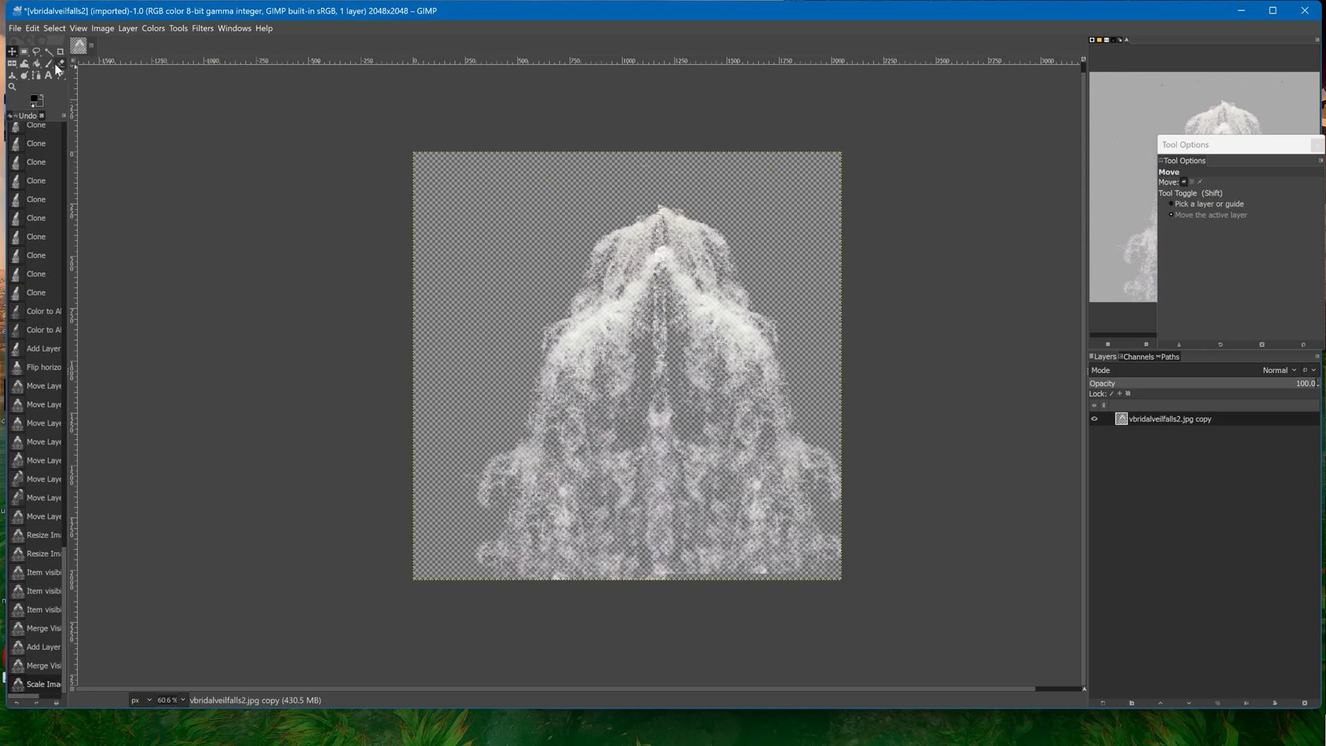
click(14, 76)
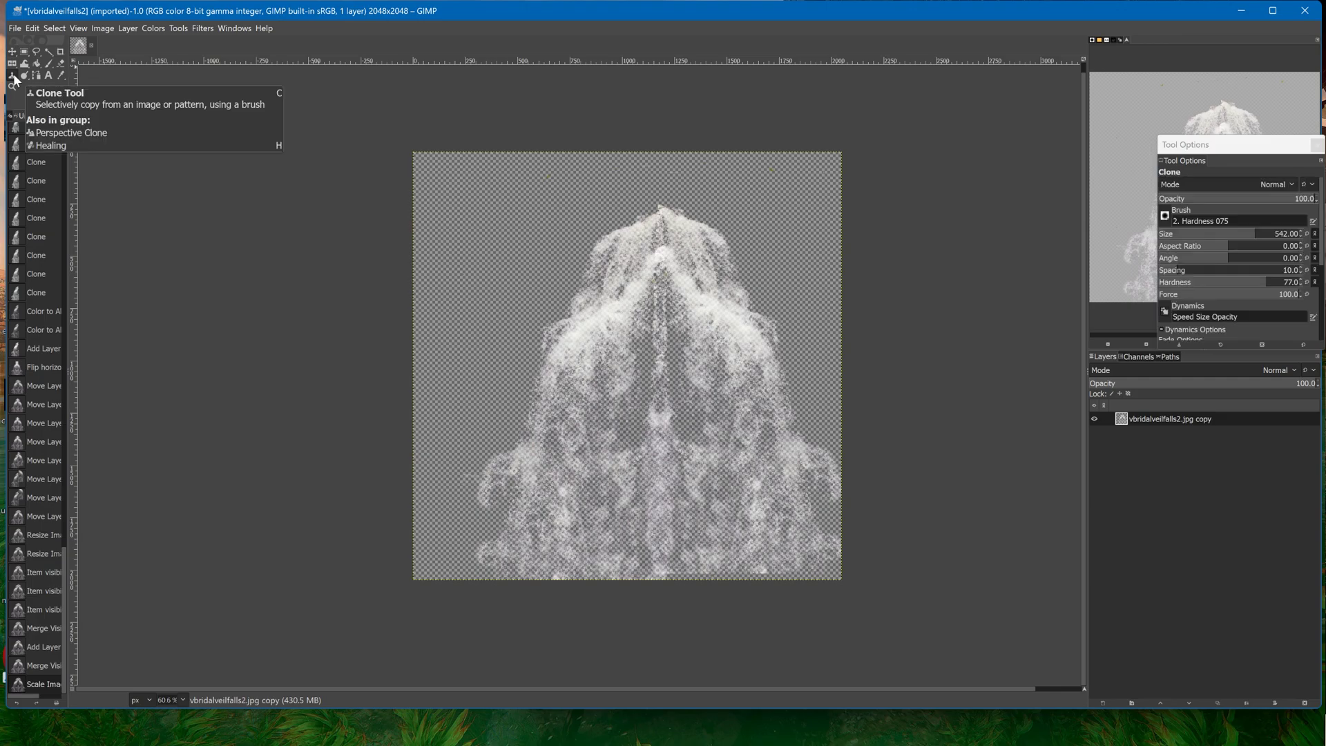
click(1271, 233)
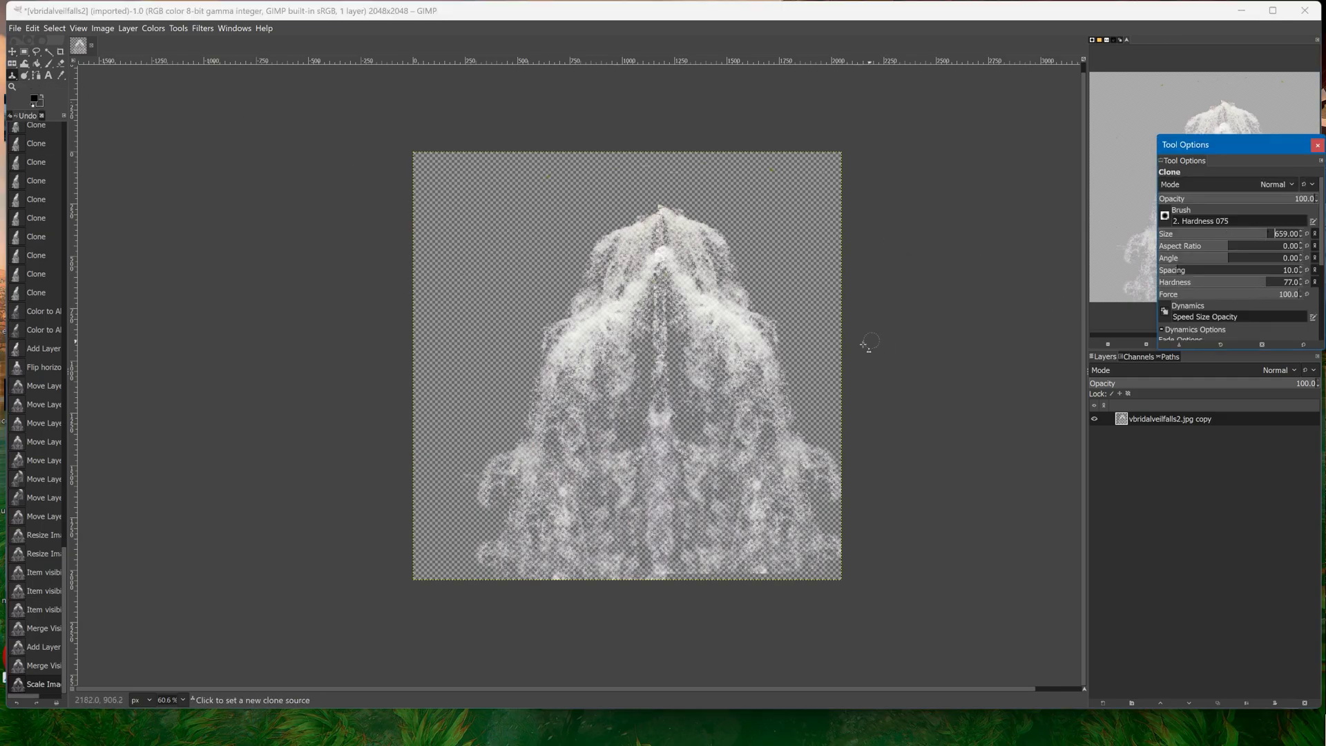
drag(1266, 282, 1305, 282)
Try to clone waterfall texture into the transparent areas above and on both sides of the peak
ctrl+click(733, 390)
mouse_move(712, 221)
mouse_down()
mouse_move(718, 207)
mouse_move(756, 242)
mouse_move(776, 174)
mouse_up()
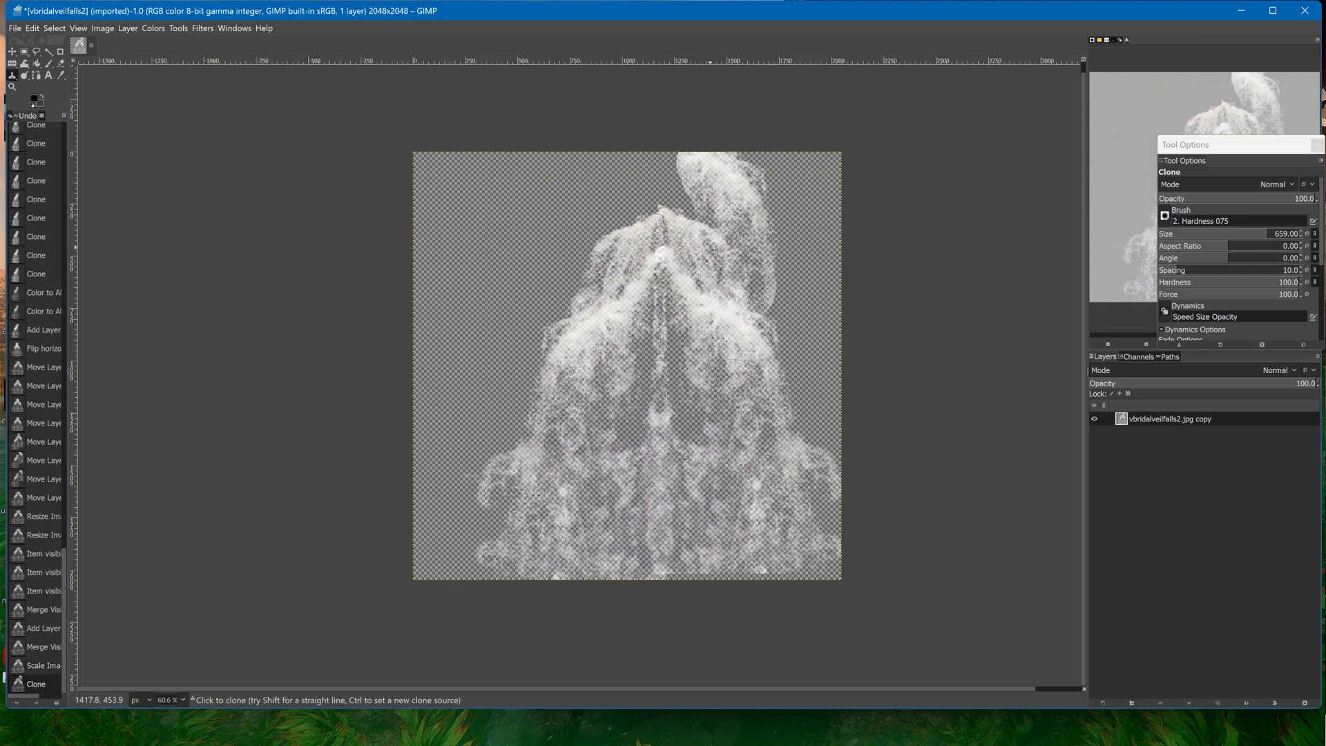
ctrl+click(642, 269)
mouse_move(642, 228)
mouse_down()
mouse_move(684, 165)
mouse_move(690, 221)
mouse_move(597, 229)
mouse_move(556, 206)
mouse_move(569, 282)
mouse_move(626, 228)
mouse_up()
ctrl+click(587, 525)
key(ctrl+z)
ctrl+click(749, 345)
mouse_move(565, 157)
mouse_down()
mouse_move(570, 325)
mouse_move(612, 207)
mouse_move(554, 351)
mouse_move(530, 323)
mouse_move(535, 297)
mouse_up()
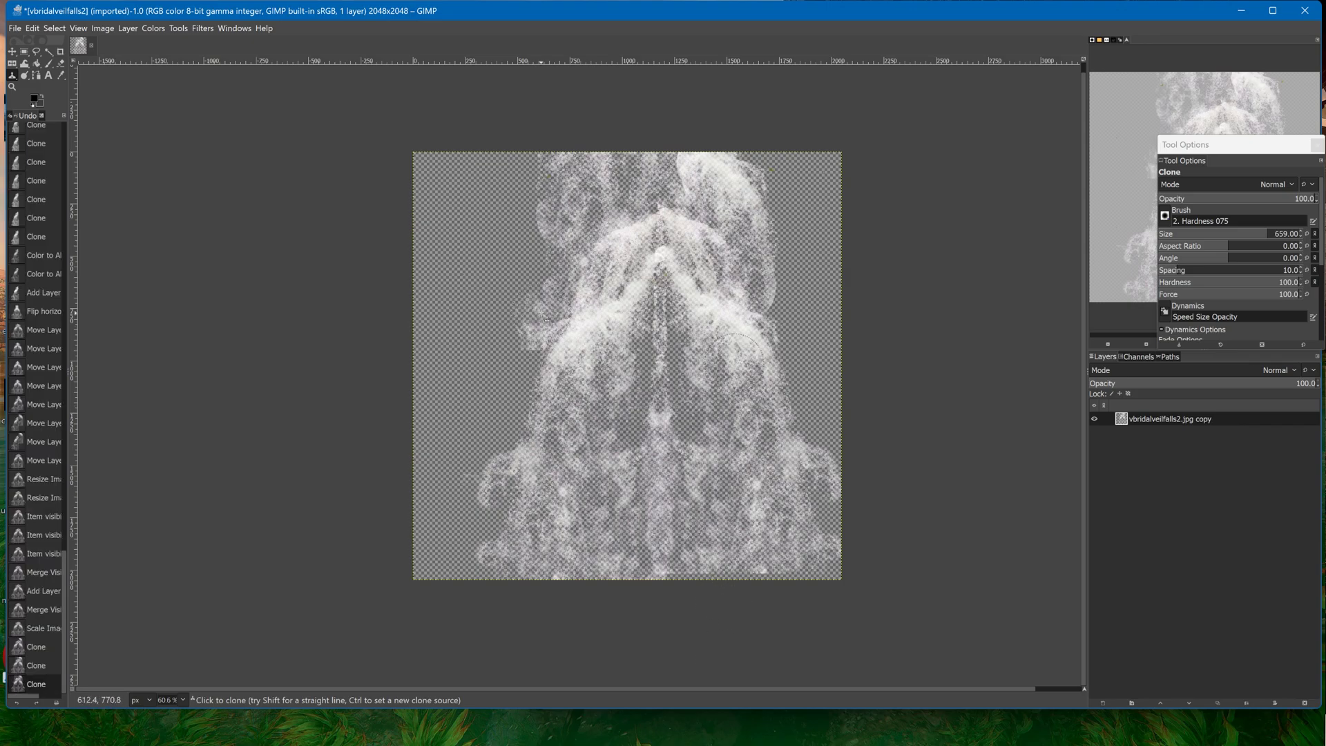
key(ctrl)
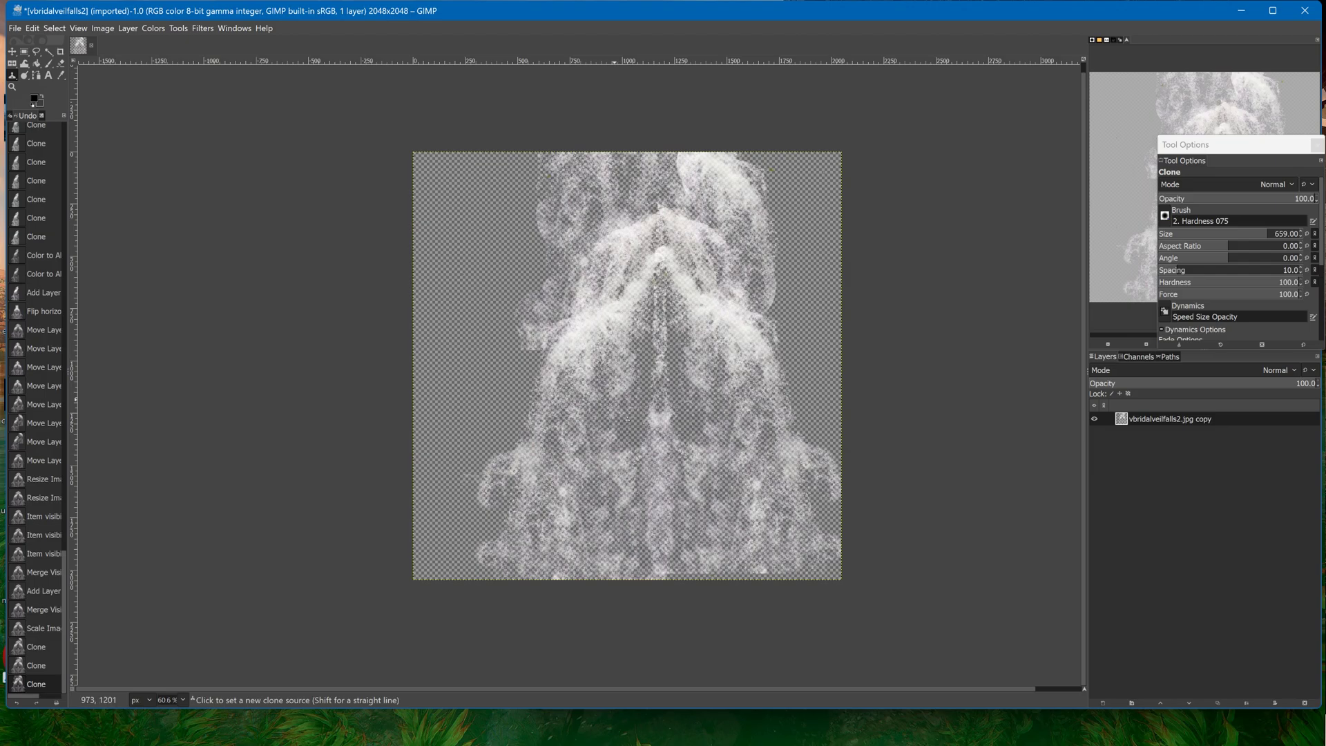
ctrl+click(749, 413)
mouse_move(533, 176)
mouse_down()
mouse_move(501, 307)
mouse_move(520, 392)
mouse_up()
Undo all the clone strokes painted around the waterfall's peak
key(ctrl+z)
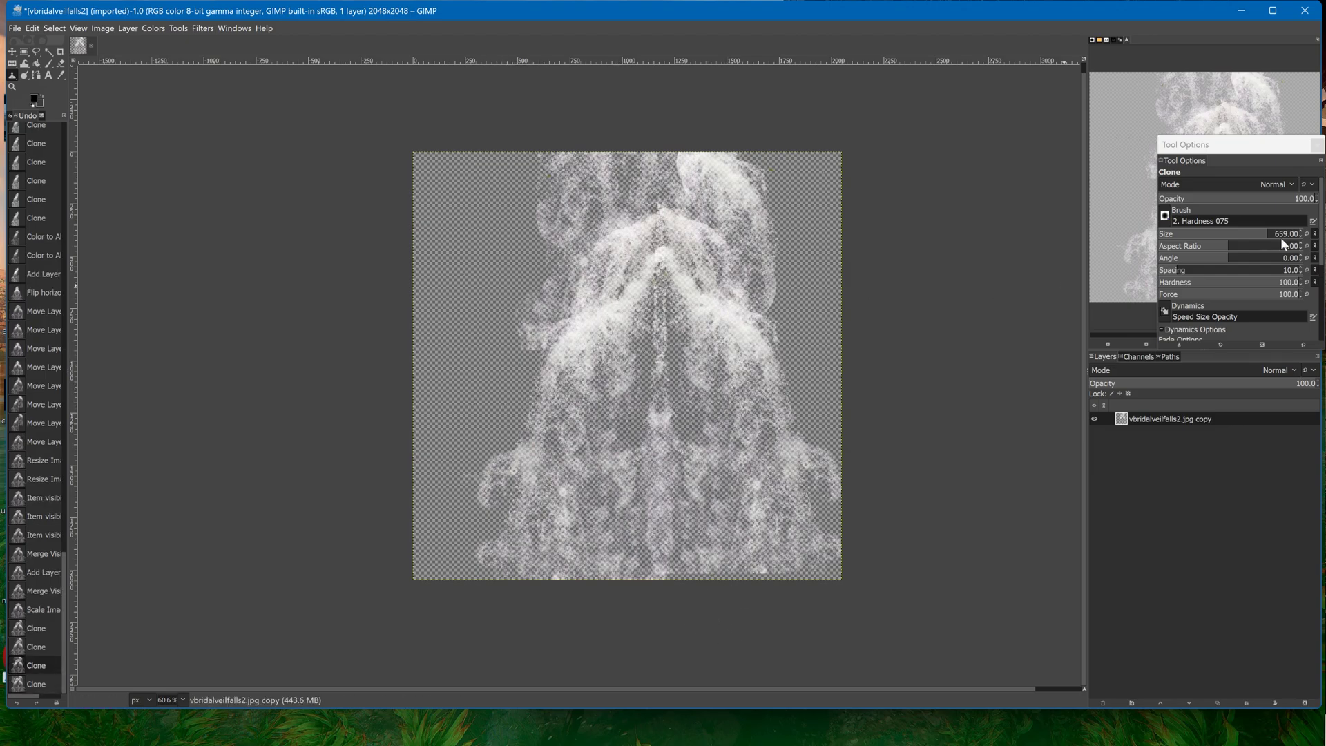
key(ctrl+z)
key(ctrl+z)
key(ctrl+z)
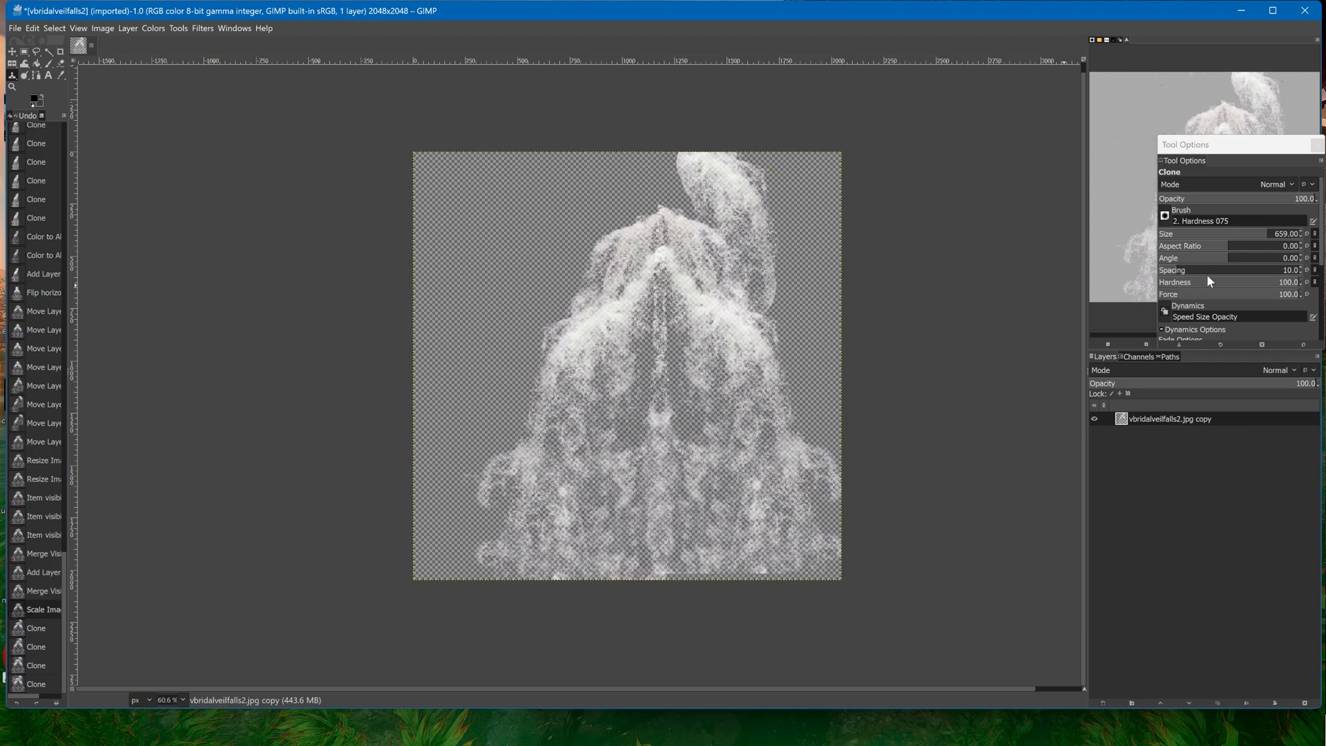
Set the clone brush hardness to 53, try cloning texture beside the peak, and undo the strokes
click(1215, 282)
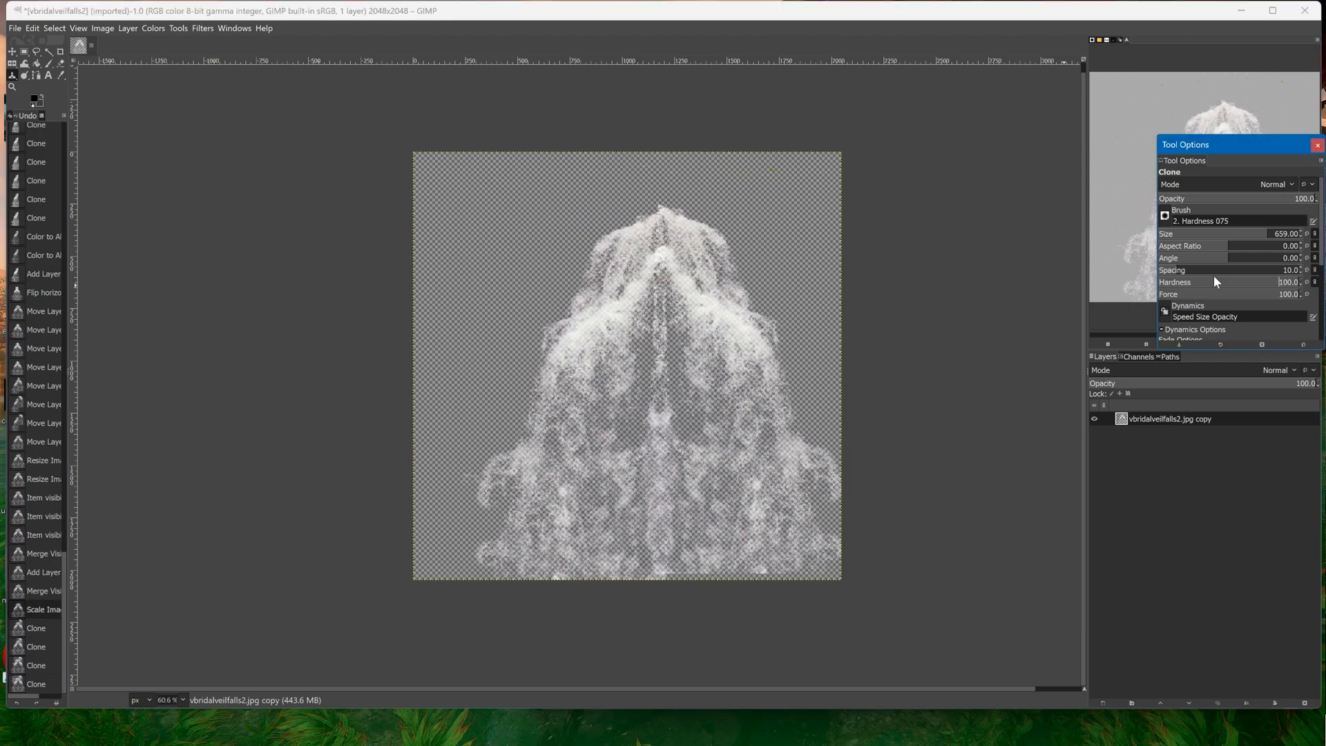
mouse_move(730, 343)
mouse_down()
mouse_move(763, 216)
mouse_move(777, 314)
mouse_up()
key(ctrl+z)
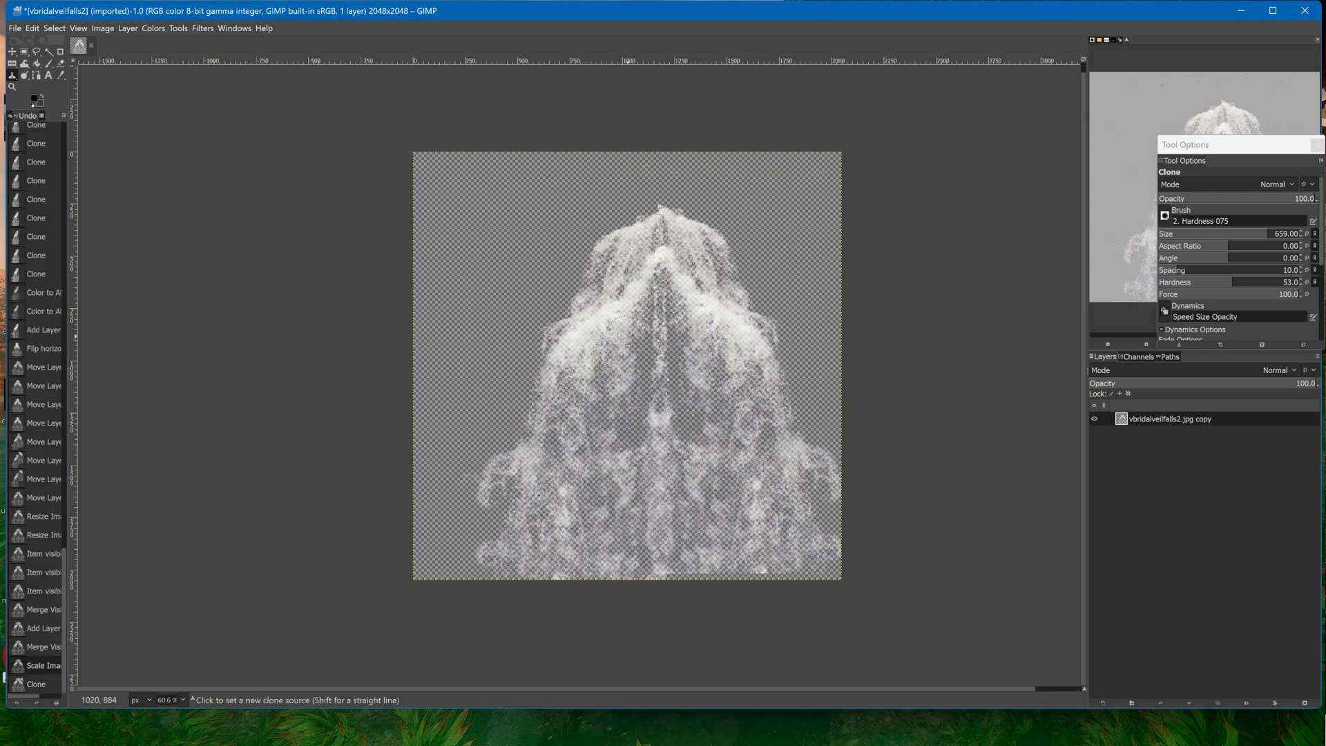
ctrl+click(570, 356)
mouse_move(561, 207)
mouse_down()
mouse_move(563, 189)
mouse_move(612, 166)
mouse_up()
key(ctrl+z)
Duplicate the waterfall layer and move the duplicate up and to the left behind the original peak's left side
right_click(1154, 414)
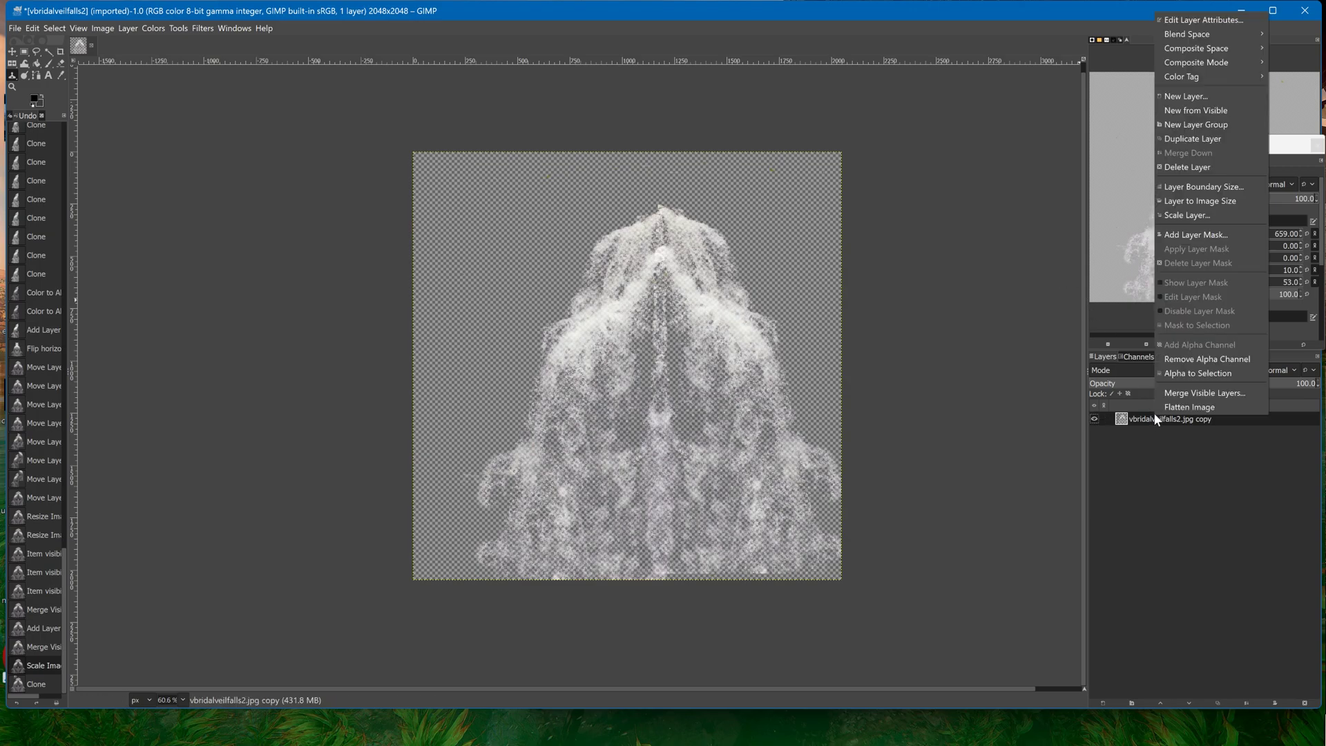
click(1205, 138)
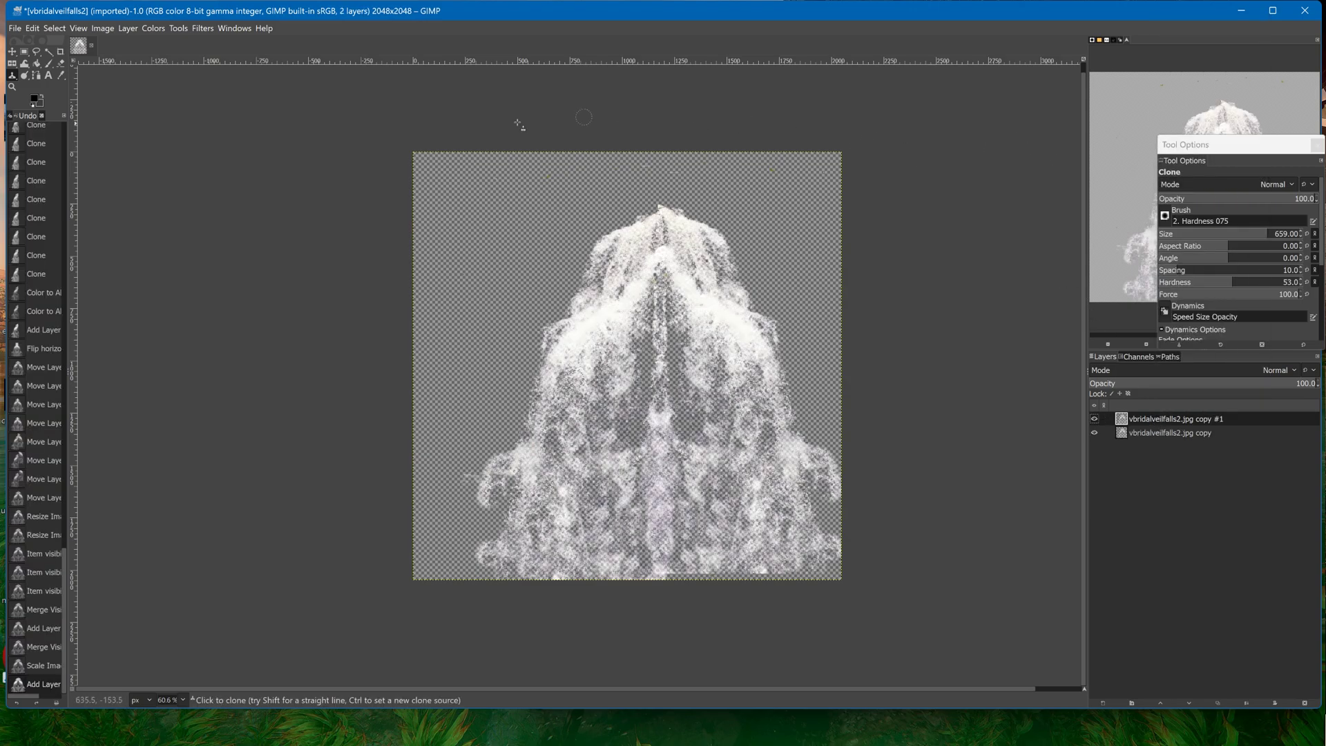
click(12, 51)
drag(644, 444, 678, 320)
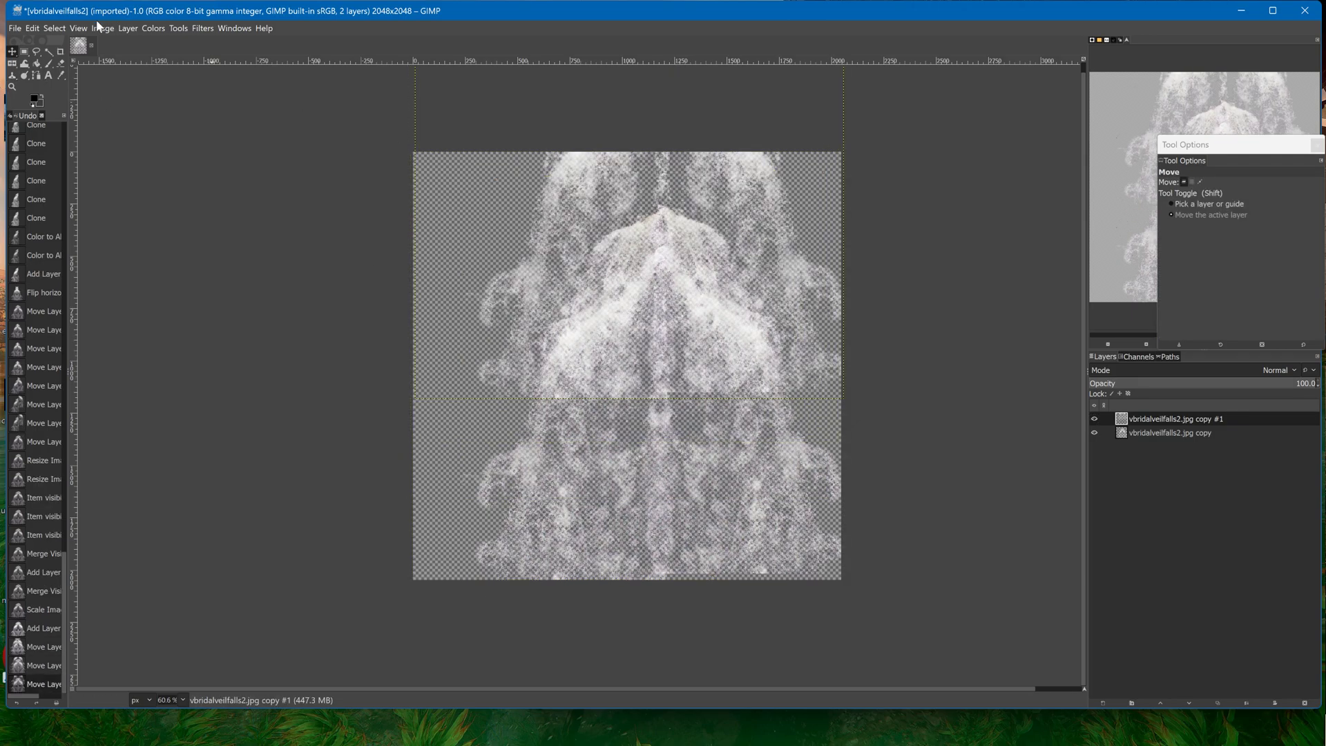
drag(578, 284, 616, 347)
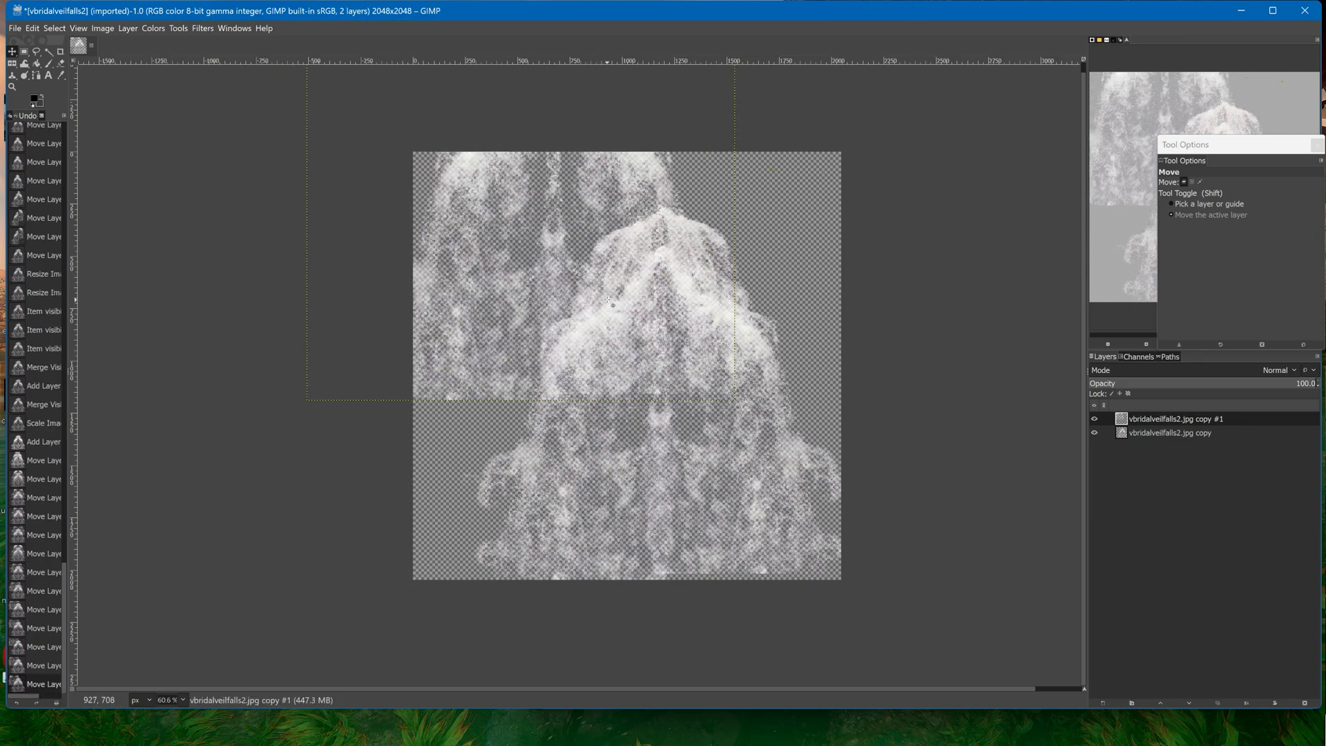
drag(611, 298, 582, 314)
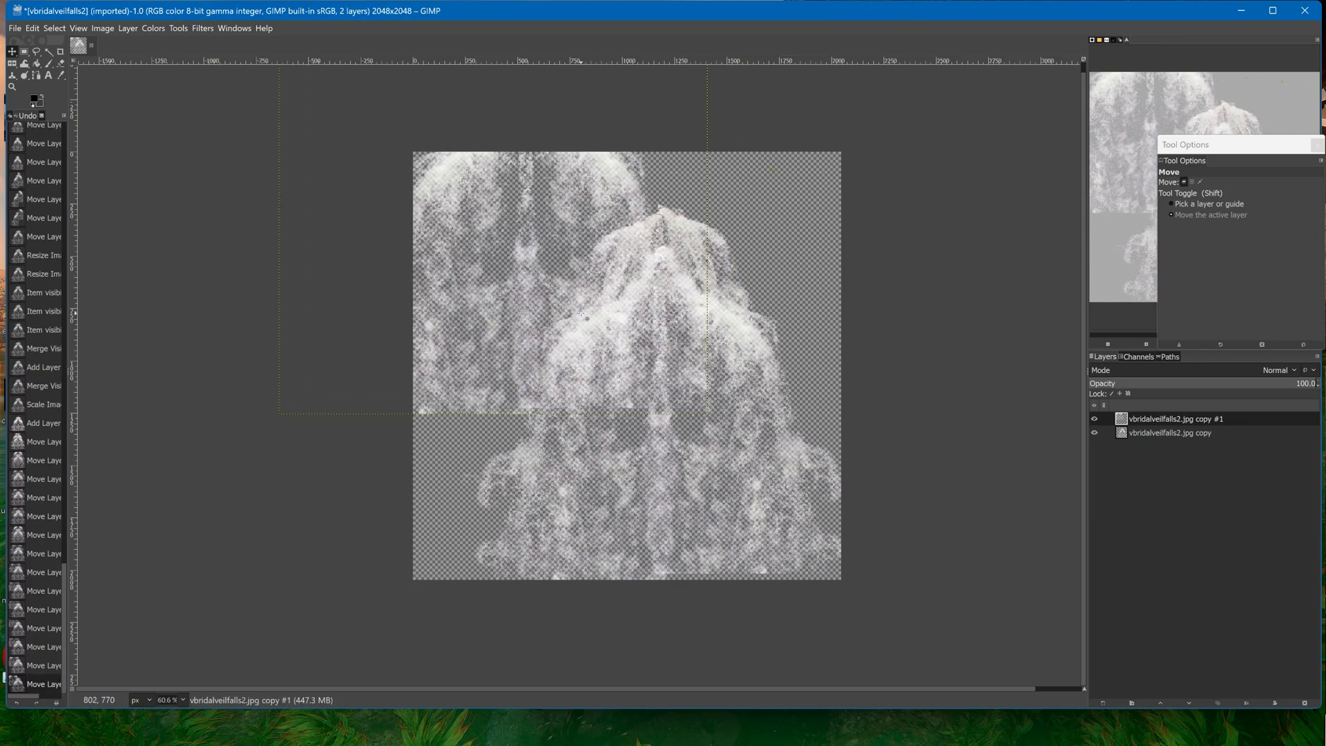
Erase the parts of the duplicate that overlap the original waterfall, using a size 659 brush at hardness 53
click(61, 62)
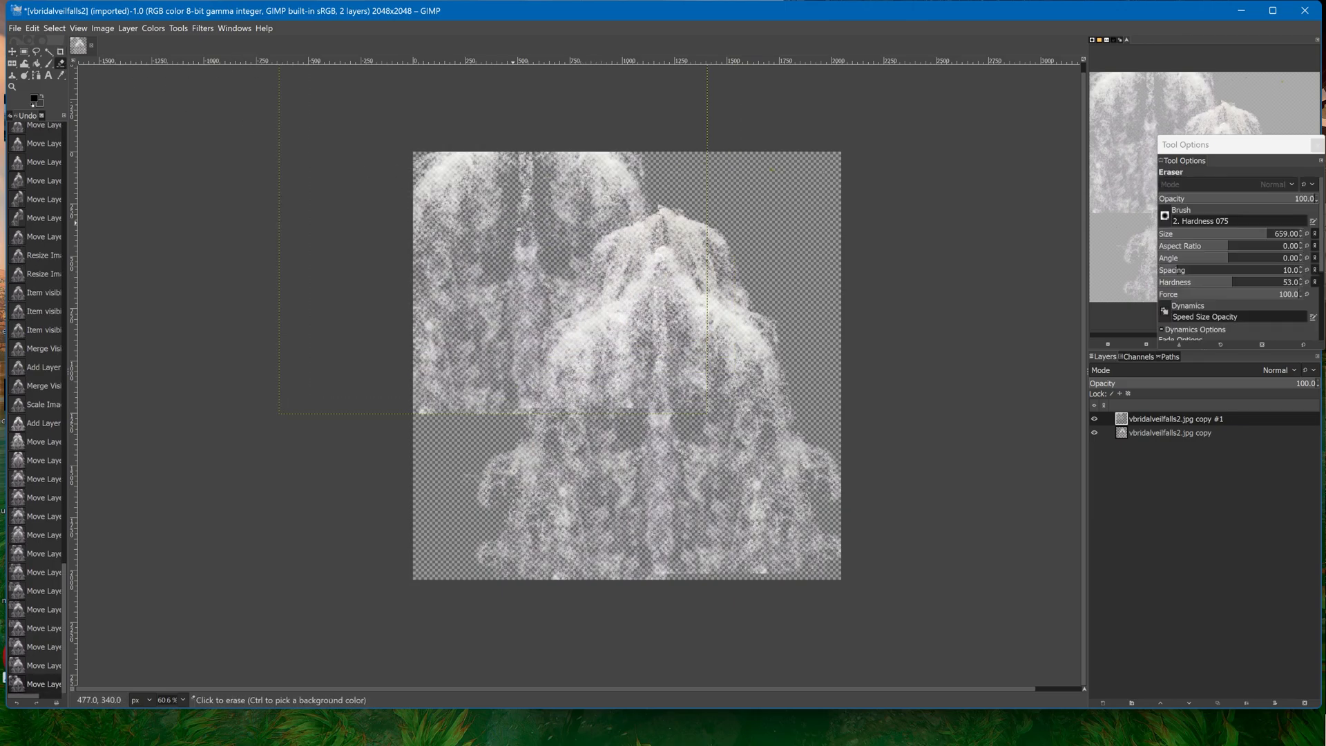
mouse_move(660, 301)
mouse_down()
mouse_move(624, 346)
mouse_move(630, 395)
mouse_up()
click(585, 349)
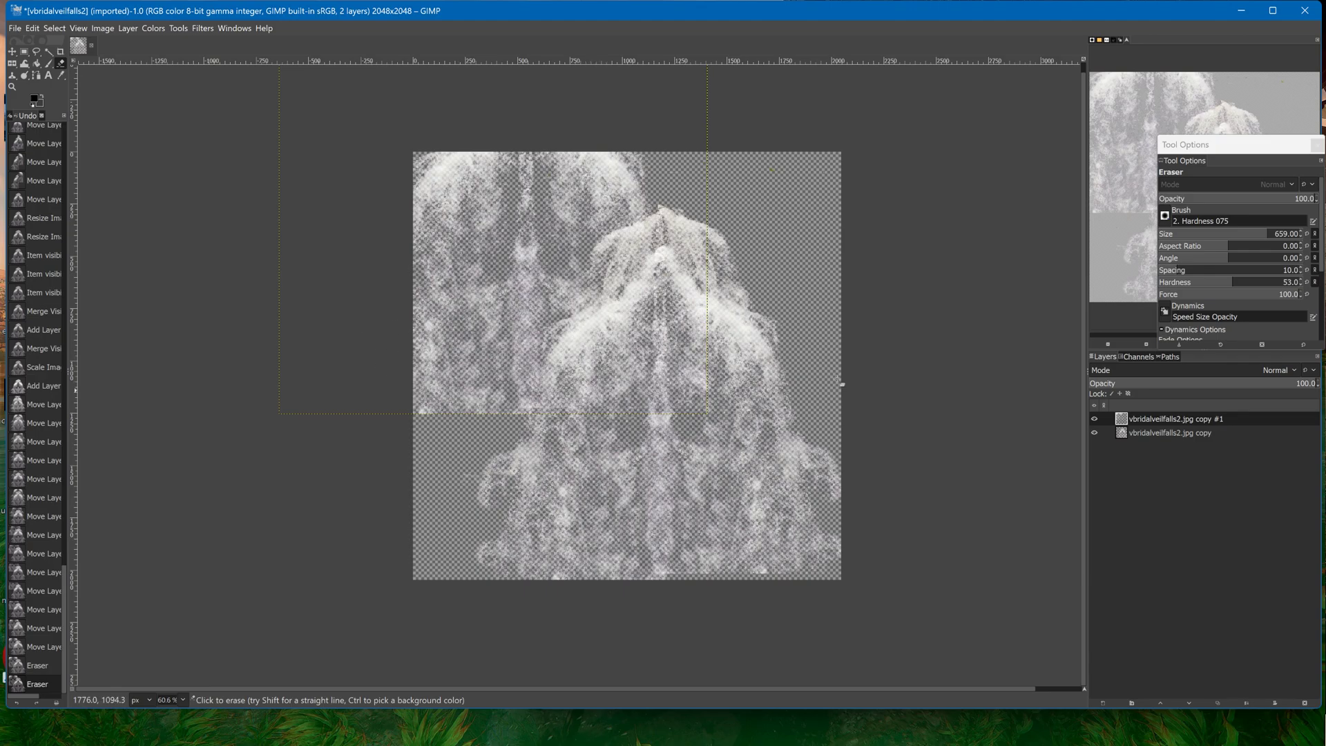
Duplicate the erased waterfall copy and move the new copy down until its peak stands left of the original peak
right_click(1129, 418)
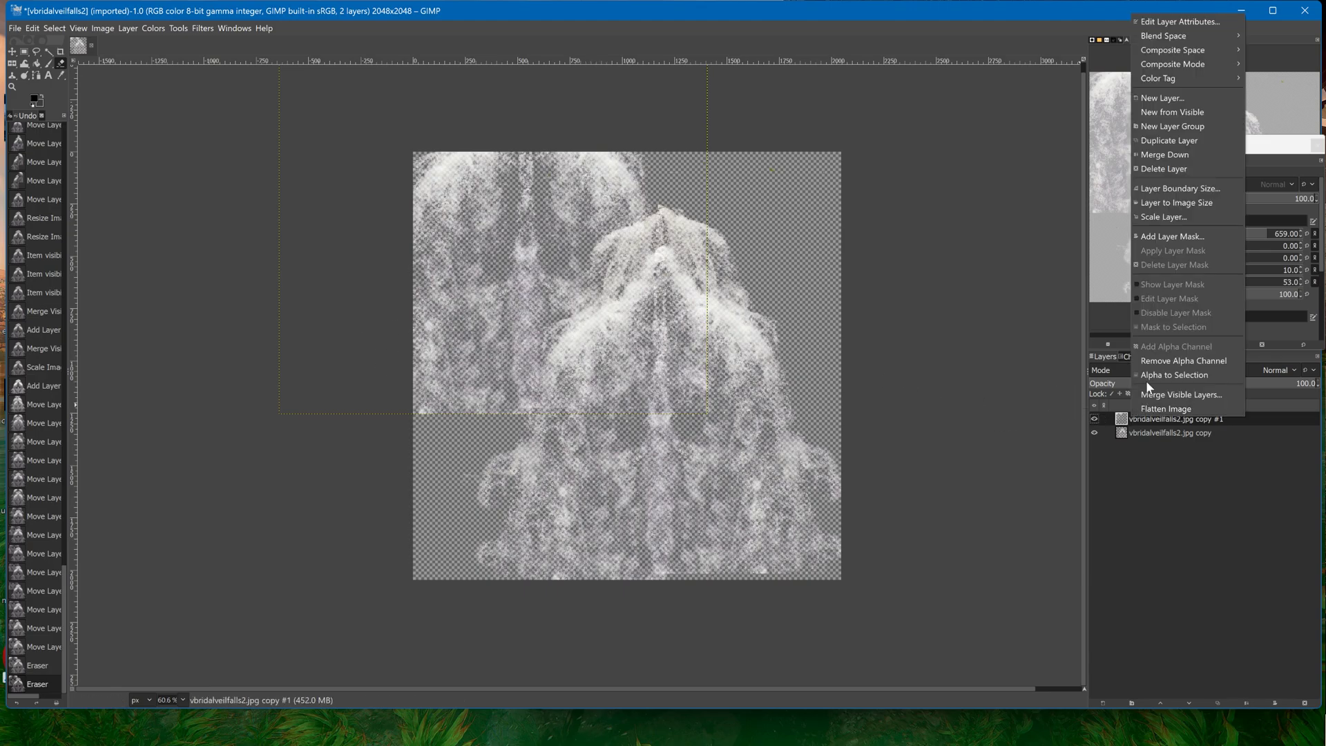
click(1169, 141)
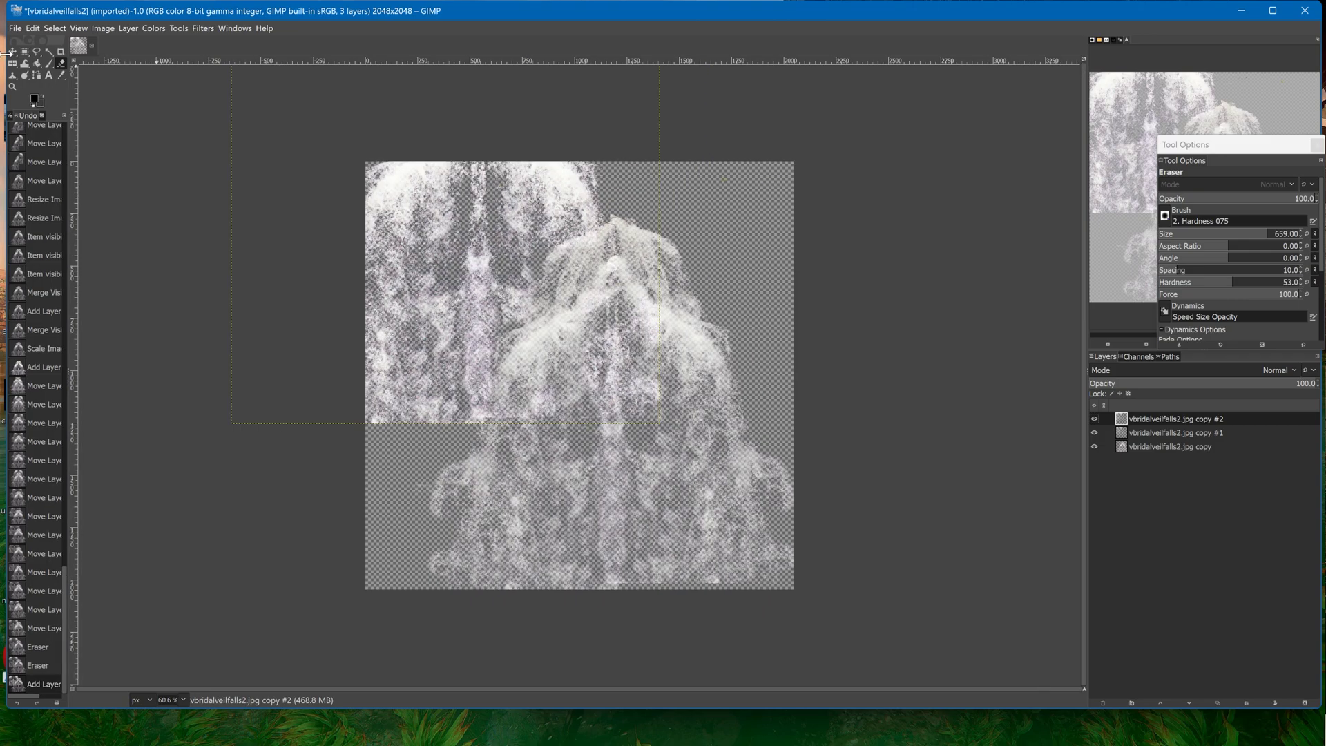
click(12, 52)
drag(856, 367, 868, 370)
drag(621, 331, 558, 417)
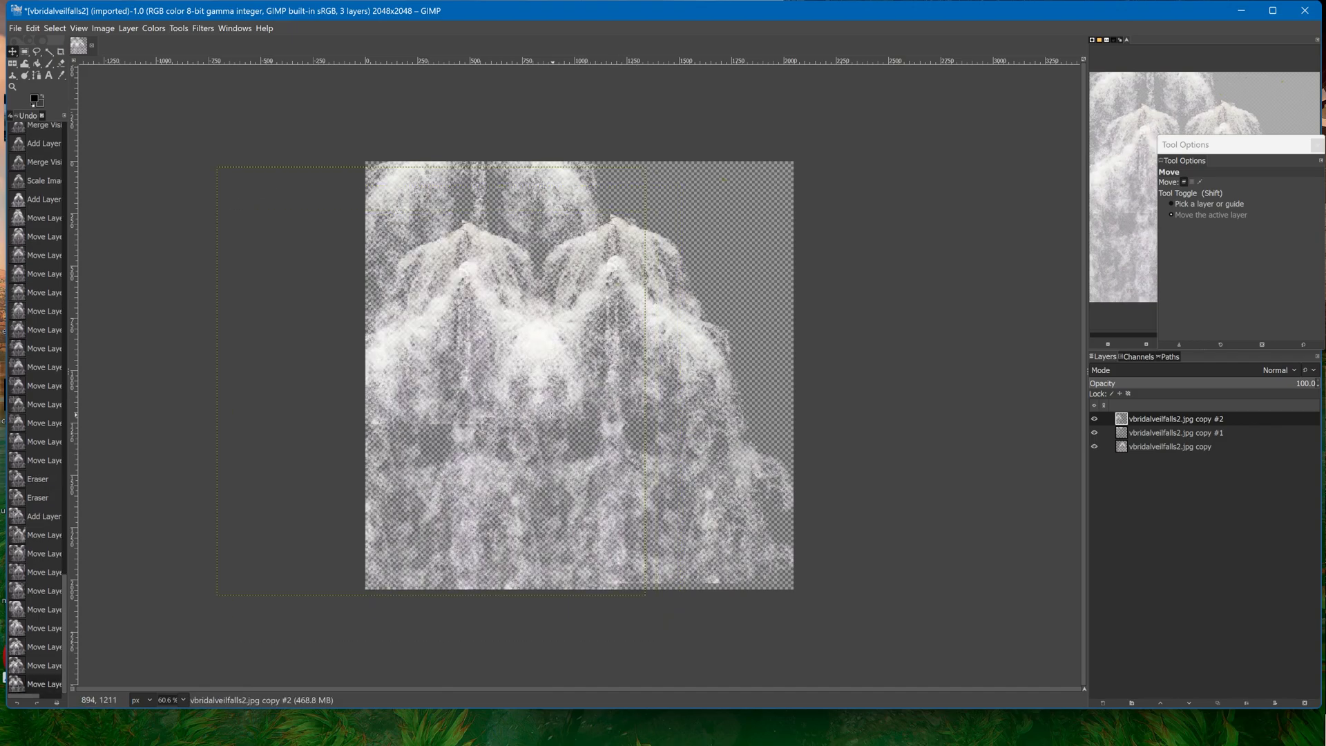
key(ctrl)
drag(550, 362, 567, 364)
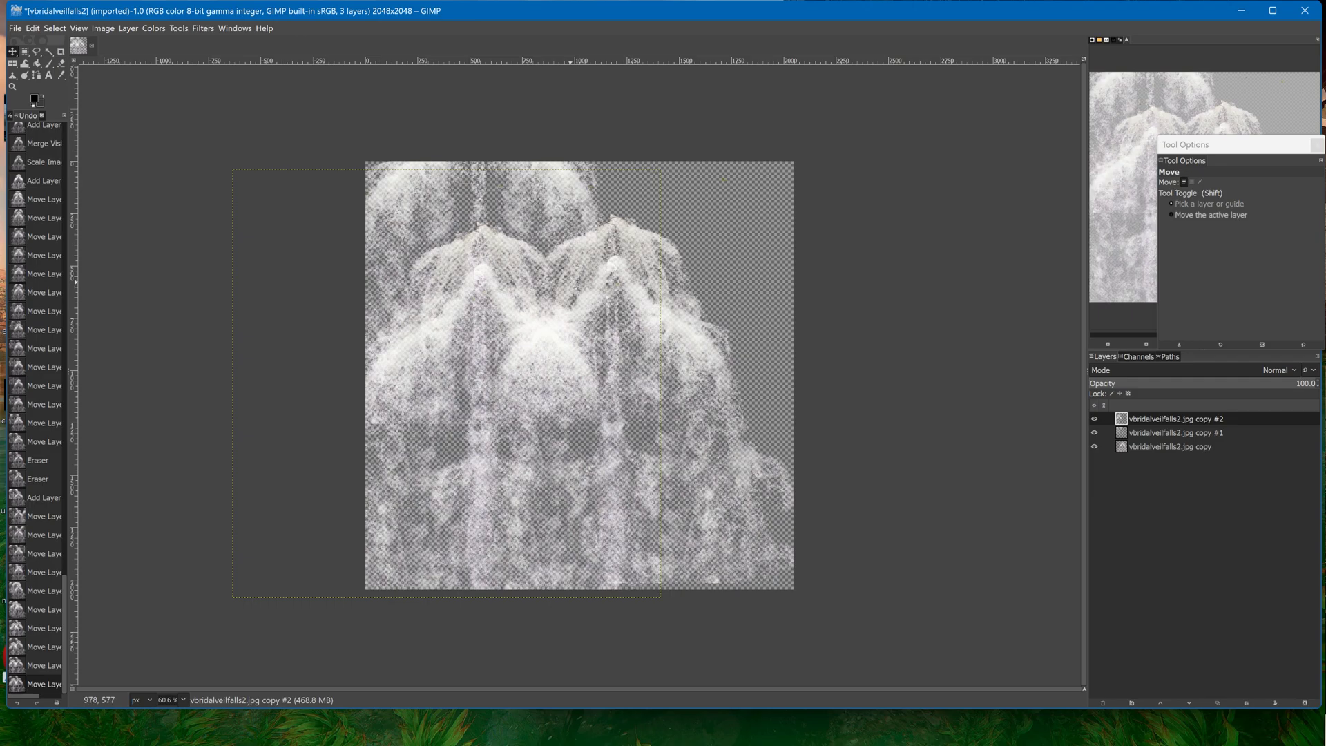
Rotate the newest waterfall copy by -179.95° and move it into the lower-left part of the canvas
key(shift+r)
drag(576, 286, 323, 478)
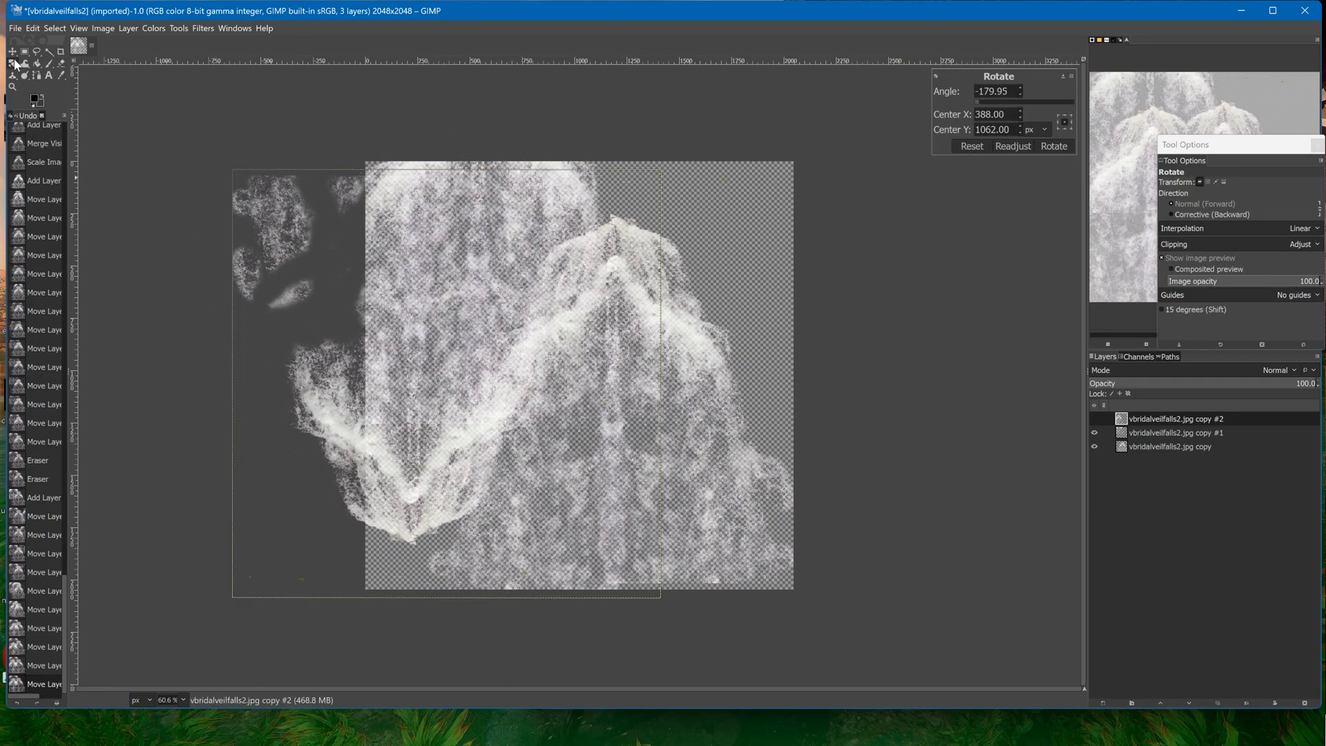
key(Return)
drag(447, 249, 451, 505)
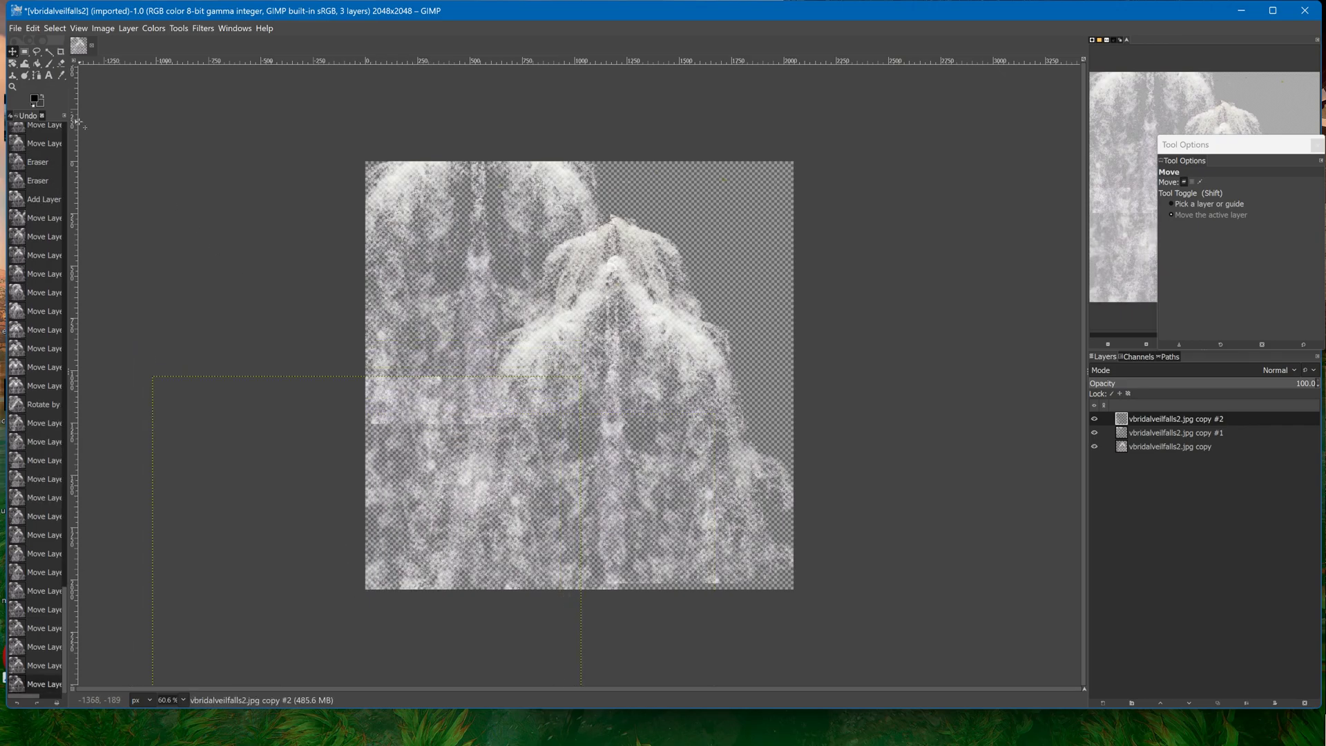
Erase along the horizontal seam where the rotated copy meets the upper-left waterfall copy
click(61, 63)
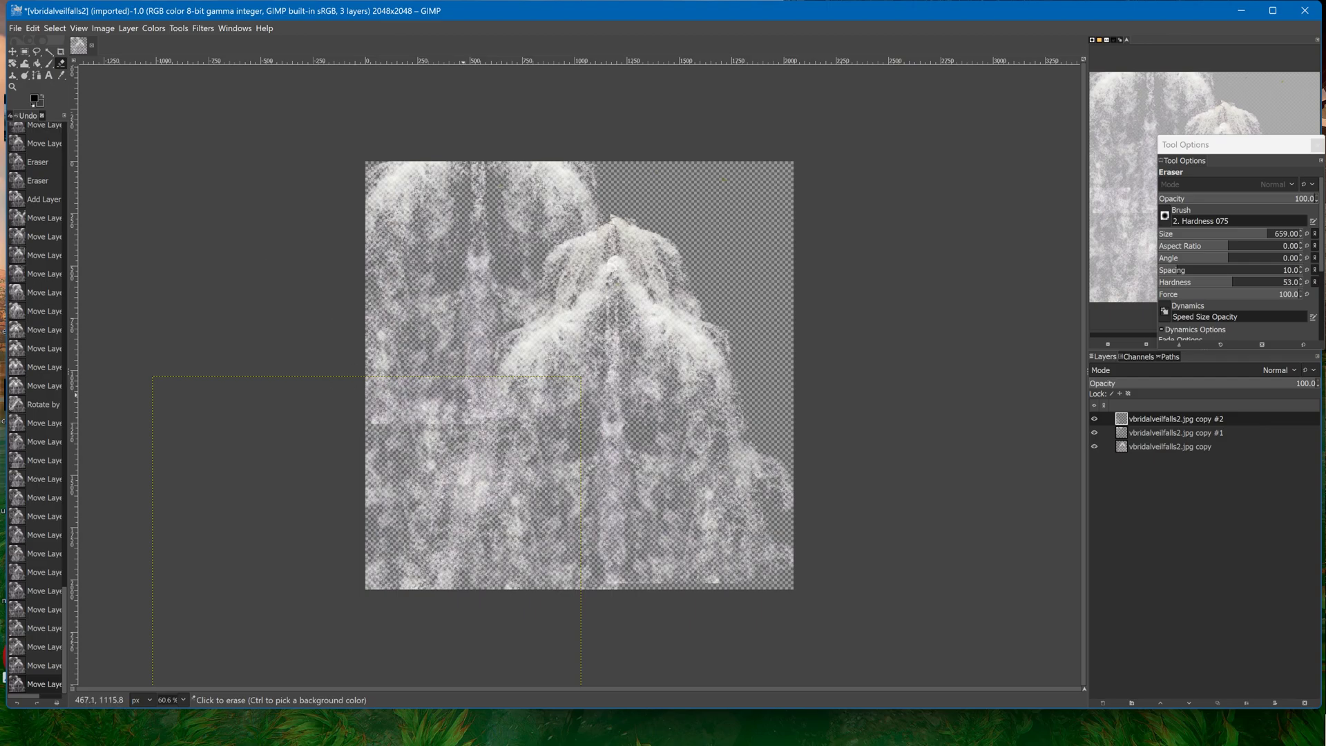
drag(518, 404, 413, 402)
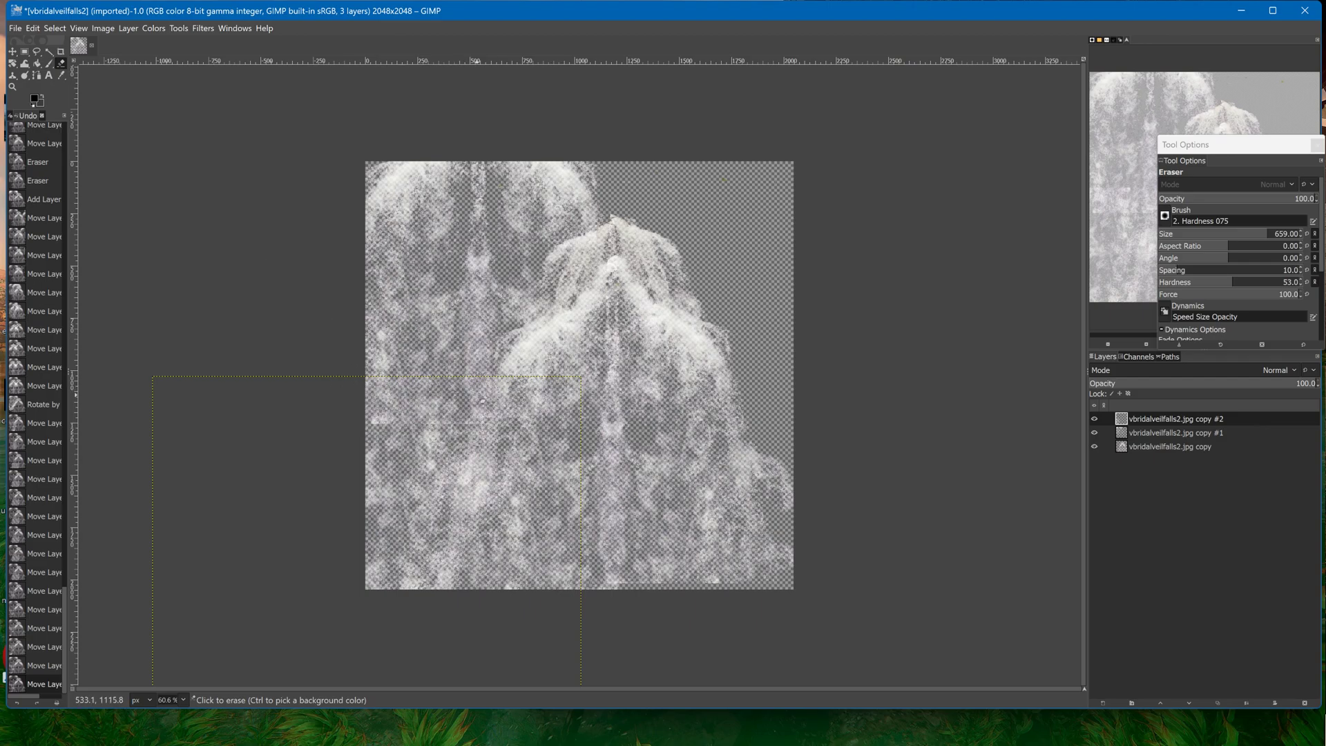
mouse_move(549, 418)
mouse_down()
mouse_move(387, 418)
mouse_move(414, 413)
mouse_up()
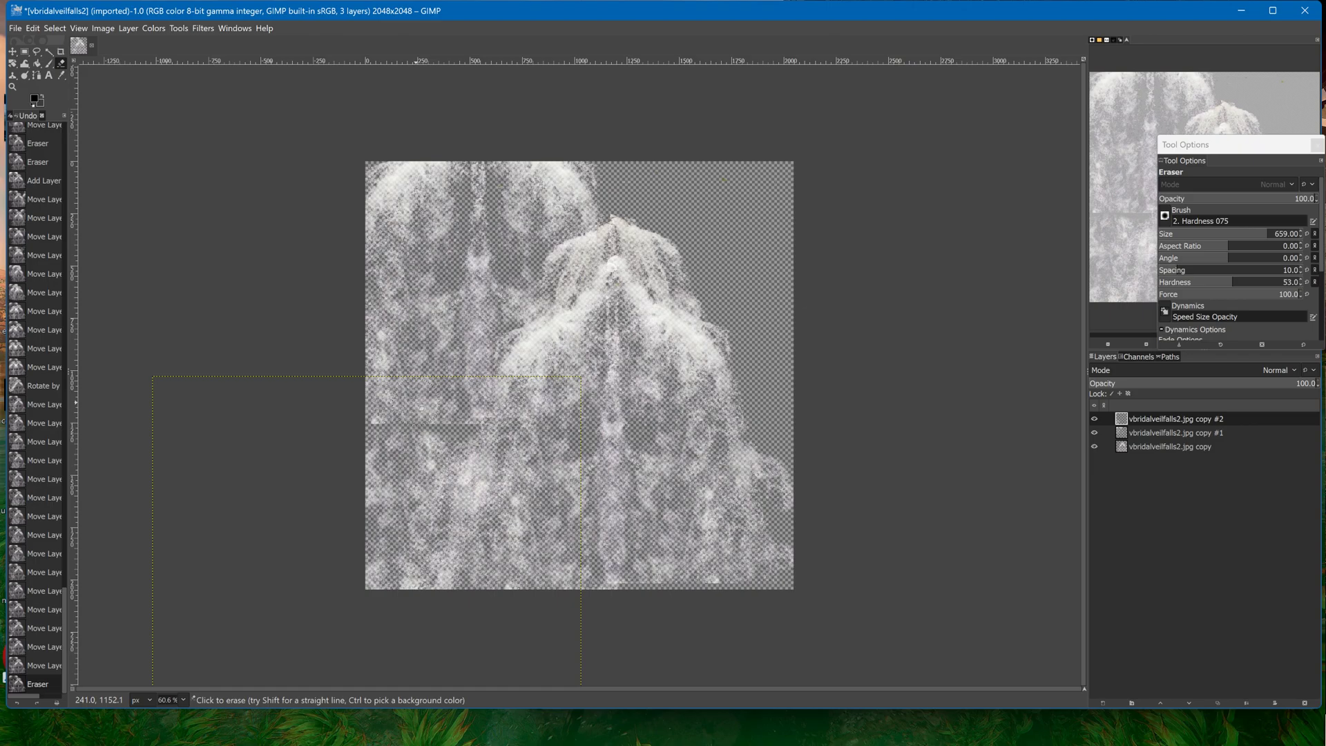
Erase the remaining horizontal seam between the upper-left and rotated waterfall copies, working on layers copy #1 and copy #2
click(1177, 433)
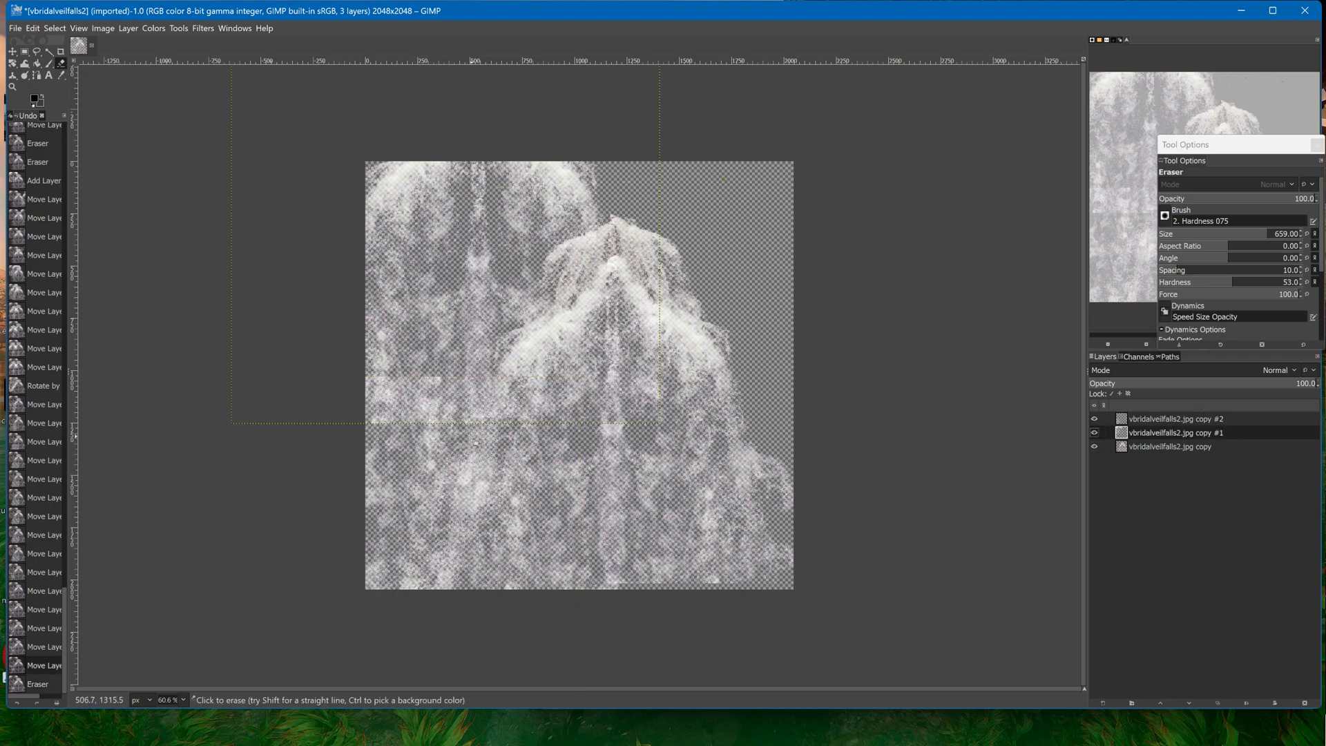
mouse_move(414, 418)
mouse_down()
mouse_move(384, 414)
mouse_move(387, 373)
mouse_up()
key(ctrl+z)
key(Page_Up)
drag(517, 364, 401, 380)
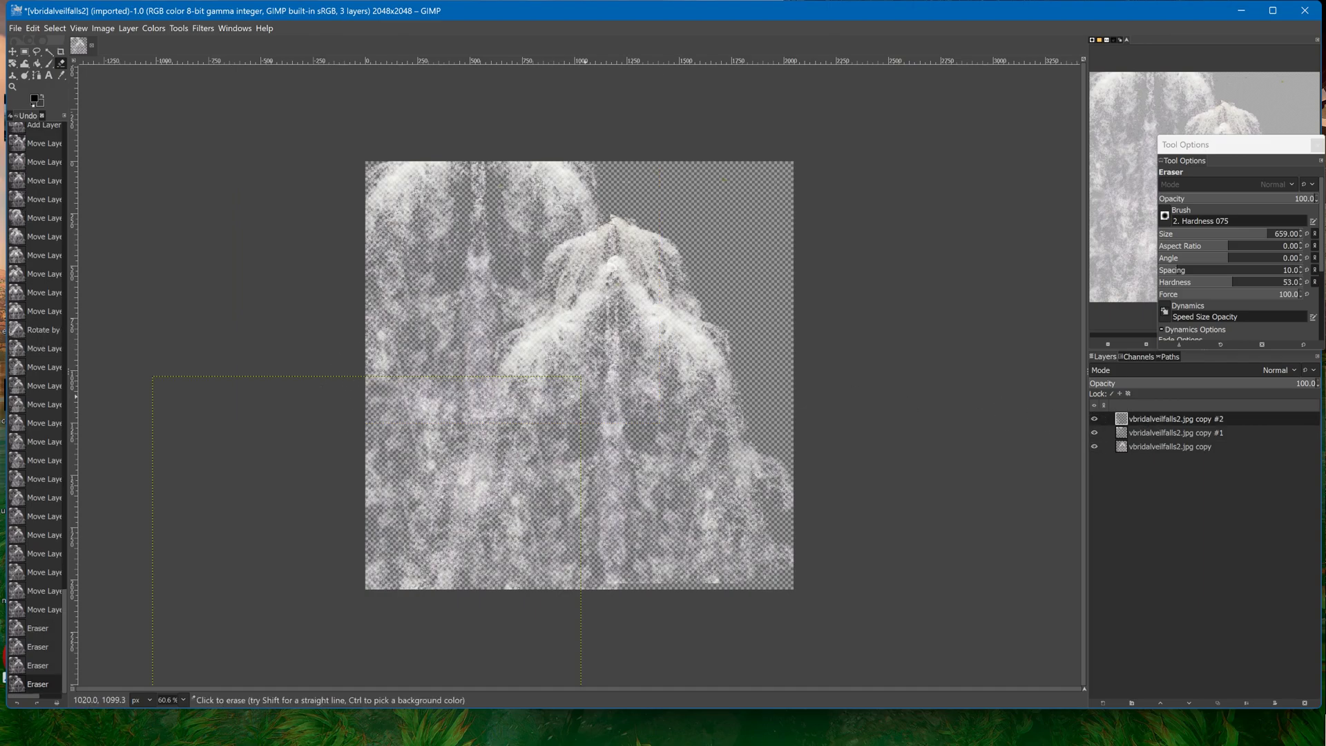
click(1147, 435)
click(381, 371)
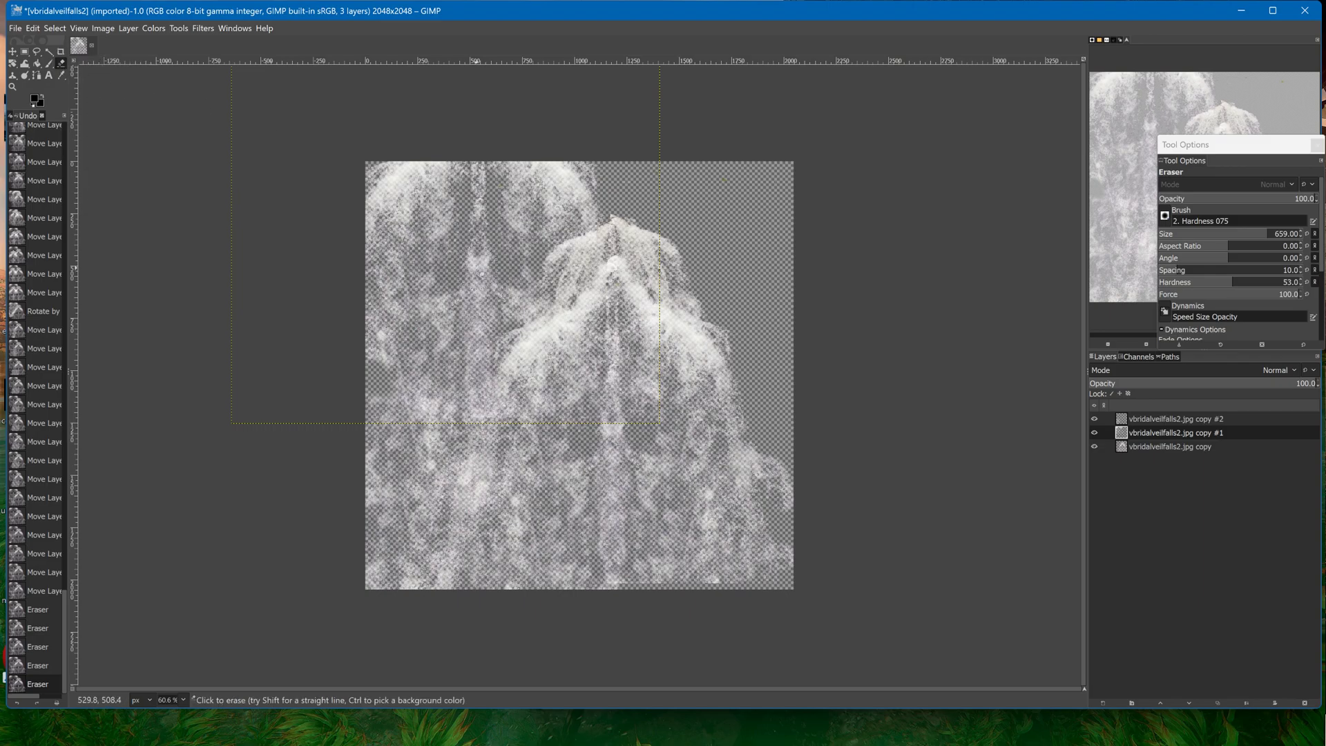
ctrl+click(442, 309)
click(603, 413)
key(ctrl+z)
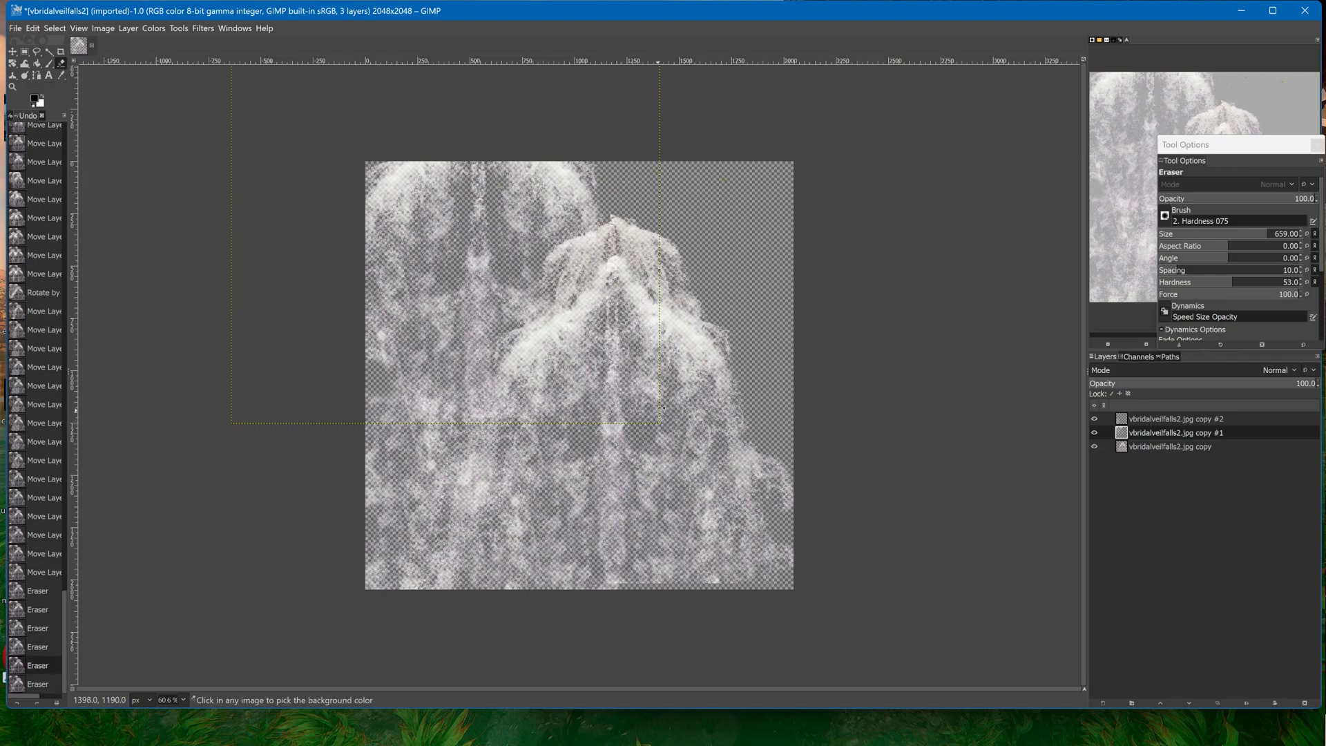
Clone texture from the upper-left waterfall over the dark band below the main peak, on the original waterfall layer
click(1167, 447)
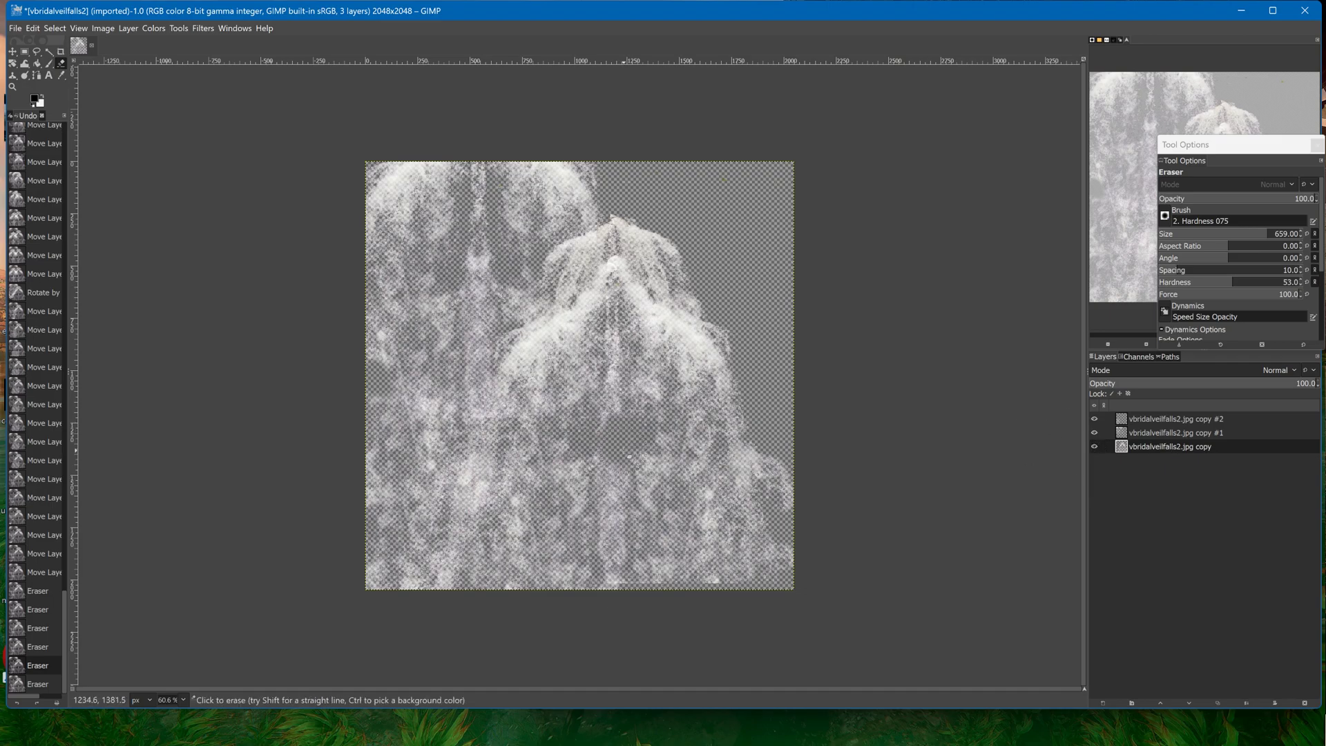
click(13, 76)
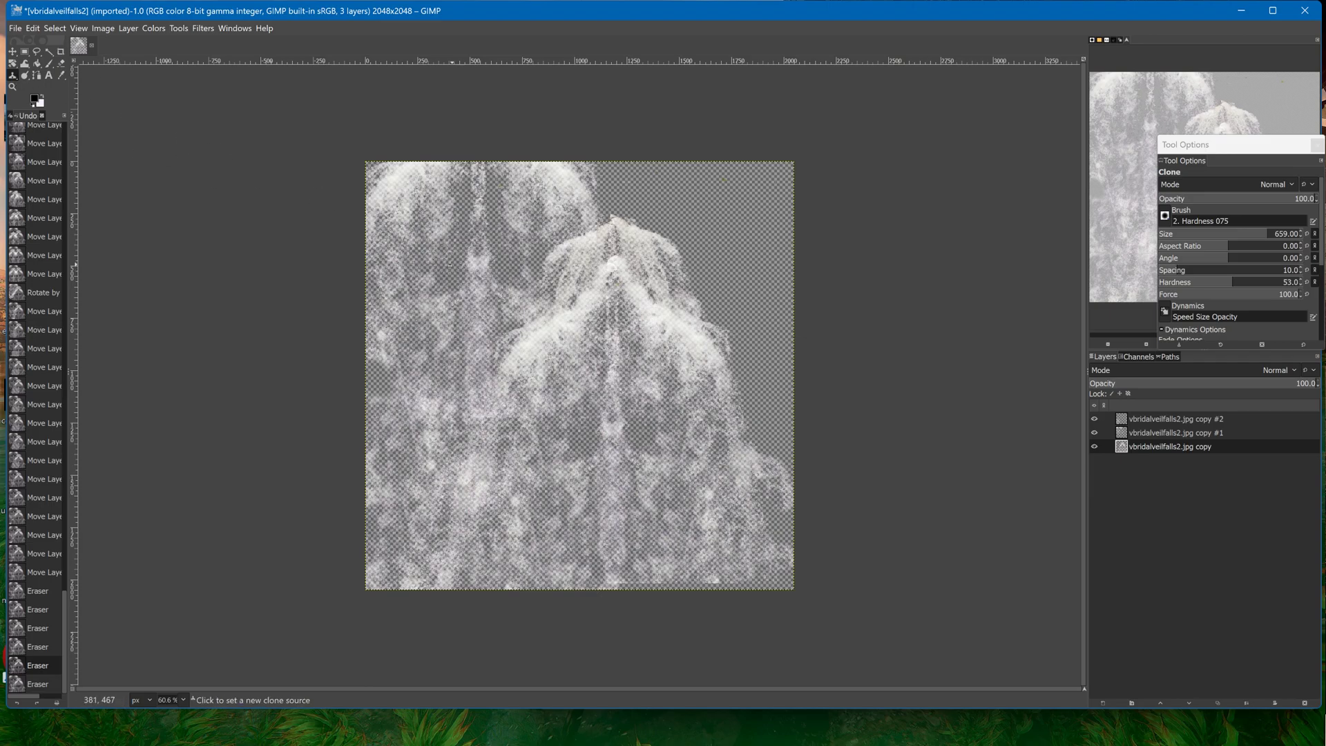
ctrl+click(433, 238)
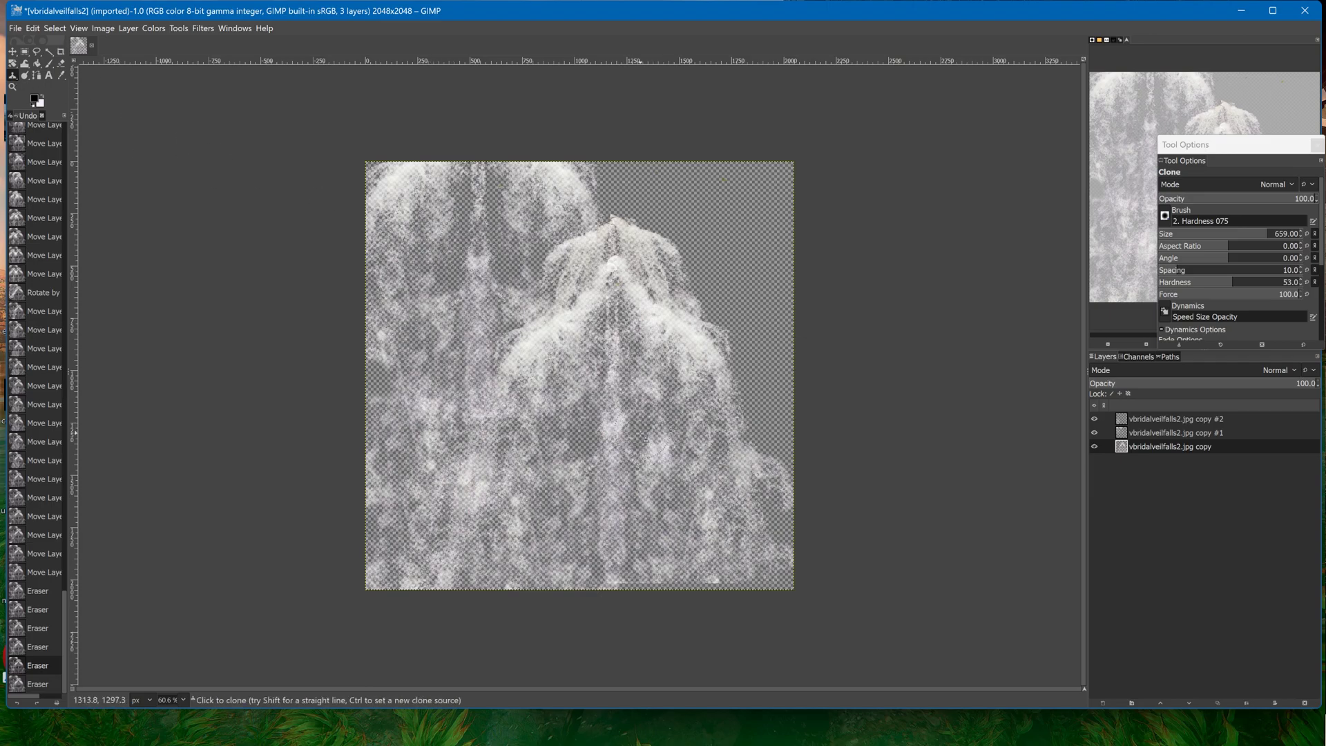
drag(619, 424, 574, 430)
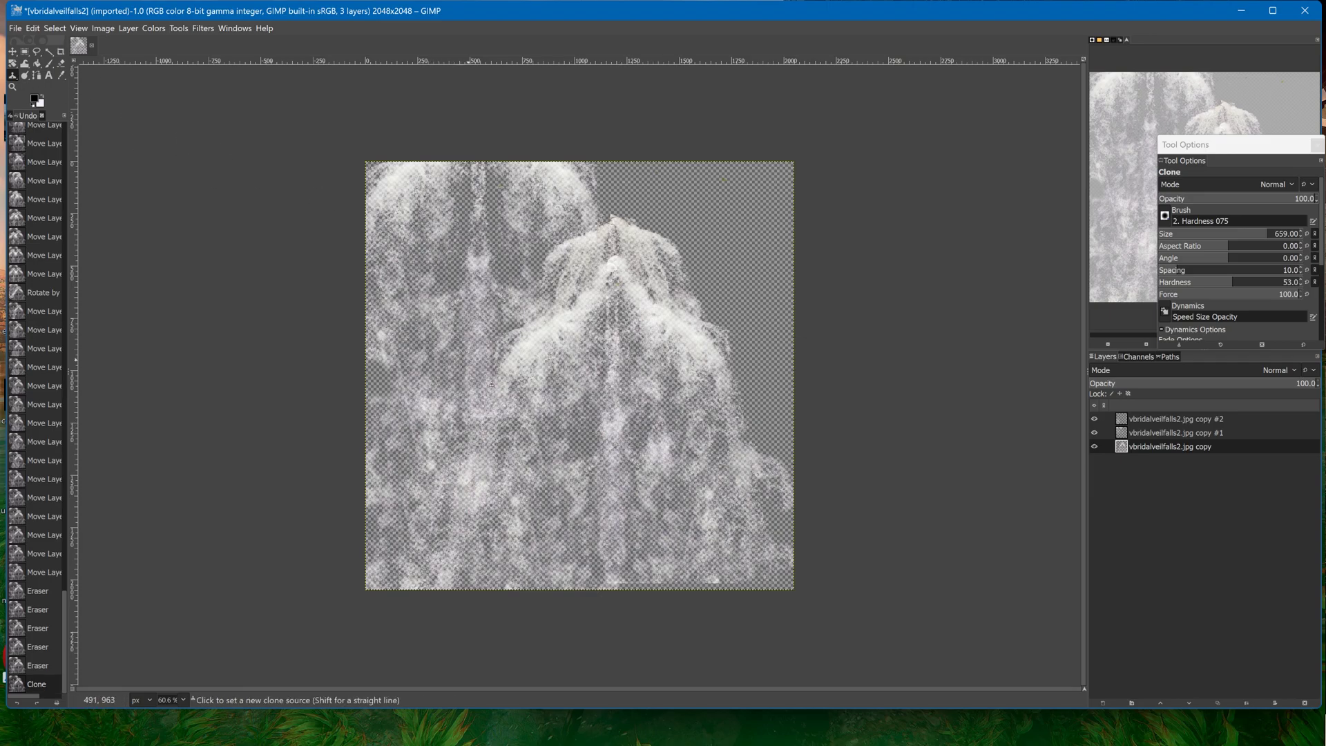
Try cloning texture over the lower middle of the original waterfall layer and undo the stroke
mouse_move(600, 535)
mouse_down()
mouse_move(592, 549)
mouse_move(565, 544)
mouse_up()
key(ctrl+z)
ctrl+click(400, 405)
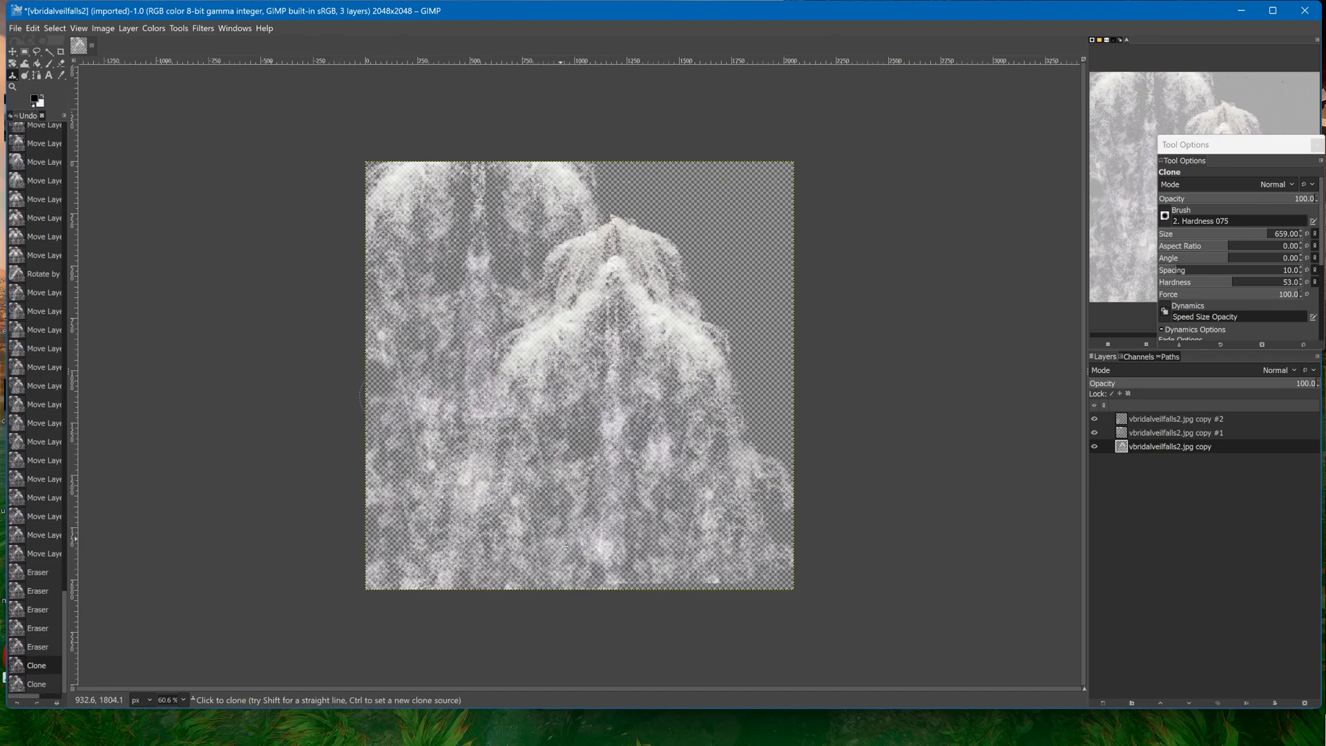
key(ctrl+z)
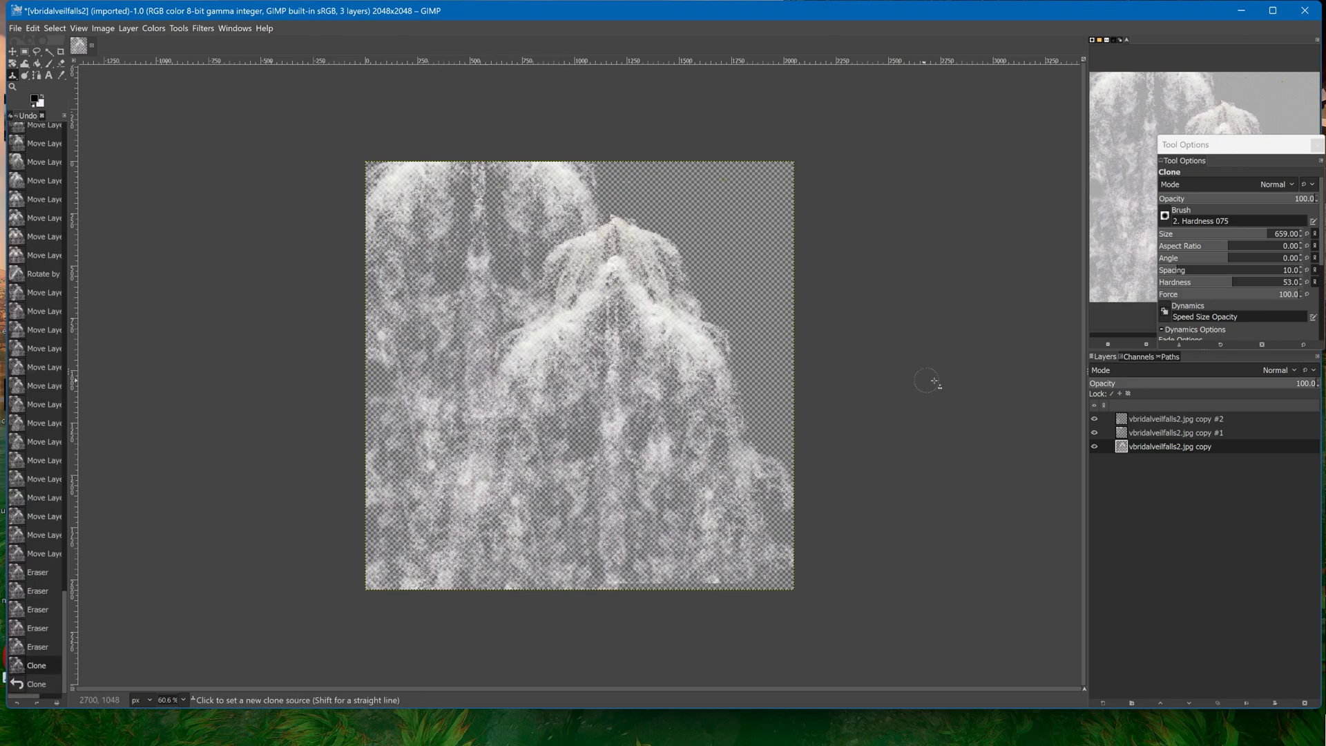
Merge the three visible waterfall layers into one layer
right_click(1230, 438)
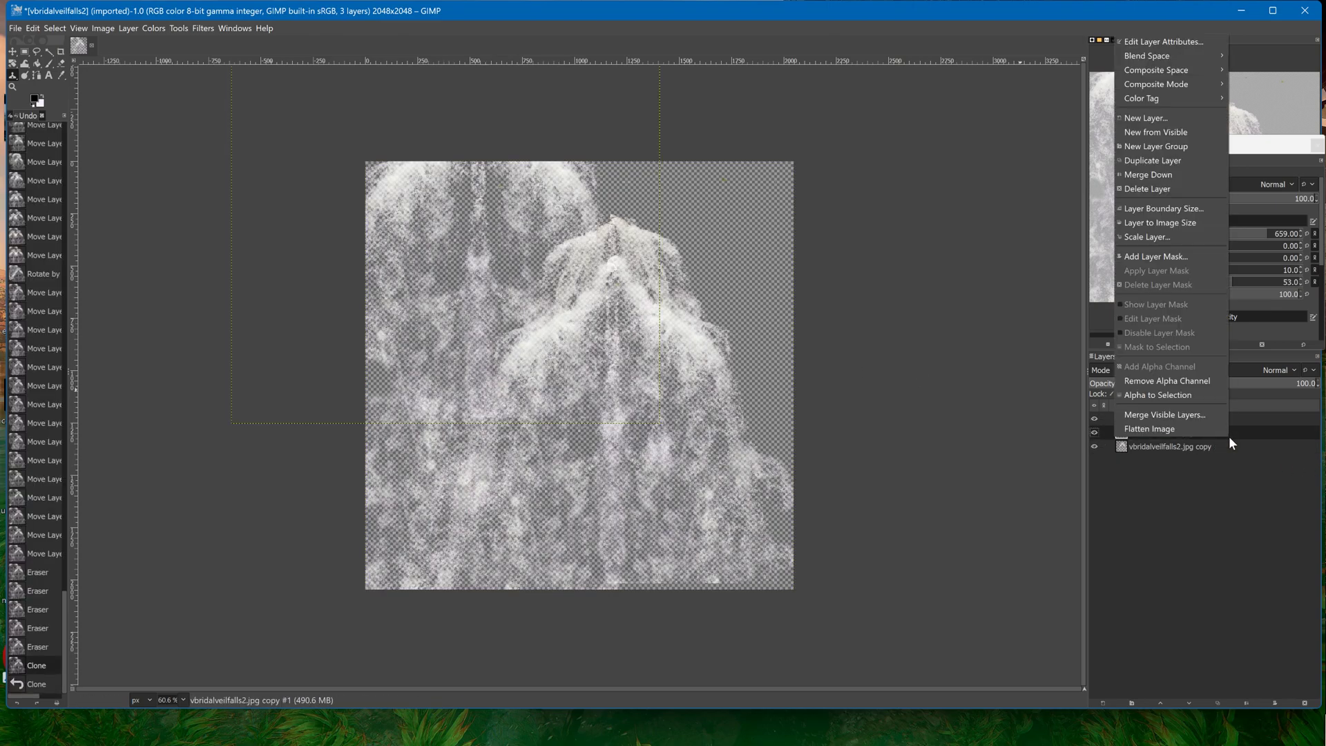
click(1172, 416)
click(1191, 493)
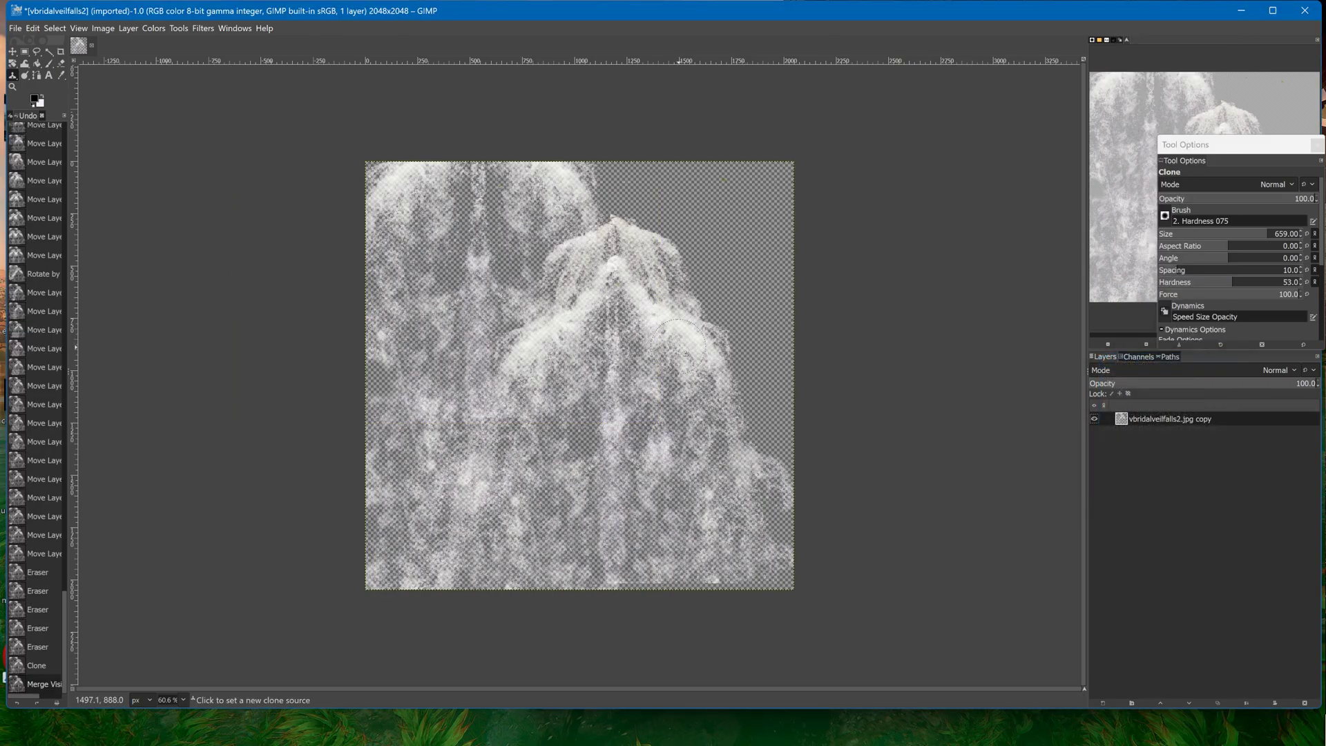
Clone texture from the main waterfall's right side over the sparse area left of its central streak, down to the bottom edge
ctrl+click(696, 395)
mouse_move(575, 416)
mouse_down()
mouse_move(603, 456)
mouse_move(567, 363)
mouse_up()
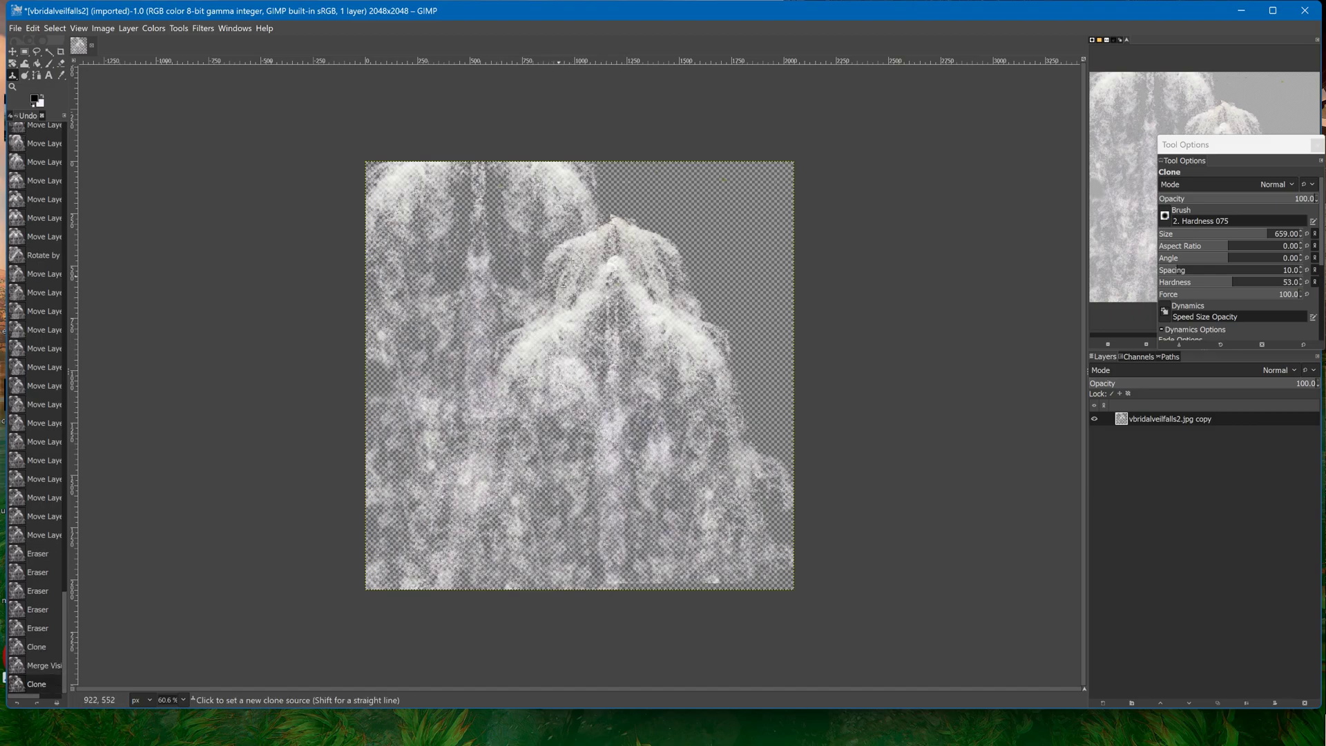
mouse_move(557, 442)
mouse_down()
mouse_move(548, 568)
mouse_move(590, 442)
mouse_move(636, 602)
mouse_move(644, 592)
mouse_up()
Fill the empty upper-right area of the canvas with cloned water texture, sampling from several parts of the waterfall
ctrl+click(429, 317)
mouse_move(783, 217)
mouse_down()
mouse_move(768, 181)
mouse_move(663, 205)
mouse_up()
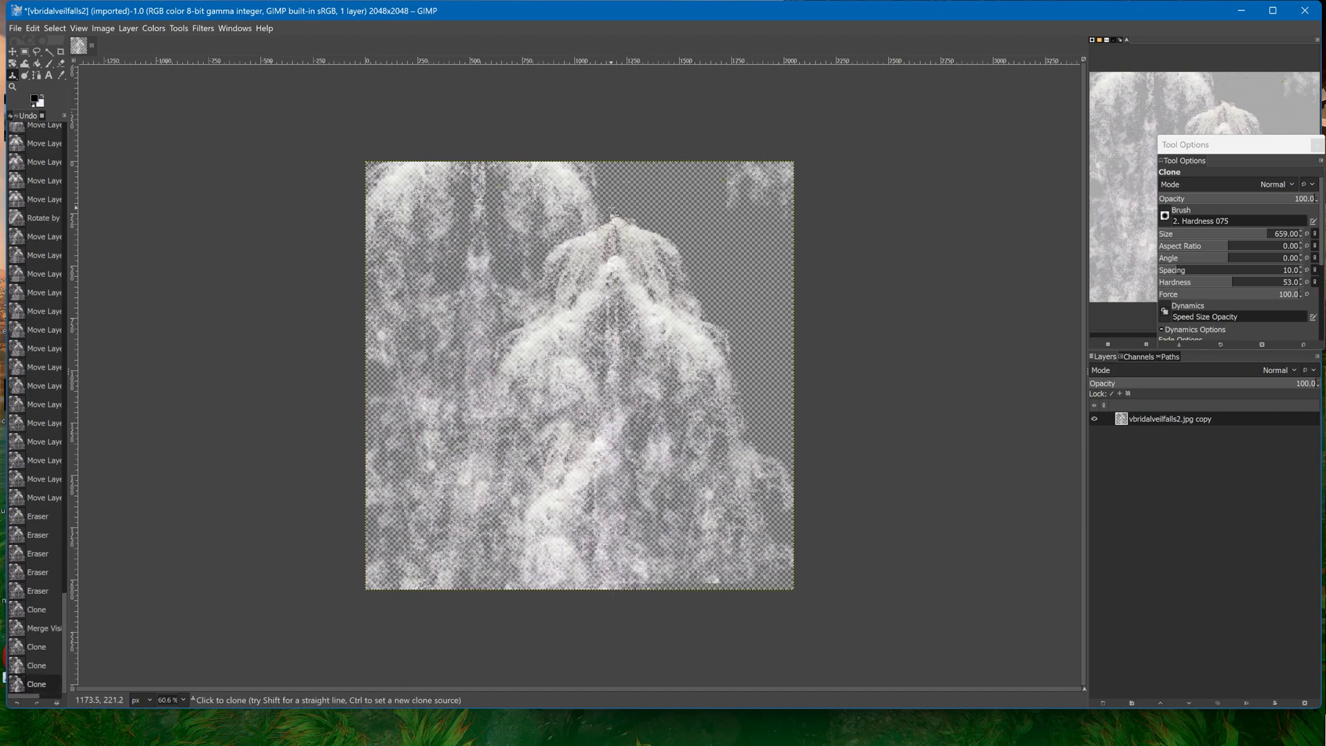
ctrl+click(460, 503)
mouse_move(746, 198)
mouse_down()
mouse_move(770, 201)
mouse_move(732, 207)
mouse_move(714, 165)
mouse_up()
ctrl+click(607, 443)
mouse_move(806, 149)
mouse_down()
mouse_move(653, 163)
mouse_move(618, 176)
mouse_move(607, 204)
mouse_move(642, 221)
mouse_move(699, 209)
mouse_move(739, 232)
mouse_move(796, 386)
mouse_move(767, 311)
mouse_move(738, 307)
mouse_move(770, 394)
mouse_up()
ctrl+click(438, 477)
click(822, 322)
Clone texture from the upper-left waterfall down the right side of the canvas and over the main waterfall's right shoulder
ctrl+click(438, 204)
mouse_move(708, 296)
mouse_down()
mouse_move(788, 482)
mouse_move(767, 601)
mouse_move(814, 602)
mouse_up()
mouse_move(705, 314)
mouse_down()
mouse_move(718, 266)
mouse_move(739, 283)
mouse_move(749, 259)
mouse_move(717, 342)
mouse_move(730, 311)
mouse_up()
ctrl+click(655, 454)
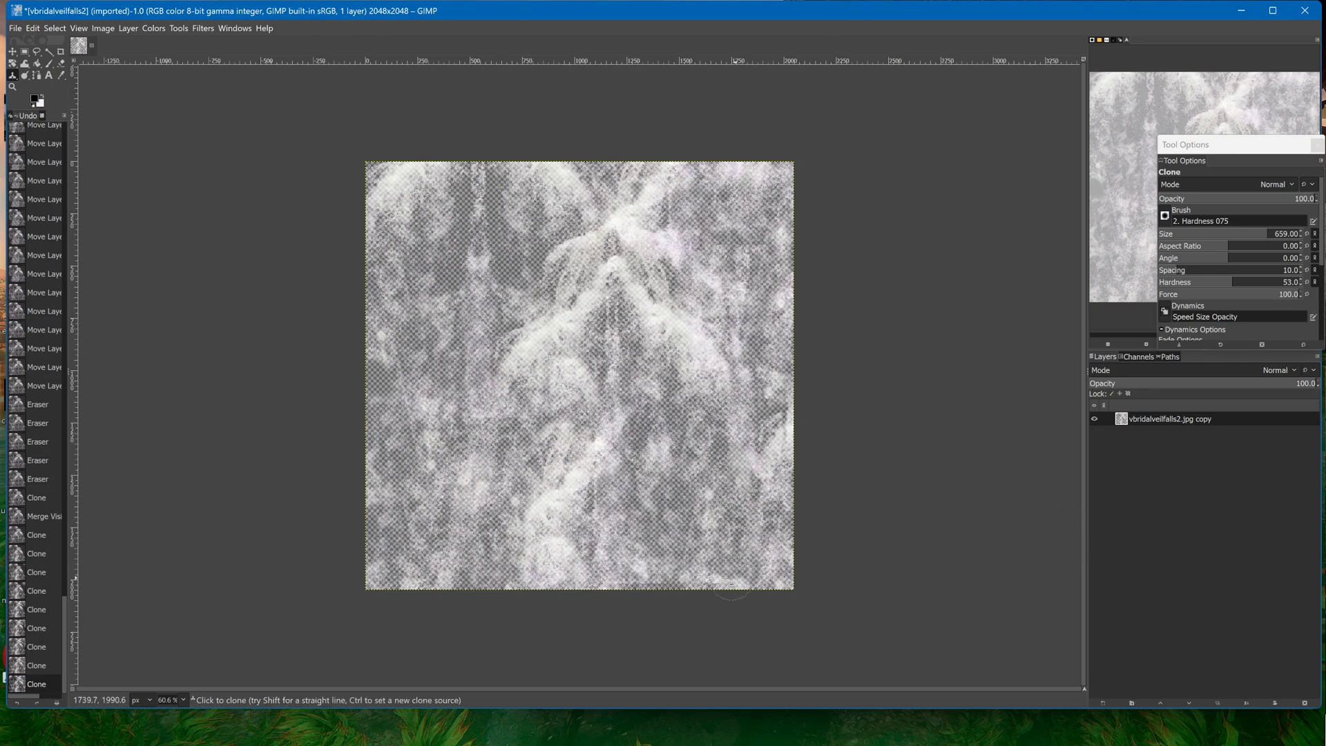
Try cloning texture over the pale strip along the bottom edge and undo the strokes
mouse_move(610, 601)
mouse_down()
mouse_move(672, 613)
mouse_move(669, 583)
mouse_up()
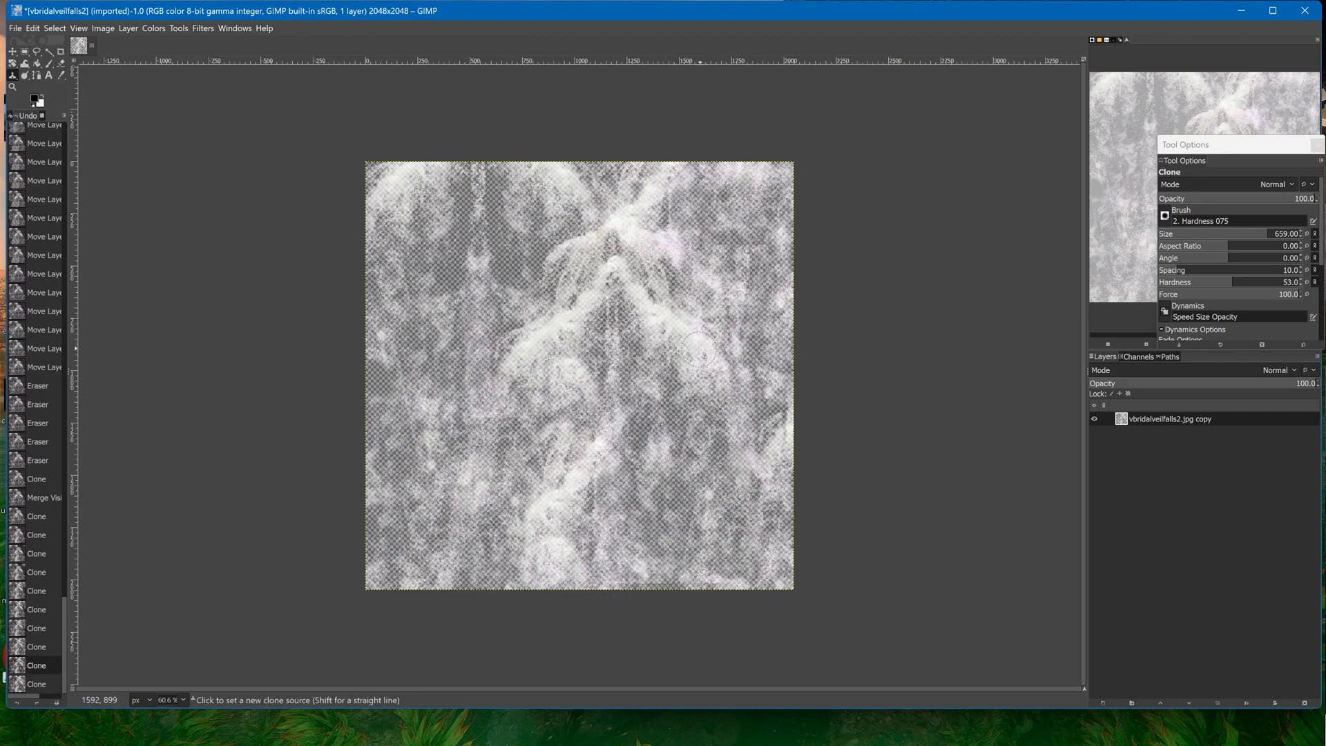
mouse_move(645, 601)
mouse_down()
mouse_move(610, 593)
mouse_move(650, 581)
mouse_up()
key(ctrl+z)
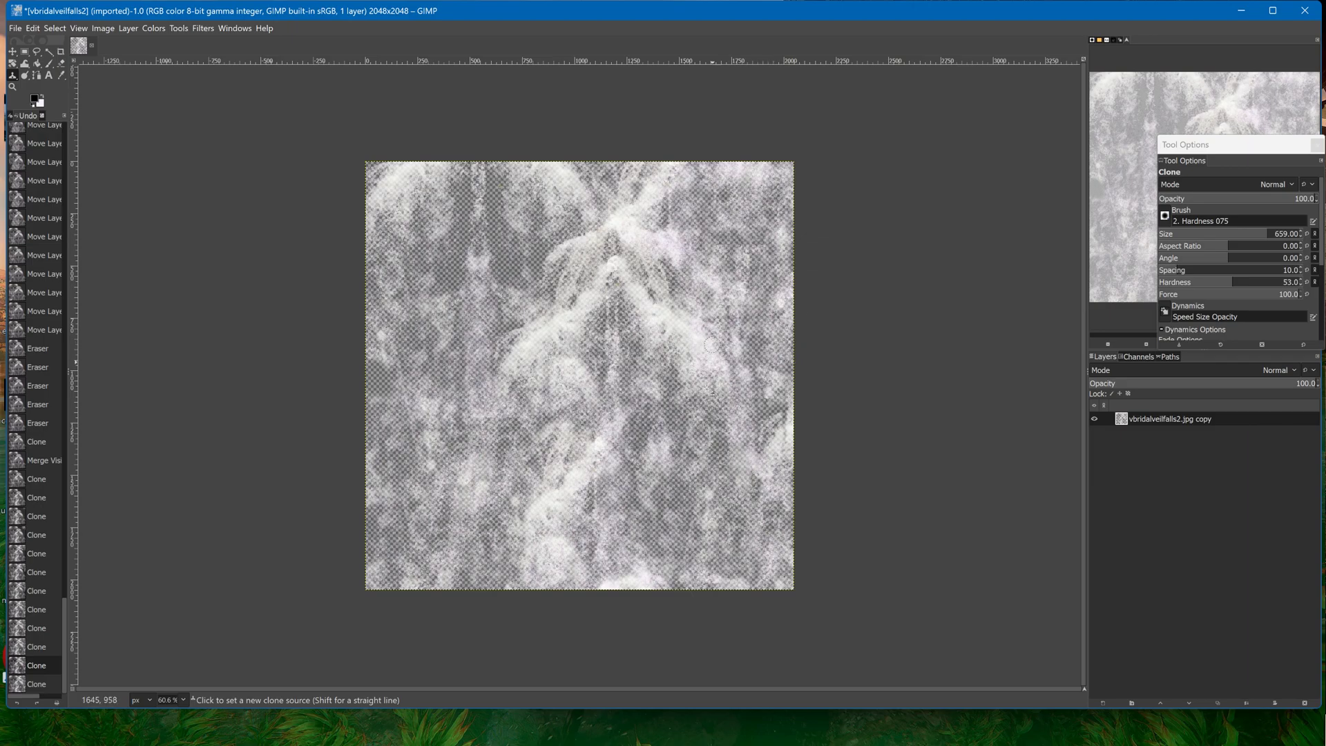
key(ctrl+y)
key(ctrl+z)
key(ctrl+z)
key(ctrl+z)
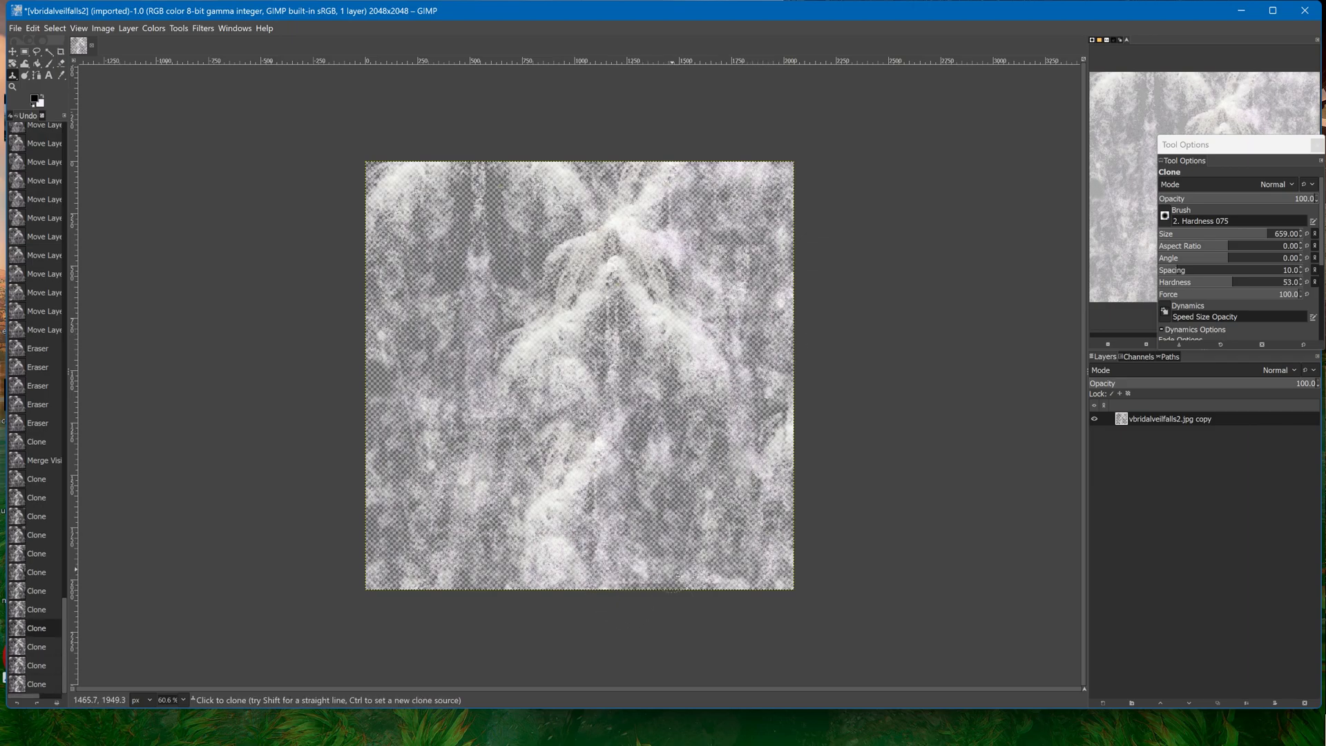
Clone texture over spots in the lower part of the canvas and over the vertical streak of the upper-left waterfall
click(586, 537)
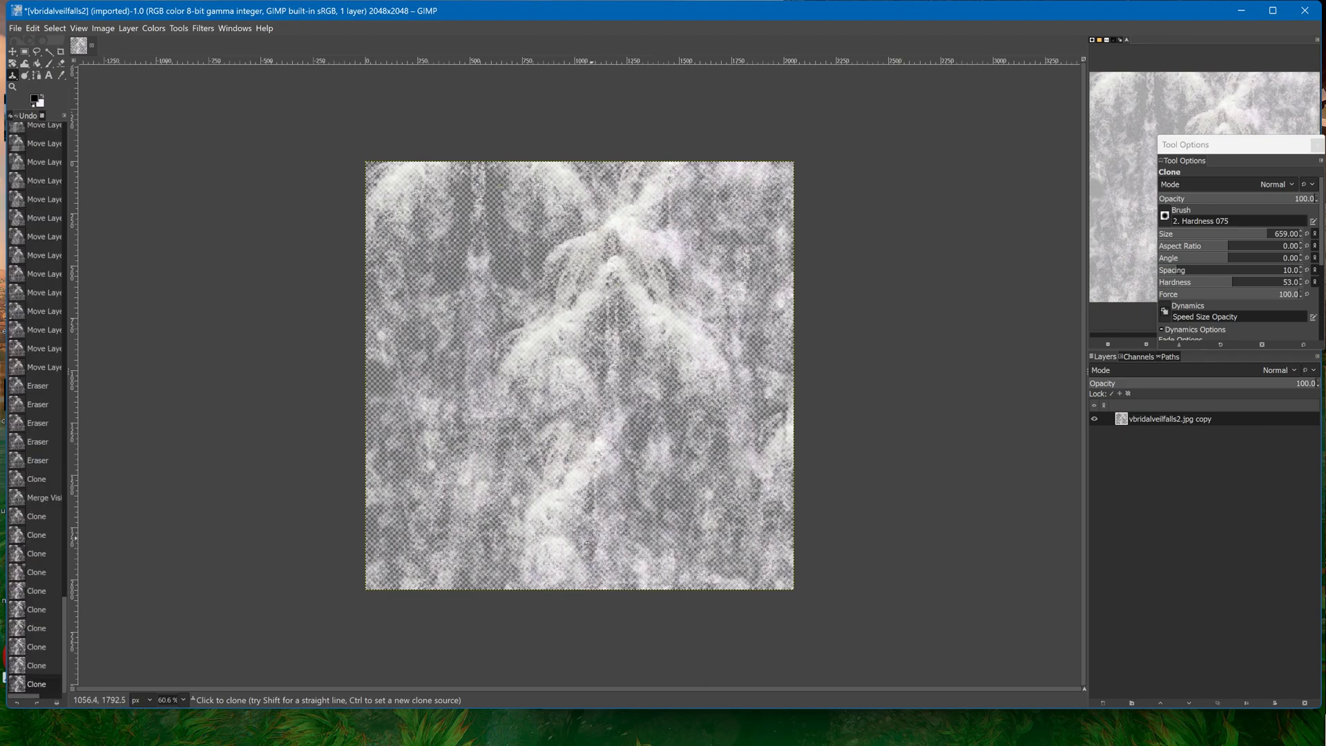
click(480, 578)
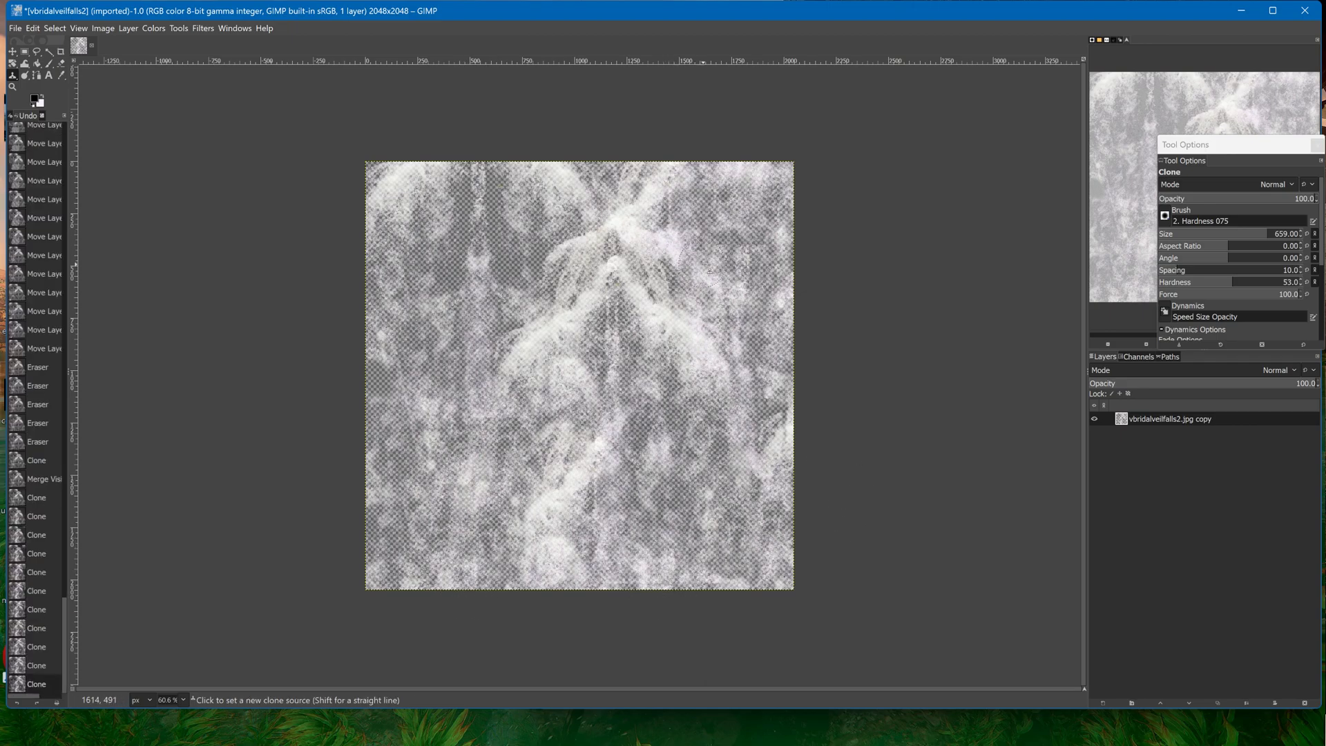
drag(476, 266, 461, 146)
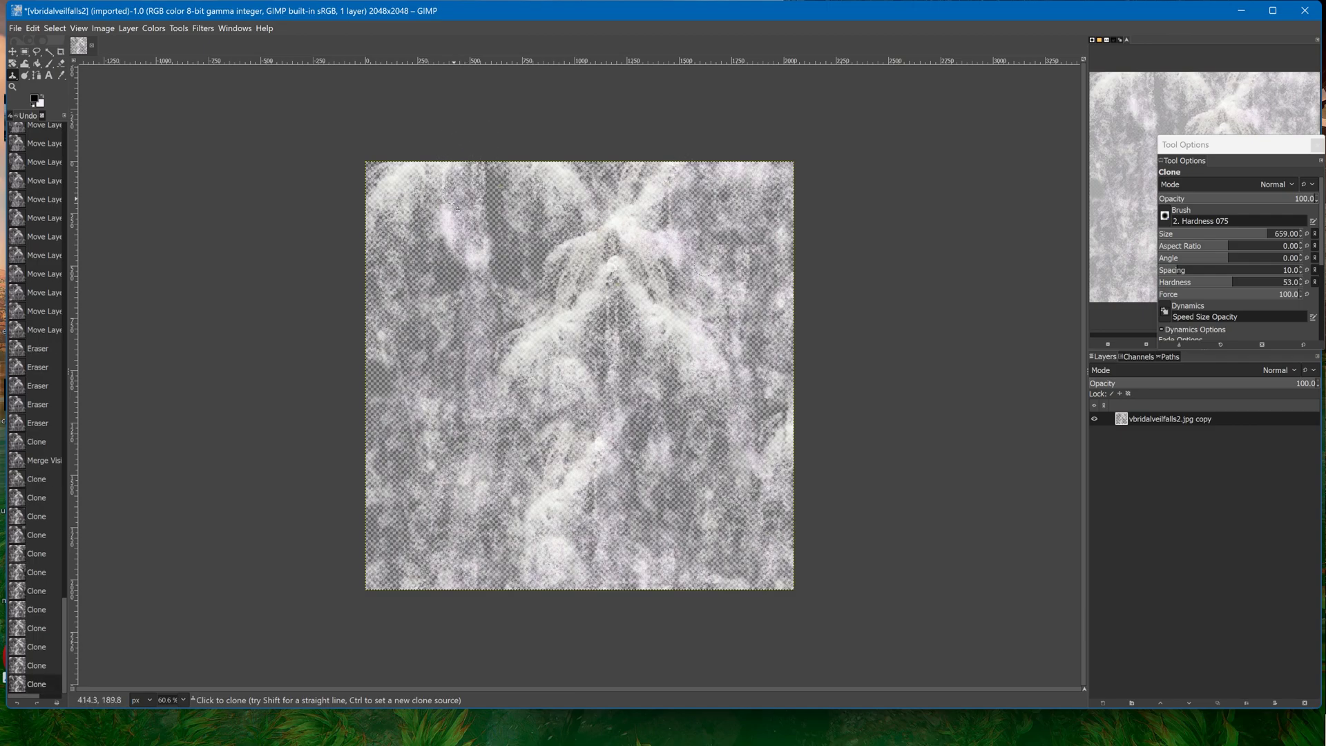
key(ctrl+z)
key(ctrl+z)
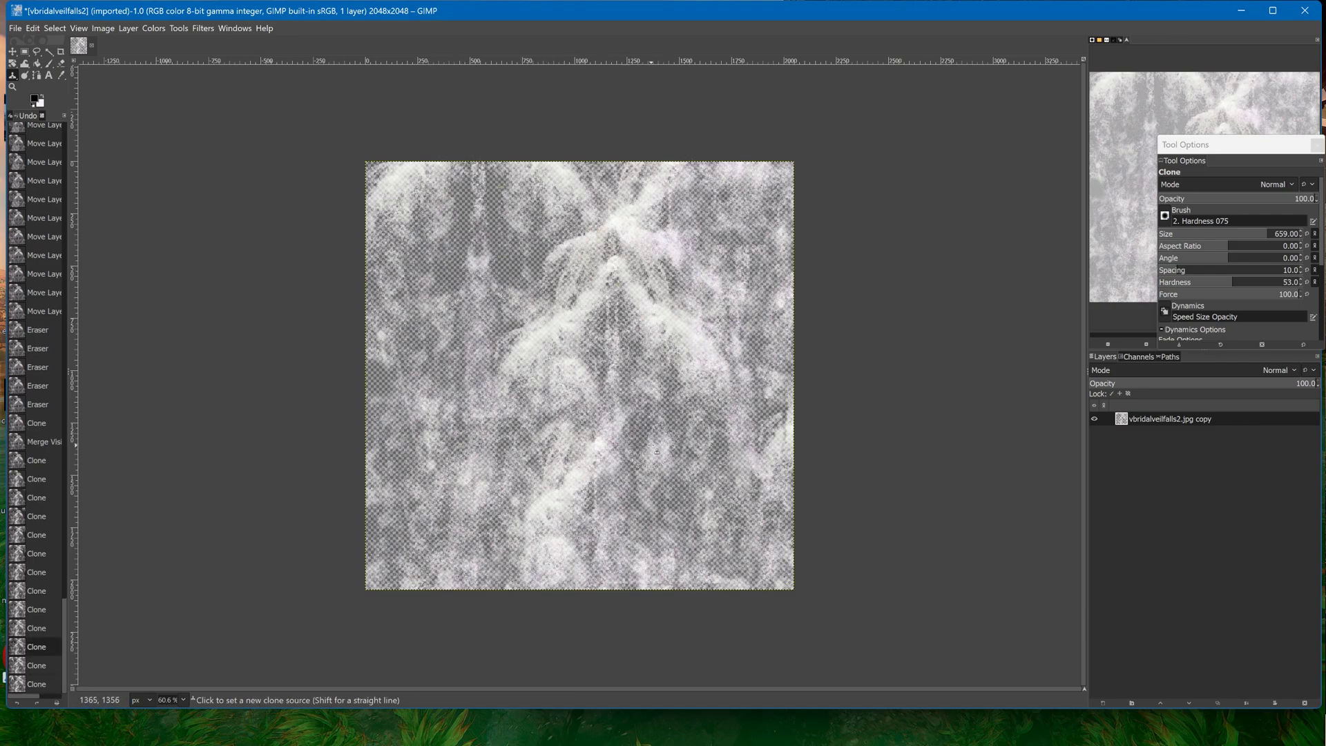
drag(476, 294, 462, 149)
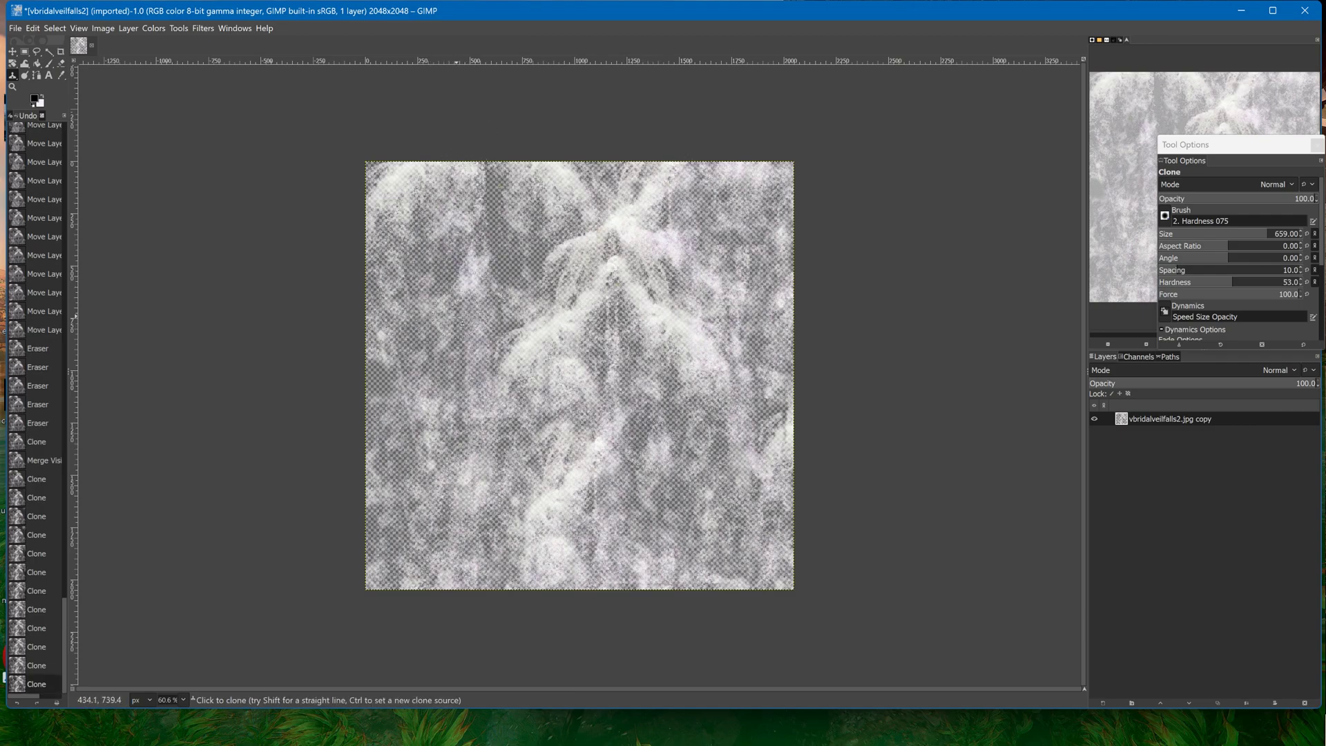
Duplicate the waterfall layer to make the water denser, and merge the visible layers into one
right_click(1207, 417)
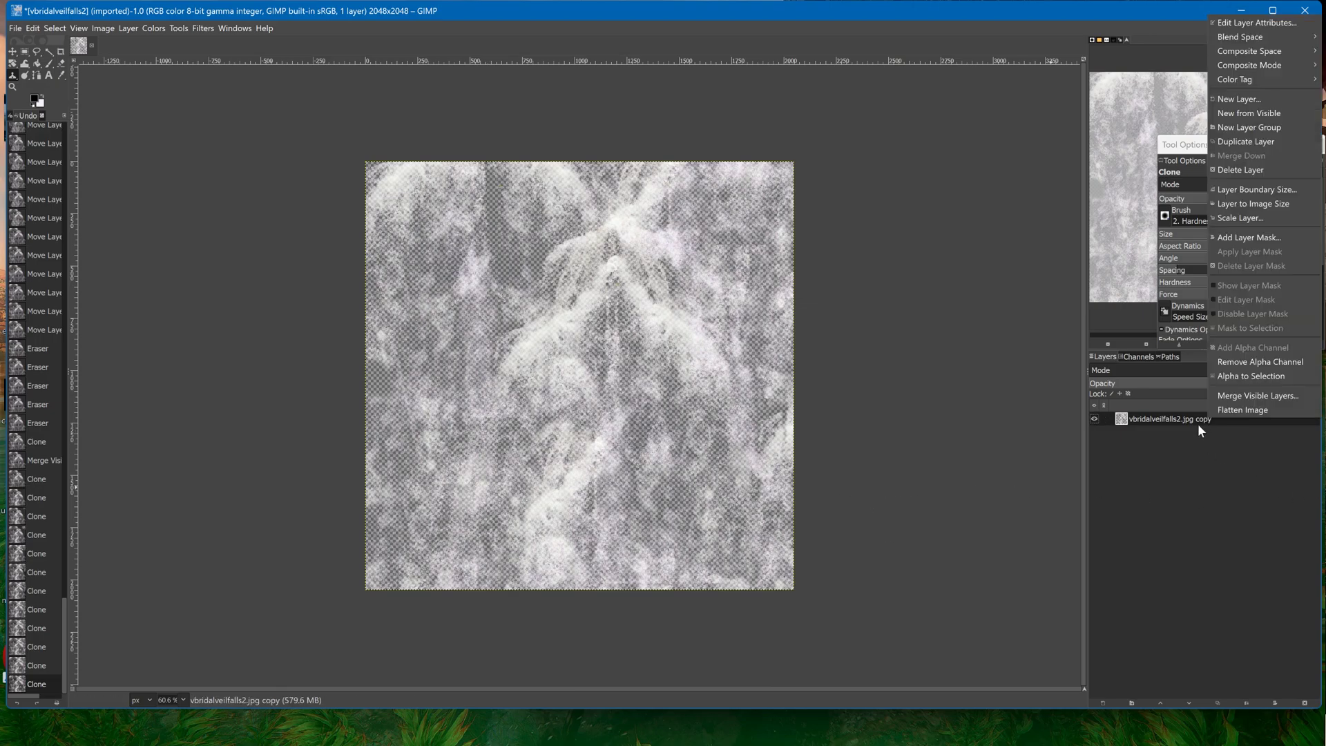
click(1253, 138)
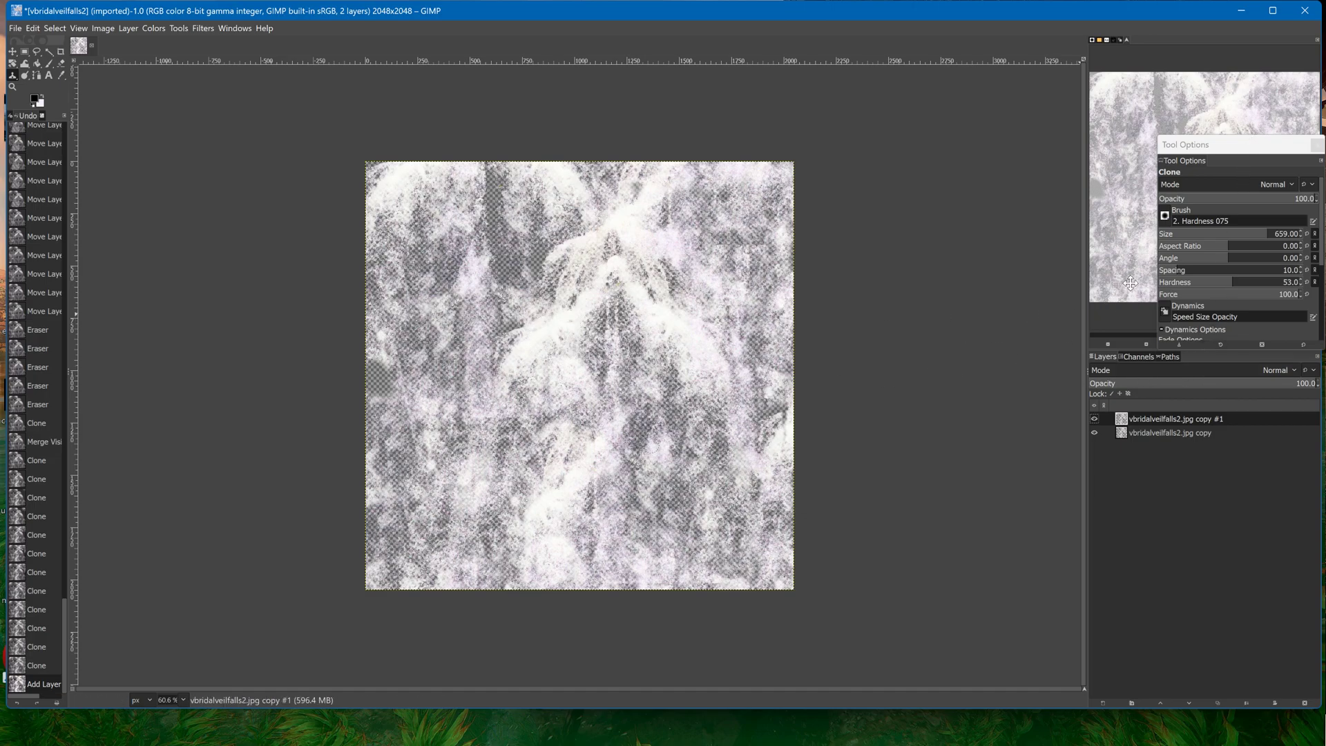
right_click(1188, 415)
click(1202, 389)
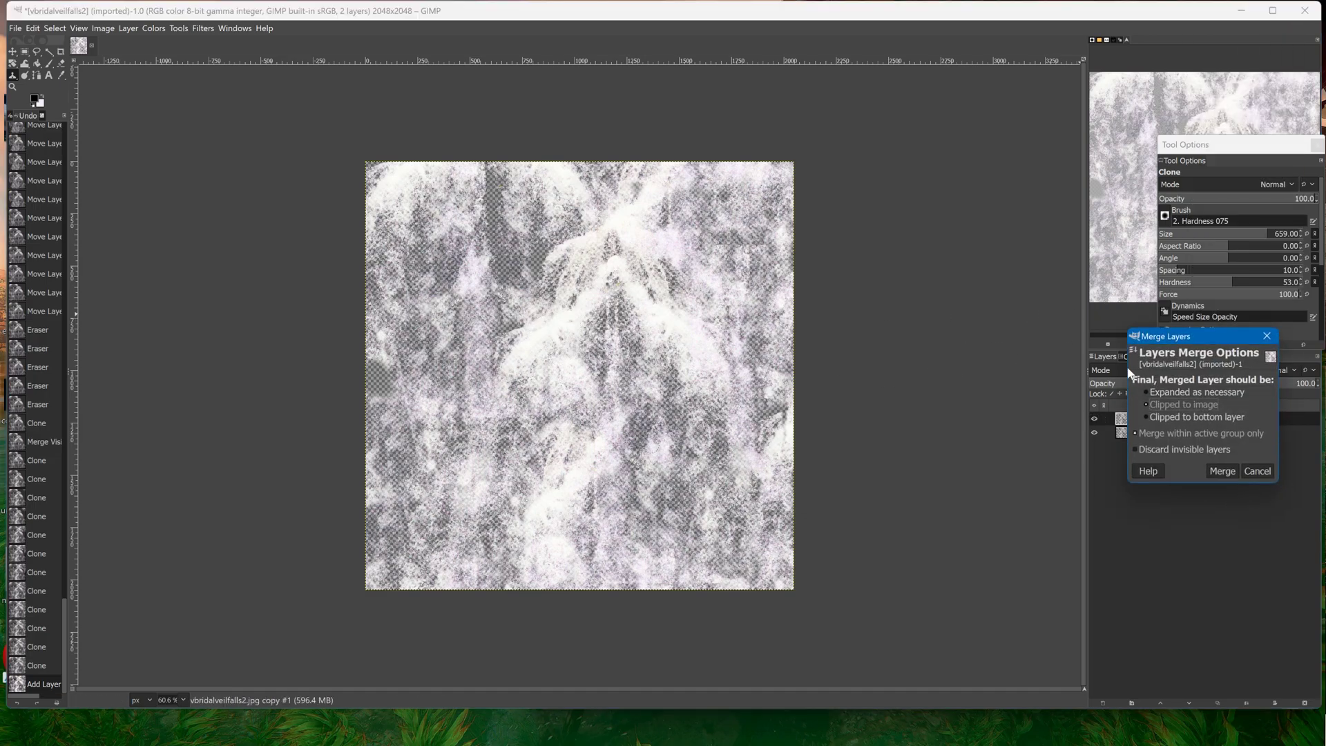
click(1210, 470)
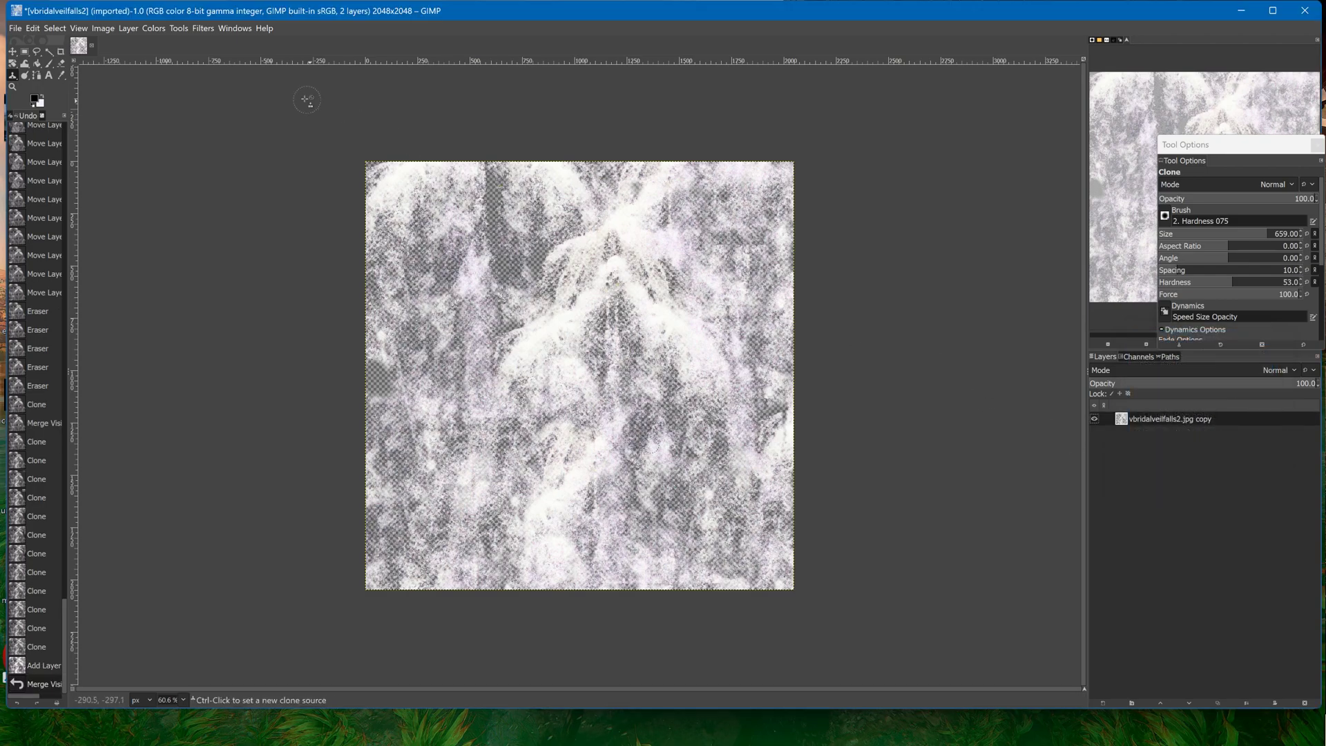
Try Color to Alpha on the merged layer with a colour sampled from the image and an opacity threshold of 0.316
click(199, 29)
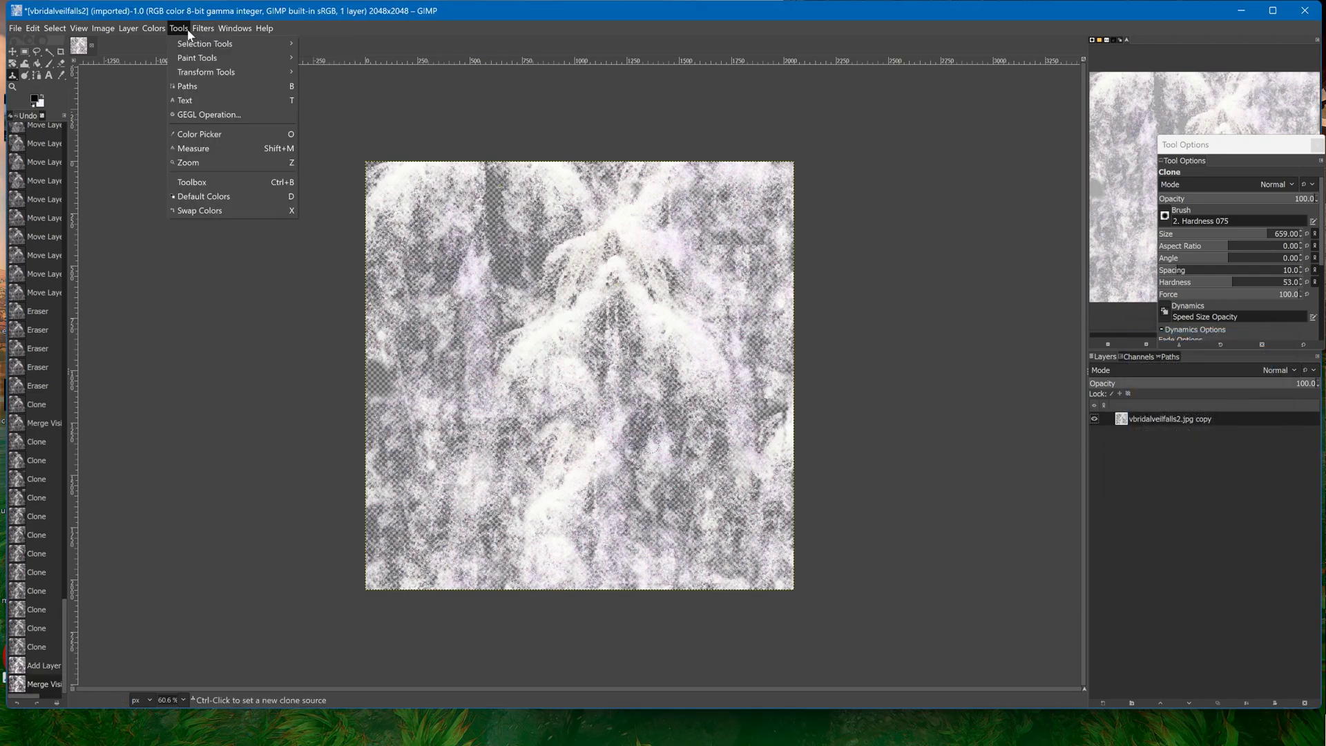
mouse_move(154, 28)
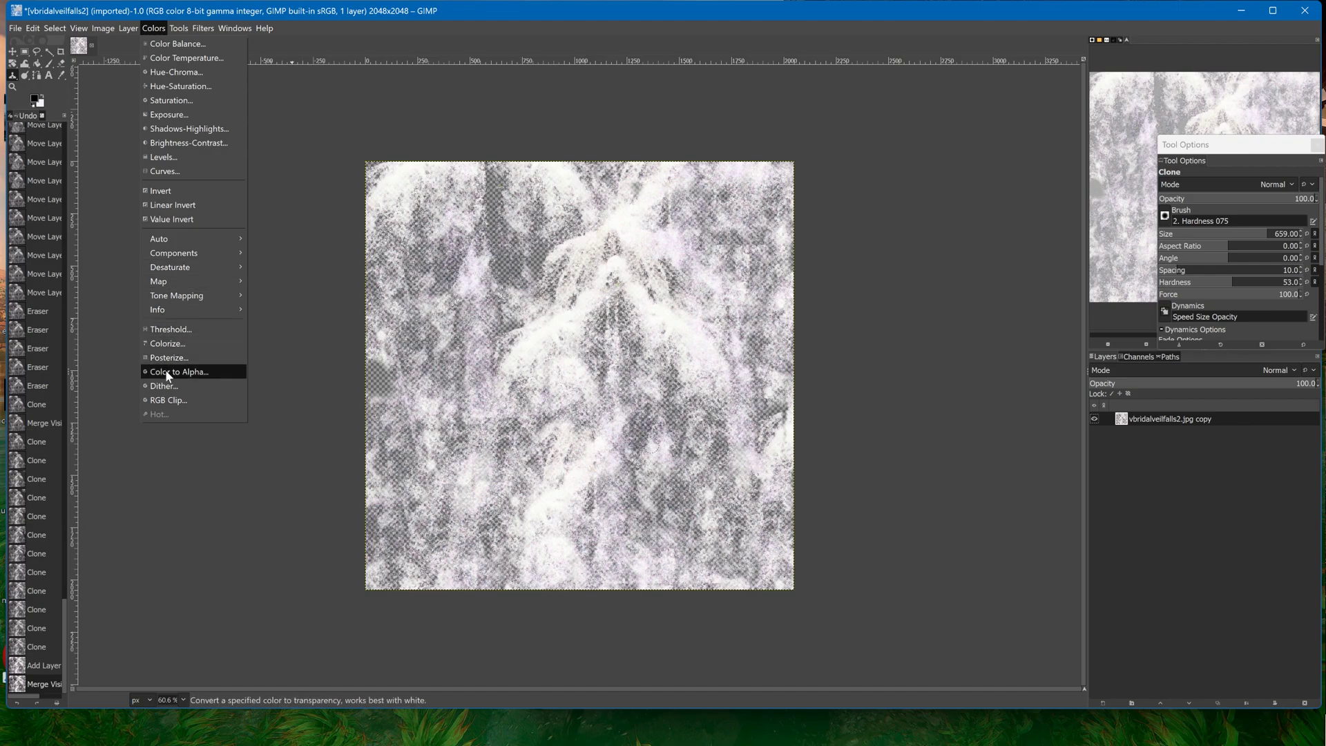
click(196, 369)
click(239, 323)
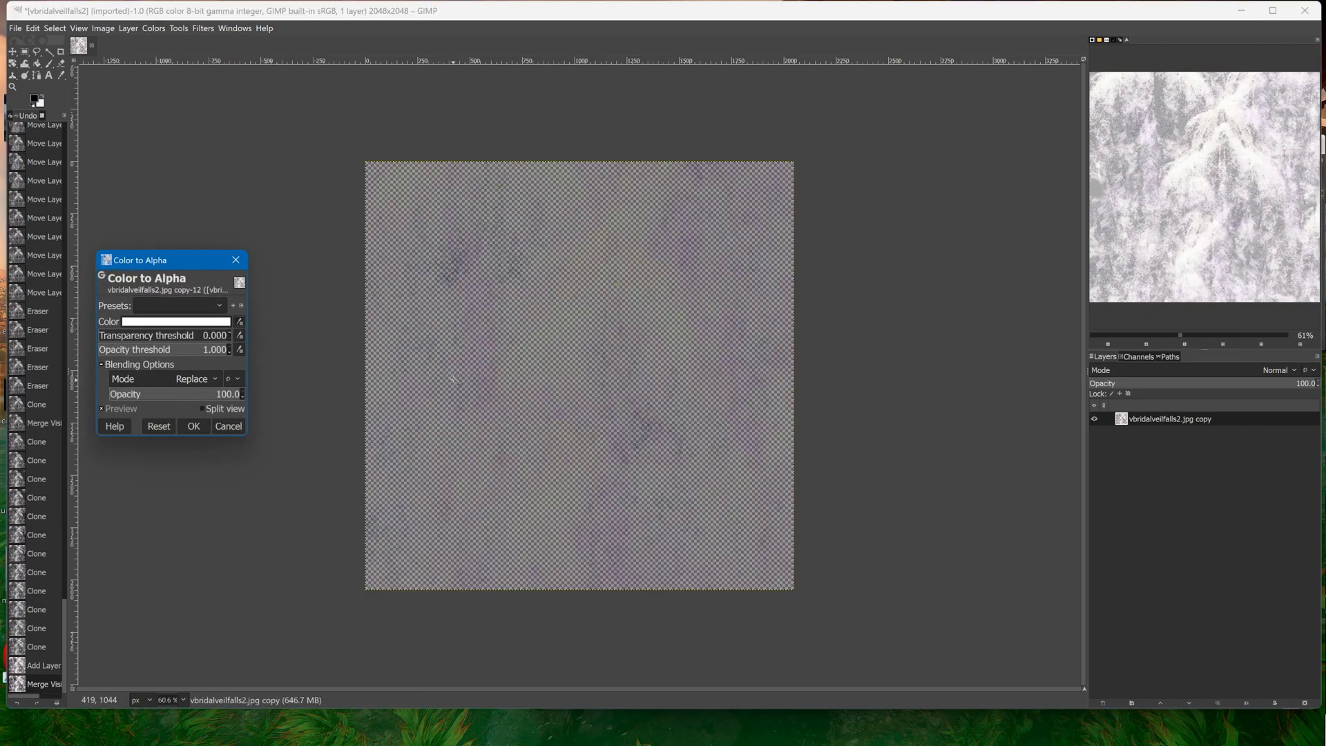
click(485, 360)
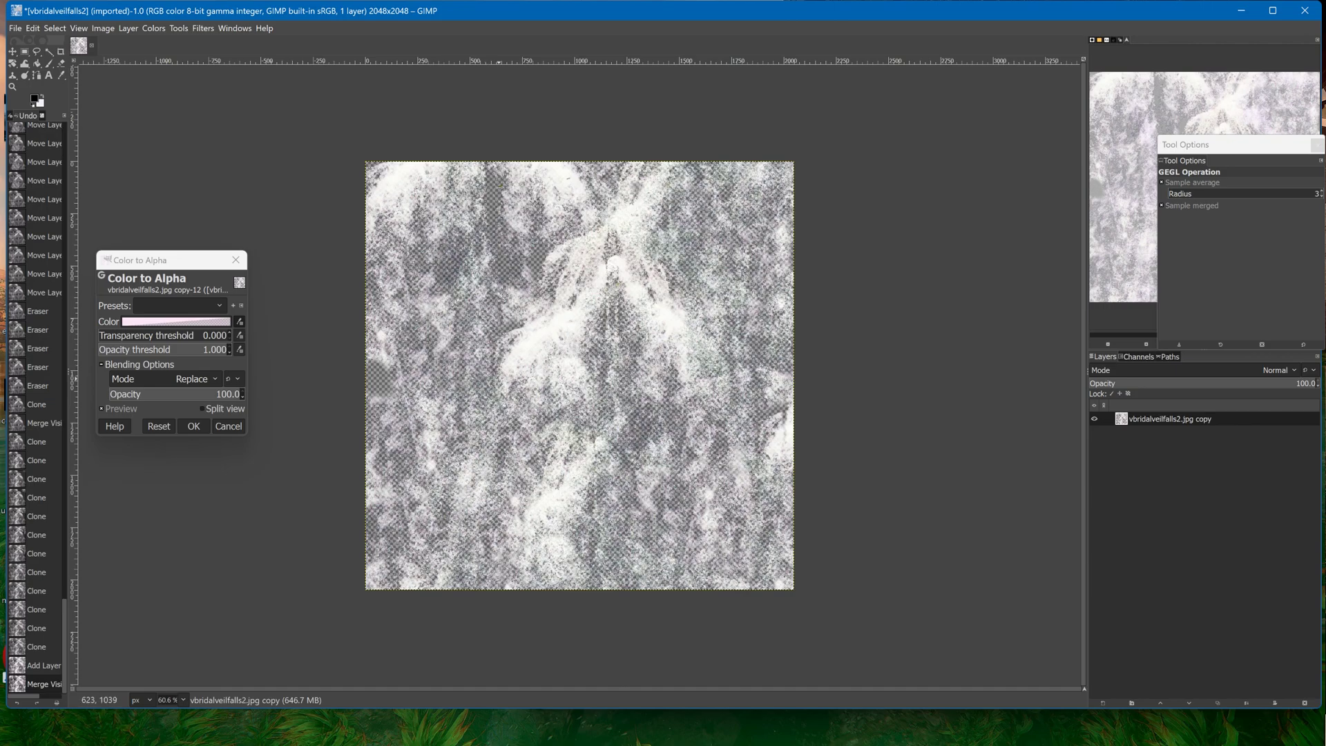
click(204, 349)
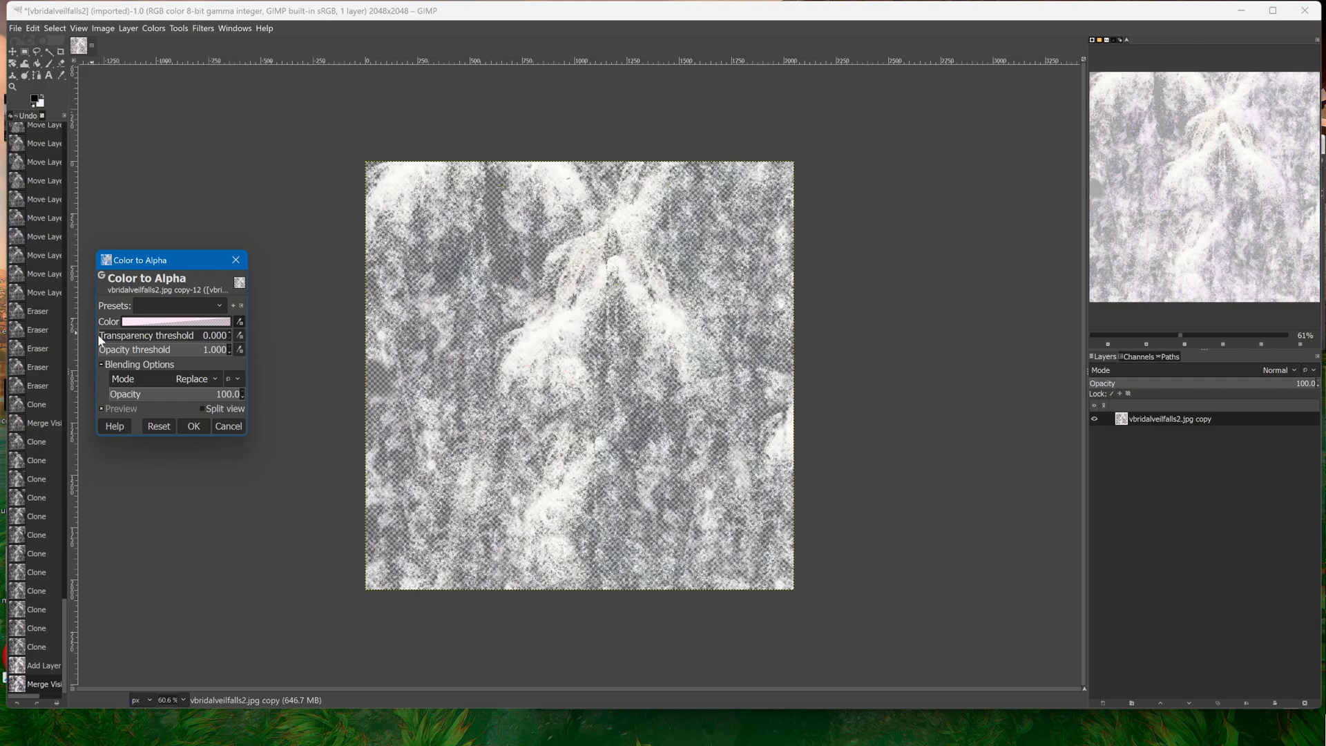
drag(201, 350, 133, 350)
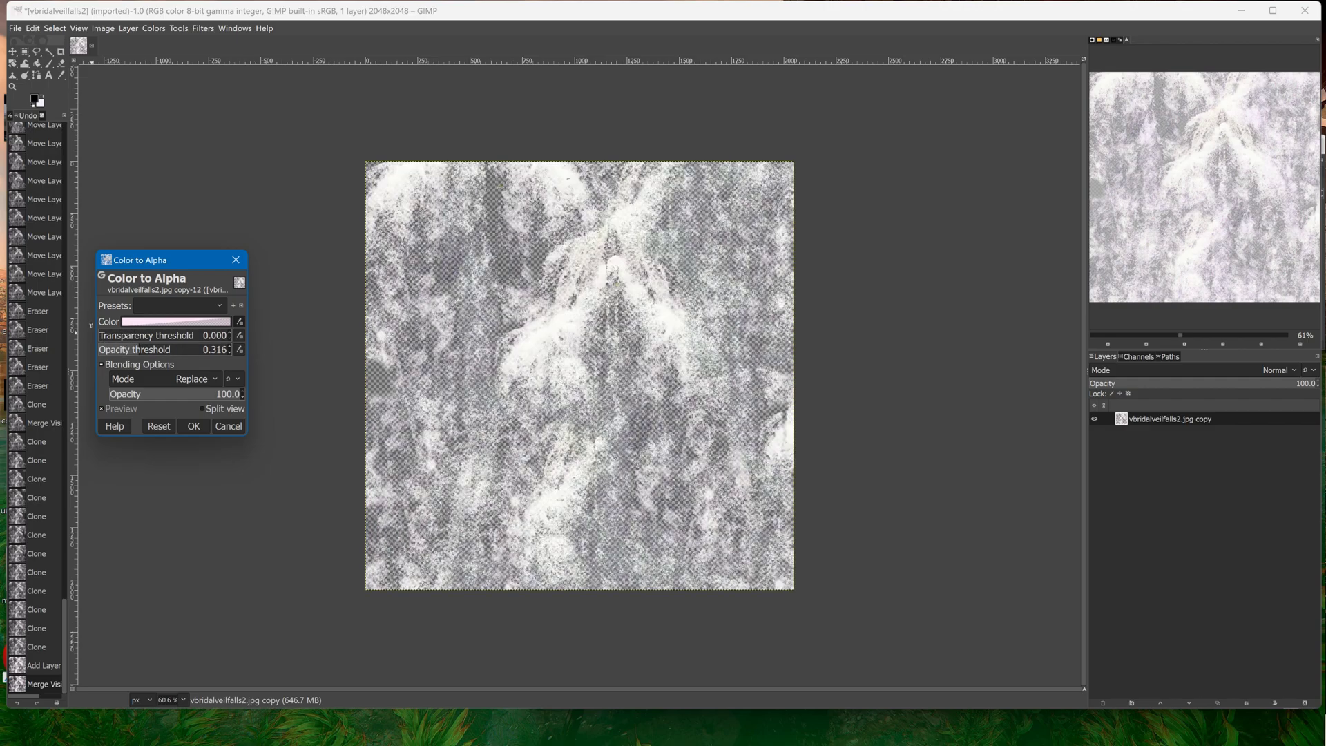
click(229, 426)
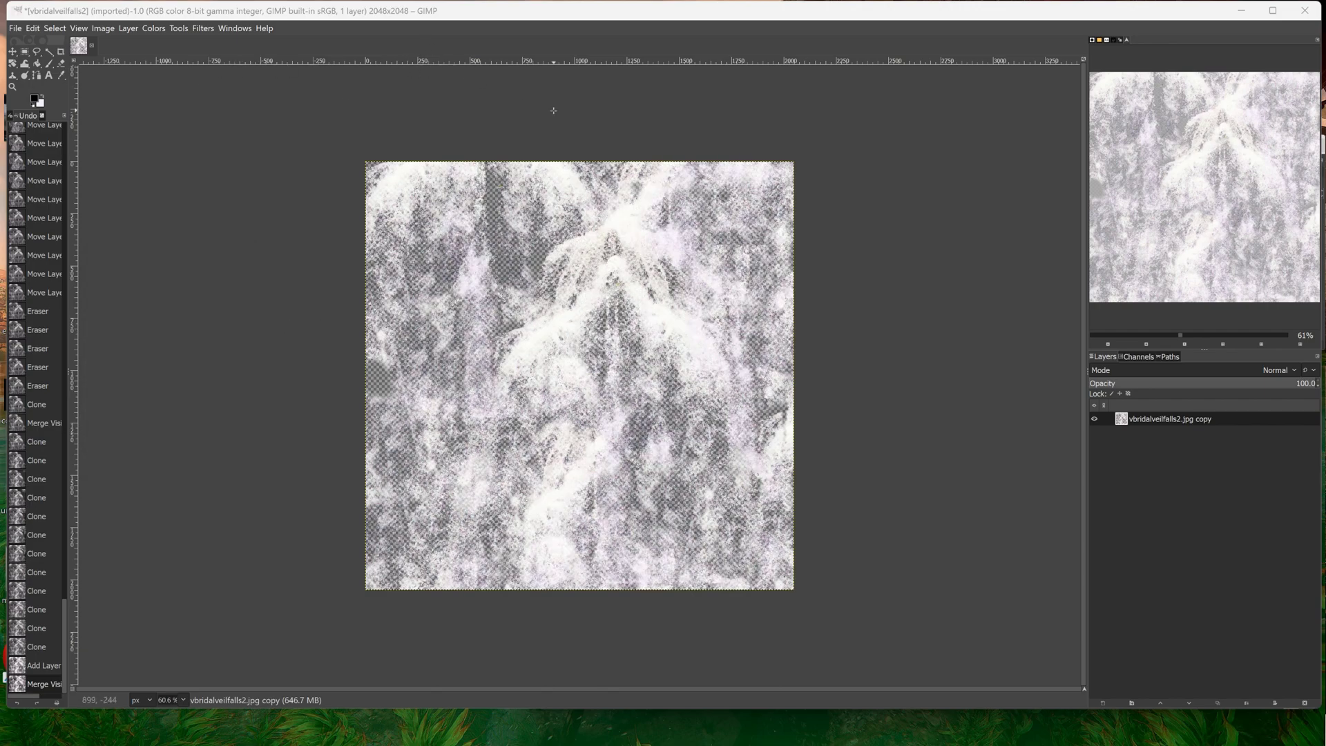
Try a Shadows-Highlights adjustment on the merged layer and discard it
click(153, 28)
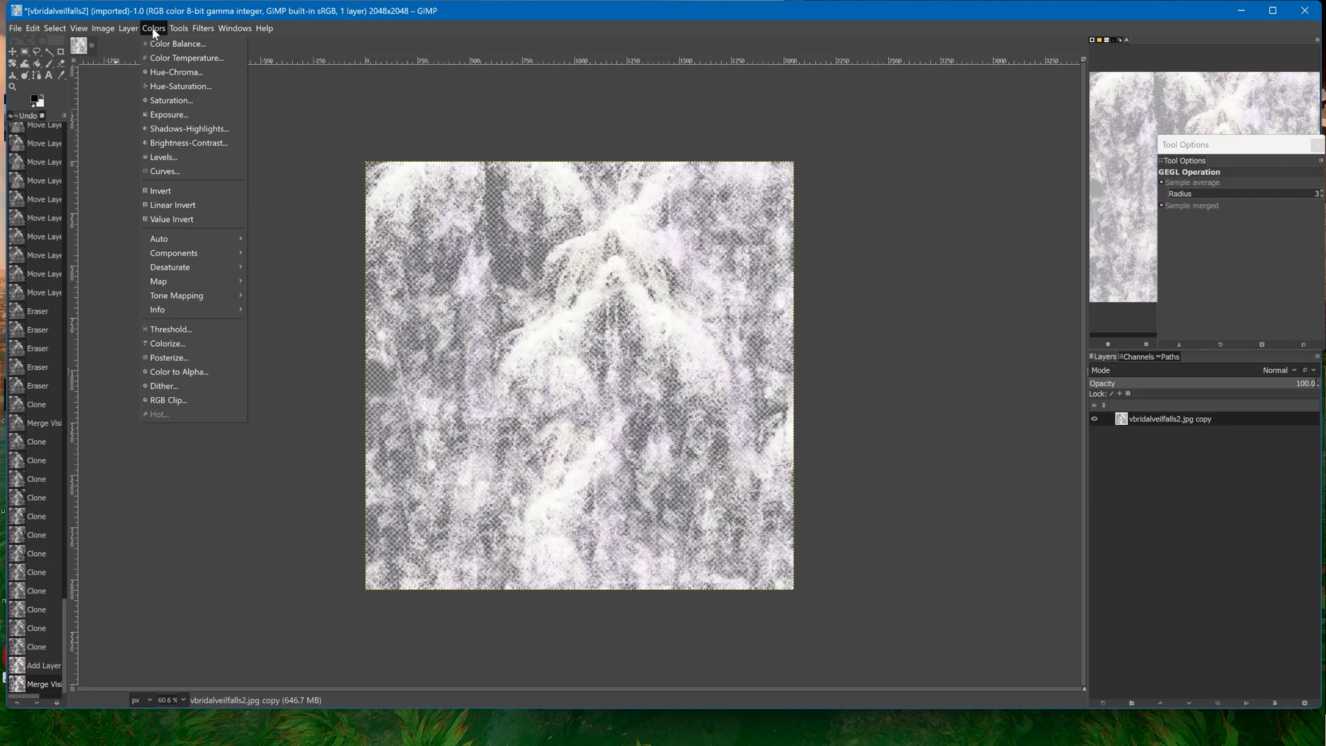
click(159, 128)
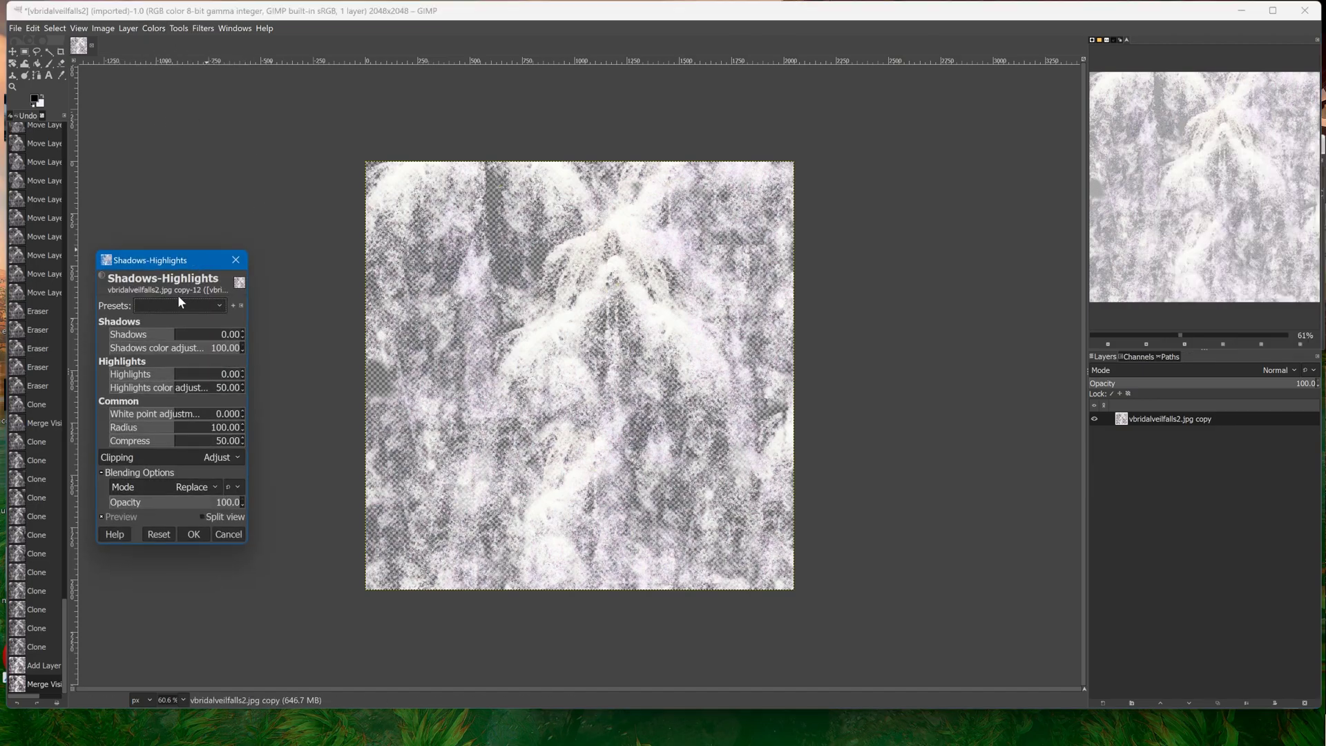
drag(169, 337, 261, 374)
drag(181, 374, 211, 374)
click(213, 535)
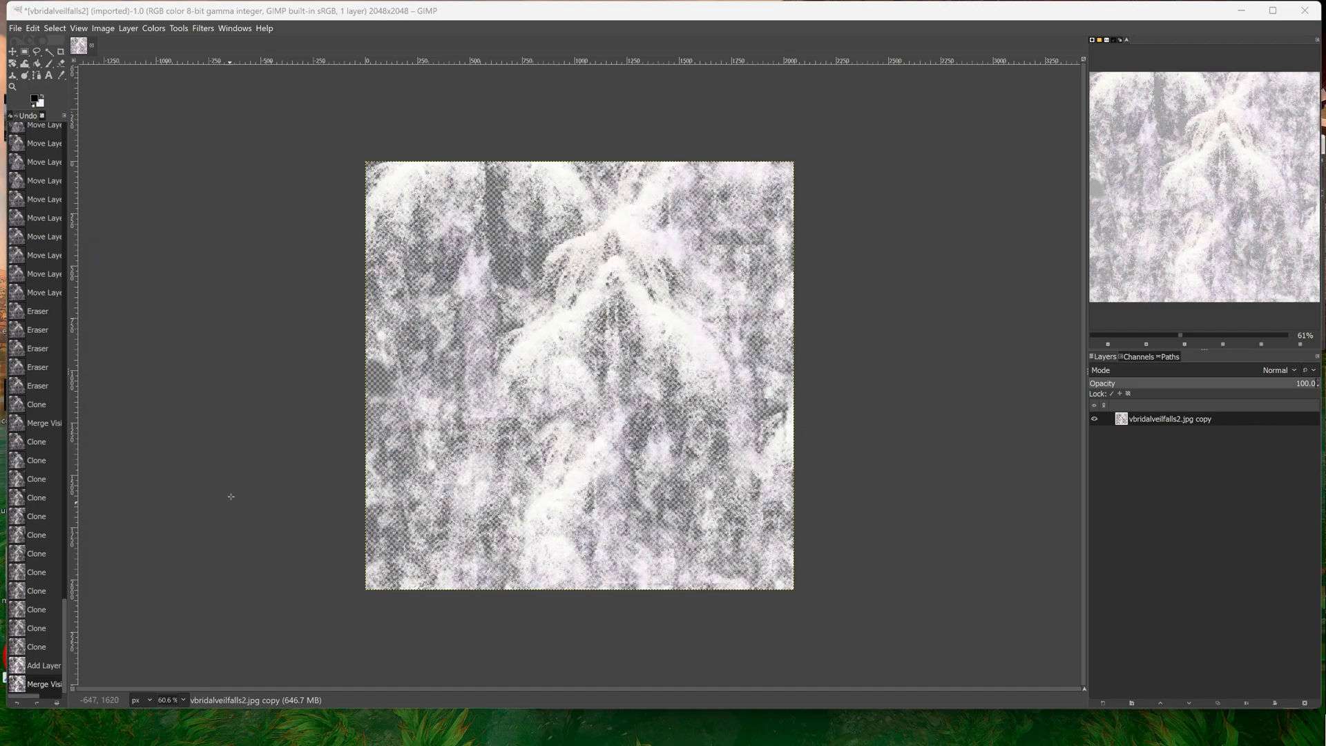
Try burning the upper-left corner of the canvas with the Dodge/Burn tool and undo the stroke
click(25, 77)
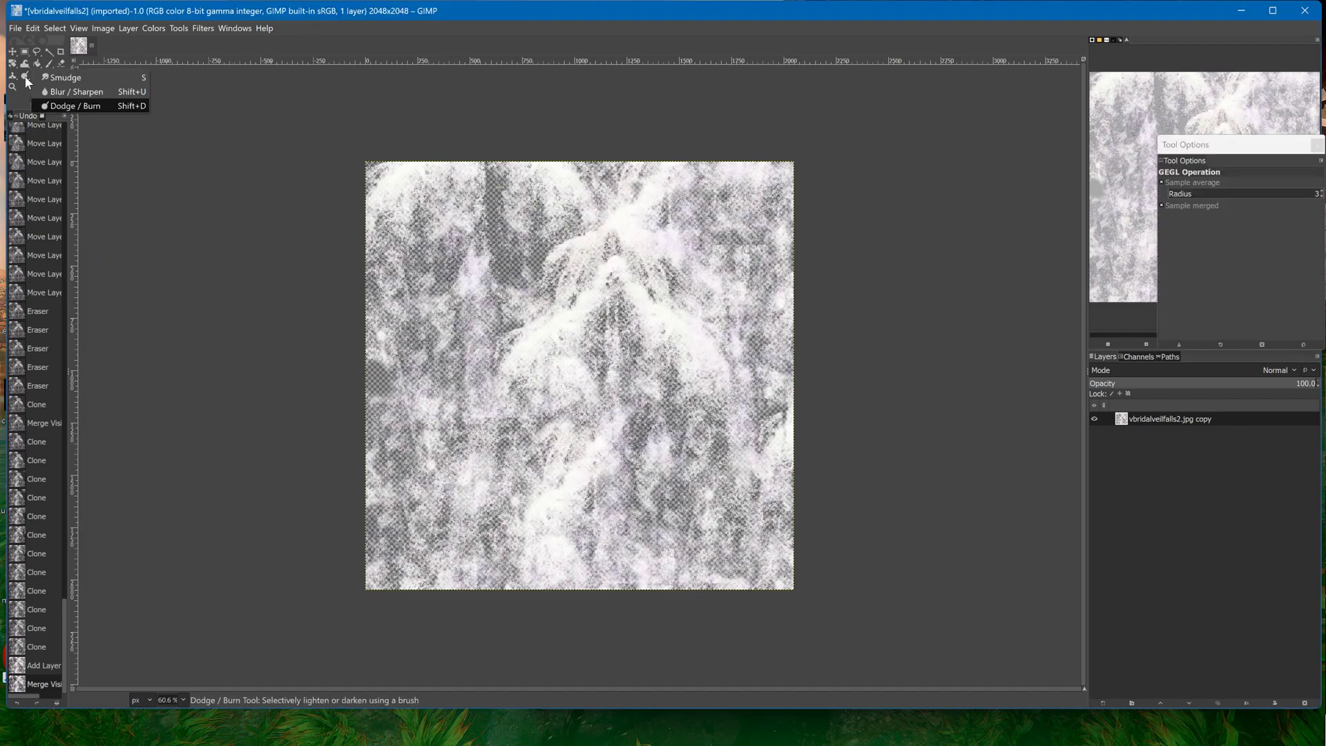
click(73, 106)
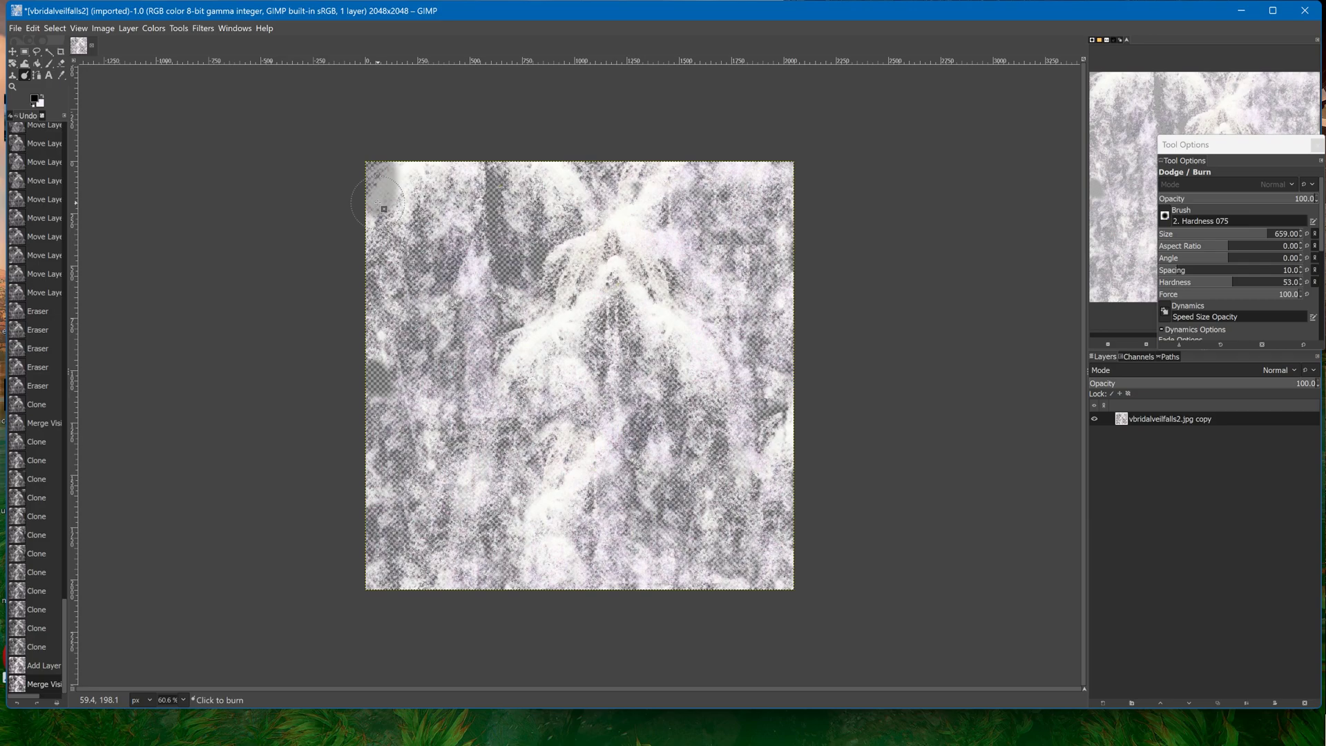
click(384, 209)
scroll(1221, 308, down, 2)
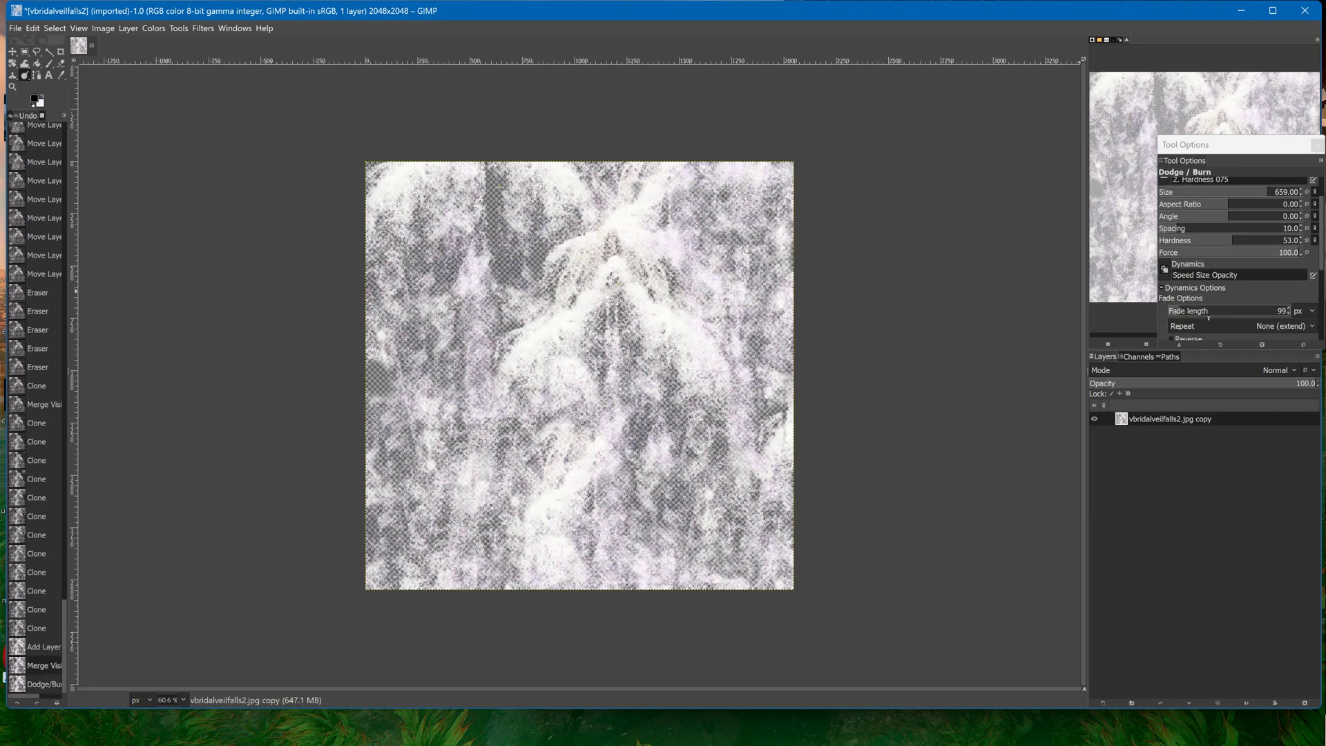
Set the Dodge/Burn brush to size 726, angle 0.30, spacing 42 and hardness 76
scroll(1210, 304, down, 4)
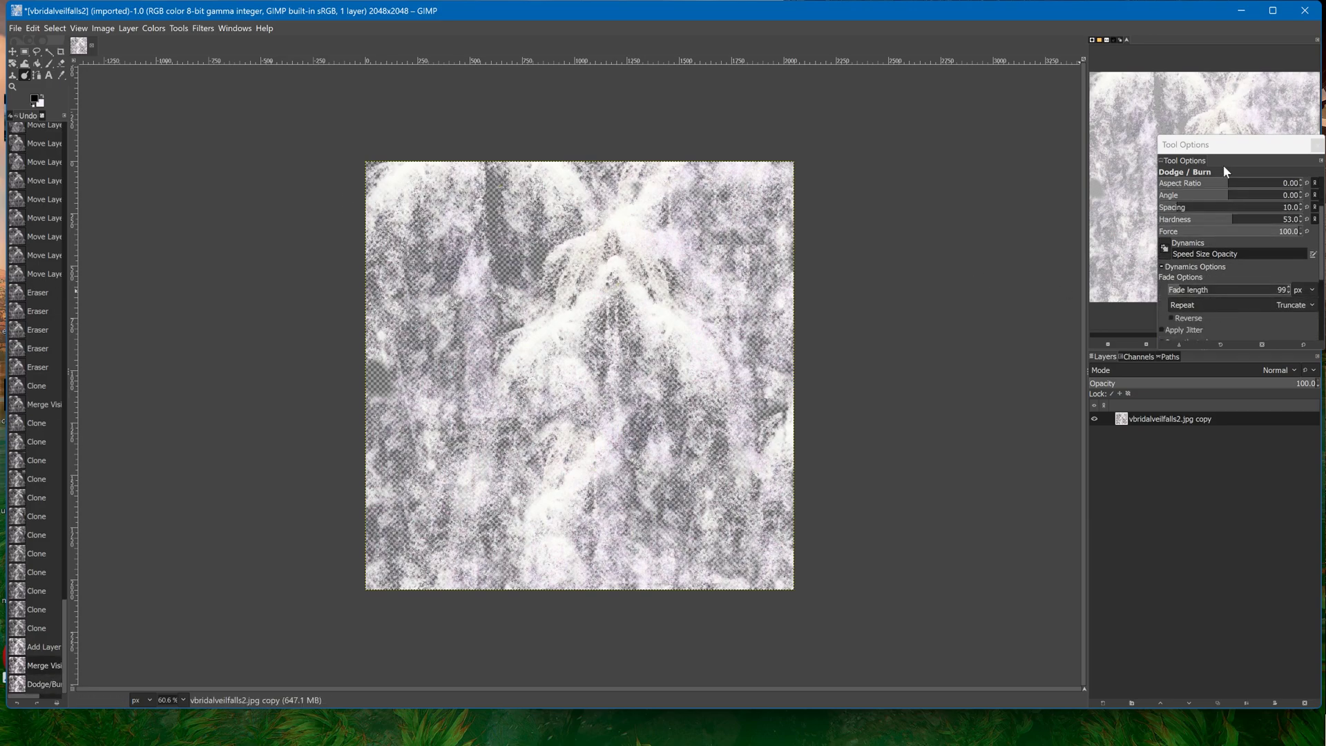
drag(1228, 143, 1194, 84)
drag(1178, 290, 1166, 413)
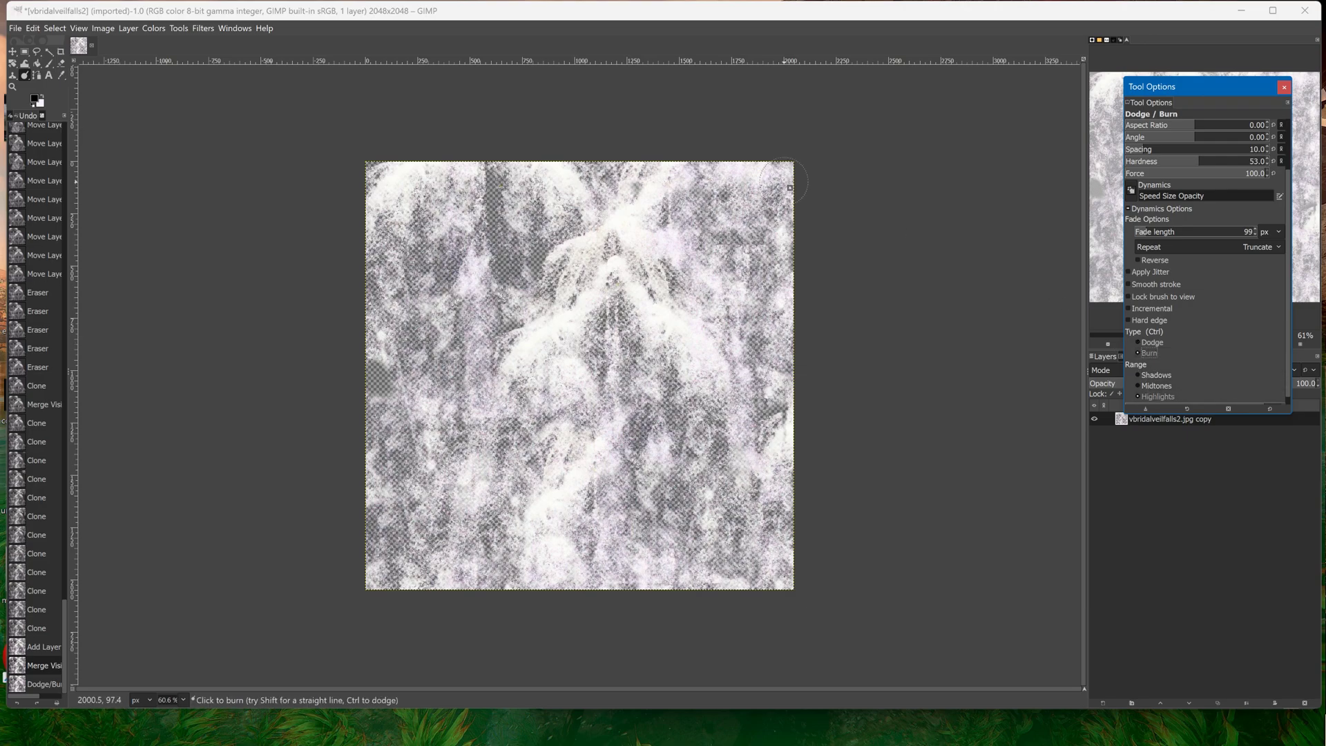
scroll(1209, 129, up, 6)
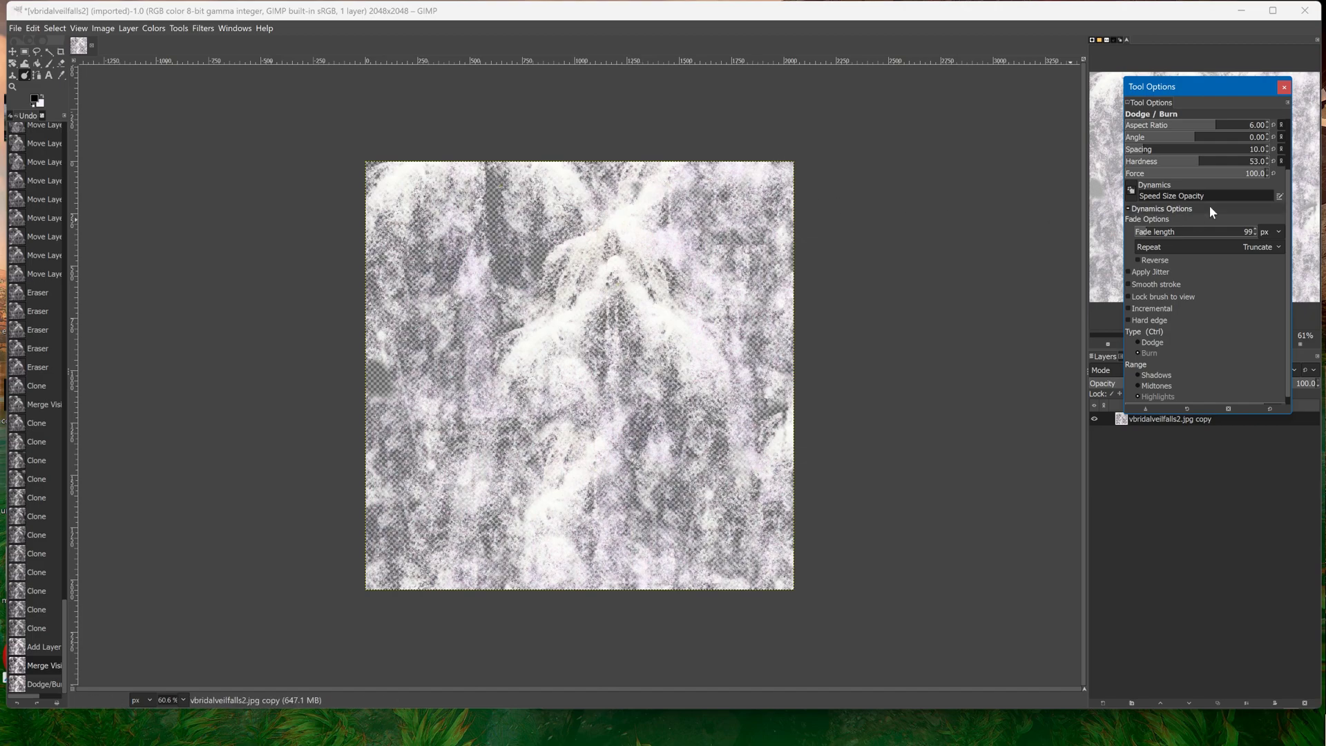
click(1240, 150)
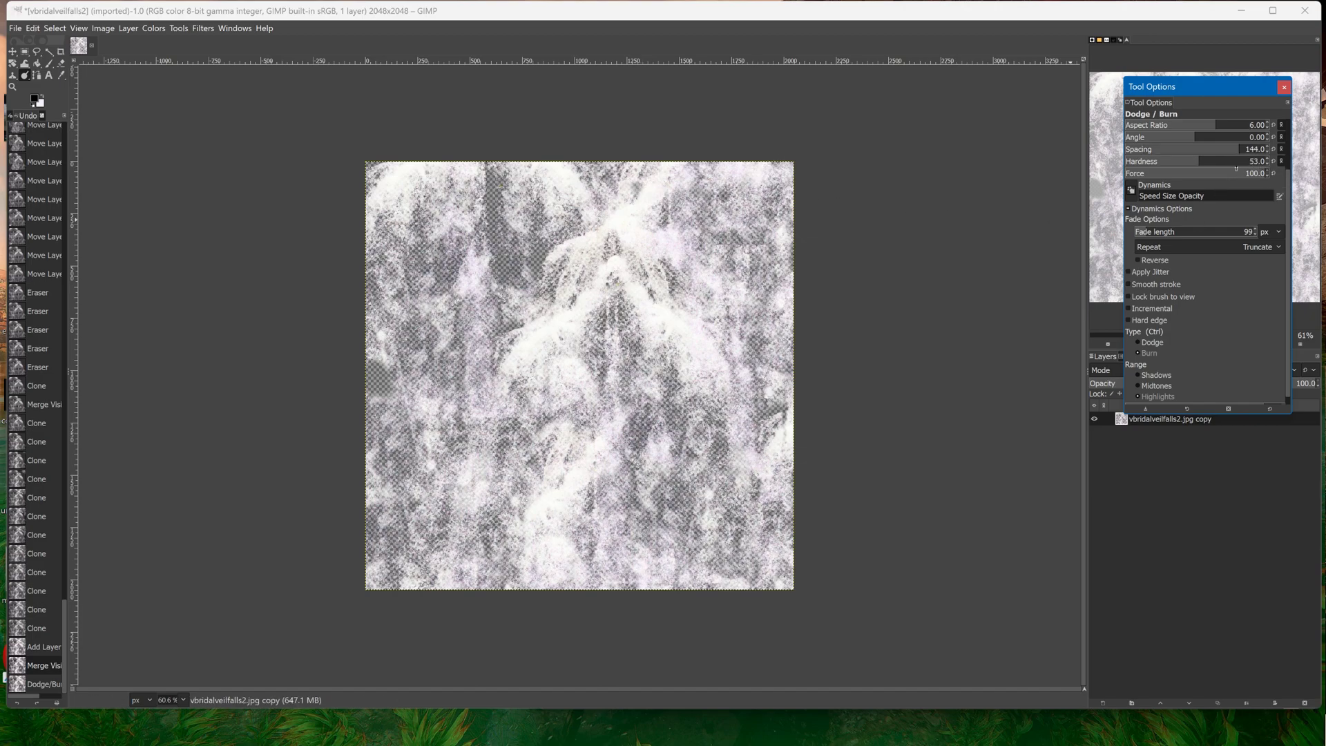
click(1237, 162)
scroll(1211, 124, down, 2)
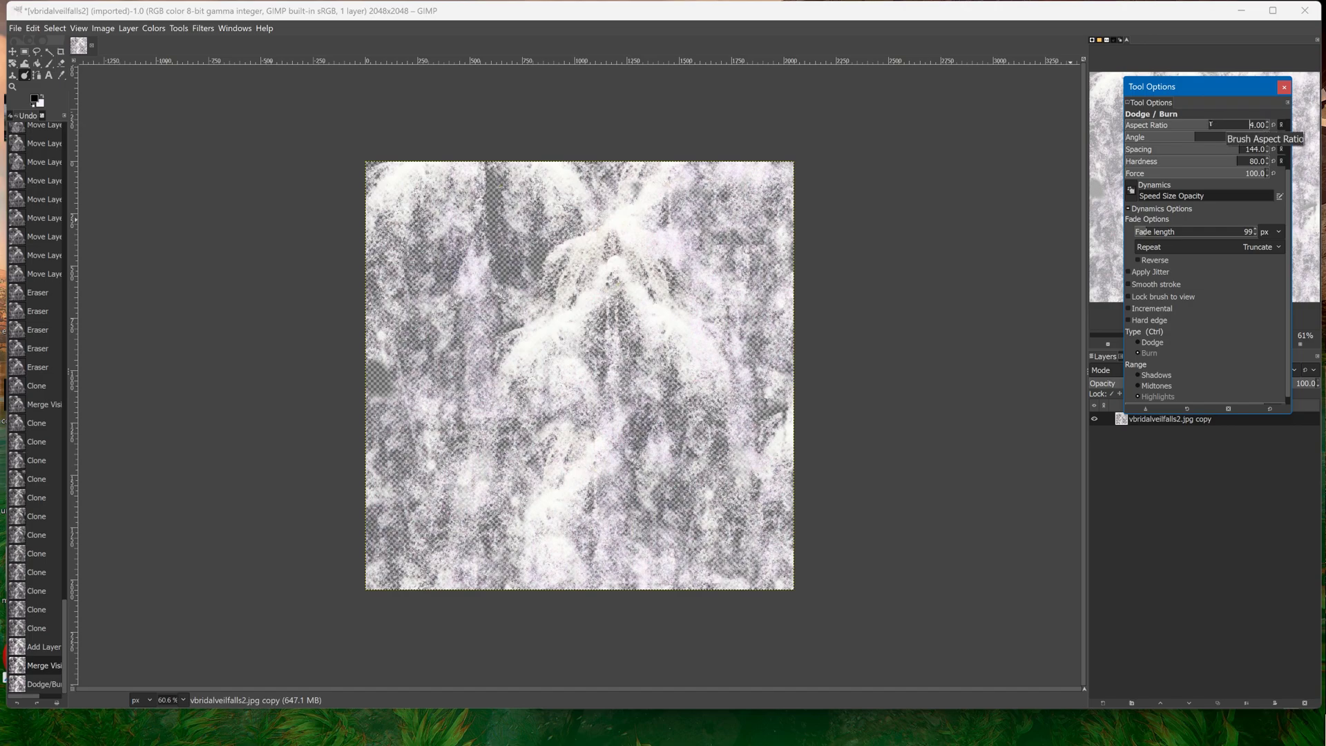
drag(1227, 149, 1177, 152)
click(1232, 162)
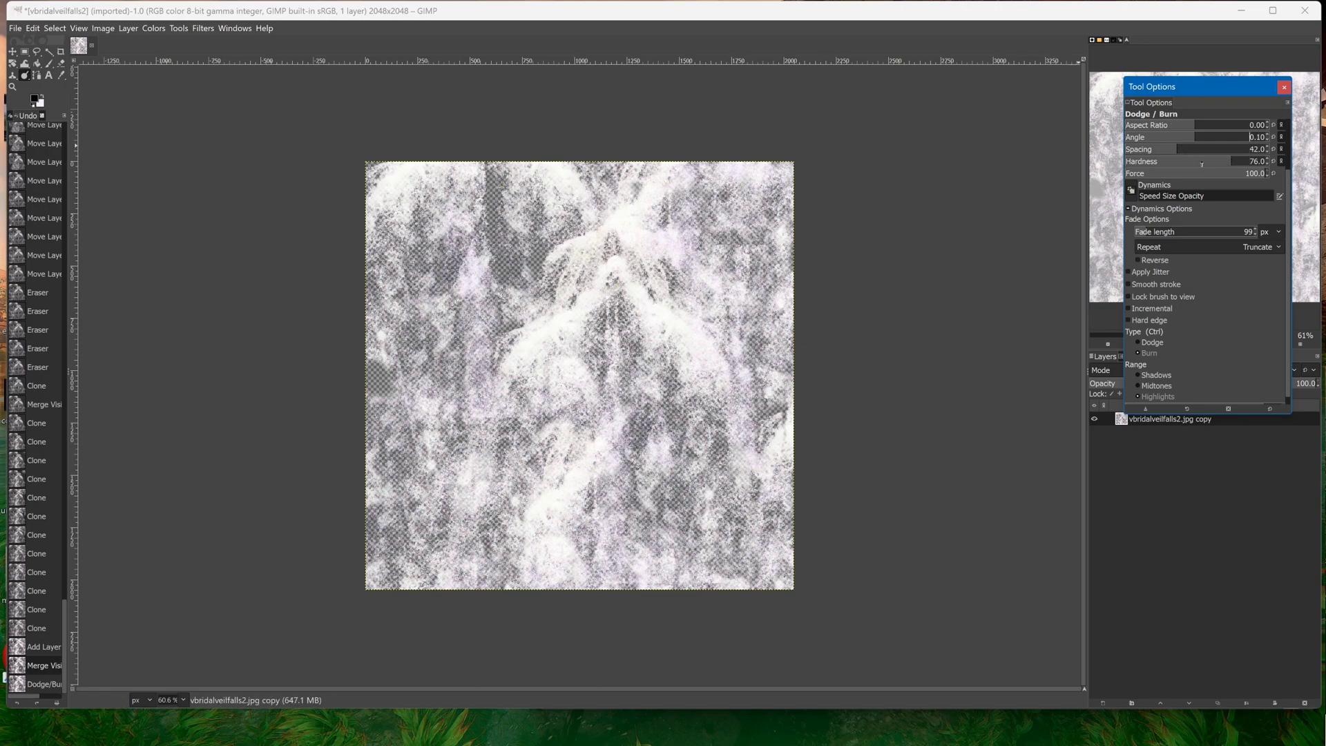
scroll(1256, 178, up, 1)
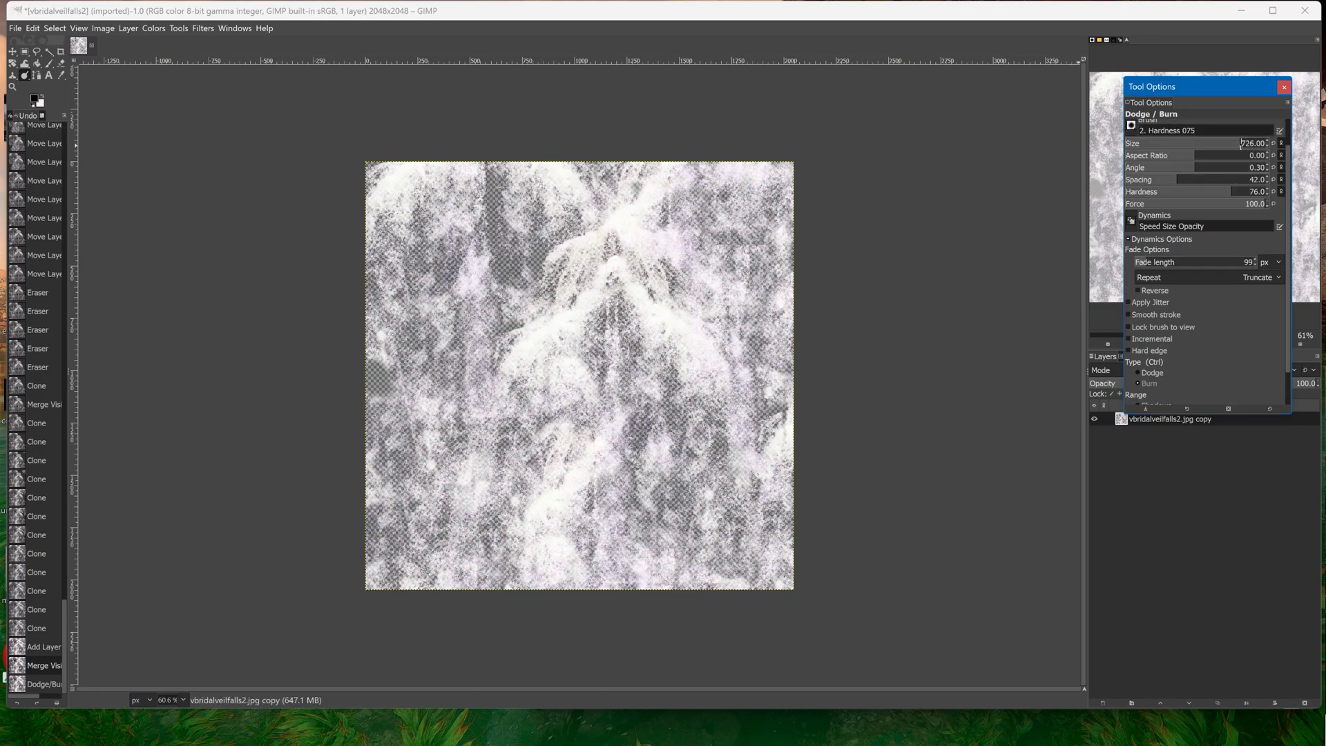
Try burning the canvas's upper-right corner and its right edge with a reduced brush force, and undo the strokes
mouse_move(837, 177)
mouse_down()
mouse_move(778, 197)
mouse_move(729, 129)
mouse_up()
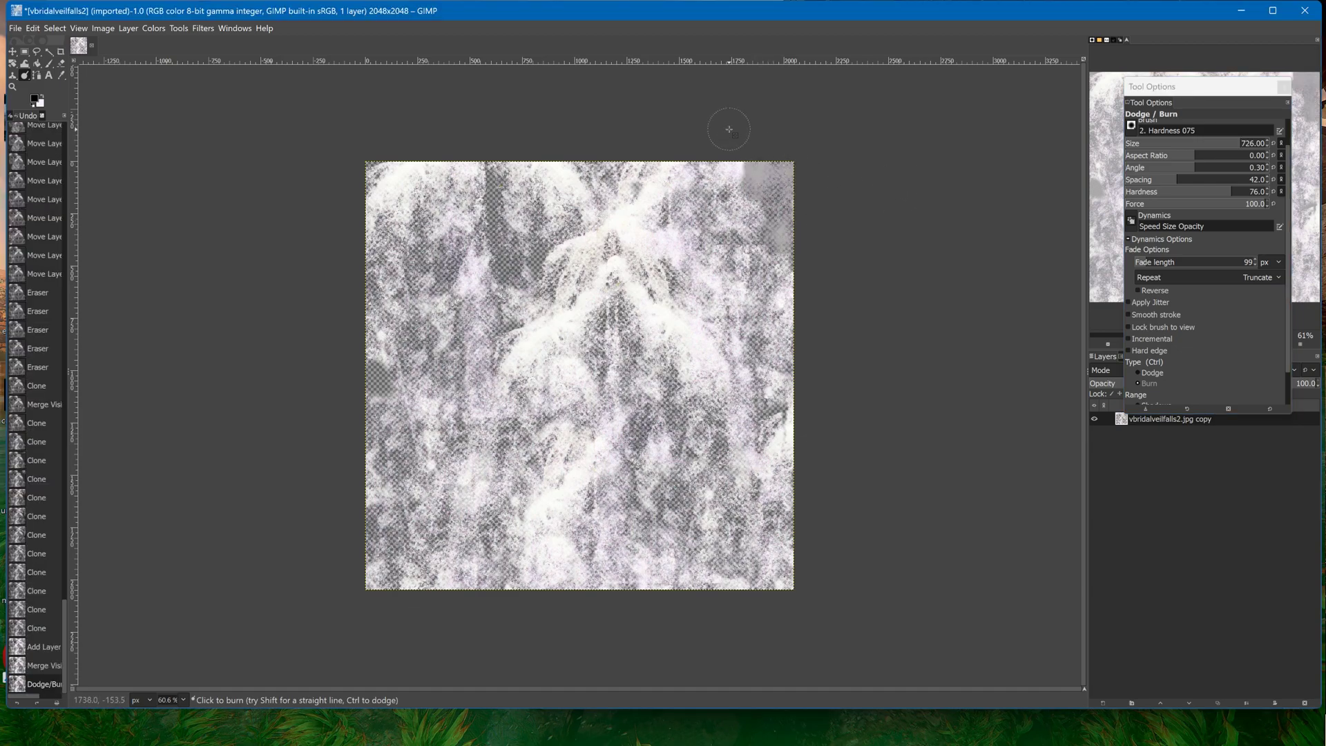
key(ctrl+z)
drag(1173, 205, 1125, 205)
mouse_move(785, 170)
mouse_down()
mouse_move(737, 177)
mouse_move(783, 176)
mouse_move(786, 383)
mouse_up()
key(ctrl+z)
Set the brush force to 28, try burning along the canvas's right and left edges, and undo the strokes
click(1147, 205)
click(1165, 203)
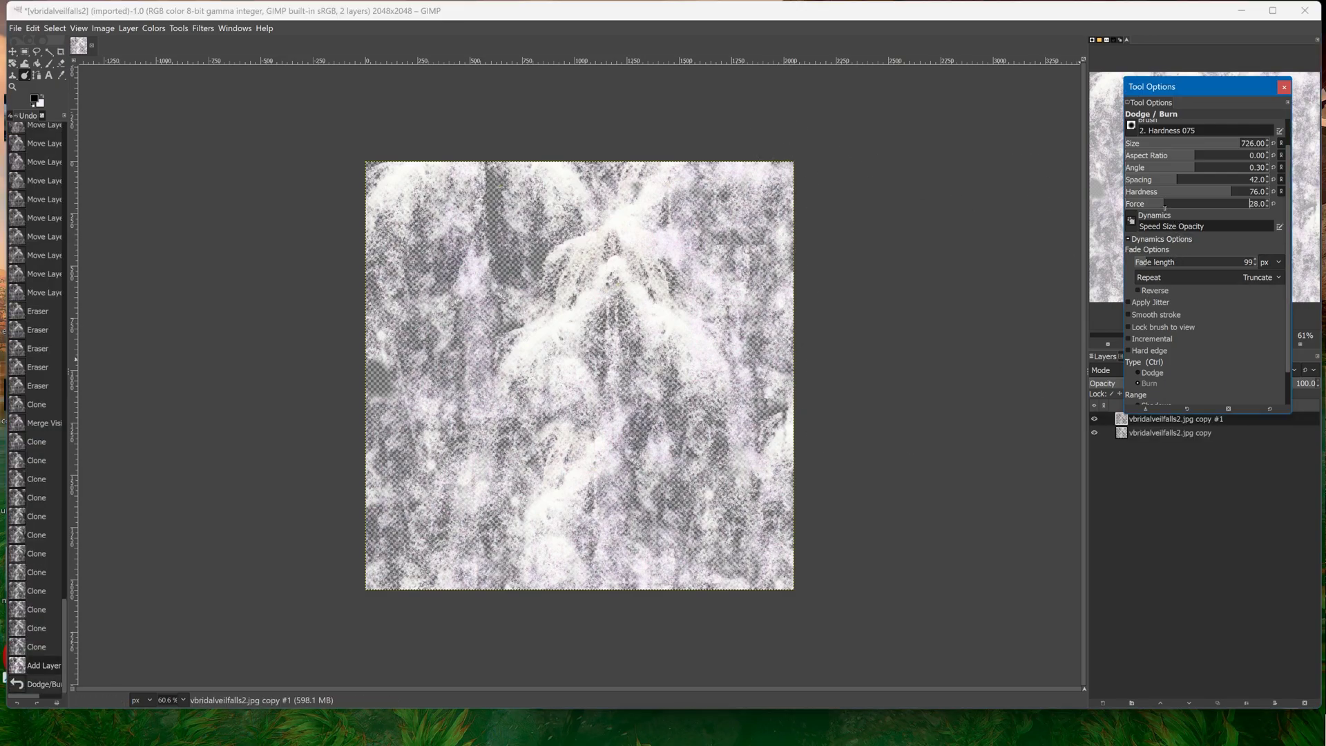
drag(788, 150, 787, 588)
mouse_move(384, 131)
mouse_down()
mouse_move(399, 198)
mouse_move(428, 207)
mouse_move(435, 232)
mouse_move(390, 346)
mouse_move(404, 442)
mouse_up()
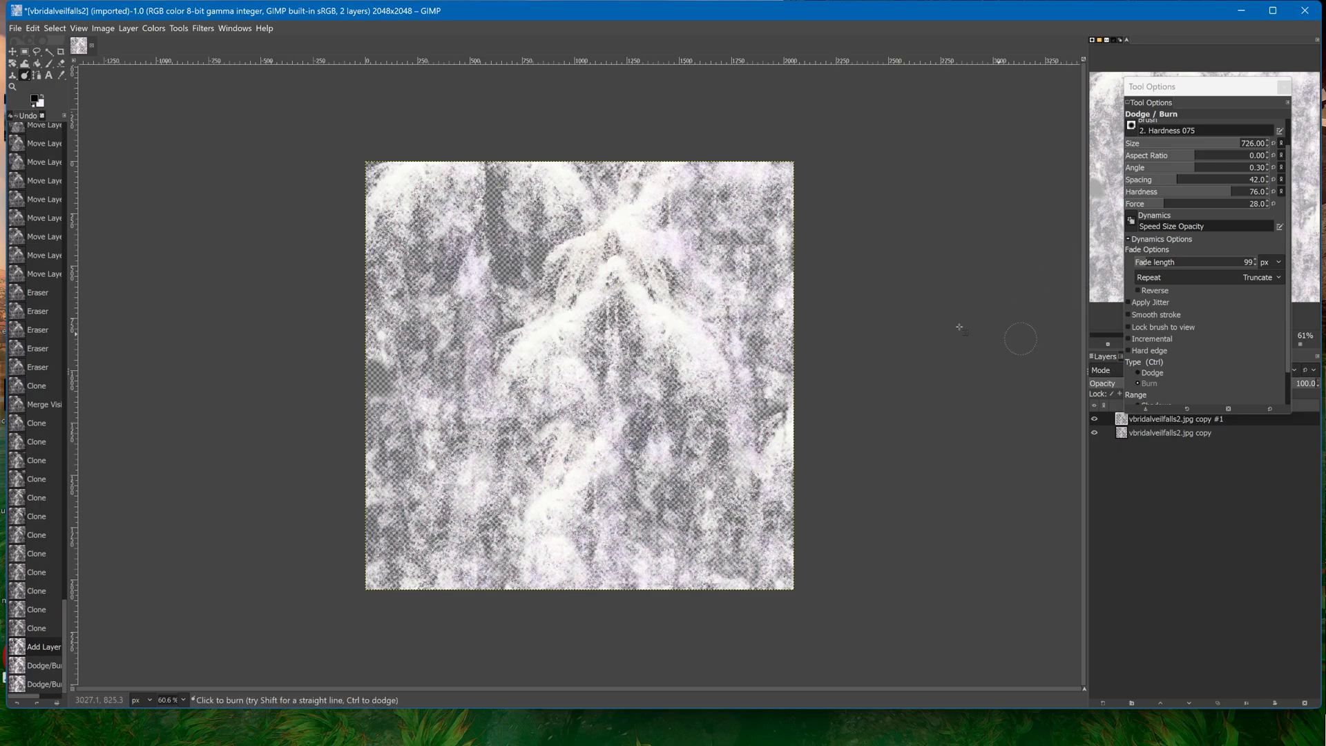
click(1284, 88)
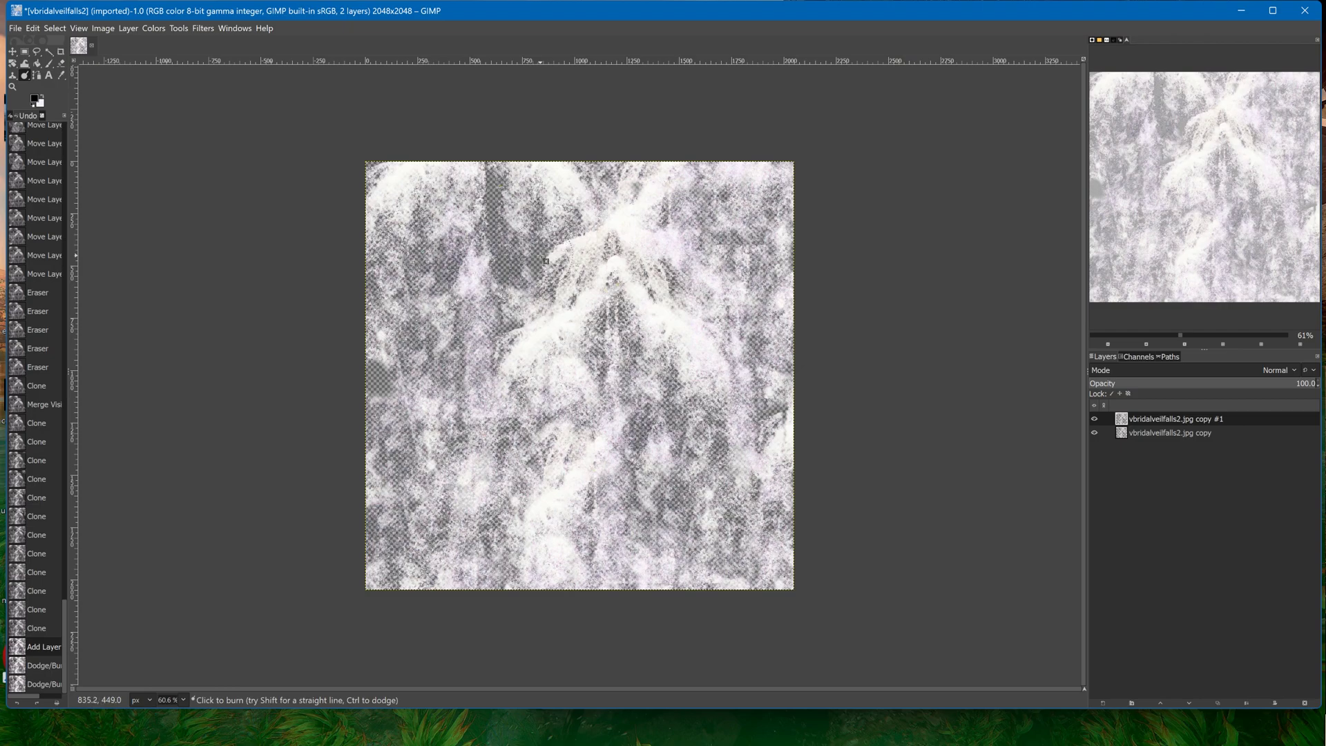
Merge the waterfall layer and its duplicate into one layer clipped to the image
right_click(1143, 433)
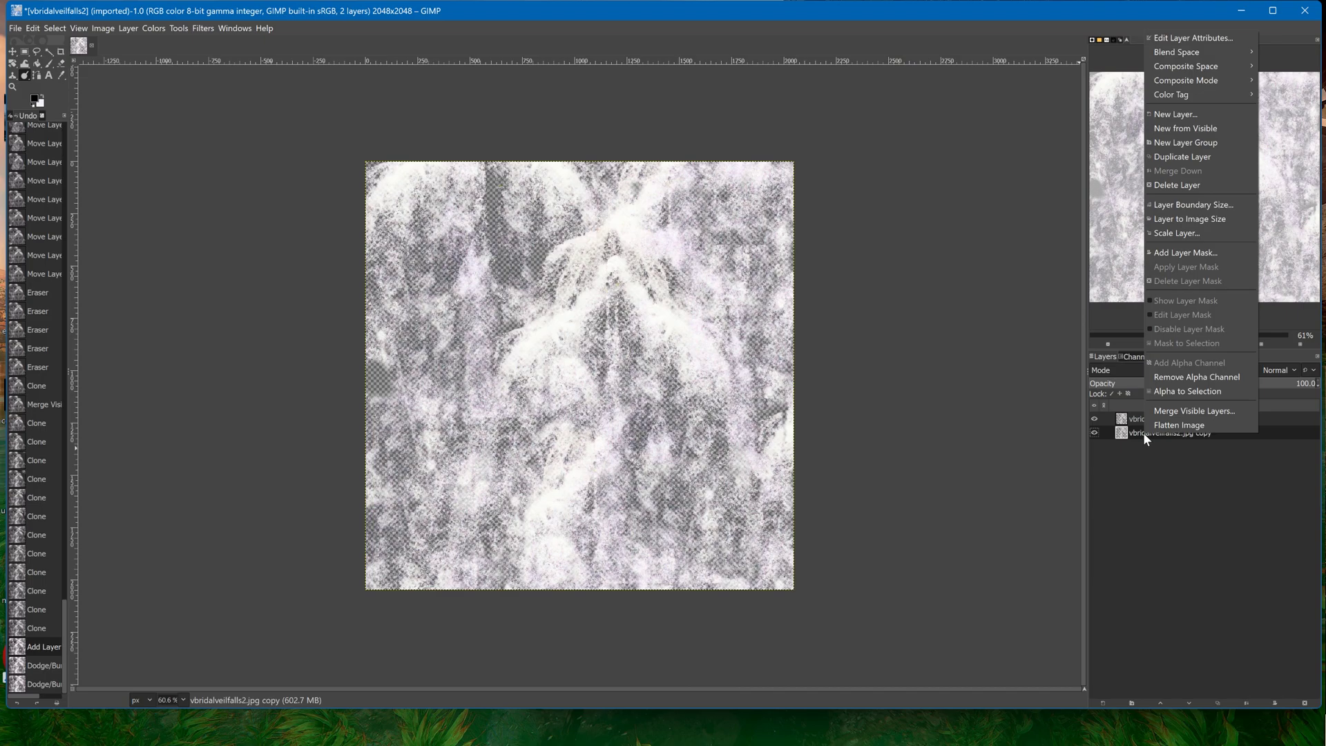
click(1163, 411)
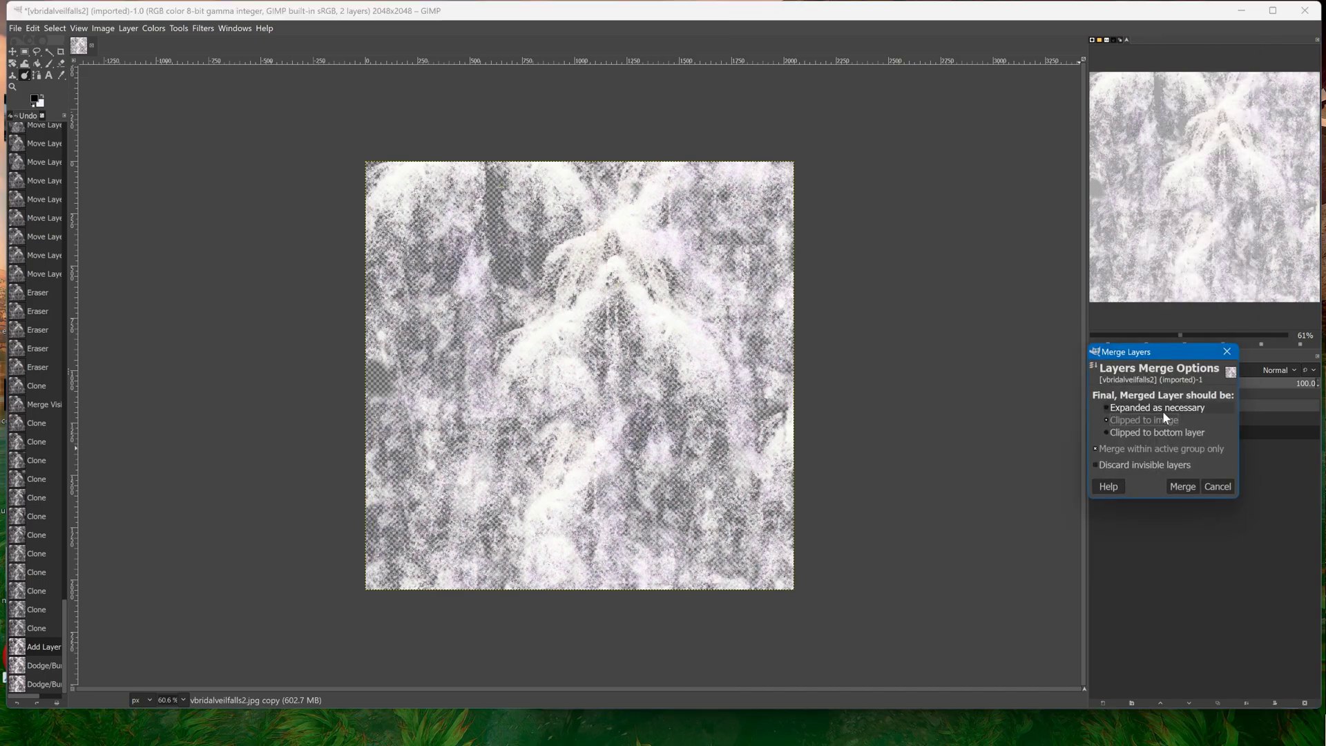
click(1181, 487)
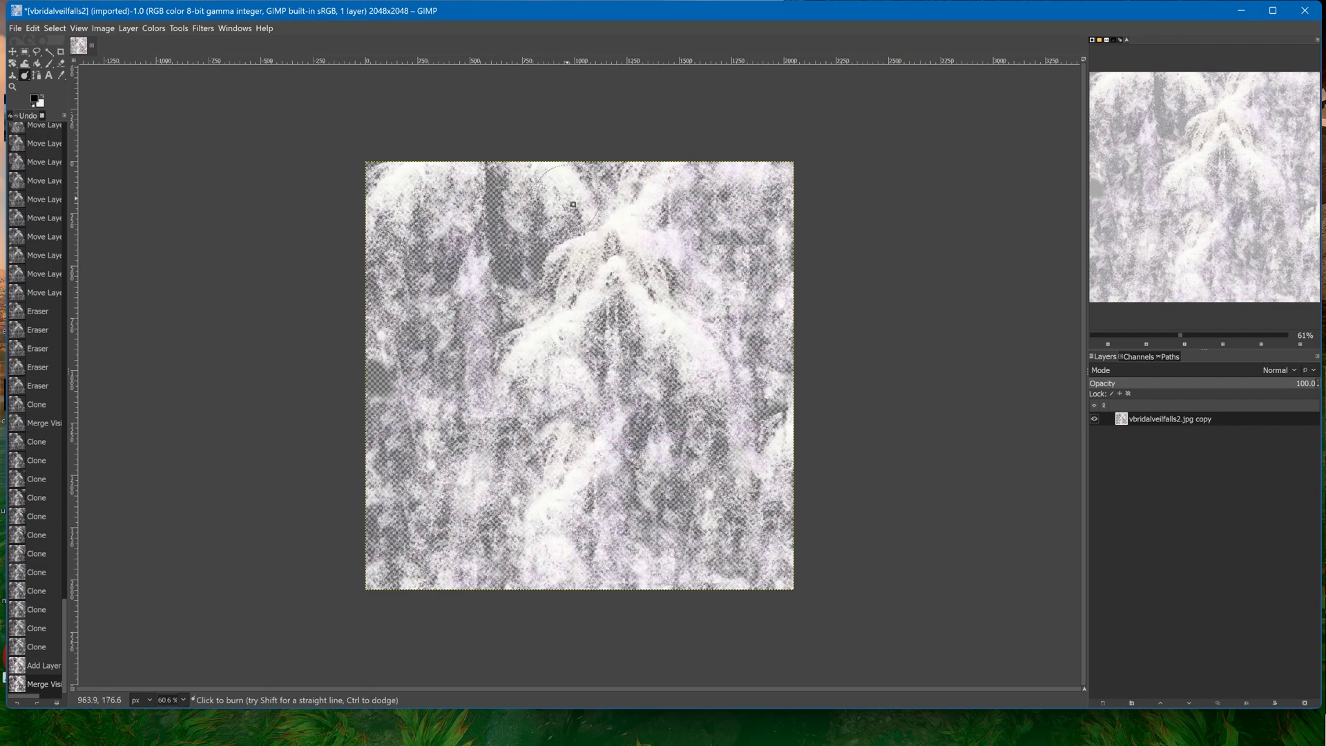
Apply the Tile Seamless filter to the merged waterfall layer in Replace mode at 100 opacity
click(203, 28)
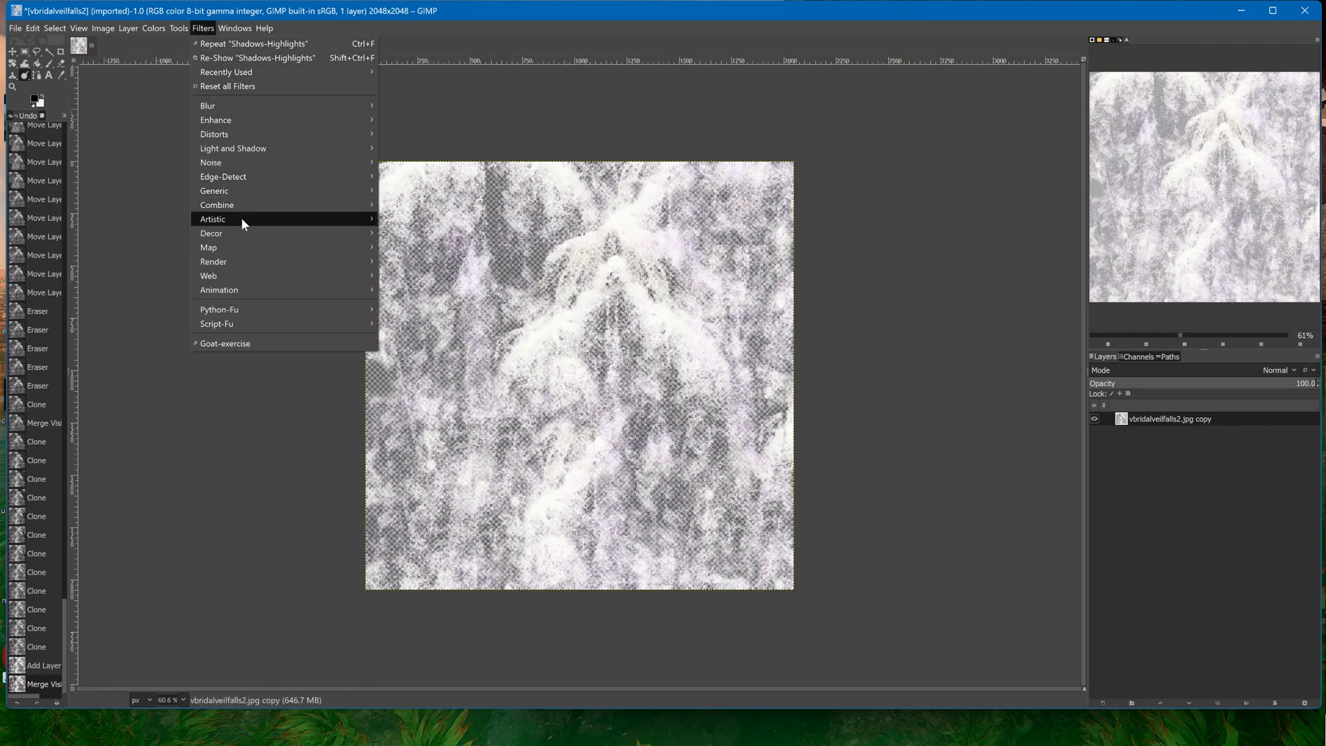
mouse_move(240, 247)
click(421, 361)
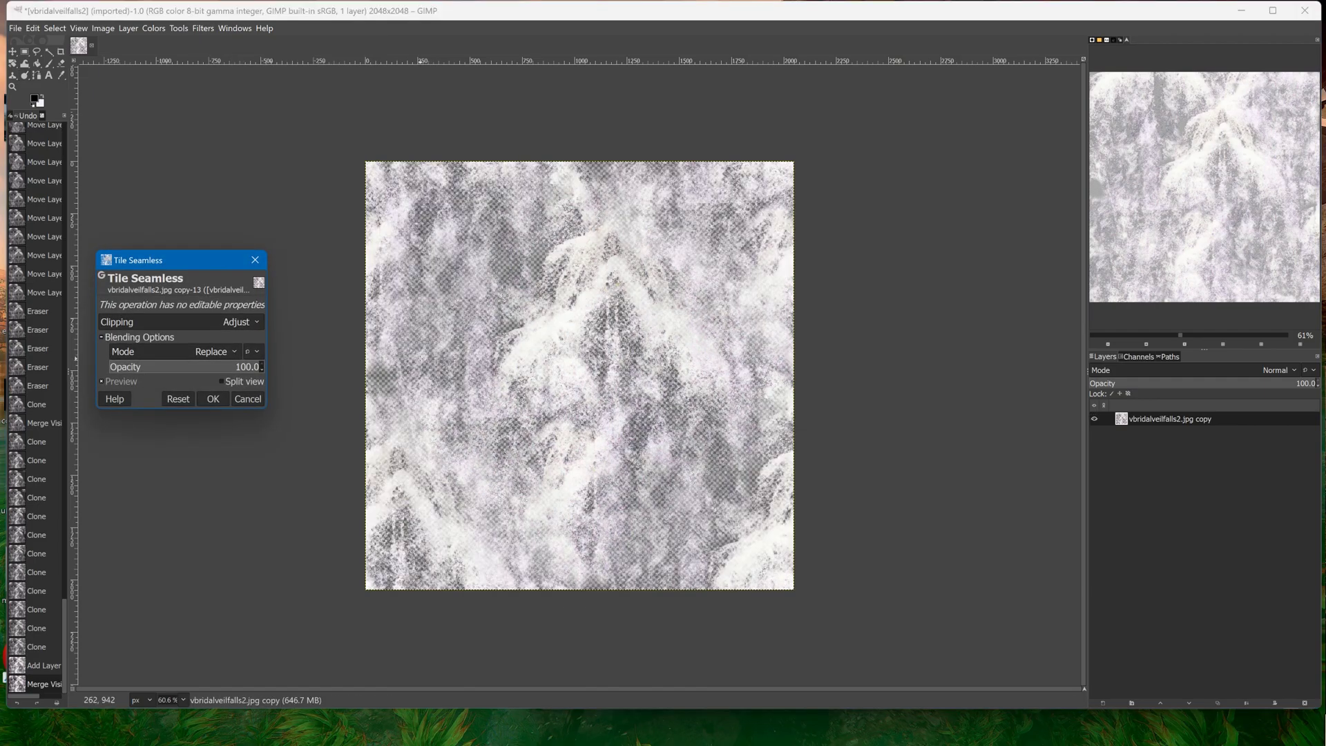
click(213, 400)
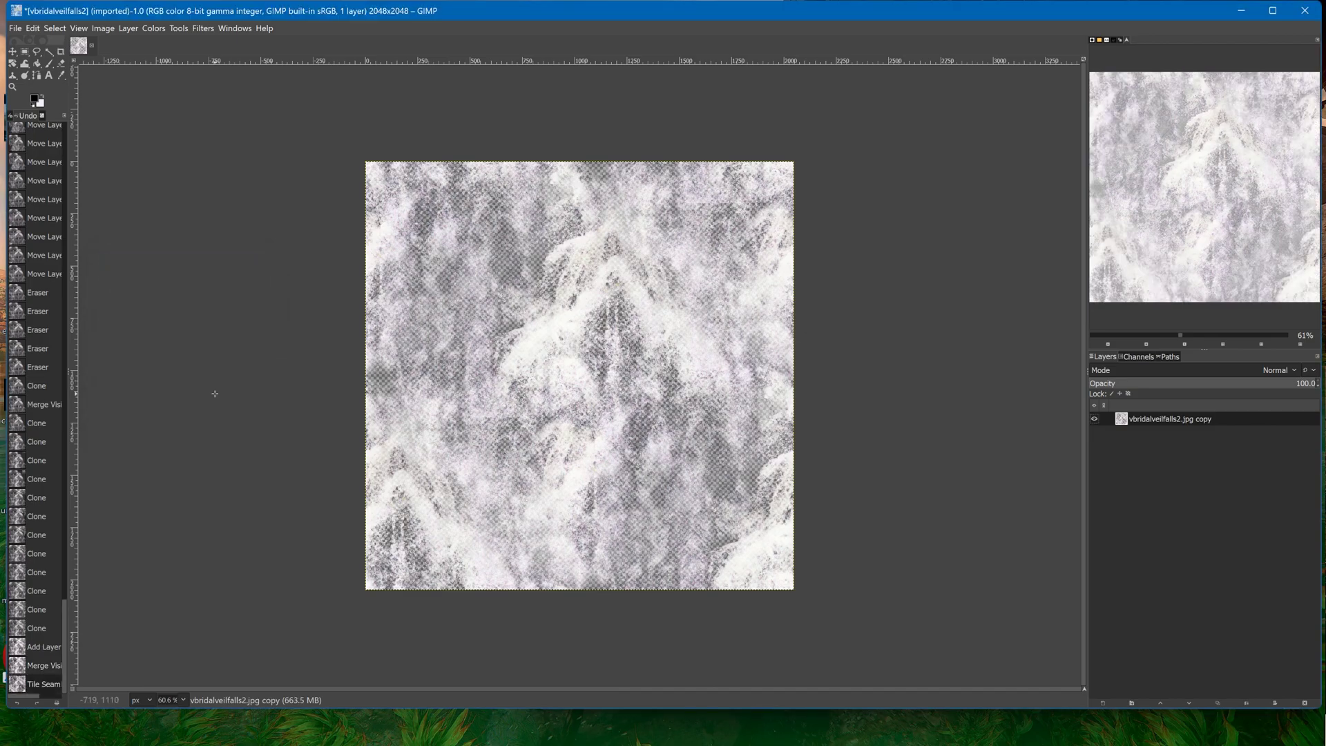
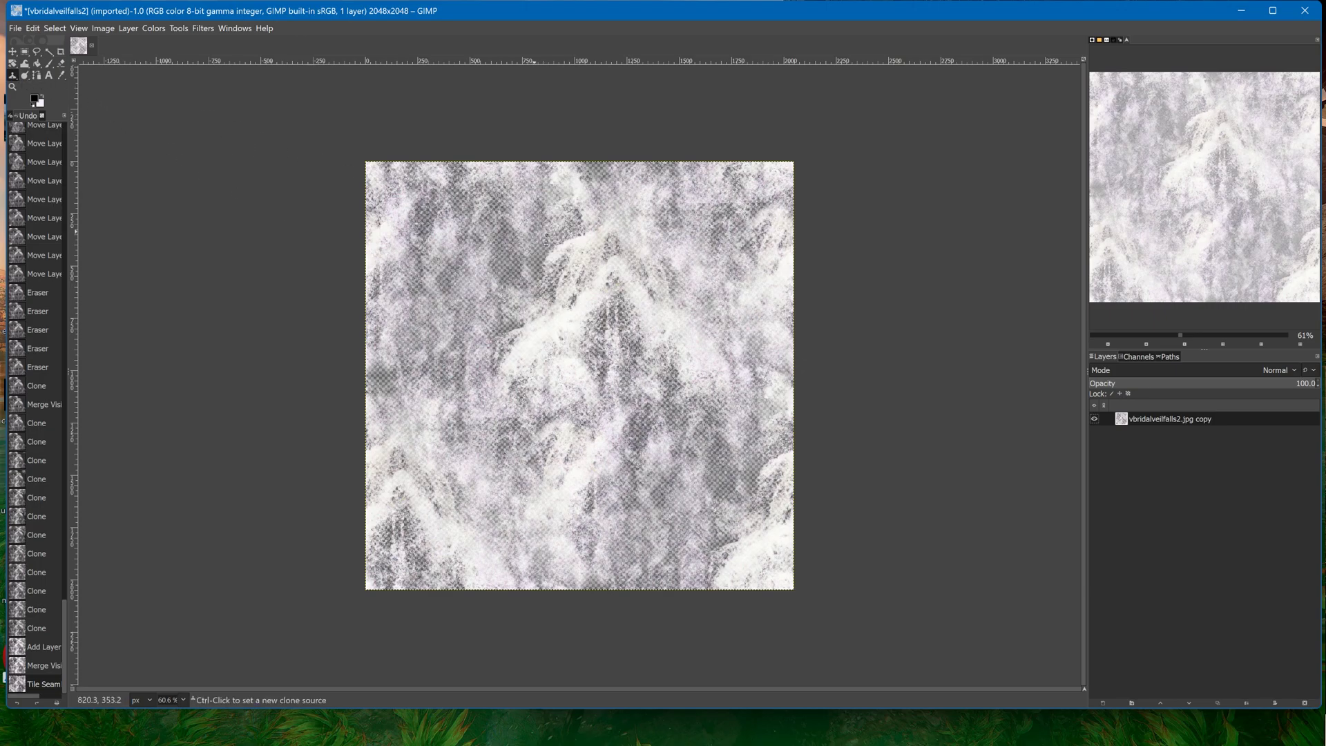
Clone a patch of texture onto the central waterfall, and undo the accidental cut of the layer
ctrl+click(549, 317)
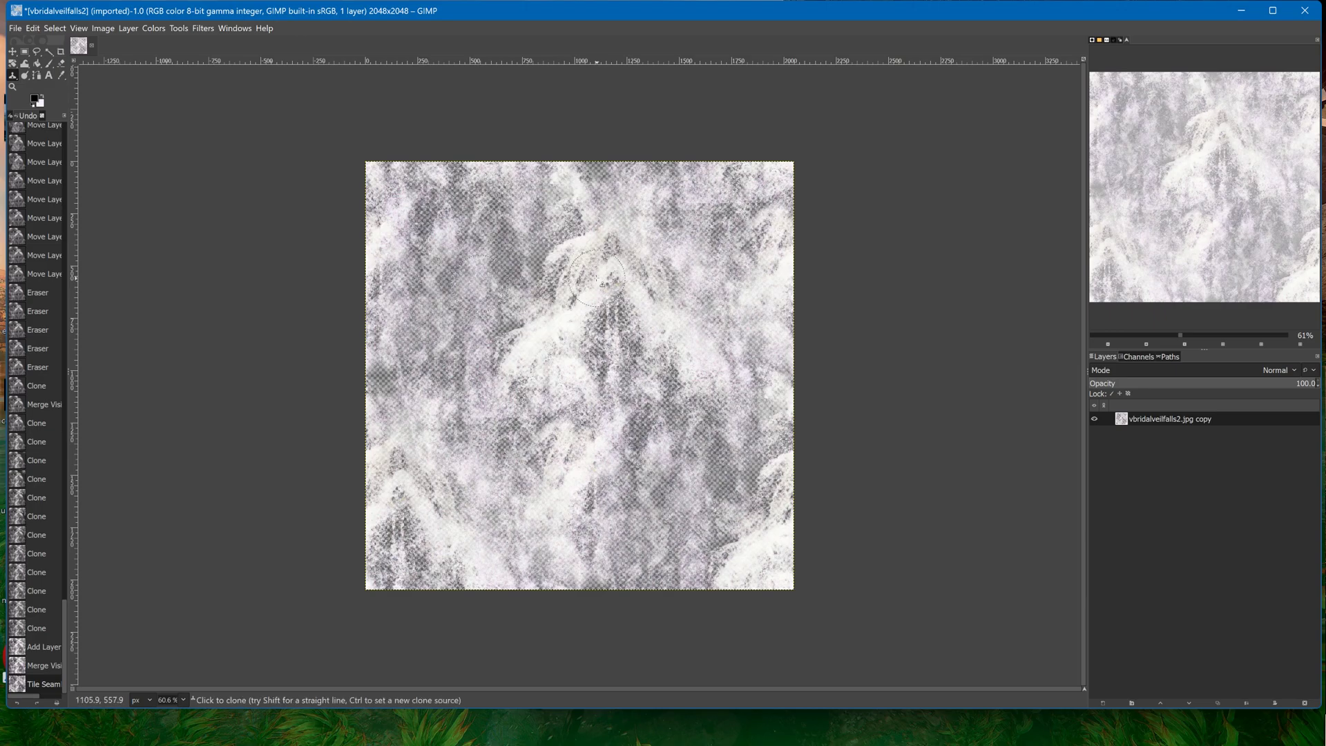
click(589, 313)
key(ctrl+x)
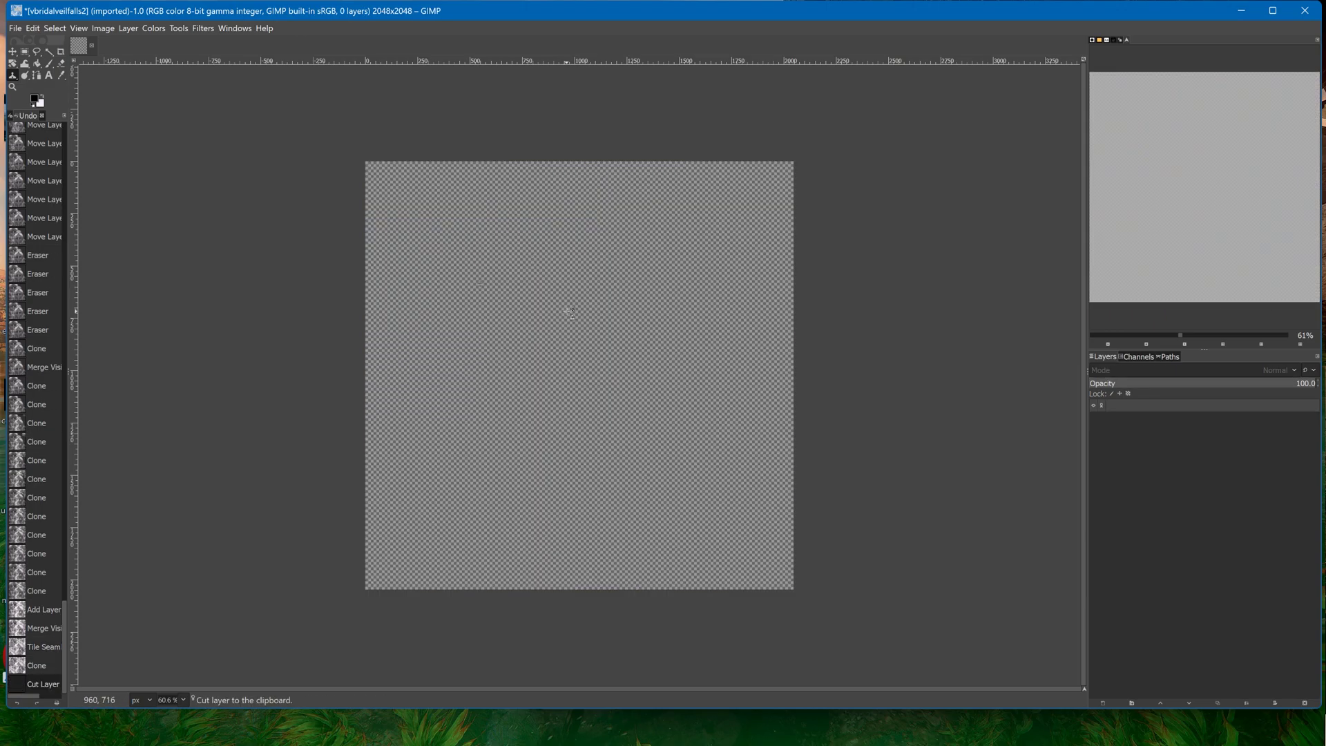
key(ctrl+z)
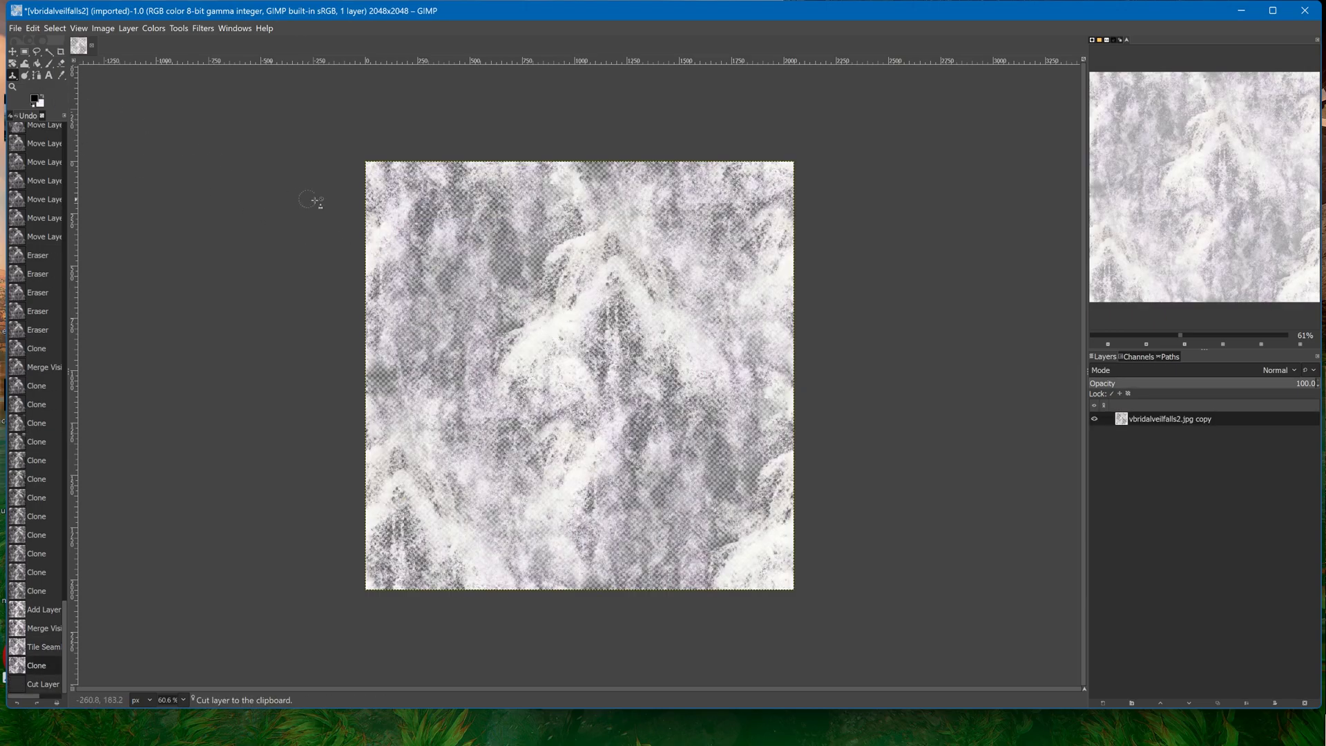
click(535, 315)
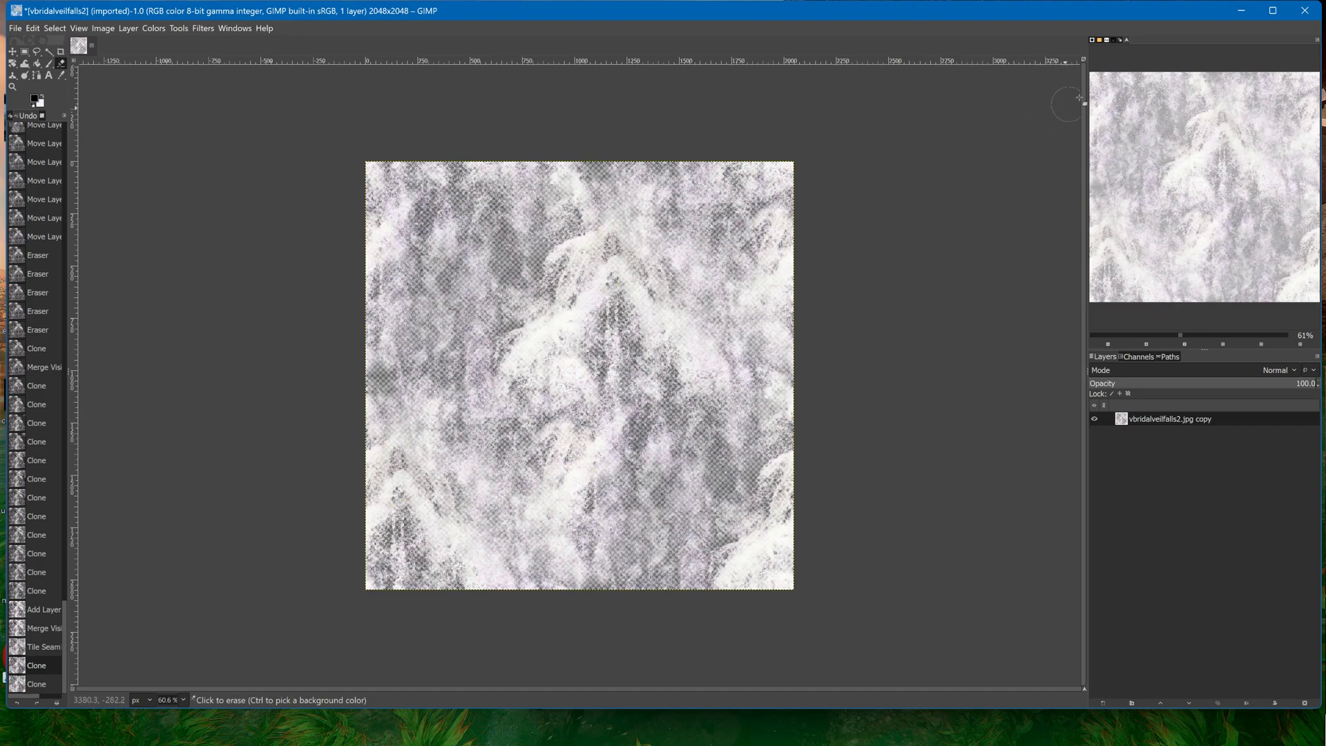
Choose the Smoke brush for the Eraser and show the eraser's options
click(1092, 40)
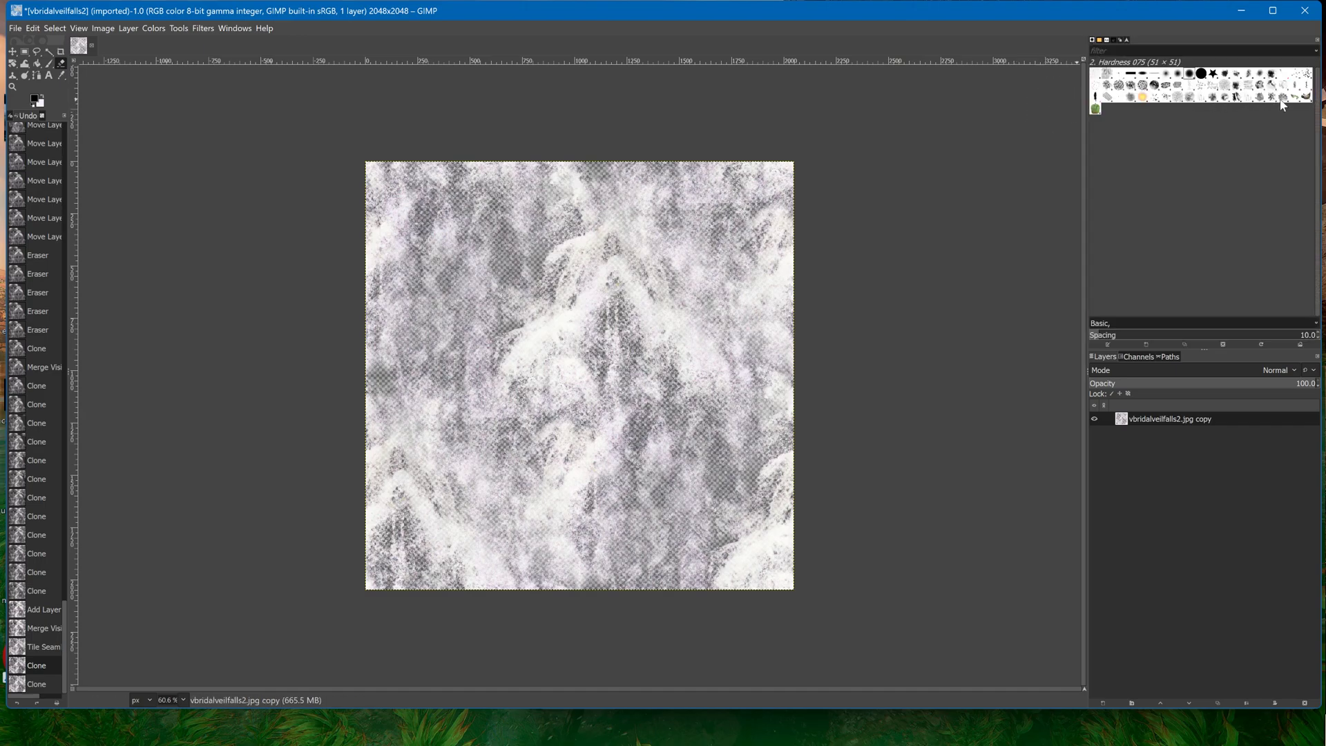
click(1130, 97)
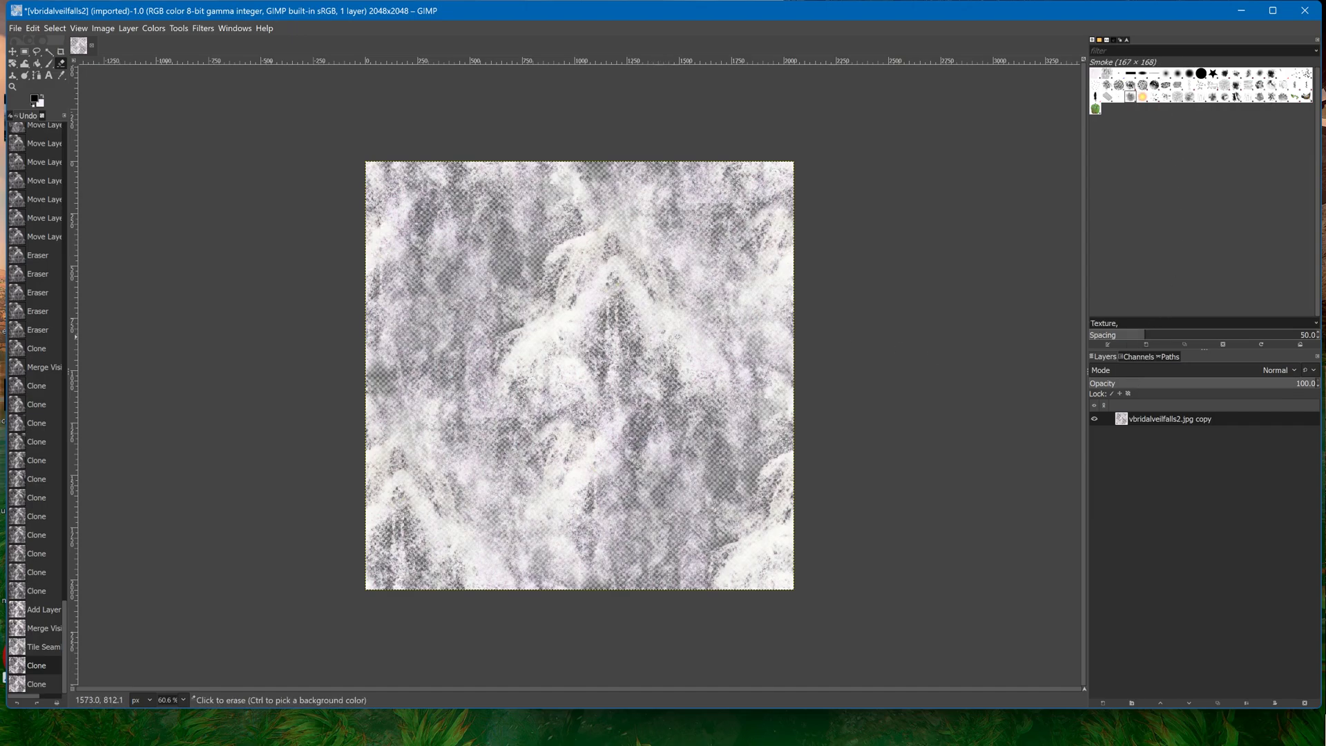
double_click(65, 64)
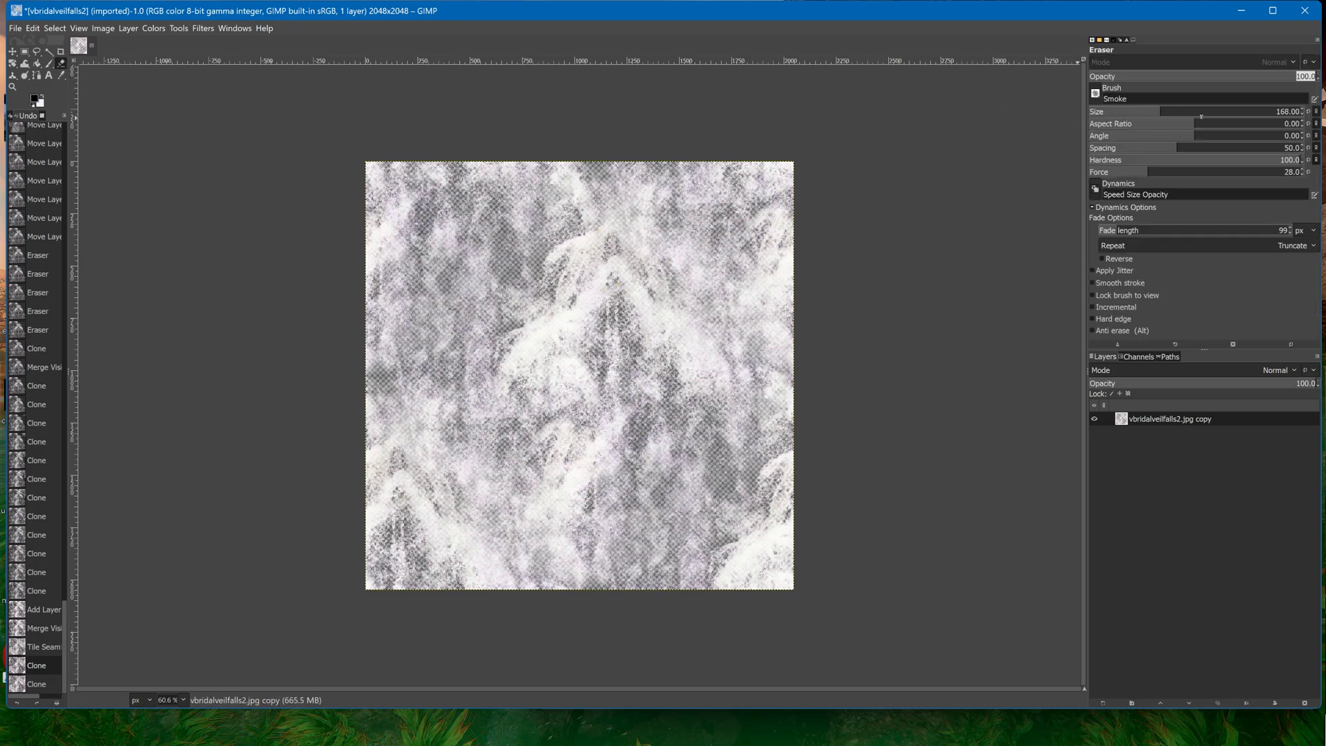
Try erasing part of the central waterfall's left side with the Smoke brush at size 374, and undo the stroke
mouse_move(552, 325)
mouse_down()
mouse_move(532, 348)
mouse_move(535, 406)
mouse_move(553, 304)
mouse_move(563, 386)
mouse_move(583, 384)
mouse_up()
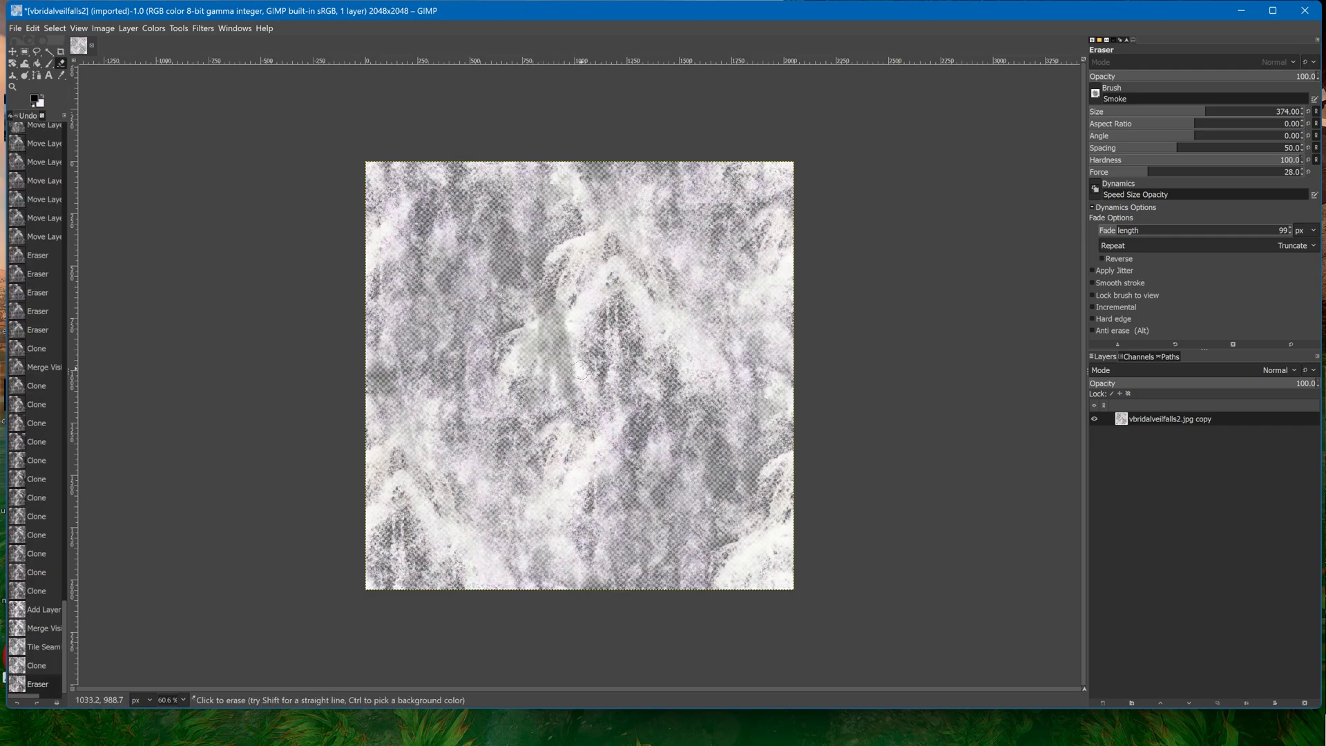
key(z)
key(ctrl+z)
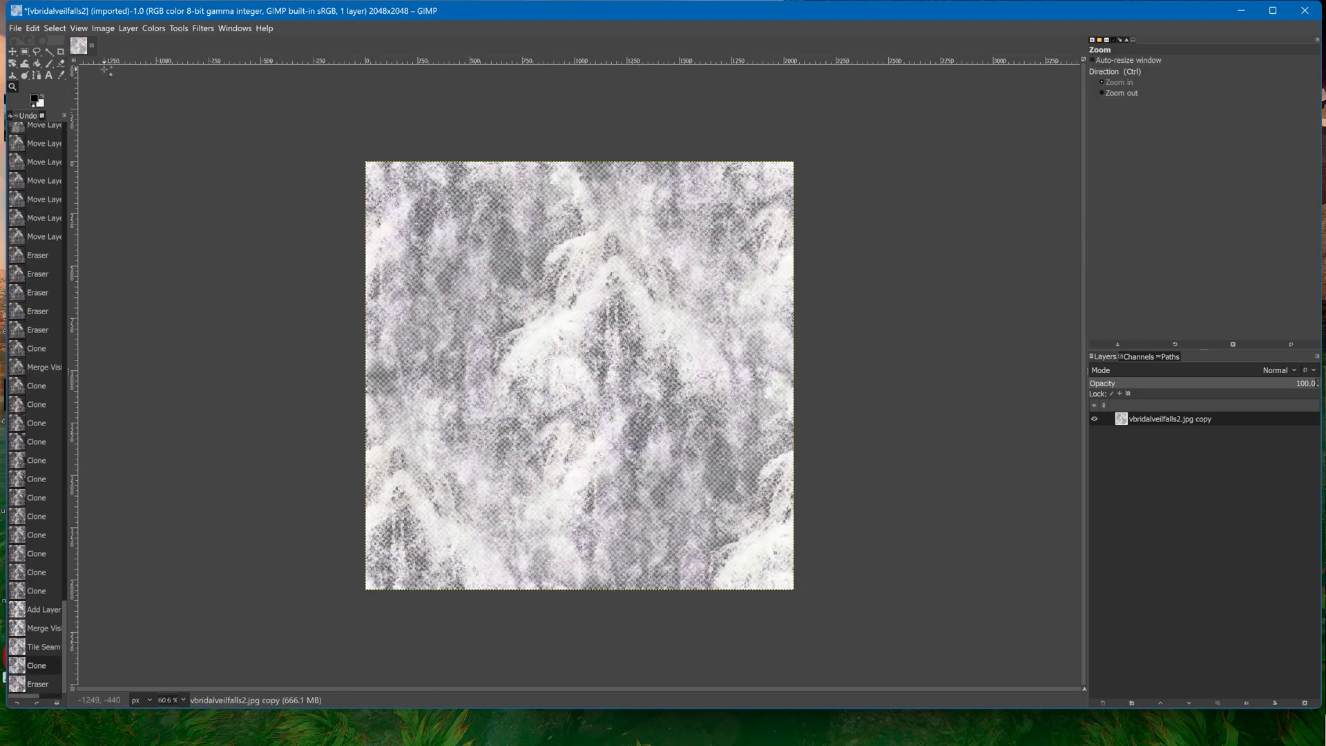
Erase the left and middle parts of the central waterfall with the Smoke brush at size 733
click(61, 63)
click(1262, 111)
mouse_move(526, 331)
mouse_down()
mouse_move(546, 319)
mouse_move(565, 340)
mouse_move(570, 266)
mouse_move(601, 284)
mouse_move(522, 363)
mouse_move(573, 373)
mouse_move(592, 409)
mouse_move(569, 332)
mouse_move(545, 307)
mouse_move(584, 265)
mouse_move(615, 335)
mouse_up()
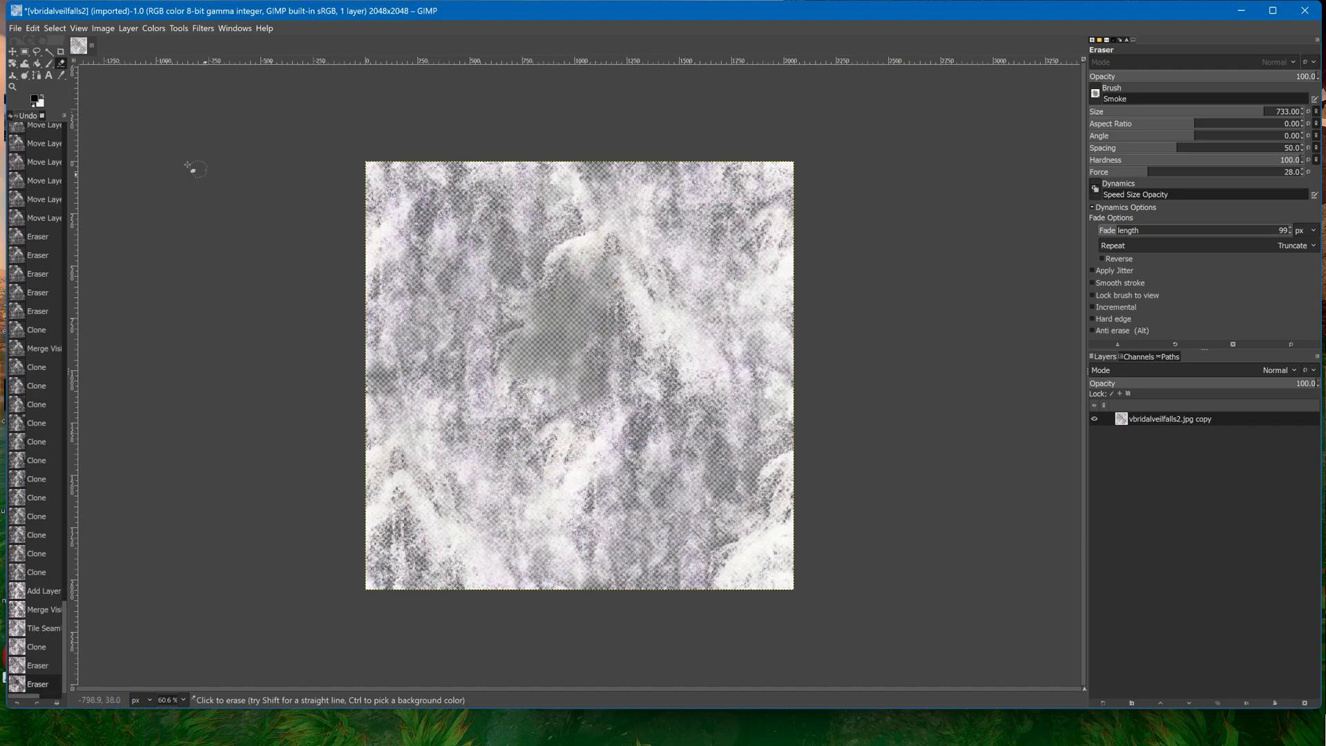
Switch to cloning and set the brush to 2. Hardness 075 with size 504 and force 100
click(12, 76)
mouse_move(570, 353)
mouse_down()
mouse_move(572, 325)
mouse_move(571, 345)
mouse_up()
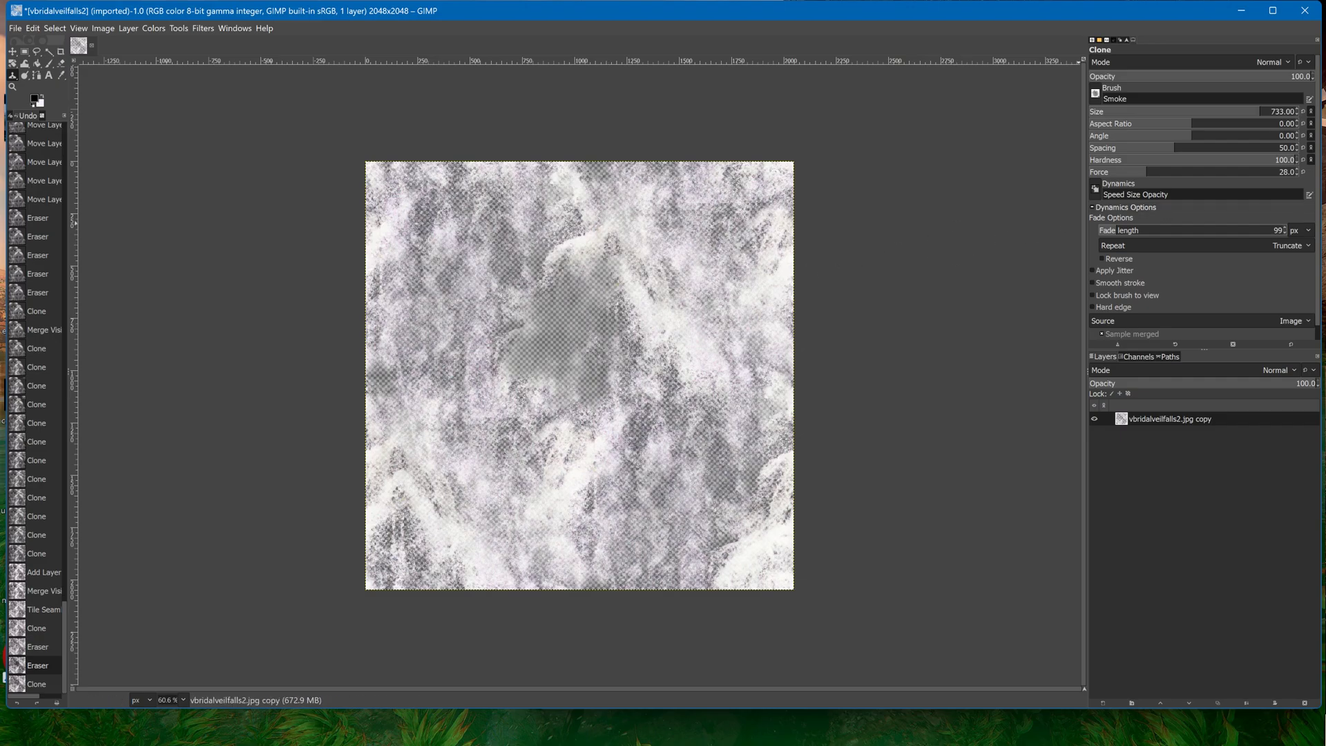
click(1090, 91)
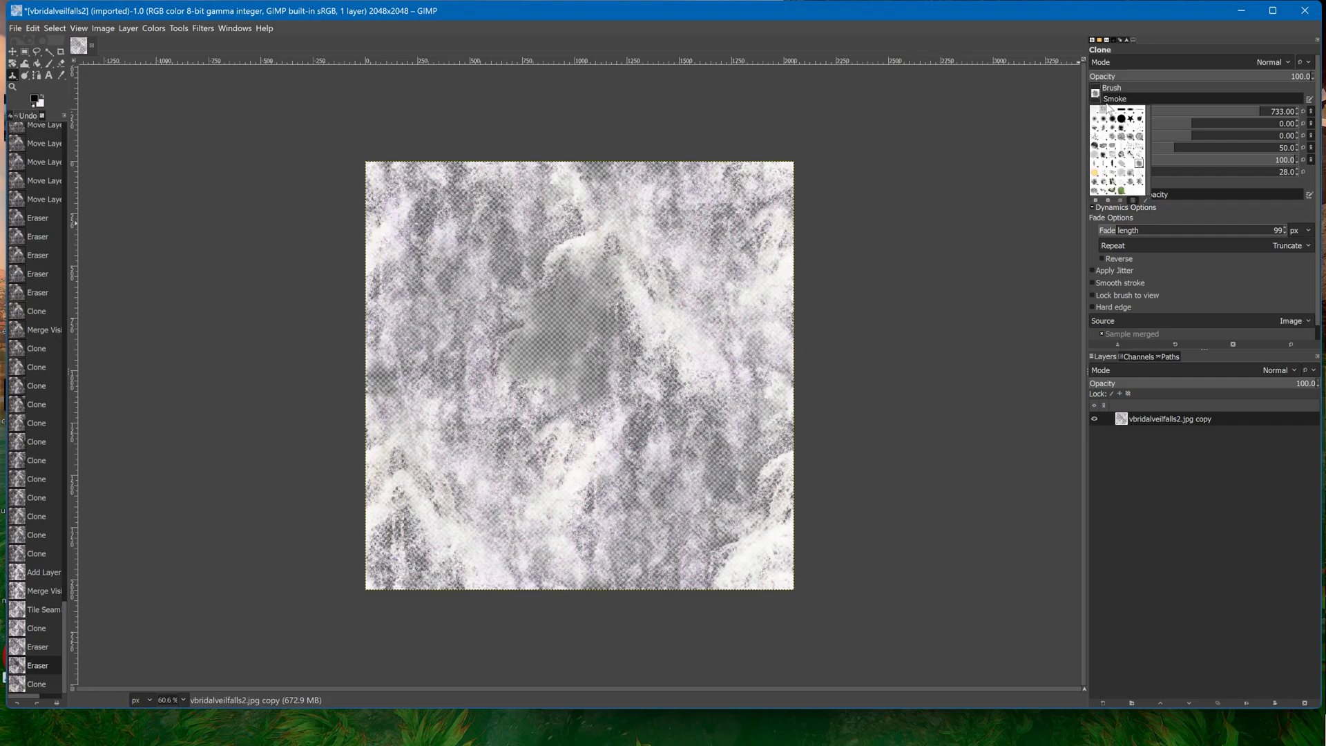
click(1116, 125)
click(1197, 111)
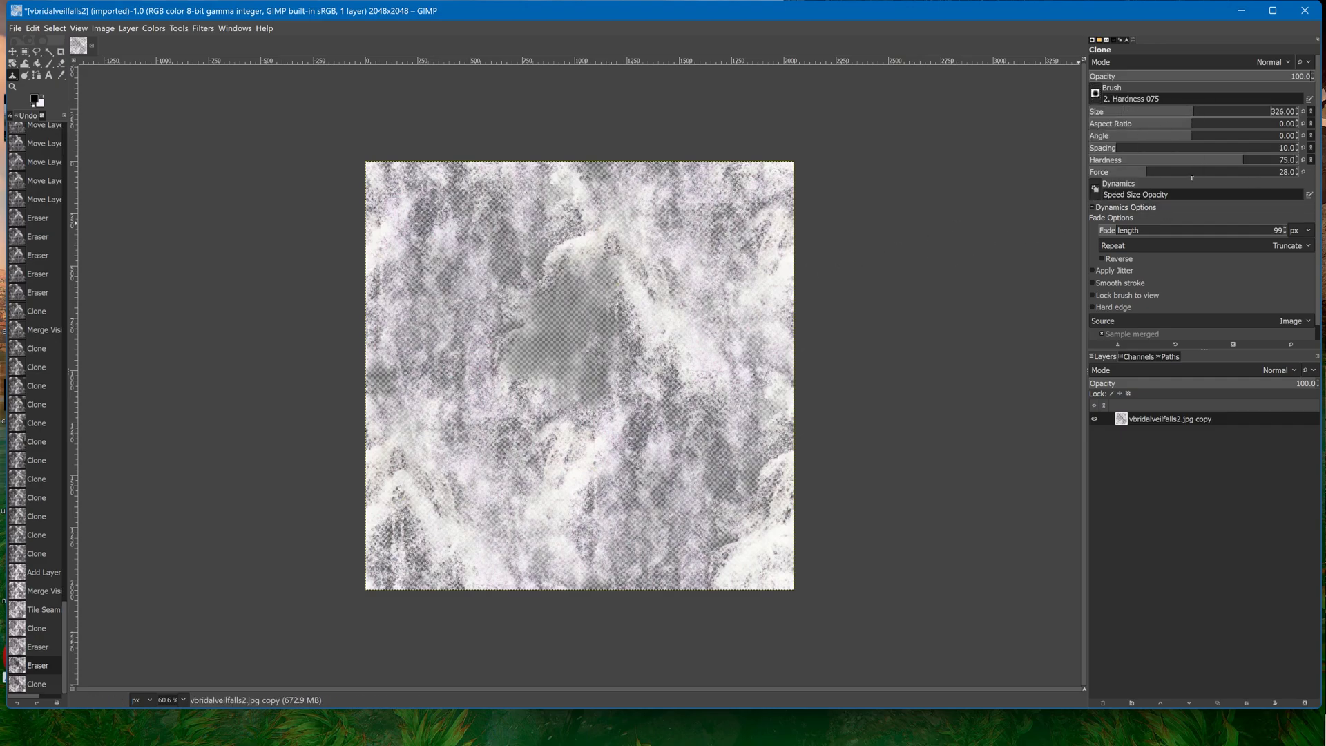
drag(1192, 178, 1275, 172)
click(1225, 111)
Clone surrounding texture over the erased middle and left parts of the central waterfall
mouse_move(584, 290)
mouse_down()
mouse_move(553, 336)
mouse_move(596, 415)
mouse_move(582, 331)
mouse_move(605, 262)
mouse_move(624, 314)
mouse_move(634, 310)
mouse_up()
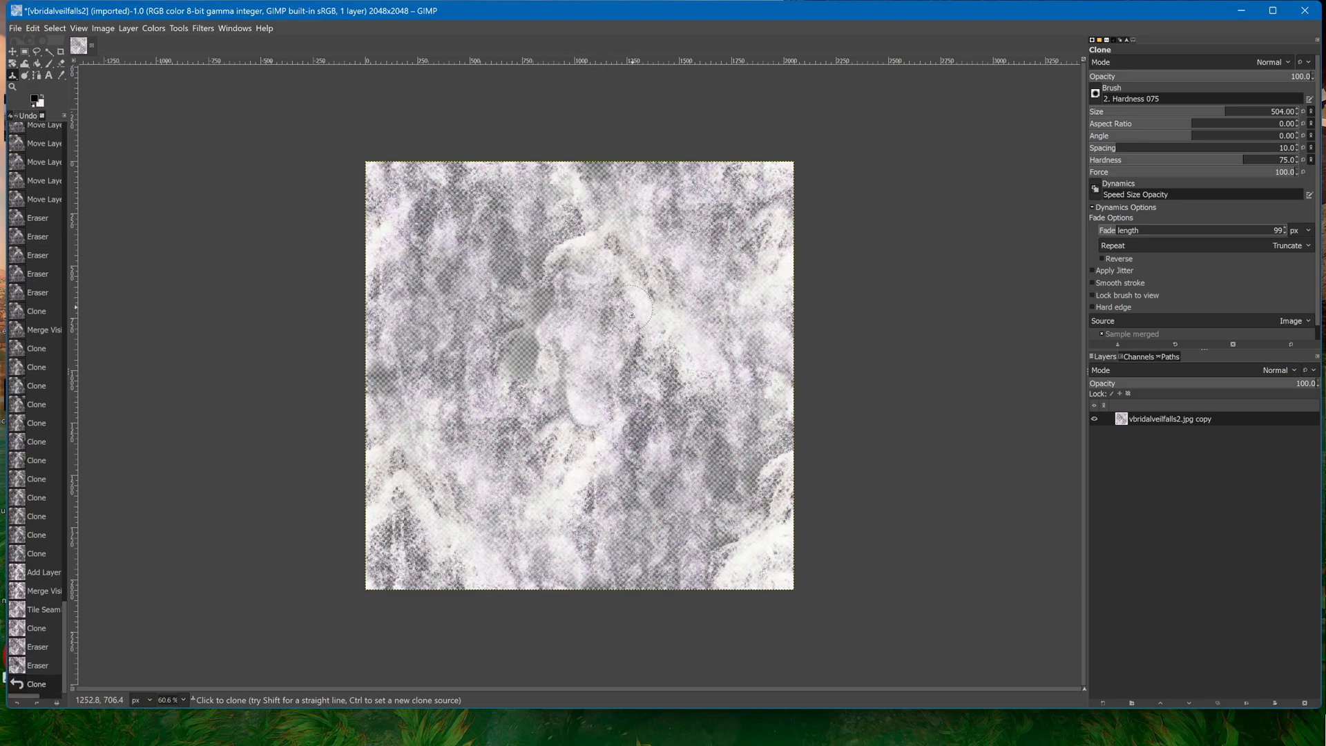
mouse_move(513, 363)
mouse_down()
mouse_move(532, 229)
mouse_move(523, 321)
mouse_move(543, 339)
mouse_move(522, 418)
mouse_up()
ctrl+click(553, 209)
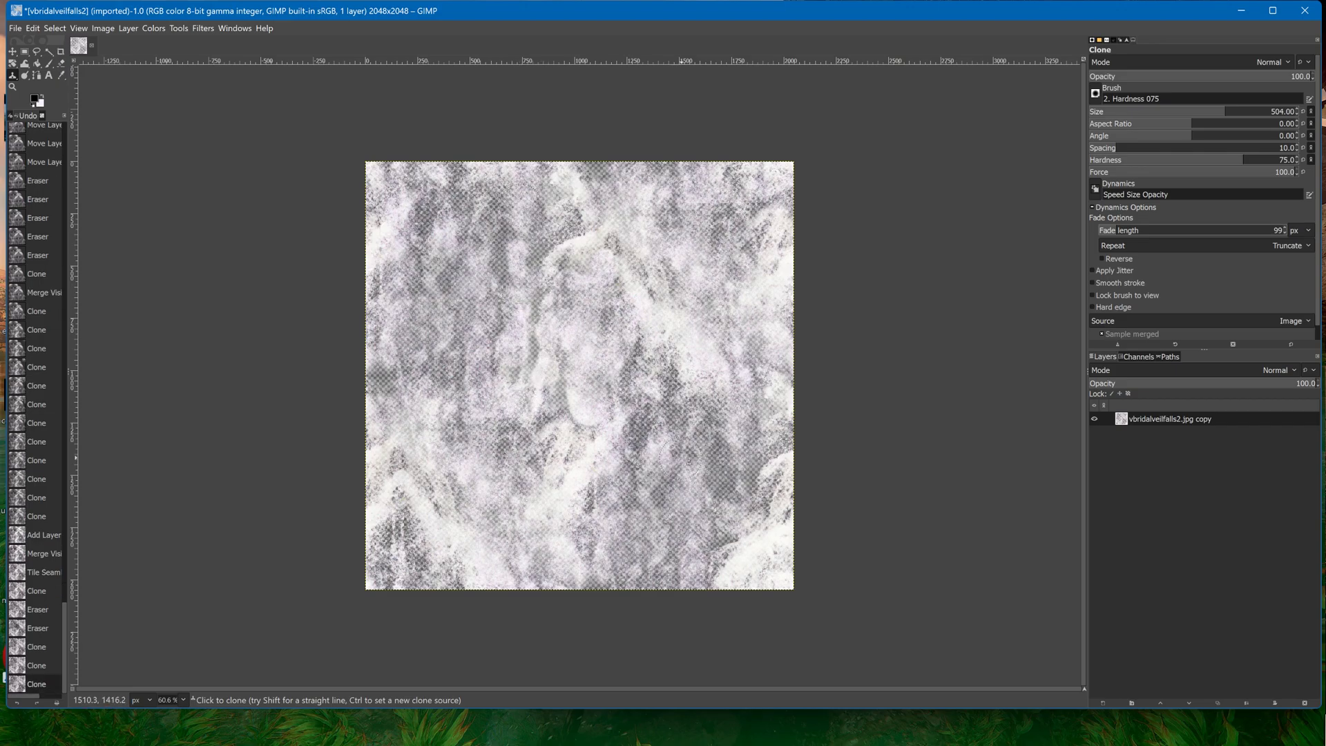
Try cloning texture from the right of the central waterfall down its left side, and undo the strokes
ctrl+click(708, 290)
drag(521, 194, 494, 442)
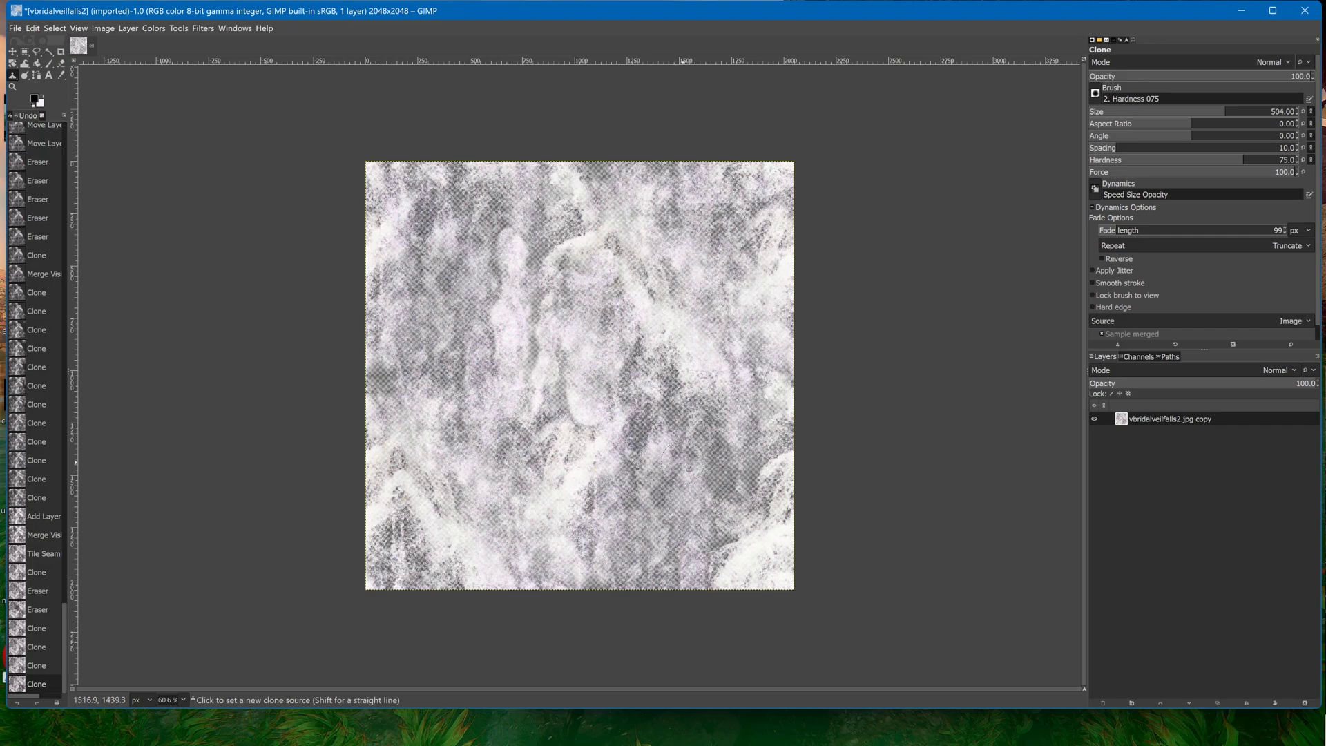
key(ctrl+z)
mouse_move(509, 222)
mouse_down()
mouse_move(508, 302)
mouse_move(534, 433)
mouse_move(563, 420)
mouse_up()
key(ctrl+z)
key(ctrl+z)
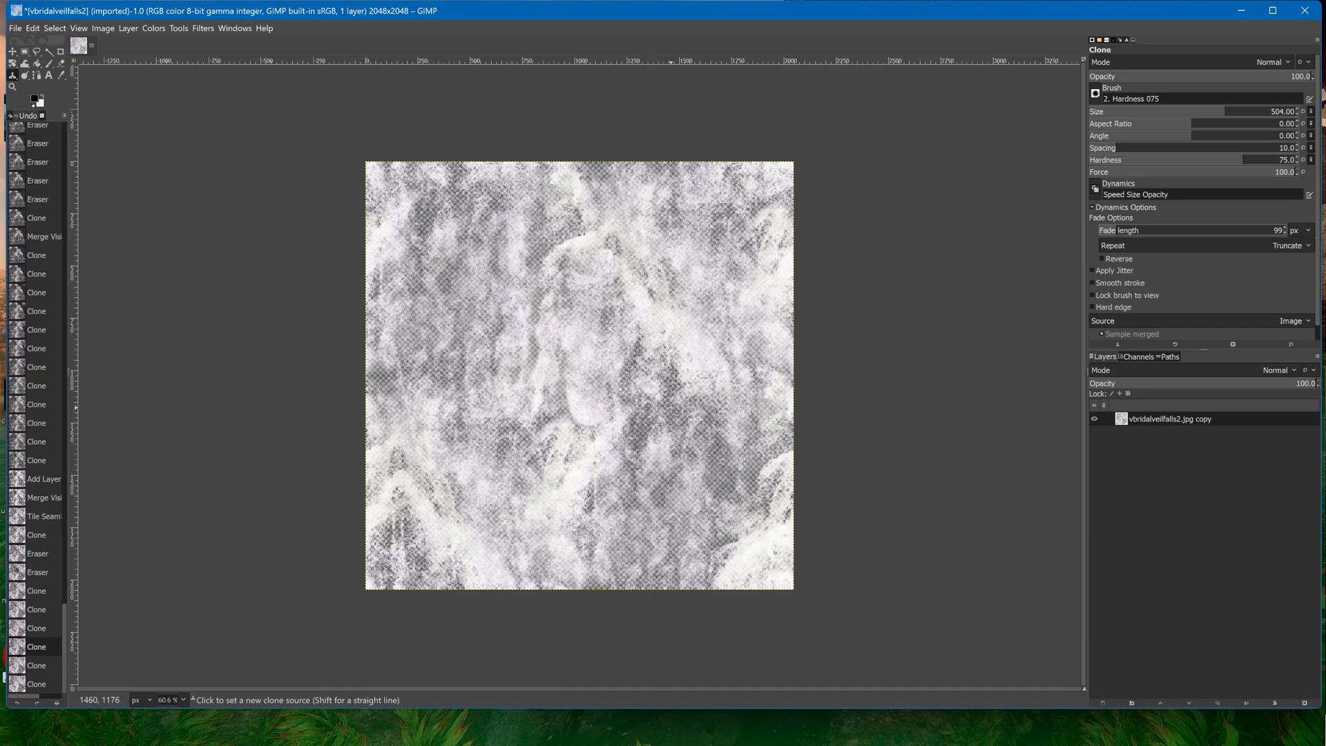
Try erasing a patch at the base of the central waterfall with the 2. Hardness 075 brush, and undo it
click(61, 63)
mouse_move(621, 456)
mouse_down()
mouse_move(583, 415)
mouse_move(597, 399)
mouse_move(589, 384)
mouse_move(608, 407)
mouse_up()
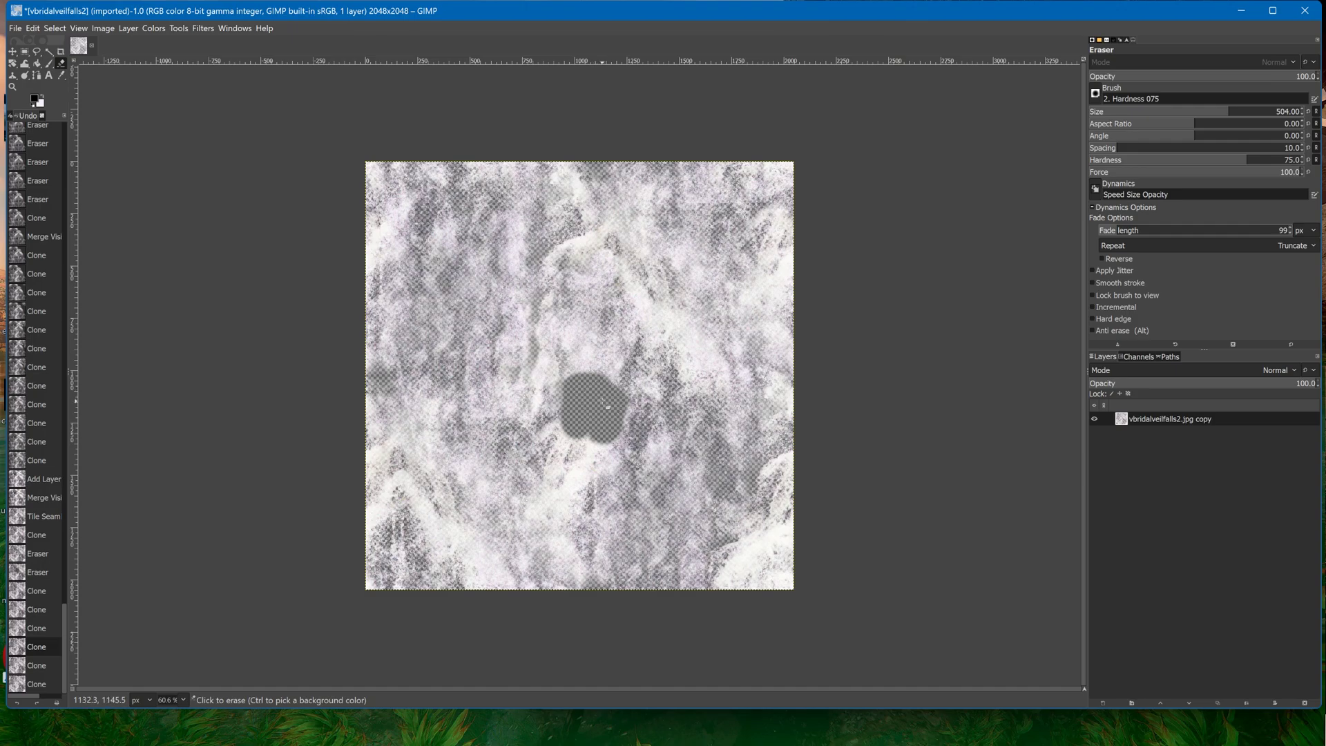
key(ctrl+z)
Undo the clone and Smoke eraser strokes on the central waterfall to restore its original shape
key(ctrl+z)
key(ctrl+z)
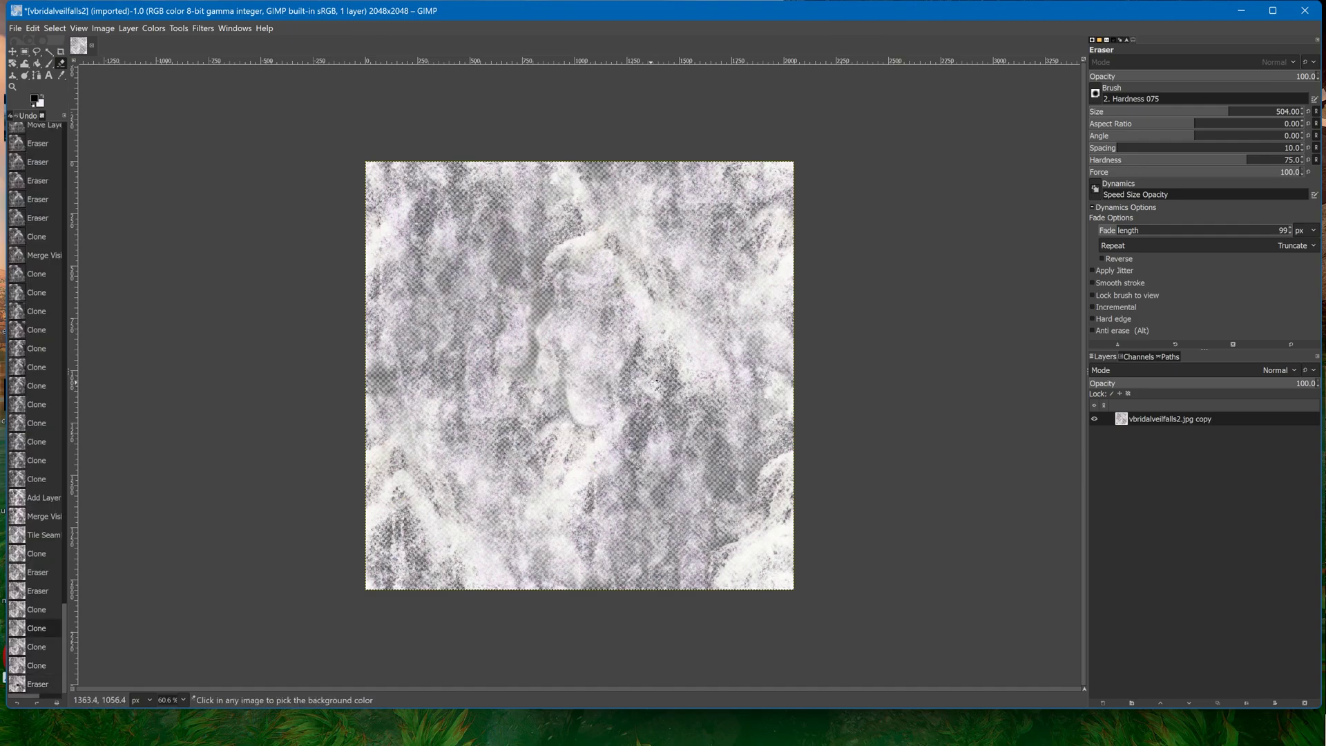
key(ctrl+z)
key(ctrl+z)
key(ctrl+z)
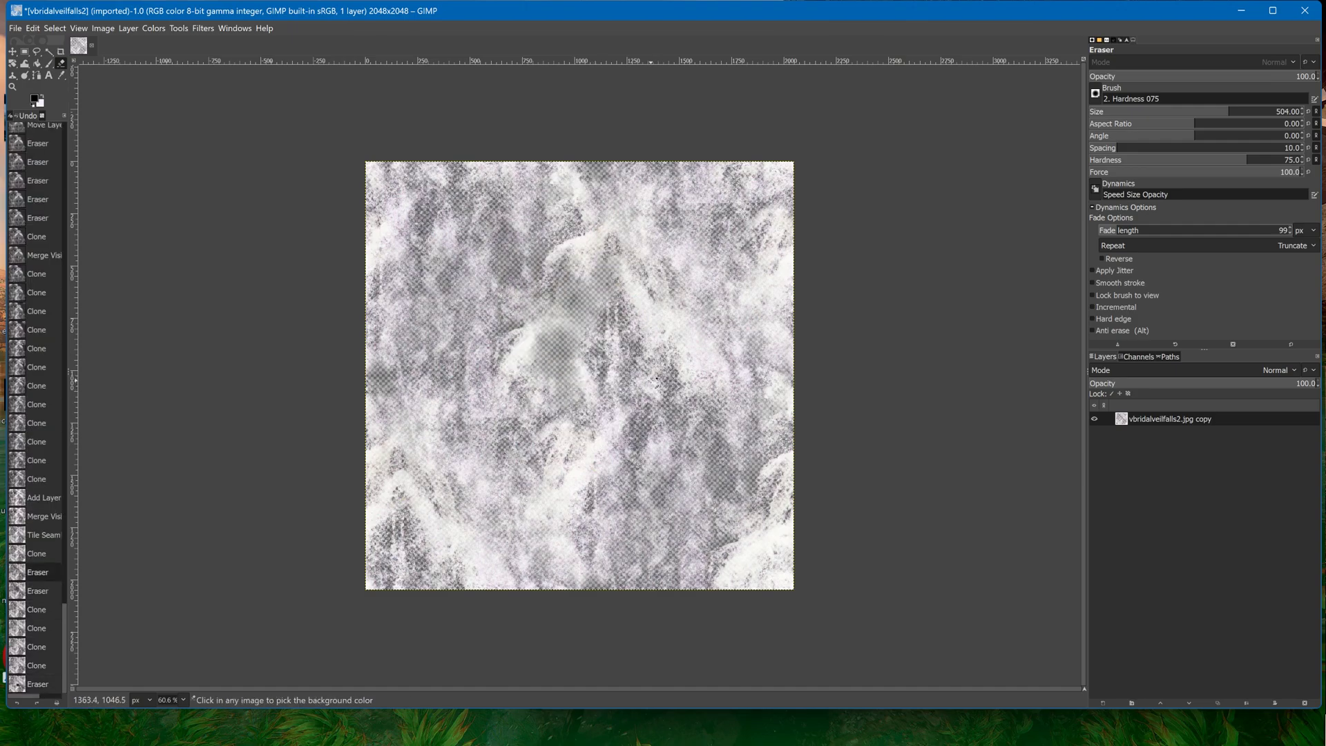
key(ctrl+y)
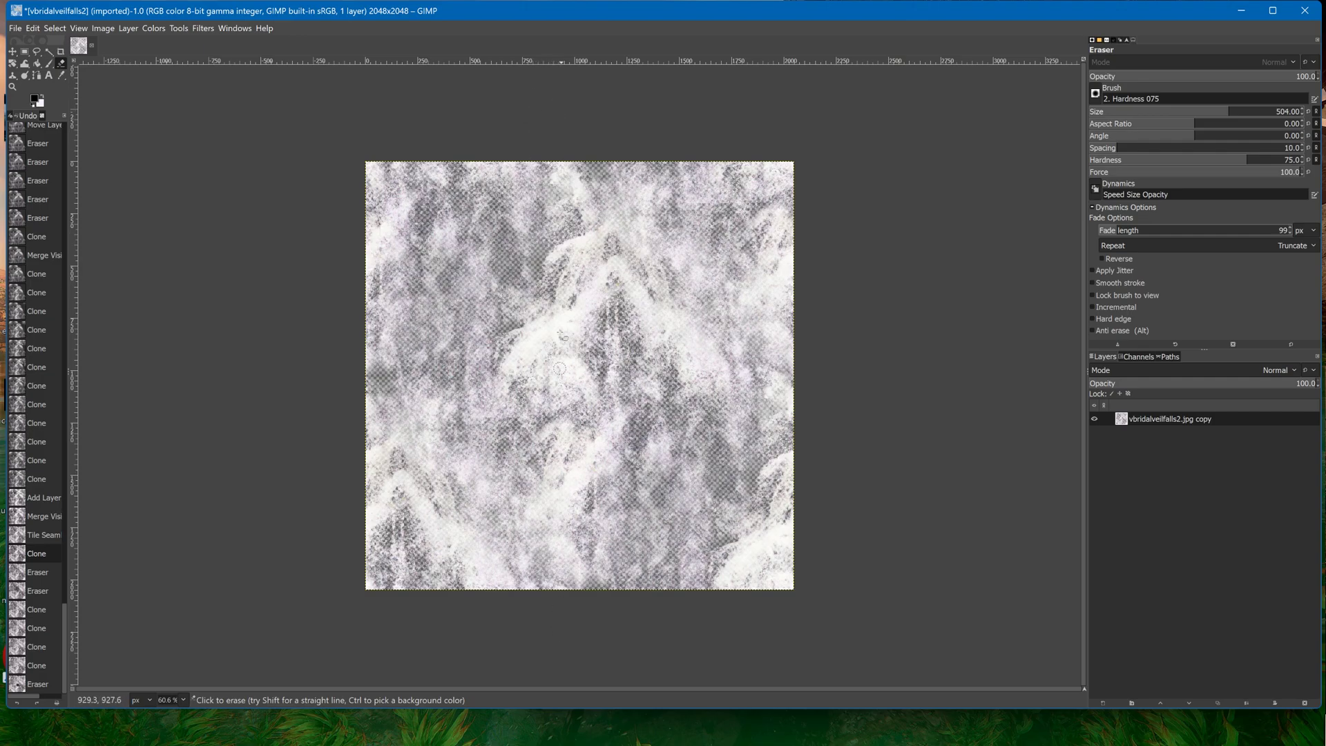
Try erasing a narrow vertical strip below the central waterfall, and undo the stroke
drag(605, 466, 606, 590)
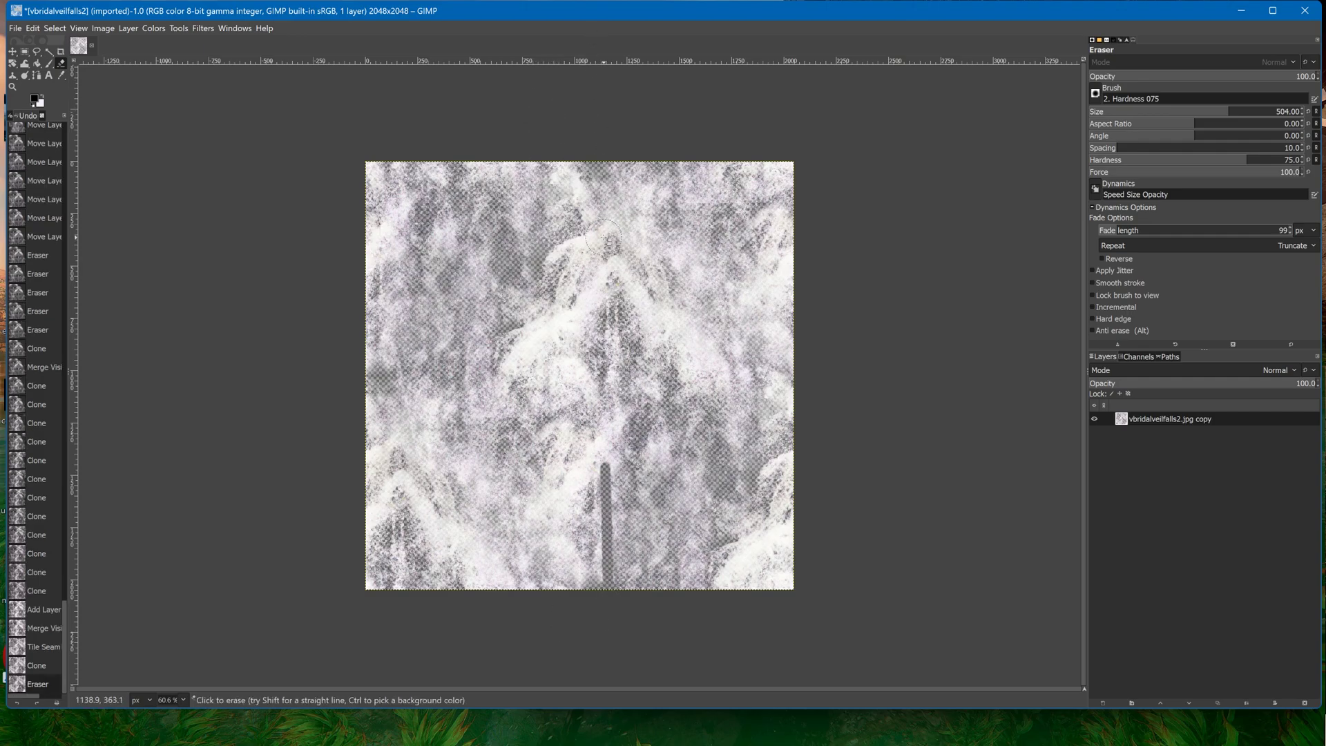
key(ctrl+z)
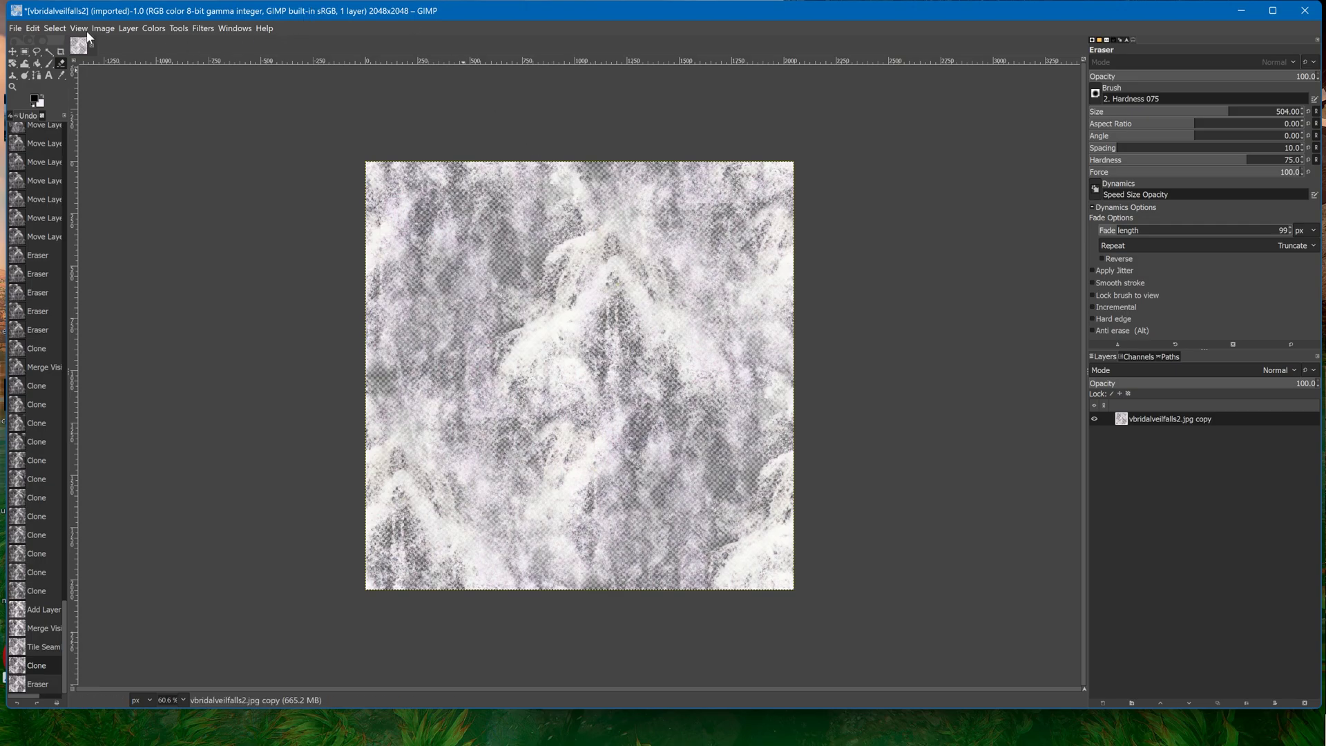
click(15, 28)
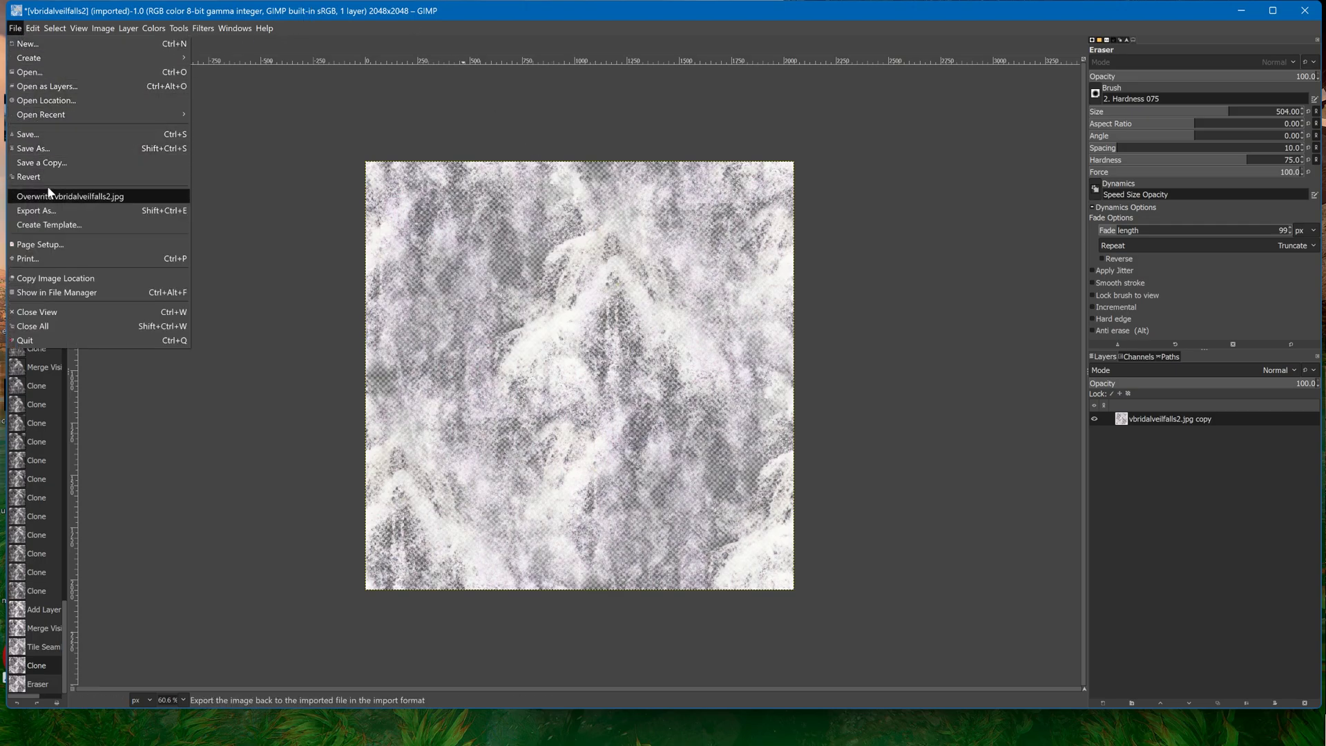
click(58, 149)
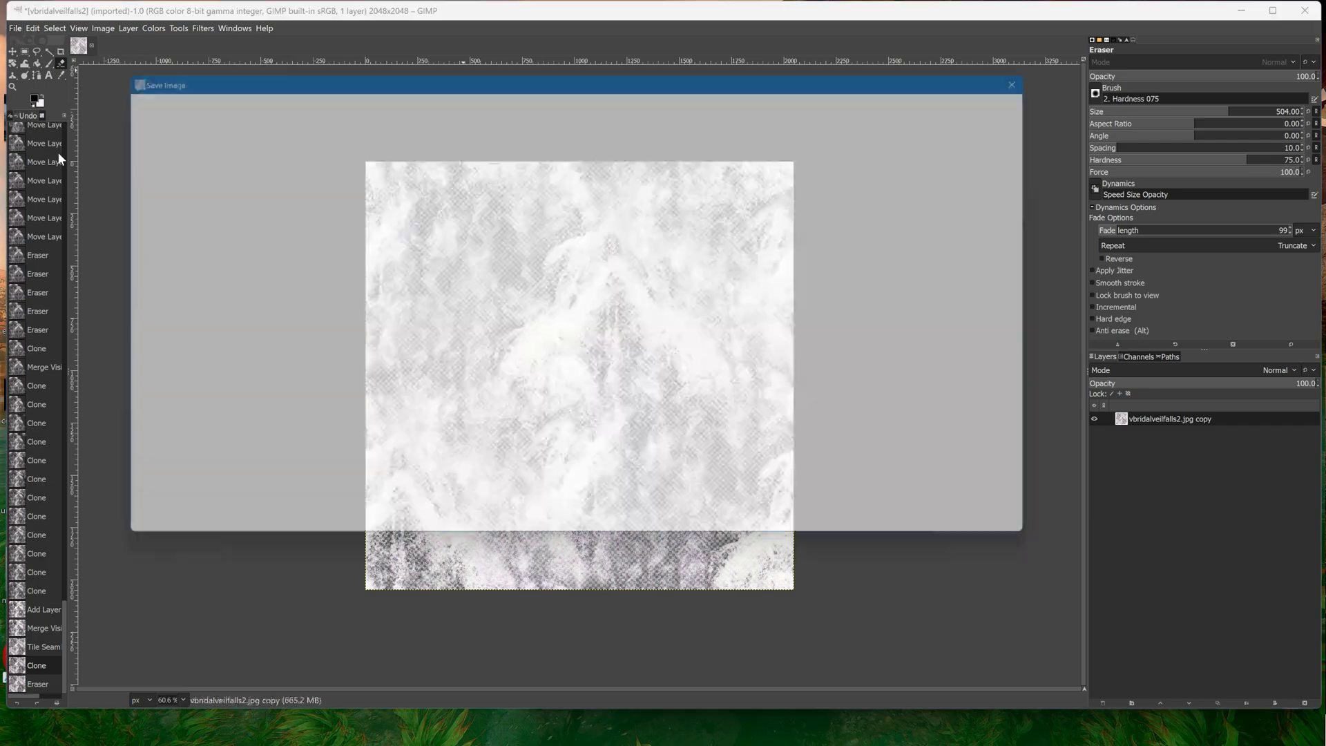
click(119, 321)
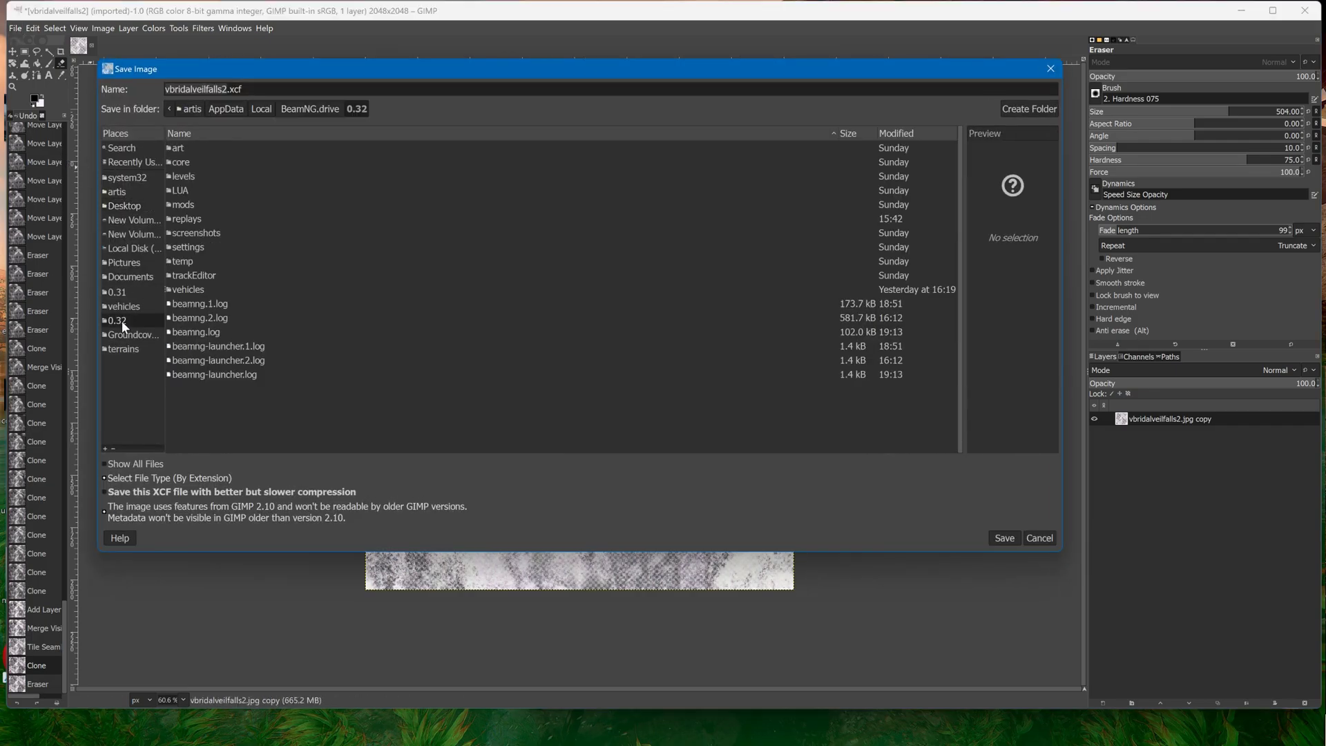
double_click(192, 175)
double_click(195, 147)
double_click(195, 147)
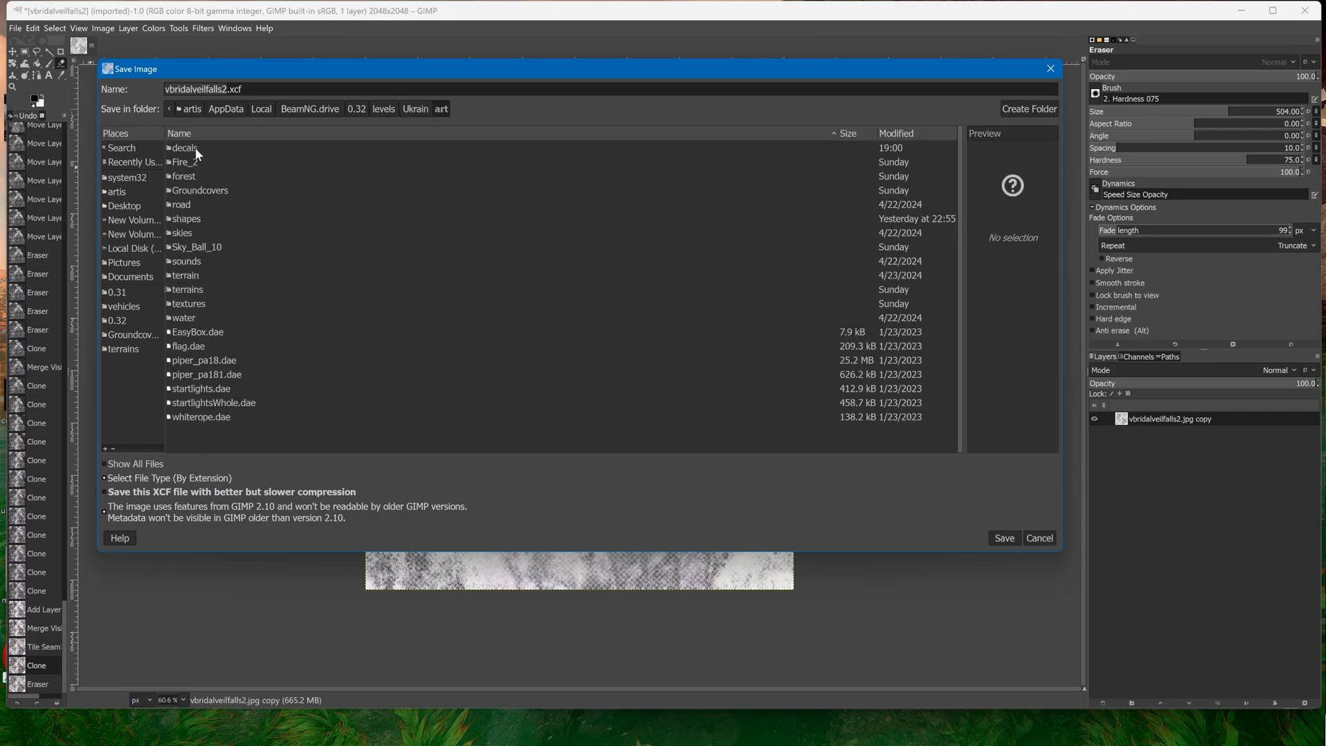
double_click(194, 148)
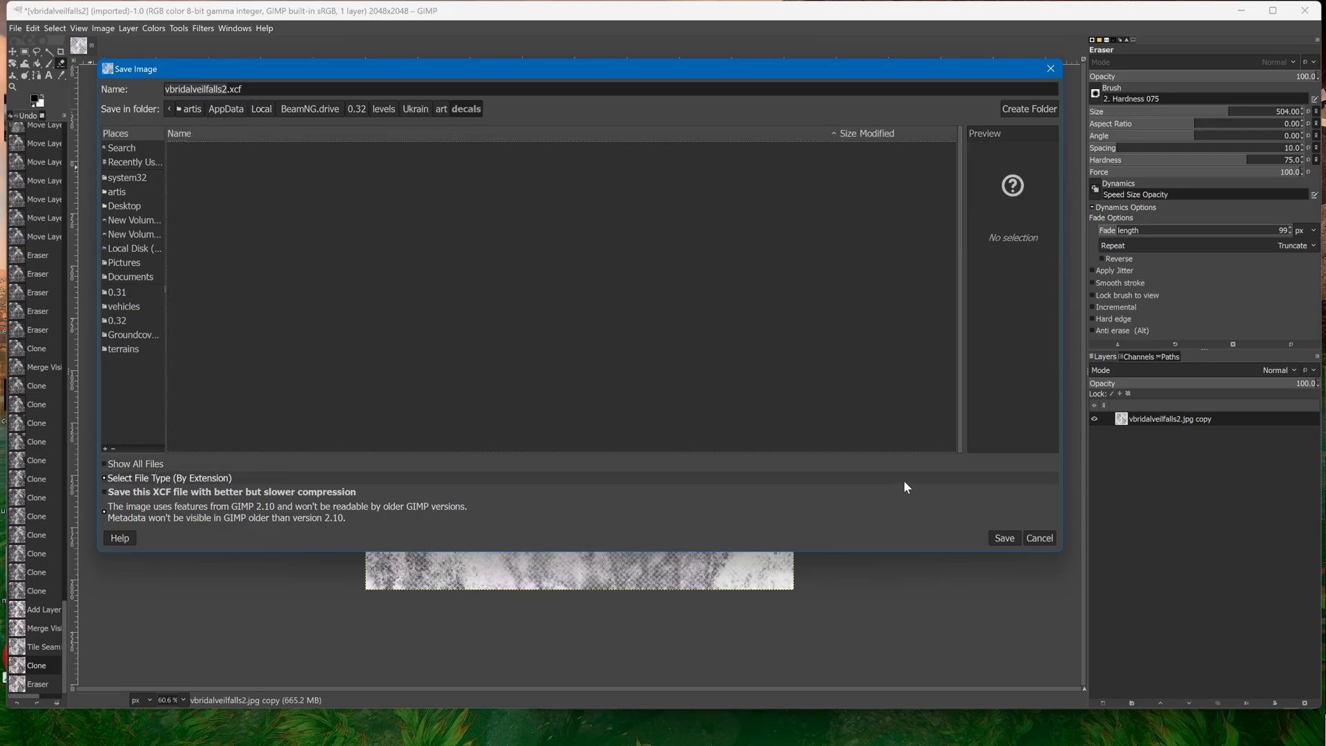
click(1038, 537)
Start exporting the image as Waterfall_1.dds into the Ukrain level's art/decals folder
click(15, 30)
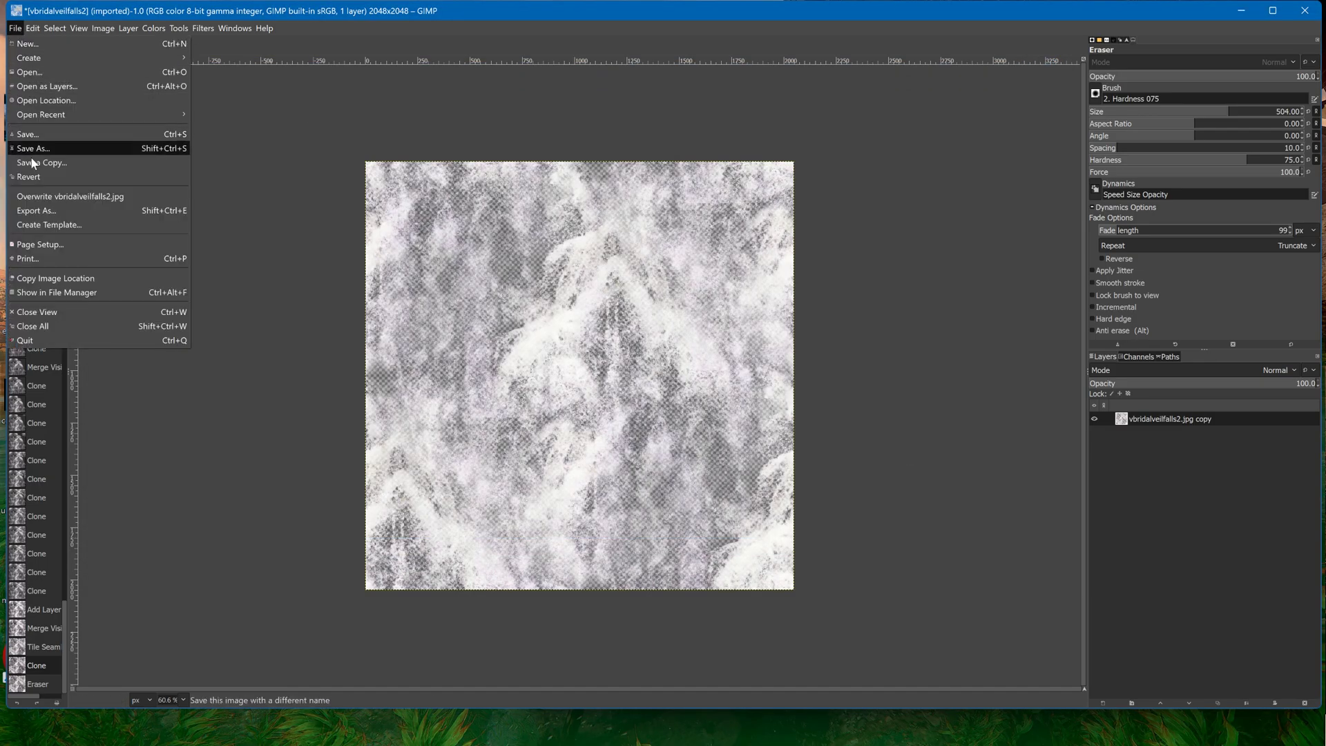
click(43, 211)
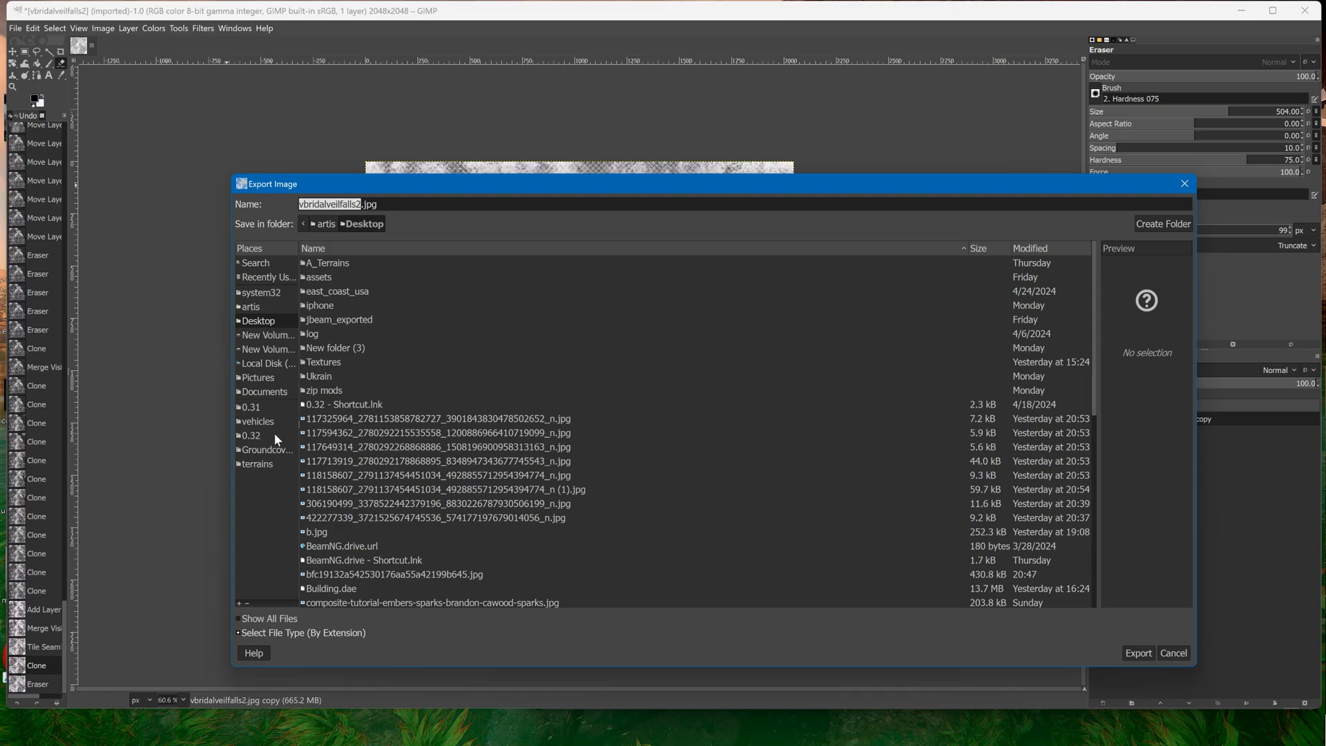
click(264, 464)
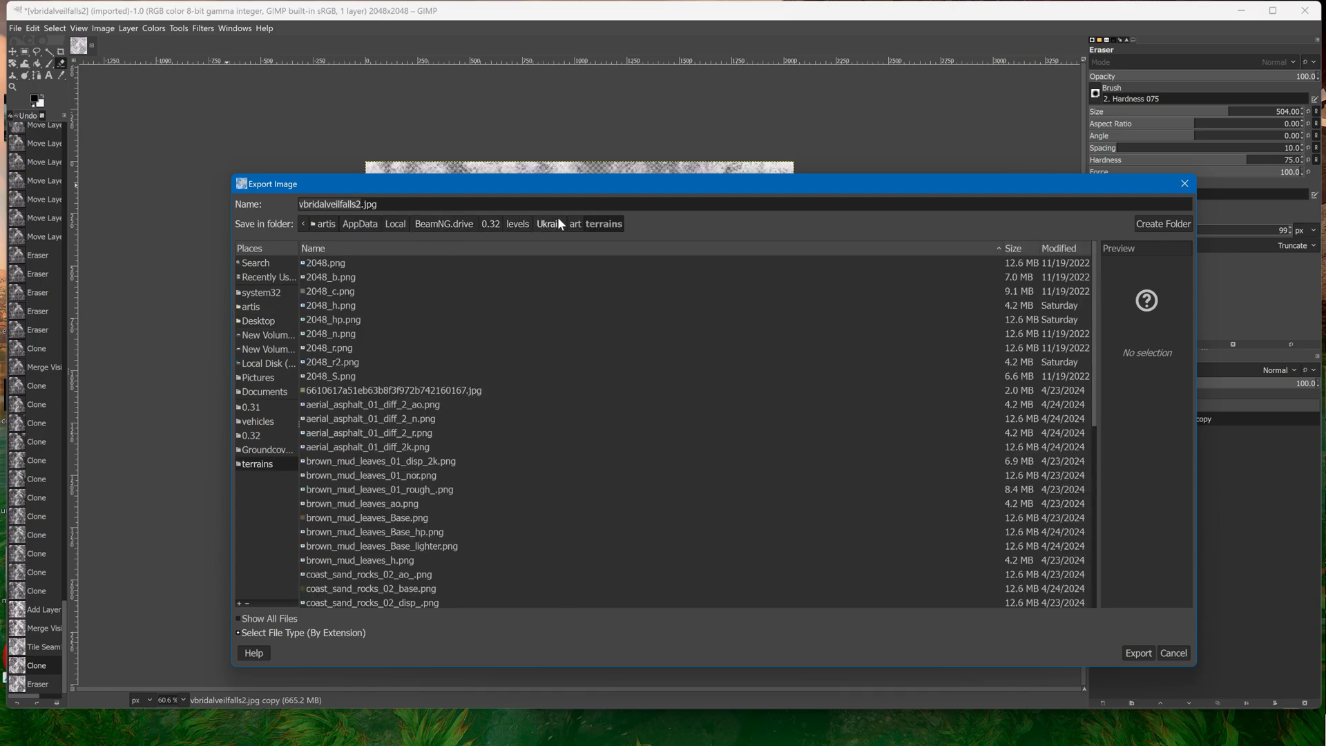
click(575, 224)
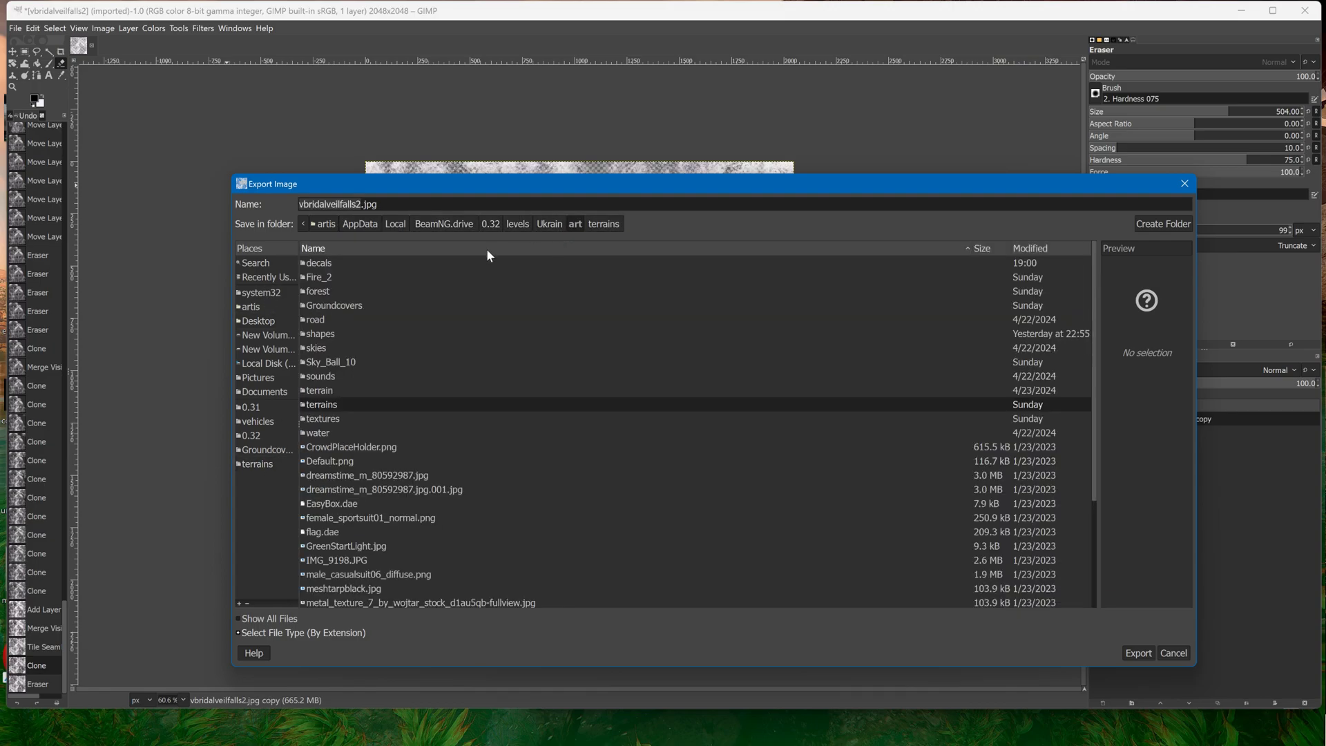
double_click(334, 262)
triple_click(395, 201)
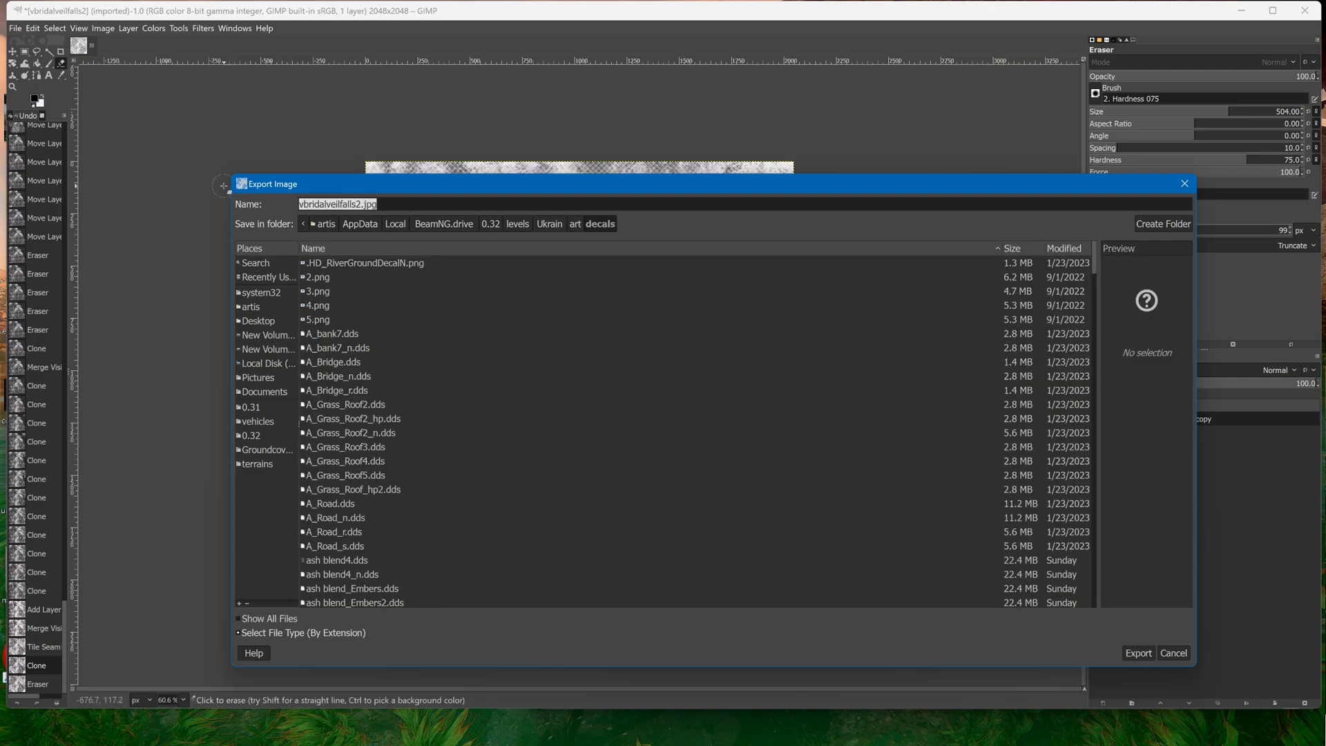
text(Waterfall_1.dds)
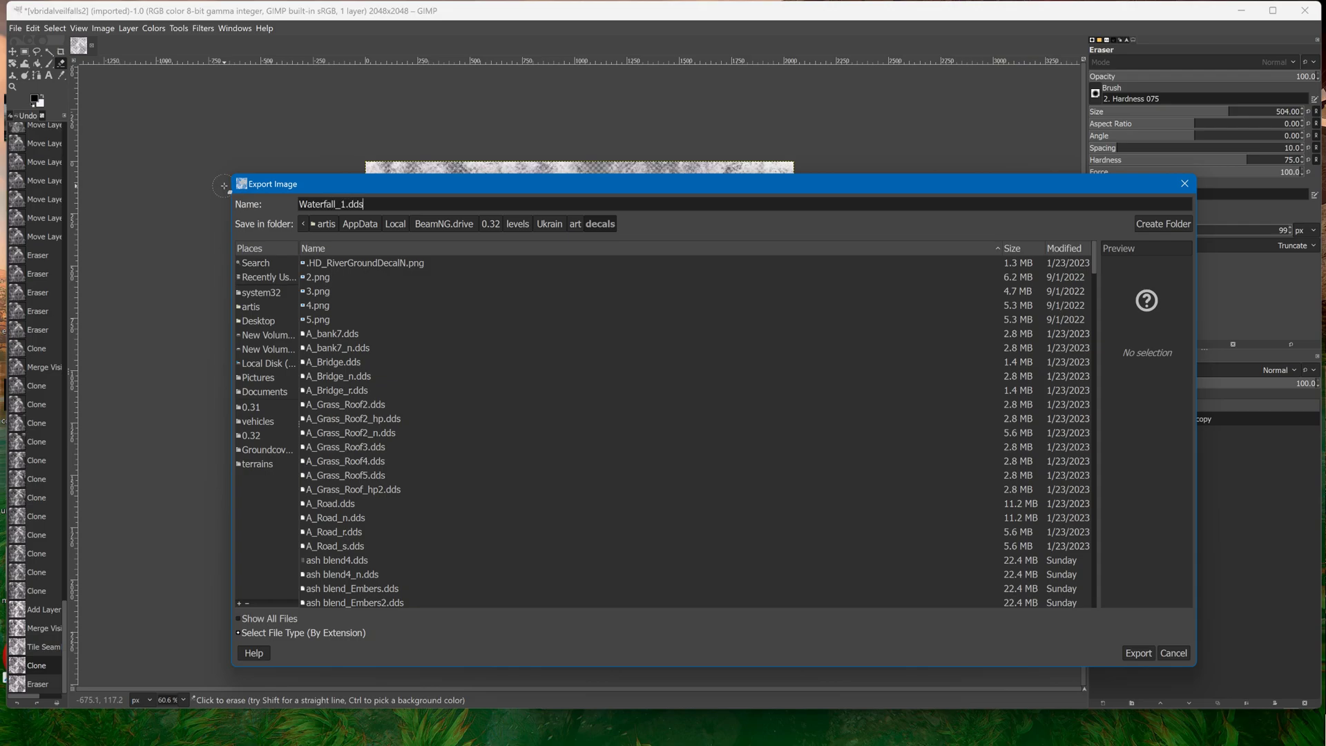
click(1135, 652)
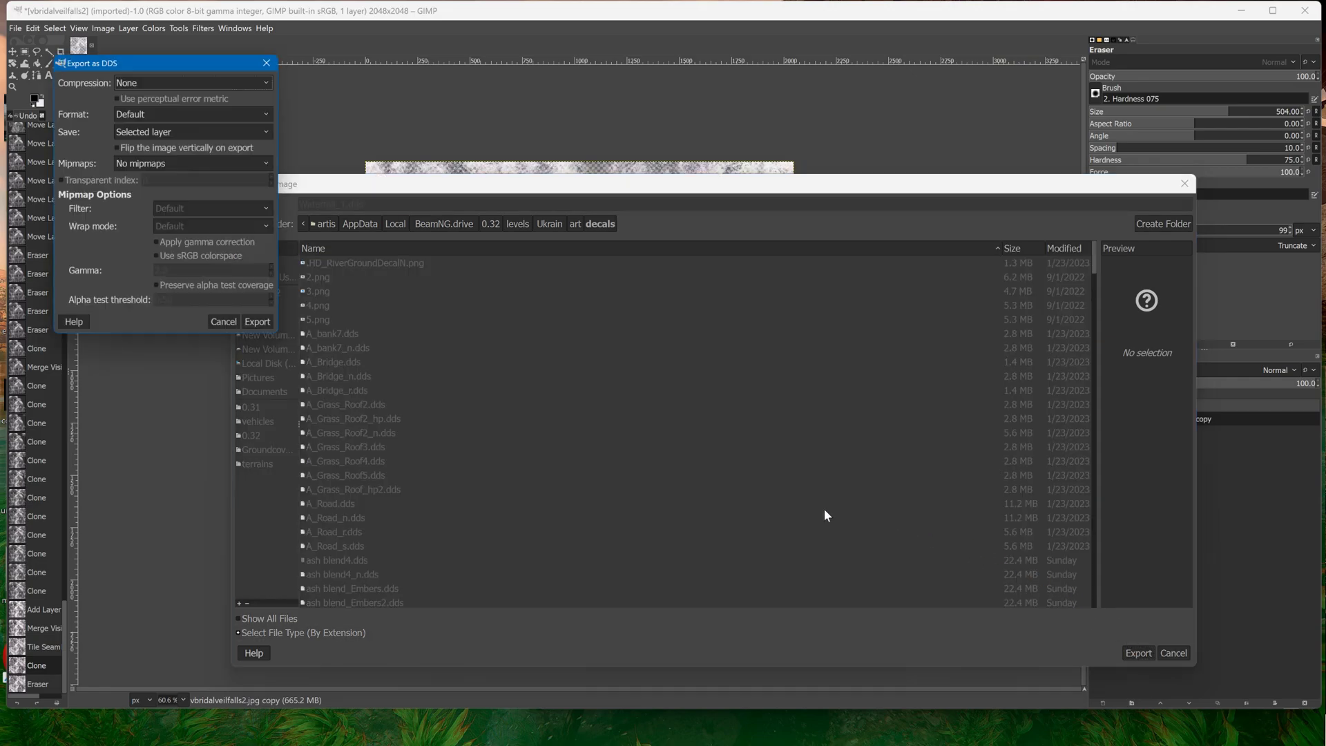
Export the DDS with BC3 / DXT5 compression and generated mipmaps
click(165, 81)
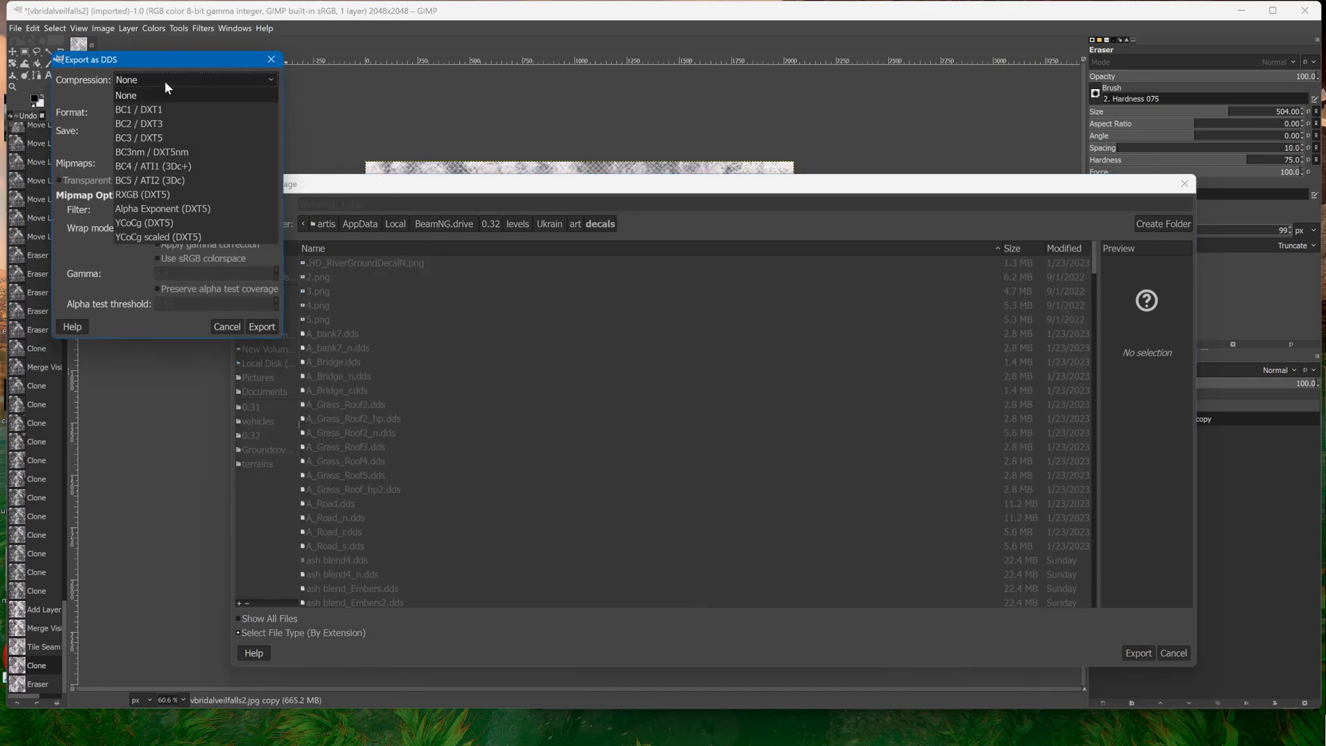
click(161, 129)
click(228, 166)
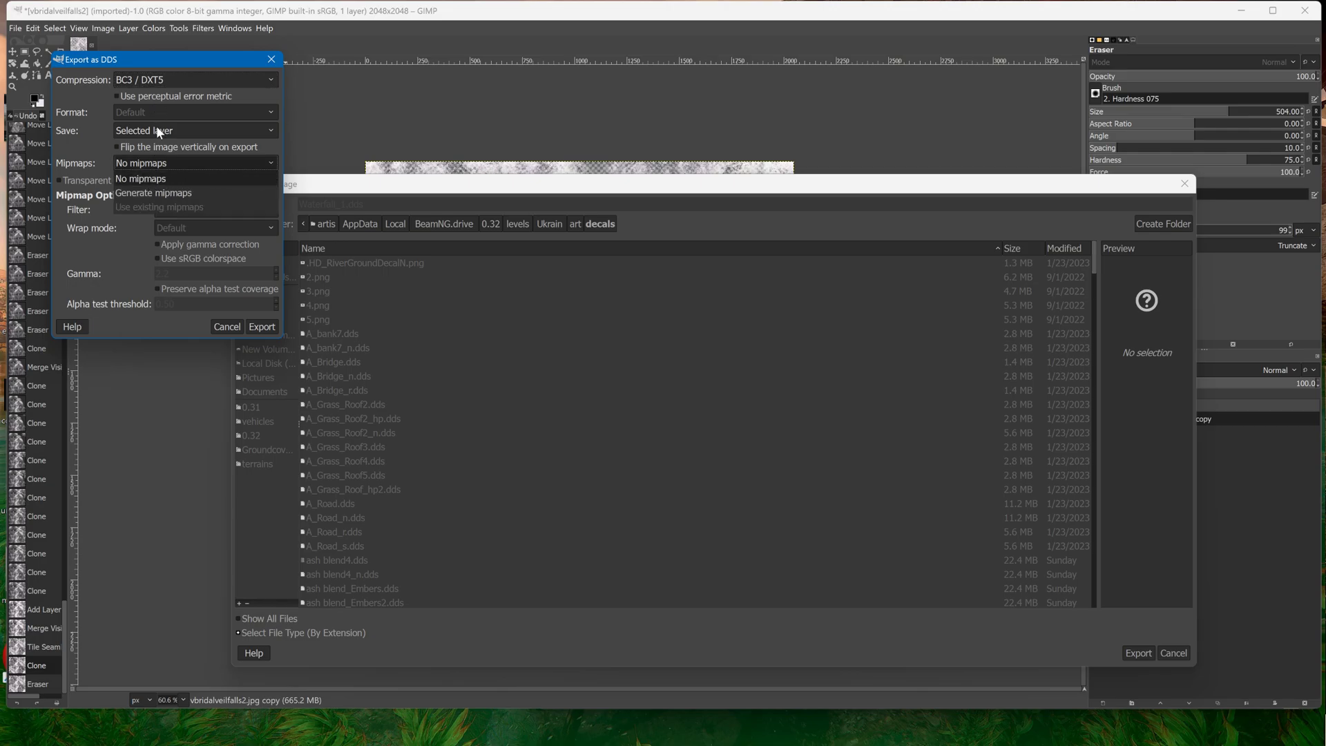
click(152, 181)
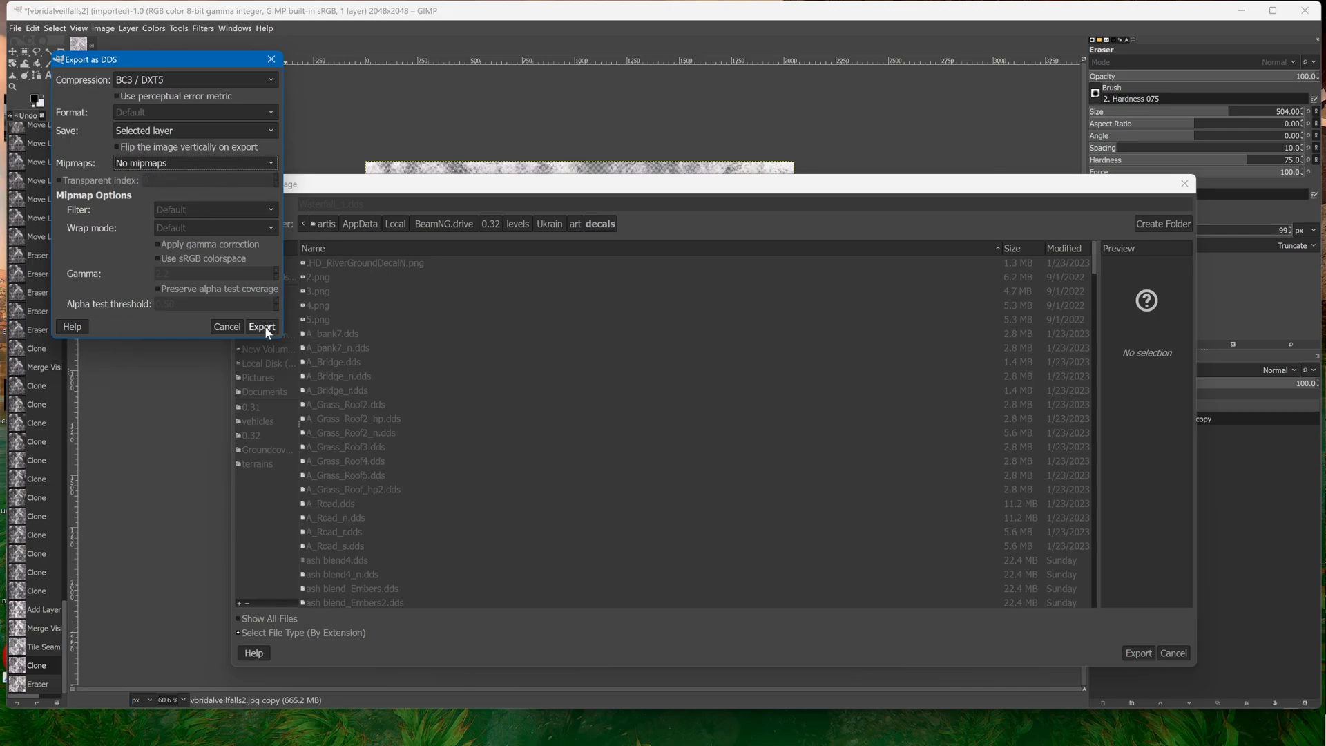
click(206, 163)
click(164, 178)
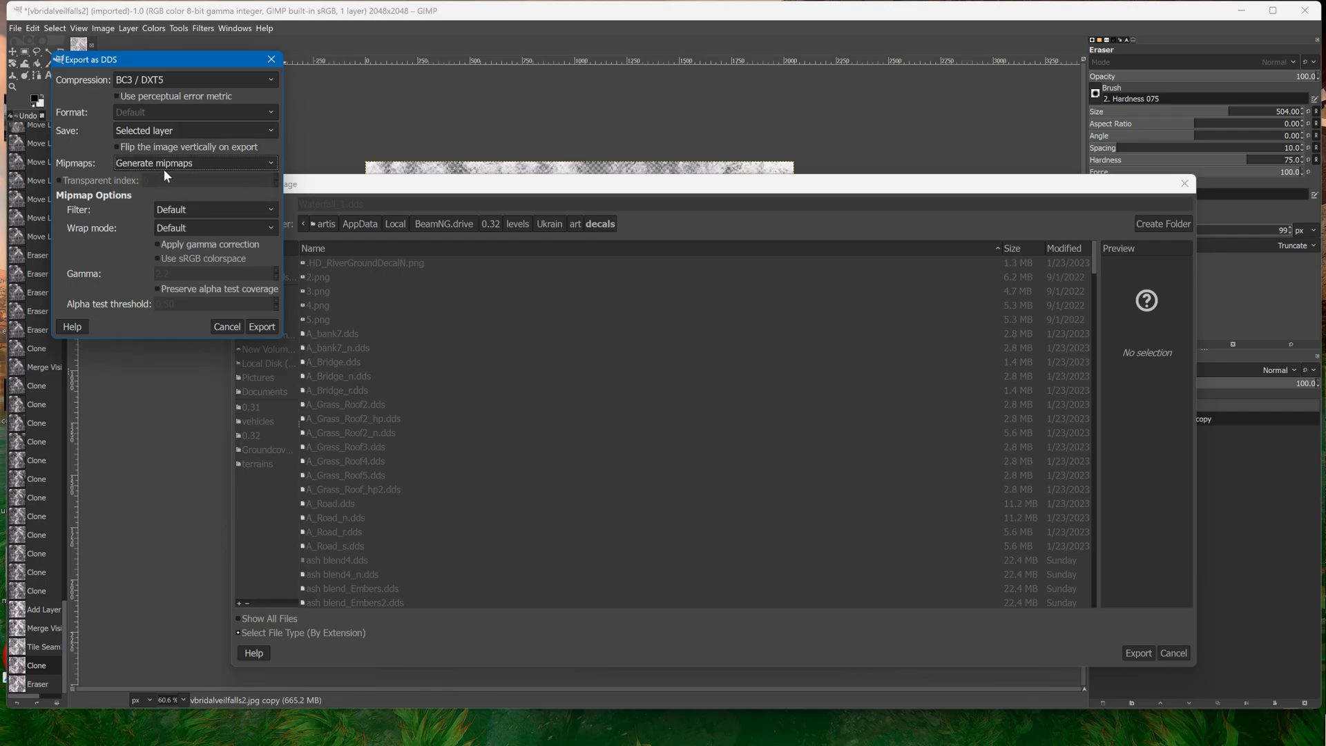
click(262, 326)
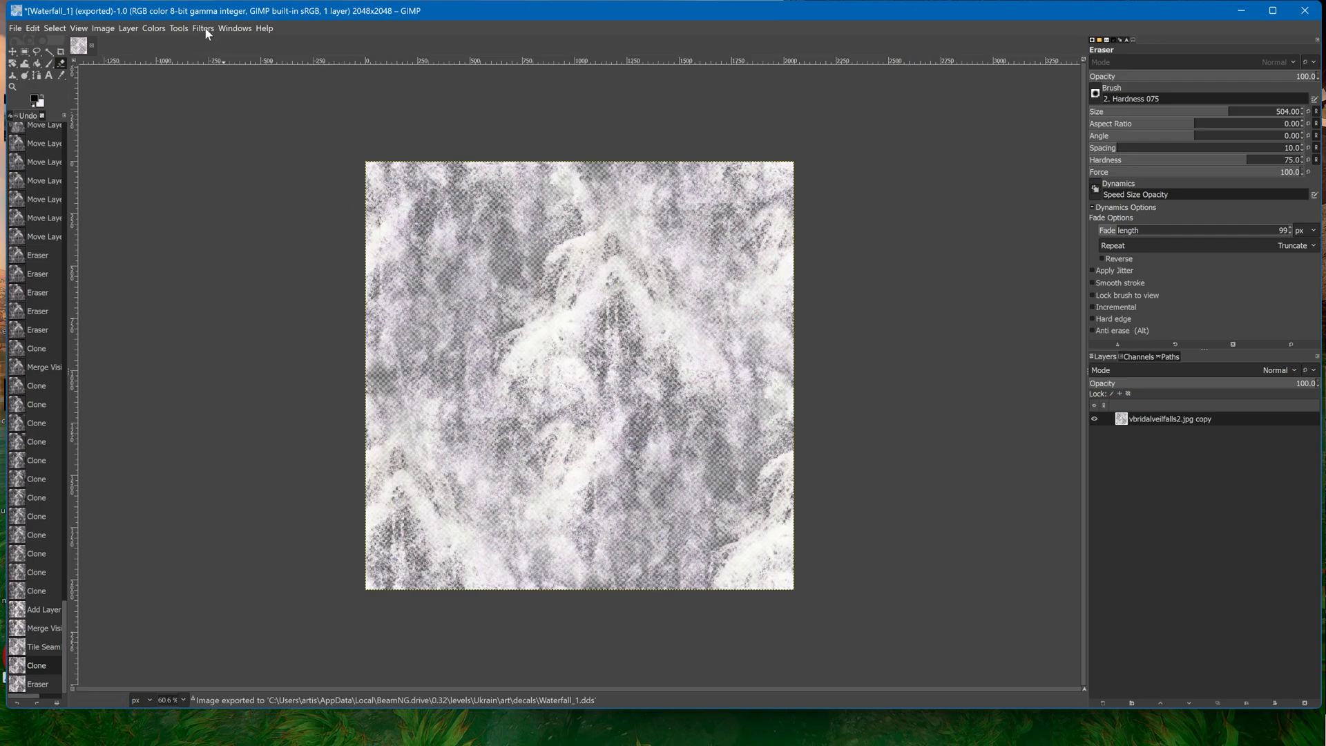
Add a 2048 × 2048 px layer filled with the background color and place it below the waterfall layer
right_click(1145, 454)
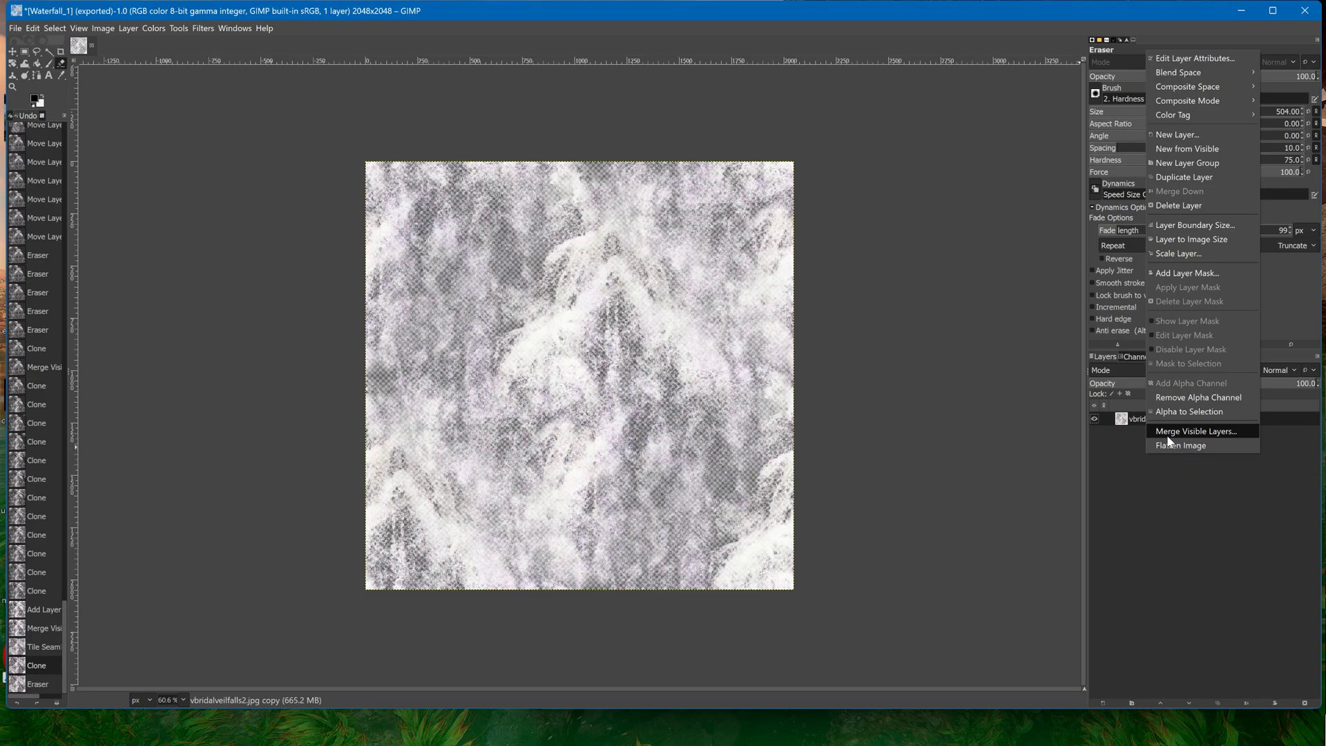
click(1170, 471)
right_click(1170, 471)
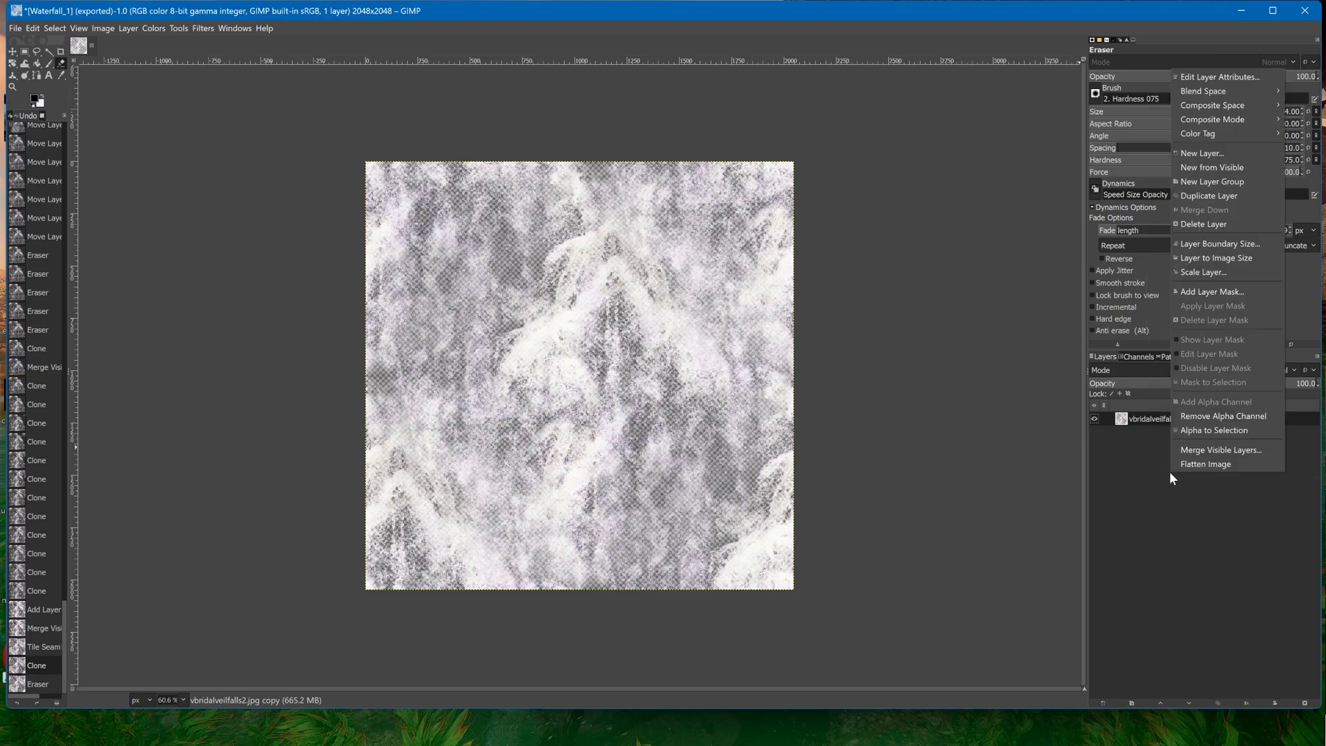
click(1195, 153)
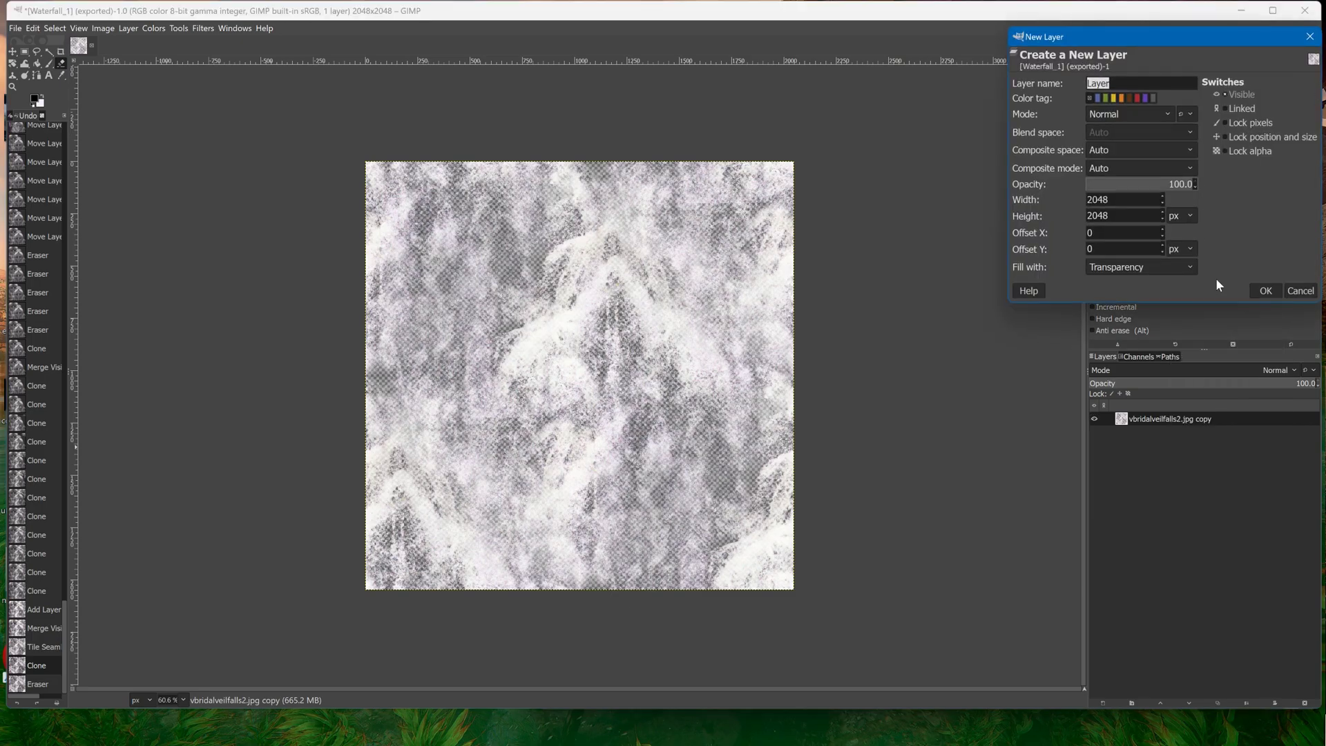
click(1177, 269)
click(1127, 296)
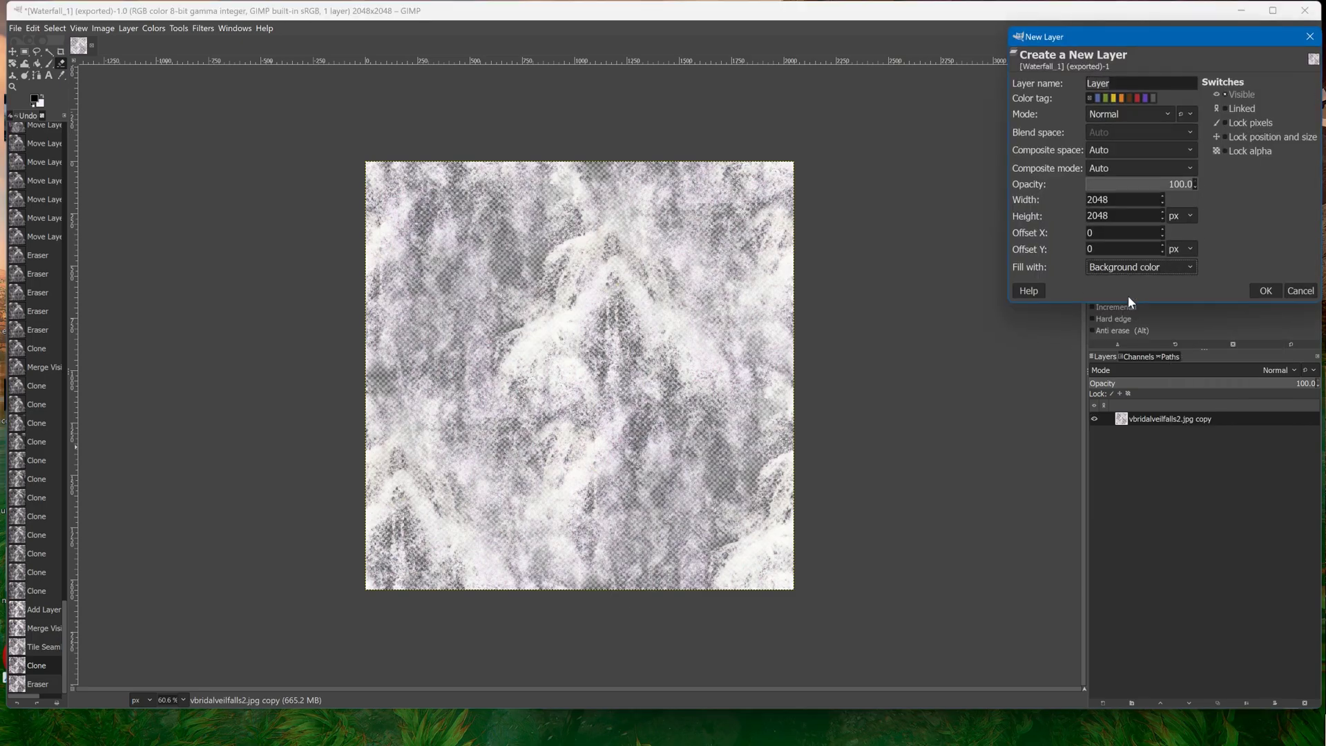
click(1264, 290)
drag(1167, 433, 1163, 418)
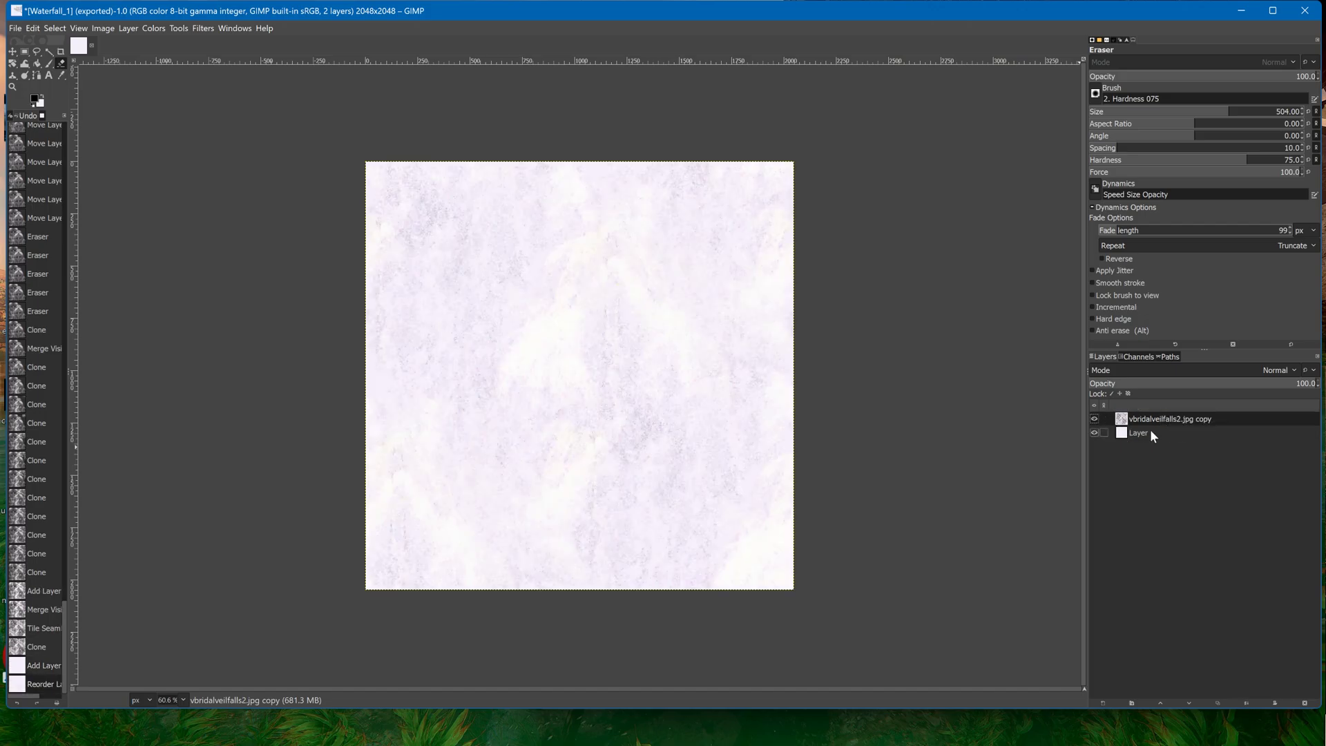
Undo the background-colored layer and replace it with a 2048 × 2048 px layer filled with the foreground color, placed below the waterfall layer
key(ctrl+z)
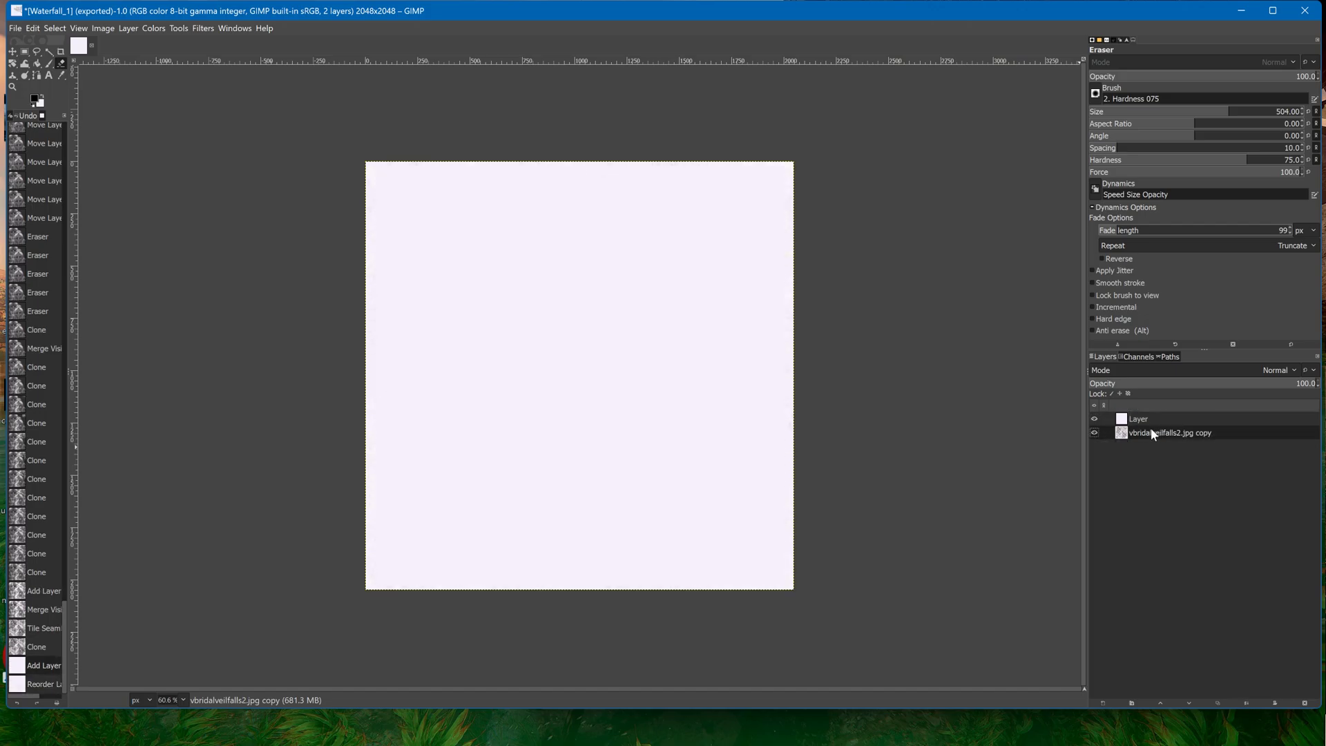
key(ctrl+z)
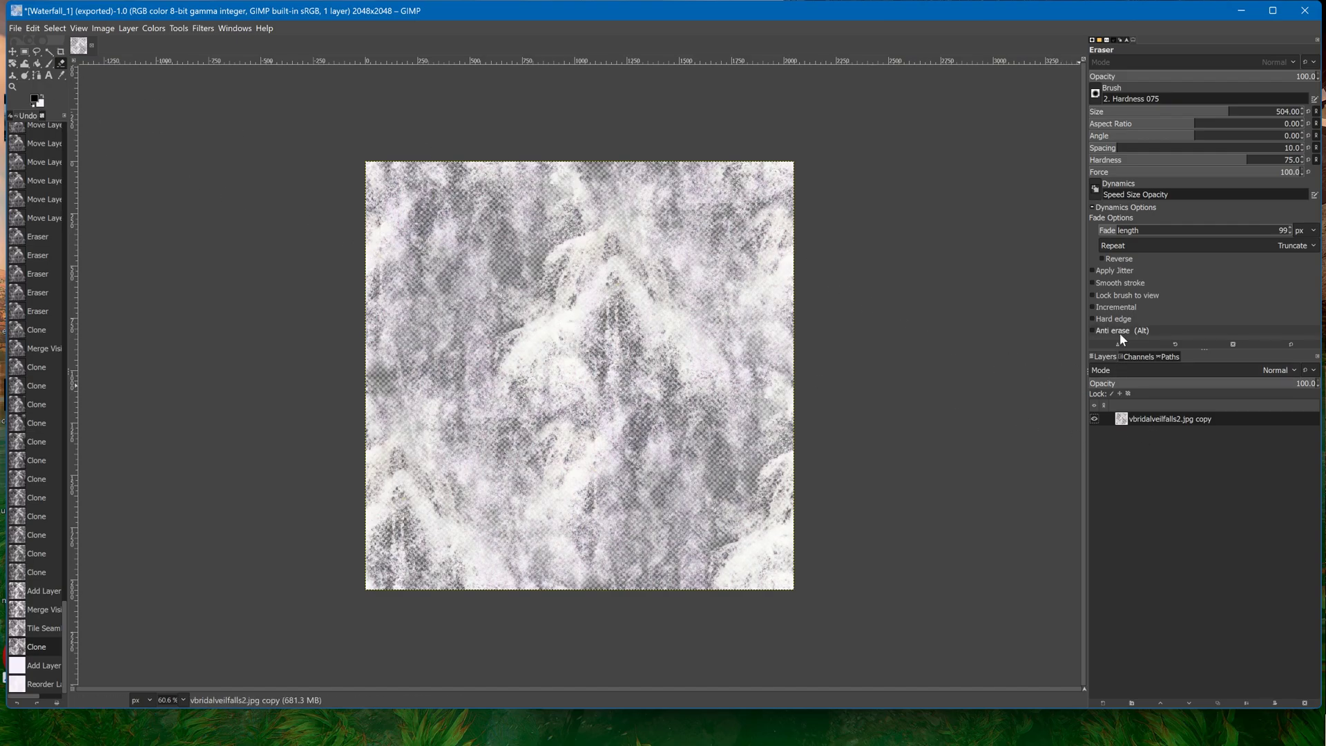
right_click(1153, 451)
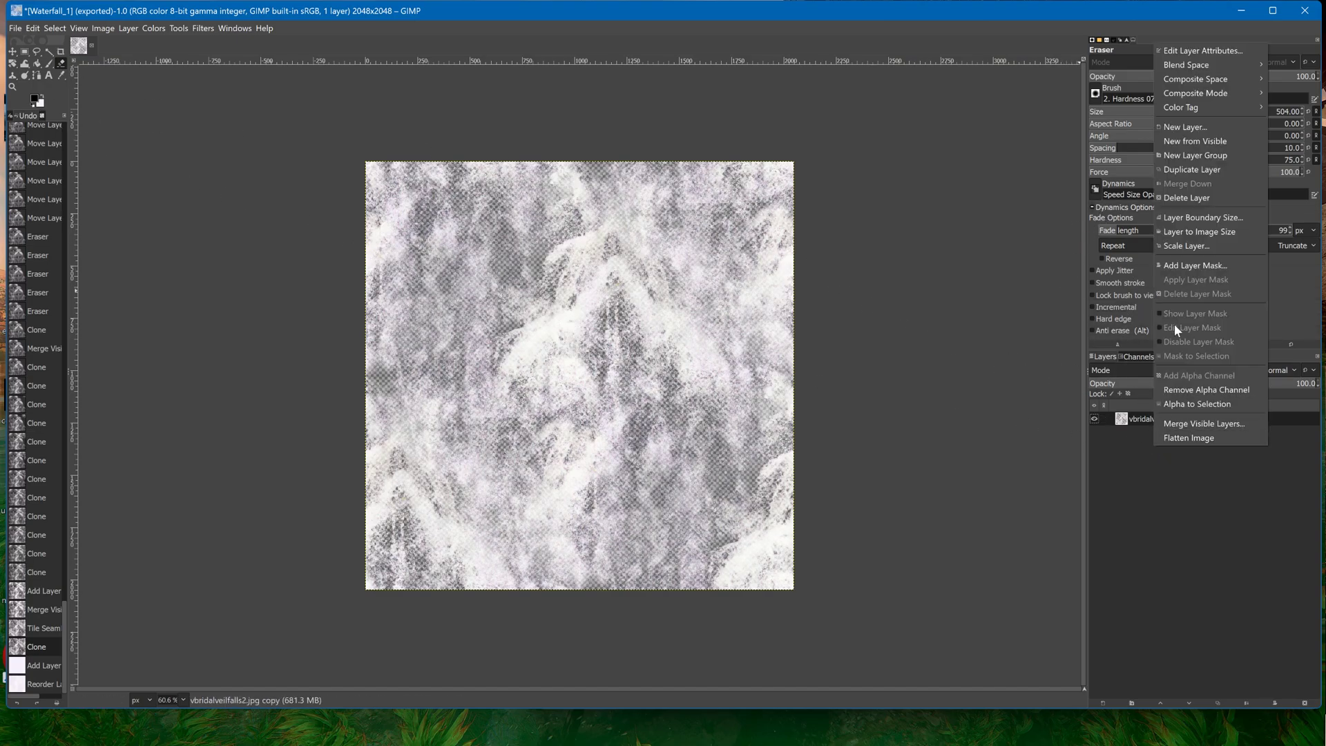
click(1175, 130)
click(1149, 245)
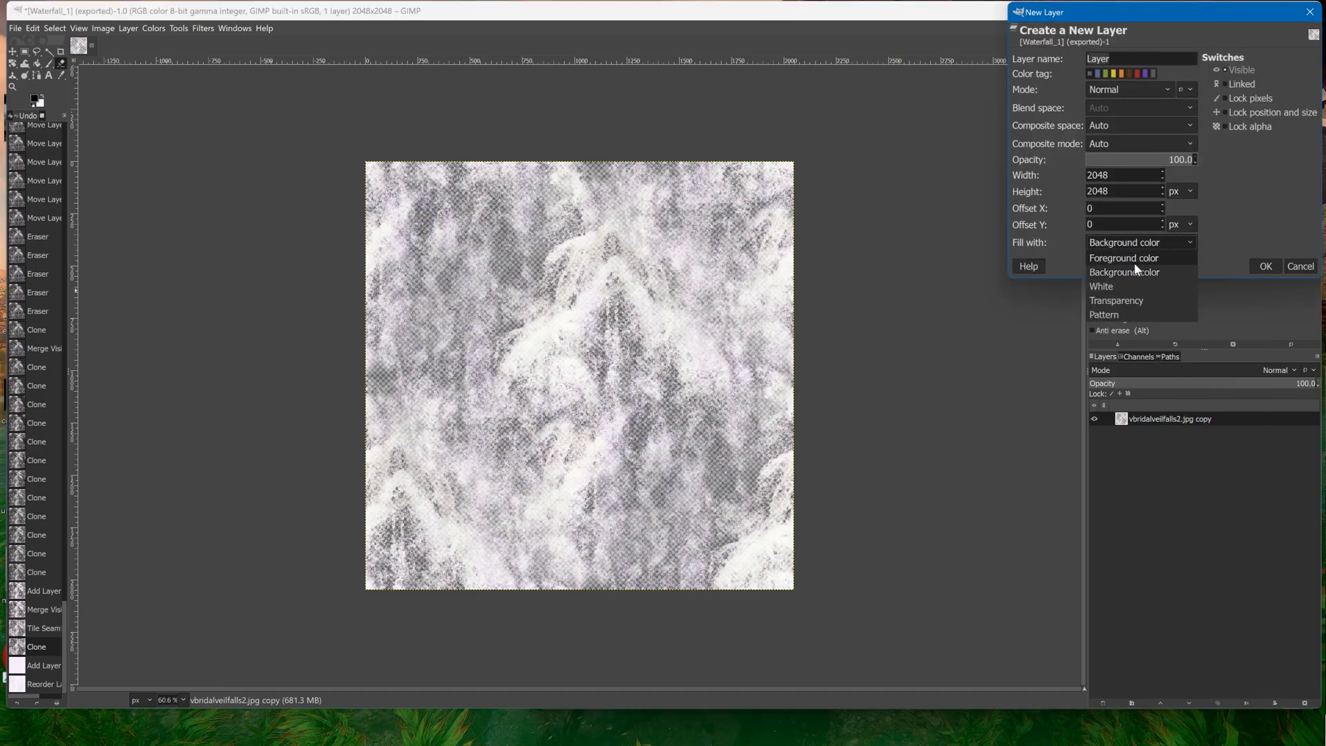
click(1134, 260)
click(1257, 267)
drag(1168, 432, 1120, 413)
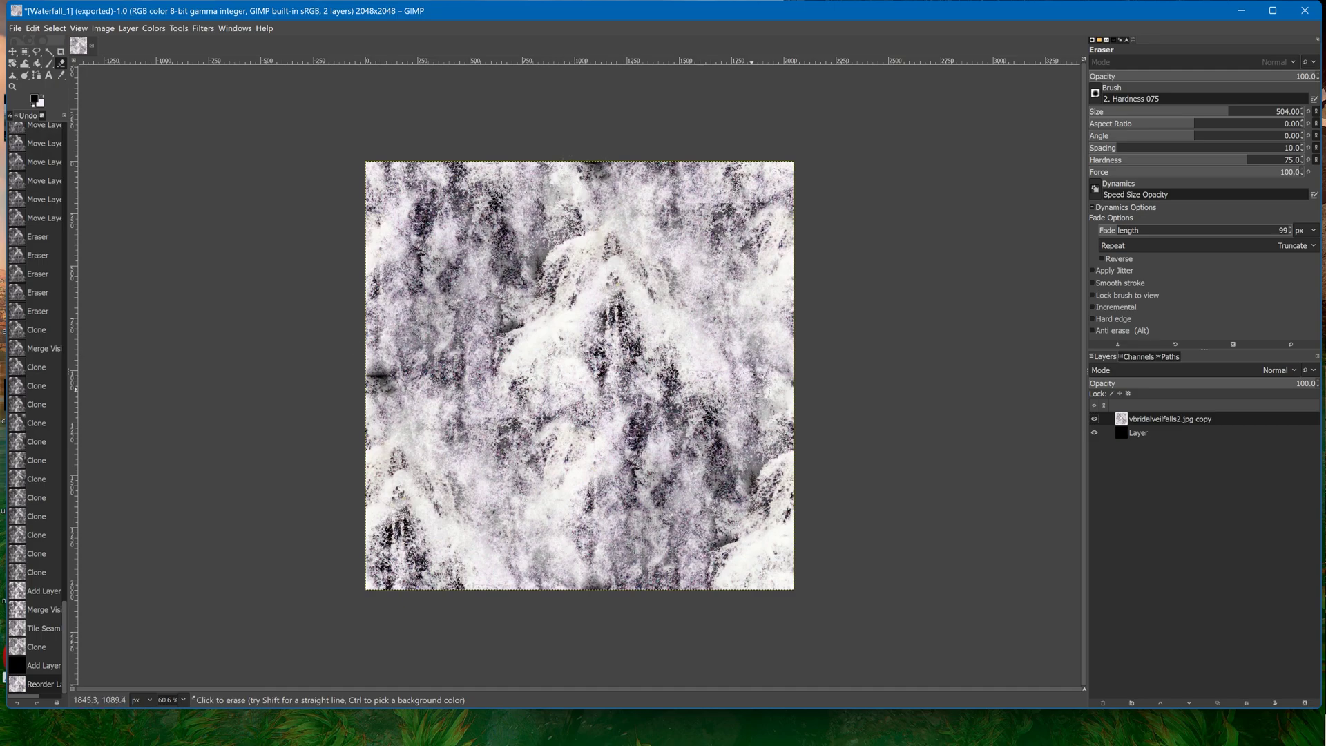
Use the Clone tool to cover the dark patches around the midpoints of the waterfall texture's edges with nearby water texture
click(13, 74)
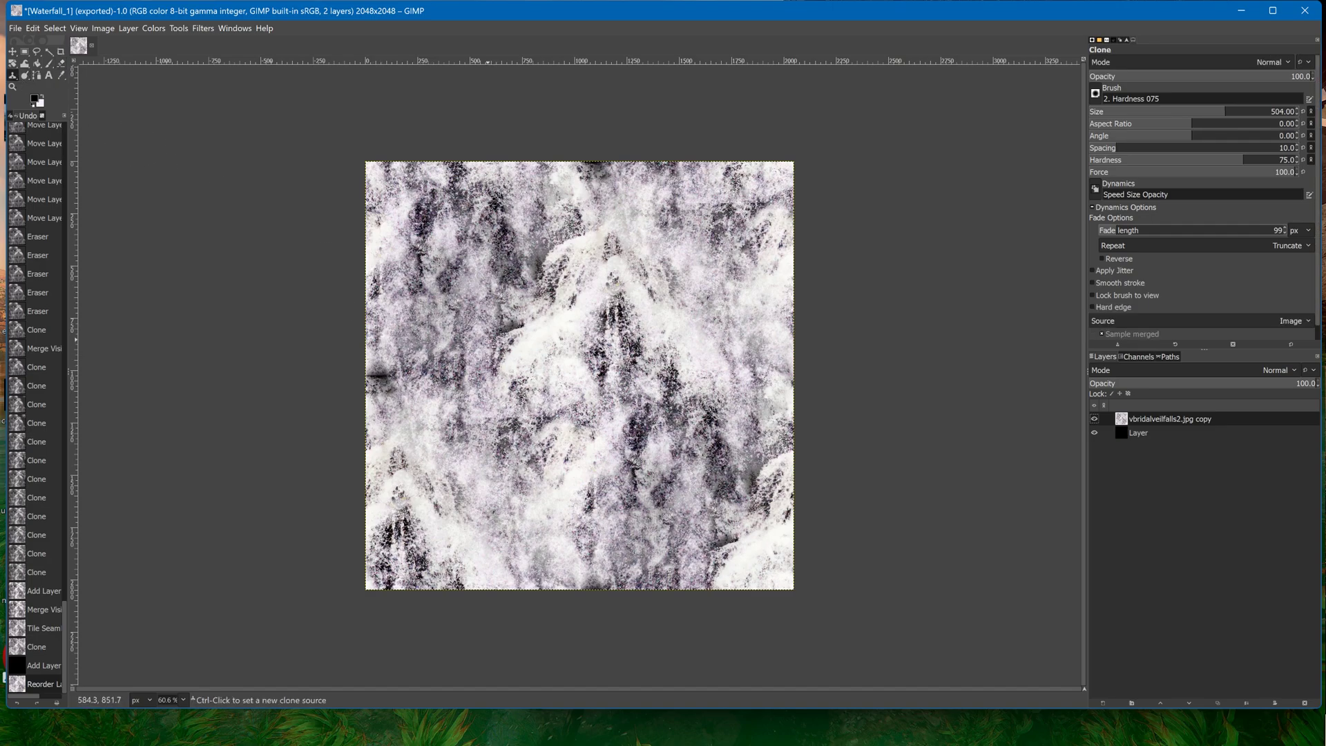
ctrl+click(416, 378)
drag(377, 376, 385, 388)
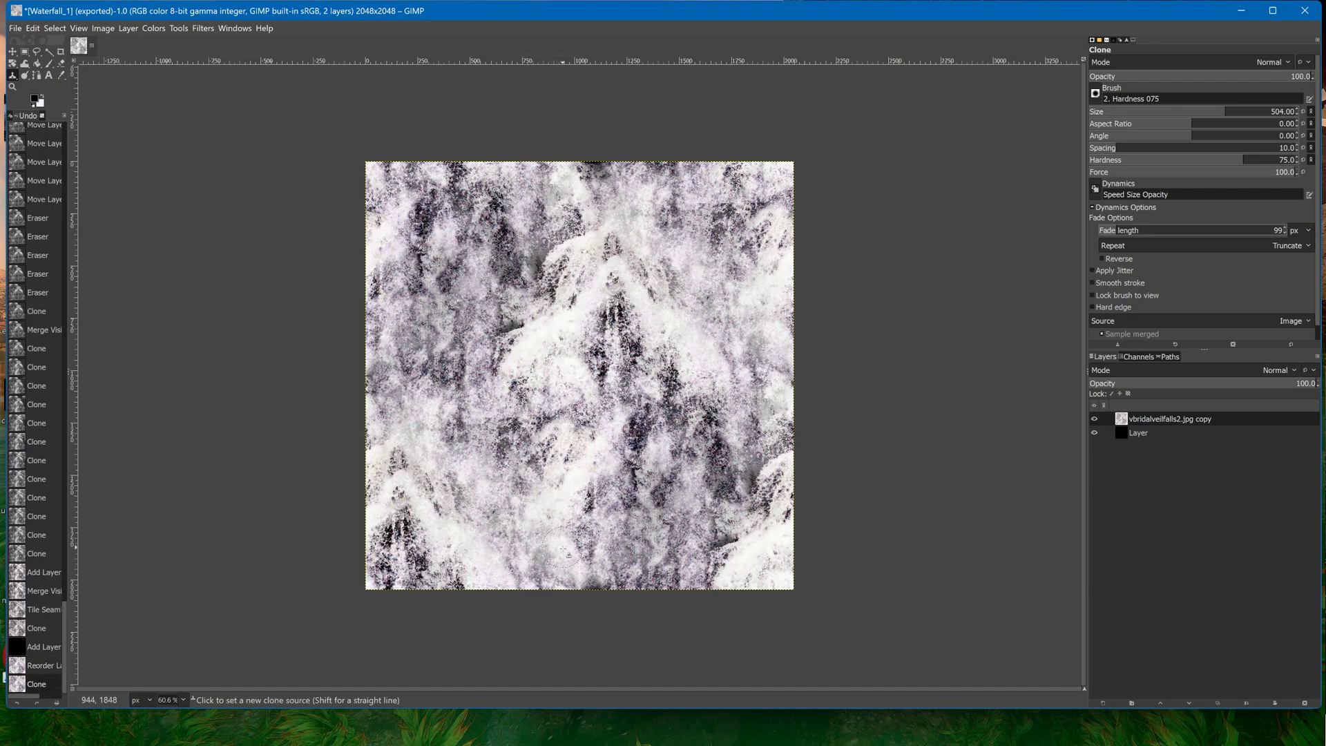
click(590, 588)
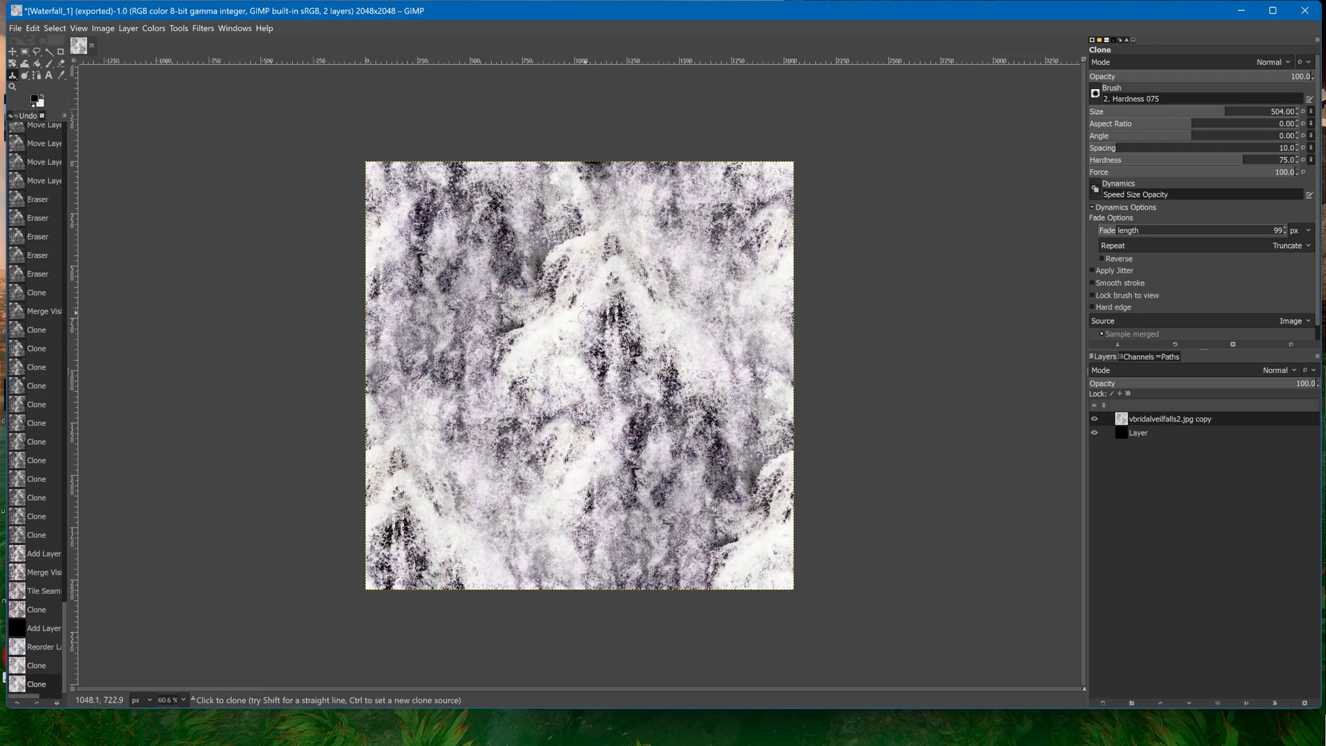
click(586, 171)
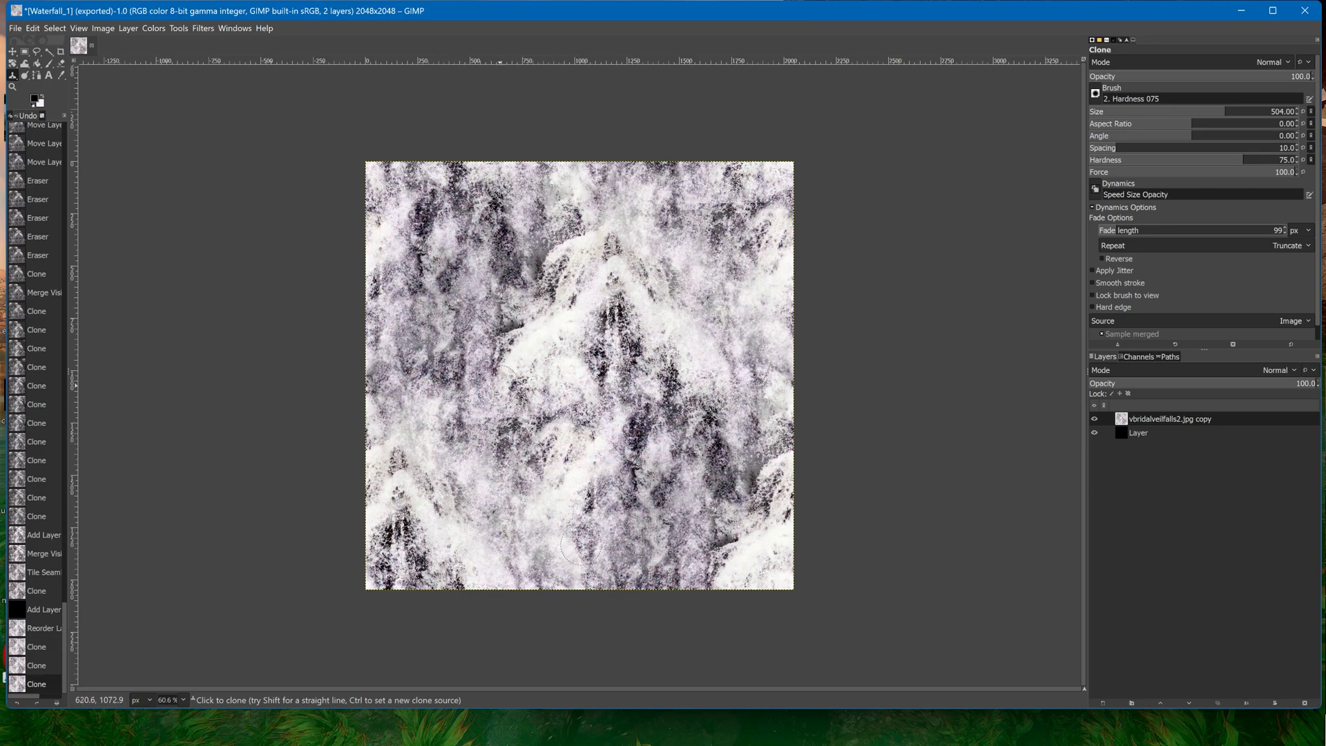
click(367, 385)
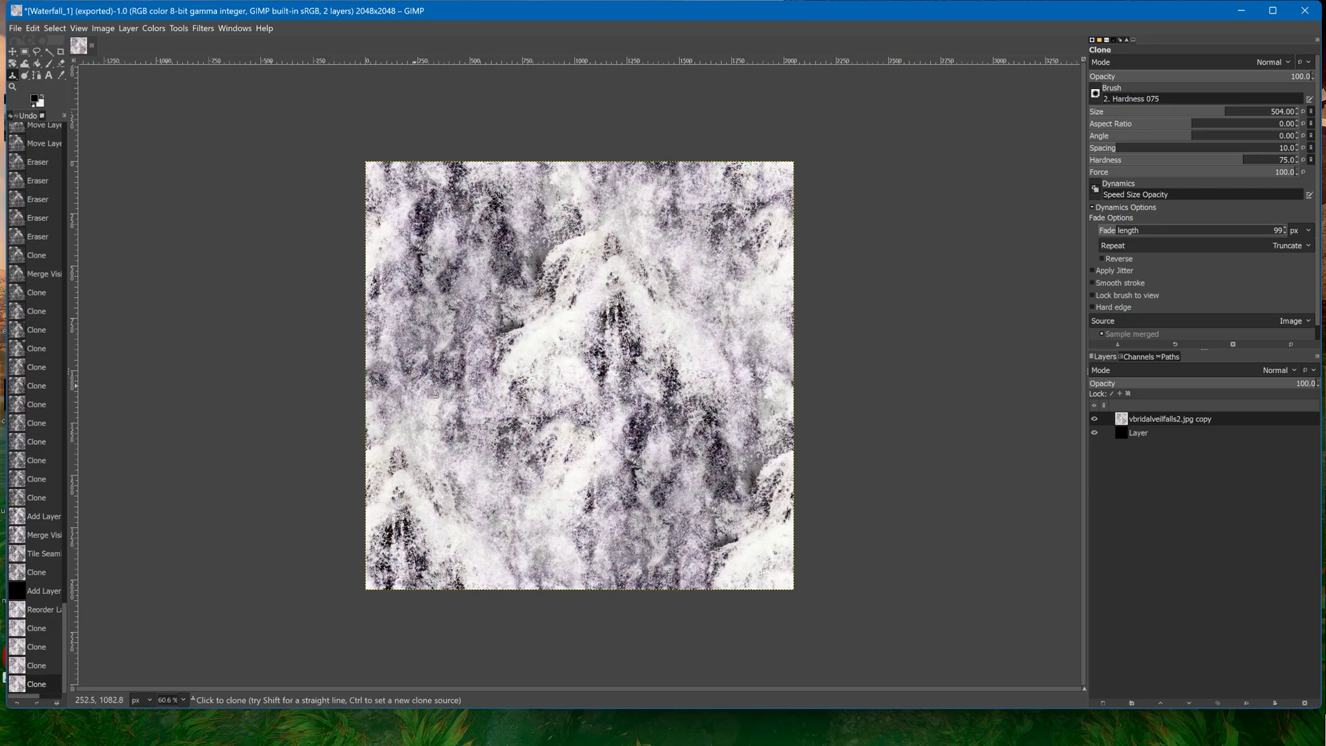
click(774, 397)
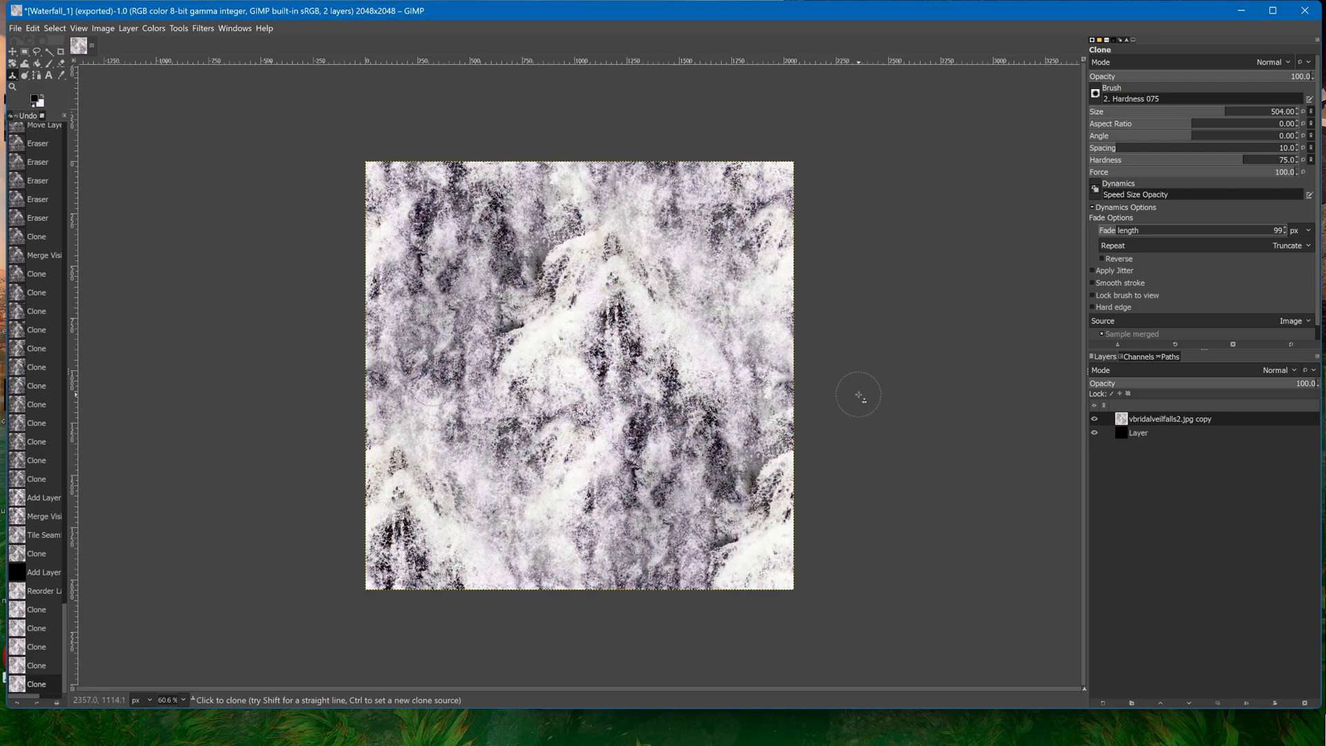
click(798, 387)
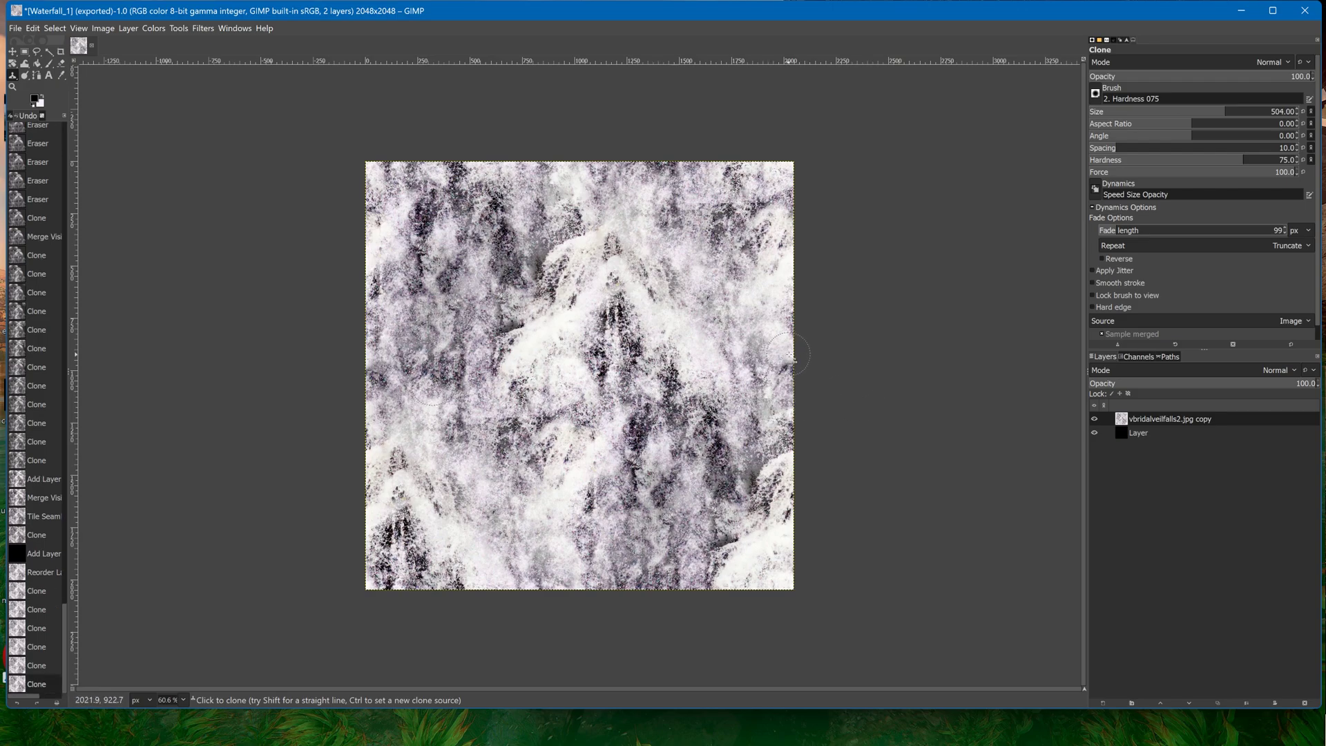
click(362, 367)
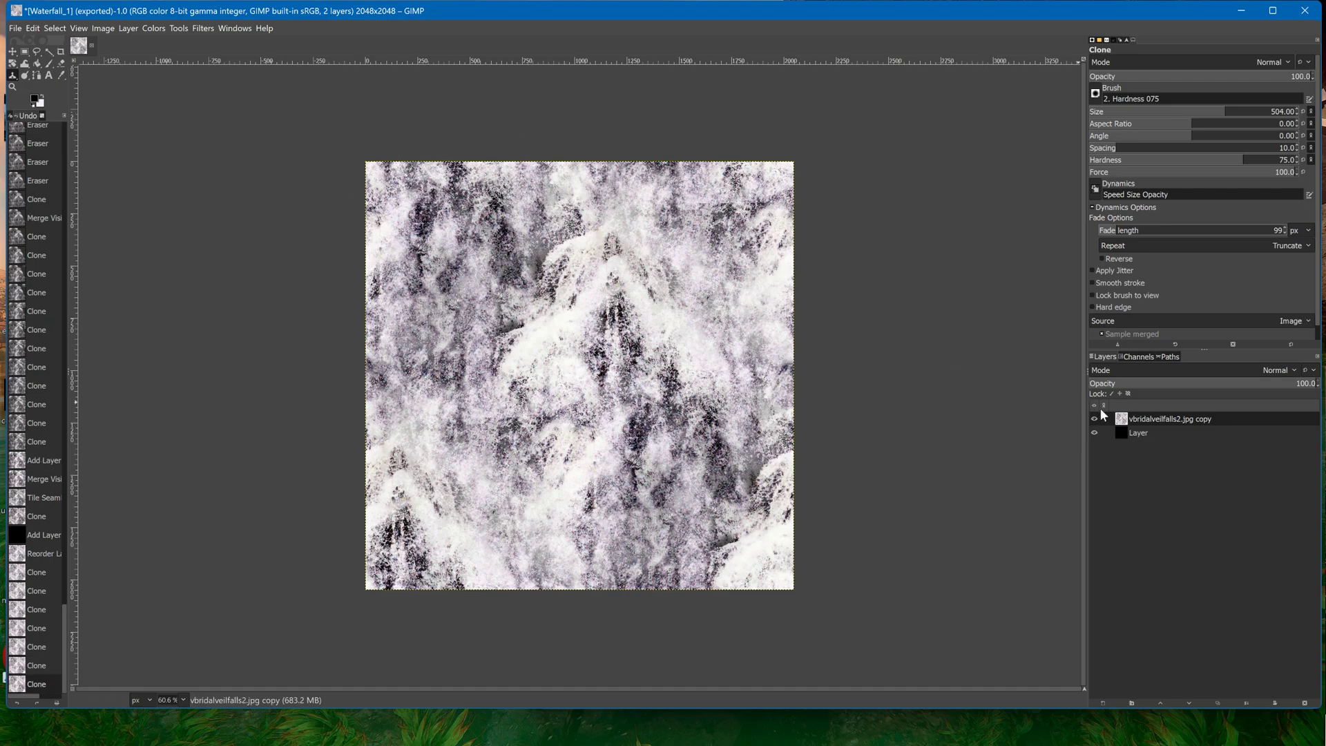
Flatten the image and start exporting it as Waterfall_1_o.dds into the Ukrain level's art/decals folder
right_click(1132, 415)
click(1150, 410)
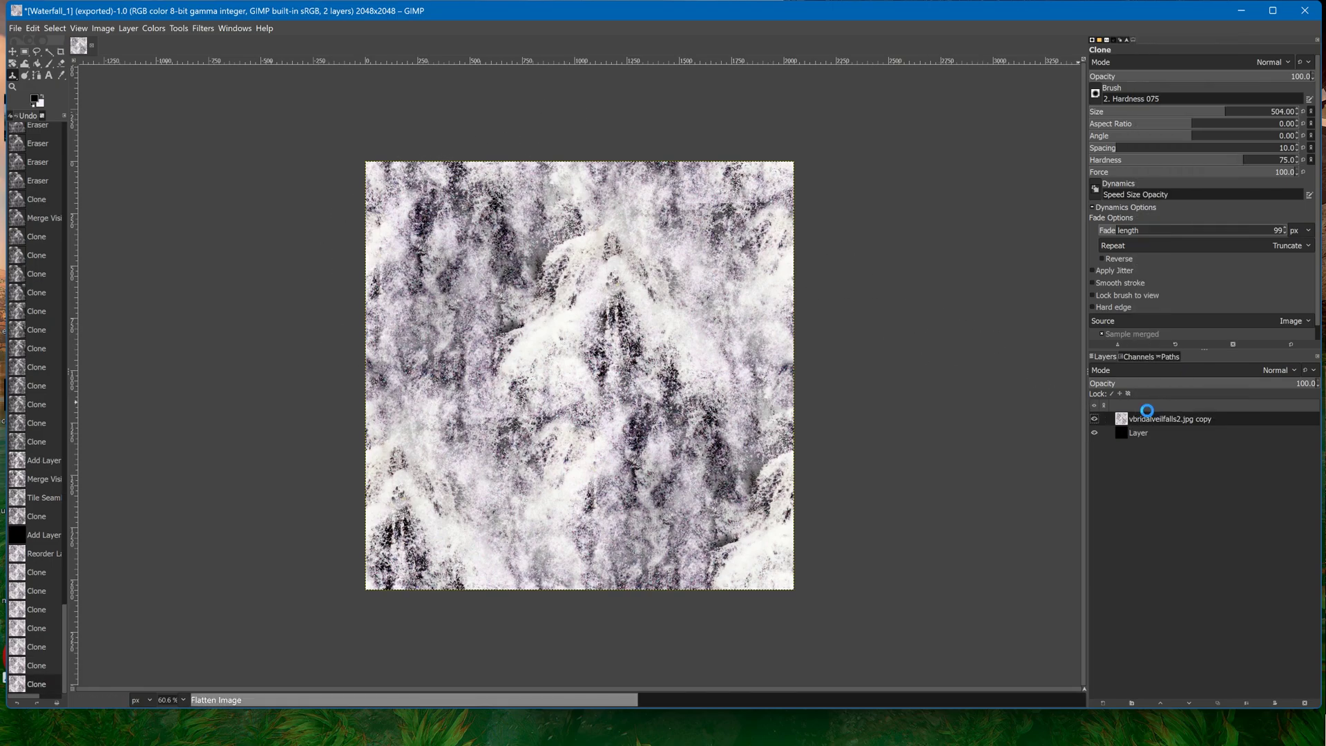
click(15, 29)
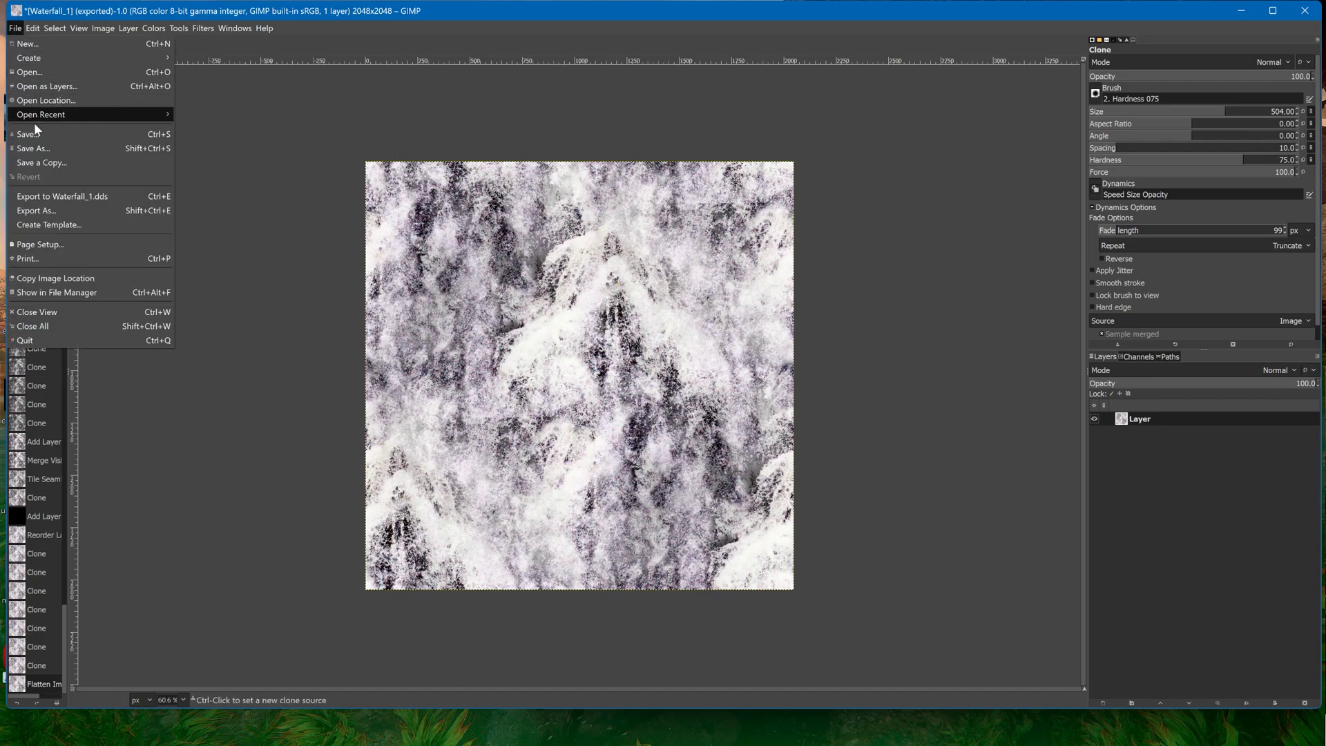
click(36, 210)
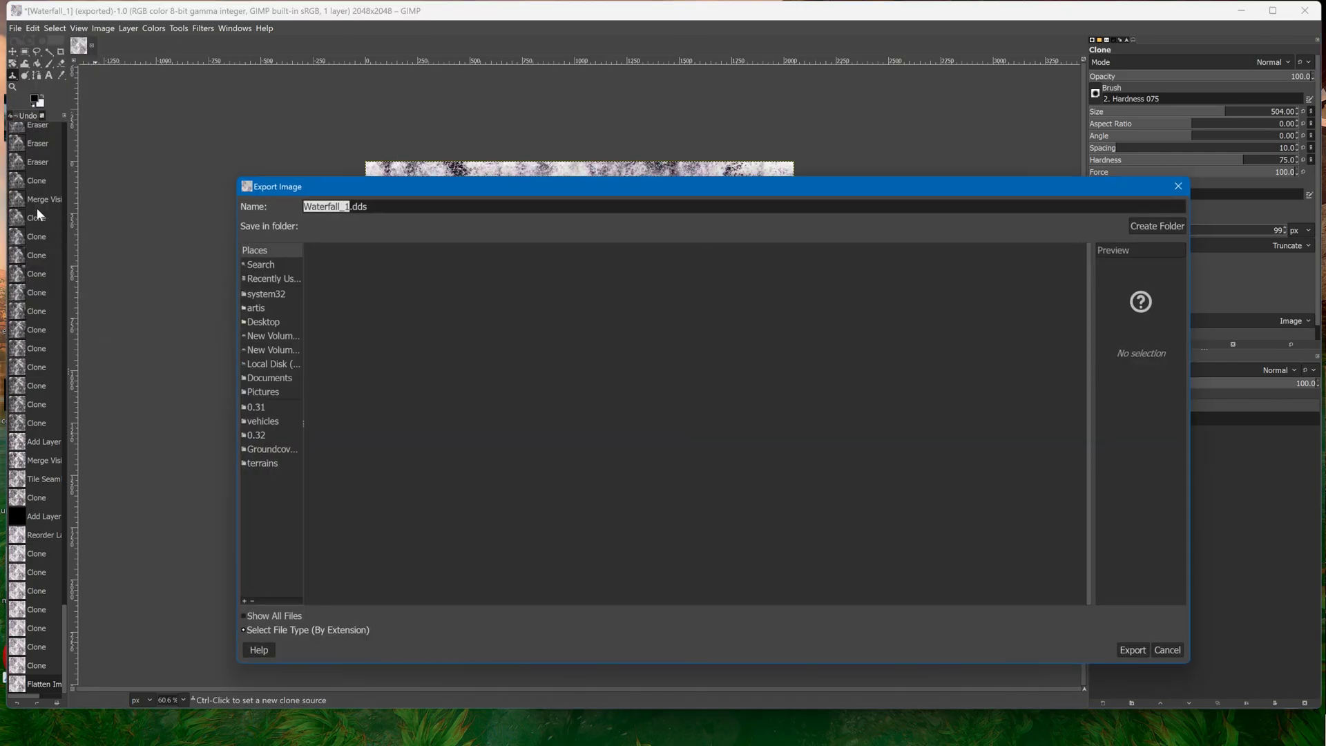
click(350, 205)
text(_)
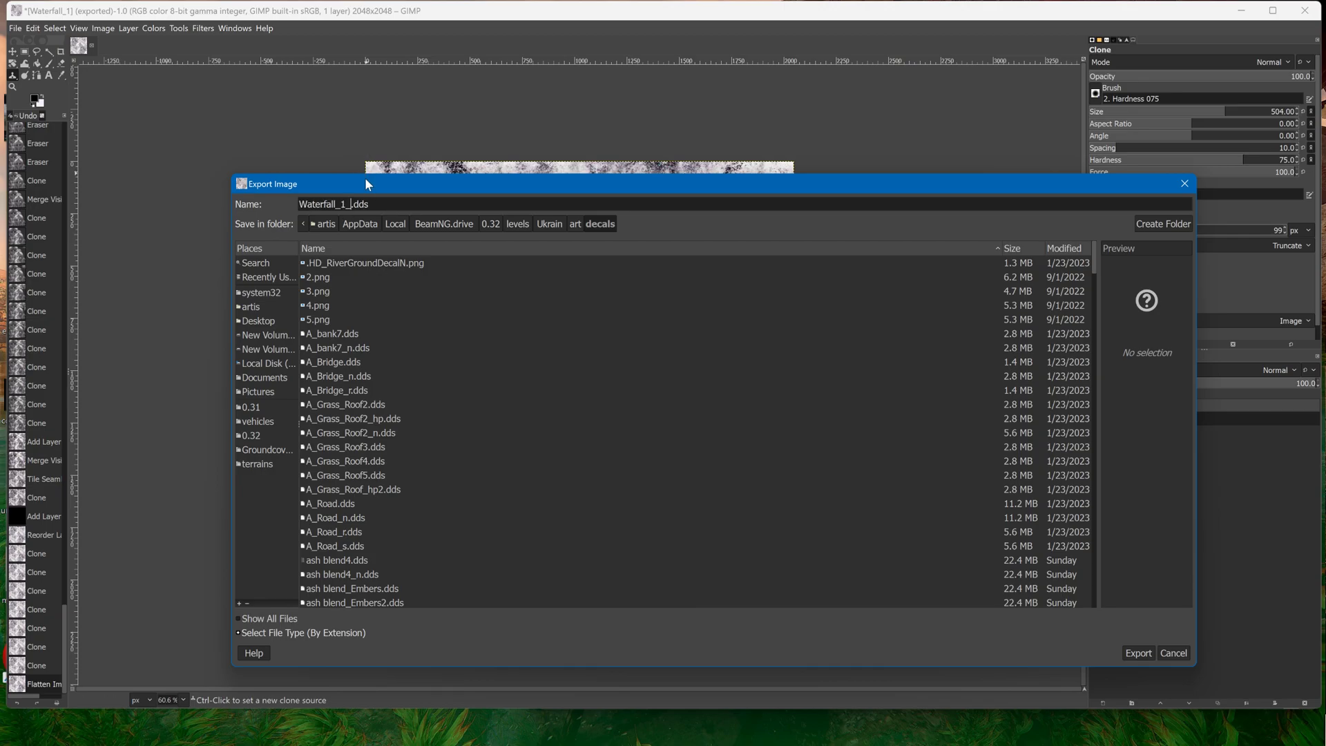
text(d)
click(1133, 654)
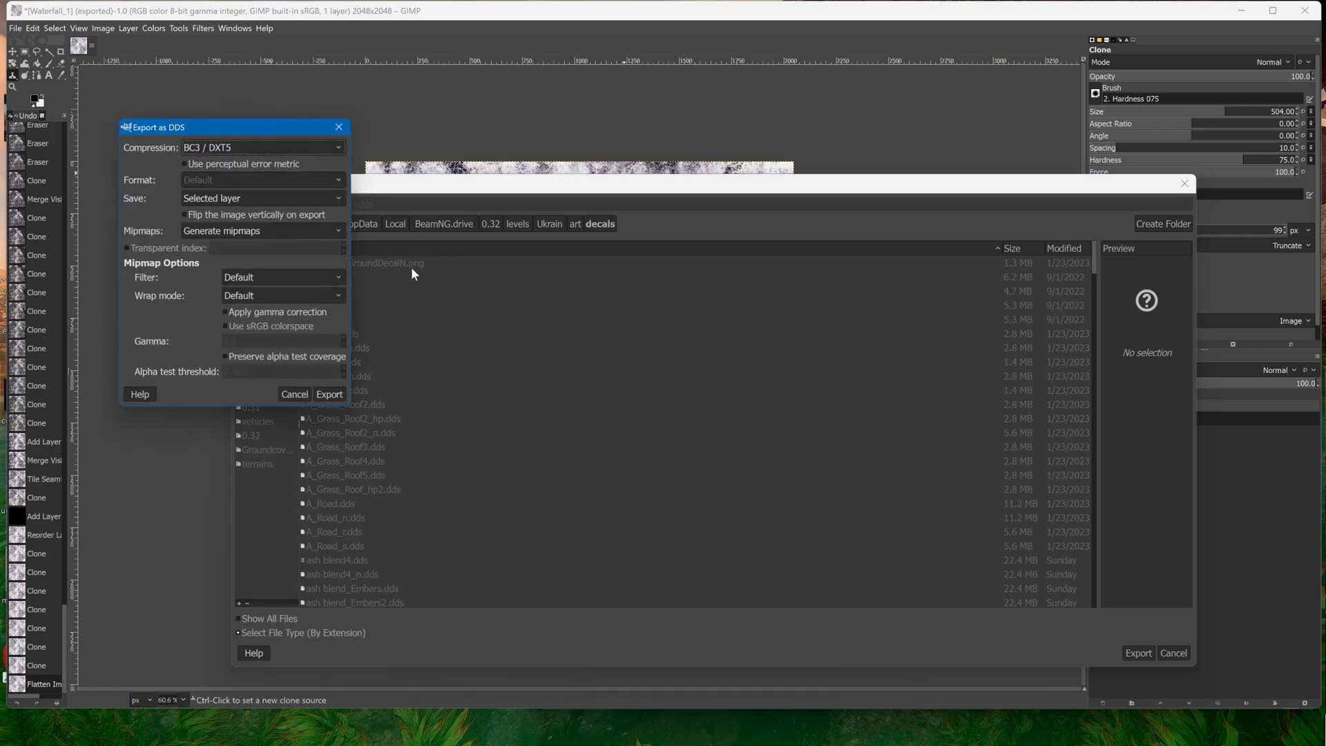
Export the DDS with BC1 / DXT1 compression and generated mipmaps
click(278, 146)
click(232, 178)
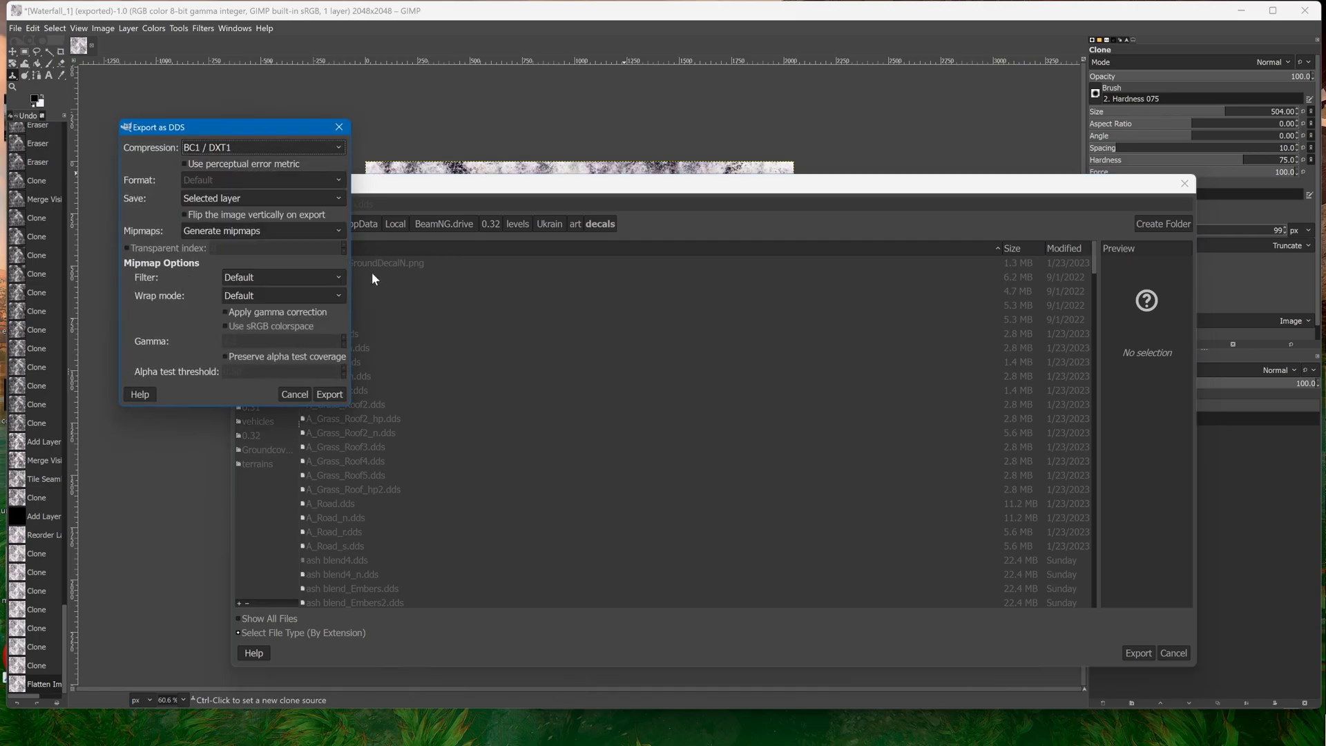
click(330, 395)
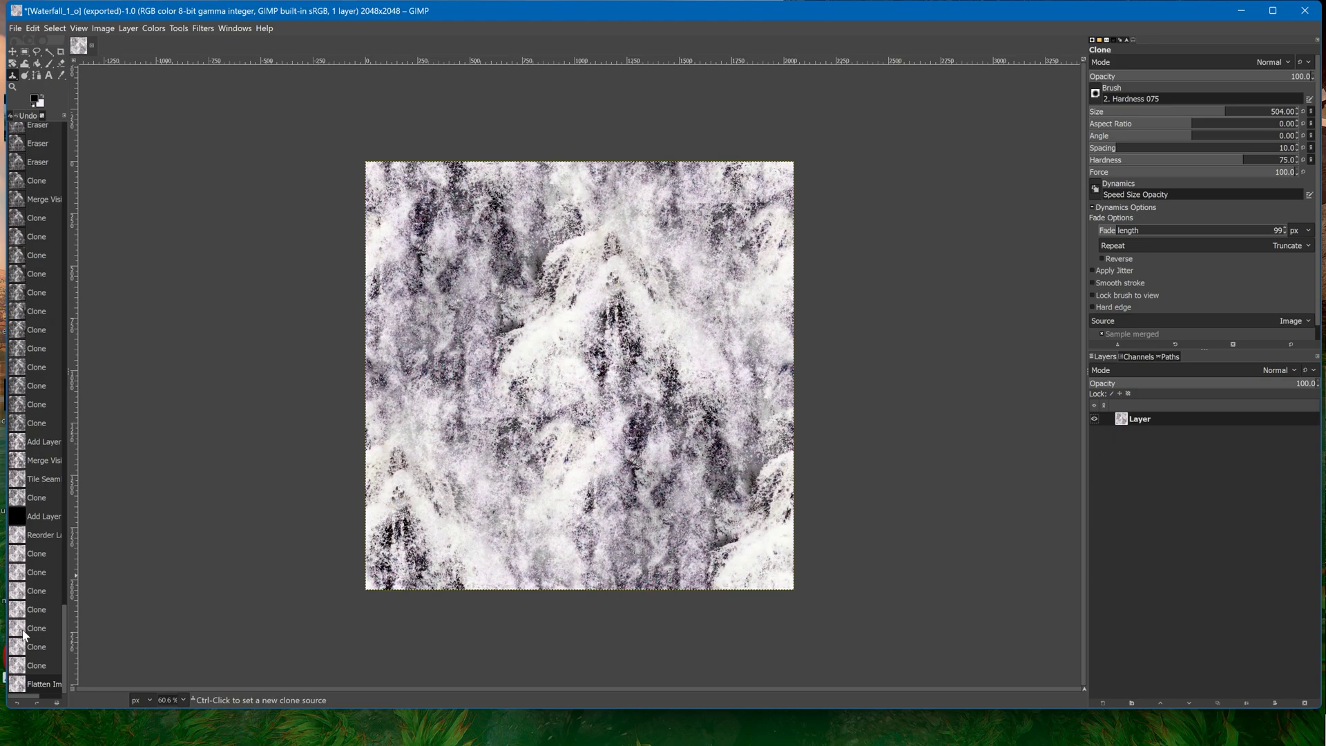
Revert the image to its state before flattening and hide the black layer beneath the waterfall
click(43, 663)
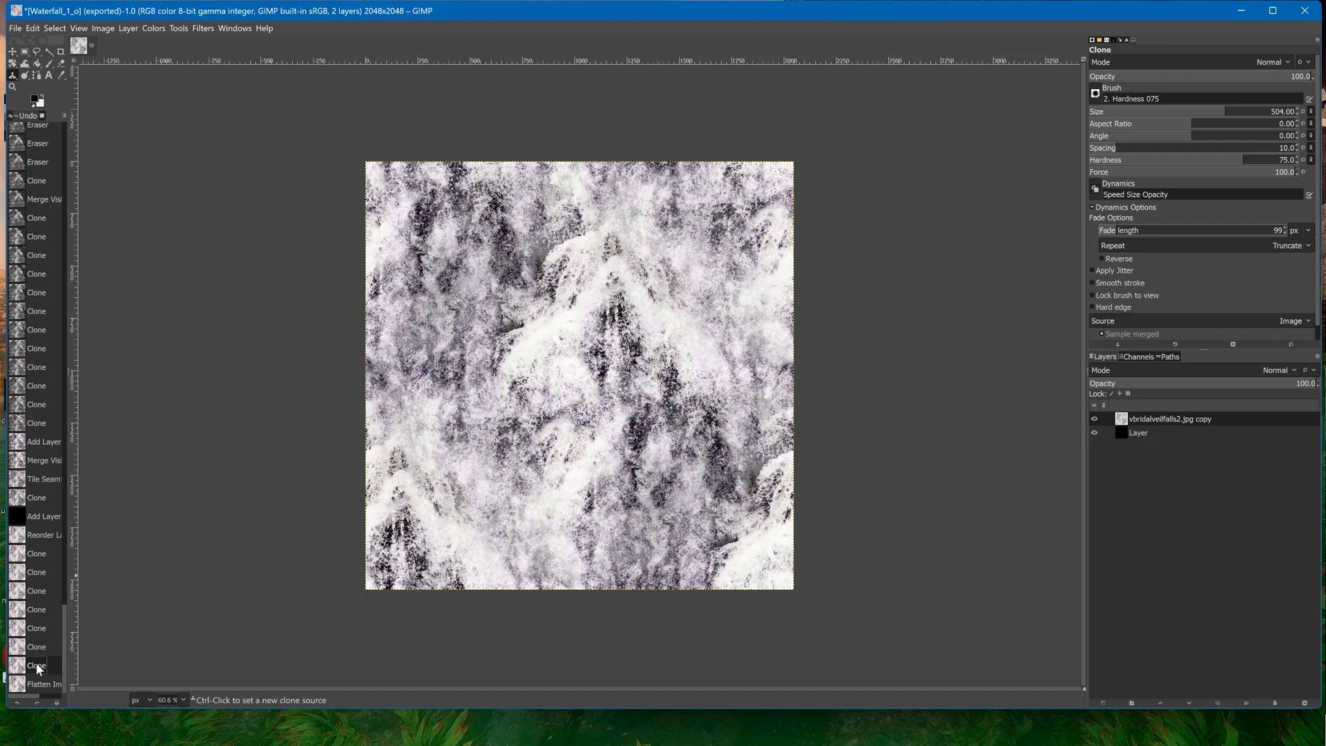
click(1094, 432)
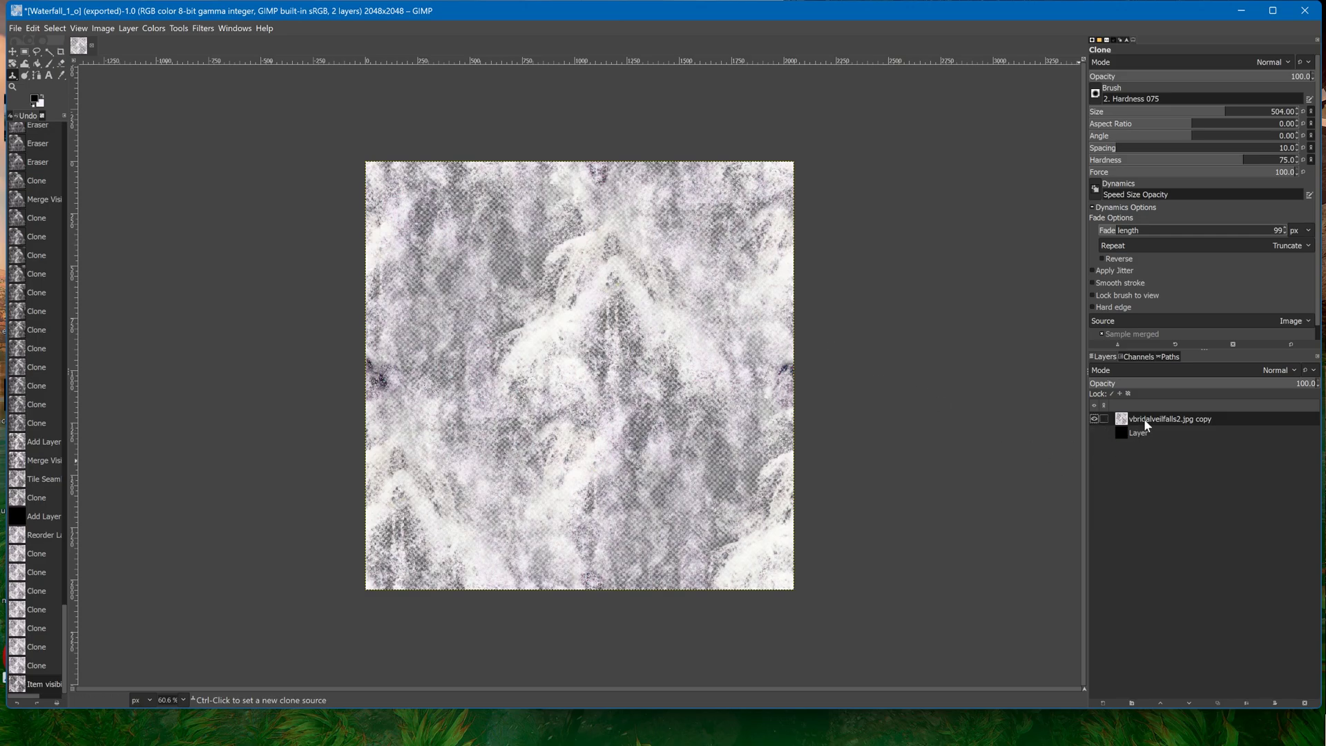
Start a Drop Shadow on the waterfall layer with X and Y offsets of 4.562, blur radius 1.89 and opacity 1.825
click(201, 29)
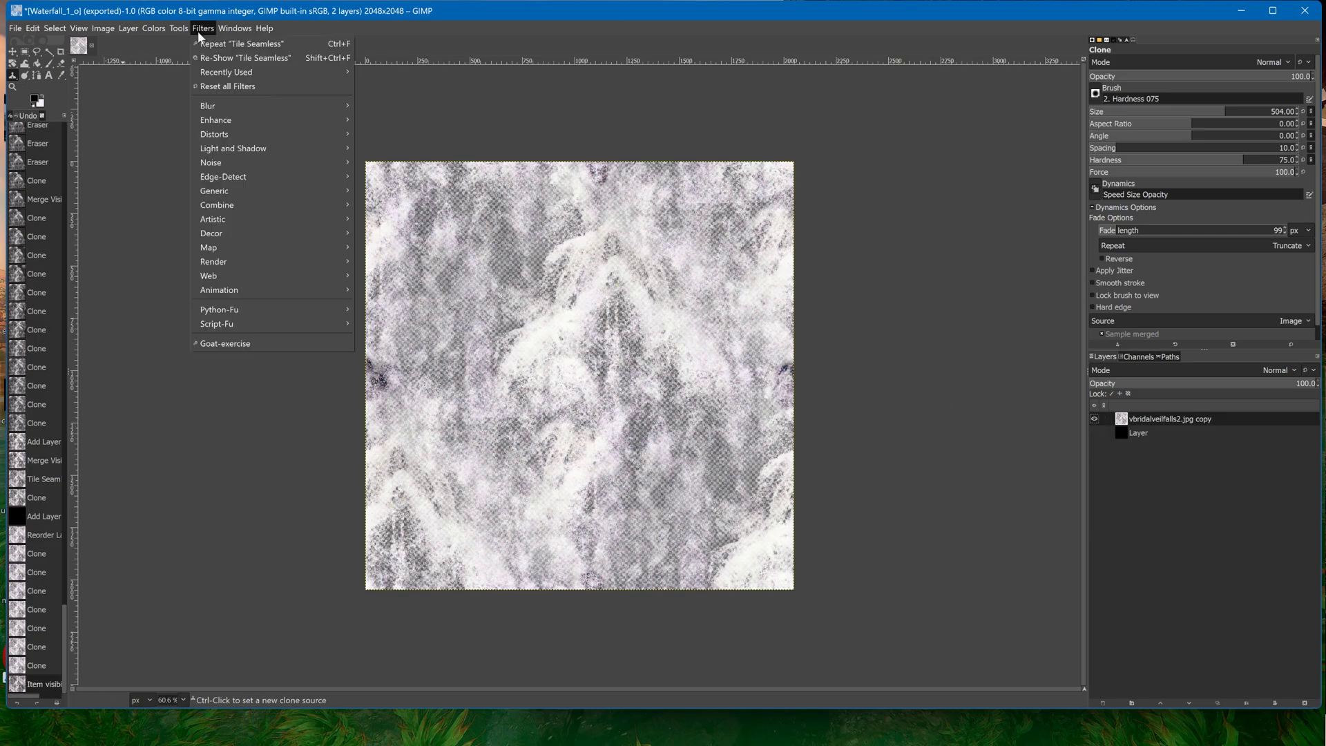
mouse_move(215, 153)
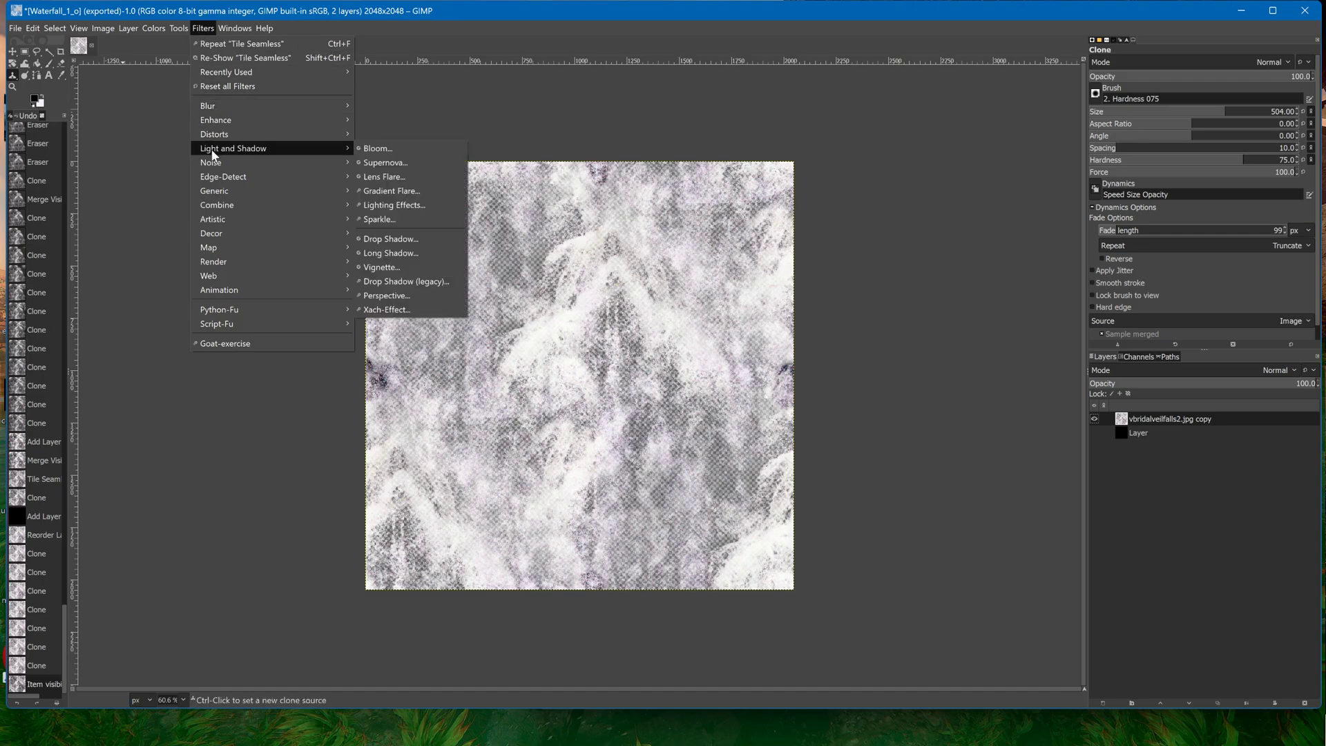
click(391, 239)
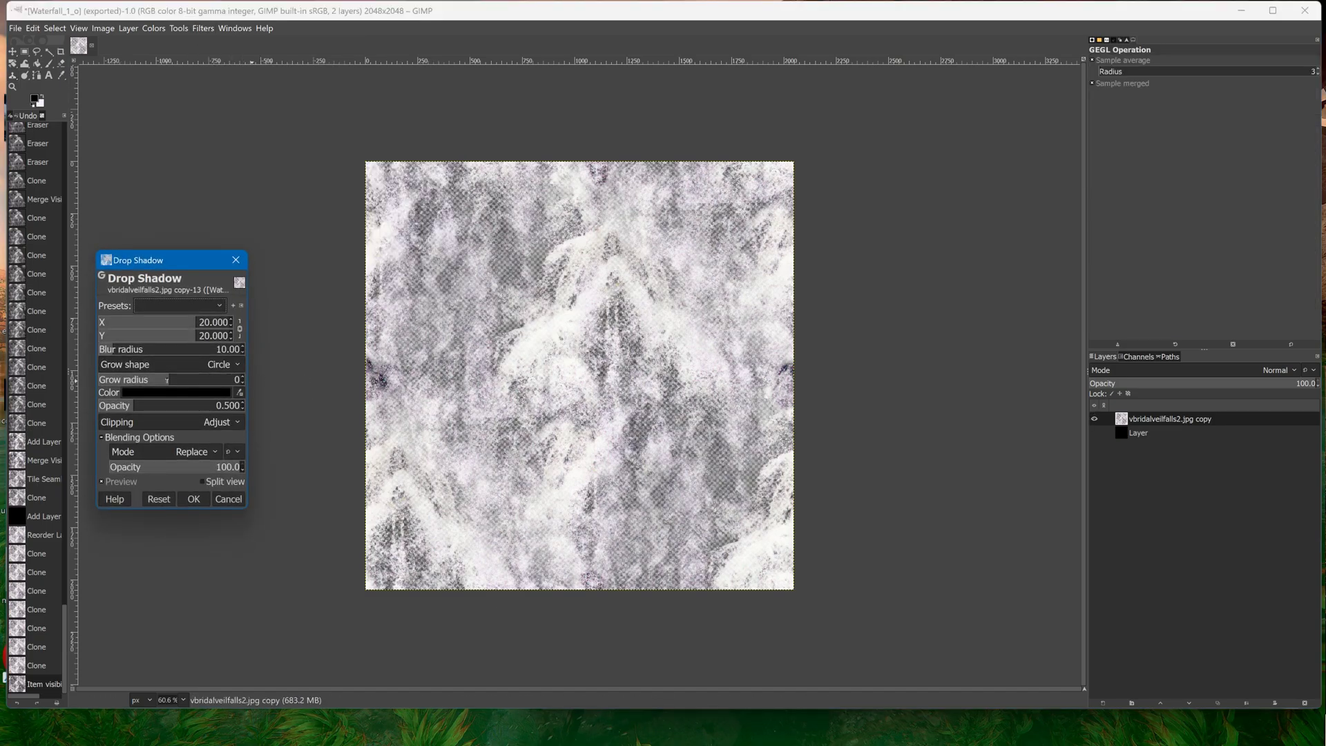
drag(107, 349, 232, 409)
drag(107, 350, 105, 355)
click(171, 322)
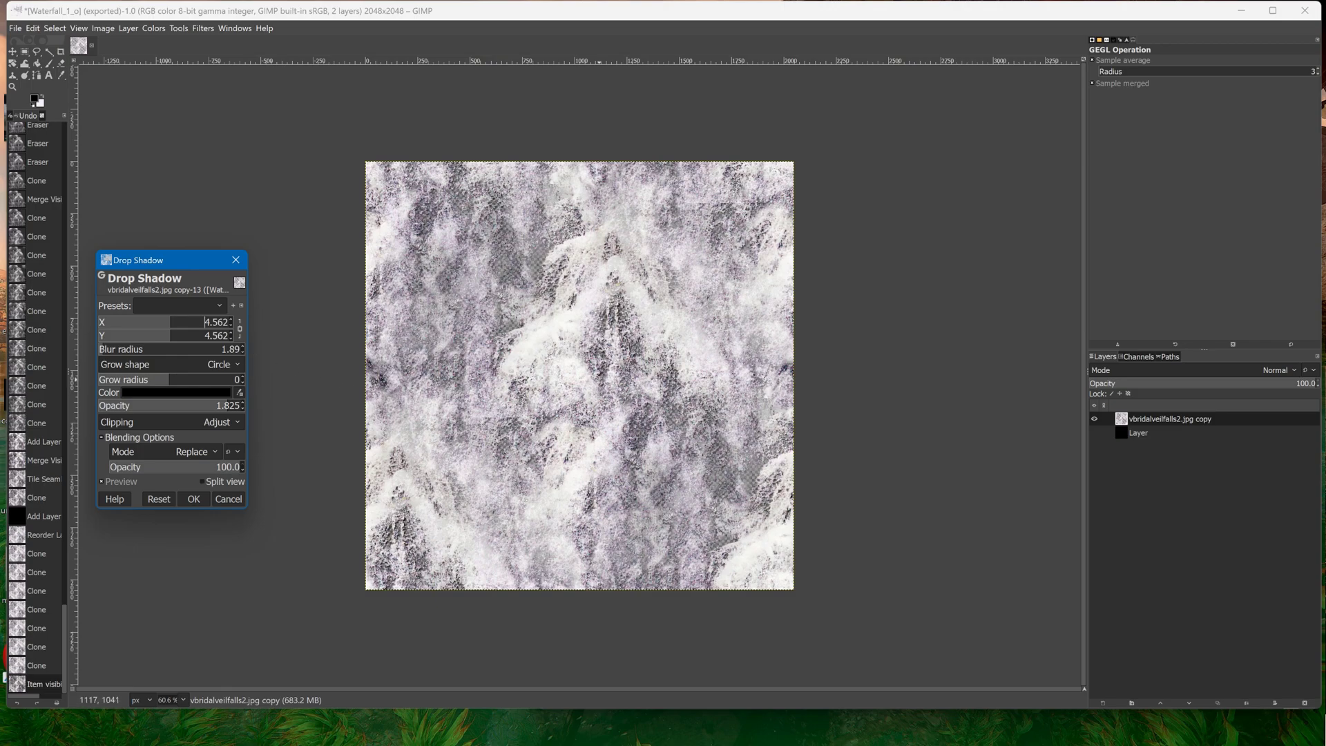
ctrl+scroll(604, 343, up, 3)
ctrl+scroll(317, 412, down, 4)
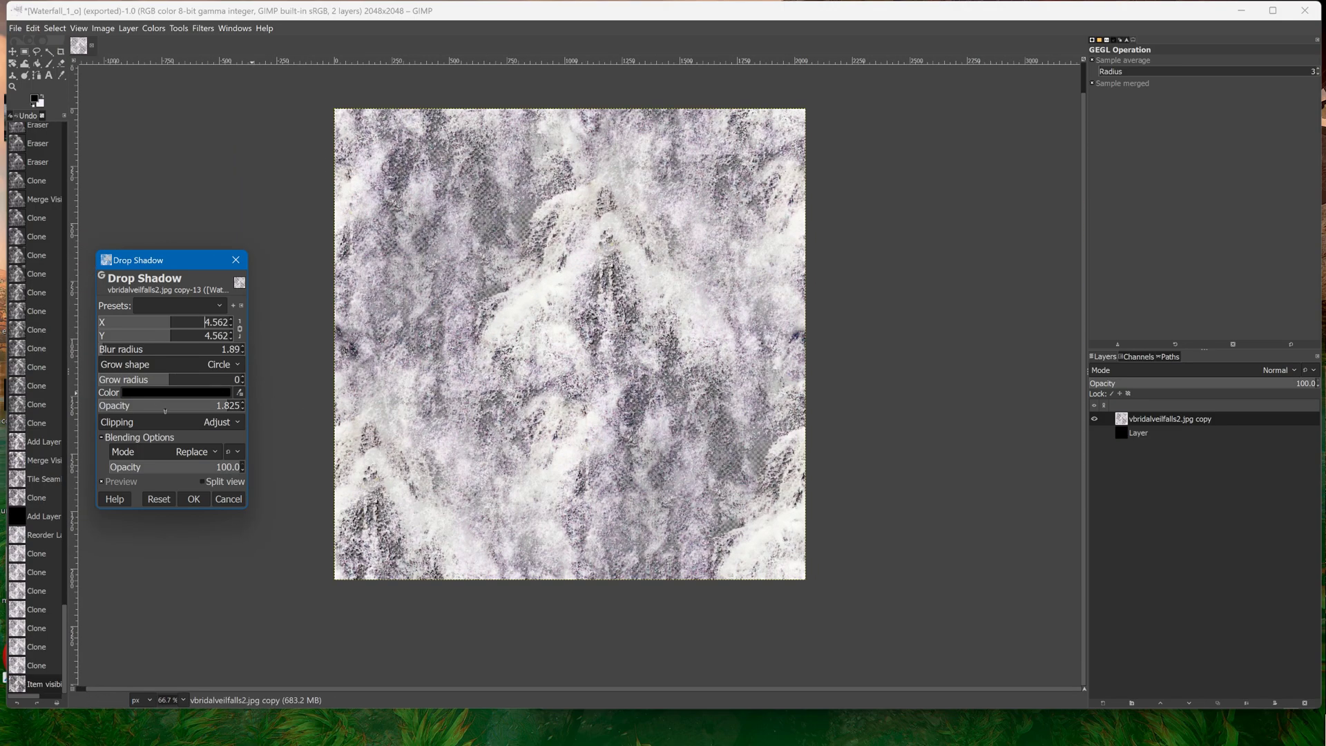
Refine the drop shadow with a grow radius of -45, a blur radius of about 0.67 and a slightly adjusted offset, and apply it
drag(165, 381, 102, 388)
scroll(101, 348, down, 11)
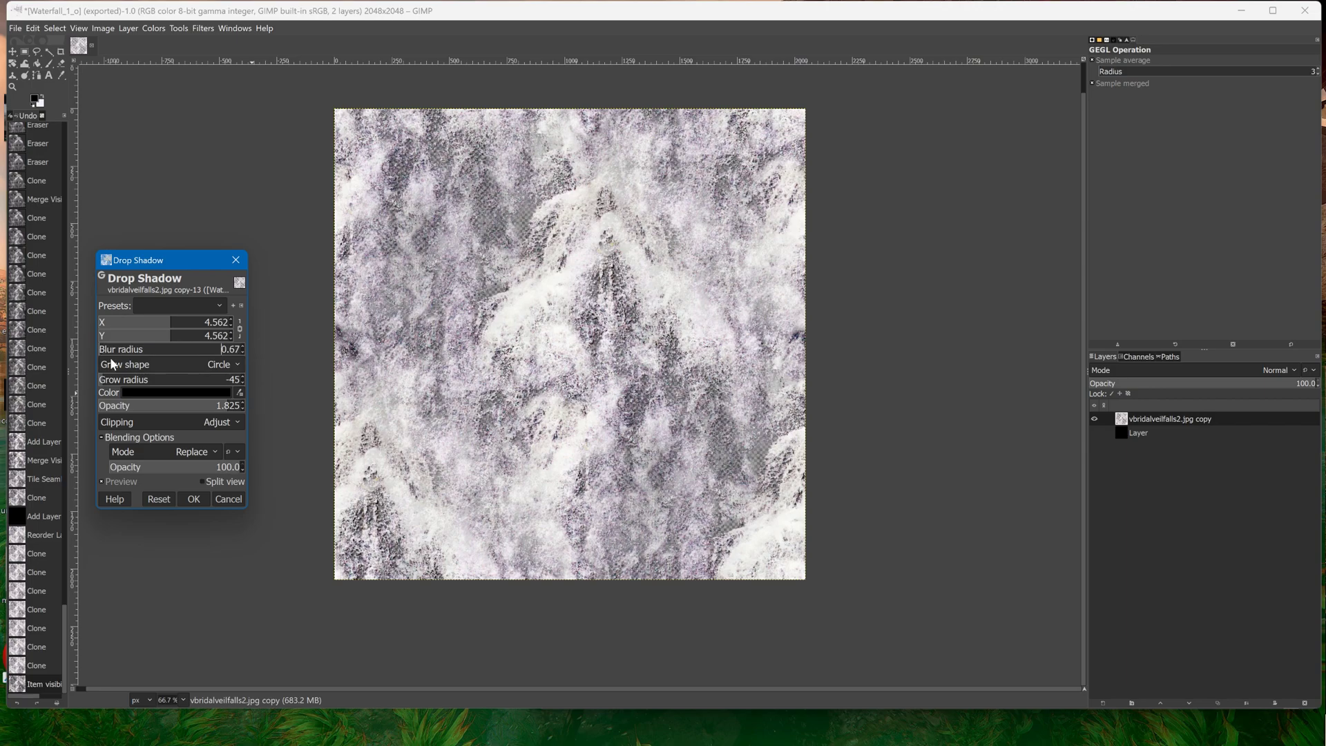
scroll(205, 412, up, 2)
mouse_move(182, 324)
mouse_down()
mouse_move(145, 323)
mouse_move(228, 325)
mouse_move(158, 334)
mouse_move(174, 336)
mouse_up()
click(195, 500)
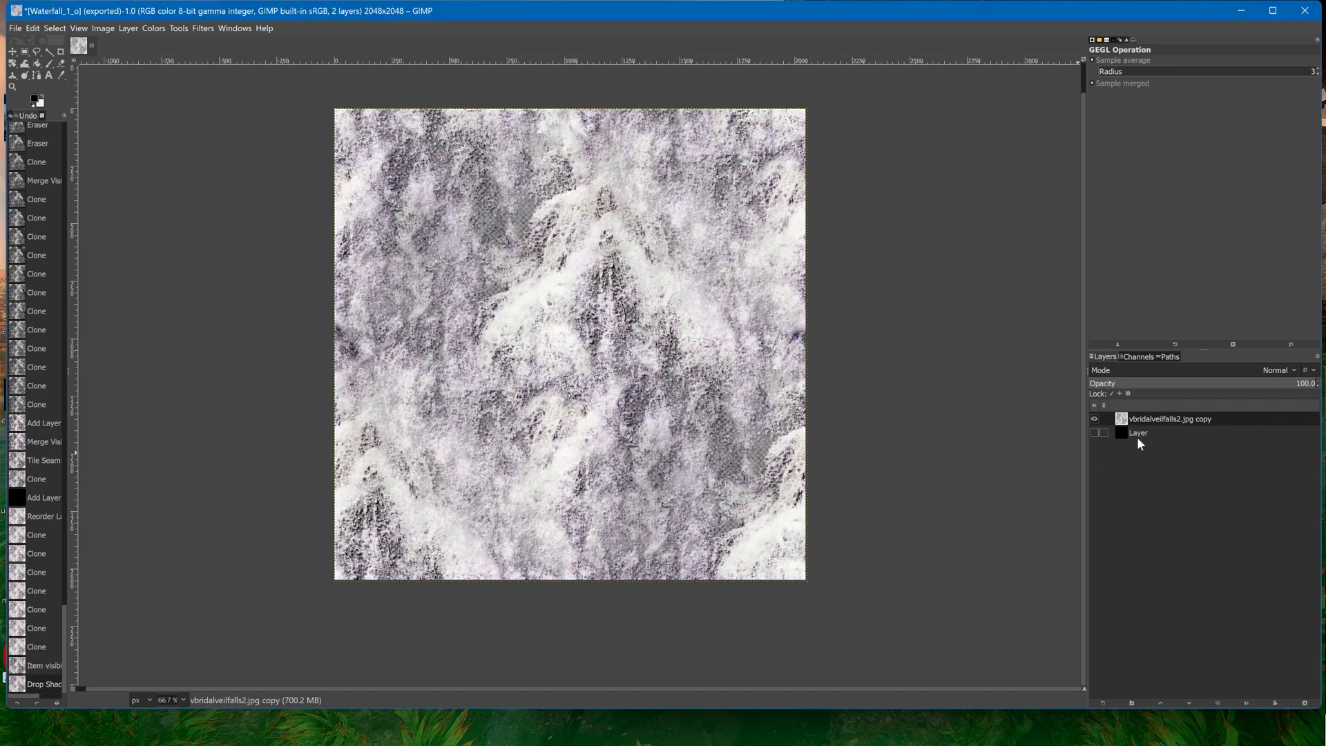
Delete the hidden black layer below the waterfall layer
click(1137, 435)
right_click(1138, 436)
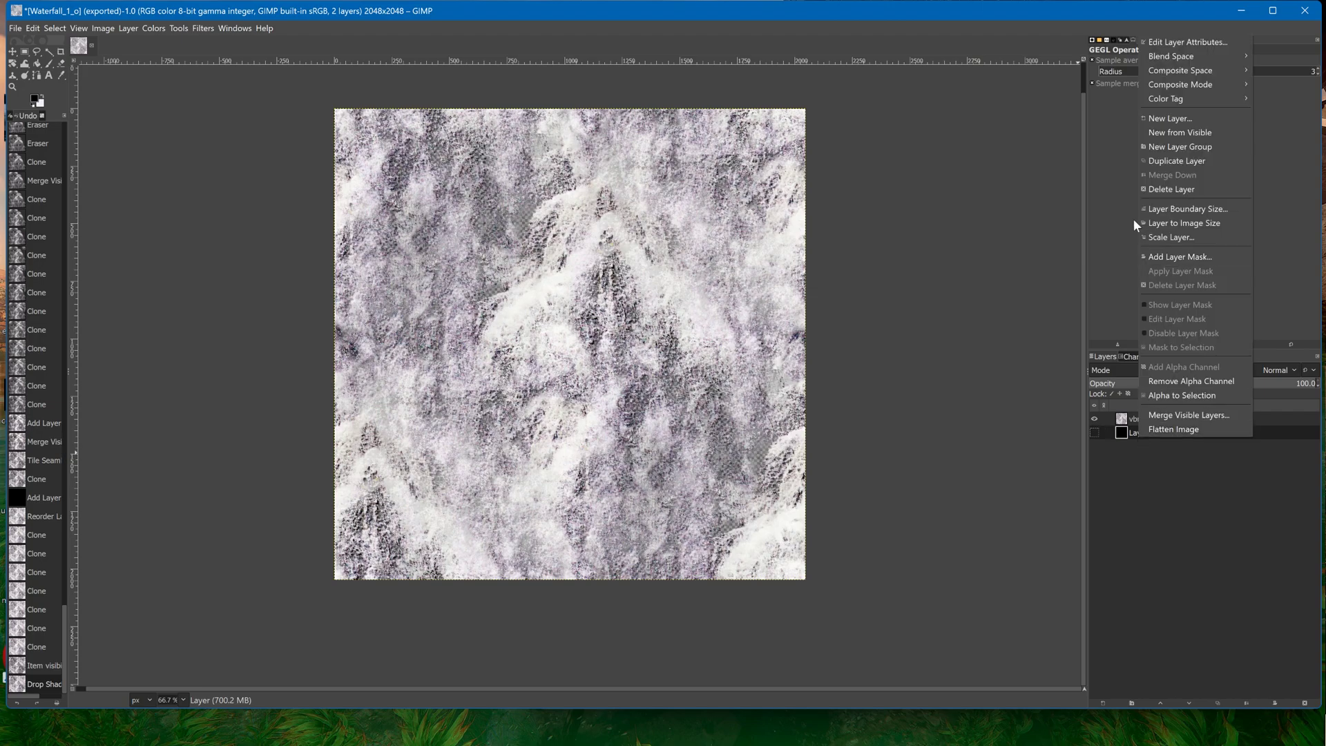
click(1151, 190)
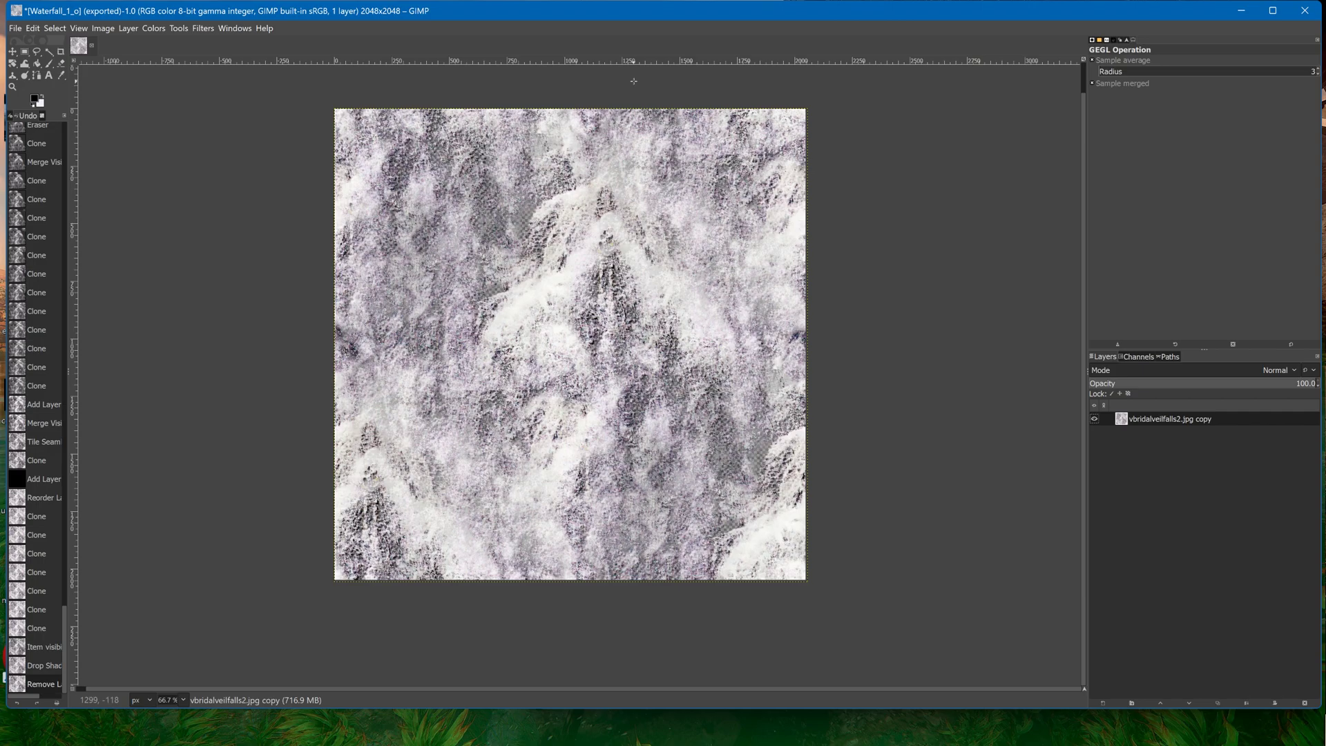
Add a new 2048 × 2048 px layer filled with transparency above the waterfall layer
ctrl+scroll(830, 141, up, 5)
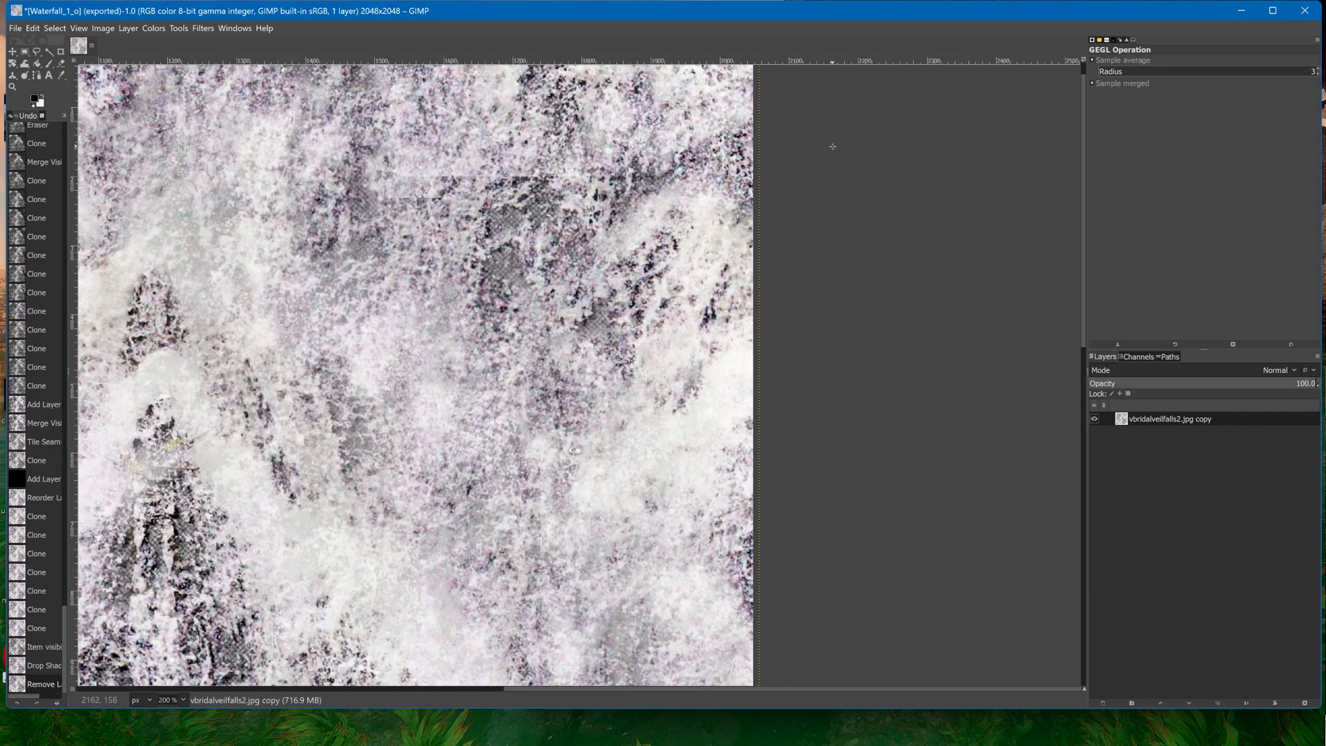
ctrl+scroll(718, 229, down, 5)
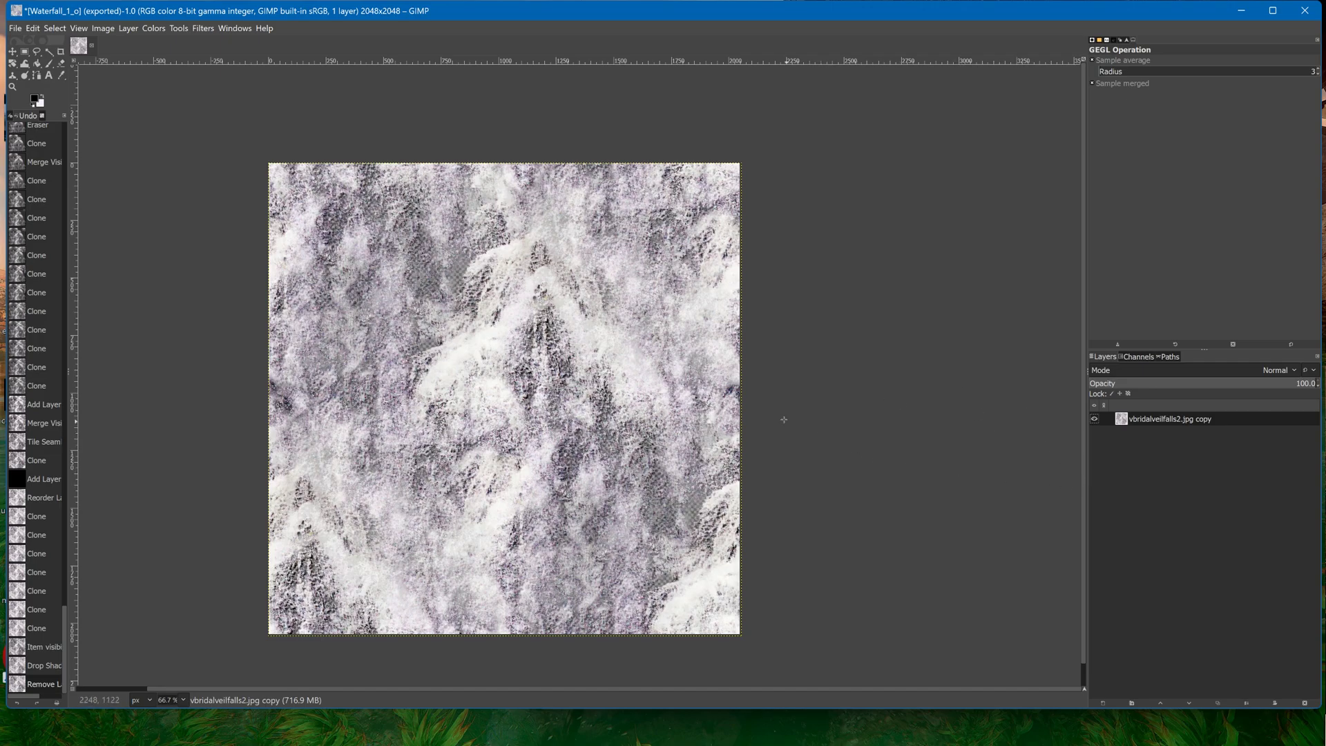
right_click(1144, 435)
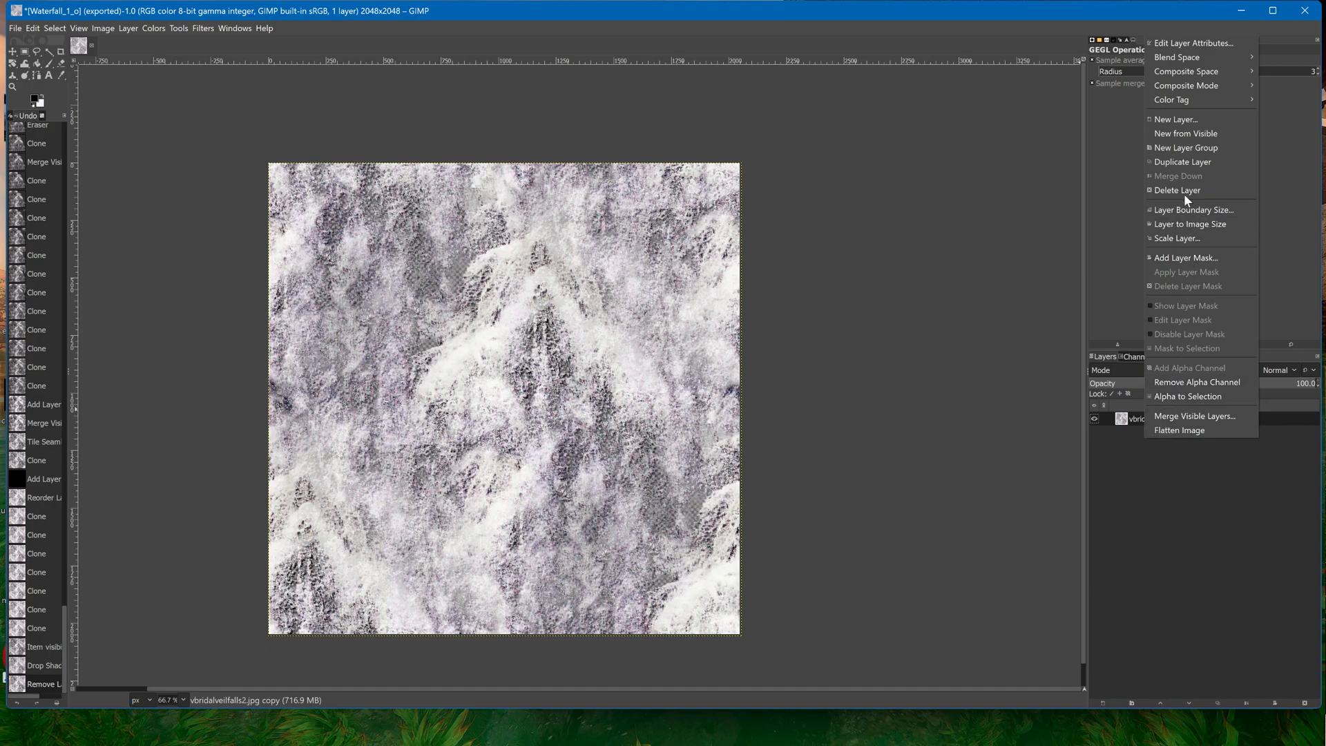
click(1181, 119)
click(1179, 241)
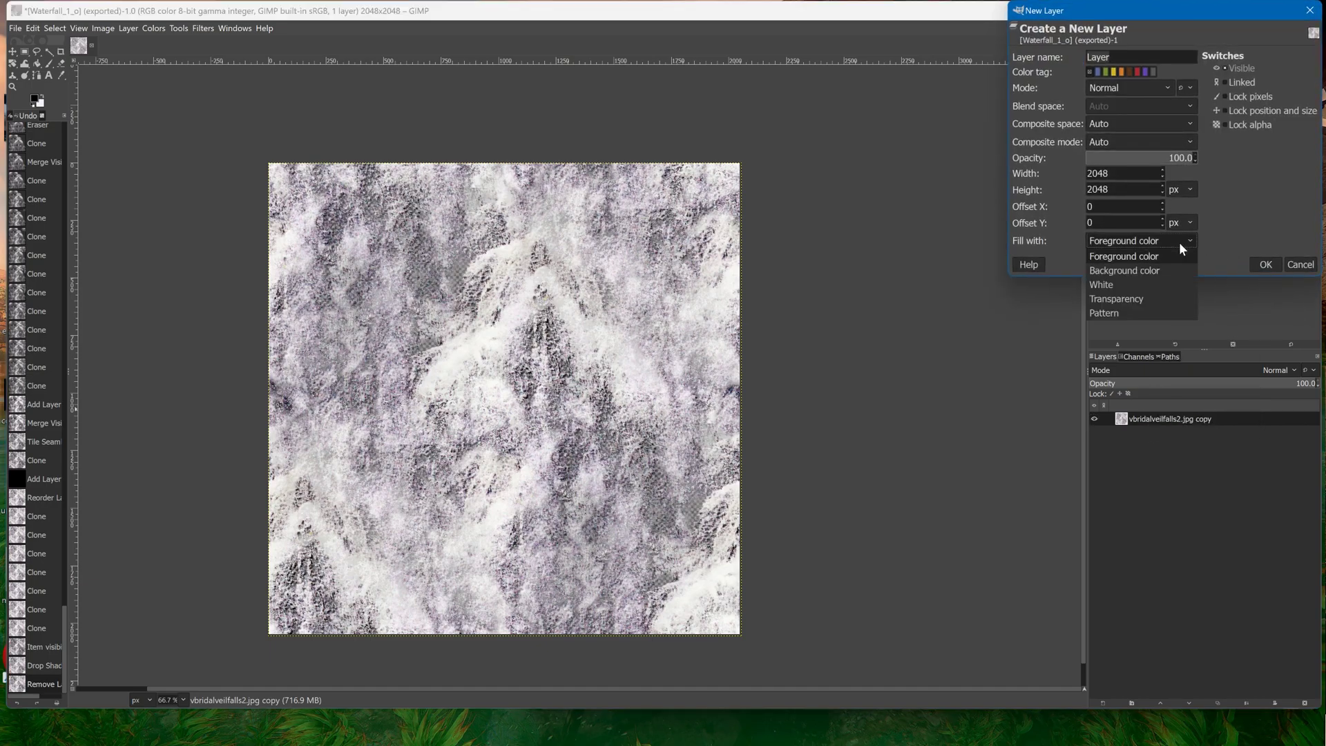
click(1126, 296)
click(1259, 268)
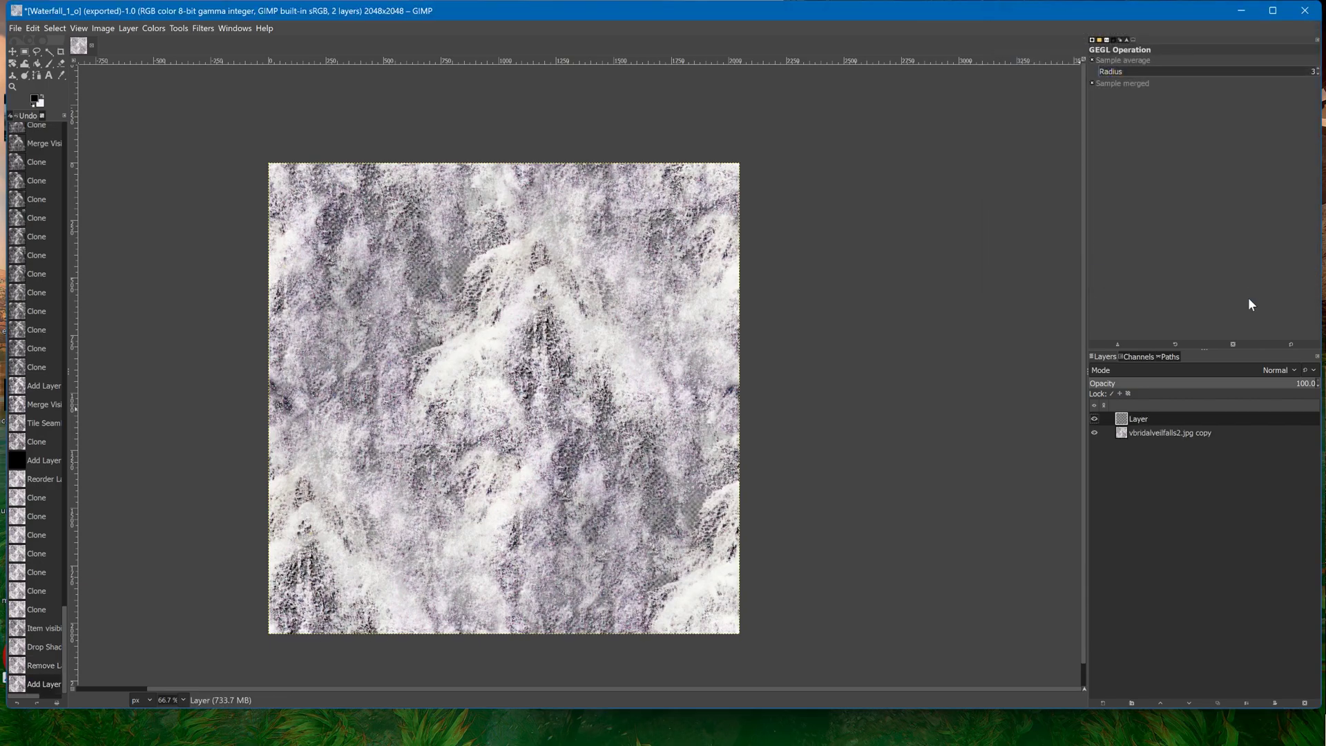
Merge the visible layers into a single waterfall layer
right_click(1158, 418)
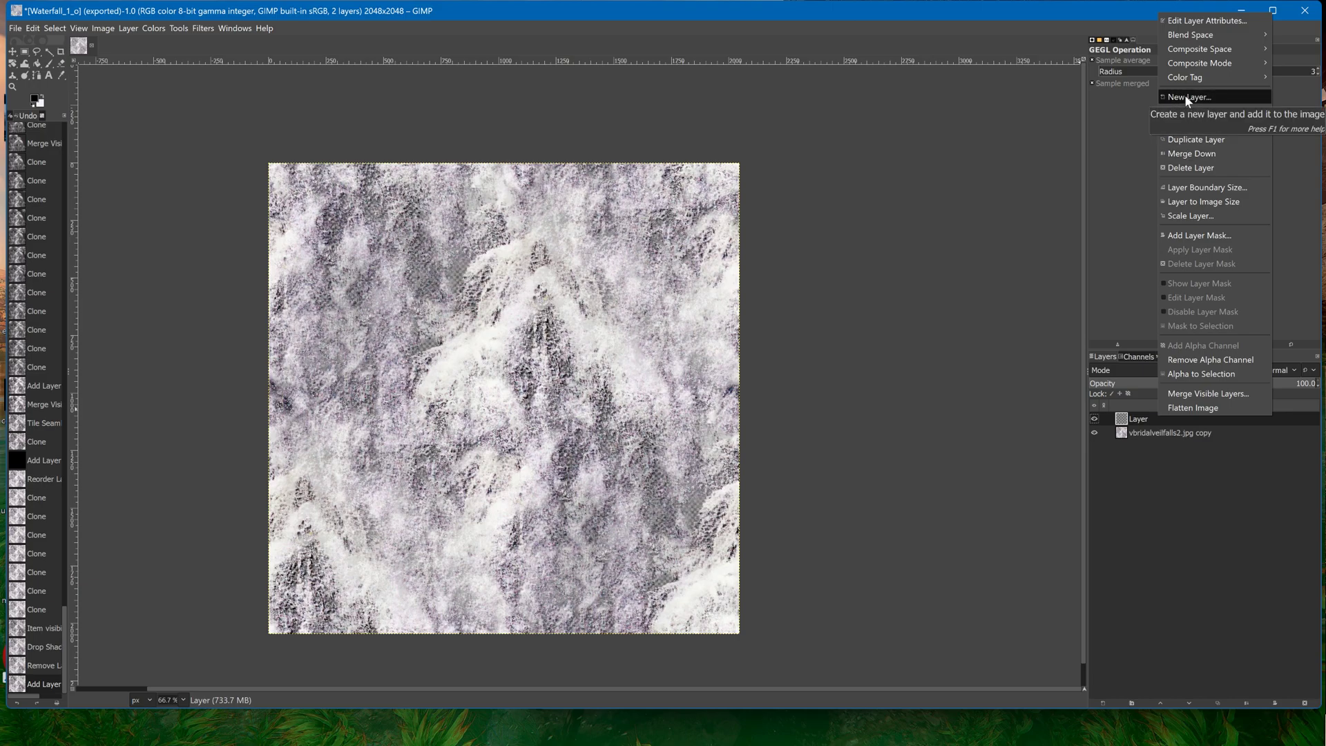
click(1179, 392)
click(1197, 467)
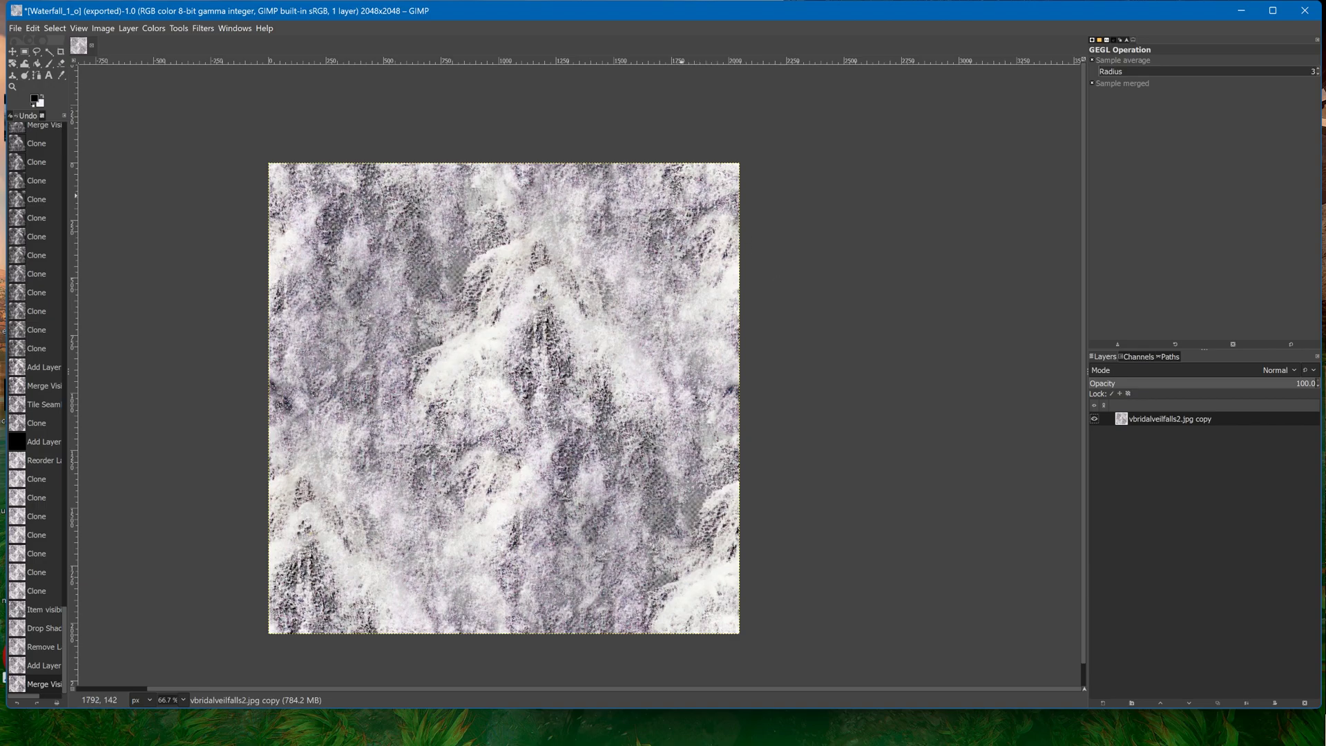
Start exporting the image to the decals folder under the name Waterfall_1_base.dds
click(15, 28)
click(42, 210)
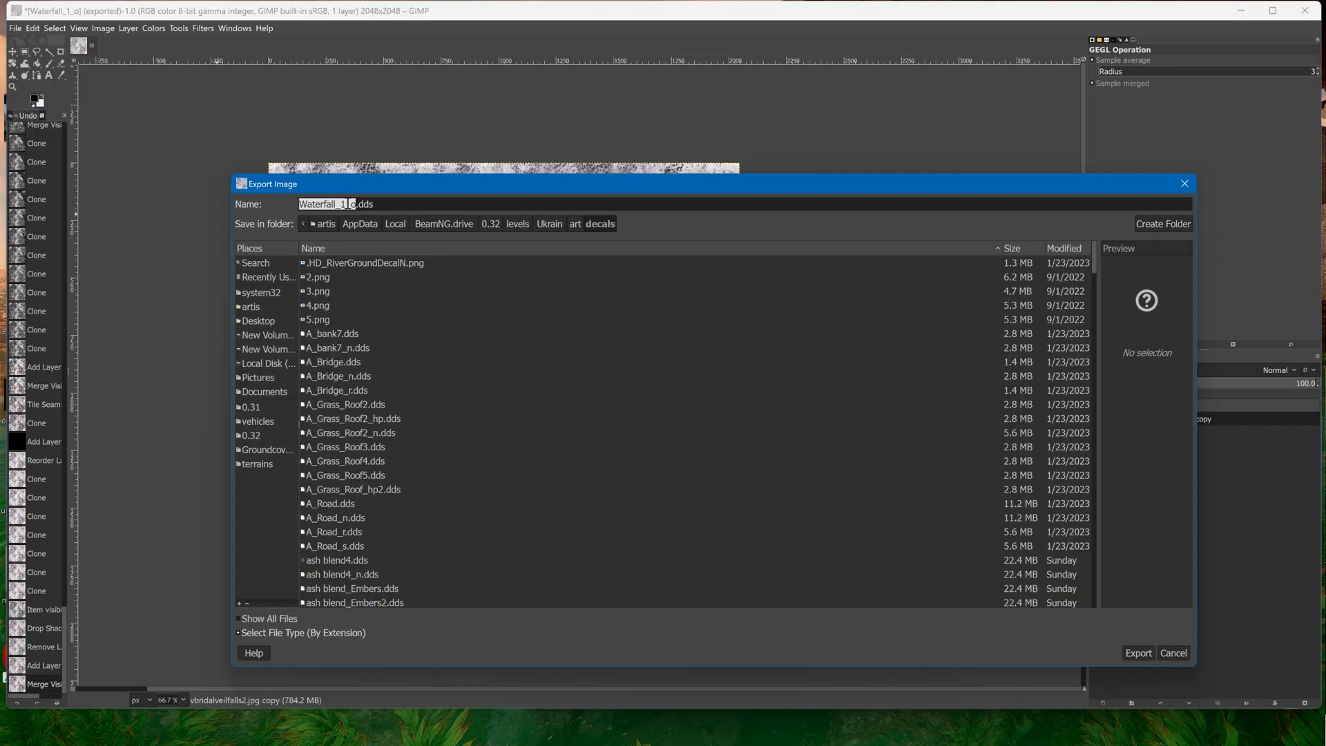
click(358, 203)
key(BackSpace)
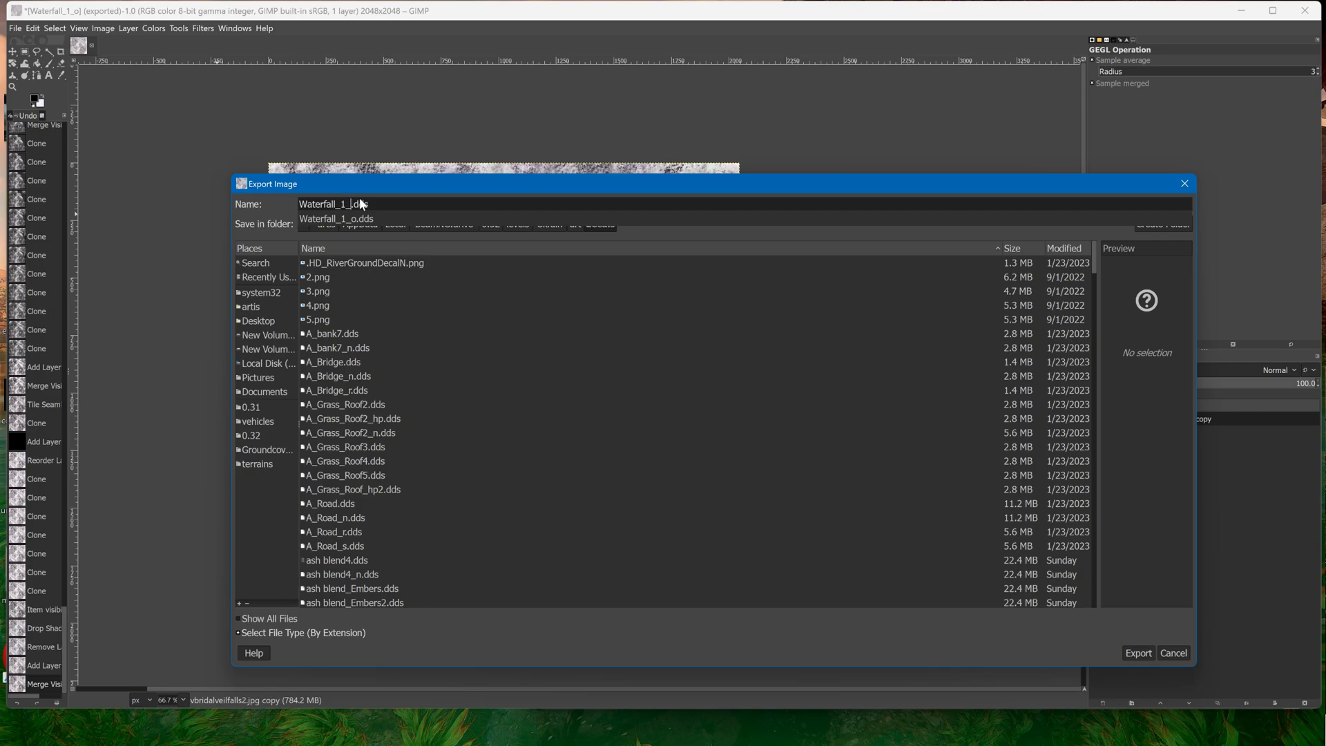
text(base)
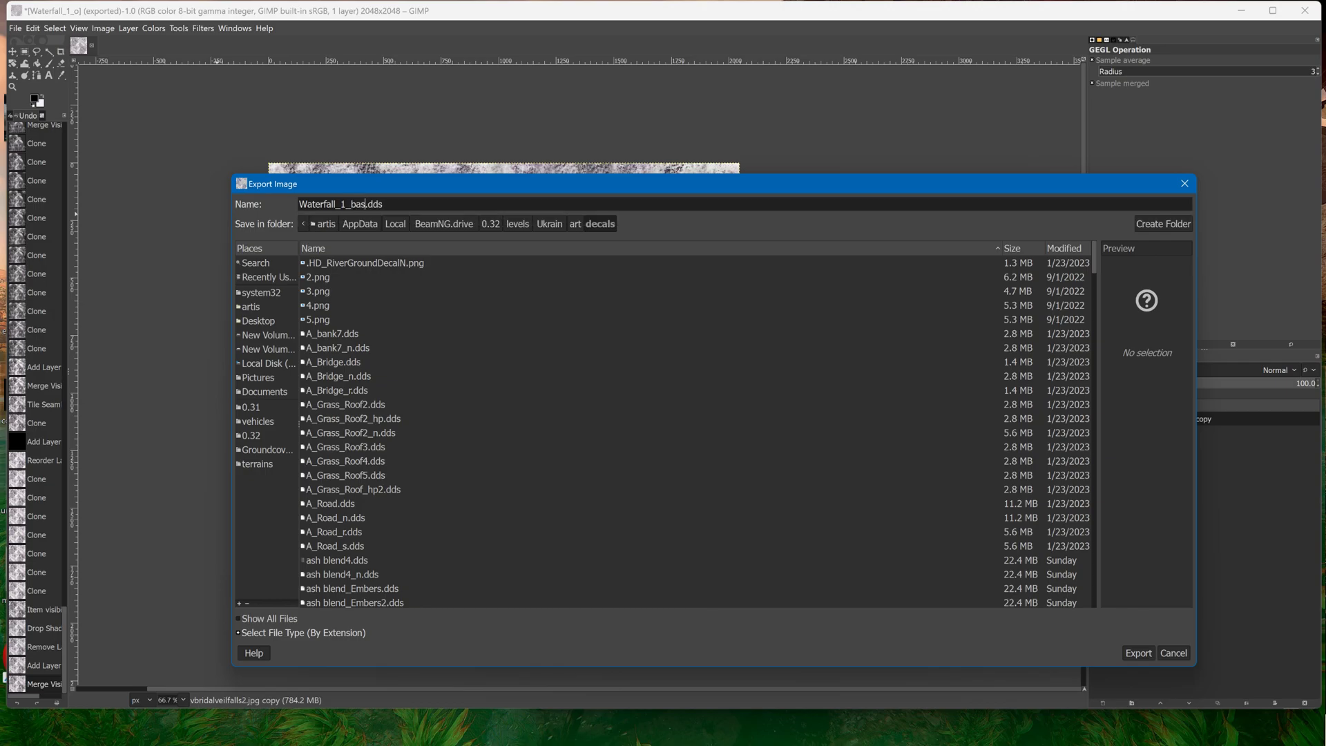
click(1139, 653)
Set the DDS compression to BC3 / DXT5 and complete the export
click(173, 48)
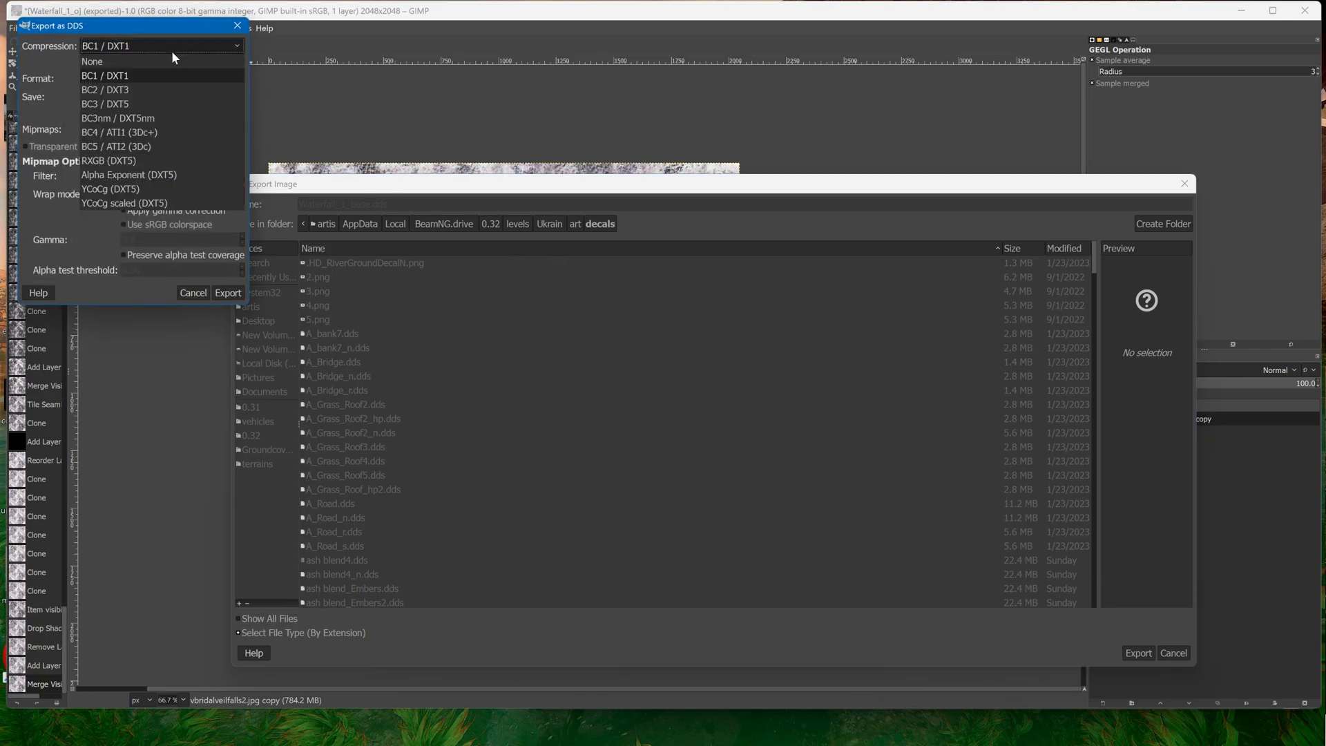
click(152, 104)
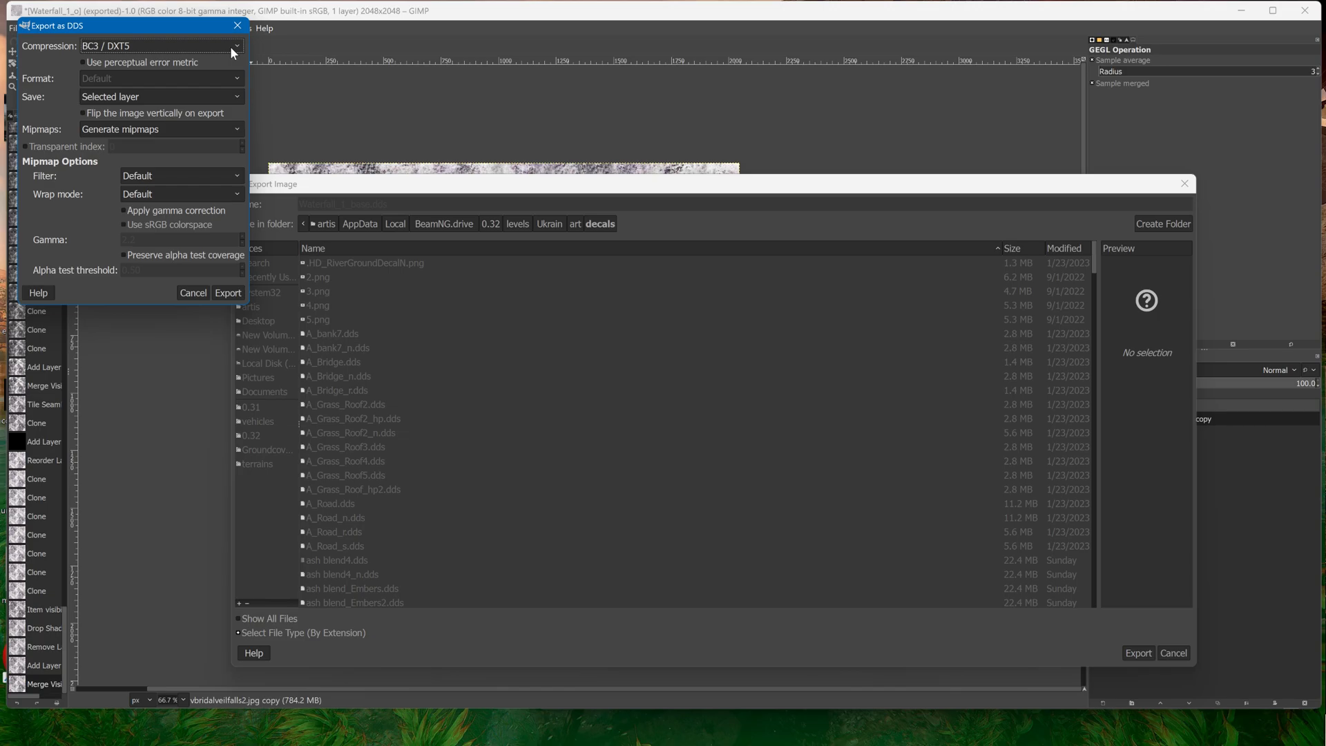
click(230, 47)
click(204, 63)
click(217, 48)
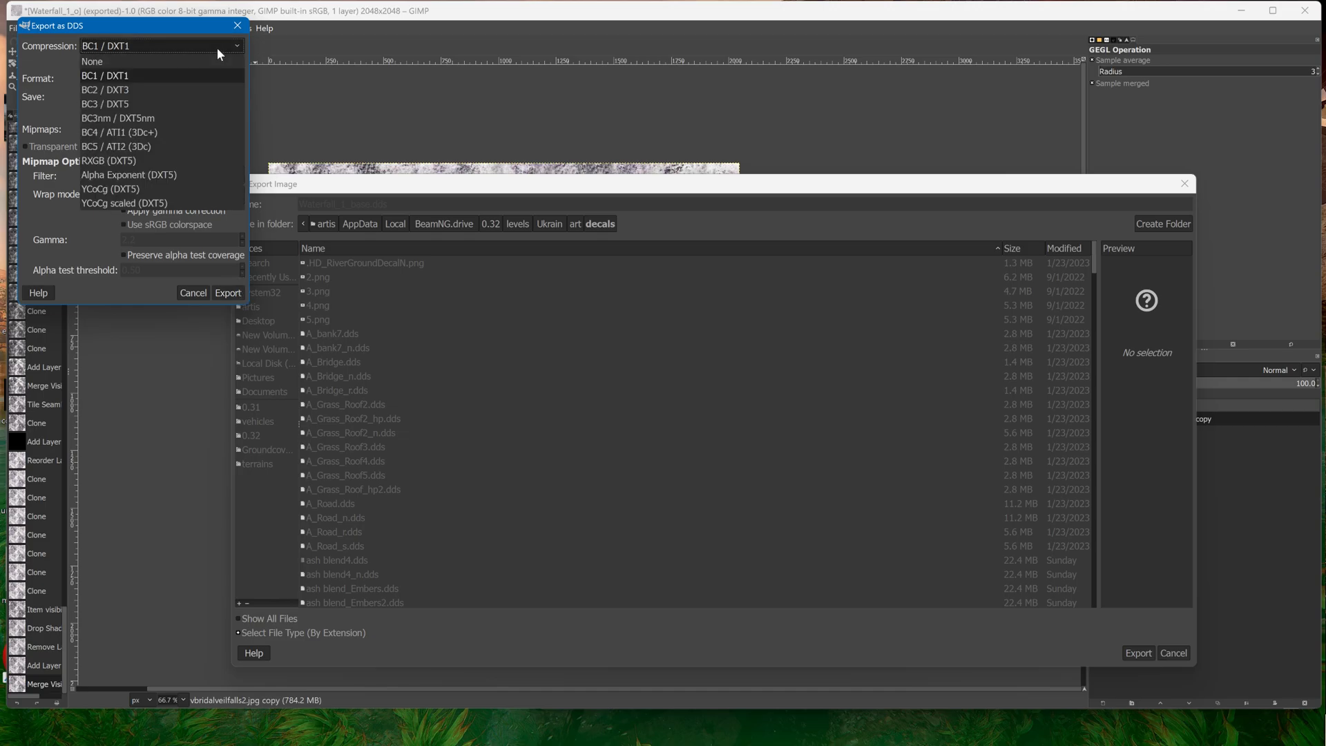
click(140, 100)
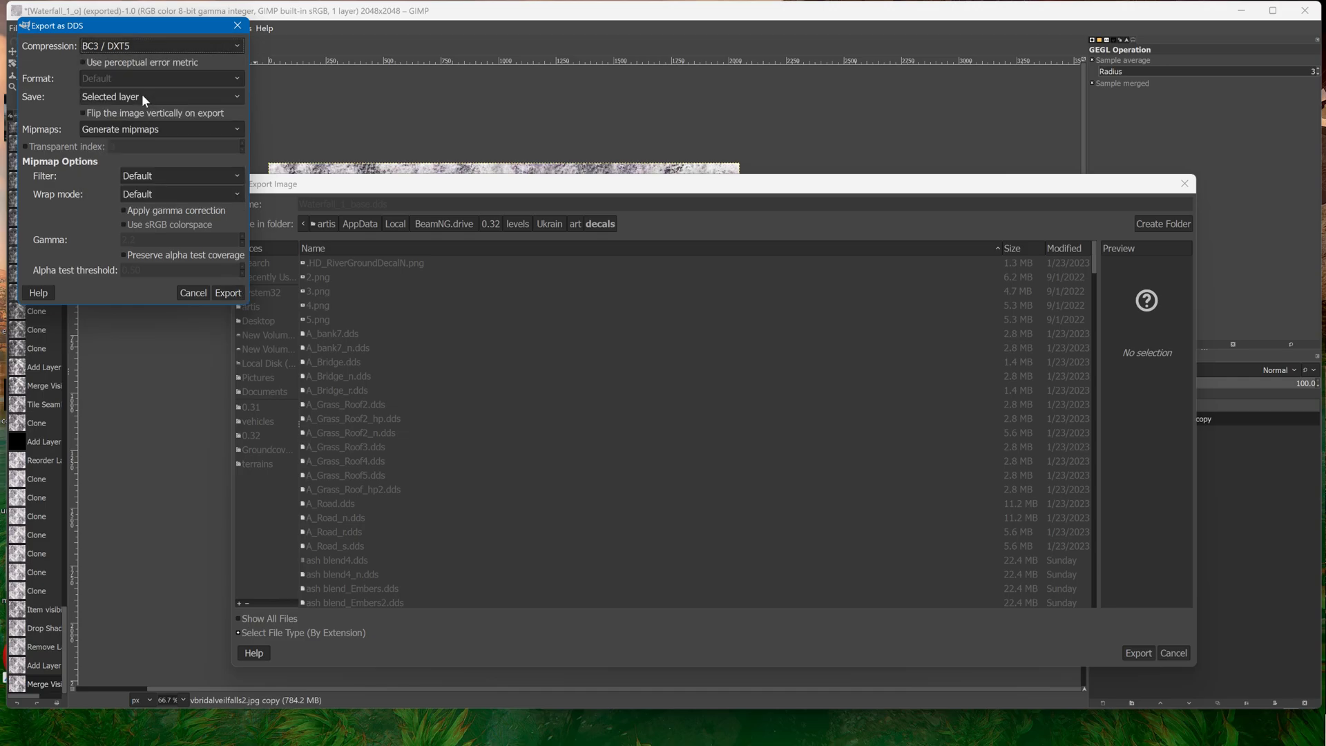
click(239, 292)
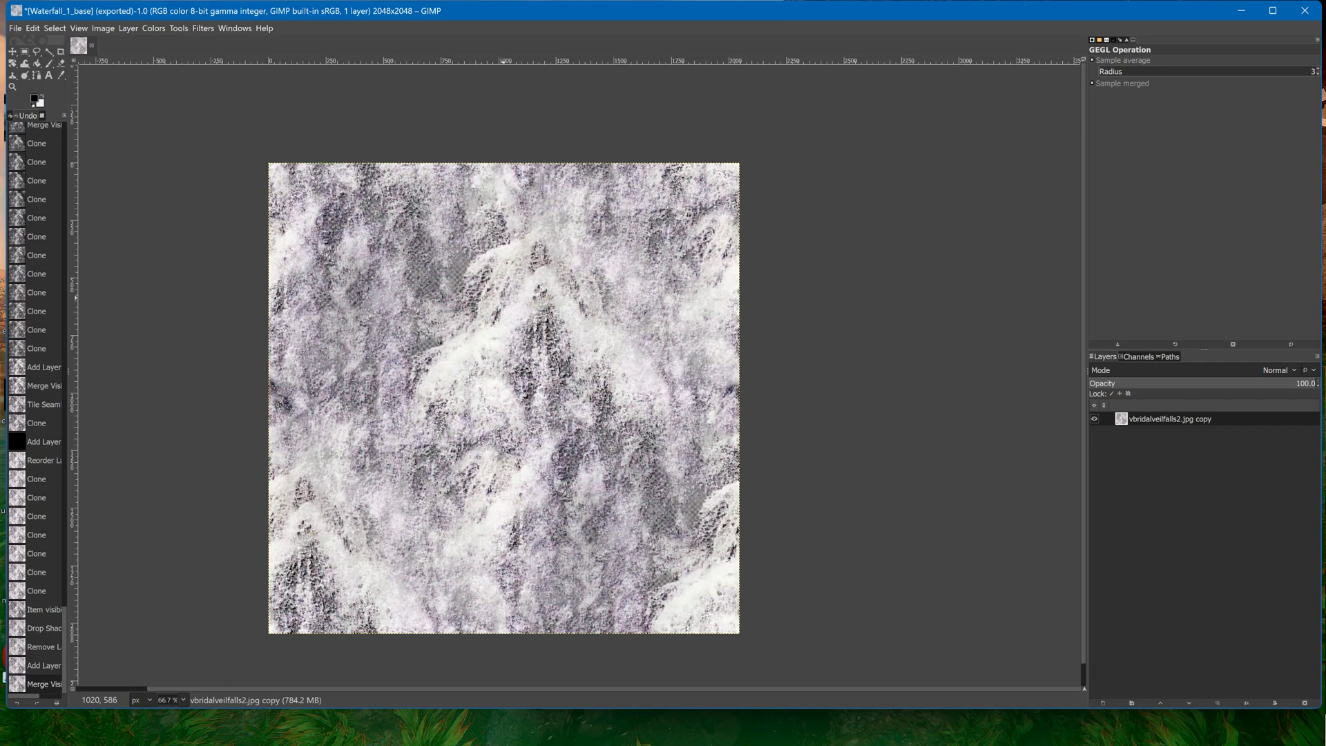
Switch to Blender and delete the default cube, light and camera from the new scene
mouse_move(836, 743)
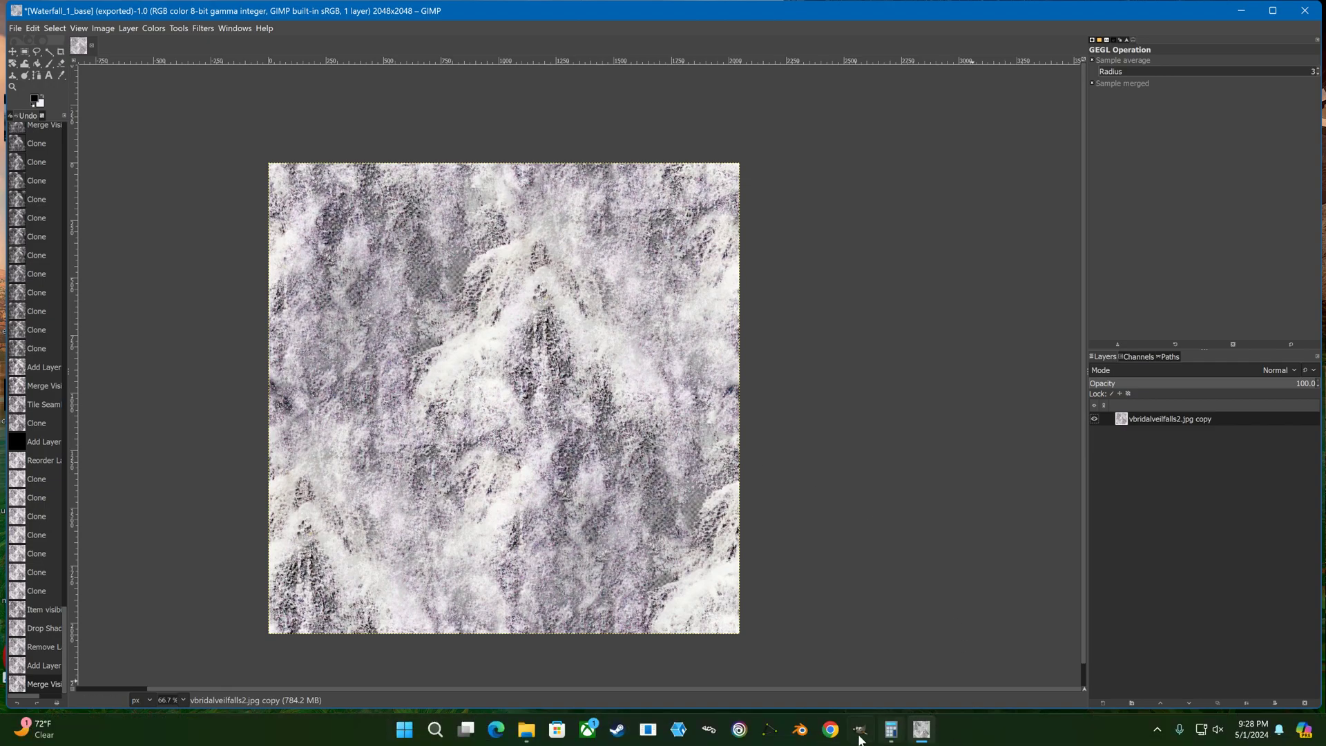
click(800, 730)
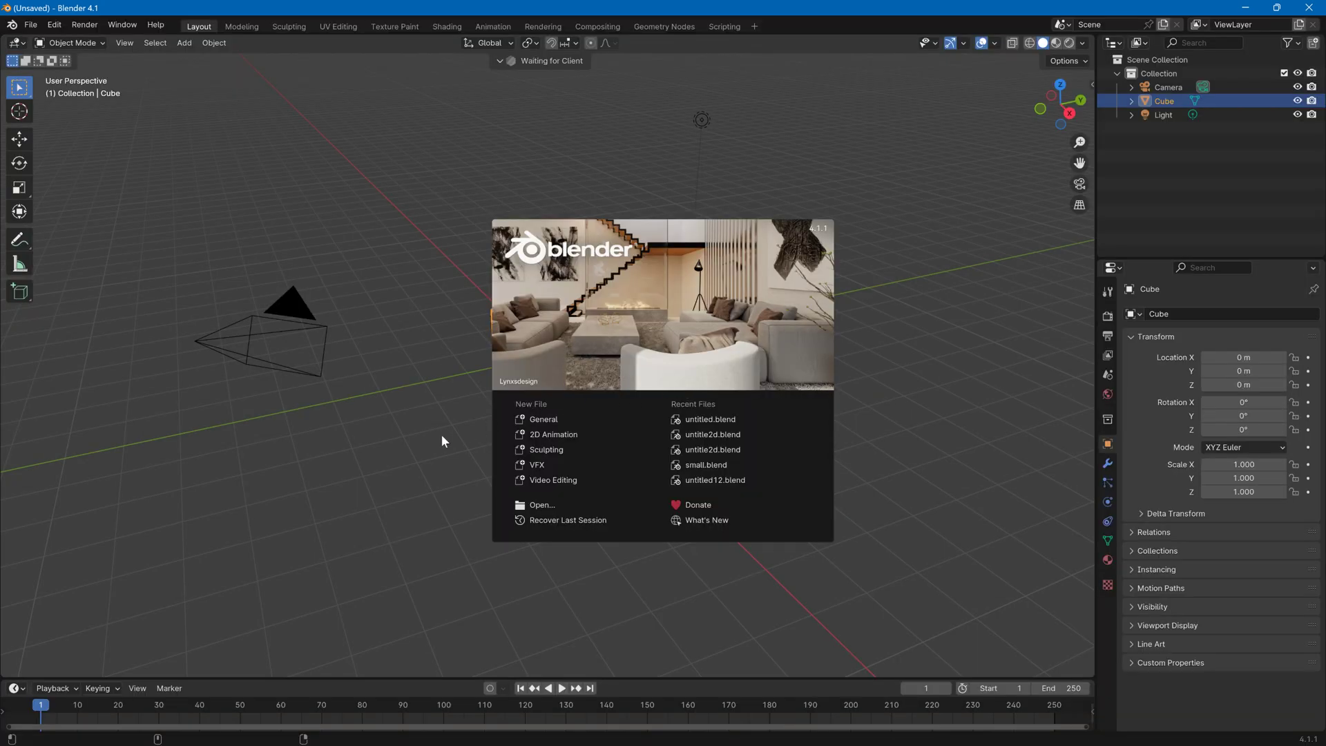
click(445, 441)
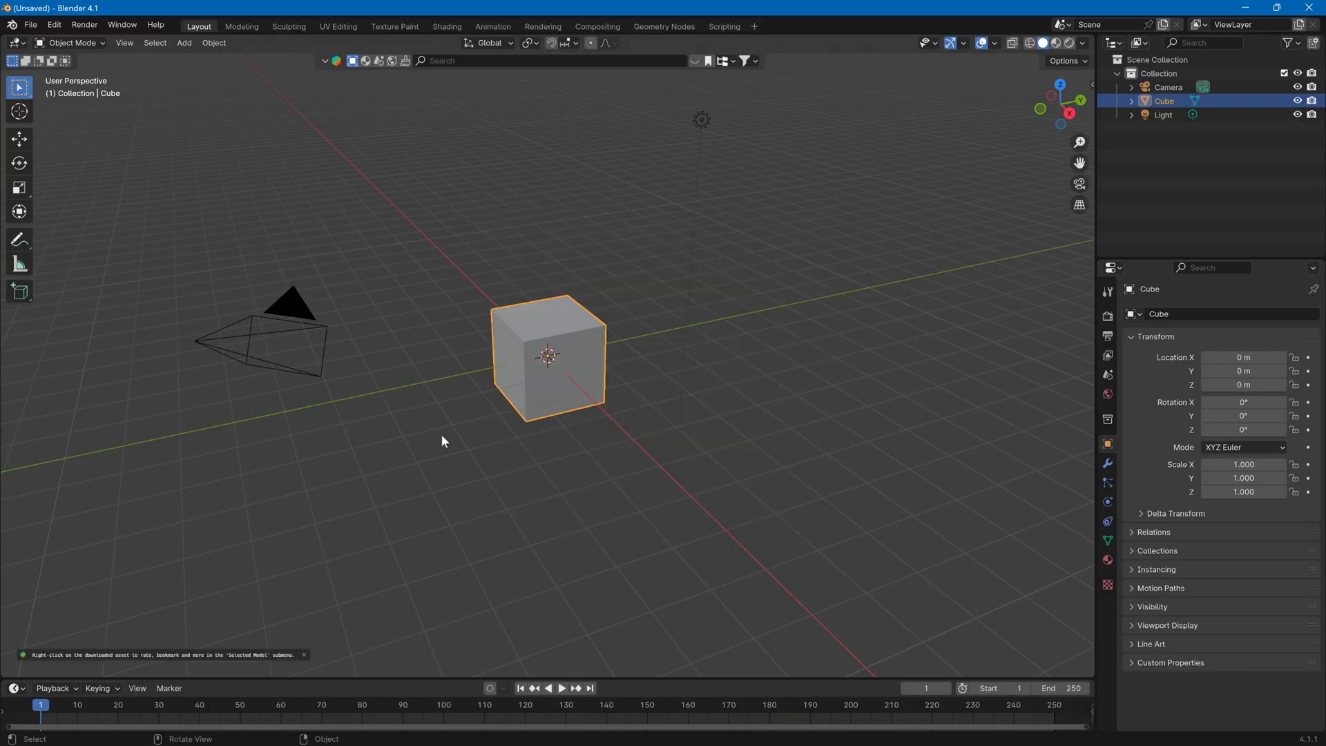
click(326, 333)
drag(556, 114, 765, 372)
key(Delete)
click(332, 343)
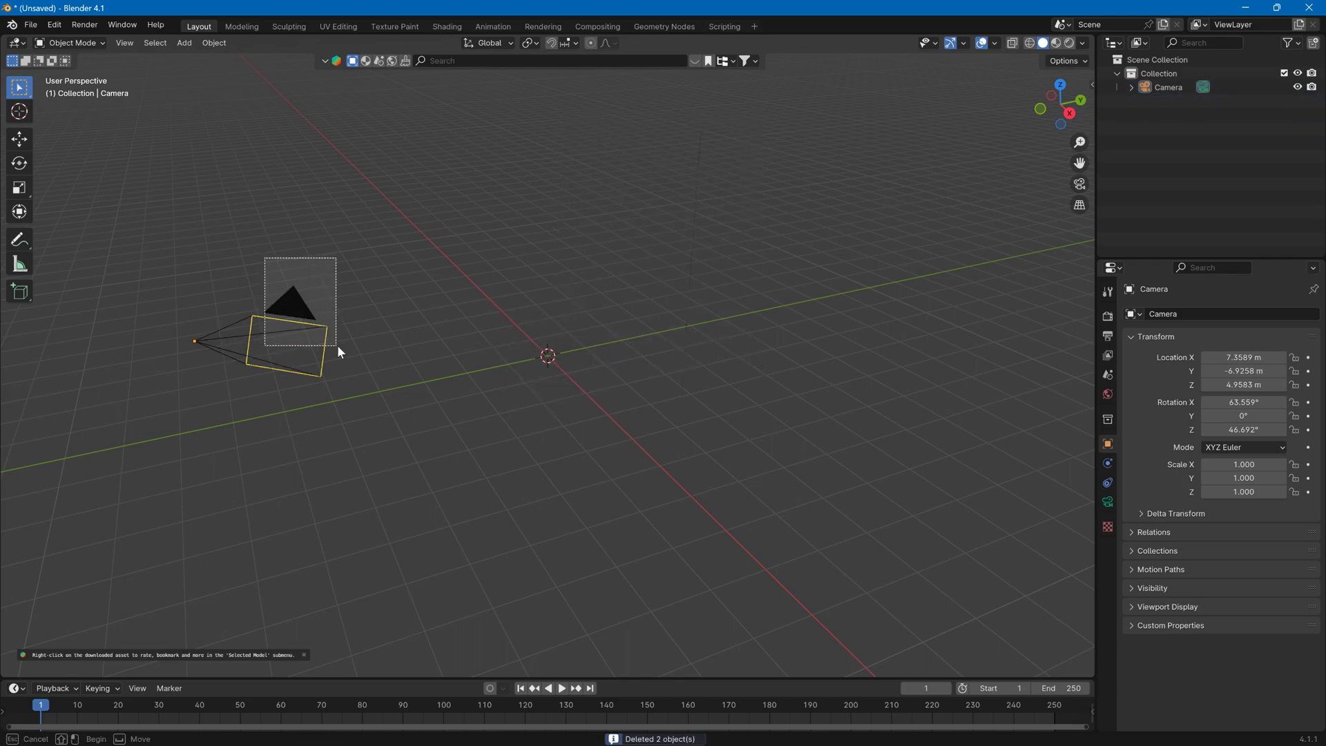
key(Delete)
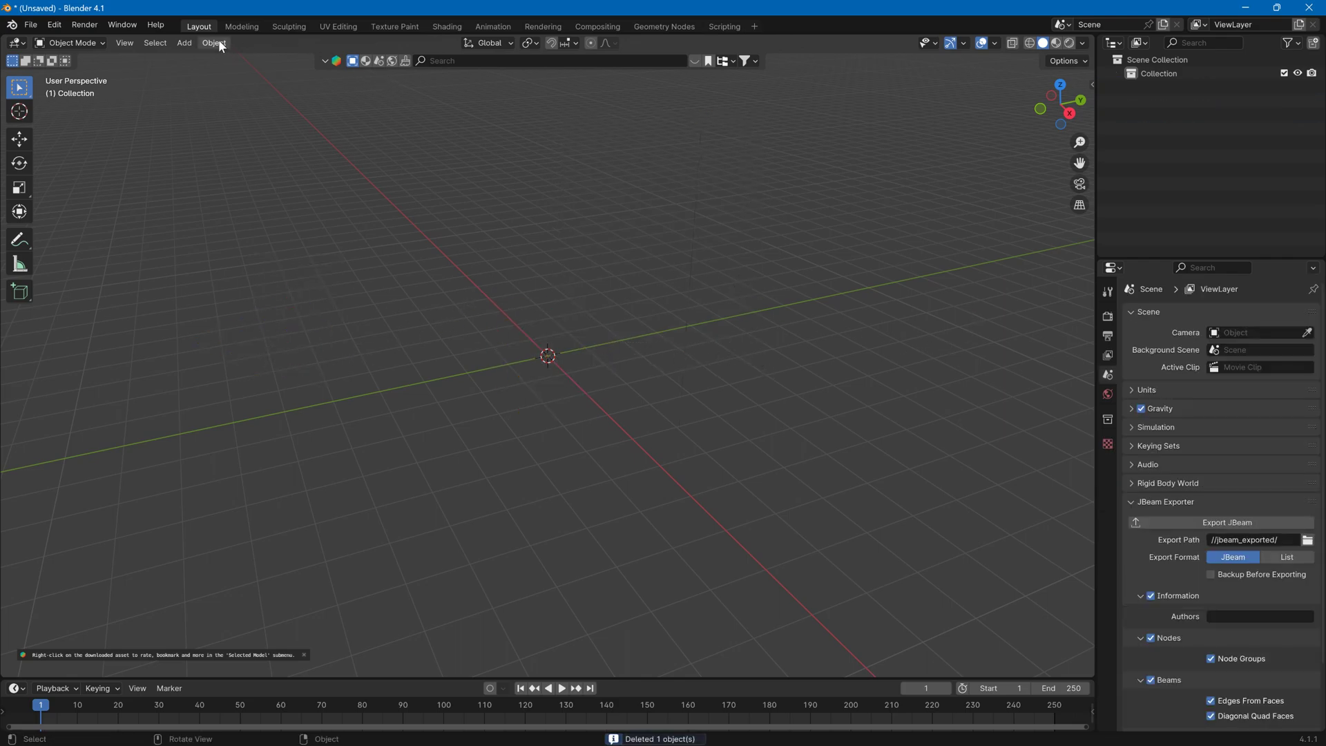
Add a plane mesh at the scene's origin
click(184, 43)
mouse_move(200, 58)
click(311, 60)
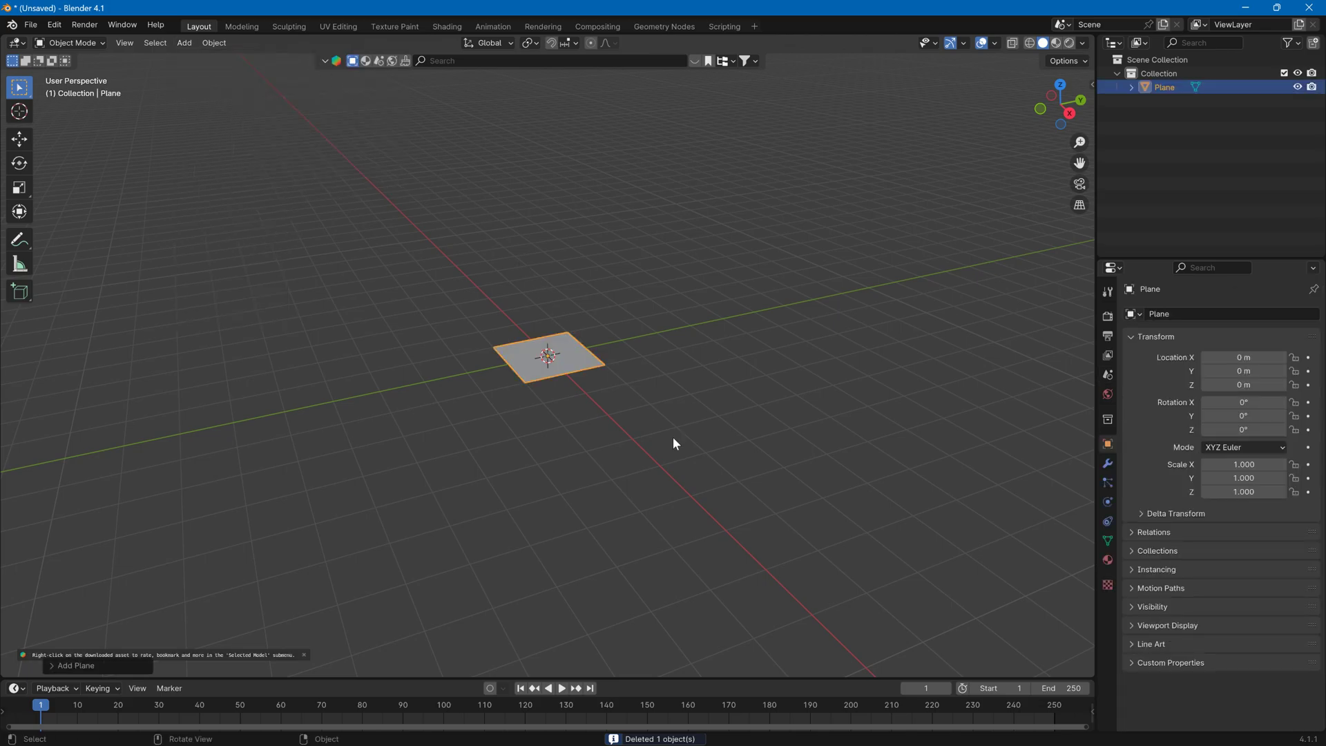
Give the plane a new material with an Image Texture as its base color and start loading an image for it
click(1108, 561)
click(1215, 373)
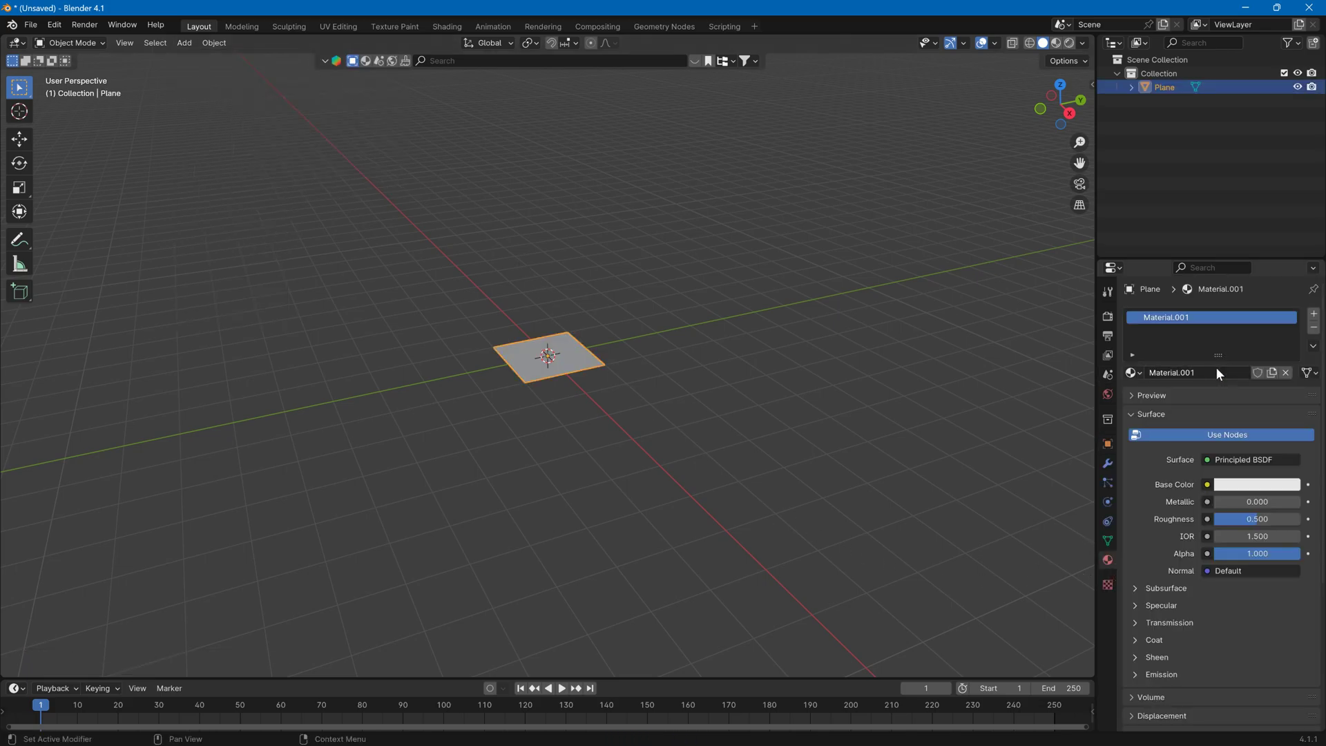
click(1243, 487)
click(1207, 484)
click(893, 576)
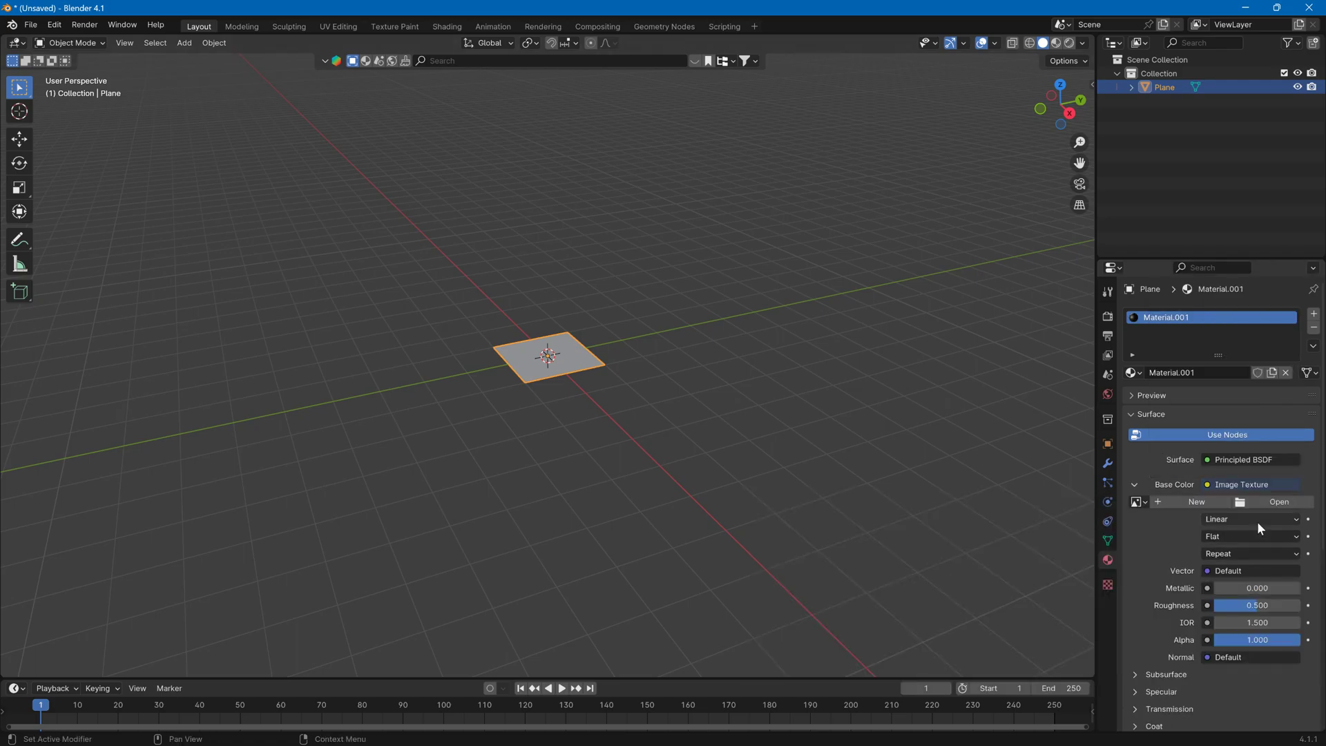
click(1274, 501)
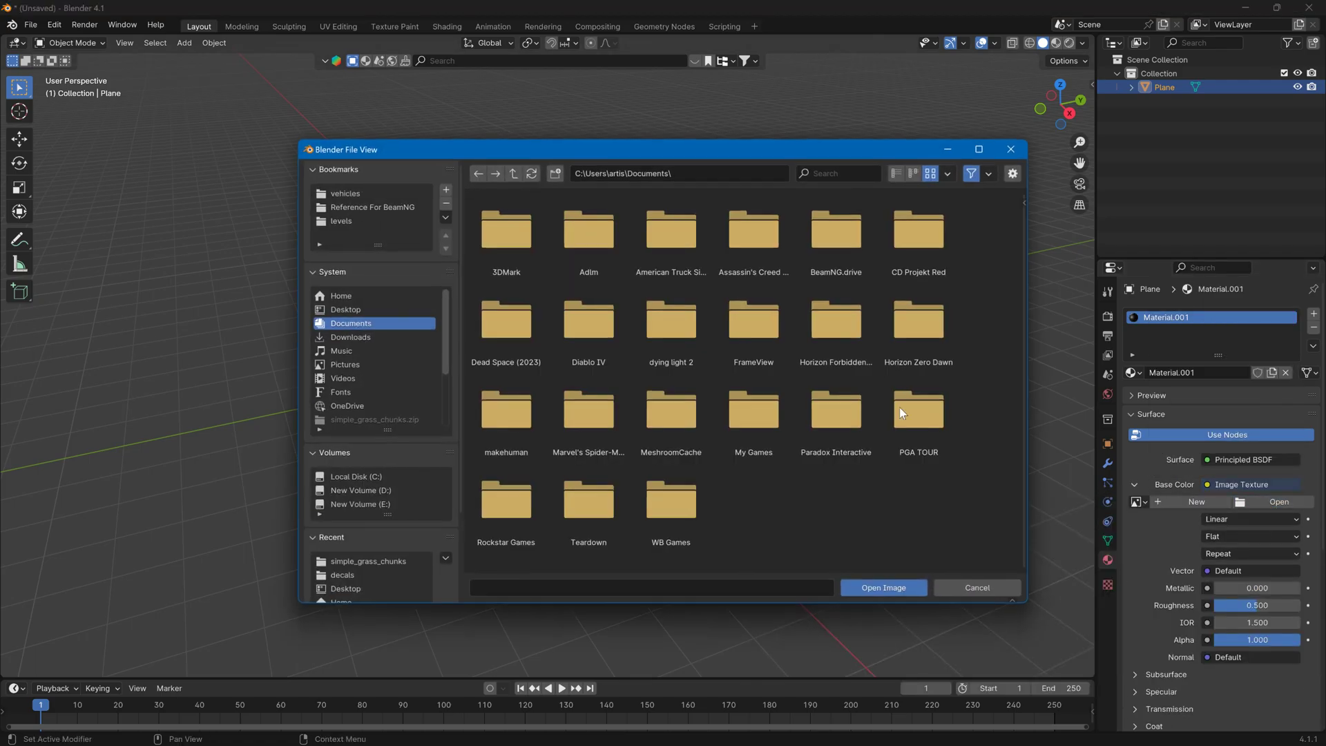
Browse the image file dialog to the decals folder under BeamNG.drive\0.32\levels\Ukrain\art
click(354, 561)
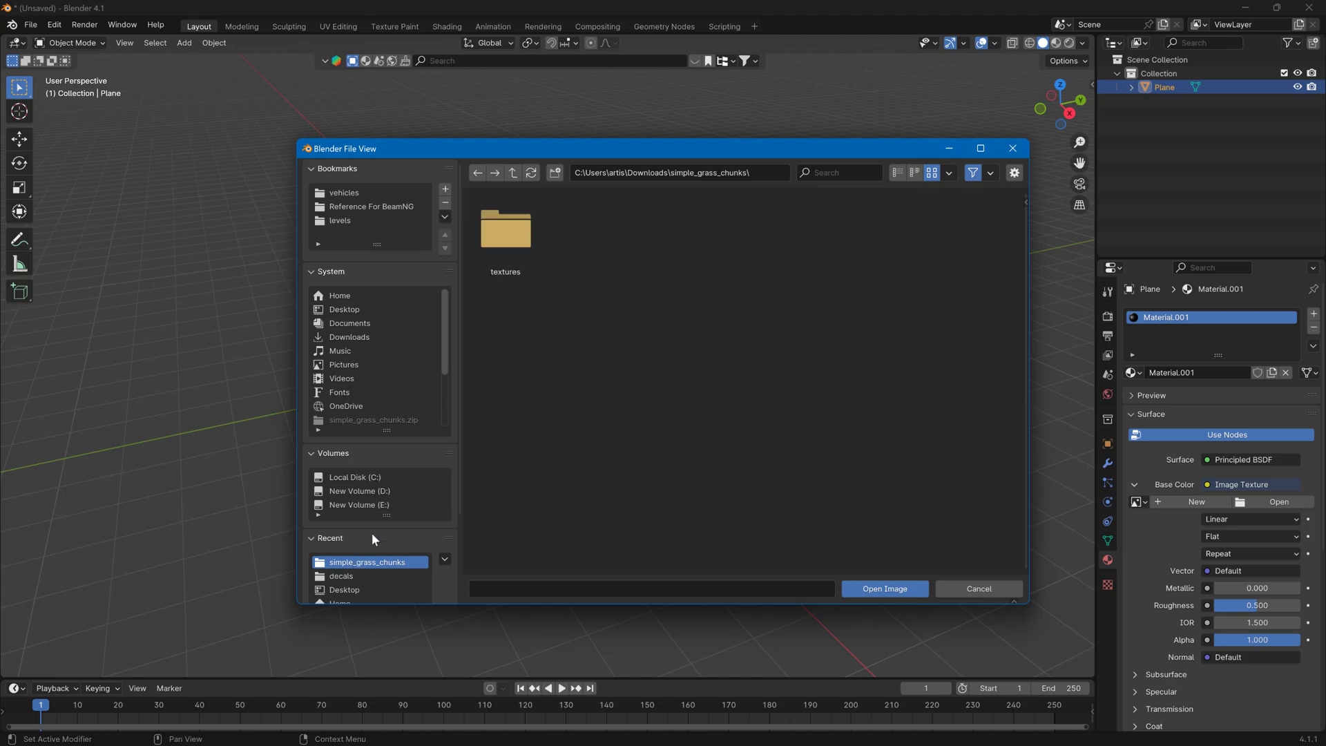
click(342, 304)
double_click(512, 225)
double_click(520, 233)
double_click(526, 232)
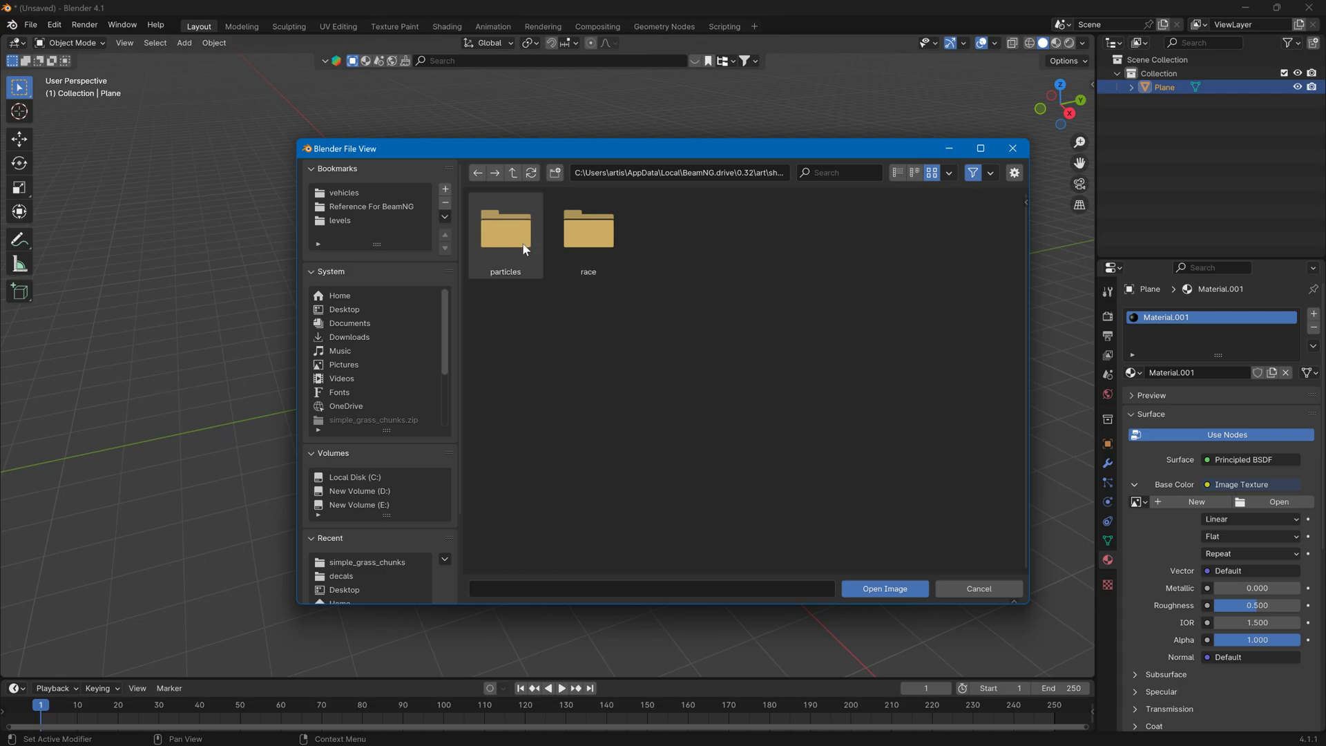
click(517, 179)
click(517, 178)
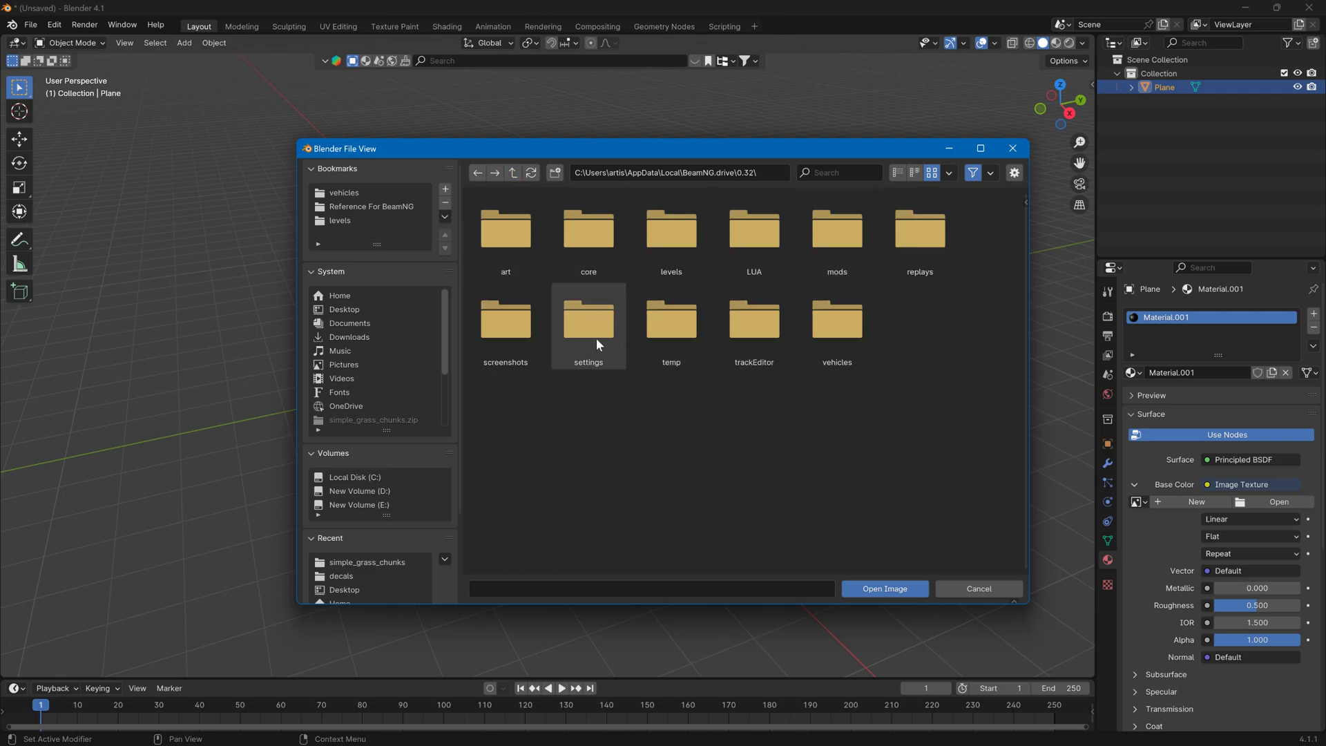
double_click(670, 259)
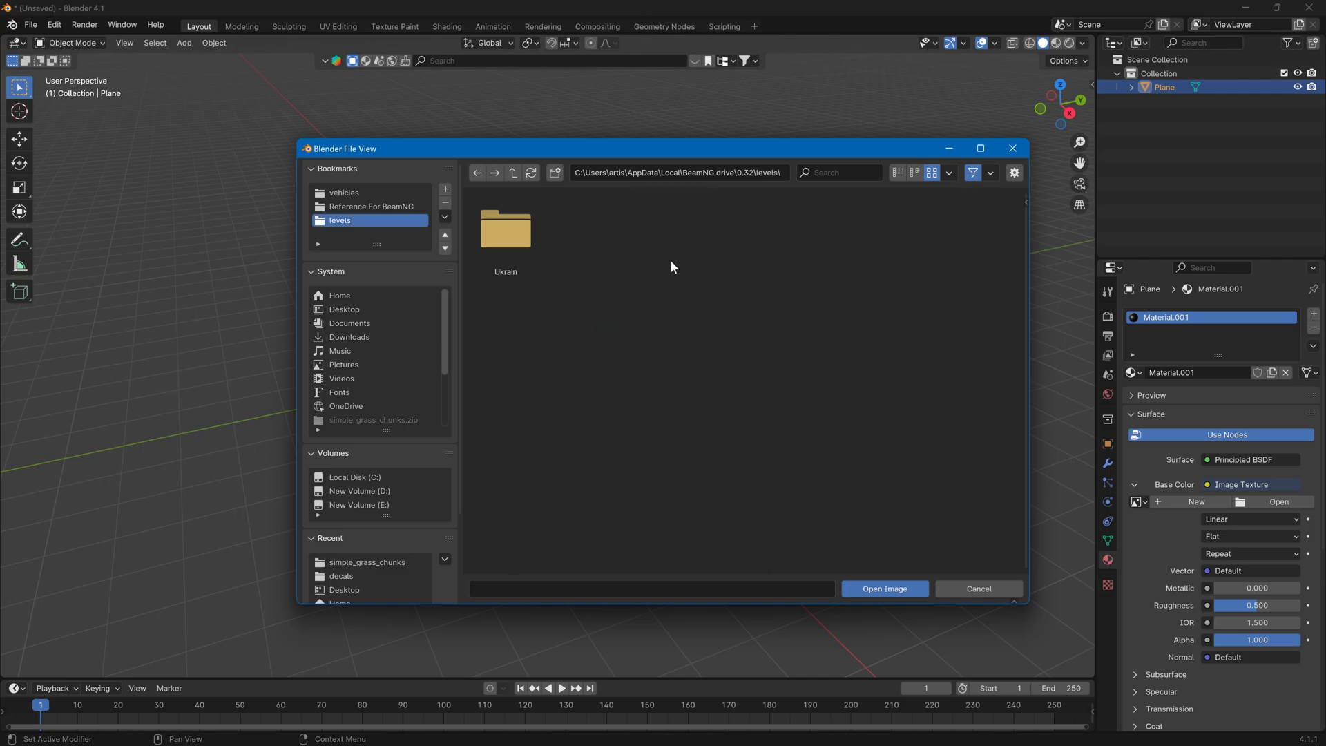
double_click(526, 240)
double_click(520, 234)
double_click(515, 236)
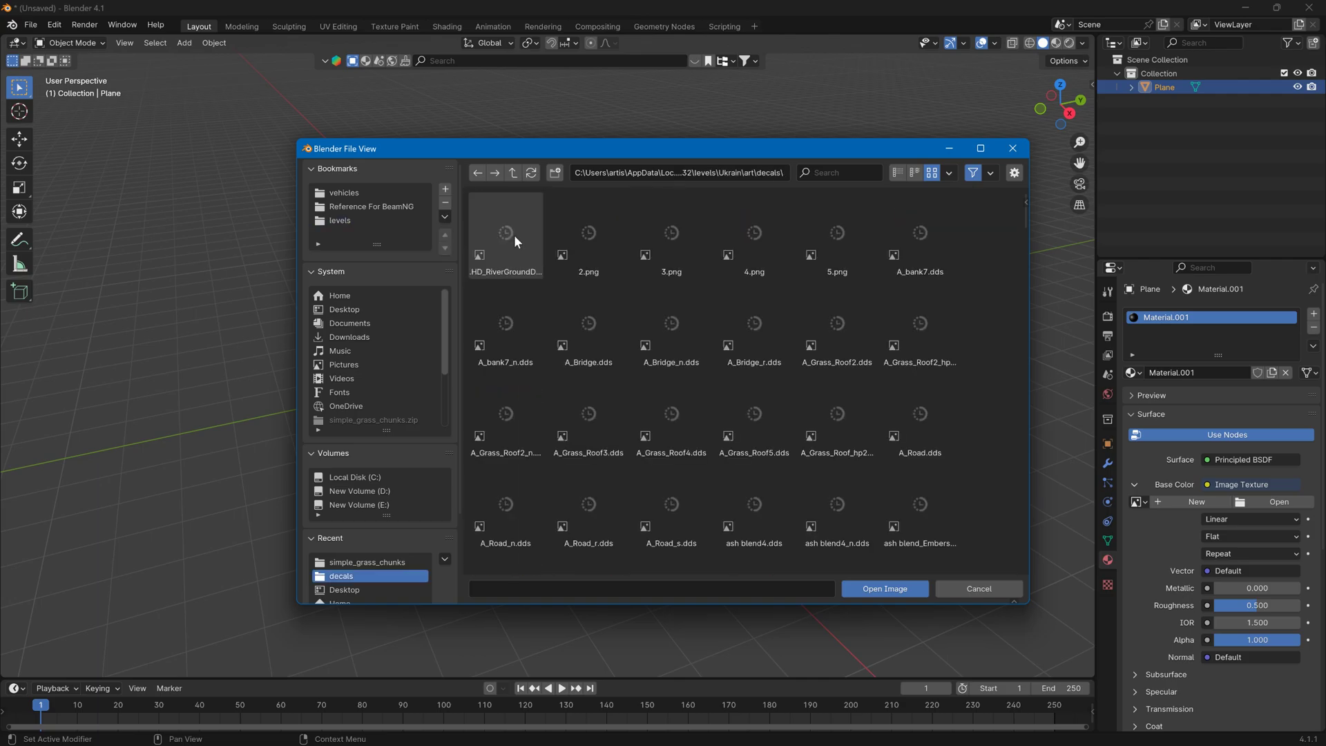
Load Waterfall_1.dds from the decals folder as the Base Color image texture of the plane's material
scroll(798, 368, down, 2)
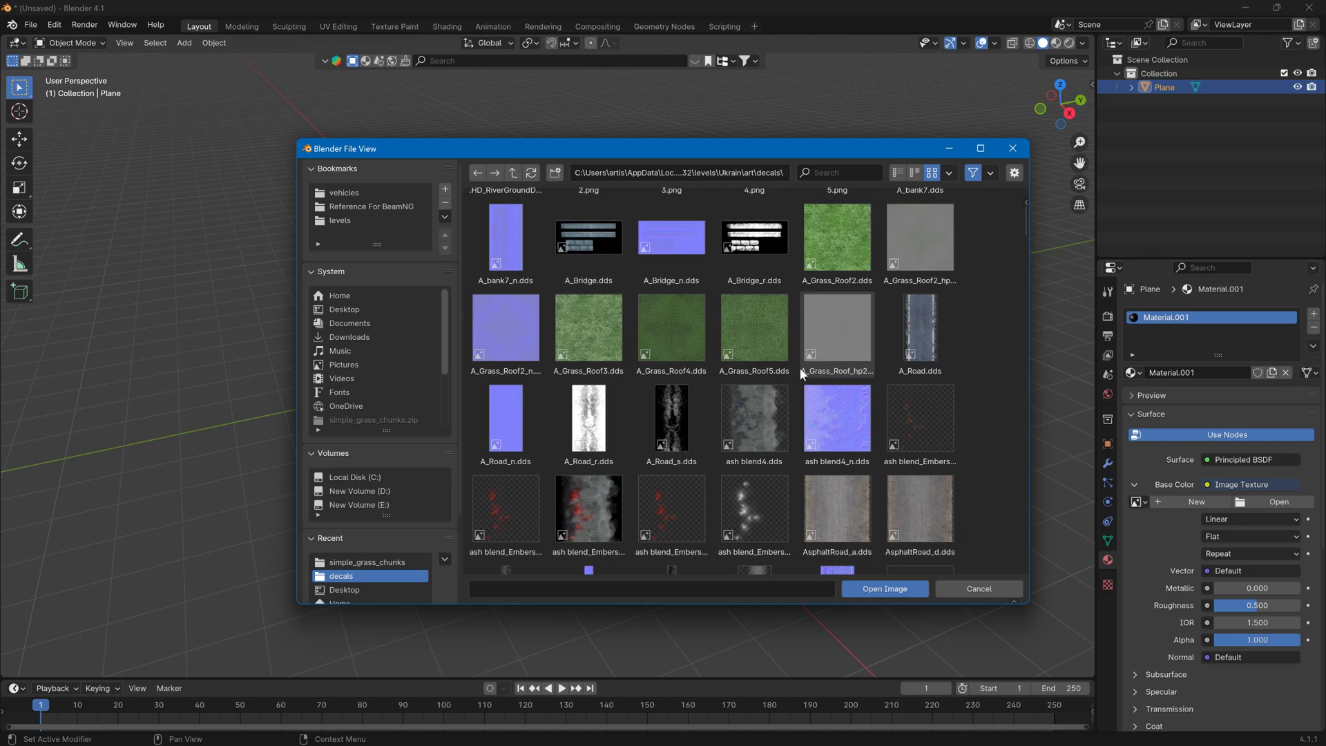
scroll(800, 366, down, 10)
scroll(805, 362, down, 5)
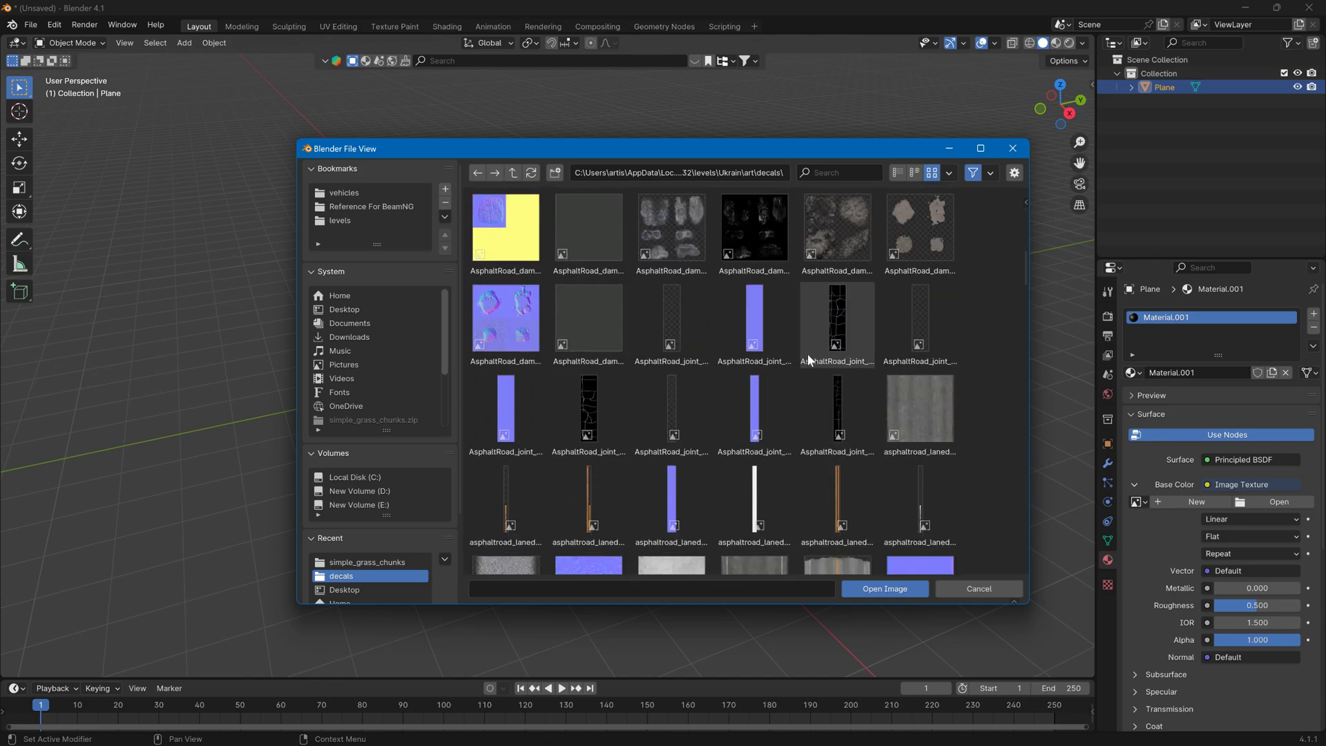
drag(1025, 279, 1026, 573)
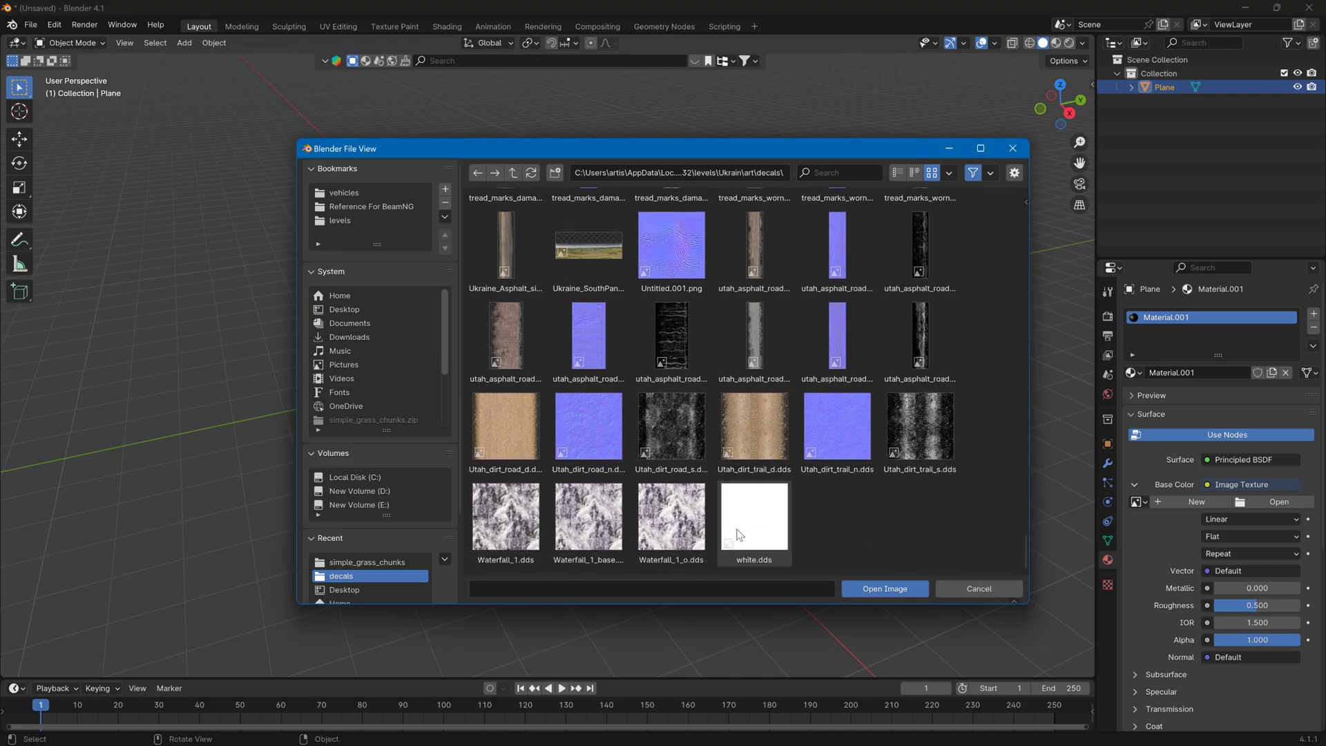
click(511, 530)
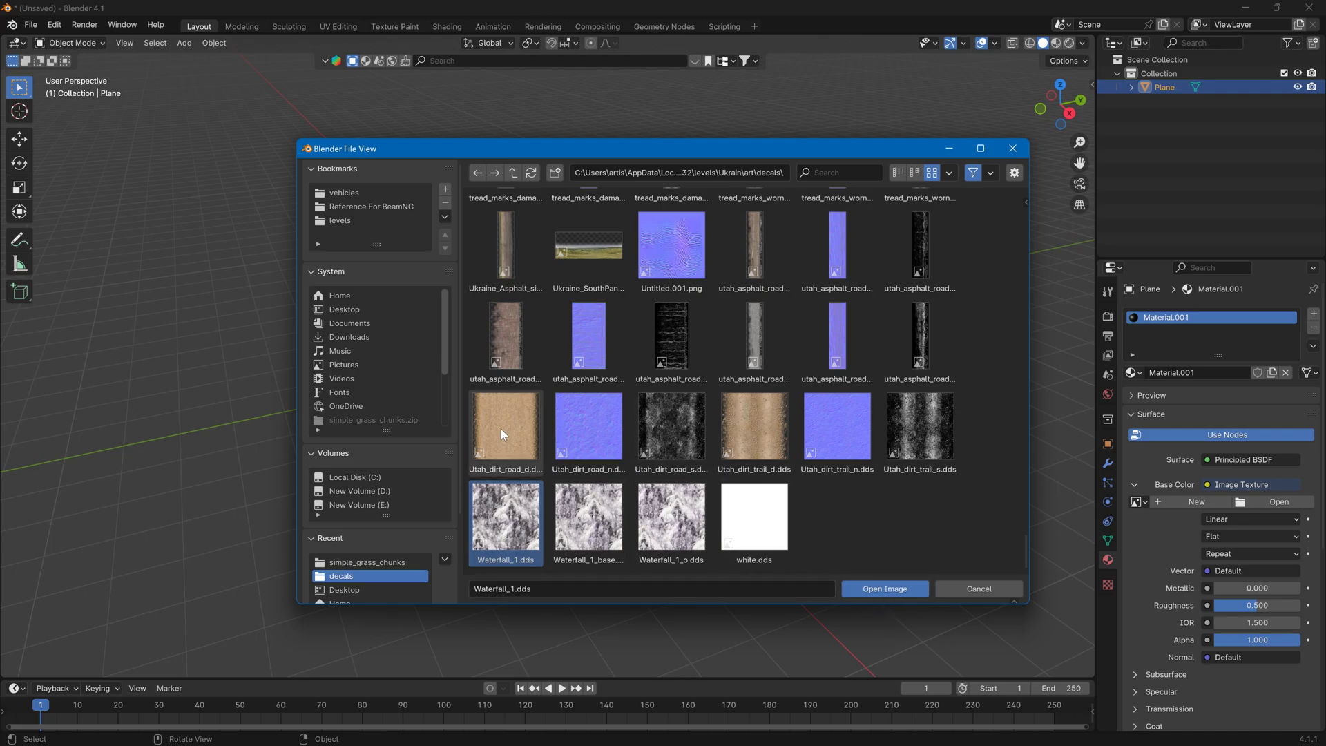
click(918, 591)
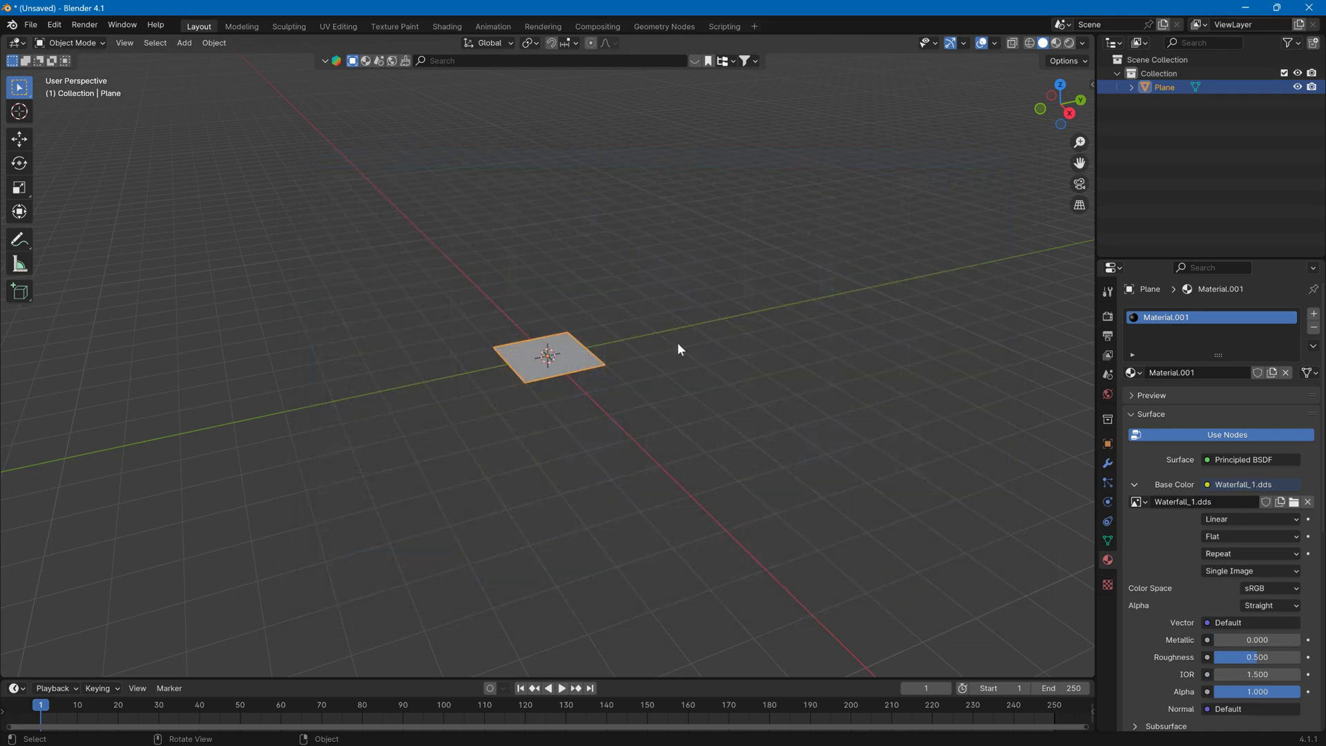
Show the viewport in material preview shading and view the textured plane from above
scroll(642, 346, up, 5)
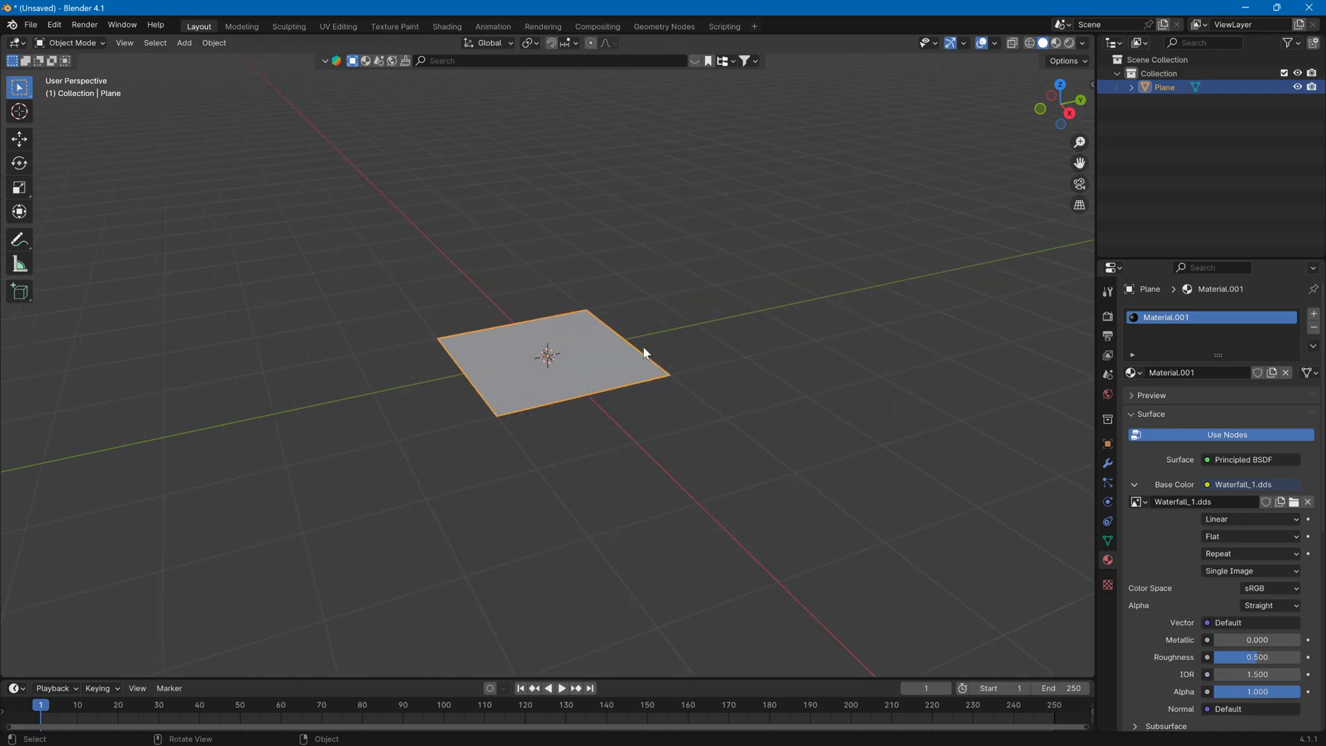
click(1056, 43)
scroll(790, 255, up, 3)
middle_drag(790, 256, 885, 351)
middle_drag(802, 302, 800, 315)
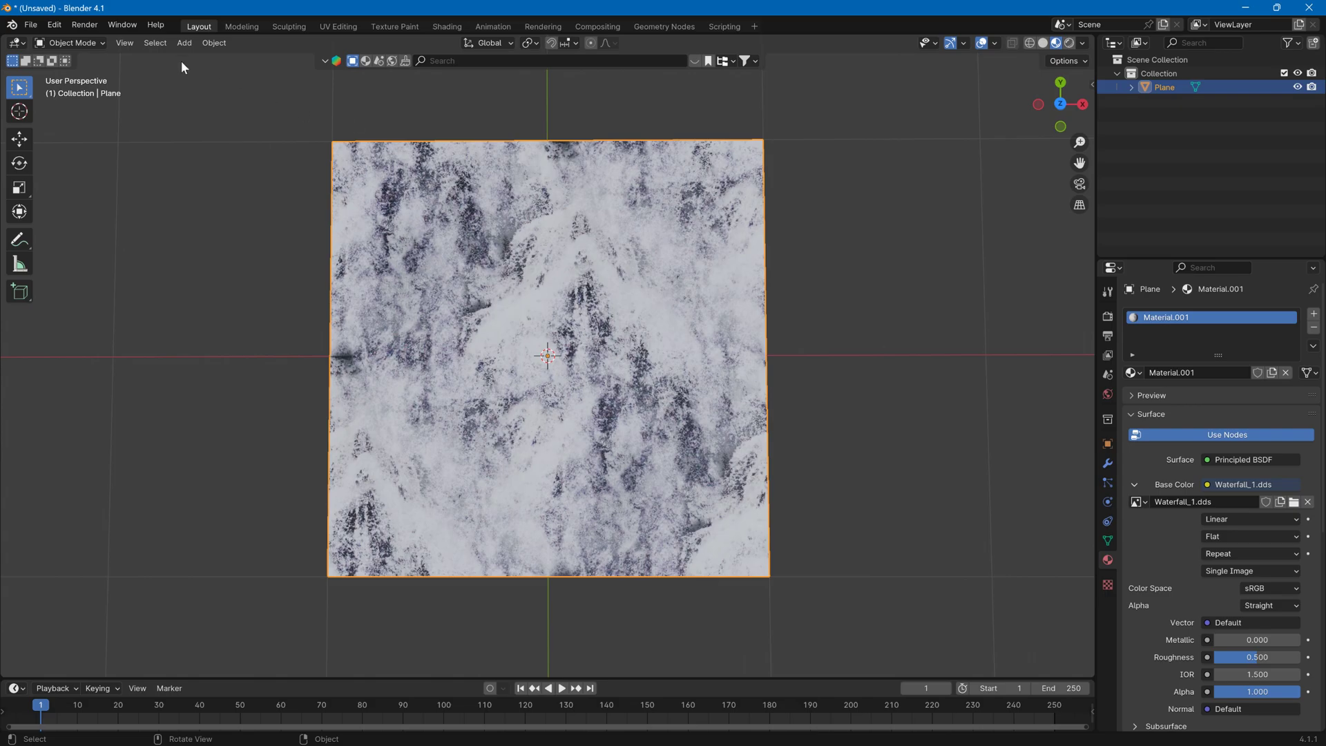
click(70, 45)
click(86, 42)
Replace the plane's Base Color image with Waterfall_1_base.dds from the decals folder
click(1294, 502)
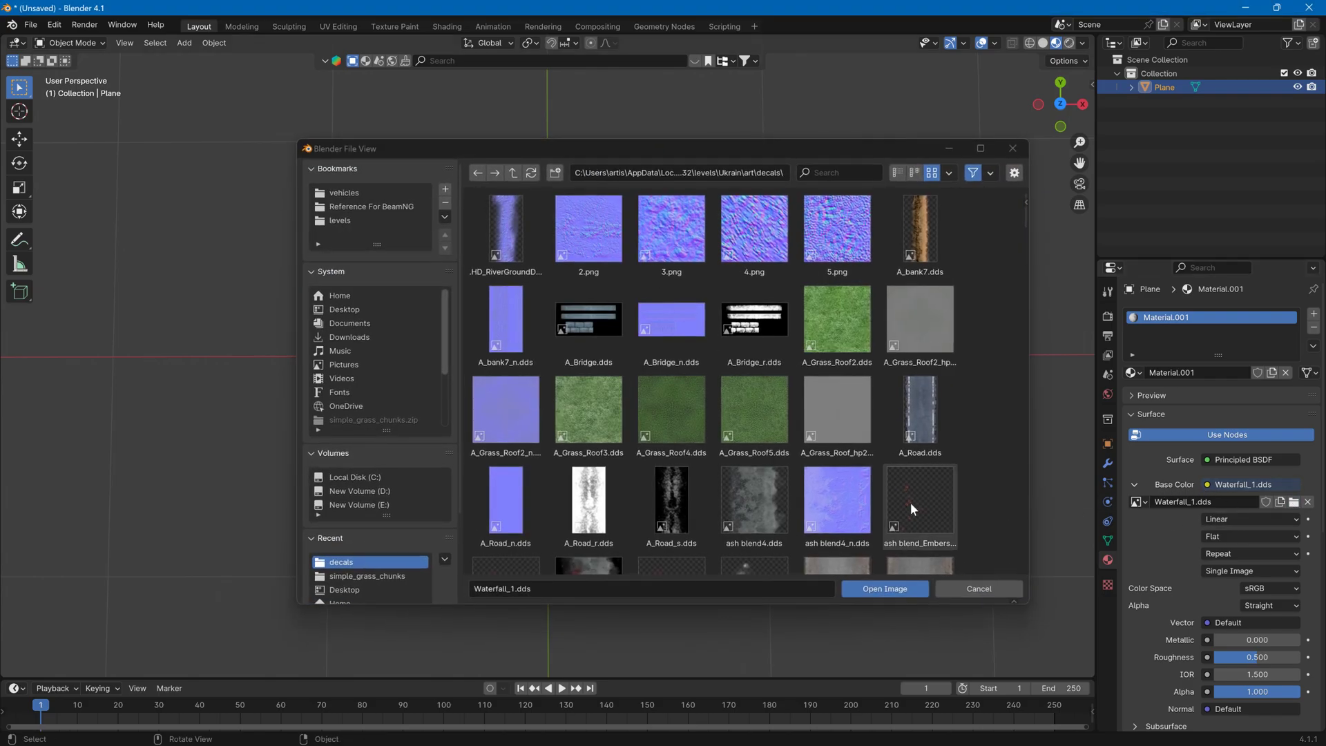
scroll(790, 482, down, 3)
scroll(790, 470, down, 10)
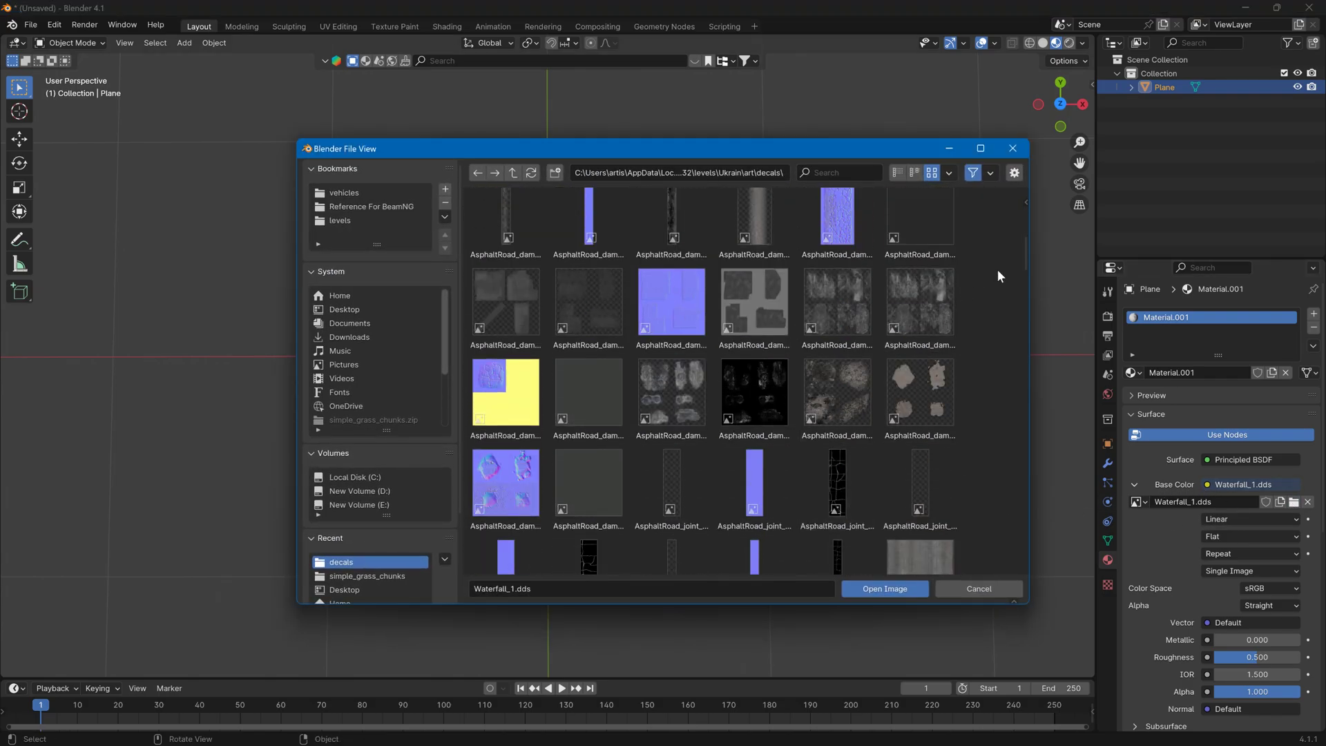
drag(1027, 256, 1063, 574)
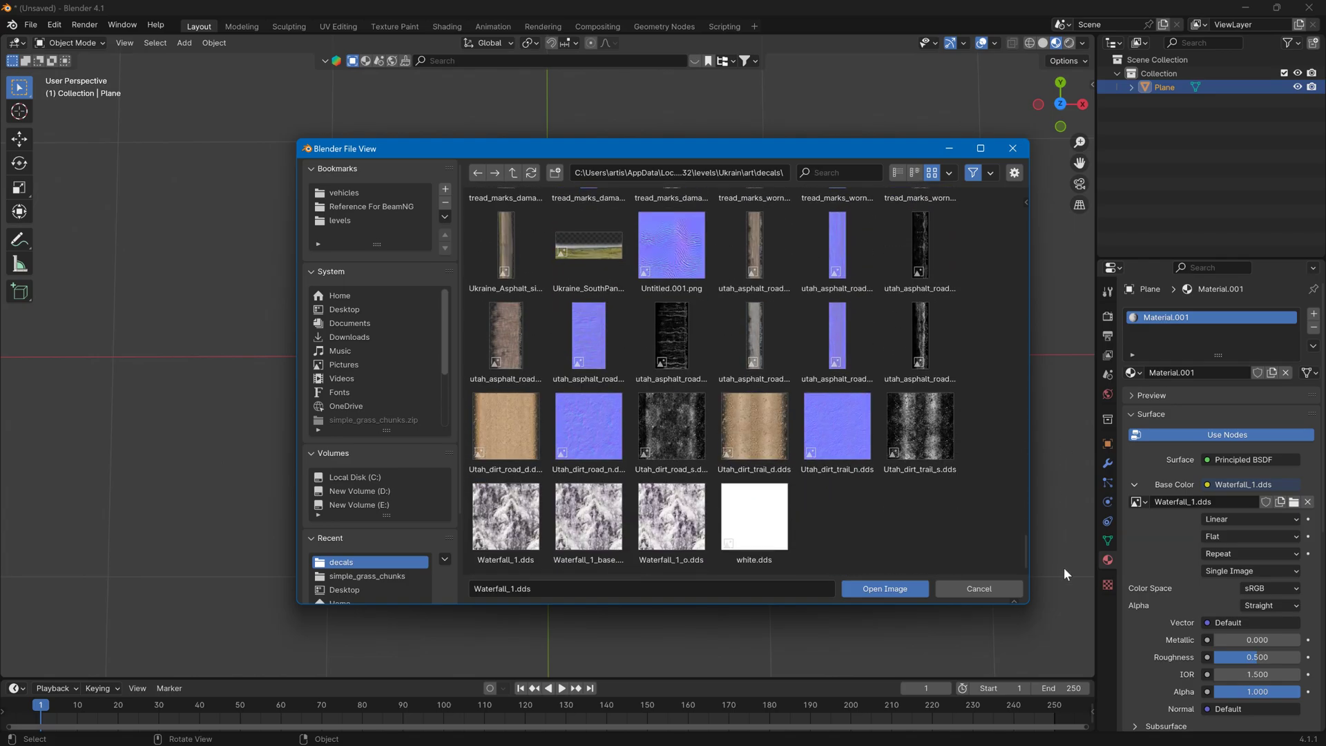
click(584, 539)
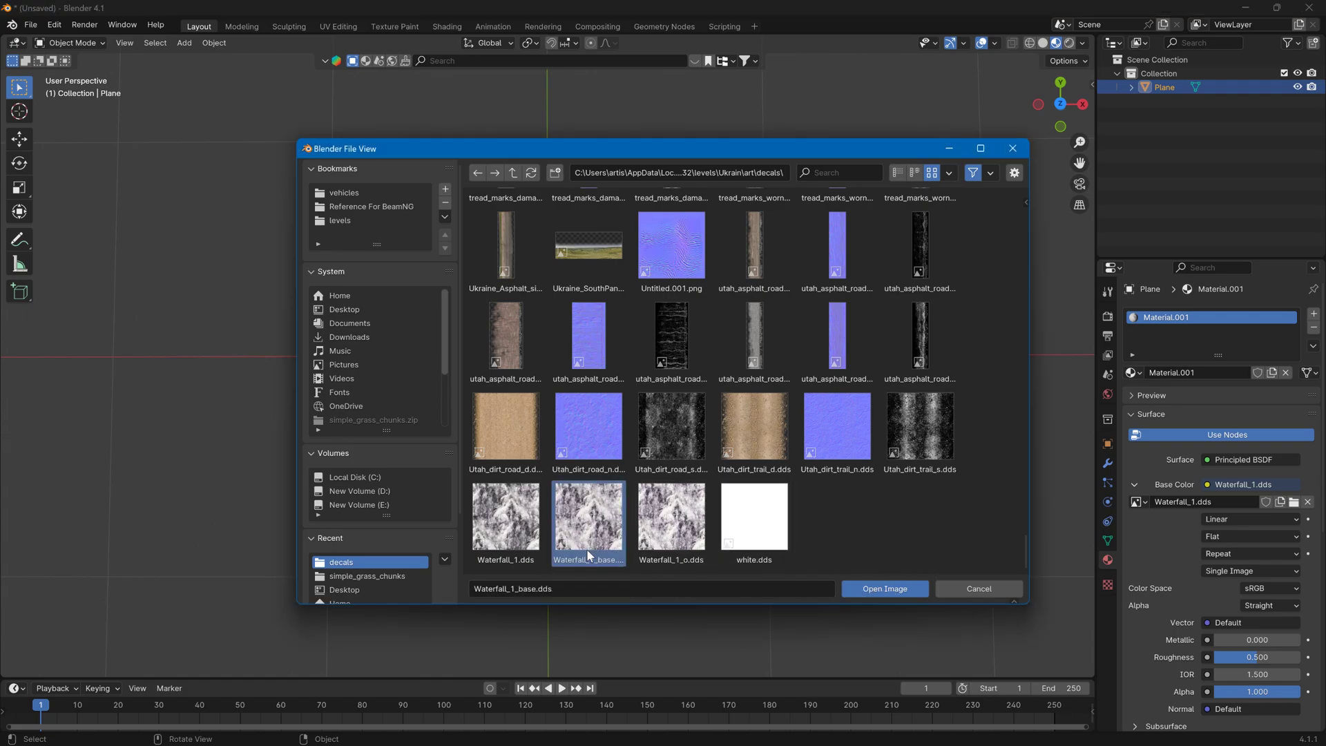
click(916, 590)
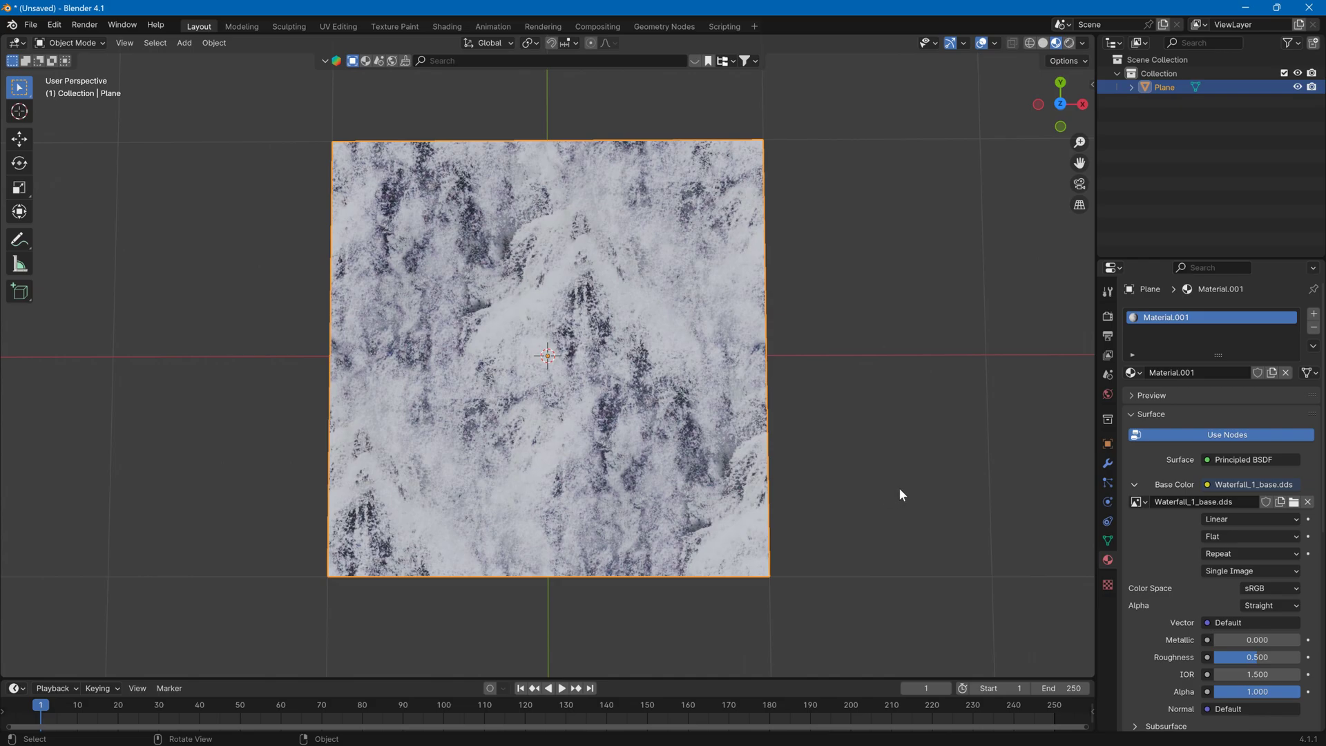
Replace the plane's Base Color image with Waterfall_1_o.dds from the decals folder
click(1294, 502)
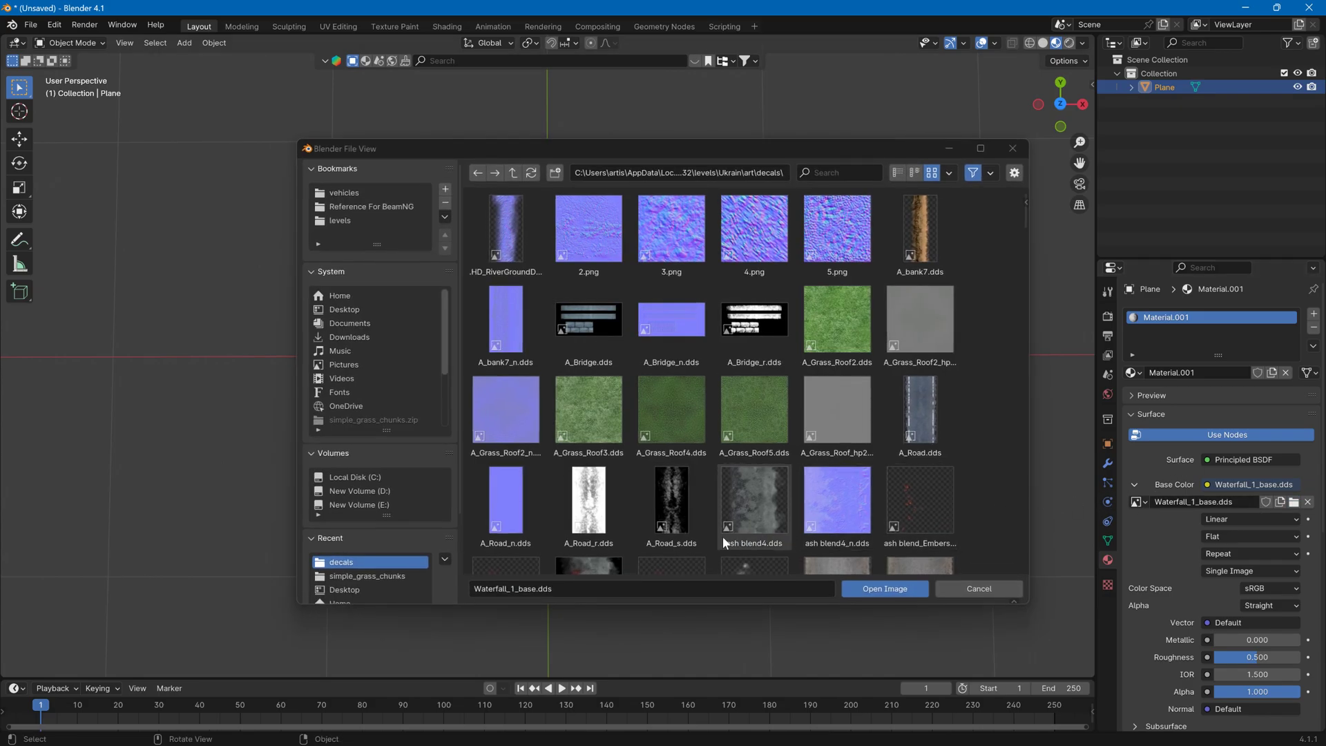
drag(1025, 214, 1025, 566)
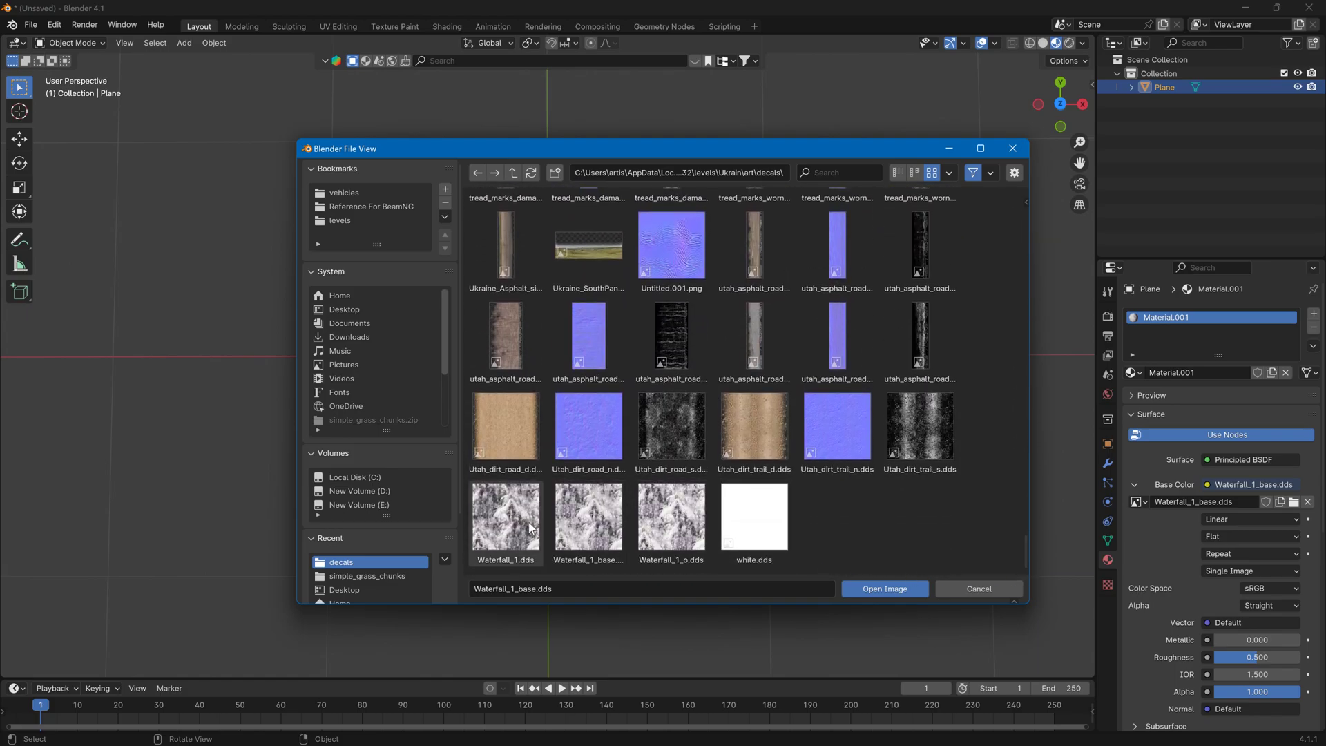
click(673, 525)
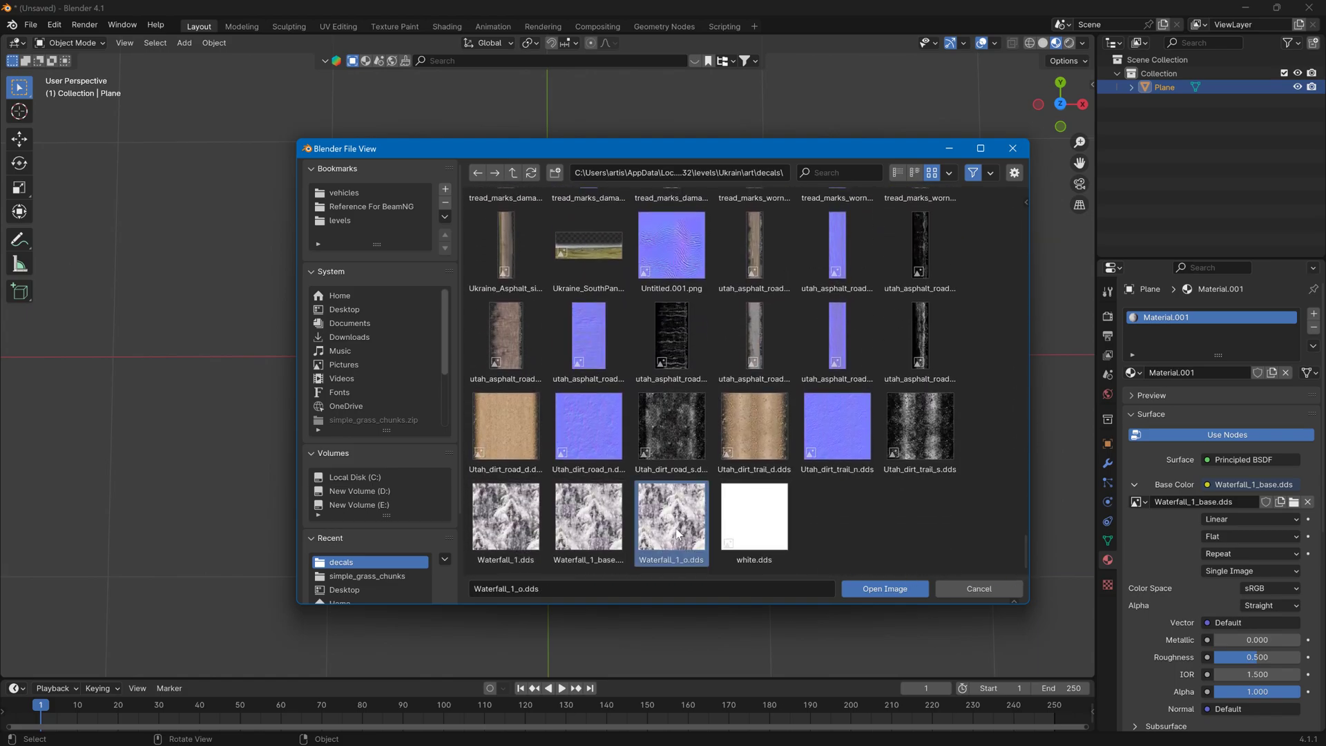
click(891, 589)
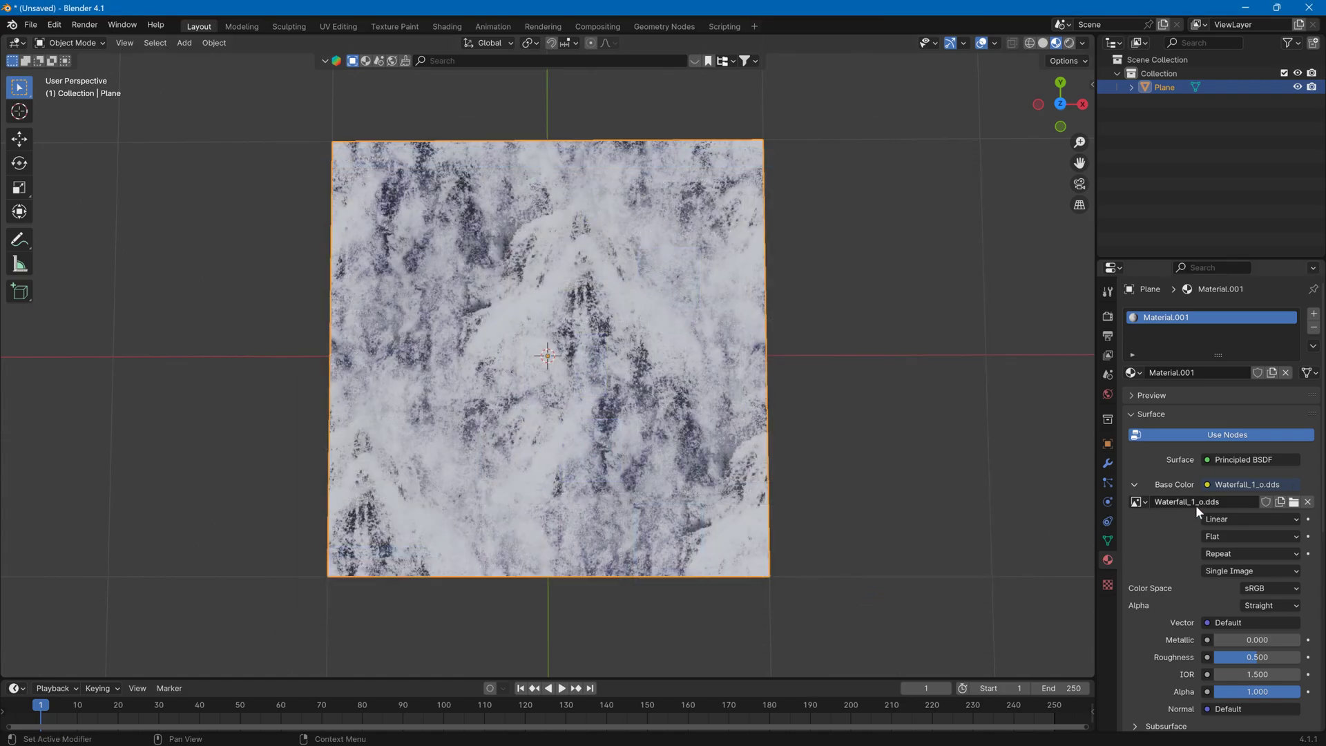
Switch the plane's Base Color image back to Waterfall_1.dds from the decals folder
click(1294, 502)
scroll(747, 521, down, 4)
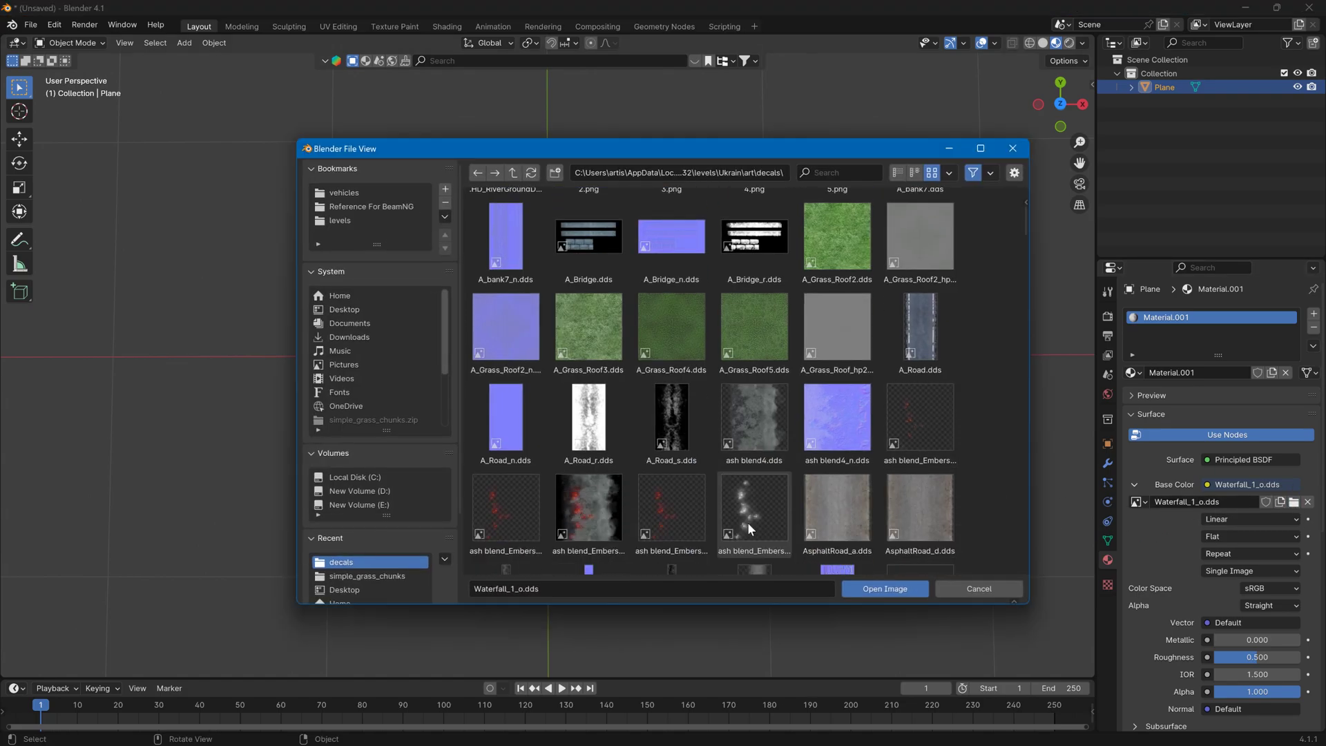
drag(1022, 232, 1018, 568)
click(521, 525)
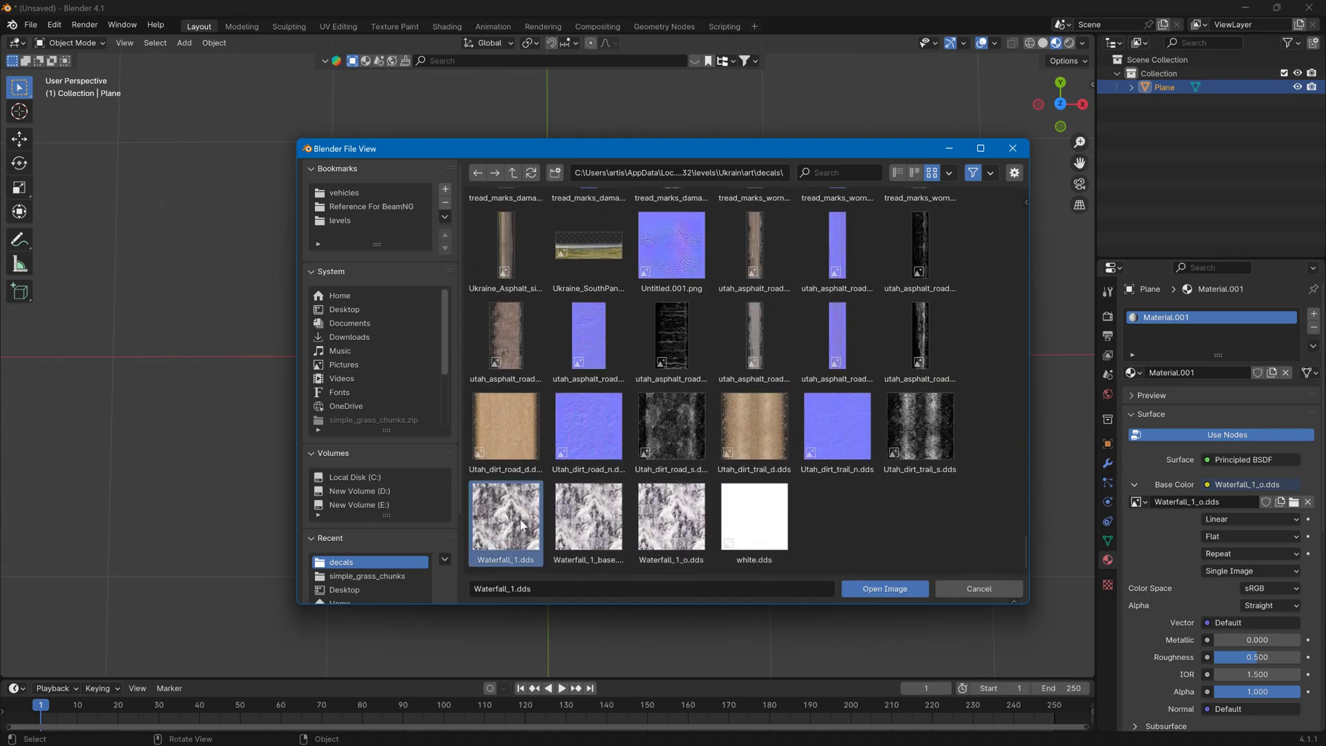
click(891, 593)
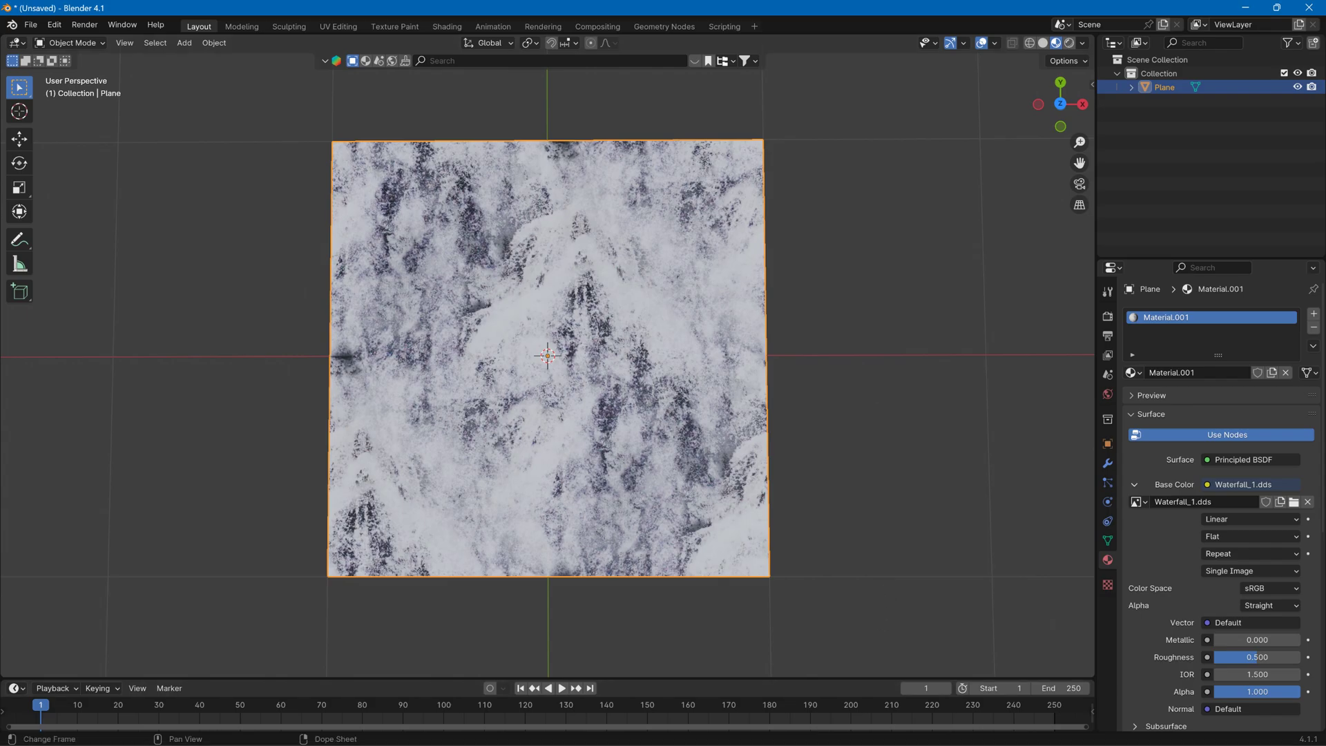
Switch to GIMP and re-export the image to the decals folder as Waterfall_1_base.dds with BC3 / DXT5 compression and generated mipmaps, replacing the existing file
mouse_move(898, 742)
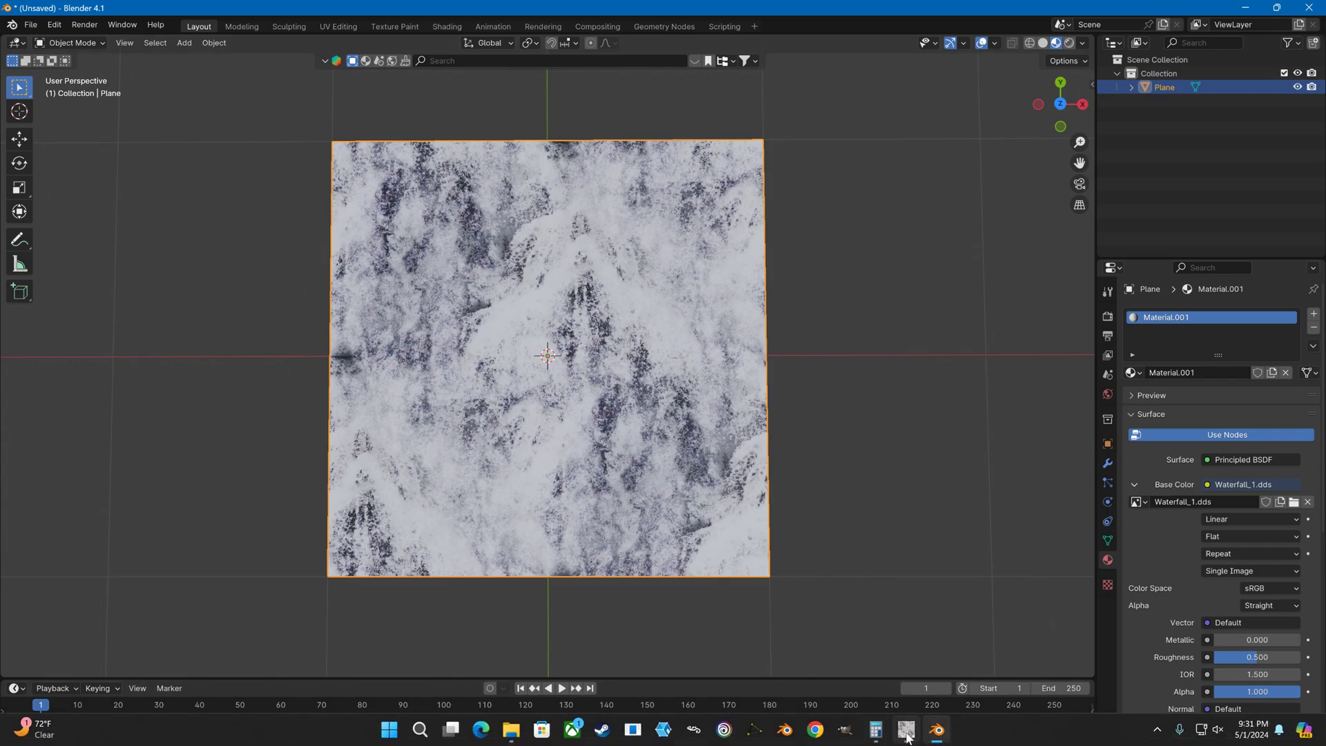
click(906, 730)
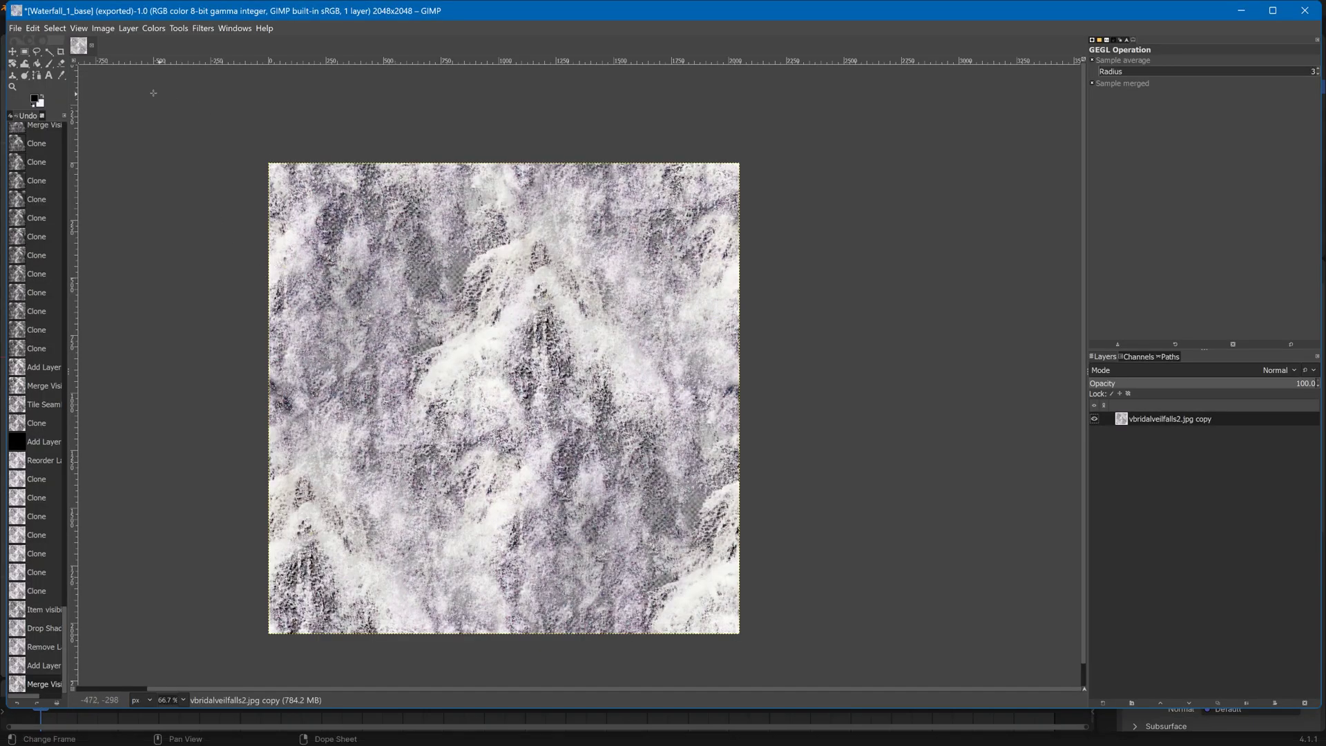
click(14, 32)
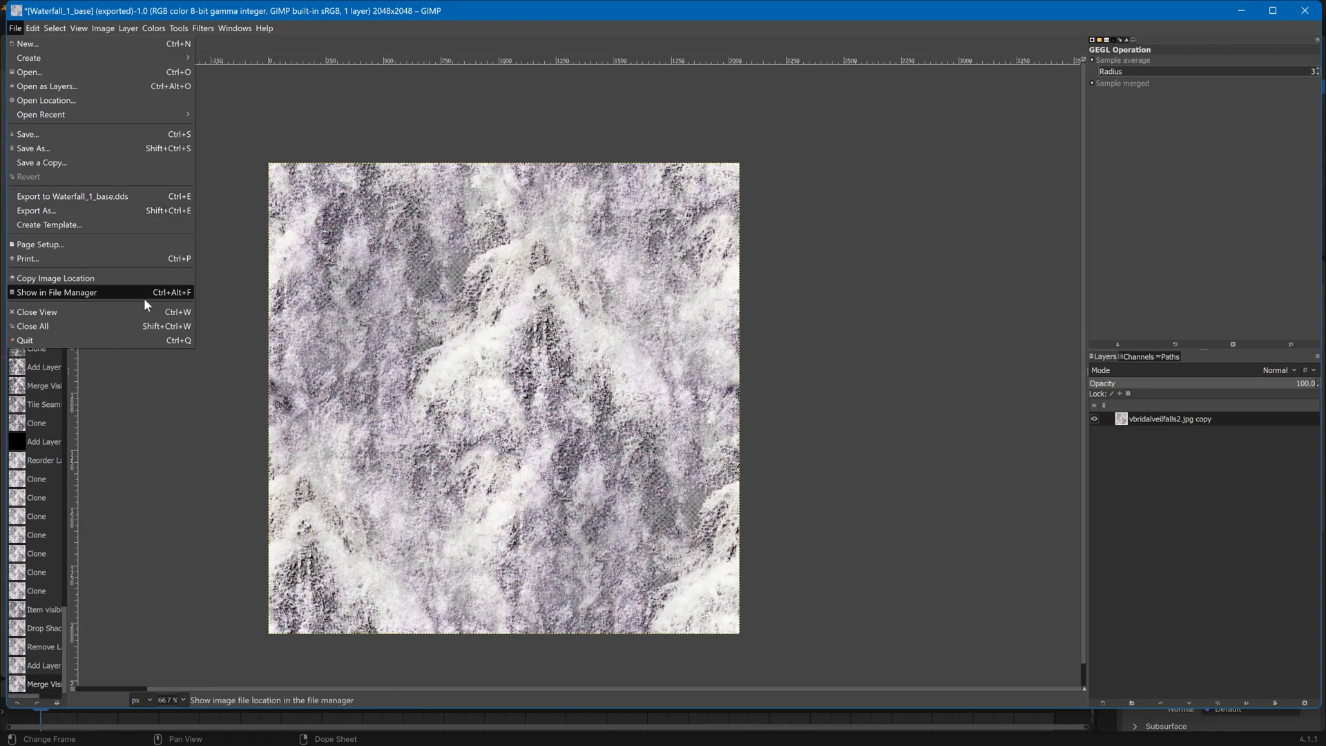
click(191, 456)
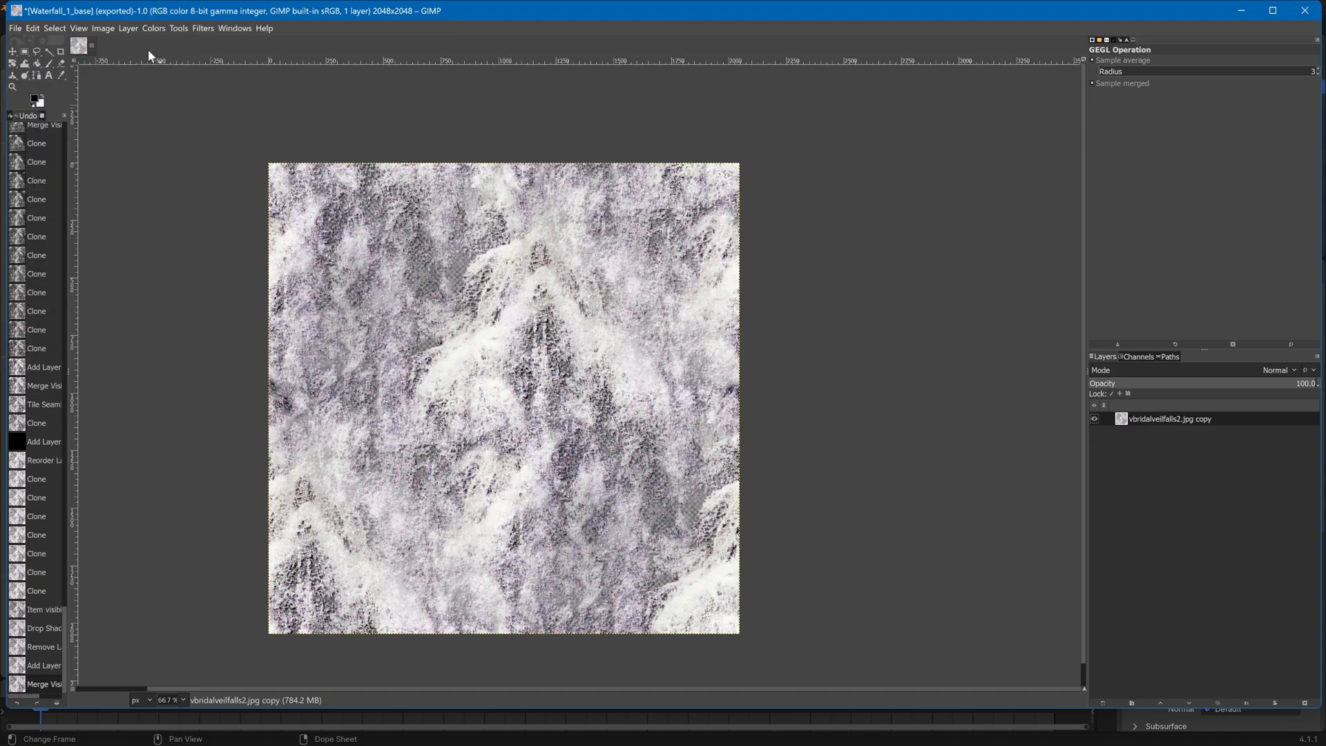
click(14, 29)
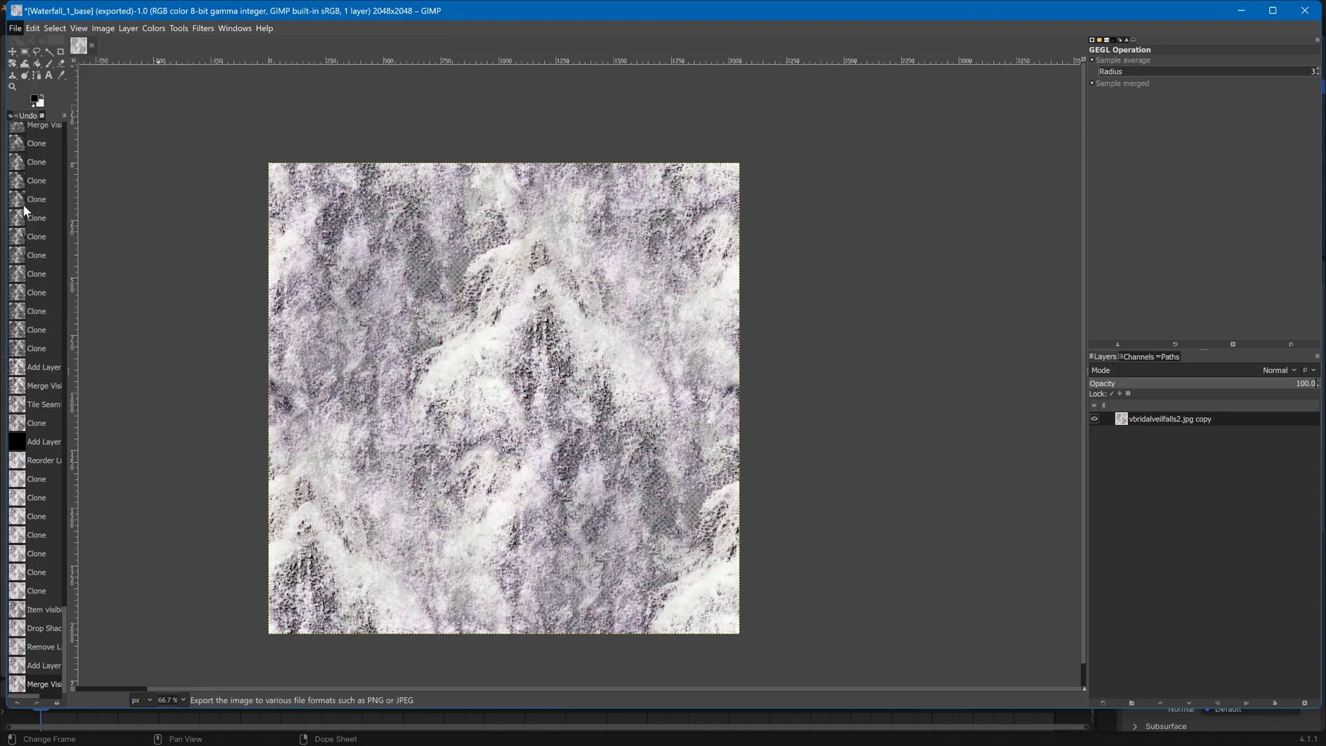
click(25, 211)
click(1130, 649)
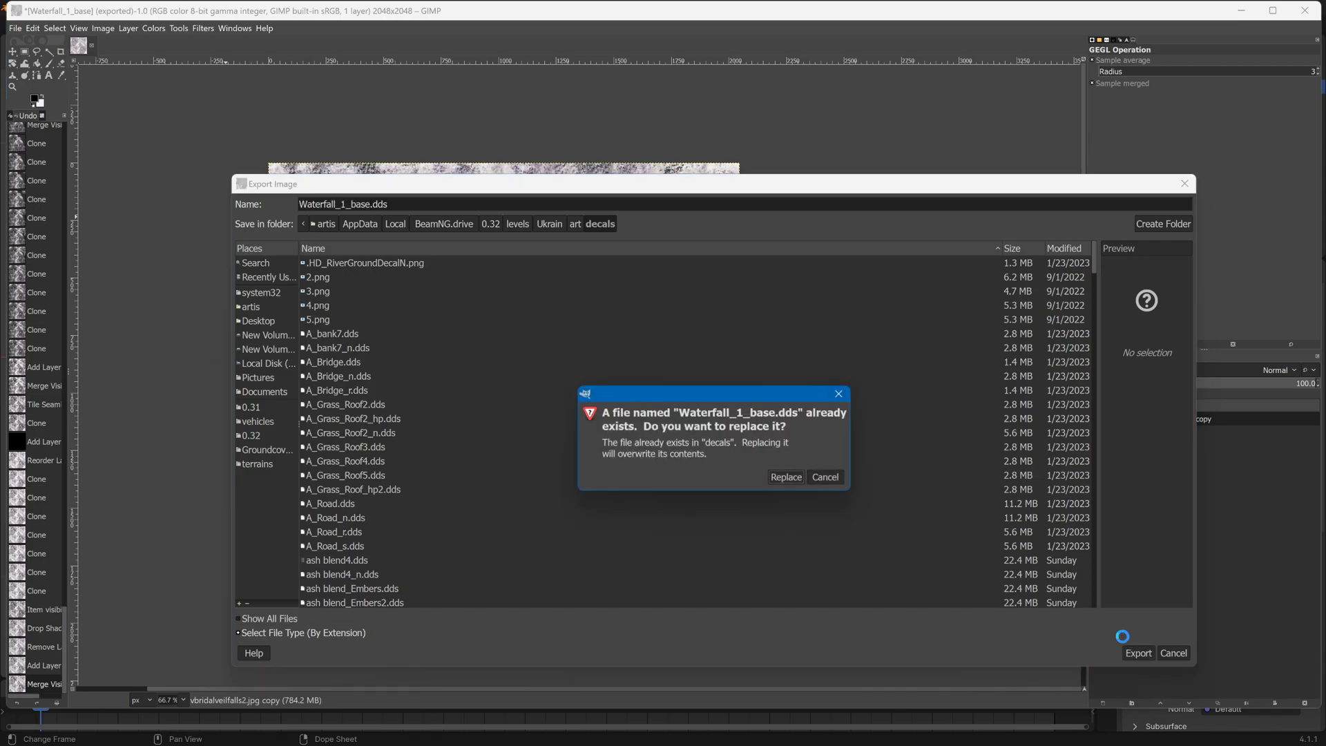
click(784, 477)
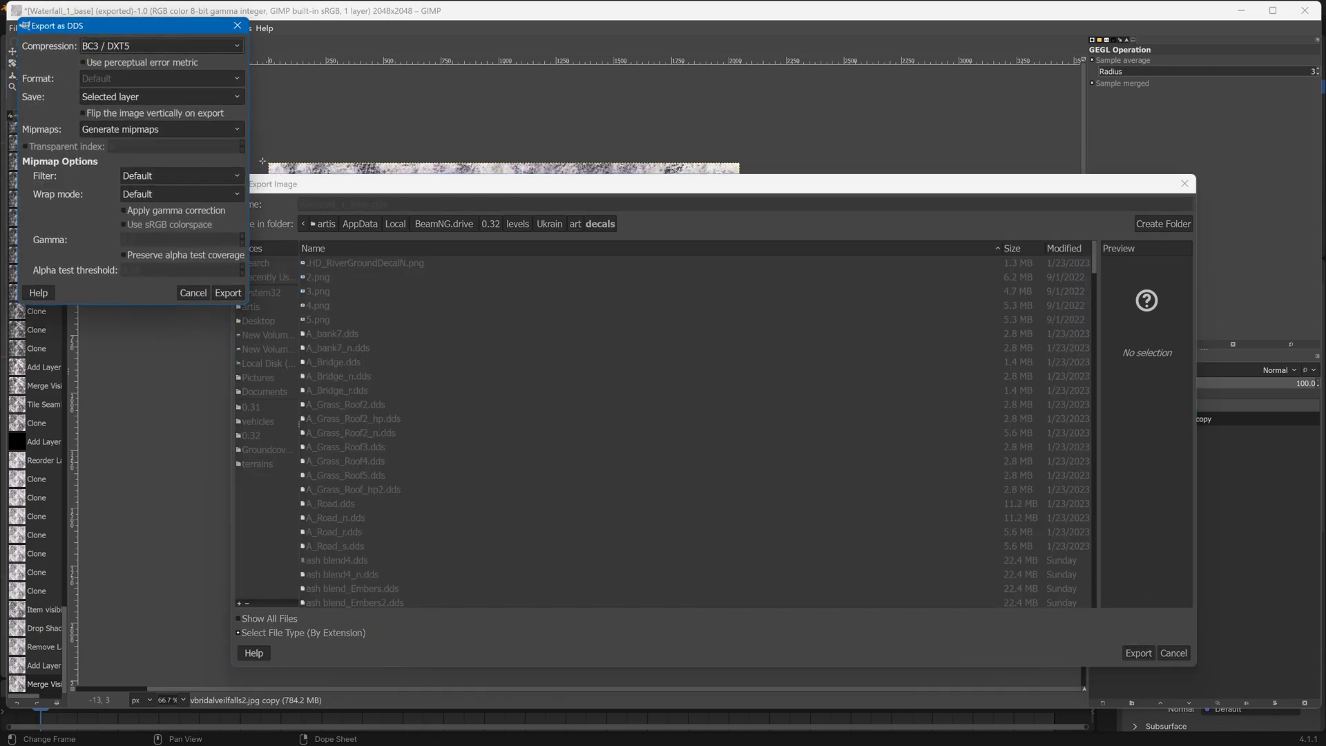
click(233, 293)
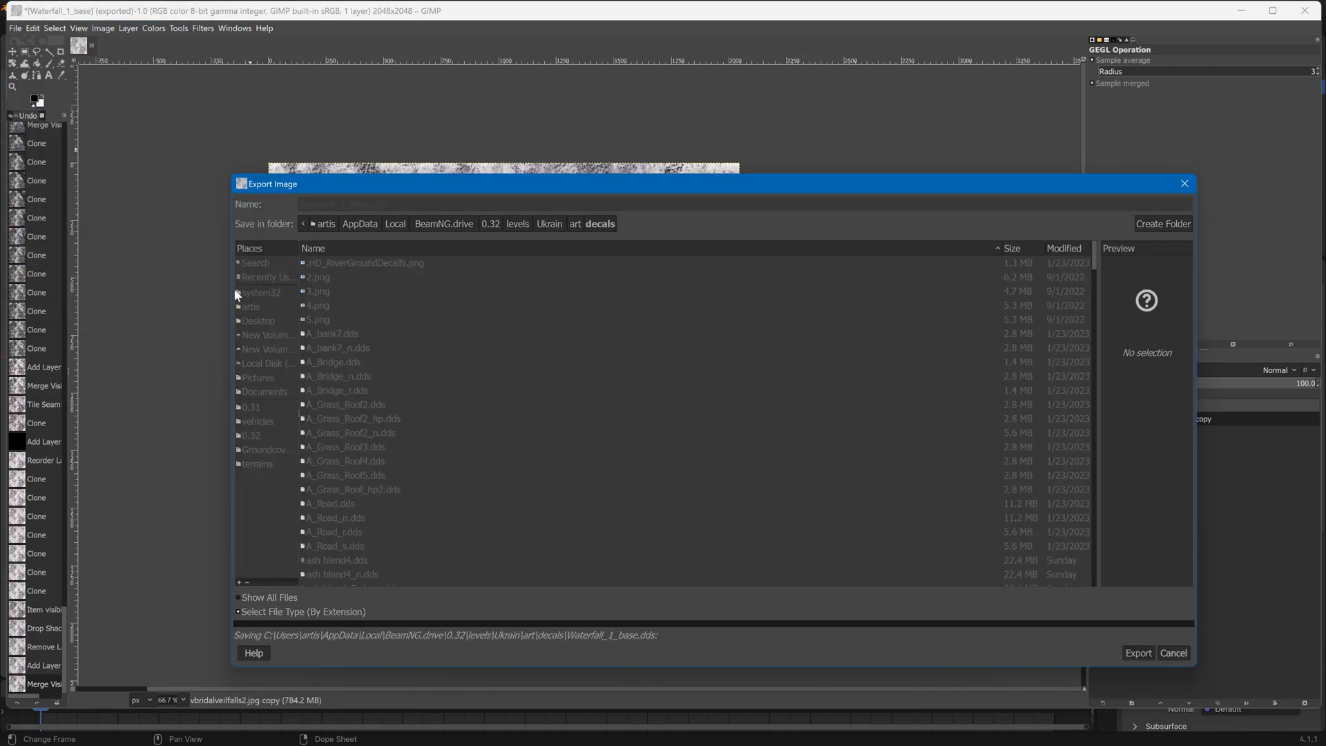
Switch to Blender and replace the plane's Base Color image with the re-exported Waterfall_1_base.dds from the decals folder
key(alt+Tab)
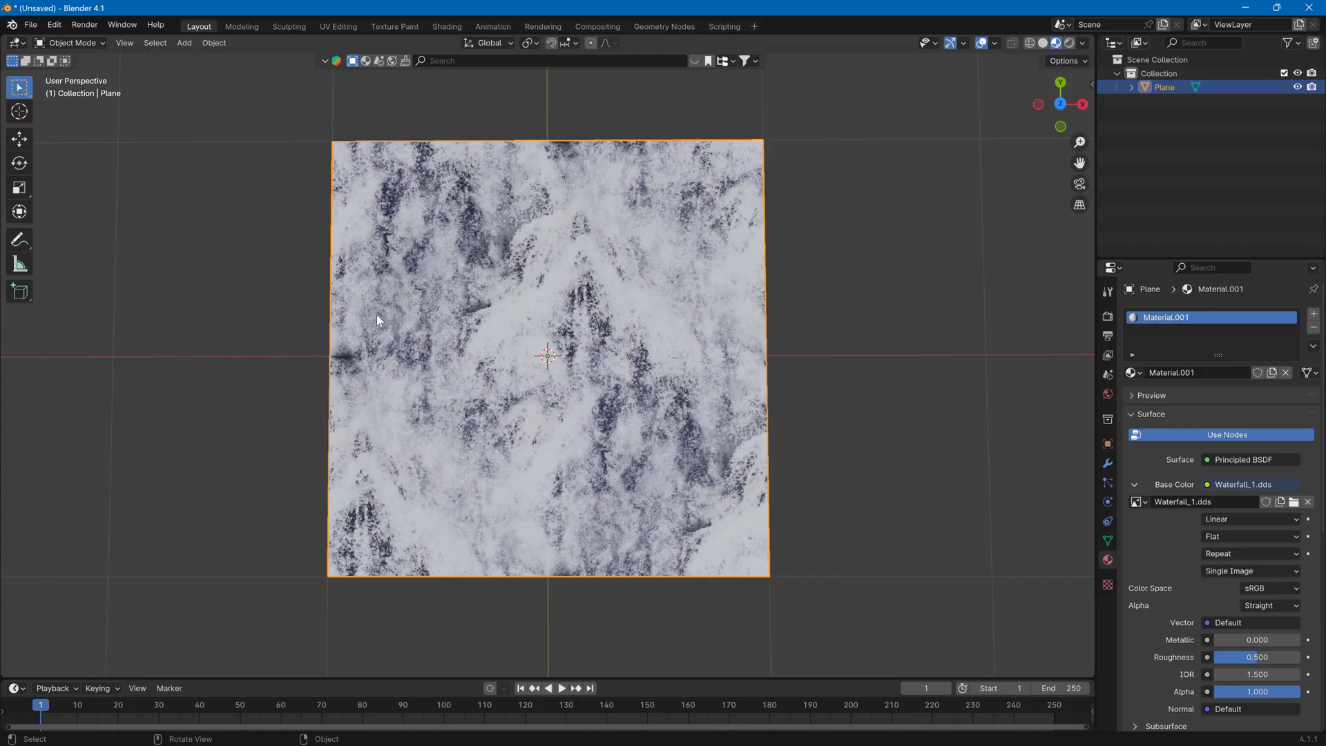
click(1307, 502)
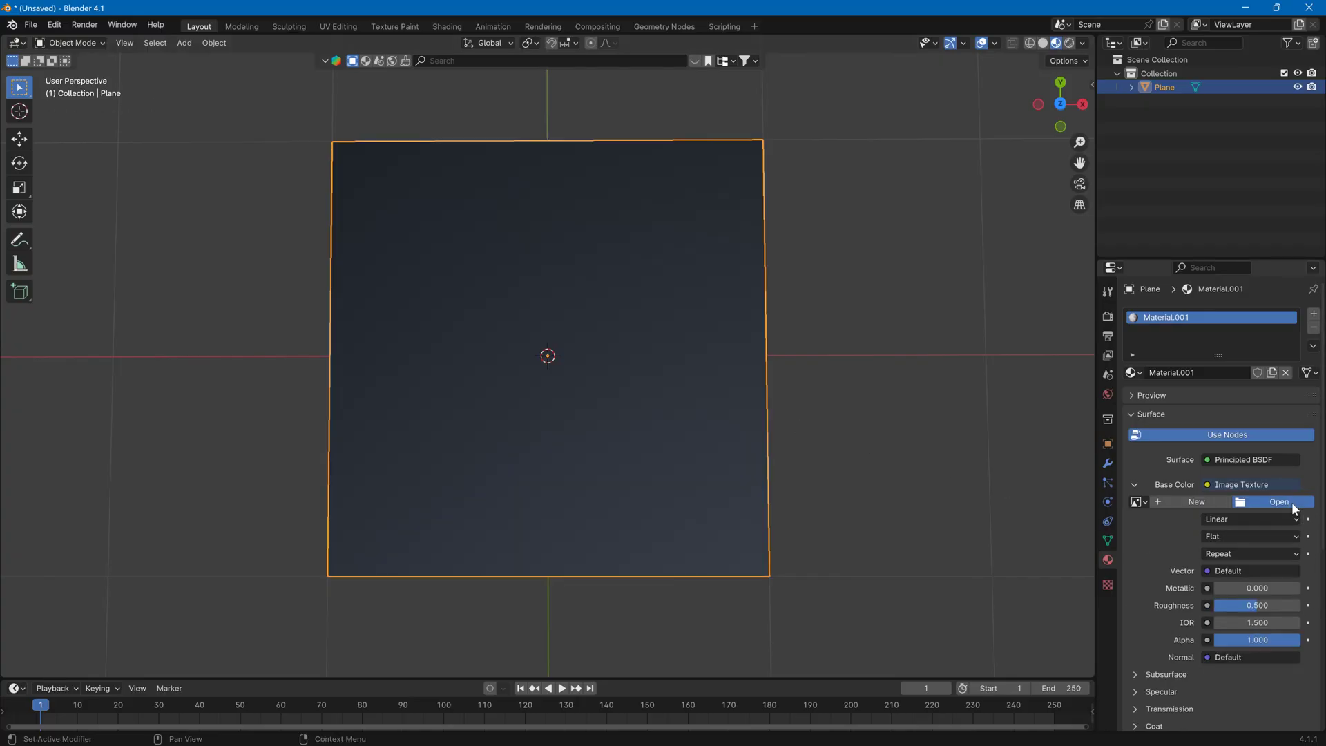
click(1290, 502)
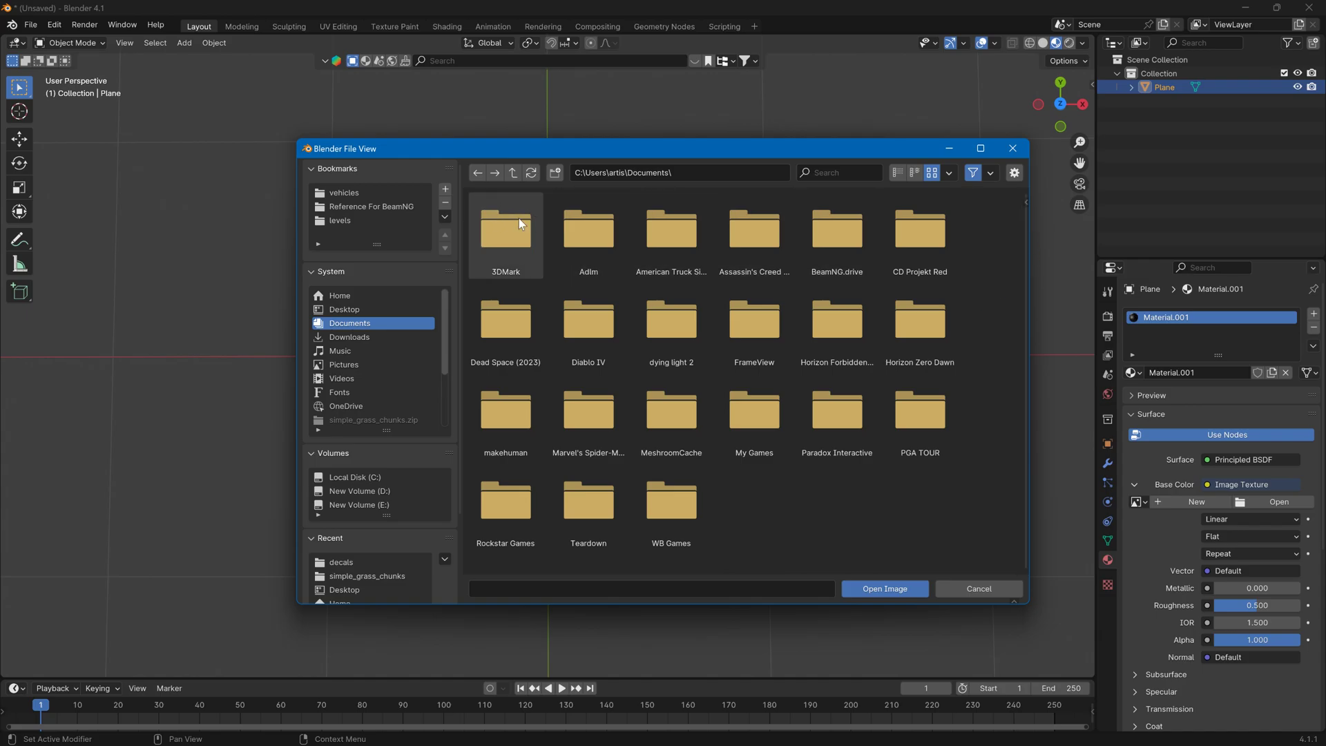
click(347, 563)
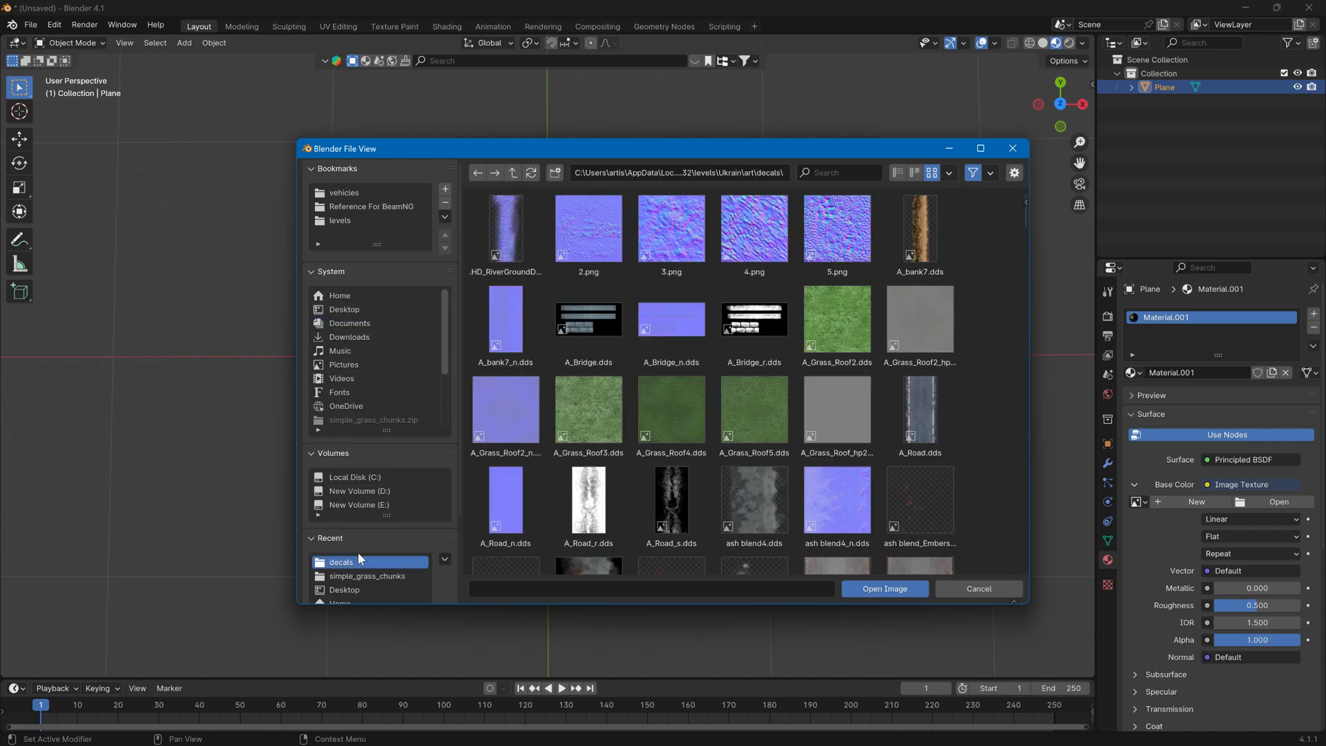
scroll(1022, 387, down, 5)
scroll(1022, 387, down, 15)
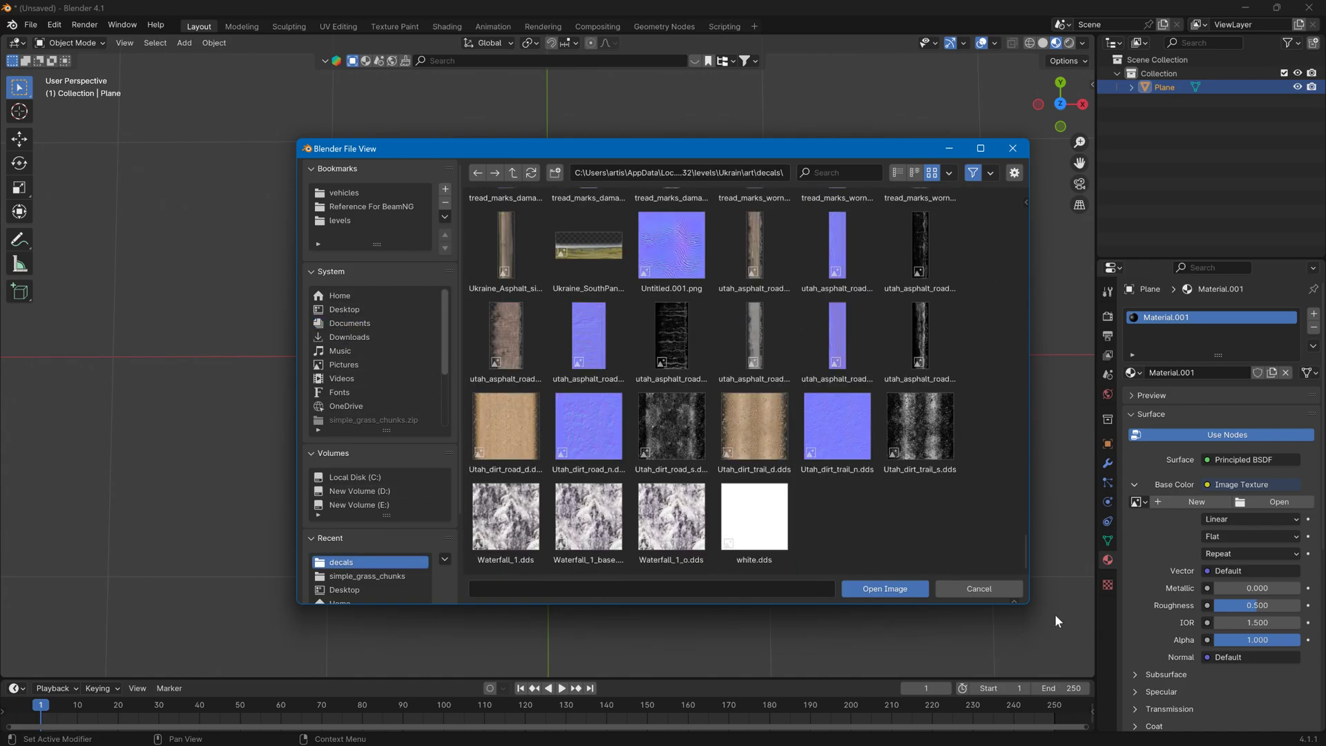
click(563, 511)
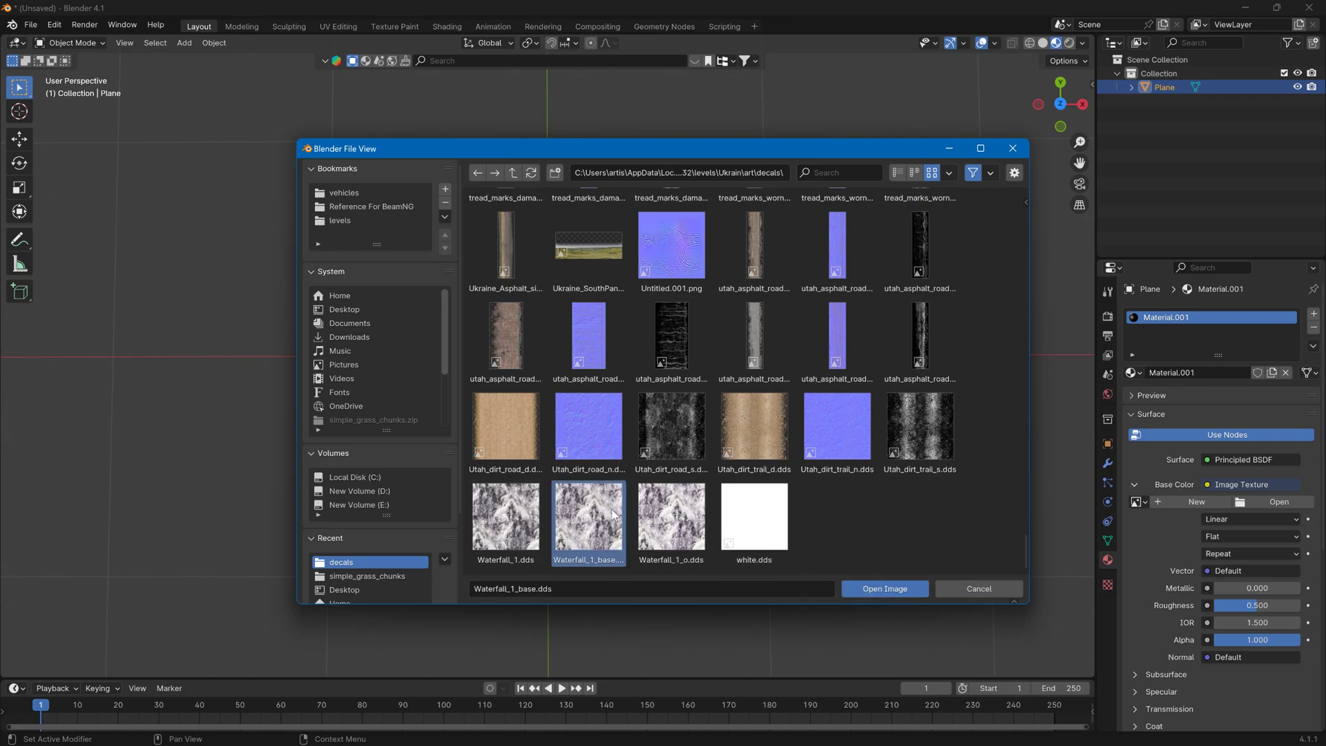
click(886, 589)
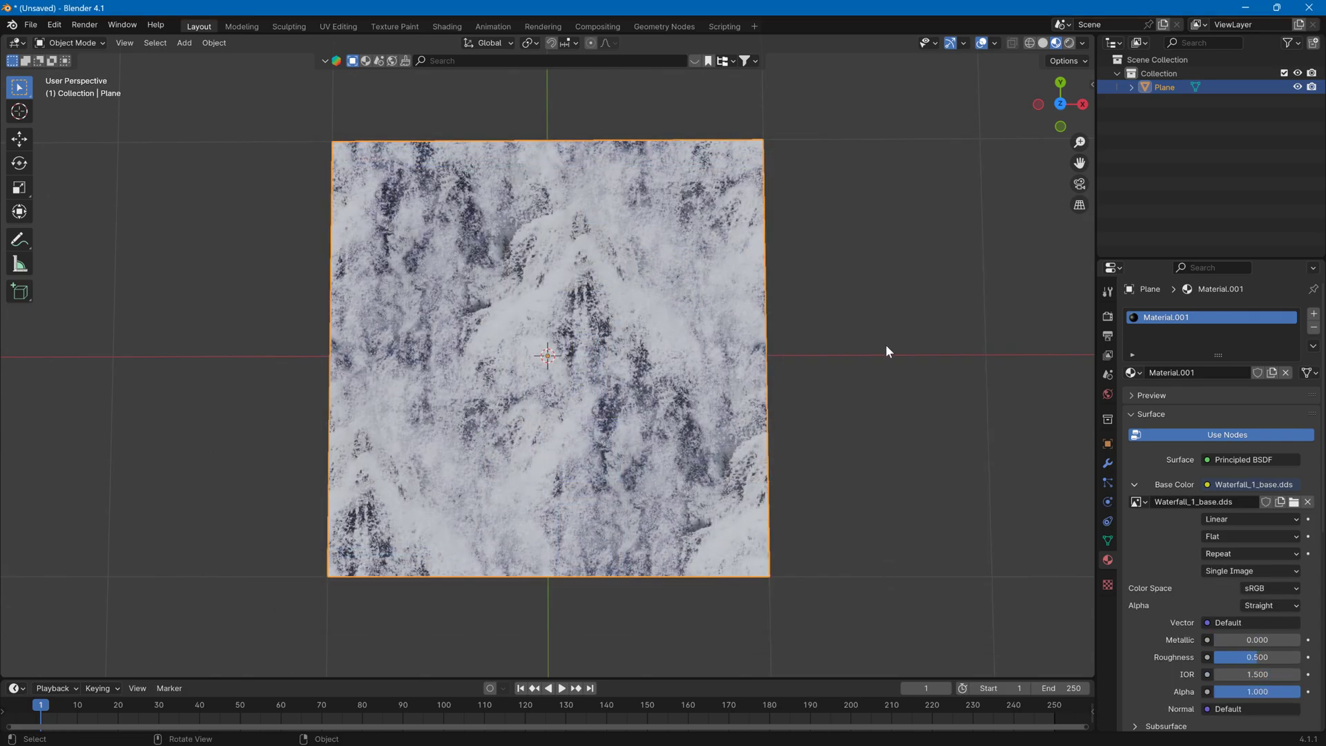
Enter Edit Mode on the plane and subdivide it with 100 cuts
click(73, 43)
click(86, 67)
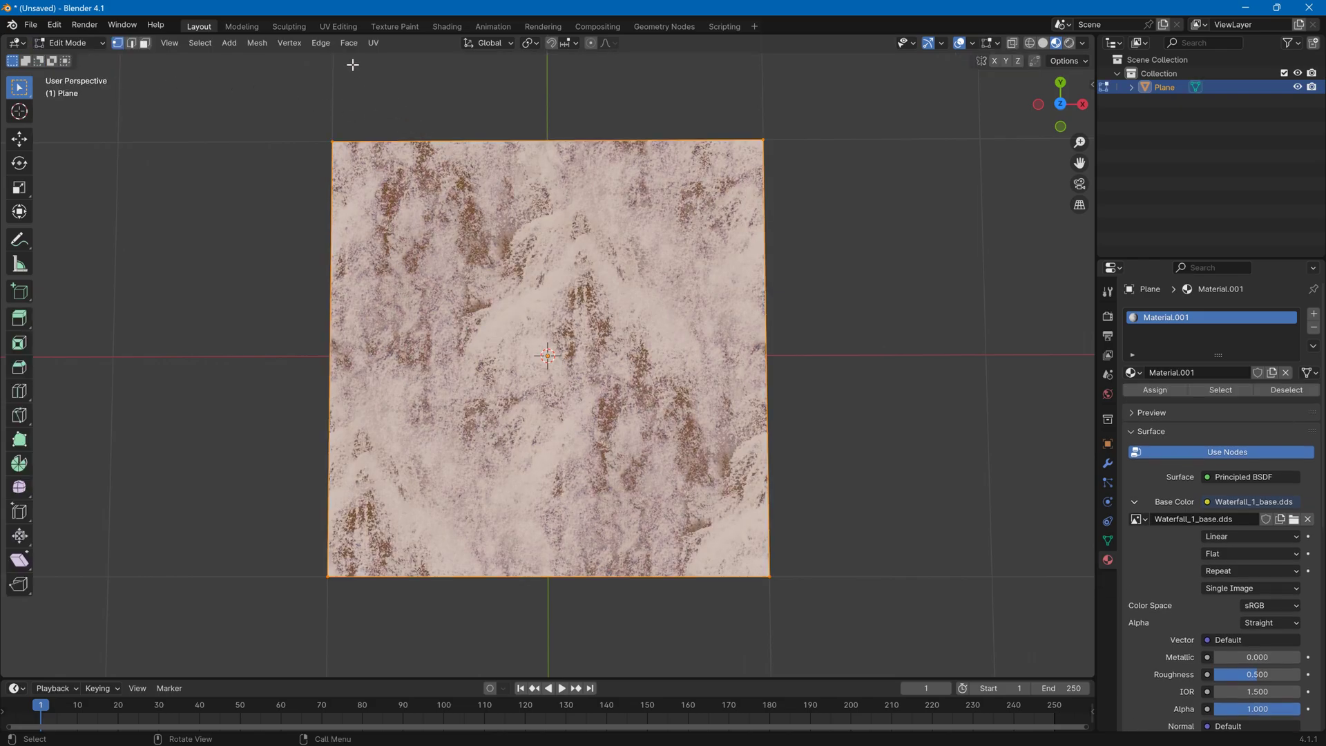
click(320, 43)
click(342, 123)
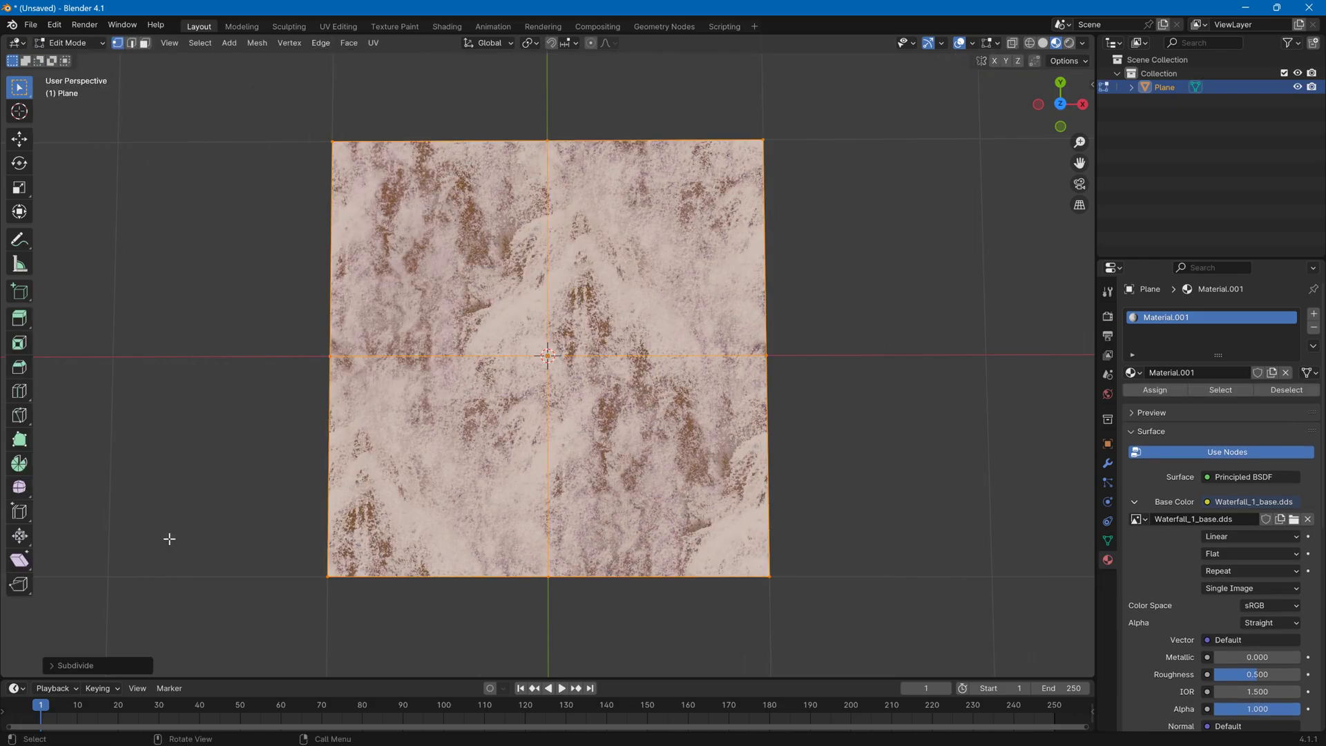
click(62, 665)
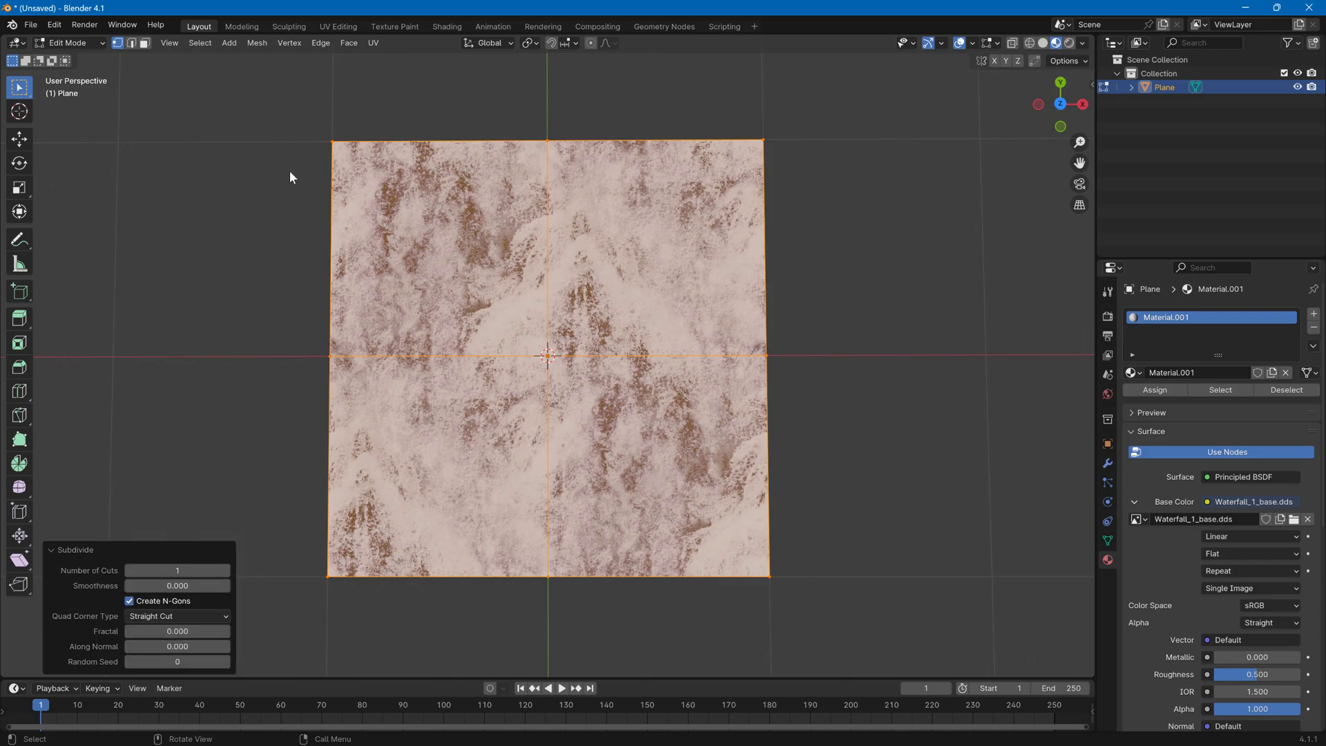
click(201, 569)
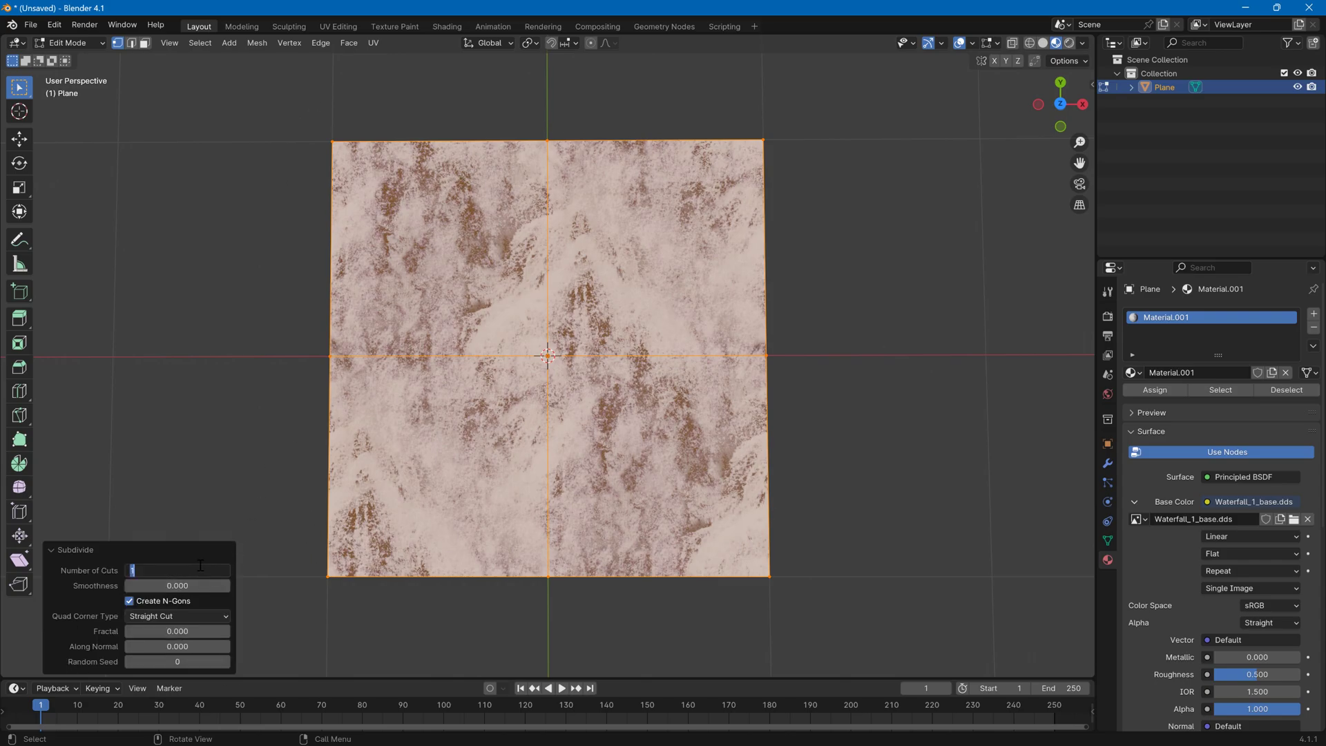
text(100)
key(Return)
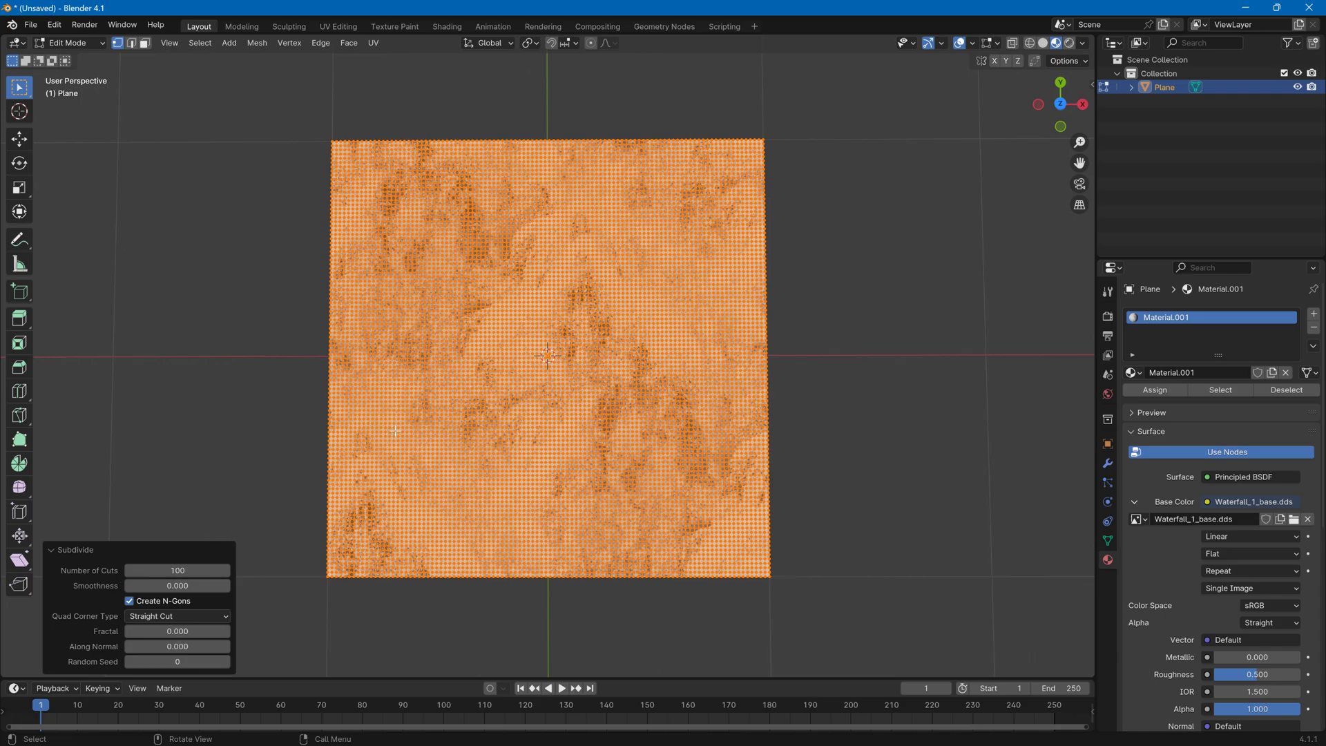
Subdivide the whole plane mesh three more times with one cut each
scroll(449, 378, up, 6)
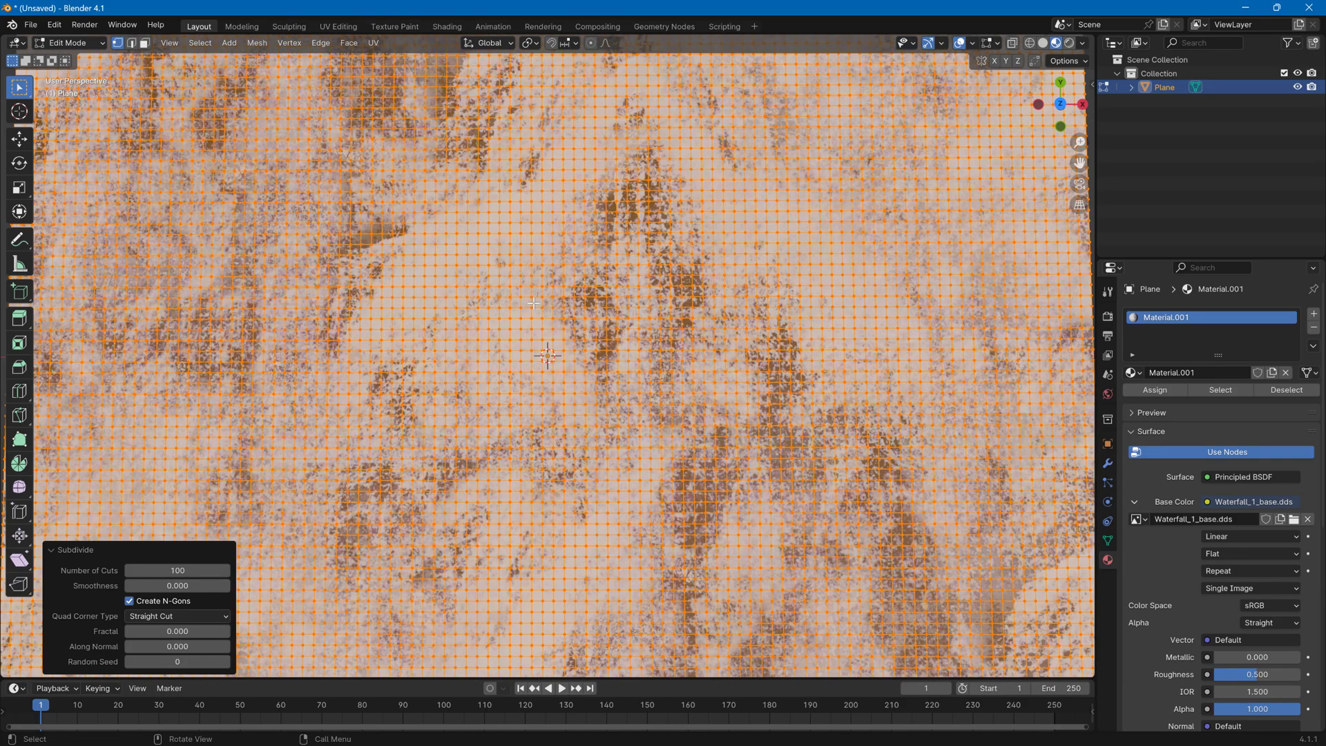
key(ctrl)
scroll(534, 303, down, 5)
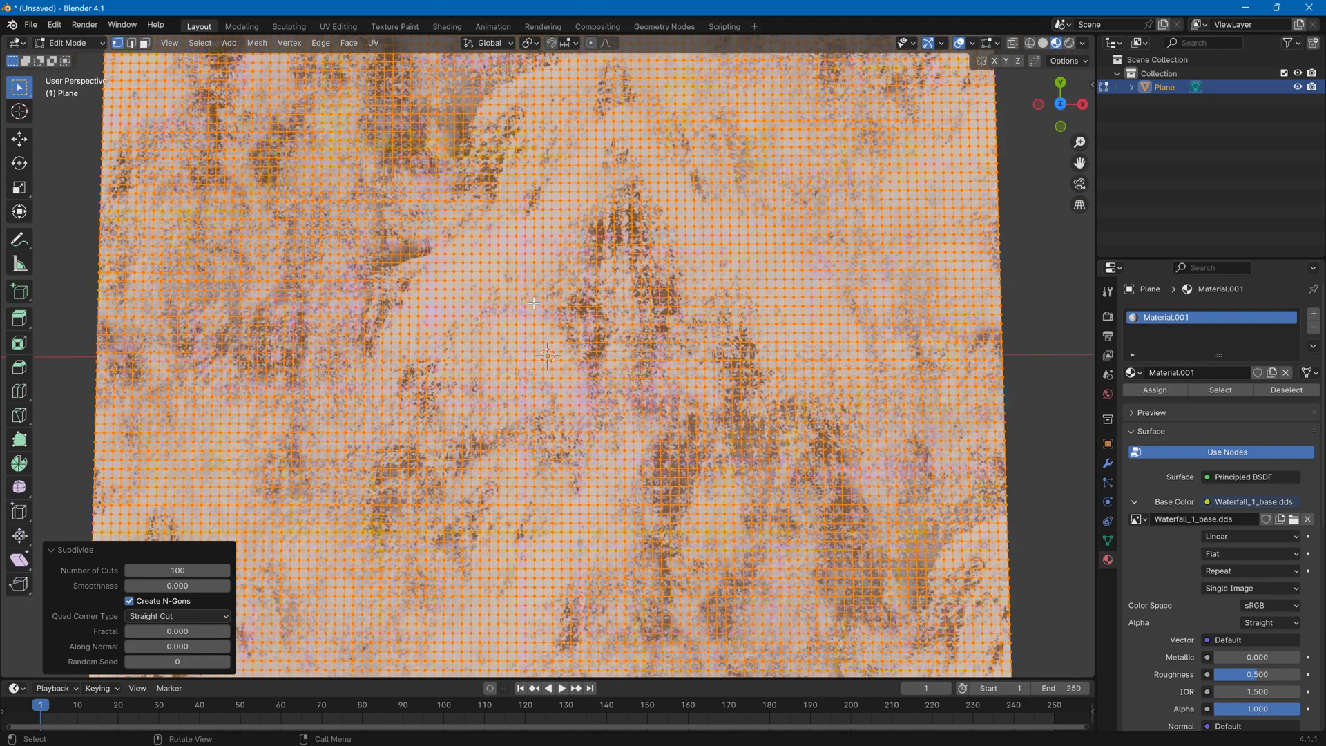
scroll(533, 289, down, 1)
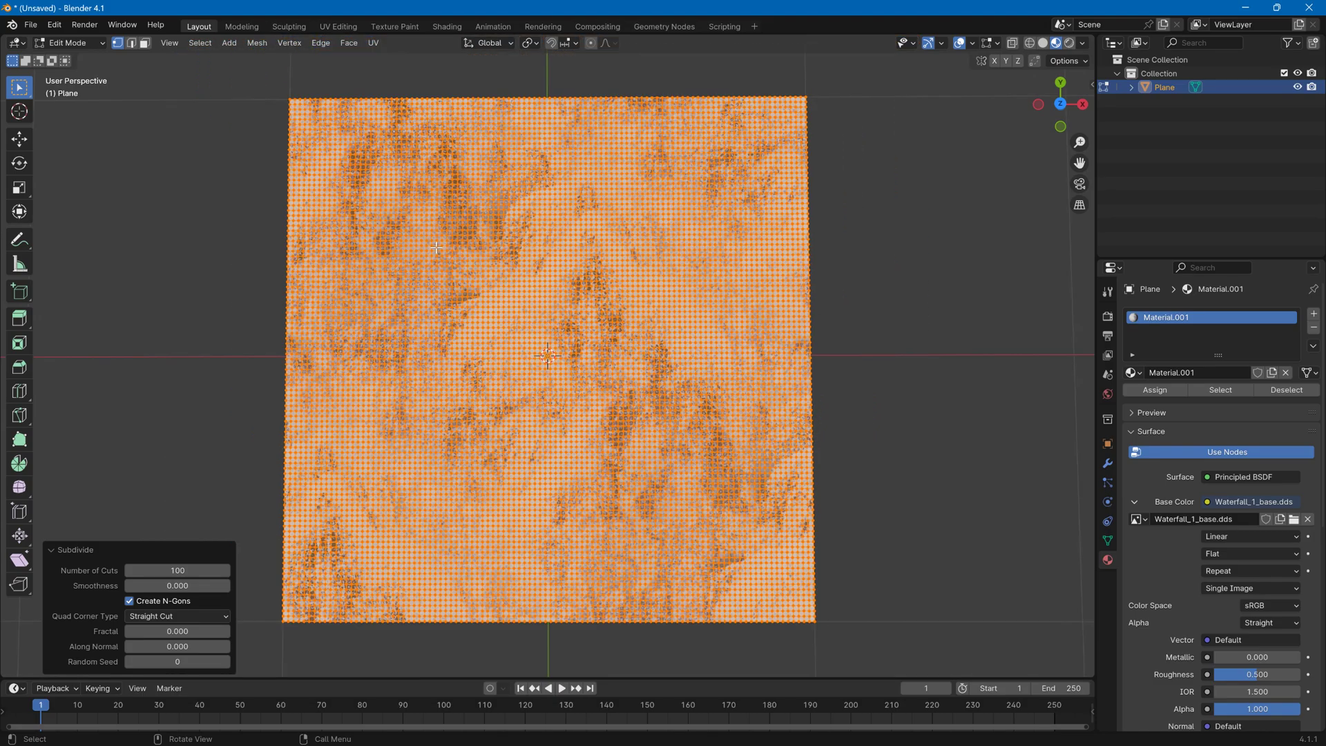
click(316, 45)
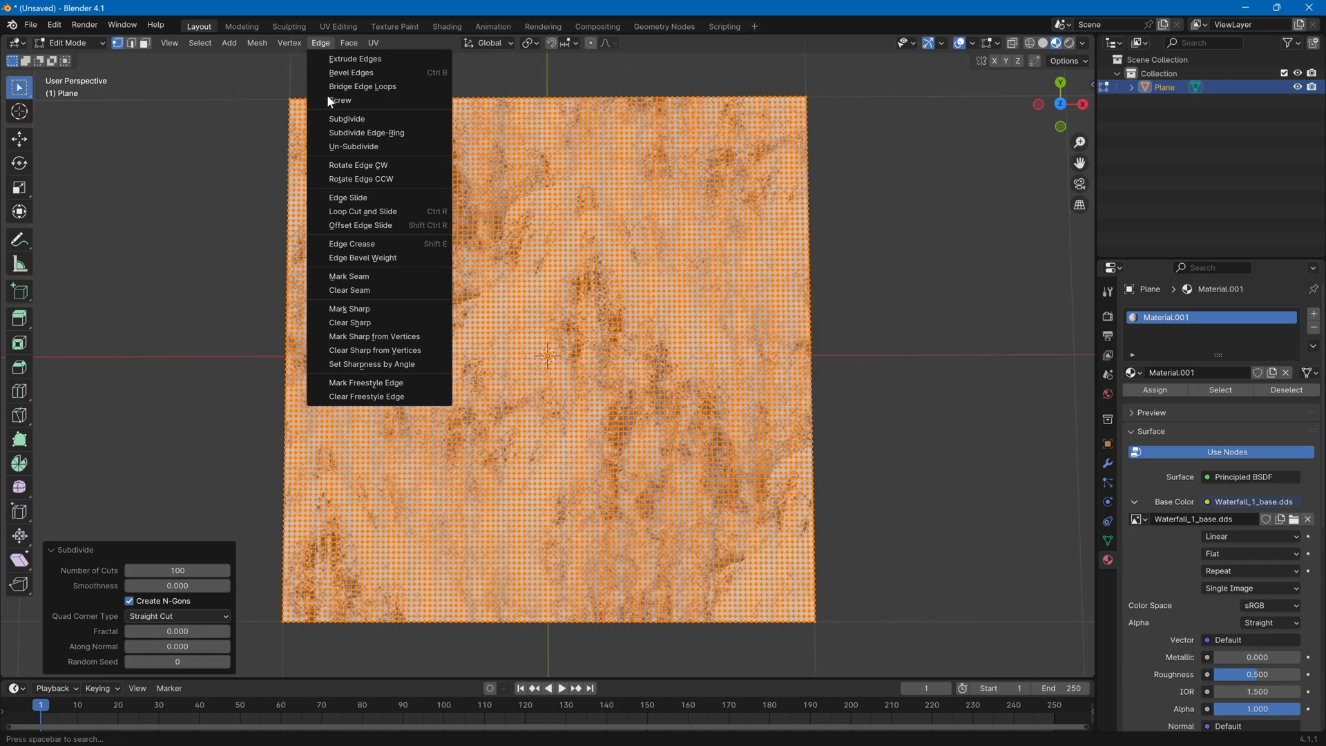
click(329, 116)
click(312, 44)
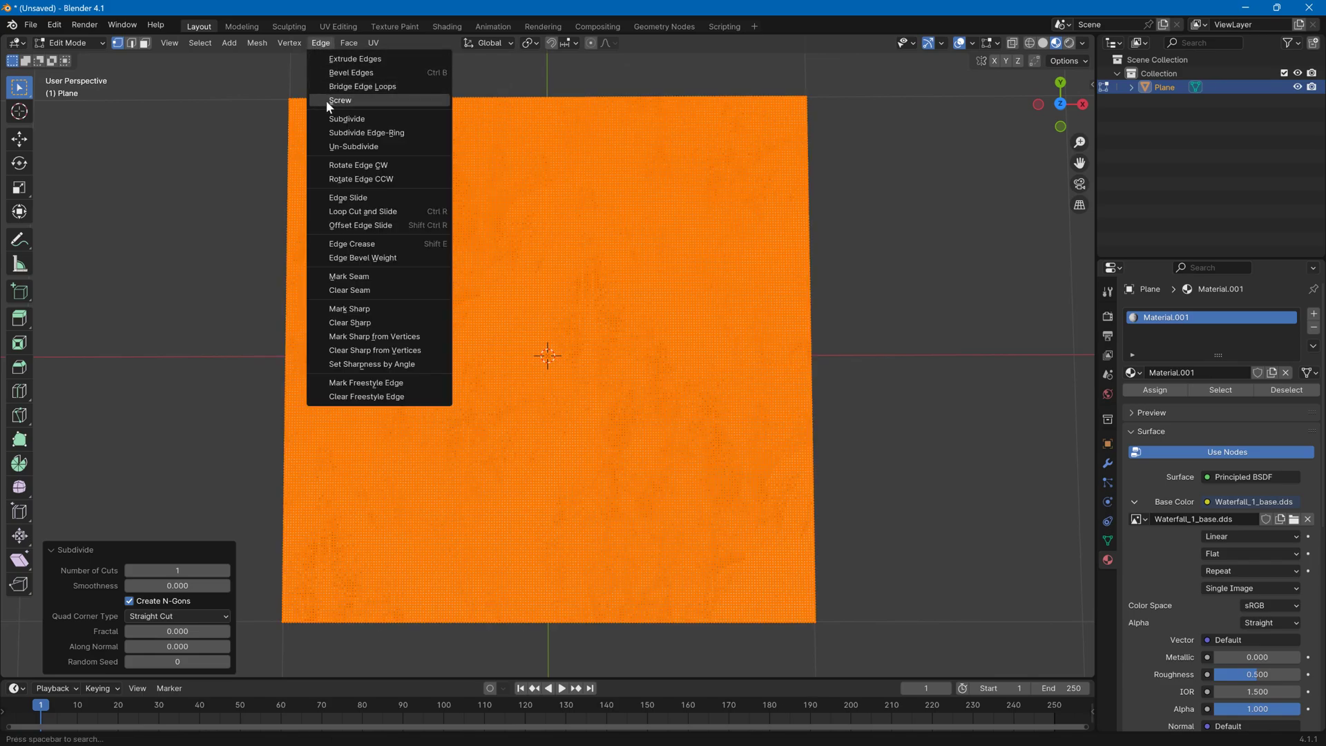
click(333, 116)
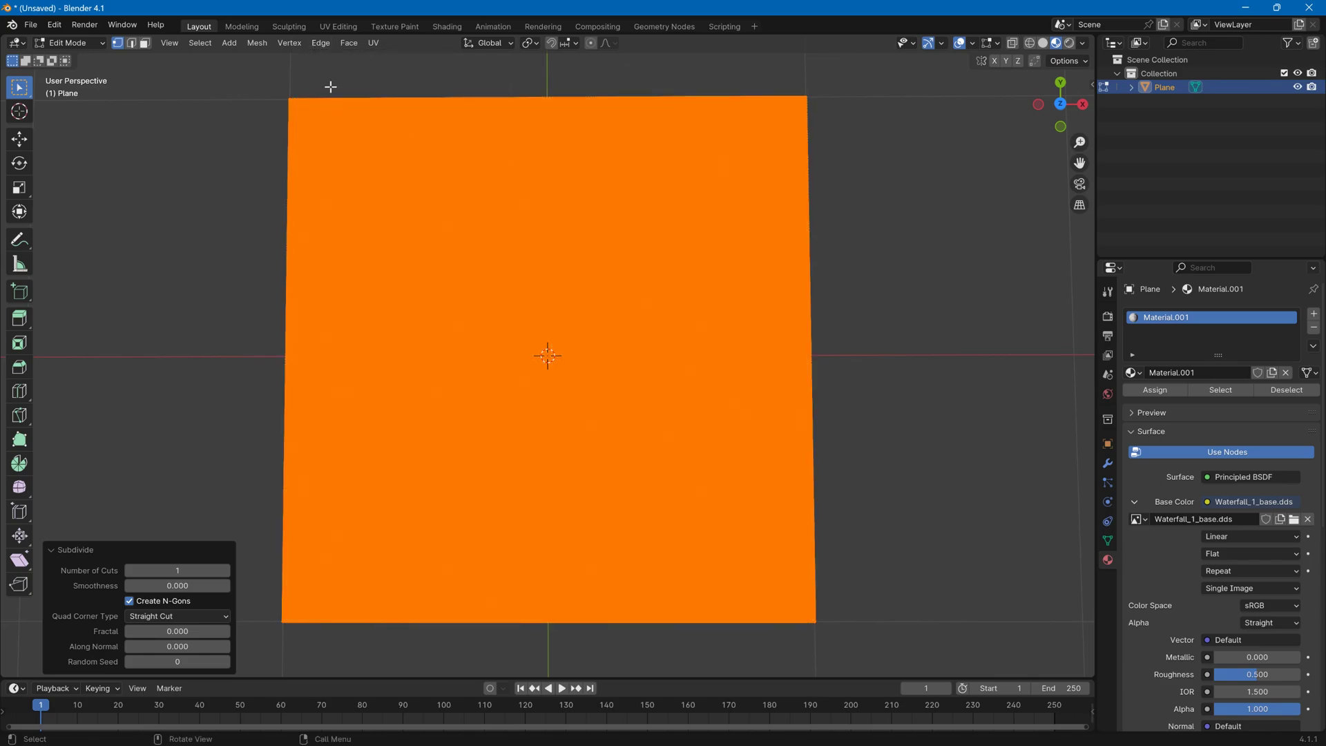
click(323, 44)
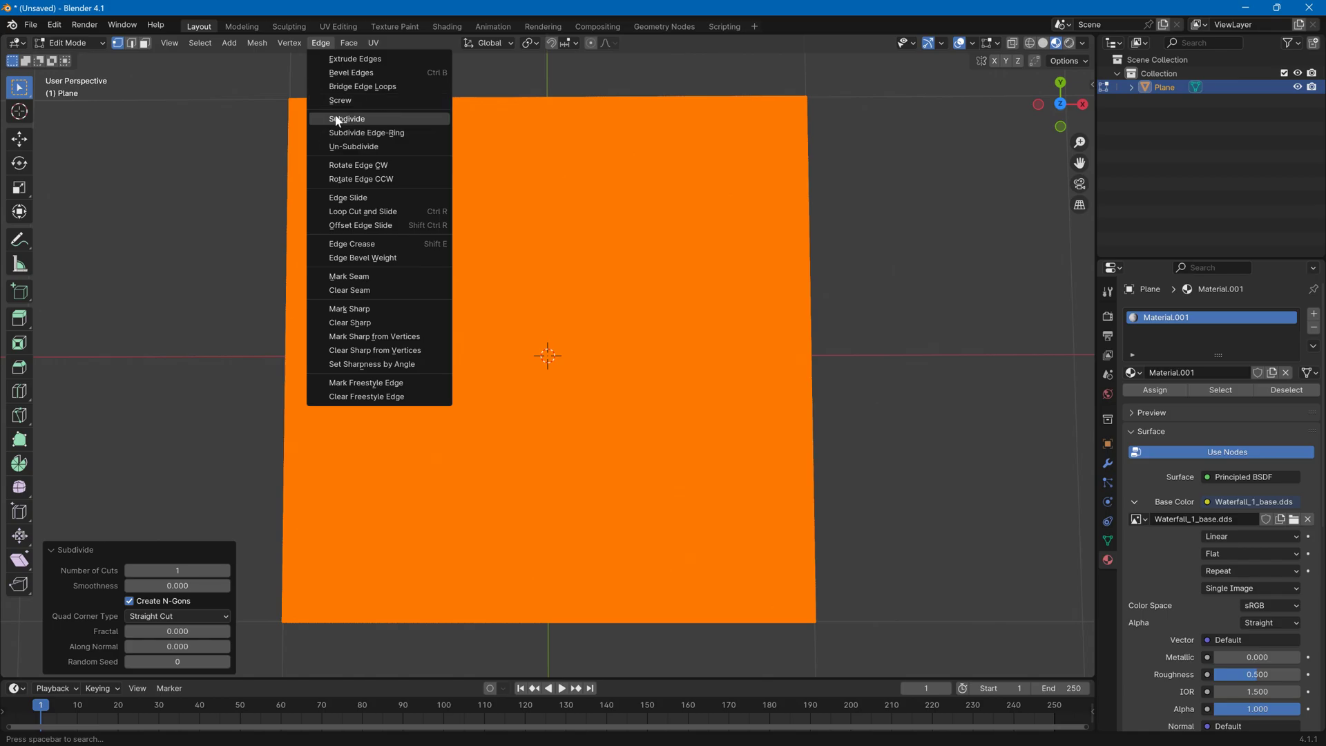
click(338, 120)
scroll(339, 108, up, 5)
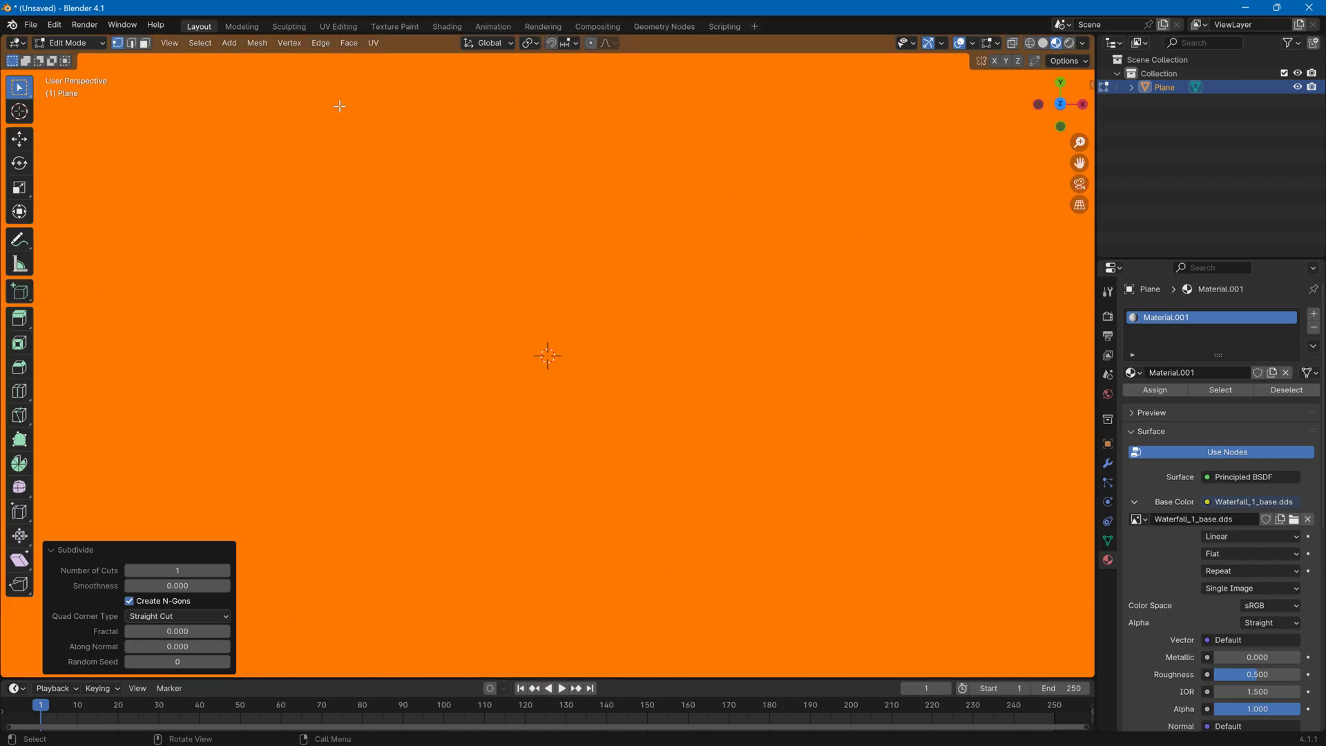
scroll(339, 104, down, 5)
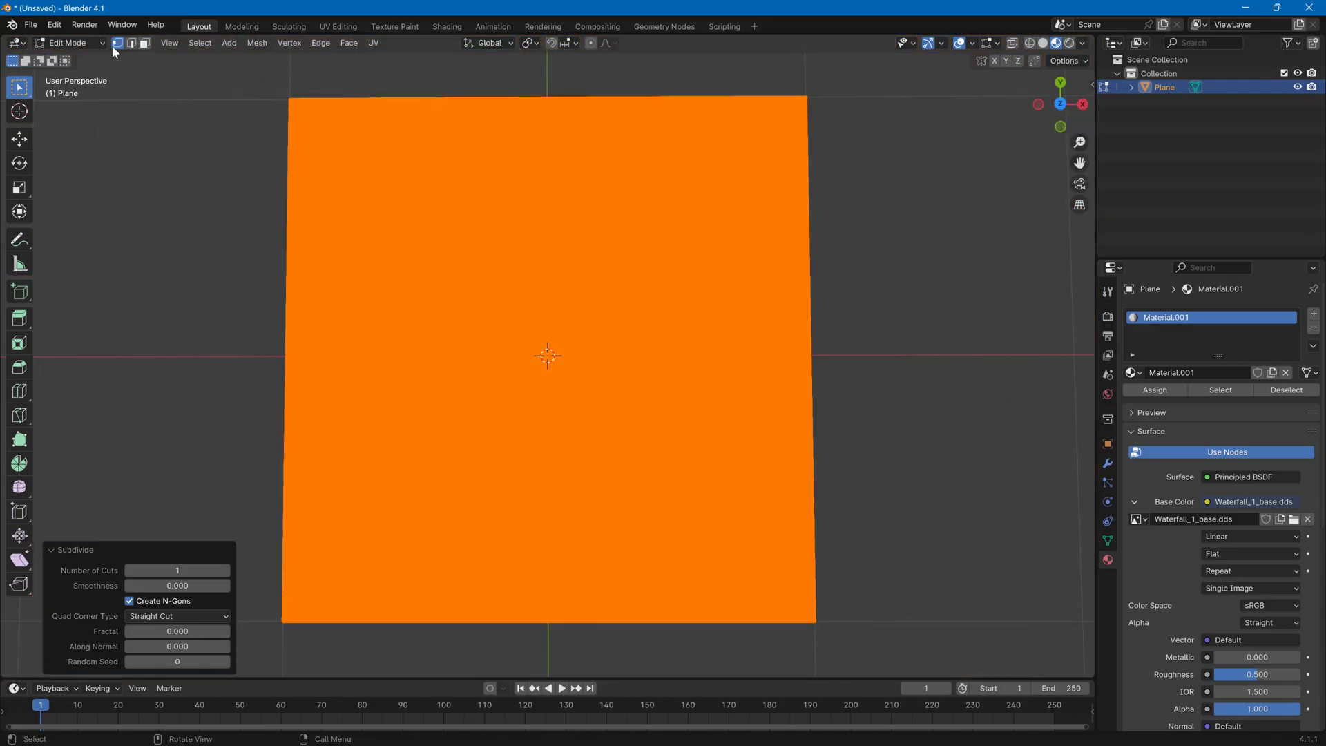
Put the plane in Sculpt Mode and create a new brush texture using the Waterfall_1_base.dds image
click(100, 43)
key(Return)
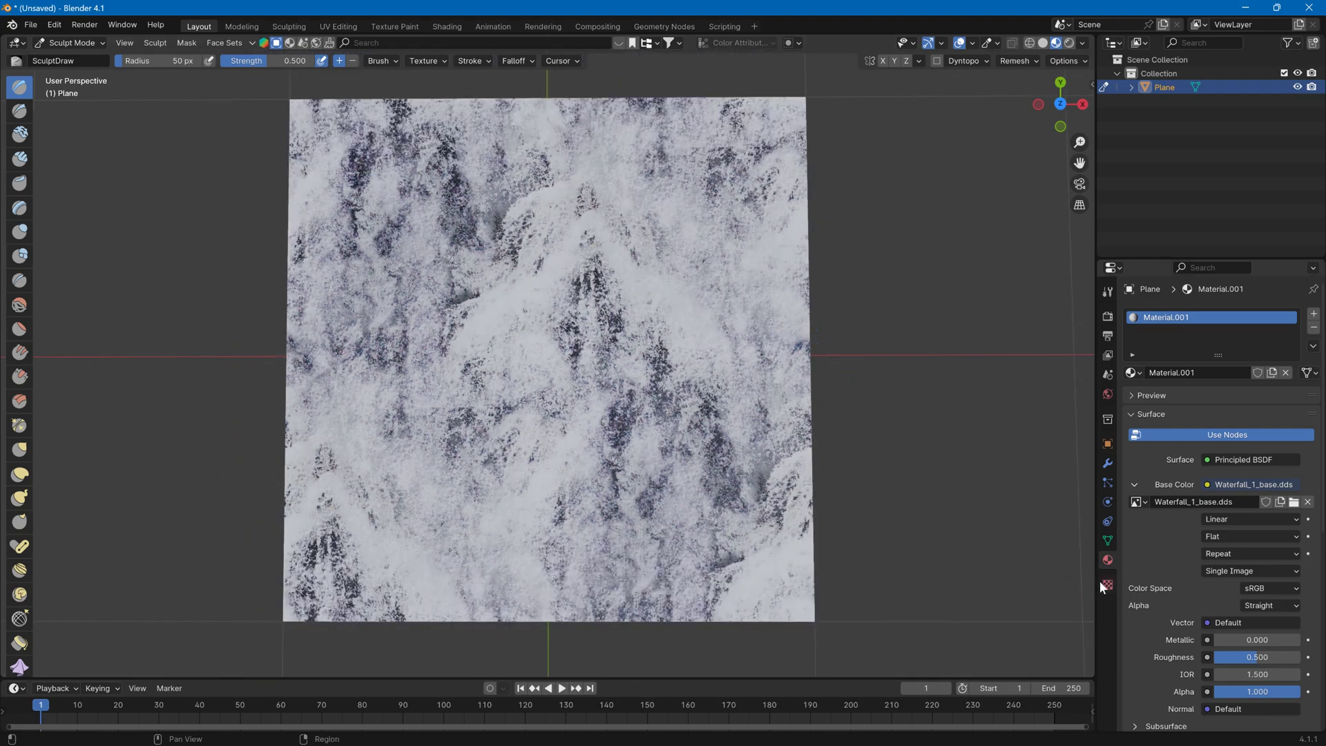
click(1108, 585)
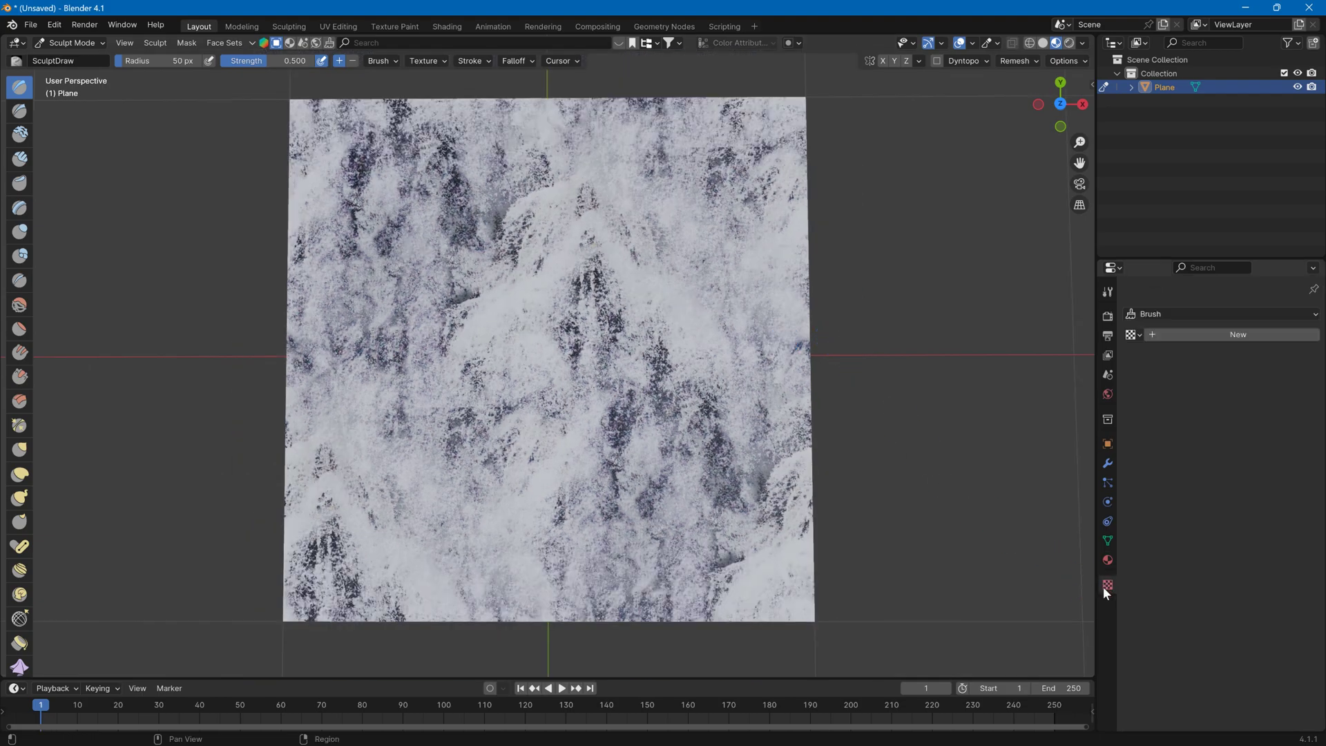
click(1140, 335)
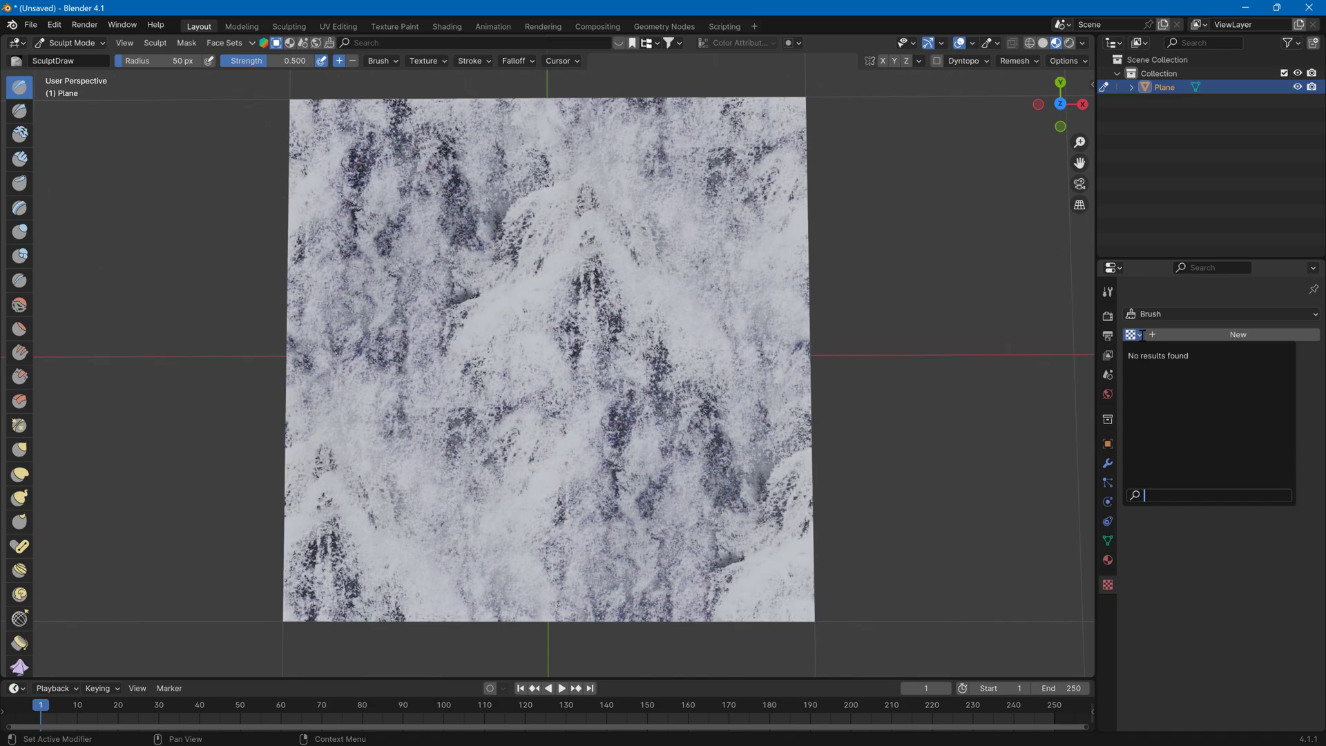
click(1175, 333)
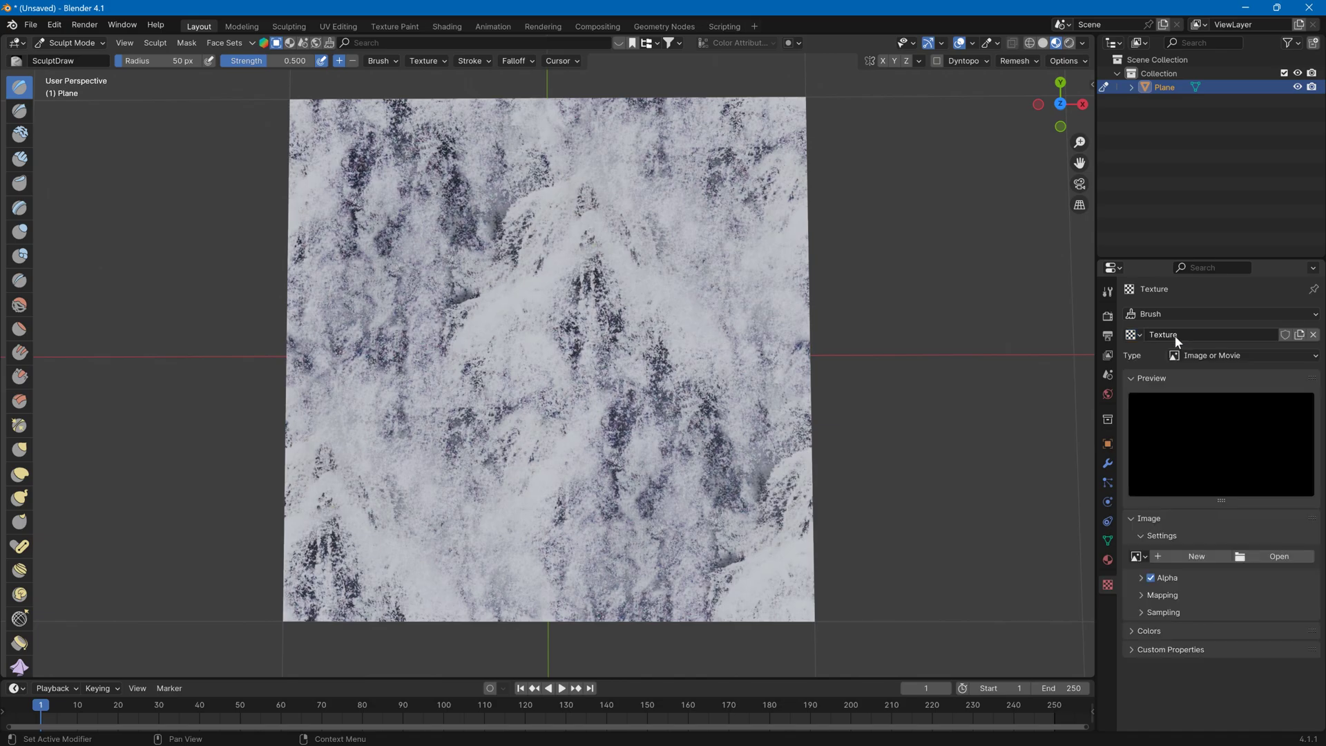
click(1141, 556)
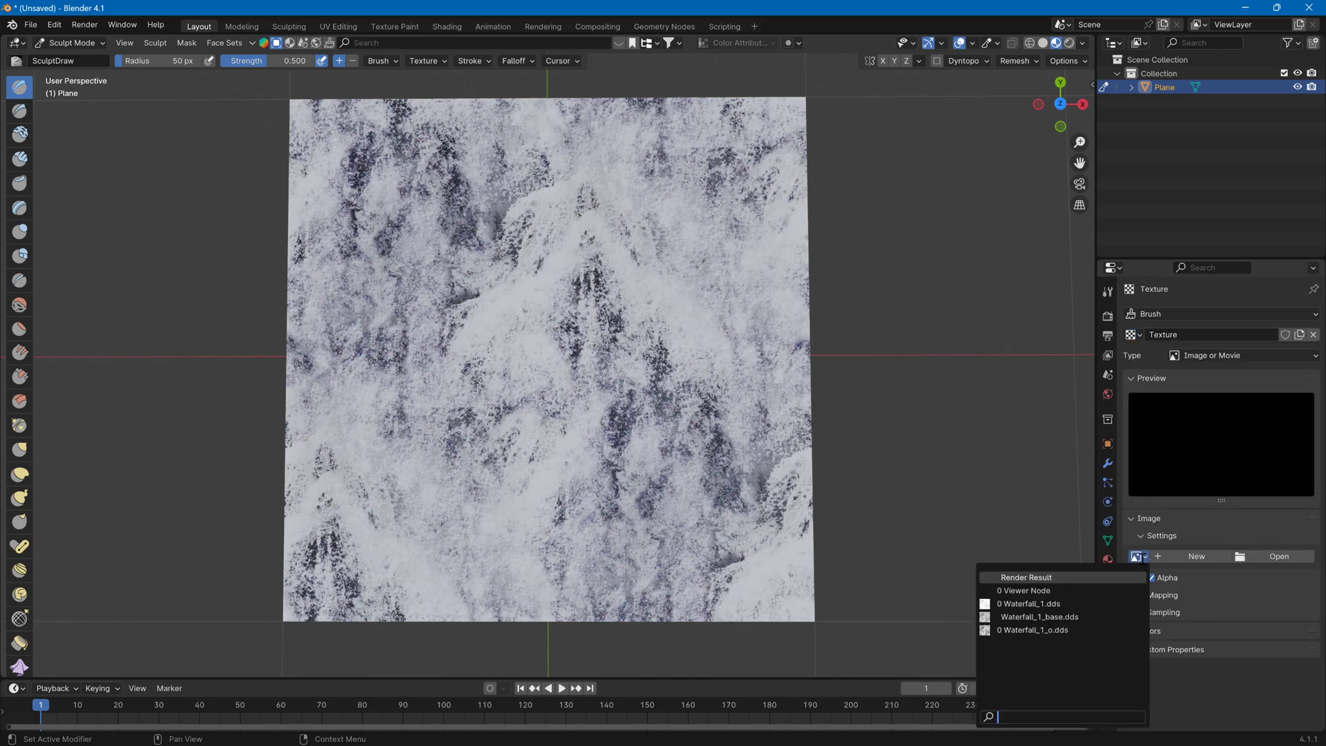
click(1060, 617)
Set the Draw brush's texture mapping to Stencil
click(1105, 292)
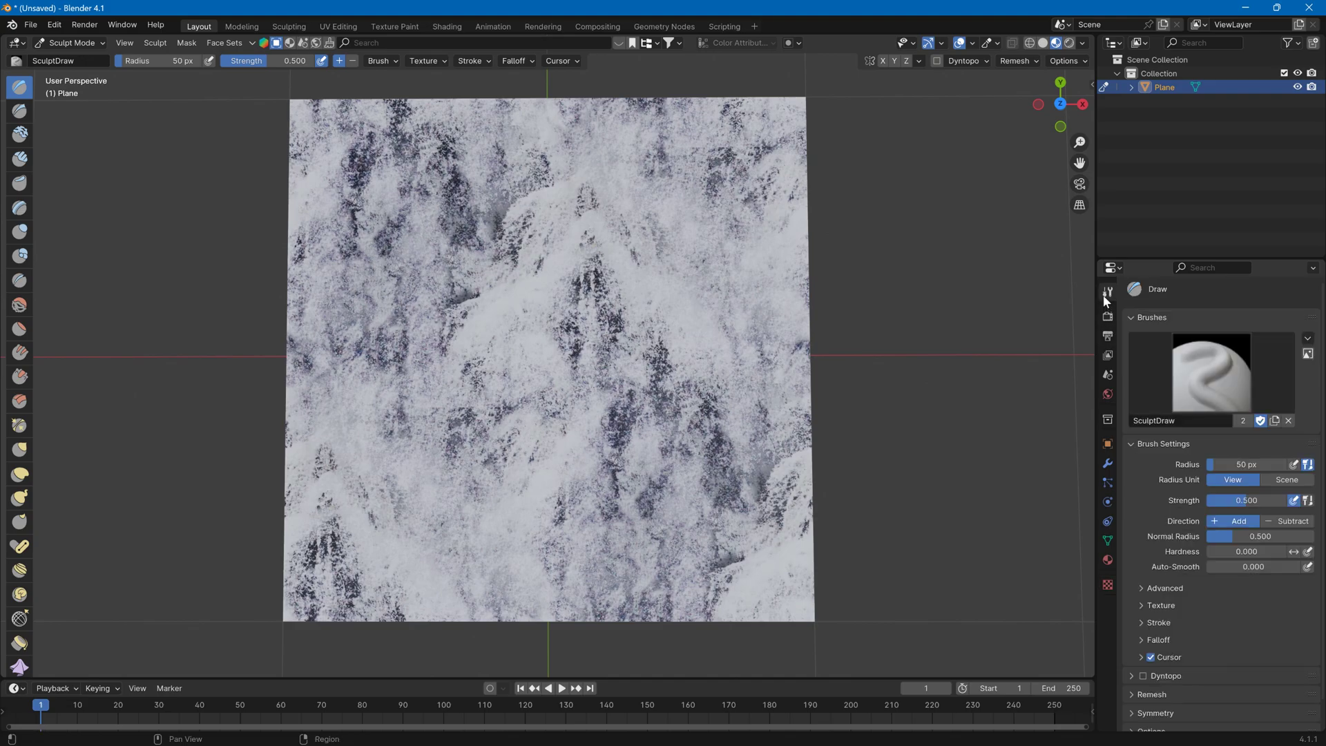
scroll(1200, 561, down, 1)
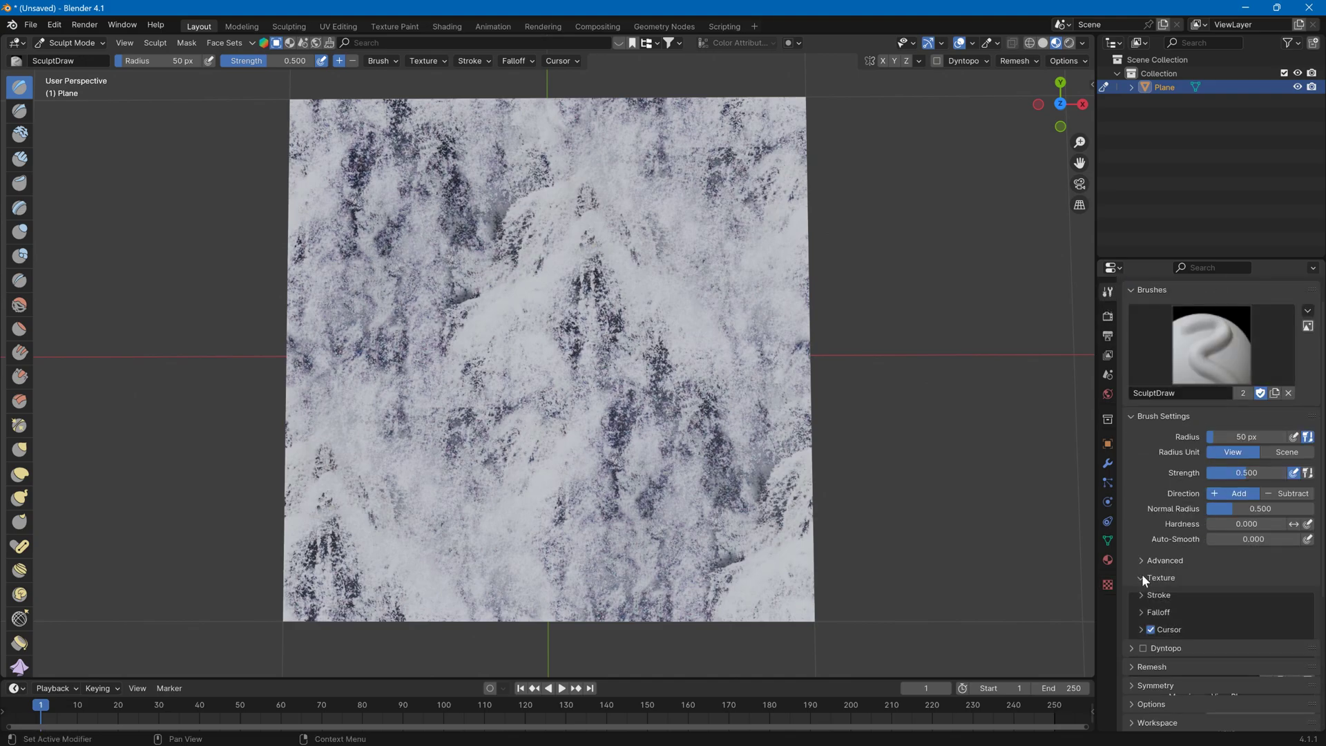
click(1143, 578)
scroll(1251, 592, down, 5)
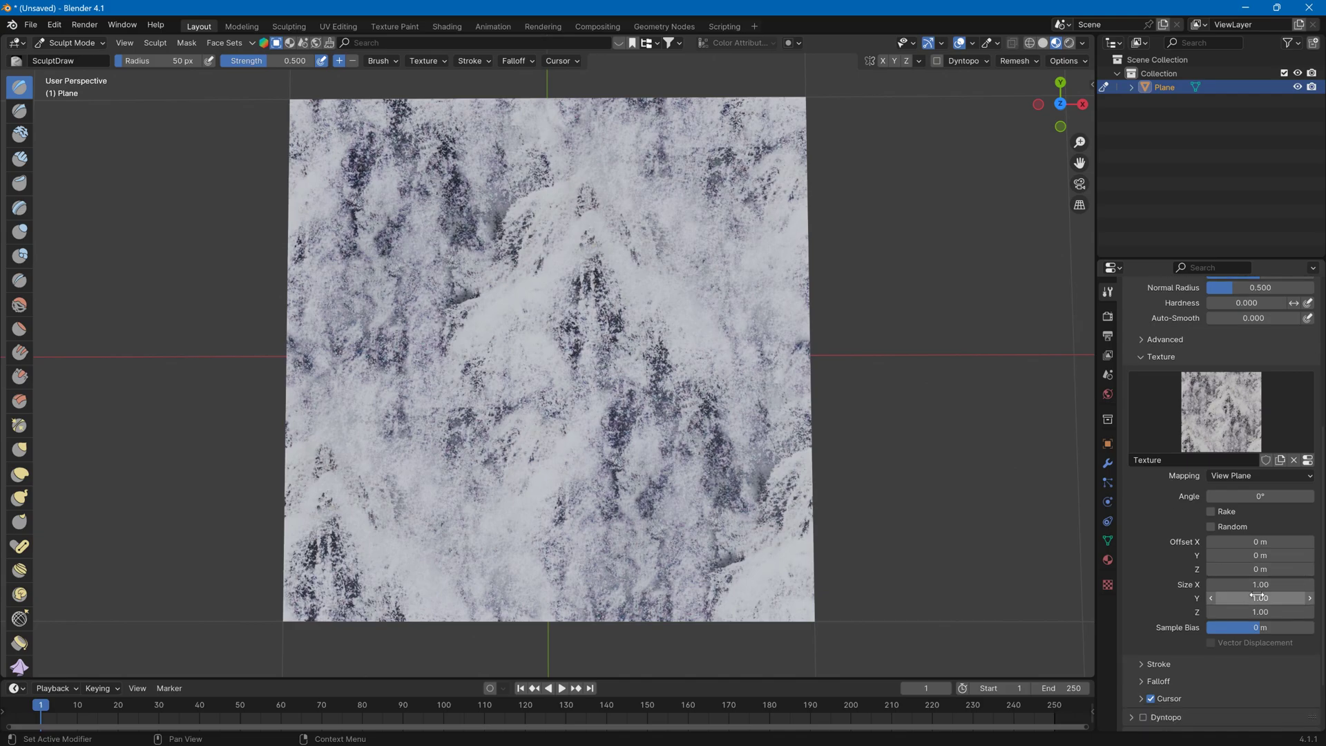
scroll(1257, 595, down, 1)
click(1258, 447)
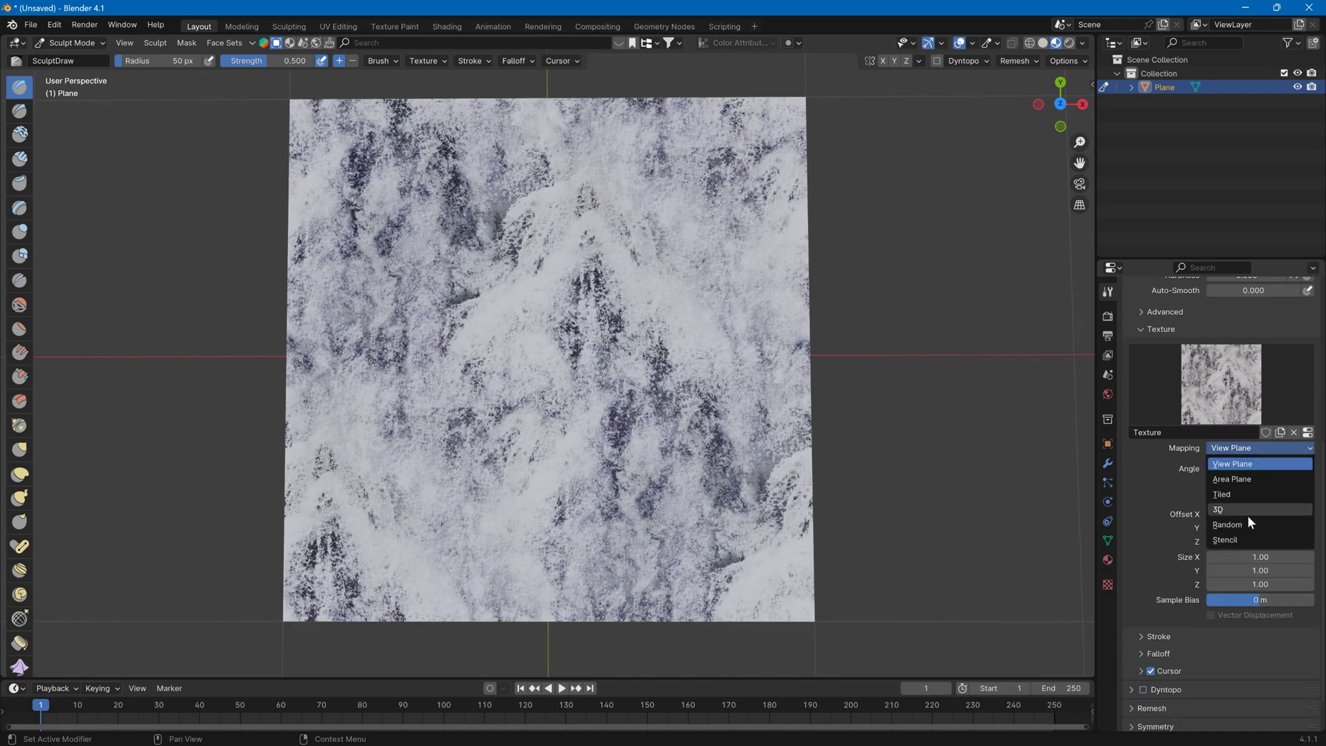
click(1245, 534)
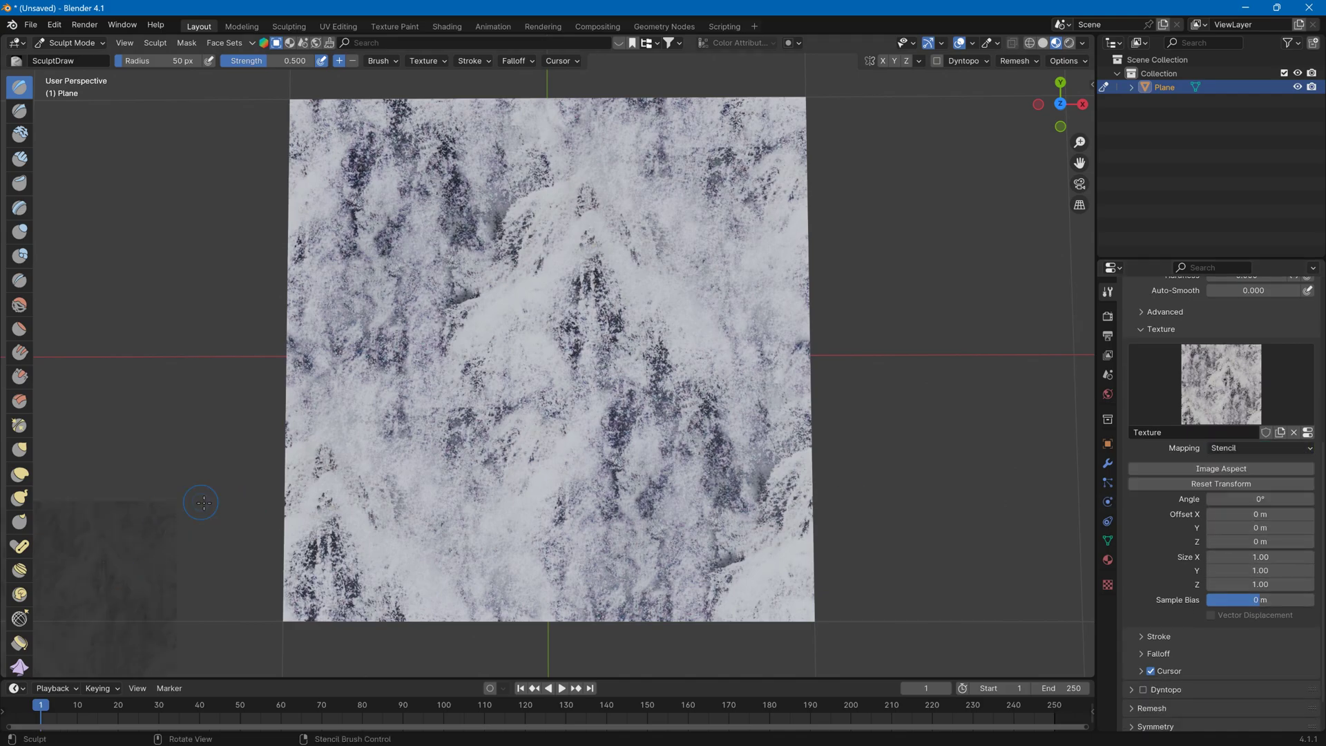
Move and scale the stencil texture over the plane until it lines up with the plane's waterfall image
right_drag(122, 562, 565, 357)
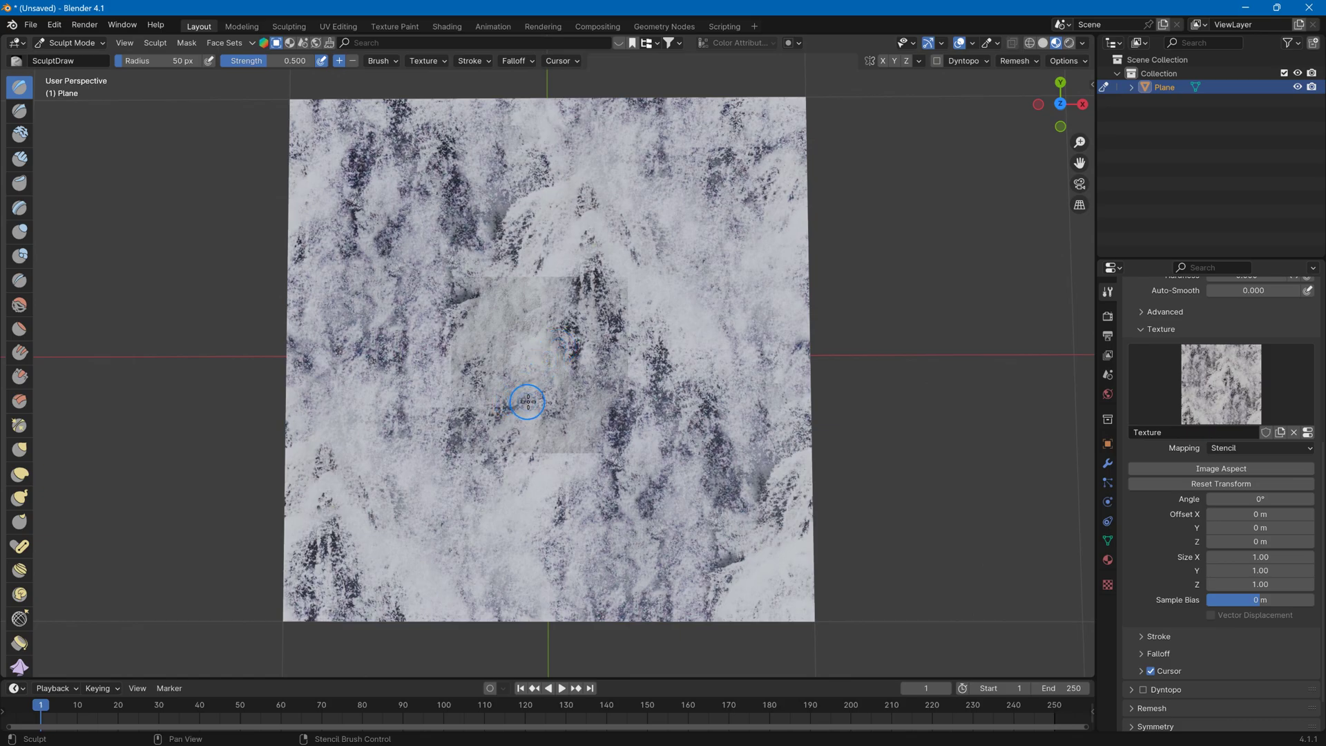
shift+right_drag(551, 394, 615, 299)
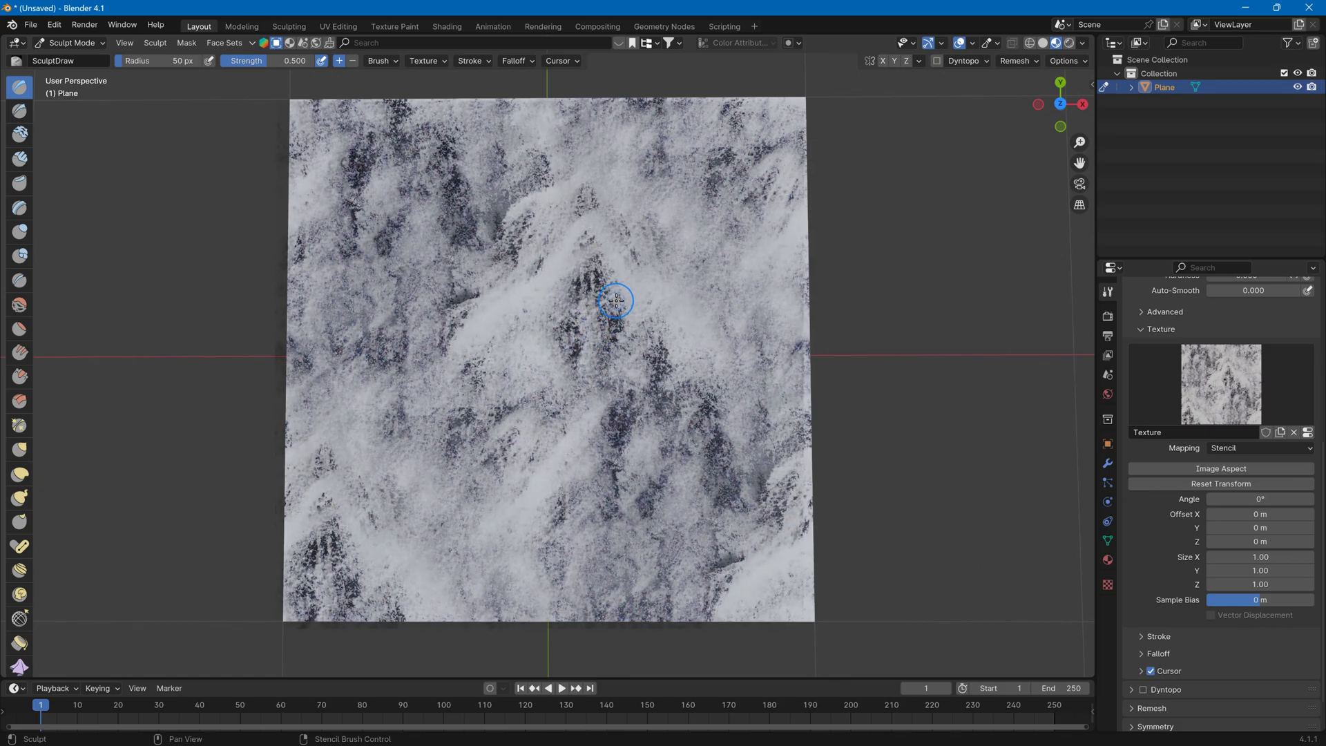
shift+right_drag(598, 302, 594, 325)
shift+right_drag(995, 326, 1047, 255)
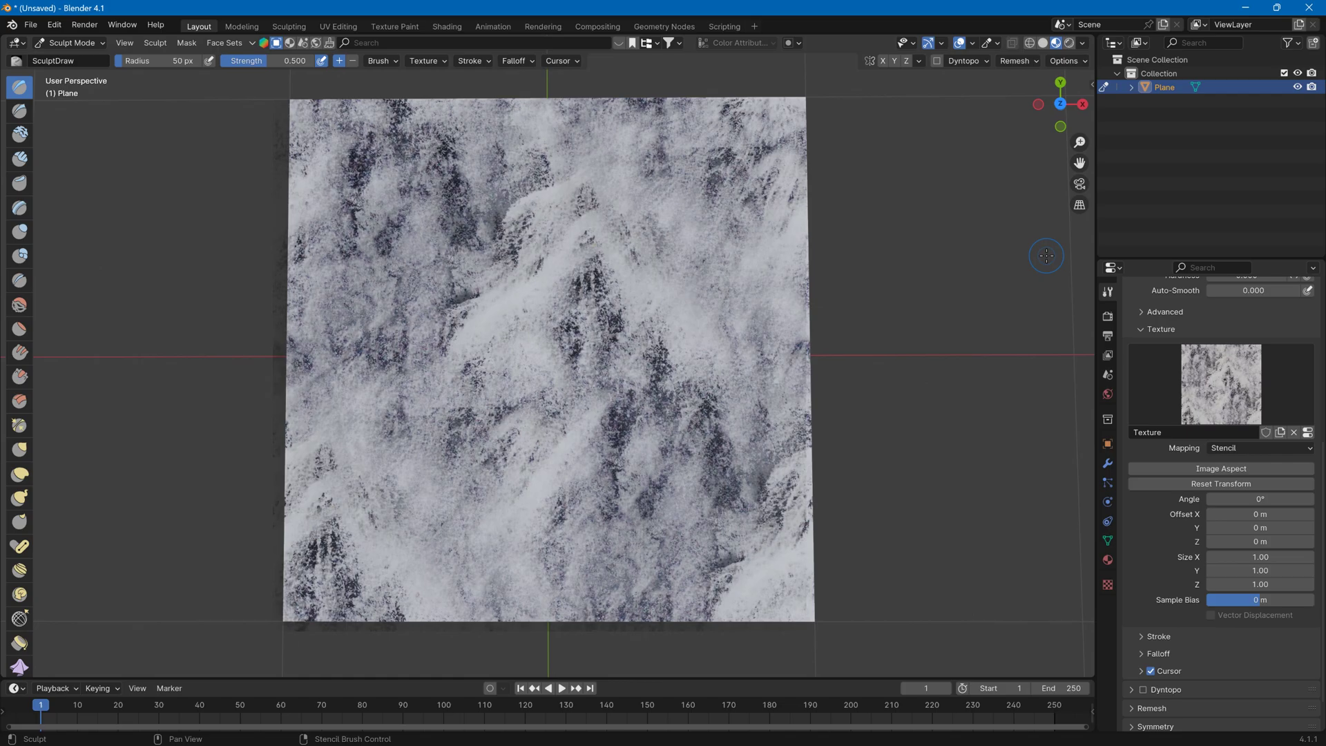
right_drag(596, 352, 602, 342)
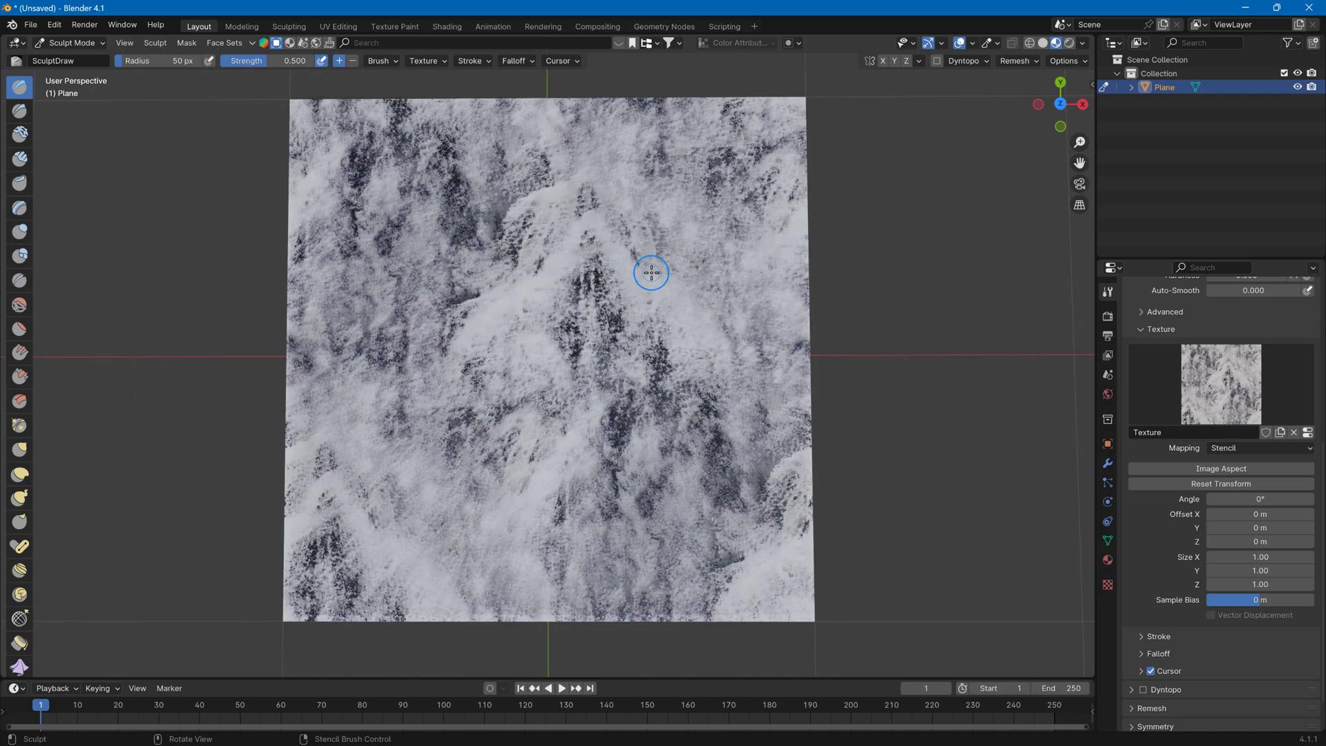
Set the Draw brush's radius to 344 px and align the view with the plane from straight above
mouse_move(645, 275)
mouse_down()
mouse_move(586, 308)
mouse_move(645, 284)
mouse_up()
drag(138, 60, 232, 61)
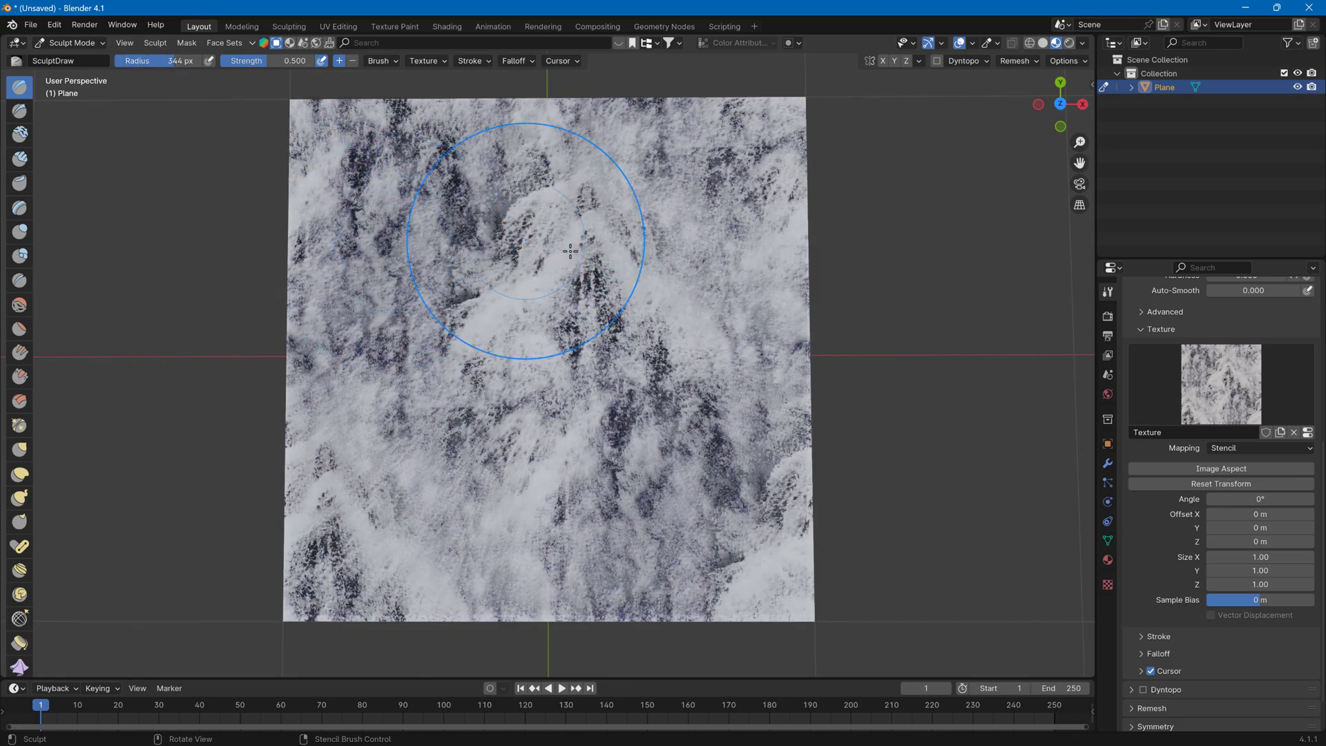
click(1061, 104)
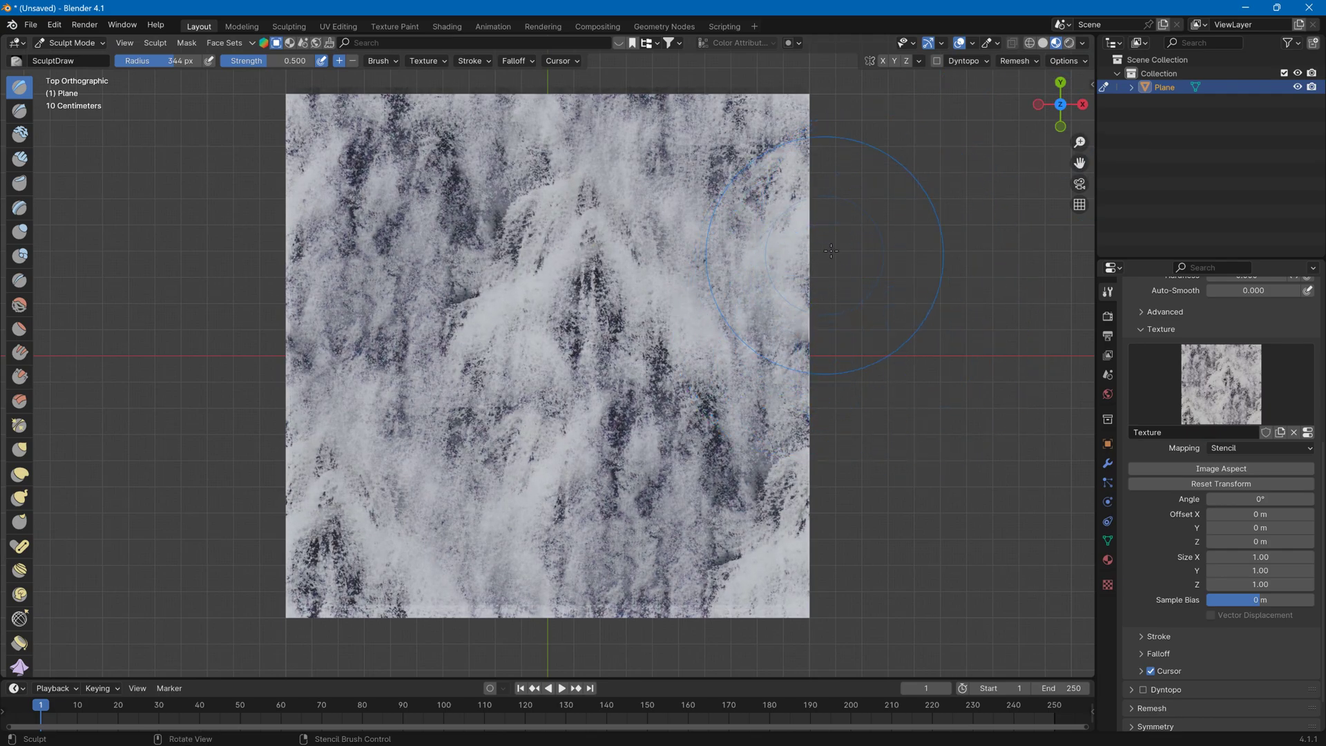
drag(1061, 105, 1059, 102)
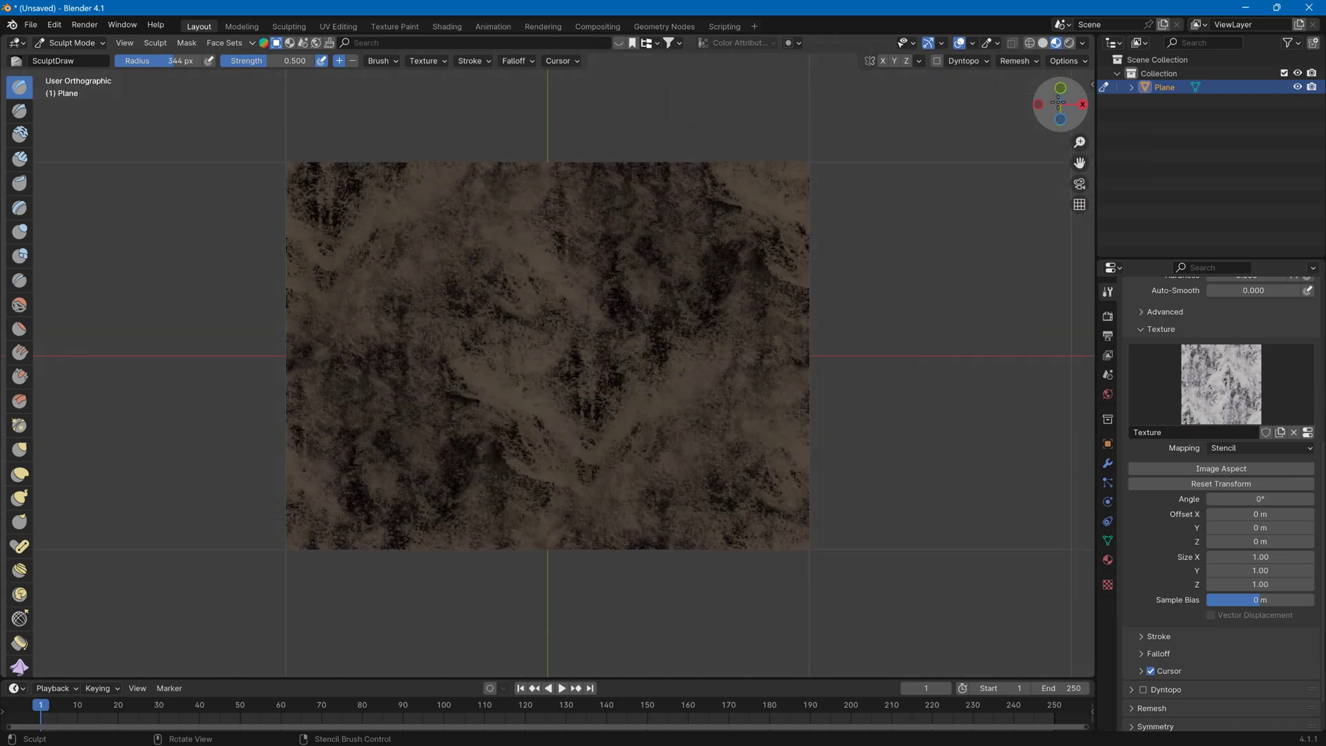
middle_drag(705, 283, 875, 199)
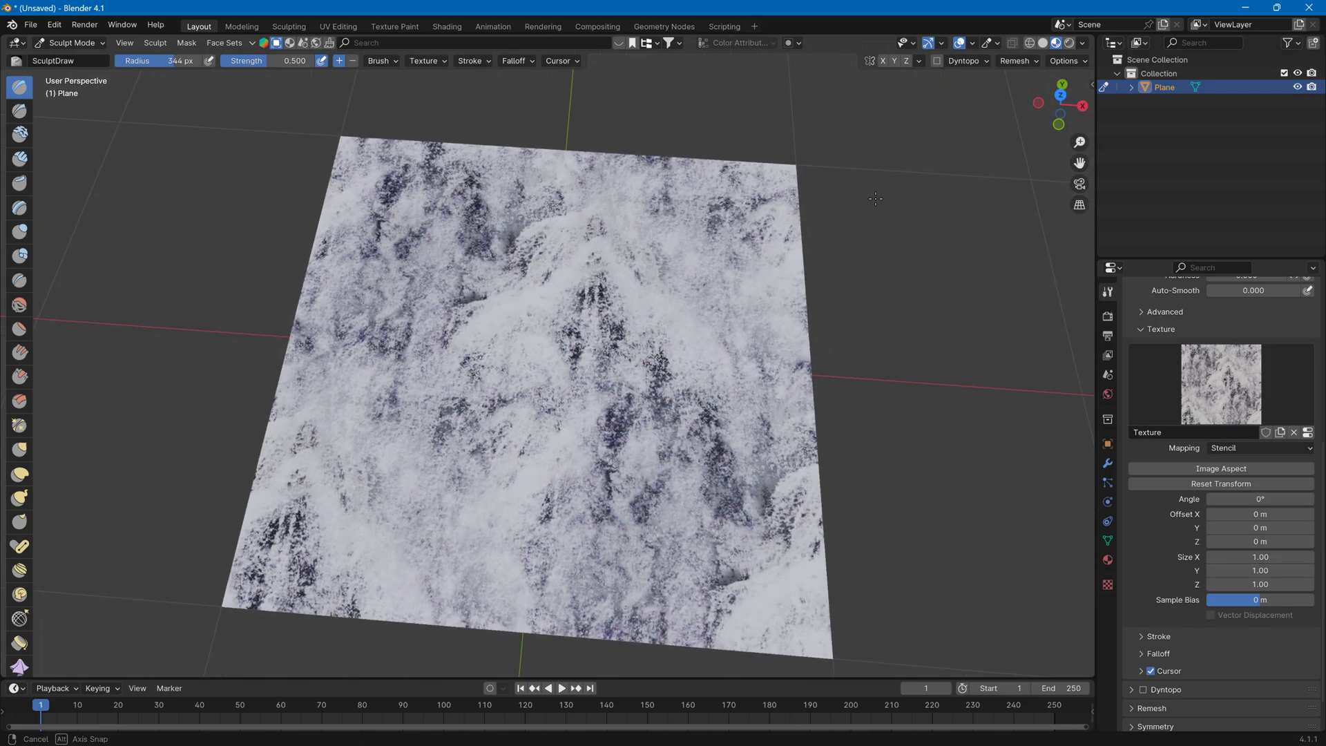
click(1058, 93)
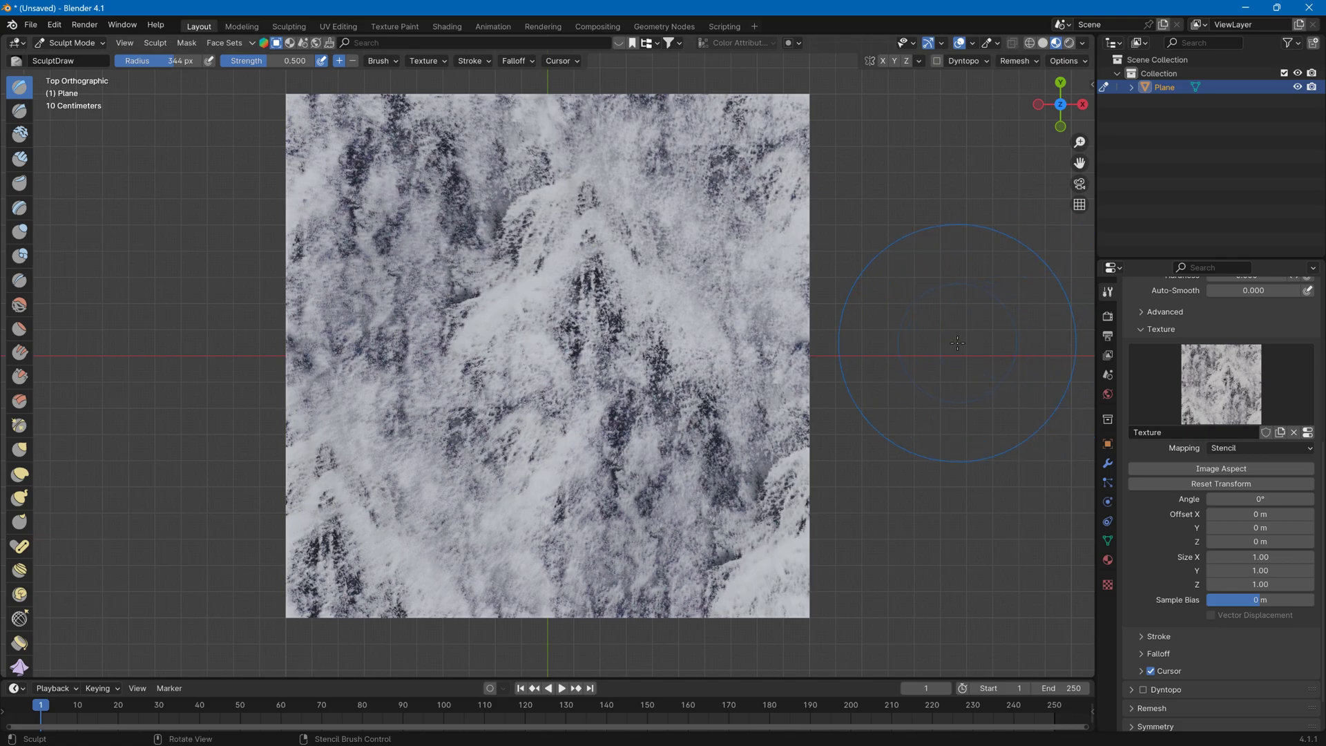
Save the project to the Desktop as water.blend
click(30, 25)
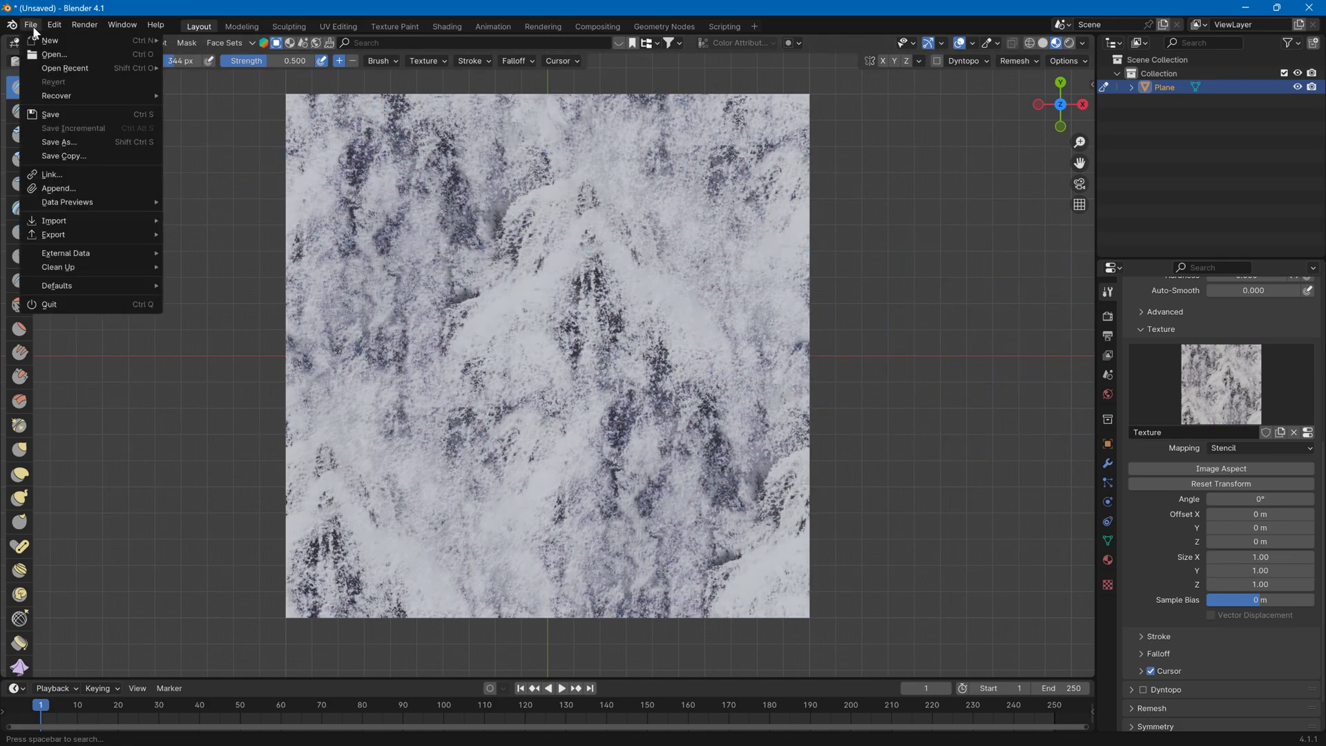
click(65, 143)
click(373, 310)
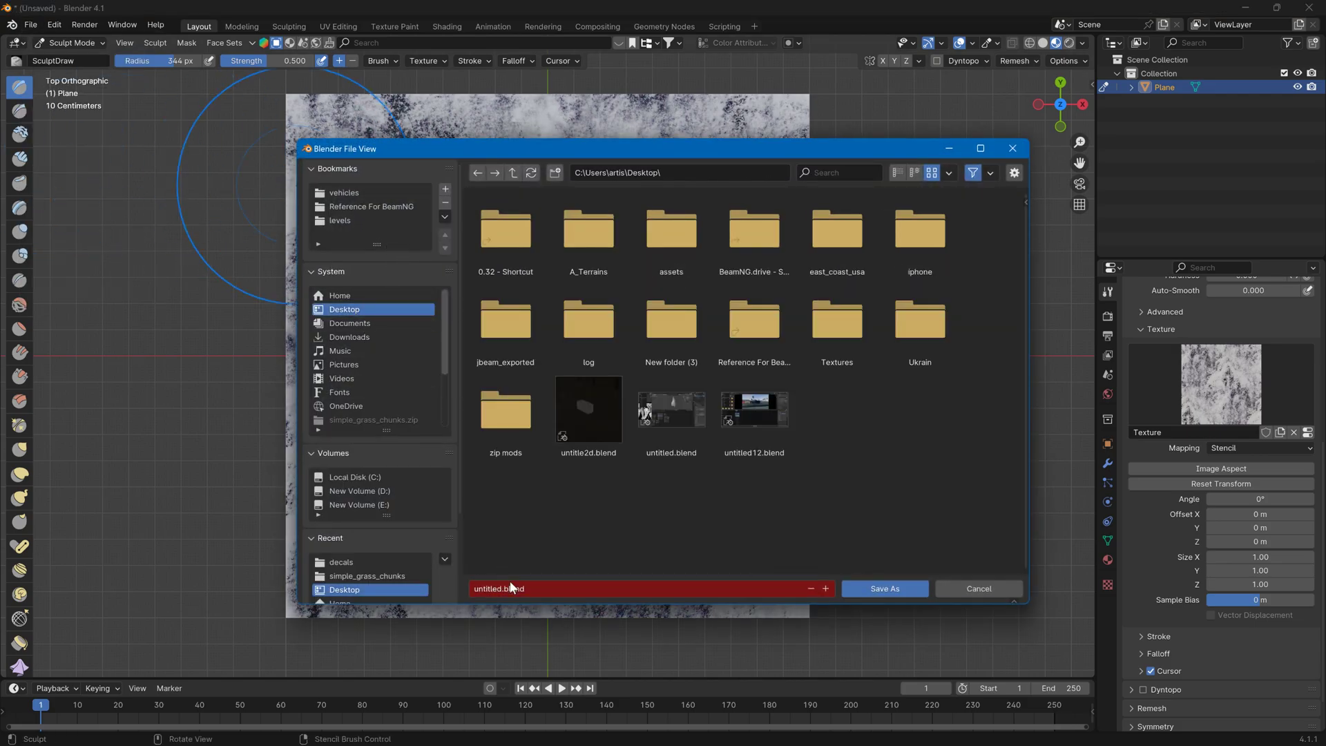
text(water)
click(846, 588)
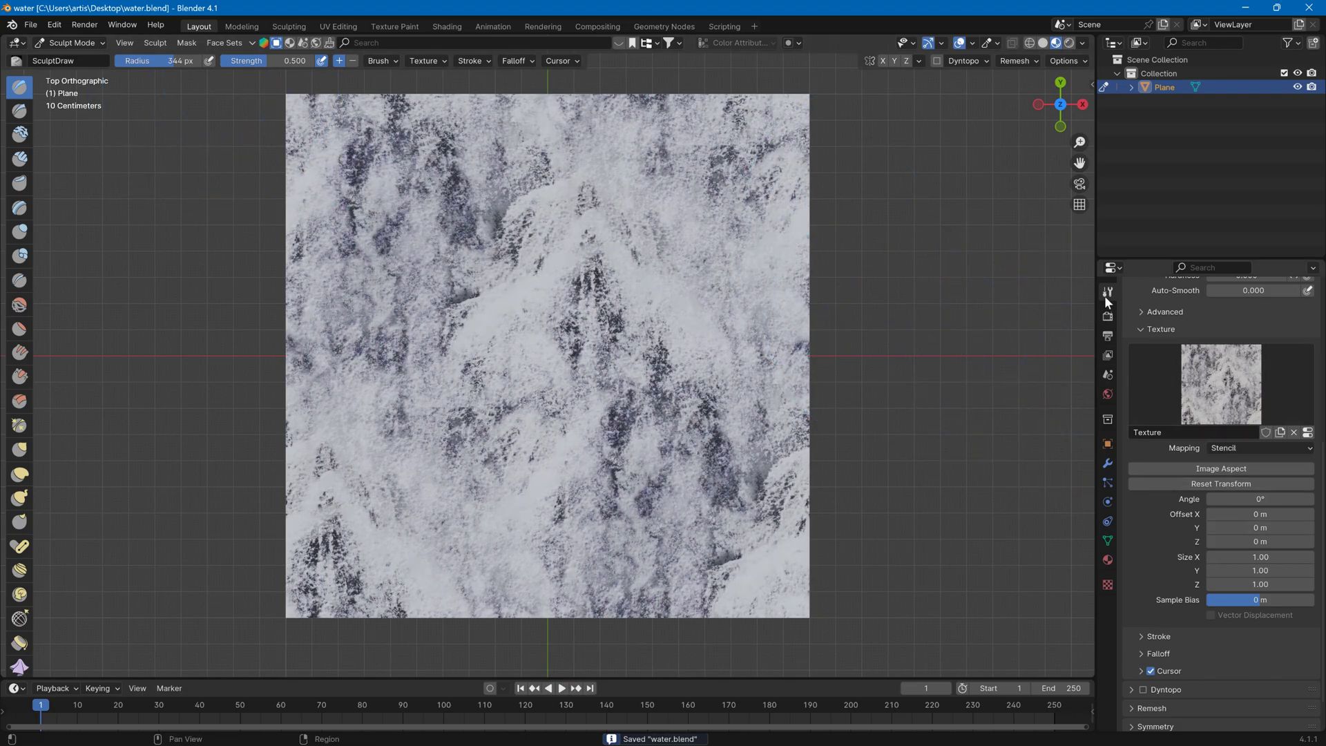
Set the Draw brush to radius 420 px and strength 0.196, and sculpt the stencil's relief across the whole plane
scroll(1158, 662, down, 2)
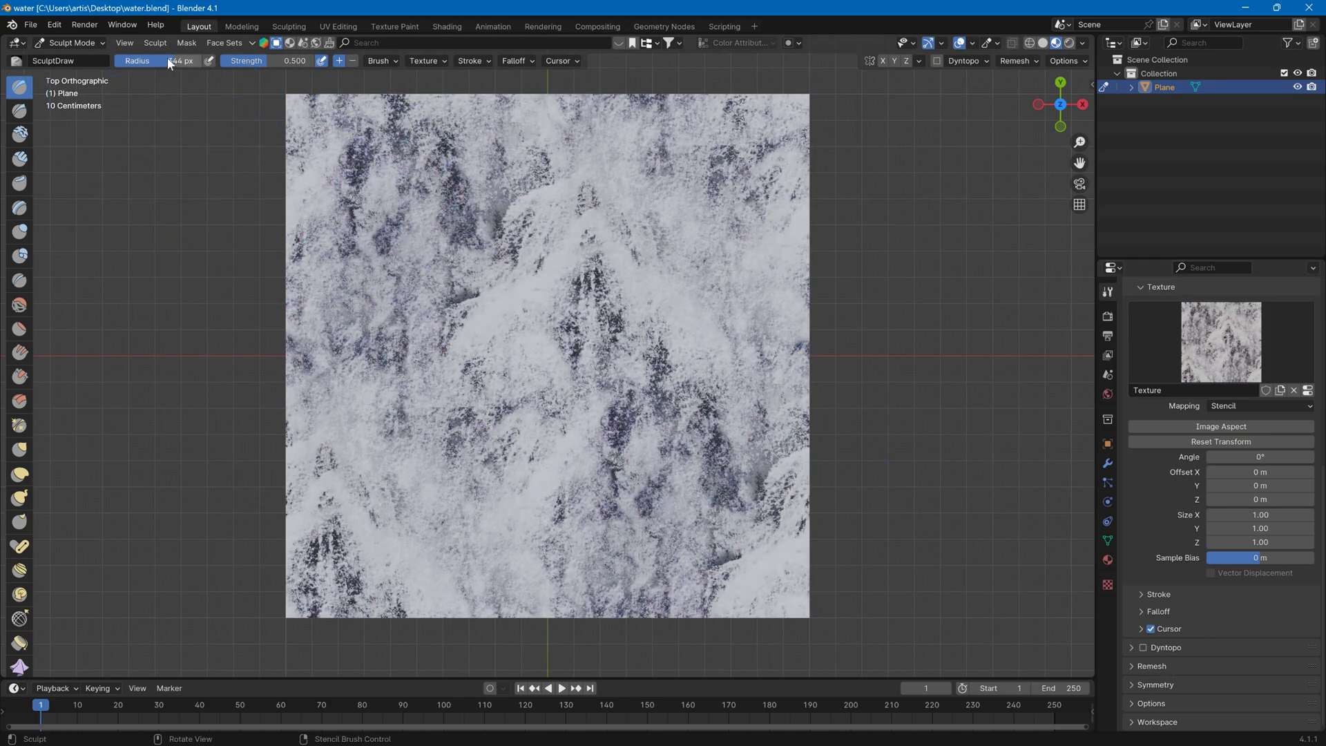
drag(169, 62, 251, 65)
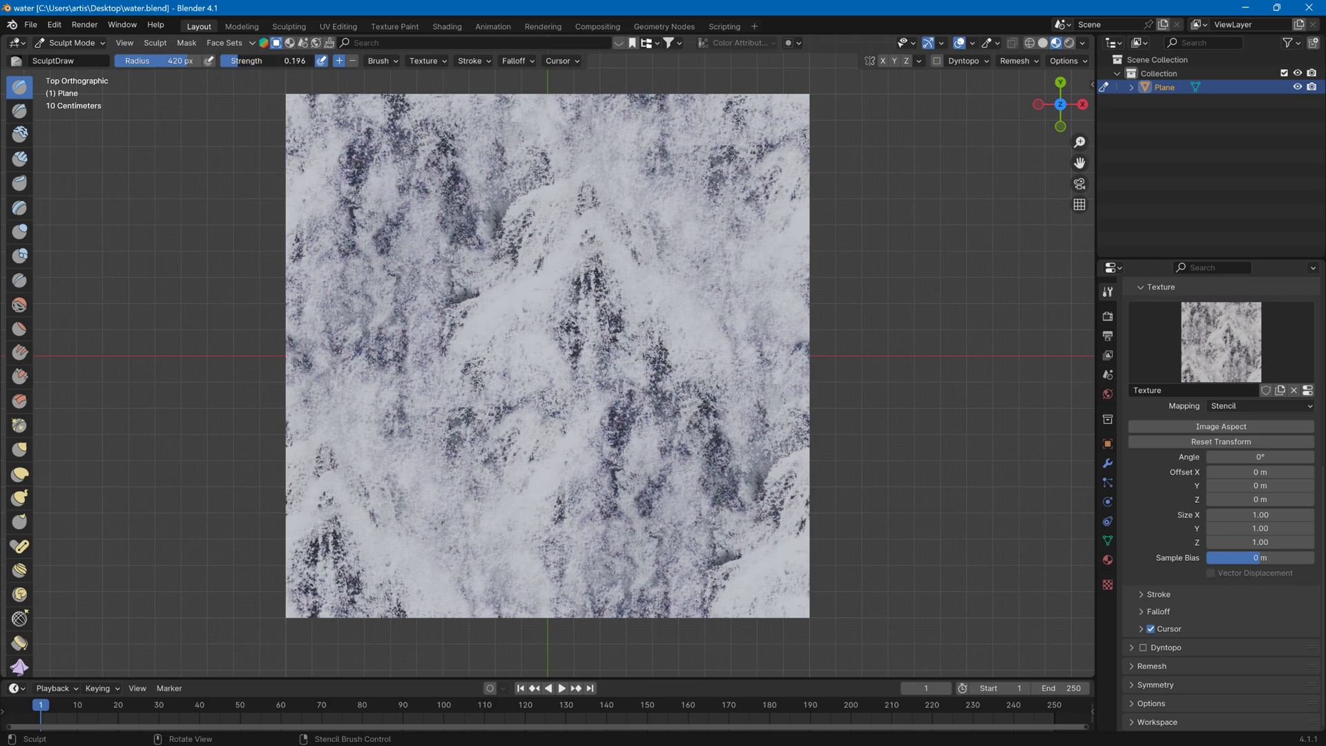
mouse_move(751, 93)
mouse_down()
mouse_move(757, 528)
mouse_move(657, 359)
mouse_move(596, 91)
mouse_move(567, 360)
mouse_move(449, 525)
mouse_move(289, 145)
mouse_up()
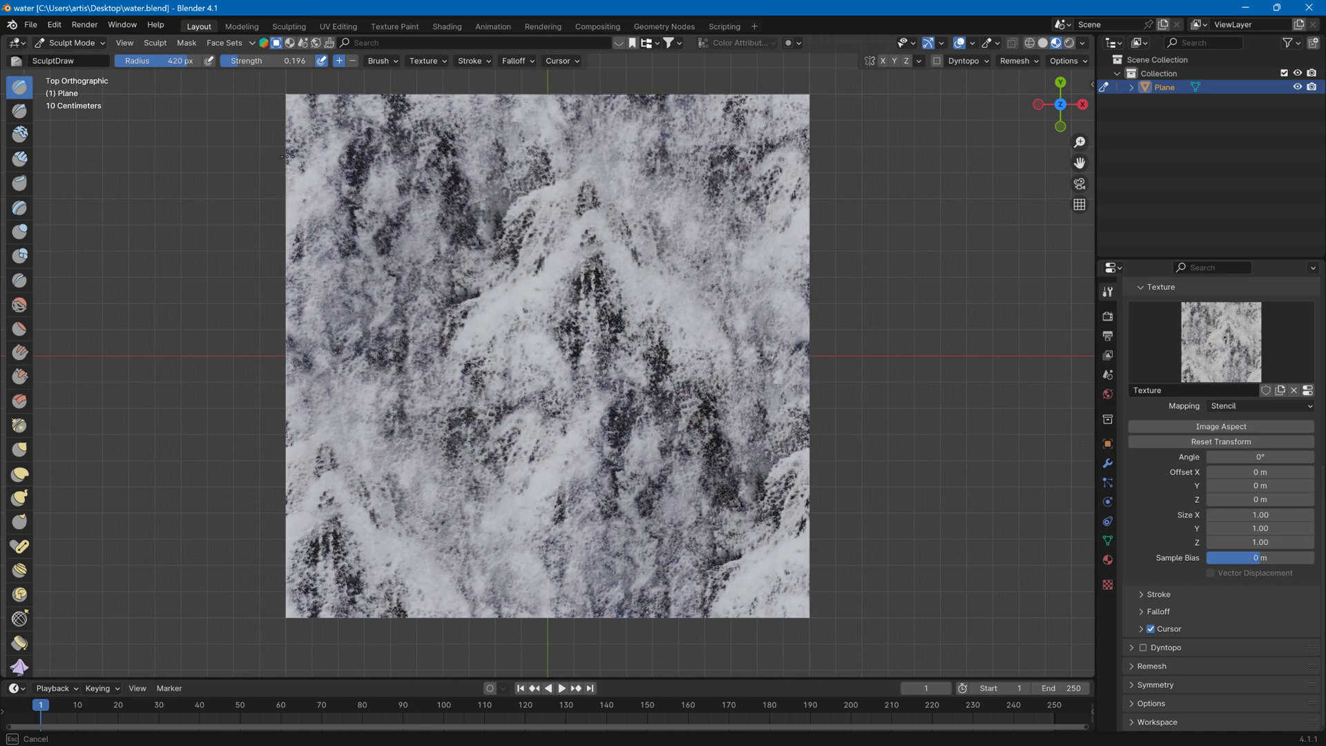
drag(296, 503, 314, 608)
mouse_move(518, 489)
middle_down()
mouse_move(726, 328)
mouse_move(752, 363)
mouse_move(653, 450)
mouse_move(621, 415)
mouse_move(666, 385)
mouse_move(666, 435)
mouse_move(650, 389)
mouse_move(657, 349)
middle_up()
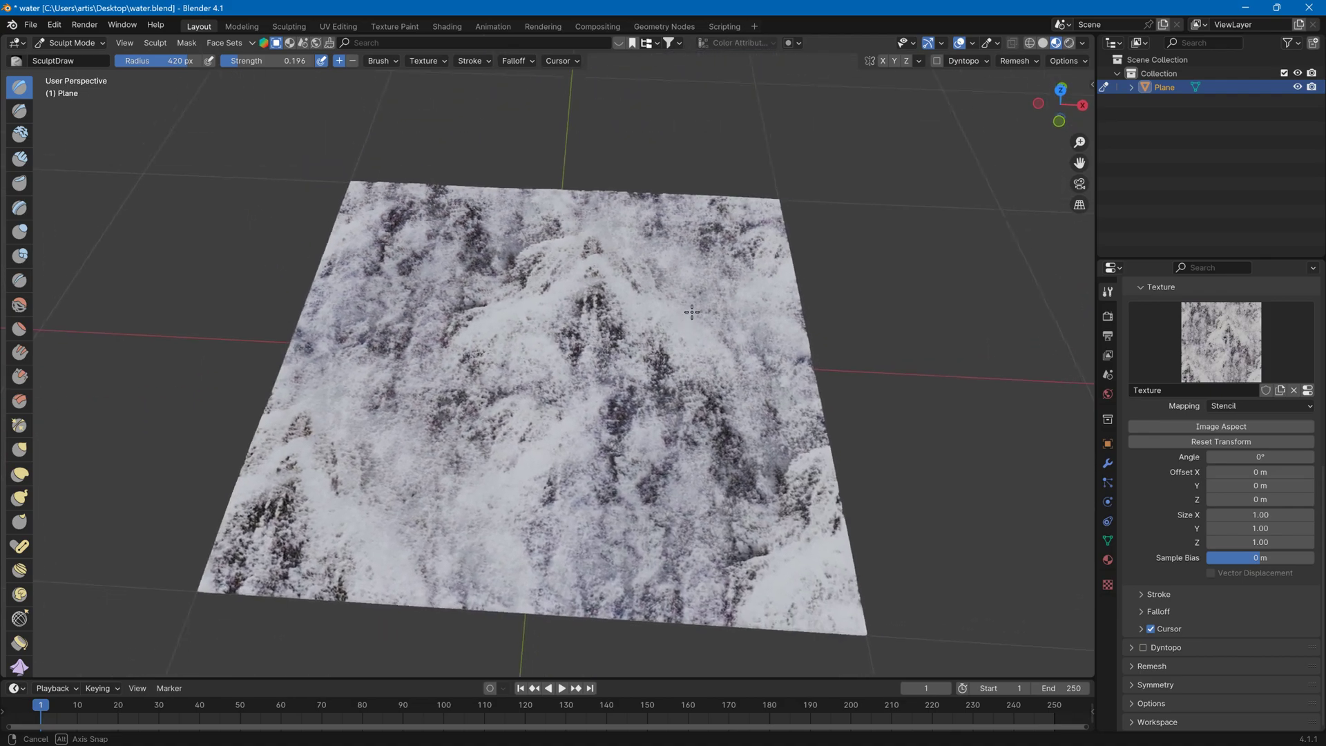
scroll(657, 340, up, 6)
scroll(674, 329, down, 3)
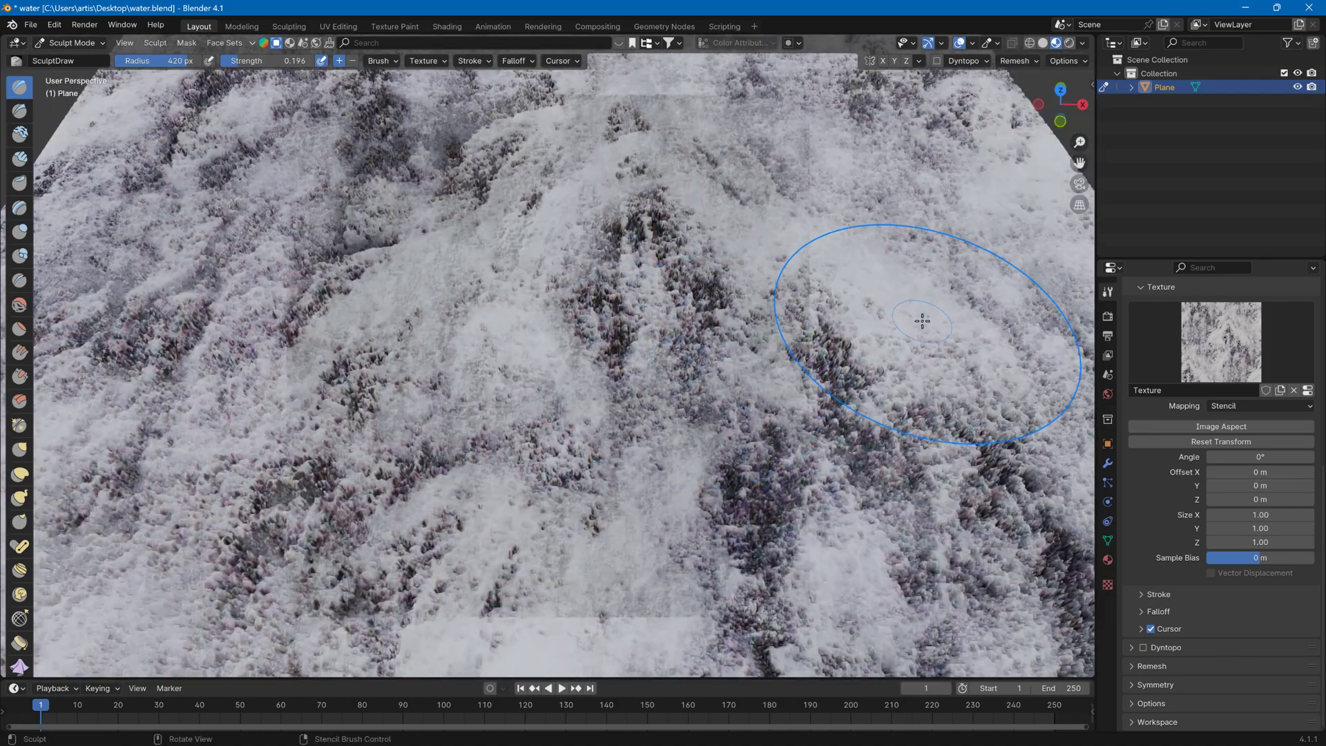
scroll(723, 290, down, 3)
scroll(723, 290, down, 3)
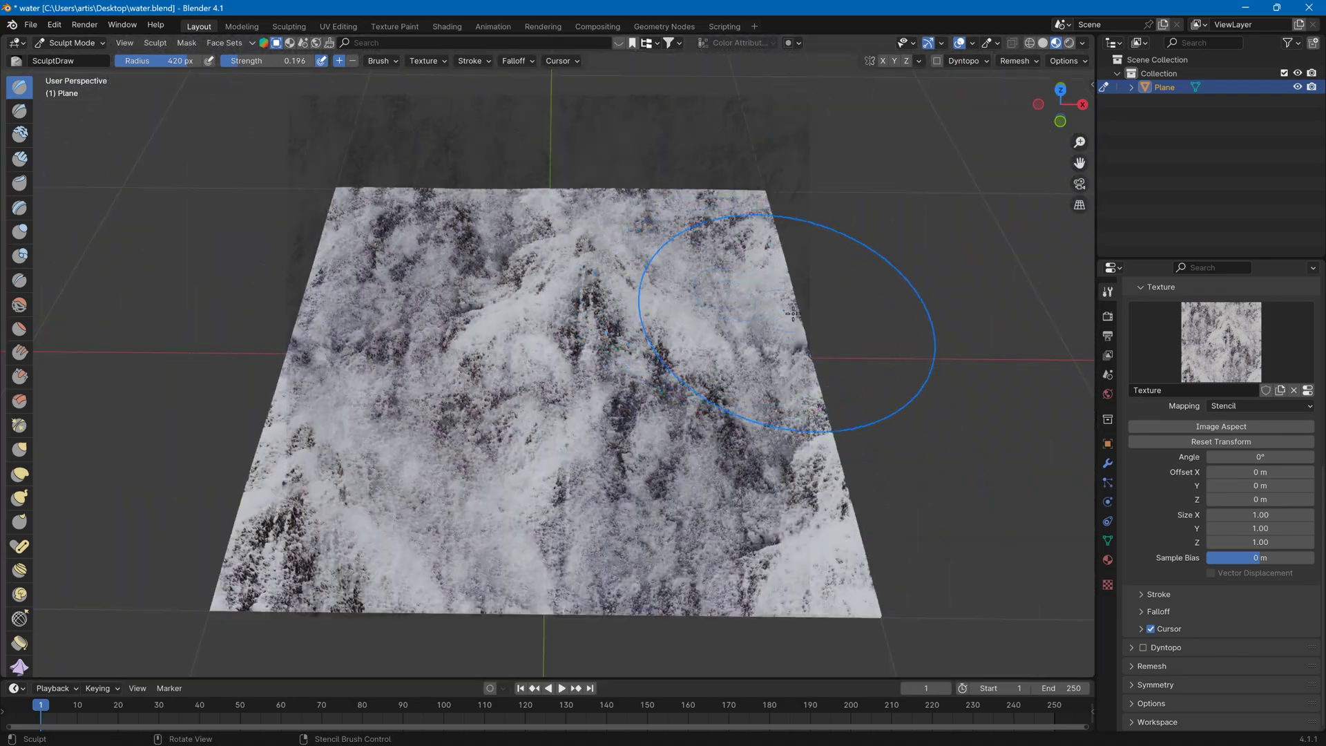
Try sculpting the stencil pattern into the plane from the top view with the Draw brush's direction set to Subtract
click(1058, 92)
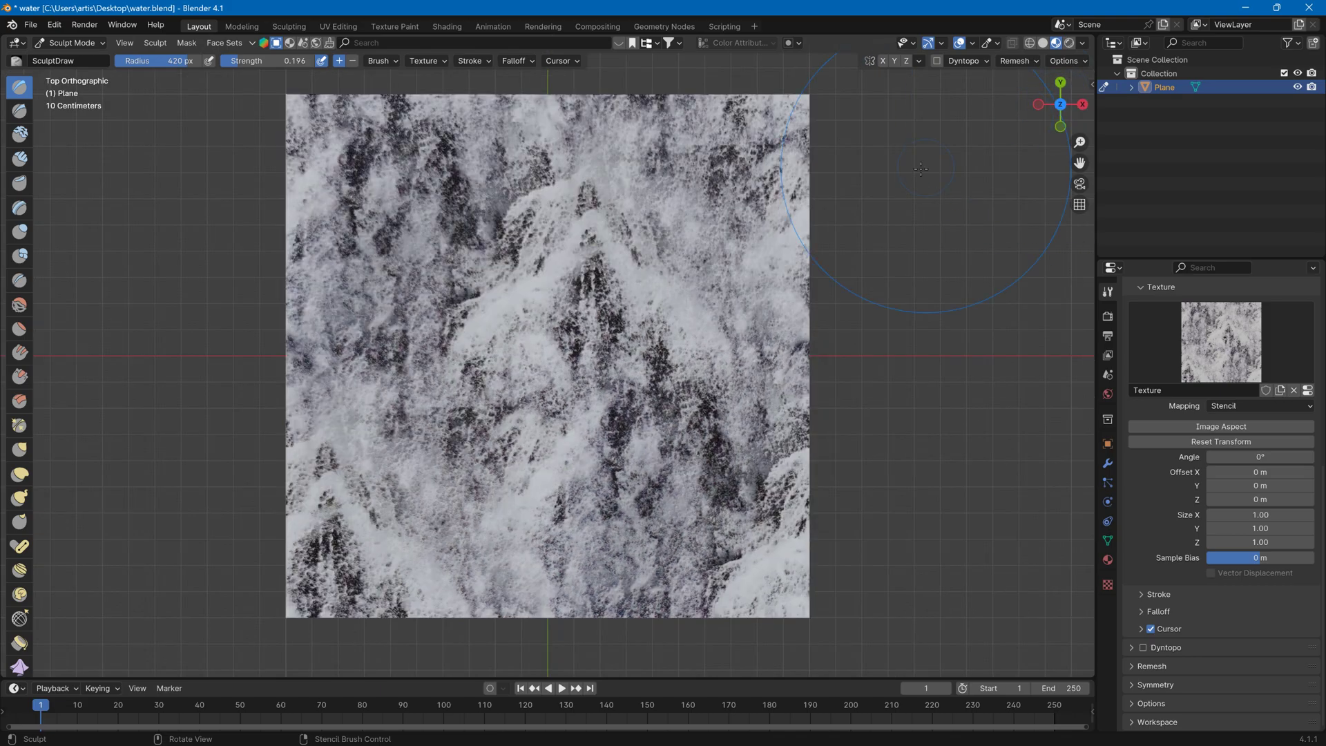
click(352, 61)
mouse_move(449, 201)
mouse_down()
mouse_move(381, 159)
mouse_move(350, 261)
mouse_move(446, 373)
mouse_move(459, 449)
mouse_move(470, 438)
mouse_up()
mouse_move(594, 318)
mouse_down()
mouse_move(587, 349)
mouse_move(622, 352)
mouse_move(670, 418)
mouse_move(709, 403)
mouse_move(718, 469)
mouse_up()
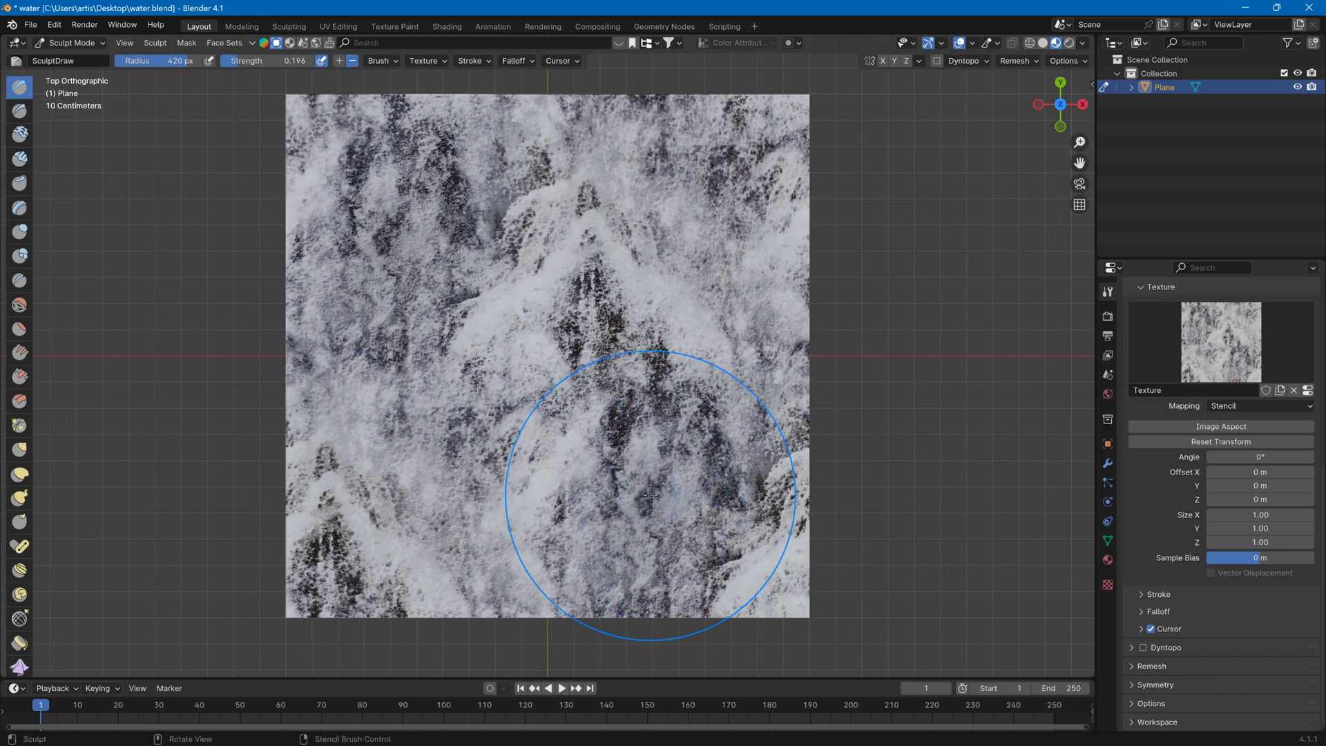
mouse_move(368, 610)
middle_down()
mouse_move(518, 251)
mouse_move(694, 375)
middle_up()
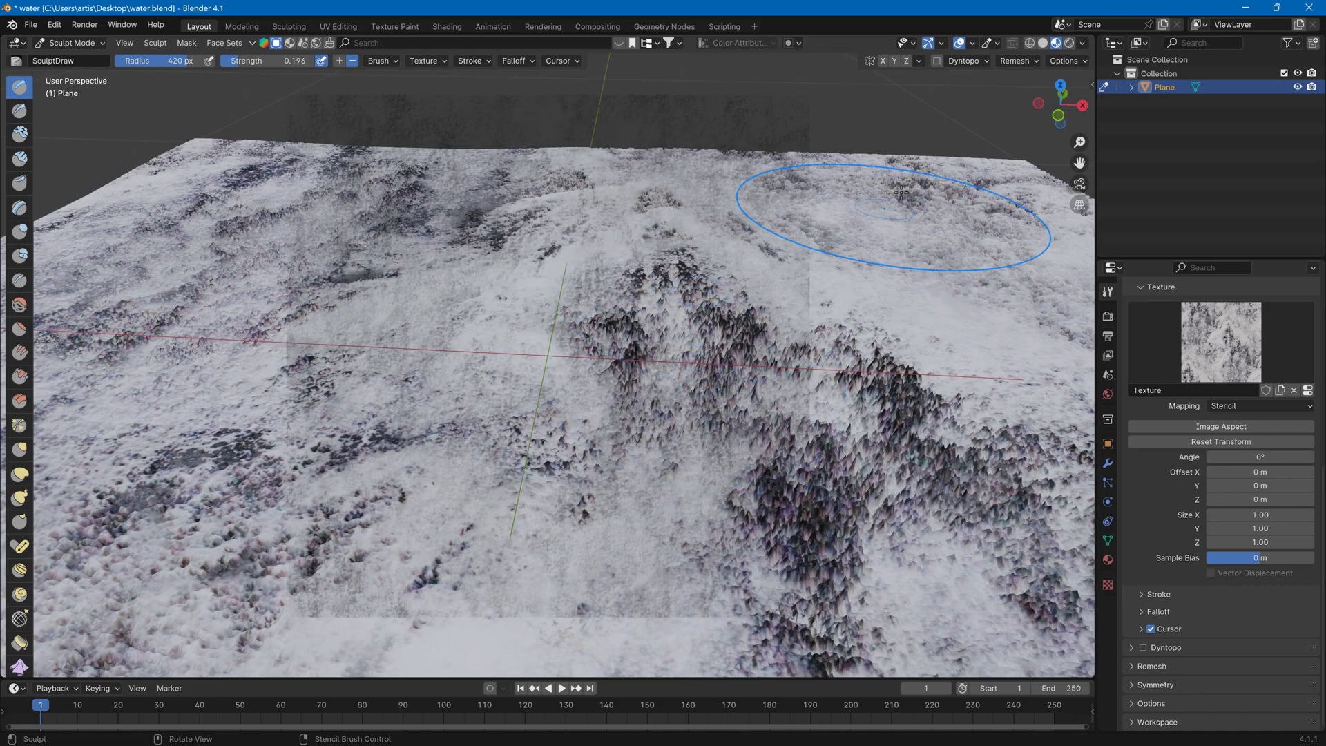
click(1063, 86)
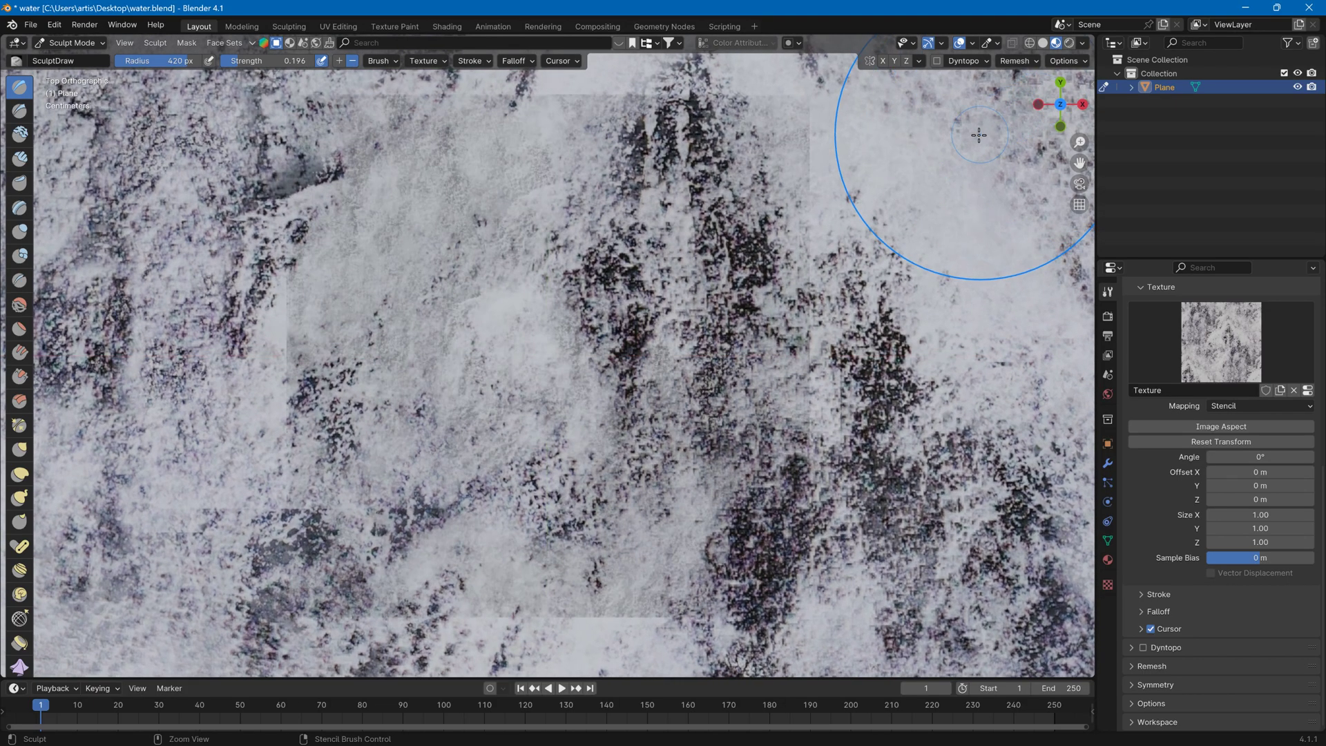
scroll(869, 172, down, 7)
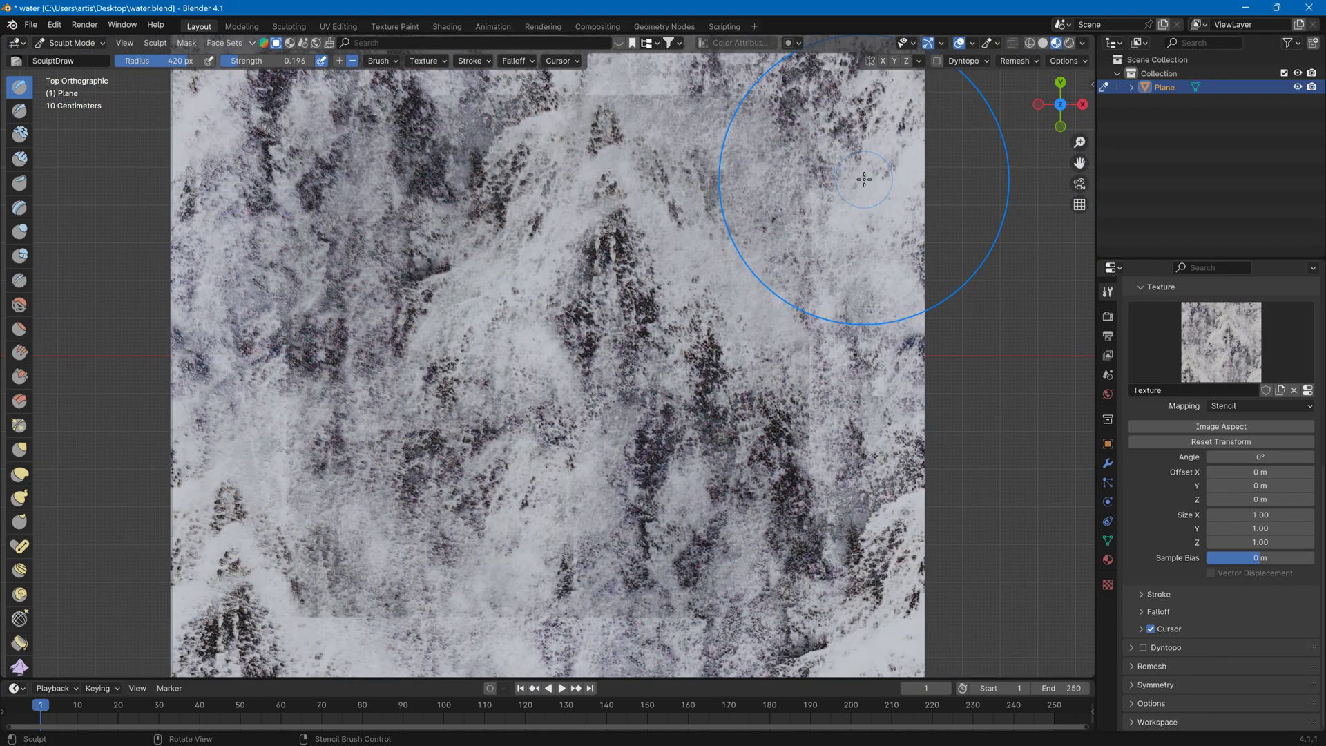
scroll(863, 179, up, 1)
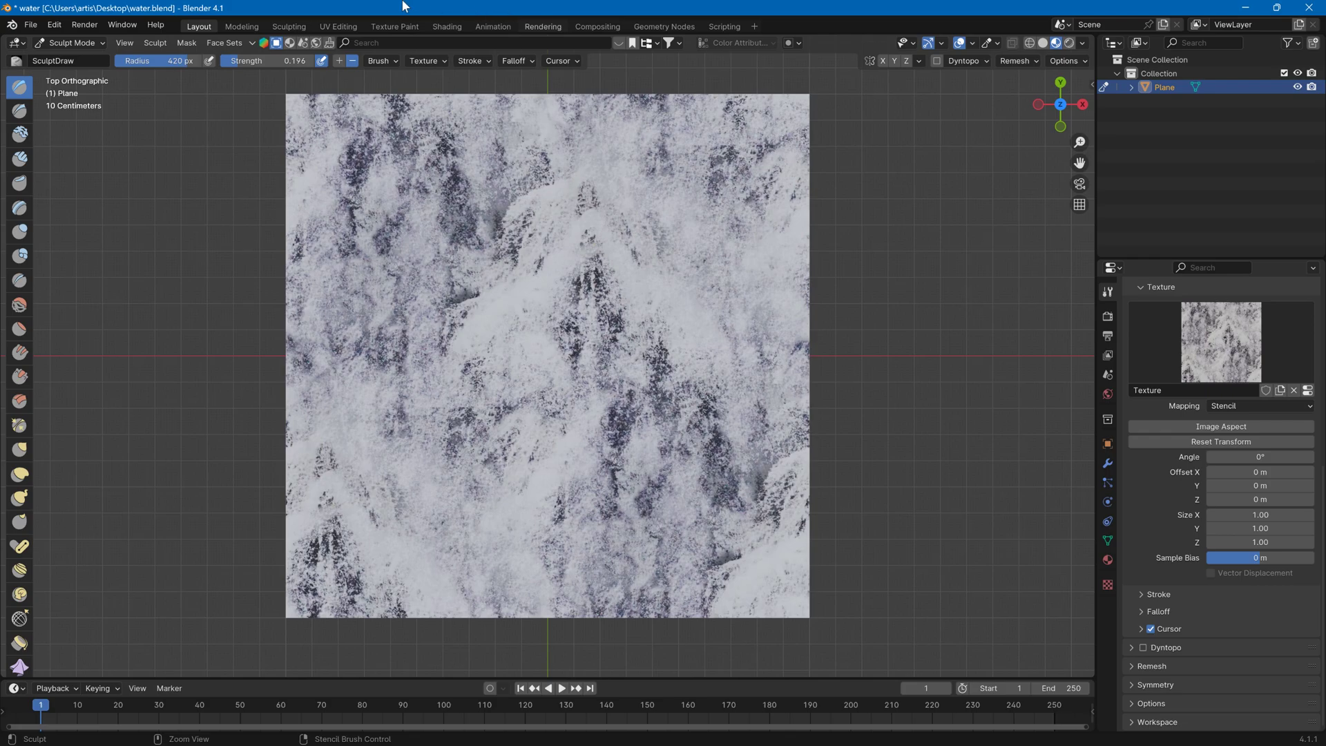
Redo the undone sculpt stroke, set the Draw brush's direction back to Add, and sculpt over the plane once more
click(60, 25)
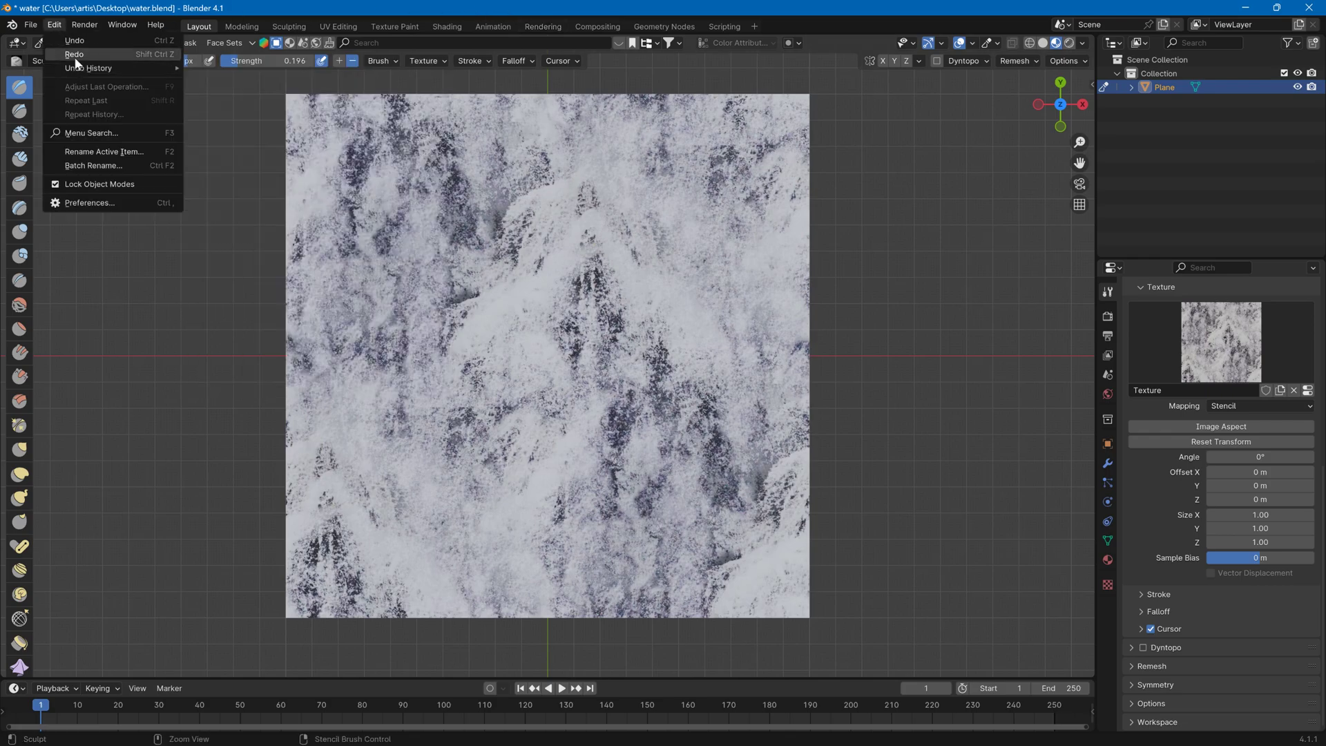
click(73, 57)
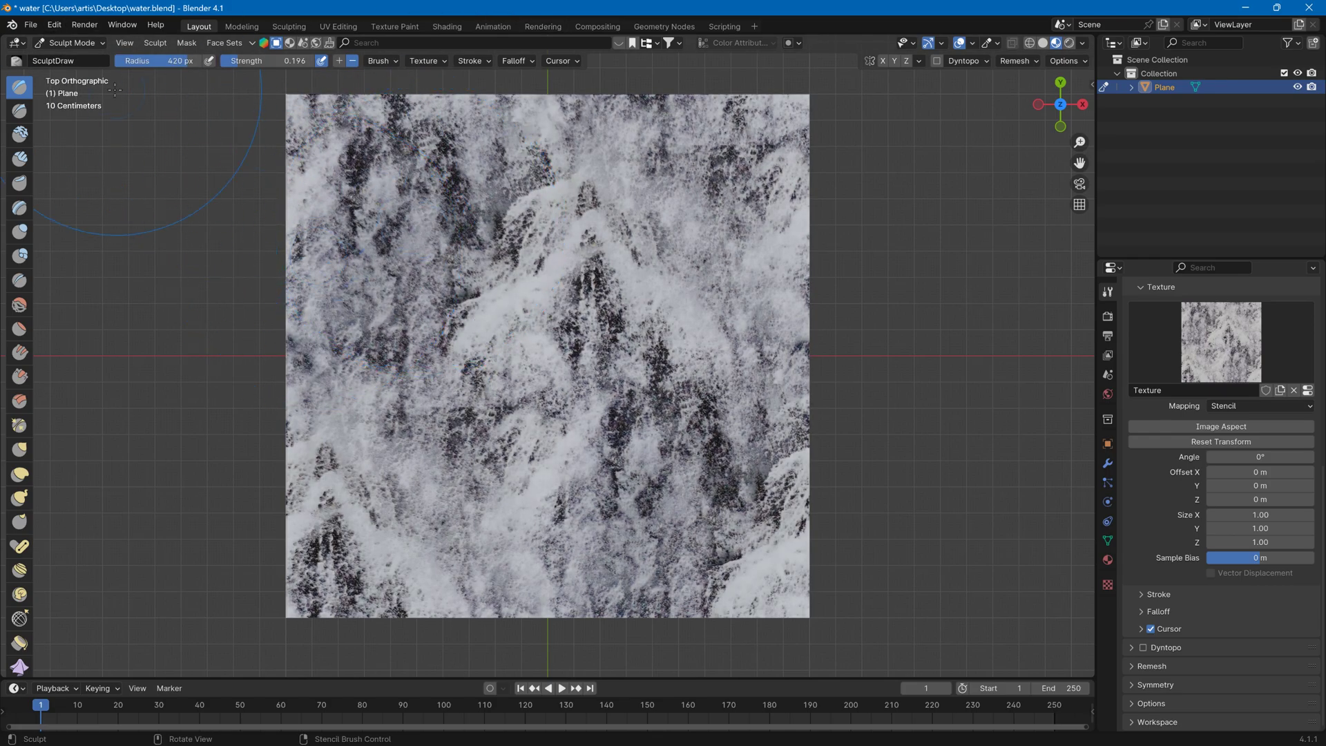
click(338, 60)
mouse_move(577, 202)
right_down()
mouse_move(556, 110)
mouse_move(523, 641)
right_up()
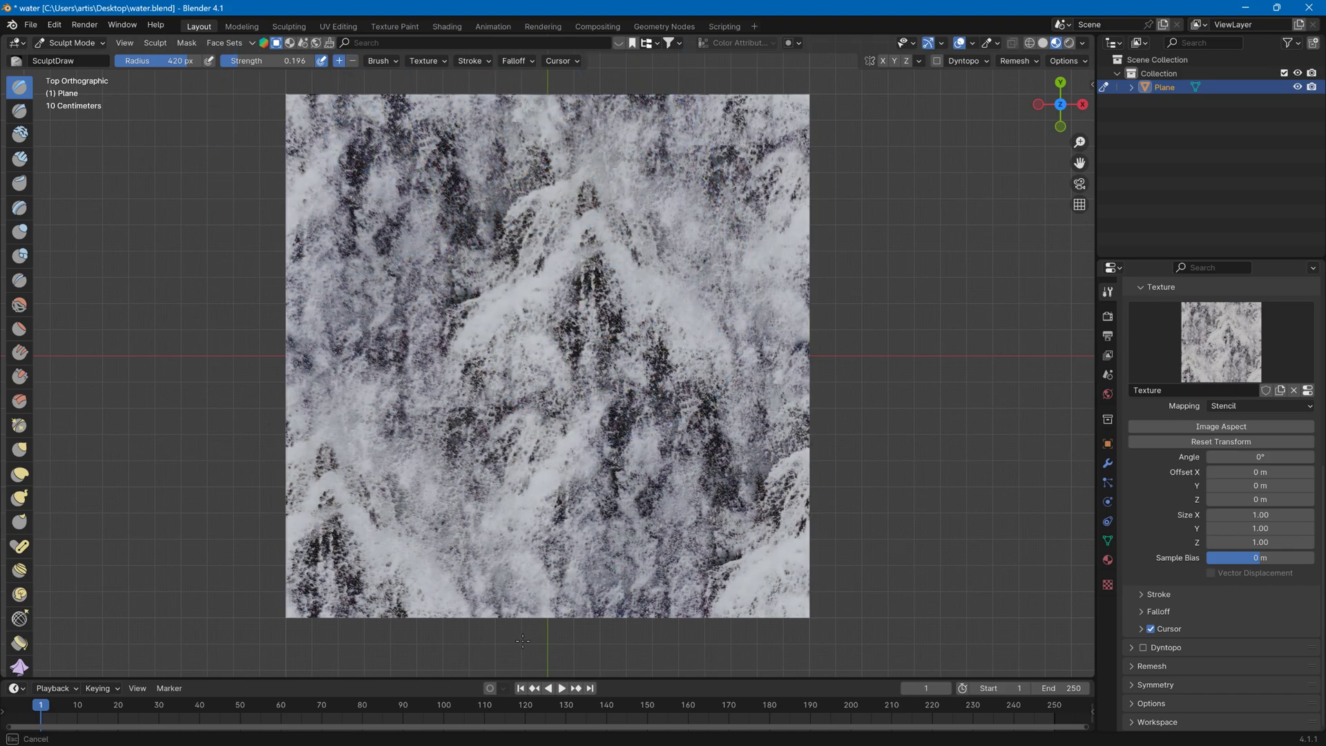
mouse_move(528, 181)
middle_down()
mouse_move(547, 63)
mouse_move(531, 118)
mouse_move(518, 118)
middle_up()
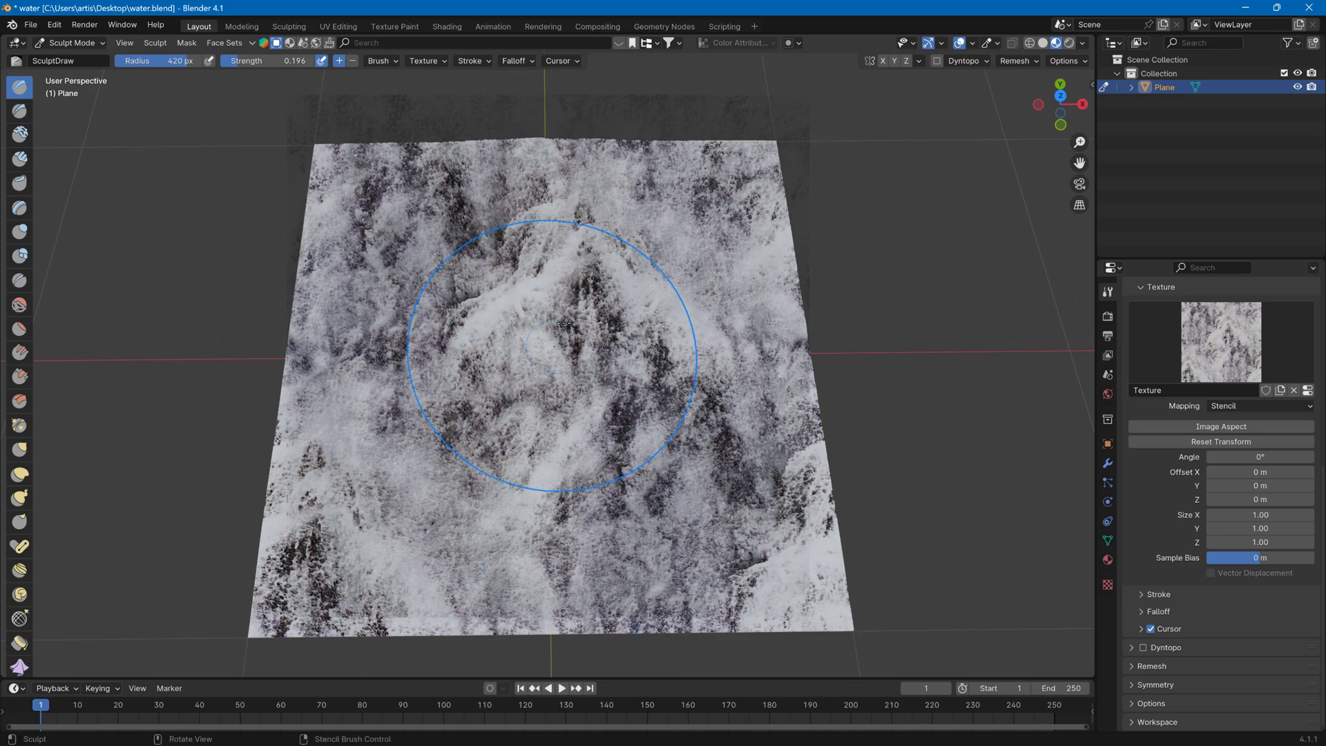
mouse_move(639, 477)
middle_down()
mouse_move(646, 362)
mouse_move(630, 445)
middle_up()
Return to Object Mode and add a second mesh plane over the sculpted one
click(90, 42)
click(76, 58)
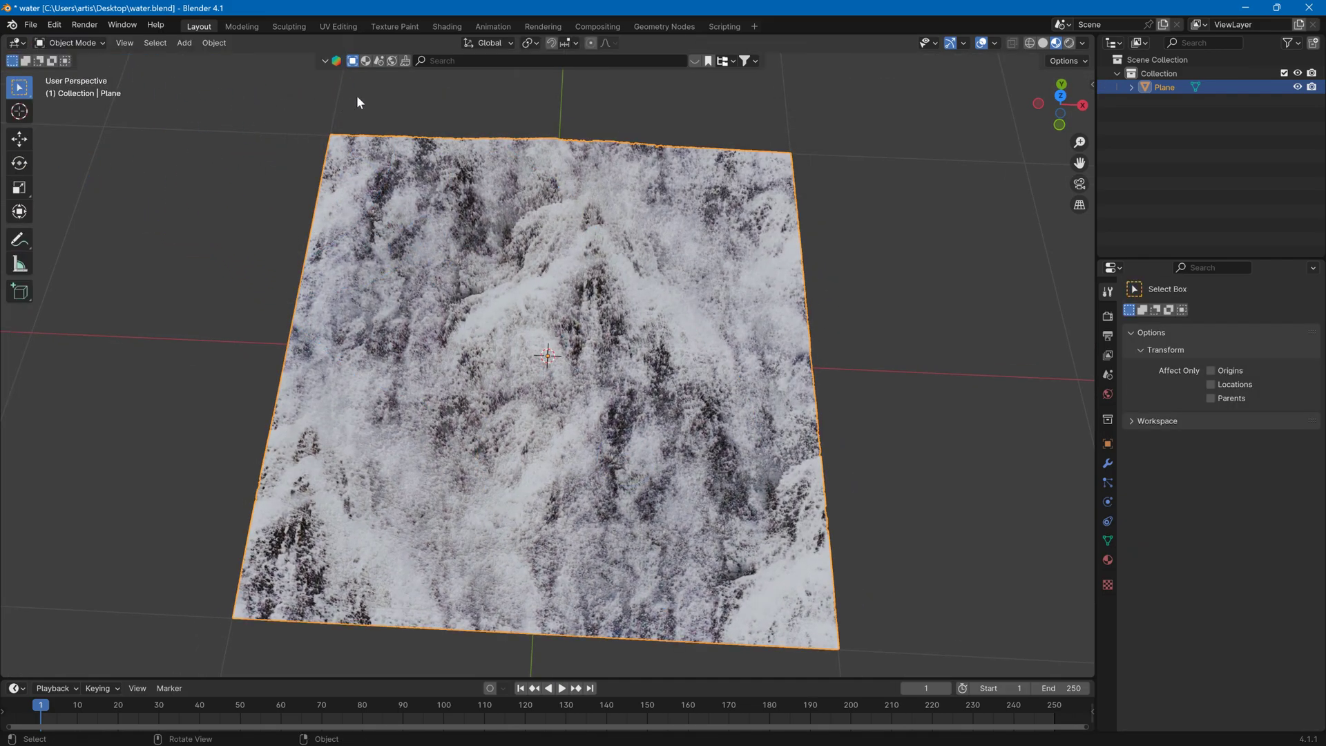
click(1060, 97)
click(190, 42)
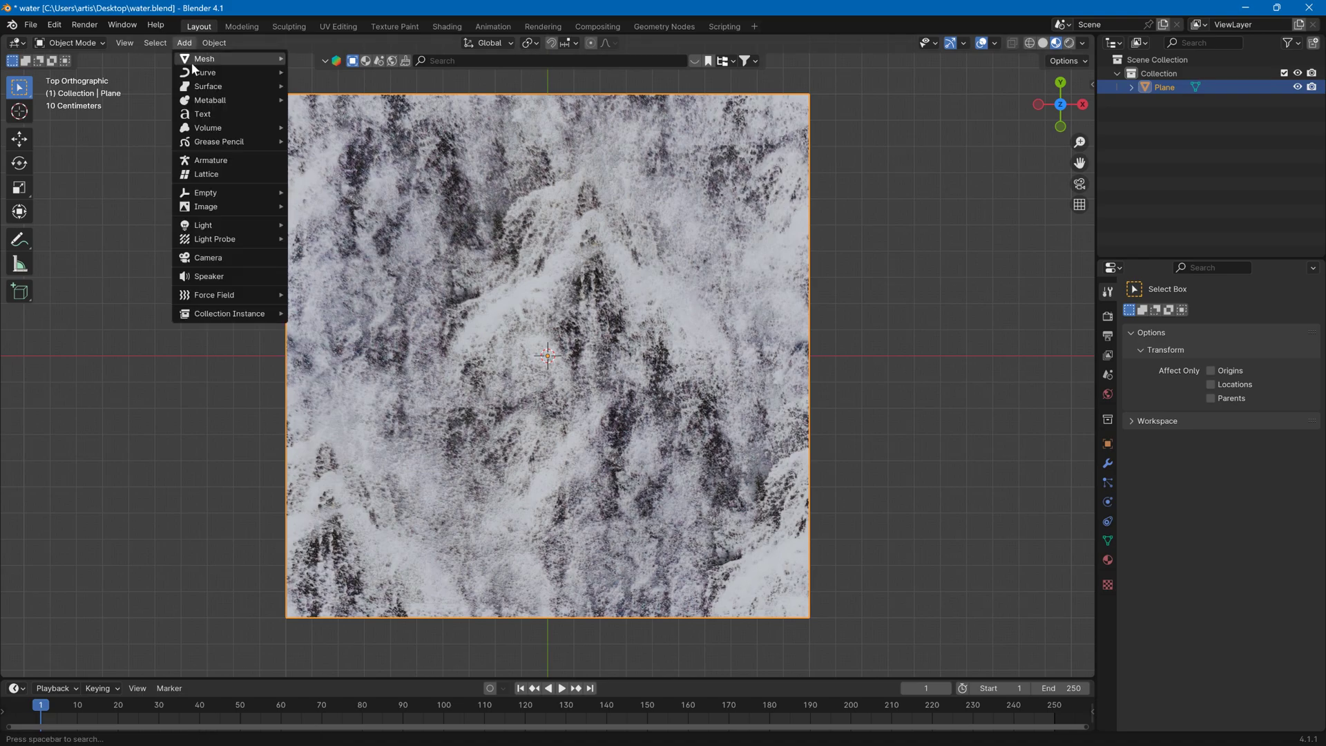
mouse_move(192, 62)
click(308, 58)
middle_drag(829, 387, 842, 356)
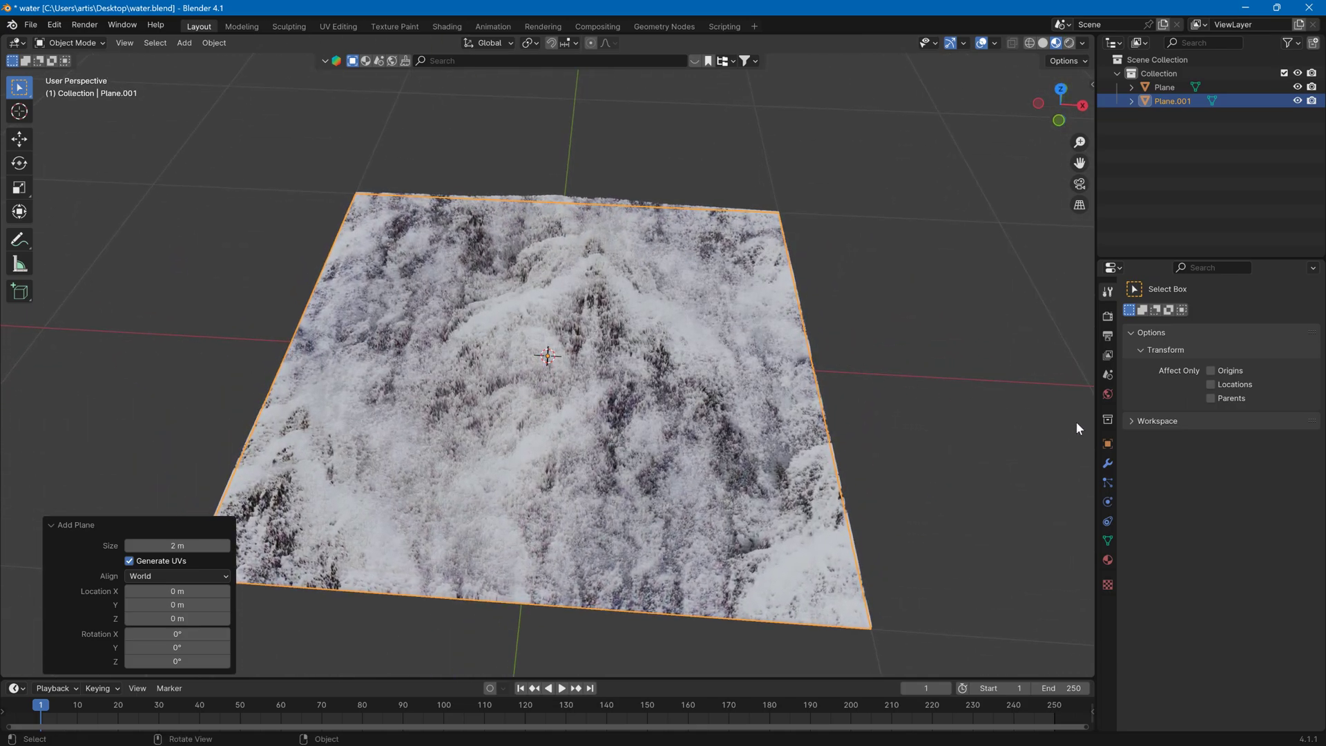
Rename the newly added plane as Bake
double_click(1174, 101)
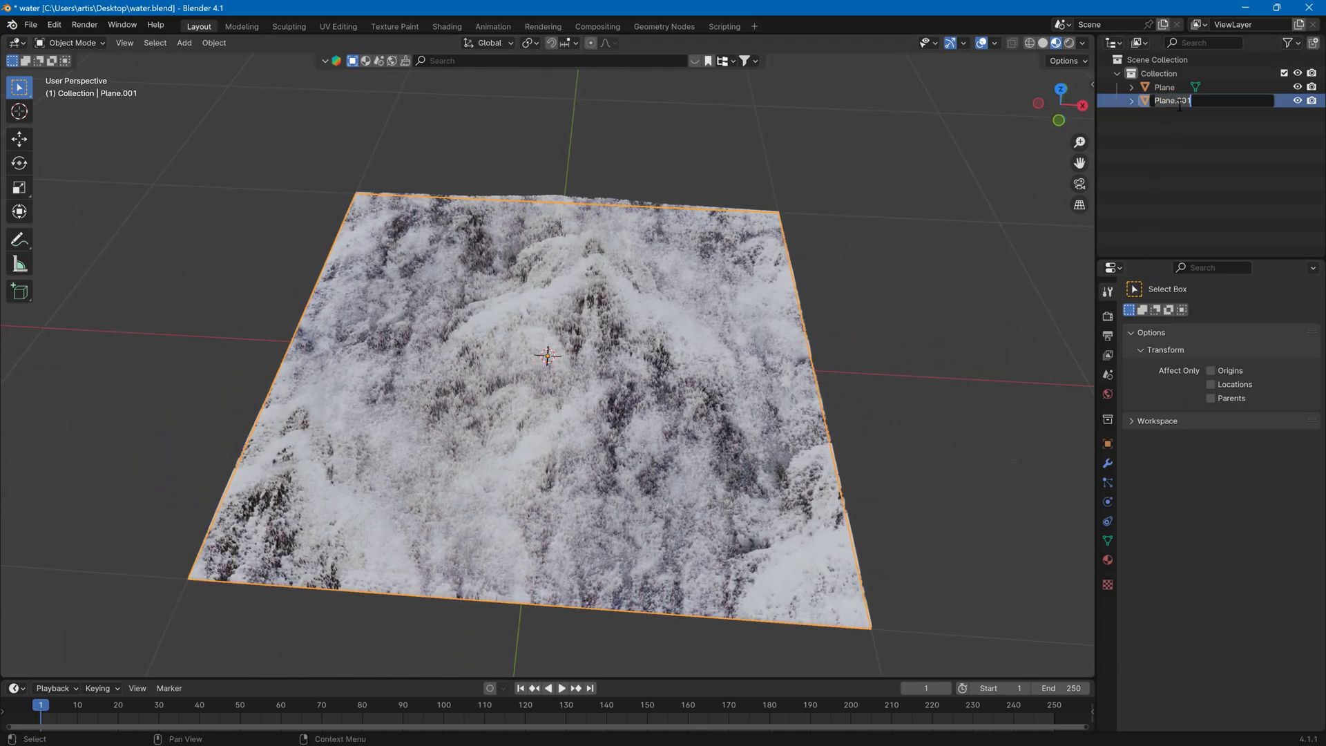
text(Bake)
key(Return)
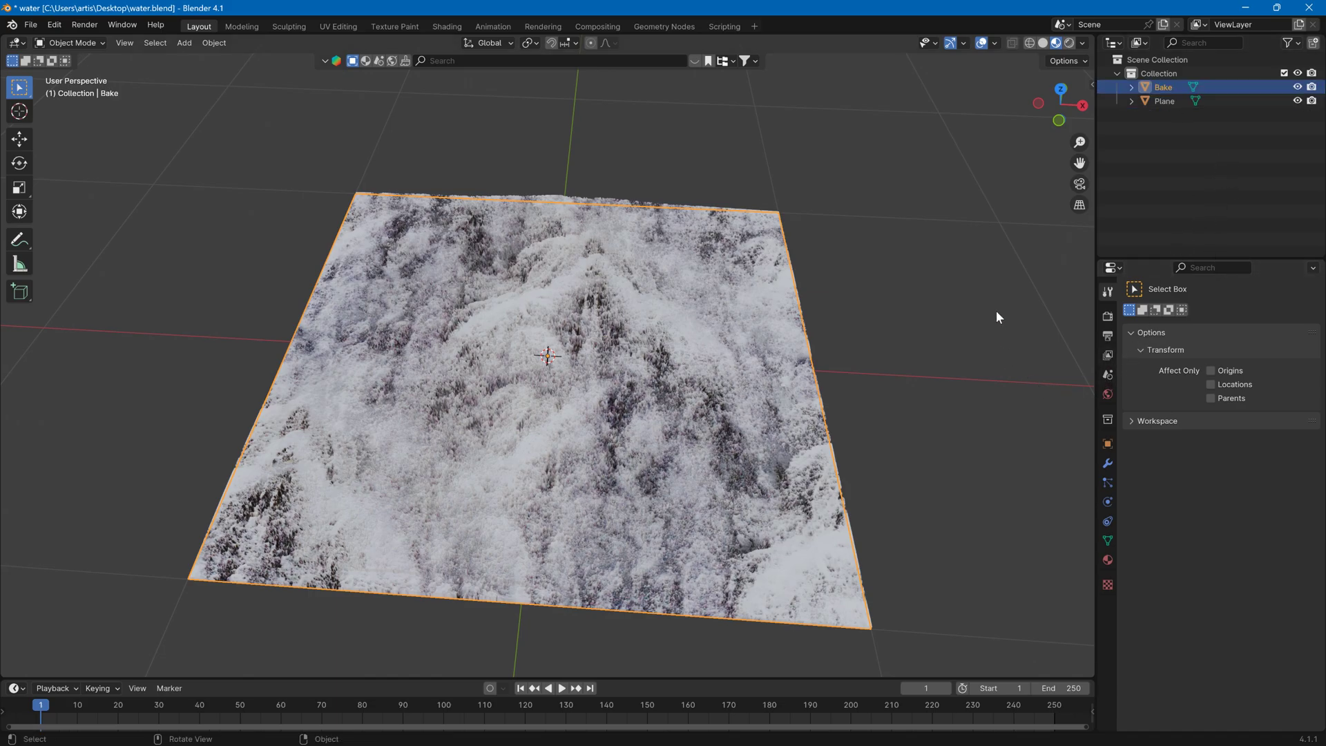
In the Shading workspace, give the Bake plane a new material and place an Image Texture node in it
click(448, 26)
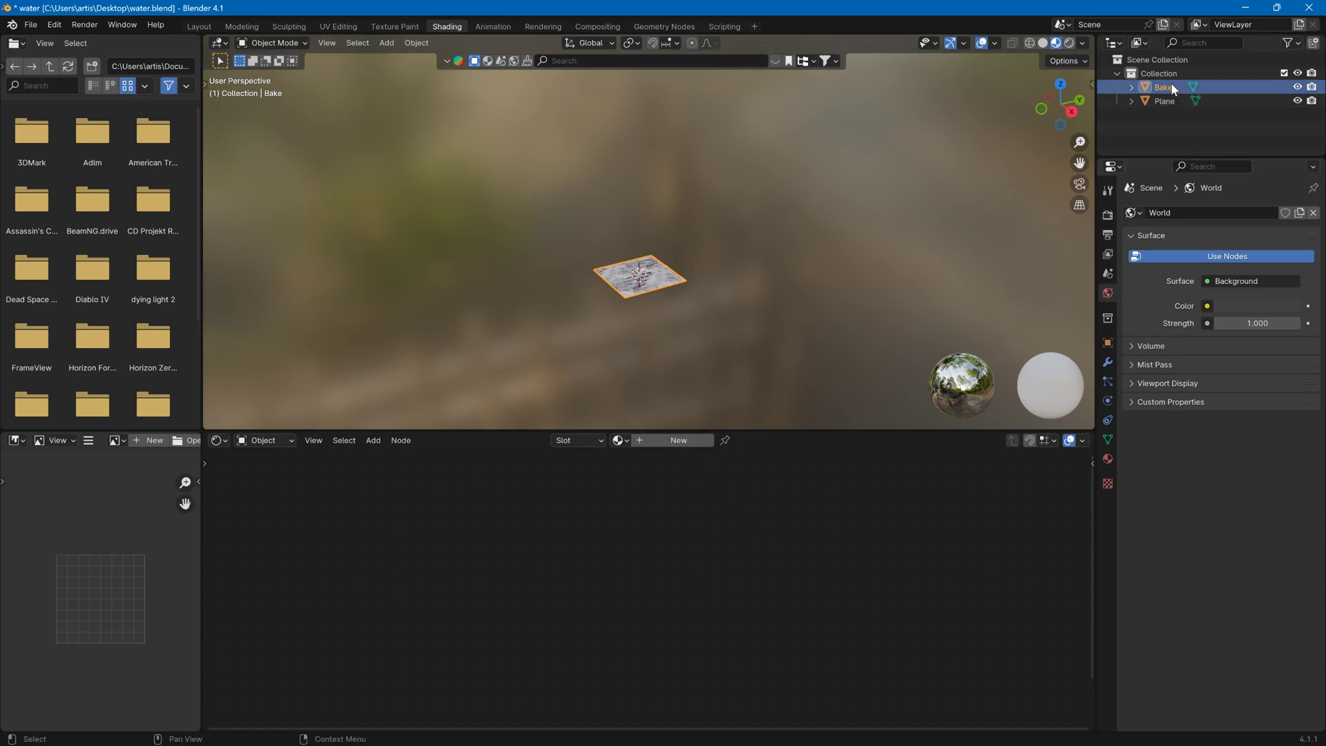
click(679, 440)
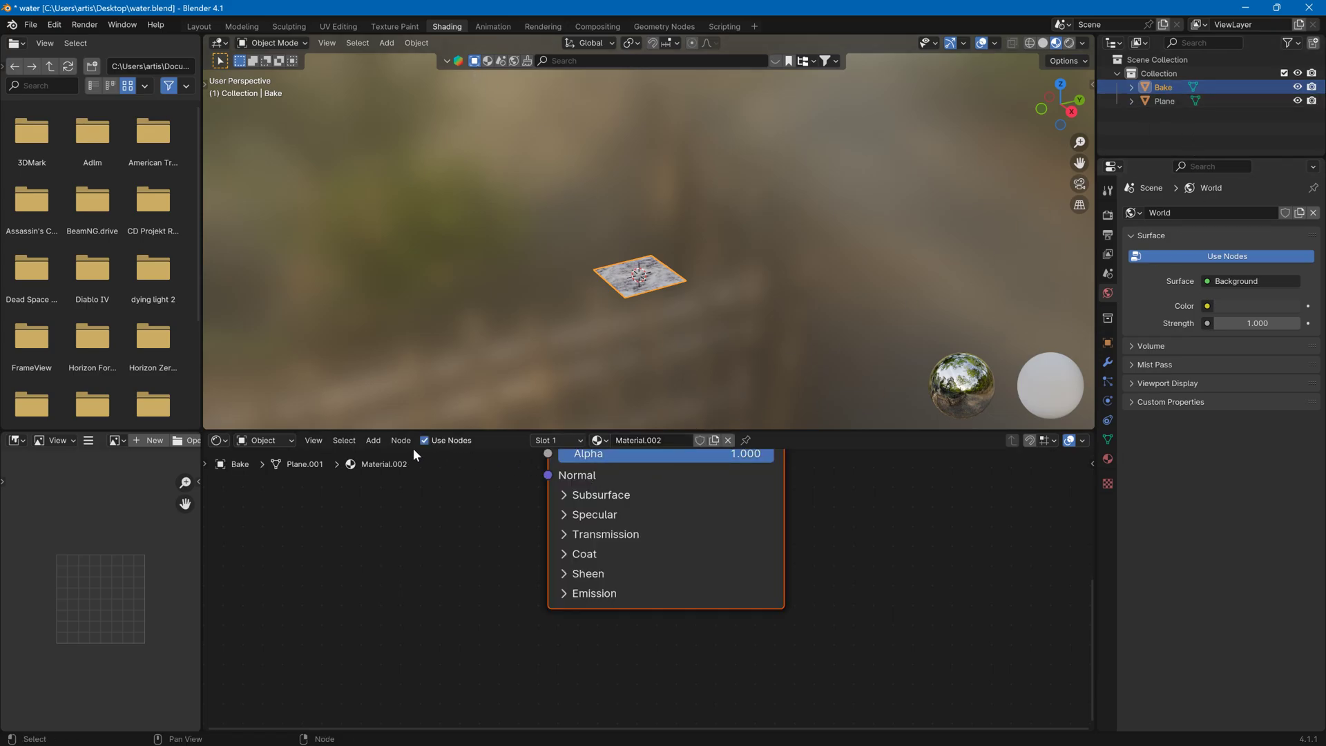
click(373, 440)
mouse_move(408, 543)
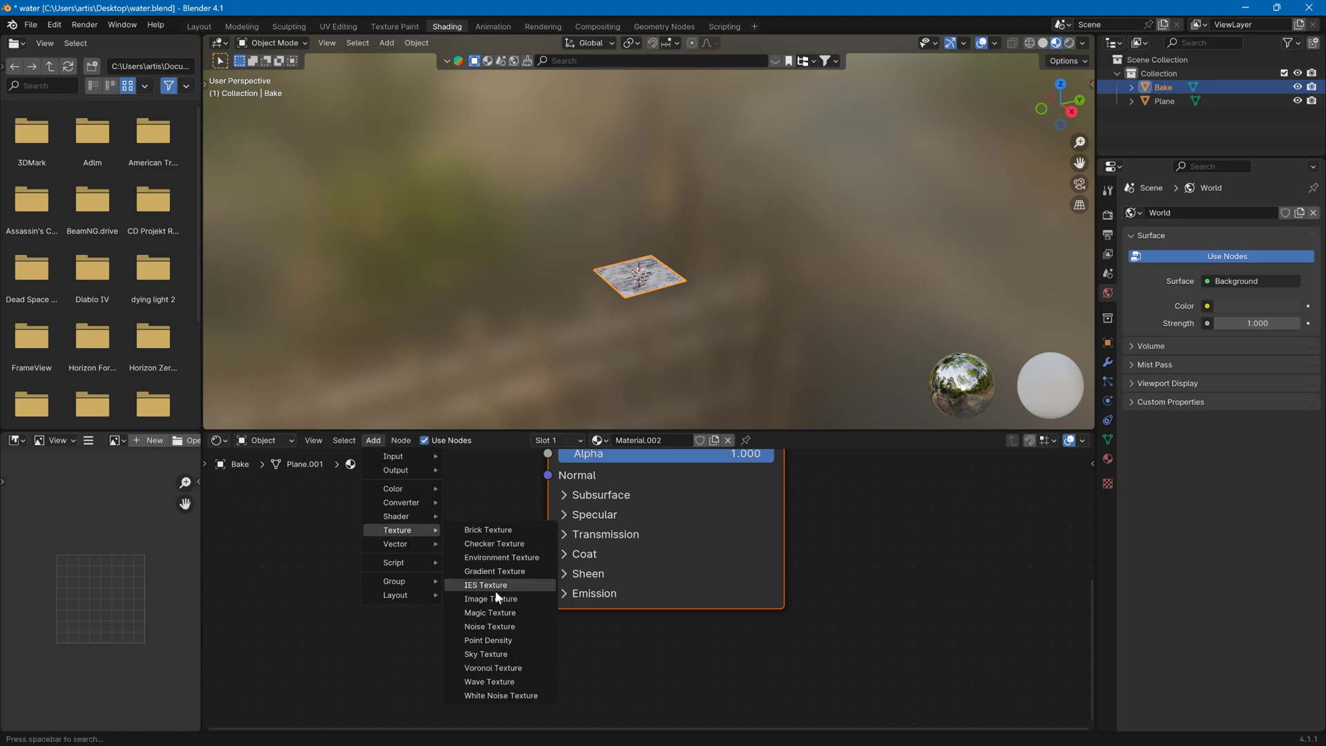
click(487, 518)
click(268, 504)
Create a new blank 4096 × 4096 px image in the Image Texture node
click(346, 586)
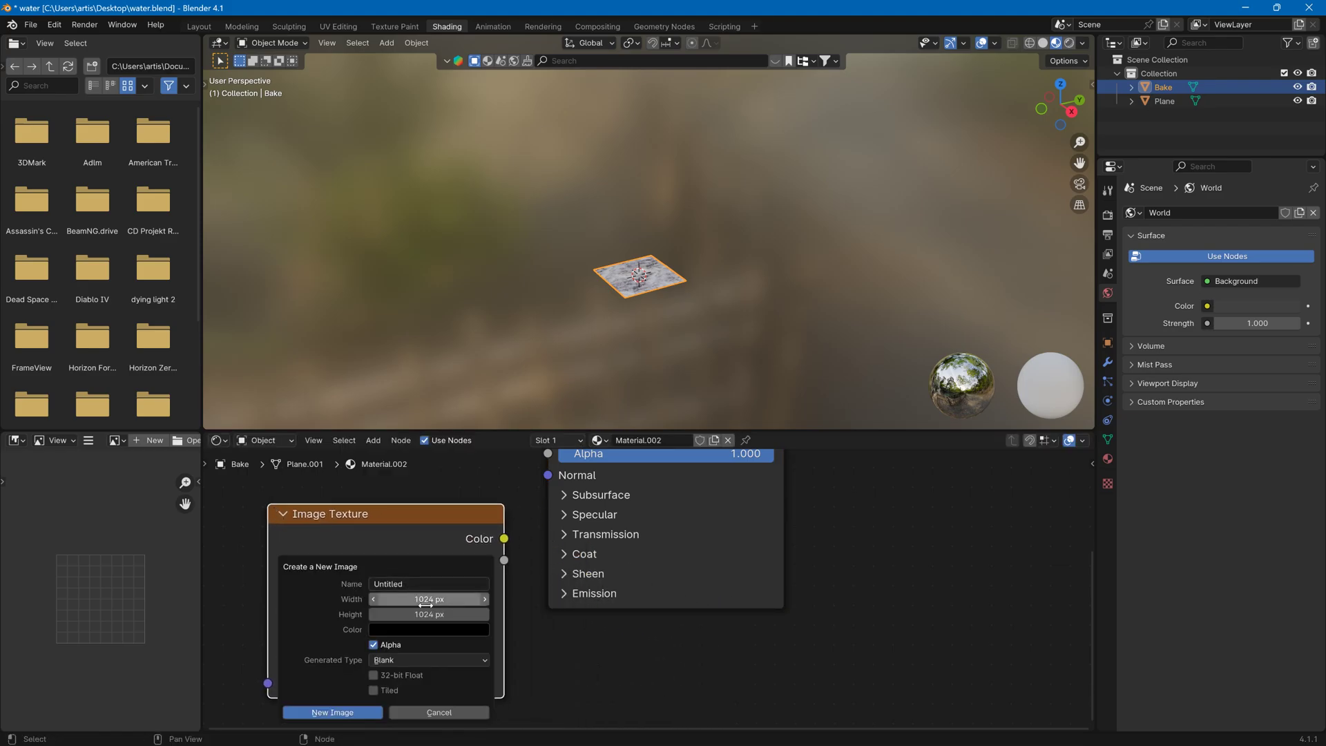
click(428, 595)
text(4)
click(424, 614)
text(4096)
key(Return)
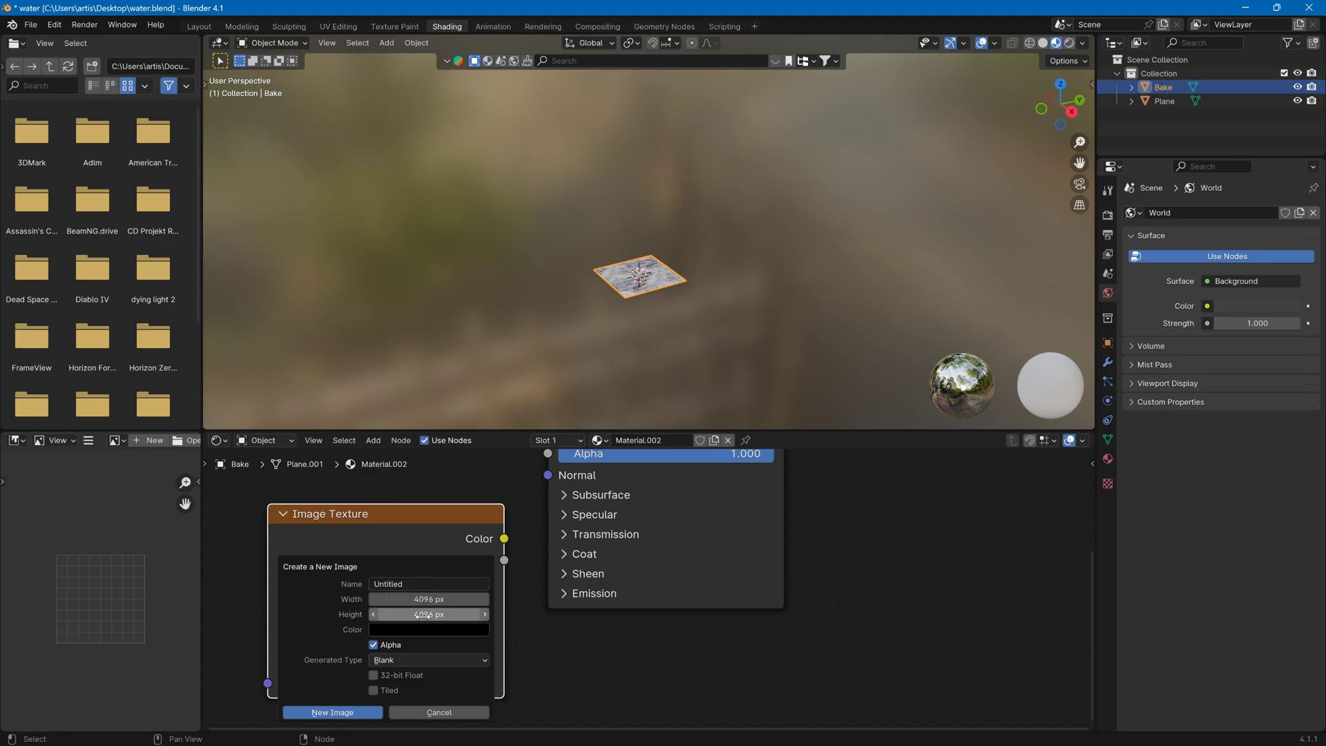
click(357, 714)
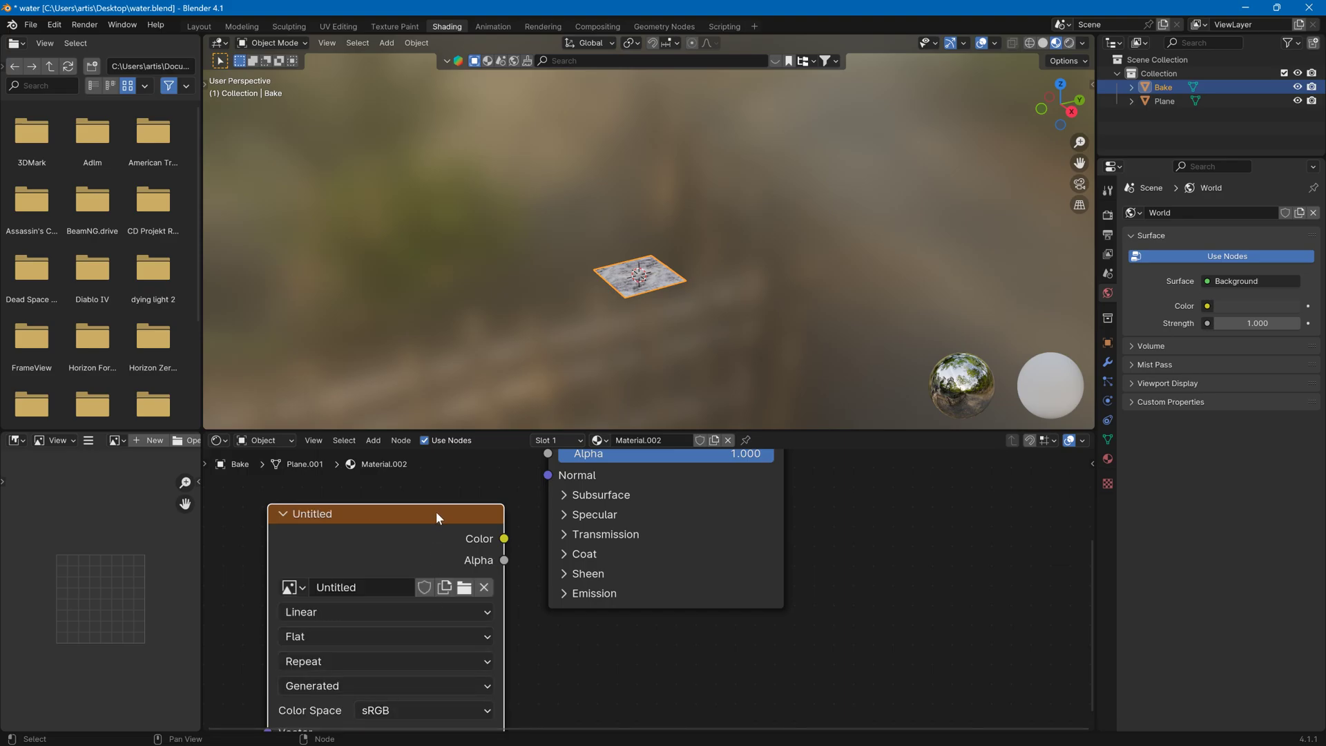
Set the color space of the blank image in the Bake material's texture node to Linear Rec.2020
click(428, 693)
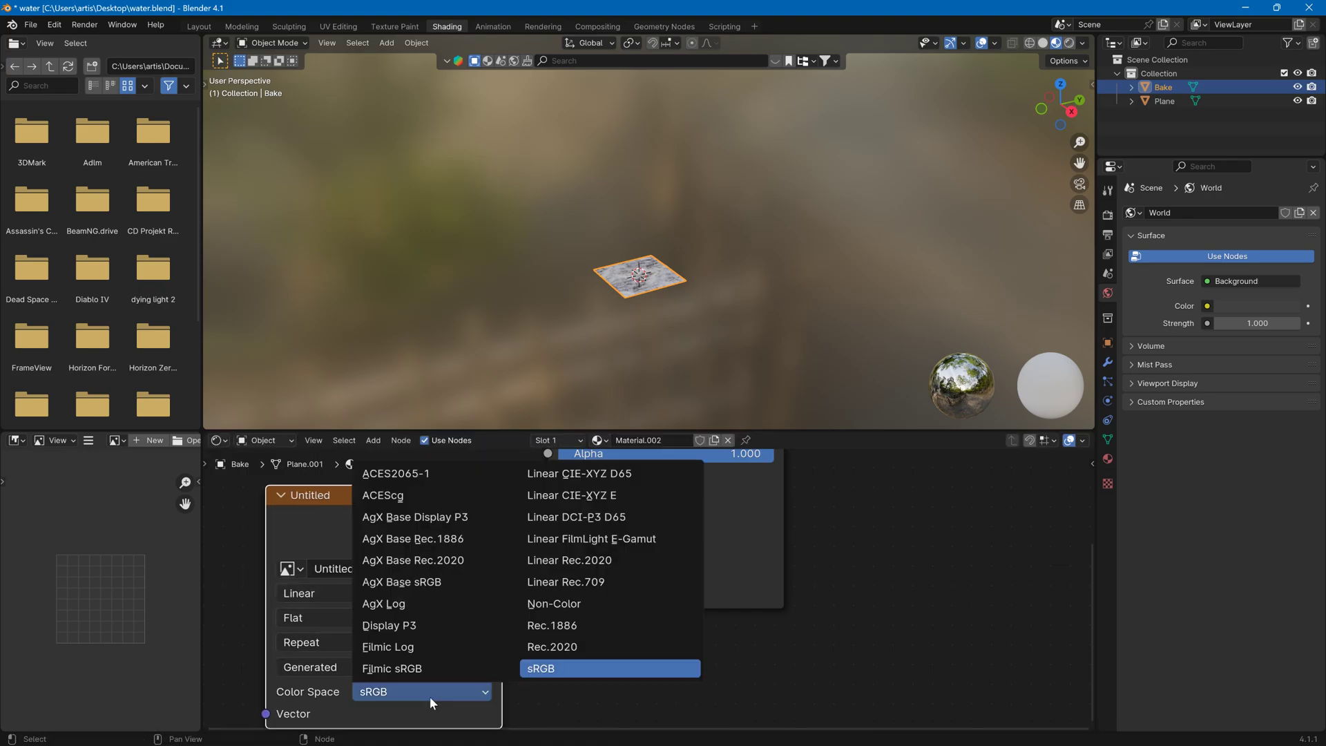
click(575, 557)
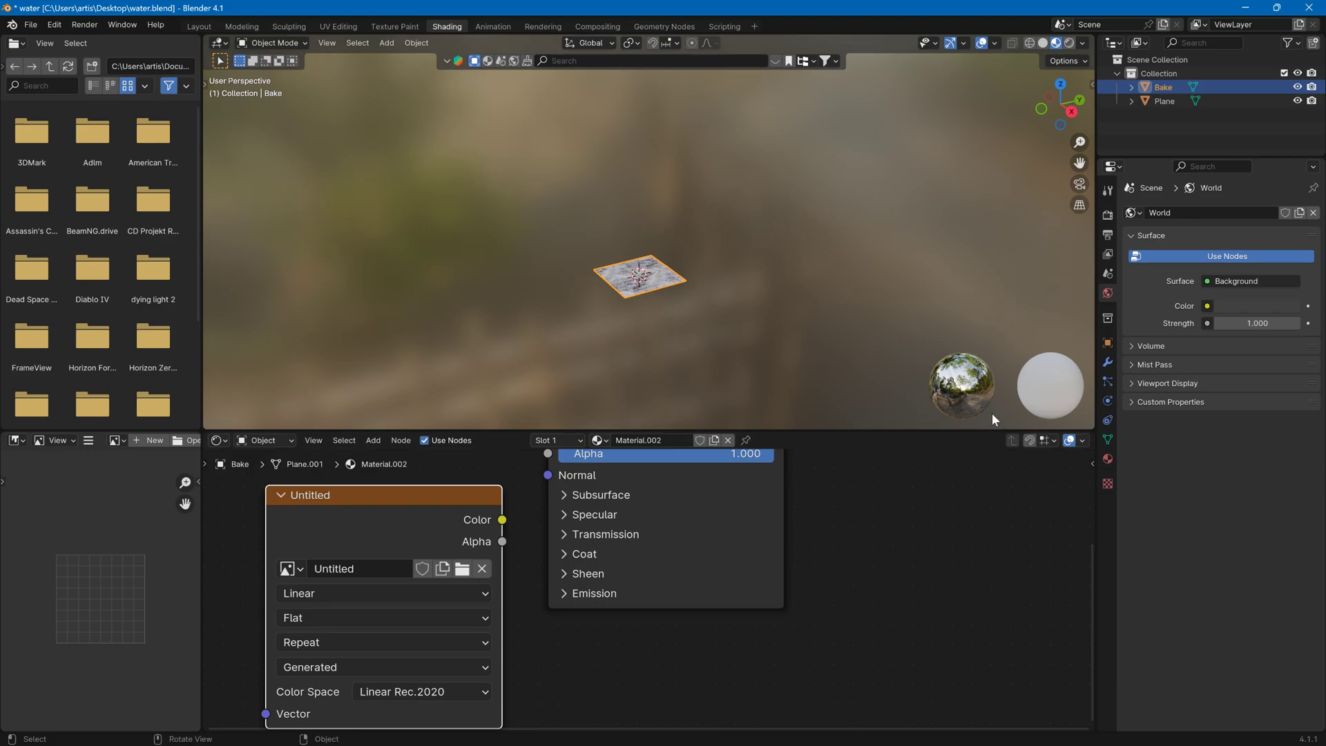
Switch the scene's render engine to Cycles and its device to GPU Compute
click(1108, 217)
click(1223, 213)
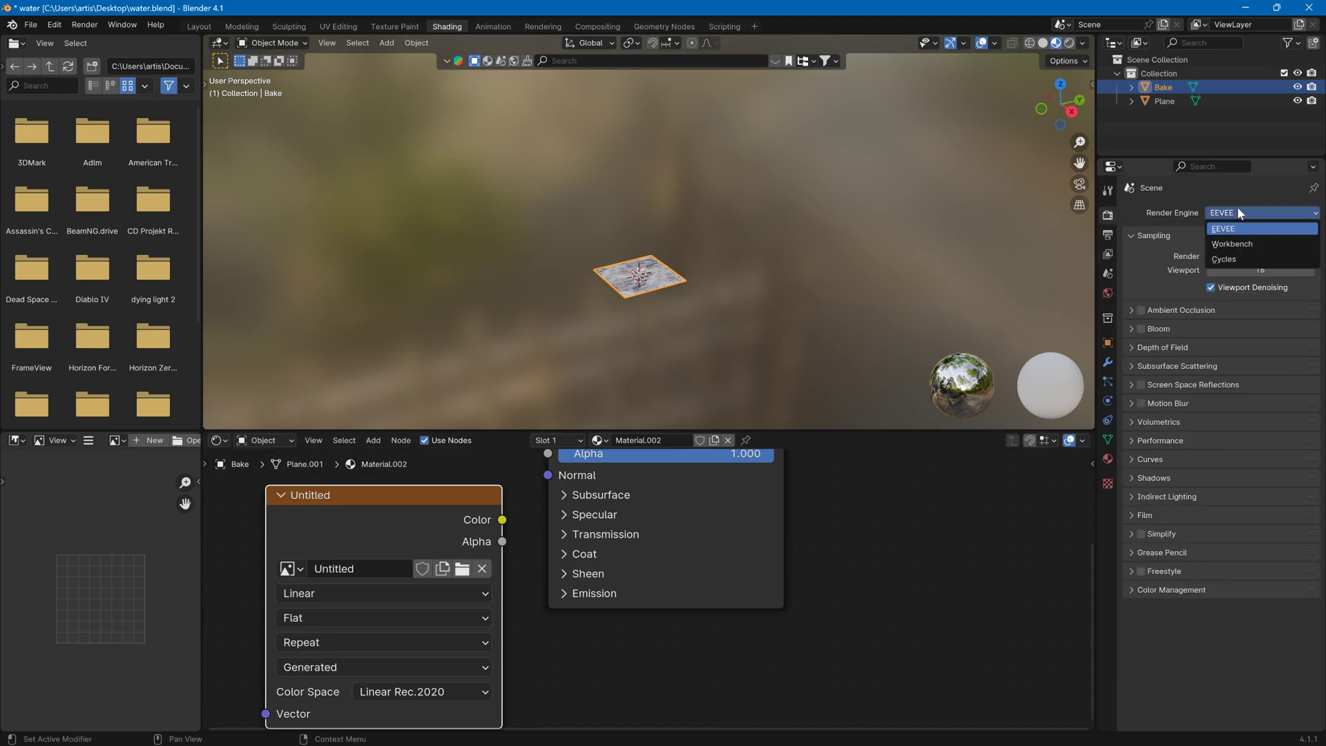
click(1224, 252)
click(1230, 247)
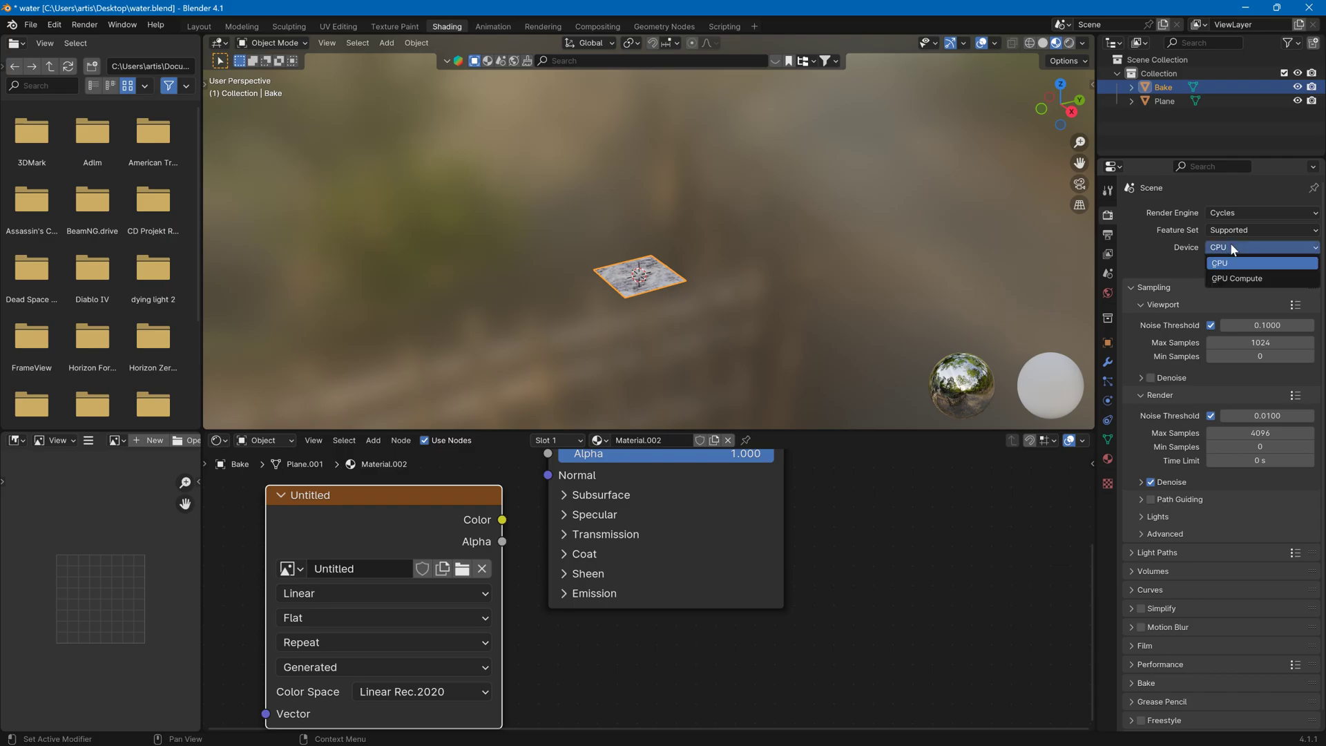
click(1237, 278)
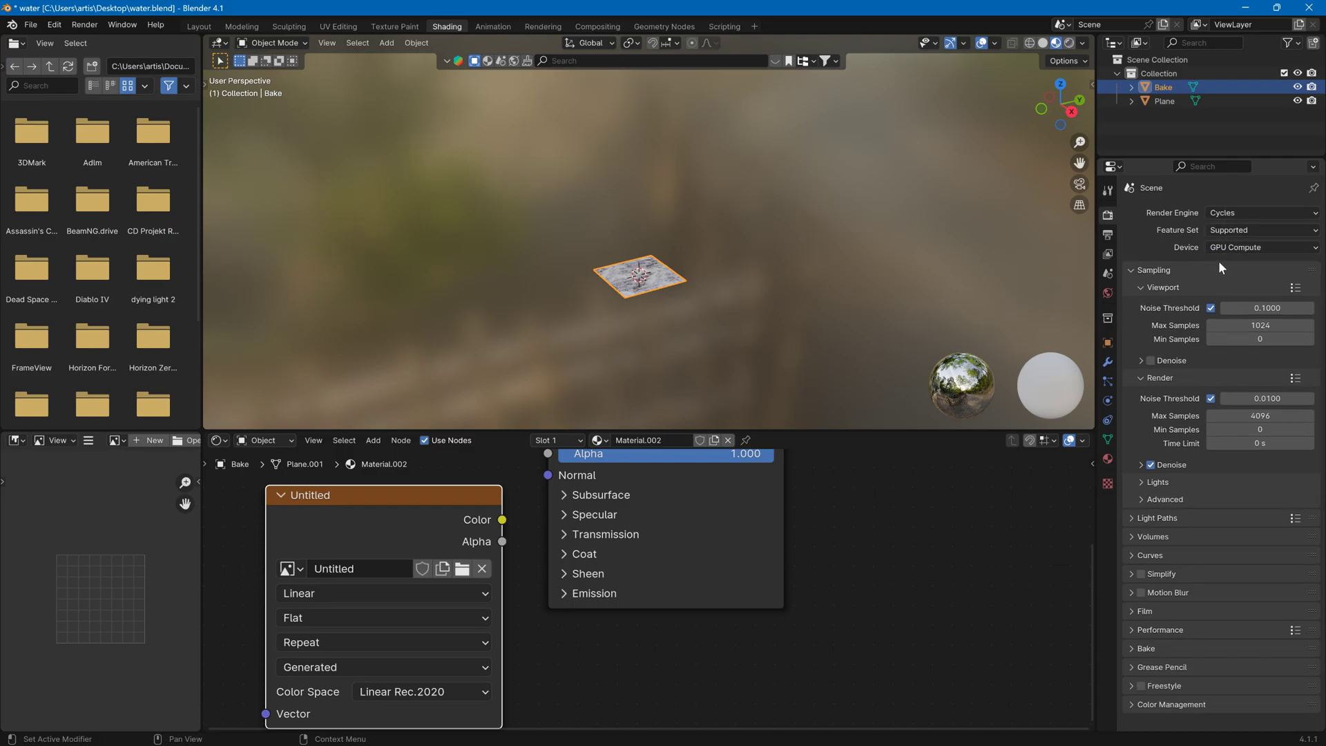
Set the maximum render samples to 128
click(1261, 416)
text(1)
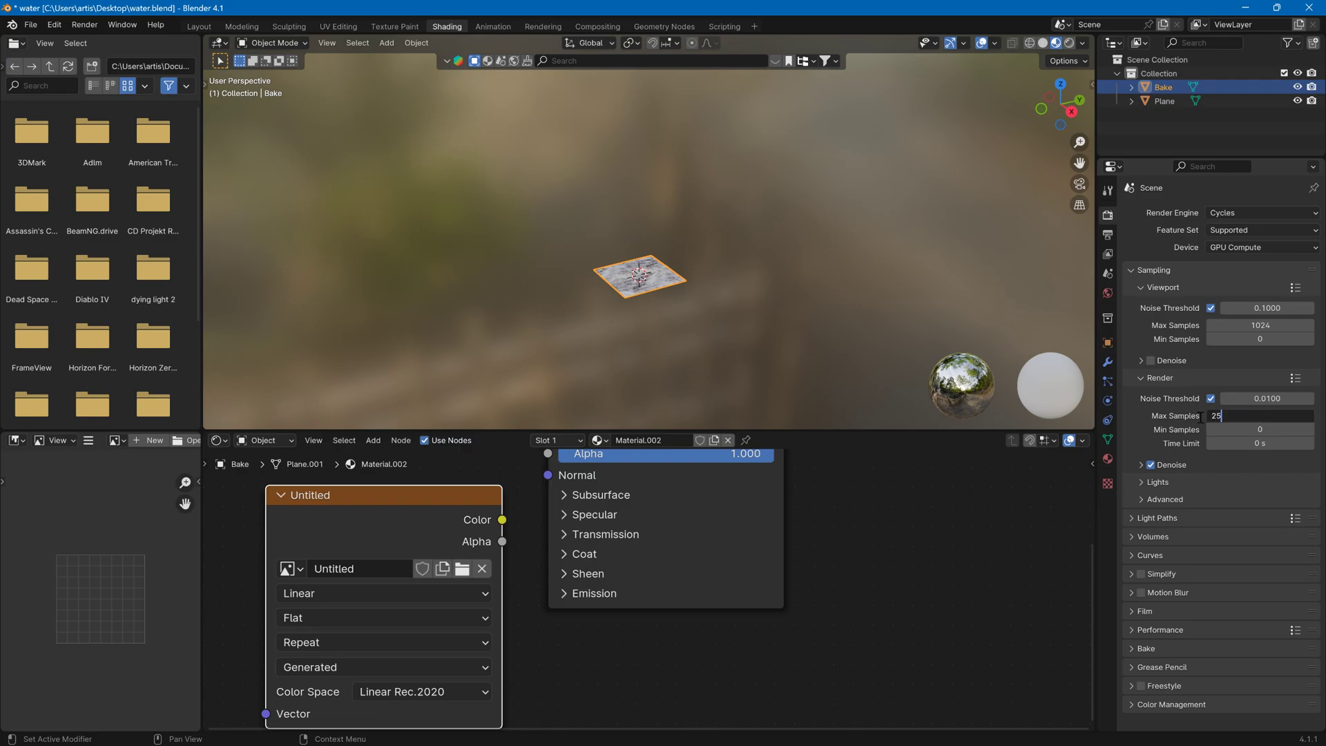
drag(1227, 416, 1208, 423)
text(128)
key(Return)
Enable Selected to Active in the bake settings and expand its options
key(KP_Decimal)
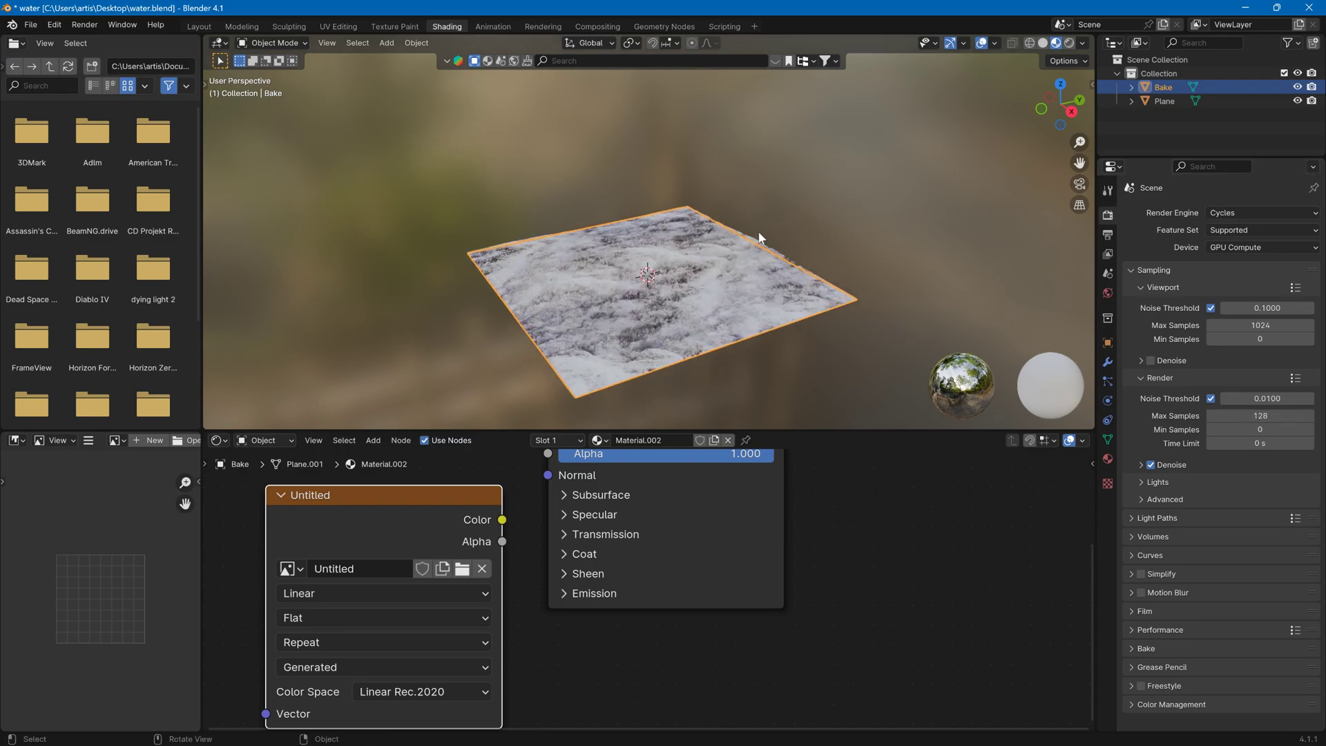
middle_drag(764, 237, 893, 275)
scroll(742, 232, up, 3)
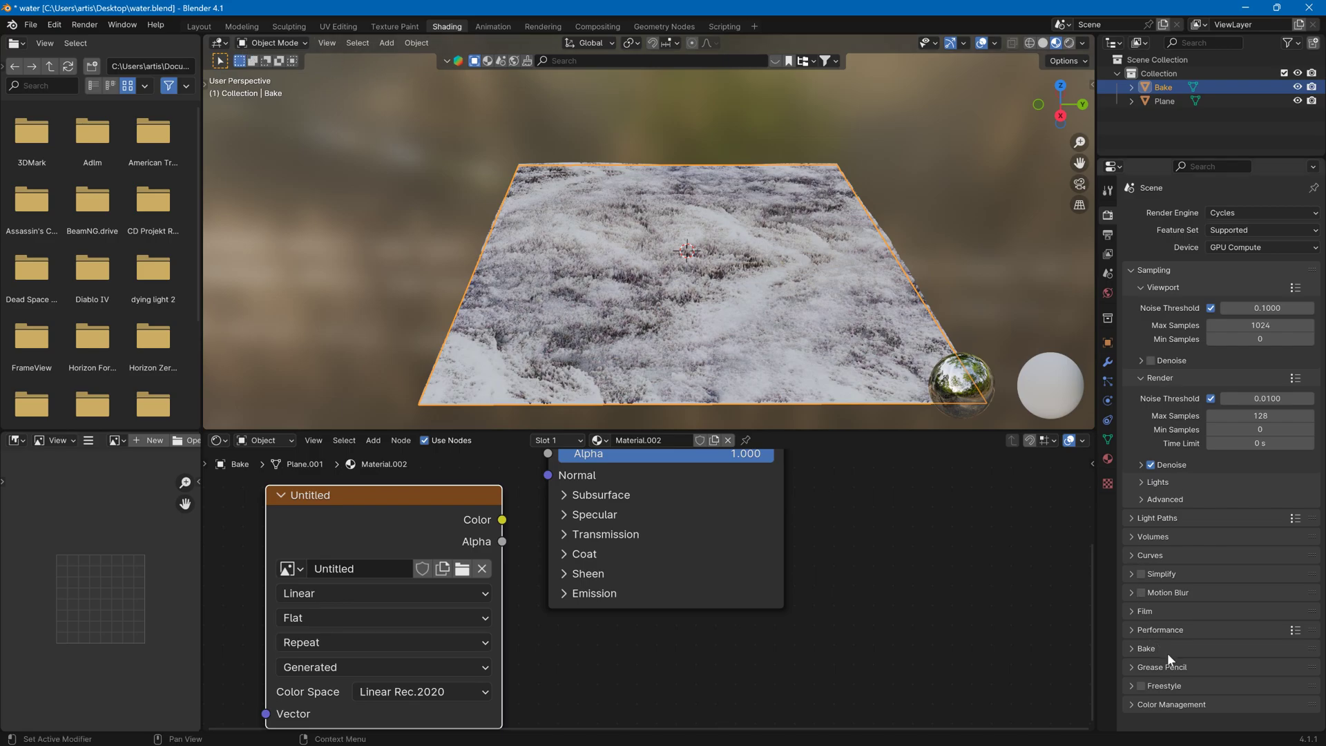
click(1134, 647)
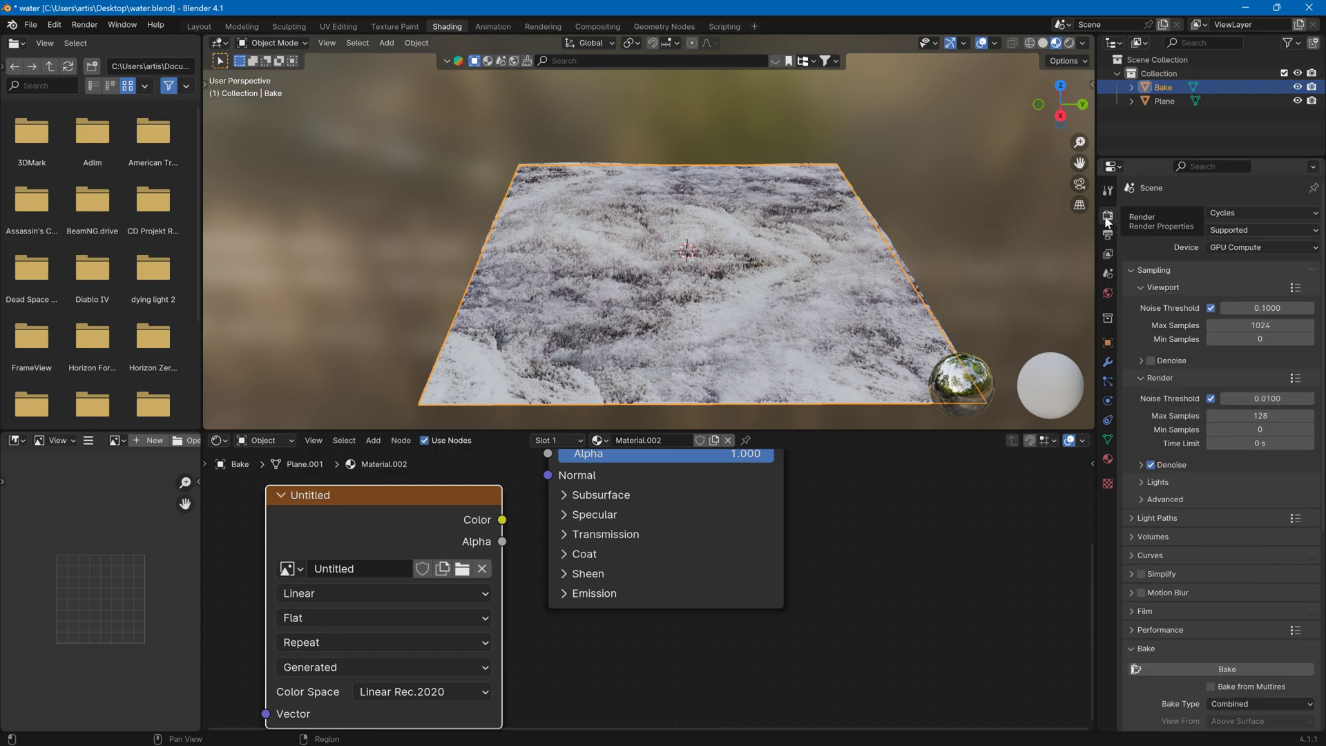
scroll(1178, 478, down, 9)
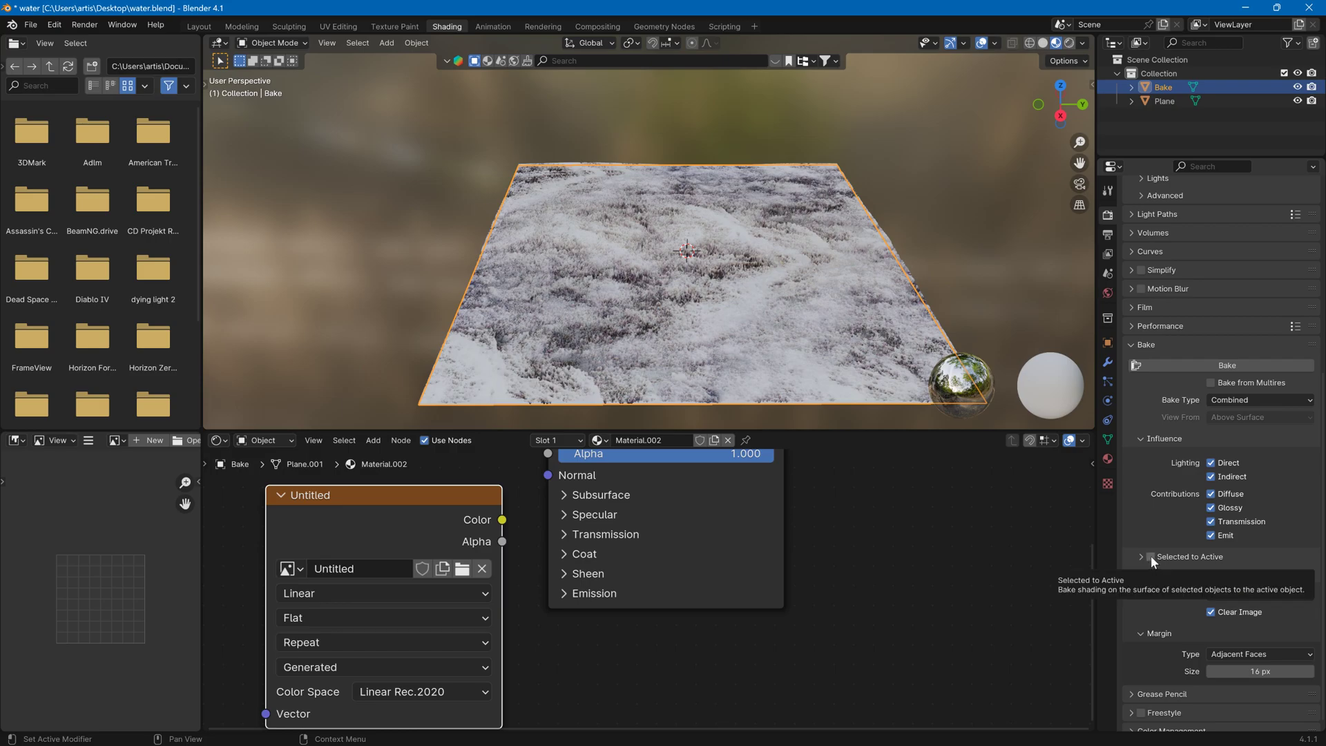
click(1151, 557)
click(1141, 557)
Set the bake extrusion to 1 m and the bake type to Normal
middle_drag(1060, 404, 820, 289)
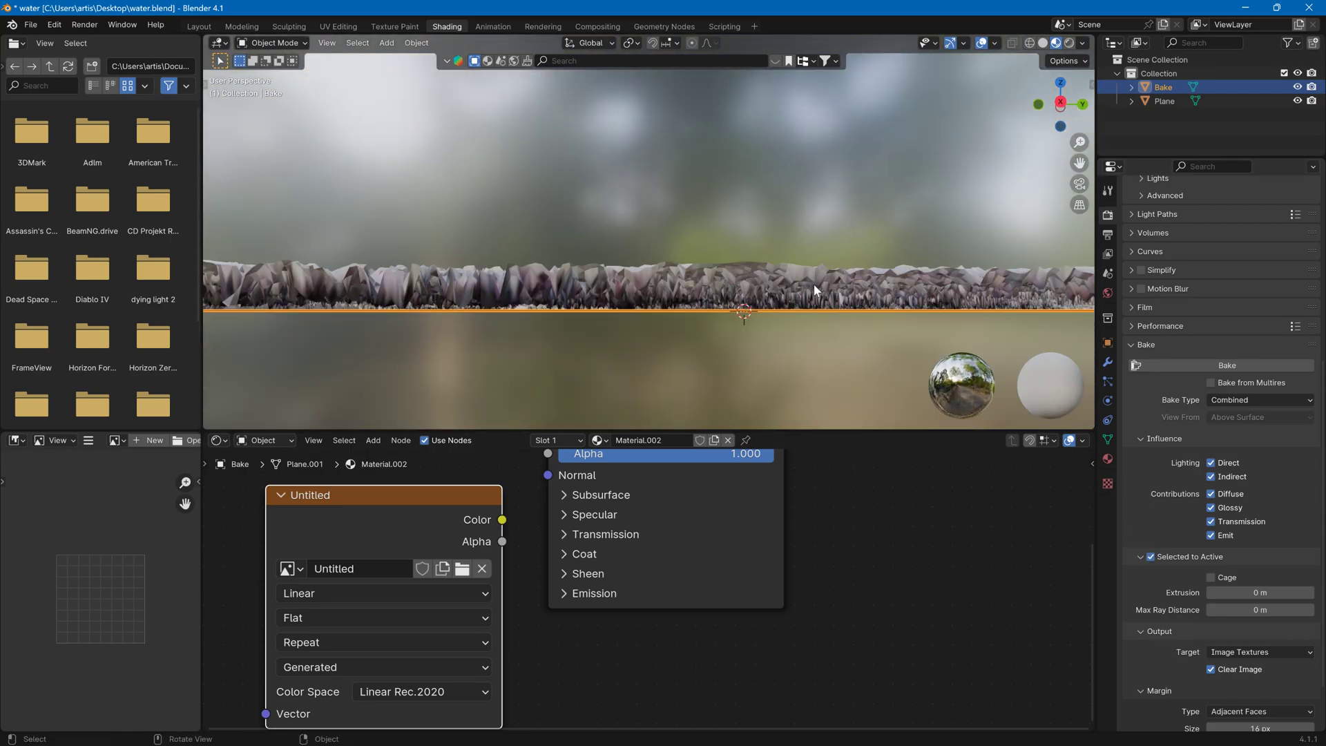
middle_drag(375, 206, 760, 331)
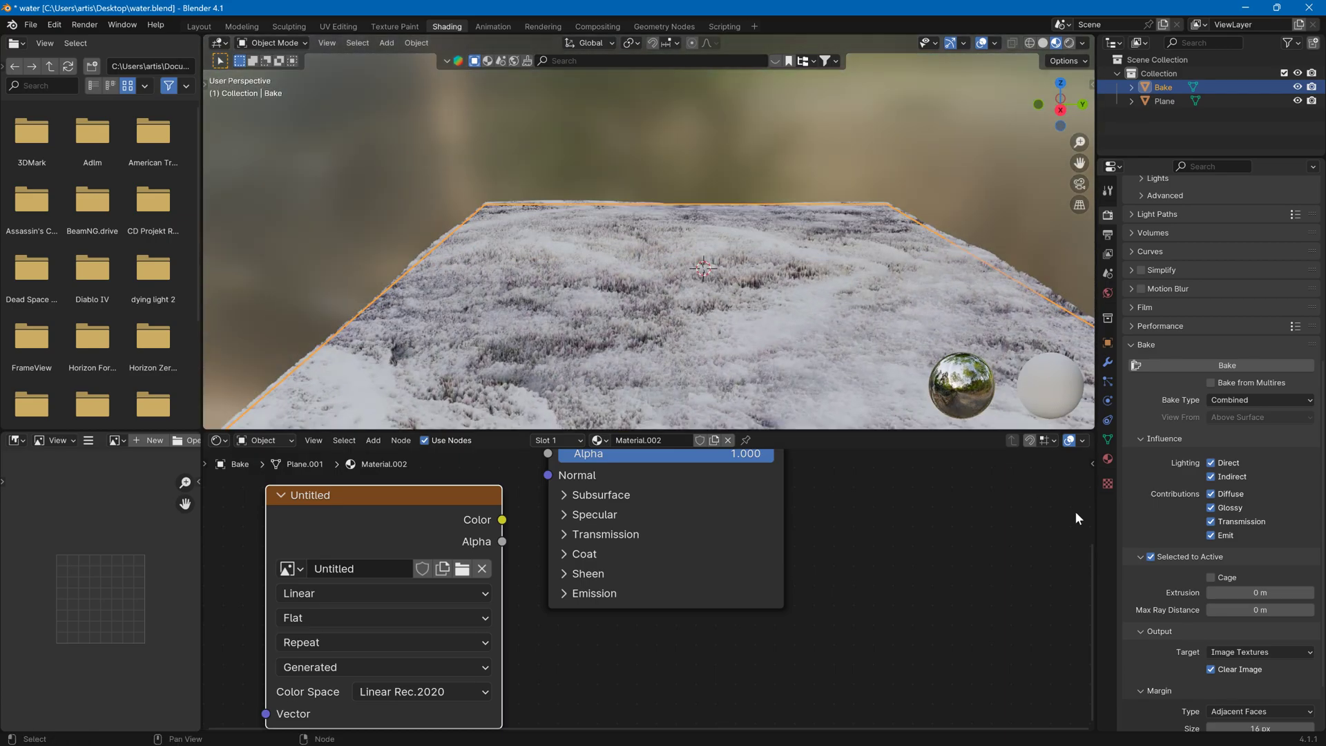
click(1258, 592)
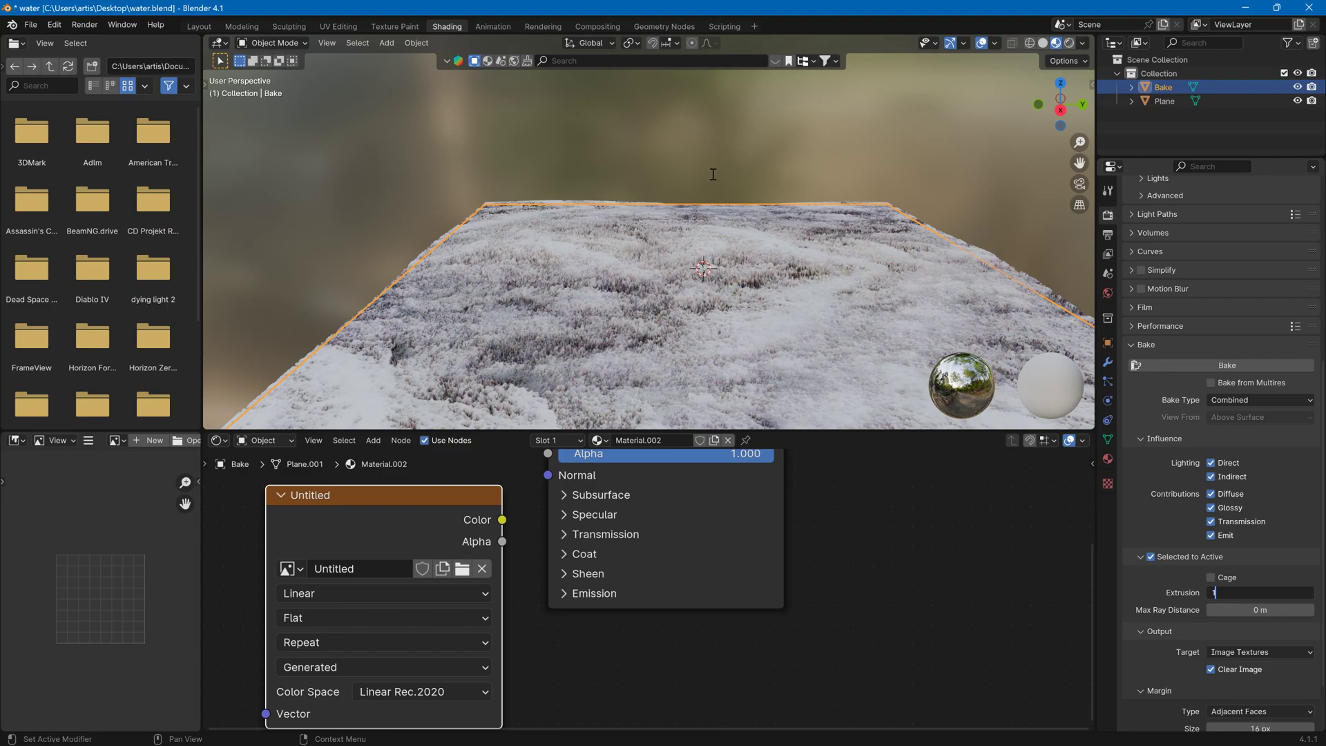
key(Return)
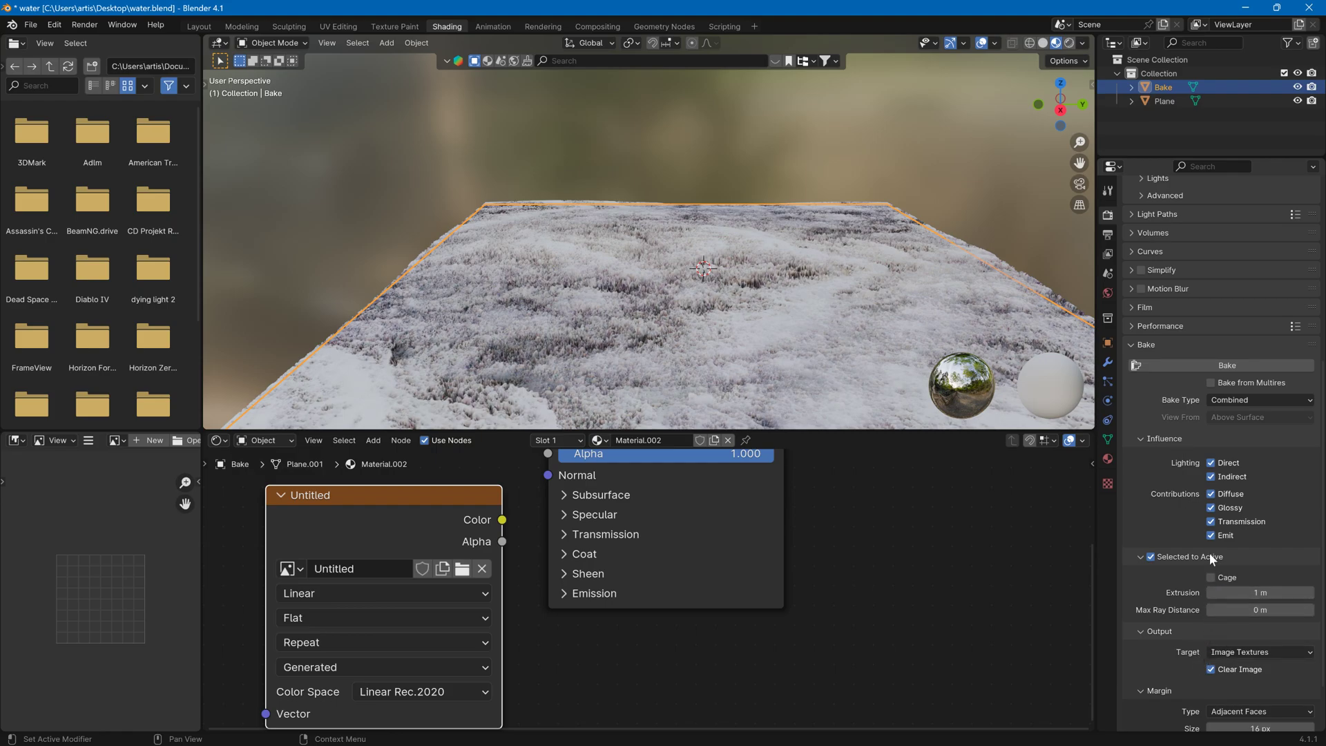
click(1254, 399)
click(1239, 472)
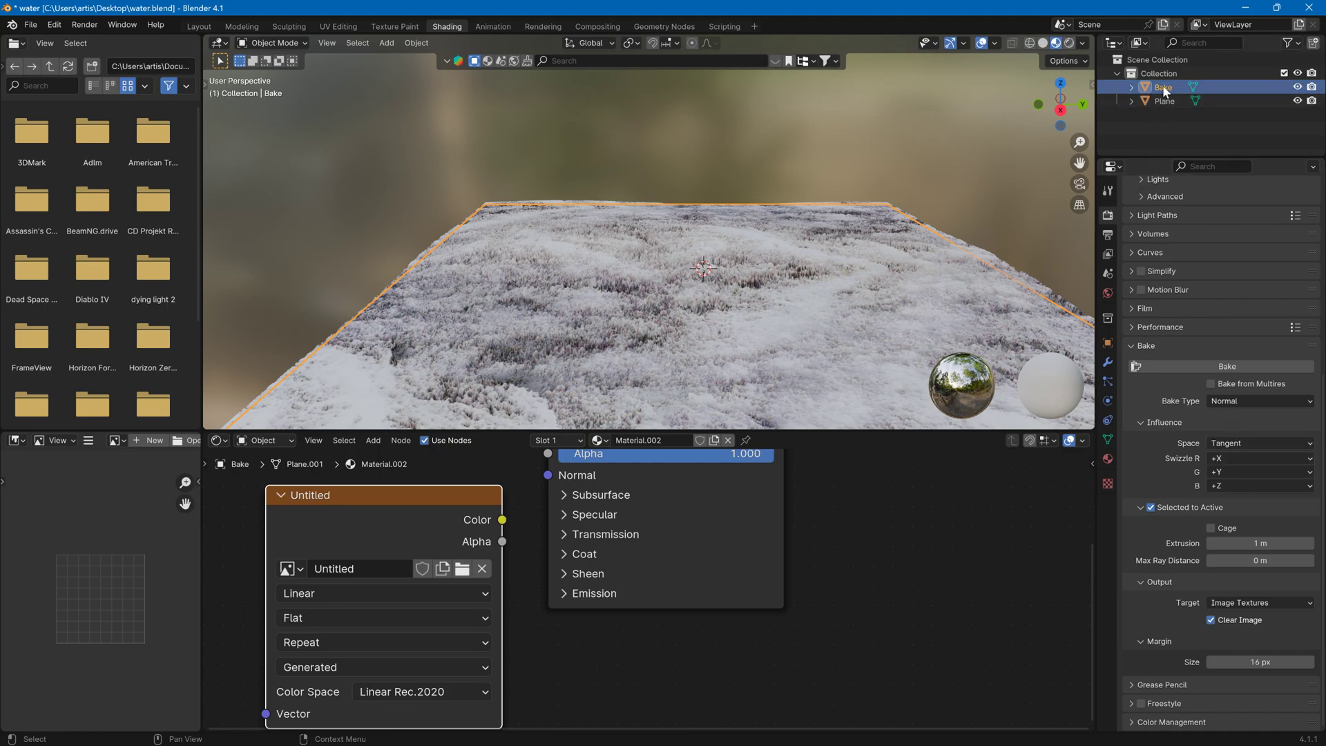
Change the sculpted plane's viewport display to Bounds
click(1162, 103)
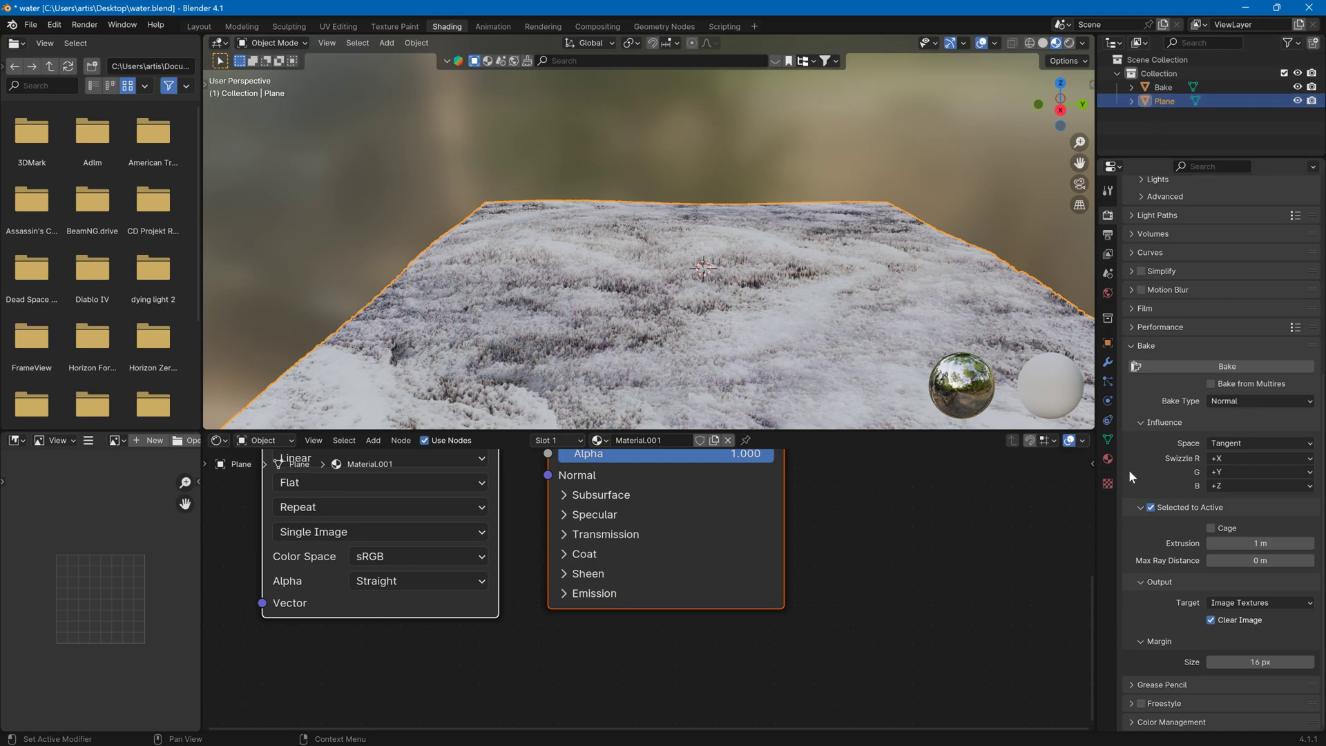
click(1108, 342)
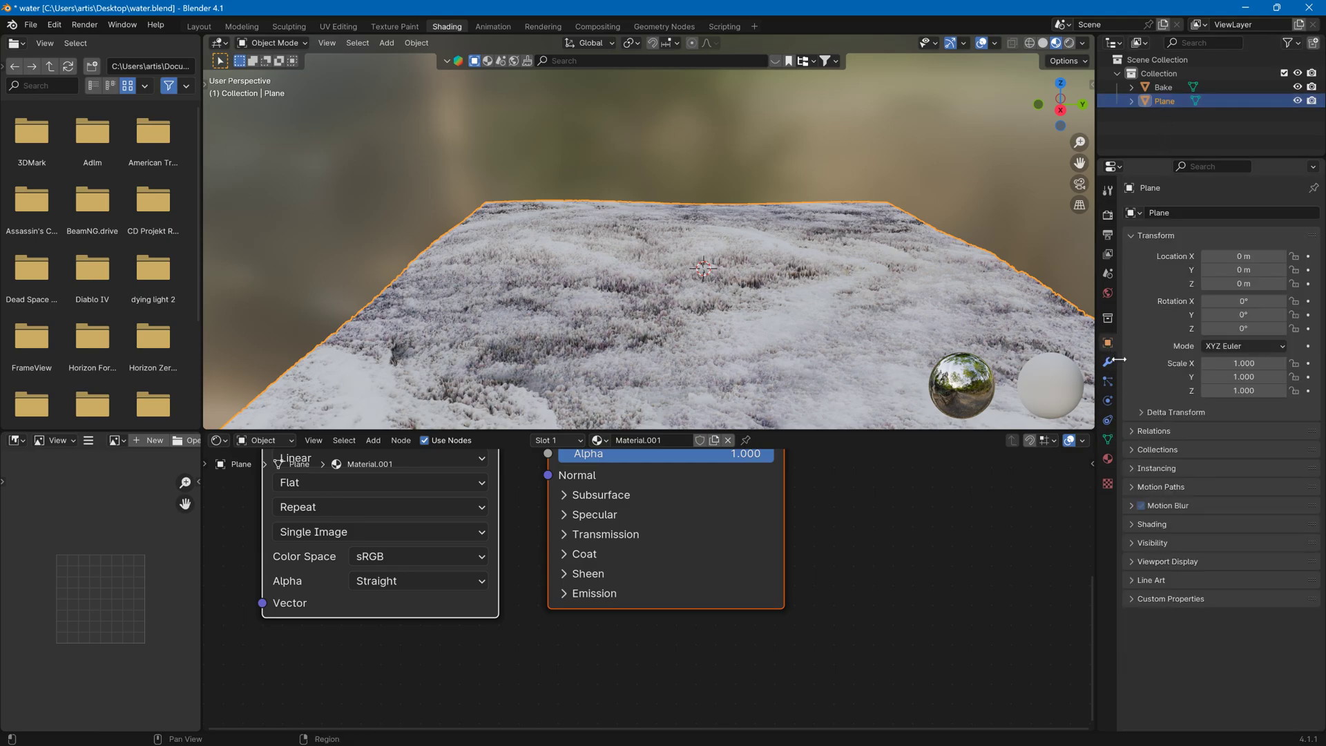
click(1162, 561)
scroll(1209, 580, down, 2)
click(1245, 663)
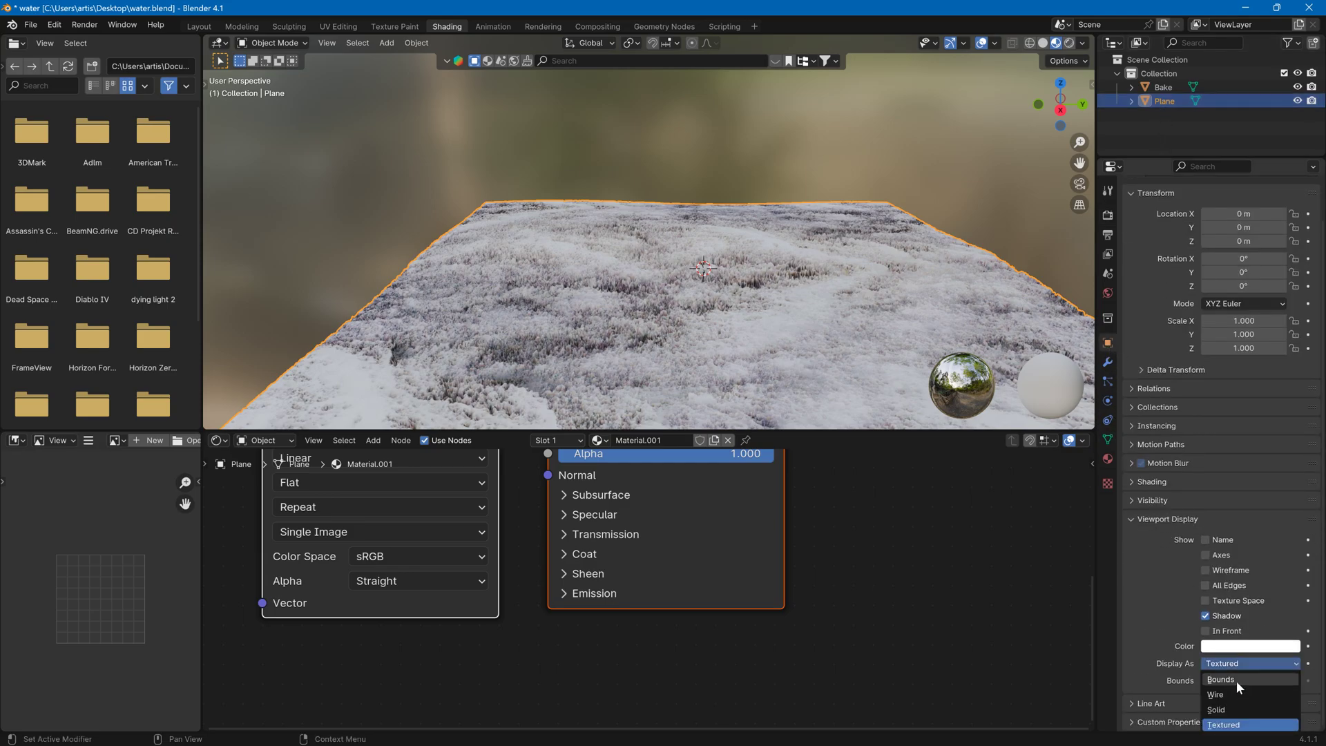
click(1237, 680)
click(981, 186)
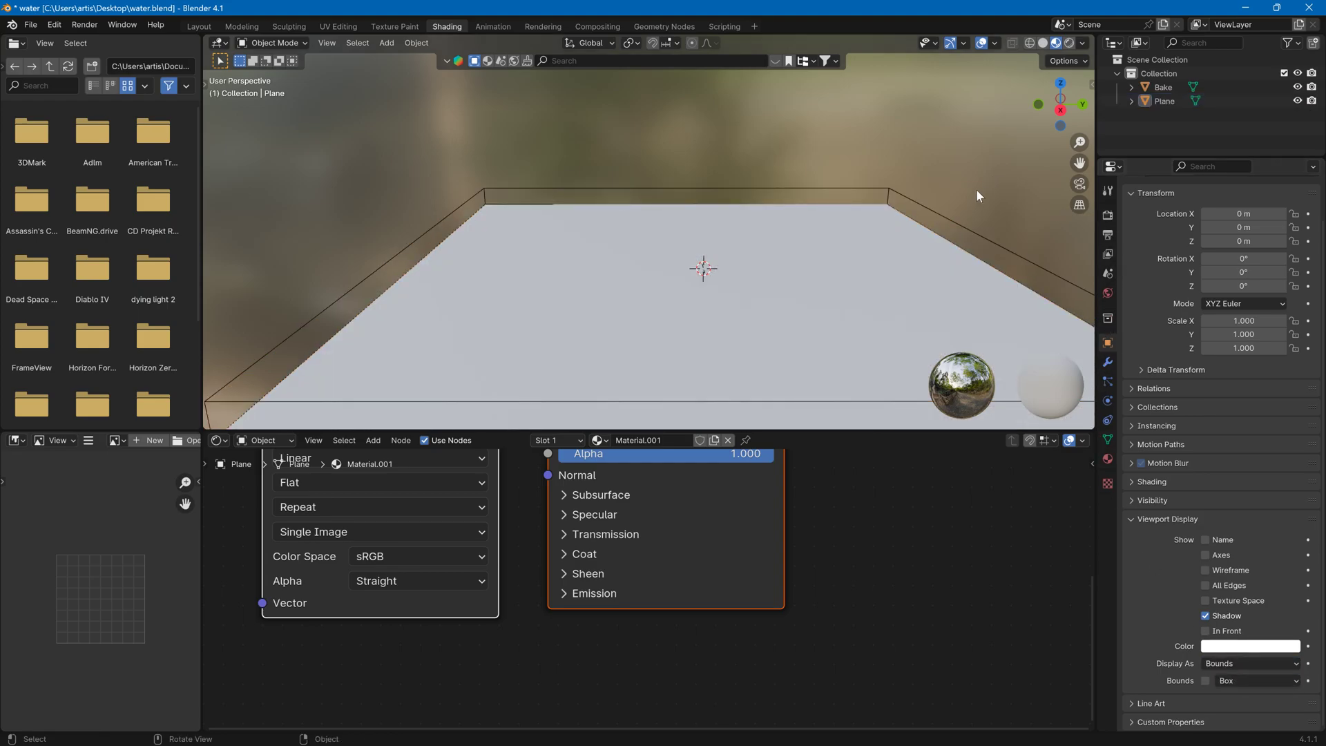
Select the sculpted plane plus the Bake plane as active object, bake the normal map, and enlarge the image editor showing it
click(949, 222)
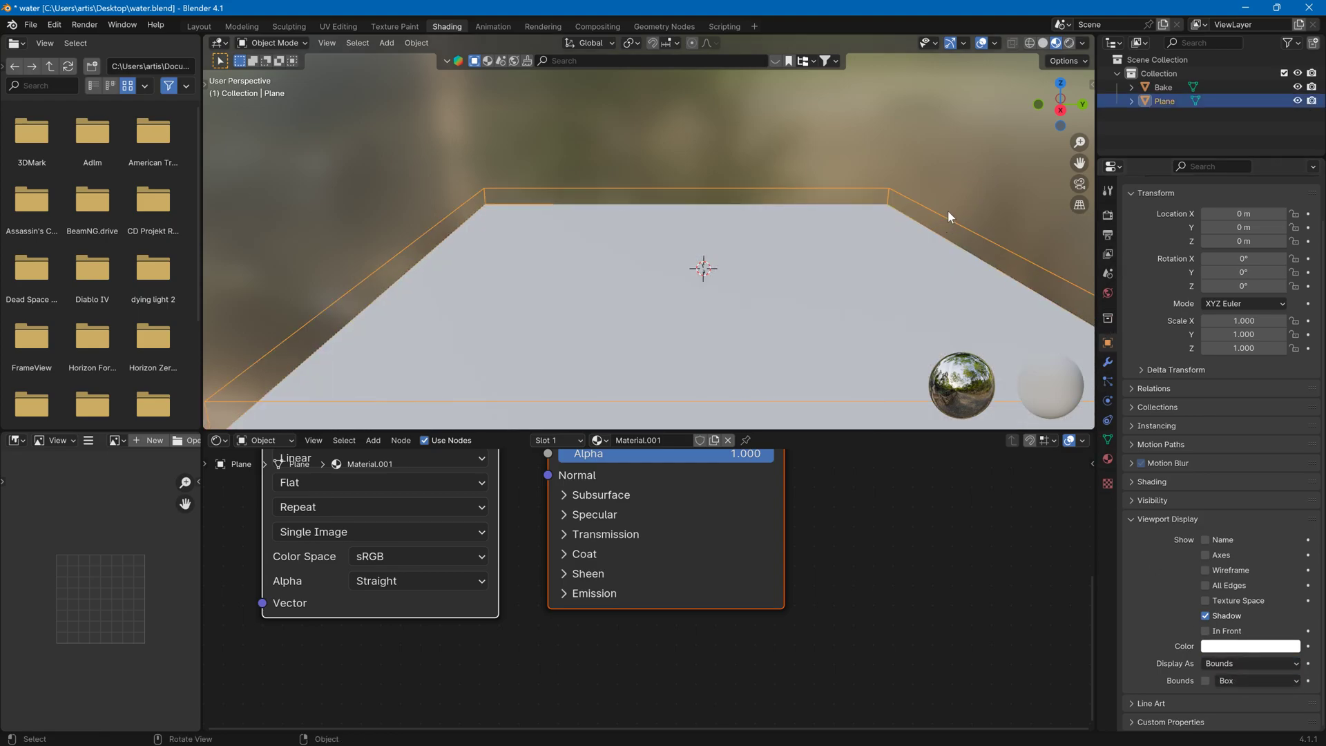
shift+click(803, 268)
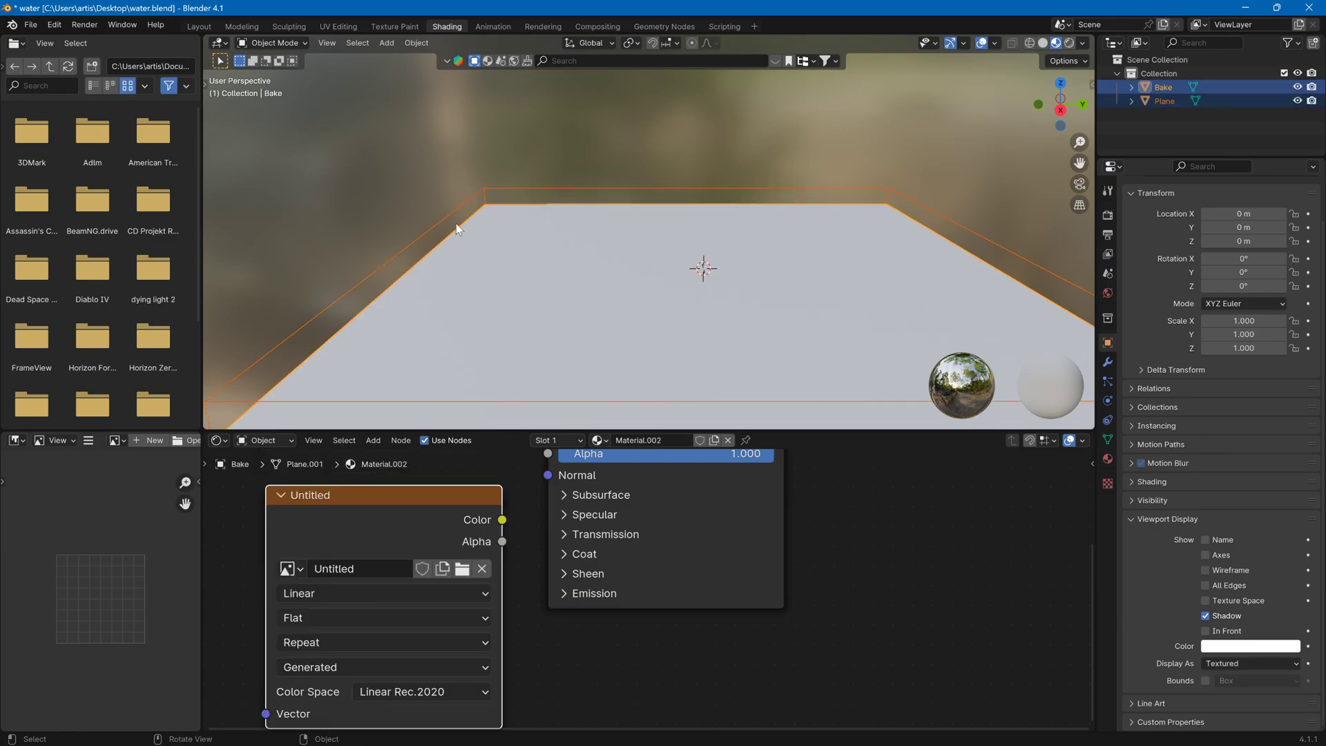
drag(486, 500, 483, 497)
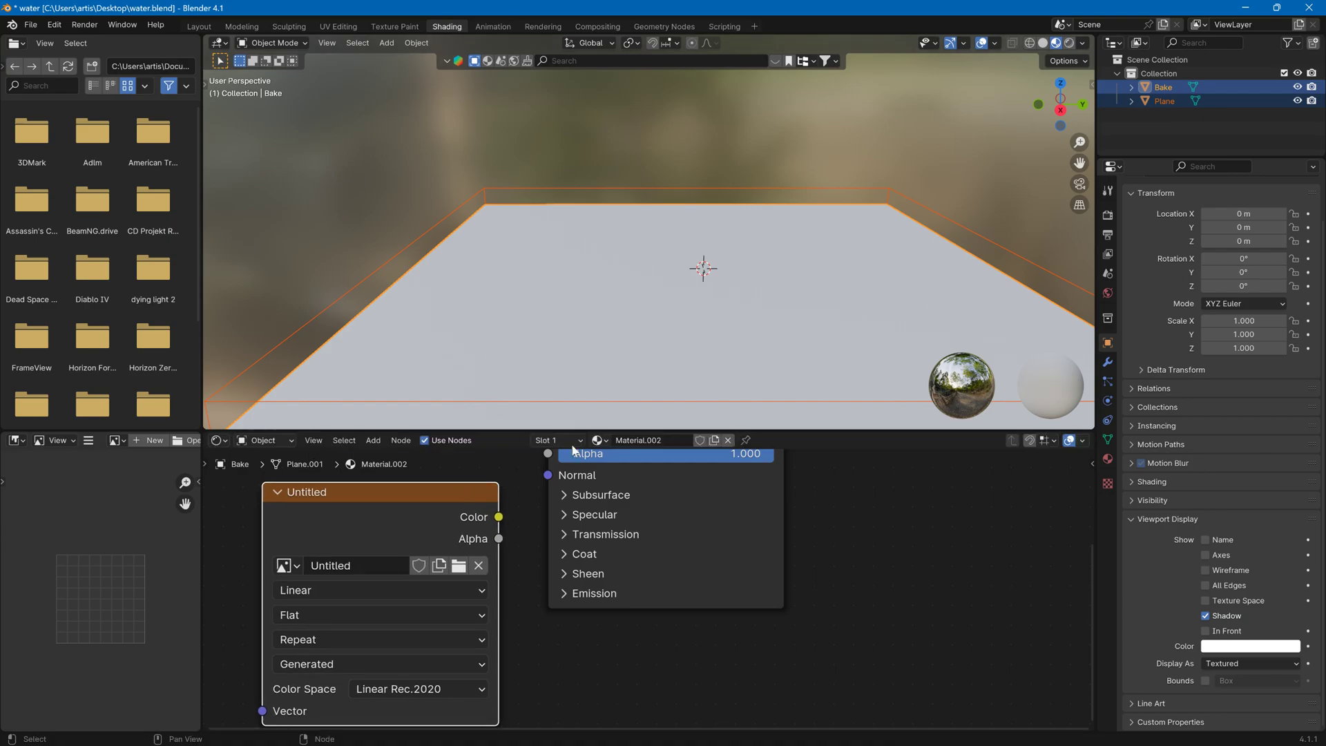
scroll(905, 516, down, 2)
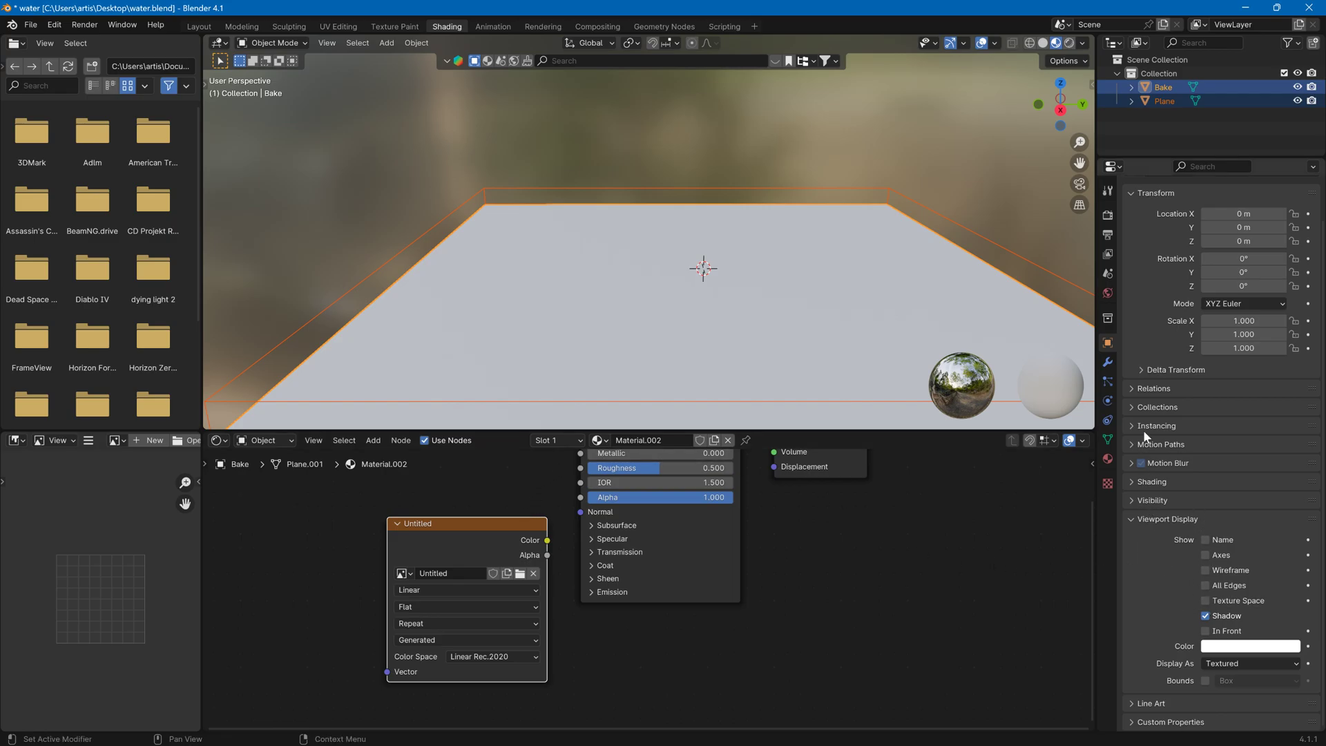
click(1109, 217)
click(1200, 624)
drag(200, 429, 354, 401)
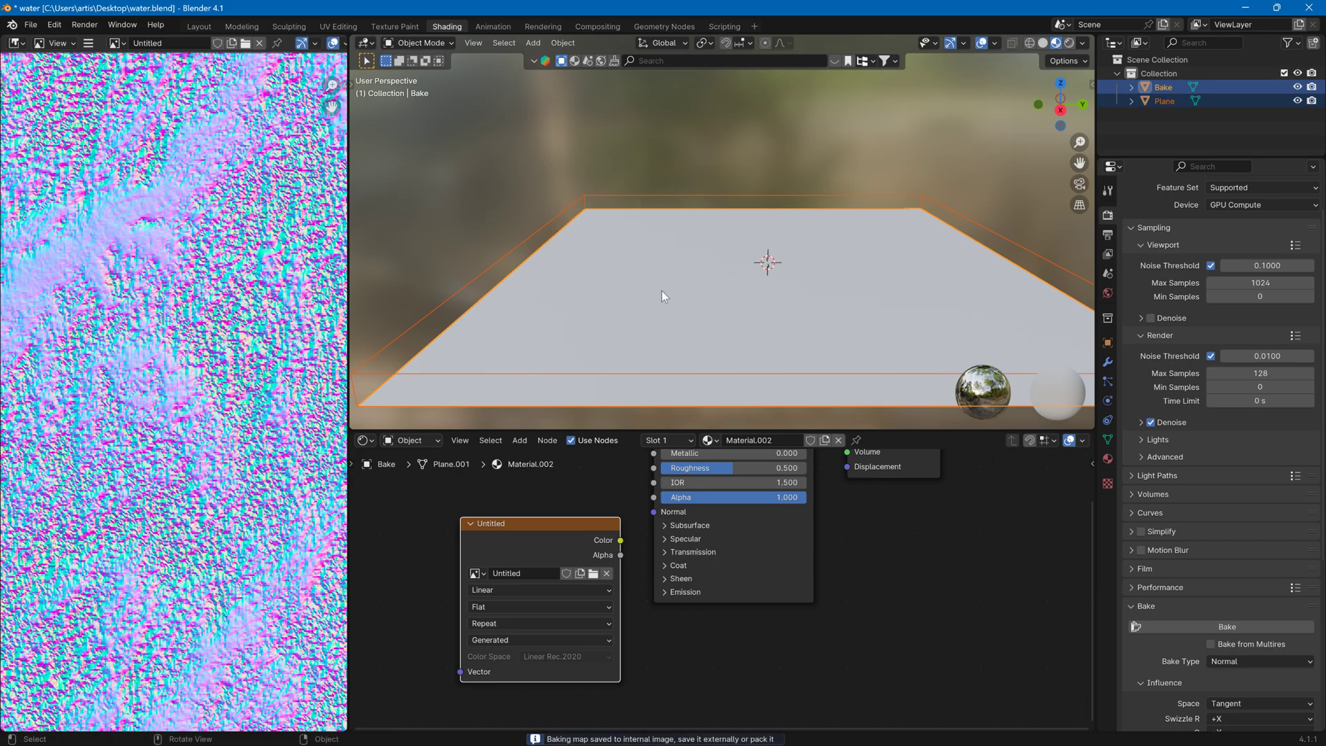
Apply Shade Smooth to both selected planes and bake the normal map again
click(563, 42)
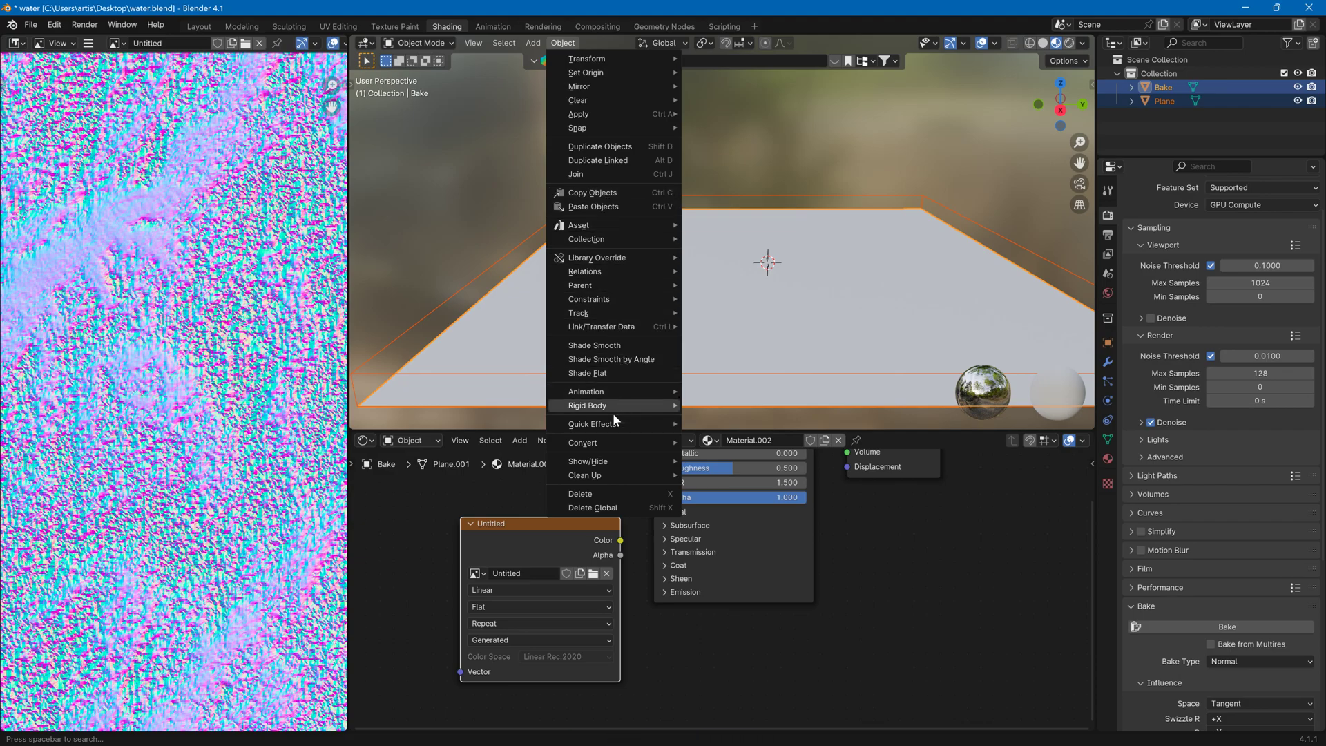
right_click(551, 236)
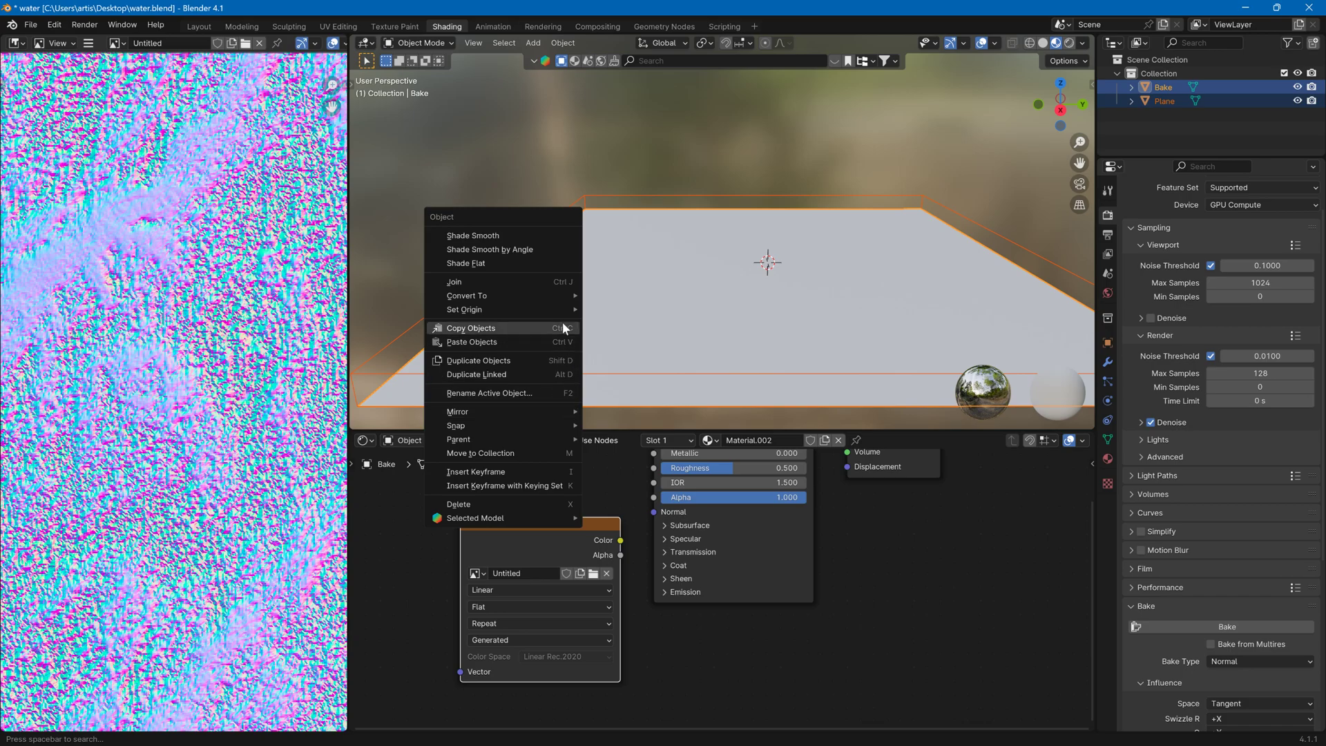
click(572, 44)
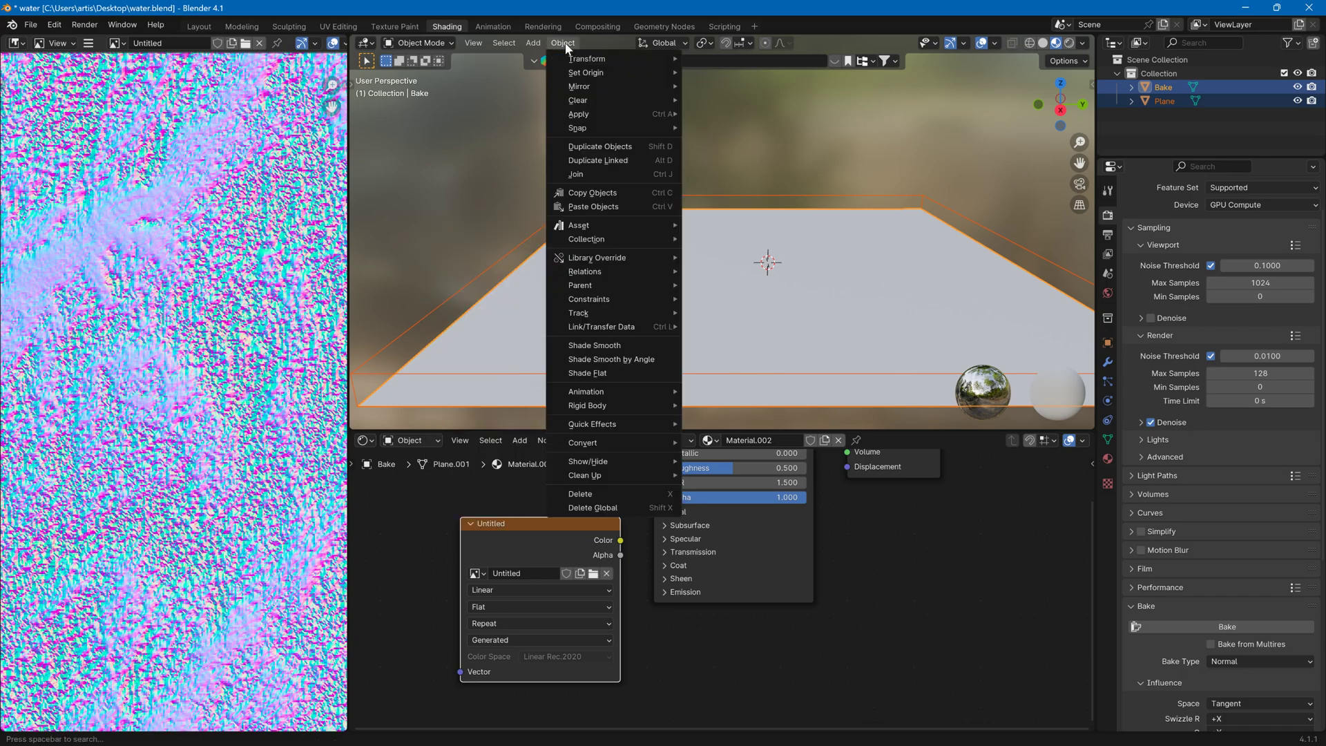
click(613, 346)
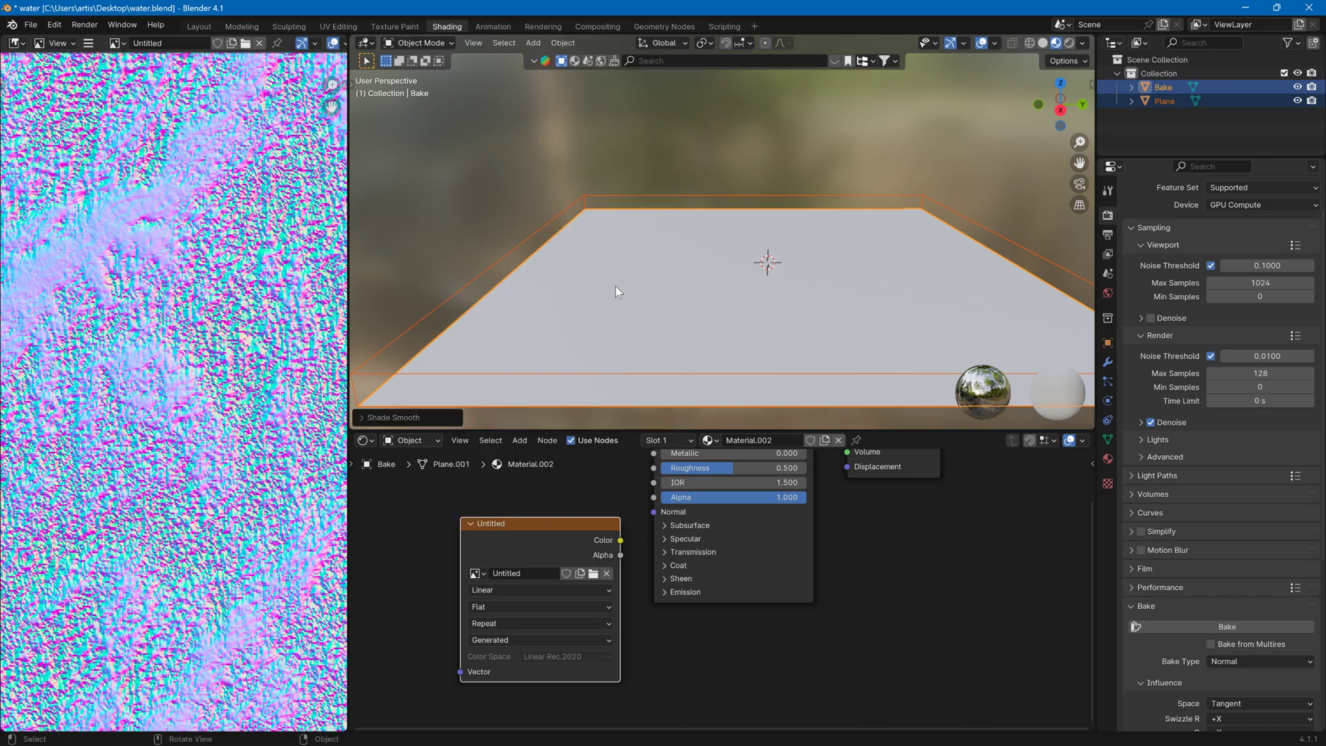
click(1191, 626)
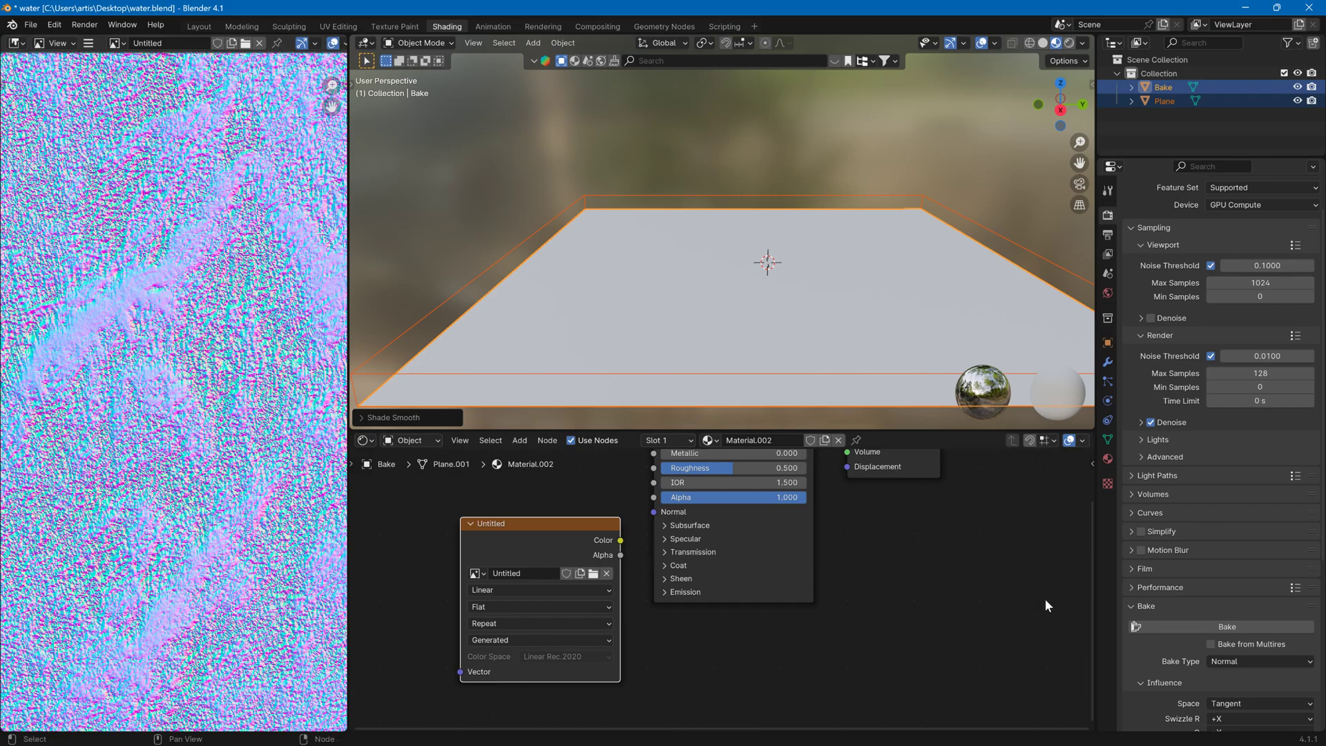
click(1189, 628)
Switch to GIMP and preview the Generic Normal Map filter on the waterfall texture up close
mouse_move(851, 741)
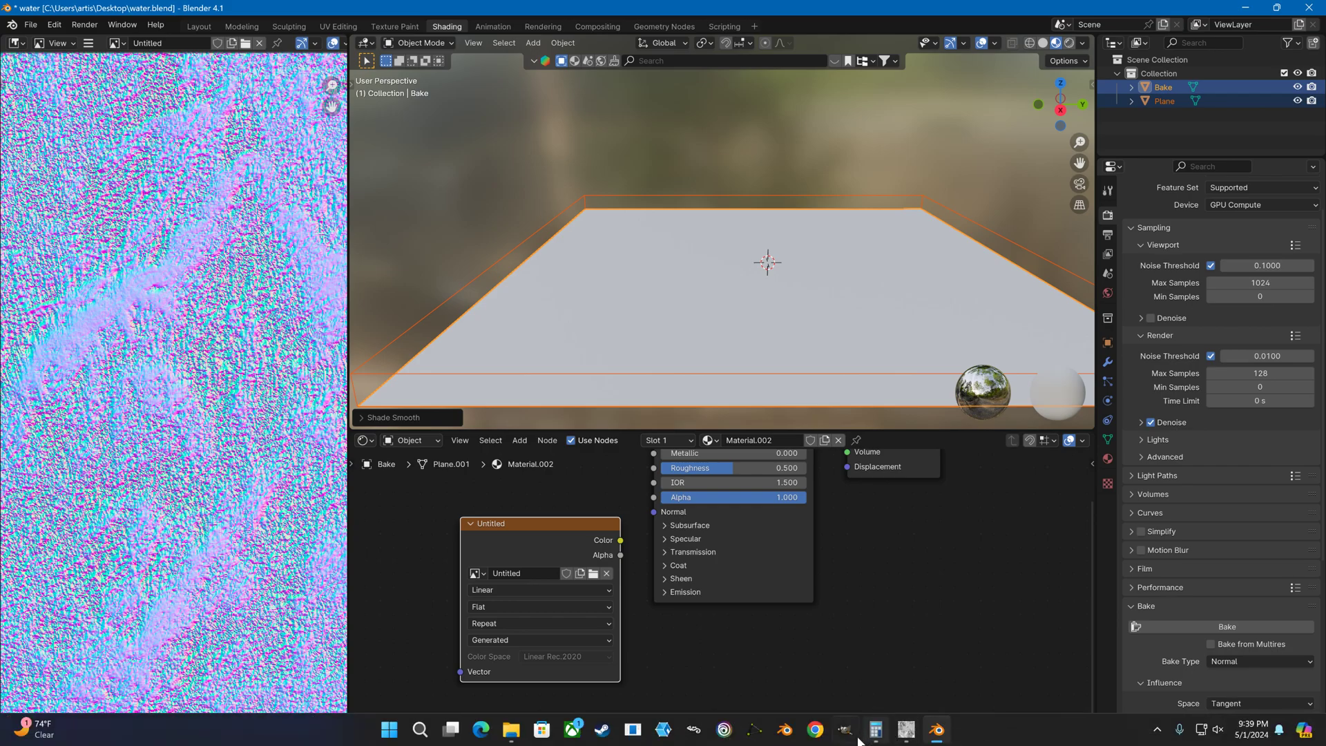
key(alt+Tab)
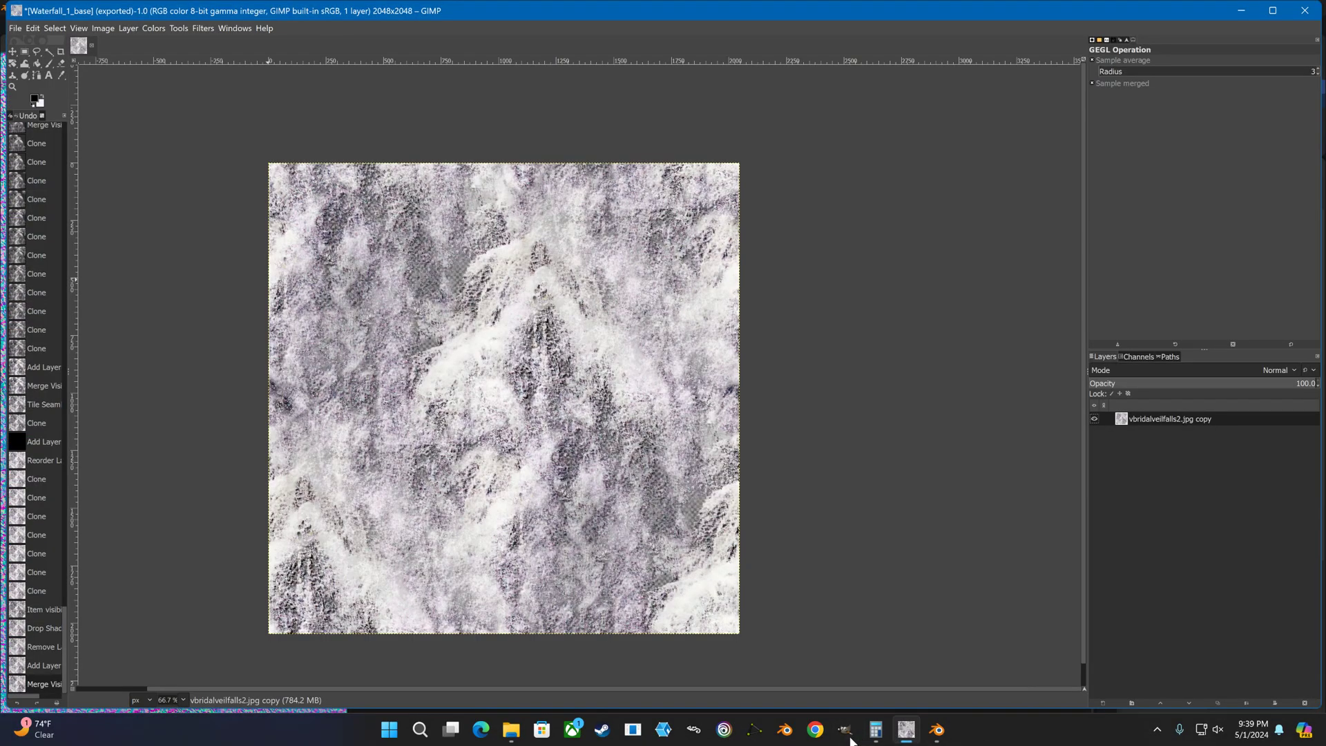
click(902, 737)
click(908, 734)
click(203, 29)
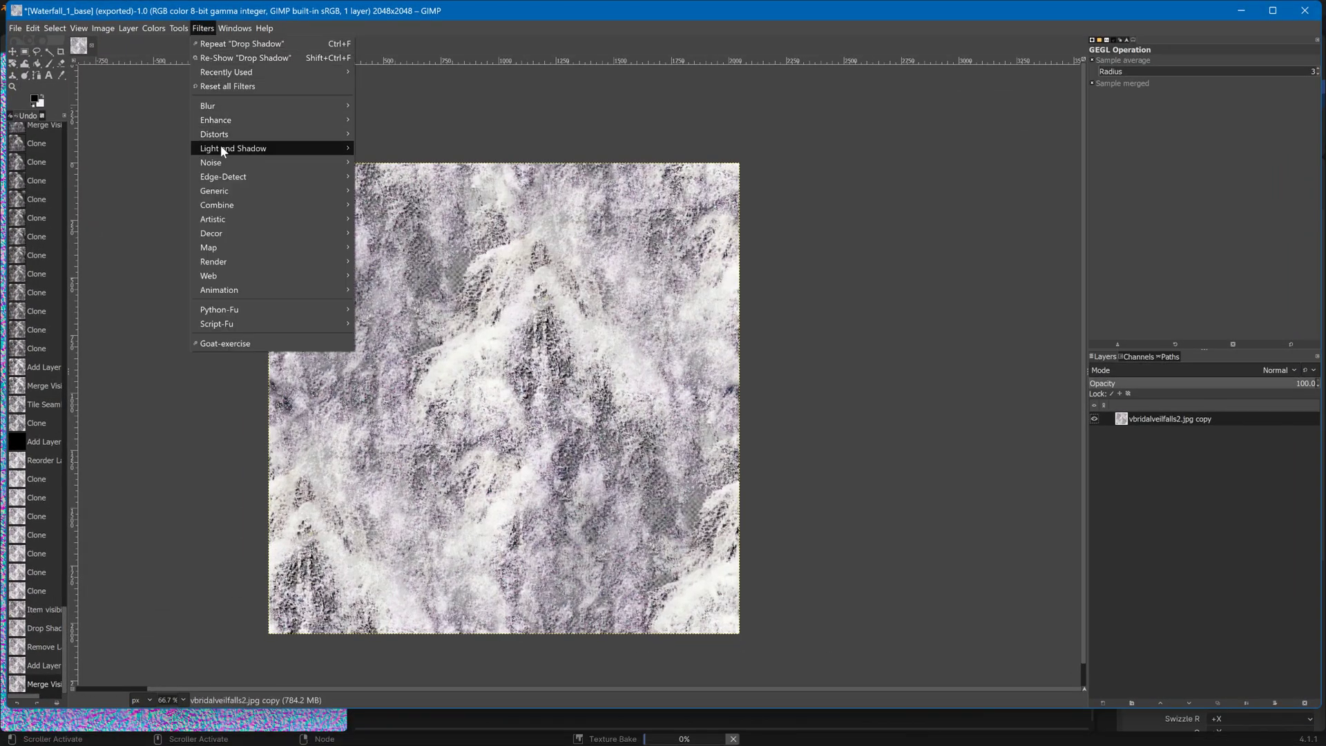
mouse_move(319, 195)
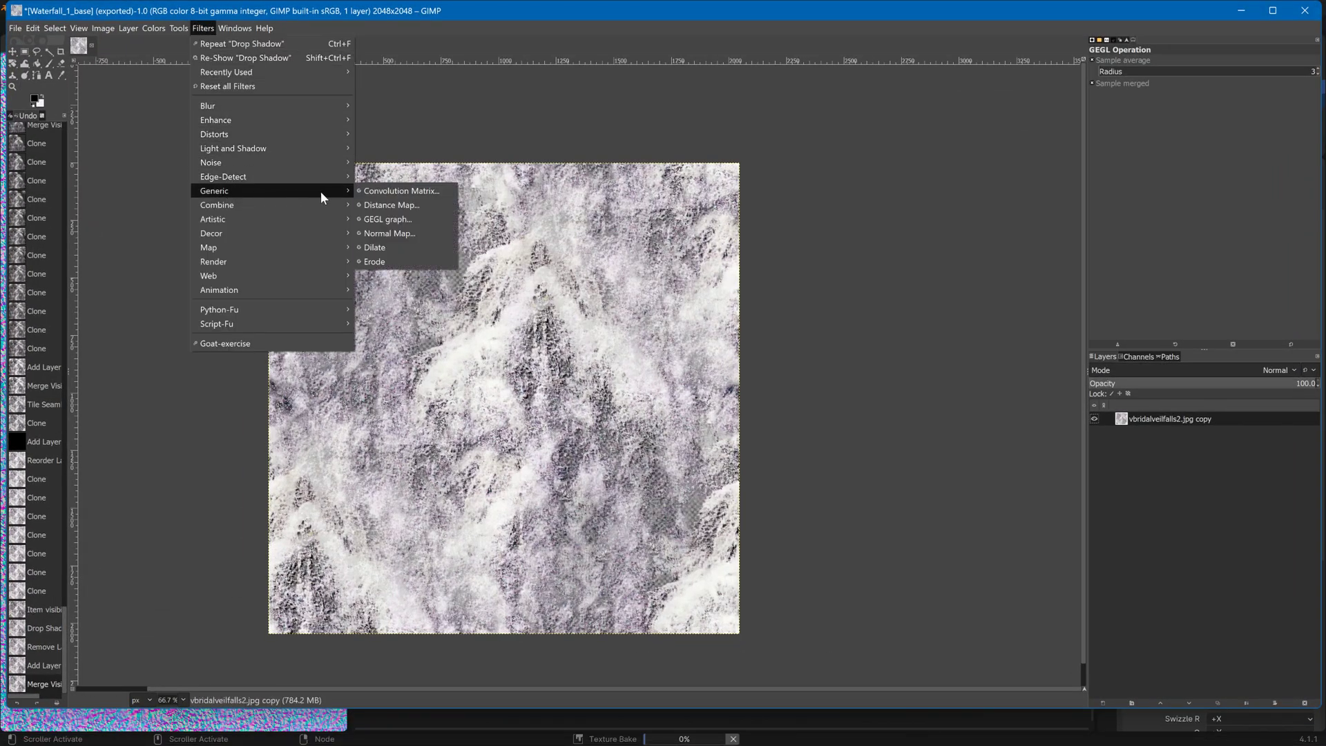
click(385, 233)
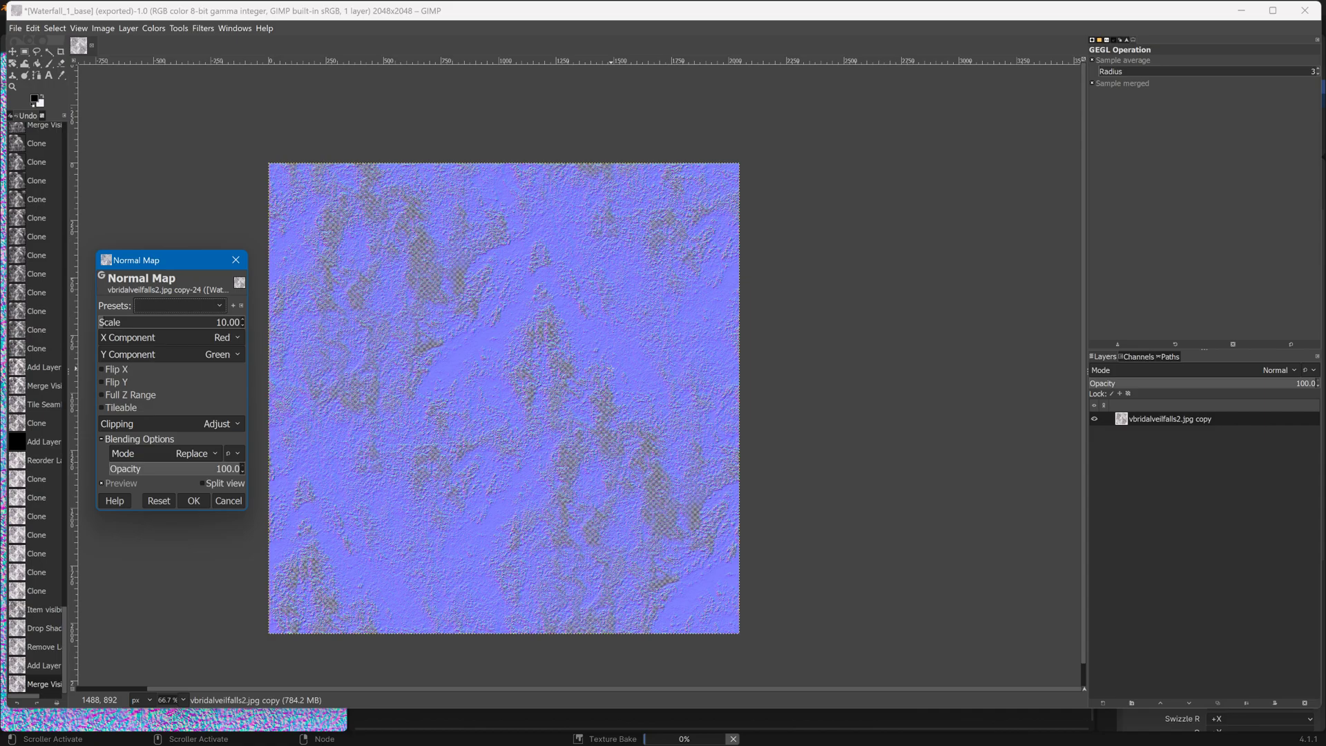
ctrl+scroll(612, 368, up, 2)
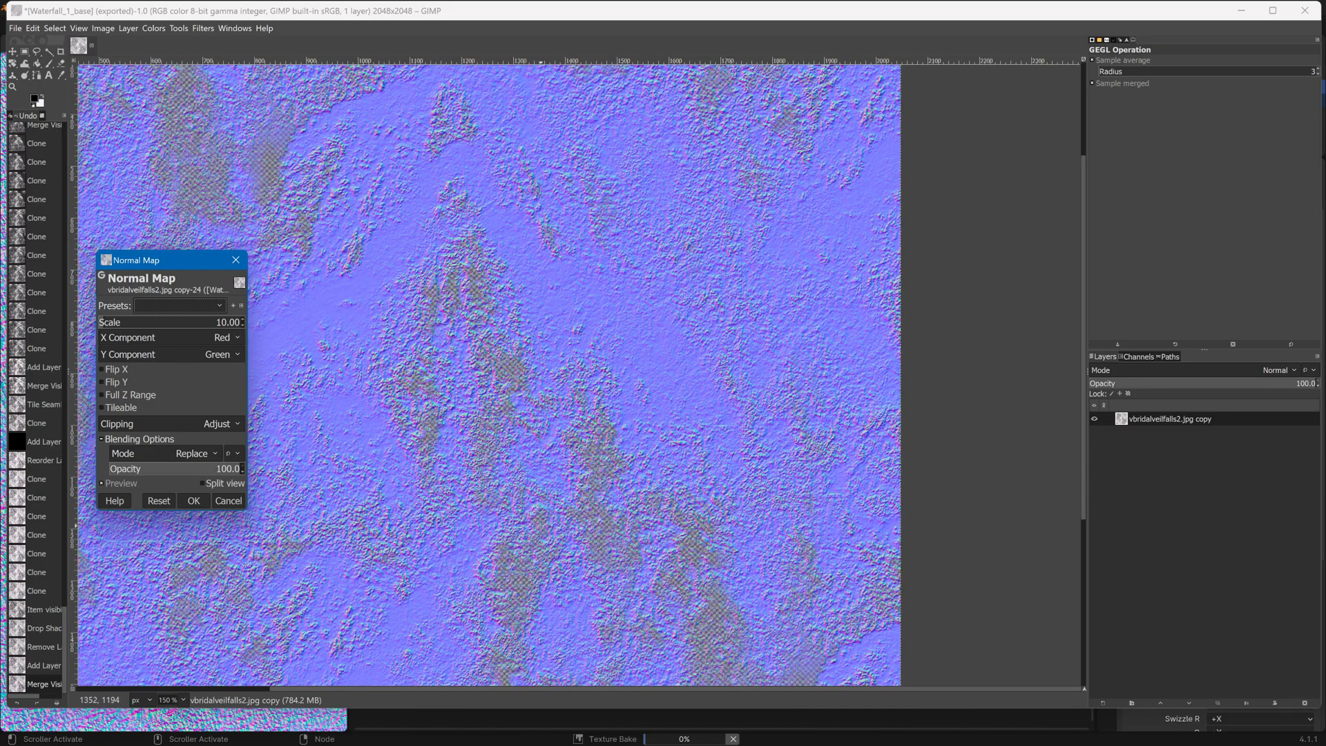
Compare GIMP's normal map preview with Blender's baked normal map, and examine the baked map's surface detail and edges in Blender
key(alt+Tab)
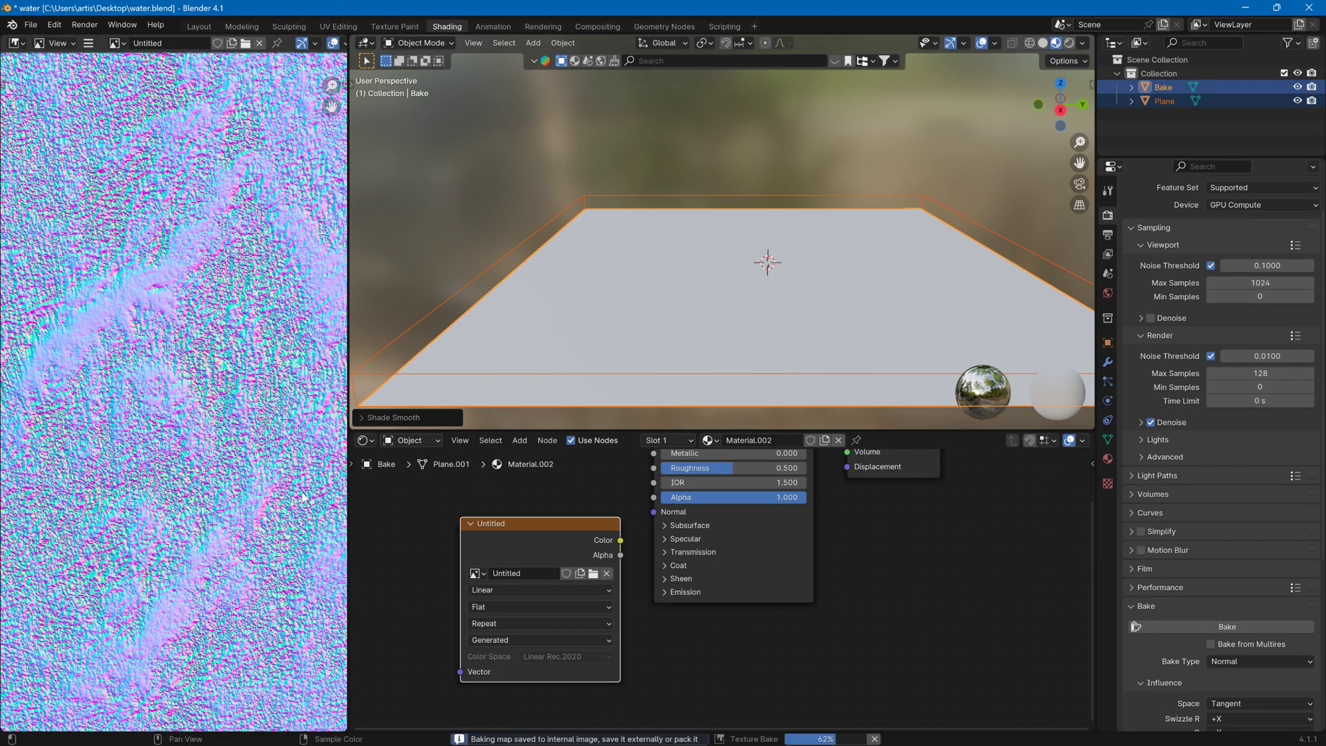
key(alt+Tab)
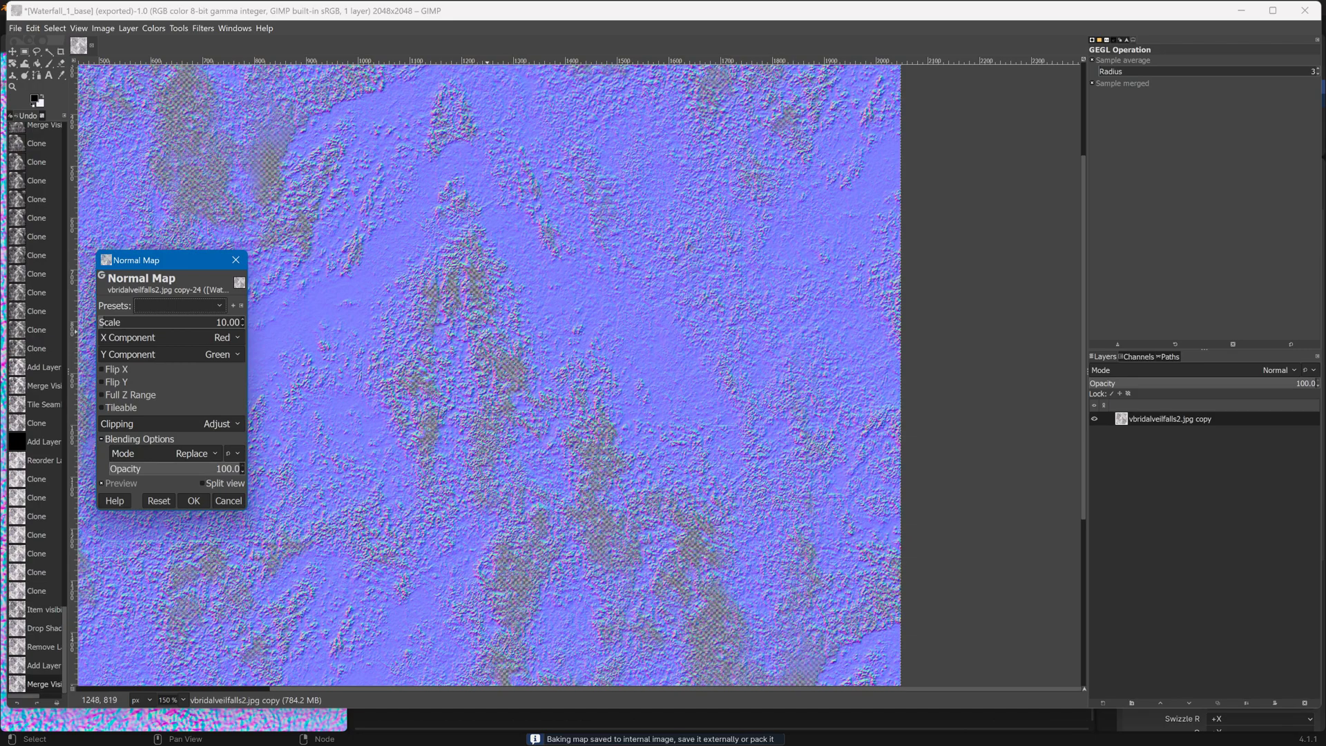
key(alt+Tab)
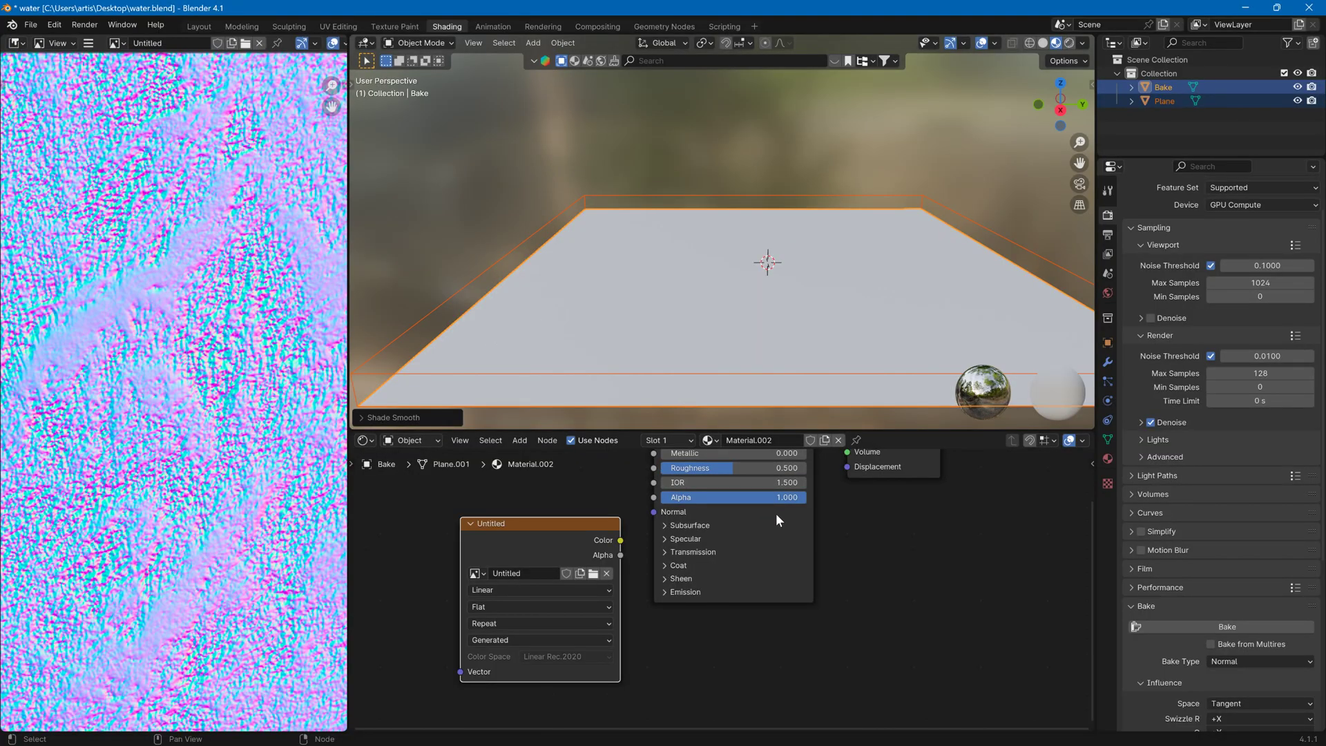
key(Home)
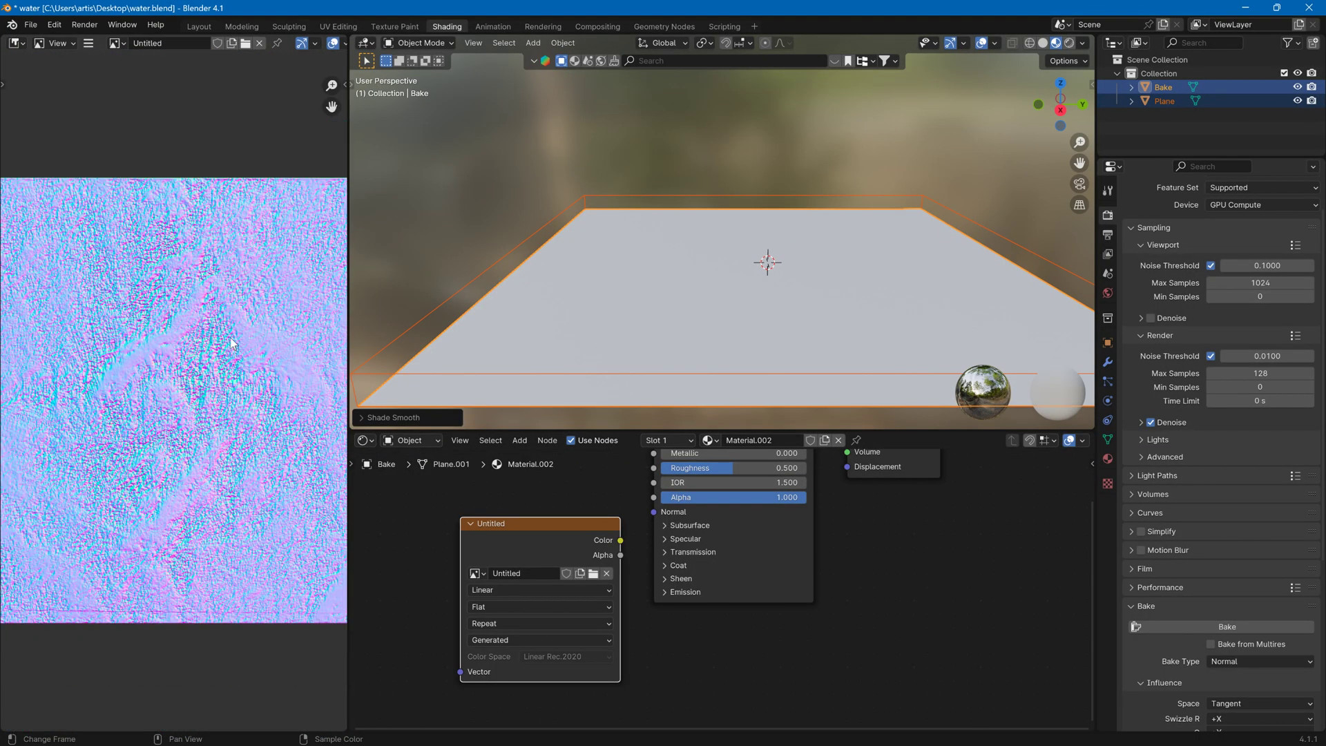
middle_drag(201, 229, 253, 305)
scroll(235, 291, up, 2)
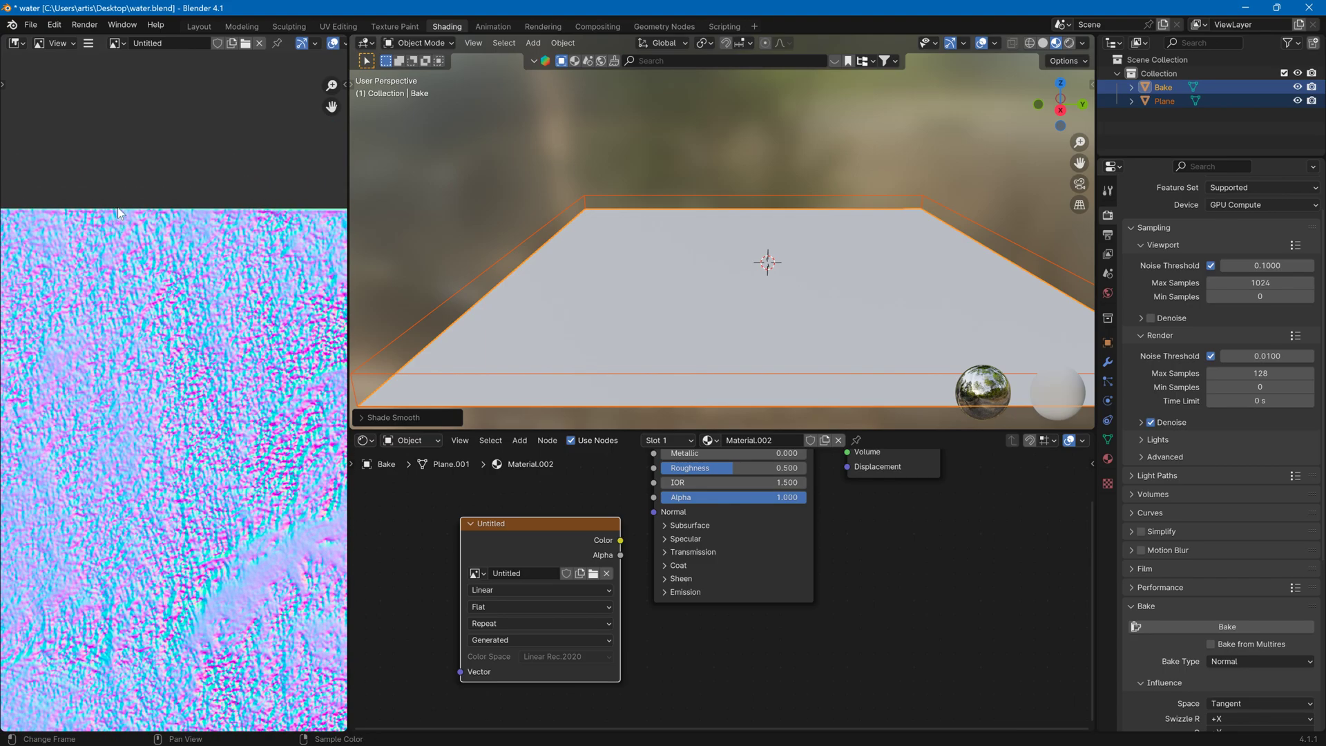
middle_drag(149, 346, 153, 210)
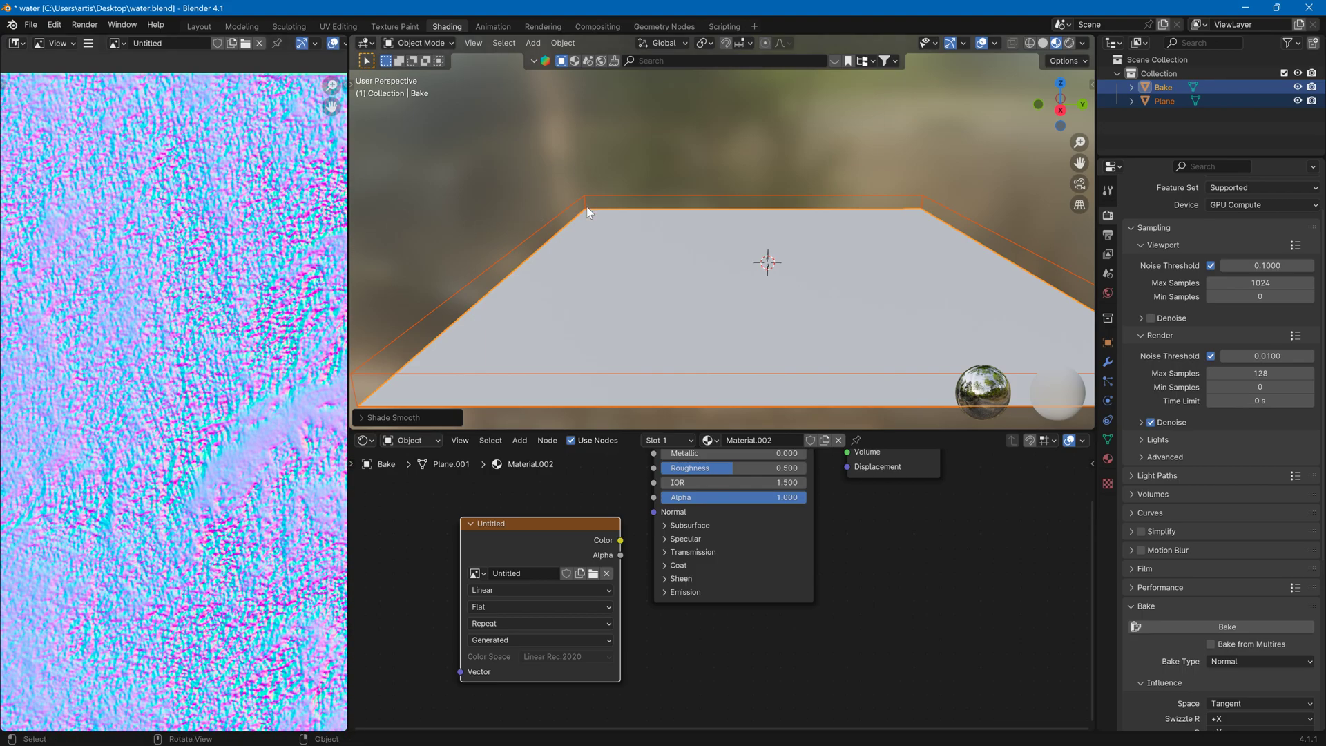
middle_drag(286, 128, 289, 152)
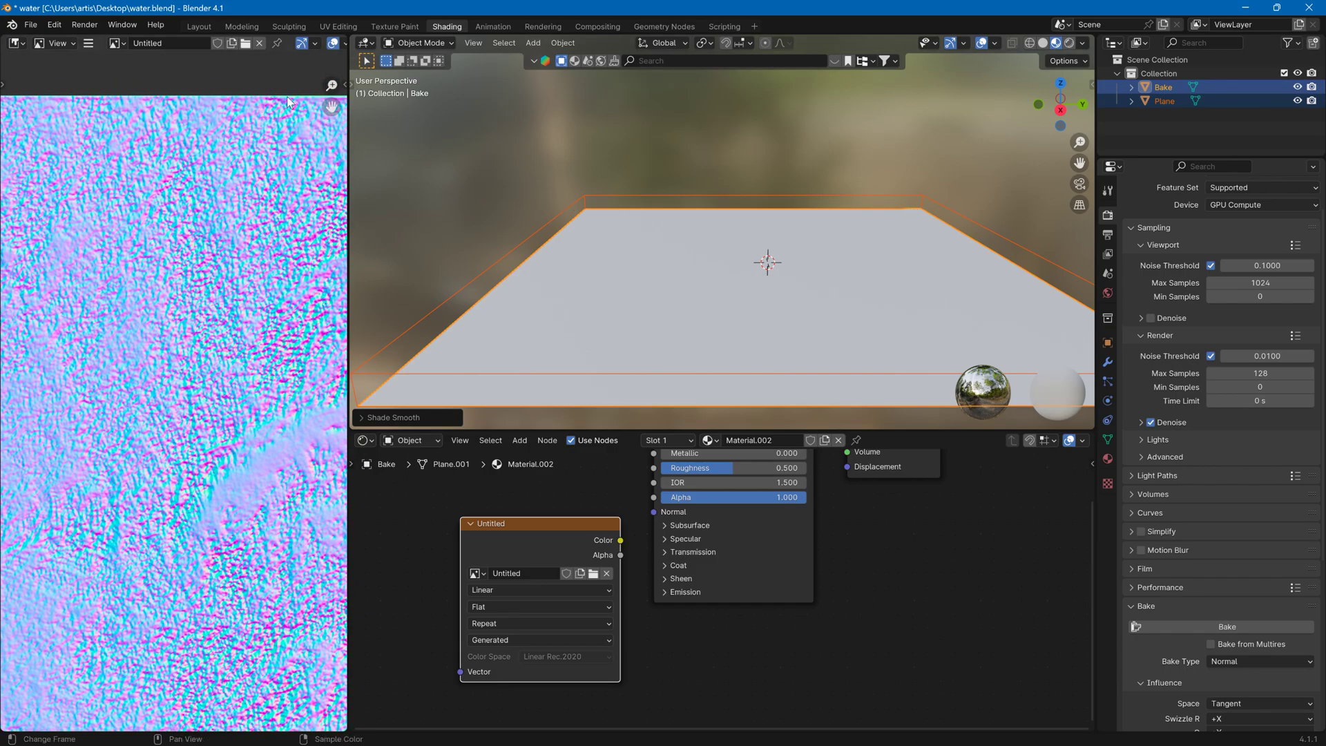
scroll(195, 305, down, 5)
scroll(195, 306, down, 5)
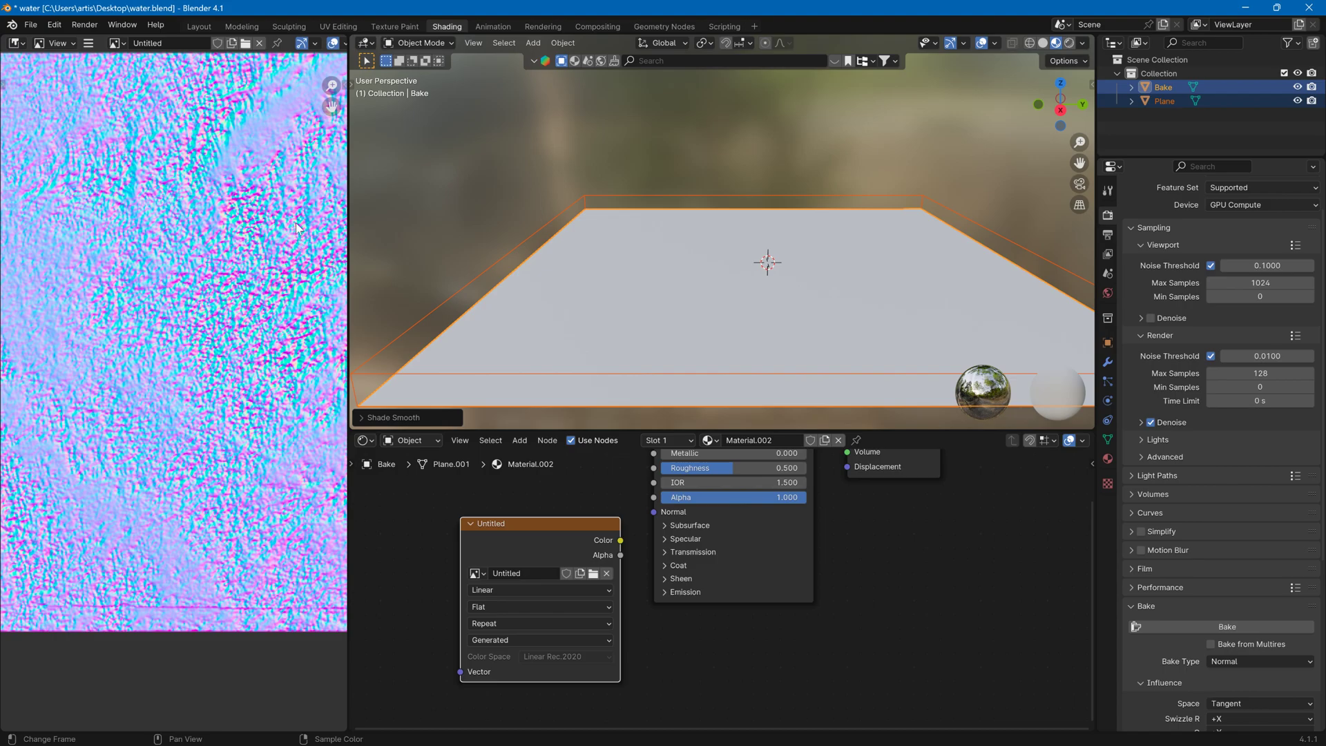
Start saving the baked normal map as a new image in the decals folder, naming it Waterfall_1_n.png
click(94, 45)
mouse_move(187, 72)
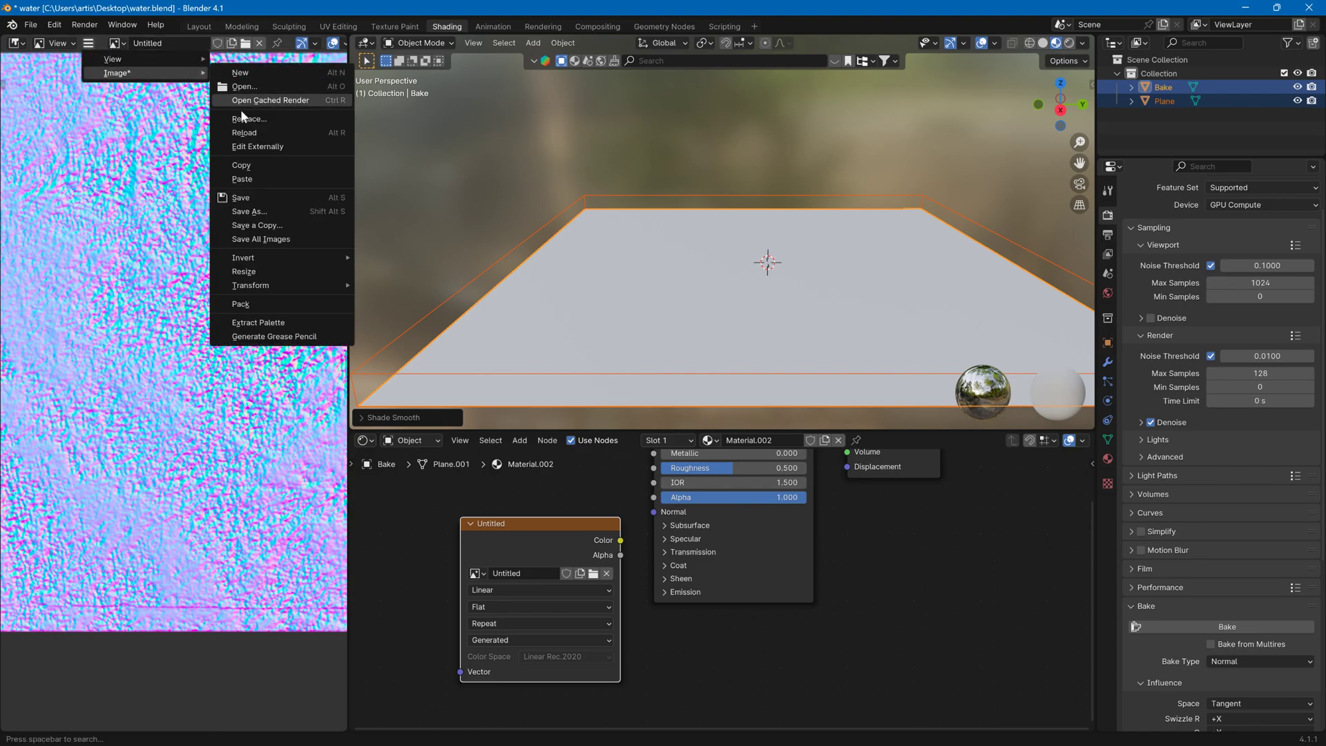
click(250, 211)
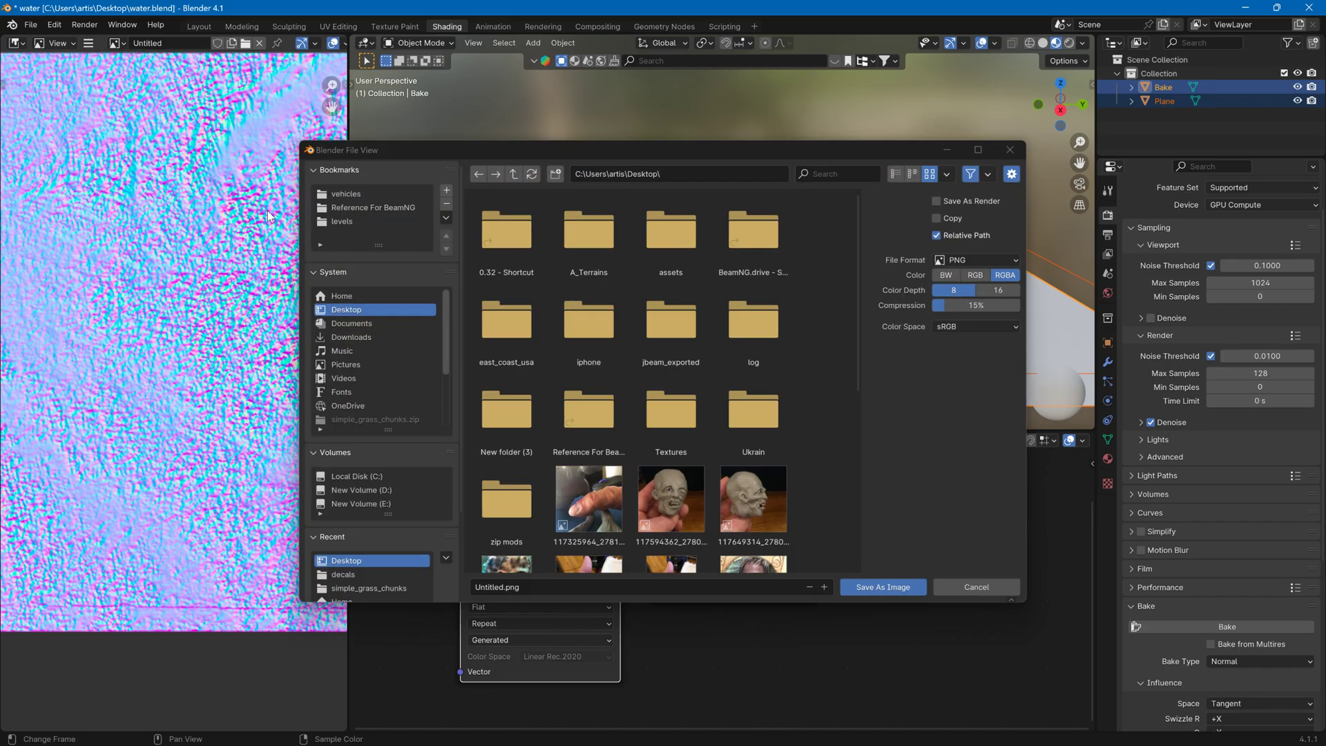
click(350, 312)
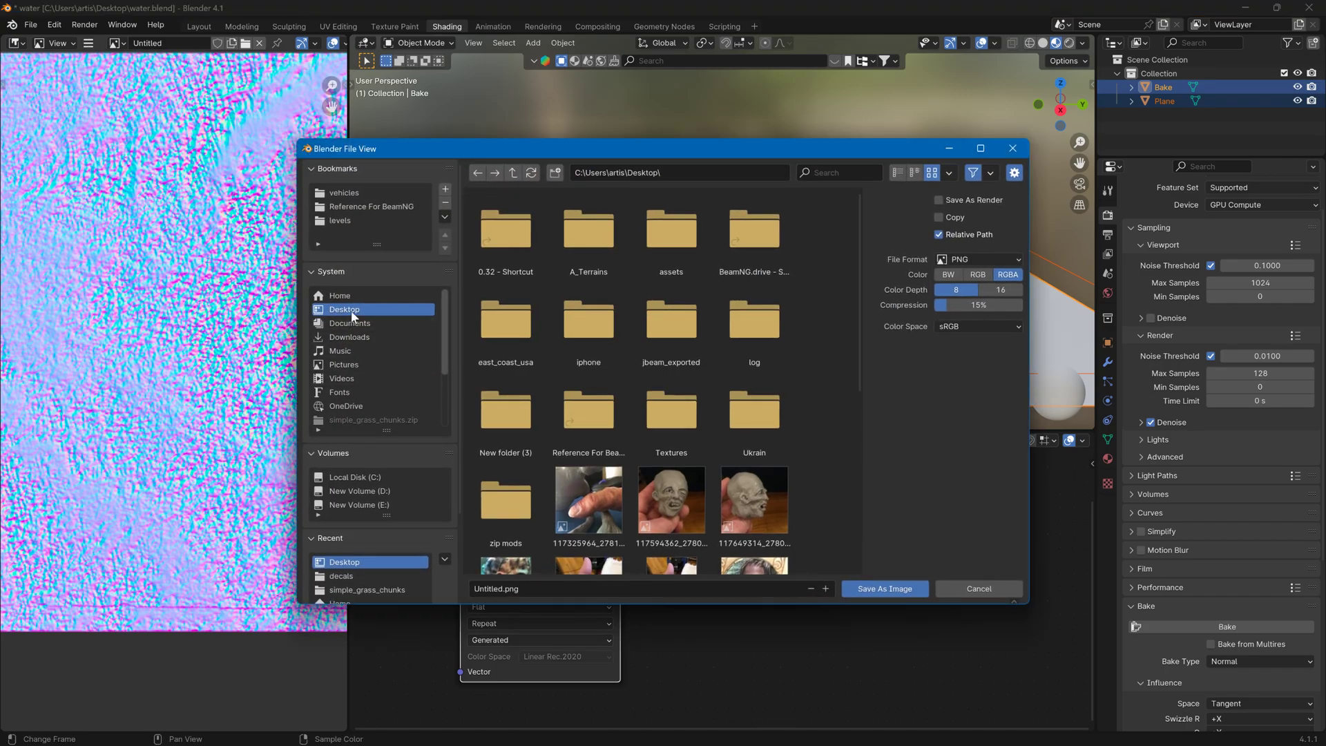
click(342, 575)
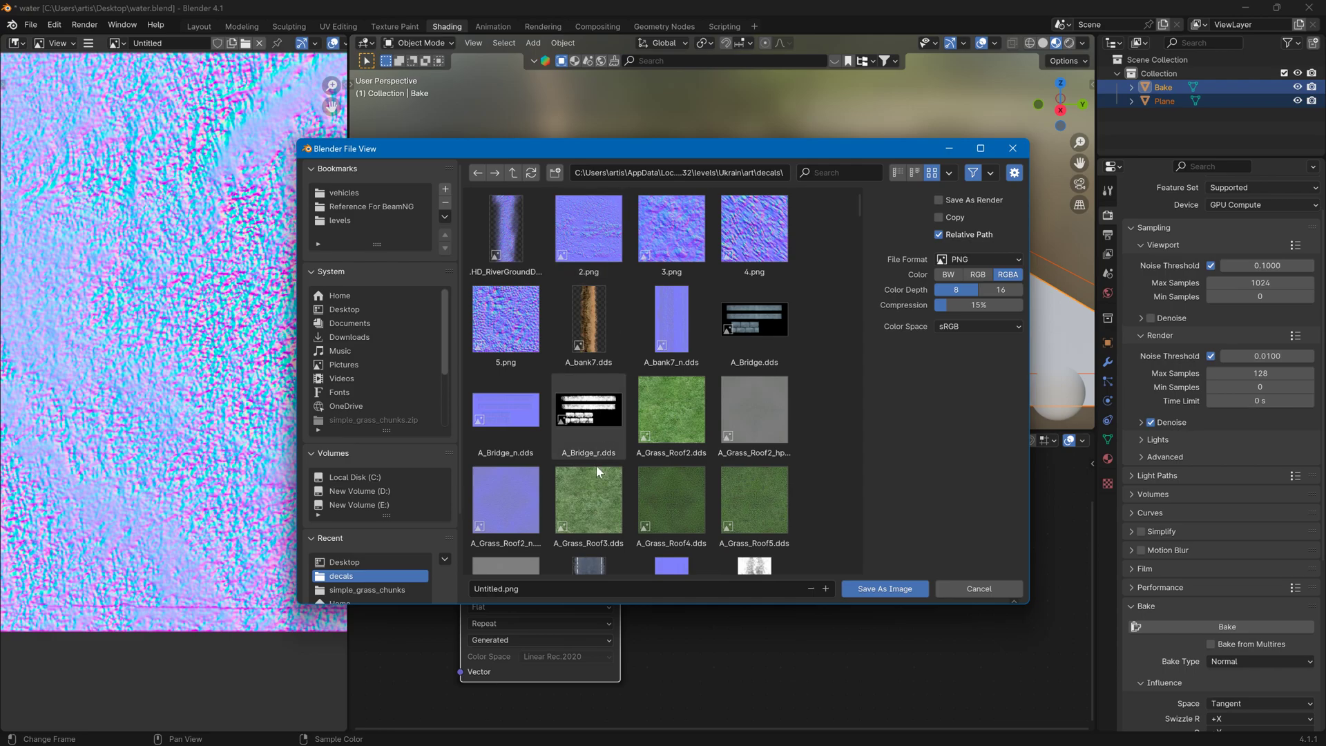
drag(858, 209, 859, 556)
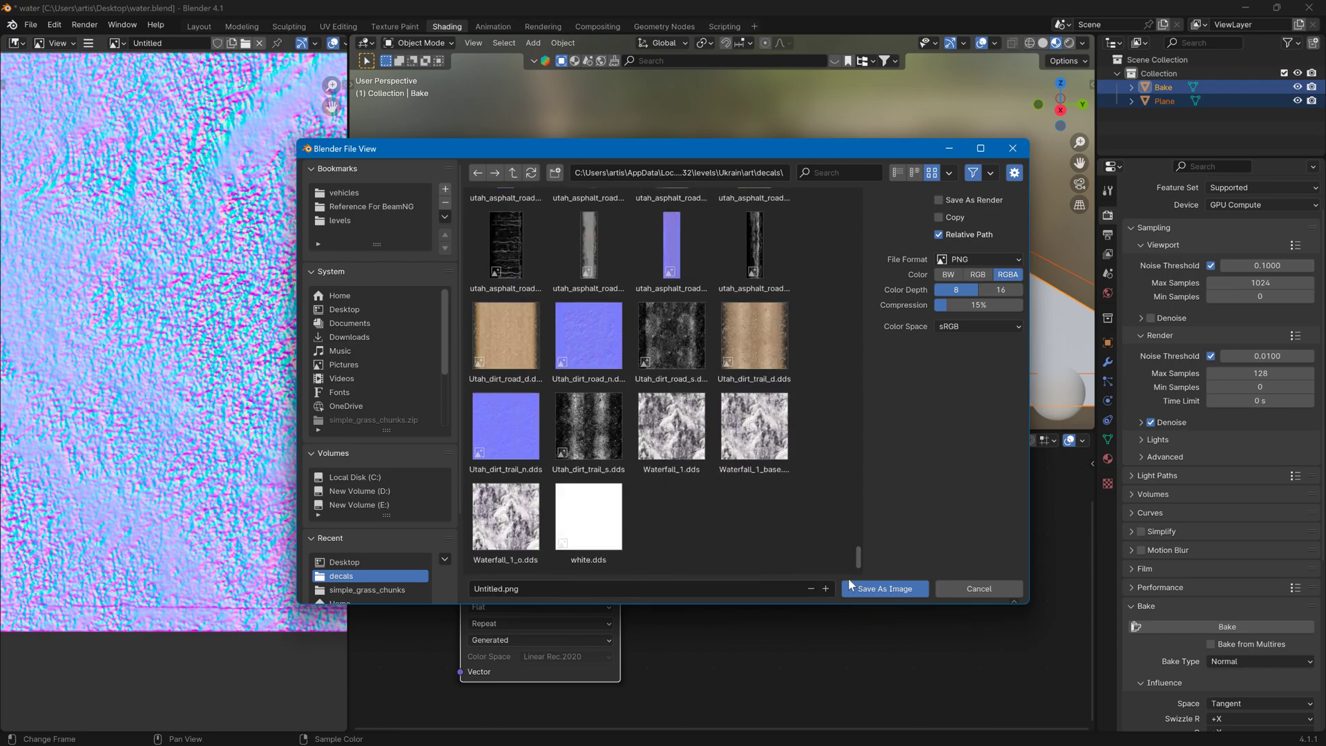
click(525, 521)
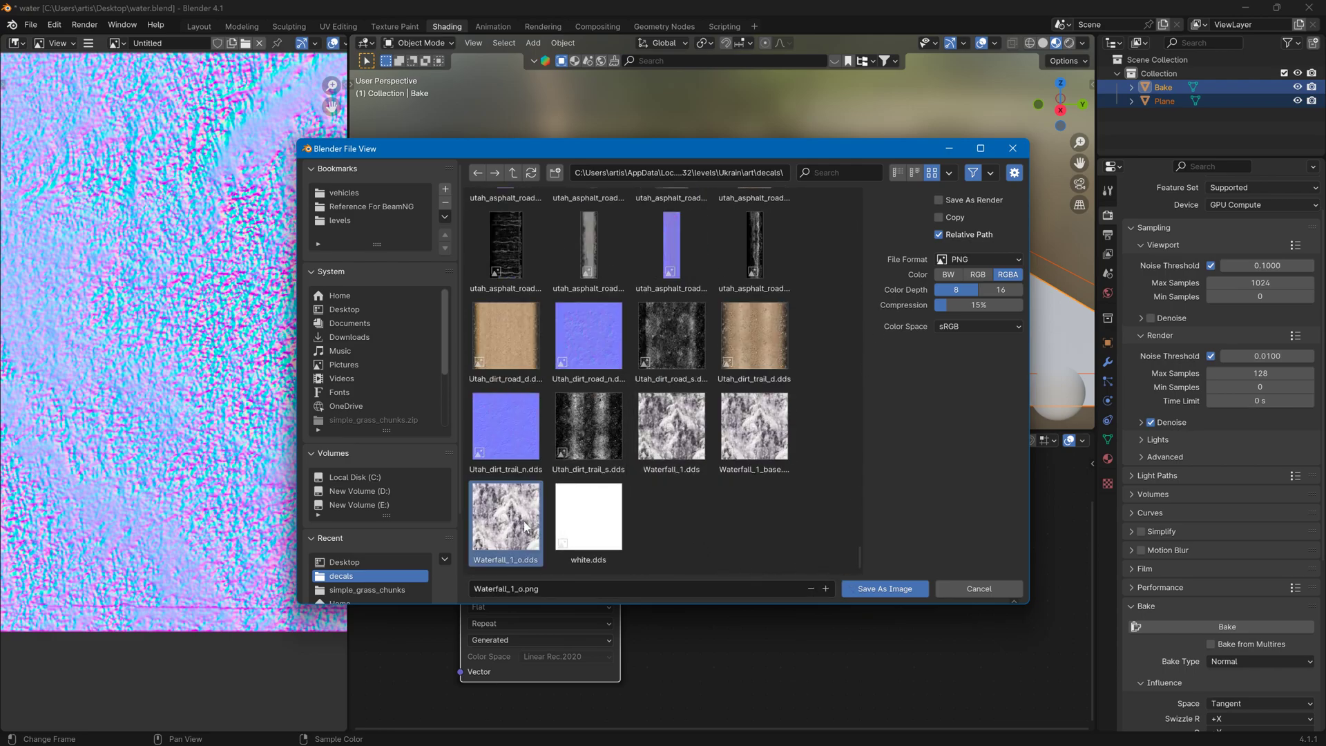
text(n)
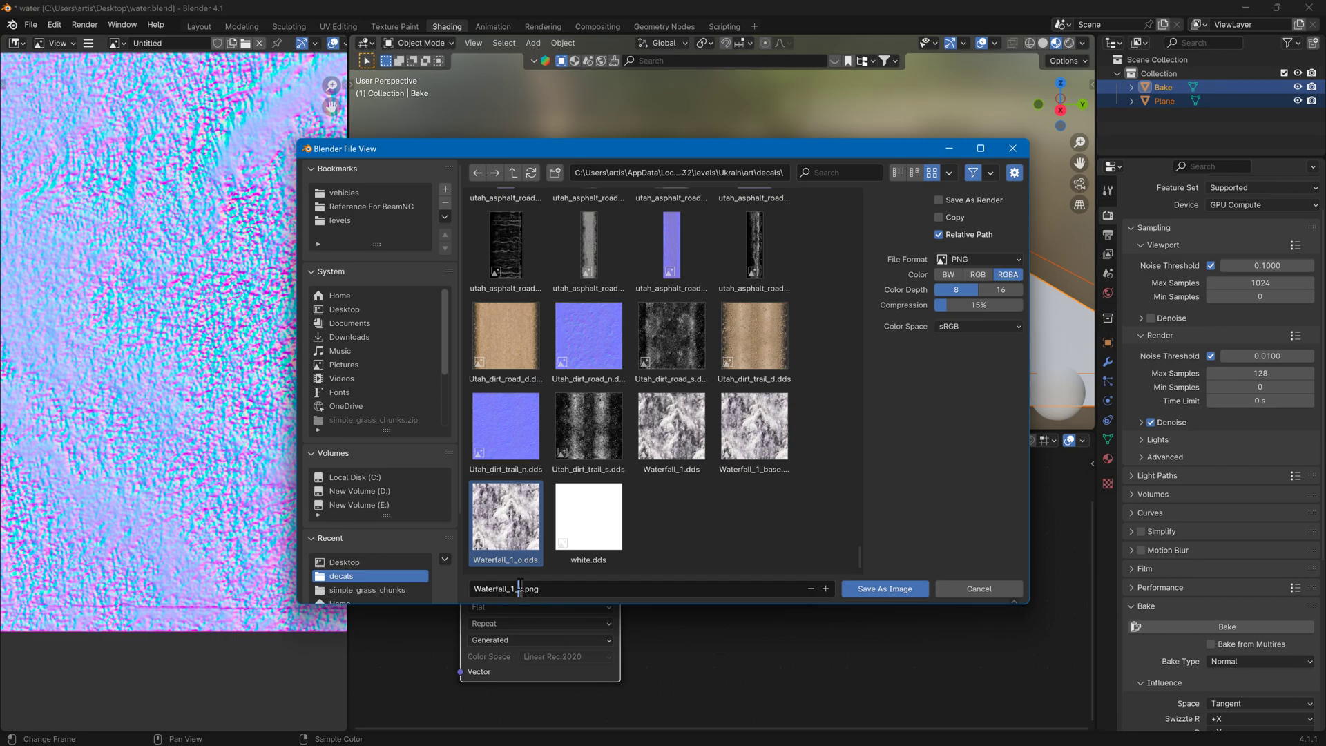
drag(539, 589, 526, 589)
text(dds)
Set the PNG compression to 0% and the color space to Linear Rec.2020, and save the image
click(952, 308)
text(0)
key(Return)
click(963, 325)
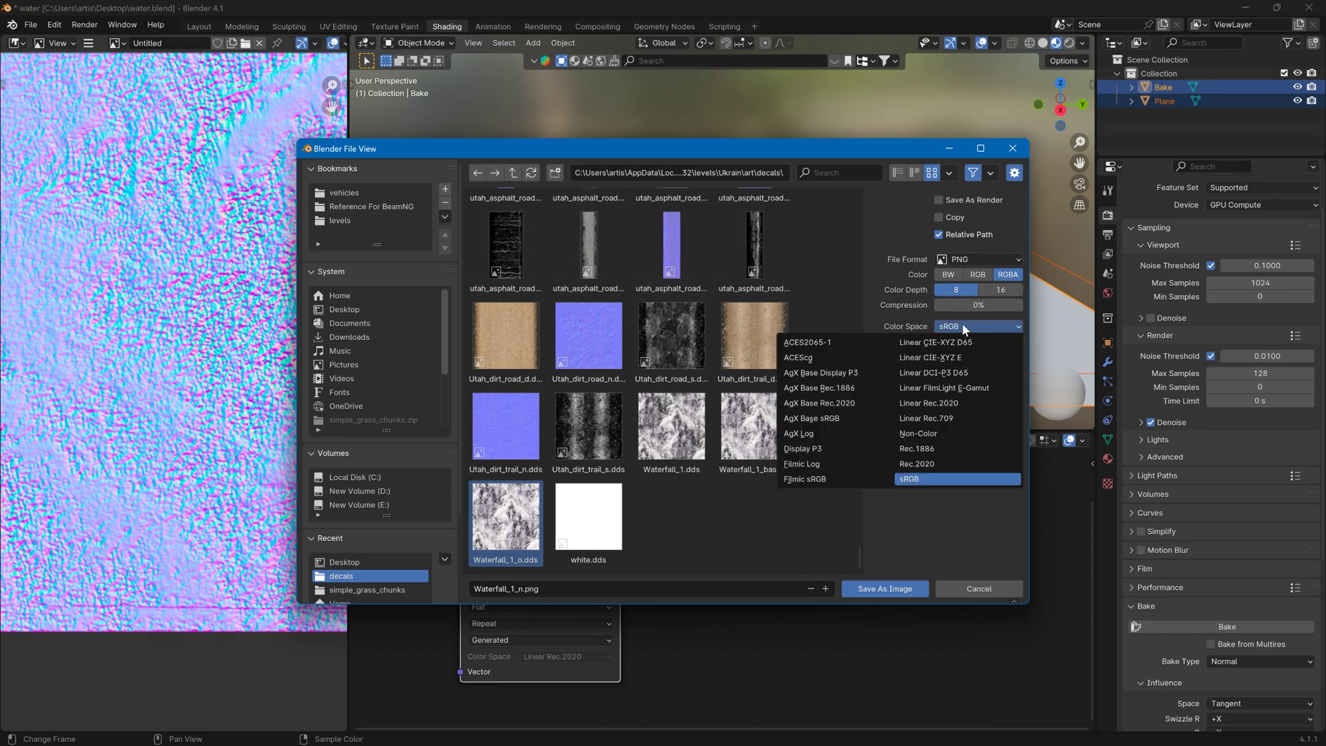
click(935, 405)
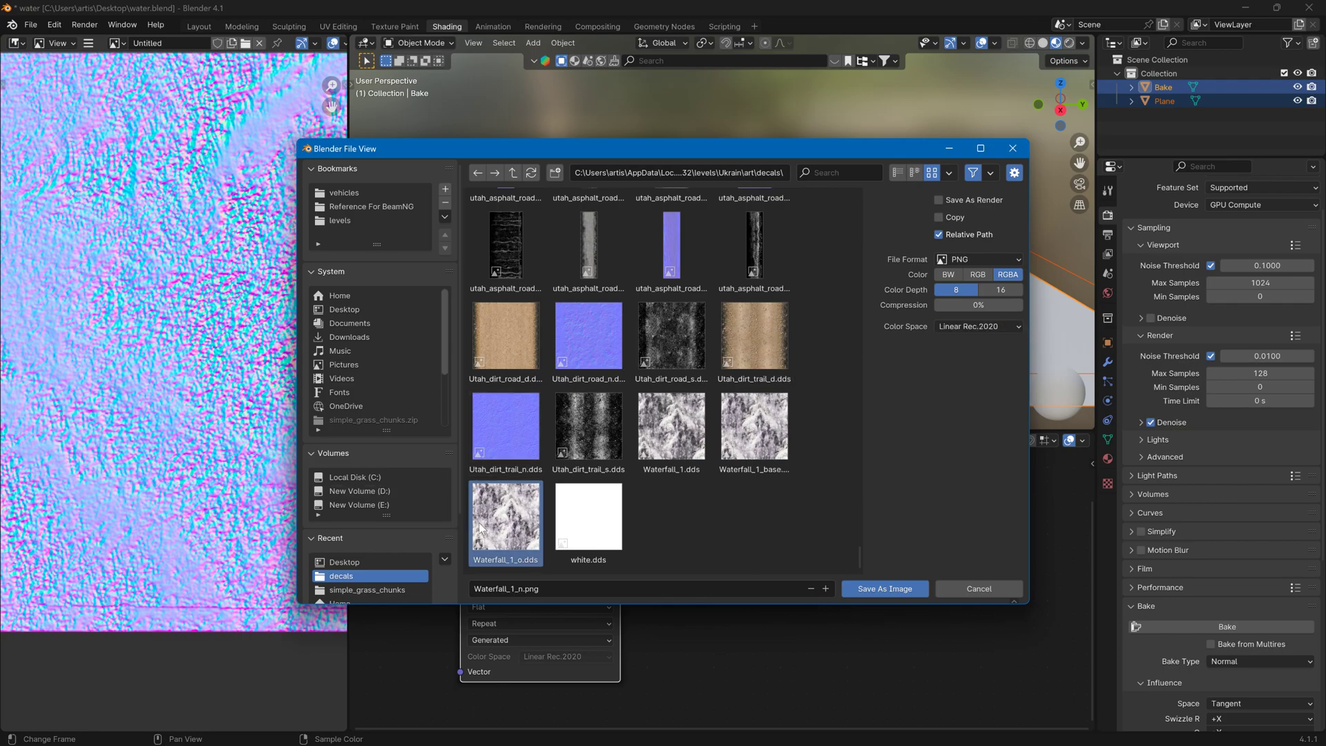
click(525, 589)
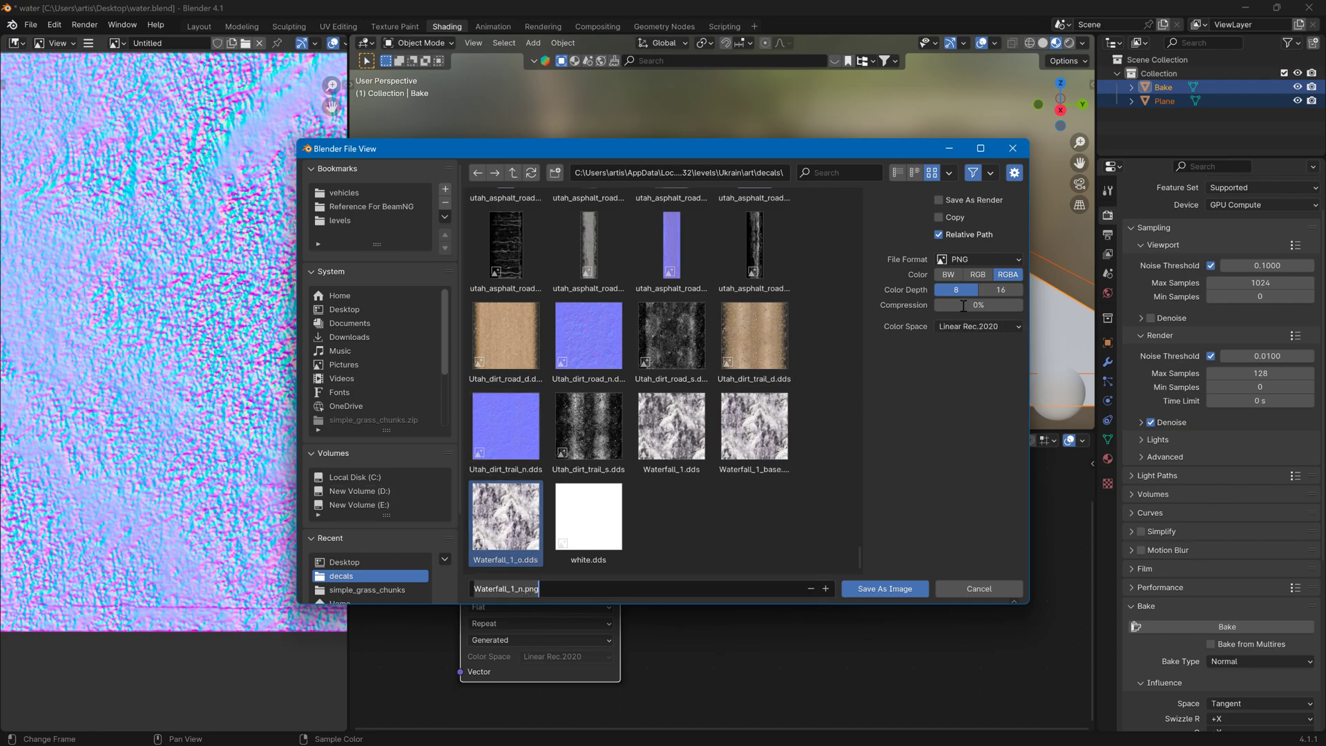
click(868, 582)
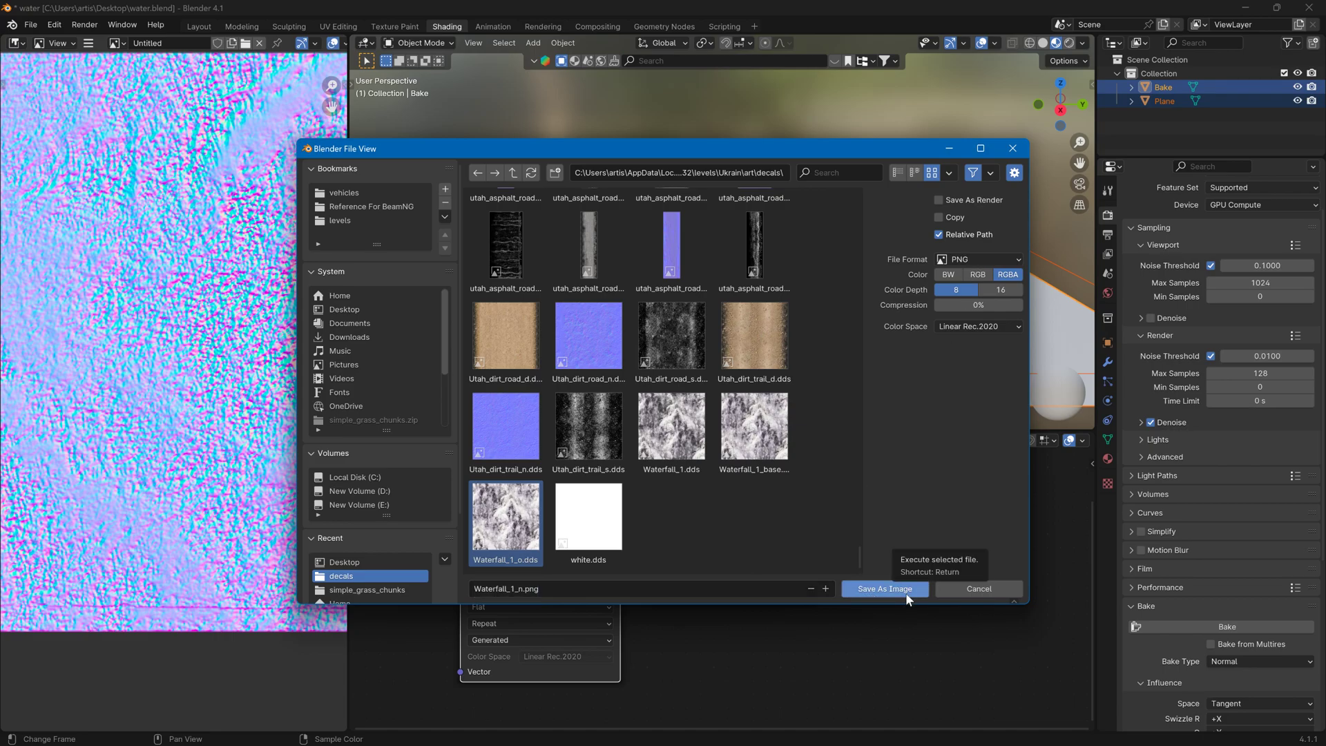
click(905, 593)
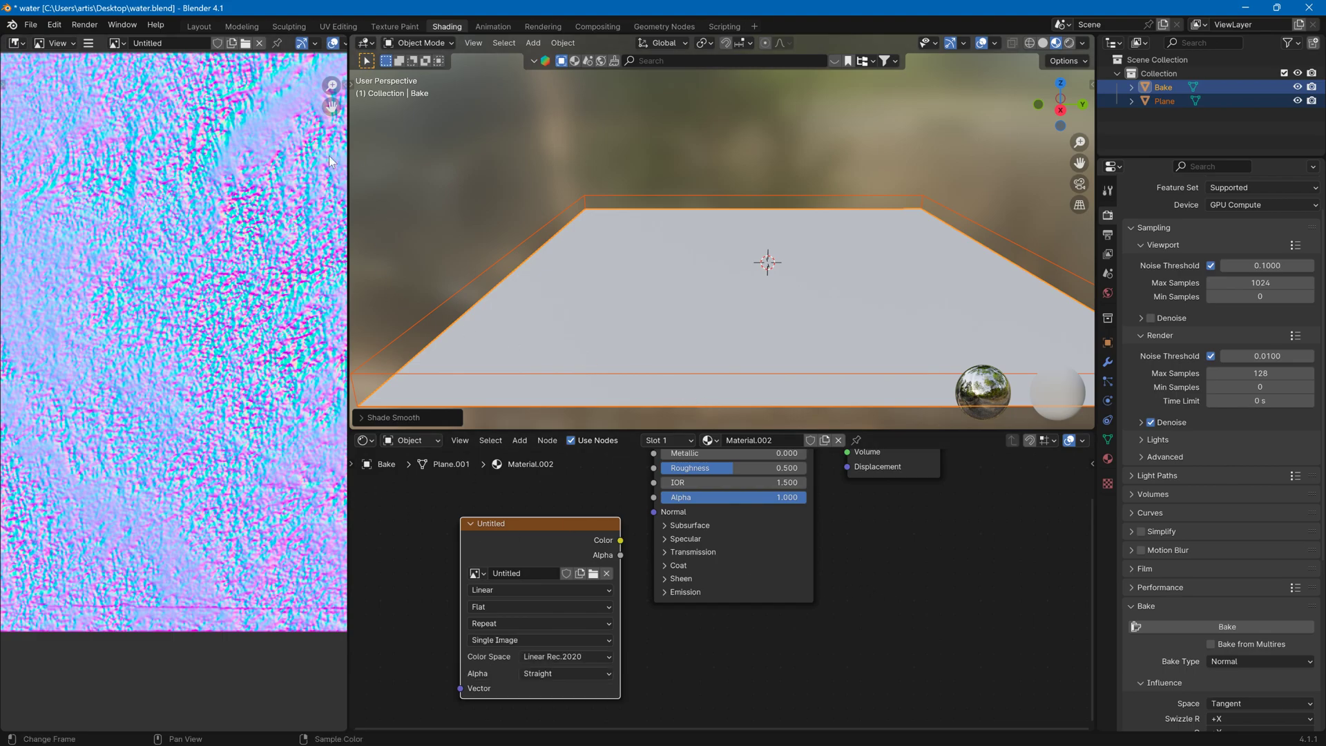
Set the bake type to Diffuse and leave only the Color contribution enabled
scroll(492, 473, down, 1)
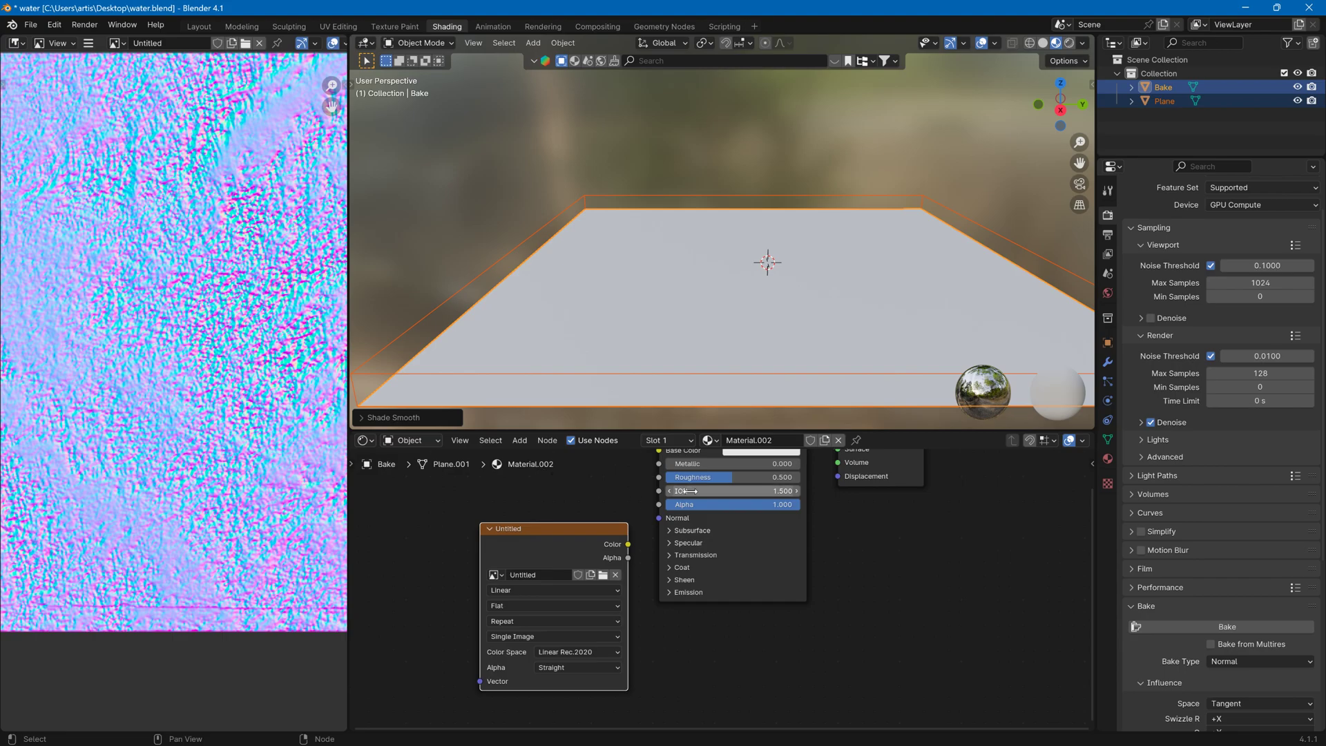
click(1233, 661)
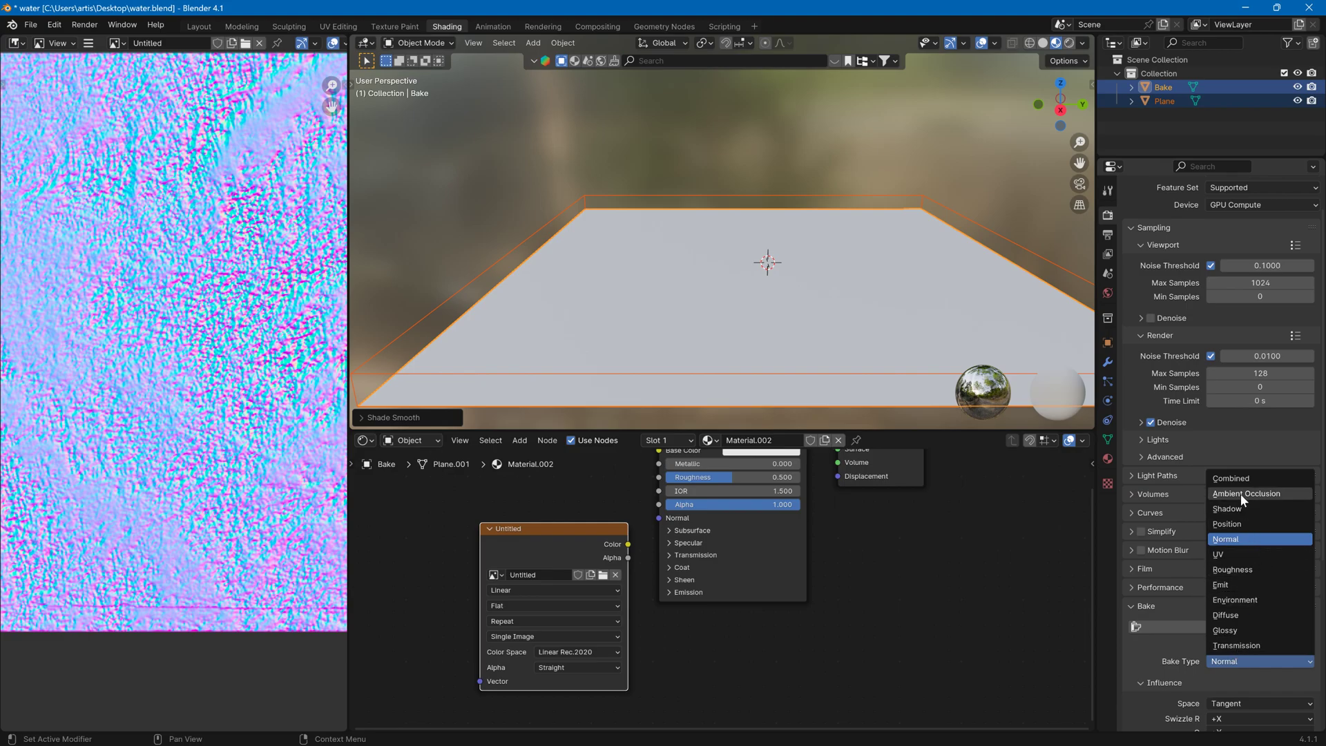
click(1236, 615)
scroll(1216, 681, down, 2)
click(1211, 669)
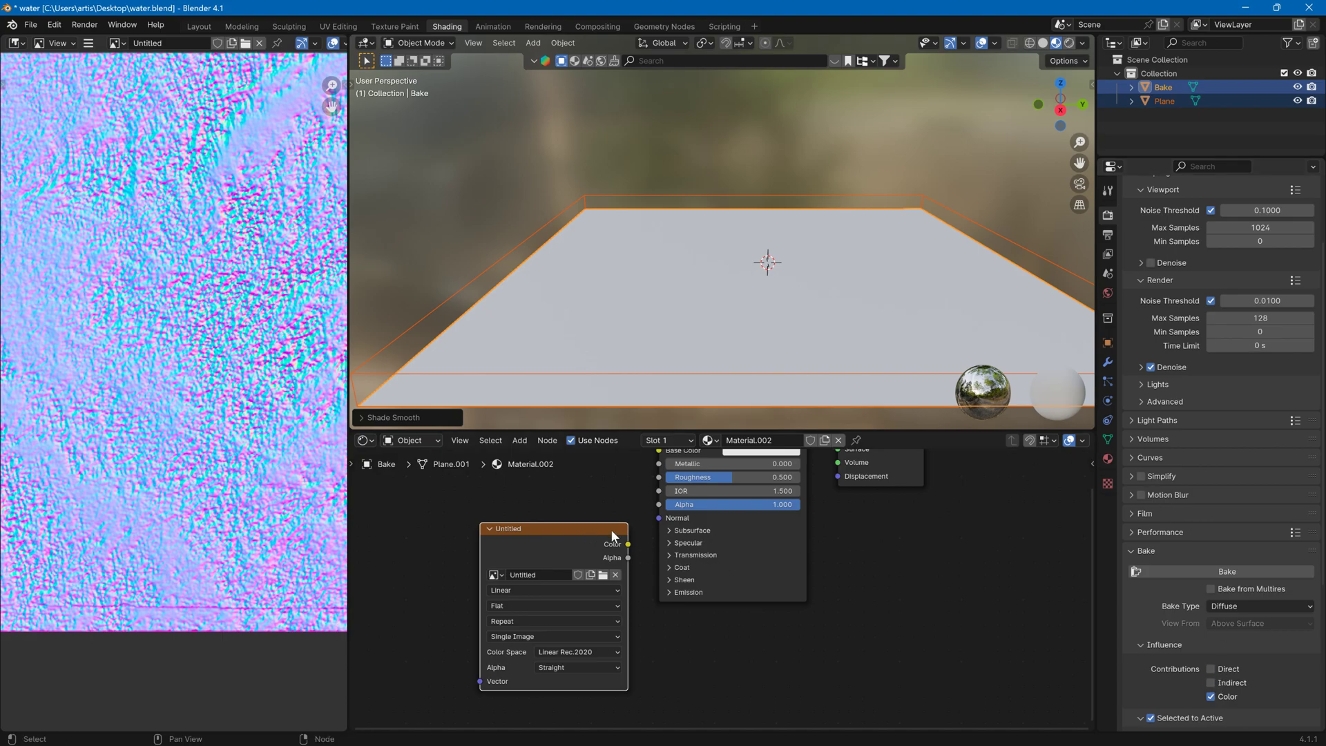
Set the Untitled image node's color space to sRGB, bake the diffuse map, and inspect the baked image
click(612, 652)
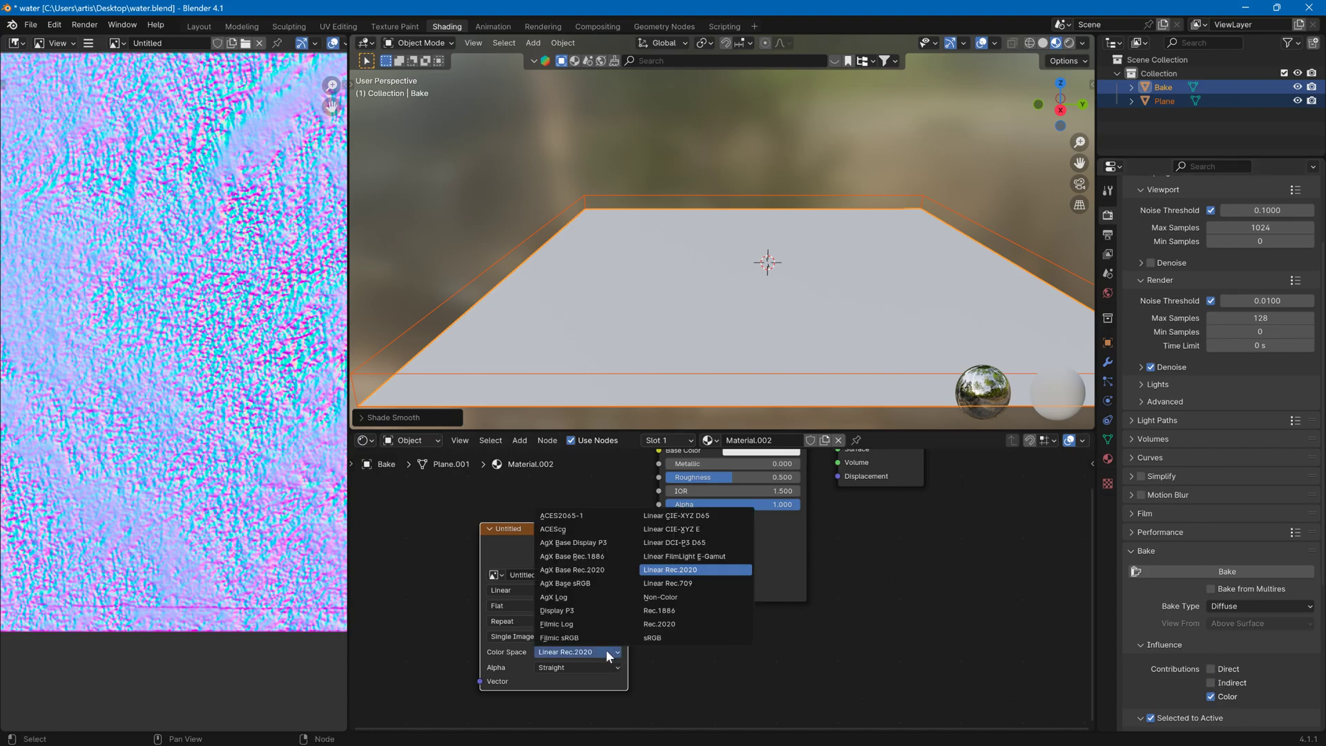
click(650, 637)
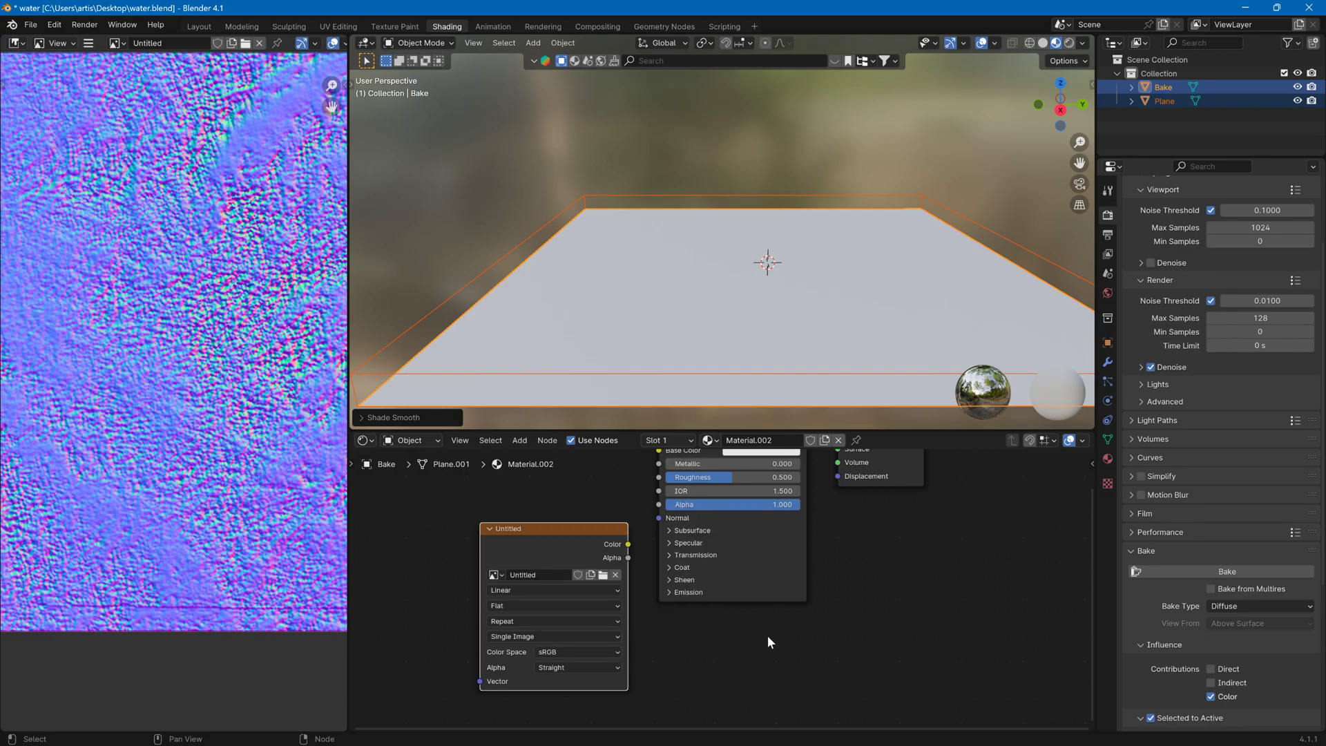
click(1191, 572)
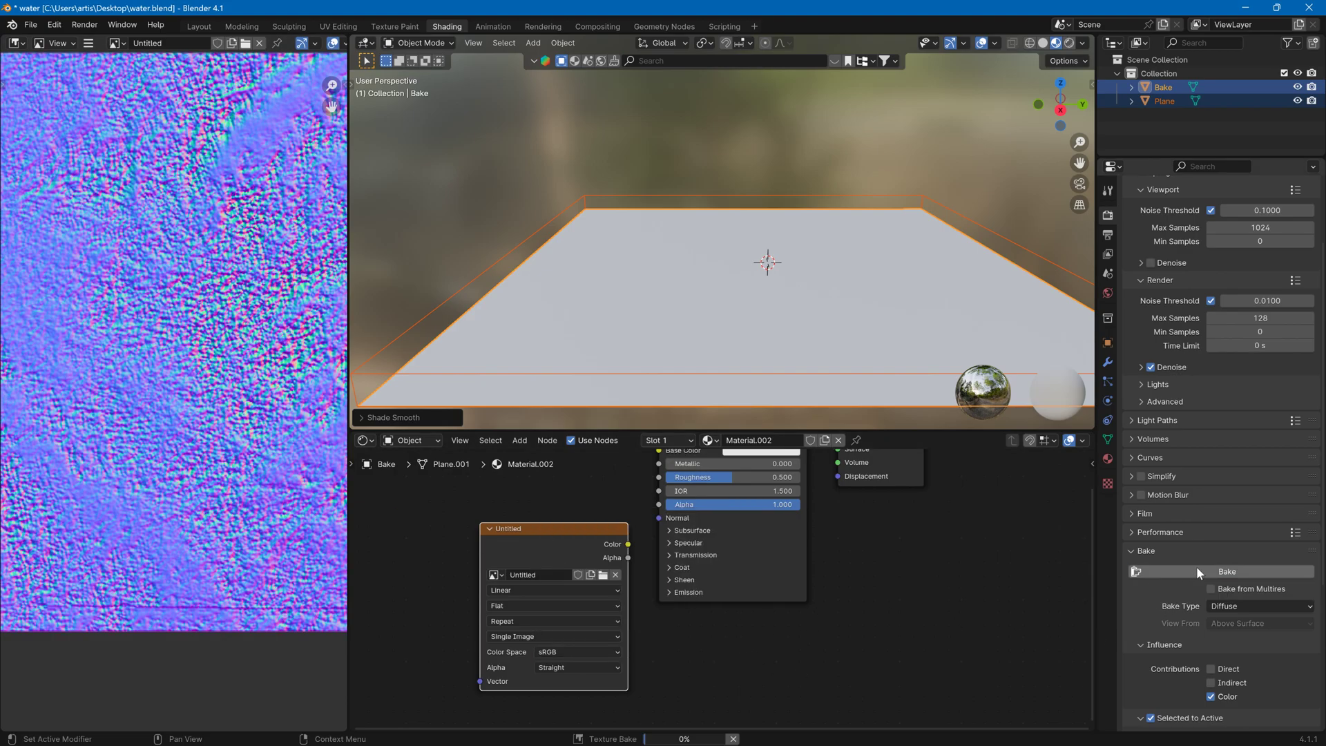
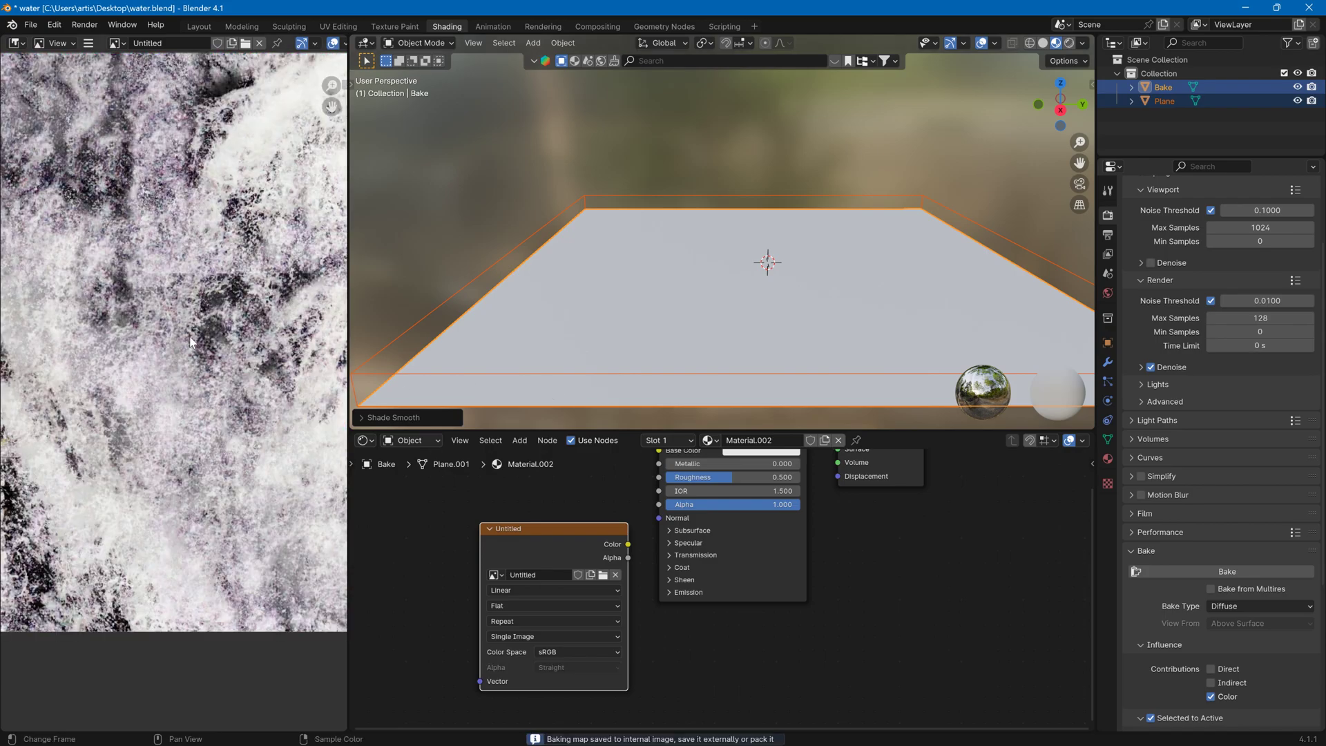
scroll(192, 336, down, 2)
scroll(191, 325, up, 1)
mouse_move(192, 326)
middle_down()
mouse_move(112, 366)
mouse_move(140, 384)
middle_up()
middle_drag(232, 372, 319, 354)
mouse_move(149, 374)
middle_down()
mouse_move(197, 368)
mouse_move(127, 377)
middle_up()
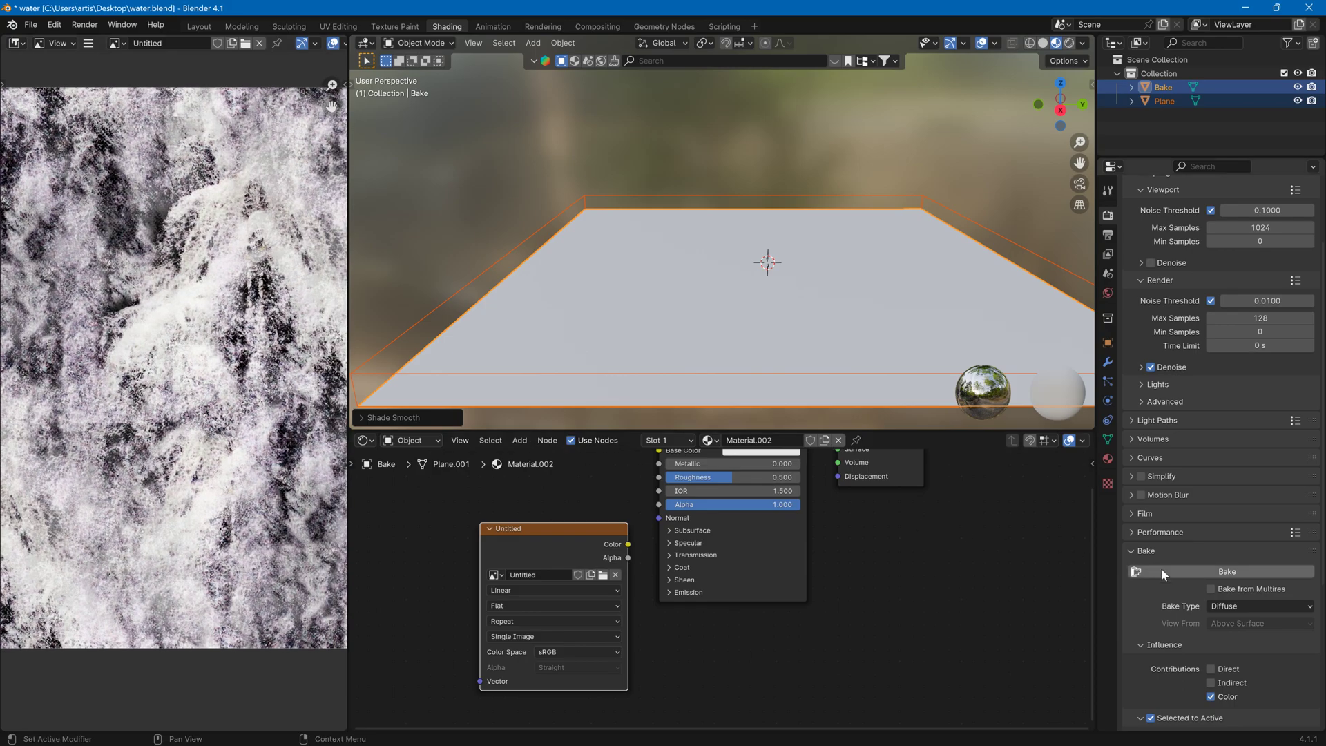
Set the bake type to Ambient Occlusion and bake the map into the Untitled image
click(1234, 603)
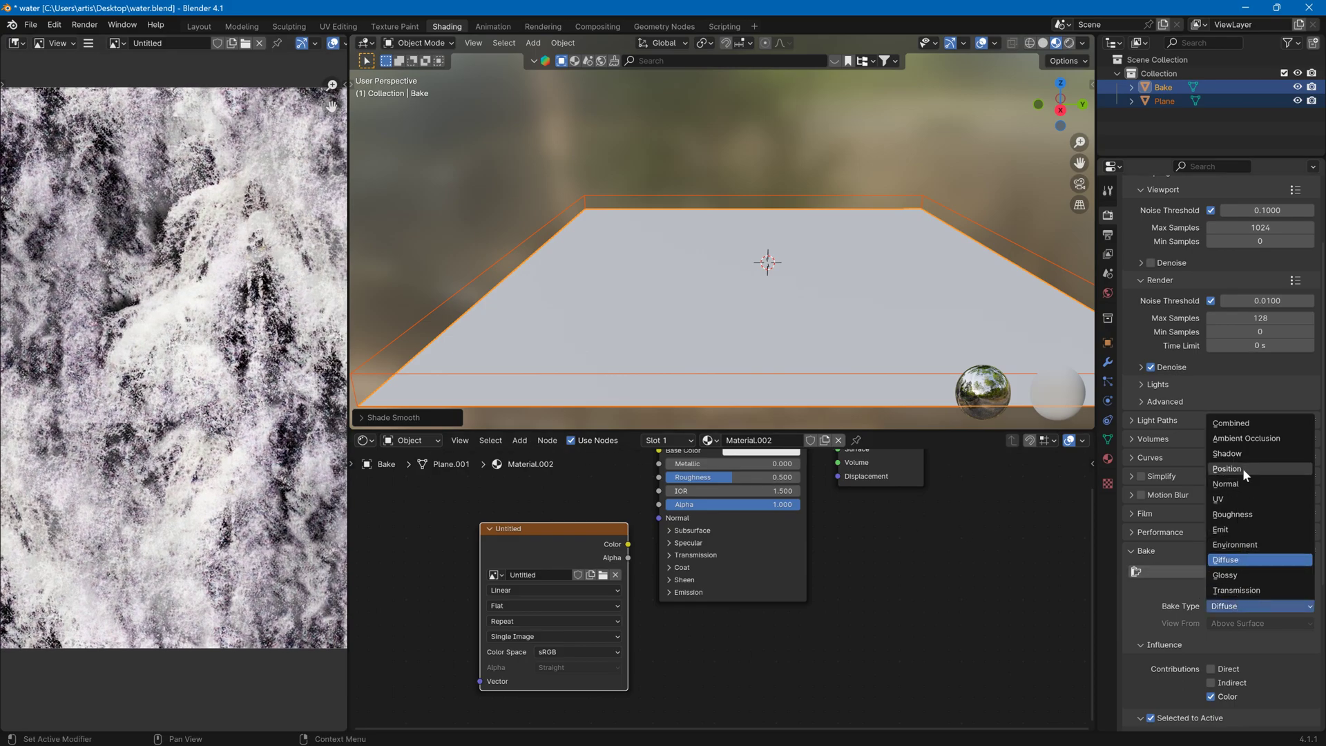
click(1245, 437)
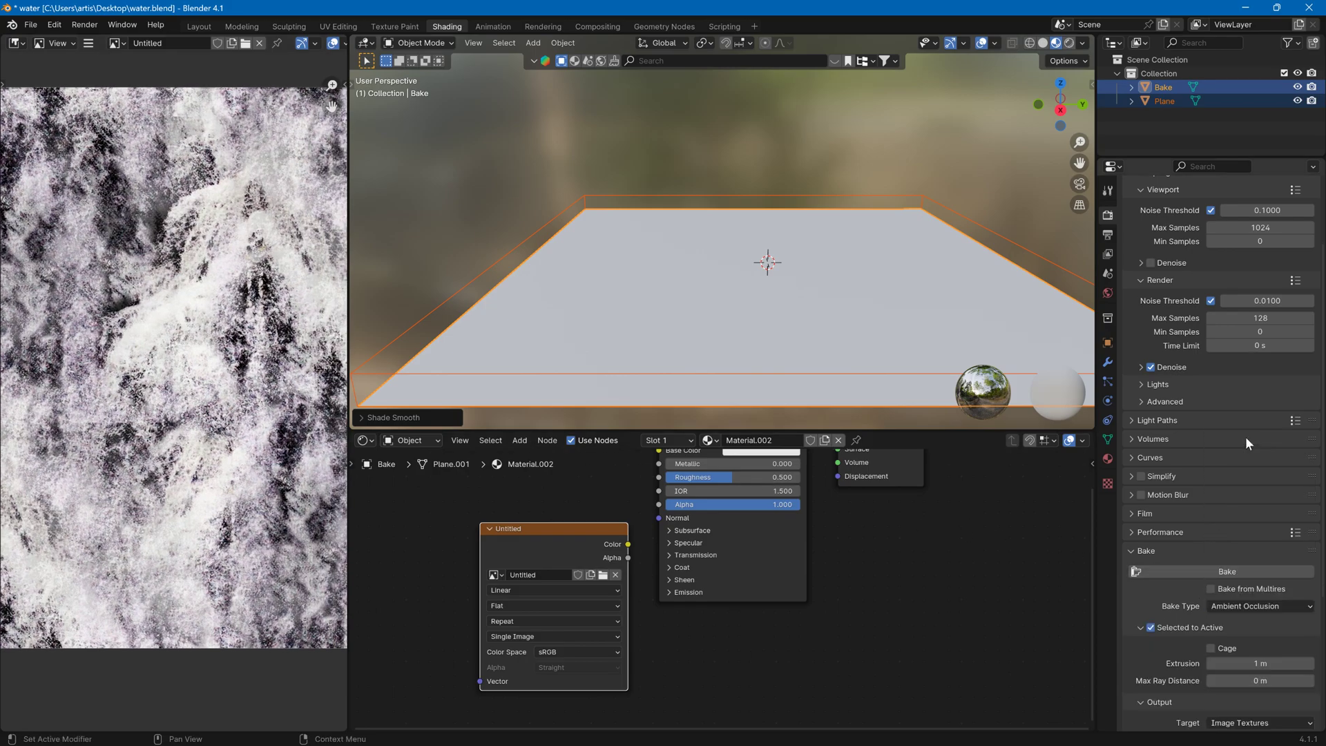
click(1226, 573)
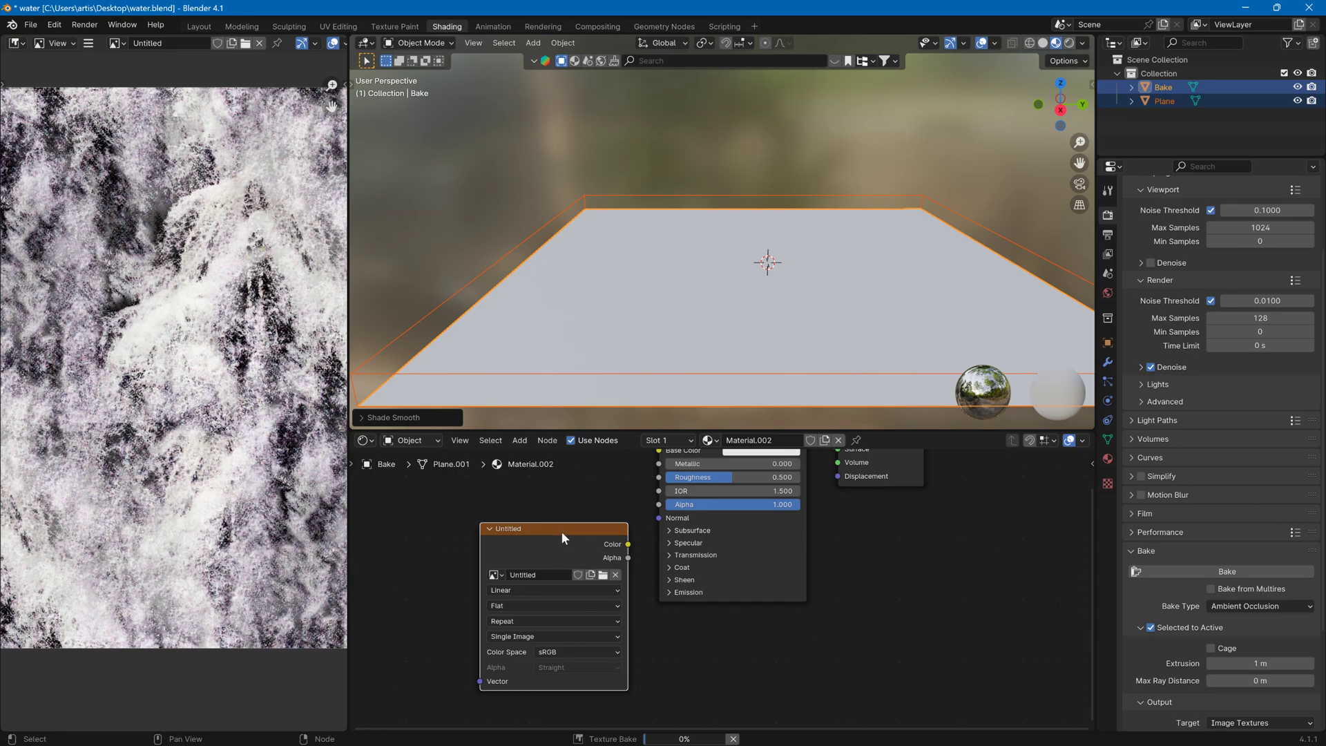
scroll(1159, 545, up, 4)
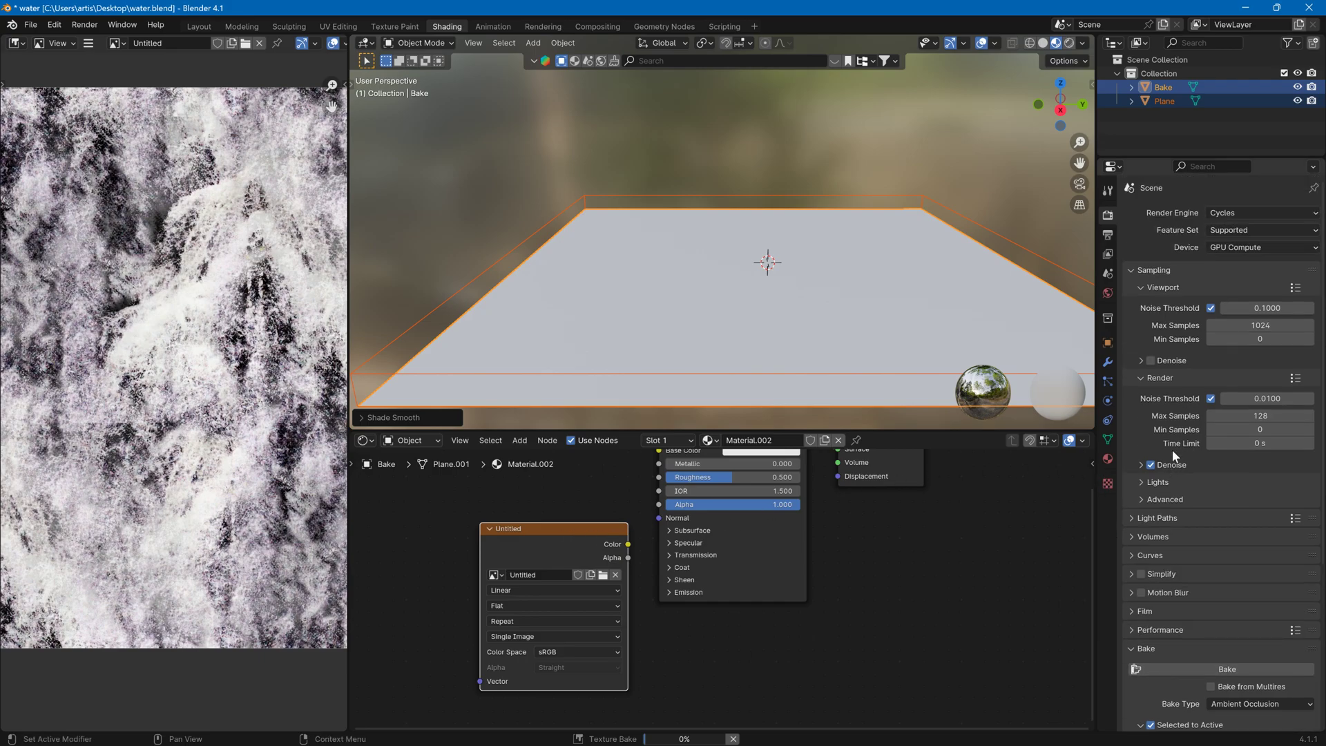
scroll(1152, 556, down, 5)
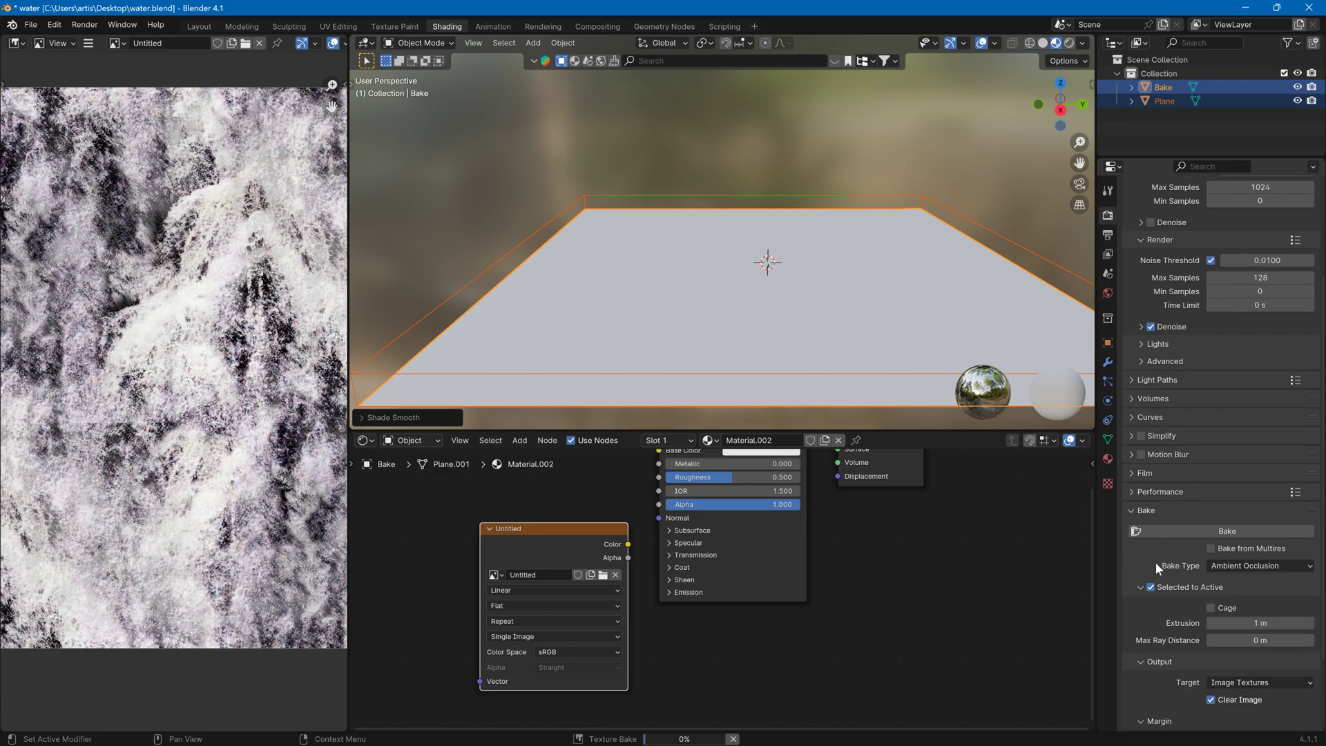
click(1108, 460)
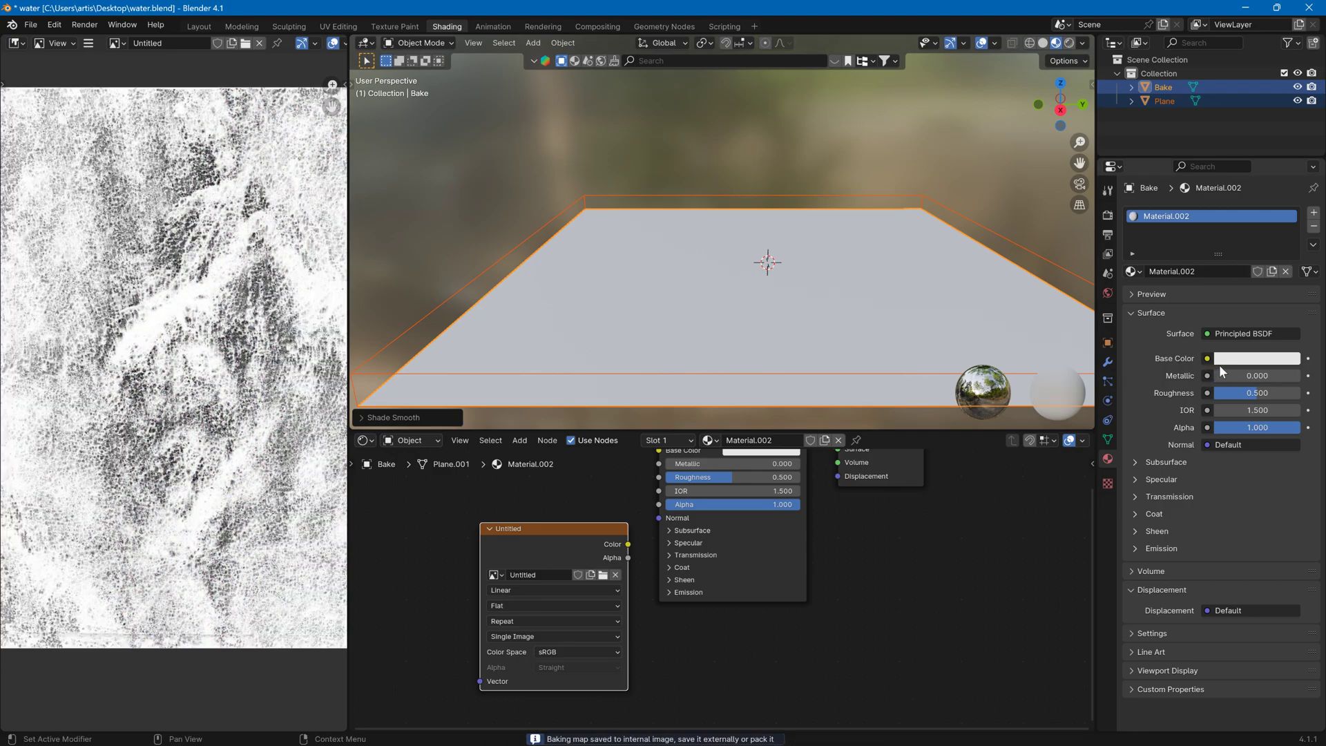
scroll(228, 311, down, 2)
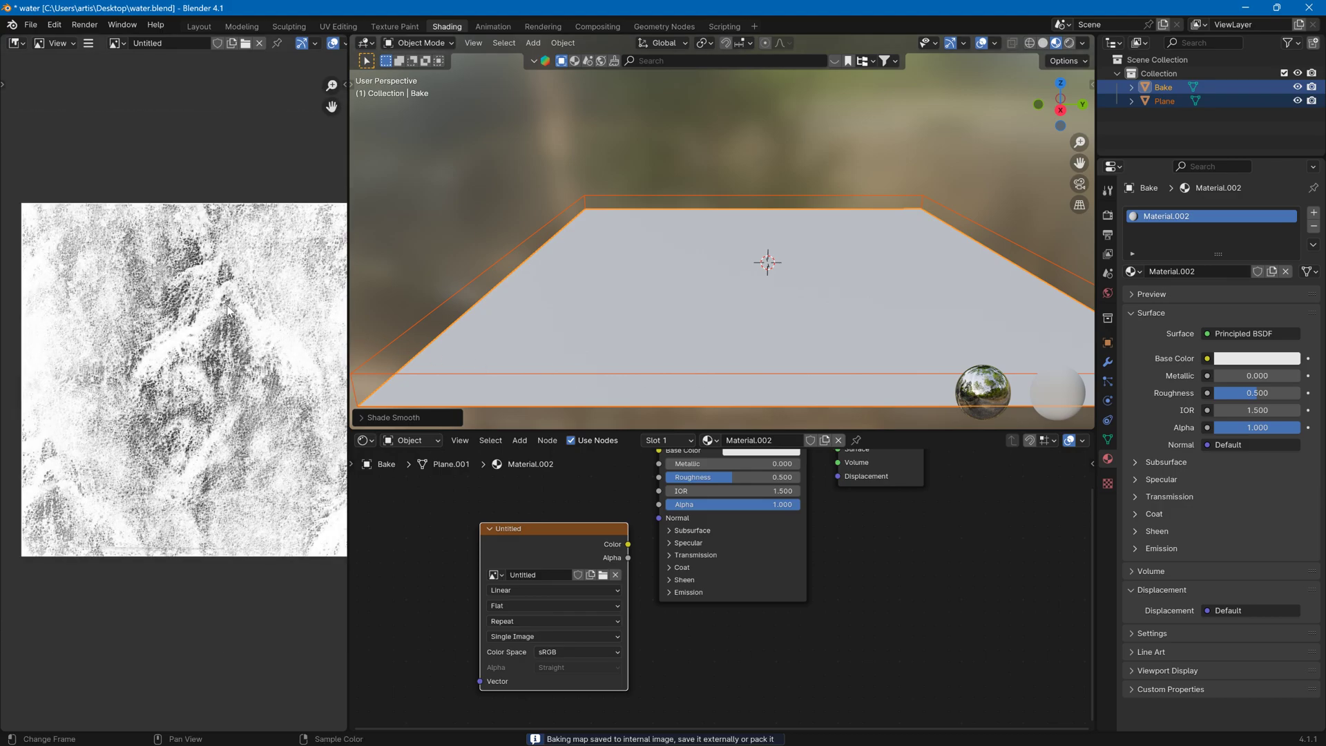
Save the baked ambient occlusion map as a new image named Waterfall_1_ao.png in the decals folder
click(89, 42)
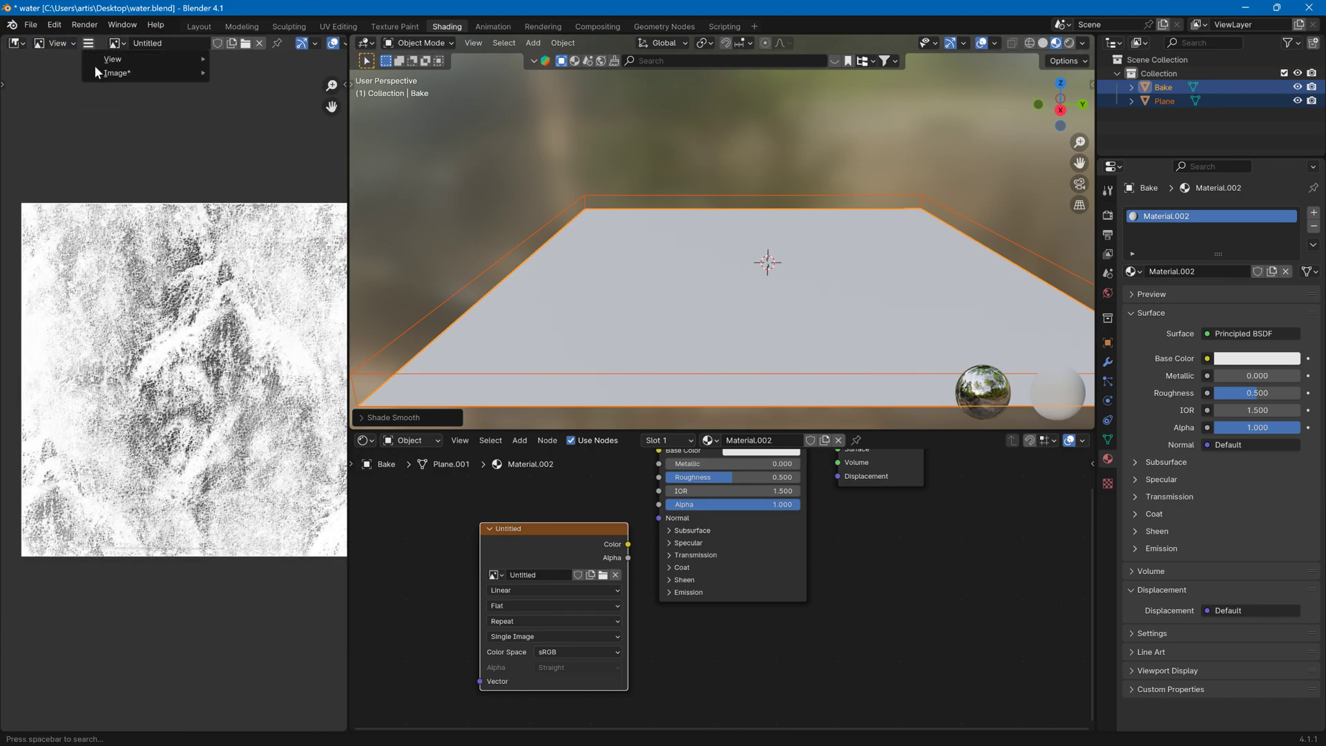
mouse_move(205, 74)
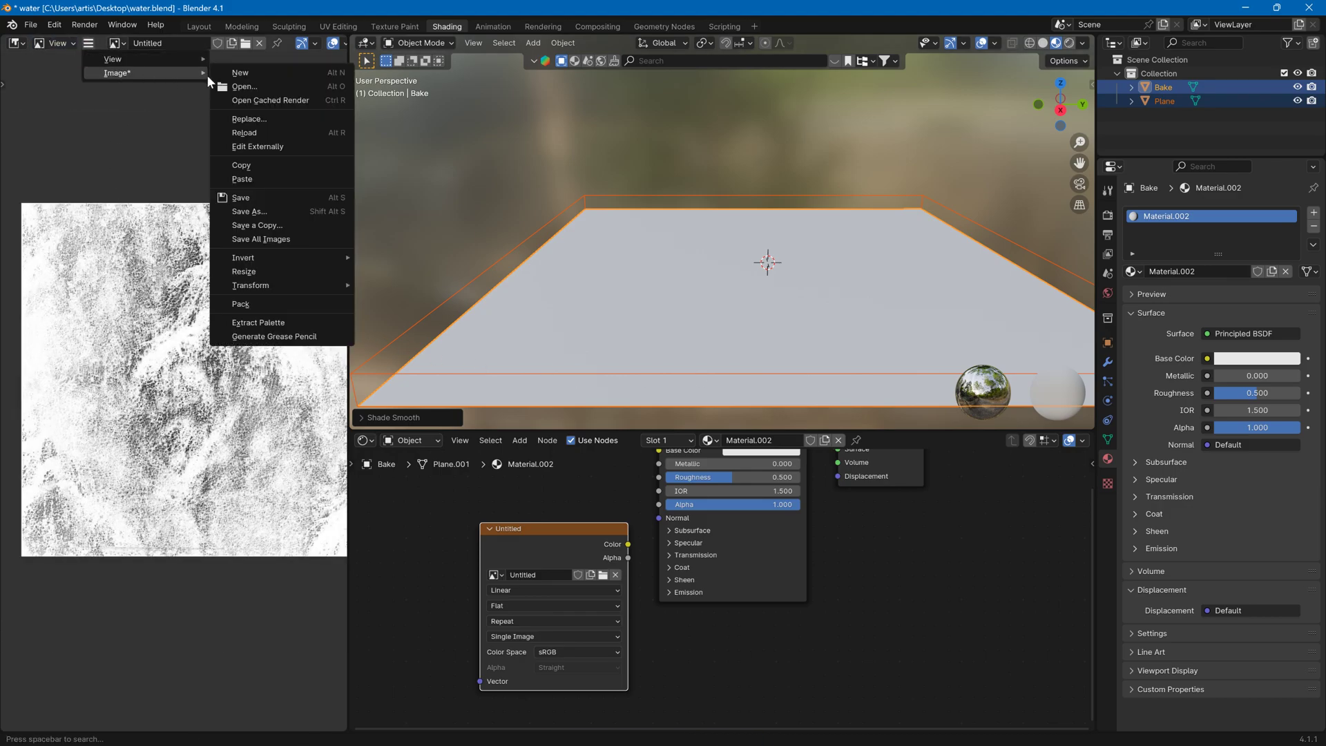
click(247, 210)
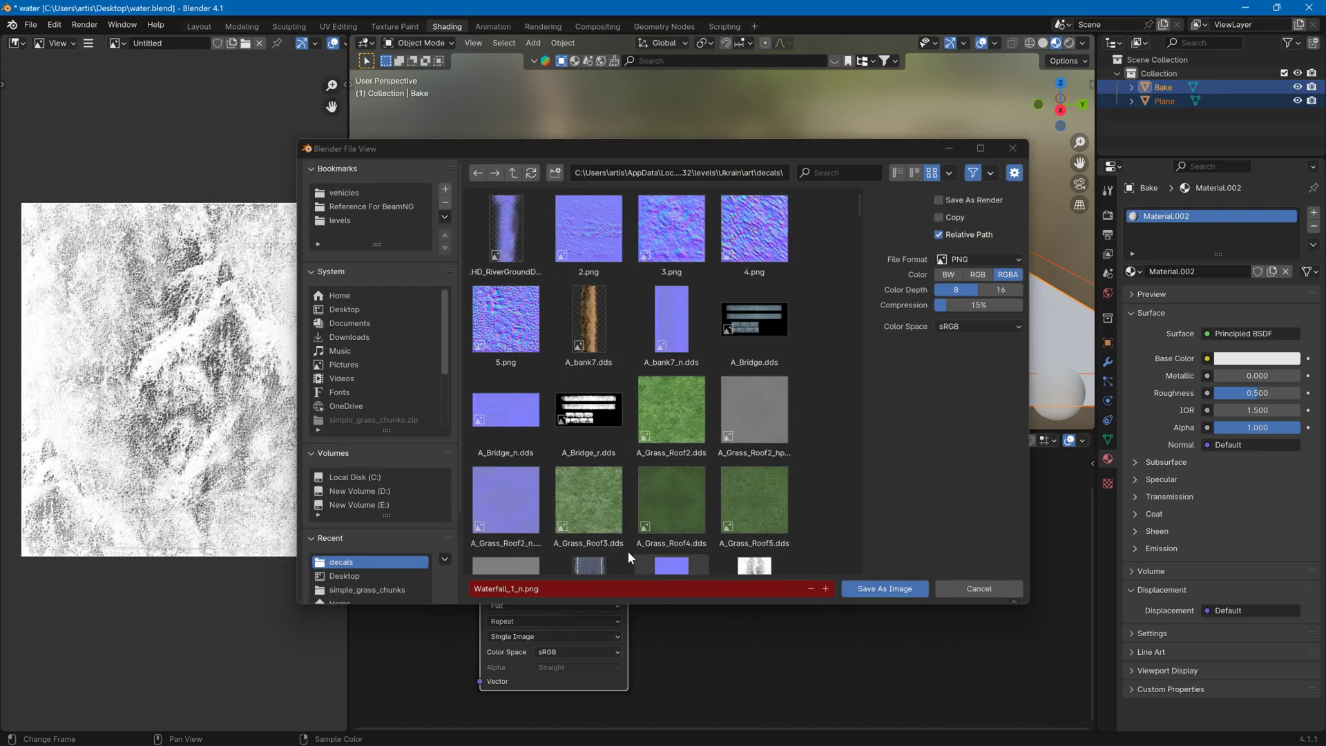
click(520, 588)
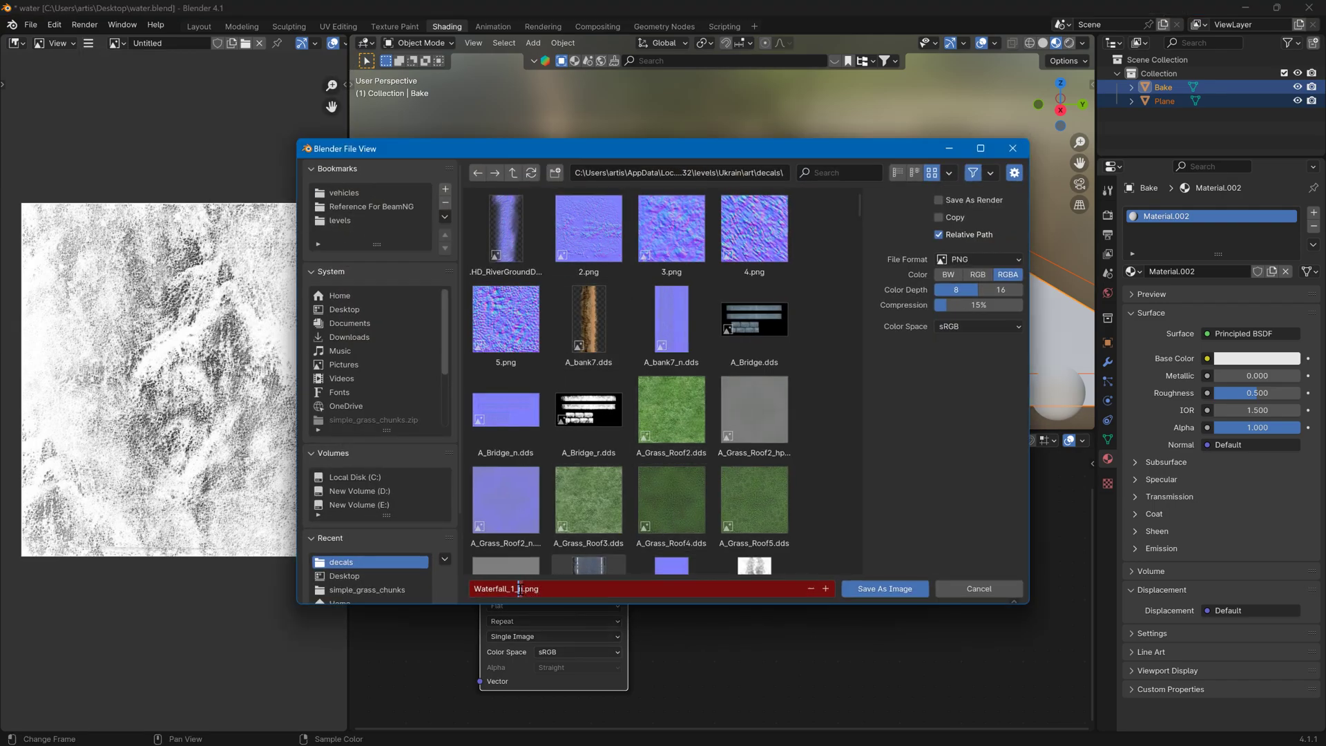
key(Delete)
text(ao)
key(Return)
click(897, 590)
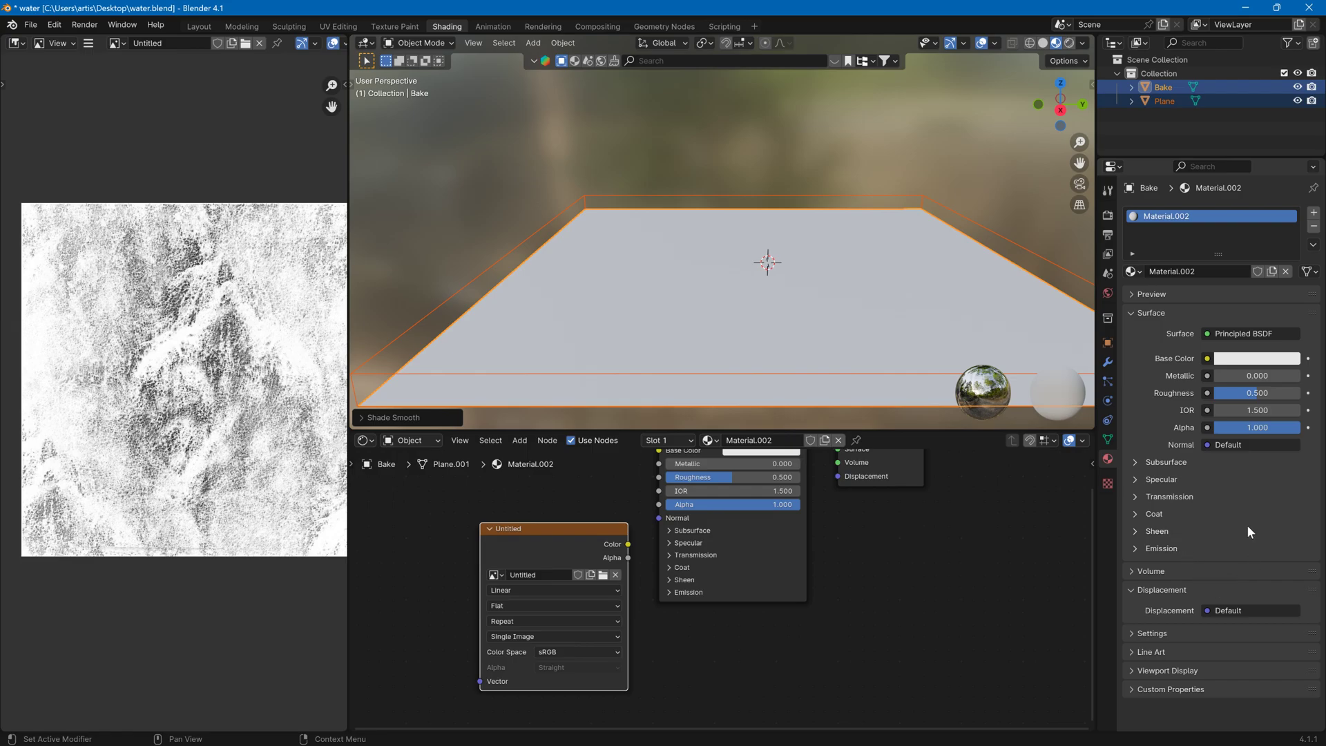
Switch to GIMP and close the Waterfall_1_base image, discarding its unsaved changes
middle_drag(924, 527, 898, 516)
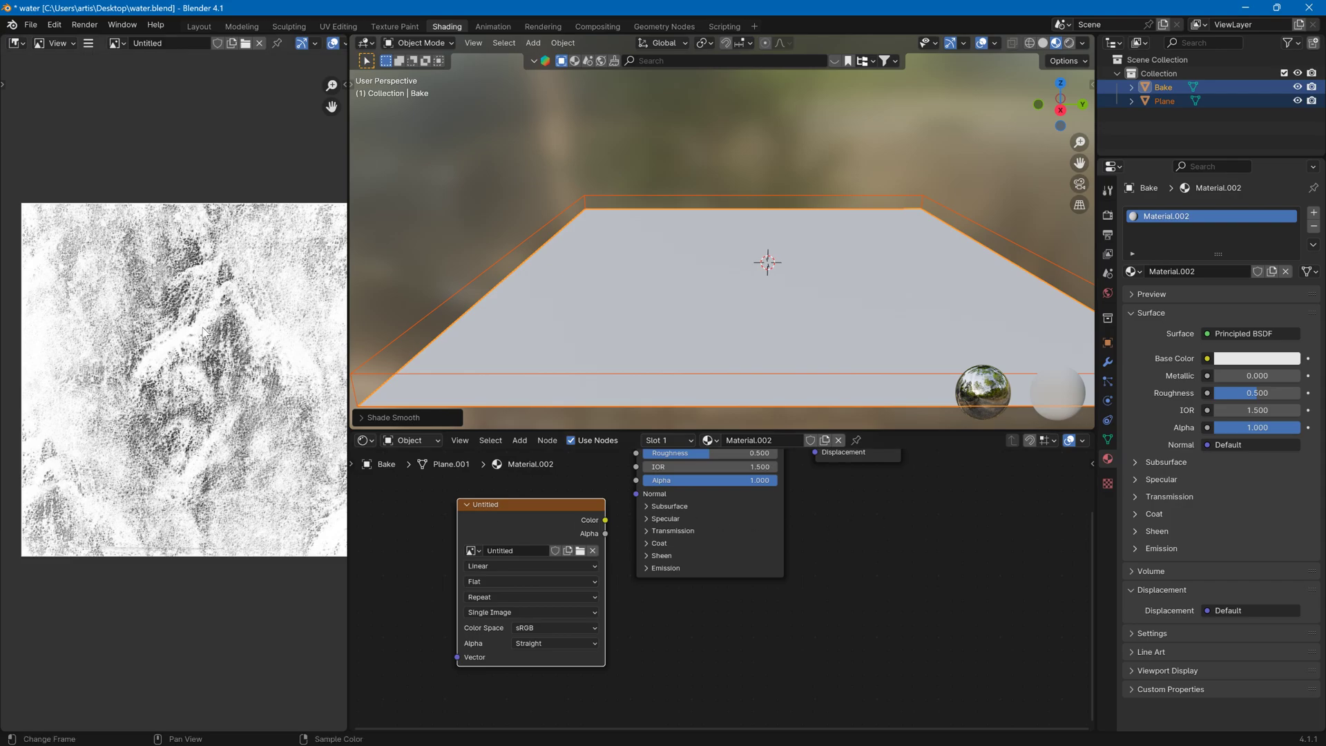
mouse_move(837, 741)
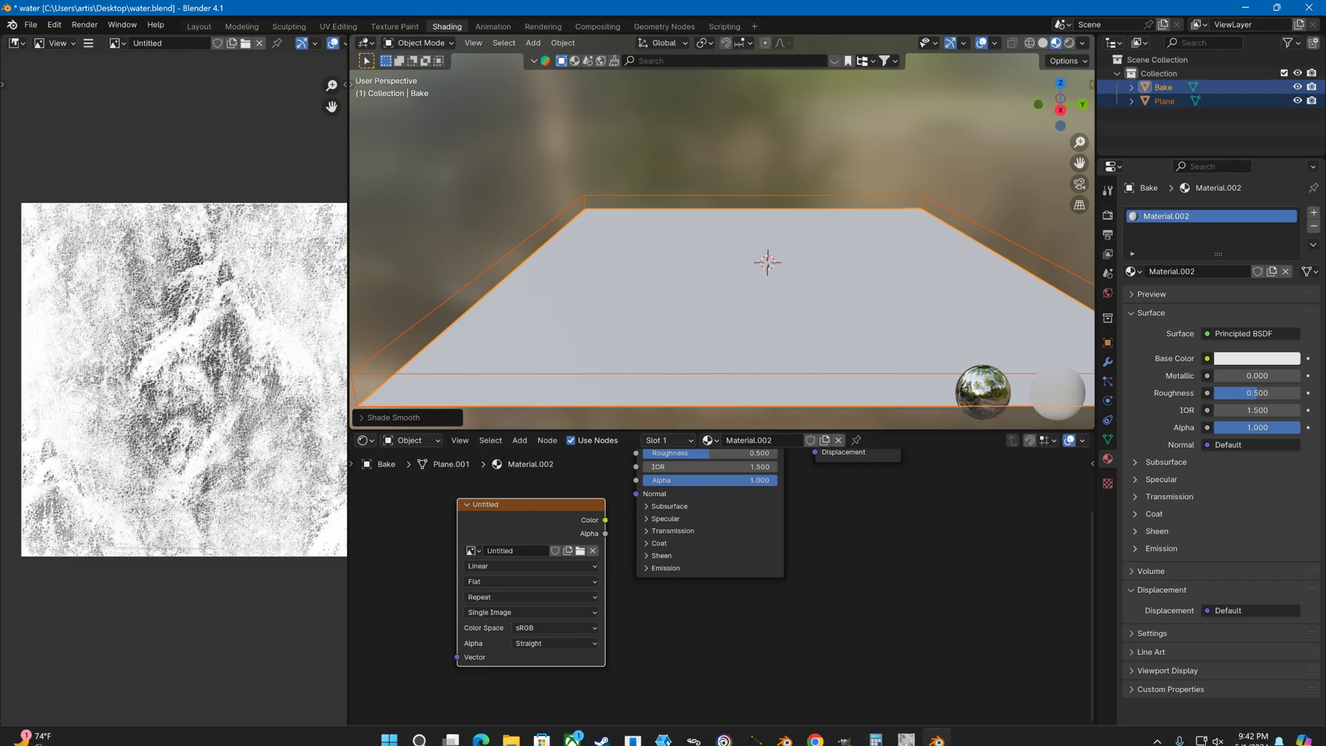
click(841, 739)
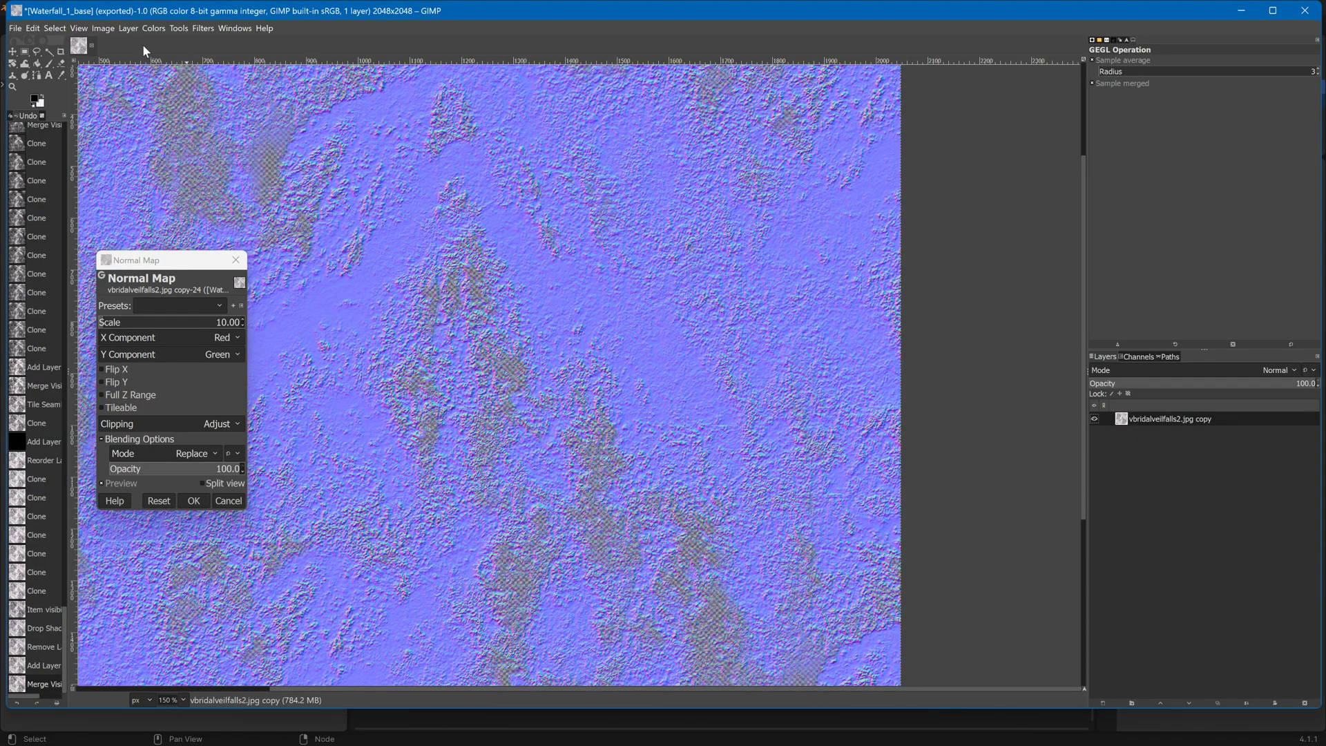
click(91, 45)
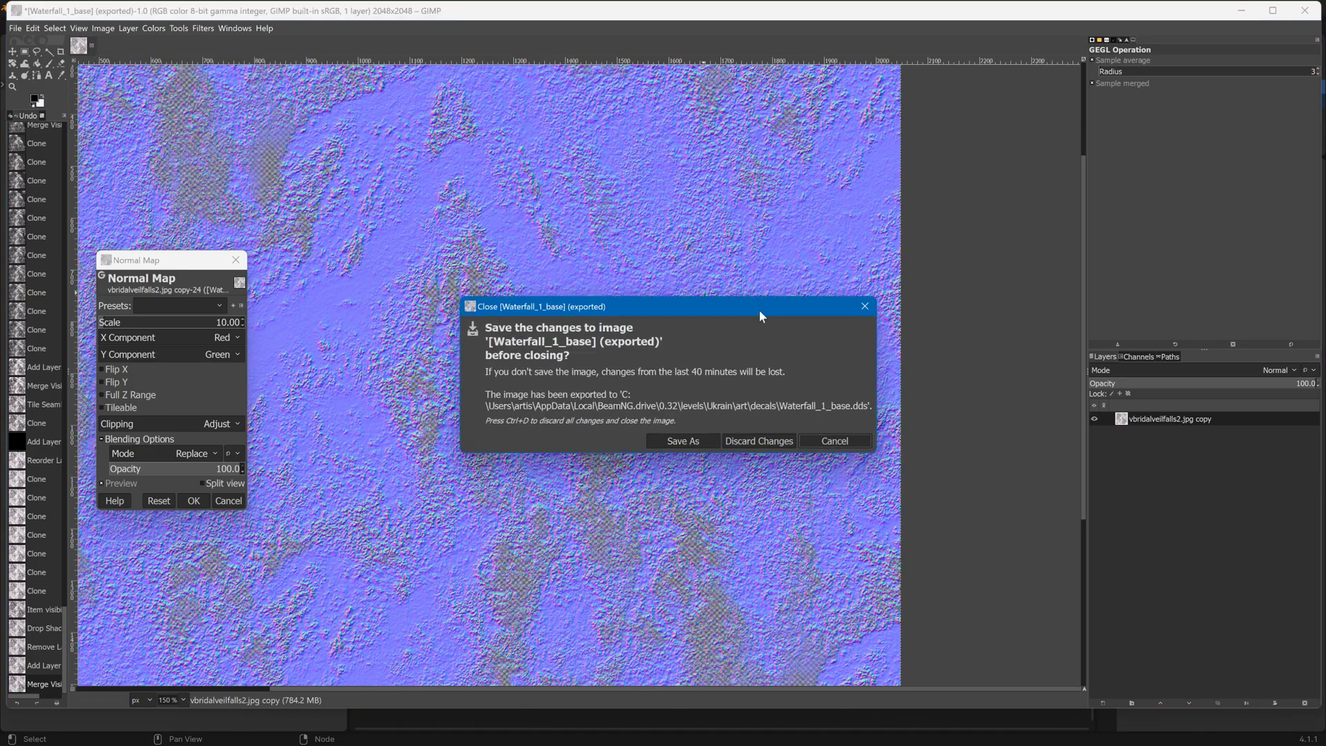
click(761, 442)
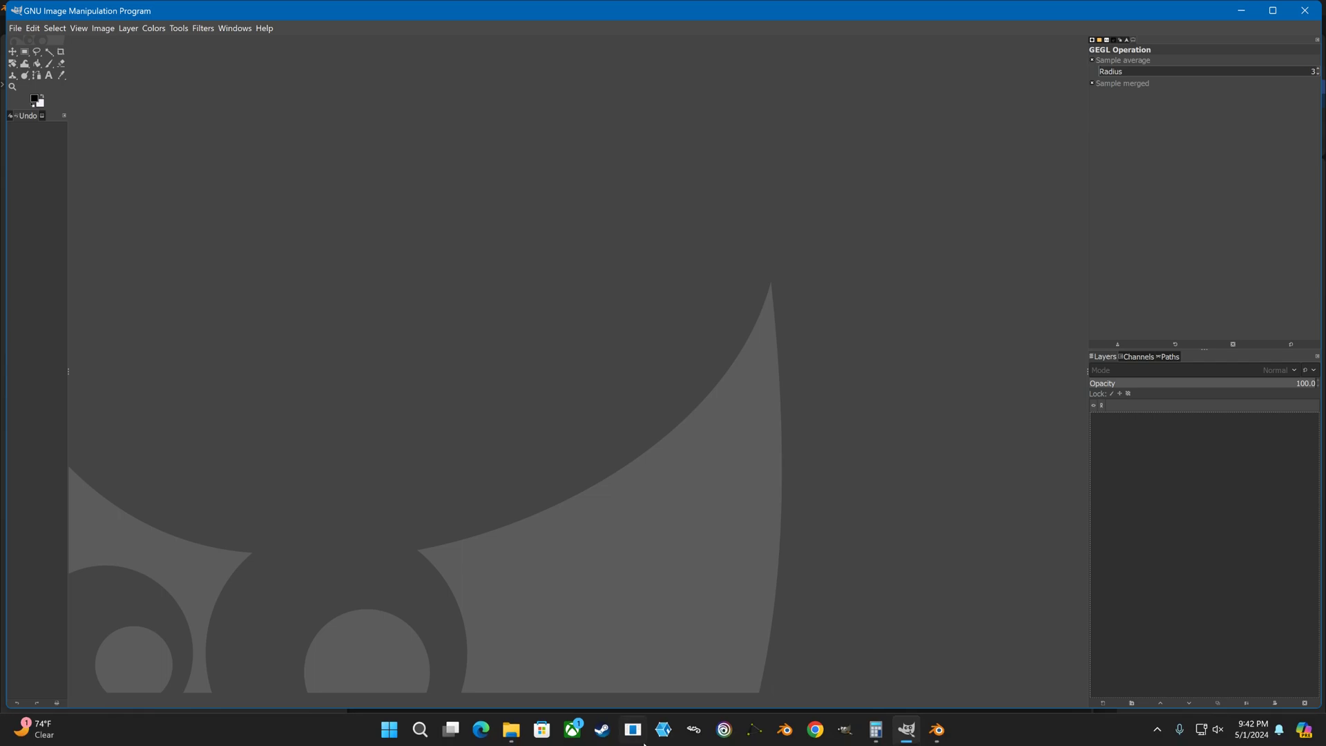
In File Explorer, open the Ukrain level's art\decals folder through the 0.32 shortcut on the Desktop
click(519, 736)
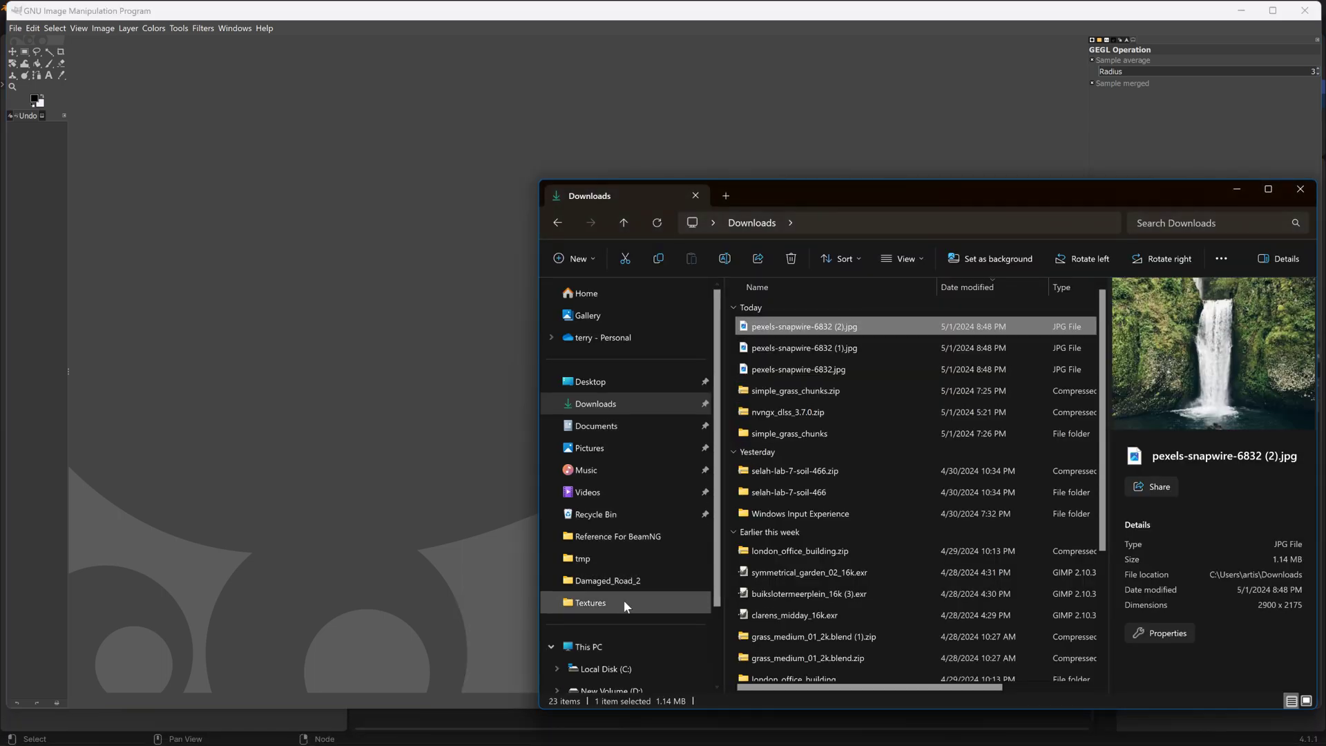
click(621, 379)
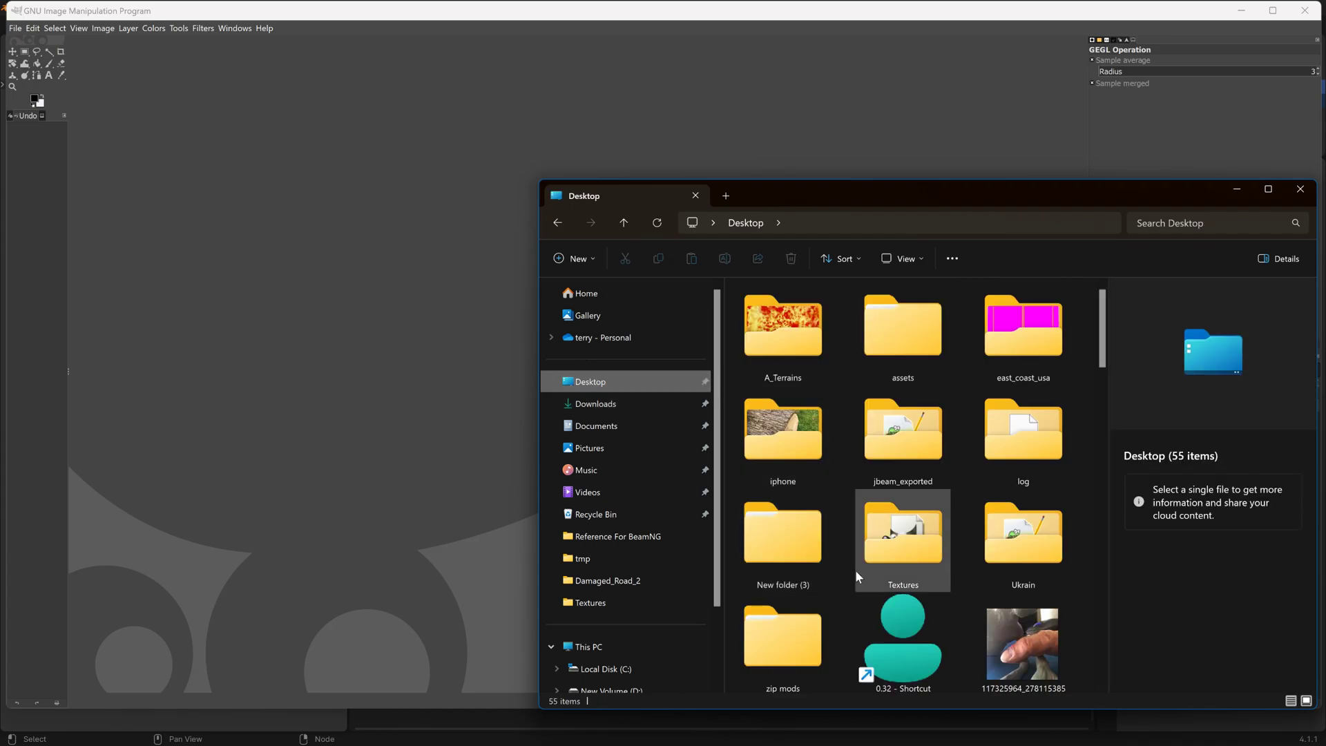
double_click(876, 612)
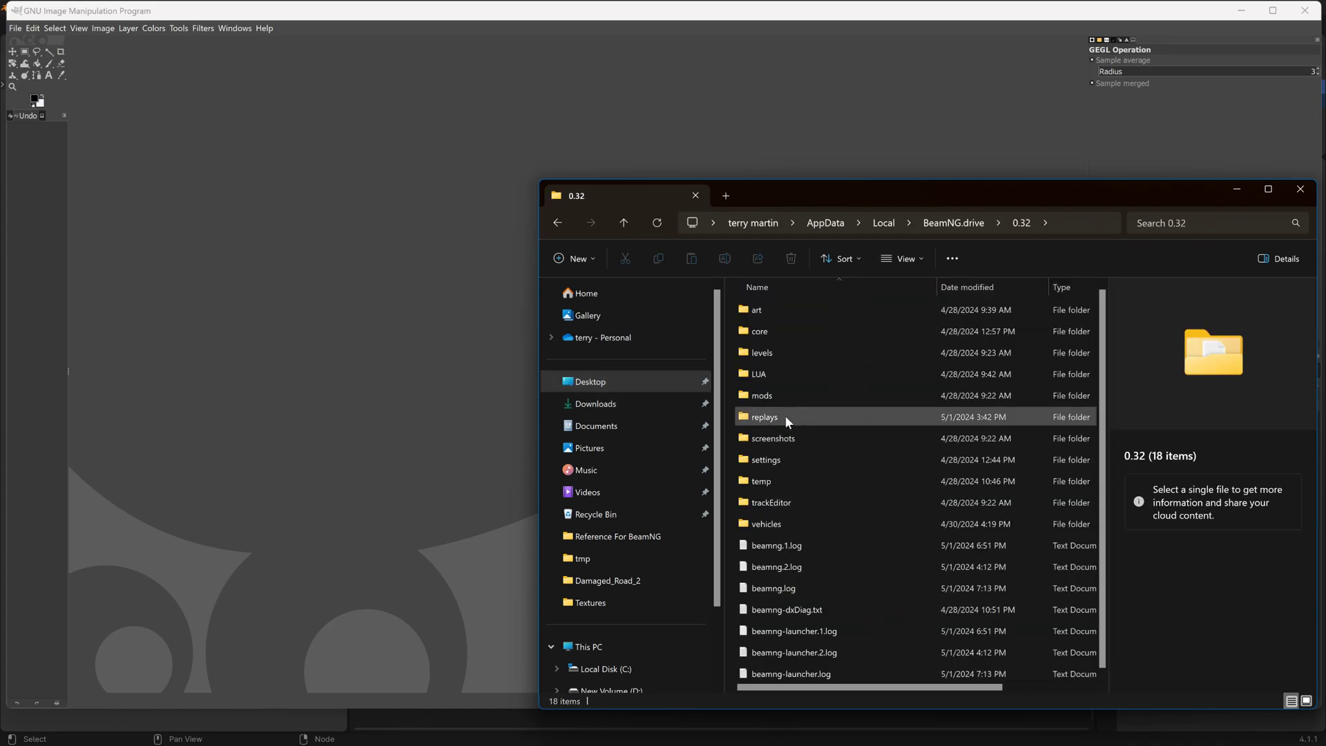
double_click(762, 355)
double_click(771, 314)
double_click(771, 314)
double_click(768, 315)
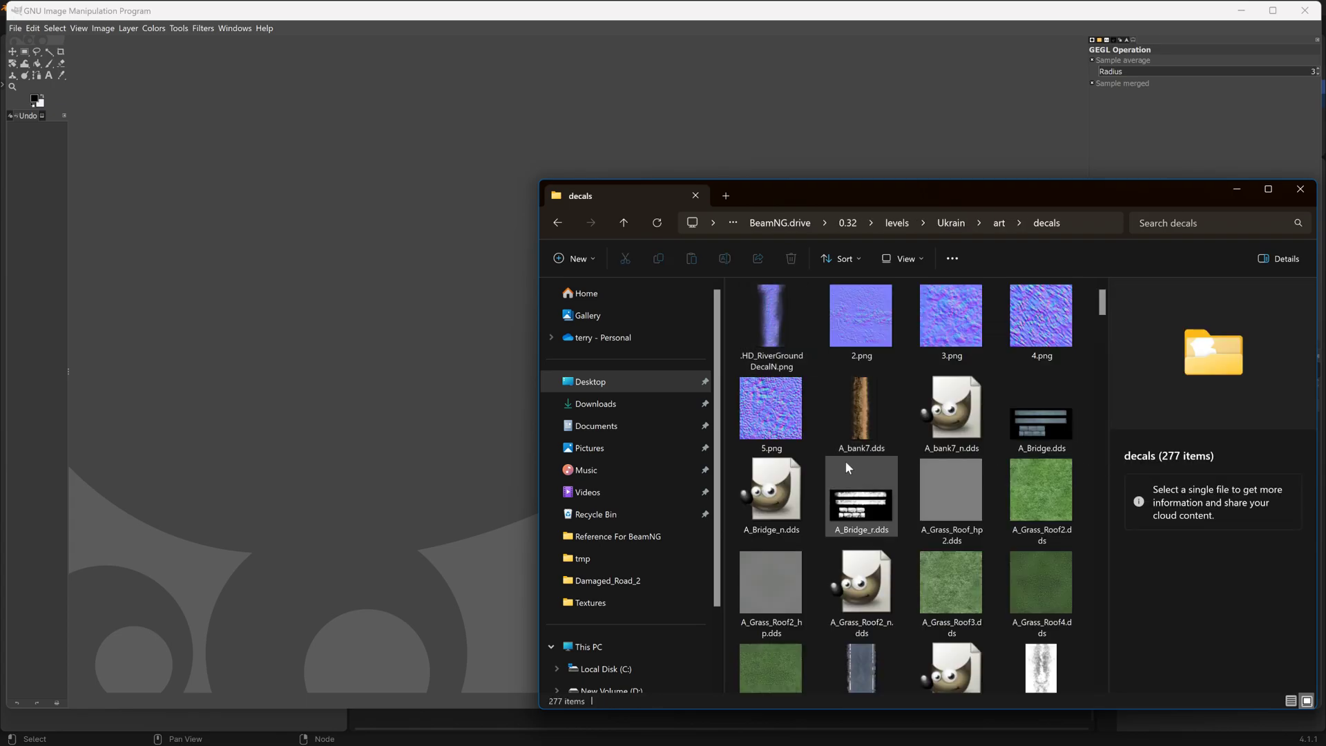
Open Waterfall_1_ao.png, Waterfall_1_base.dds, Waterfall_1_n.png and Waterfall_1_o.dds in GIMP, accepting the DDS load options, and minimize File Explorer
scroll(873, 412, down, 12)
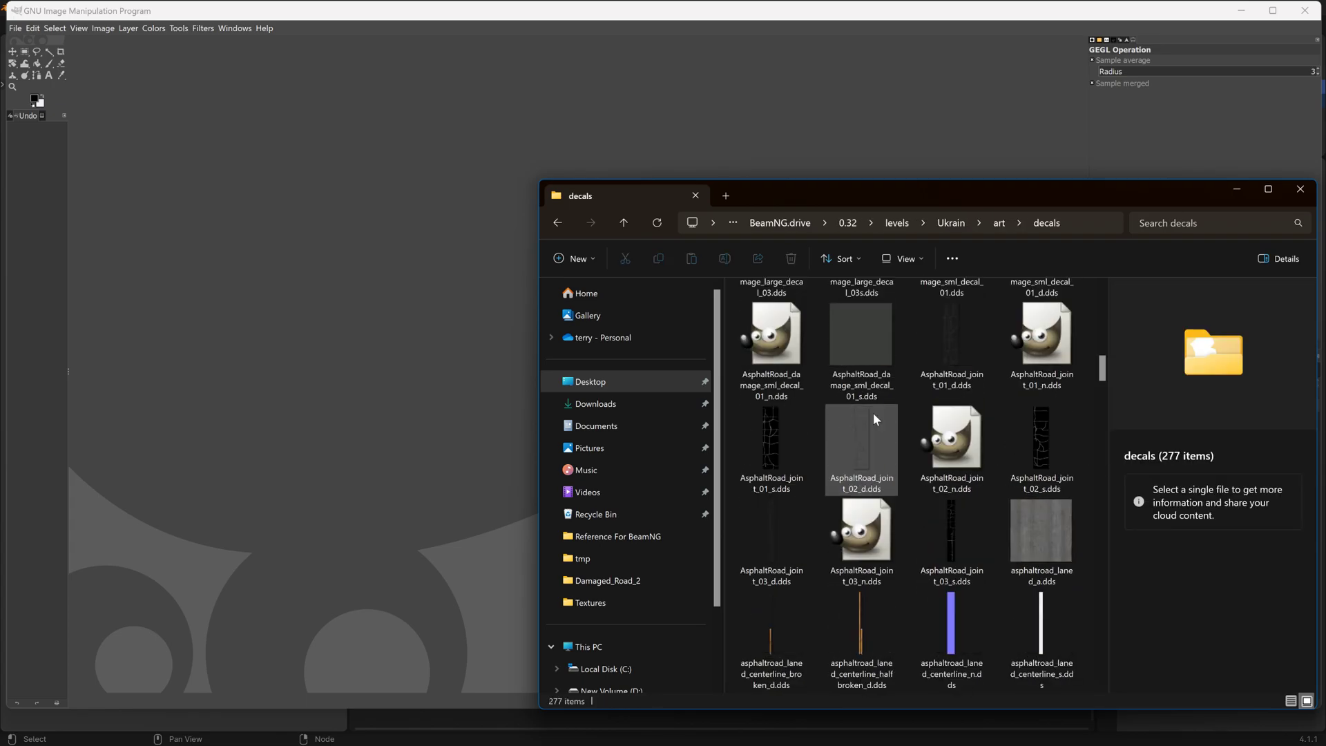
scroll(880, 412, down, 15)
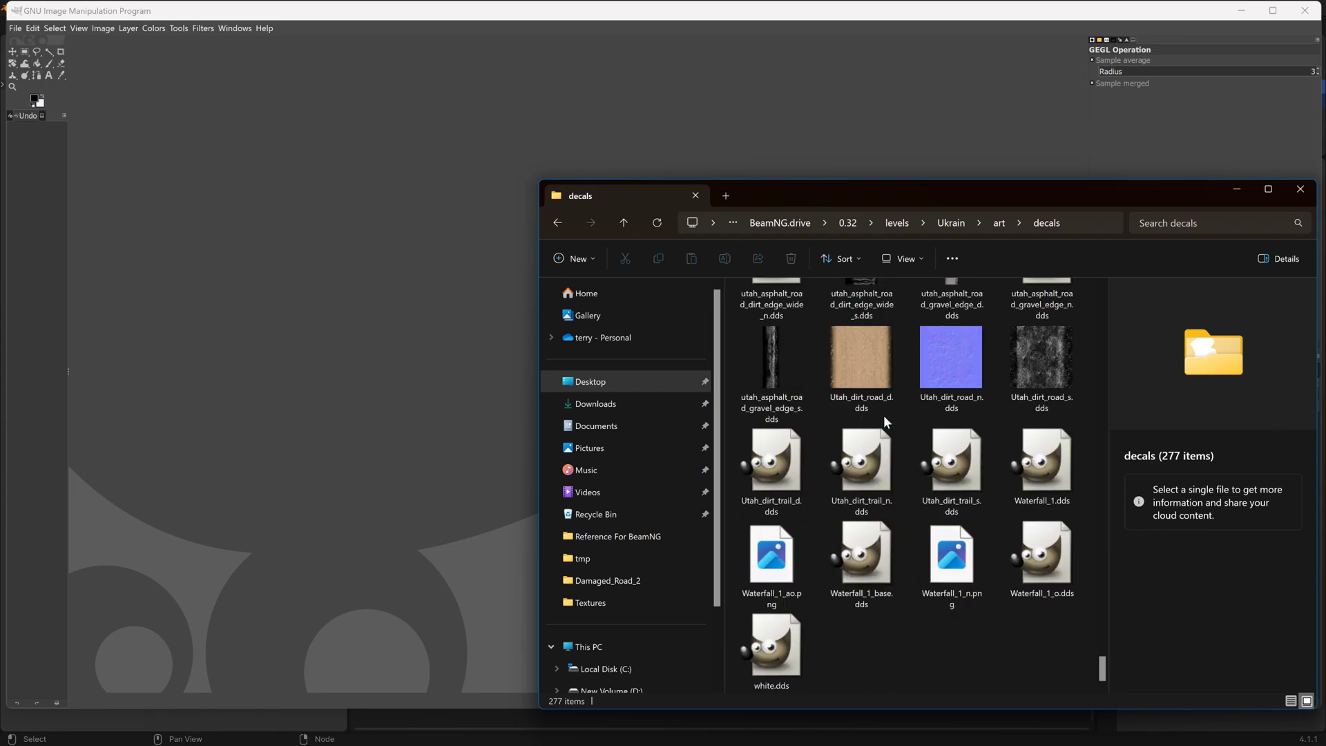
click(1018, 457)
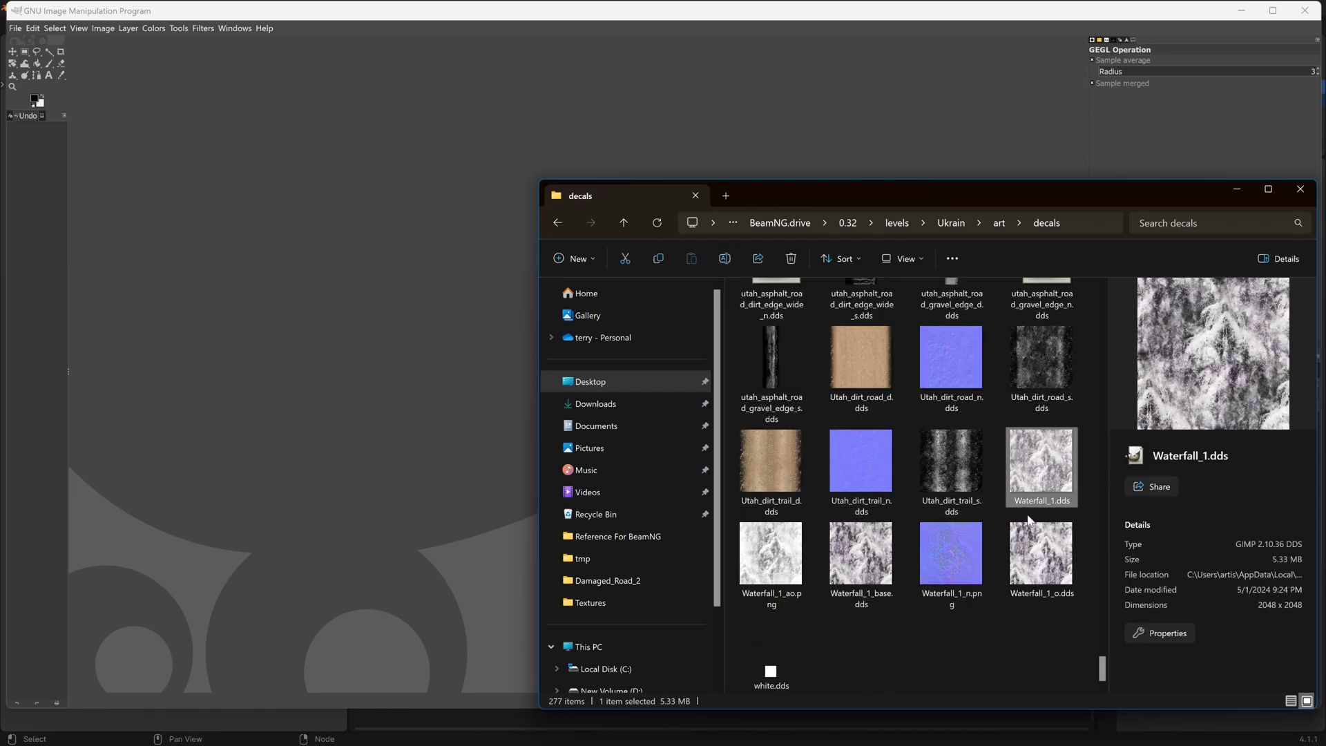
ctrl+click(952, 549)
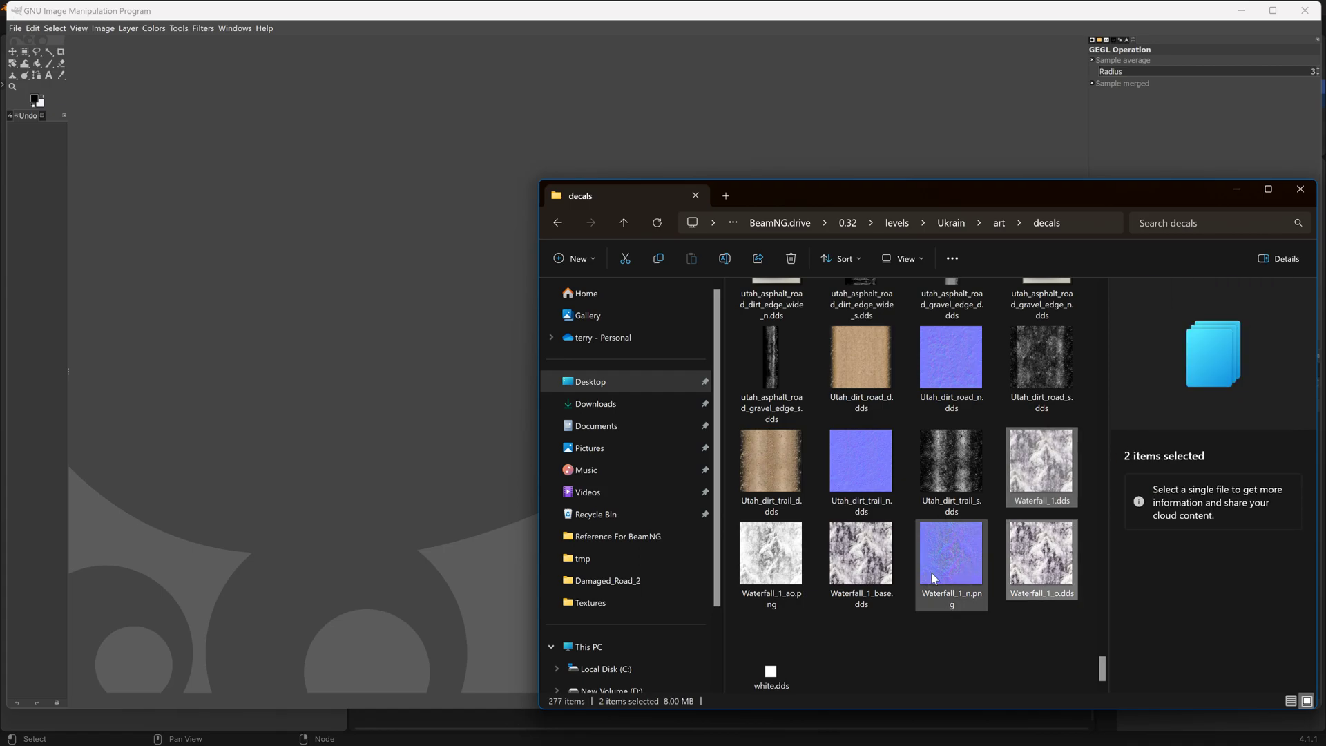
ctrl+click(785, 565)
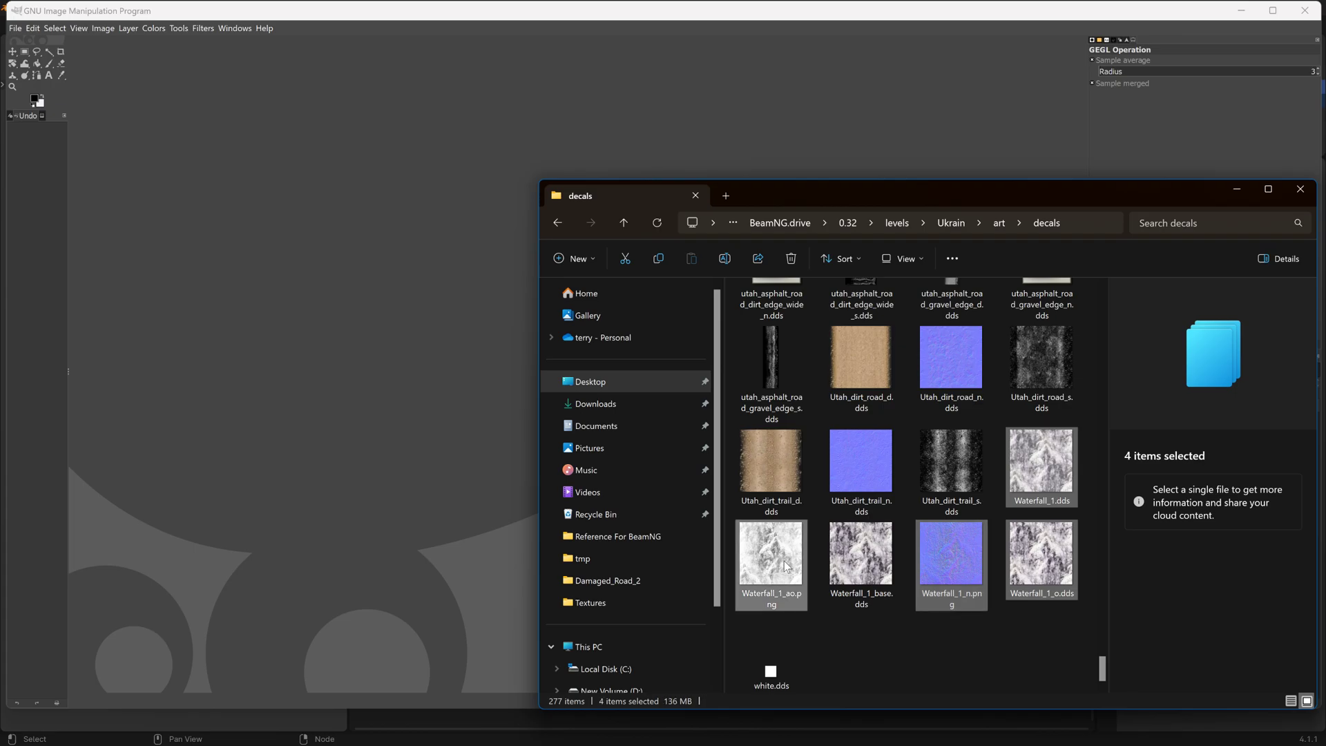
ctrl+click(862, 556)
ctrl+click(1029, 475)
drag(953, 556, 510, 248)
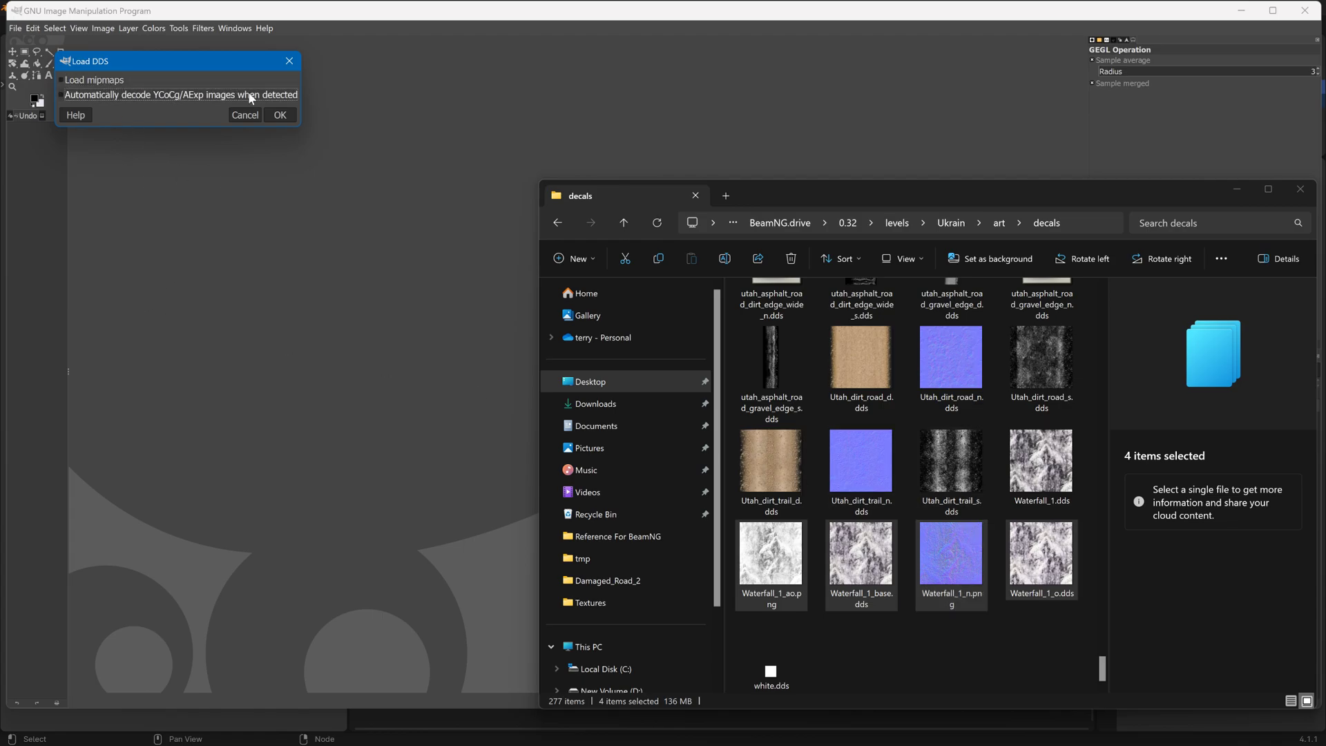
click(279, 115)
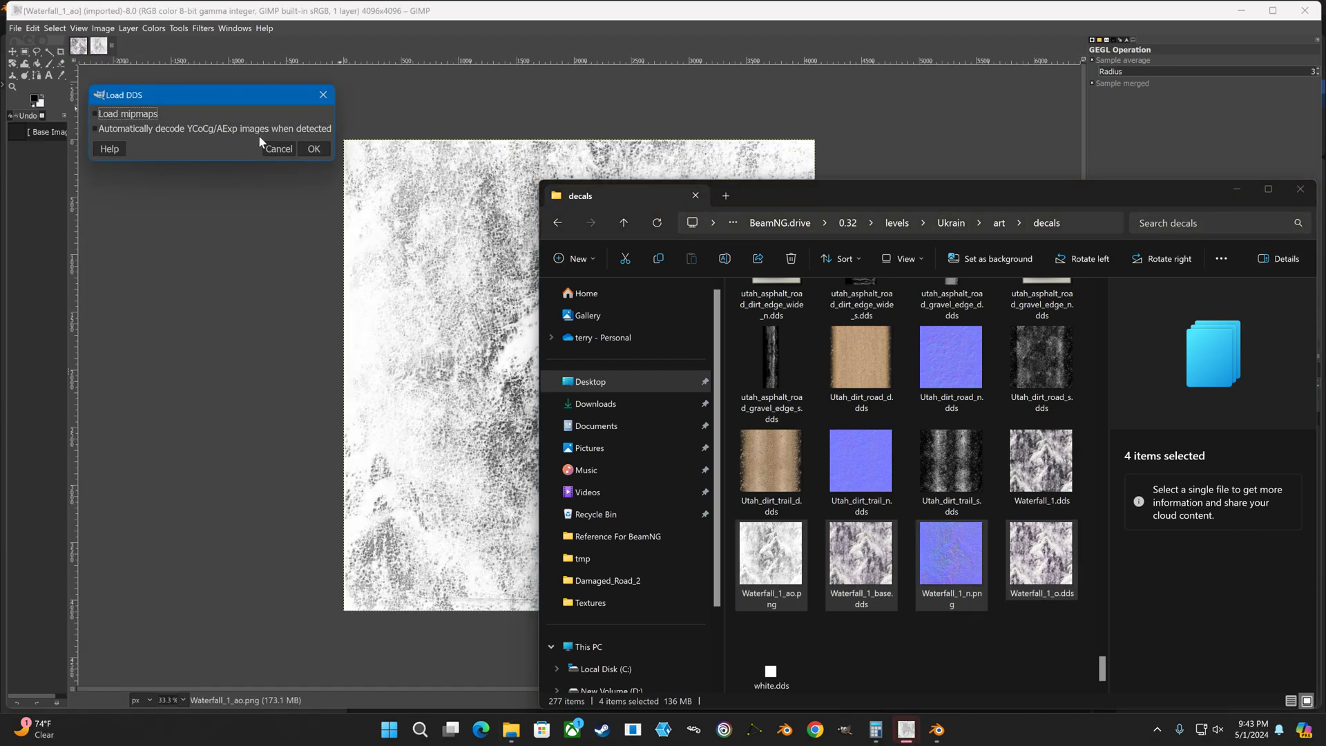
click(313, 149)
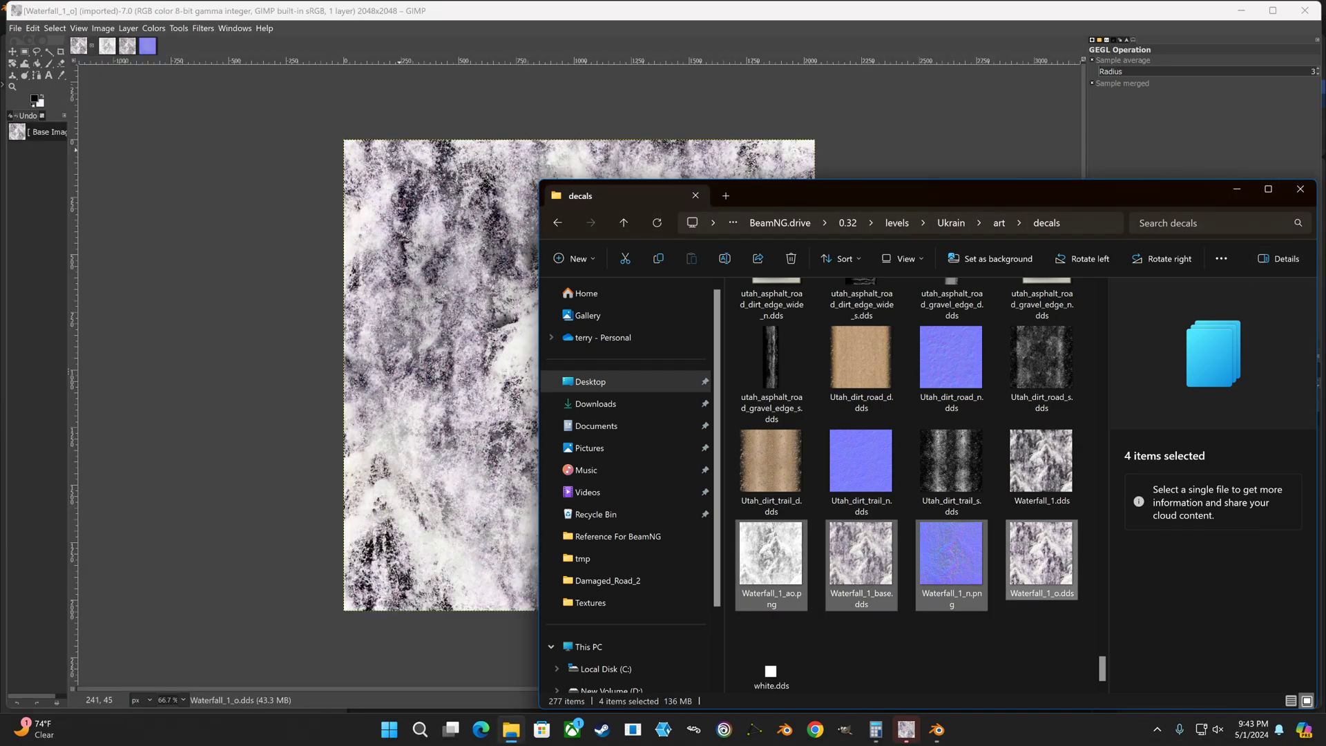
click(1237, 188)
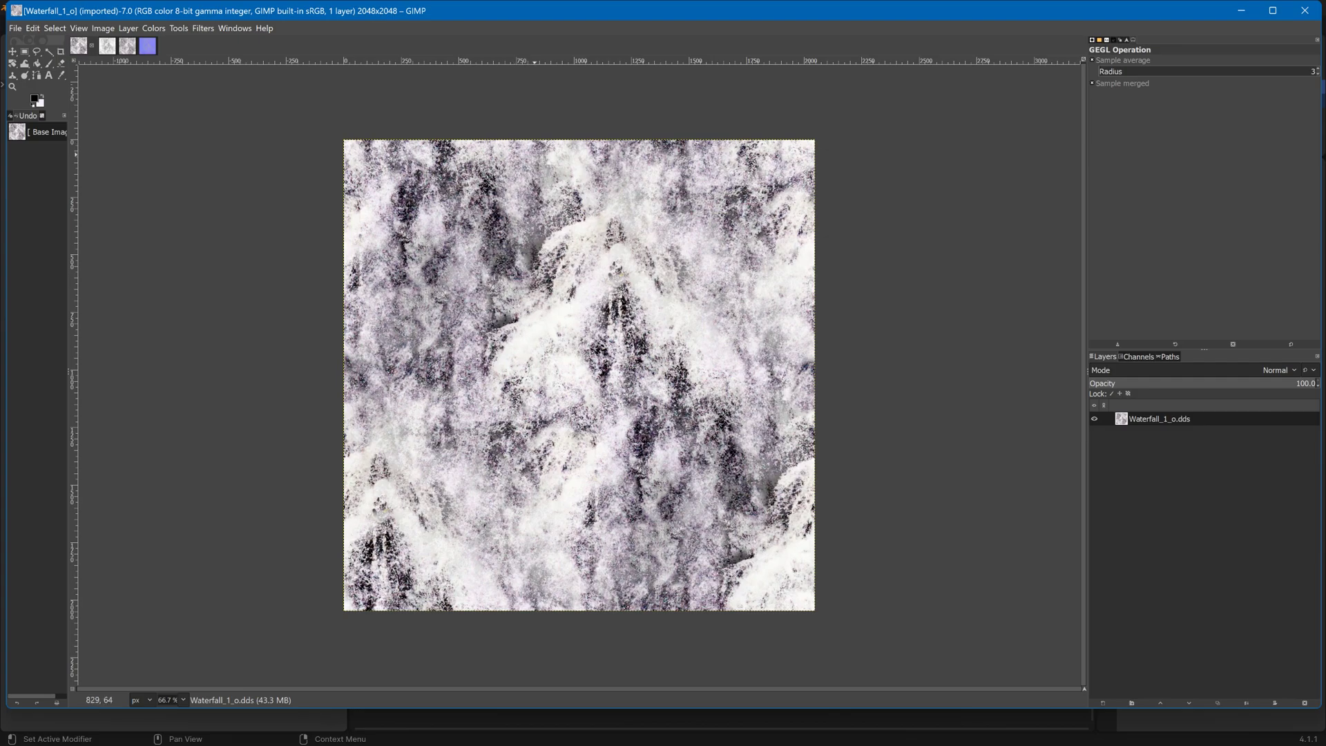
Inspect the Waterfall_1_ao image up close and duplicate its layer
click(107, 47)
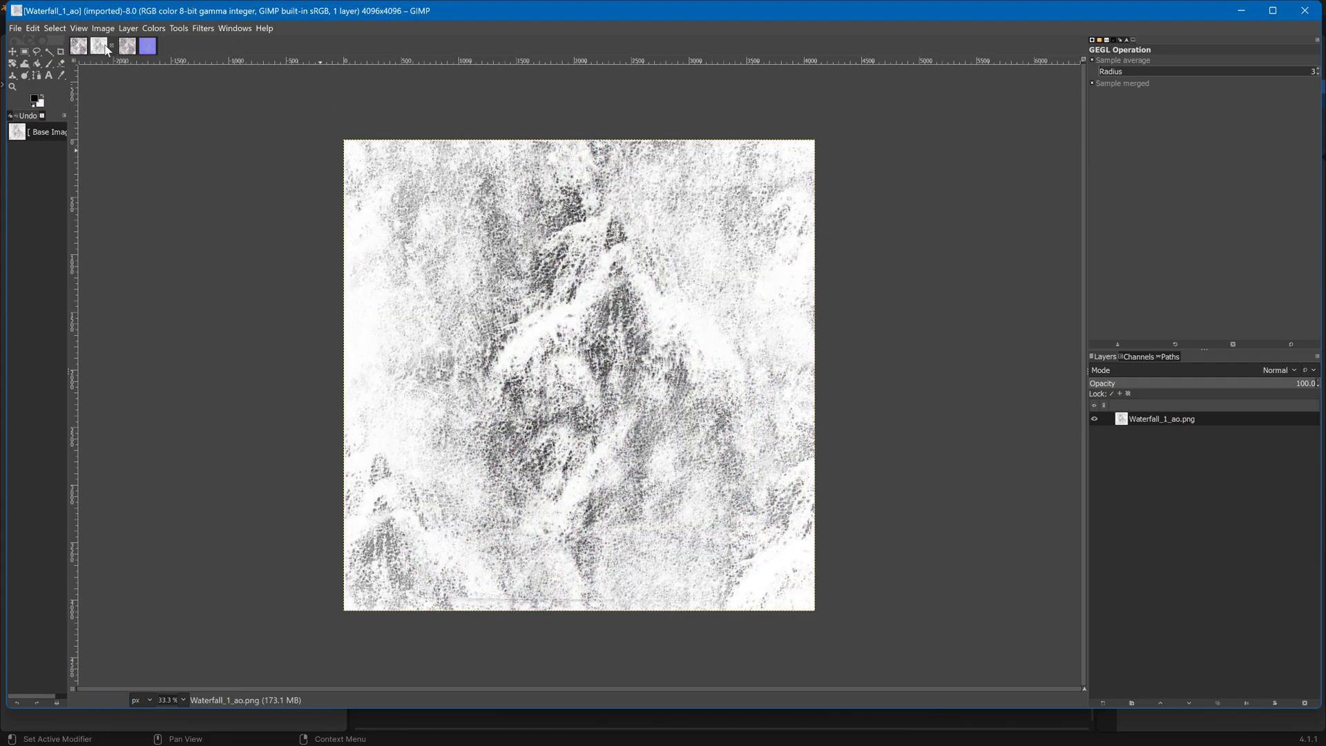
ctrl+scroll(549, 119, up, 4)
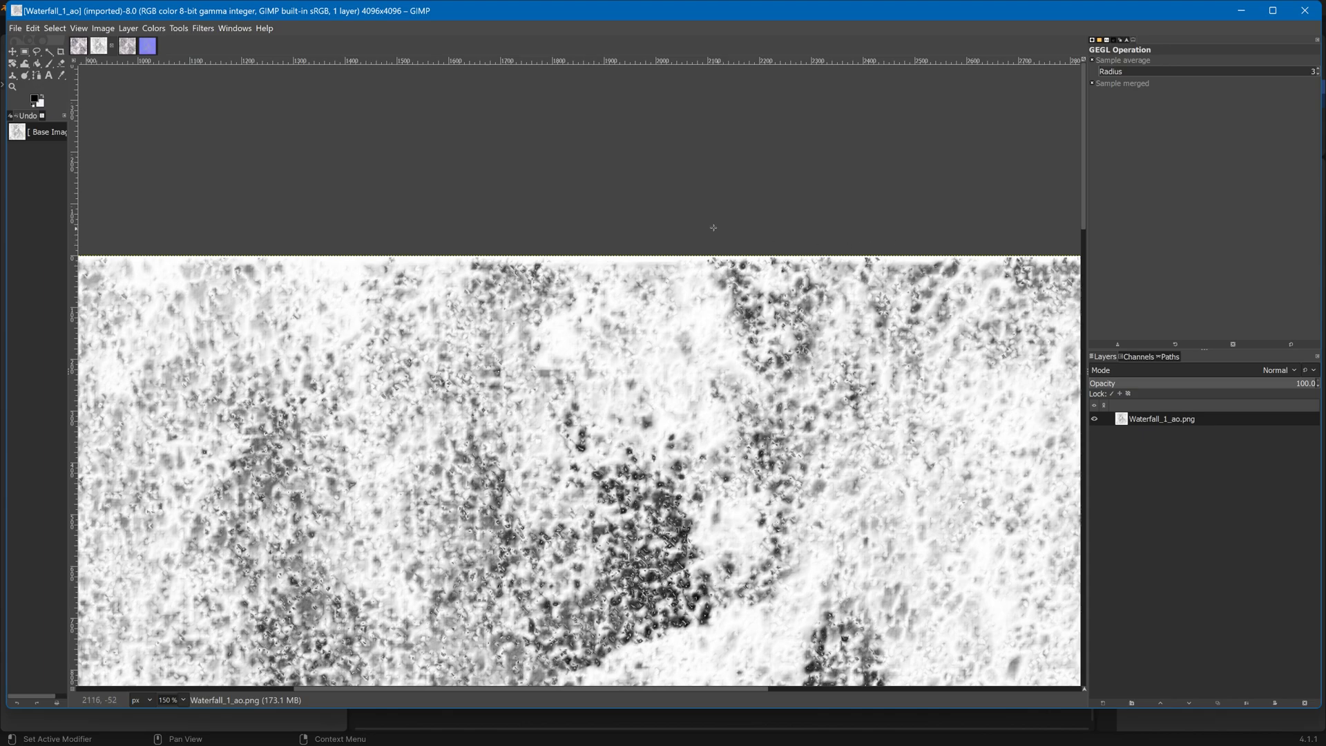
ctrl+scroll(719, 230, down, 4)
middle_drag(702, 212, 657, 168)
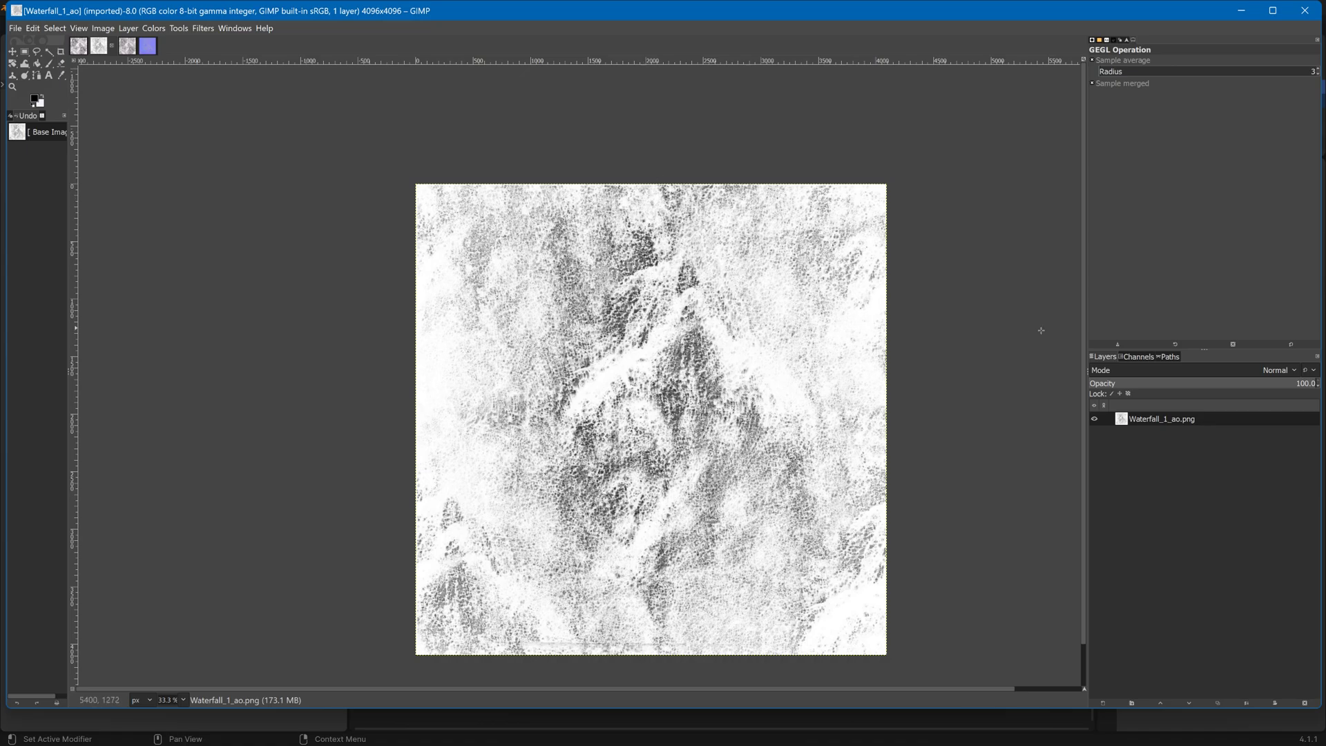
right_click(1183, 420)
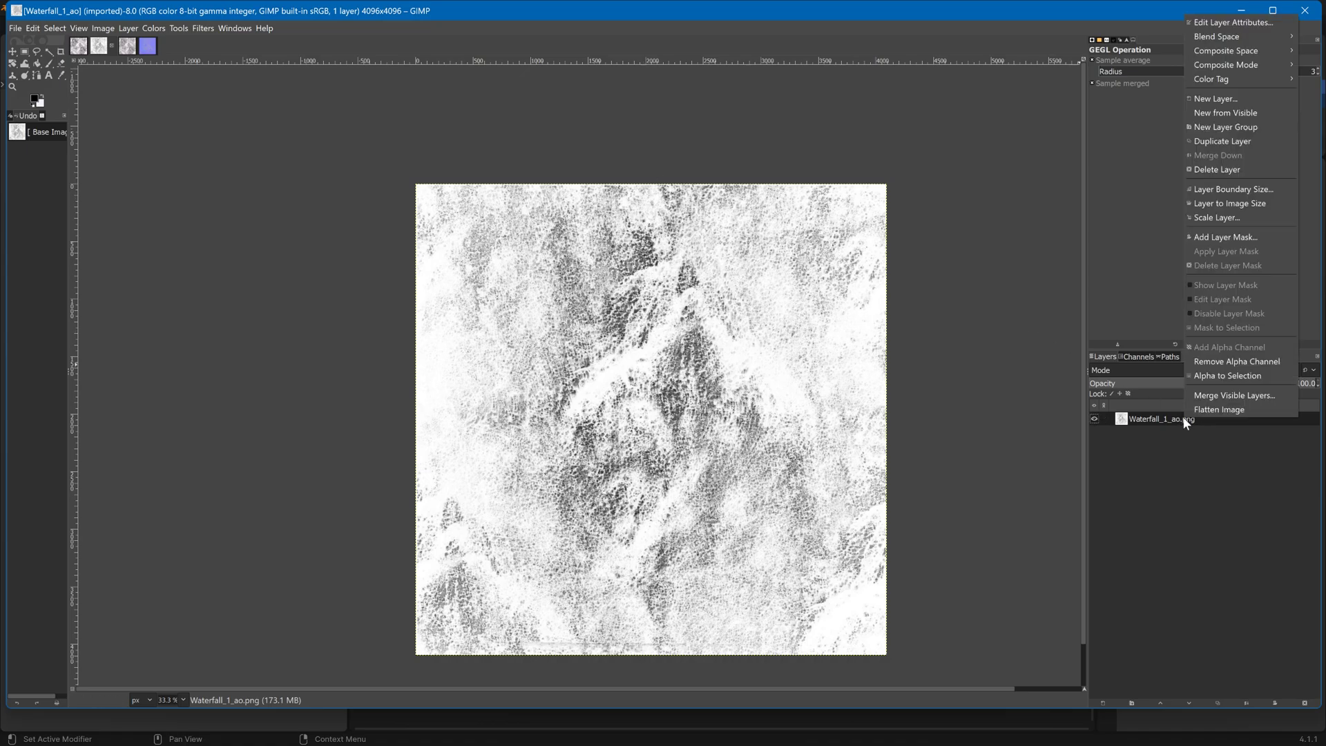
click(1223, 142)
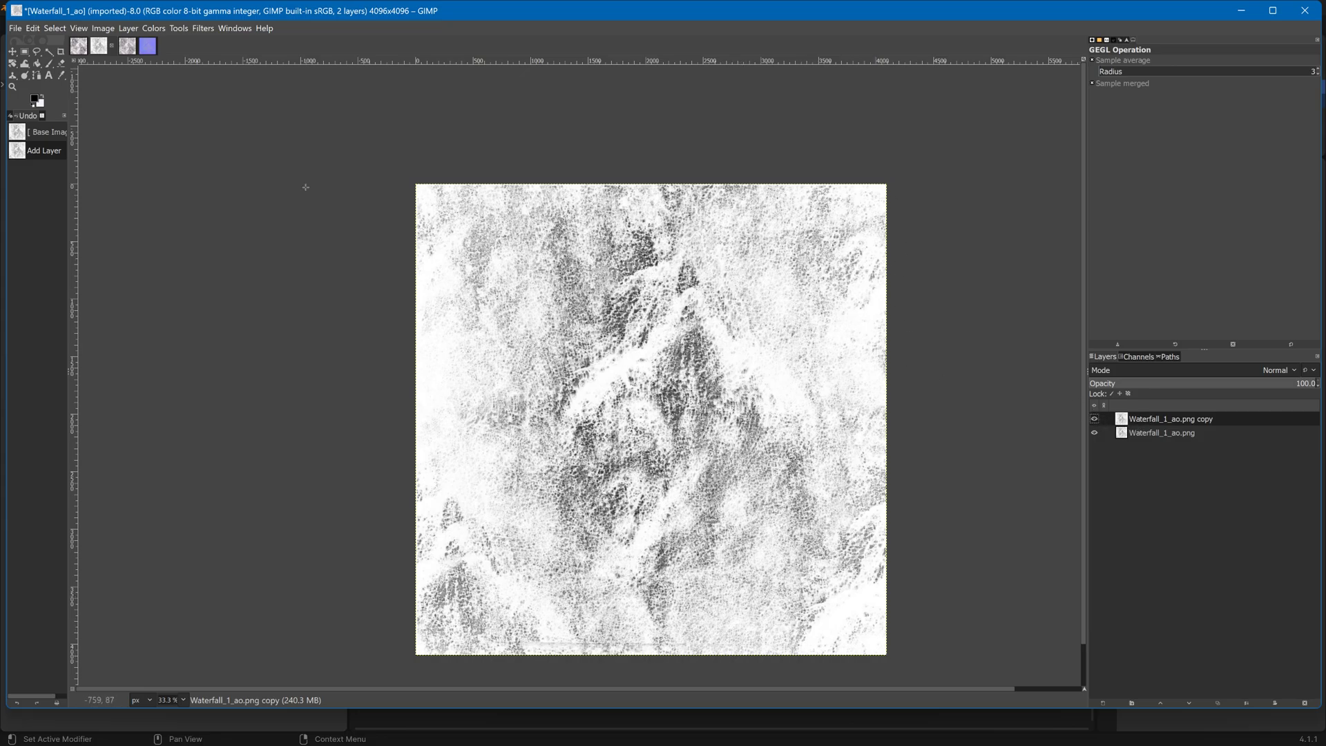
Flip the duplicated Waterfall_1_ao layer vertically
click(13, 63)
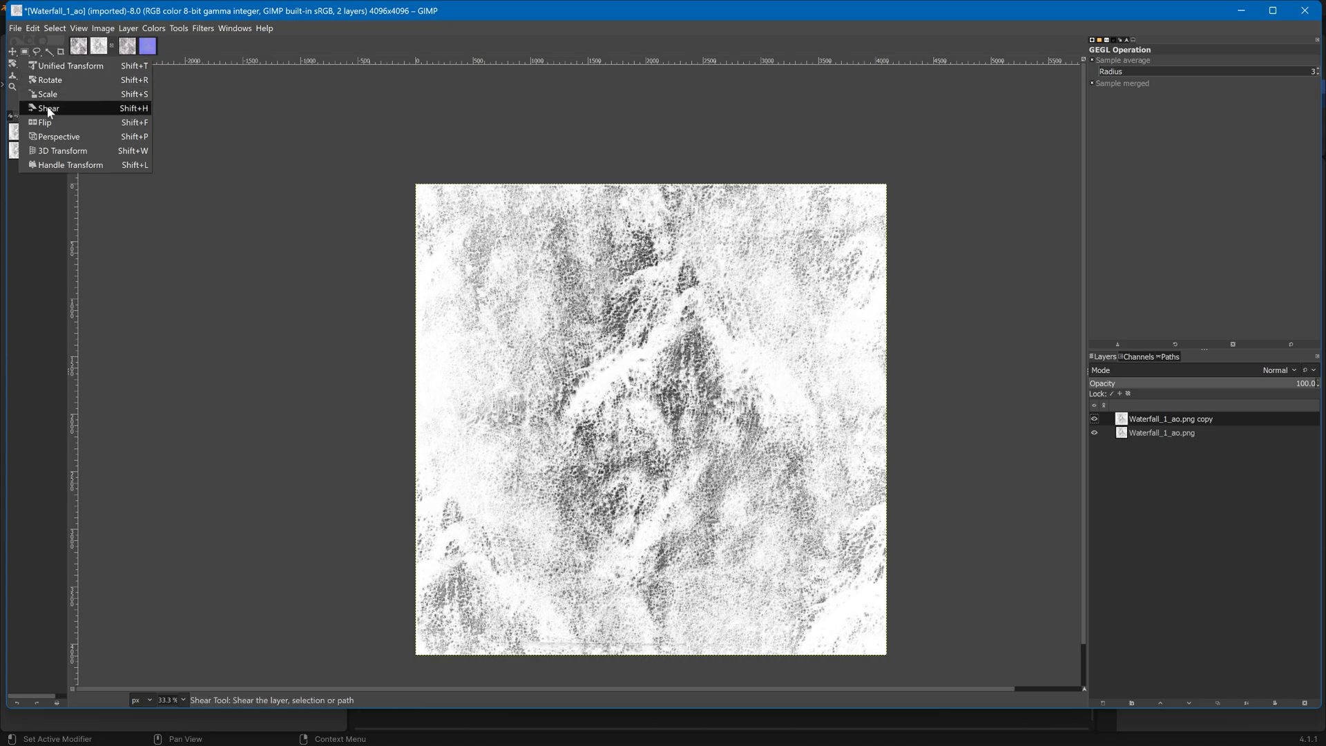
click(54, 130)
click(1126, 91)
click(864, 240)
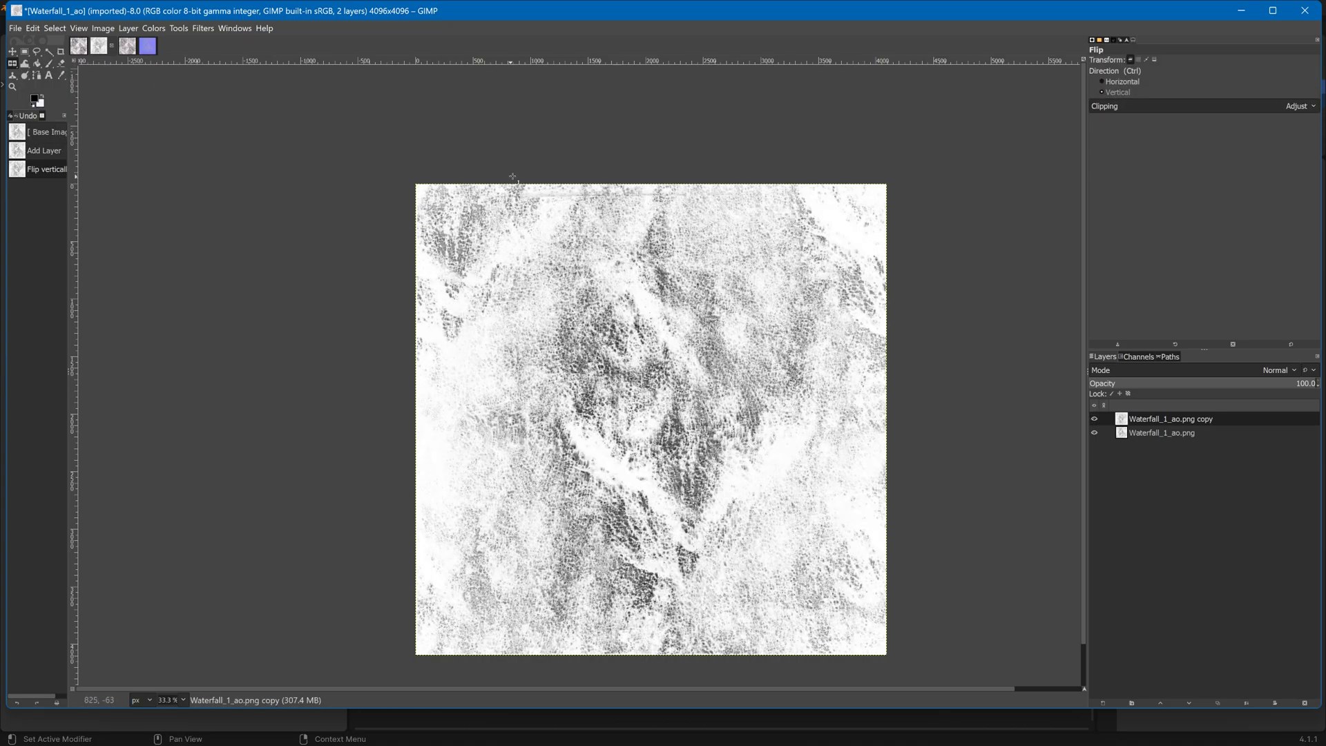
Erase a strip along the upper edge of the flipped Waterfall_1_ao copy with the 504 px Hardness 075 Eraser
click(61, 63)
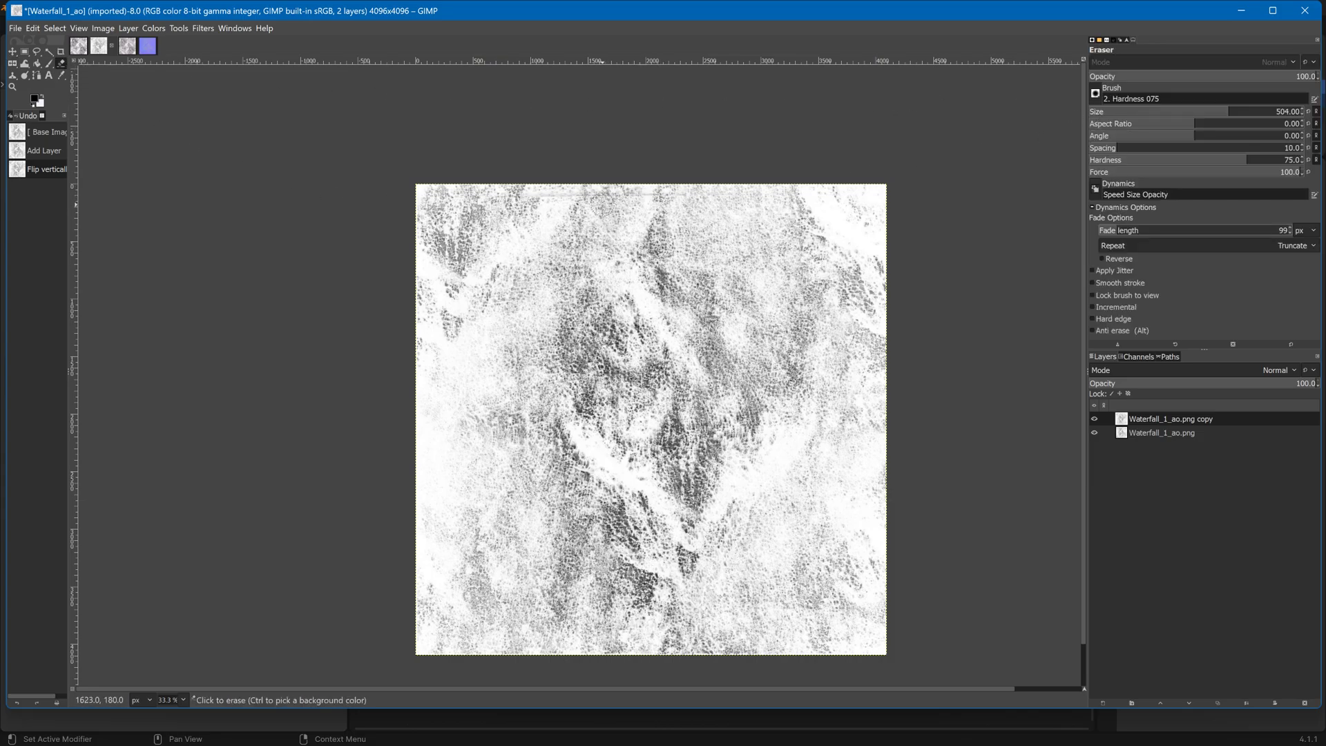
click(487, 205)
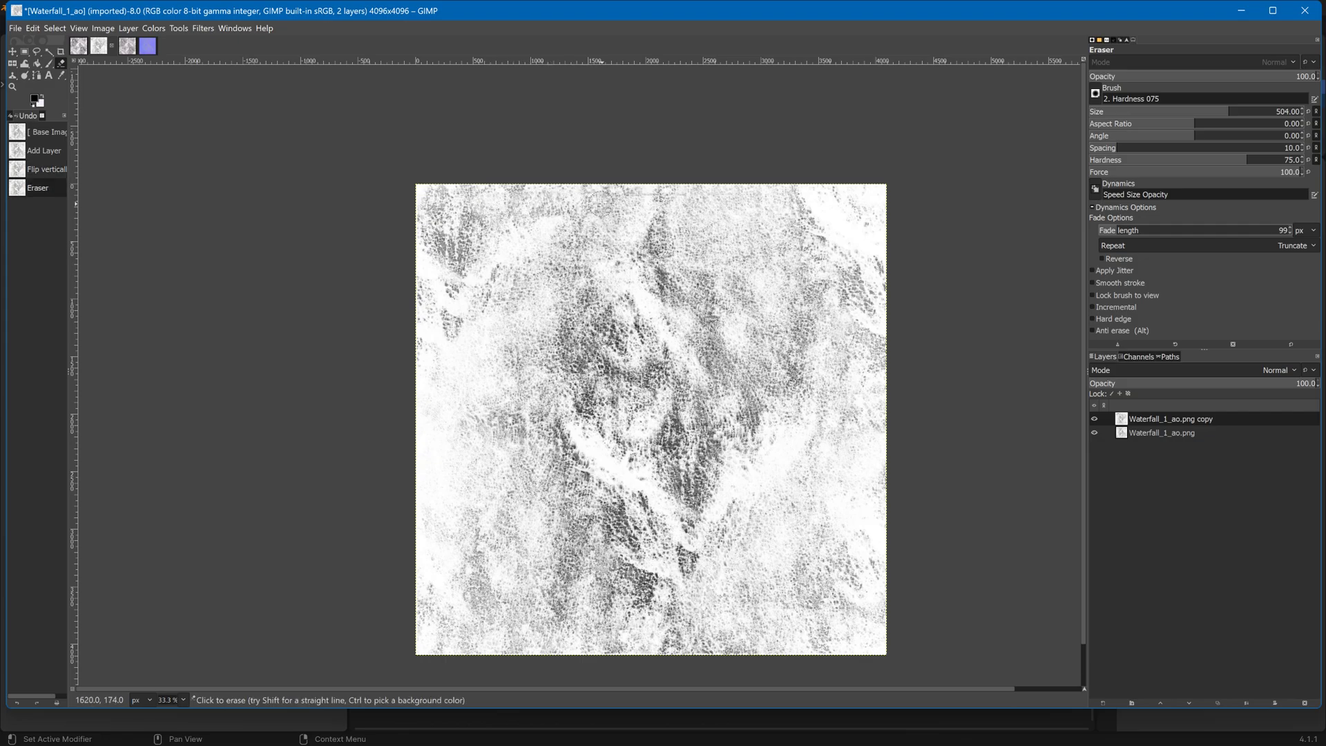
click(667, 206)
click(692, 207)
click(713, 206)
click(729, 202)
click(756, 207)
click(793, 208)
click(819, 204)
click(835, 206)
click(856, 207)
click(874, 207)
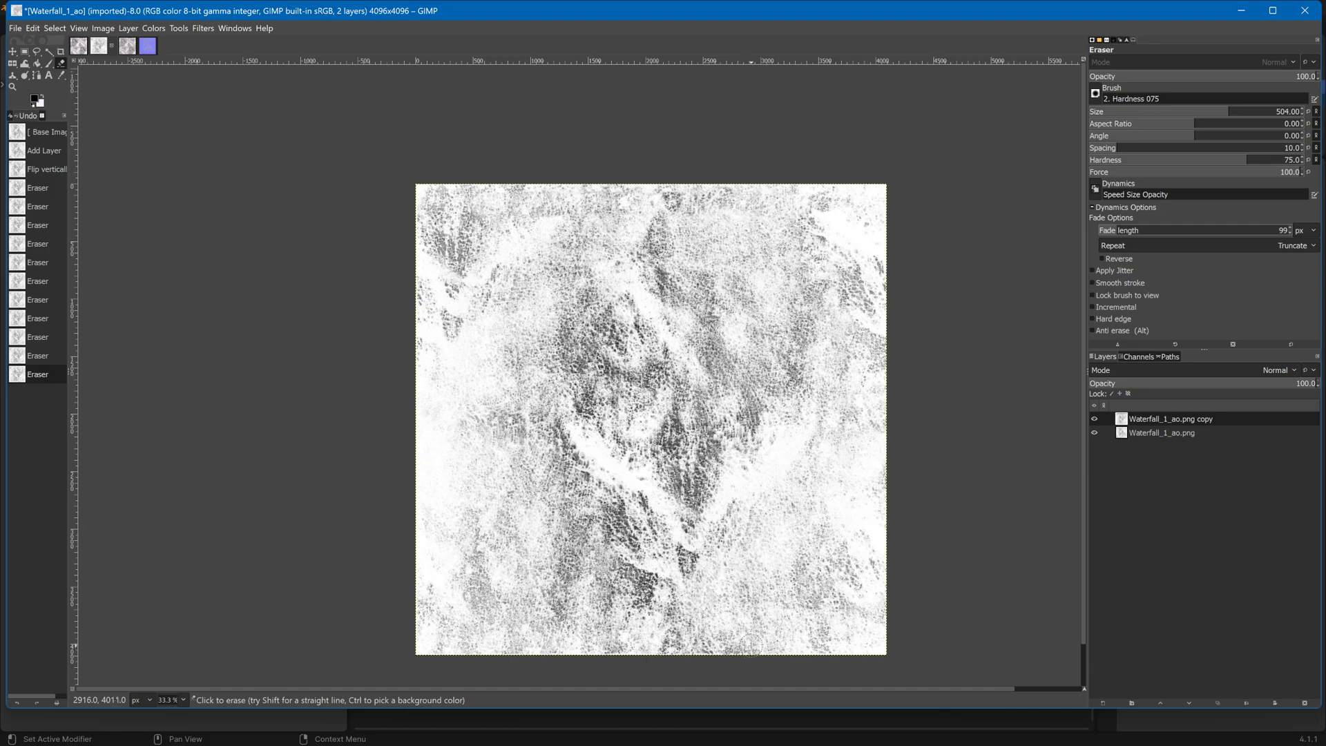
Check the erased Waterfall_1_ao copy up close and merge the visible layers into one
scroll(794, 553, down, 3)
ctrl+scroll(824, 472, up, 2)
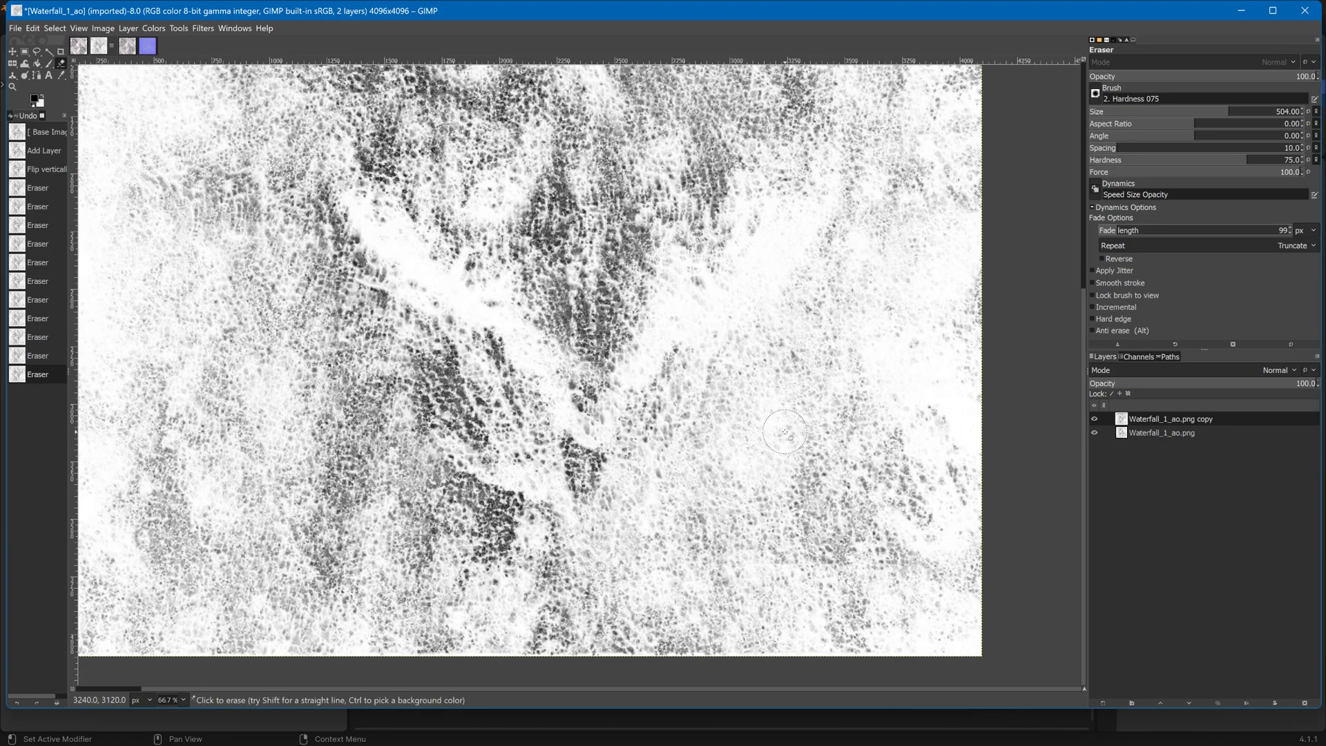
ctrl+scroll(785, 432, down, 1)
scroll(753, 379, up, 3)
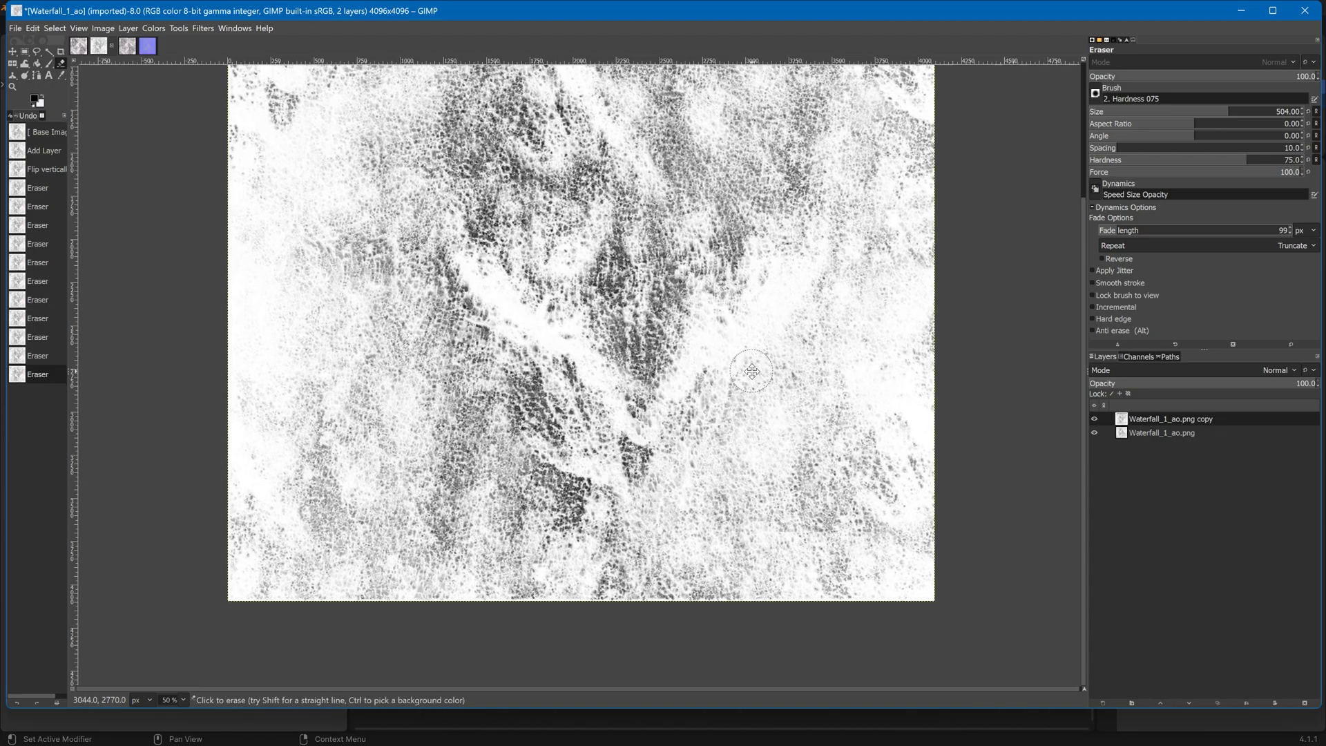
ctrl+scroll(733, 360, down, 1)
middle_drag(733, 357, 733, 373)
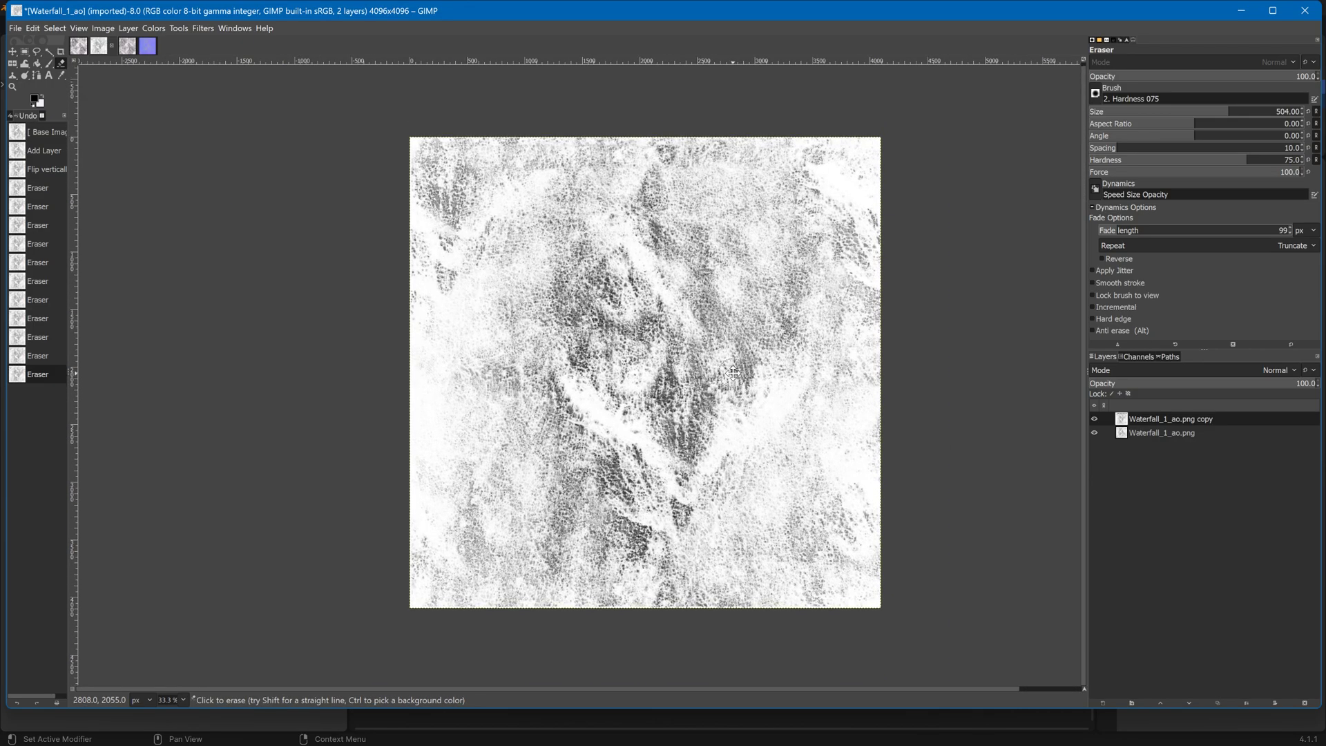
right_click(1154, 414)
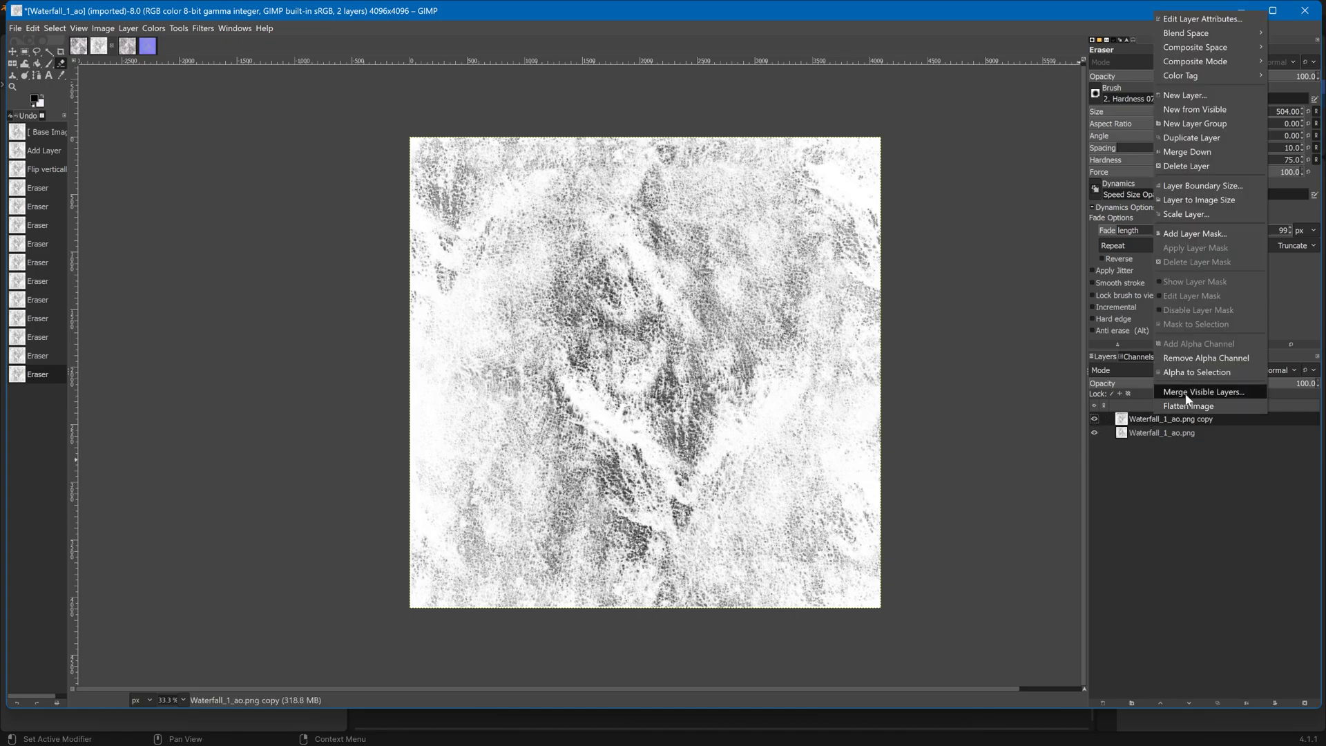
click(1185, 393)
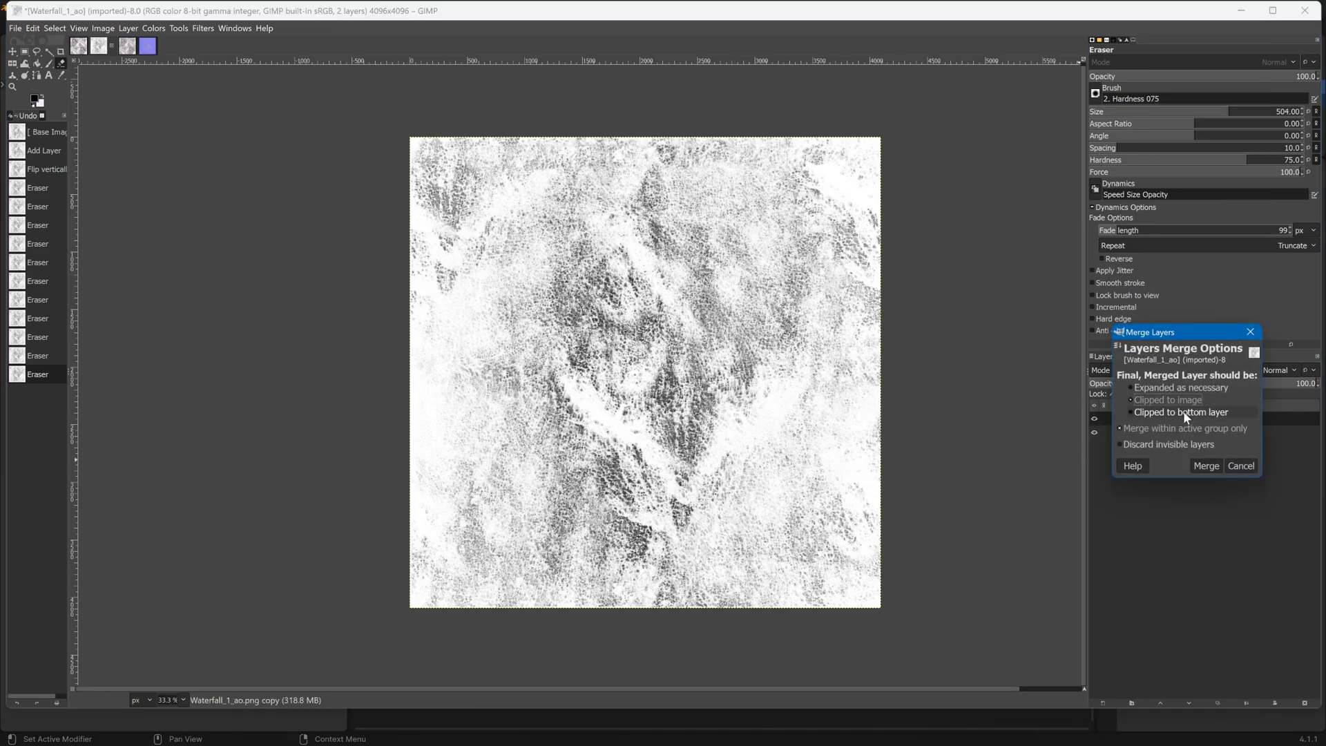
Export the merged image to the decals folder as Waterfall_1_ao.dds, choosing a DDS compression and generating mipmaps
click(15, 28)
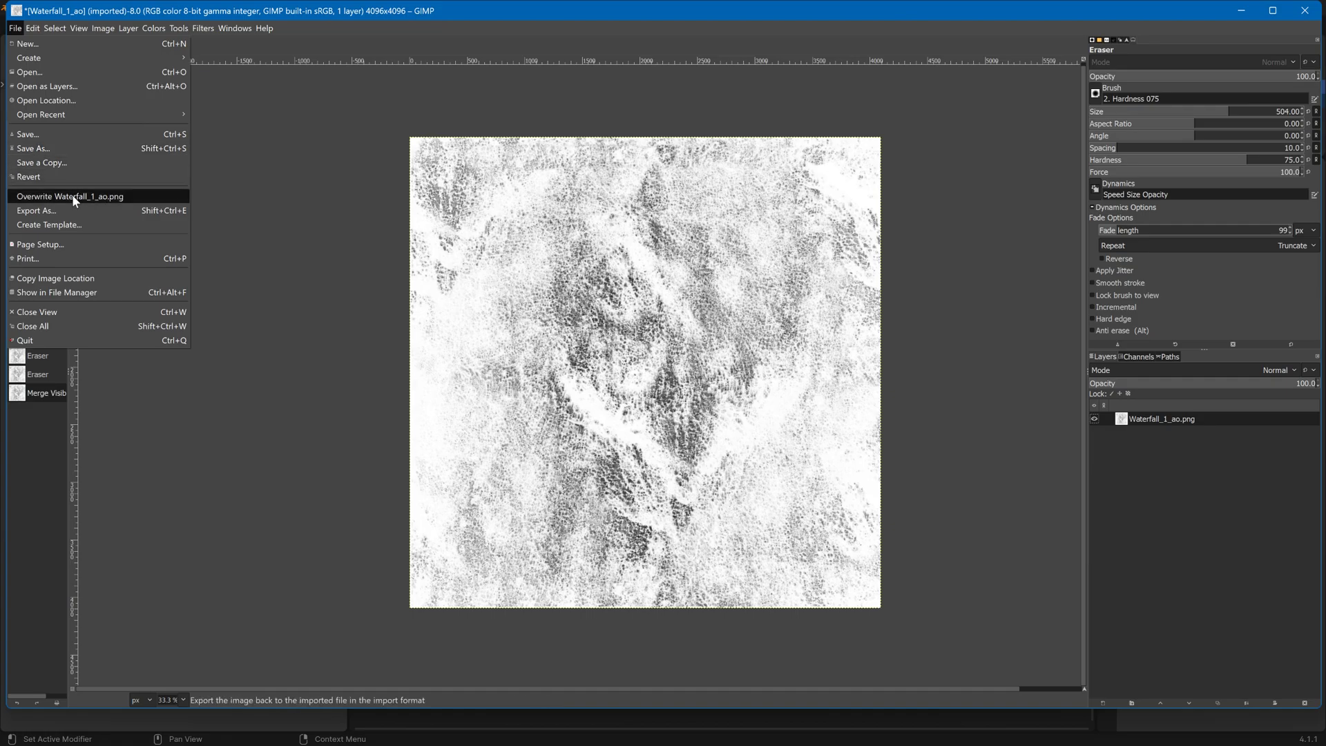
click(65, 209)
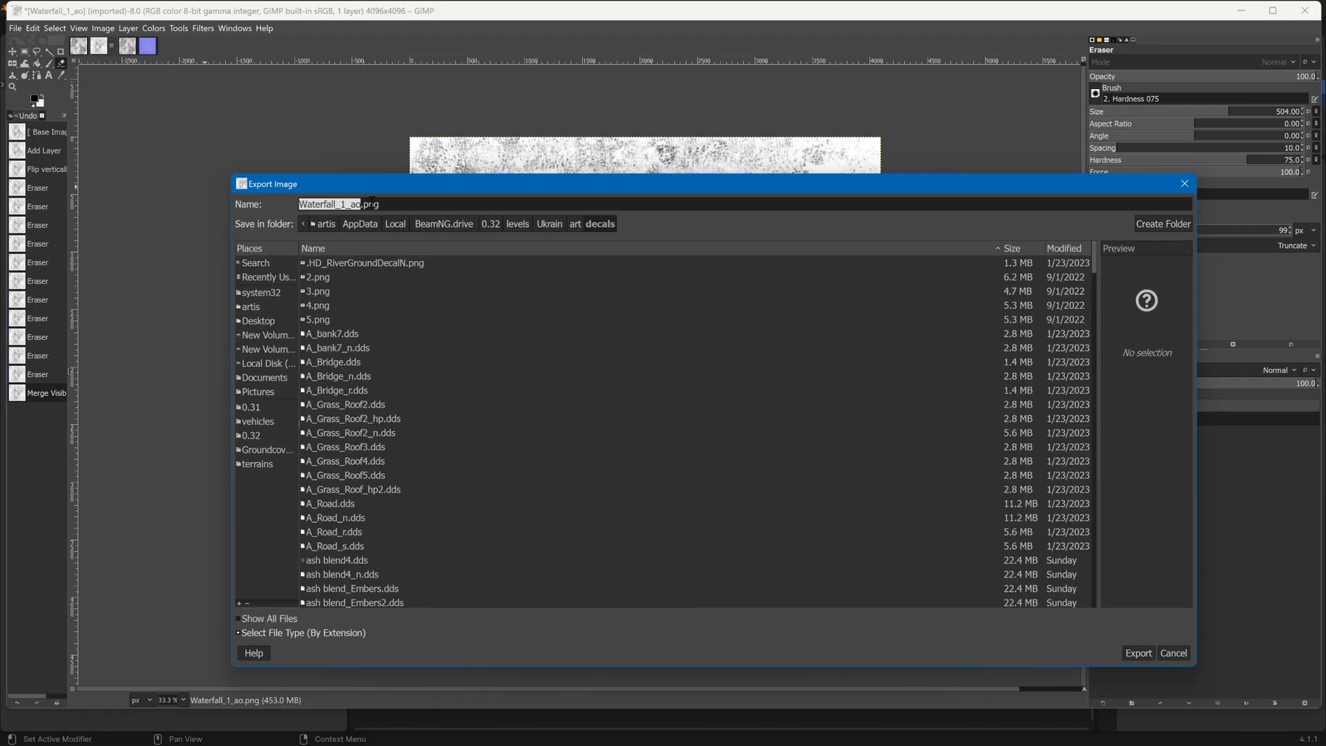
drag(365, 204, 380, 205)
key(BackSpace)
text(dds)
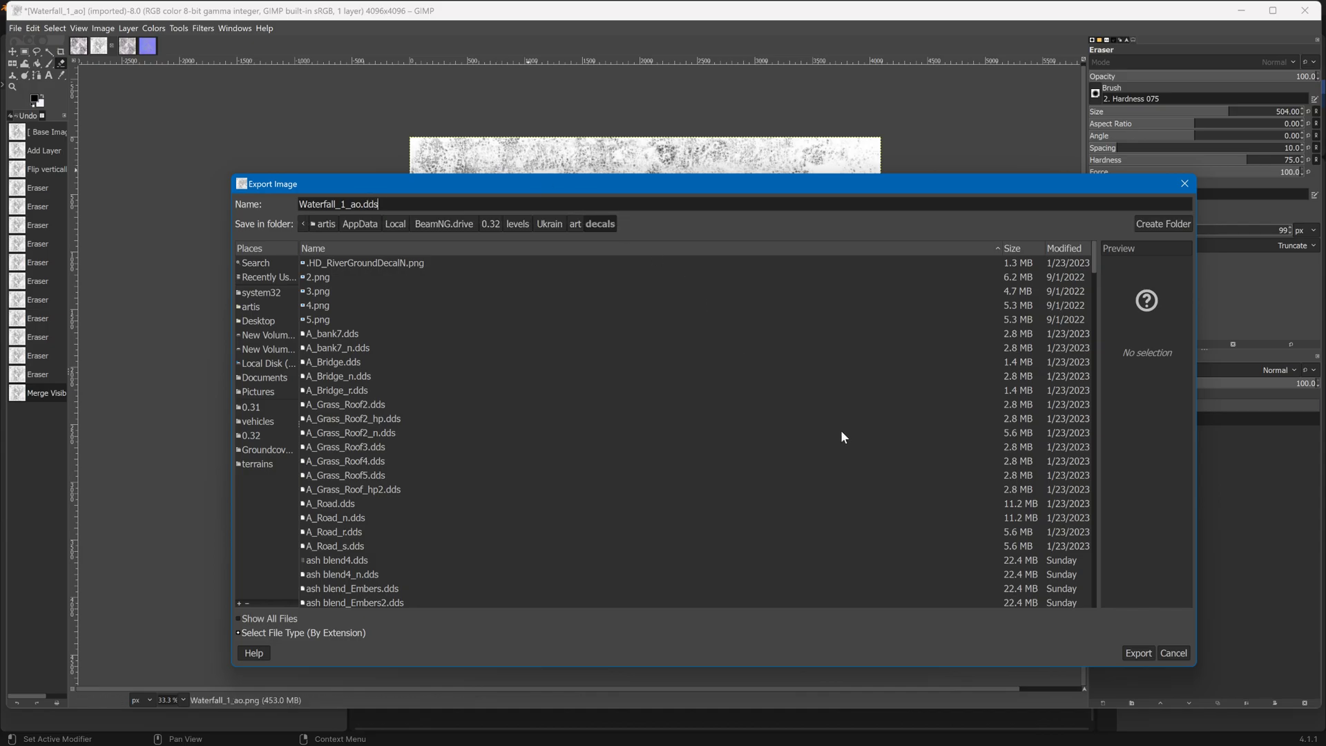
click(1137, 653)
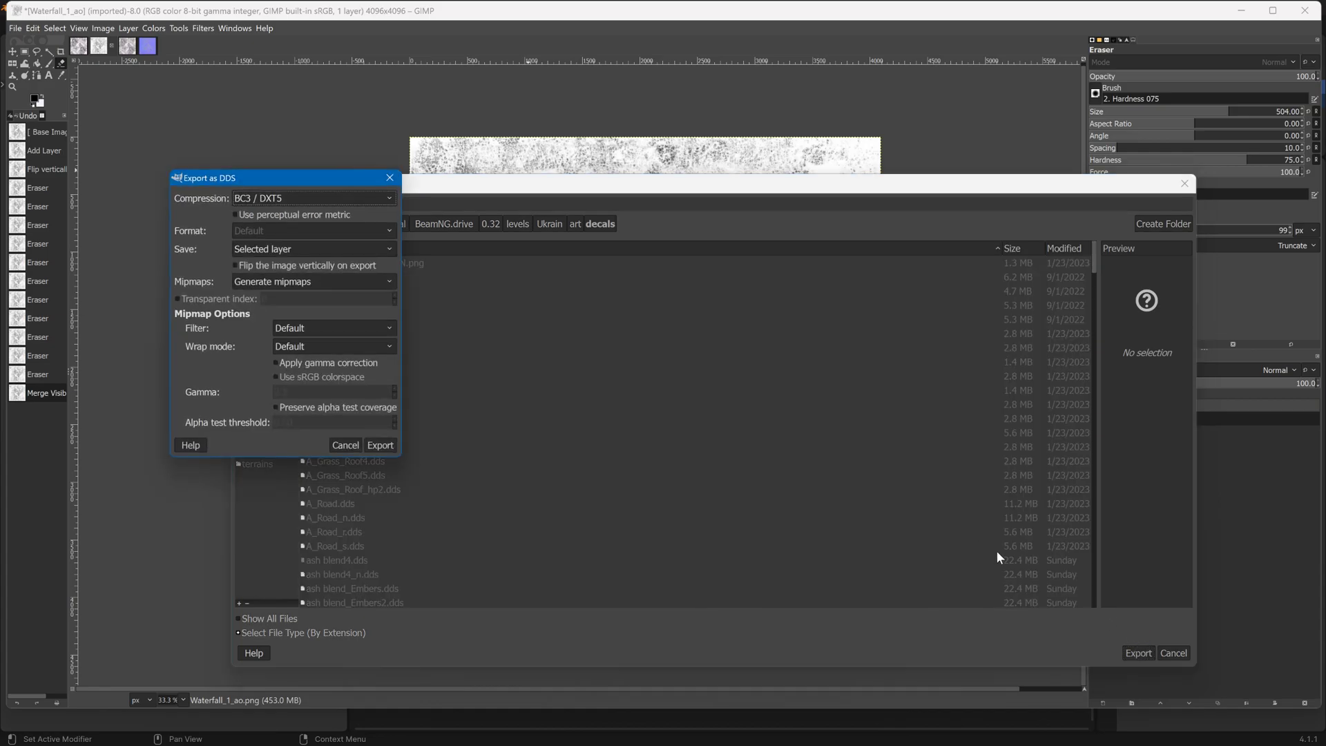
click(337, 195)
click(252, 225)
click(381, 446)
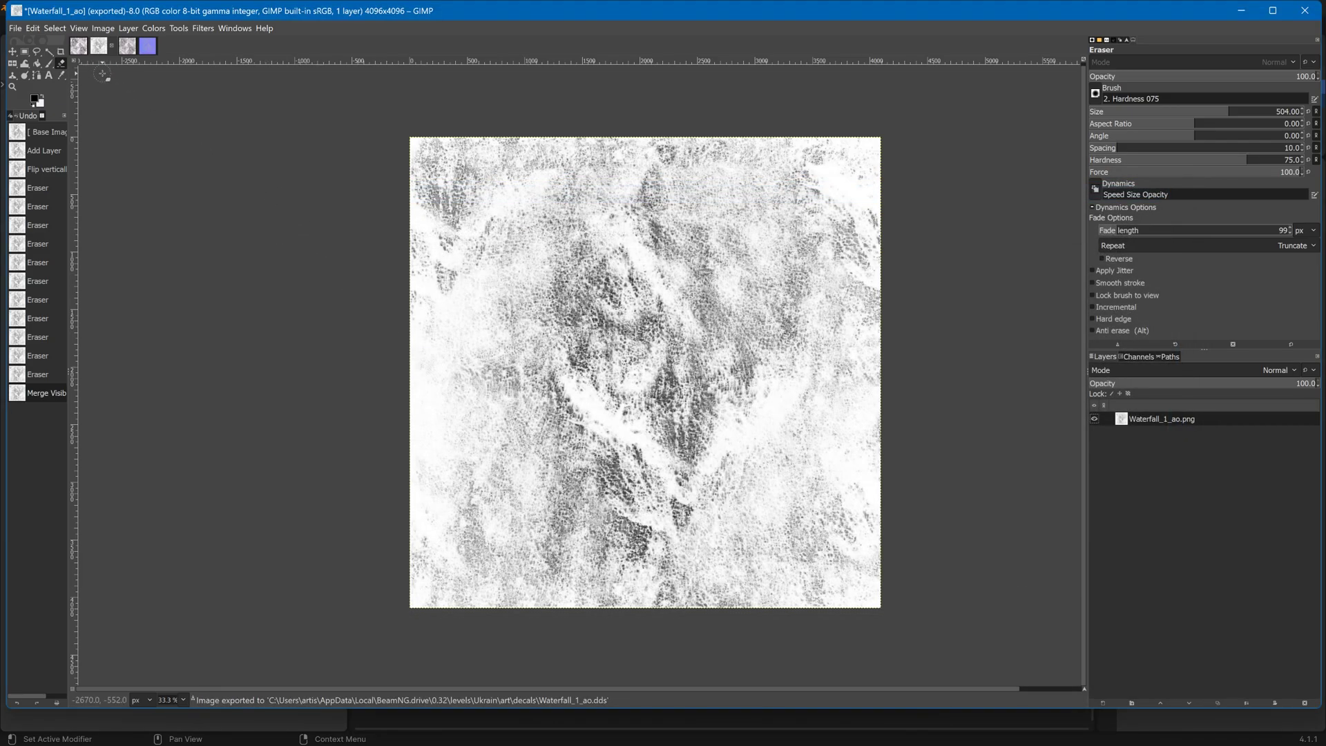
Duplicate the layer of the Waterfall_1_n image and flip the copy vertically
click(147, 46)
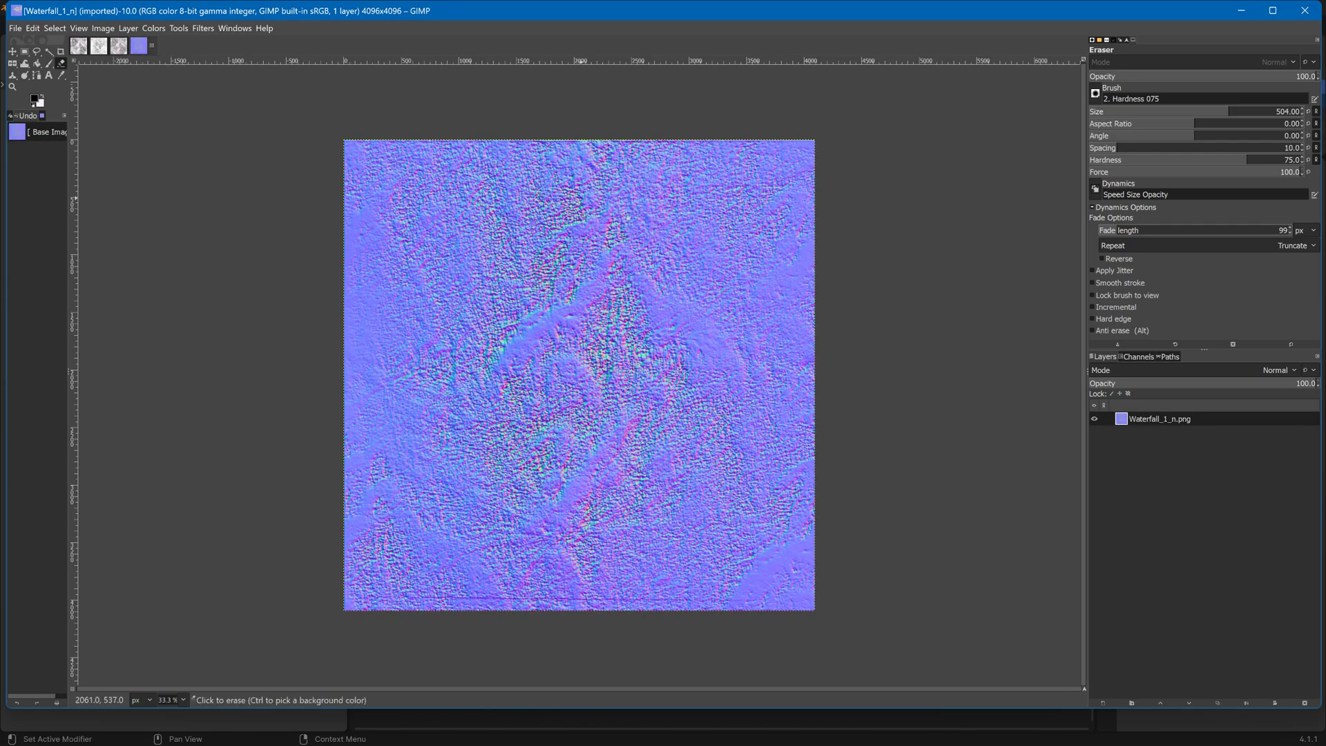
right_click(1136, 419)
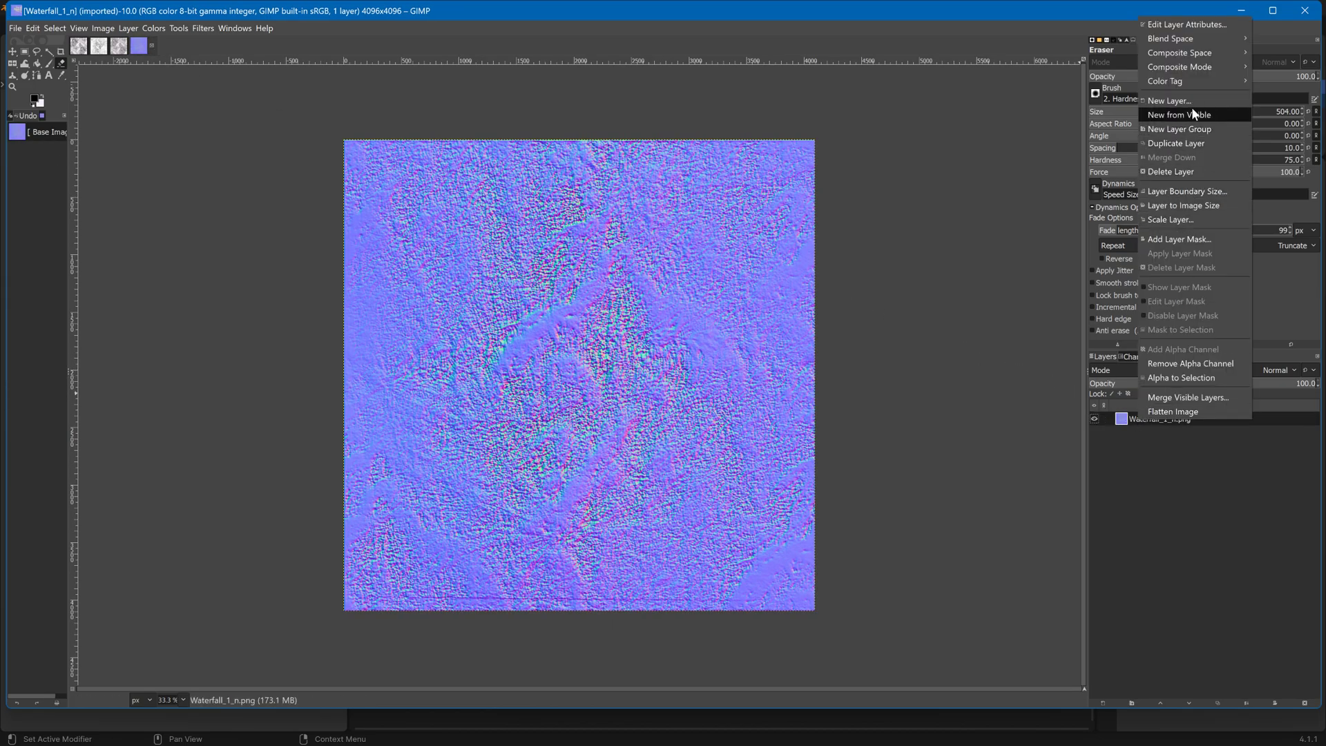
click(1184, 143)
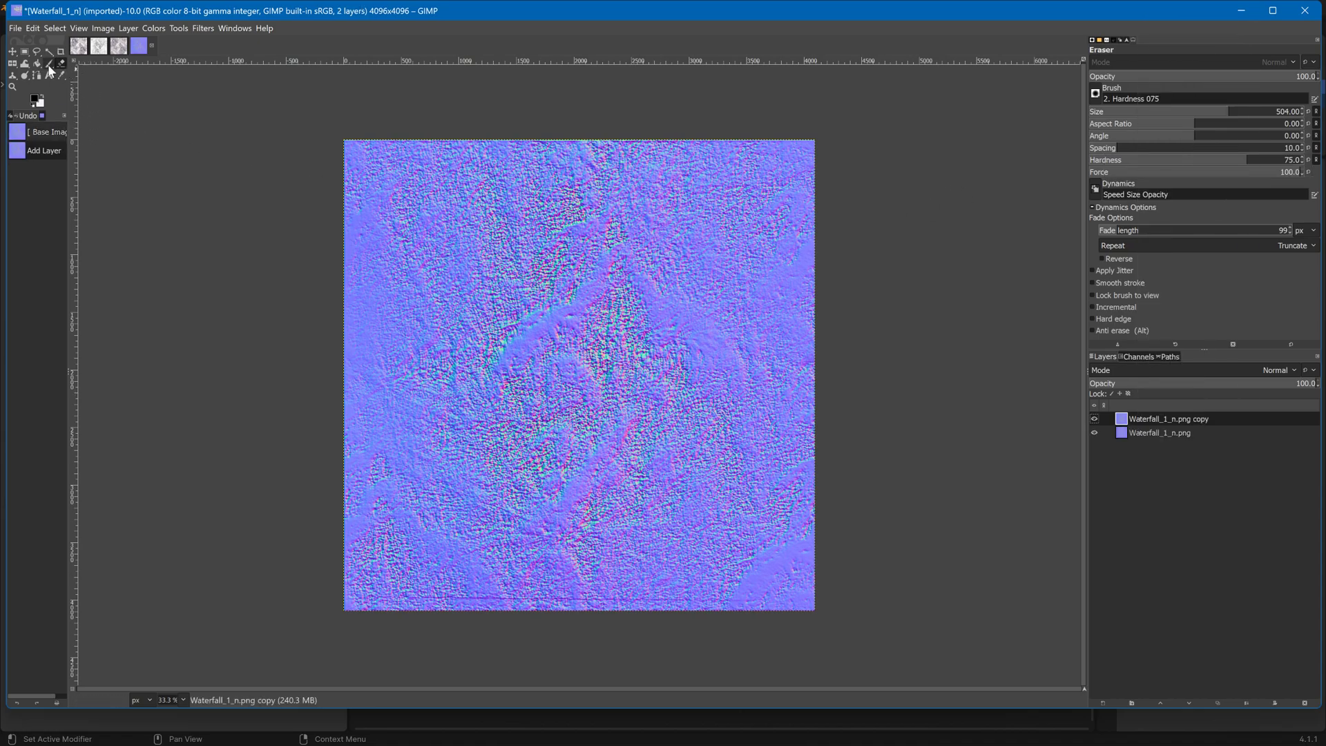
click(13, 63)
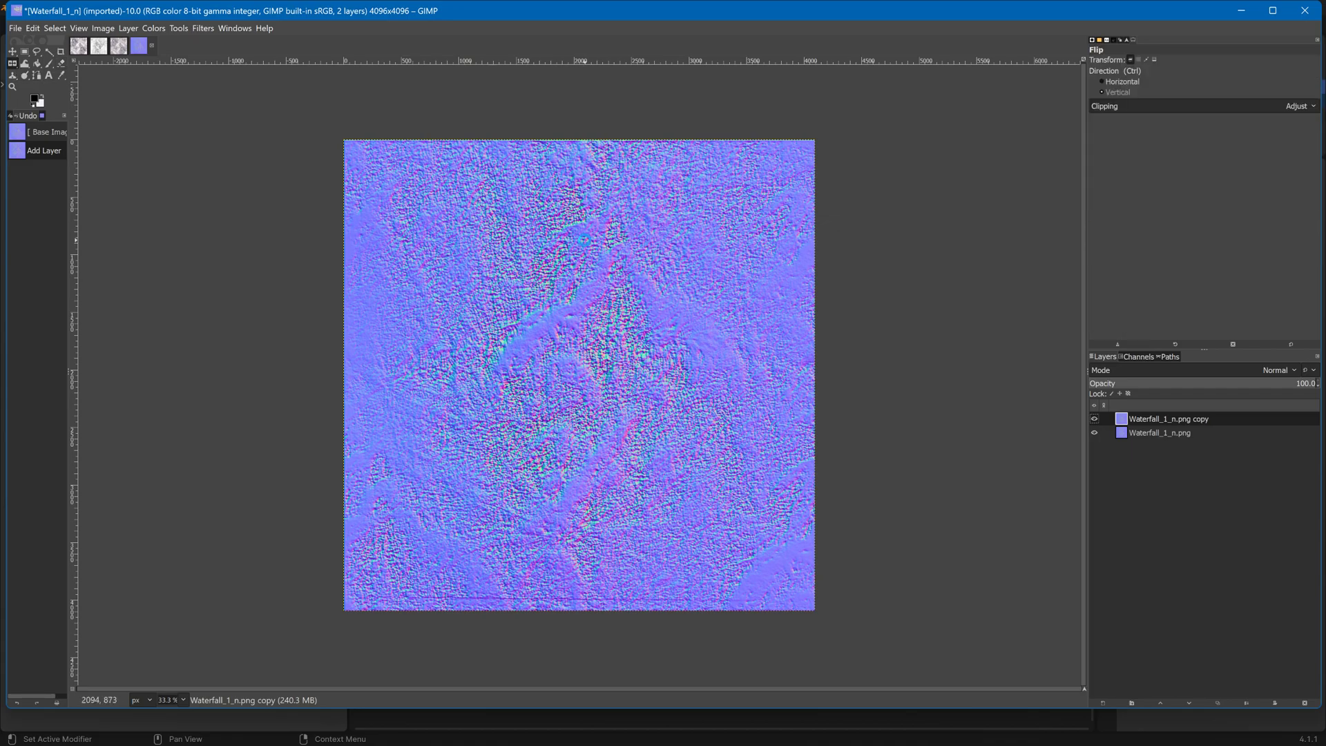
ctrl+click(586, 241)
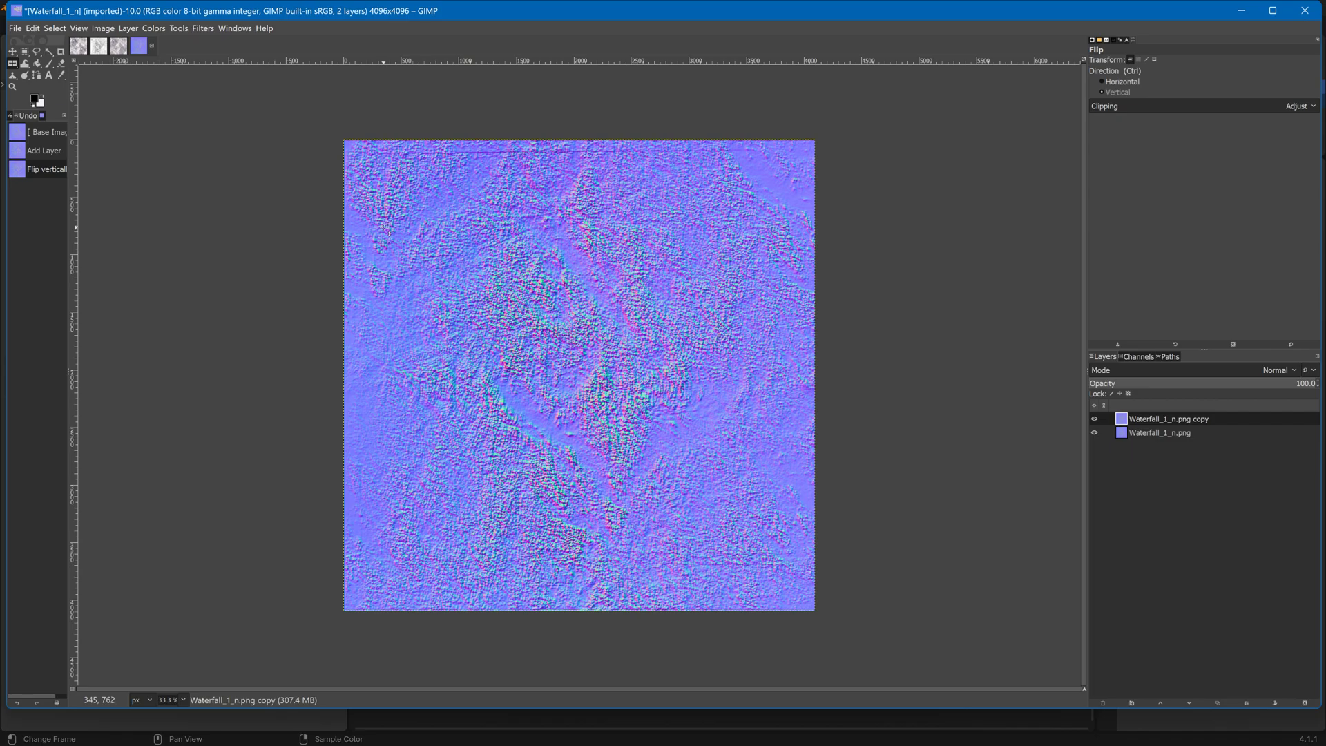
Erase a strip near the upper edge of the flipped Waterfall_1_n copy and merge the visible layers
click(62, 64)
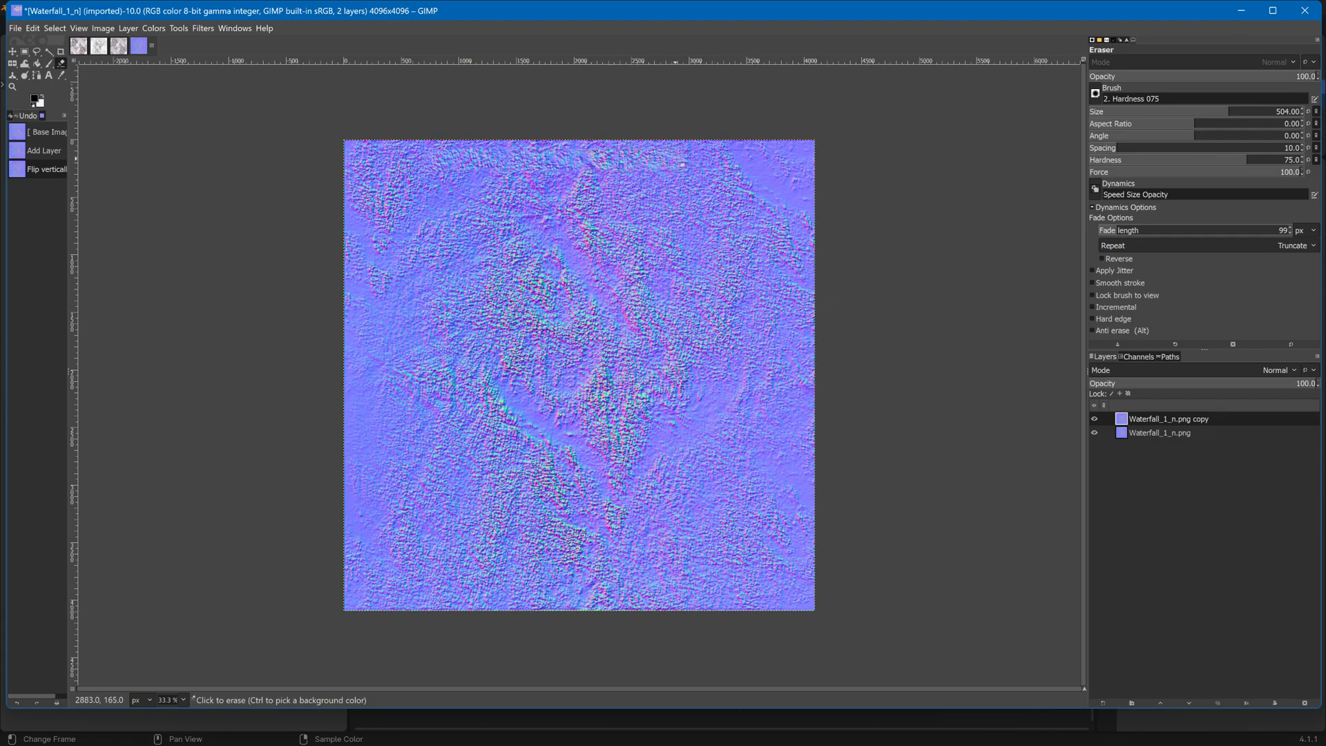
drag(752, 167, 775, 174)
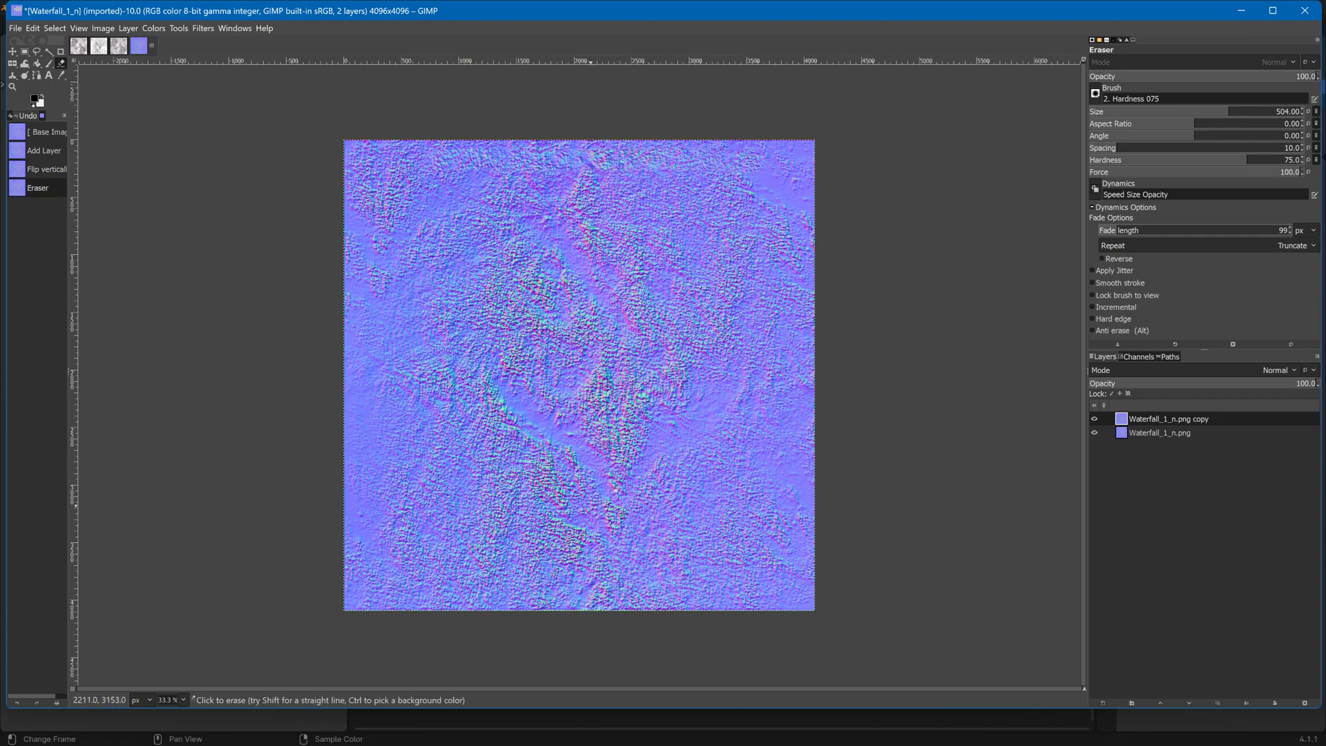
click(486, 181)
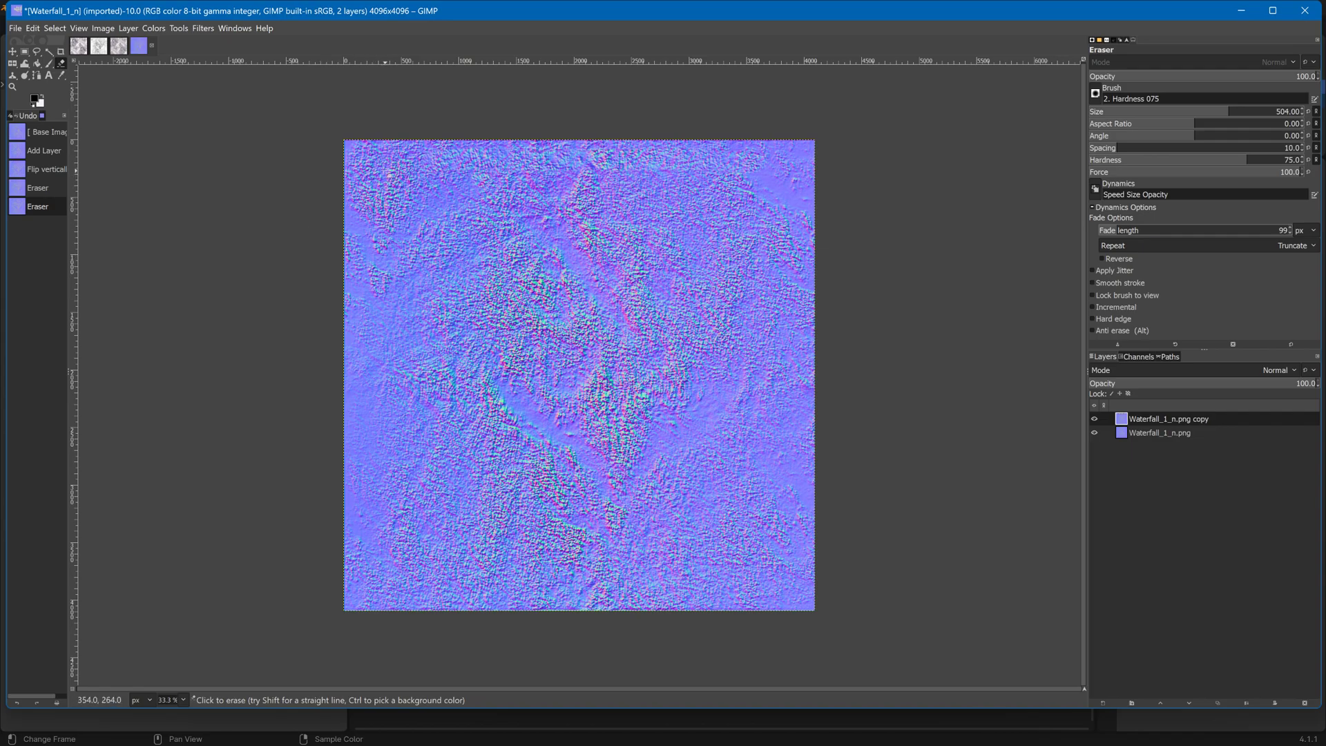
right_click(1188, 424)
click(1203, 397)
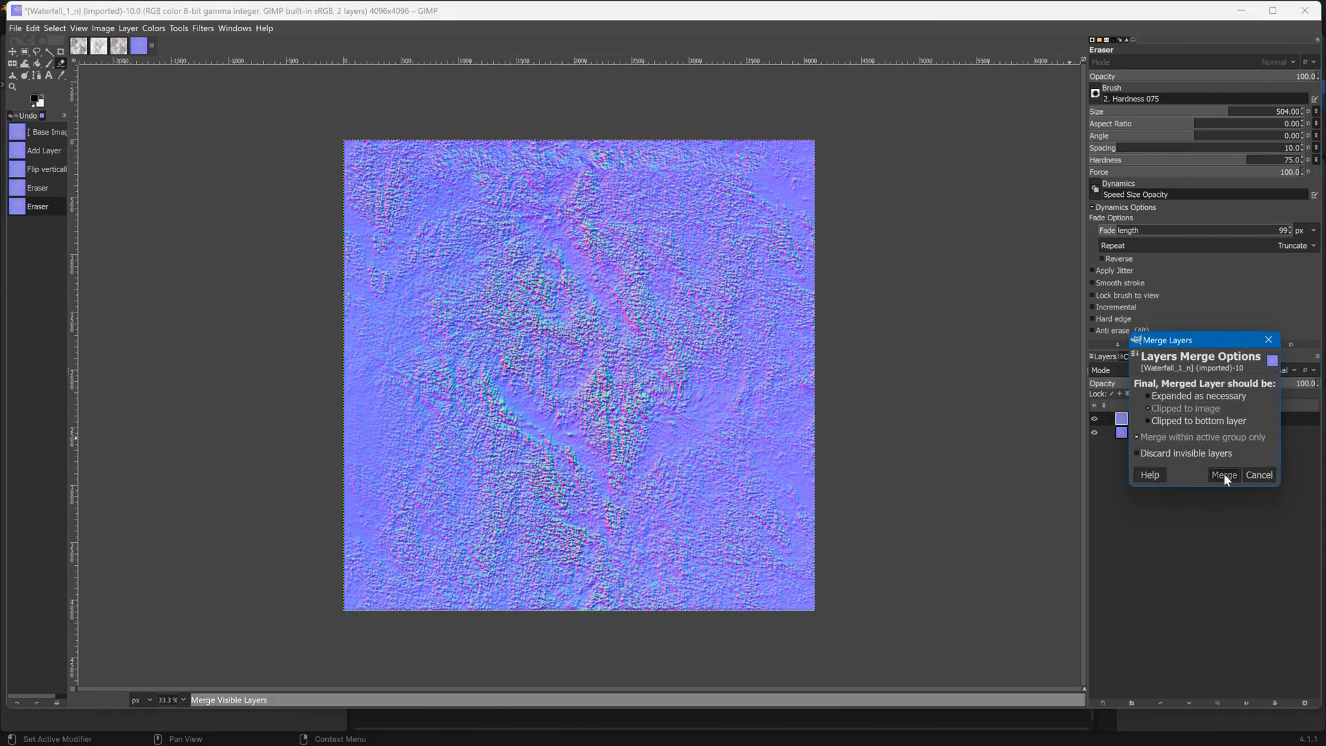
click(1224, 475)
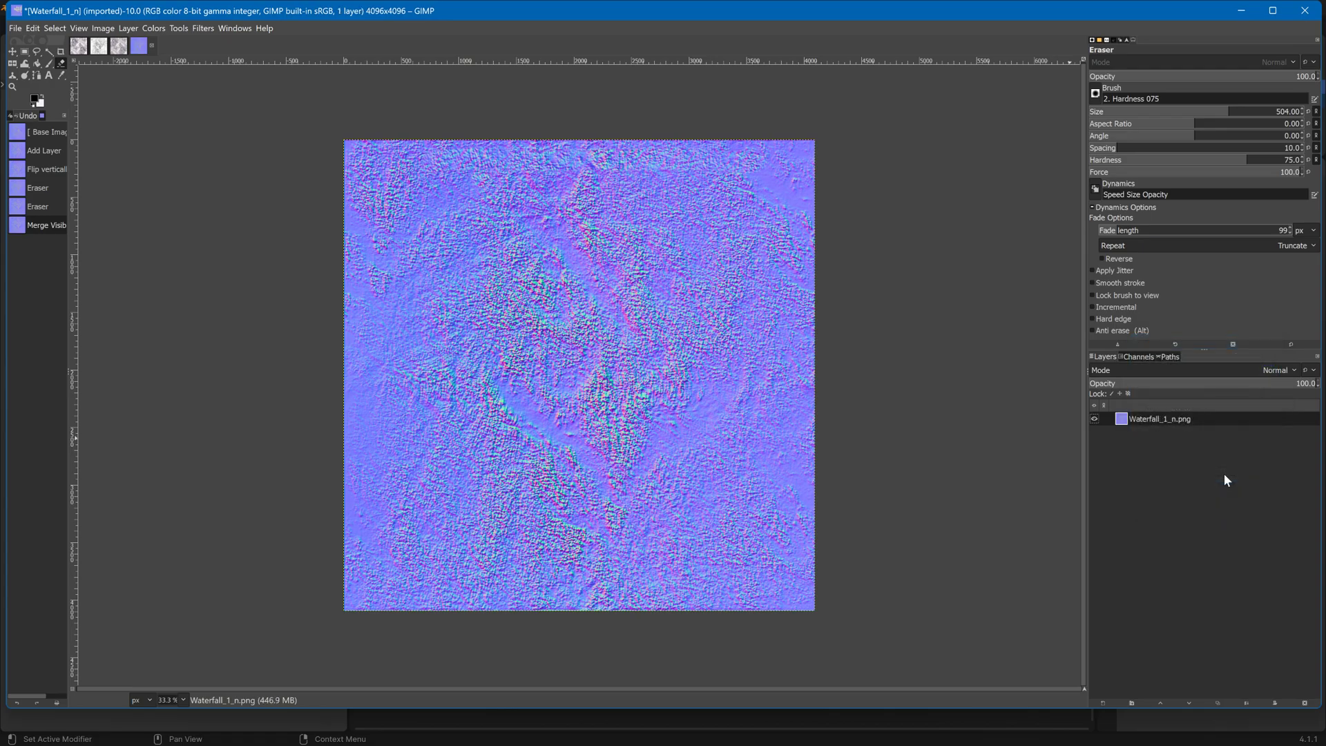
Duplicate the merged Waterfall_1_n layer and flip the new copy vertically
right_click(1187, 419)
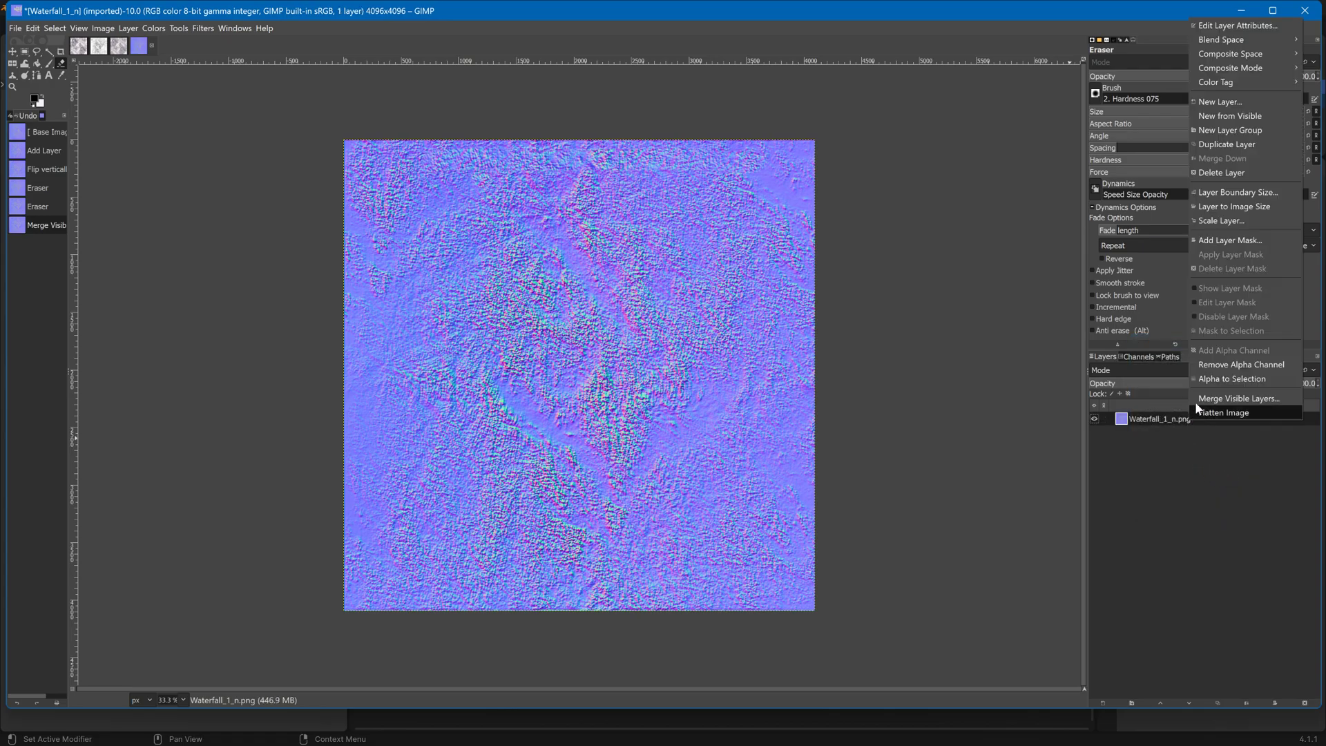
click(1219, 143)
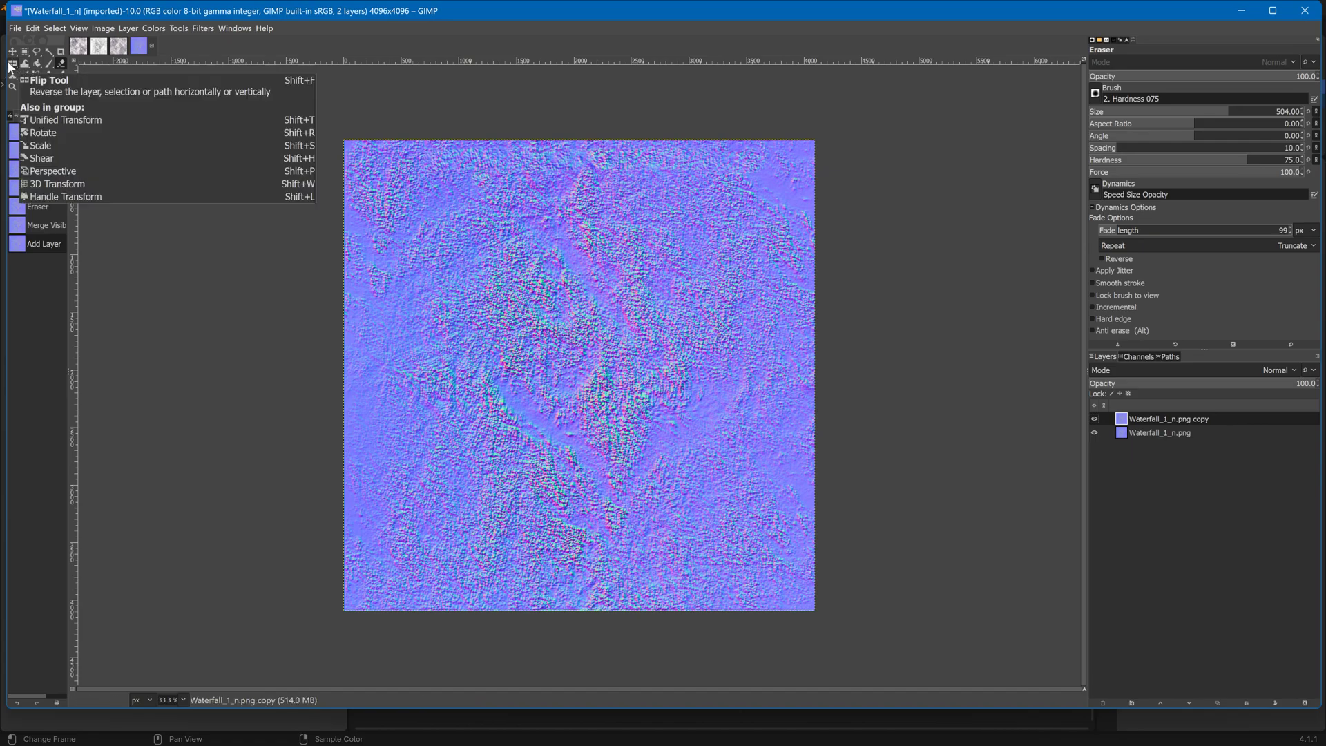
key(shift+f)
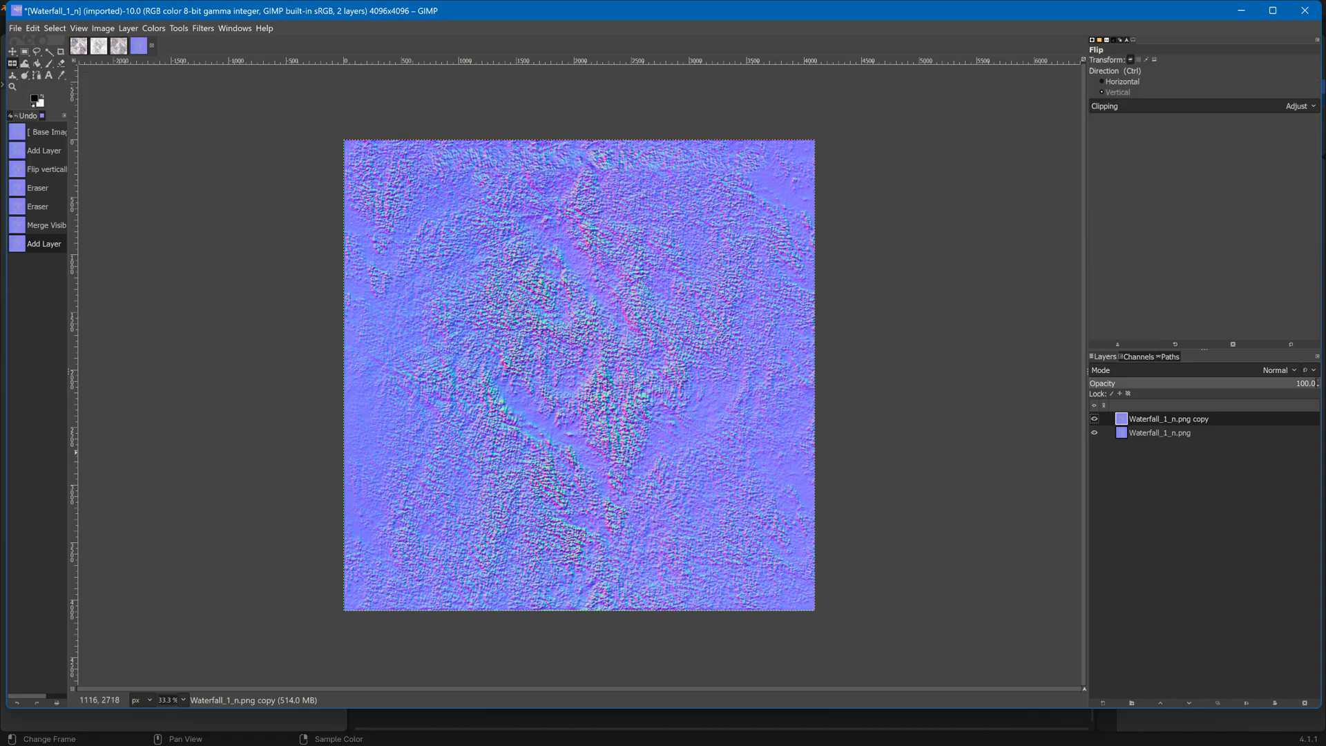
ctrl+click(515, 446)
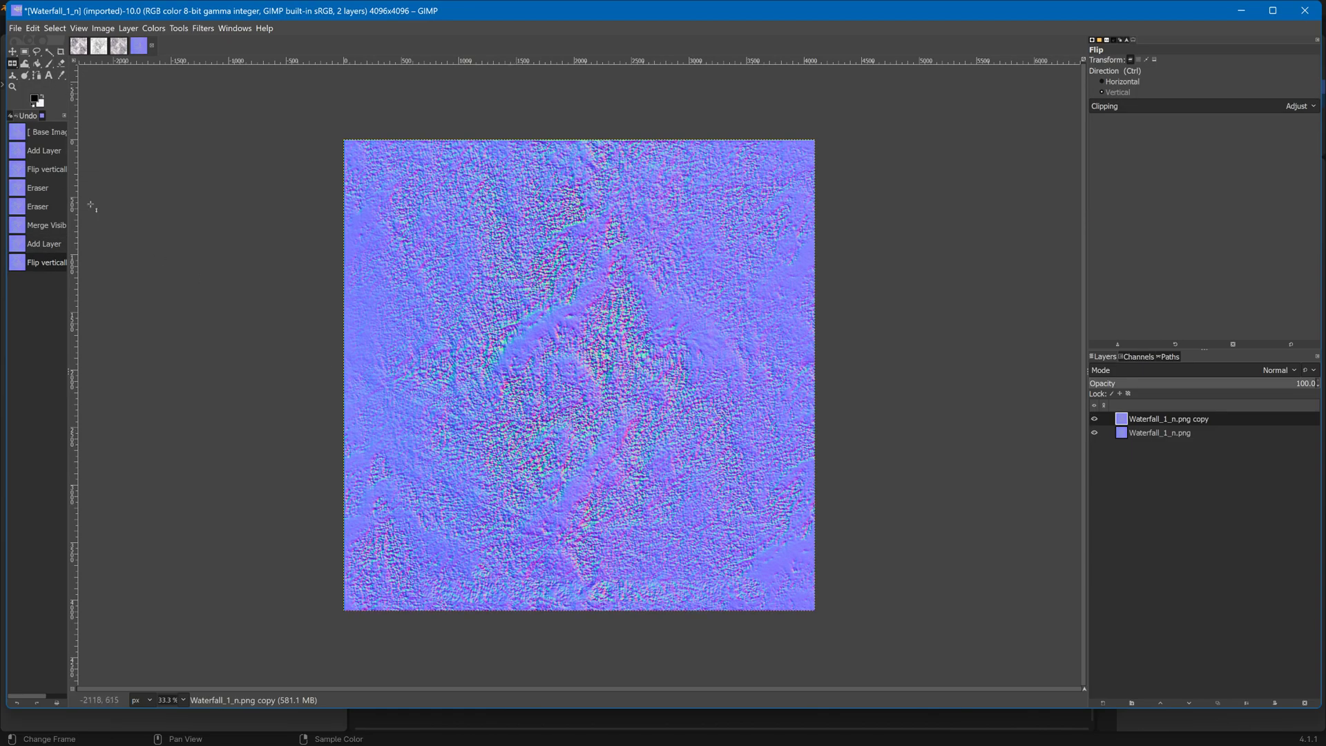
Clear all but the bottom strip of the copy, using a rectangular selection about 5307 × 4197 px feathered by 100 px
click(60, 64)
key(r)
mouse_move(243, 104)
mouse_down()
mouse_move(346, 405)
mouse_move(854, 587)
mouse_up()
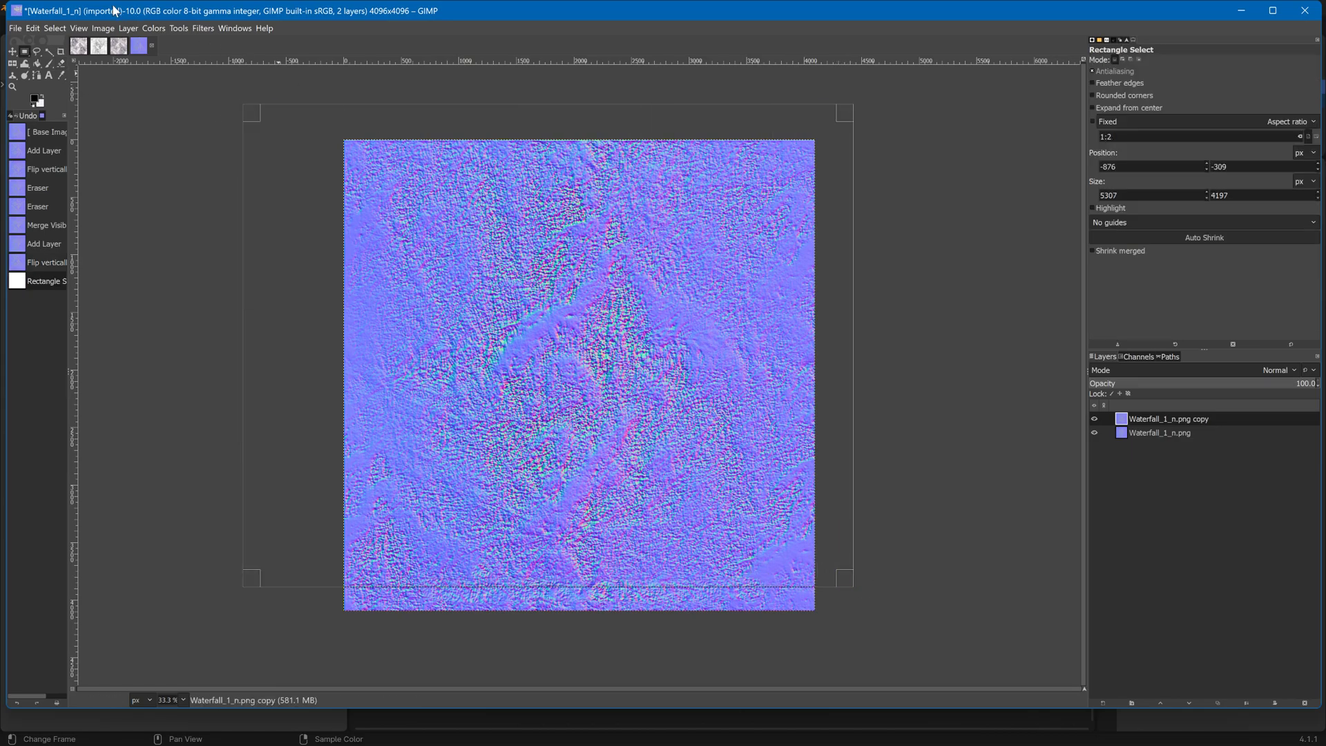
click(63, 27)
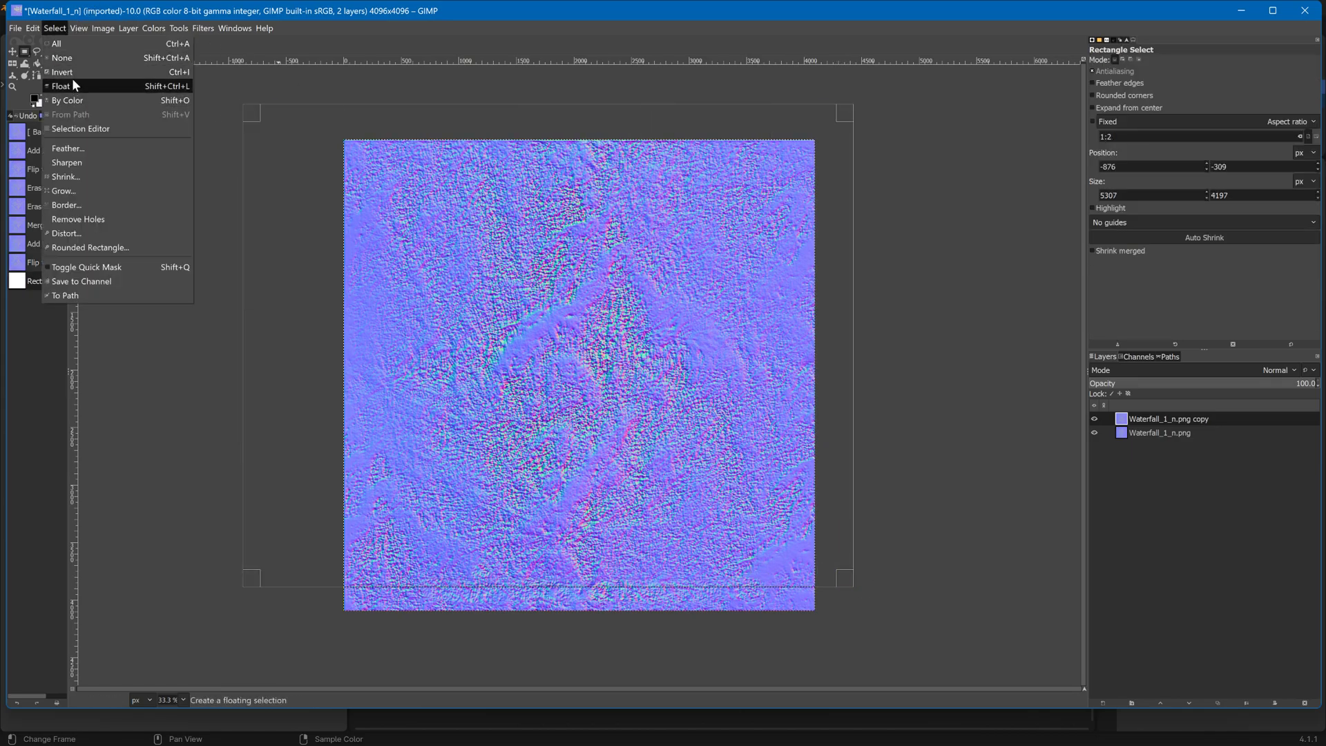
click(68, 148)
click(157, 195)
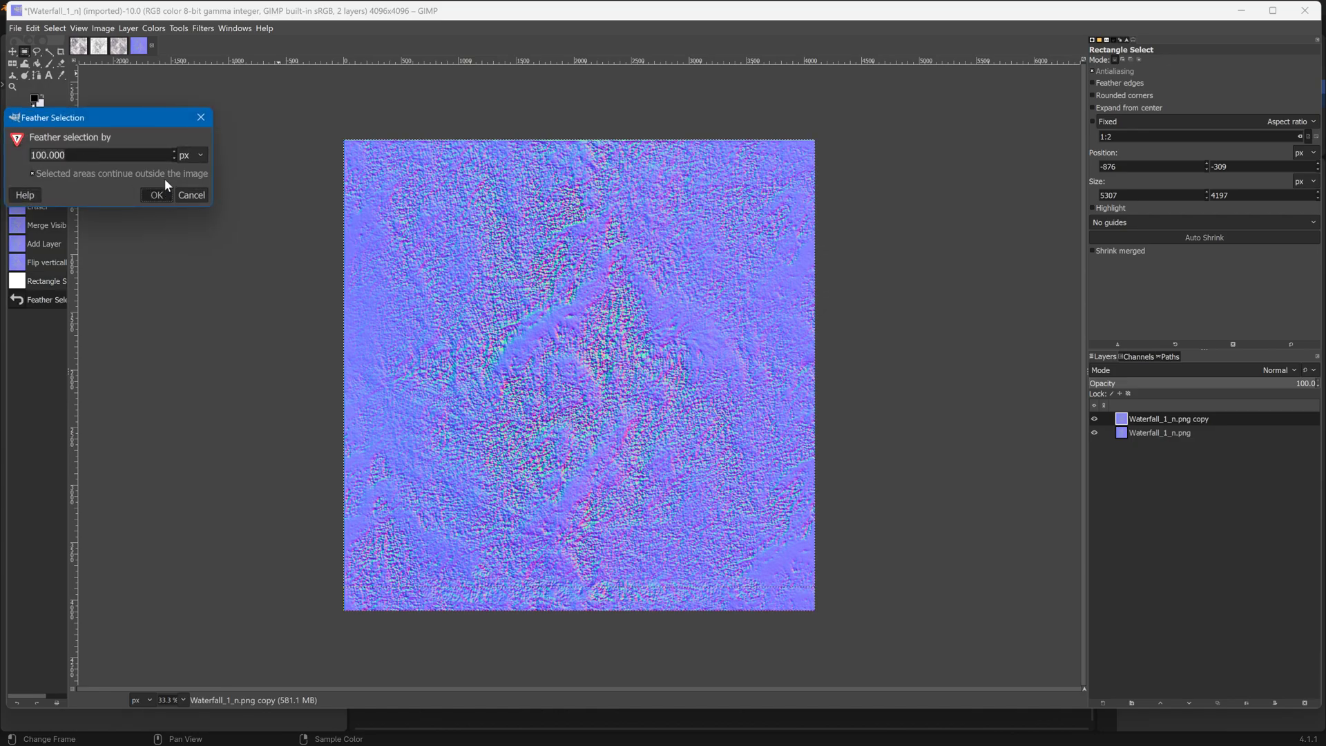
key(Delete)
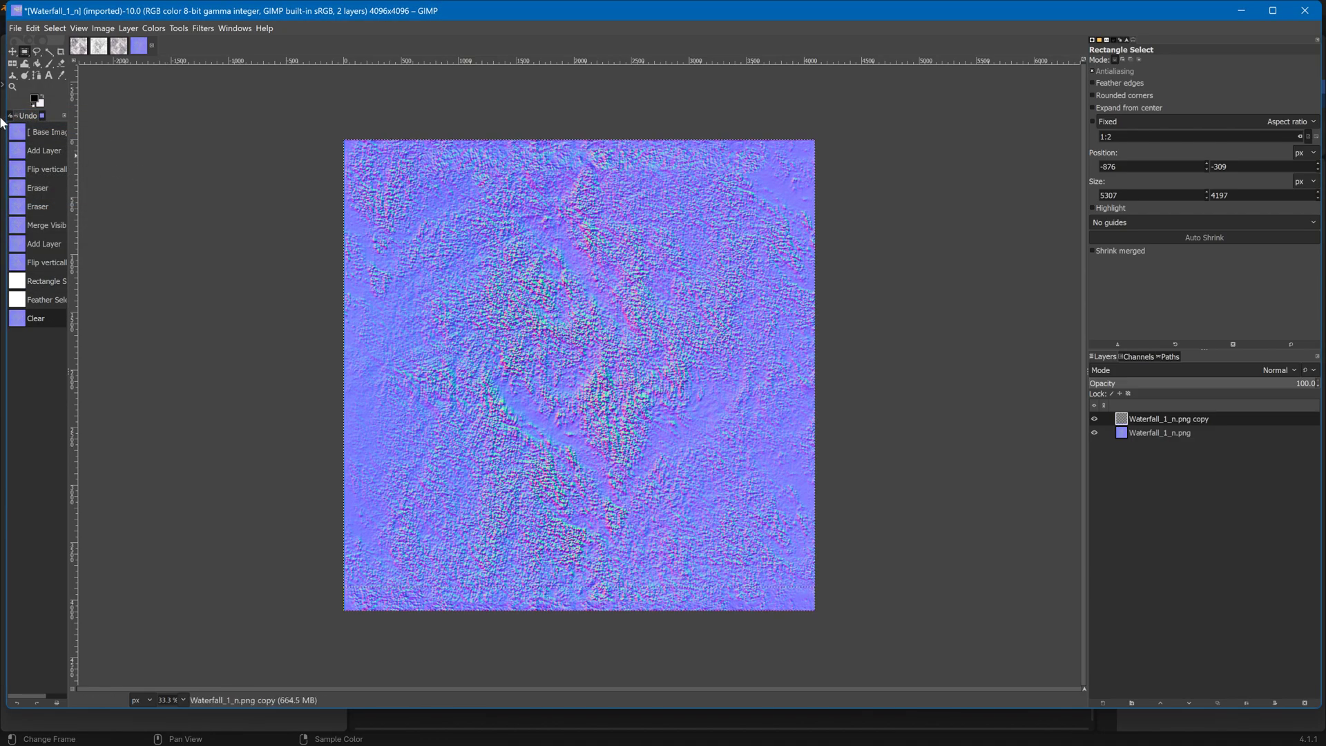
click(86, 99)
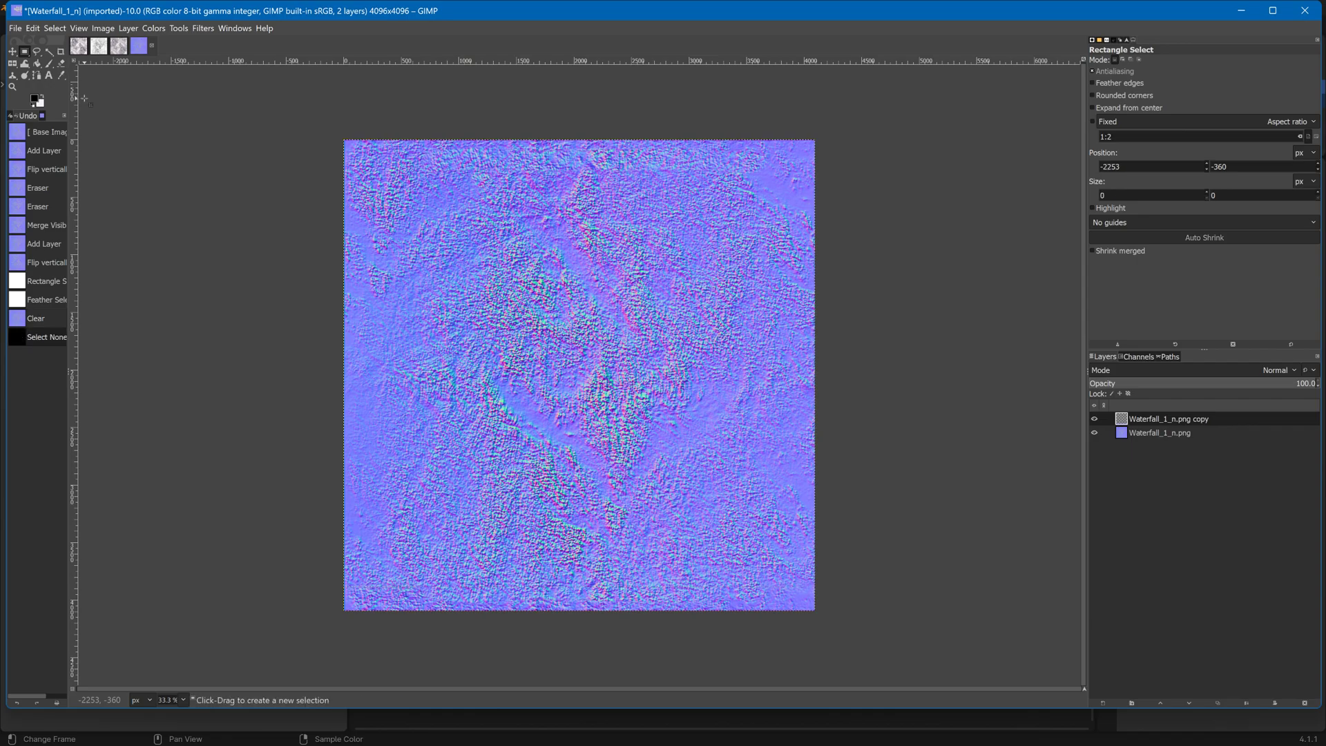
Erase a spot in the middle of the flipped copy's bottom strip and hide the underlying Waterfall_1_n layer
click(61, 63)
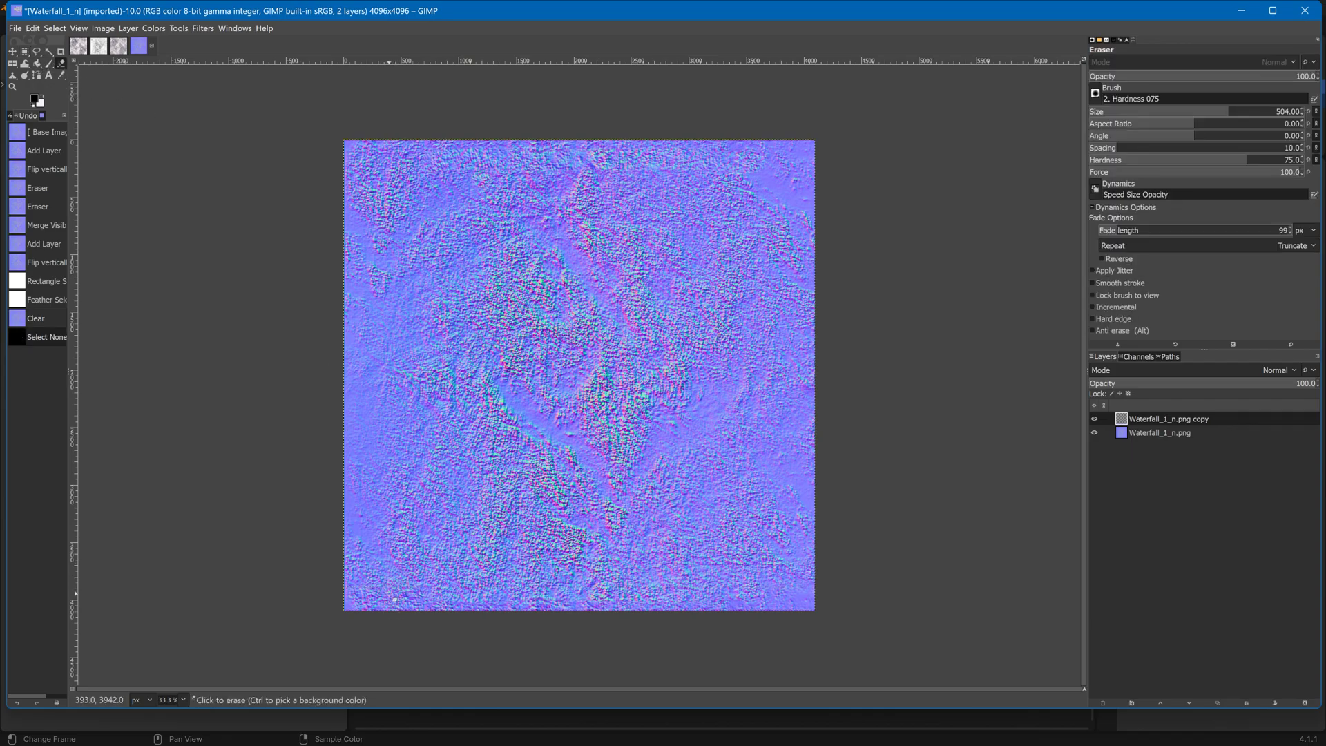
click(607, 592)
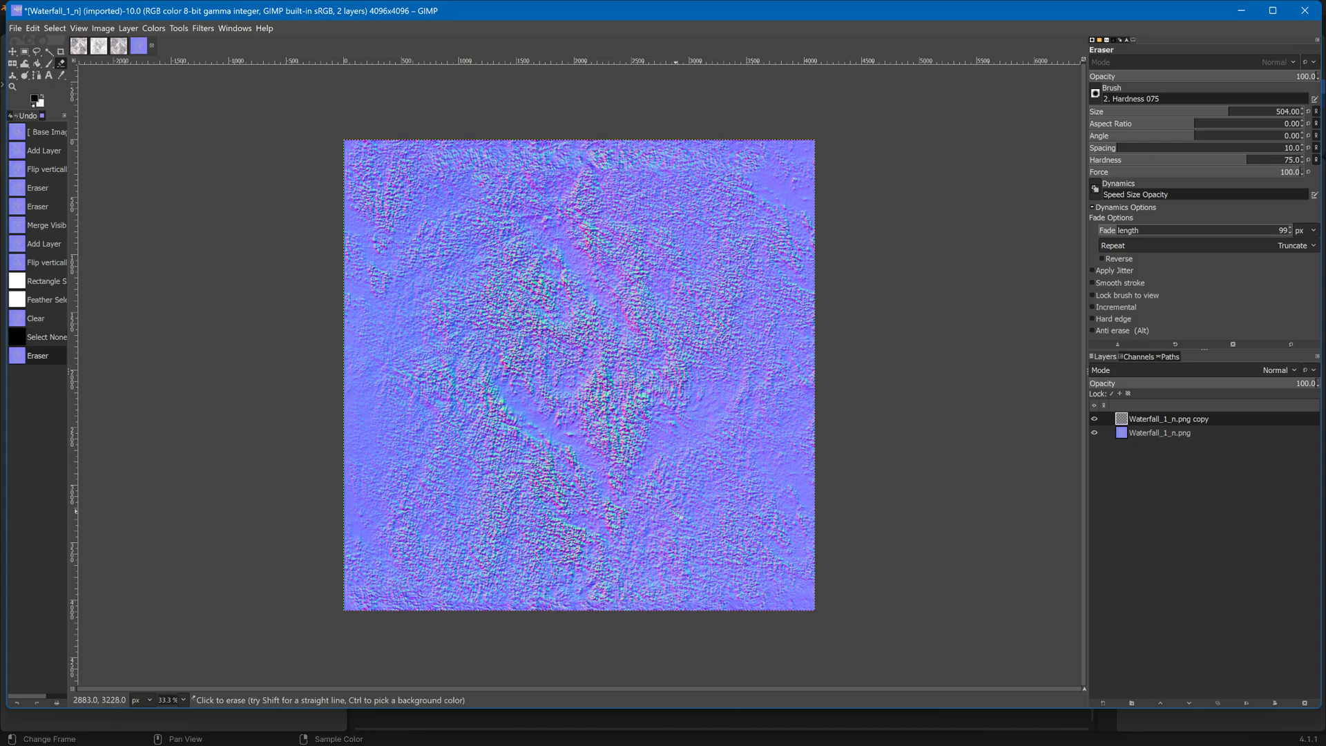
click(1096, 433)
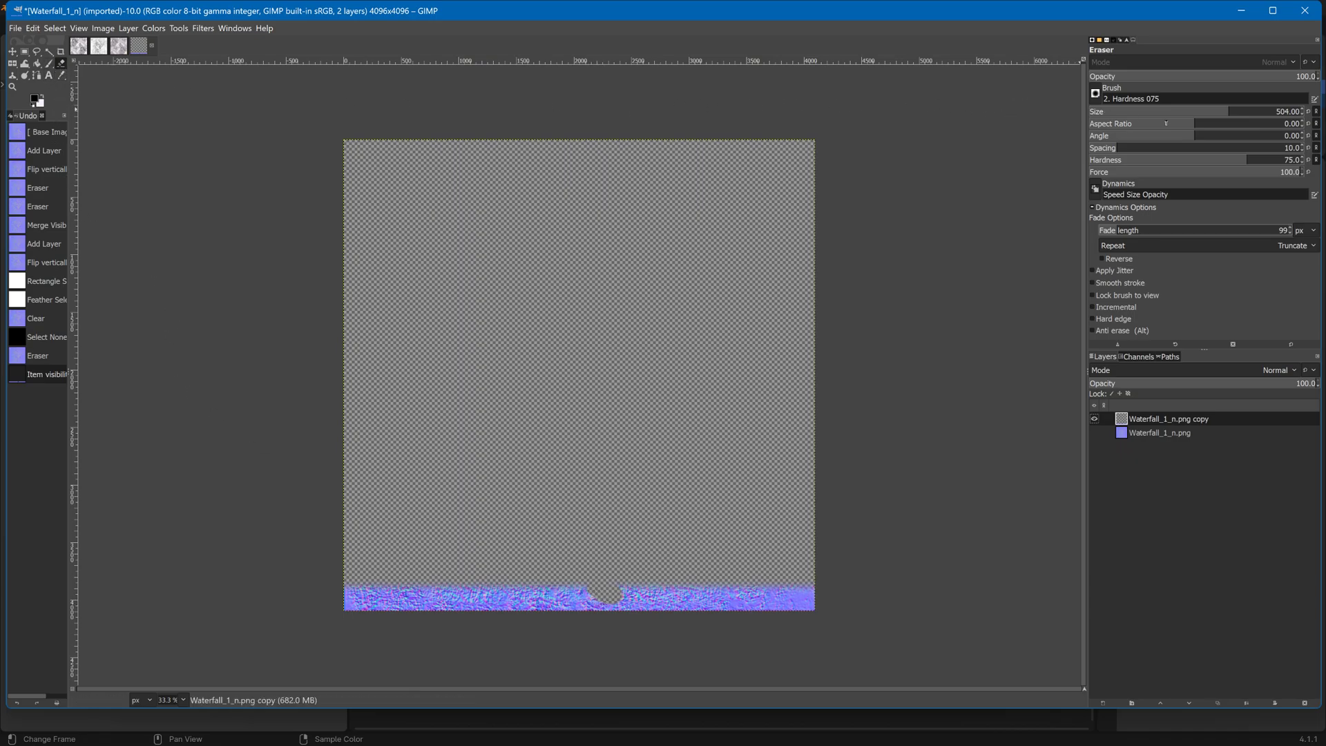
Set the Eraser to size 583, hardness 21 and force 5, and lightly erase along the remaining strip's upper edge
click(1242, 112)
click(1223, 173)
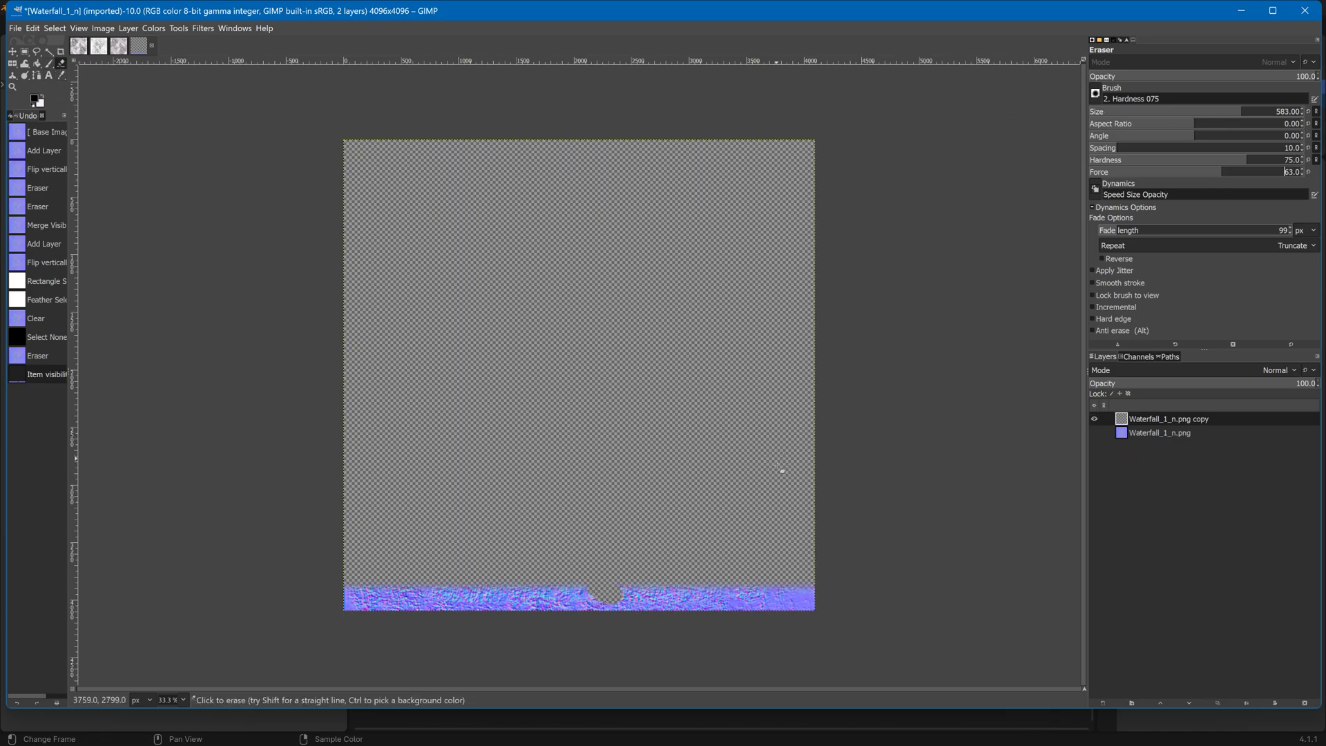
drag(643, 588, 518, 588)
key(ctrl+z)
drag(1106, 172, 1100, 173)
click(1202, 160)
click(1132, 160)
click(772, 586)
click(675, 594)
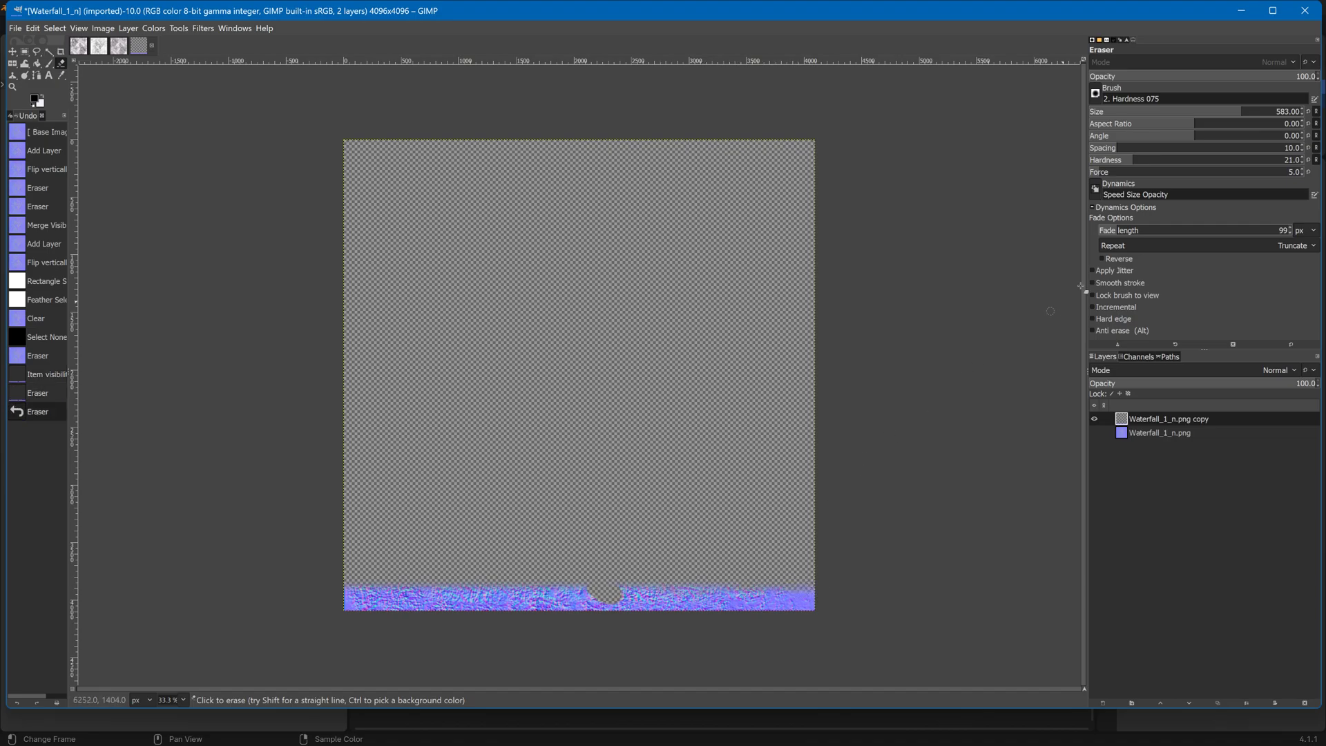
click(1167, 172)
drag(689, 592, 643, 593)
key(ctrl+z)
click(1153, 172)
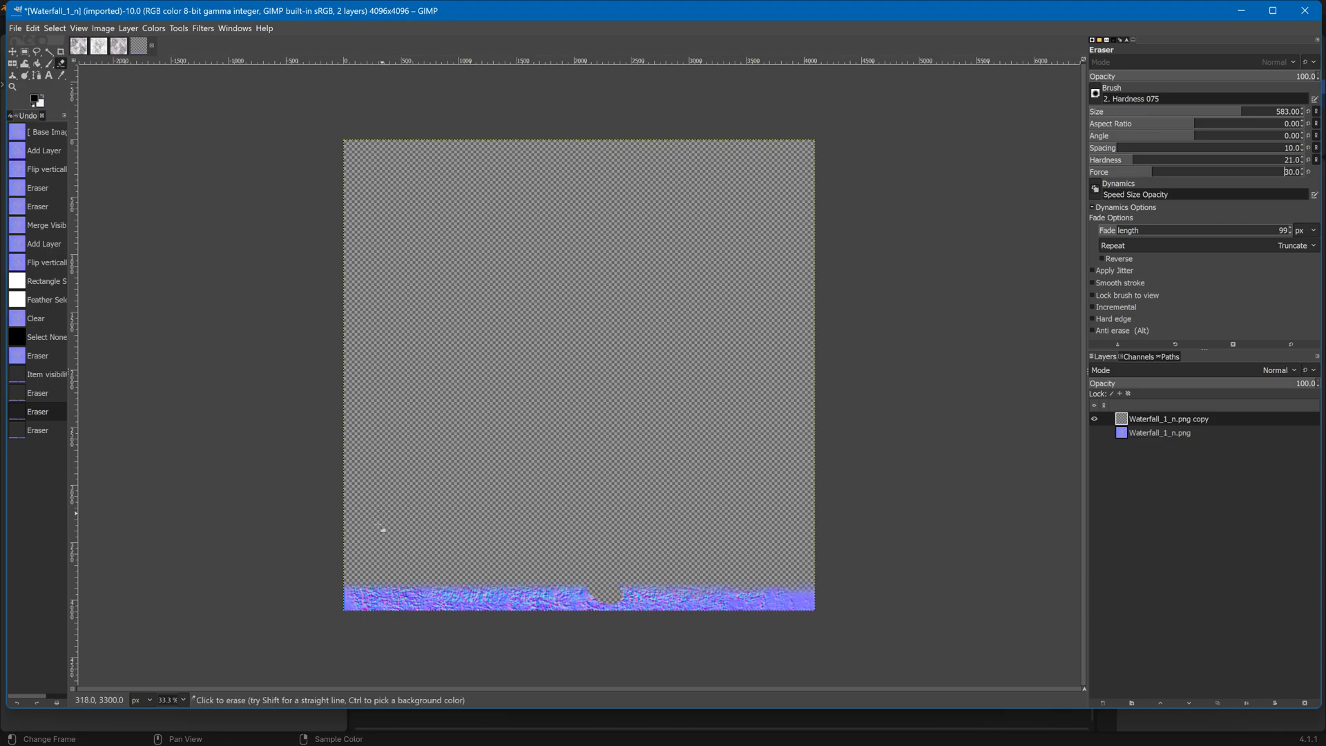
click(459, 594)
key(ctrl+z)
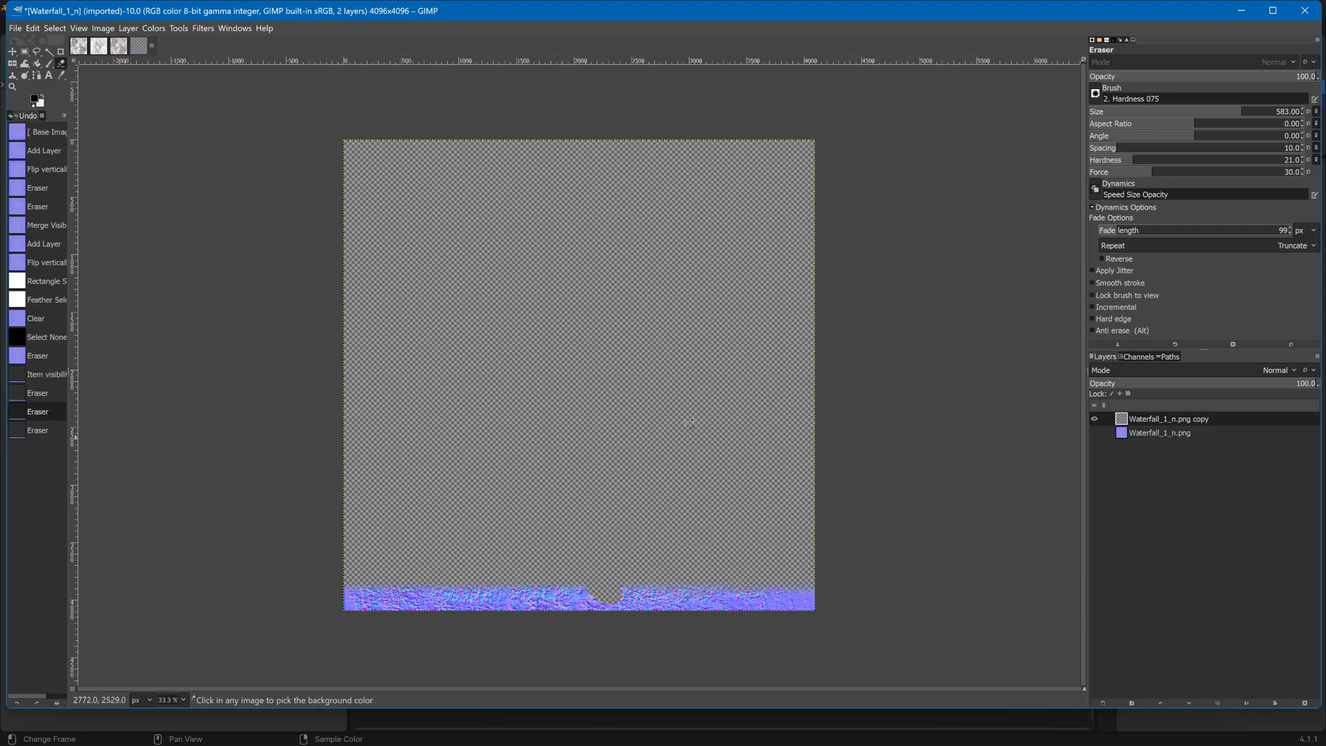
Soften the strip's upper edge across the full image width with Eraser dabs at force 13
click(1117, 172)
click(387, 594)
click(421, 595)
click(444, 595)
click(532, 587)
click(567, 589)
click(601, 590)
click(635, 590)
click(670, 590)
click(704, 590)
click(739, 590)
click(774, 591)
click(806, 592)
click(815, 598)
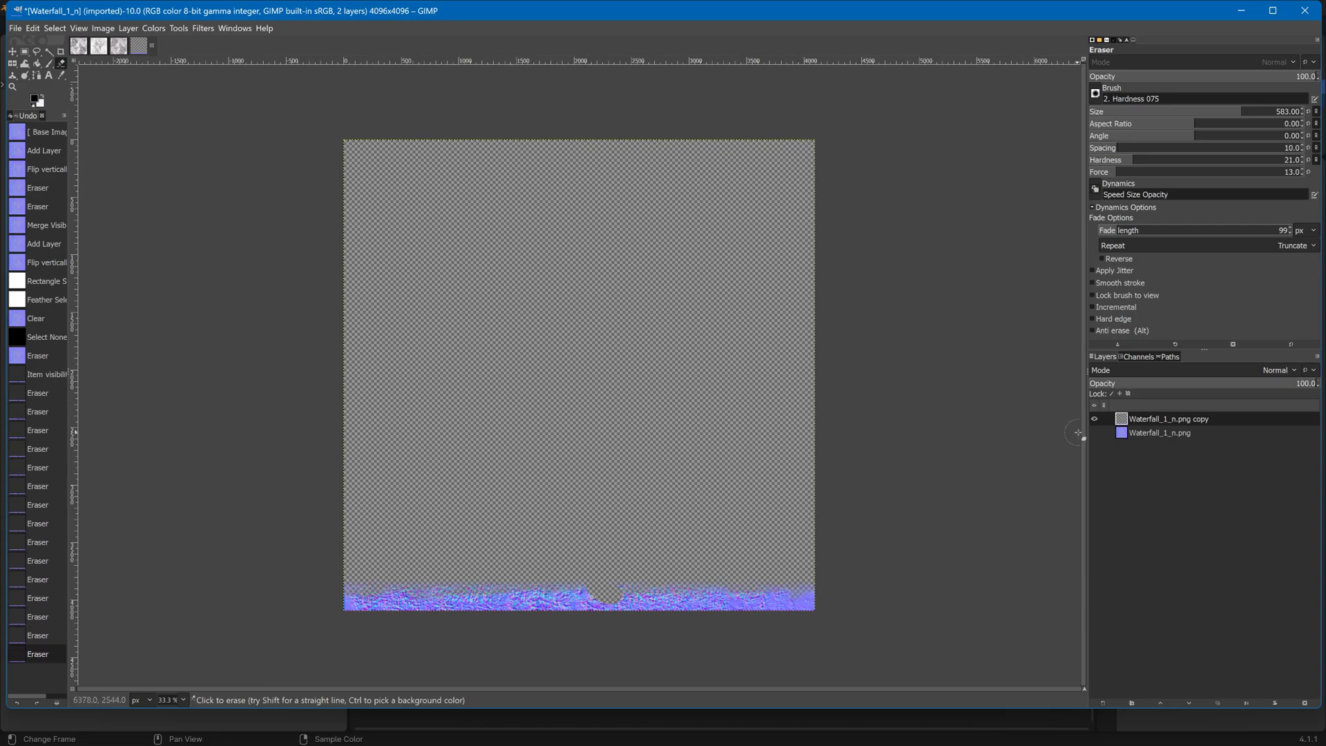
Show the underlying Waterfall_1_n layer again and merge the visible layers
click(1095, 432)
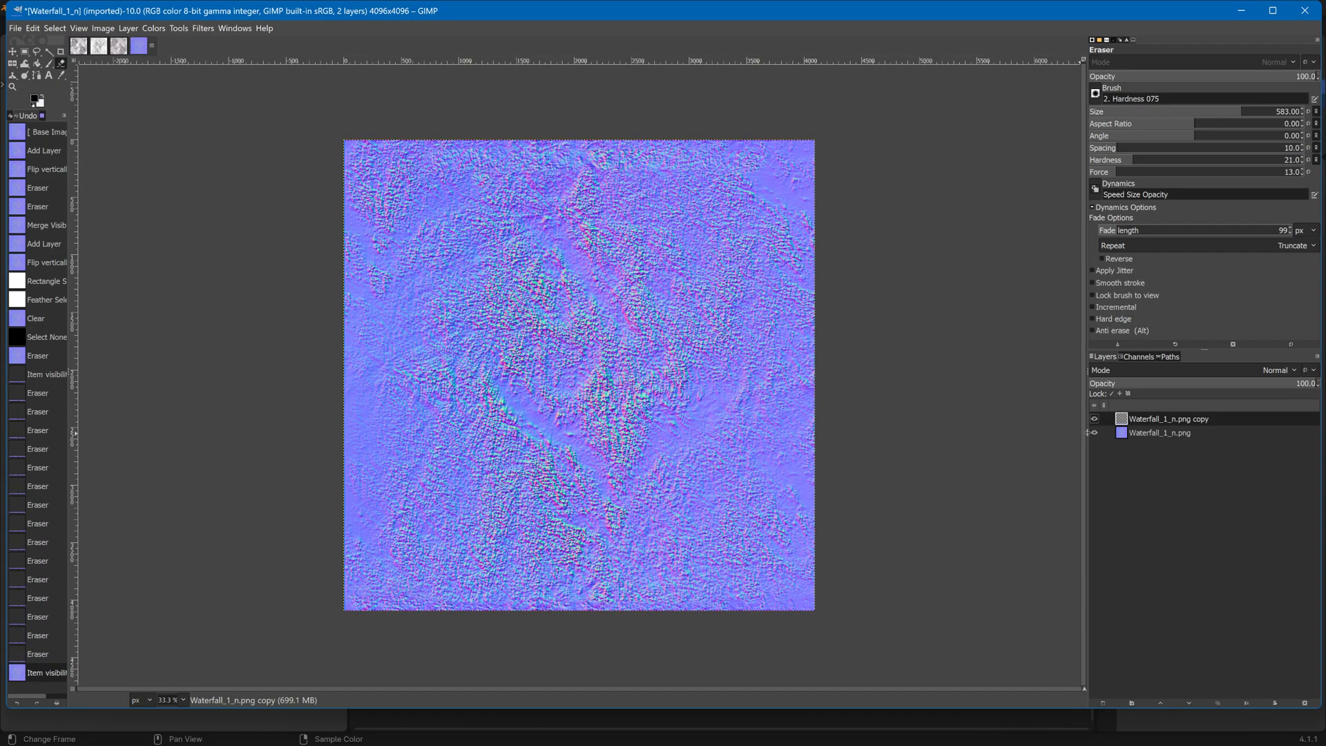
right_click(1141, 417)
click(1159, 400)
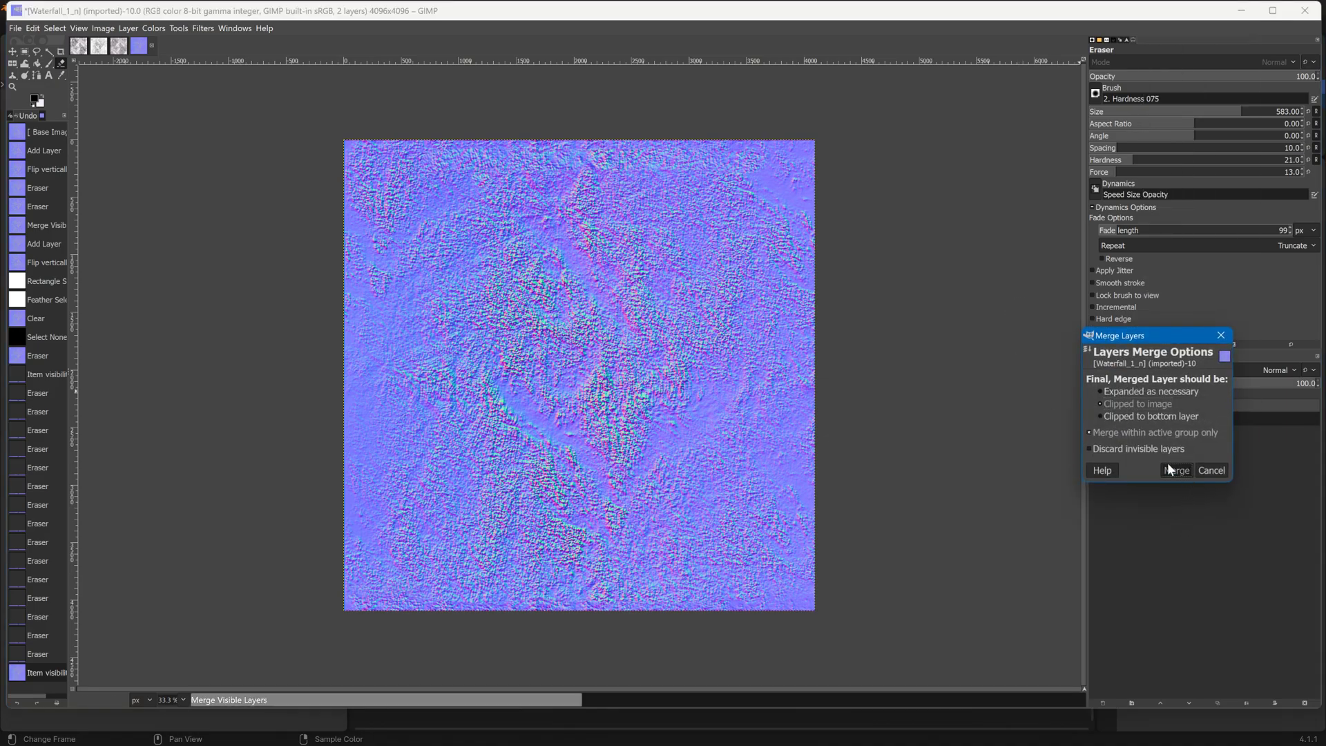
click(1175, 470)
Export the image as Waterfall_1_n.dds into the decals folder with BC5 / ATI2 (3Dc) compression
click(14, 28)
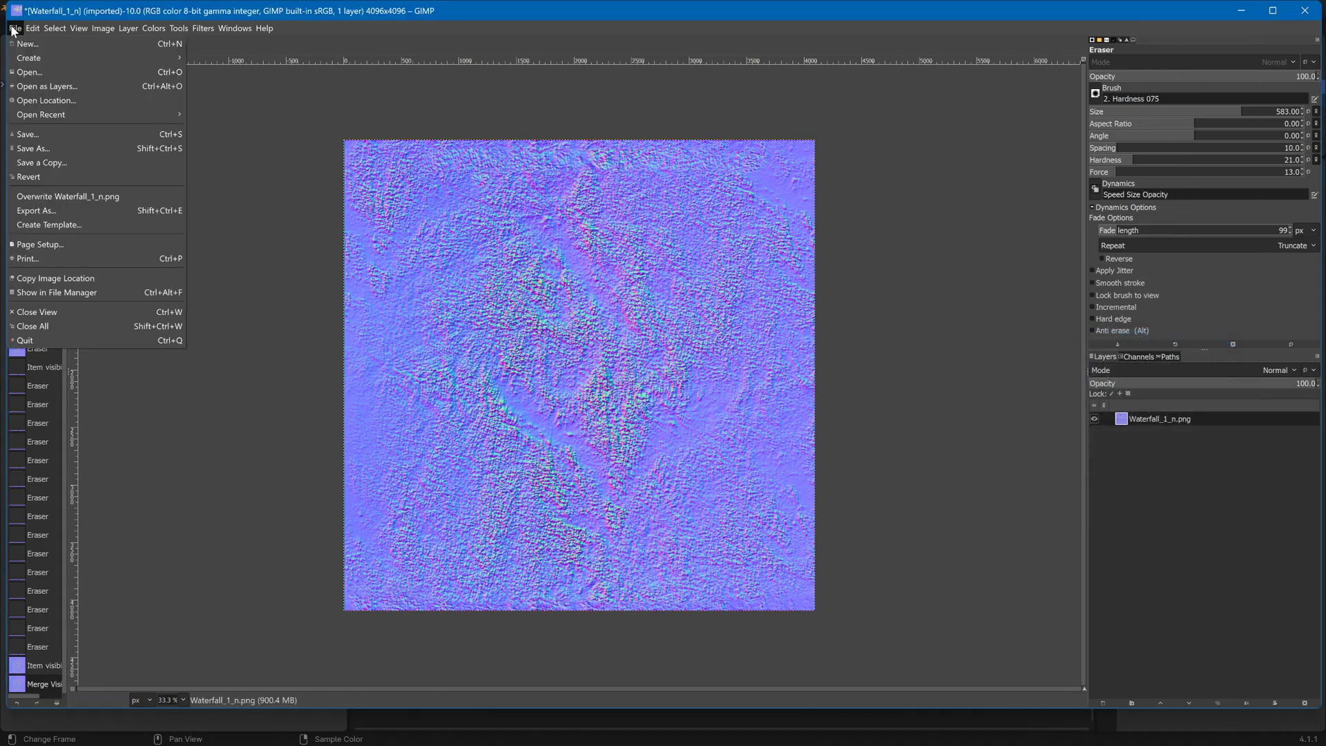
click(26, 208)
double_click(362, 205)
text(dds)
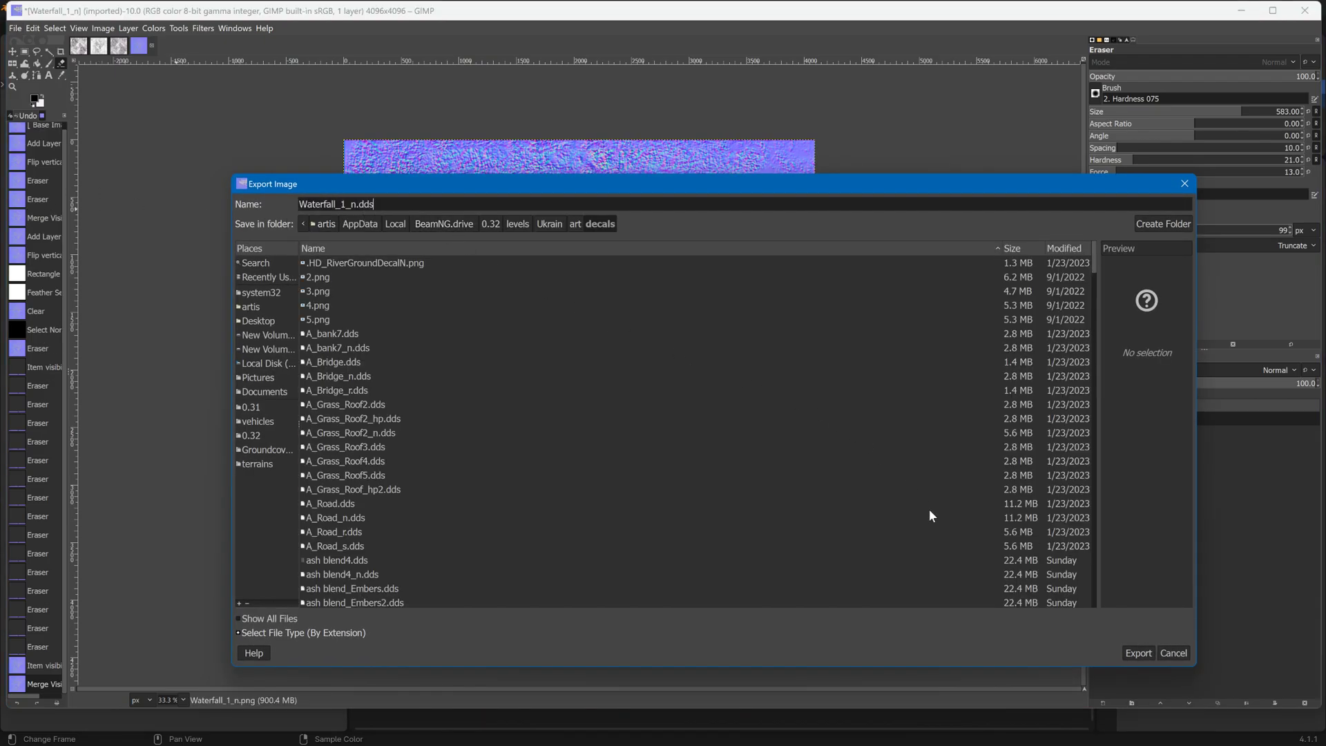
click(1131, 653)
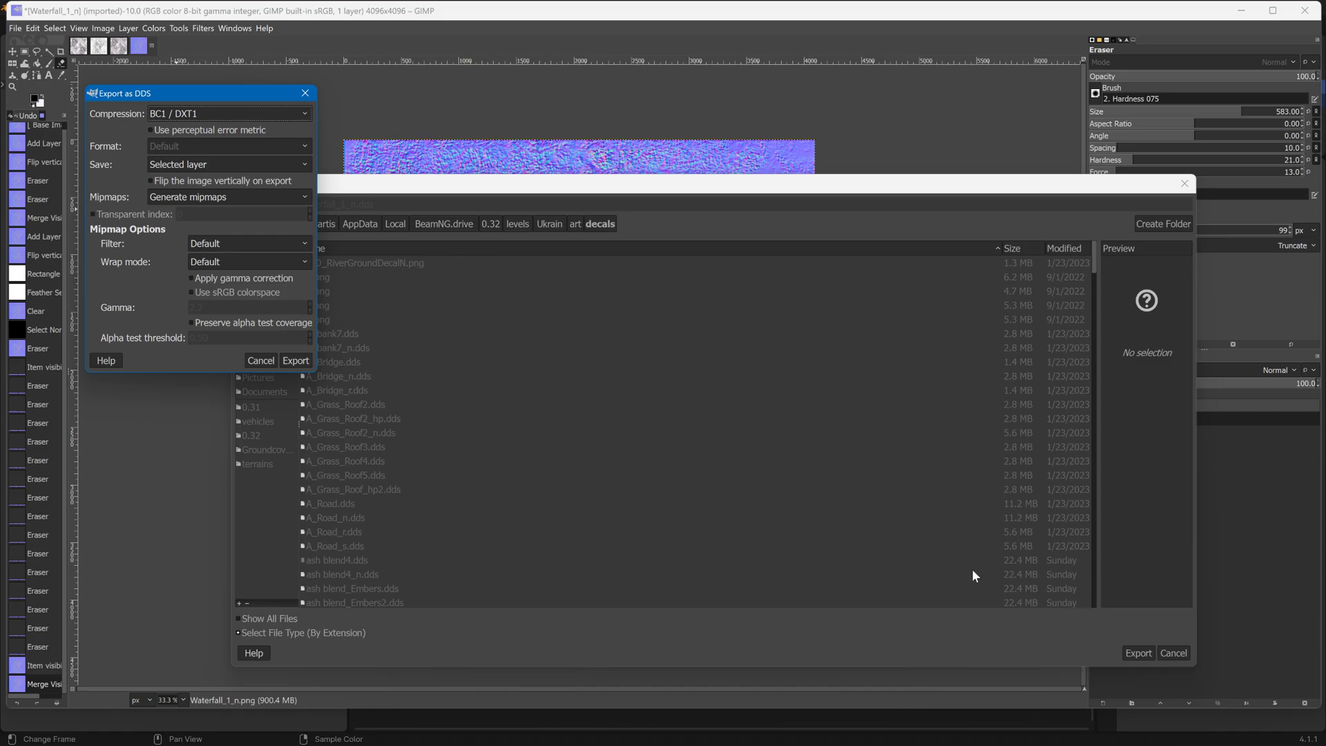
click(264, 112)
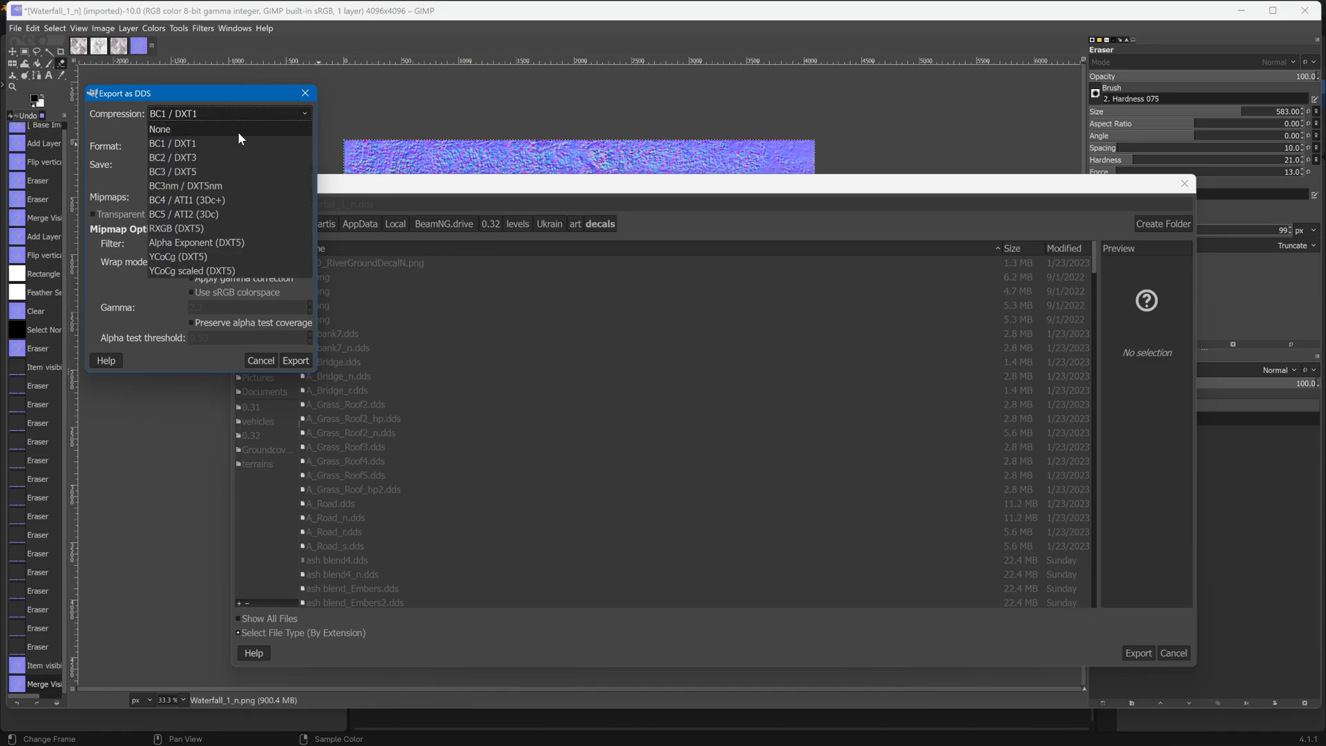
click(170, 211)
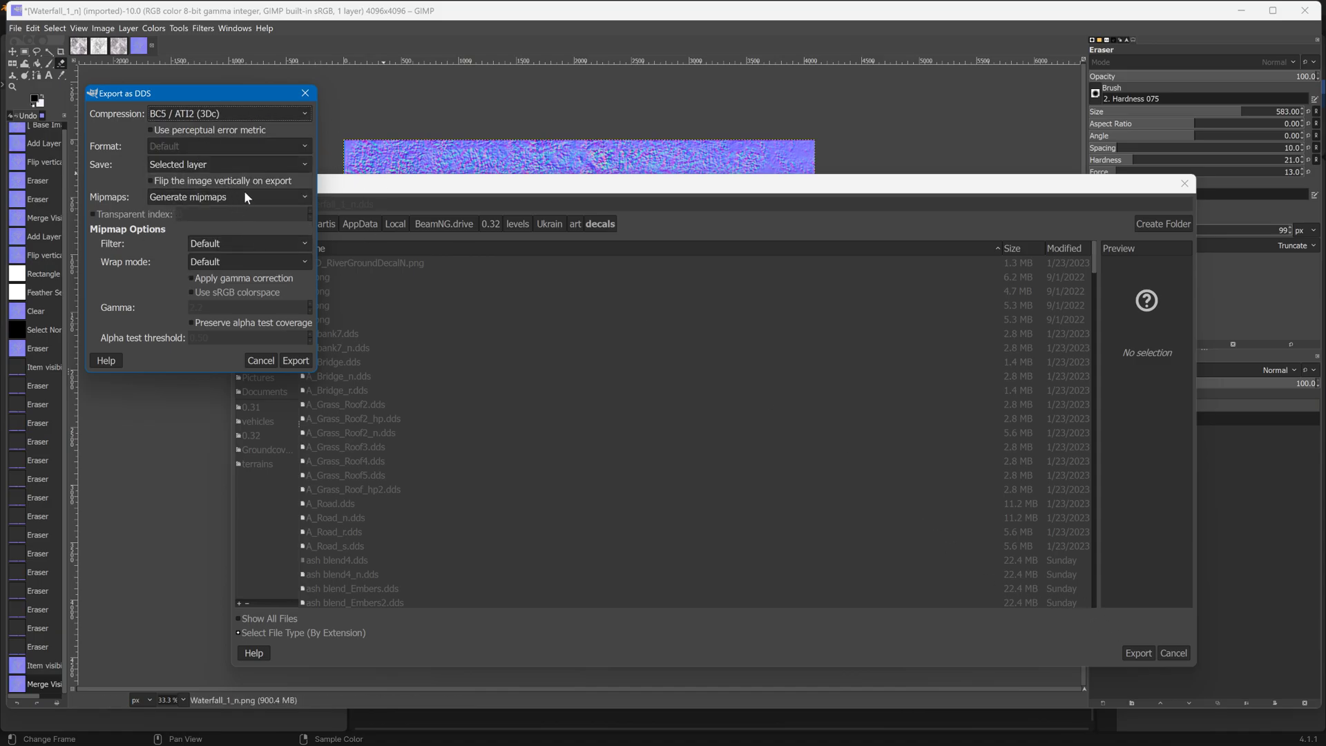
click(305, 364)
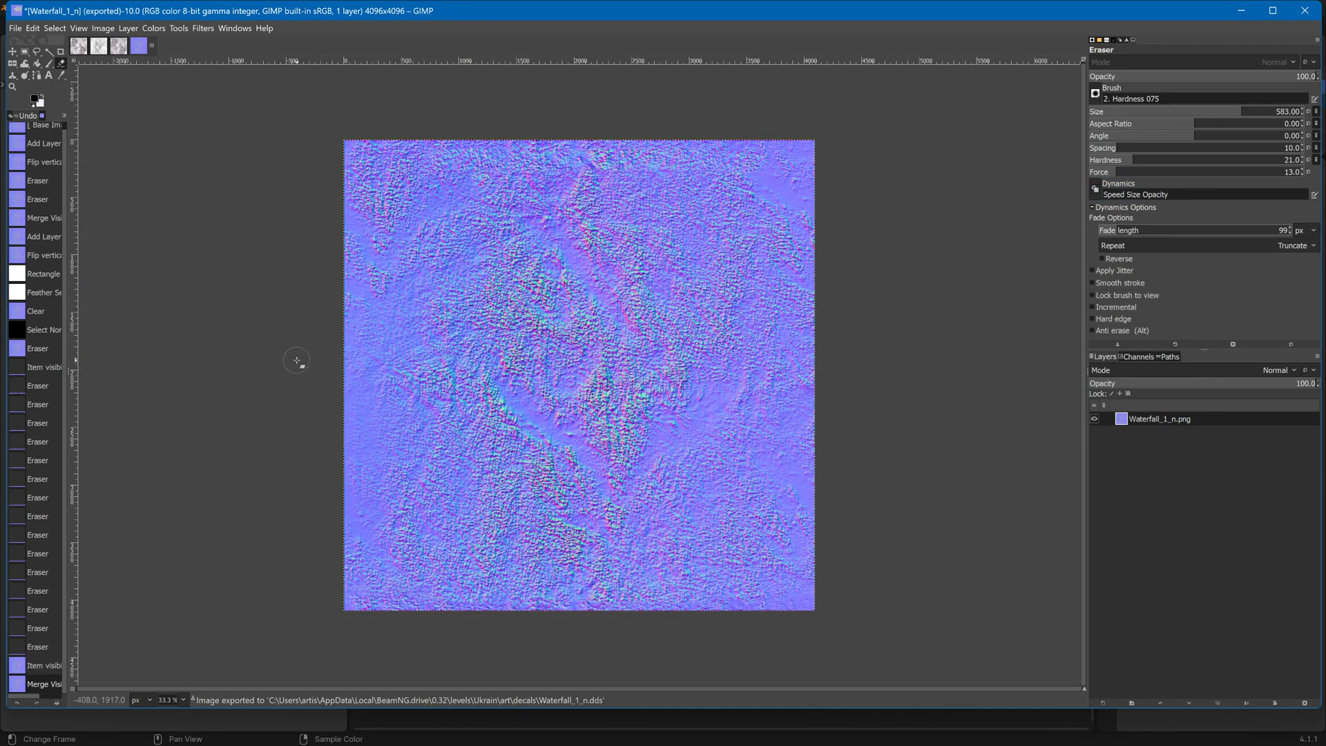
Return to the desktop and launch BeamNG.drive
click(1241, 10)
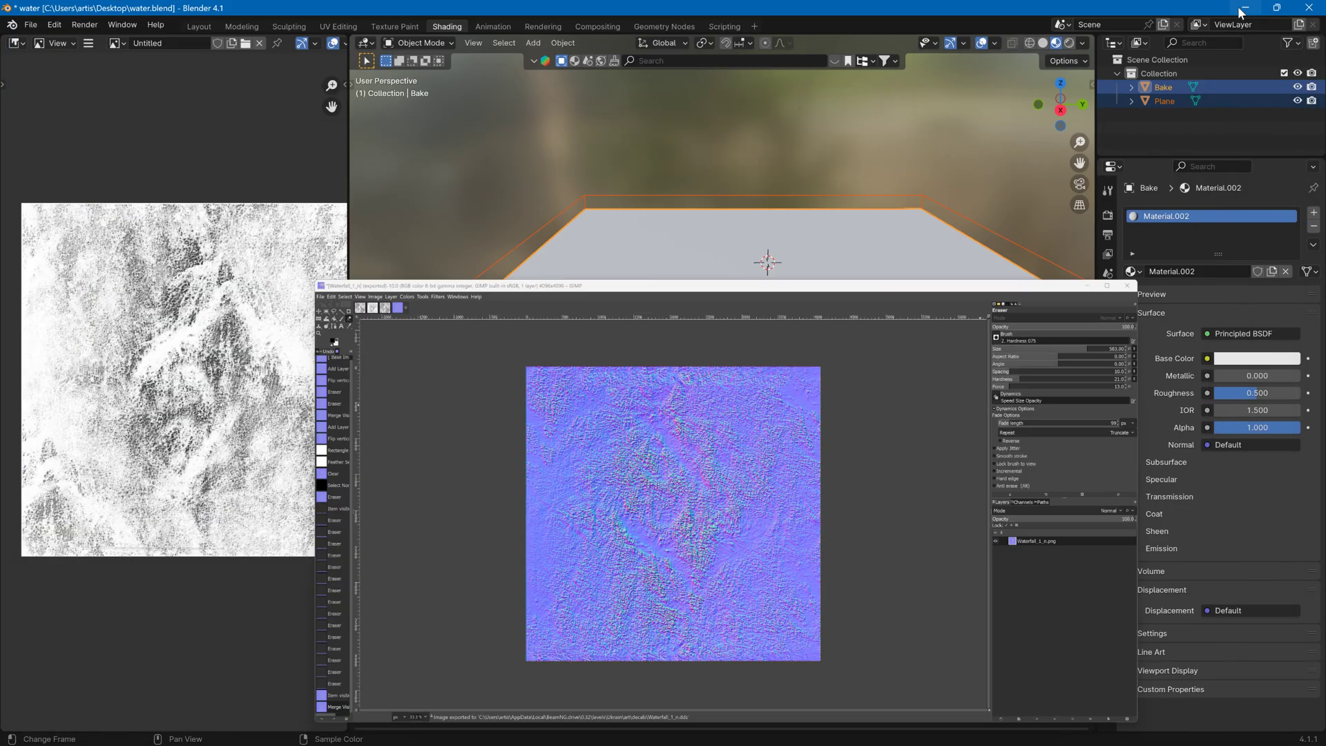
key(super+d)
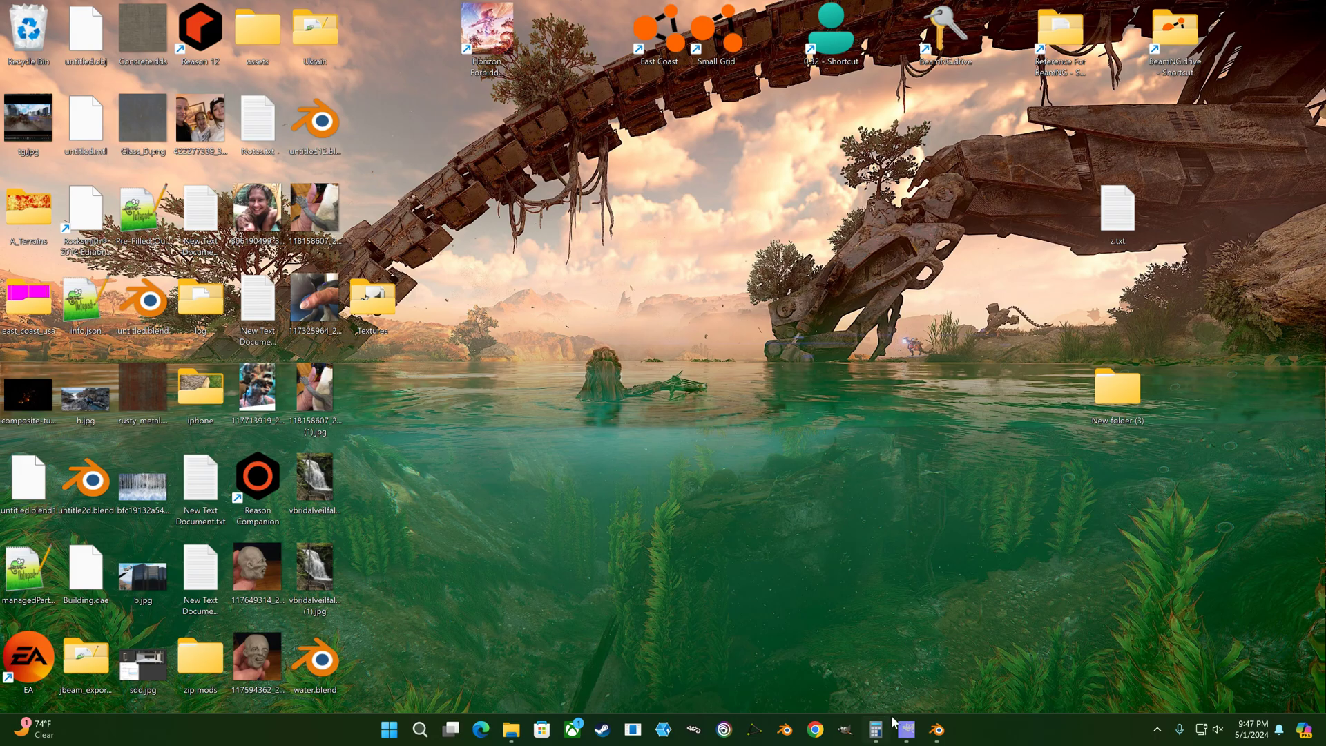
mouse_move(935, 737)
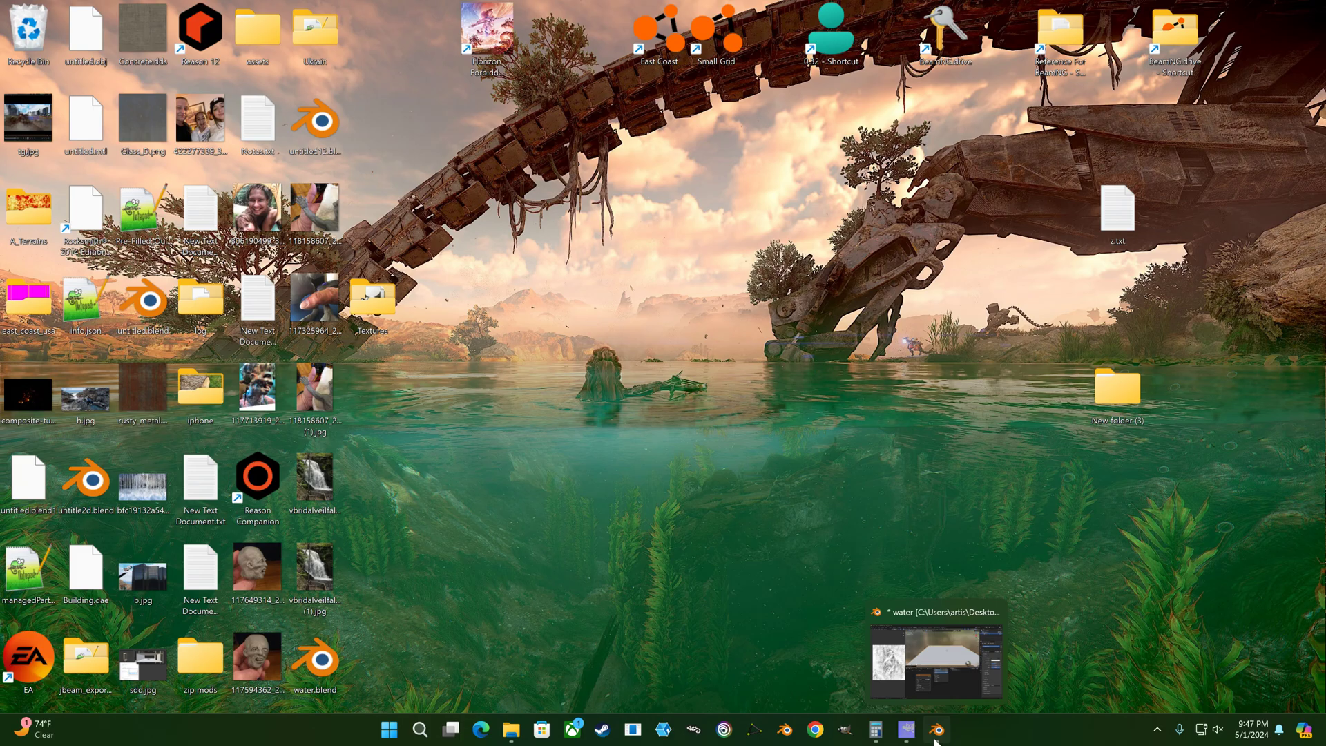
double_click(962, 31)
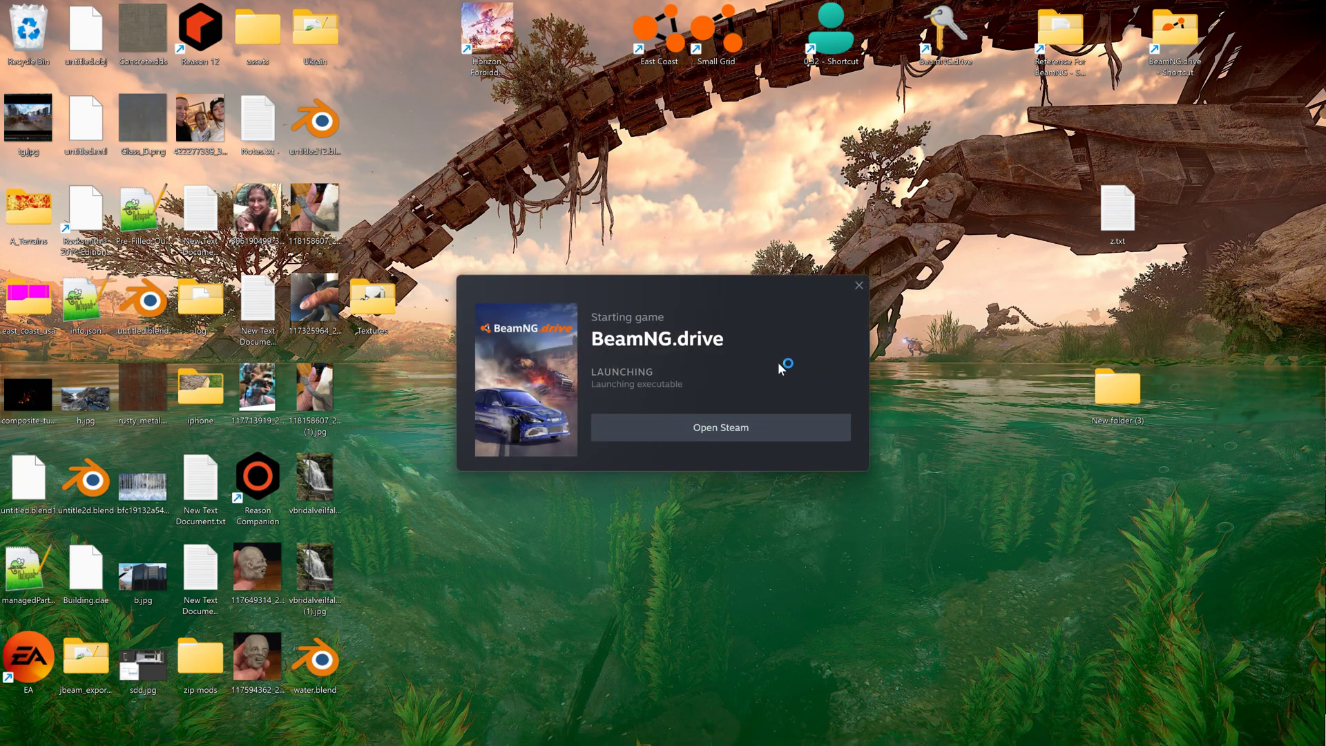
click(611, 323)
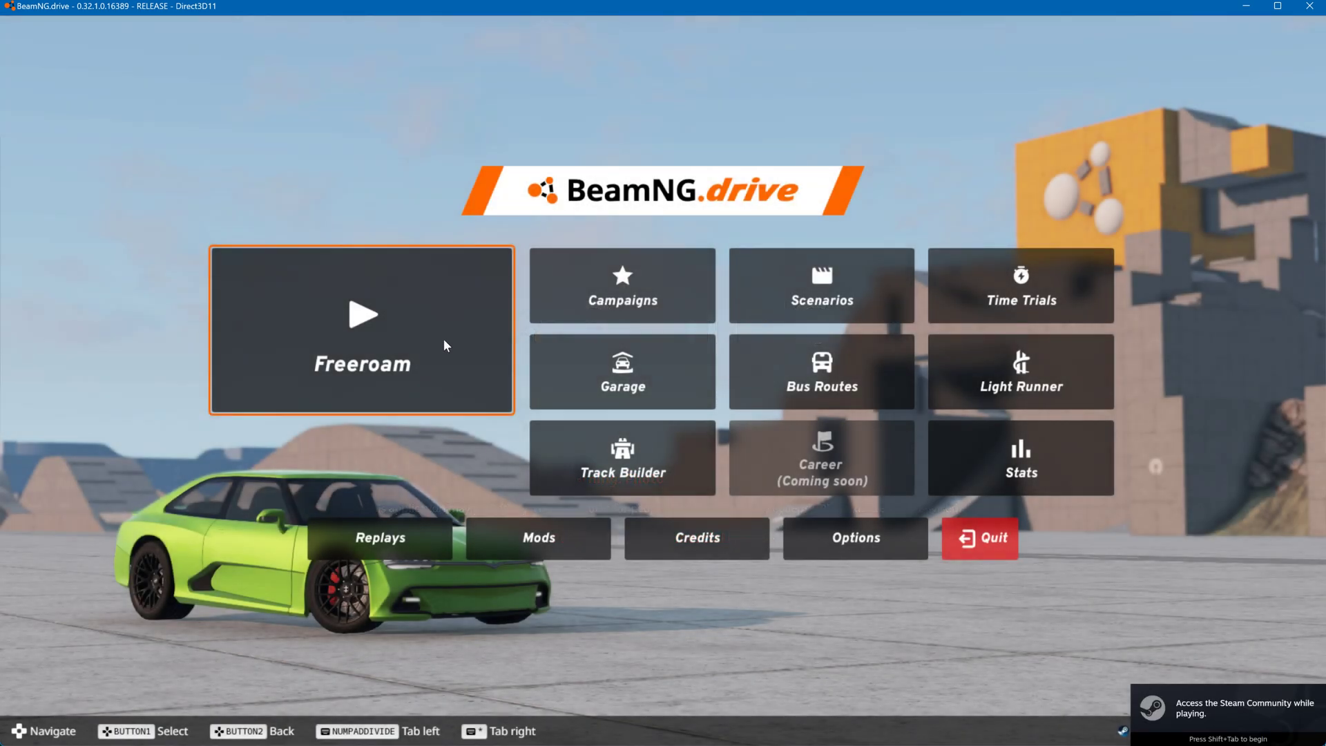
Load the Ukraine map in Freeroam at the Snake_Spine spawn point
click(441, 340)
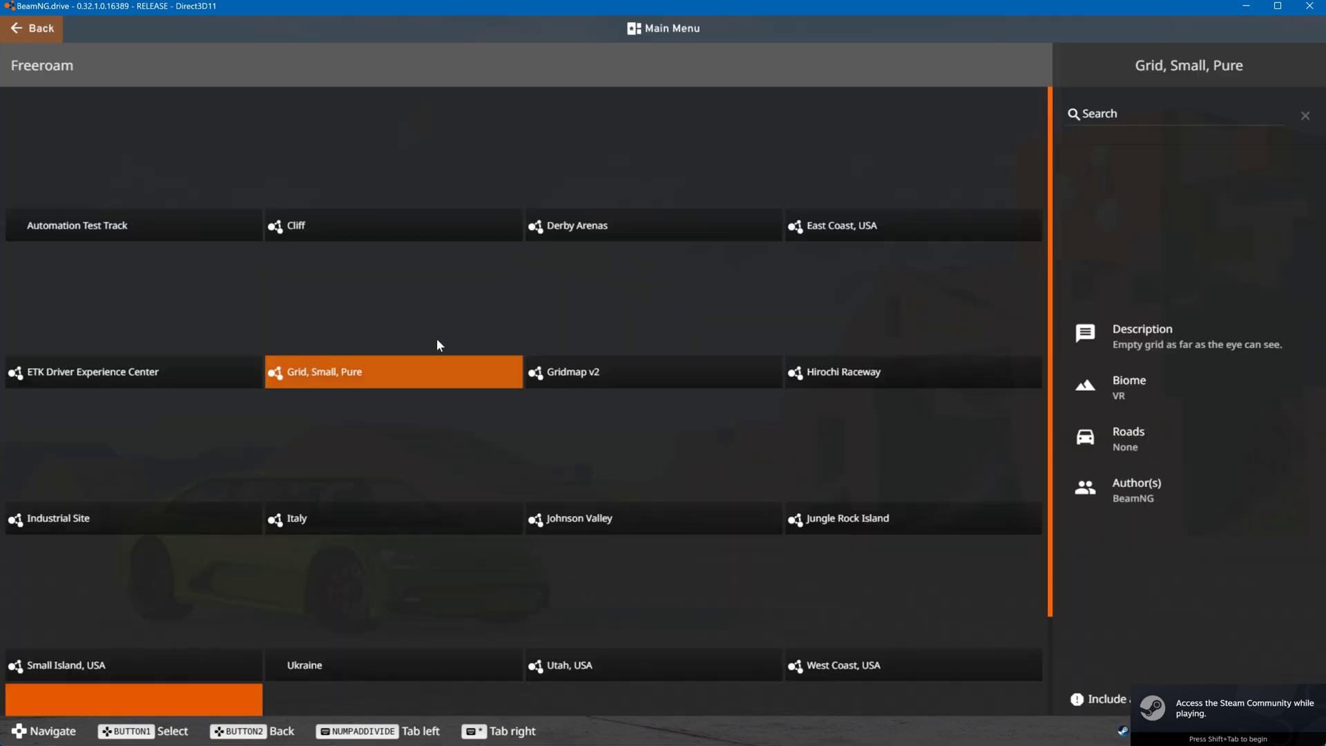
click(283, 610)
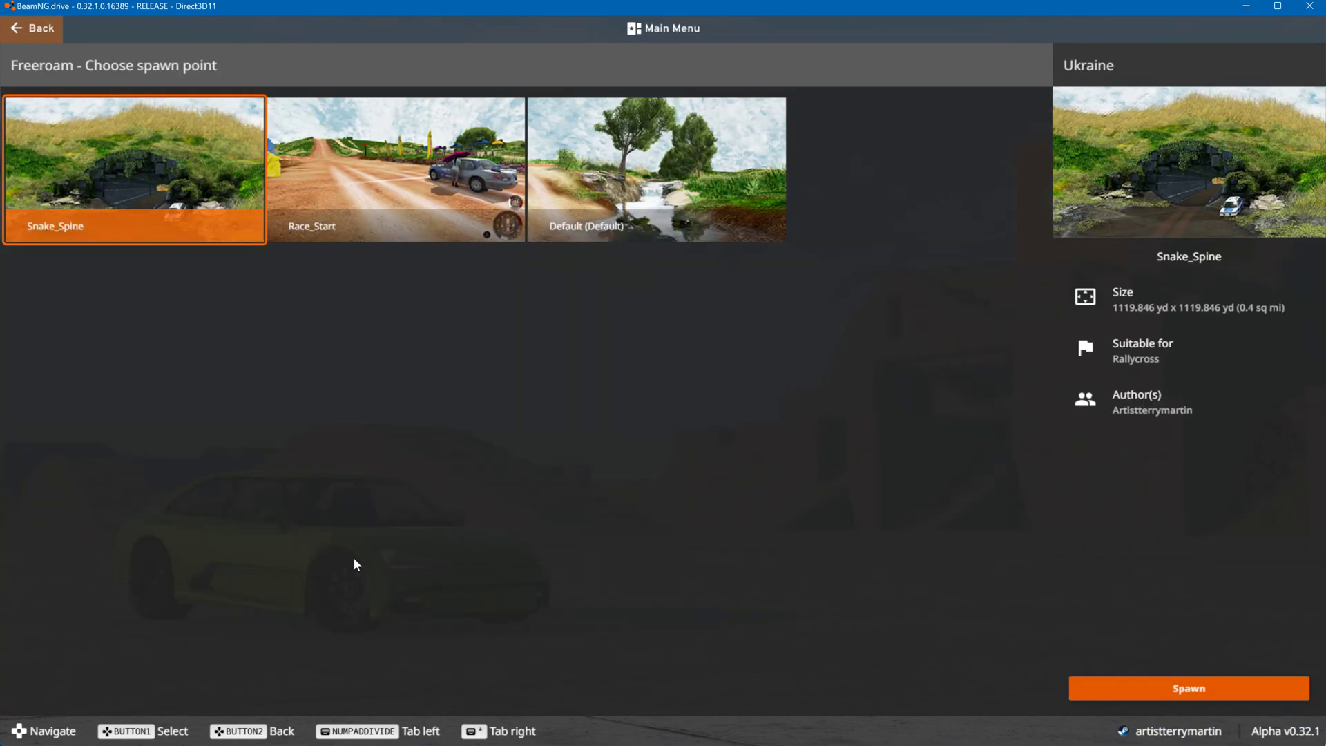
click(1152, 680)
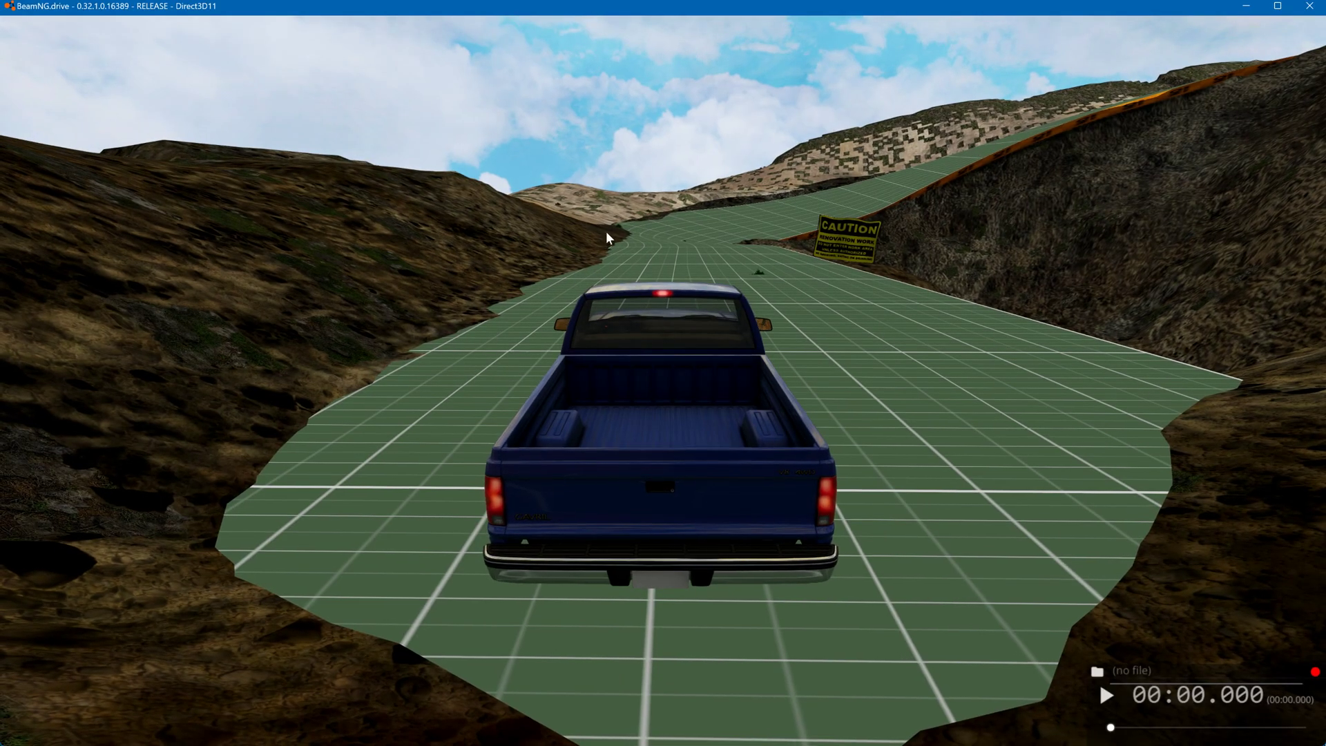
Fly the free camera from the spawned pickup past the caution sign and through the vine-covered tunnel
right_drag(611, 226, 666, 159)
key(w)
key(w)
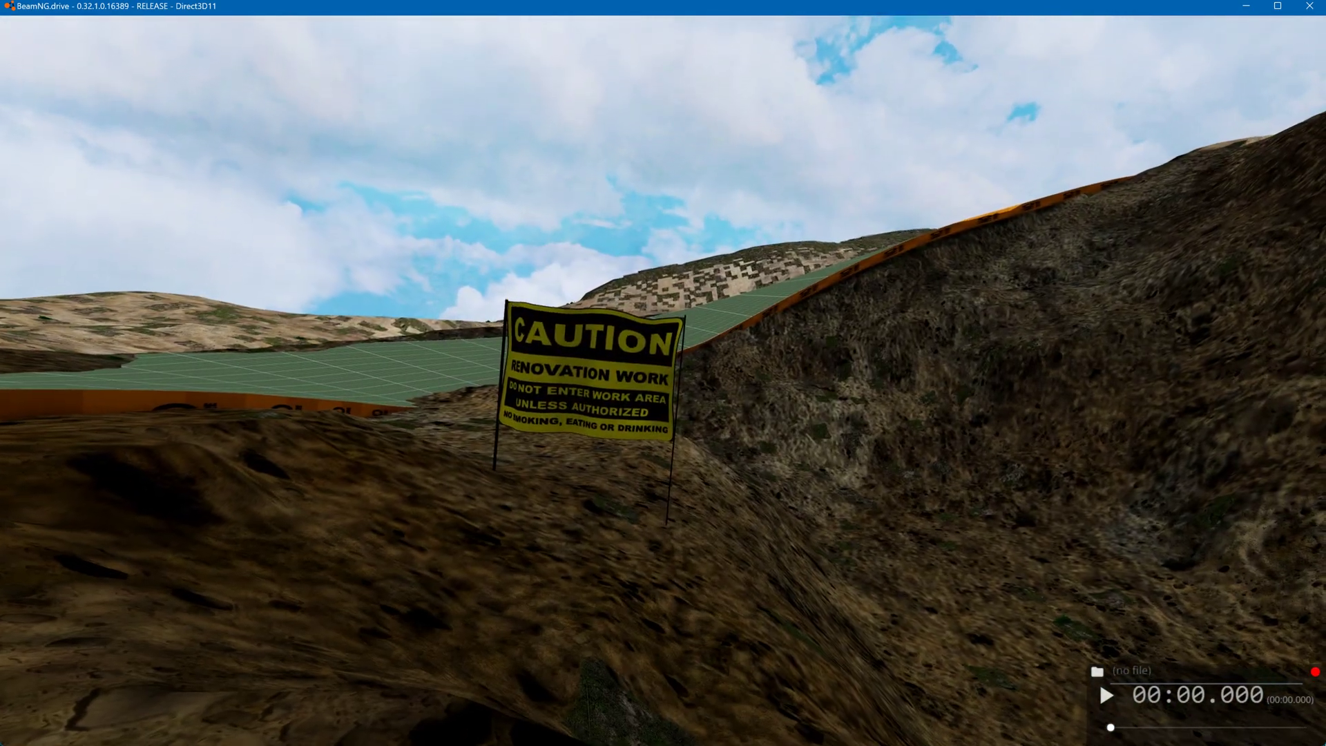
right_drag(614, 289, 1309, 238)
key(w)
key(w)
key(w)
key(w)
key(w)
key(w)
key(w)
key(w)
key(w)
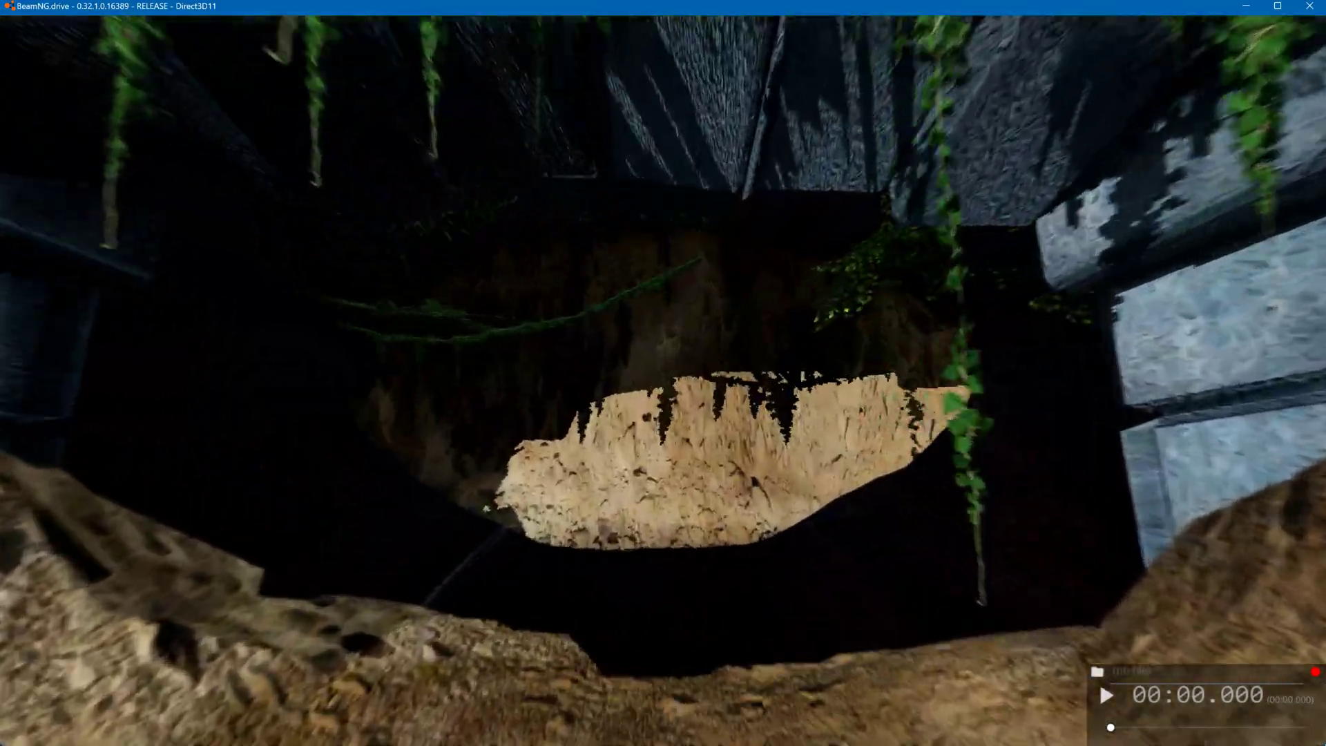
key(w)
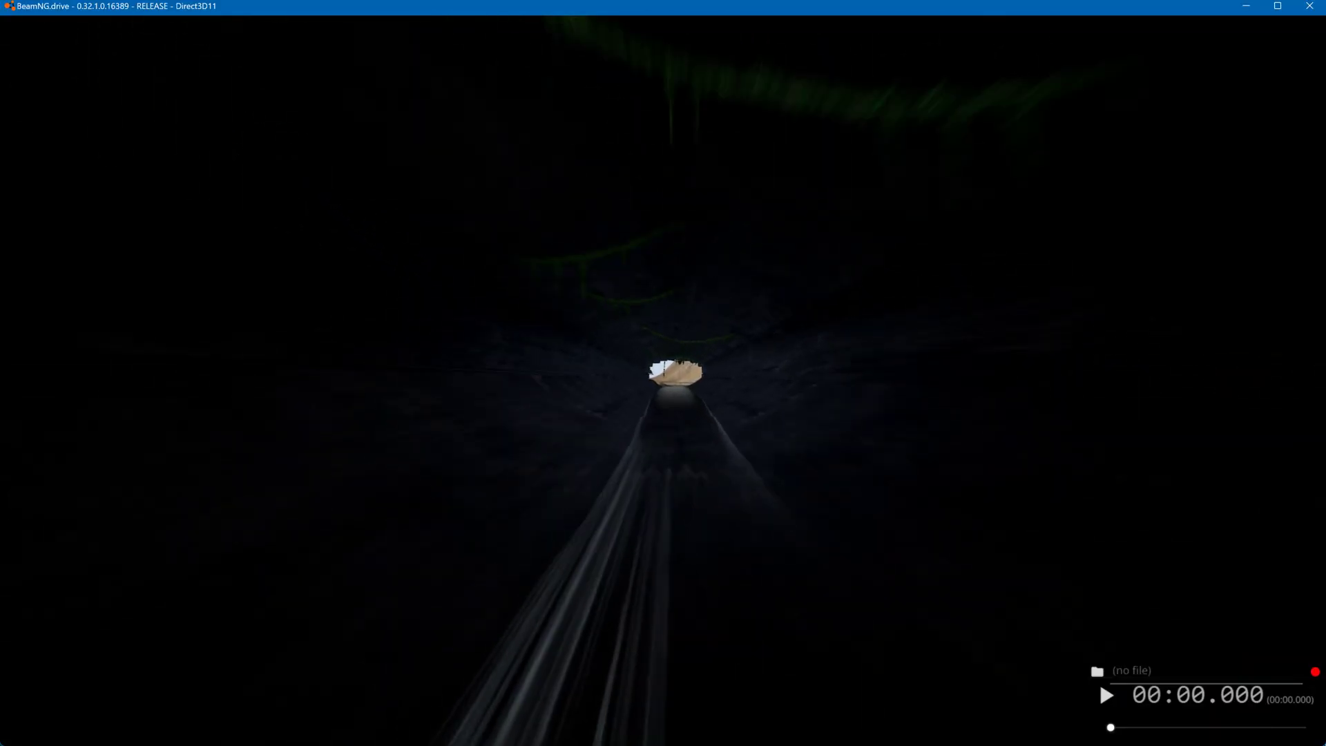
key(w)
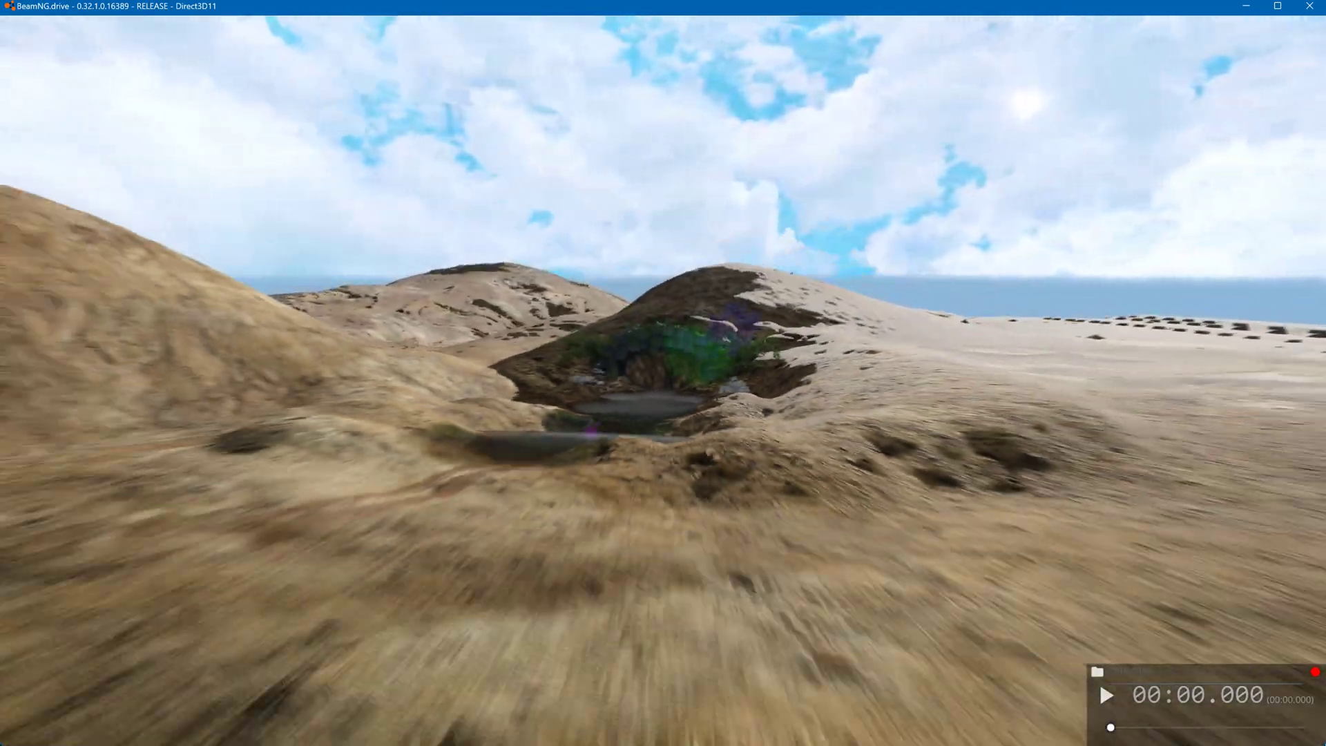
Fly around the hillside and examine the vine-covered stone tunnel entrance up close
key(w)
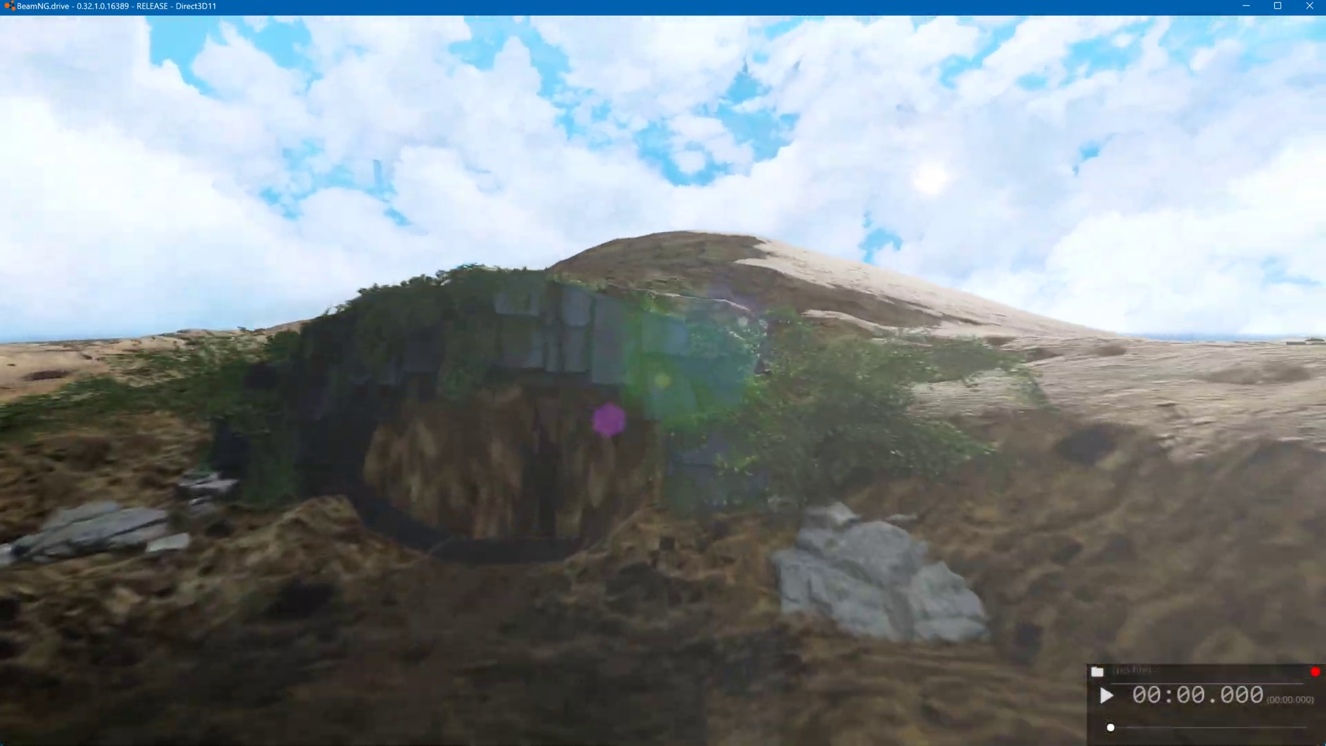
key(w)
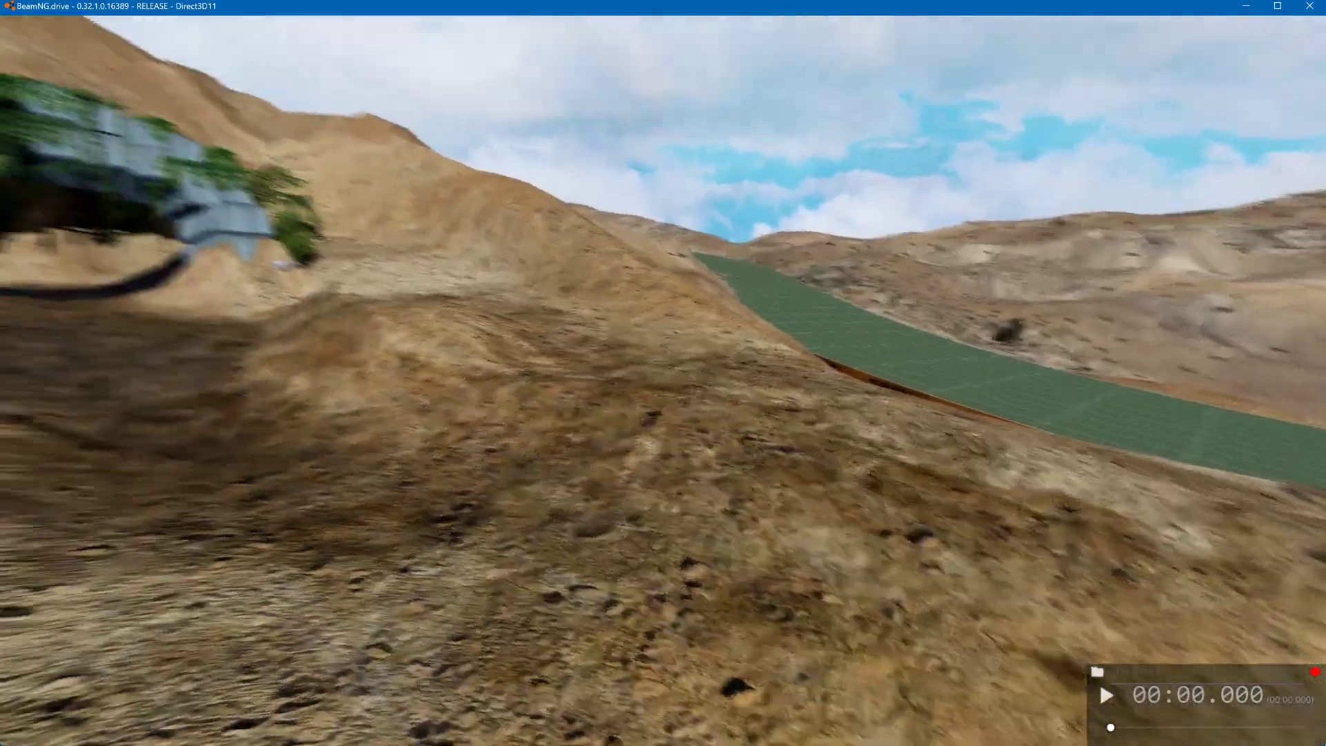
key(w)
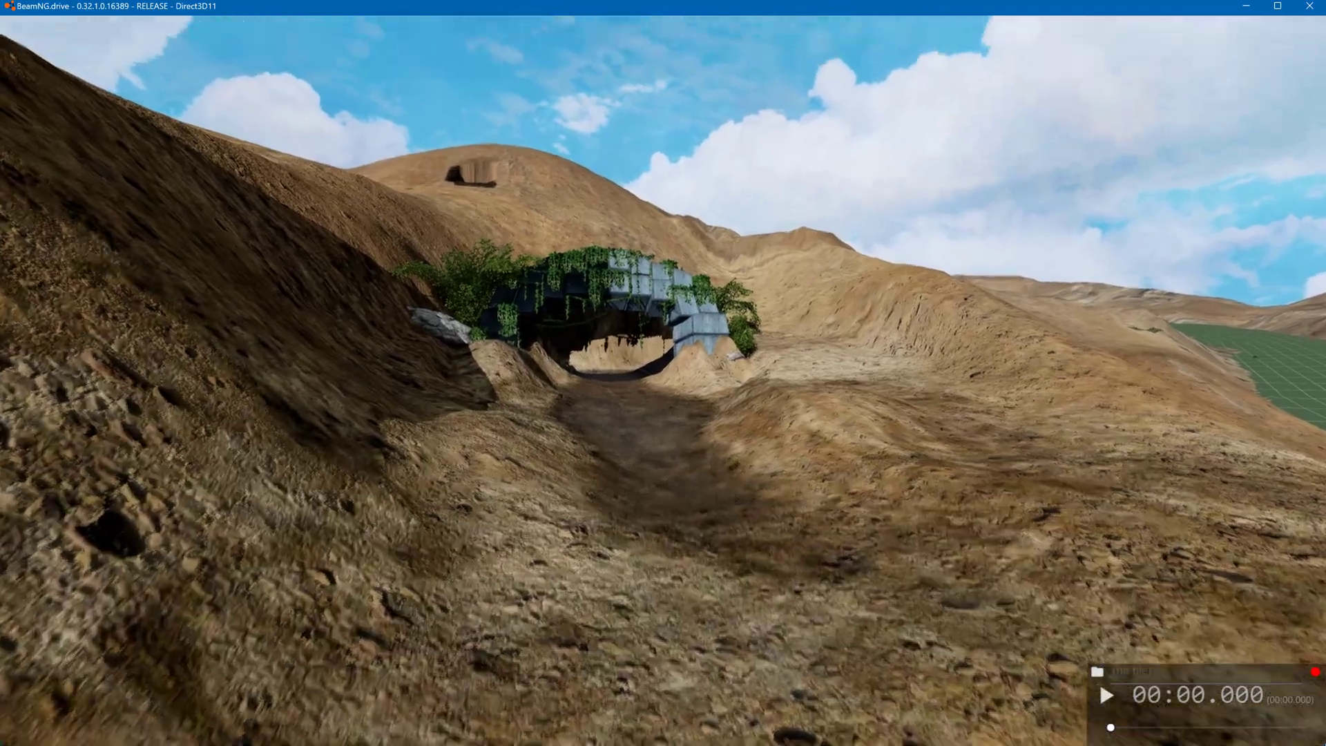
key(w)
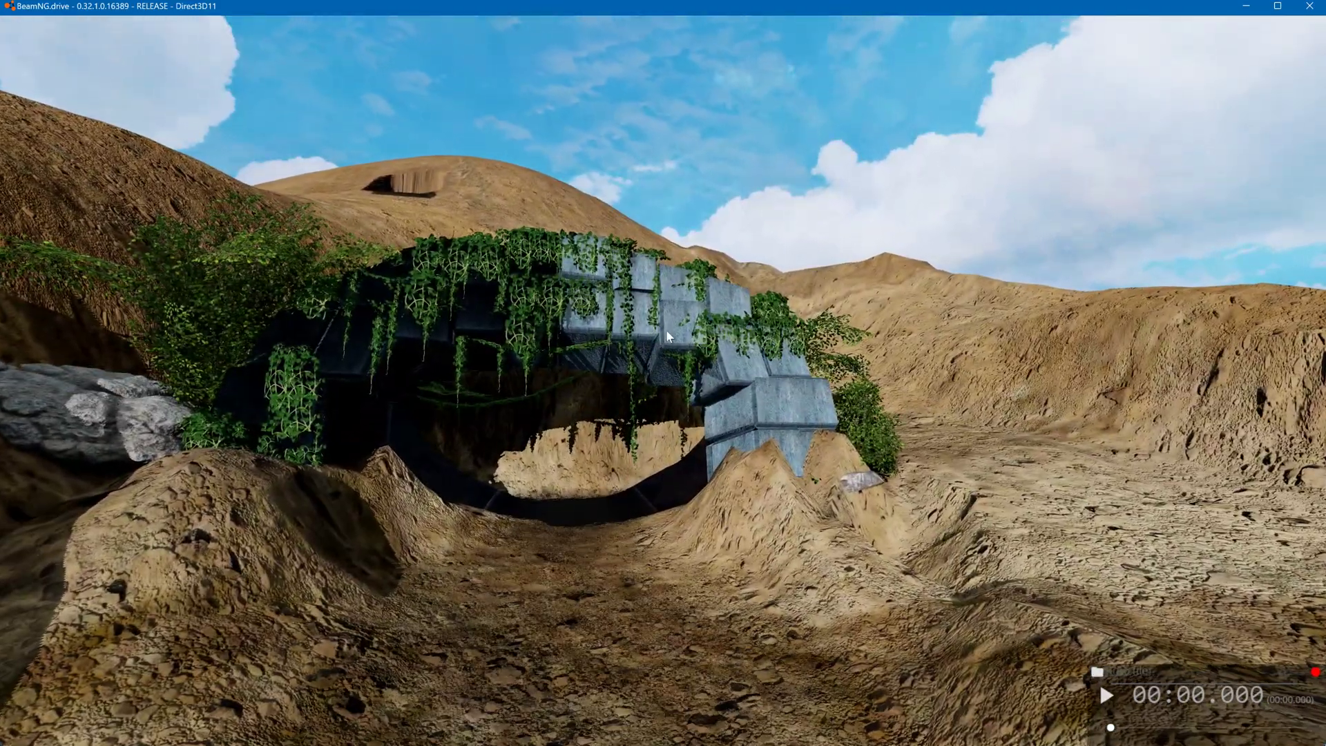
key(w)
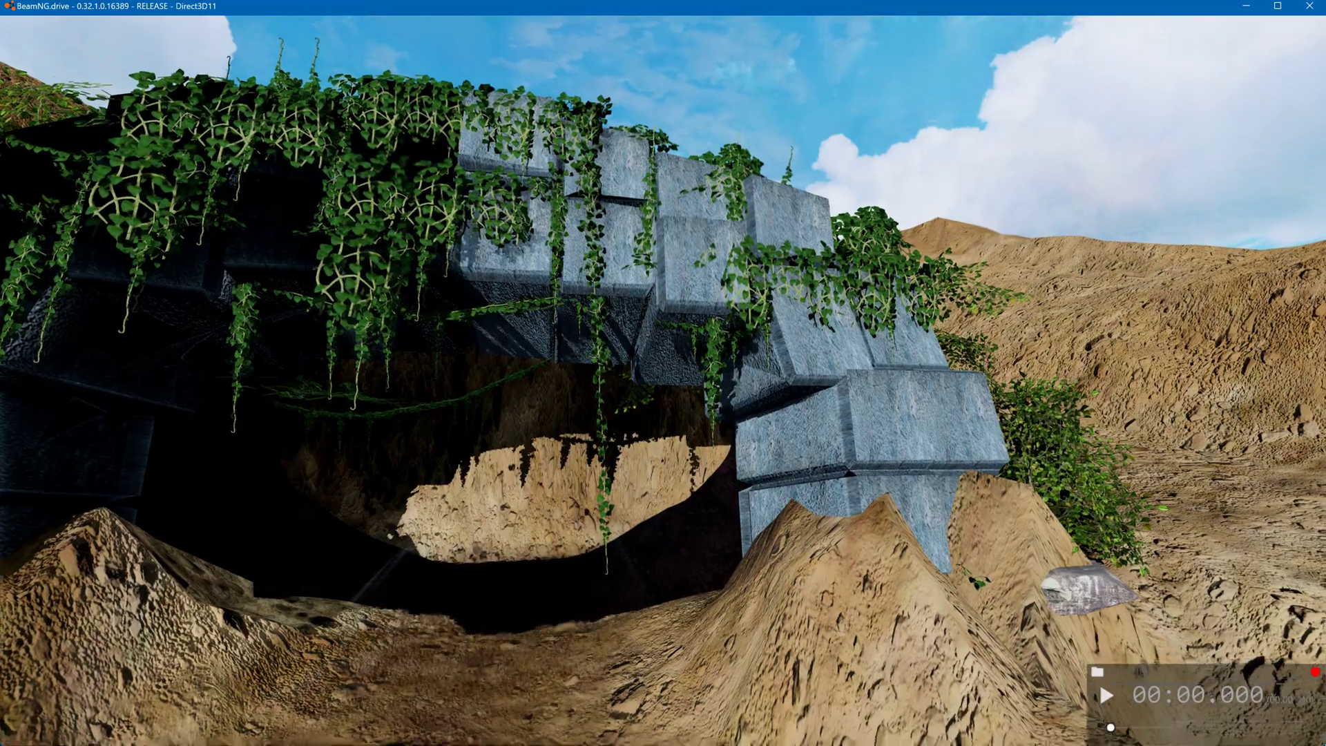
Fly the free camera away from the tunnel, over the rocky creek, to the hillside beside the blue lake
right_drag(635, 216, 594, 194)
key(s)
key(w)
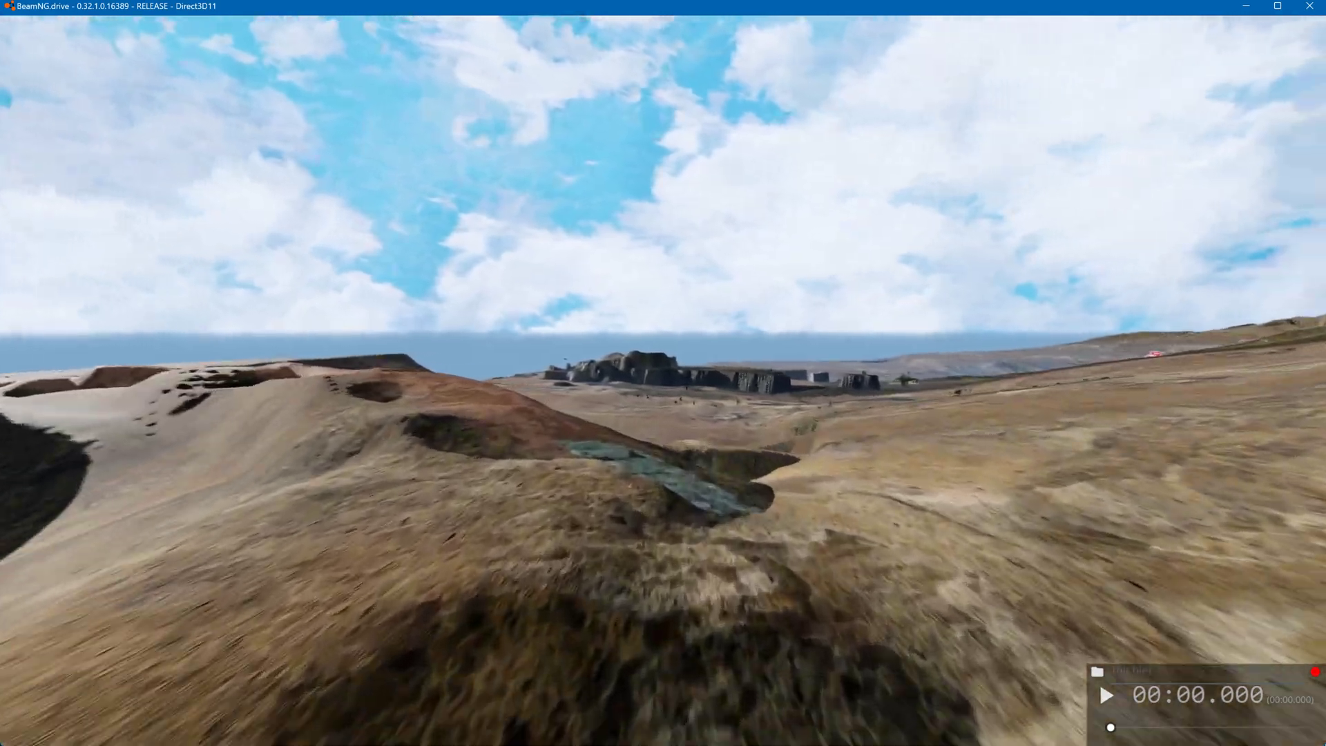
key(w)
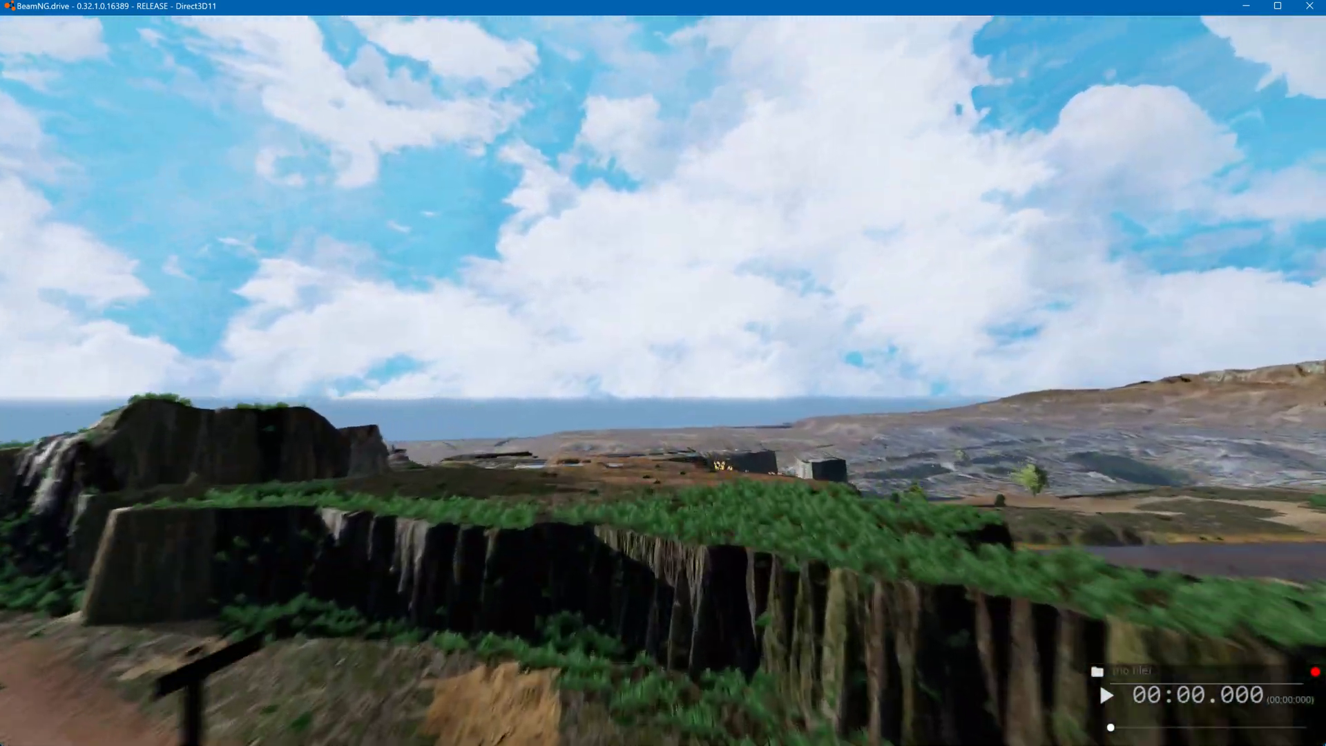
key(w)
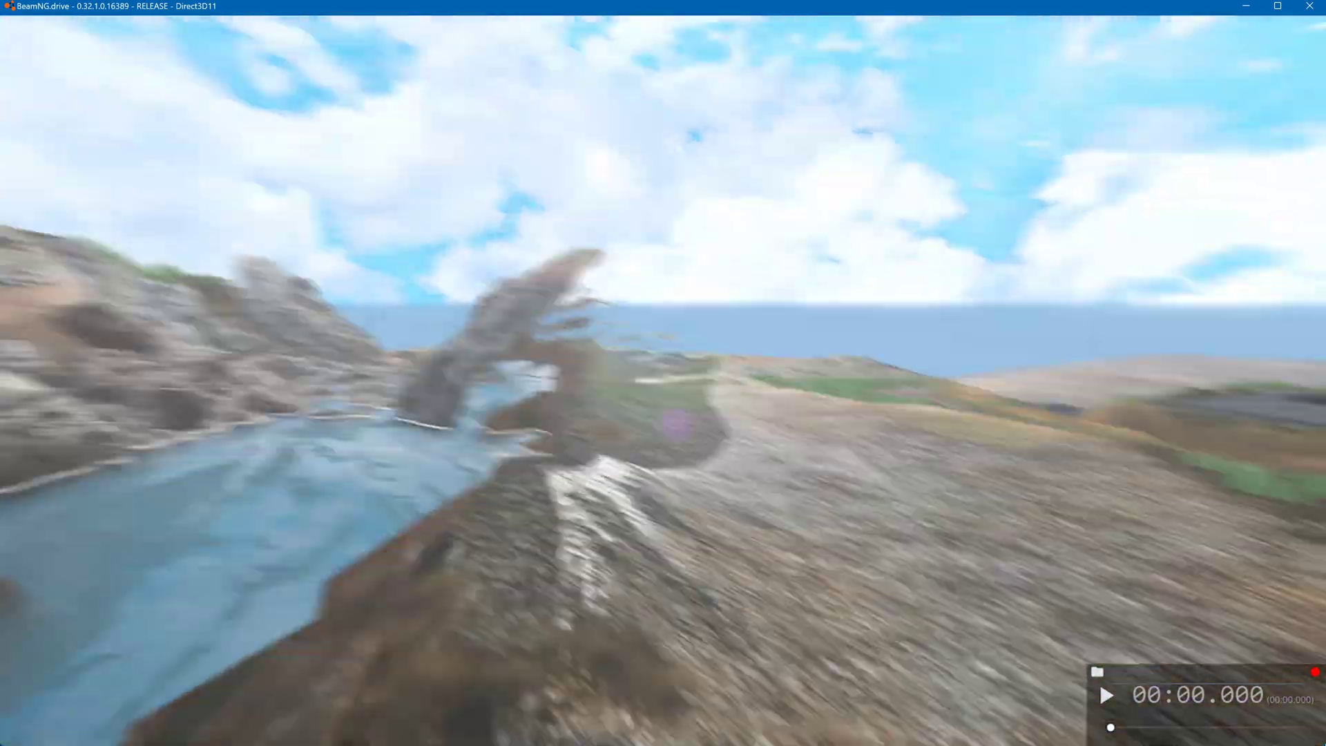
key(w)
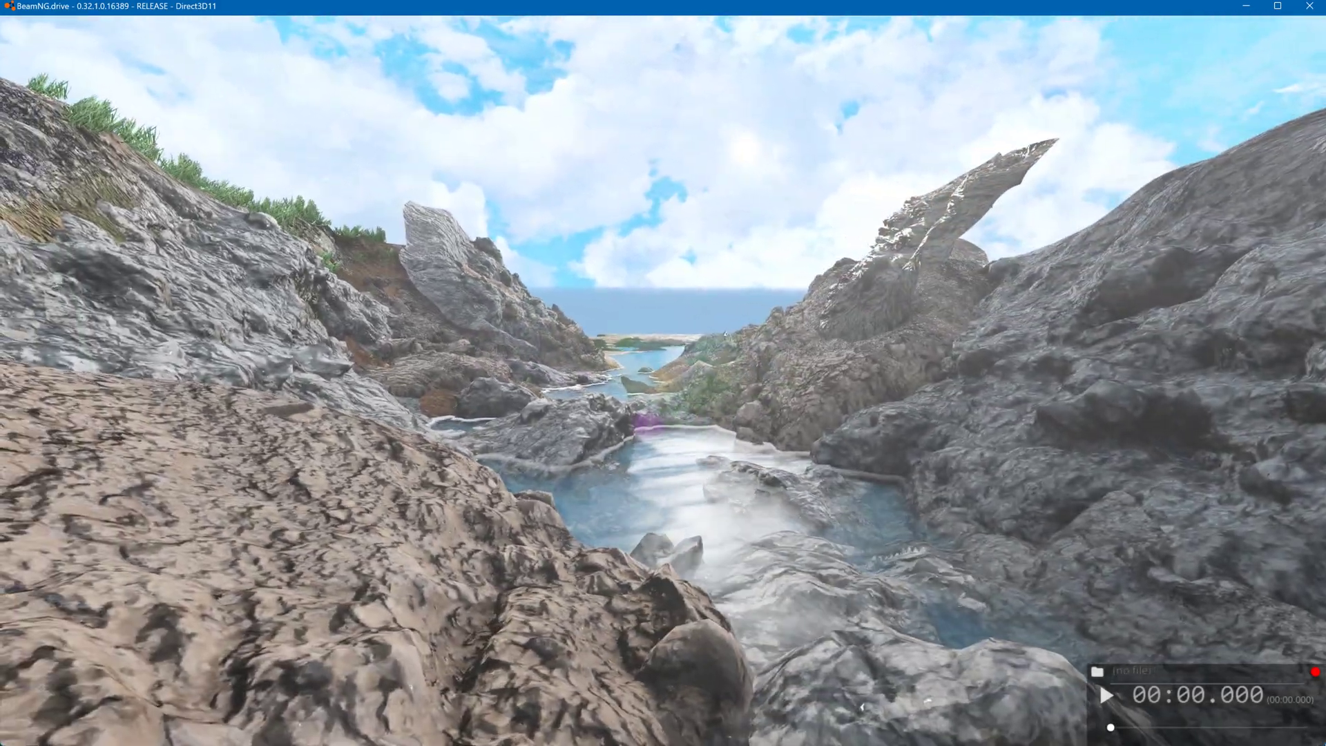
key(w)
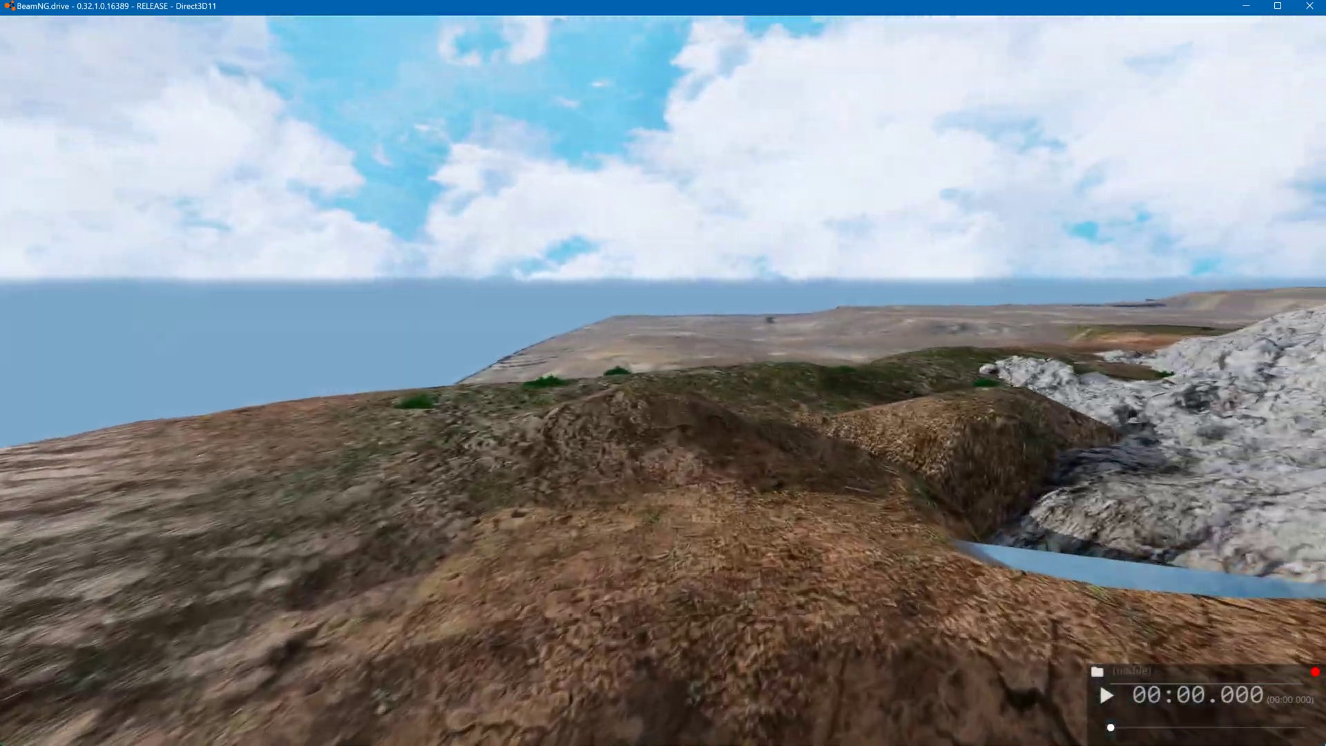
key(w)
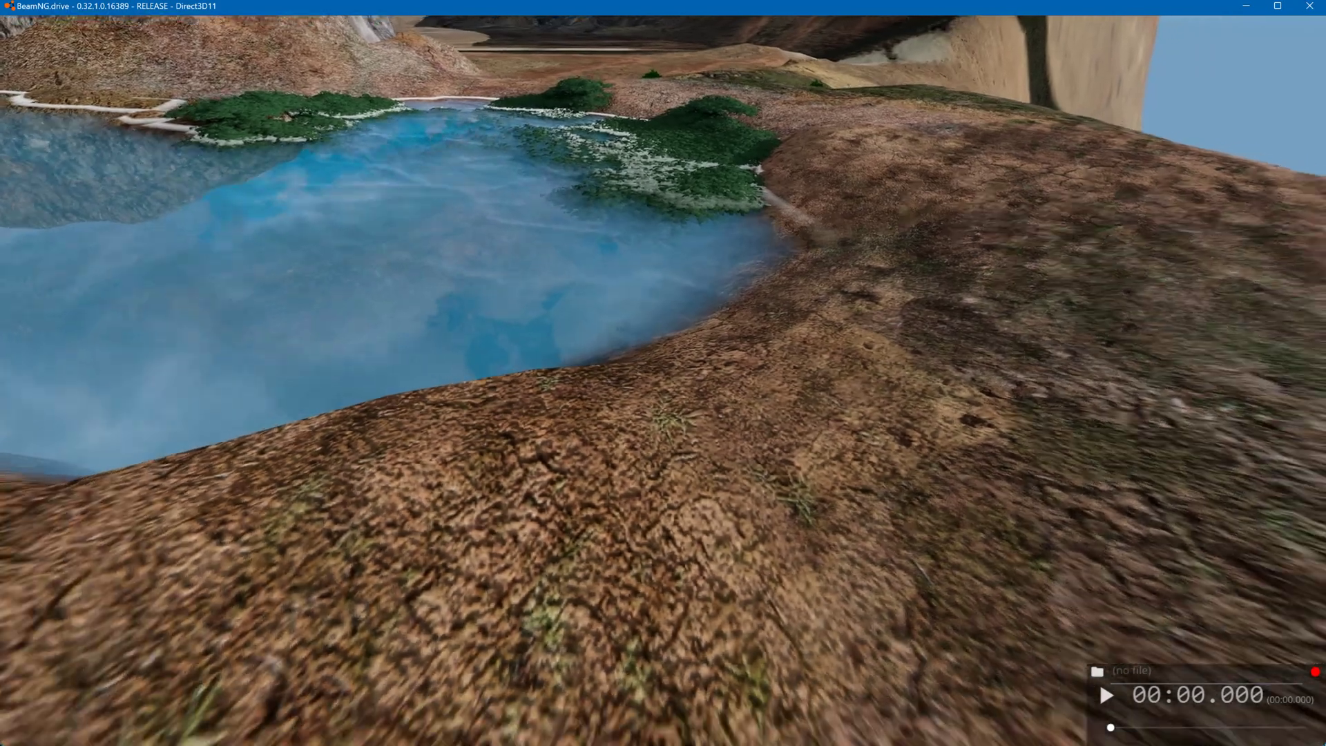
key(w)
key(w)
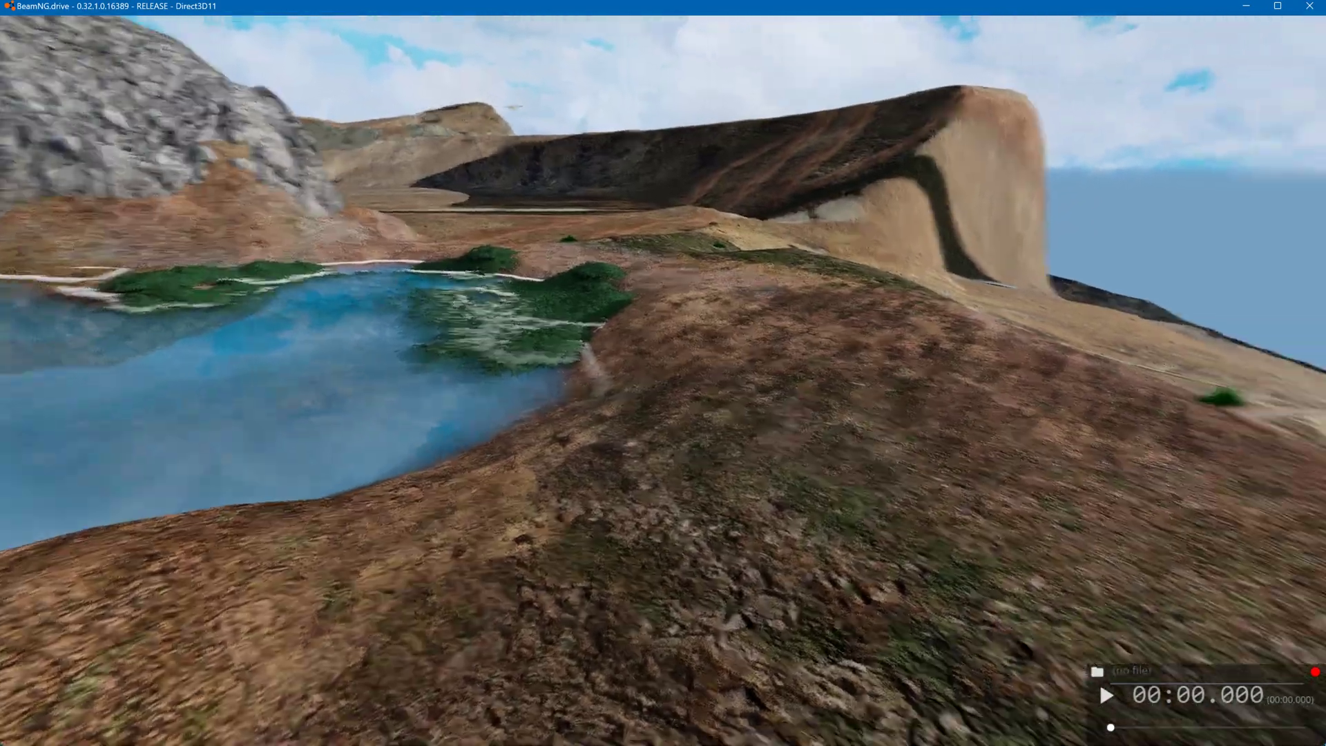
Open the World Editor and create a new material named Waterfall_Decal
key(F11)
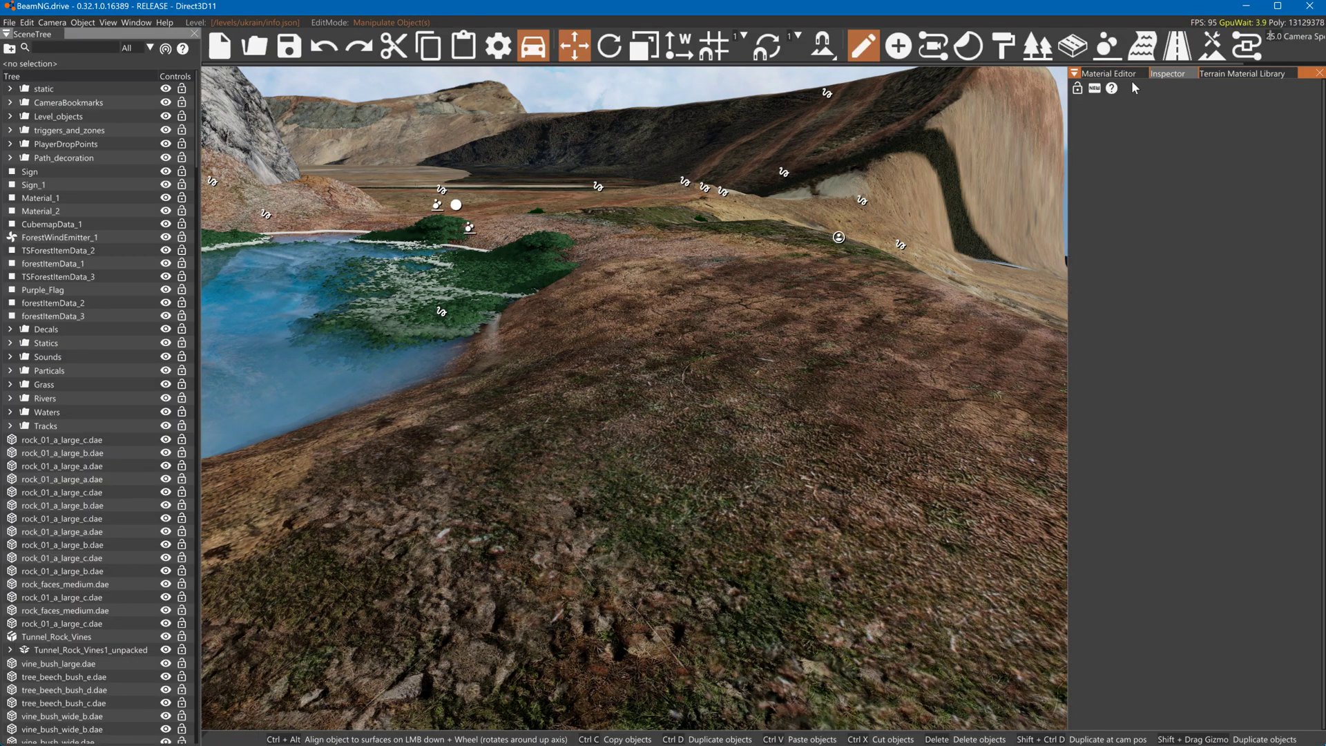
click(1108, 74)
click(1079, 90)
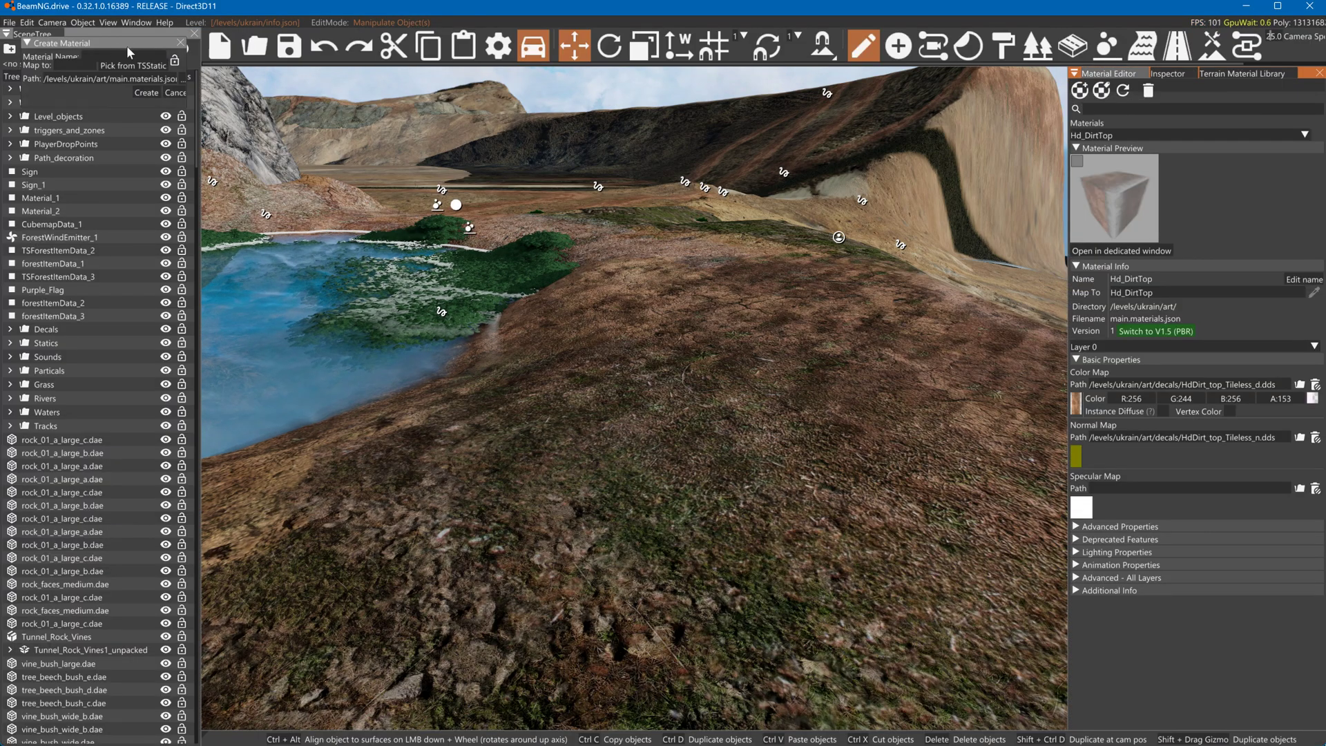
click(101, 58)
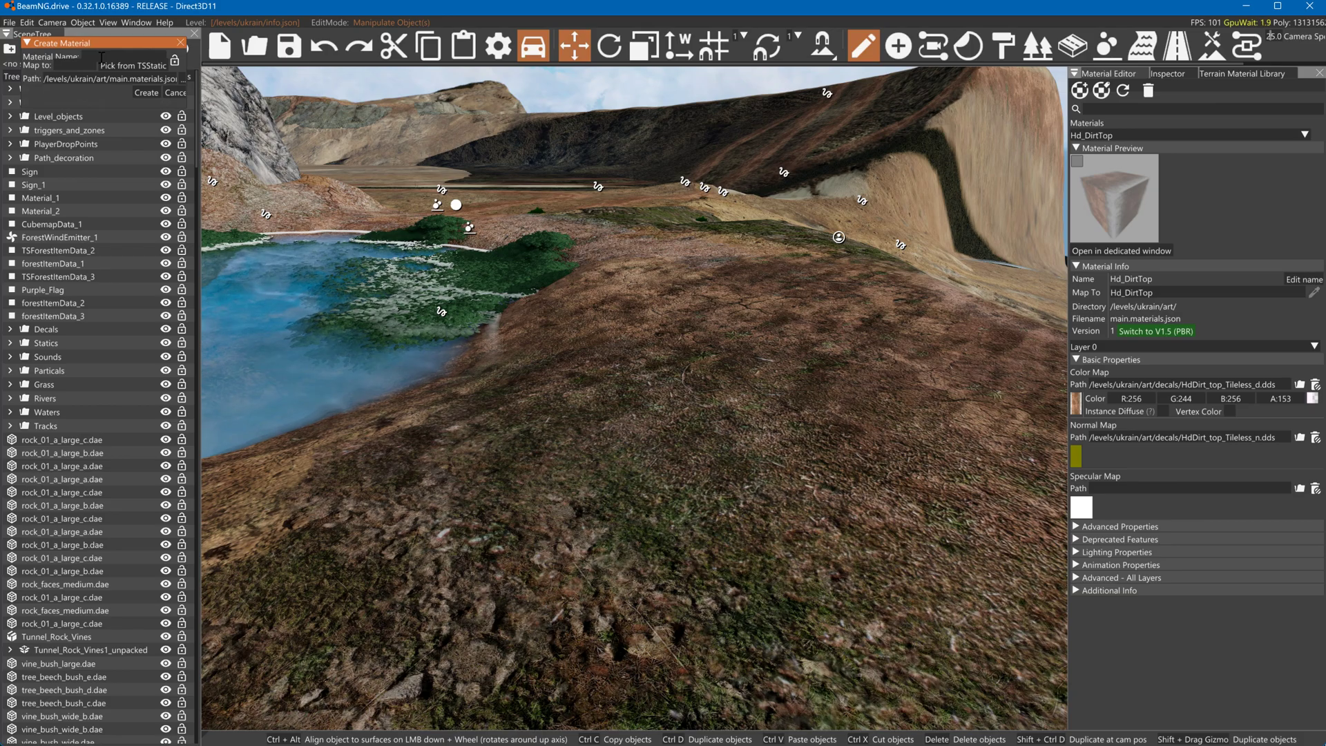
text(Waterfall_Decal)
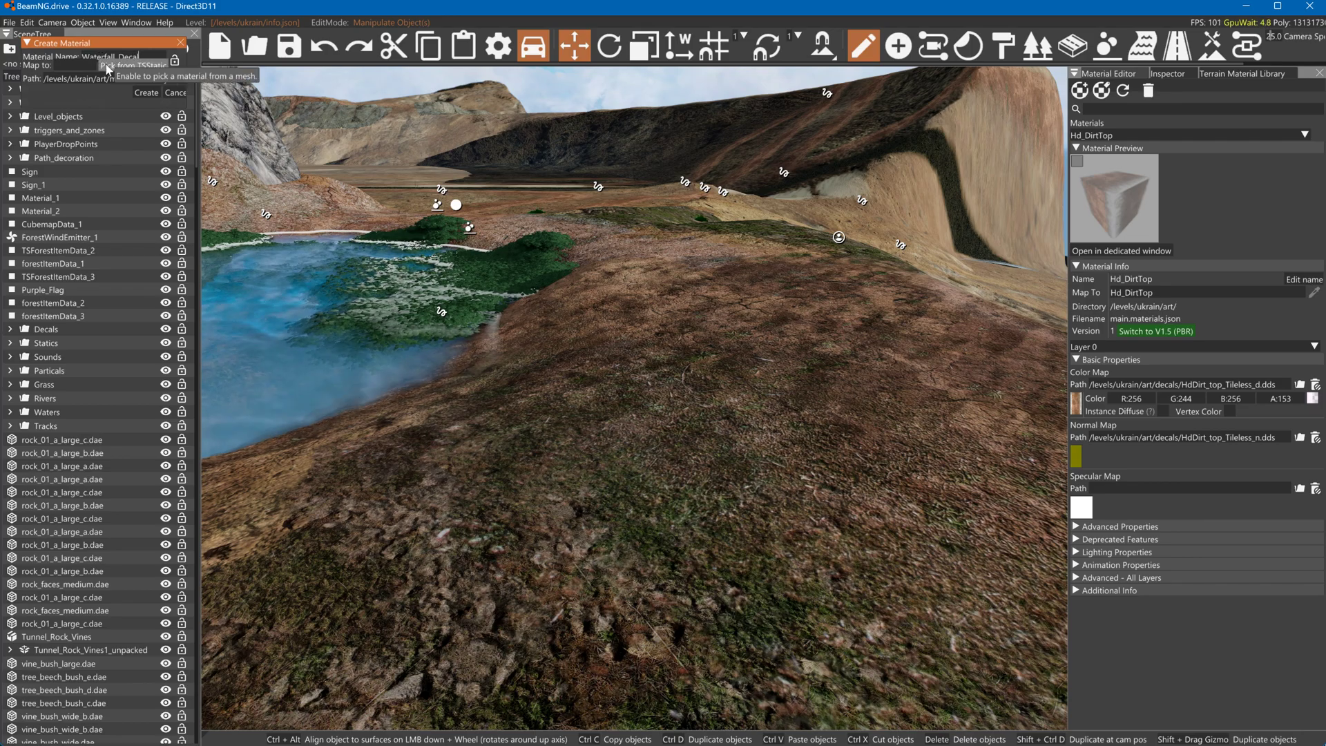
click(135, 93)
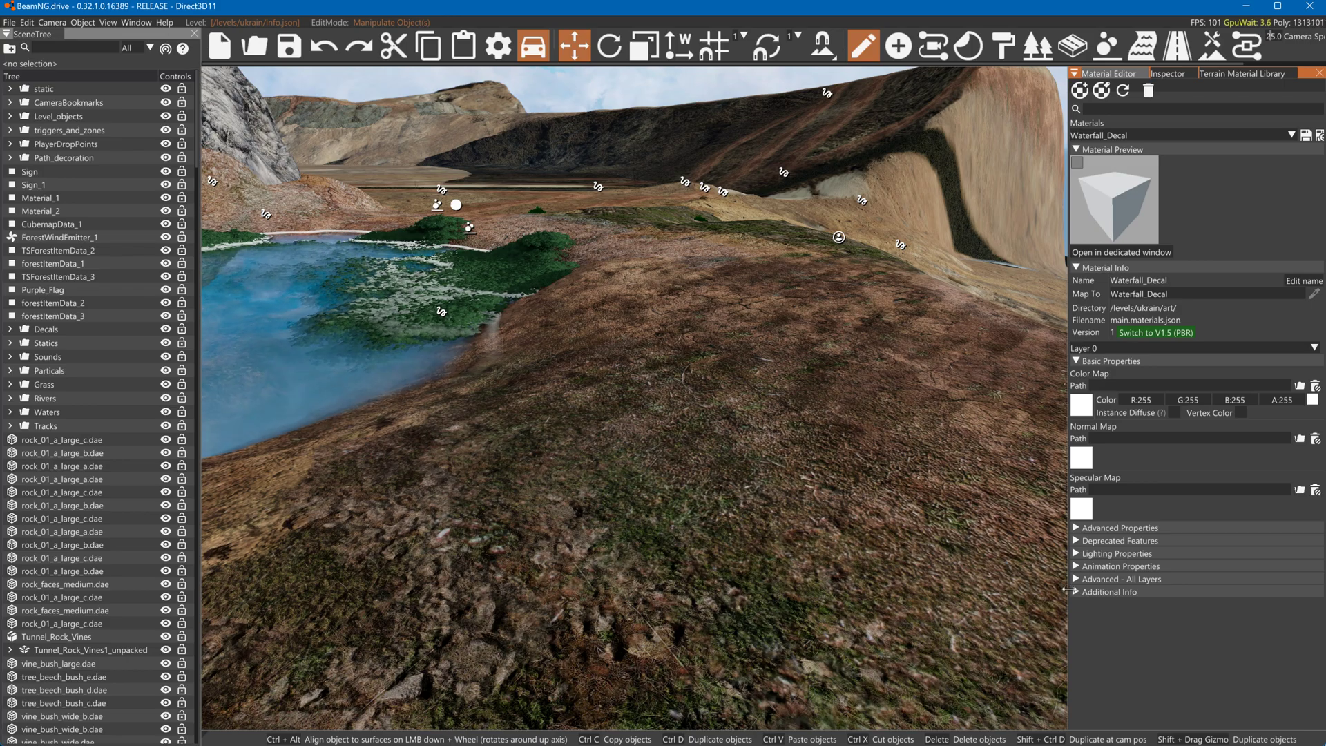
Set Material Tag 0 of Waterfall_Decal to roadandpath and save the material
click(1076, 592)
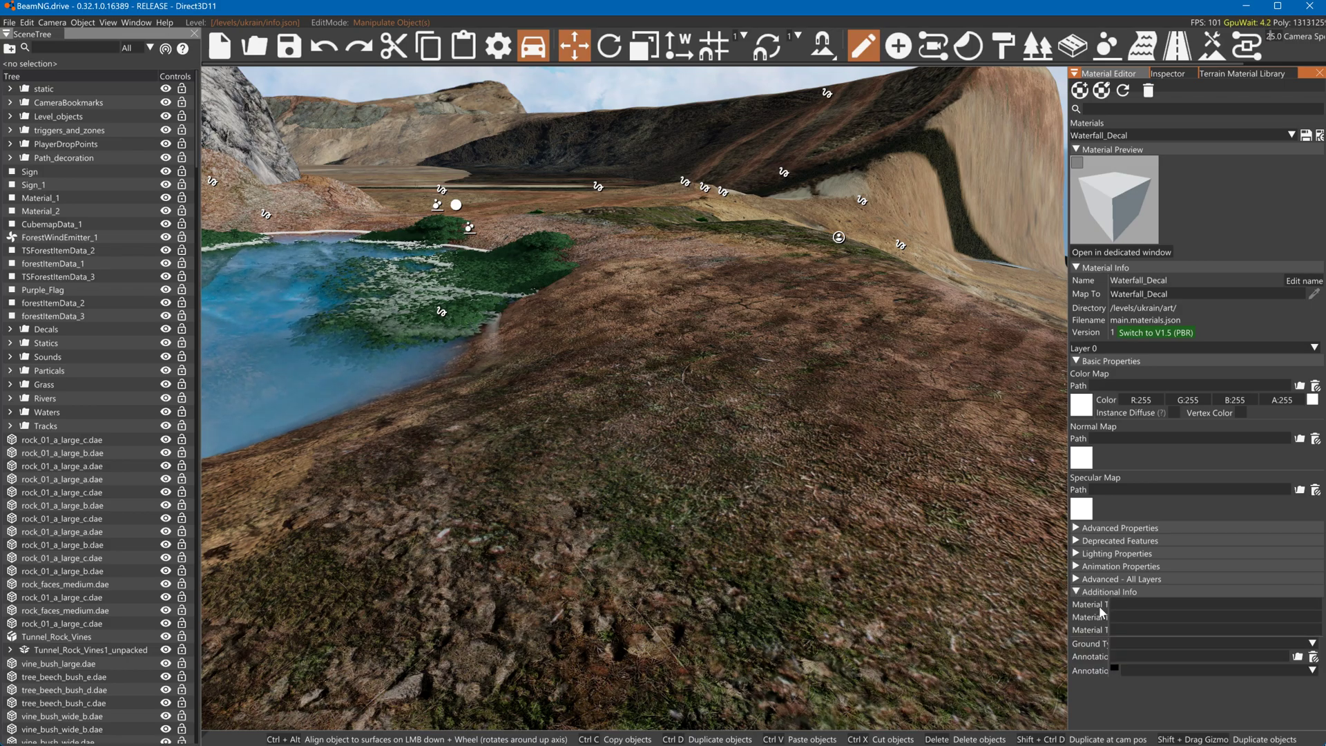
drag(1072, 620, 957, 614)
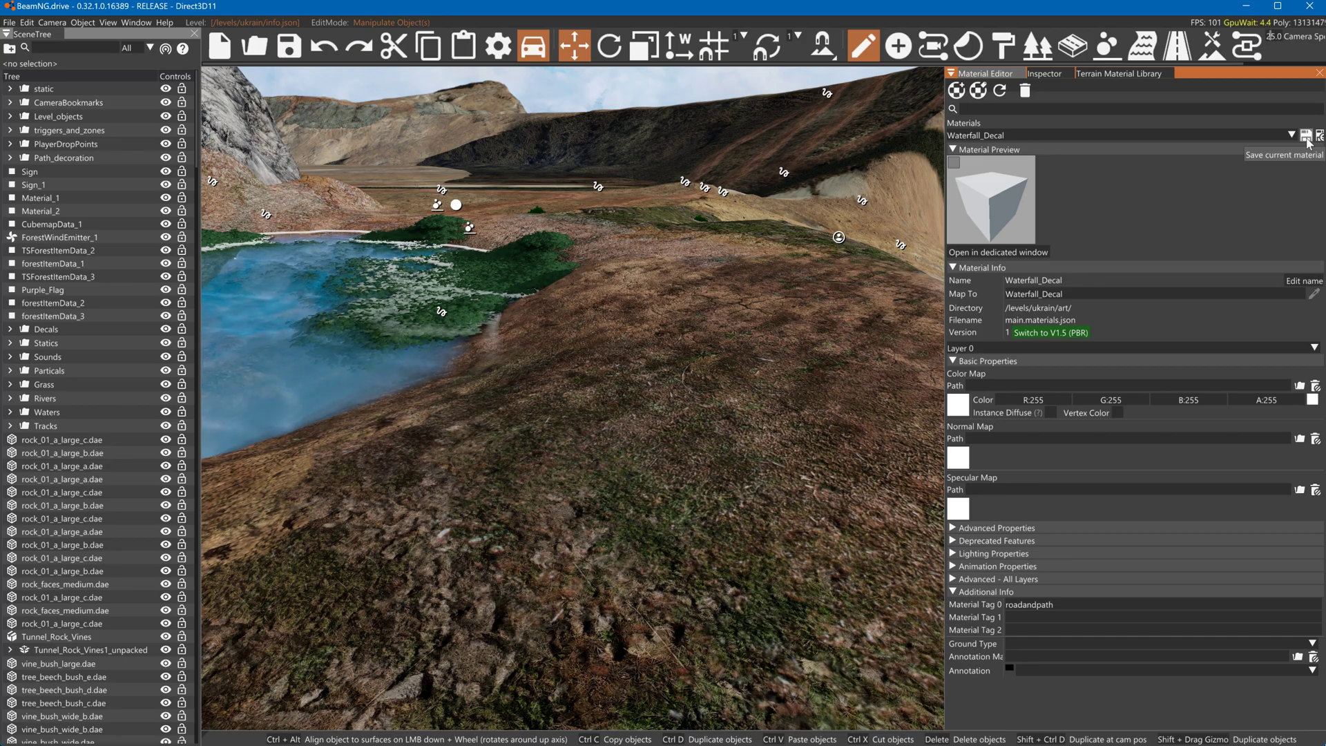
click(1314, 136)
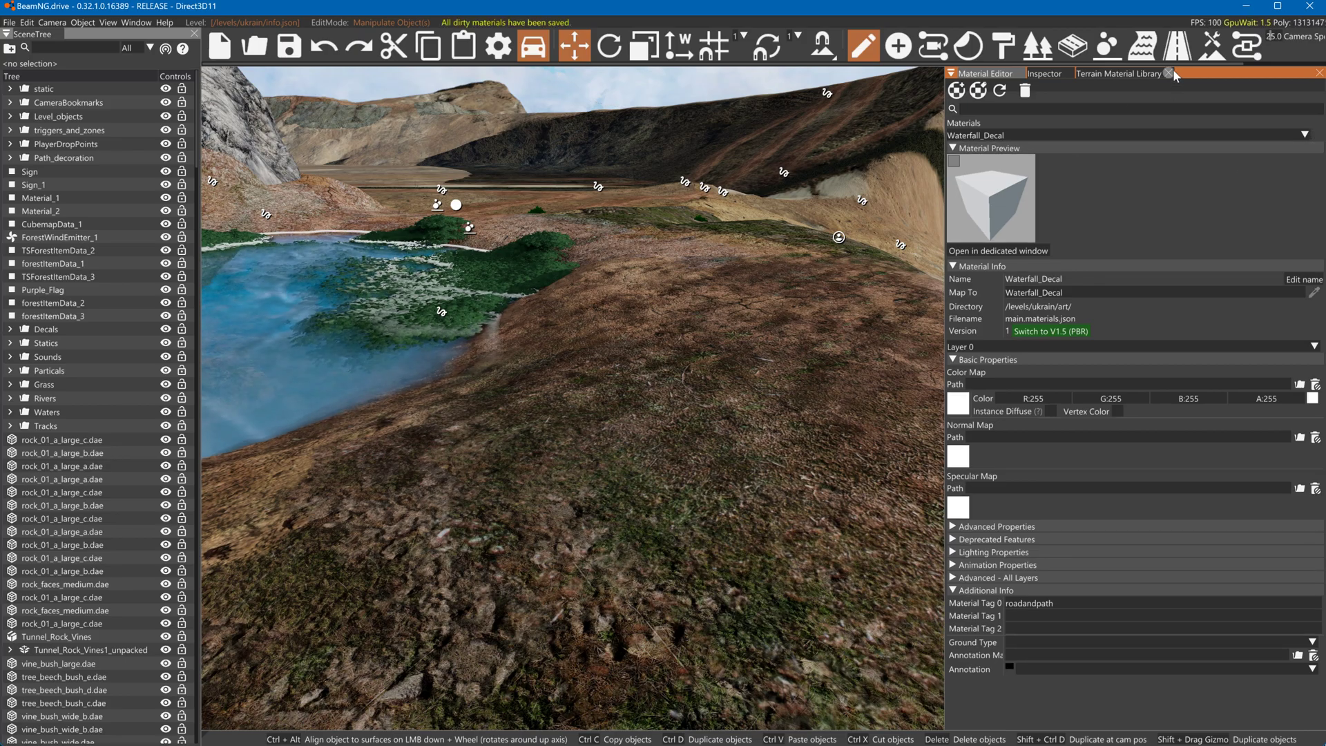
Draw a two-node decal road about 28 m long on the hillside beside the lake and assign it the Waterfall_Decal material
click(1177, 45)
click(714, 599)
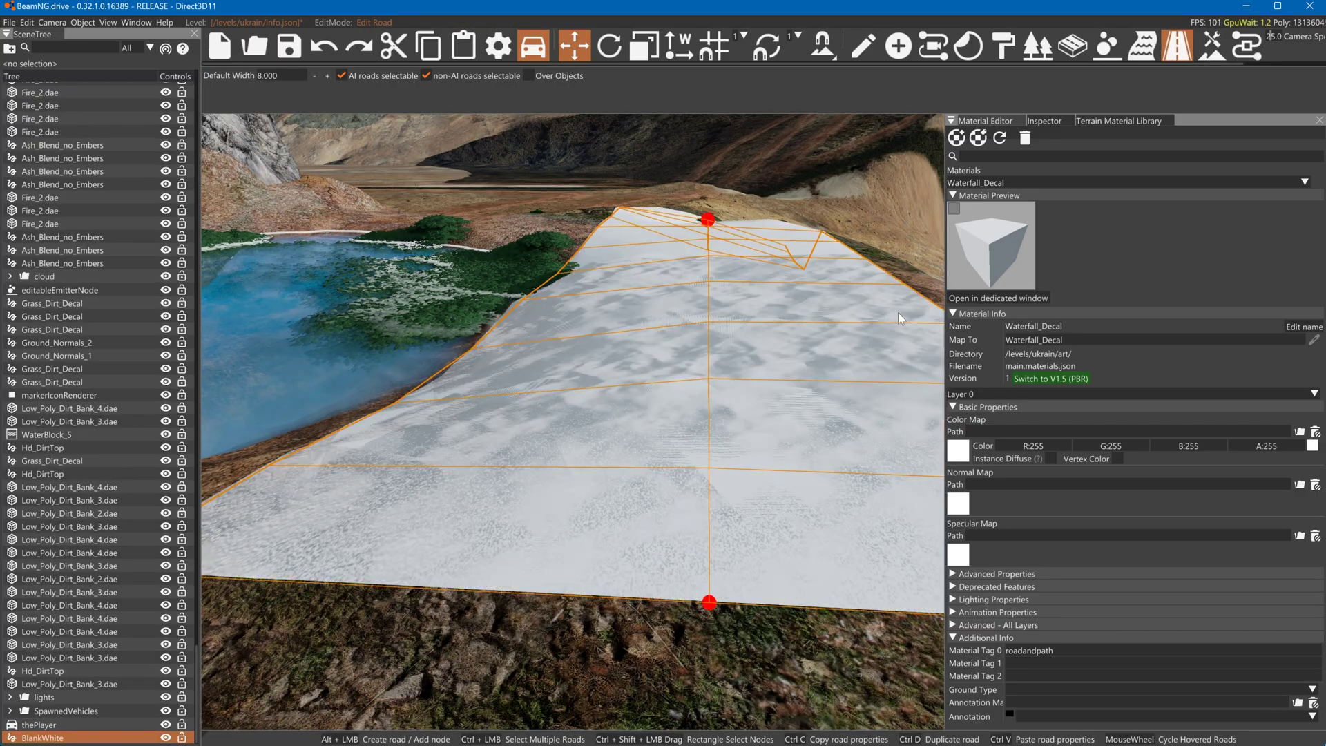
click(1043, 121)
click(1145, 518)
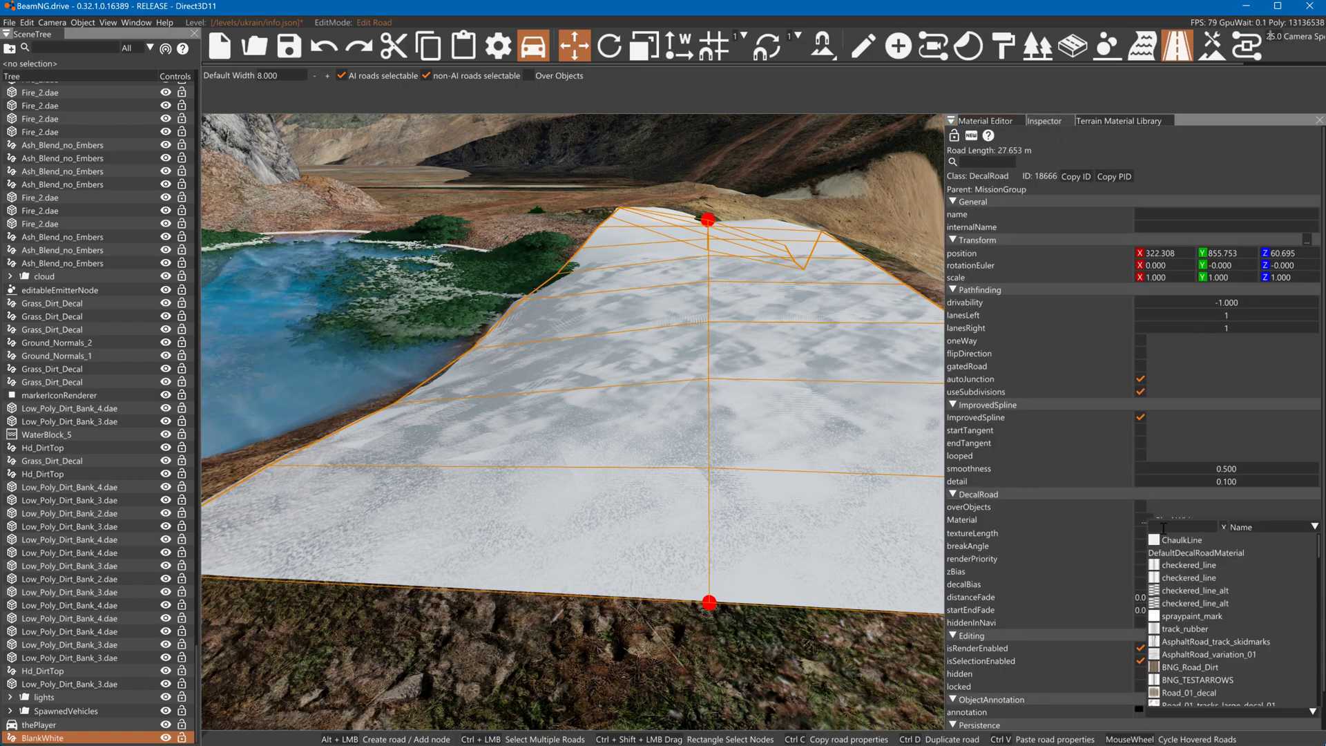
text(wat)
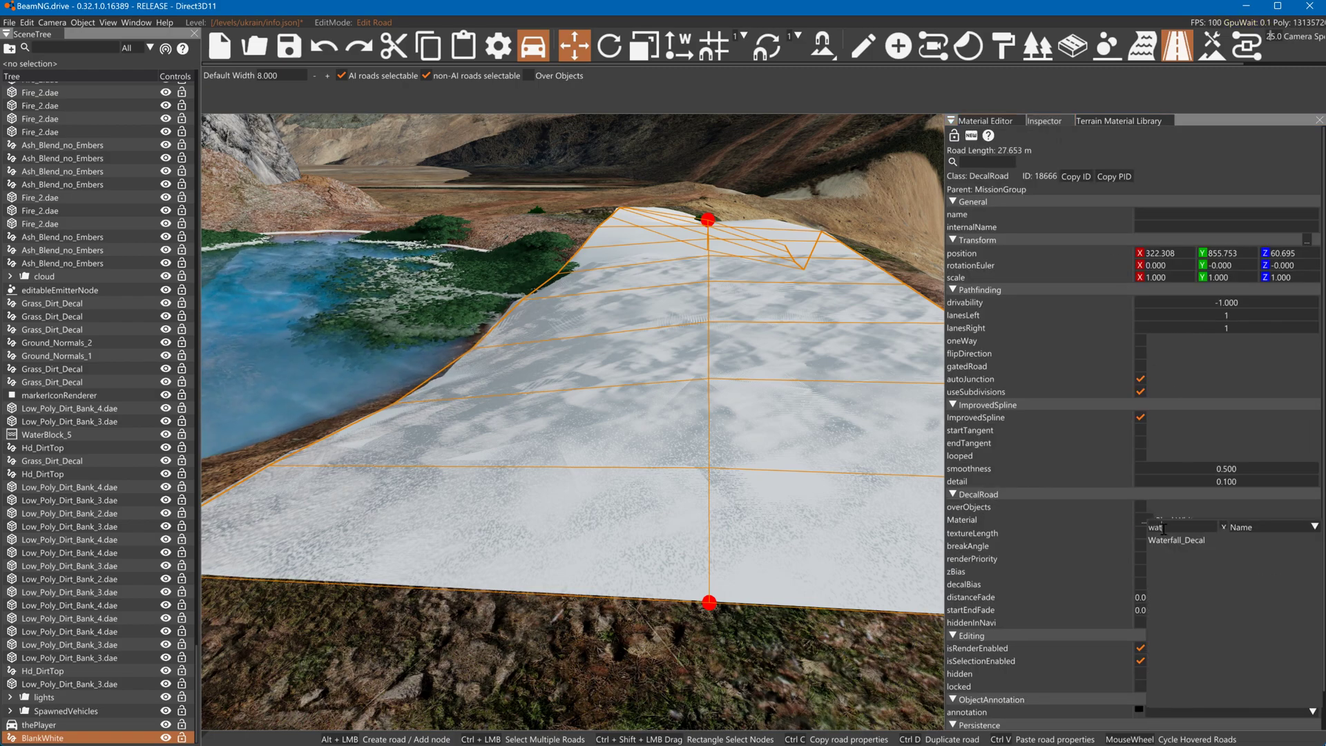
click(1165, 538)
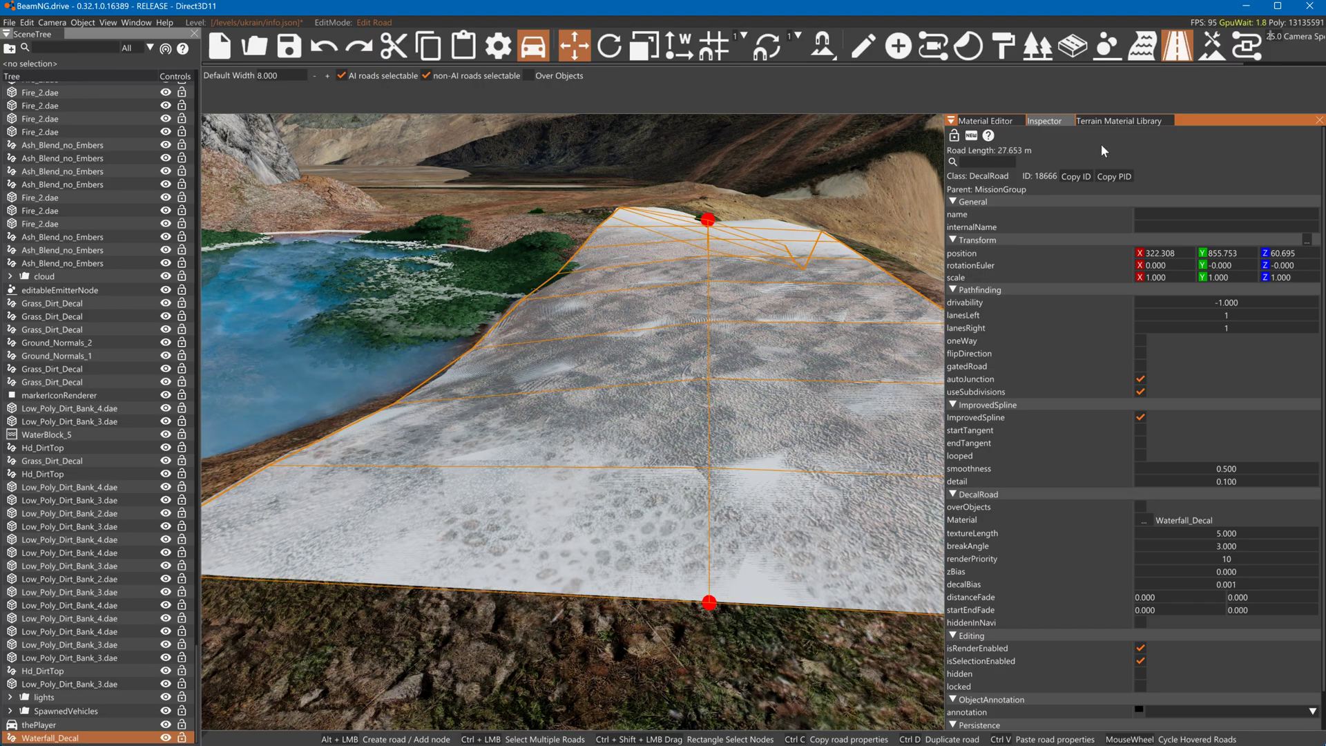
Shorten the hillside decal road to about 14 m and show the Waterfall_Decal material's advanced all-layers properties
drag(710, 602, 703, 613)
mouse_move(712, 230)
mouse_down()
mouse_move(710, 216)
mouse_move(776, 231)
mouse_move(719, 246)
mouse_up()
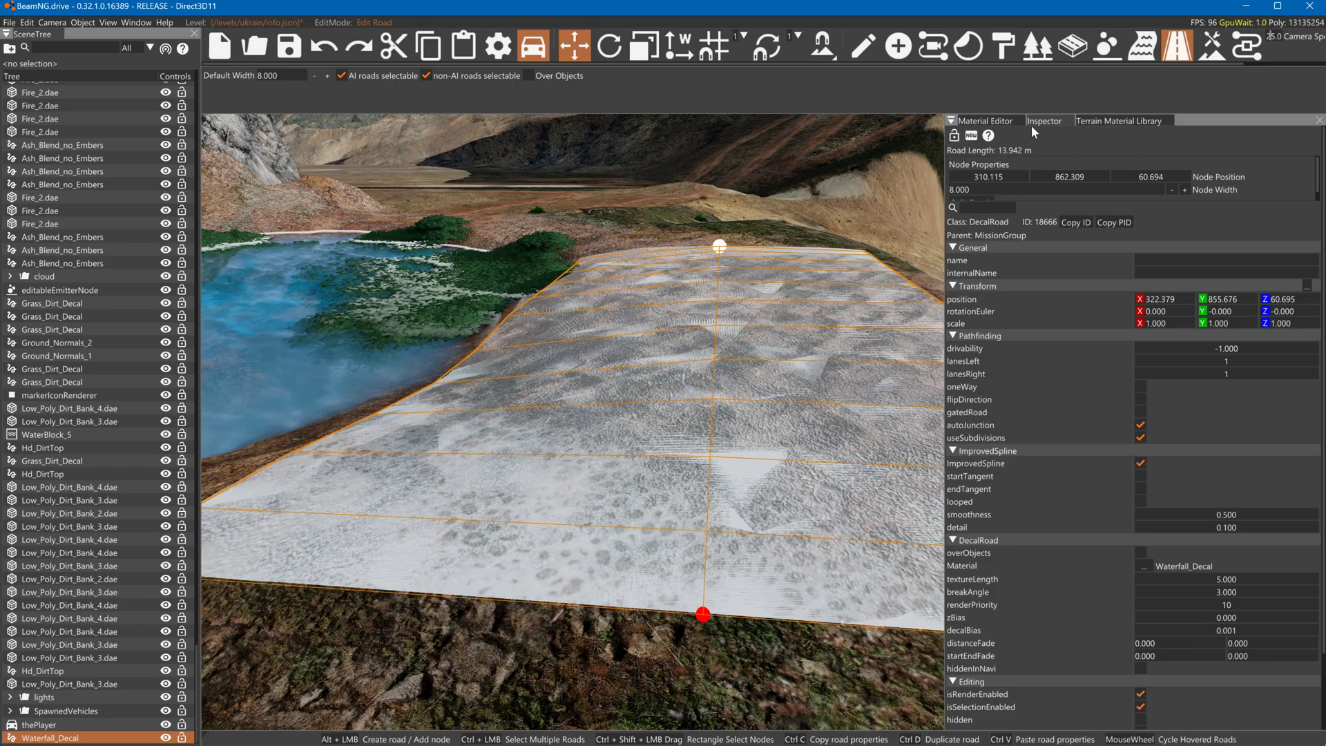
click(1002, 122)
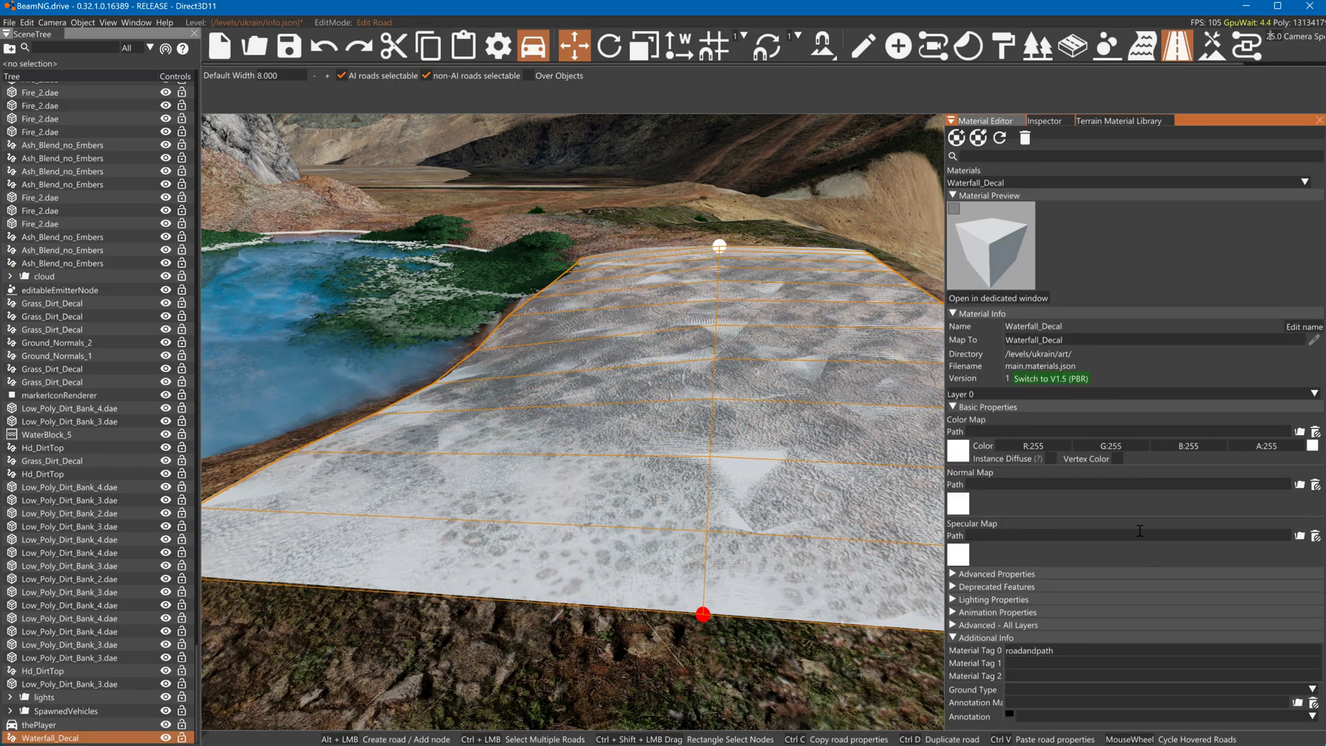
click(1044, 625)
scroll(1044, 601, down, 2)
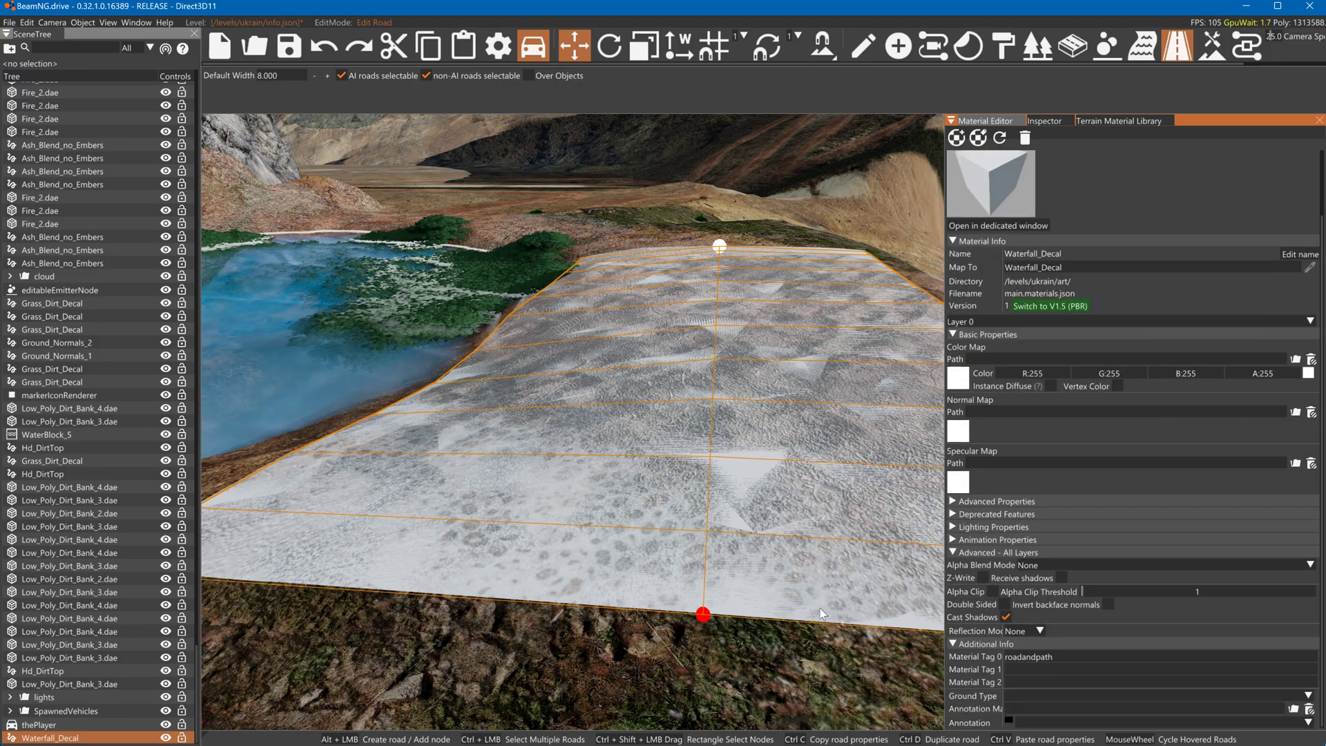
mouse_move(704, 614)
mouse_down()
mouse_move(709, 648)
mouse_move(711, 621)
mouse_up()
Draw a second two-node decal road with the default 8 m width on the smoother dirt slope
right_drag(744, 509, 798, 453)
key(w)
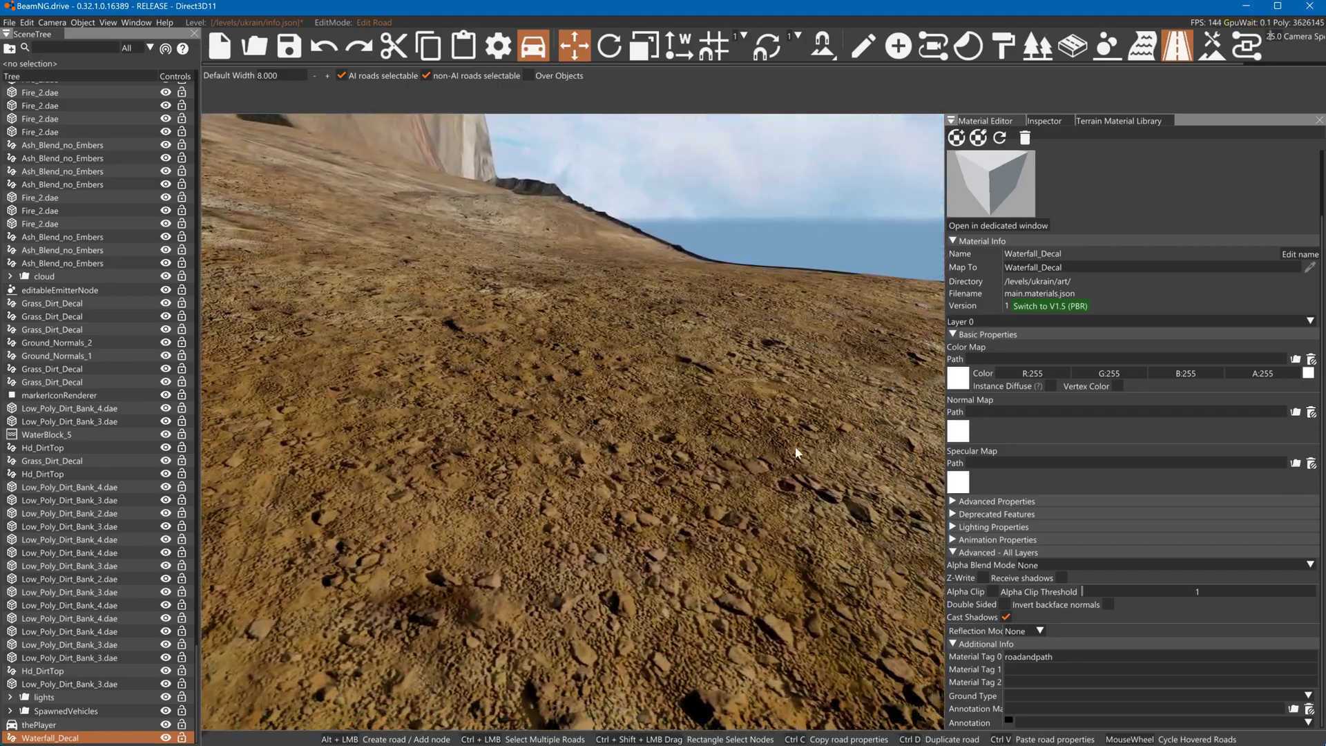
alt+click(630, 629)
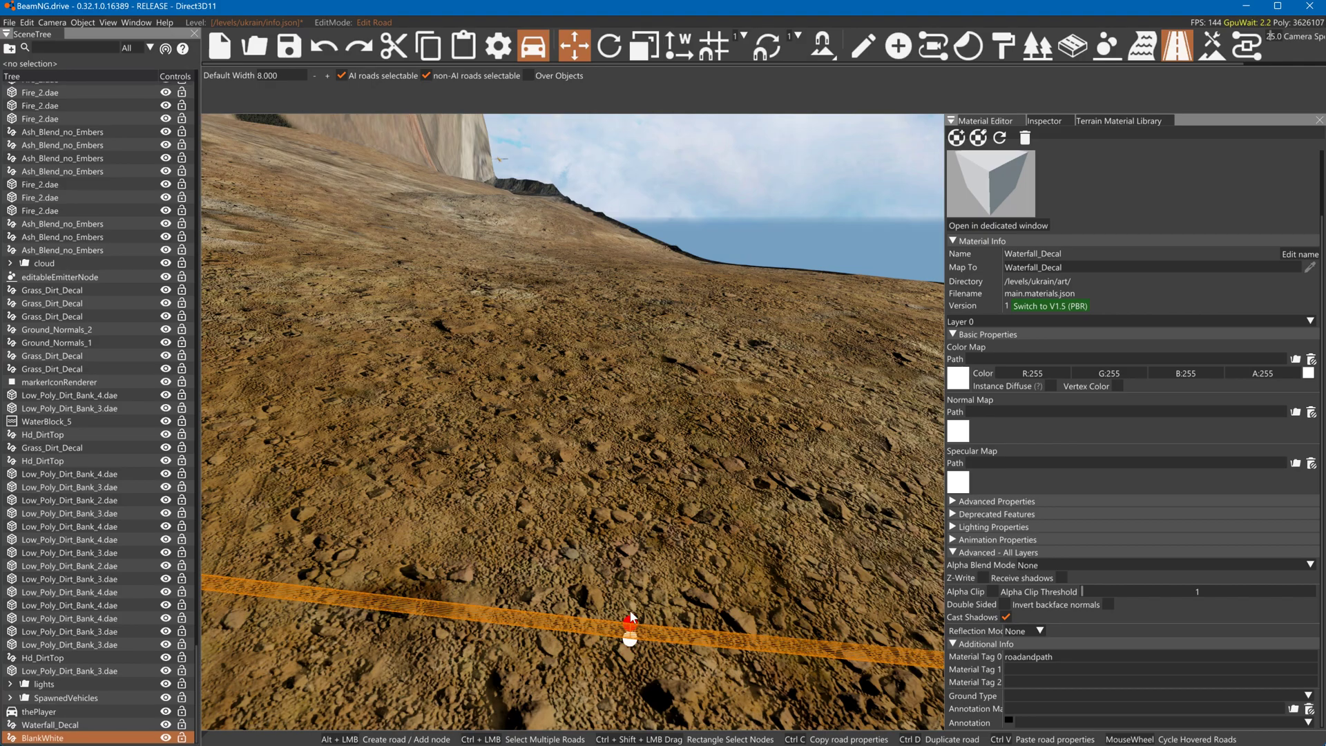
alt+click(630, 272)
click(629, 639)
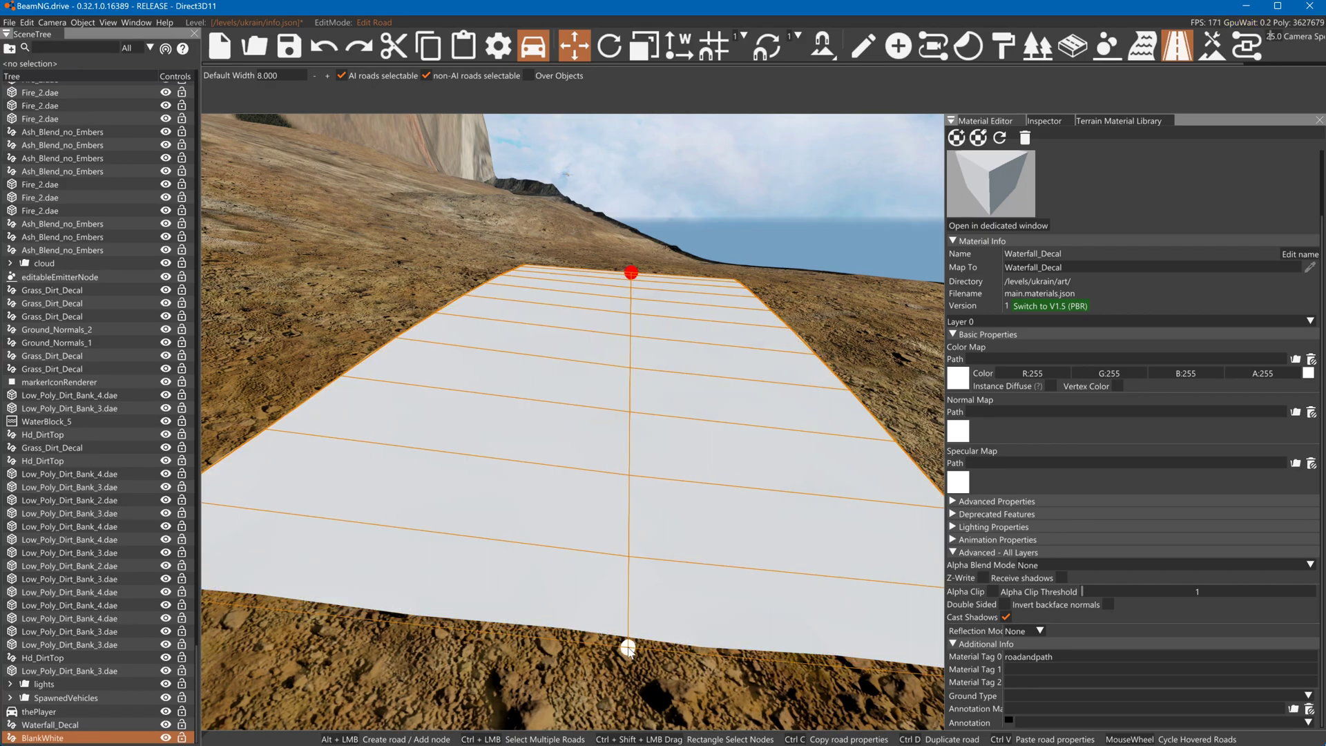
key(s)
key(d)
key(a)
key(w)
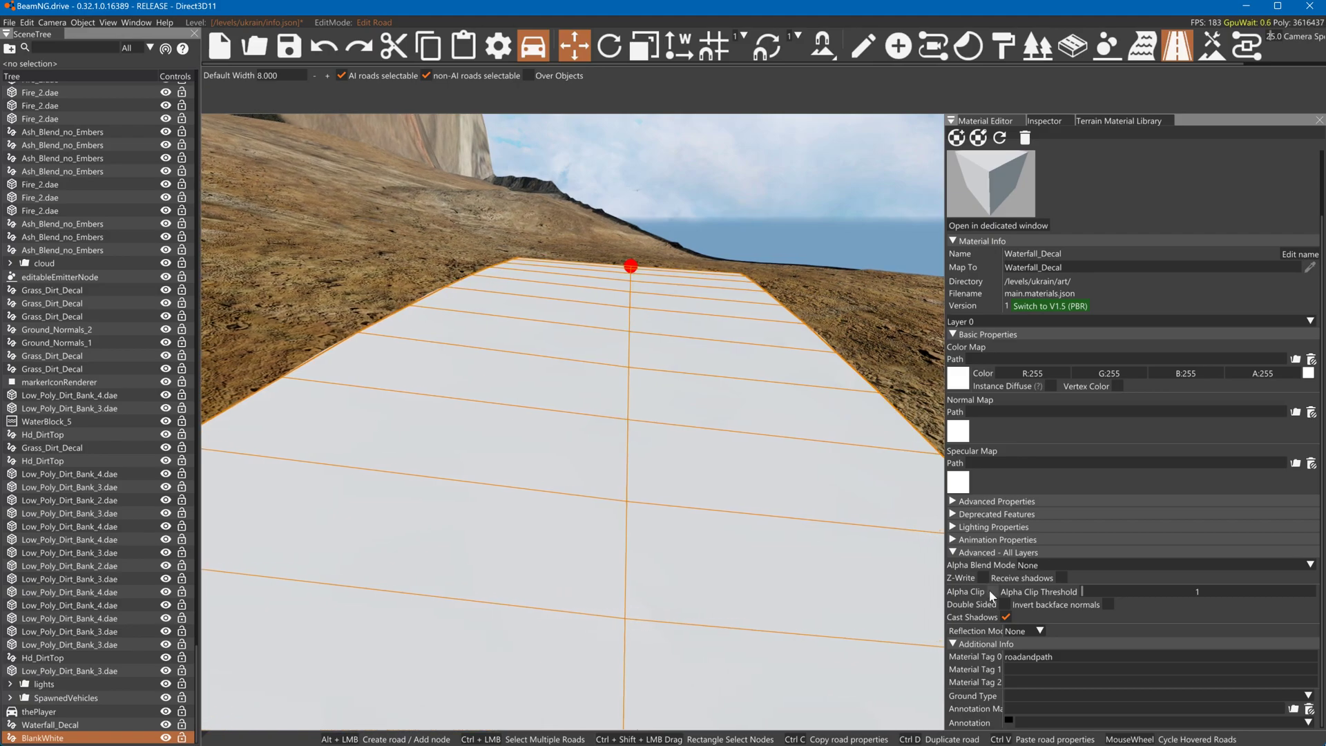
Switch the Waterfall_Decal material to version 1.5 (PBR)
click(1050, 306)
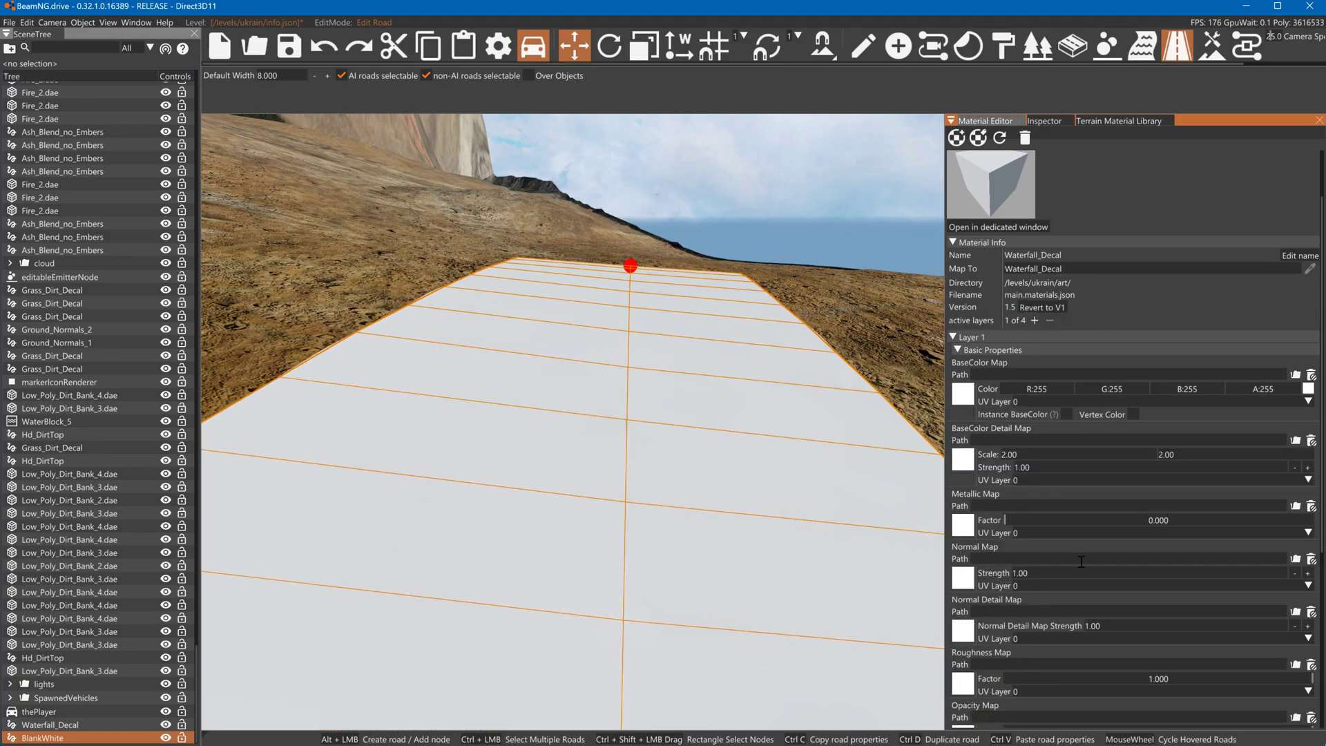
scroll(1082, 562, down, 1)
scroll(1077, 539, up, 1)
click(959, 390)
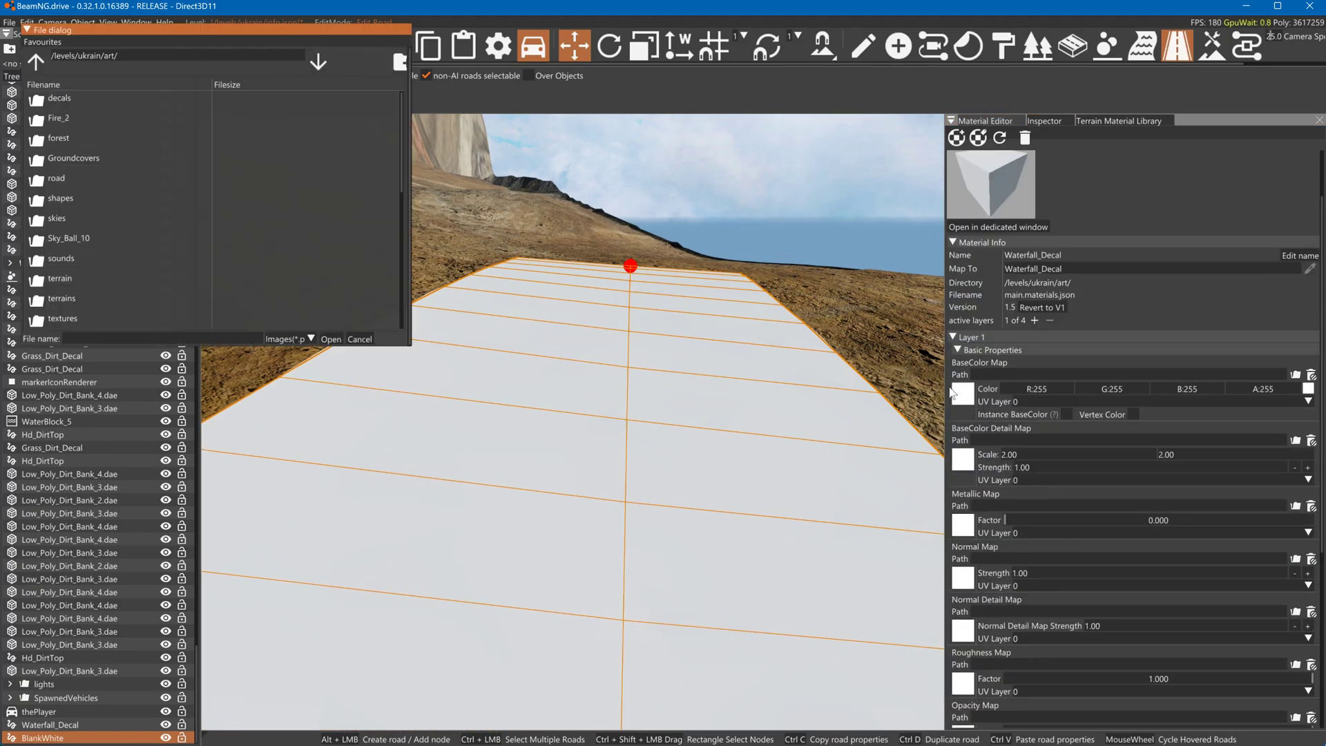
double_click(73, 97)
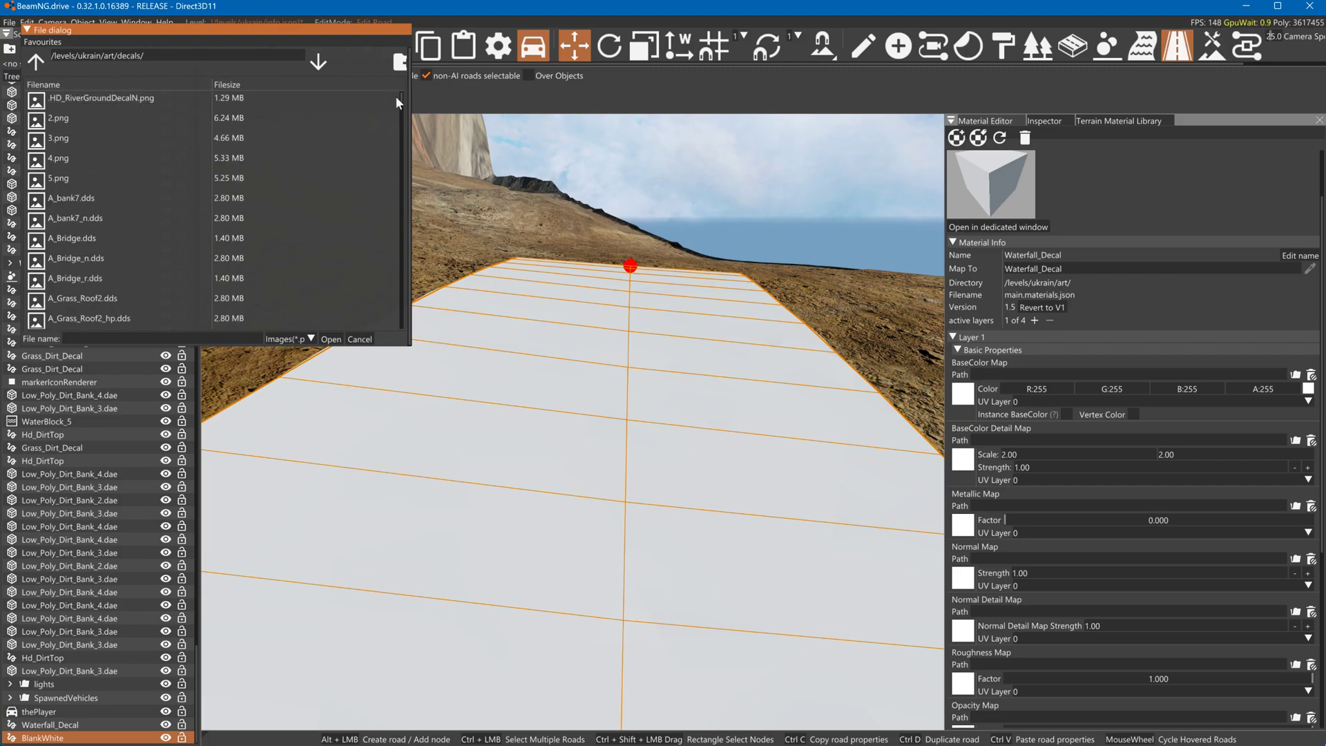
drag(401, 96, 423, 326)
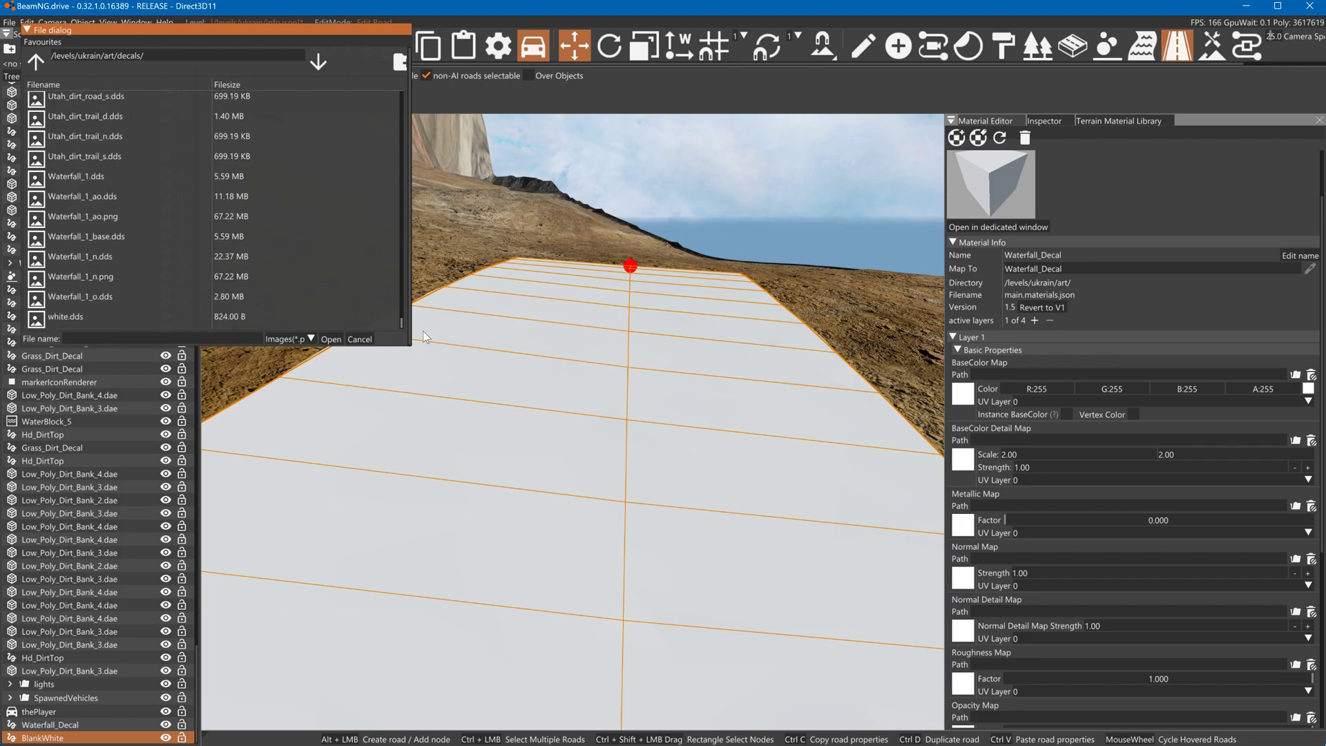
drag(366, 35, 496, 163)
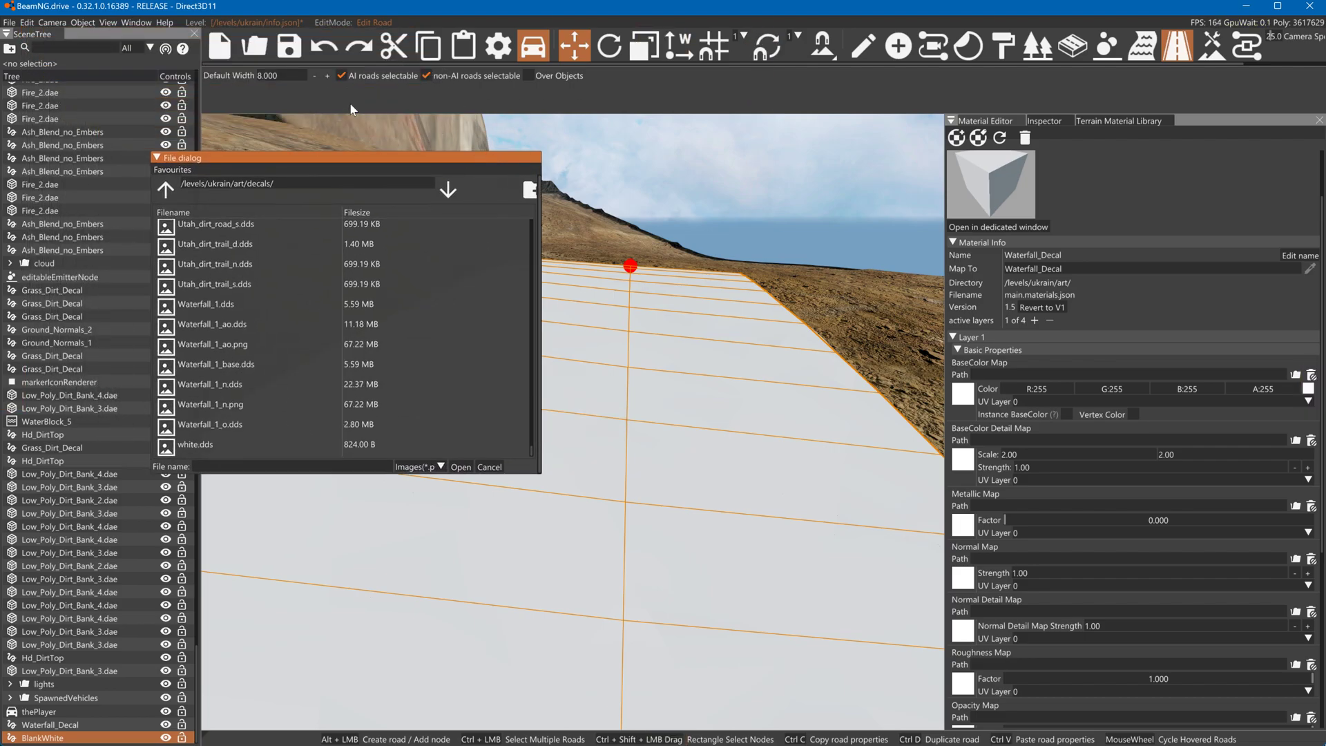
click(488, 466)
Open the Asset Browser and go to the level's art/decals folder
click(107, 22)
mouse_move(128, 25)
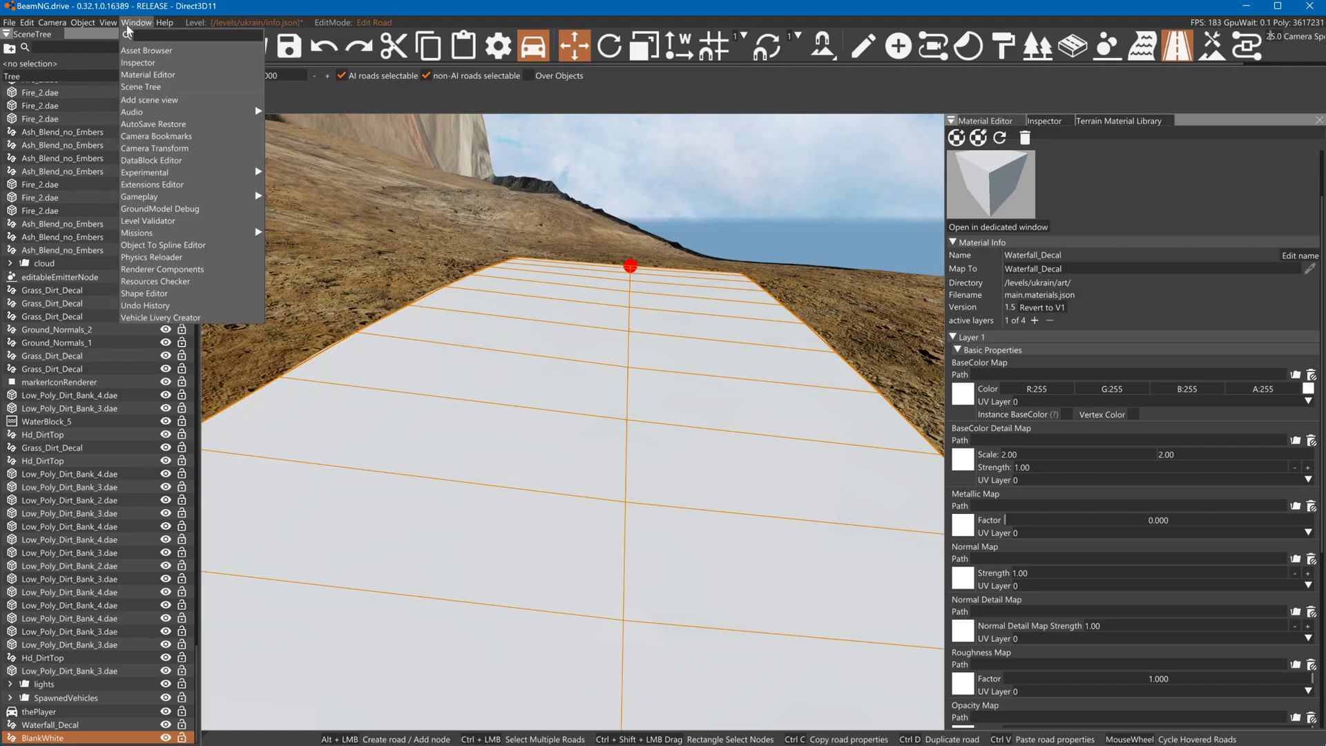
click(147, 50)
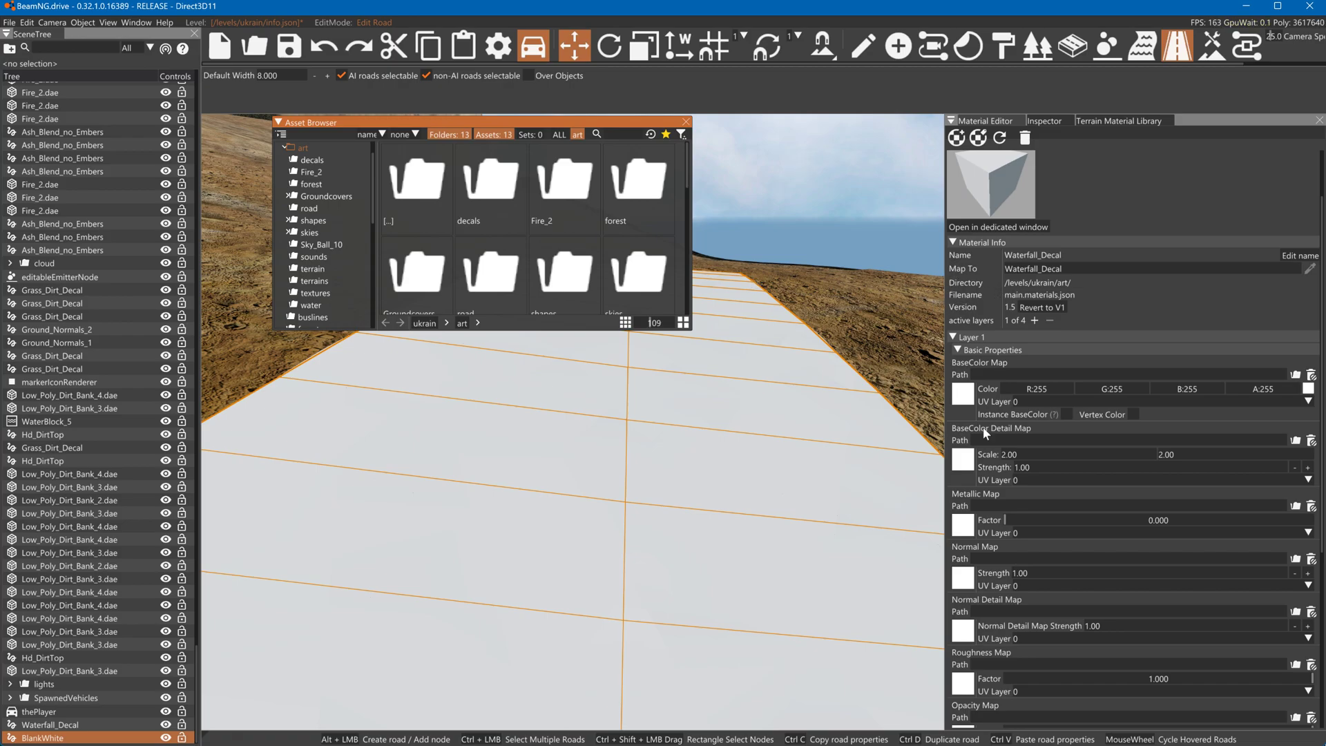
click(320, 161)
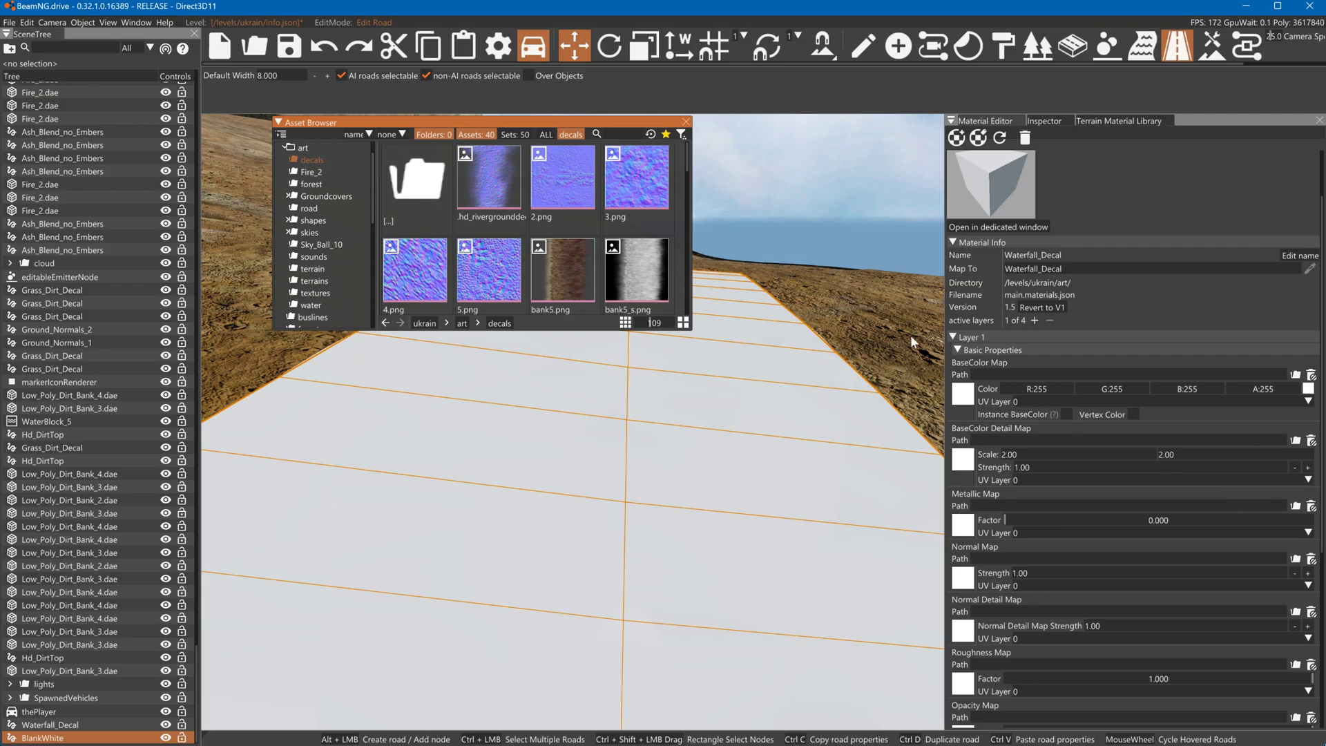
Look through the decals folder for the exported Waterfall_1 textures
scroll(684, 200, down, 3)
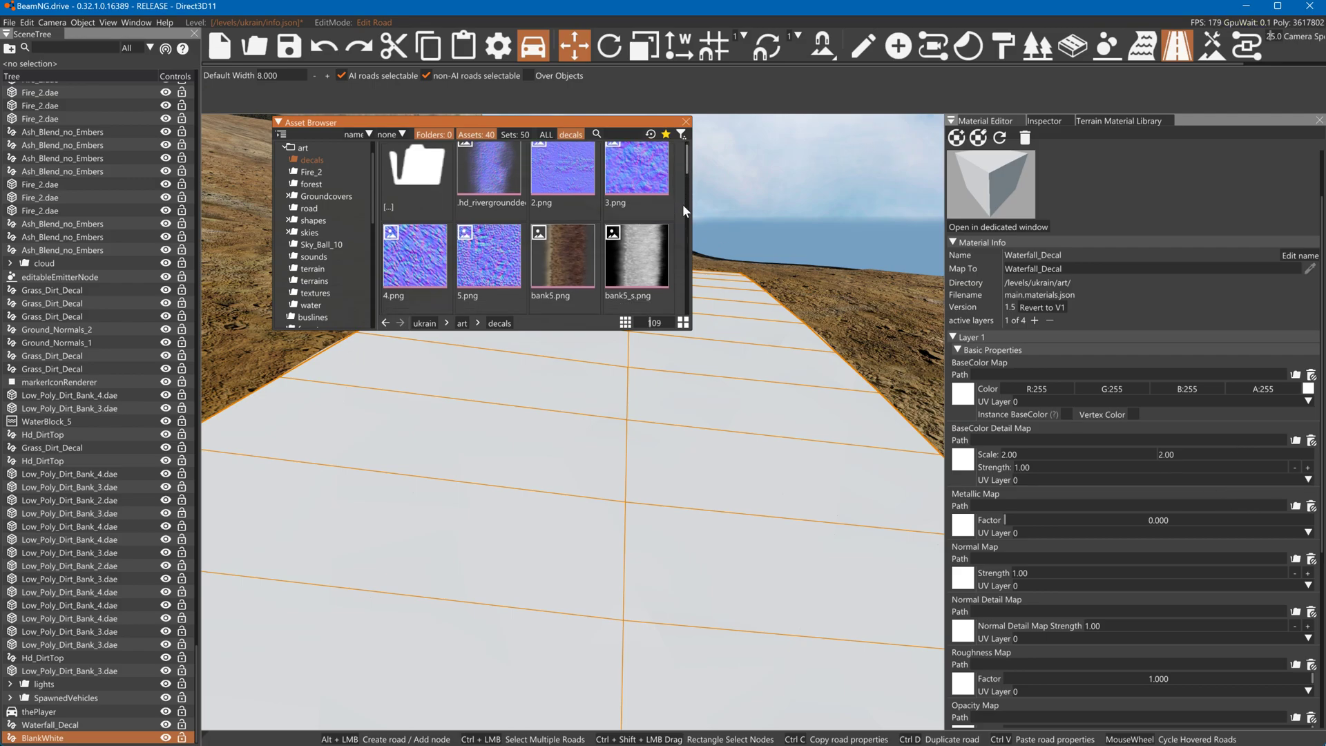
scroll(689, 311, down, 2)
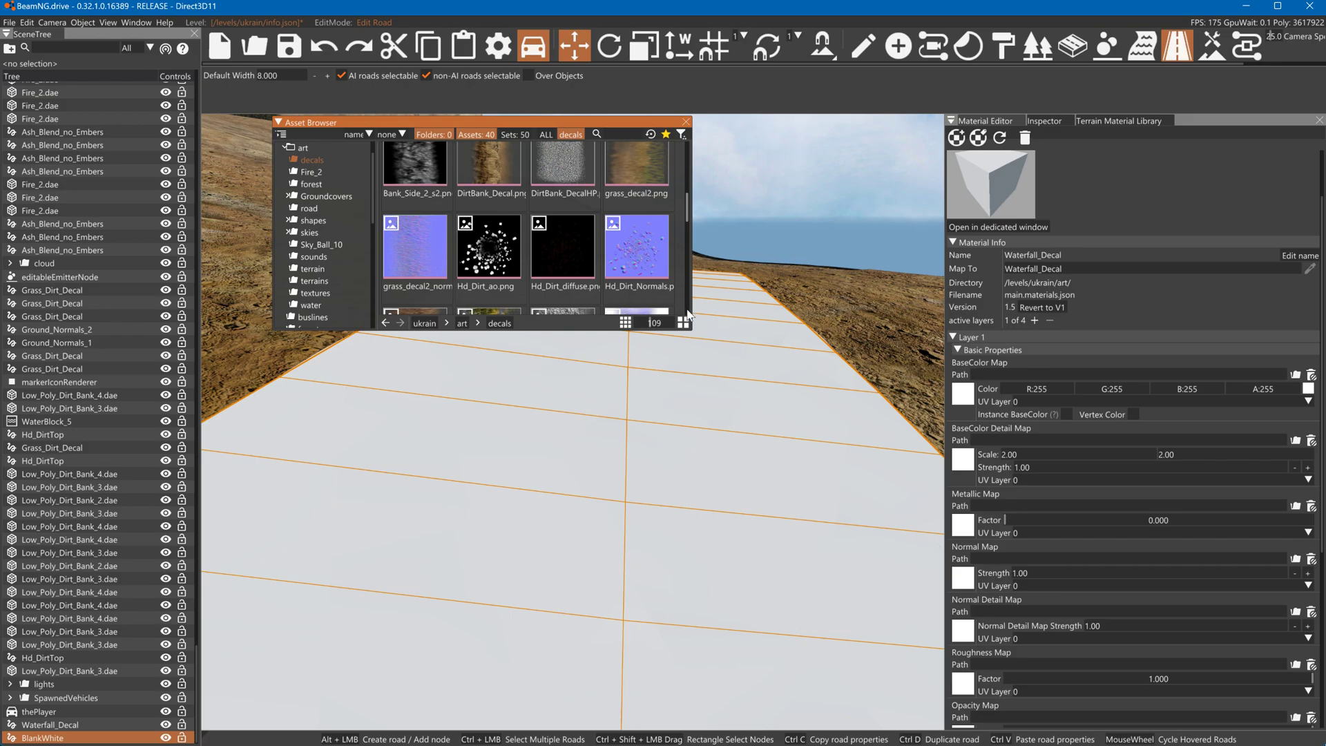
scroll(688, 314, down, 5)
scroll(689, 297, up, 1)
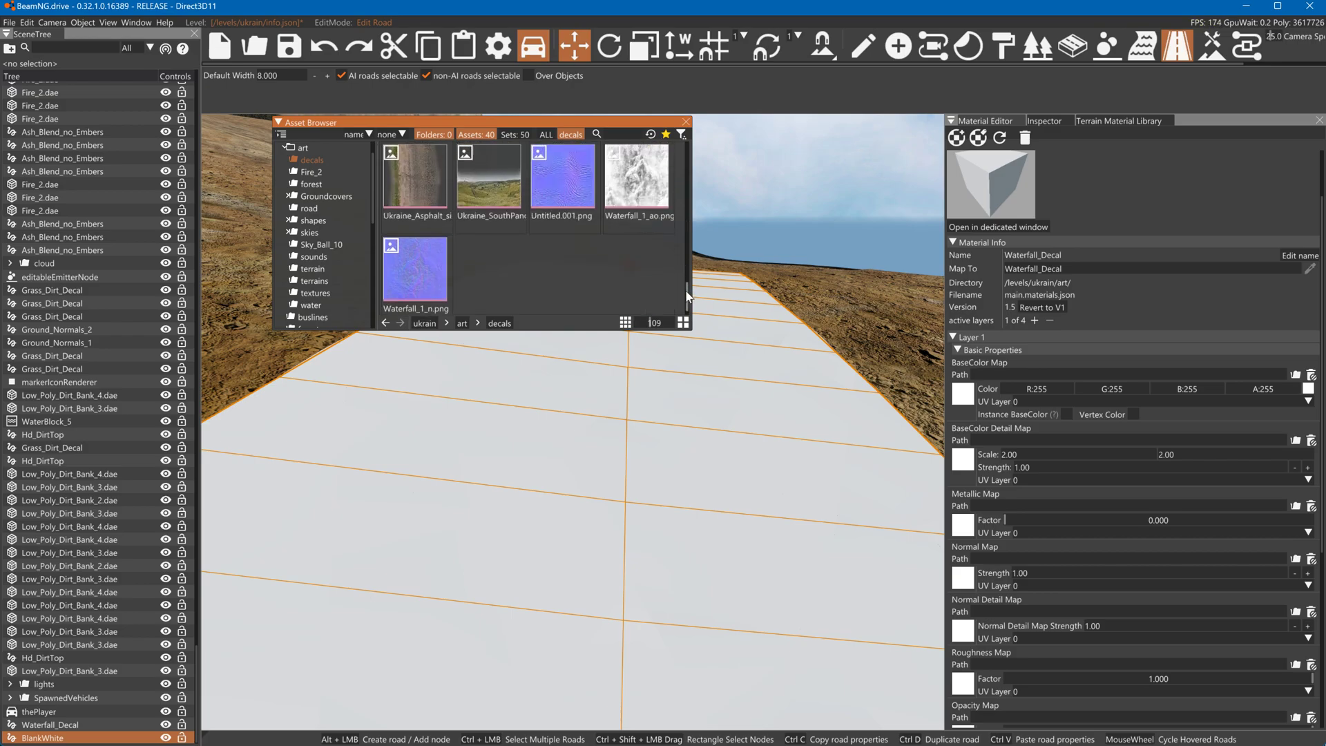
scroll(686, 292, down, 1)
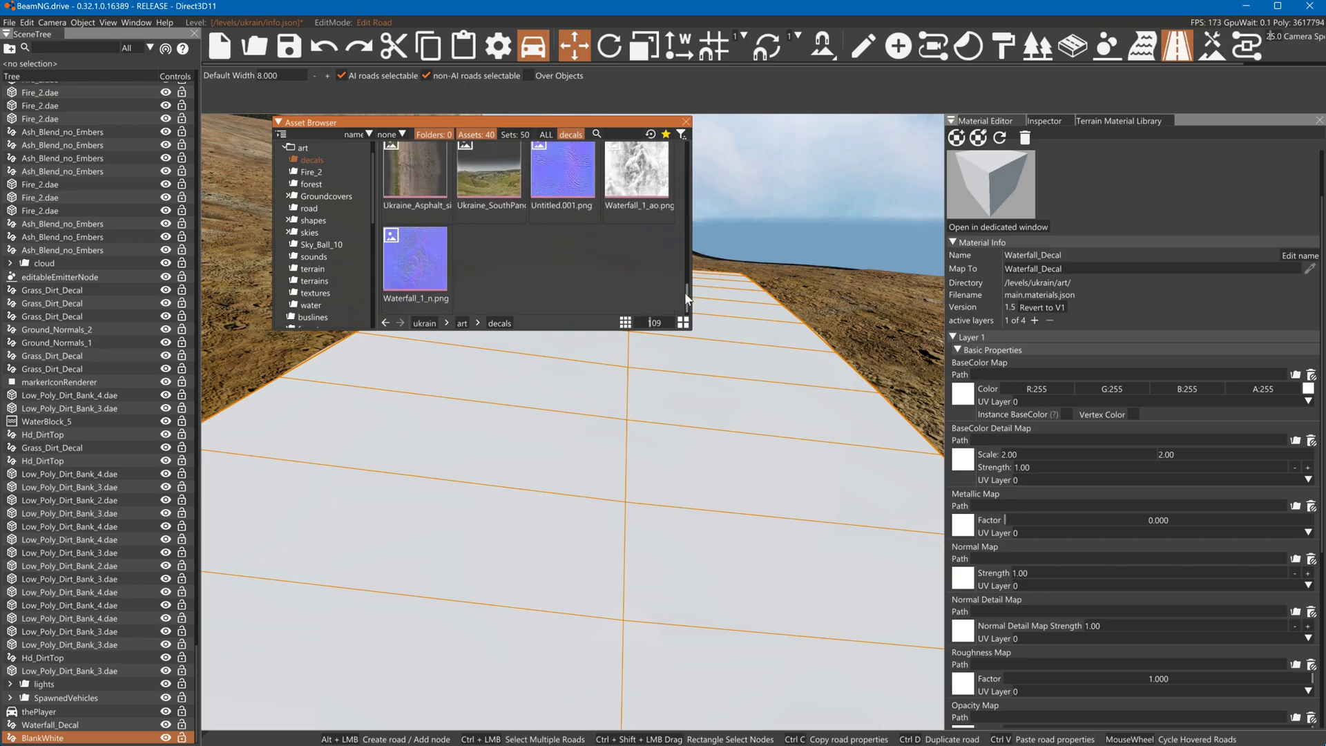
scroll(686, 286, up, 2)
scroll(686, 276, up, 3)
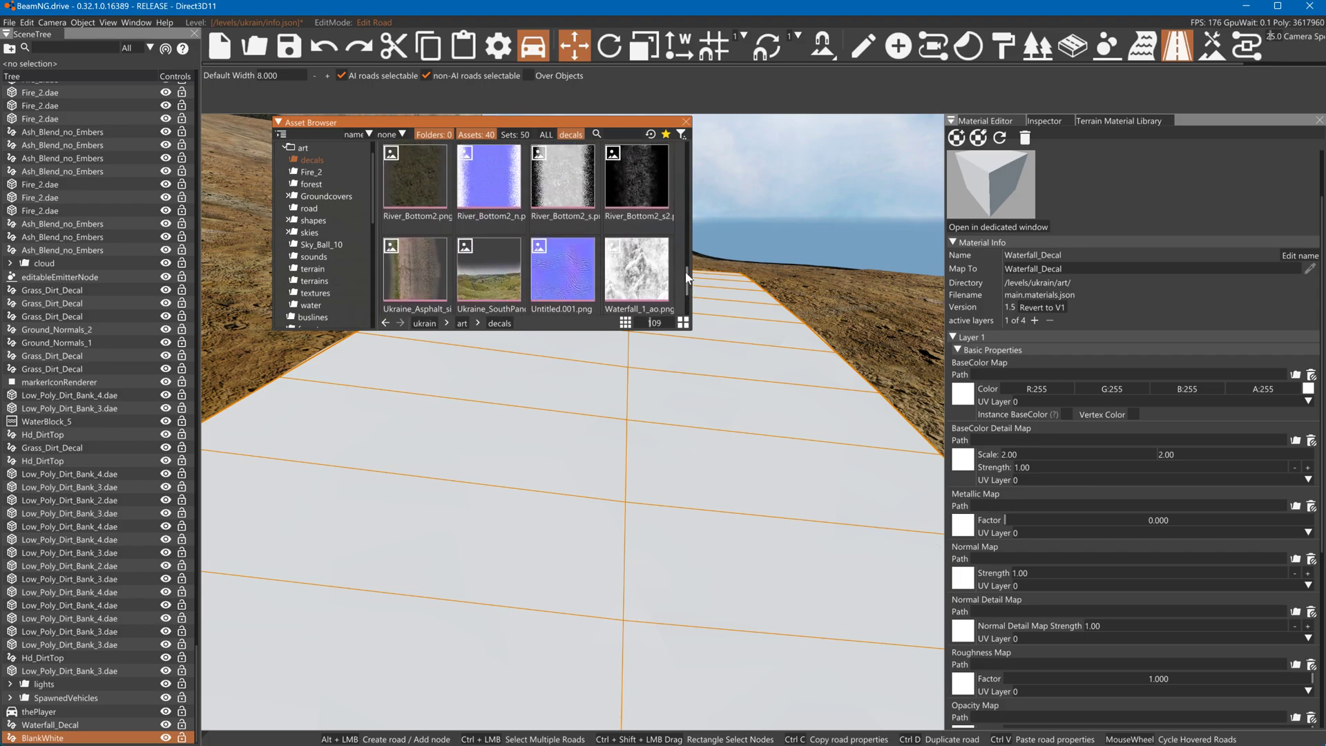
scroll(688, 266, down, 10)
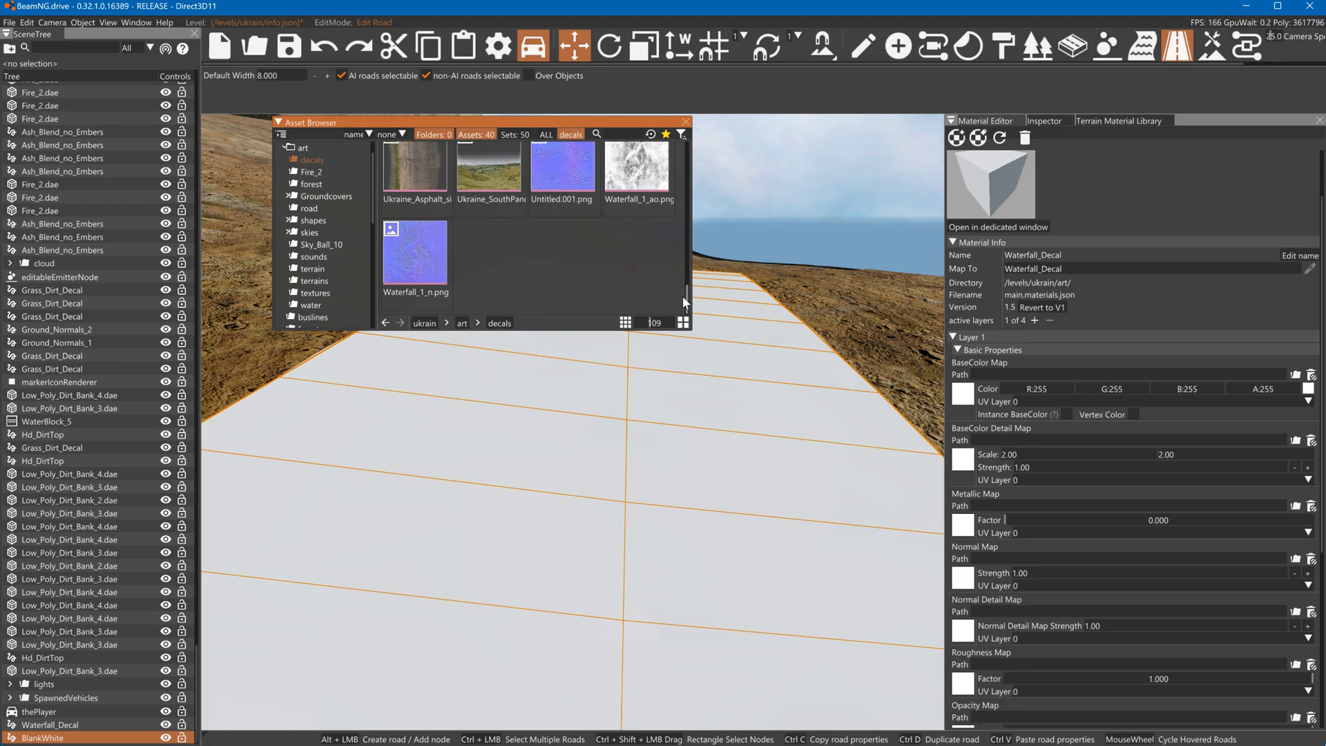
scroll(682, 295, up, 1)
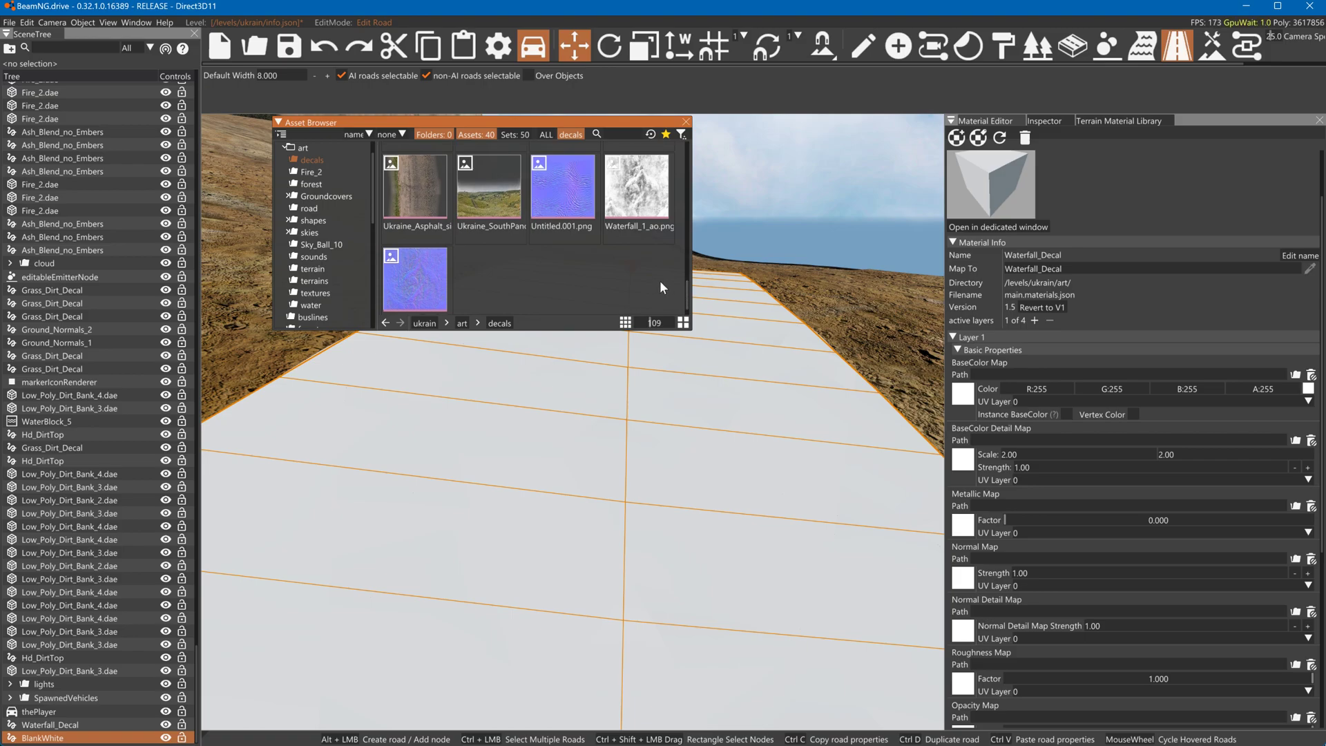
scroll(660, 286, up, 1)
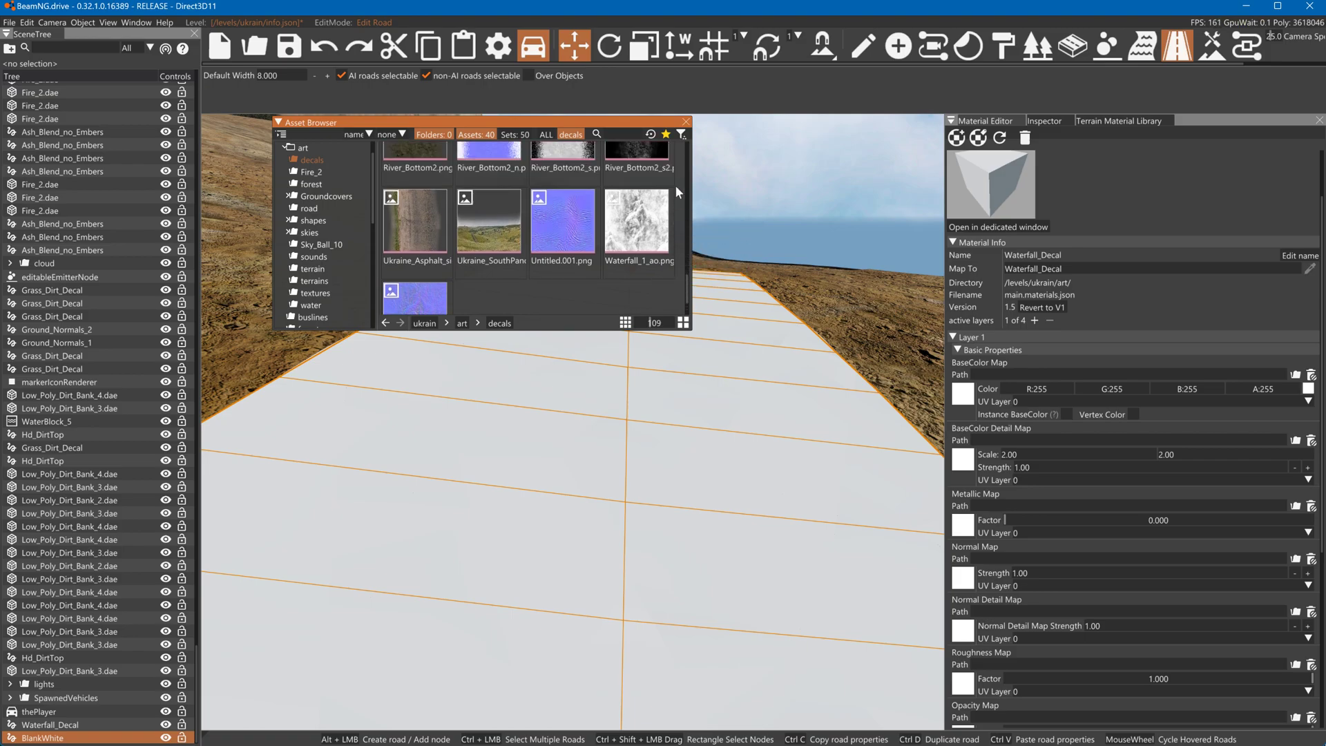
Include dds files in the Asset Browser's file-type filter
click(682, 135)
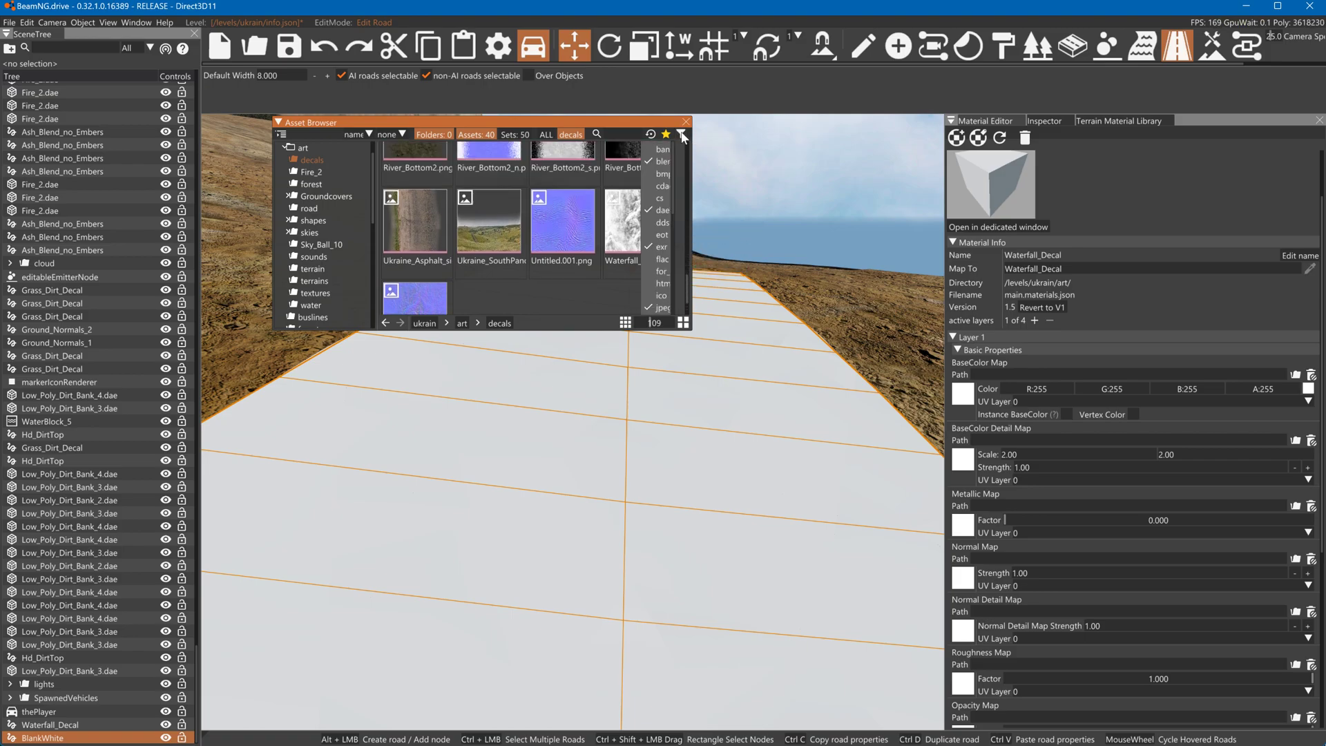
click(661, 222)
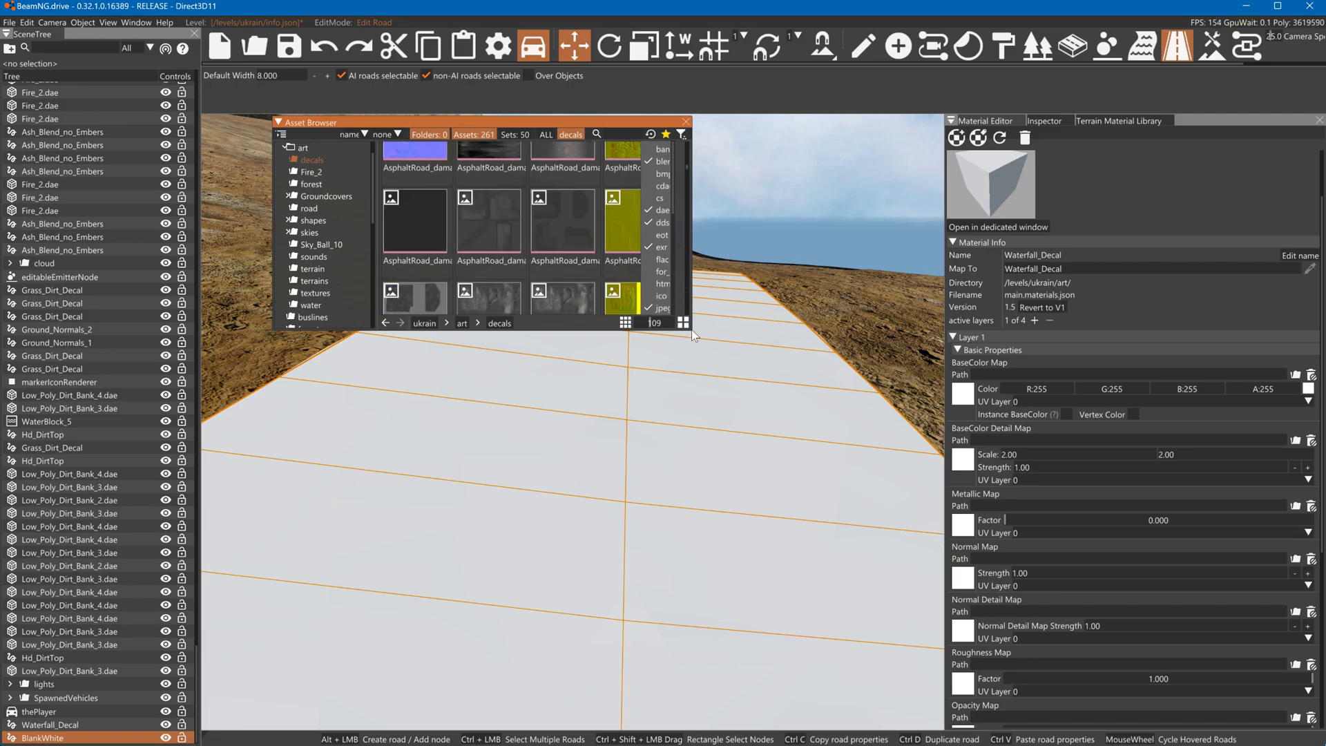
click(662, 211)
click(662, 247)
click(662, 308)
click(657, 116)
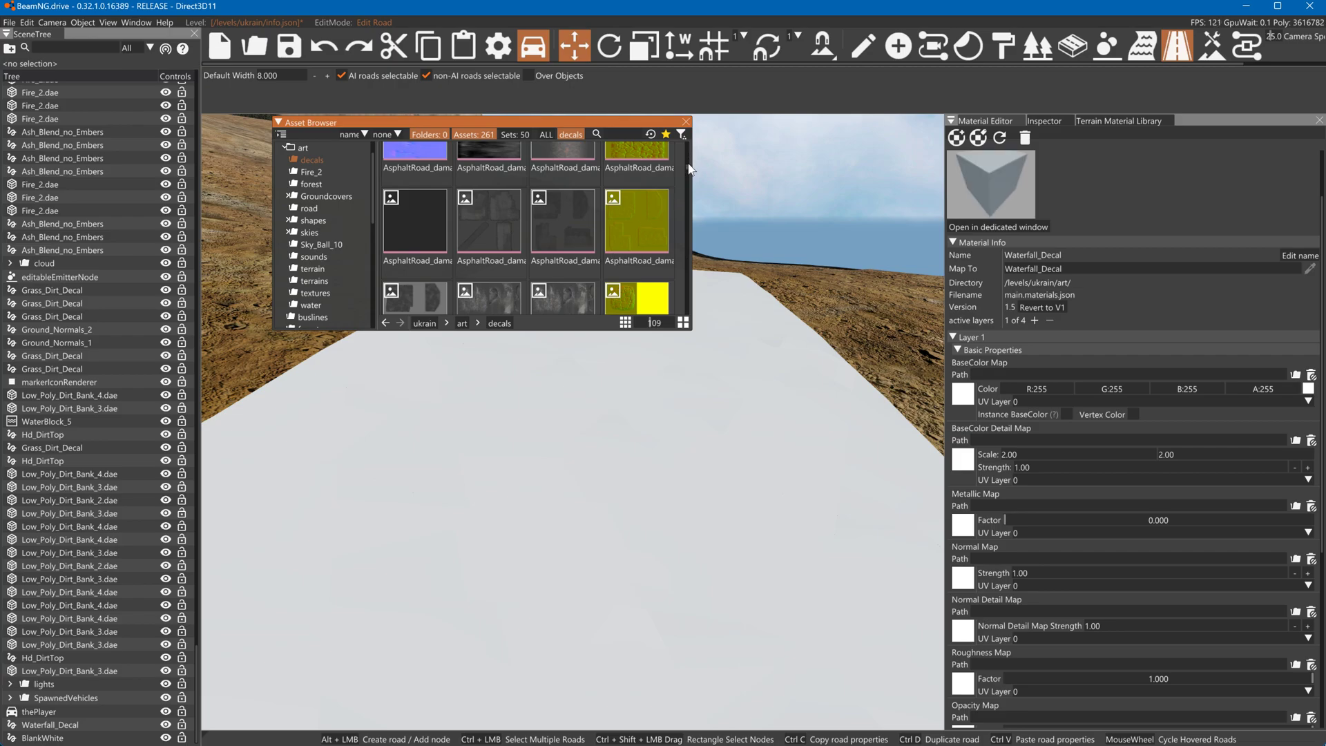
Assign Waterfall_1_base.dds from the decals folder as the Waterfall_Decal material's BaseColor map
scroll(687, 234, down, 2)
drag(687, 233, 687, 335)
scroll(600, 254, up, 1)
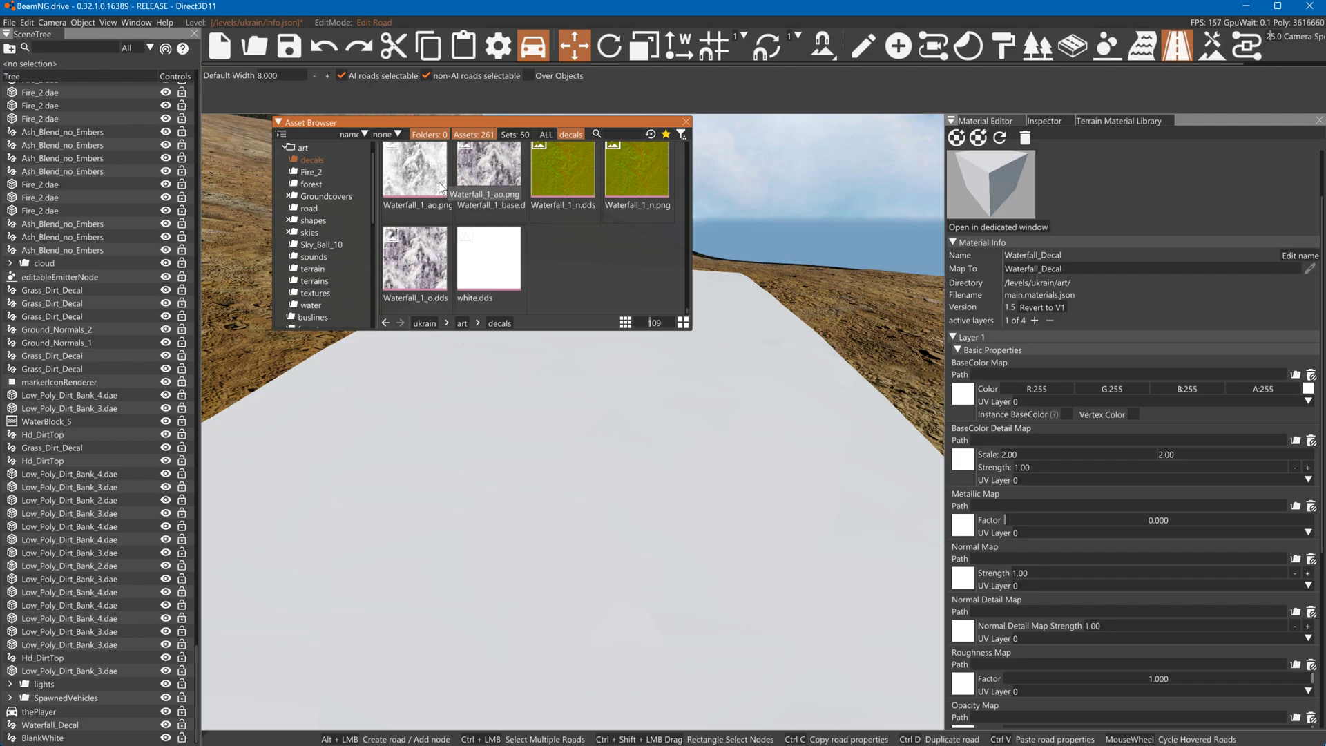
click(489, 188)
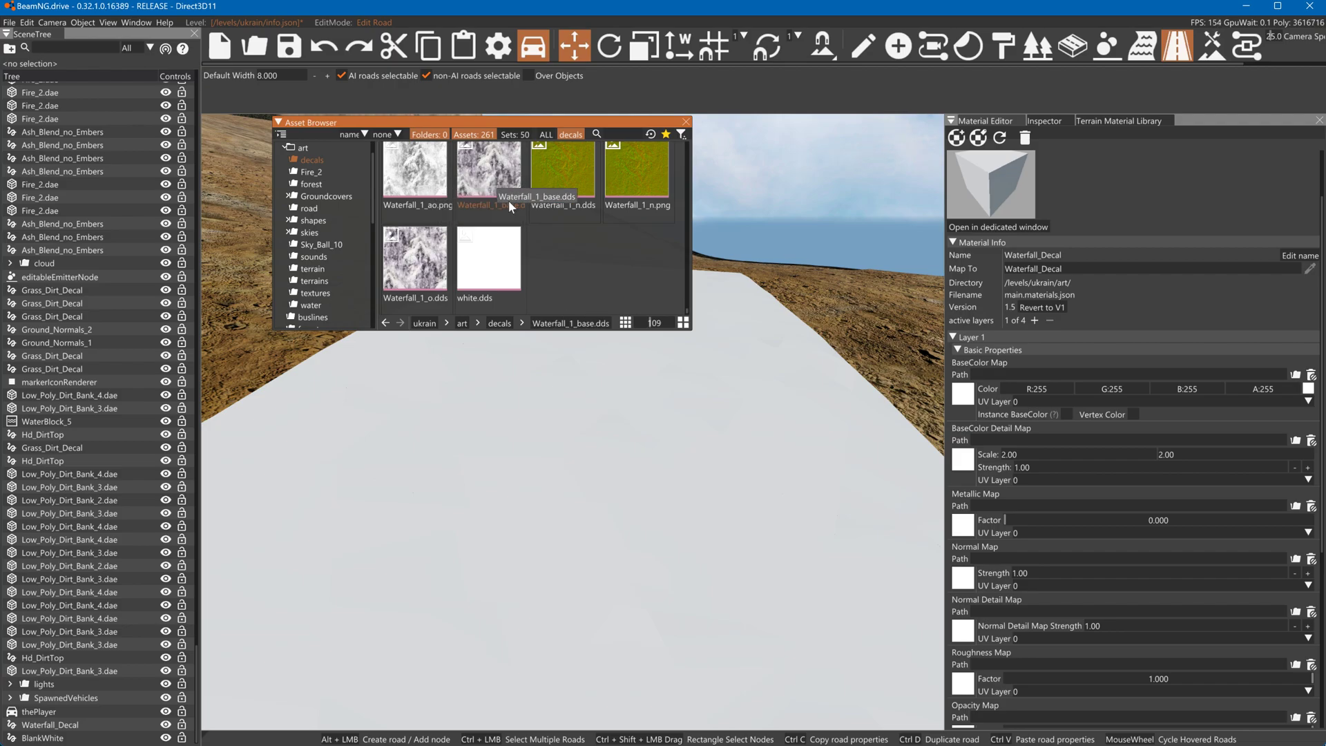
drag(462, 175, 972, 395)
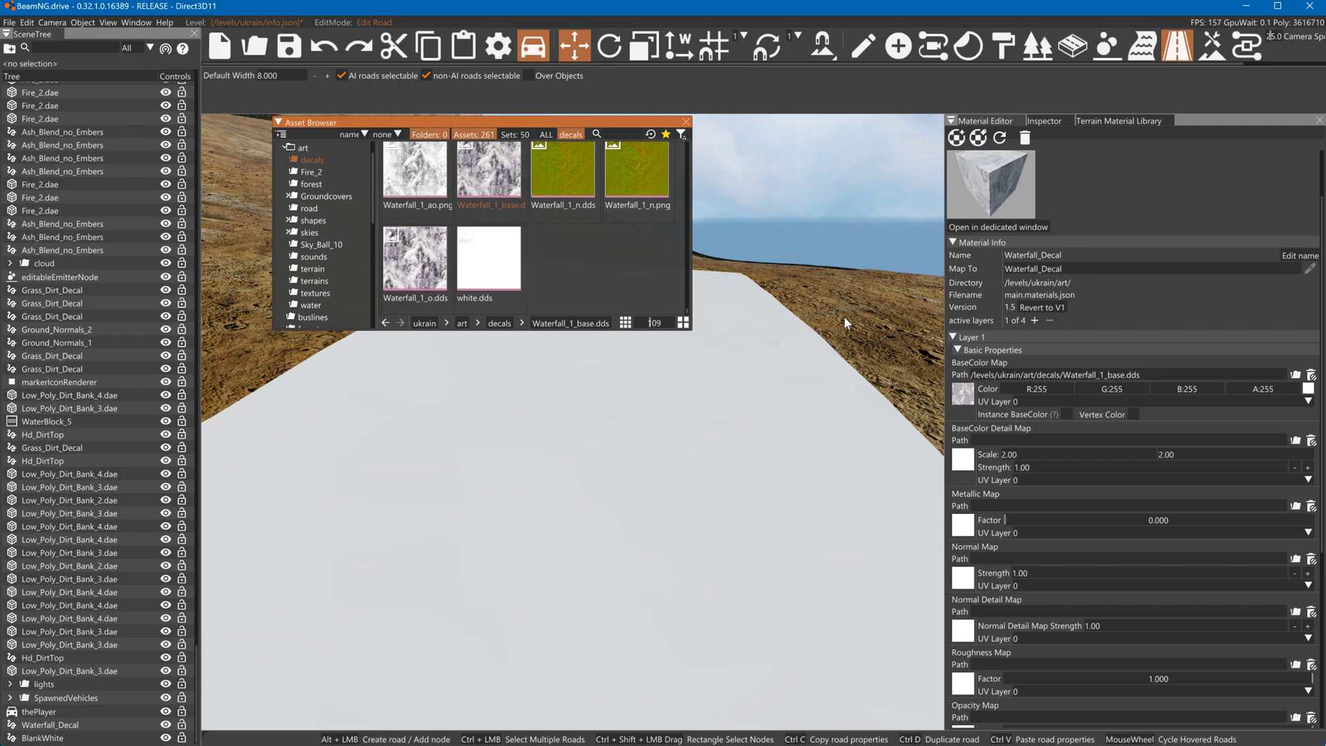
Select the white decal road on the dirt slope and set its material to Waterfall_Decal
key(s)
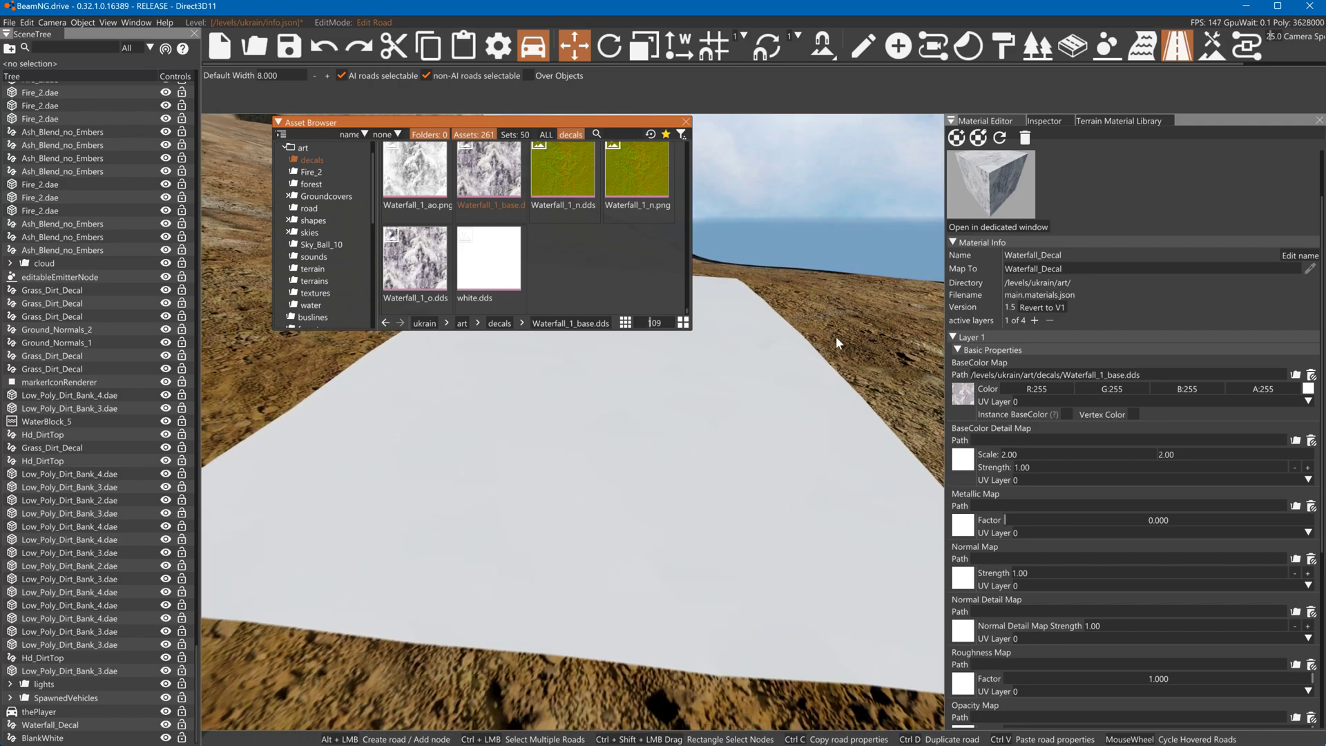
key(w)
click(1045, 121)
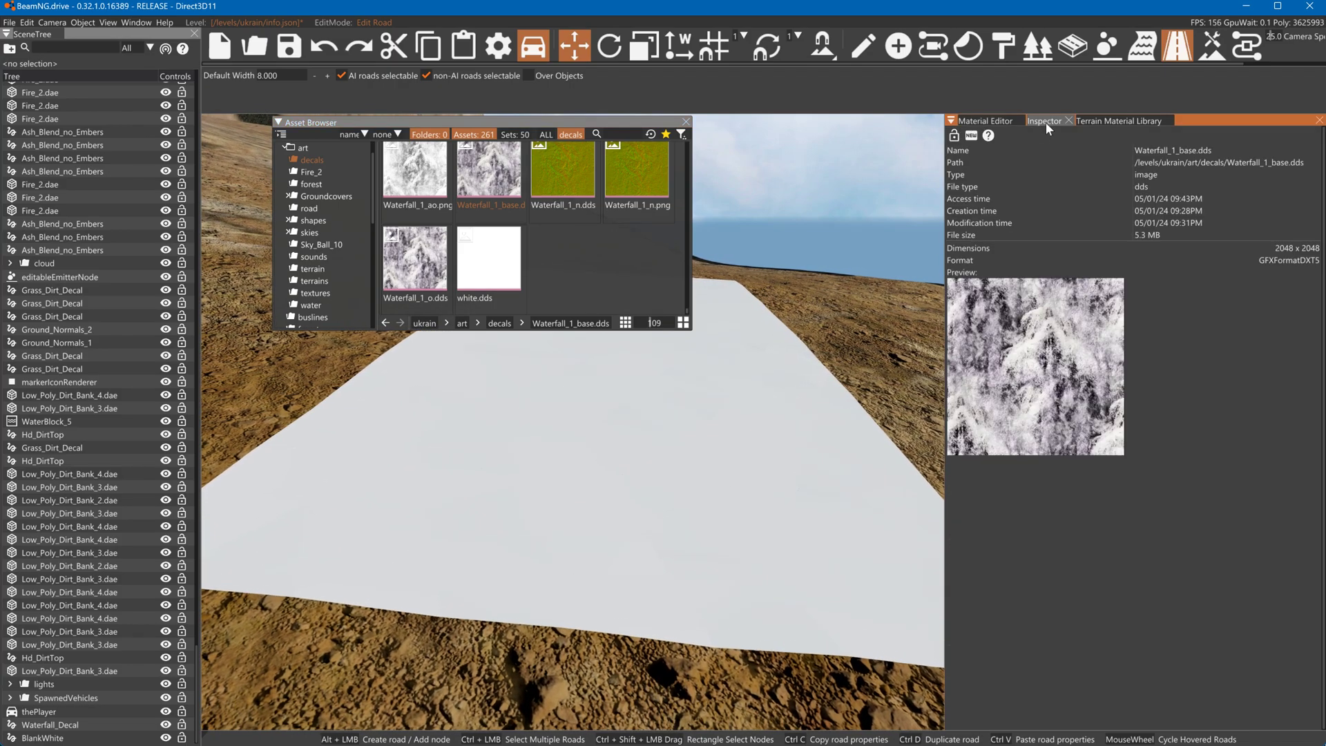
click(786, 335)
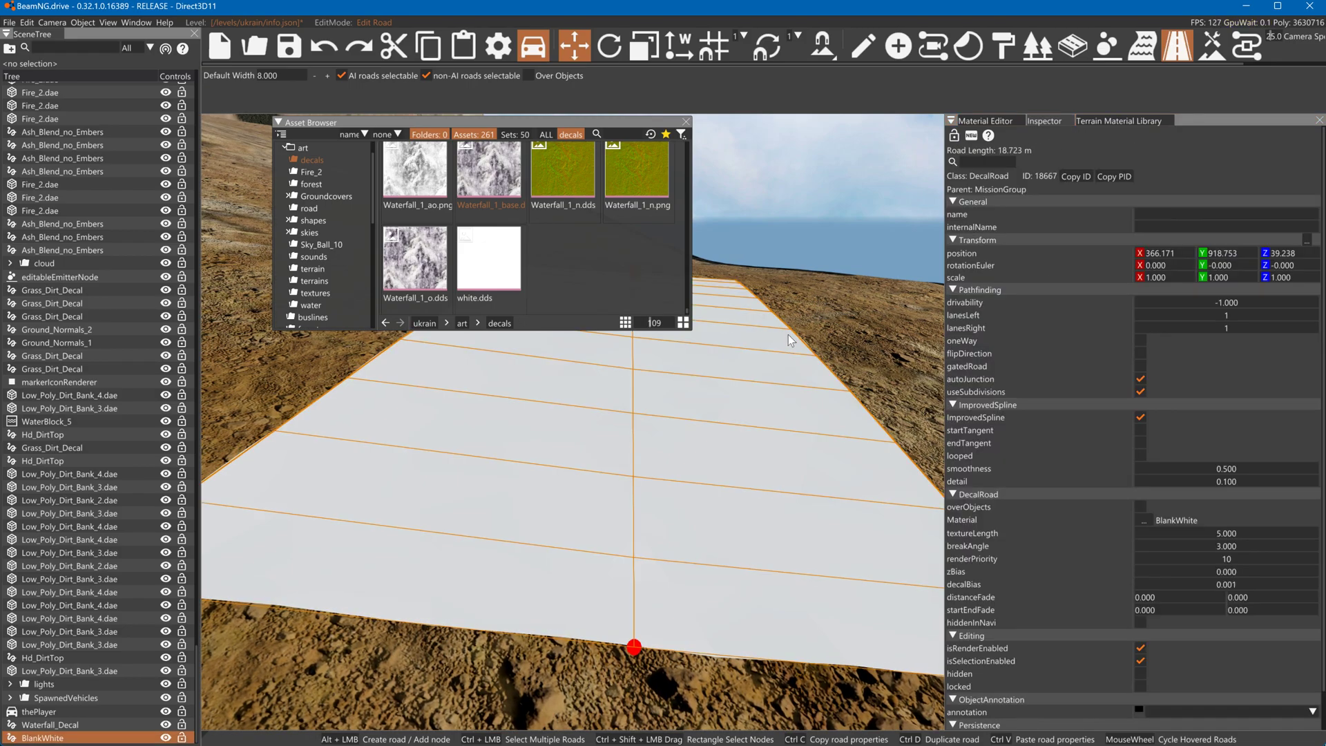
click(1141, 518)
click(1149, 538)
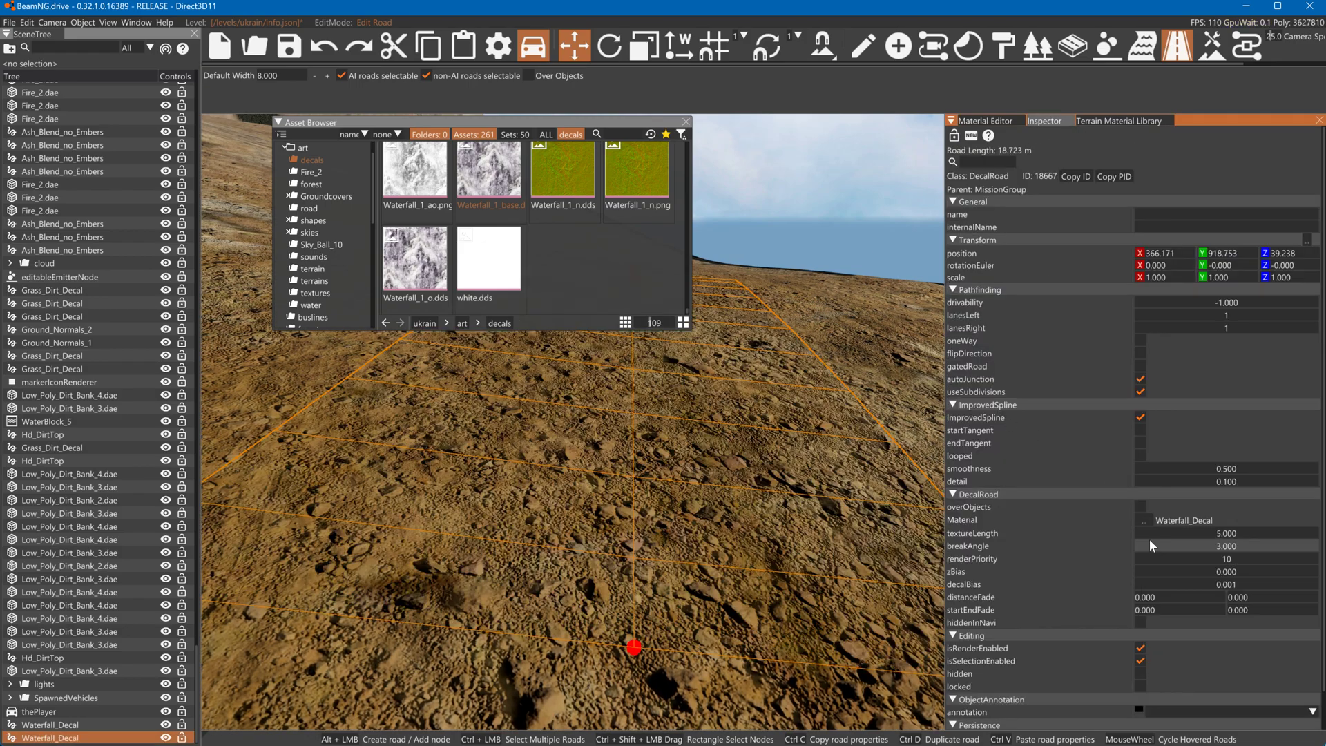
Review the Waterfall_Decal material's layer and all-layers properties, and revert the material to version 1
click(988, 122)
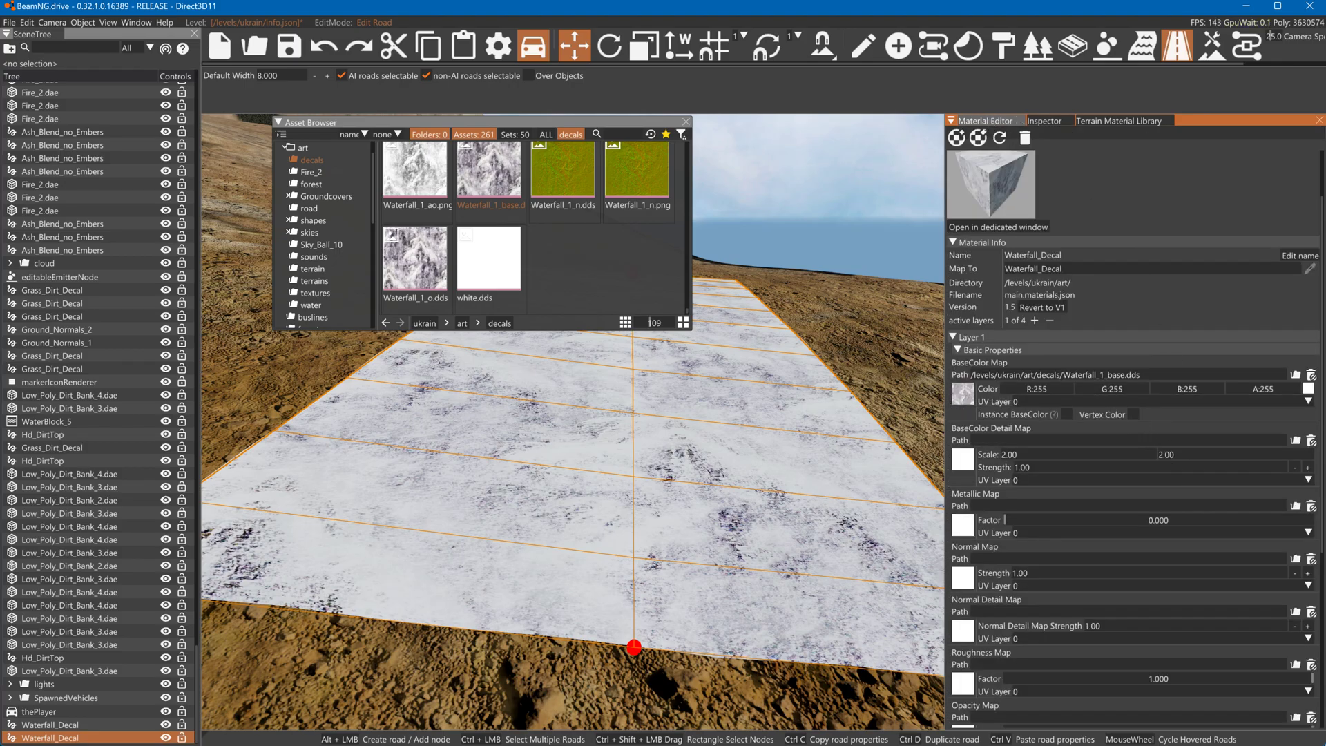
key(f)
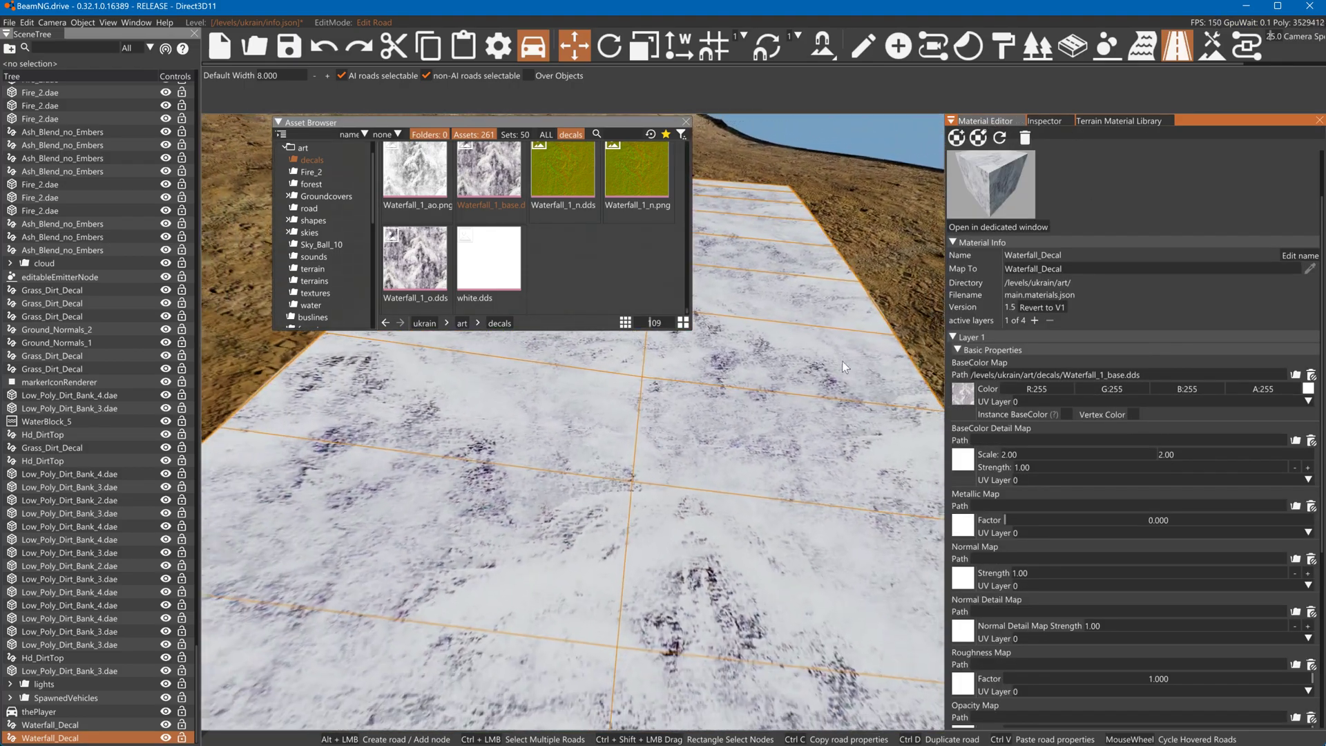
scroll(1054, 597, down, 5)
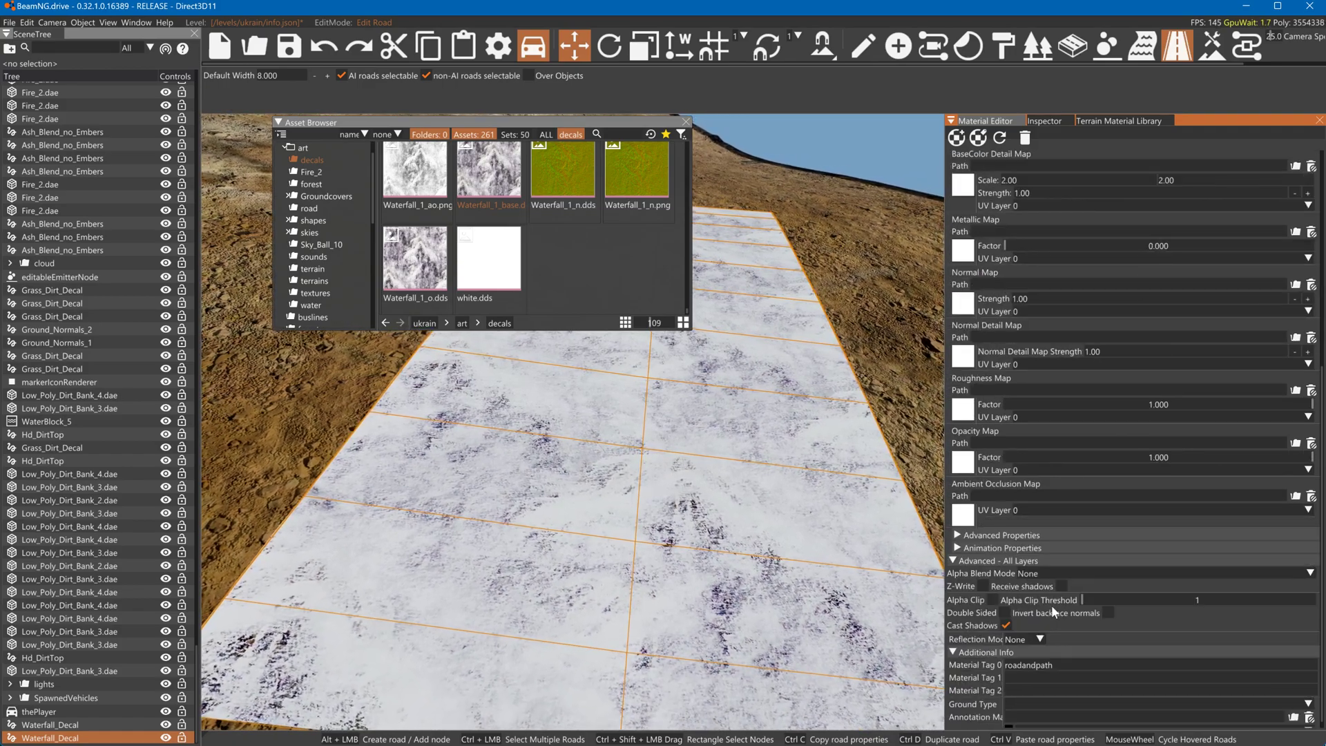
scroll(1005, 579, up, 1)
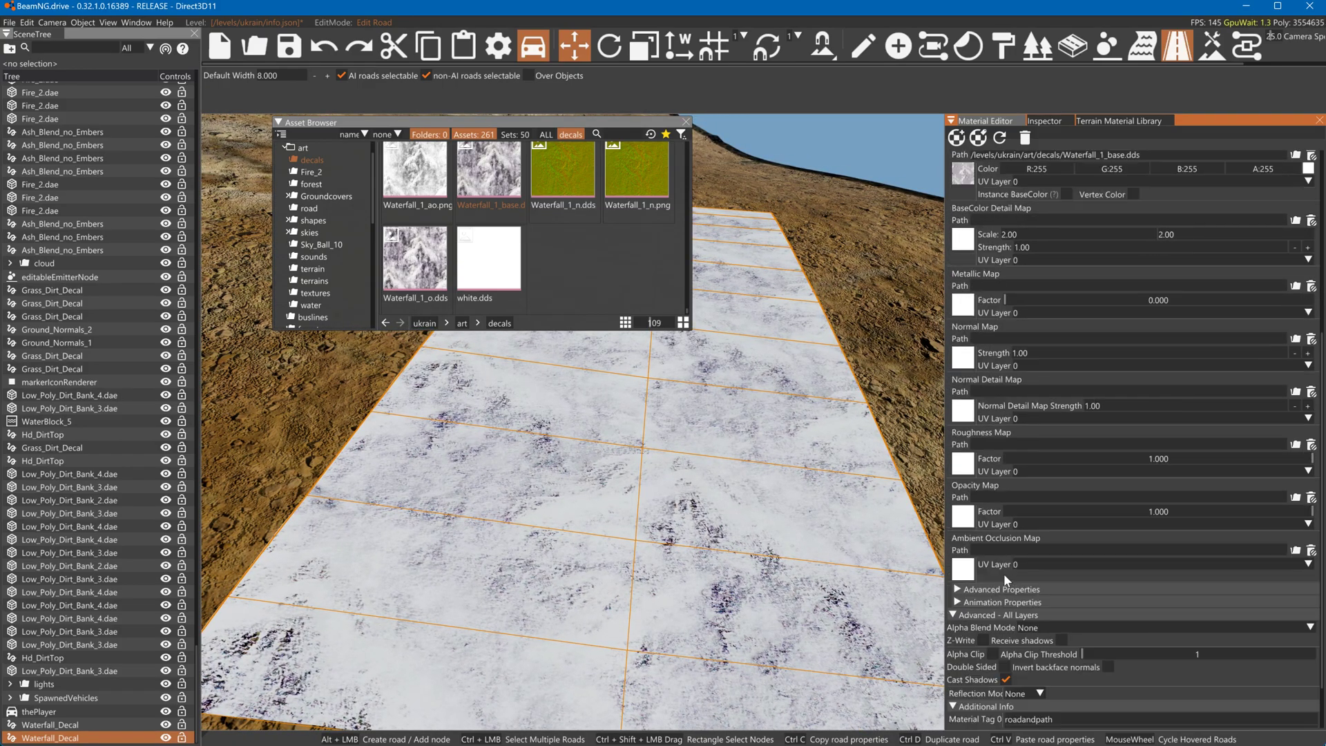
scroll(1035, 309, up, 3)
click(1059, 250)
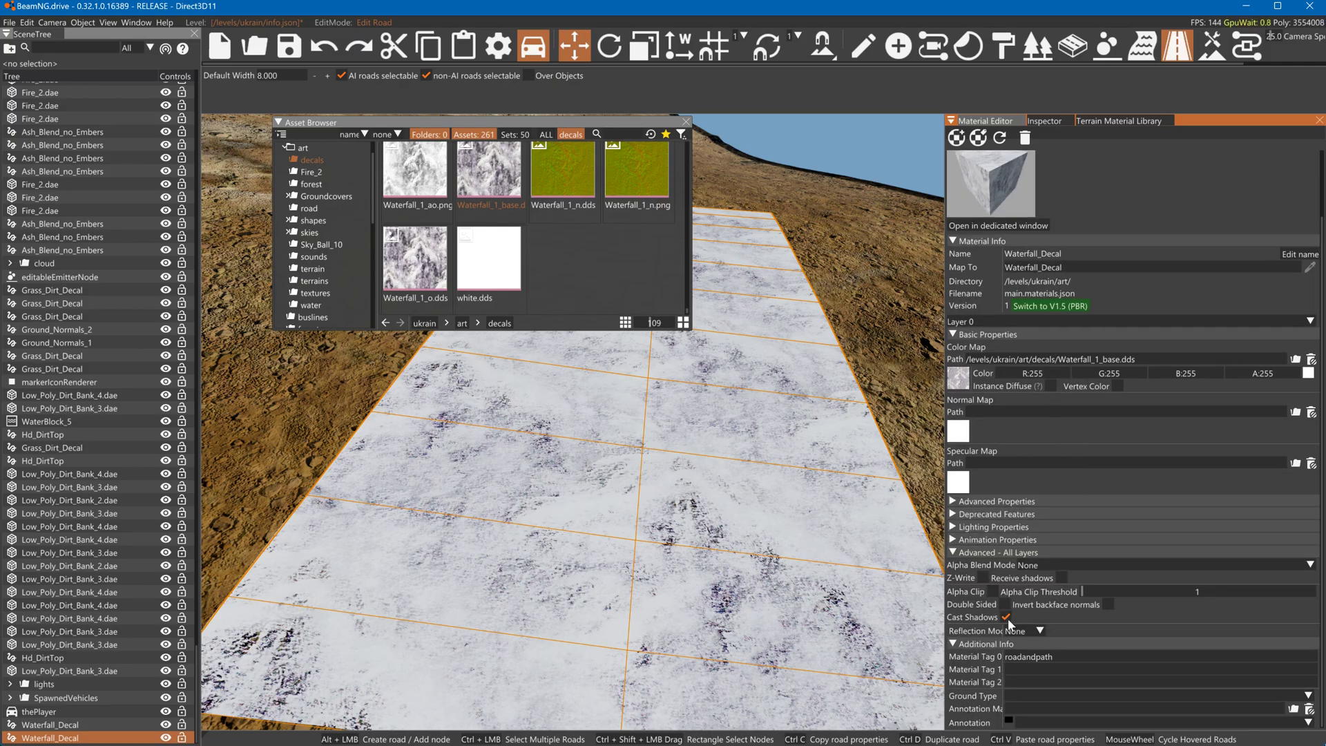
Enable alpha clip on the Waterfall_Decal material with a threshold of 0 and set its alpha blend mode to LerpAlpha
click(992, 591)
drag(1085, 592, 971, 601)
click(1061, 566)
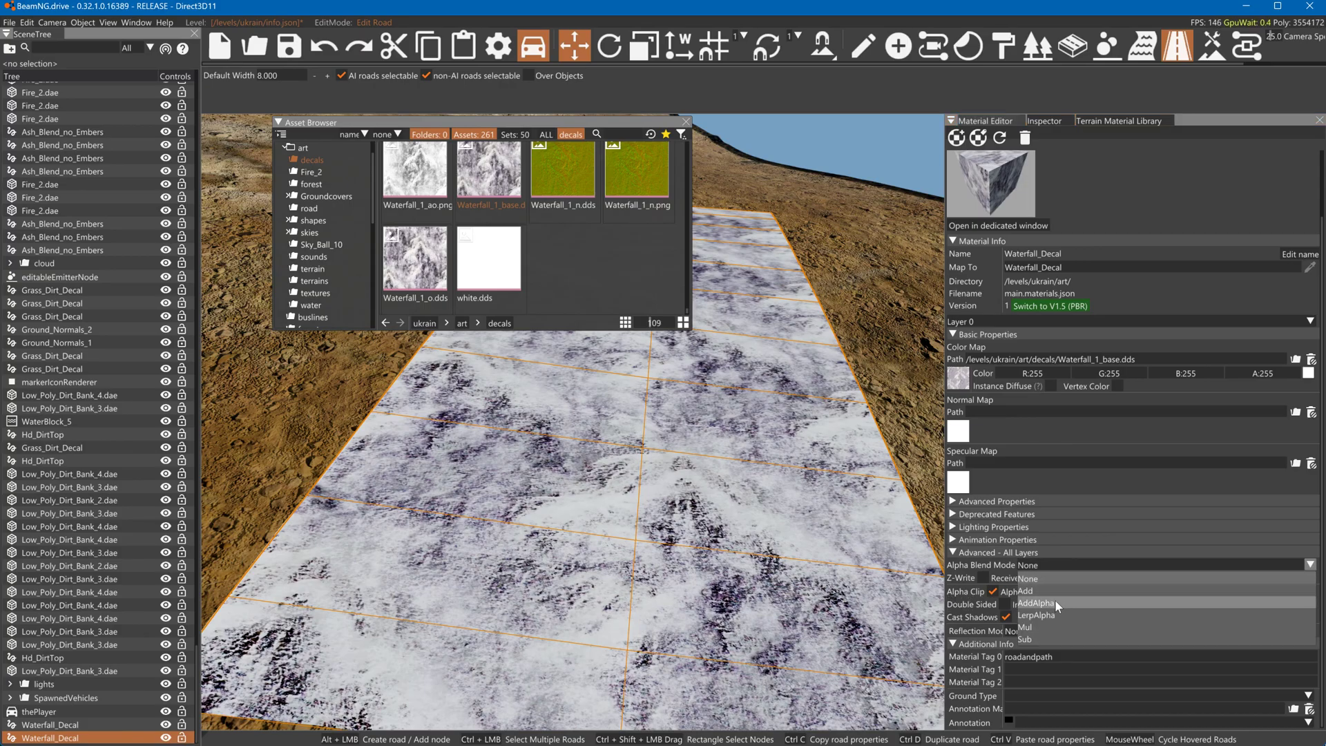
click(1043, 615)
right_drag(775, 559, 783, 522)
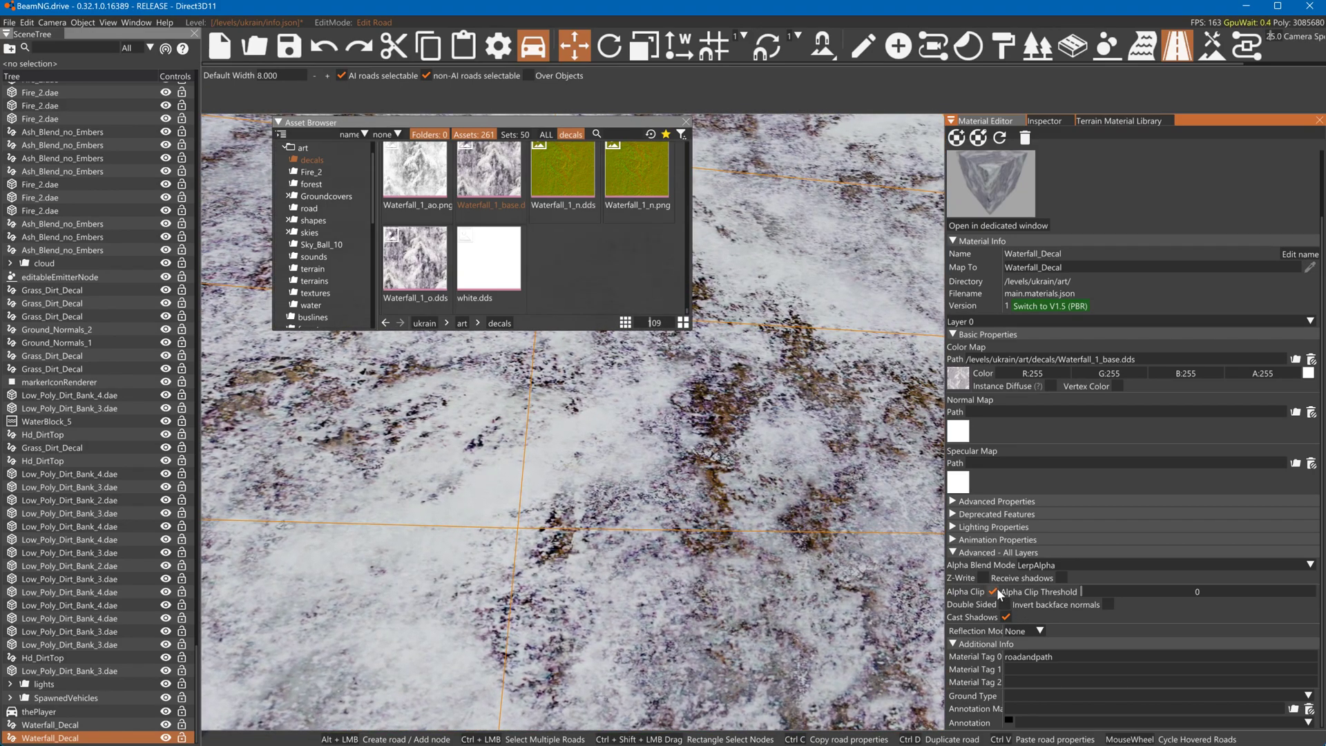
Try adjusting the alpha clip threshold and turn alpha clip off for the Waterfall_Decal material
drag(1083, 591, 1247, 599)
click(994, 592)
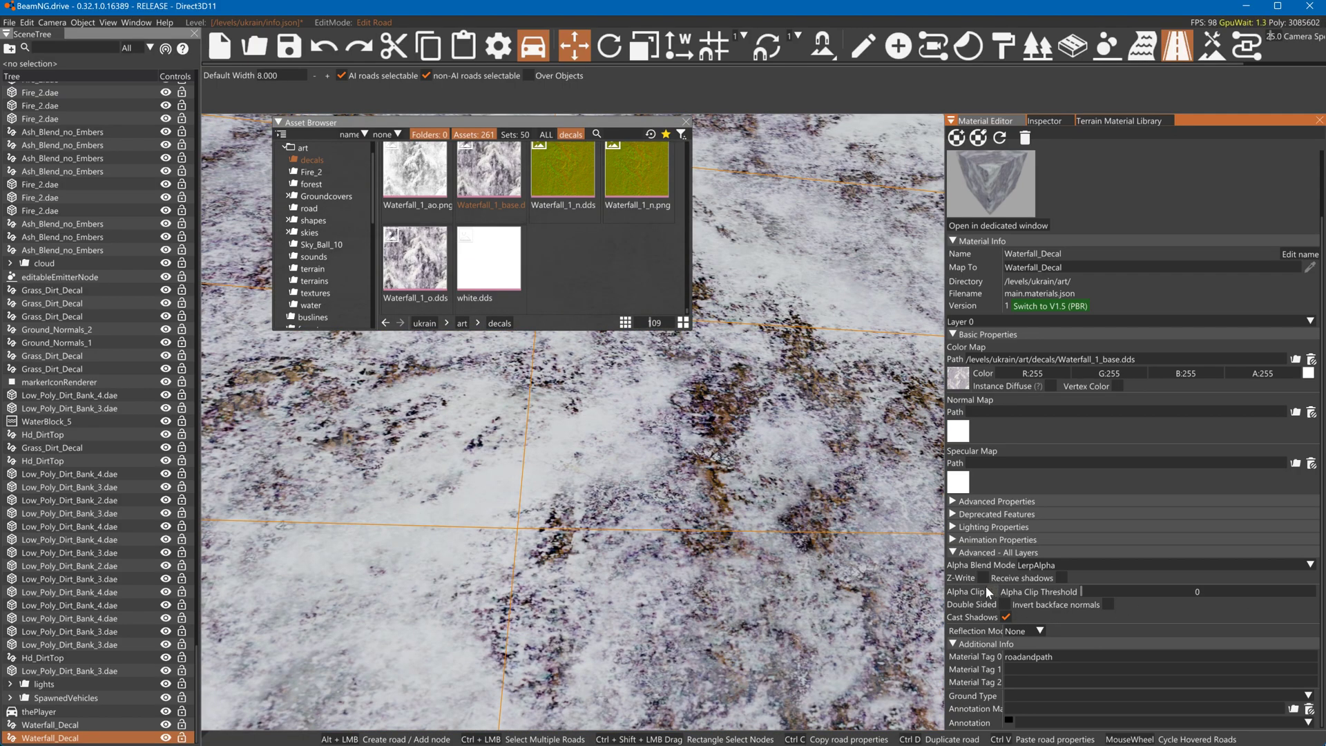
key(s)
key(s)
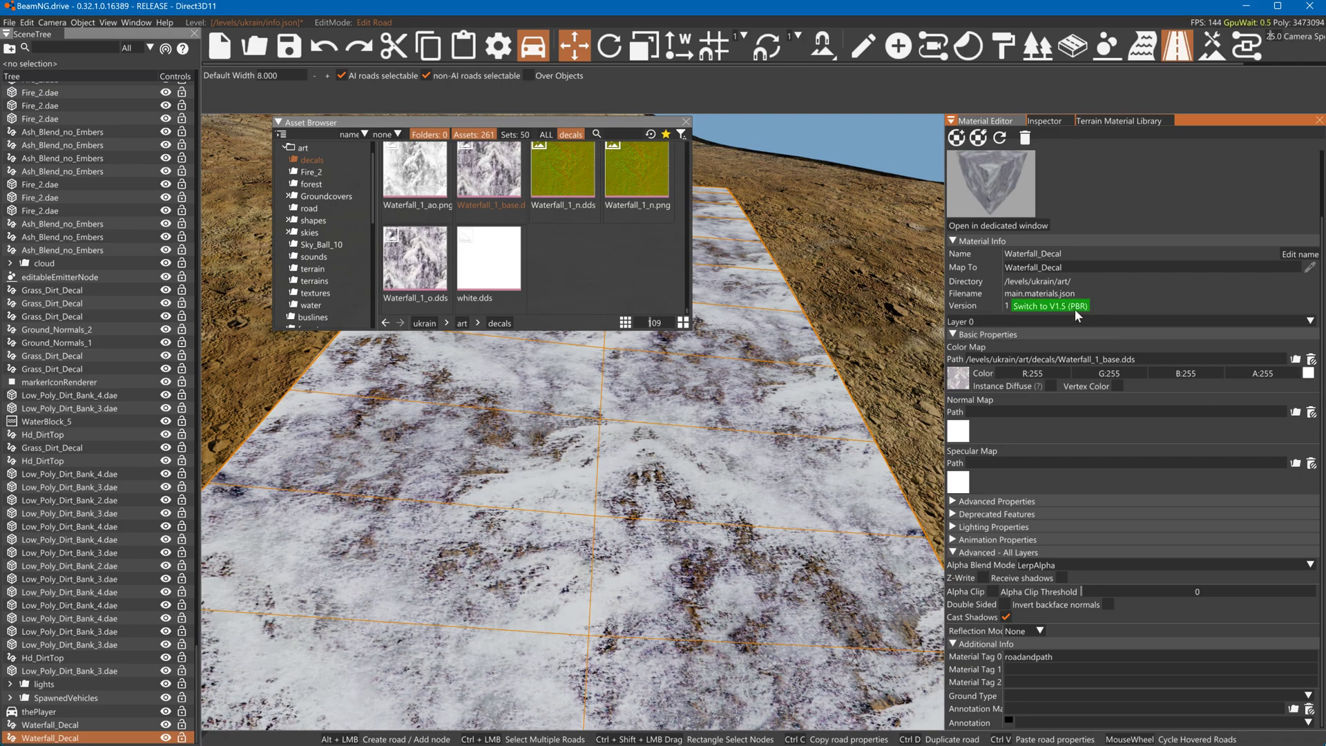
Switch the Waterfall_Decal material to version 1.5 (PBR) and assign Waterfall_1_o.dds as its opacity map
click(1050, 306)
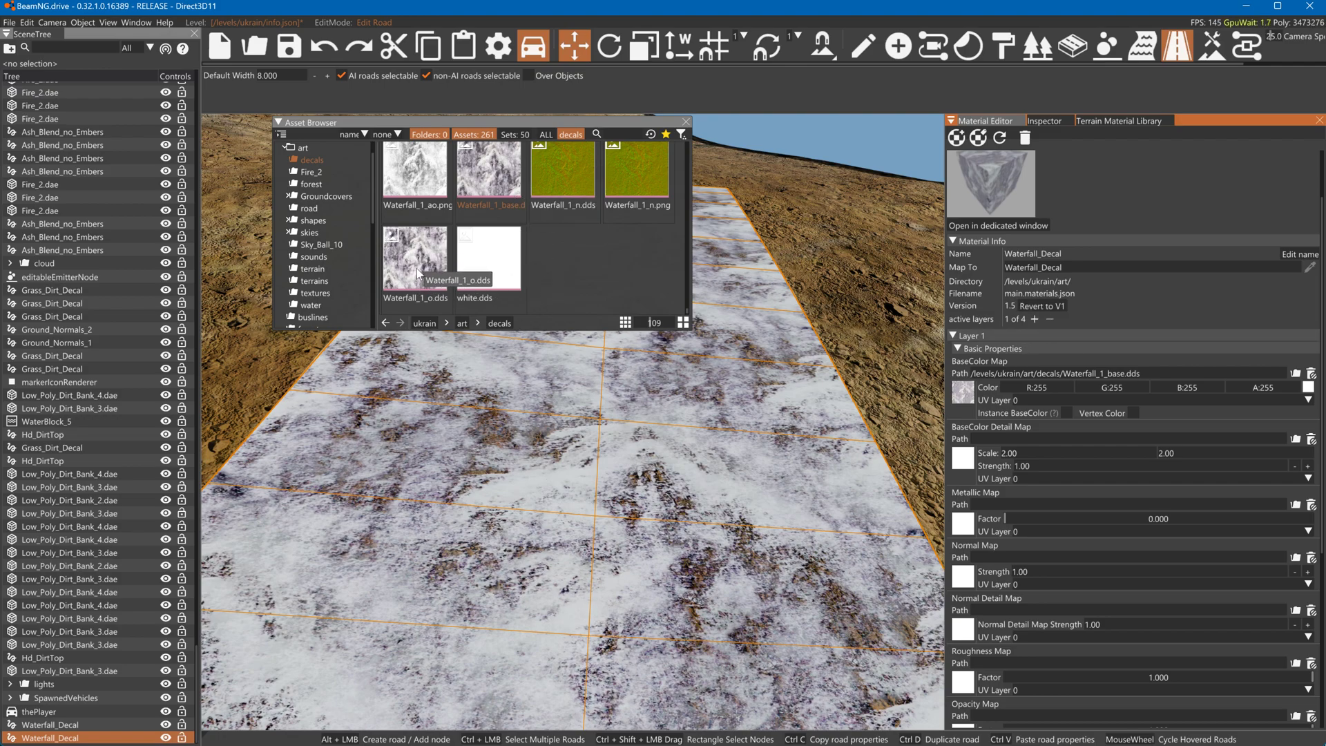
scroll(1167, 675, down, 2)
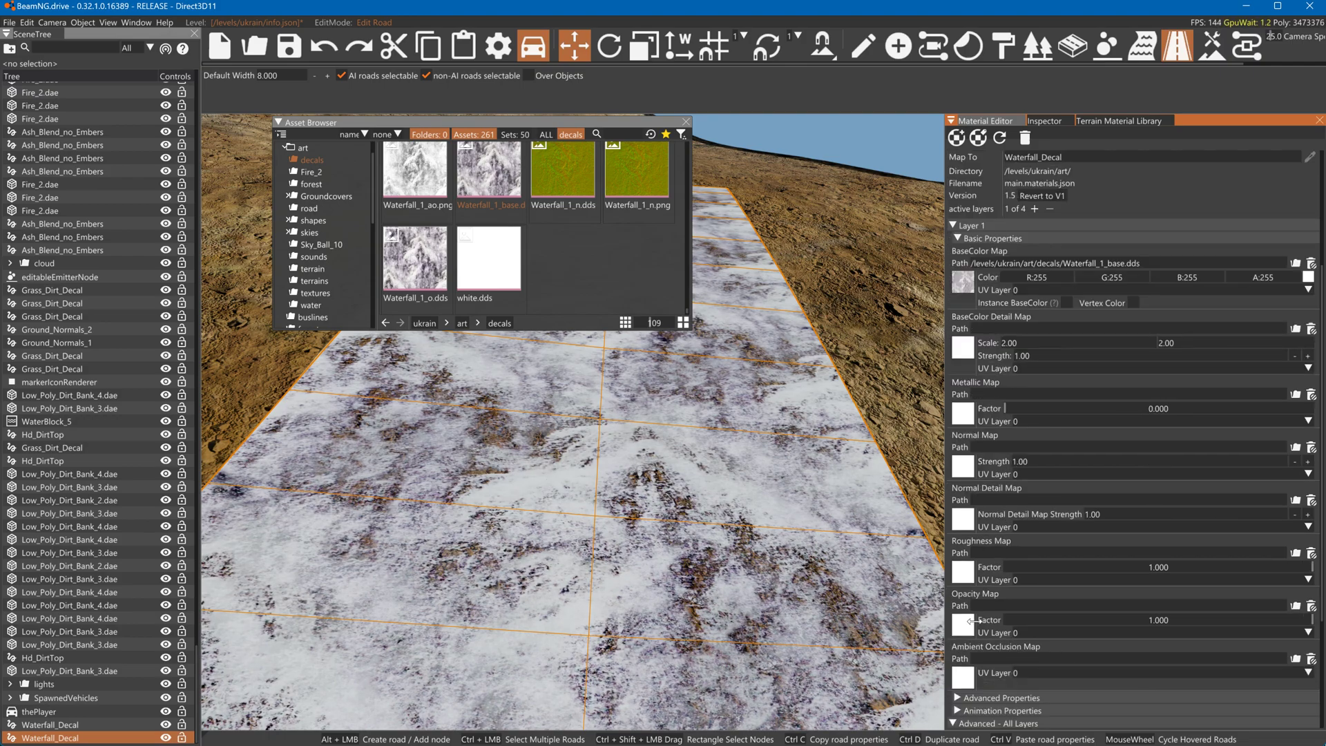
drag(435, 269, 963, 636)
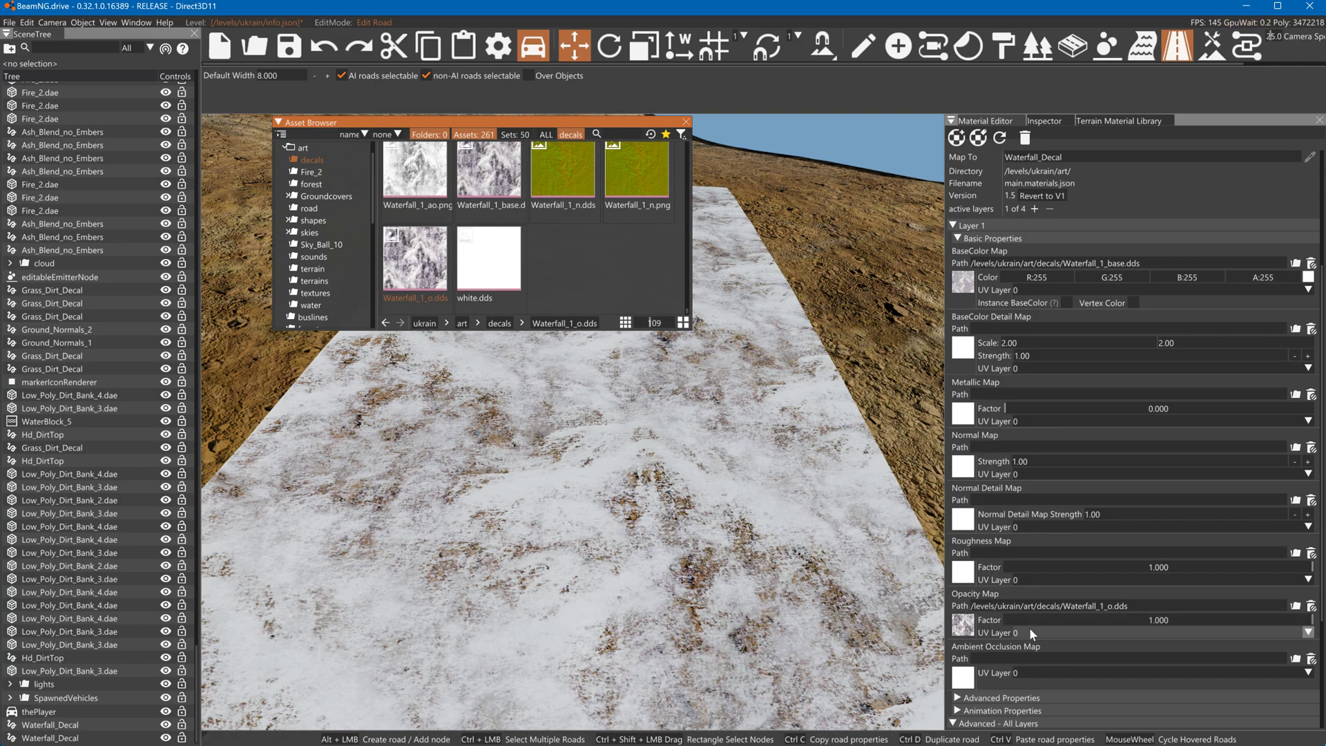
Try the None and PreMulAlpha blend modes on the decal material and return it to LerpAlpha
scroll(1054, 591, down, 3)
scroll(1054, 591, down, 1)
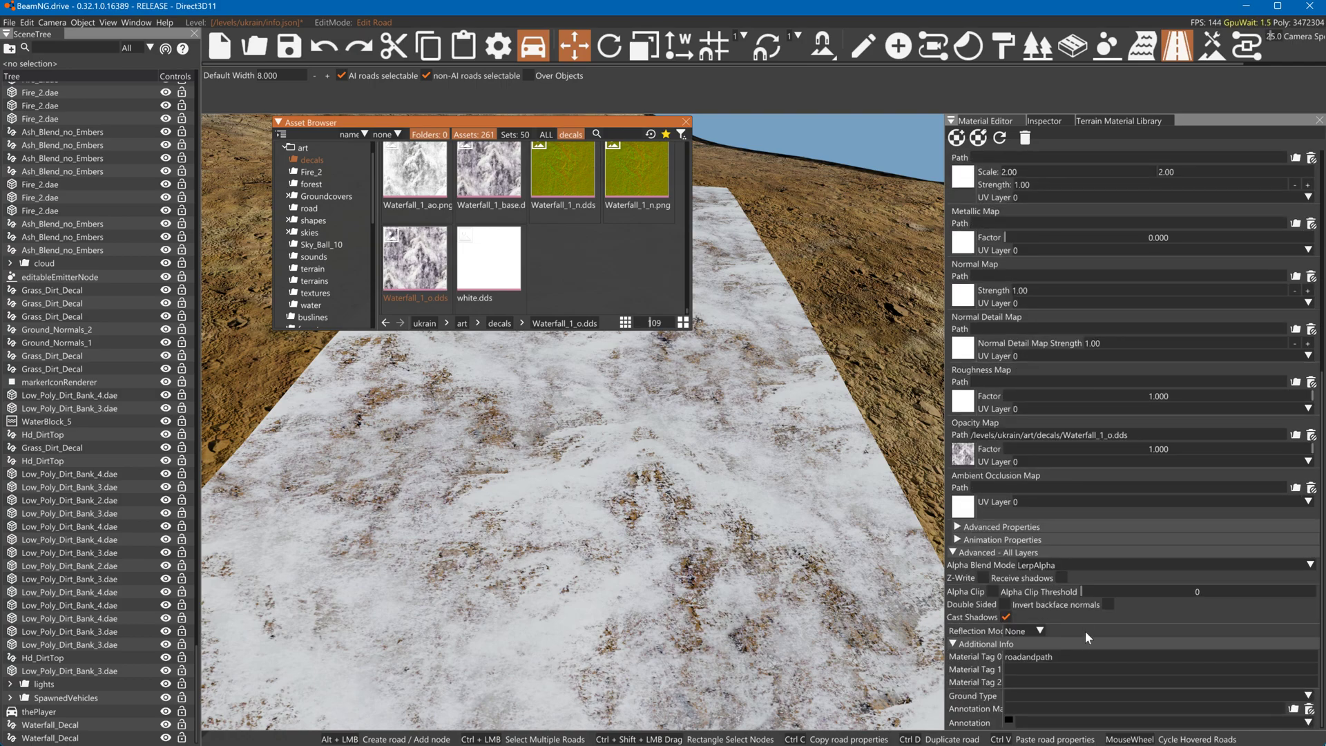
click(1051, 572)
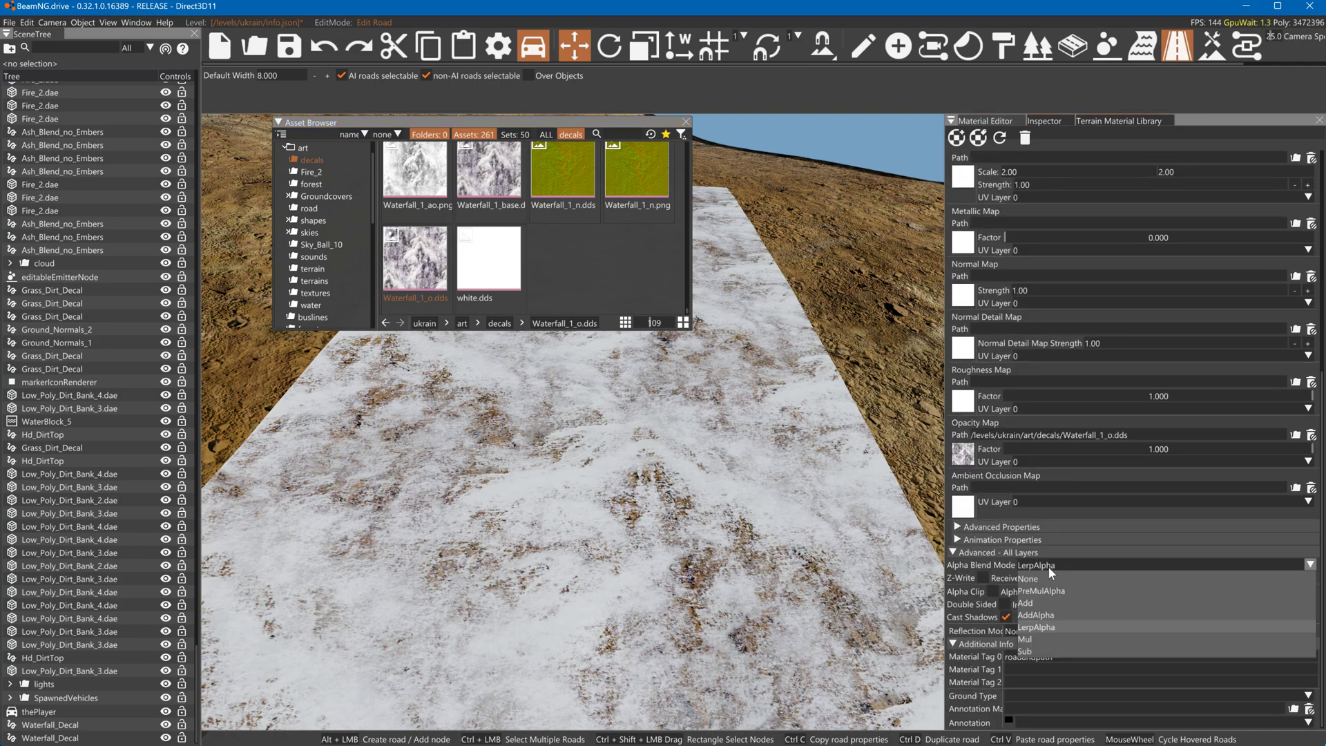
click(1047, 579)
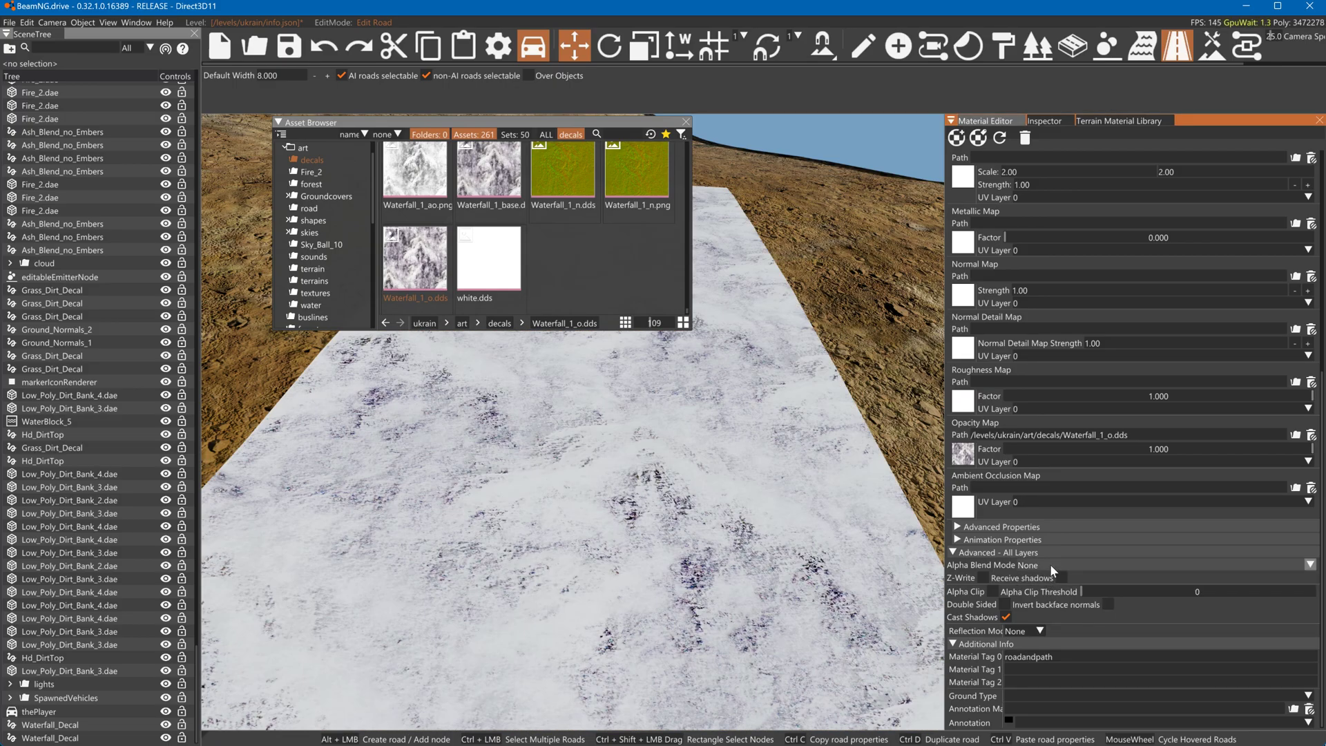
click(1051, 567)
click(1051, 590)
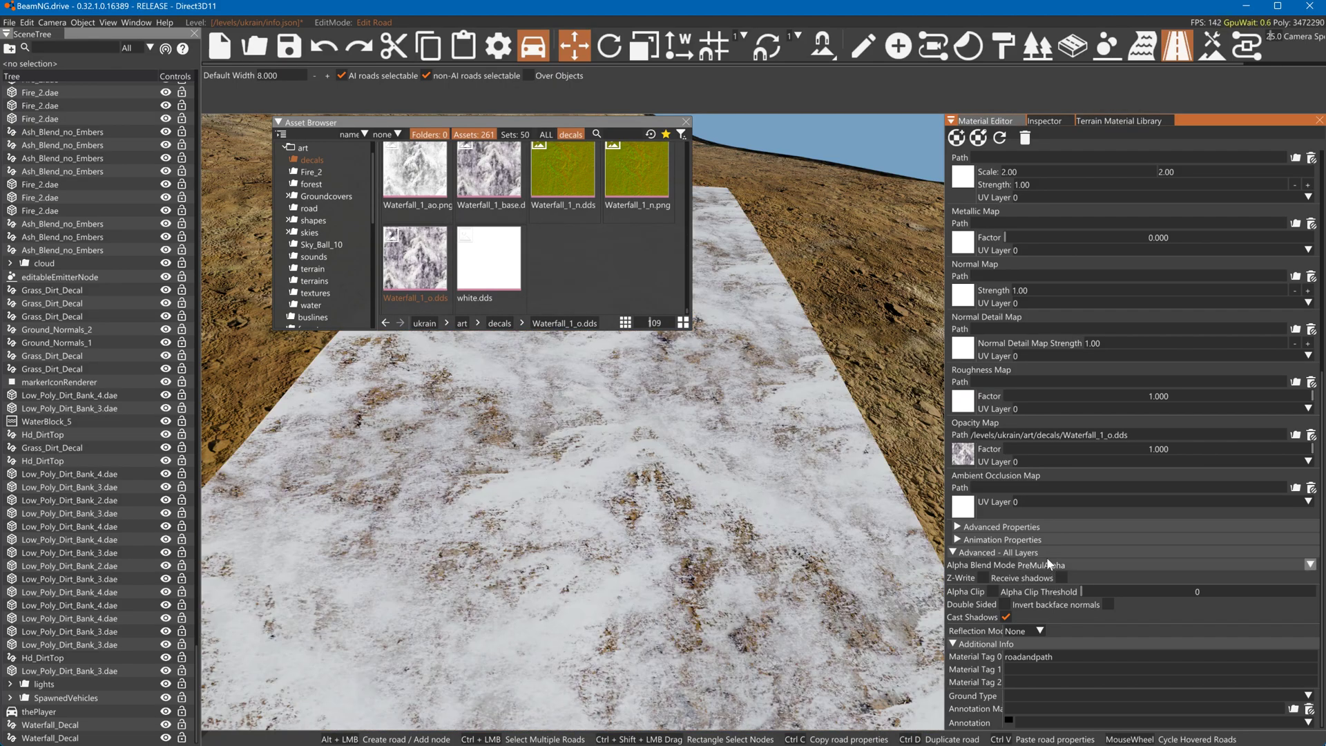
click(1047, 565)
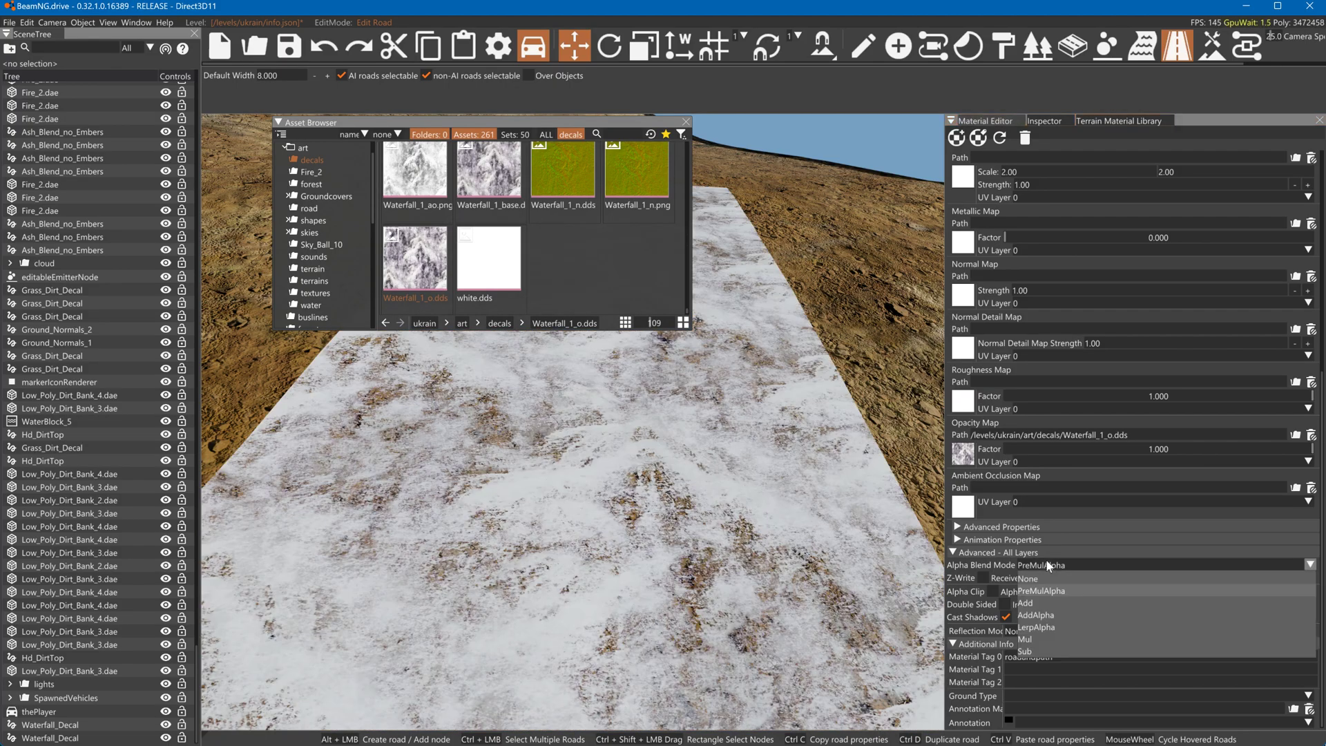
click(1042, 627)
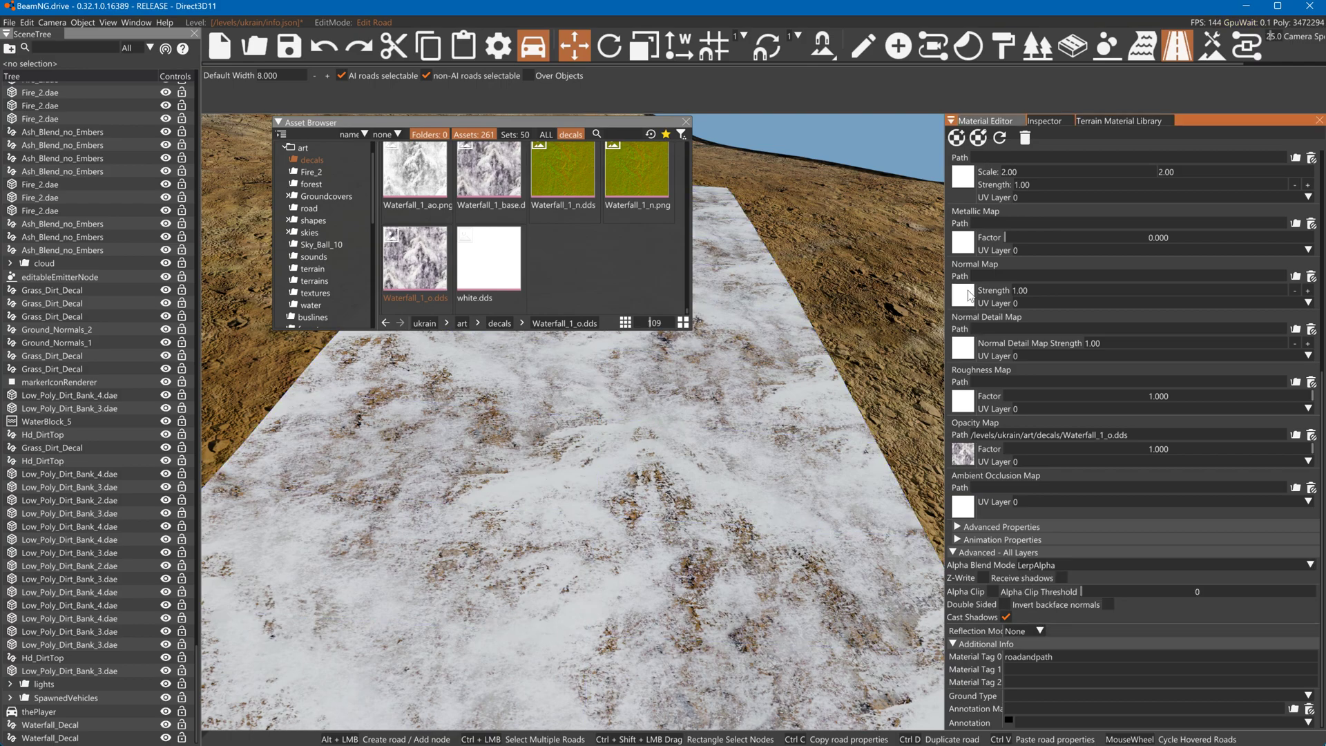
Assign Waterfall_1_n.dds from the decals folder as the material's normal map
click(963, 295)
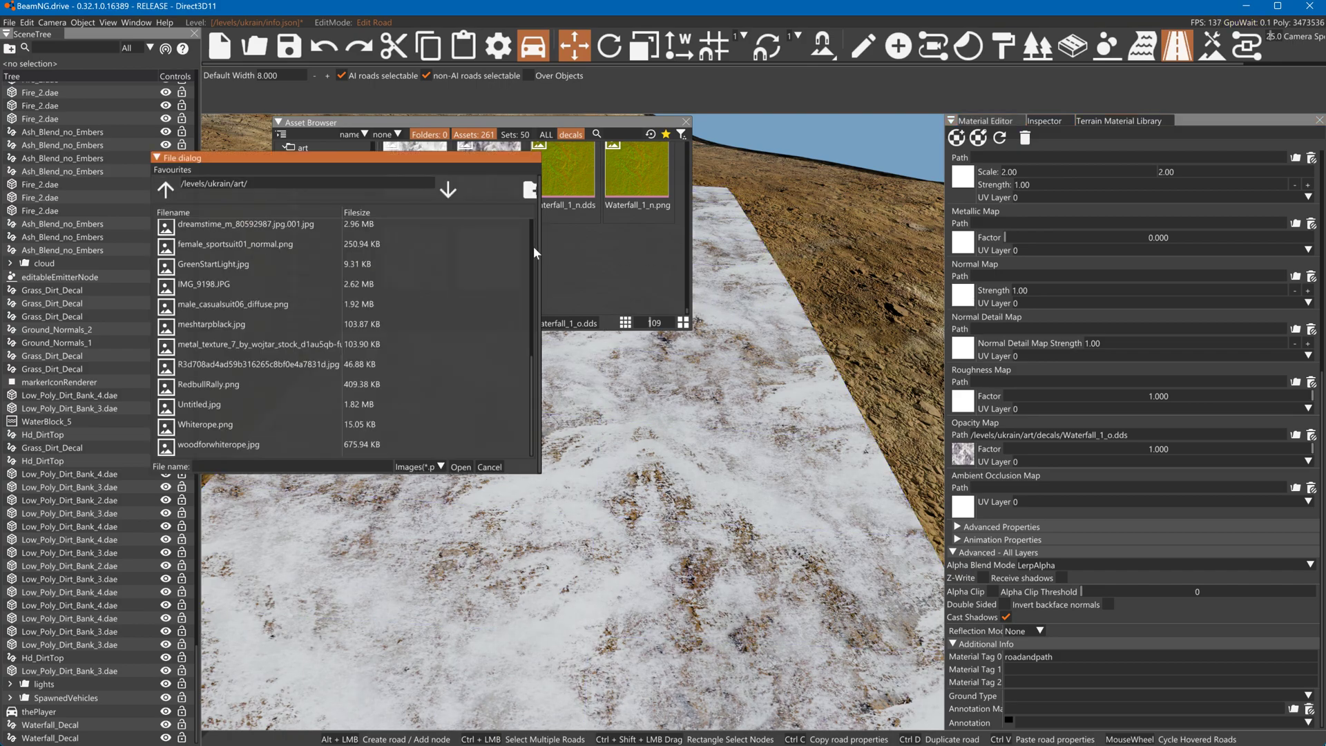
click(491, 467)
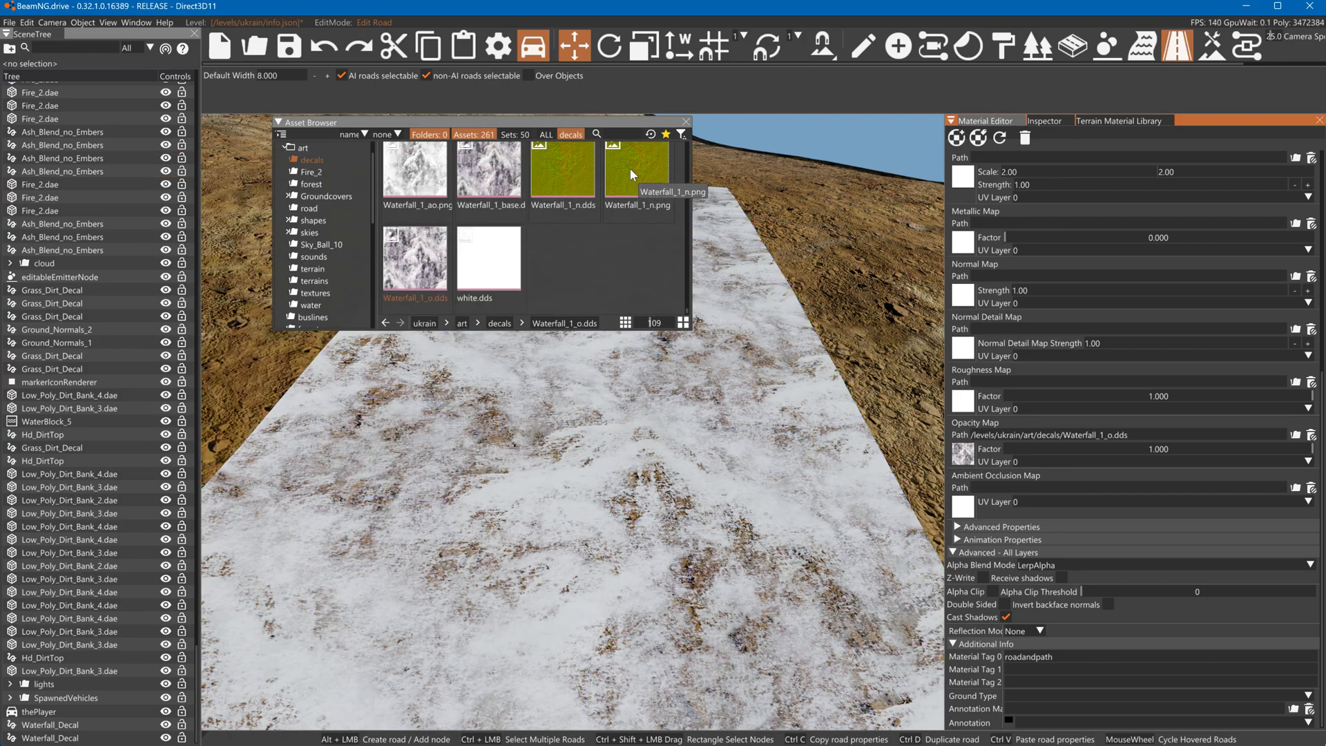
click(568, 181)
drag(568, 181, 966, 307)
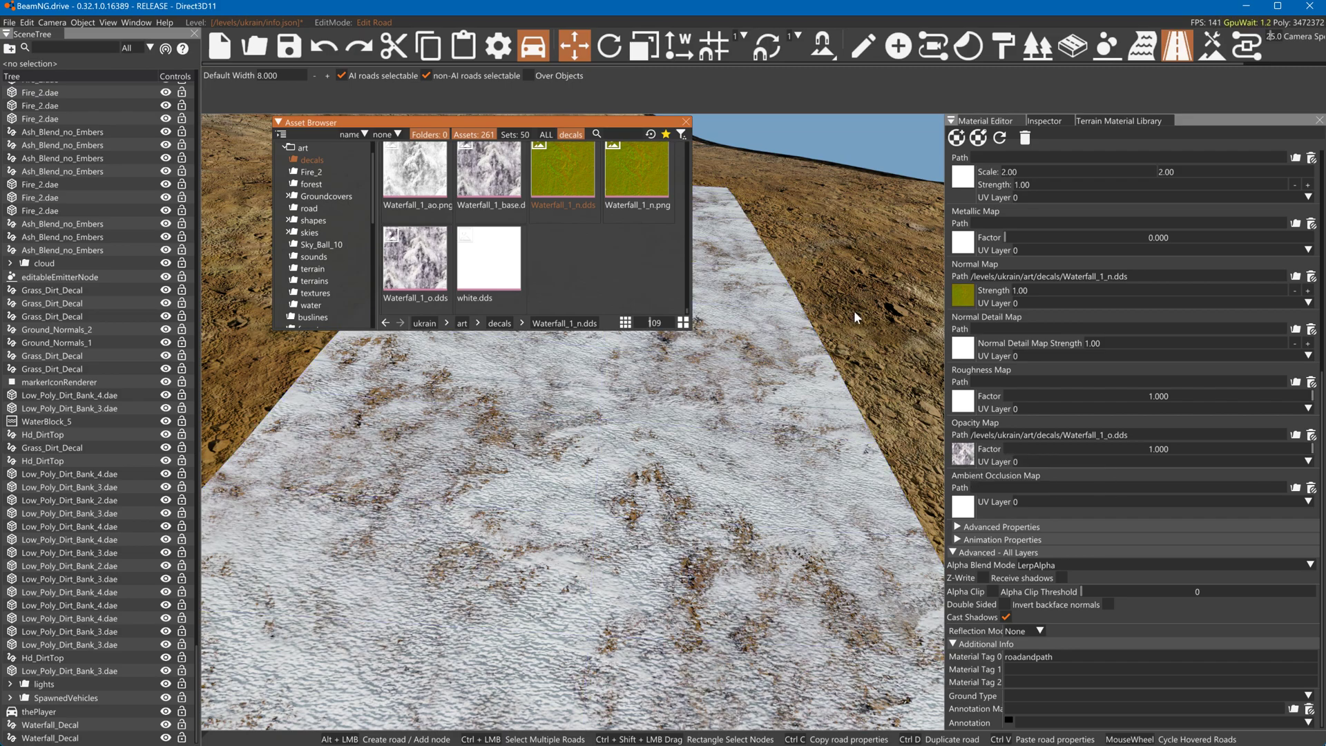
Inspect the normal-mapped decal surface up close and set the normal map strength to 0.2
key(s)
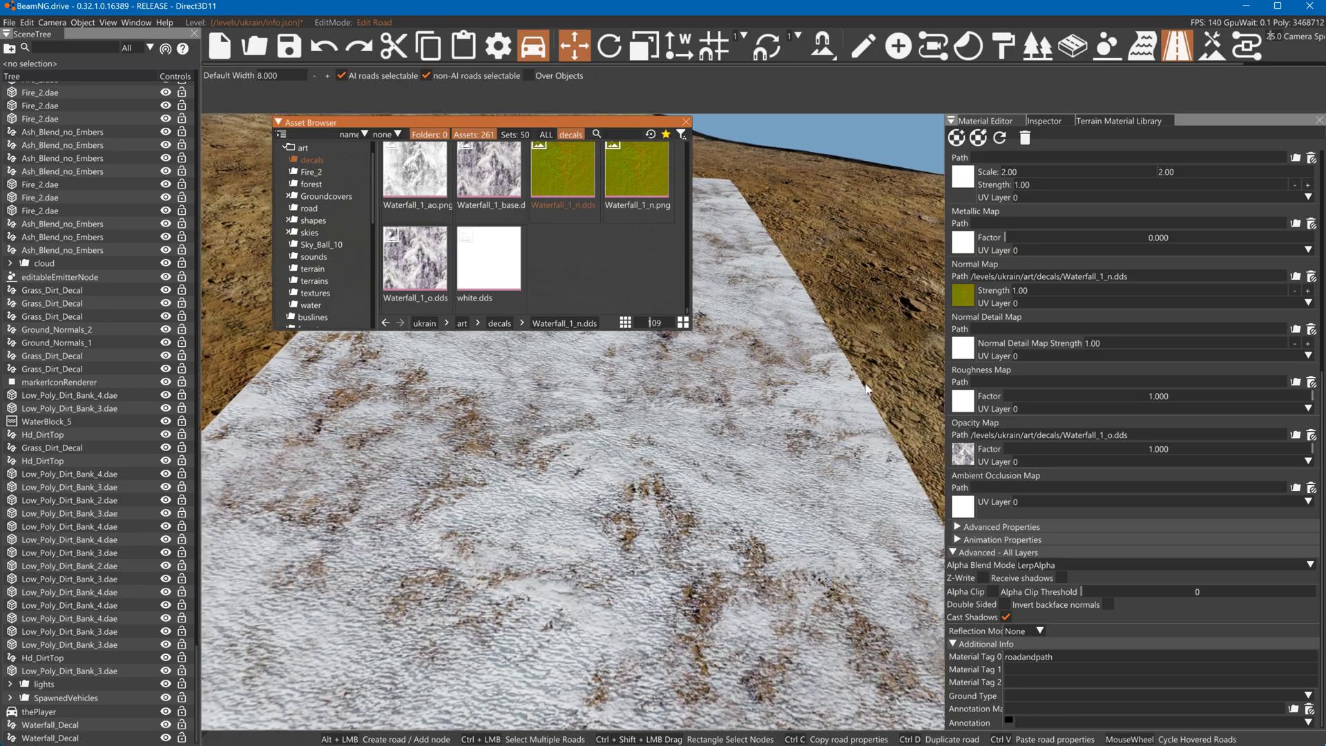
key(w)
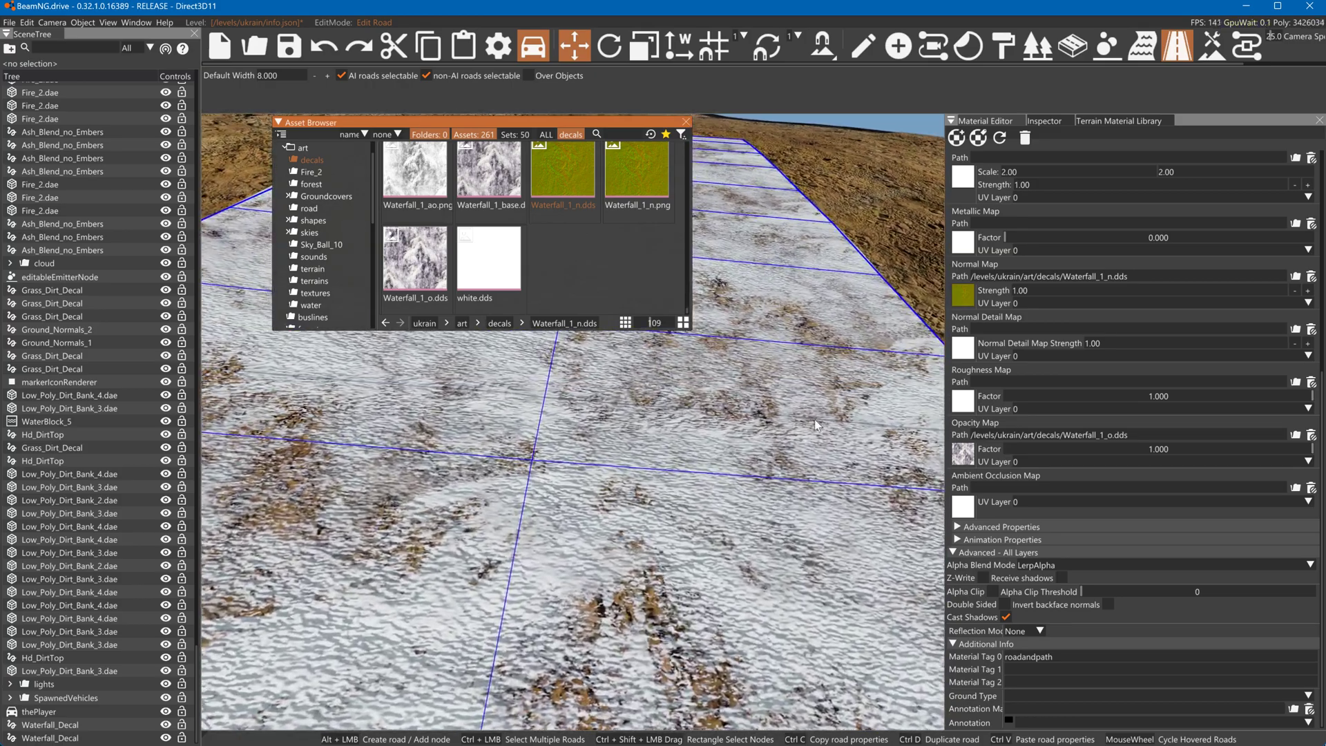
key(w)
mouse_move(600, 408)
right_down()
mouse_move(483, 366)
mouse_move(560, 443)
mouse_move(594, 449)
mouse_move(608, 411)
mouse_move(587, 407)
mouse_move(597, 414)
right_up()
key(s)
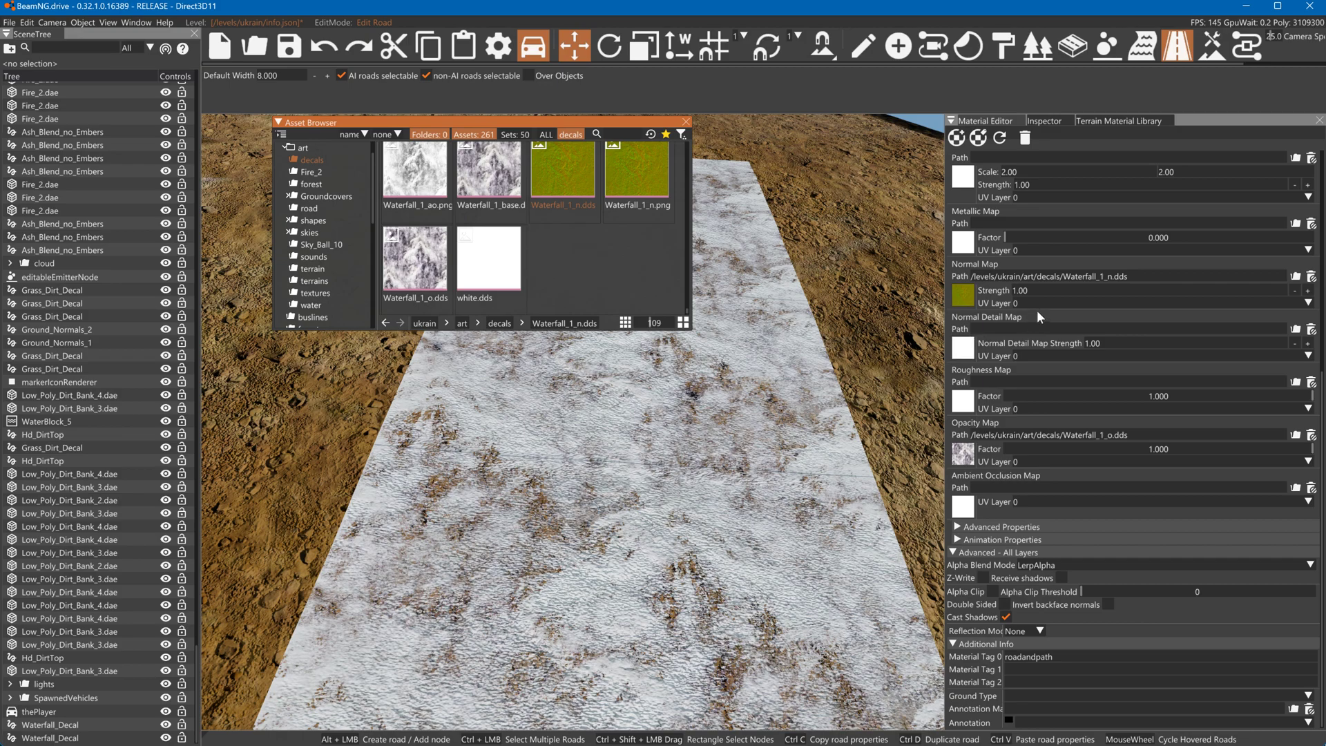
click(1049, 288)
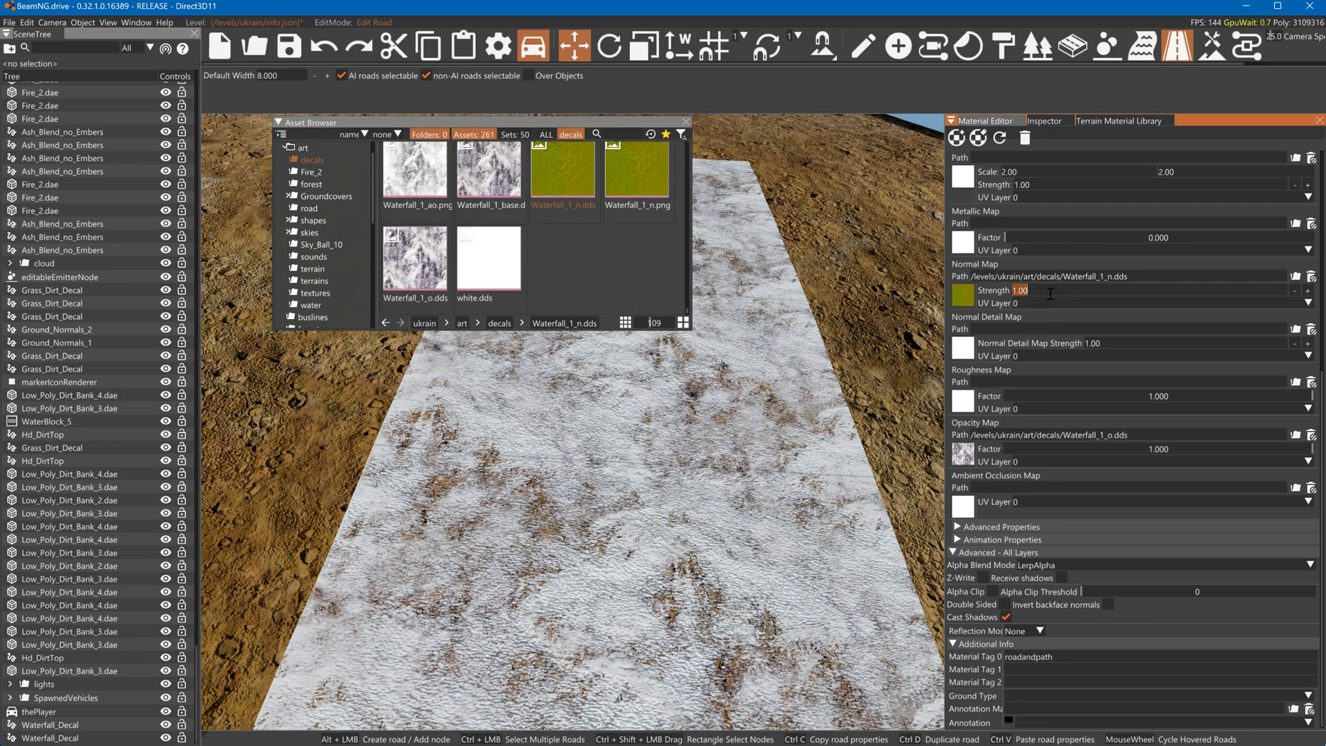
text(2)
key(BackSpace)
text(0.2)
key(Return)
Try to assign Waterfall_1_ao.png as the material's roughness map
click(960, 401)
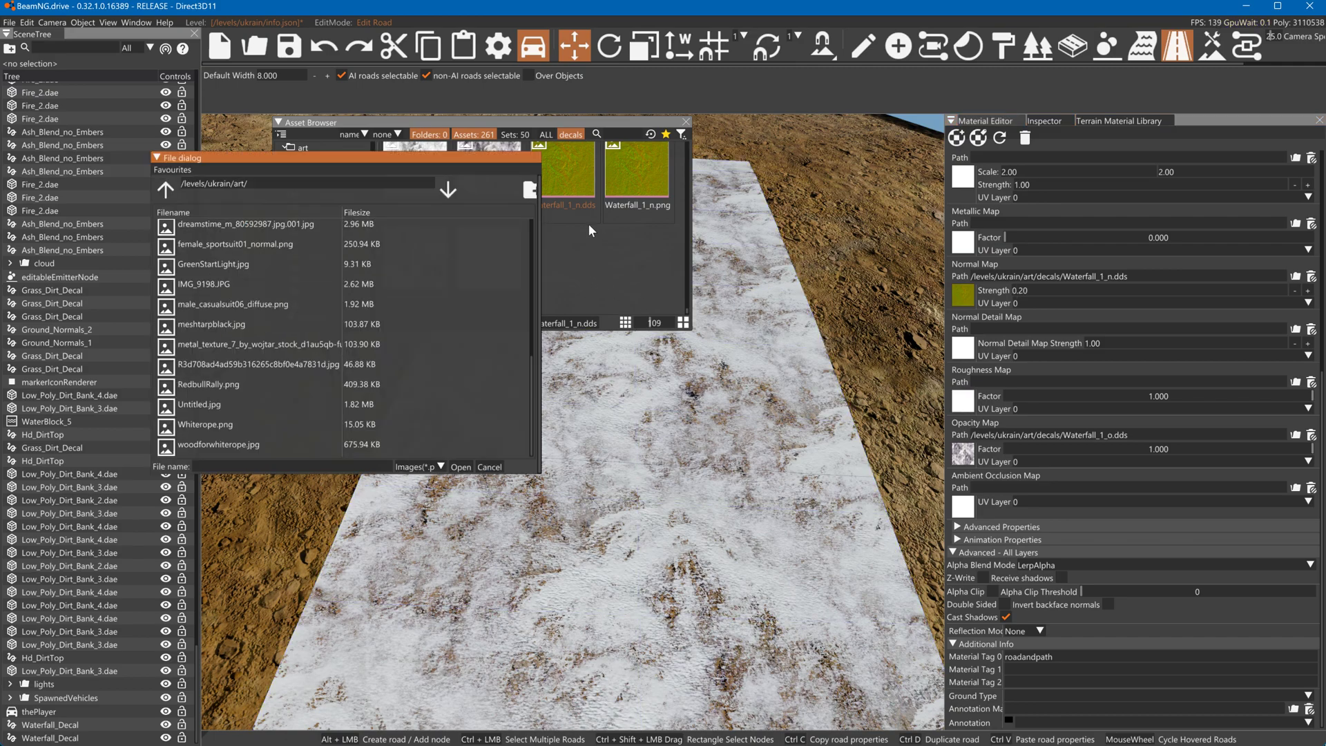
click(492, 468)
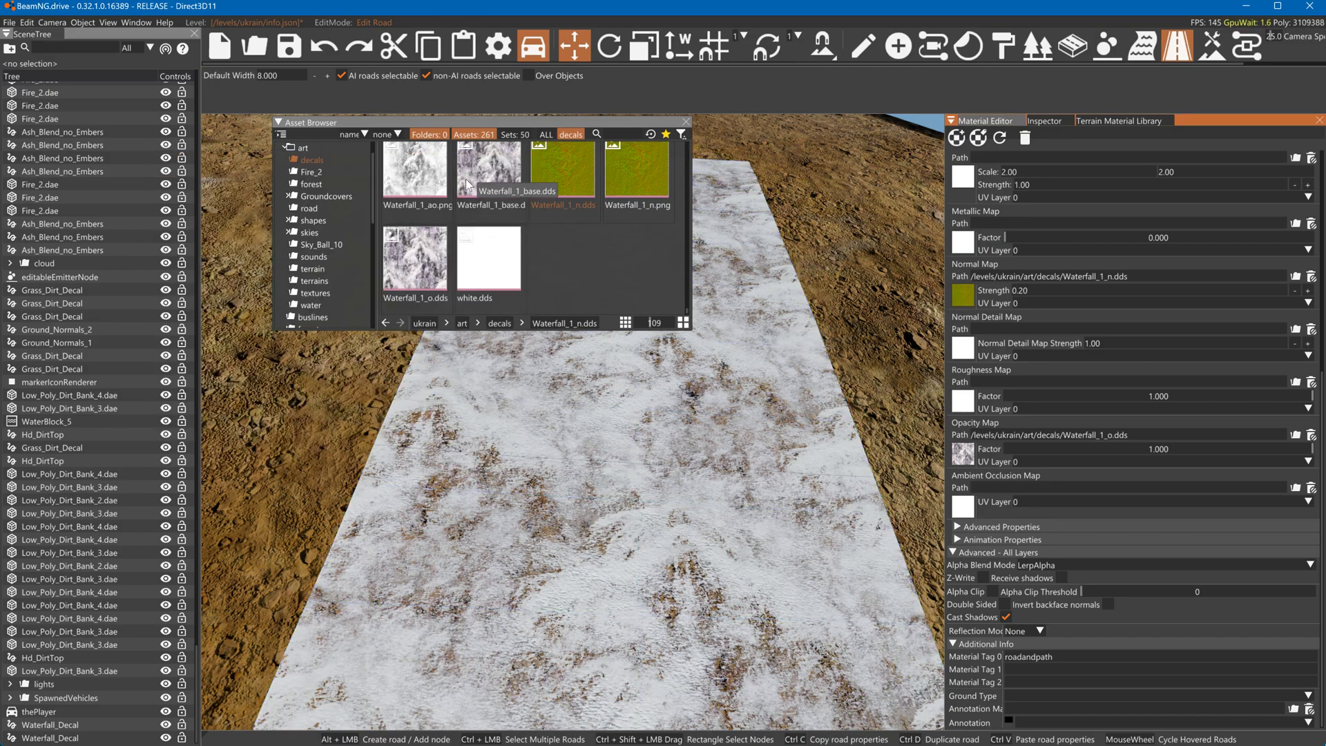
drag(442, 179, 552, 247)
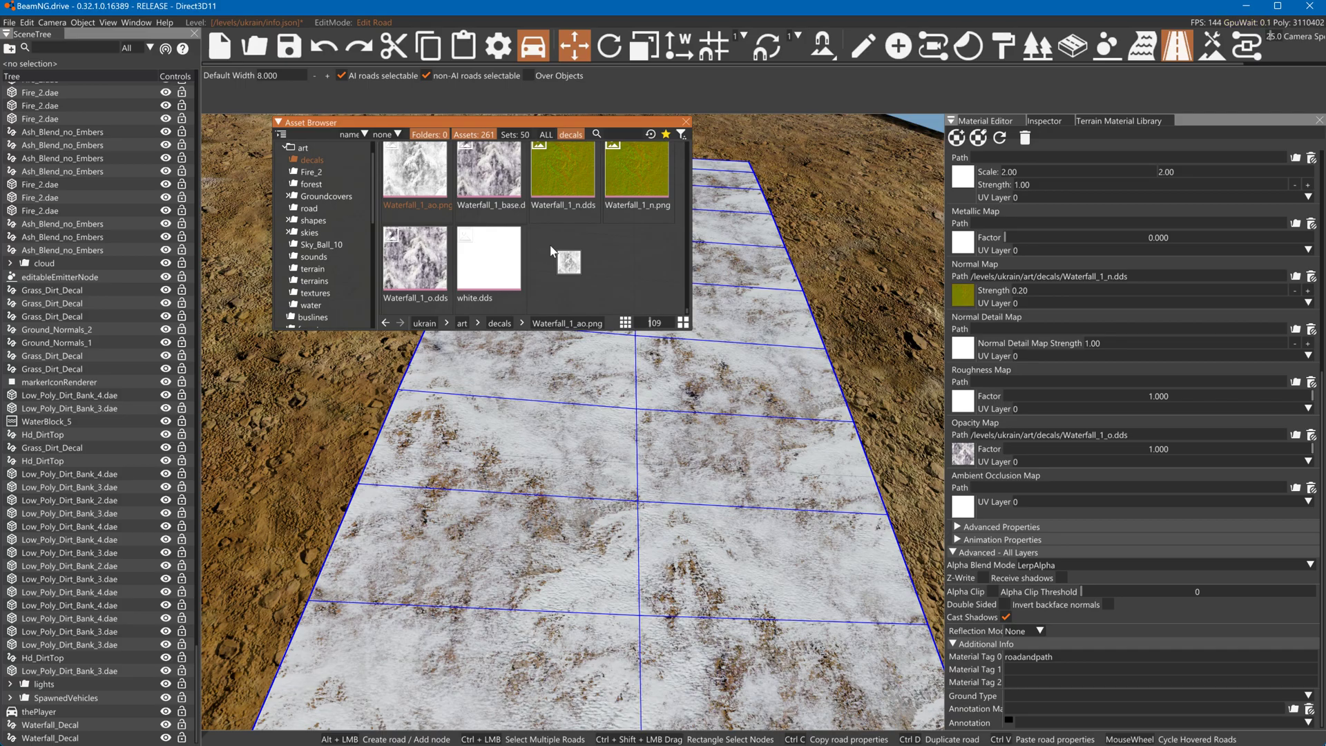
drag(551, 250, 967, 413)
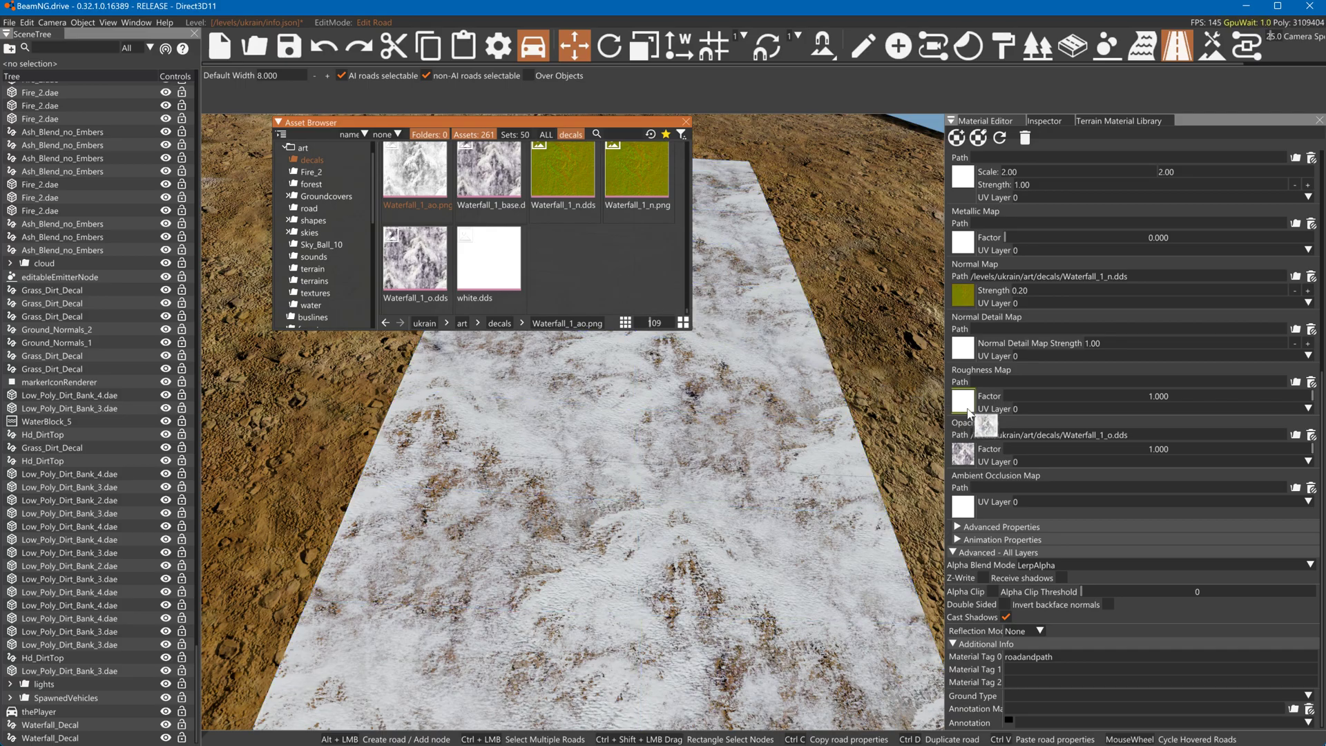
Switch to GIMP and invert the colours of the Waterfall_1_base.dds image
key(alt+Tab)
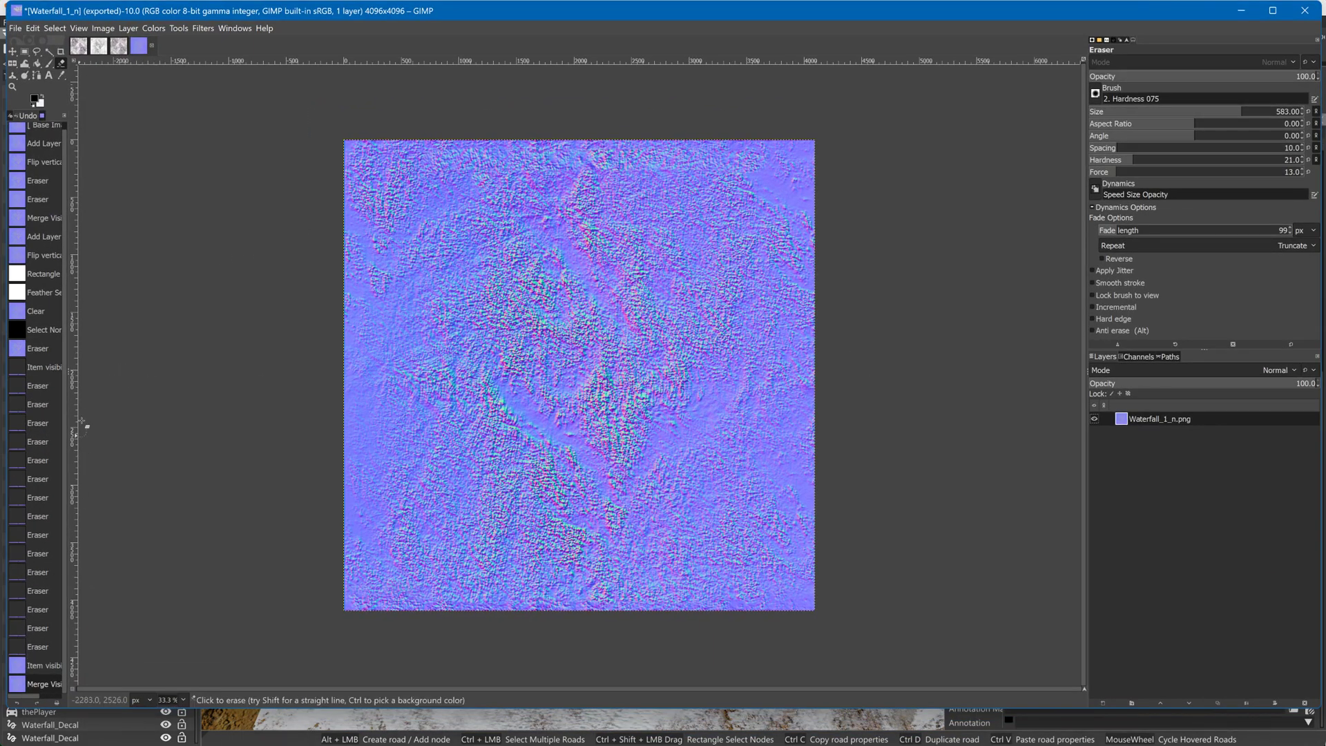
click(119, 46)
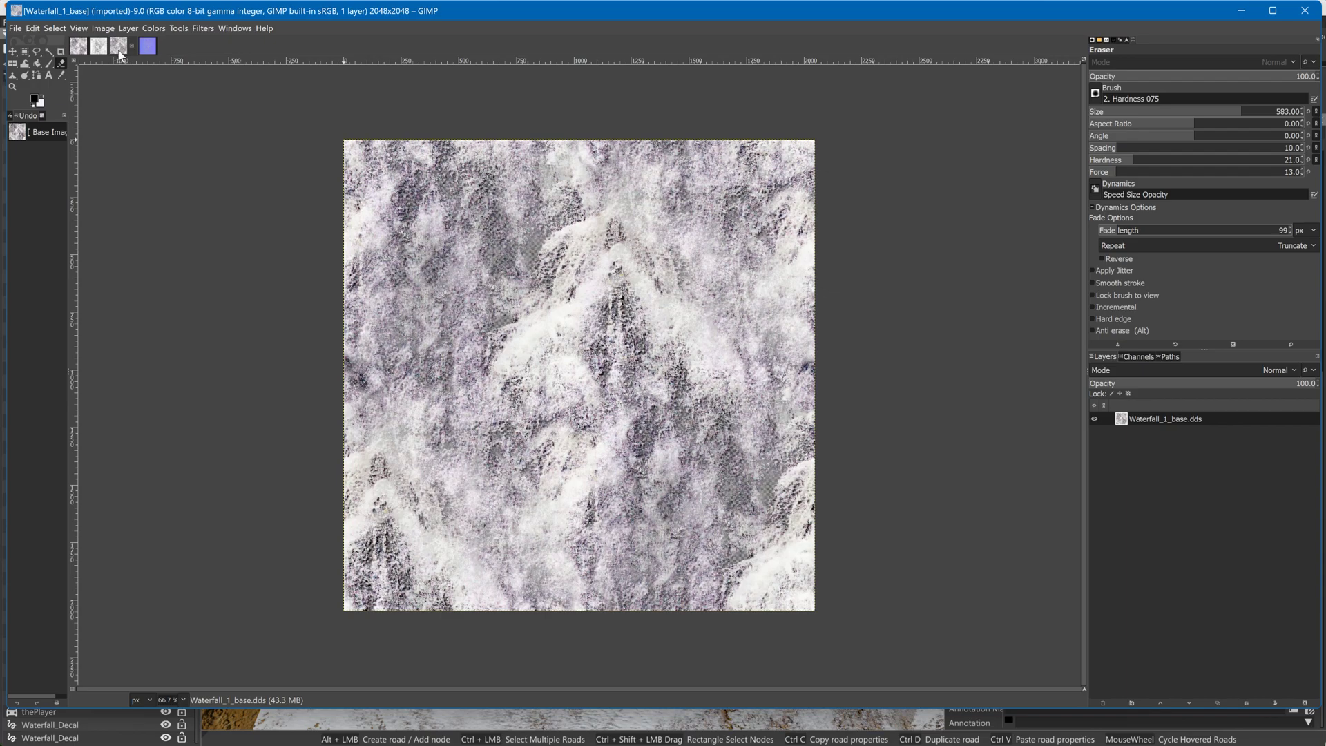
click(194, 29)
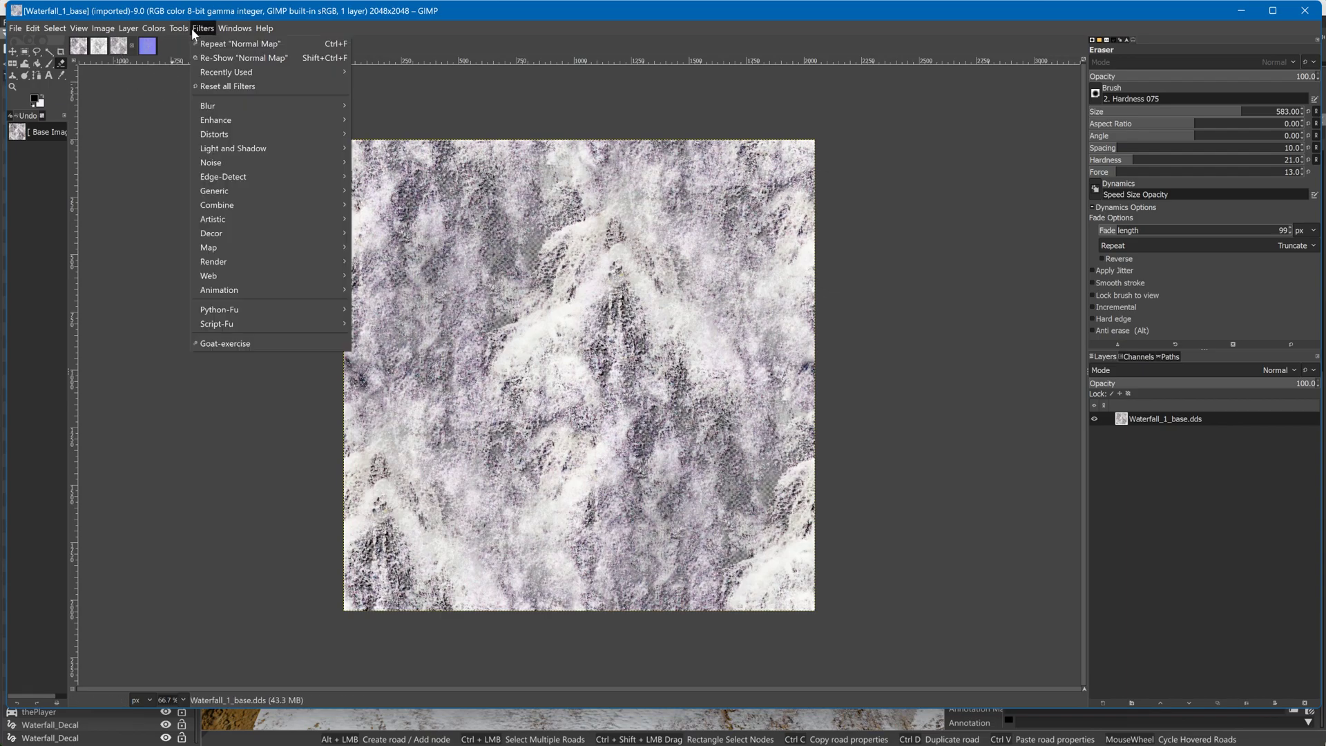
click(162, 194)
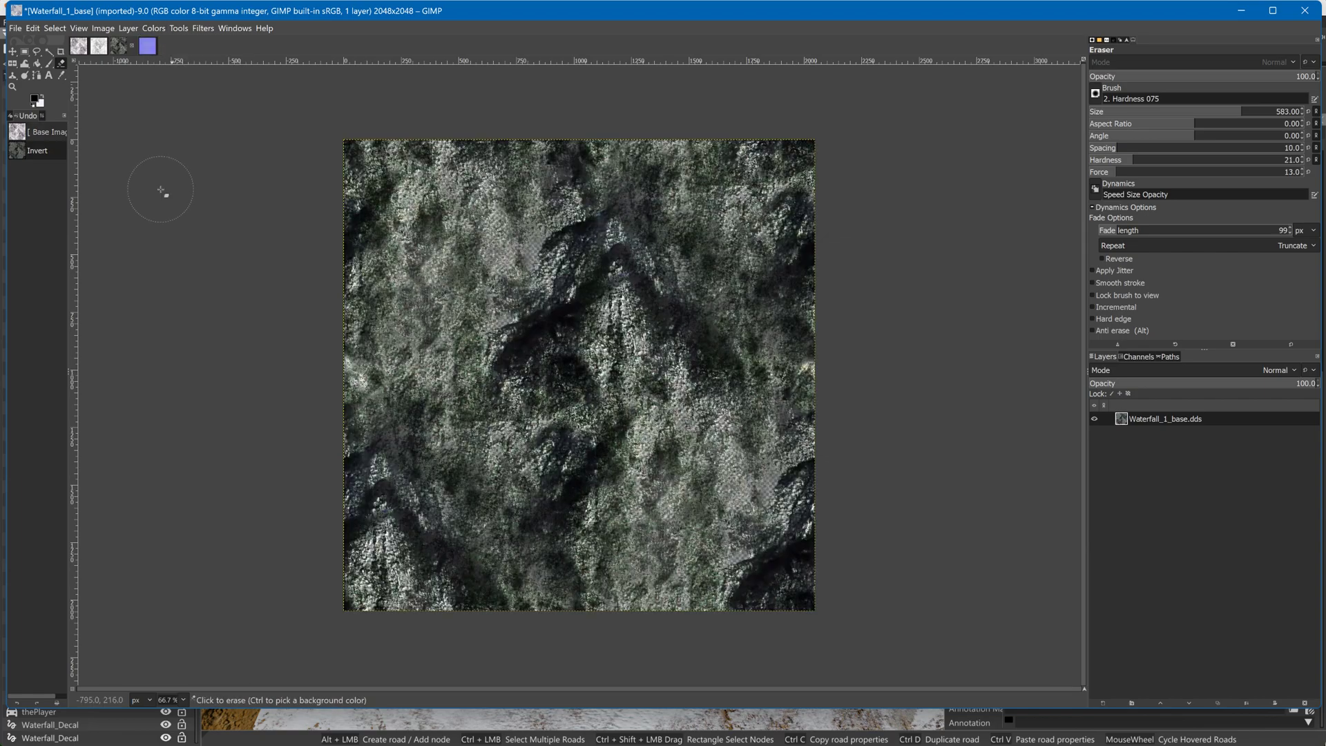
click(16, 29)
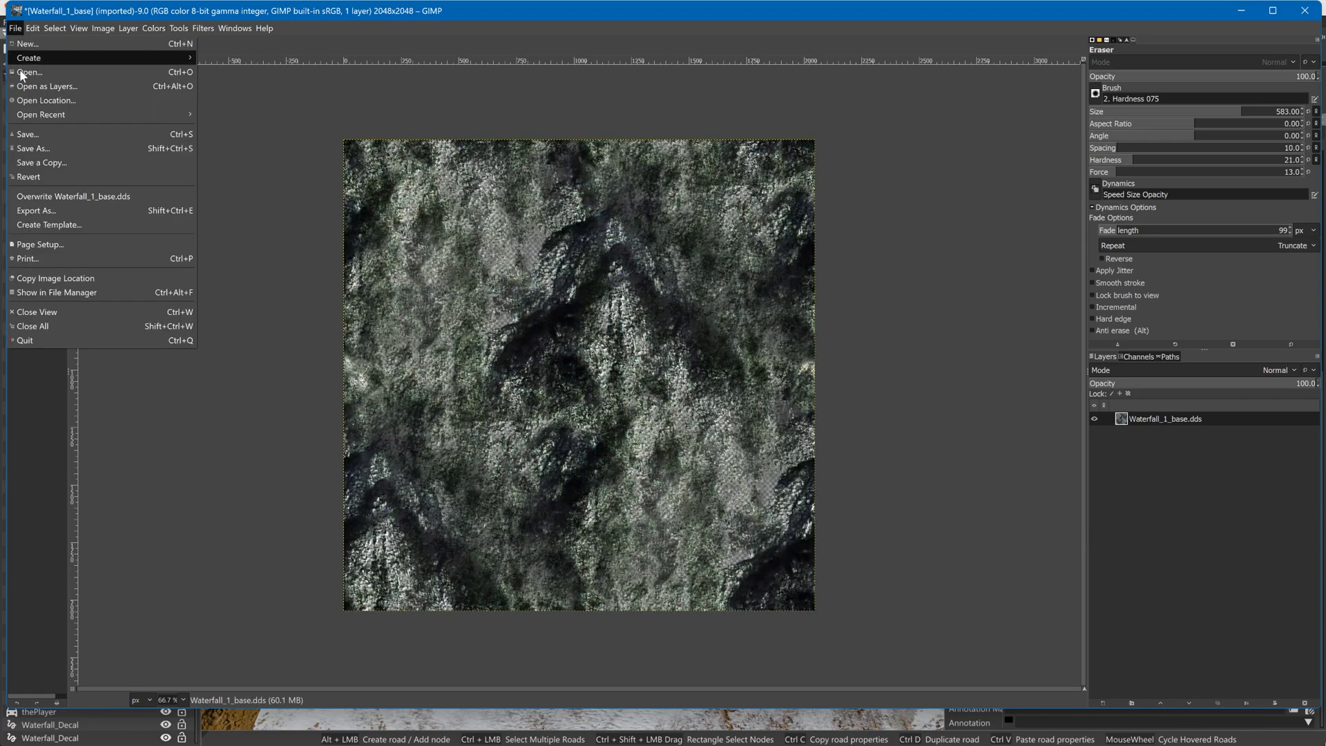
click(41, 216)
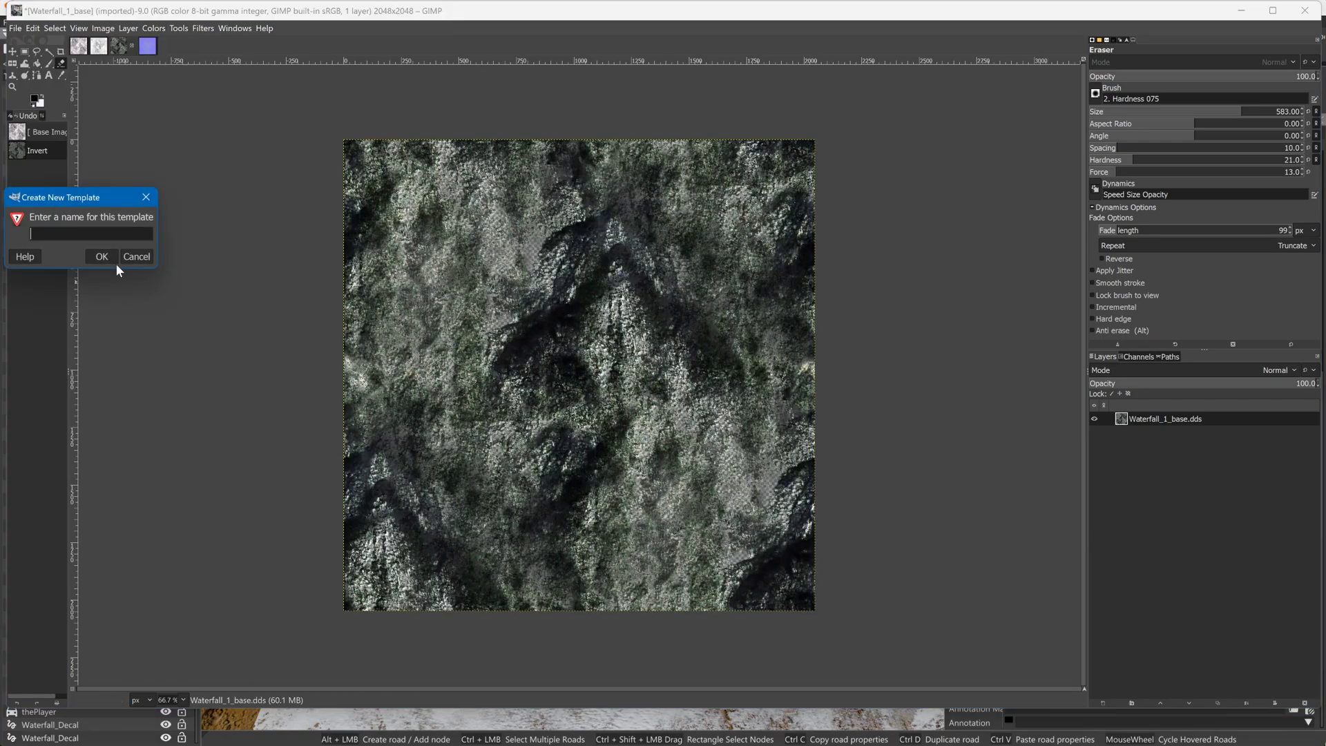
click(136, 256)
Export the inverted image to the decals folder as Waterfall_1_r.dds with BC1 / DXT1 compression and generated mipmaps
click(14, 29)
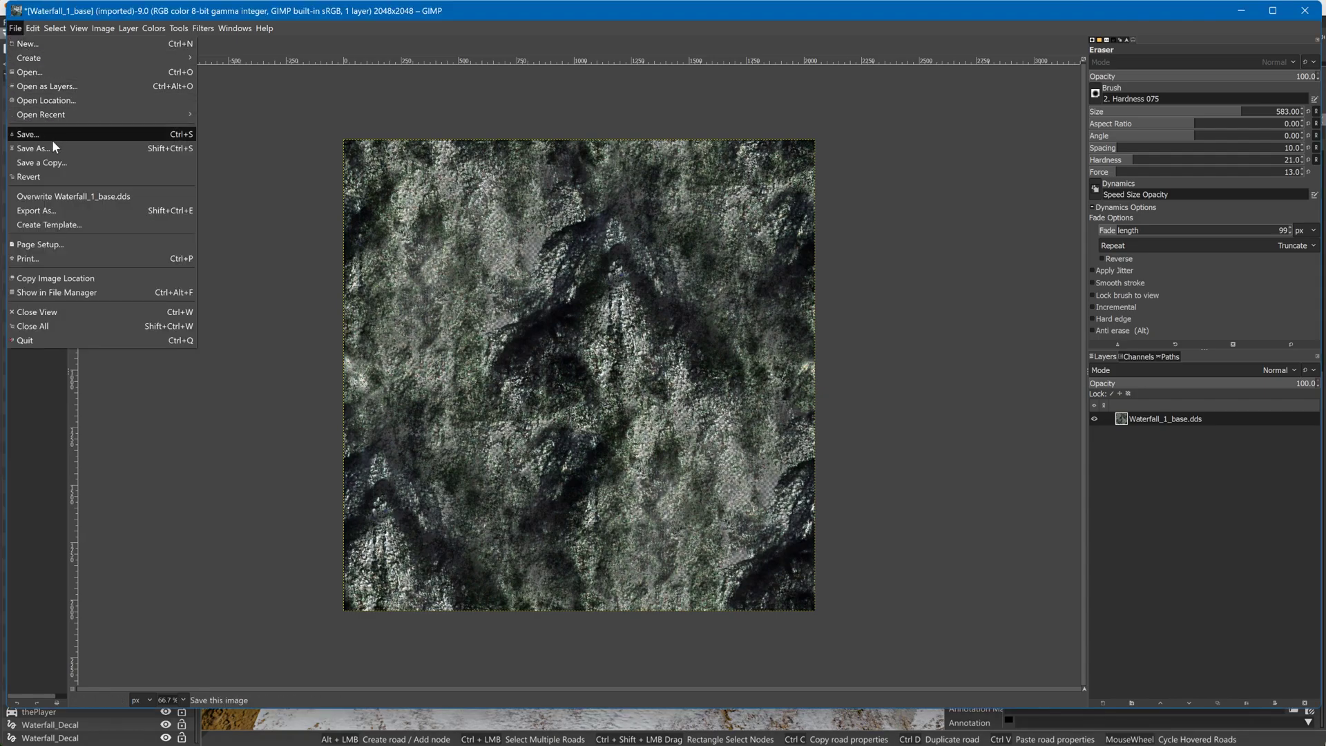
click(54, 214)
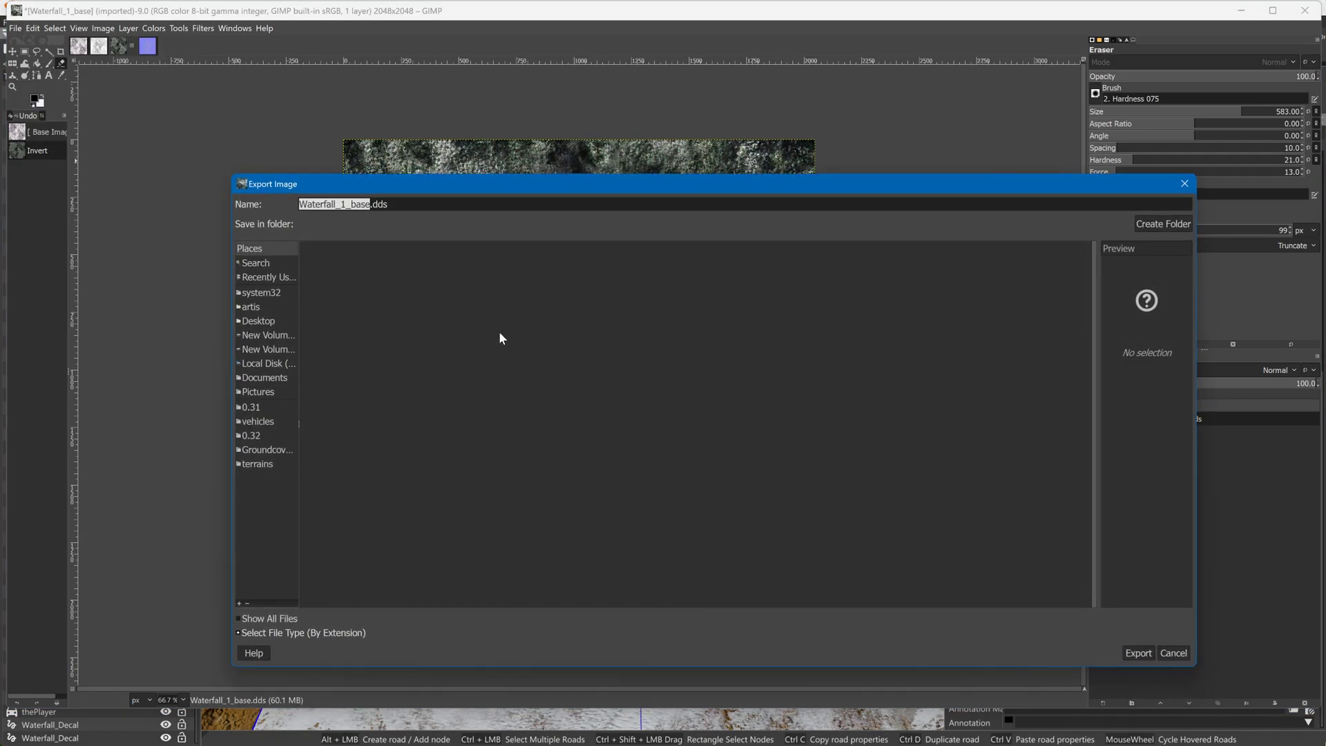
click(366, 203)
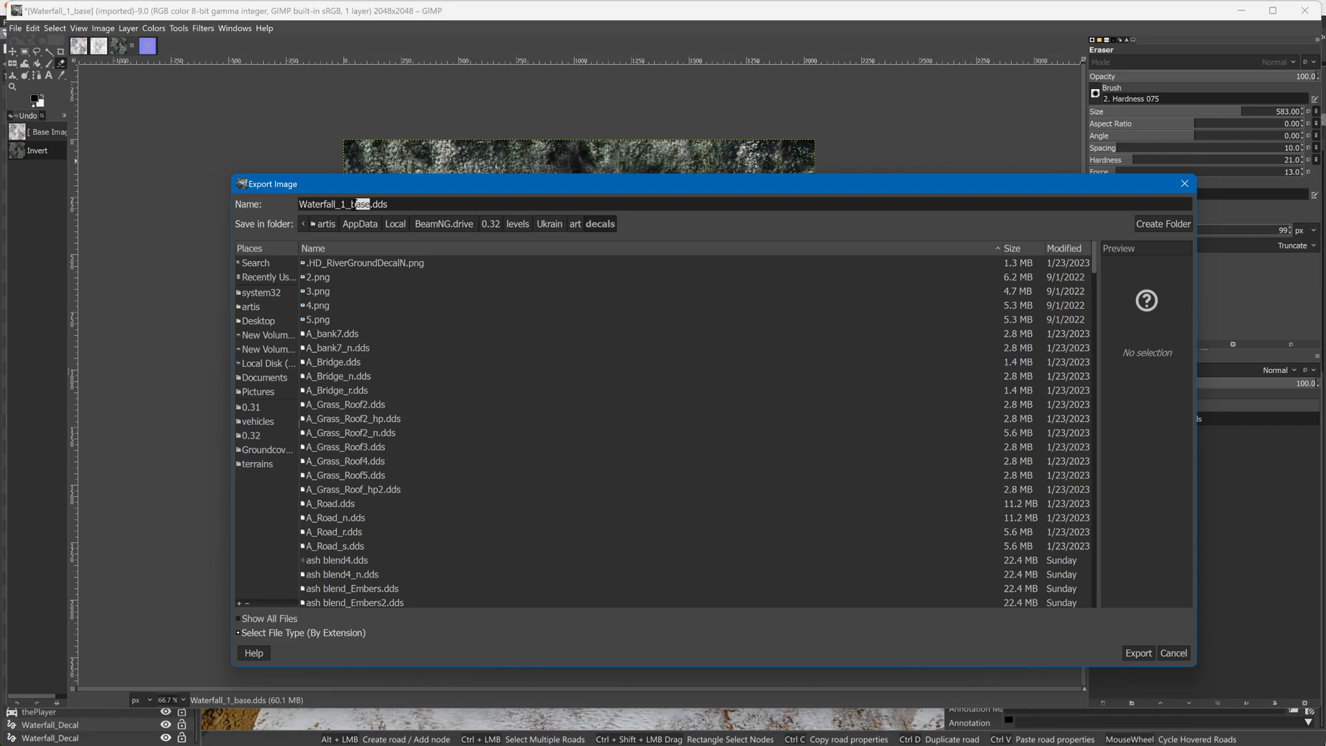
text(n)
click(1137, 653)
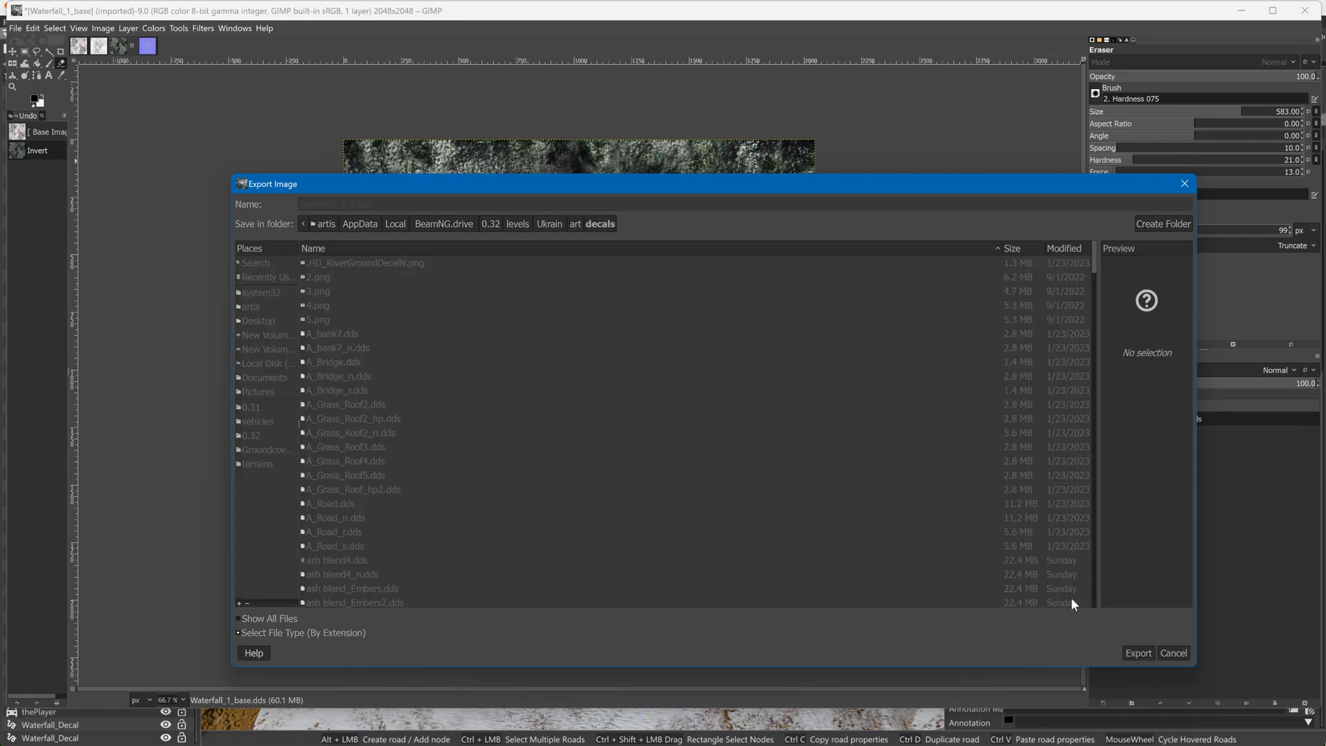
click(363, 206)
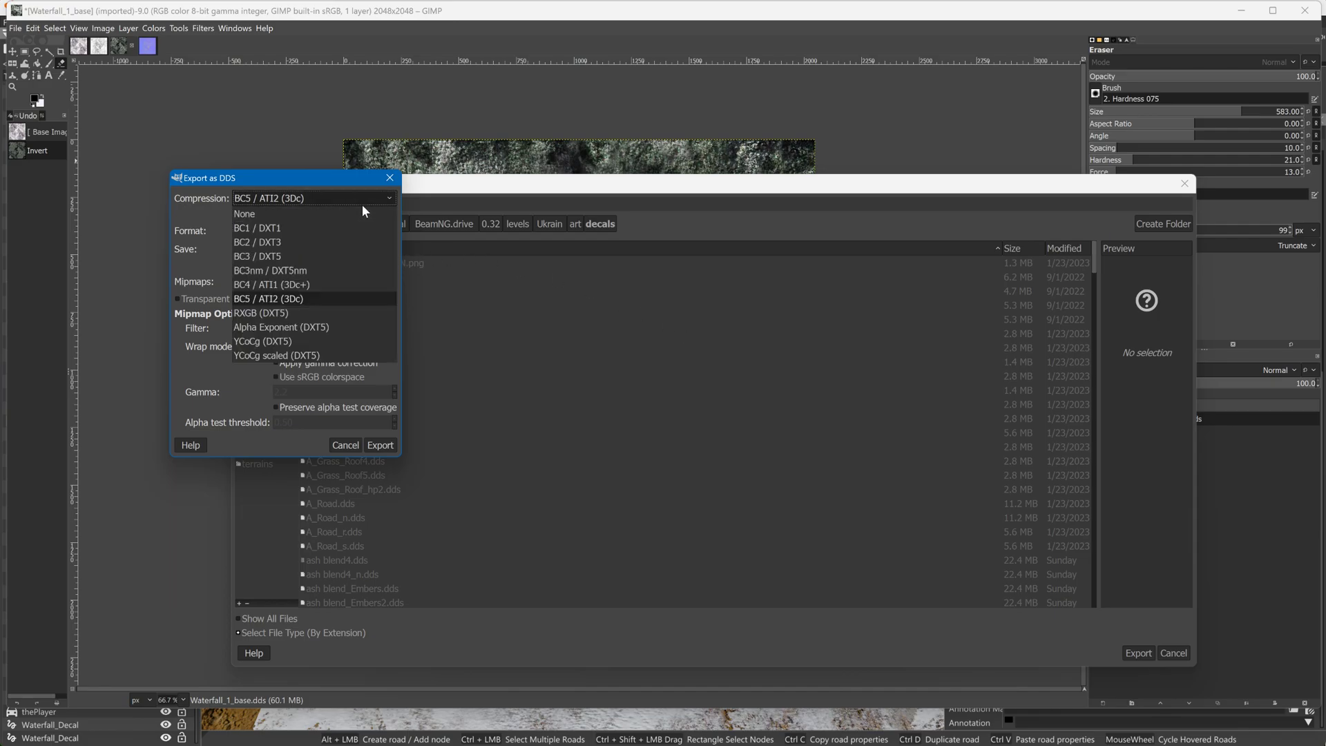
click(330, 226)
click(344, 281)
click(343, 280)
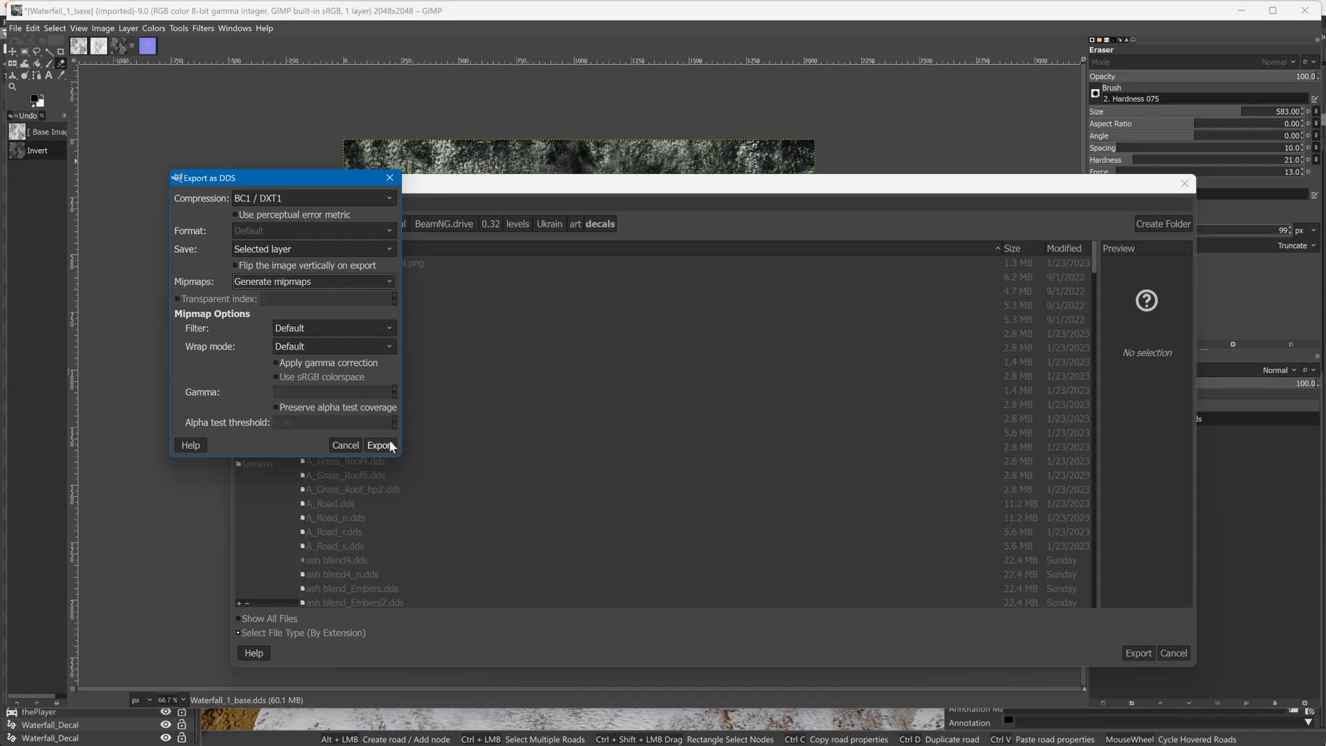
click(380, 445)
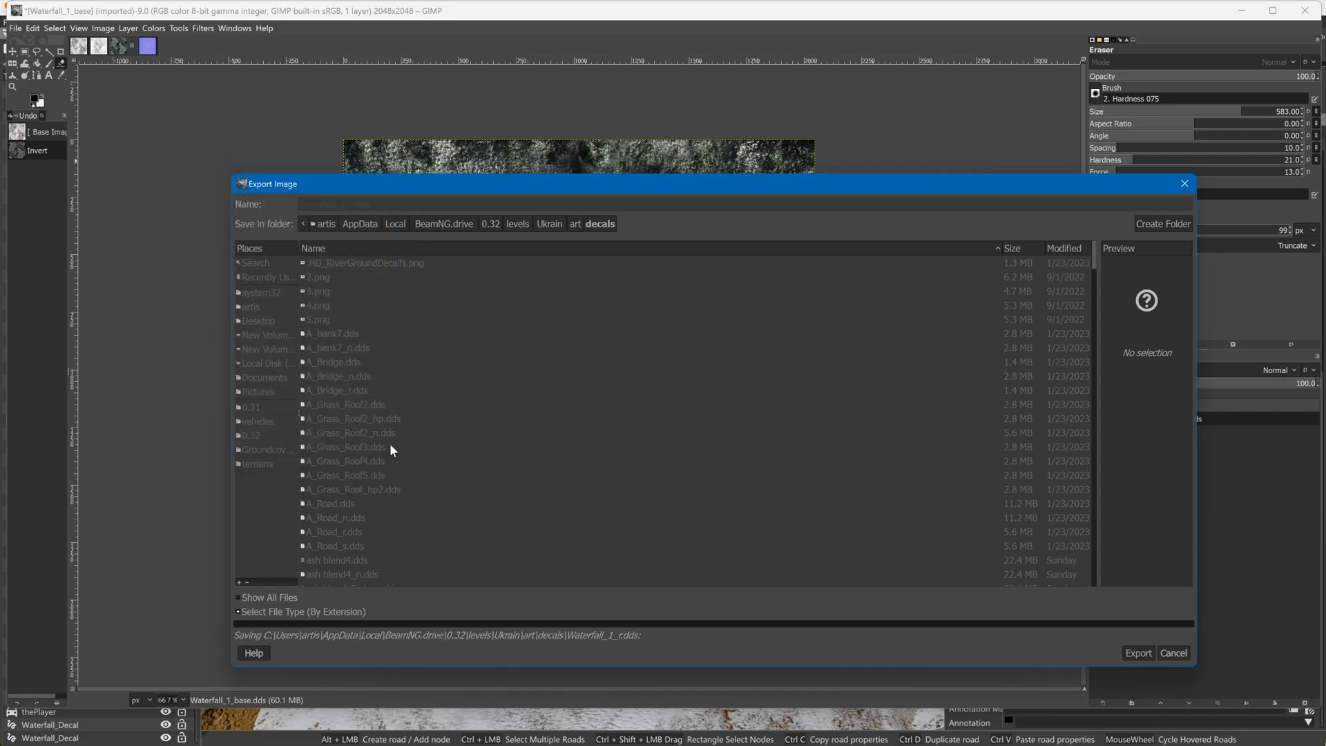
Switch to the BeamNG.drive editor and look for the exported Waterfall_1_r.dds texture among the decals assets
key(alt+Tab)
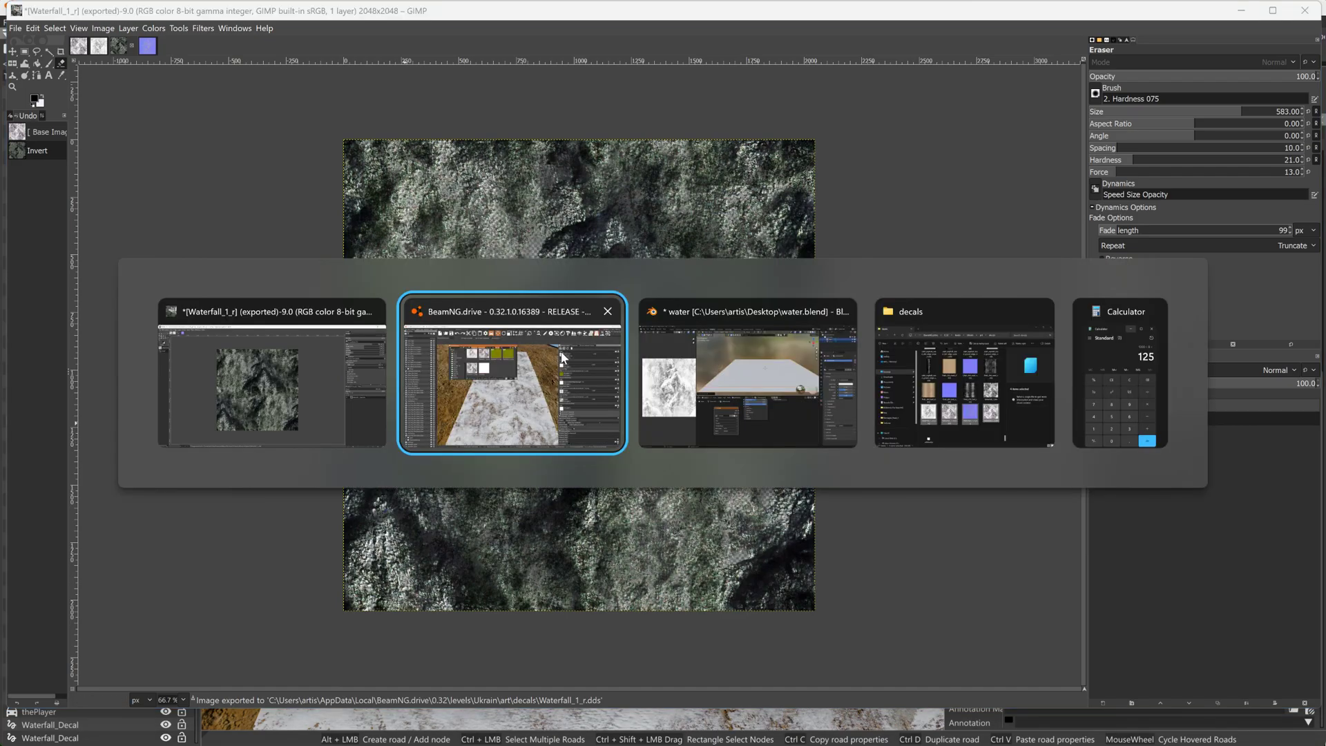
key(alt+Tab)
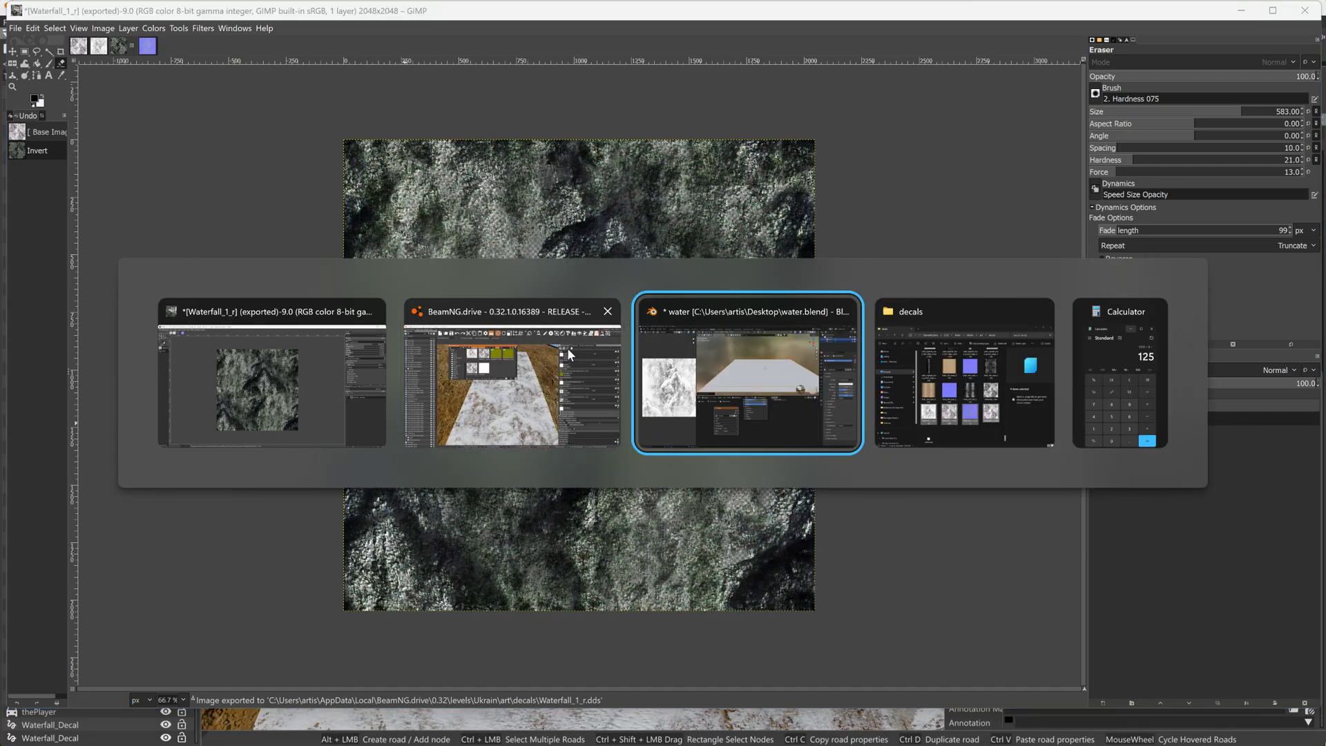
click(493, 312)
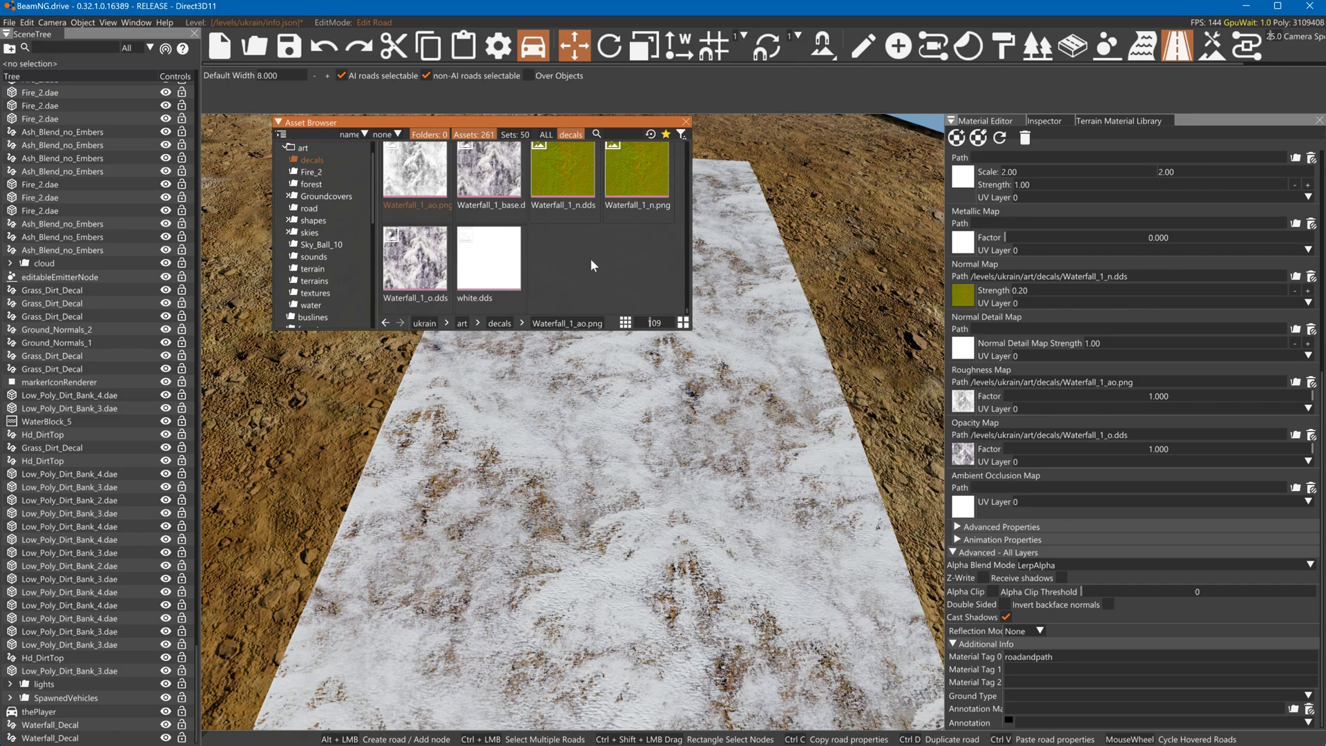
scroll(591, 262, up, 2)
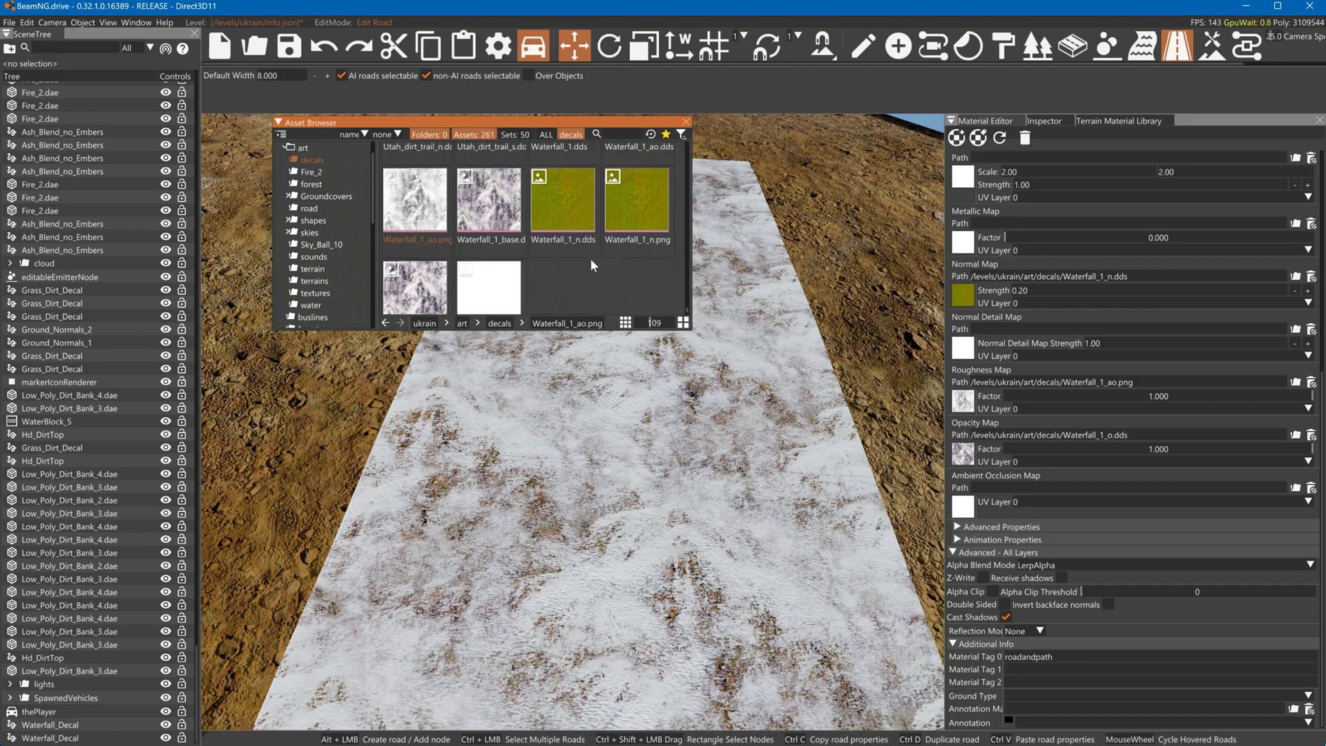
scroll(591, 262, up, 5)
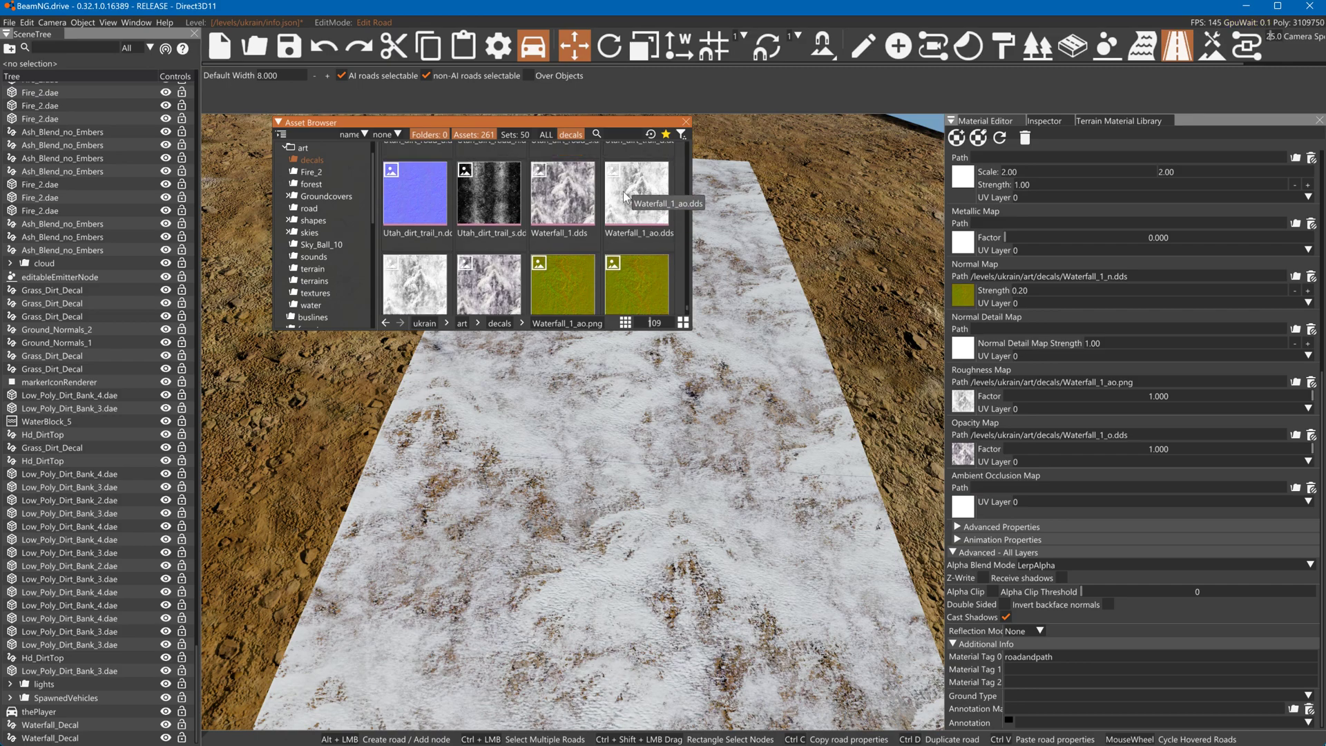
Check the exported texture's file name and folder in GIMP, and return to the BeamNG.drive editor
key(alt+Tab)
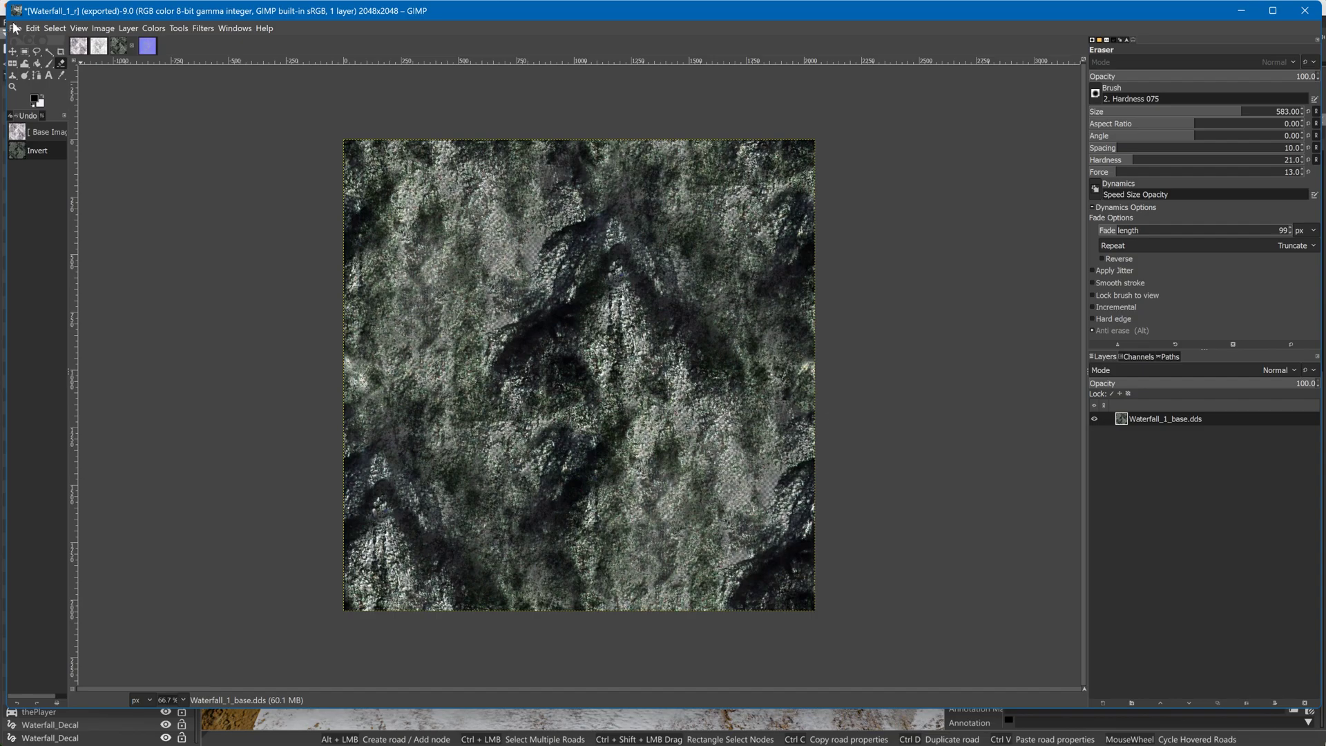
click(14, 29)
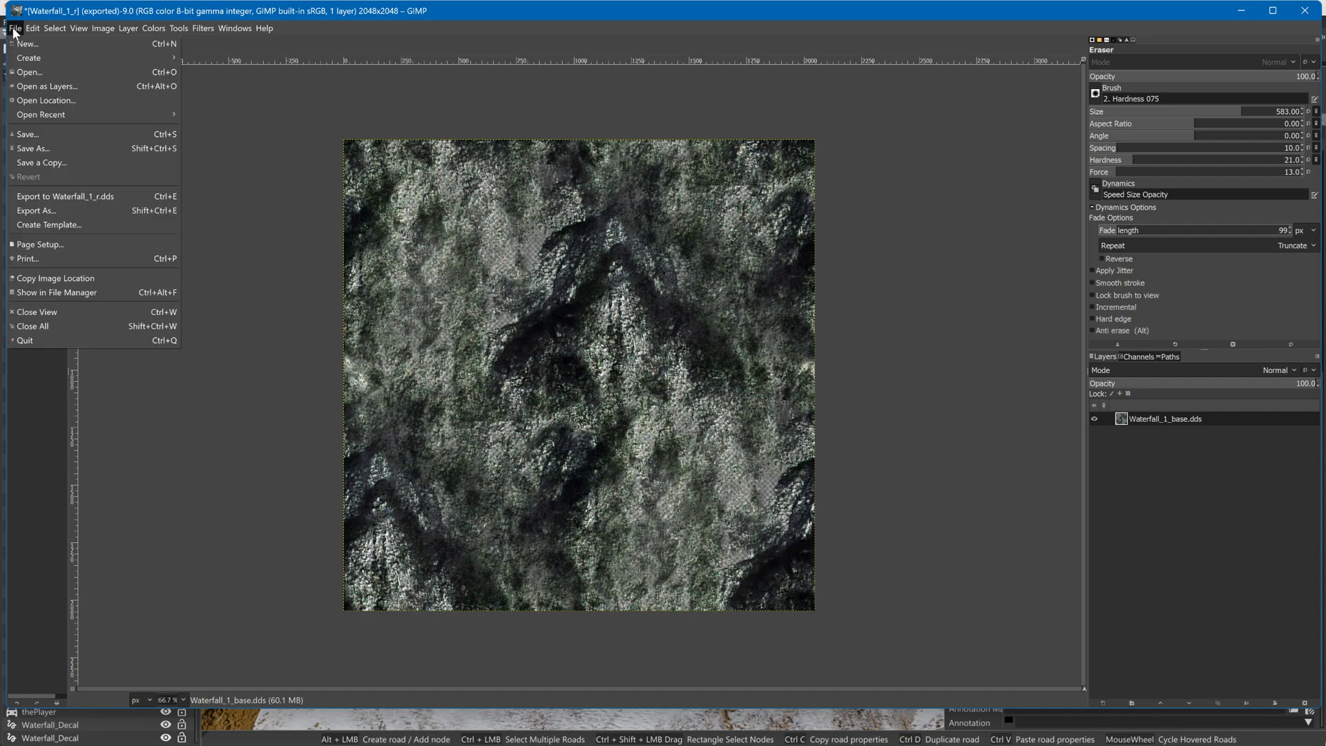
click(39, 211)
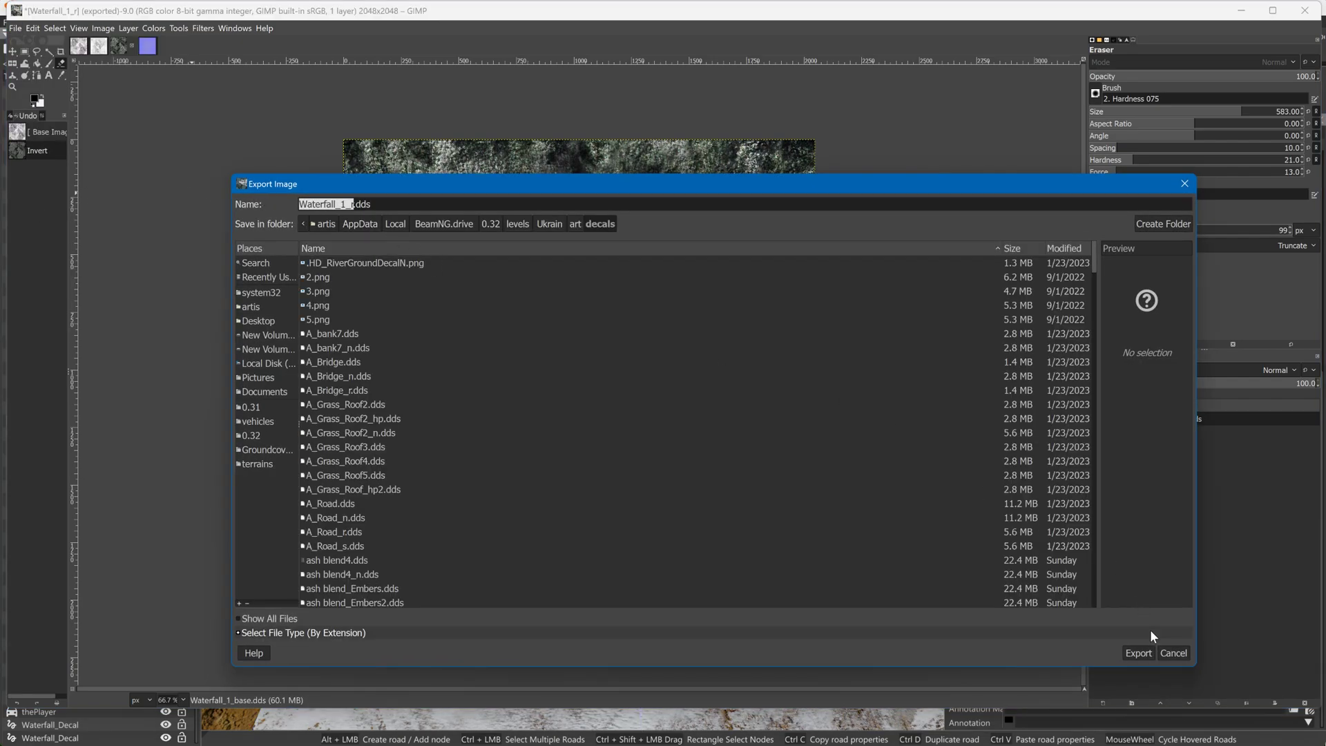
click(1172, 653)
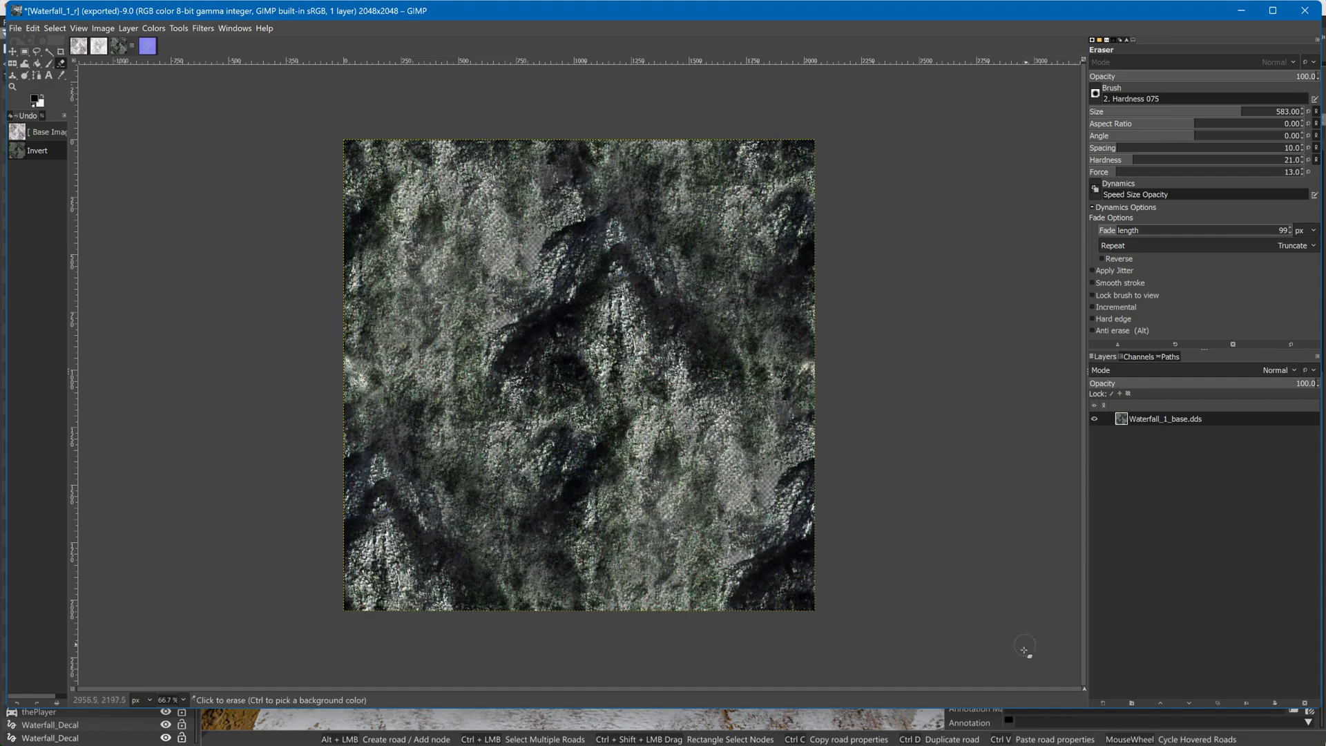
key(alt+Tab)
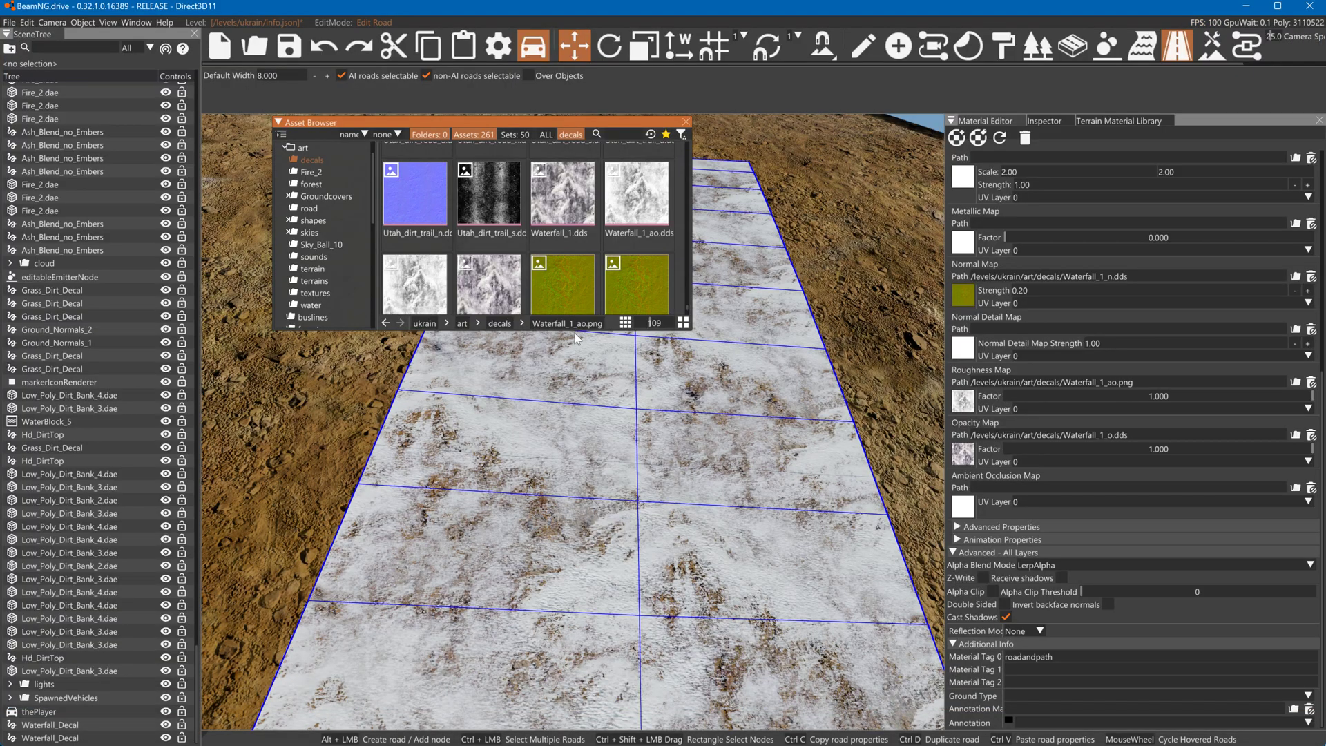
Refresh the decals folder, assign Waterfall_1_r.dds as the material's roughness map and set its factor to 0.371
click(303, 149)
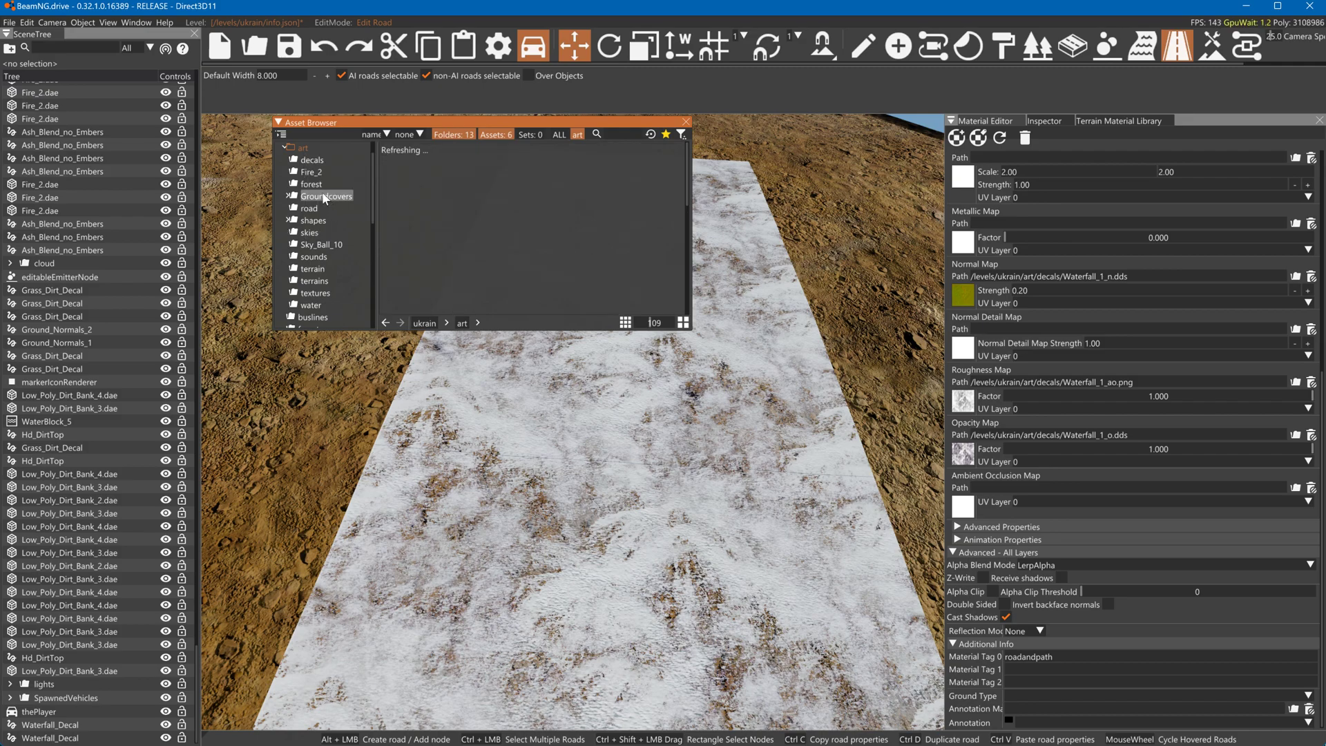
click(306, 160)
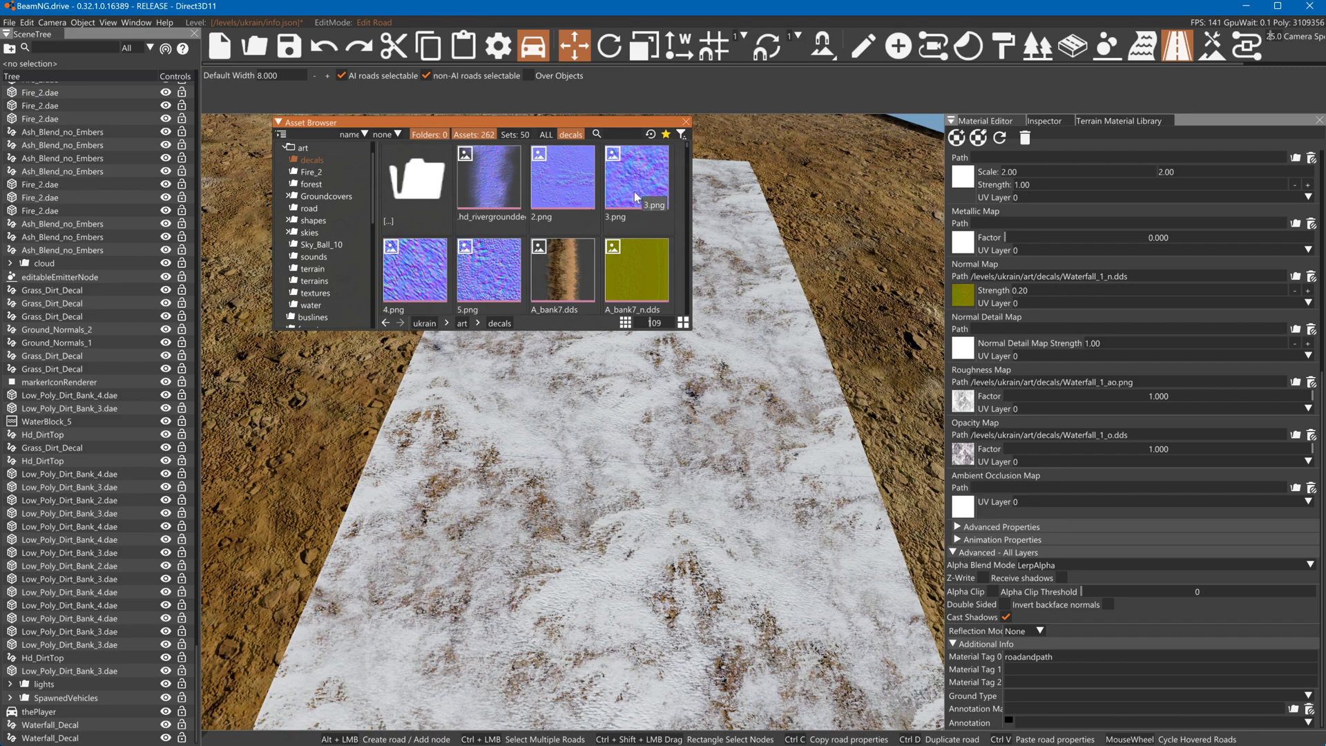
drag(685, 145, 708, 317)
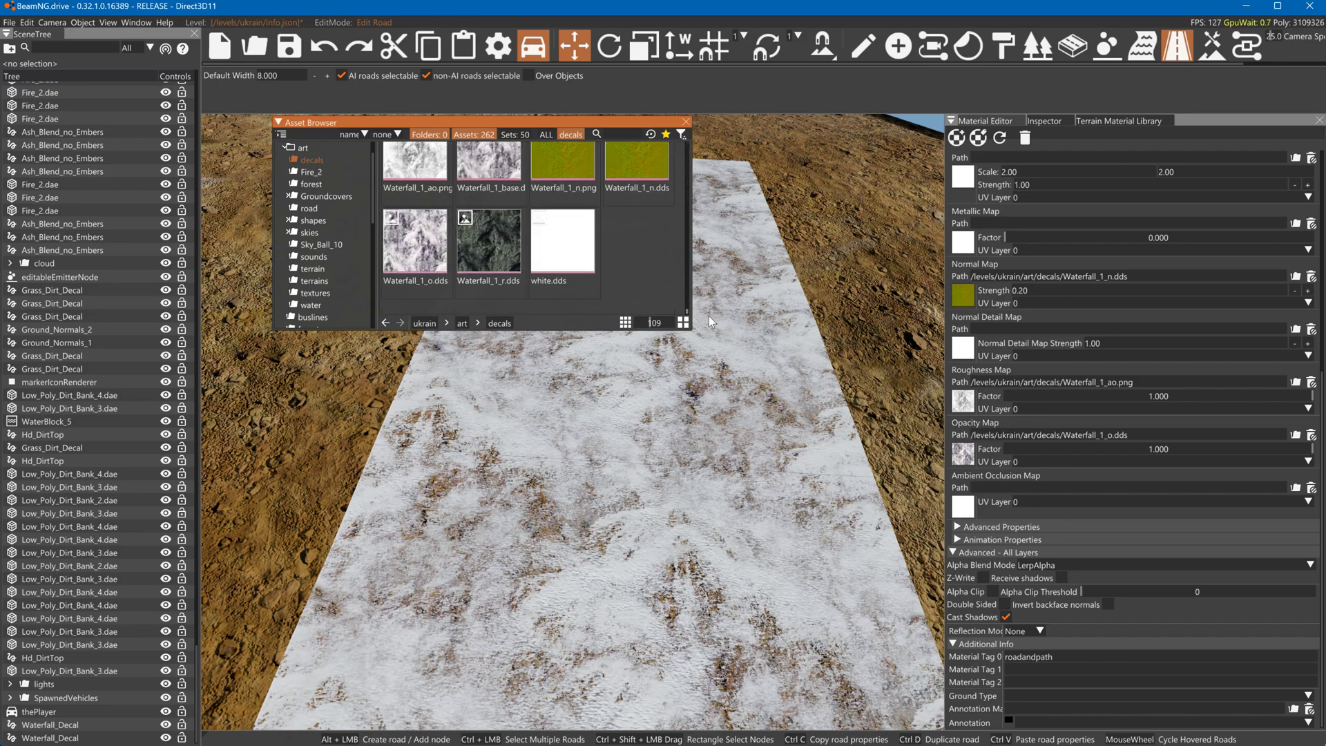
drag(501, 249, 1104, 412)
drag(942, 402, 960, 404)
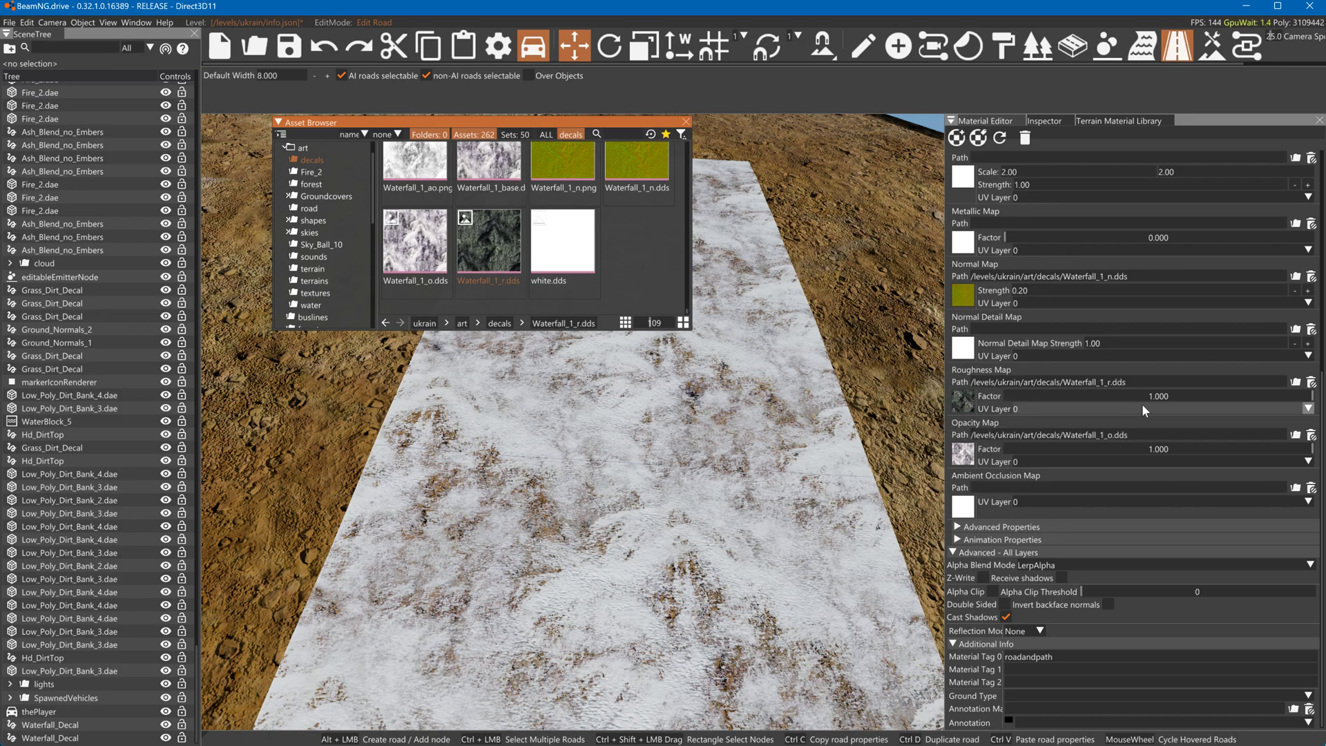
drag(1154, 396, 946, 403)
drag(1108, 403, 1119, 400)
Assign Waterfall_1_r.dds as the material's metallic map and set the metallic factor to 0.792
drag(1022, 239, 1138, 257)
drag(489, 166, 984, 254)
drag(1151, 237, 1118, 276)
drag(489, 240, 963, 242)
click(1129, 239)
drag(1128, 239, 1251, 251)
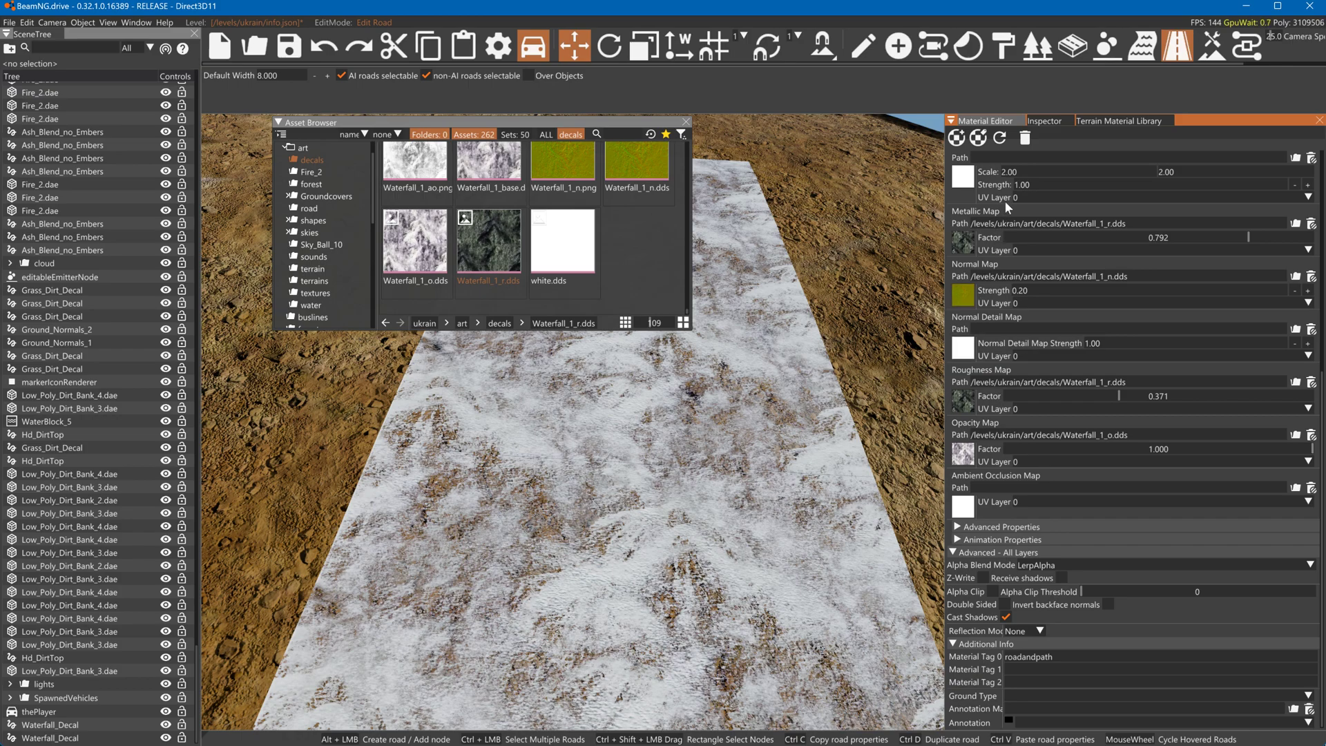
Set both values of the material's detail scale to 1
double_click(1026, 172)
text(1)
key(Return)
double_click(1224, 175)
text(1)
Assign Waterfall_1_n.png from /levels/ukrain/art/decals/ as the material's normal detail map
click(967, 346)
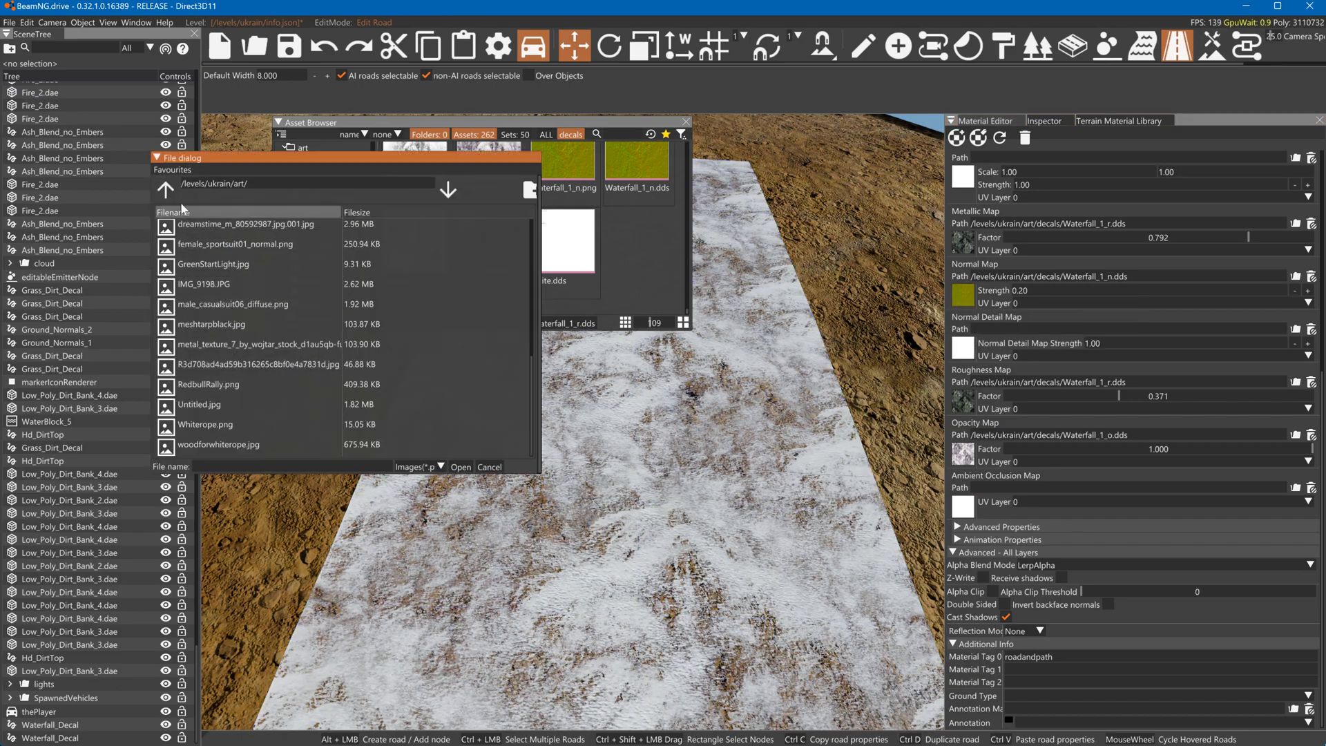
click(166, 189)
scroll(177, 237, up, 2)
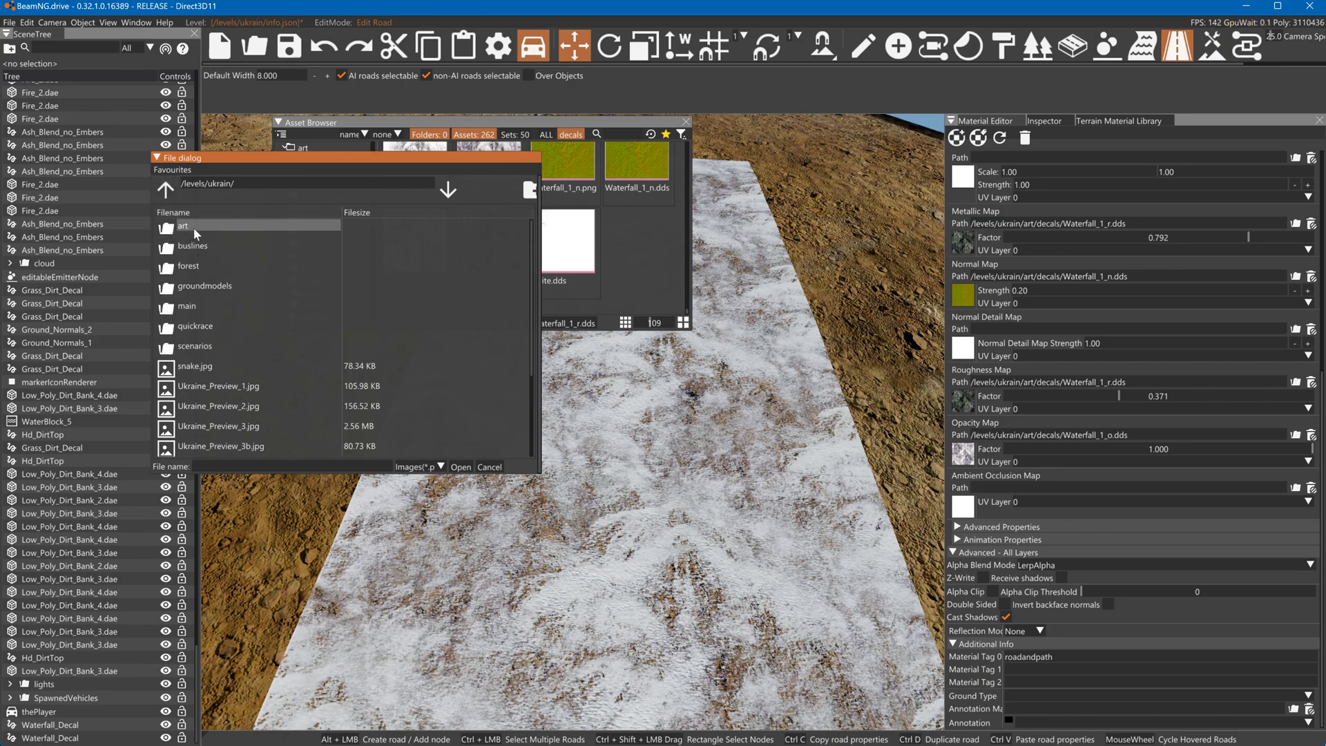
double_click(192, 225)
double_click(192, 225)
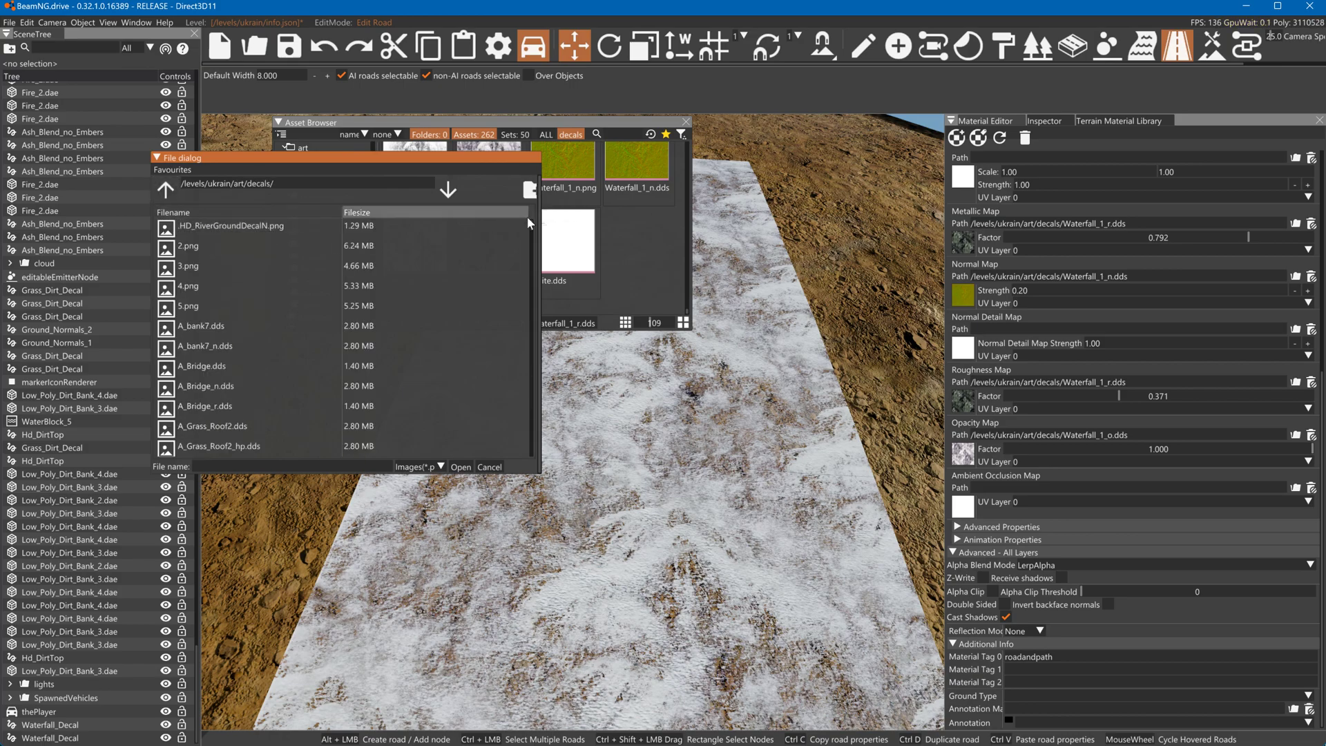
drag(532, 221, 534, 499)
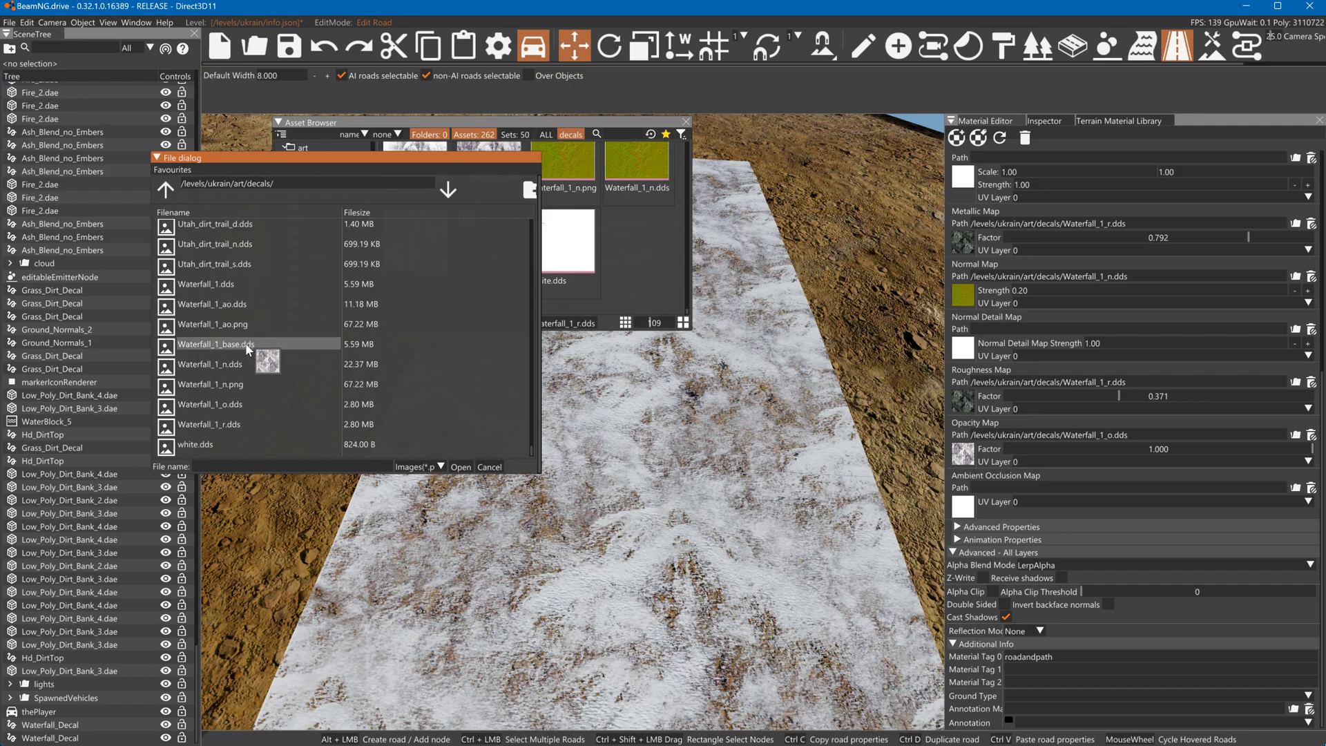
click(233, 384)
click(462, 467)
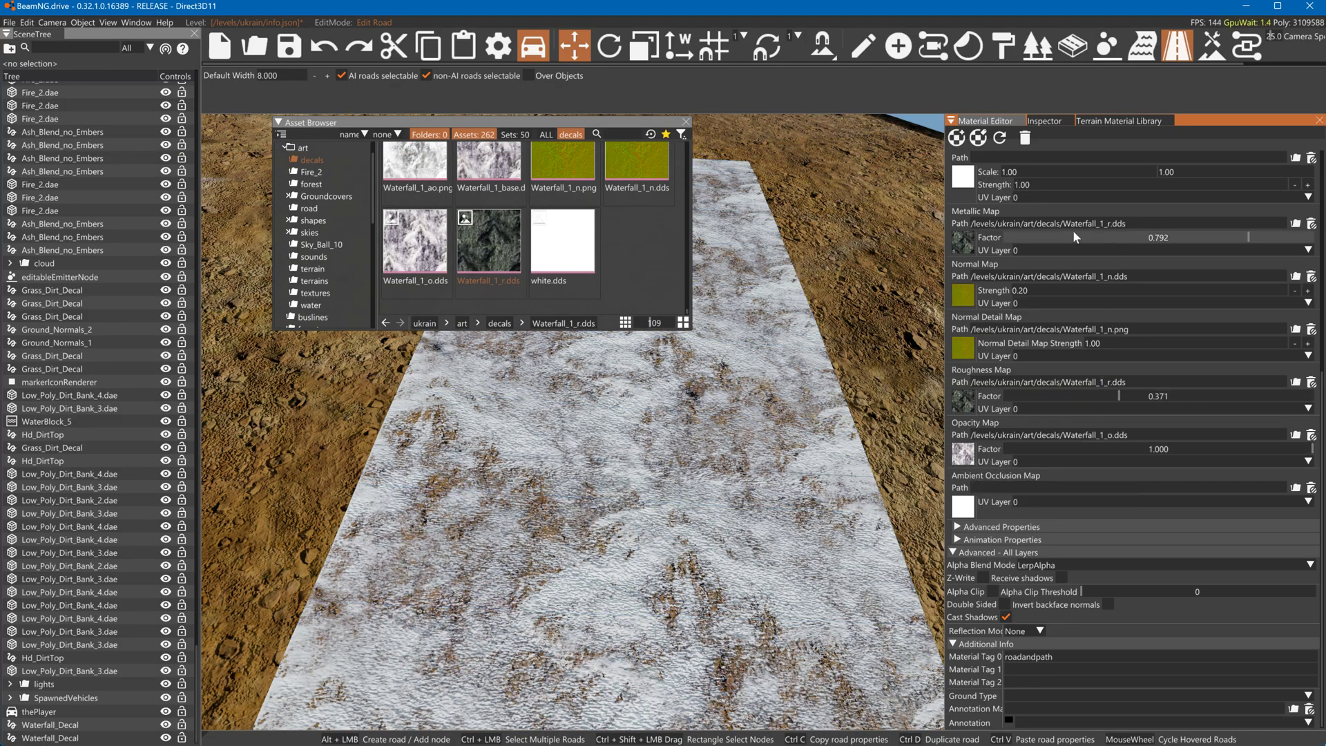
Try a detail scale of 2 on both axes and inspect the decal surface up close
click(1063, 173)
text(2)
click(1222, 170)
text(2qqw)
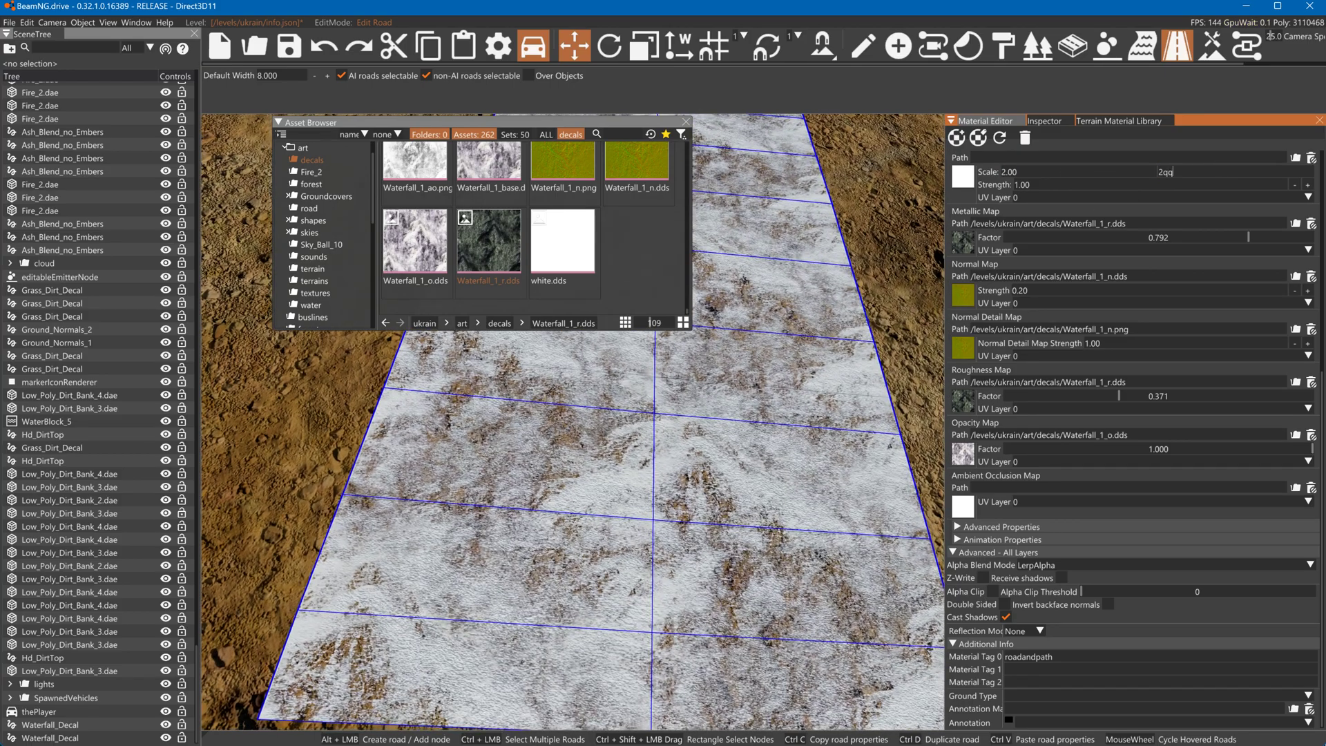
right_drag(541, 506, 536, 510)
click(552, 468)
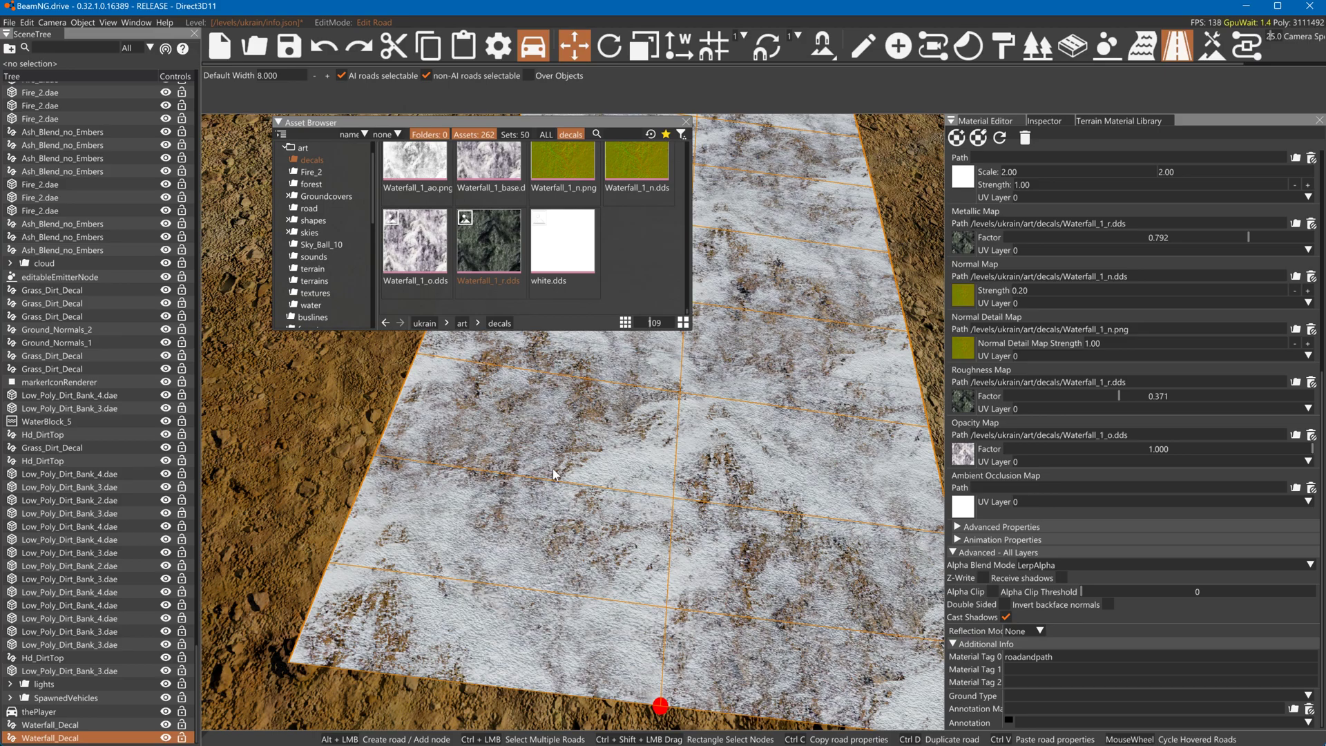
key(w)
key(w)
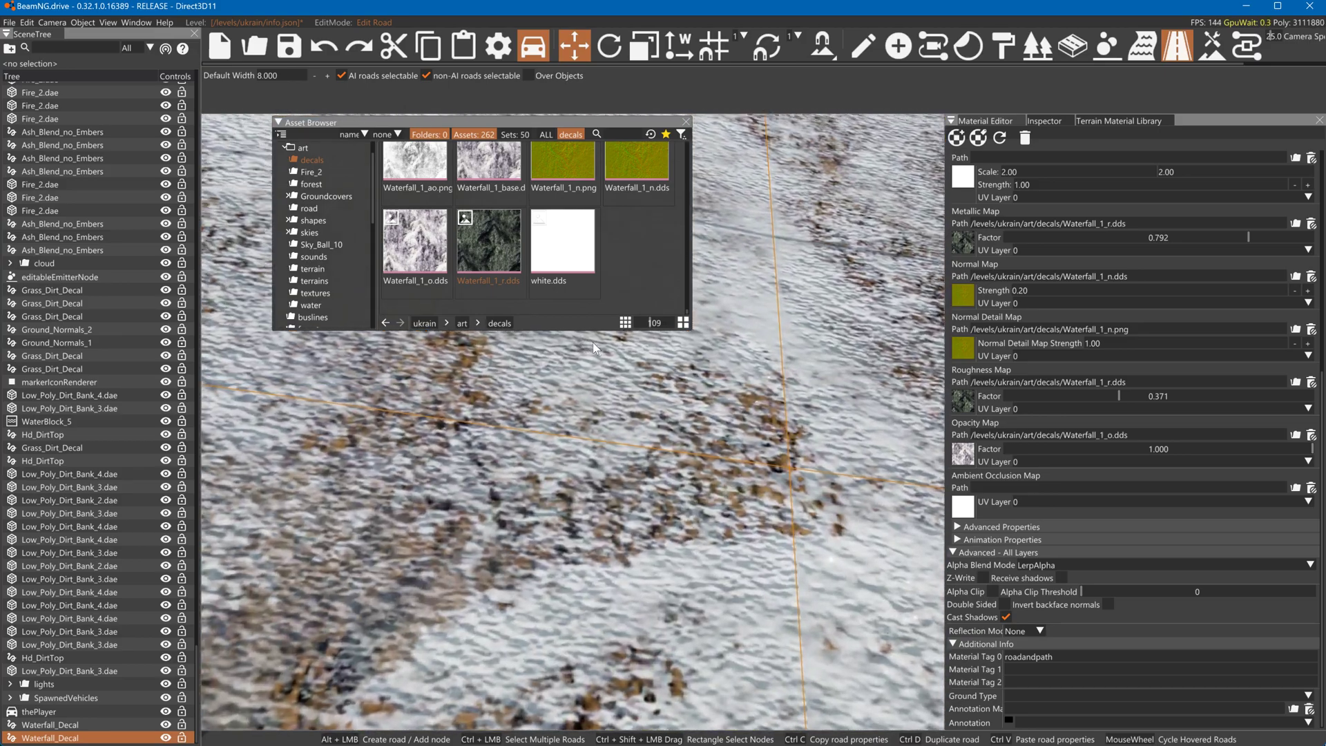
Move the asset browser aside, try a detail scale of 1, and set both scale values to 3
drag(574, 123, 503, 124)
click(1086, 172)
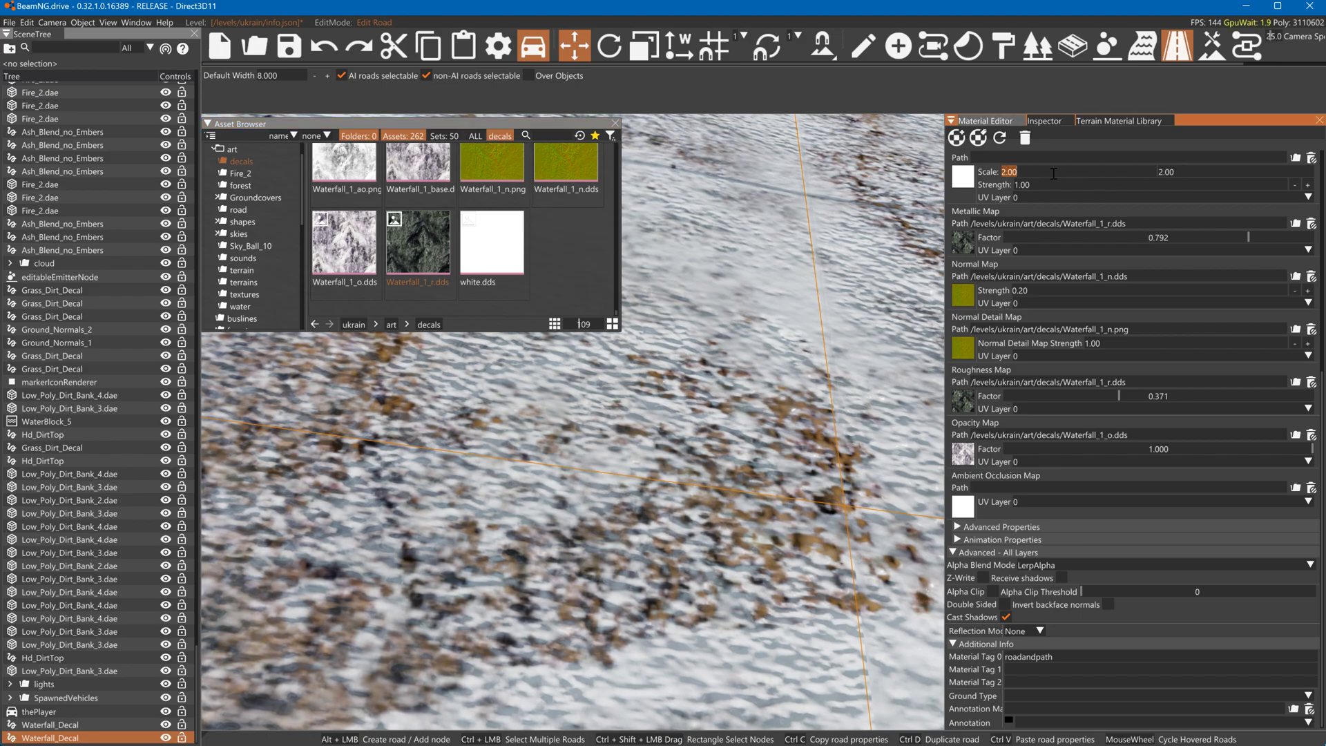
text(1)
key(Return)
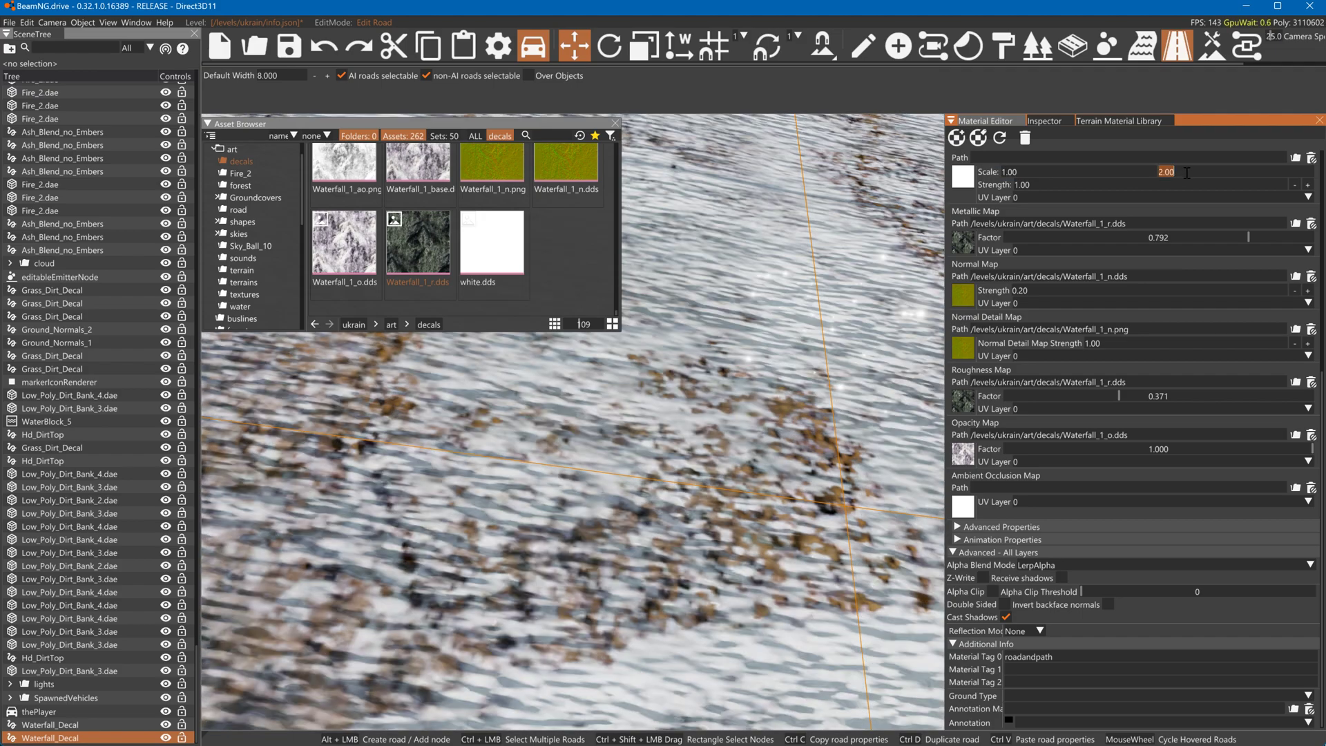
click(983, 172)
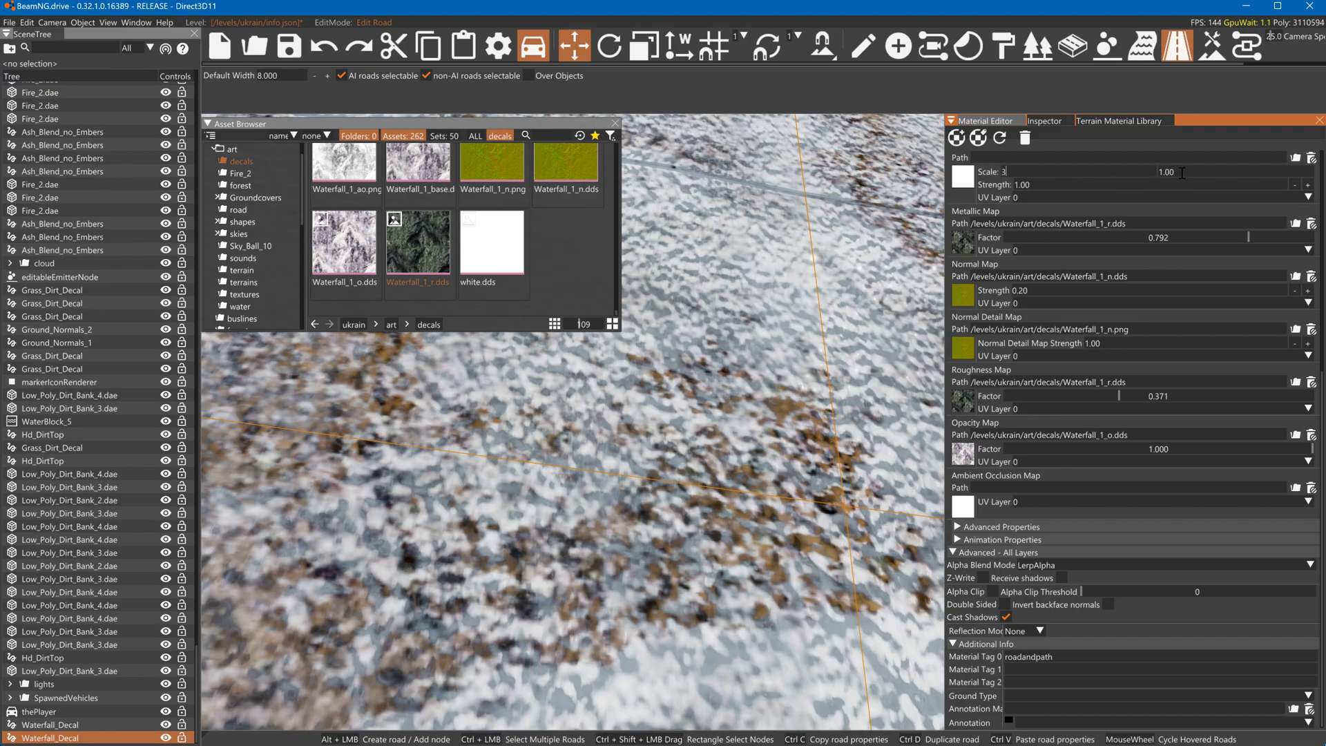
text(3)
Try 500 as the first detail scale value, and set it to 25
click(1014, 171)
text(500)
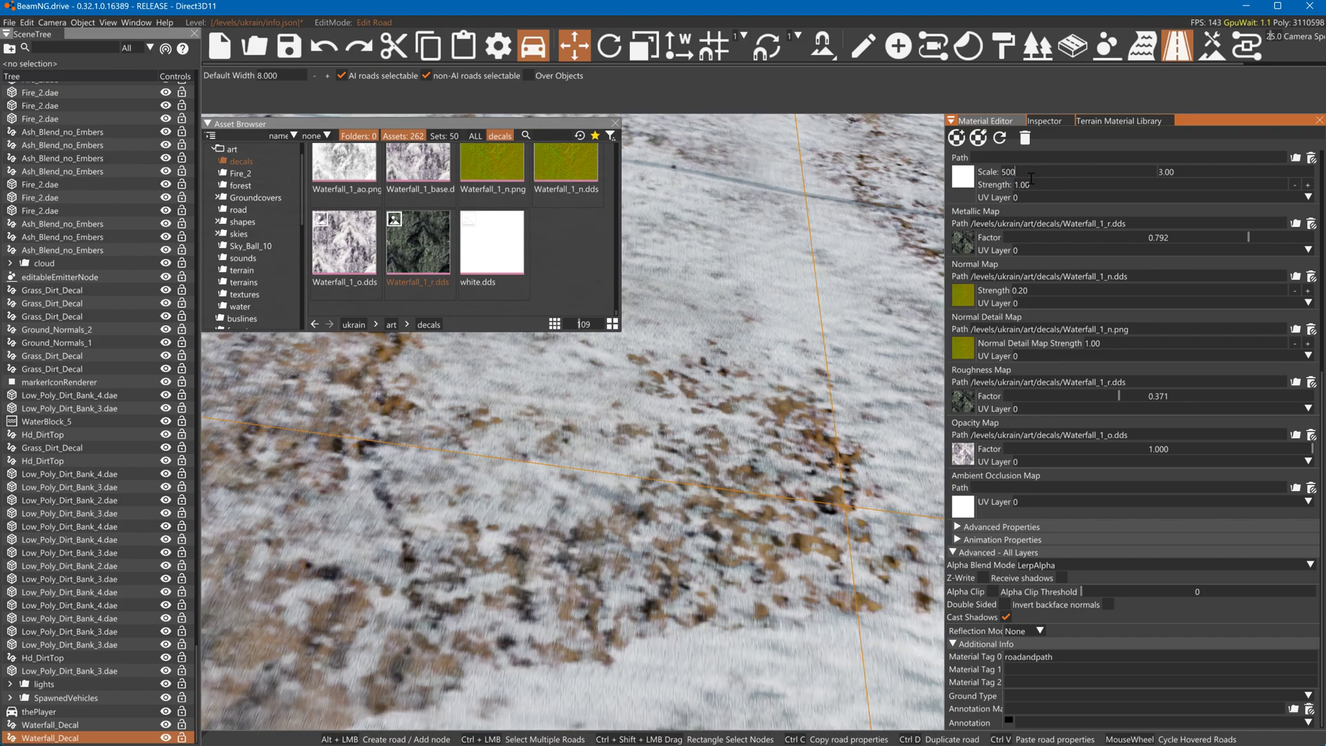
text(0)
drag(1038, 166, 990, 170)
text(25)
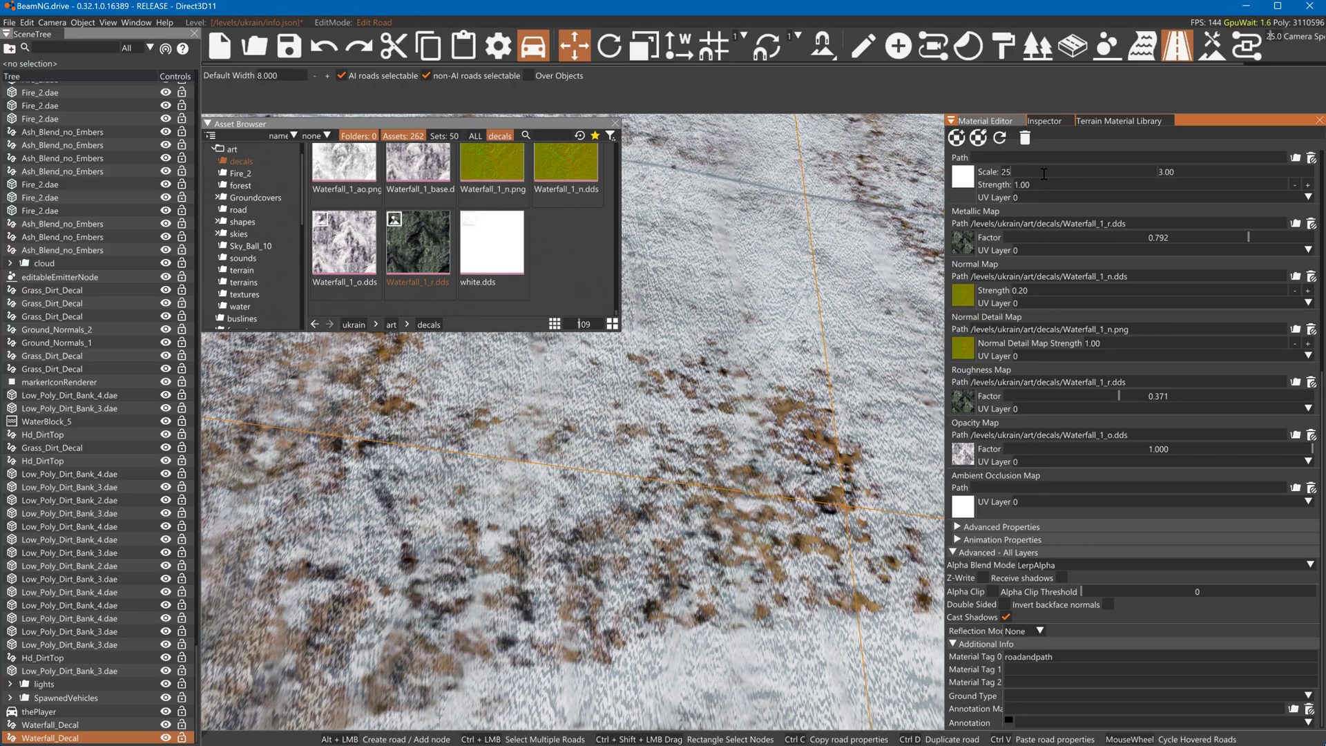
Try 3 as the first detail scale value, and set both scale values to 2
drag(1043, 174, 989, 168)
text(3)
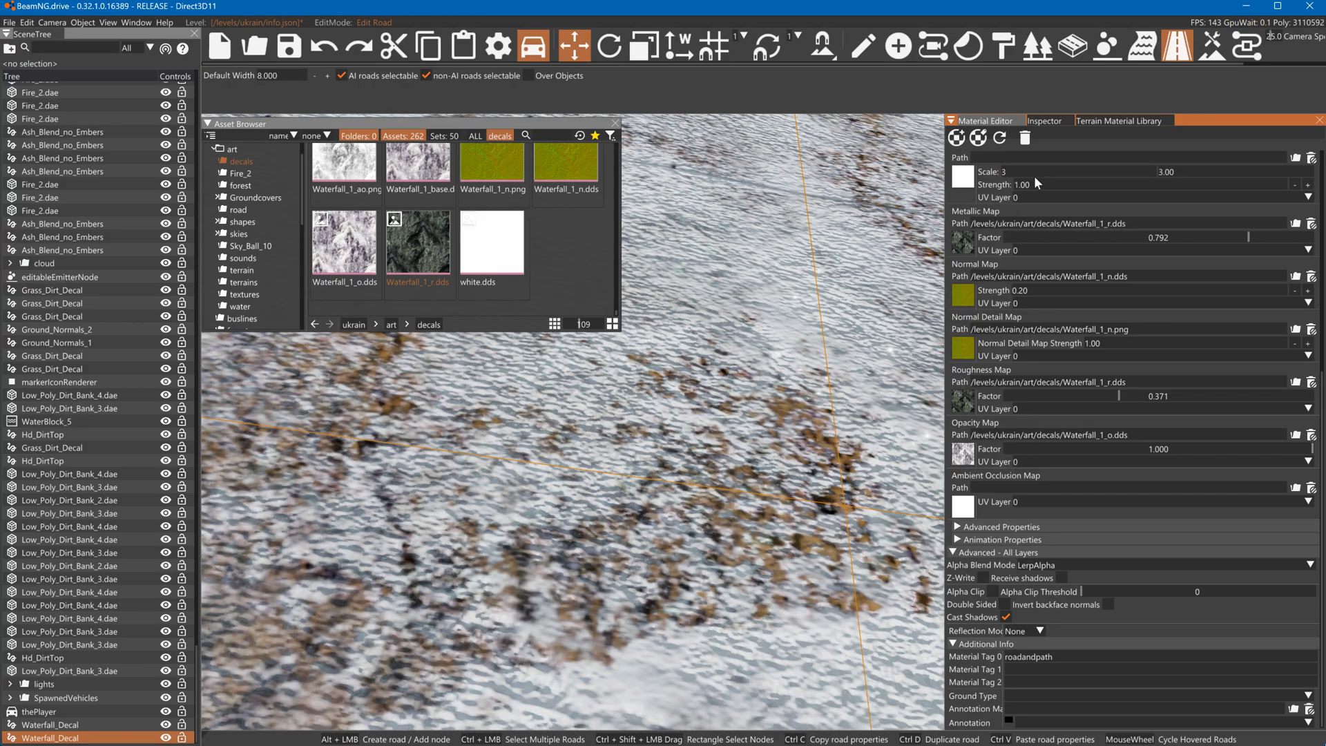
double_click(1176, 177)
text(2)
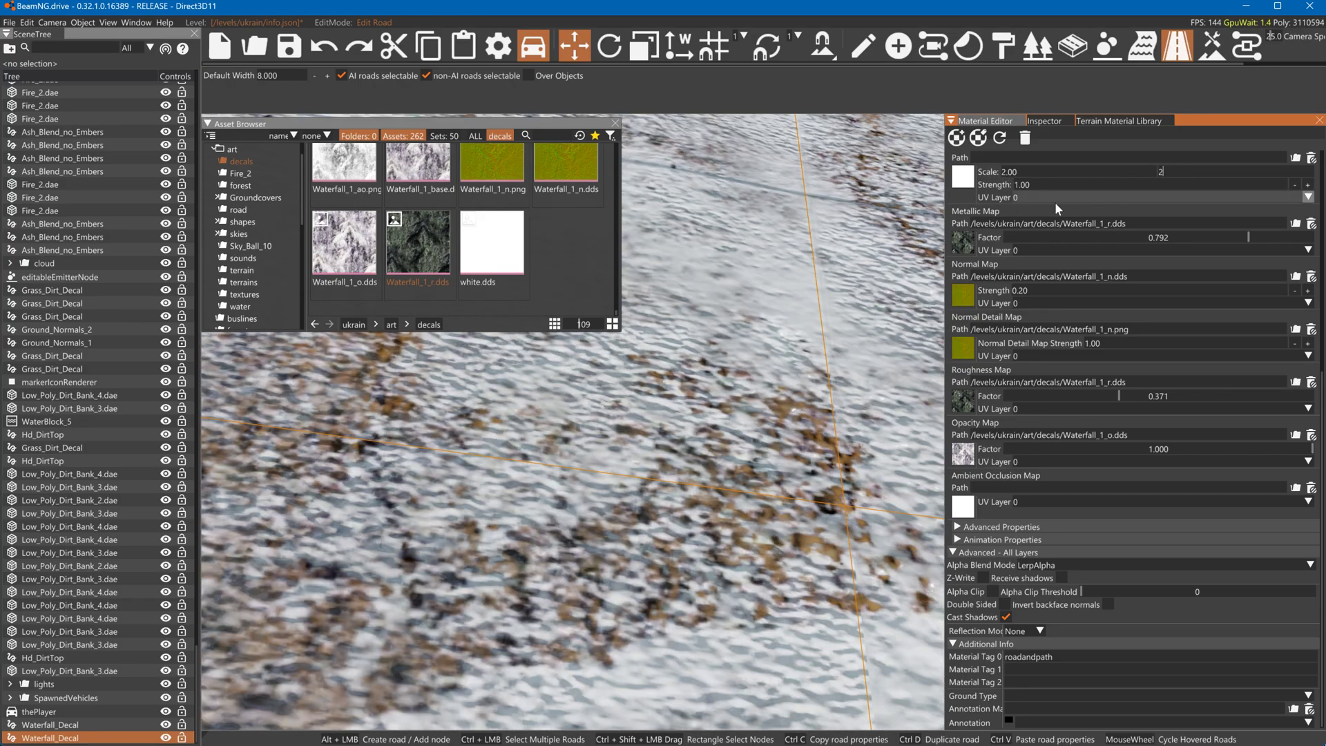
text(ss)
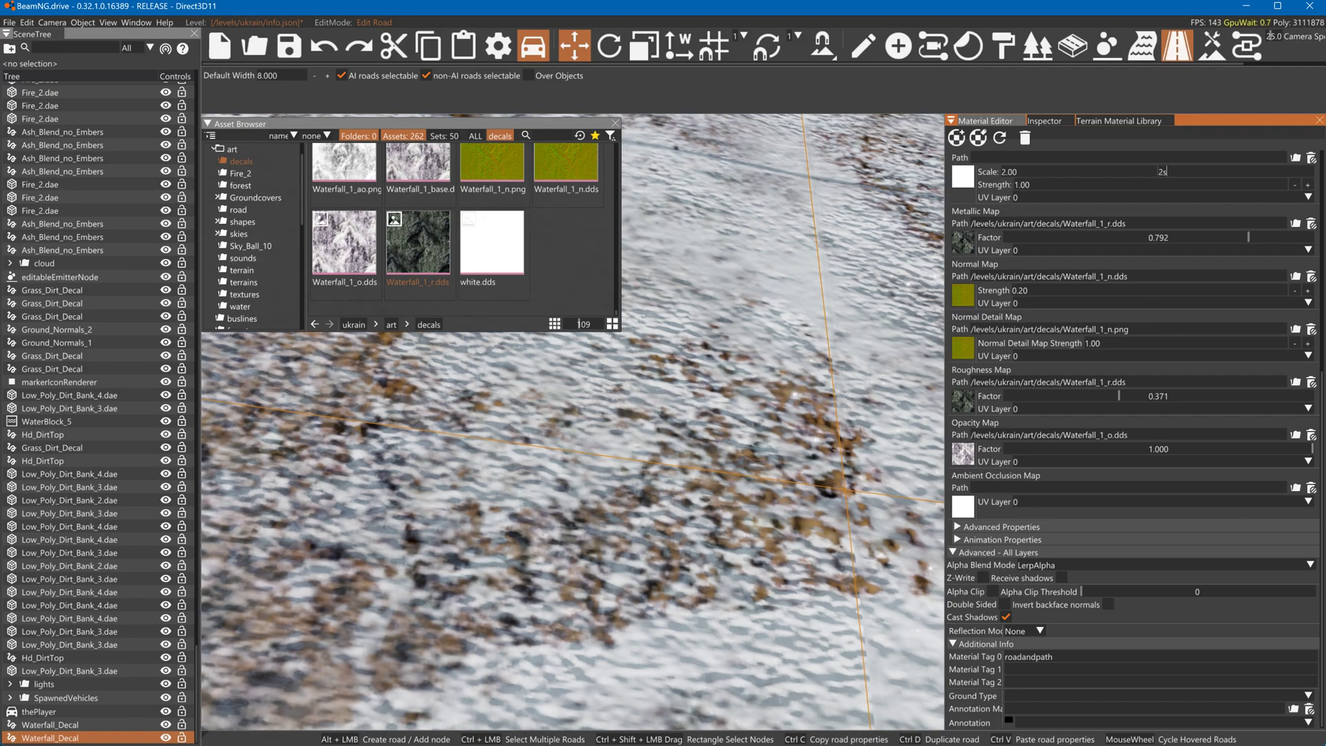
Set the normal detail map strength to 0.5 and the normal map strength to 1
click(1115, 340)
text(.5)
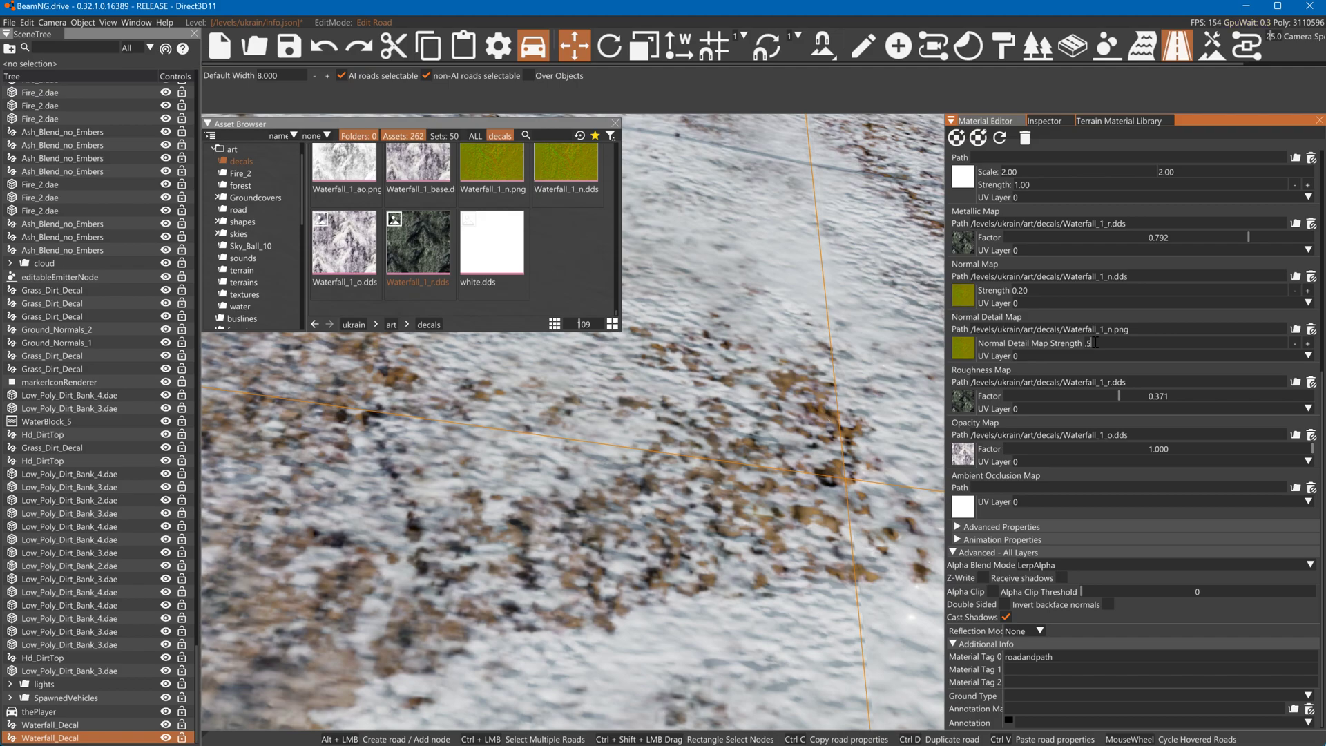
click(1042, 290)
text(1)
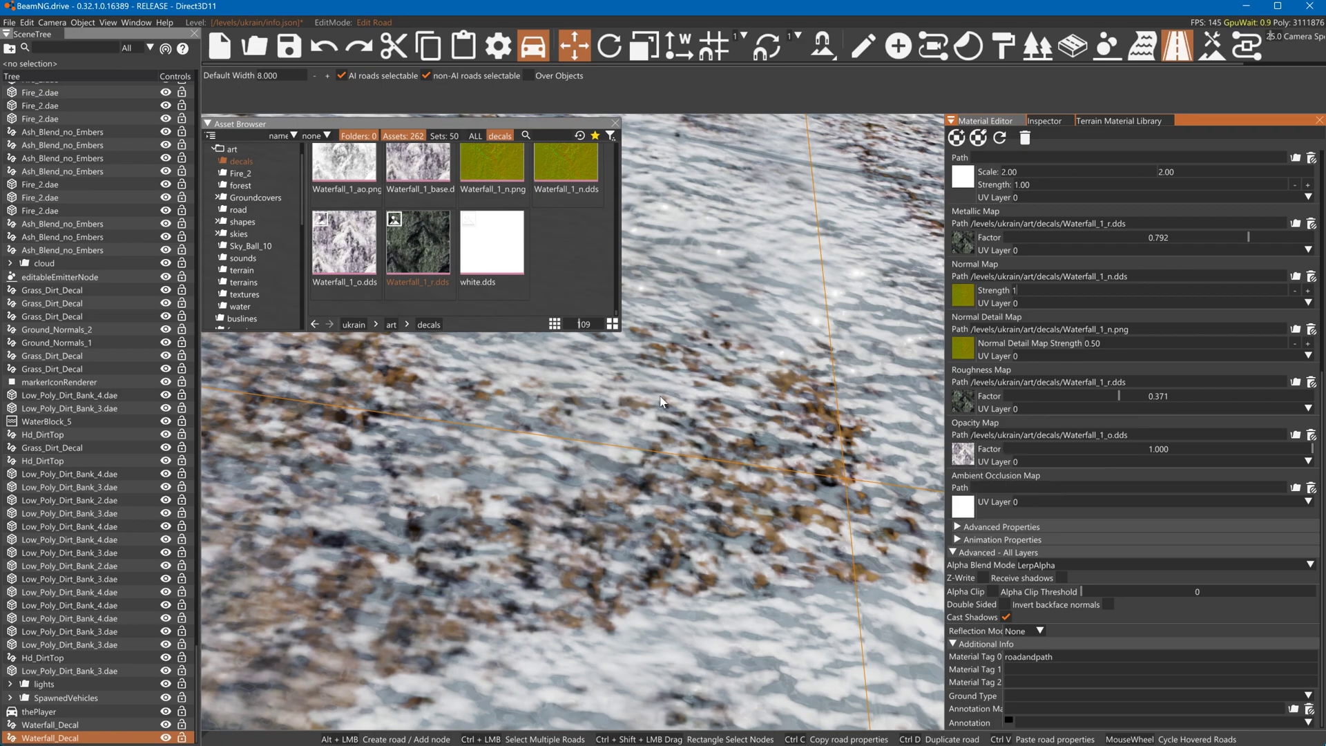
Assign Waterfall_1_ao.png as the material's ambient occlusion map and inspect the decal surface
drag(344, 166, 965, 506)
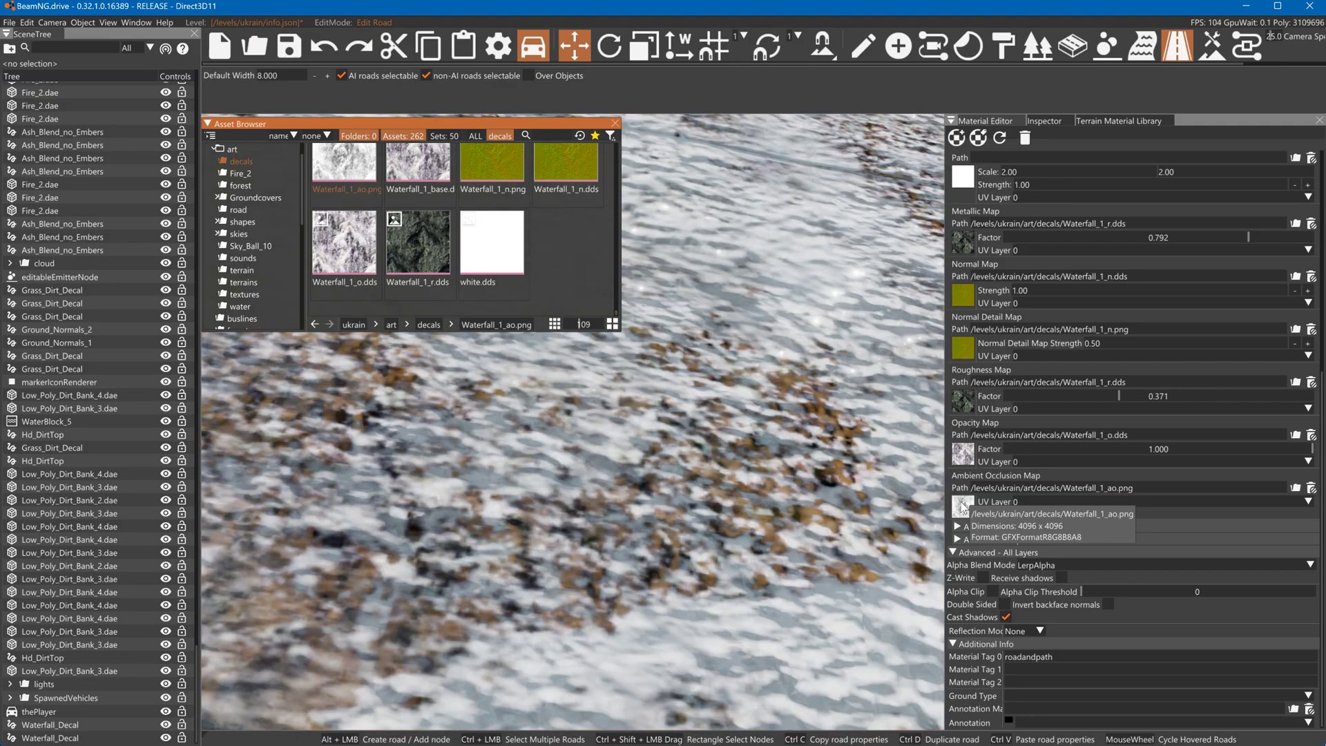
key(w)
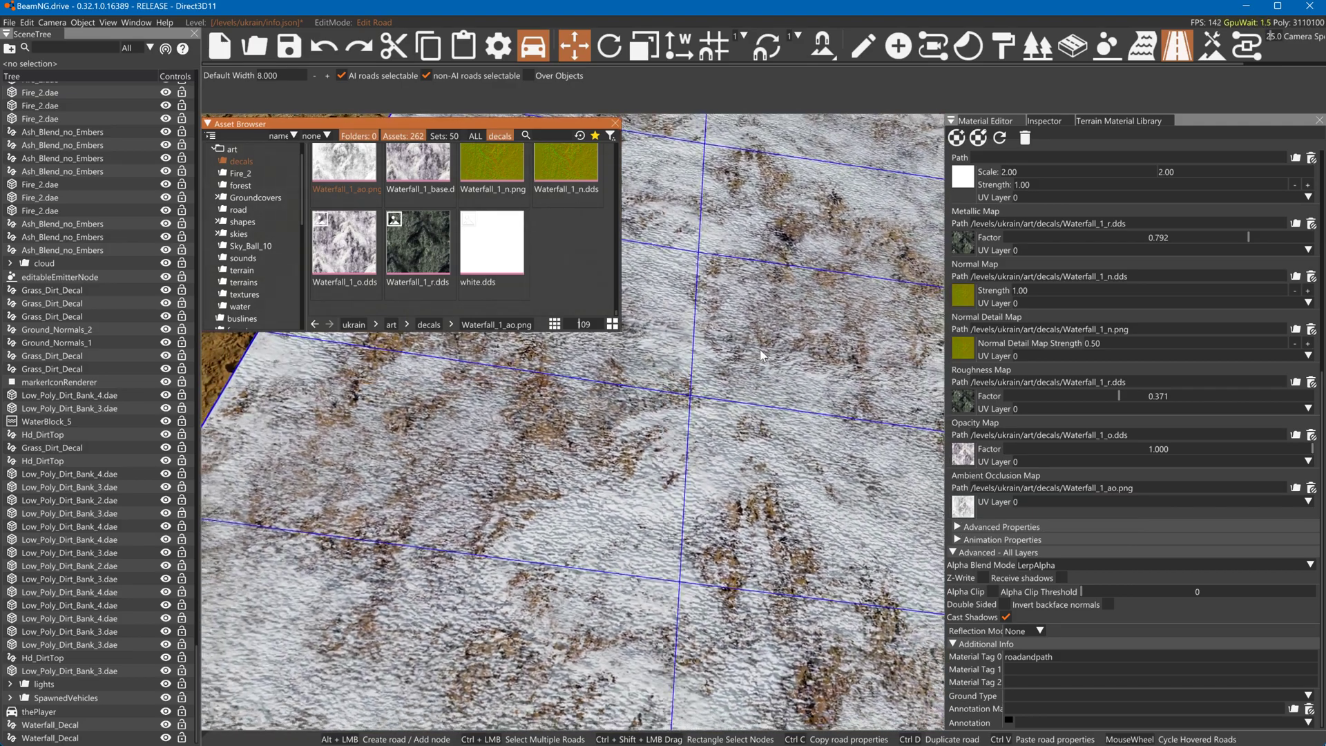
Enable Receive Shadows for the waterfall decal material and save the material
click(1006, 616)
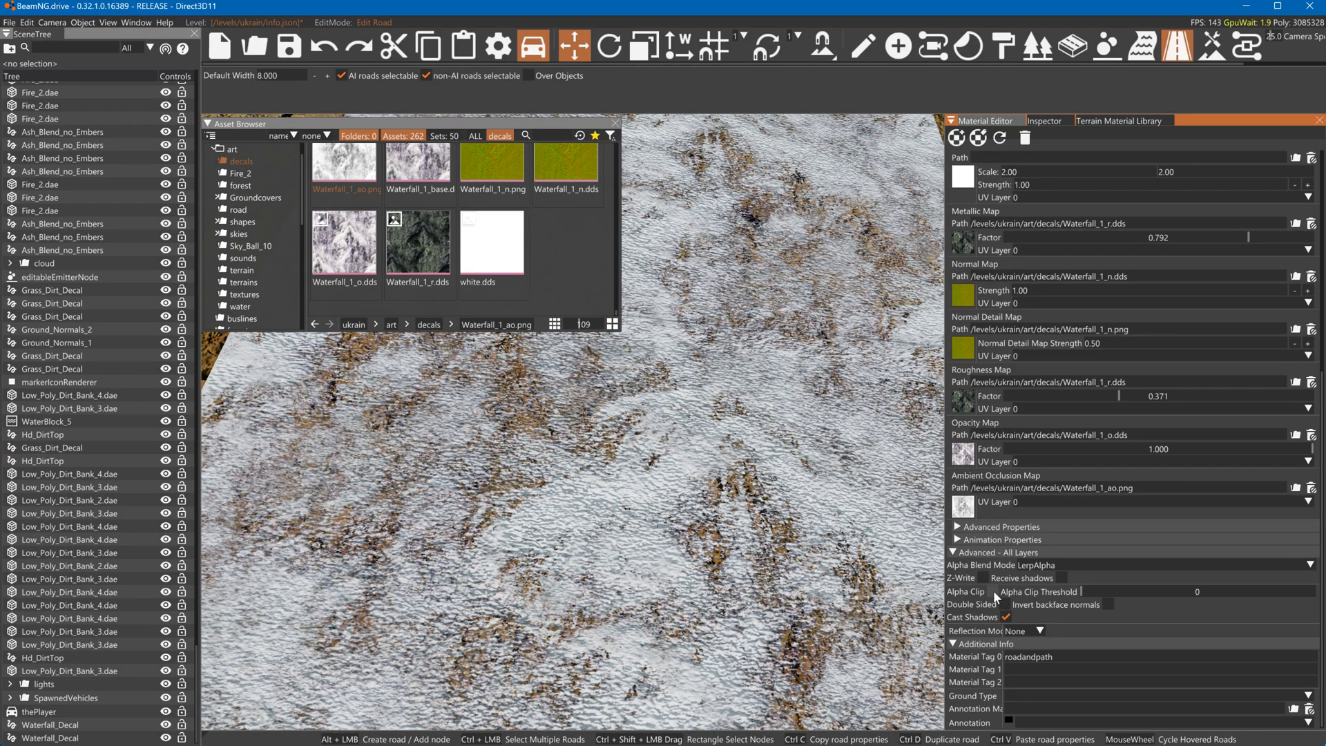
click(1060, 582)
click(1014, 691)
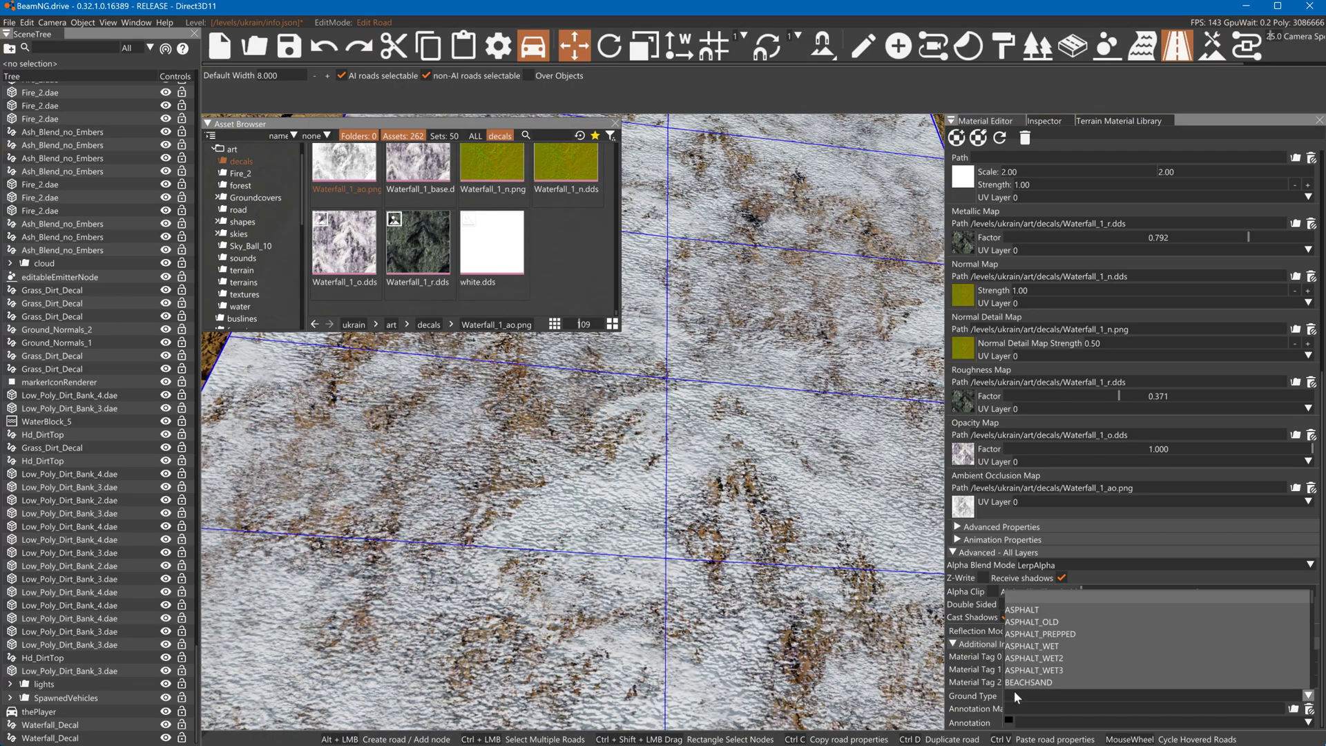
click(918, 576)
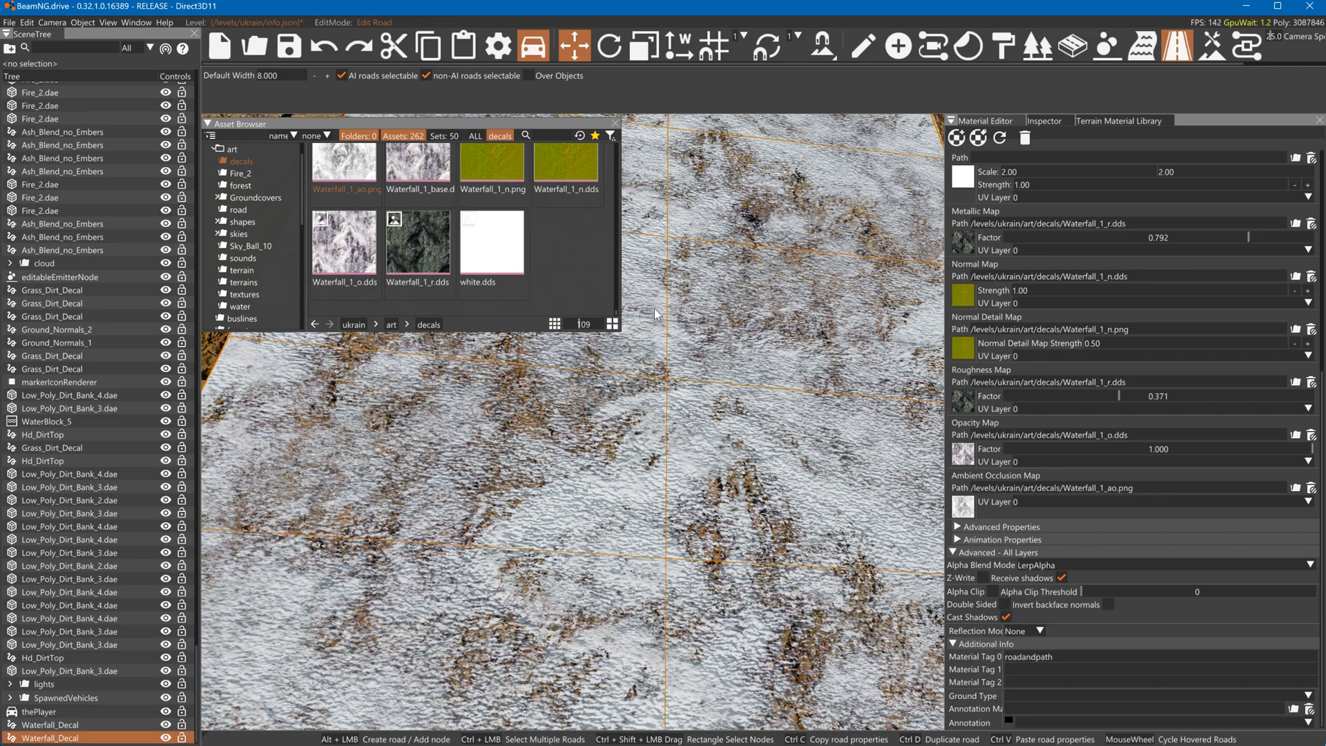
scroll(1209, 233, up, 5)
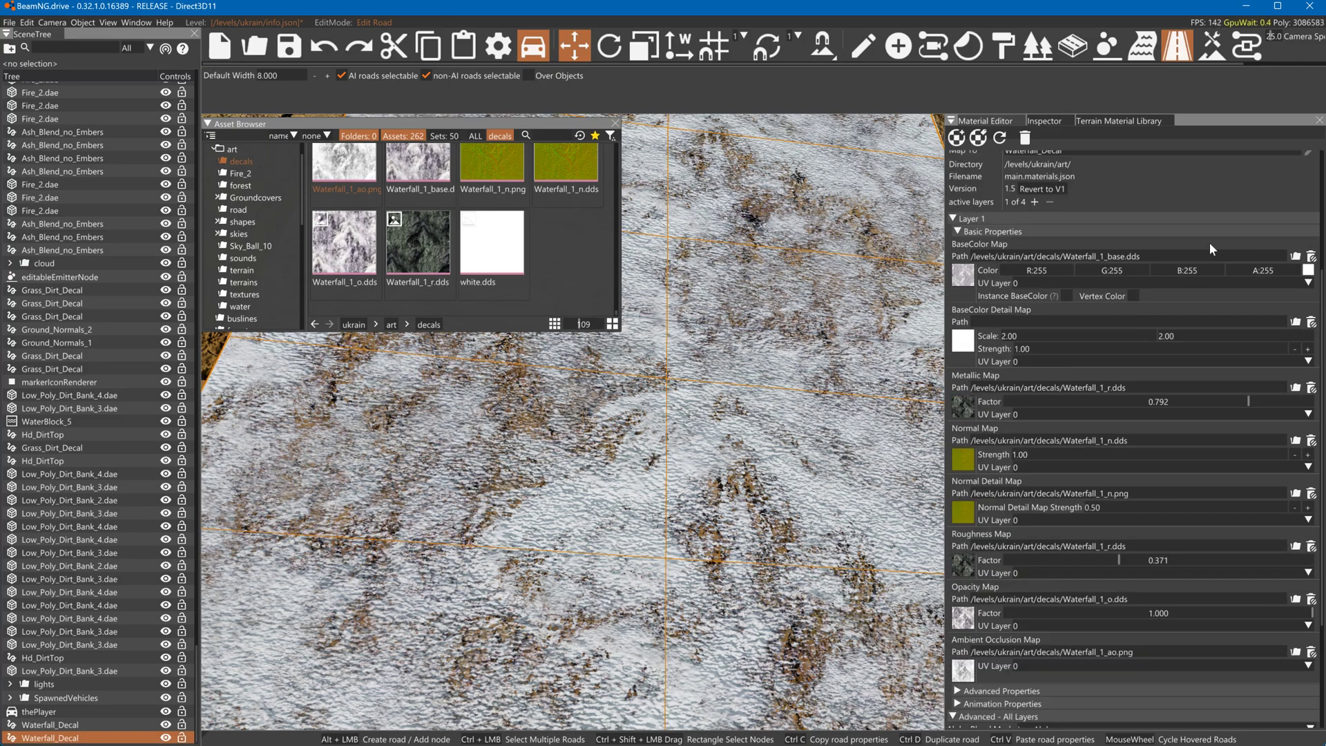
click(1314, 183)
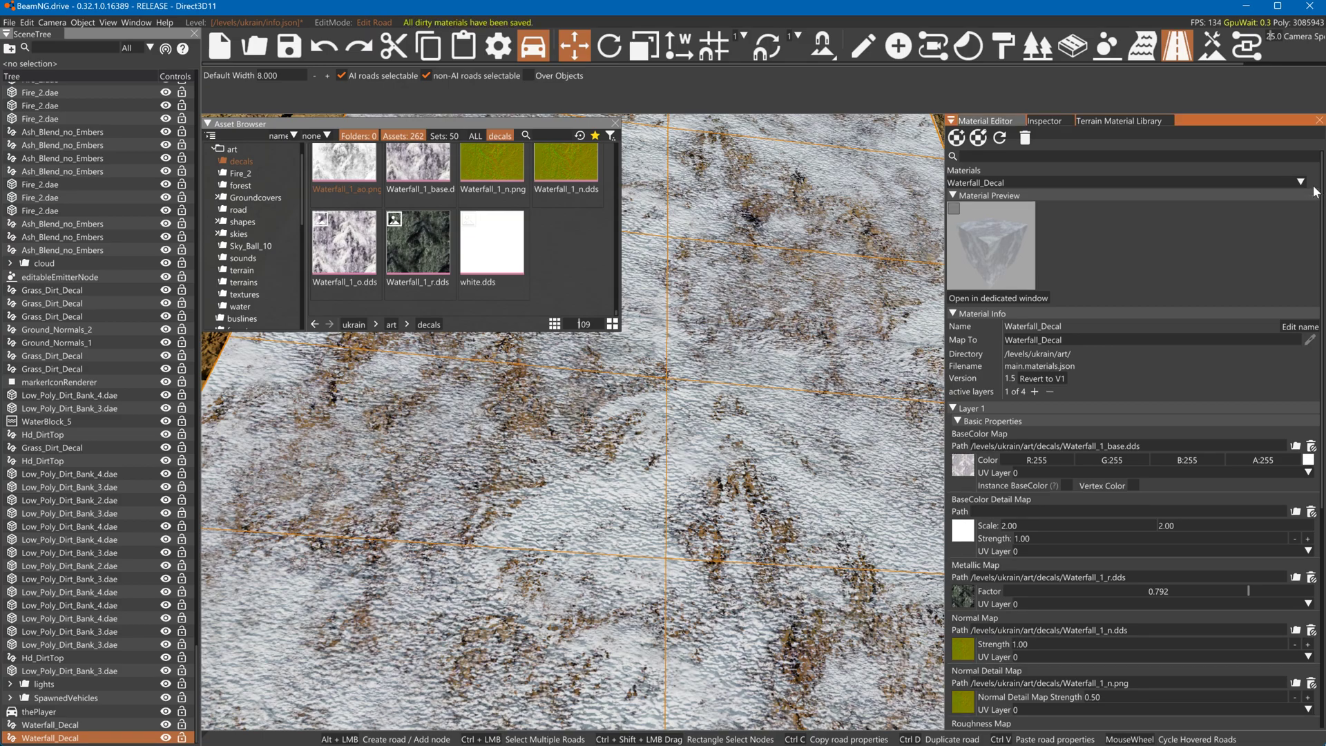
Turn on scroll animation for the material with a V value of 0.141 and a scroll speed of 2.326
scroll(1114, 492, down, 5)
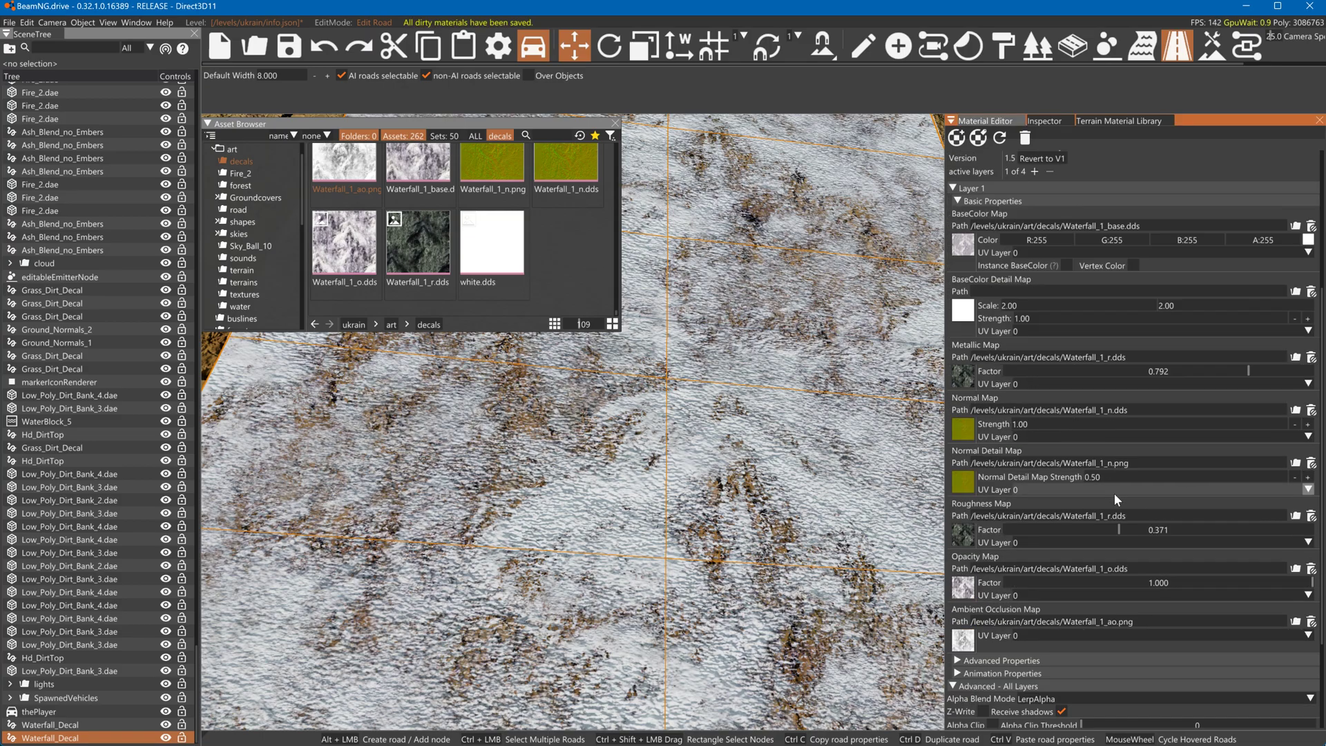
click(1008, 539)
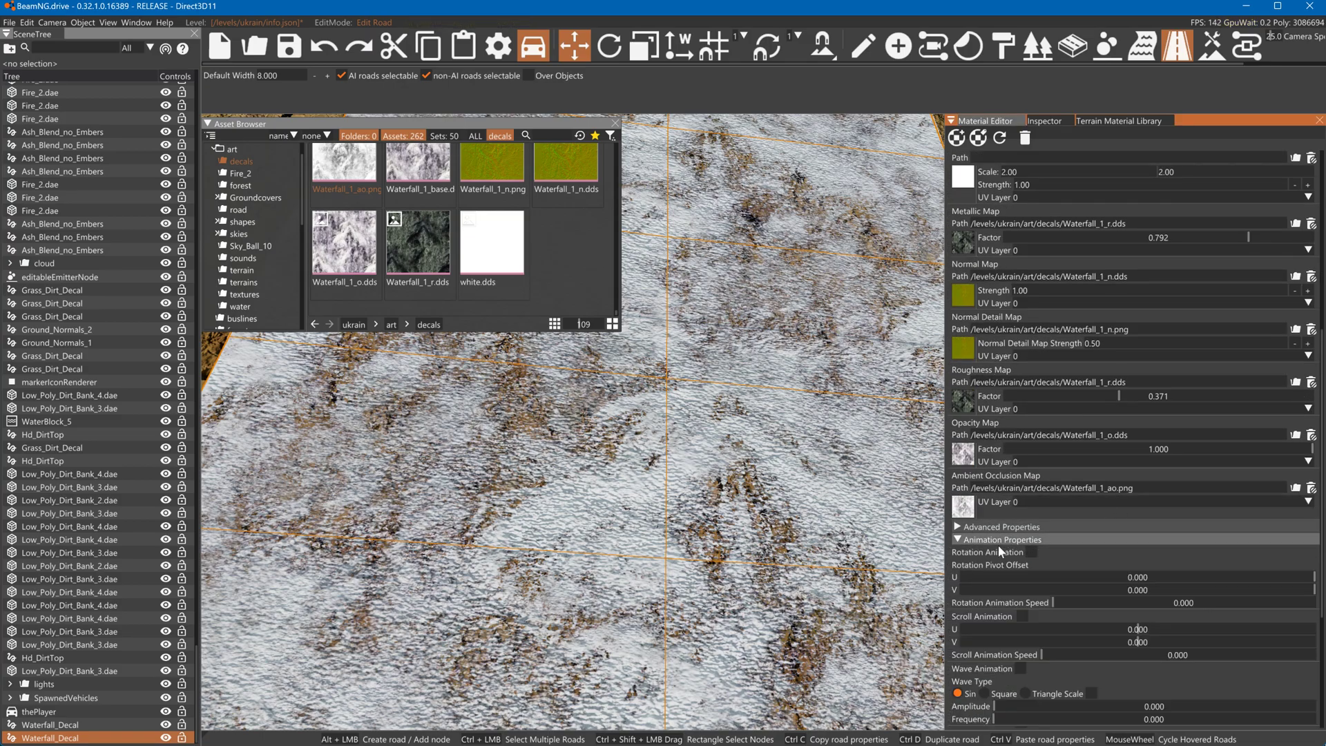
click(1024, 616)
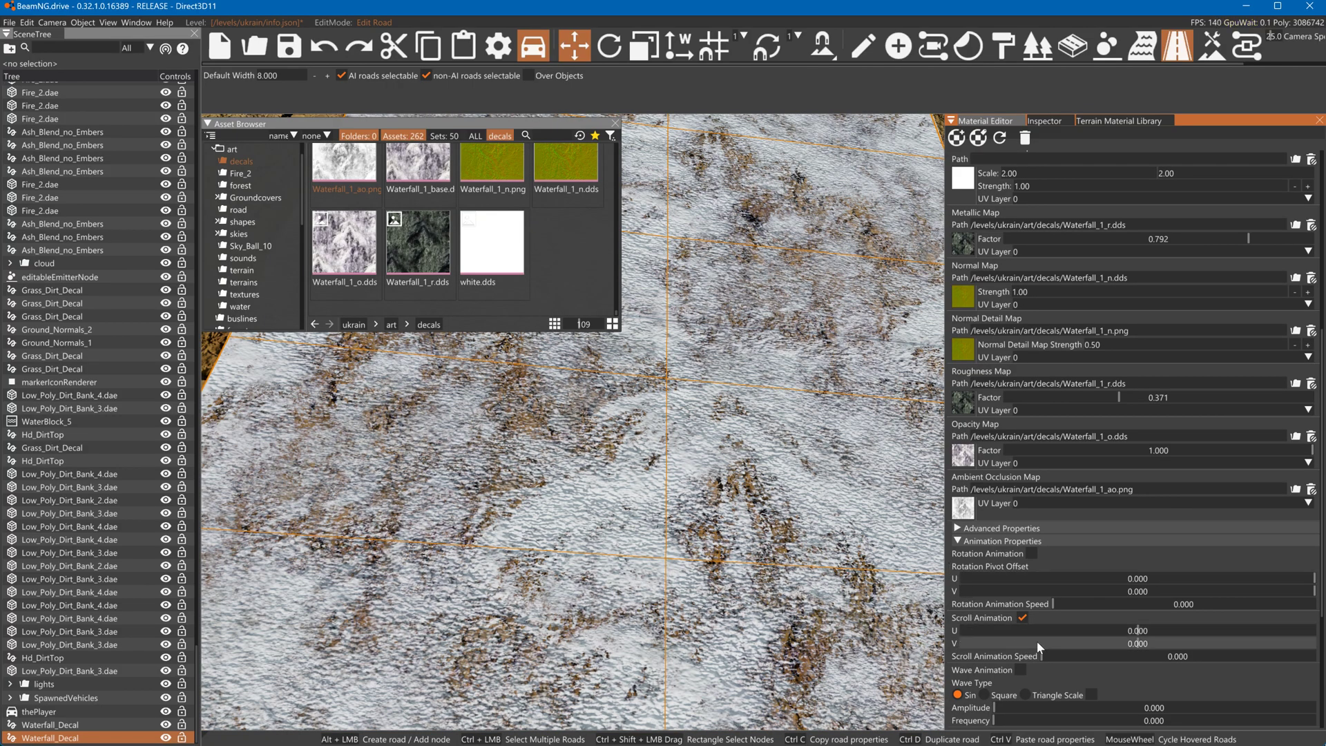
drag(1139, 643, 1157, 645)
click(1060, 655)
drag(1059, 654, 1083, 655)
click(1173, 641)
click(1105, 653)
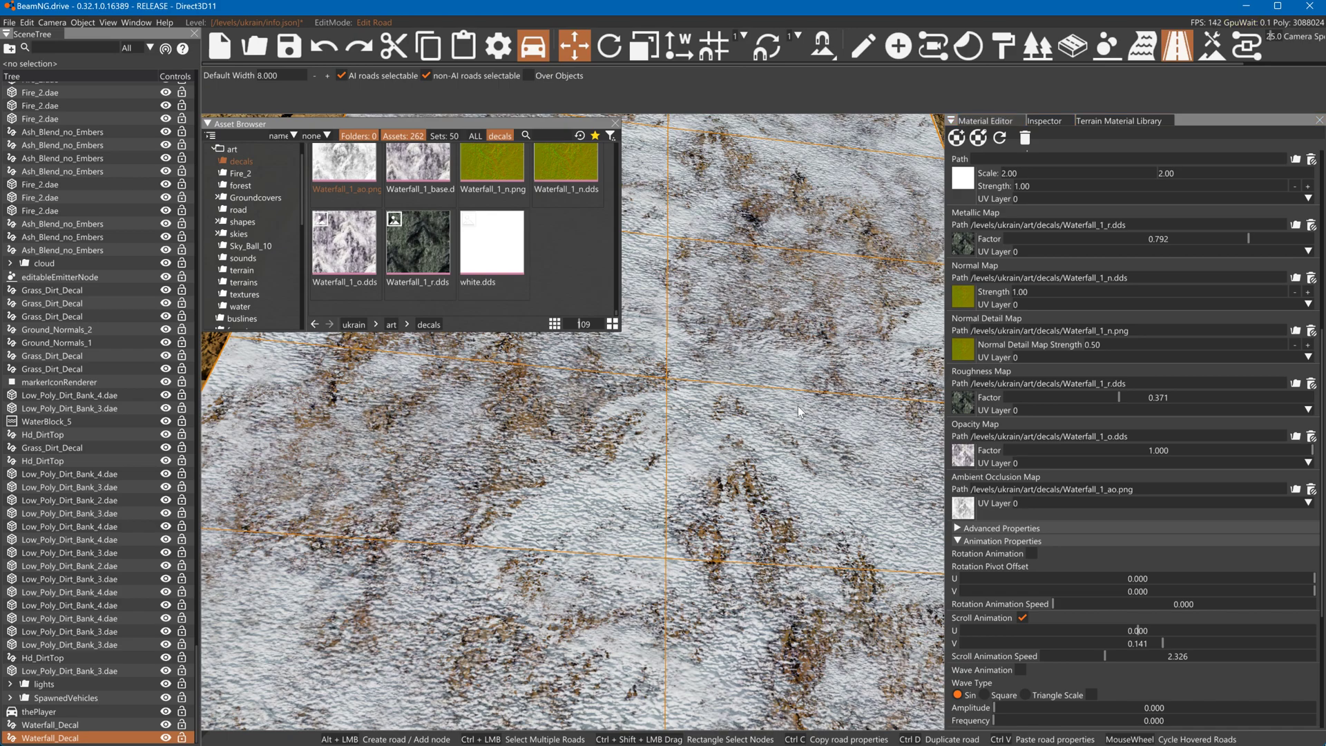
View the whole waterfall decal strip and shift its near end node slightly sideways
key(shift+c)
right_drag(797, 405, 956, 390)
key(w)
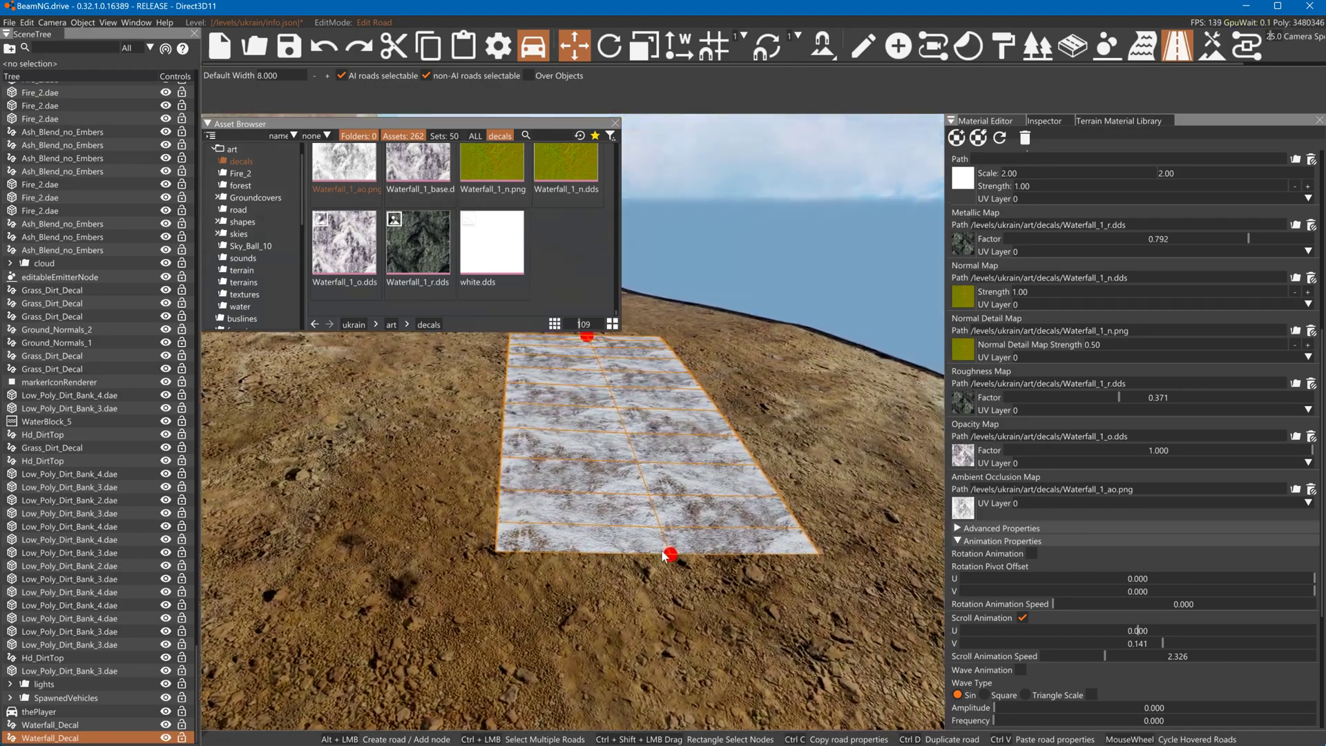
drag(669, 554, 684, 556)
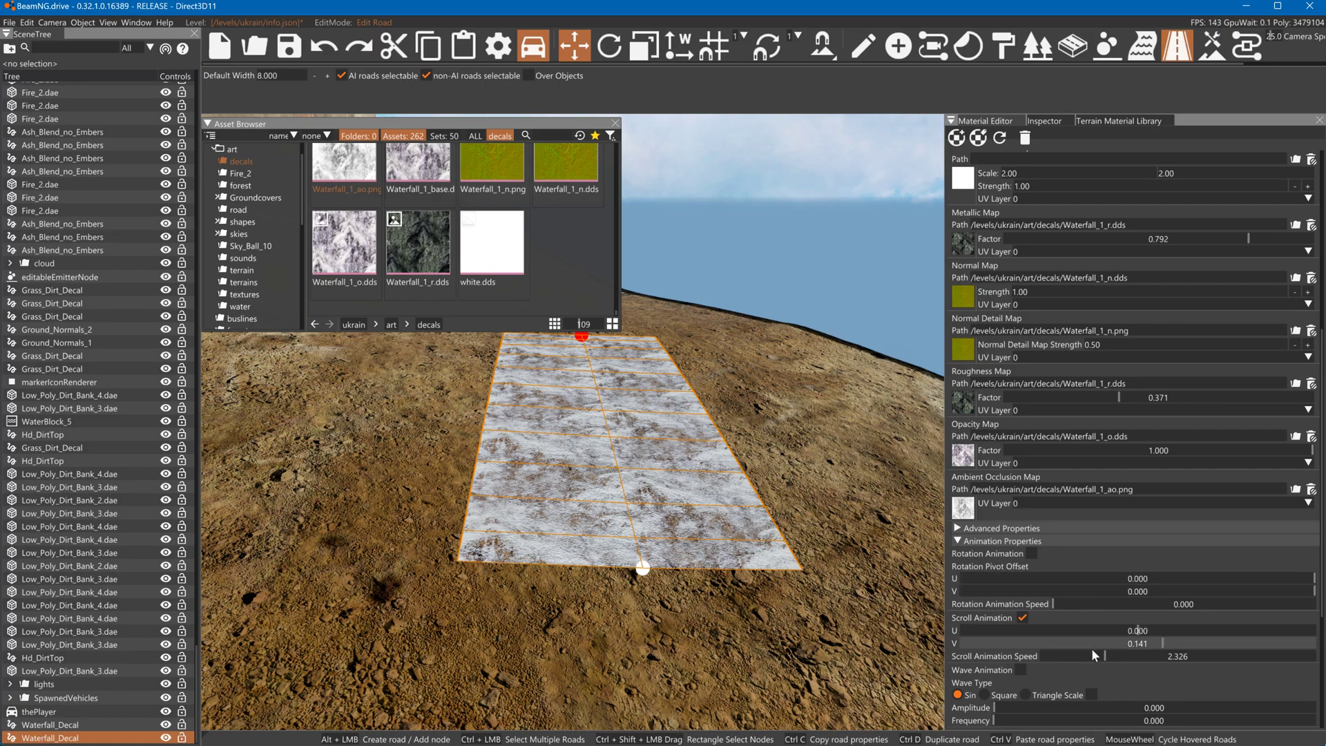
Raise the scroll animation speed to 3.717 and save the level
drag(1128, 654, 1151, 656)
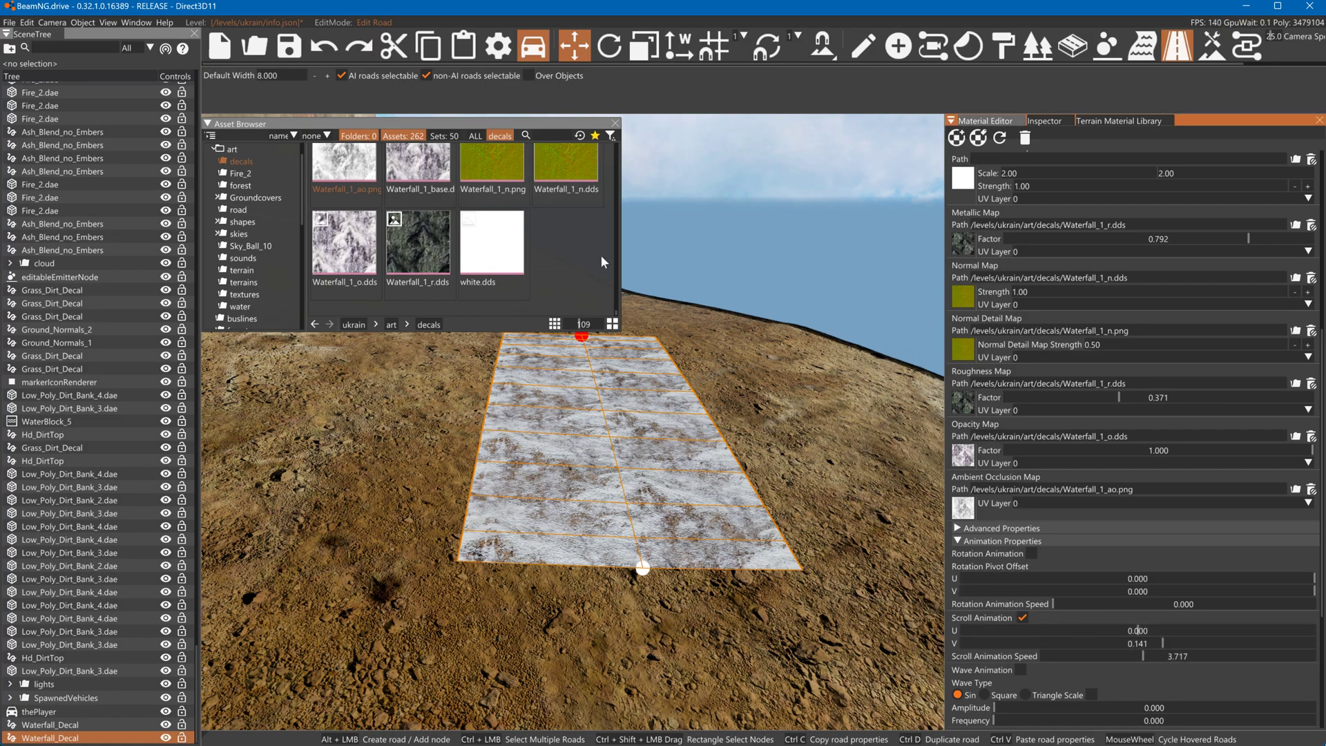
click(289, 46)
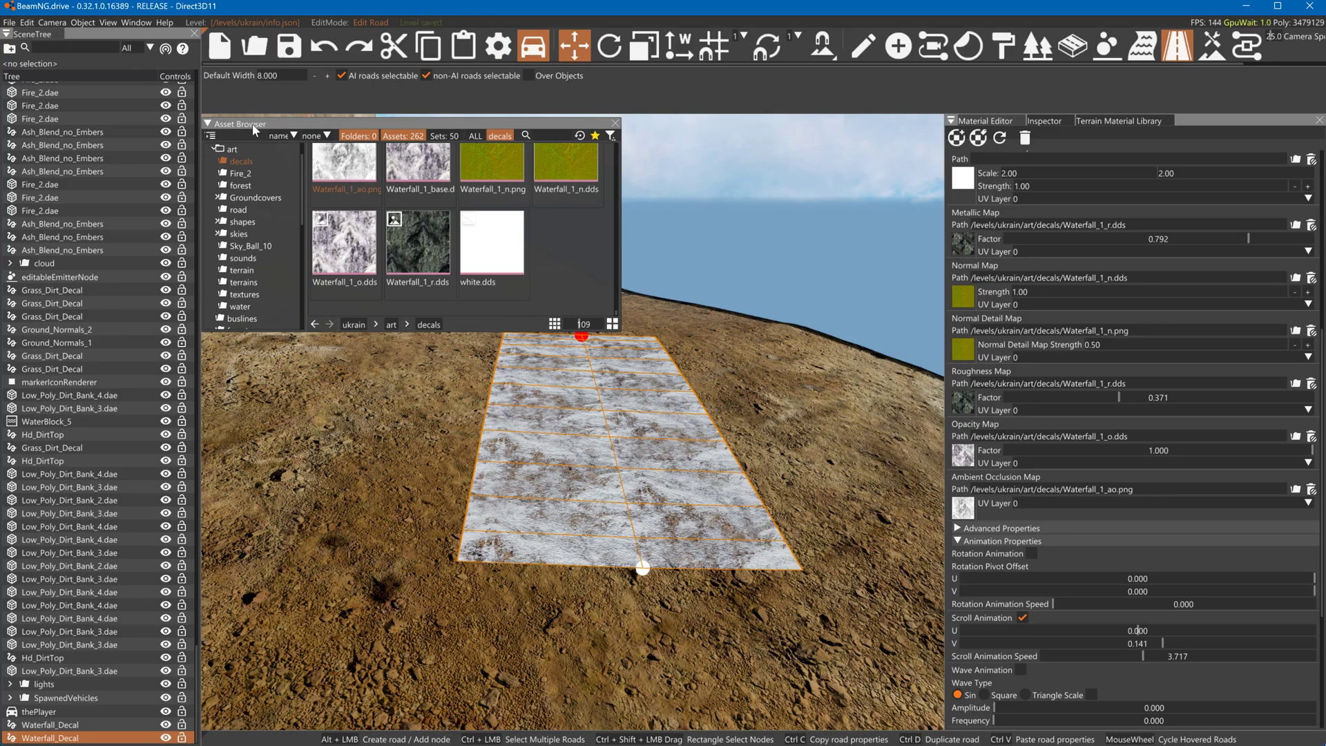
Leave the world editor and look through the console log for texture and level errors
key(F11)
key(grave)
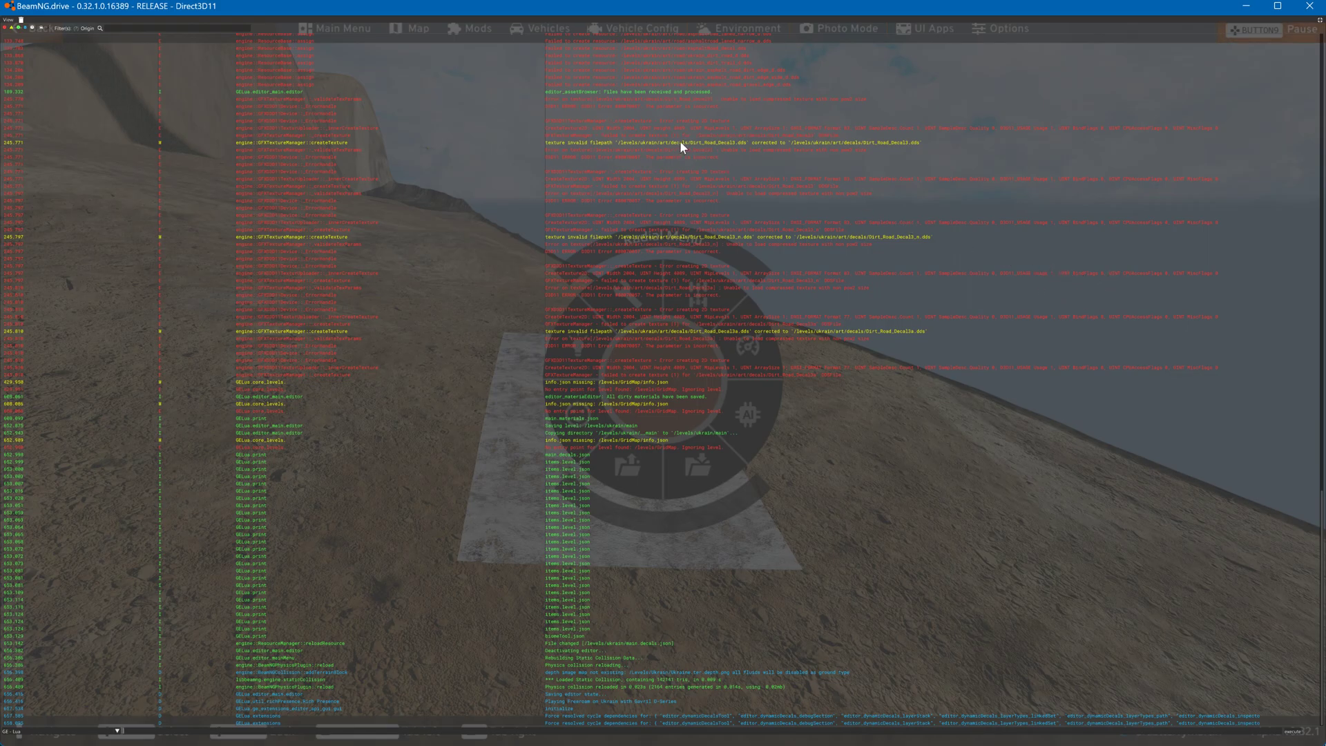
scroll(682, 138, up, 3)
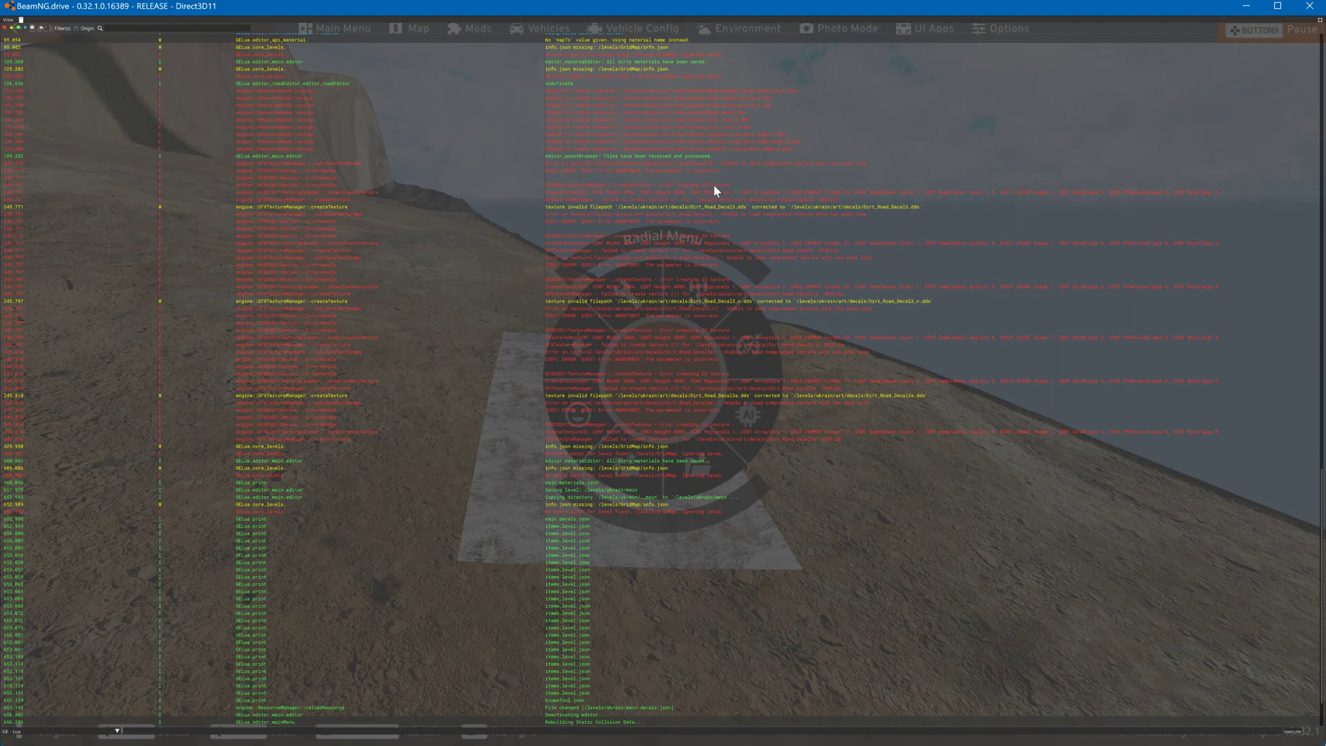
key(grave)
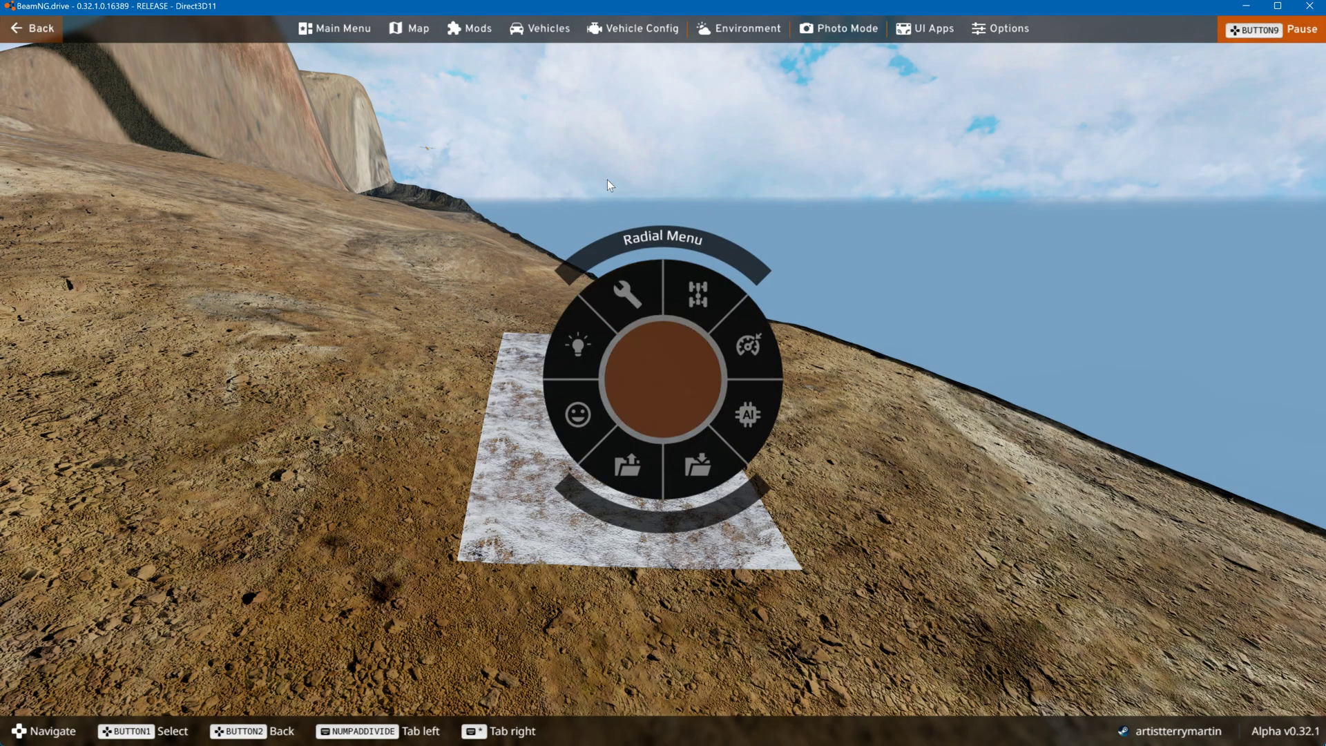
Reload the Ukraine level in Freeroam at the Race_Start spawn point
click(356, 29)
click(383, 321)
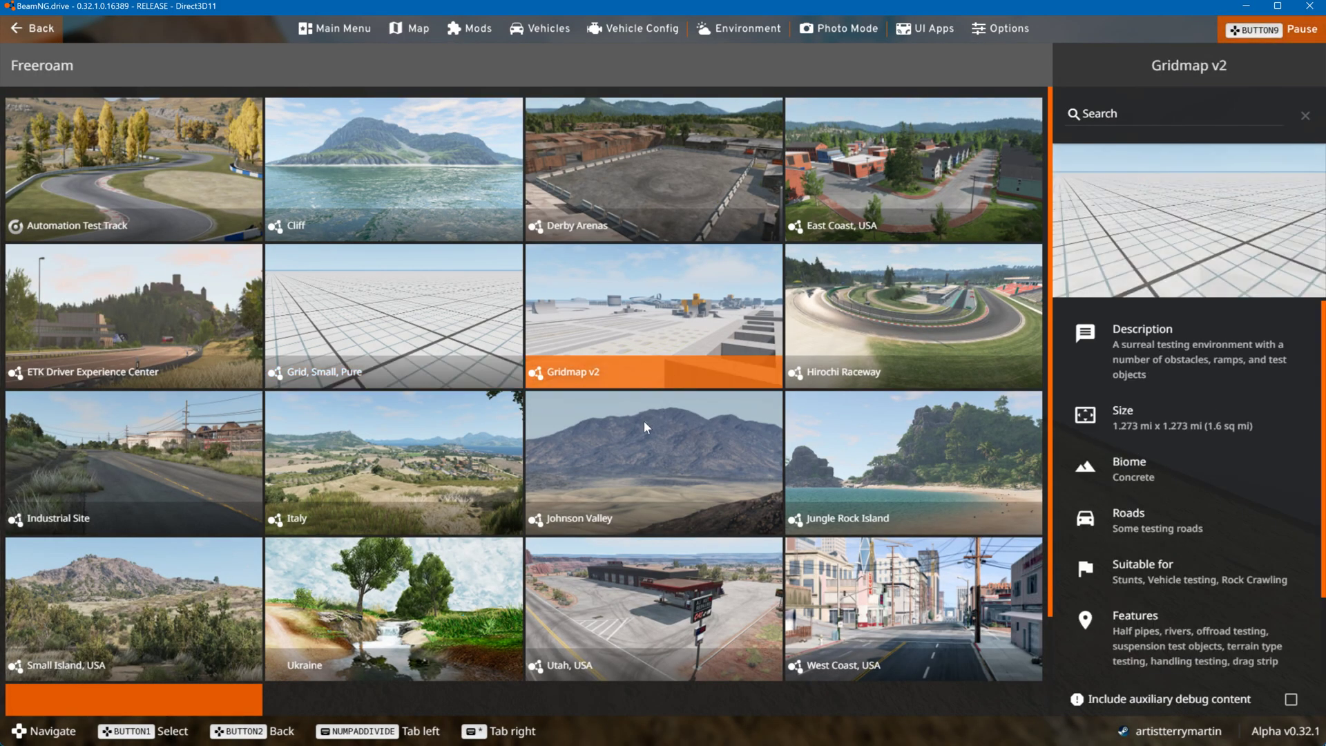
click(442, 608)
click(349, 147)
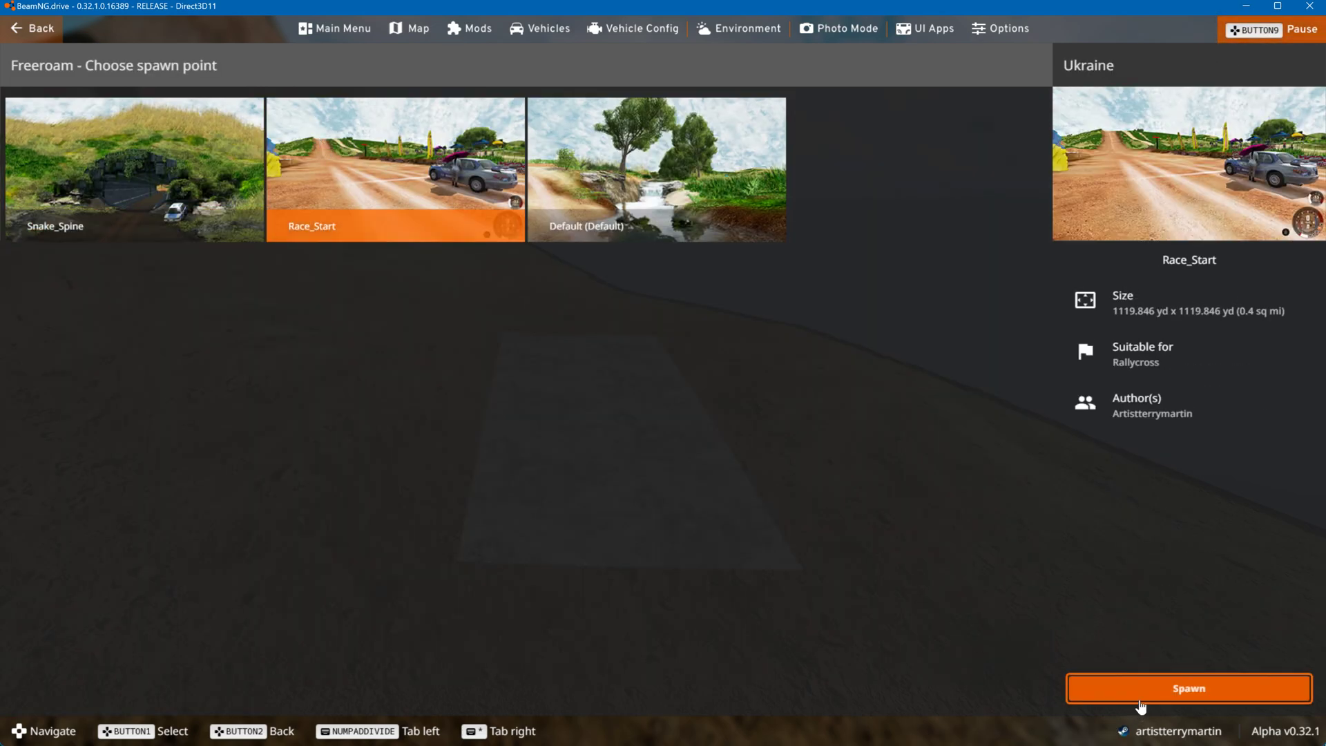
click(1141, 704)
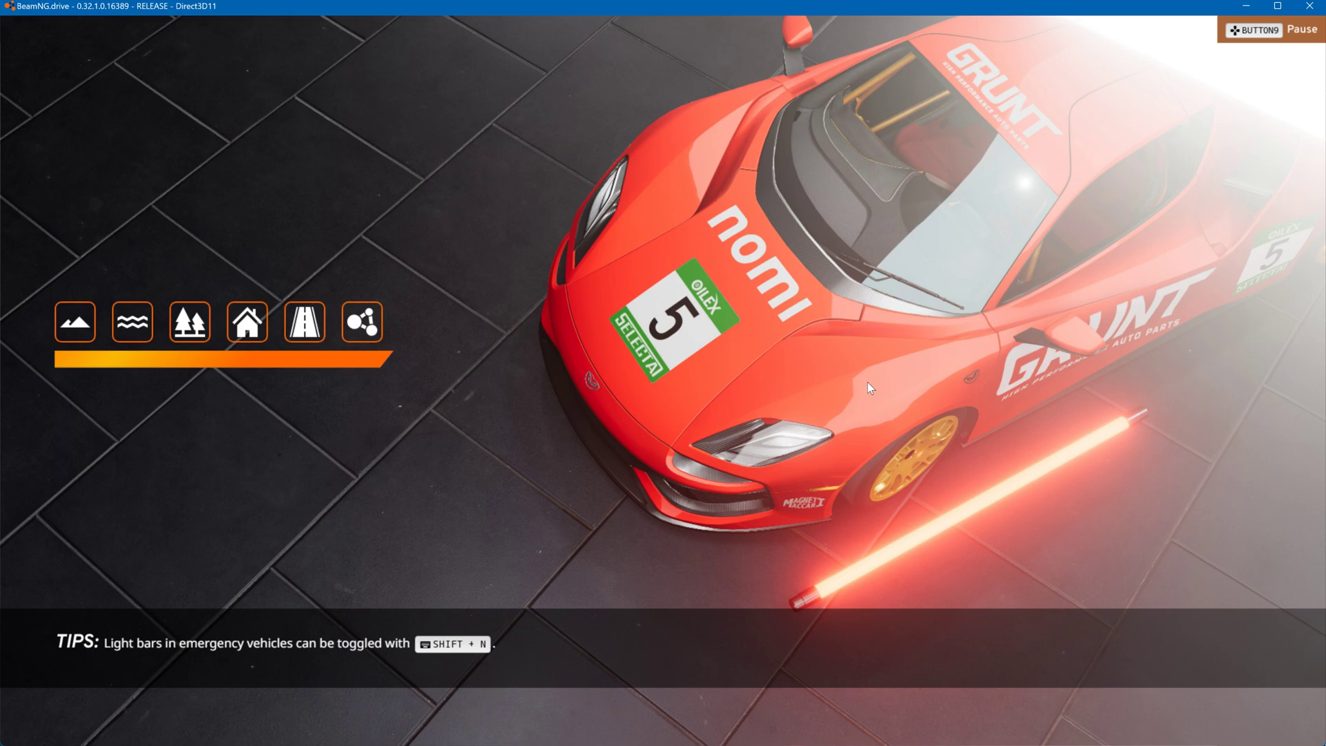
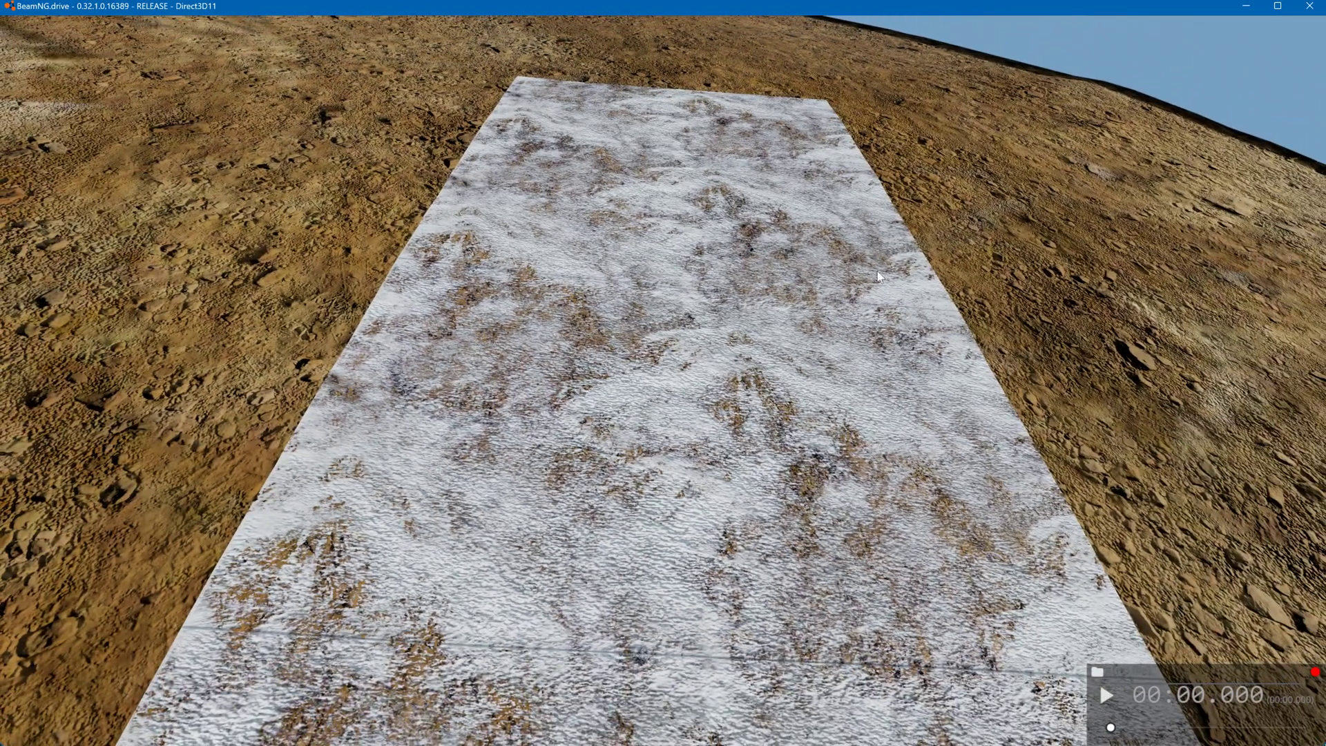
Reopen the world editor, enable scroll animation with V 0.107 and speed 1.075, and save the material
key(F11)
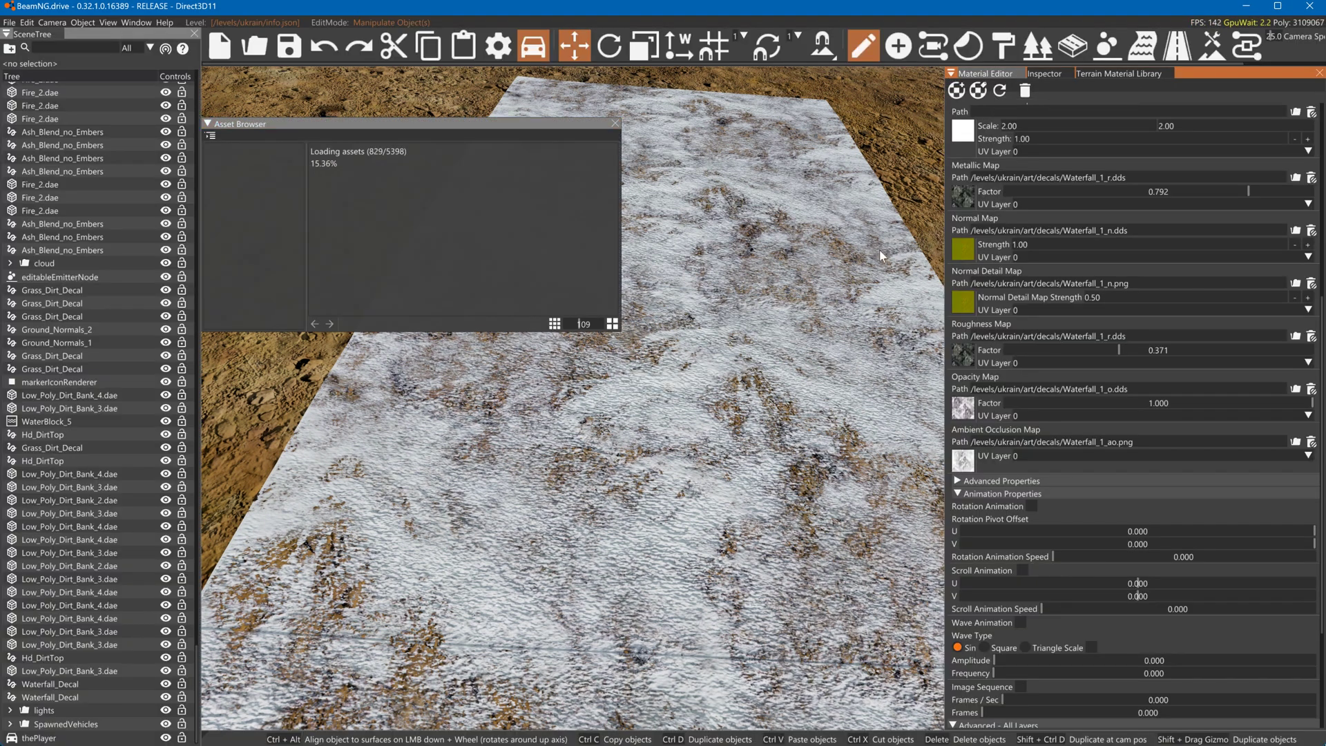
click(1019, 572)
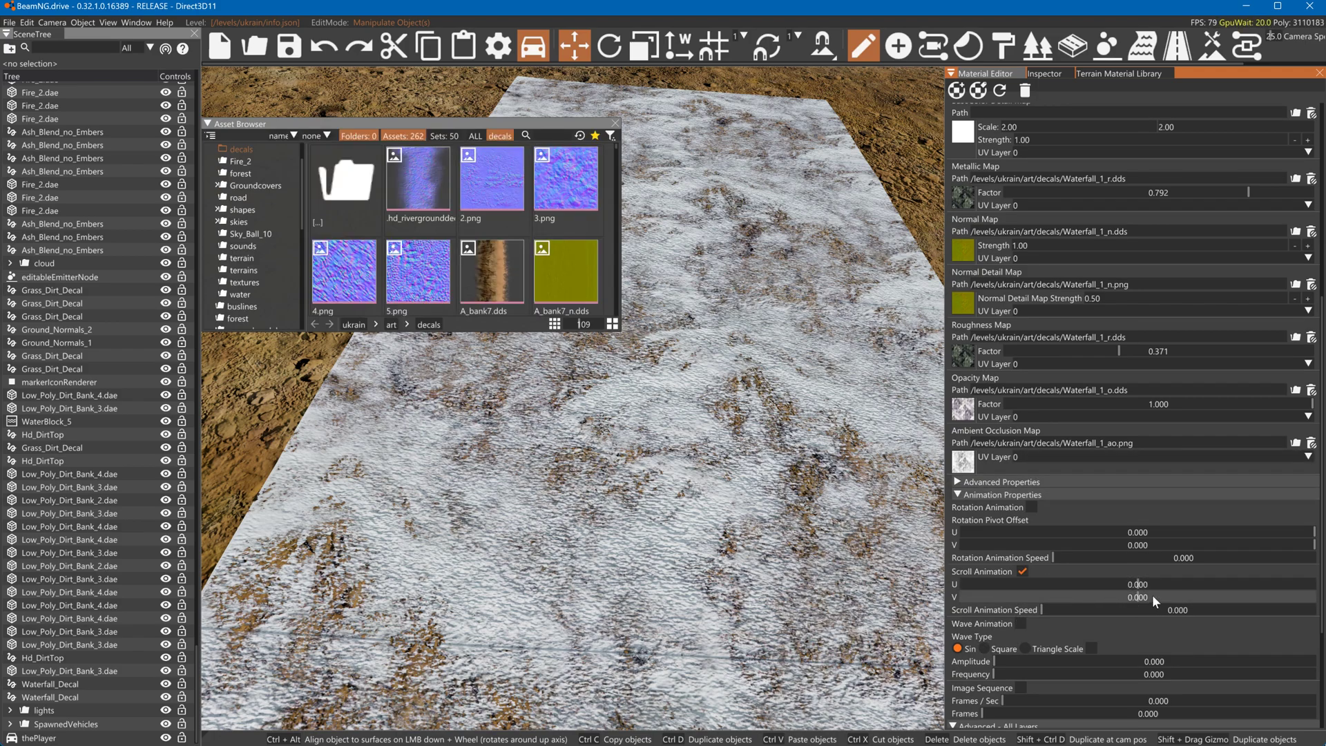
click(1156, 597)
drag(1105, 610, 1071, 611)
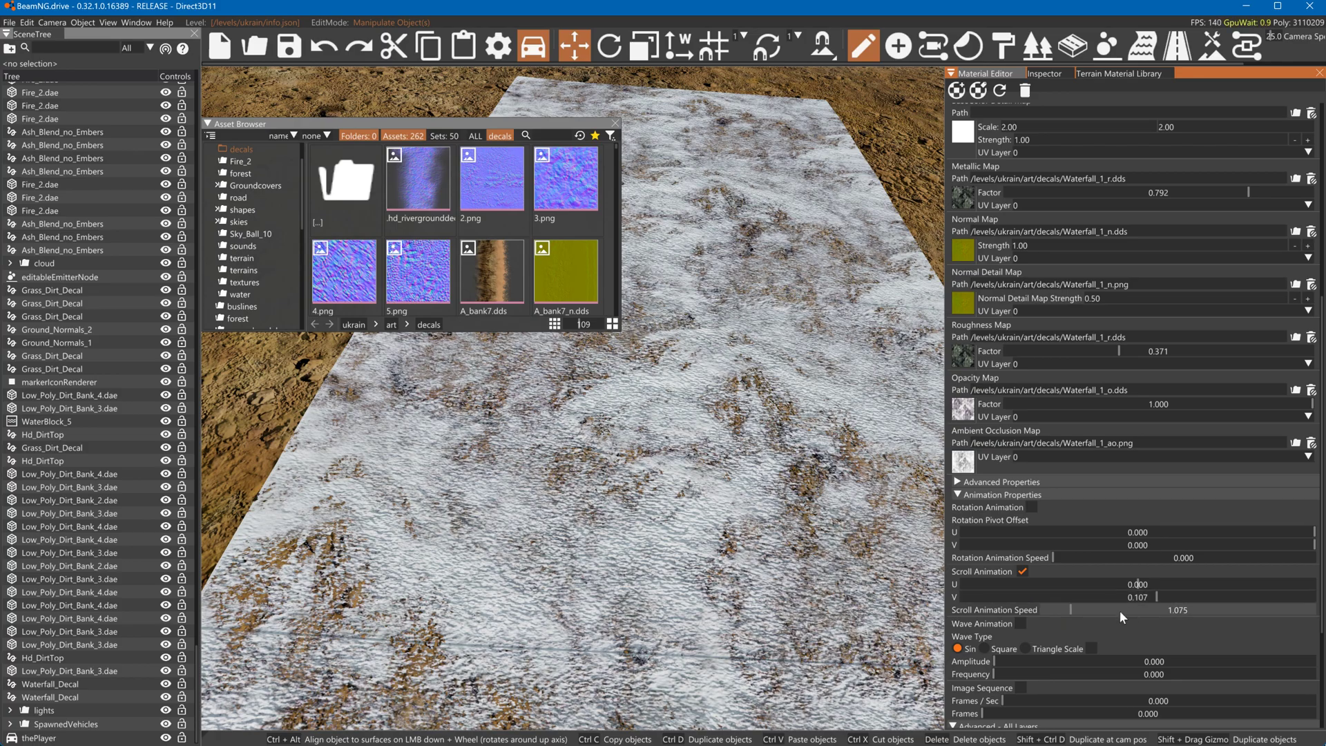
scroll(1246, 409, up, 5)
scroll(1305, 216, up, 2)
key(ctrl+s)
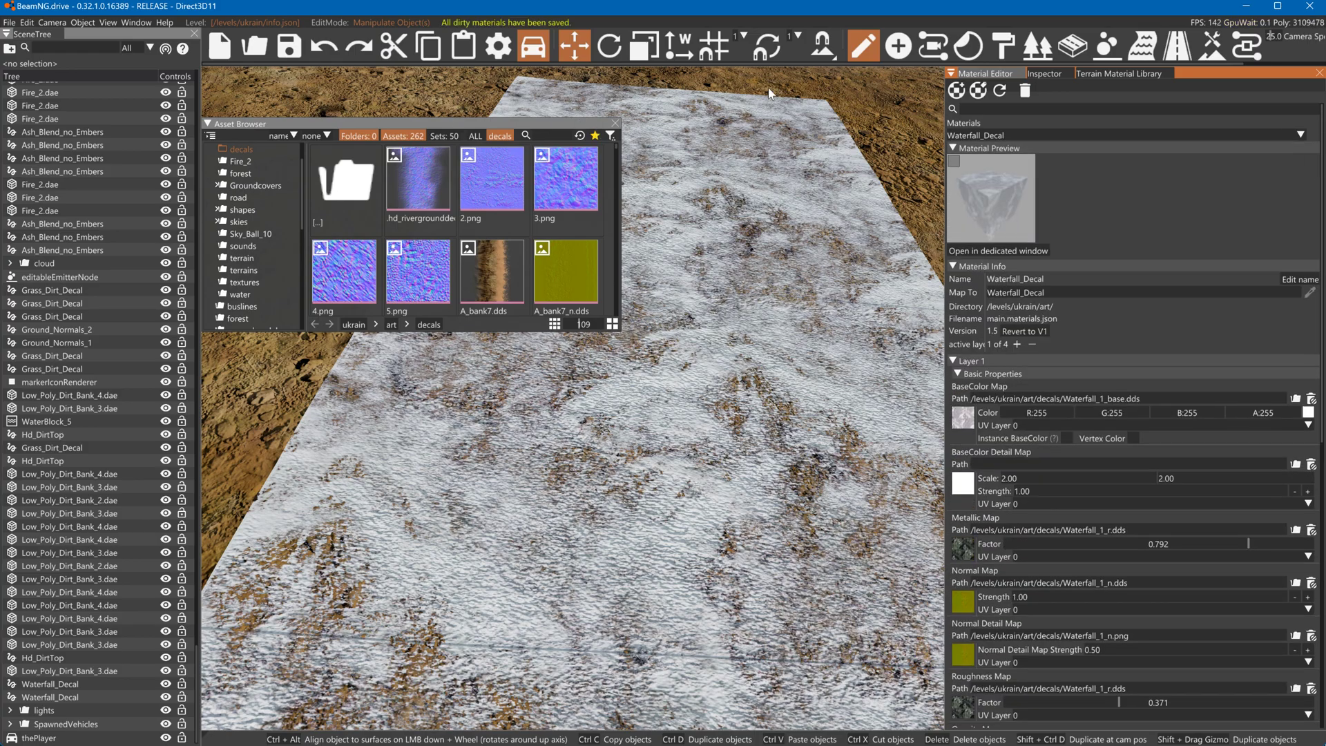
Select the Waterfall_Decal strip in road editing mode and shift its near end node slightly along the ground
click(1177, 45)
click(724, 215)
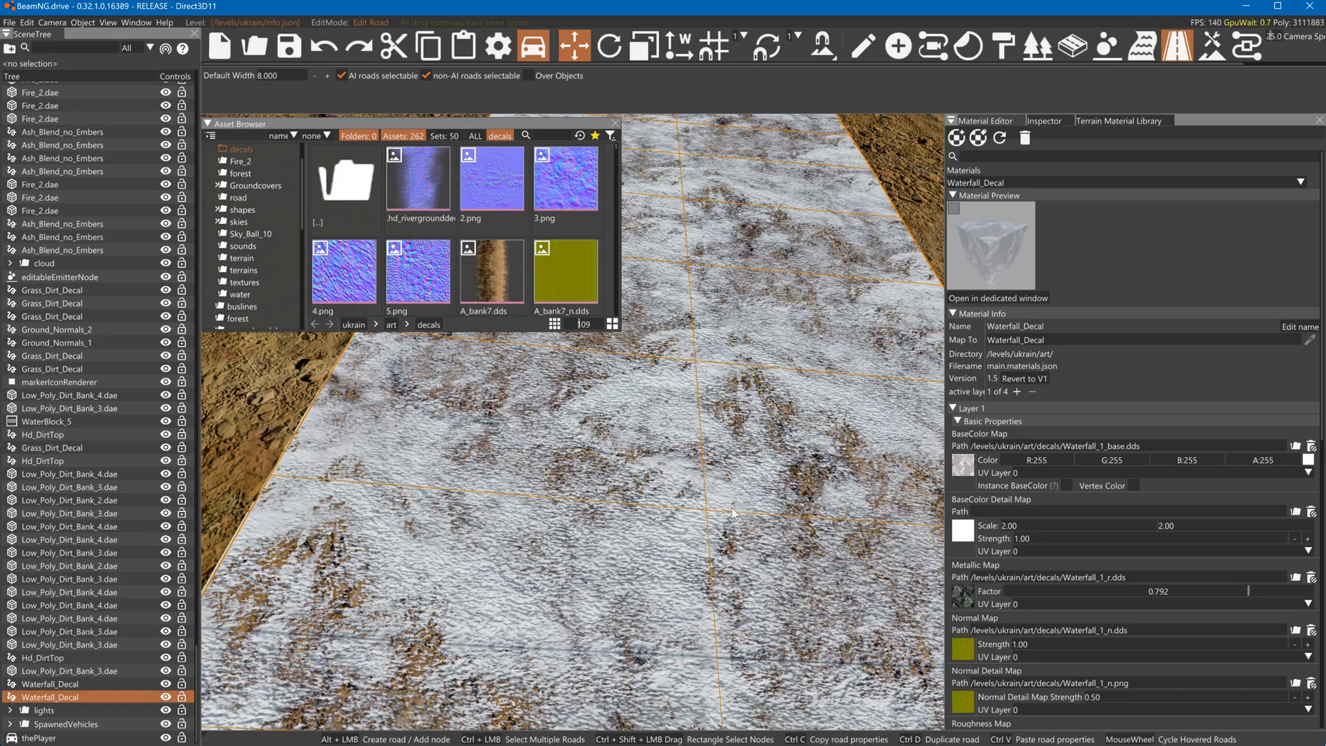
key(s)
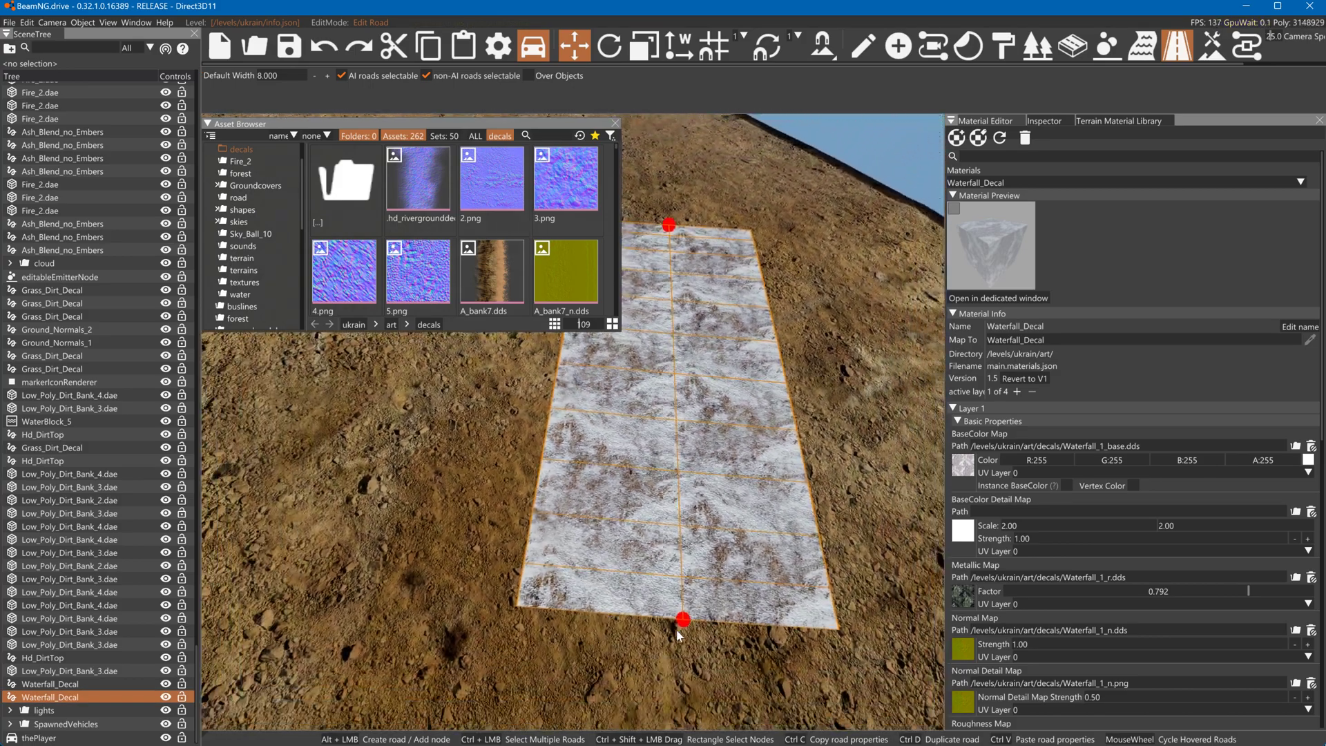
mouse_move(684, 620)
mouse_down()
mouse_move(637, 614)
mouse_move(698, 605)
mouse_up()
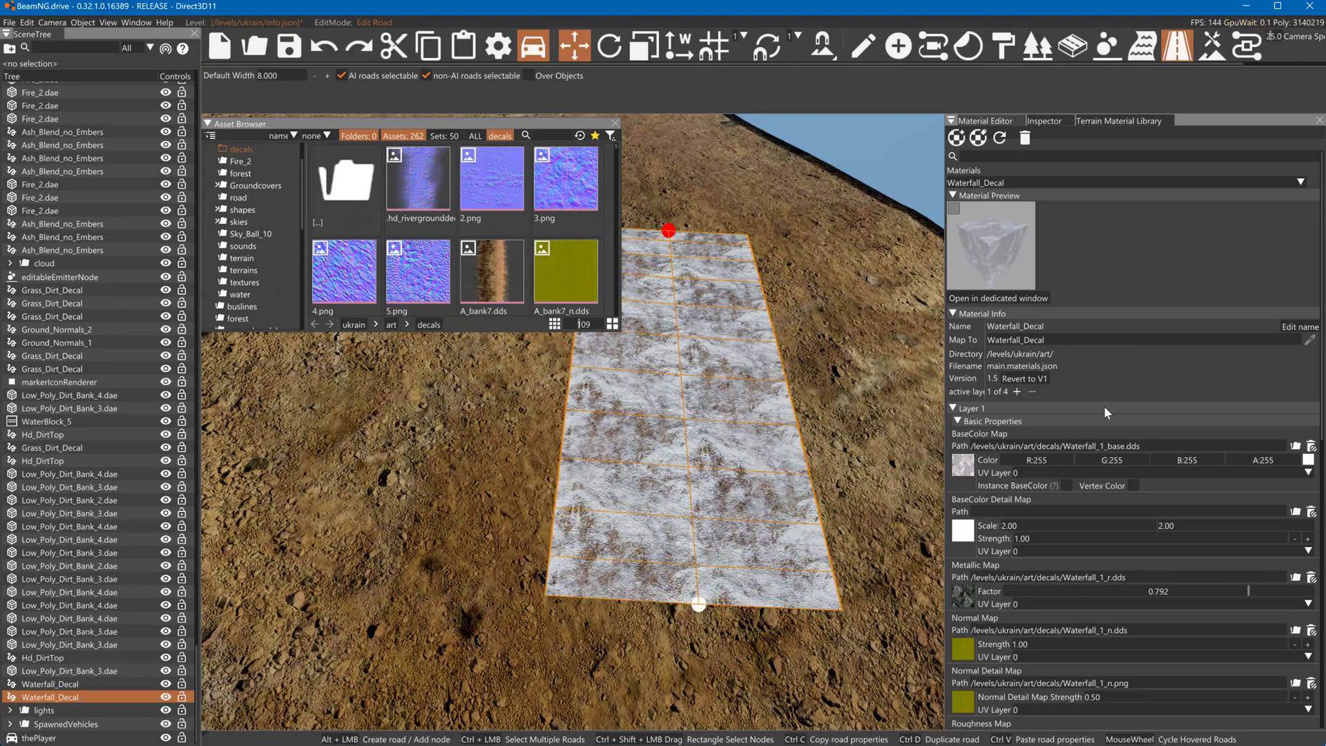
Swap the positions of the Waterfall_Decal road's two end nodes to reverse its direction, and straighten the strip
drag(669, 231, 1105, 743)
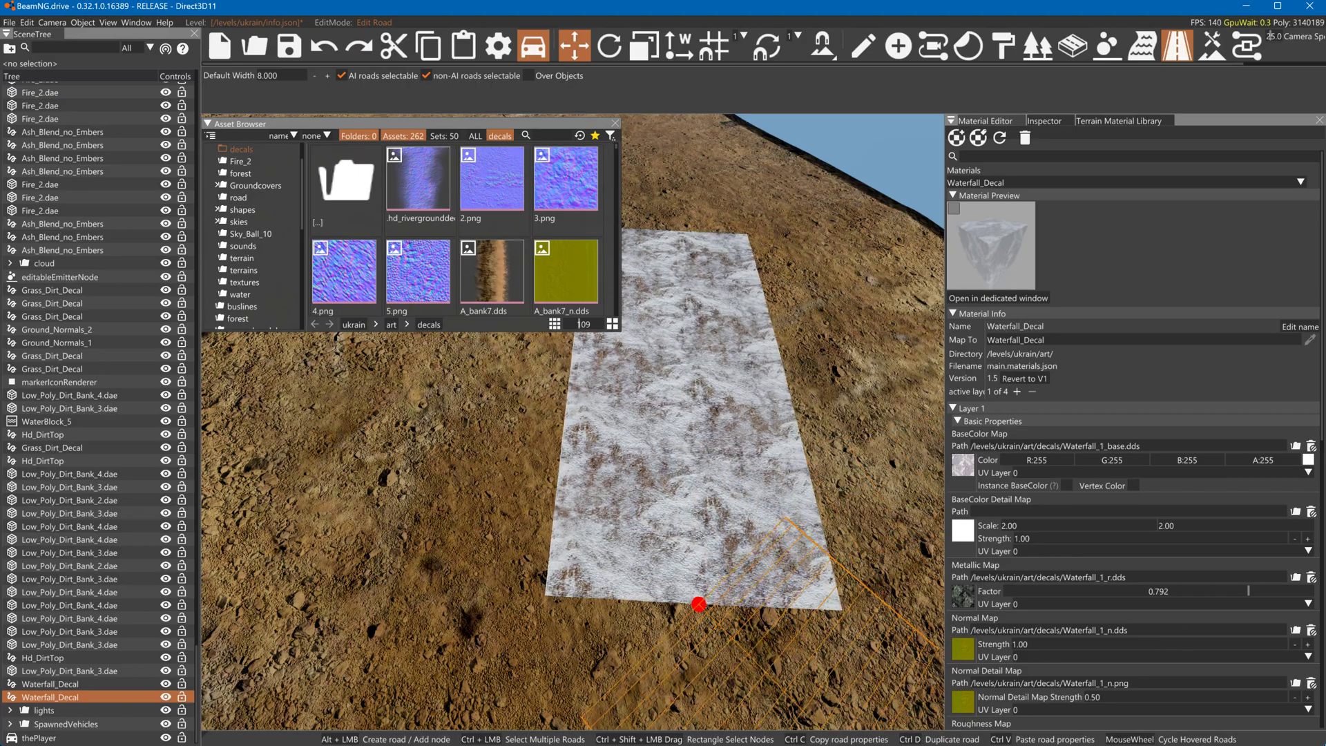
drag(844, 742, 773, 734)
drag(699, 605, 667, 245)
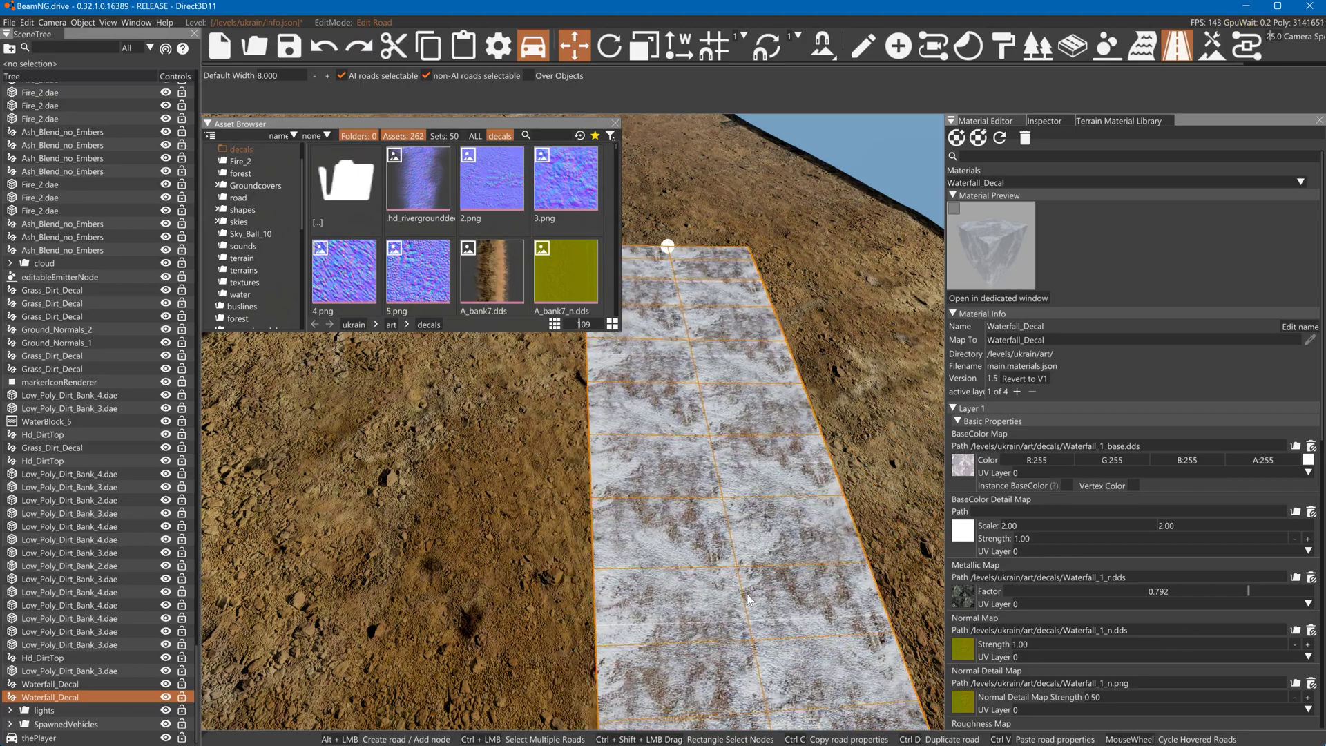
key(s)
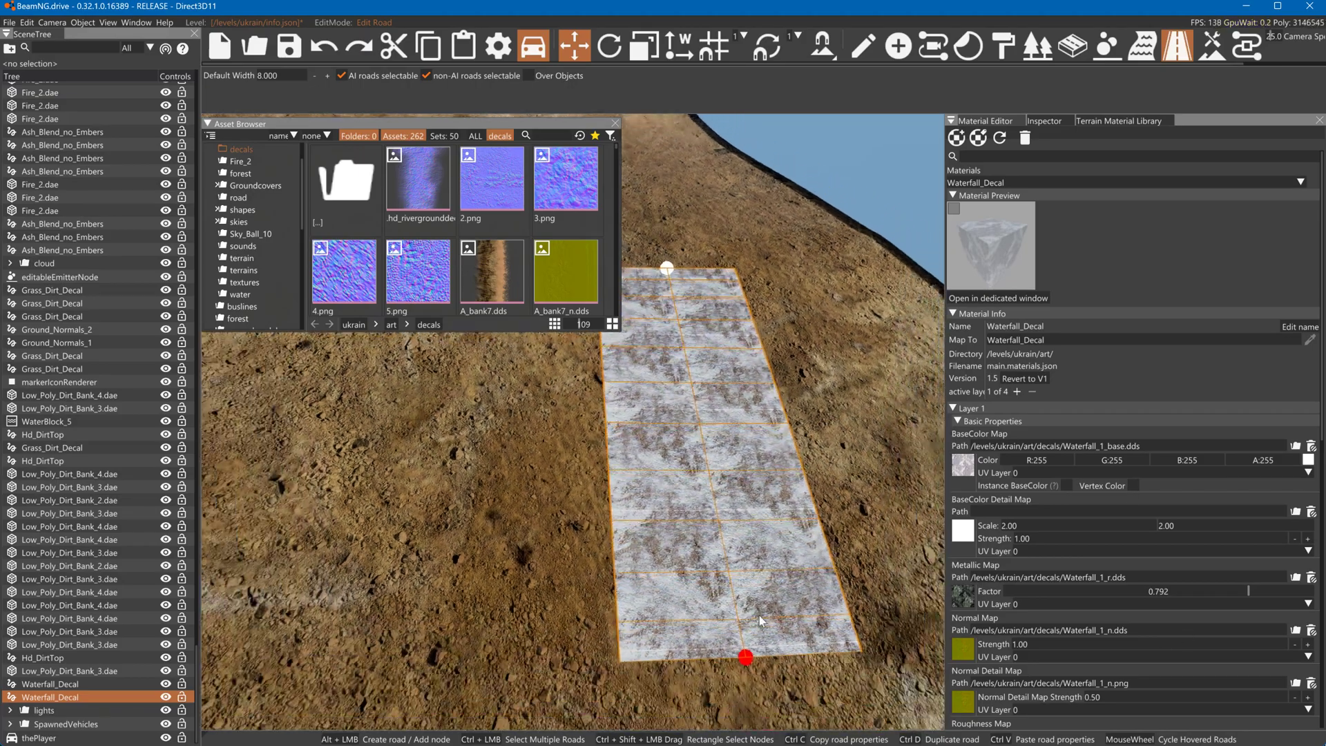
drag(737, 627, 711, 586)
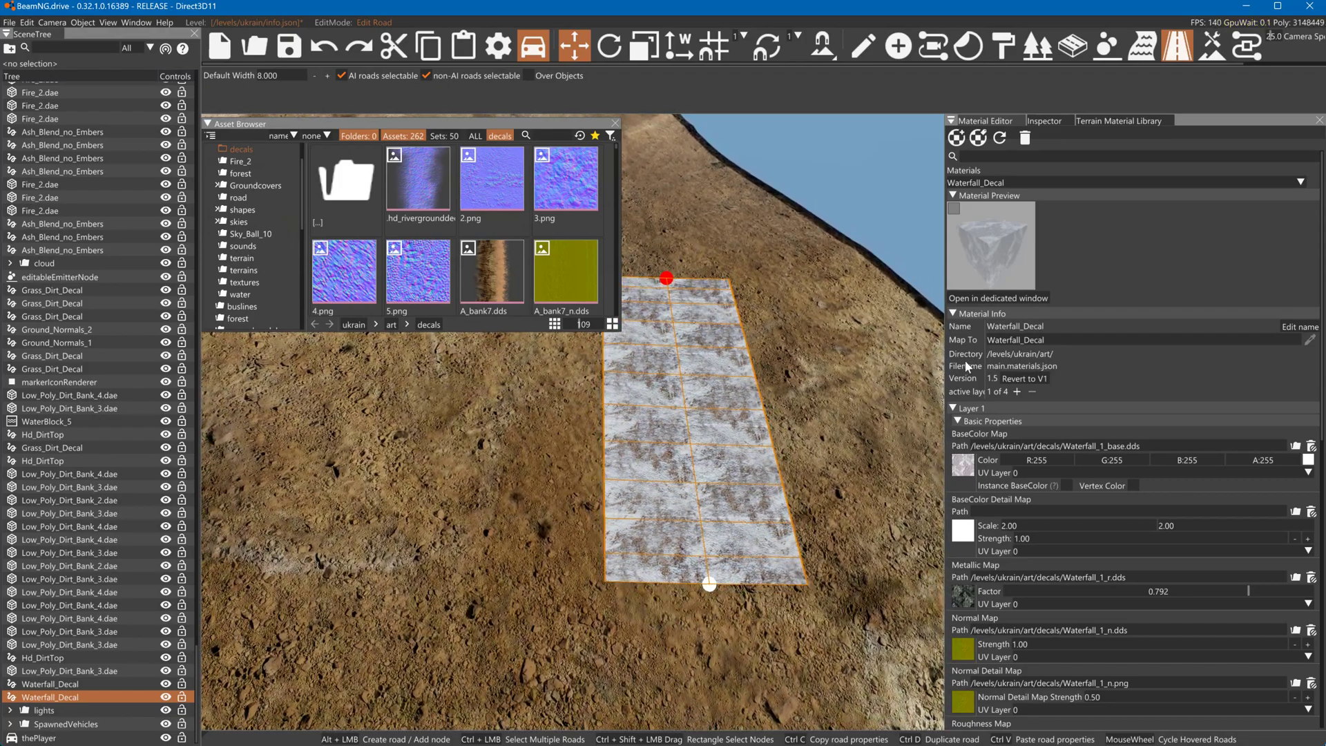
drag(667, 279, 671, 280)
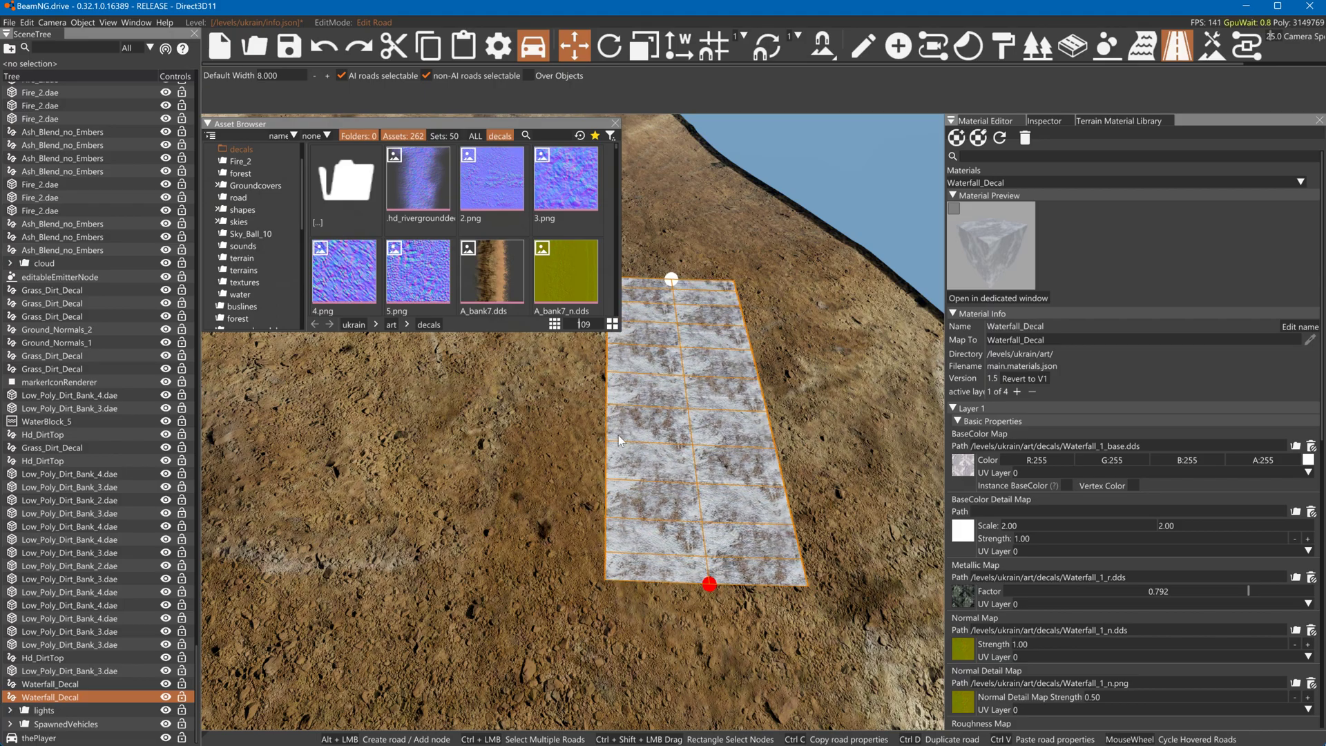
Close the Asset Browser and bring the near end of the Waterfall_Decal strip into close view
click(614, 125)
mouse_move(655, 399)
right_down()
mouse_move(655, 442)
mouse_move(657, 405)
right_up()
key(w)
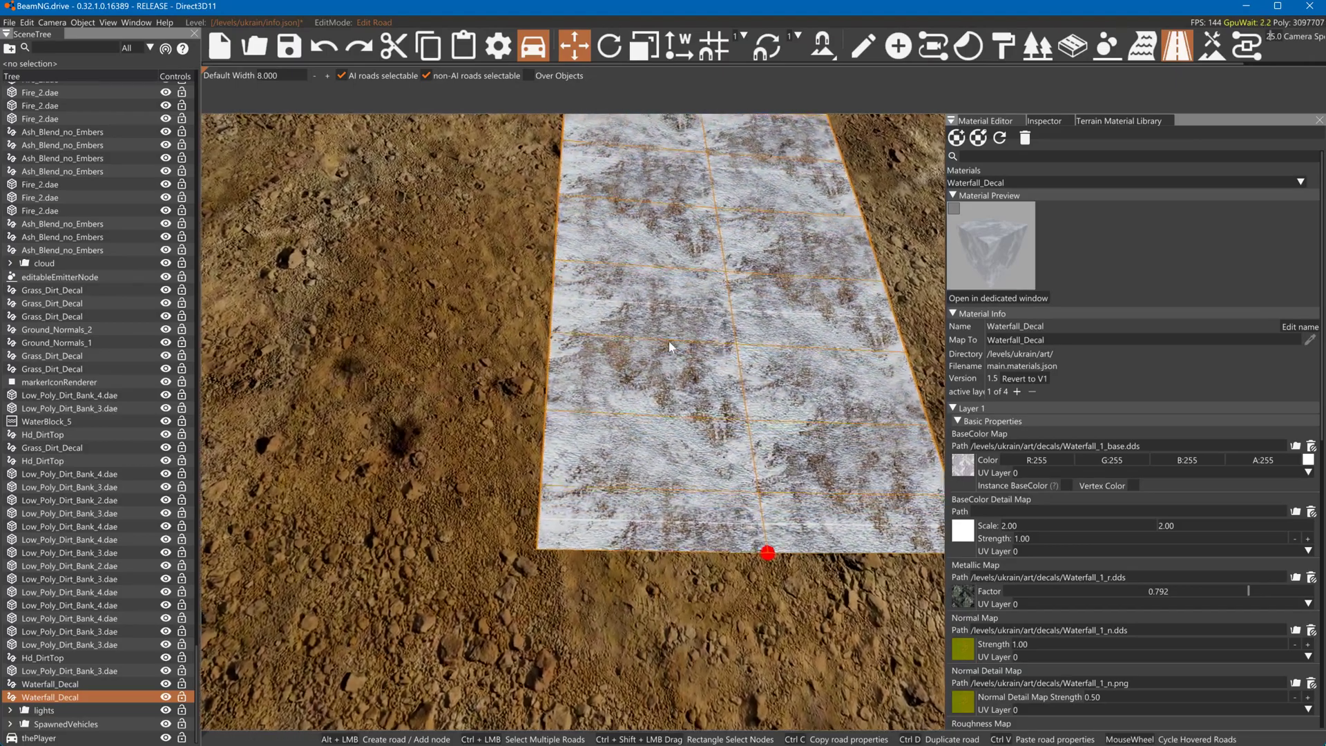
Switch to GIMP and select narrow full-height strips along both vertical edges of Waterfall_1_o, with a feathered selection
key(alt+Tab)
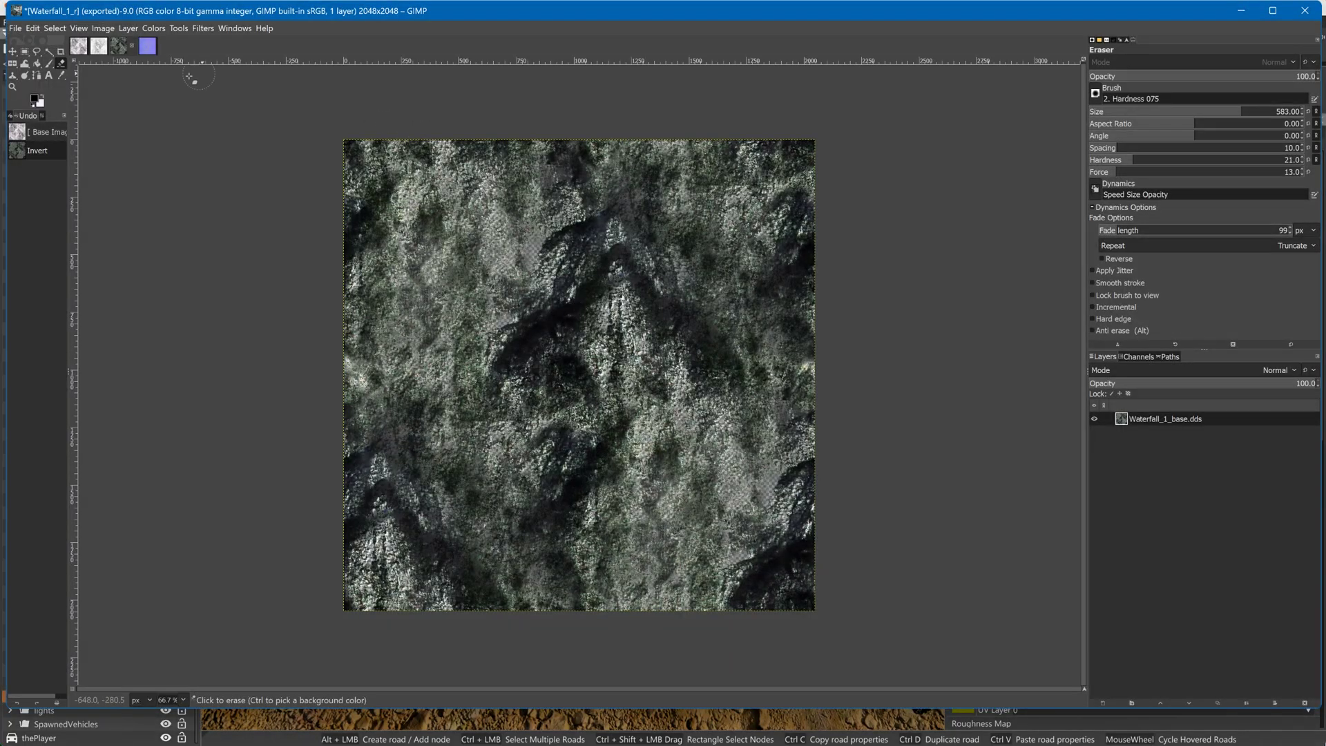
click(81, 46)
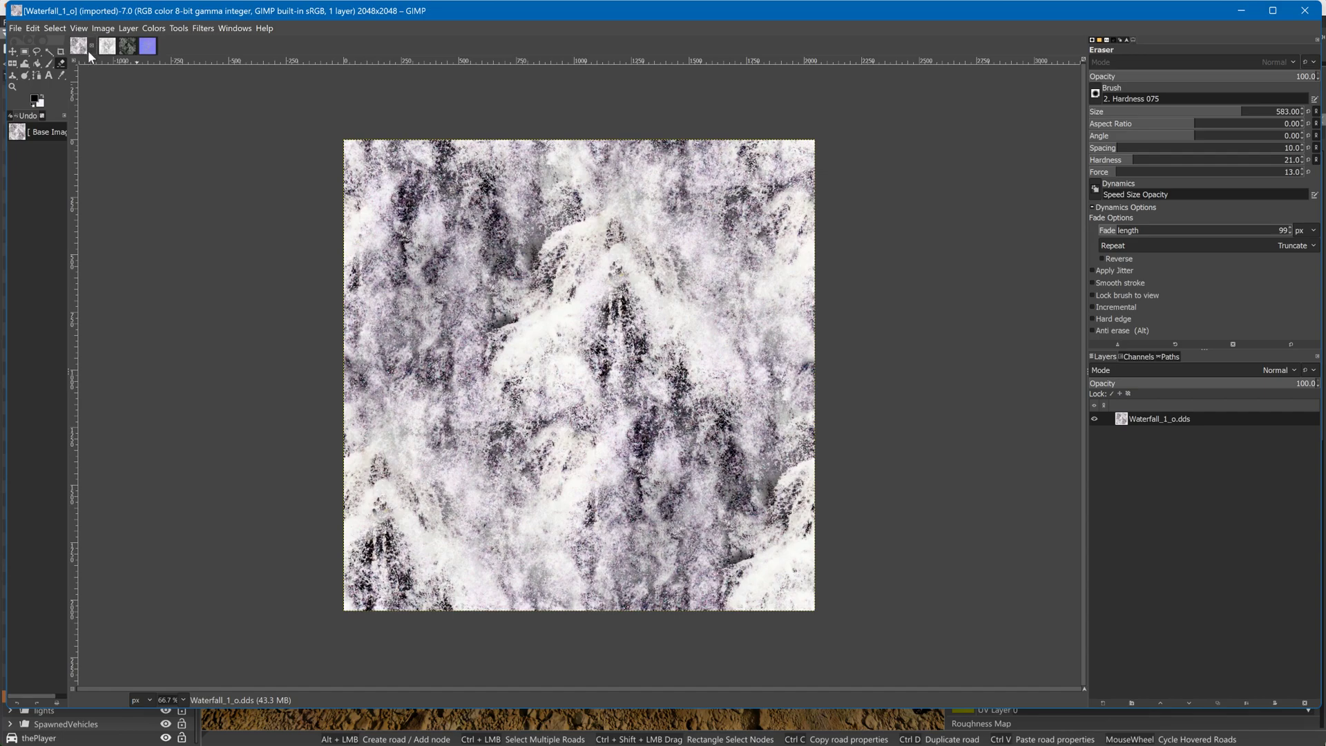
click(24, 51)
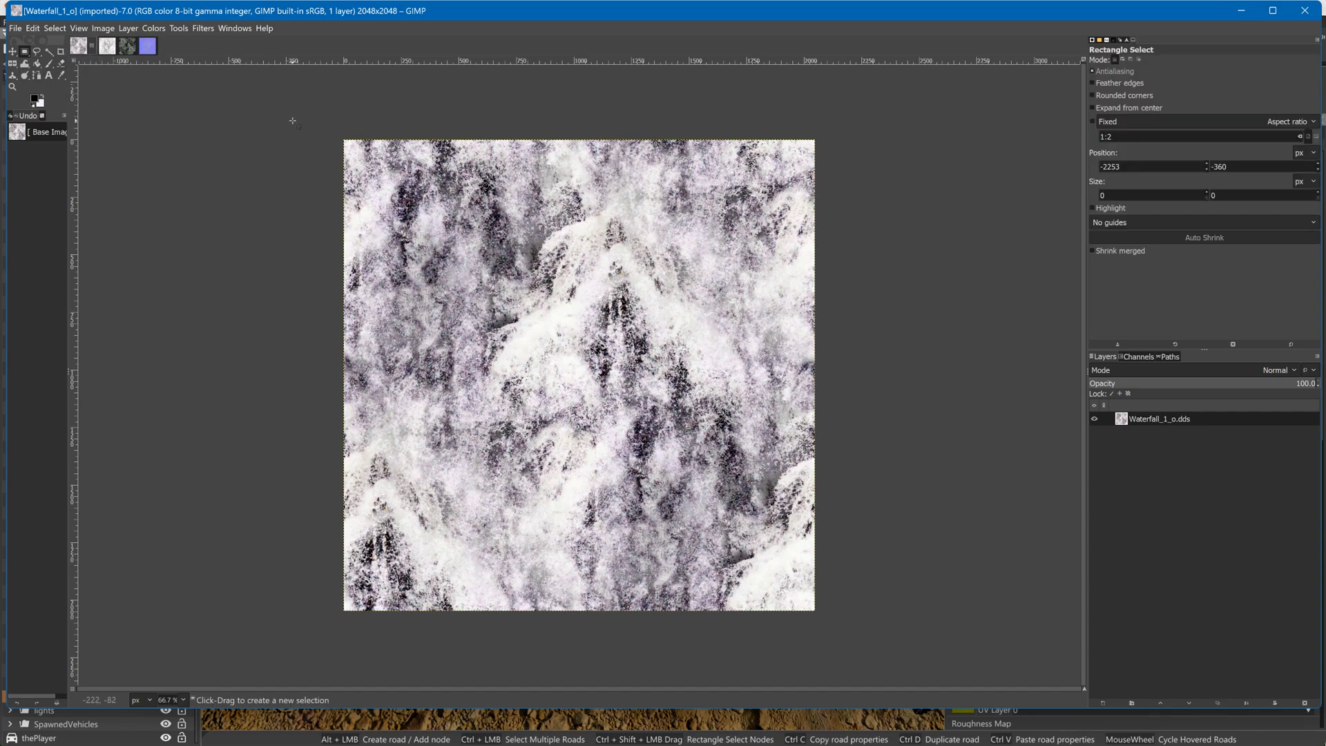
drag(295, 116, 373, 646)
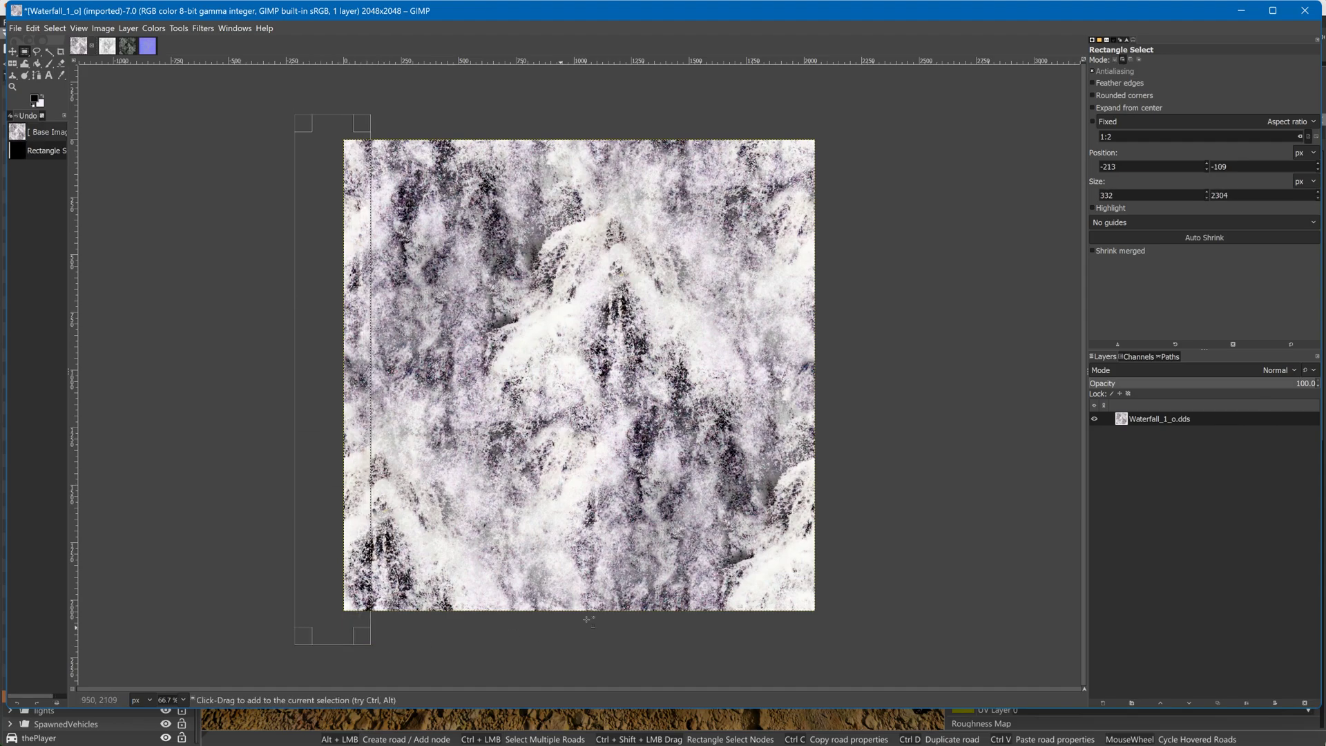
shift+drag(892, 646, 789, 98)
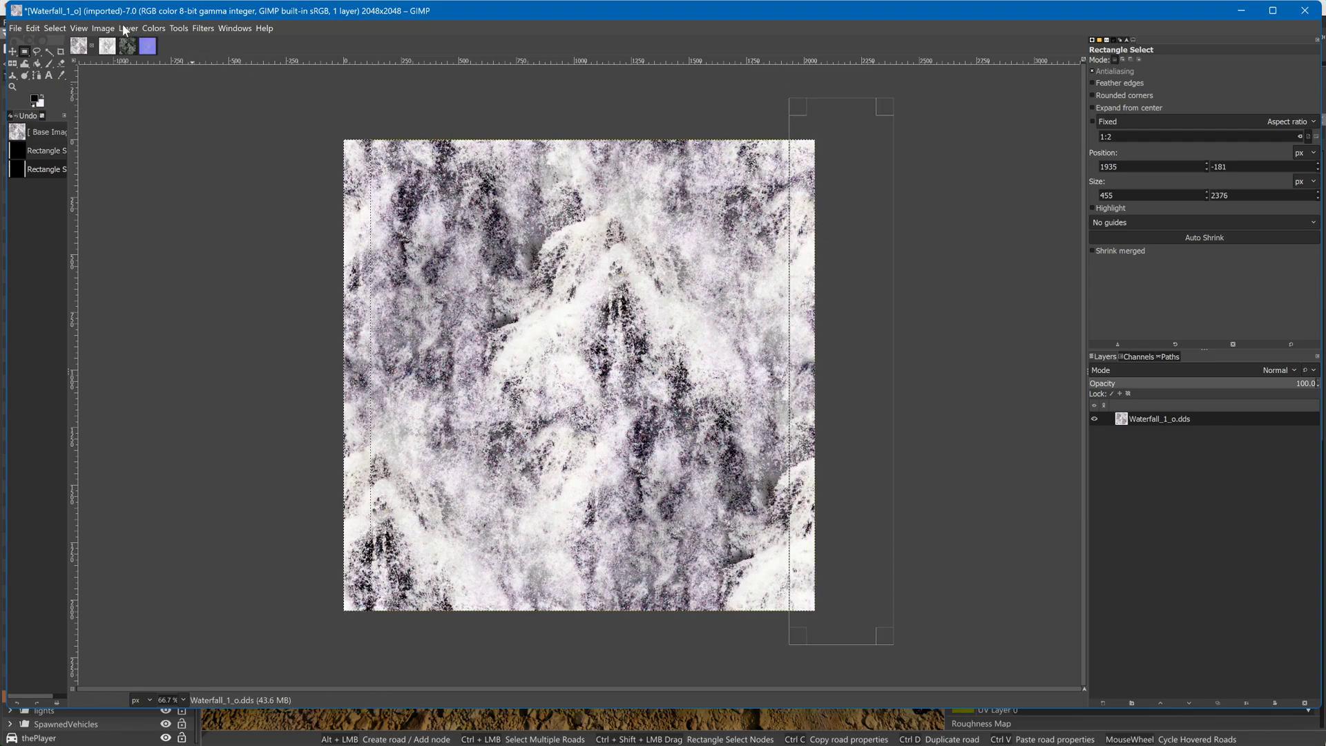
click(54, 28)
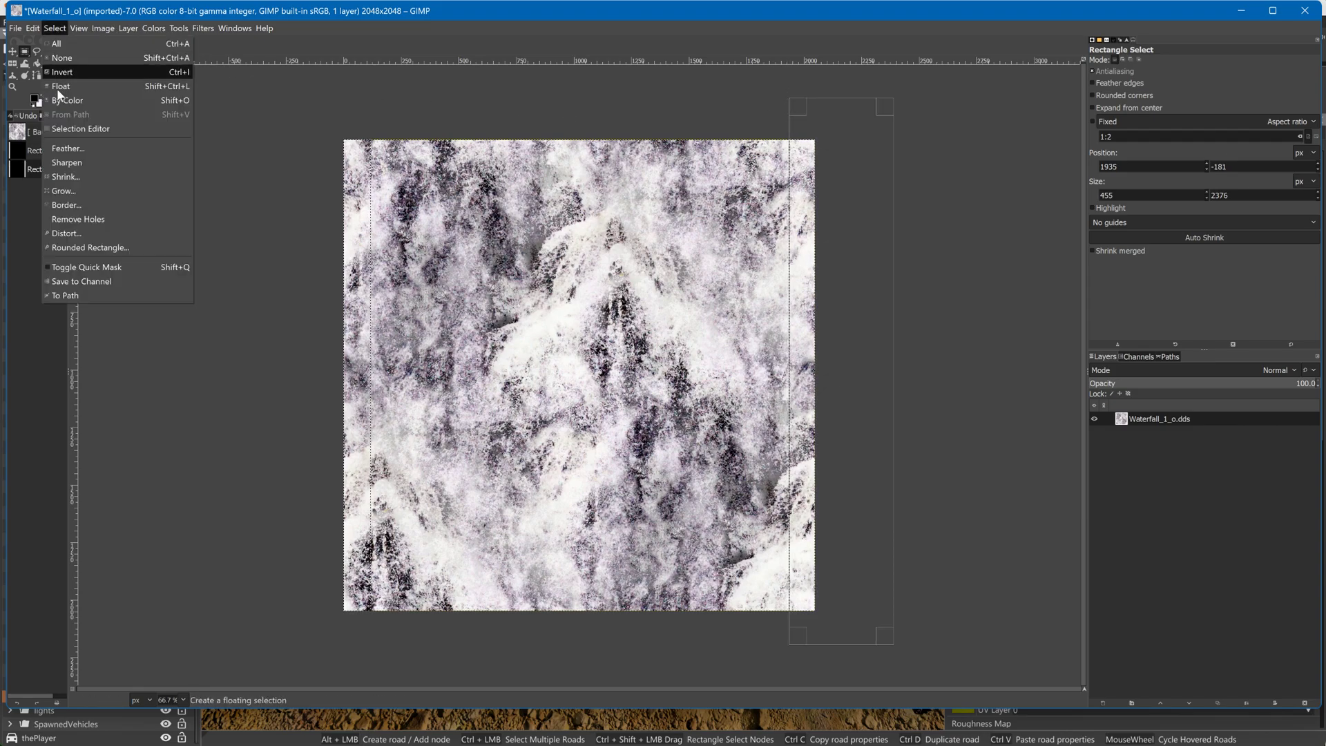
click(59, 145)
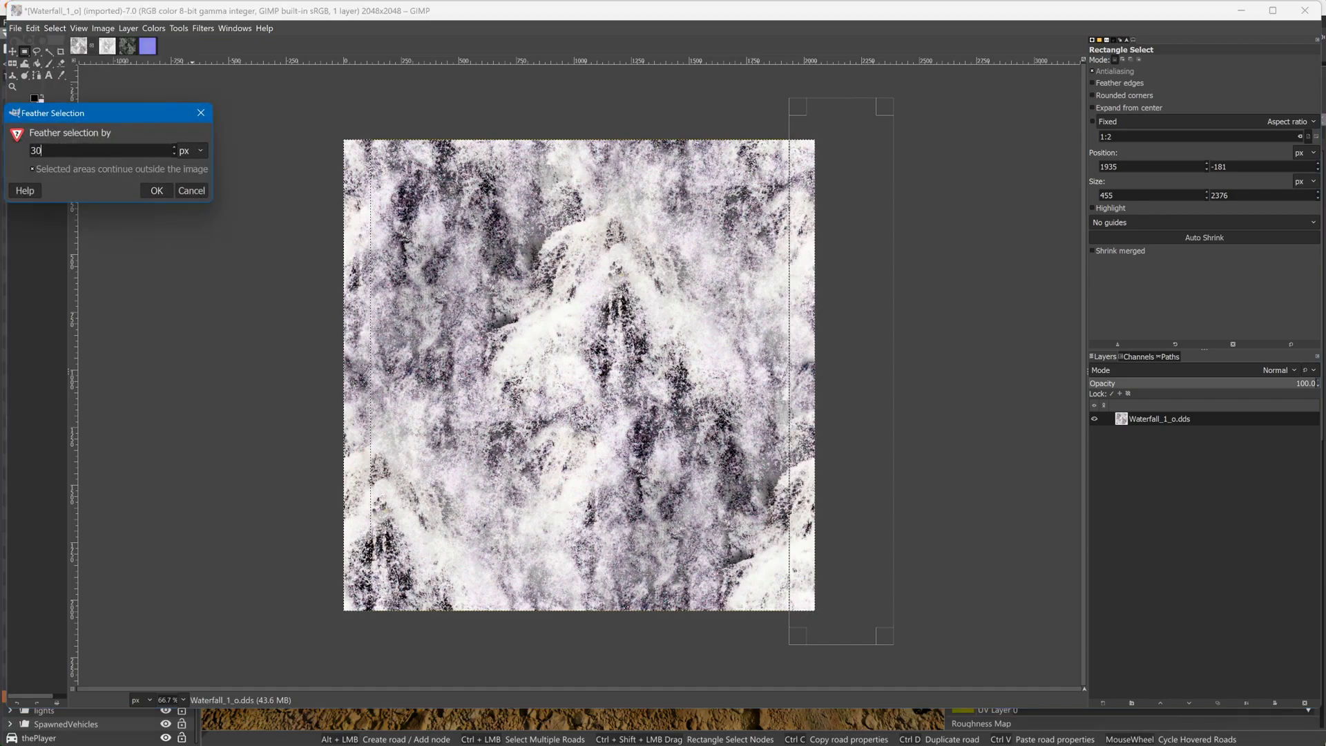
click(153, 193)
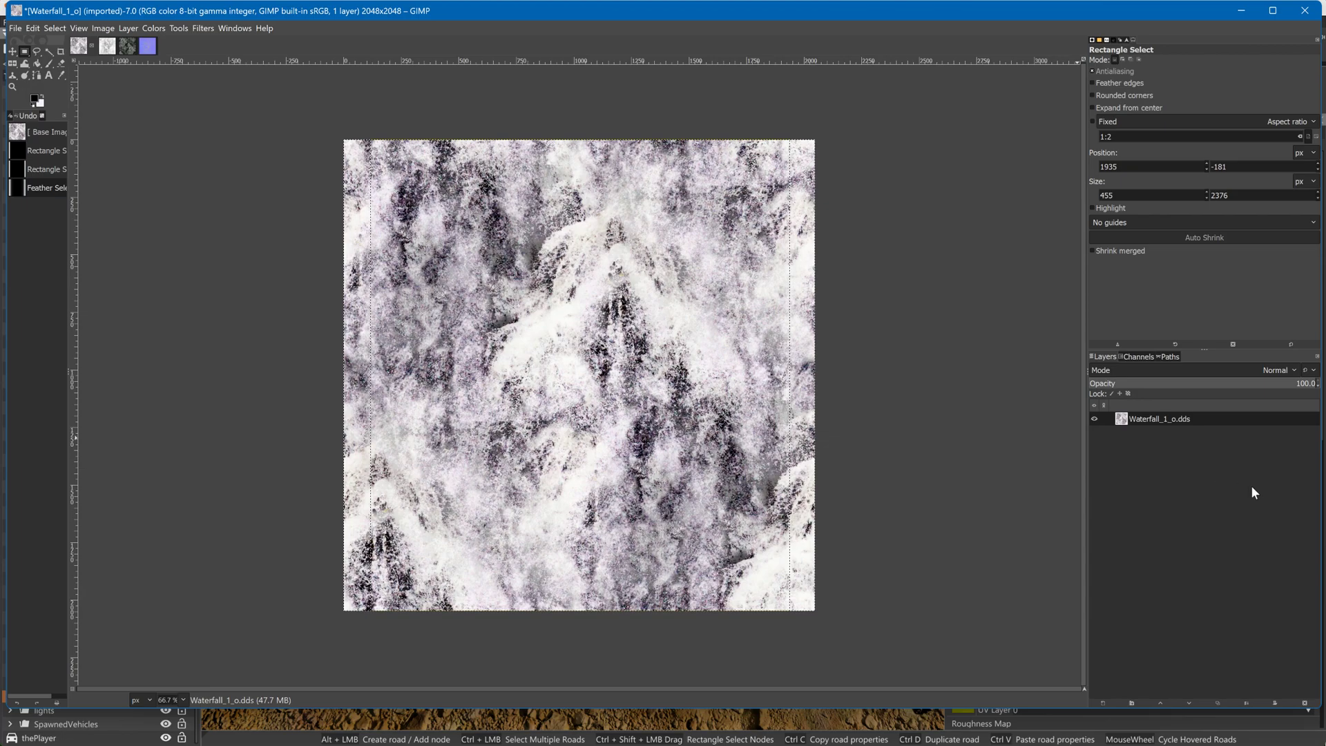
Add a new transparent layer above Waterfall_1_o.dds
right_click(1233, 417)
click(1141, 145)
click(1248, 282)
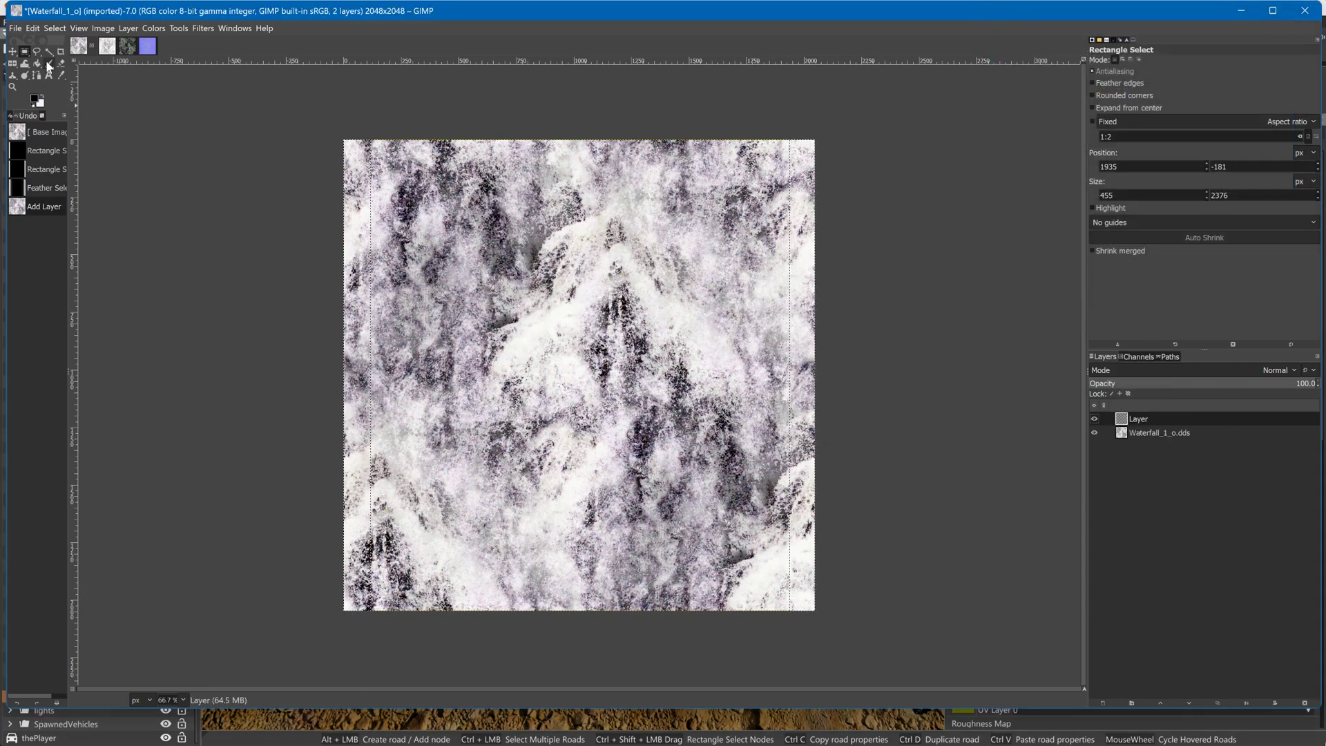
Bucket-fill both feathered edge strips on the new layer with black (000000) until they are dark, and clear the selection
click(36, 98)
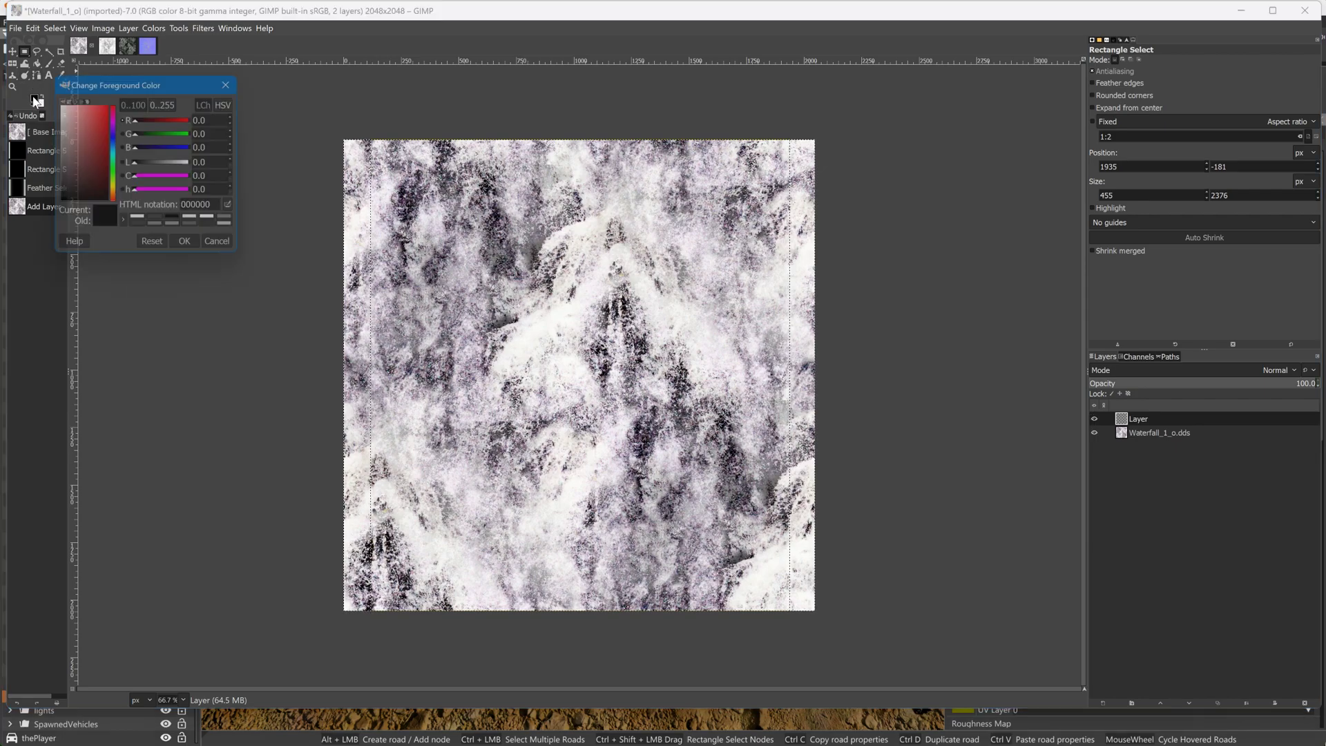
click(37, 63)
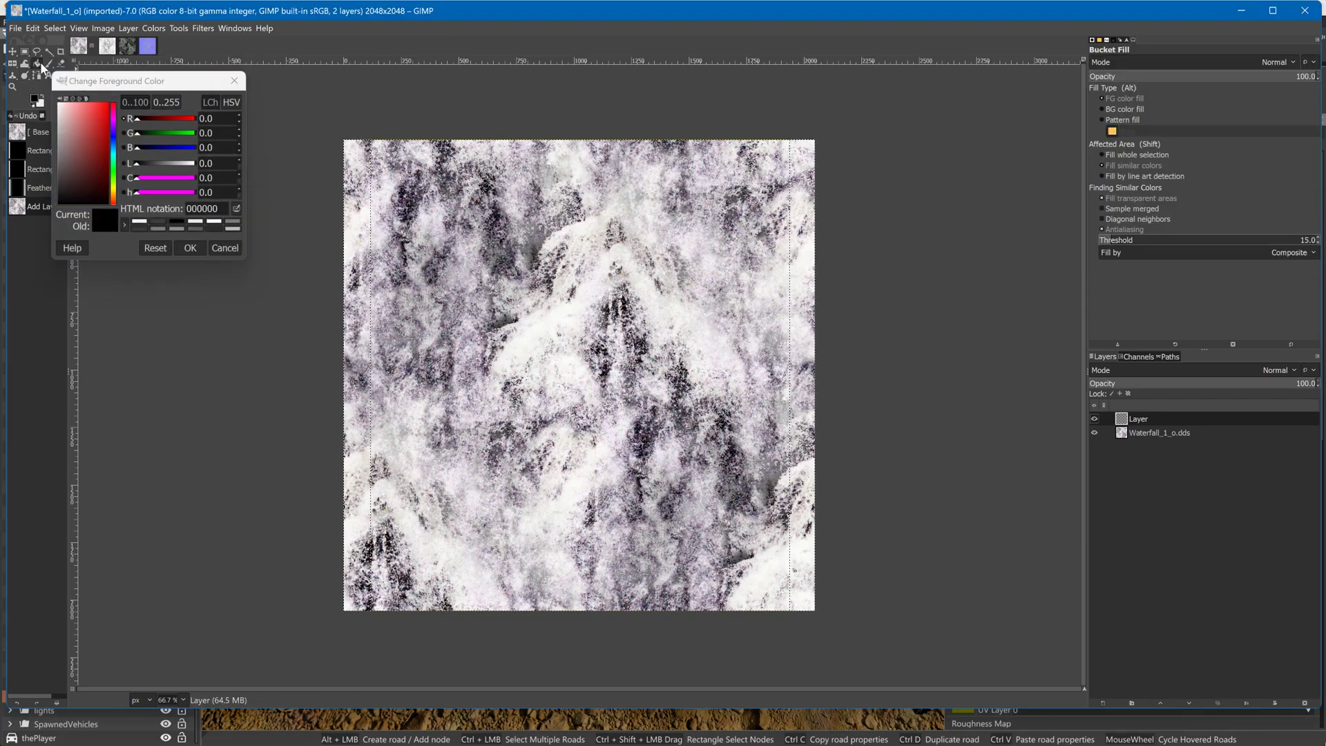
click(188, 246)
click(358, 208)
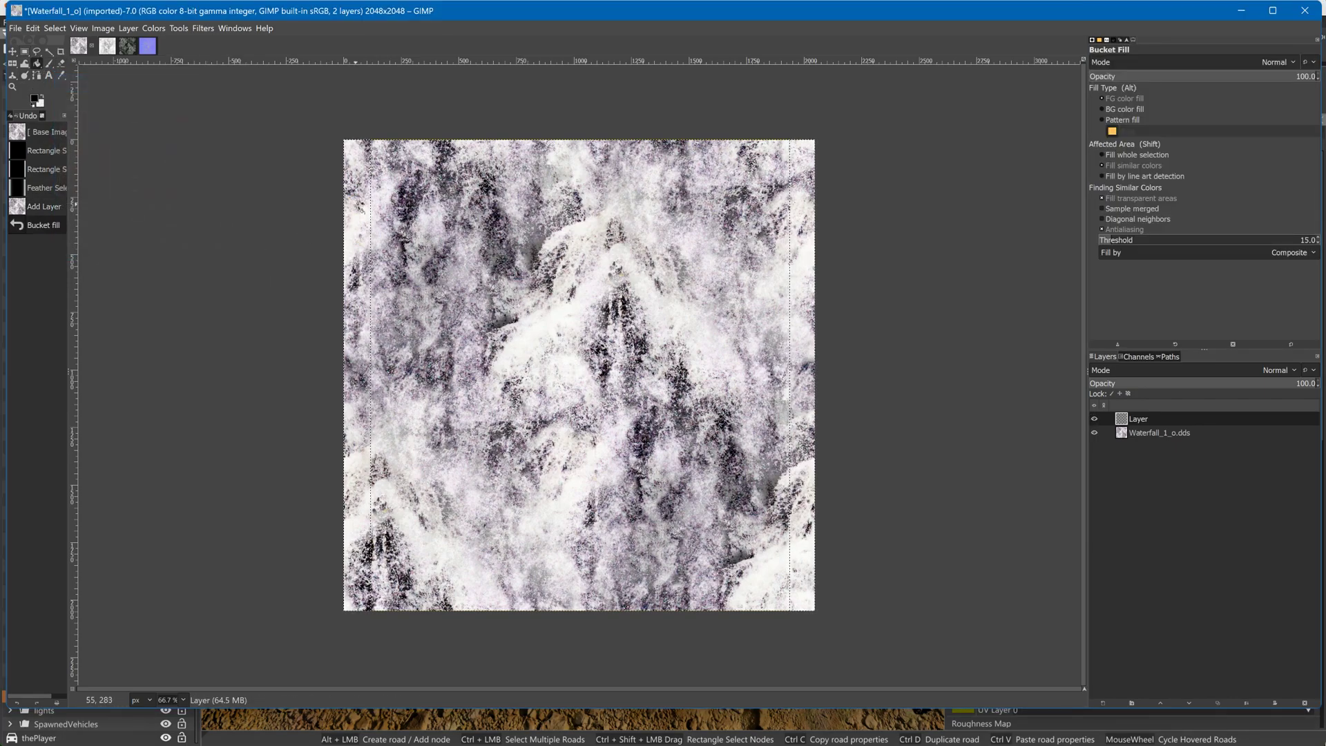
click(359, 222)
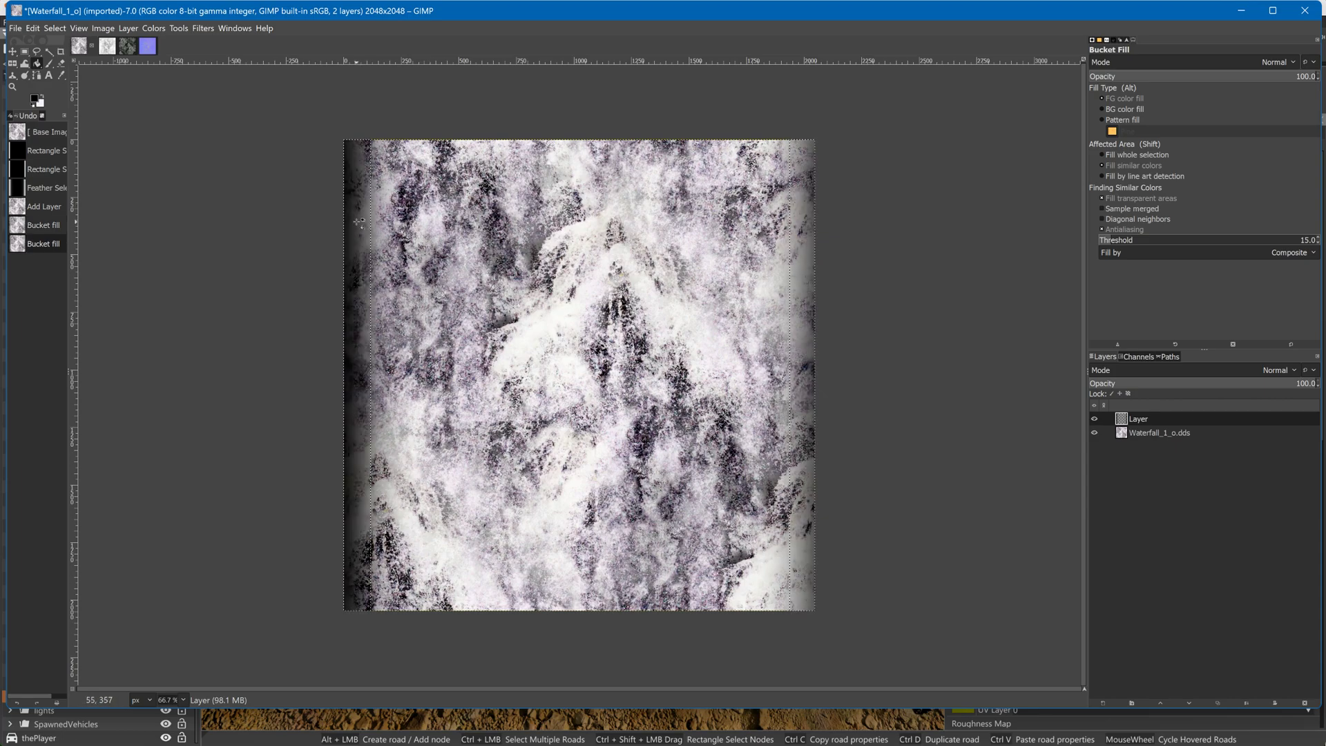
click(359, 222)
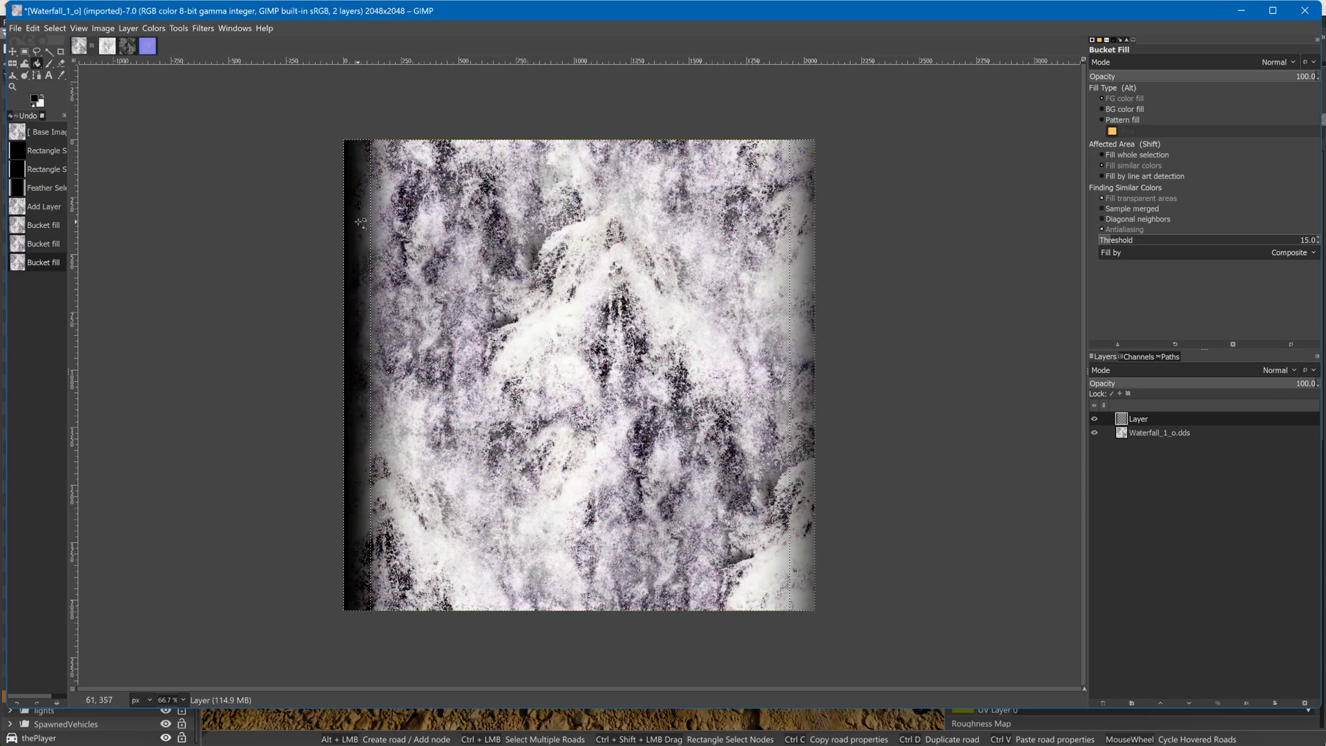
click(807, 250)
click(807, 250)
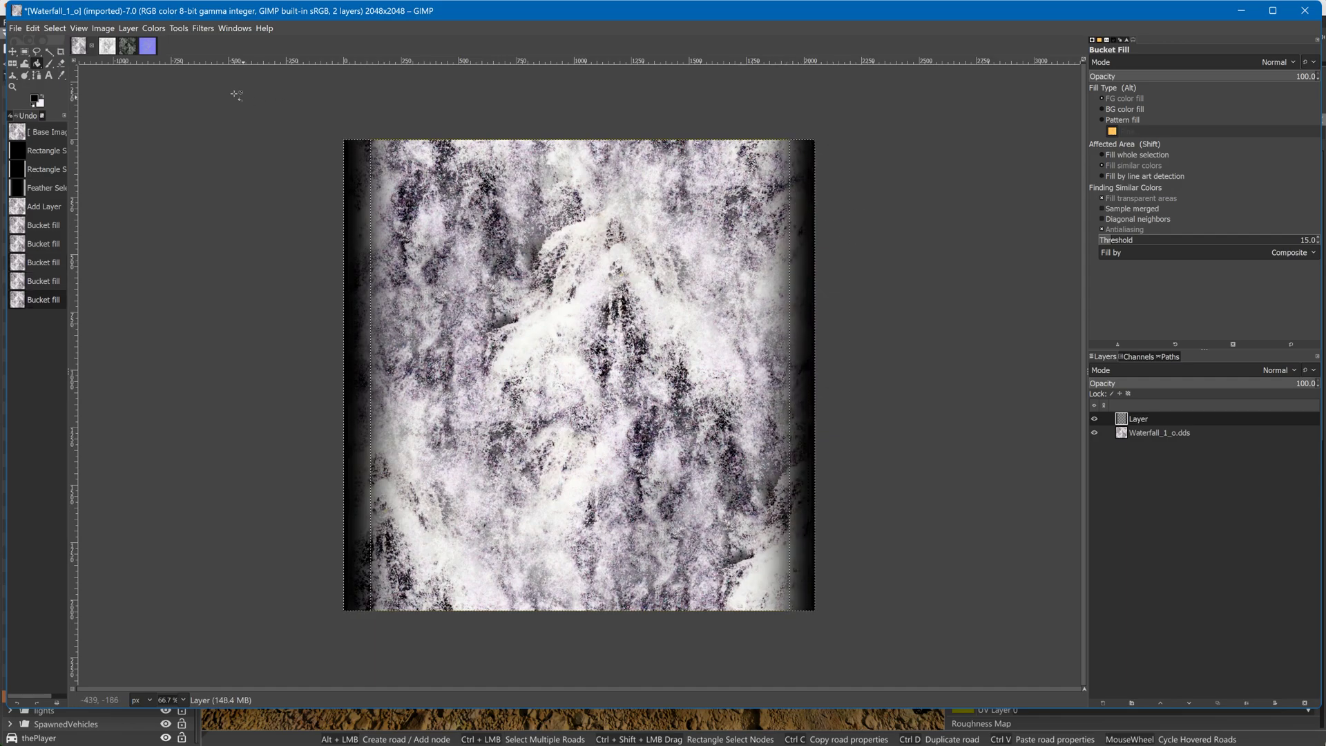
click(26, 51)
click(115, 90)
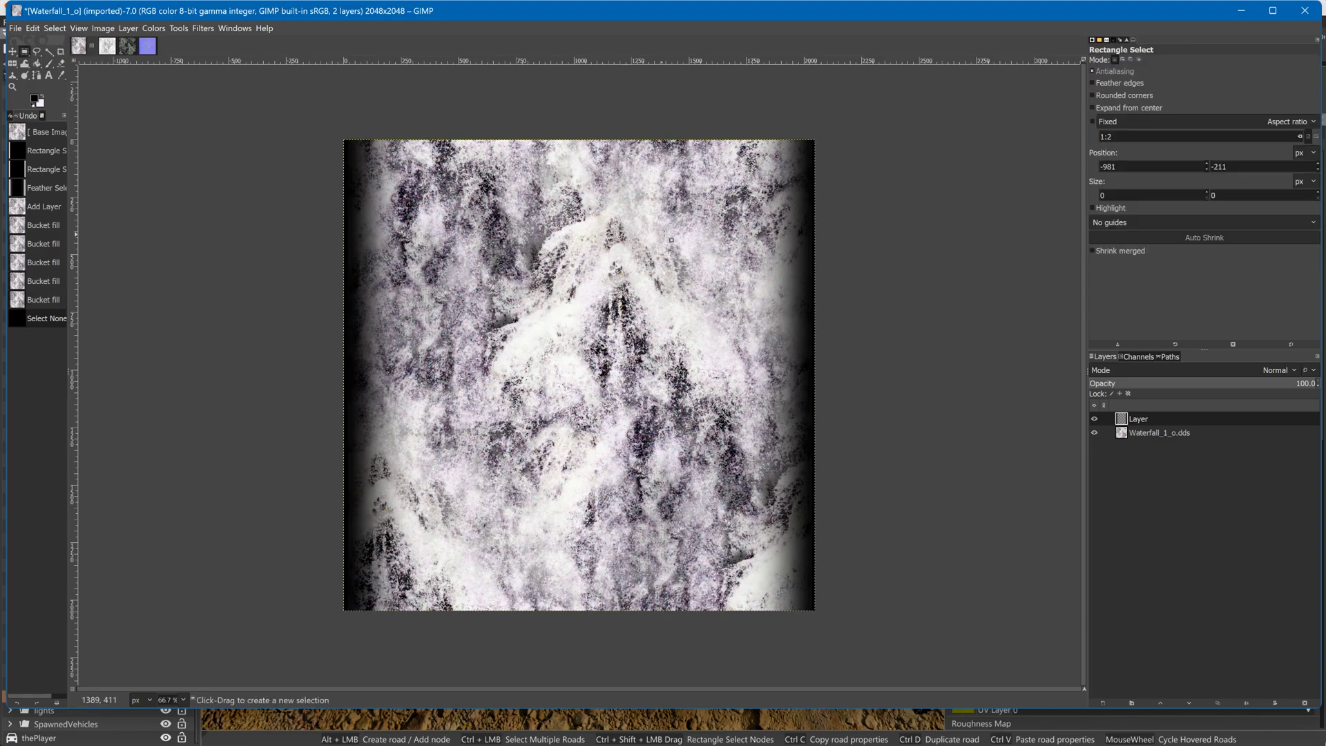
Try the Dissolve blend mode on the black edge layer and return it to Normal
click(1262, 368)
click(1183, 392)
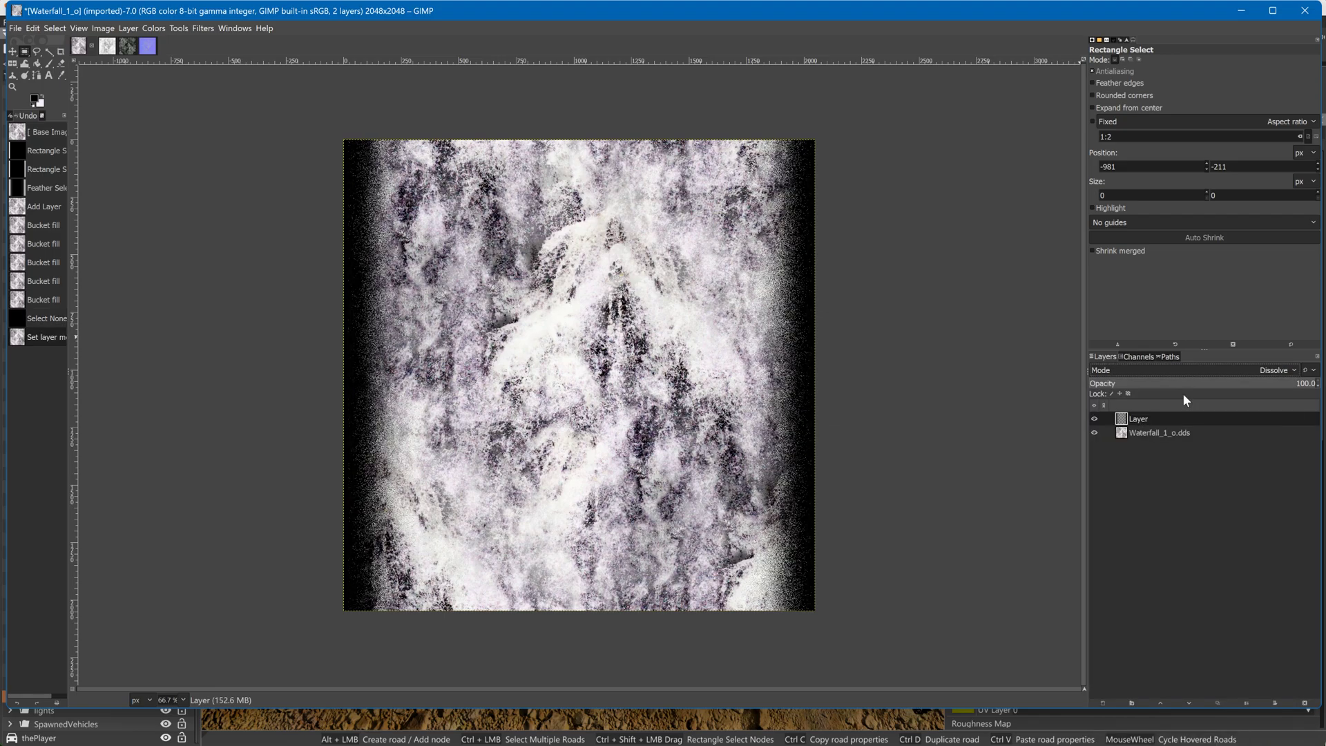
click(1193, 372)
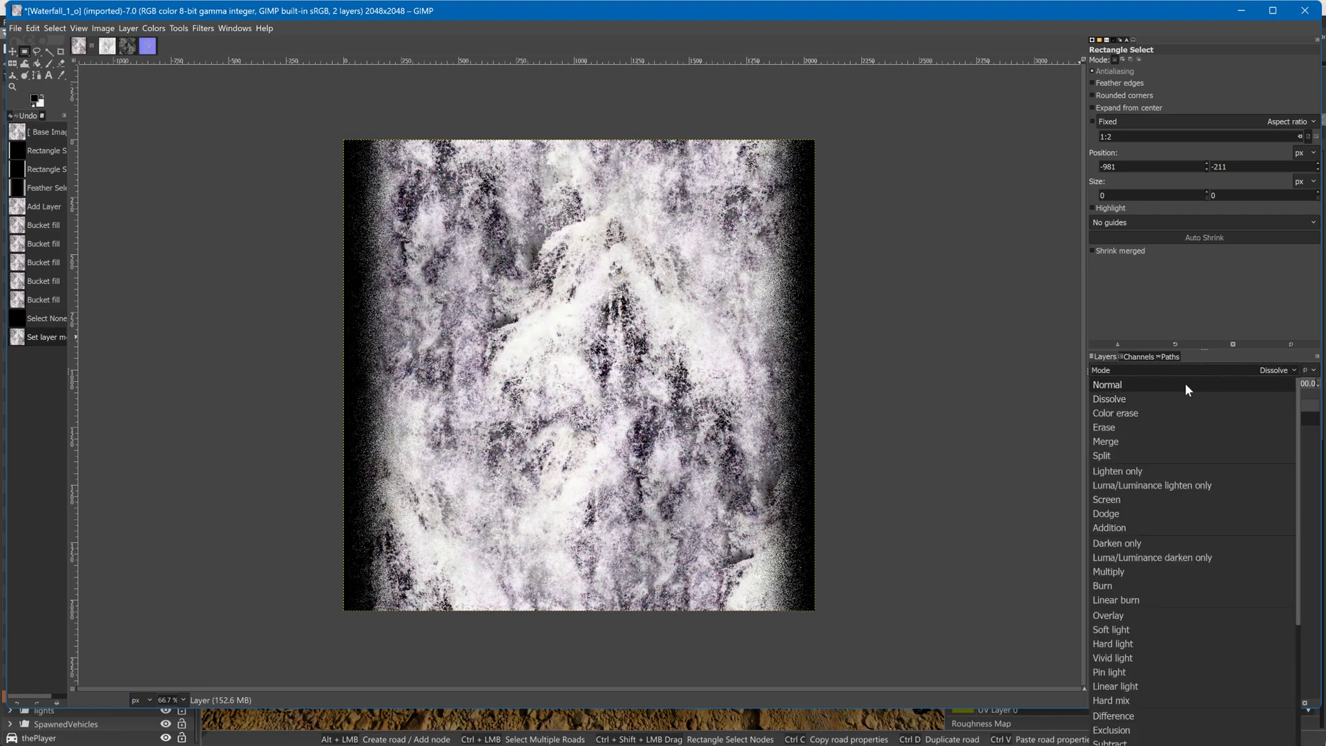
click(1183, 382)
Merge the visible layers and overwrite Waterfall_1_o.dds with the darkened-edge opacity map
right_click(1168, 416)
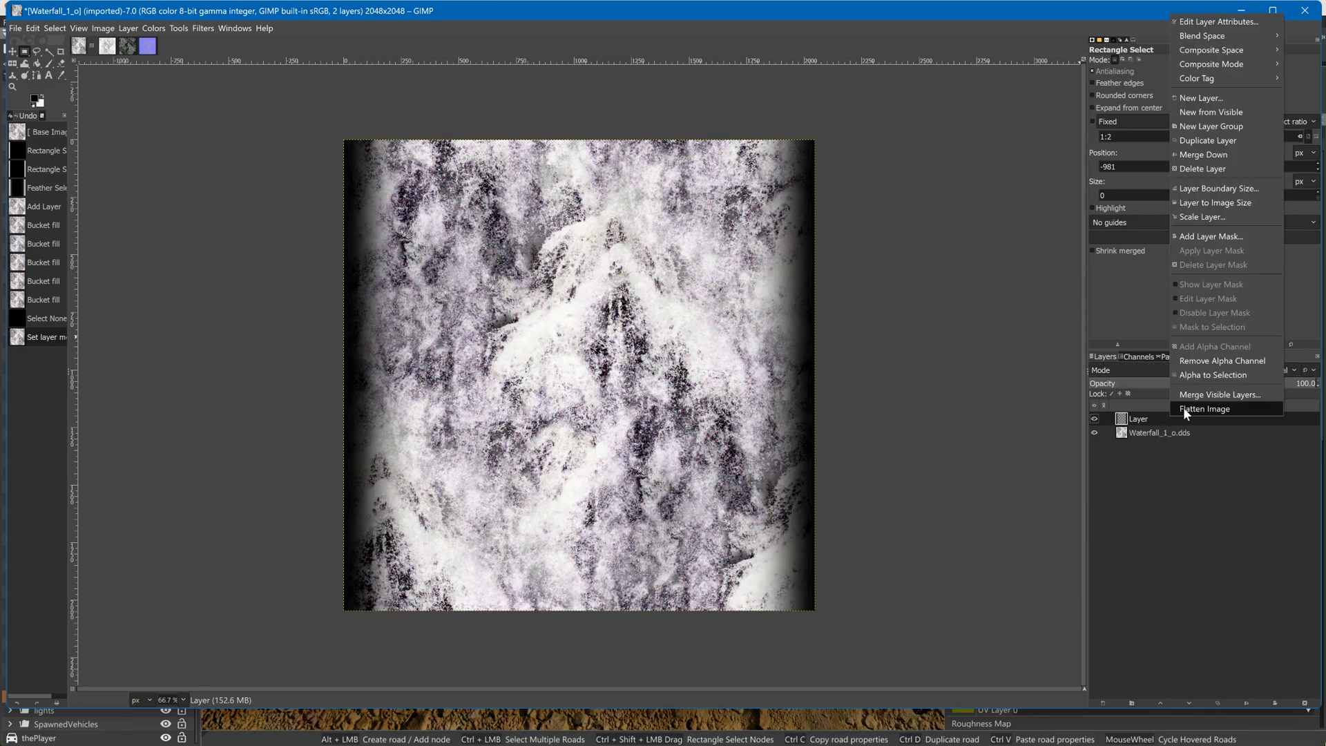
click(1196, 392)
click(1216, 466)
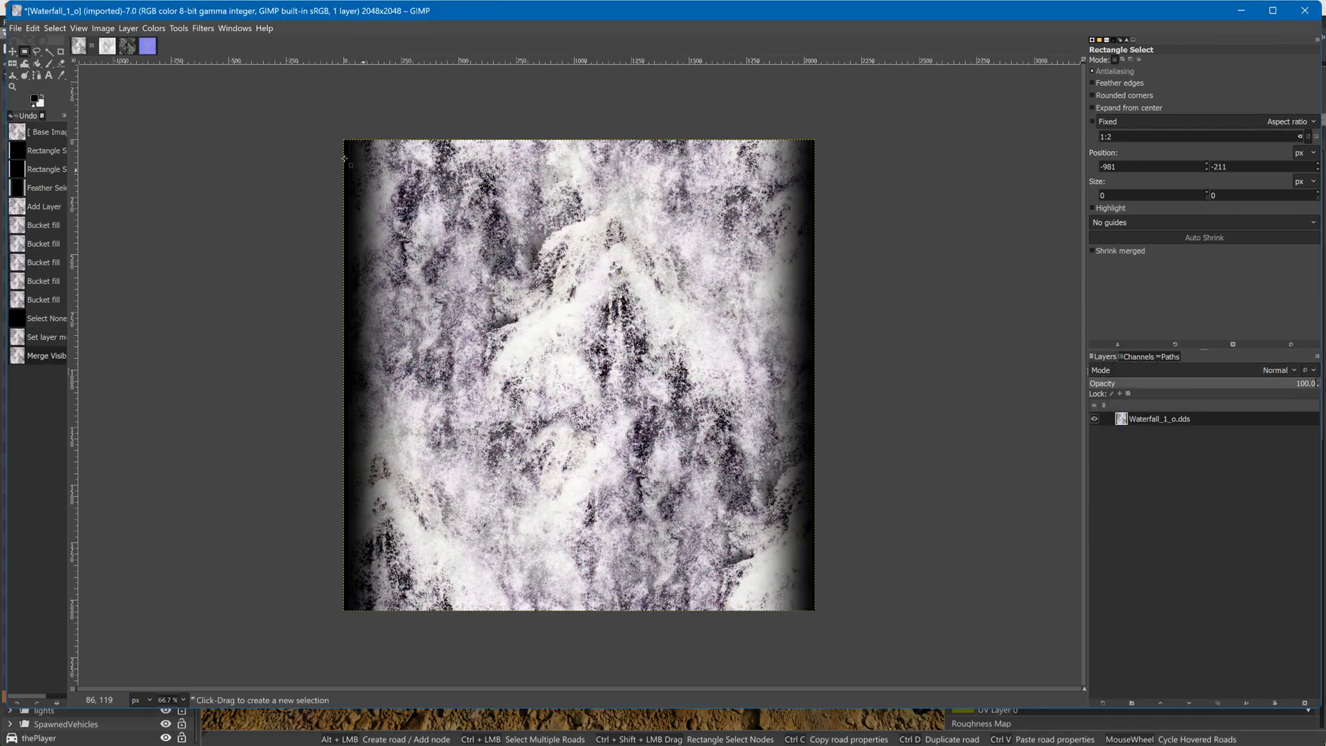
click(15, 29)
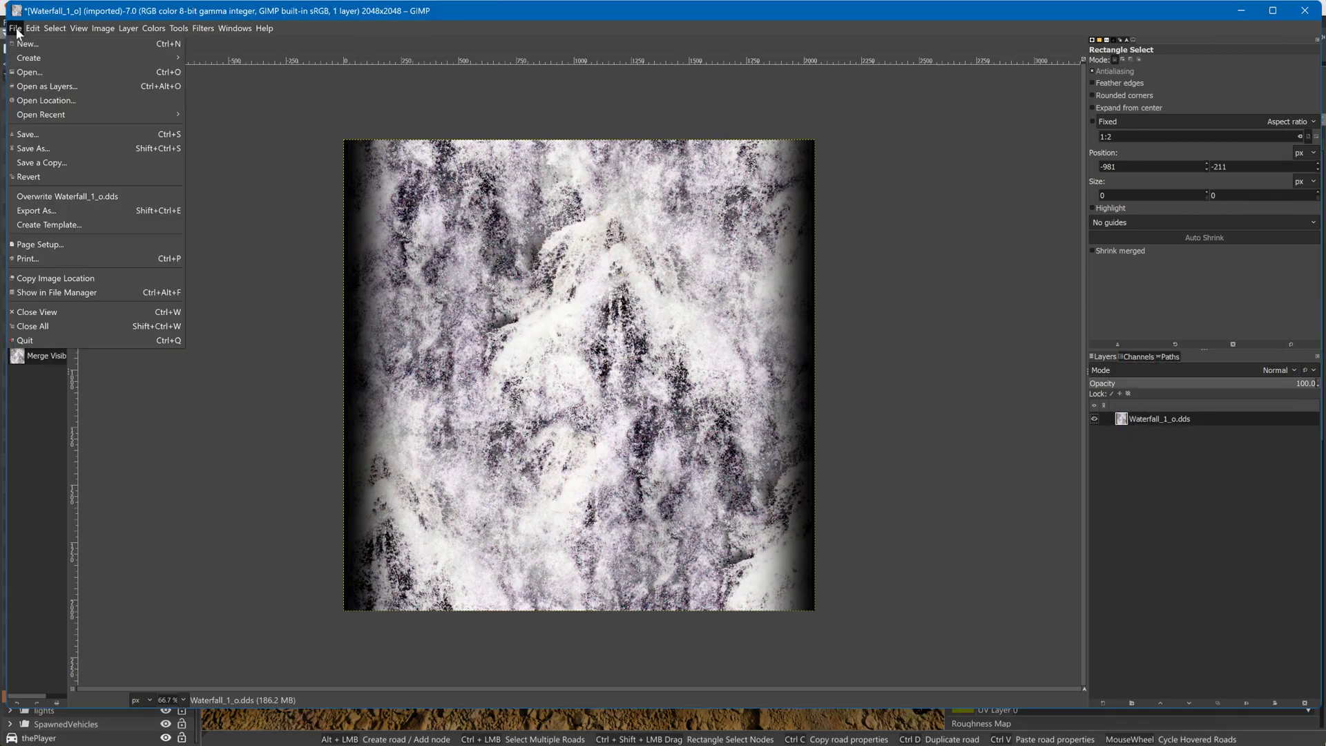
click(65, 197)
Switch to the BeamNG.drive editor and reload Waterfall_1_o.dds as the opacity map of the Waterfall_Decal material
key(alt+Tab)
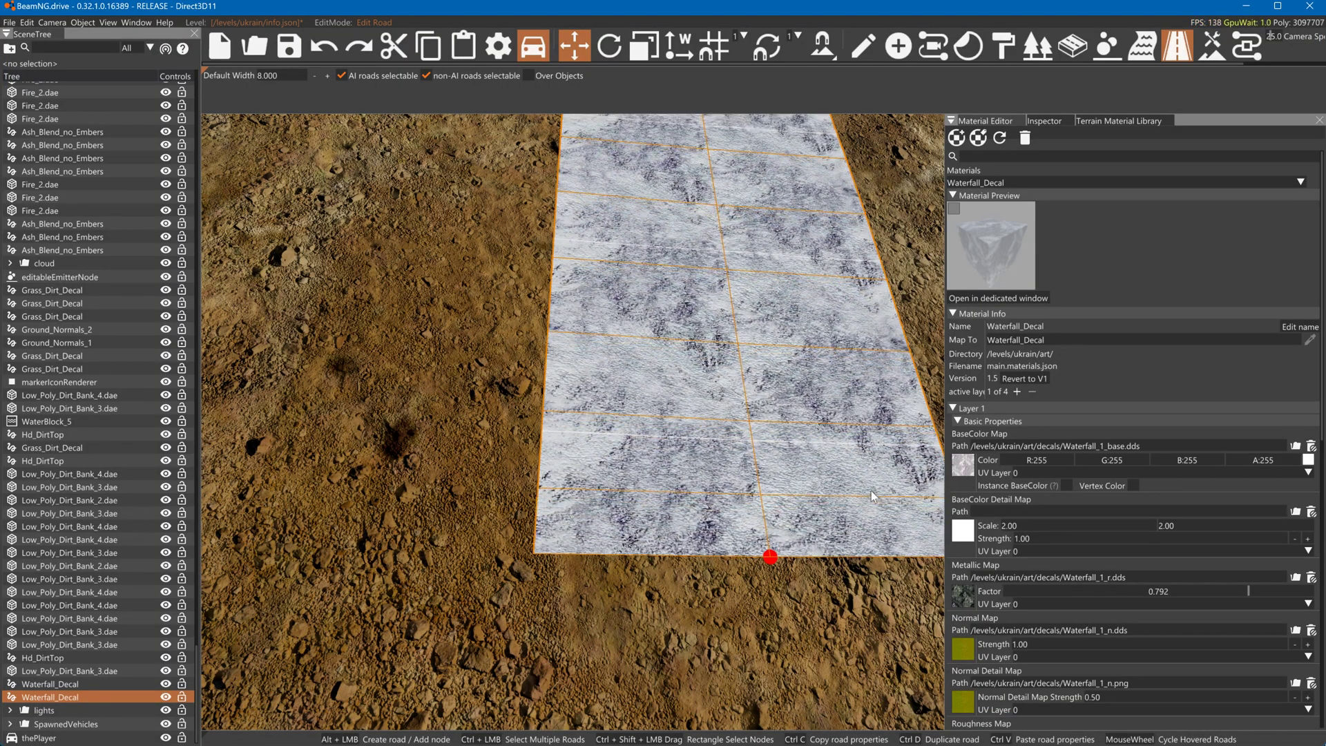
scroll(1033, 526, down, 5)
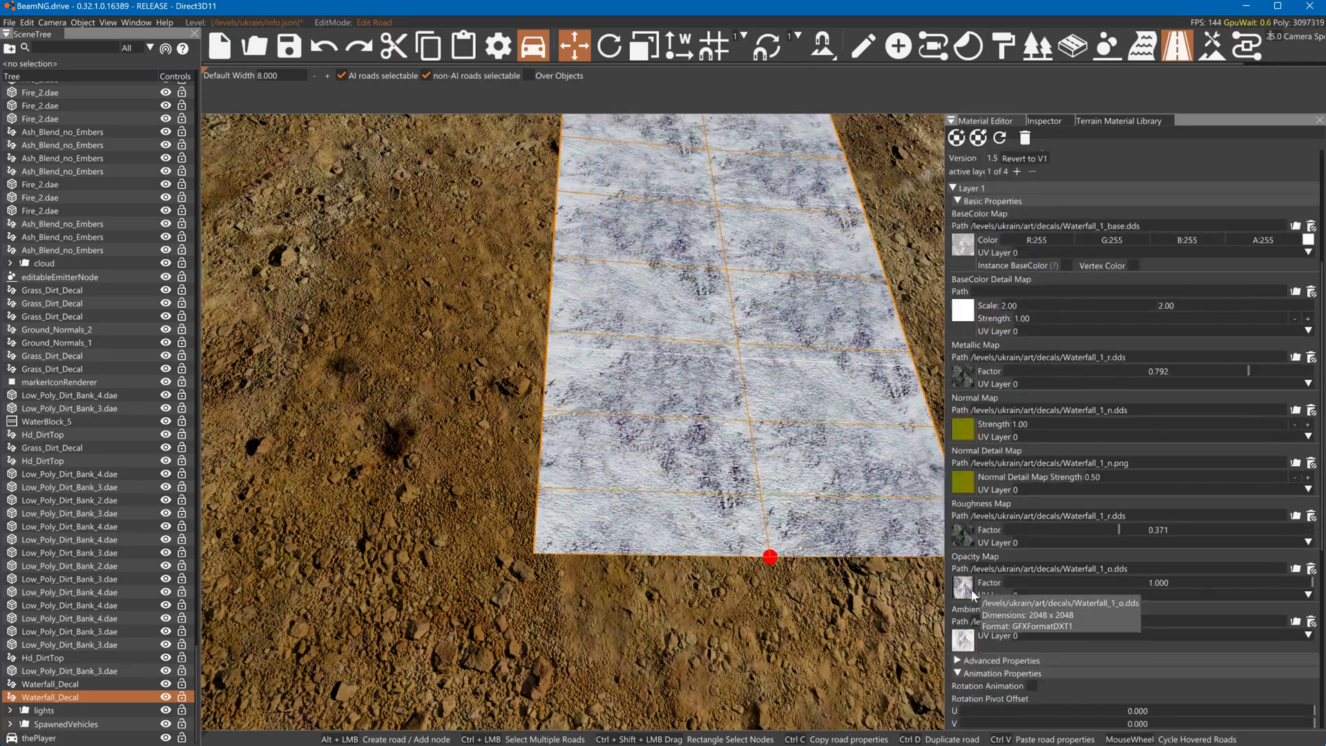
click(964, 591)
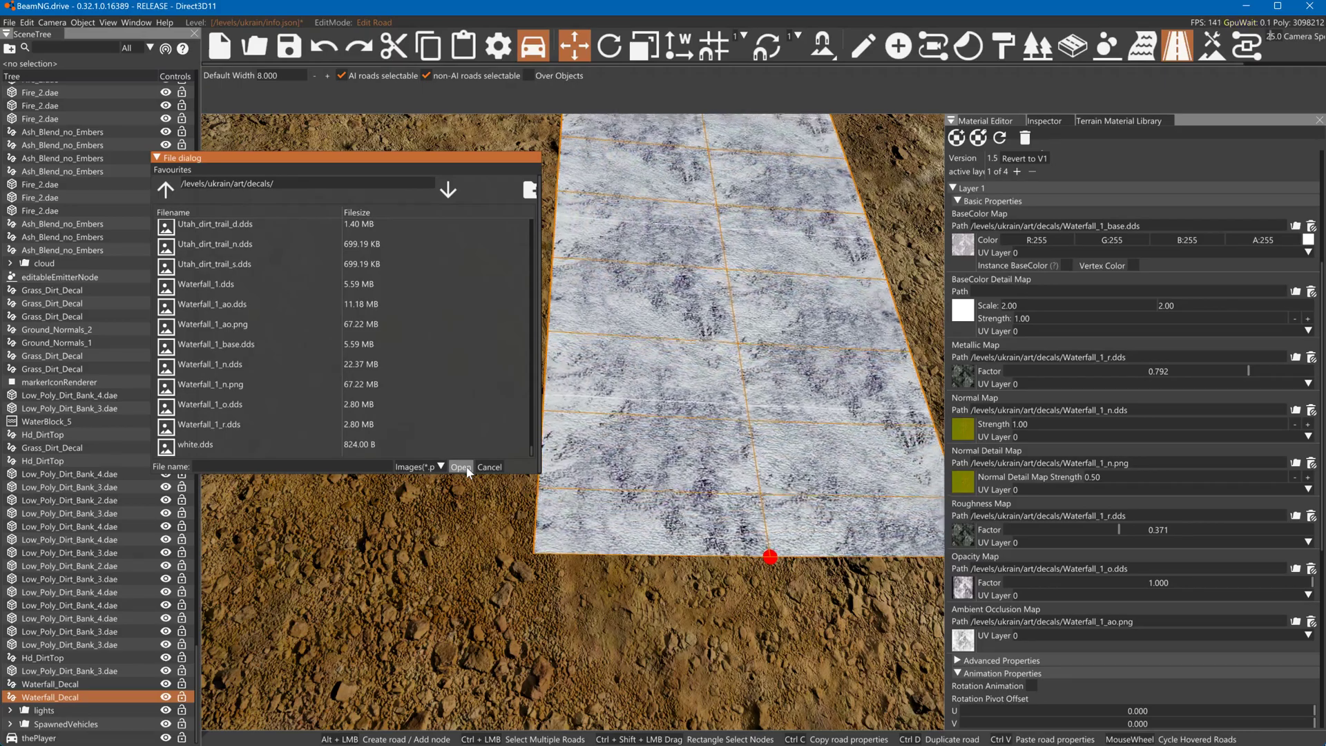
click(461, 467)
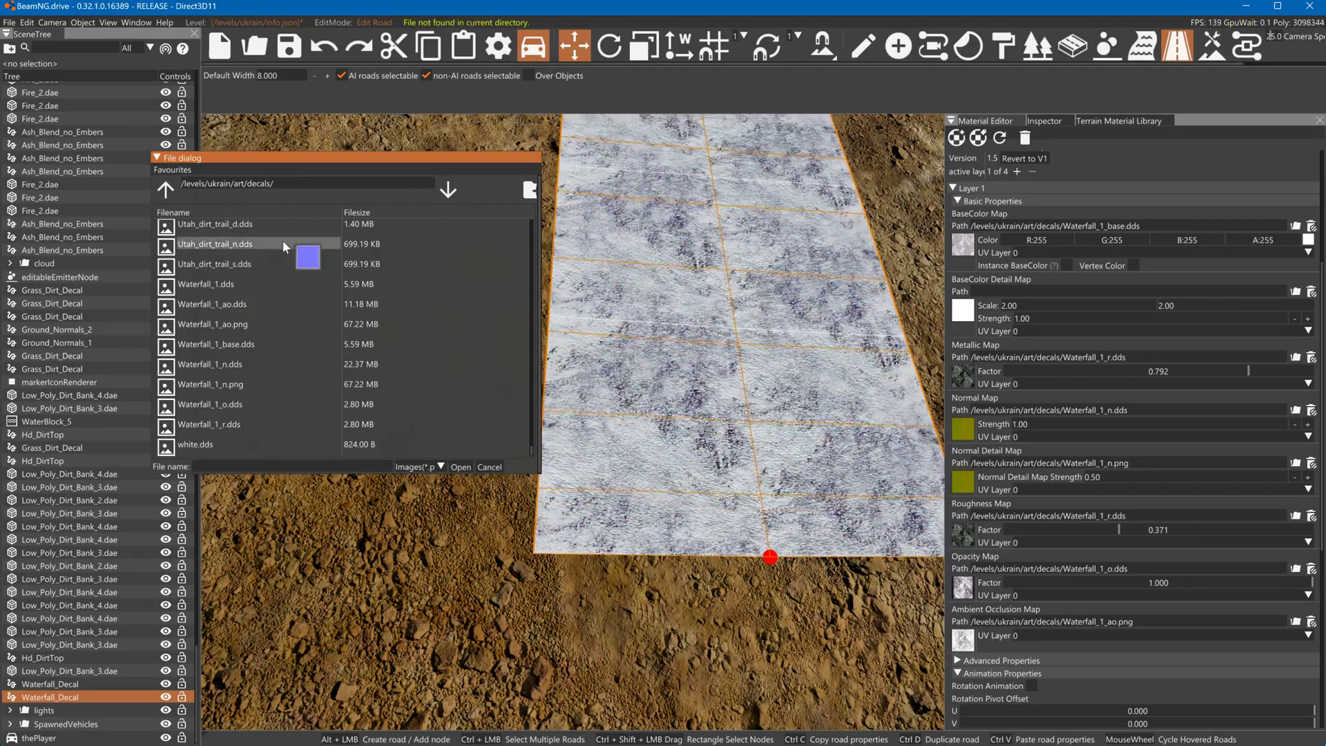
click(235, 364)
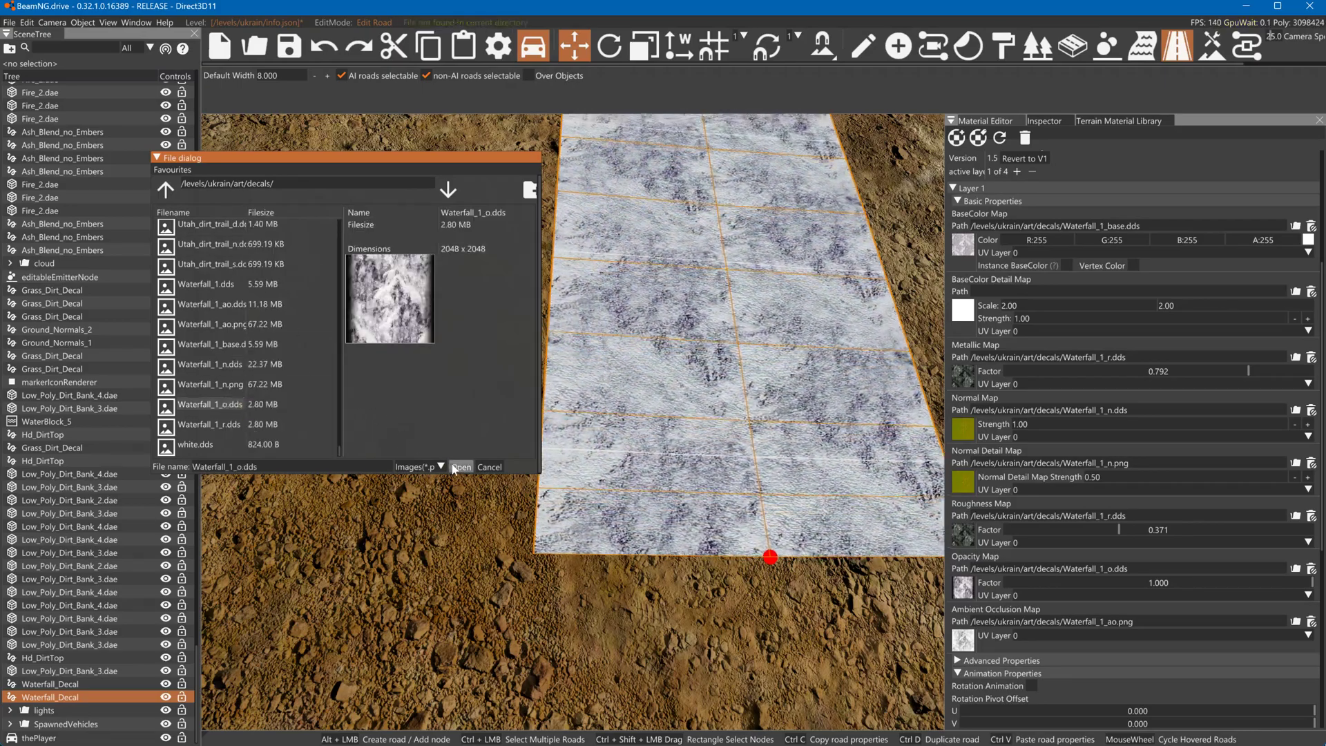
click(458, 467)
Lower the opacity map factor to about 0.414, return it to 1.000, and deselect the decal road
scroll(1233, 259, up, 3)
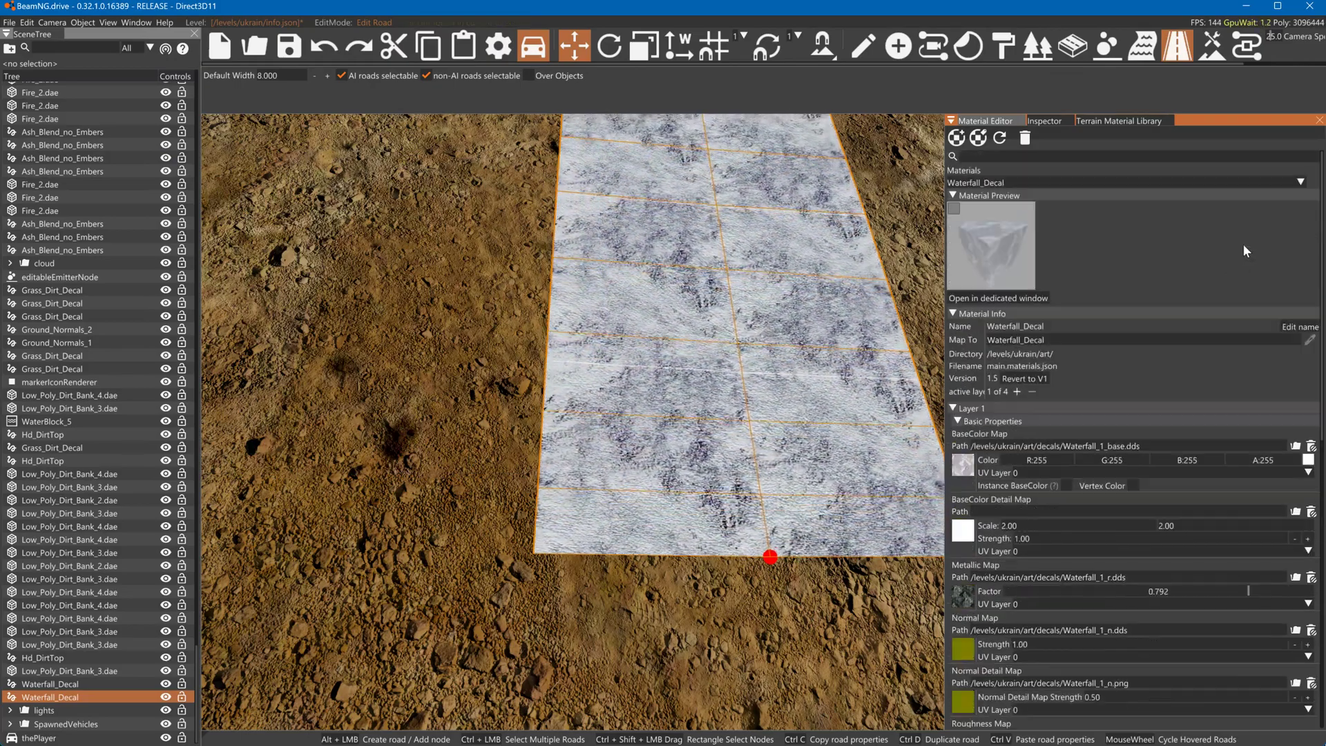
scroll(1279, 289, down, 4)
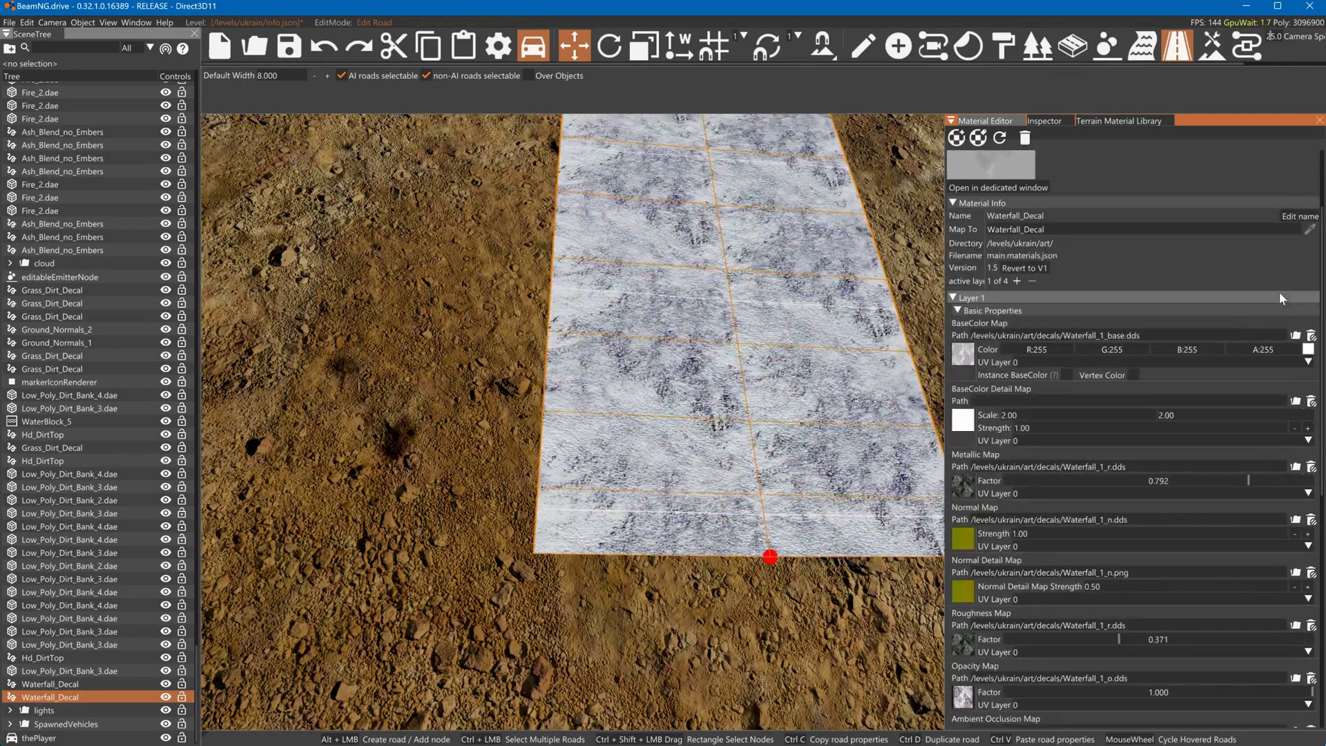
scroll(1280, 291, down, 1)
click(1134, 584)
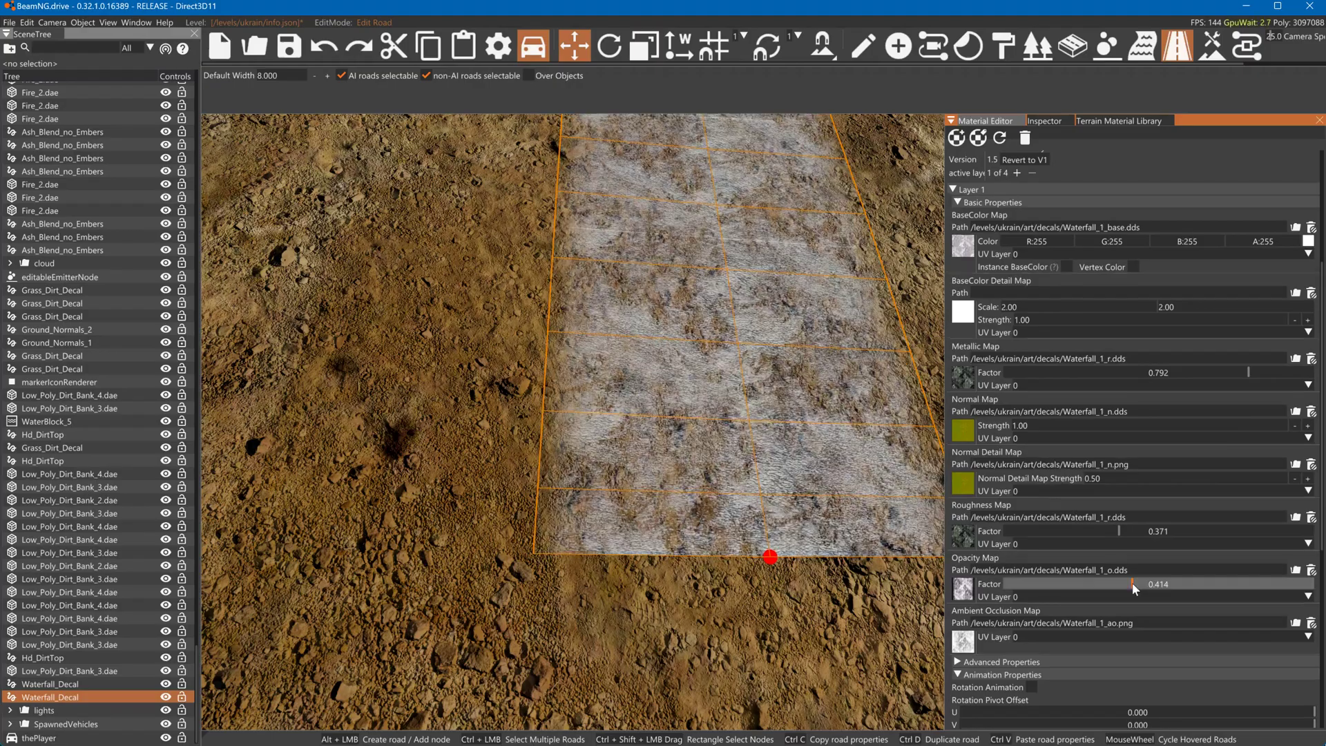
drag(1133, 585, 1313, 587)
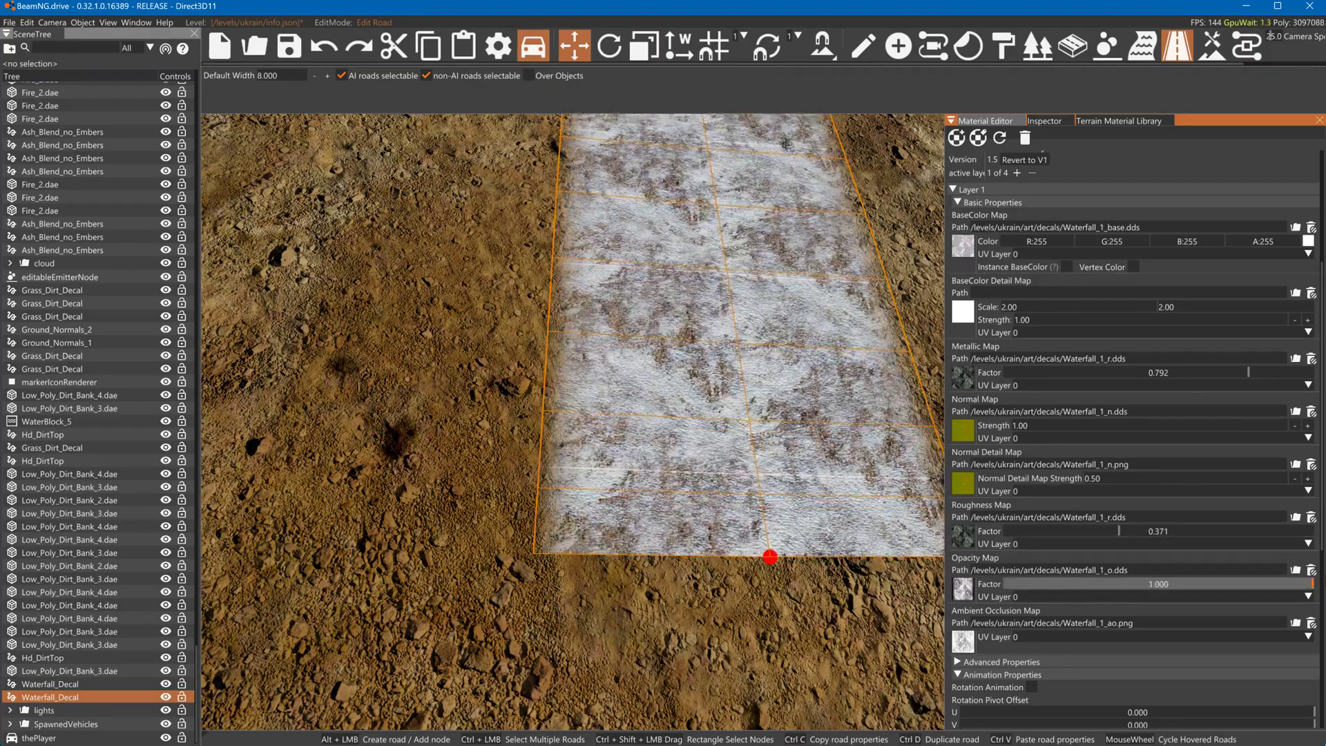
click(724, 285)
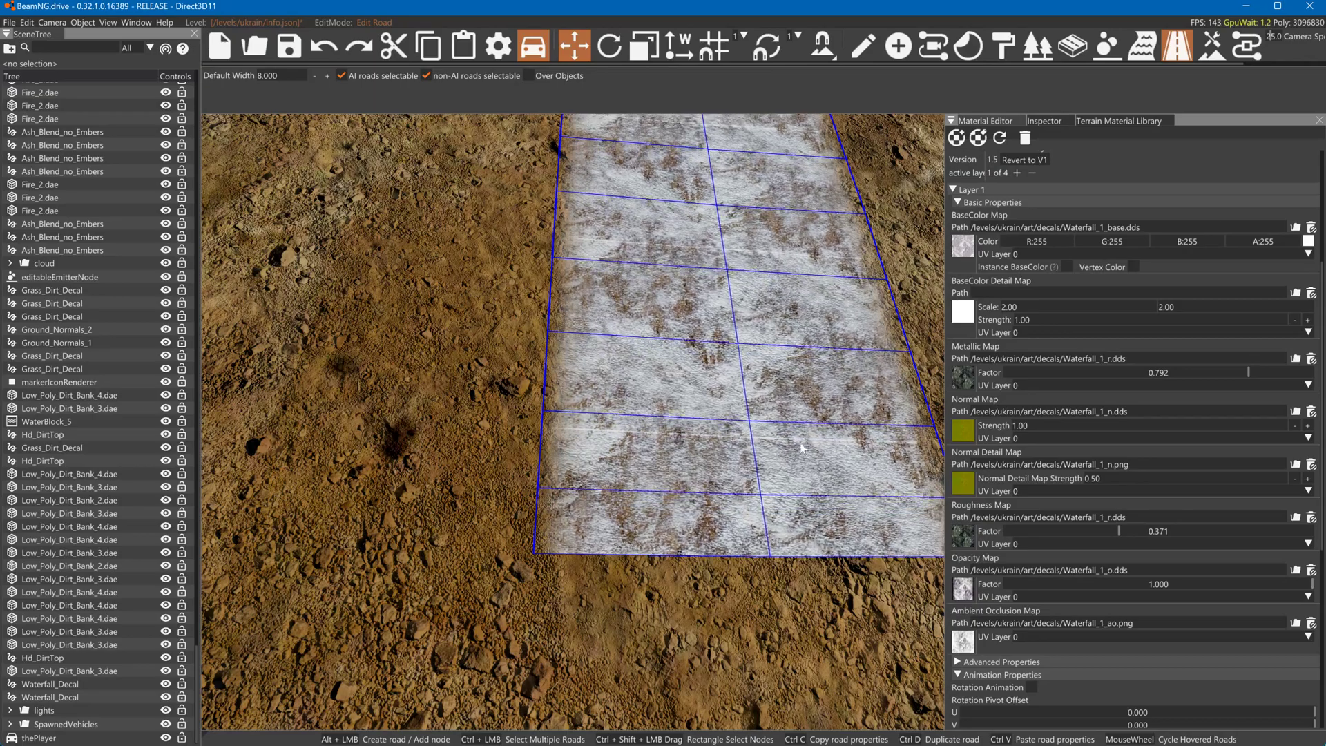
Switch to GIMP and use the Clone tool at size 617 to retouch the upper edge of the Waterfall_1_n normal map
key(alt+Tab)
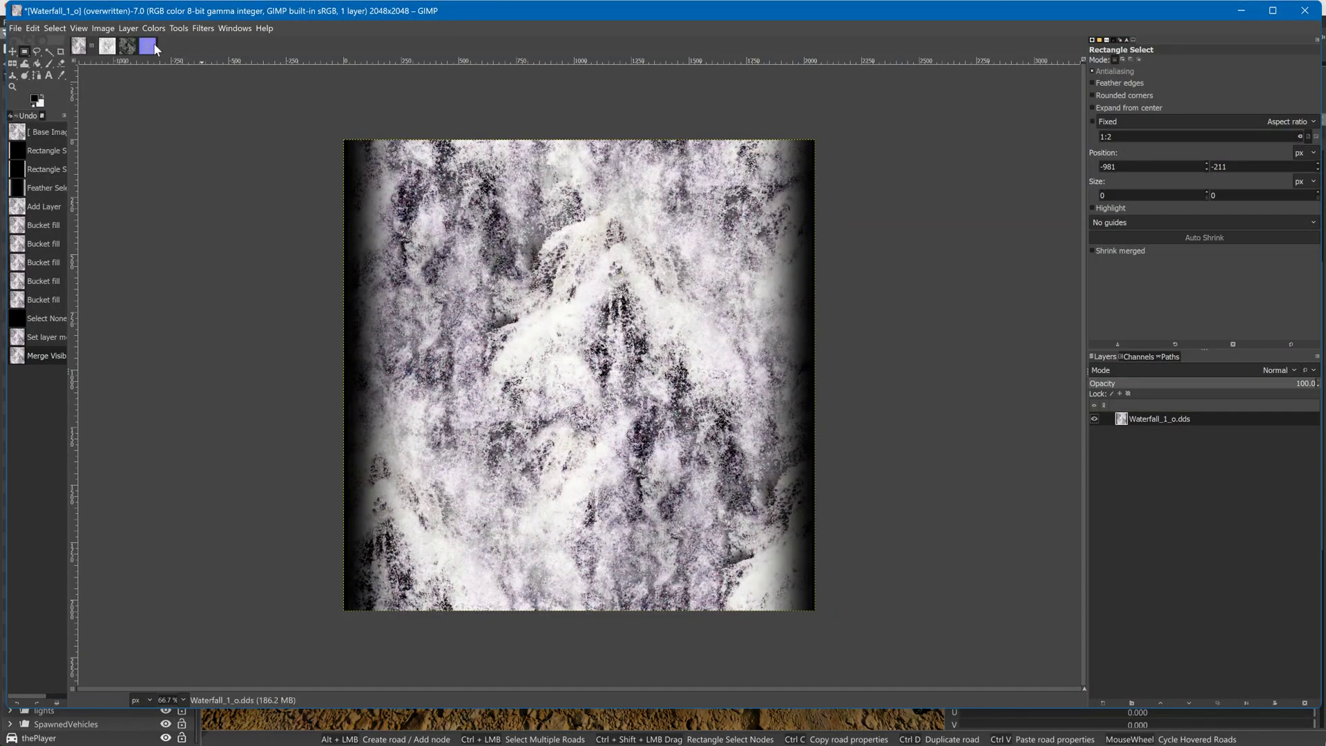
click(154, 47)
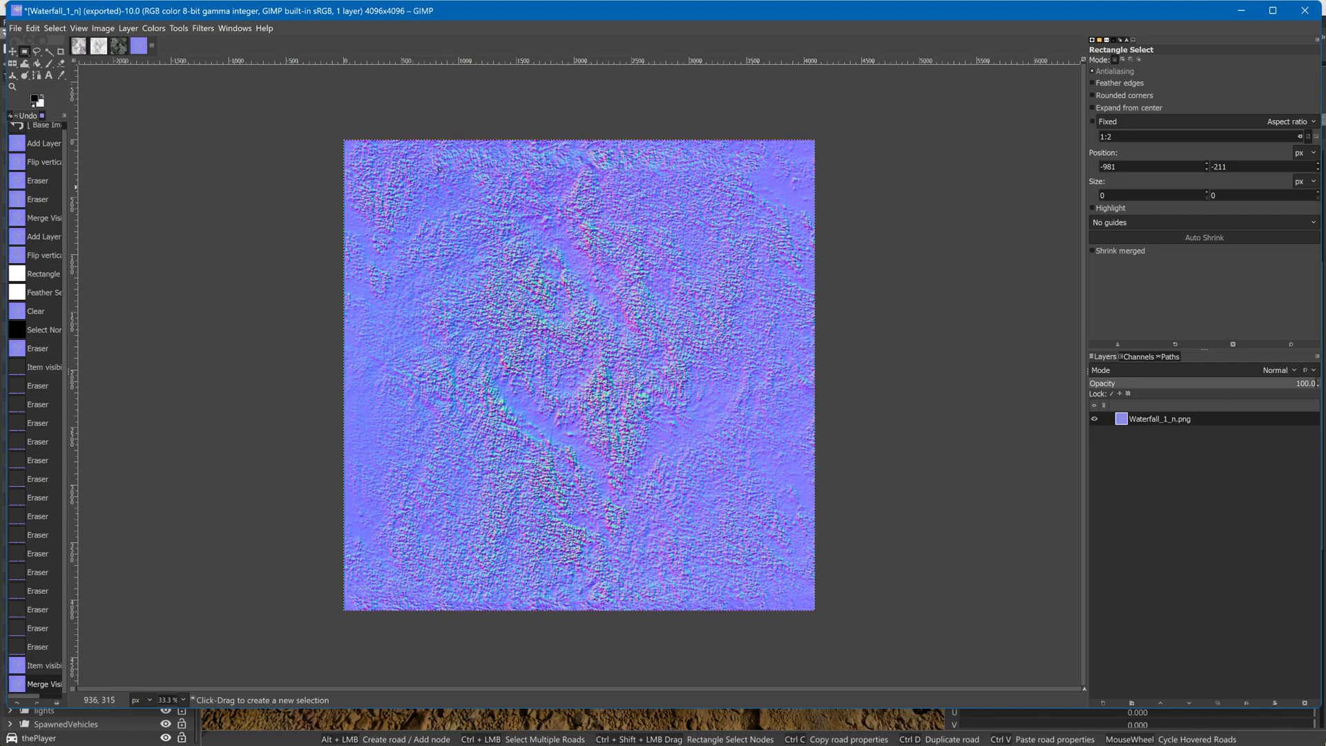
click(61, 63)
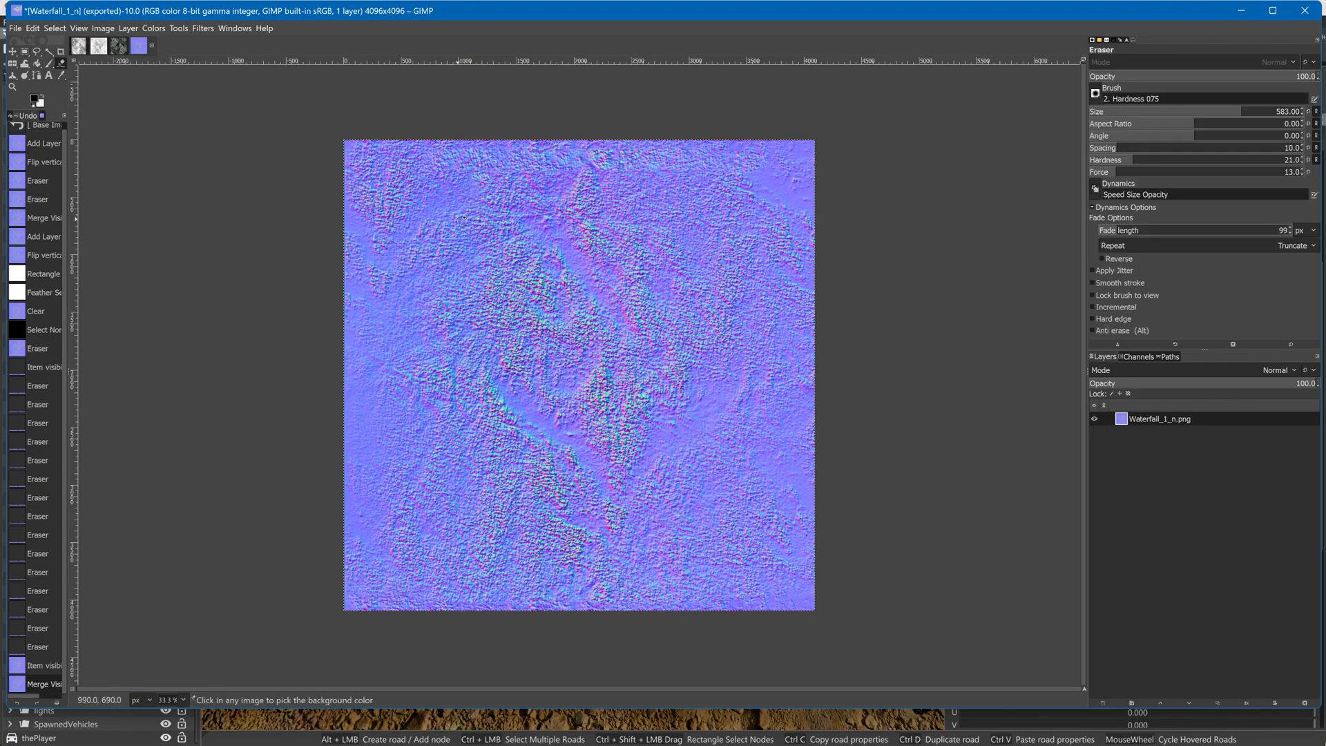
click(11, 76)
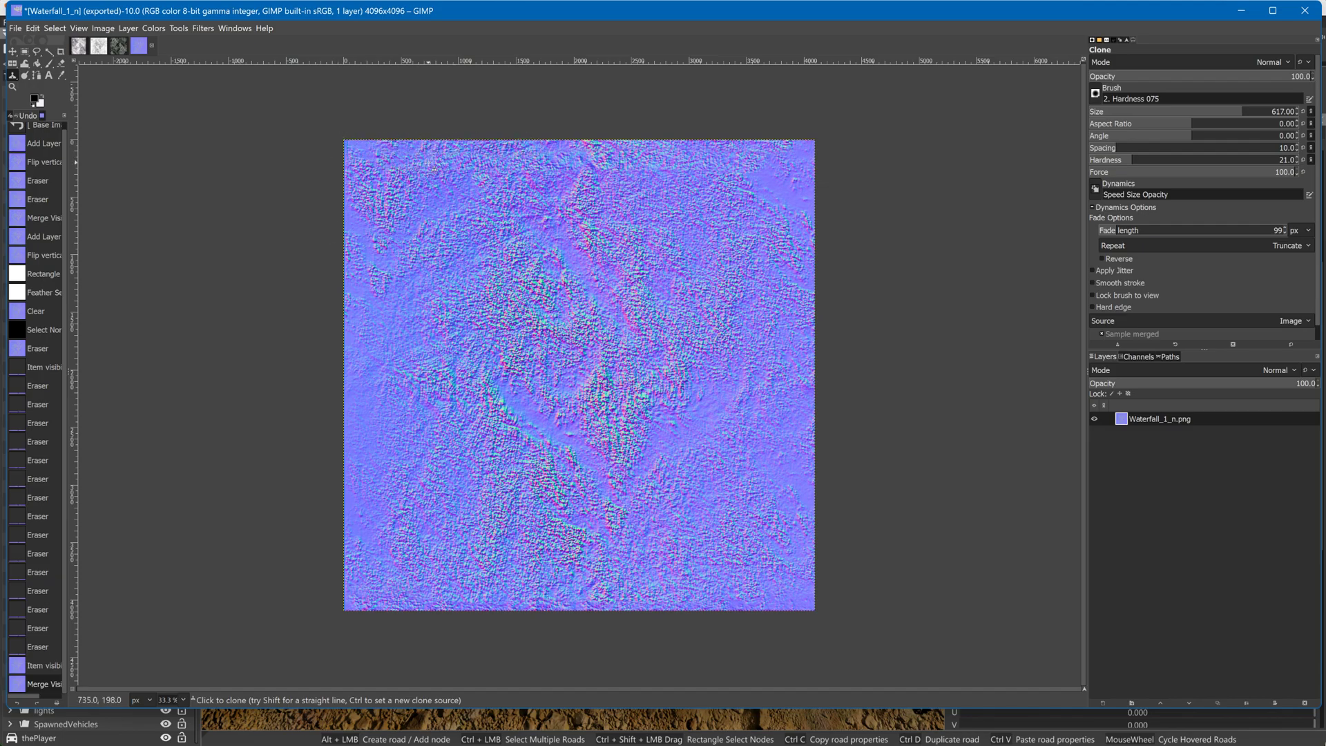
drag(428, 163, 482, 177)
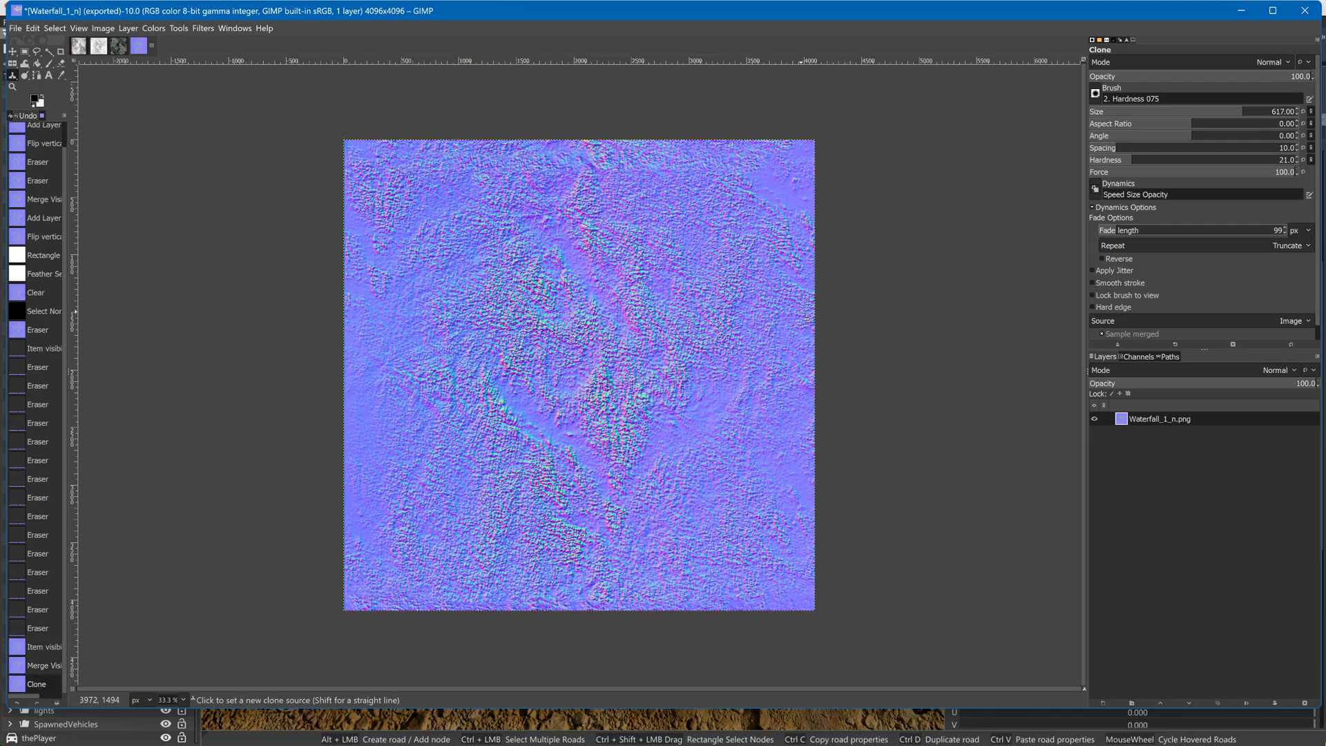
click(777, 199)
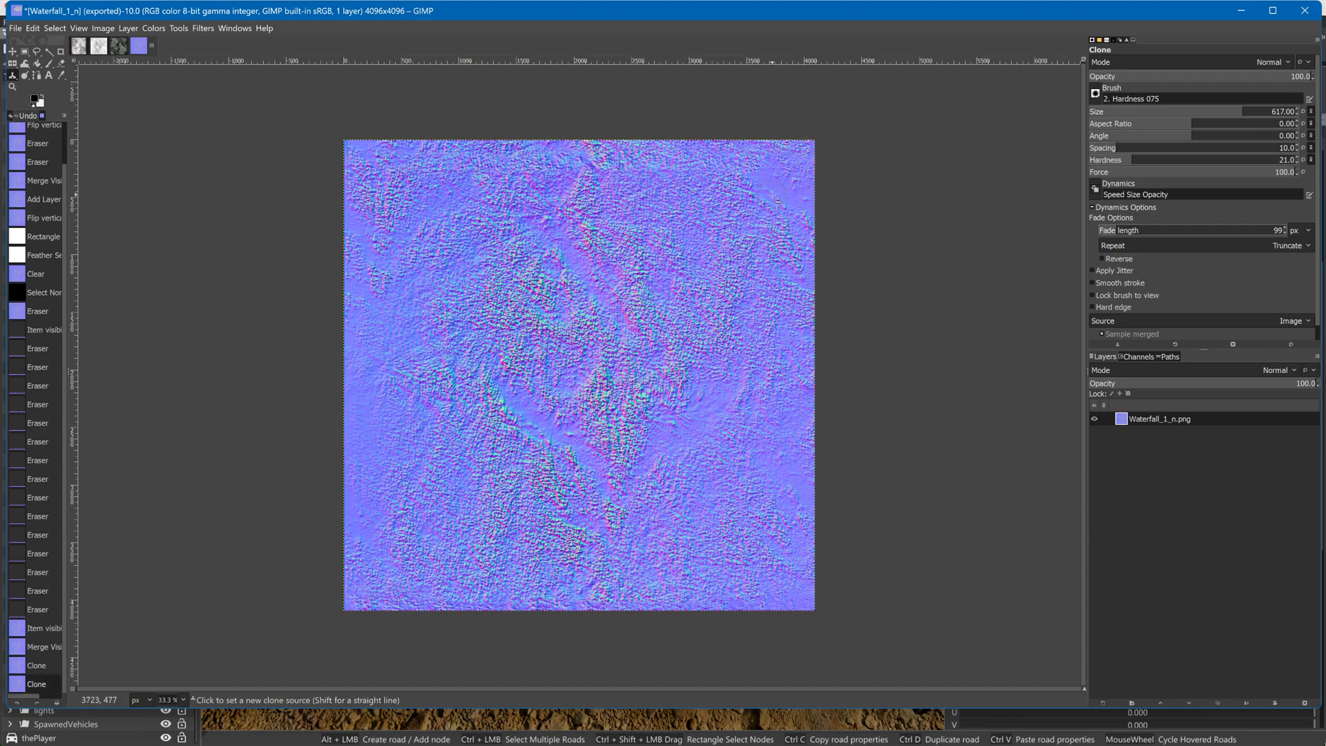
click(818, 155)
click(773, 216)
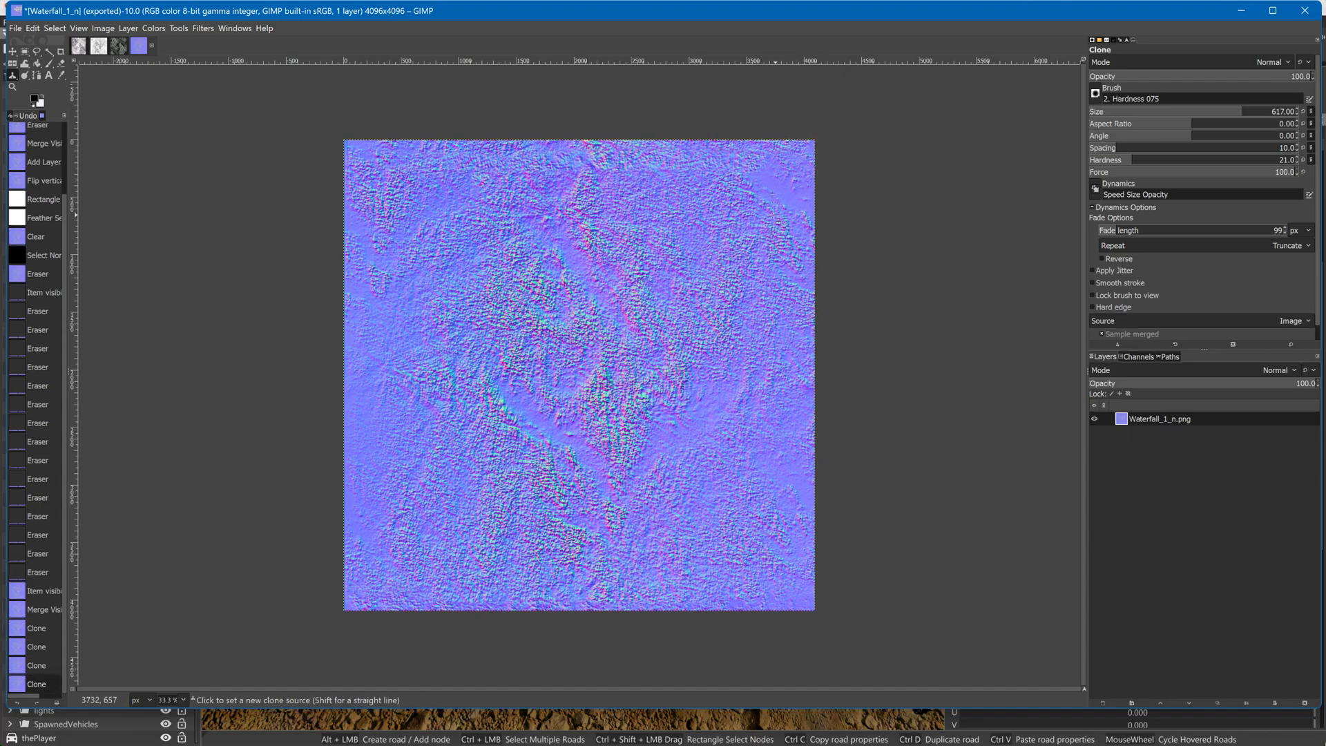
click(812, 156)
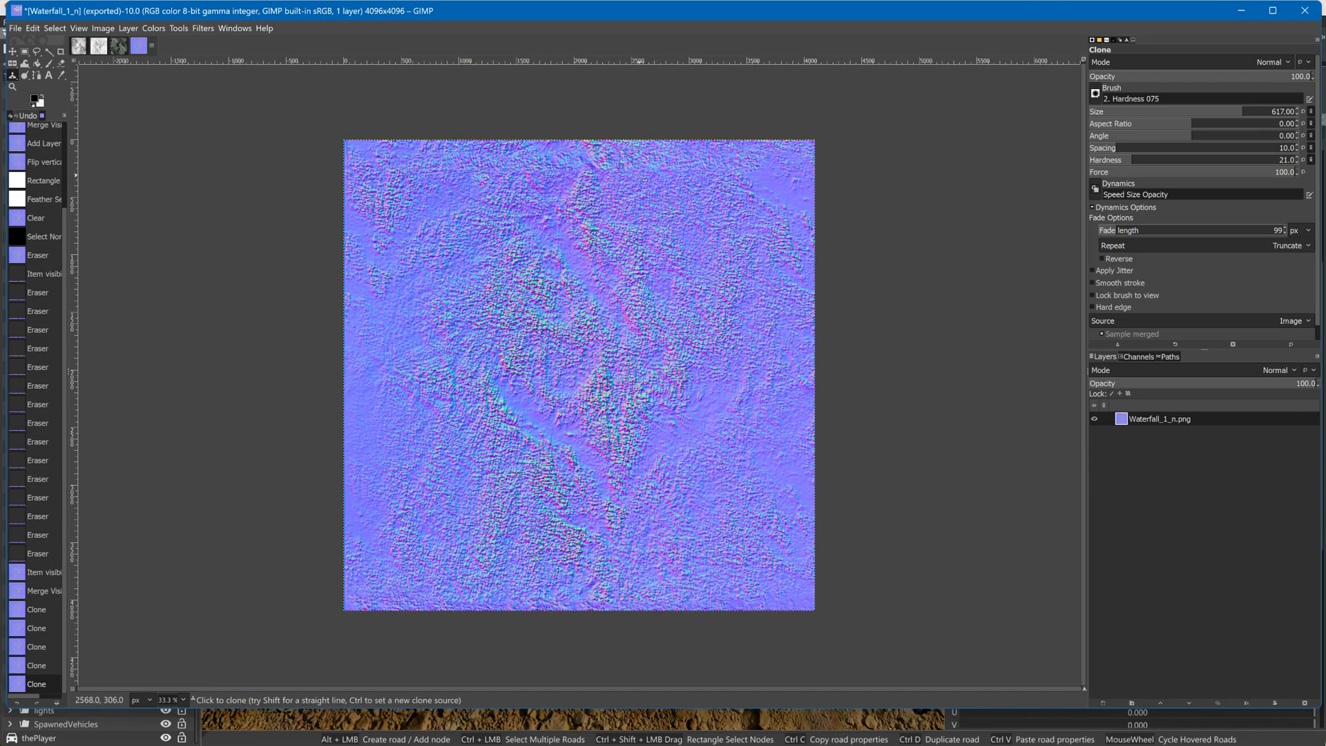
click(639, 176)
click(977, 374)
Duplicate the Waterfall_1_n.png layer and flip the copy vertically
right_click(1148, 419)
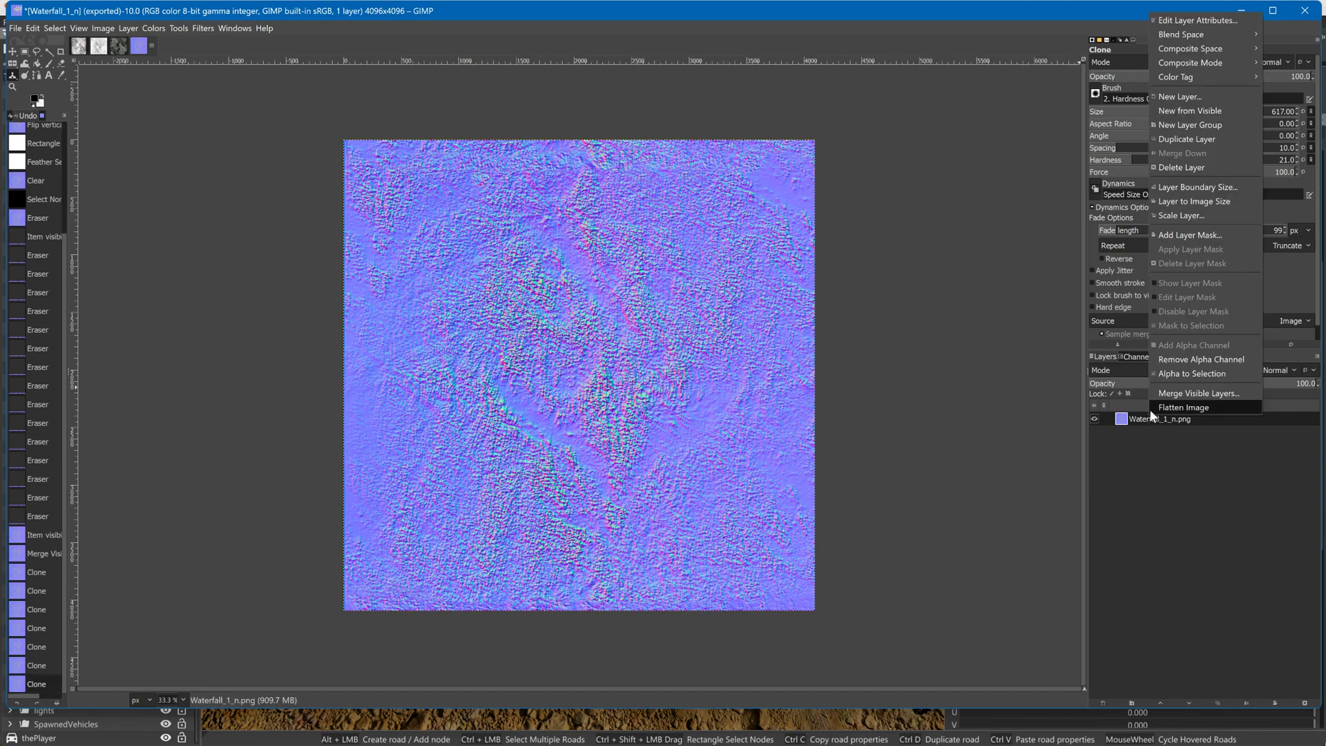
click(1179, 139)
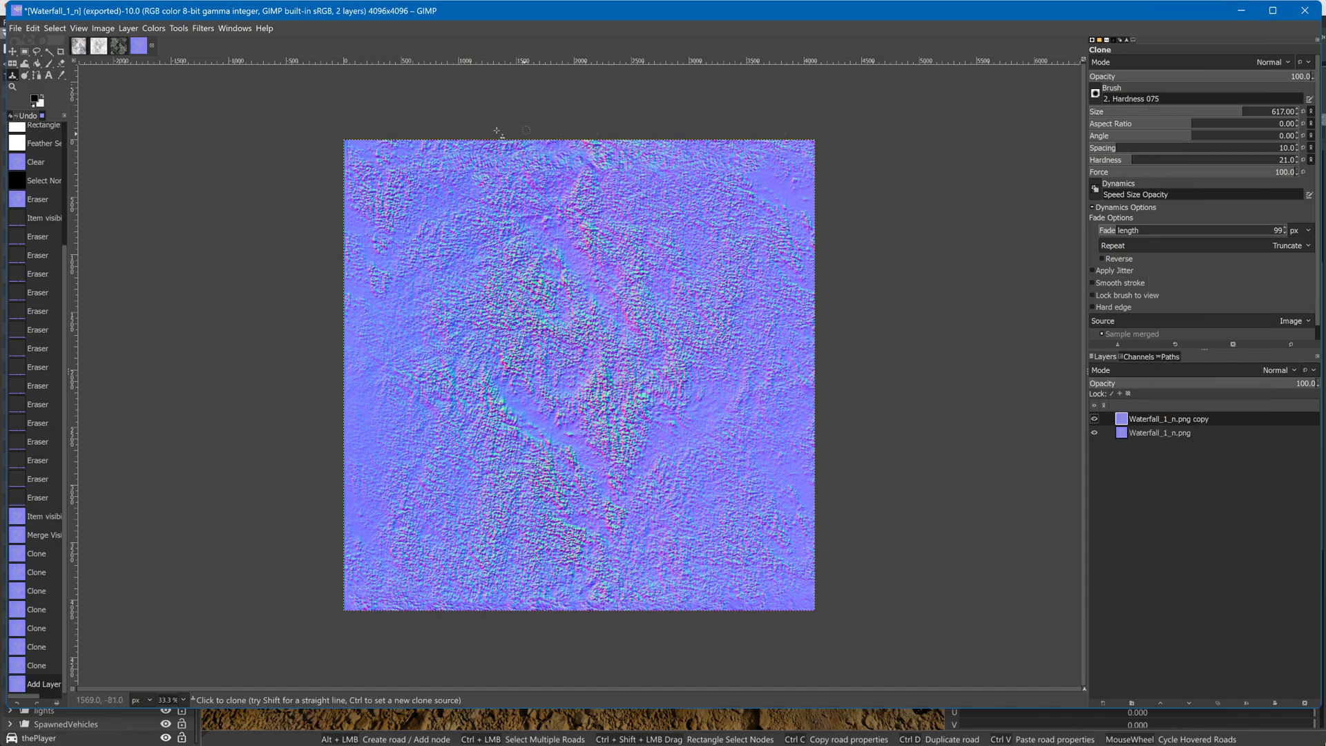
click(13, 64)
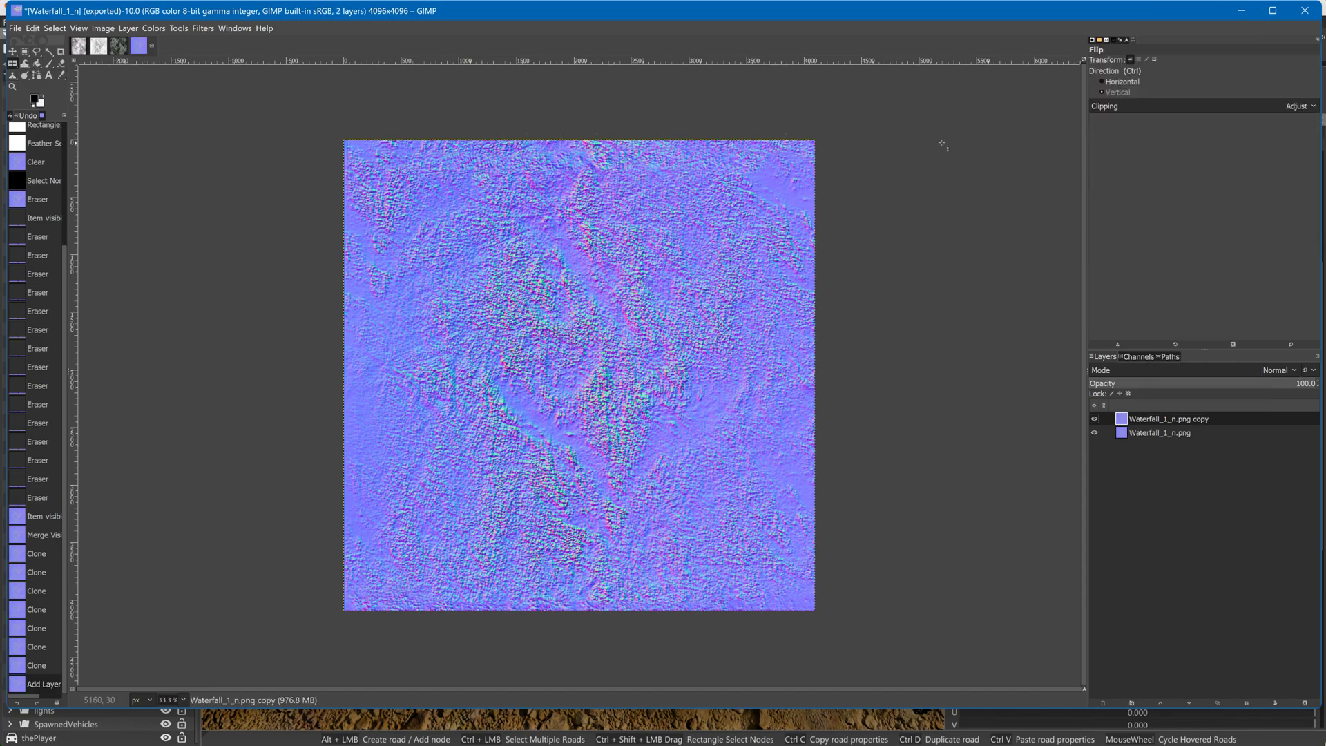
click(745, 228)
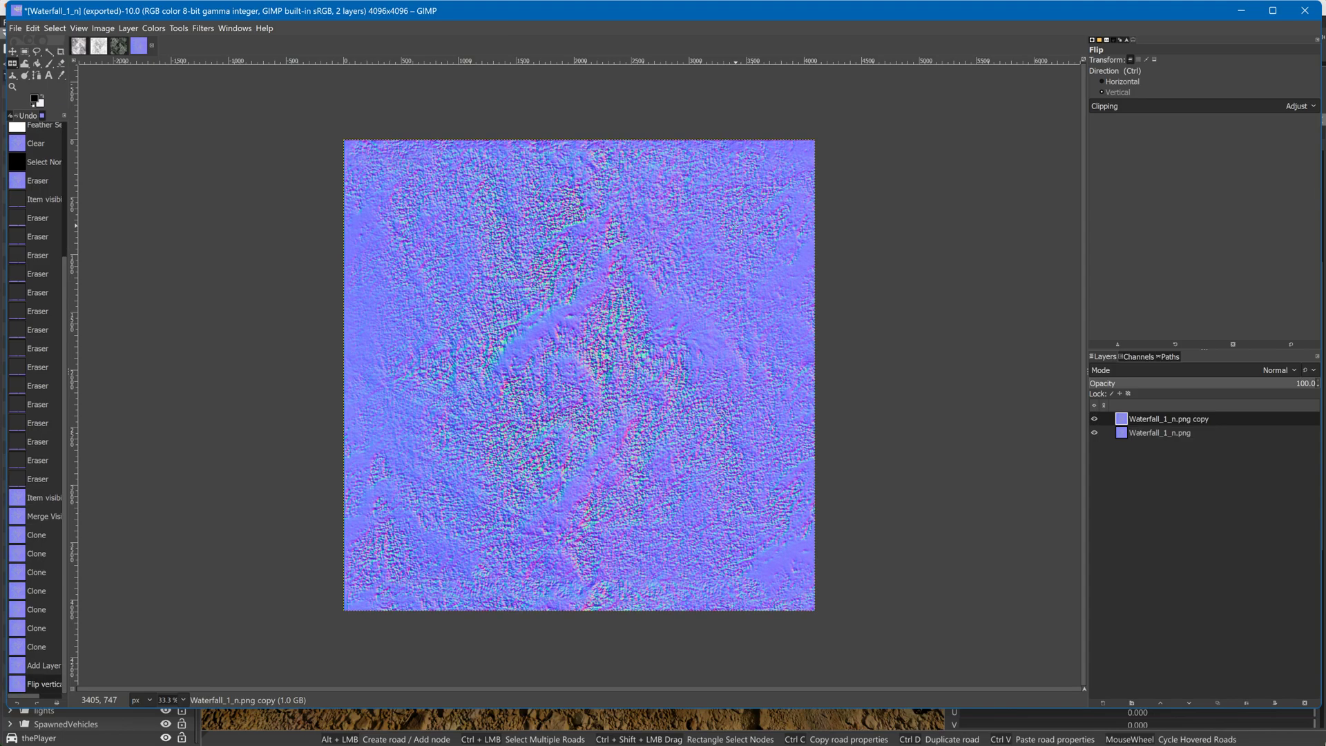
Erase spots in the flipped copy's upper-left corner and along its lower edge with the 617-size Eraser
click(62, 64)
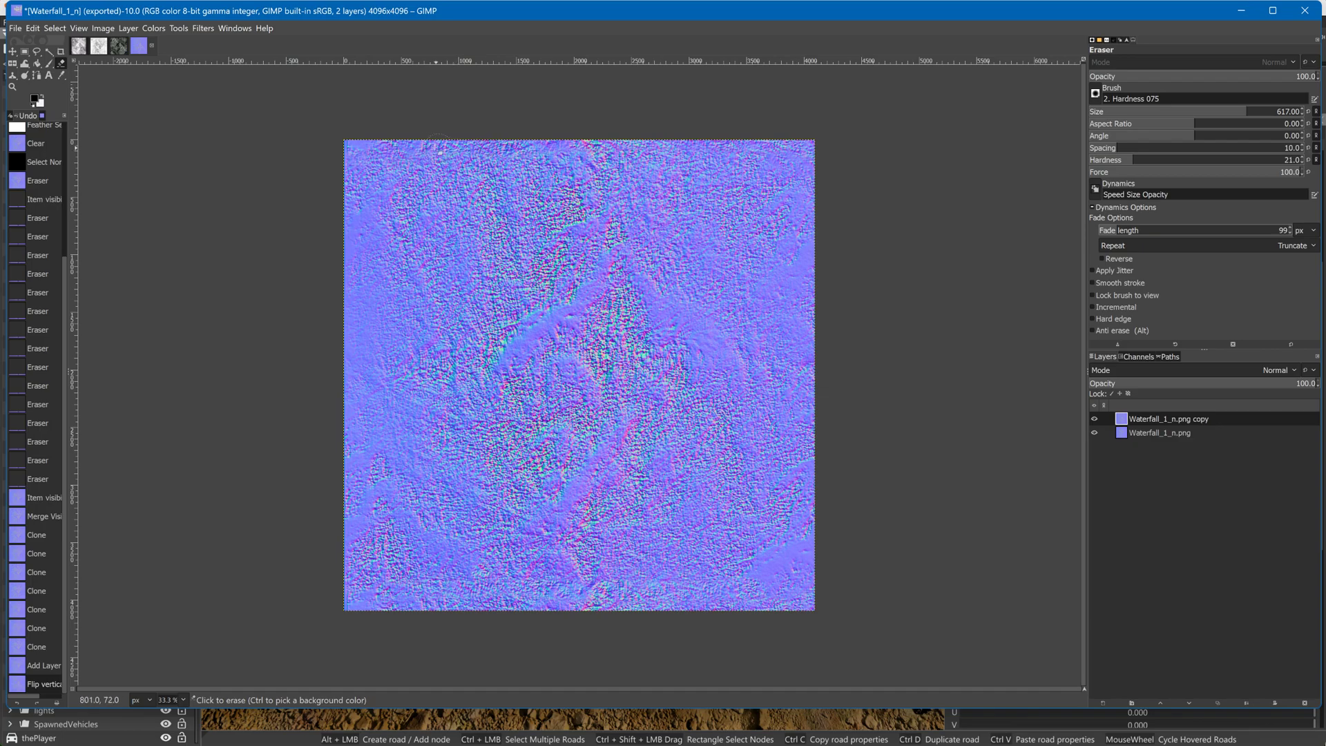
click(359, 151)
key(1)
mouse_move(894, 287)
middle_down()
mouse_move(806, 285)
mouse_move(831, 458)
mouse_move(774, 245)
middle_up()
scroll(773, 246, down, 10)
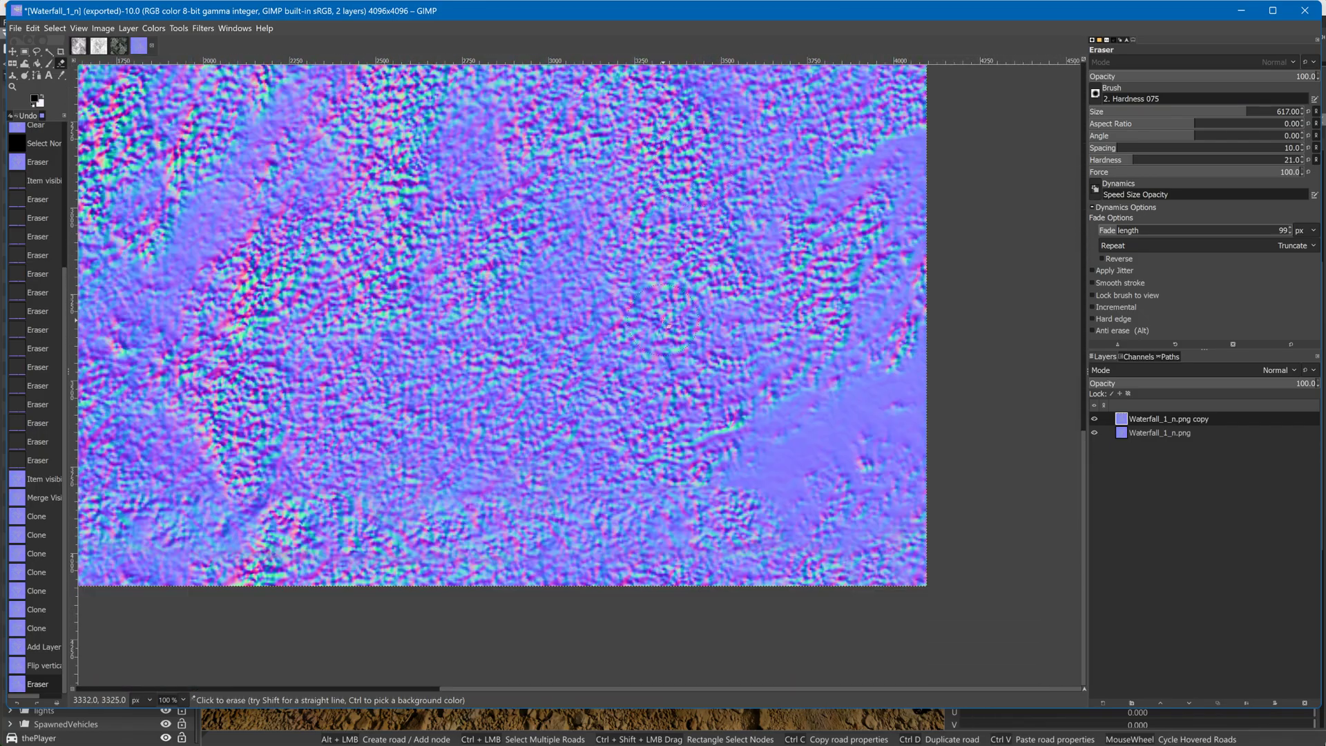
ctrl+scroll(669, 309, down, 3)
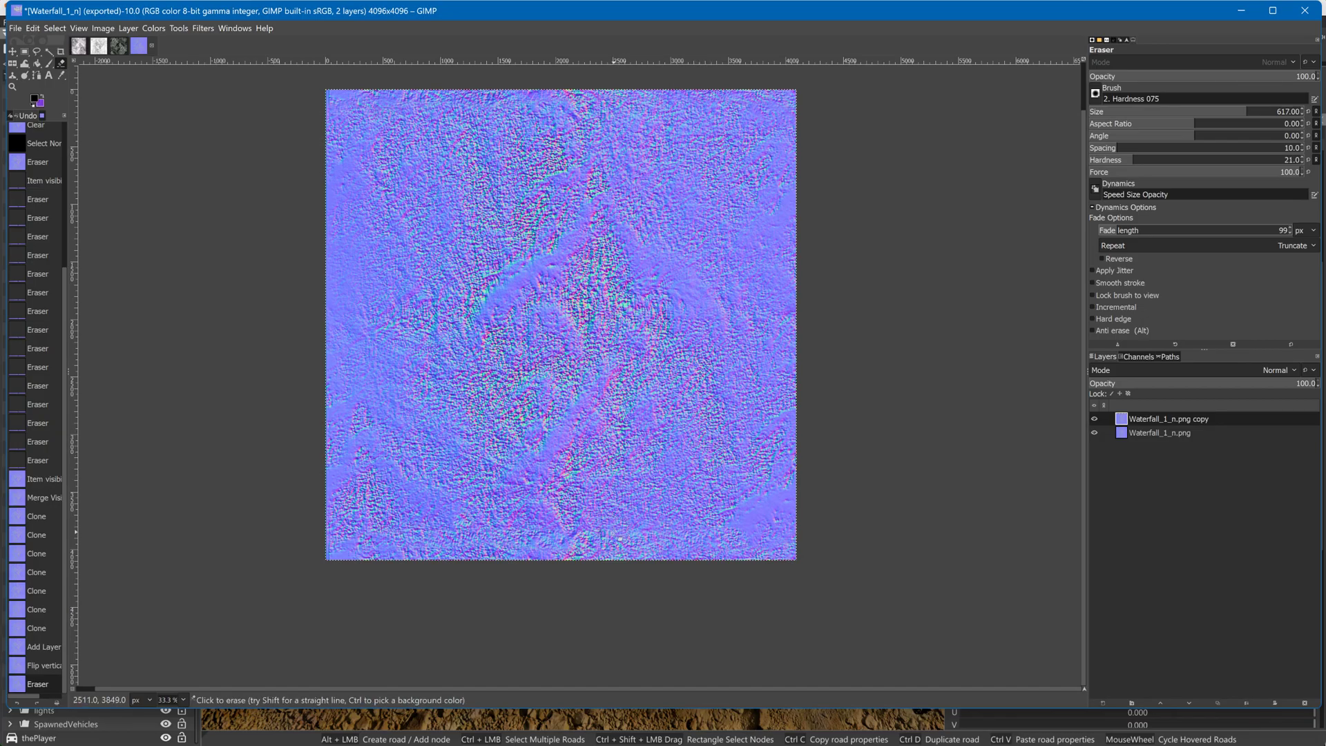
drag(613, 528, 574, 529)
click(559, 539)
Merge the visible normal map layers into one layer
right_click(1141, 417)
click(1215, 395)
click(1178, 468)
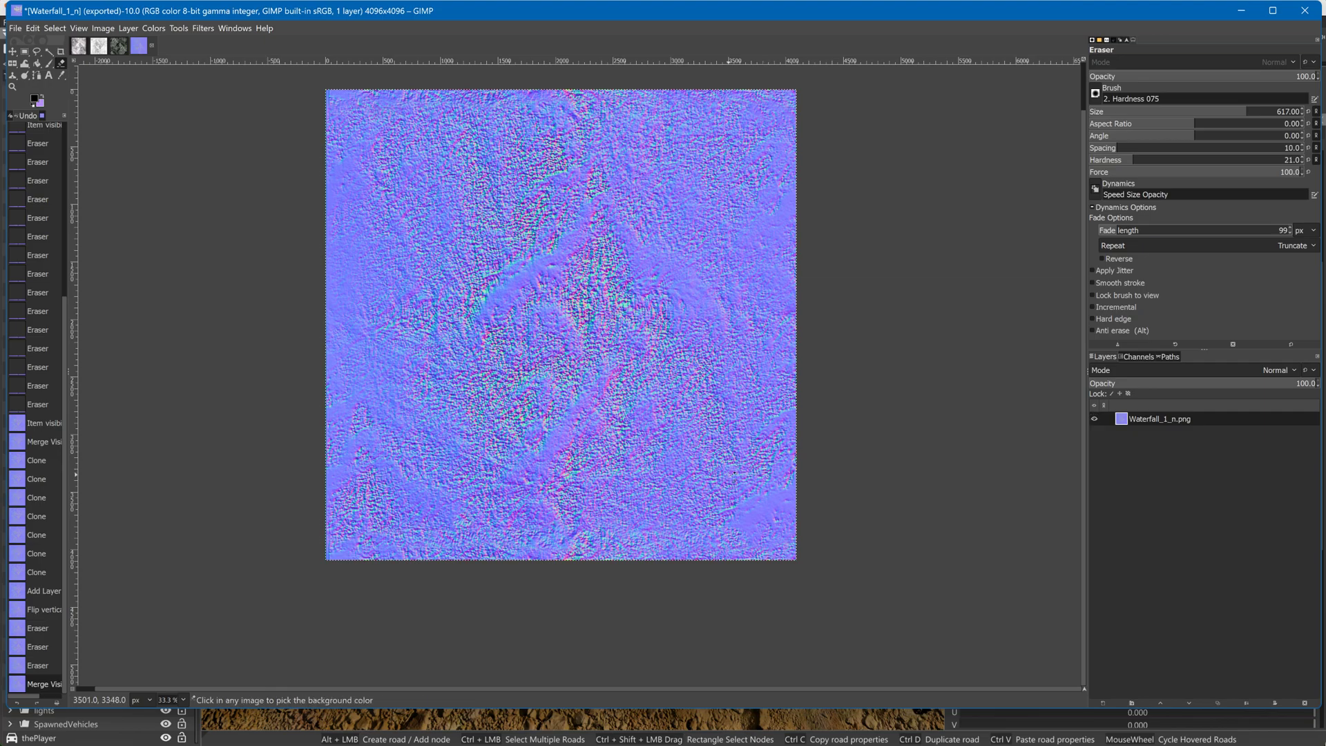
Touch up the band along the merged normal map's lower edge with the Eraser and the Clone tool
click(653, 532)
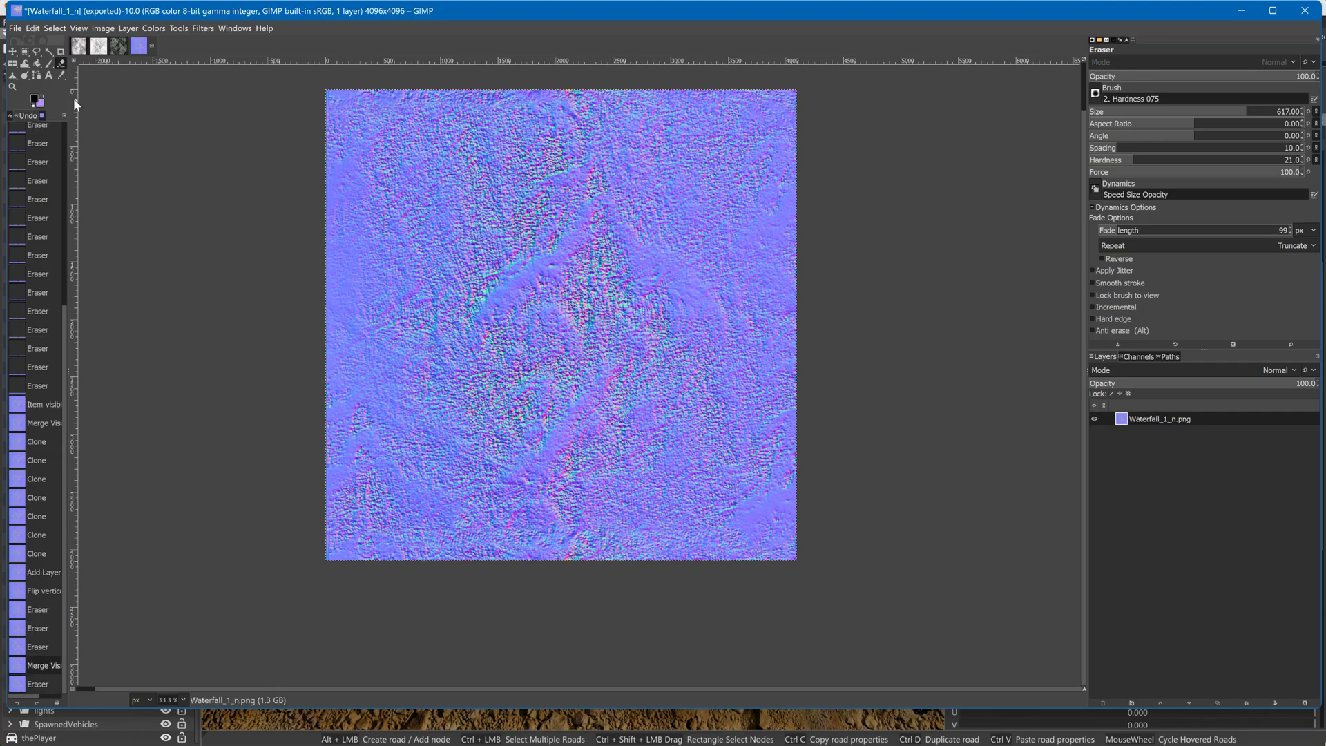
click(14, 75)
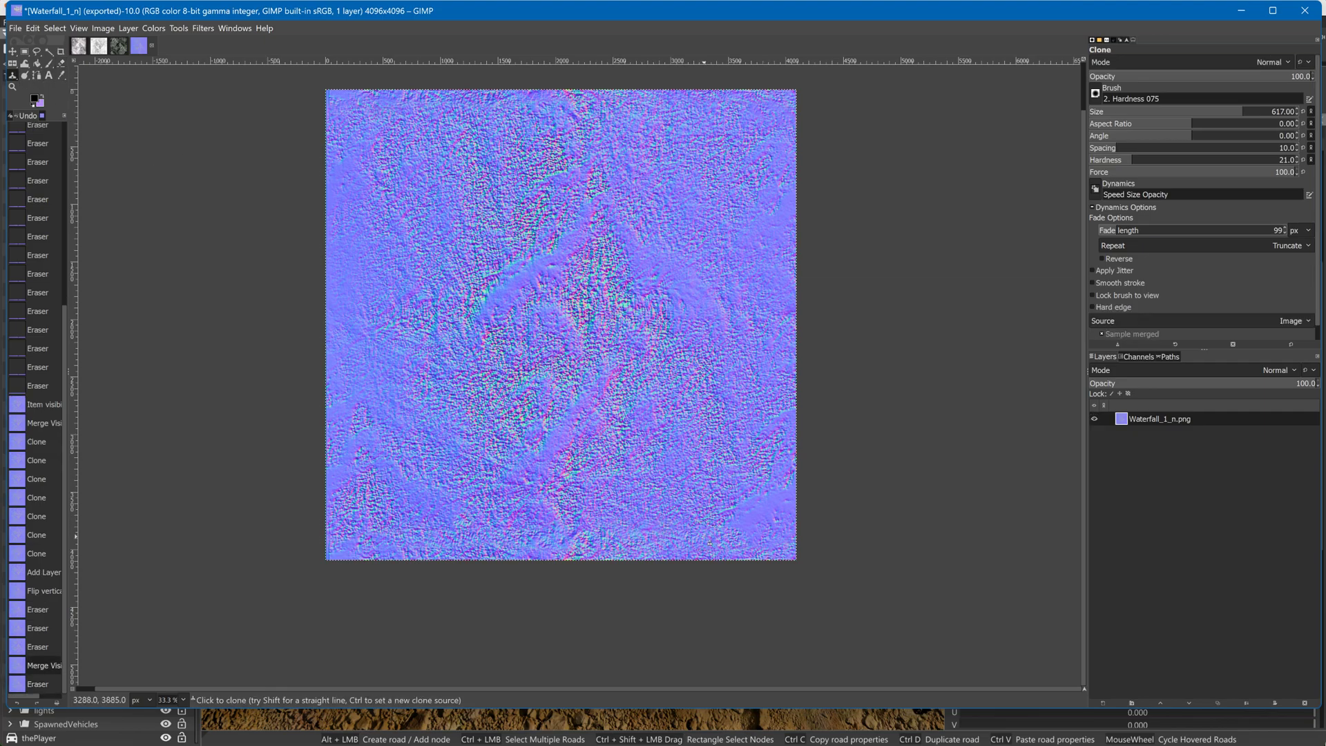
click(578, 536)
click(578, 536)
click(577, 536)
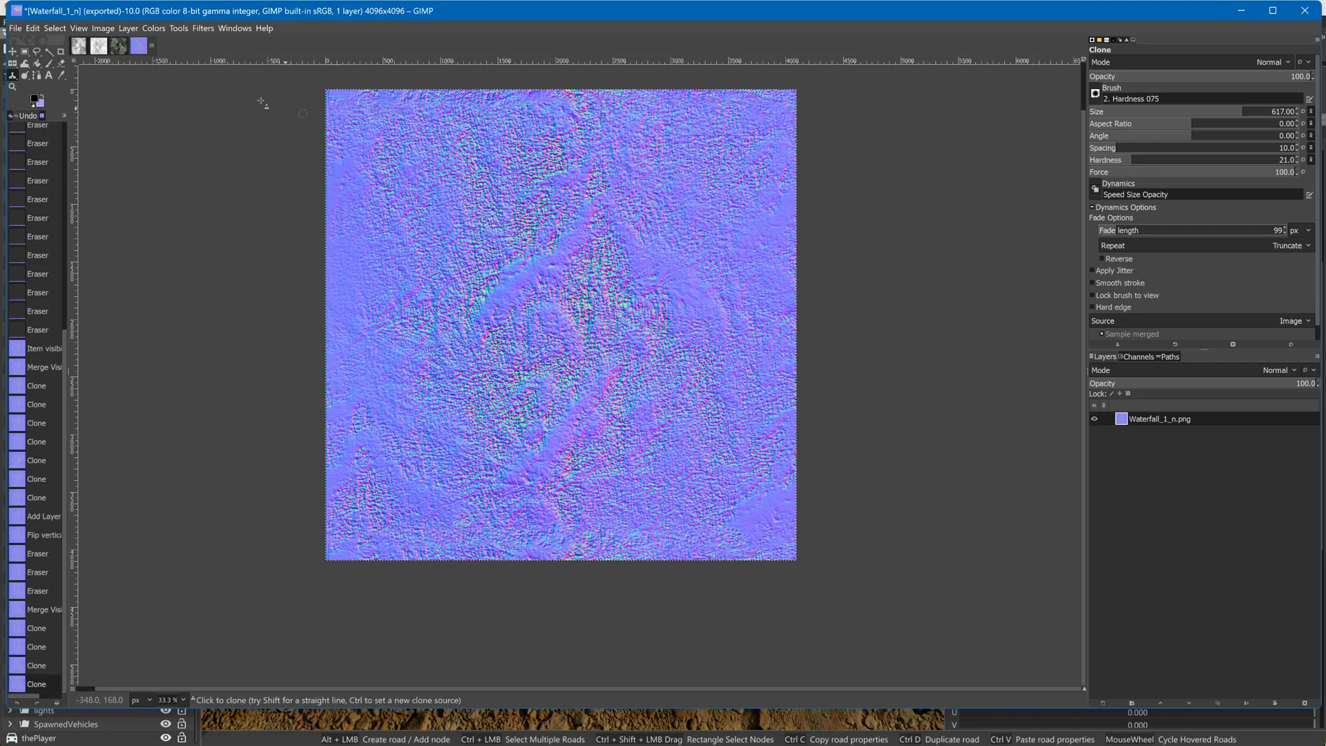
Export the normal map to Waterfall_1_n.dds and switch to the BeamNG.drive editor to view the whole waterfall decal
click(15, 28)
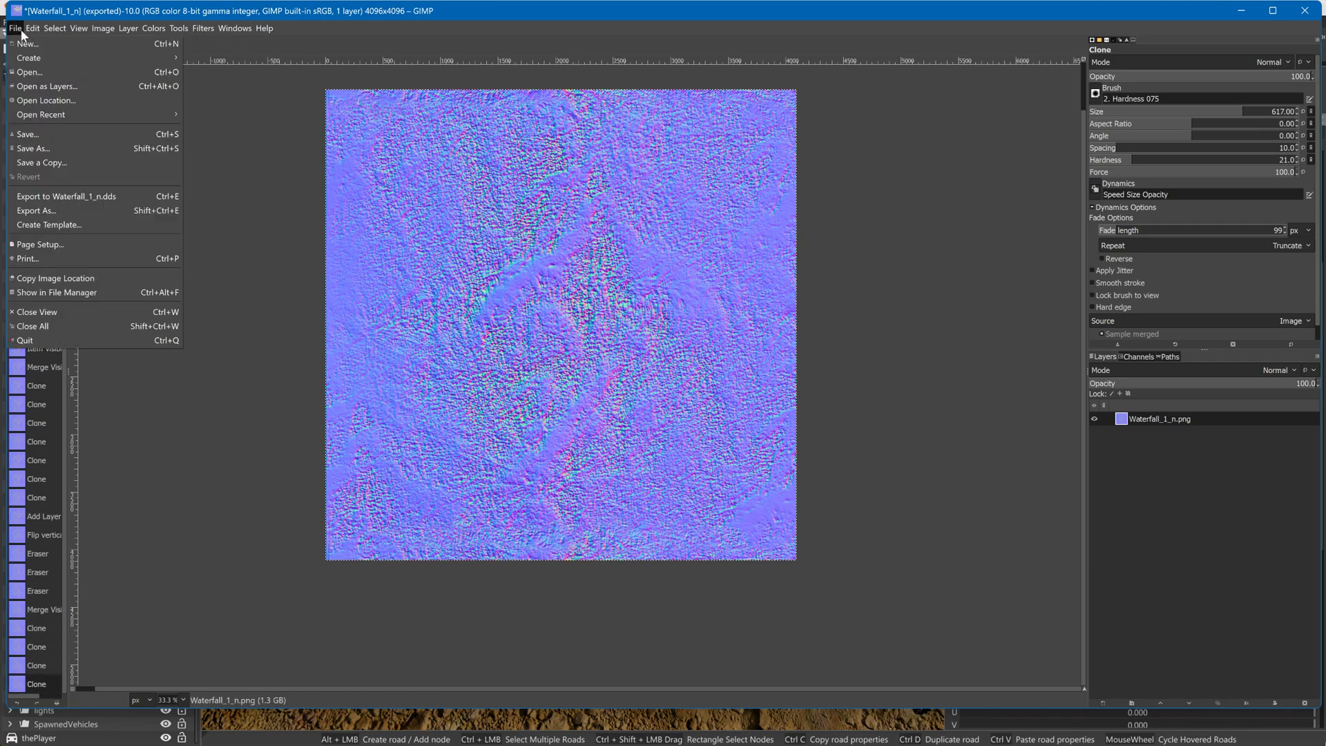
click(48, 197)
key(alt+Tab)
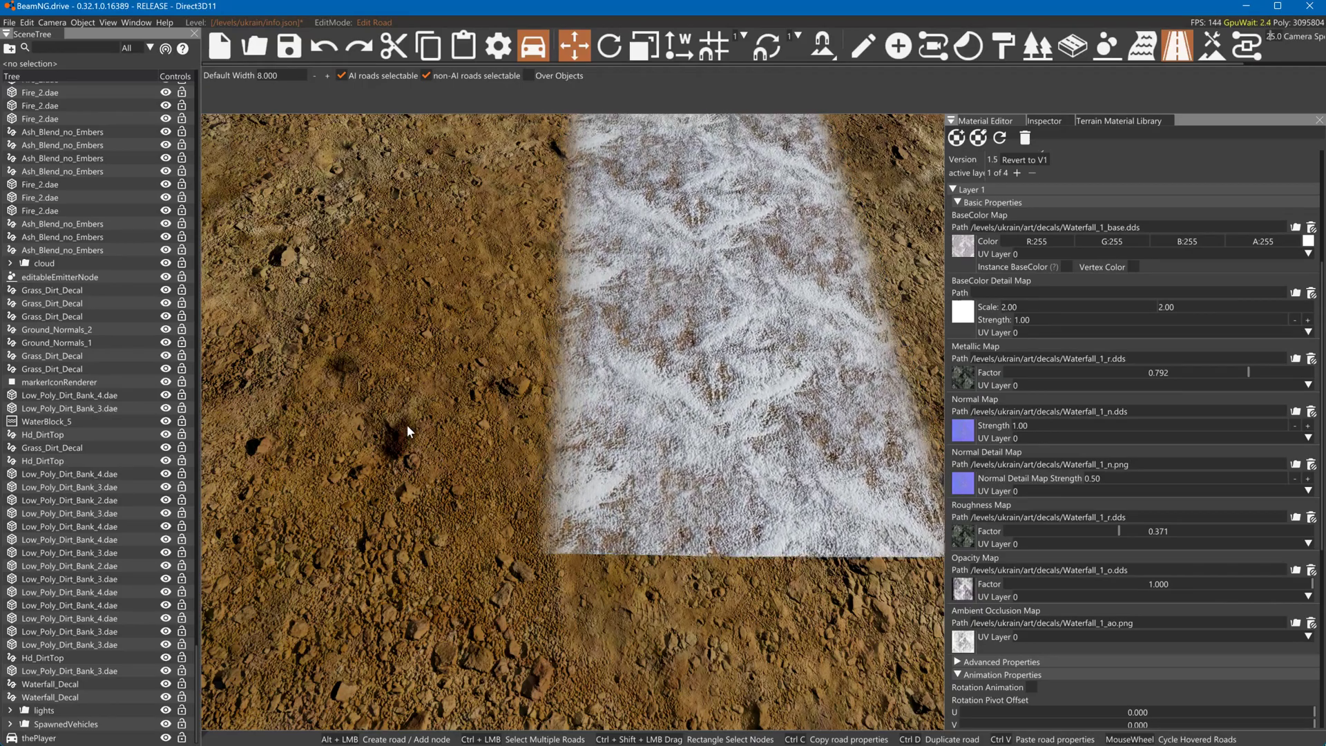
right_drag(607, 332, 741, 371)
key(s)
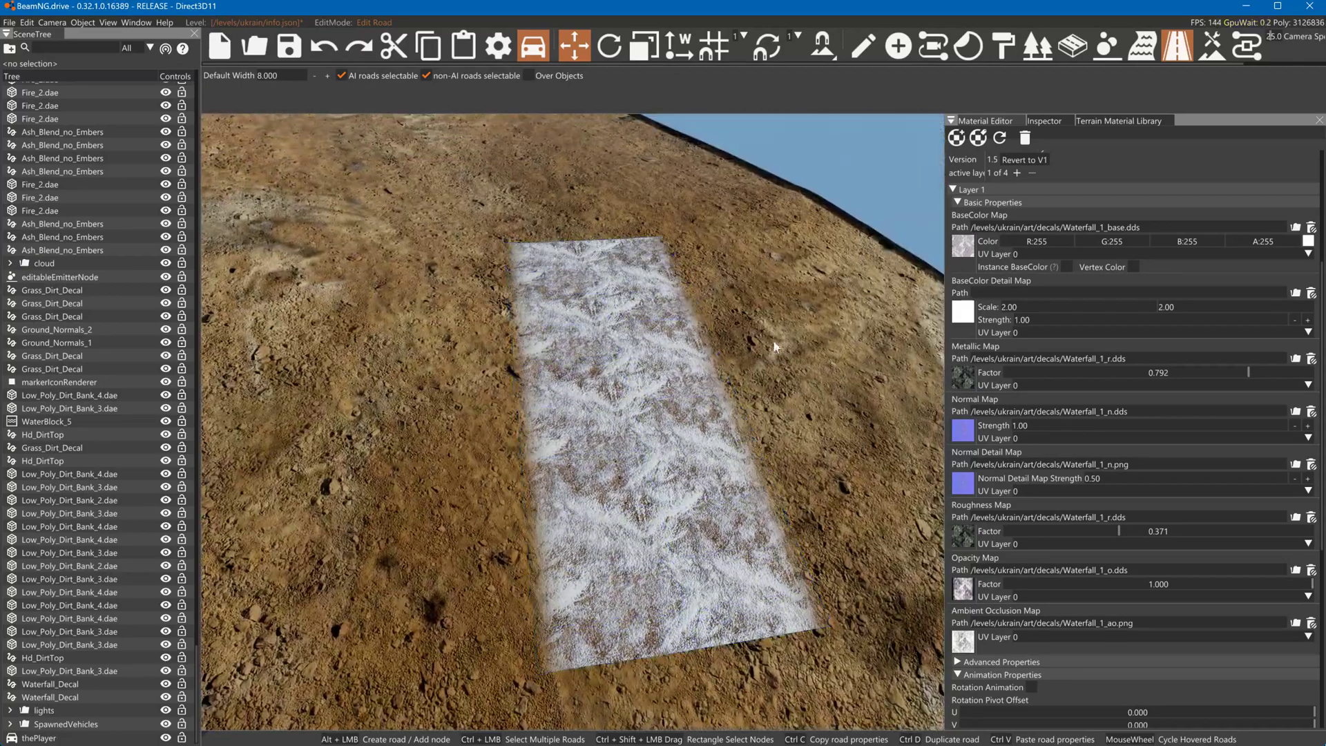
Set both startEndFade values of the waterfall decal road to 5
click(1044, 121)
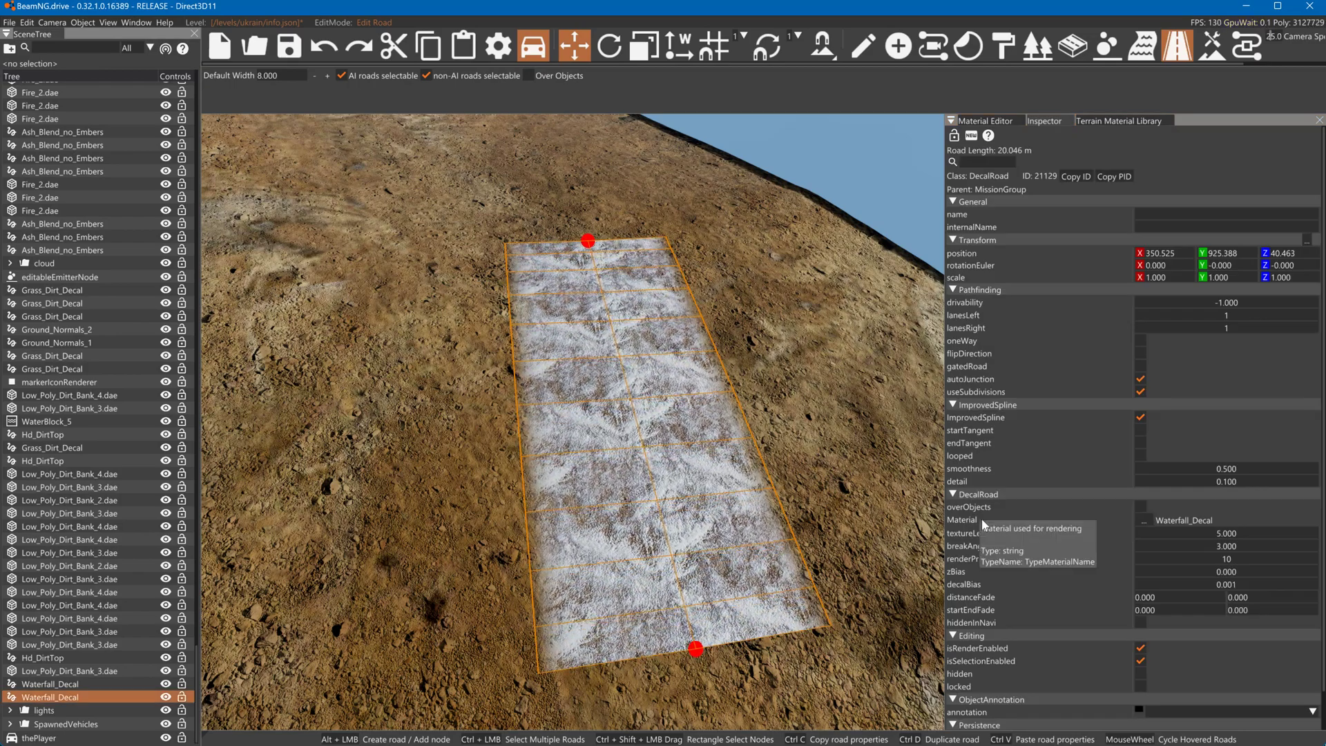
click(1165, 608)
text(5)
key(Return)
click(1269, 609)
text(5)
key(Return)
Set both startEndFade values of the waterfall decal road to 25
click(1175, 609)
text(25)
key(Return)
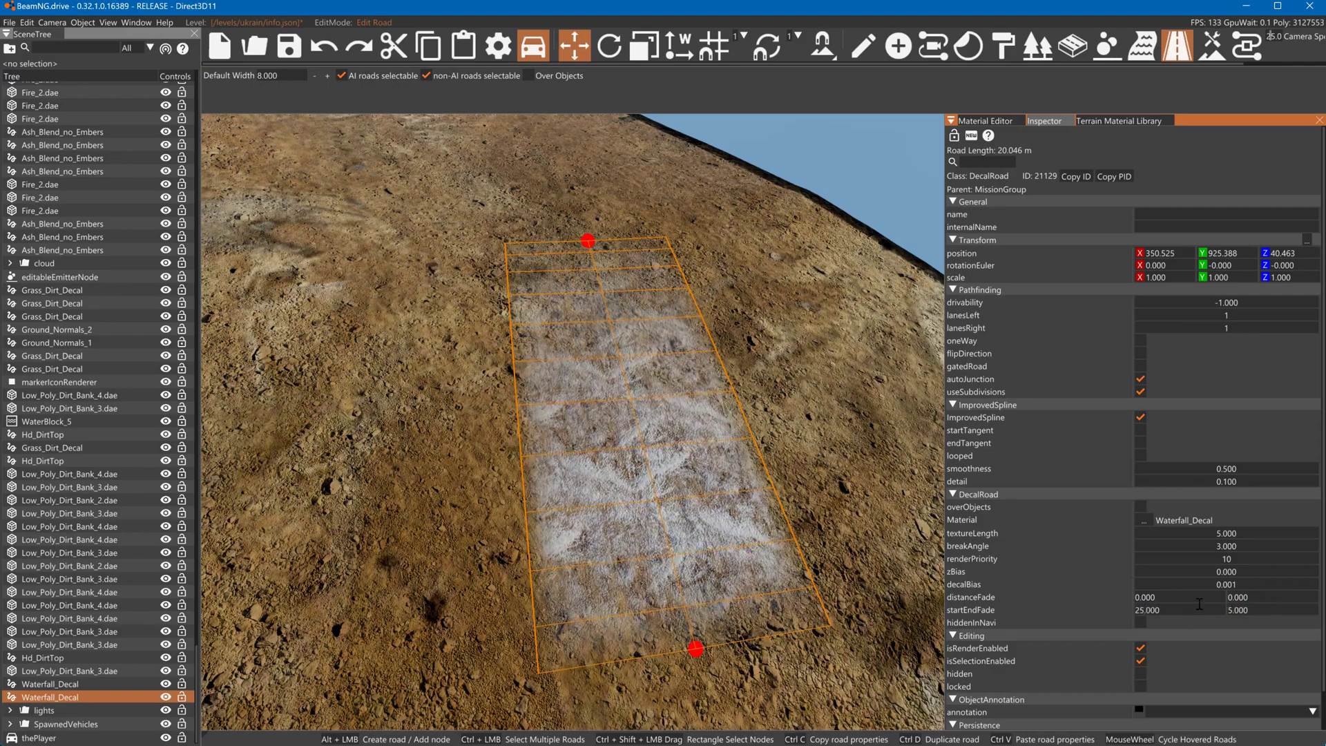
click(1286, 607)
text(25)
key(Return)
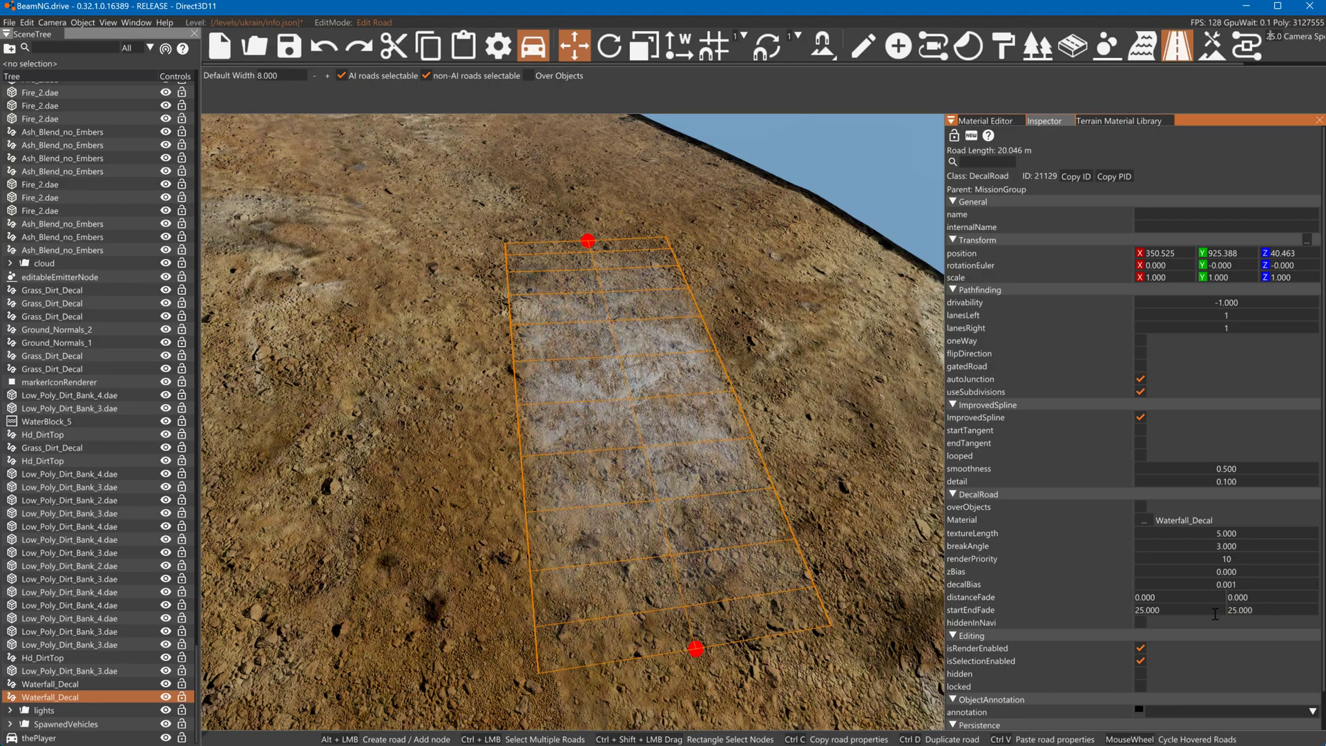
Try extending the waterfall decal road uphill by moving its upper node
drag(588, 242, 525, 162)
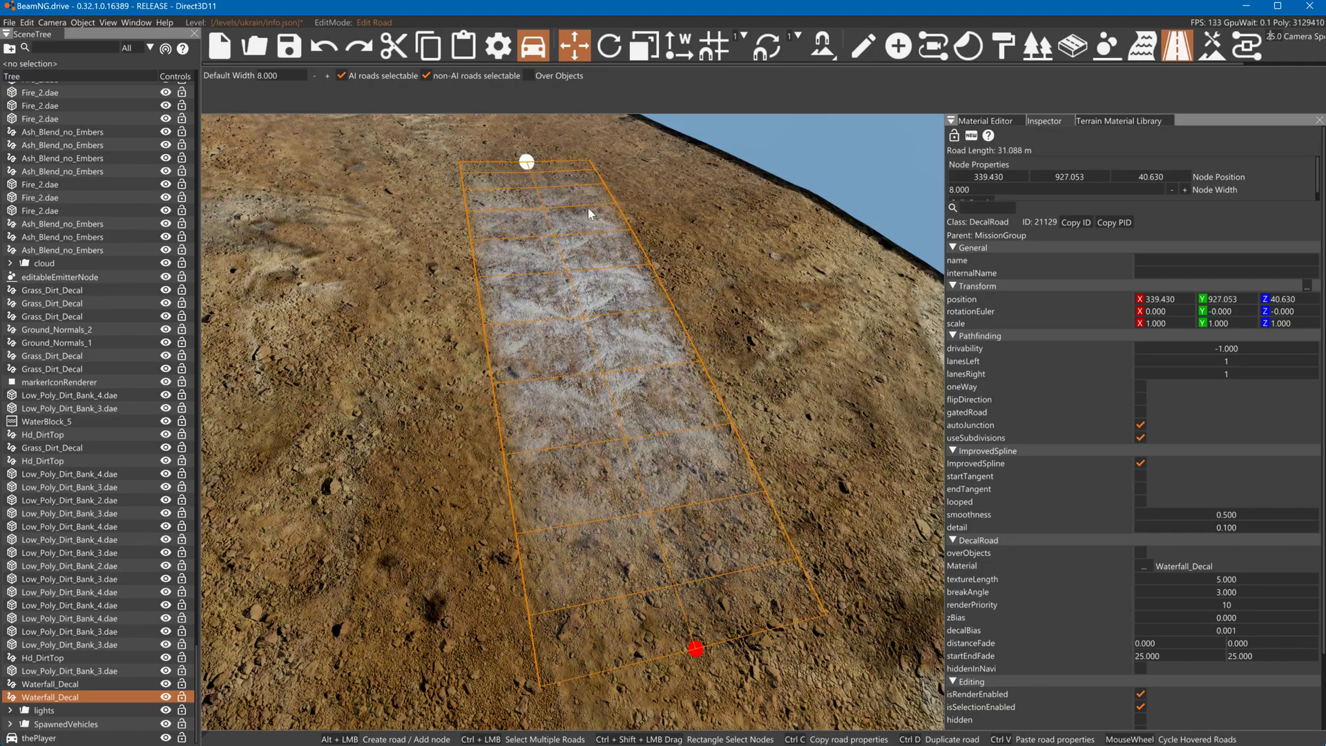
right_drag(716, 233, 492, 298)
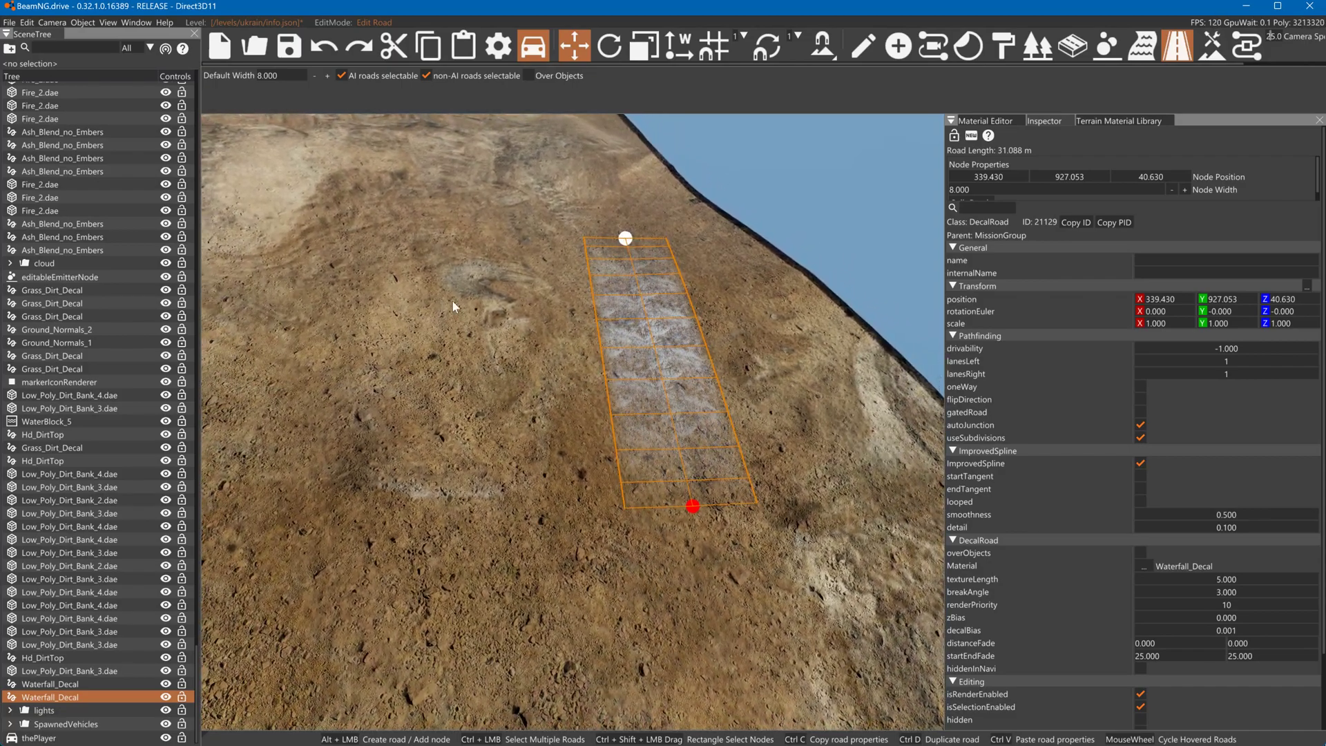
click(1219, 55)
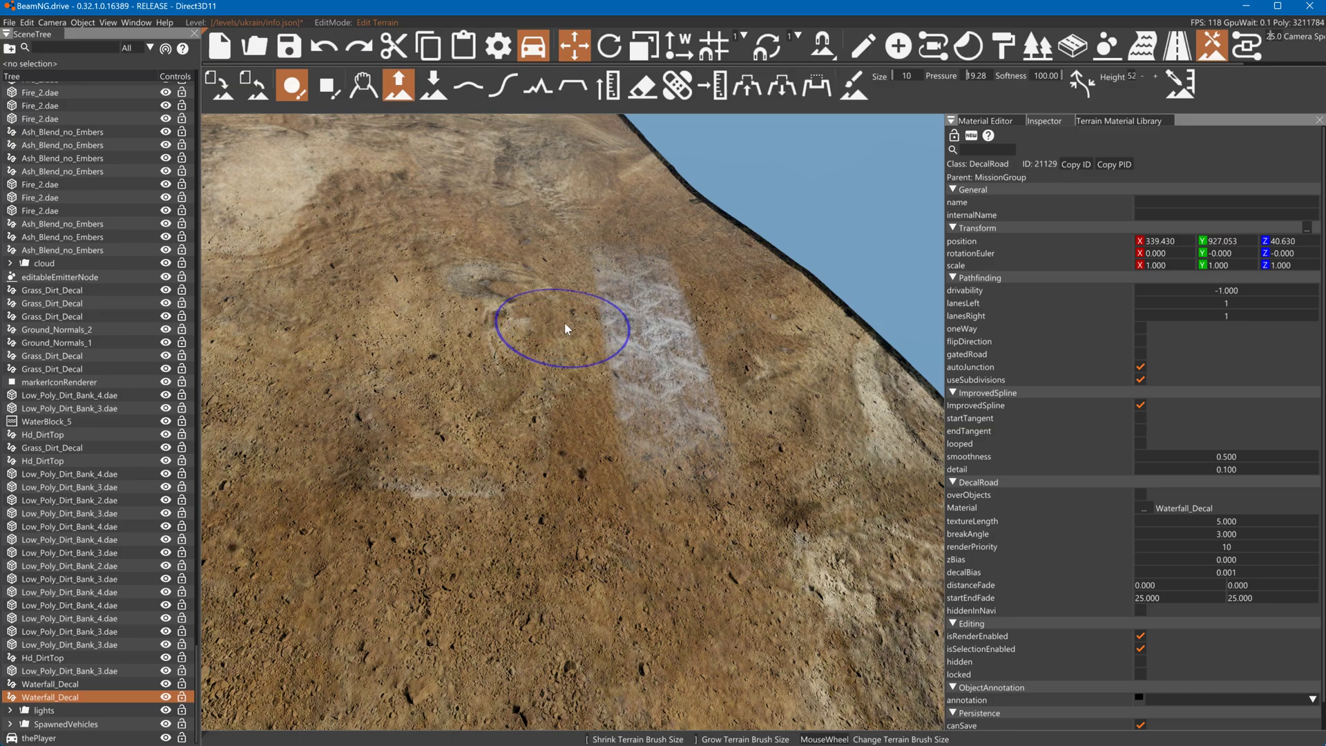
click(52, 316)
ctrl+click(57, 330)
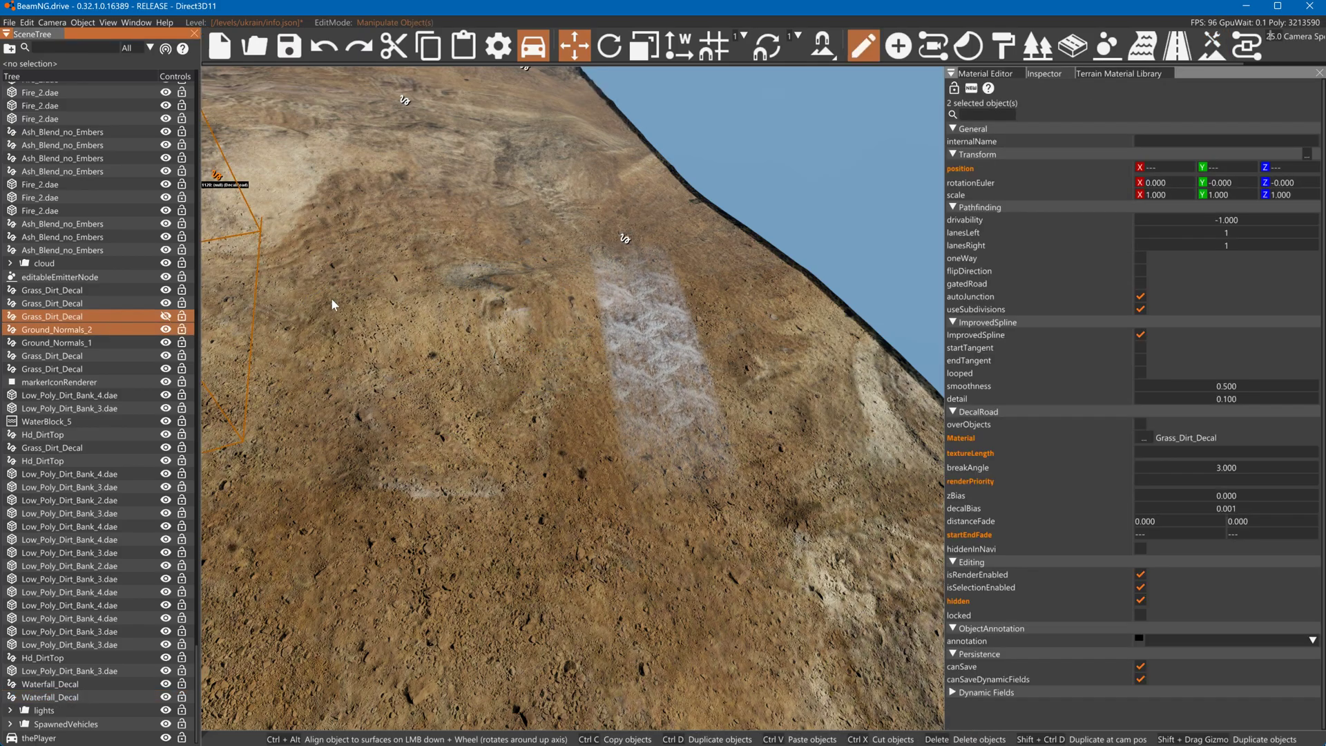
key(ctrl+z)
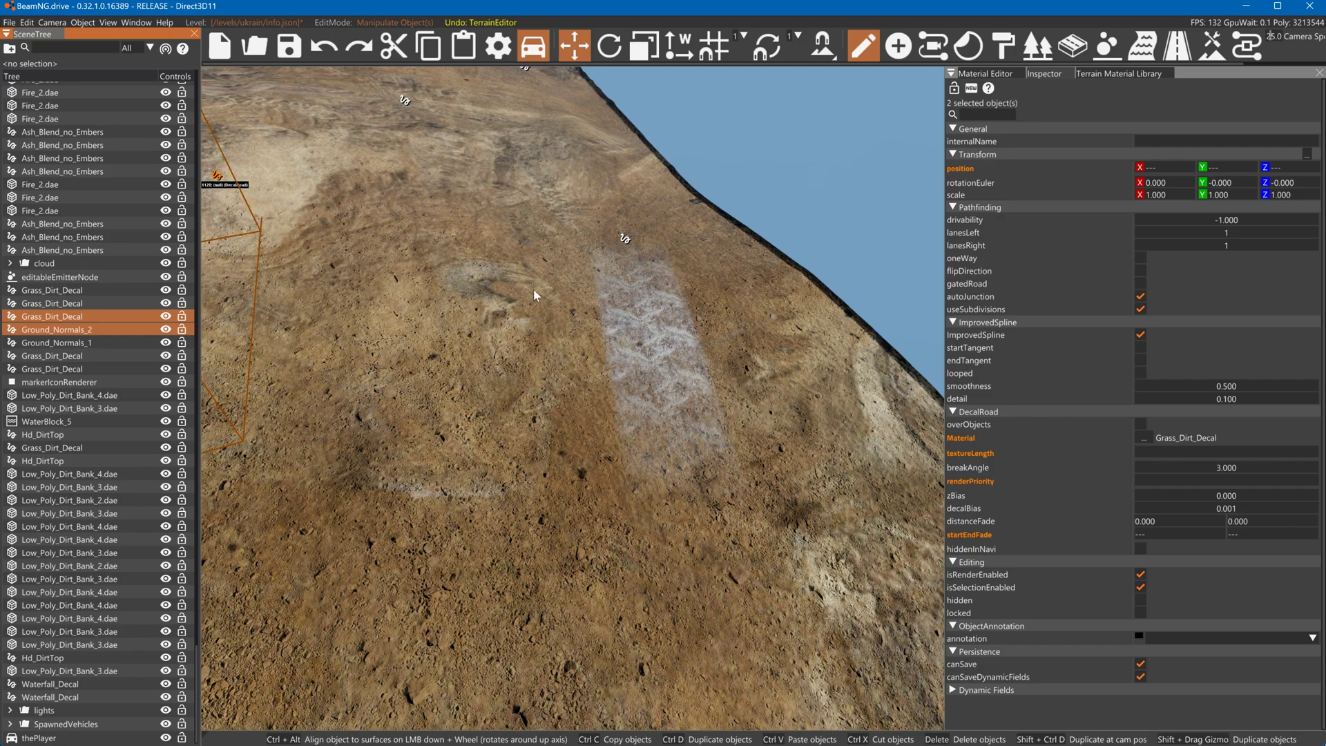
key(ctrl+z)
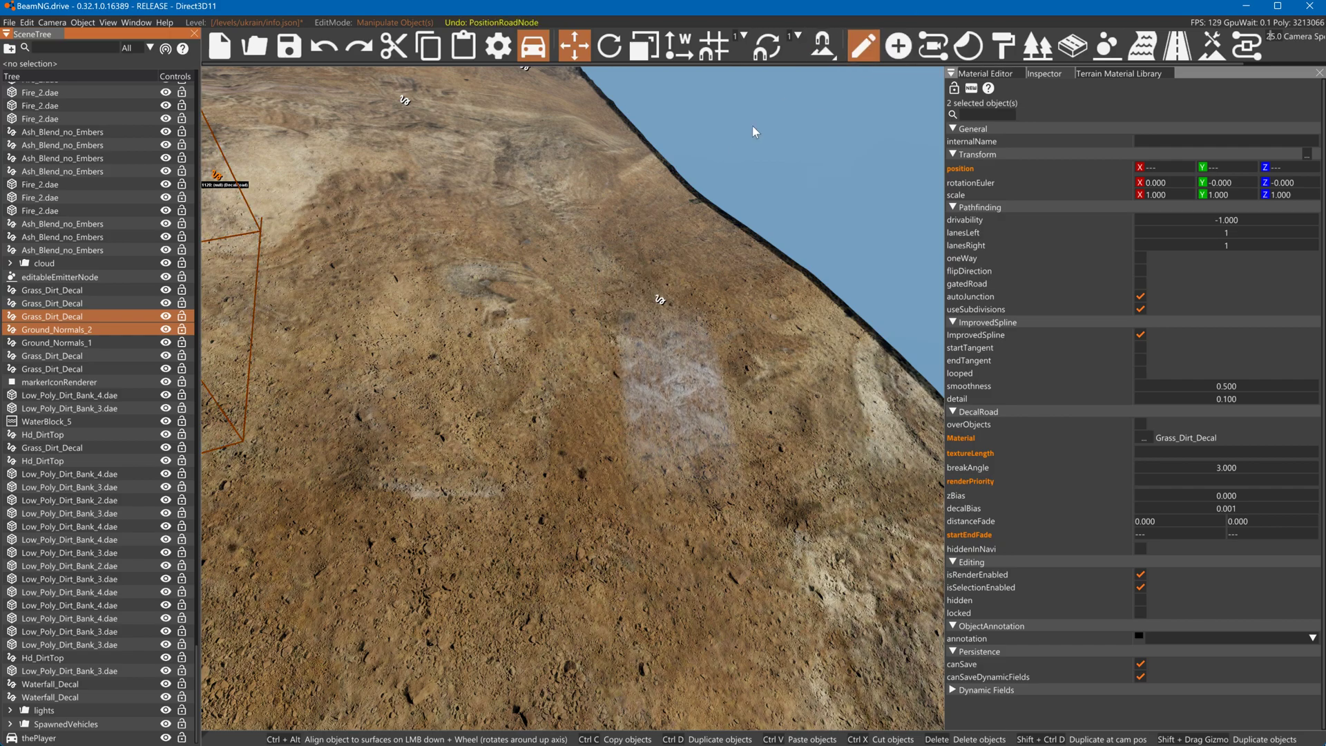
Raise a steep terrain mound beside the waterfall decal using a size 11 brush with pressure 100
click(1212, 45)
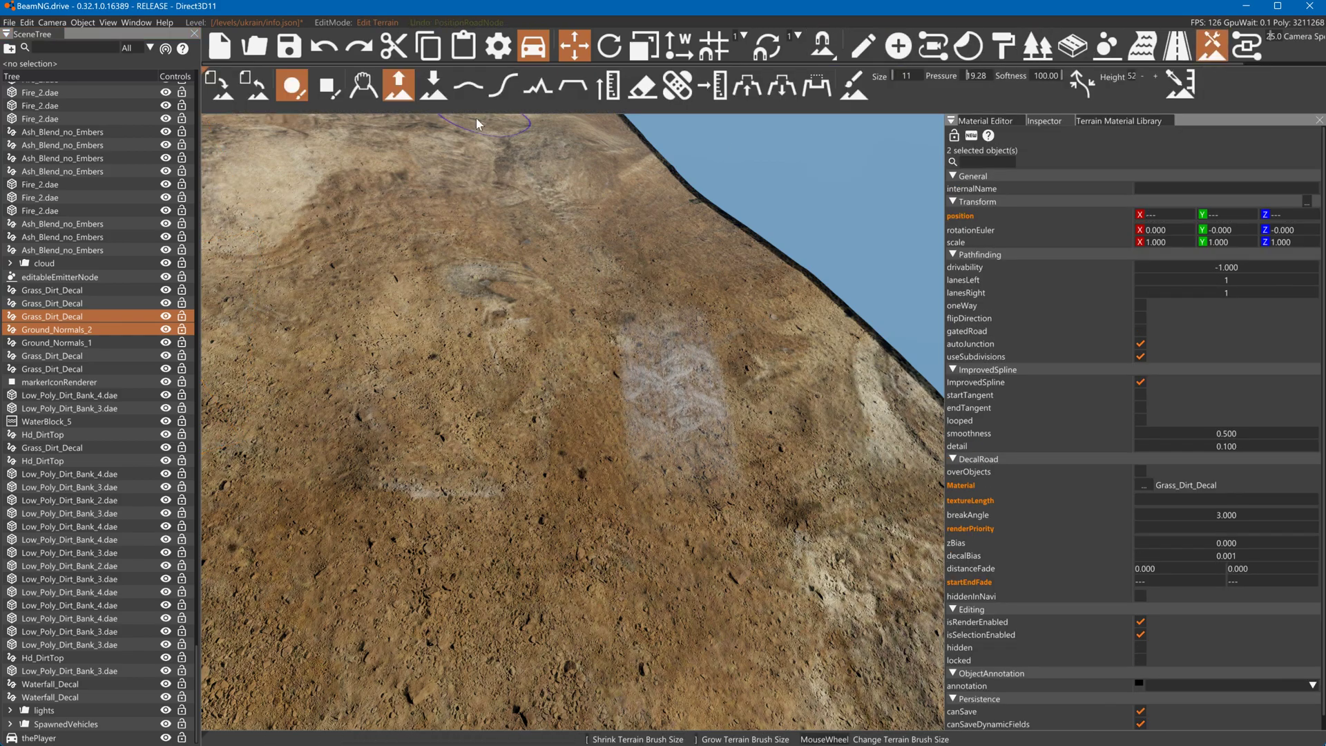
drag(988, 76, 1020, 102)
mouse_move(528, 304)
mouse_down()
mouse_move(490, 301)
mouse_move(496, 269)
mouse_move(479, 243)
mouse_up()
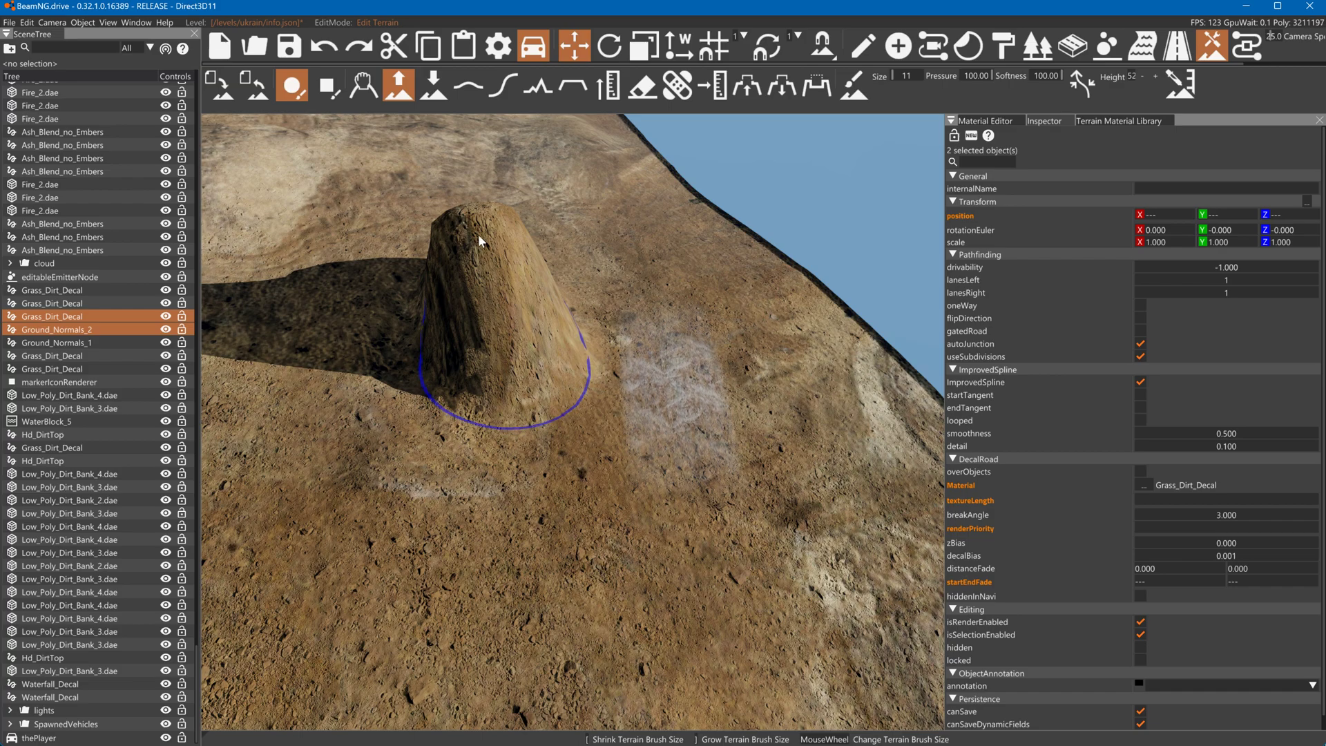
Sample the mound's top height and use the set-height brush to spread a flat plateau across the neighbouring ground
click(573, 84)
click(608, 85)
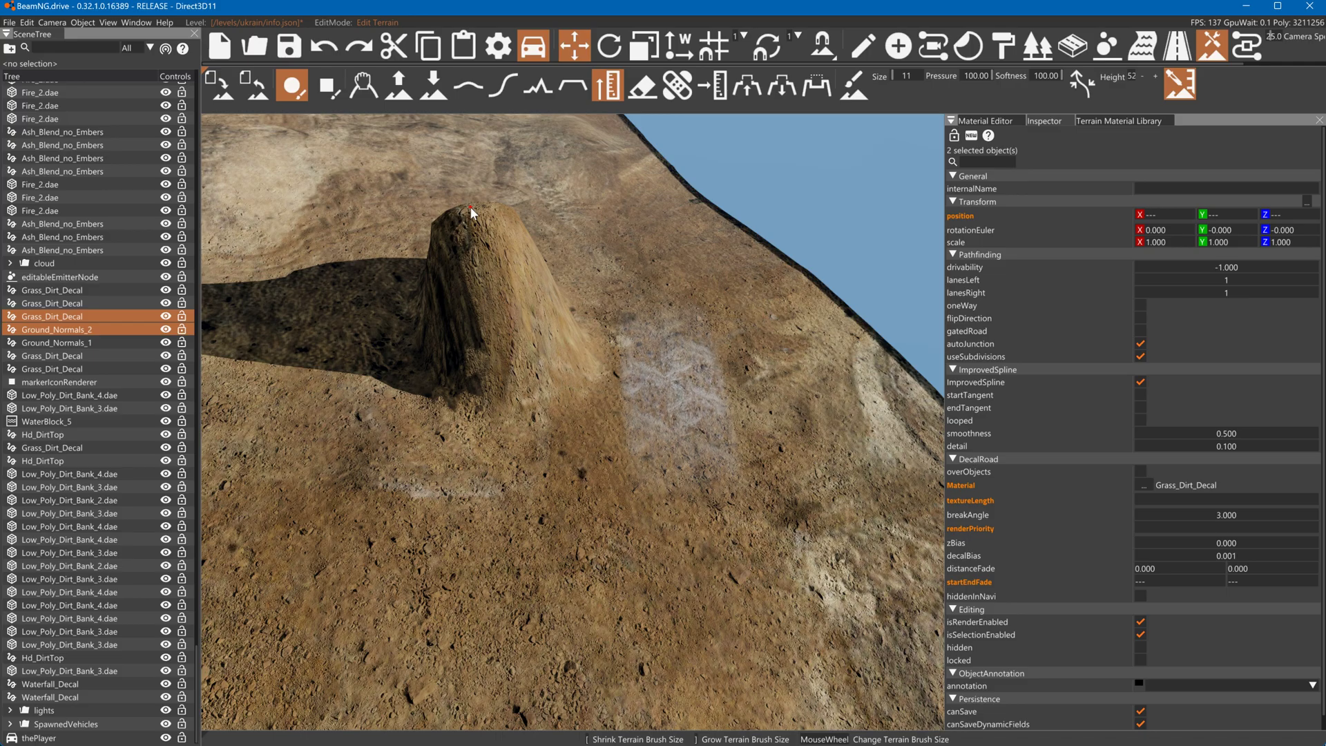
mouse_move(471, 214)
right_down()
mouse_move(598, 341)
mouse_move(489, 341)
mouse_move(563, 347)
mouse_move(518, 178)
mouse_move(656, 210)
right_up()
mouse_move(653, 210)
mouse_down()
mouse_move(577, 238)
mouse_move(432, 346)
mouse_move(462, 341)
mouse_move(403, 358)
mouse_up()
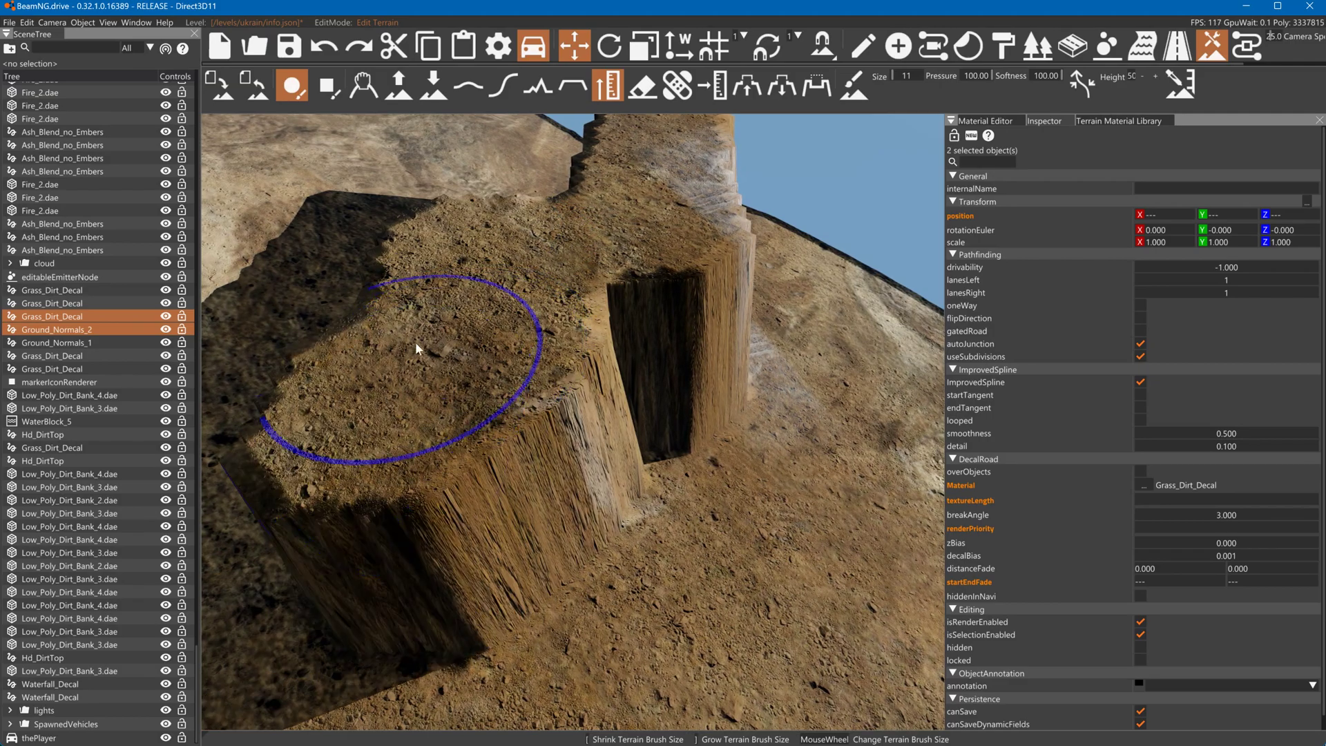
drag(526, 194, 555, 172)
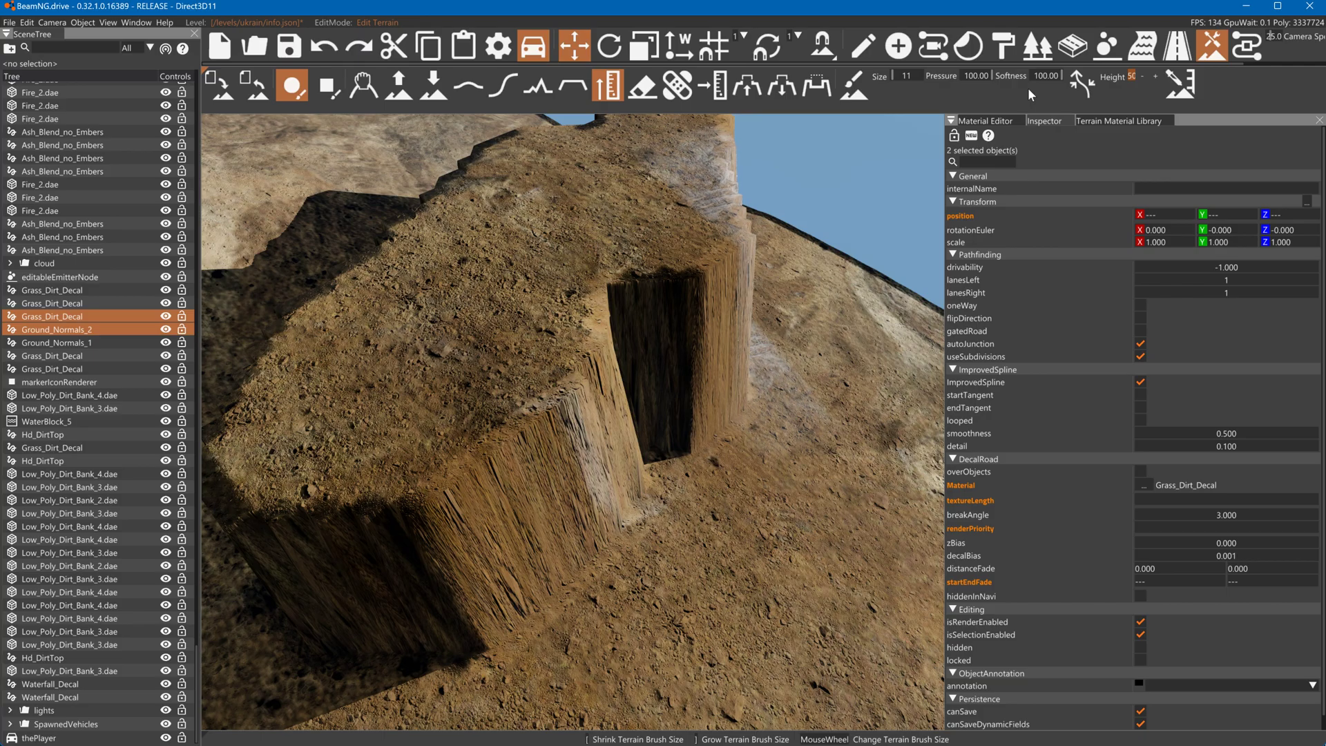
Extend the flat plateau at the same height around the waterfall decal to form a continuous cliff
right_drag(775, 331, 748, 336)
click(770, 337)
key(d)
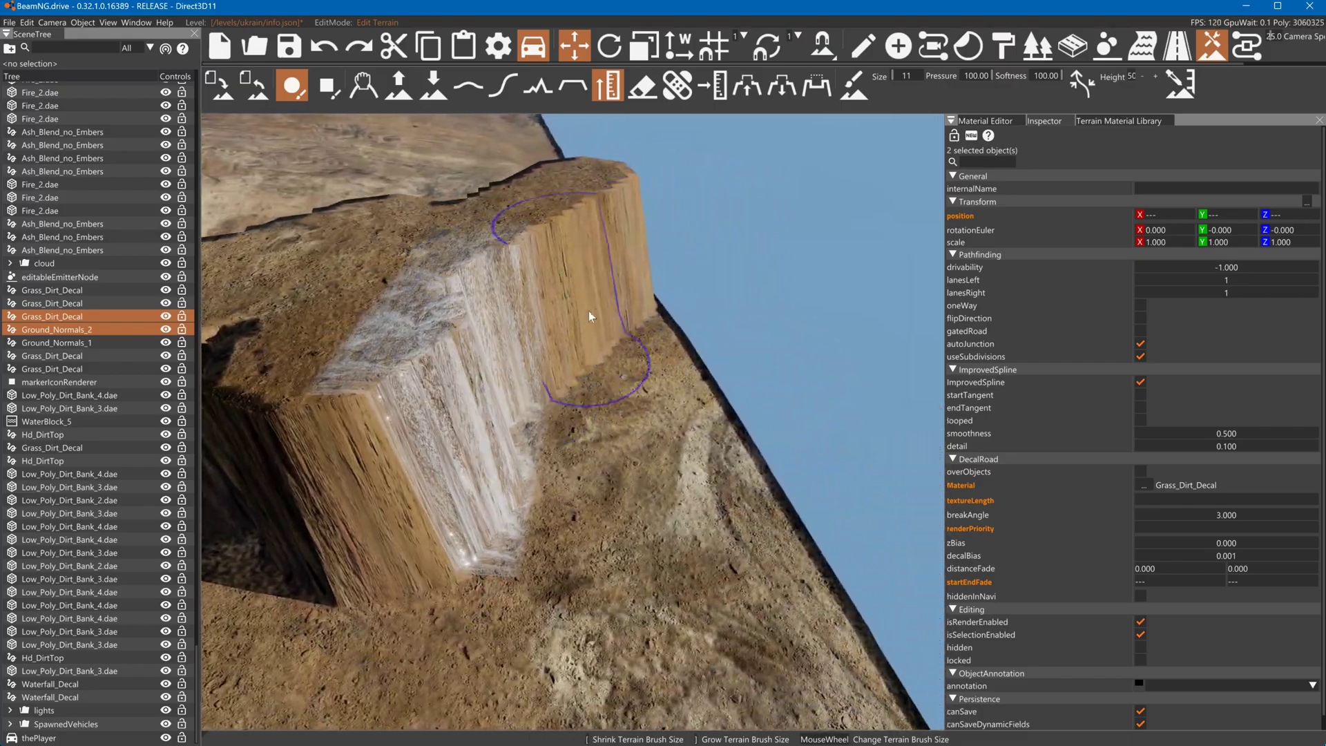
key(w)
mouse_move(651, 349)
right_down()
mouse_move(624, 323)
mouse_move(715, 272)
right_up()
key(s)
key(a)
key(a)
mouse_move(637, 274)
mouse_down()
mouse_move(546, 257)
mouse_move(568, 243)
mouse_move(826, 276)
mouse_move(895, 264)
mouse_move(695, 258)
mouse_move(843, 281)
mouse_up()
key(w)
drag(784, 228, 774, 203)
Smooth the cliff face with a size 19 brush at pressure 20.39, and lower the terrain there with a size 9 brush
click(505, 89)
mouse_move(528, 242)
mouse_down()
mouse_move(486, 334)
mouse_move(833, 365)
mouse_move(816, 273)
mouse_up()
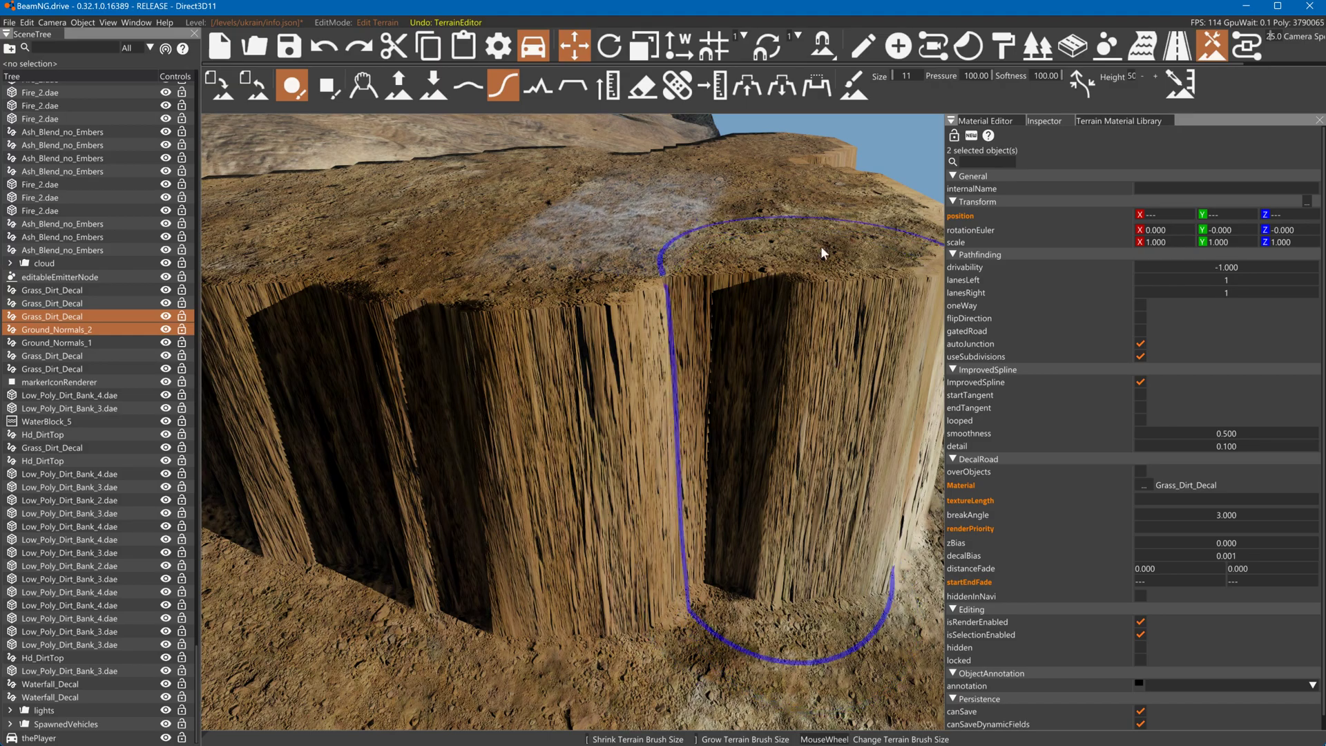
scroll(649, 383, up, 8)
mouse_move(617, 383)
mouse_down()
mouse_move(349, 357)
mouse_move(839, 399)
mouse_up()
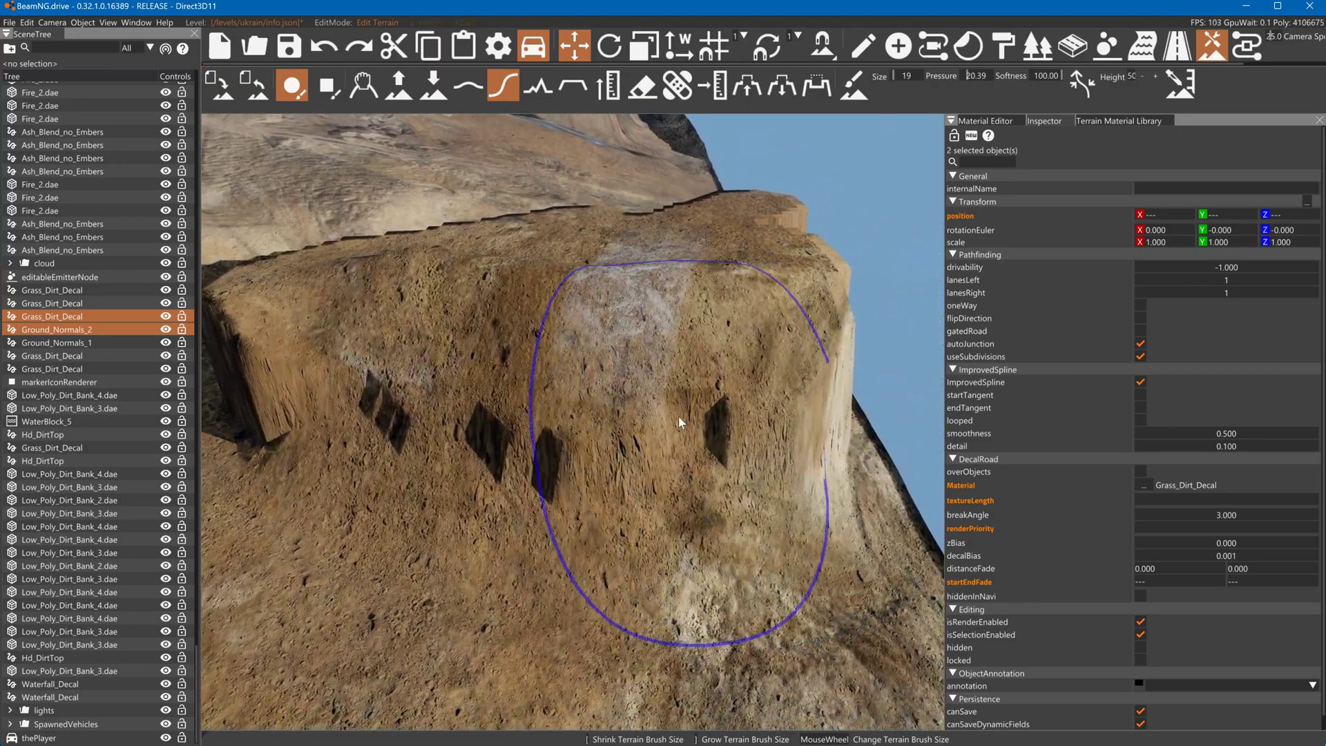
scroll(449, 456, down, 10)
mouse_move(703, 508)
mouse_down()
mouse_move(587, 469)
mouse_move(699, 472)
mouse_move(773, 408)
mouse_up()
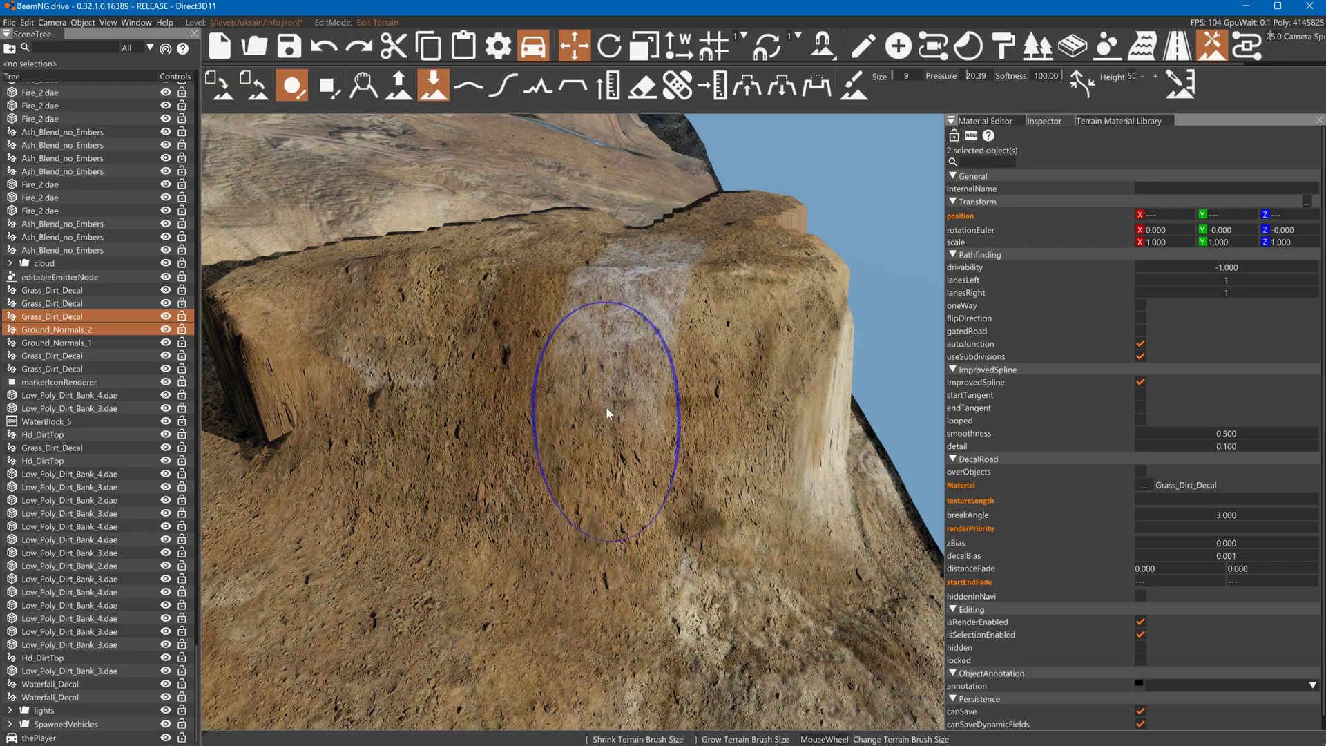
Reposition the waterfall decal road's end nodes so it runs from the plateau edge down the cliff face
key(w)
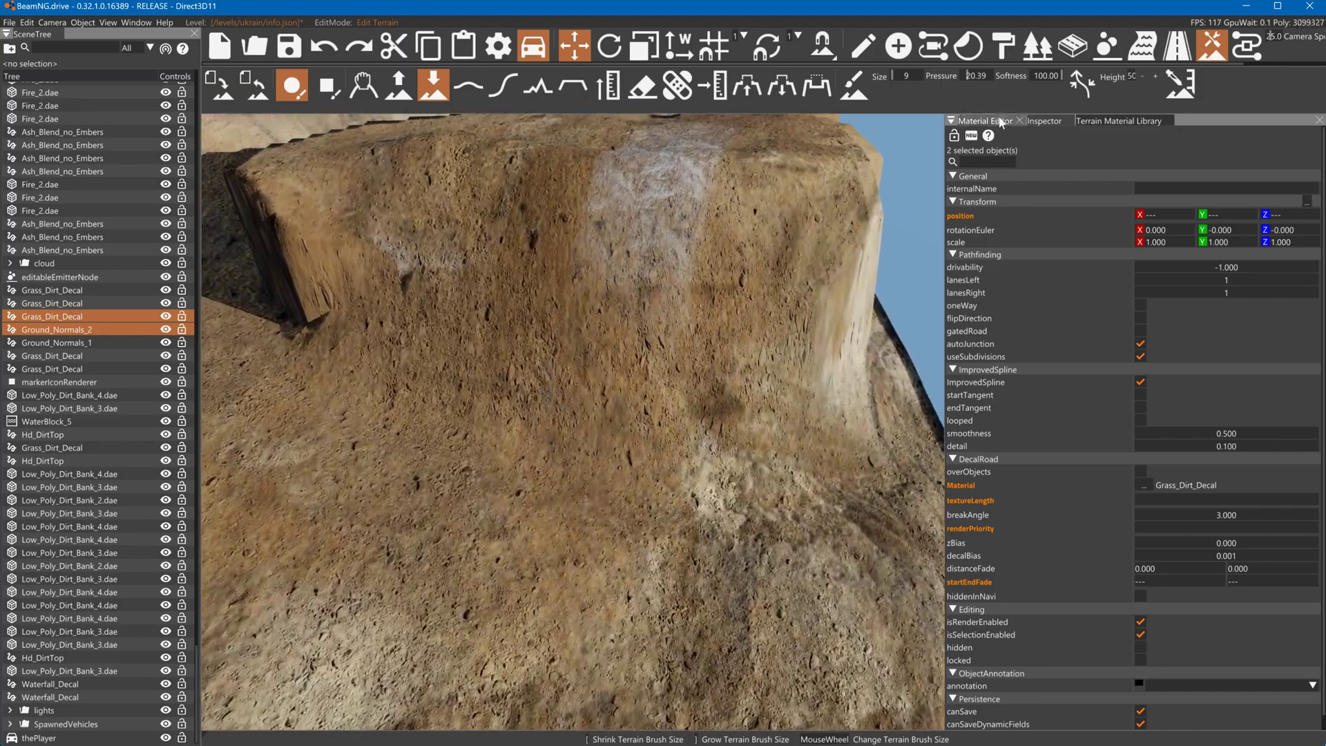
key(ctrl+r)
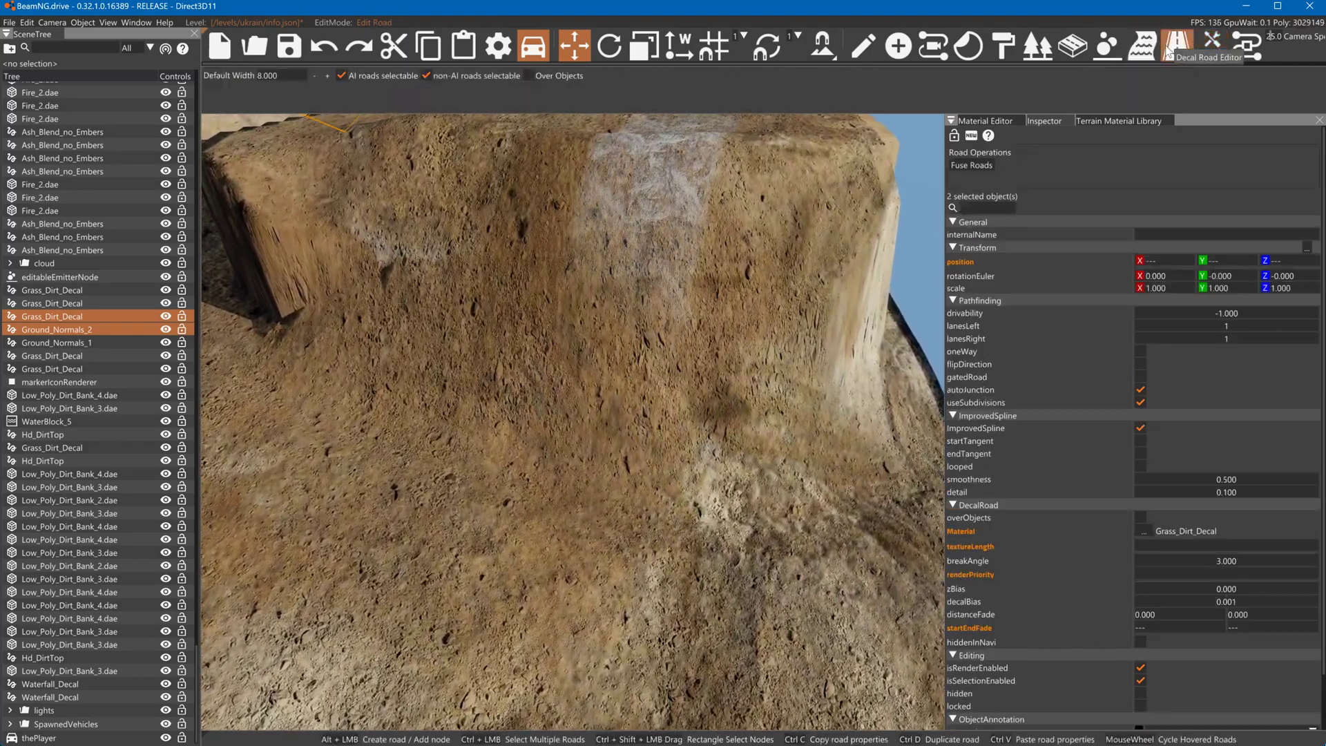
click(697, 219)
drag(622, 316, 663, 468)
right_drag(663, 467, 662, 283)
click(633, 274)
Try adding another node beyond the waterfall road's upper end, and delete that node
alt+click(633, 260)
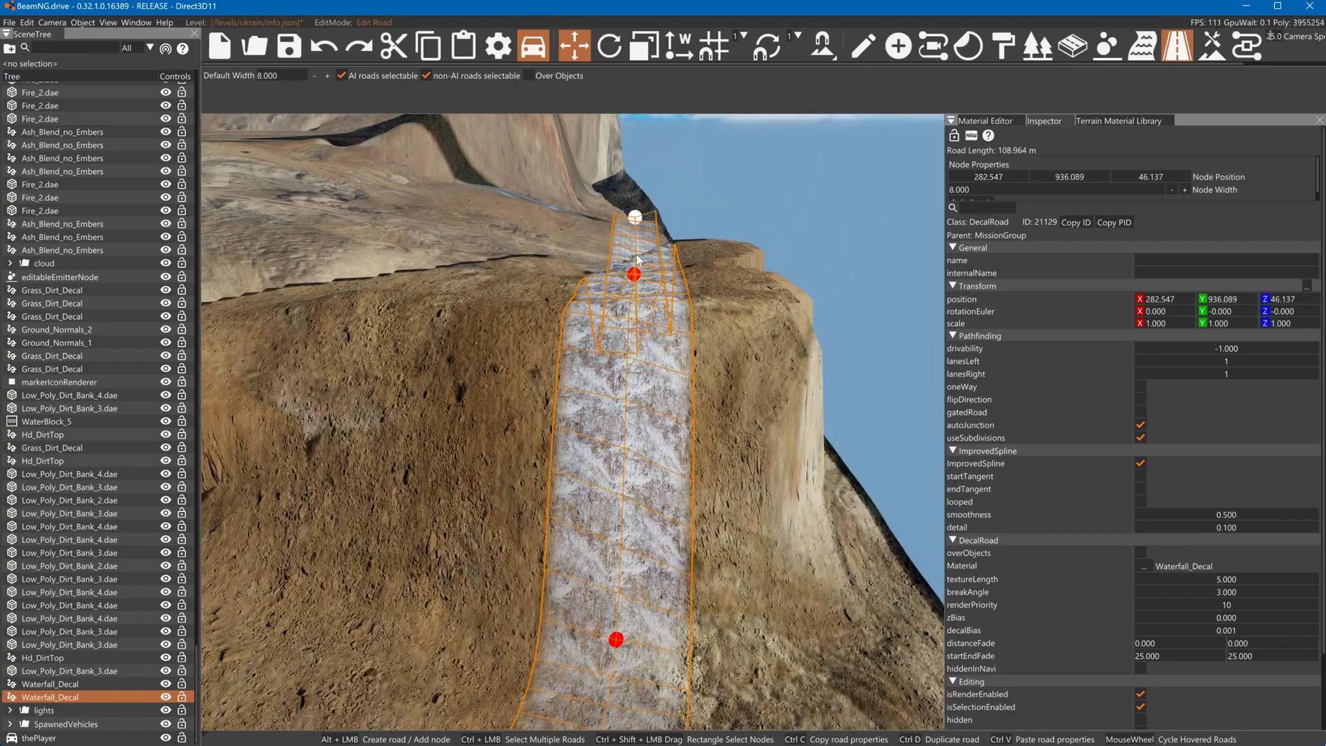
drag(633, 260, 639, 261)
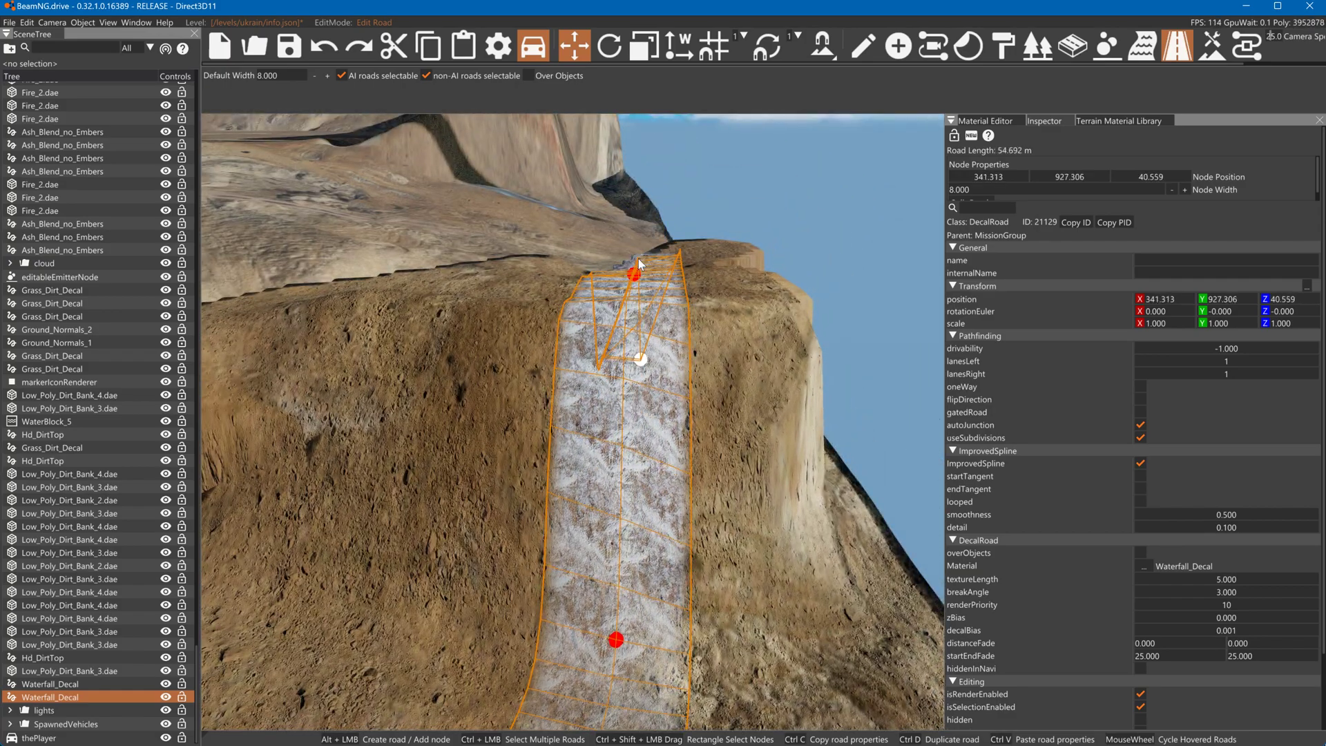
key(Delete)
click(634, 272)
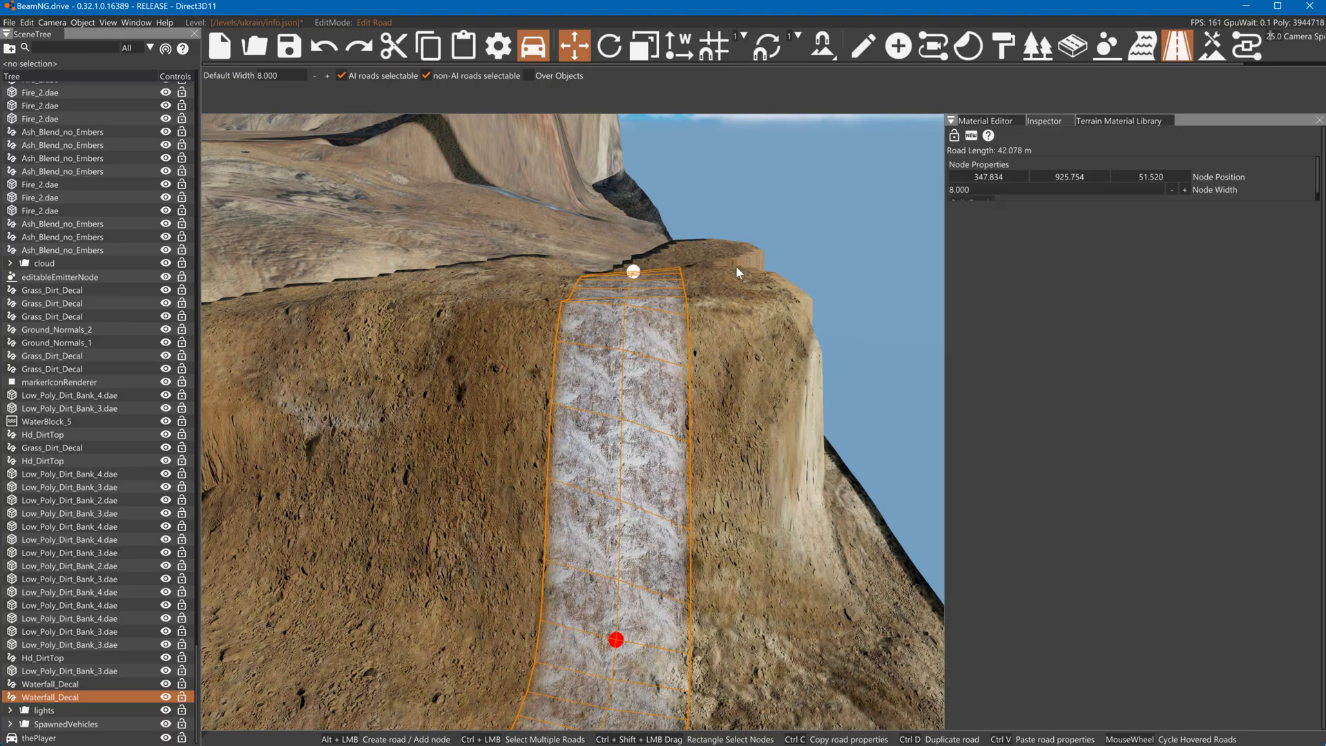
Duplicate the waterfall decal road in place on the cliff face
key(w)
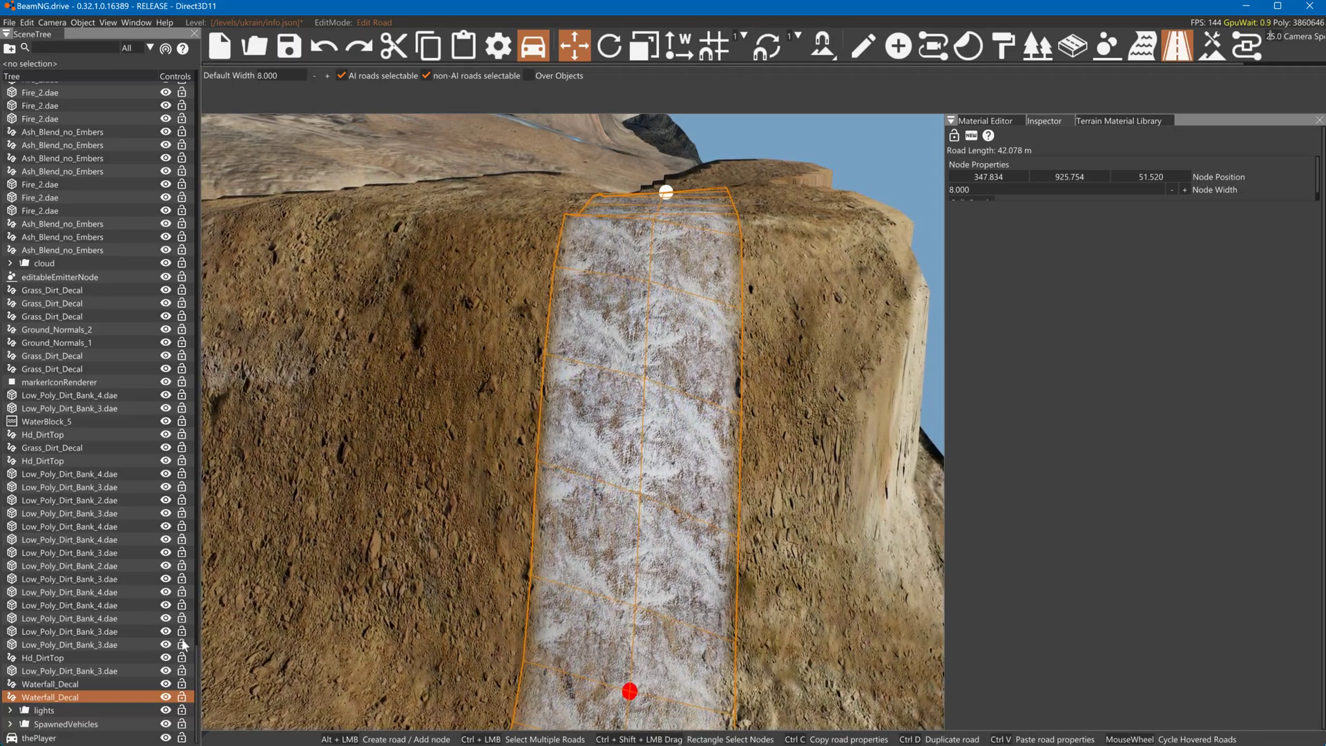
right_click(64, 698)
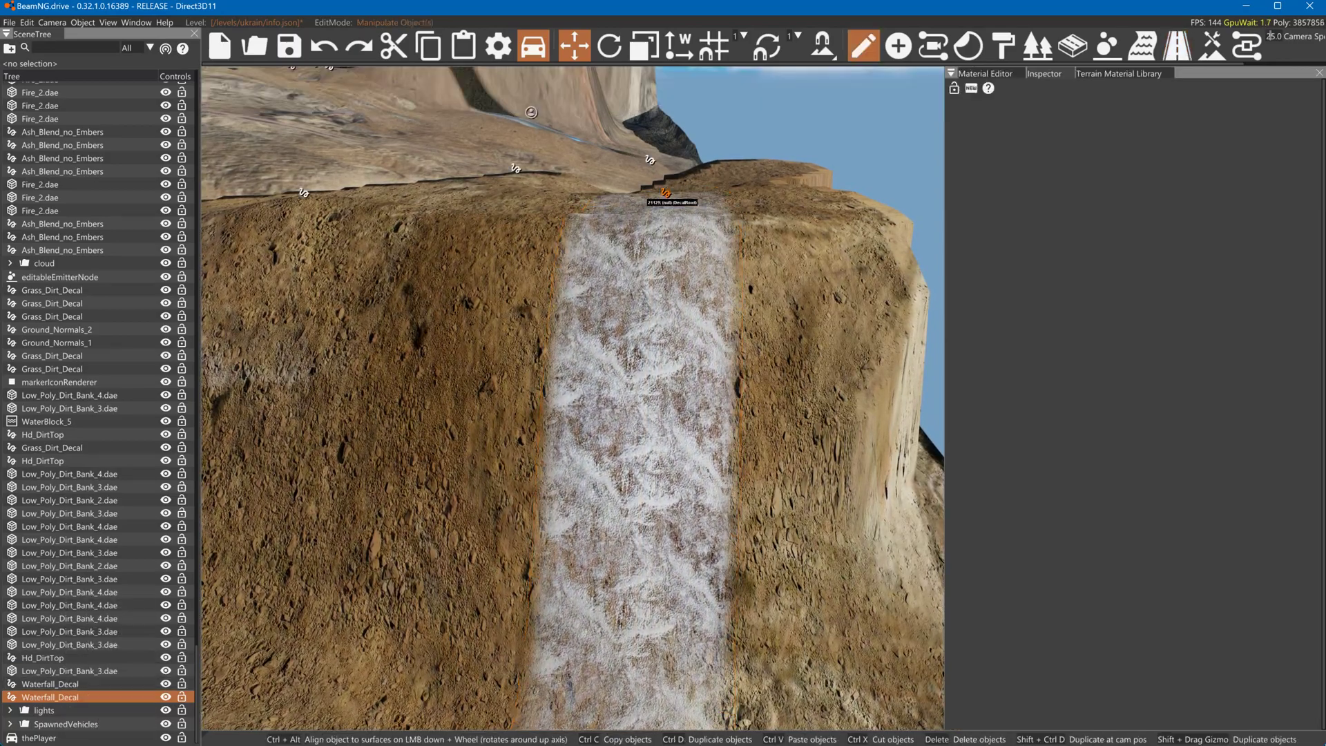
click(1177, 45)
click(678, 285)
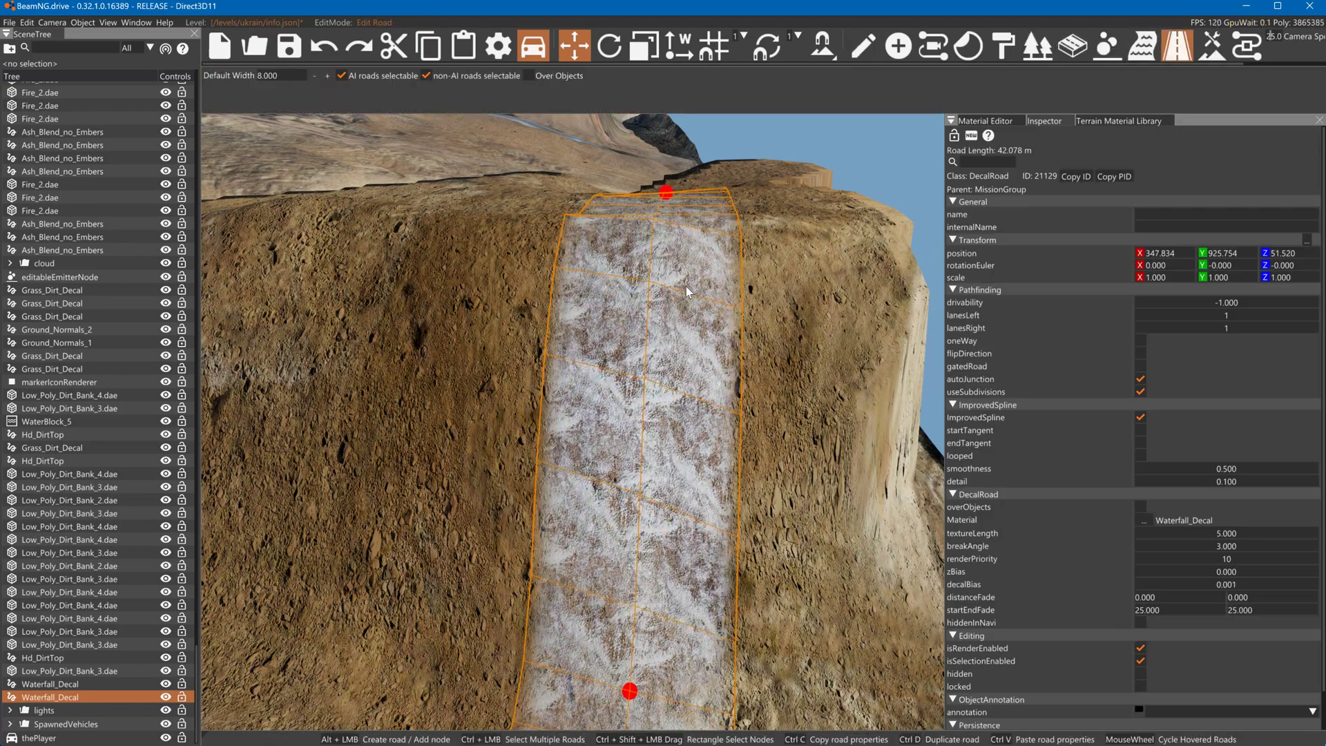
ctrl+click(686, 286)
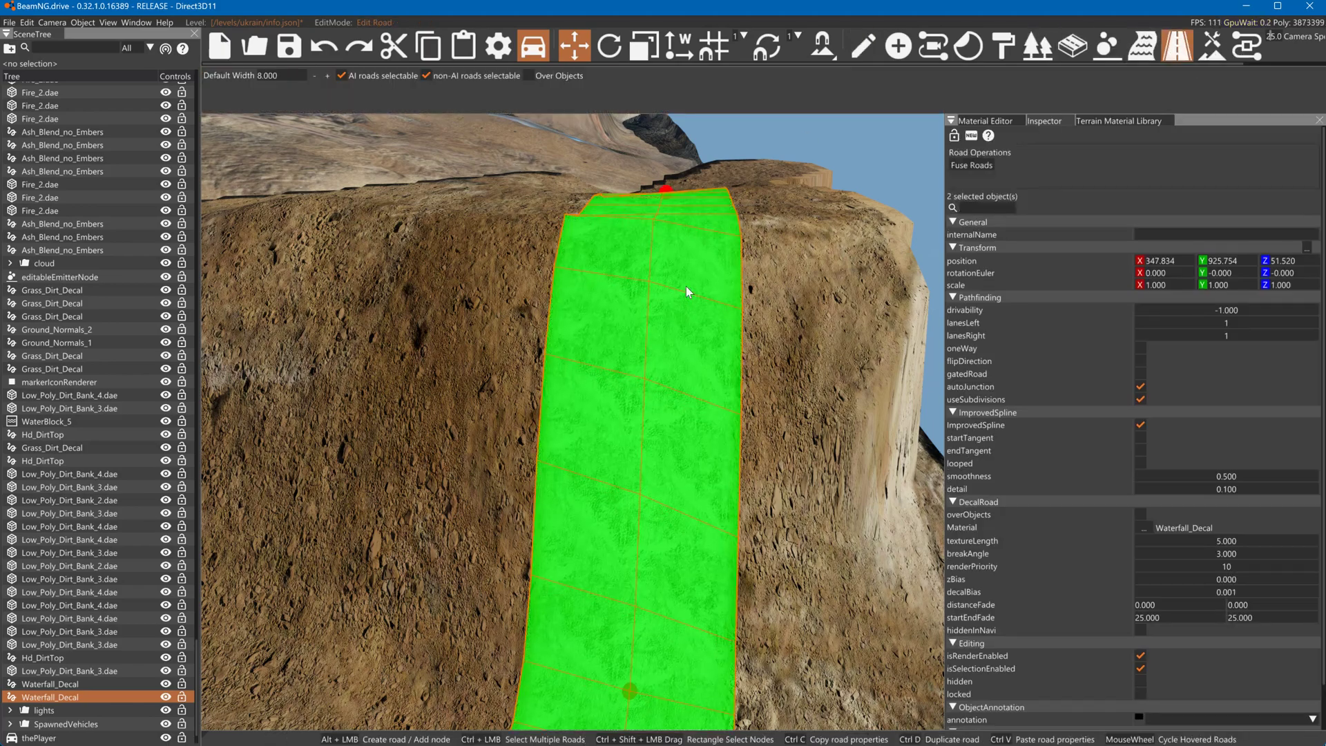
Shift the duplicated road's upper node slightly back so its texture is offset from the original, and deselect the roads
click(667, 192)
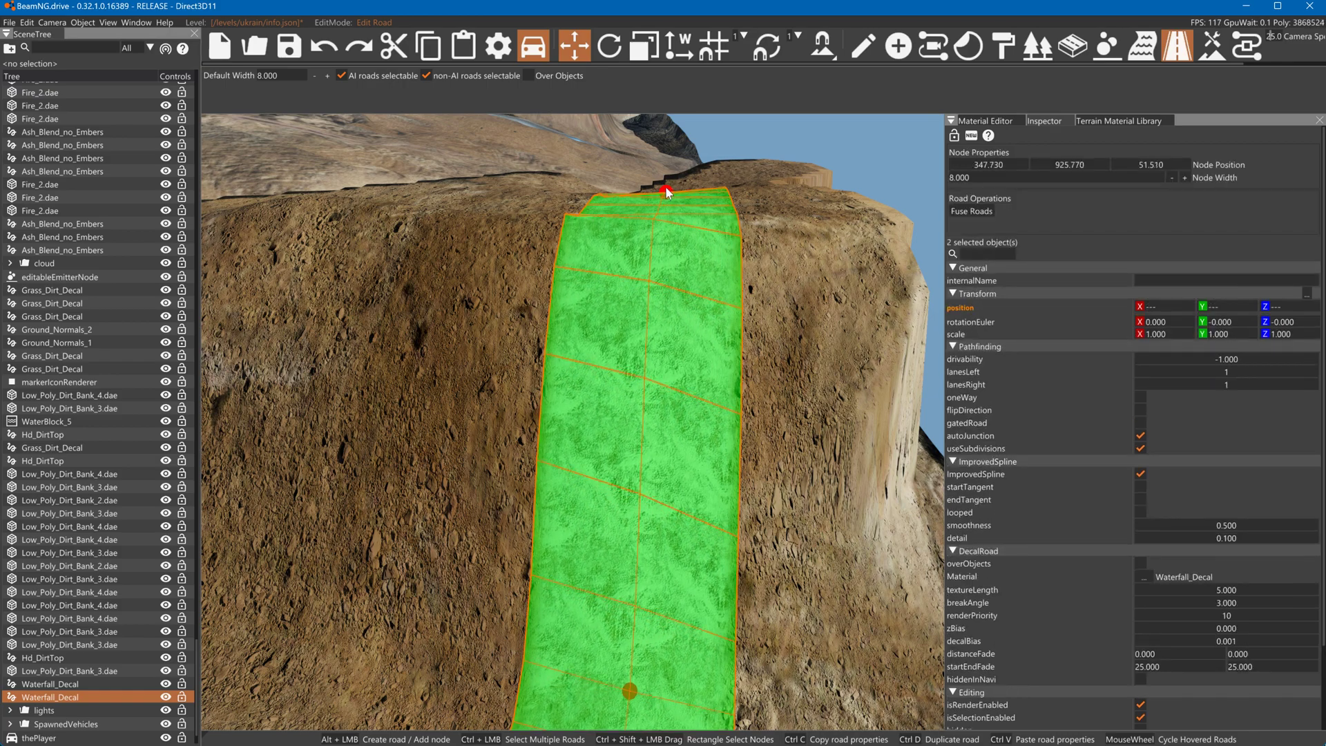
drag(667, 192, 665, 188)
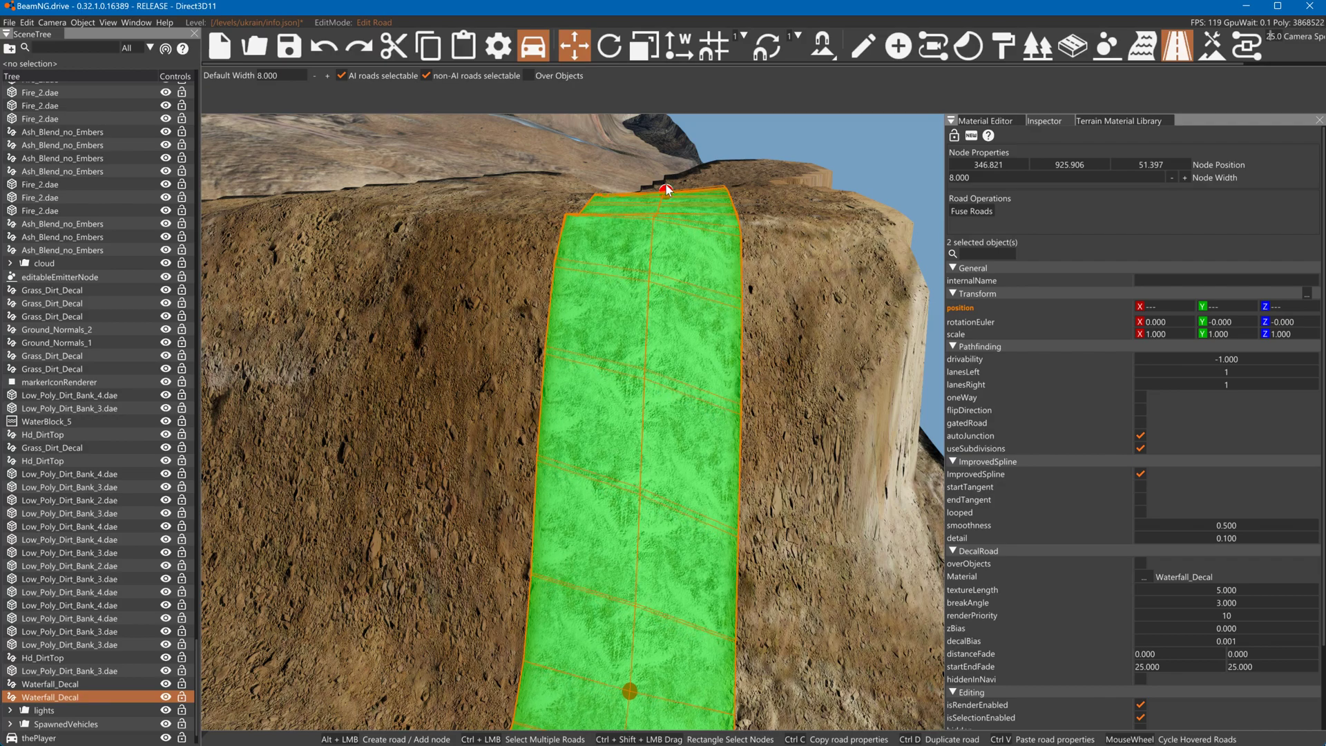
click(627, 690)
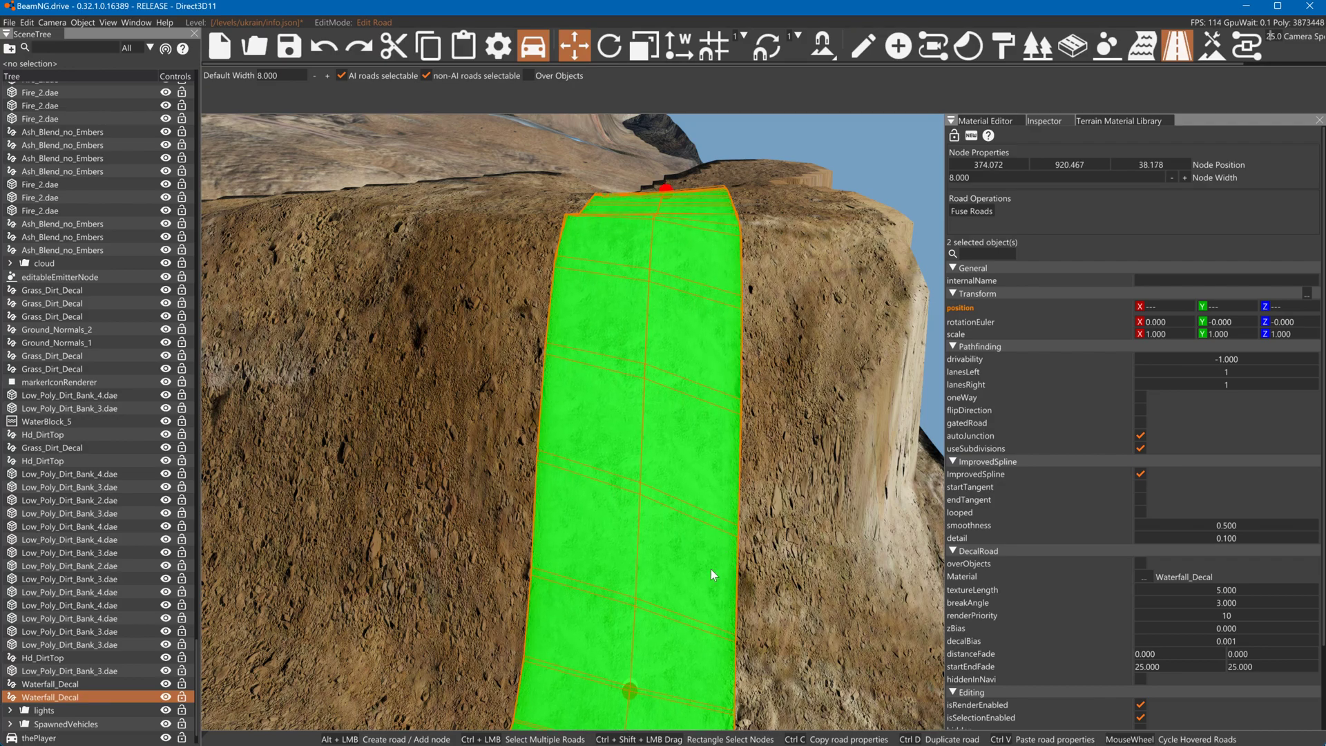
click(771, 480)
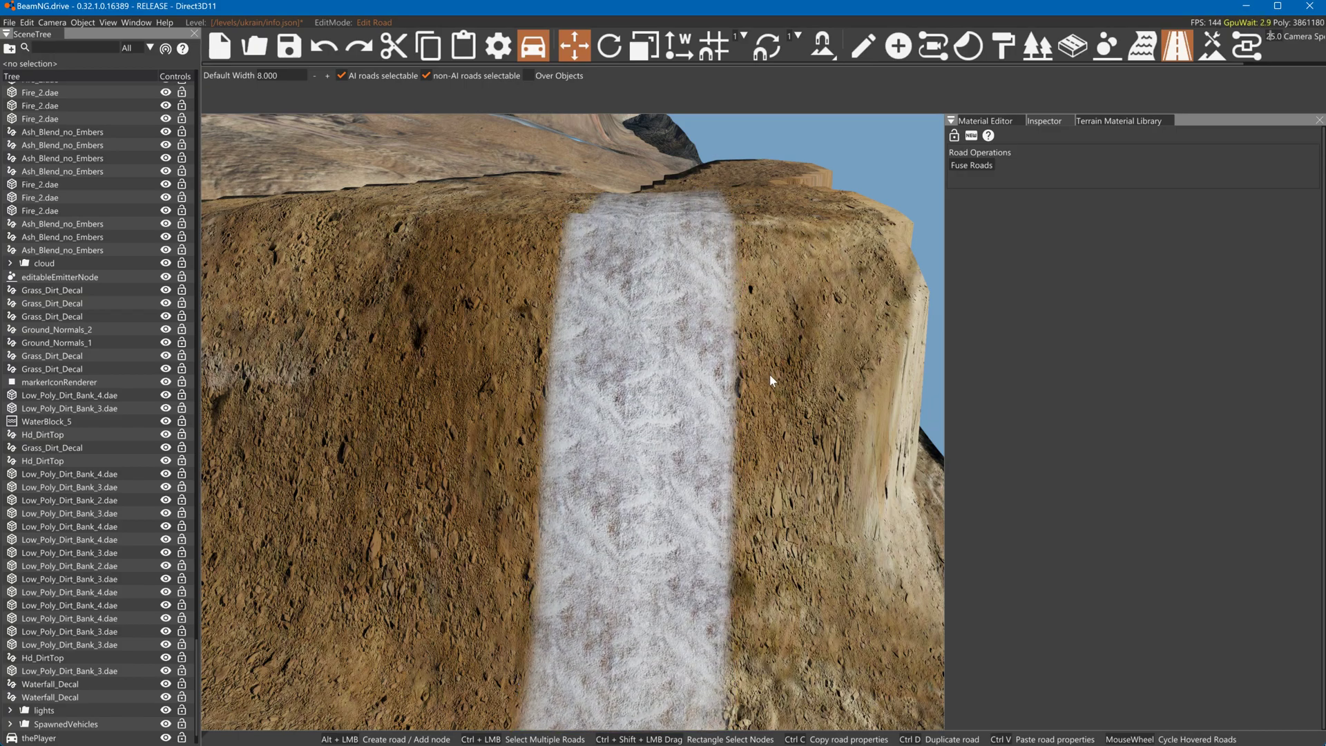
Assign Waterfall_1_o.dds from the level's decals folder as the emissive map in the waterfall material's advanced properties
click(995, 120)
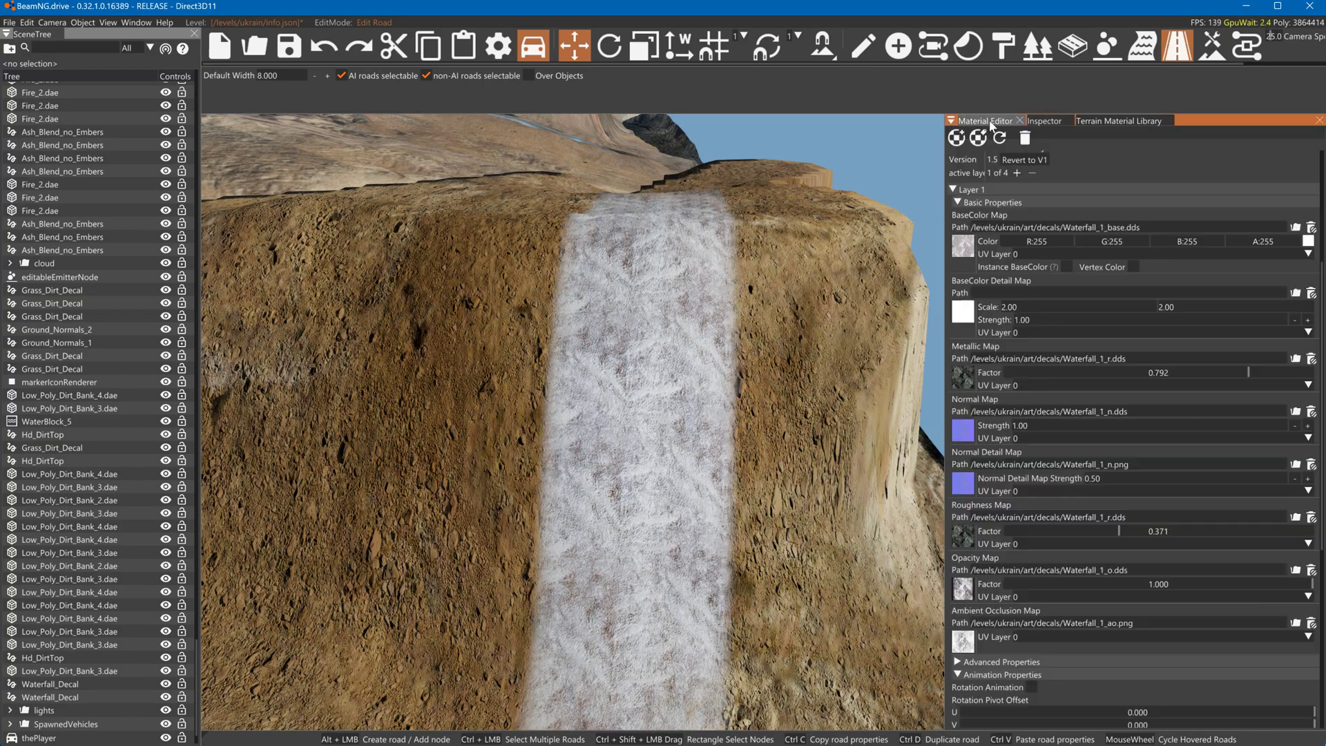
click(963, 661)
scroll(1002, 636, down, 3)
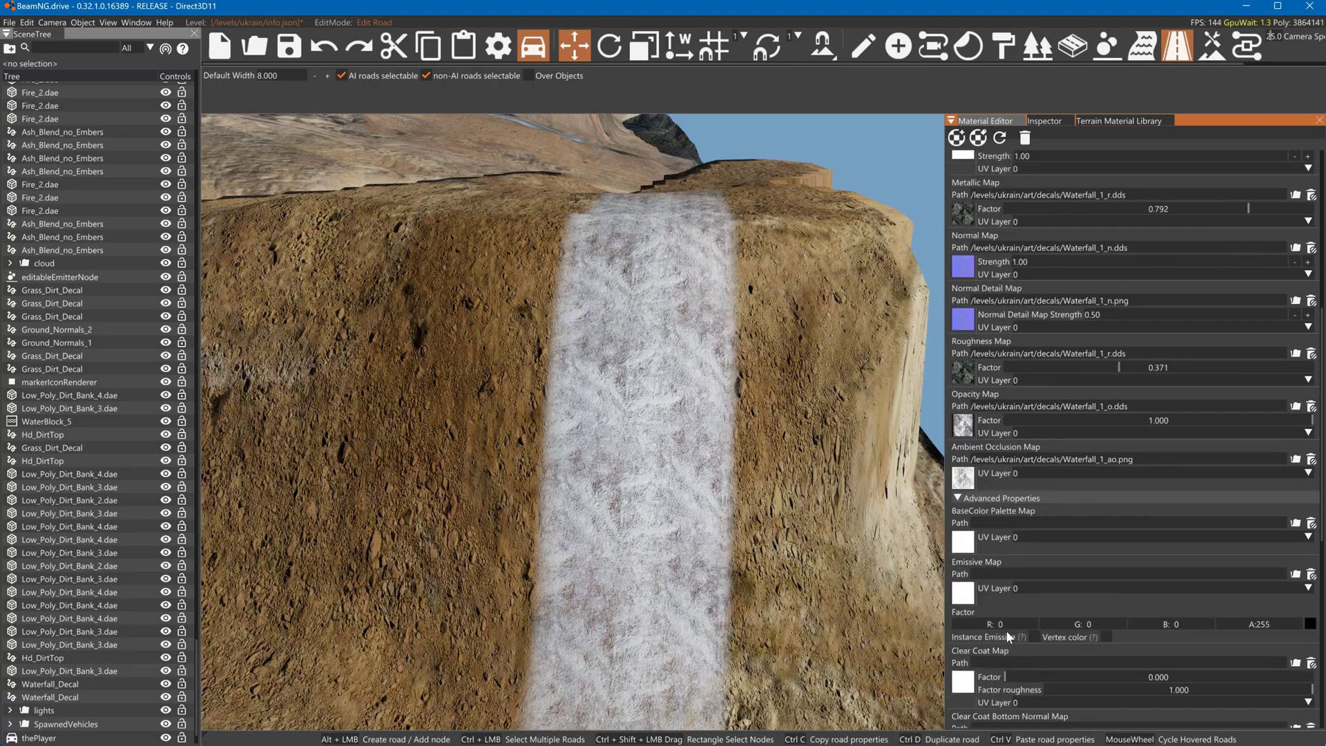
click(967, 594)
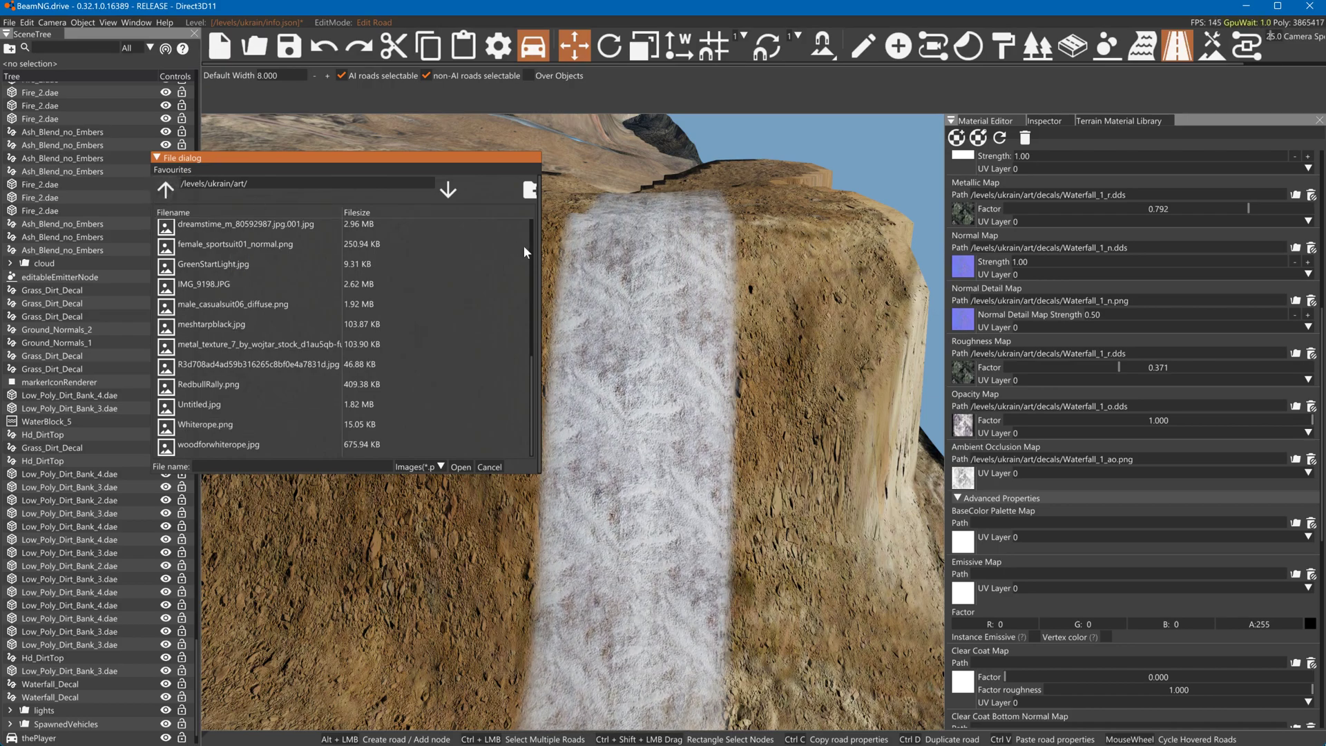
scroll(532, 221, up, 5)
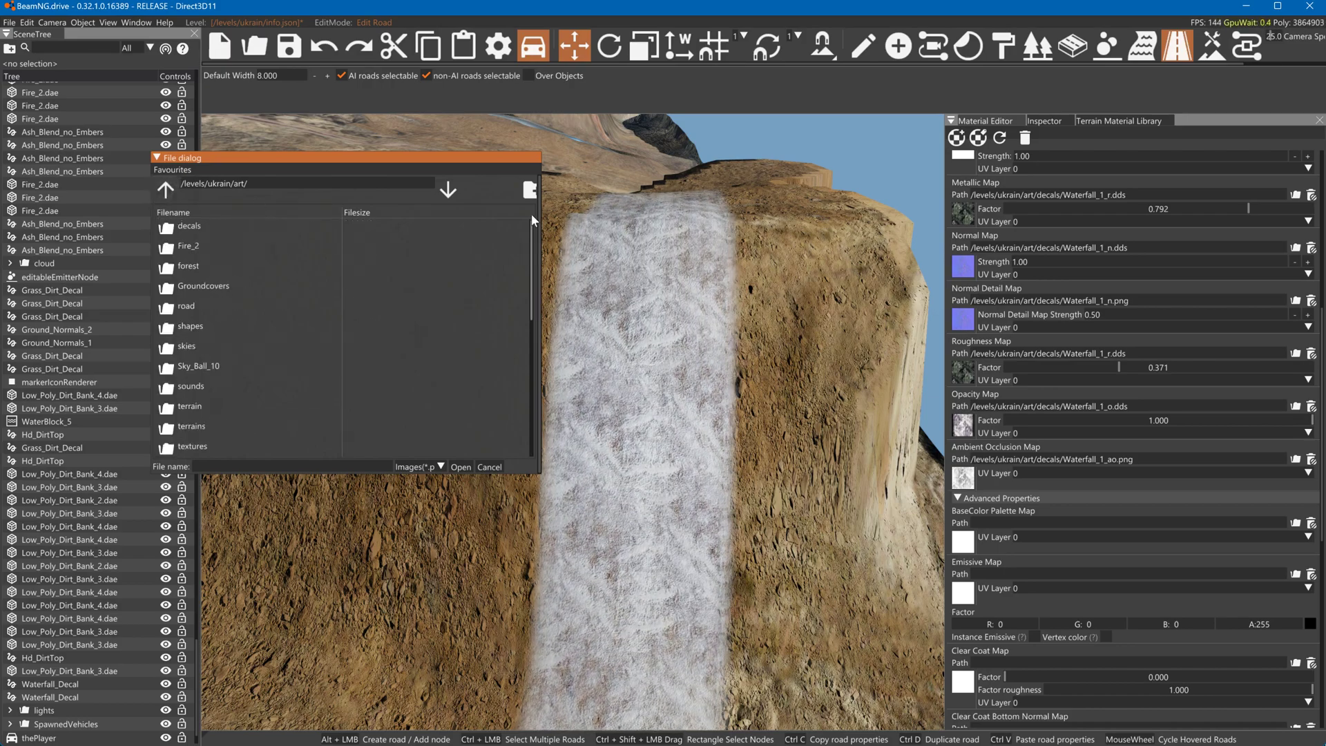
double_click(230, 225)
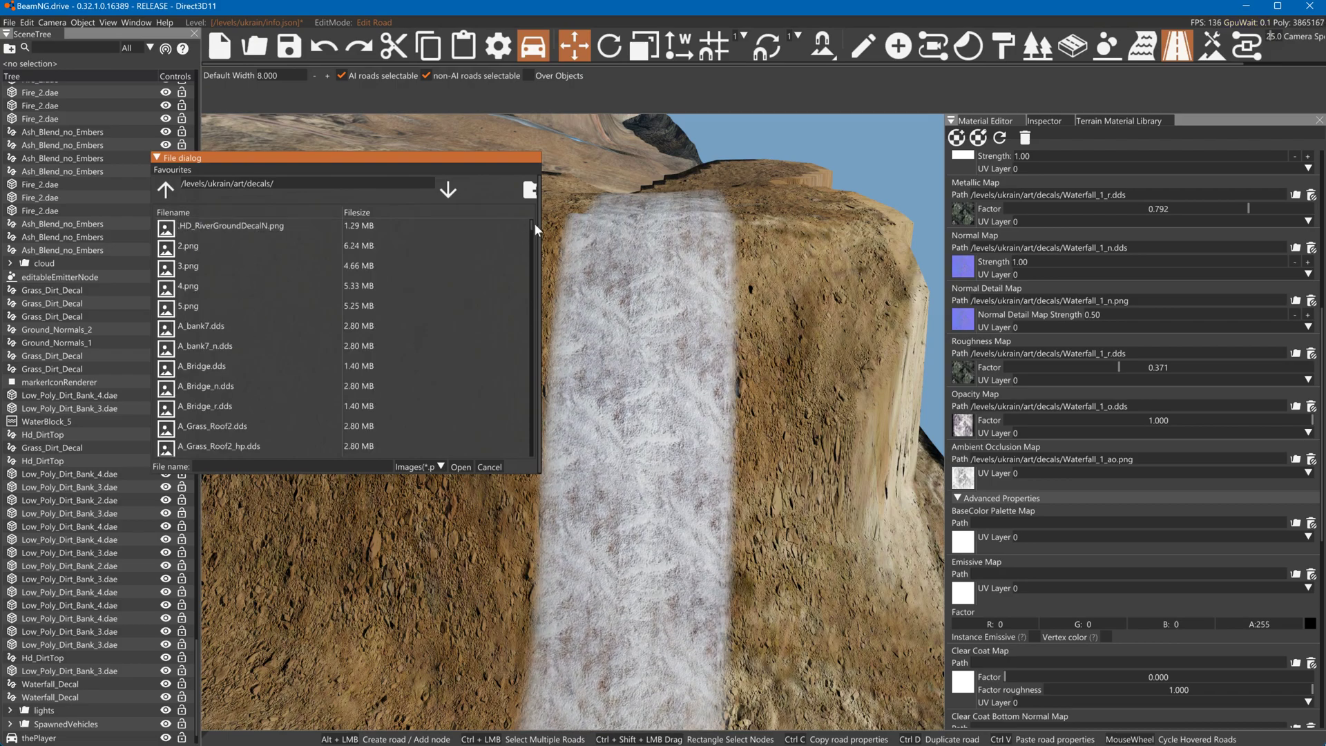
drag(531, 225, 529, 463)
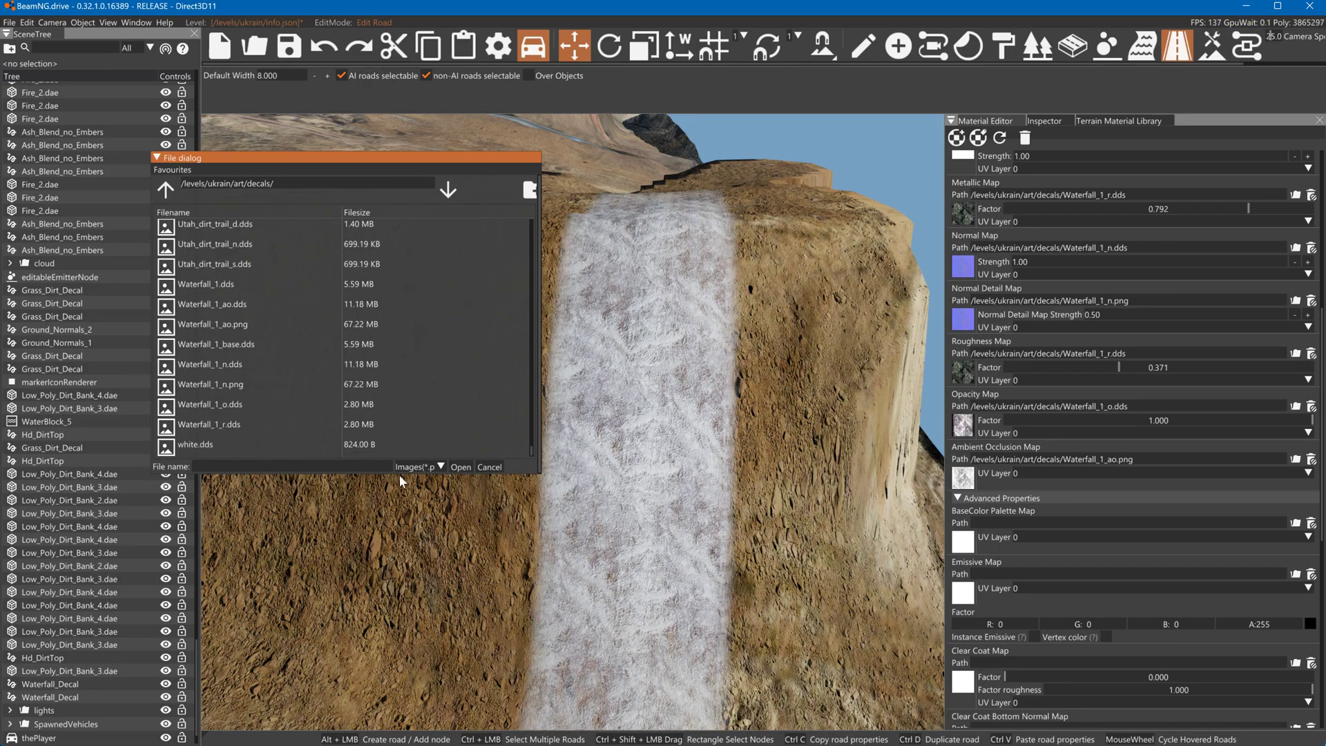
click(235, 404)
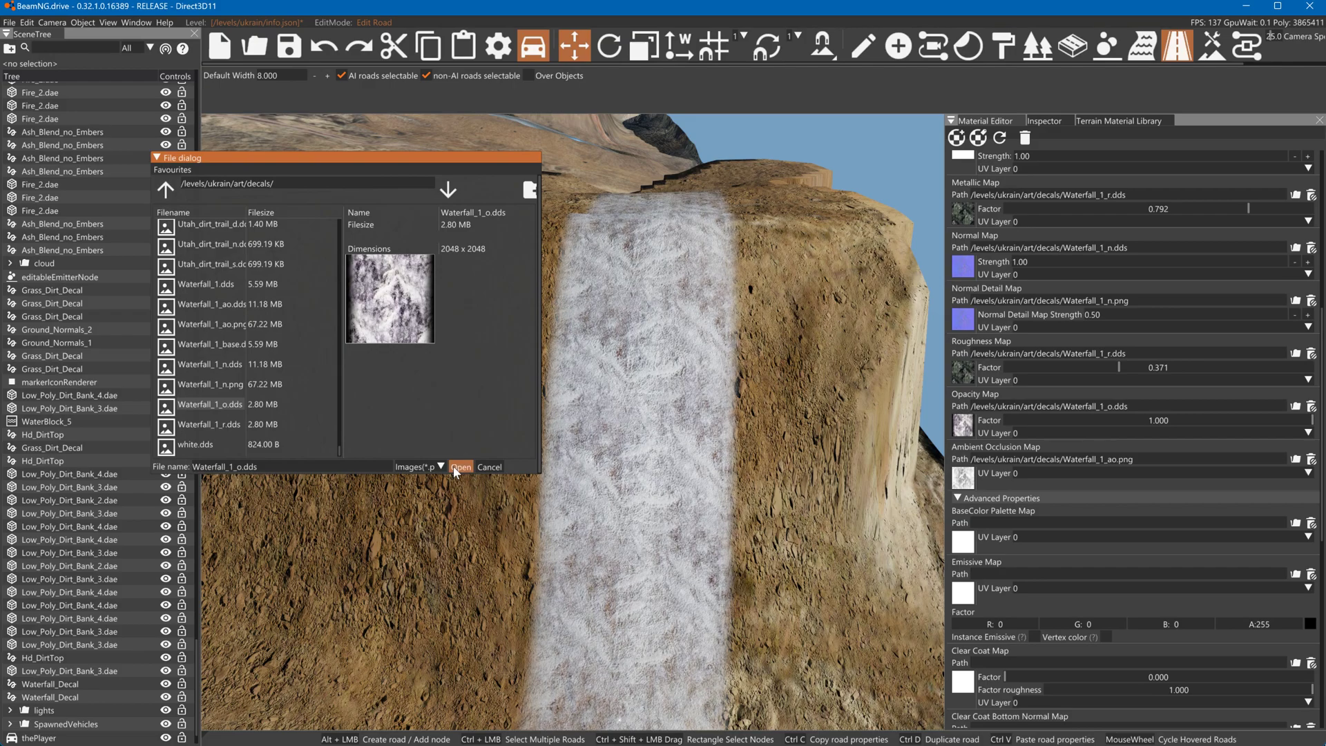
click(460, 467)
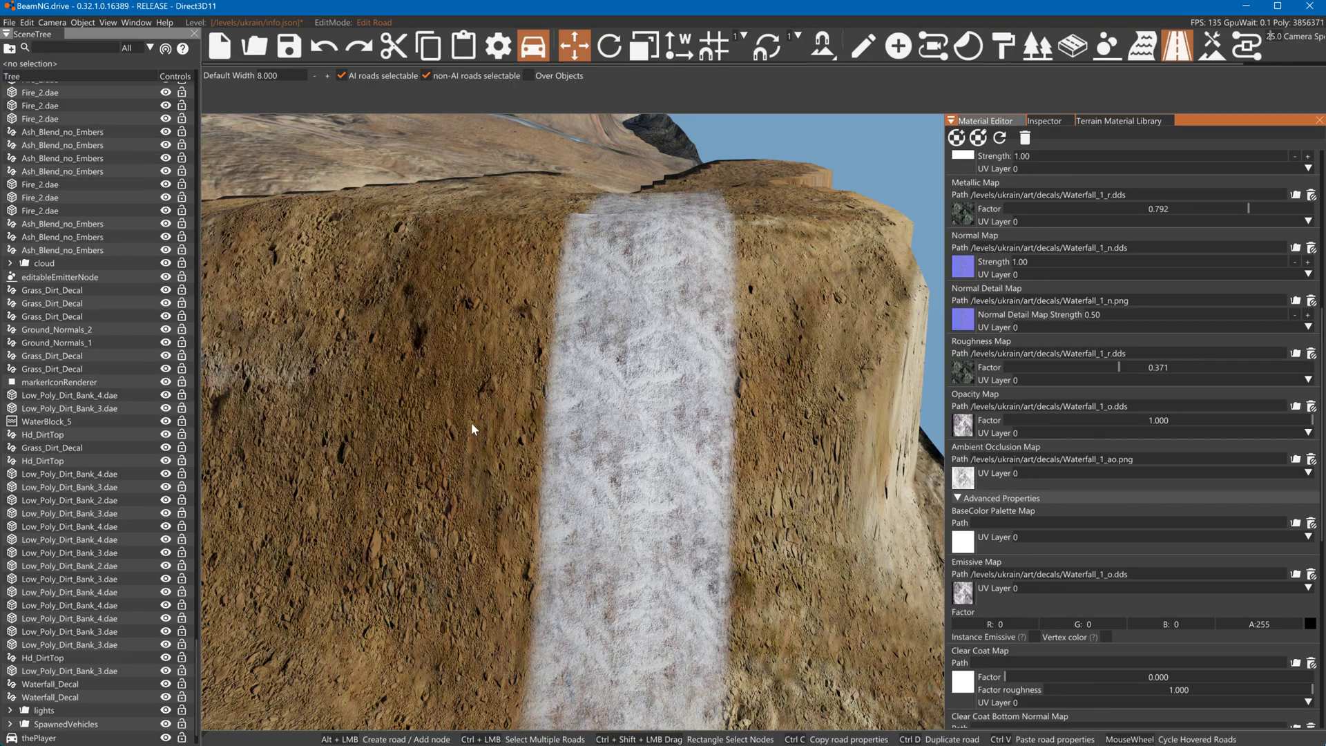
Set the emissive factor colour to white and raise its R, G and B values to 1000 each
click(1309, 624)
drag(1160, 549, 1075, 419)
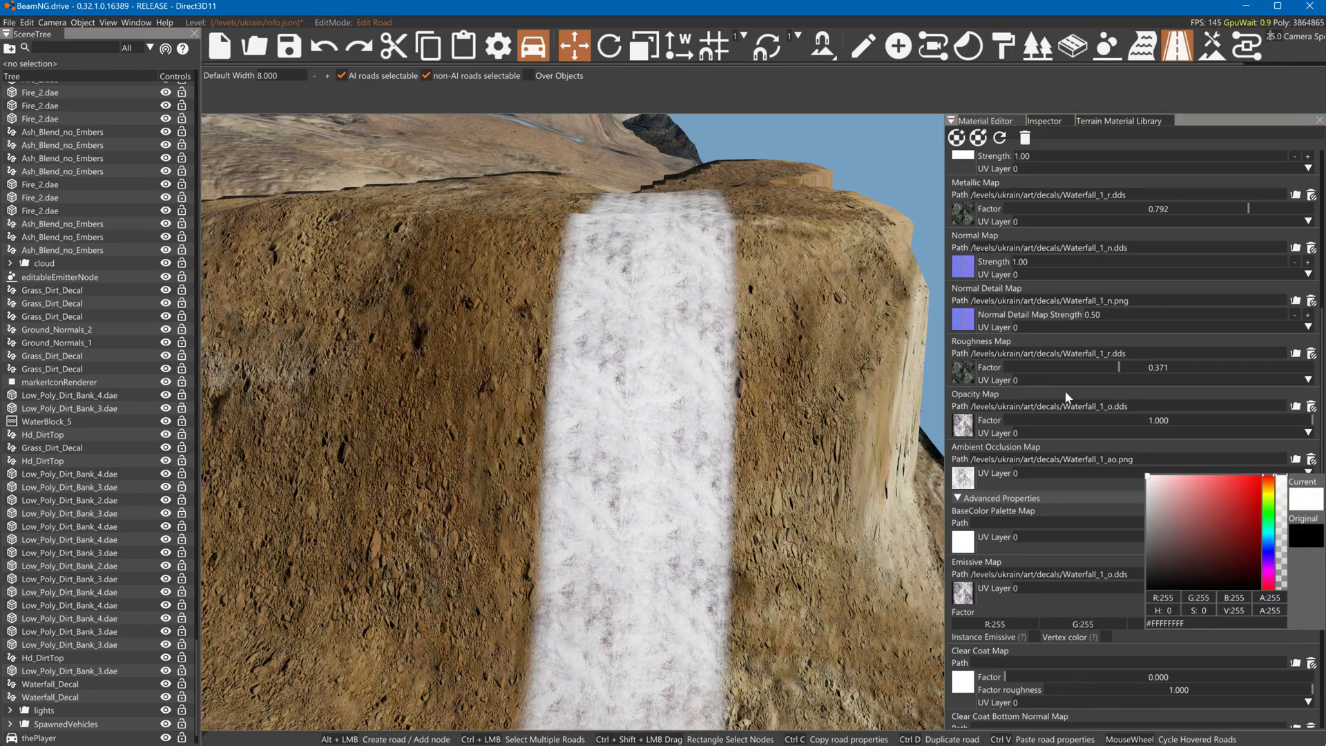
click(1063, 401)
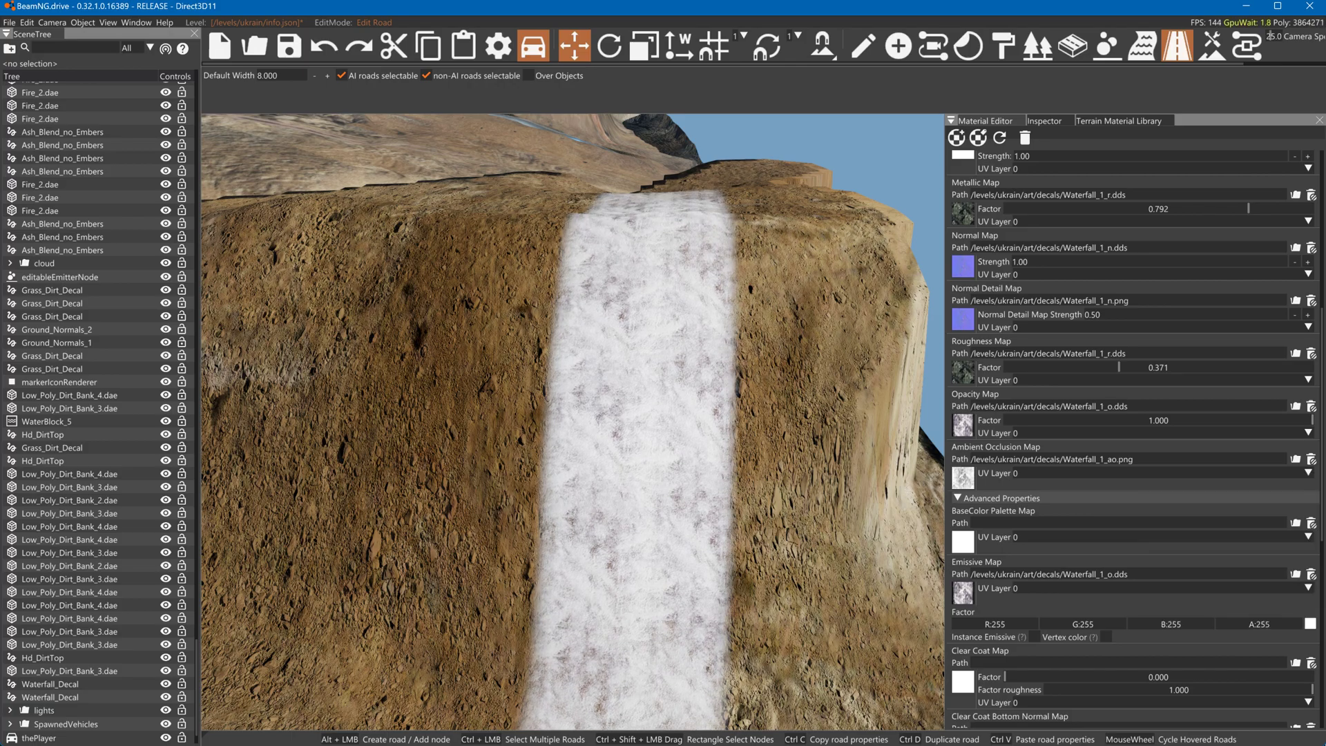
double_click(998, 625)
text(1)
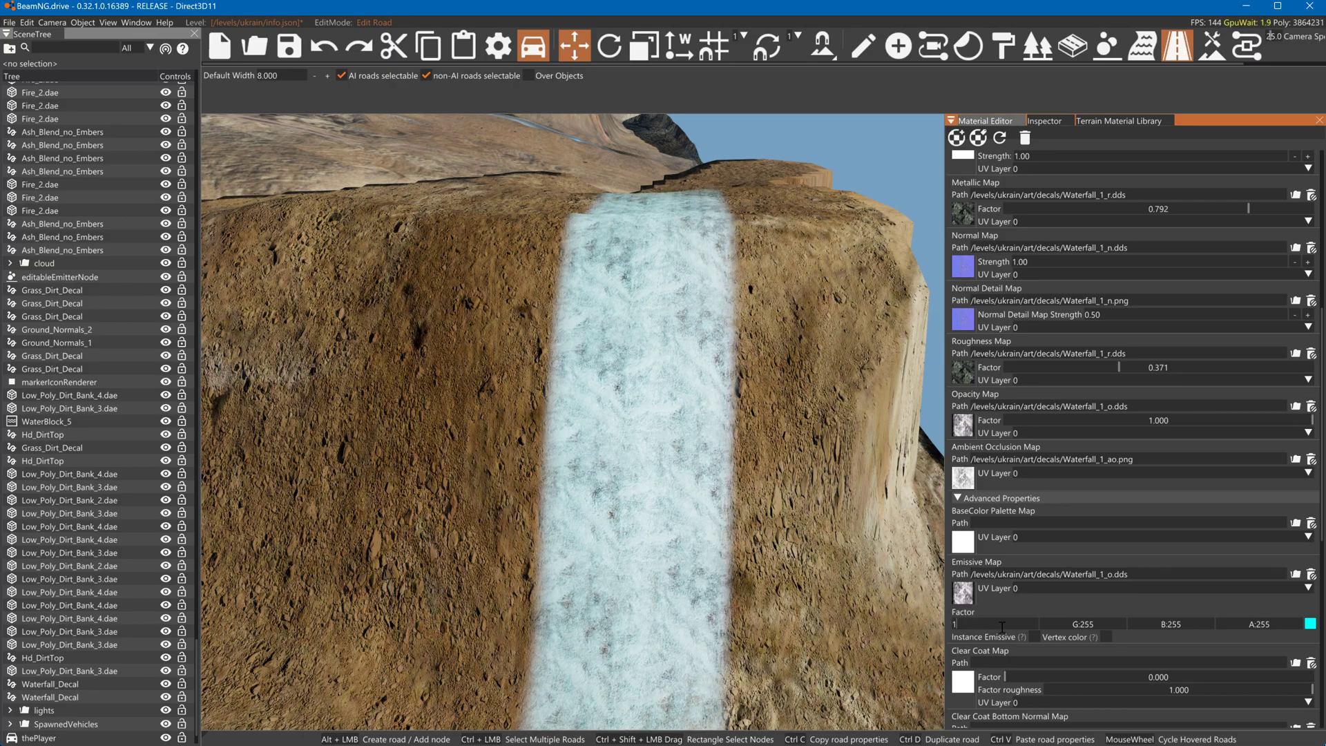
text(000)
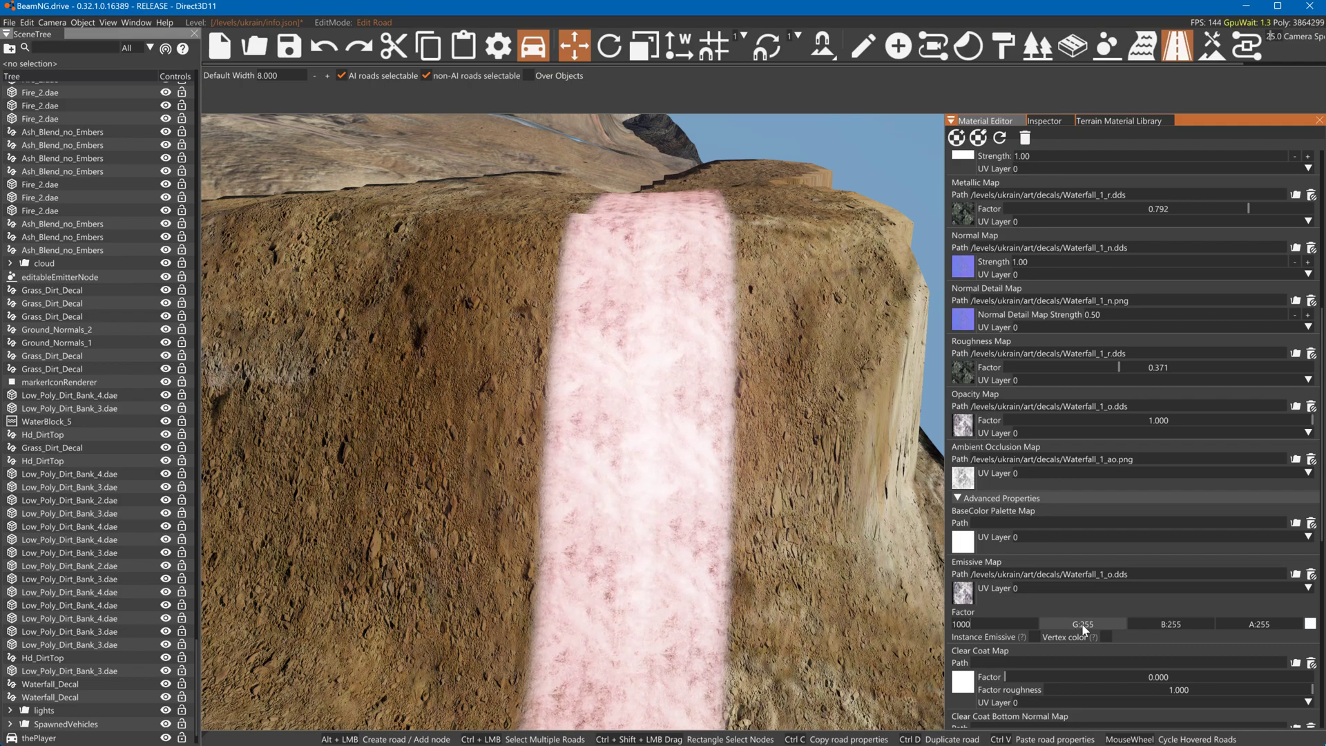
double_click(1080, 623)
text(1000)
double_click(1170, 624)
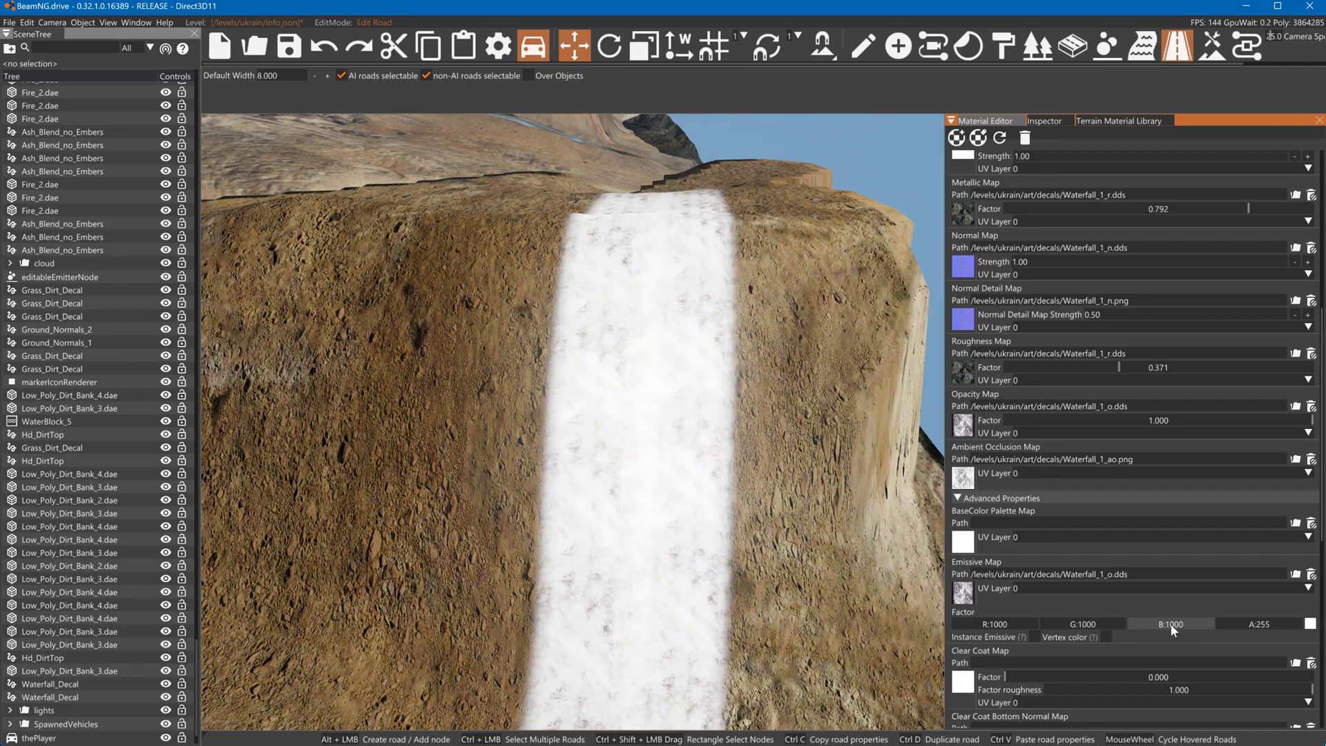
Adjust the emissive factor to R 1052, G 922 and B 1004
drag(1000, 620, 1080, 634)
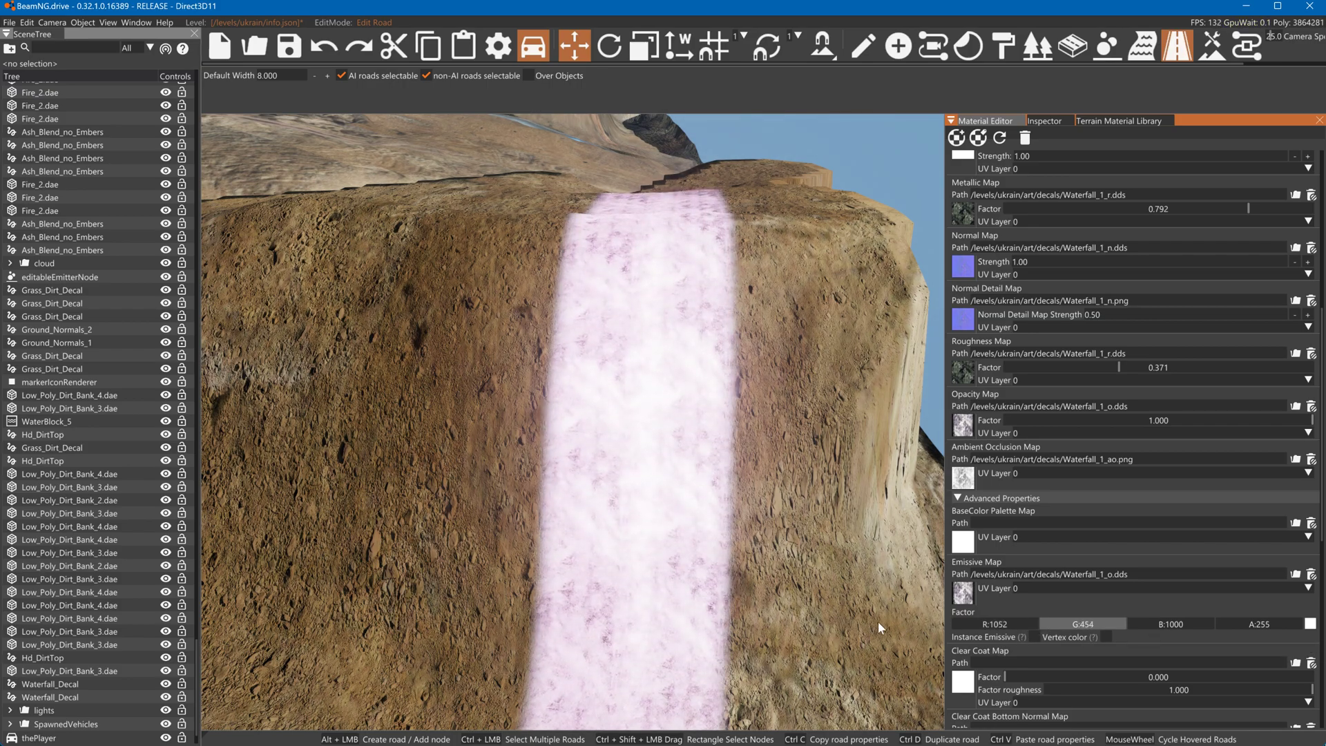
drag(830, 619, 1050, 619)
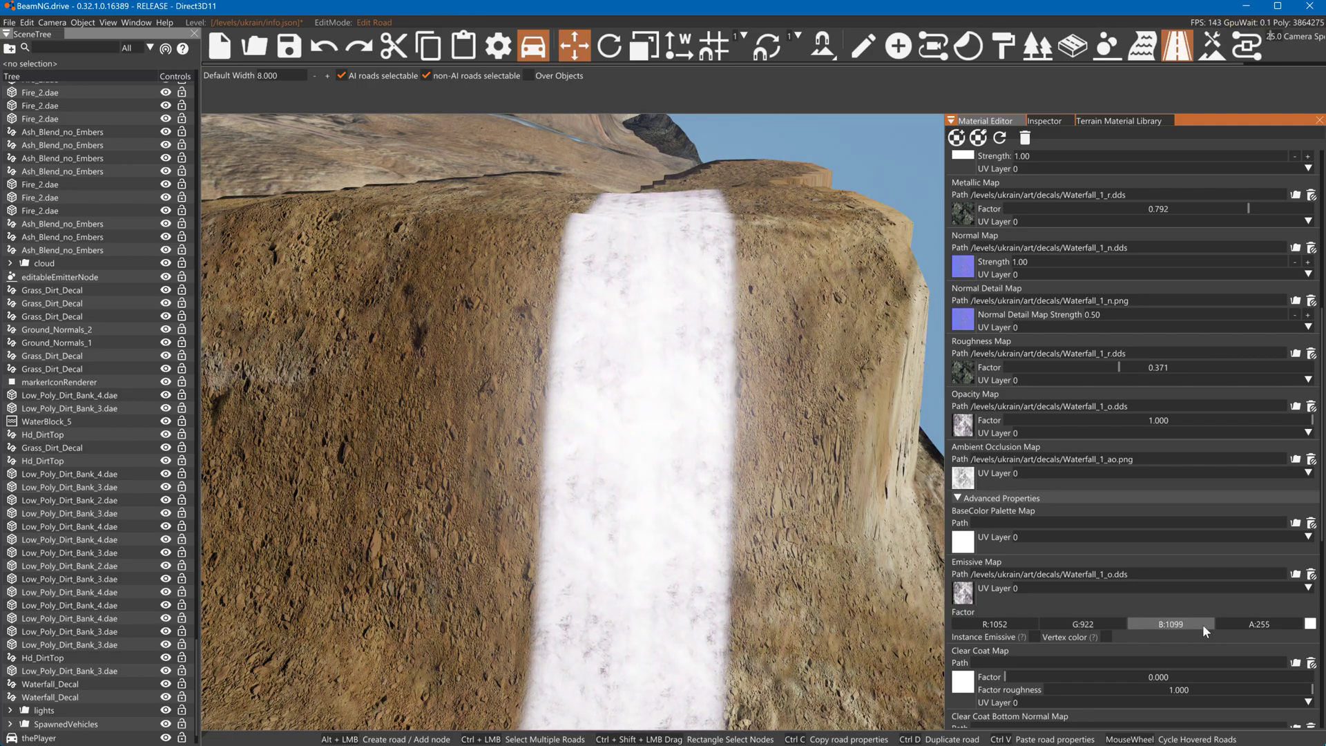
drag(1184, 632, 1173, 632)
Try alpha clipping on the waterfall material with different threshold values
scroll(1168, 621, down, 5)
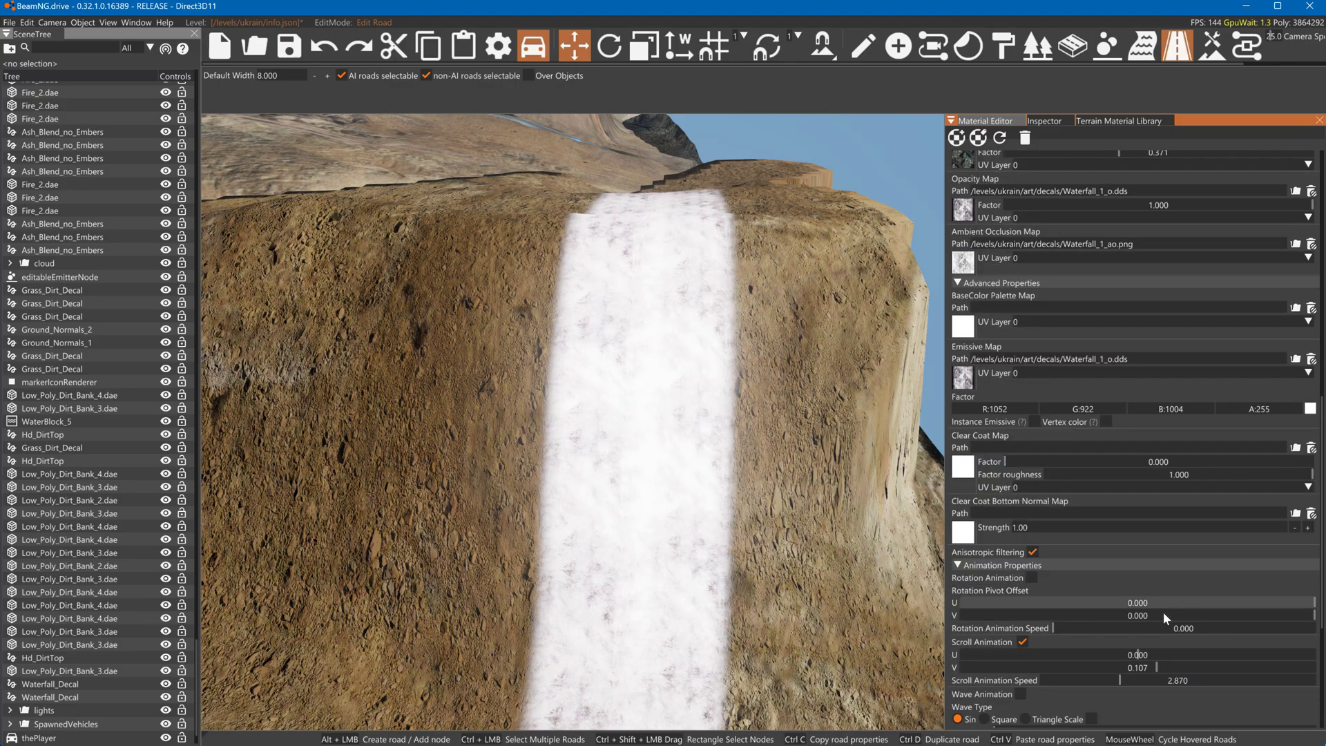
scroll(1081, 661, down, 3)
click(992, 674)
drag(1091, 671, 1129, 675)
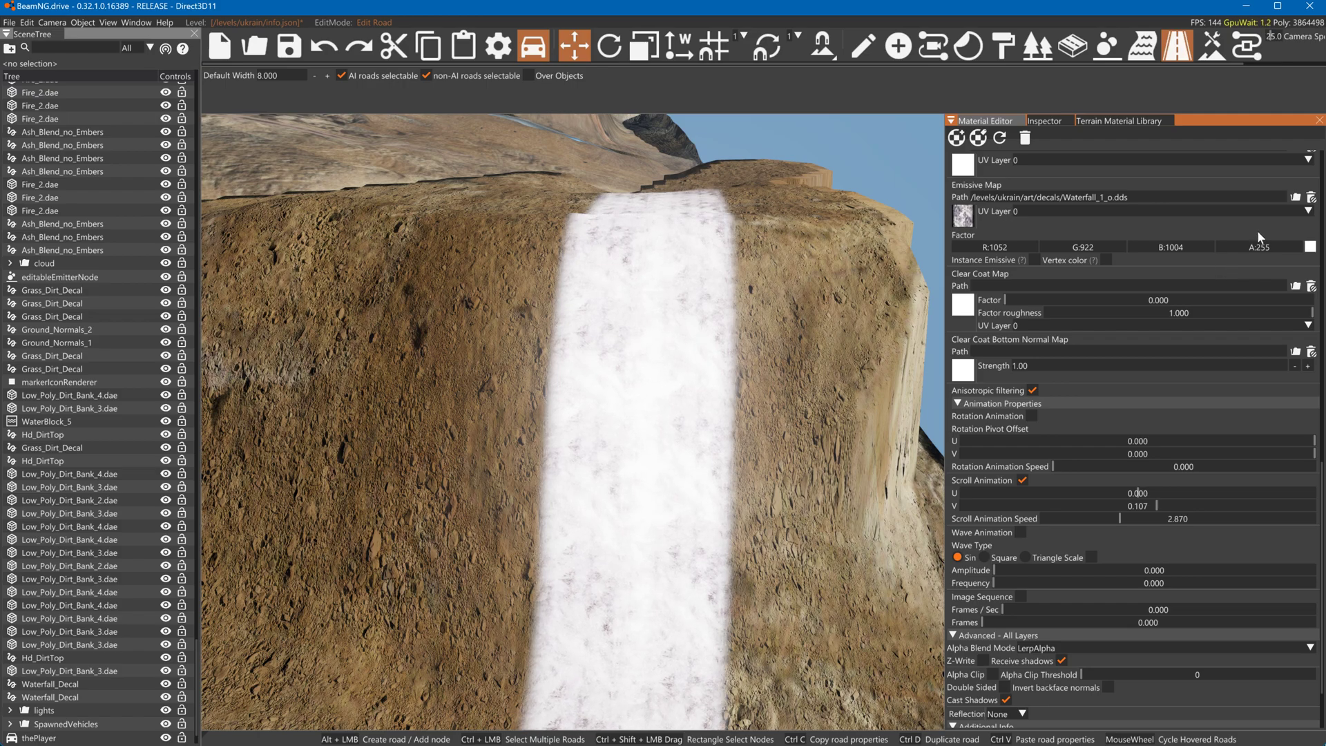
Lower the waterfall material's roughness factor to 0.230 and its opacity factor to 0.411
scroll(1213, 242, up, 3)
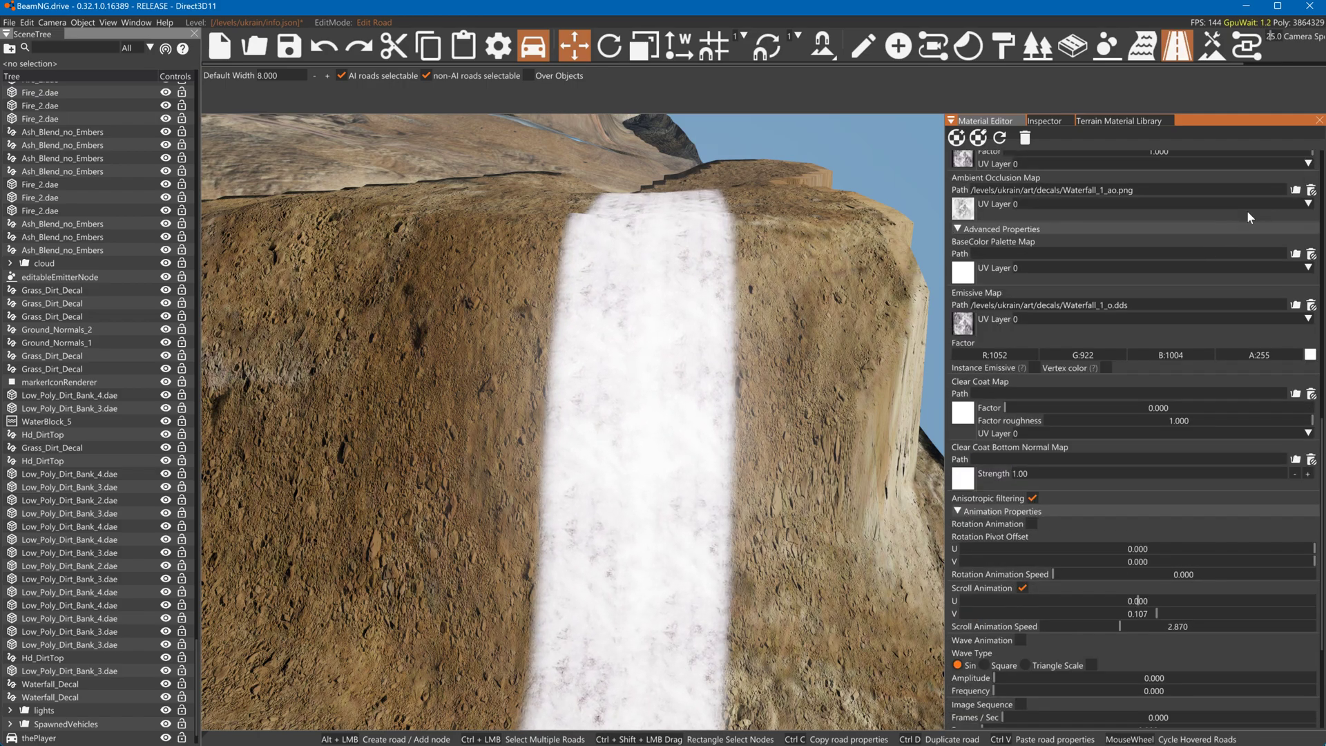
scroll(1246, 210, up, 3)
drag(1010, 208, 1081, 209)
click(1179, 259)
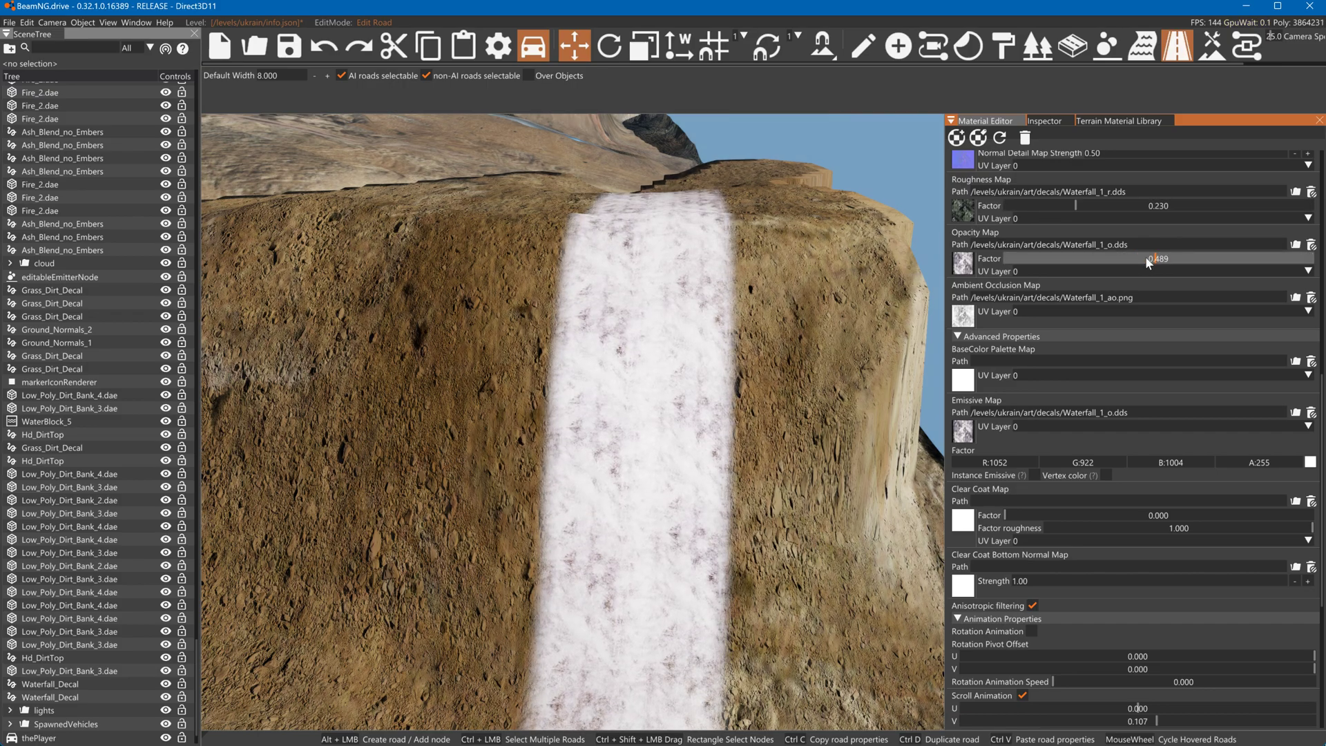
drag(1090, 261, 1037, 269)
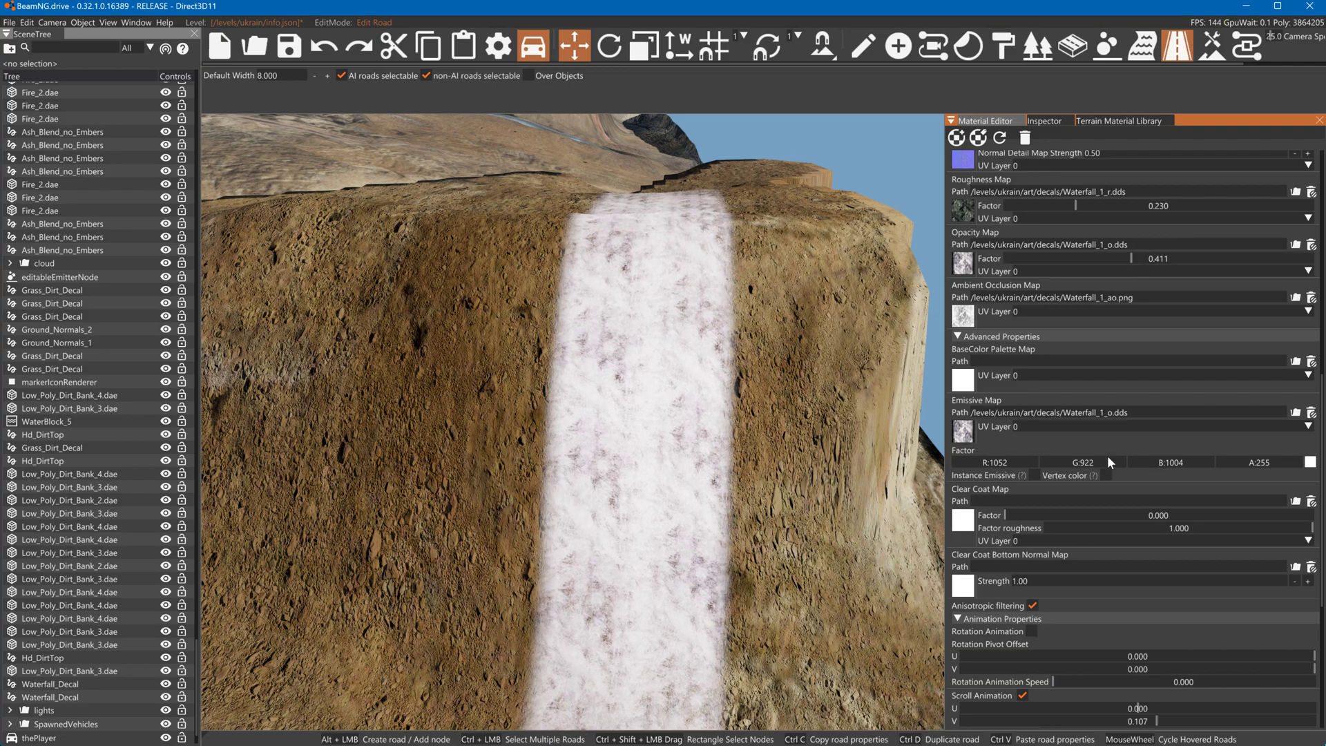
Tint the emissive factor bluer with R 983, G 1208 and B 1763, and reduce the opacity factor to 0.357
scroll(1105, 459, down, 1)
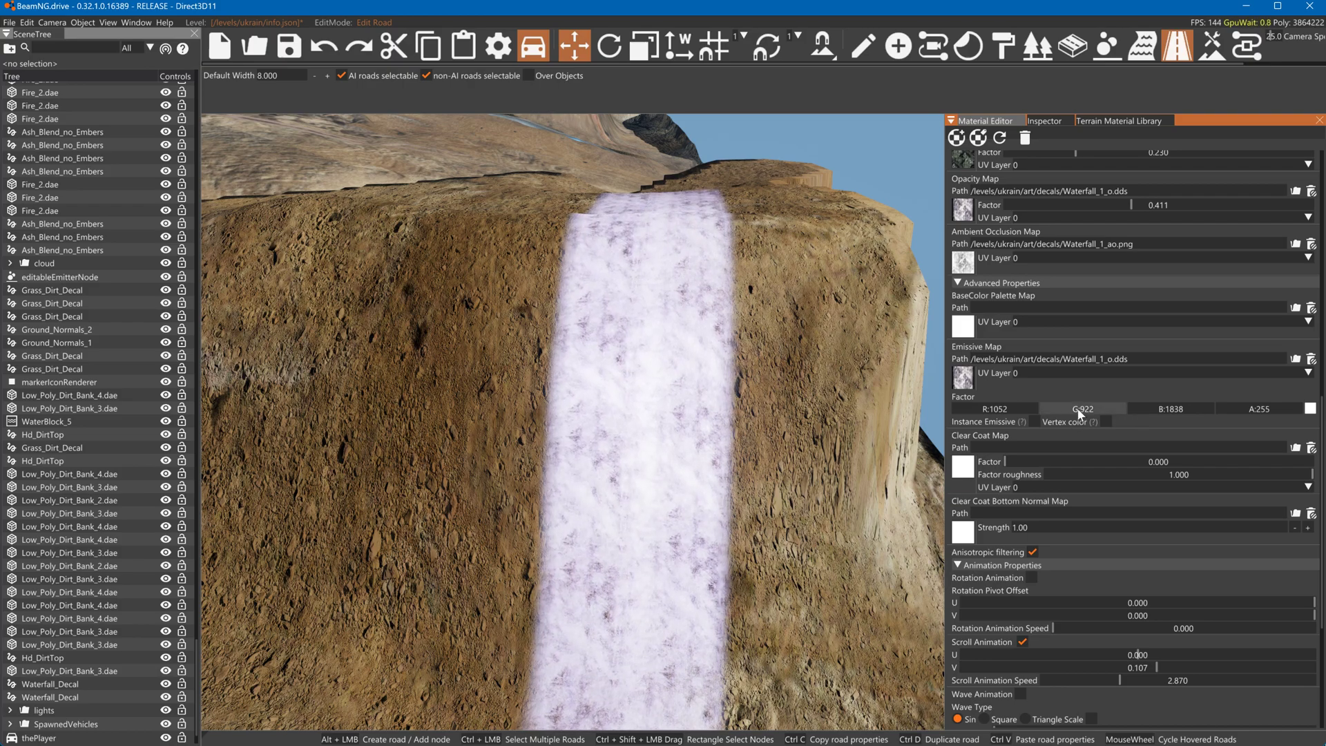
drag(1149, 408, 1020, 409)
drag(1122, 405, 1162, 408)
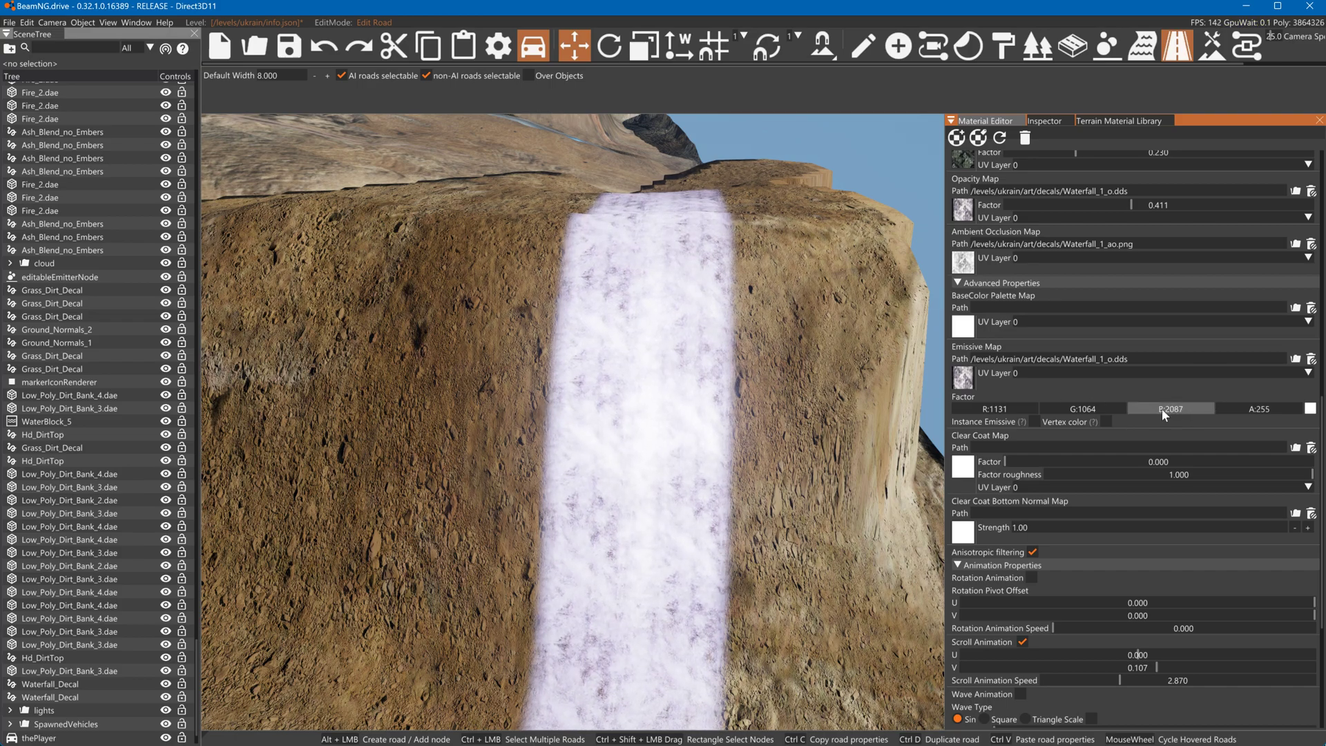
click(1113, 204)
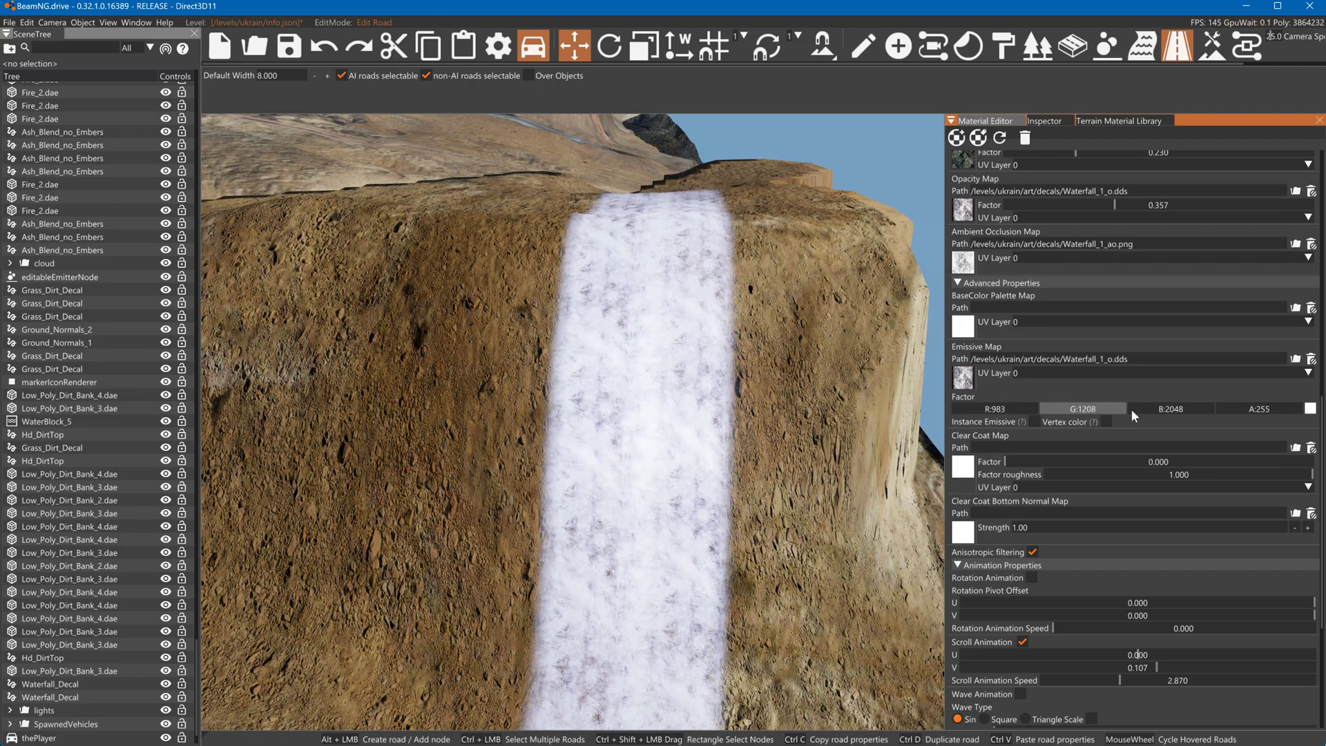
drag(1130, 408, 1056, 405)
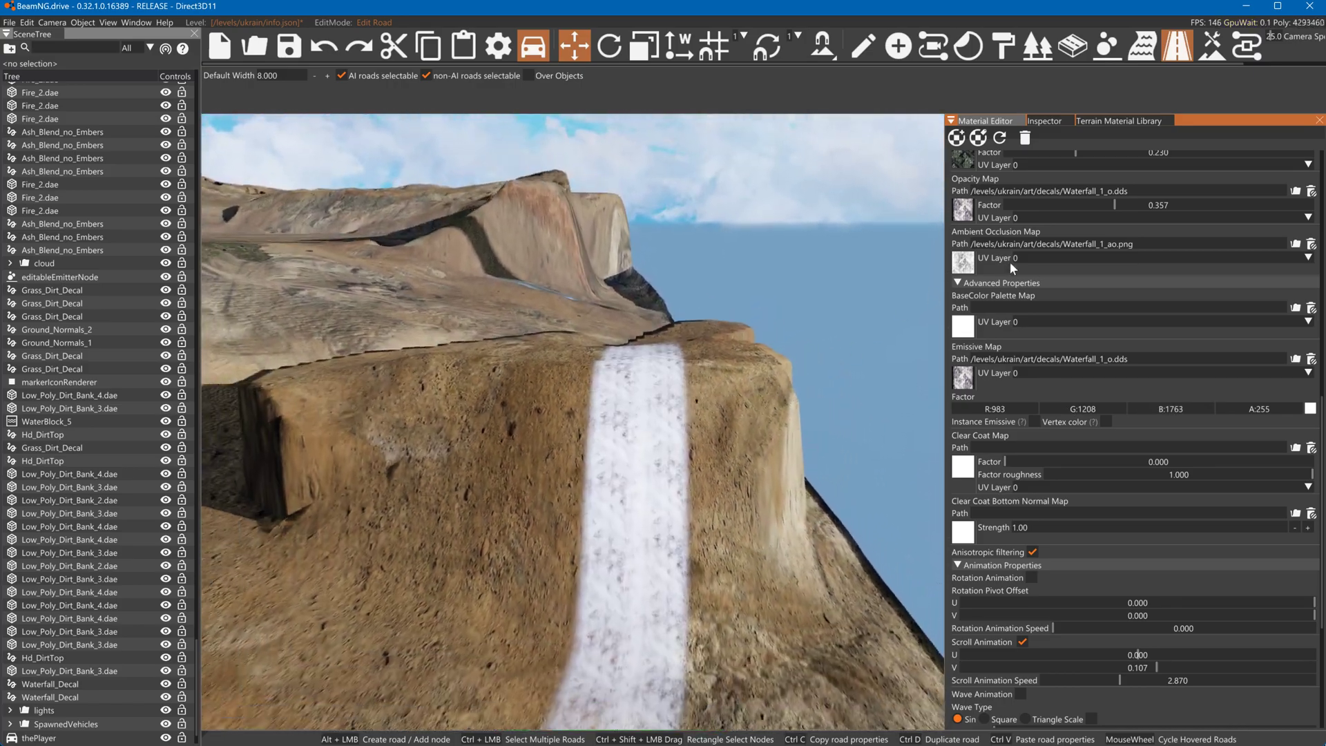
Lower the camera speed and set the time of day to 71.4 for a dark view of the waterfall
drag(1271, 35, 1278, 35)
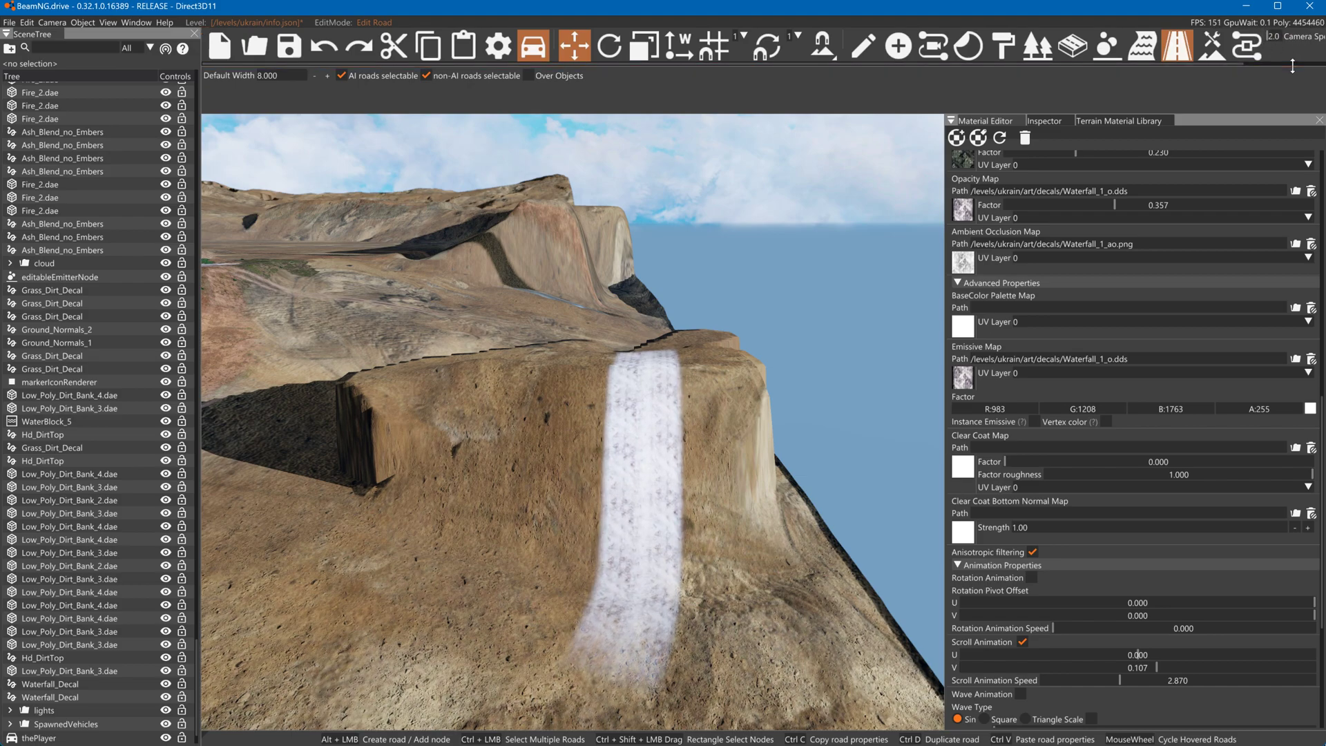
click(1293, 64)
drag(1275, 37, 1271, 38)
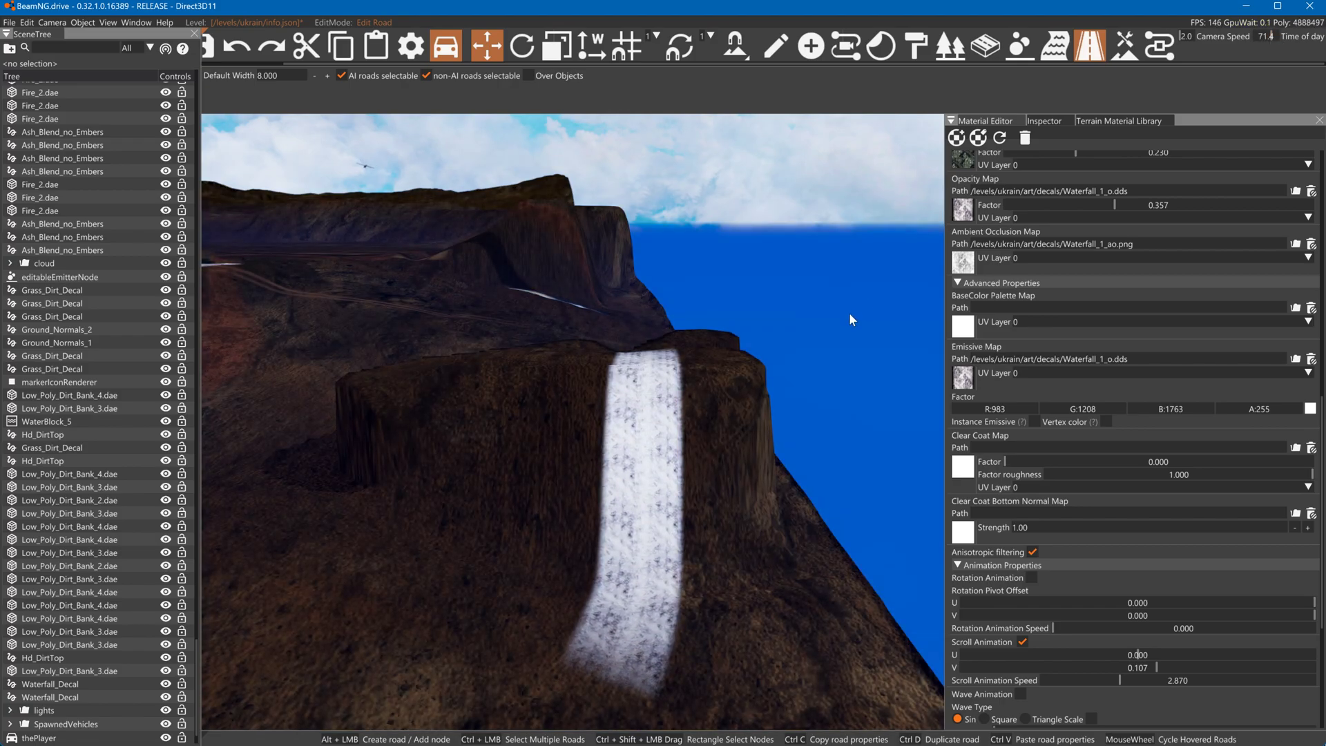
right_drag(849, 312, 851, 316)
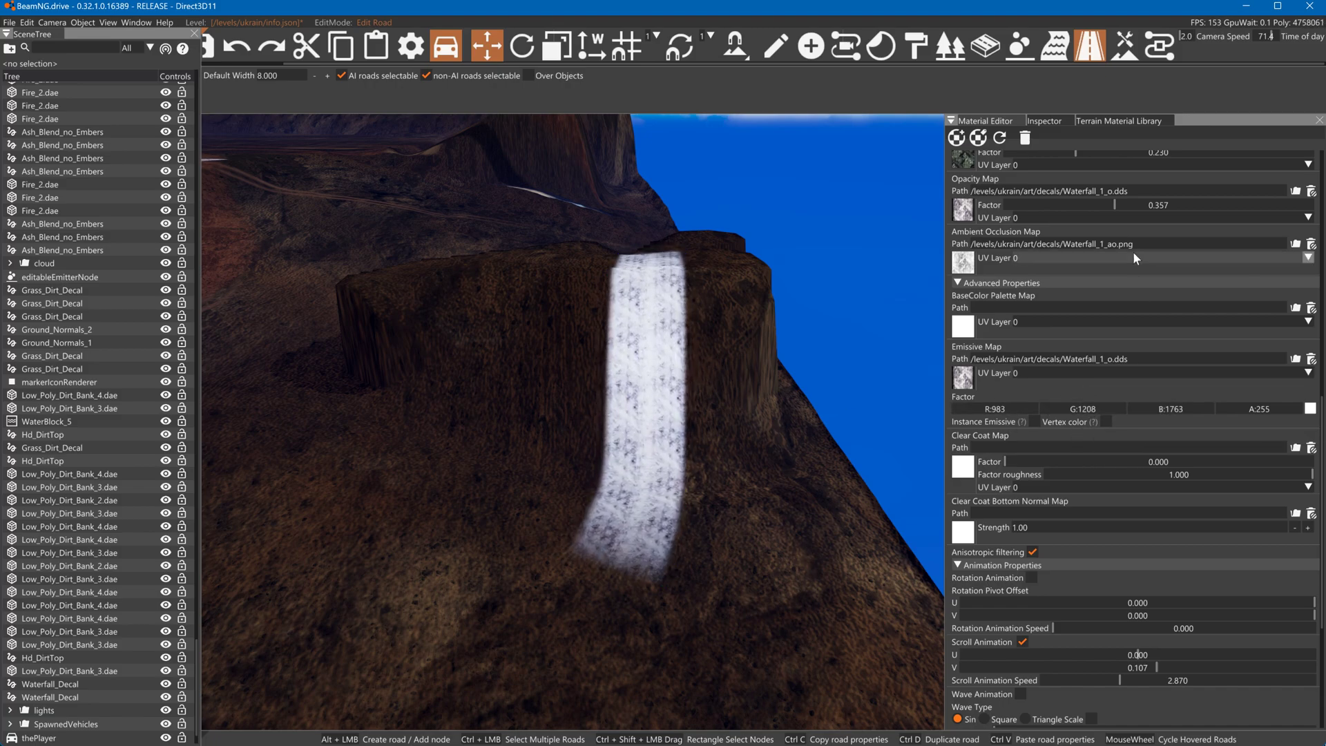
Set the opacity factor to 1.000 and recolour the emissive factor to a light blue within the 255 range
drag(1112, 206, 1316, 205)
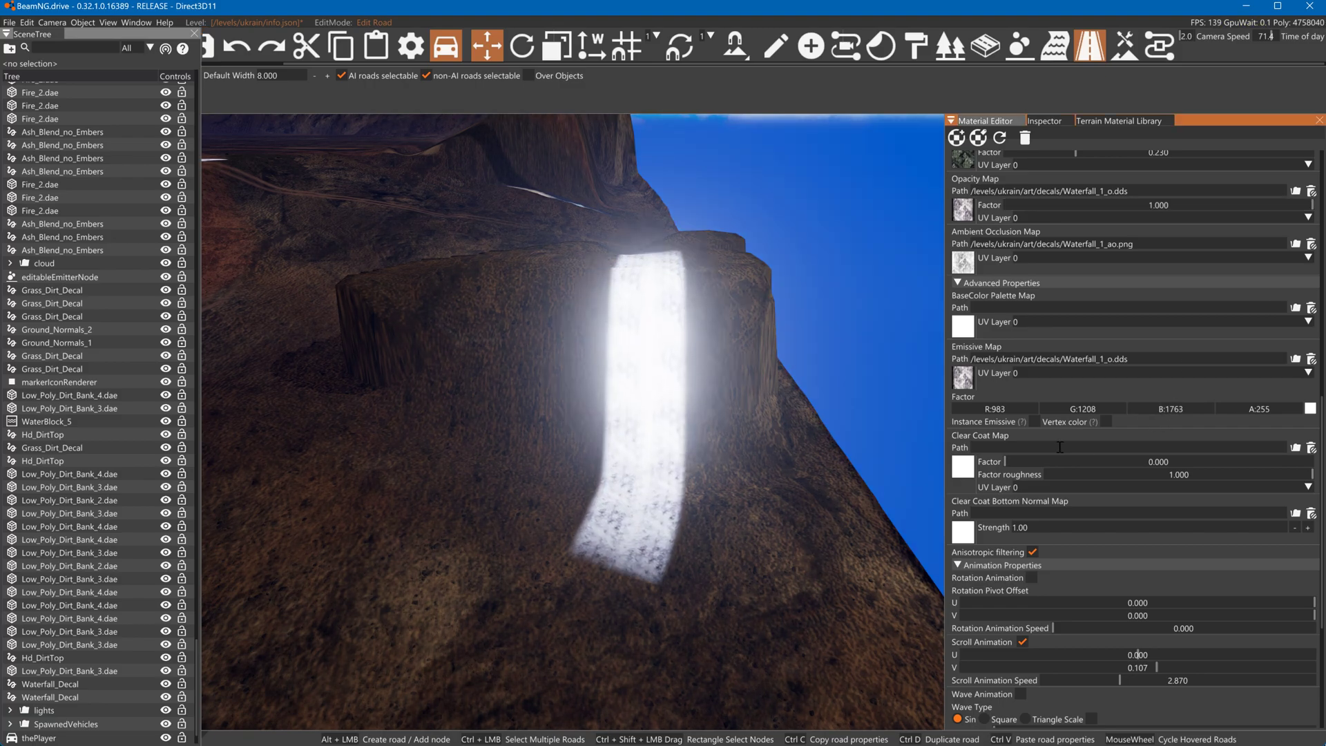
click(1306, 409)
drag(1242, 428, 1117, 400)
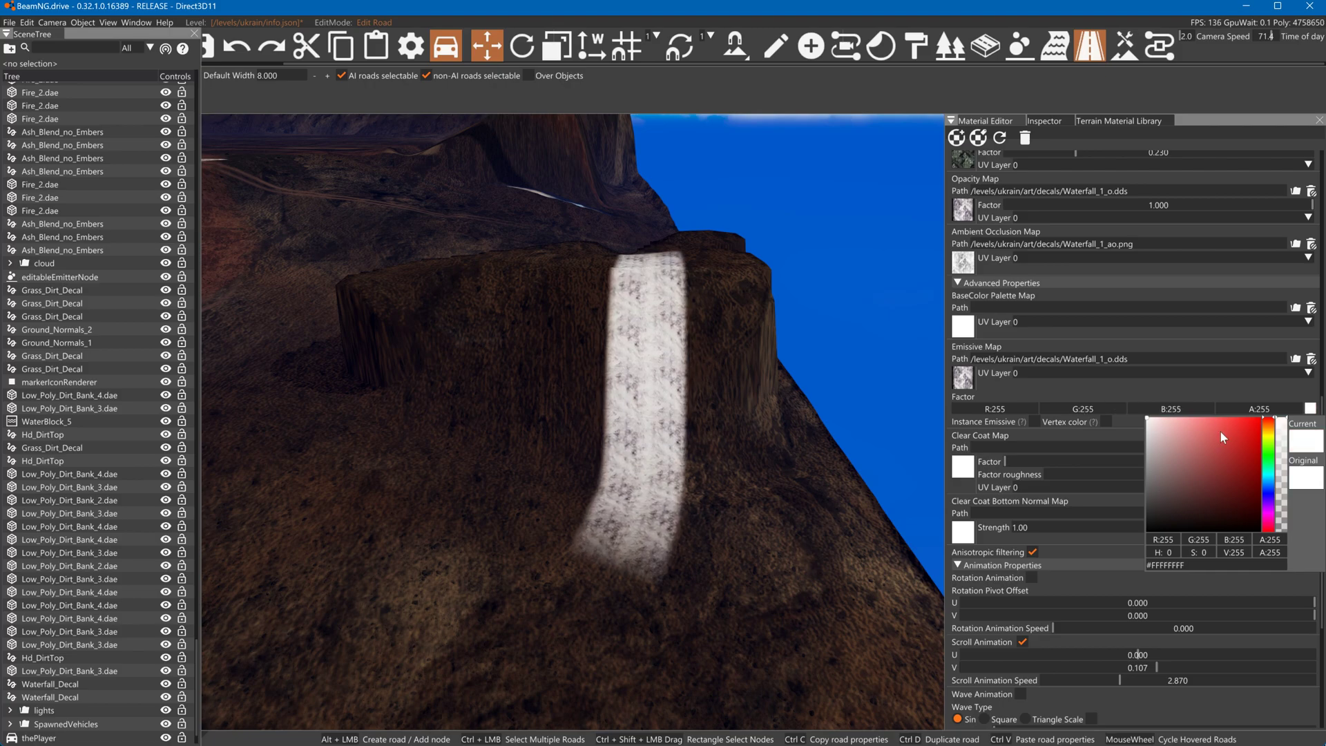
click(1265, 480)
drag(1216, 439, 1225, 395)
click(1186, 375)
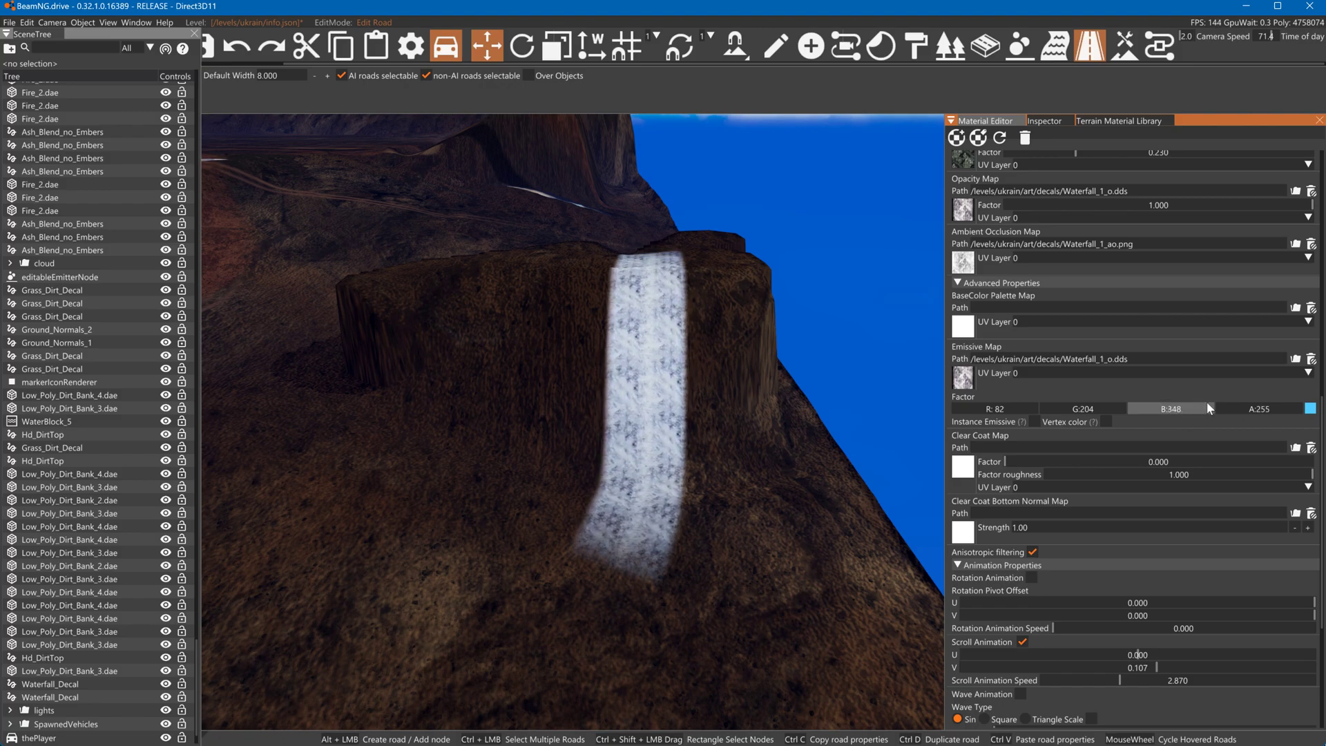
Raise the emissive factor to R 199, G 355 and B 688 for a pale blue glow
drag(1139, 406, 1188, 406)
drag(1081, 405, 1139, 403)
drag(1014, 404, 1101, 409)
drag(1147, 410, 1170, 407)
Set the time of day to 17.8
drag(1264, 38, 1257, 35)
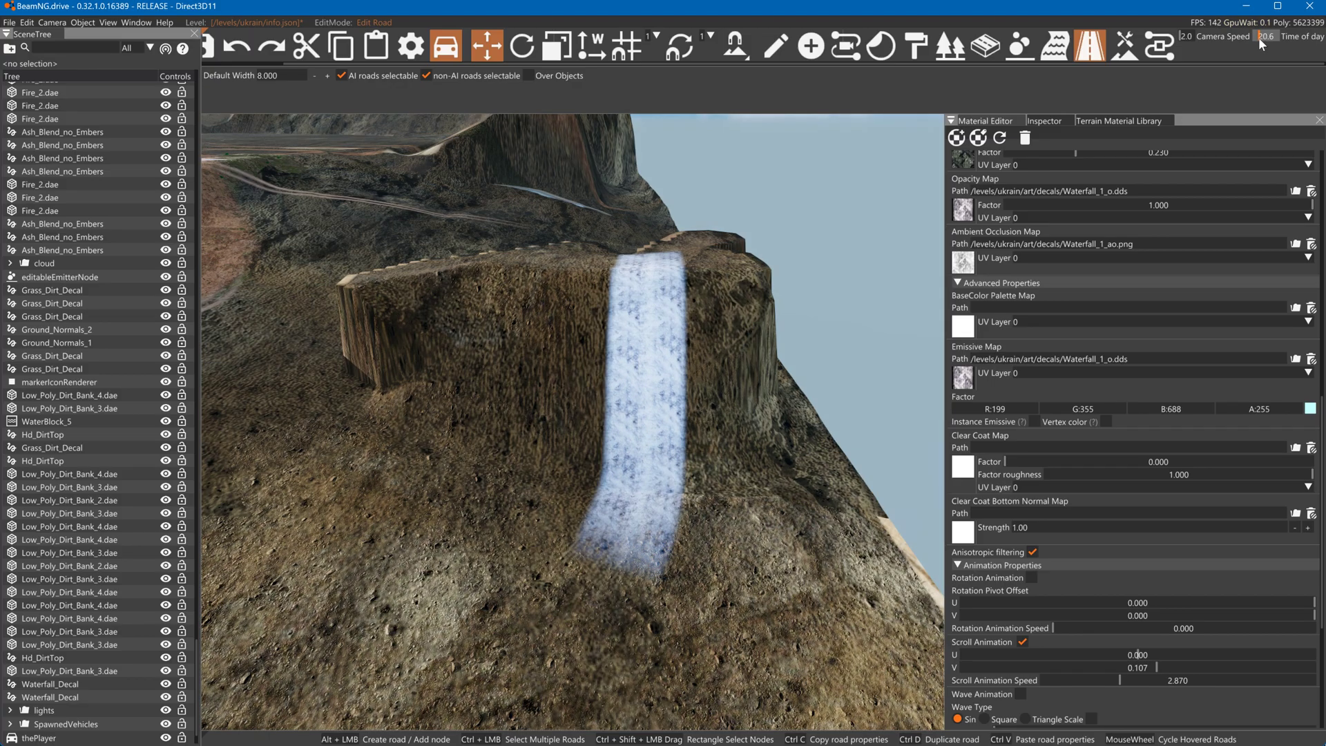
drag(1259, 38, 1258, 38)
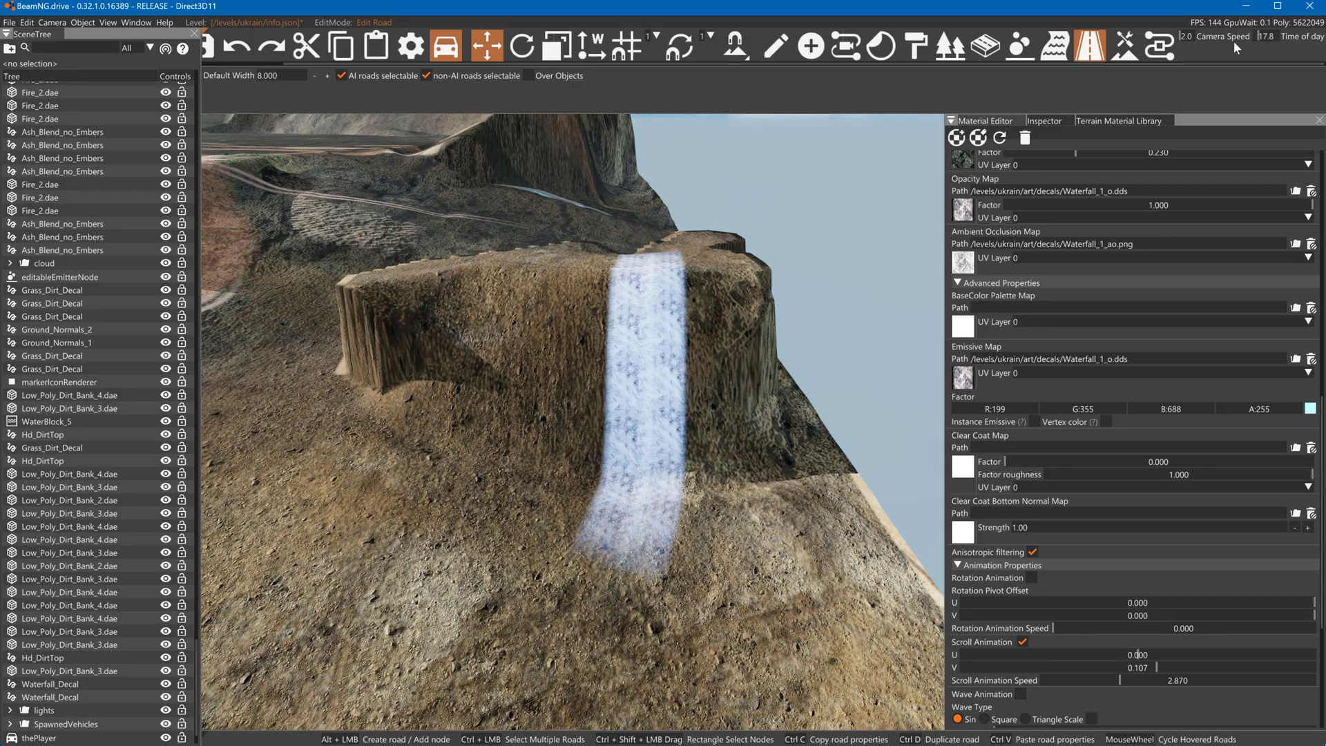
Move one of the overlaid waterfall decals sideways along the cliff so it runs down to the right of the original
click(662, 253)
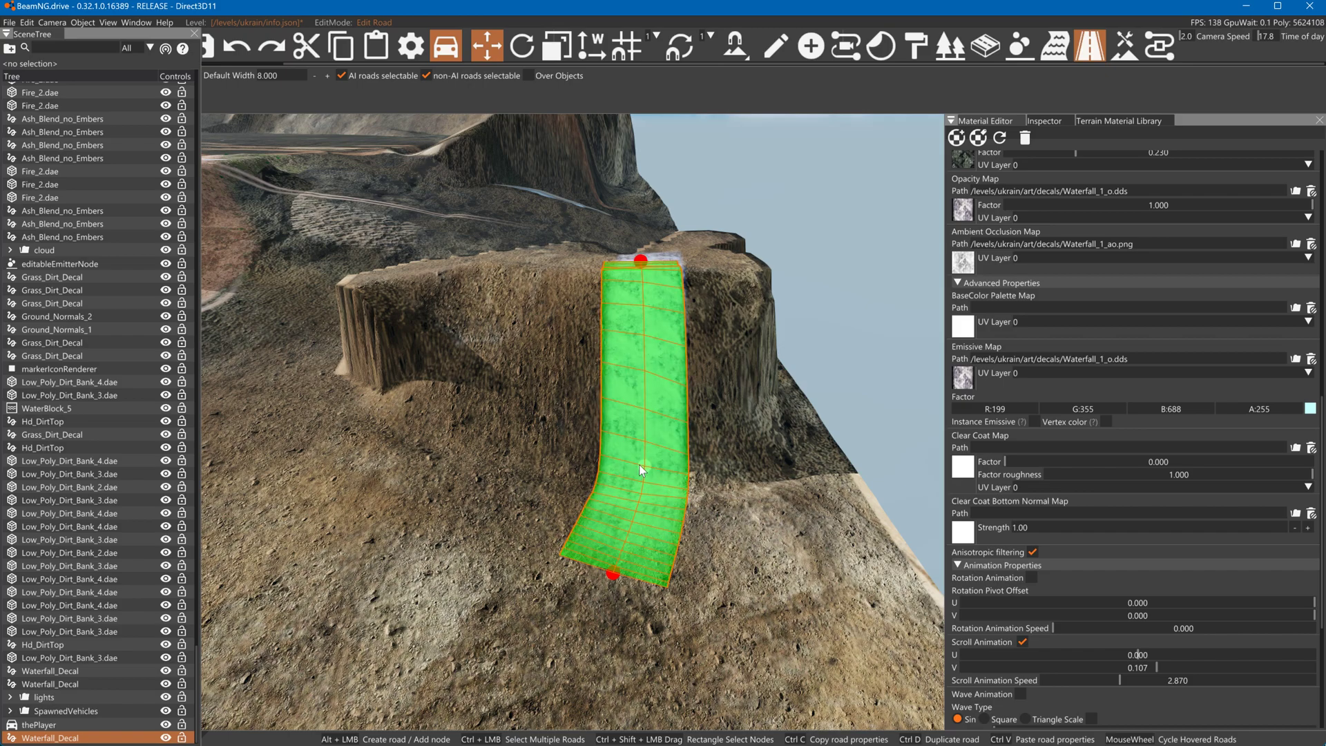
click(789, 435)
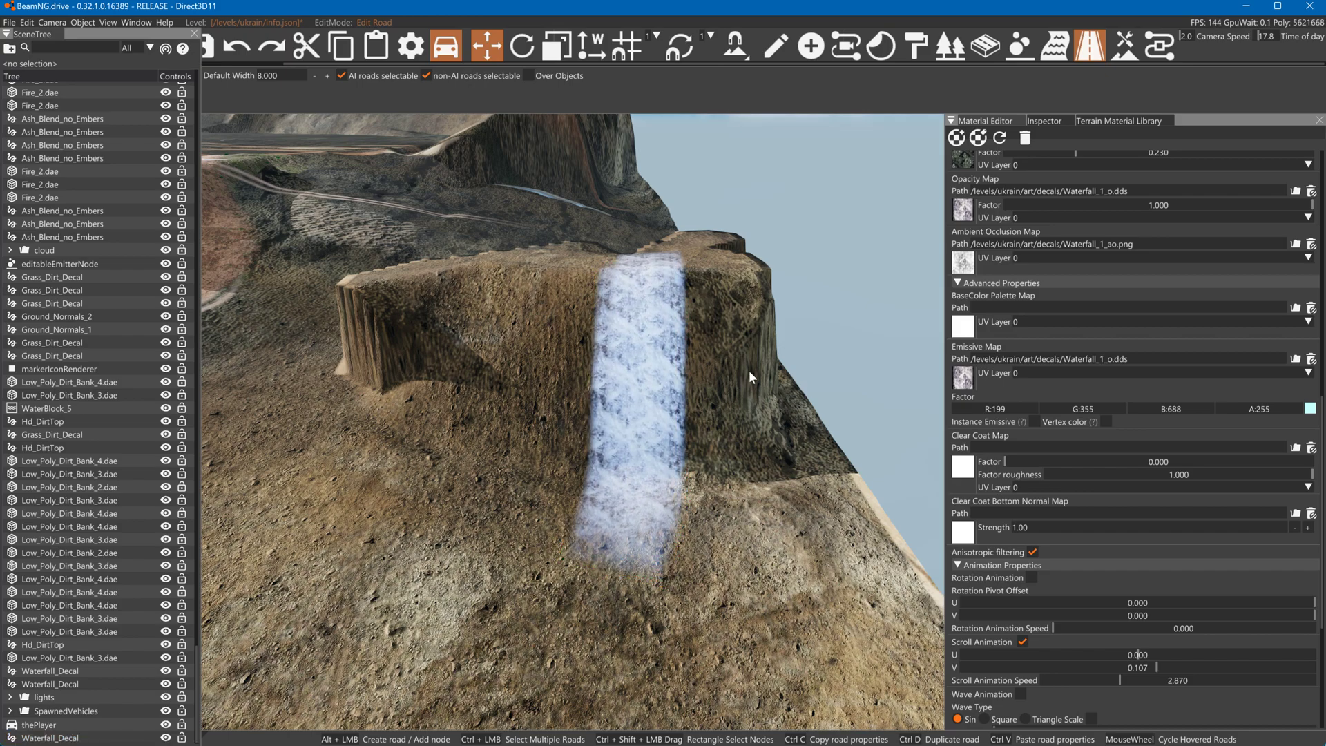
click(656, 294)
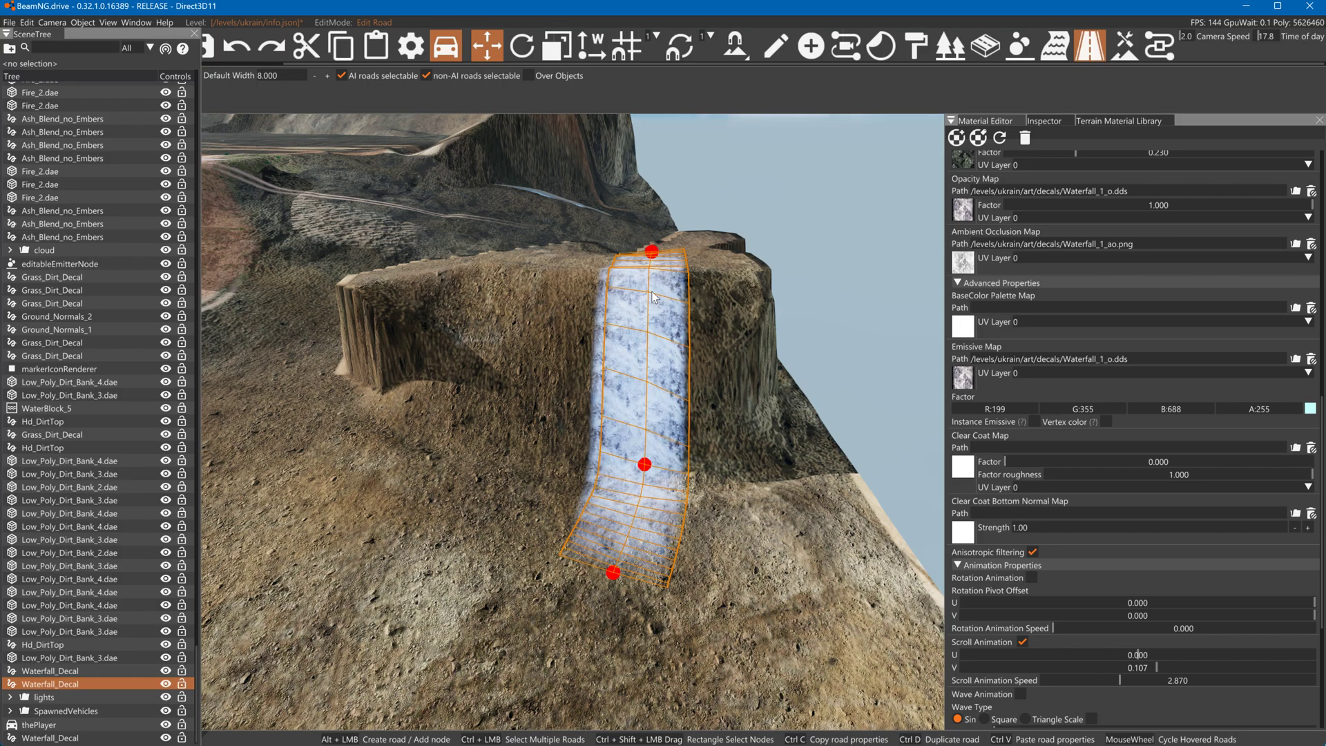
click(659, 275)
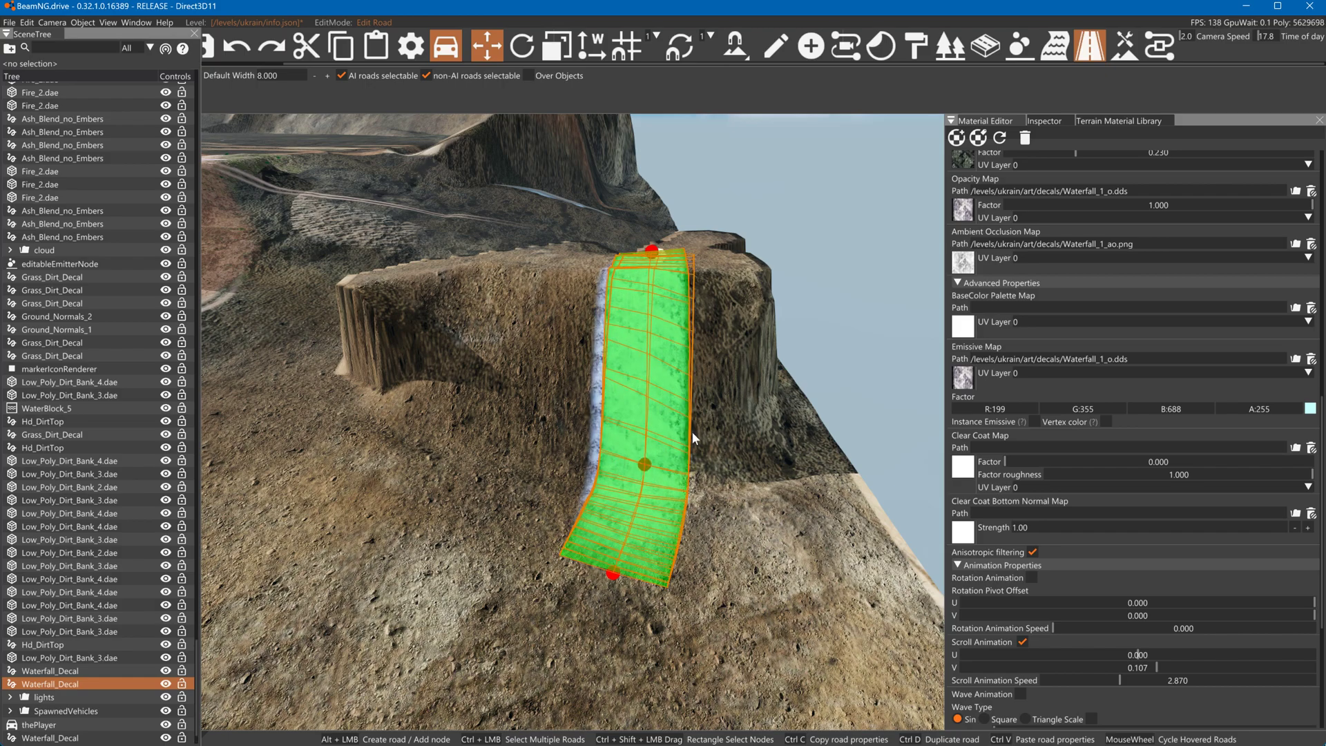
alt+click(703, 538)
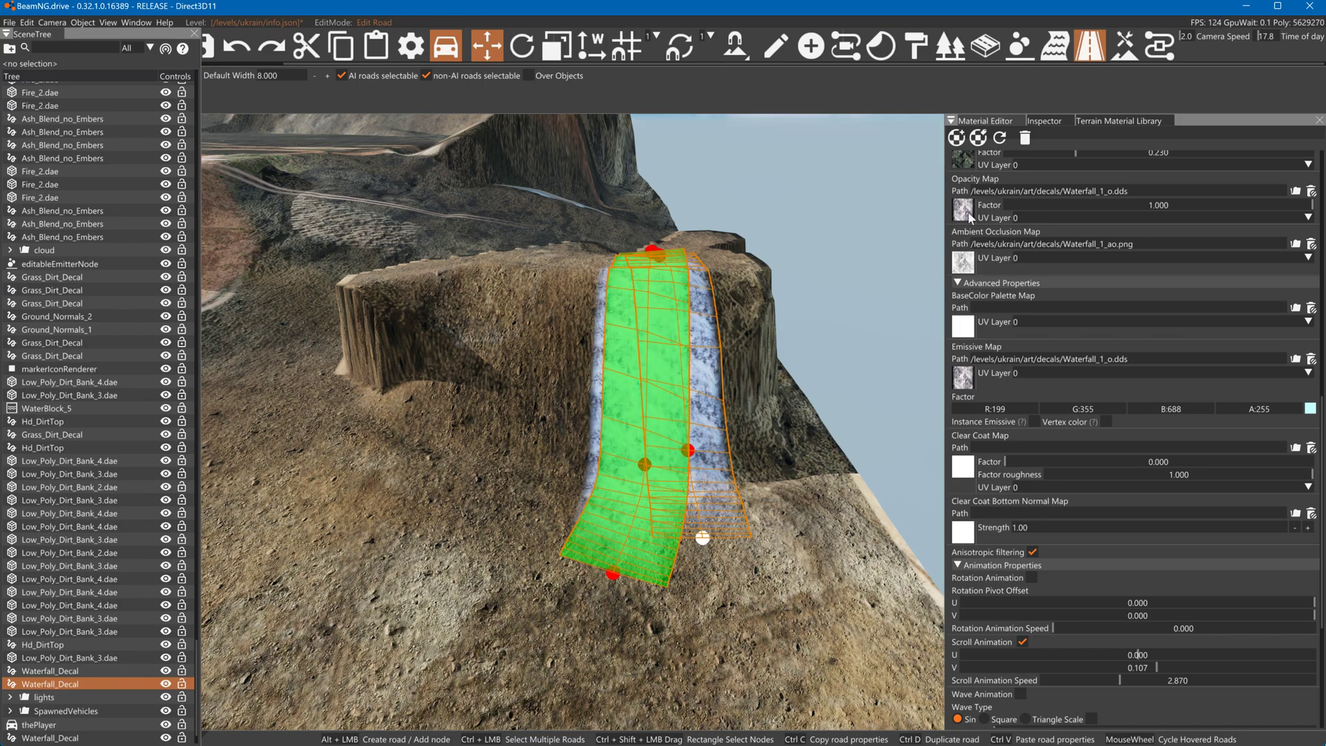
Close the material editing view and shift the nodes of another overlaid waterfall decal to run down the cliff left of the main one
click(1020, 121)
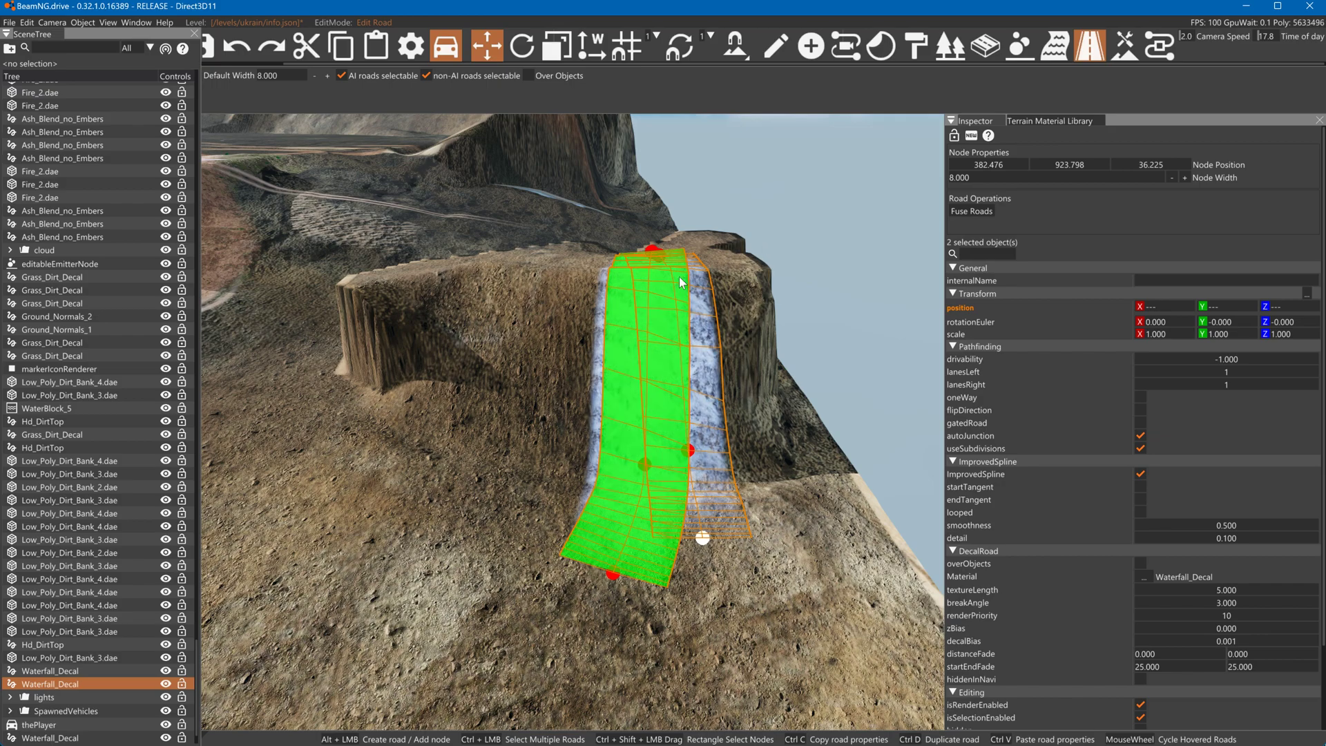
drag(657, 256, 565, 256)
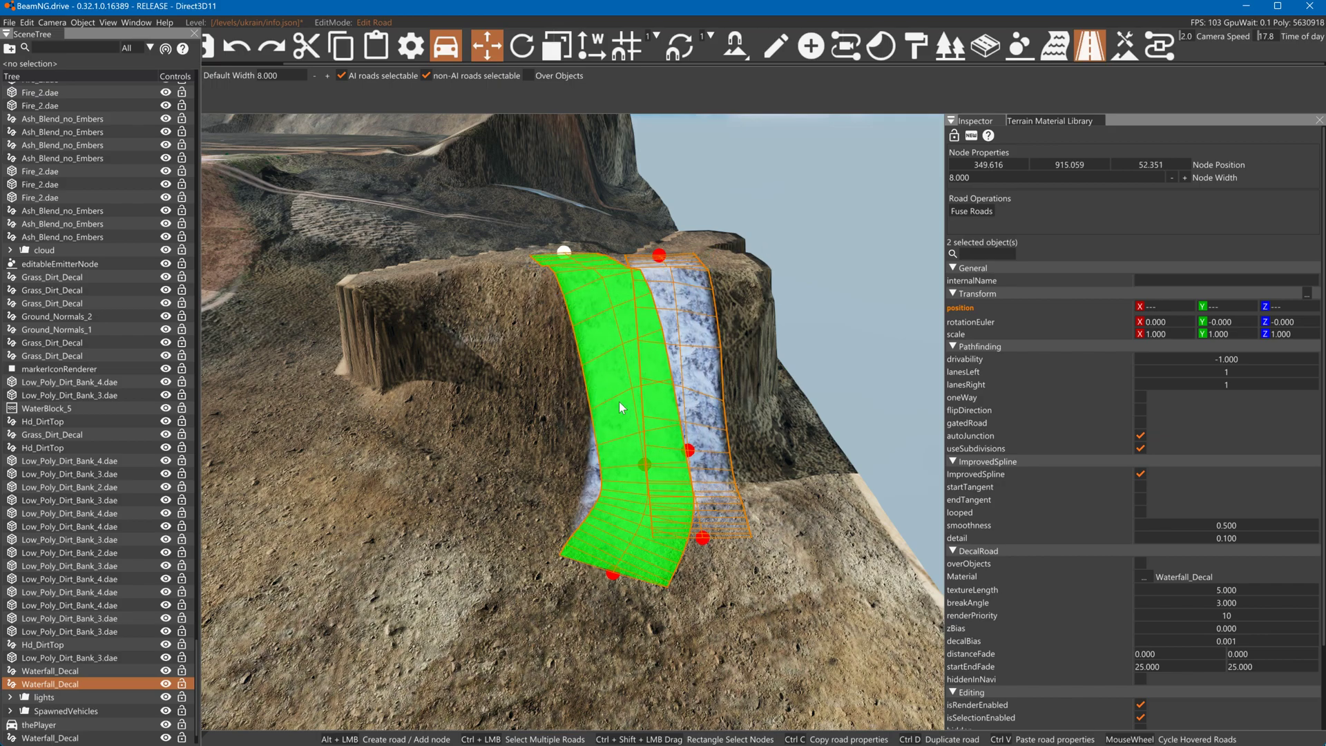
drag(643, 468, 566, 459)
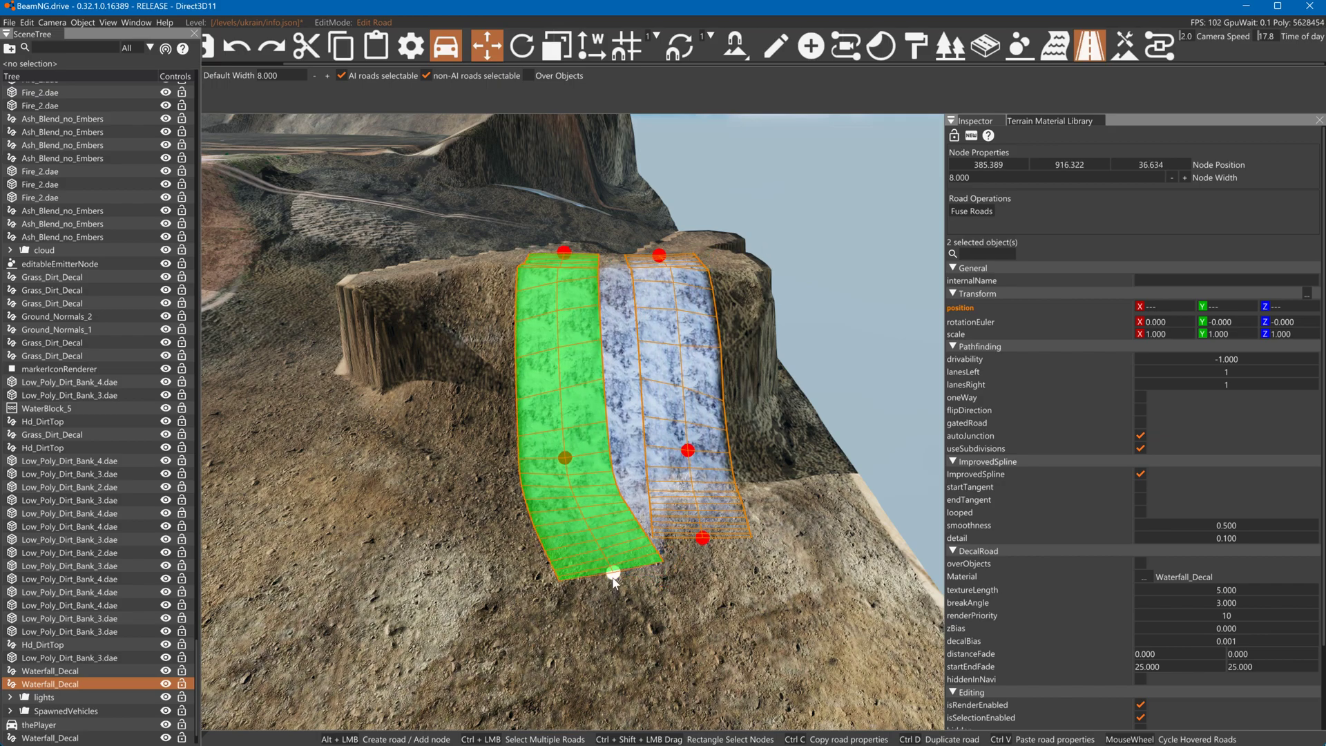
drag(612, 573, 545, 572)
drag(564, 251, 532, 252)
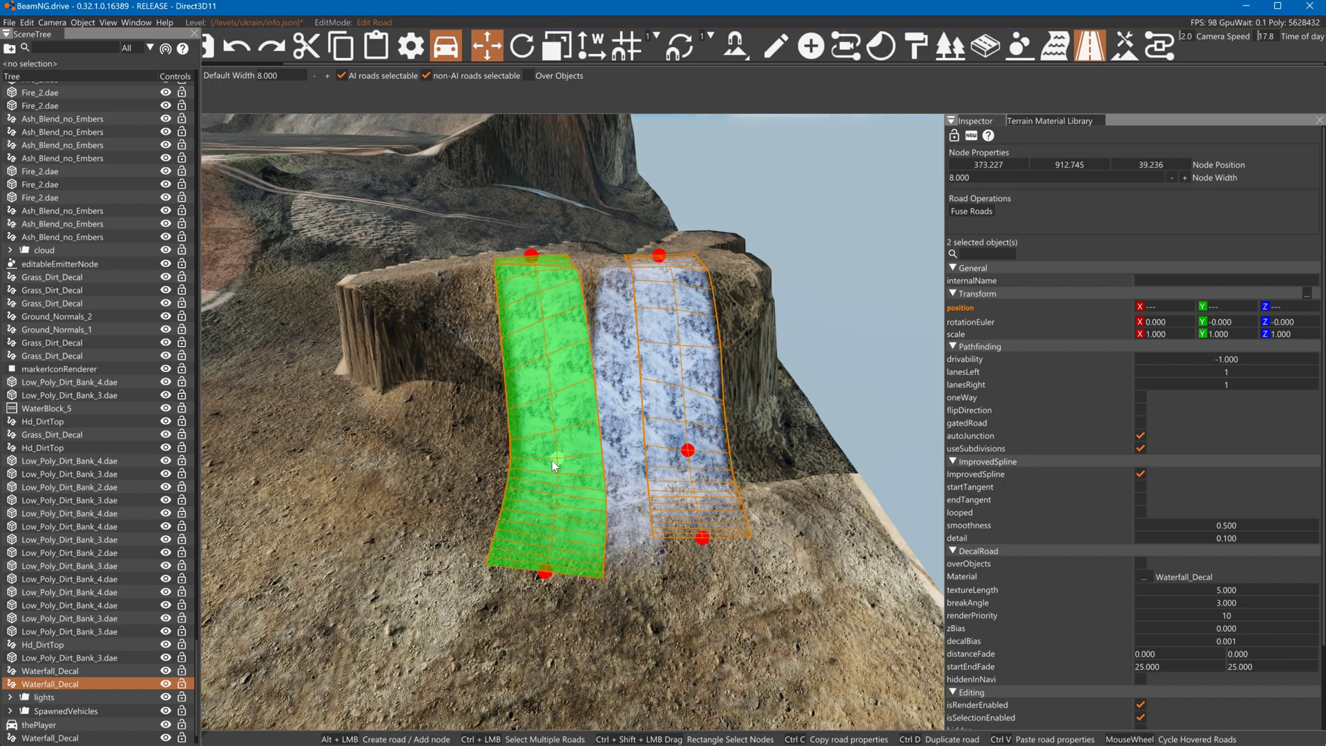
drag(563, 459, 549, 461)
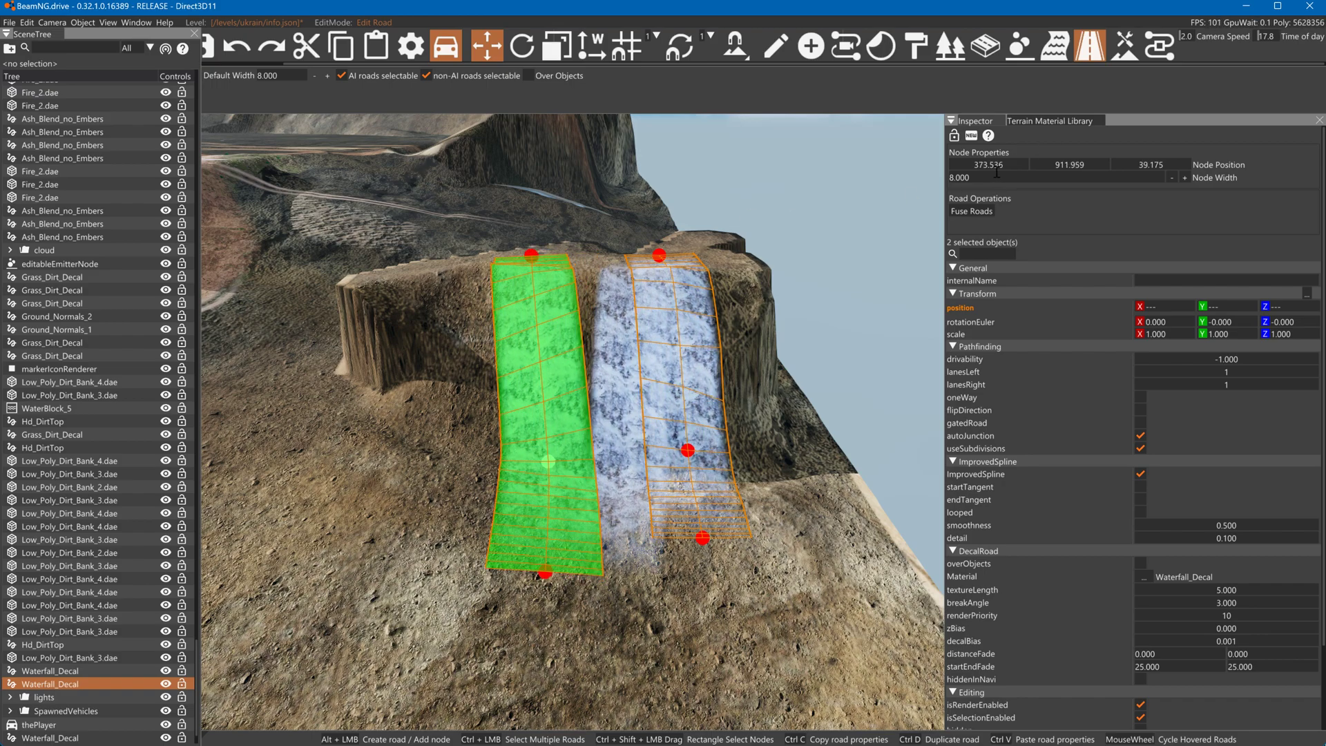
Select all nodes of the two offset waterfall decals and set their node width to 2
click(729, 245)
click(1153, 164)
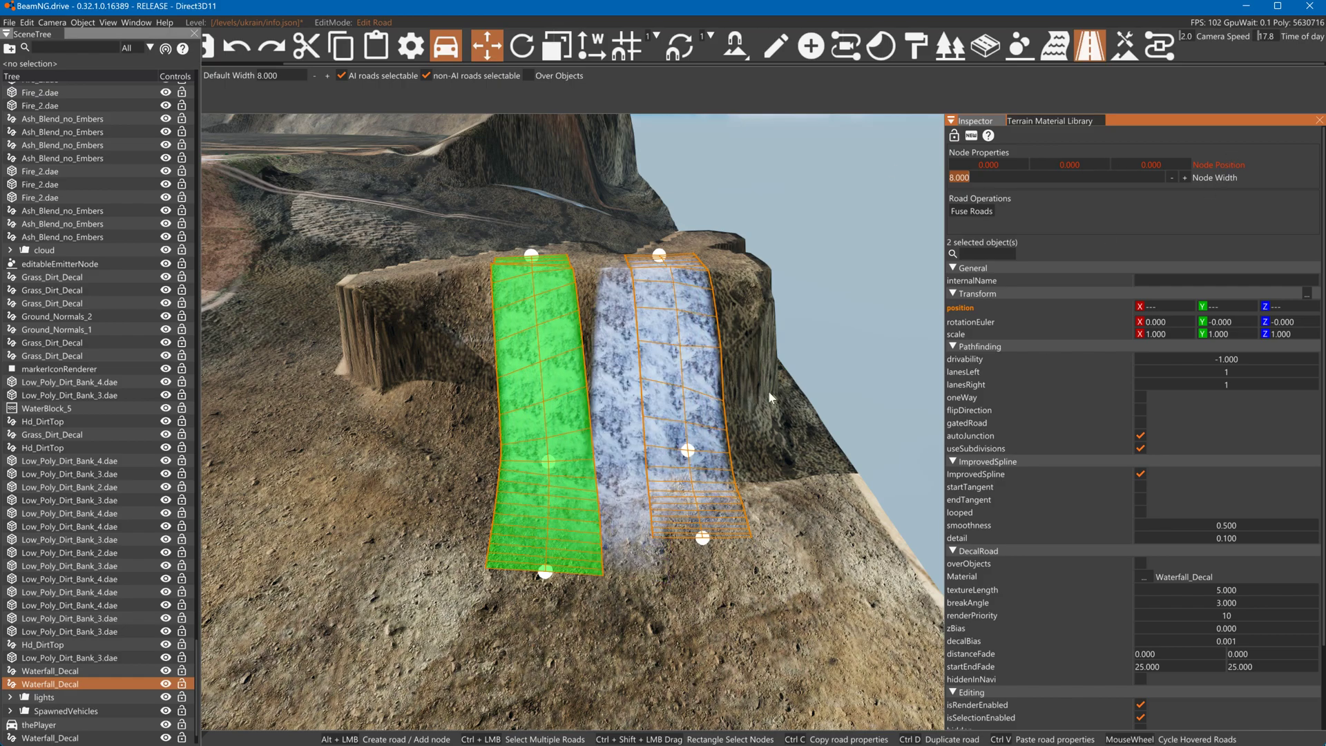
text(4)
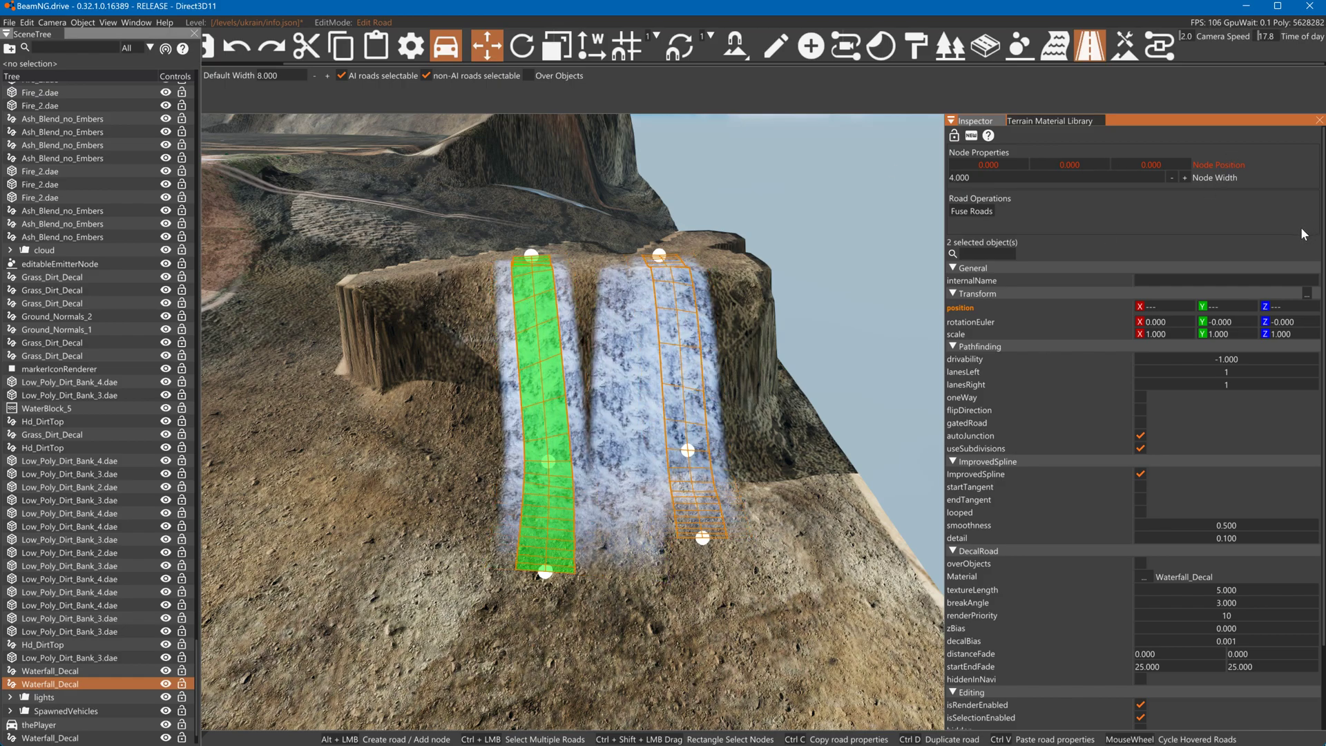
key(Return)
click(995, 178)
text(2)
key(Return)
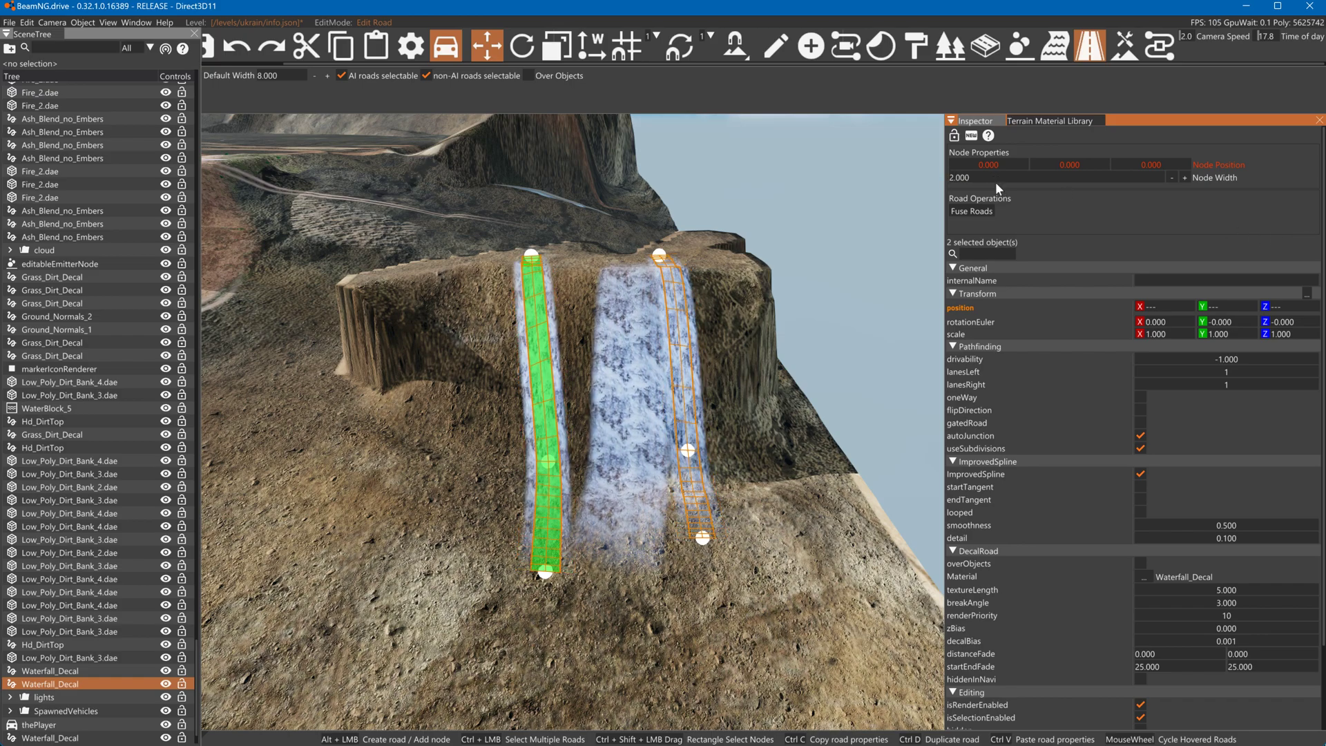
Deselect the decals, raise the camera speed and examine the left narrow waterfall strip up close
right_drag(687, 298, 663, 298)
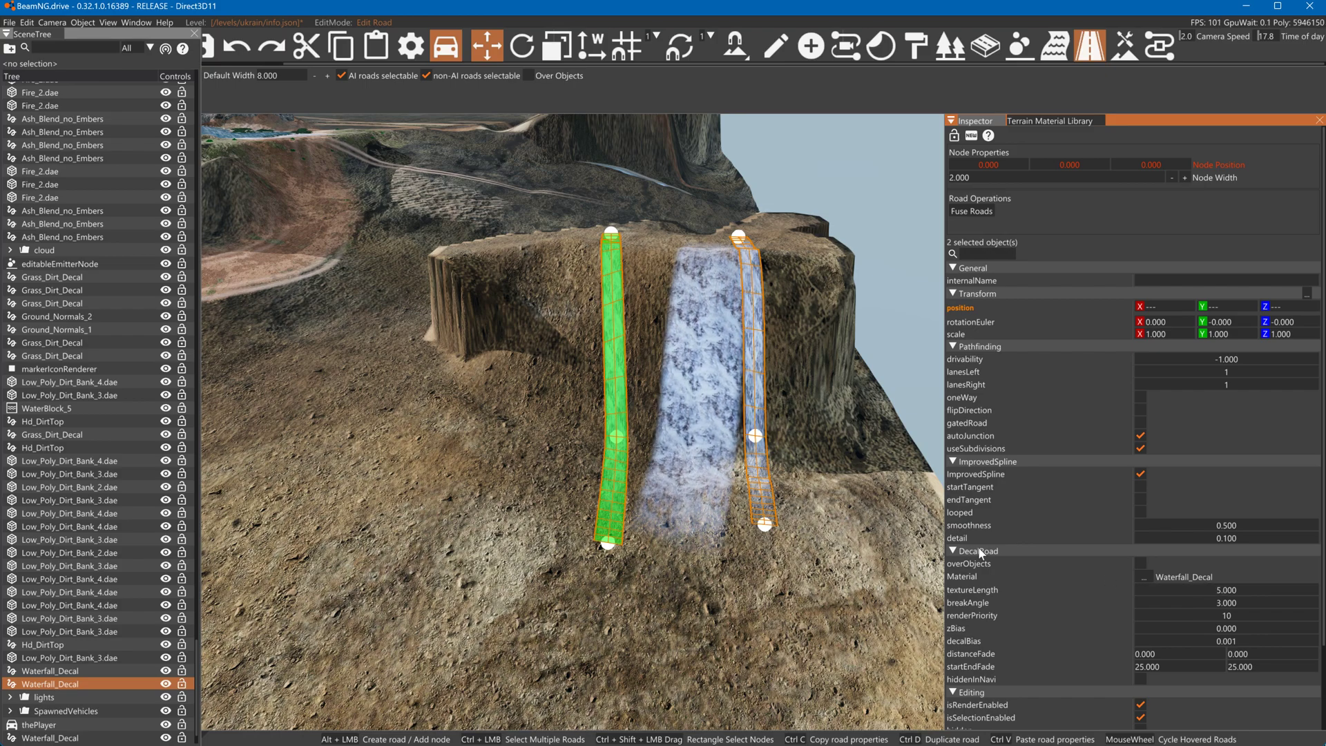
click(902, 482)
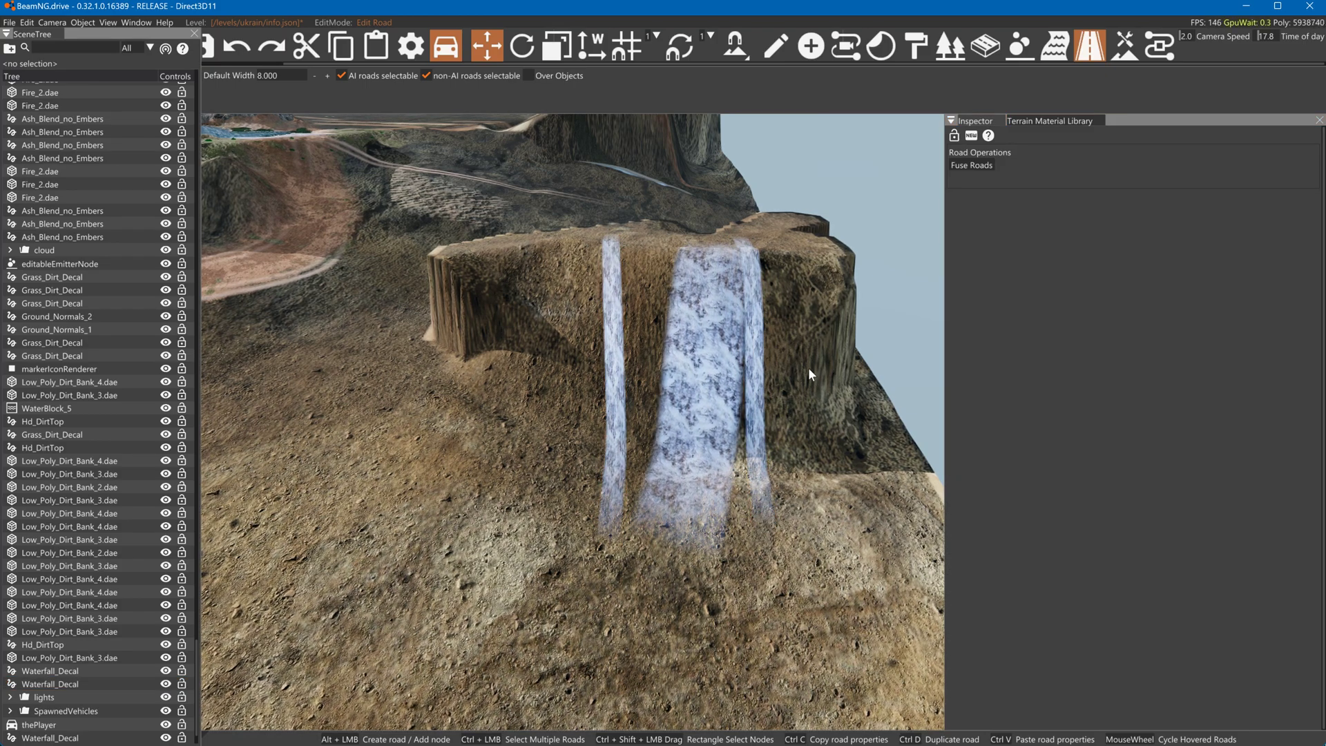
click(1184, 37)
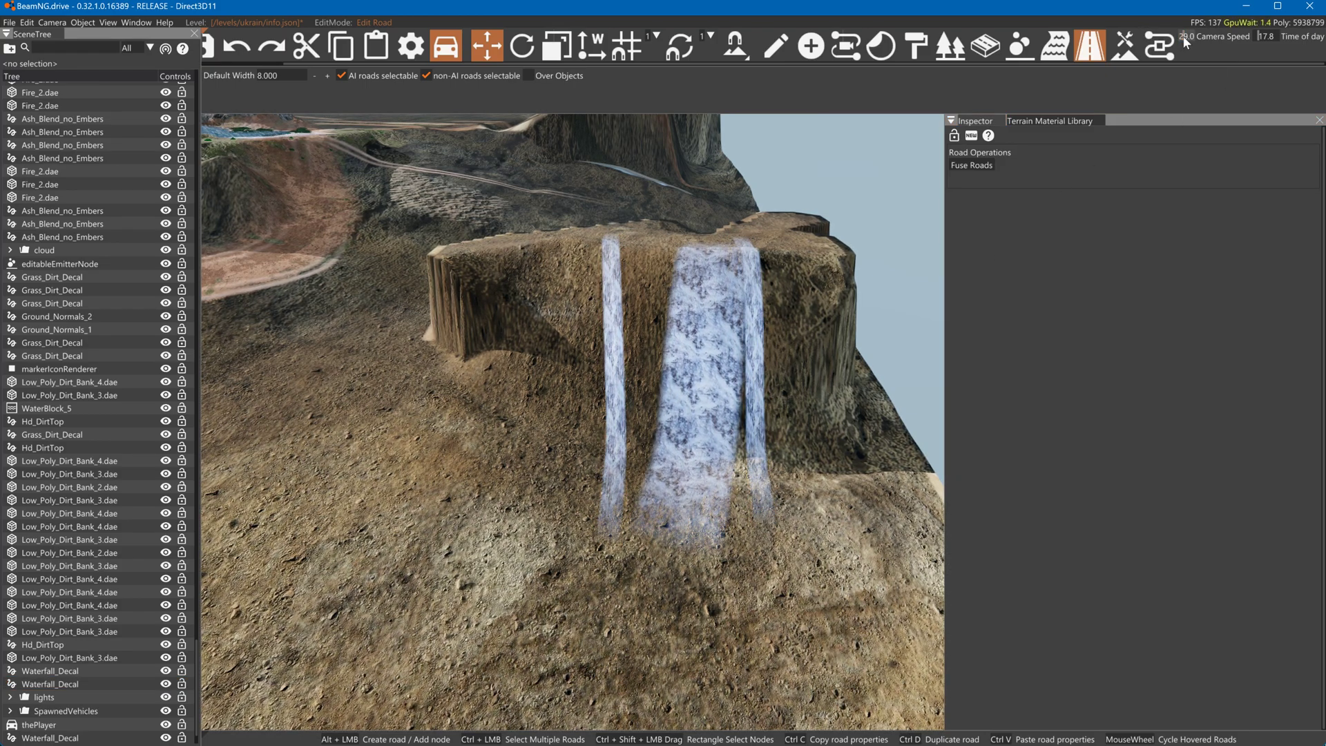
key(w)
key(w)
key(a)
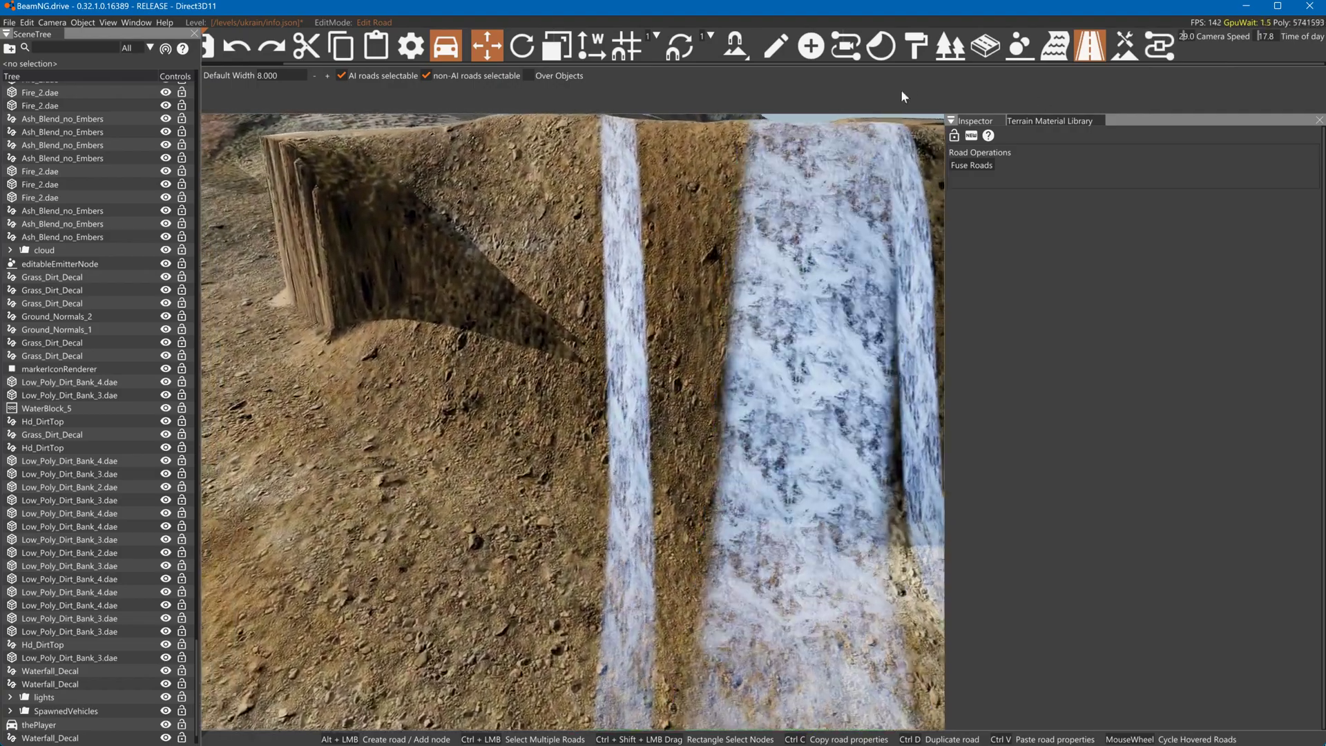
key(w)
key(d)
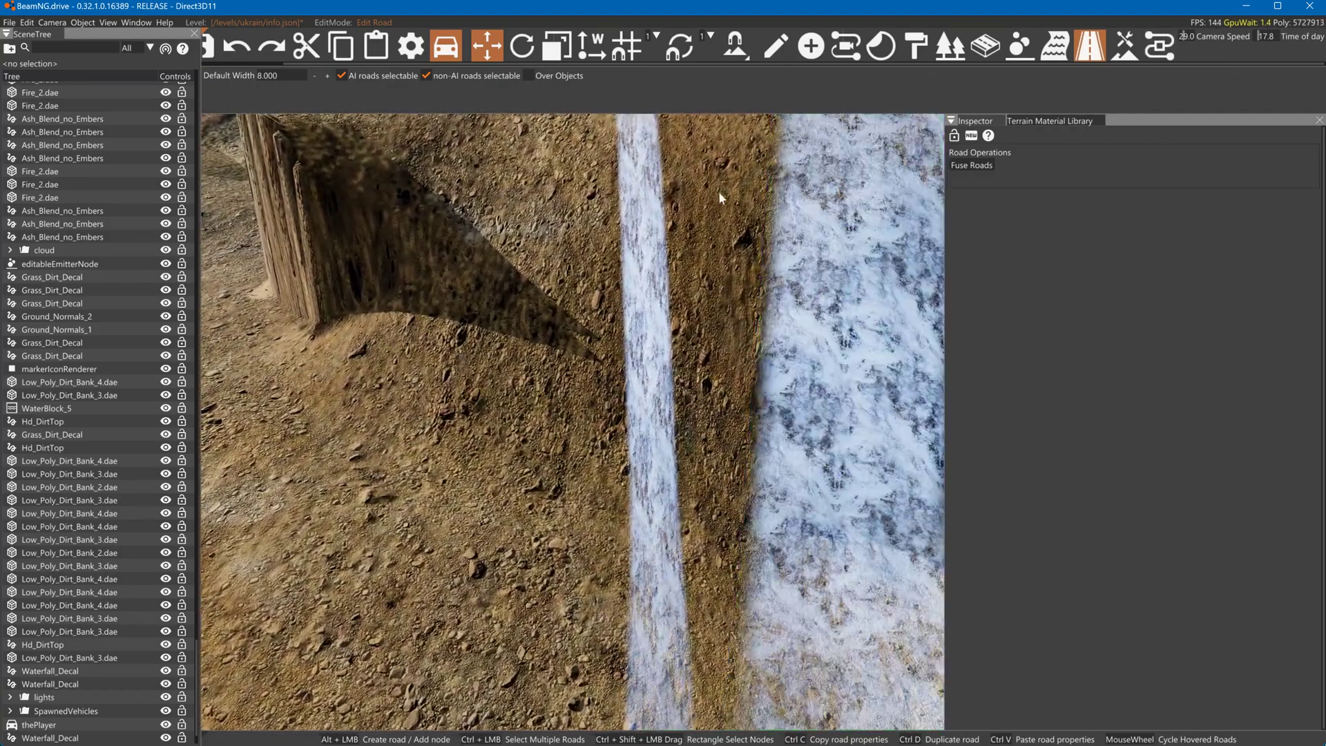
Set the texture length of the left narrow waterfall strip to 2.900
click(644, 223)
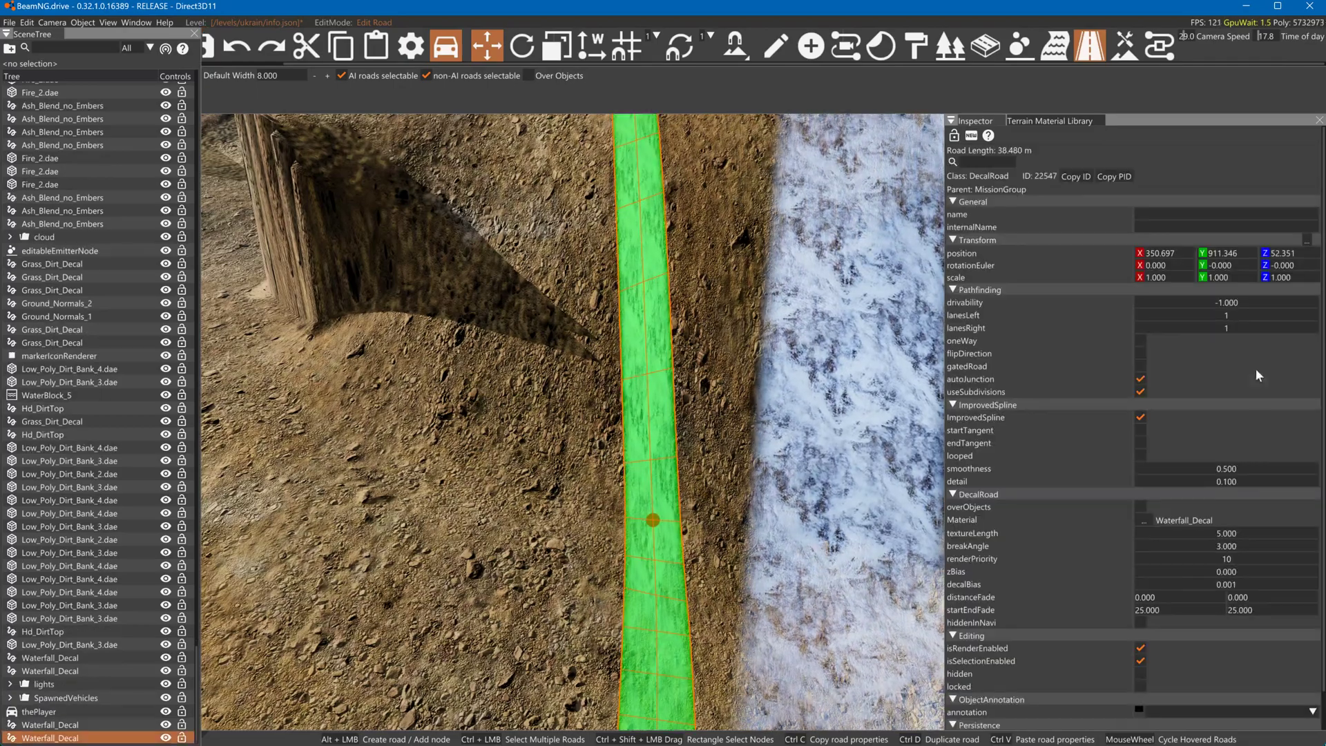
mouse_move(1215, 534)
mouse_down()
mouse_move(1187, 533)
mouse_move(1230, 533)
mouse_move(1196, 531)
mouse_up()
click(607, 436)
click(650, 420)
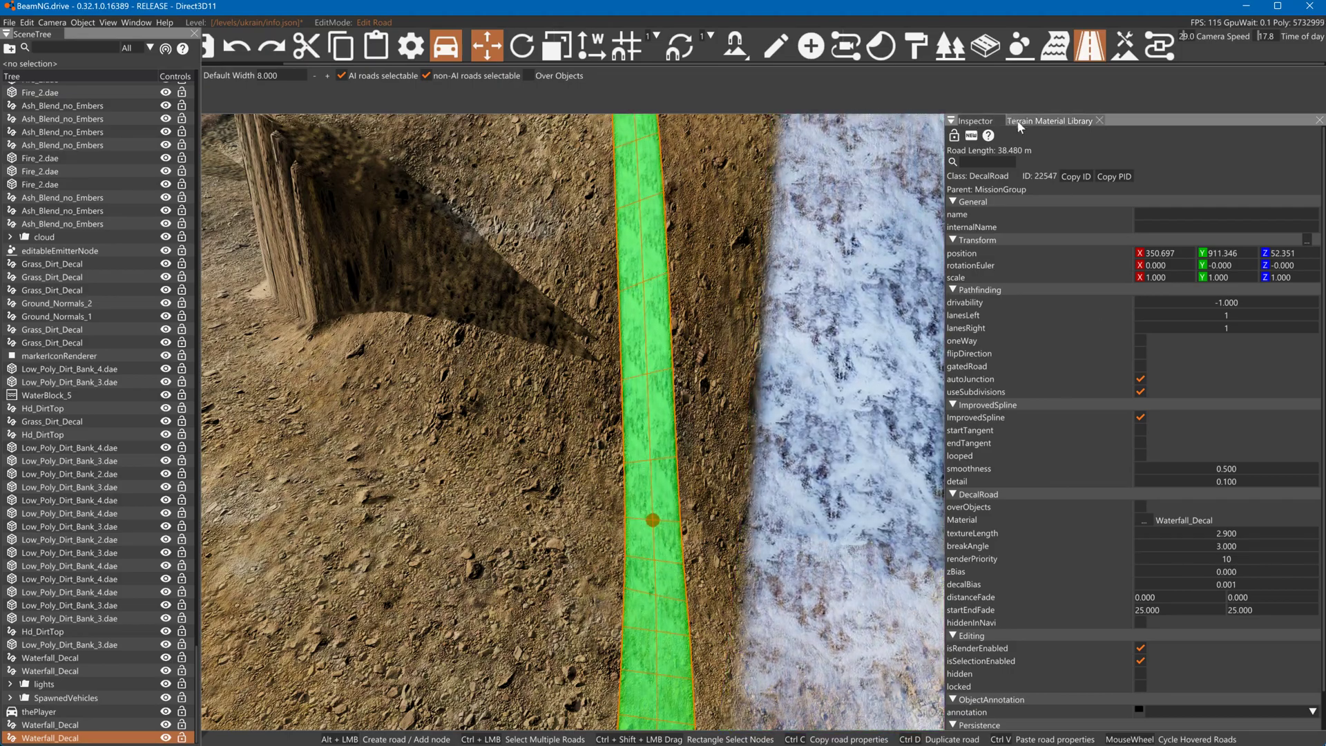
Reopen the Material Editor beside the Inspector and set the scroll animation speed to 10.000 and its V value to 0.154
click(135, 22)
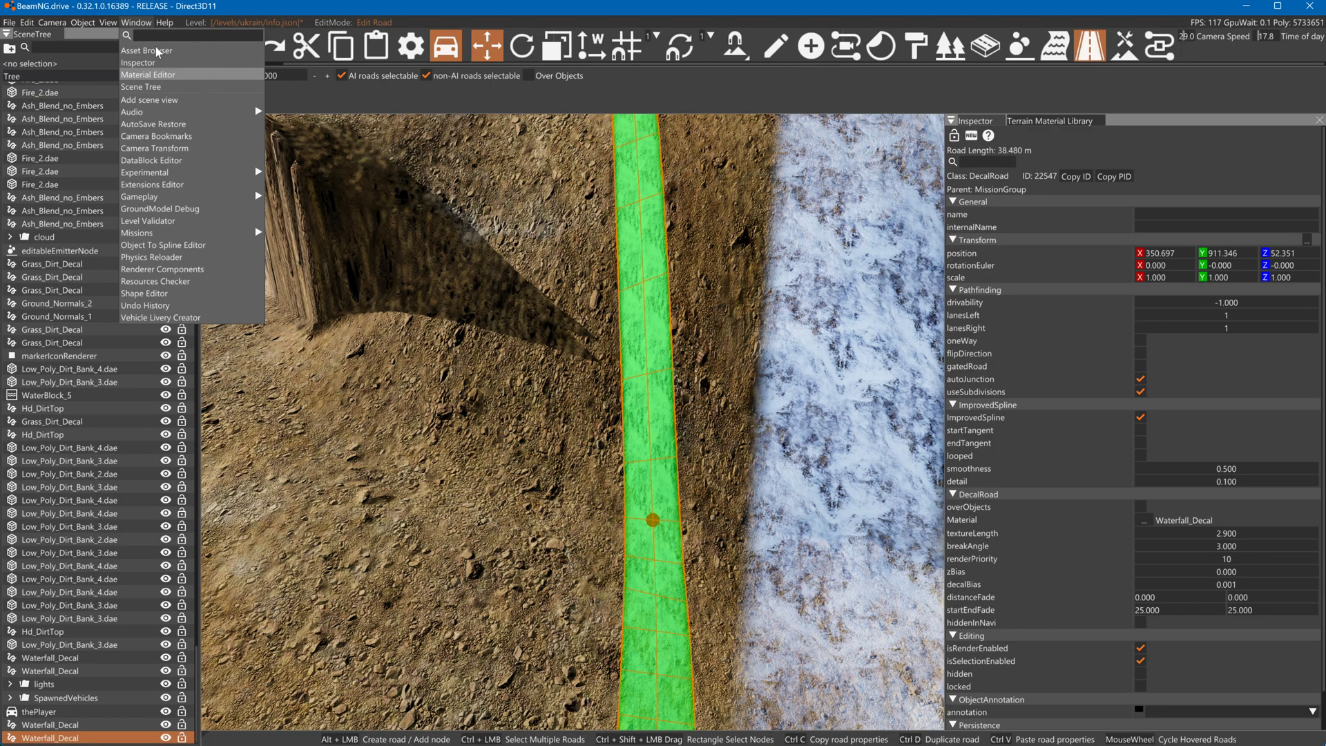
click(154, 74)
drag(1113, 125, 984, 123)
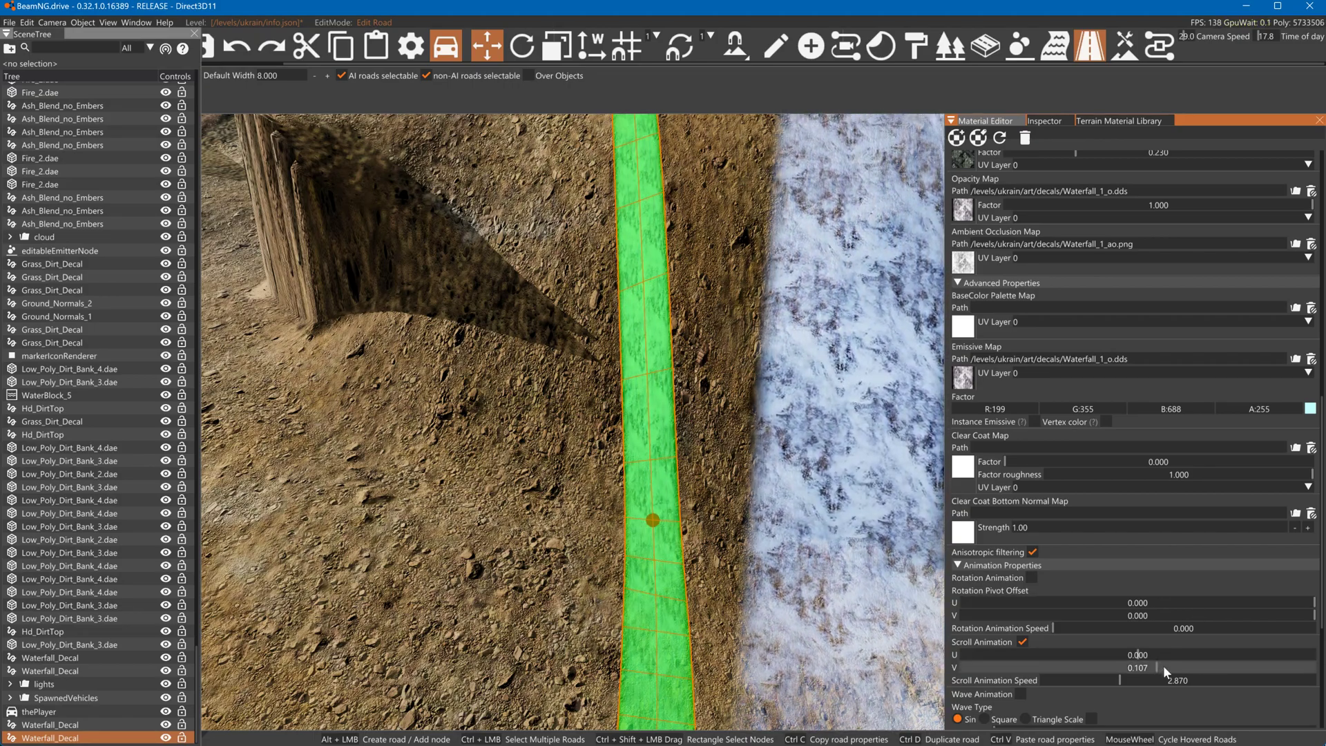
drag(1150, 678, 1313, 681)
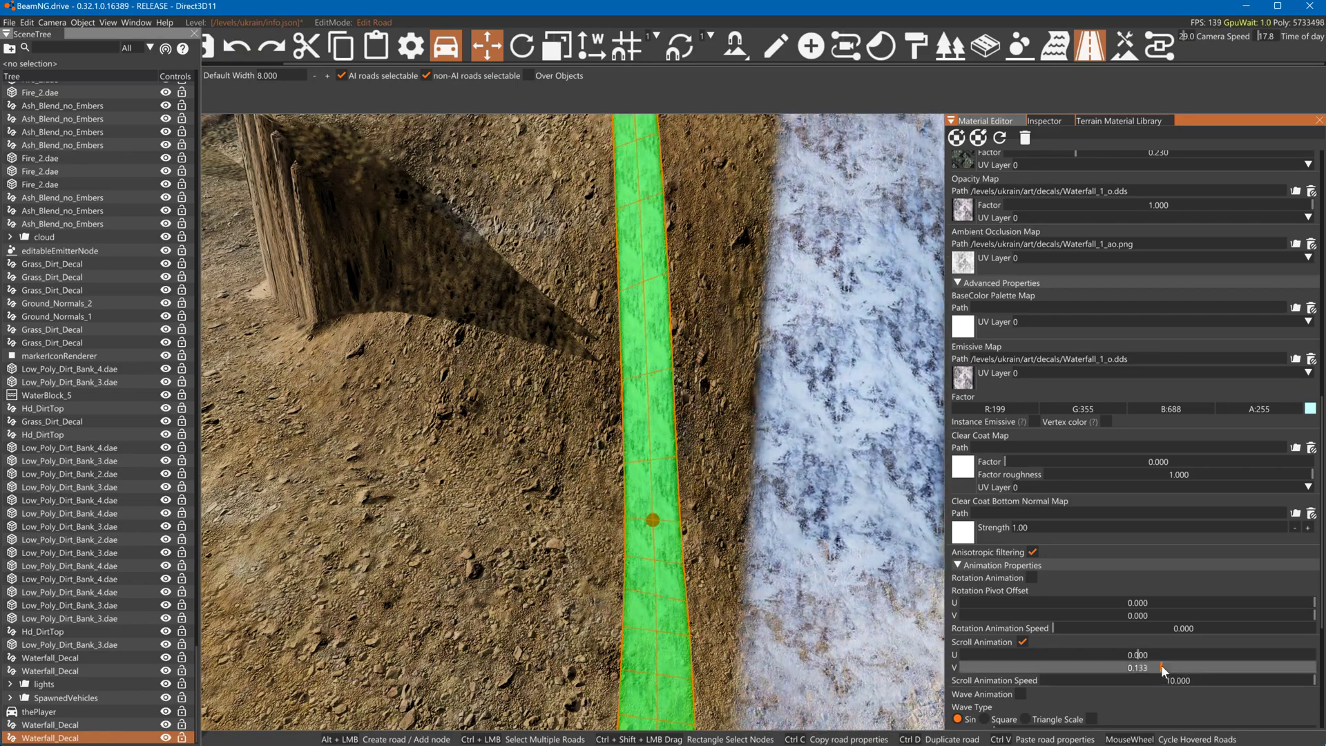
mouse_move(1178, 668)
mouse_down()
mouse_move(1141, 677)
mouse_move(1164, 673)
mouse_up()
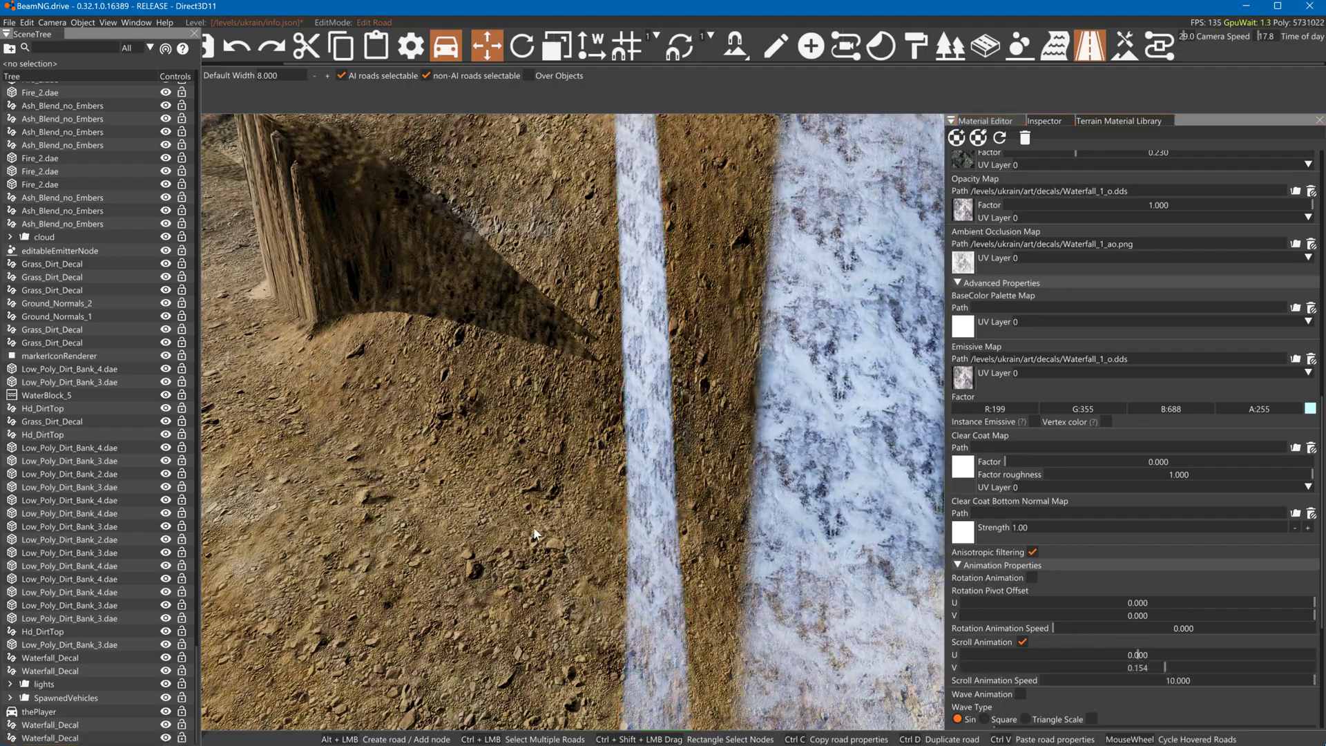
Move one wide waterfall decal from the central stack so it runs down the cliff left of the narrow strip
right_drag(592, 337, 599, 283)
key(s)
click(765, 362)
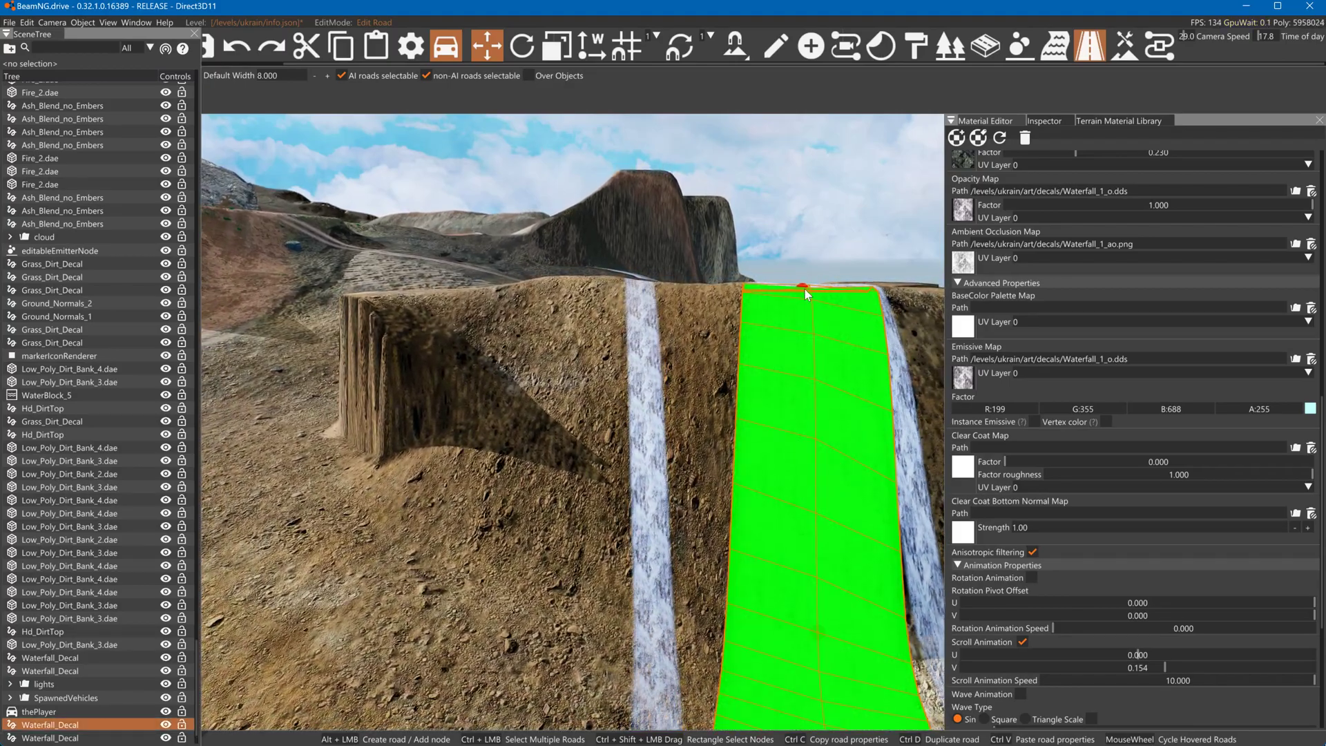
key(s)
alt+drag(793, 594, 519, 608)
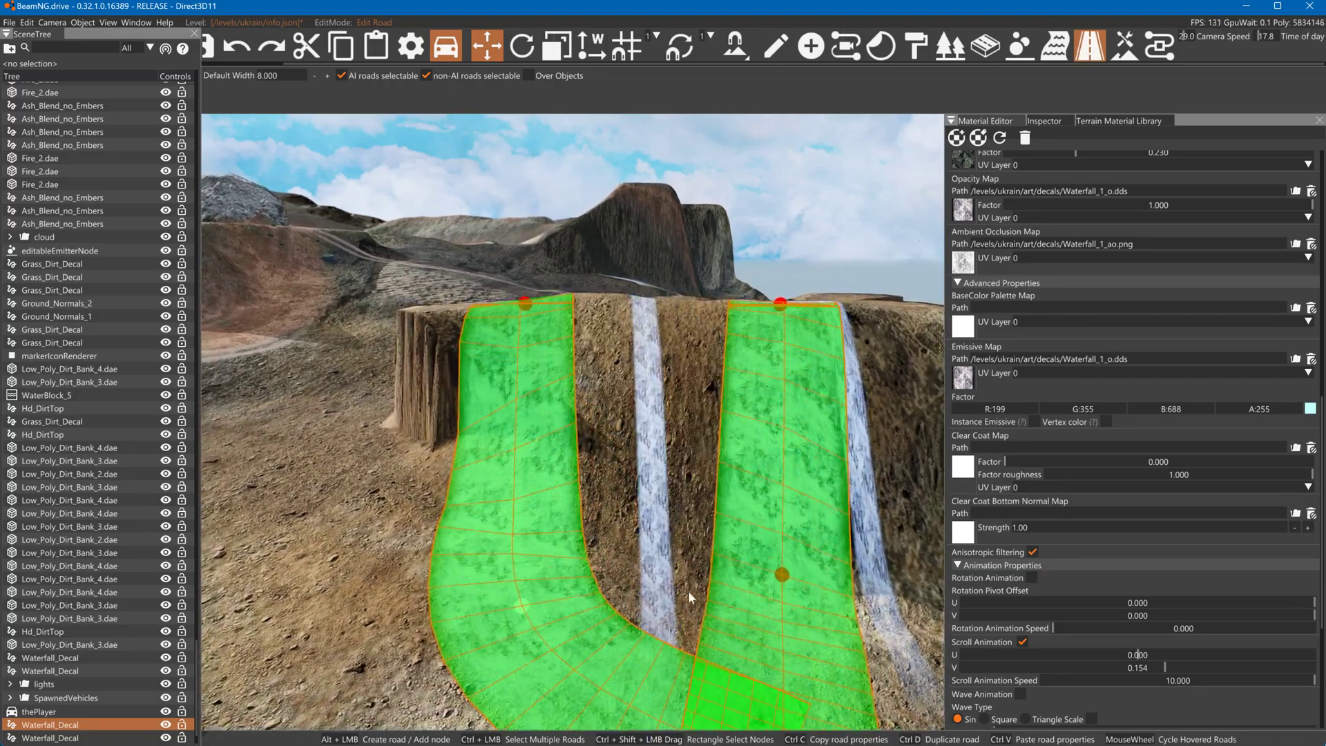
key(s)
key(Escape)
click(731, 630)
drag(731, 630, 546, 688)
drag(557, 320, 565, 332)
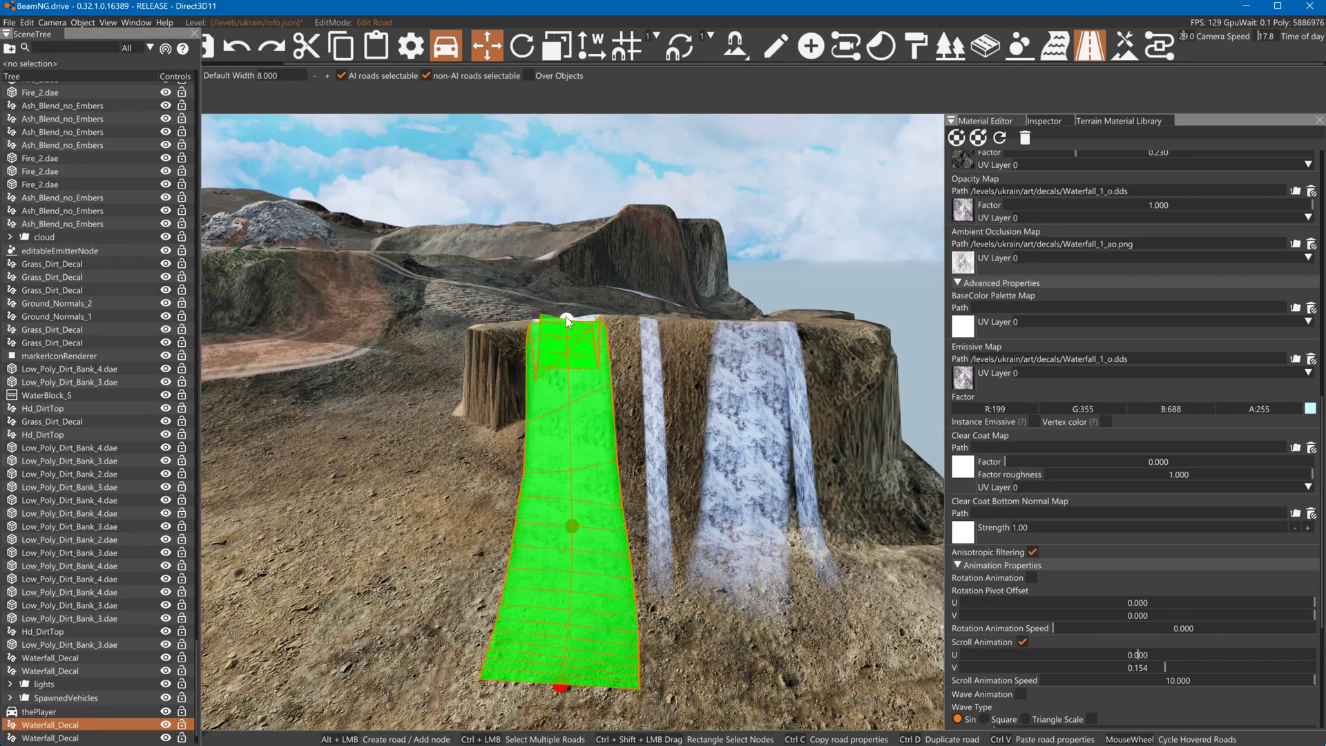
Set the node width of the leftmost waterfall decal to 16 and its texture length to 11.900
click(1053, 121)
key(ctrl+a)
double_click(1009, 190)
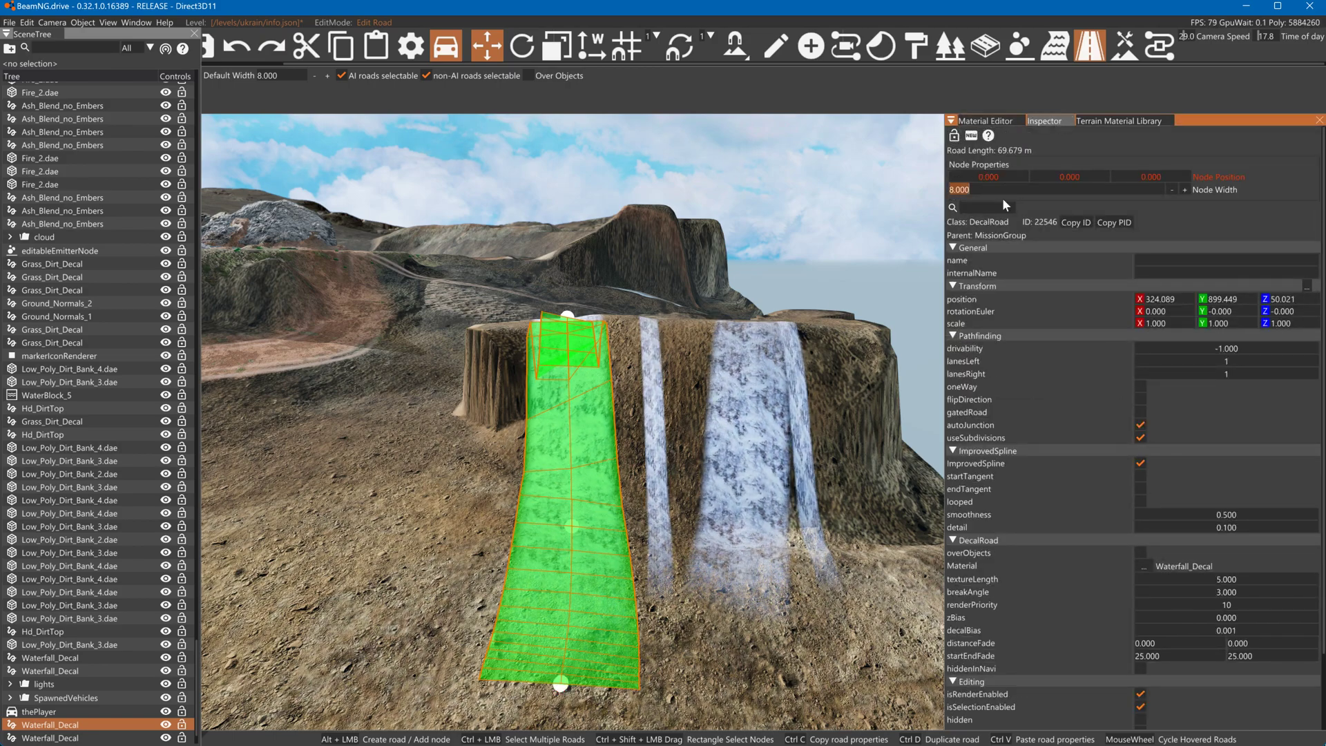
text(16)
key(Return)
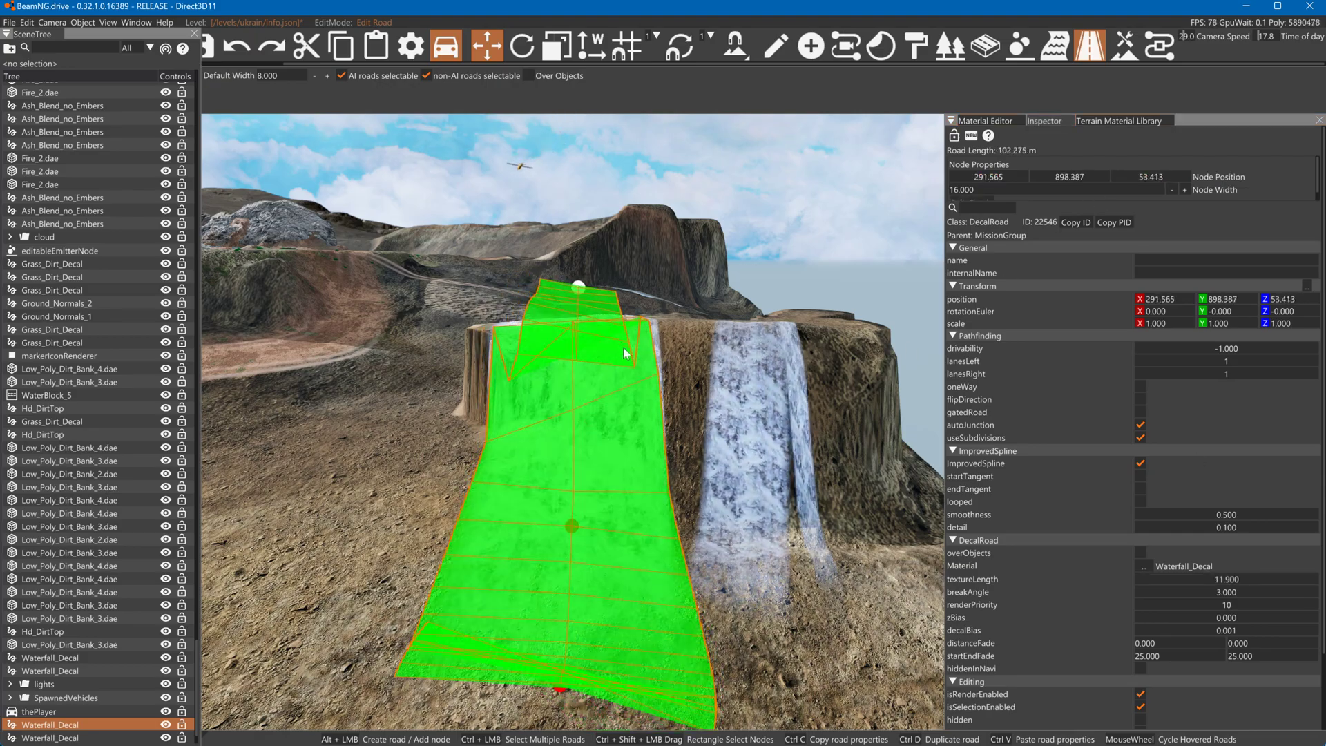
click(708, 347)
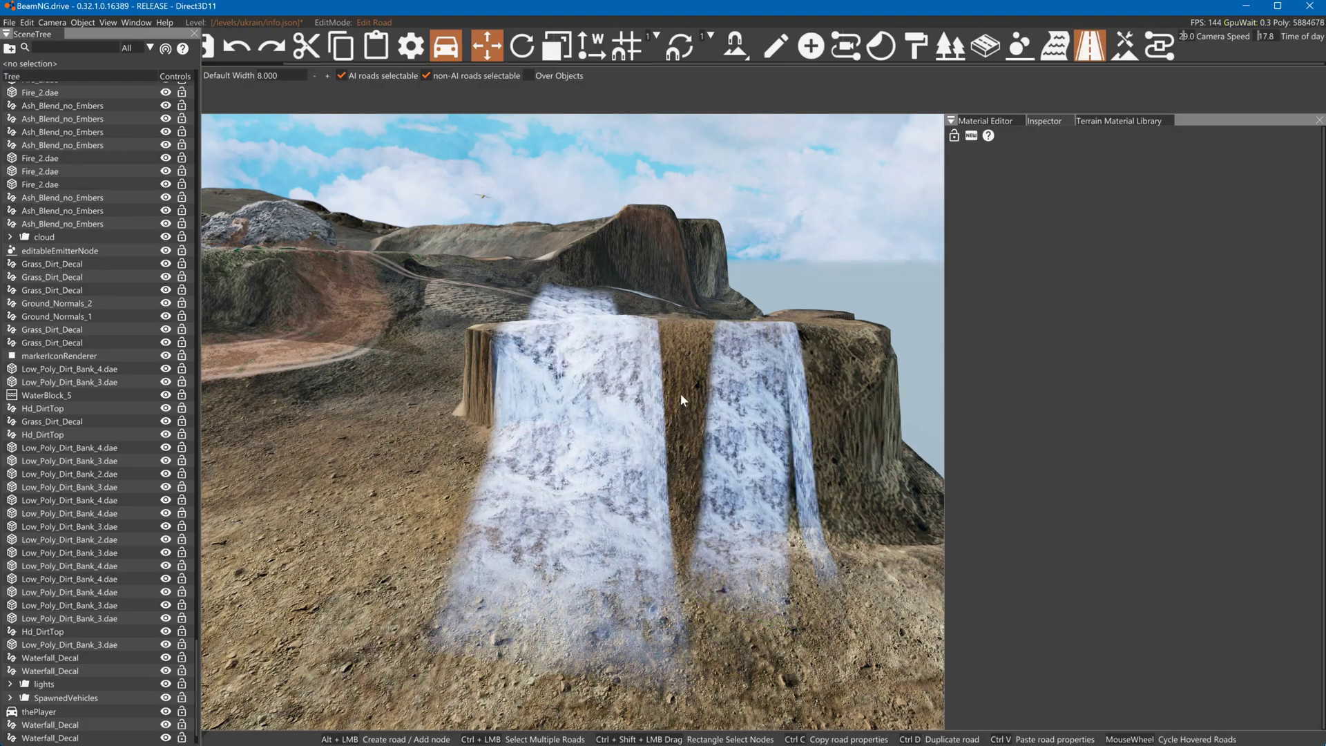
Shift the left narrow strip into the gap between the two wide waterfalls
click(660, 390)
drag(650, 319, 658, 326)
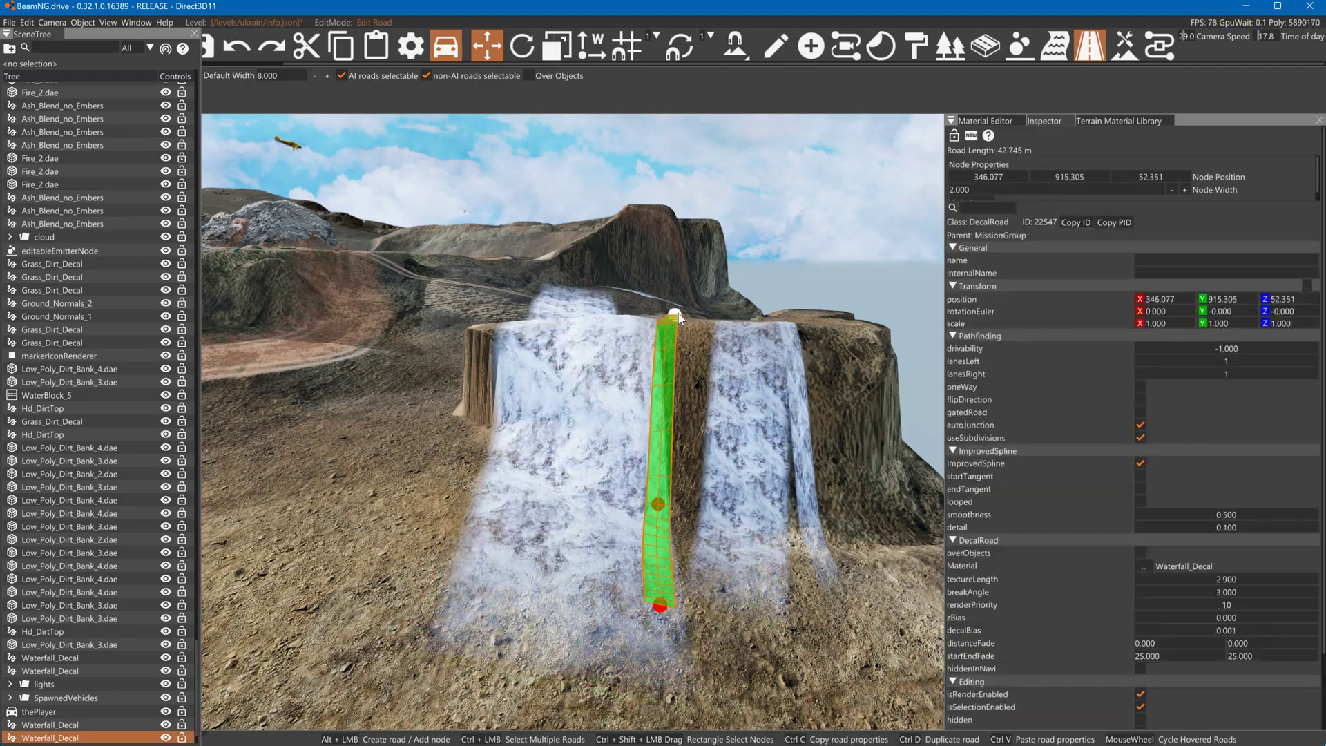
drag(660, 607, 698, 605)
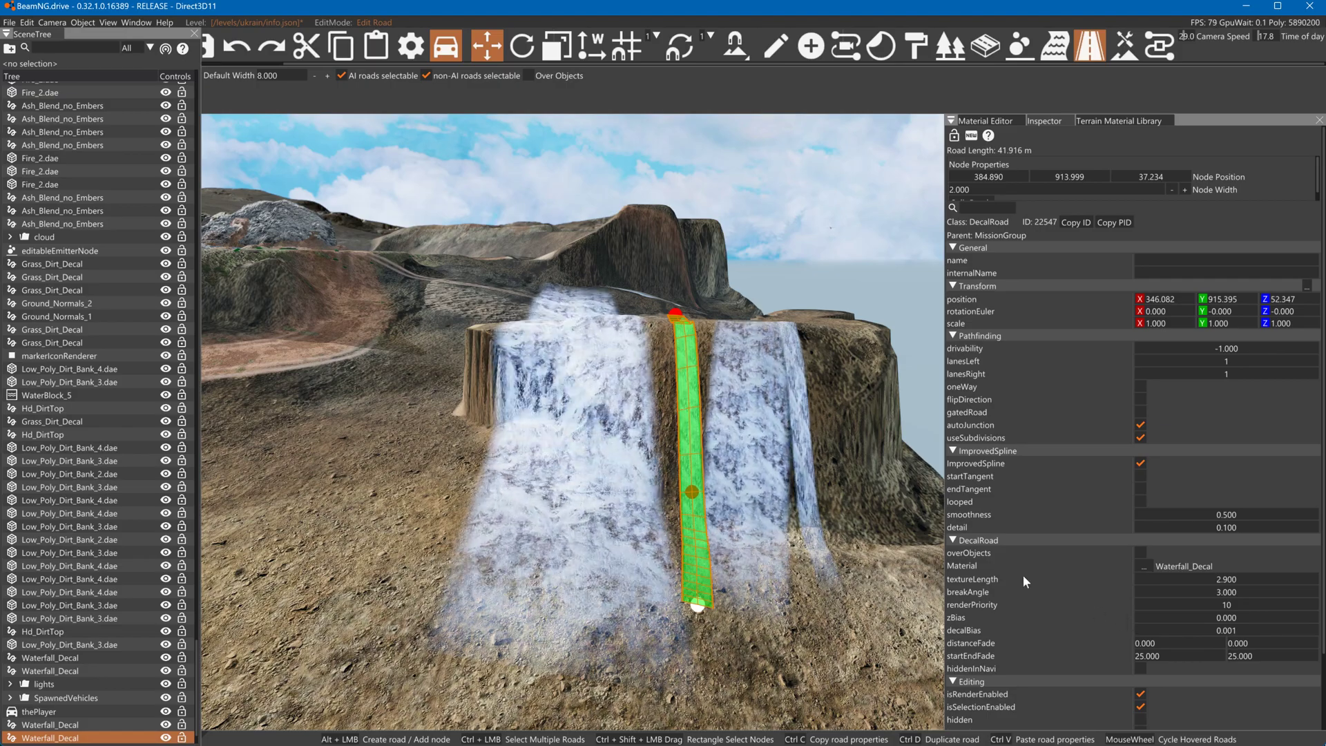
Move the central wide waterfall decal against the leftmost one, extending its upper end over the plateau and its lower end further downhill
click(784, 378)
drag(753, 319, 642, 313)
drag(751, 523, 737, 624)
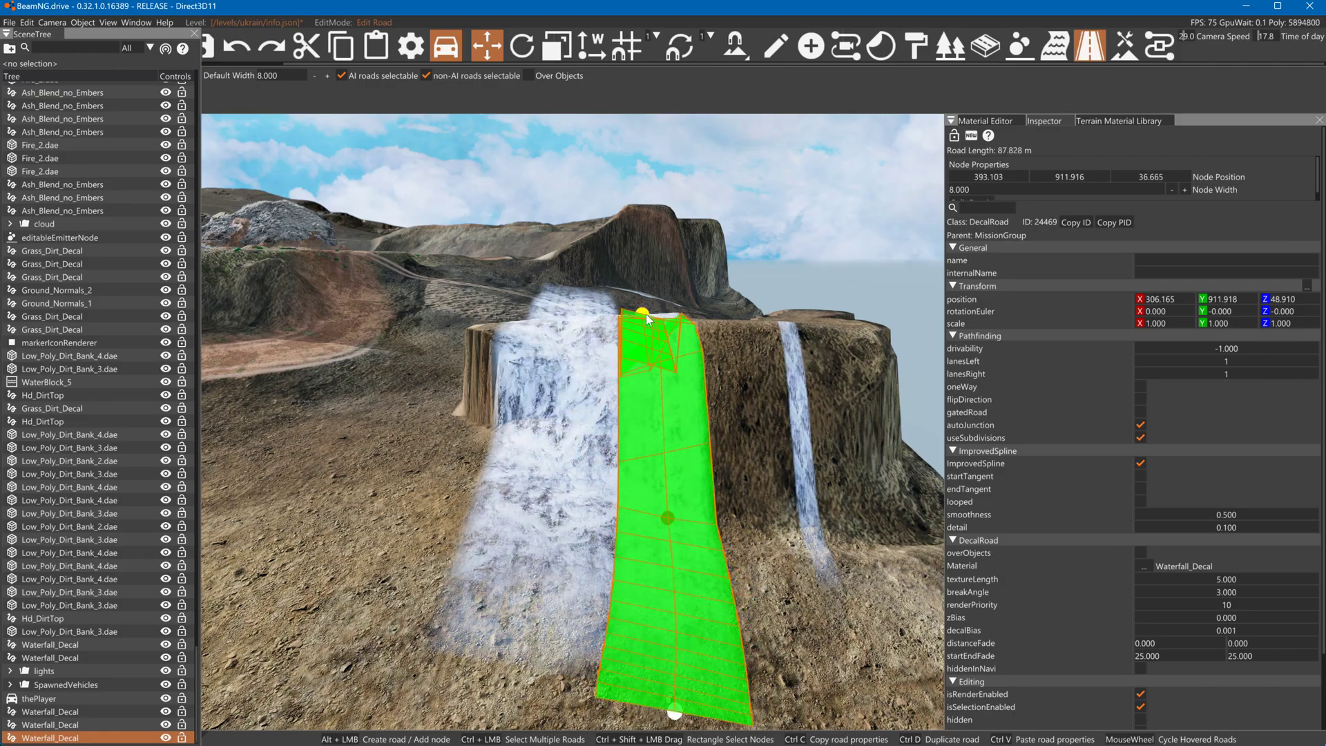
click(712, 391)
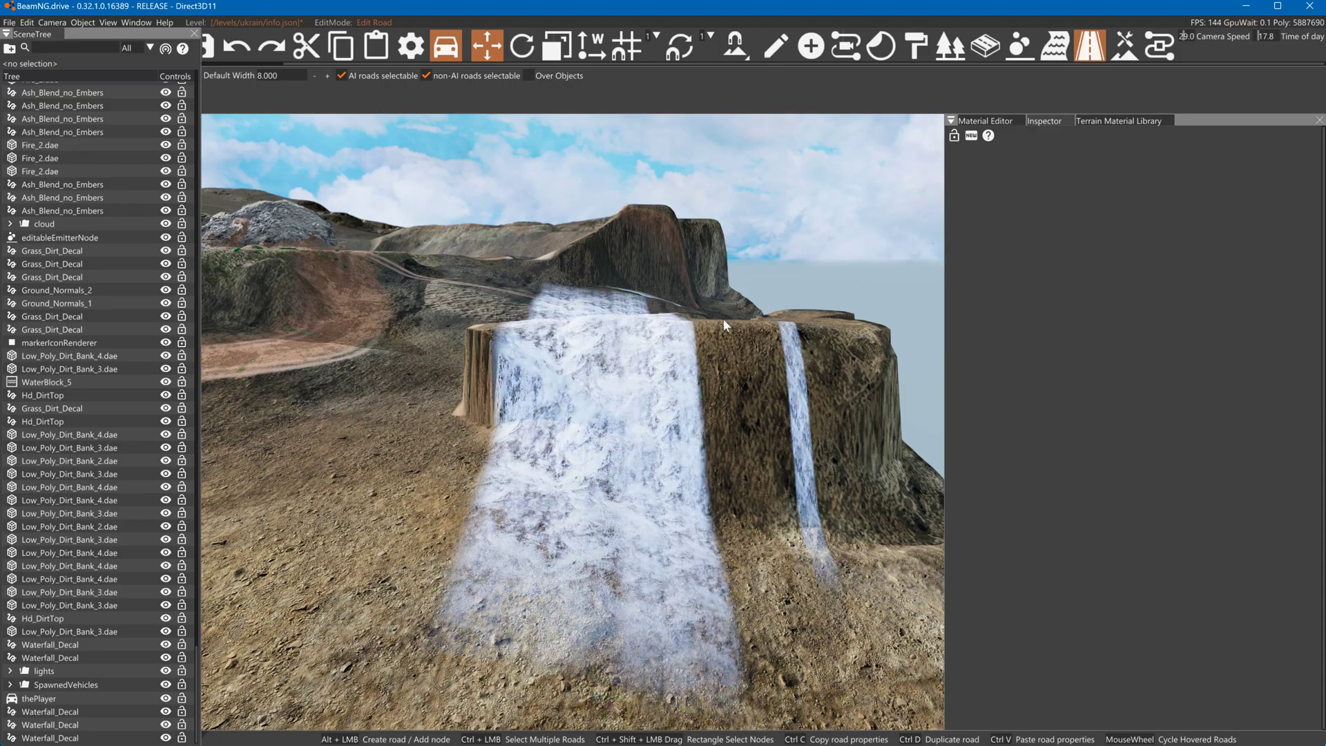
Move the right narrow waterfall strip onto the left edge of the wide waterfall and set its render priority to 9
click(796, 367)
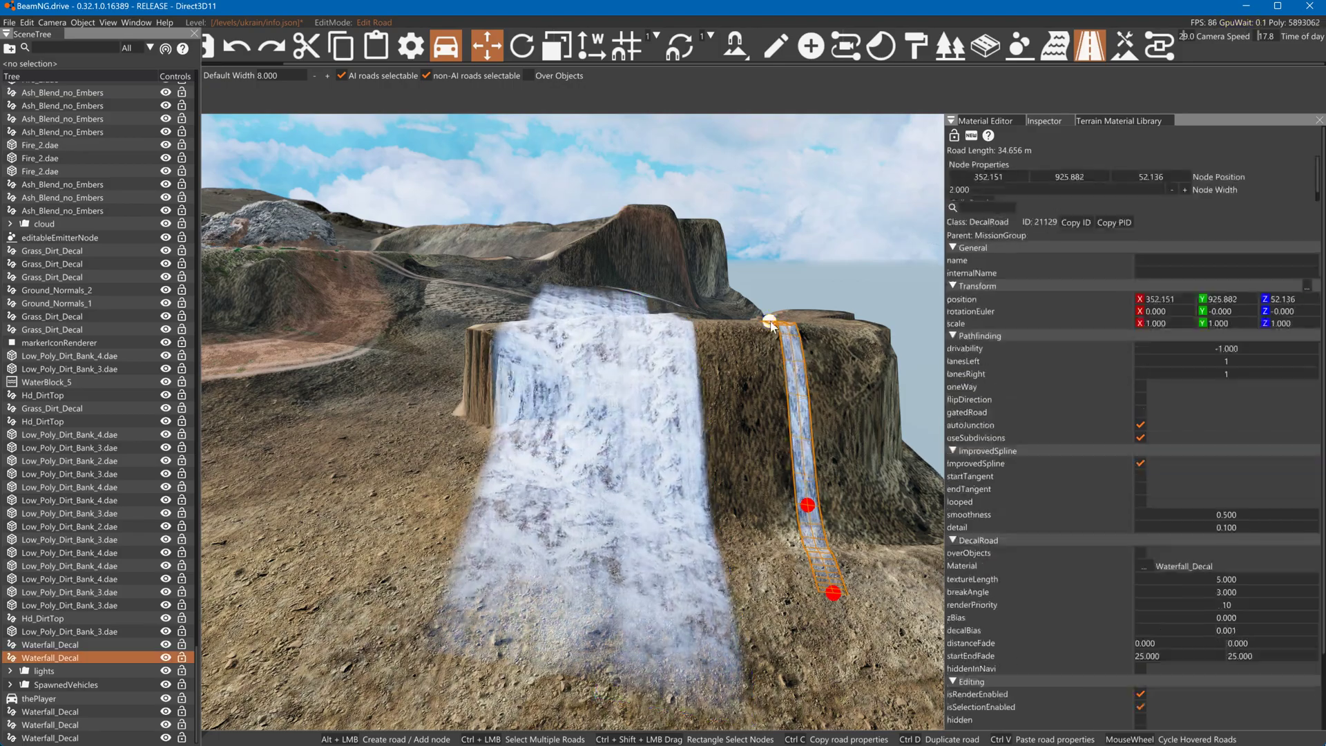
drag(519, 334, 519, 333)
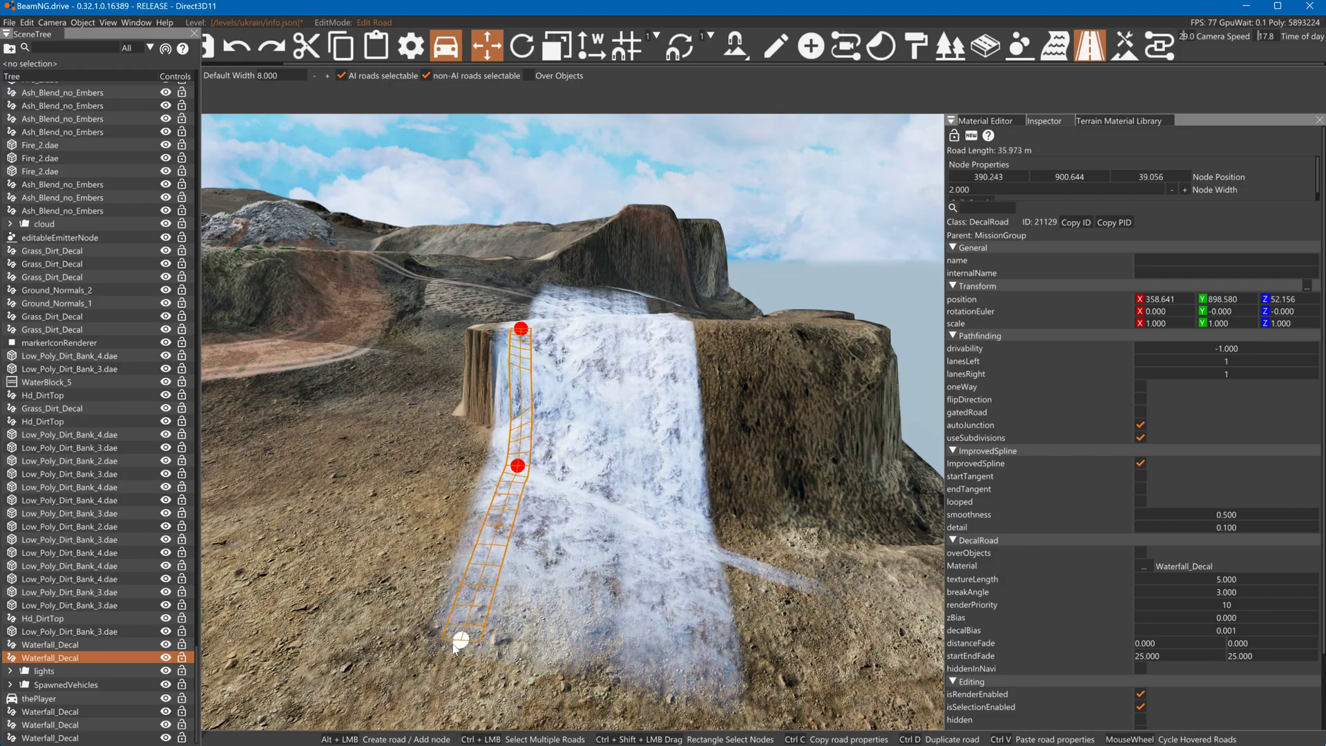
drag(502, 469, 499, 466)
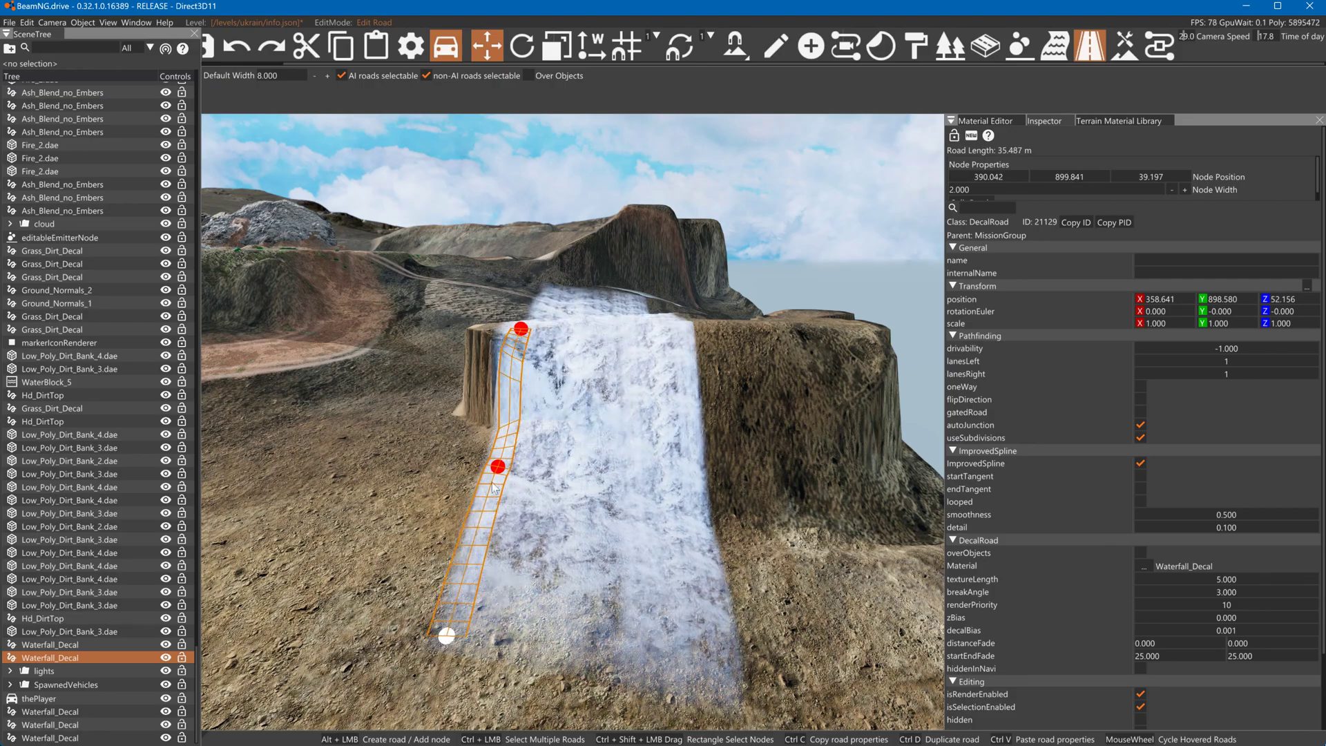
drag(514, 333, 513, 326)
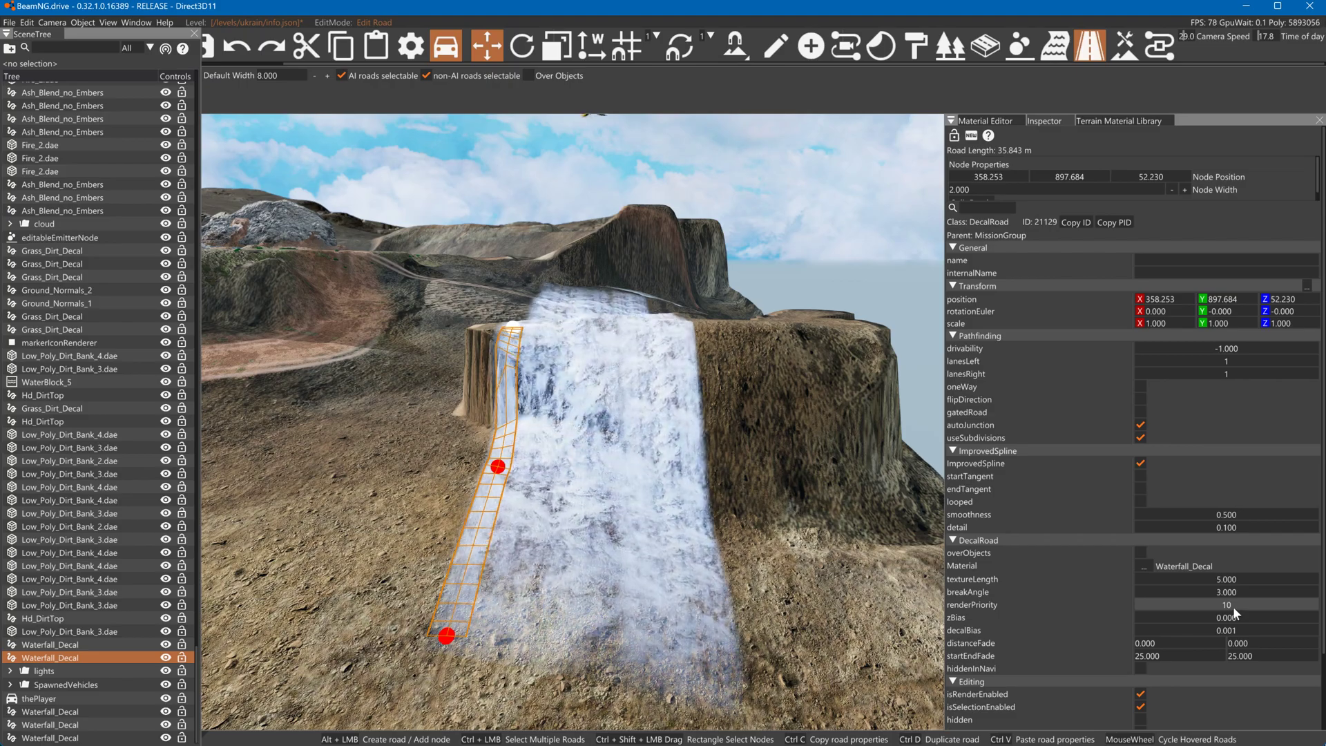
mouse_move(1233, 608)
mouse_down()
mouse_move(1179, 605)
mouse_move(1210, 606)
mouse_up()
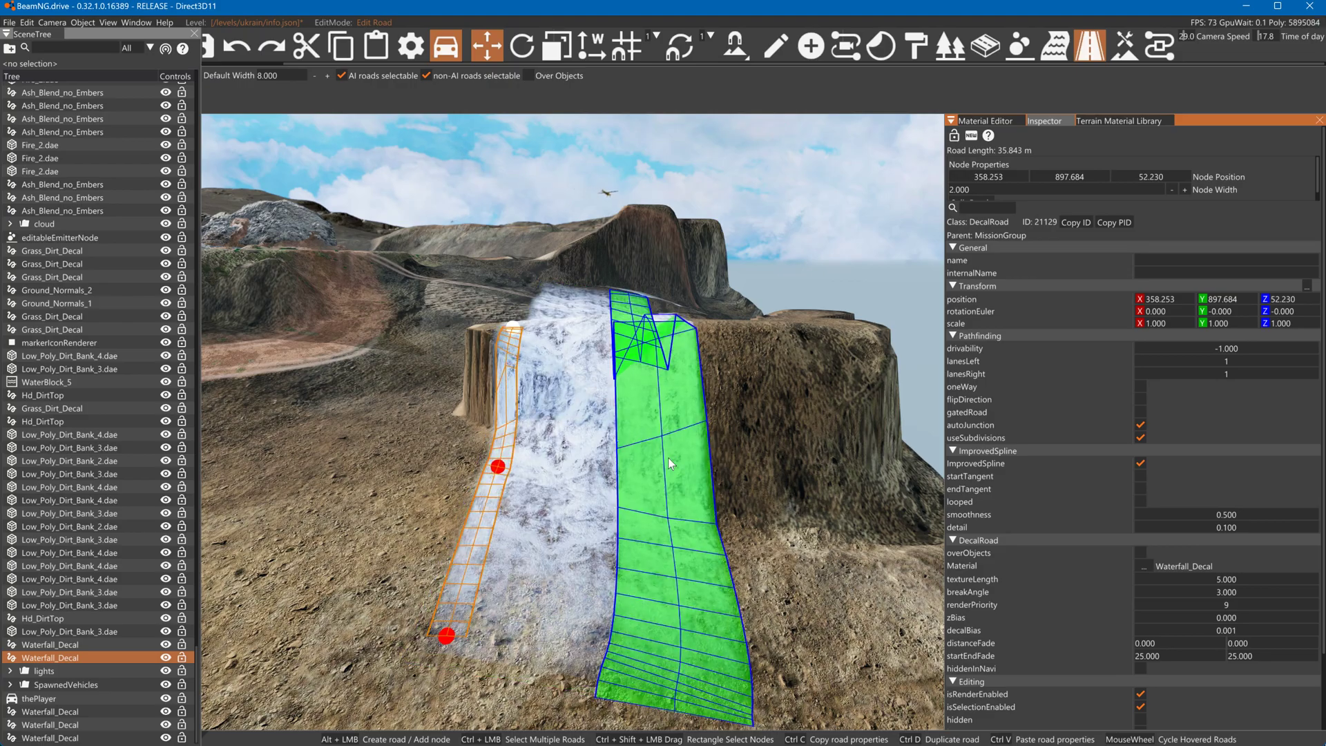
Try render priority 1 on the right wide waterfall decal, and settle on 25
click(685, 433)
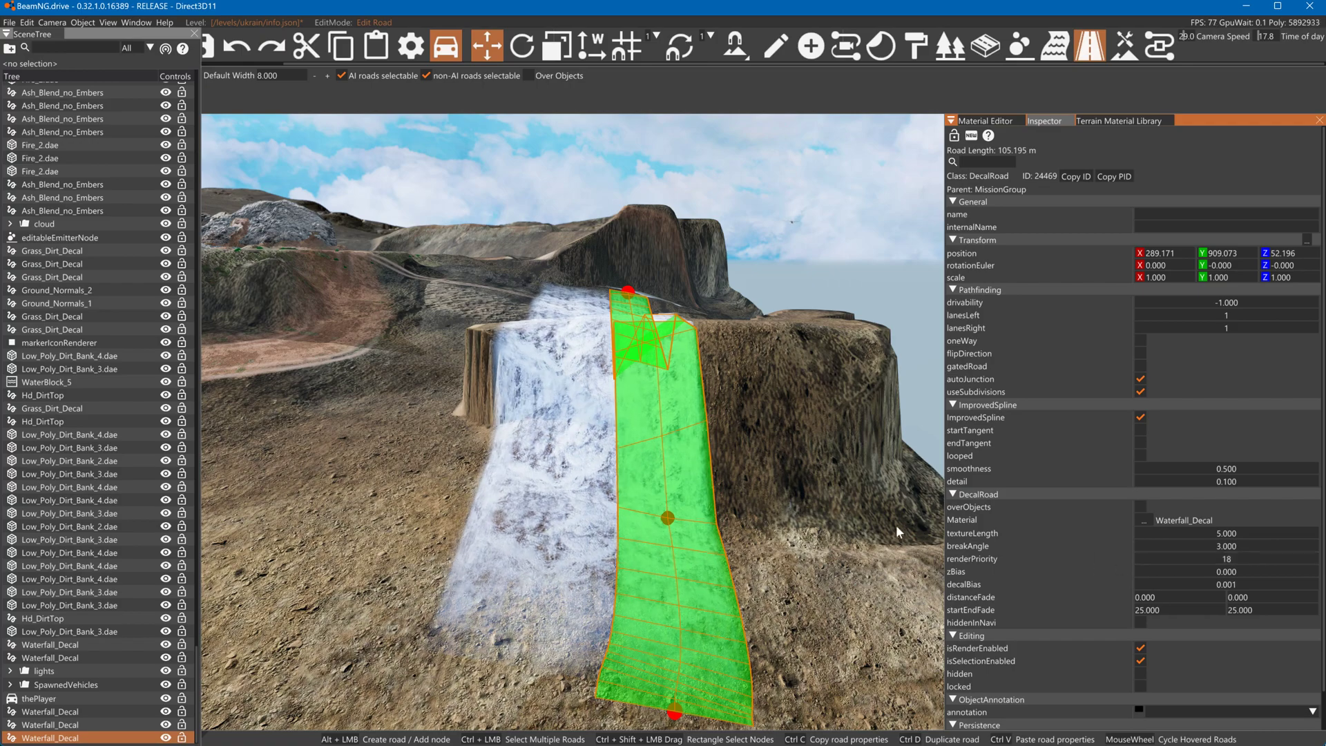
click(561, 458)
click(778, 408)
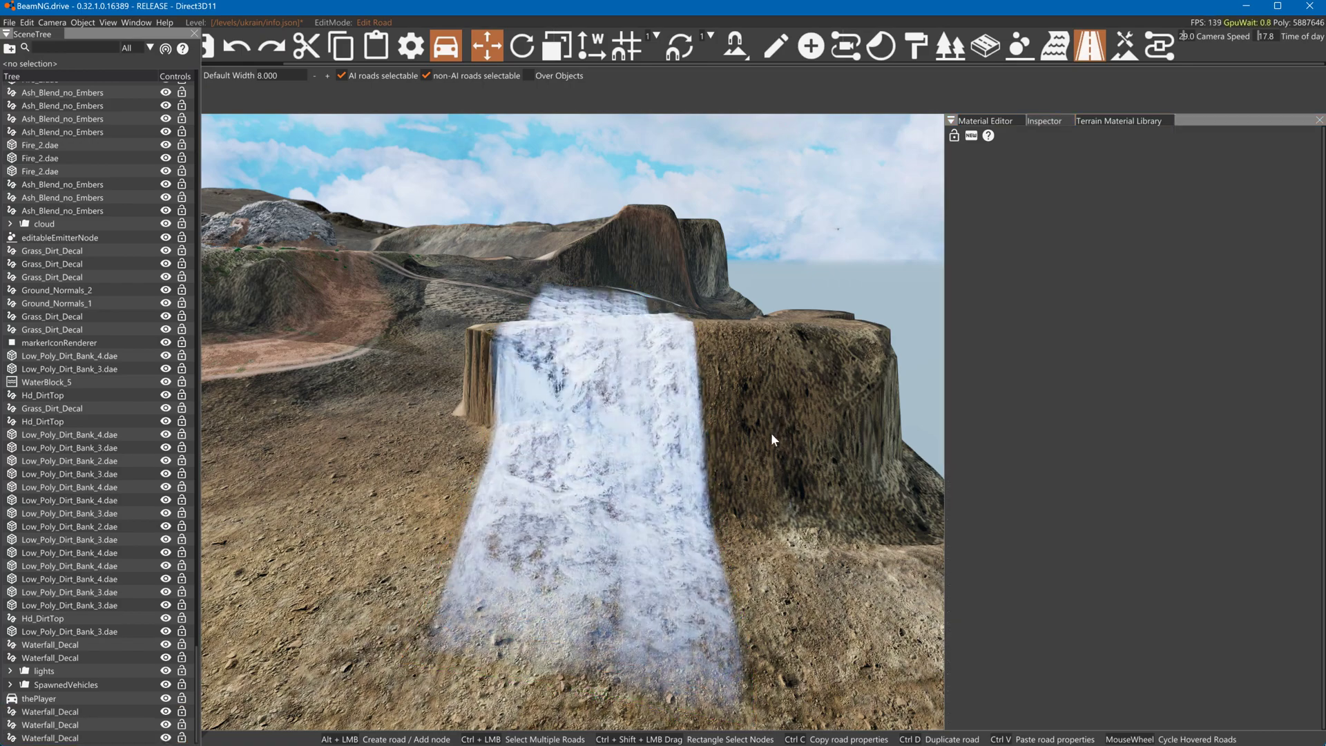
click(702, 434)
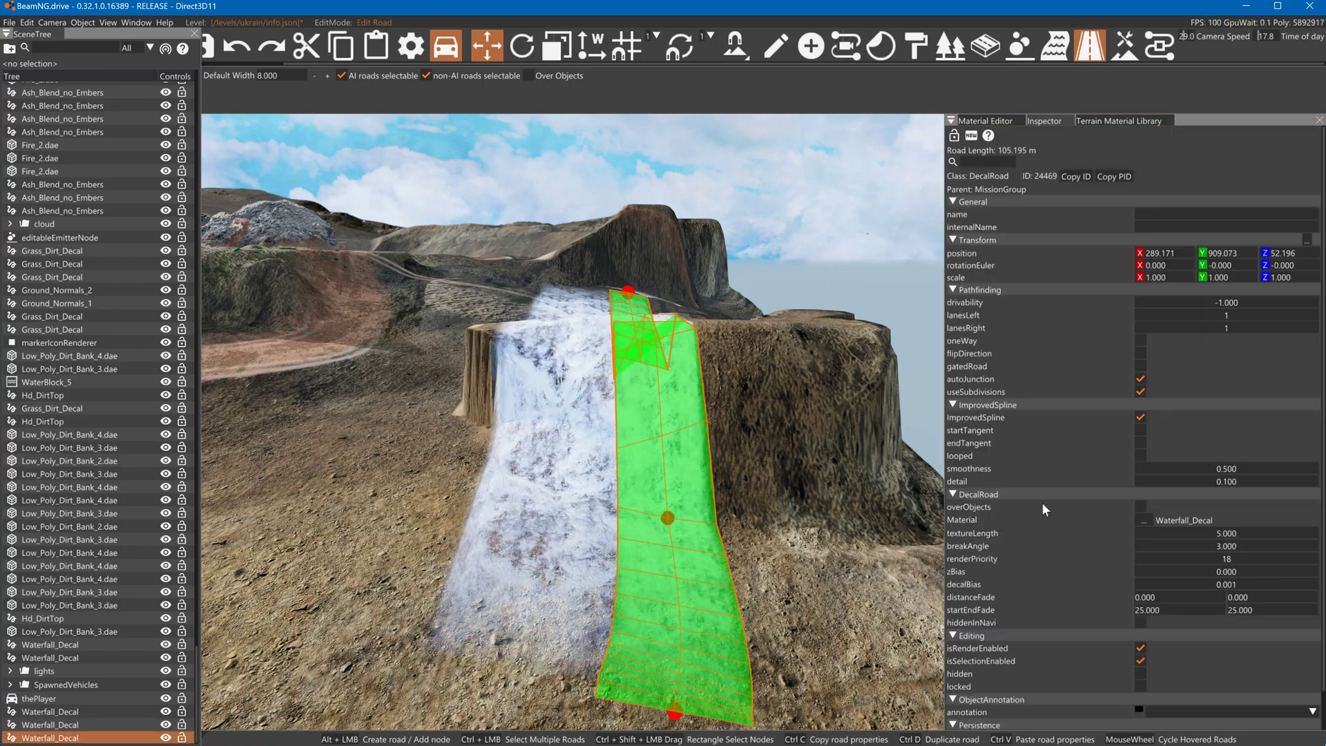
drag(1179, 556, 1146, 558)
click(867, 491)
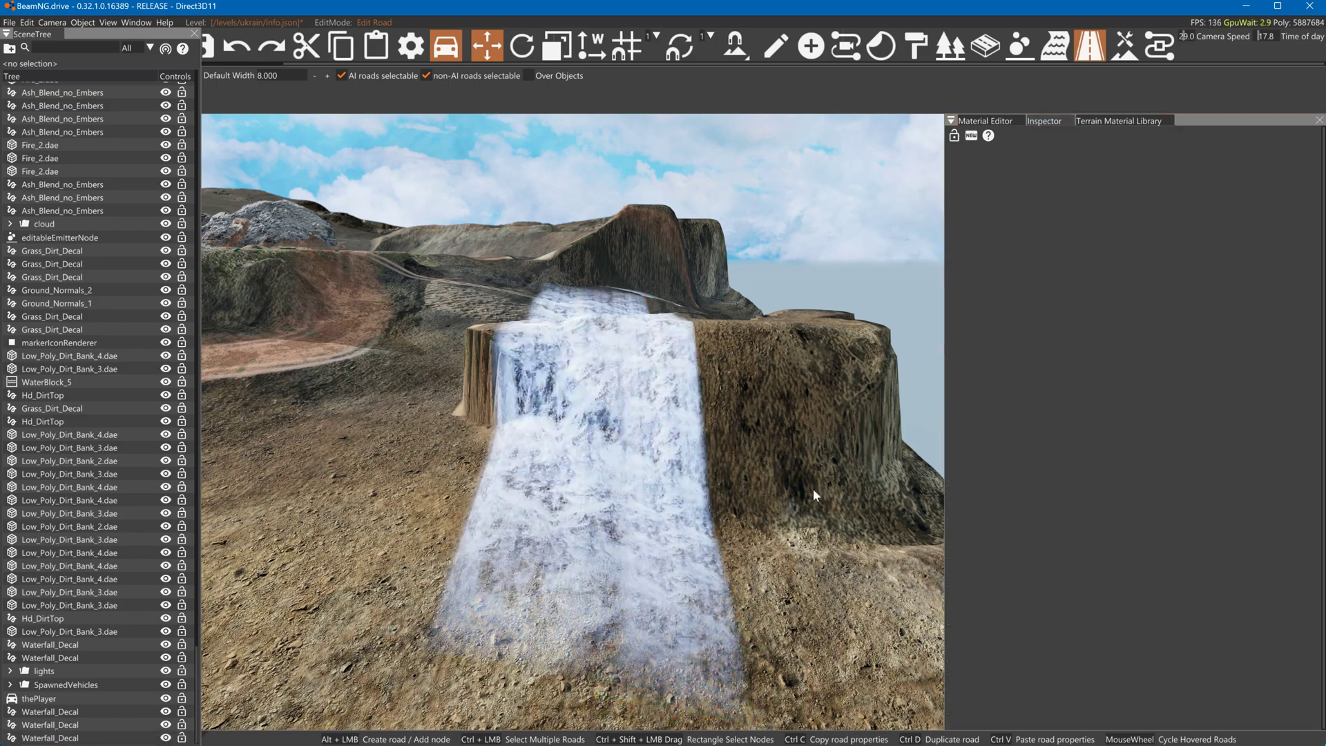
click(713, 483)
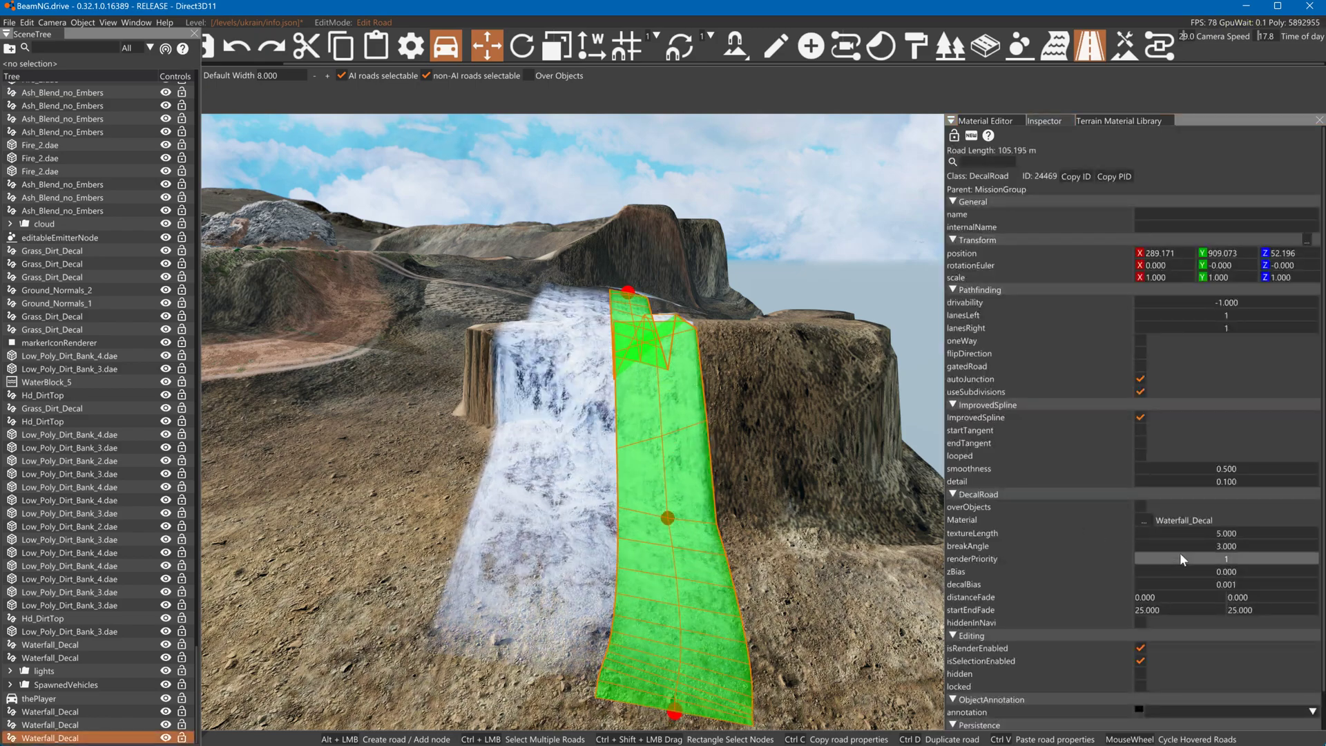
click(813, 500)
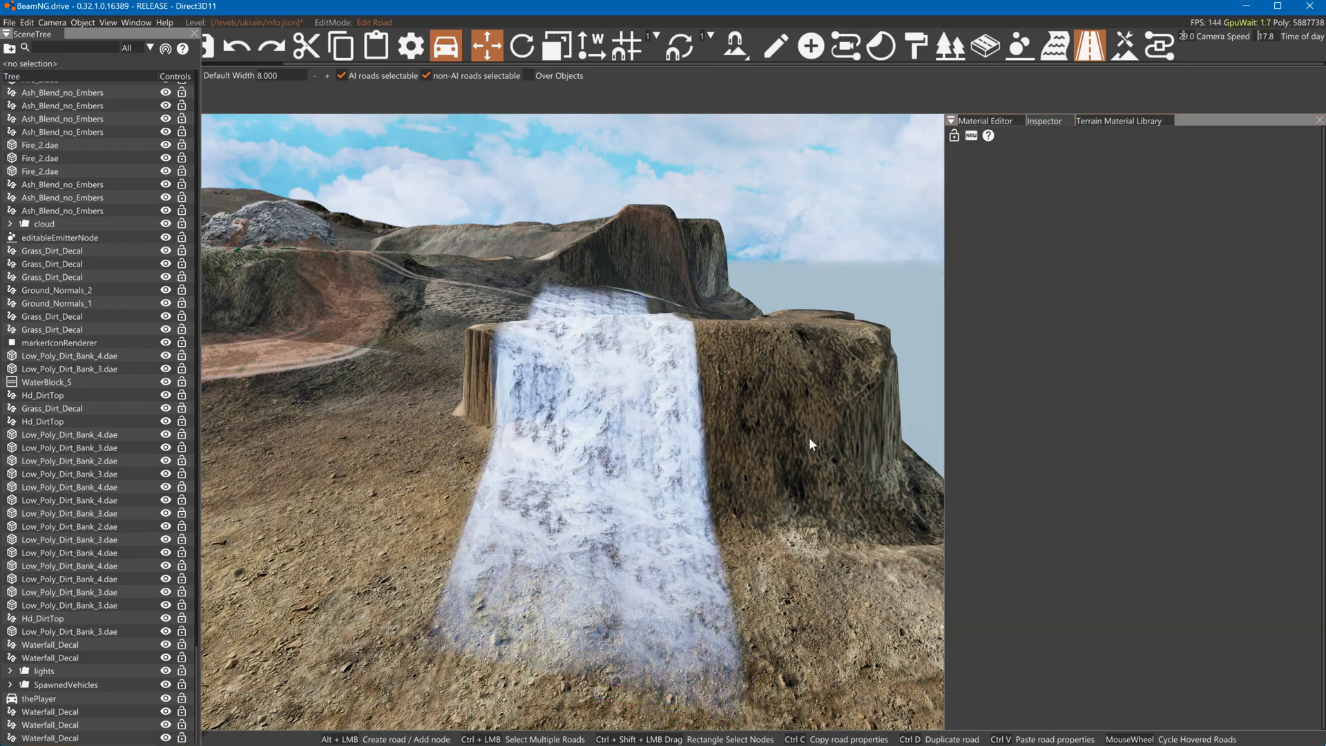
Smooth the terrain slope beneath the waterfall with a size 9 brush
click(133, 22)
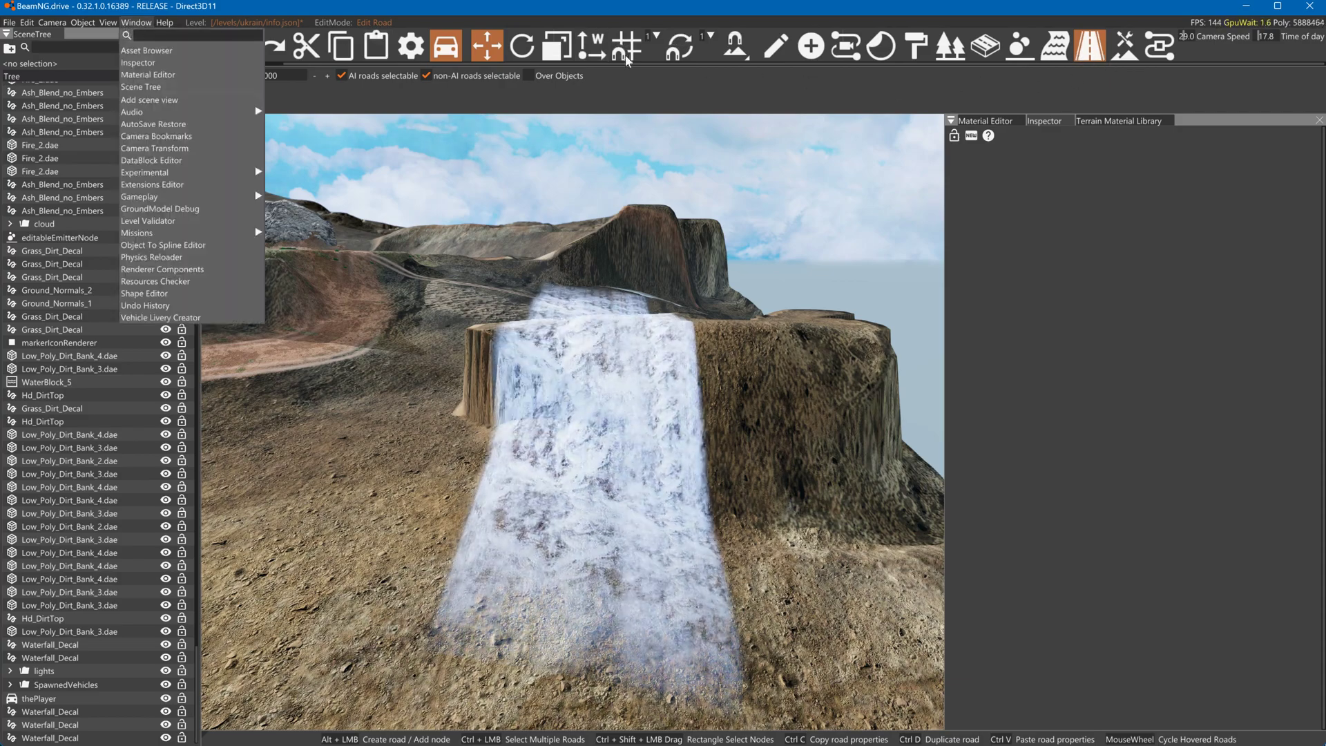
click(1108, 64)
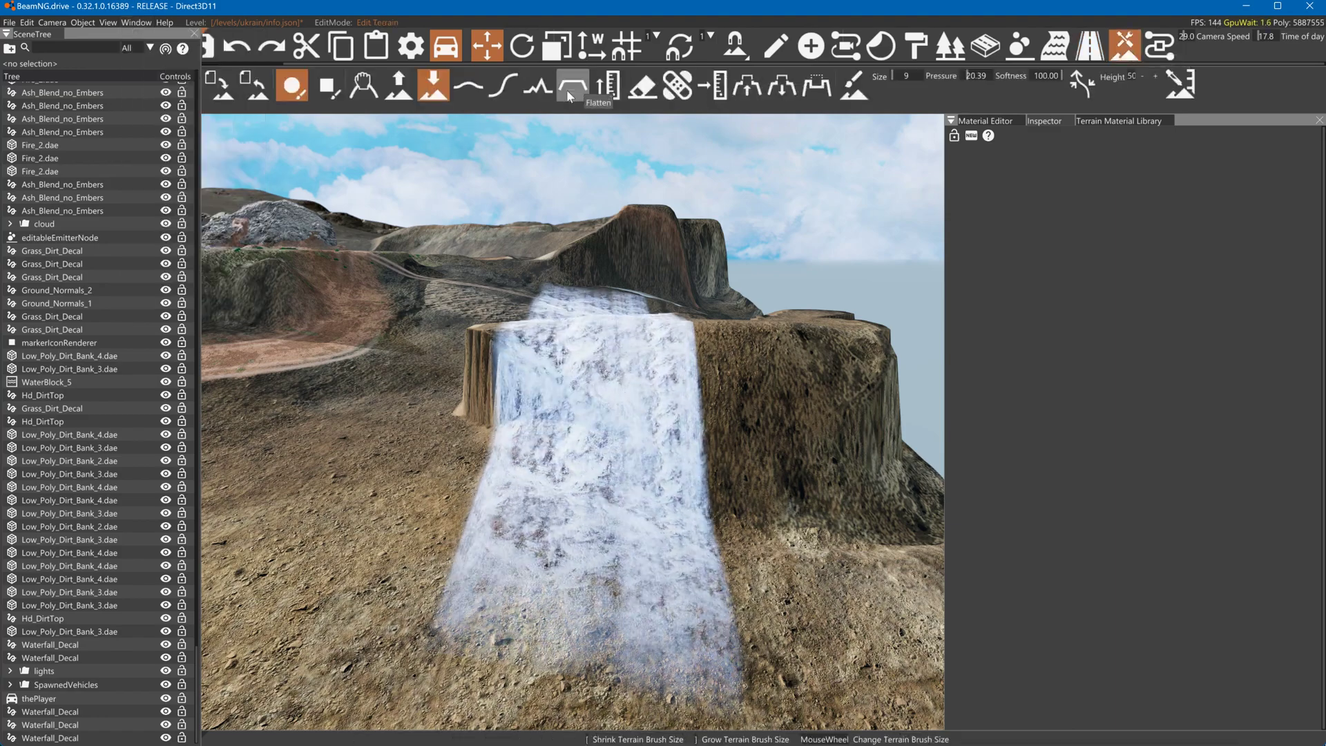
click(502, 85)
mouse_move(530, 390)
mouse_down()
mouse_move(539, 396)
mouse_move(516, 371)
mouse_move(541, 351)
mouse_move(663, 346)
mouse_move(671, 354)
mouse_move(571, 538)
mouse_move(630, 509)
mouse_move(803, 560)
mouse_move(612, 546)
mouse_move(645, 469)
mouse_move(617, 578)
mouse_move(719, 578)
mouse_move(666, 601)
mouse_up()
key(w)
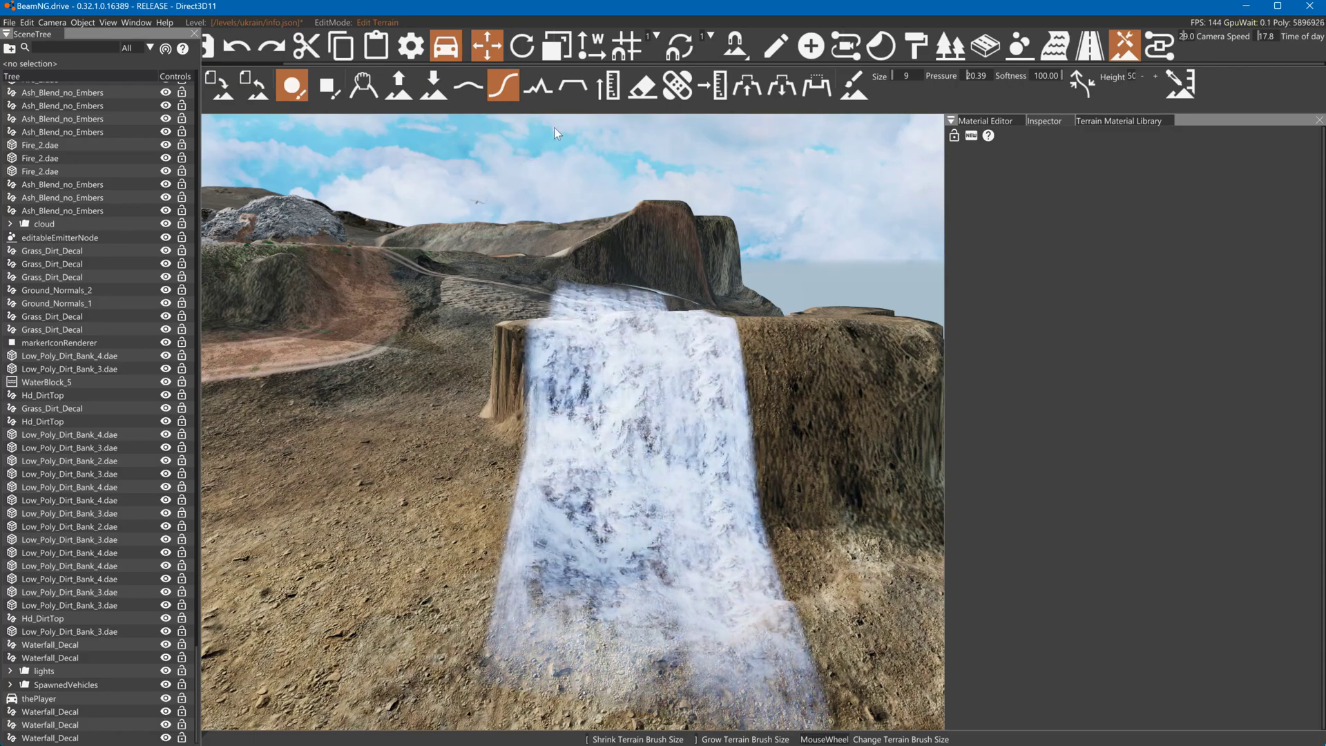
Lower the terrain under the waterfall with size 9 and size 5 brushes, carving an uneven channel down the cliff
click(444, 94)
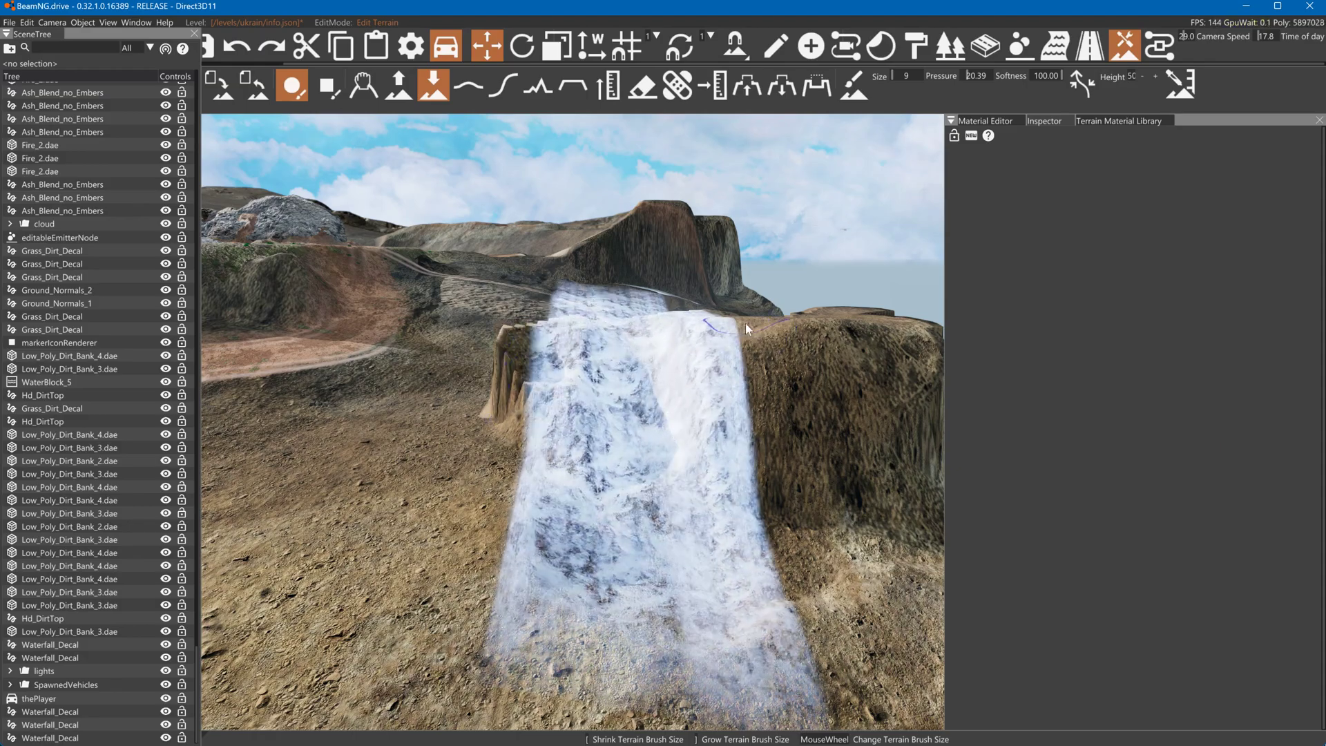
scroll(724, 391, down, 4)
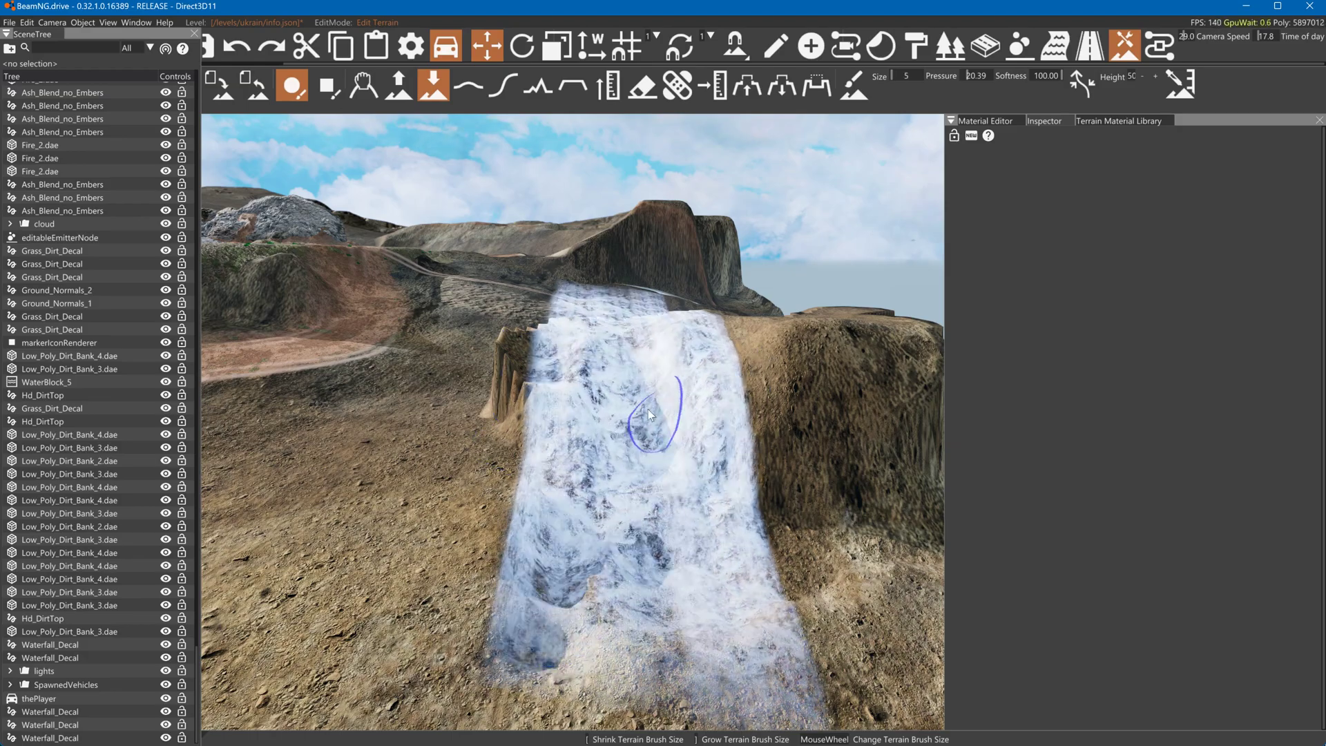
mouse_move(665, 541)
right_down()
mouse_move(622, 415)
mouse_move(653, 473)
mouse_move(774, 560)
mouse_move(691, 504)
mouse_move(632, 414)
right_up()
key(a)
key(s)
key(a)
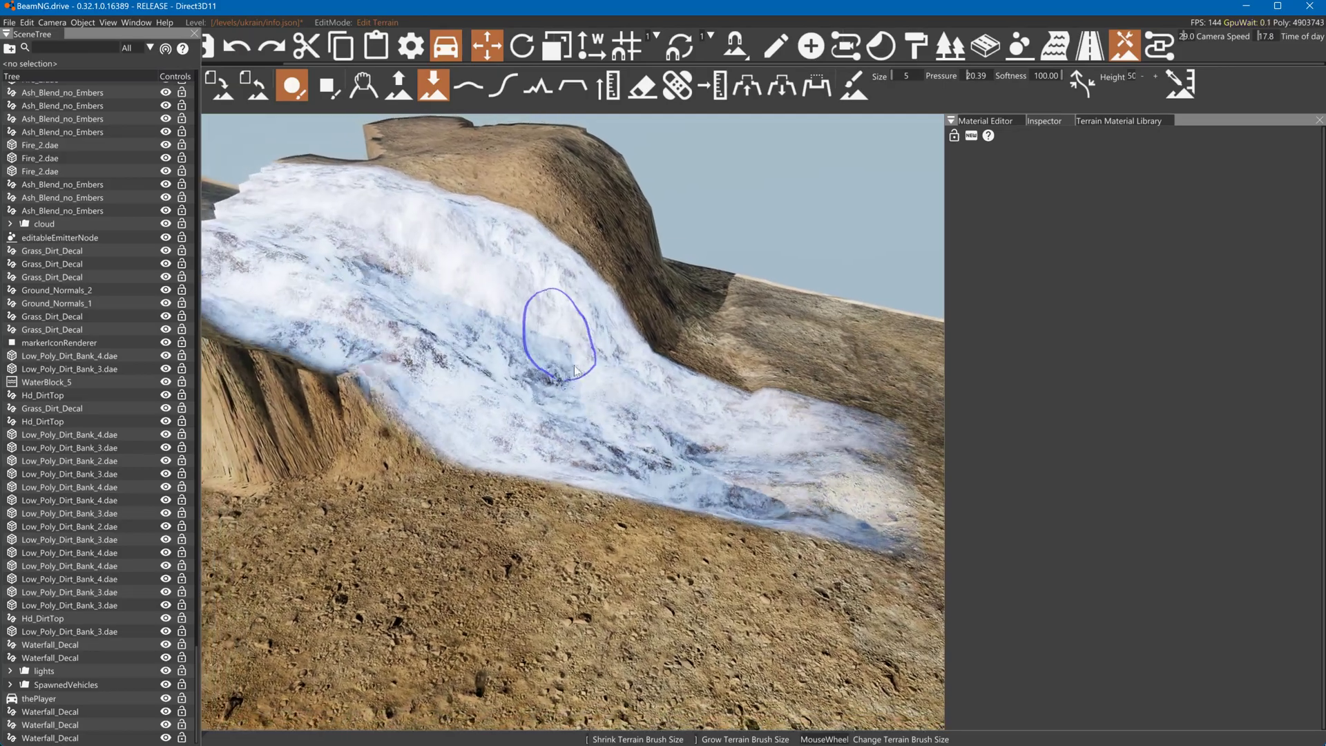
key(a)
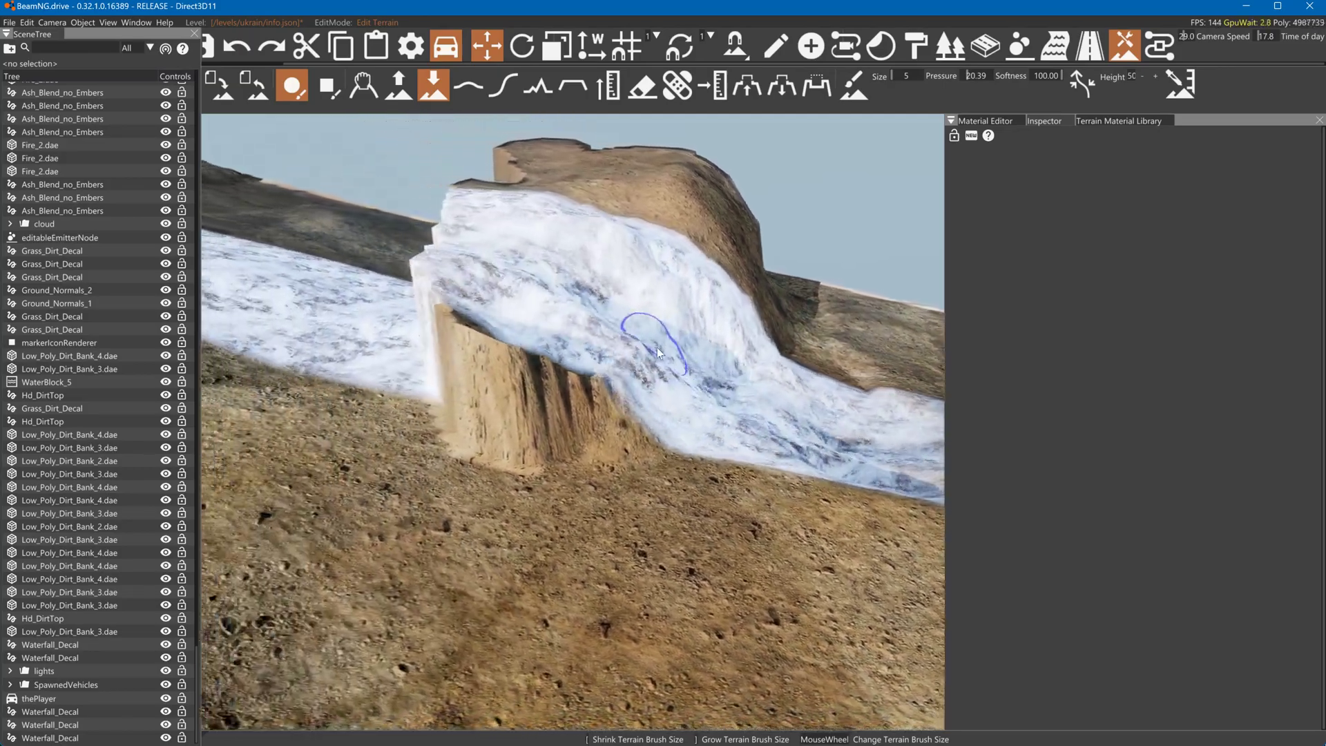
key(d)
key(w)
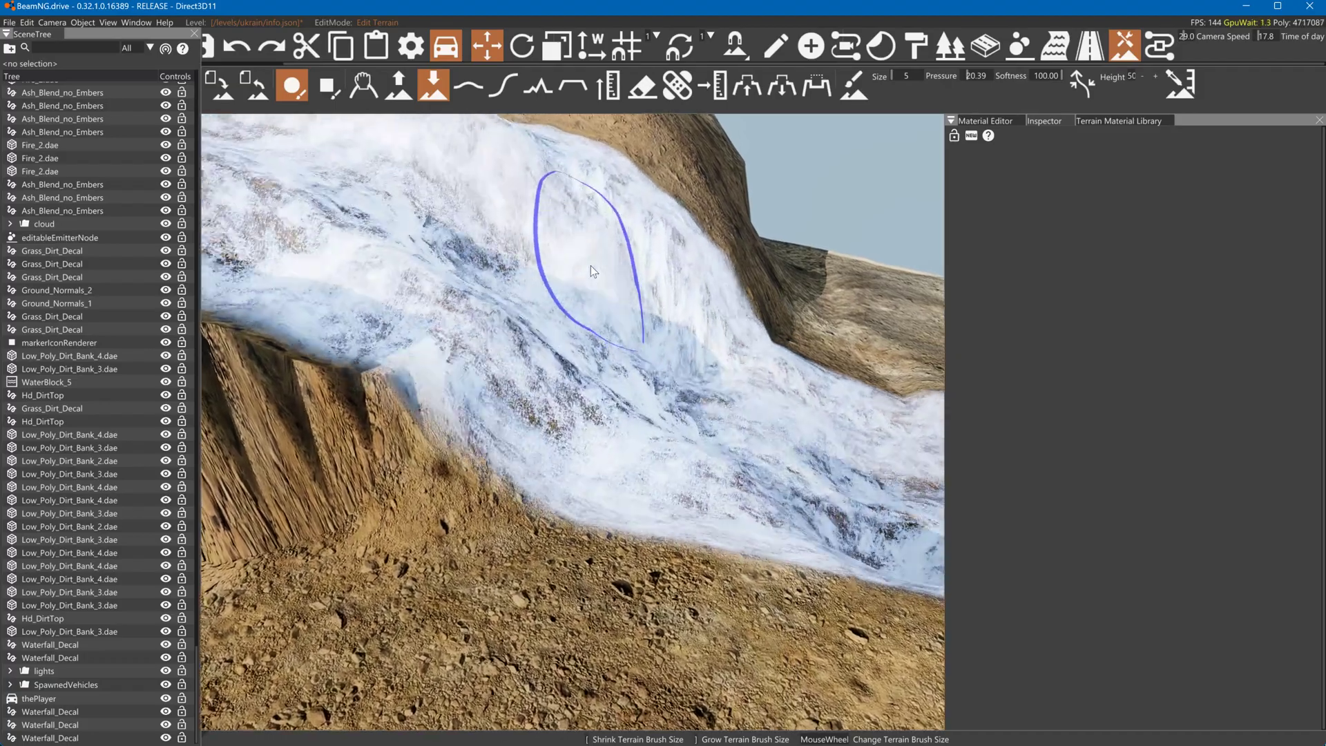
Lower the cliff terrain along the waterfall's right edge with a size 3 brush
key(a)
key(a)
key(s)
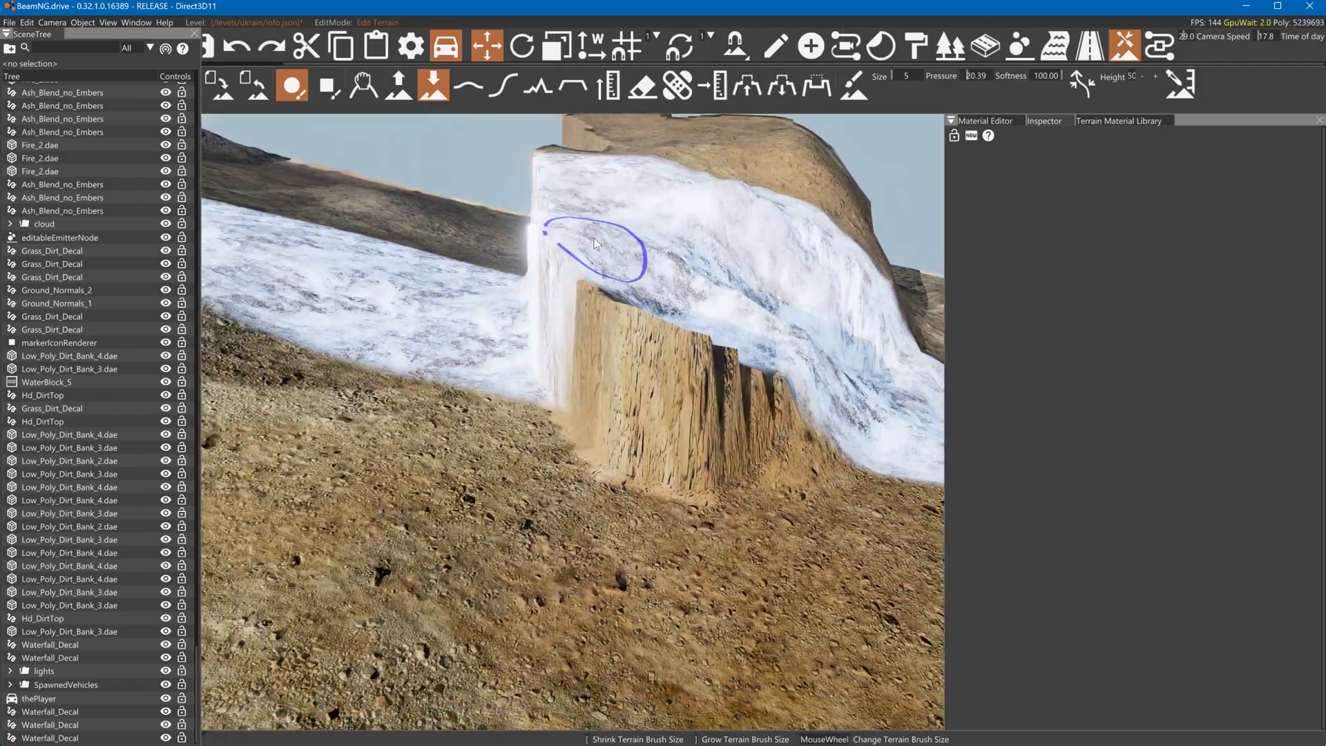
key(d)
key(d)
right_drag(635, 241, 552, 339)
key(d)
right_drag(686, 199, 550, 237)
key(s)
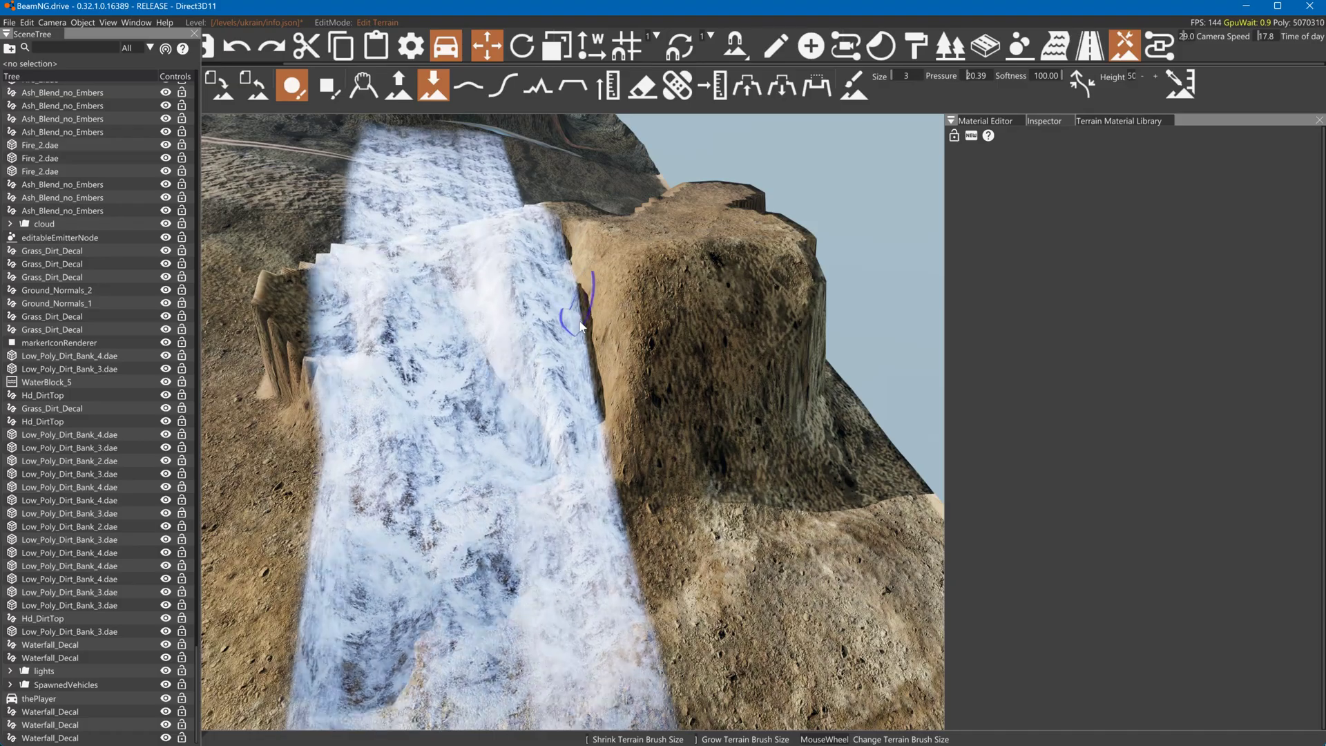
Carve down the jagged ledge along the waterfall's upper left edge with the size 3 lowering brush
right_drag(637, 417, 621, 391)
key(a)
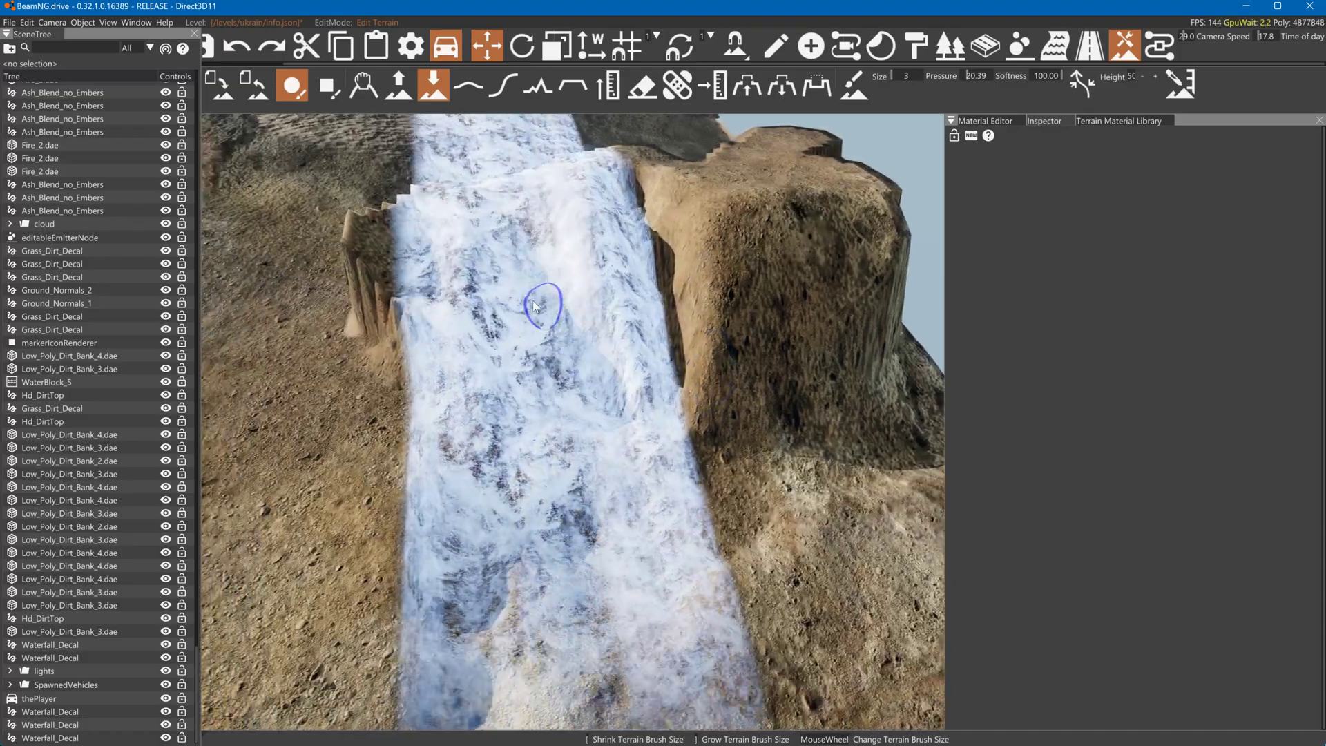
right_drag(548, 308, 507, 276)
scroll(487, 224, down, 2)
scroll(503, 331, up, 2)
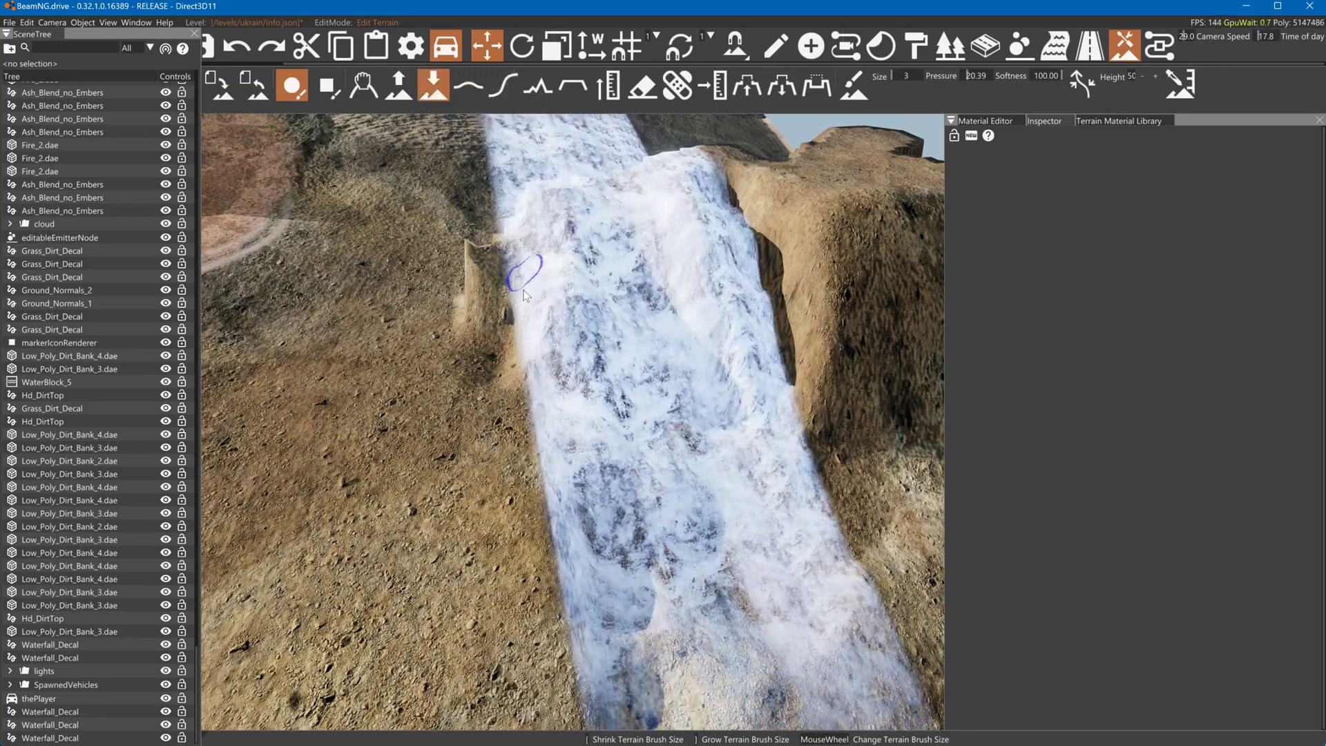
right_drag(854, 404, 489, 173)
key(s)
mouse_move(504, 434)
right_down()
mouse_move(717, 577)
mouse_move(675, 467)
right_up()
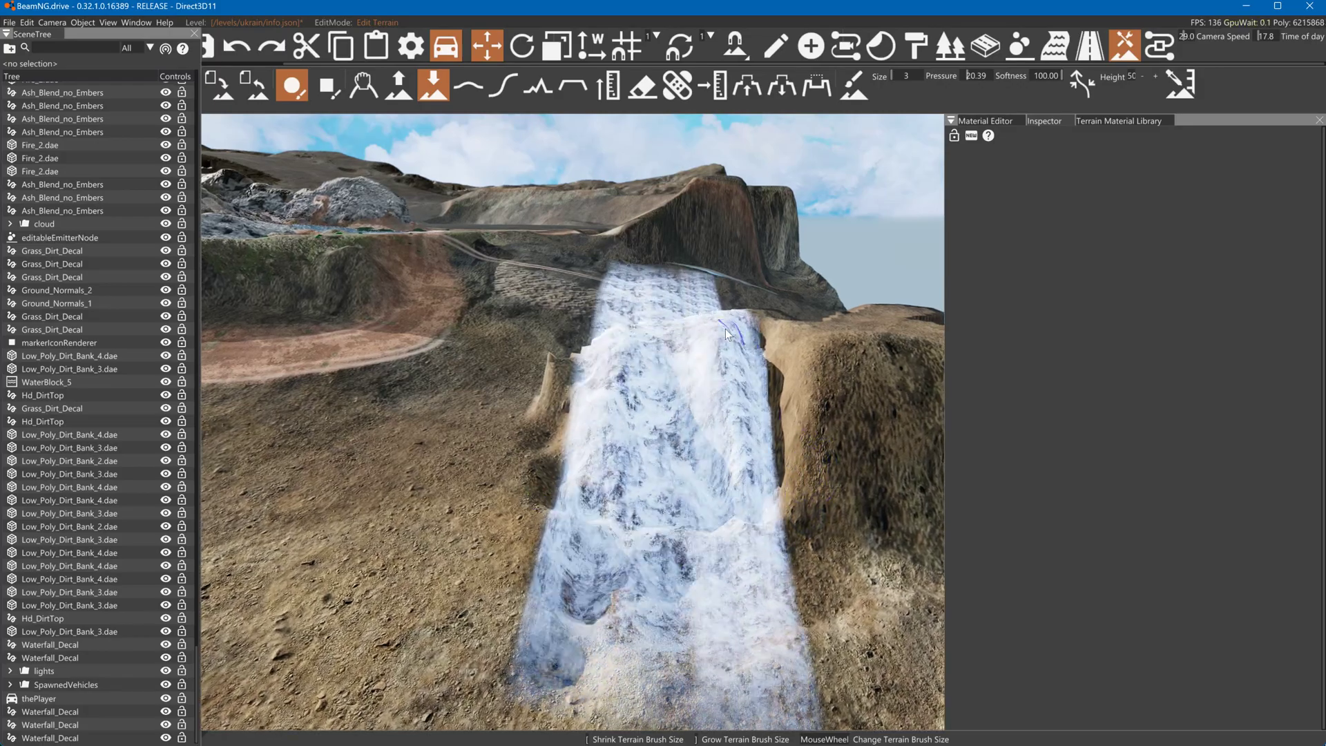
Shift the upper end nodes of both wide waterfall decals on the plateau slightly toward the cliff edge
click(1090, 46)
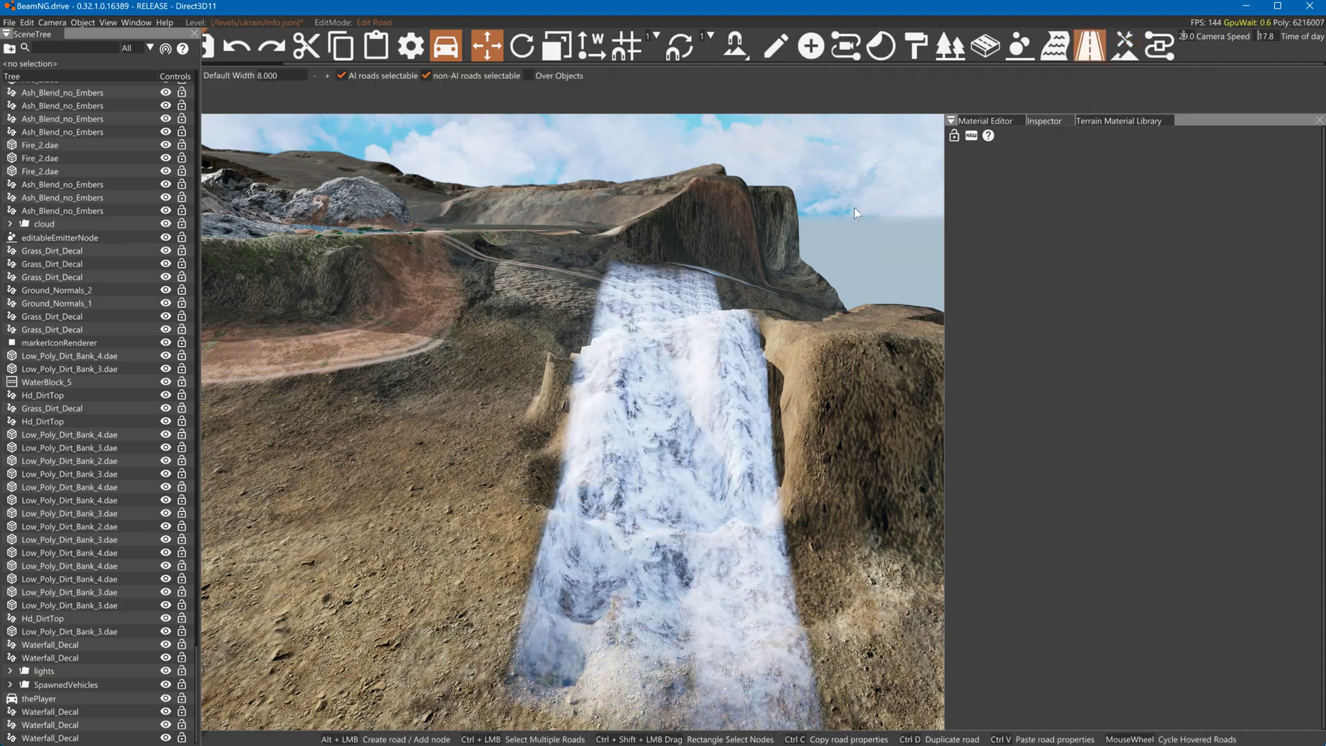
click(704, 277)
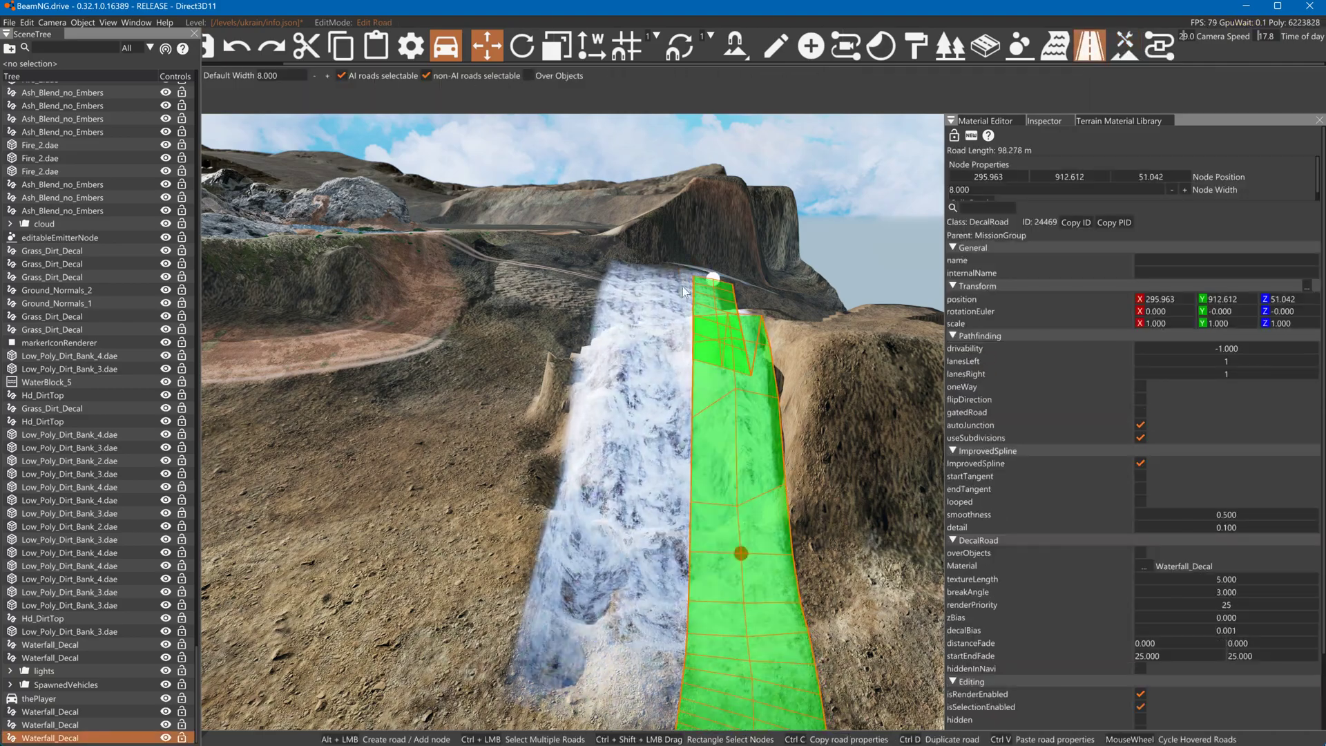
click(673, 279)
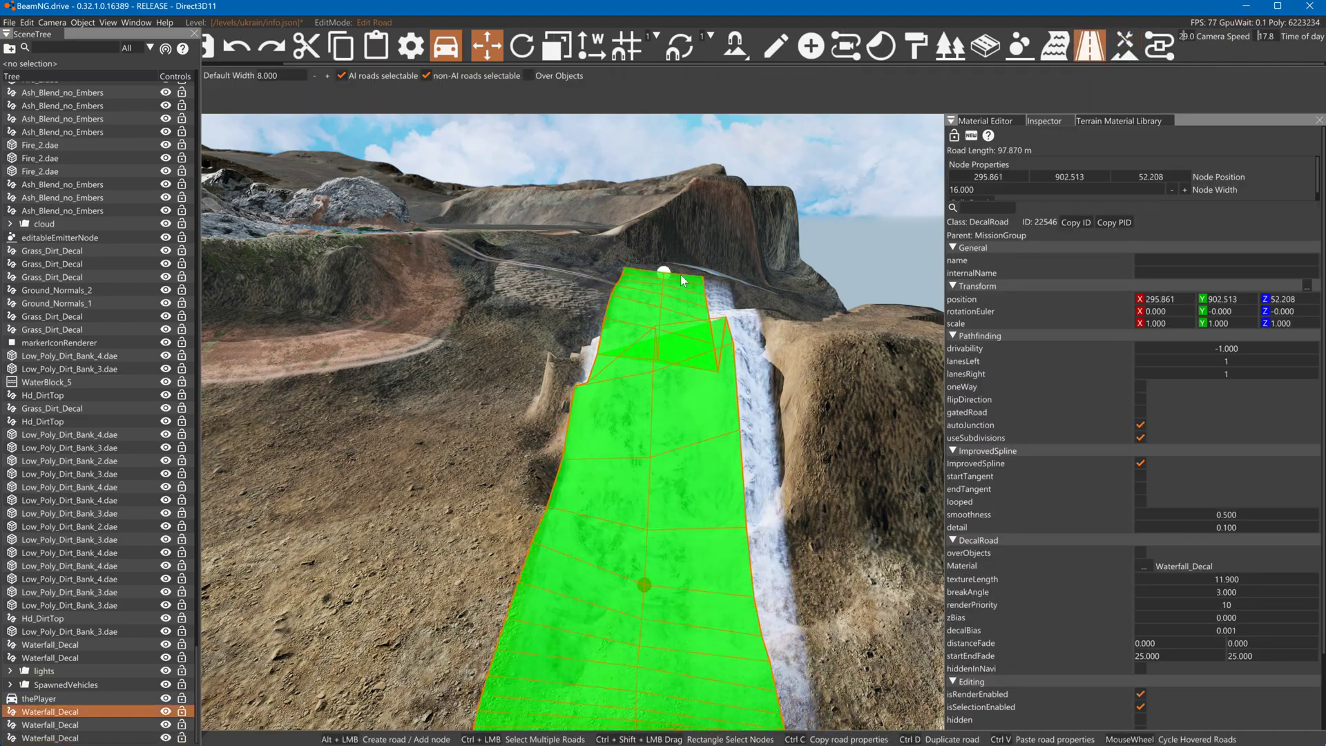
click(764, 234)
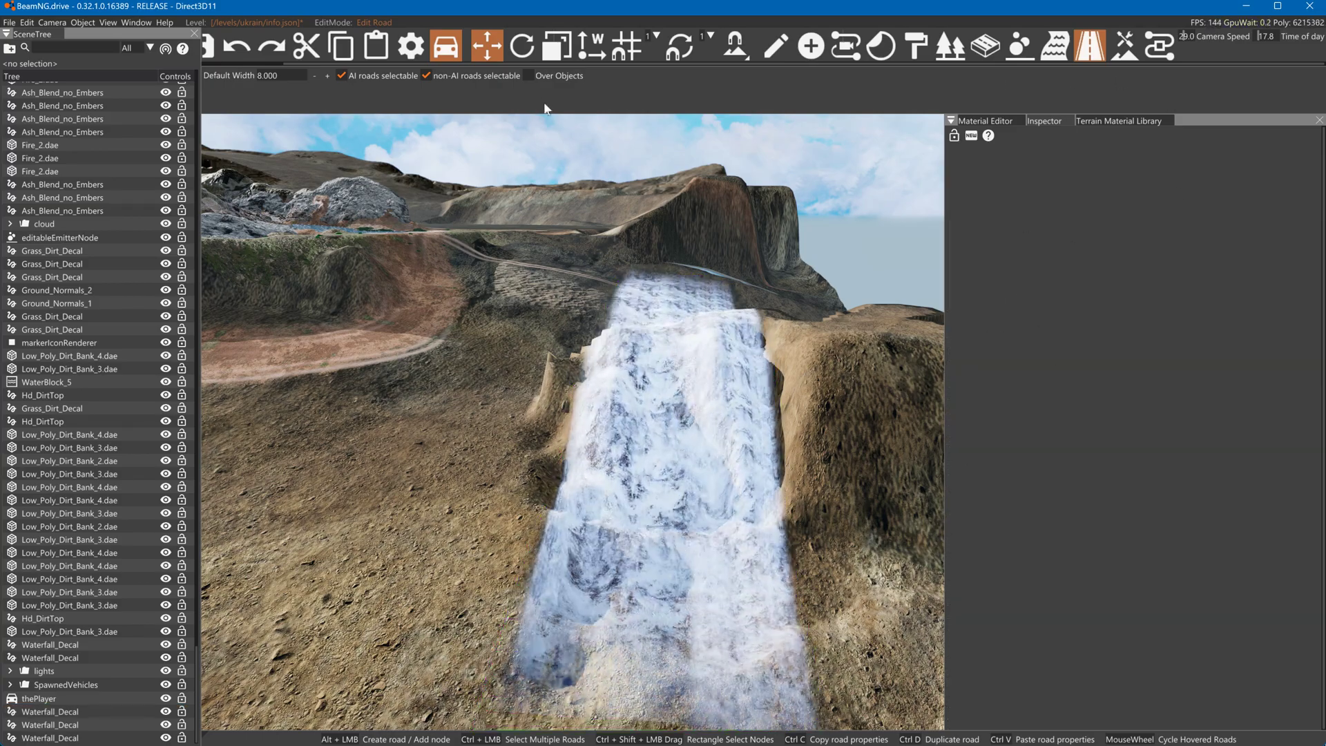
Create a two-node river, 10 wide and 5 deep, running from the hillside behind the plateau to the waterfall's lip
click(1055, 45)
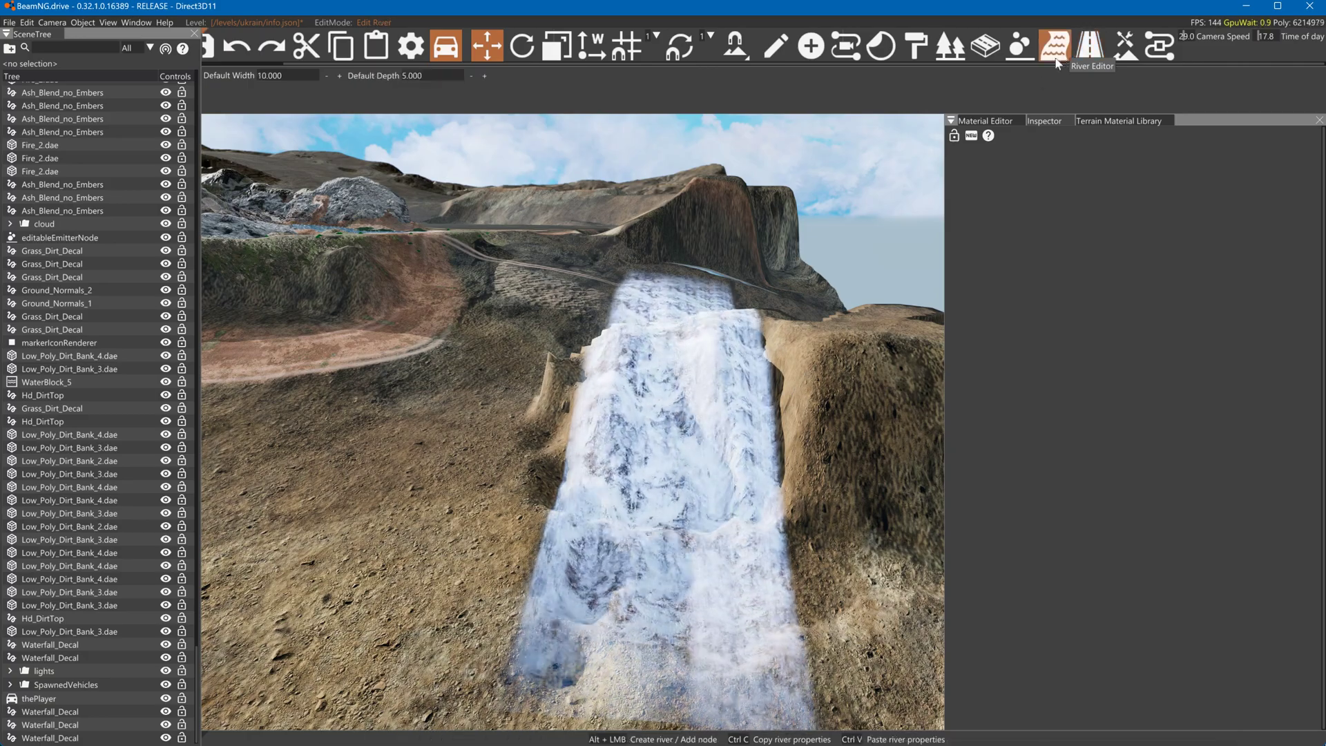
alt+click(675, 218)
alt+click(673, 325)
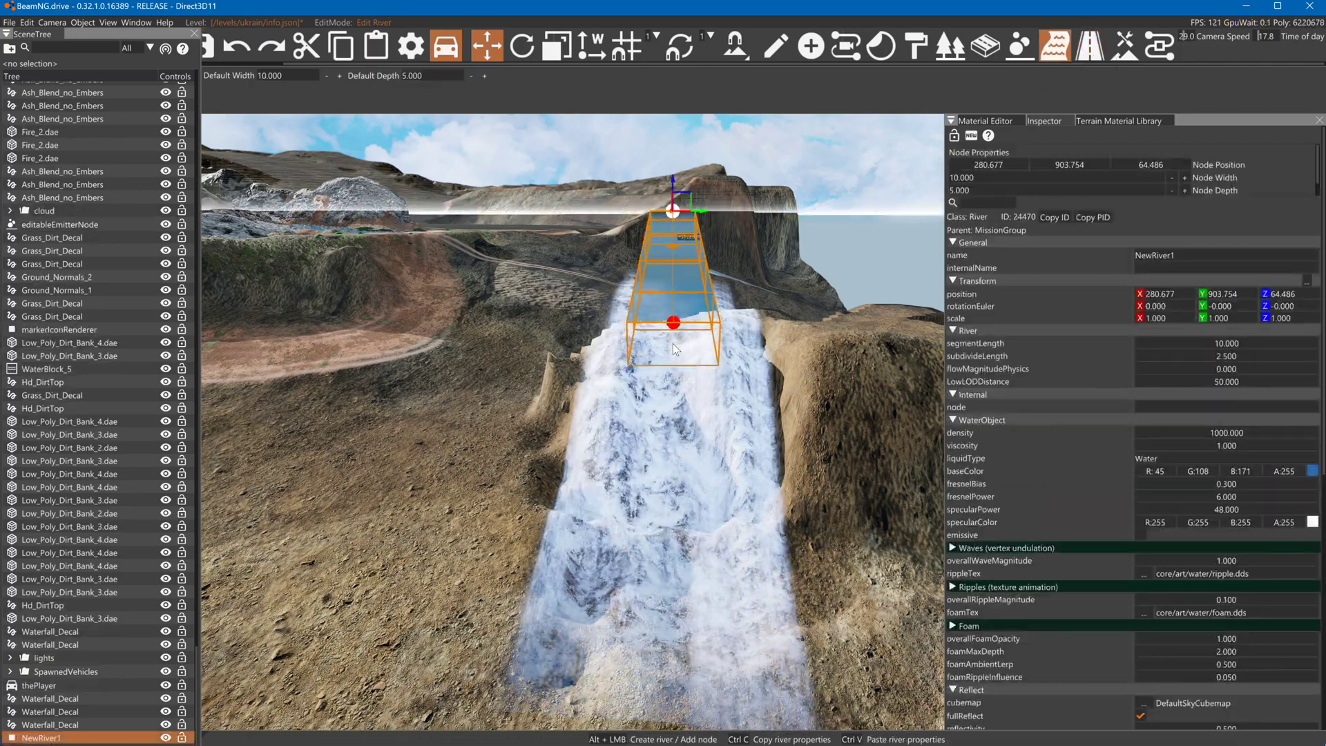
Pull the river's lower node back upstream from the cliff edge to about X 338.9
right_drag(684, 475, 932, 477)
key(a)
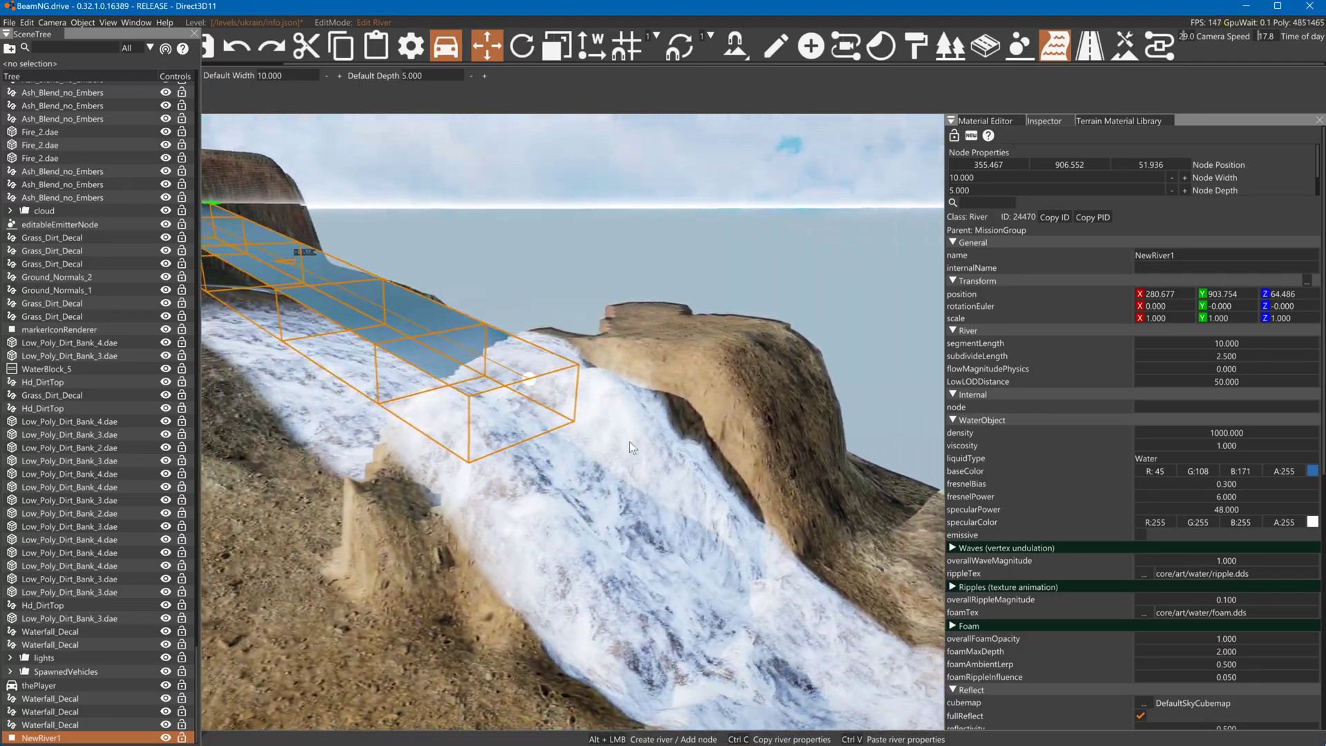
click(627, 382)
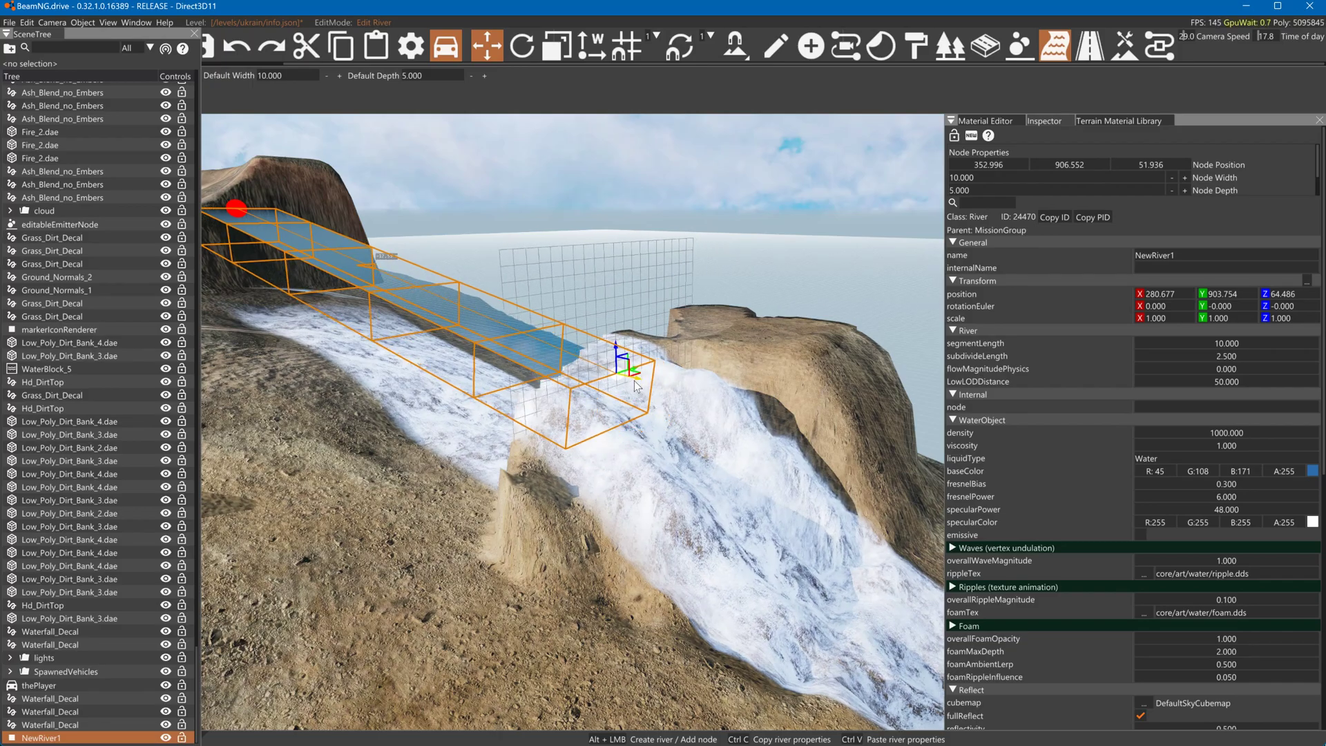
right_drag(522, 357, 756, 287)
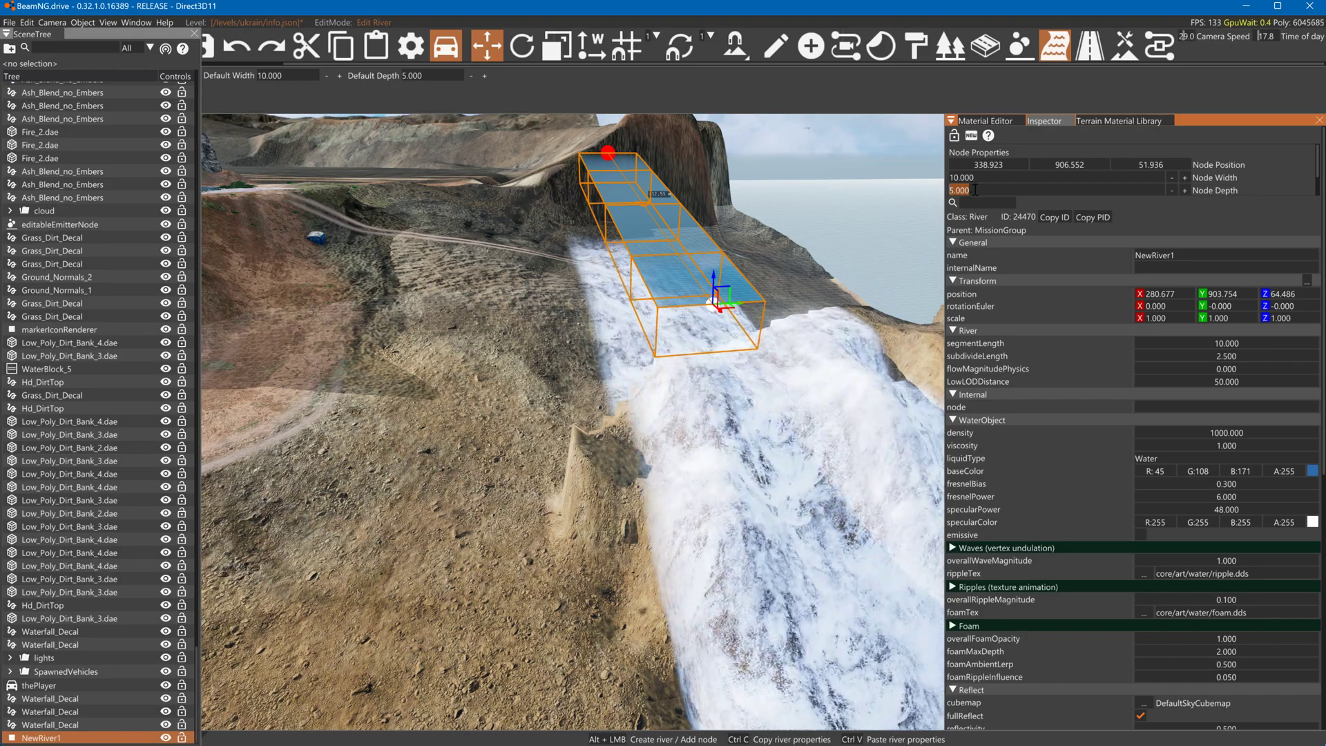
Set the node depth of the river's lower and upper nodes to 1
text(1)
key(Return)
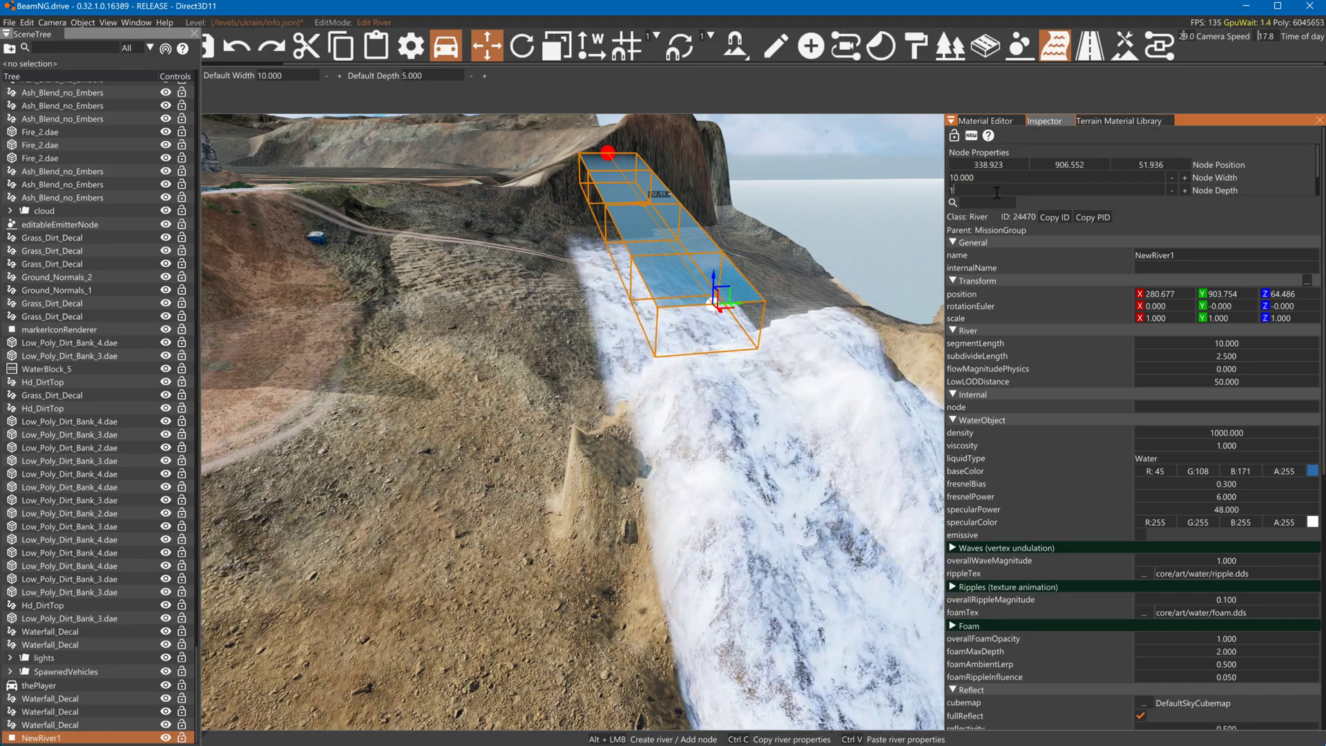
click(608, 152)
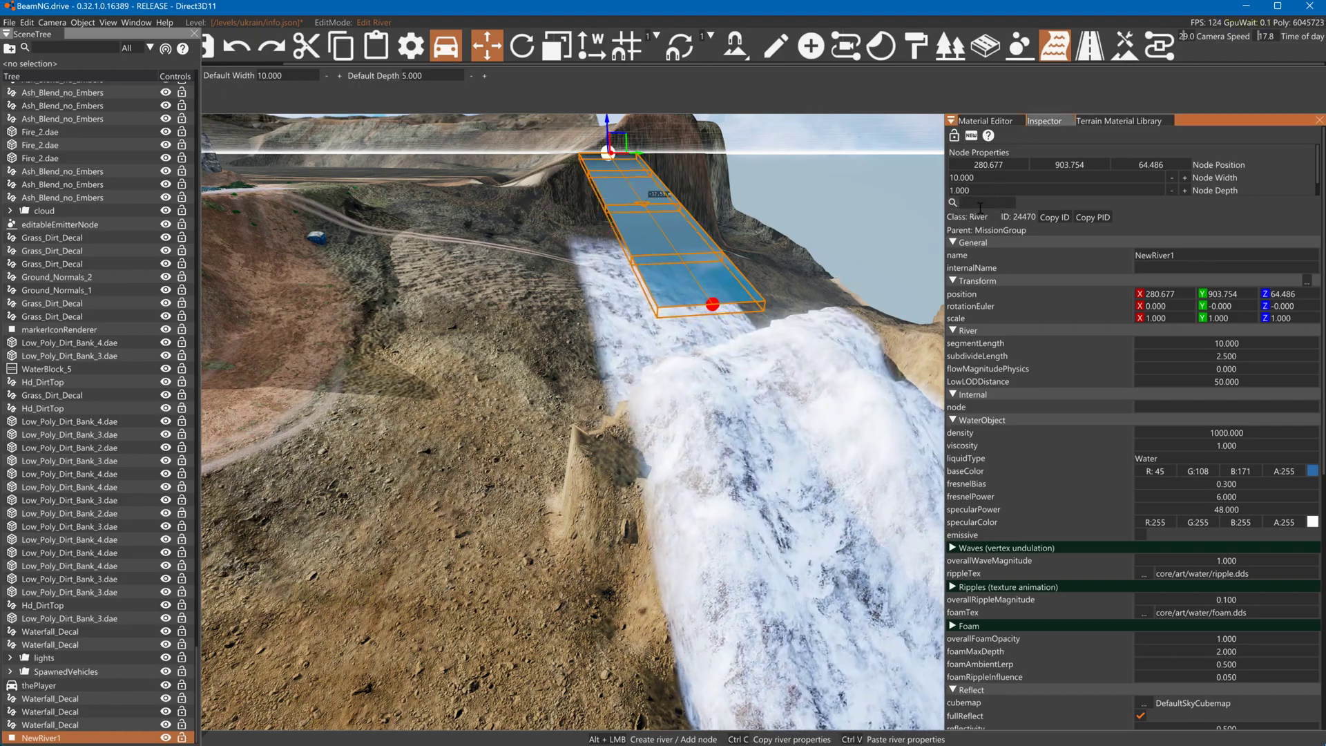
Set the node width of all river nodes to 25
key(ctrl+a)
click(1007, 181)
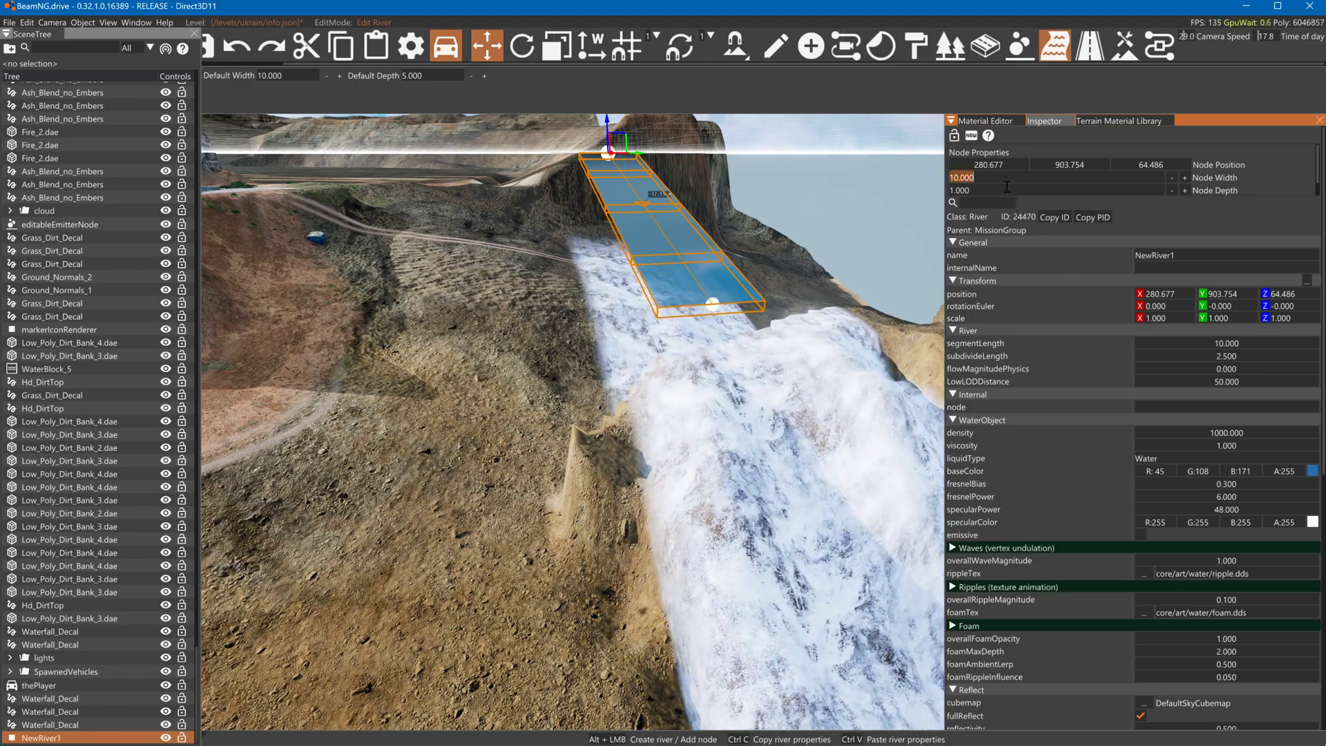
text(20)
key(Return)
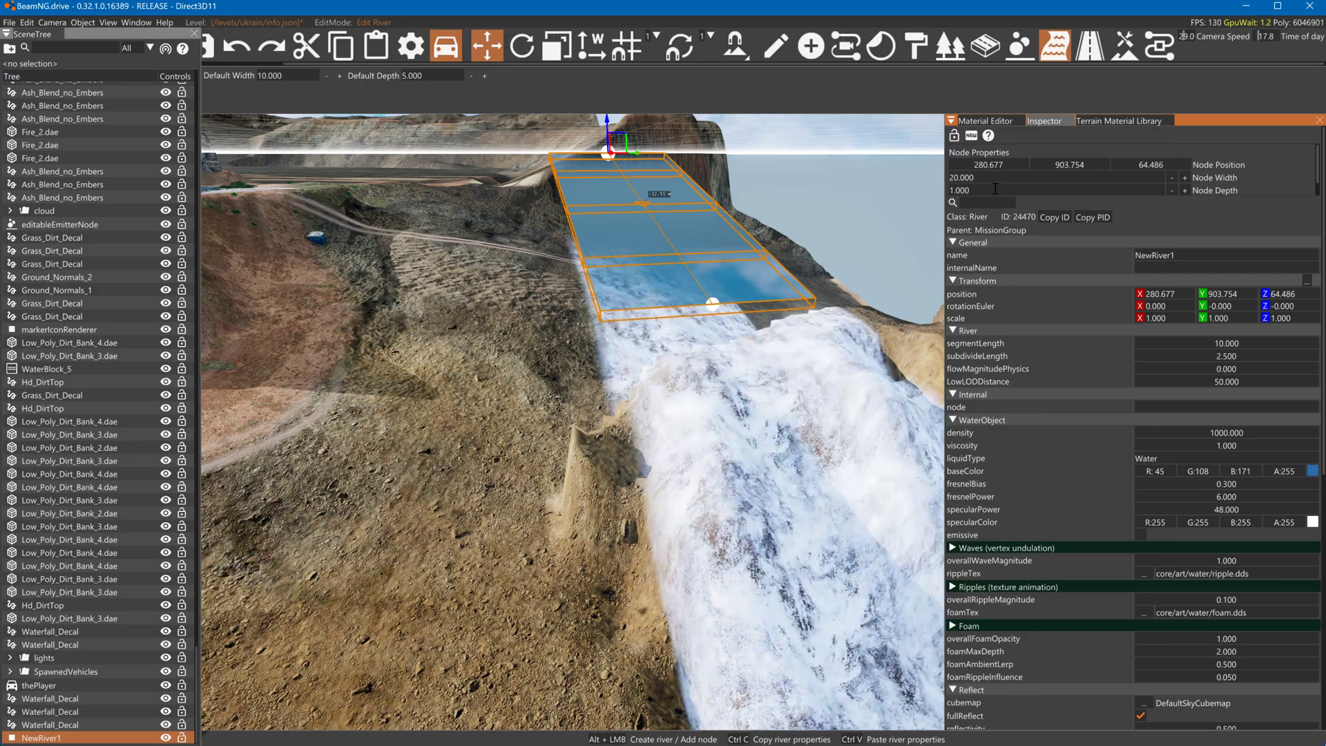
click(967, 178)
text(25)
key(Return)
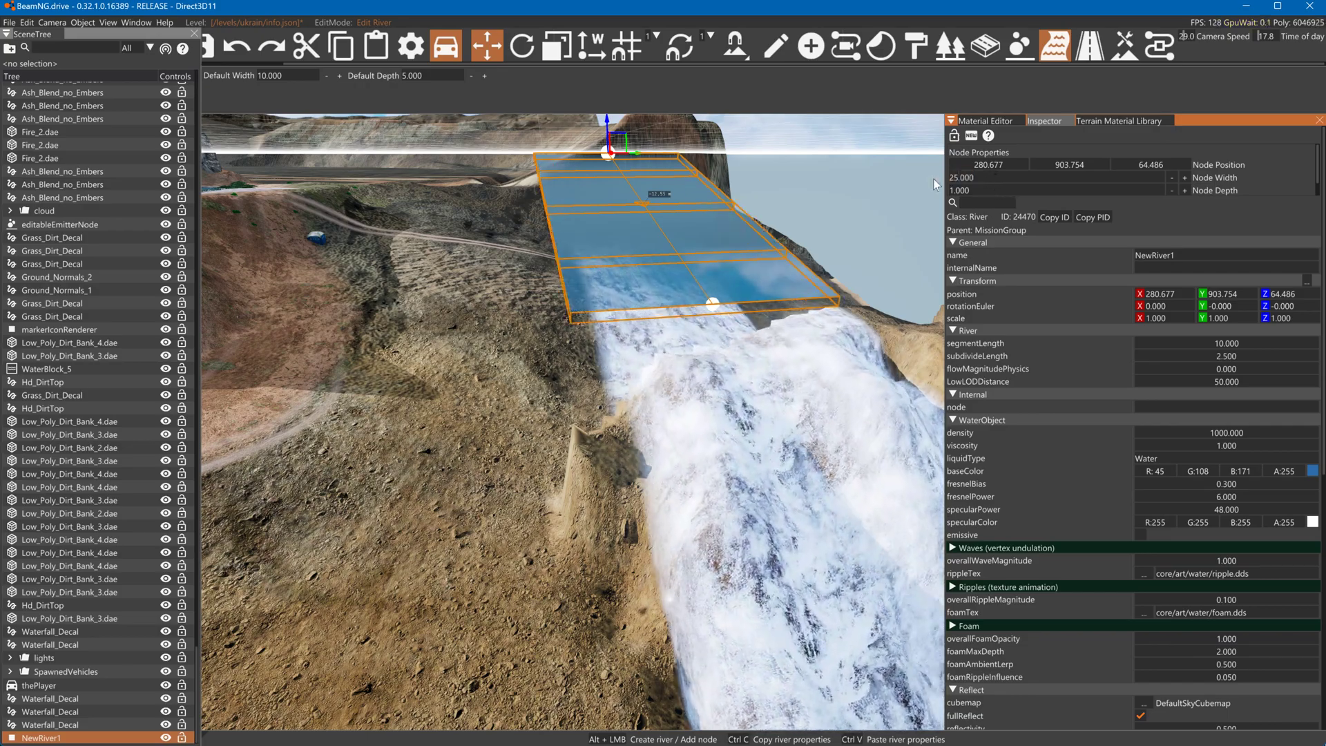
Extend the river from its node near the lip down the waterfall face with five more nodes, ending at about X 392.4
click(713, 303)
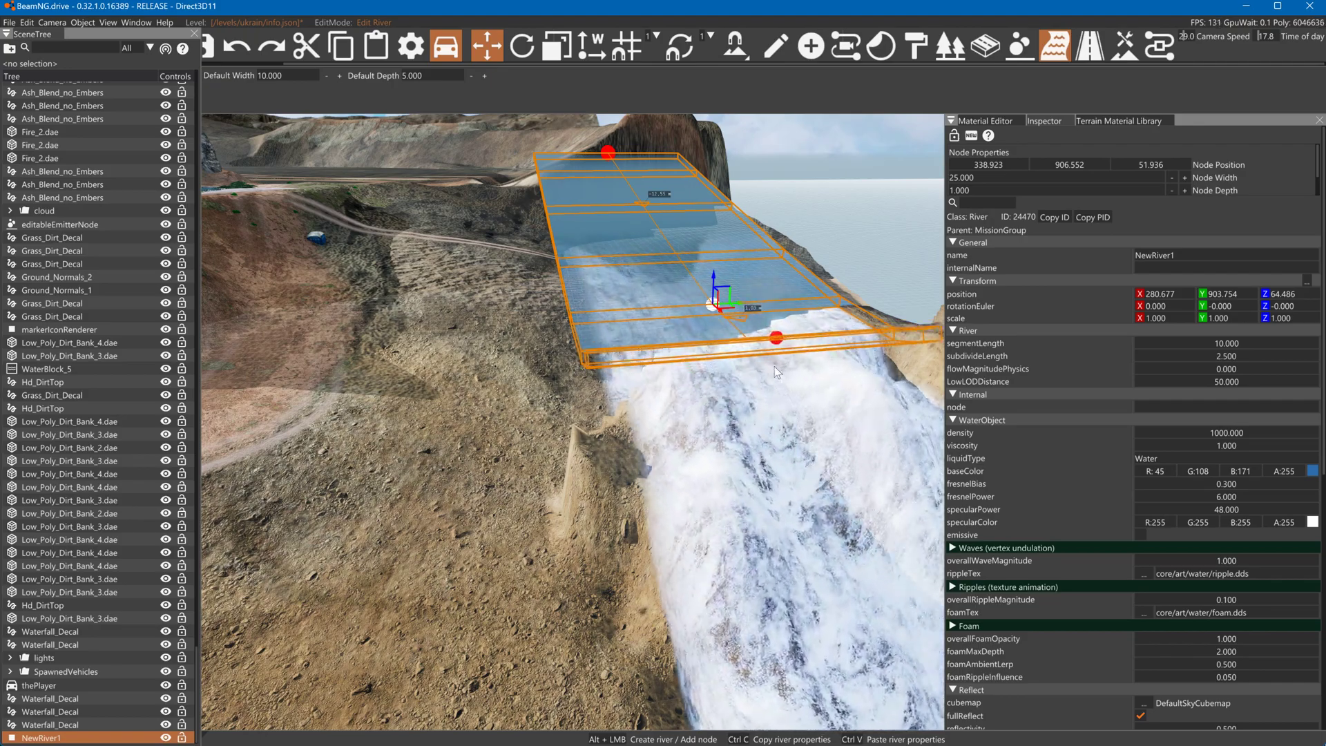
alt+click(773, 366)
alt+click(827, 475)
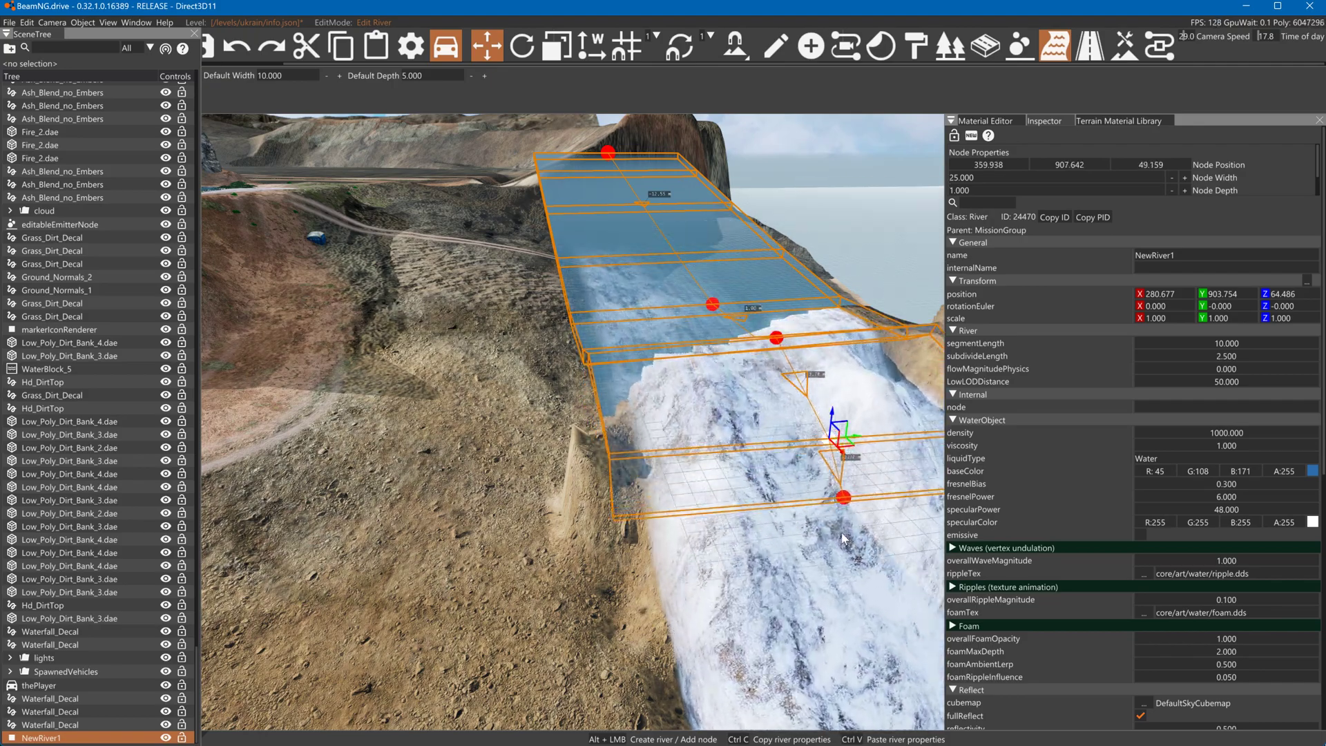
alt+click(860, 571)
key(a)
right_drag(861, 571, 781, 589)
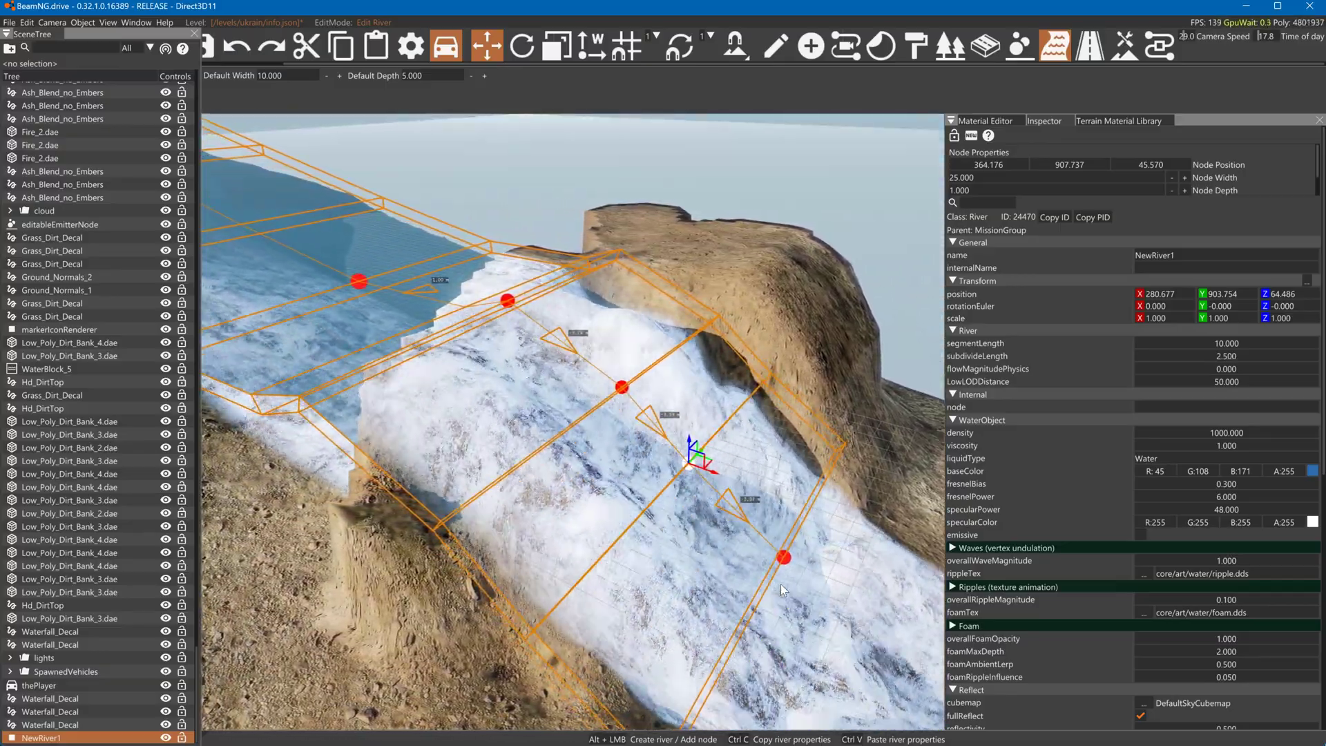
alt+click(880, 660)
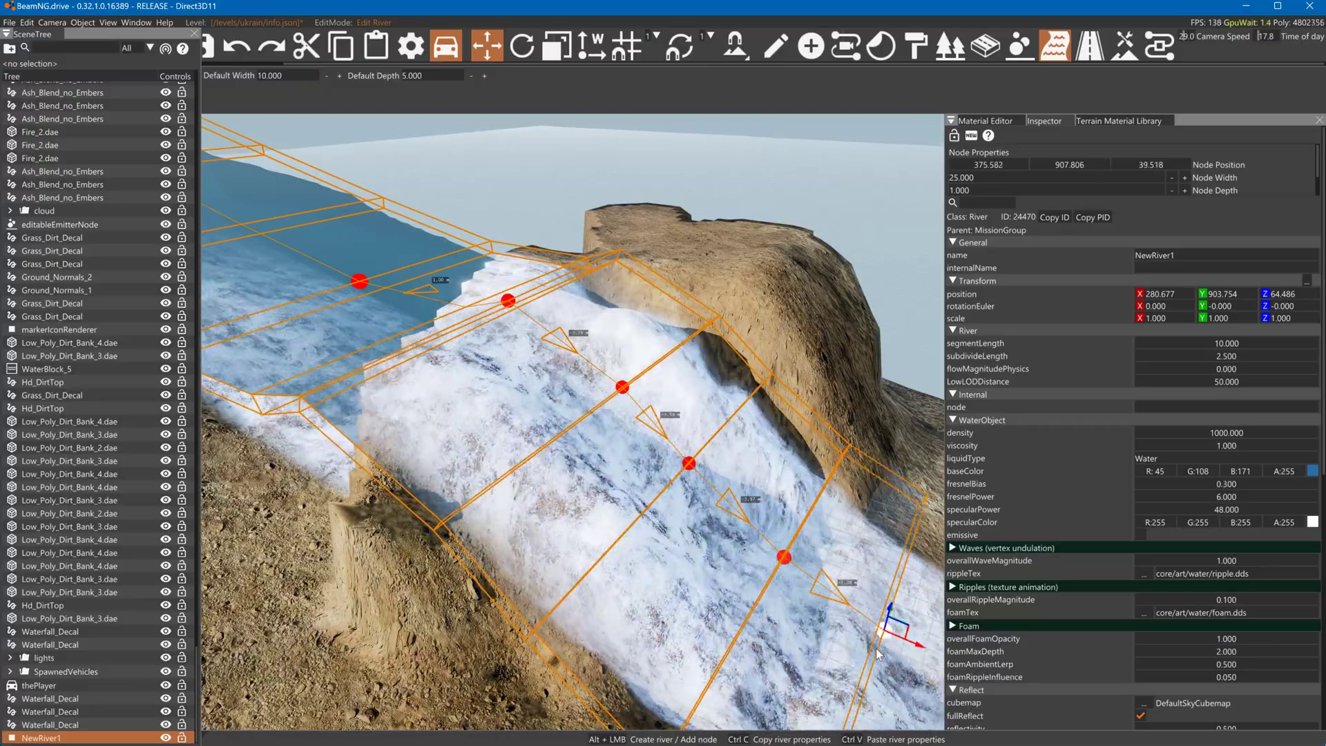
key(d)
key(d)
right_drag(856, 573, 784, 643)
key(s)
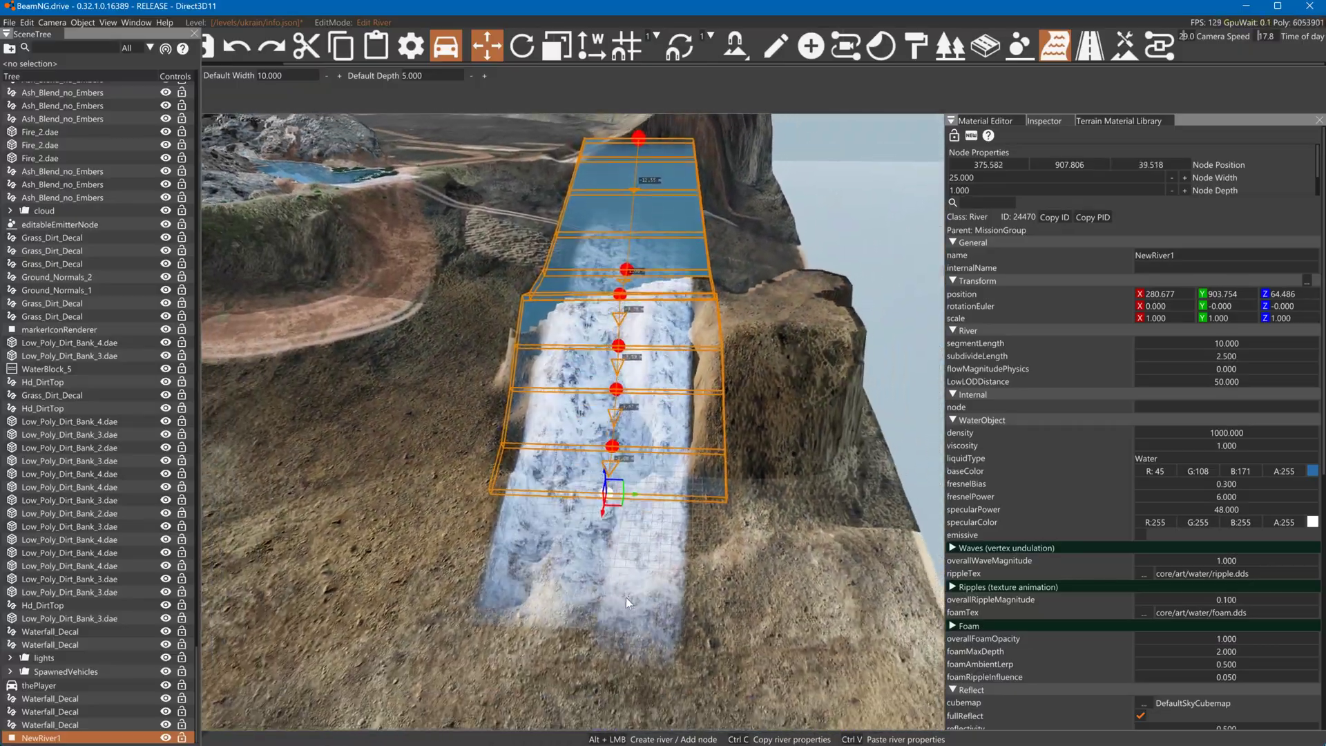
alt+click(598, 620)
Lower the river's uppermost node to about Z 53.6 and the plateau node near the lip to about Z 50.7
key(s)
right_drag(625, 584, 601, 549)
key(w)
key(w)
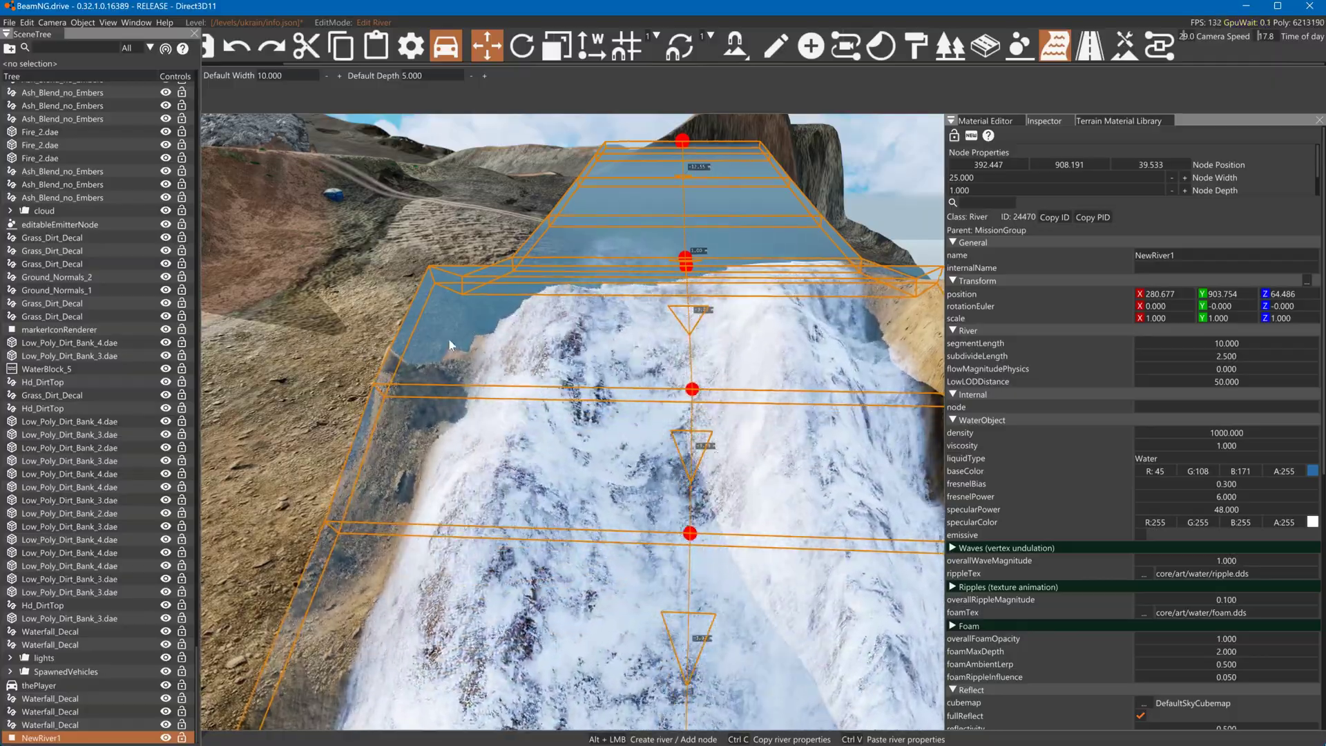
right_drag(608, 283, 637, 184)
key(a)
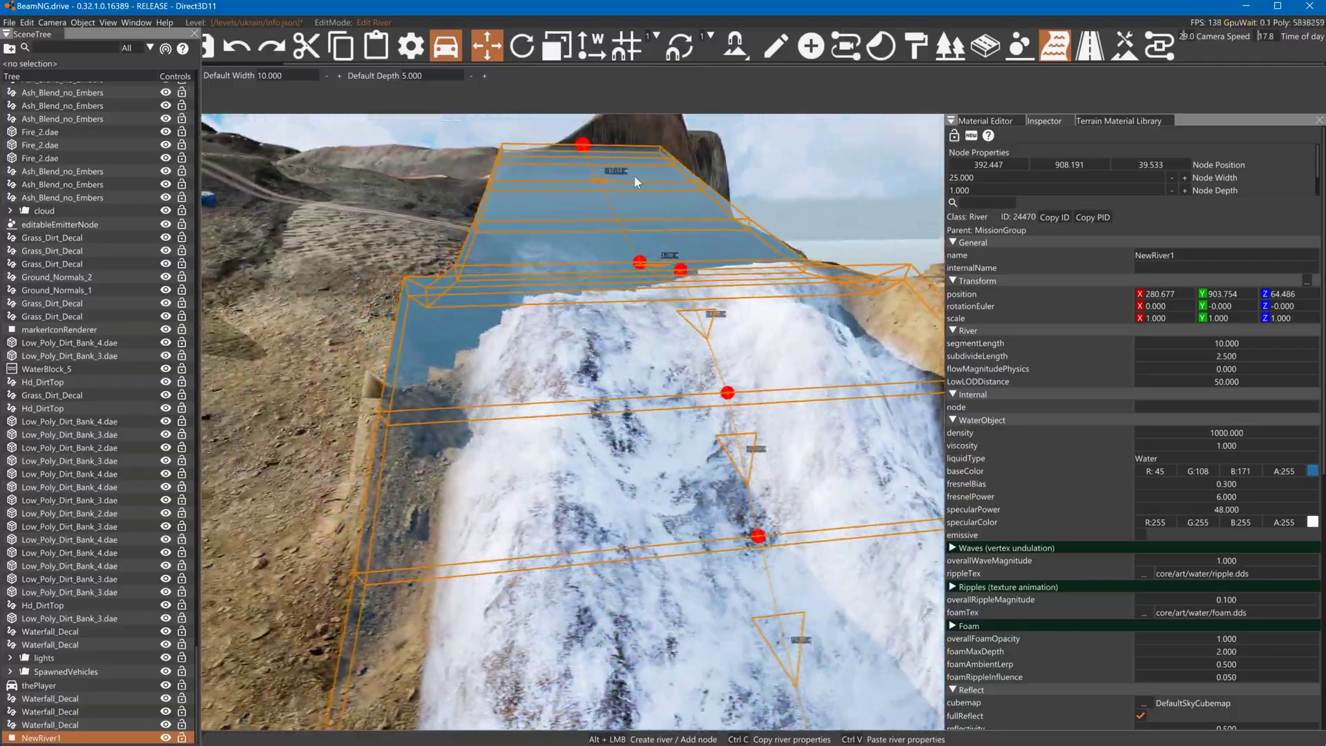
click(622, 144)
drag(627, 138, 630, 216)
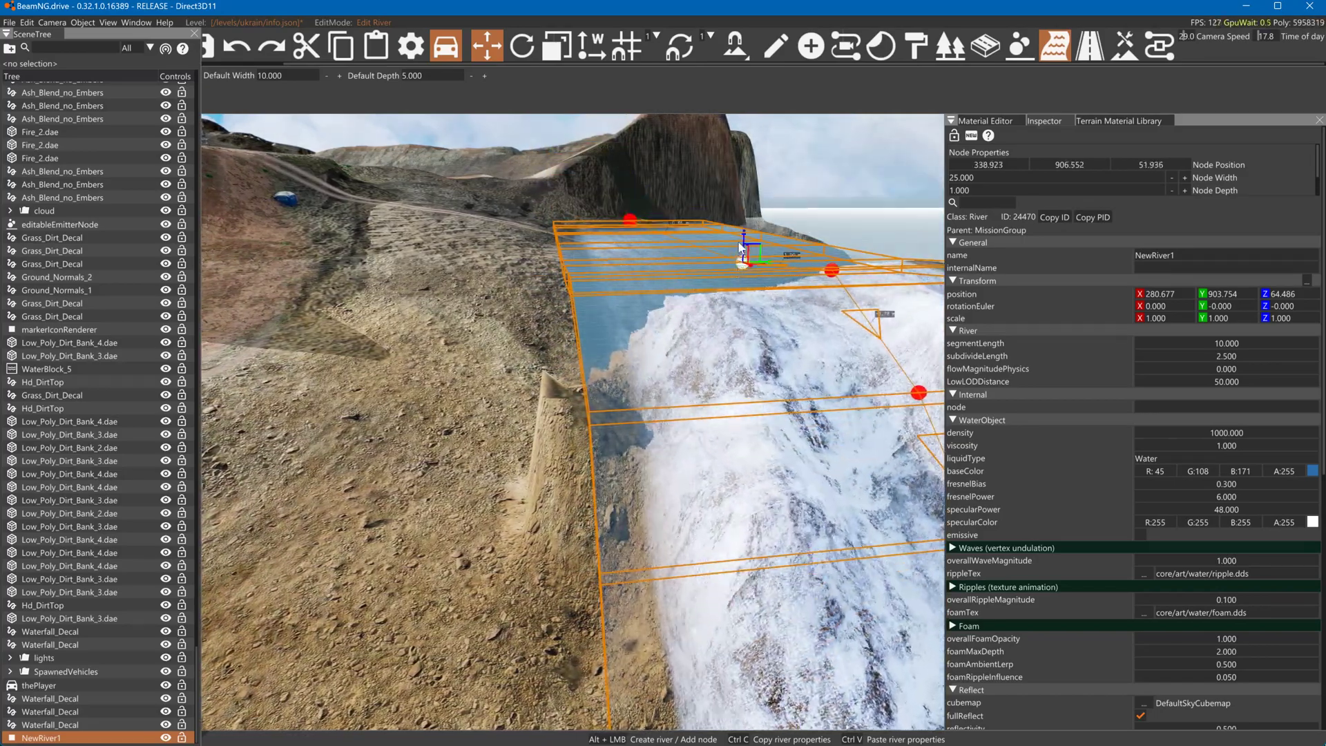
click(743, 263)
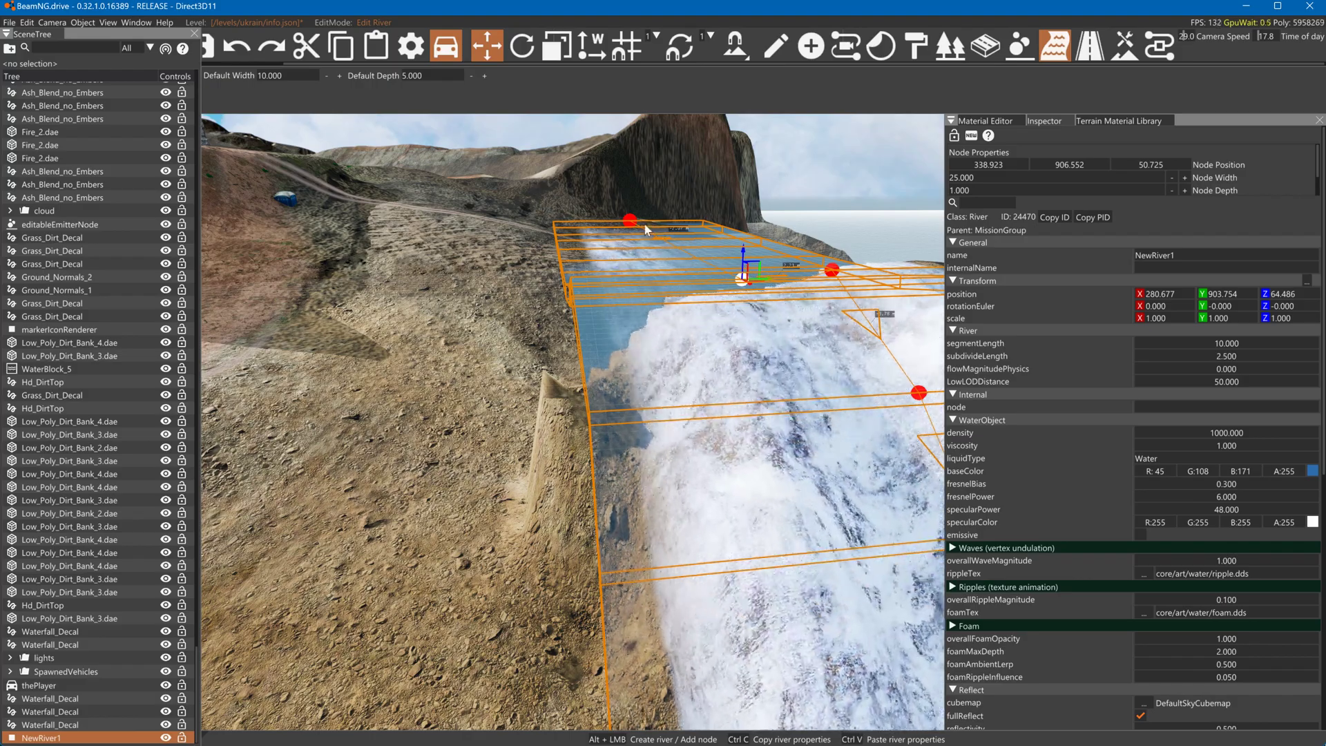
click(630, 219)
drag(631, 200, 631, 195)
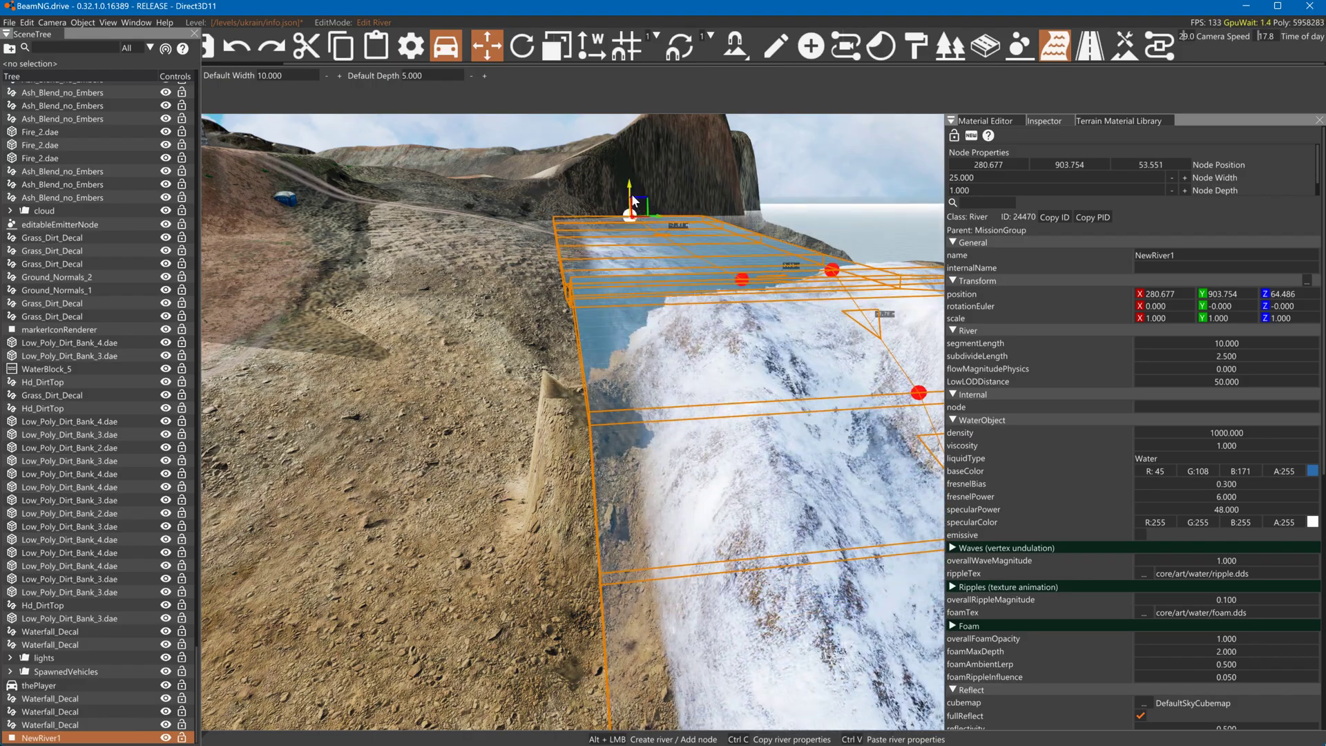
Open the level's art/shapes/Dirt_Bank_1 folder in the Asset Browser and filter its files to dae instead of dds
key(s)
key(d)
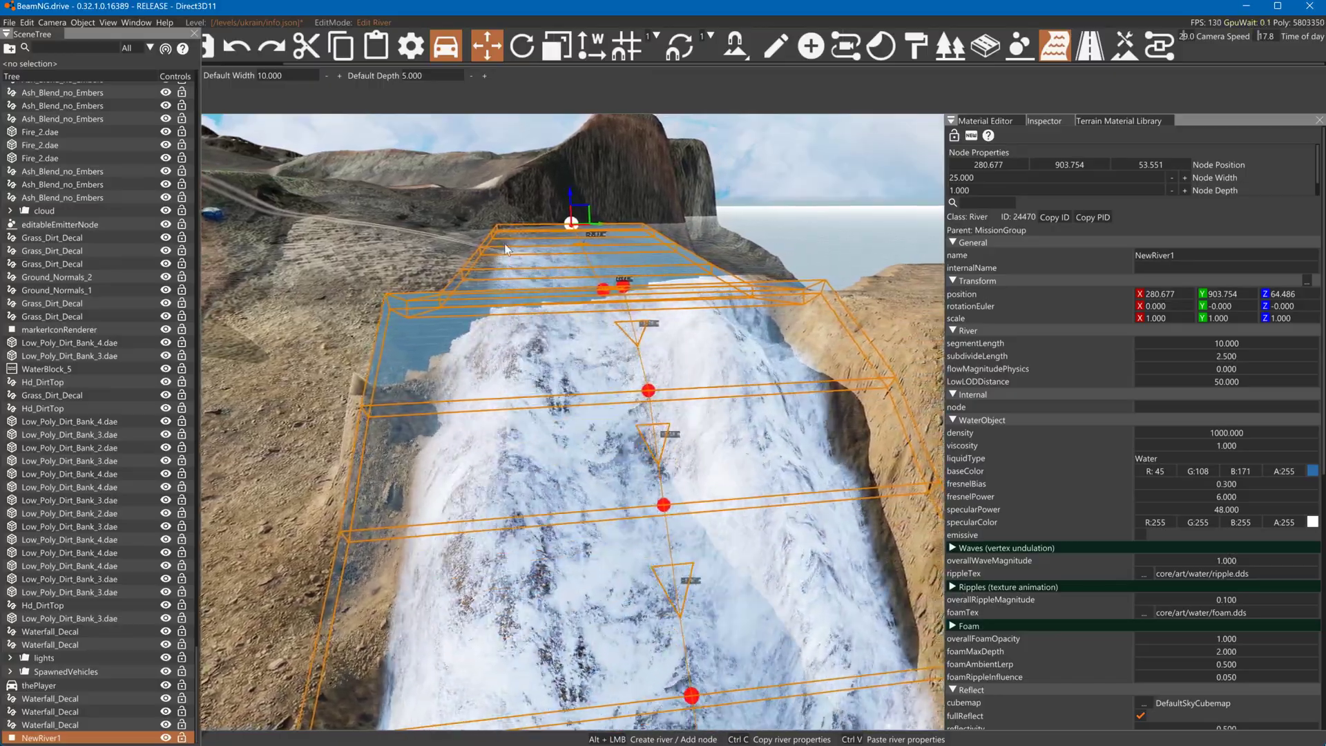
key(d)
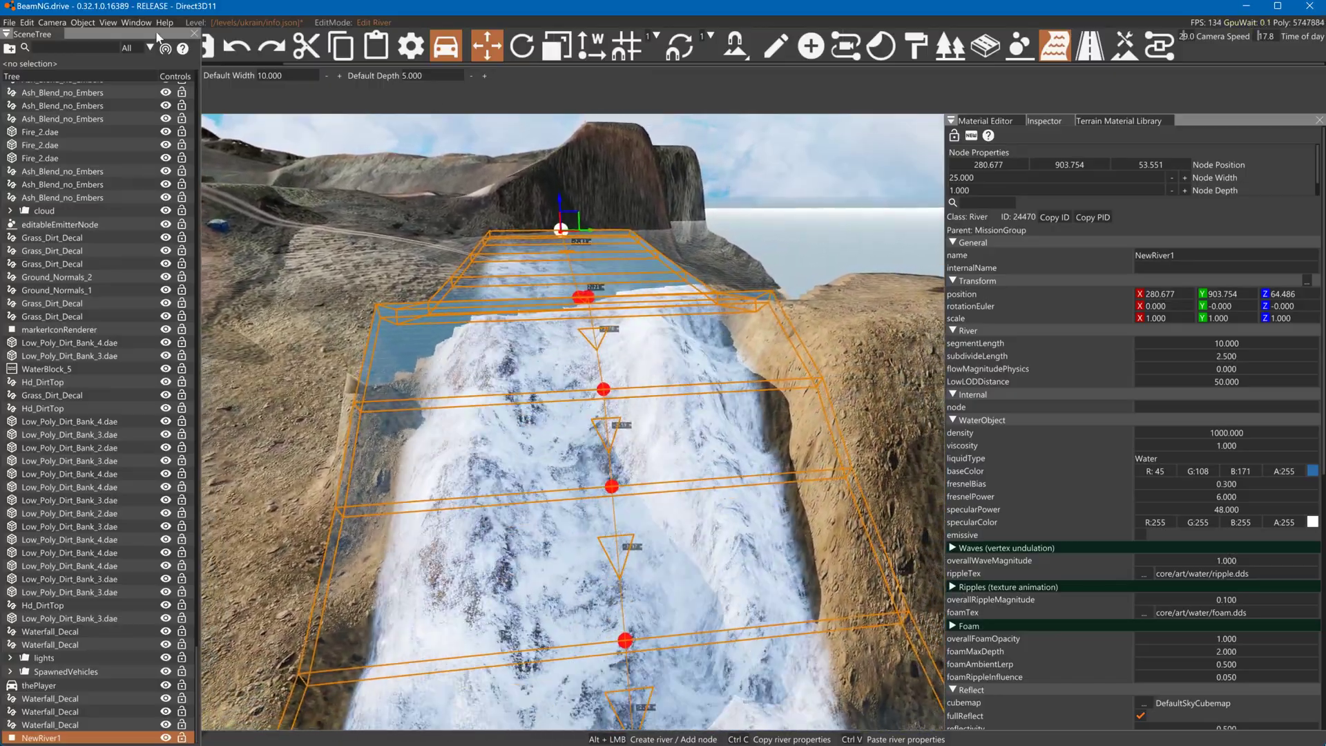
click(136, 22)
click(137, 51)
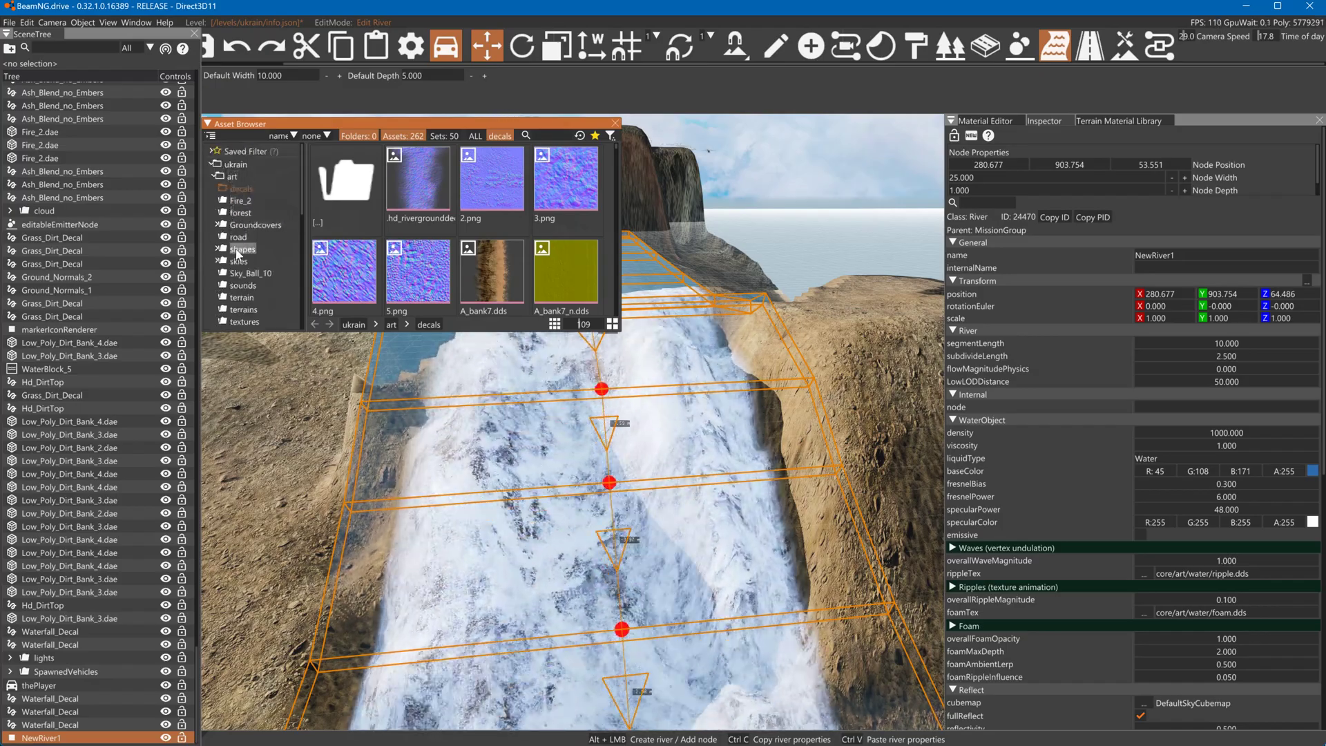
click(217, 252)
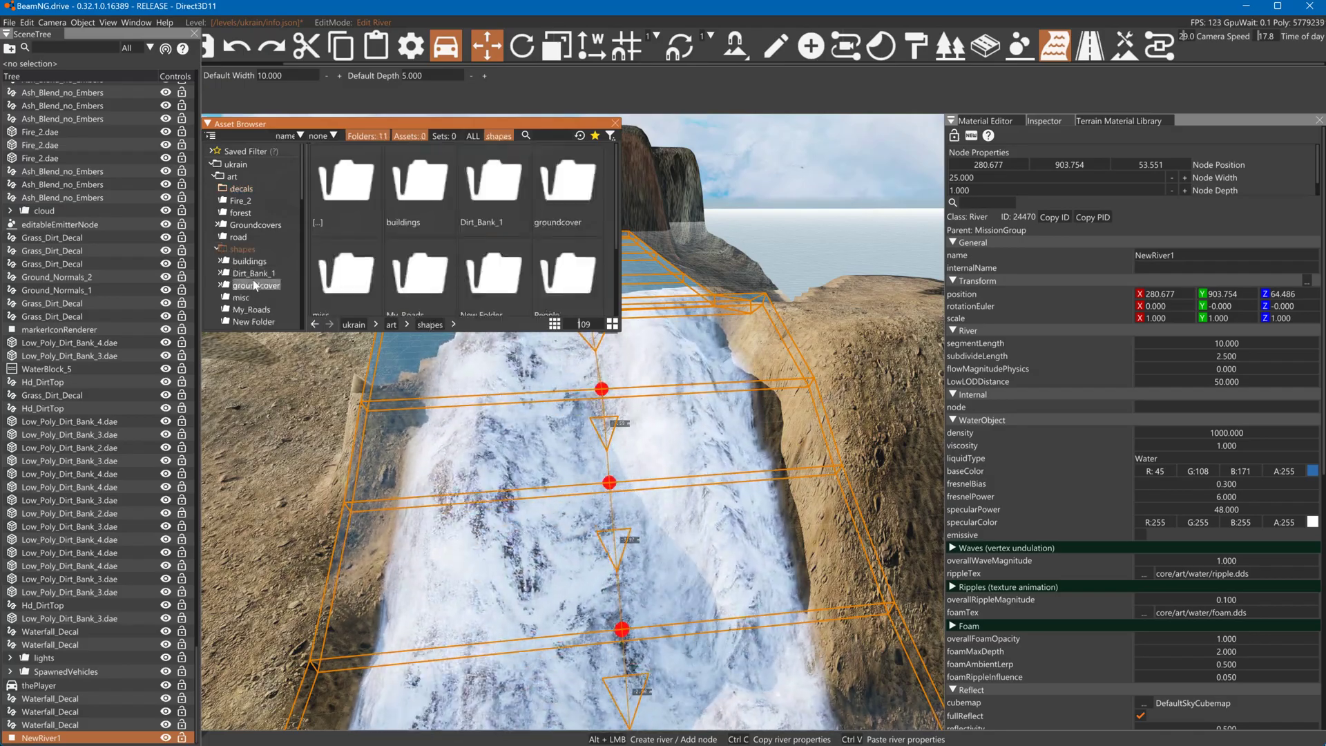
click(262, 276)
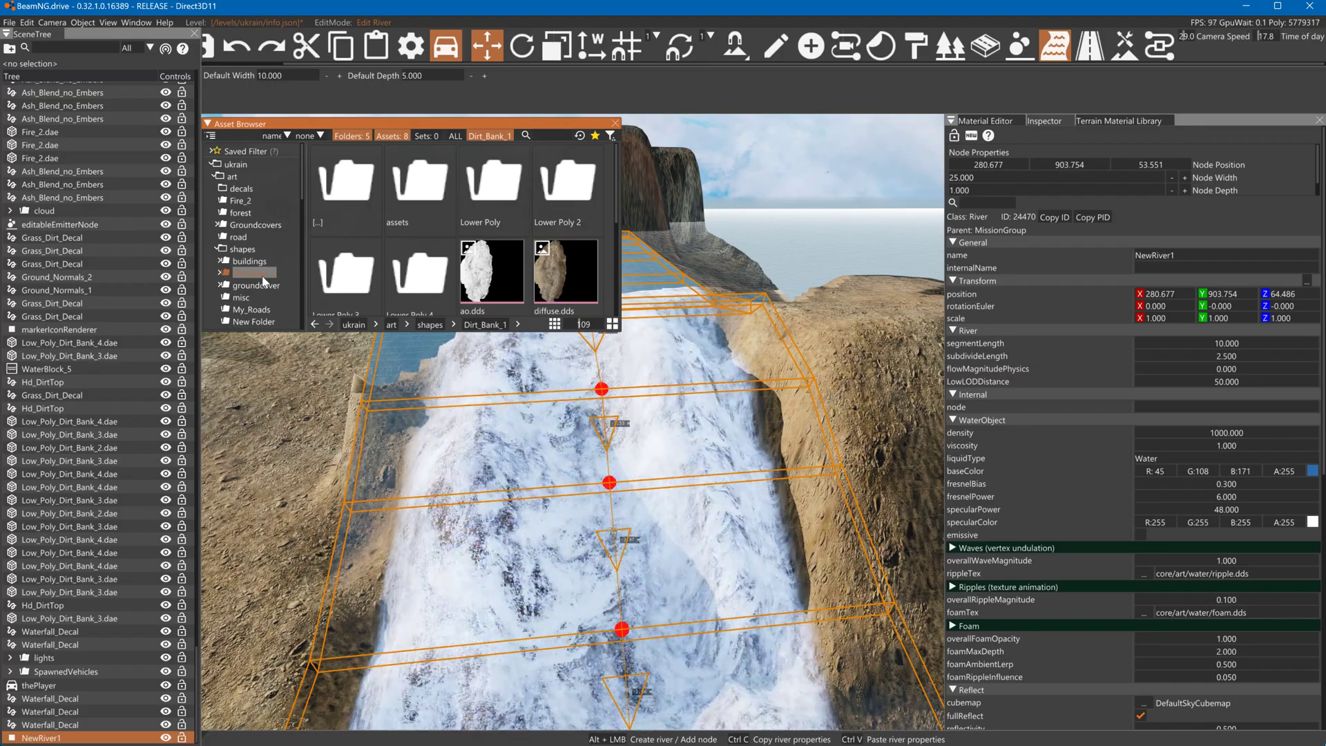
scroll(498, 293, down, 3)
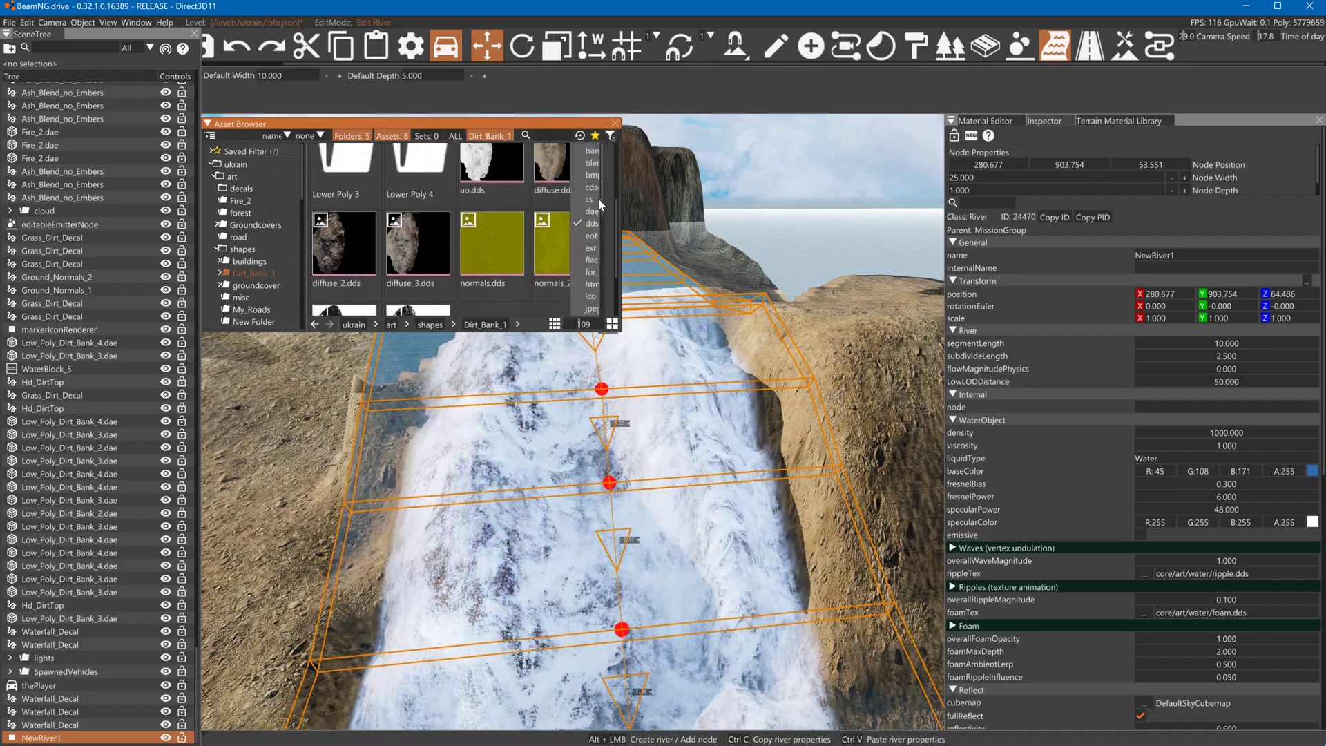
click(590, 223)
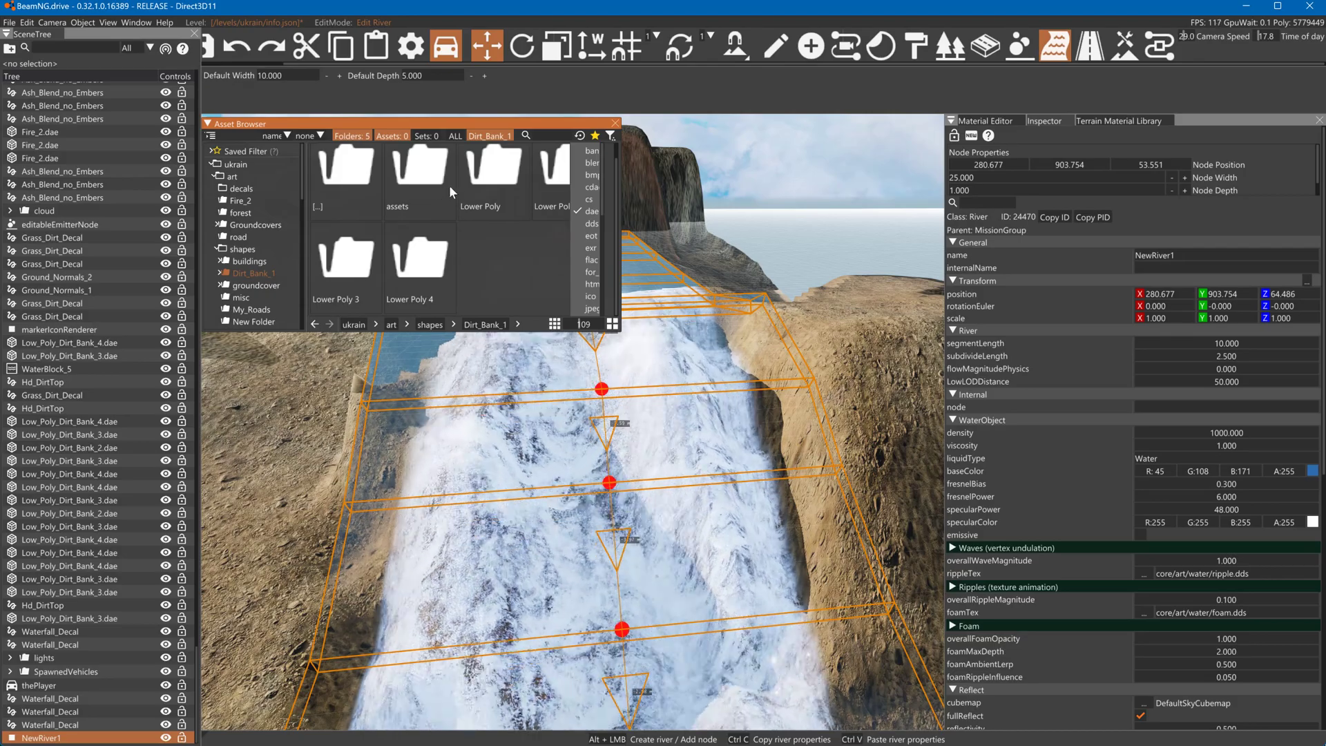
key(Escape)
Place Low_Poly_Dirt_Bank_2.dae from the Lower Poly 2 folder on the left bank beside the waterfall's lip
double_click(482, 181)
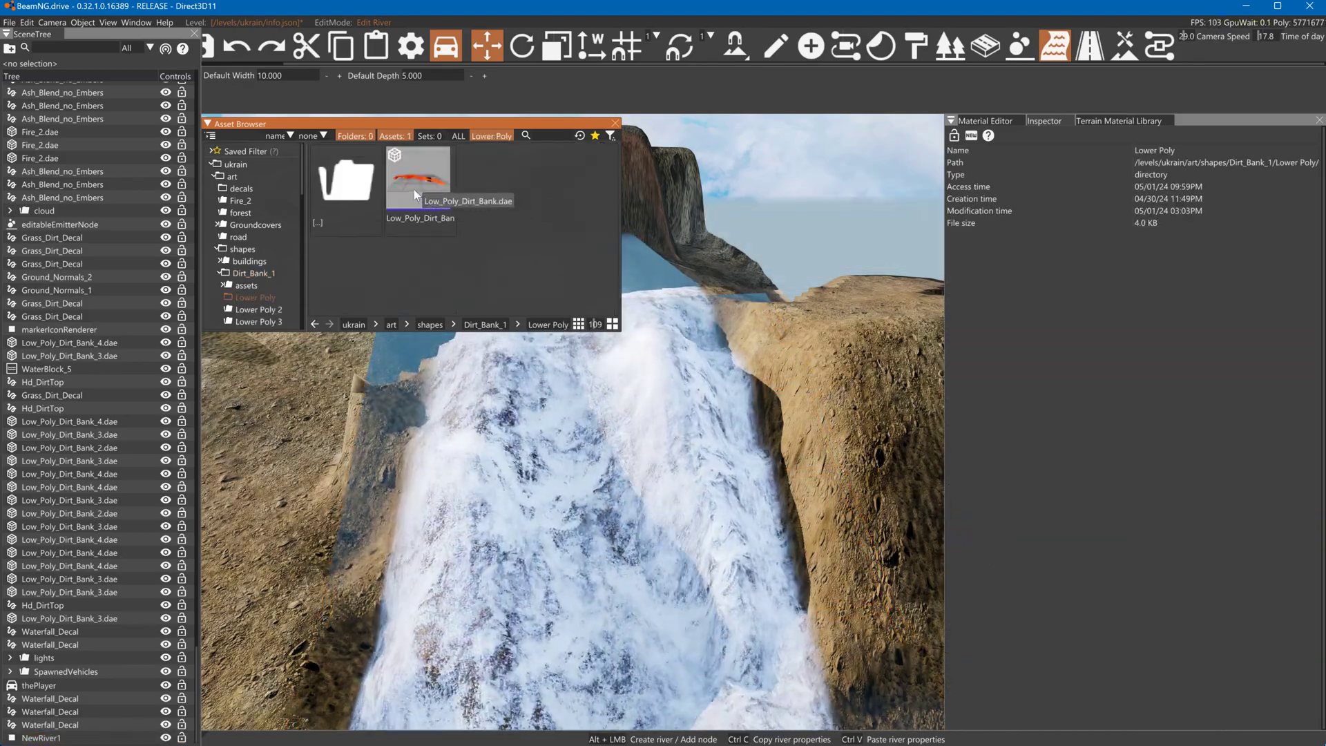
double_click(346, 181)
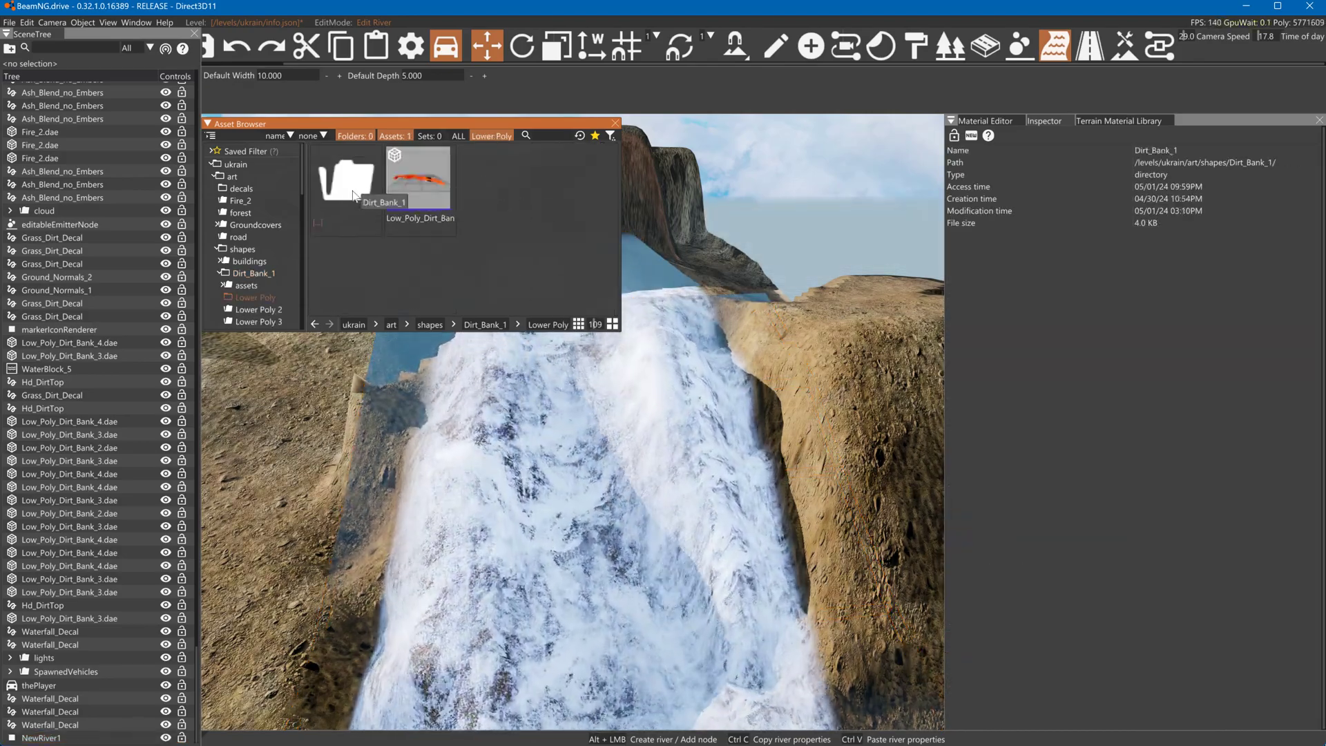
double_click(483, 181)
double_click(368, 183)
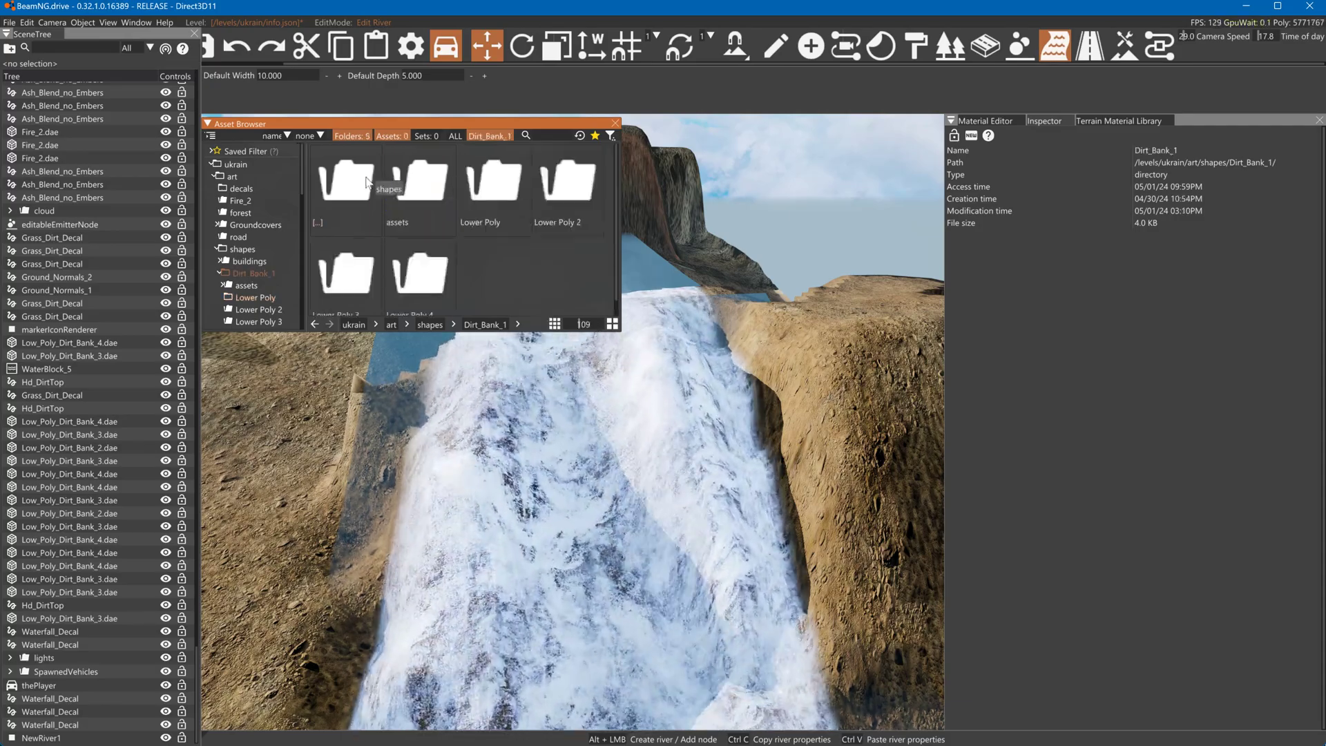
double_click(551, 183)
drag(437, 185, 677, 319)
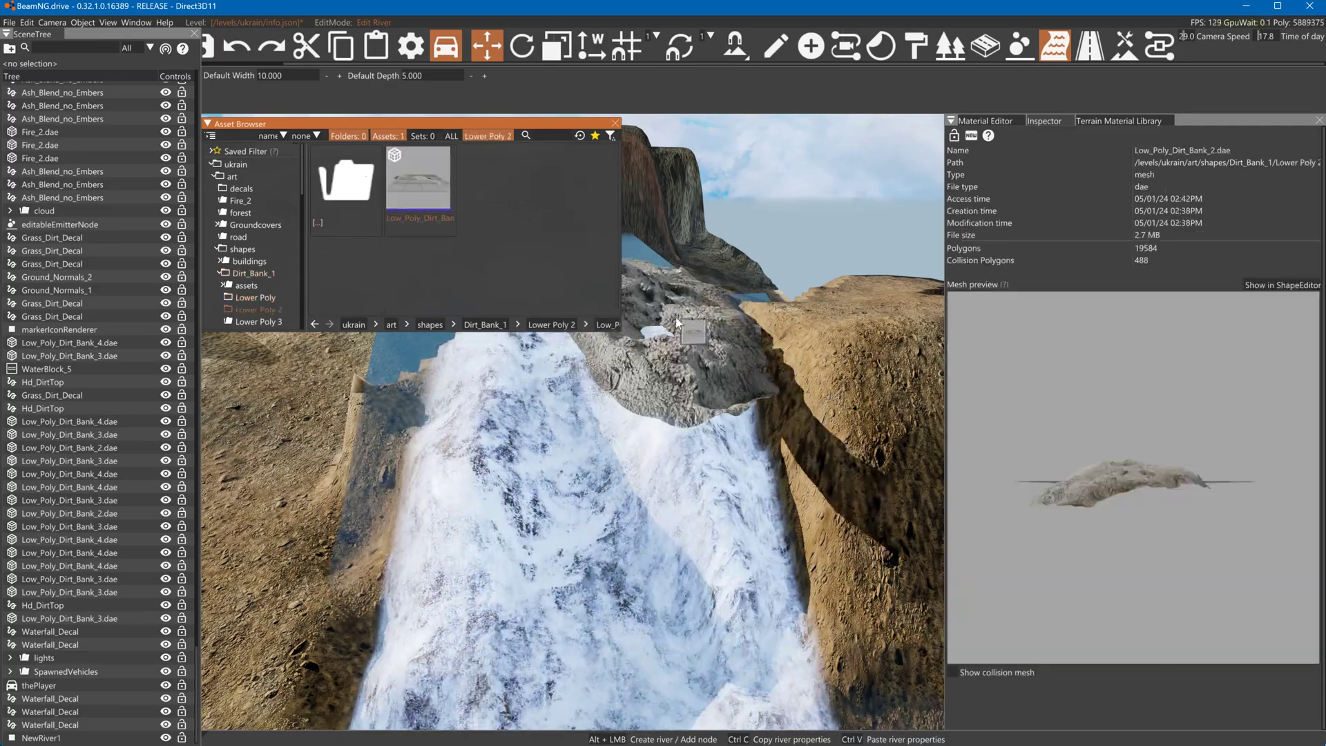
drag(735, 371, 383, 384)
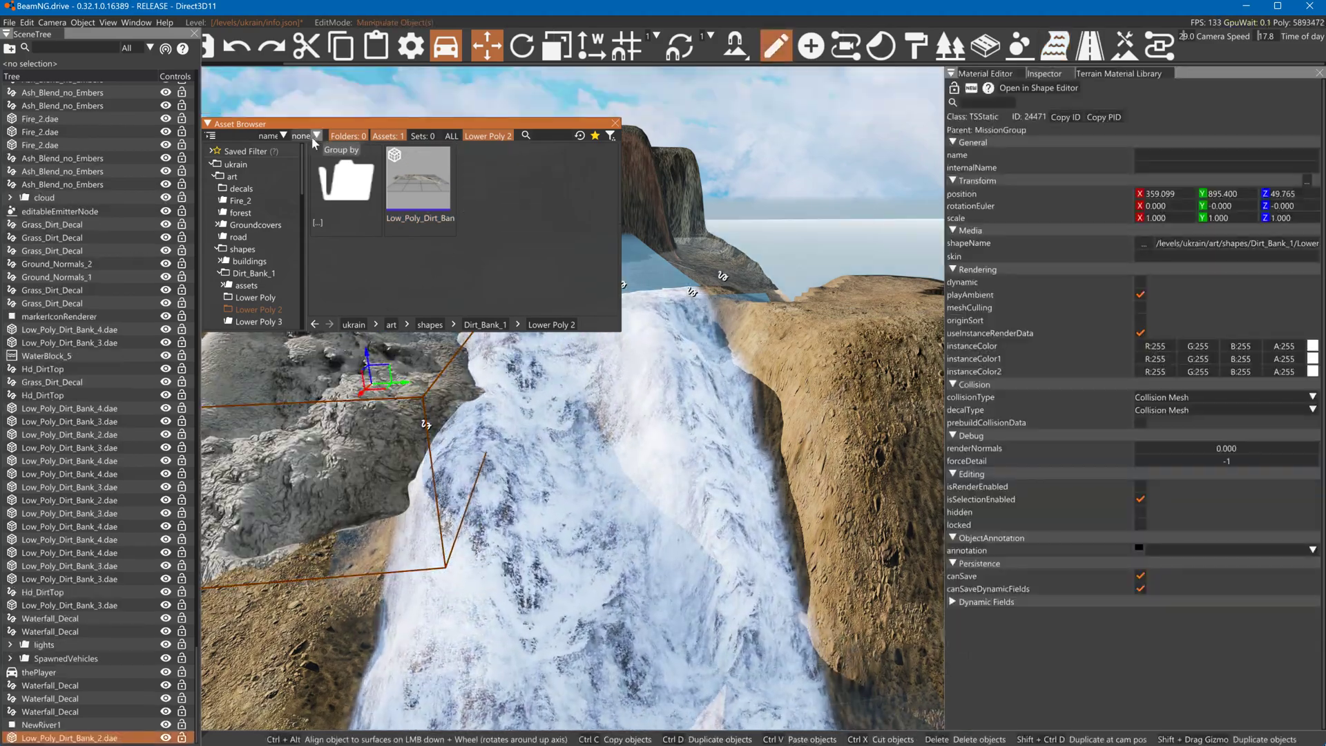
Place Low_Poly_Dirt_Bank_3.dae from the Lower Poly 3 folder on the waterfall's right bank and tilt it about -28.7 degrees around X
double_click(330, 193)
double_click(328, 275)
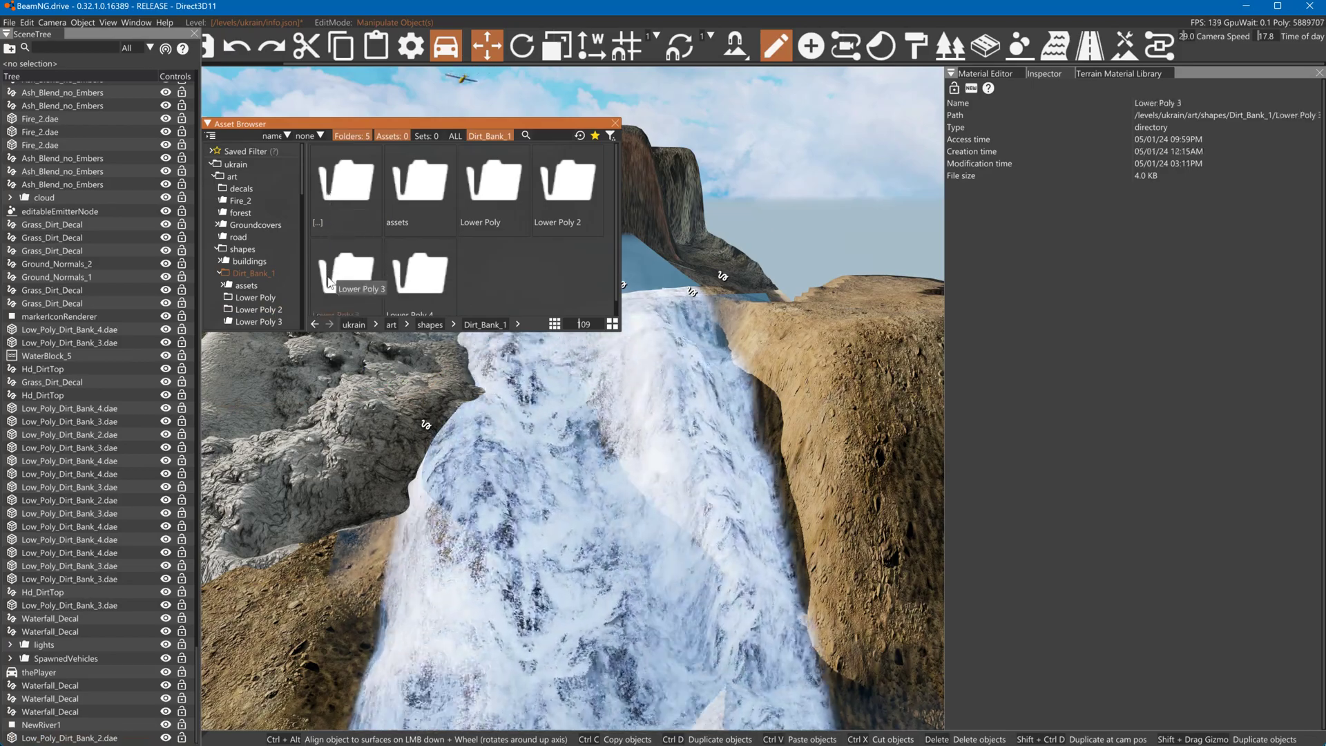
click(419, 185)
drag(419, 185, 787, 415)
key(2)
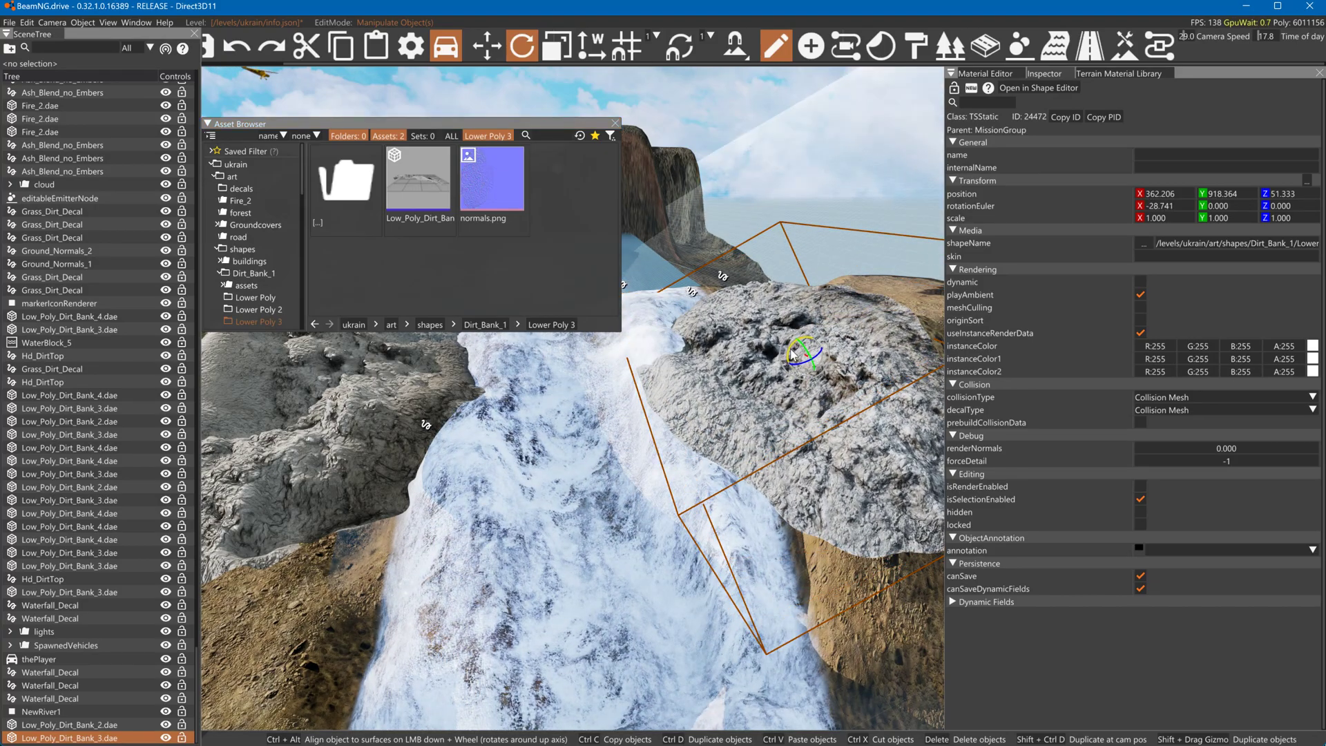
Place Low_Poly_Dirt_Bank_4.dae from the Lower Poly 4 folder on the waterfall's left bank, over the existing grey rock
double_click(345, 181)
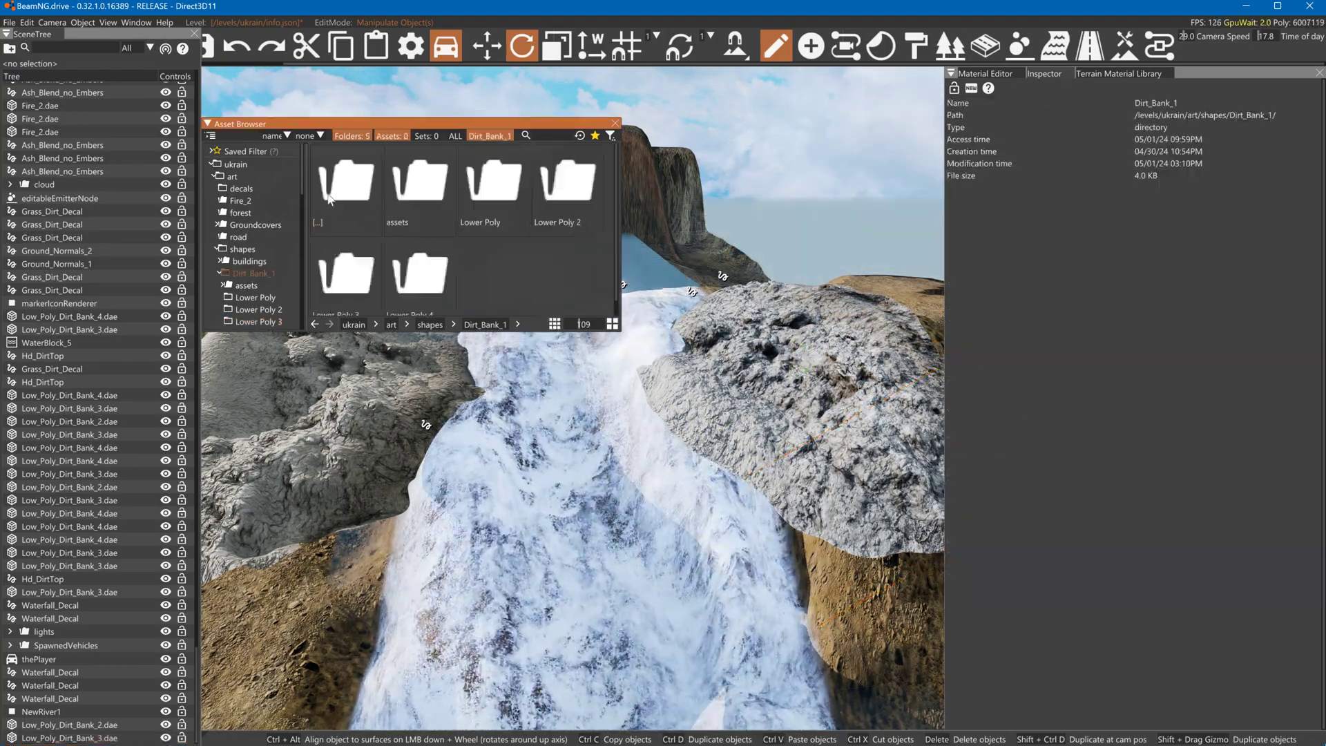
click(402, 273)
double_click(403, 274)
click(419, 178)
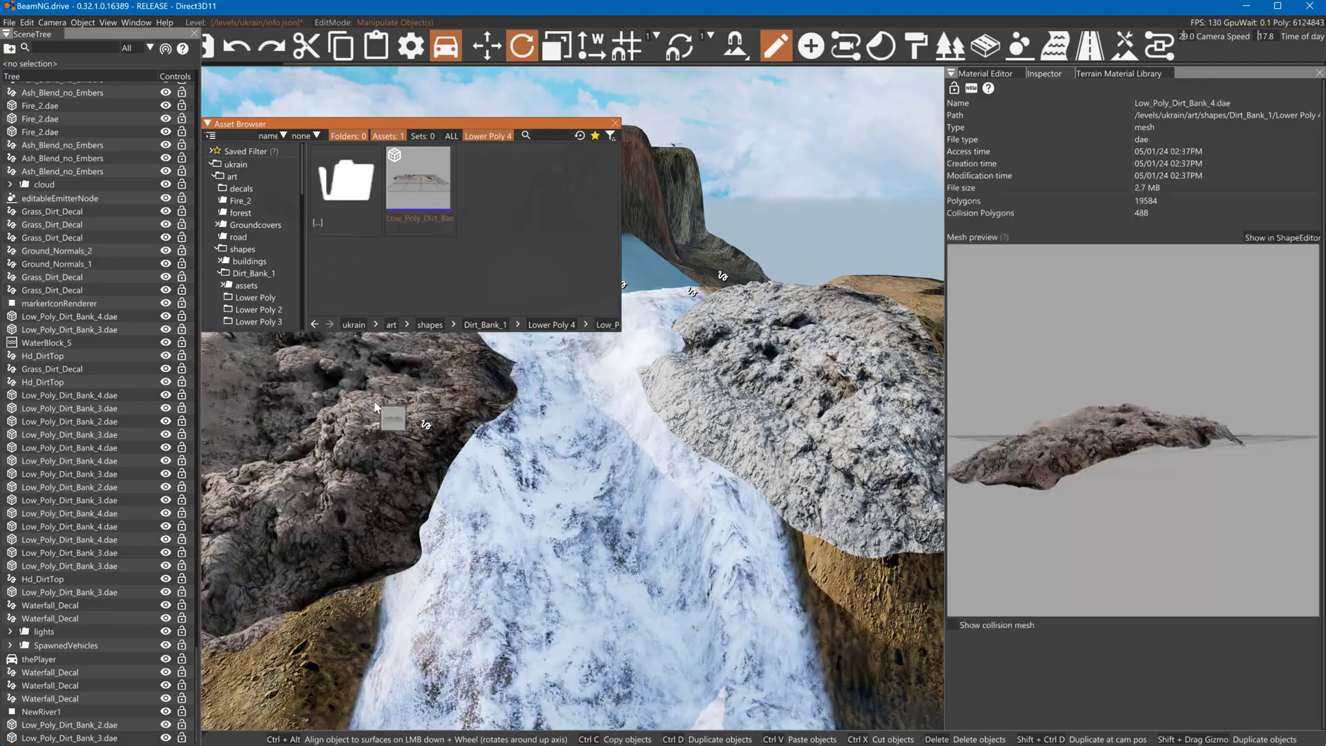
drag(418, 179, 420, 438)
Rotate the Low_Poly_Dirt_Bank_4 rock so it follows the slope of the waterfall's left bank
click(797, 414)
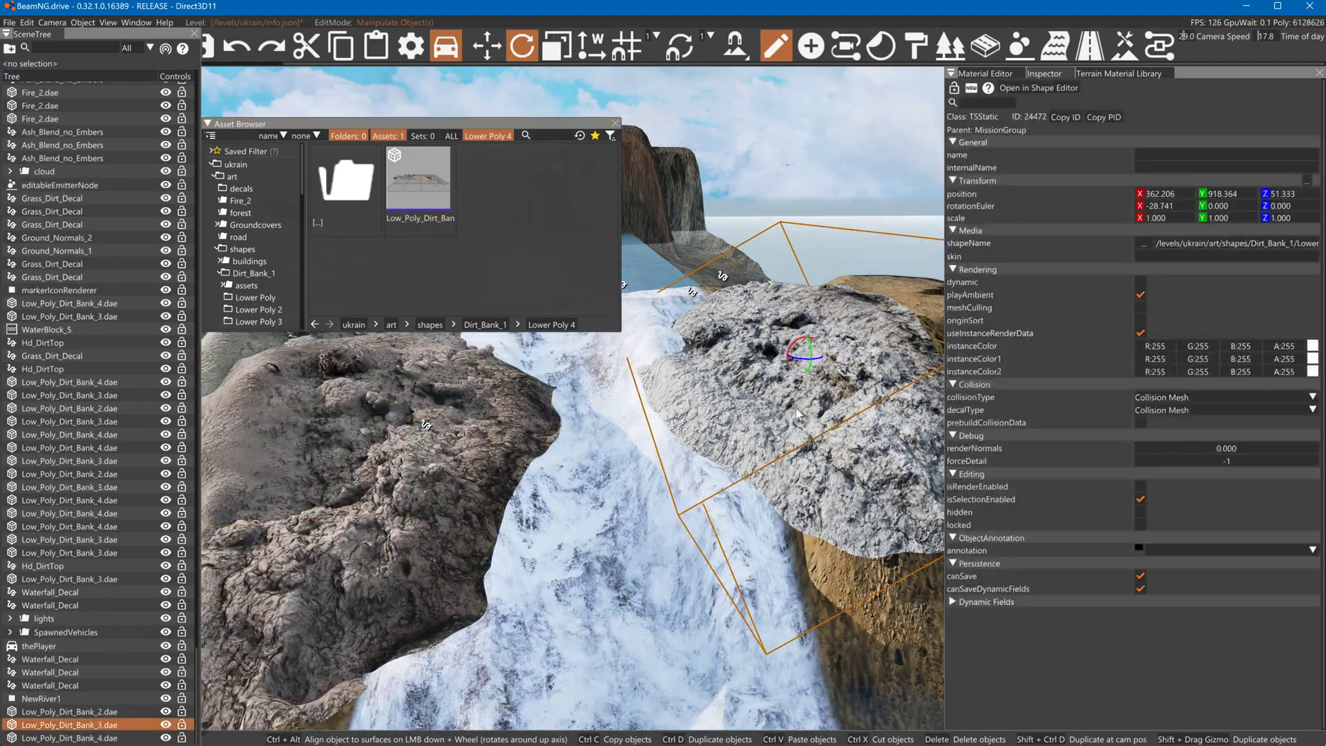
key(w)
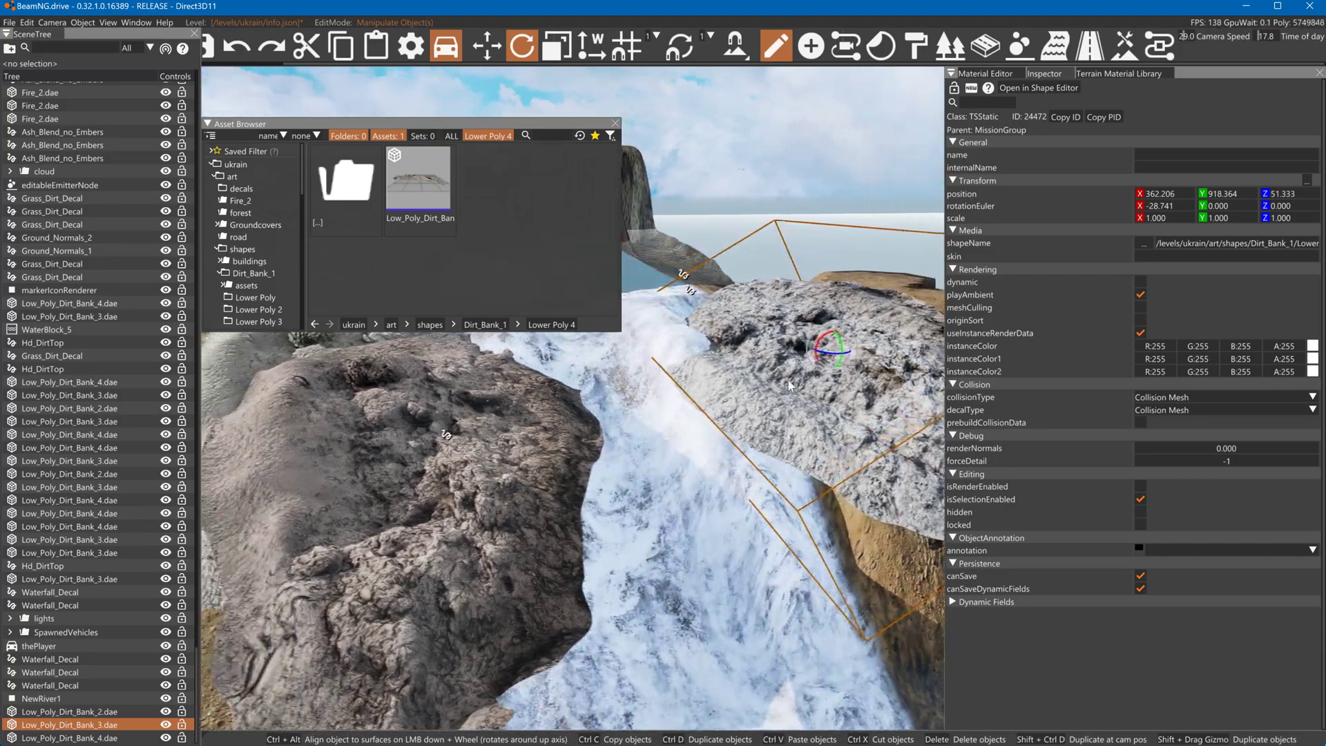
click(573, 443)
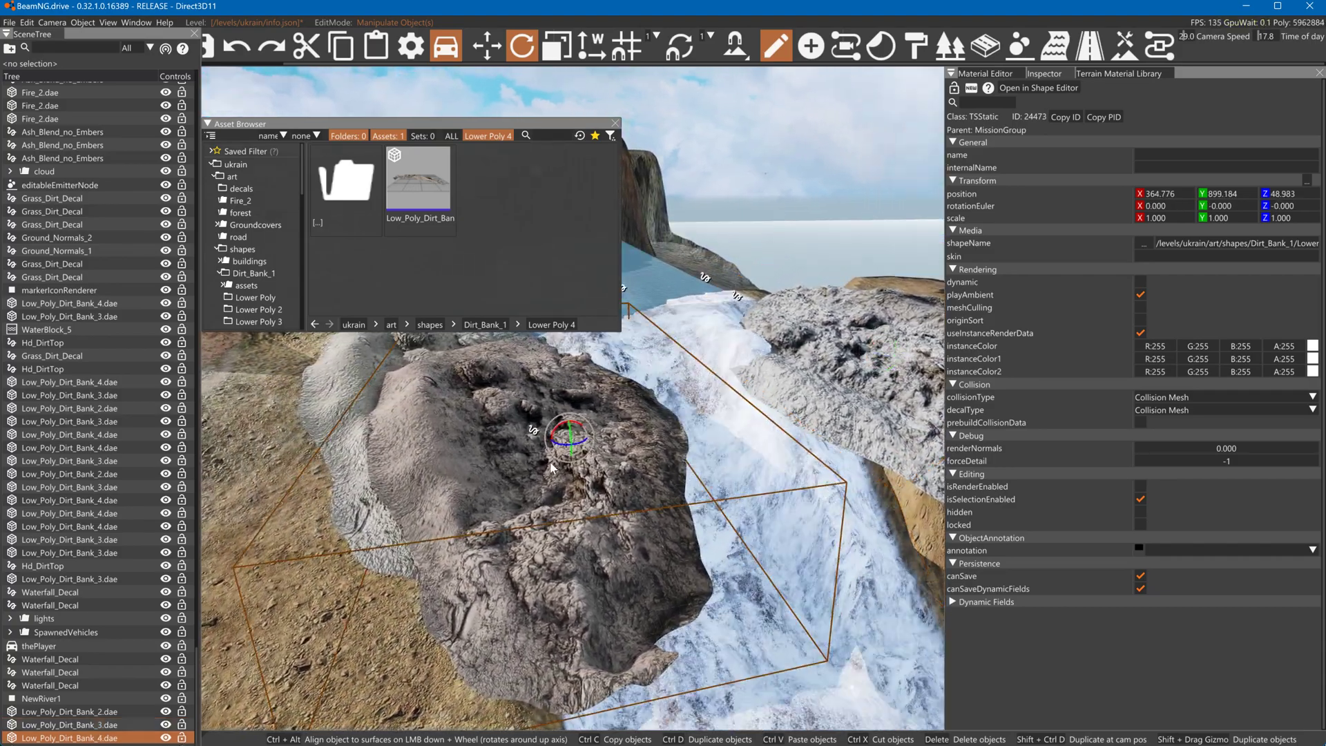
drag(573, 444, 507, 495)
Move the Low_Poly_Dirt_Bank_2 rock across the waterfall to the right bank, beside the other grey rock
right_drag(507, 496, 458, 481)
key(d)
click(486, 477)
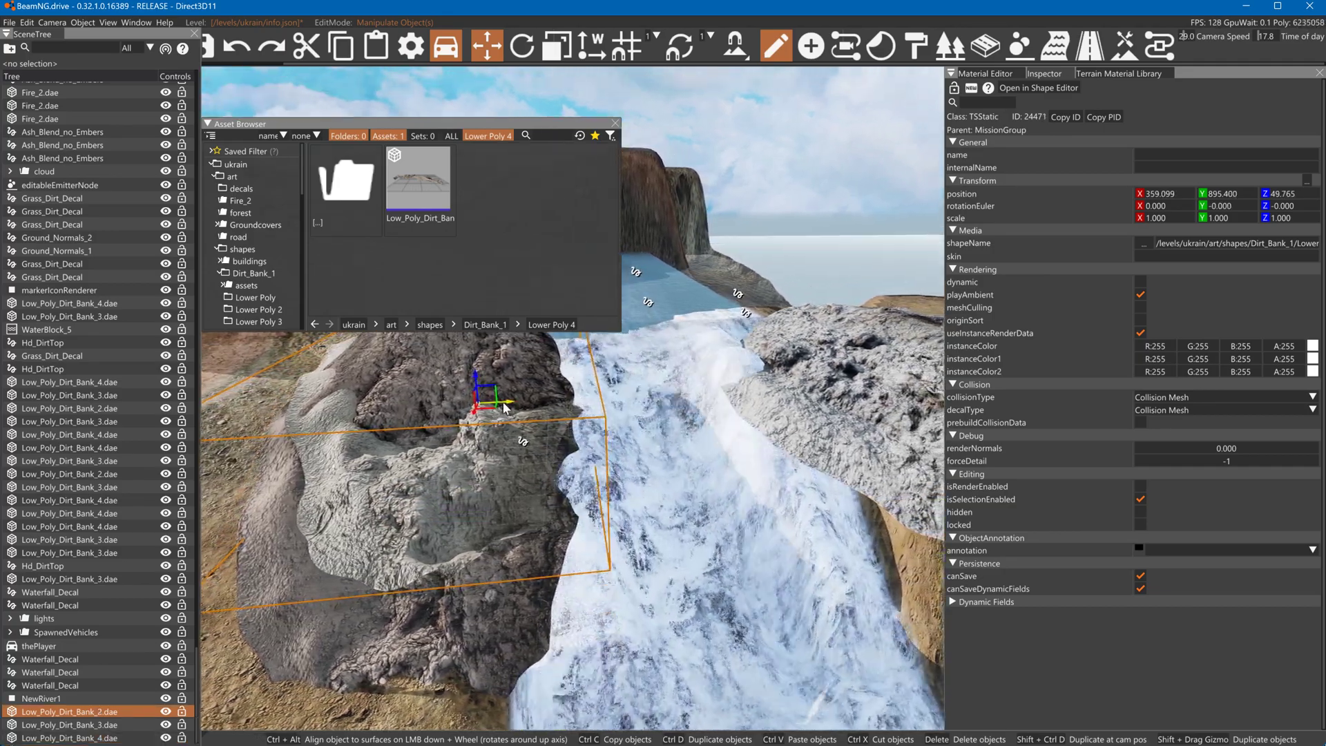
drag(505, 408, 767, 418)
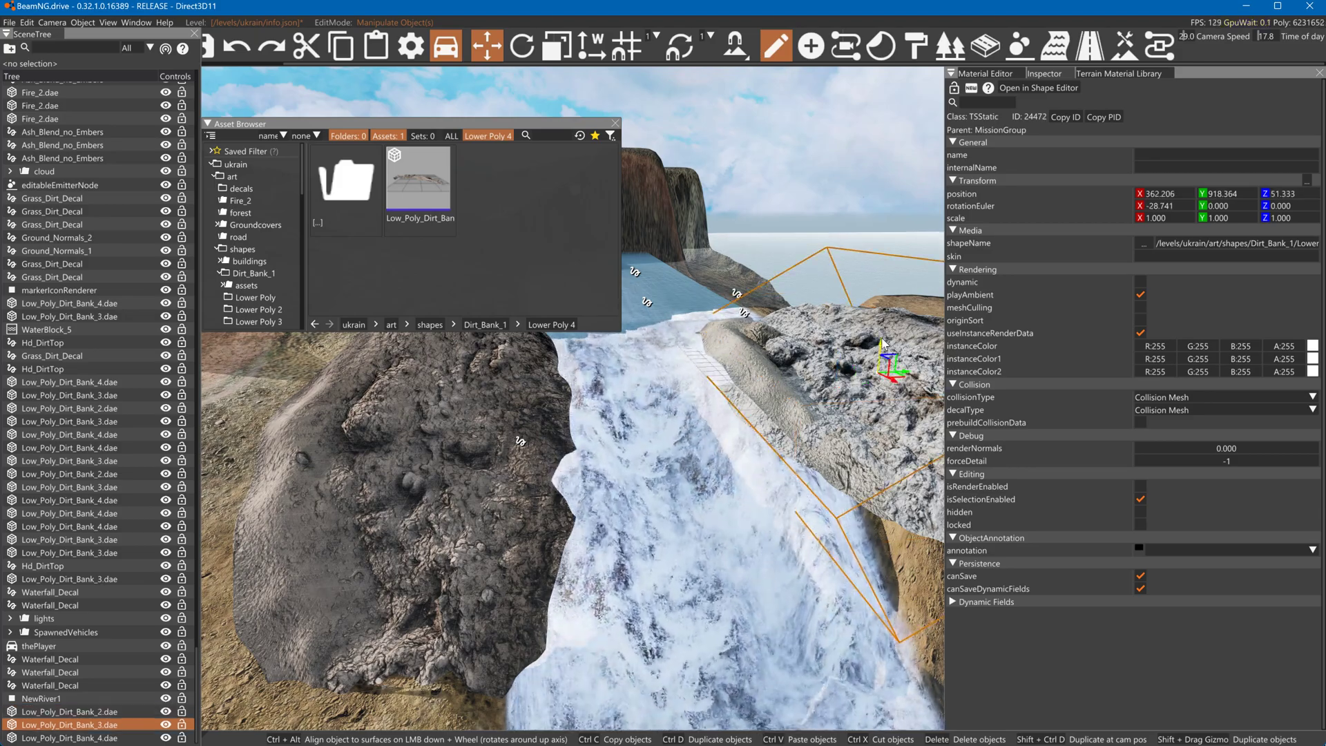
Tilt the Low_Poly_Dirt_Bank_2 rock beside the waterfall to about -26° X and -35° Y, positioned at about Y 919.5, Z 51.7
click(841, 394)
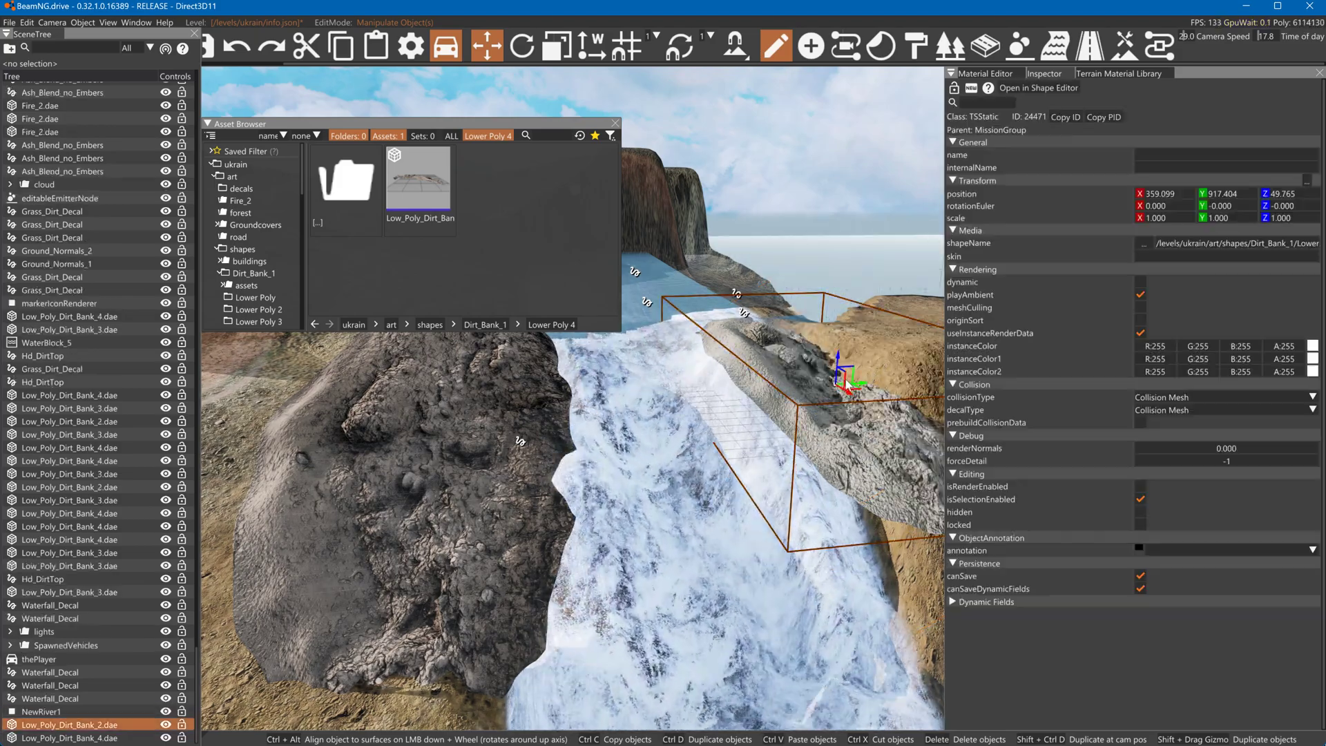
drag(864, 373, 854, 379)
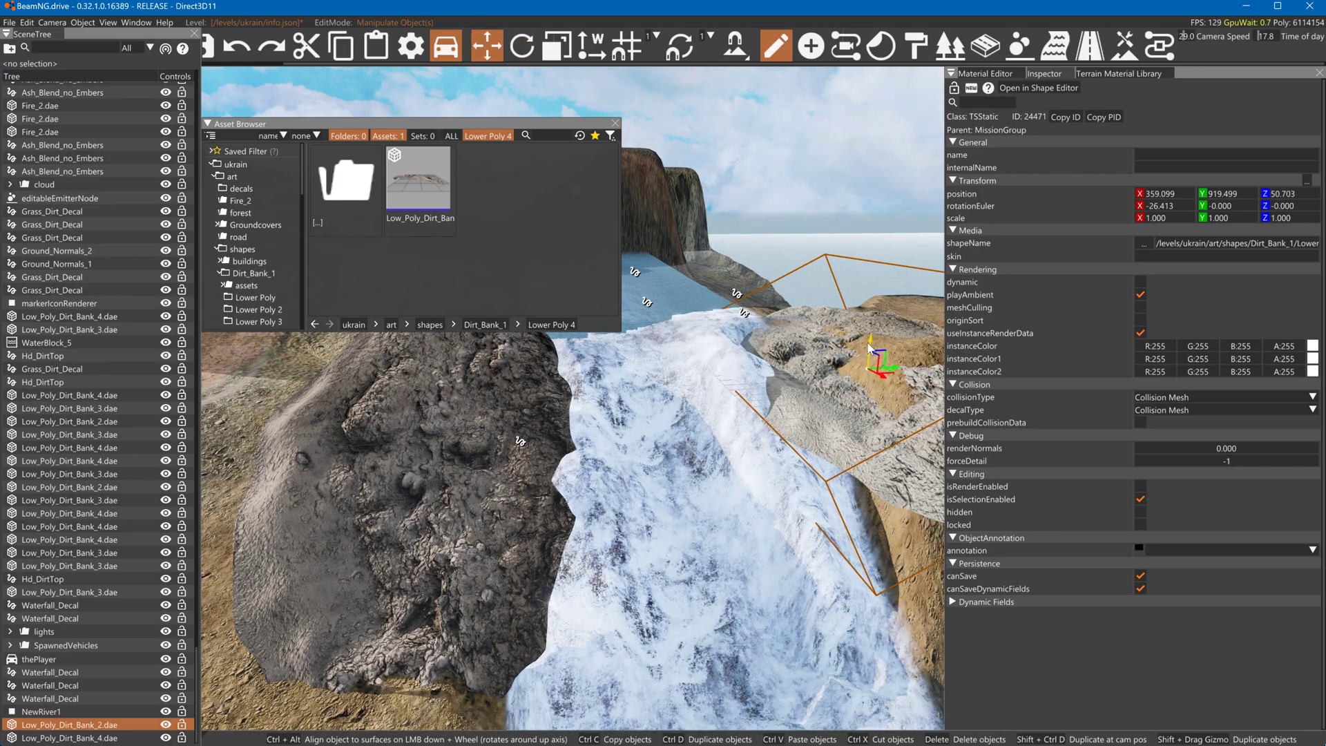
right_drag(861, 478, 868, 469)
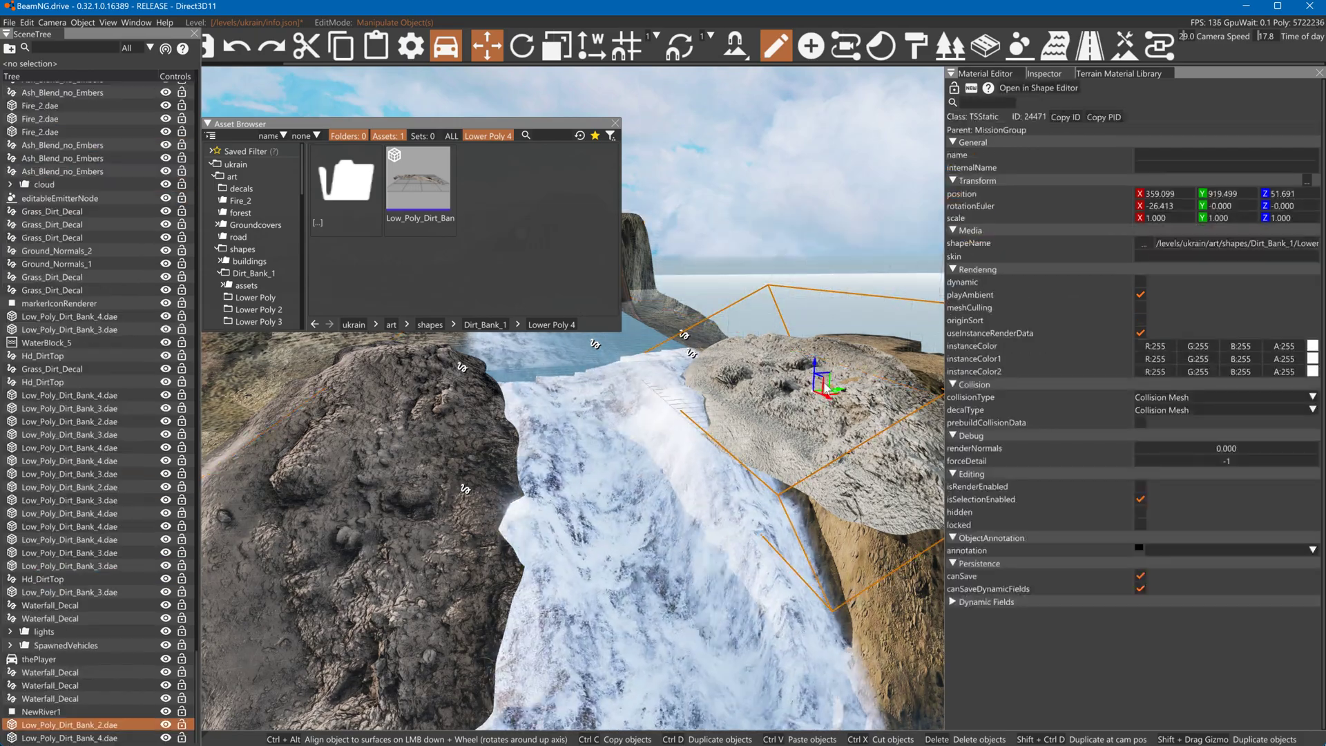
drag(827, 395, 825, 402)
key(1)
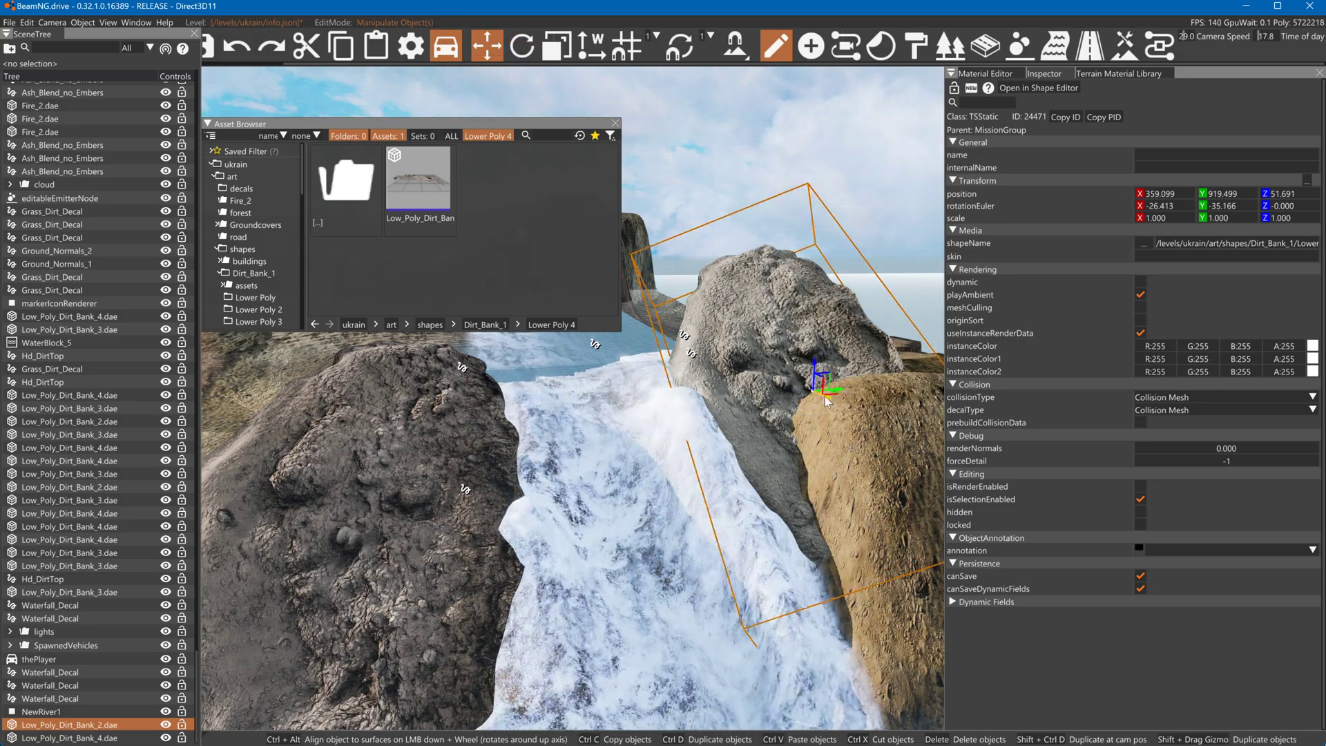
Set the rock into the bank at about X 363.6, Z 47.9, rotated to about -29°, -30° and 19°
right_drag(841, 443, 813, 451)
drag(814, 450, 761, 523)
key(1)
Lower and smooth the terrain poking through the rock beside the waterfall with a size 7 terrain brush
click(1114, 54)
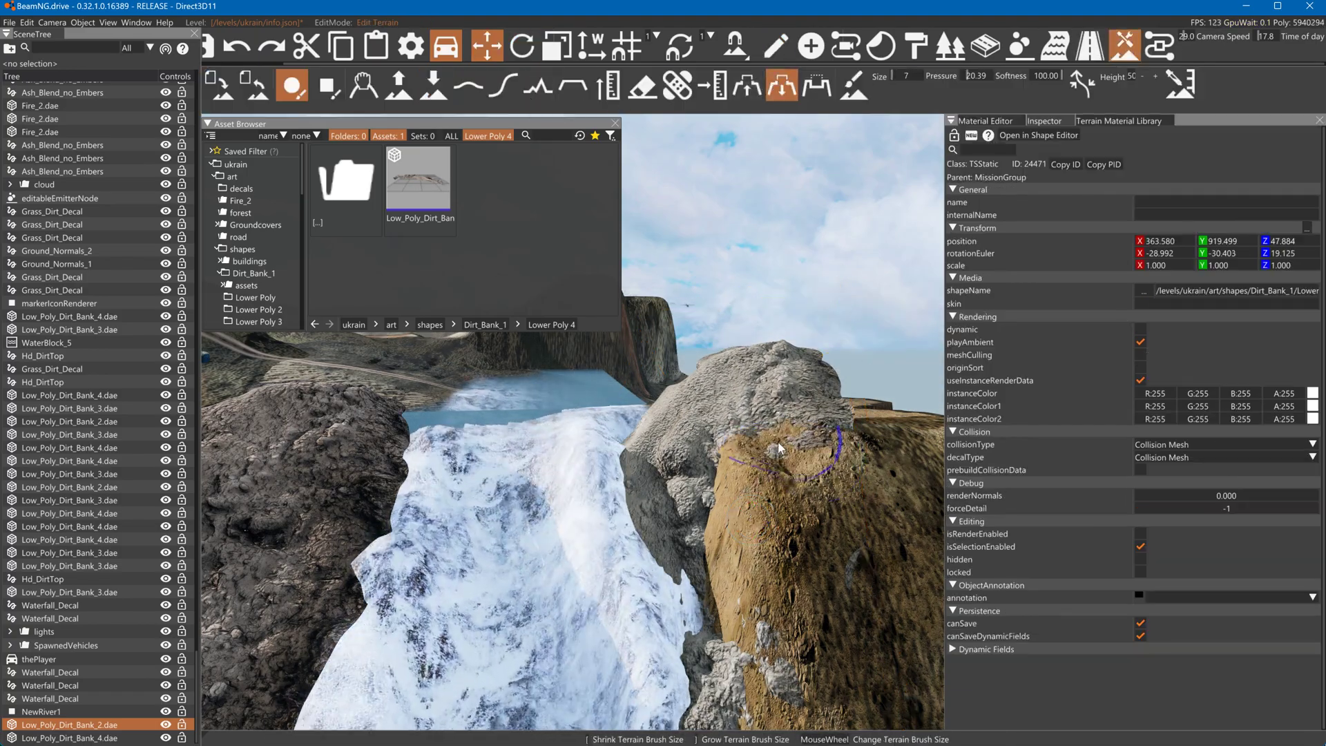
drag(779, 443, 763, 560)
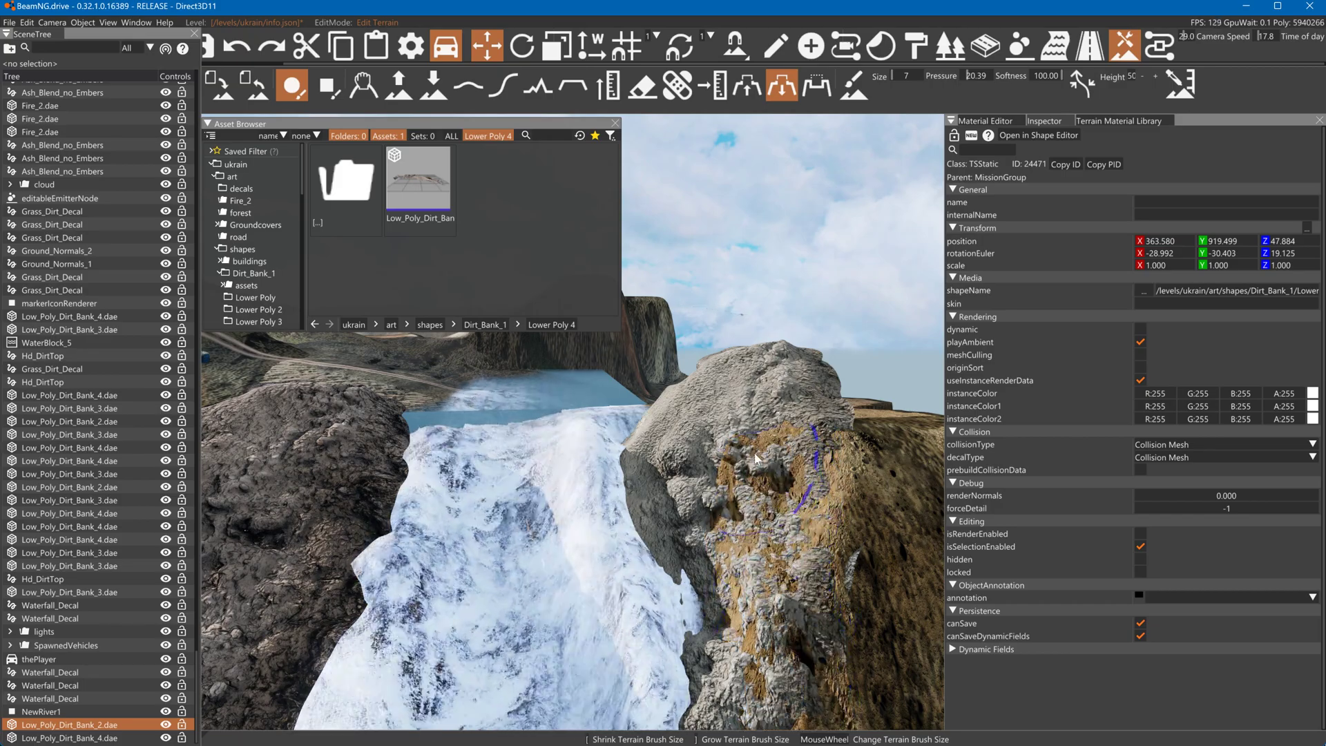
key(s)
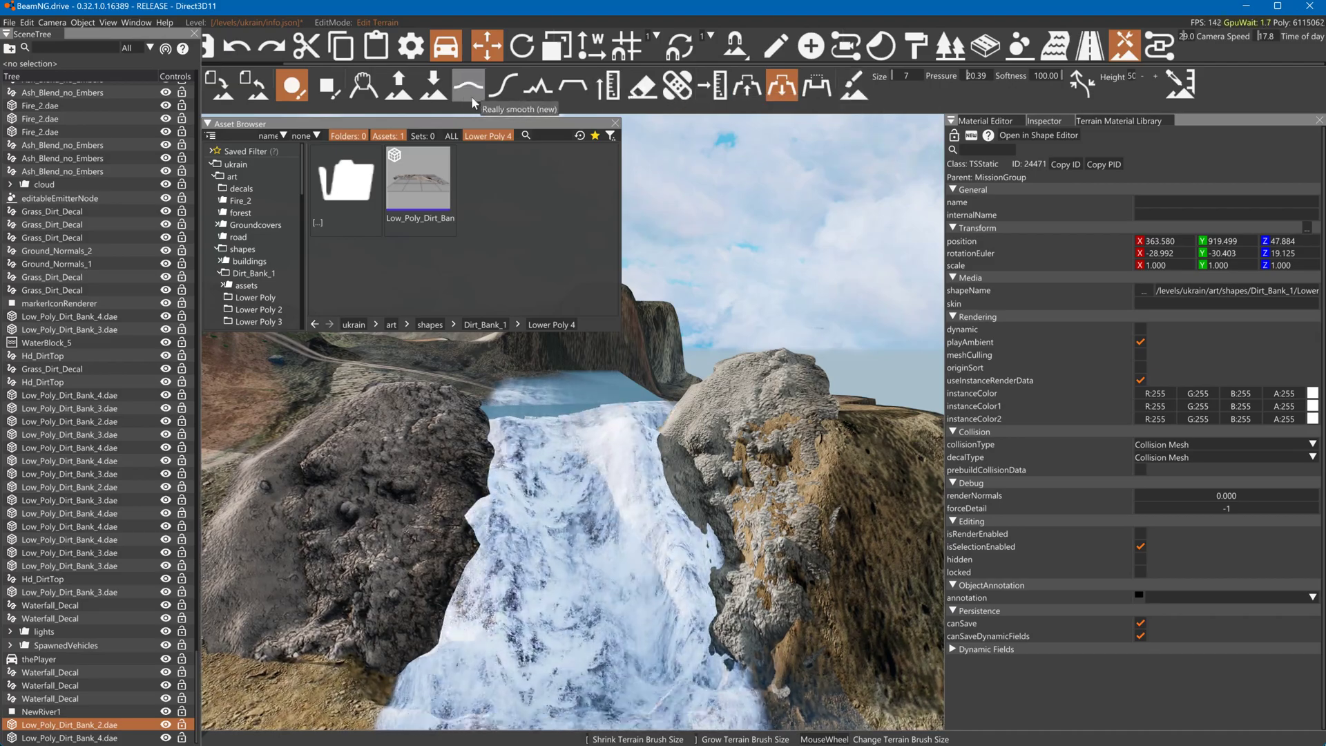
click(433, 84)
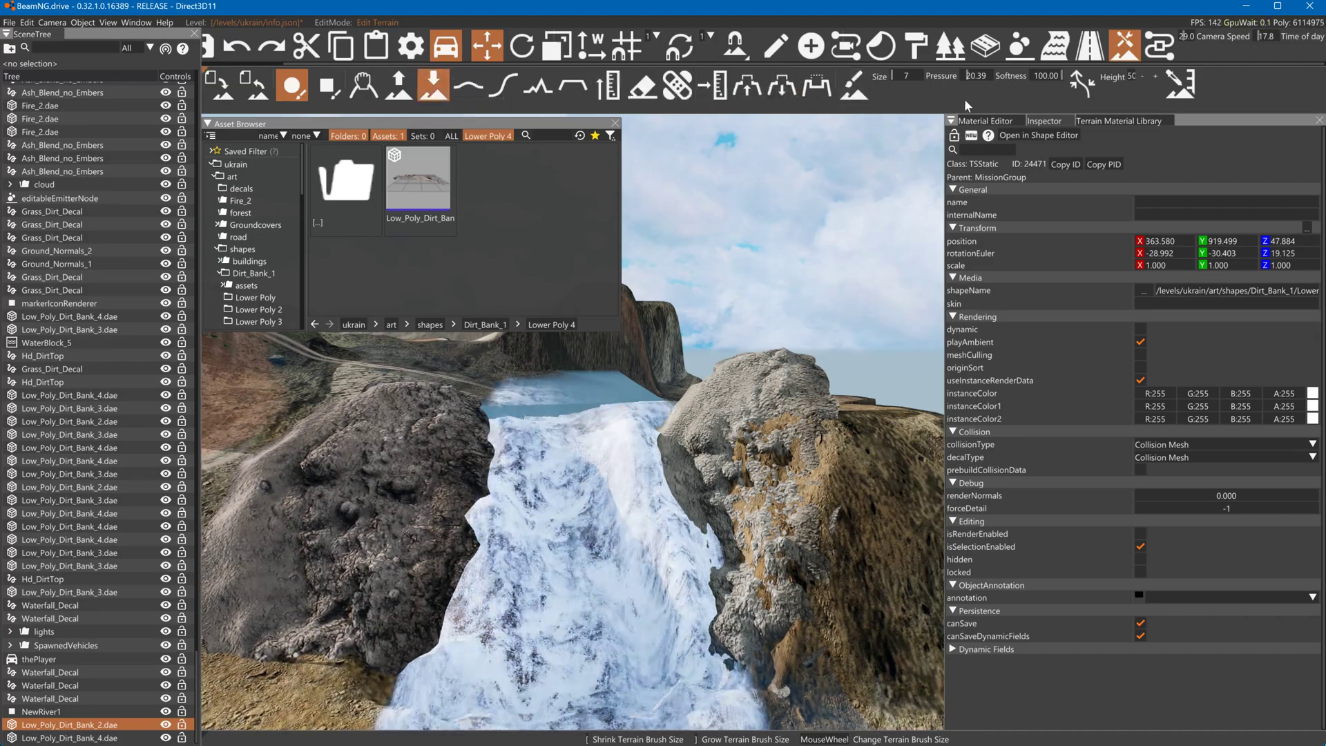
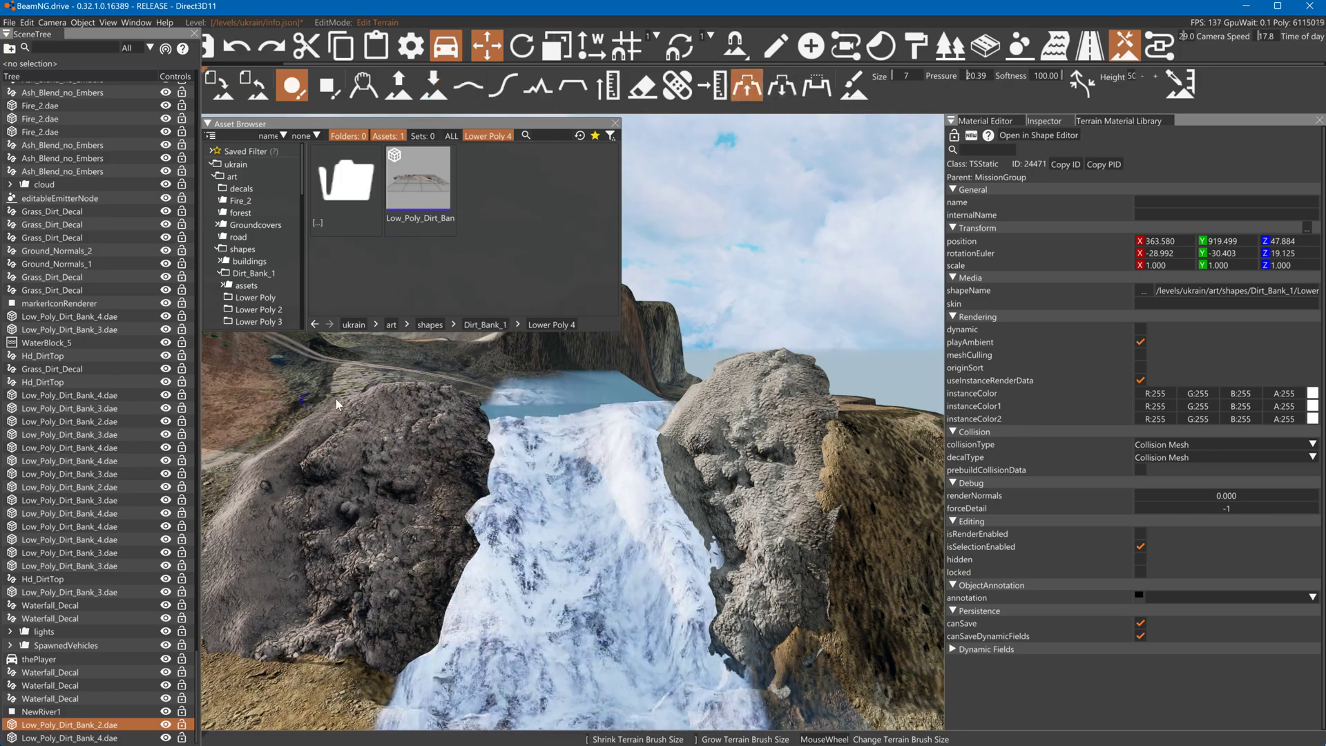
Enlarge the terrain brush to size 10 and raise the ground behind the dark rock across the waterfall
scroll(320, 416, up, 3)
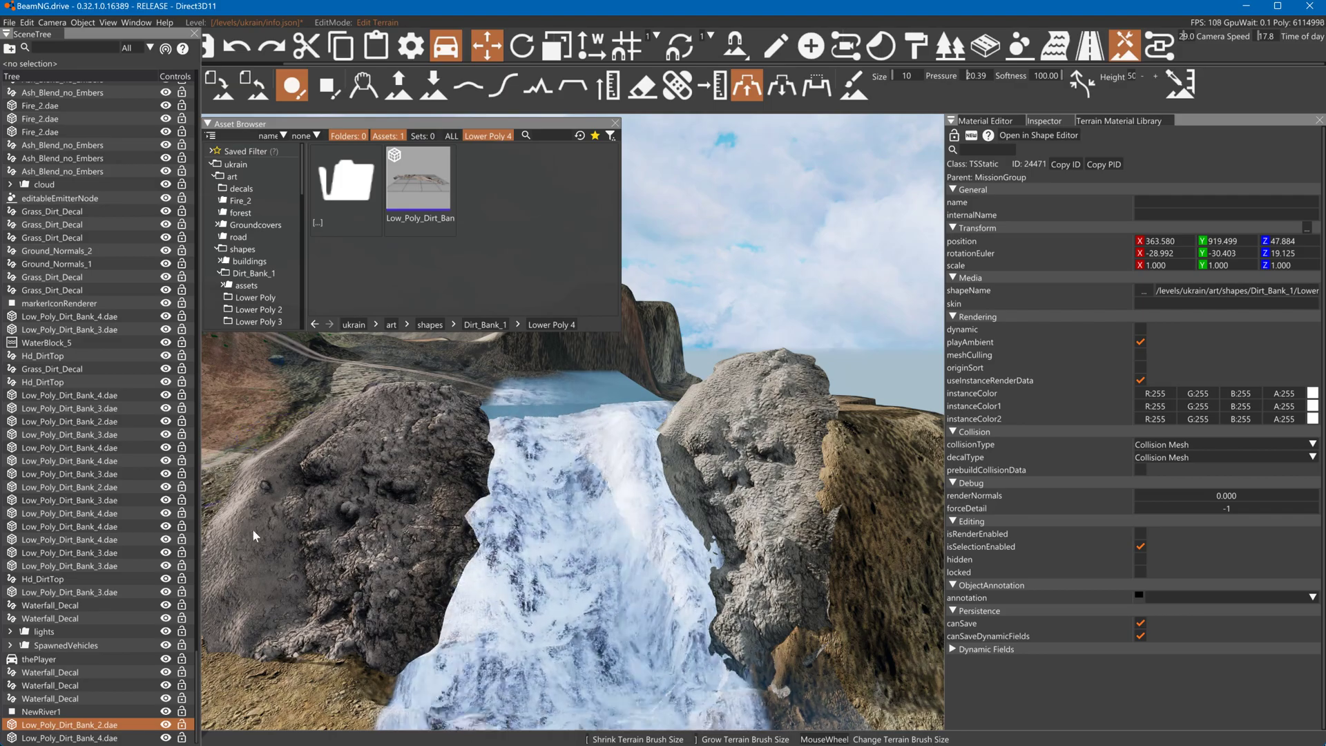
key(a)
drag(336, 495, 372, 471)
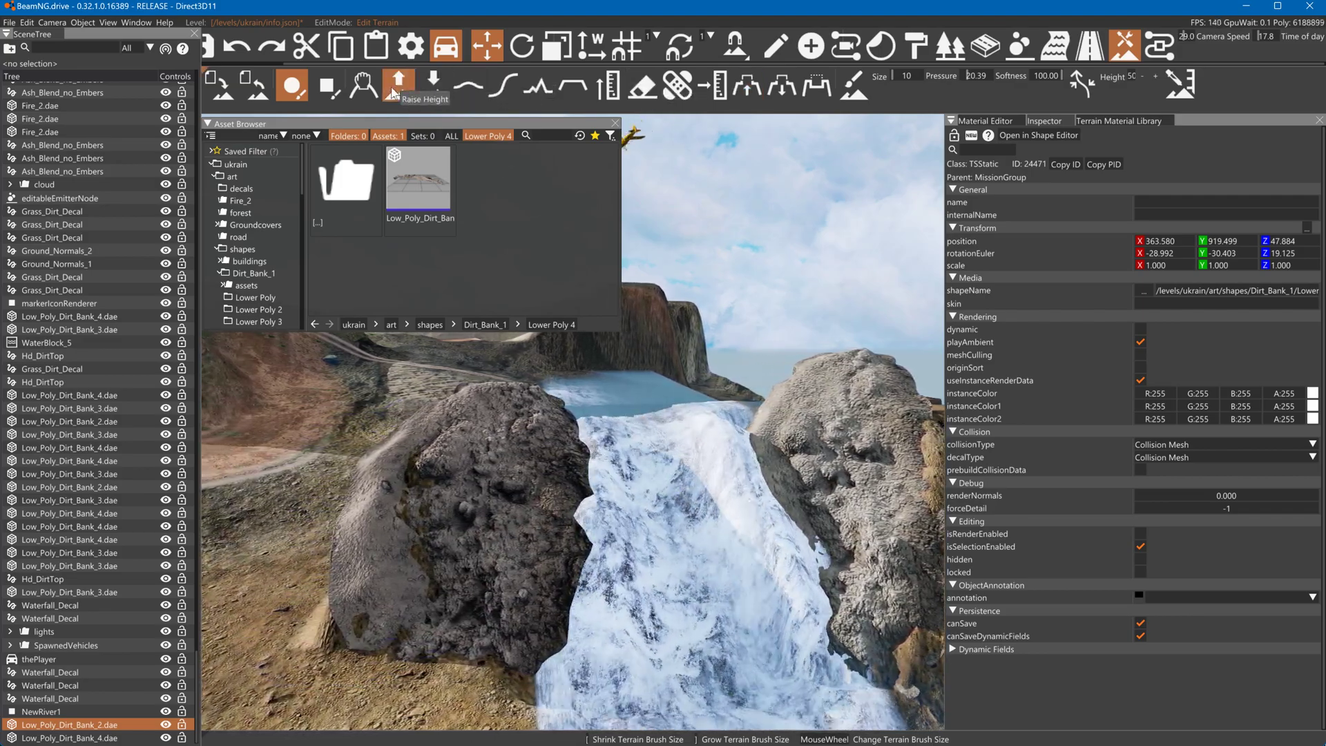
drag(404, 455, 450, 418)
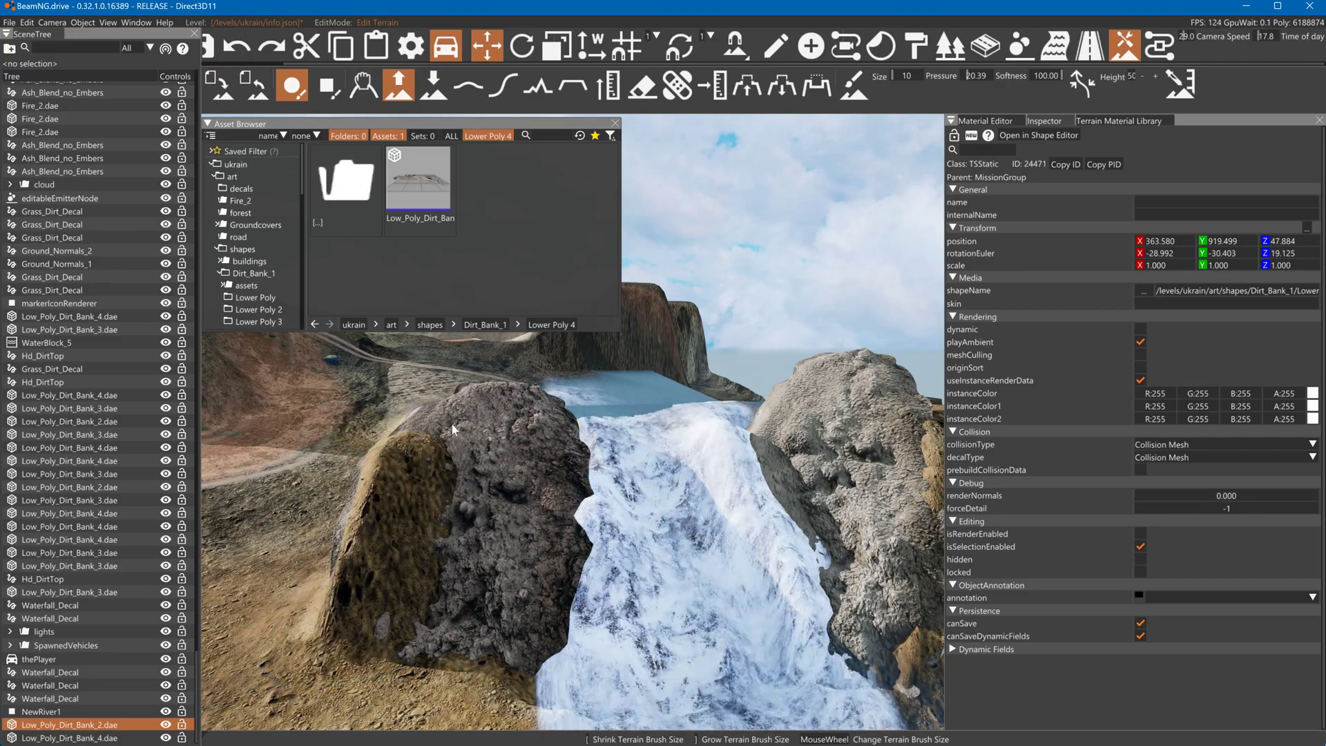
Raise the low ground around the terrain pillar by the dark rock into a broad bank, using Set Height with a sampled height
key(a)
right_drag(425, 423, 649, 494)
key(a)
key(s)
key(s)
key(a)
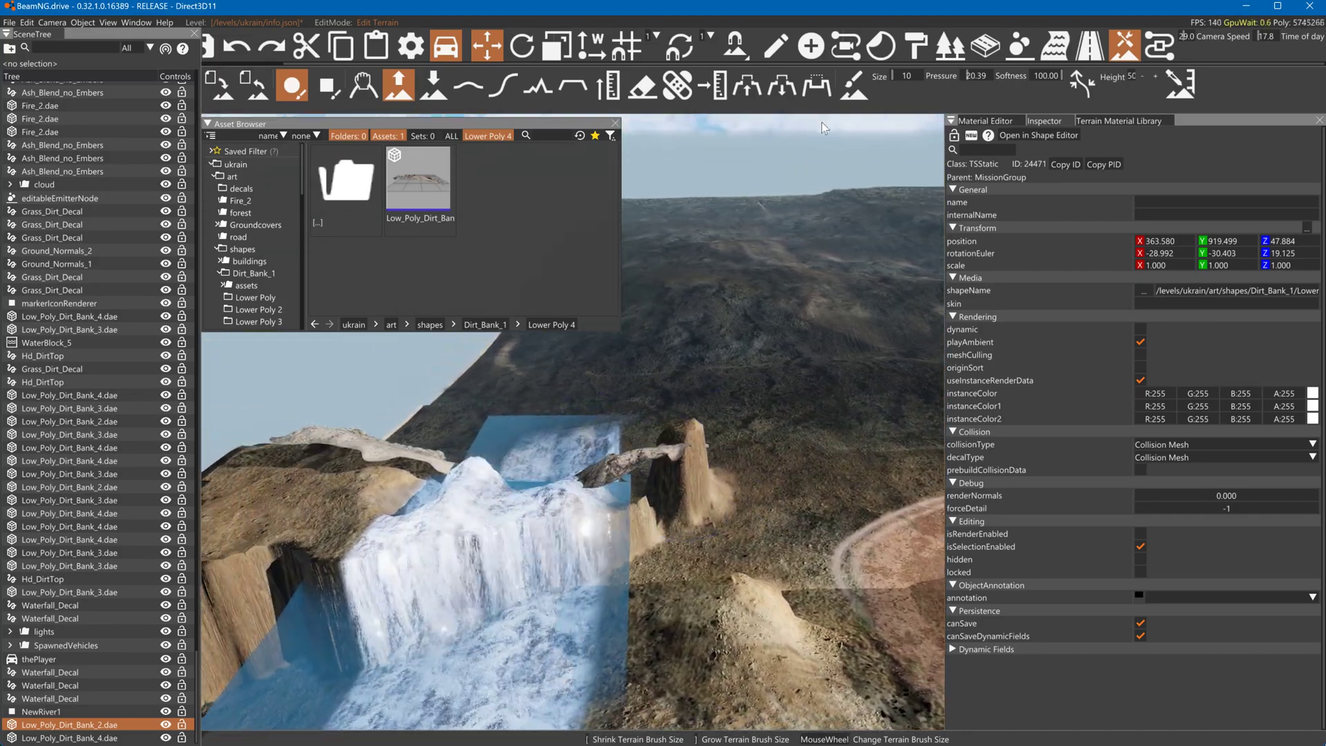
click(779, 53)
click(684, 458)
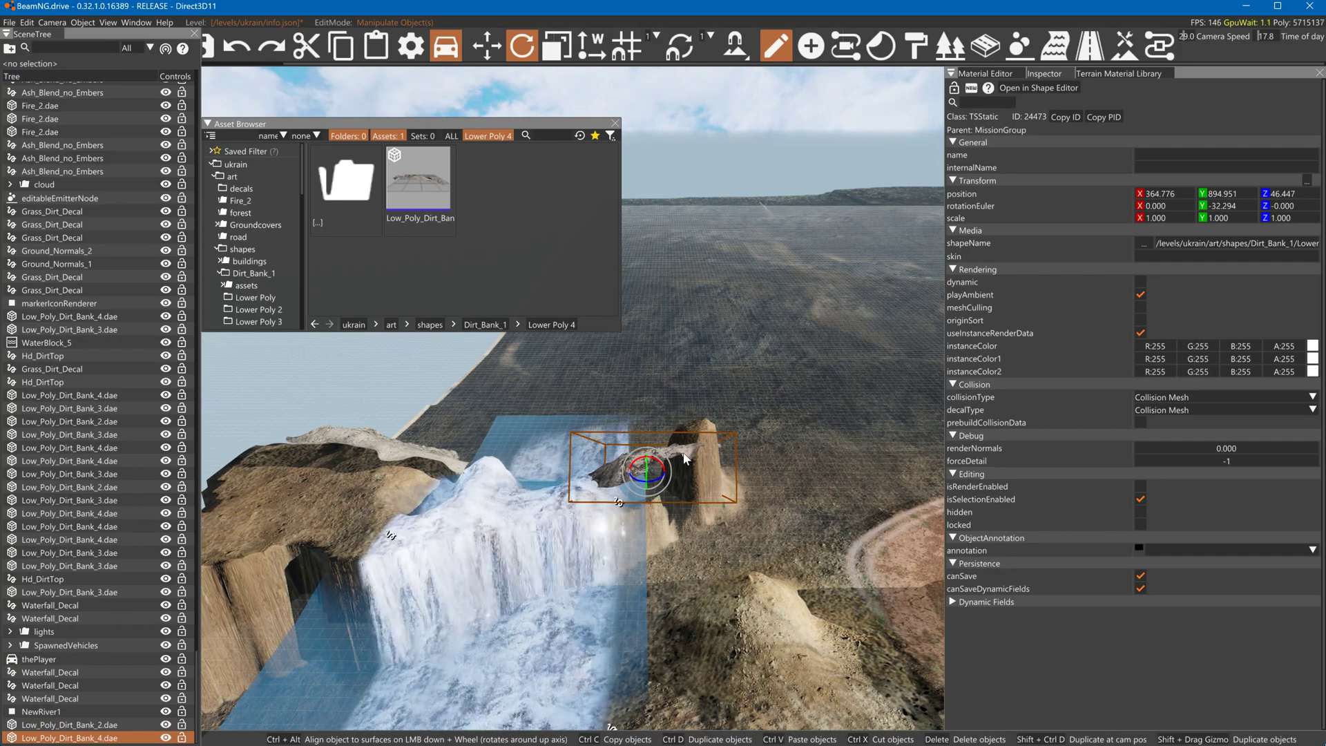
click(706, 430)
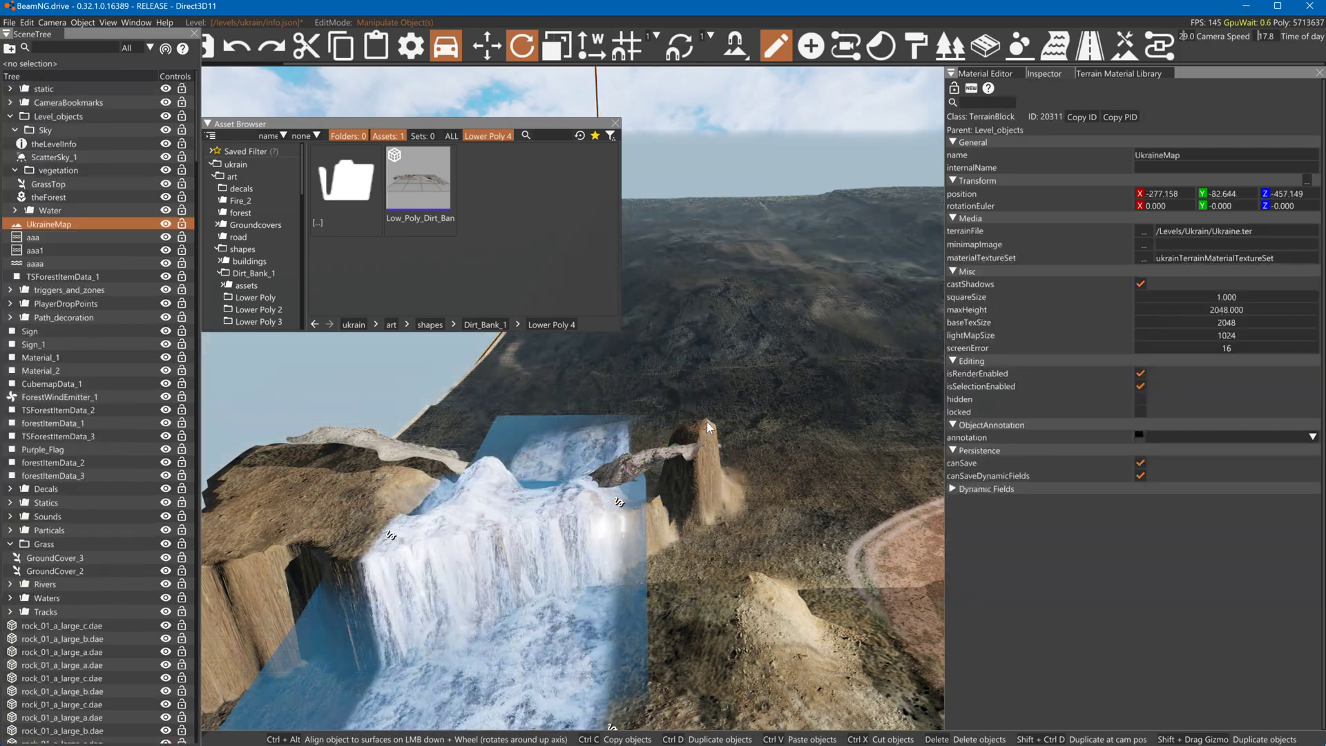
click(1126, 40)
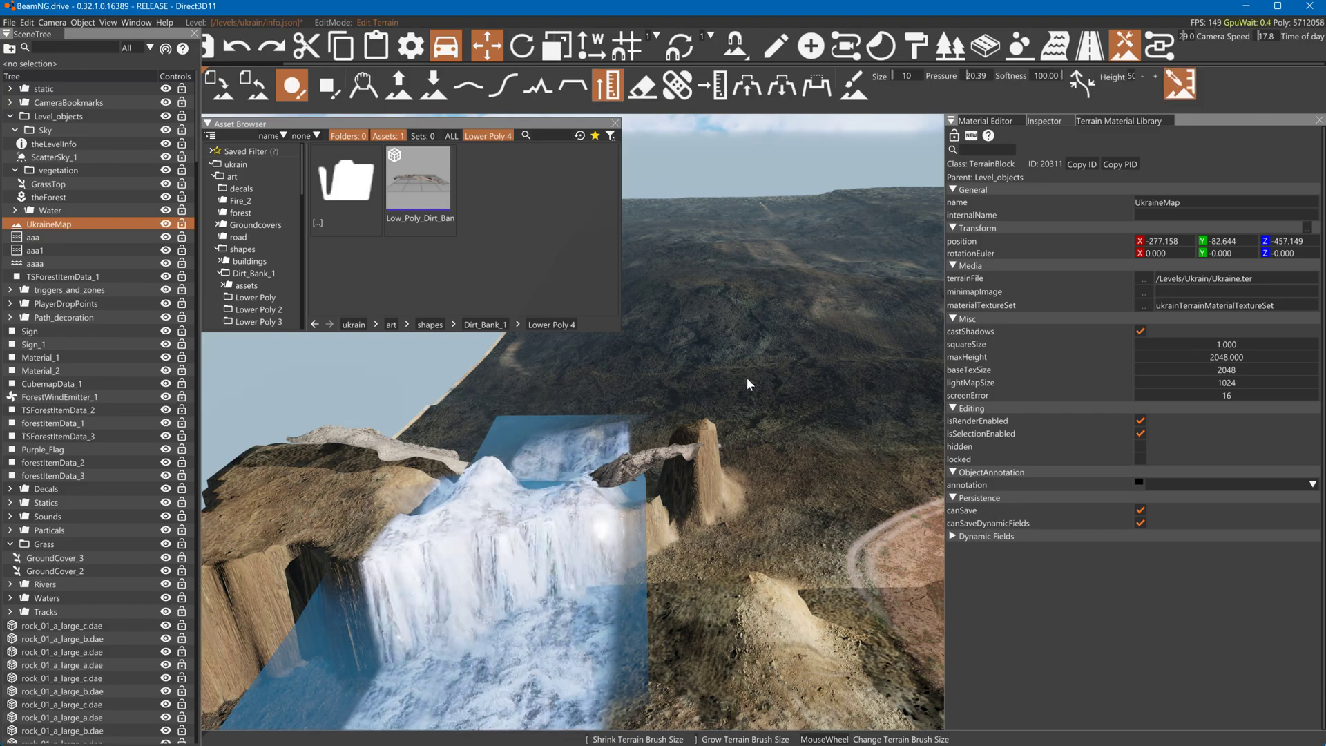
mouse_move(706, 433)
mouse_down()
mouse_move(748, 515)
mouse_move(768, 620)
mouse_up()
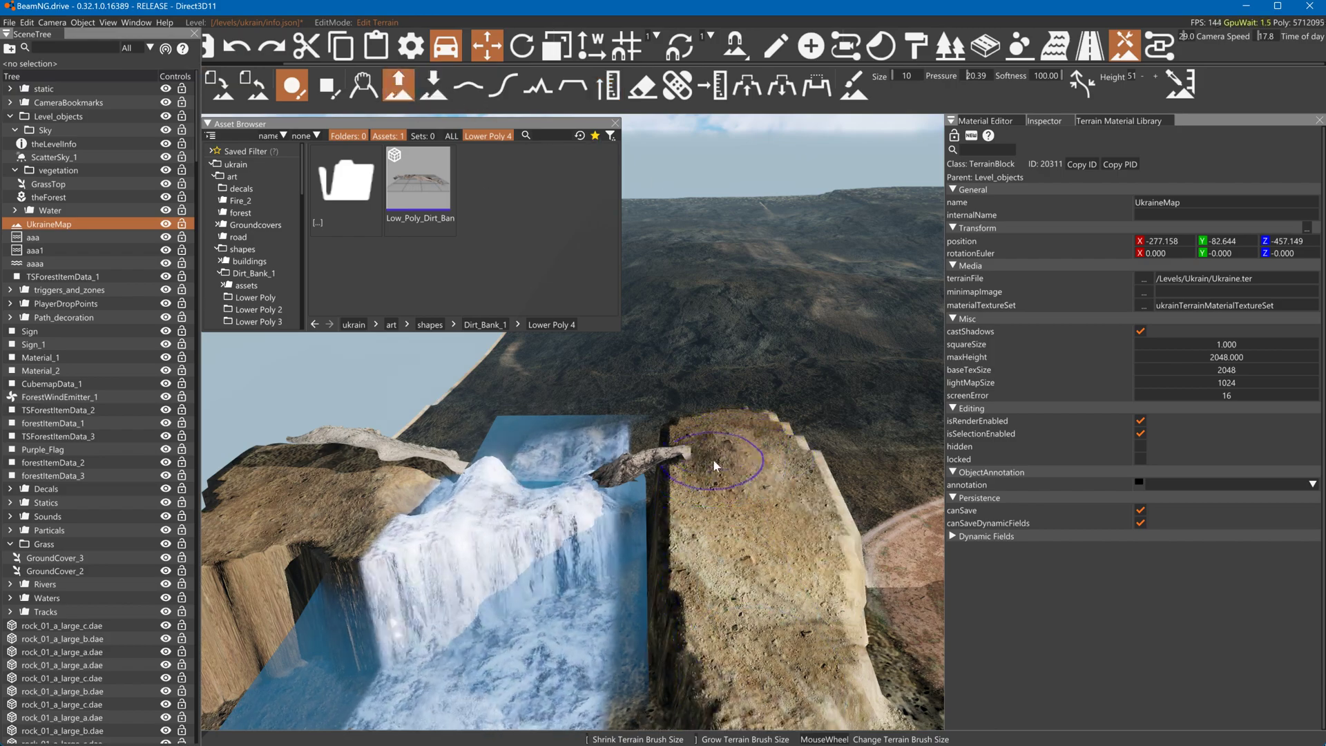
Sample the top of the opposite bank with Set Height and extend that level along its cliff face beside the waterfall
right_drag(818, 586, 766, 604)
click(608, 86)
click(1180, 83)
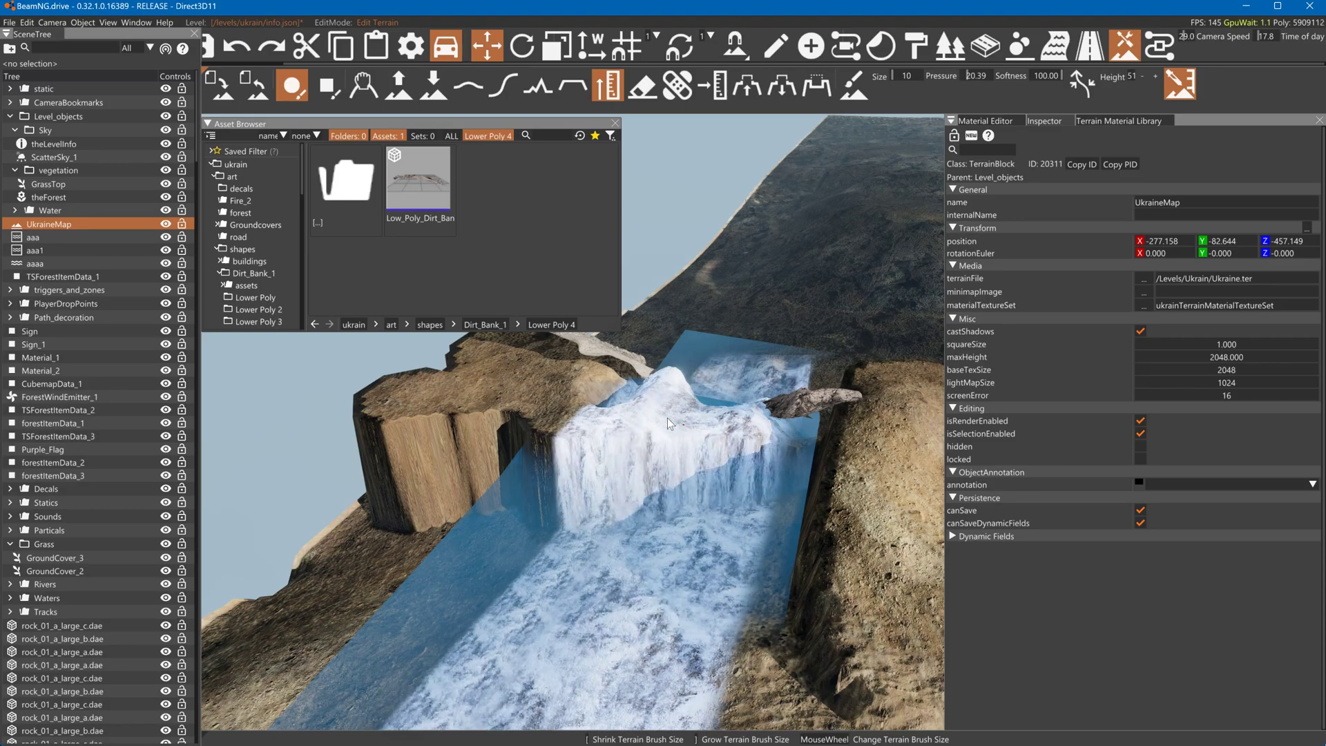
click(444, 385)
mouse_move(494, 410)
mouse_down()
mouse_move(458, 428)
mouse_move(479, 440)
mouse_move(364, 533)
mouse_move(464, 471)
mouse_up()
Fill the river channel in front of the waterfall's drop with level terrain joining both banks, using a sampled Set Height value
right_drag(464, 471, 393, 466)
key(d)
right_drag(691, 387, 592, 286)
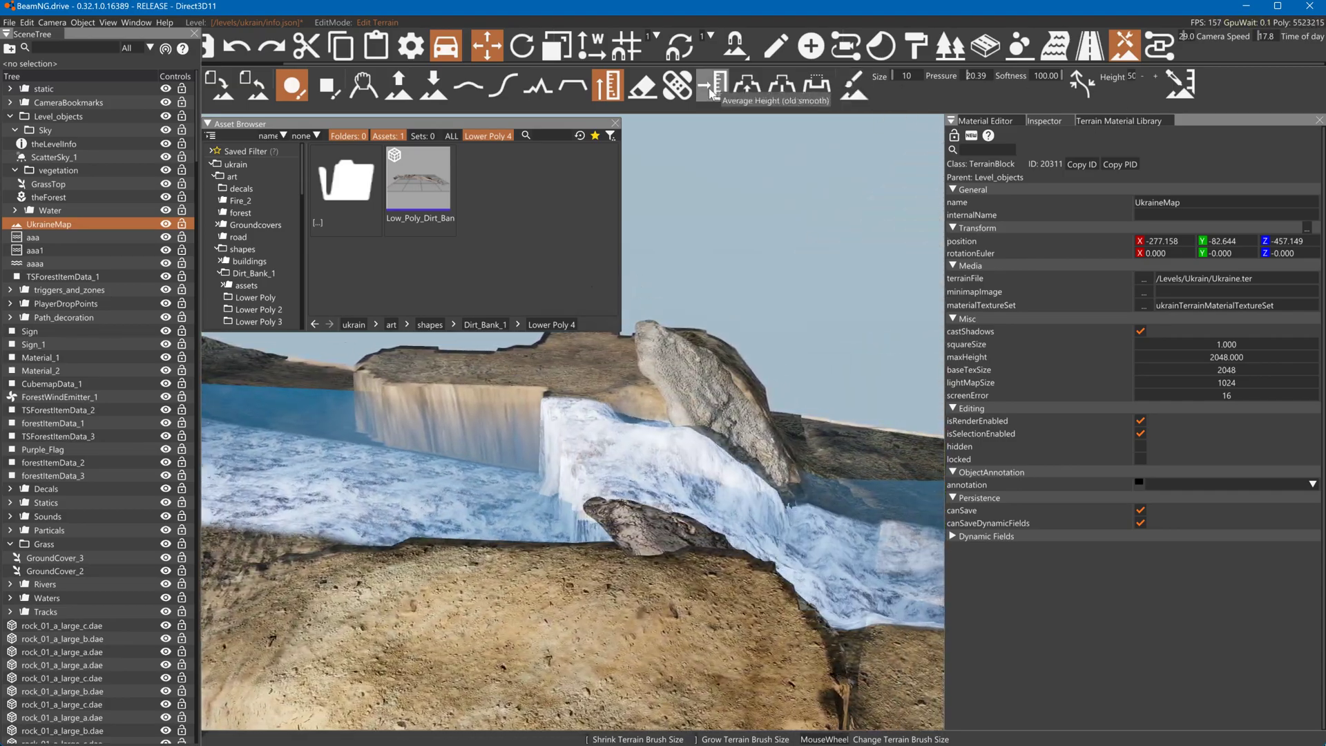
click(608, 86)
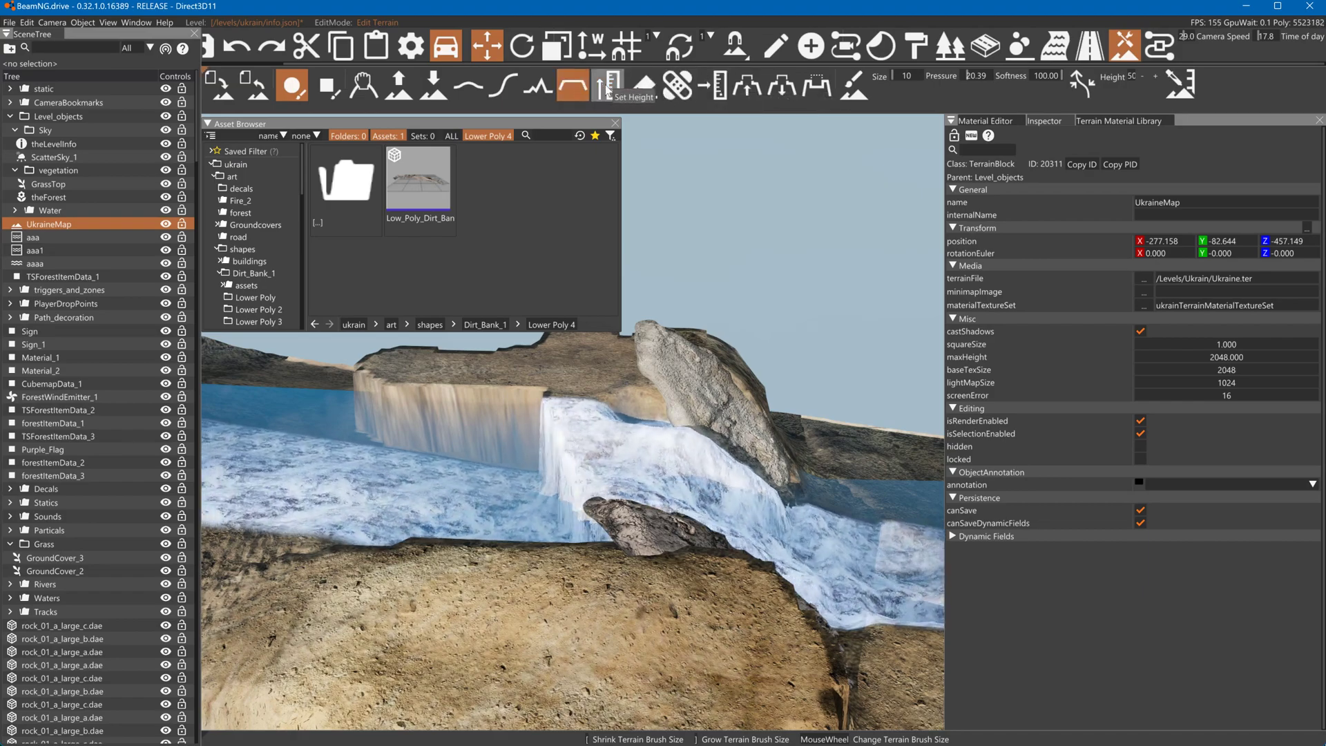
click(1179, 83)
click(601, 409)
mouse_move(582, 462)
mouse_down()
mouse_move(540, 459)
mouse_move(548, 427)
mouse_up()
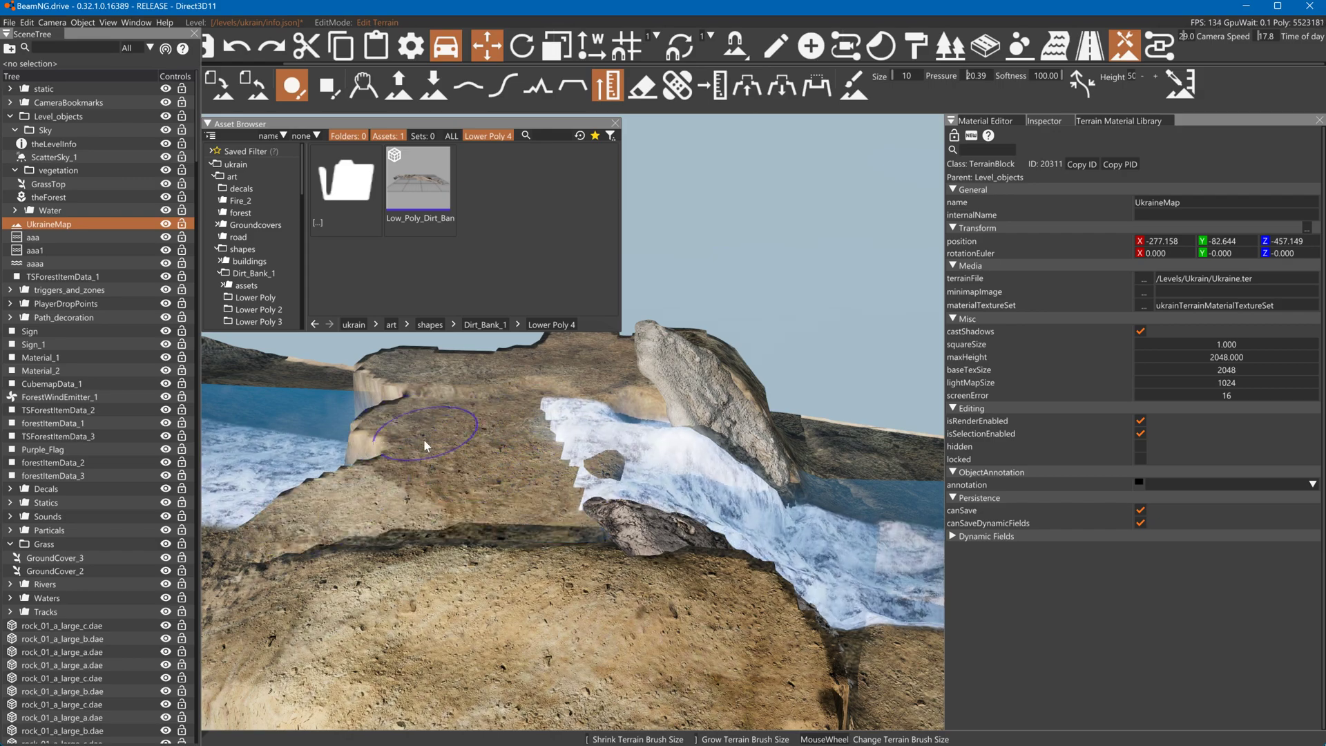
mouse_move(322, 450)
mouse_down()
mouse_move(392, 417)
mouse_move(334, 409)
mouse_move(281, 447)
mouse_move(421, 400)
mouse_up()
key(d)
right_drag(420, 396, 368, 416)
mouse_move(369, 416)
mouse_down()
mouse_move(321, 434)
mouse_move(384, 412)
mouse_up()
key(ctrl+z)
Try the Low_Poly_Dirt_Bank_4 rock from the Lower Poly 4 folder on the waterfall, and delete it
right_drag(385, 411, 413, 407)
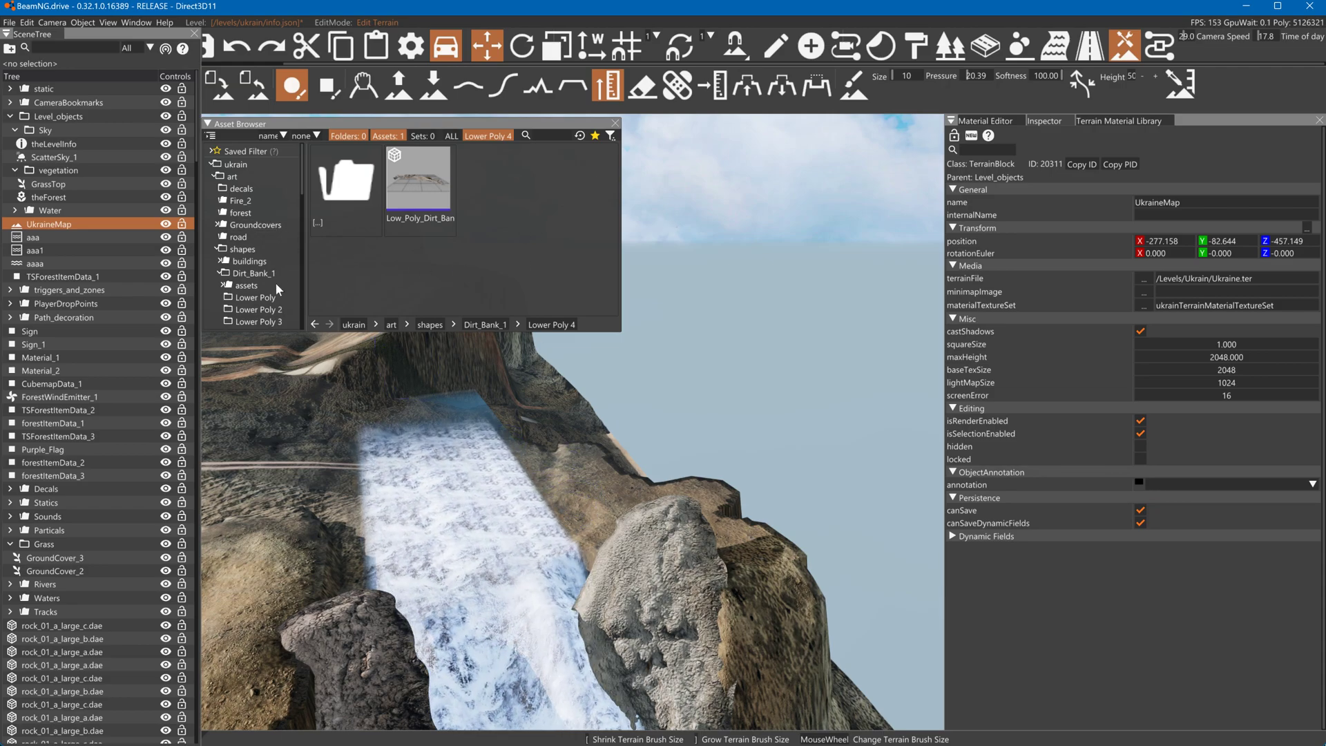
scroll(269, 318, down, 1)
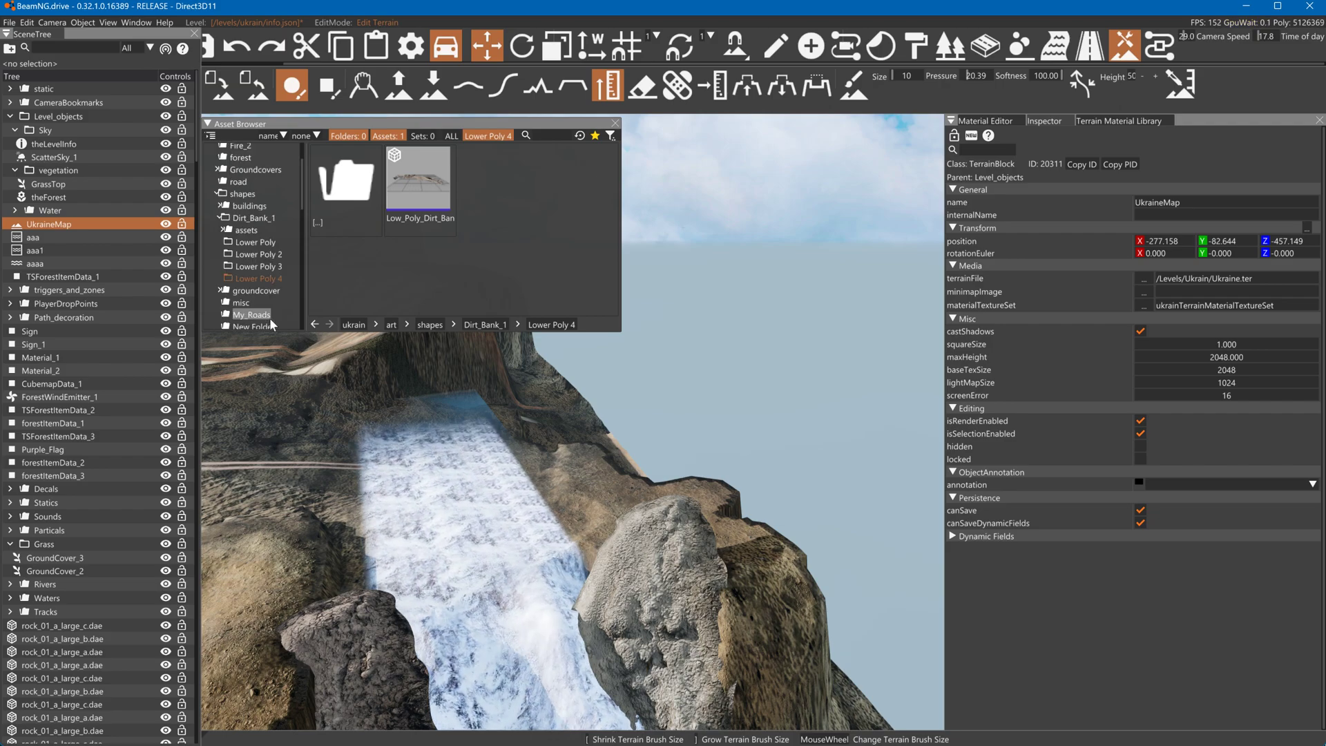
click(254, 256)
click(254, 279)
drag(386, 207, 429, 286)
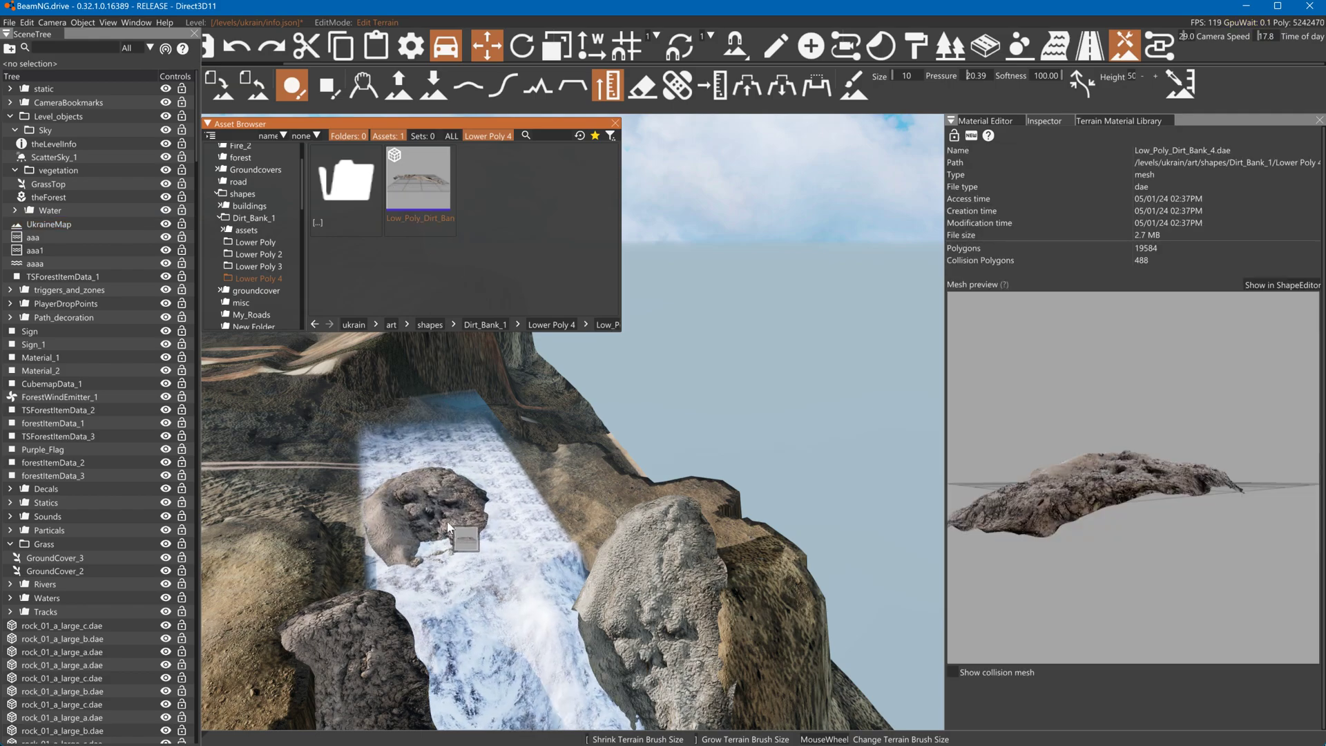
drag(492, 582, 491, 578)
key(Delete)
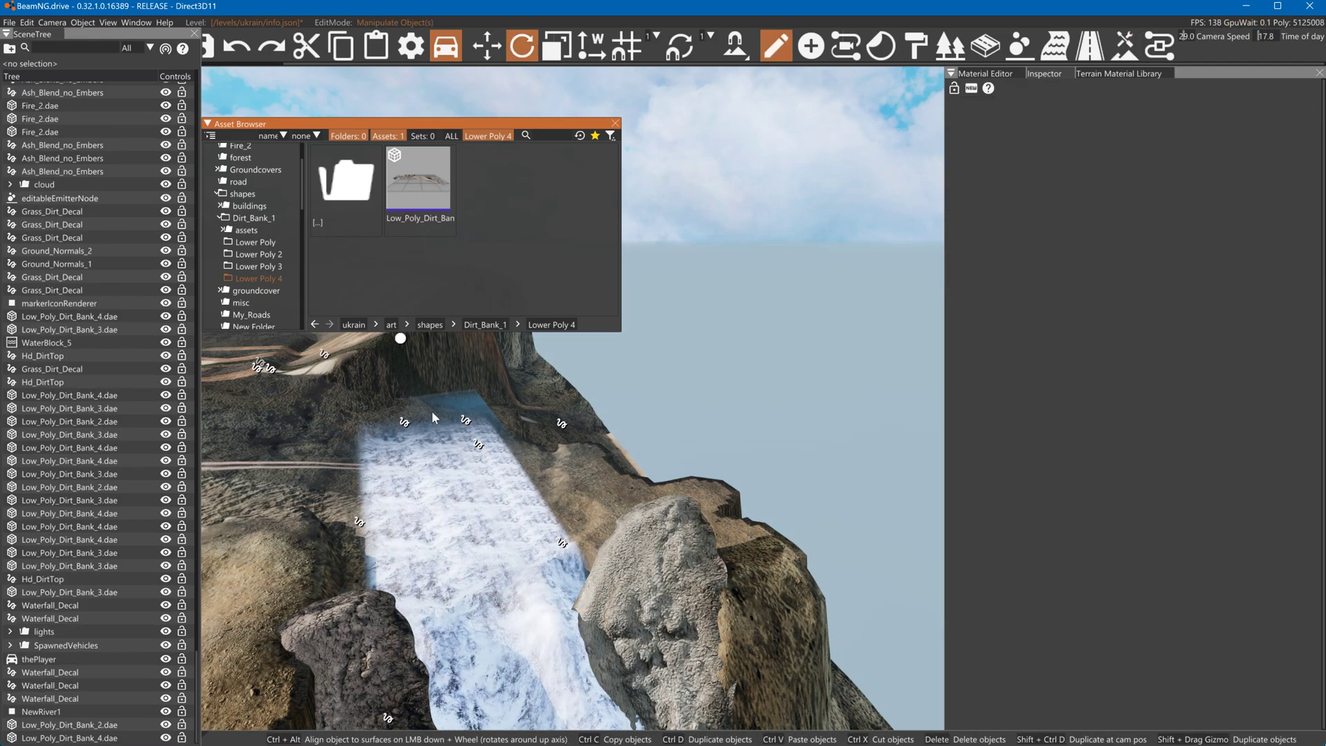
Try the Low_Poly_Dirt_Bank_3 rock from the Lower Poly 3 folder on the waterfall without keeping it
double_click(351, 193)
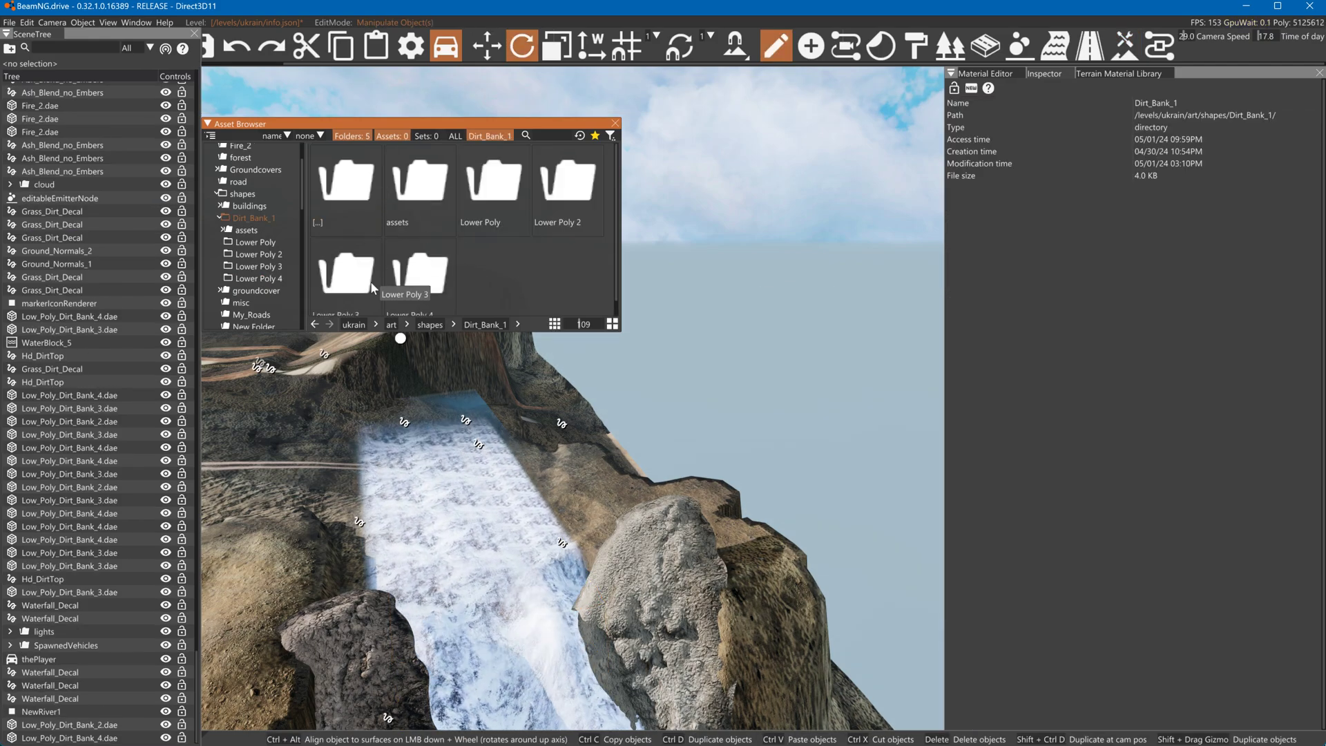
double_click(347, 274)
drag(412, 208, 450, 431)
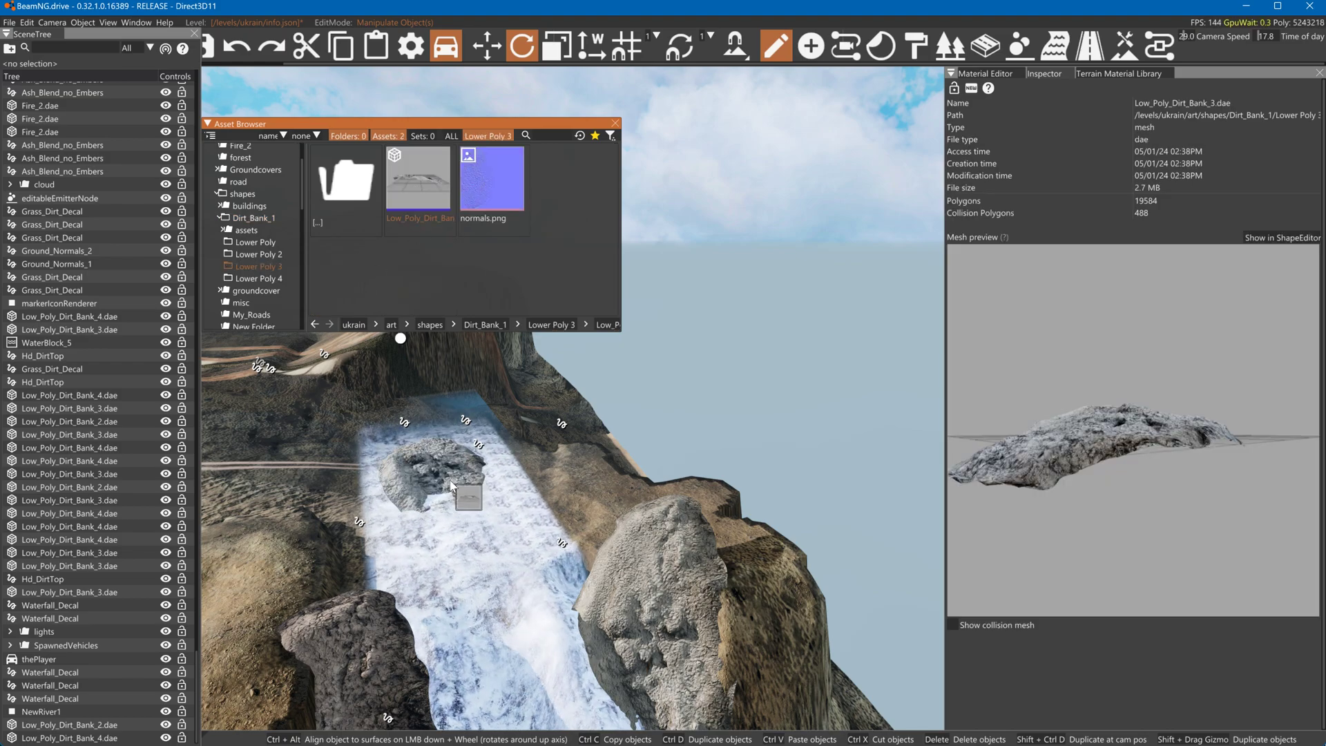
drag(453, 486, 444, 352)
Look through the Lower Poly and assets folders of Dirt_Bank_1 for a suitable rock model
double_click(366, 182)
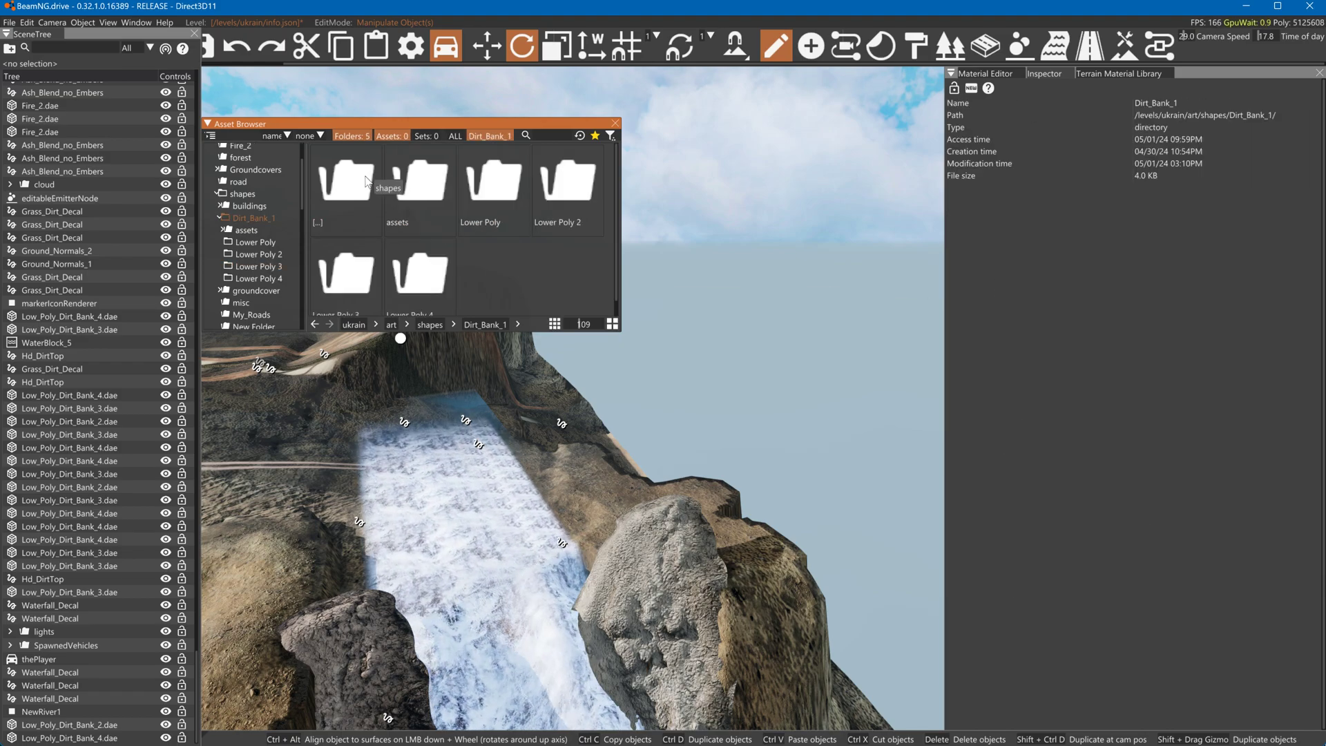
double_click(470, 181)
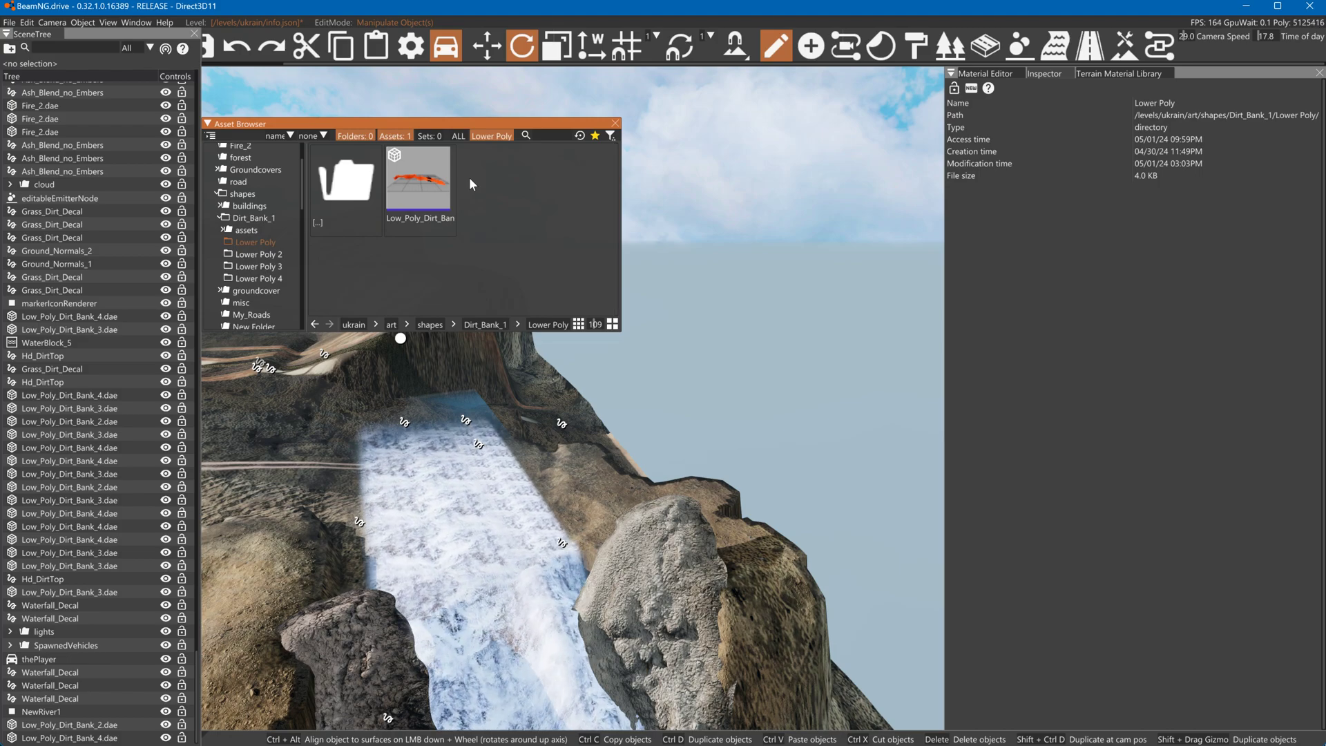
double_click(364, 177)
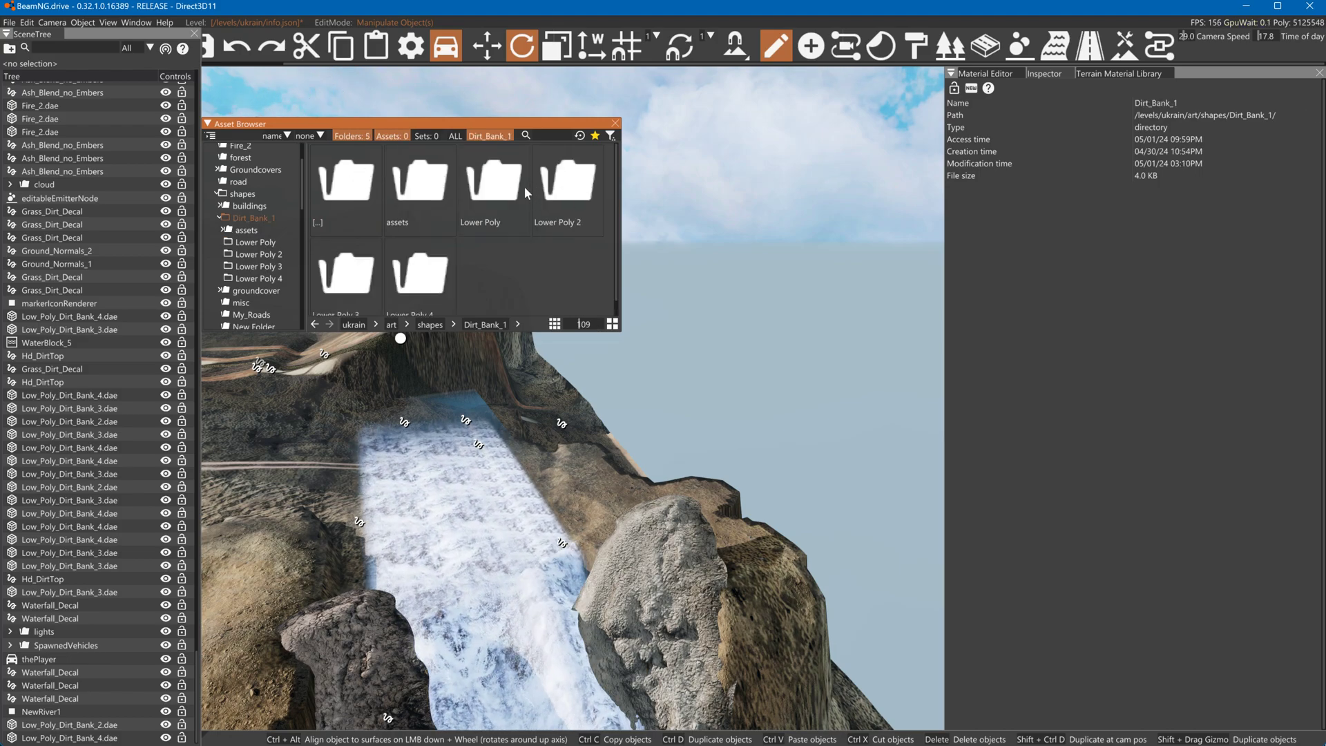
double_click(418, 183)
double_click(346, 179)
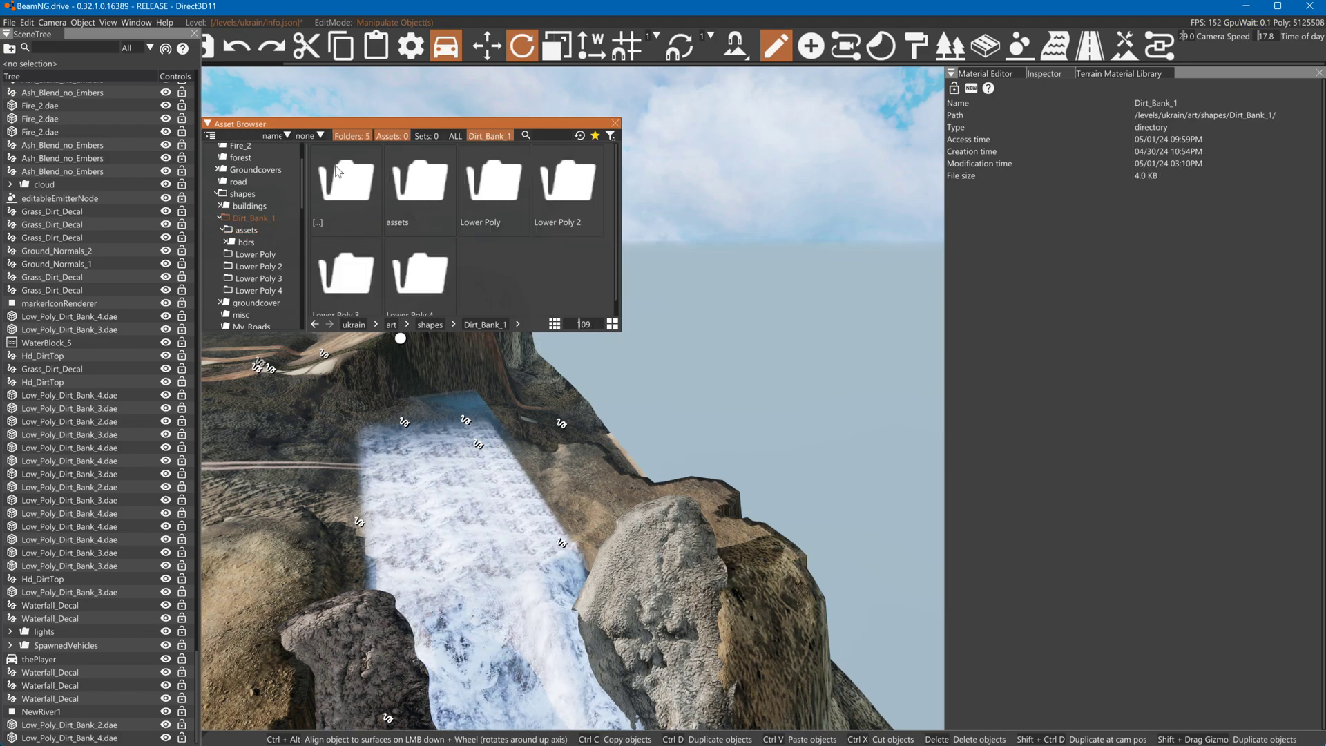
double_click(484, 183)
click(430, 182)
drag(644, 511, 578, 270)
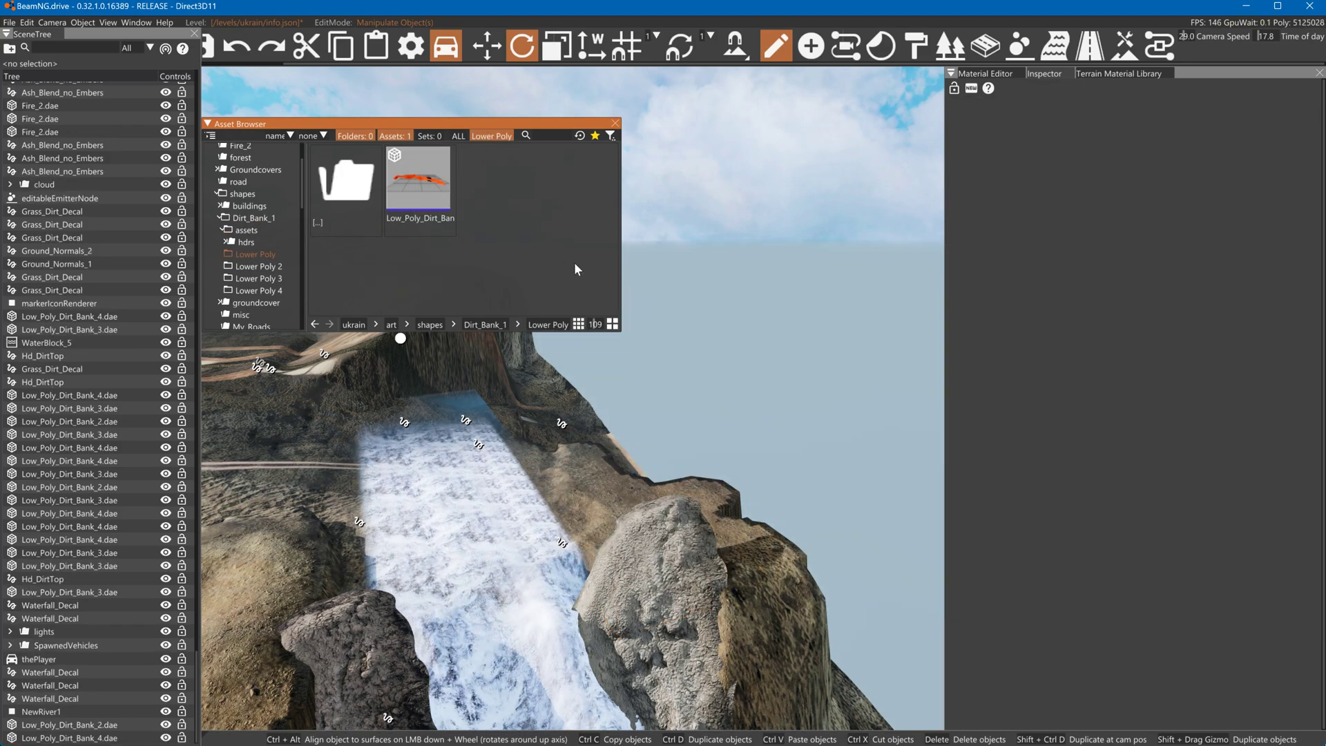
double_click(368, 178)
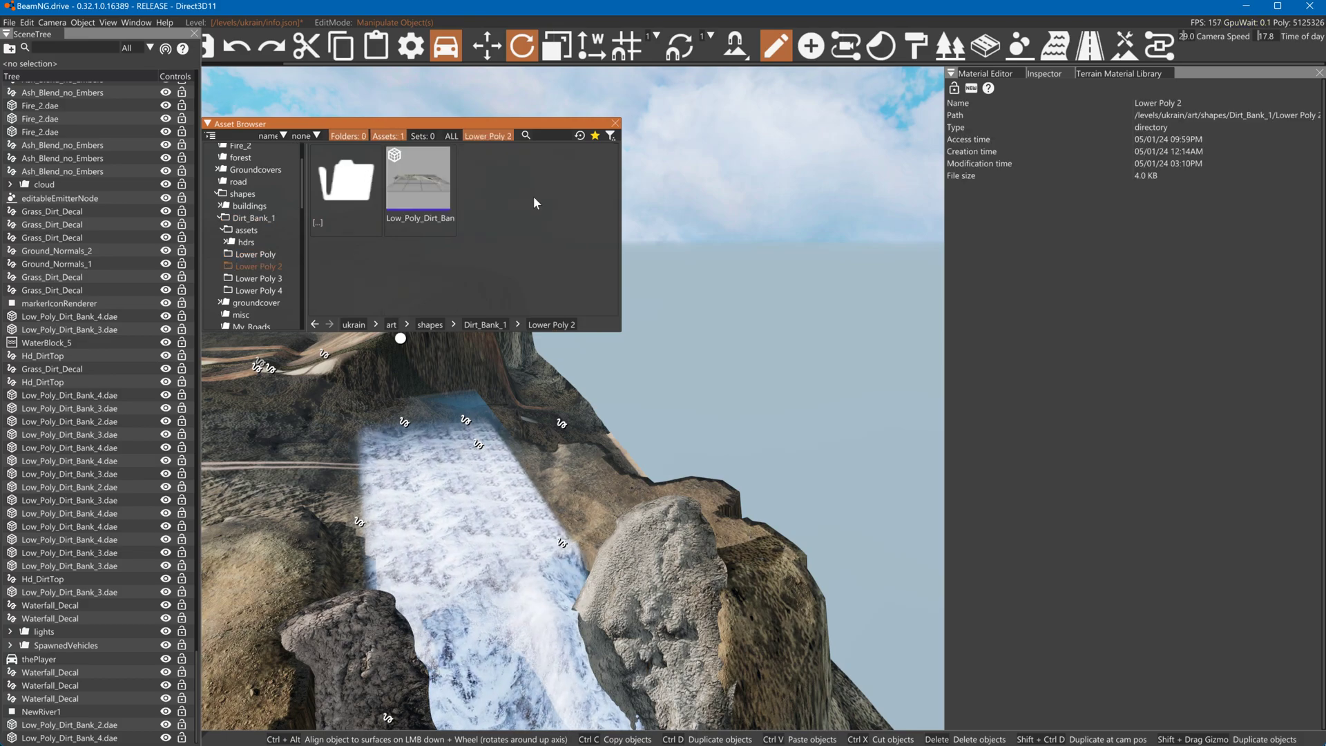
Try the rock model from the Lower Poly 2 folder on the waterfall and check the Lower Poly 3 folder again
drag(418, 180, 478, 326)
drag(533, 477, 510, 559)
double_click(368, 178)
double_click(350, 277)
double_click(356, 178)
Place a Low_Poly_Dirt_Bank_4 rock in the waterfall's upper stream at about X 348.6, Y 907.8, Z 49.9, turned about 86° around Z
double_click(416, 278)
right_drag(510, 529, 594, 476)
drag(595, 493, 581, 529)
key(1)
key(1)
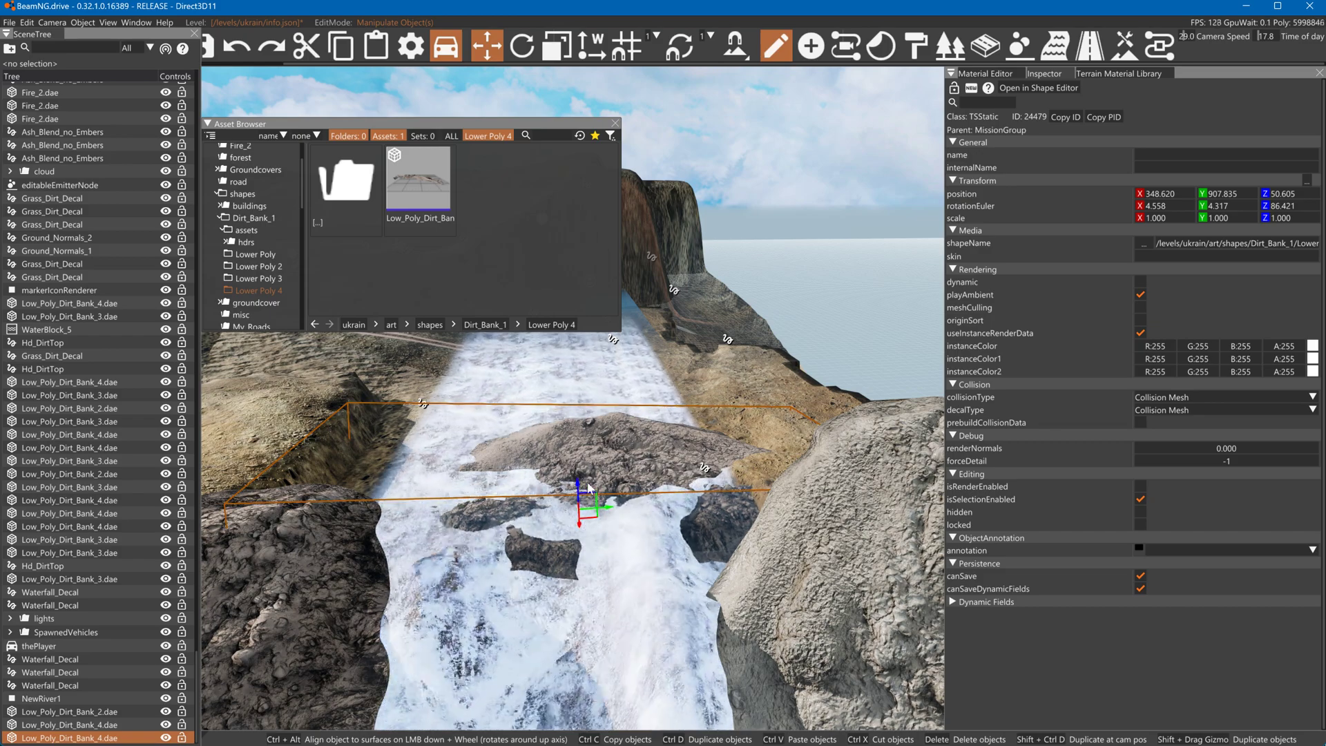
drag(578, 482, 579, 491)
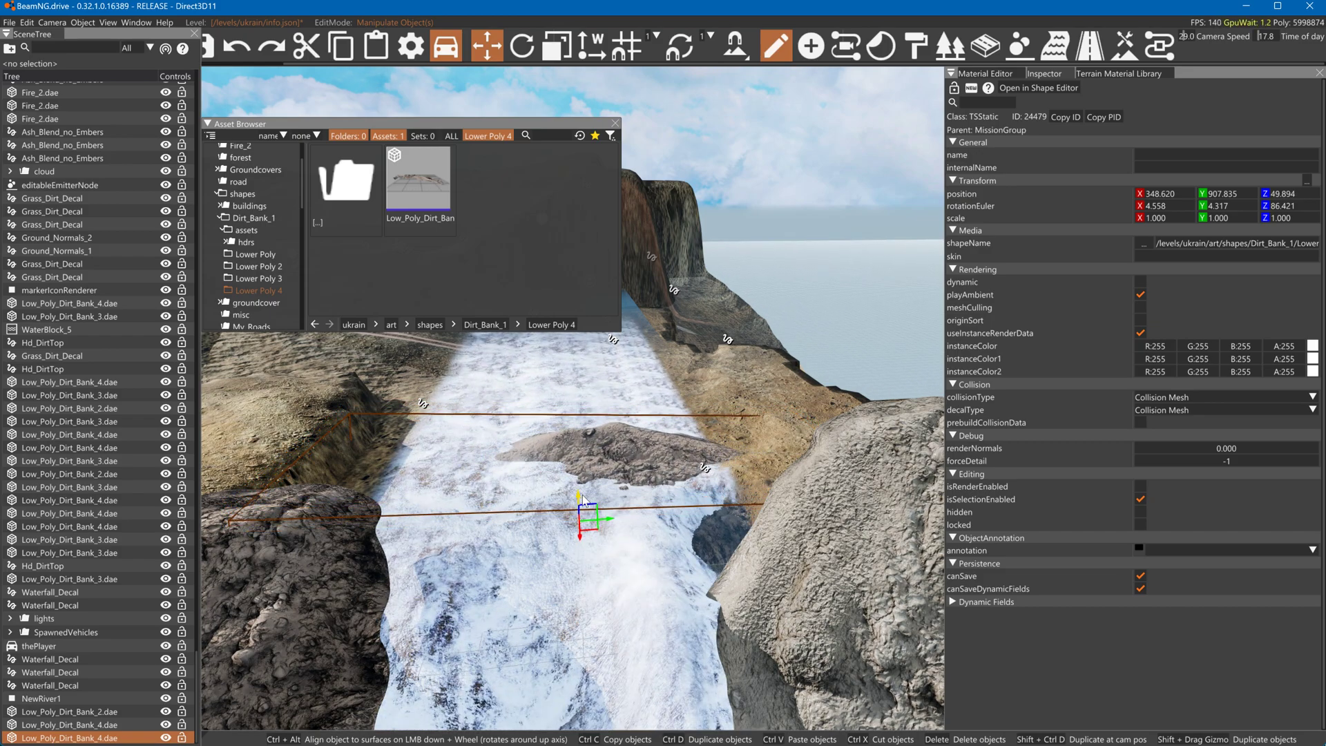
Lift the stream rock to Z 49.956 and try raising the terrain around it with a size 13 brush at pressure 10.40
drag(584, 500, 583, 496)
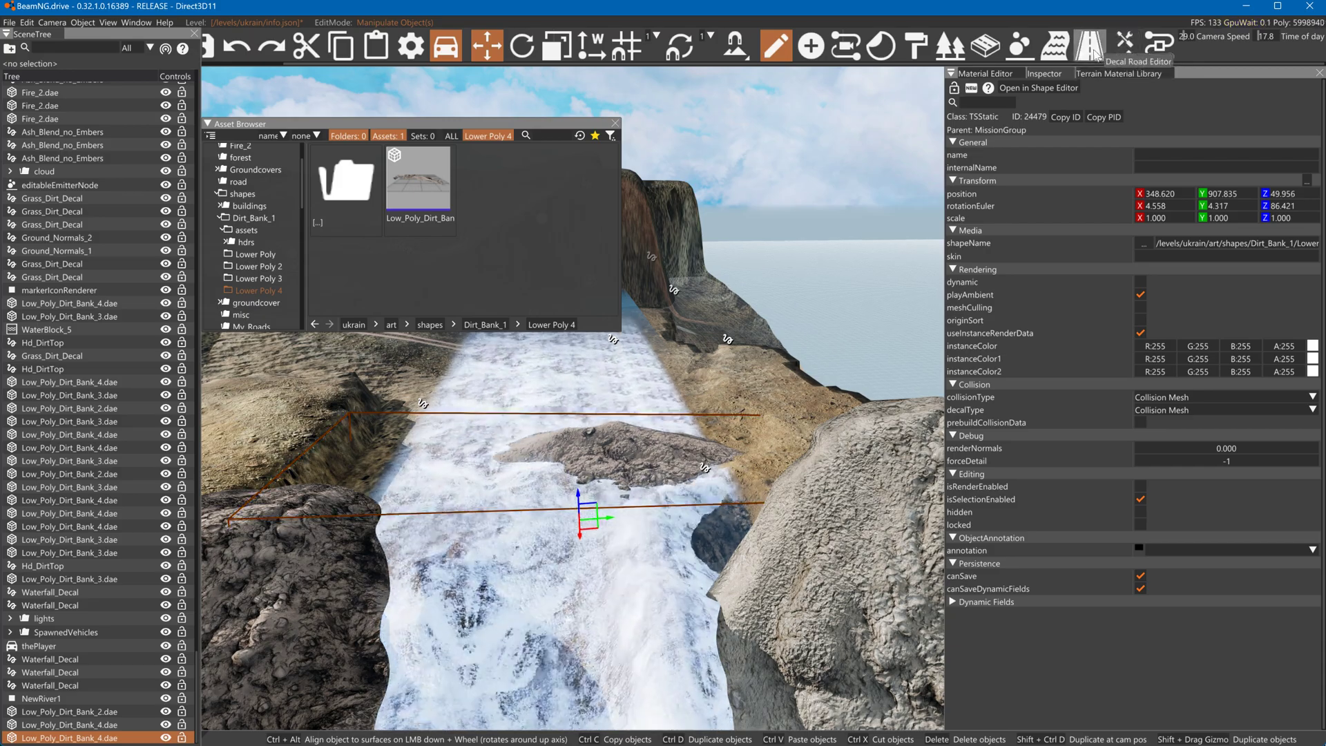
click(1125, 46)
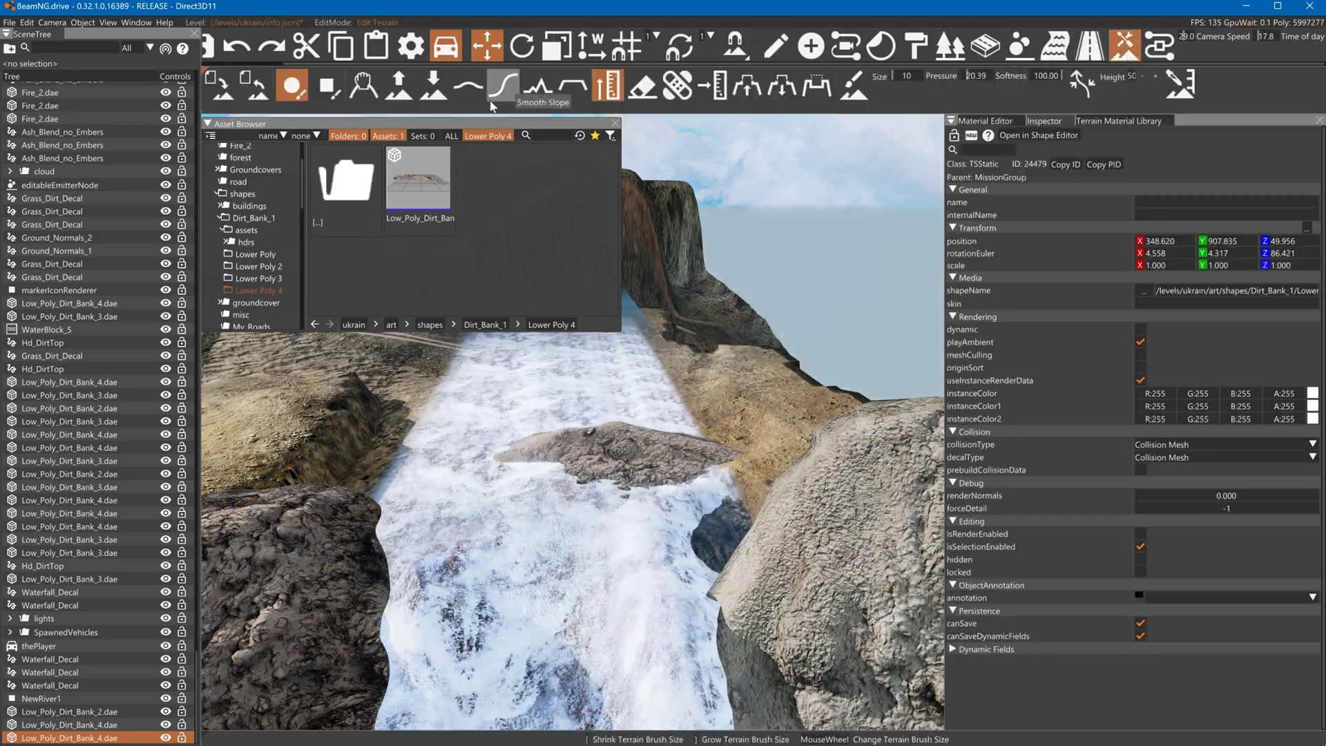
click(747, 84)
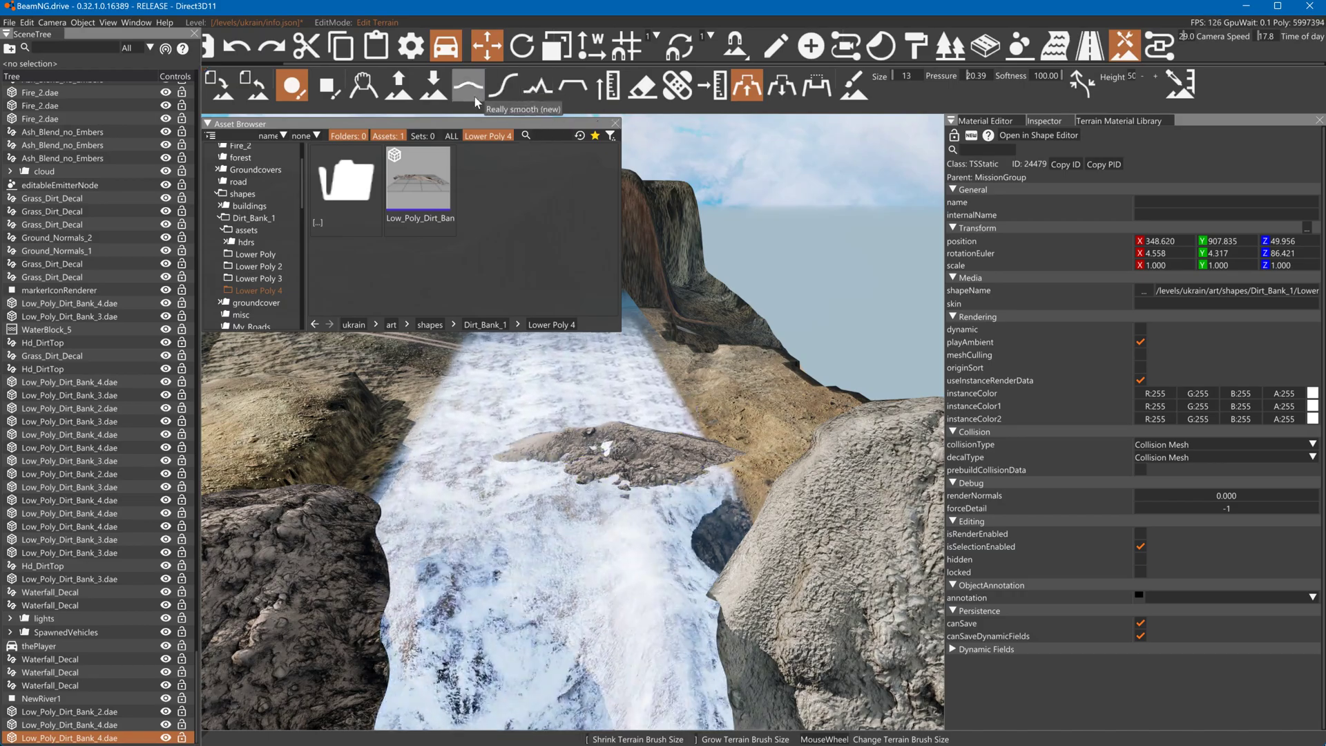
click(398, 84)
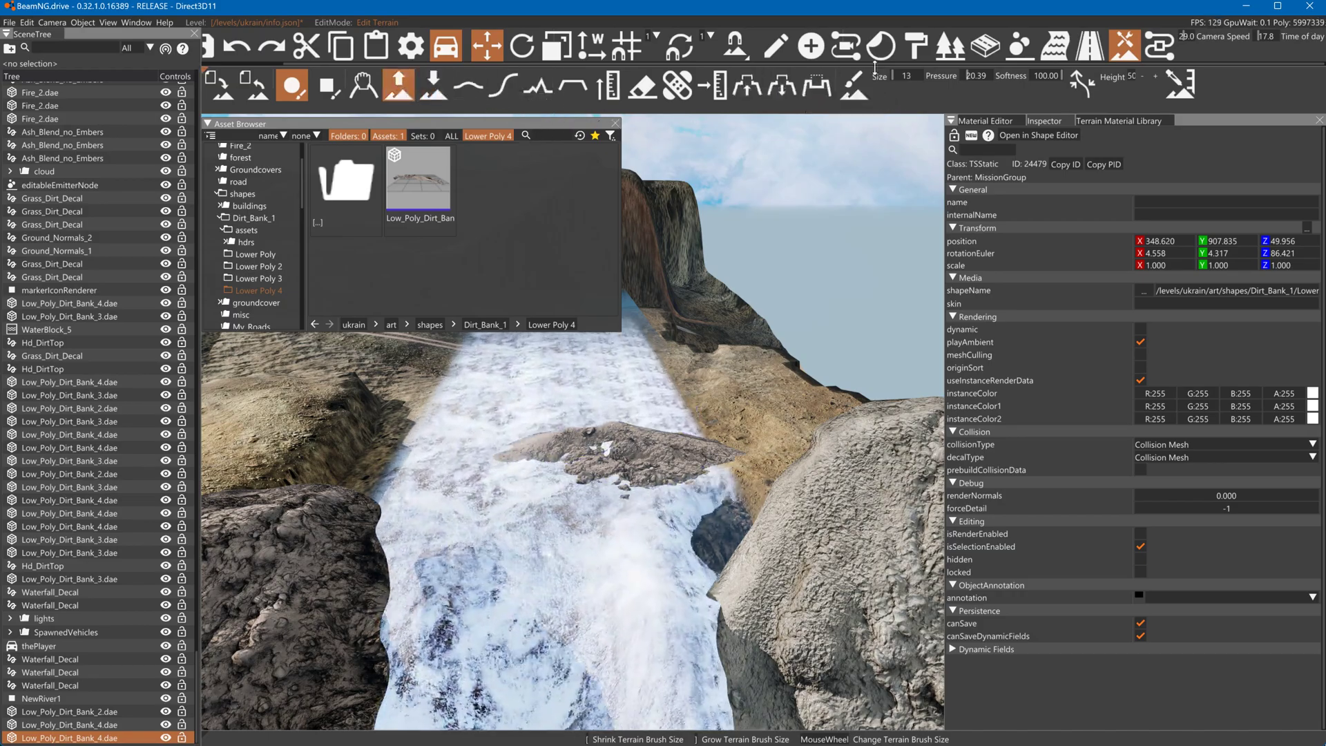
click(964, 76)
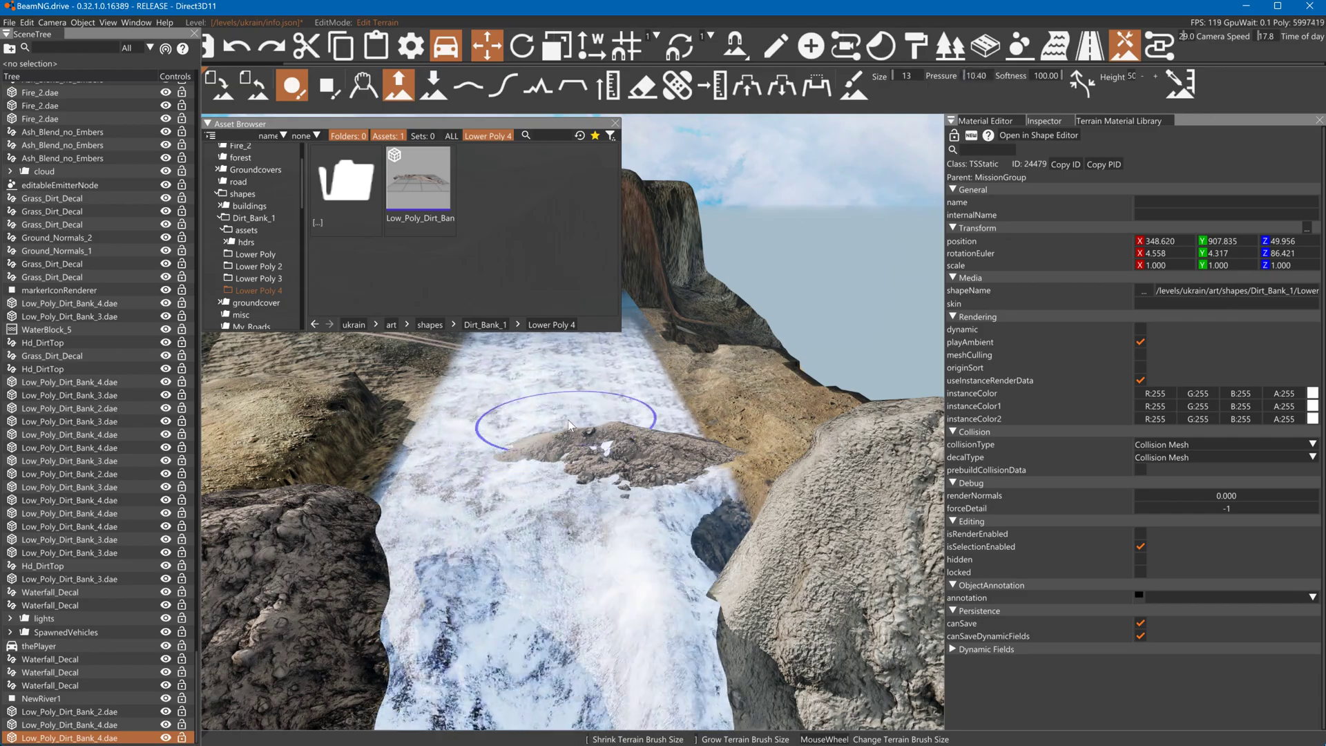
drag(571, 420, 577, 397)
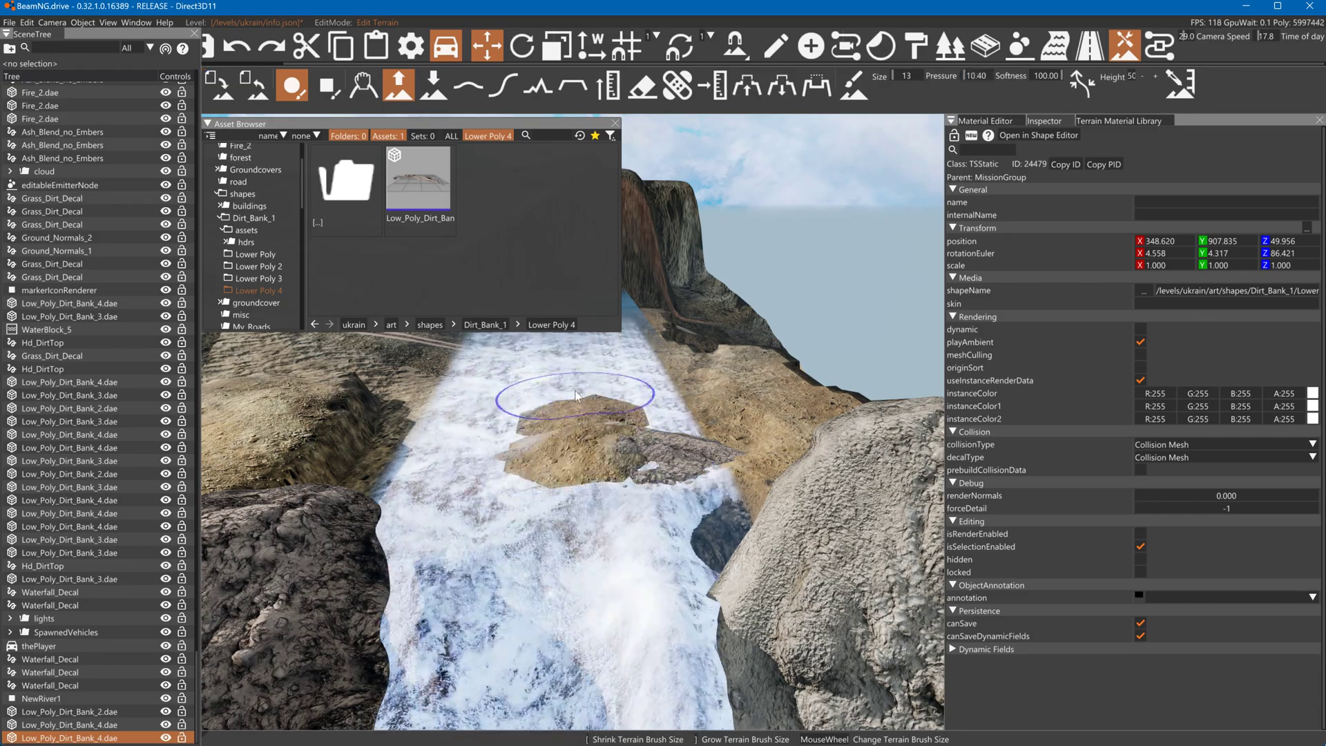
key(ctrl+z)
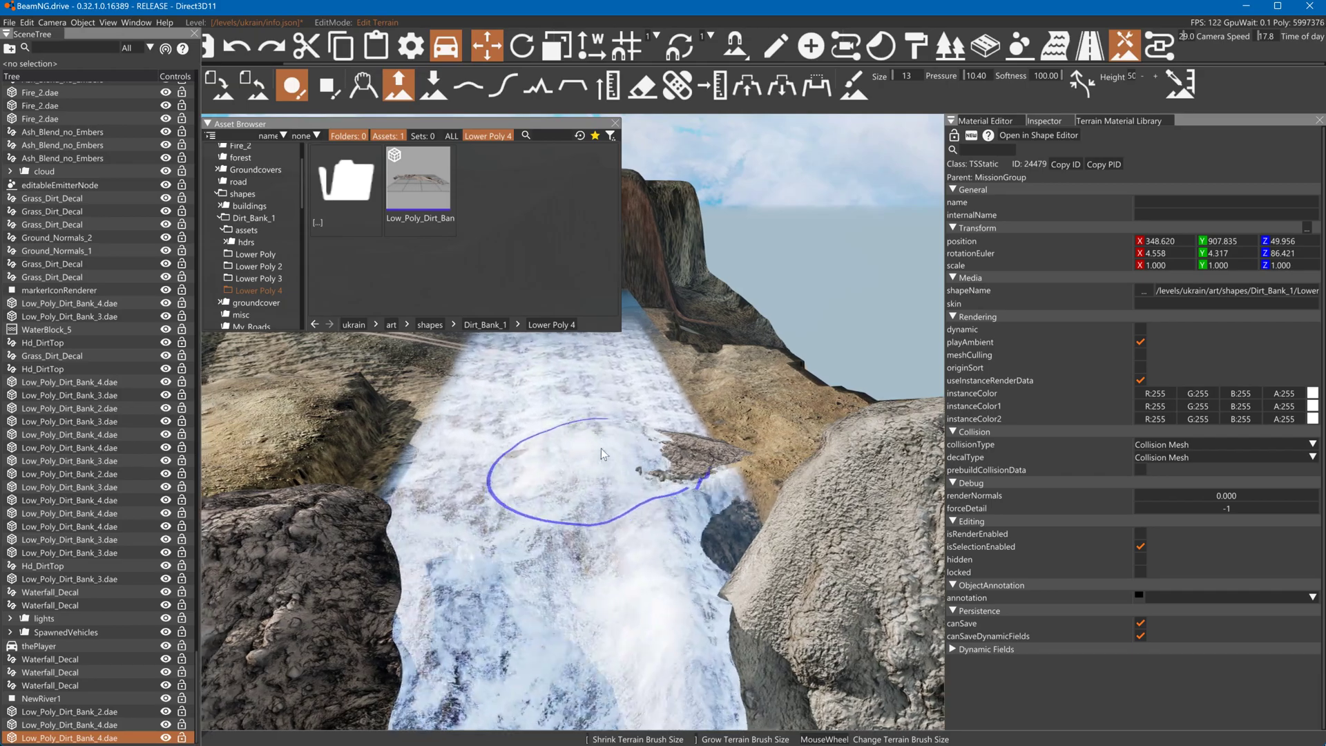
Try more Raise Height strokes beside the mid-stream rock and undo each of them
key(a)
drag(639, 462, 645, 469)
key(ctrl+z)
right_drag(656, 454, 628, 438)
drag(598, 436, 577, 439)
key(ctrl+z)
drag(684, 437, 693, 435)
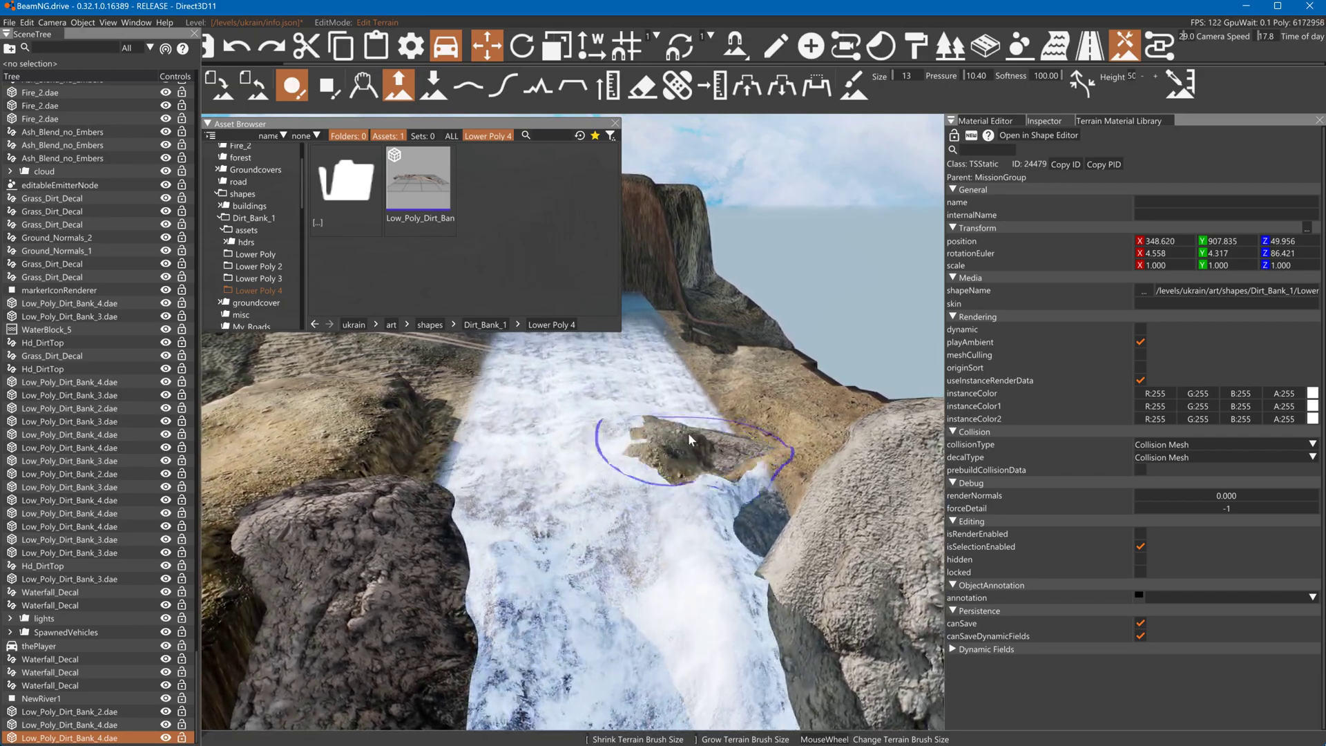
key(ctrl+z)
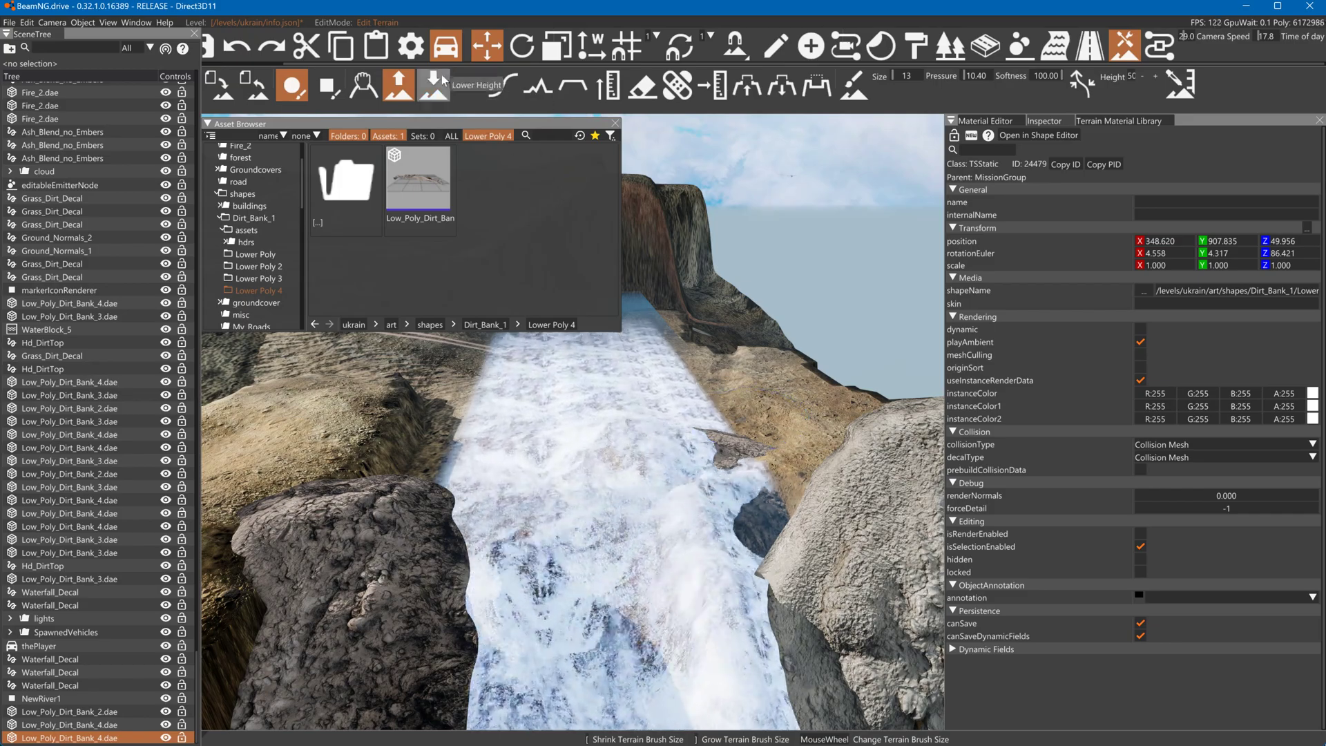
Move the Low_Poly_Dirt_Bank_4 rock to the stream's left bank at about X 340.0, Y 897.6, Z 50.6, rotated about 18.8°, 12.4° and 19.4°
click(776, 45)
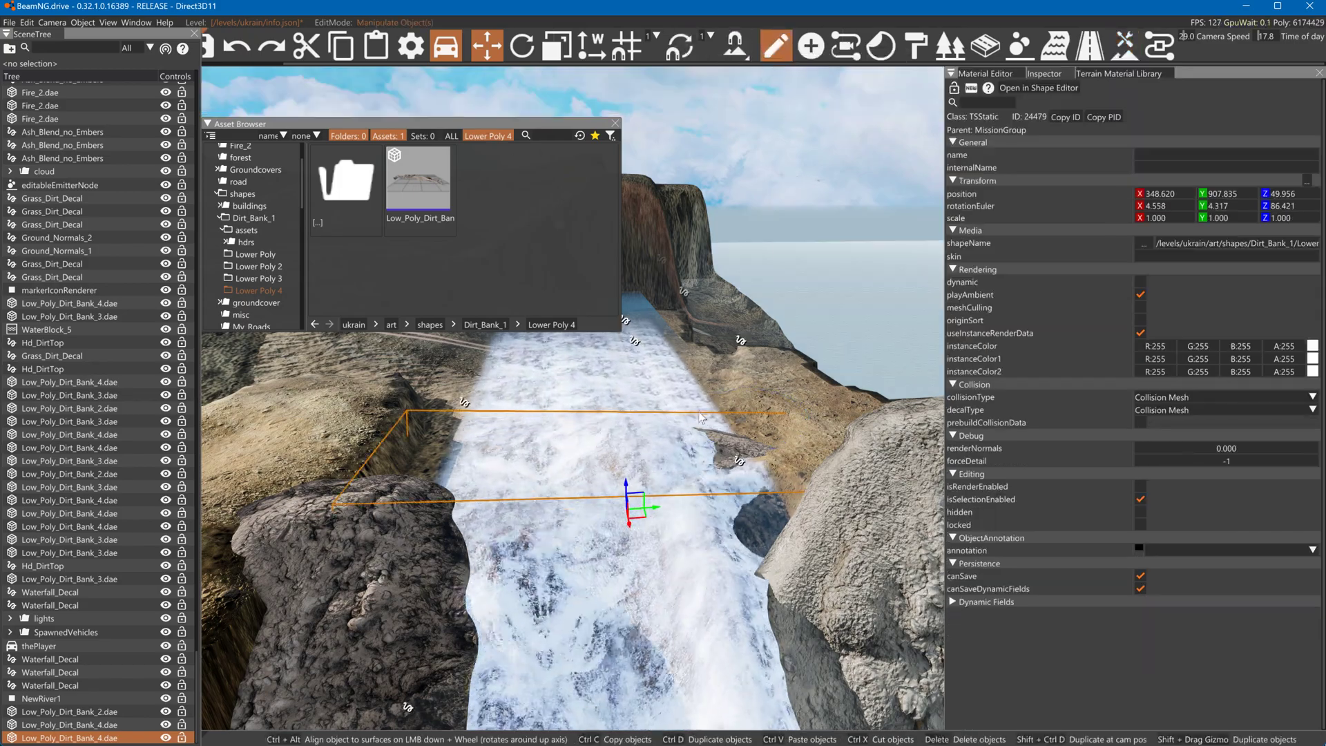
key(2)
mouse_move(626, 514)
mouse_down()
mouse_move(624, 496)
mouse_move(622, 525)
mouse_move(641, 521)
mouse_move(630, 532)
mouse_up()
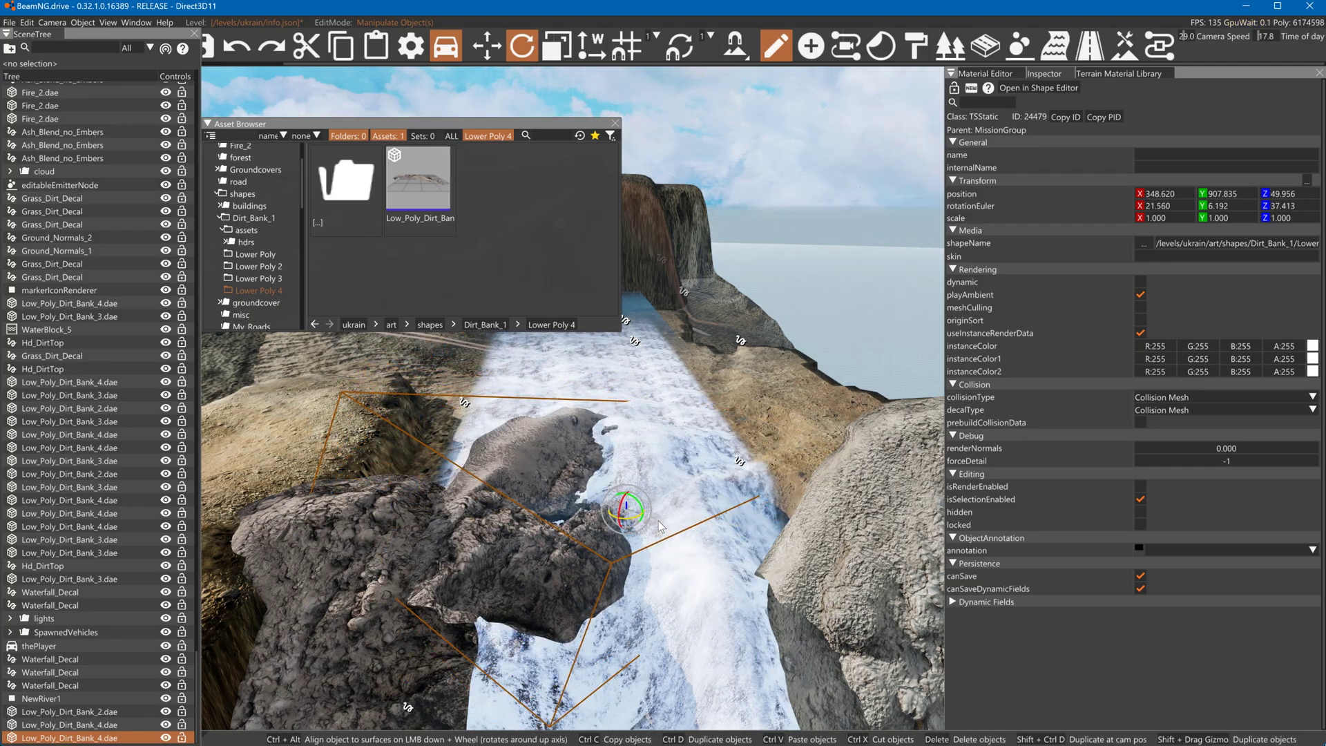
drag(656, 514, 531, 509)
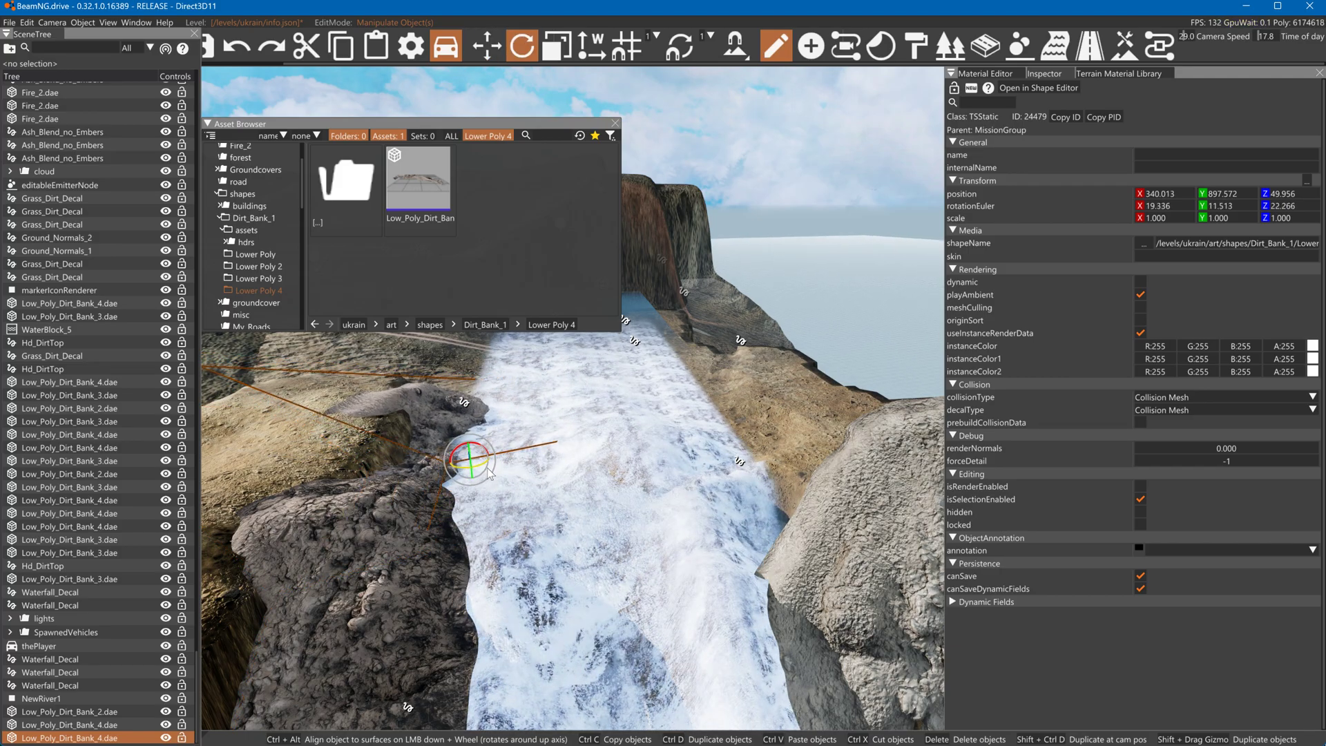
drag(474, 441, 470, 434)
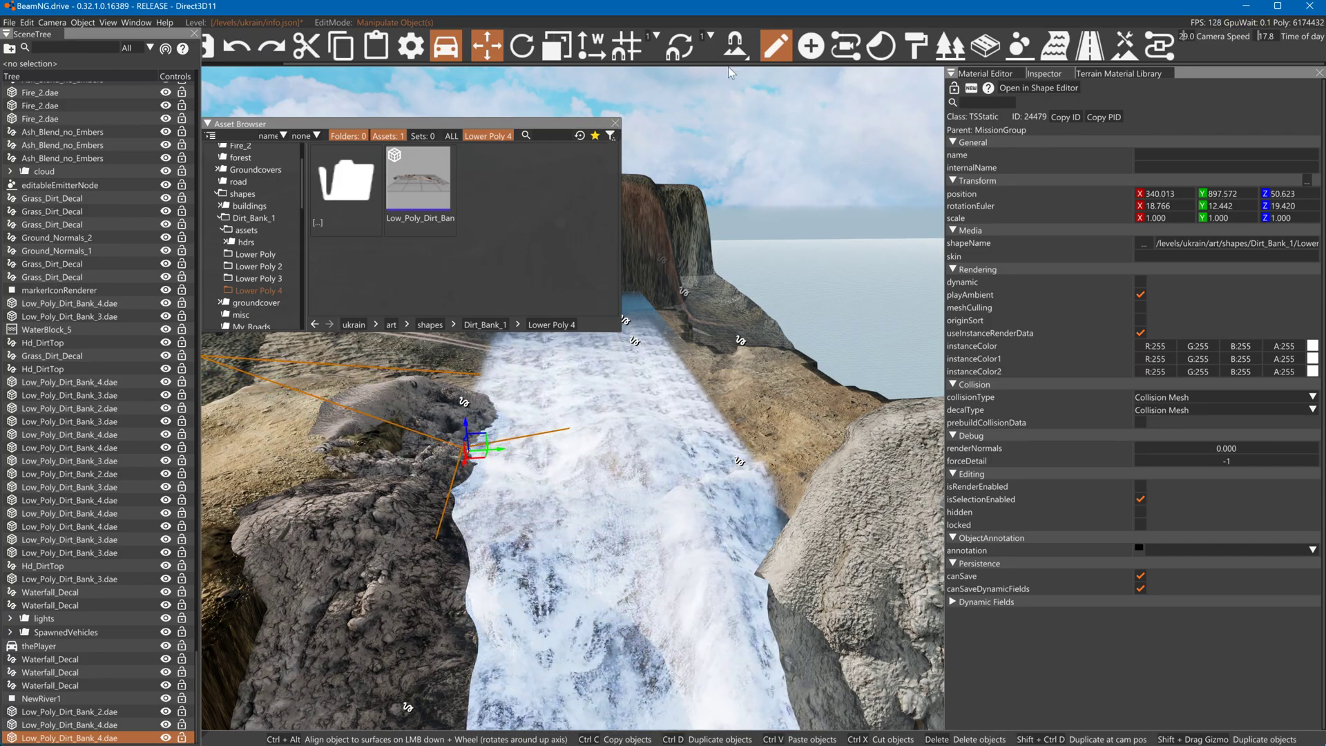
Raise the terrain behind the left-bank rocks to blend with them and close the Asset Browser
click(1124, 45)
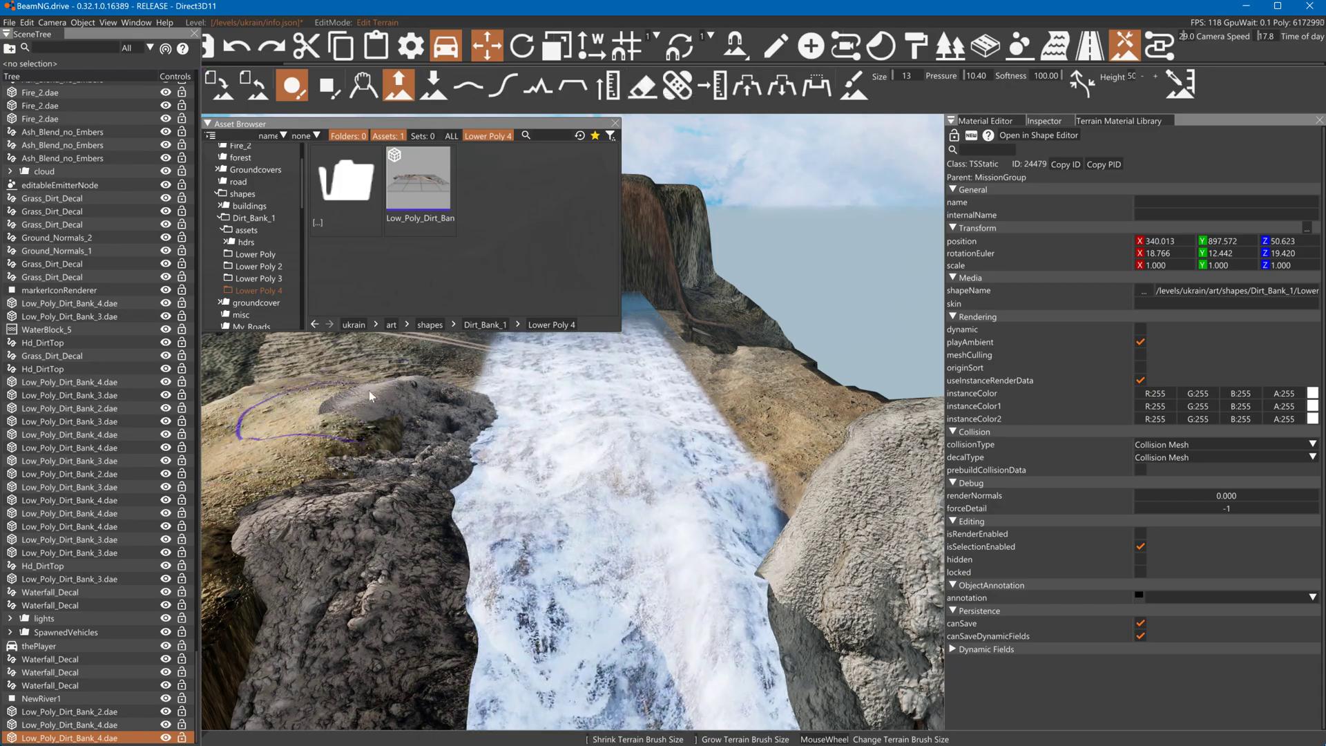
drag(361, 388, 248, 529)
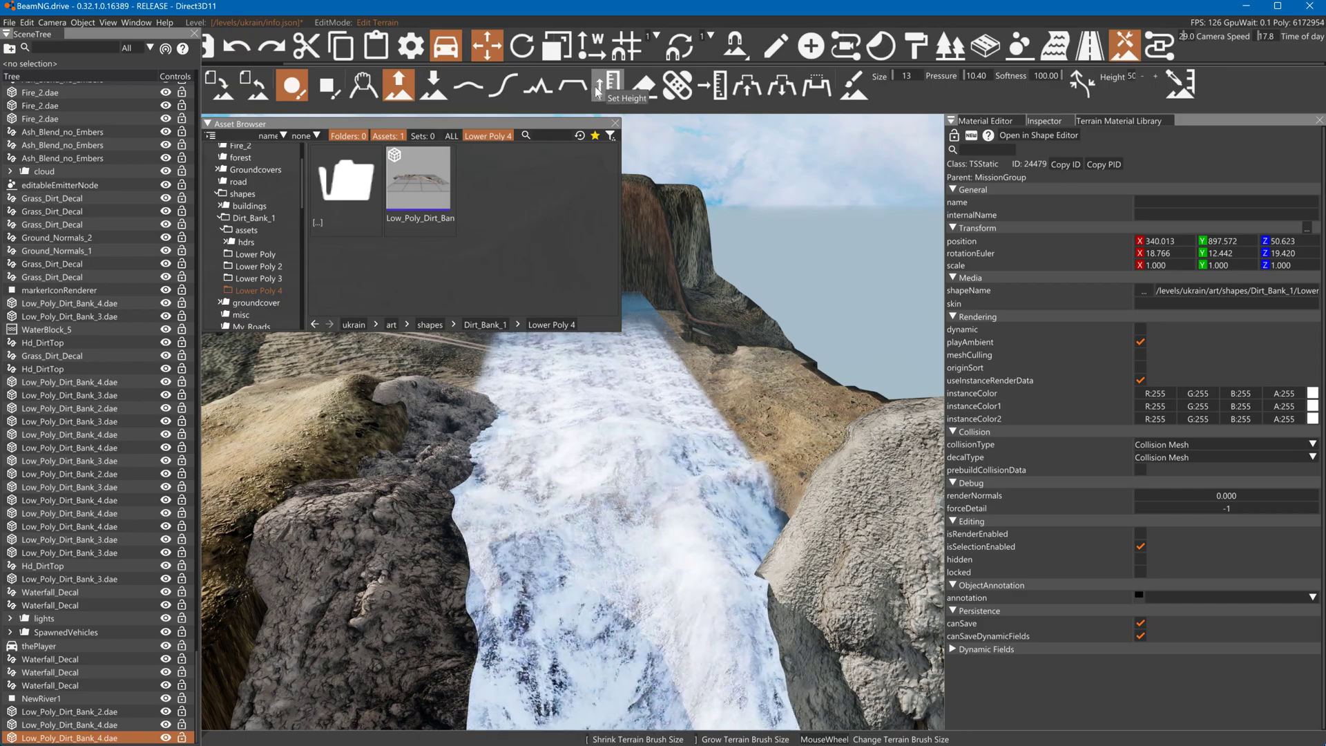
click(615, 124)
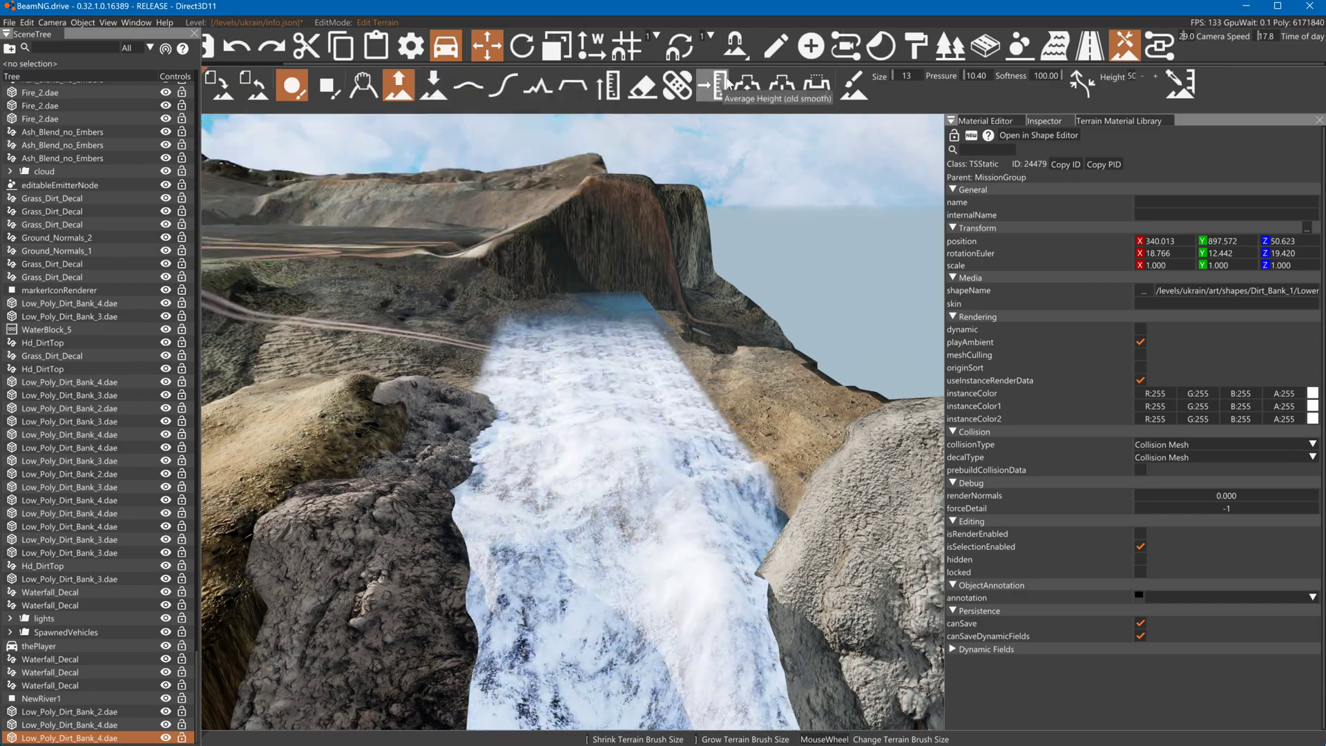
Duplicate the Low_Poly_Dirt_Bank_2 rock on the right bank and place the copy at about X 343.8, Y 918.5, Z 51.5
click(776, 46)
drag(821, 494, 825, 503)
click(847, 495)
right_drag(847, 495, 812, 532)
click(812, 532)
drag(812, 532, 620, 304)
key(2)
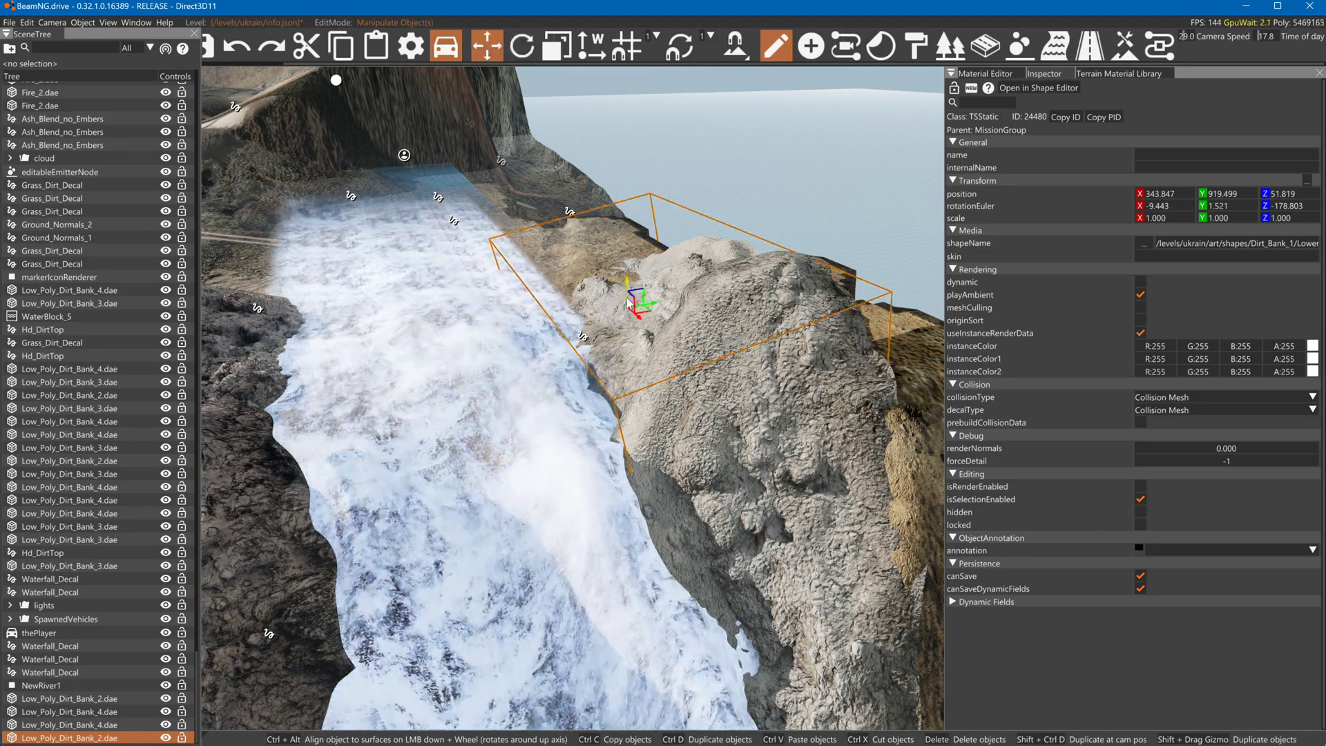
drag(609, 282, 610, 286)
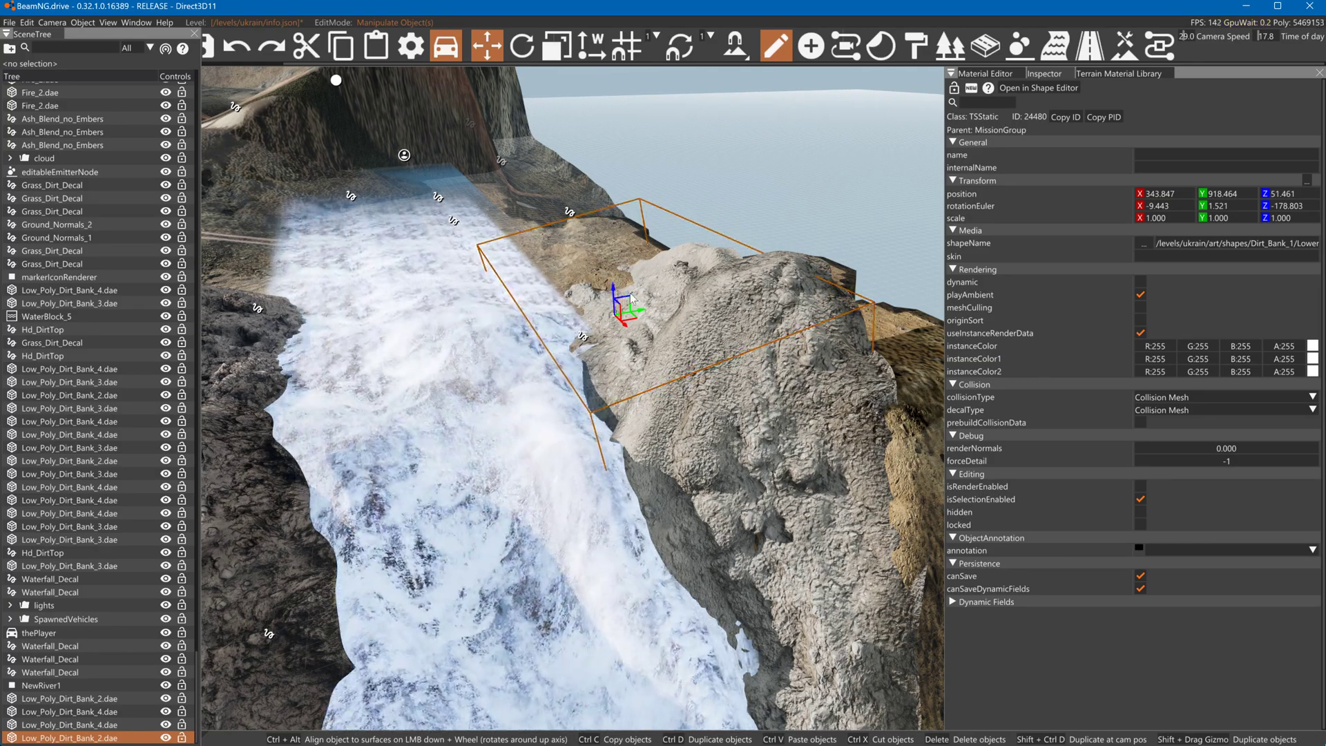
Raise the terrain behind and upstream of the right-bank rocks with a size 13 brush at pressure 37.04
right_drag(645, 253, 611, 110)
right_drag(652, 286, 553, 246)
key(s)
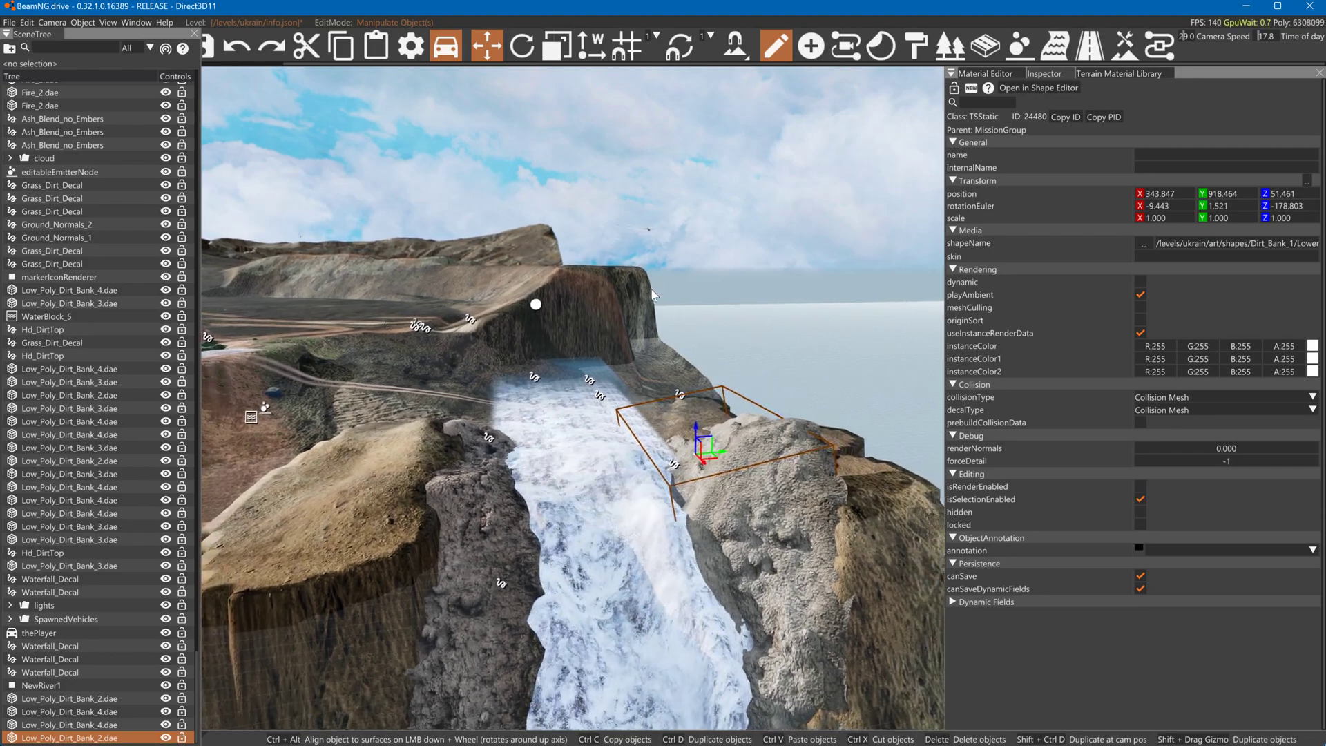
key(d)
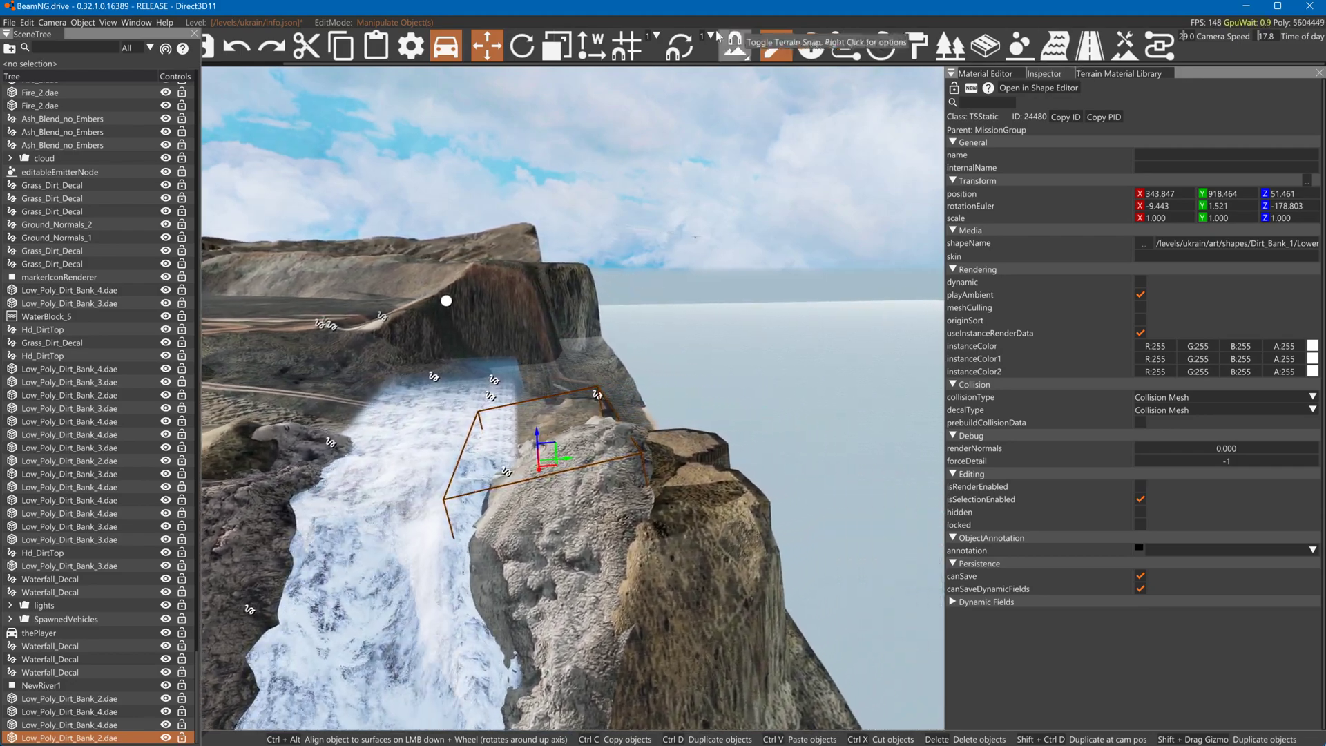
click(1125, 46)
key(w)
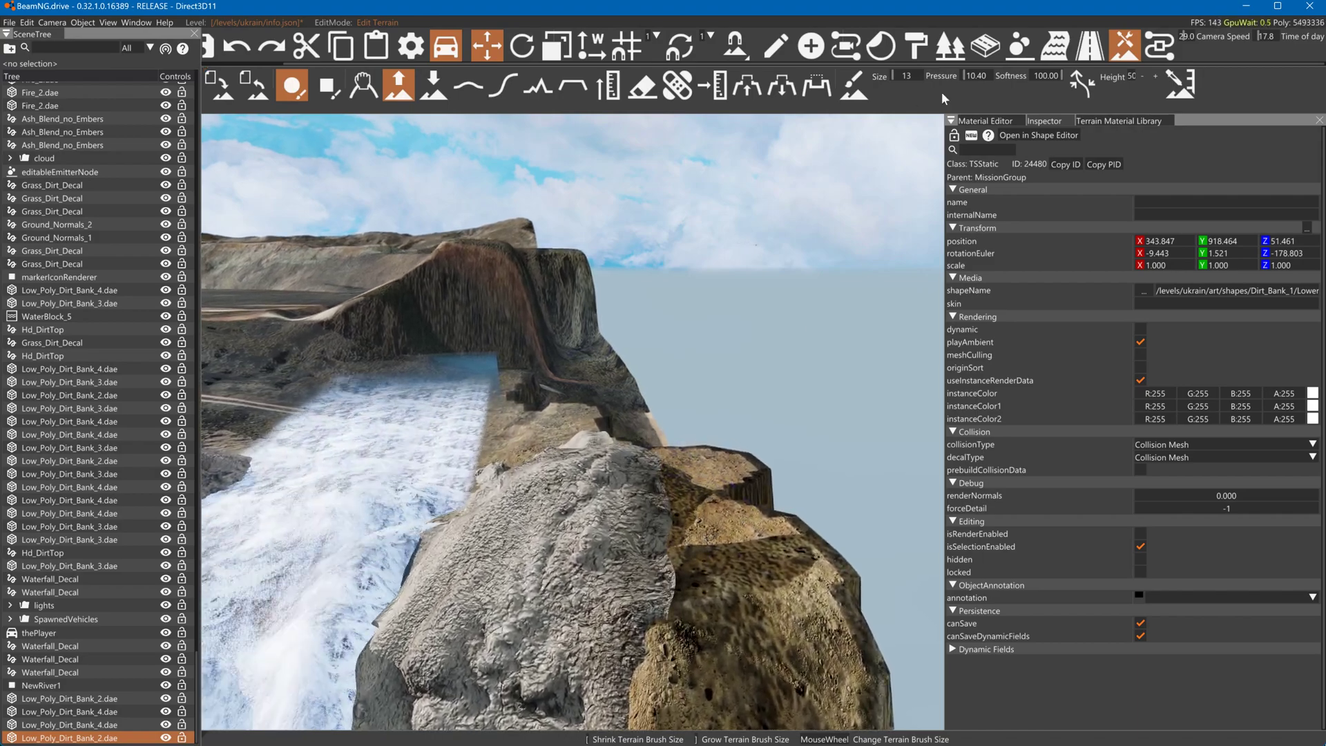
click(973, 77)
mouse_move(686, 490)
mouse_down()
mouse_move(661, 460)
mouse_move(691, 533)
mouse_up()
right_drag(691, 532, 829, 507)
right_drag(684, 459, 728, 488)
key(a)
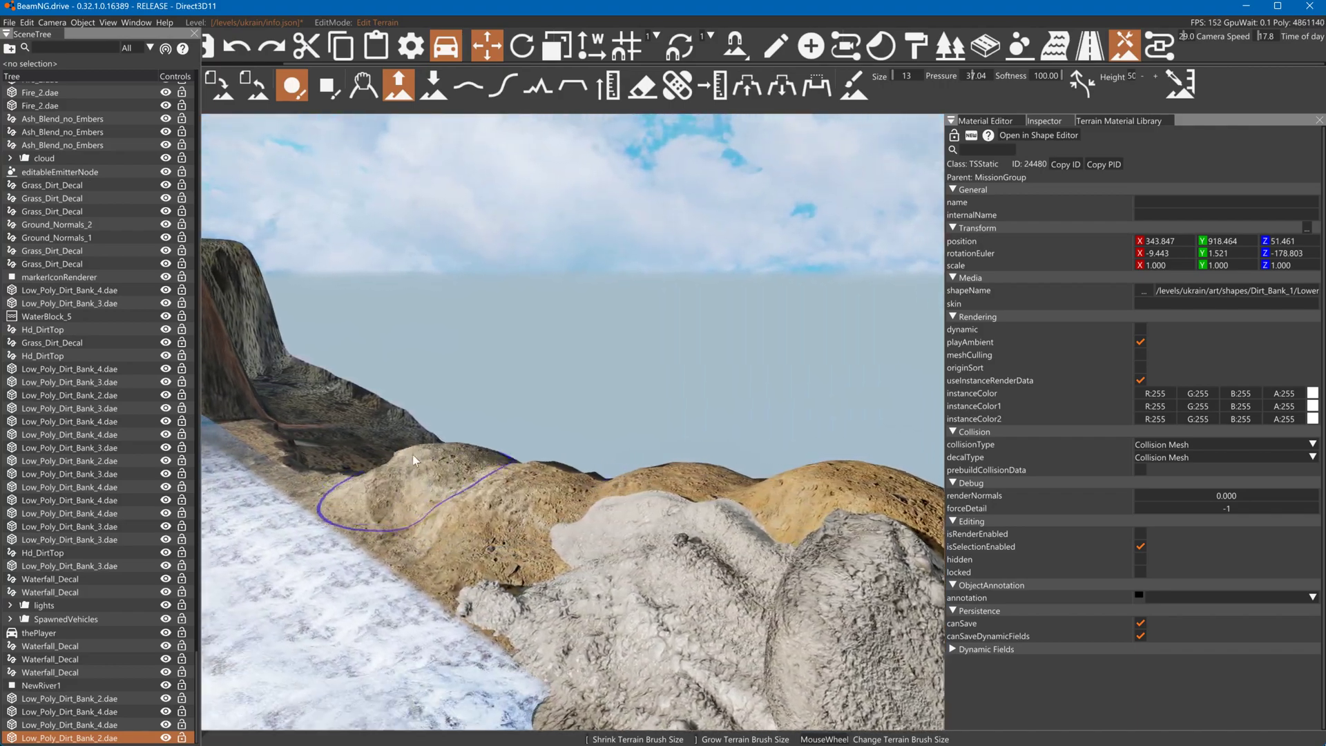
Smooth the steep cliff face above the head of the waterfall with the Smooth Slope brush
right_drag(500, 466, 387, 435)
key(s)
key(d)
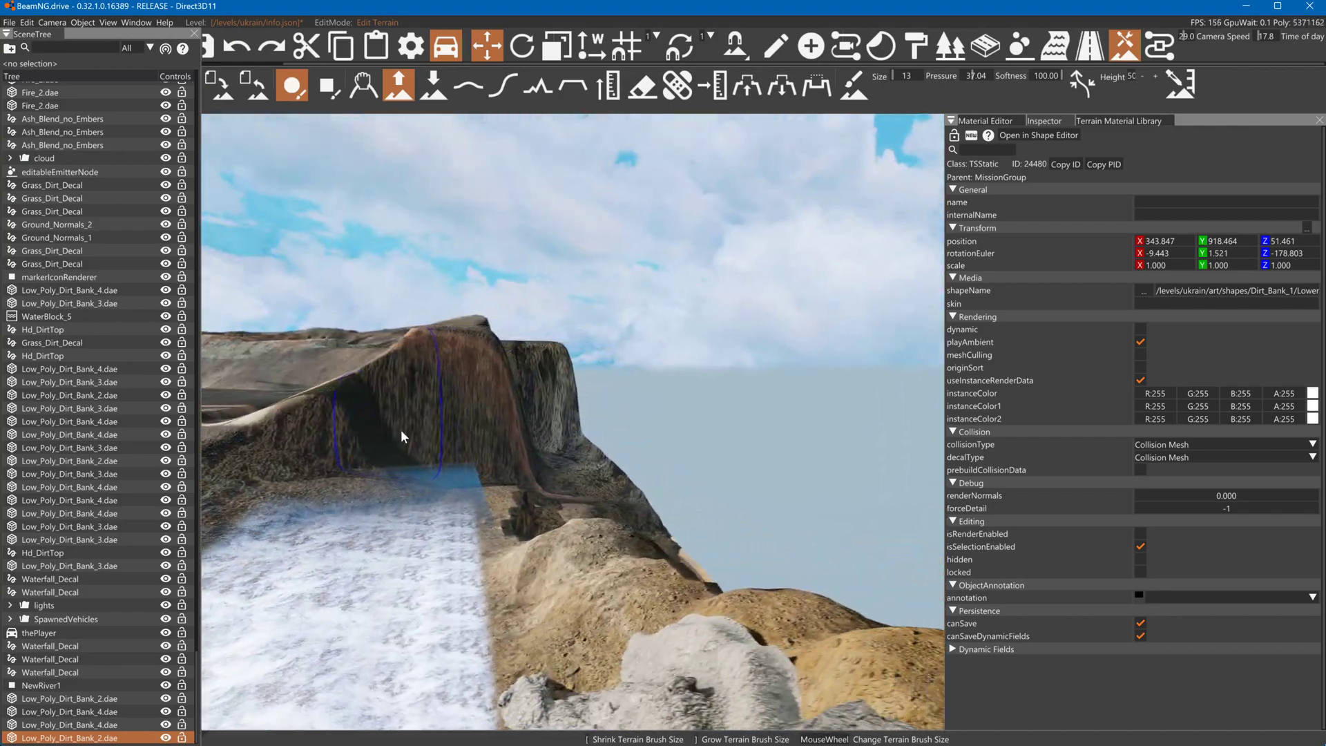
click(468, 86)
click(503, 86)
key(a)
mouse_move(416, 376)
mouse_down()
mouse_move(514, 401)
mouse_move(483, 366)
mouse_move(425, 422)
mouse_move(476, 384)
mouse_up()
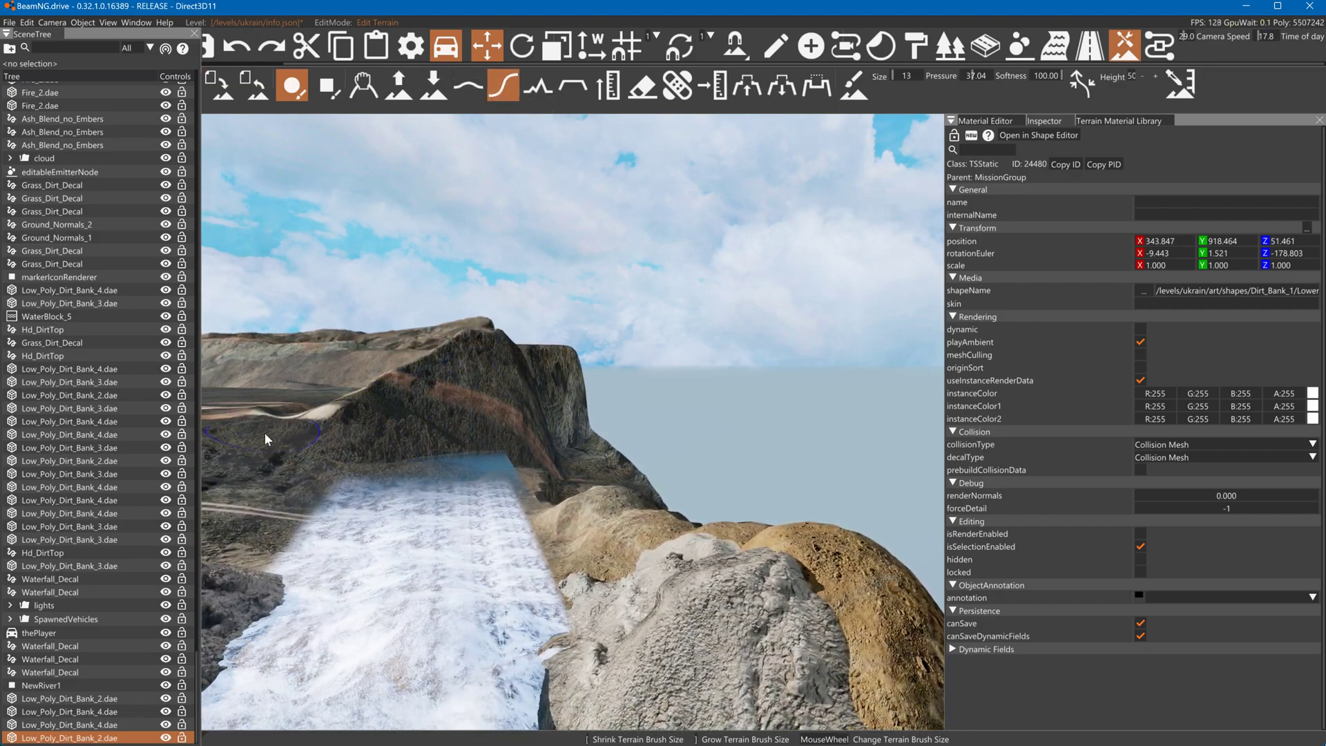
Delete the River_bottom2 decal road running over the cliff face above the waterfall
click(1090, 47)
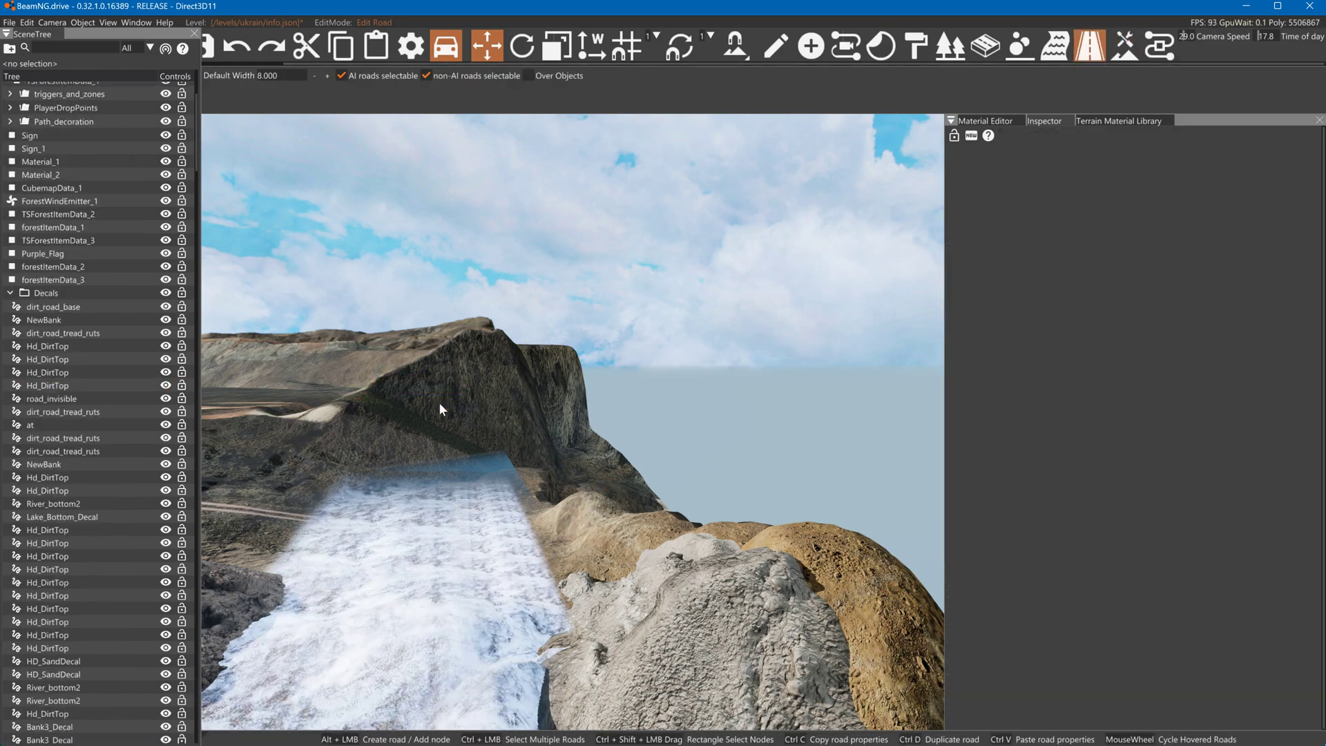
click(405, 429)
key(Delete)
right_drag(538, 429, 545, 414)
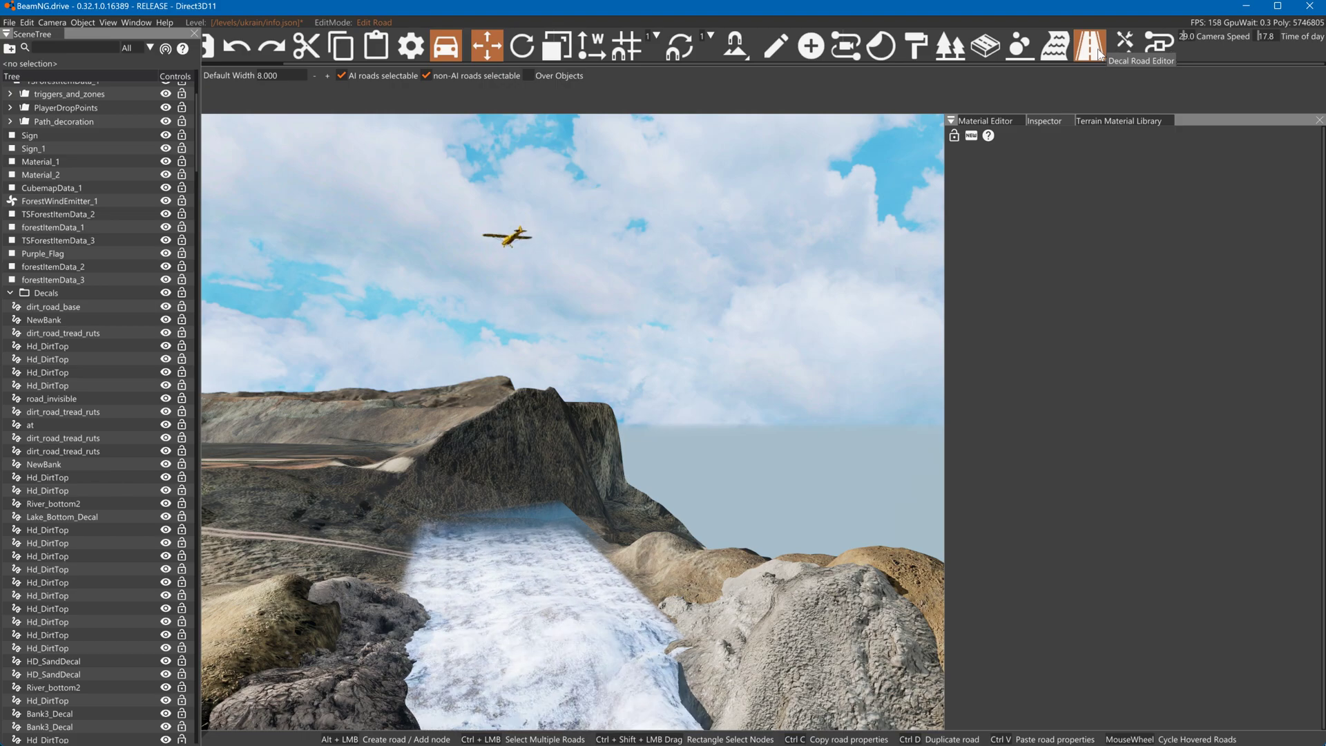
Set up terrain raising with a square brush, size 4 and pressure 17.06
click(1124, 46)
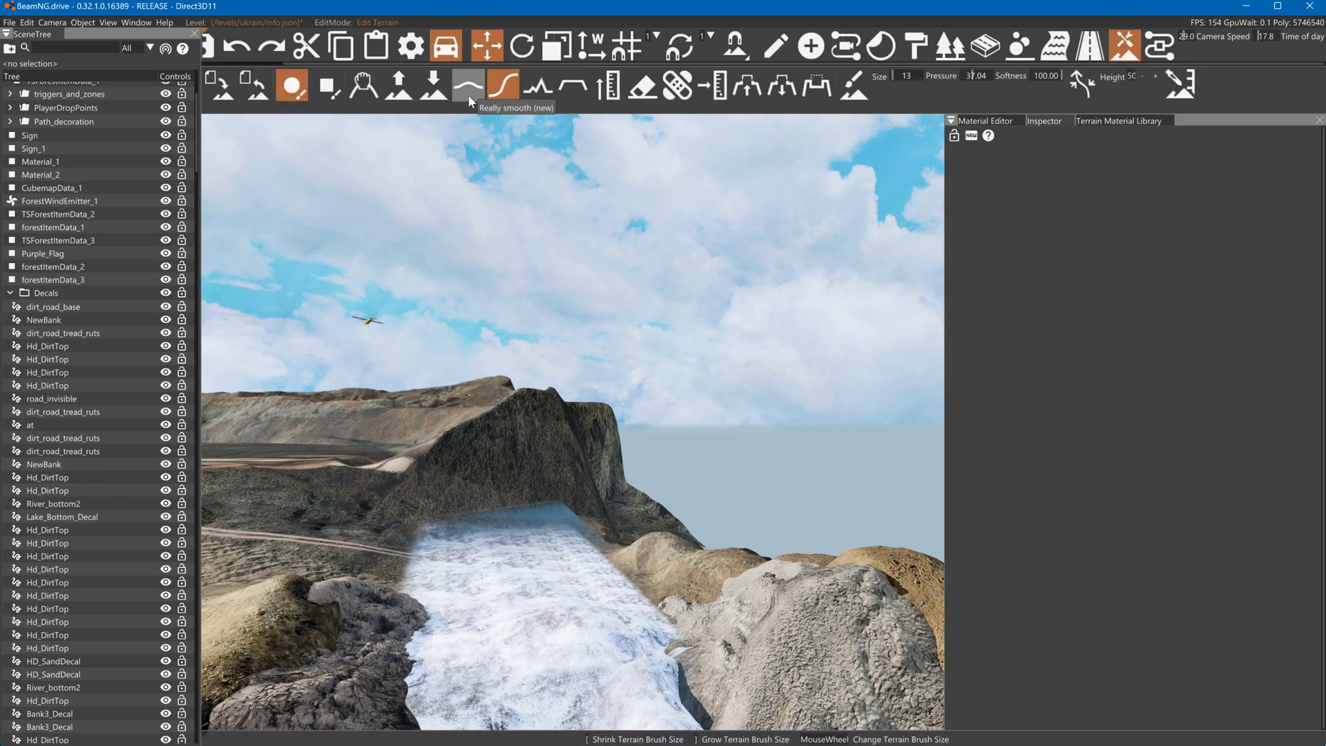
click(394, 101)
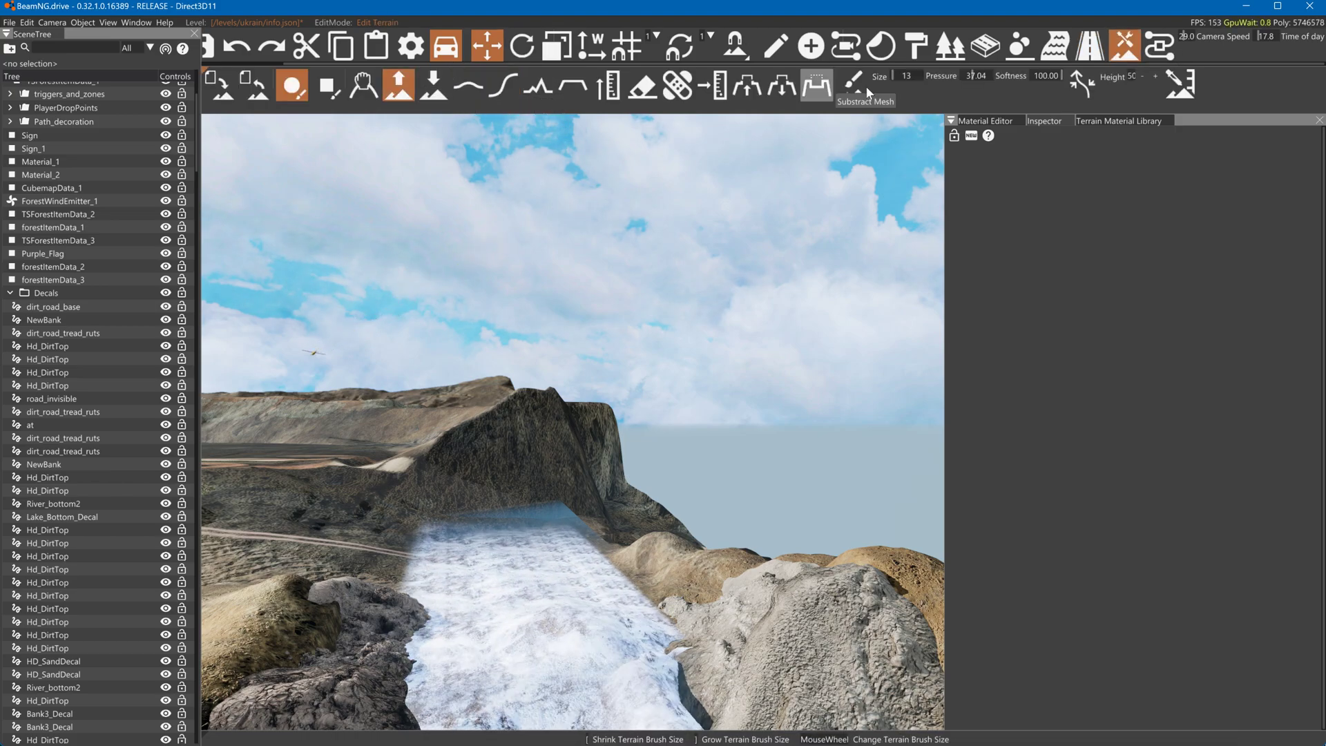
drag(969, 79, 966, 78)
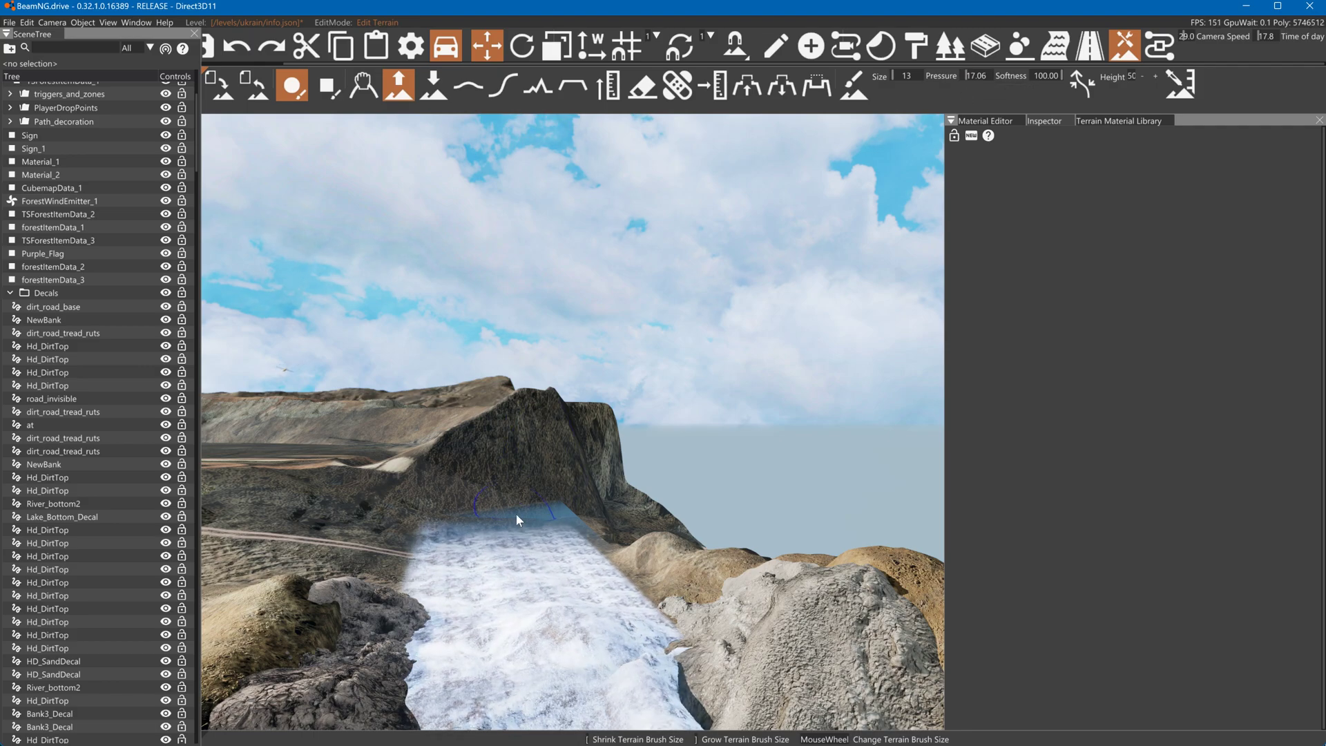
click(328, 90)
scroll(399, 563, down, 9)
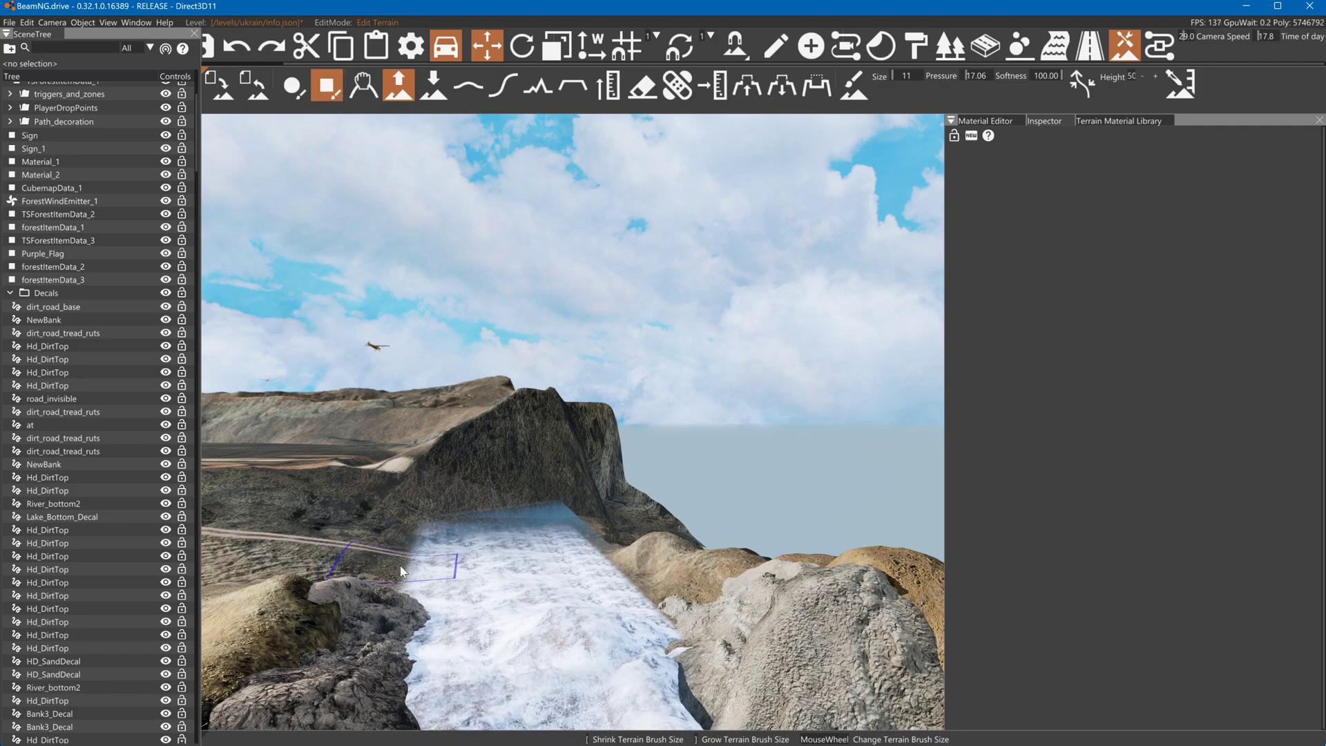
Try raising narrow terrain ridges across the upper stream with the small square brush, undoing each stroke
drag(397, 566, 615, 588)
key(ctrl+z)
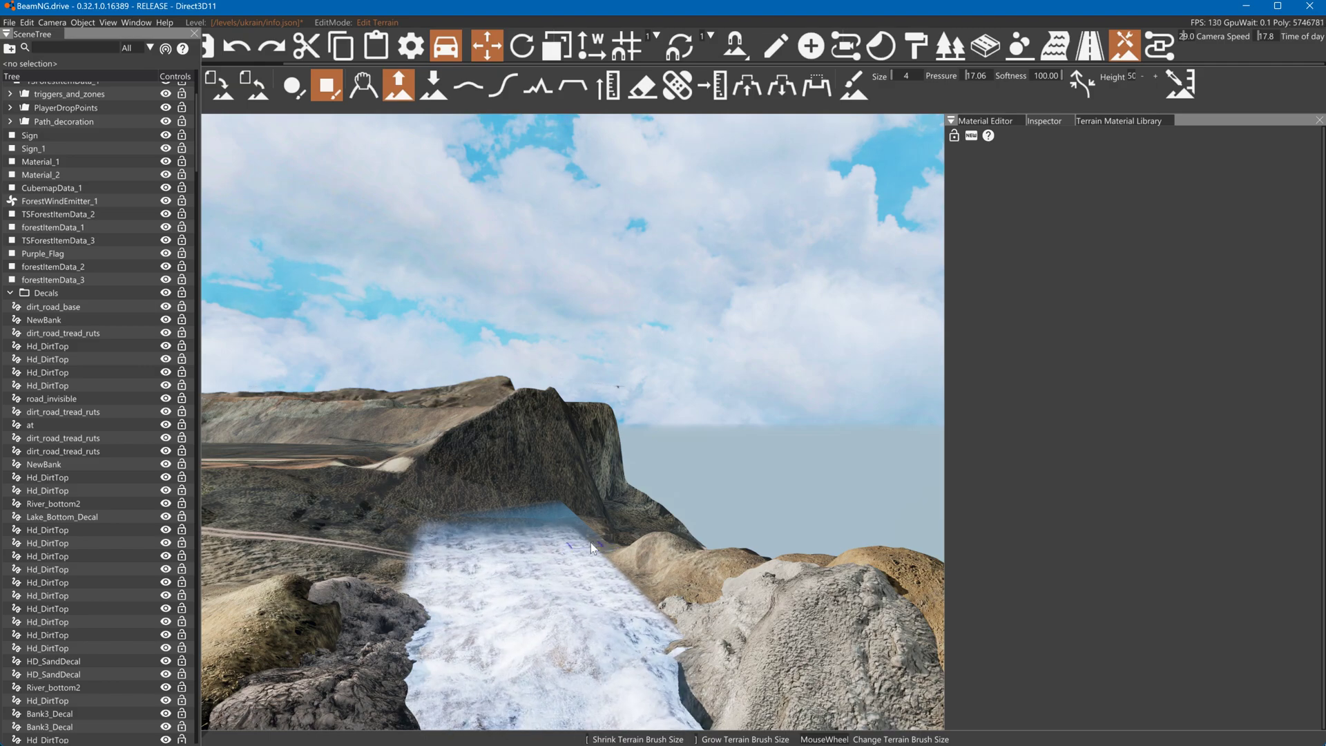
drag(472, 543, 610, 554)
key(ctrl+z)
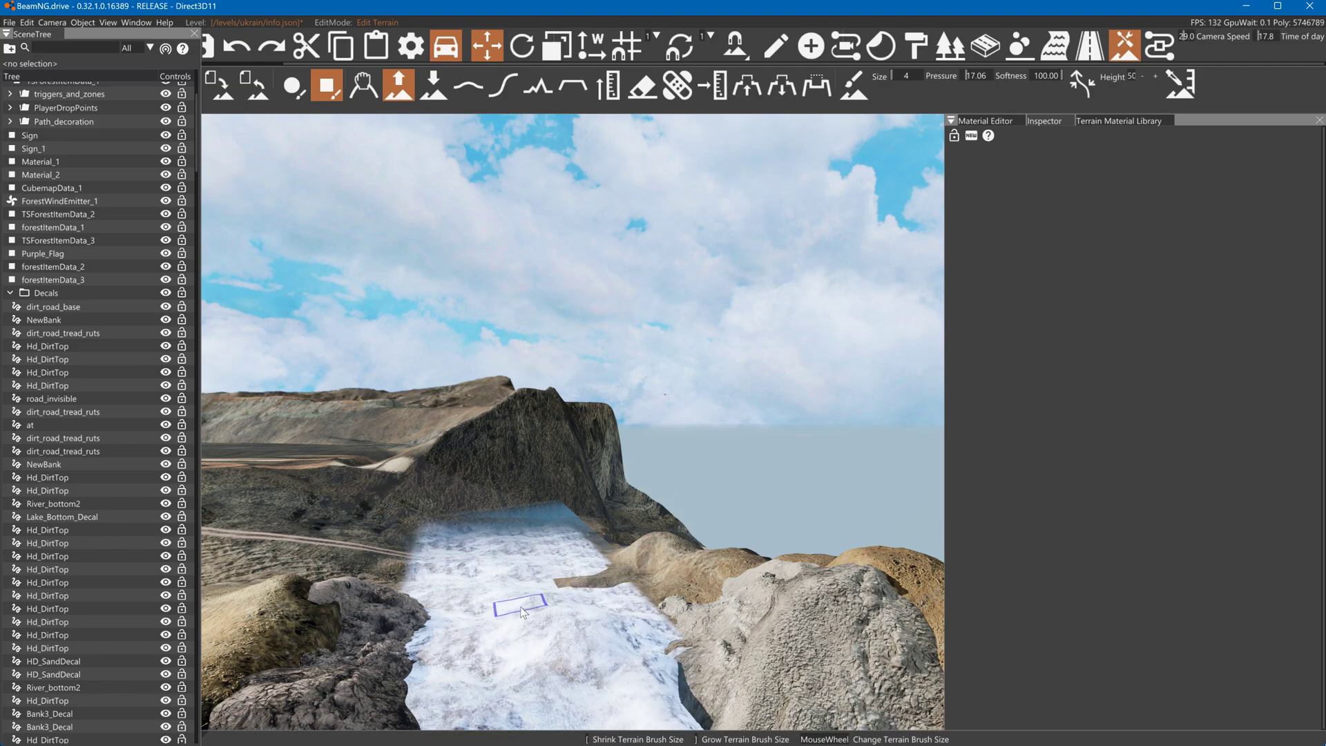
drag(404, 612, 418, 612)
key(ctrl+z)
mouse_move(424, 551)
mouse_down()
mouse_move(546, 552)
mouse_move(595, 580)
mouse_up()
key(ctrl+z)
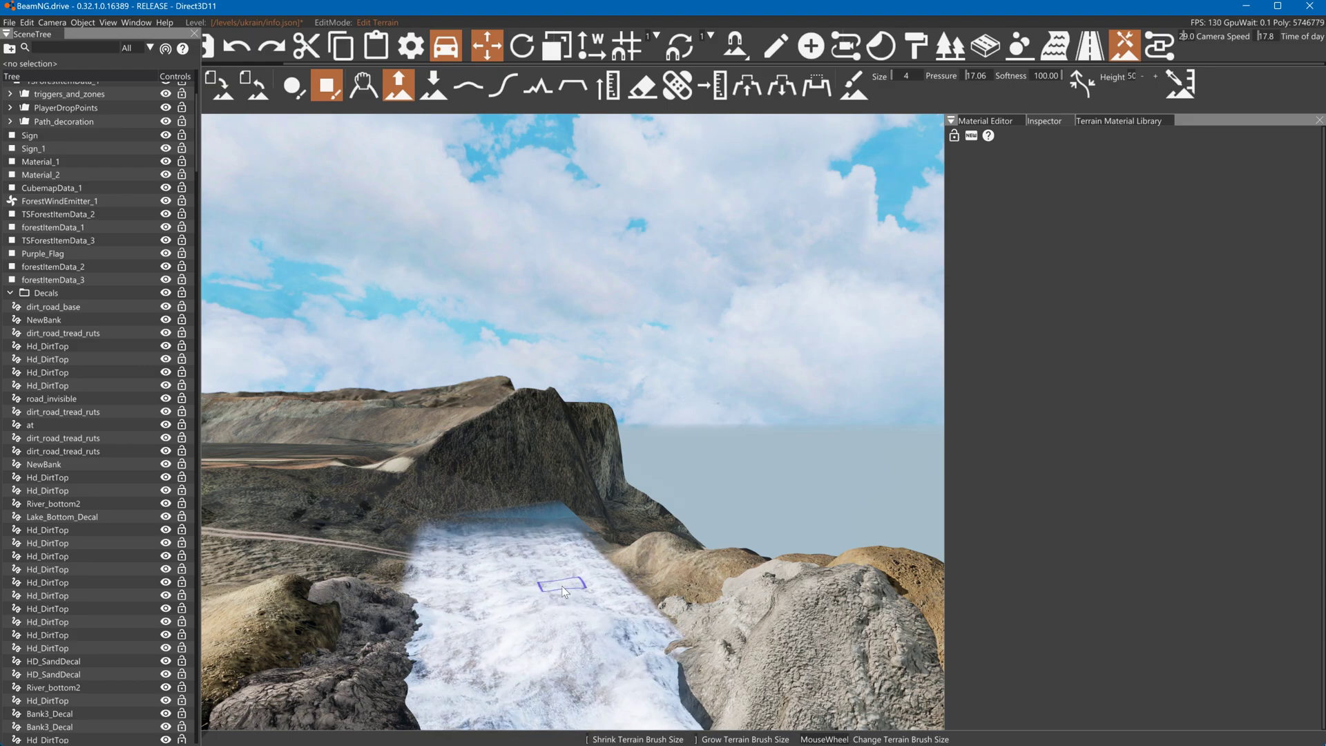
Try raising terrain ridges across the upper stream with the square brush at size 7, undoing the strokes
scroll(587, 583, up, 3)
mouse_move(523, 565)
mouse_down()
mouse_move(497, 558)
mouse_move(554, 562)
mouse_up()
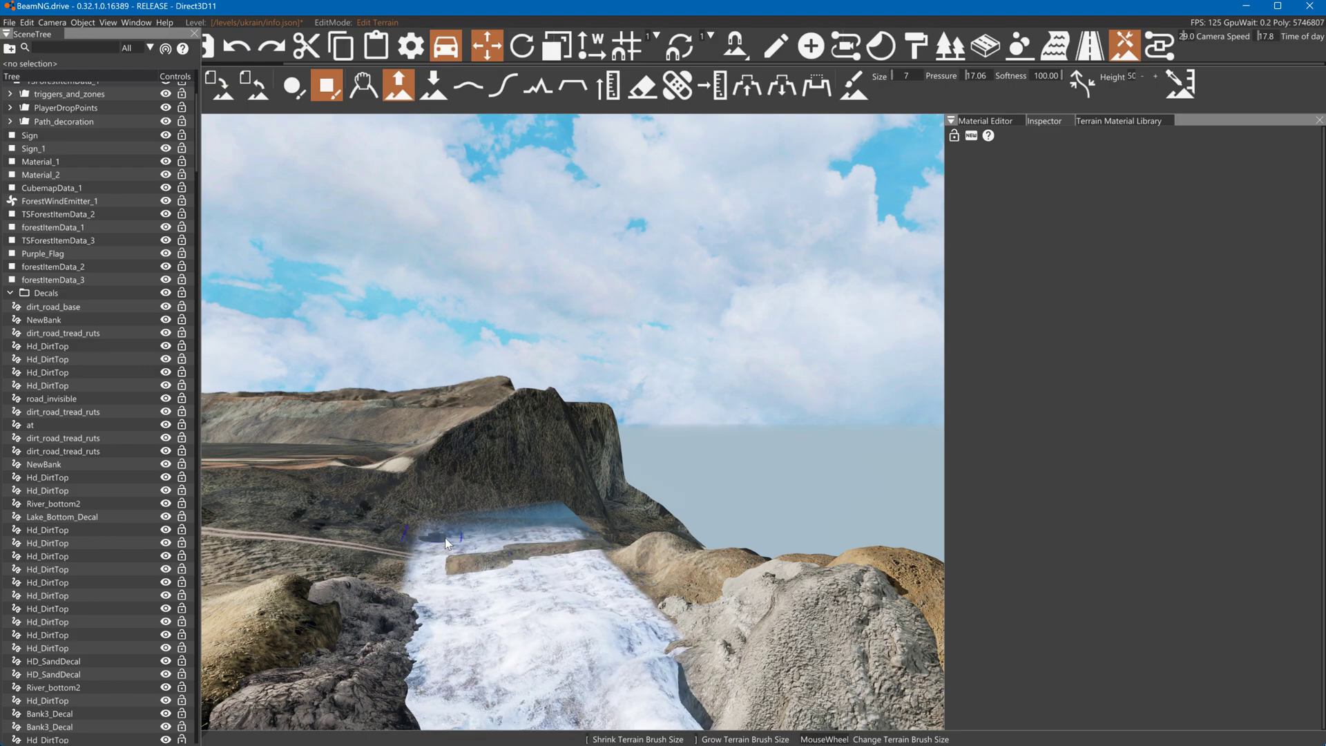
key(ctrl+z)
mouse_move(462, 532)
mouse_down()
mouse_move(574, 536)
mouse_move(476, 556)
mouse_move(552, 563)
mouse_move(492, 526)
mouse_up()
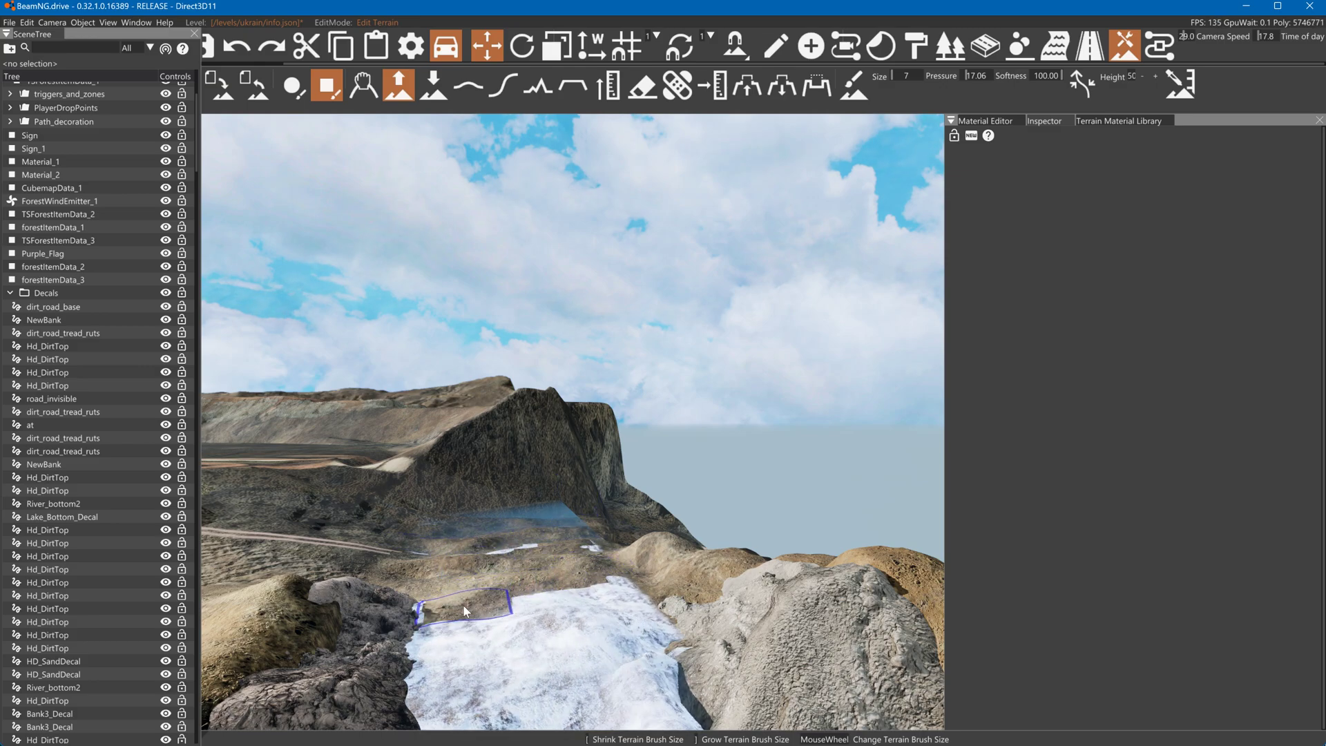
drag(565, 571, 557, 528)
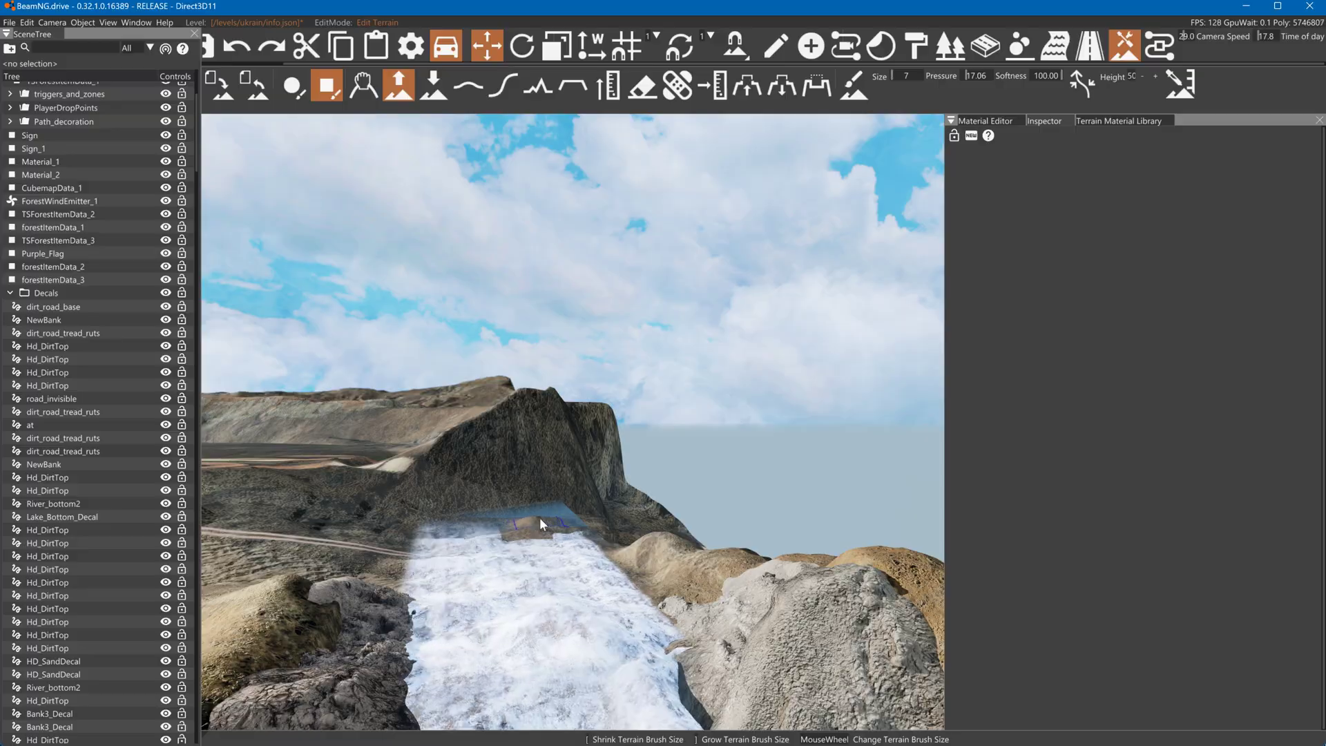
Try raising a mound in the middle of the waterfall and reduce the square brush to size 4
mouse_move(670, 552)
right_down()
mouse_move(670, 622)
mouse_move(652, 577)
mouse_move(621, 305)
mouse_move(657, 212)
right_up()
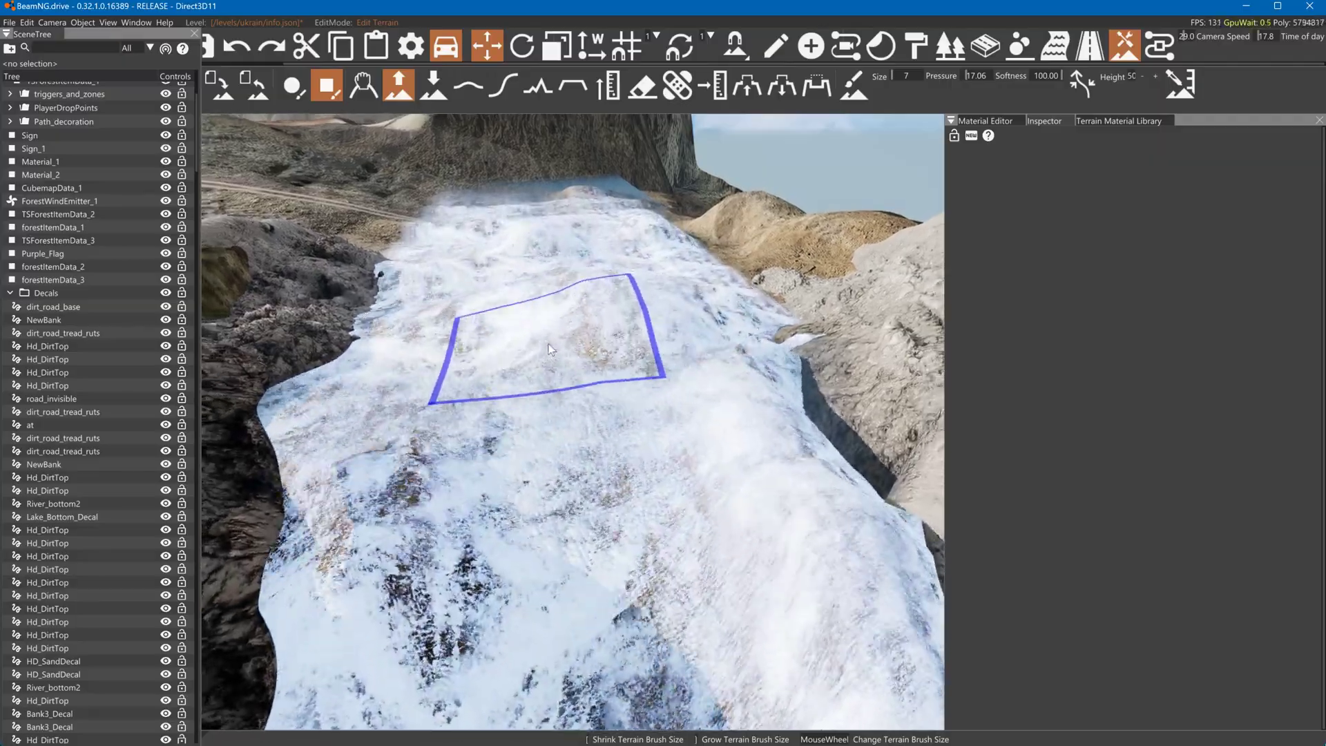
mouse_move(557, 442)
mouse_down()
mouse_move(580, 458)
mouse_move(625, 406)
mouse_move(603, 385)
mouse_move(611, 458)
mouse_up()
key(bracketleft)
key(bracketleft)
key(bracketleft)
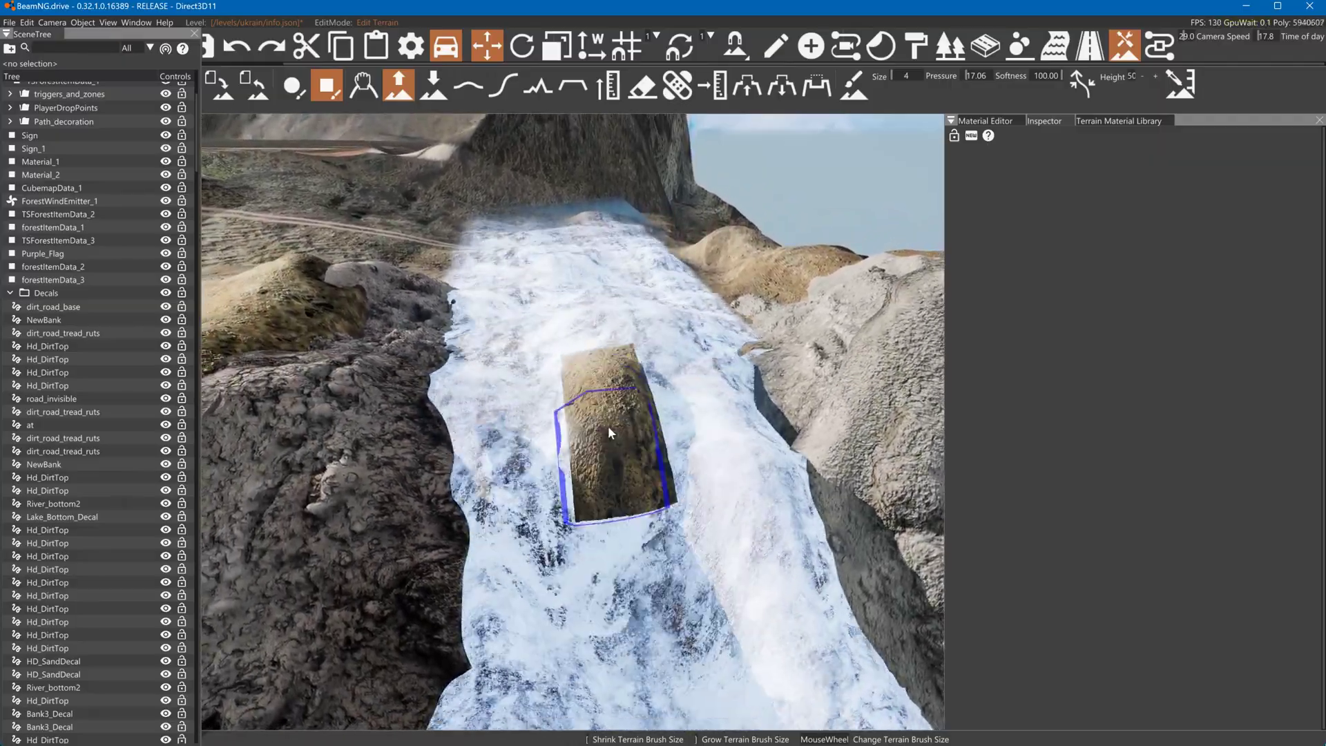
mouse_move(591, 452)
right_down()
mouse_move(716, 557)
mouse_move(690, 504)
mouse_move(688, 414)
right_up()
key(s)
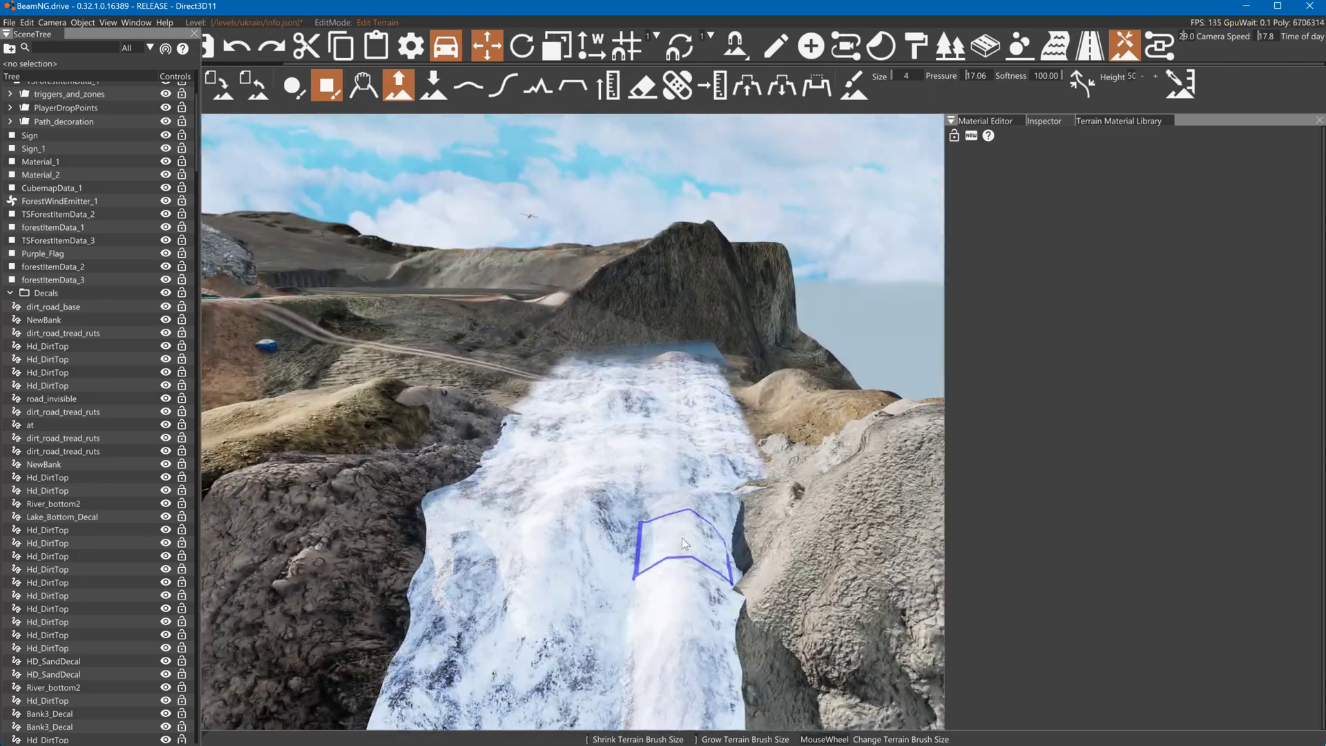
Try raising terrain outcrops at the waterfall's left edge and middle with the size 4 square brush, and undo the strokes
mouse_move(520, 508)
mouse_down()
mouse_move(507, 512)
mouse_move(513, 483)
mouse_move(554, 477)
mouse_move(536, 450)
mouse_up()
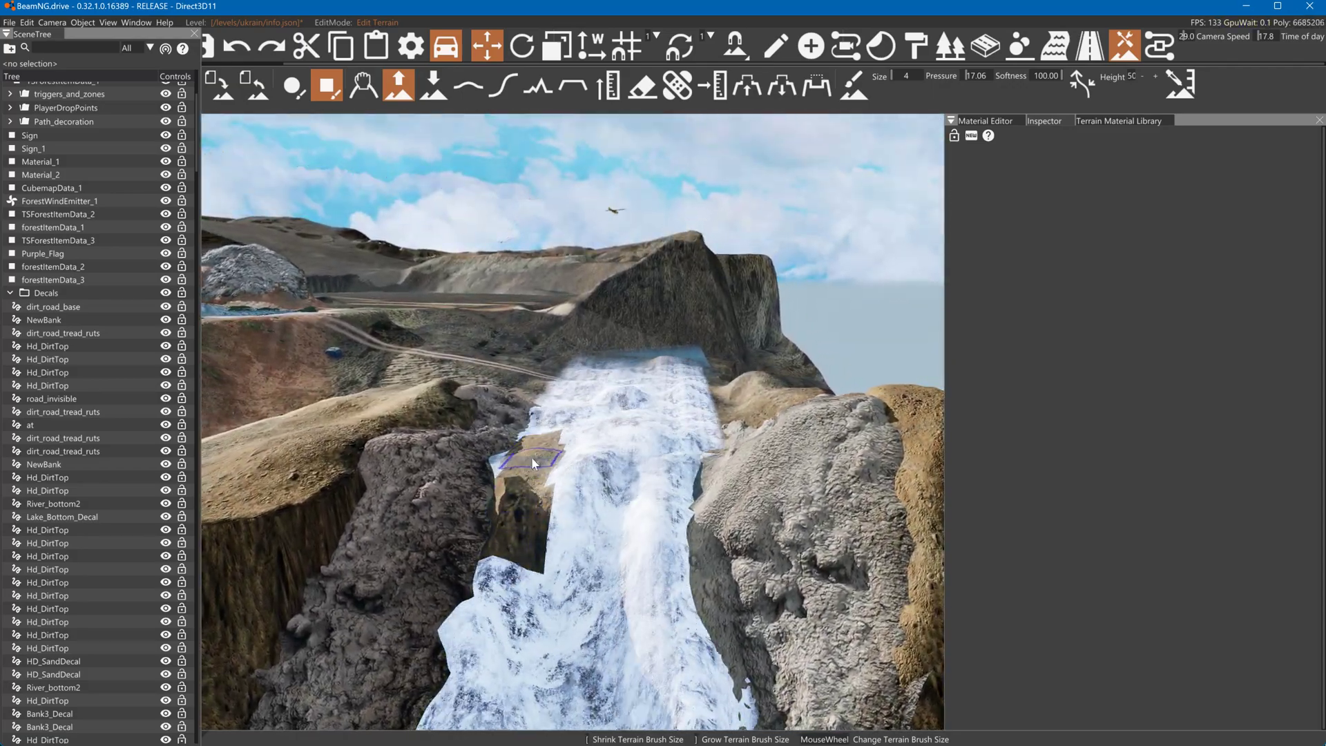
key(w)
key(ctrl+z)
key(ctrl+z)
key(ctrl+z)
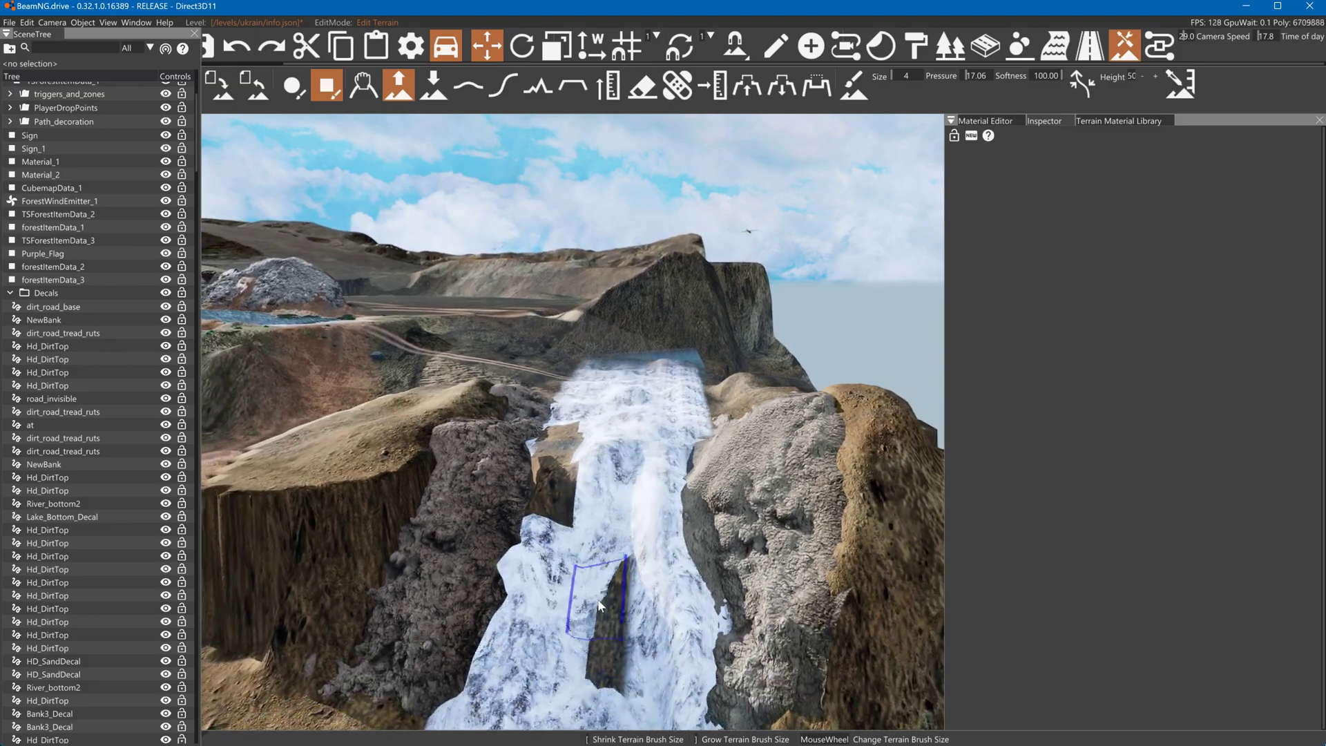
Smooth the sheer cliff edge beside the dark rocks on the waterfall's left bank with the size 4 square brush
click(434, 85)
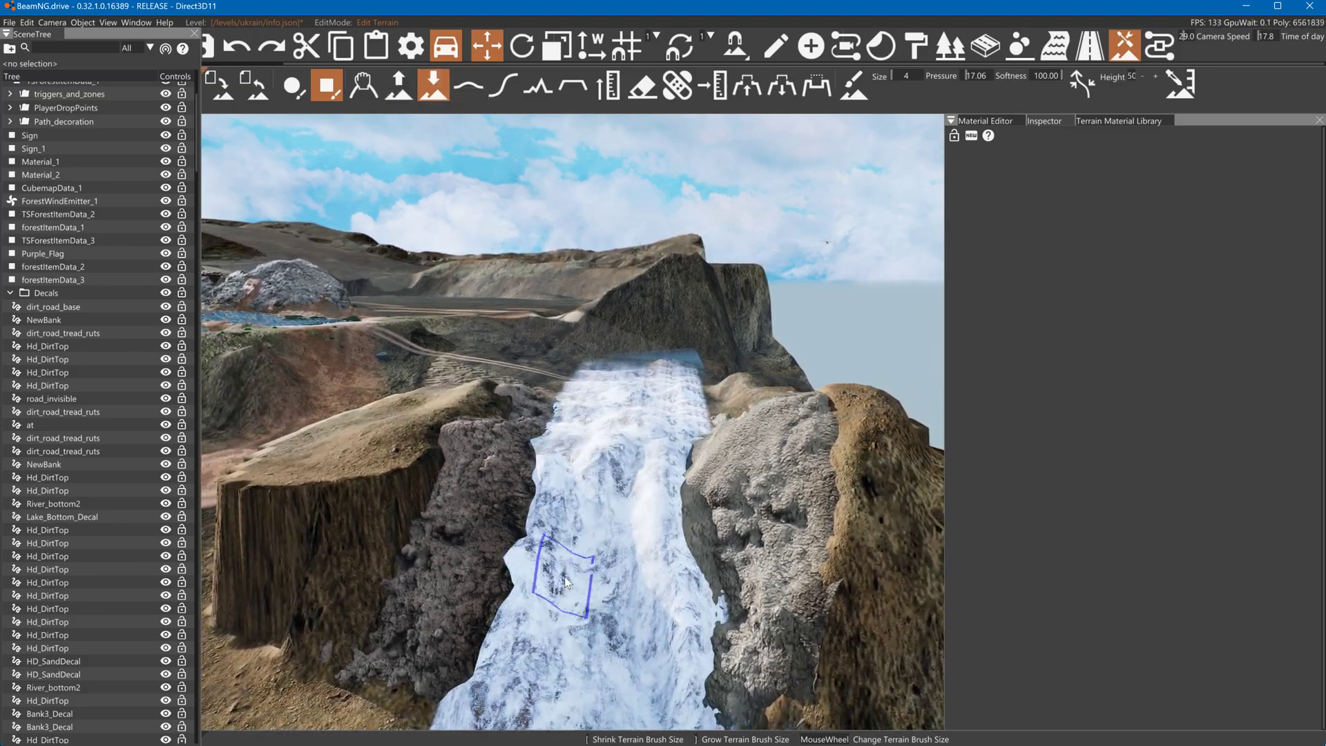
key(a)
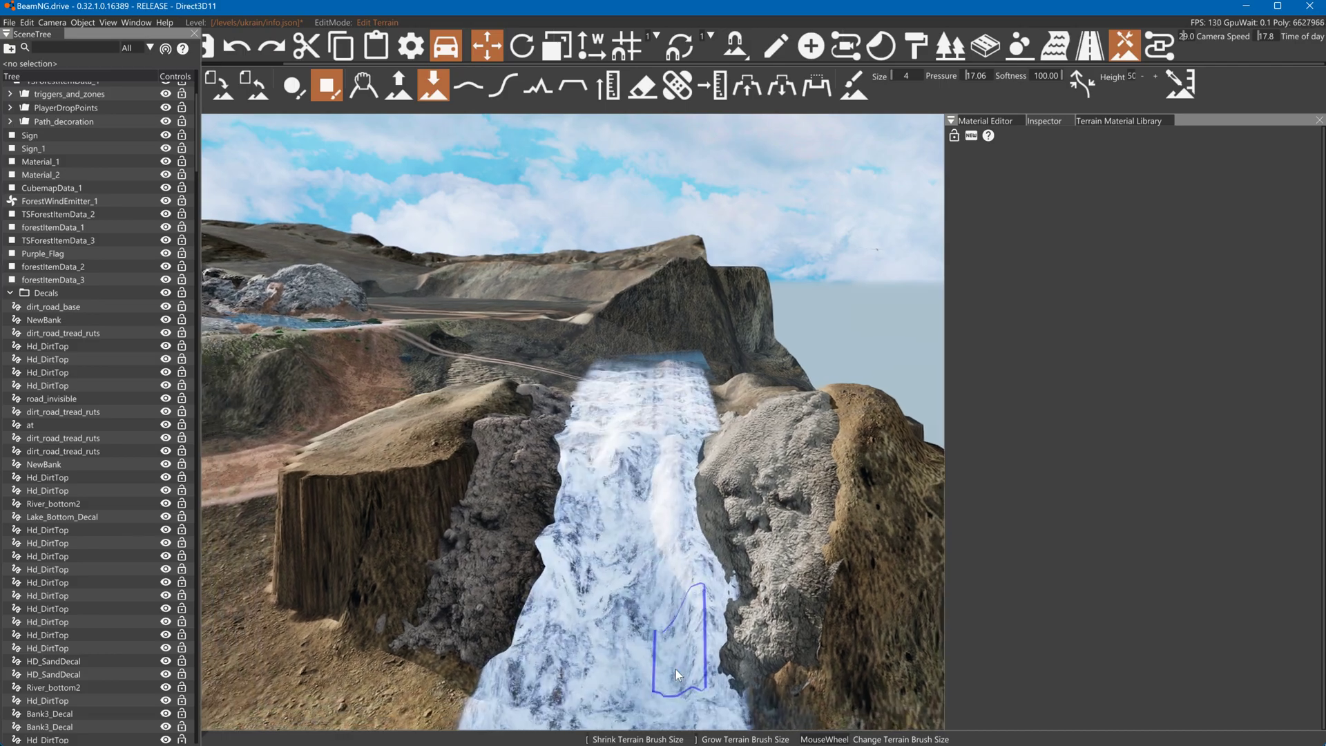
key(a)
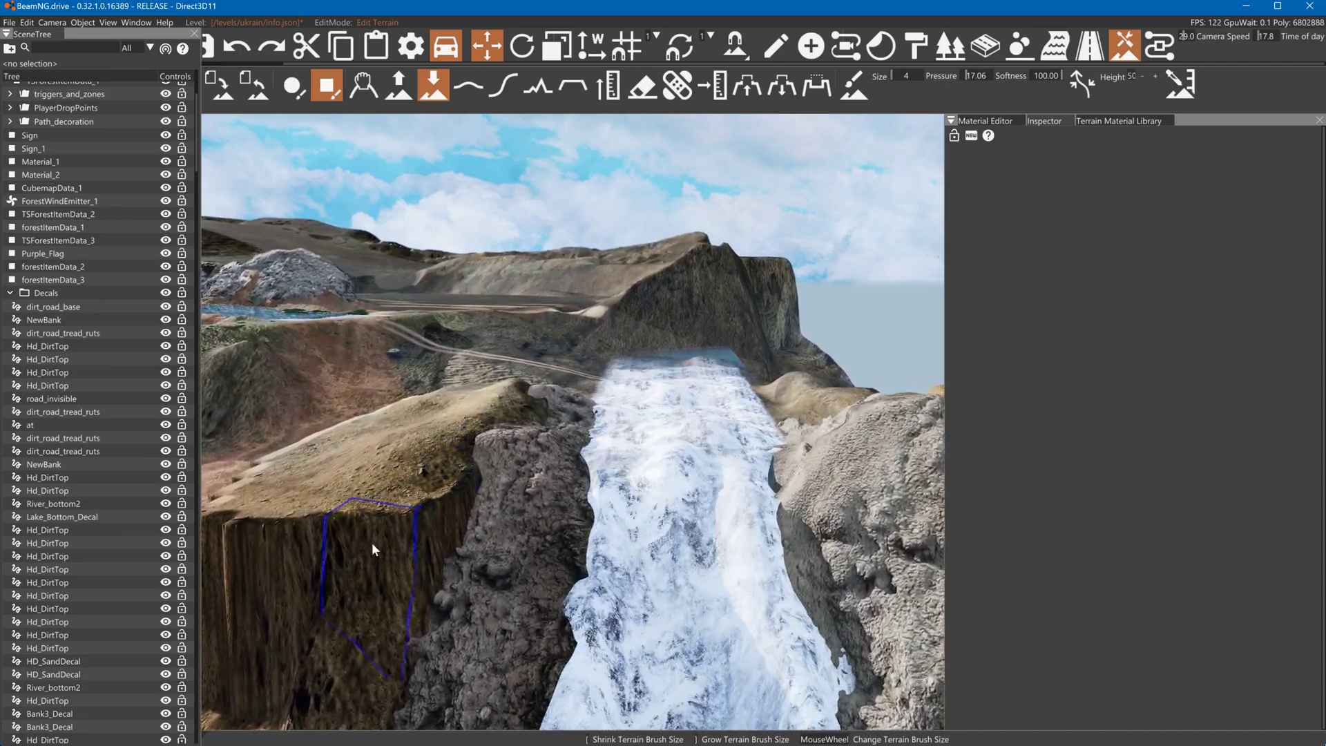
click(468, 84)
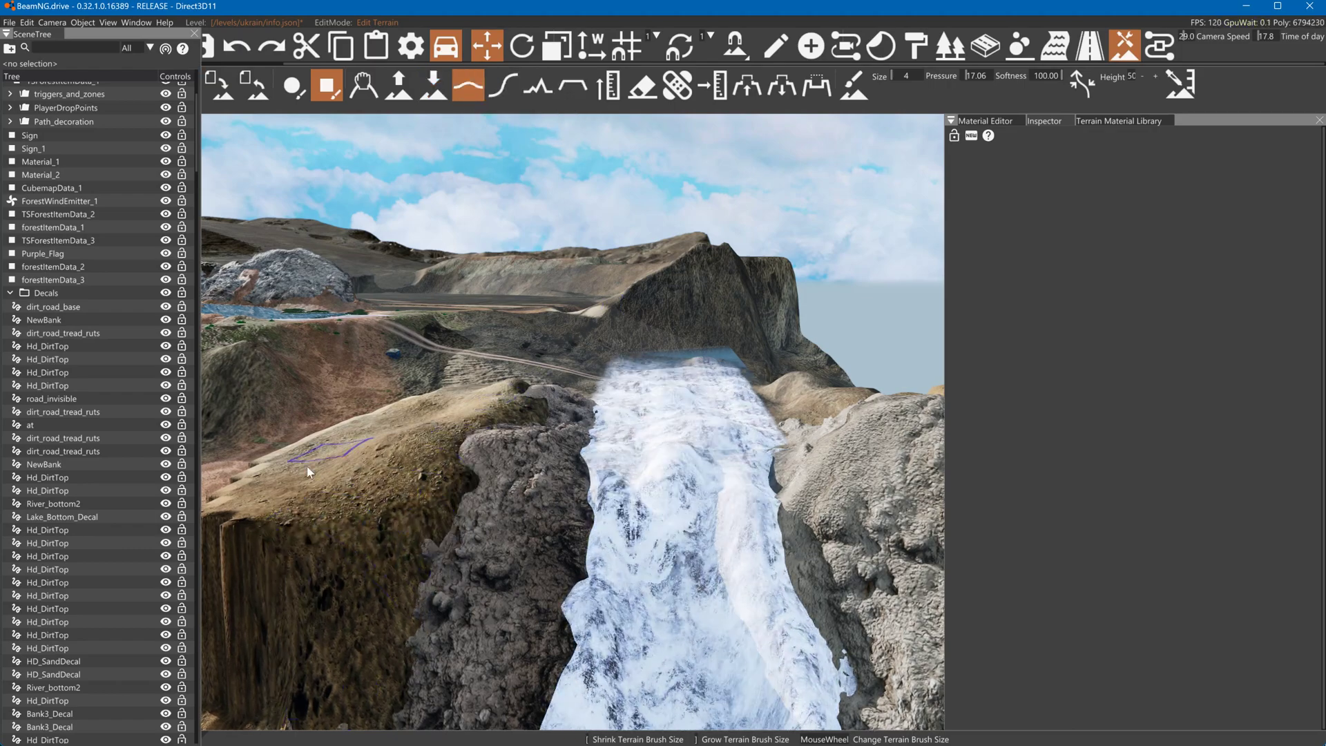
Paint the smoothed cliff beside the dark rocks with Gravel and repaint it with Grass1
click(854, 86)
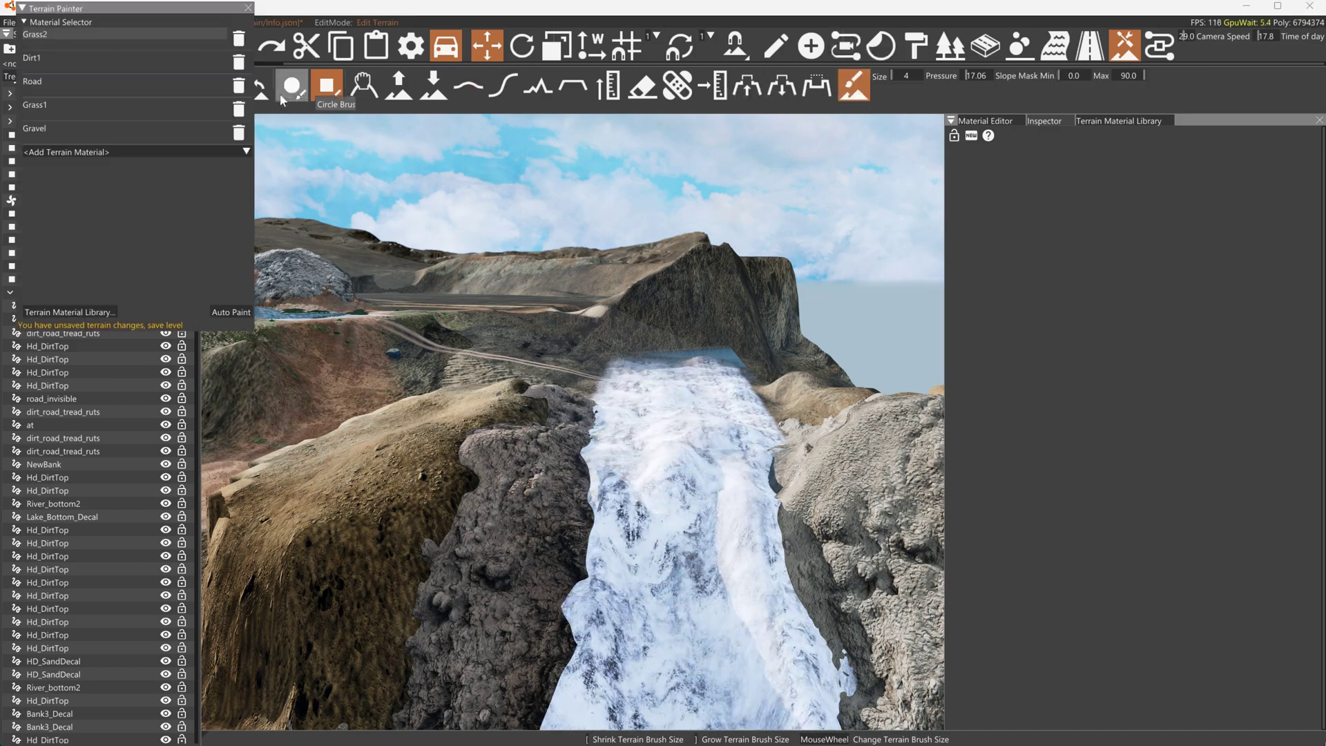
drag(344, 496, 437, 533)
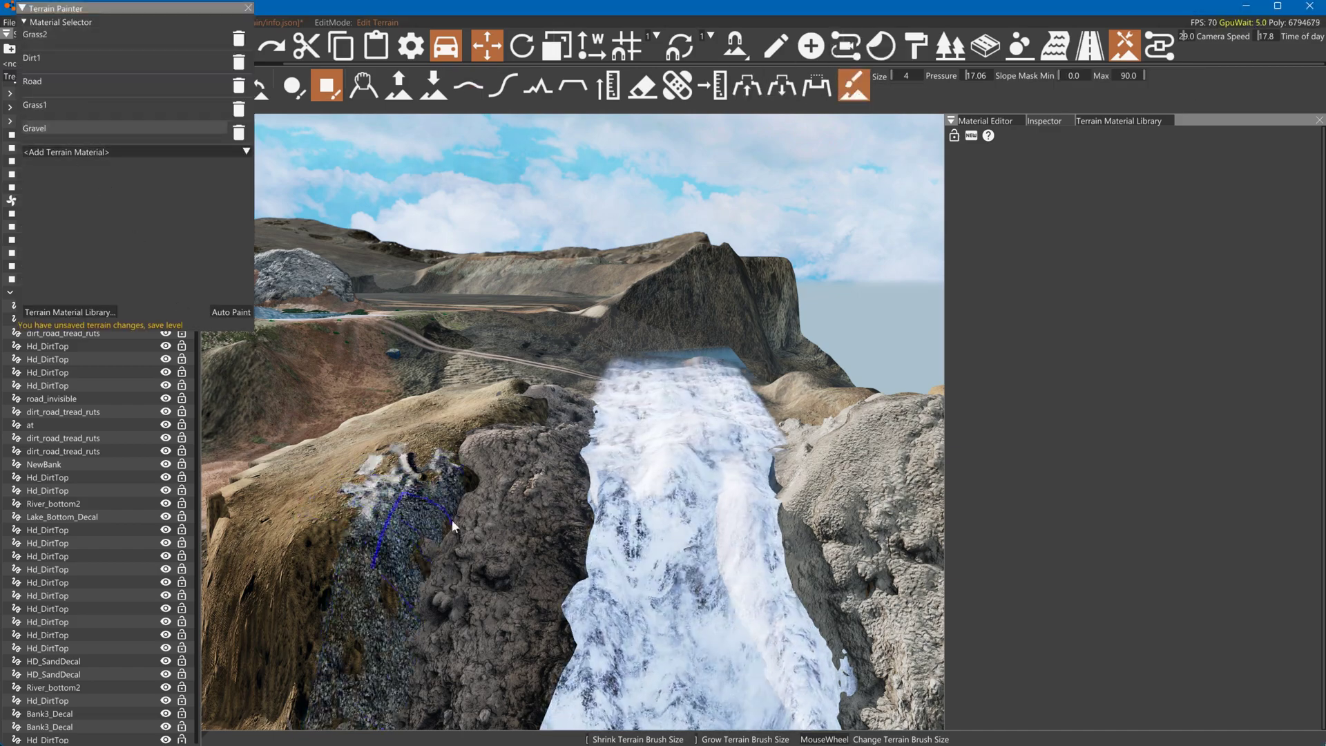
click(42, 105)
mouse_move(387, 487)
mouse_down()
mouse_move(454, 480)
mouse_move(419, 491)
mouse_move(438, 474)
mouse_move(373, 463)
mouse_move(411, 415)
mouse_move(427, 445)
mouse_move(371, 464)
mouse_move(488, 405)
mouse_move(390, 441)
mouse_move(347, 506)
mouse_move(358, 536)
mouse_move(319, 620)
mouse_move(337, 628)
mouse_move(342, 511)
mouse_up()
Paint Grass2 over the slopes on both sides of the waterfall with the brush at size 6
click(42, 35)
scroll(370, 466, up, 2)
mouse_move(801, 441)
mouse_down()
mouse_move(830, 416)
mouse_move(810, 413)
mouse_move(850, 404)
mouse_up()
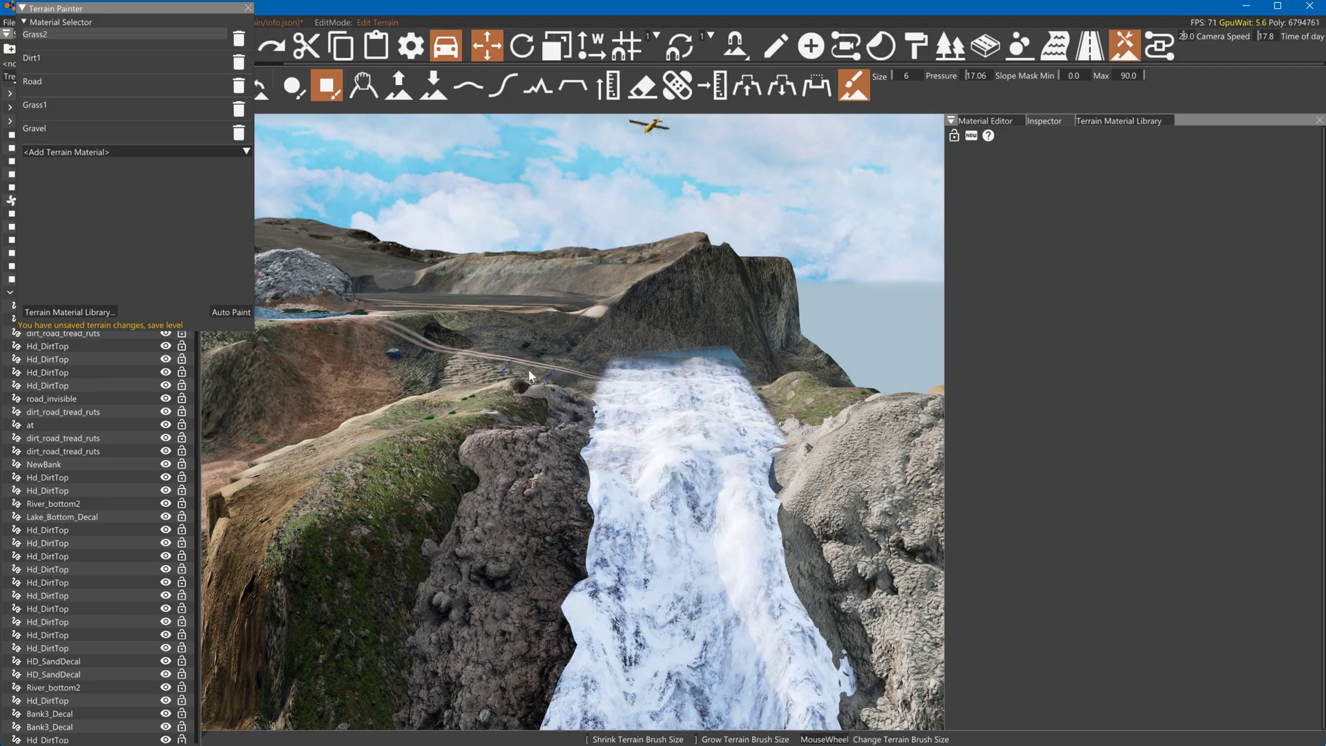
mouse_move(446, 410)
mouse_down()
mouse_move(323, 494)
mouse_move(383, 376)
mouse_up()
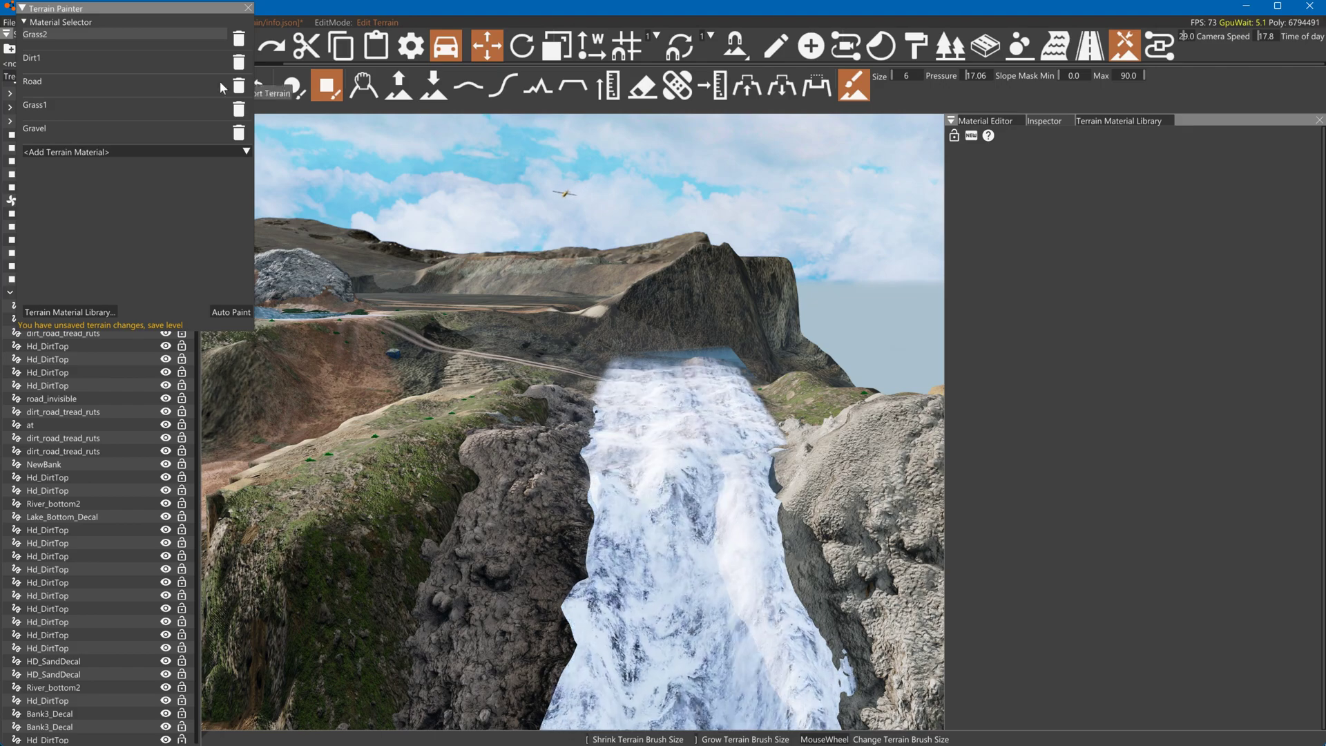
Paint a Dirt1 strip along the grassy slope where it meets the dark rocks left of the waterfall
click(40, 57)
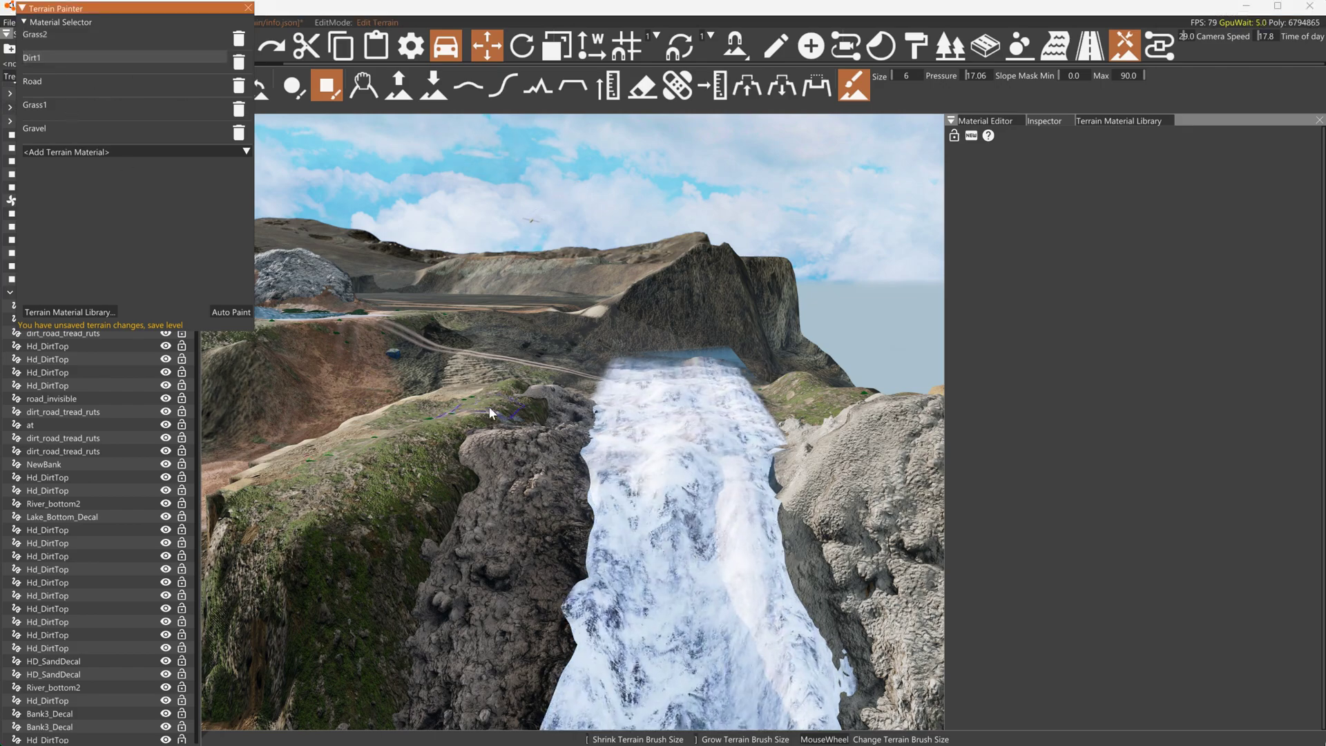
mouse_move(537, 404)
mouse_down()
mouse_move(516, 445)
mouse_move(447, 500)
mouse_up()
key(w)
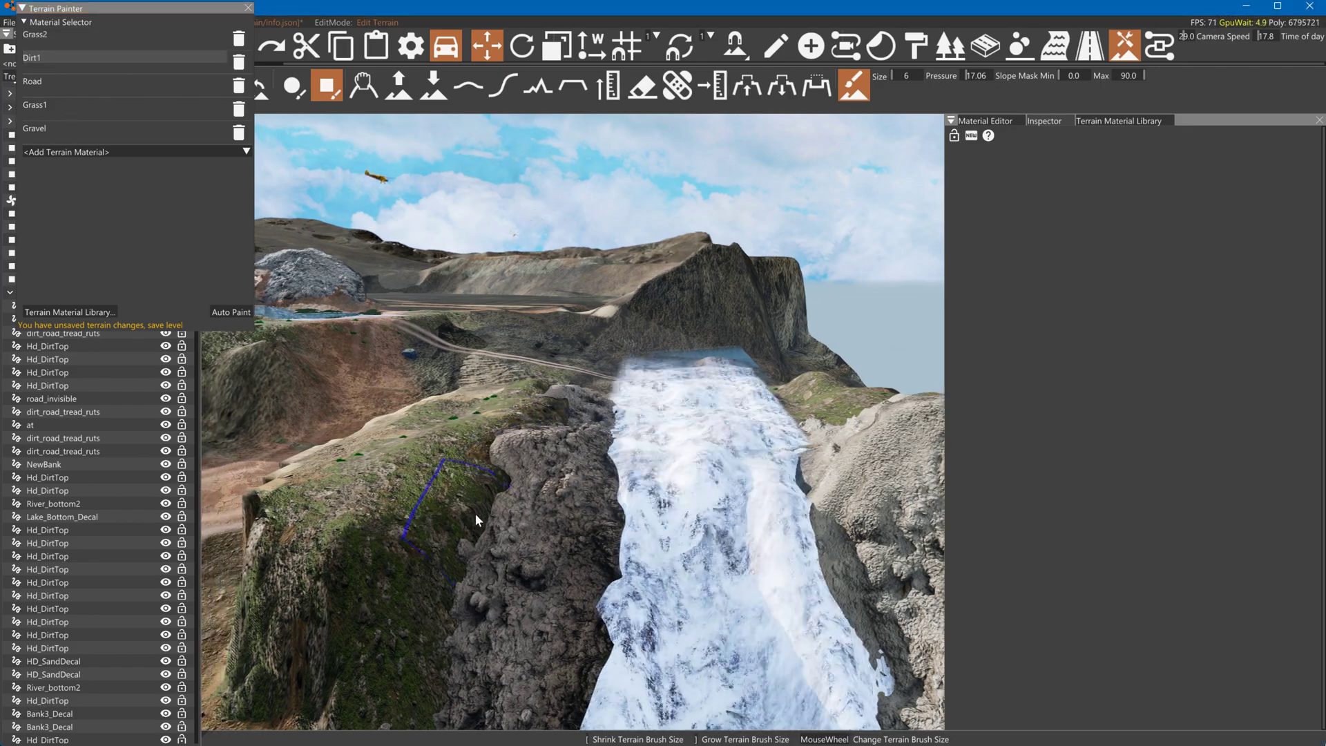
right_drag(515, 519, 515, 519)
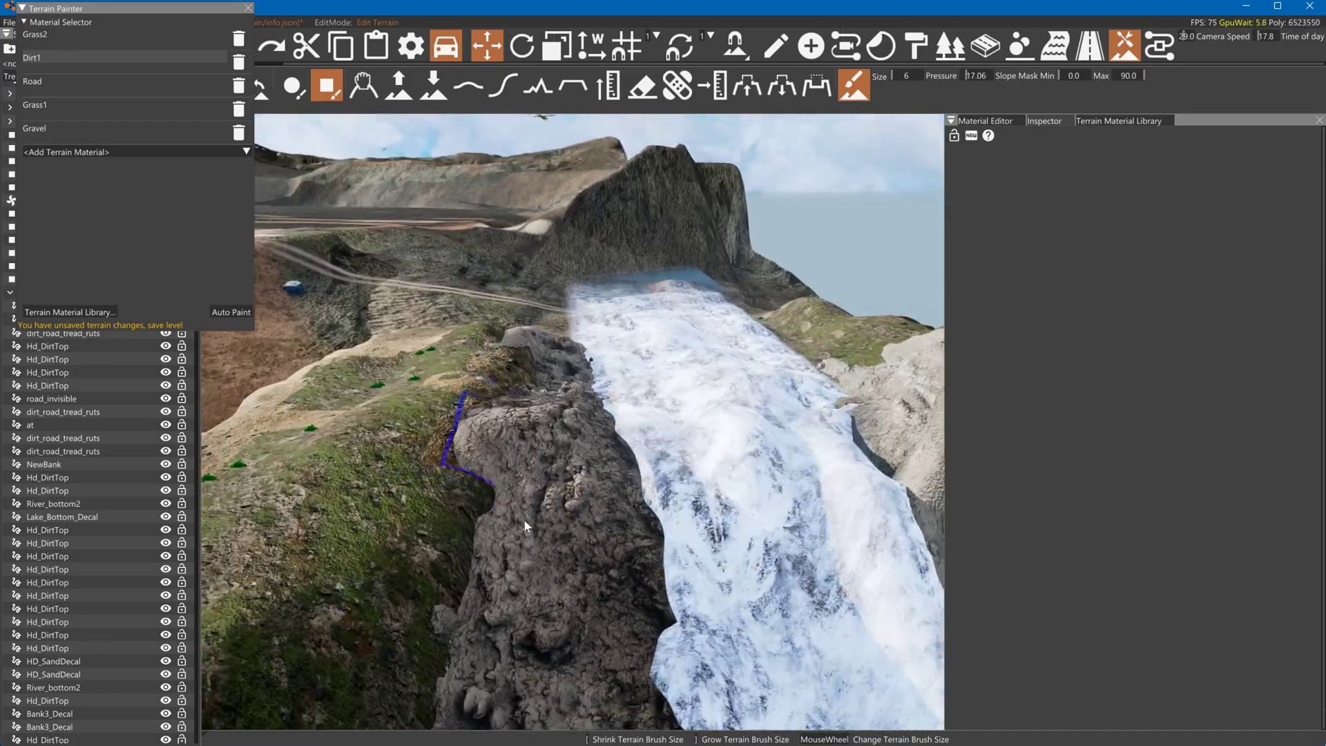
drag(517, 471, 540, 368)
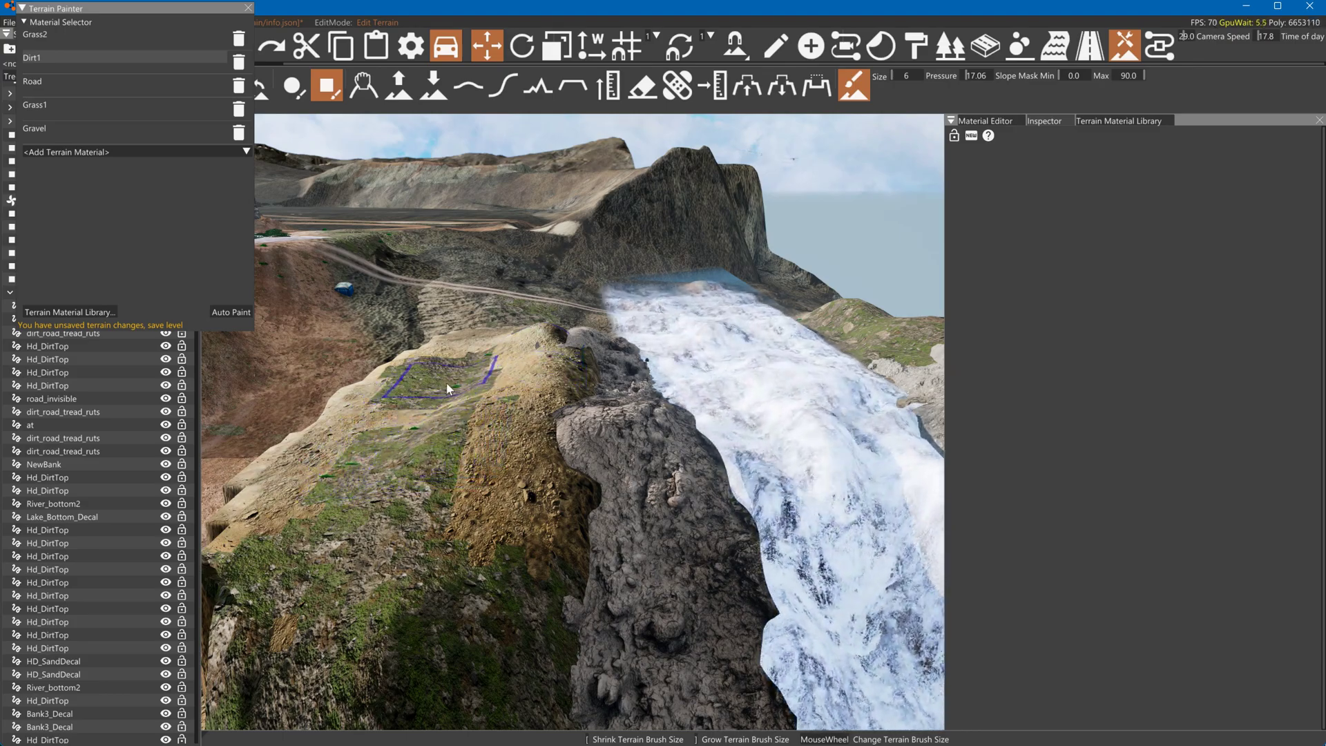
Create a two-node decal road, 8 m wide and about 27 m long, over the grassy hilltop left of the waterfall
click(1087, 50)
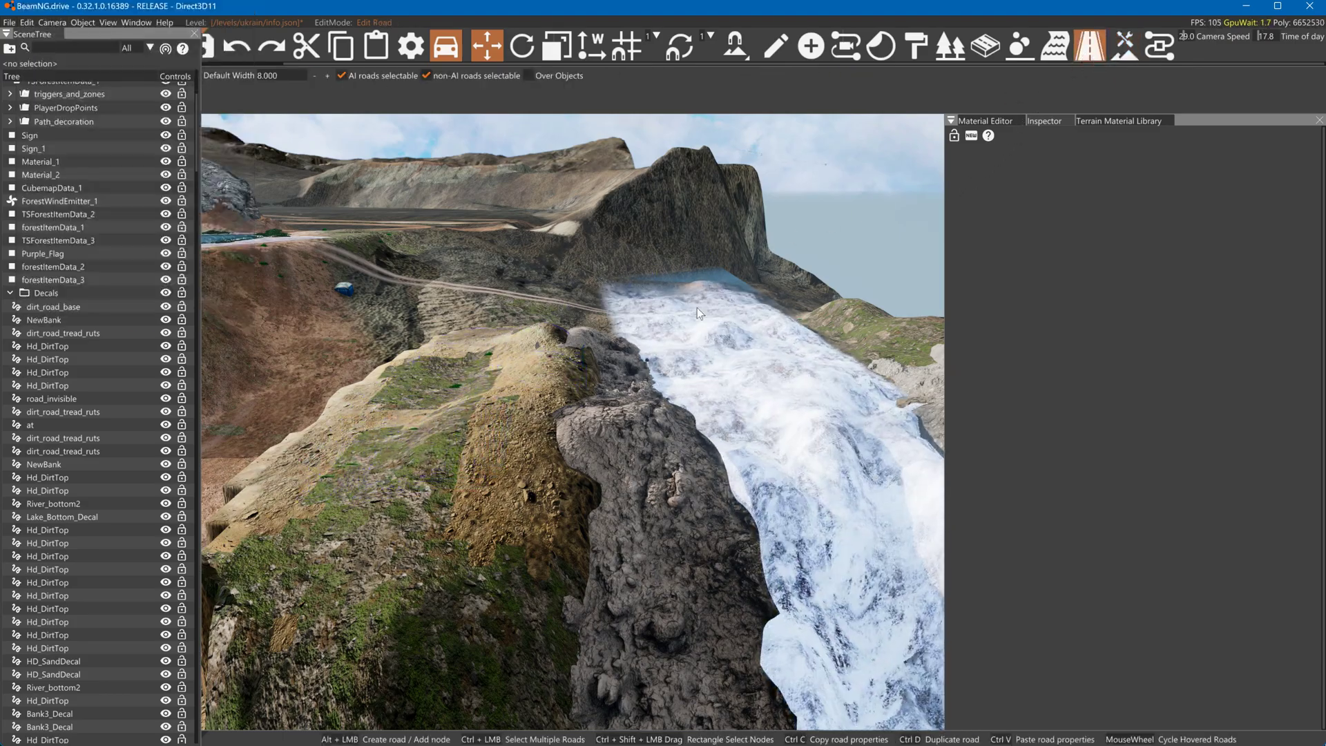
alt+click(455, 532)
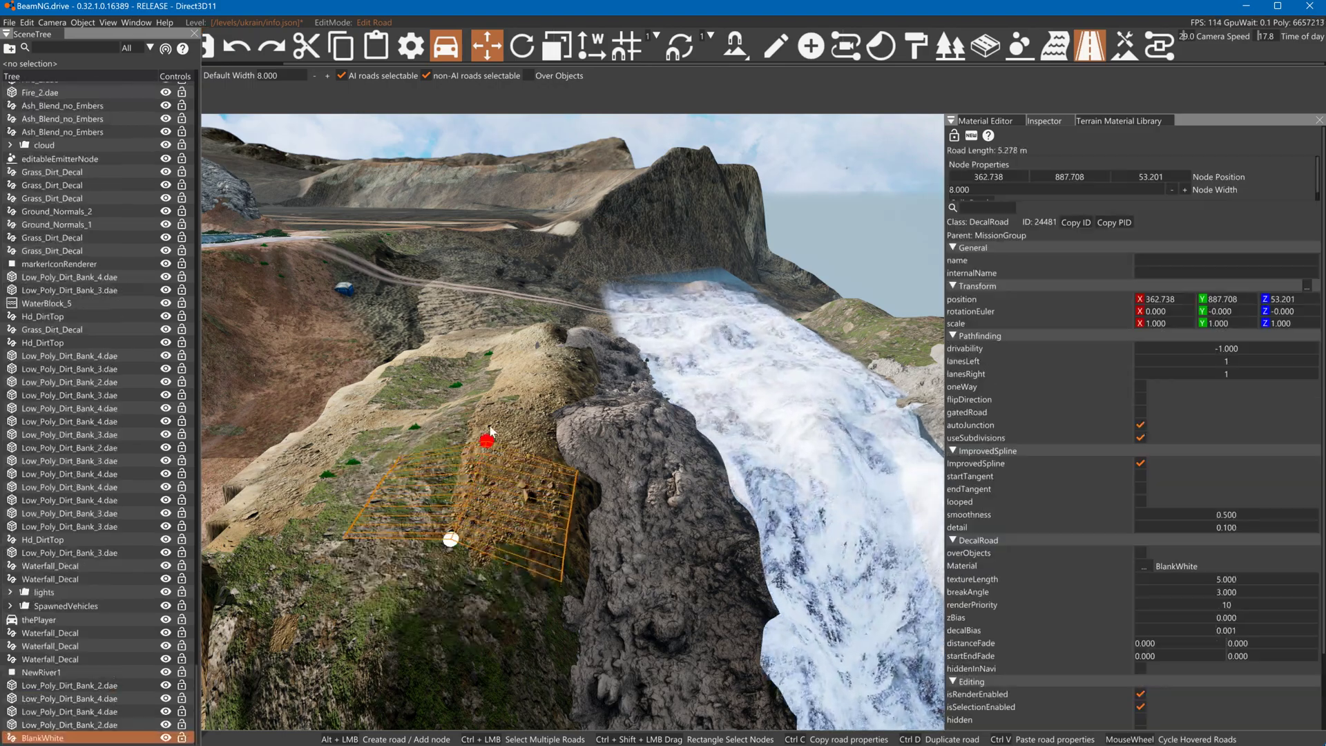
alt+click(504, 334)
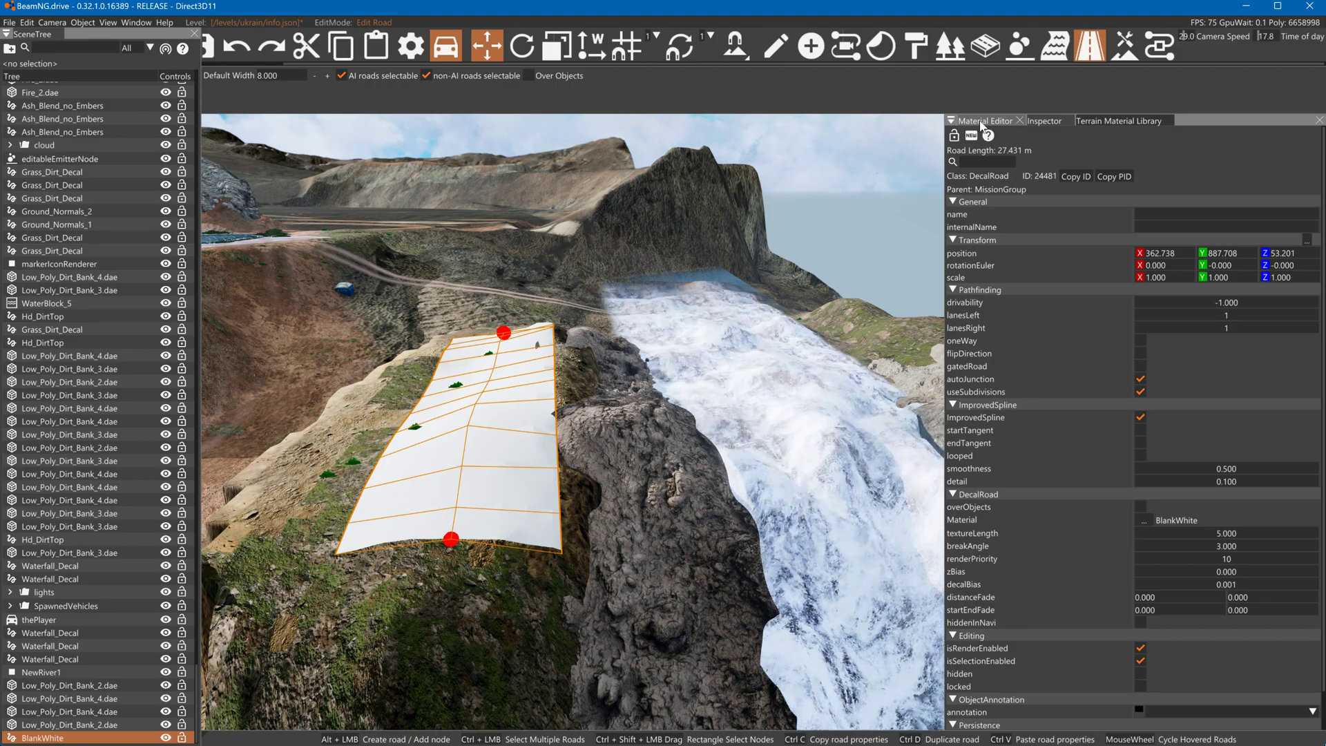
Filter the materials by "di" and assign Grass_Dirt_Decal to the new decal road
click(1143, 520)
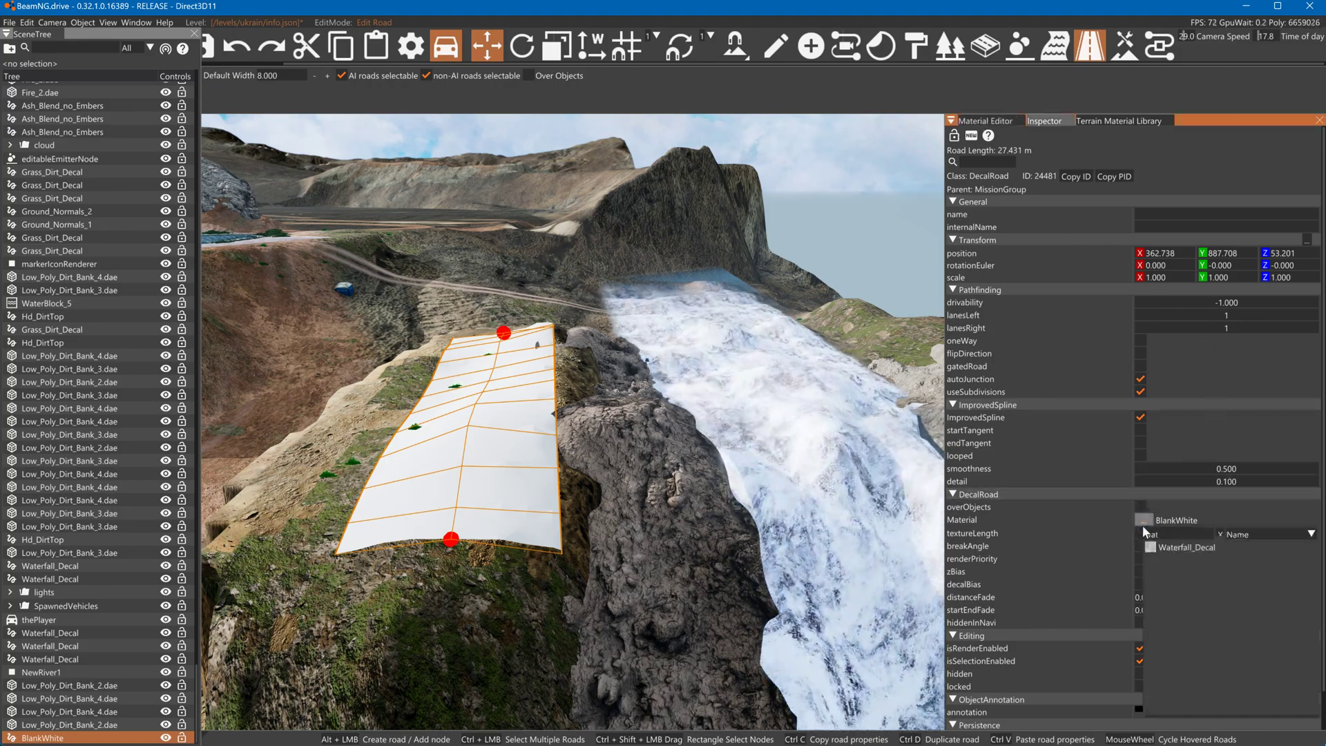
text(wa)
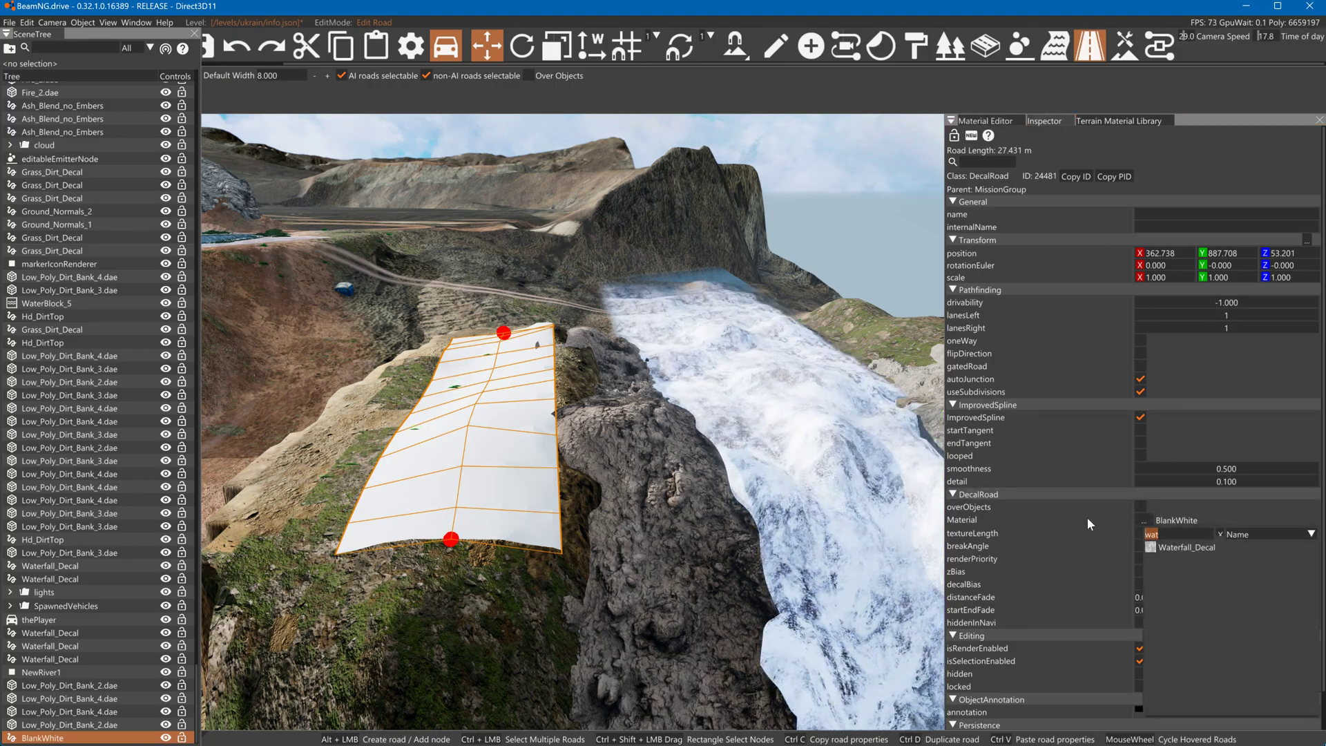
text(Hd)
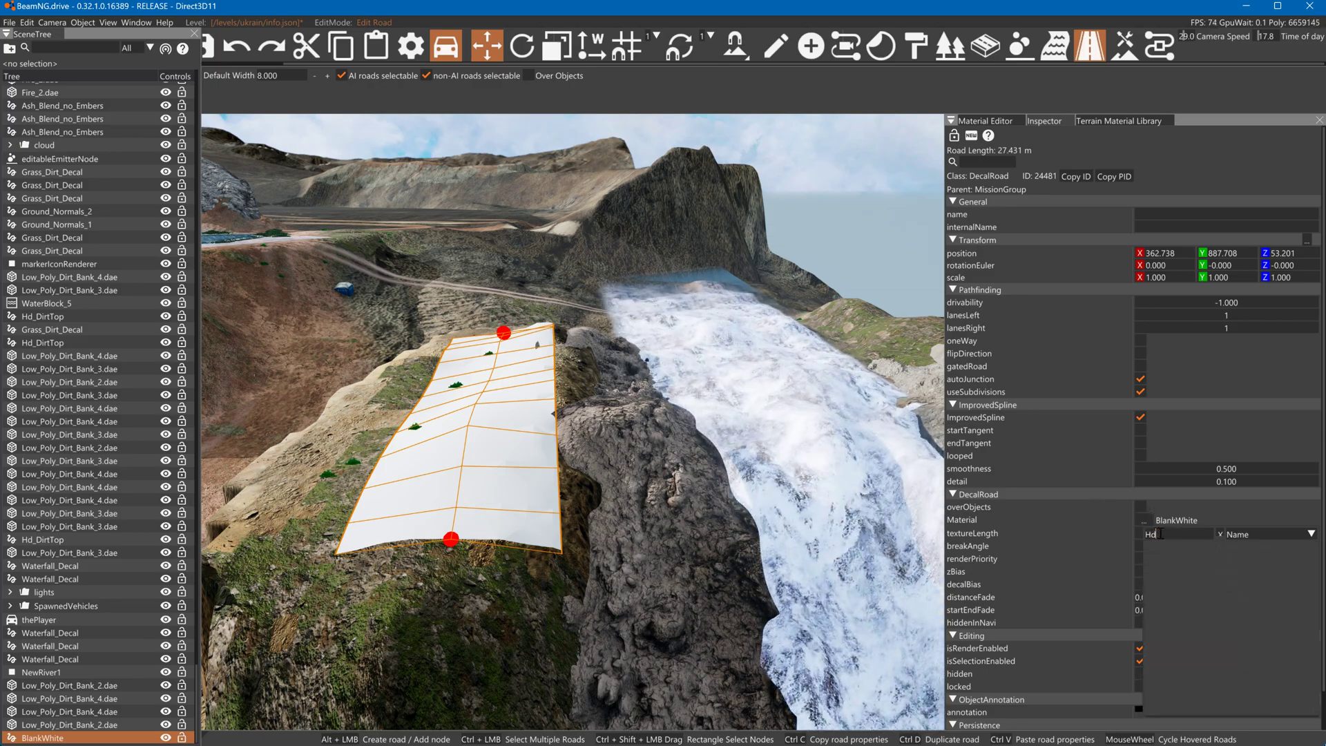
key(BackSpace)
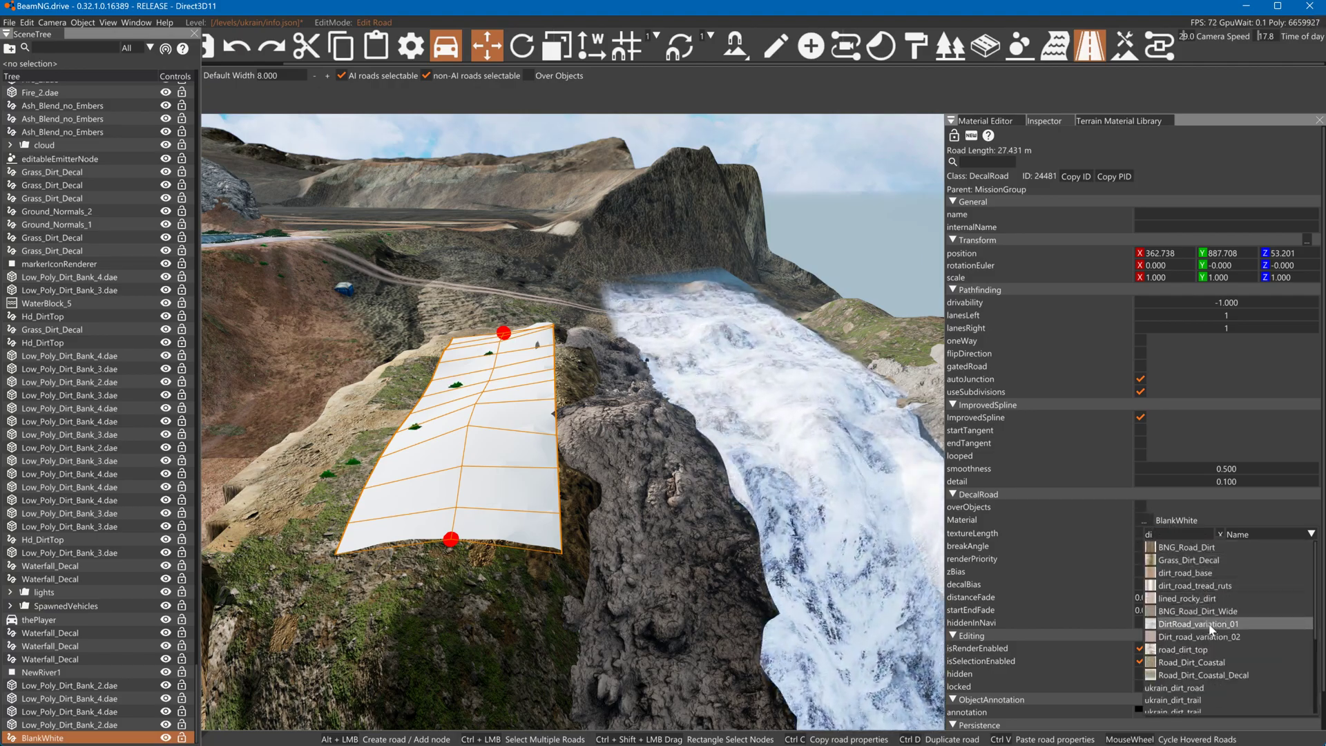
click(1167, 563)
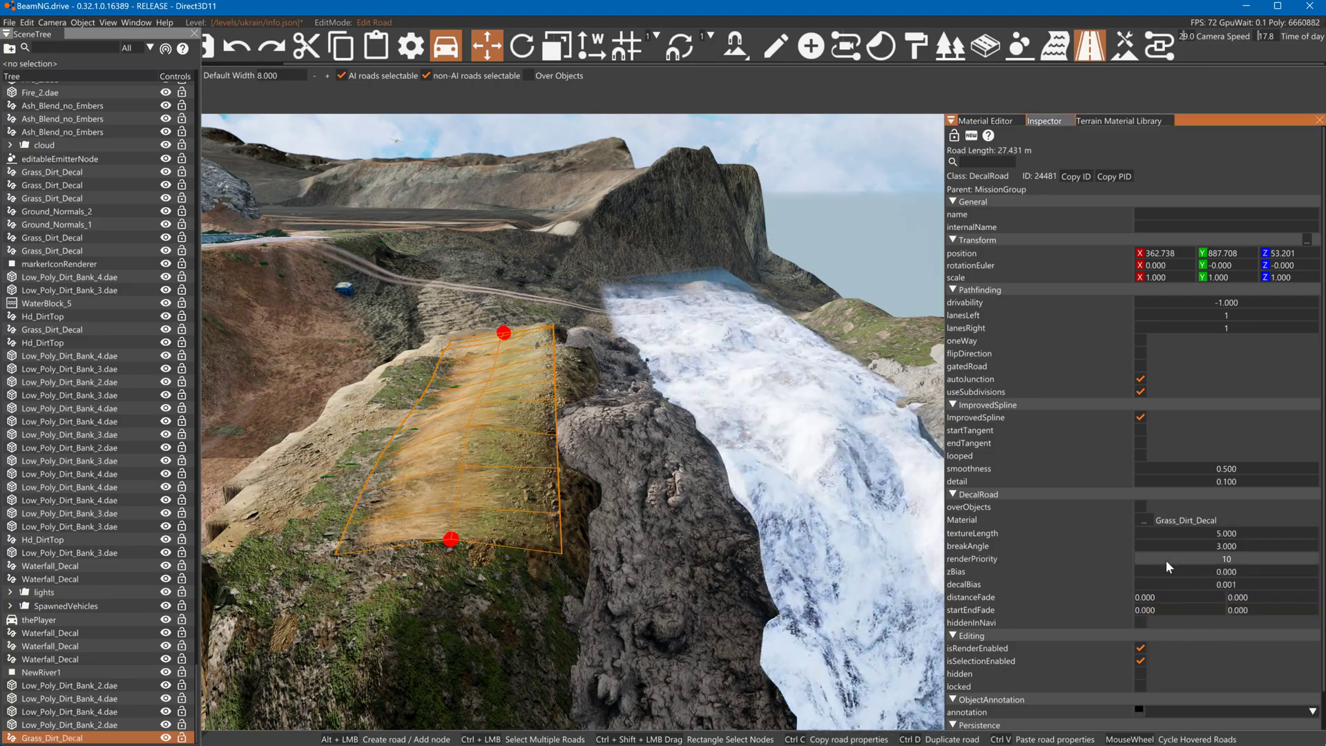
Reposition the decal road's nodes along the hill's outer edge and down its front slope, about 29 m long
drag(450, 545, 352, 536)
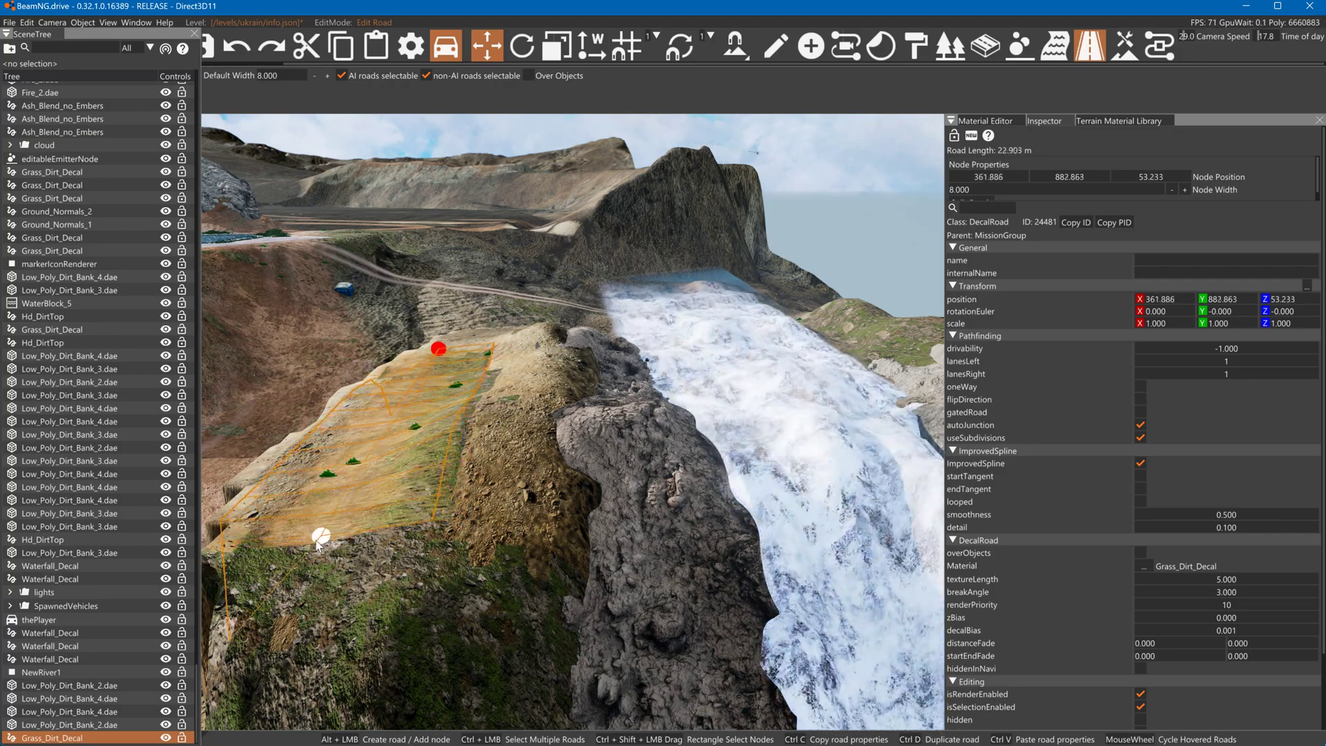
drag(319, 539, 319, 537)
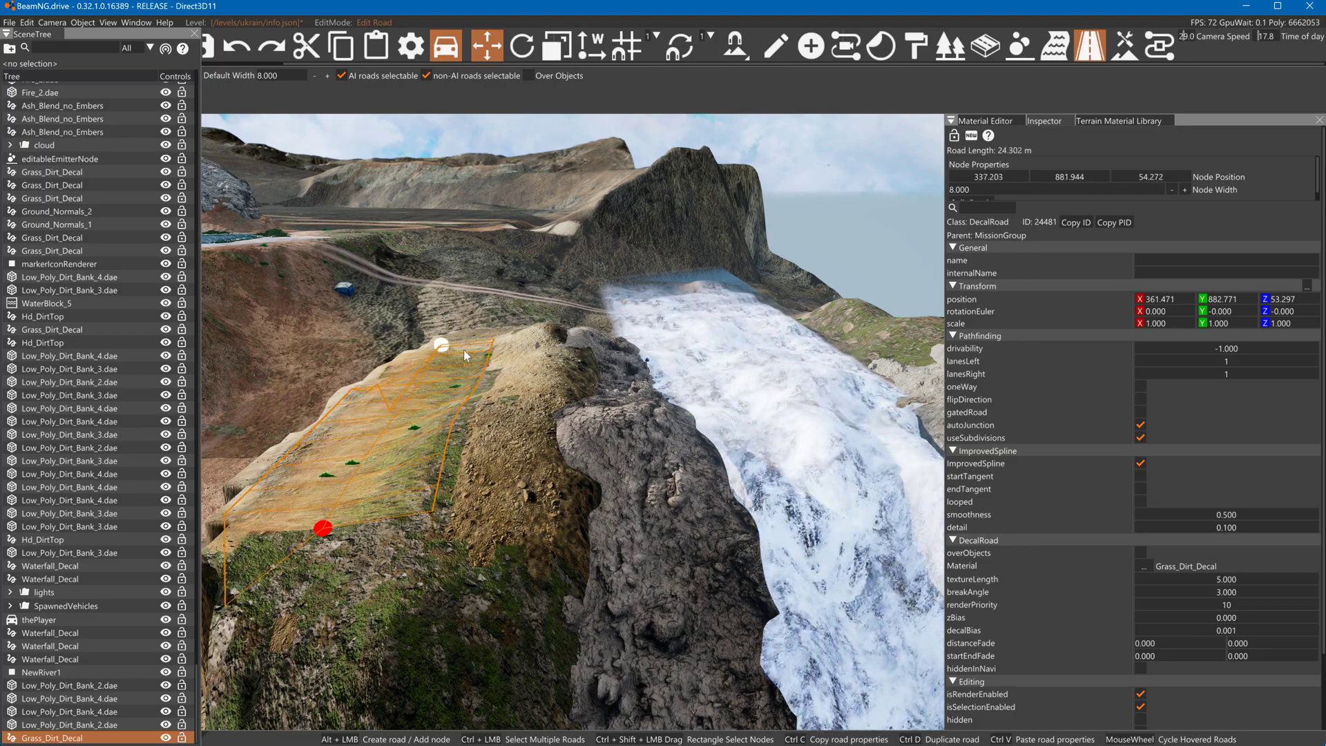
drag(287, 660, 260, 694)
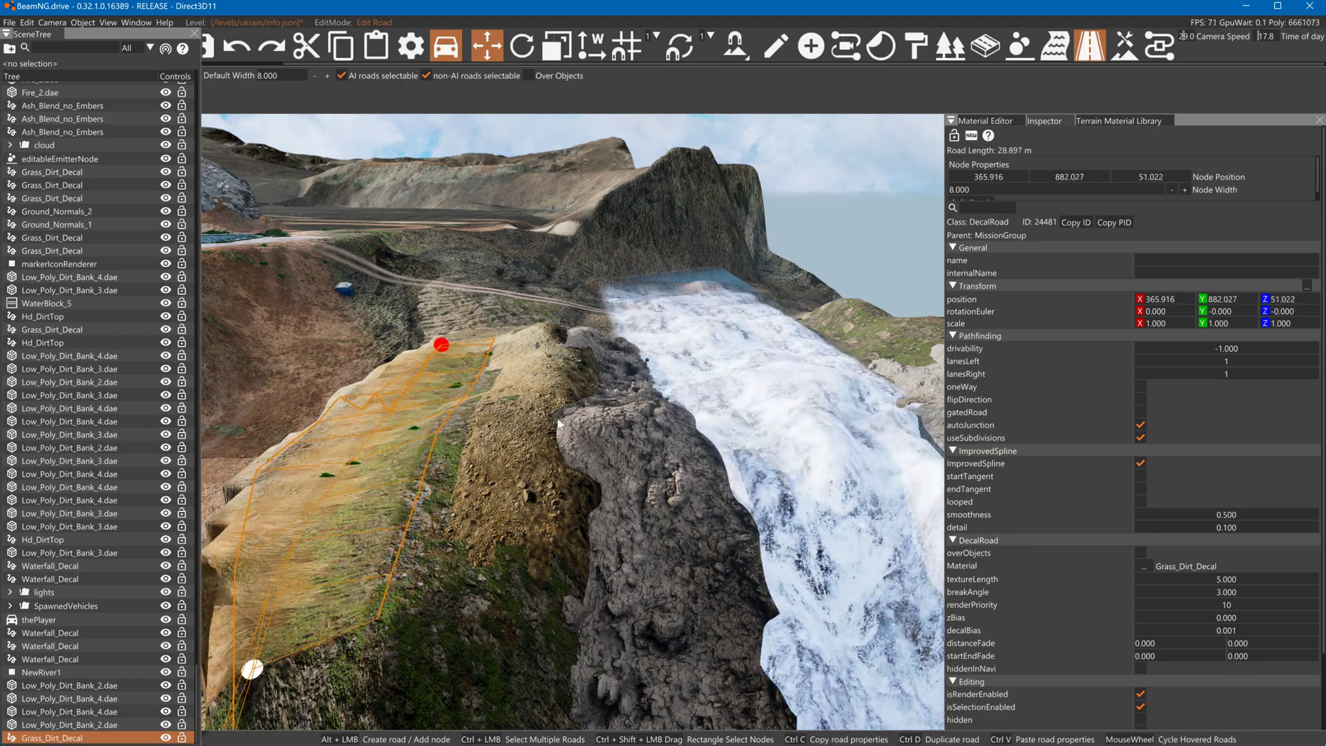
click(1144, 565)
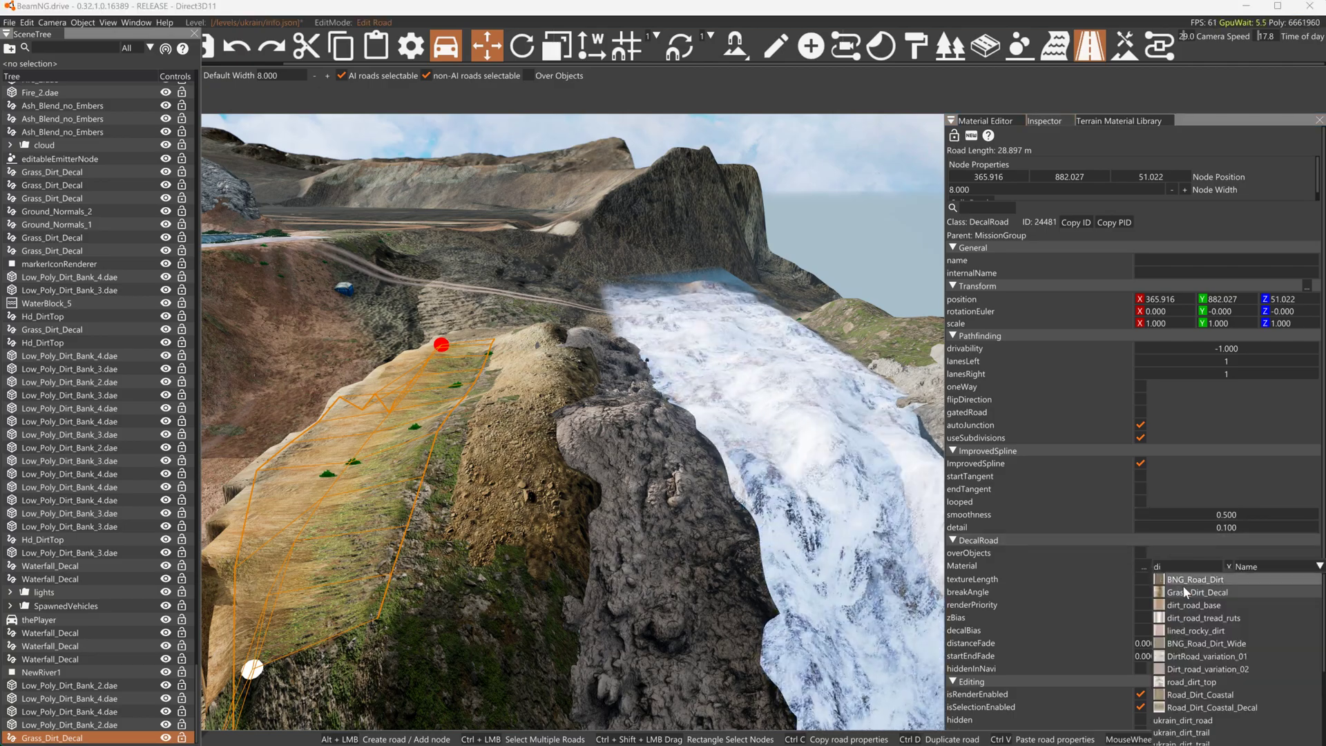
scroll(1204, 648, down, 2)
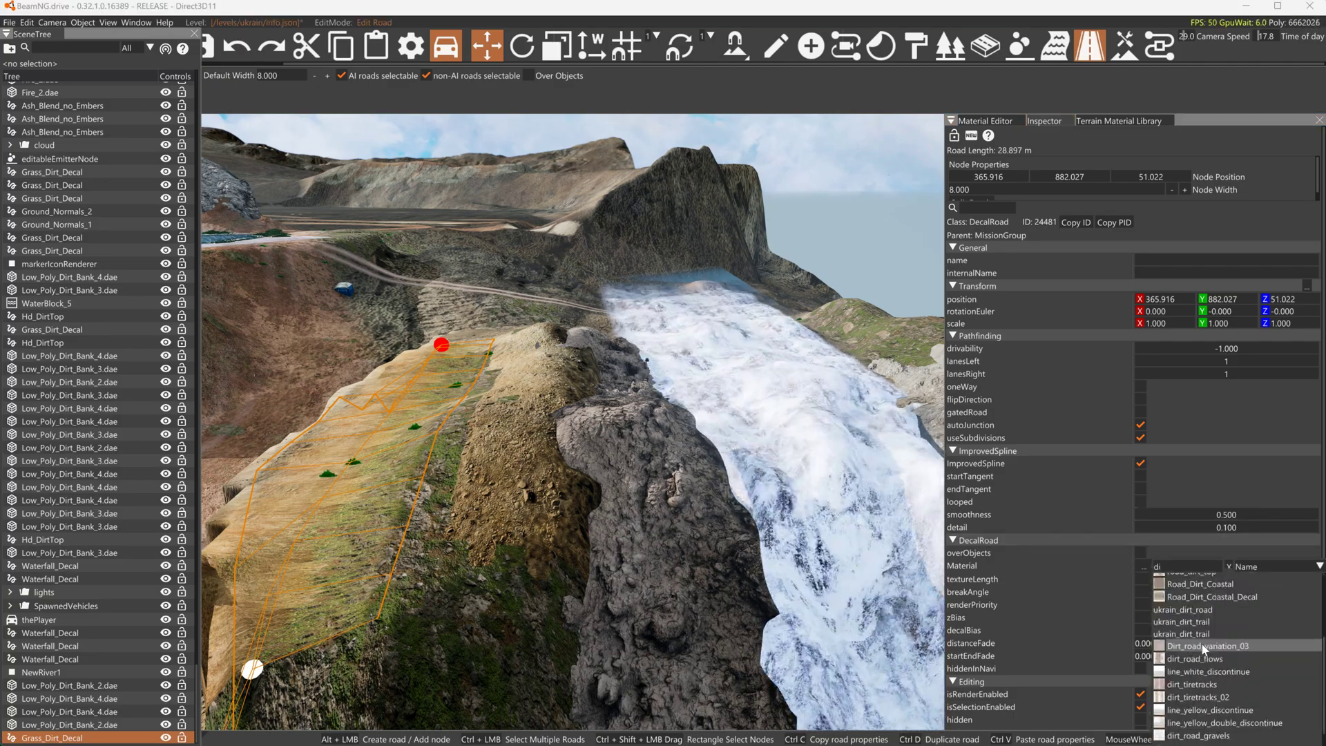
scroll(1204, 646, down, 1)
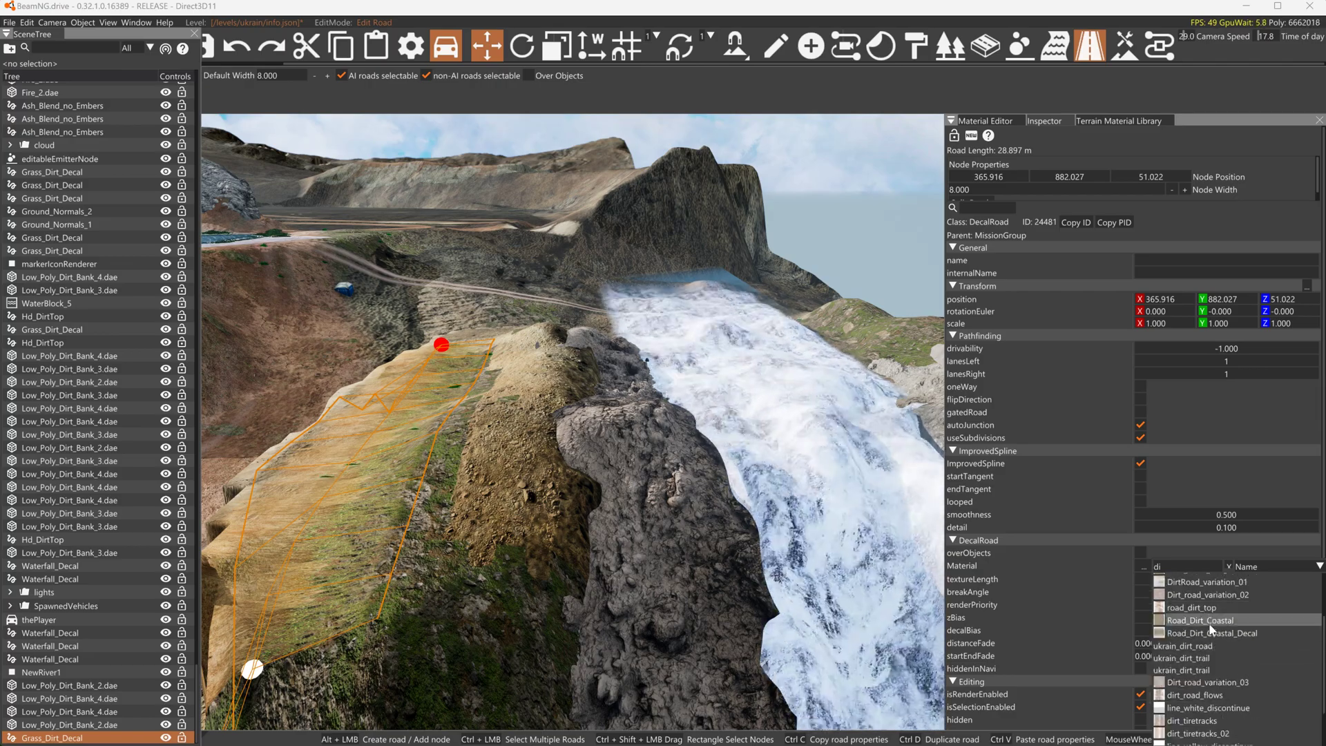
scroll(1212, 631, up, 2)
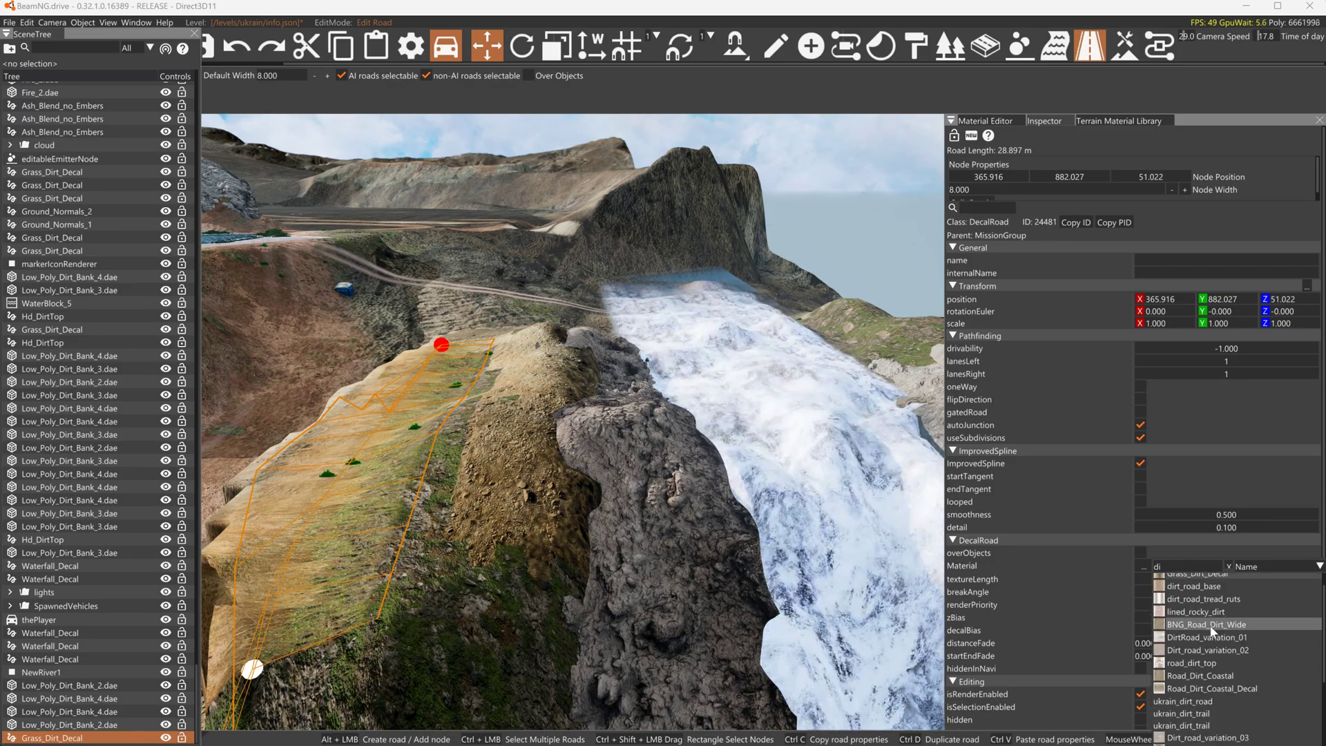
scroll(1213, 631, up, 1)
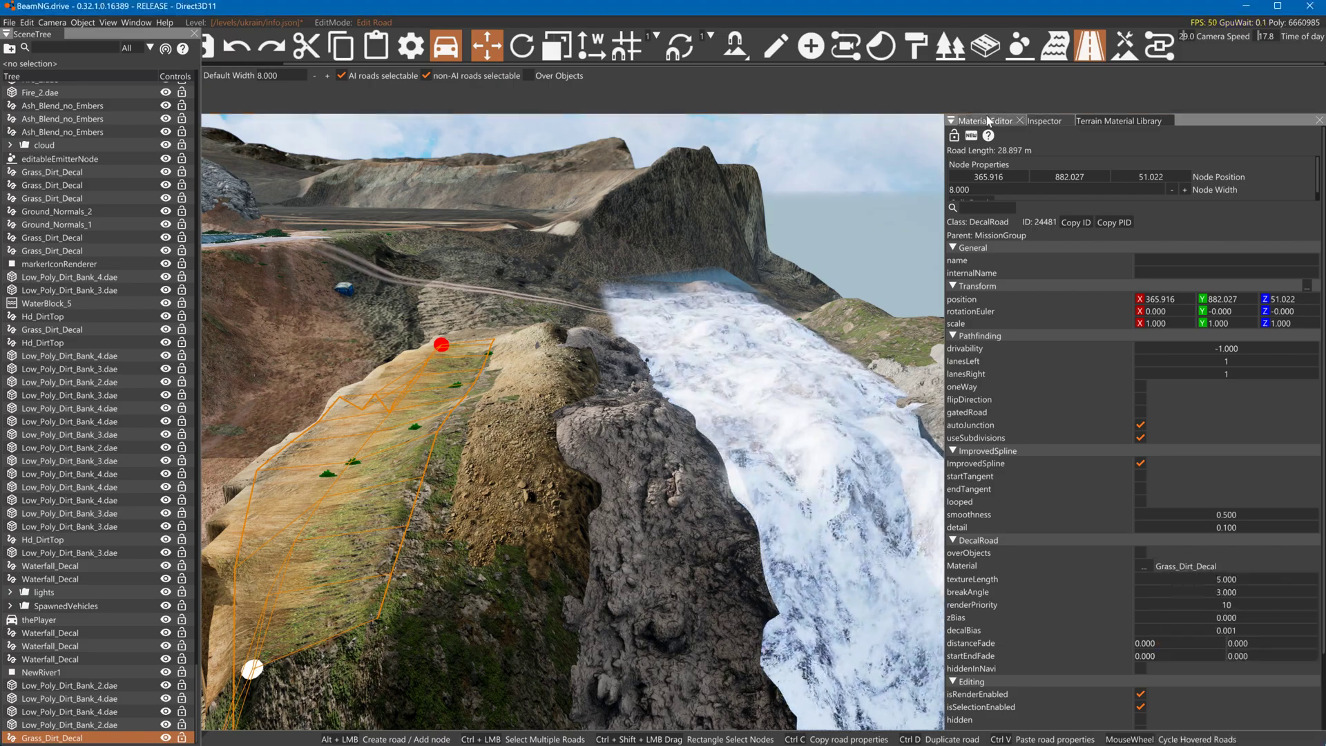
Filter the material editor's list by "Hd" and load the Hd_DirtTop material
click(995, 123)
scroll(1112, 226, up, 10)
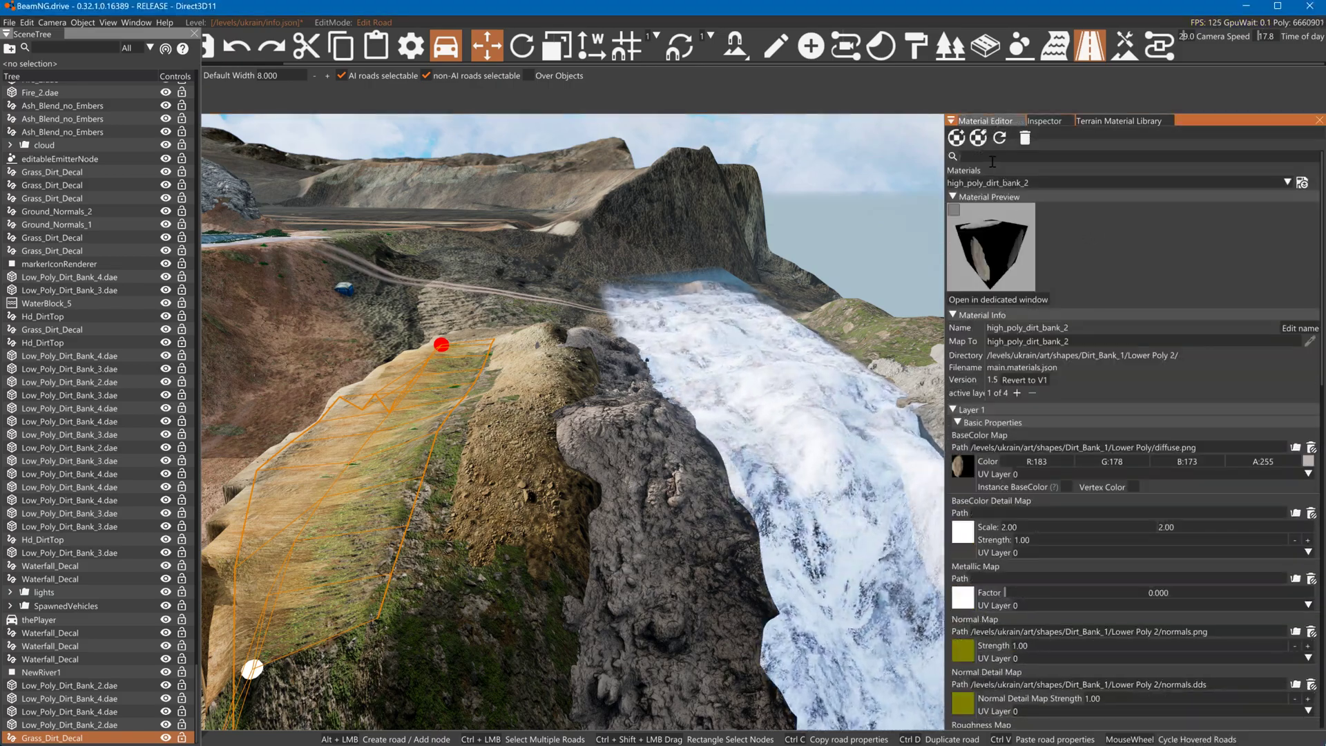
click(993, 159)
text(hd)
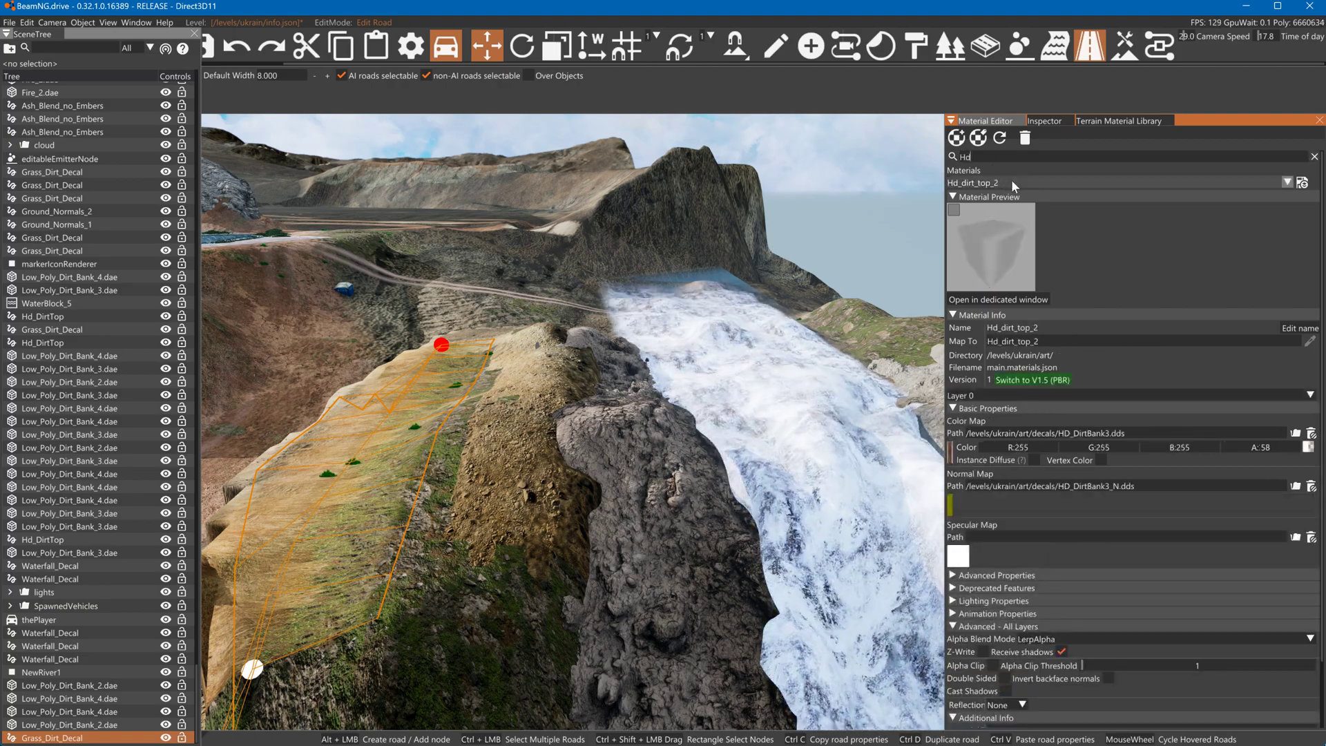
click(1011, 181)
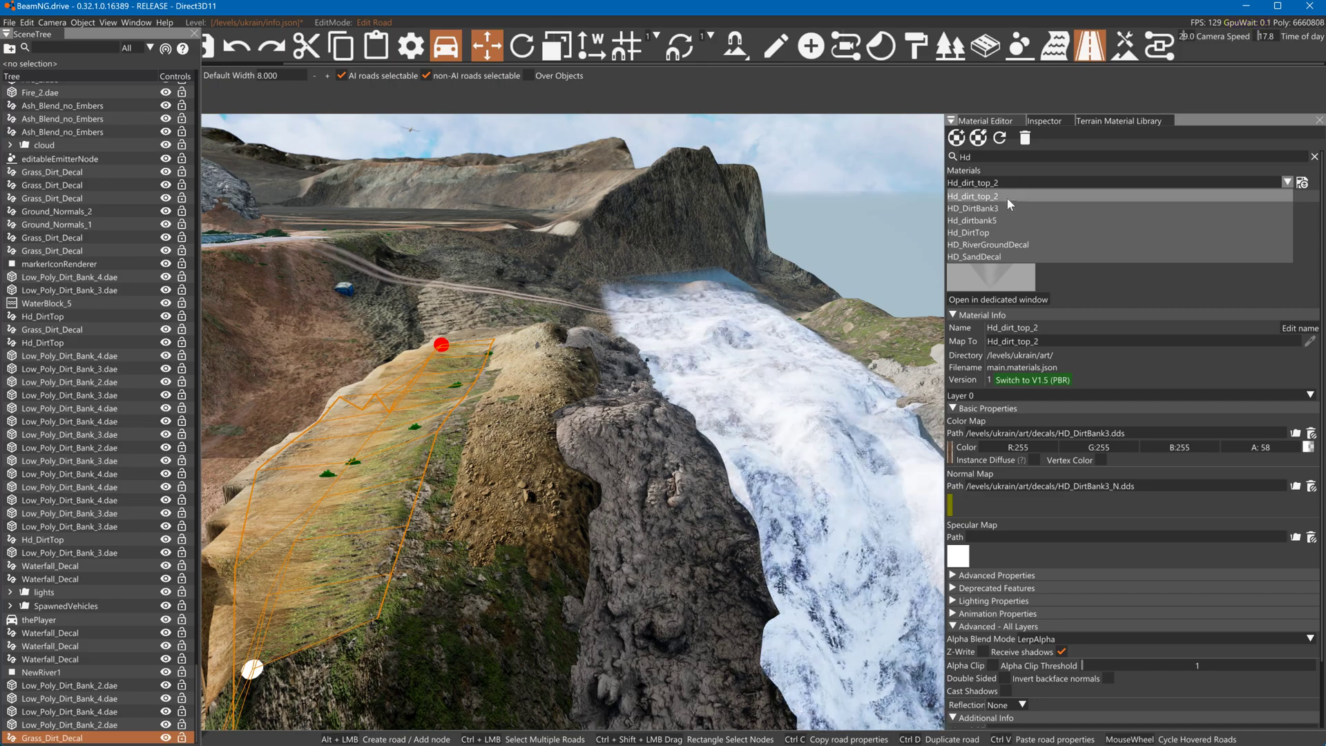
click(994, 232)
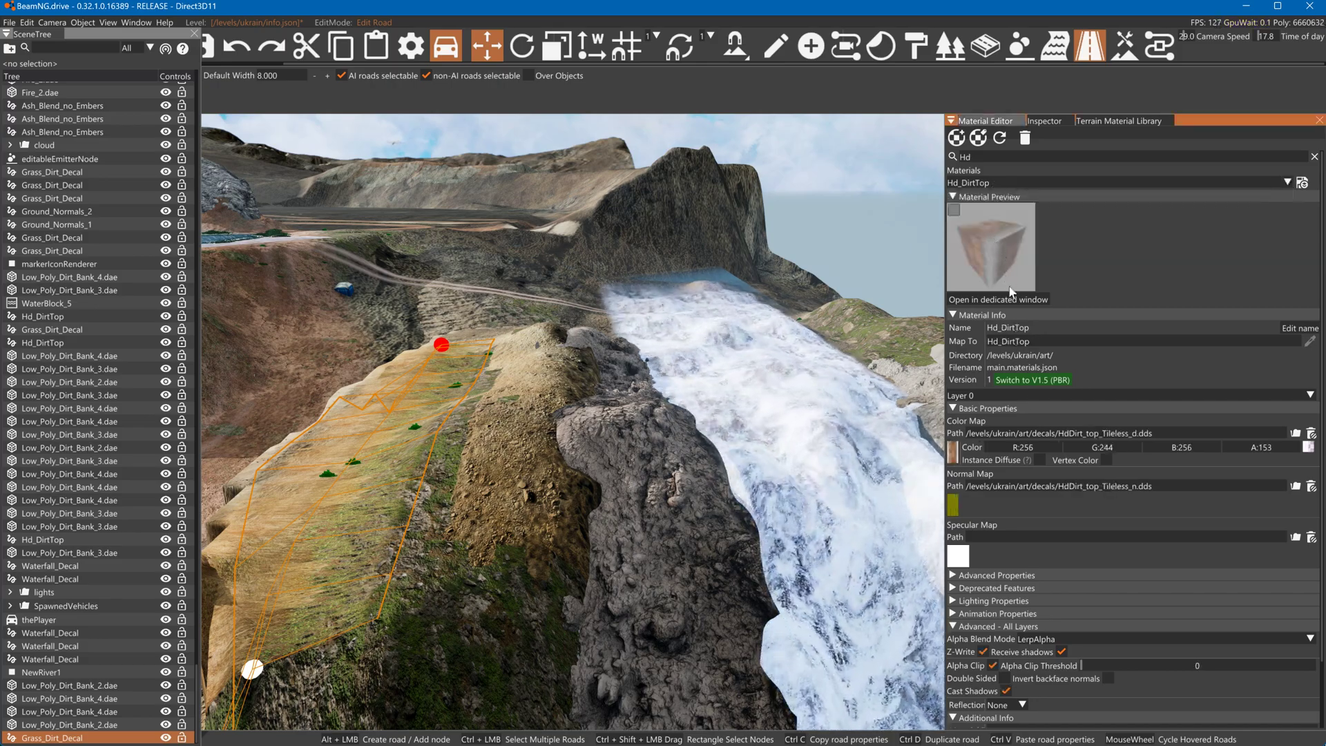
Enter RoadAndPAth as the first material tag of Hd_DirtTop and save the changed materials
scroll(1055, 499, down, 2)
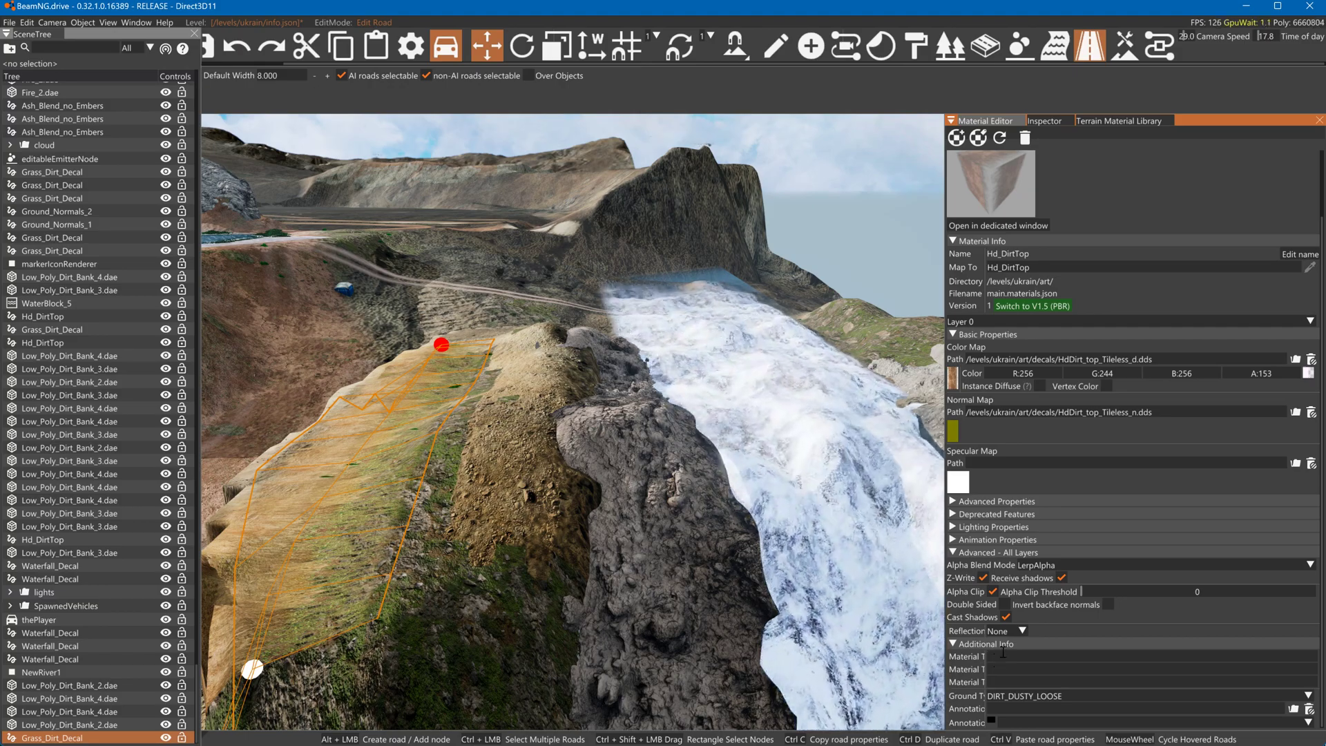
text(RoadAnd)
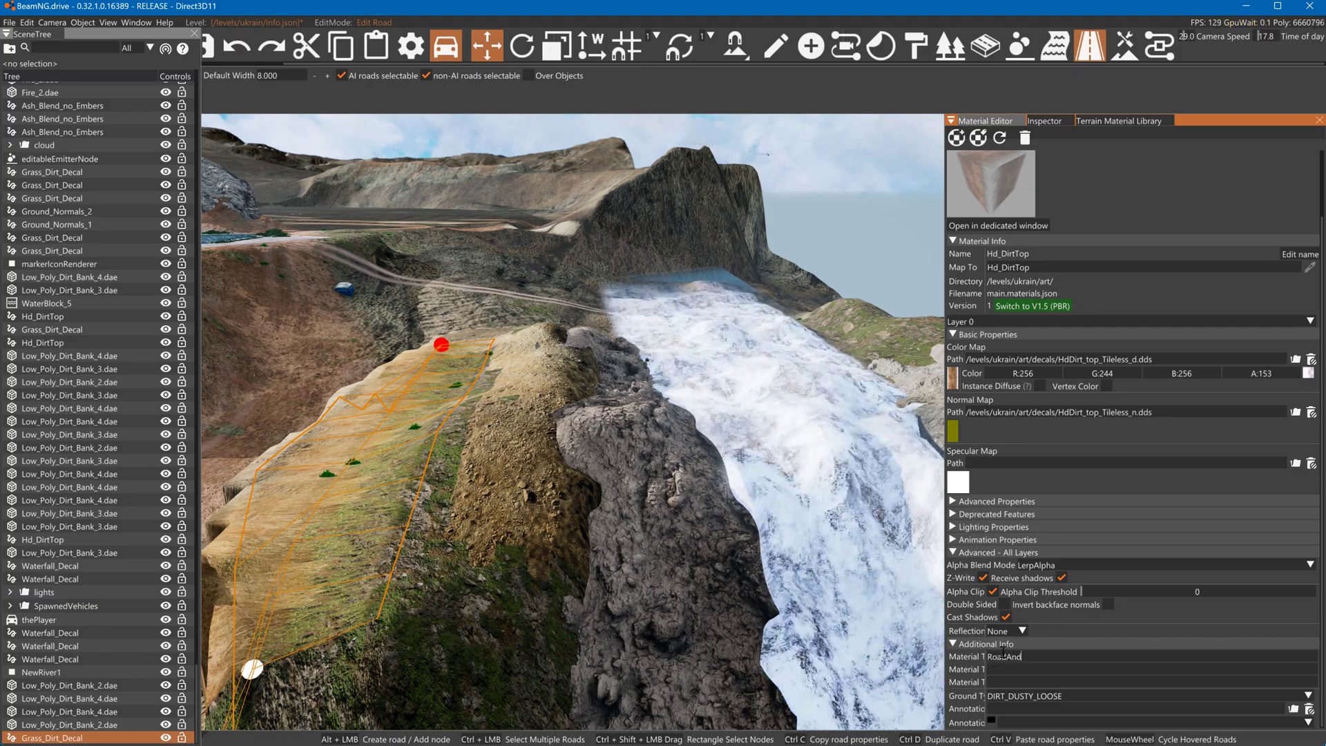
text(PAth)
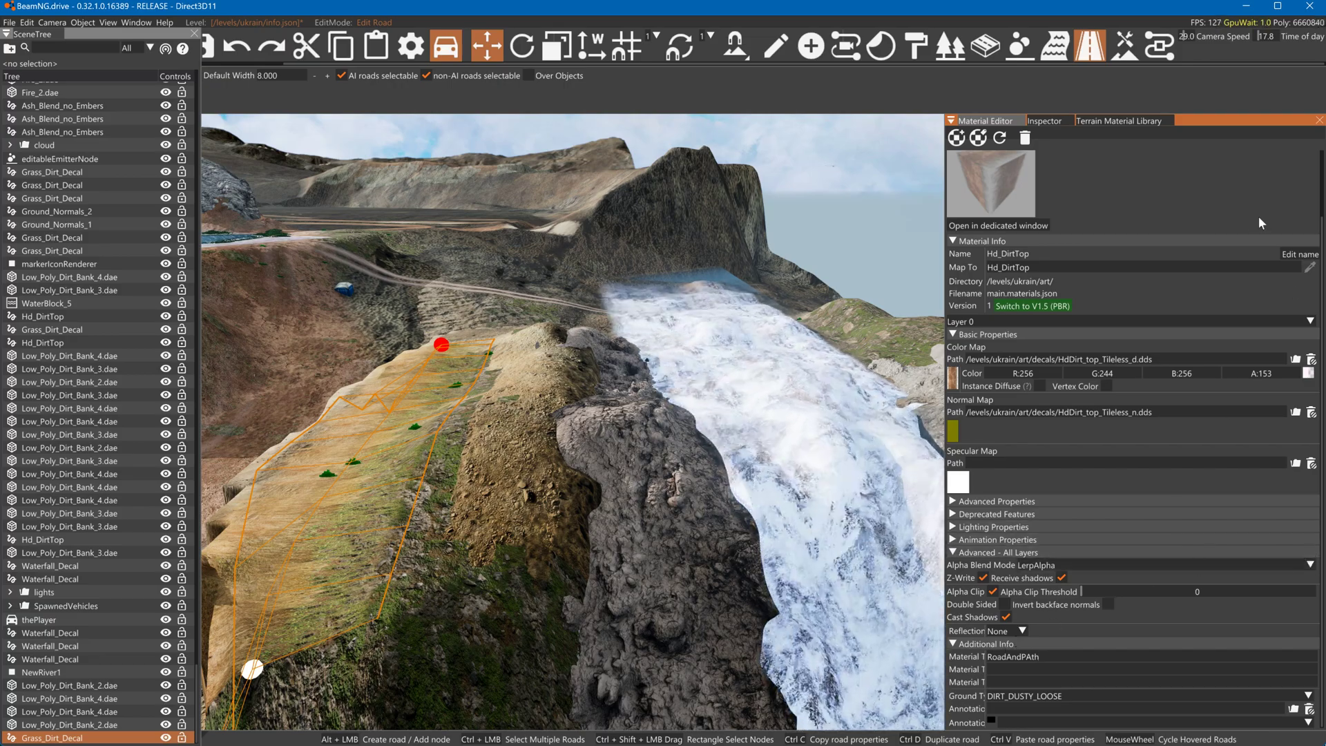
scroll(1264, 213, up, 2)
click(1301, 182)
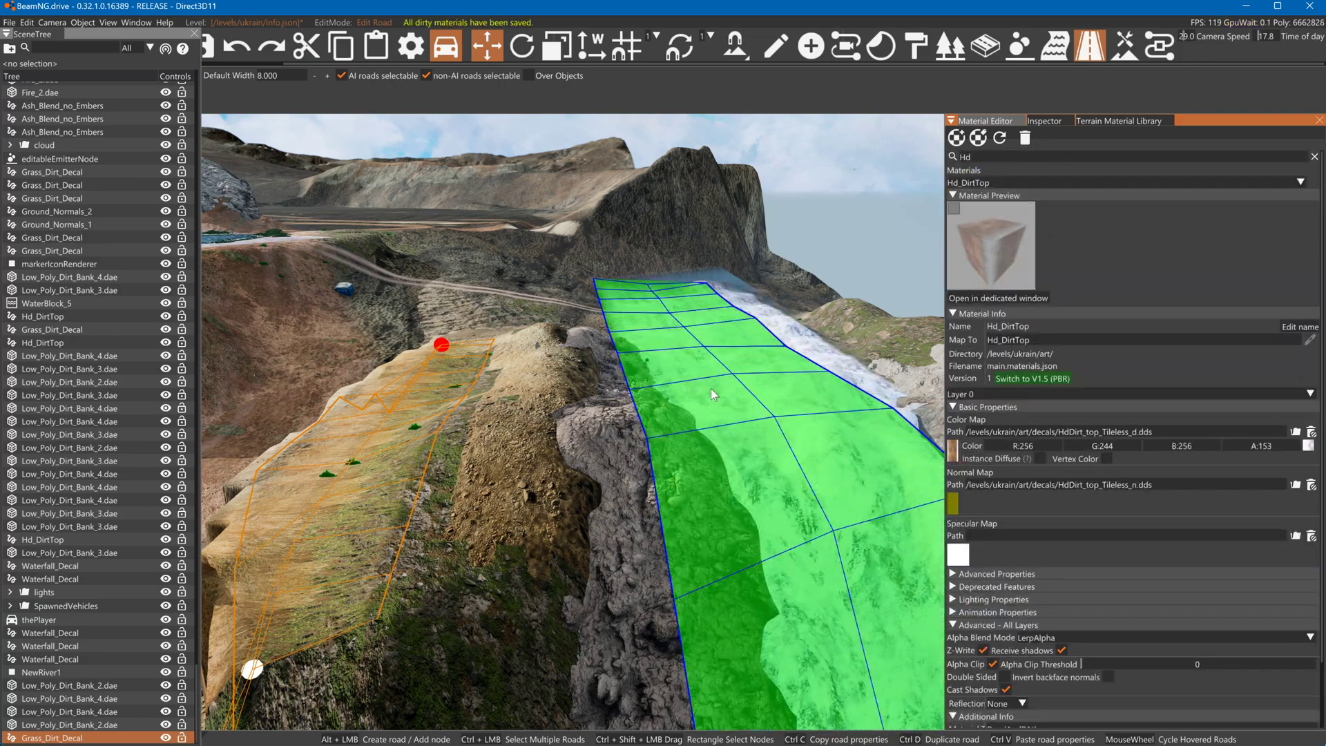
Filter the decal road's material choices by "di" and assign Hd_DirtTop to it
click(1046, 122)
click(1143, 568)
text(di)
click(1183, 605)
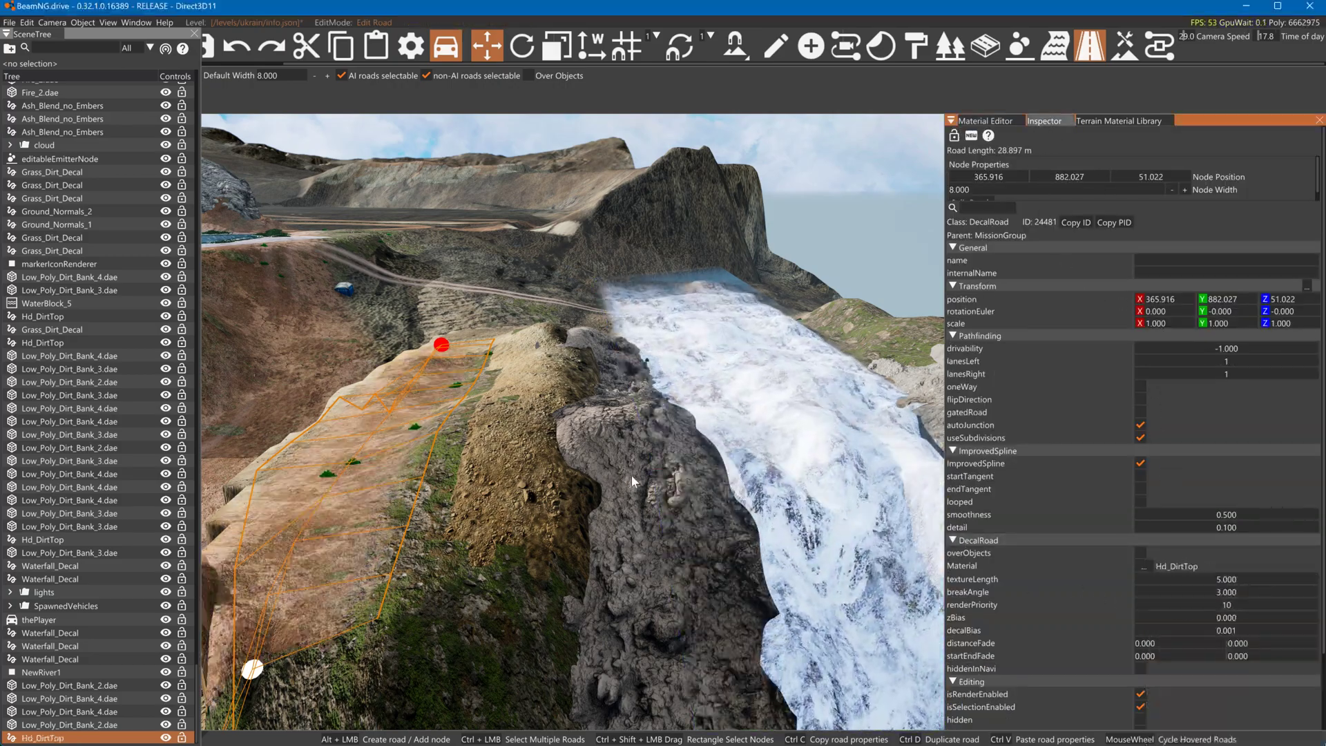
Move both decal road nodes inward so the road runs along the middle of the hilltop, about 35 m long
click(254, 667)
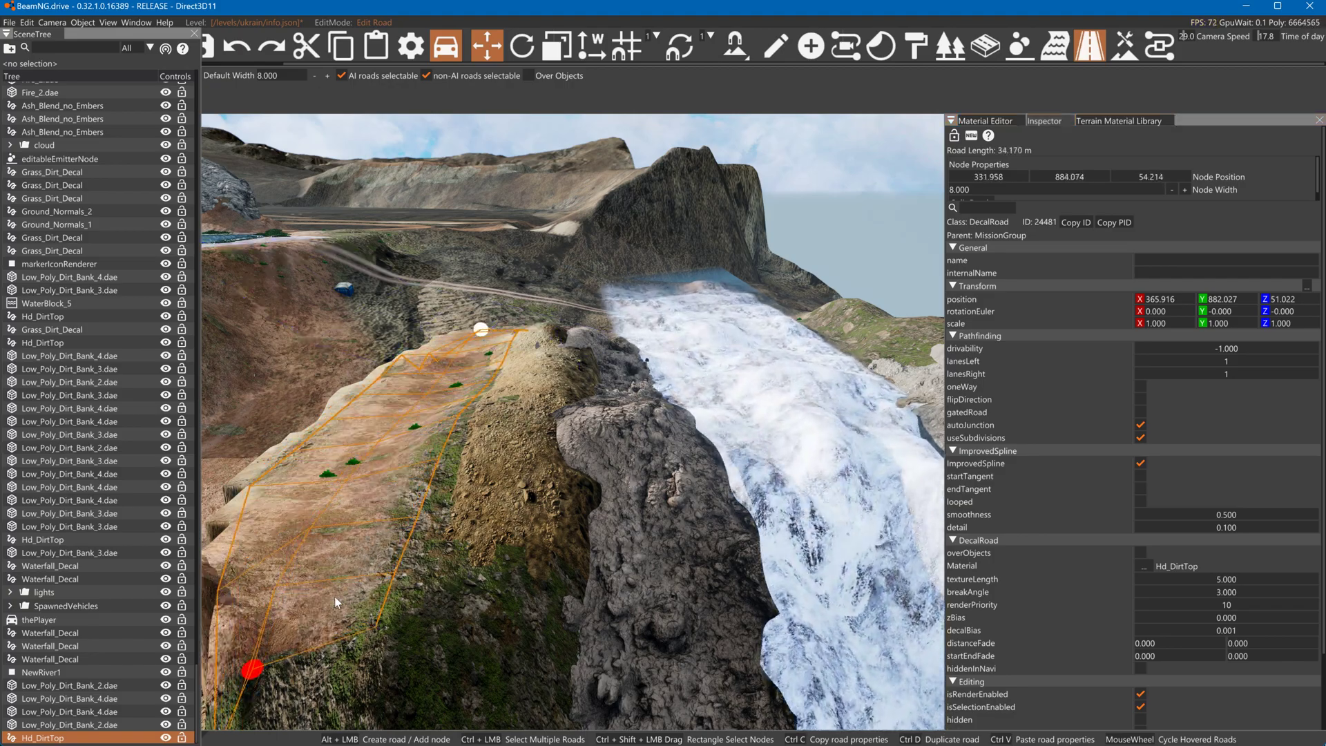
drag(258, 665, 393, 611)
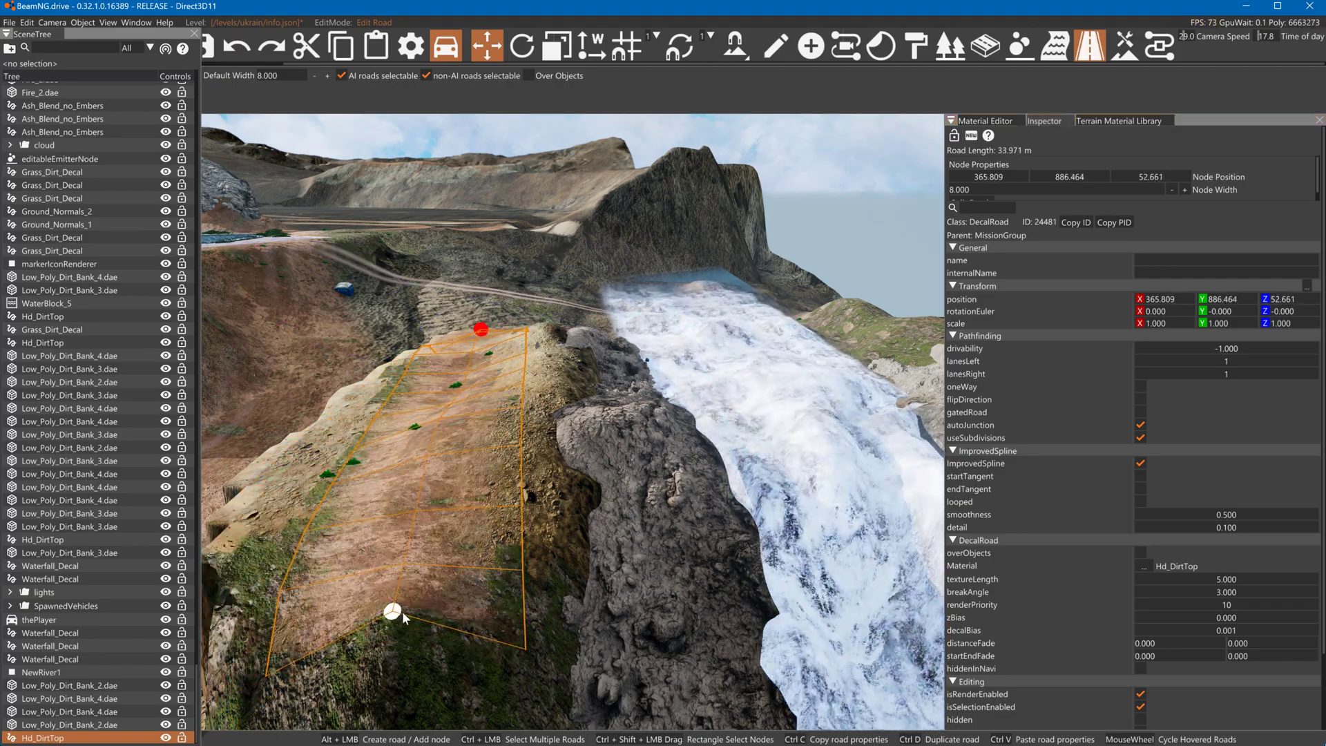
drag(482, 333, 492, 333)
drag(390, 619, 374, 625)
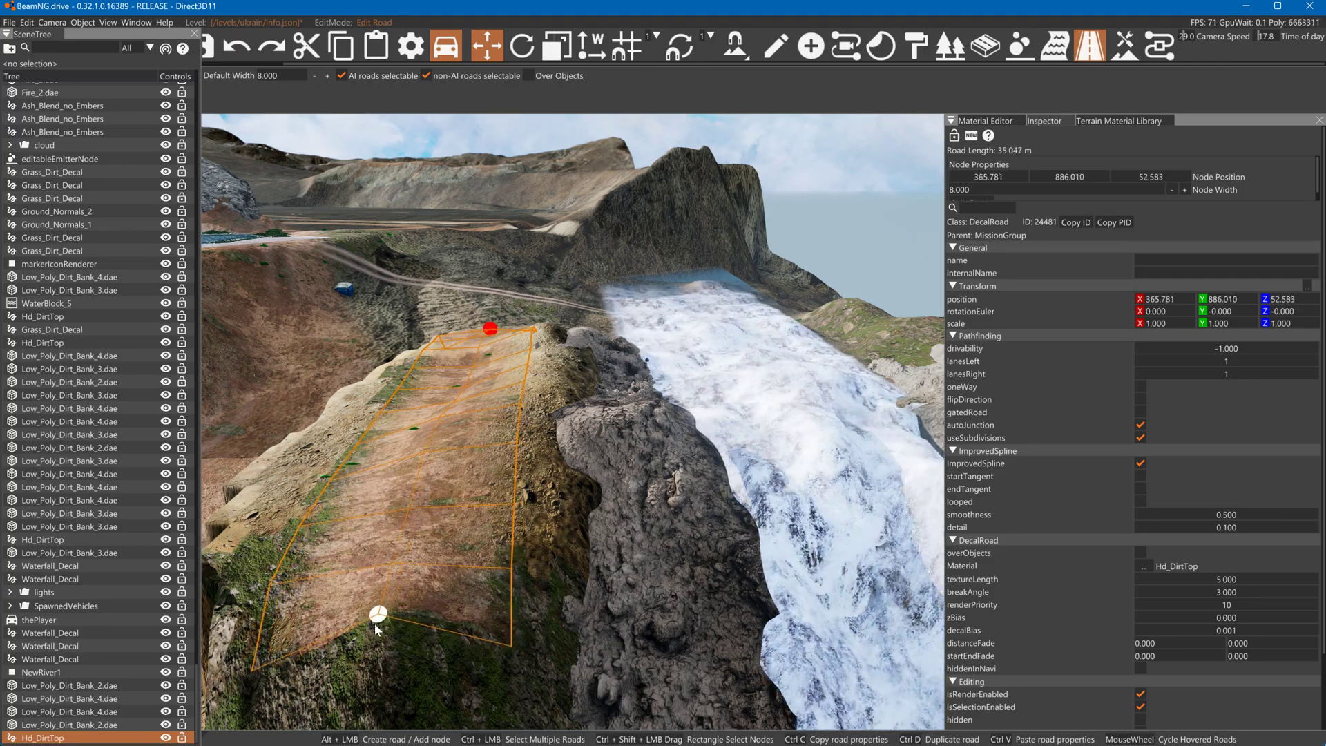
Try a startEndFade of 25 at both ends of the decal road
click(1195, 653)
text(25)
click(1259, 653)
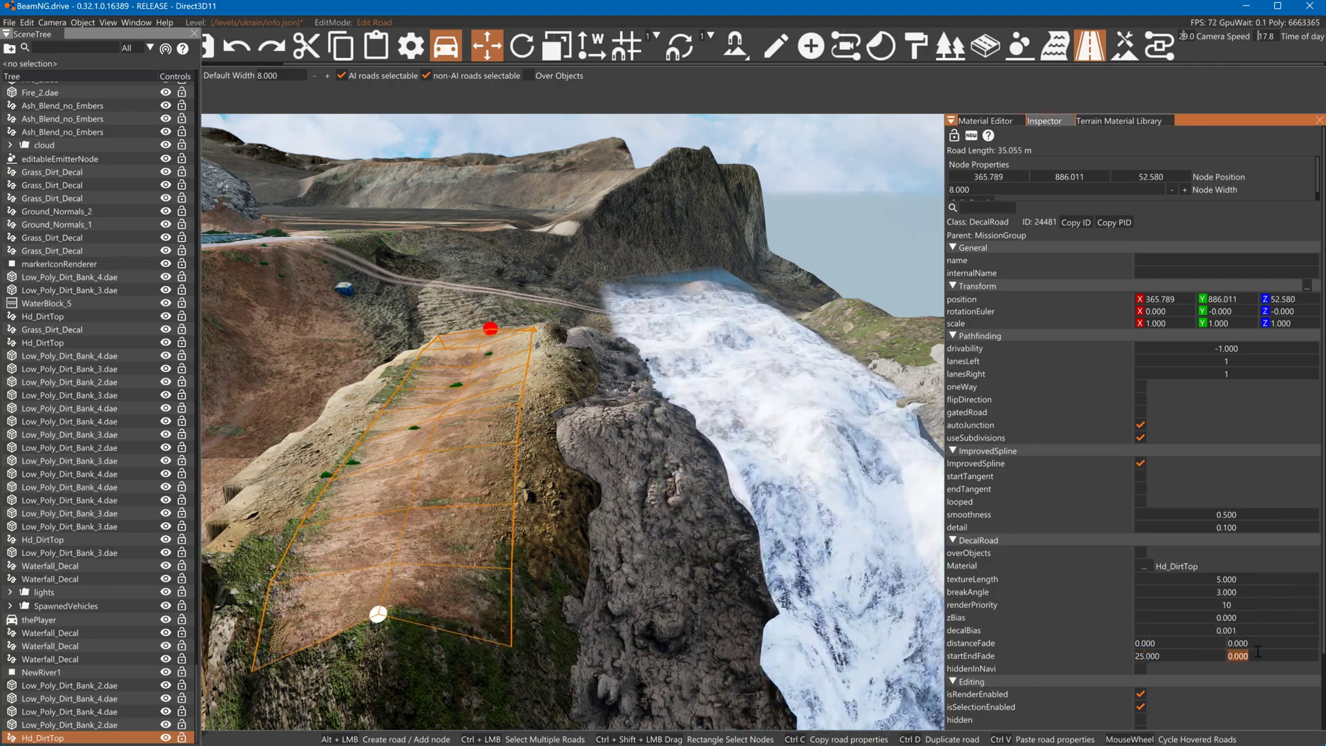
text(25)
key(Return)
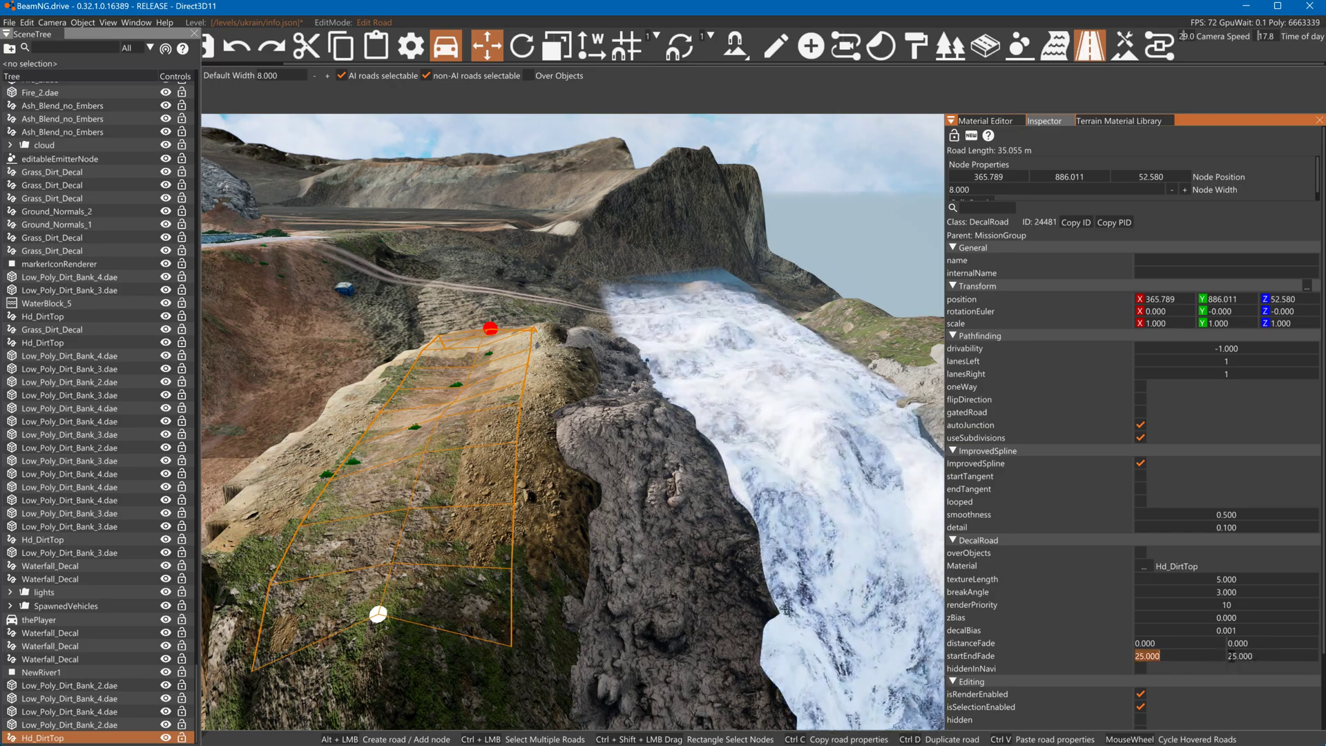
Set the decal road's startEndFade to 5 at both ends and deselect the road
click(1264, 658)
text(5)
key(Return)
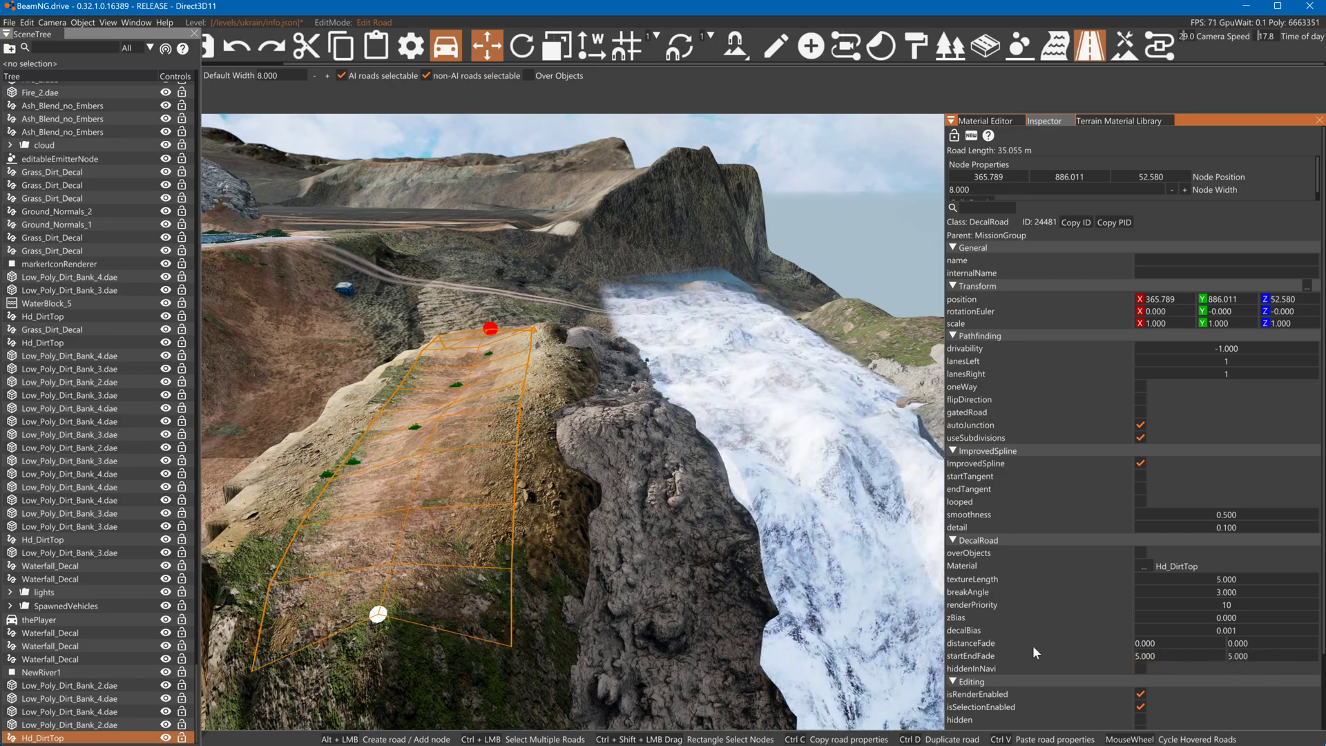
click(378, 614)
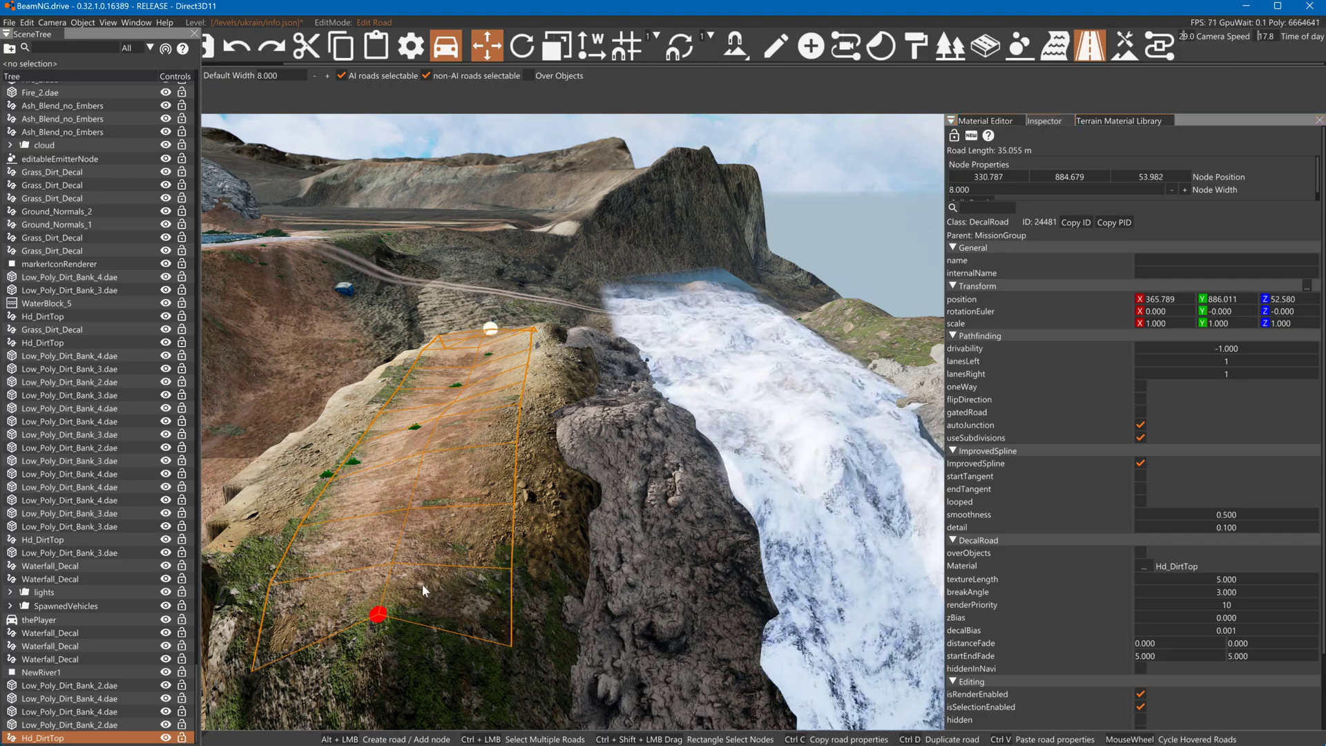
click(524, 566)
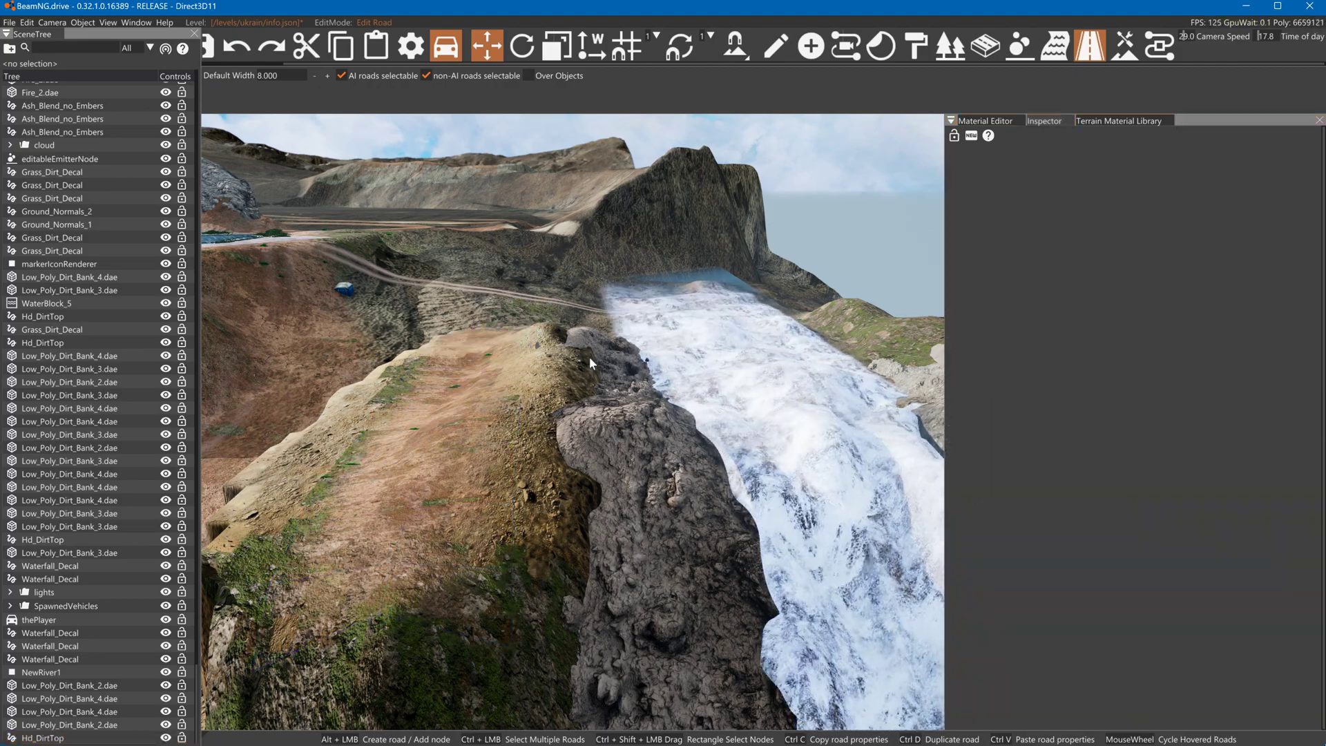
Paint Grass1 terrain along the hilltop's outer edge, away from the waterfall
key(a)
click(1125, 45)
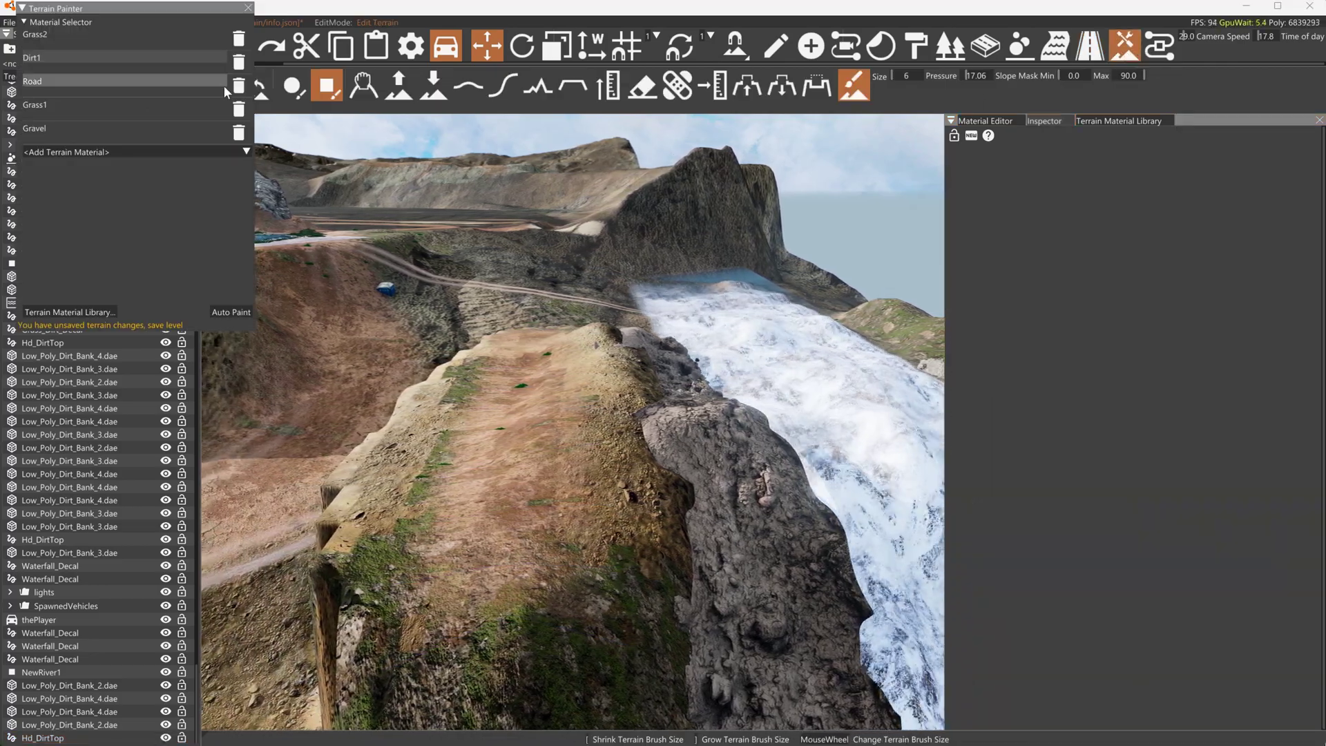
click(105, 104)
drag(380, 432, 433, 384)
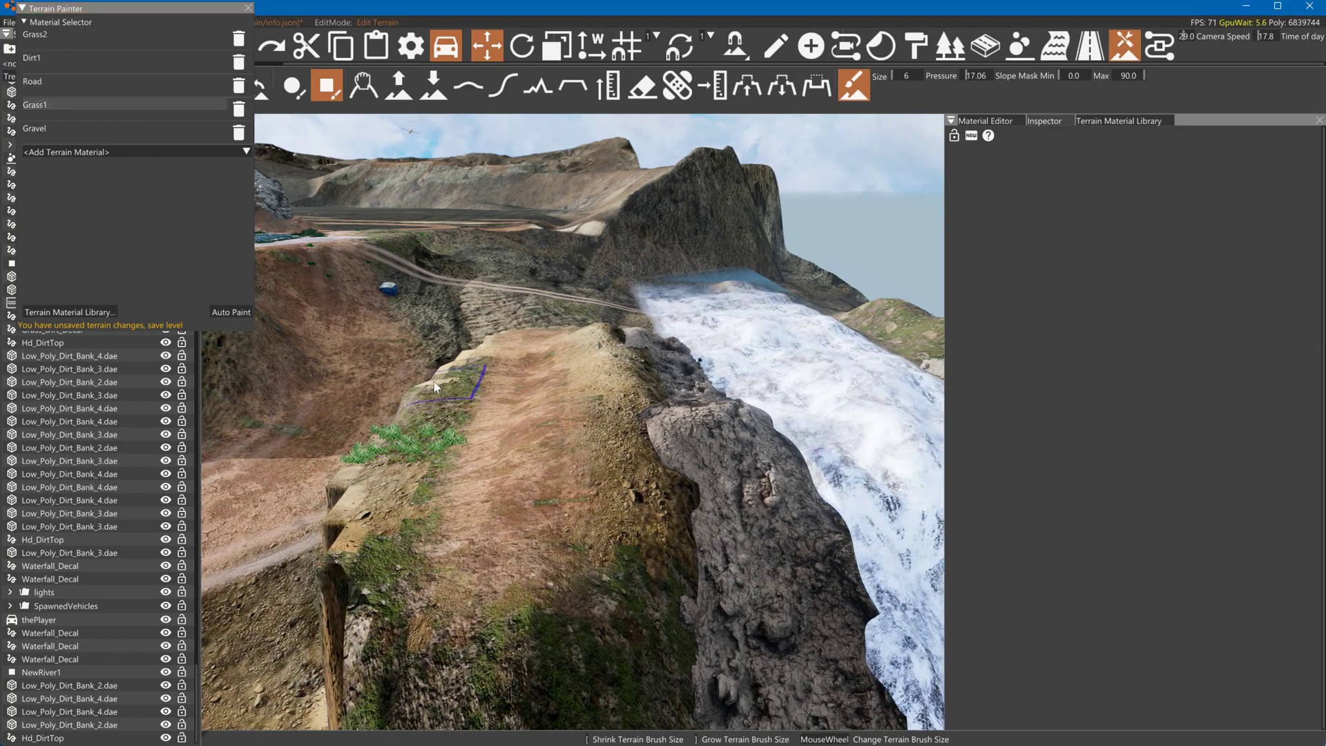
mouse_move(366, 503)
mouse_down()
mouse_move(311, 538)
mouse_move(482, 366)
mouse_move(433, 421)
mouse_move(388, 391)
mouse_move(444, 438)
mouse_move(483, 407)
mouse_move(458, 391)
mouse_up()
Try Gravel terrain over the hilltop and Road terrain along its waterfall side
click(44, 131)
right_drag(458, 391, 435, 366)
key(w)
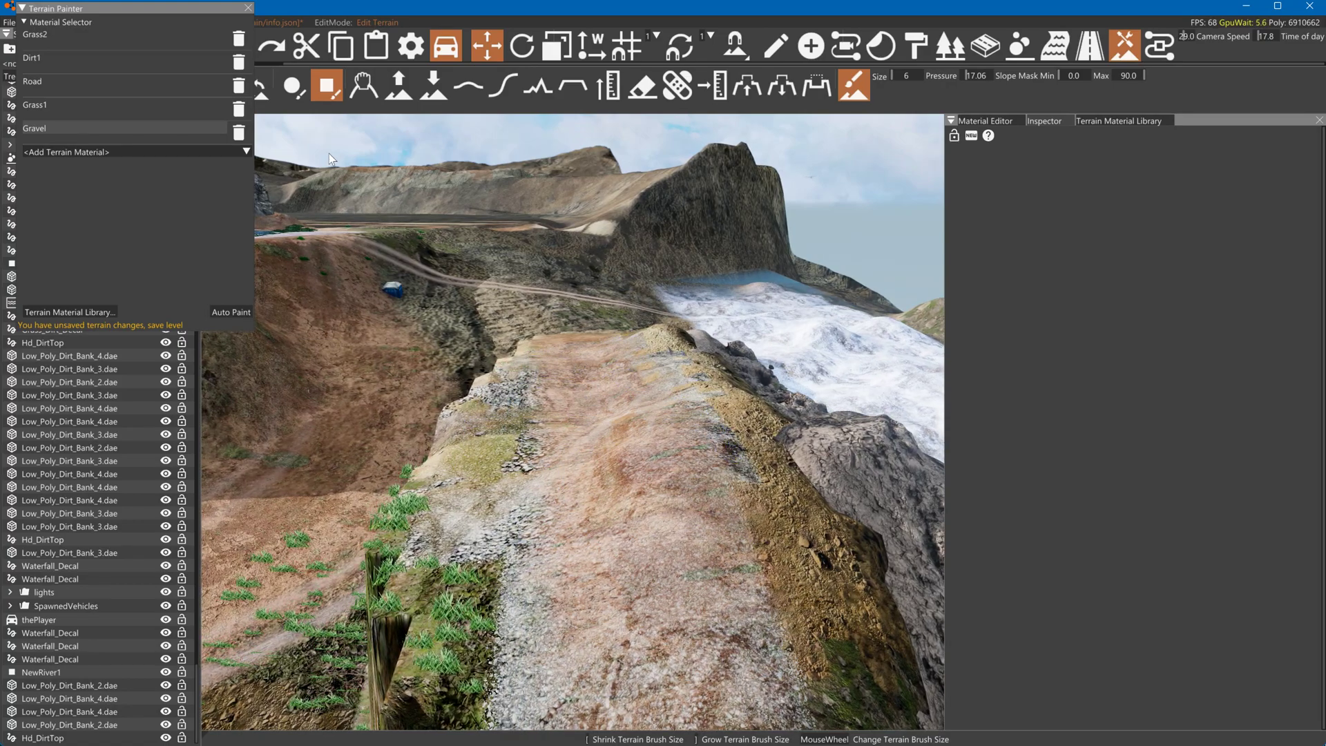
click(60, 81)
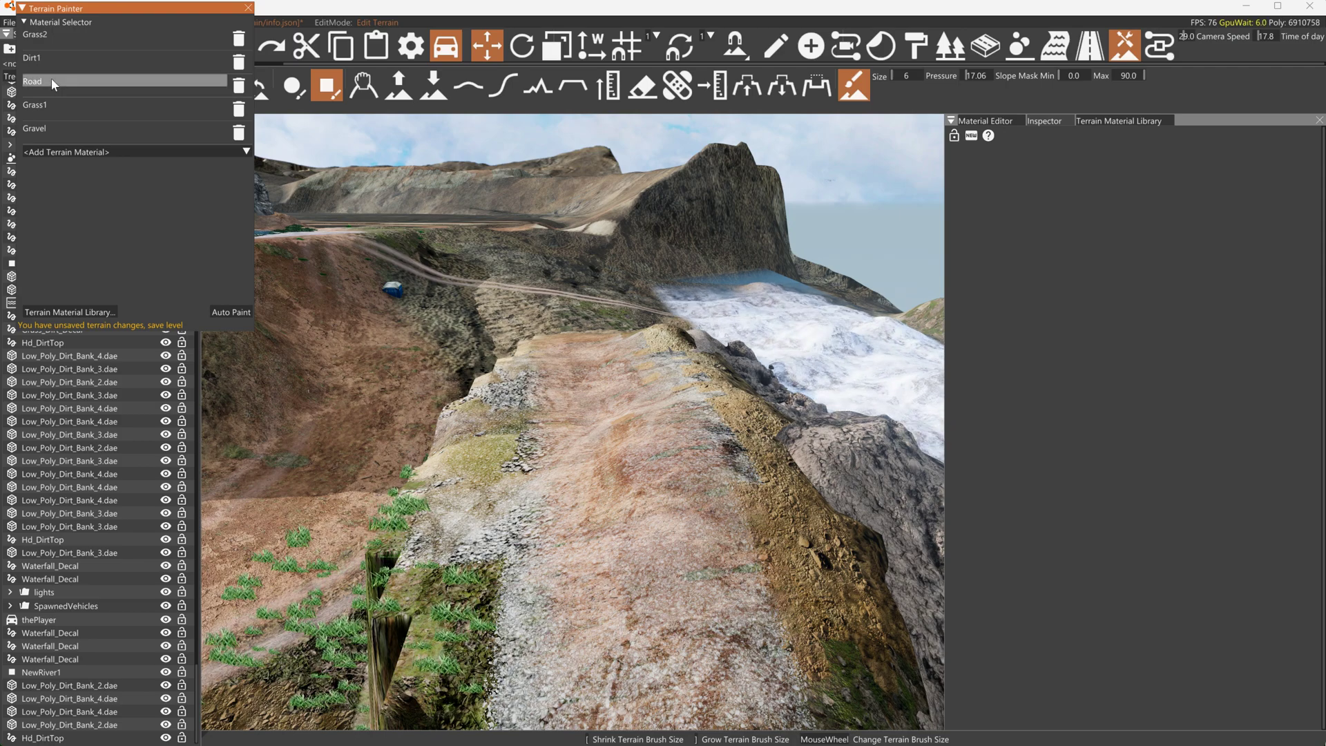
mouse_move(644, 462)
mouse_down()
mouse_move(727, 552)
mouse_move(682, 403)
mouse_up()
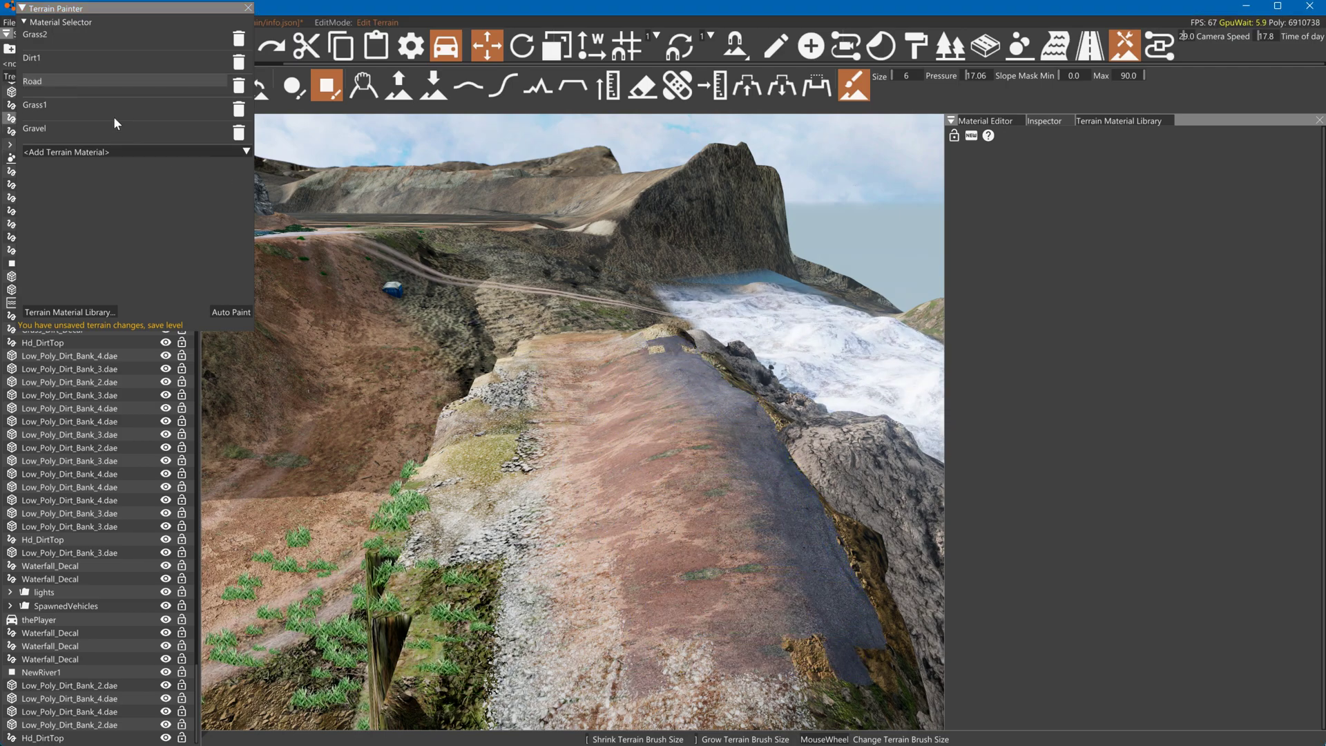
Paint Dirt1 over the hilltop's middle and waterfall side, and Grass2 along its outer edge
click(64, 56)
drag(650, 357, 738, 437)
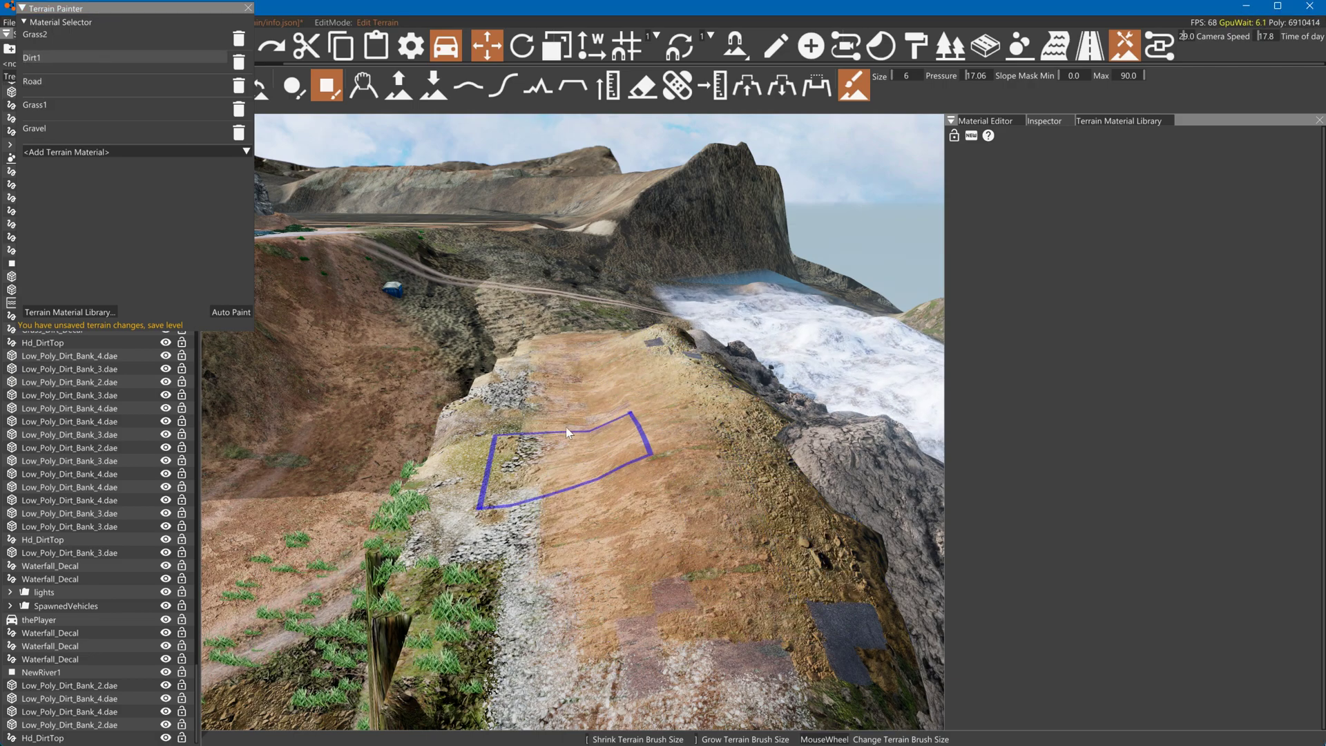
click(81, 35)
drag(429, 410, 509, 393)
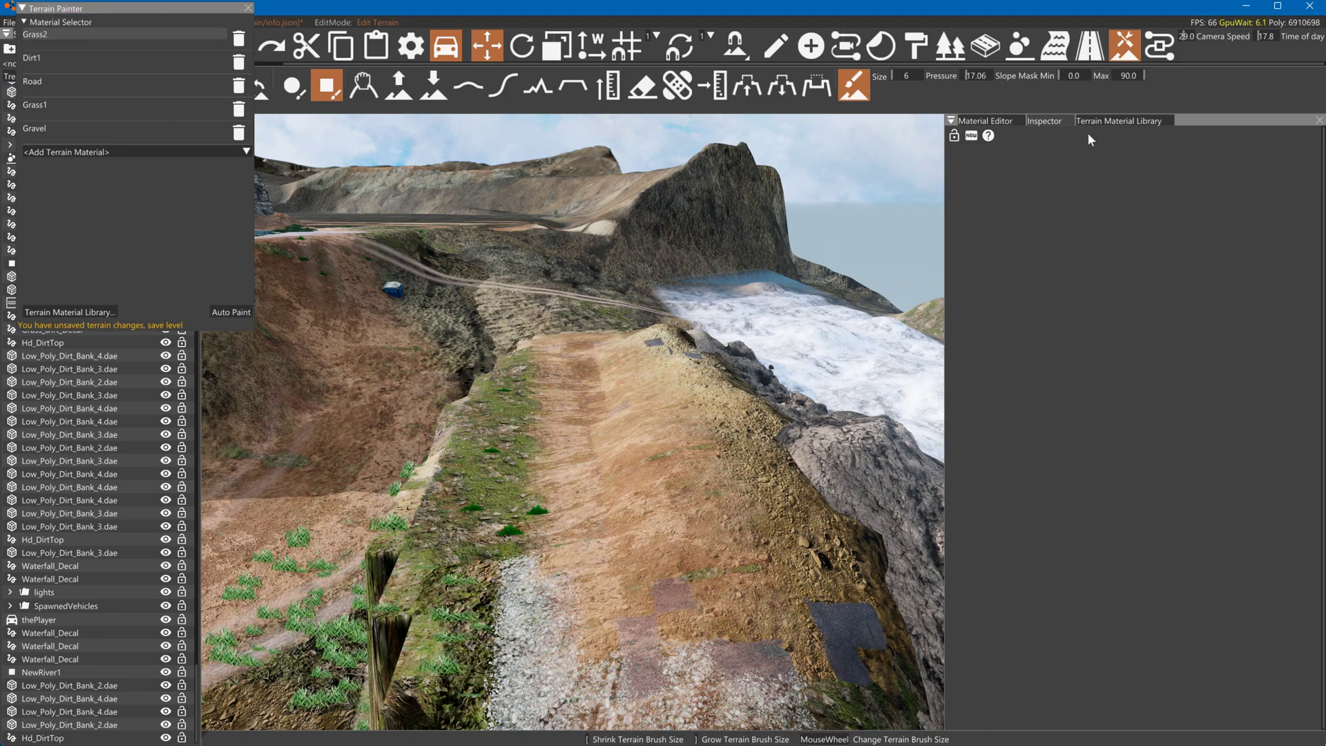
Set the hilltop decal road's textureLength to 16.2 and adjust its nodes to a length of about 36 m
click(1077, 50)
click(635, 362)
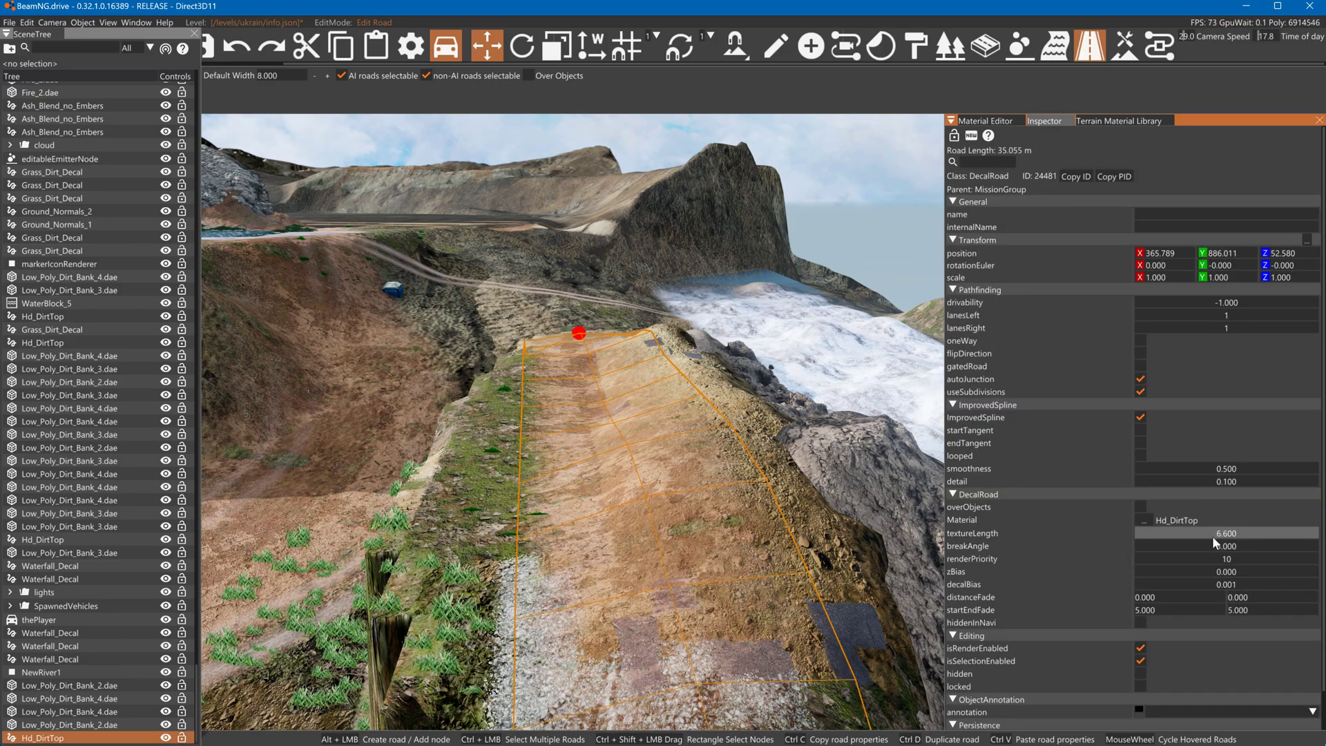
drag(1229, 536, 1247, 537)
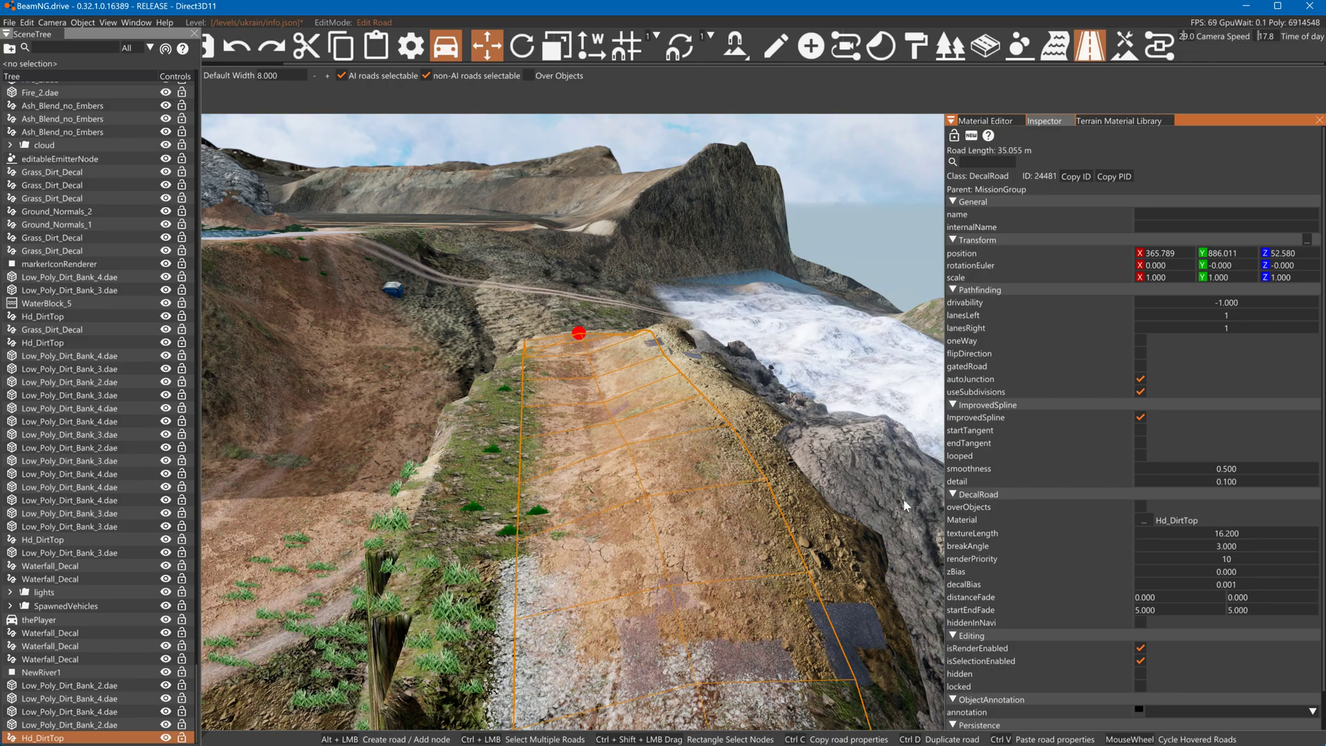
click(579, 336)
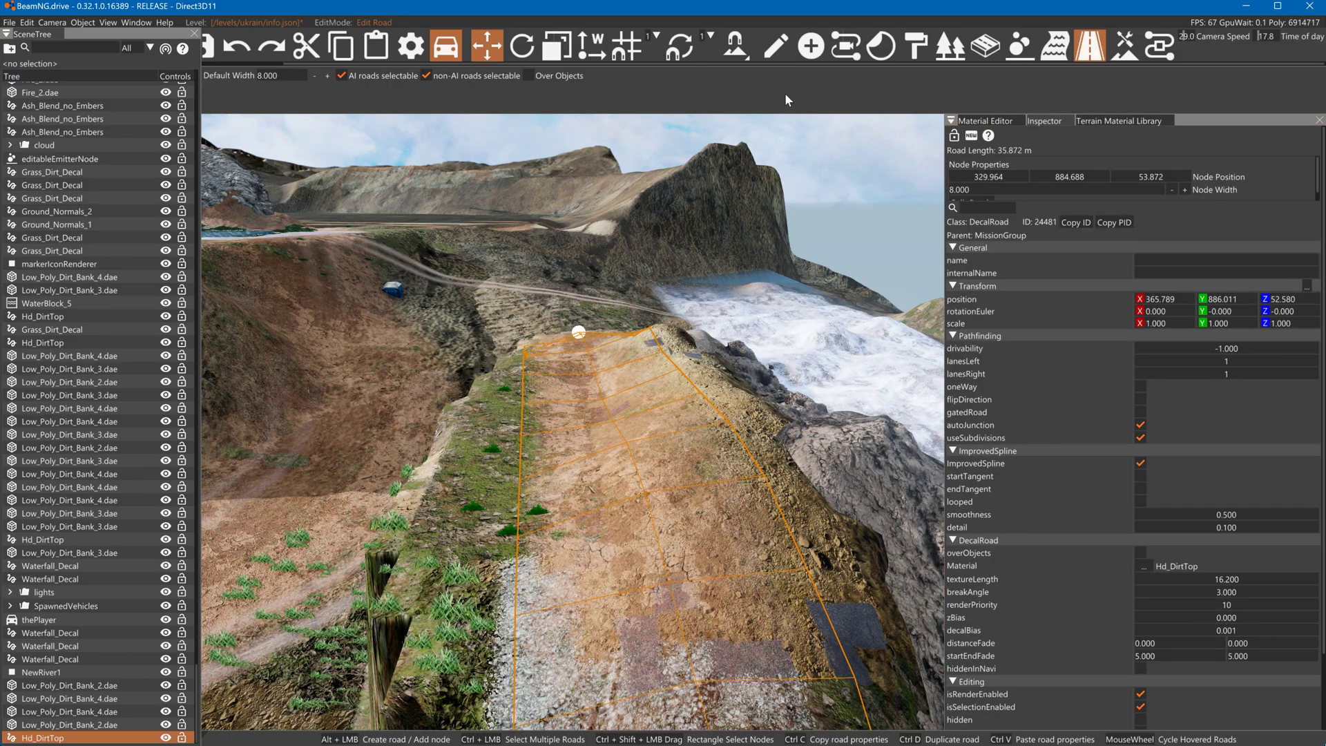
Paint Dirt1 over the leftover gravel and road patches on the hilltop and down its front slope
click(1114, 54)
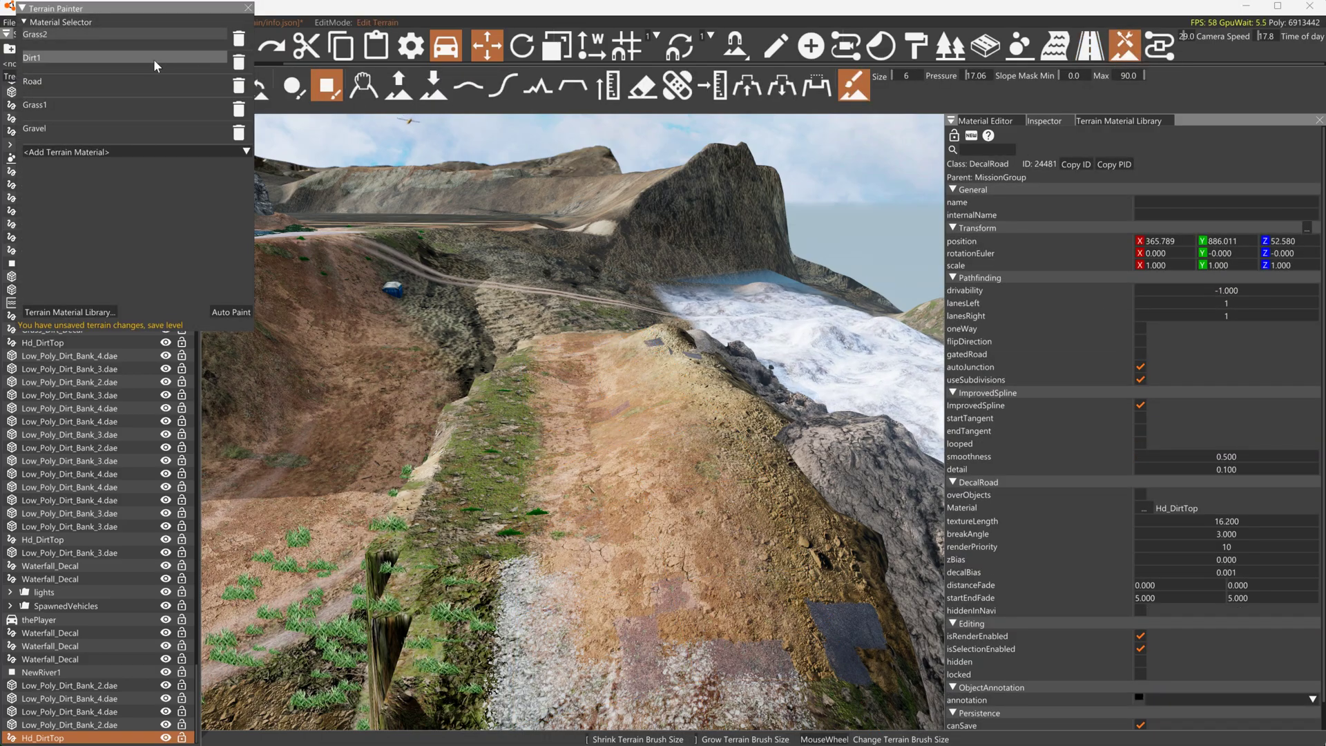
click(661, 349)
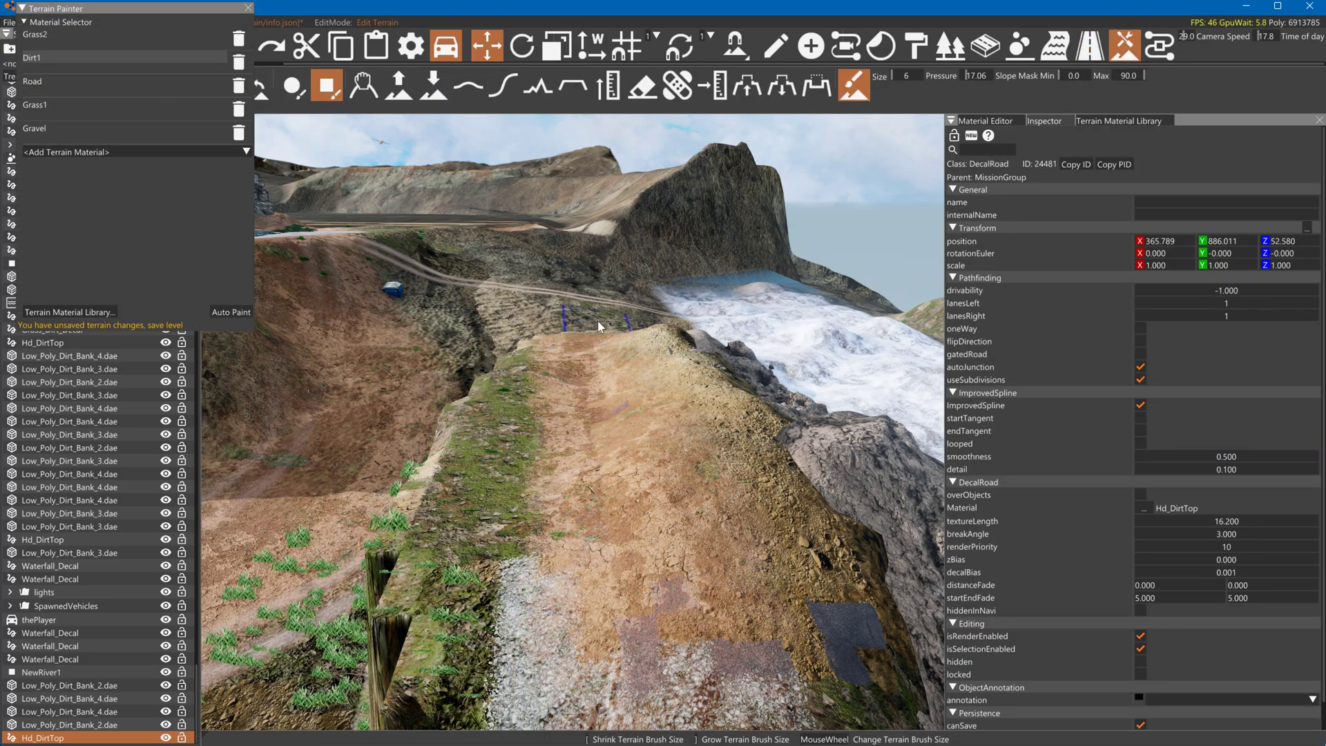
key(w)
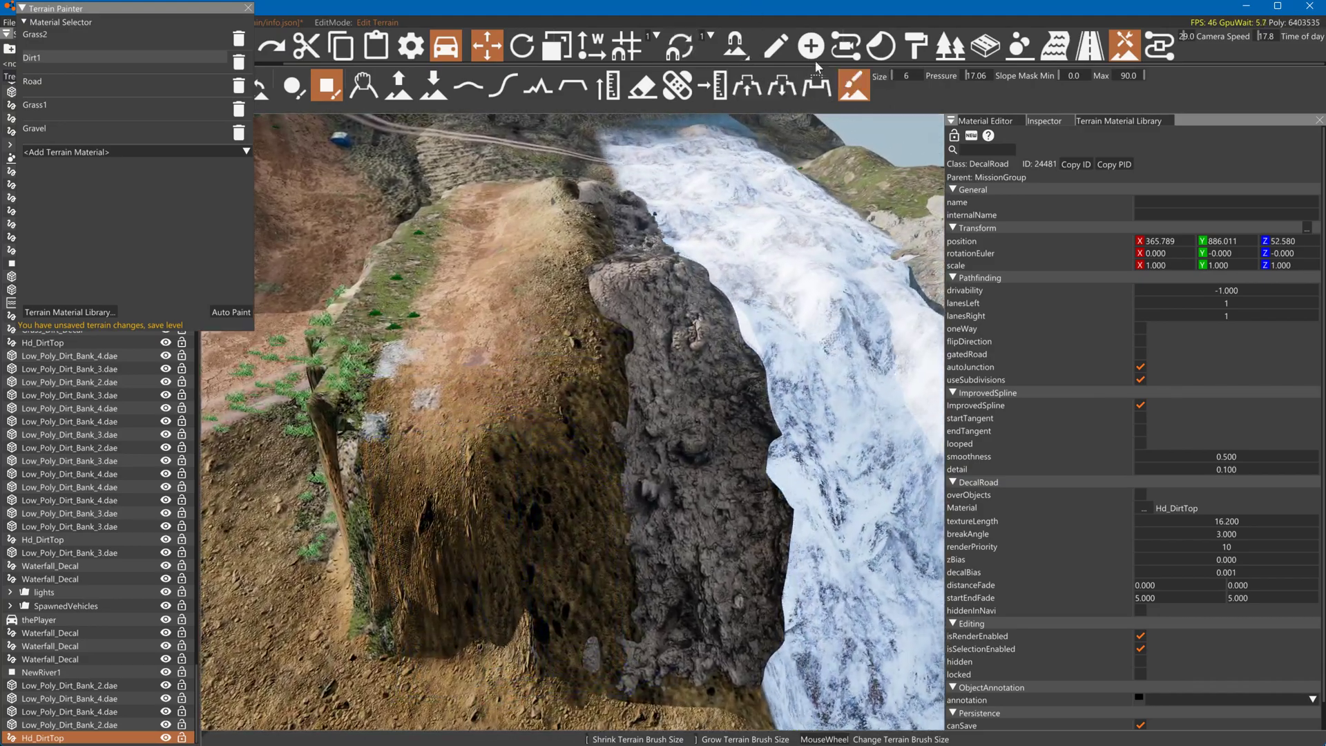
Finish painting Dirt1 over the hilltop slope, and smooth the terrain along the dark bank rock to expose more of it
mouse_move(522, 478)
mouse_down()
mouse_move(428, 414)
mouse_move(387, 428)
mouse_move(570, 428)
mouse_up()
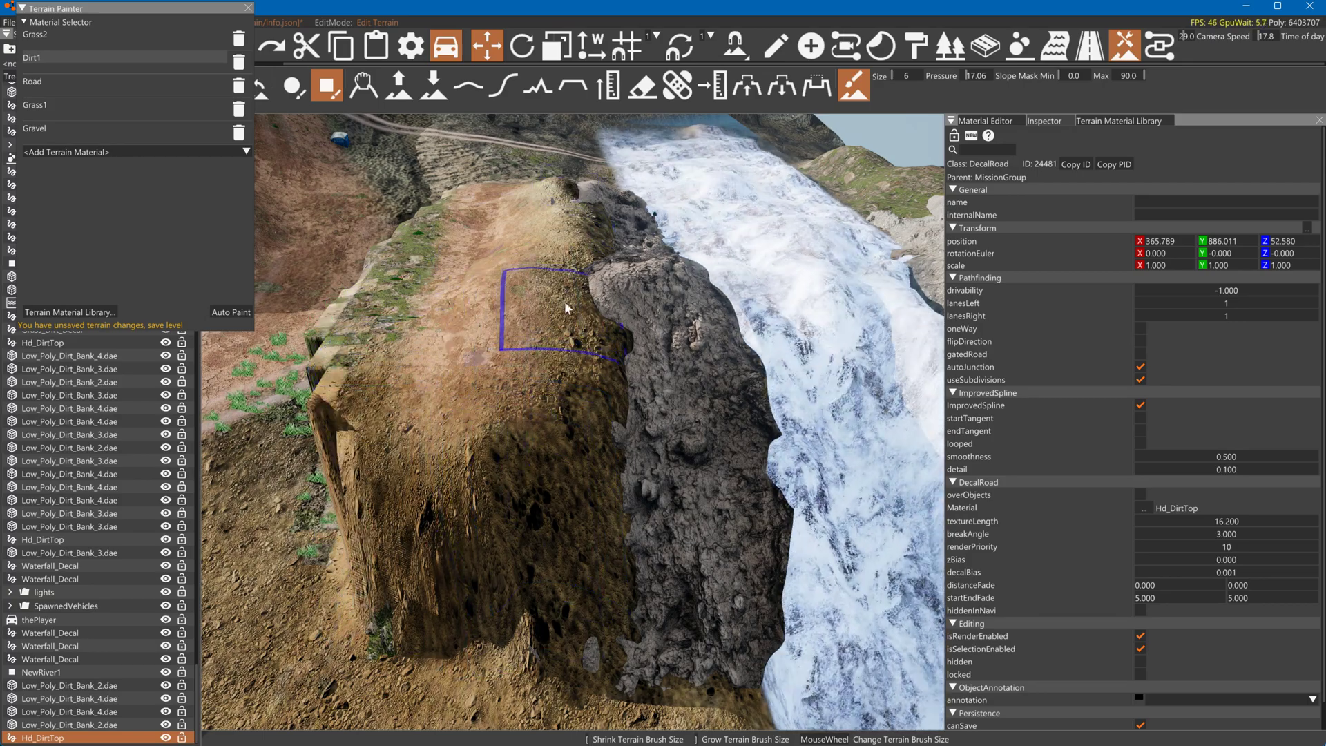
click(468, 86)
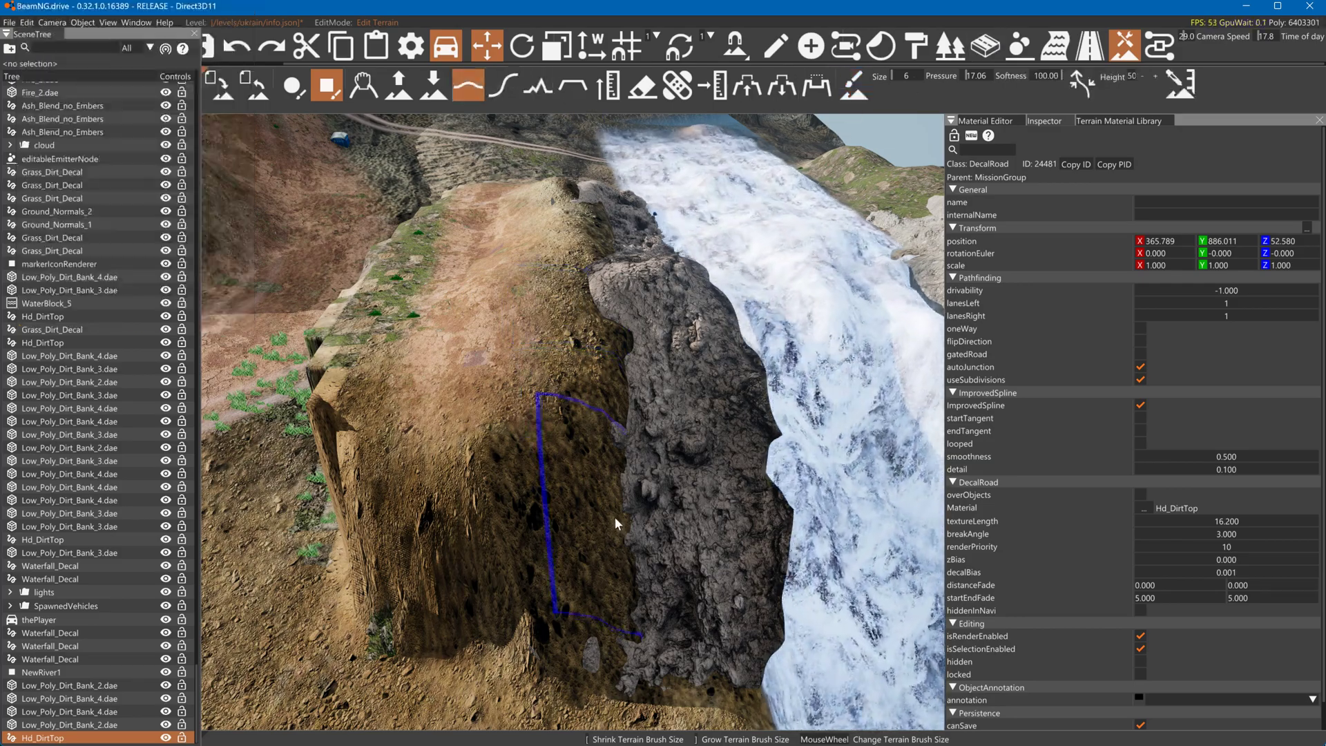
mouse_move(631, 448)
mouse_down()
mouse_move(515, 541)
mouse_move(538, 498)
mouse_move(488, 468)
mouse_move(511, 433)
mouse_move(479, 396)
mouse_move(498, 400)
mouse_move(550, 317)
mouse_move(506, 390)
mouse_move(505, 433)
mouse_move(355, 414)
mouse_move(421, 297)
mouse_move(425, 233)
mouse_move(290, 449)
mouse_move(397, 603)
mouse_move(565, 558)
mouse_move(595, 533)
mouse_up()
key(d)
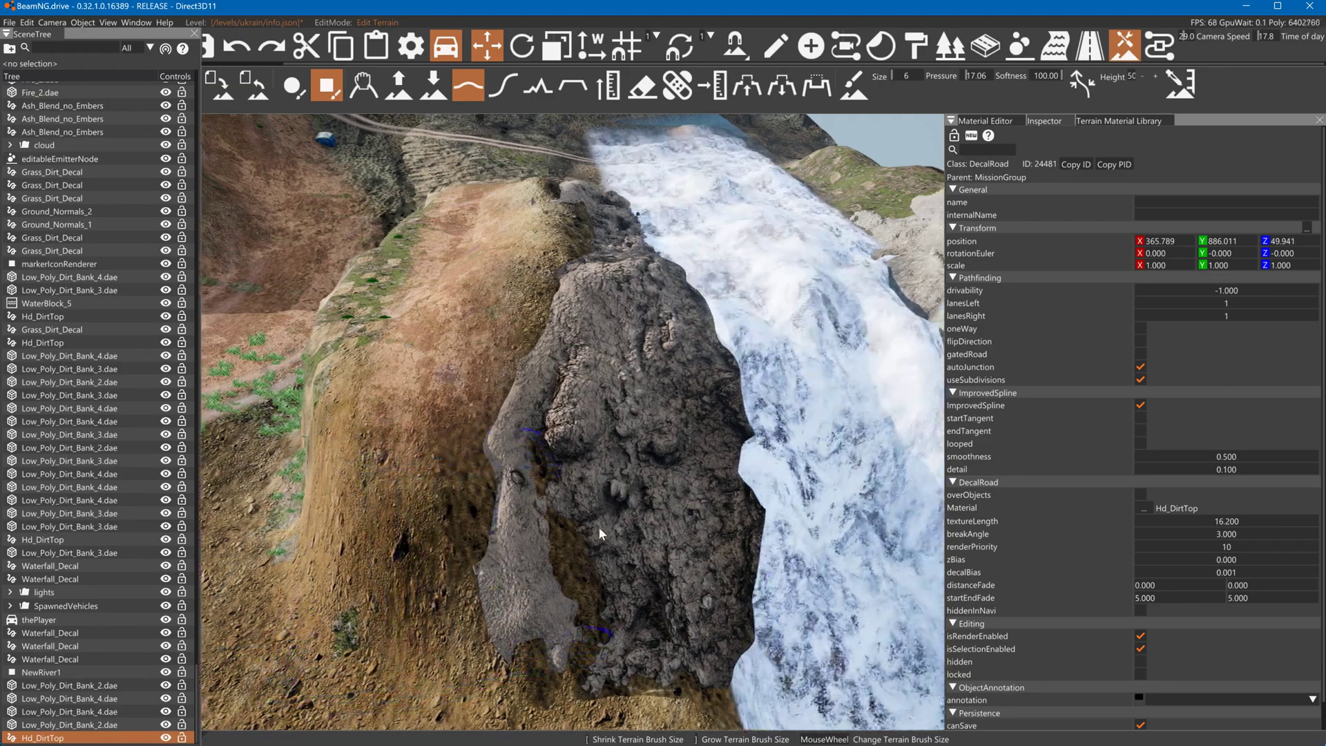
mouse_move(465, 267)
mouse_down()
mouse_move(378, 207)
mouse_move(424, 183)
mouse_up()
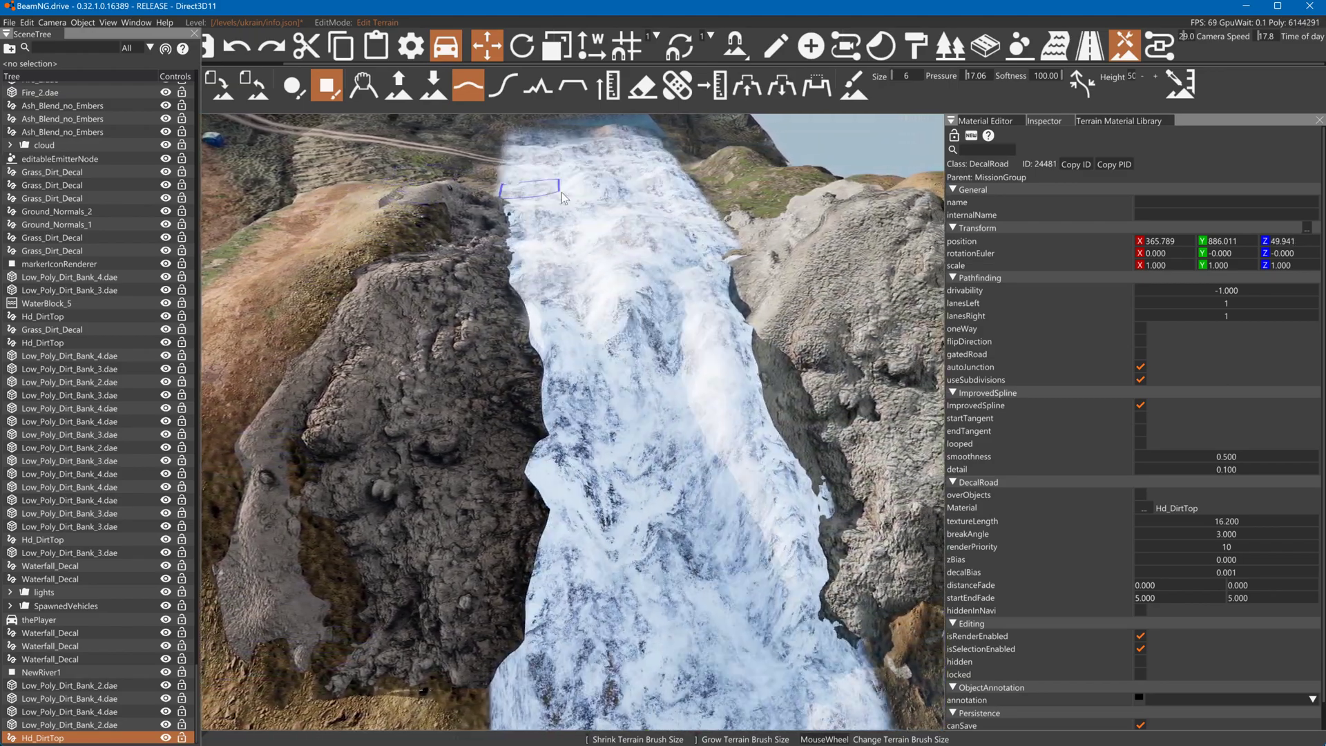
Draw an 8 m wide decal road about 85 m long down the seam between the opposite bank's rock and dirt, with overObjects enabled
key(d)
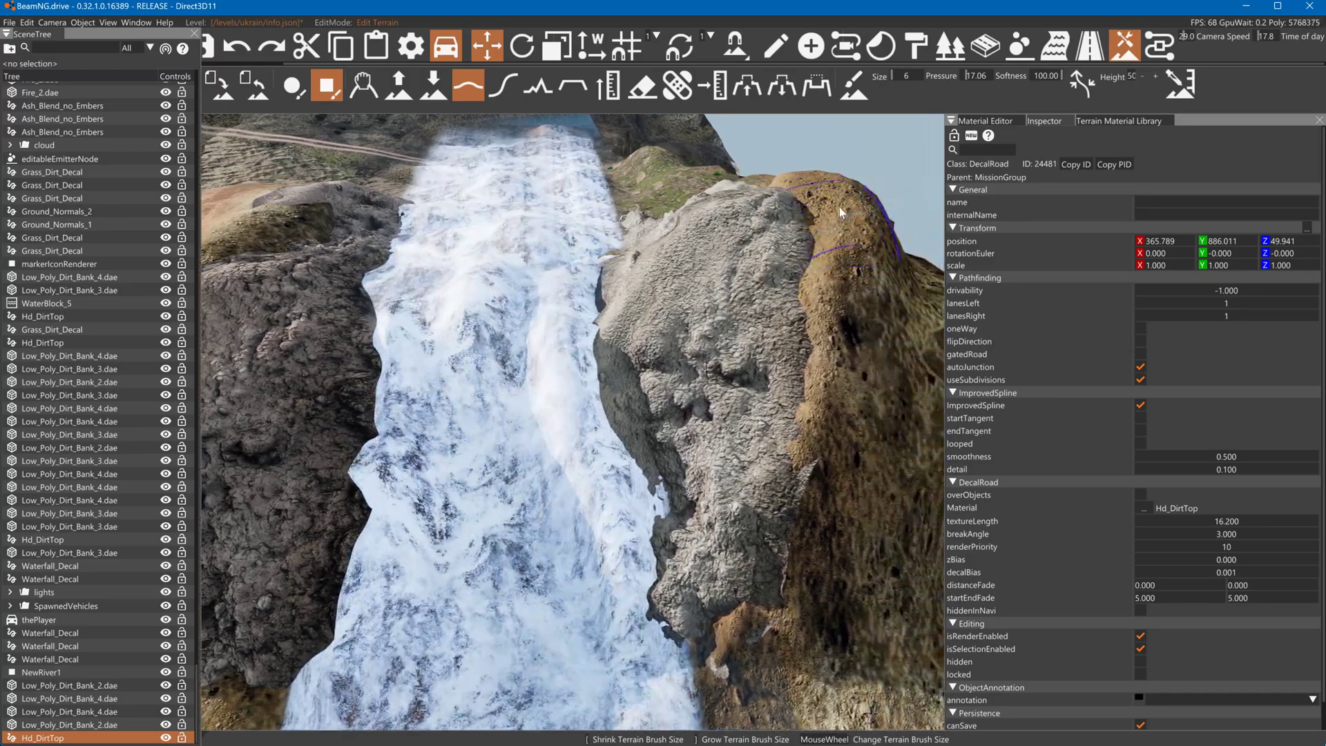
key(d)
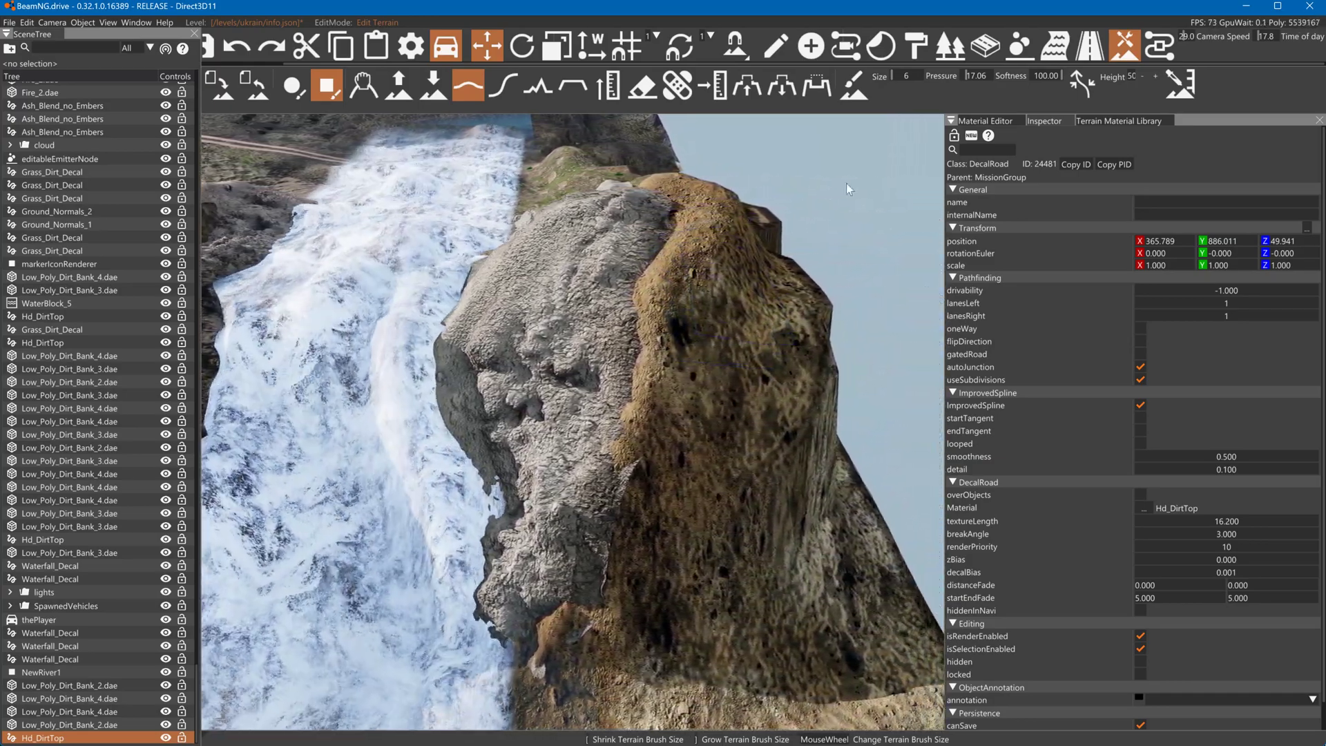
click(1099, 54)
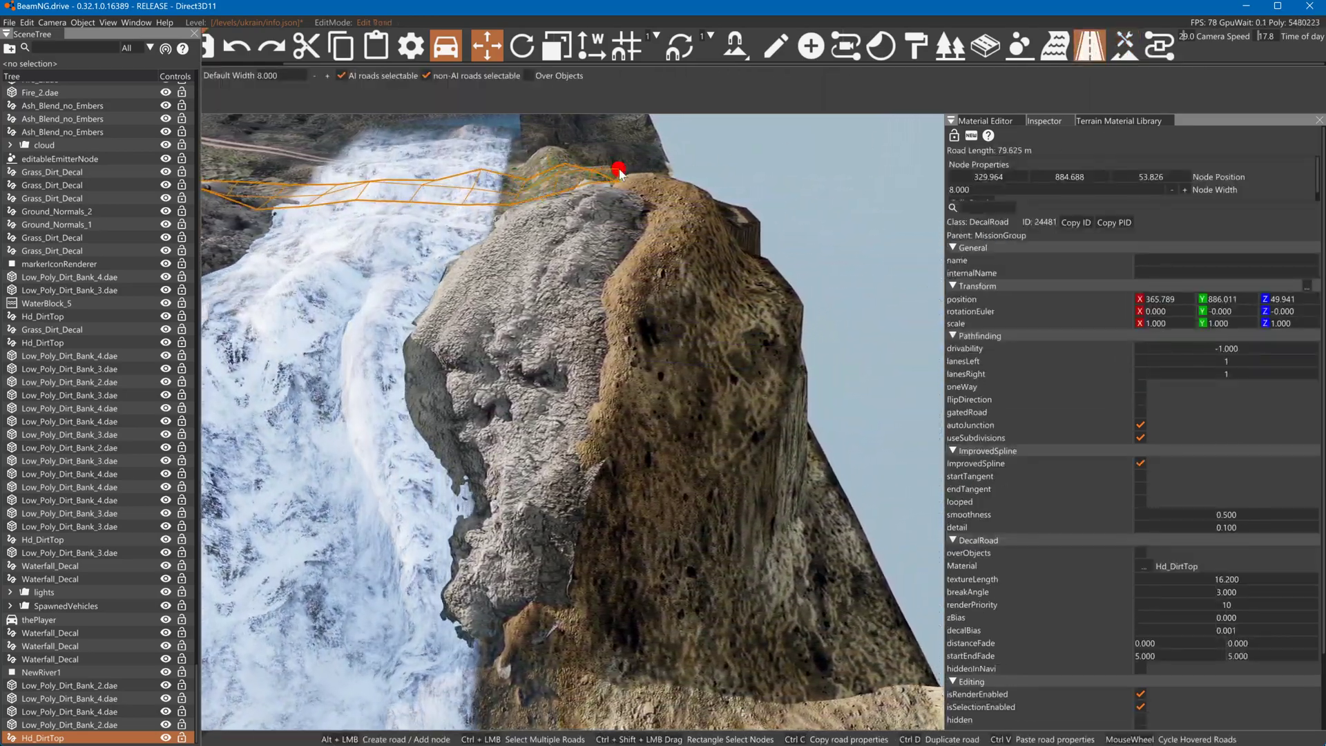
alt+click(621, 162)
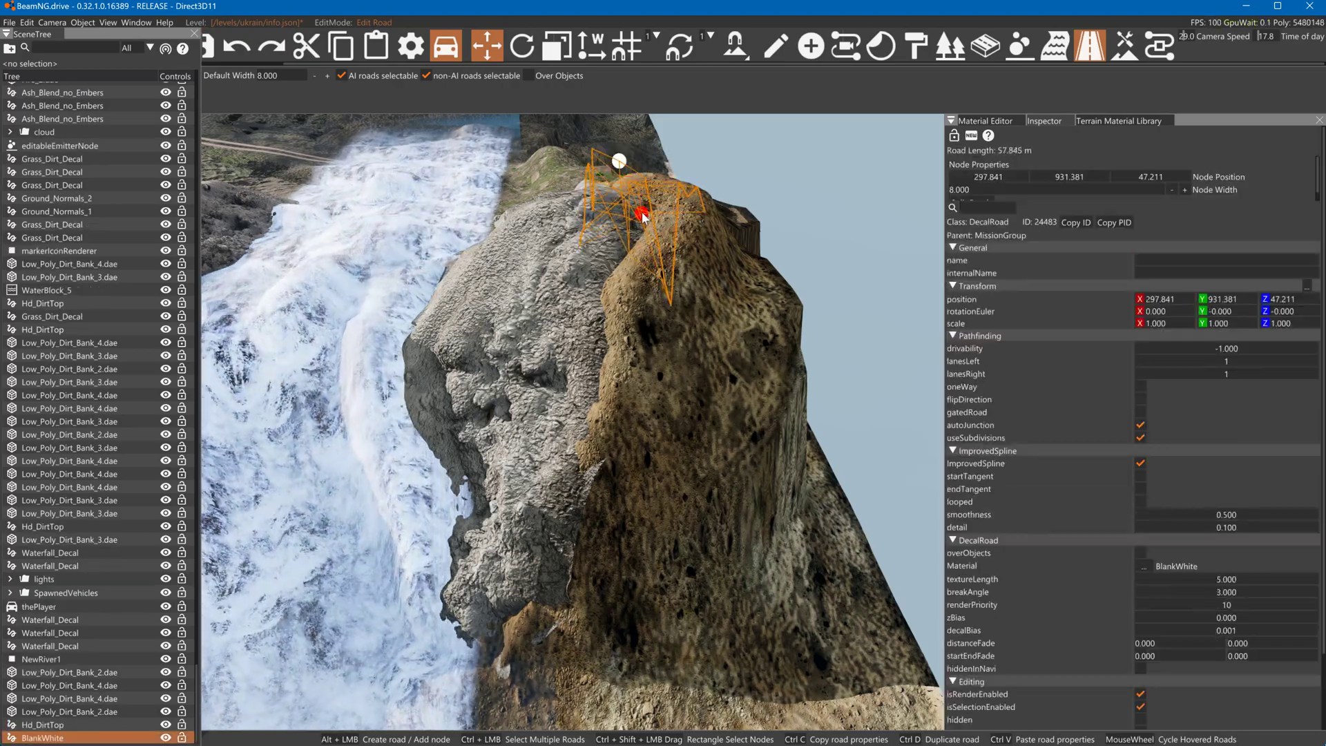
alt+click(642, 223)
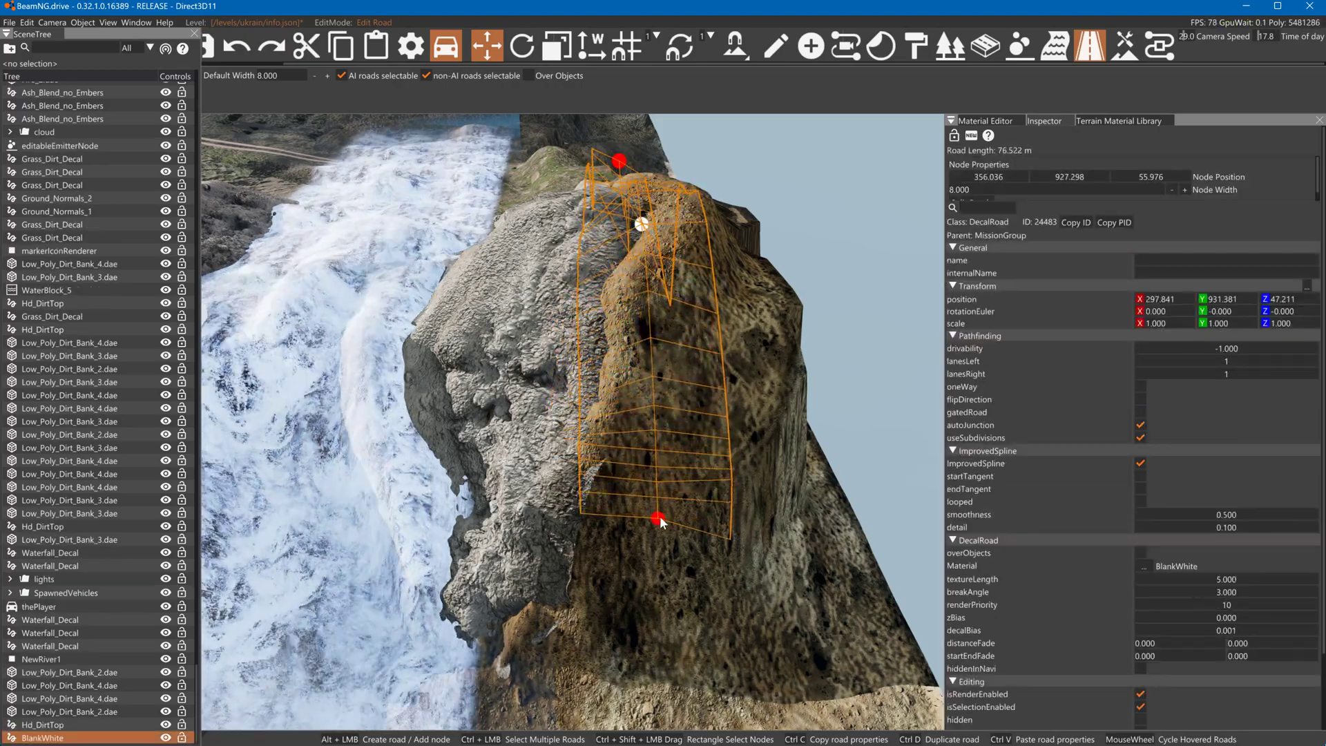
alt+click(658, 518)
alt+click(661, 681)
drag(654, 522, 632, 525)
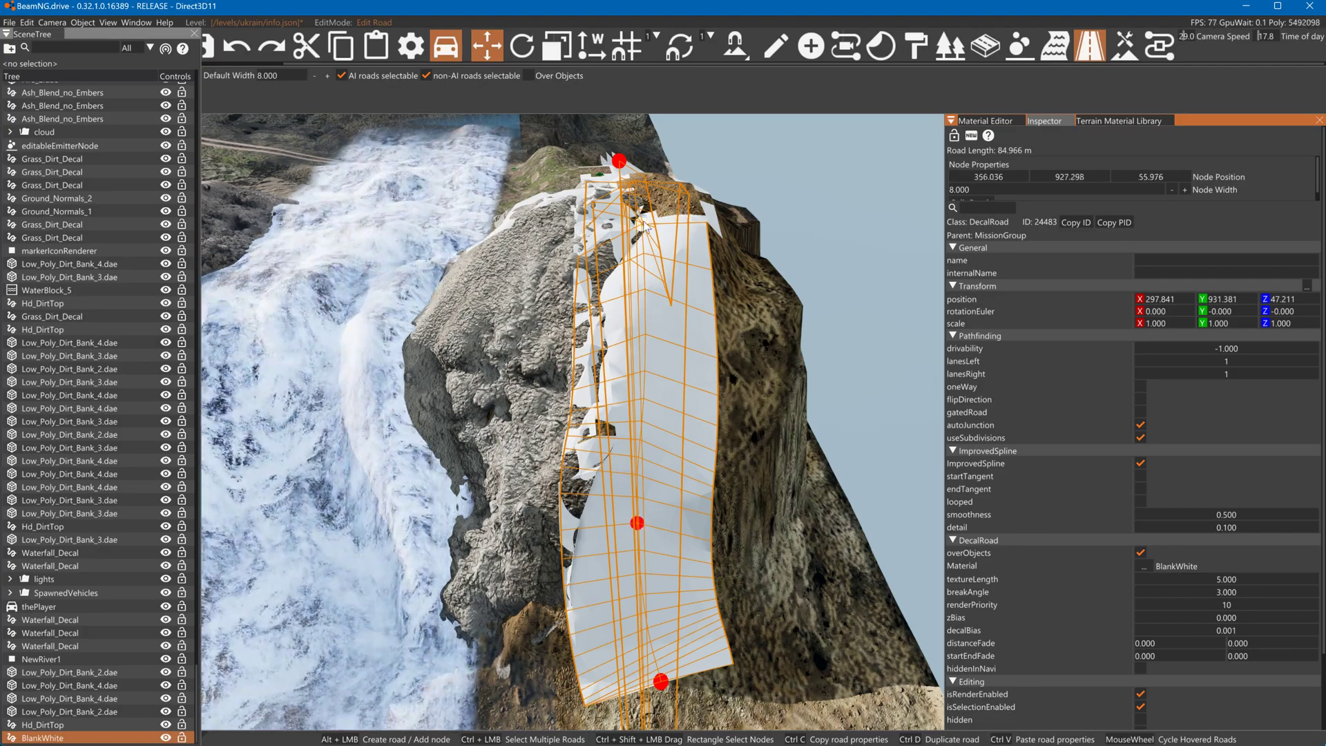
Set the collisionType of the grey bank rock beside the new decal road to Visible Mesh Final
key(a)
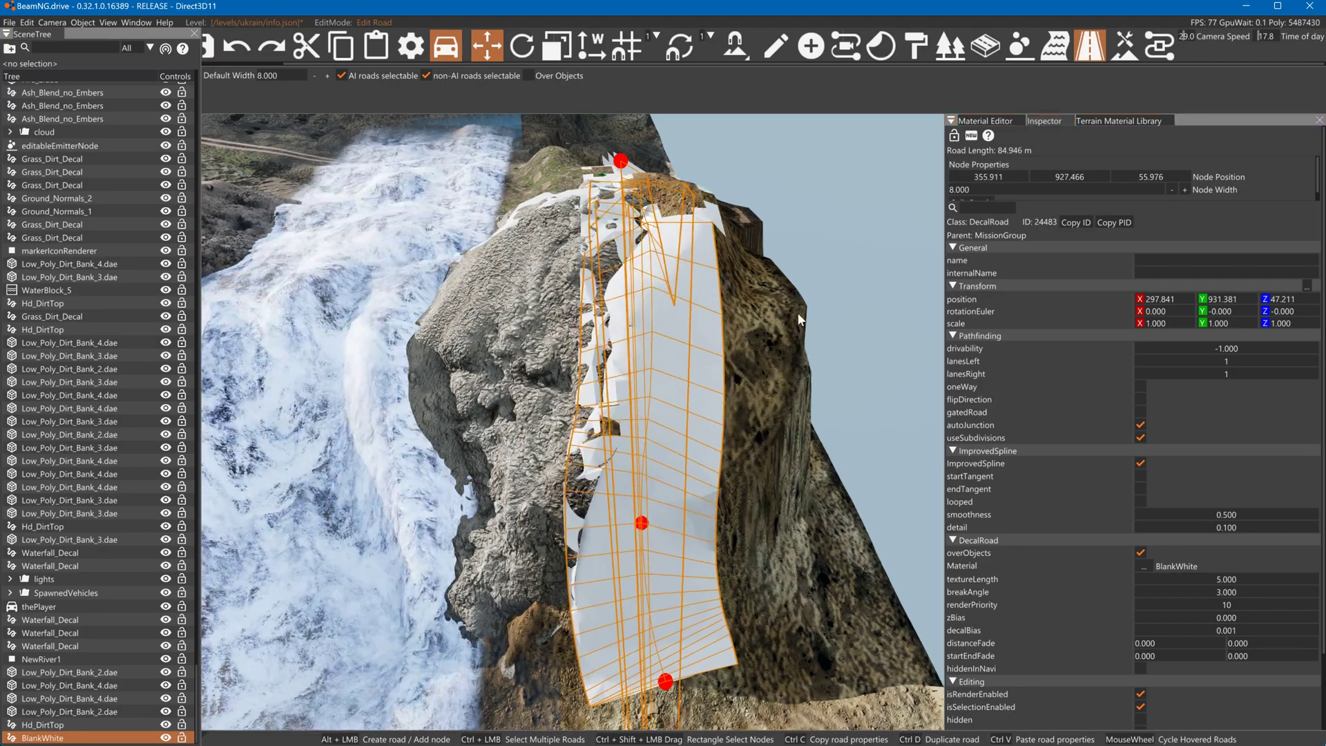
key(a)
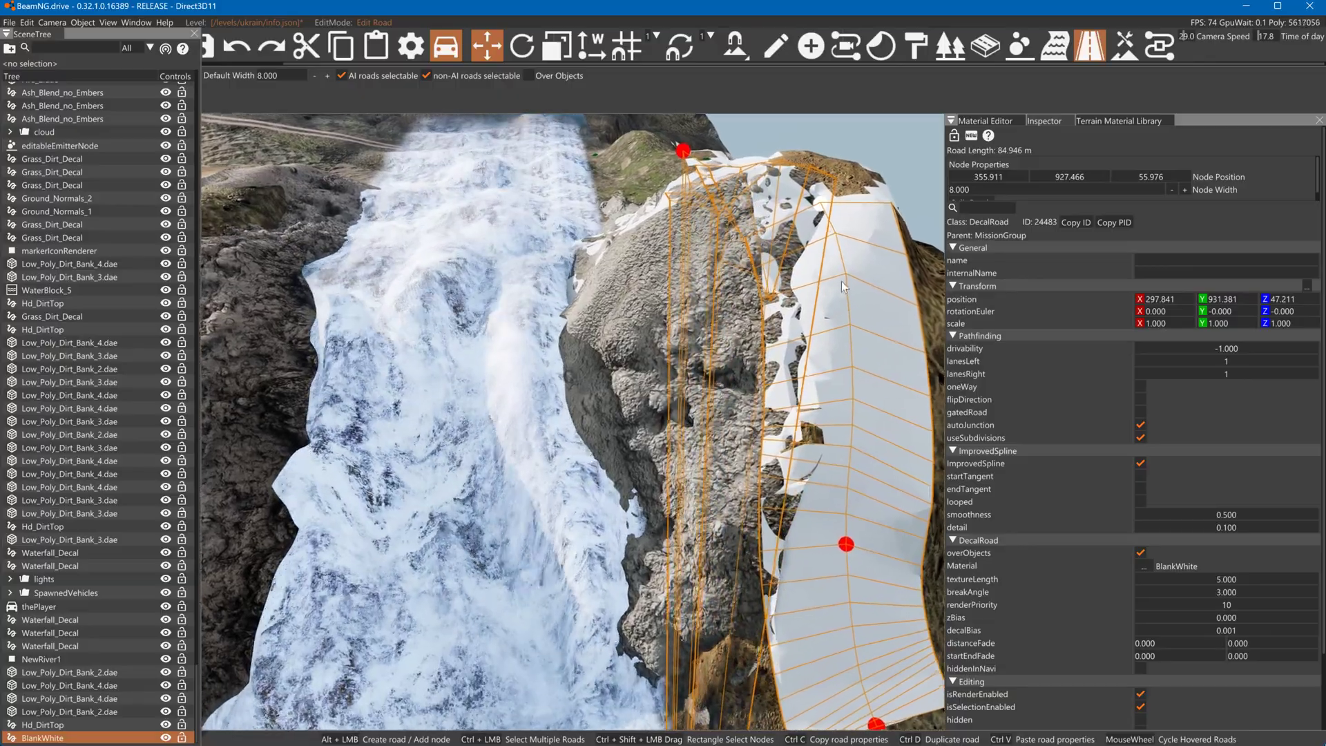
key(a)
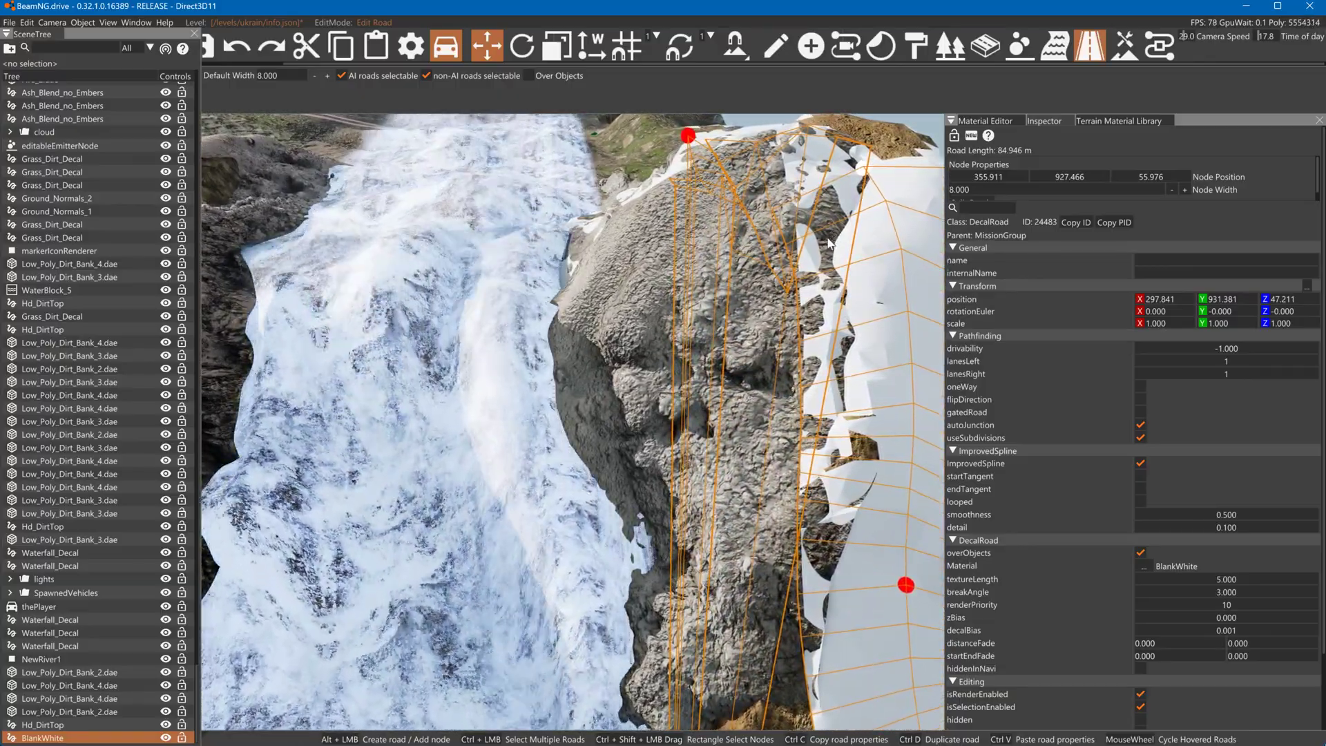
click(654, 272)
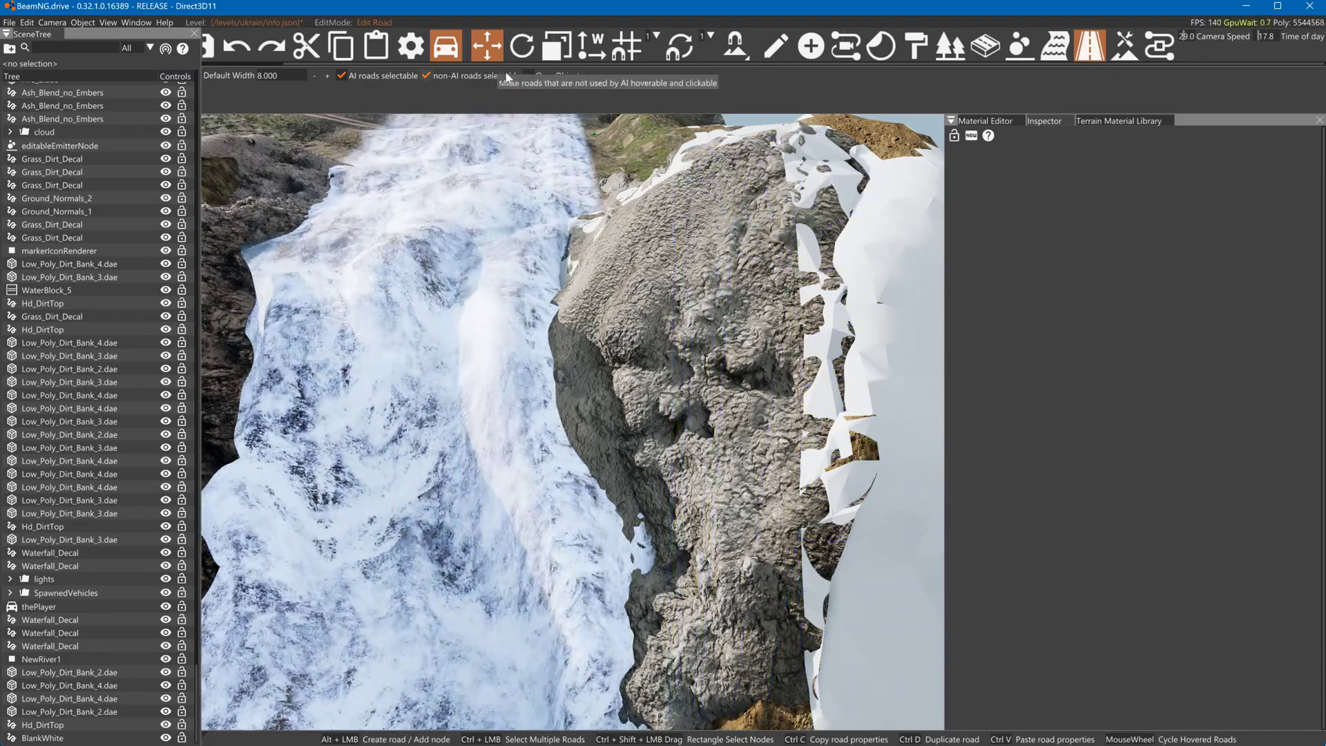
click(1123, 47)
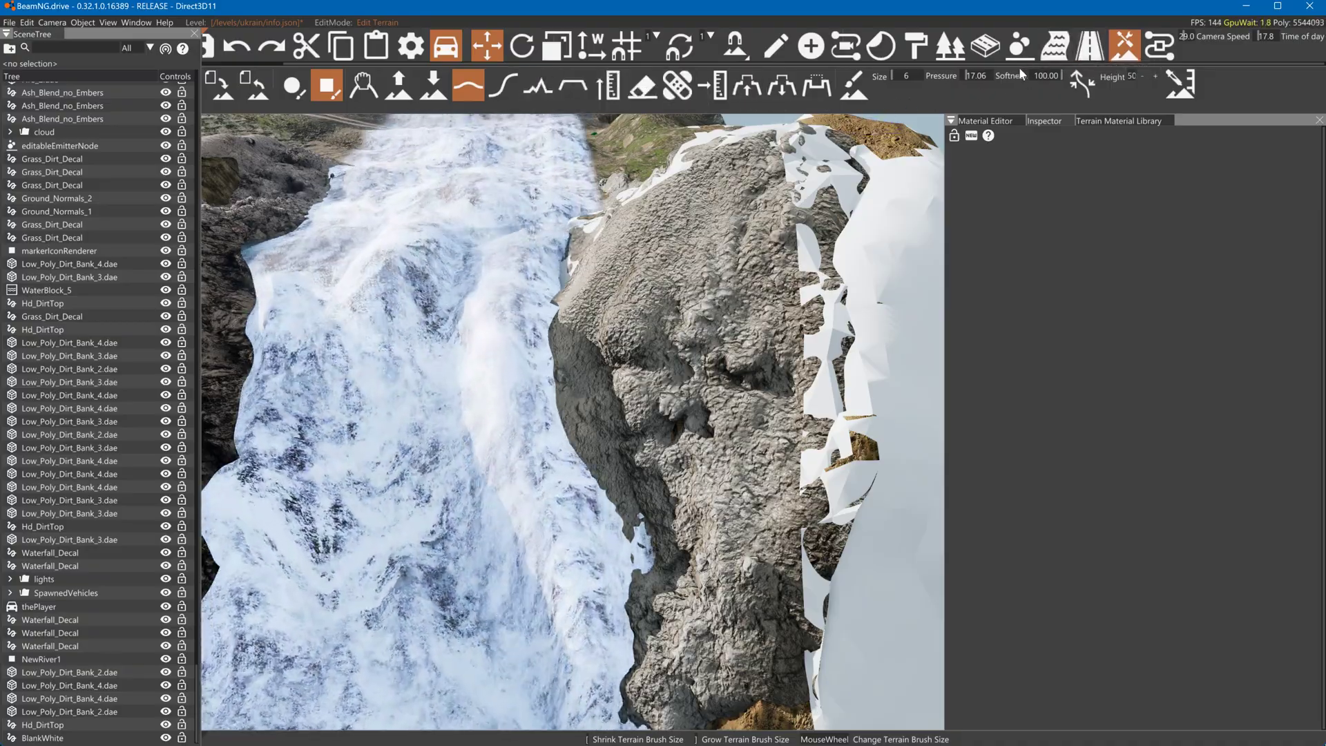
click(784, 55)
click(686, 228)
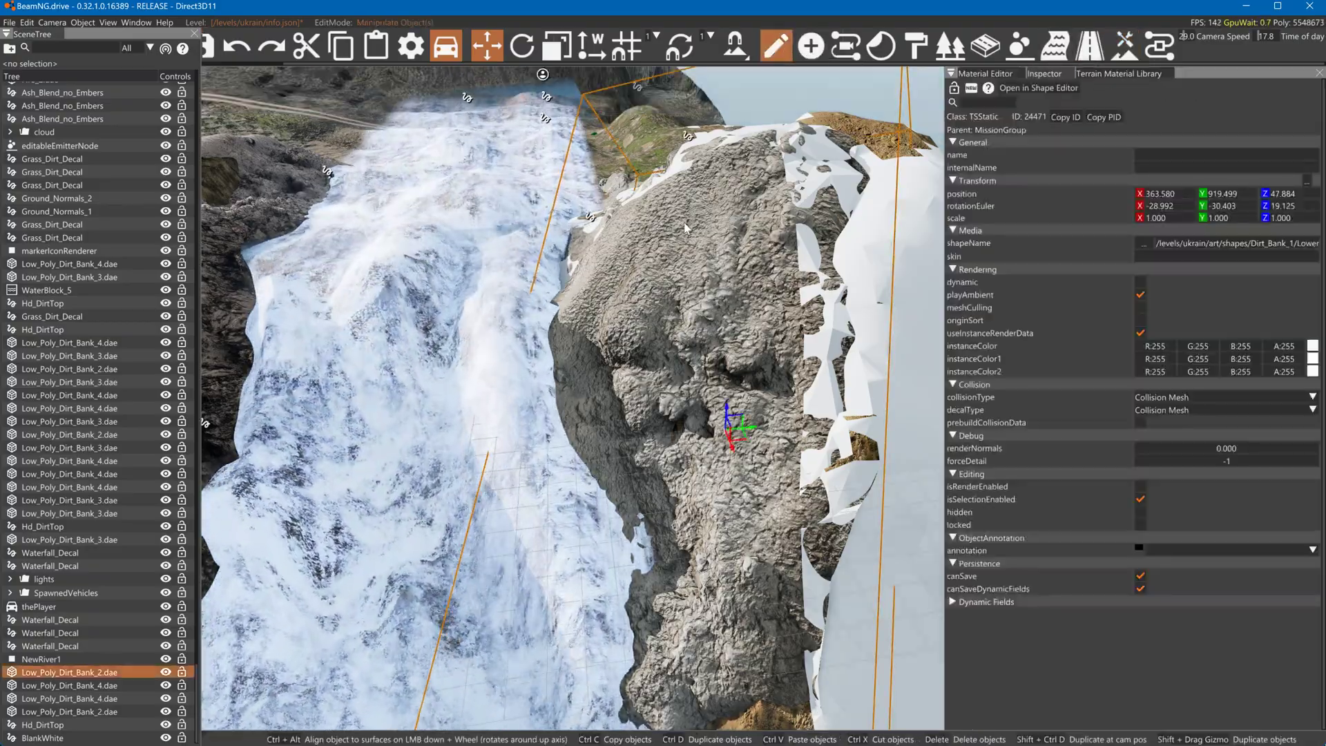
click(1184, 398)
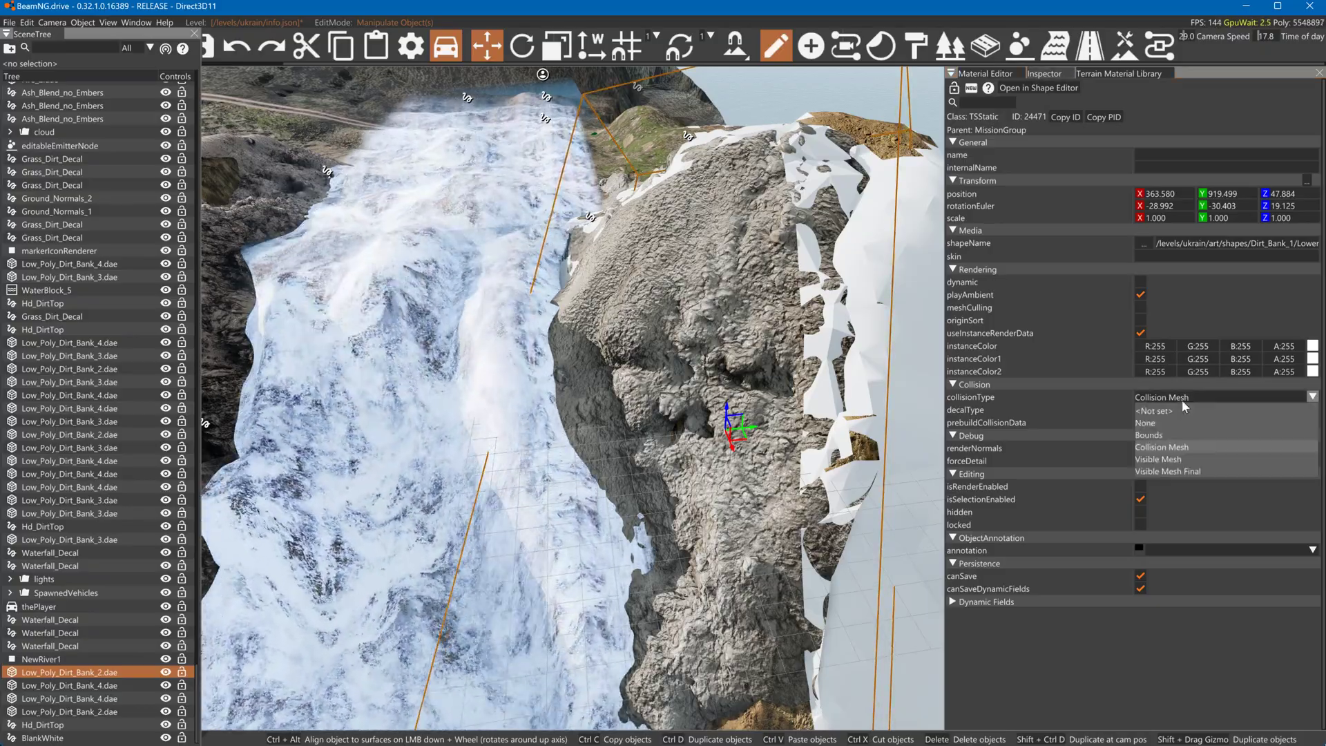
click(1178, 471)
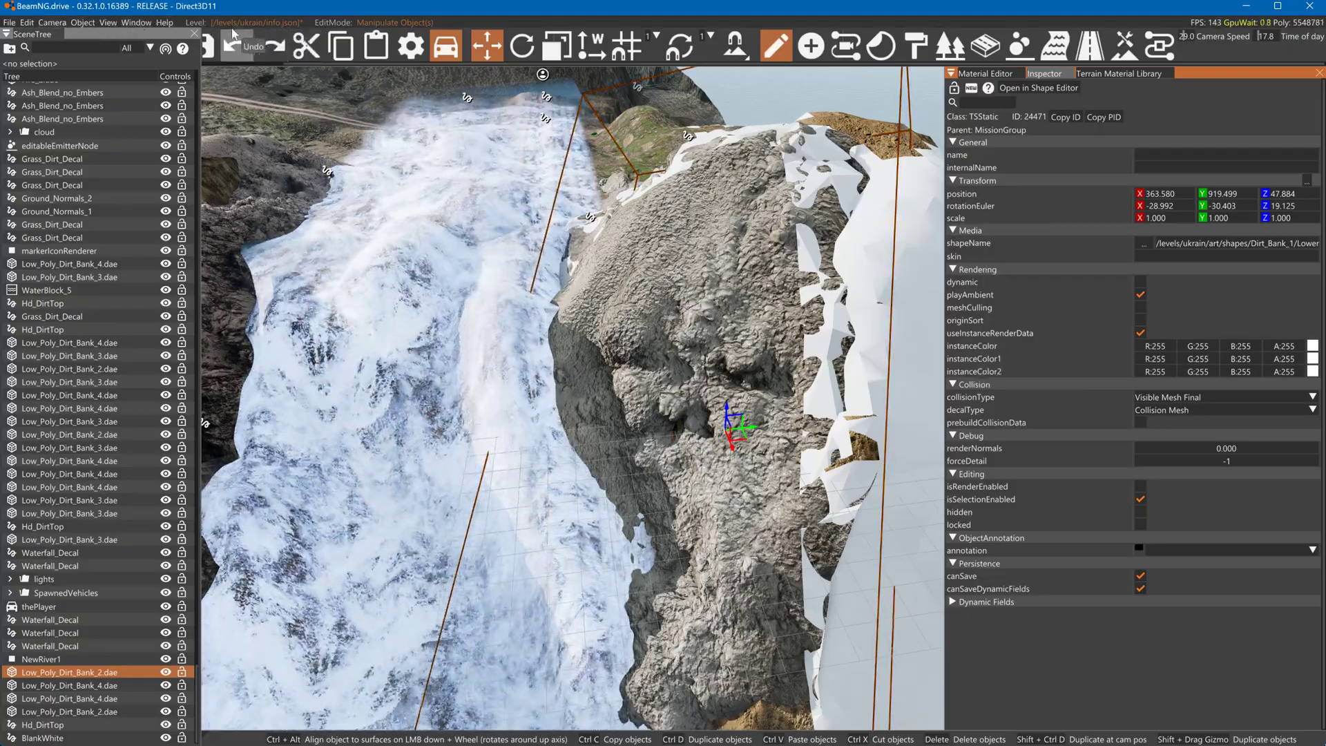
Rebuild the level's static collision data
click(27, 22)
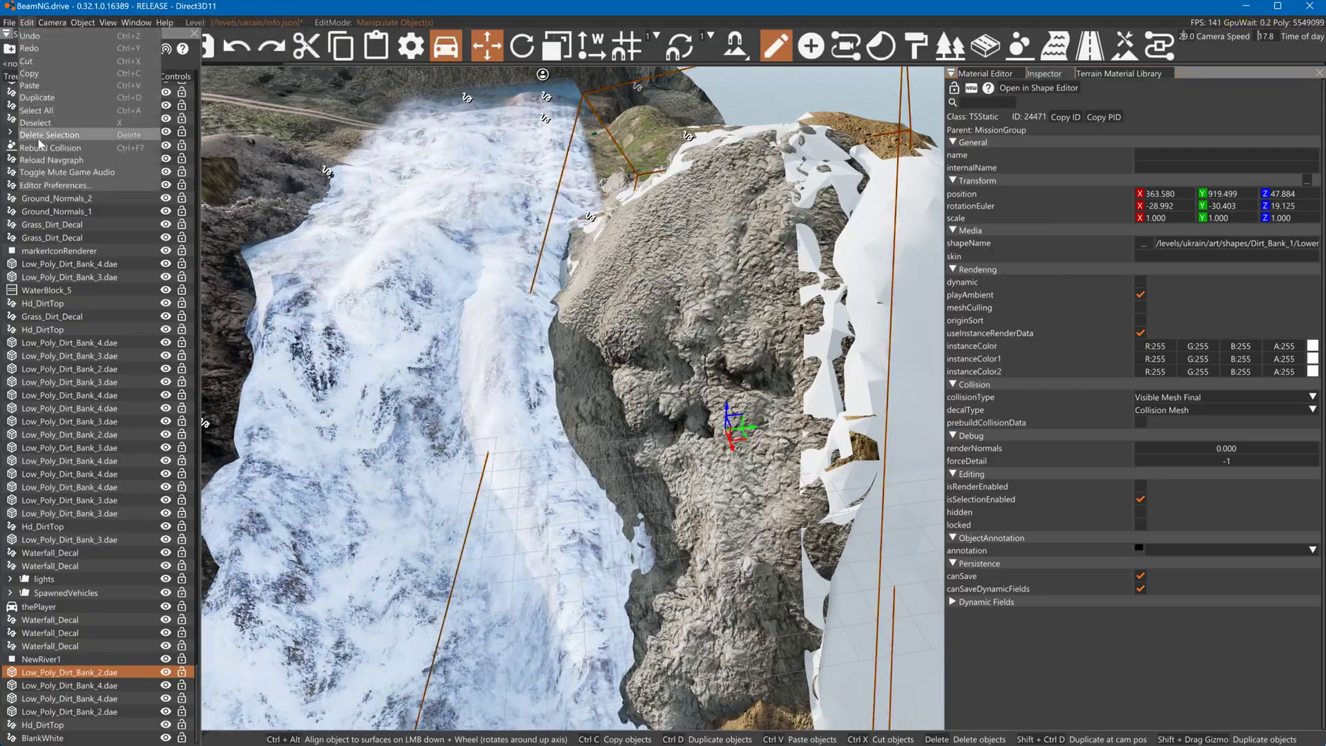
click(43, 161)
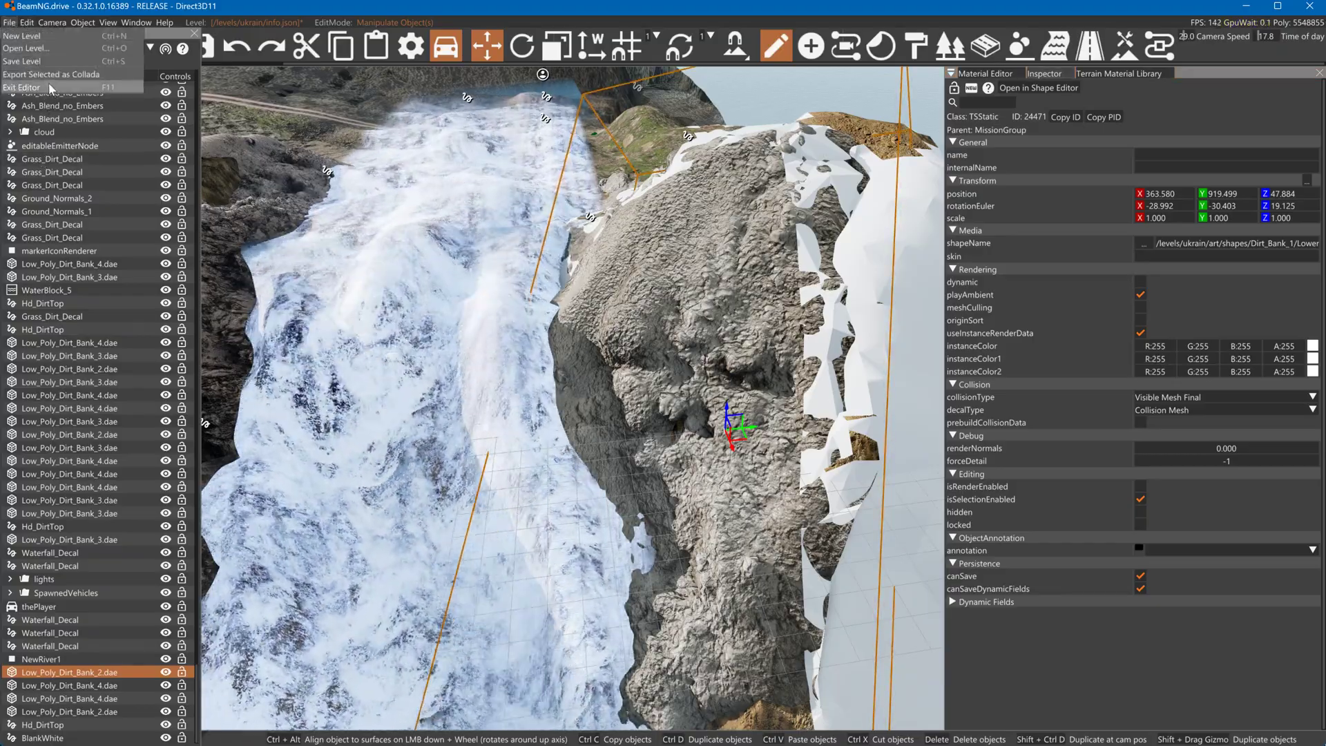
mouse_move(27, 26)
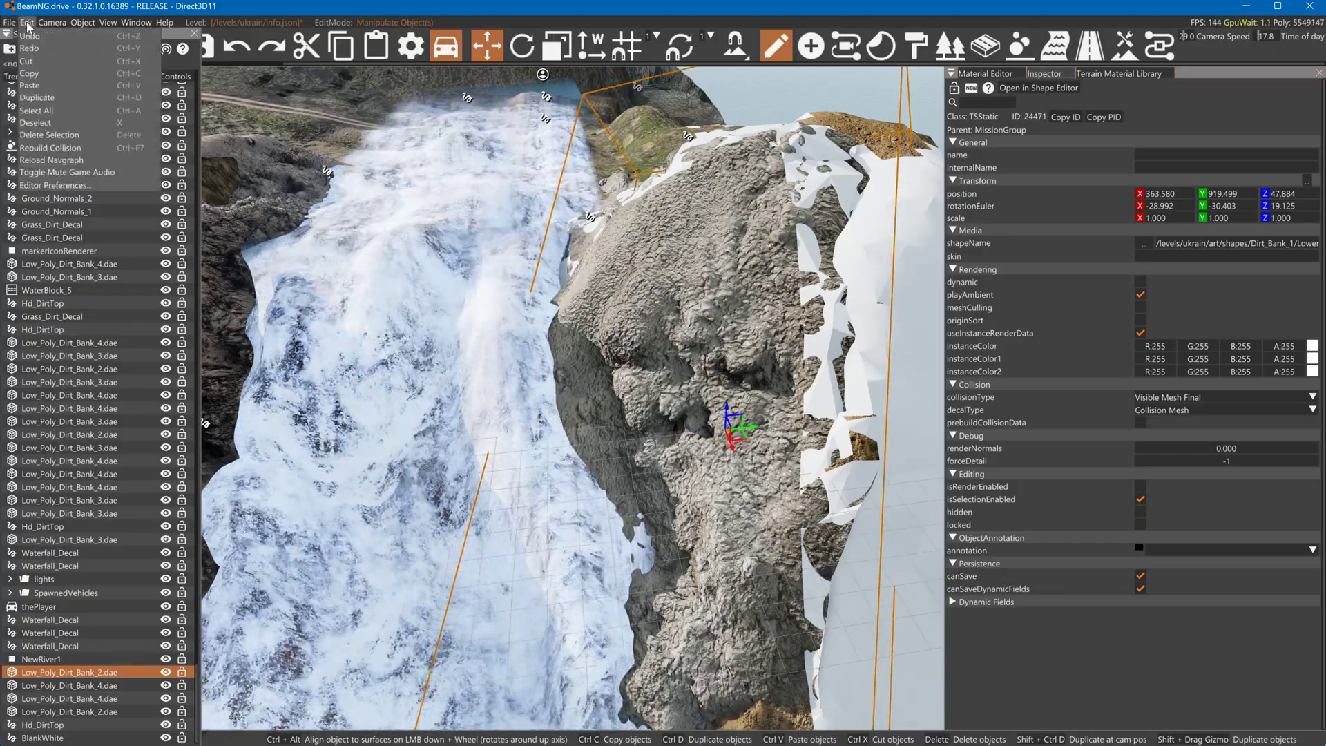
click(53, 149)
Shift the new decal road's upper and middle nodes toward the grey rock, and set its material to Hd_DirtTop
right_drag(791, 125, 874, 111)
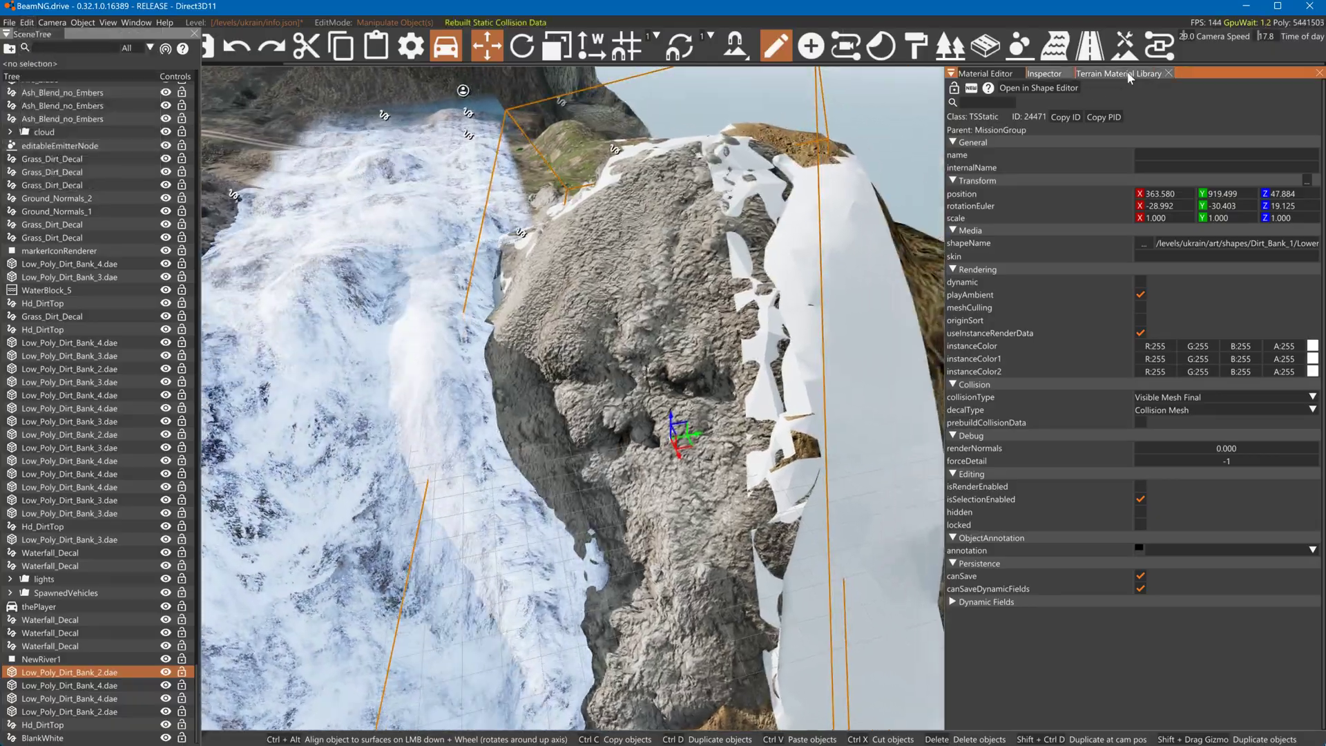
click(1090, 45)
click(815, 193)
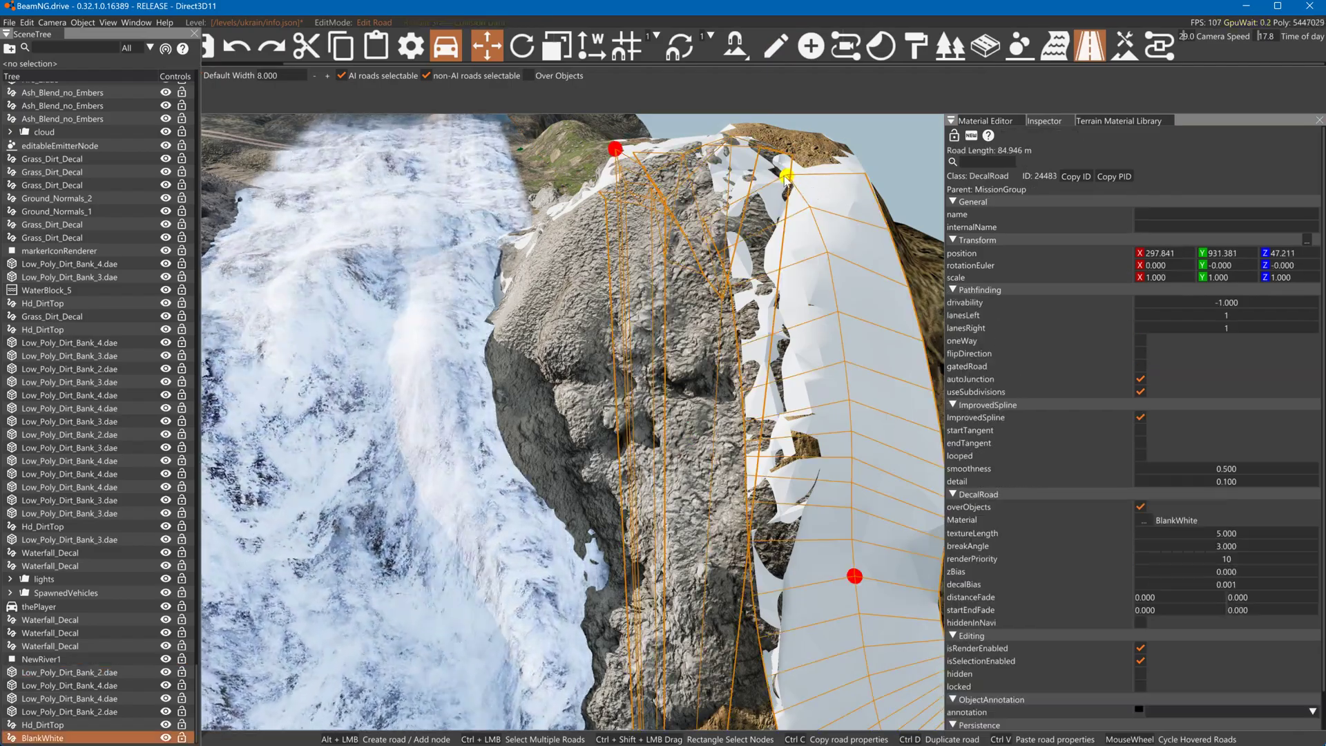
drag(786, 176, 777, 178)
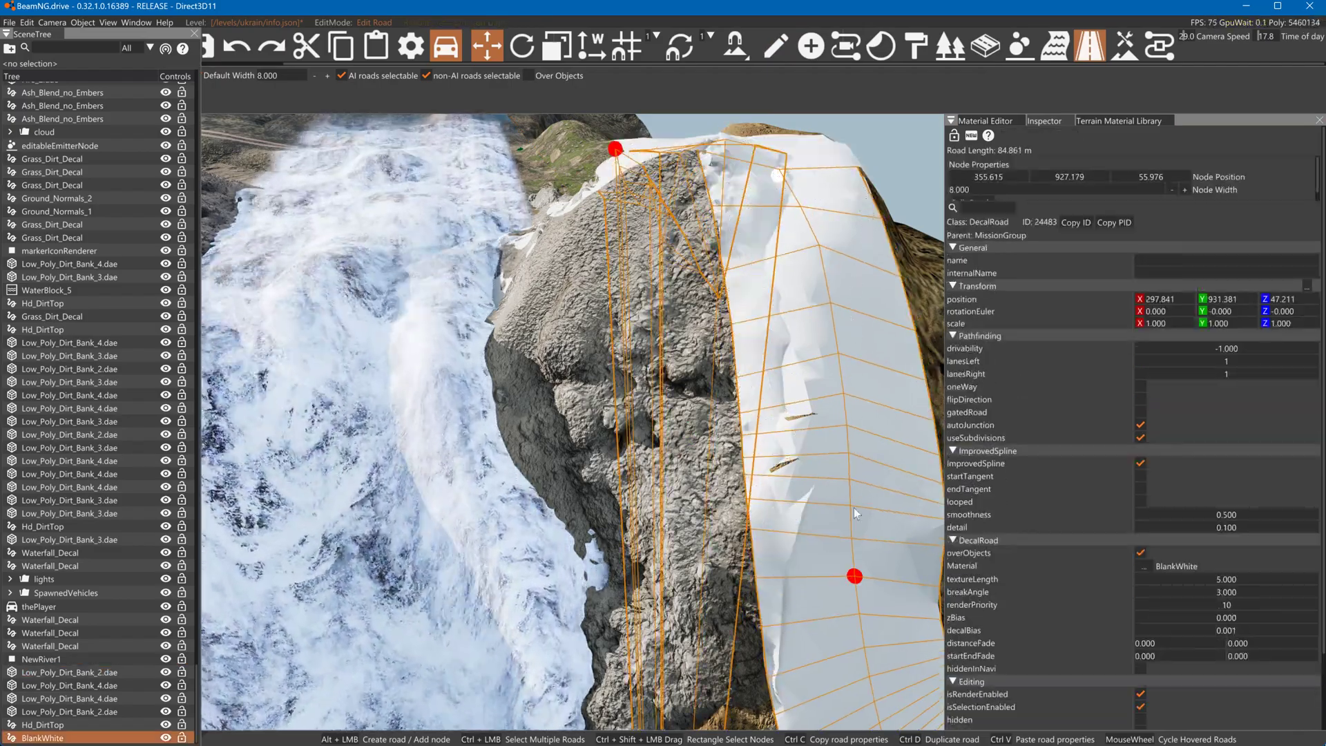
drag(854, 579, 853, 580)
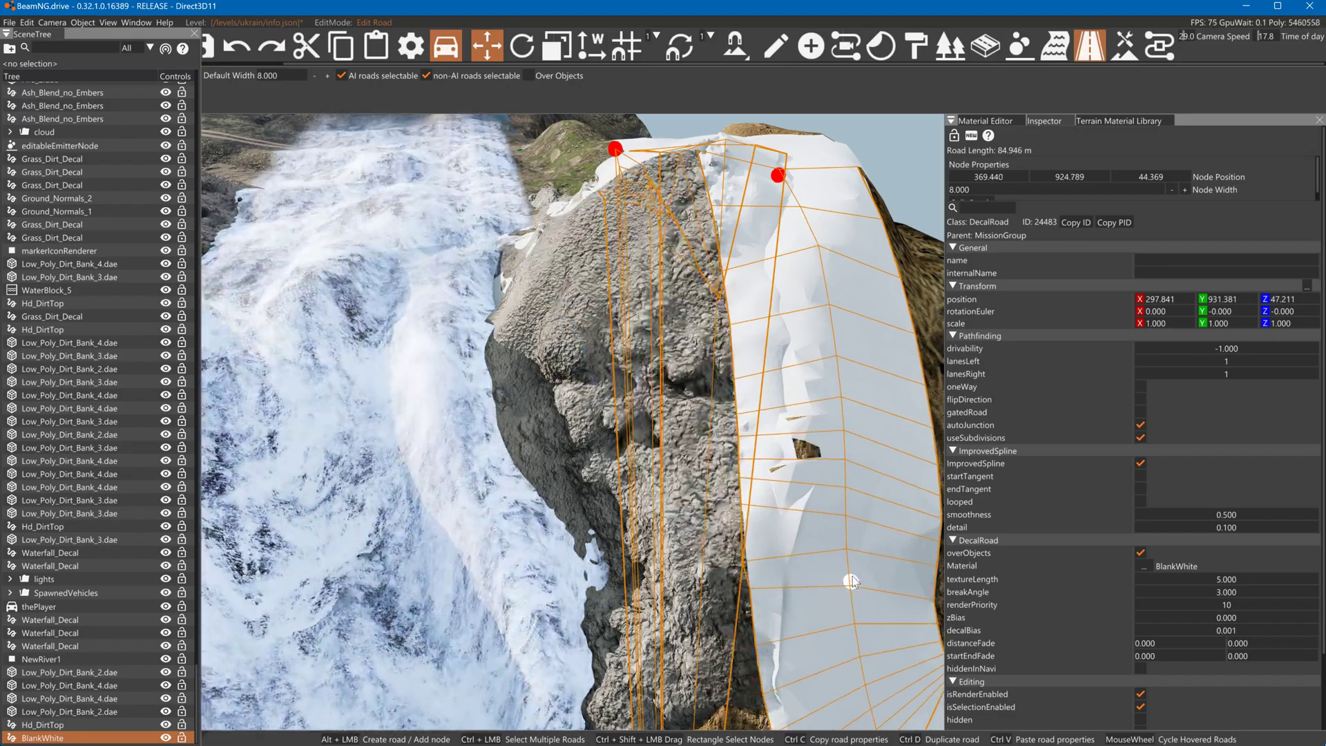
key(d)
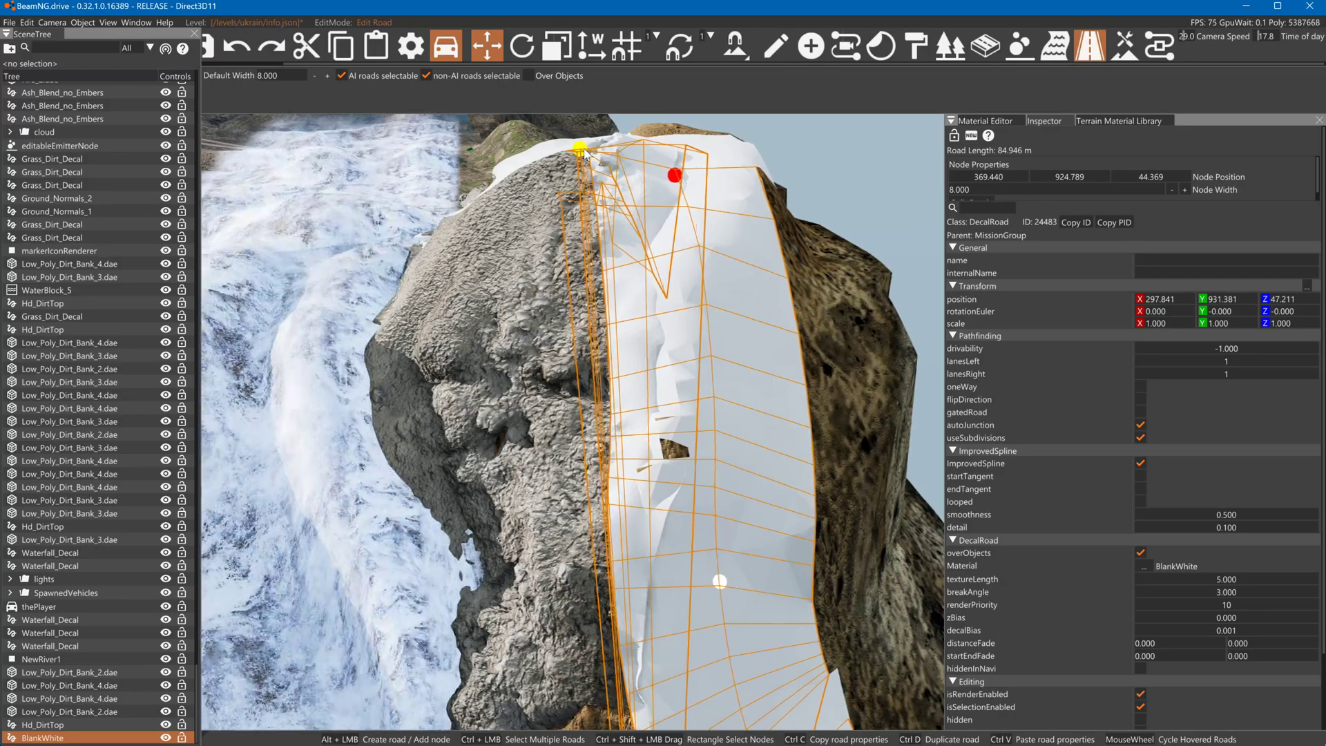
drag(670, 181, 647, 172)
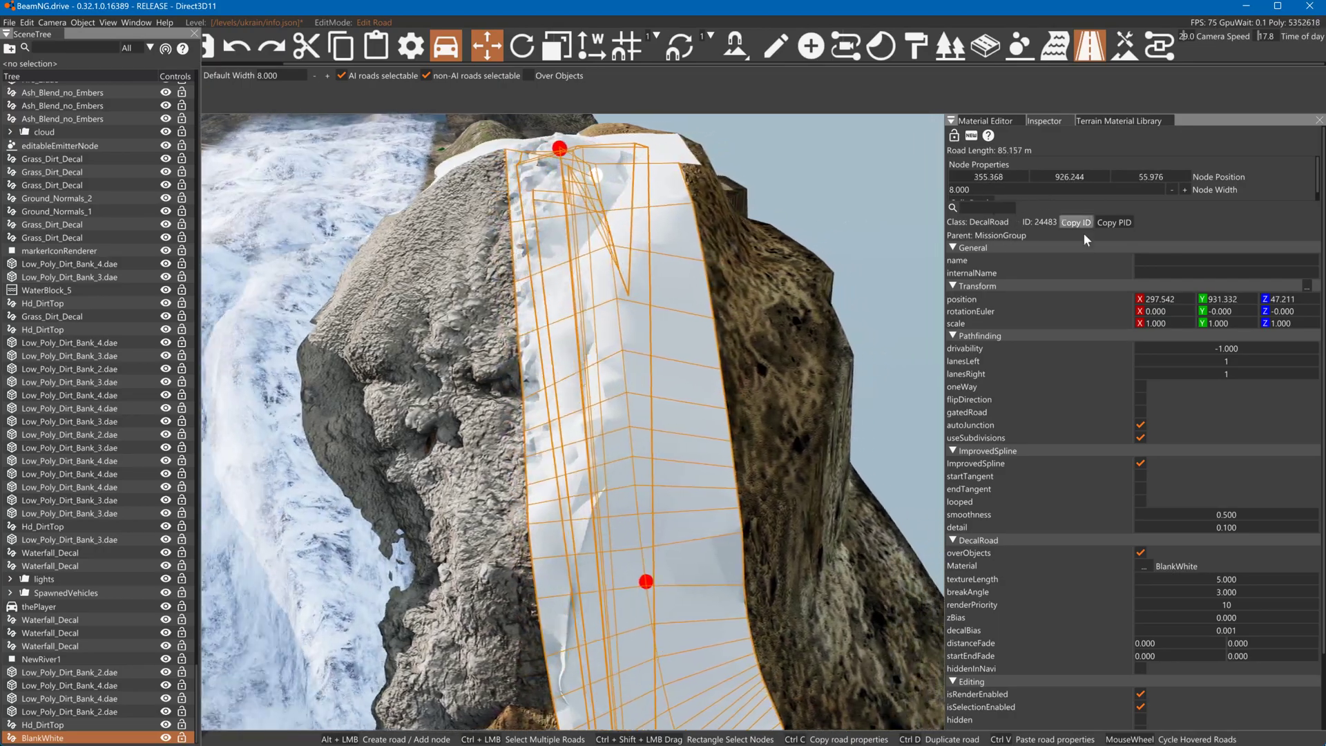
click(1149, 565)
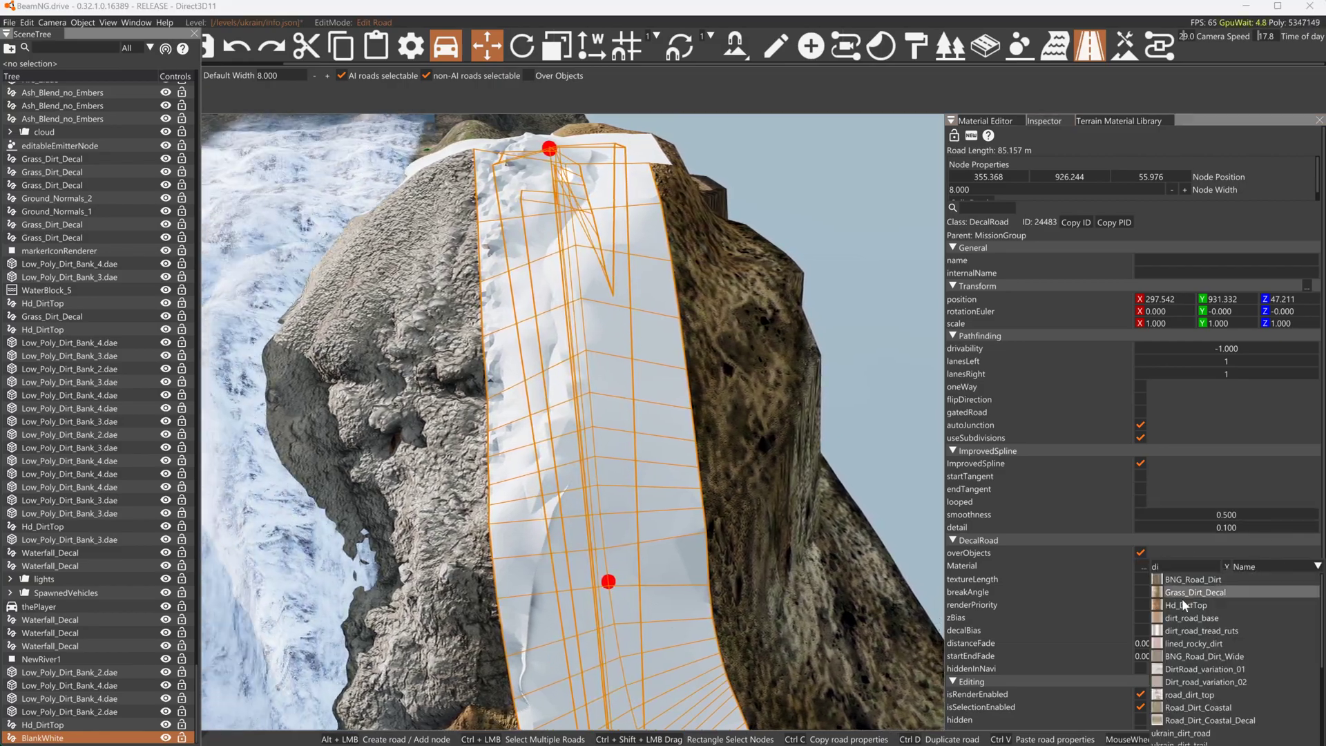
click(1177, 606)
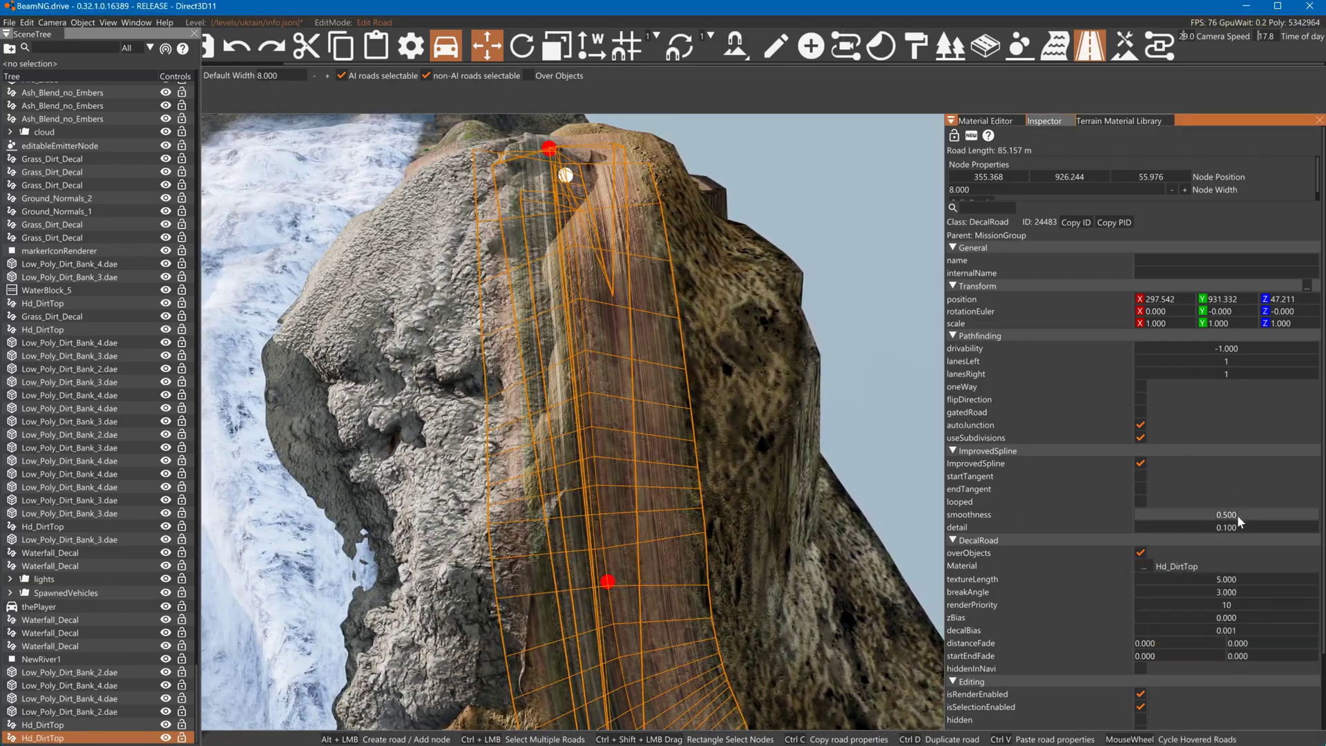
Move the decal road's stray start node onto the grassy mound behind the rock and nudge its inner nodes toward the rock, about 60 m in length
key(s)
key(s)
right_drag(746, 394, 744, 545)
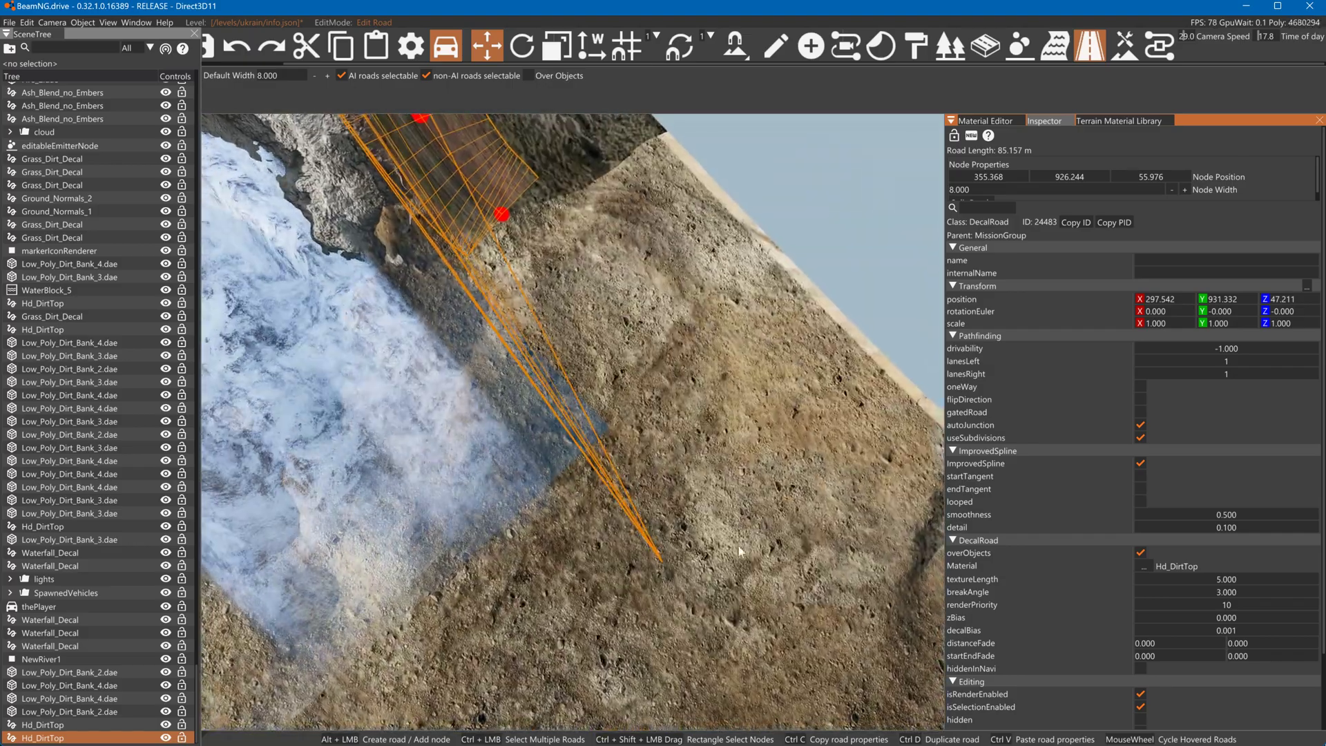
right_drag(663, 571, 646, 494)
key(d)
key(s)
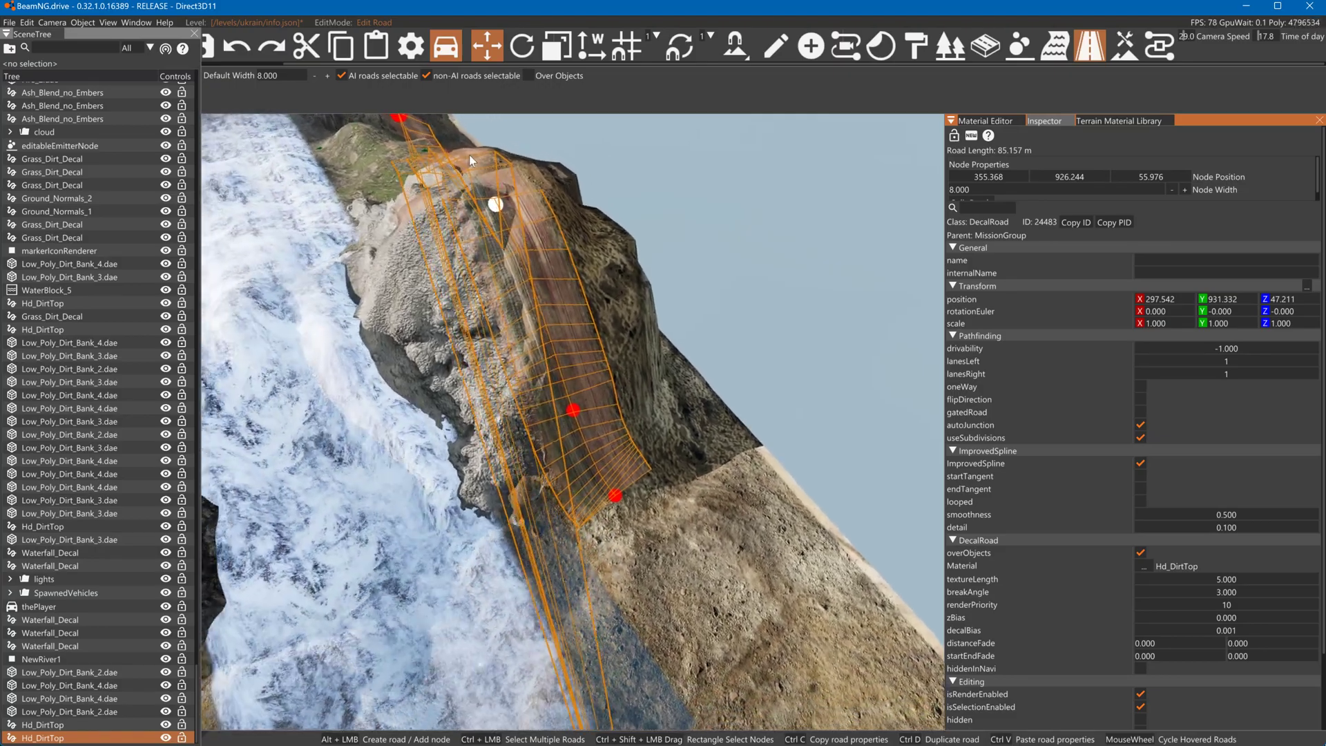
key(w)
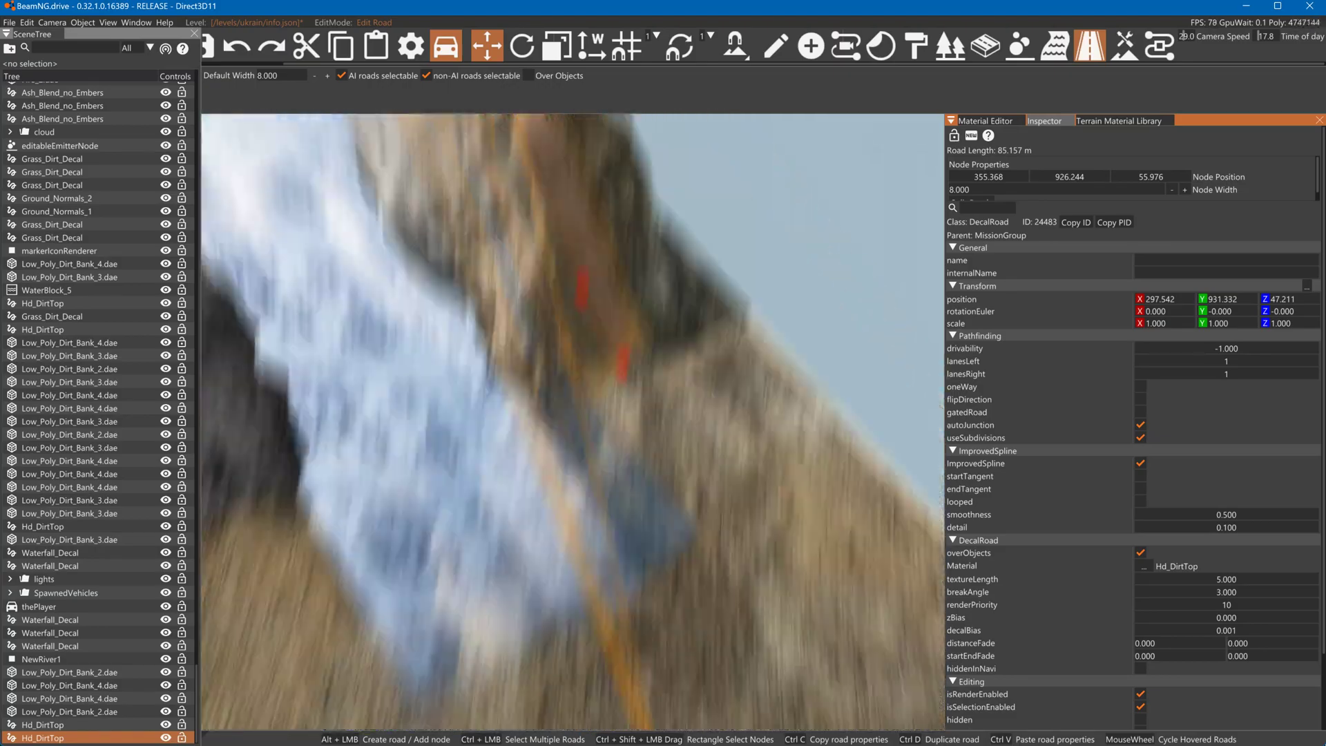
right_drag(678, 639, 682, 582)
drag(460, 431, 432, 446)
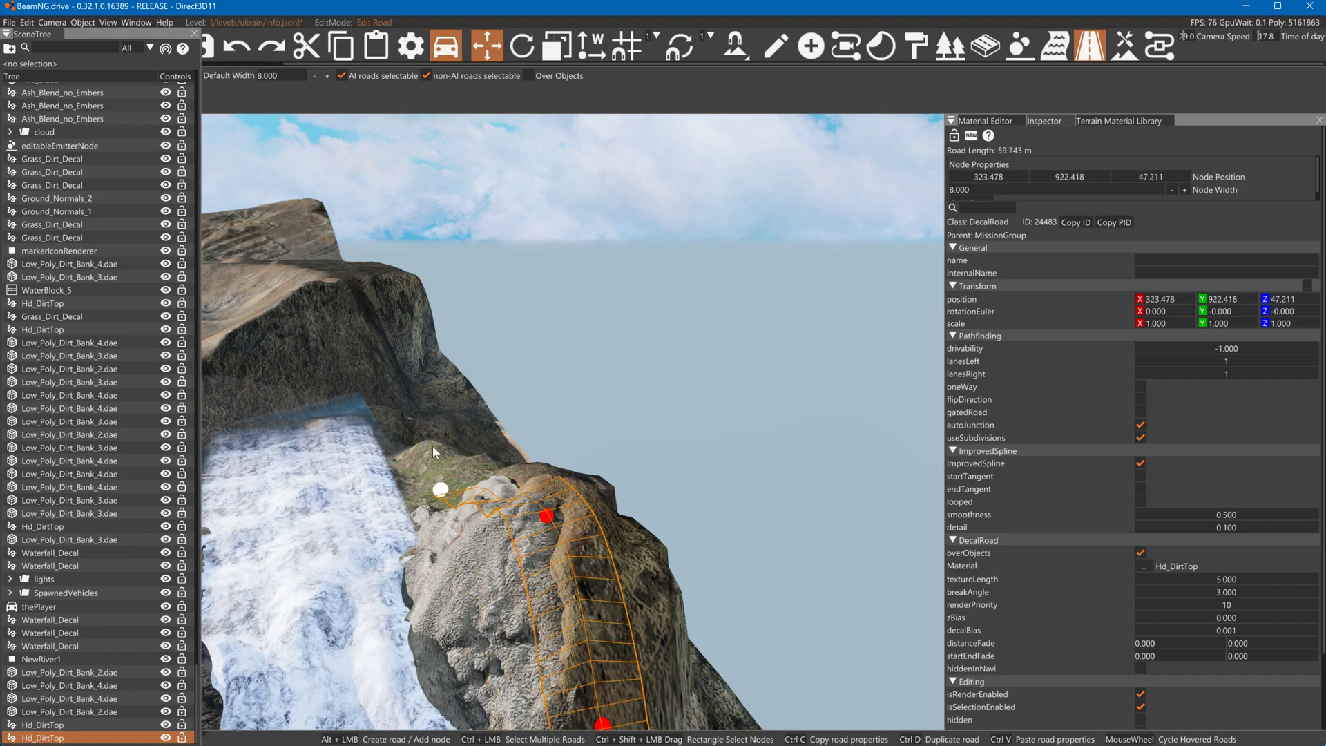
right_drag(432, 447, 630, 502)
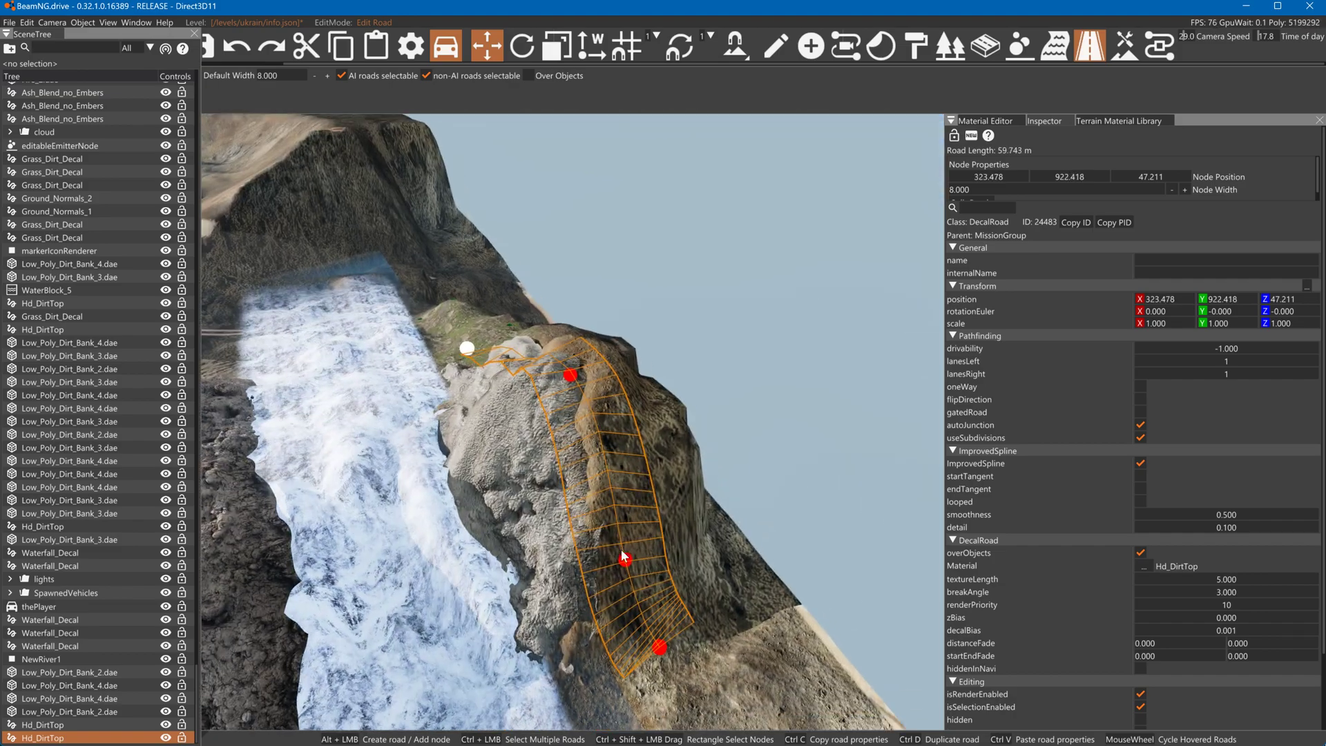
drag(625, 559, 615, 563)
drag(570, 376, 560, 376)
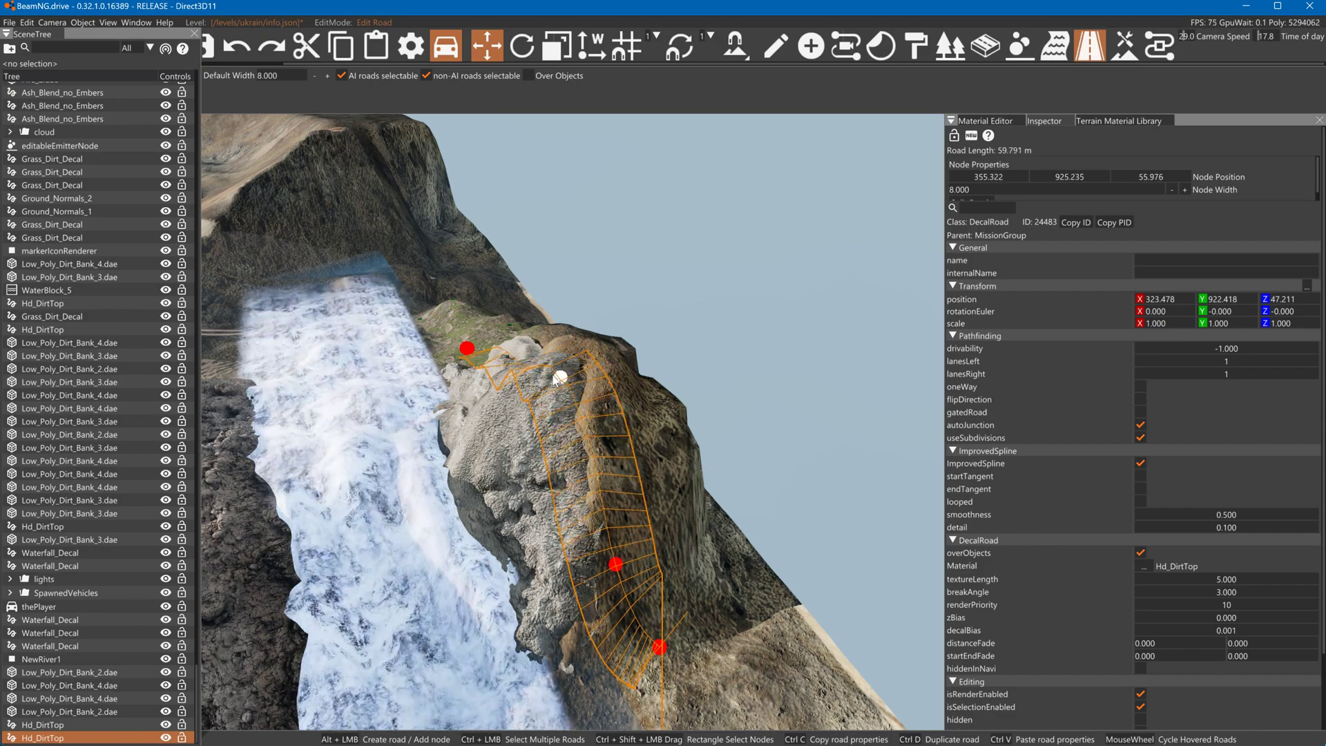
Nudge the dirt decal road's middle, start and upper nodes to fit over the grey rock, about 58 m in length
mouse_move(615, 562)
mouse_down()
mouse_move(628, 548)
mouse_move(630, 558)
mouse_up()
drag(467, 348, 496, 343)
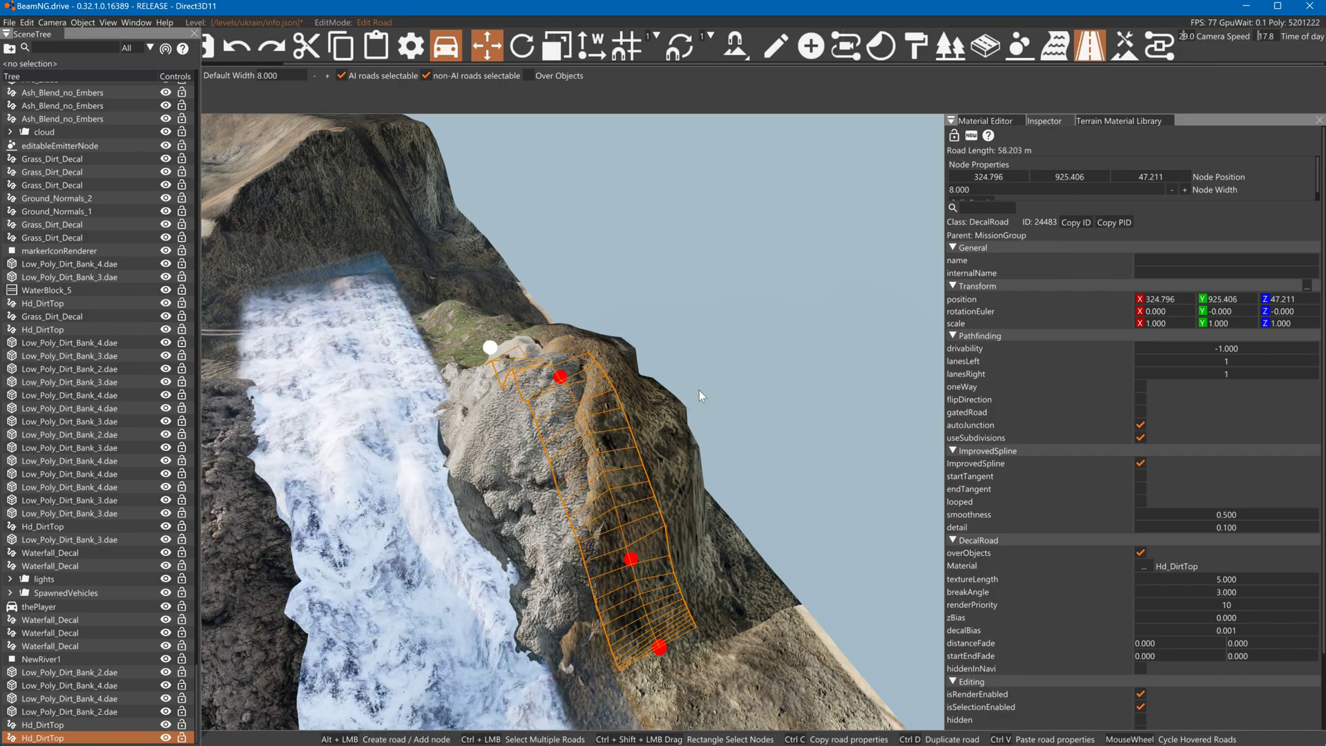
key(w)
mouse_move(691, 442)
right_down()
mouse_move(692, 515)
mouse_move(695, 466)
right_up()
key(w)
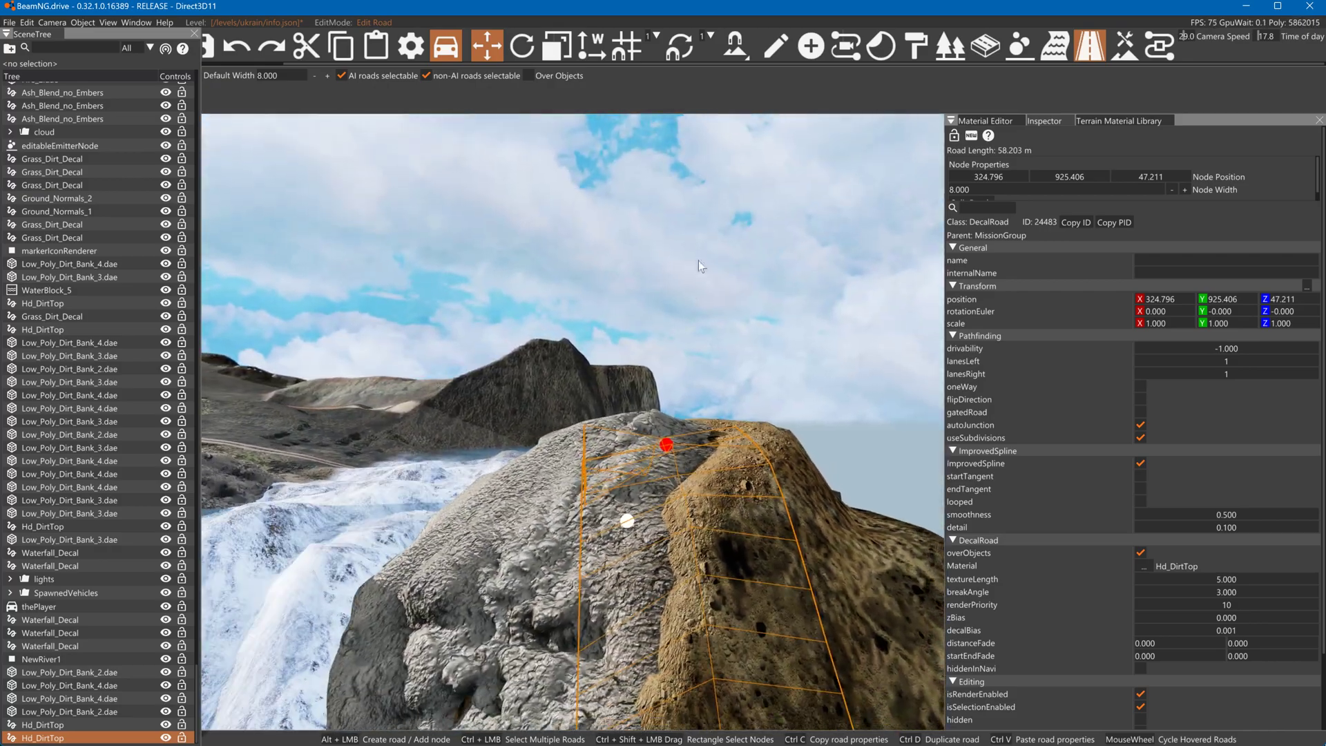
click(1117, 49)
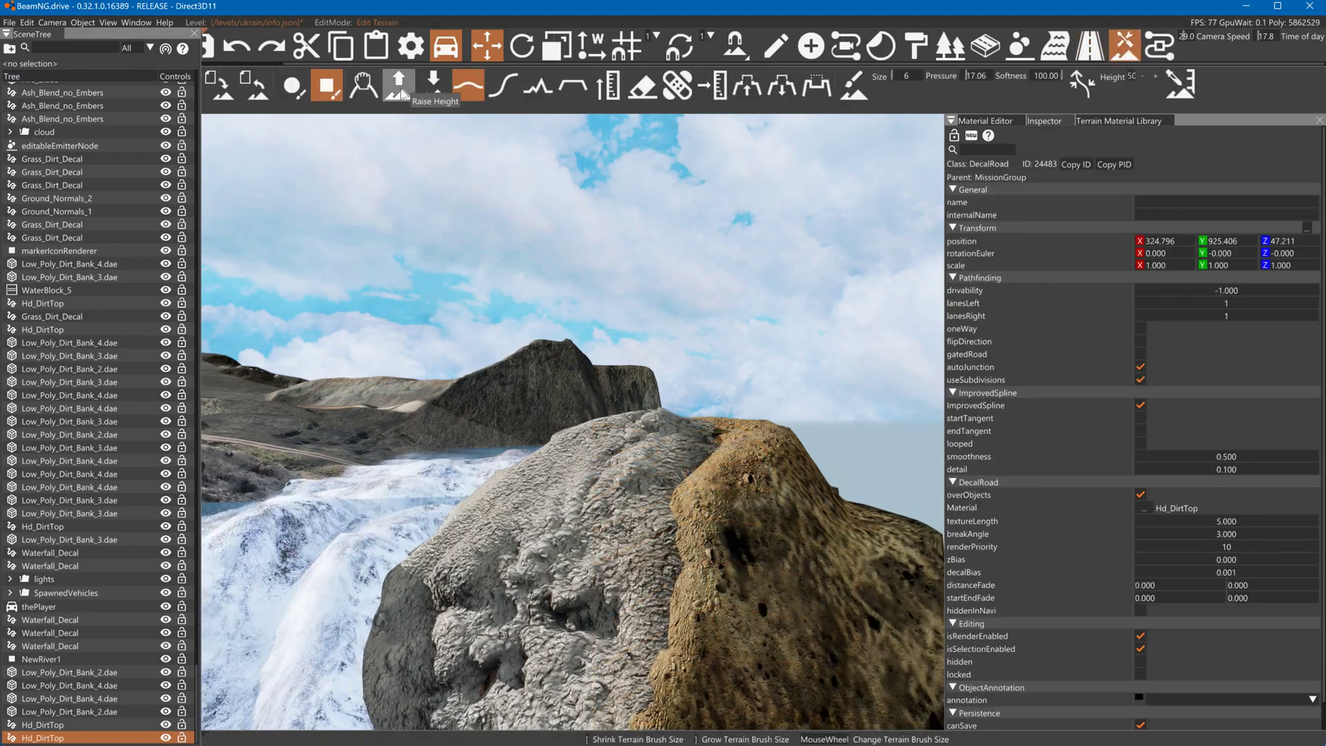
scroll(654, 528, up, 2)
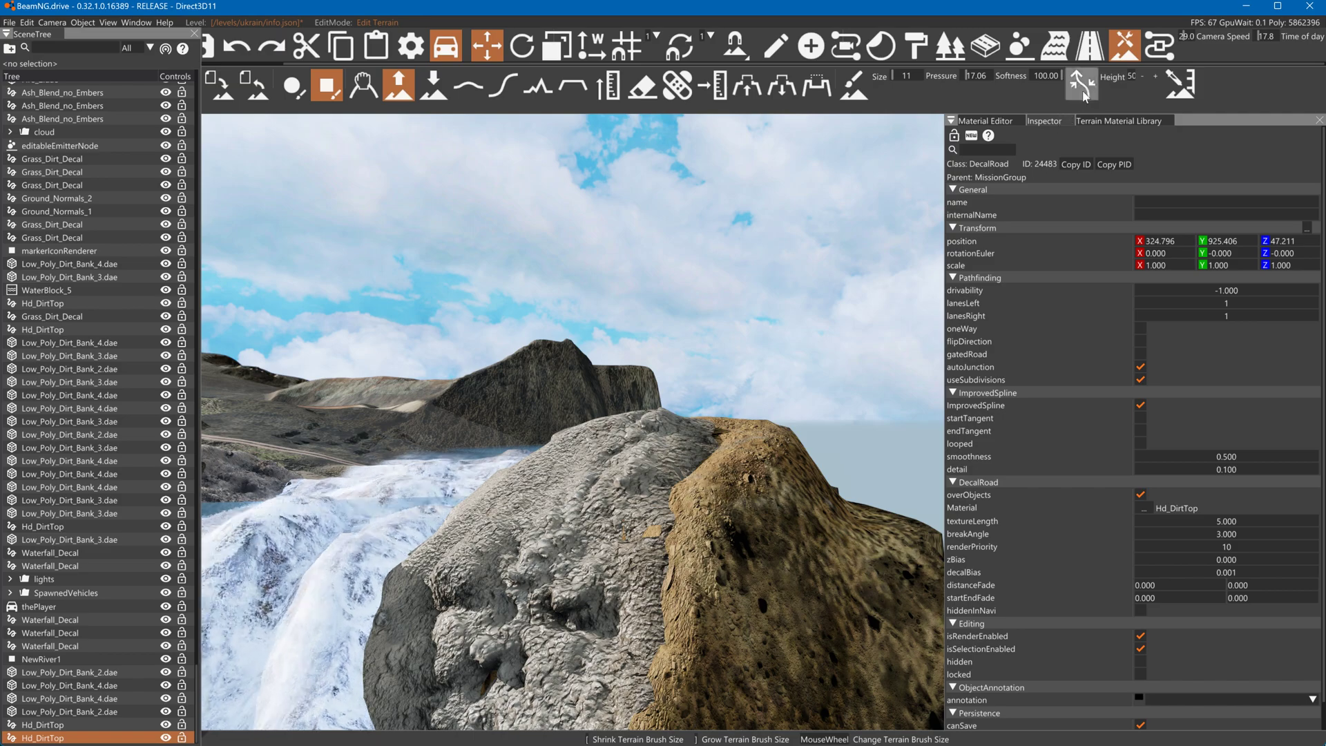
click(1090, 45)
drag(679, 445, 686, 461)
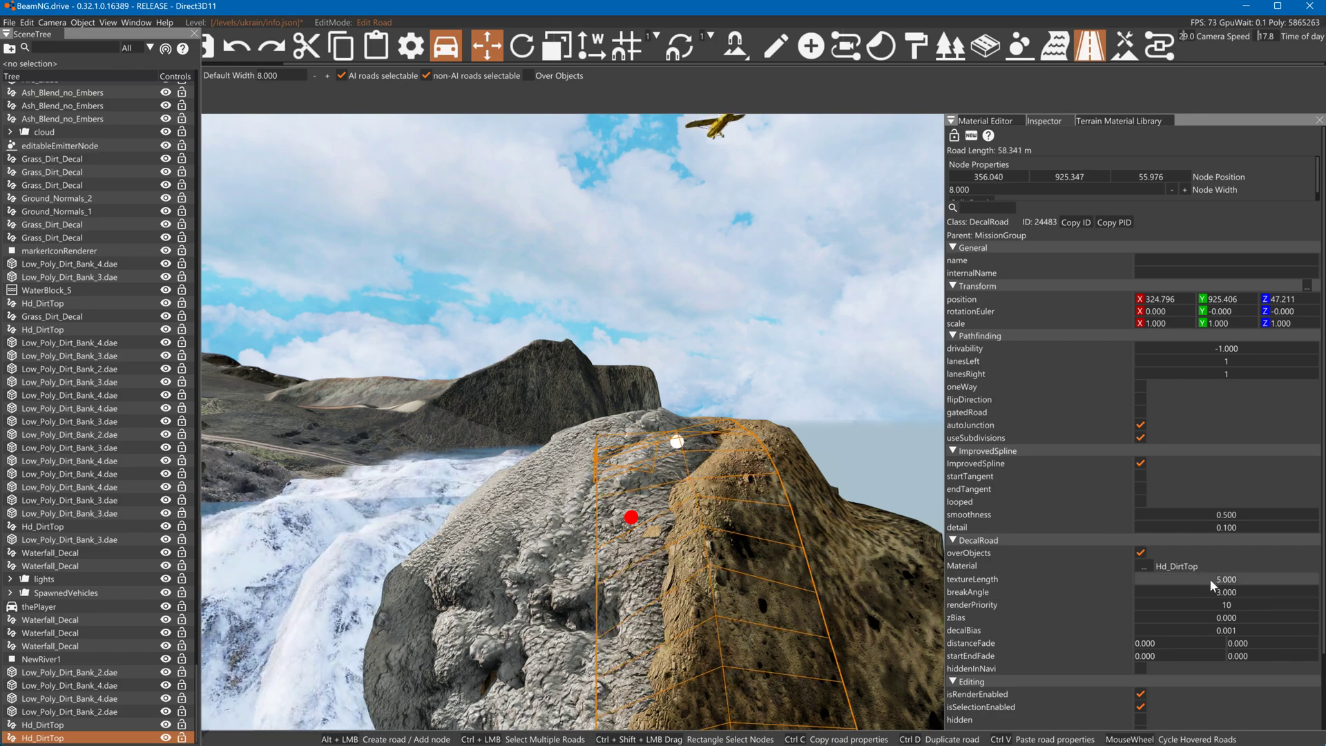
Undo the textureLength change on the dirt decal road and set its breakAngle to 0.1
drag(1209, 579, 1100, 580)
key(ctrl+z)
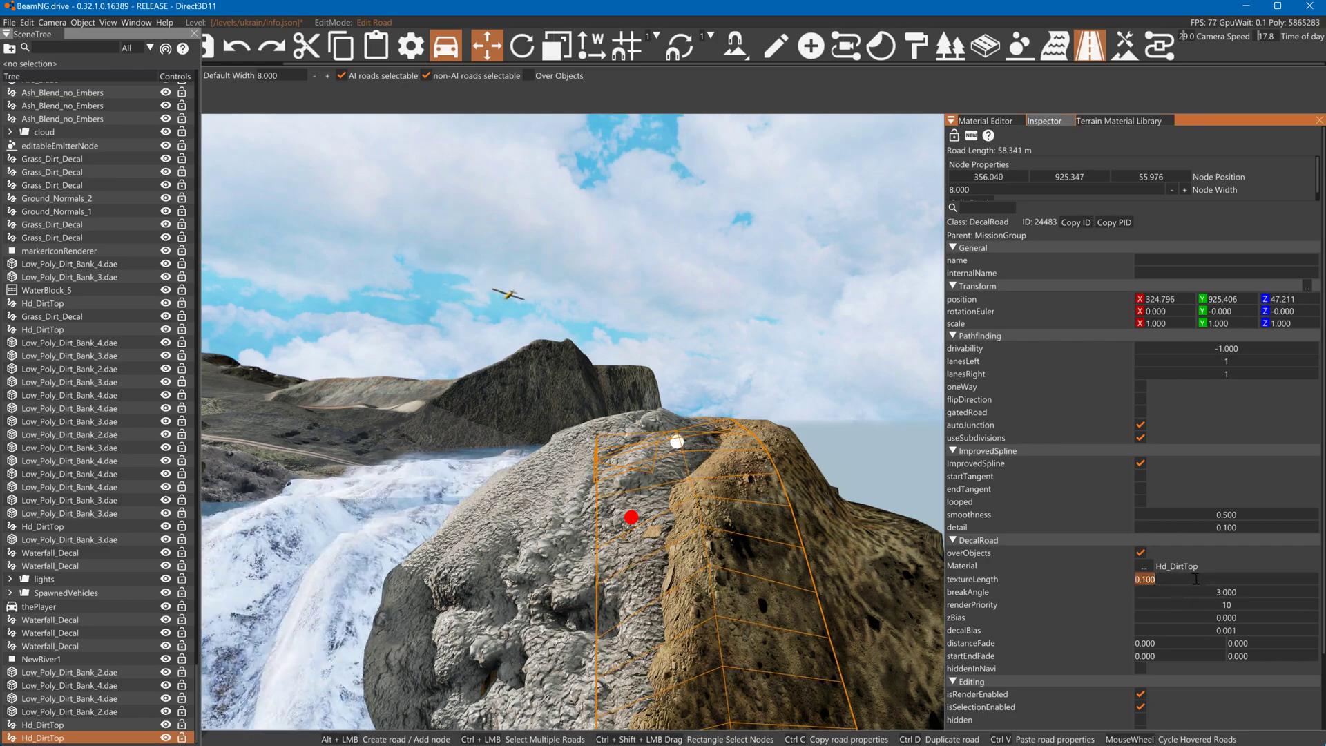
double_click(1234, 590)
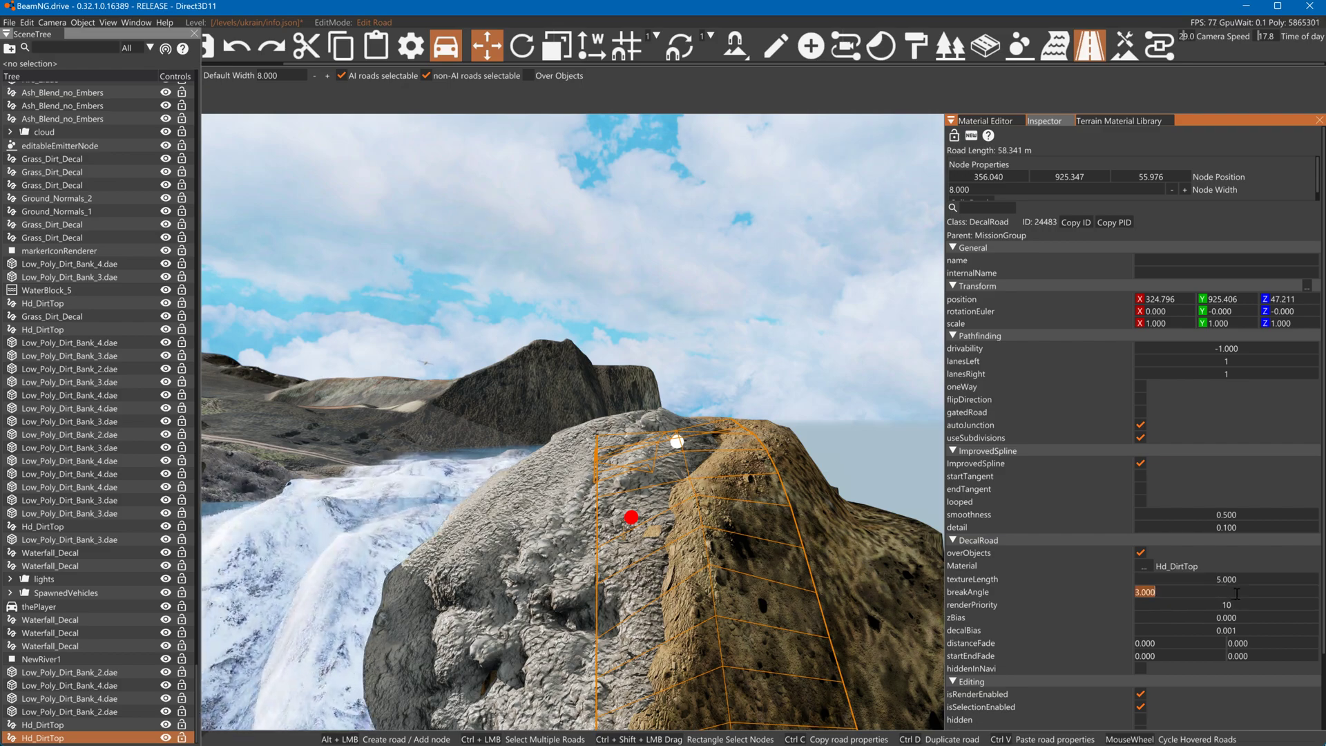
text(0.1)
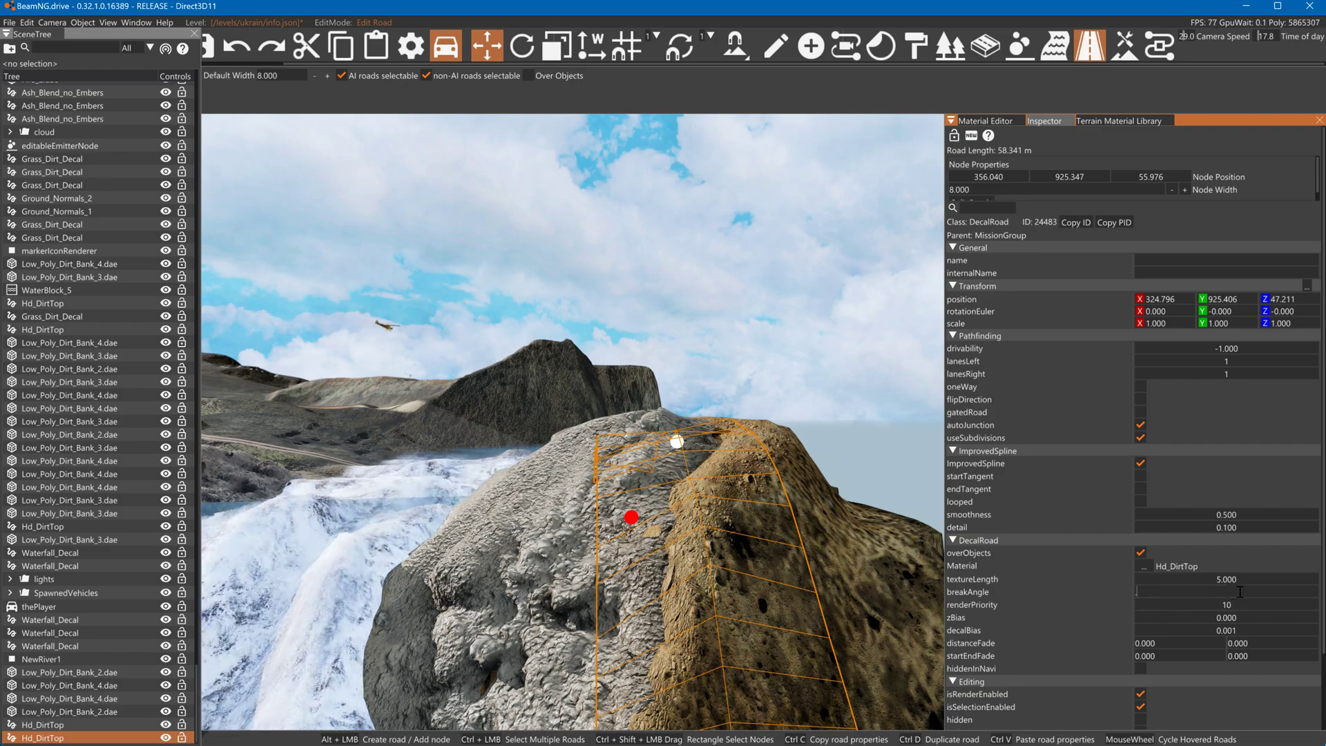
key(Return)
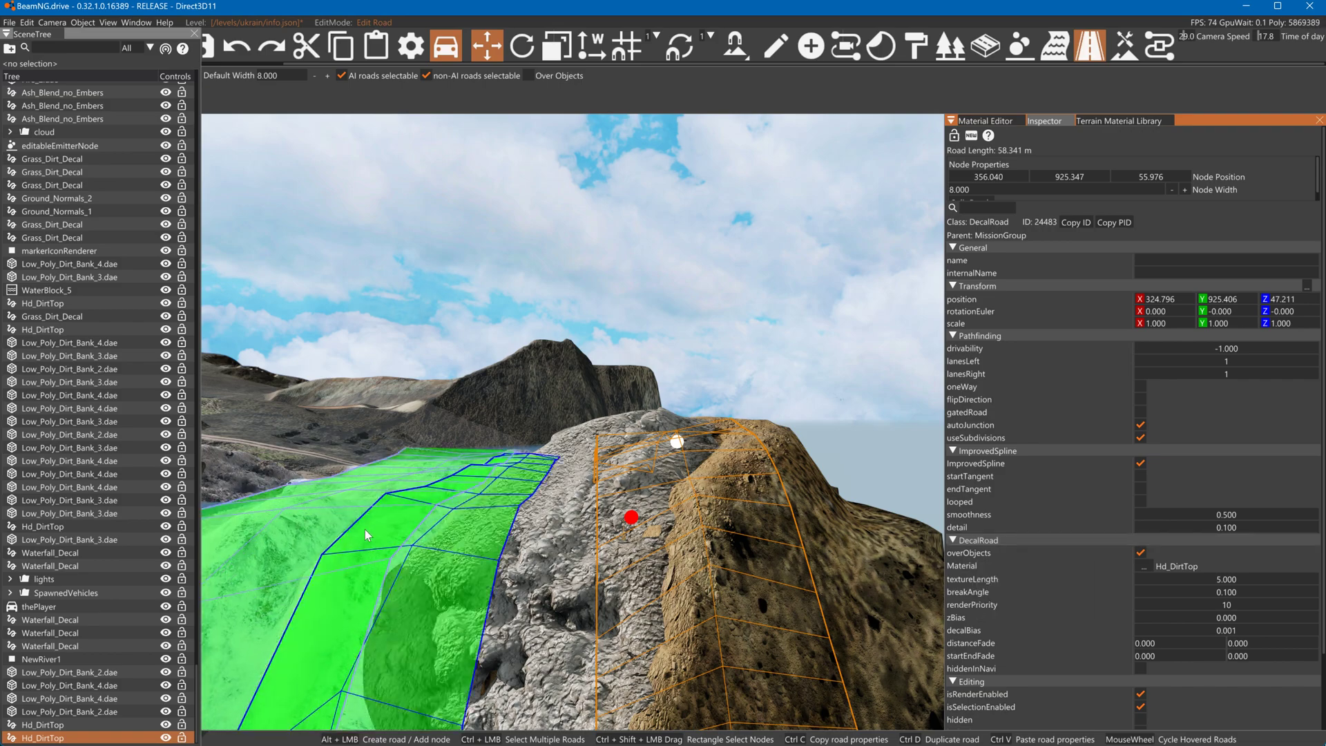
Set the long waterfall decal's breakAngle to 0.2, detail to 0.01 and smoothness to 1.1
click(325, 567)
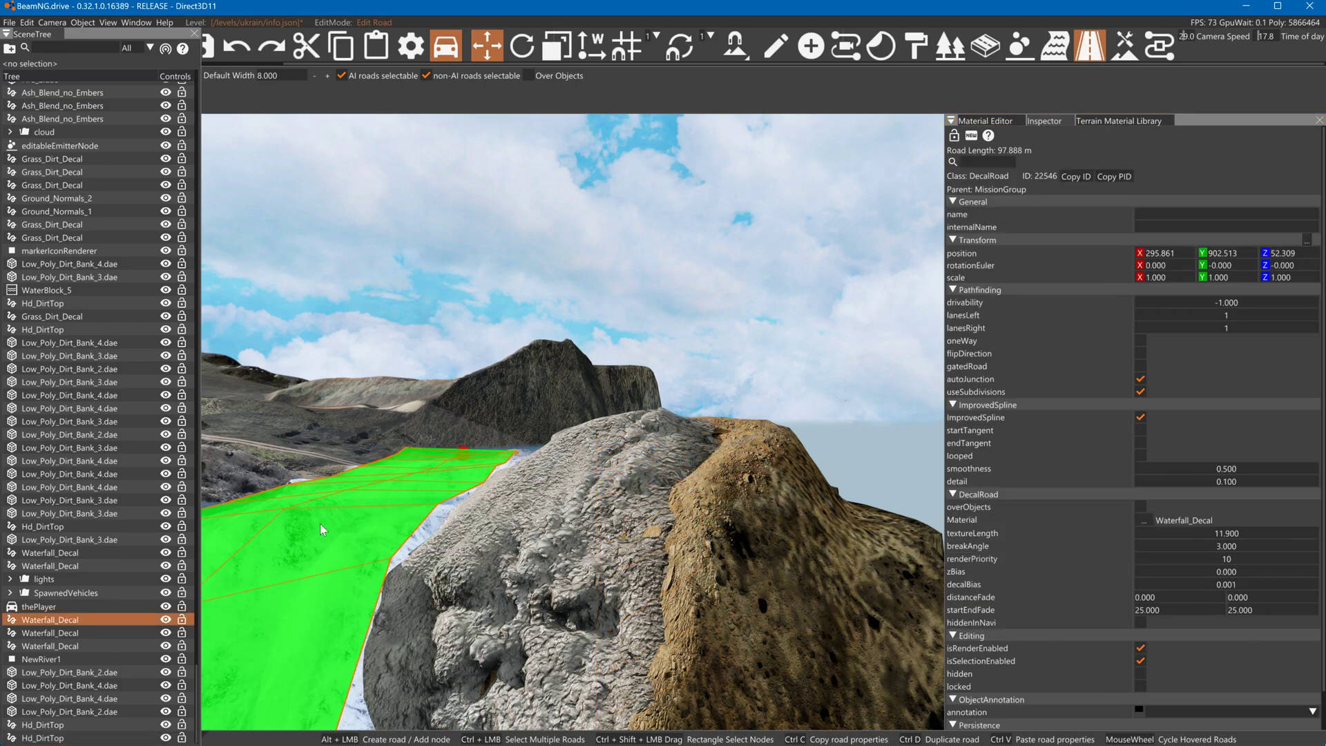
click(1231, 546)
text(0.2)
key(Return)
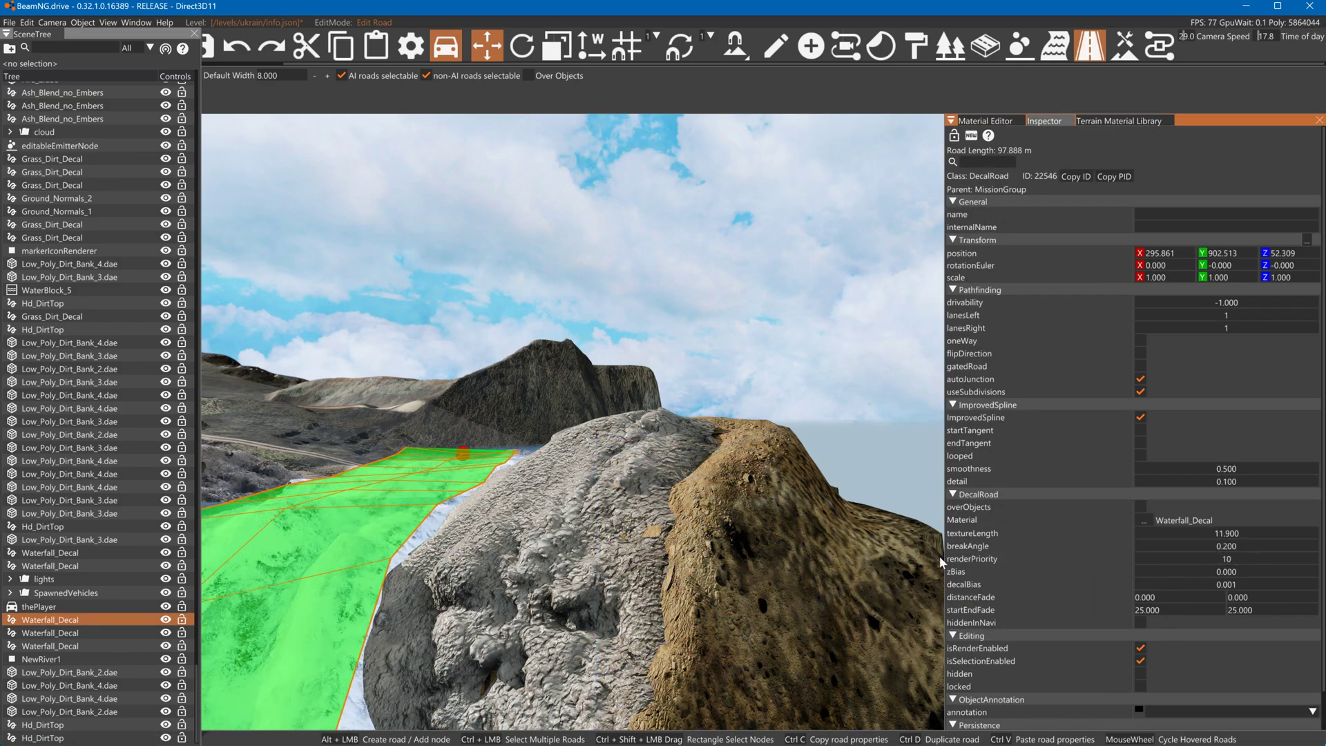
right_drag(573, 414, 525, 415)
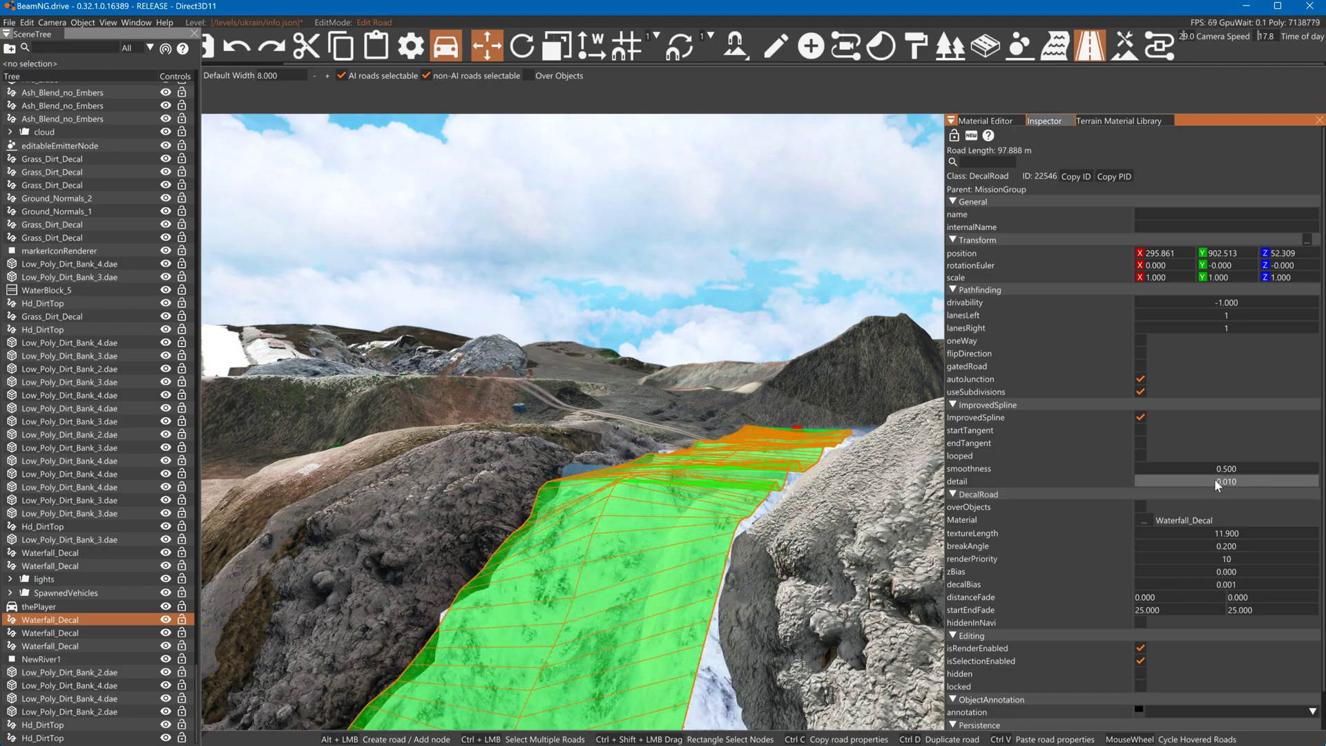
drag(1217, 470, 1222, 471)
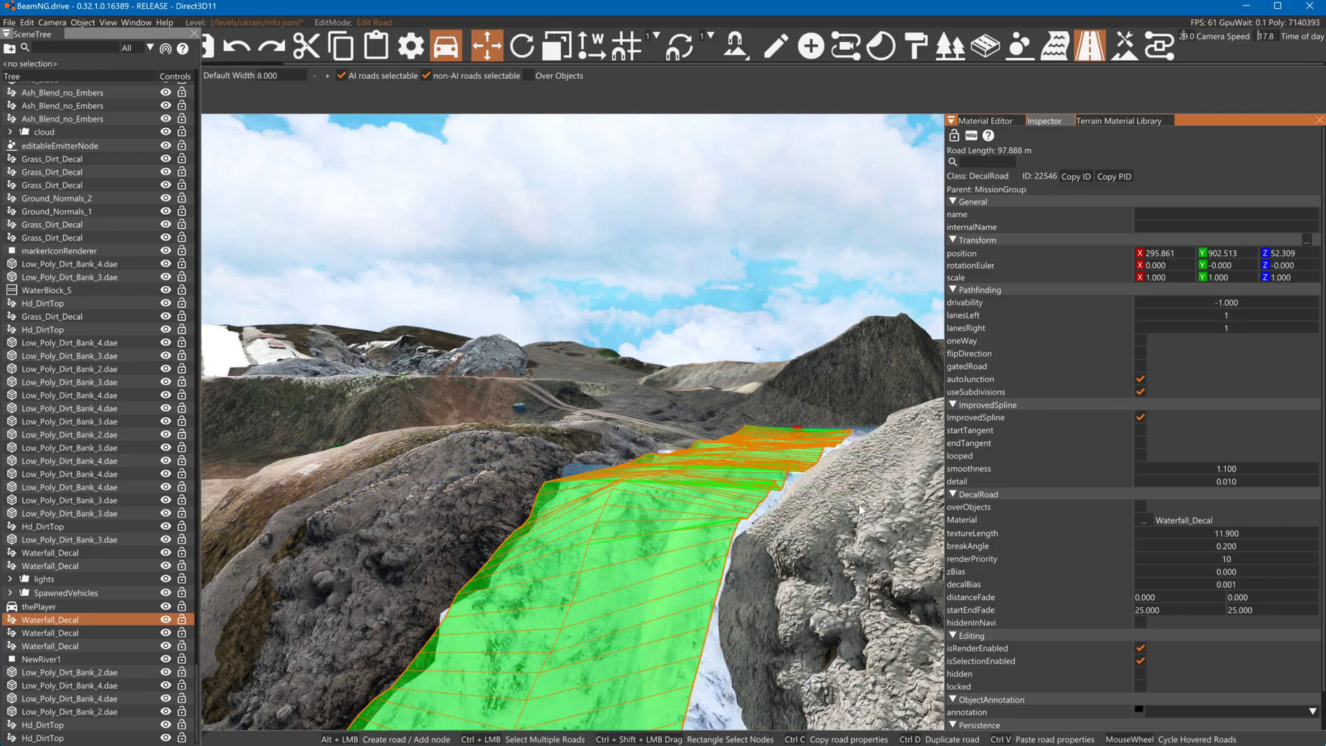
click(873, 330)
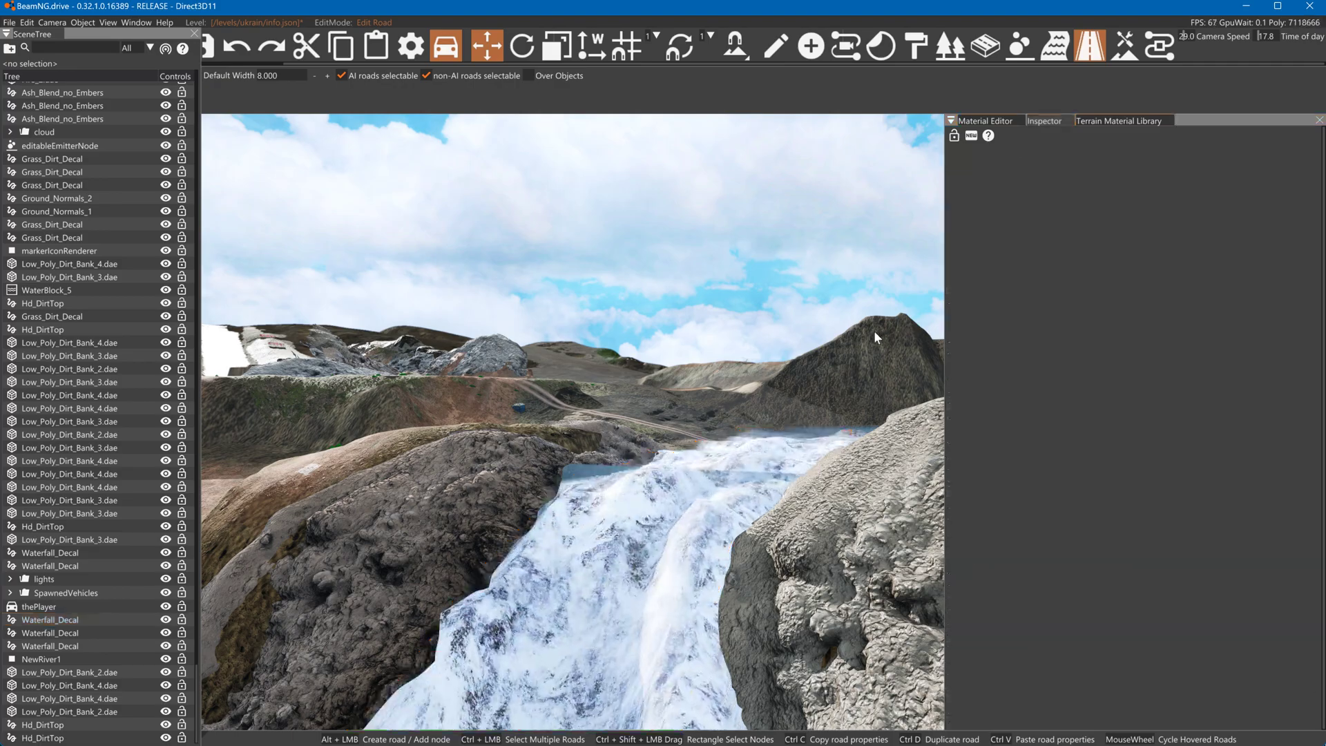
Toggle overObjects on the dirt decal road and move its start and upper nodes across the top of the grey rock
right_drag(873, 330, 942, 330)
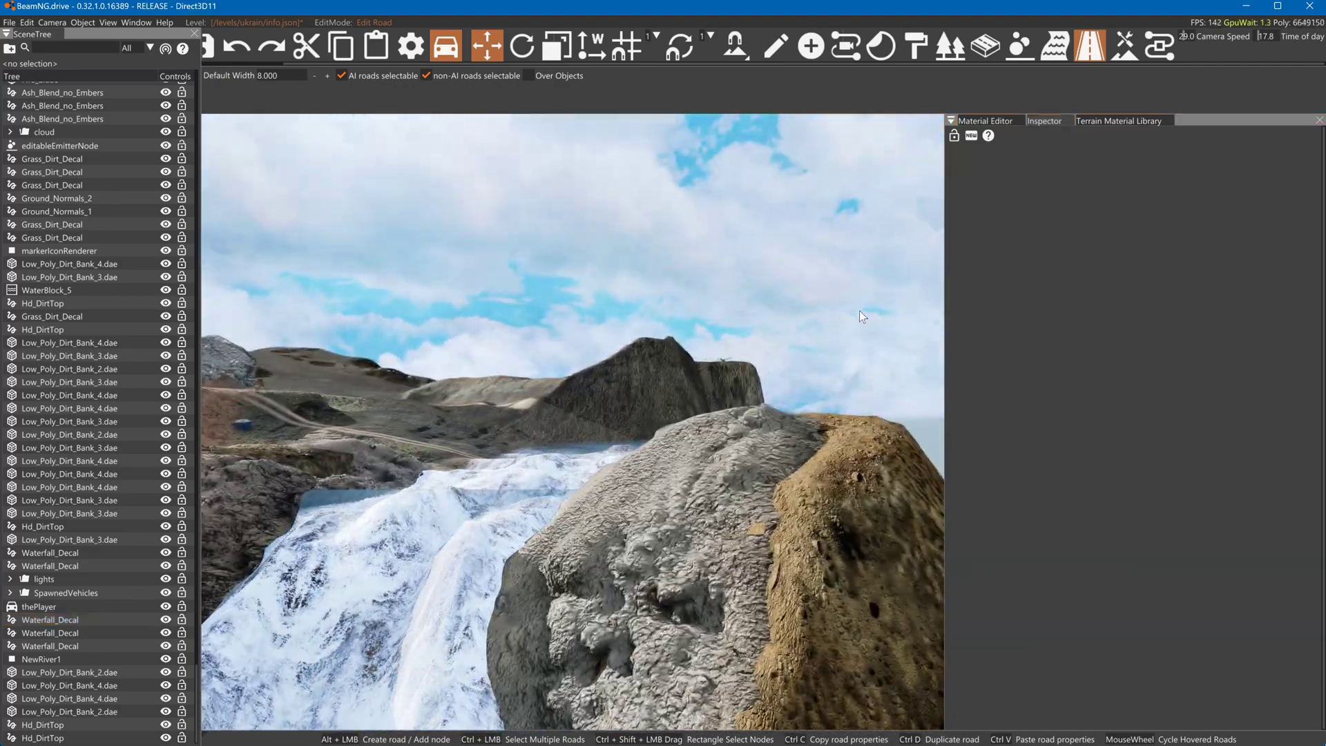
click(781, 437)
drag(779, 440, 775, 438)
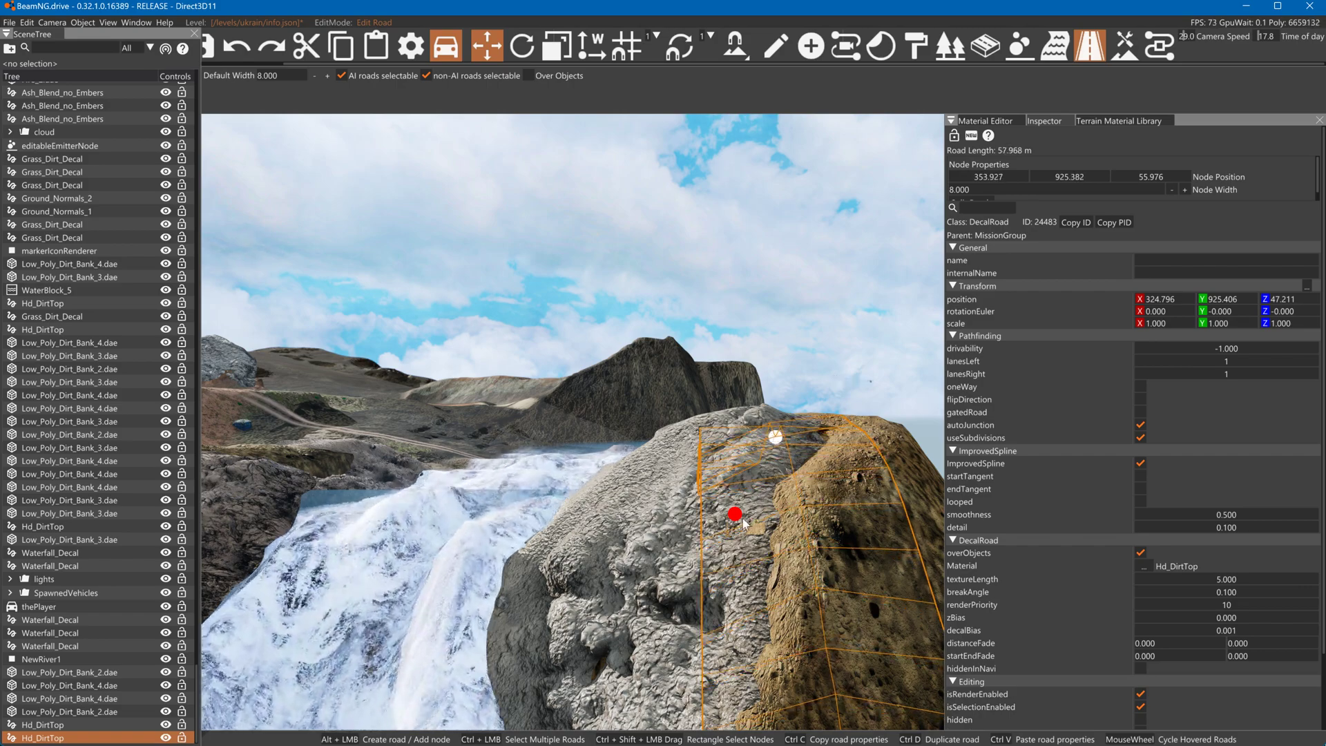
click(1141, 552)
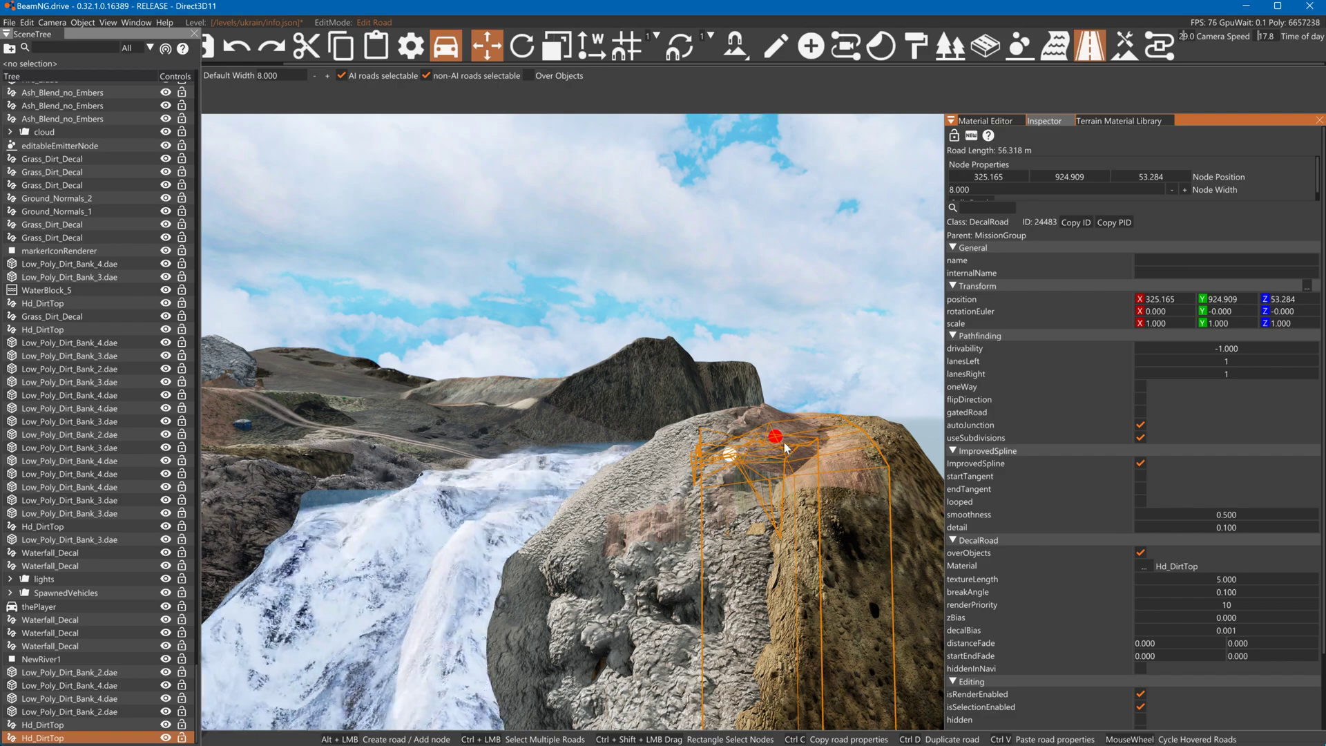
drag(773, 439, 790, 452)
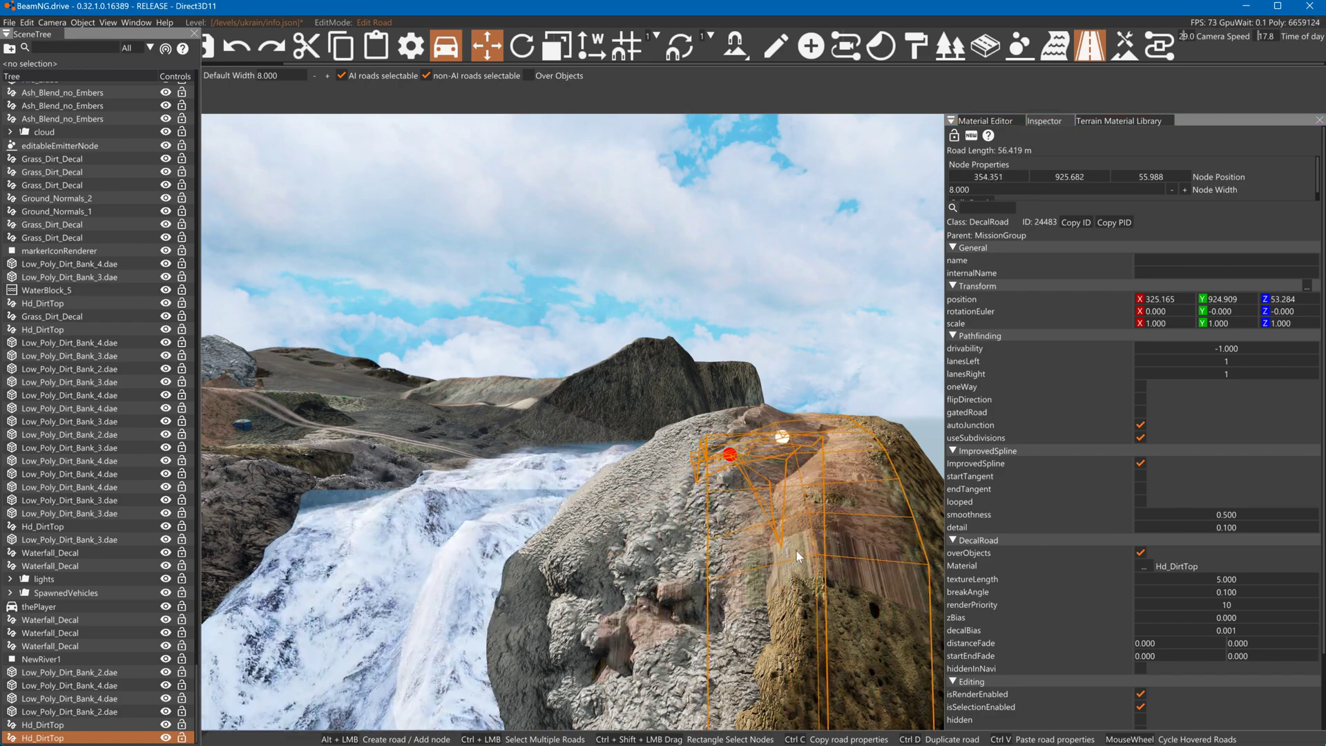
drag(790, 452, 818, 450)
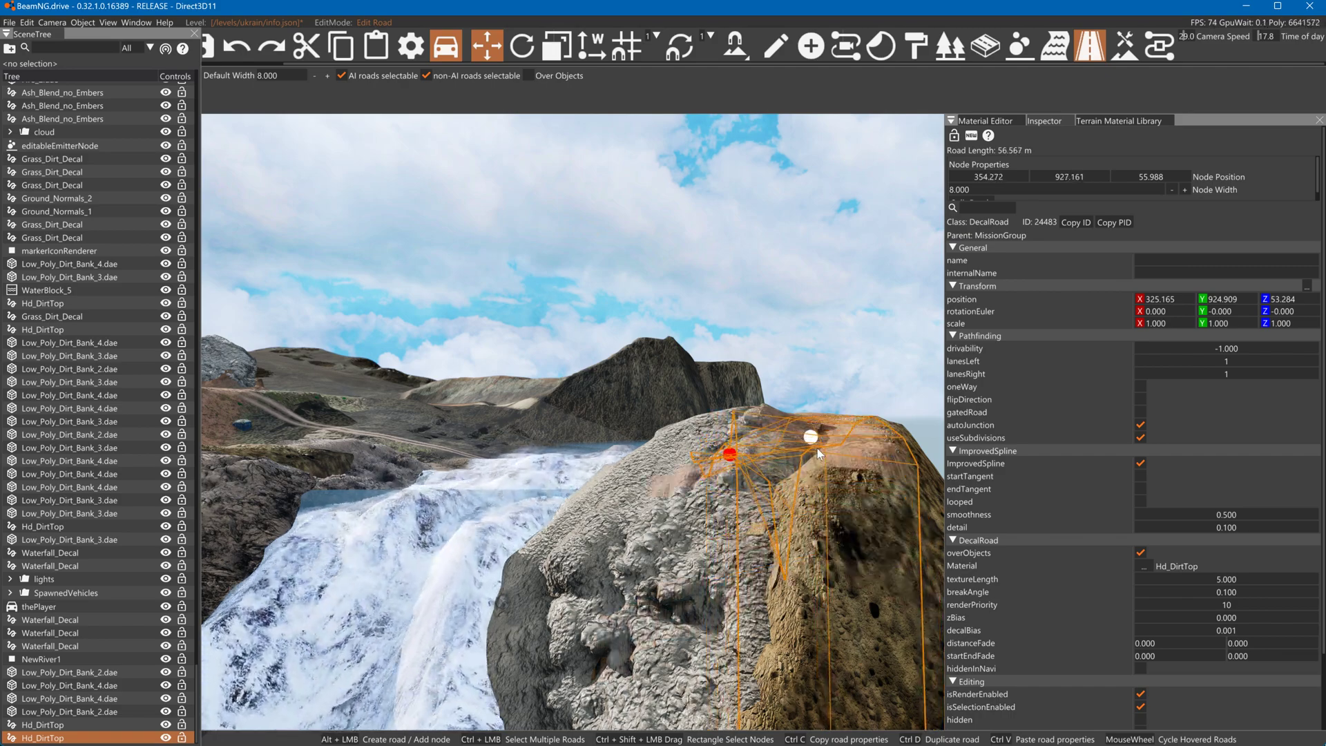
Turn off overObjects for the dirt decal road and delete the road from the grey rock
click(1140, 552)
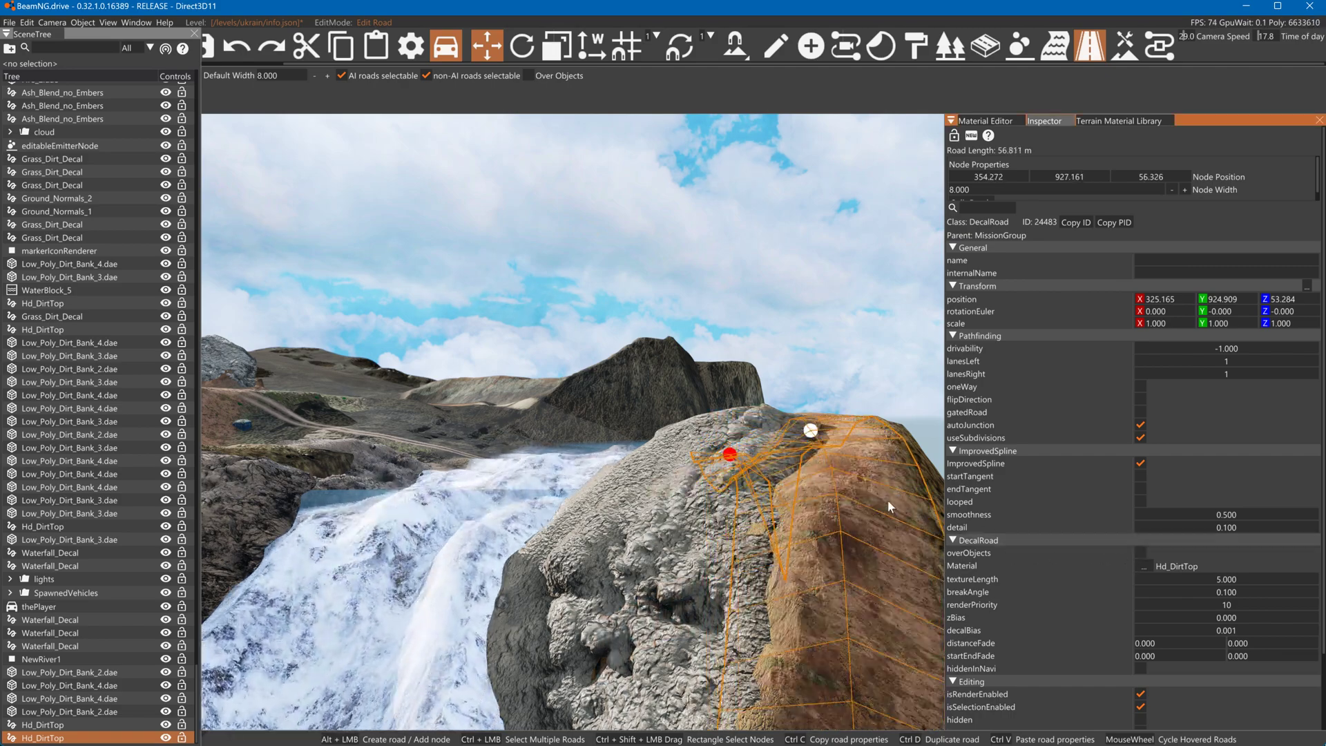
click(820, 442)
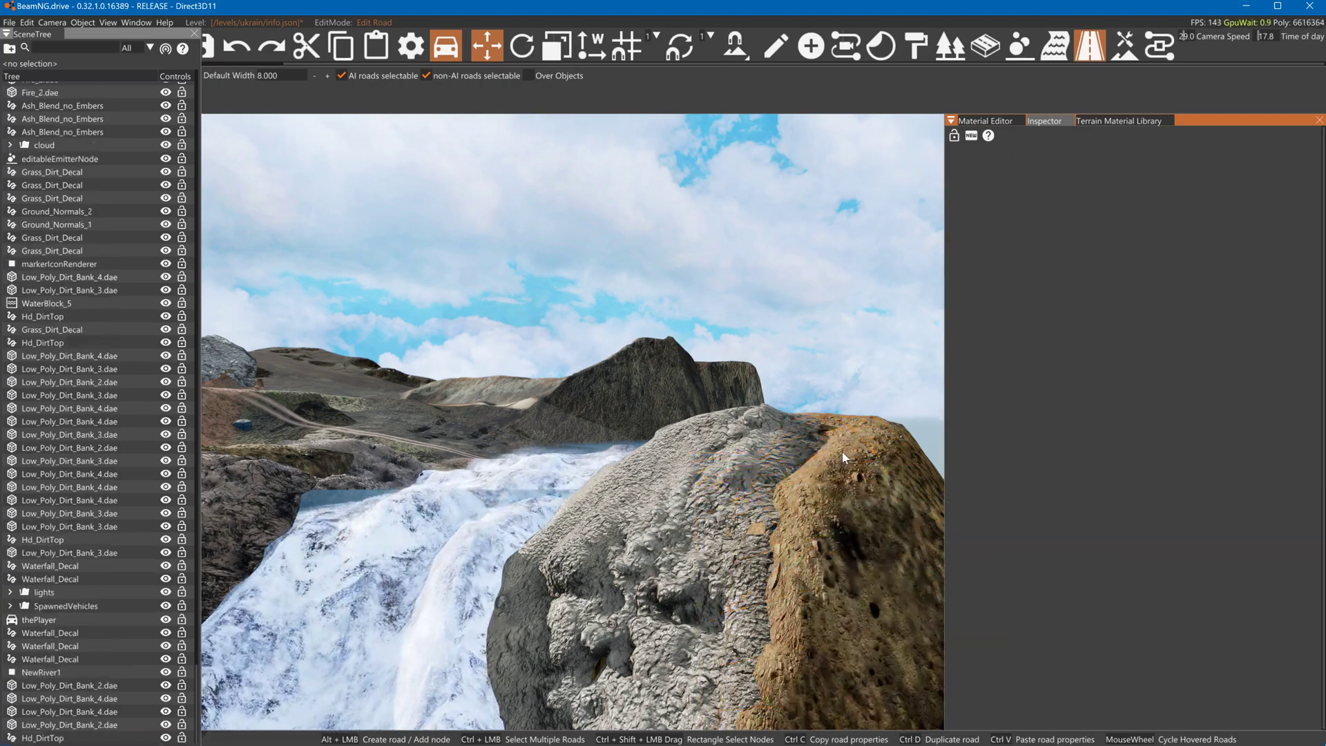
Examine the waterfall between the two rock banks, from its foot up to its crest
right_drag(843, 424, 855, 413)
key(s)
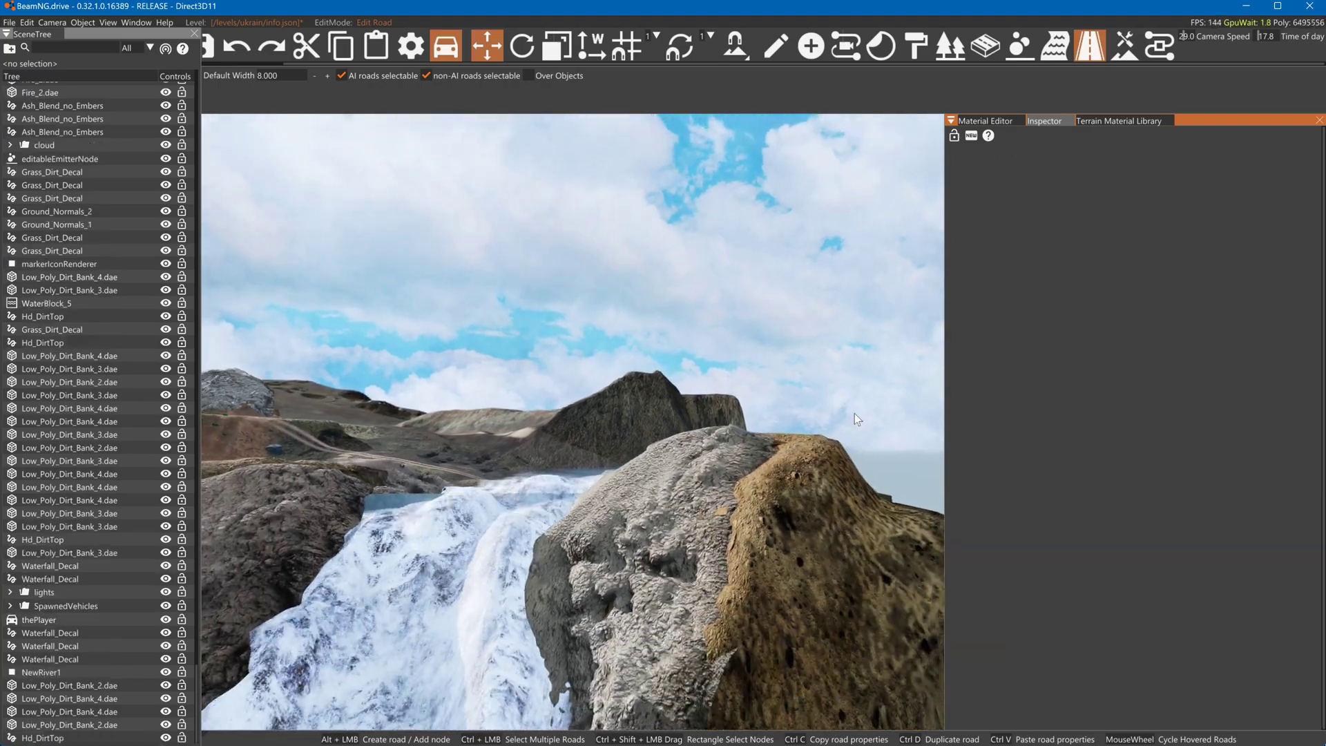
key(a)
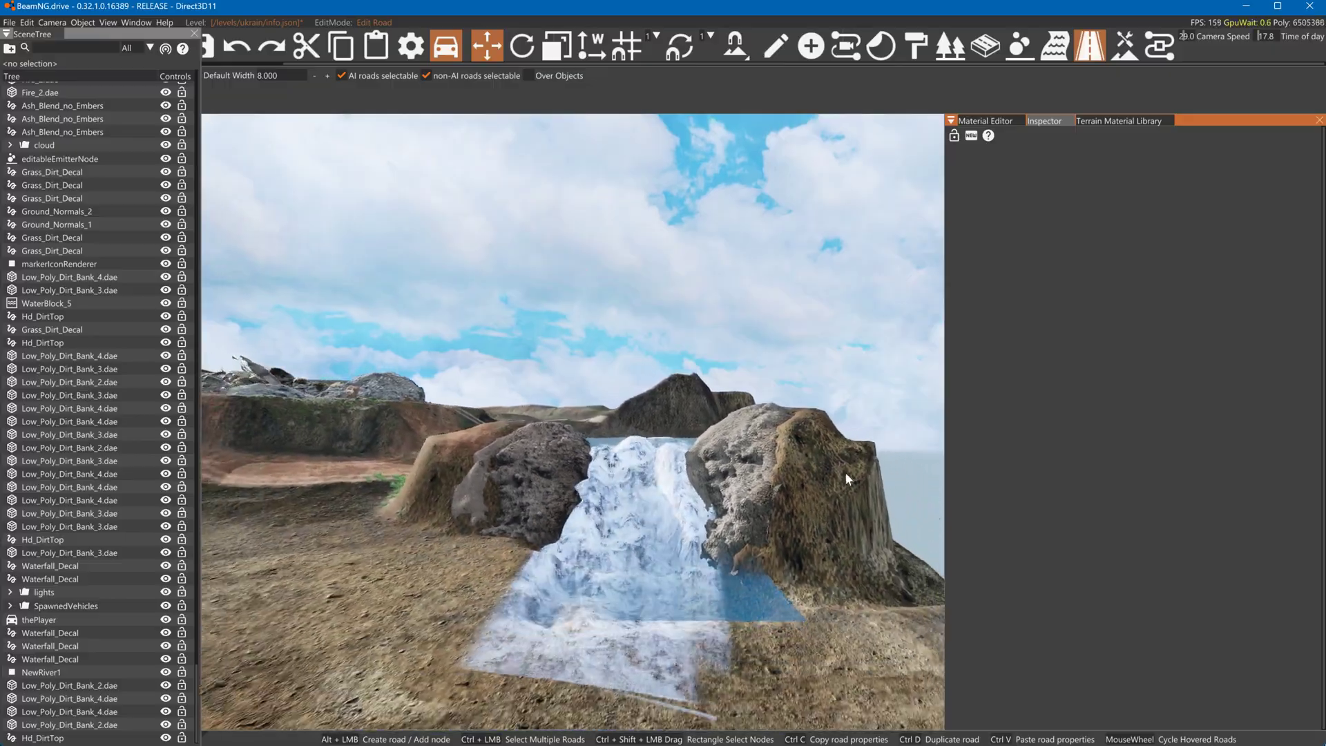
right_drag(834, 532, 830, 580)
key(w)
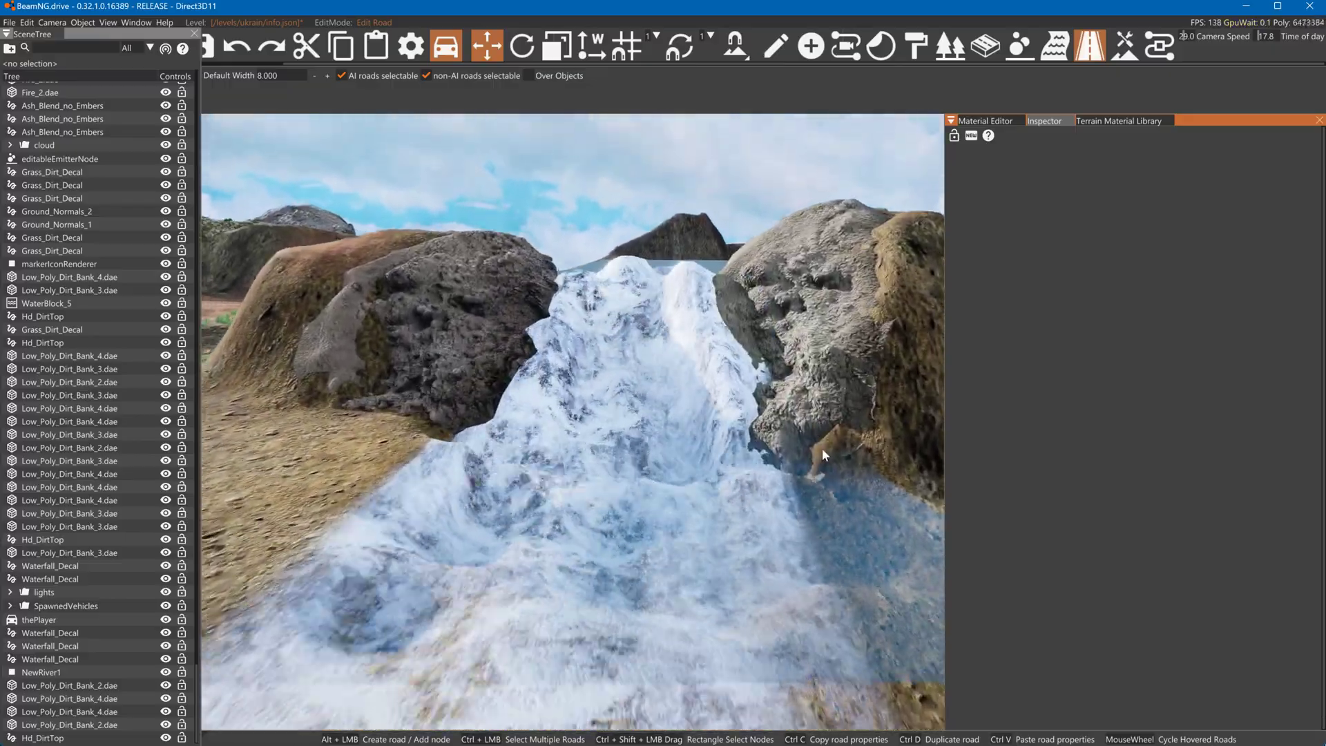
key(s)
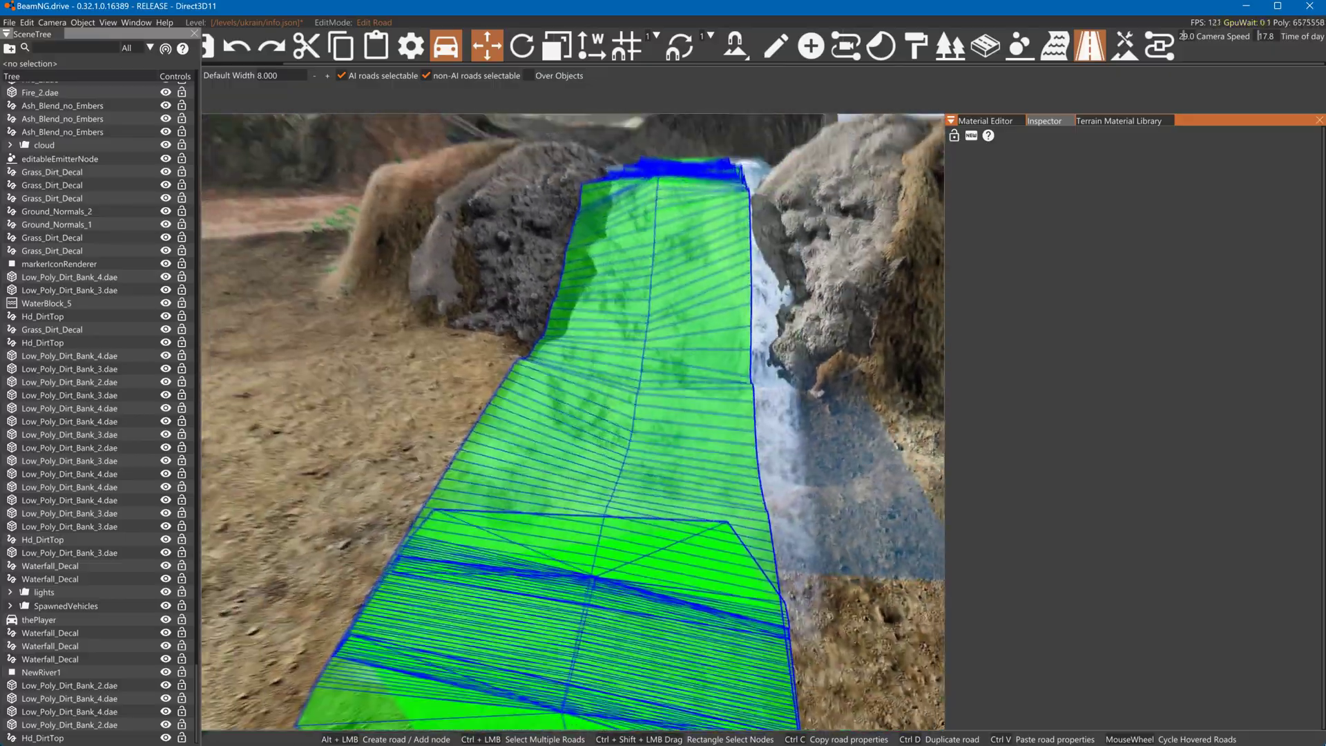
right_drag(832, 316, 831, 273)
key(w)
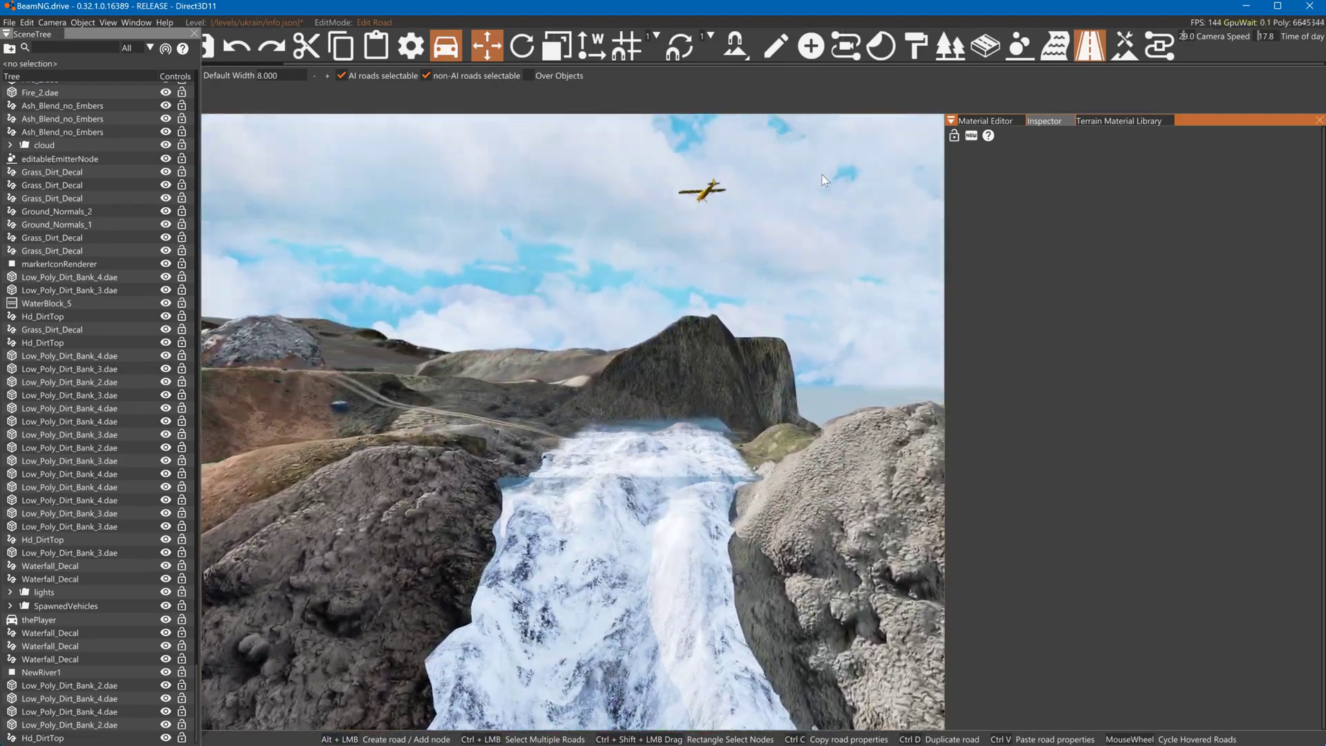
Ready the Lower Height terrain tool with brush size 13 and inspect the waterfall's course and both rock banks
click(1124, 46)
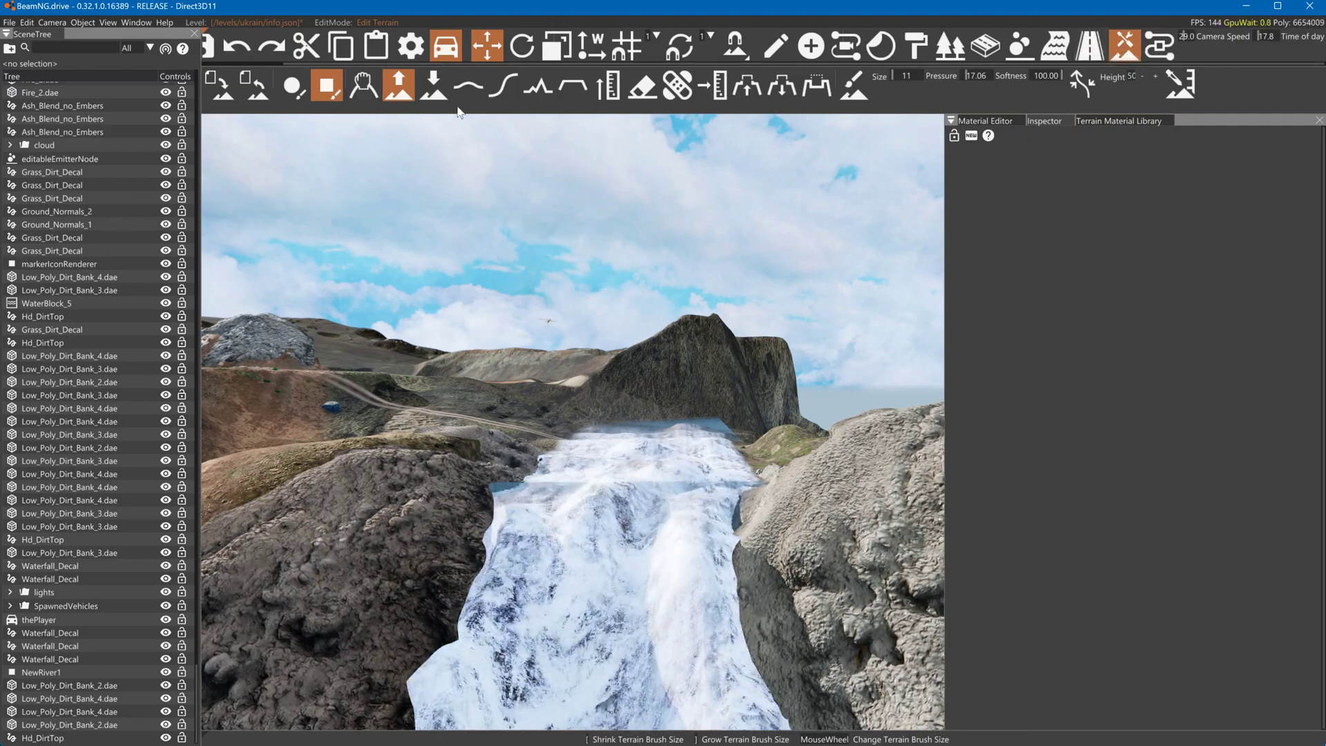
click(434, 84)
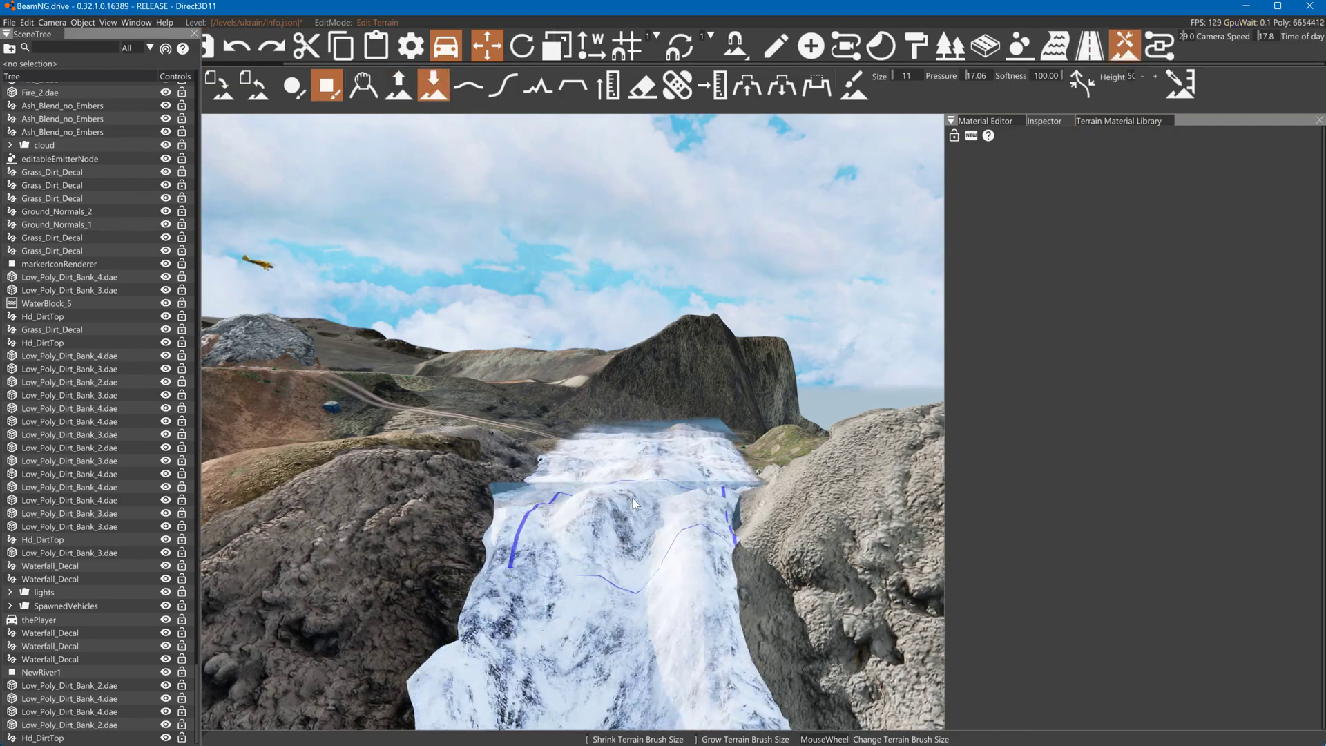
scroll(644, 490, up, 2)
key(w)
mouse_move(626, 541)
right_down()
mouse_move(698, 558)
mouse_move(679, 542)
right_up()
key(s)
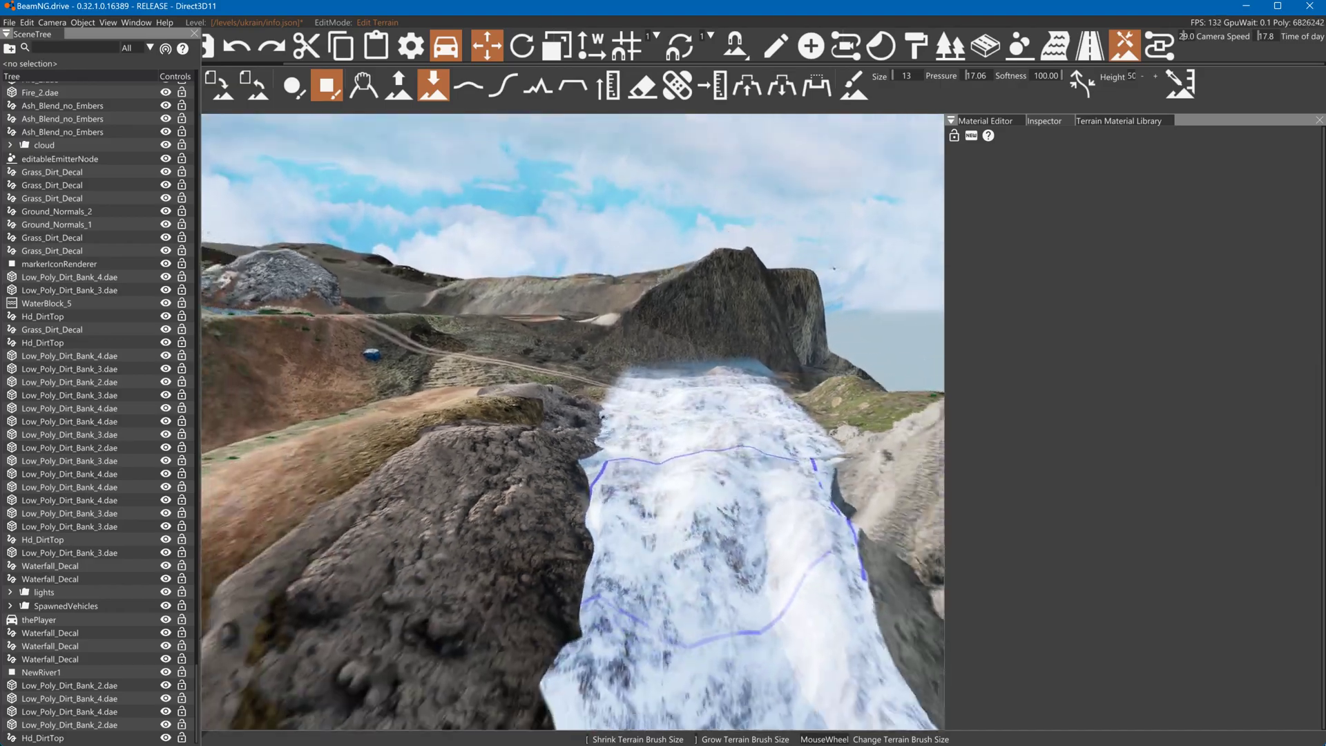
mouse_move(661, 529)
right_down()
mouse_move(653, 553)
mouse_move(659, 514)
mouse_move(692, 553)
right_up()
key(w)
key(s)
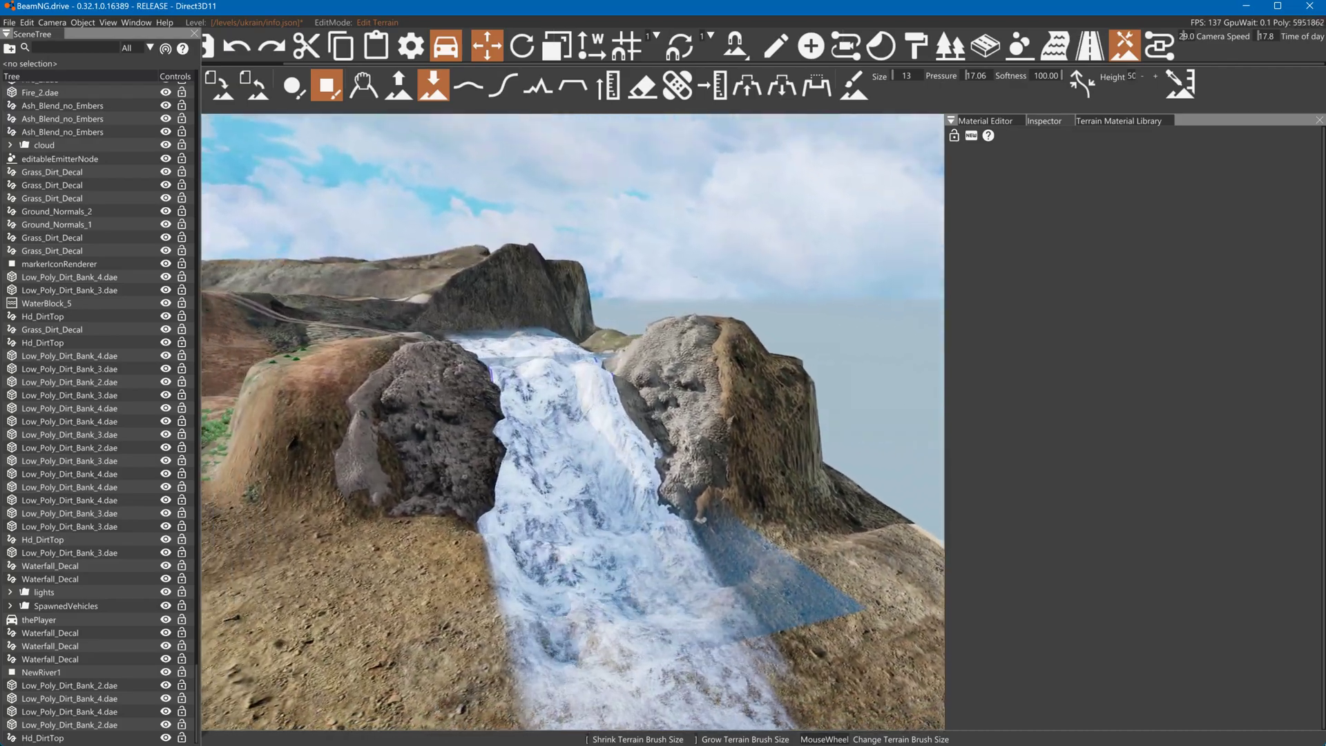
key(w)
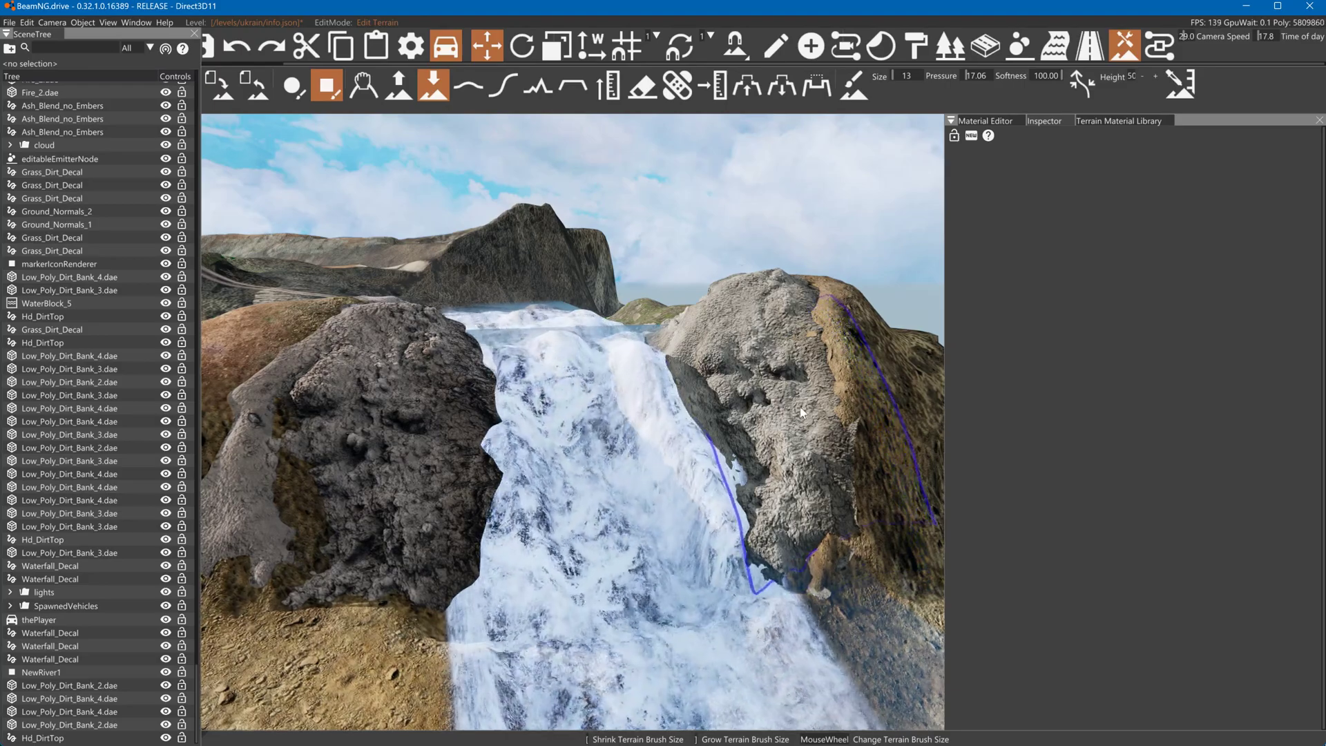
Switch to GIMP, bring up the Waterfall_1_o image and try erasing along its upper edge with the Eraser
key(alt+Tab)
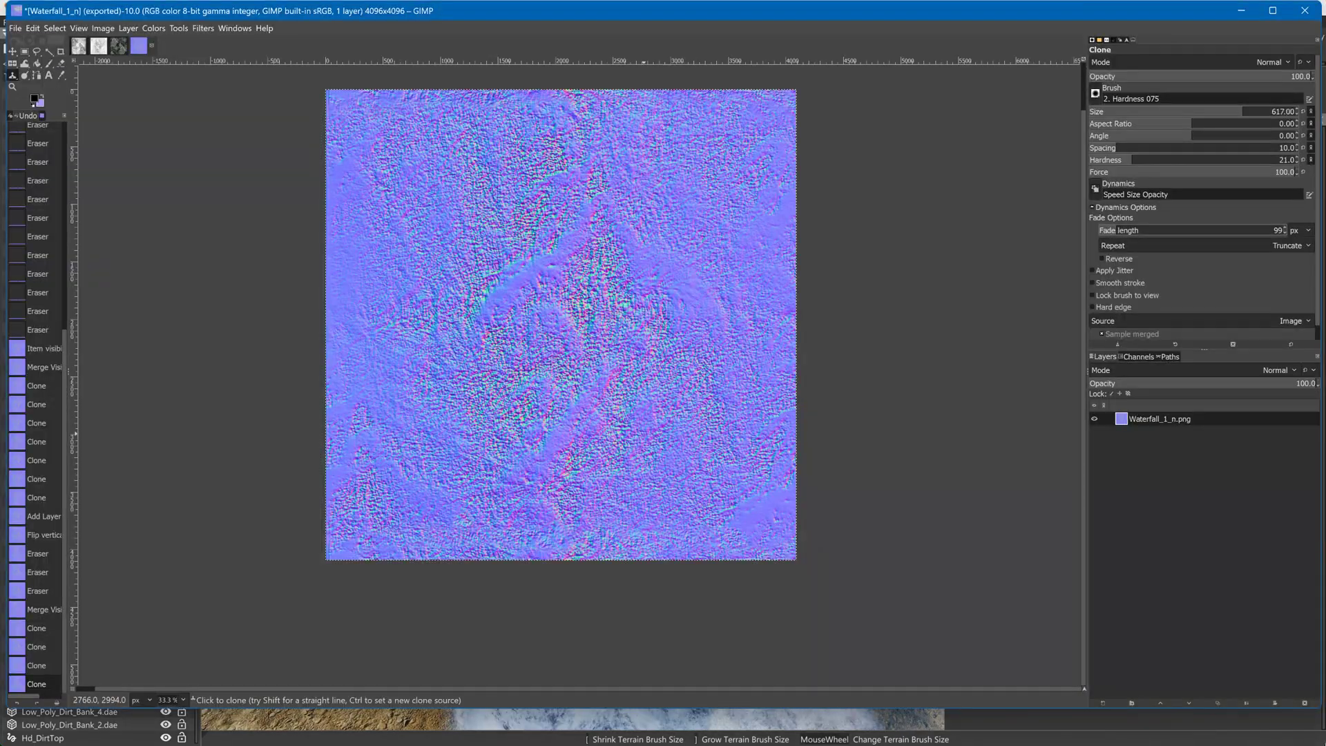
scroll(51, 275, up, 10)
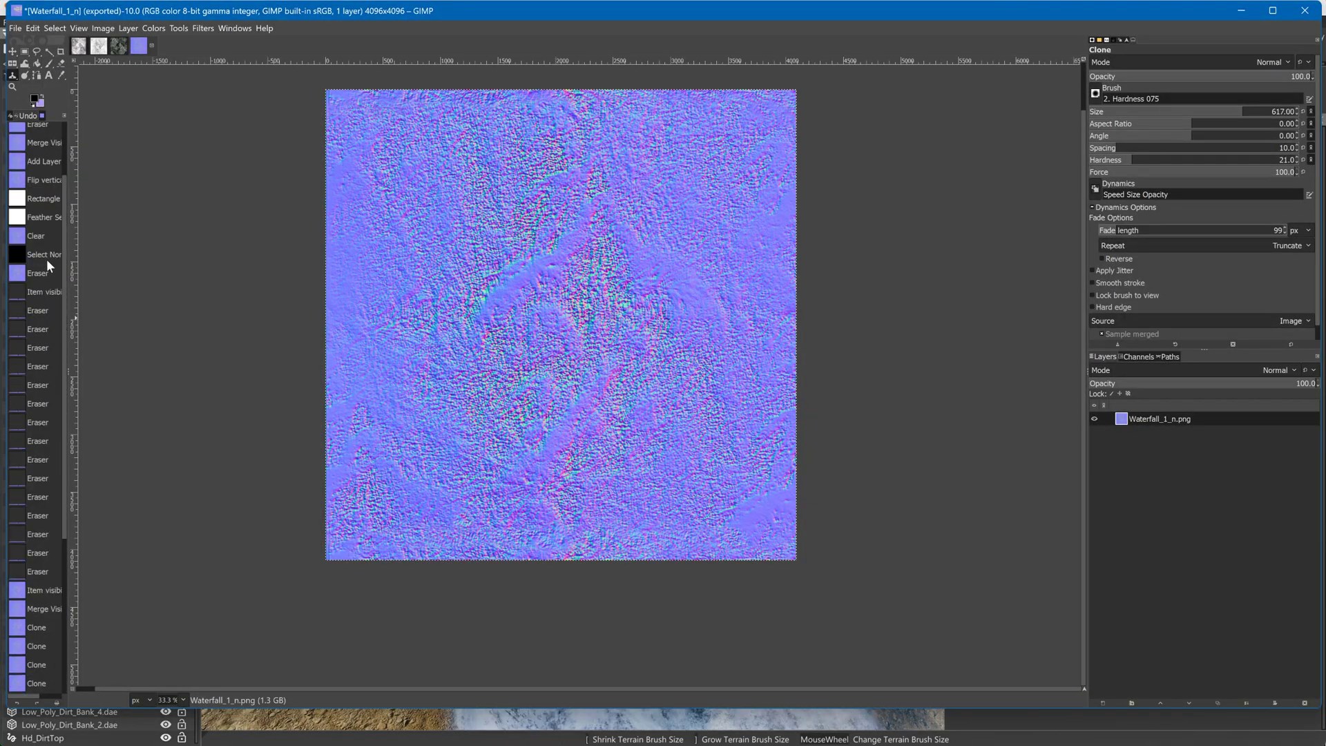
click(80, 46)
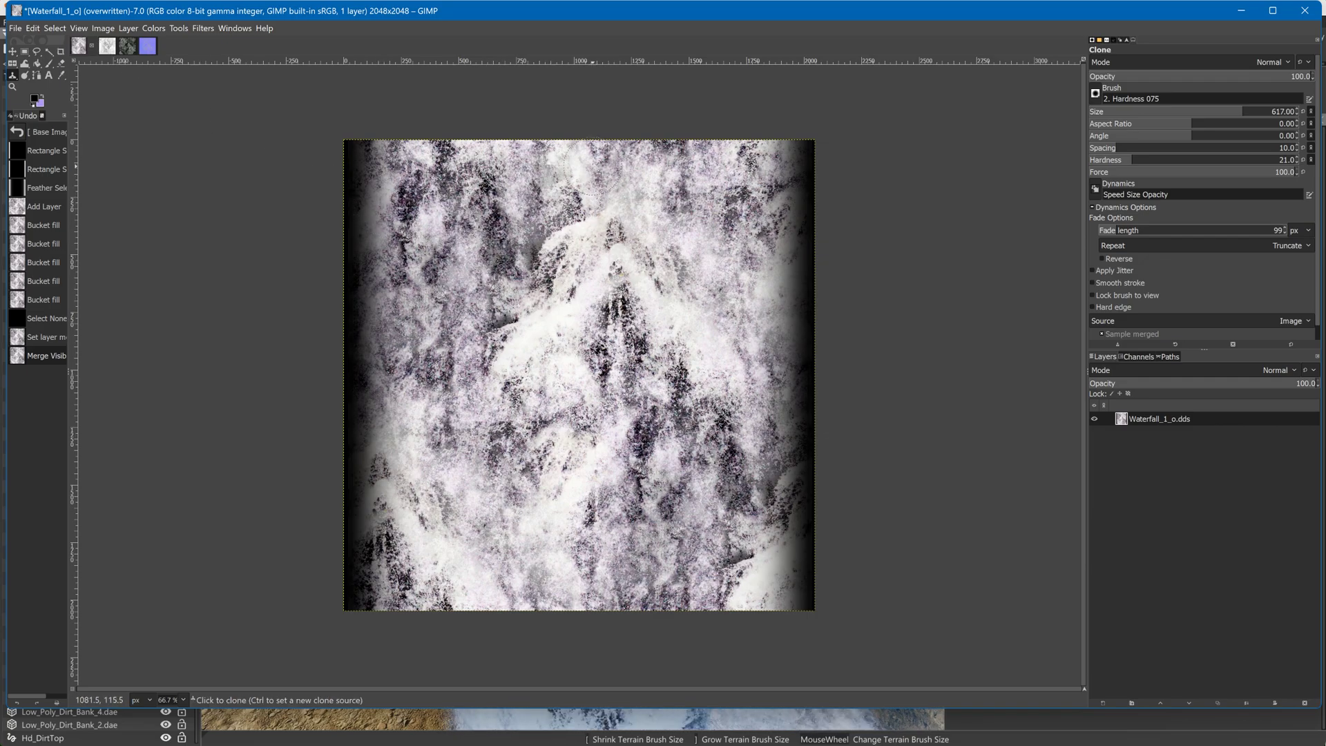
click(61, 63)
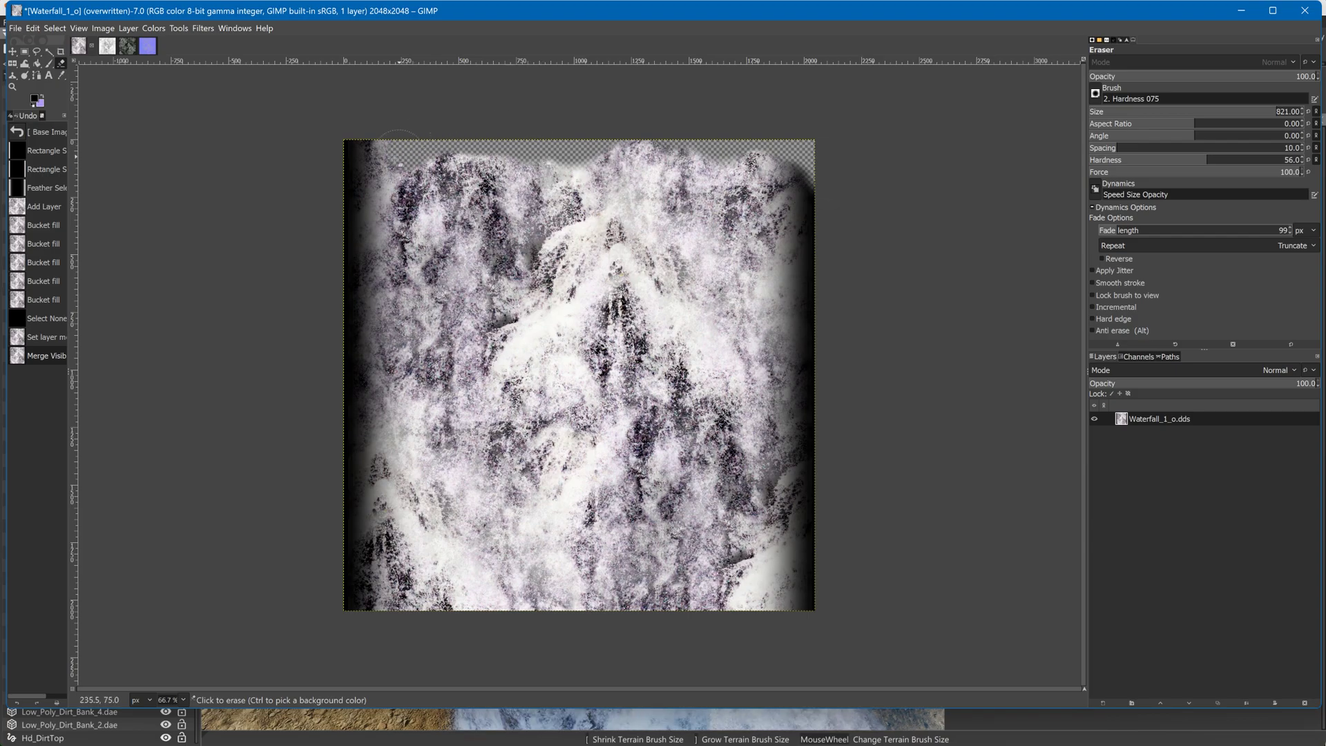
key(ctrl+z)
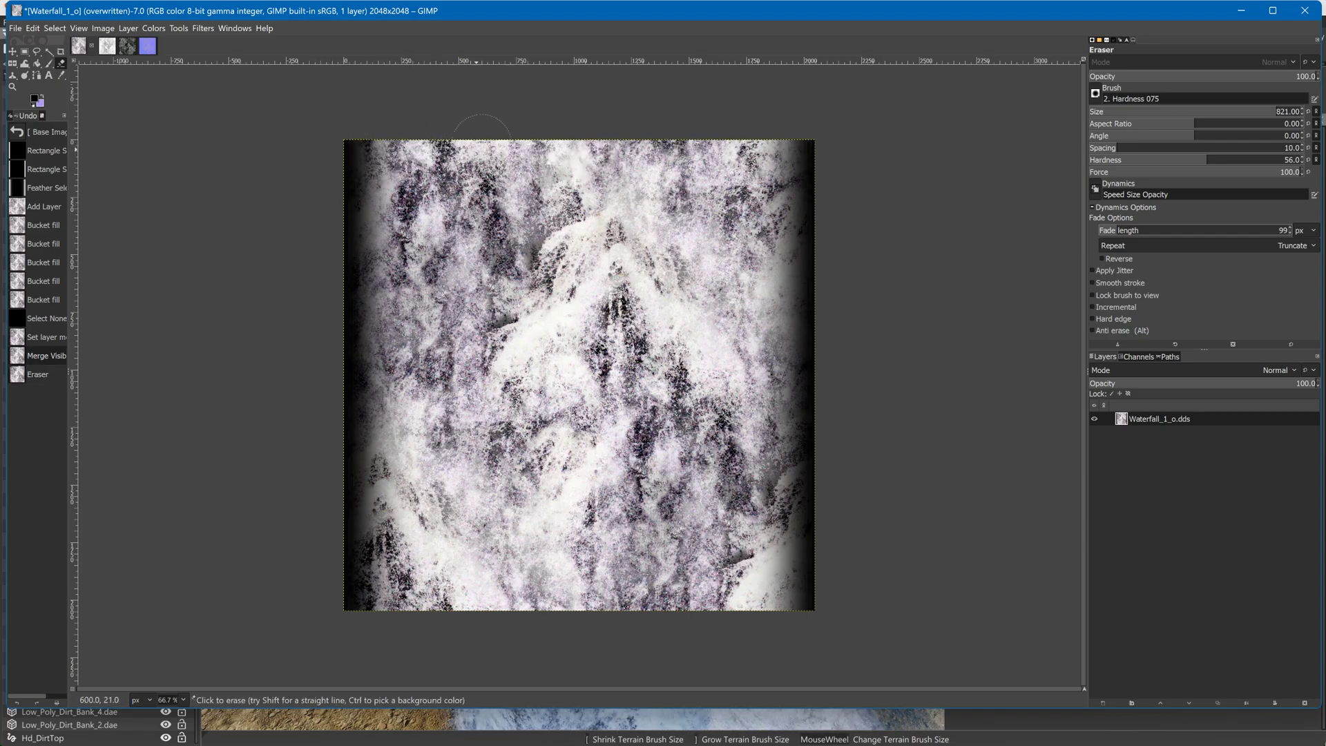
Undo the layer merge in Waterfall_1_o and select everything outside an inner rectangle of about 1500 × 1651 px
click(38, 52)
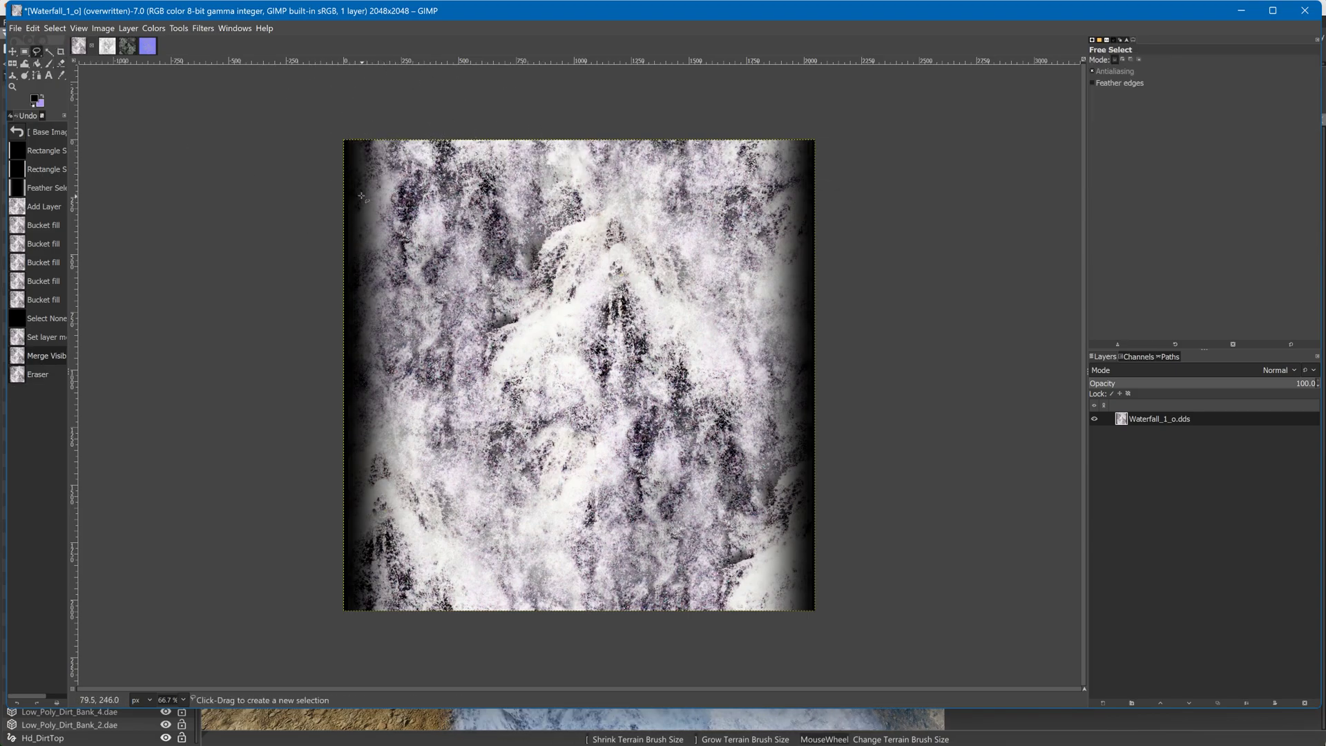
key(shift+ctrl+n)
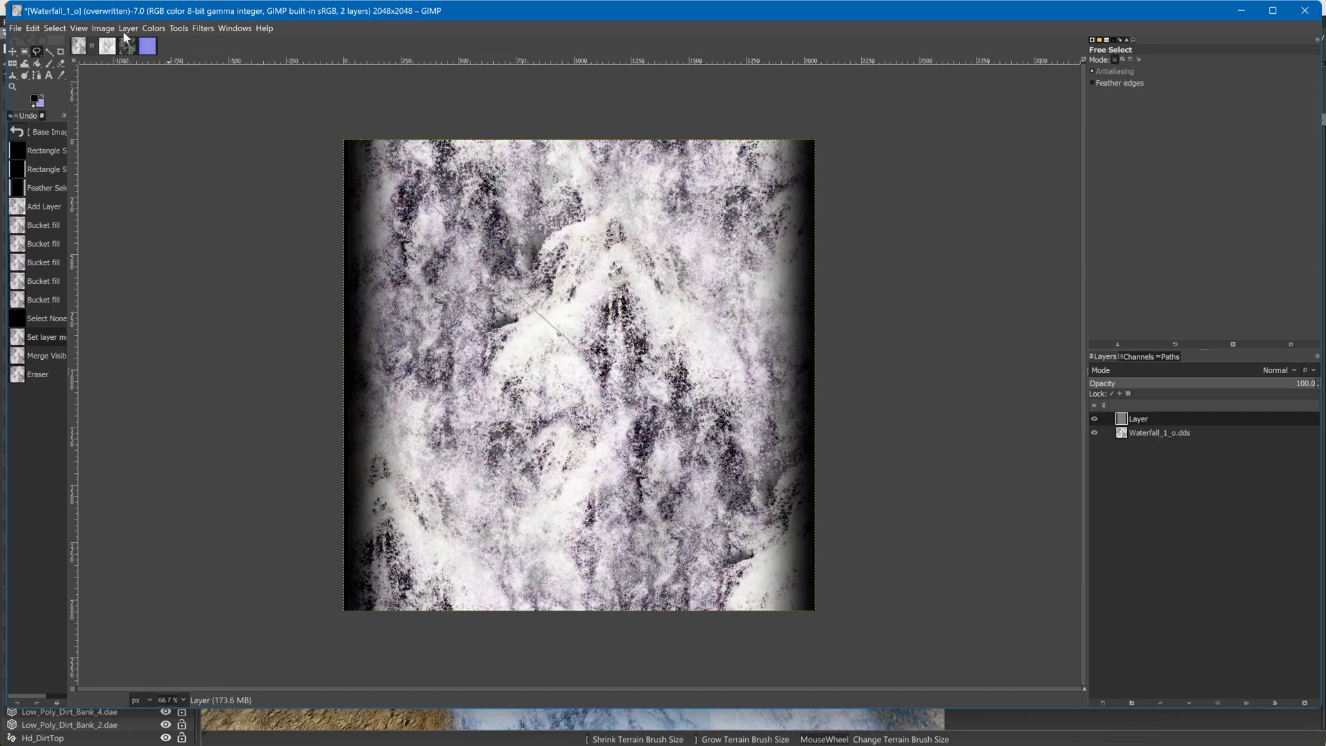
click(24, 52)
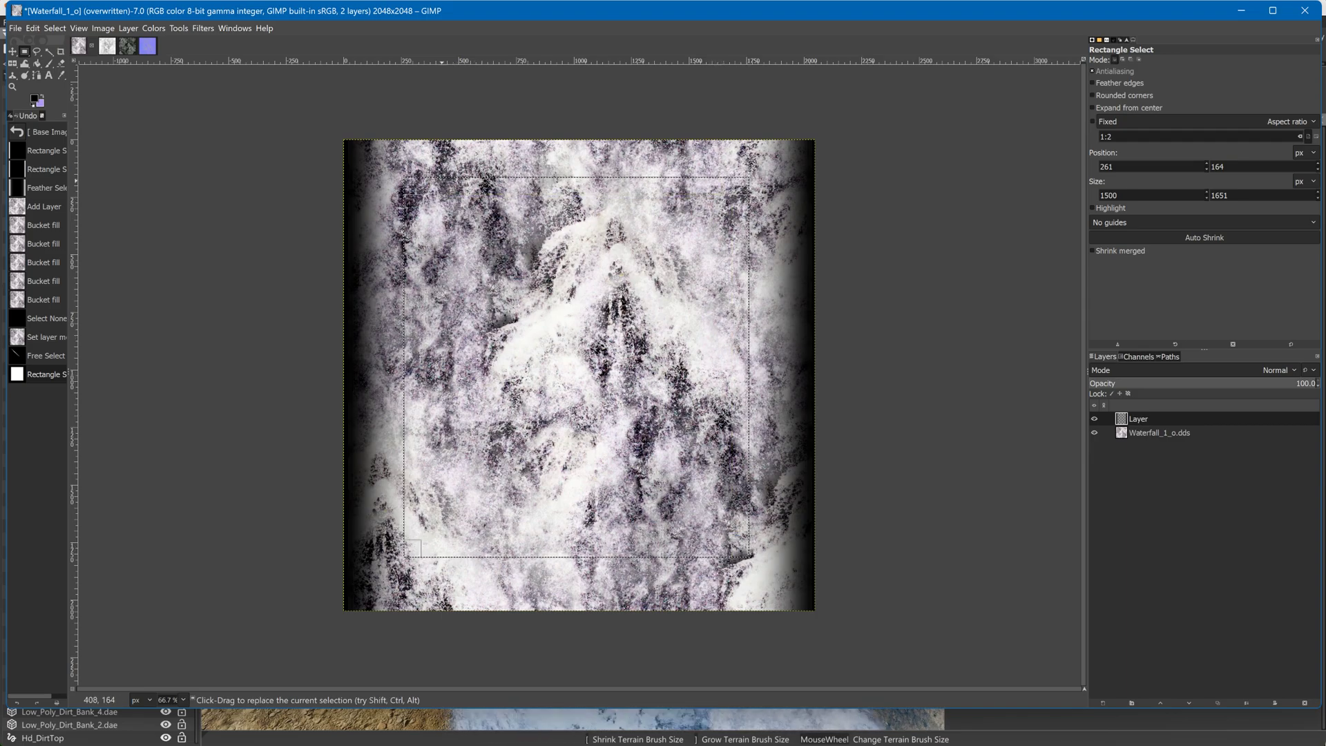
key(ctrl+i)
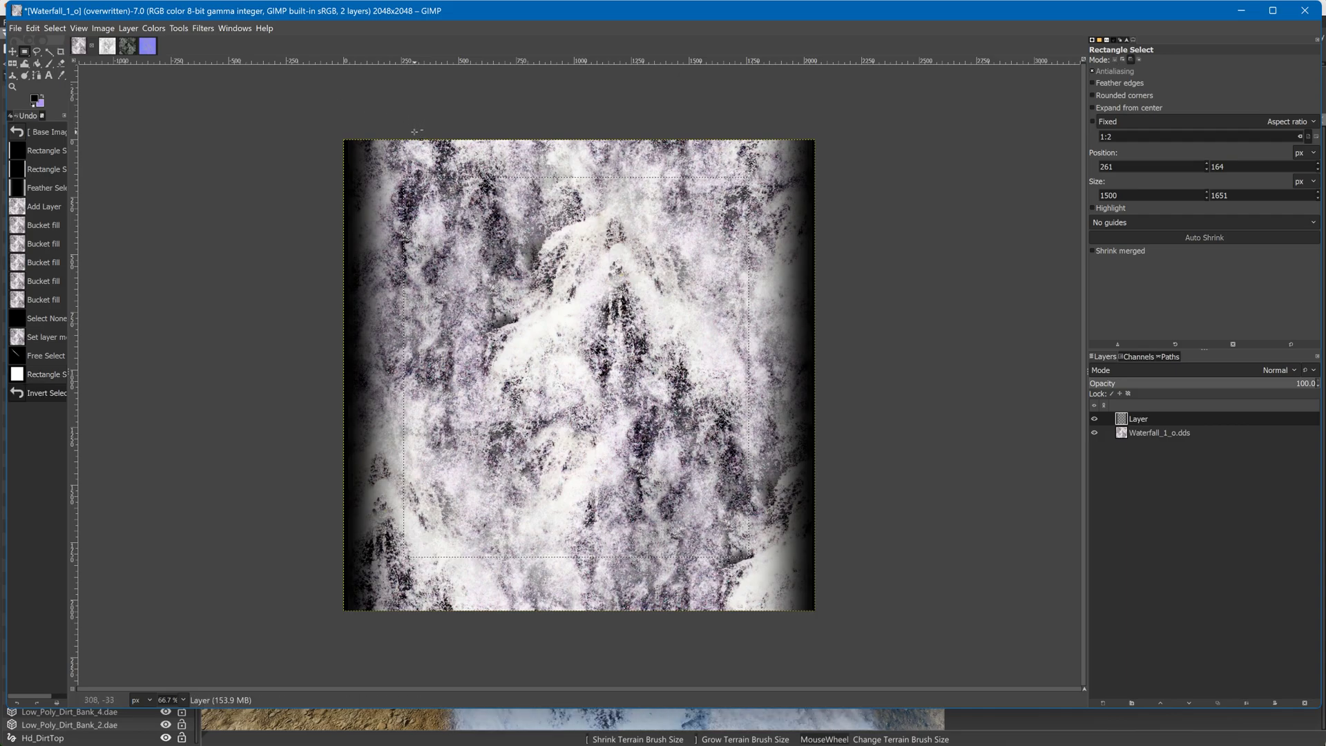
Feather the inverted selection by 200 px
click(179, 28)
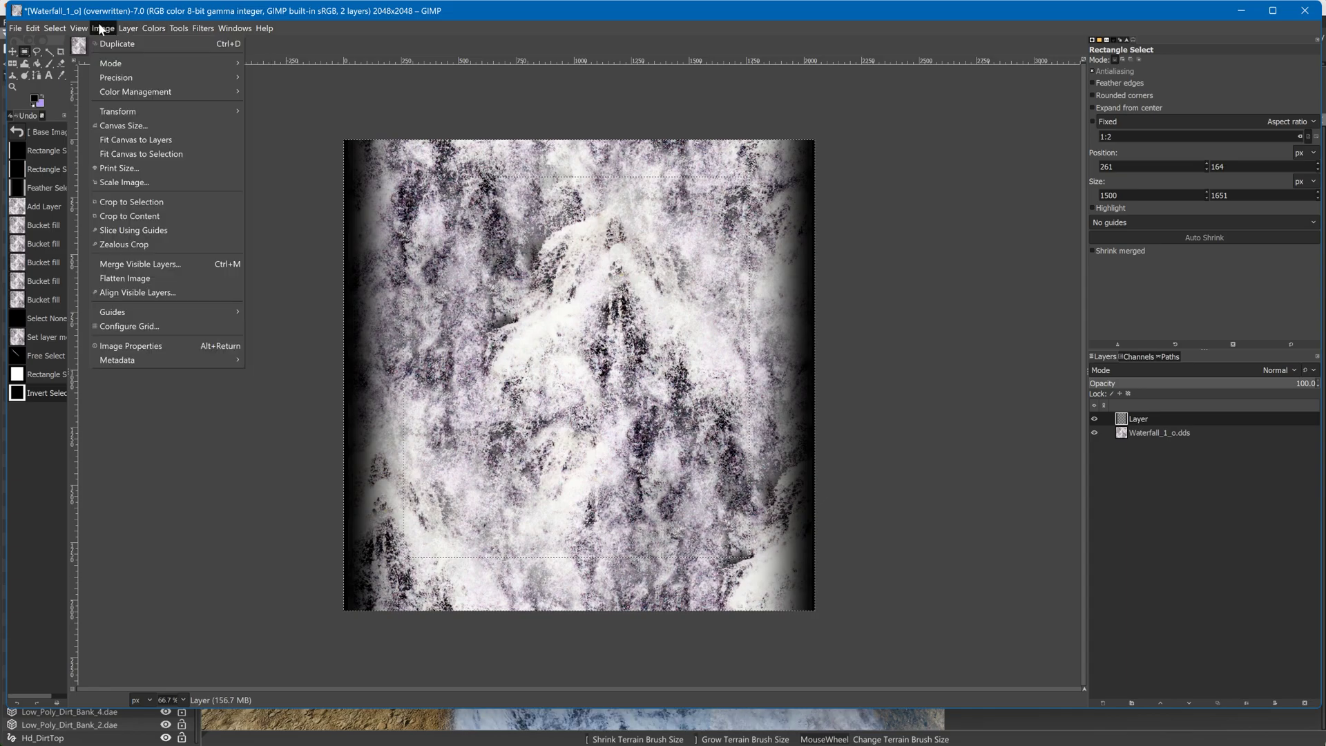
mouse_move(61, 29)
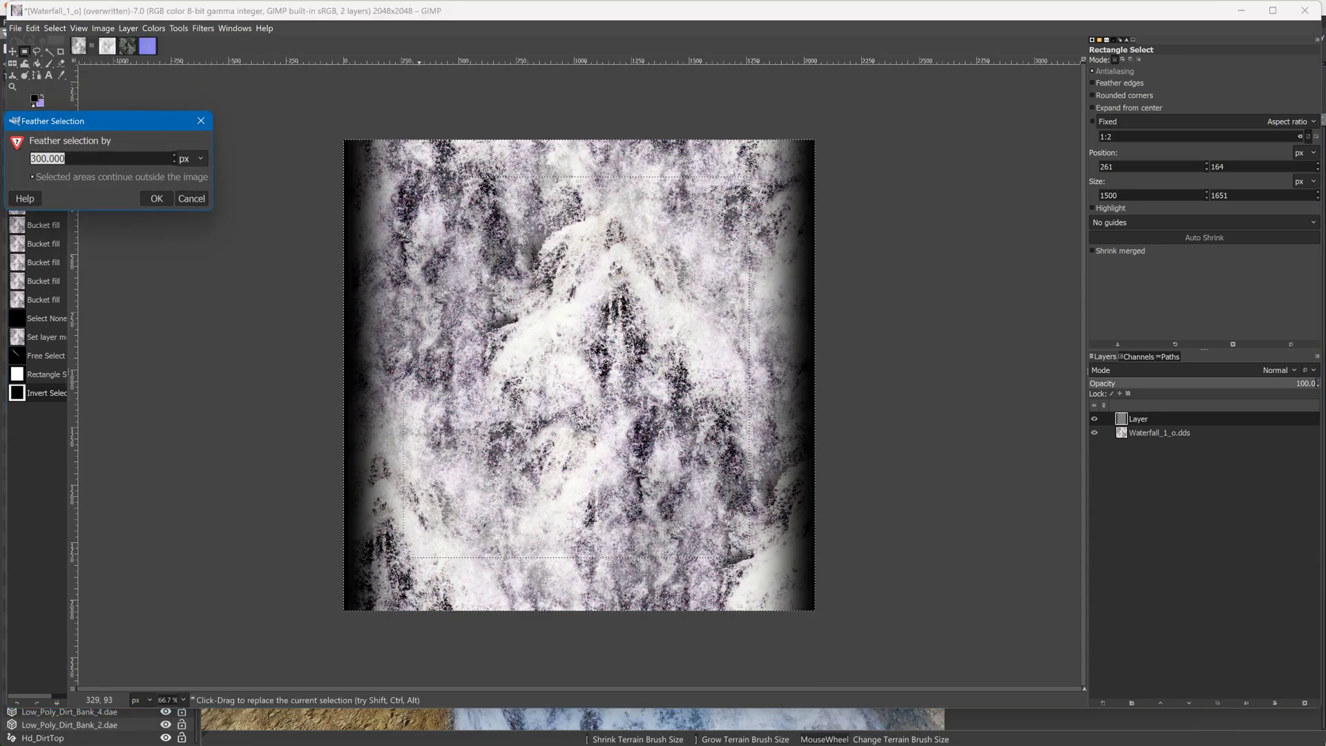
text(2)
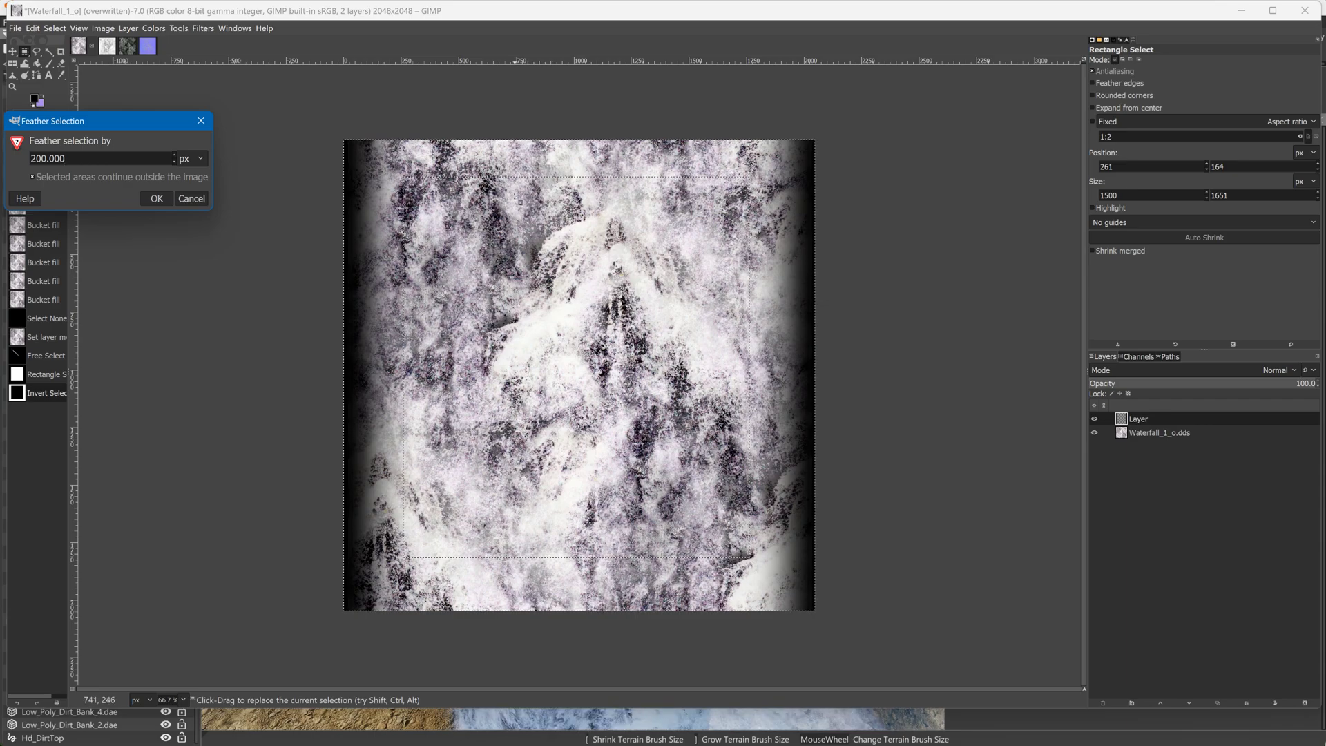
click(157, 199)
Try clearing the feathered border and the inner area on the layer with the black side bands
key(Delete)
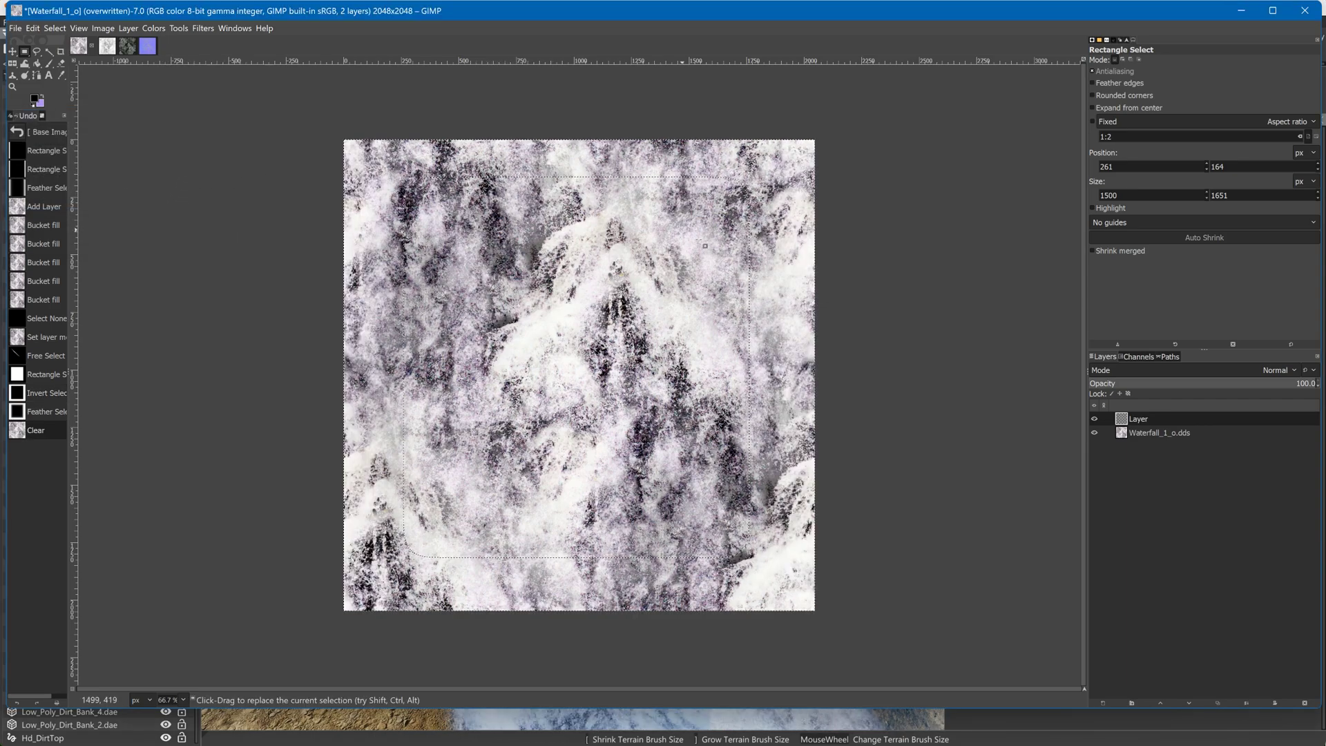
key(ctrl+z)
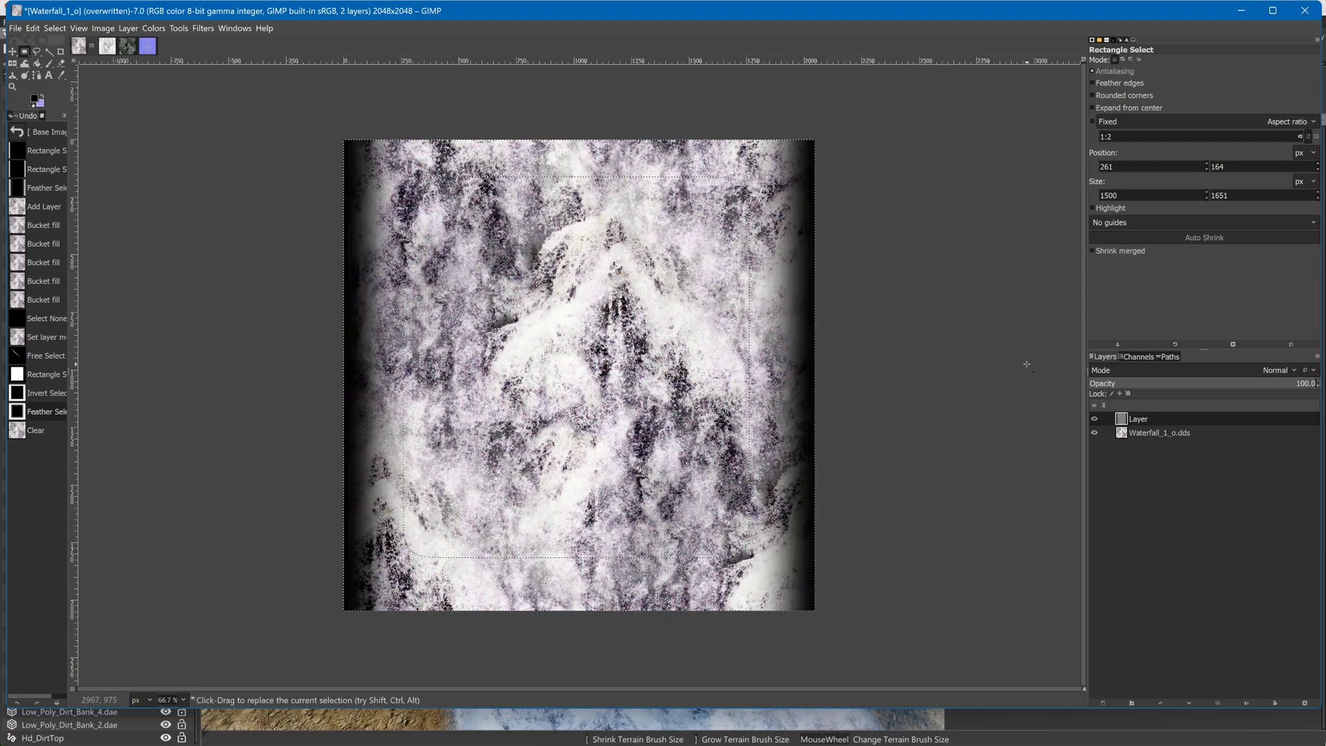
key(ctrl+i)
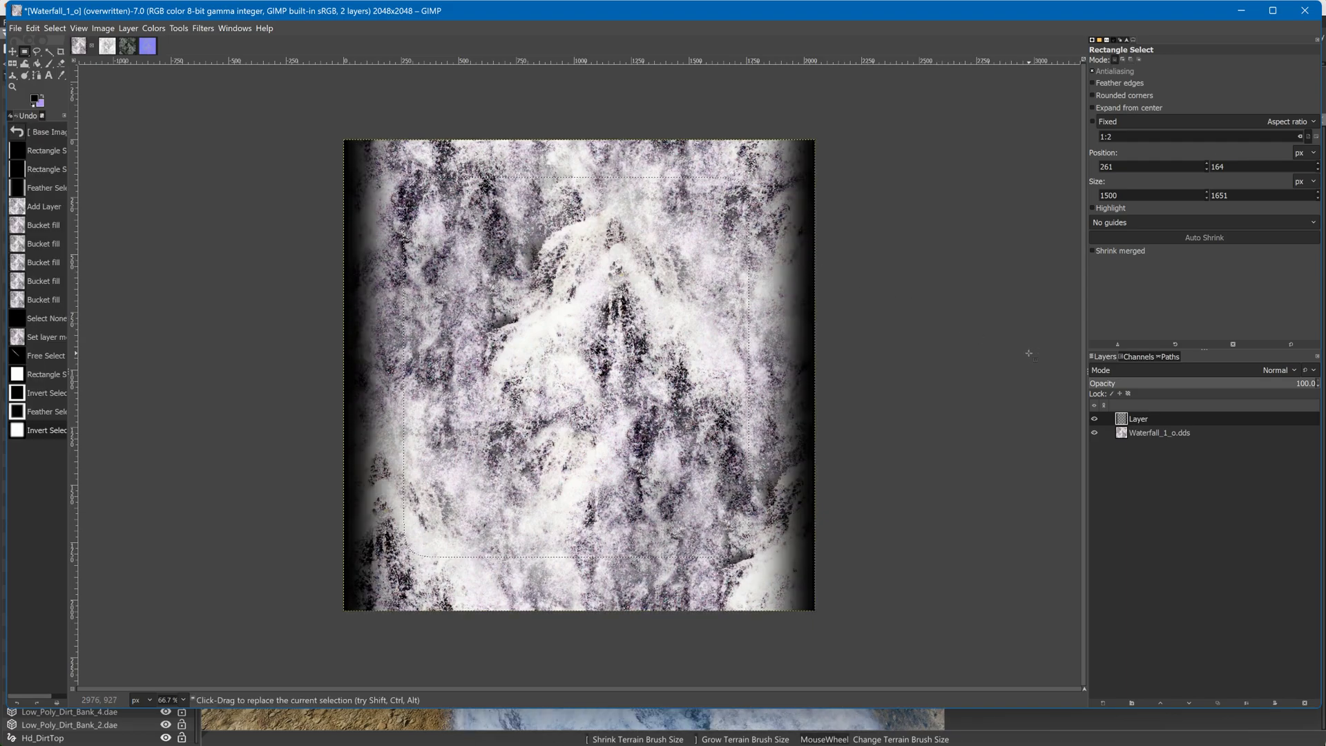
key(Delete)
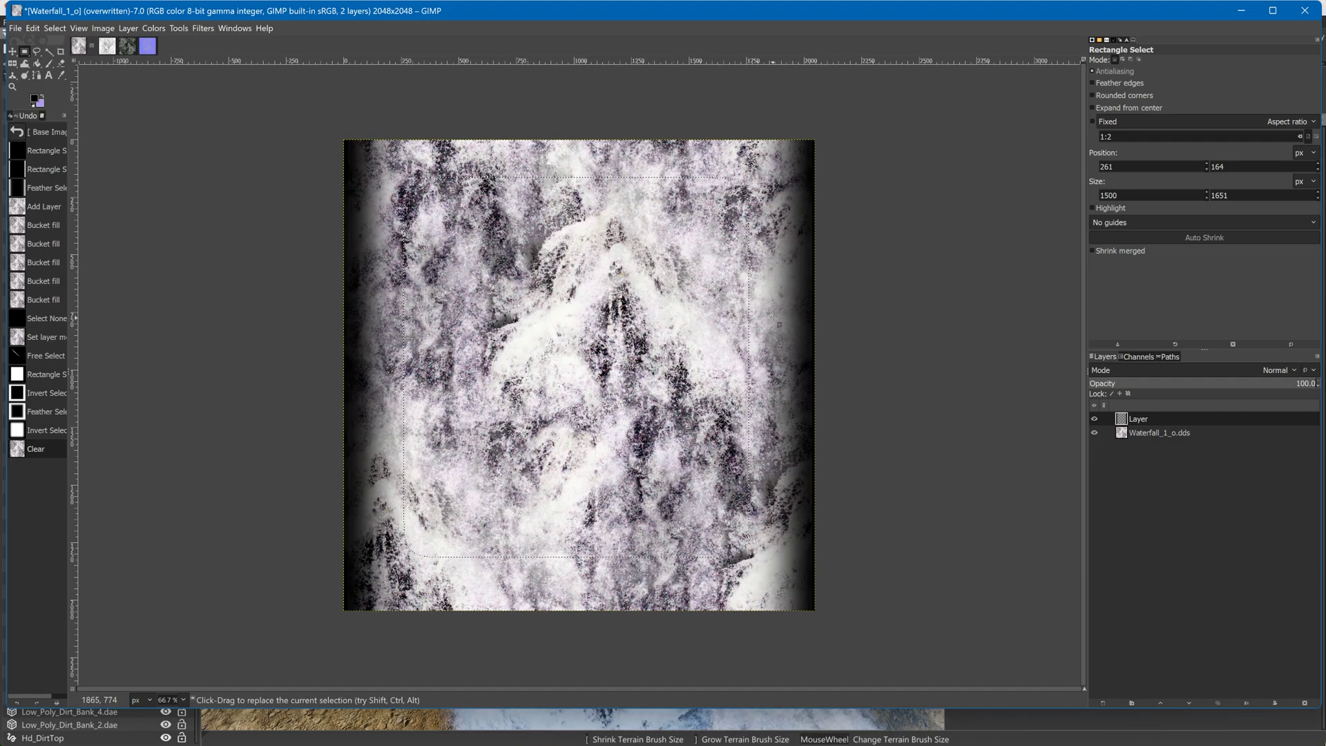
Clear the feathered border of the Waterfall_1_o.dds layer, keeping the inner rectangle of the waterfall texture
click(1155, 433)
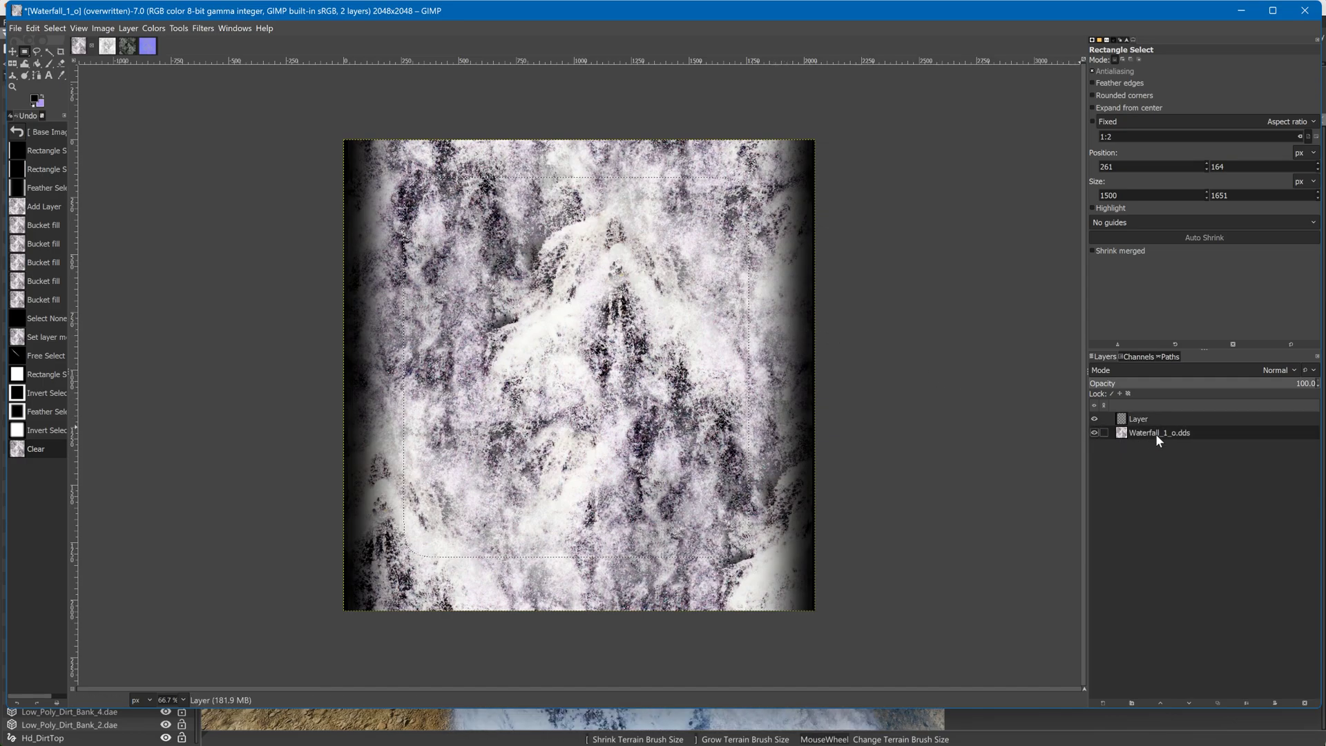
key(Delete)
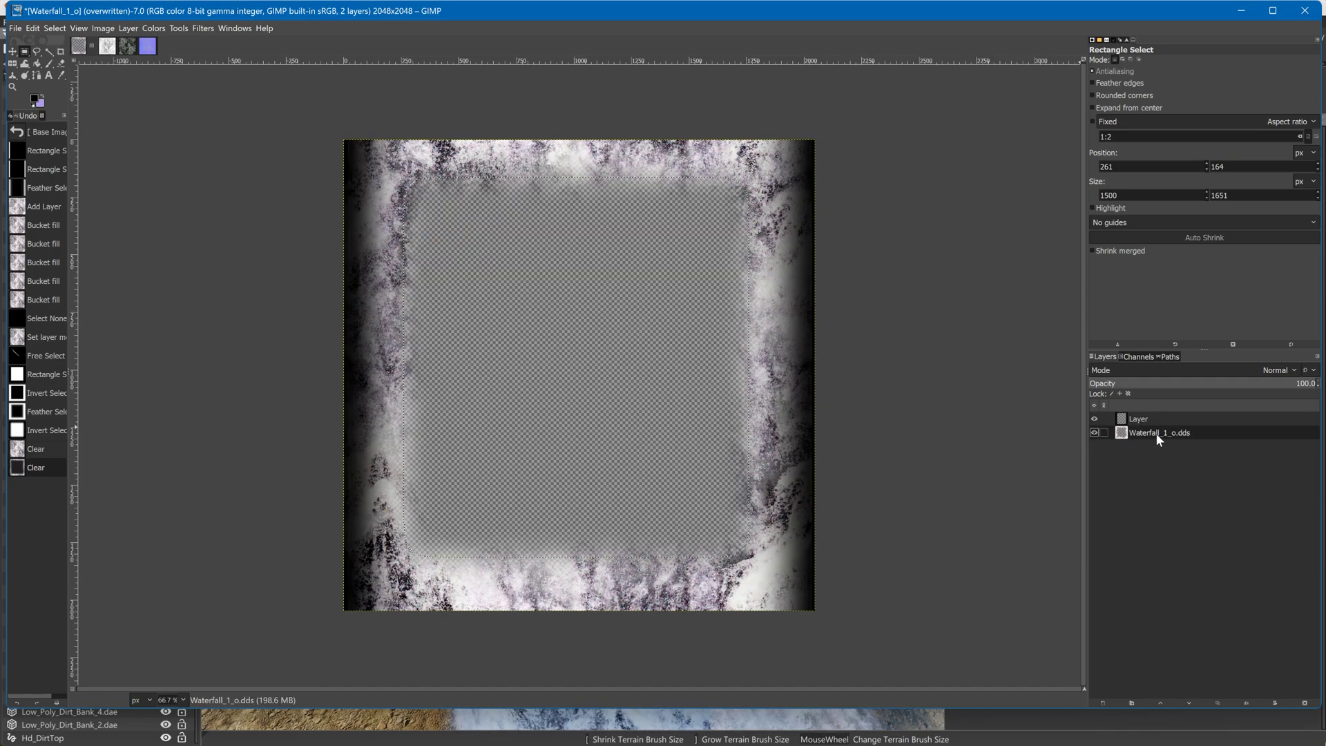
key(ctrl+z)
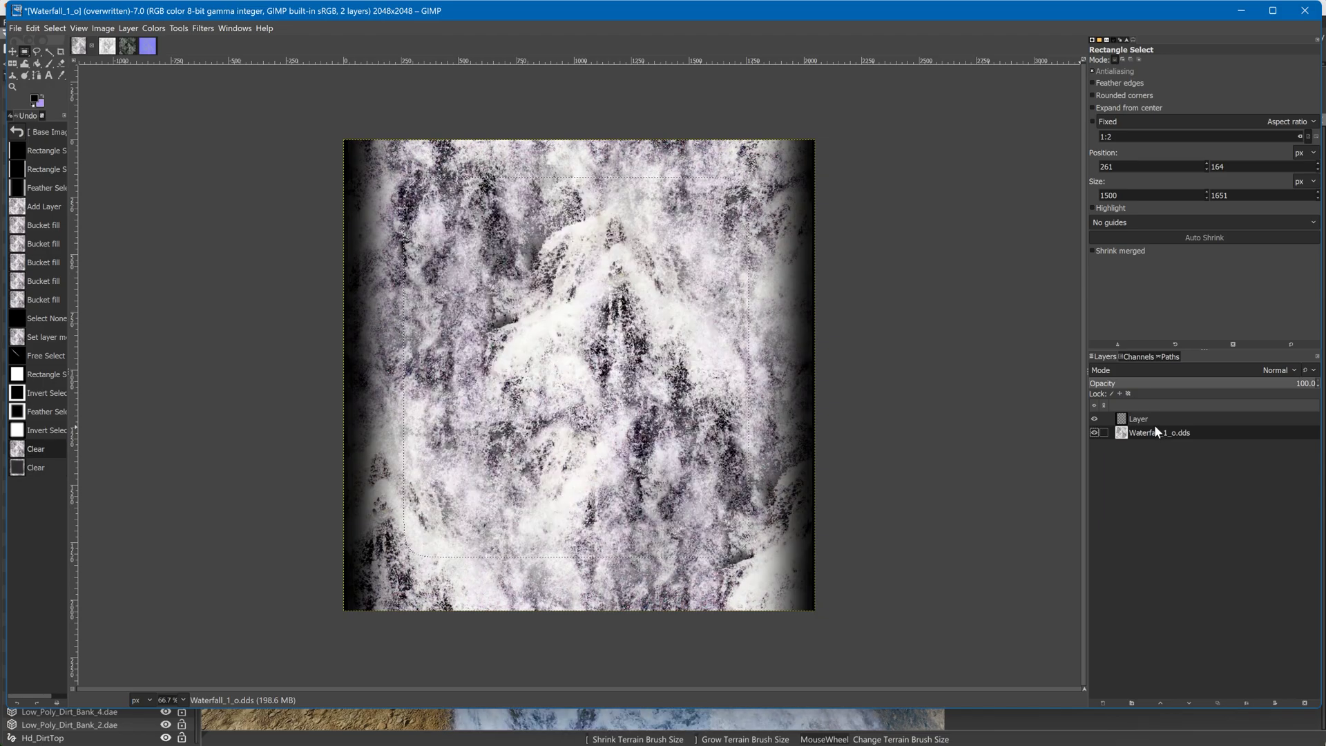
key(ctrl+i)
key(Delete)
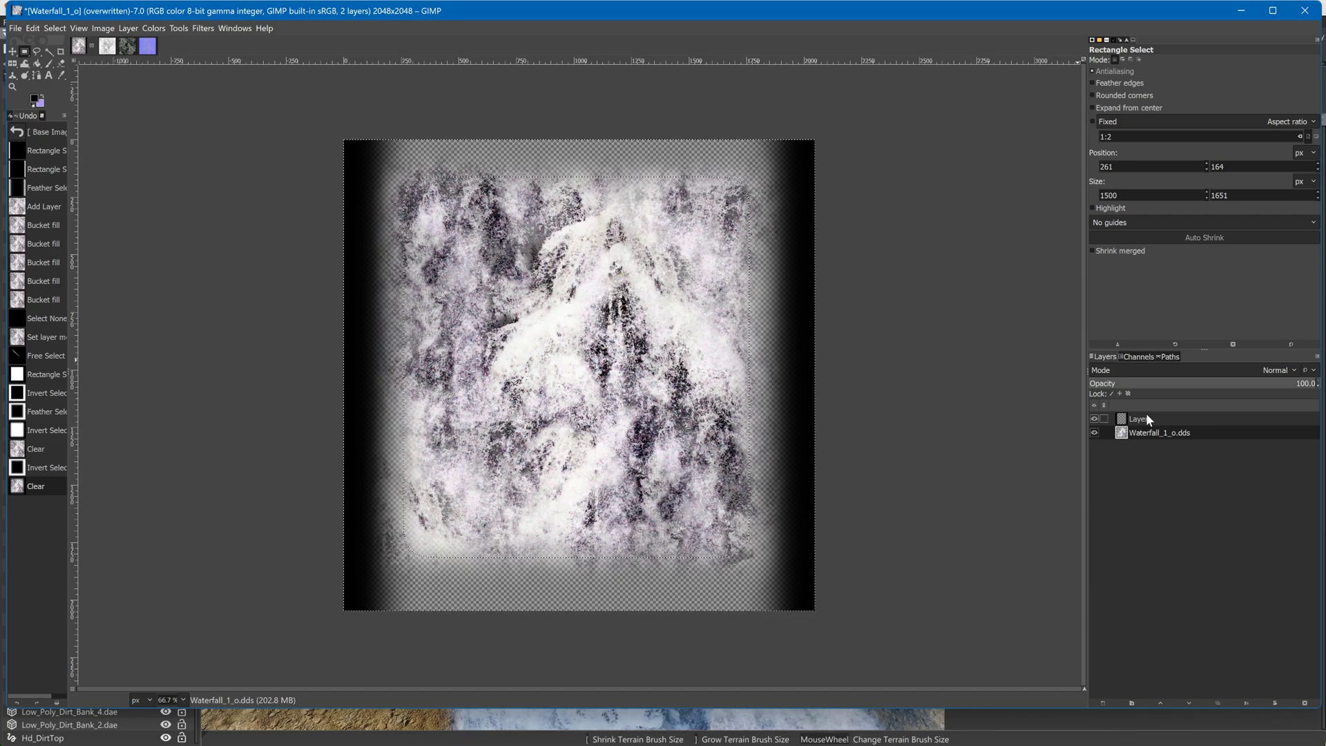
Try flattening the waterfall image into a single layer
right_click(1142, 443)
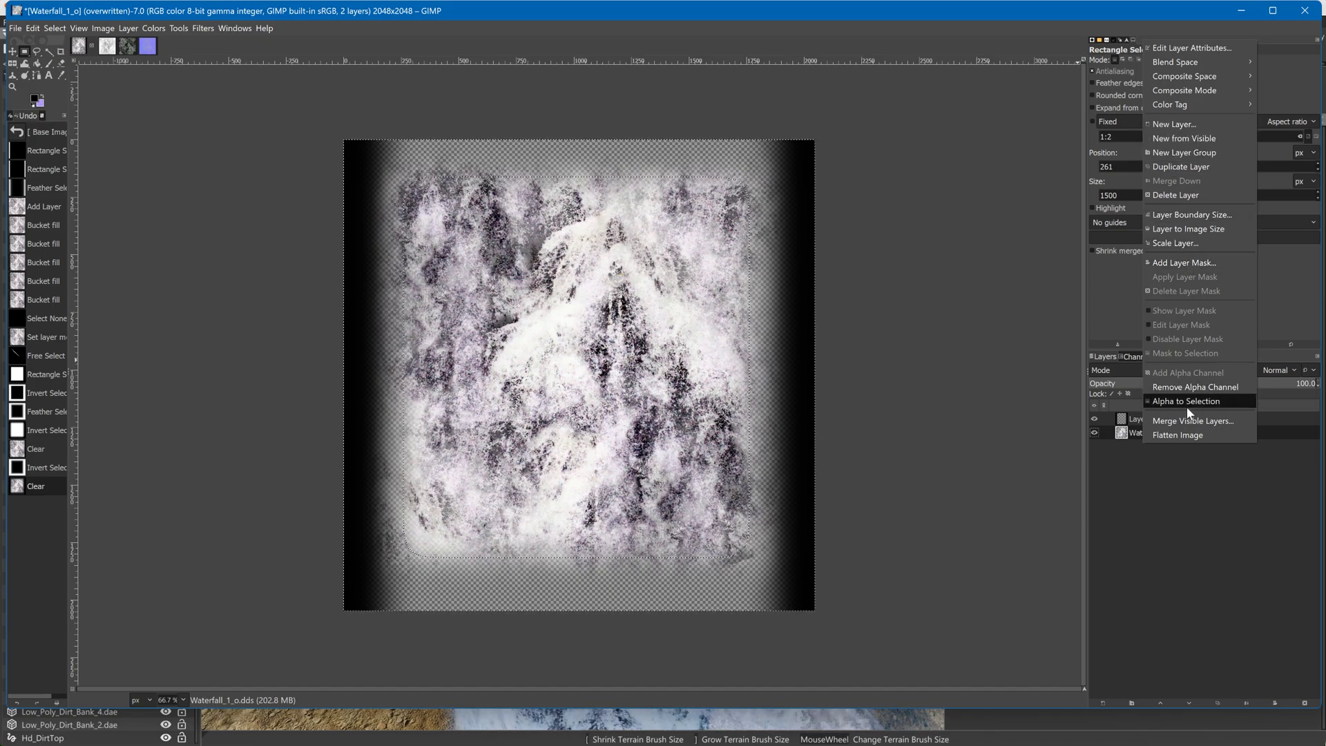
click(1180, 435)
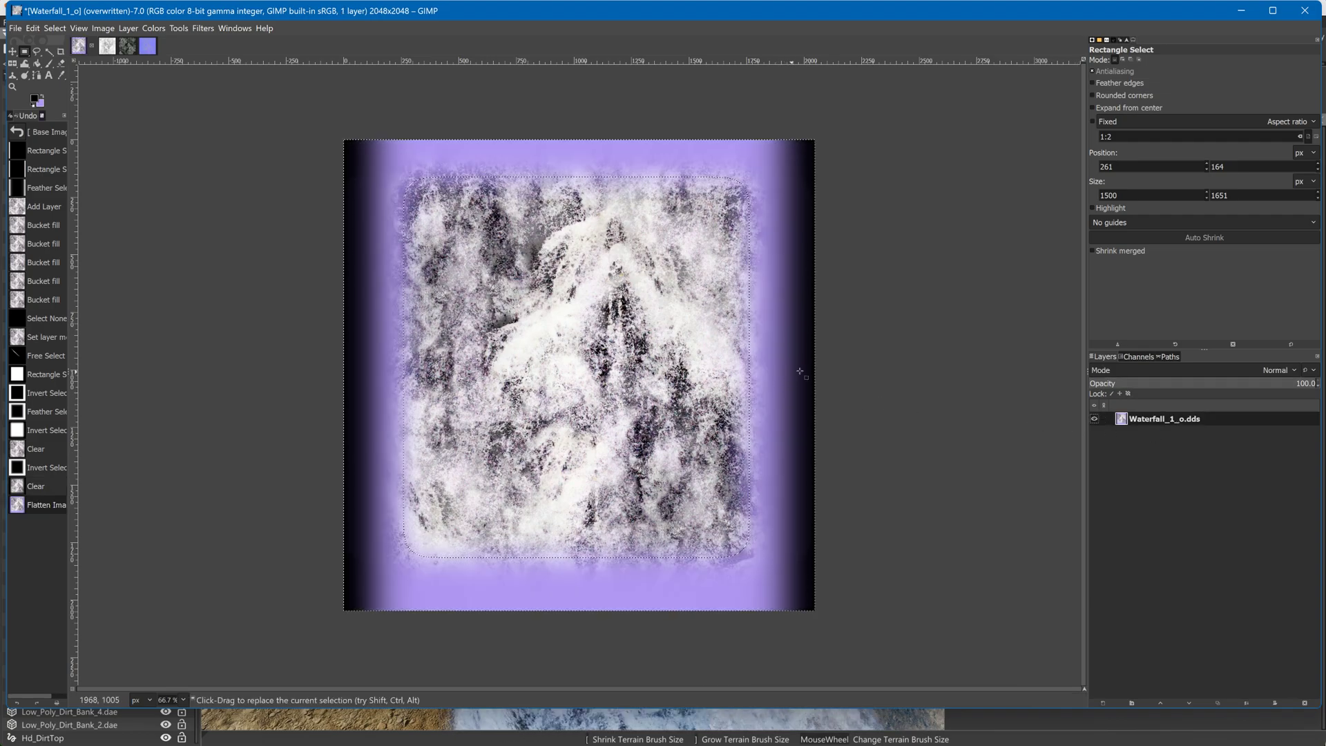
key(ctrl+z)
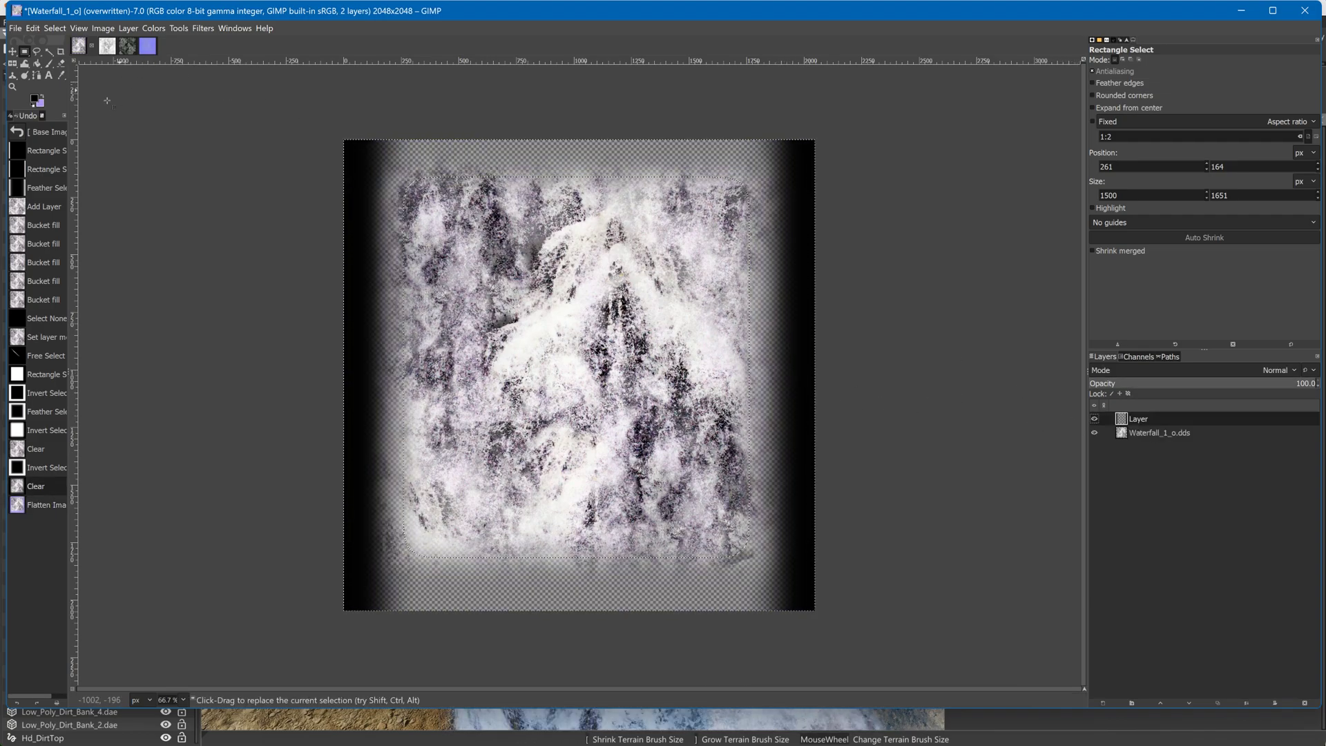
Set the background colour to black, HTML notation 000000
click(38, 106)
drag(65, 132, 114, 272)
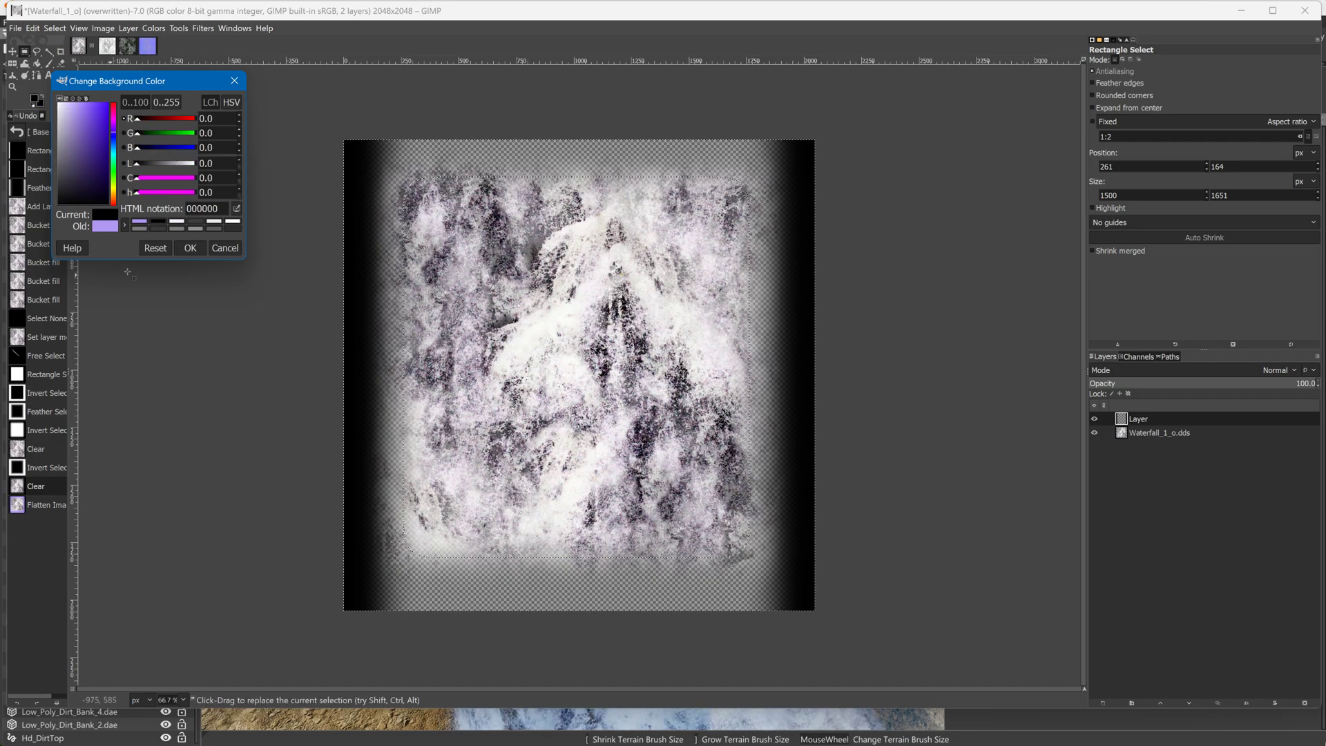
click(190, 248)
Try merging the visible layers, clipped to the image
right_click(1146, 434)
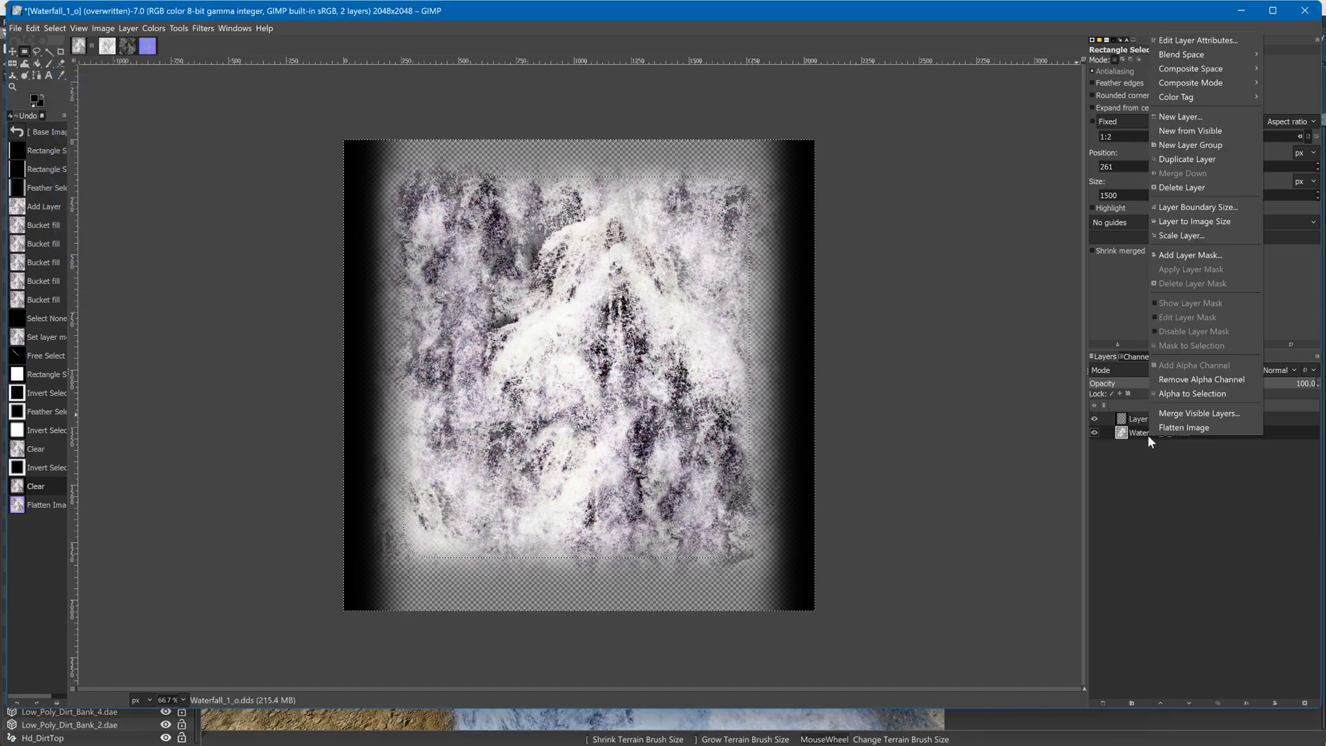
click(1174, 415)
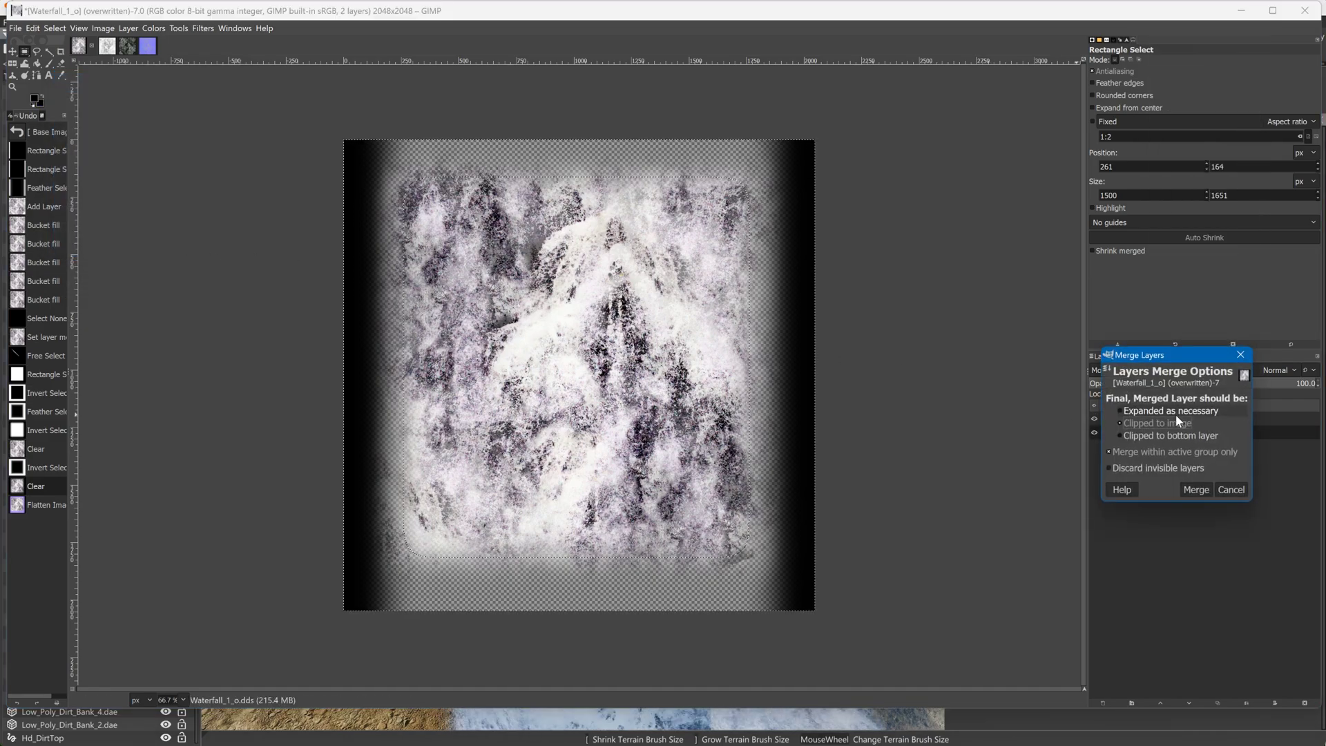
click(1195, 486)
key(ctrl+z)
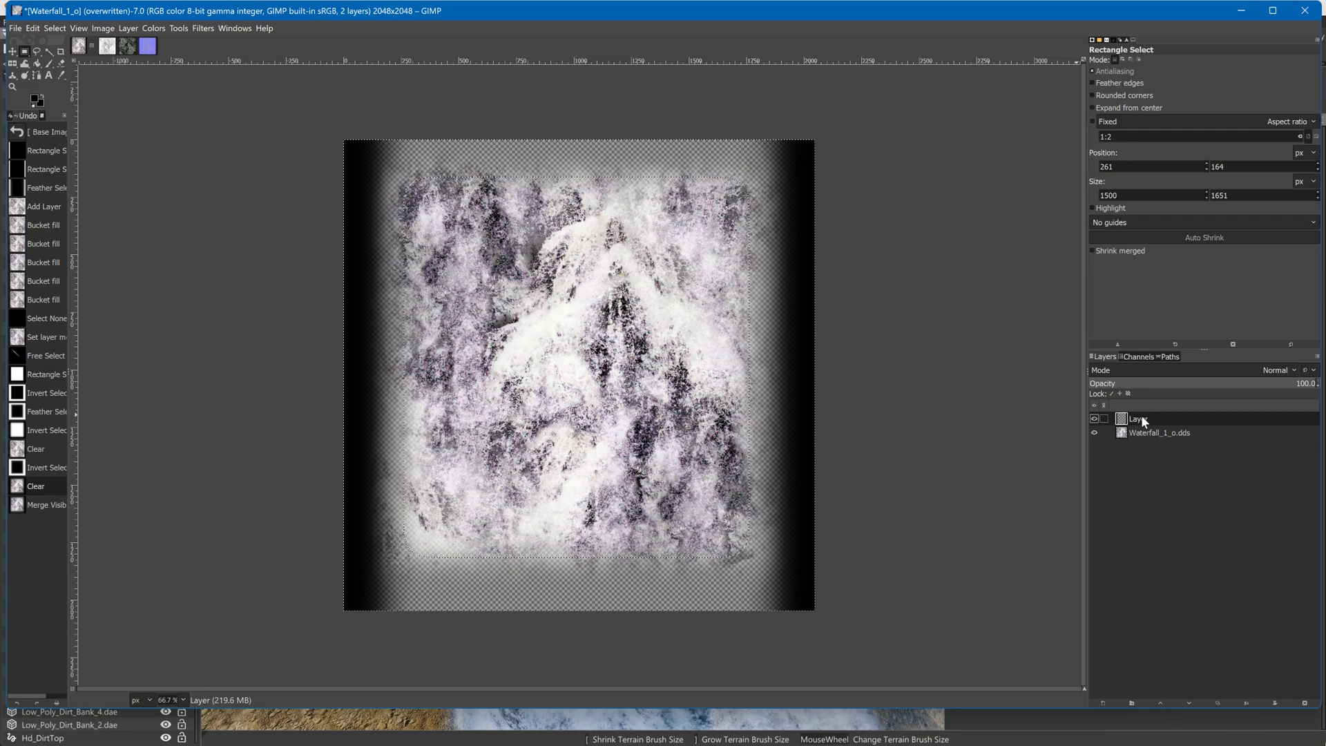
Hide and delete the layer holding the black side bands, leaving only Waterfall_1_o.dds
click(1140, 431)
click(1096, 419)
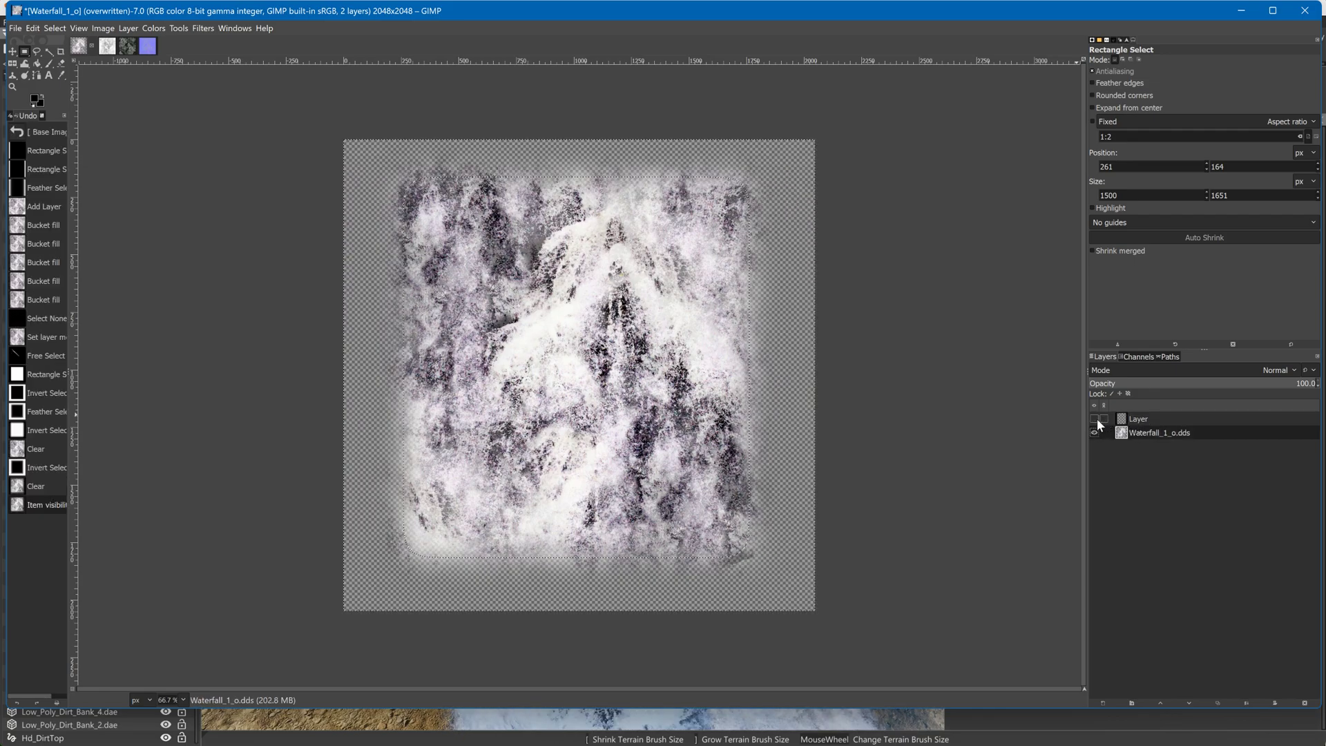
right_click(1138, 417)
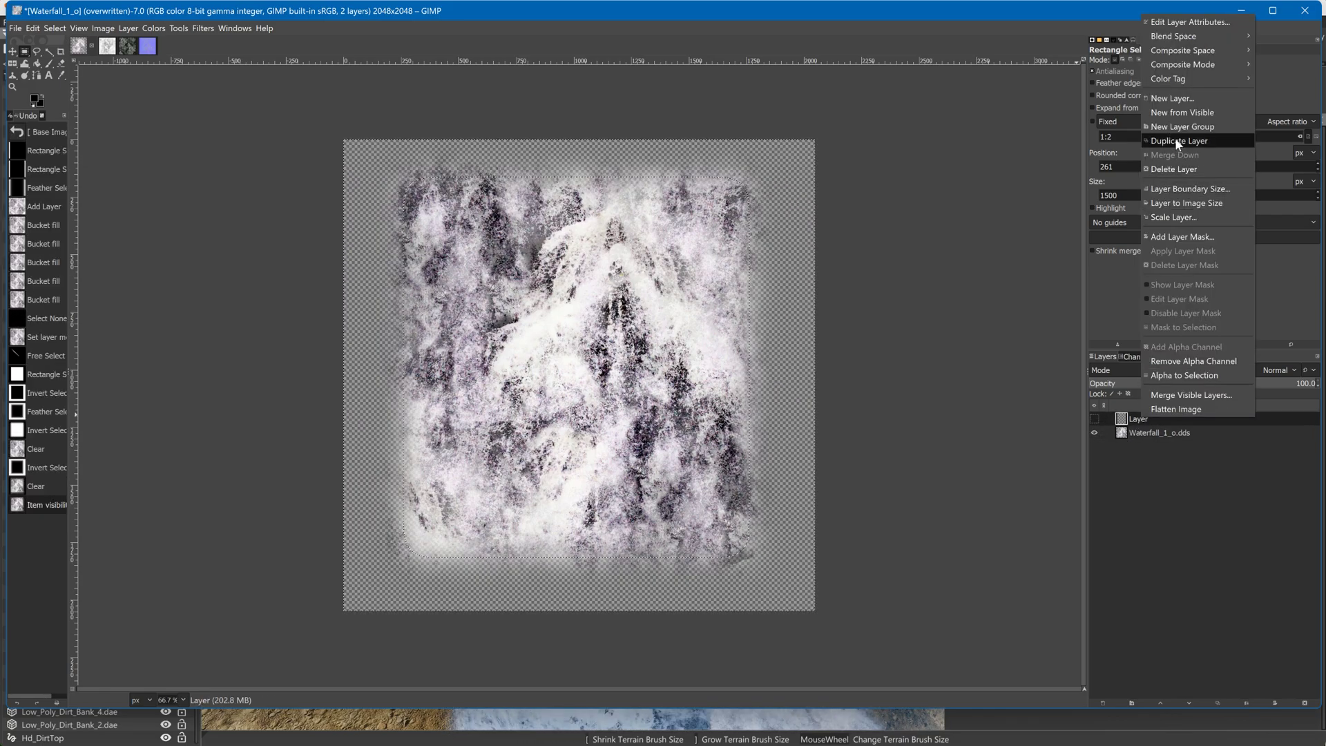
click(1172, 170)
Add a 2048 × 2048 px layer filled with the black foreground colour and place it beneath Waterfall_1_o.dds
right_click(1108, 449)
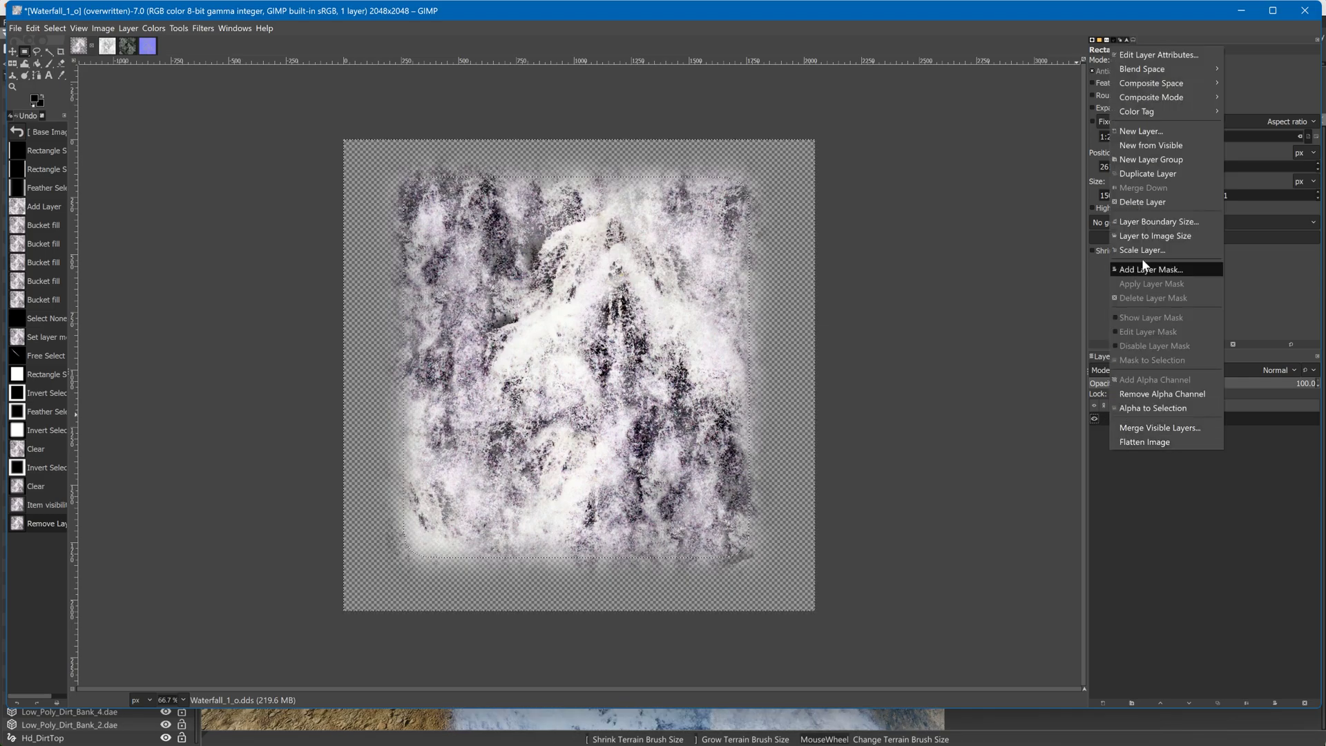
click(1141, 131)
click(1159, 246)
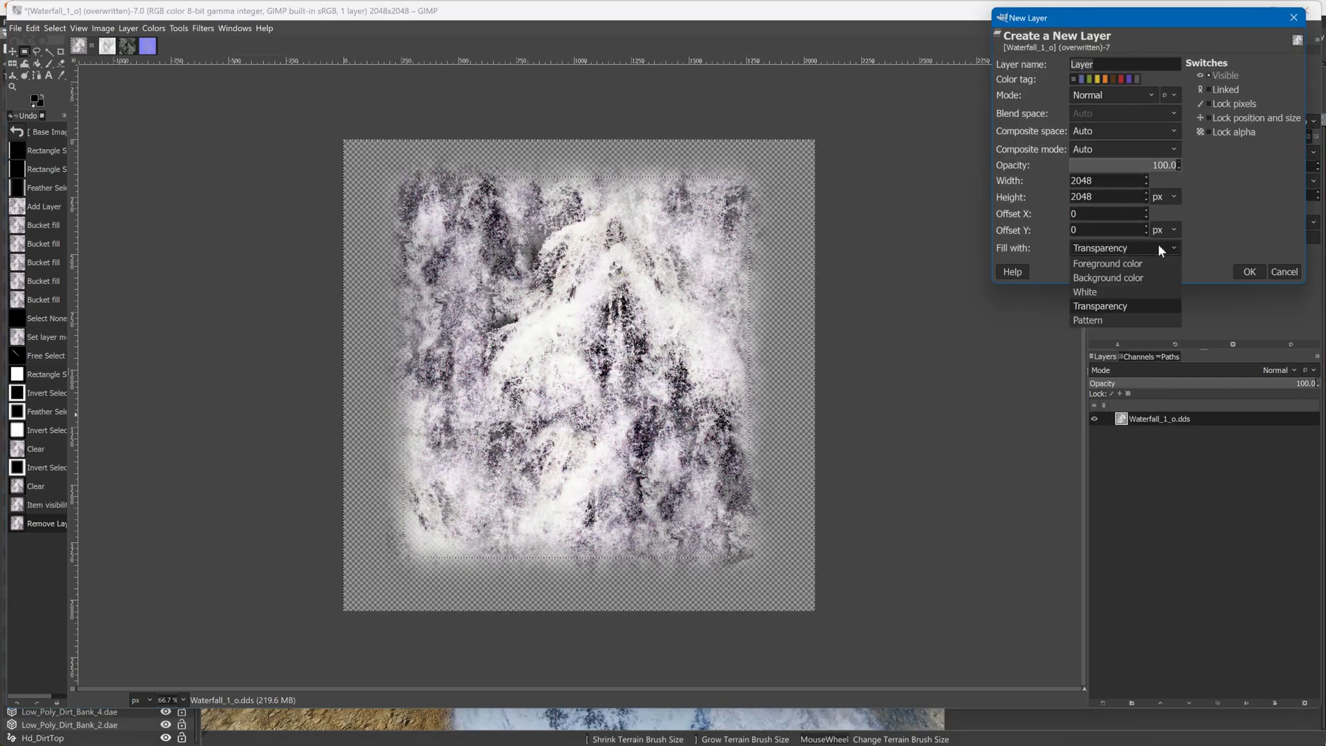
click(1130, 264)
click(1246, 272)
drag(1138, 432, 1139, 414)
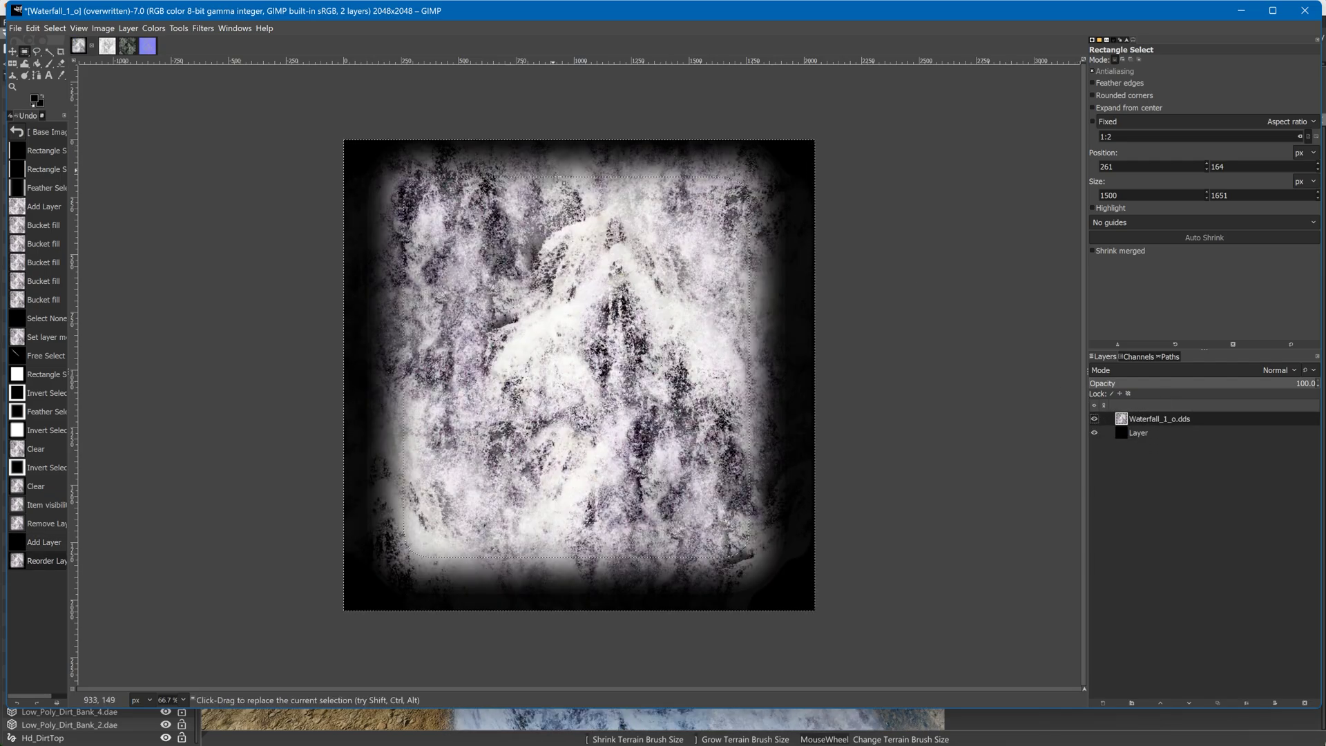
Use the Eraser with the Bristles 02 brush at size 474 to start roughening the upper edge of the Waterfall_1_o.dds layer
click(62, 65)
click(1095, 94)
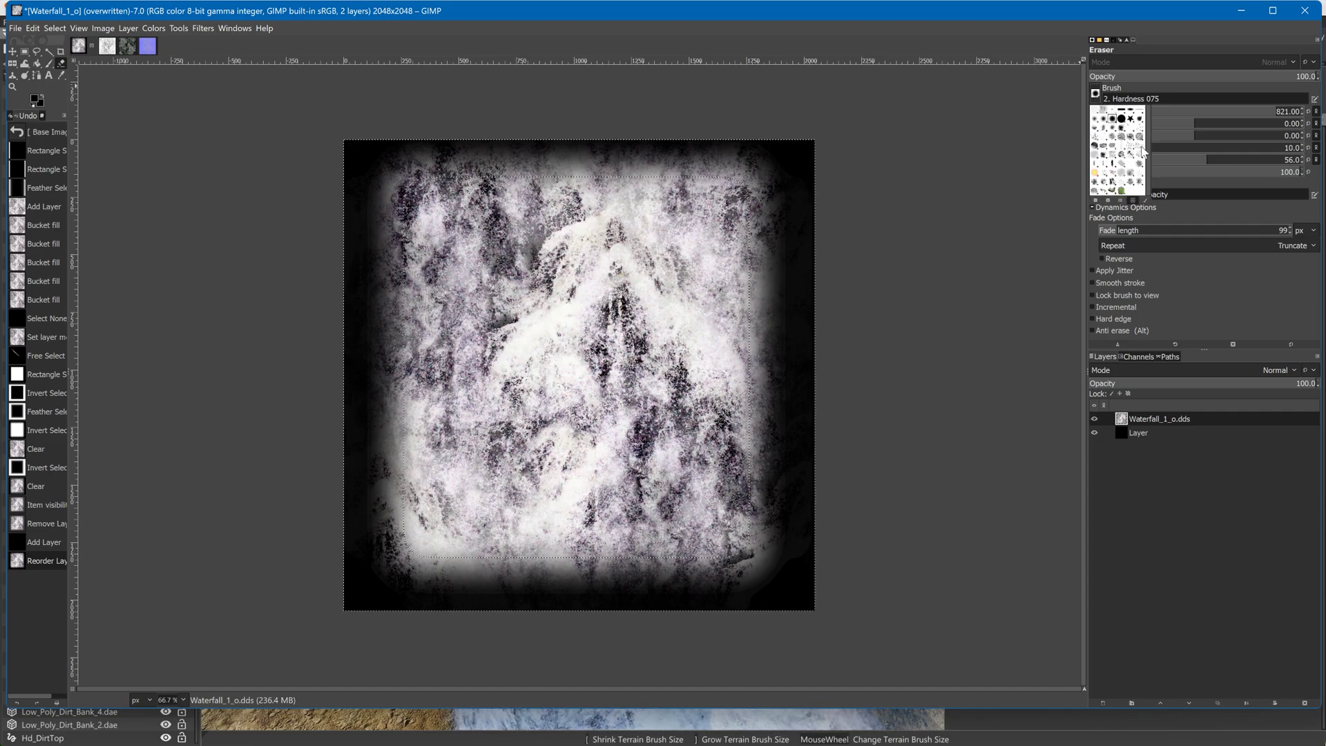
click(1094, 147)
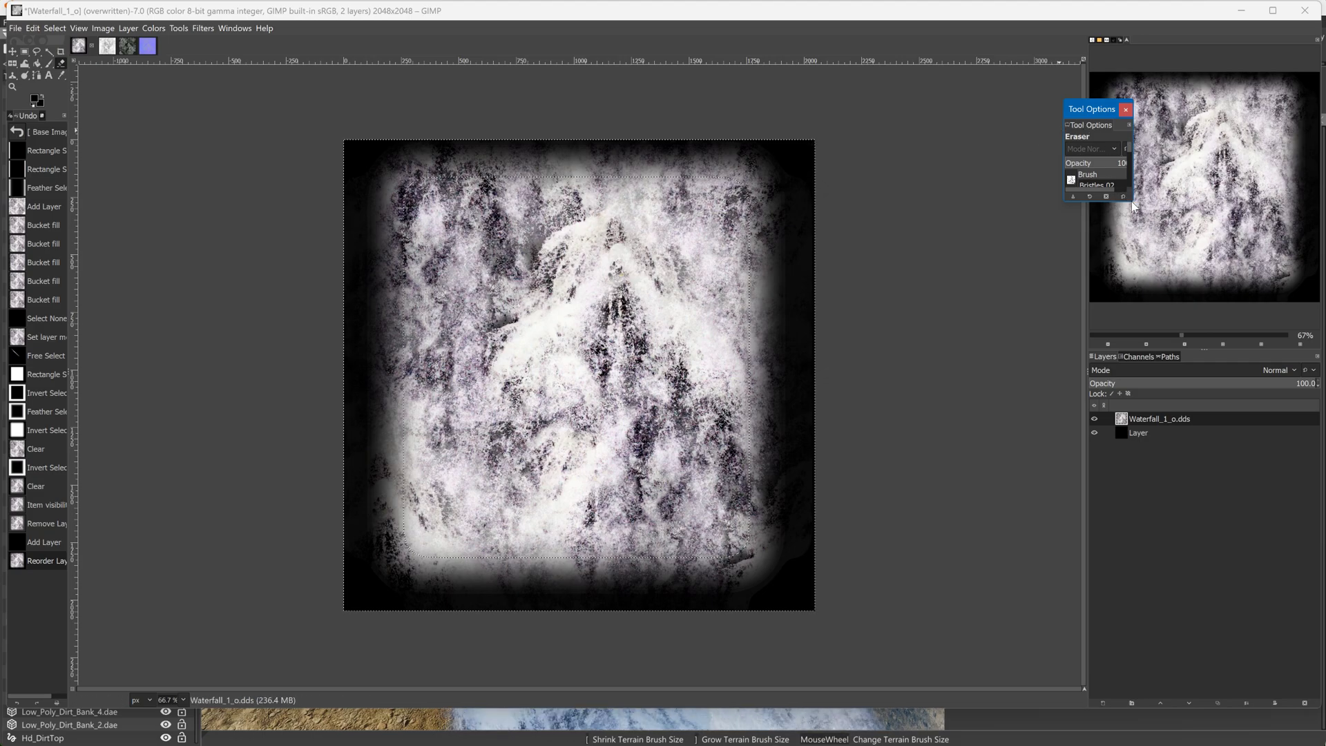
drag(1129, 204, 1295, 395)
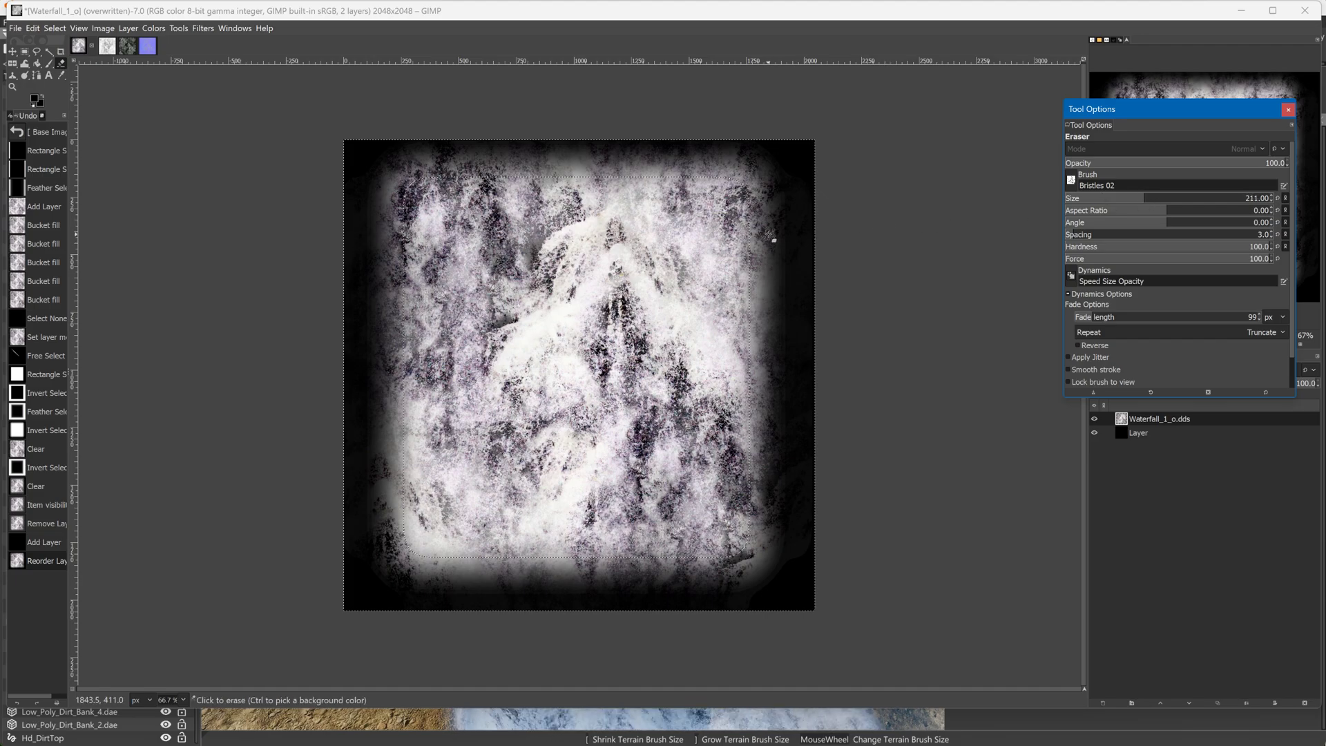
key(bracketright)
drag(715, 181, 621, 152)
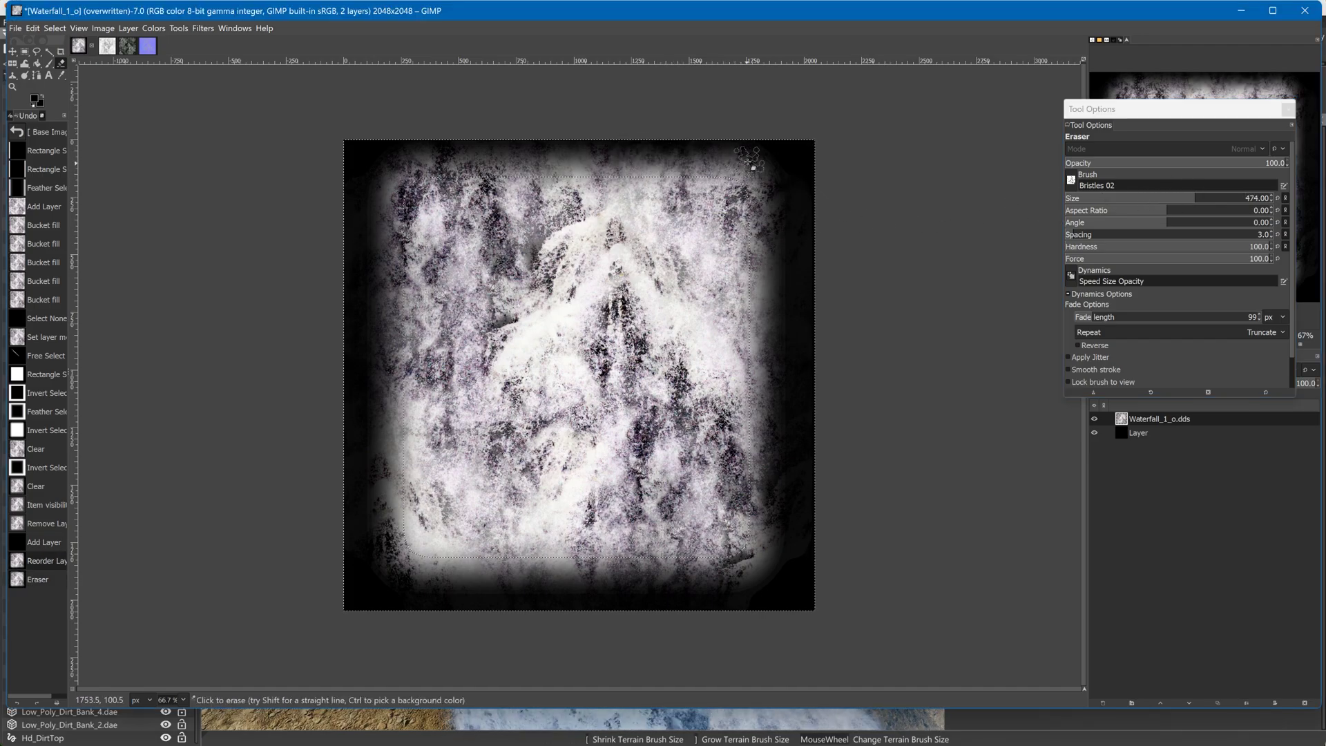
Set the eraser's hardness to 64 and size to 780, and erase irregularly along all four edges of the waterfall
click(1197, 247)
drag(1222, 197, 1241, 197)
drag(759, 198, 718, 157)
mouse_move(449, 164)
mouse_down()
mouse_move(643, 146)
mouse_move(621, 152)
mouse_up()
mouse_move(532, 155)
mouse_down()
mouse_move(511, 162)
mouse_move(498, 224)
mouse_up()
mouse_move(380, 155)
mouse_down()
mouse_move(383, 270)
mouse_move(358, 293)
mouse_move(394, 373)
mouse_move(386, 332)
mouse_move(394, 477)
mouse_move(414, 505)
mouse_up()
mouse_move(487, 469)
mouse_down()
mouse_move(414, 542)
mouse_move(386, 545)
mouse_move(379, 408)
mouse_move(409, 306)
mouse_move(379, 252)
mouse_move(414, 165)
mouse_up()
drag(795, 242, 773, 332)
mouse_move(760, 394)
mouse_down()
mouse_move(732, 566)
mouse_move(794, 539)
mouse_move(773, 228)
mouse_move(783, 149)
mouse_up()
mouse_move(561, 527)
mouse_down()
mouse_move(421, 552)
mouse_move(545, 586)
mouse_move(488, 583)
mouse_move(683, 551)
mouse_move(806, 509)
mouse_move(805, 497)
mouse_up()
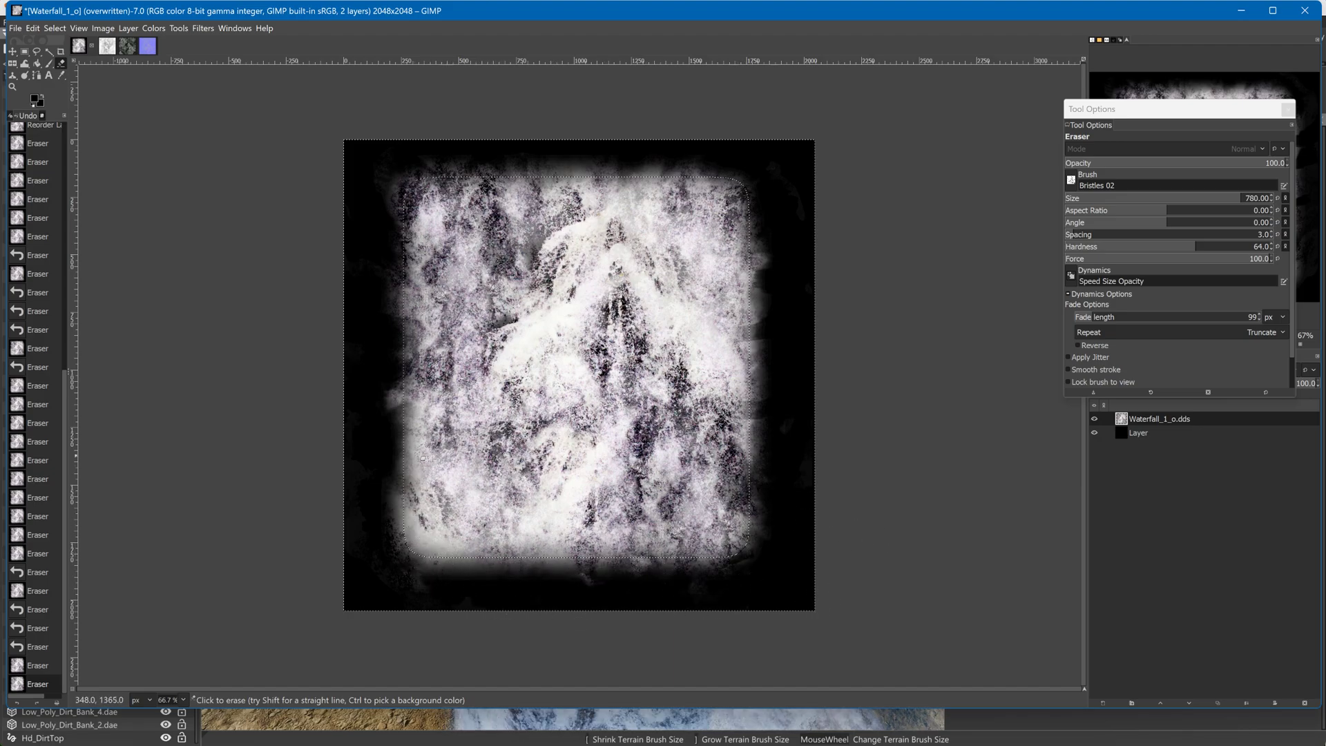
Clear the selection and raise the eraser's hardness to 81
click(25, 51)
click(414, 190)
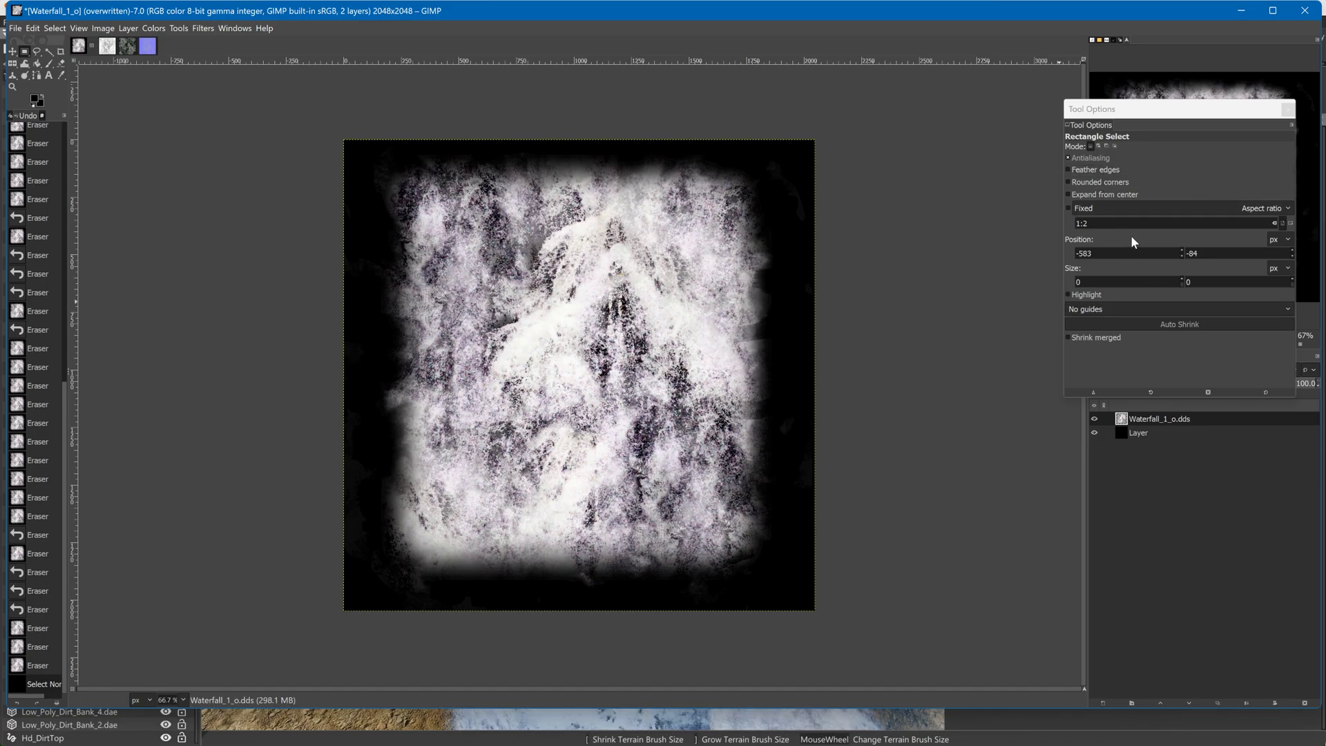
key(shift+e)
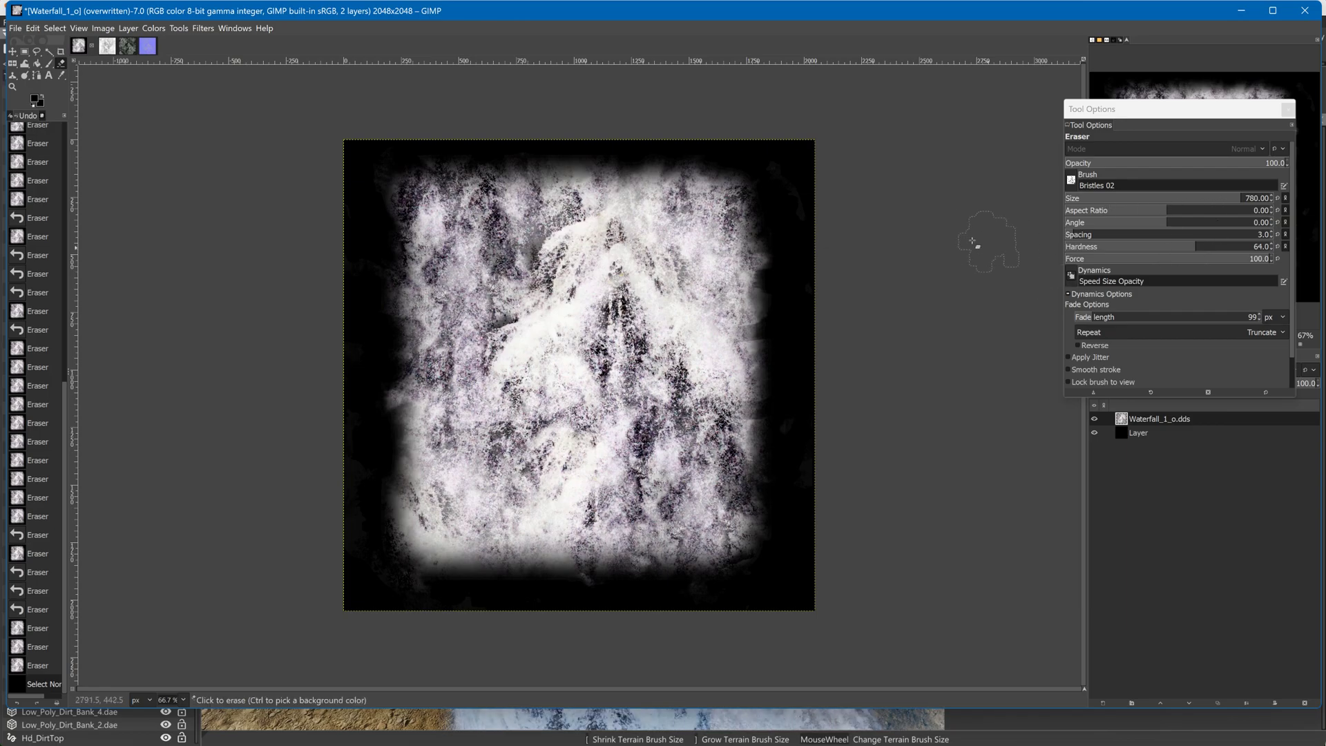
drag(1217, 250, 1235, 247)
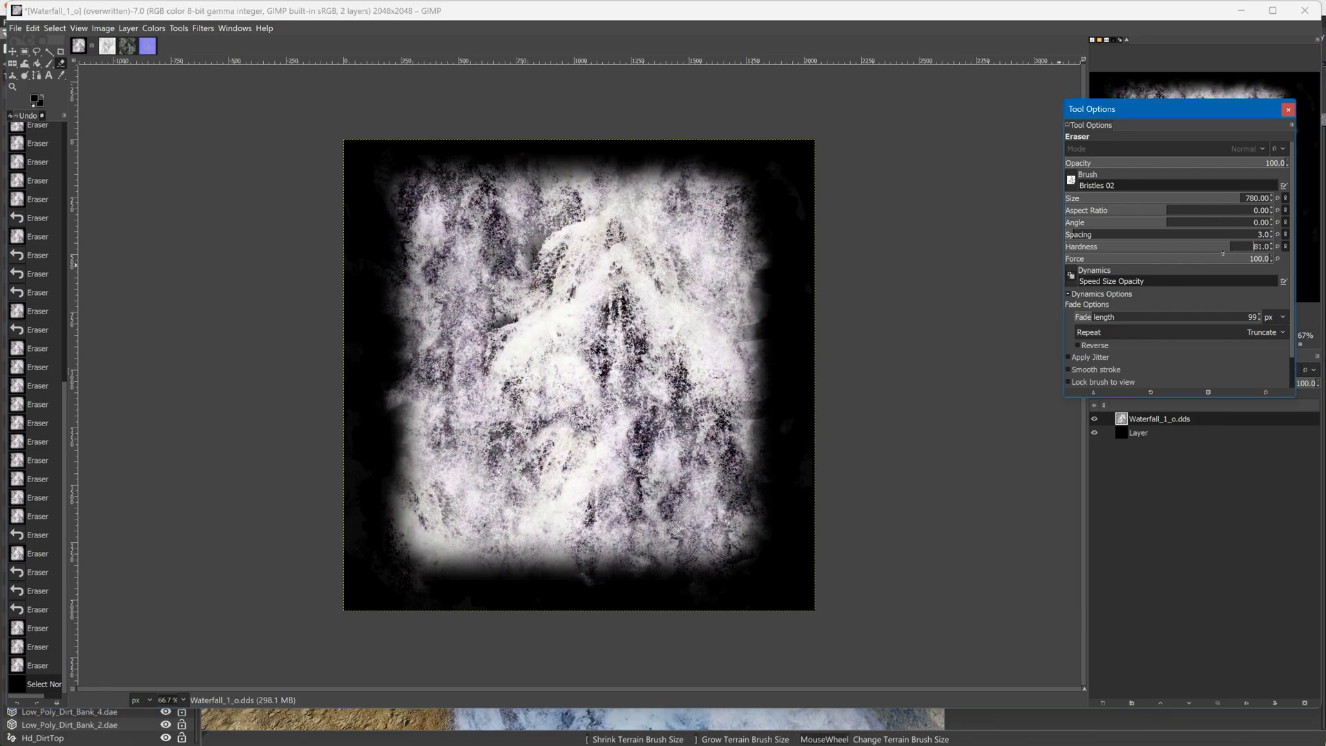
Dab eraser speckles from the waterfall's upper right corner down its right edge
click(749, 177)
click(735, 197)
click(729, 190)
click(708, 254)
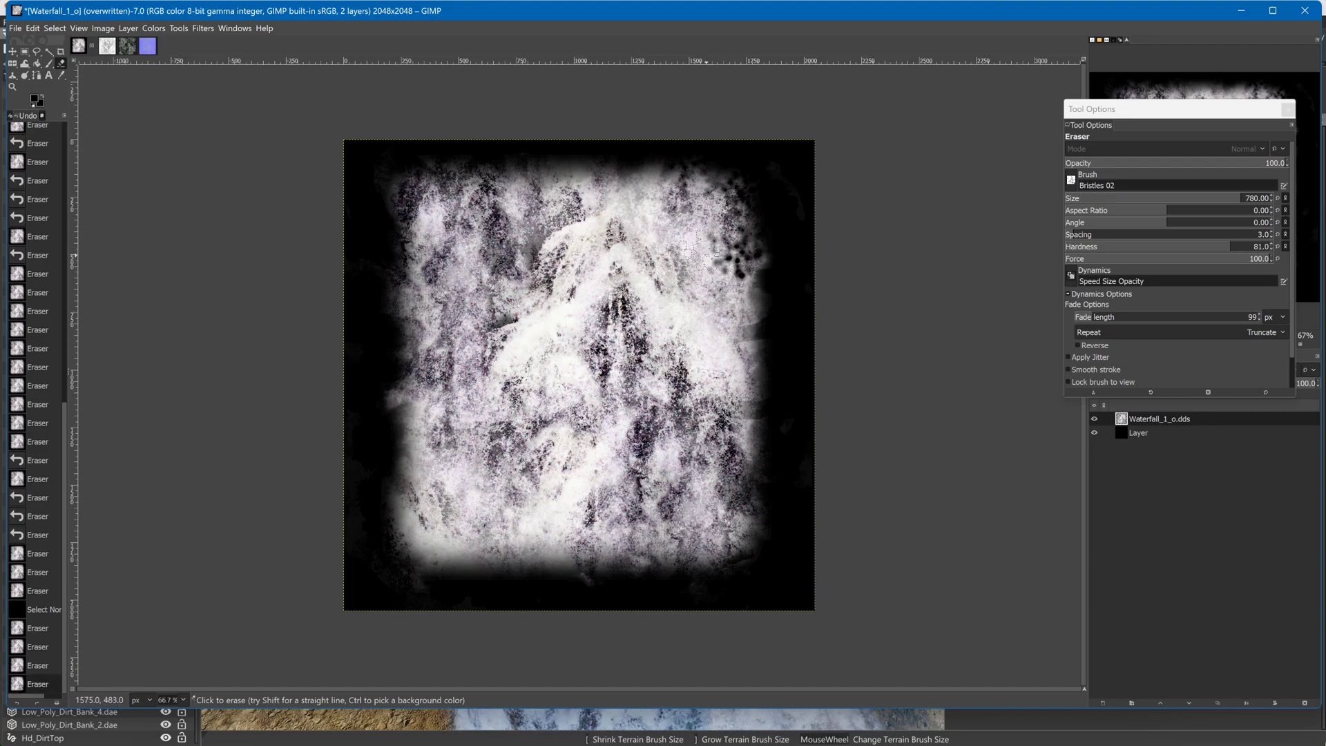
click(714, 210)
click(725, 310)
click(742, 384)
click(750, 417)
click(743, 473)
click(739, 529)
Dab eraser speckles over the waterfall's upper left corner and along the upper half of its left edge
click(411, 205)
click(438, 194)
click(425, 238)
click(415, 270)
click(406, 332)
click(407, 389)
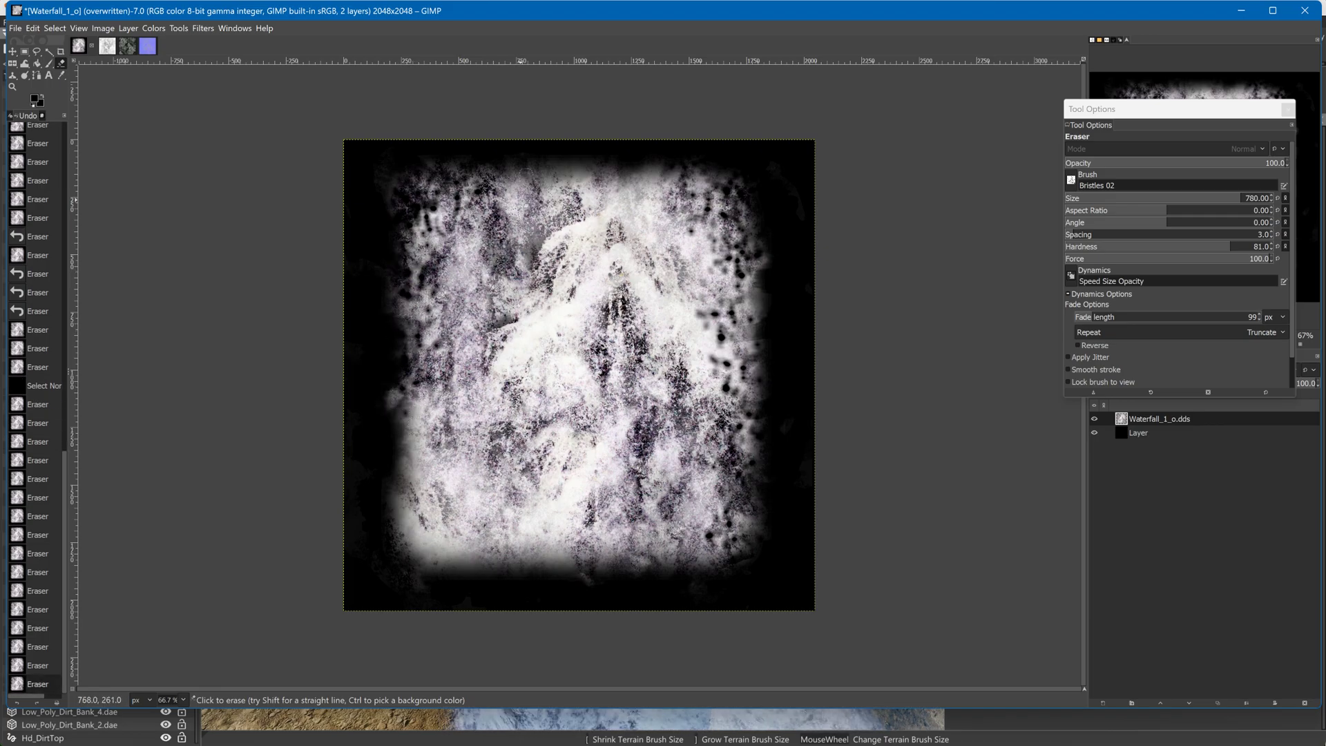
click(489, 181)
Dab eraser speckles down the lower half of the waterfall's left edge and densely around its lower left corner
click(404, 436)
click(405, 493)
click(411, 555)
click(402, 532)
click(403, 468)
click(432, 565)
click(451, 566)
click(419, 521)
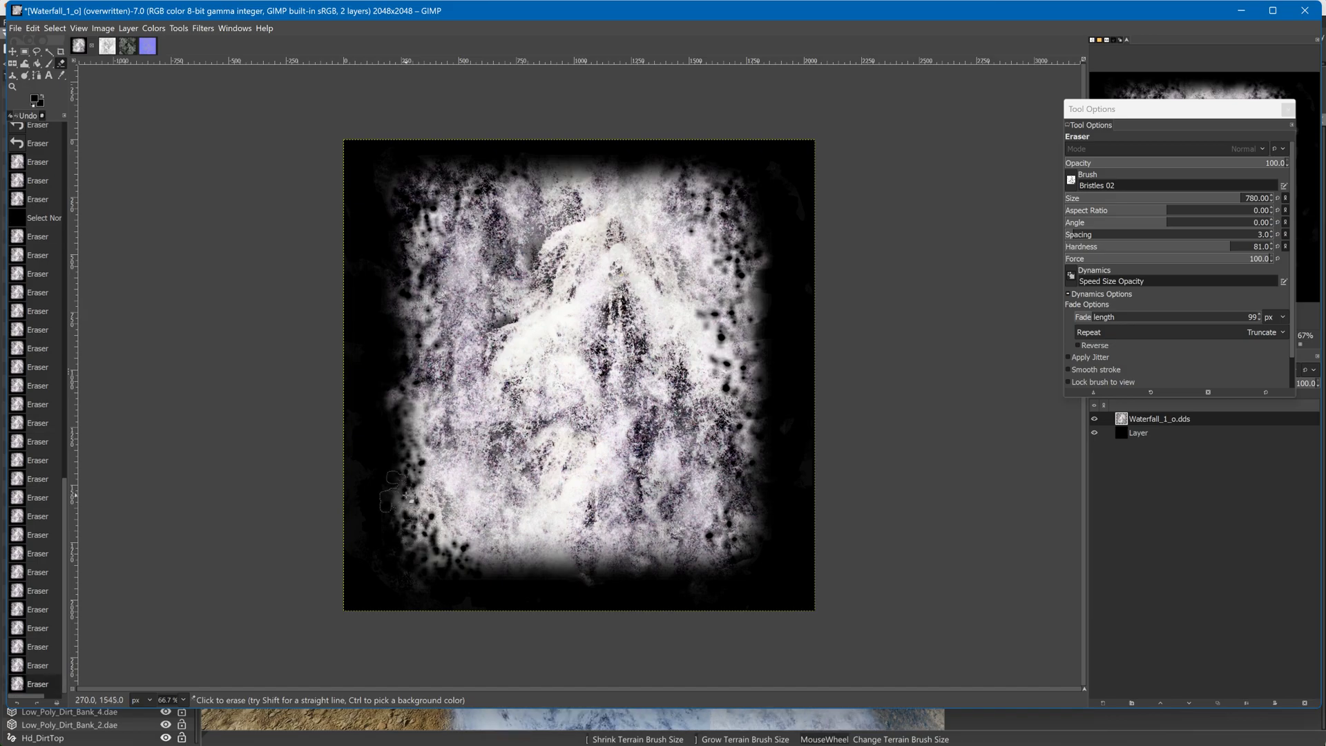
click(418, 492)
click(445, 541)
click(448, 547)
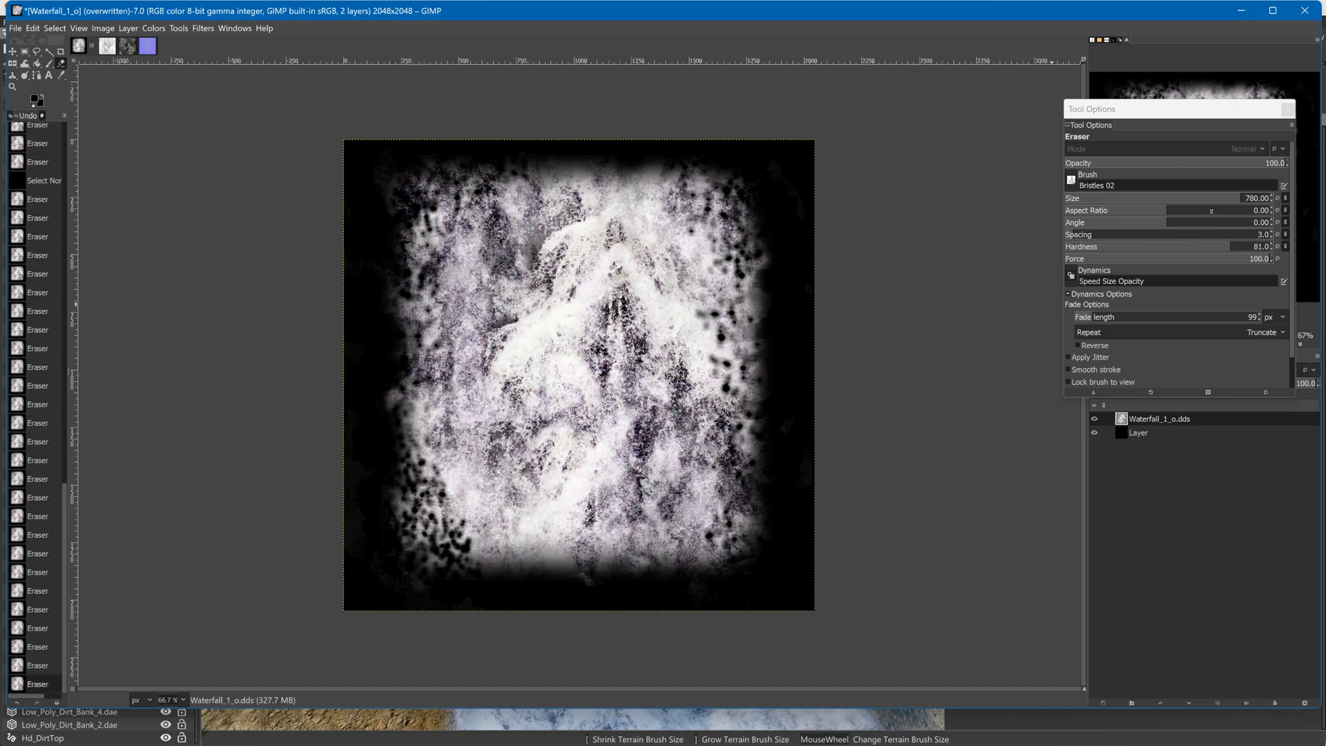
Set the eraser's size to 487 and spacing to 34, and erase along the waterfall's upper right edge
drag(1231, 201, 1197, 198)
drag(746, 182, 755, 375)
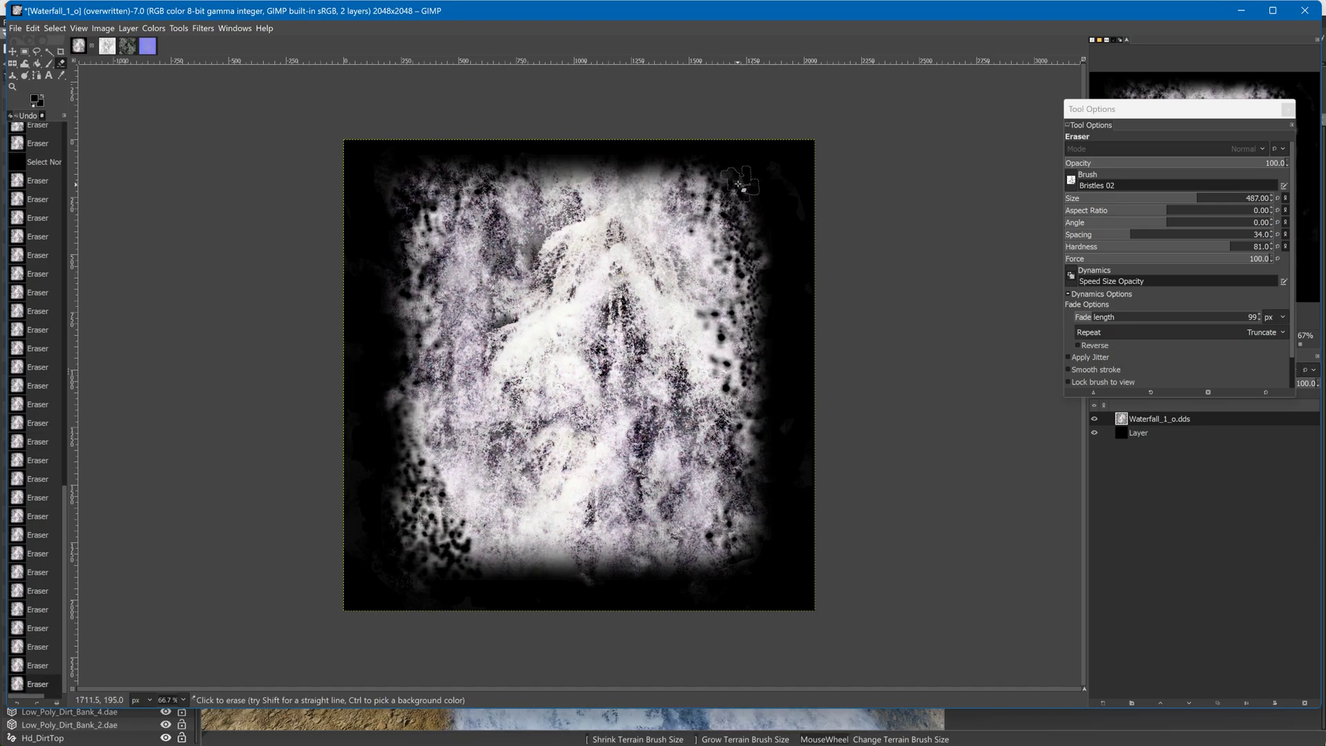
drag(738, 185, 622, 156)
mouse_move(484, 159)
mouse_down()
mouse_move(396, 185)
mouse_move(487, 182)
mouse_move(420, 256)
mouse_up()
key(ctrl+z)
drag(512, 178, 466, 174)
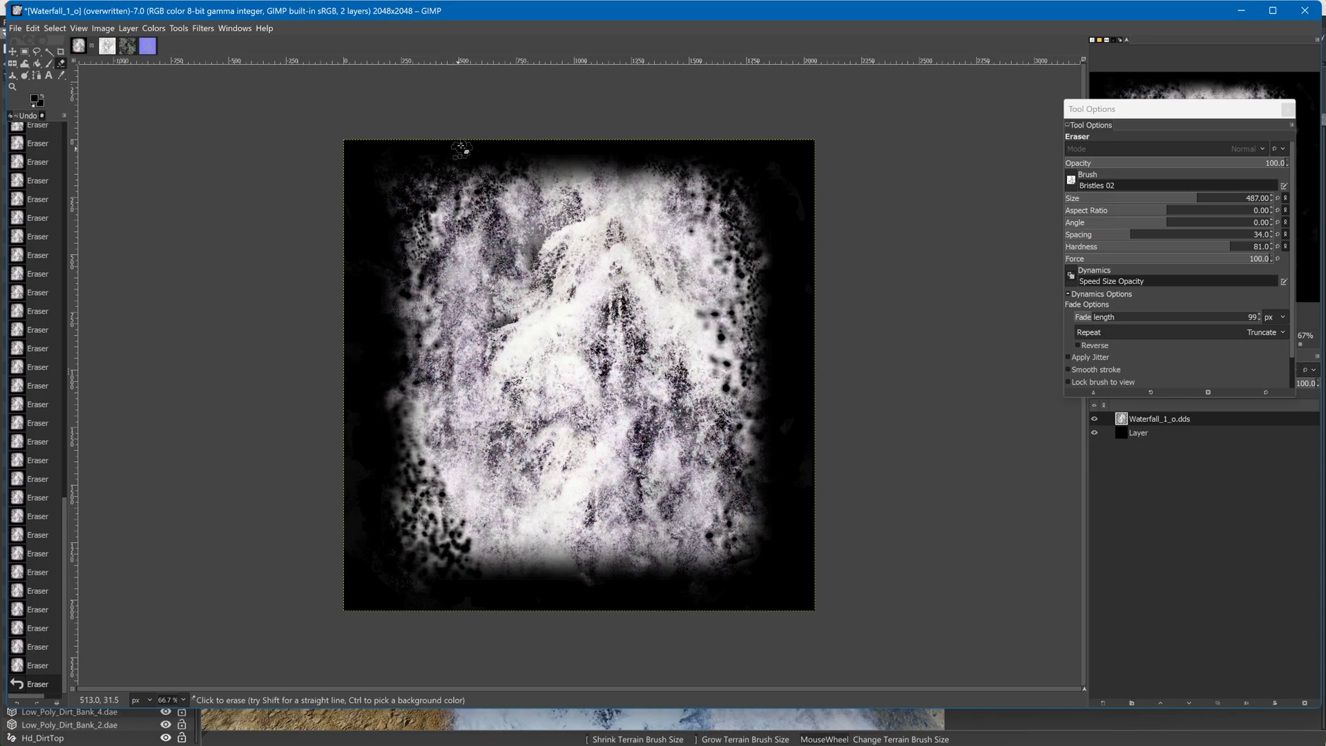
mouse_move(417, 371)
mouse_down()
mouse_move(428, 461)
mouse_move(459, 522)
mouse_up()
key(ctrl+z)
key(ctrl+z)
Set the eraser's size to 631, hardness to 68 and spacing to 82, adding dabs along the waterfall's left edge
drag(1198, 201, 1247, 201)
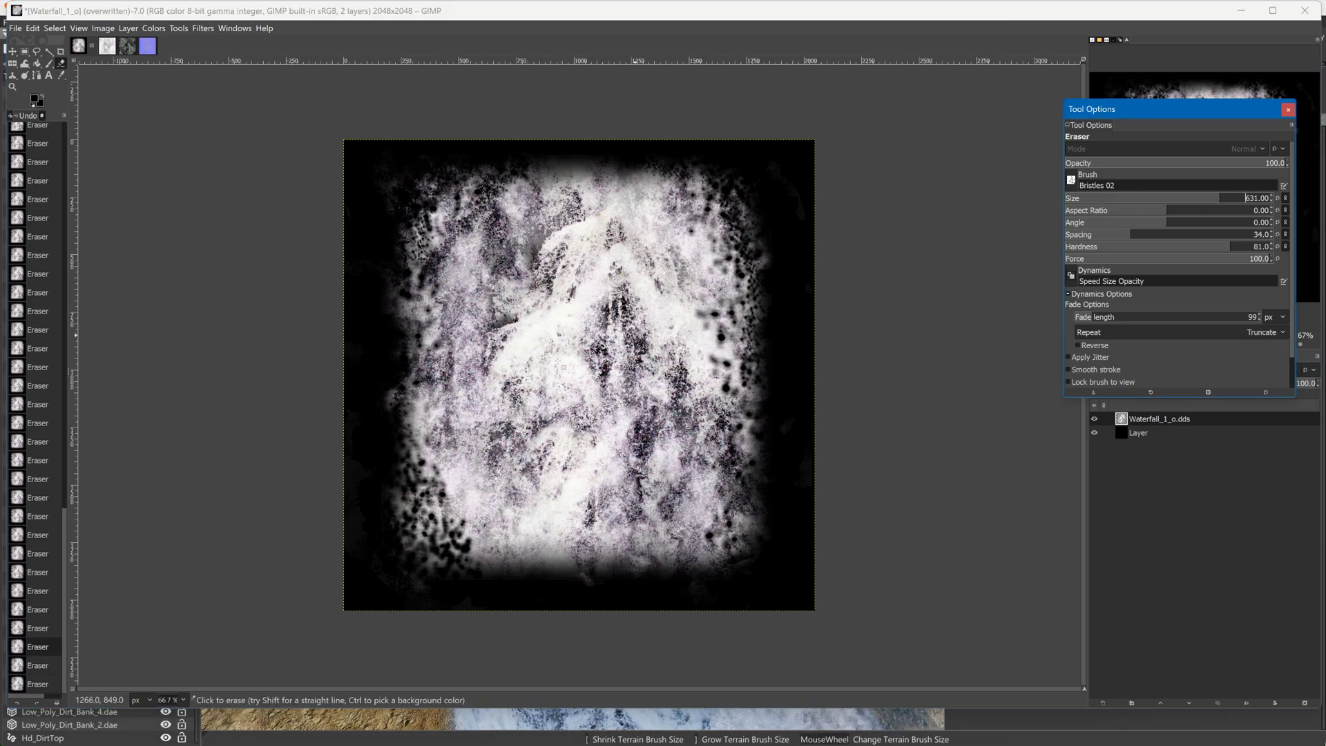
click(440, 475)
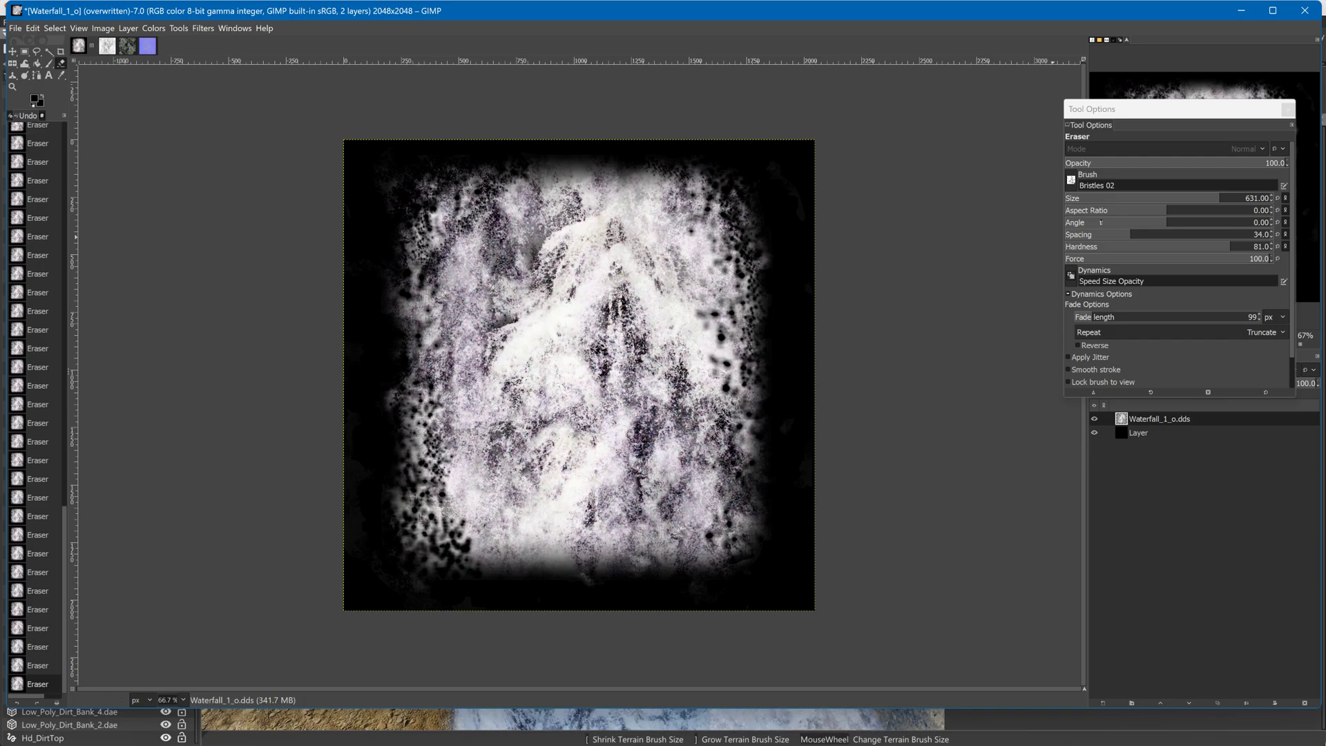
click(1128, 249)
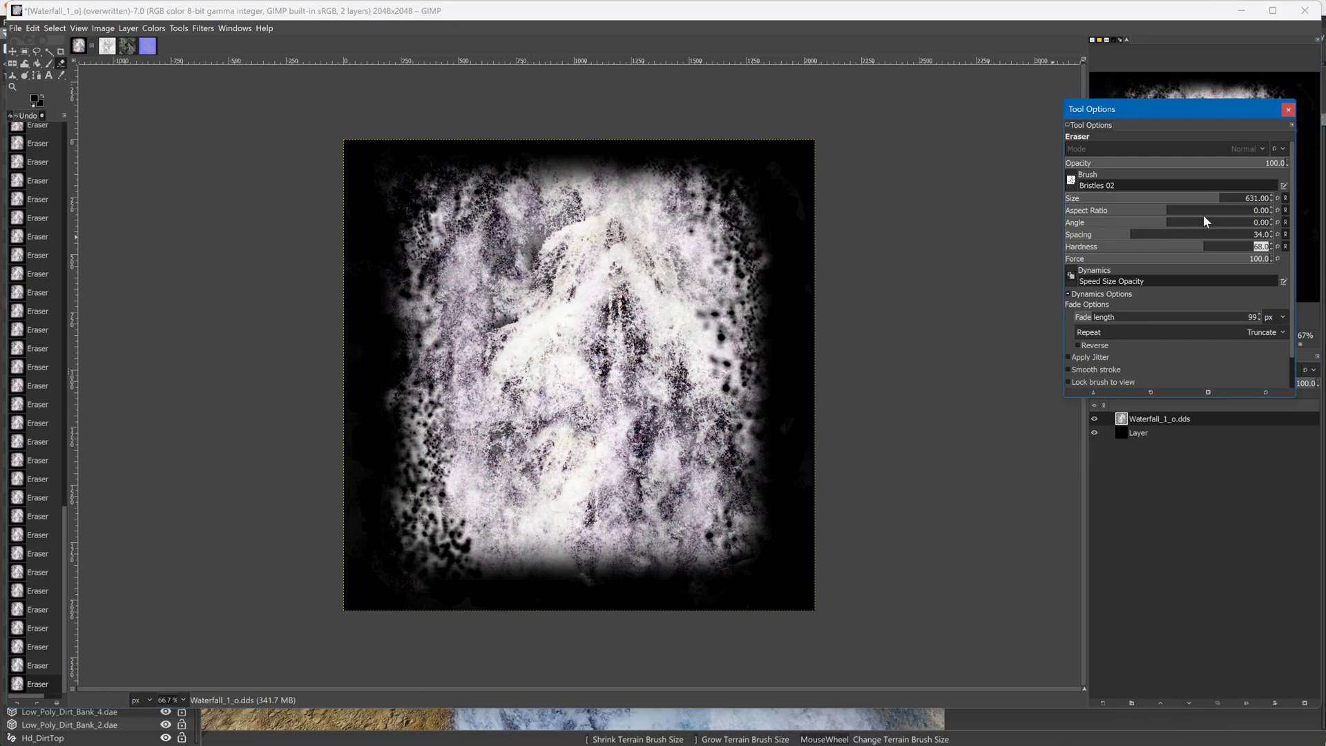
drag(1162, 235, 1181, 235)
click(428, 281)
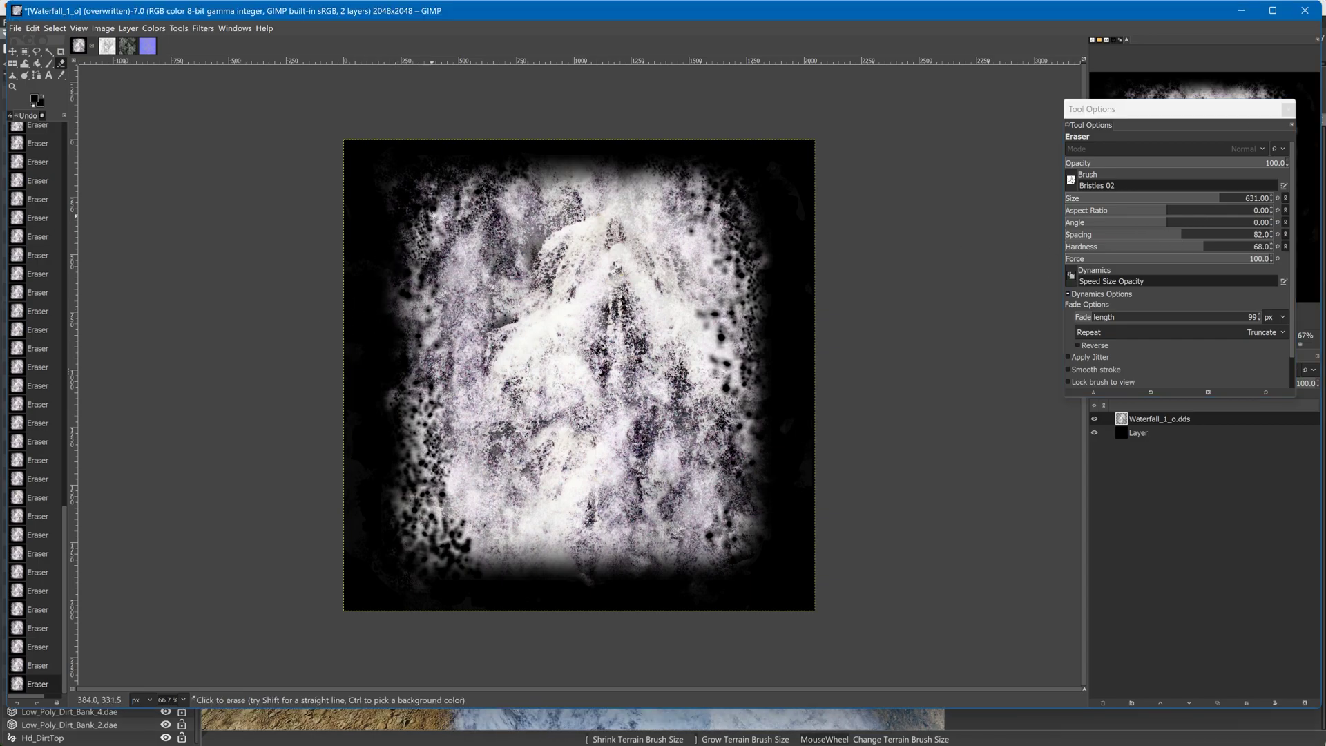
Erase with loose strokes across the waterfall's interior and along its left and right edges to break up the outline
mouse_move(434, 256)
mouse_down()
mouse_move(418, 404)
mouse_move(425, 553)
mouse_move(373, 497)
mouse_move(511, 559)
mouse_move(436, 559)
mouse_move(575, 557)
mouse_move(625, 520)
mouse_move(732, 539)
mouse_move(684, 553)
mouse_move(779, 424)
mouse_move(746, 394)
mouse_move(746, 245)
mouse_move(725, 207)
mouse_move(722, 221)
mouse_move(642, 187)
mouse_move(511, 163)
mouse_move(415, 281)
mouse_move(497, 183)
mouse_move(435, 235)
mouse_move(587, 200)
mouse_move(603, 177)
mouse_move(659, 408)
mouse_up()
drag(456, 349, 481, 314)
mouse_move(395, 206)
mouse_down()
mouse_move(423, 190)
mouse_move(399, 276)
mouse_move(410, 339)
mouse_up()
mouse_move(408, 387)
mouse_down()
mouse_move(440, 545)
mouse_move(405, 500)
mouse_move(415, 536)
mouse_up()
mouse_move(744, 550)
mouse_down()
mouse_move(748, 506)
mouse_move(711, 549)
mouse_move(563, 562)
mouse_move(721, 507)
mouse_move(746, 442)
mouse_move(669, 493)
mouse_move(714, 521)
mouse_move(725, 512)
mouse_up()
drag(767, 262, 706, 243)
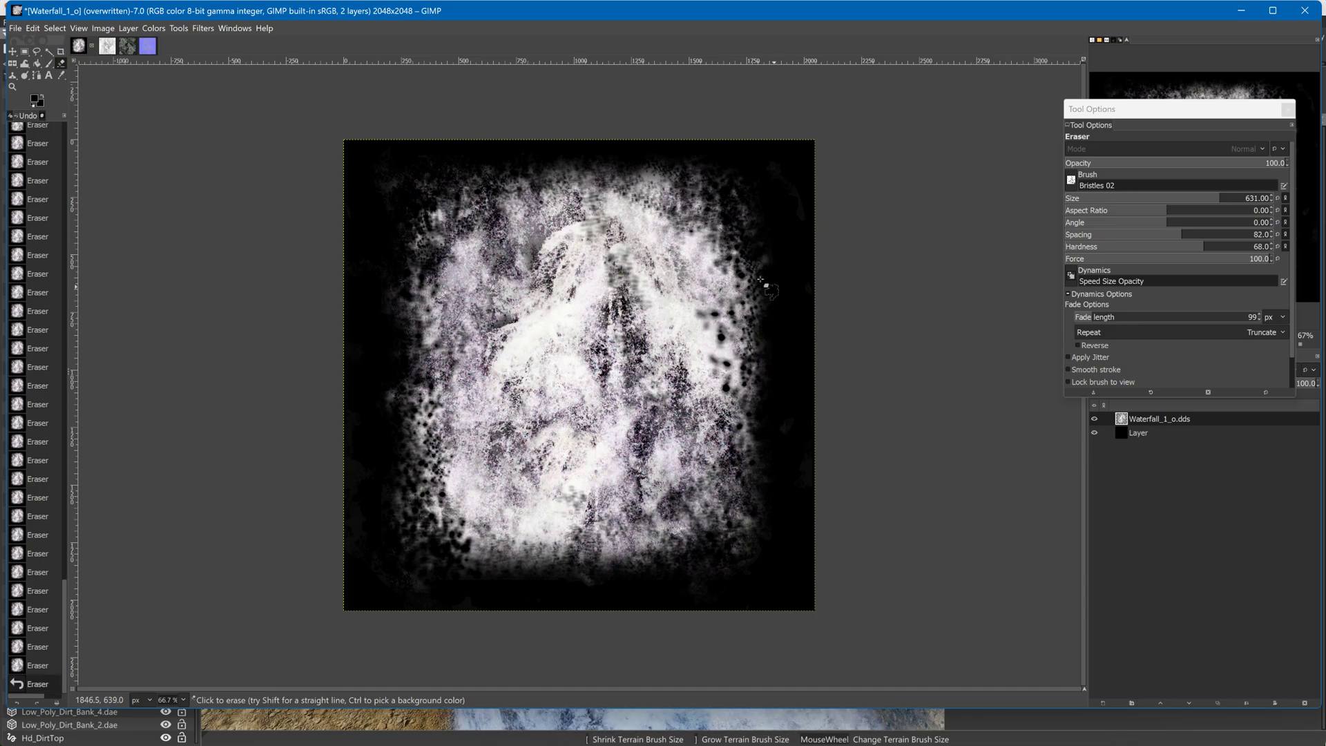
Flatten the image and set its export folder to art/shapes/particles inside the BeamNG.drive 0.32 user folder
right_click(1139, 432)
click(1174, 422)
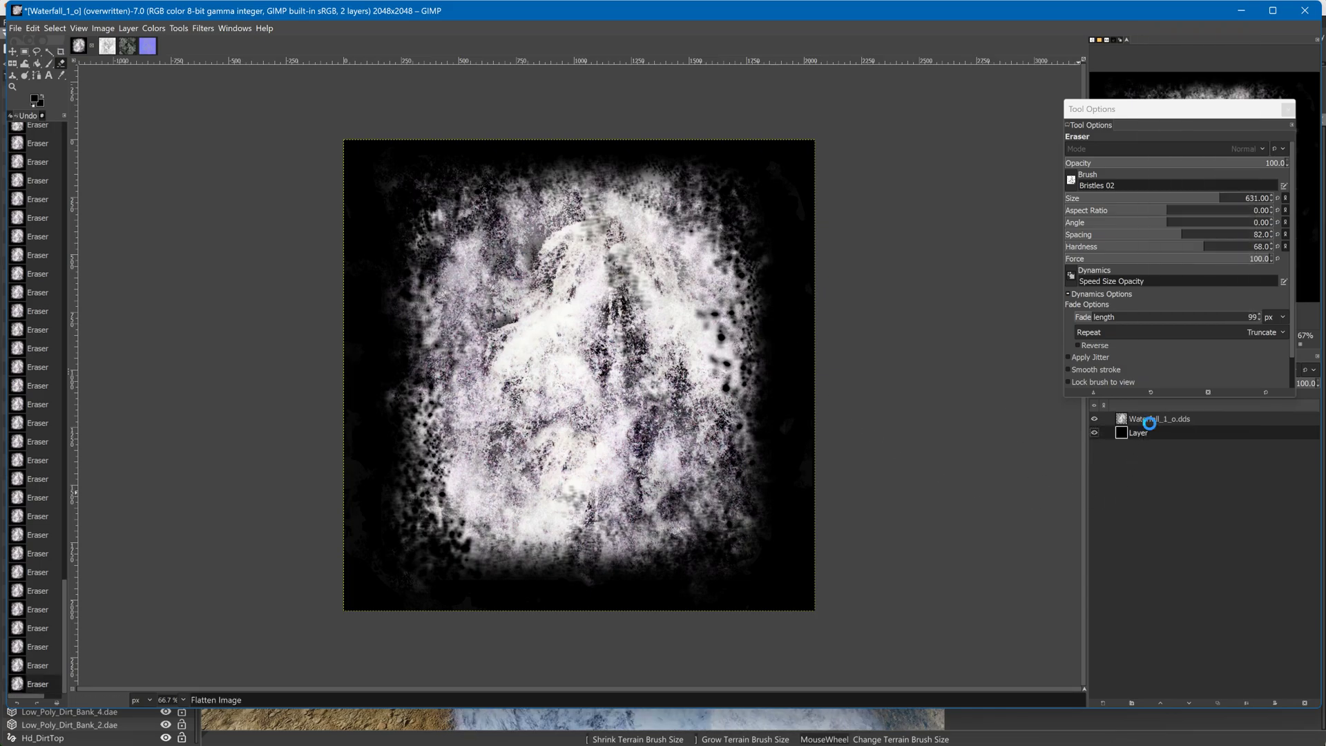
click(14, 31)
click(32, 29)
click(14, 28)
click(26, 210)
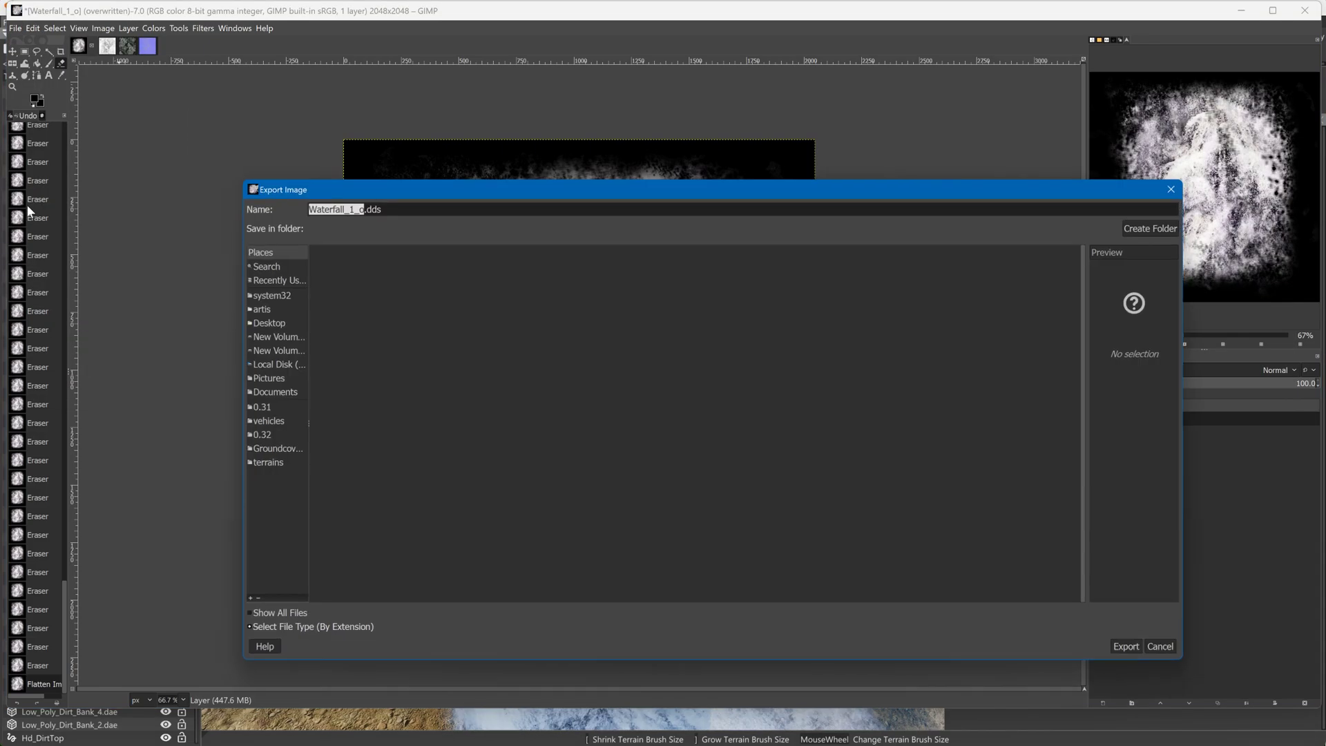
click(260, 436)
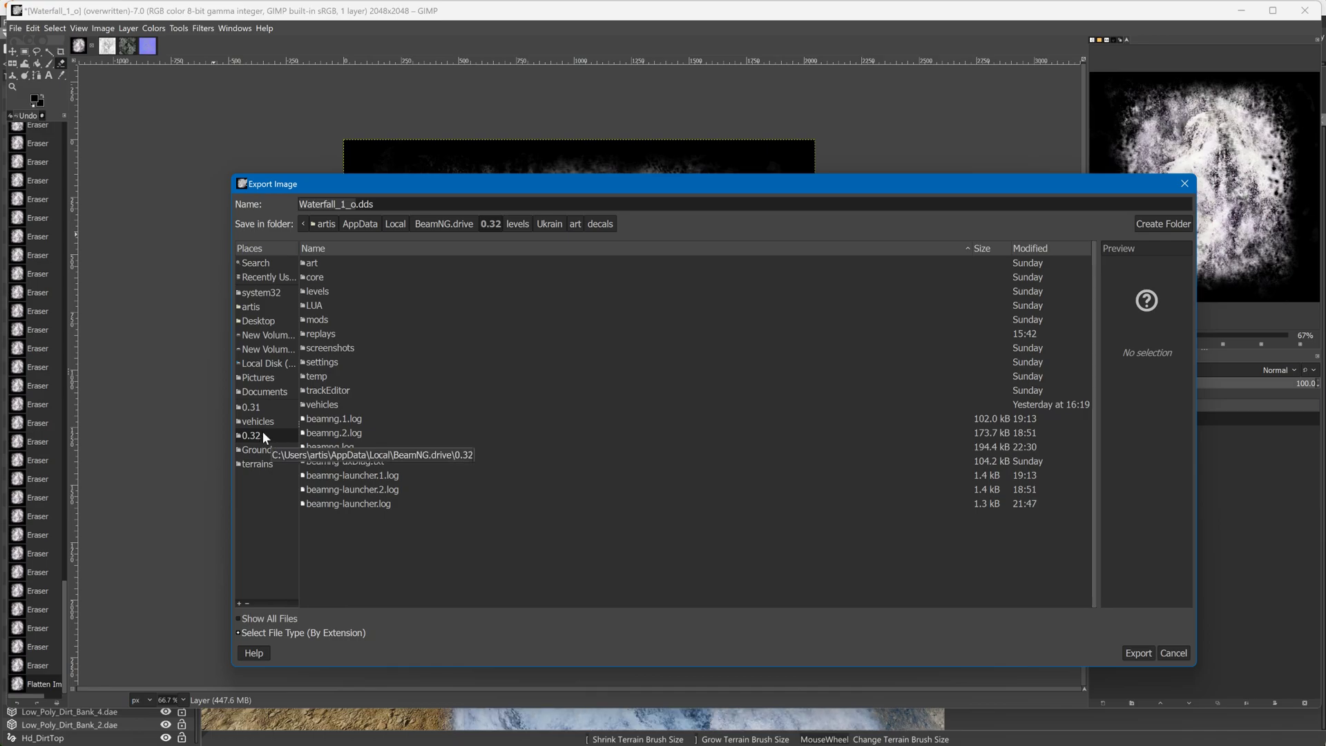
double_click(310, 263)
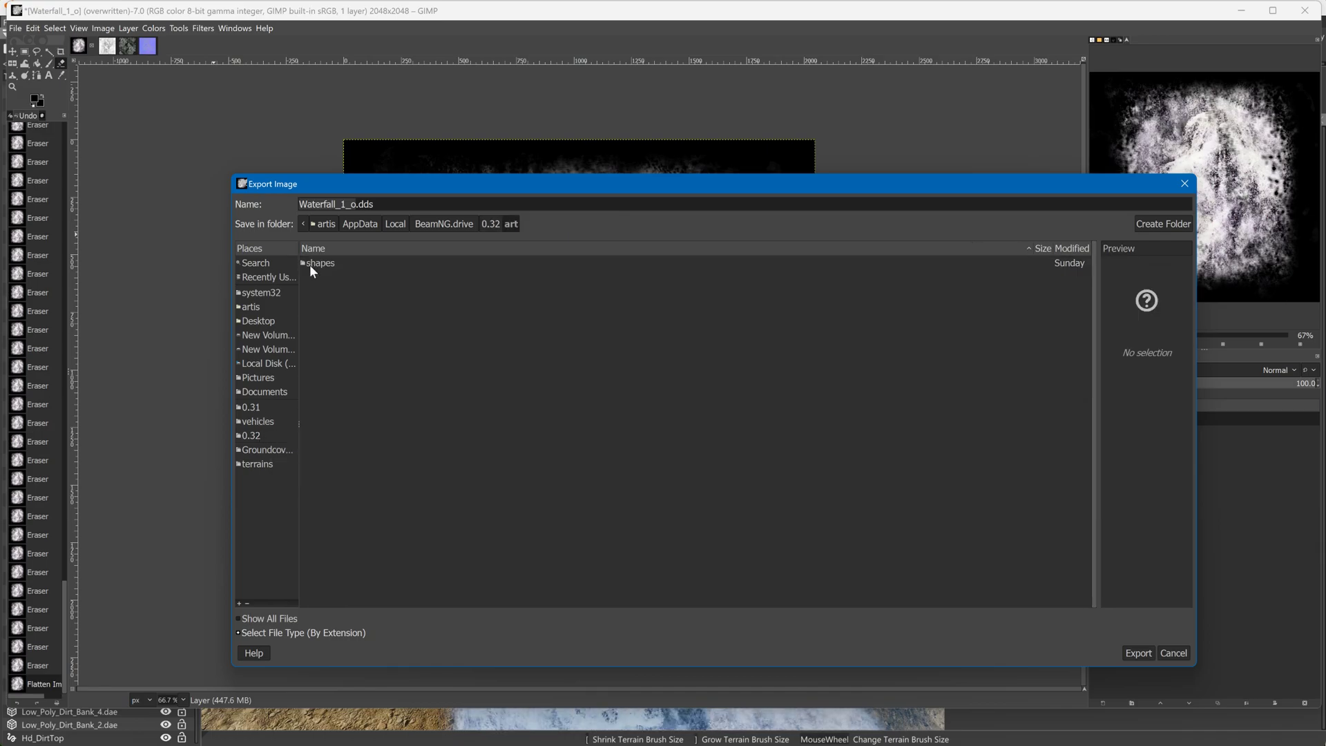
double_click(308, 265)
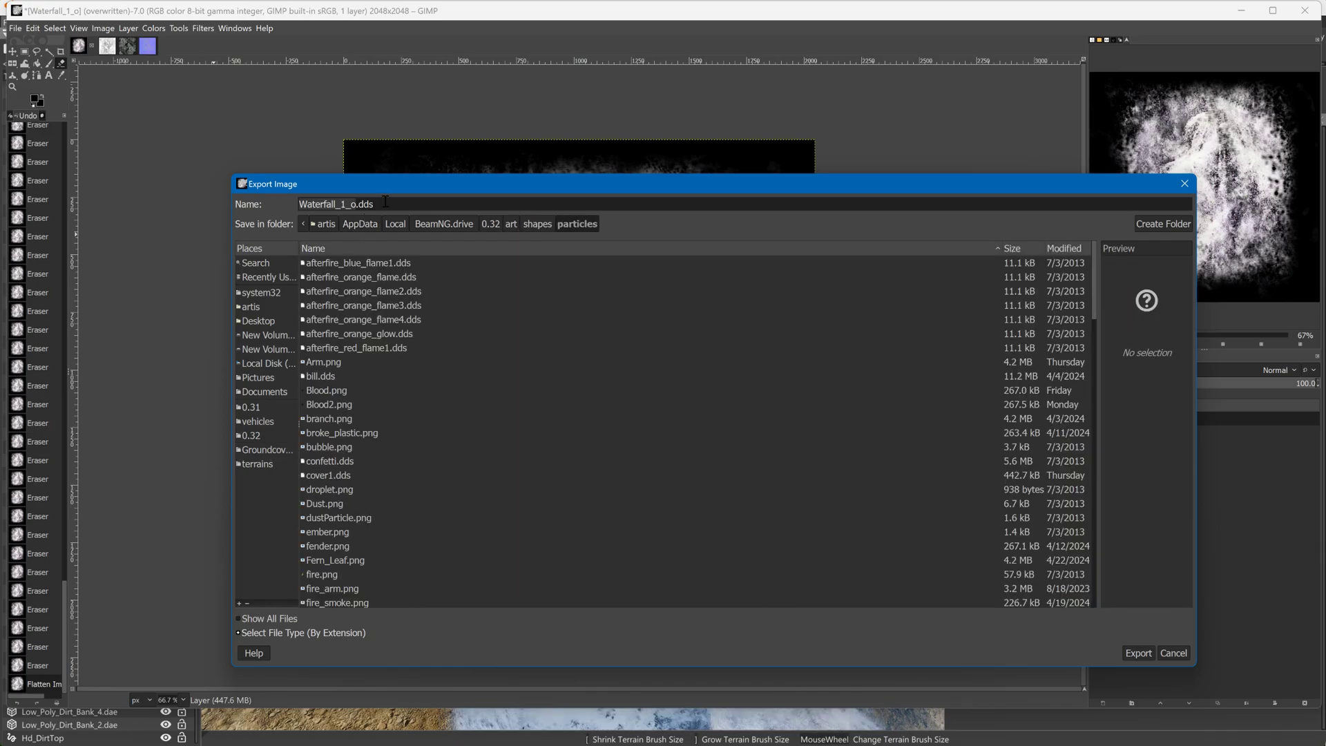
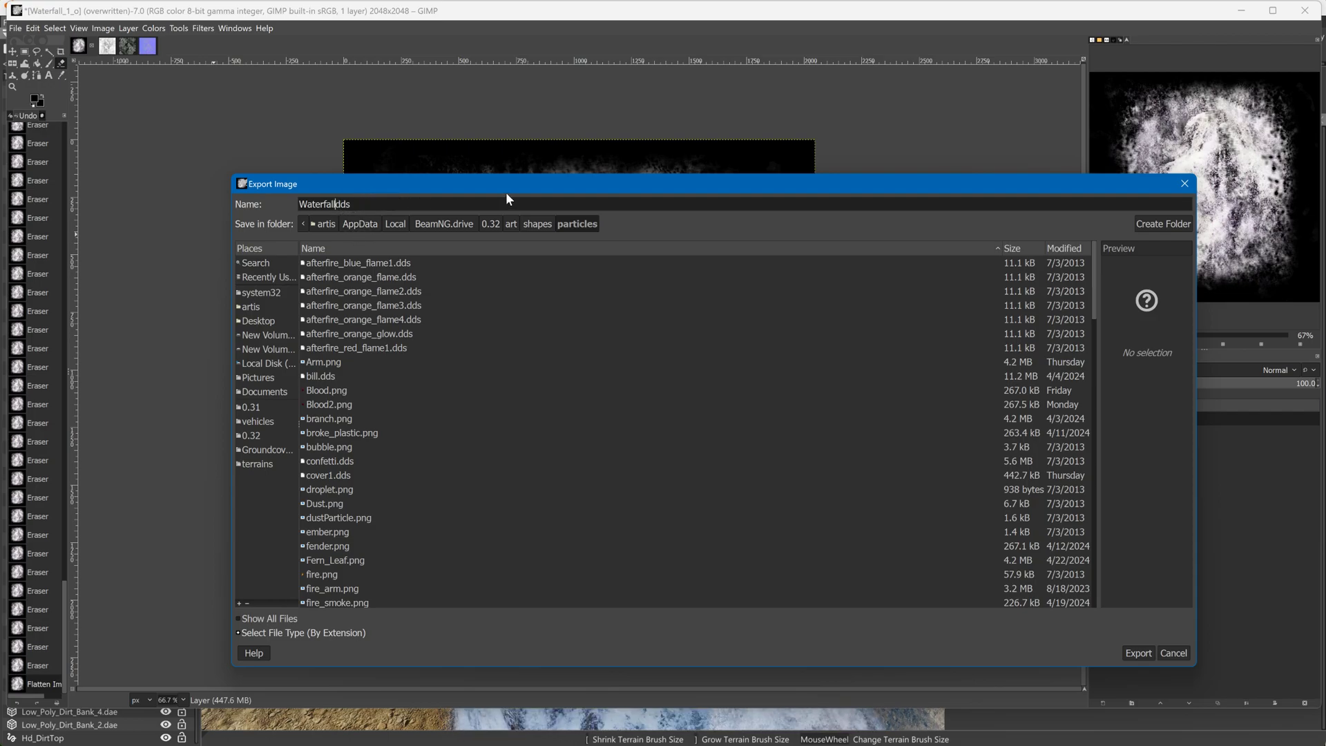
Name the export Waterfall.dds and save it with BC1 / DXT1 compression and generated mipmaps
text(.)
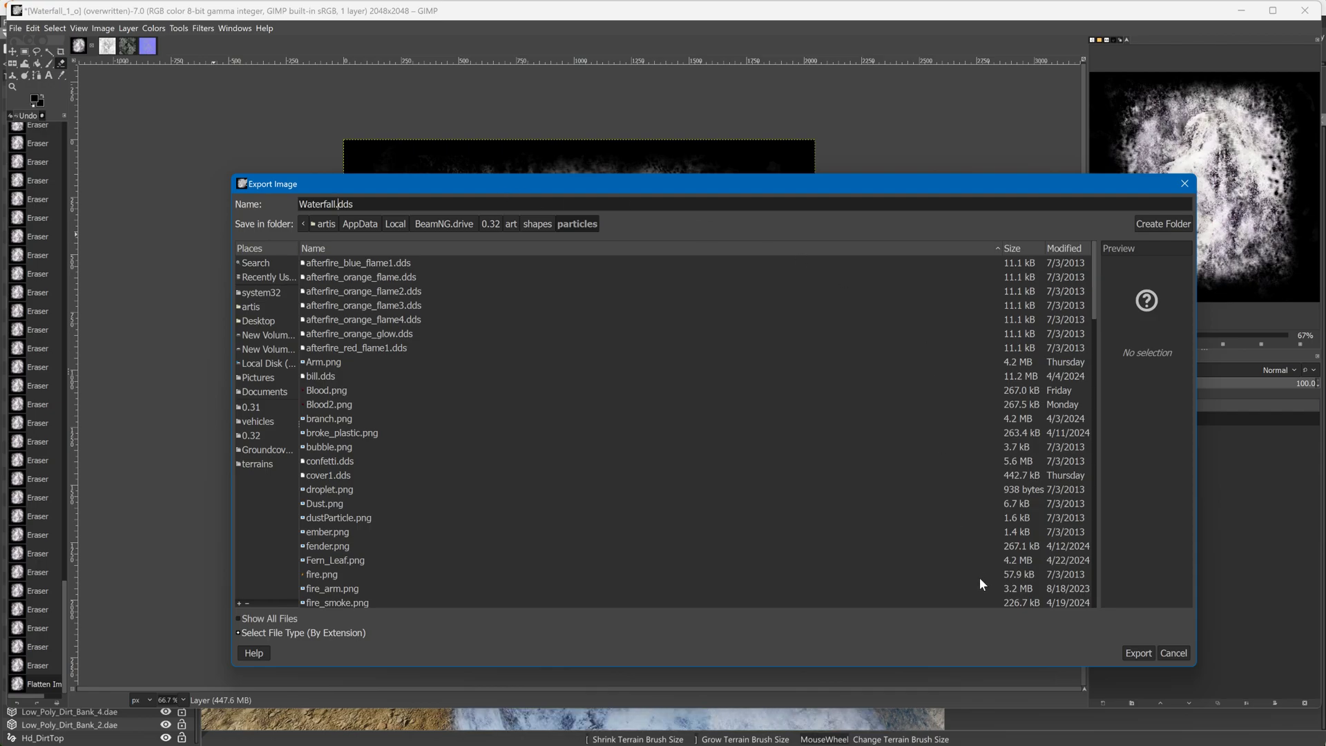
click(1134, 654)
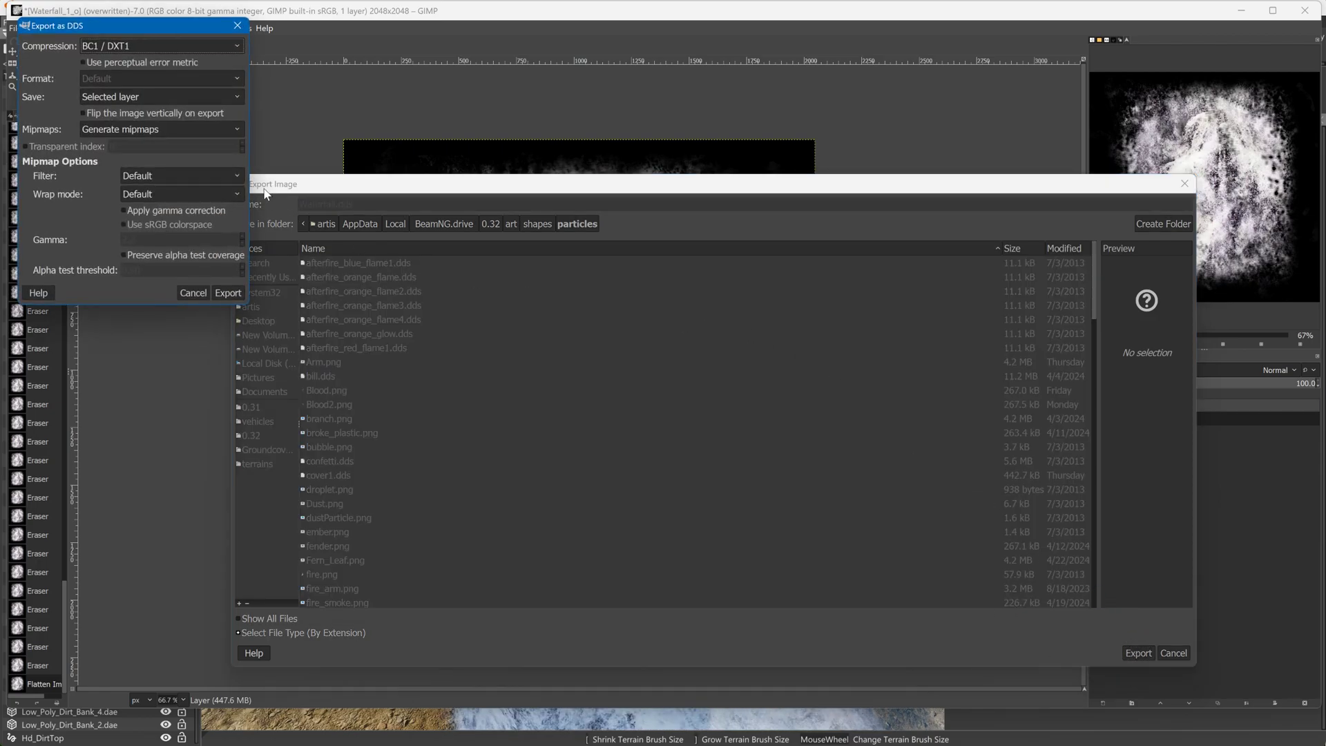
click(222, 294)
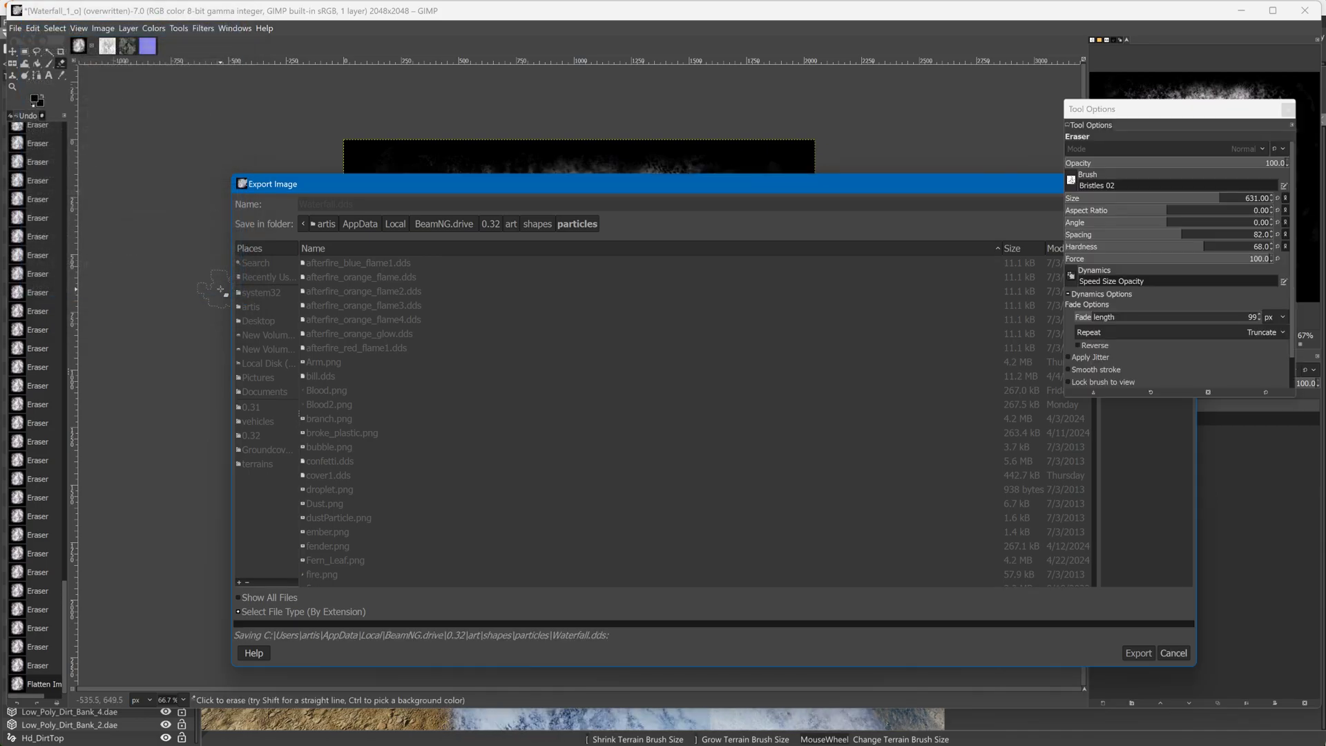
Switch to BeamNG.drive, open the Particle Editor, and load the BNGP_112 emitter and its particle settings
click(1241, 13)
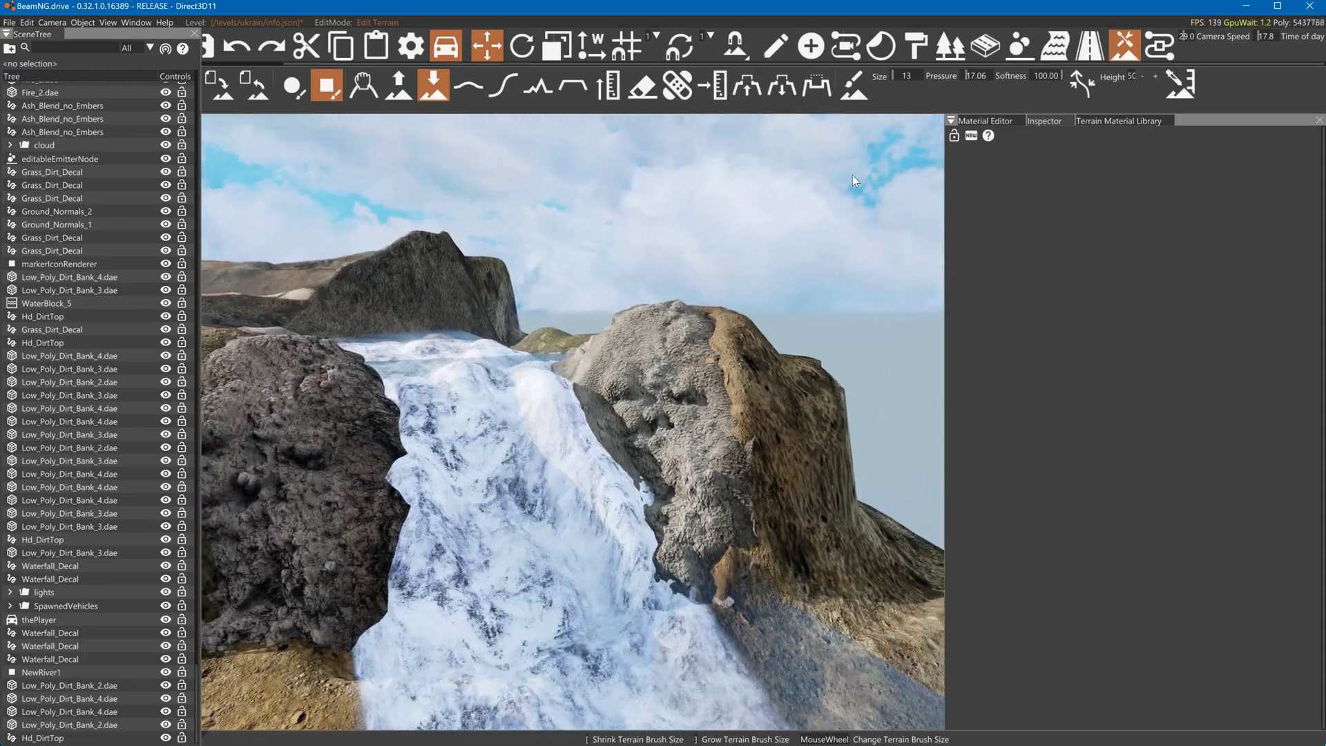
click(1019, 45)
click(1037, 118)
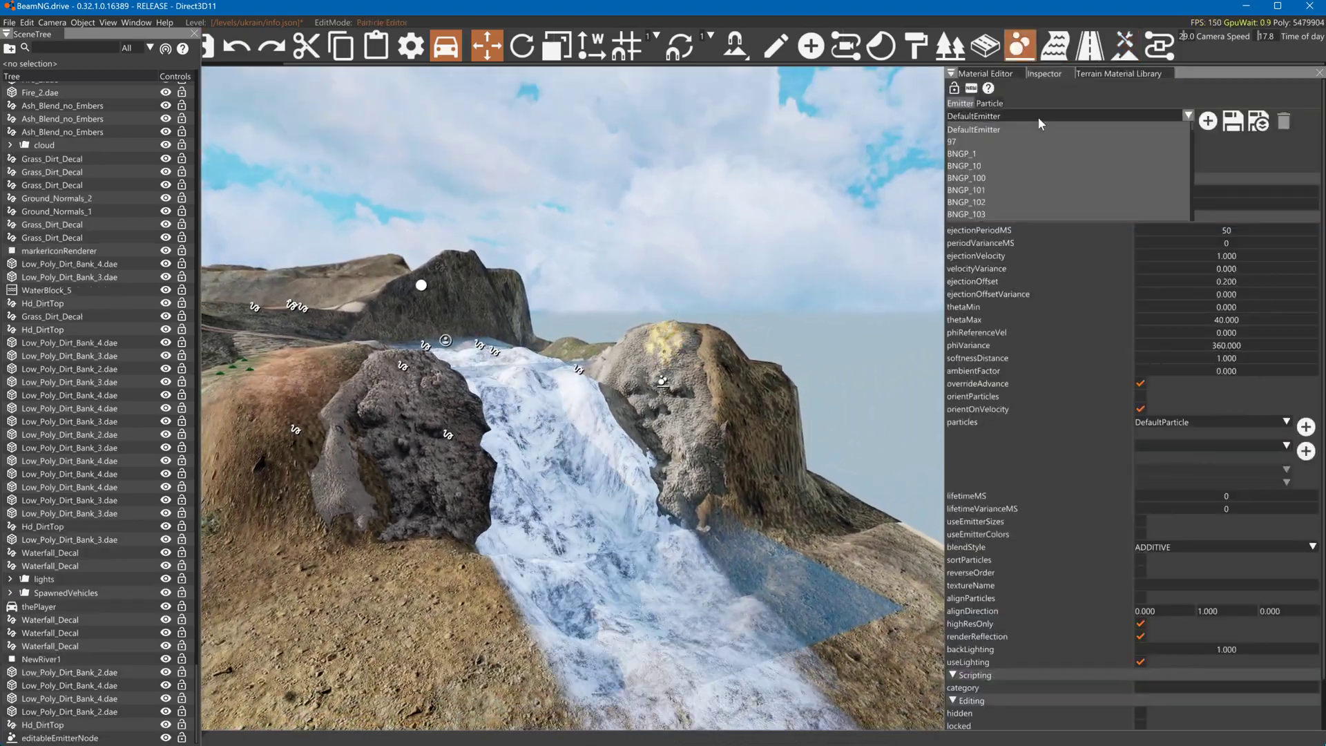
scroll(1008, 193, down, 2)
click(999, 213)
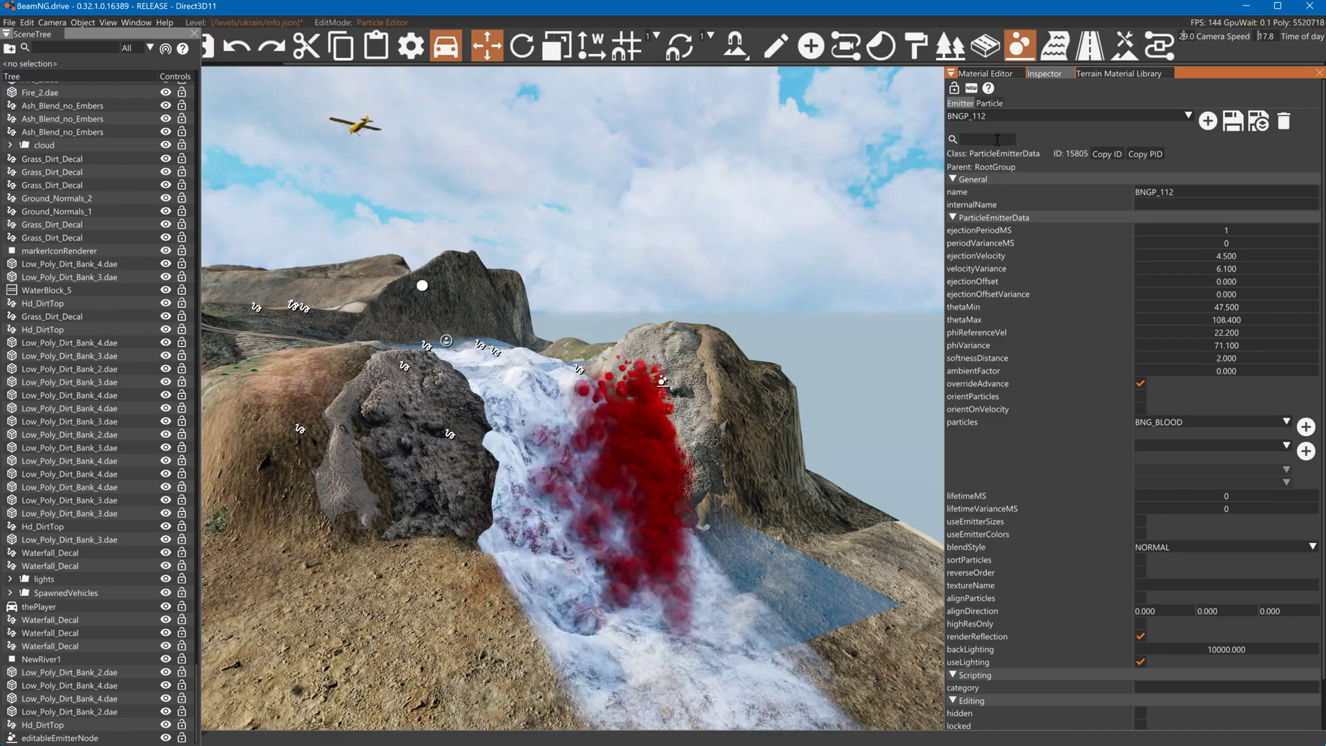
click(990, 104)
click(1001, 114)
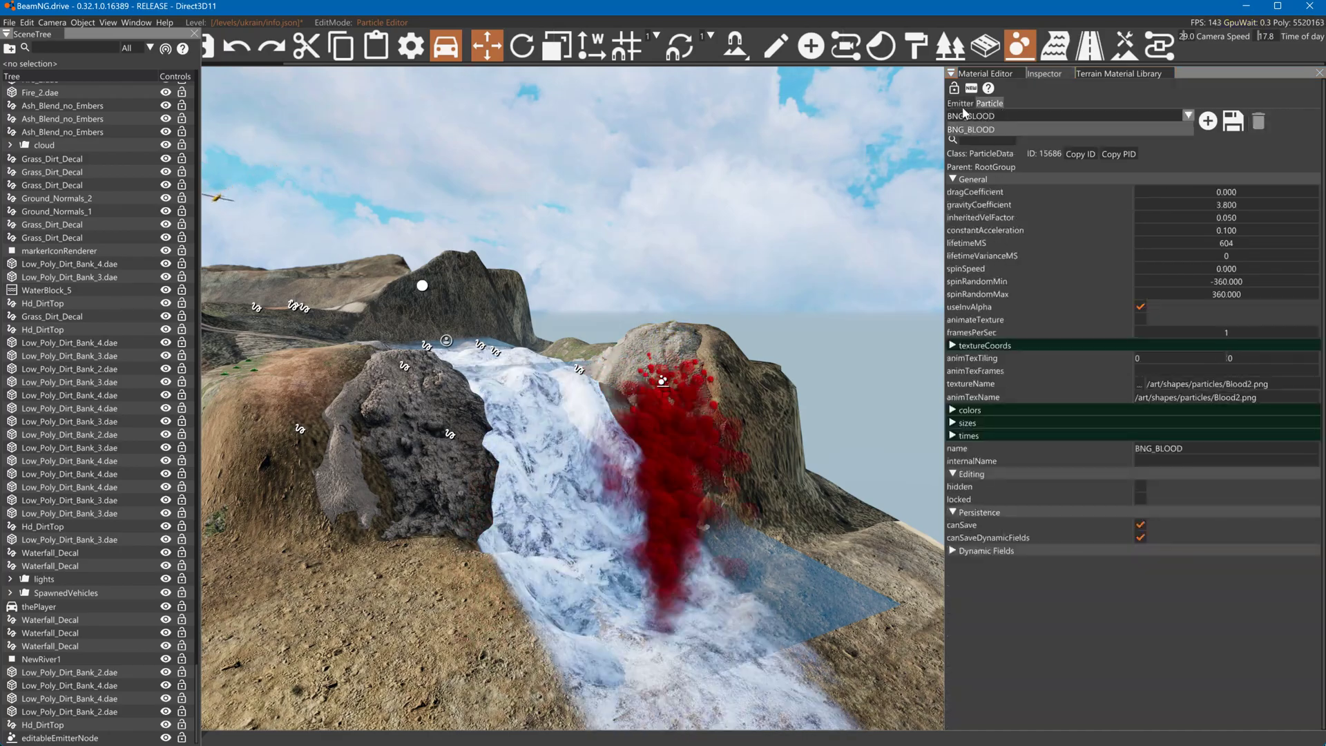
Load the BNGP_101 emitter and open its particle settings
click(963, 106)
click(1022, 113)
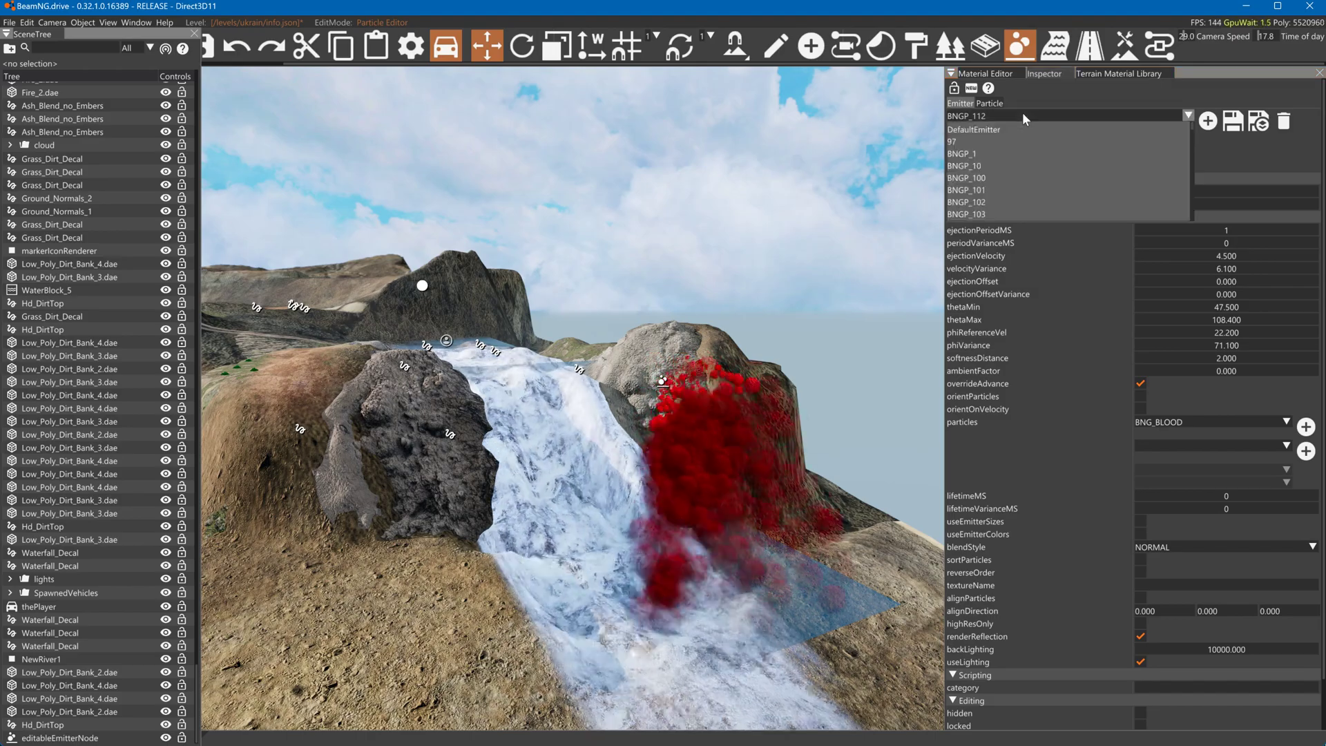
click(996, 184)
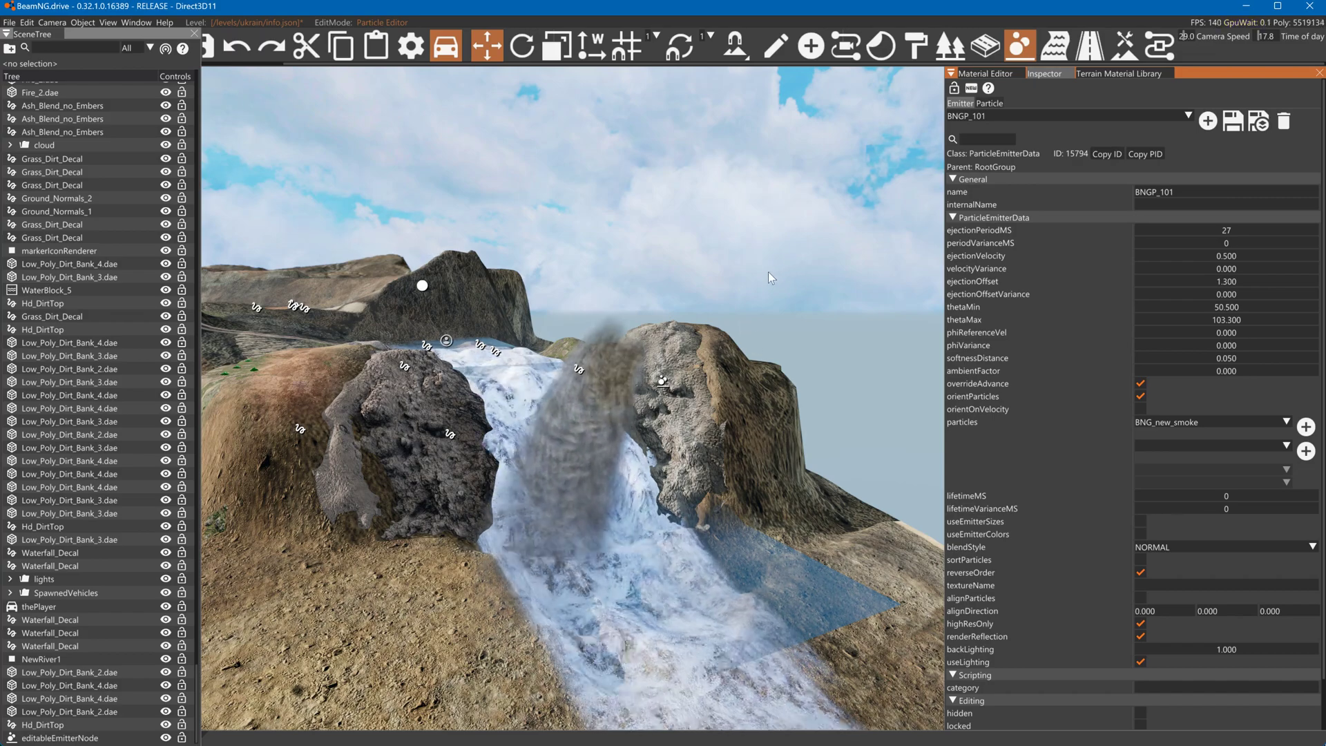
click(990, 103)
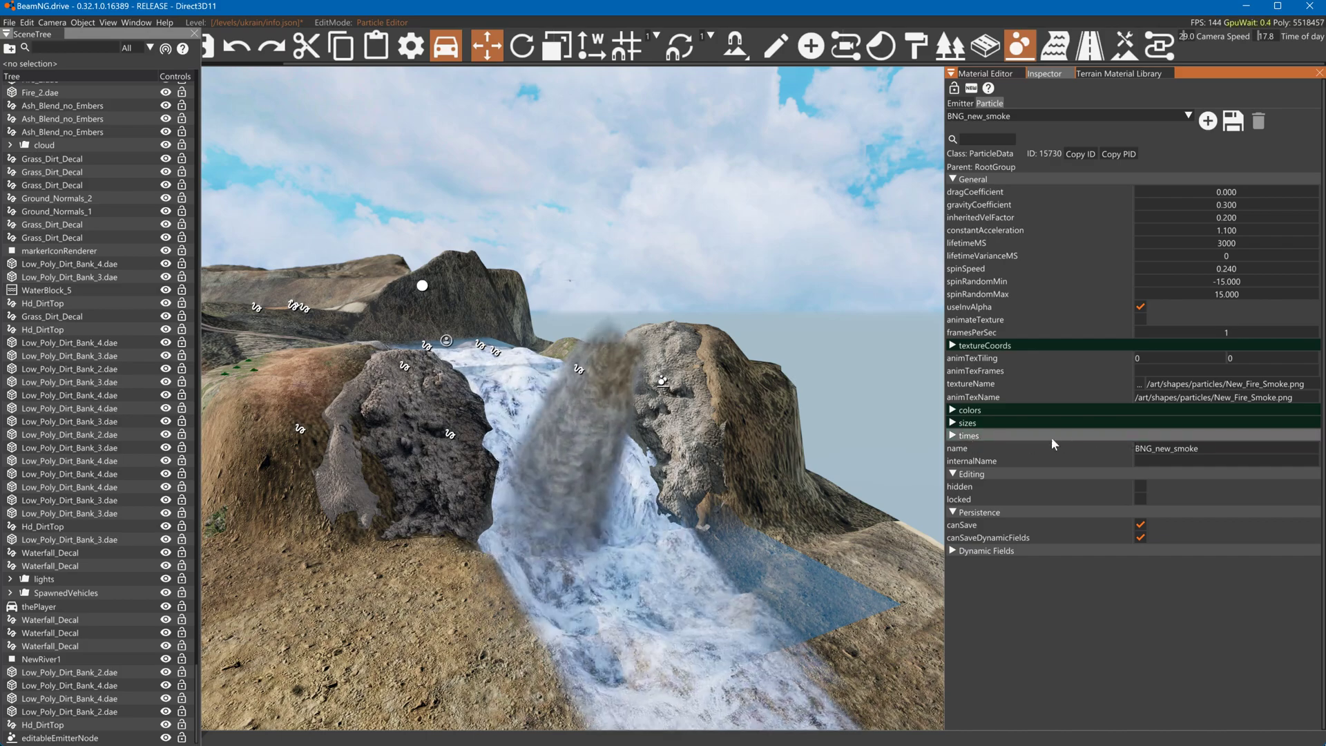
Set the BNG_new_smoke particle's texture to /art/shapes/particles/Waterfall.dds
click(1139, 384)
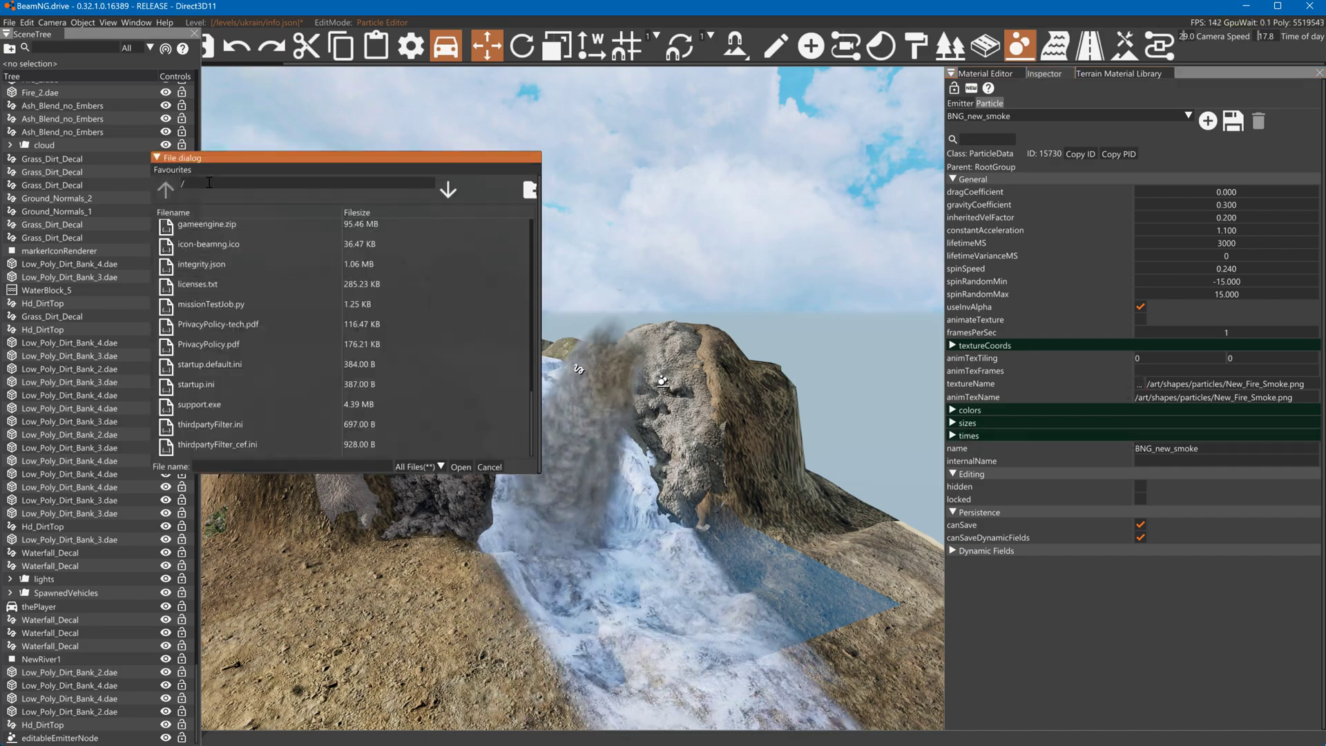
scroll(247, 227, up, 3)
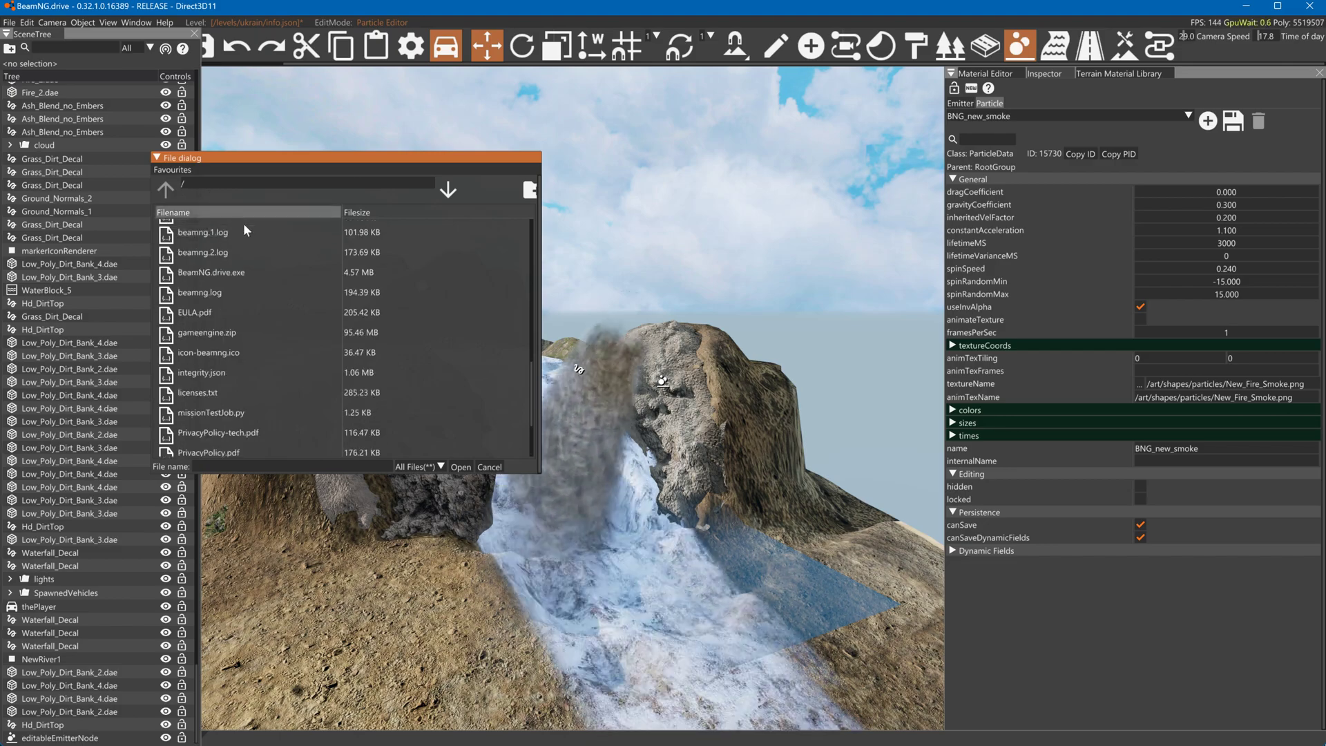
drag(530, 380, 521, 277)
double_click(259, 230)
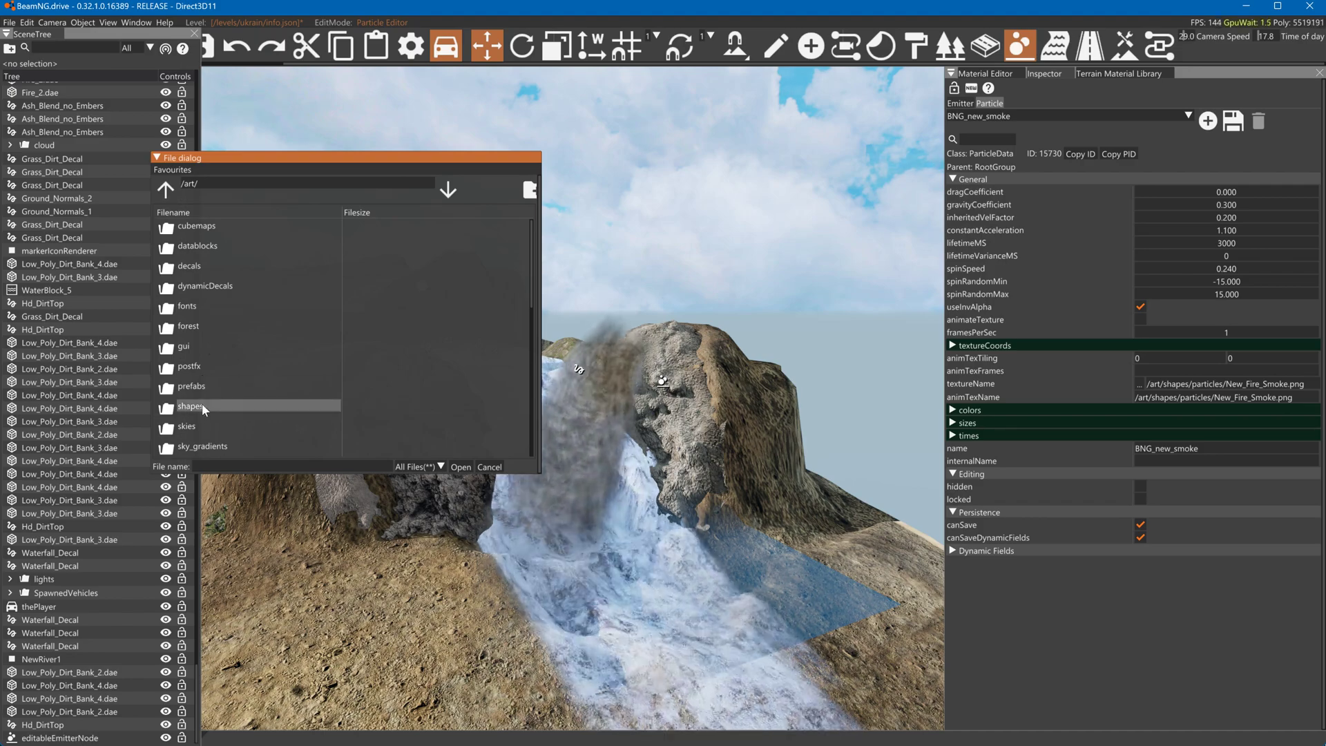
double_click(202, 405)
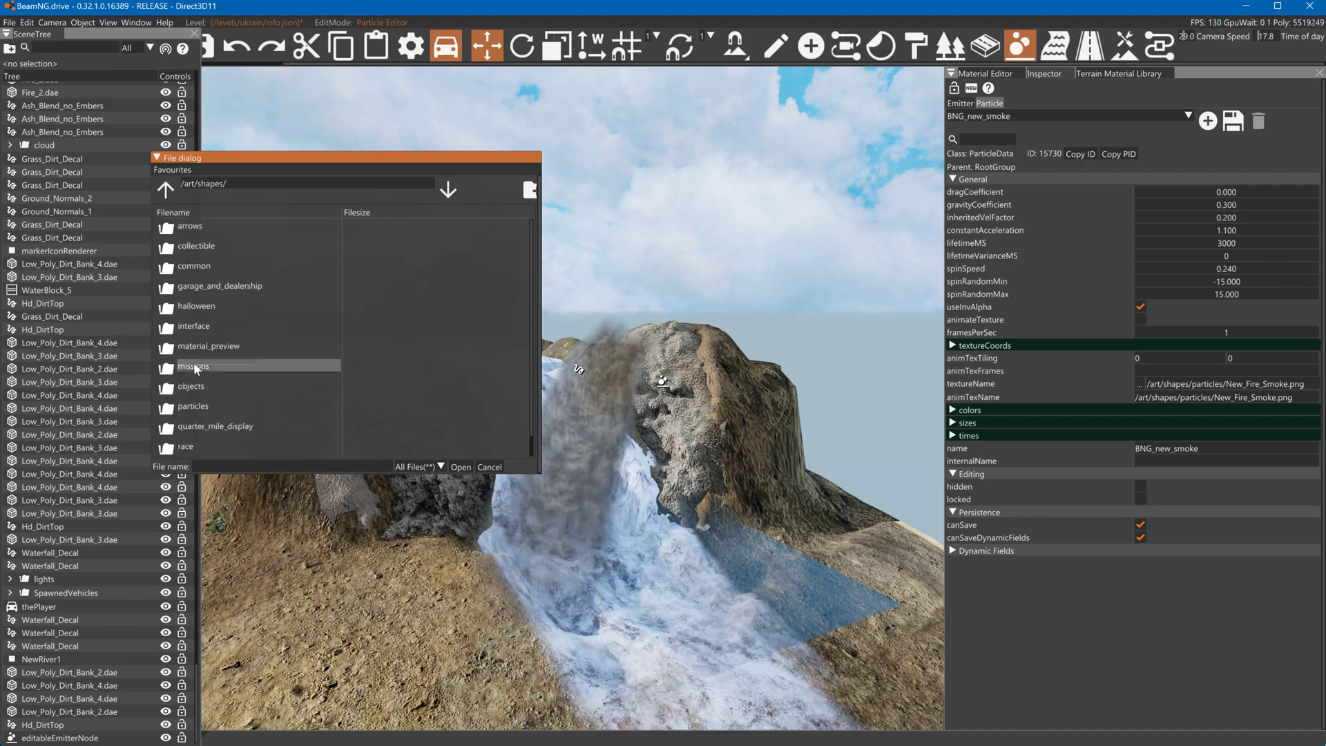
double_click(193, 406)
drag(260, 183, 185, 184)
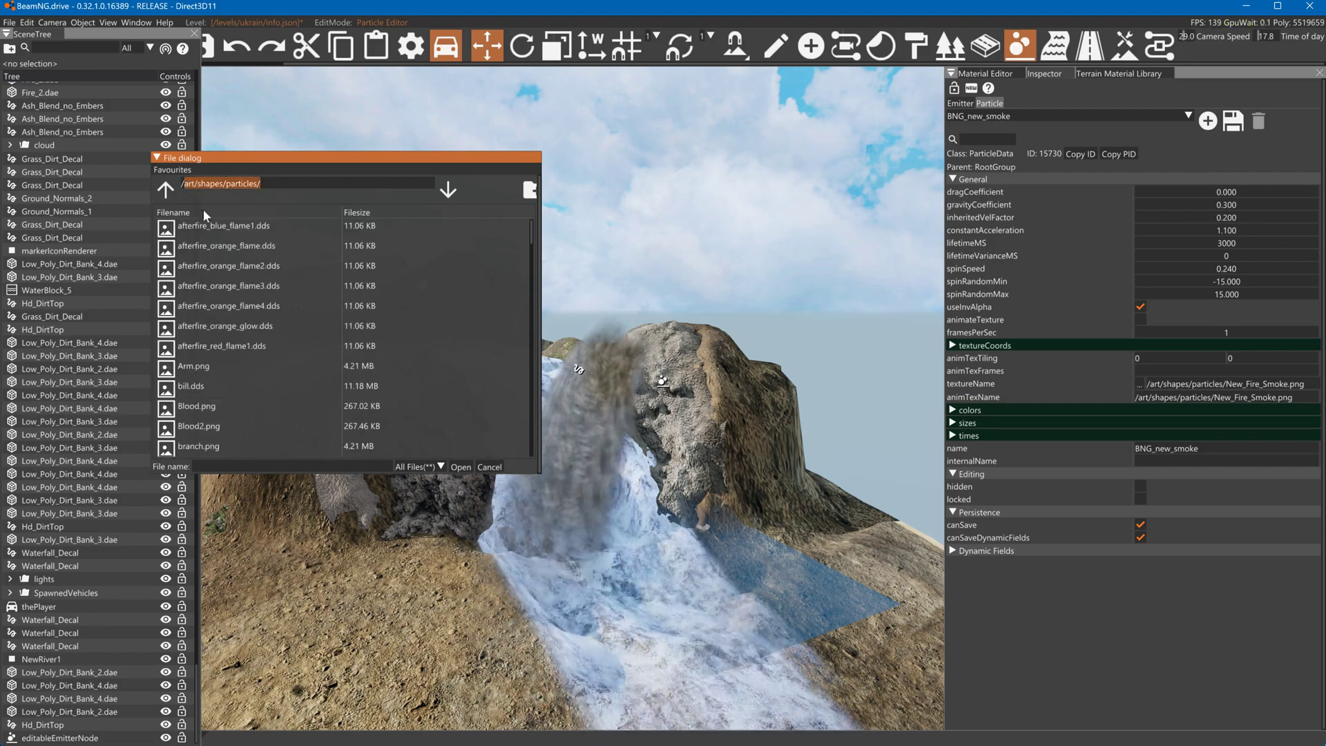
drag(530, 231, 532, 446)
click(241, 424)
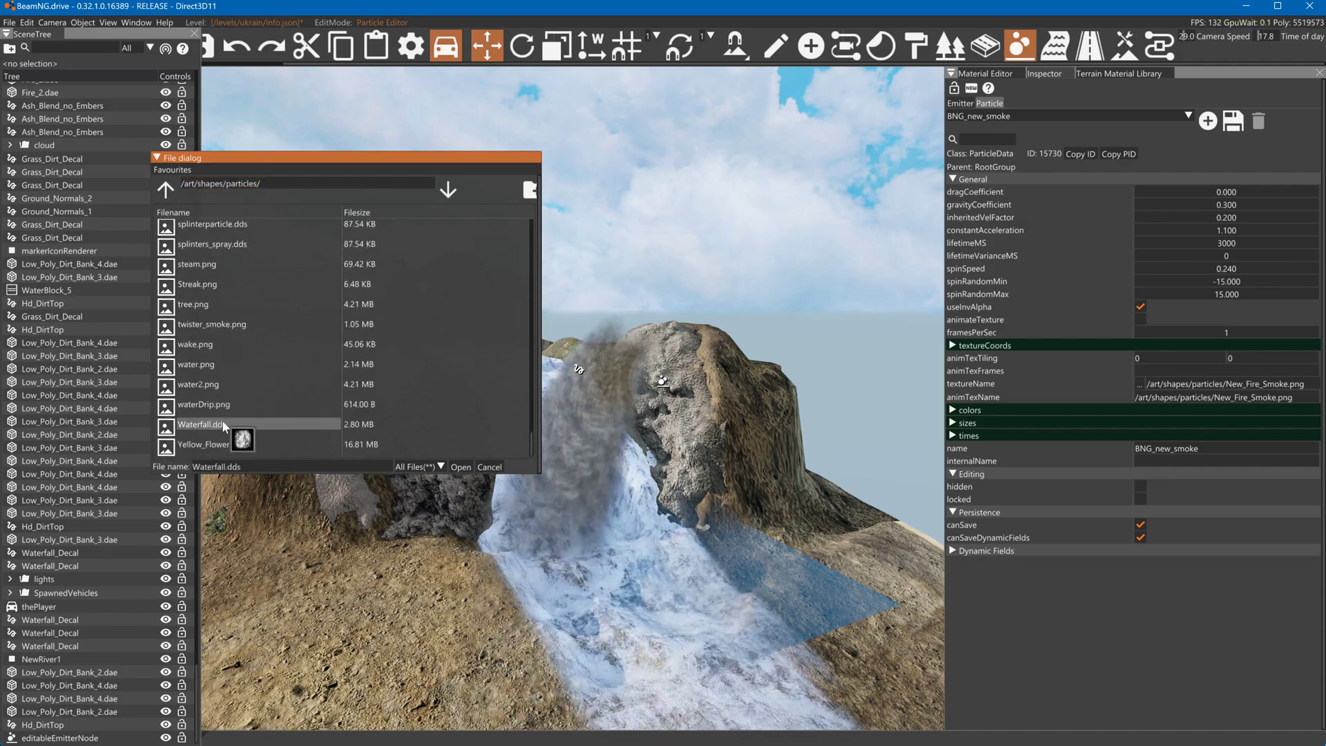
click(459, 467)
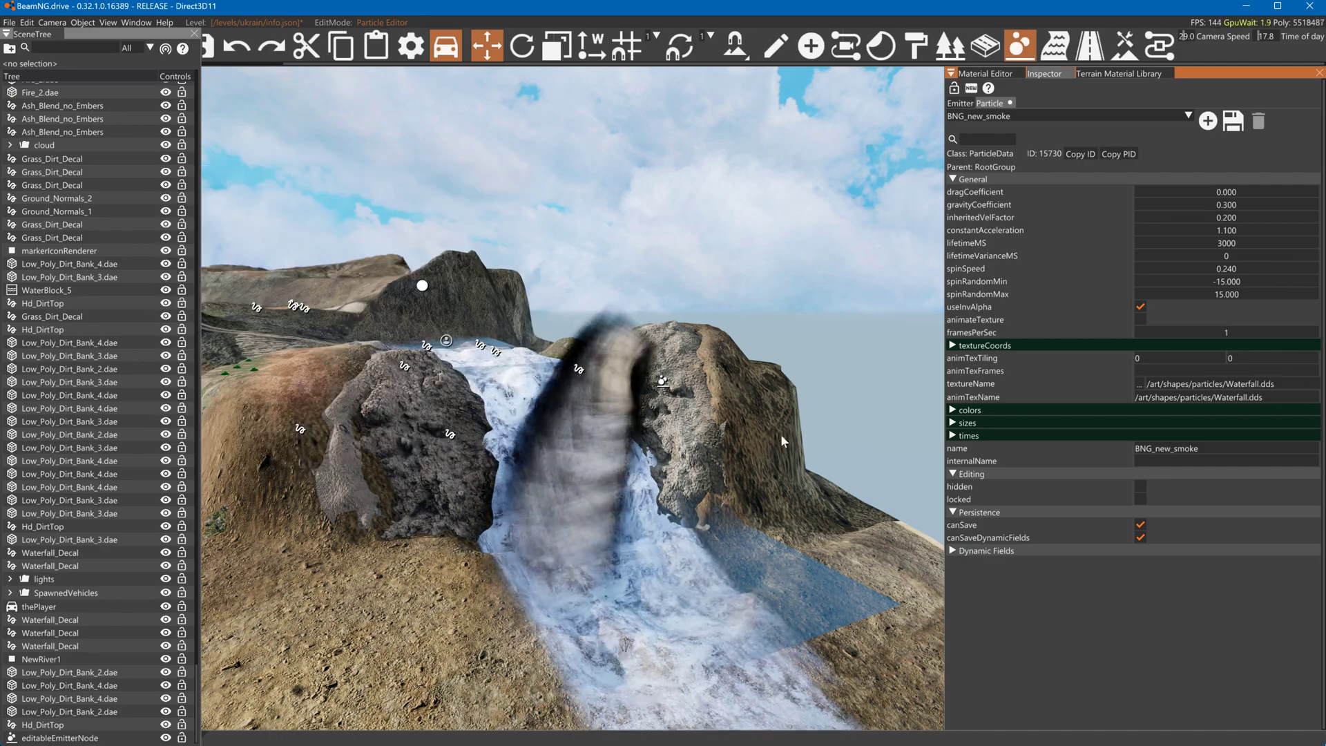
Set the BNGP_101 emitter's blend style to ADDITIVE
click(961, 102)
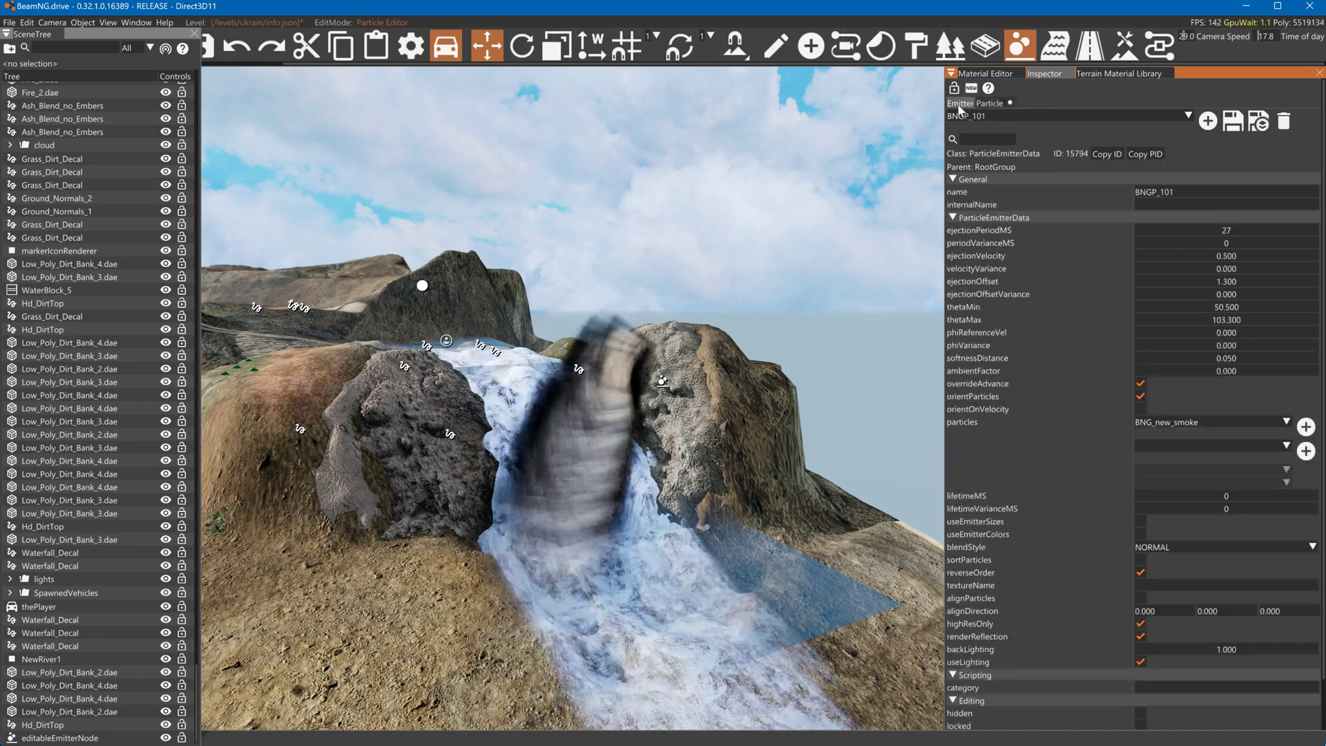
click(1150, 544)
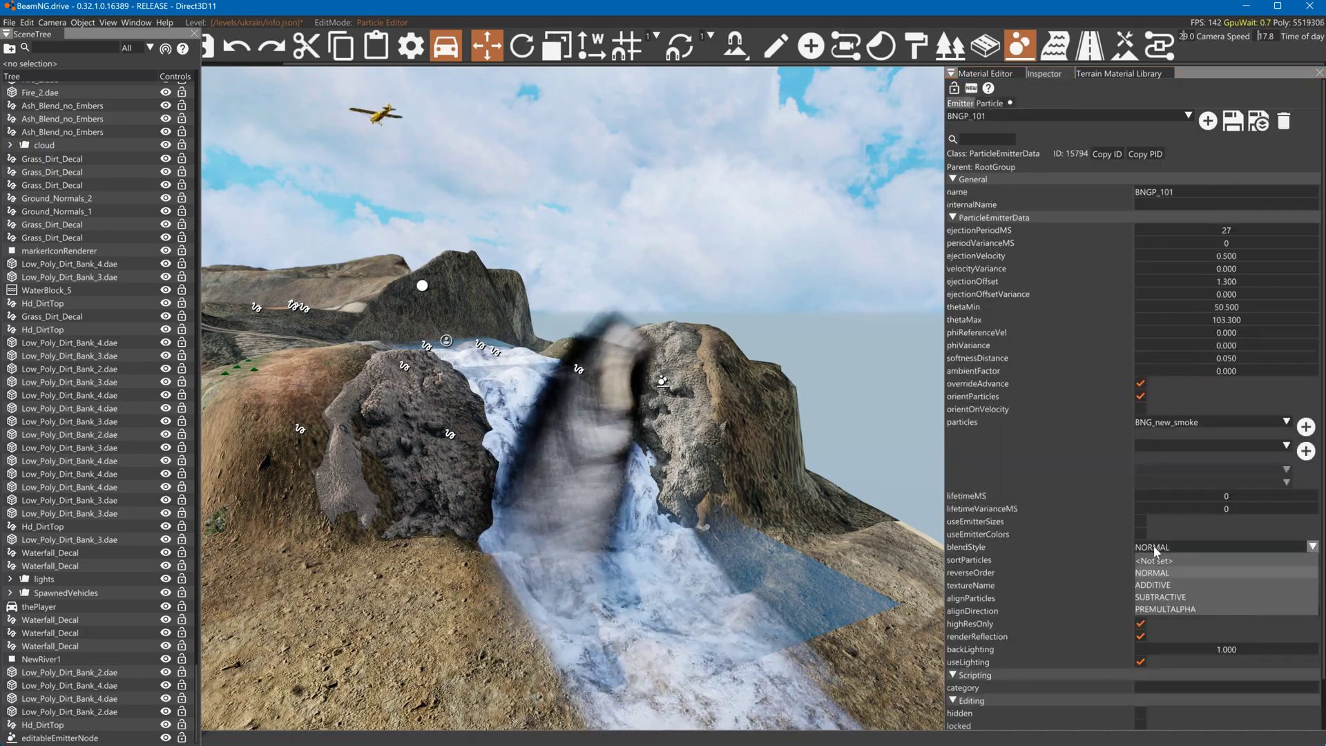
click(1163, 586)
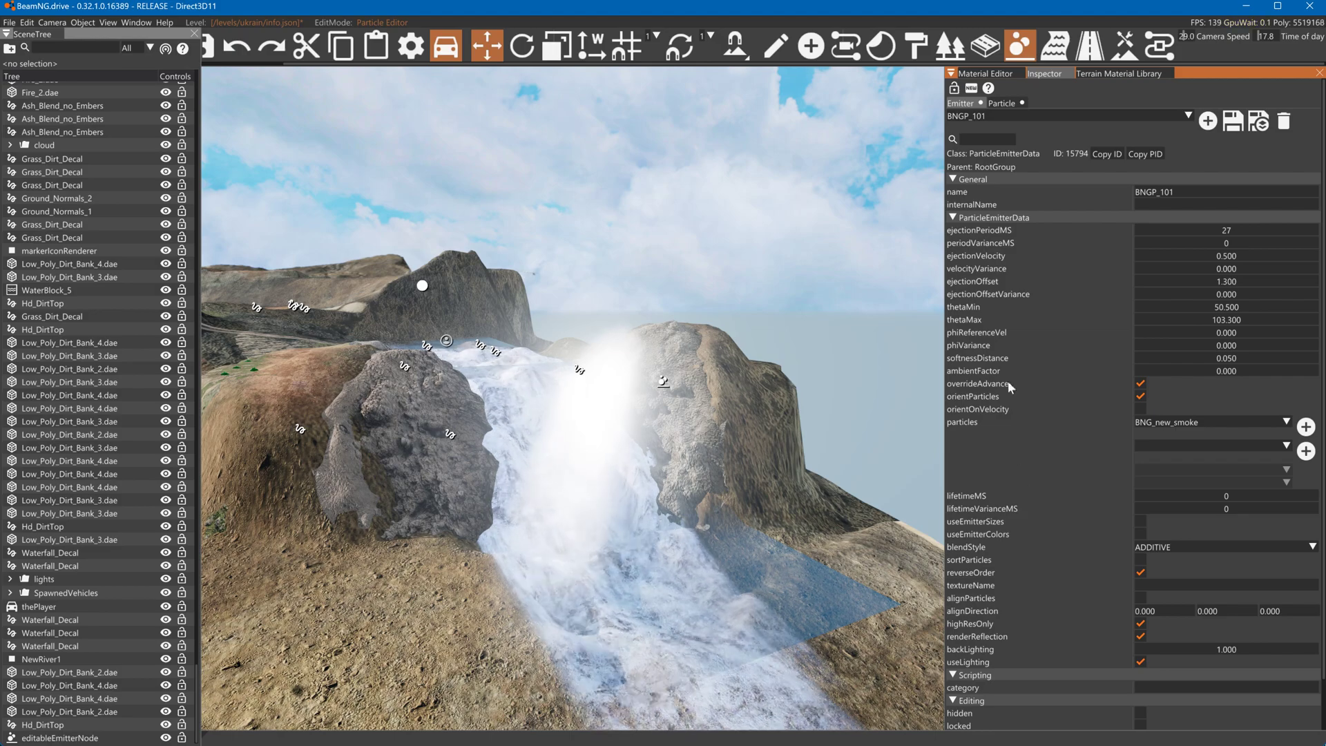
Set the RGB values of all four BNG_new_smoke particle colors to 0 while leaving their alpha values alone
click(1001, 104)
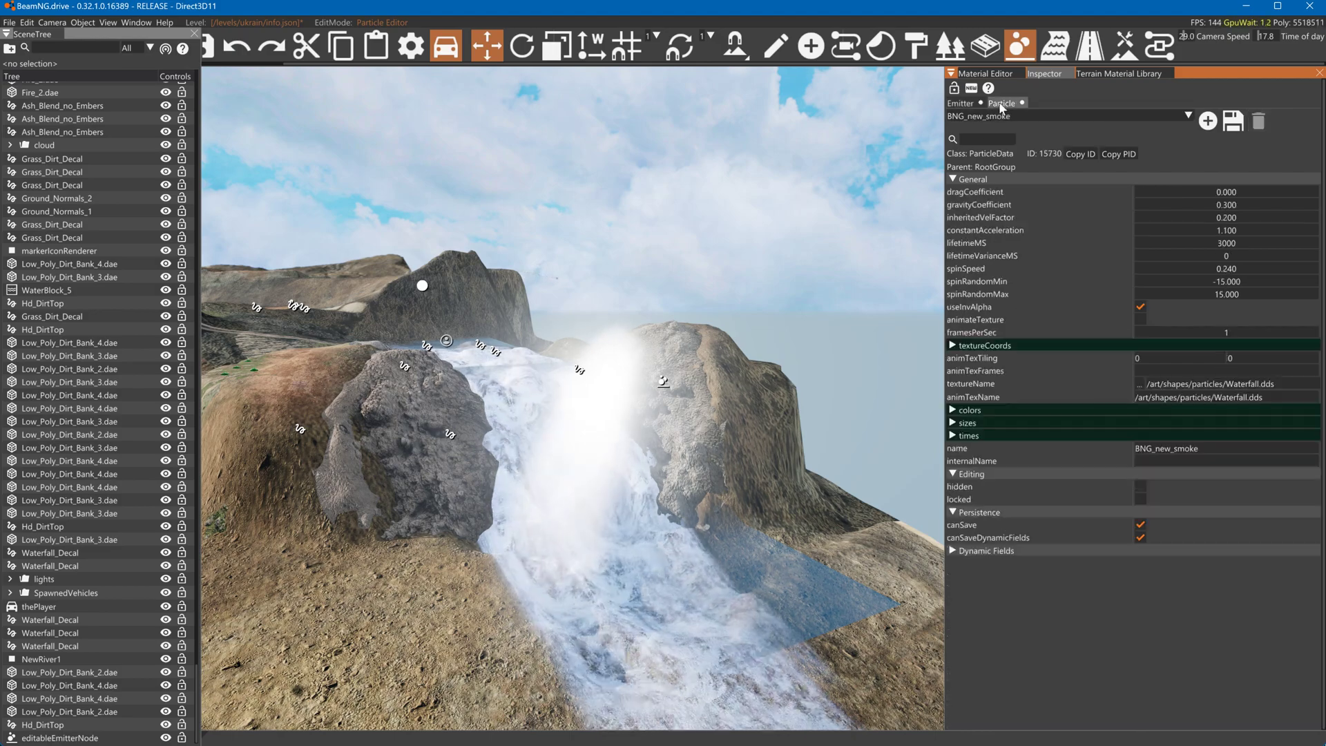
click(966, 410)
click(1311, 423)
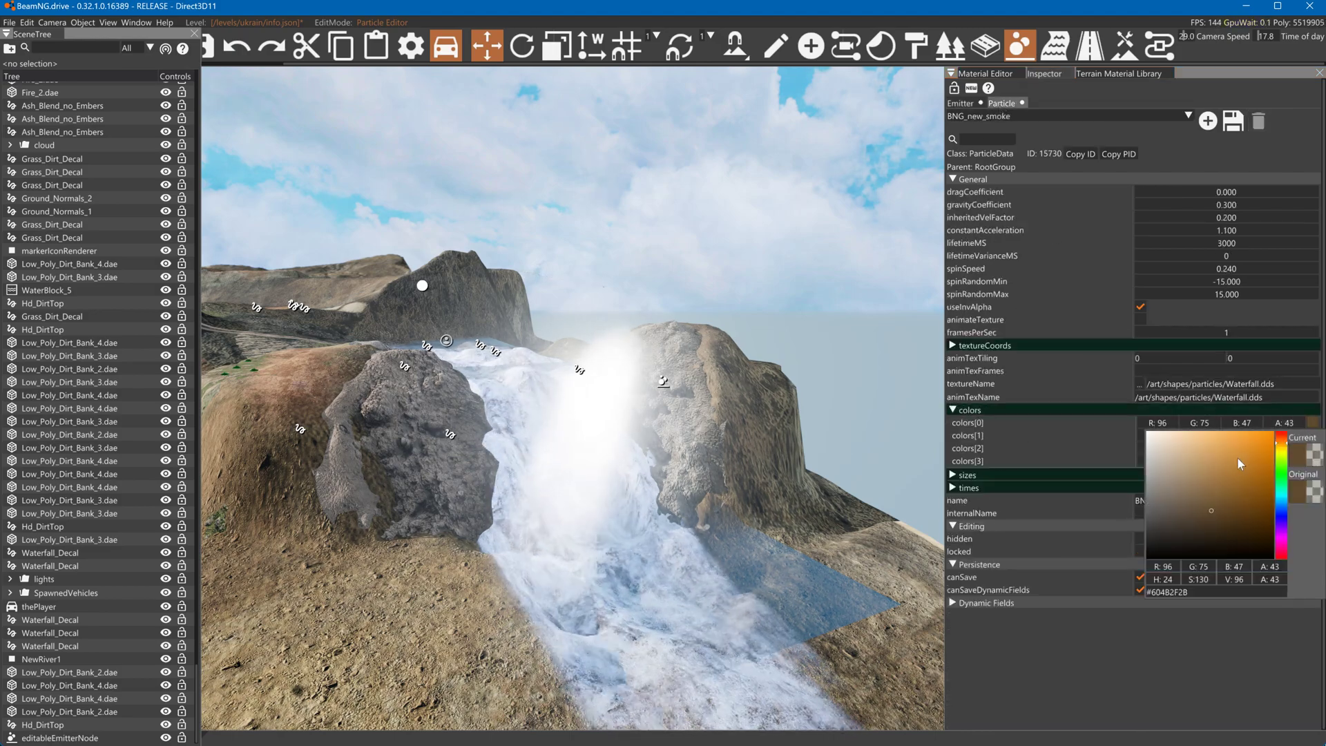
drag(1129, 488, 1145, 654)
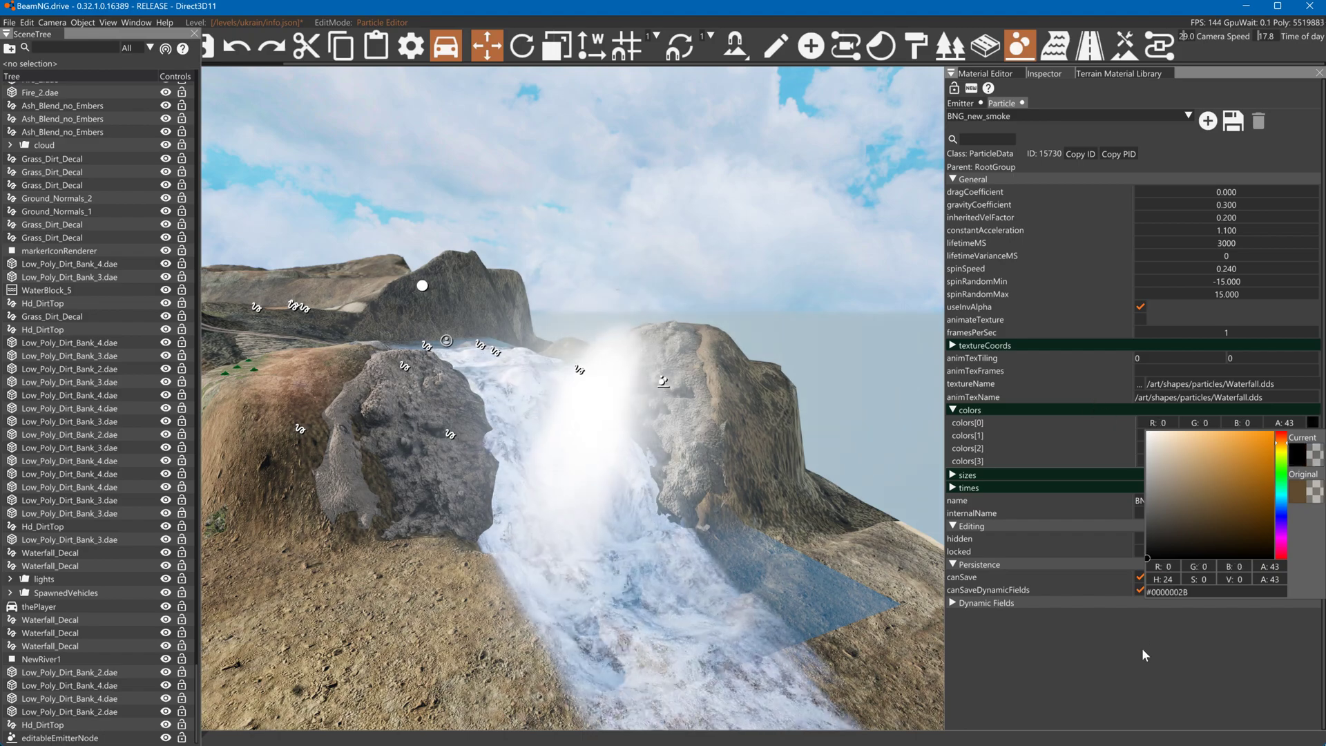
click(1241, 375)
click(1312, 436)
drag(1215, 524, 1167, 608)
click(1085, 466)
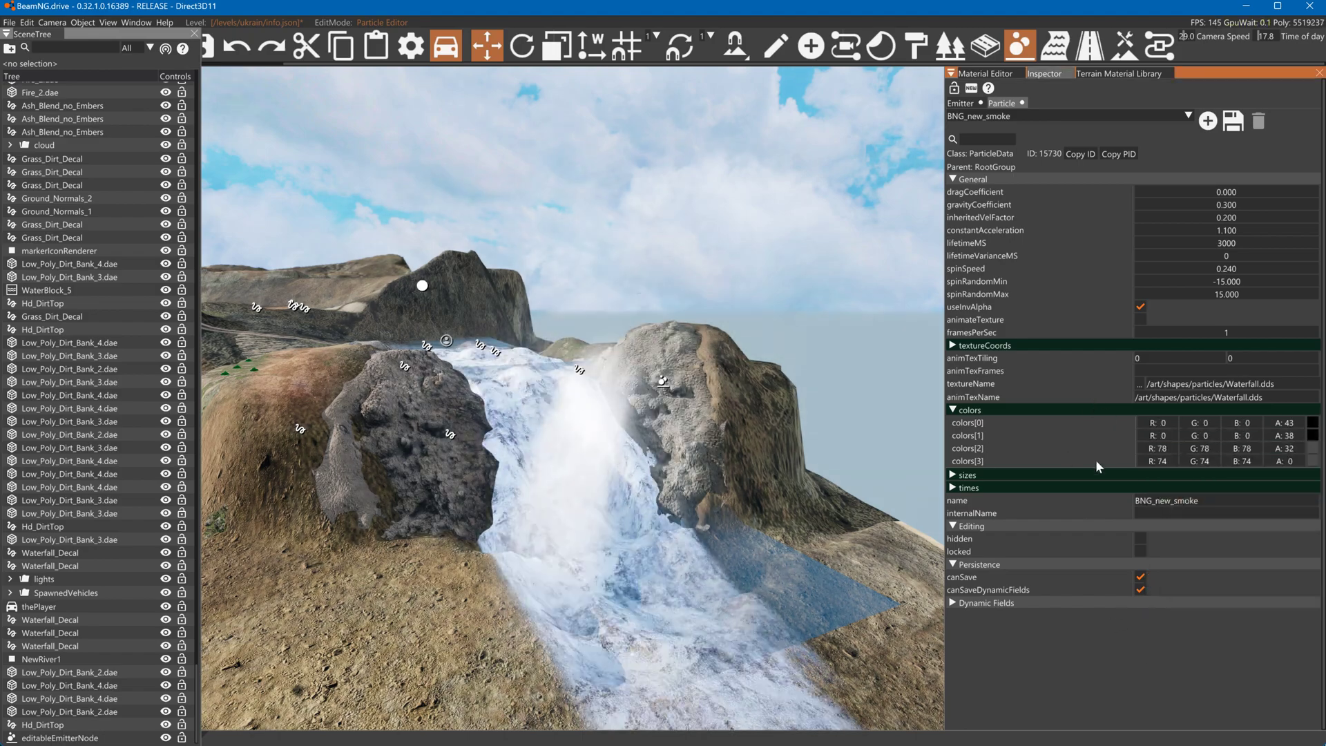
click(1316, 449)
click(1104, 529)
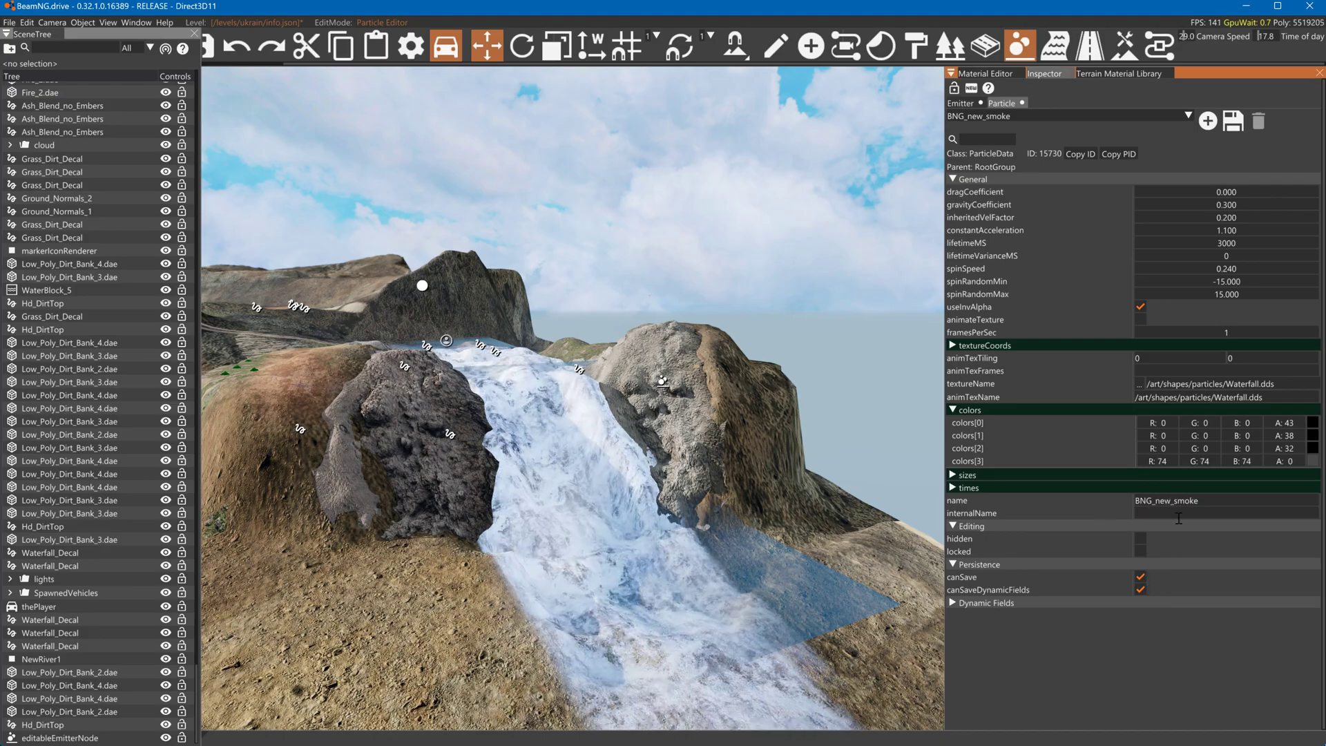
click(1312, 462)
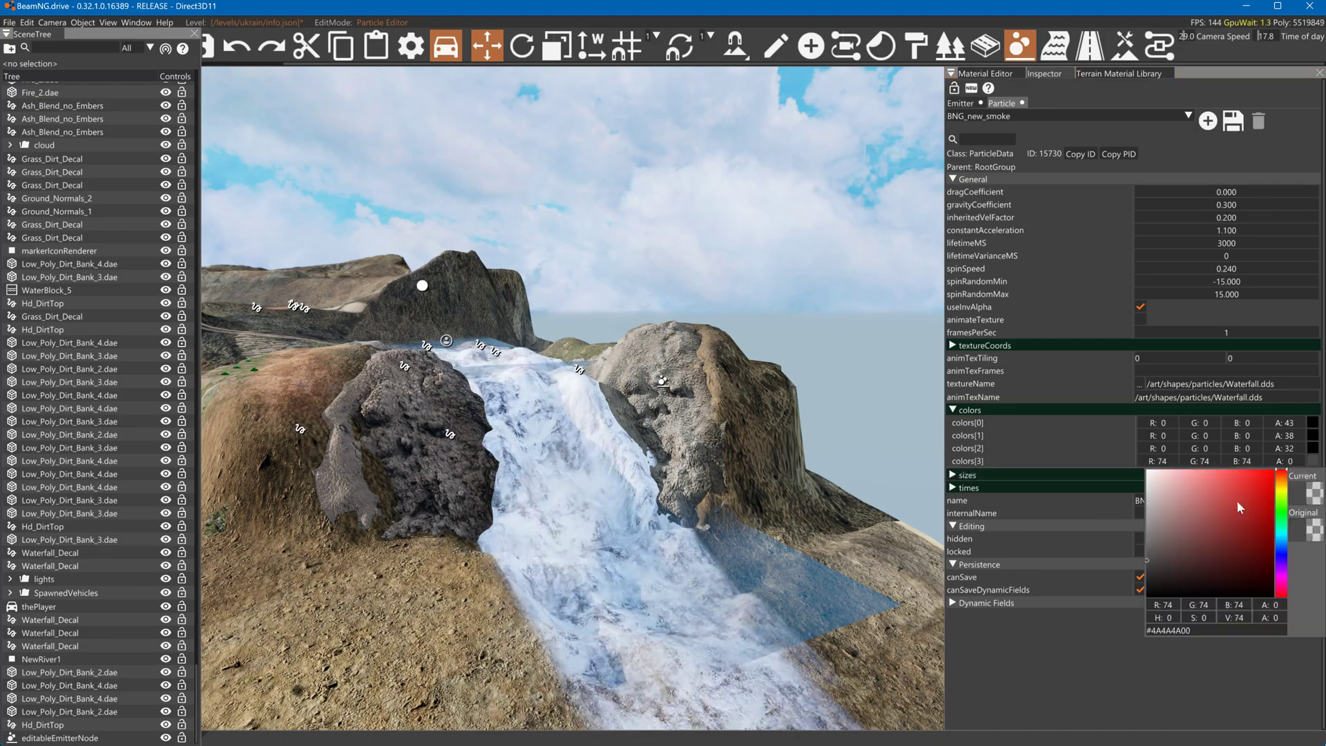
click(1314, 440)
Set the alpha of all four particle colors to 255 and expand the particle's times settings
double_click(1284, 423)
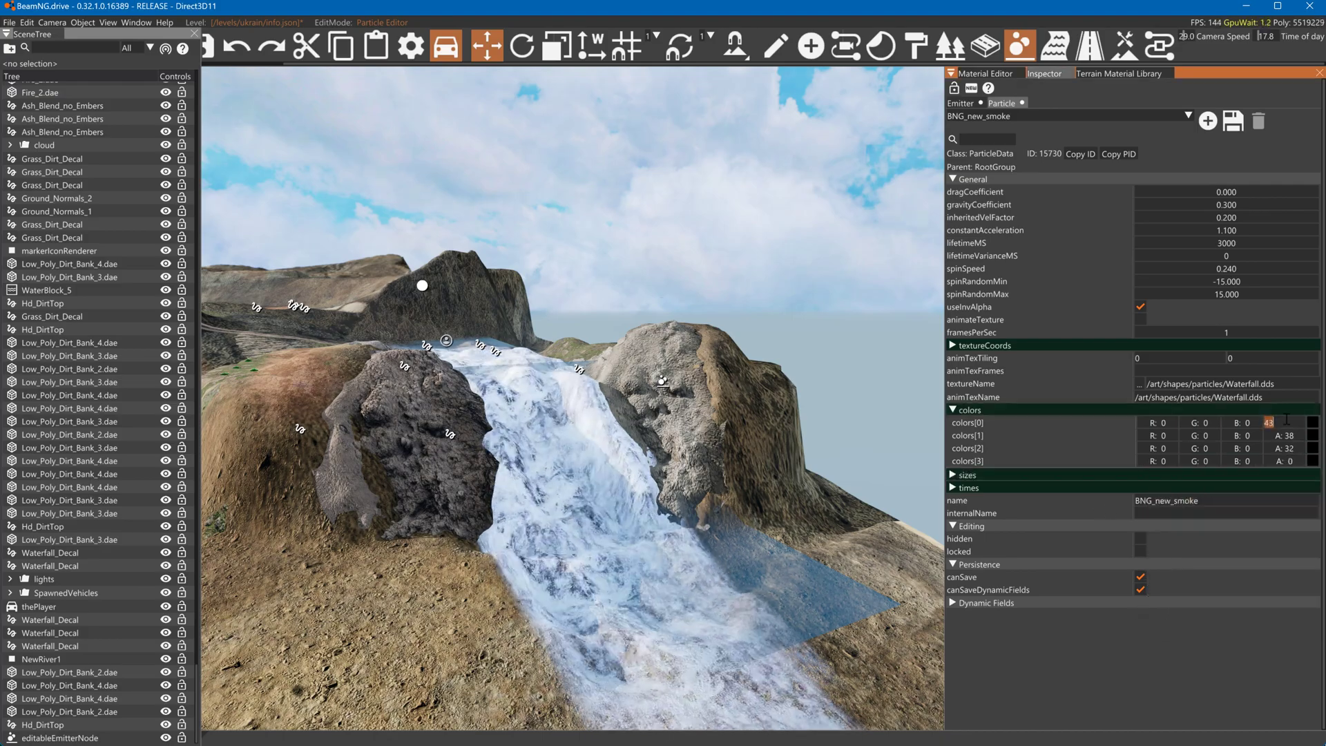
text(255)
double_click(1286, 436)
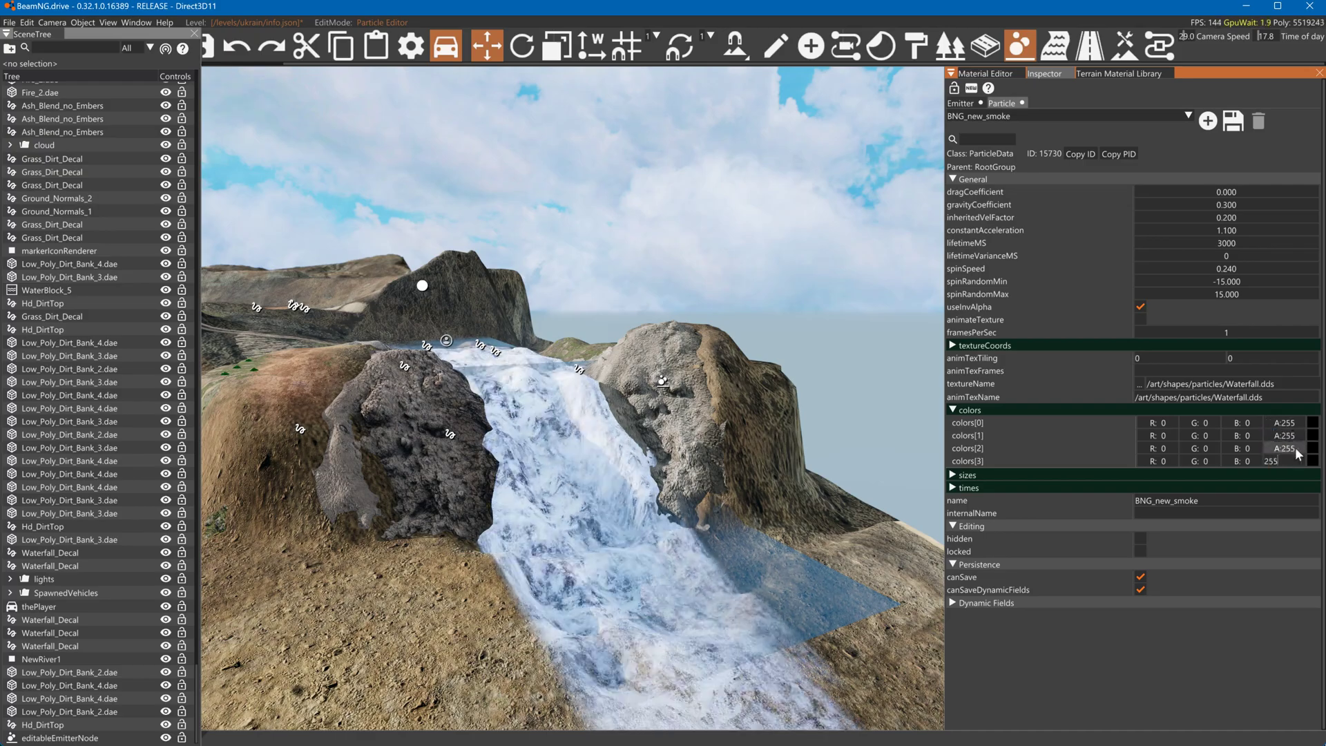
click(1299, 488)
Try lighter and darker shades for colors[1], ending on a near-black of R 5, G 4, B 4
click(1312, 436)
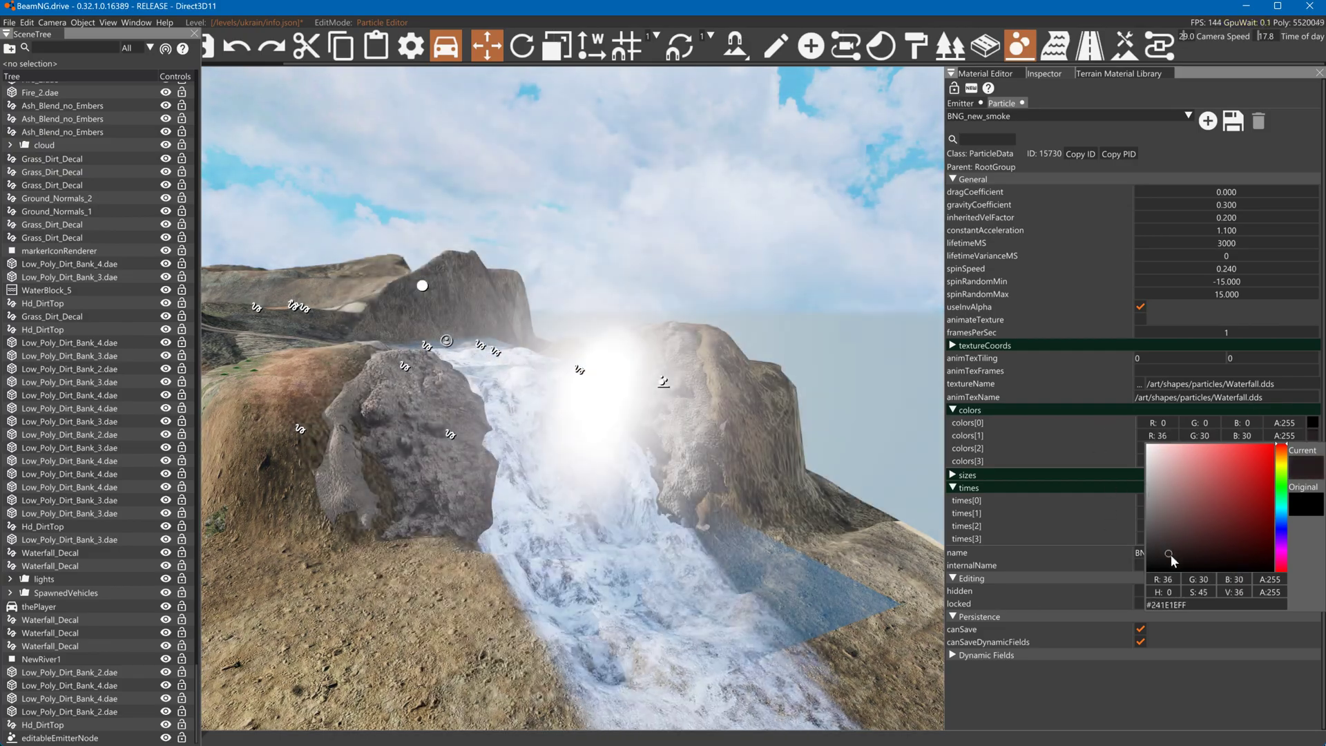
click(1184, 569)
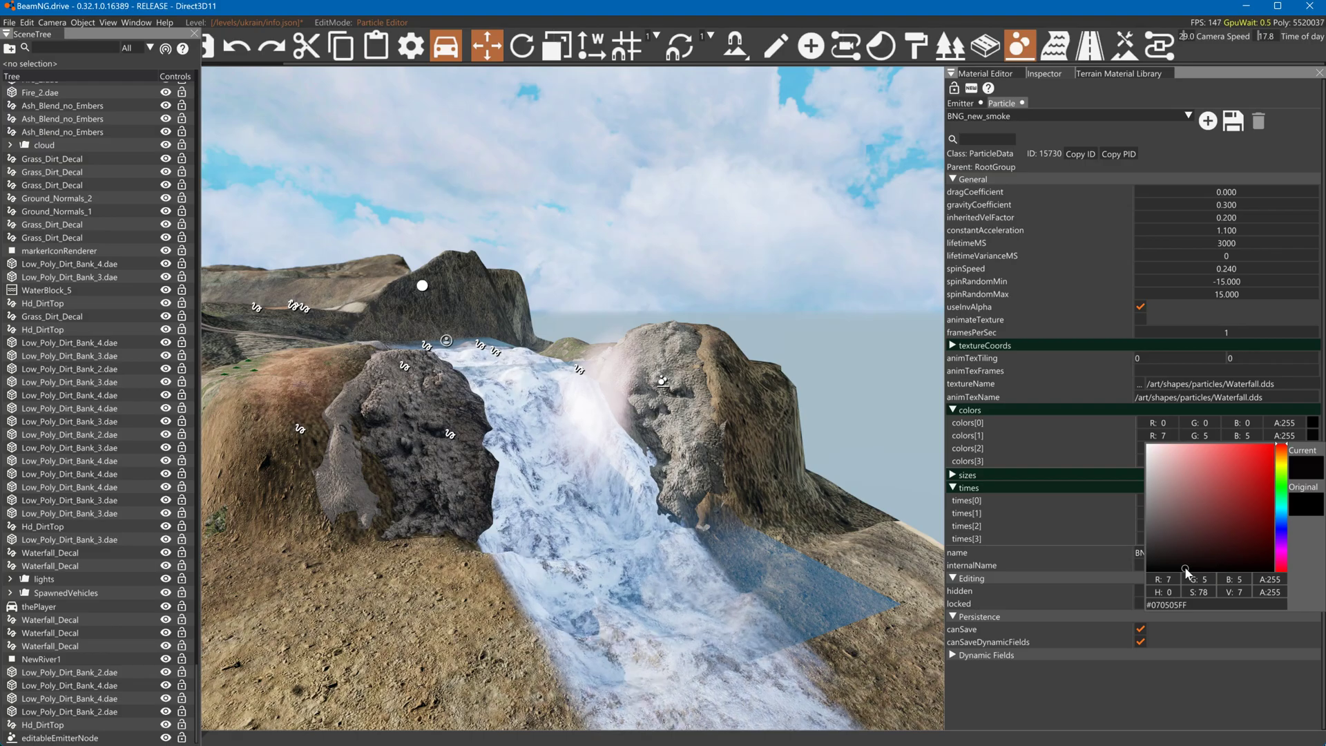
click(1072, 544)
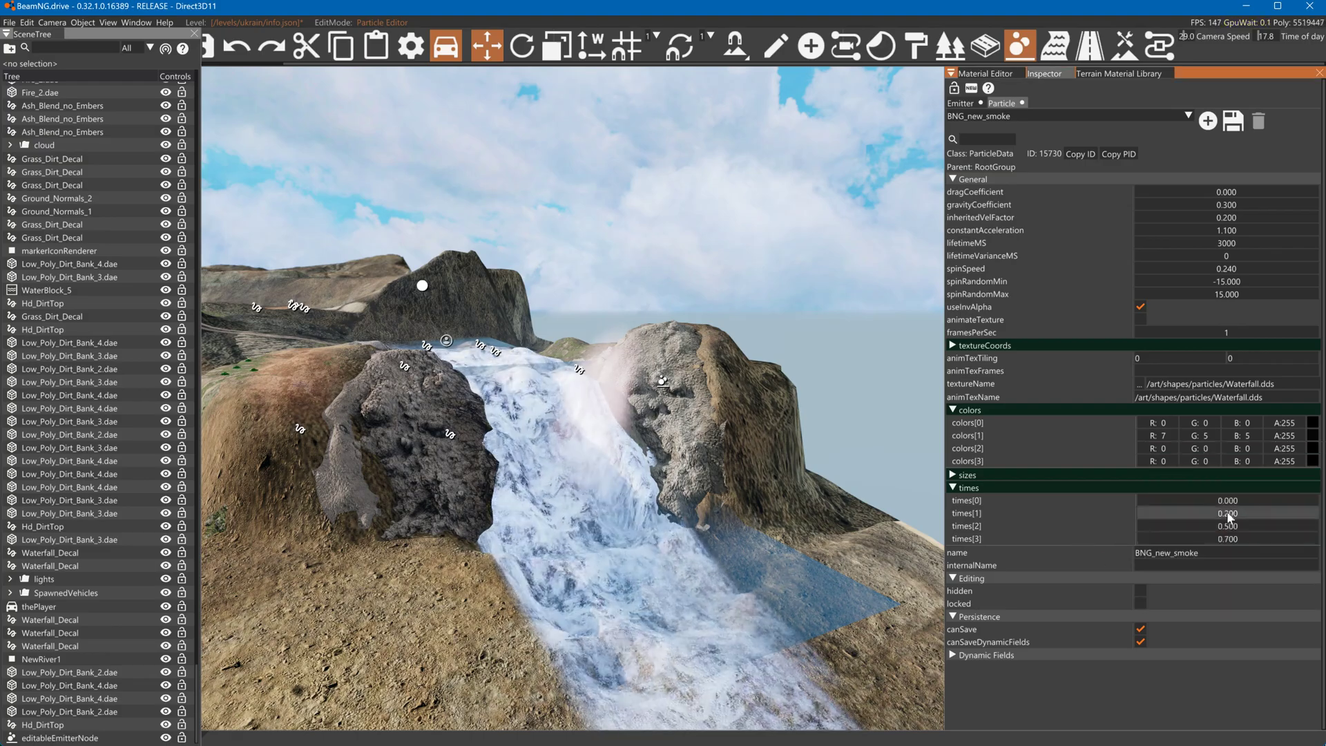
click(1312, 438)
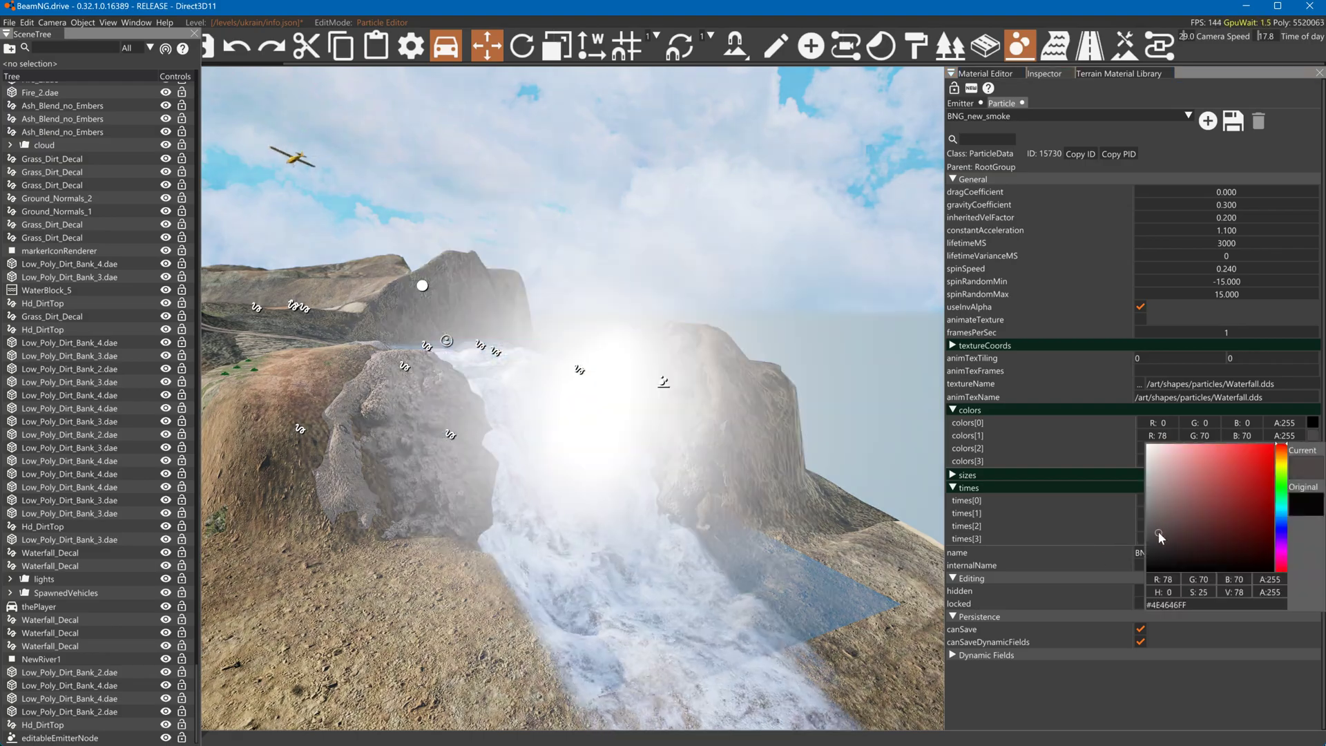
drag(1158, 504, 1152, 587)
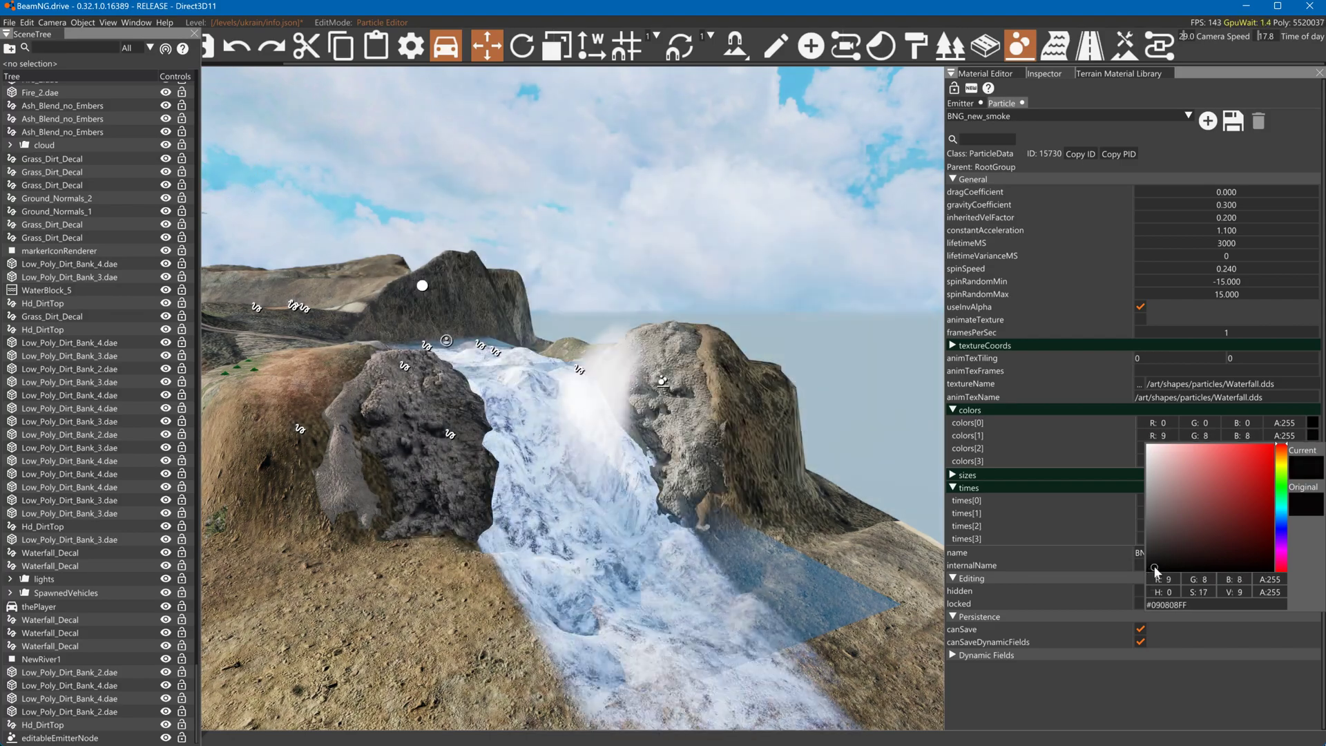
click(1185, 420)
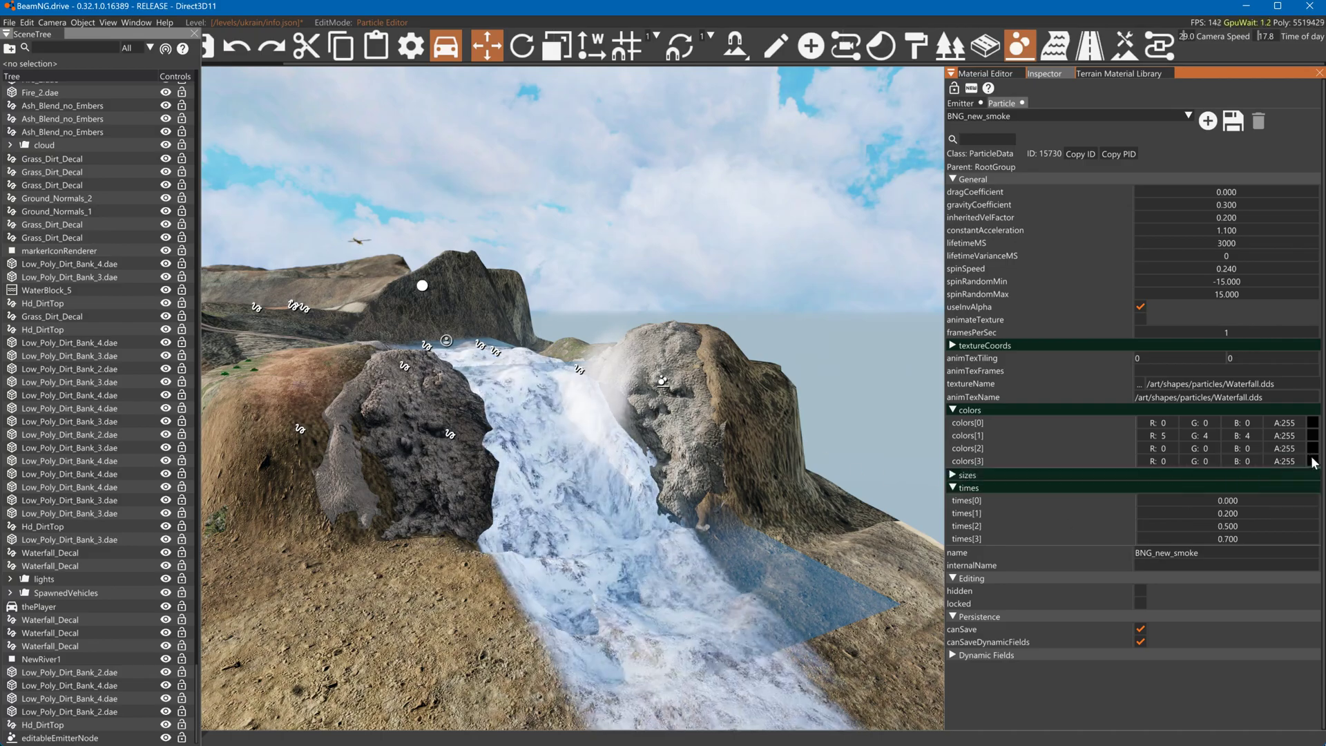
Set colors[0] to a bright blue of R 21, G 126, B 255
click(1314, 434)
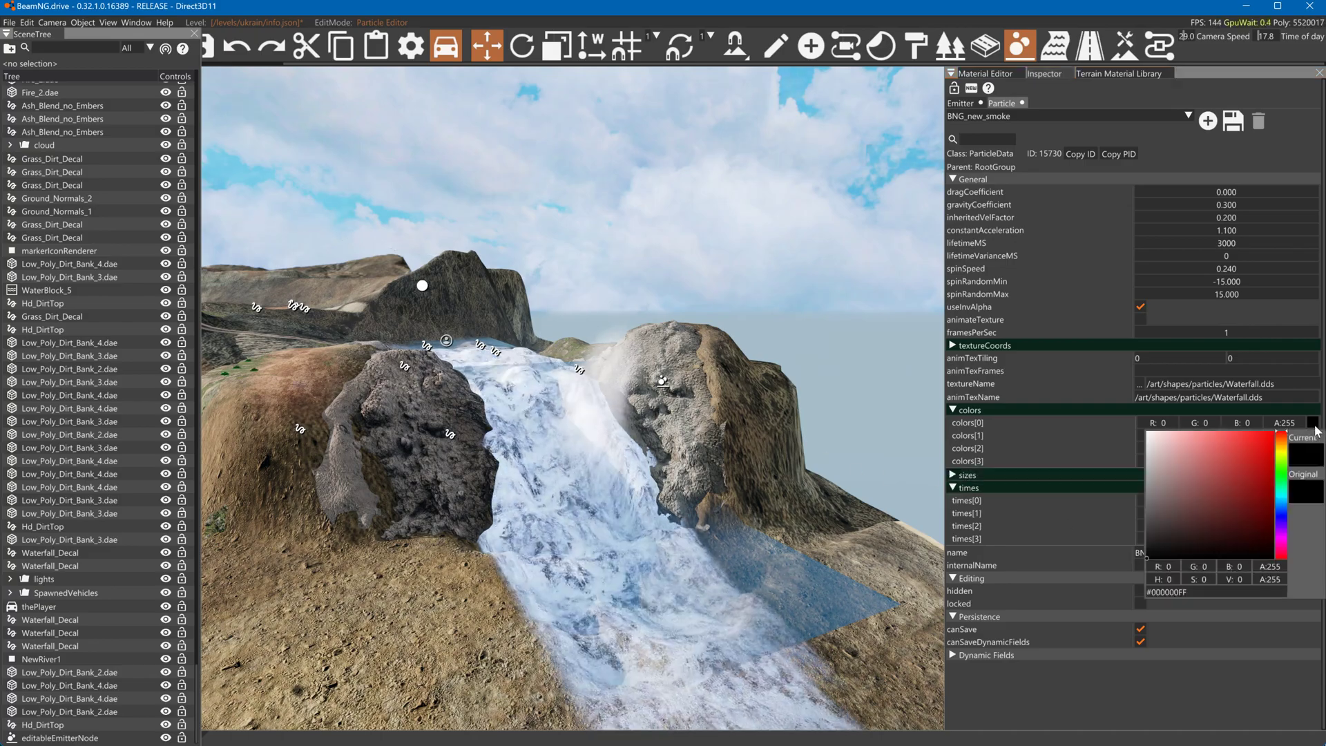
click(1264, 432)
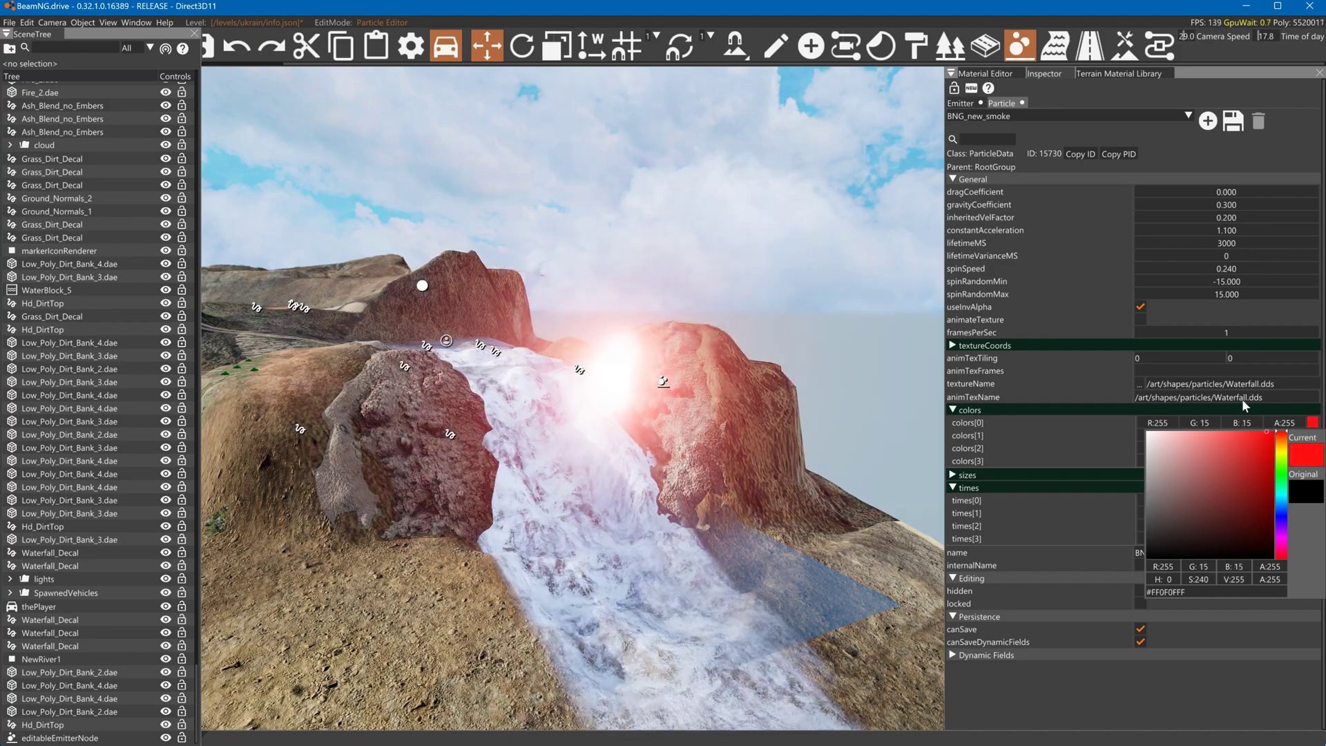
click(1283, 512)
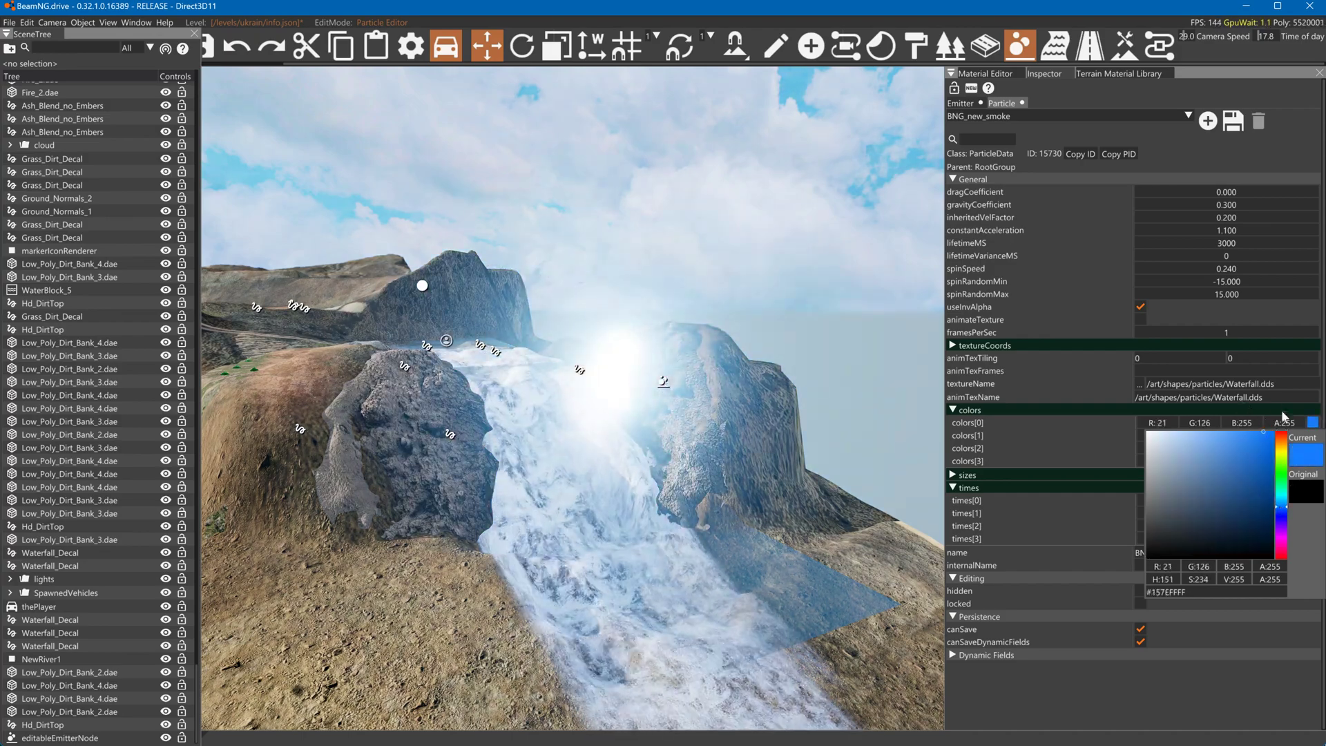
click(1304, 423)
Lower the alpha of all four particle colors to 25
drag(1300, 426, 1142, 415)
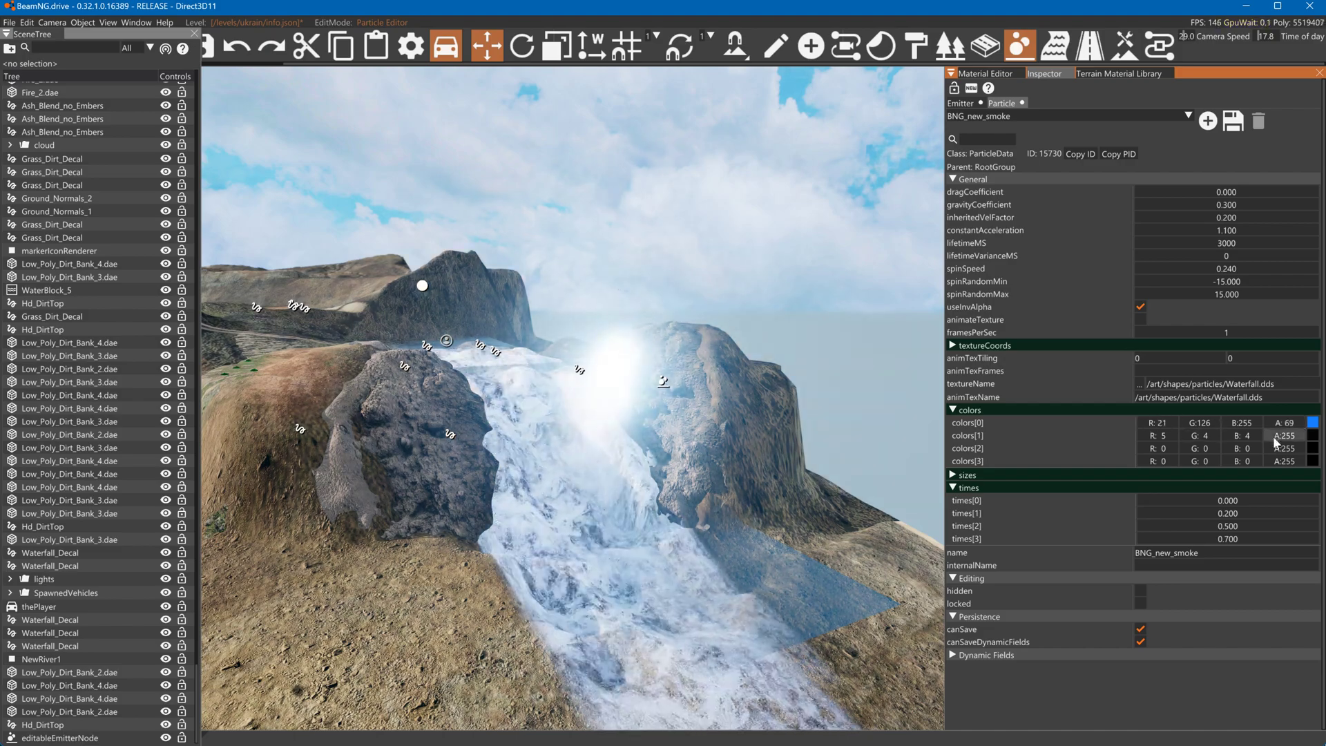
drag(1264, 437, 1277, 452)
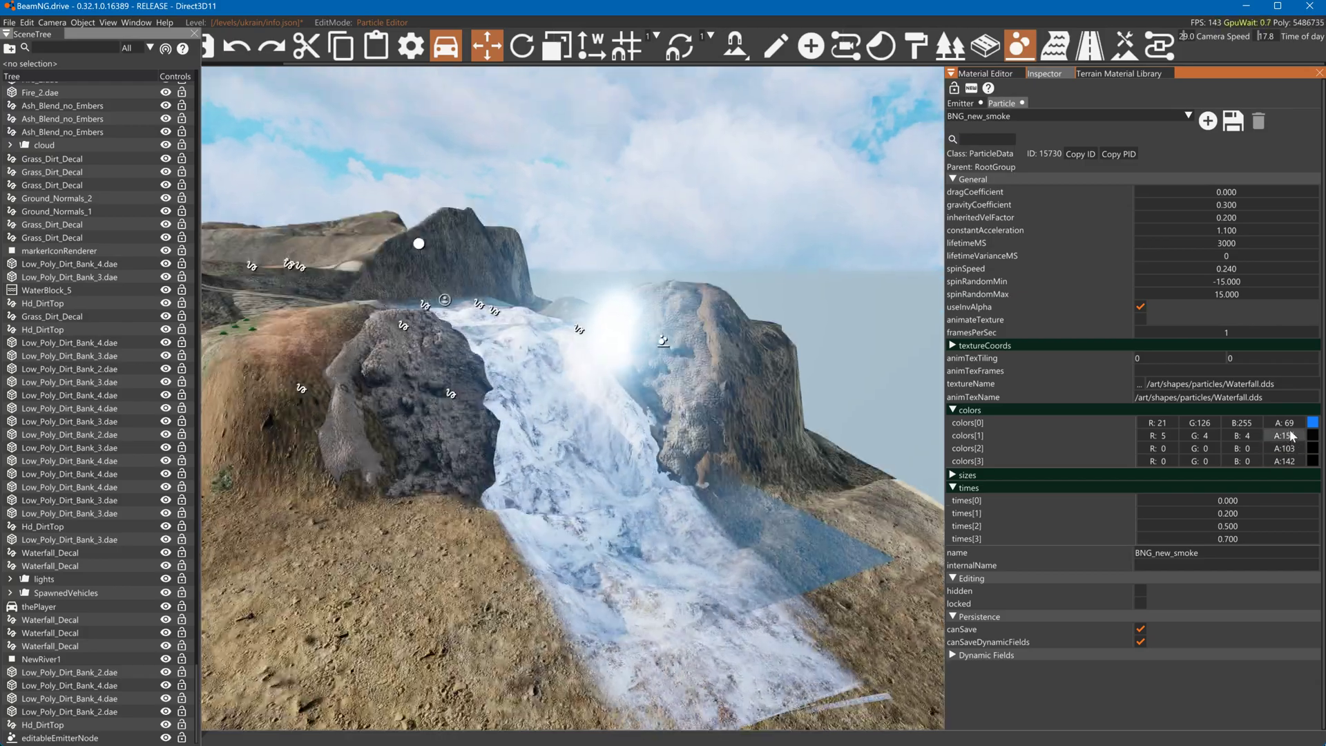
double_click(1286, 422)
text(25)
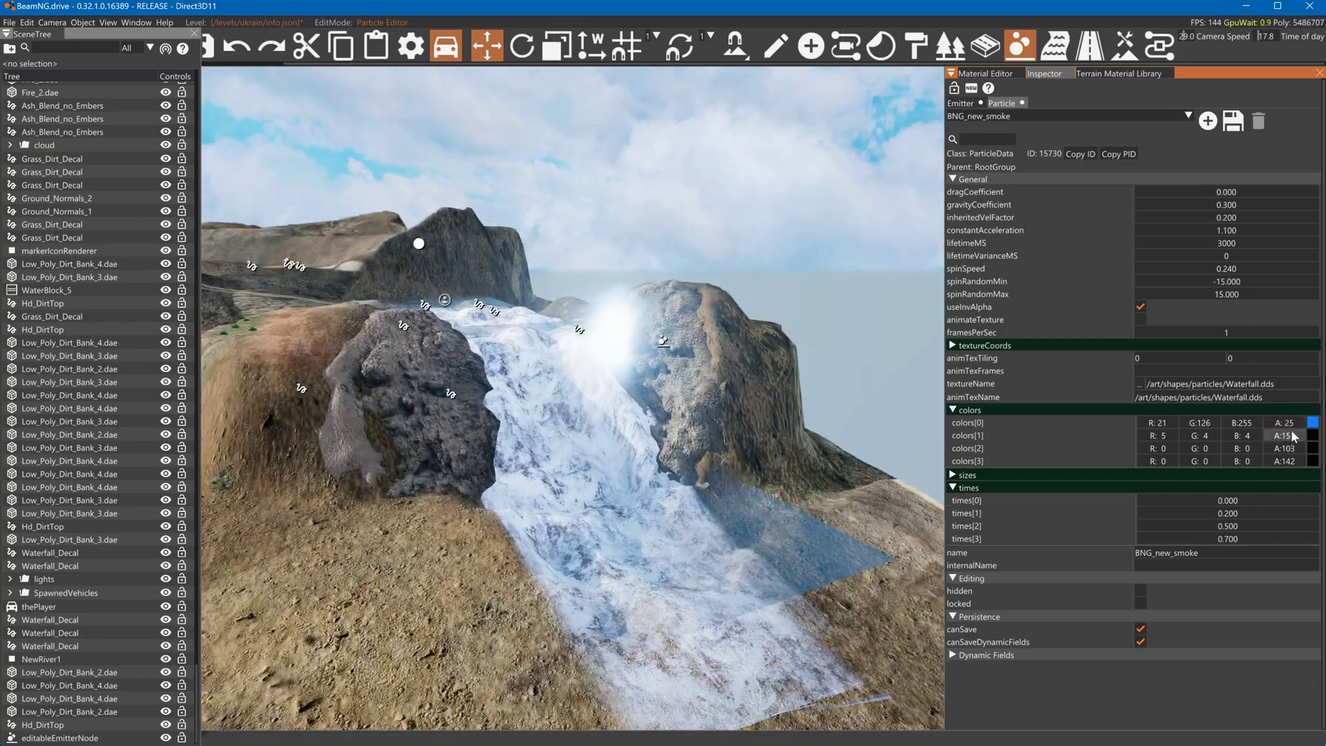
text(25)
key(Return)
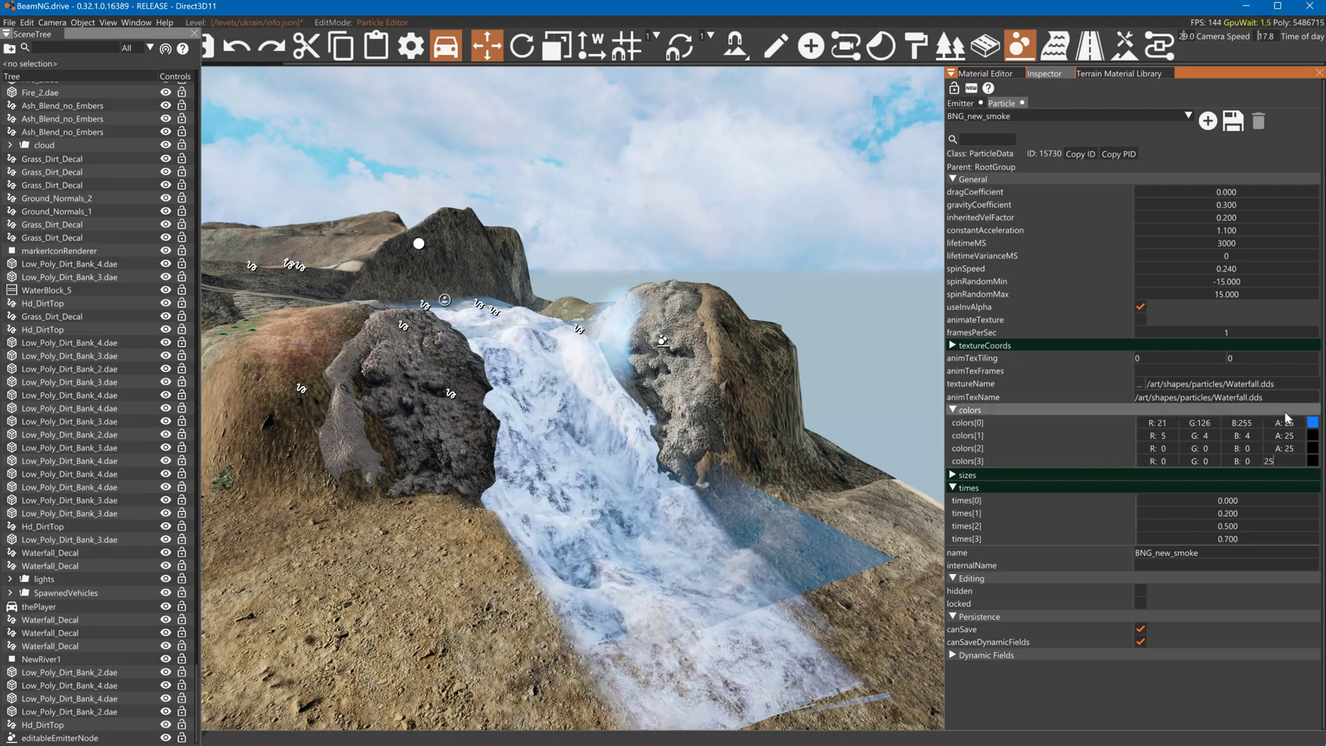
Set colors[1] to pure black and raise the alpha of colors[0] to 51
click(1313, 435)
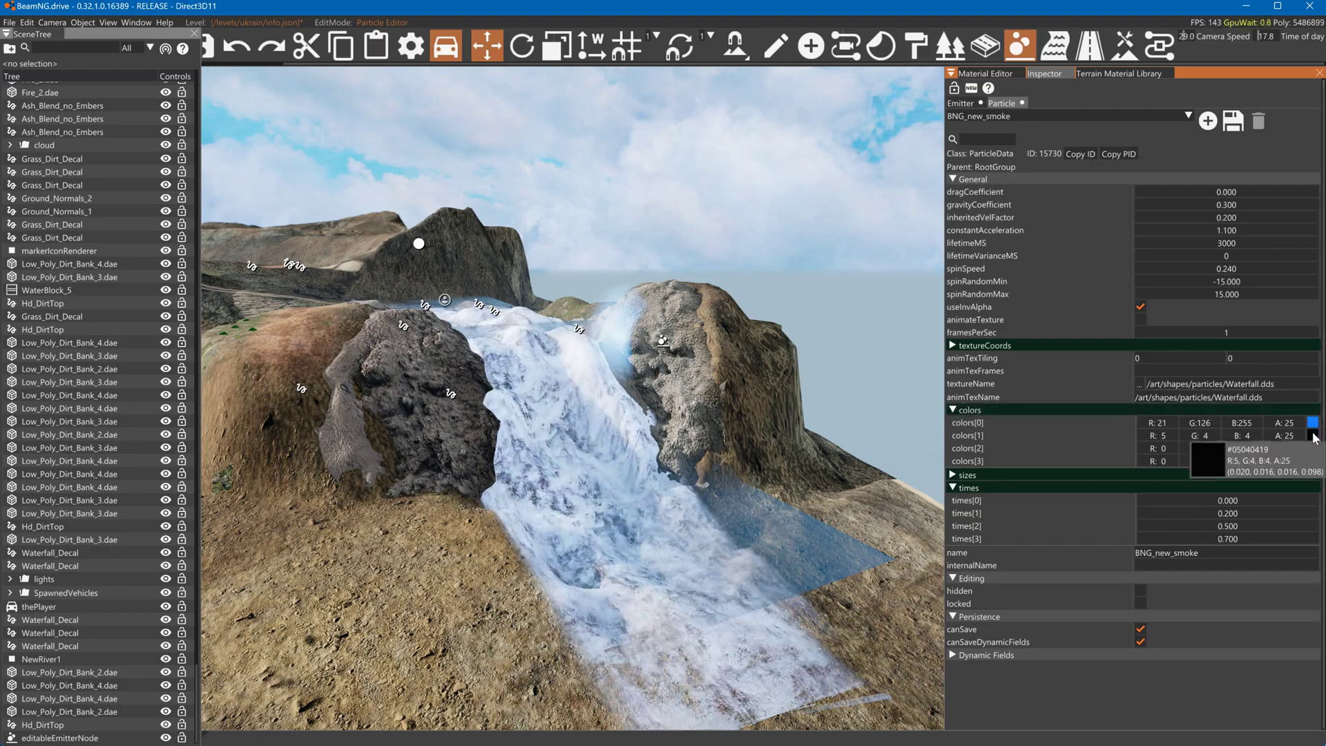
click(1280, 520)
drag(1254, 485, 1239, 572)
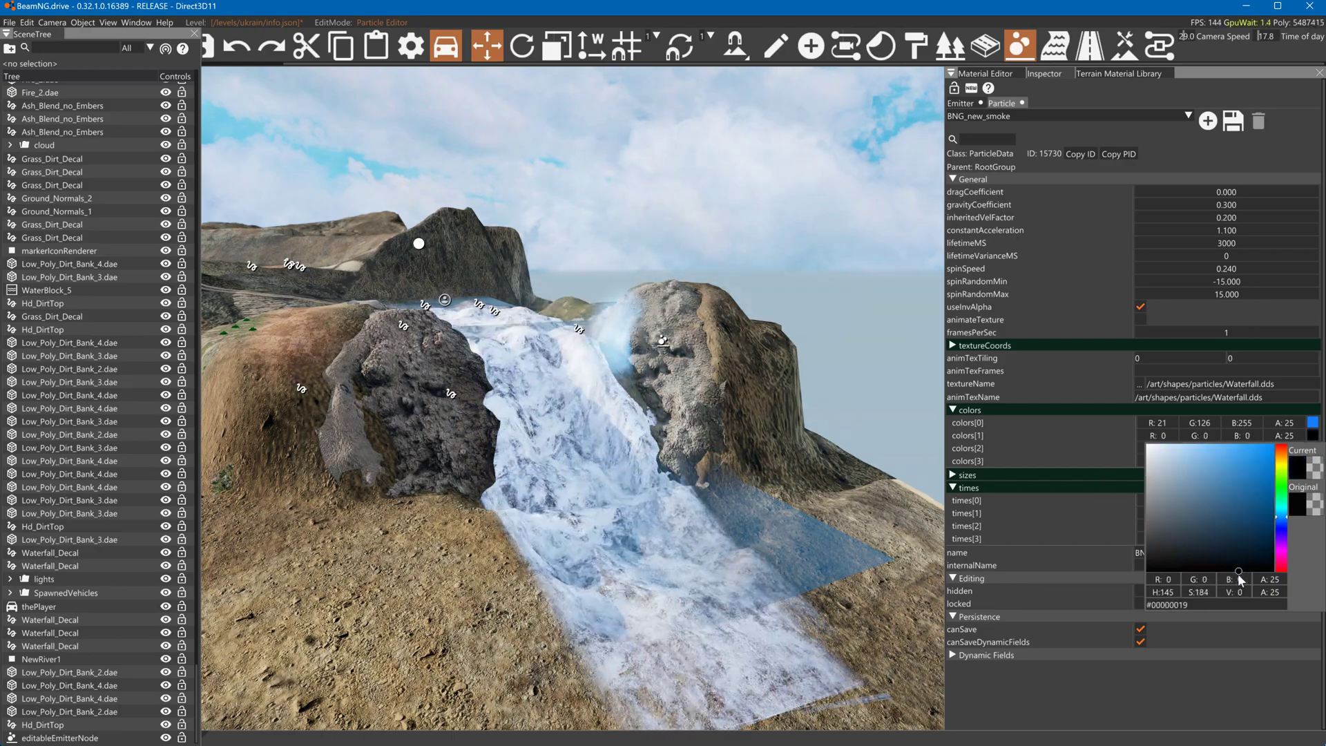
click(897, 394)
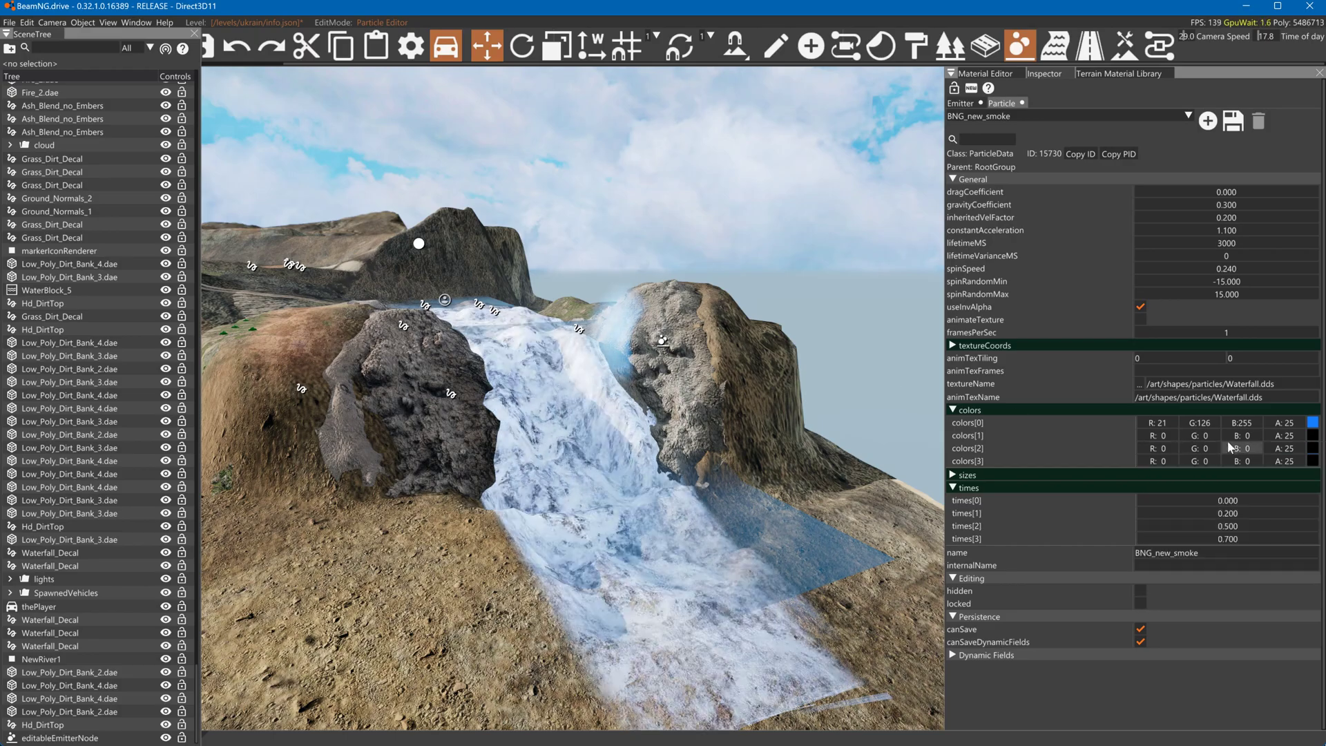
drag(1278, 423, 1305, 429)
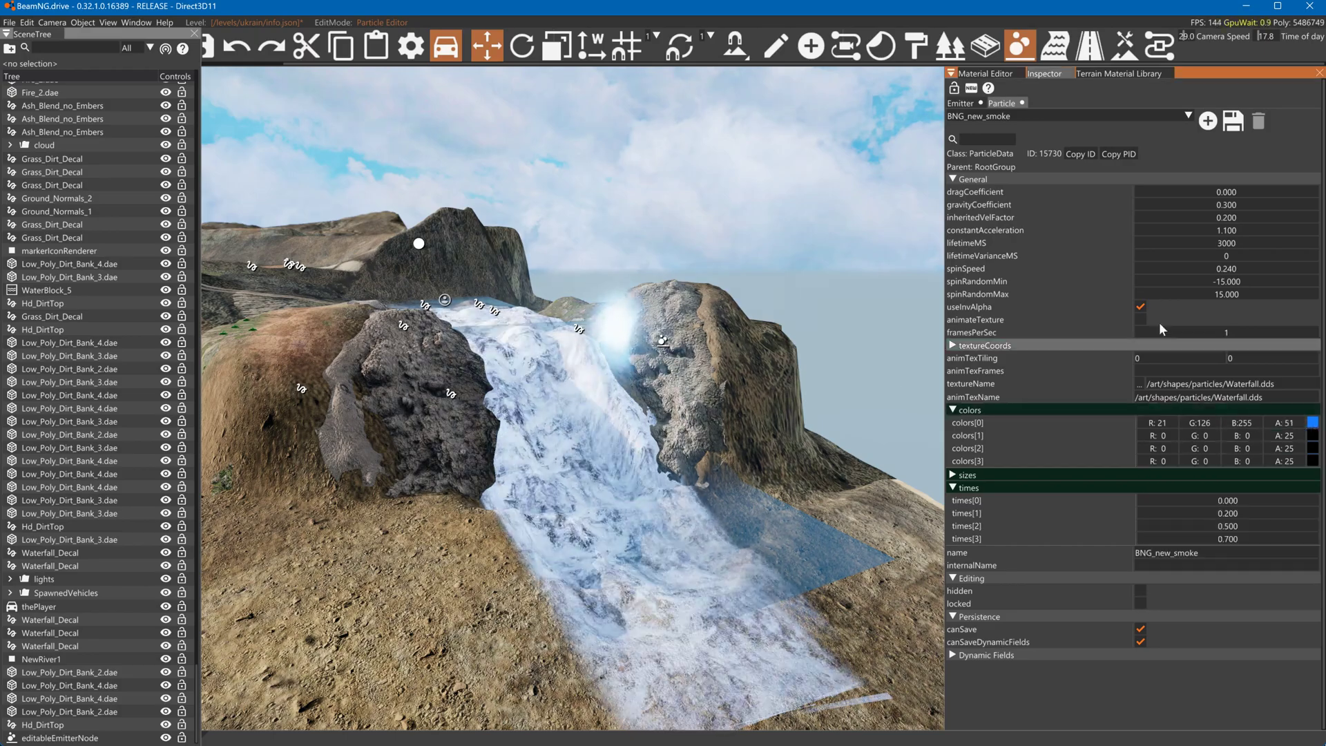
Change the BNGP_101 emitter's blendStyle to NORMAL
click(961, 103)
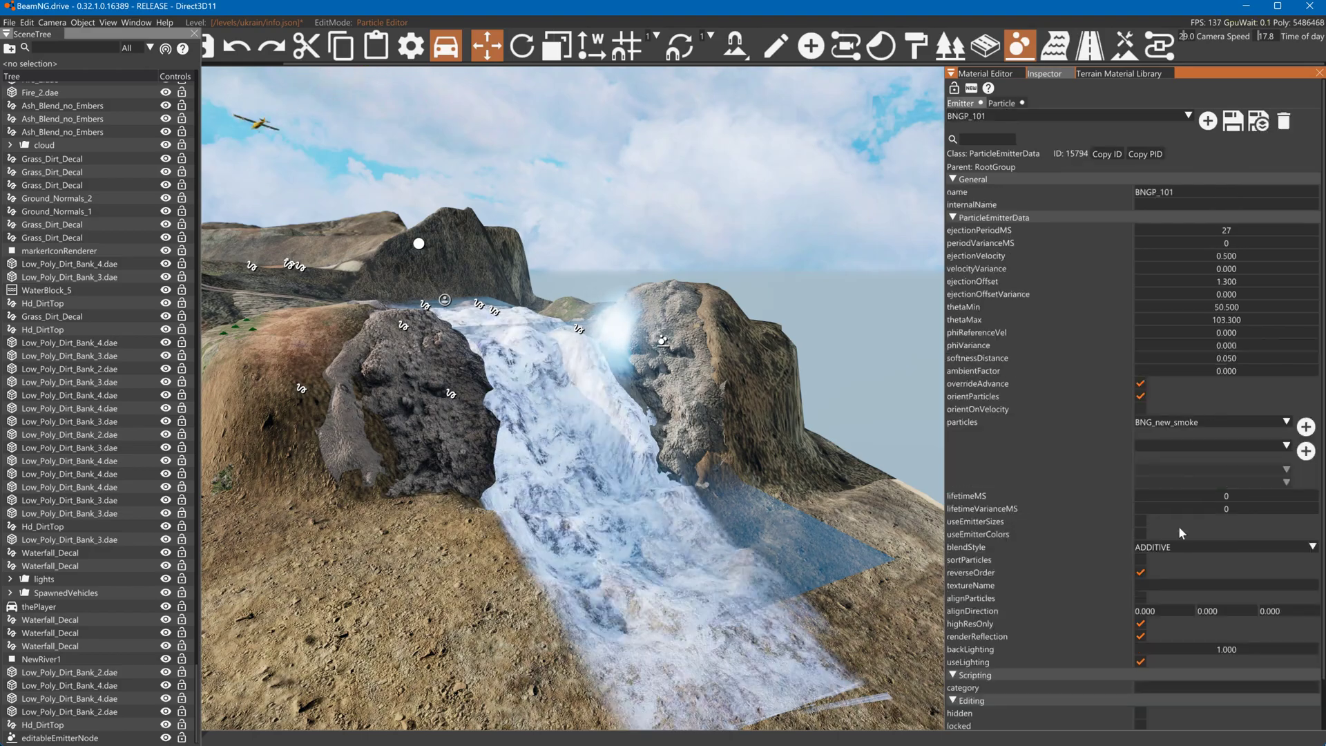
click(1179, 545)
click(1171, 565)
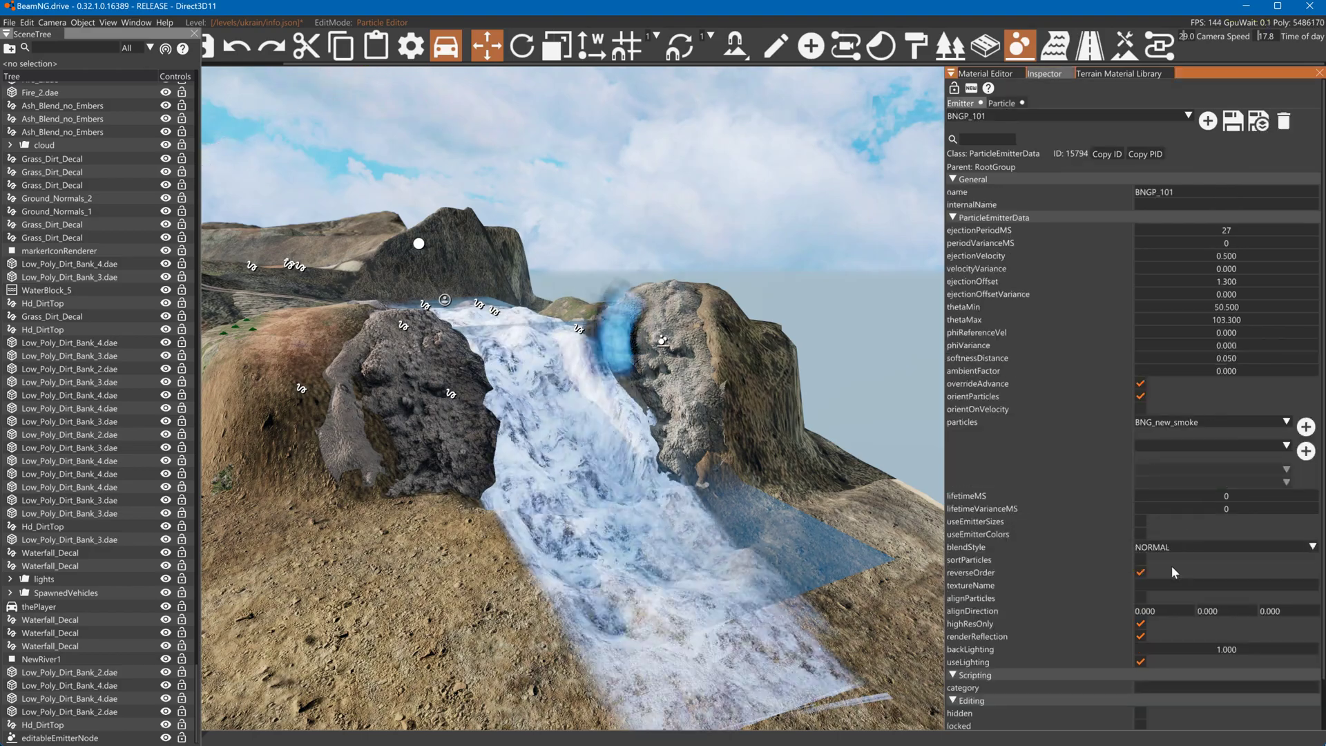
right_drag(830, 363, 822, 356)
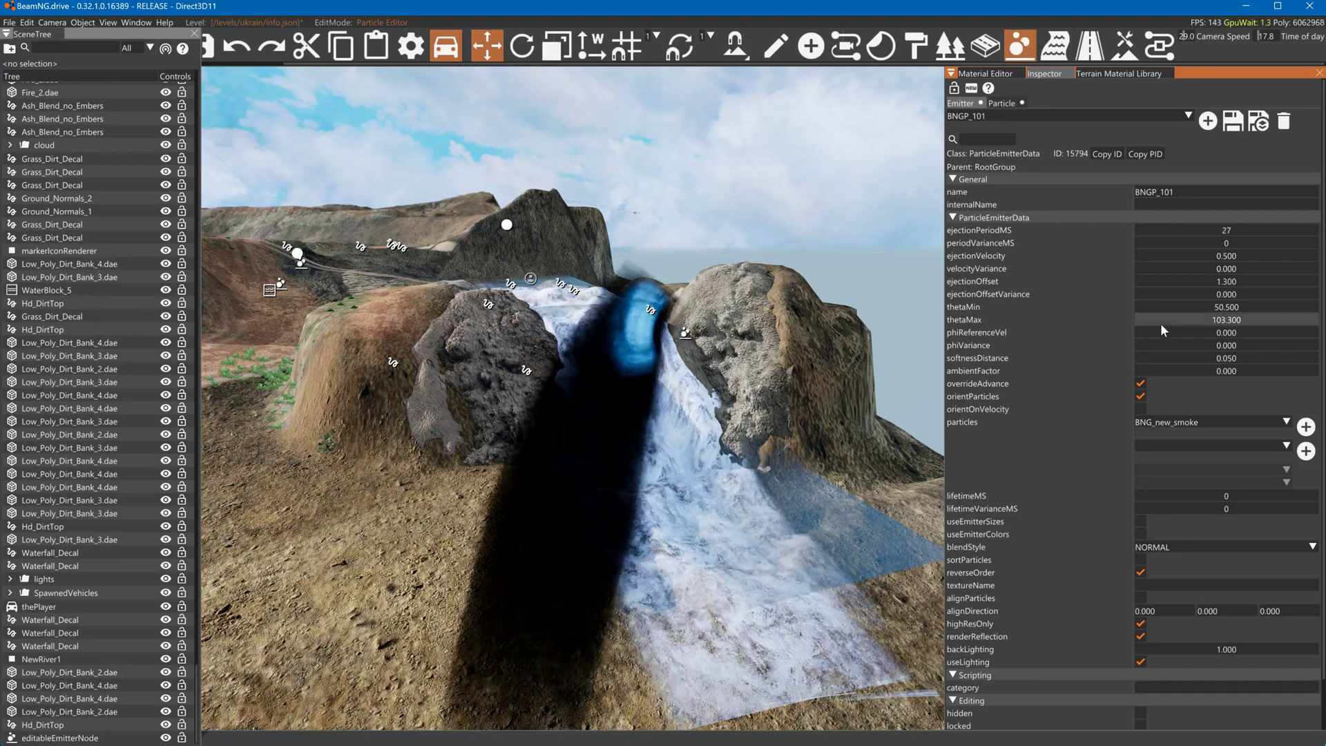
Disable orientParticles on the emitter and set ejectionPeriodMS to 1, thetaMin to 97.2 and thetaMax to 87
click(1140, 397)
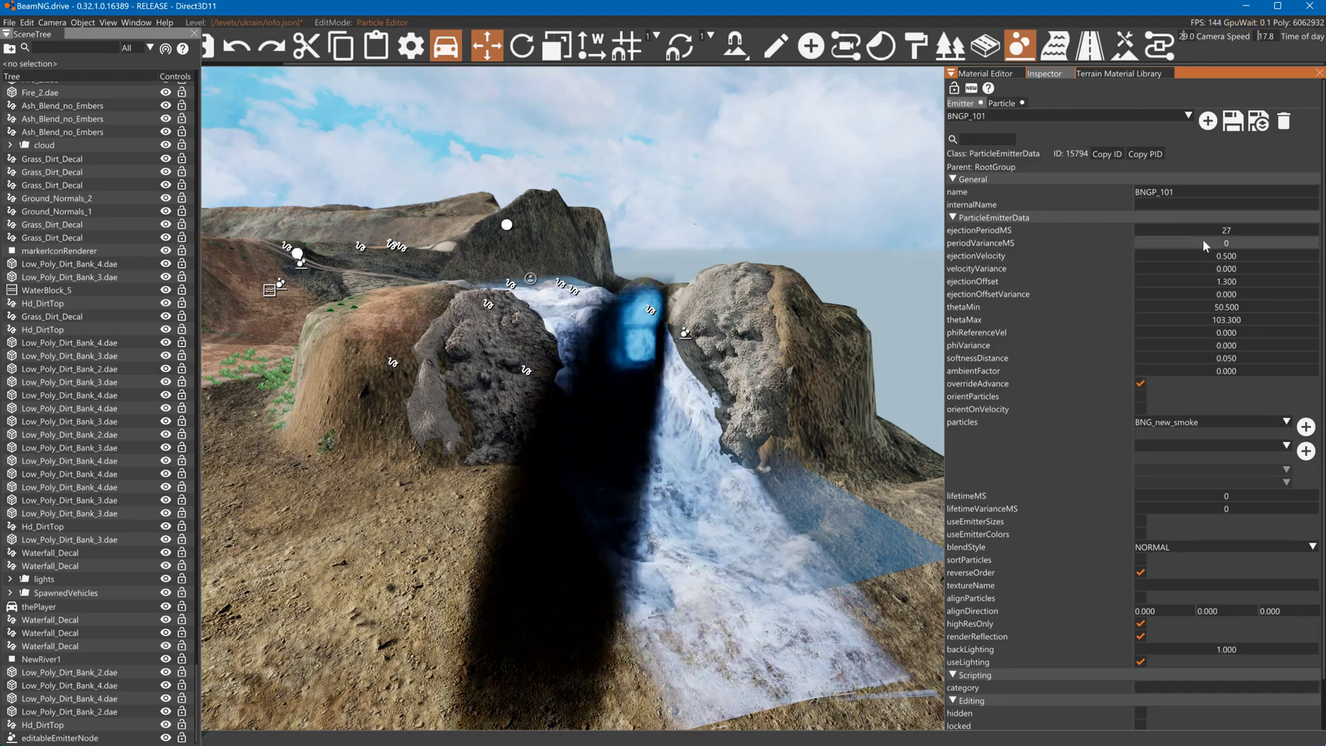
drag(1202, 228, 1195, 229)
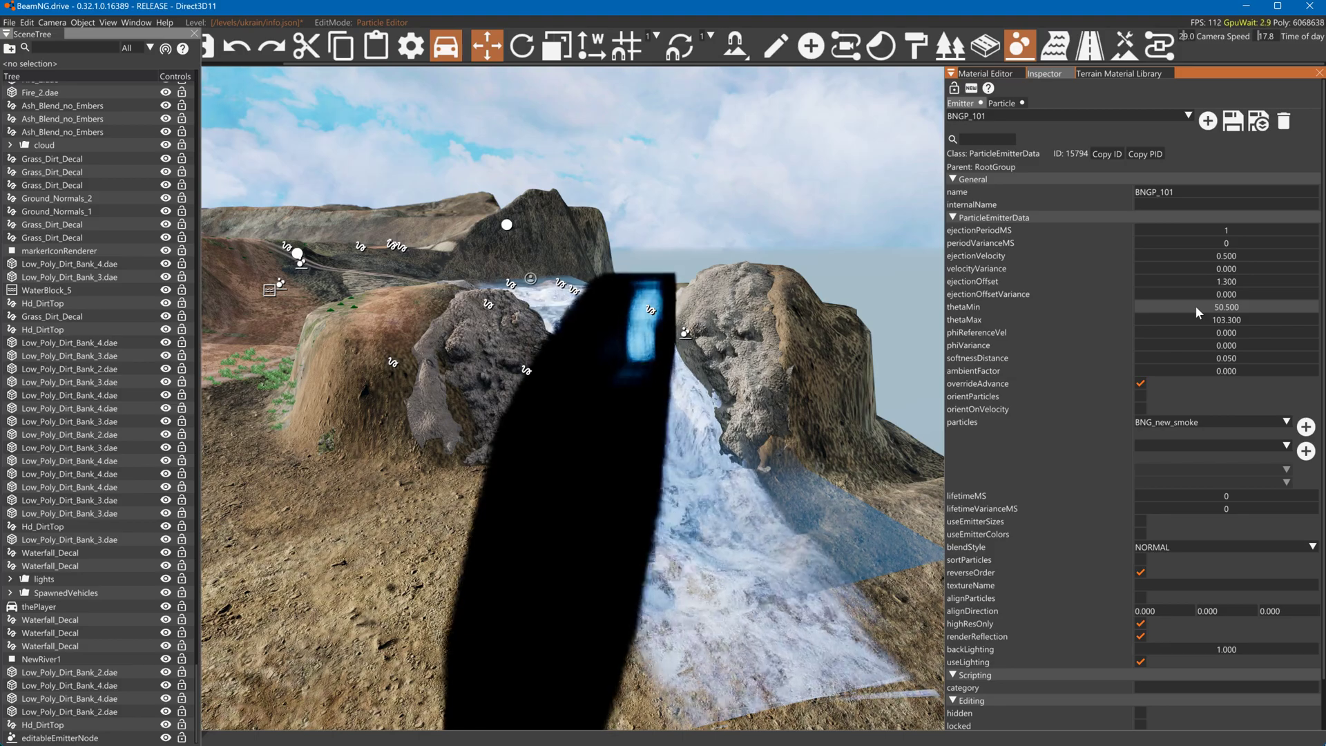
drag(1195, 305, 1237, 317)
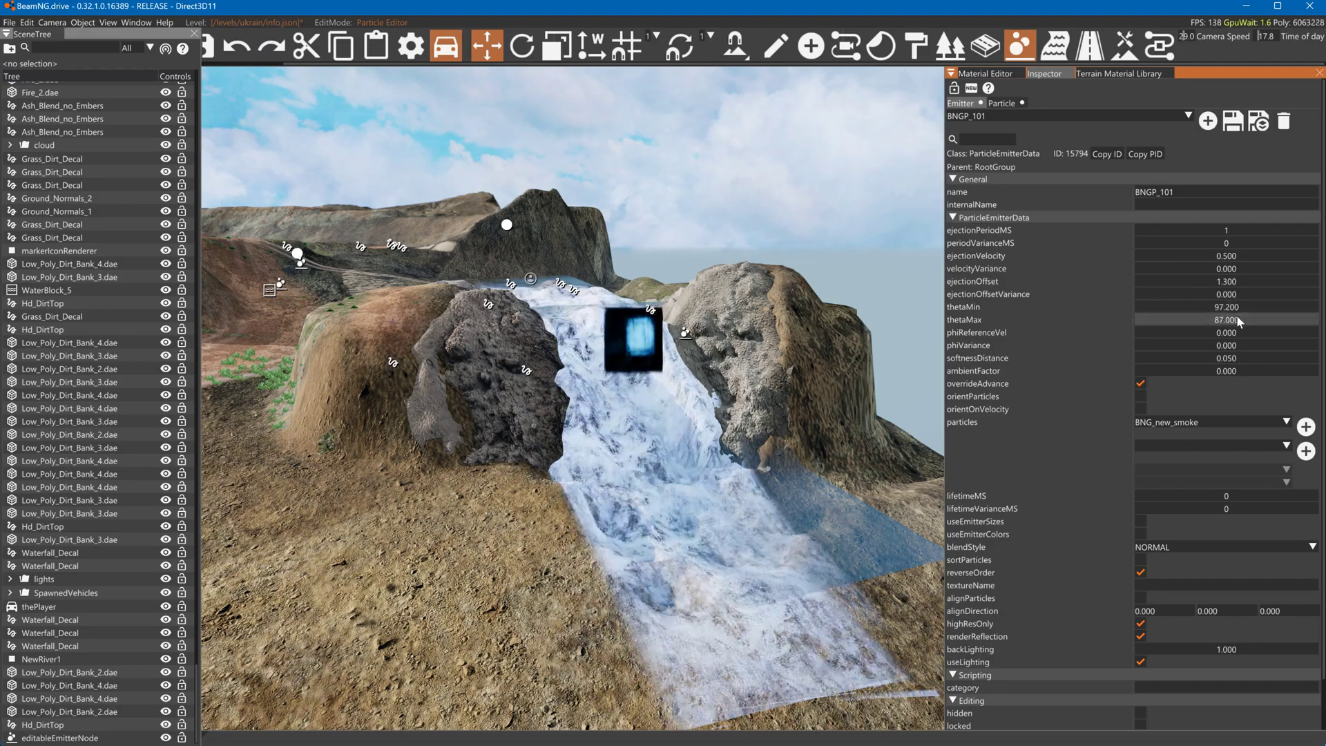
Enable orientOnVelocity and orientParticles on the BNGP_101 emitter
key(w)
right_drag(840, 255, 892, 269)
key(s)
key(d)
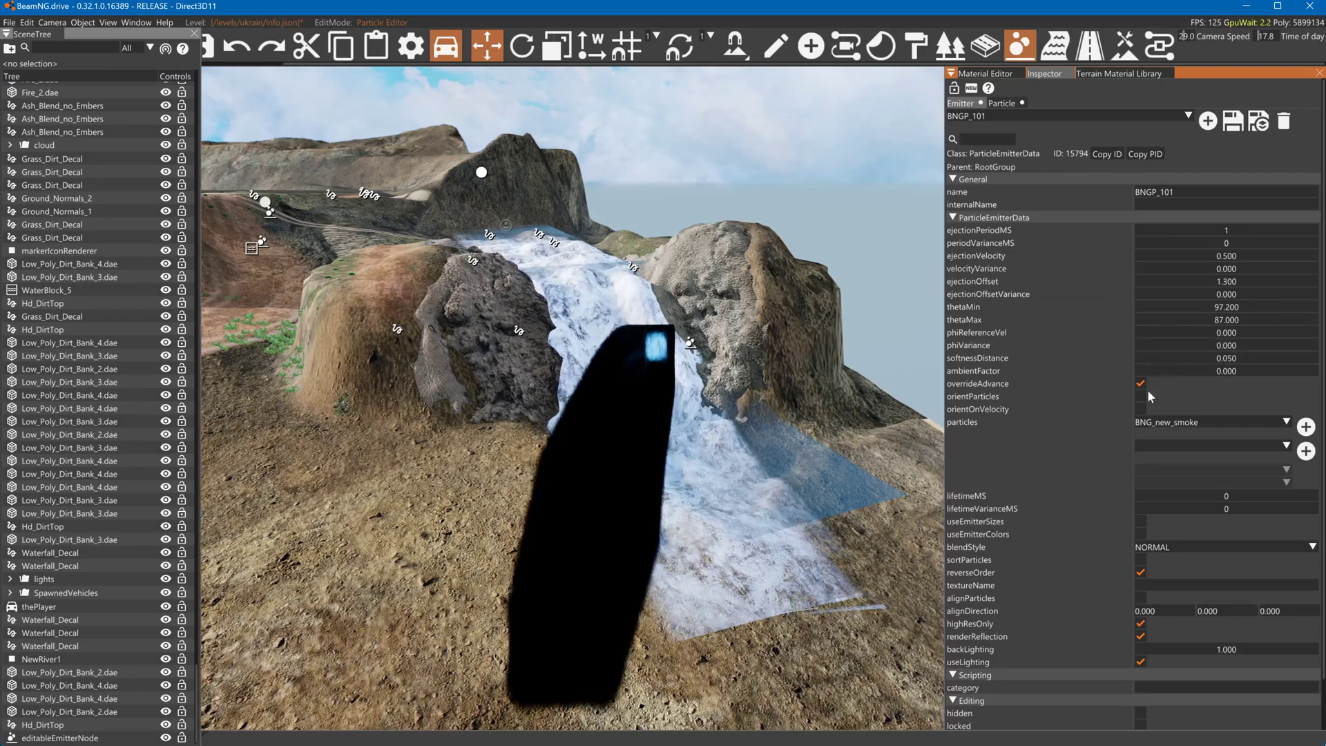
click(1141, 409)
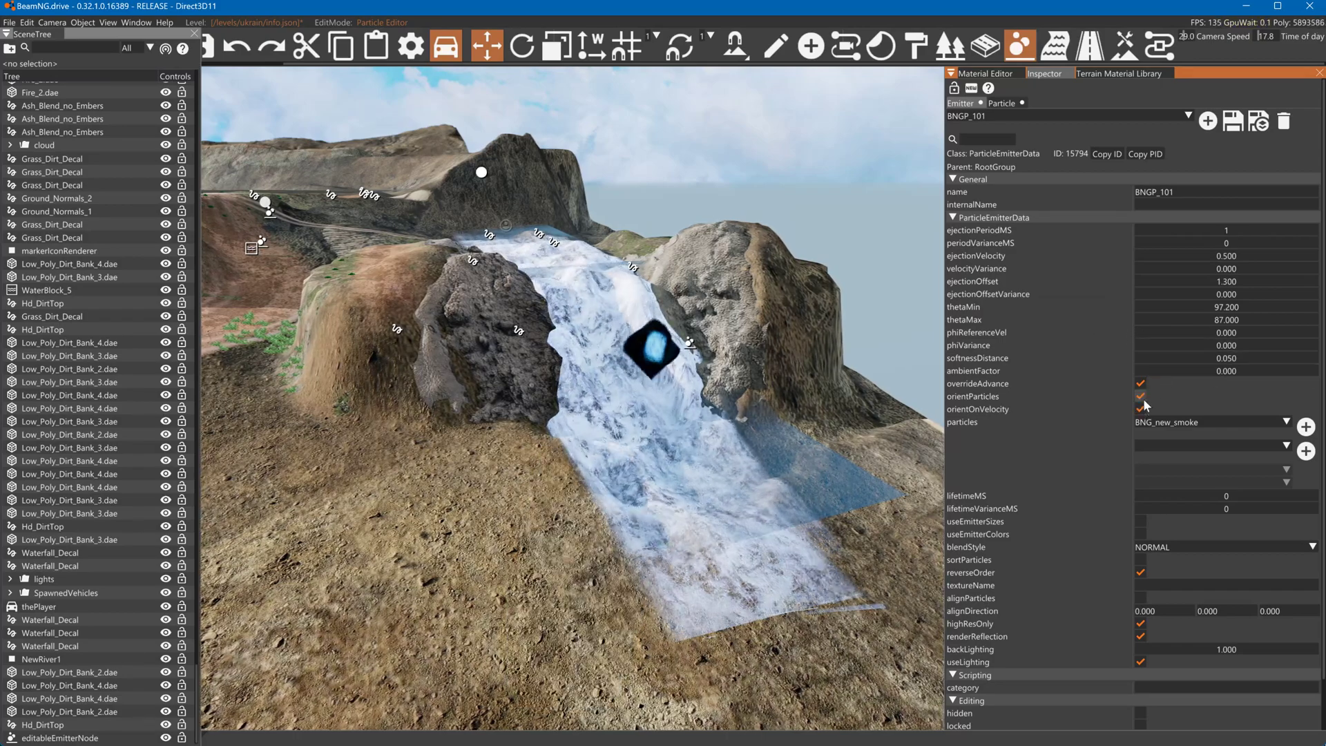
Replace the BNG_new_smoke particle texture with new_dirt.png from /art/shapes/particles/ and return to the emitter settings
click(996, 104)
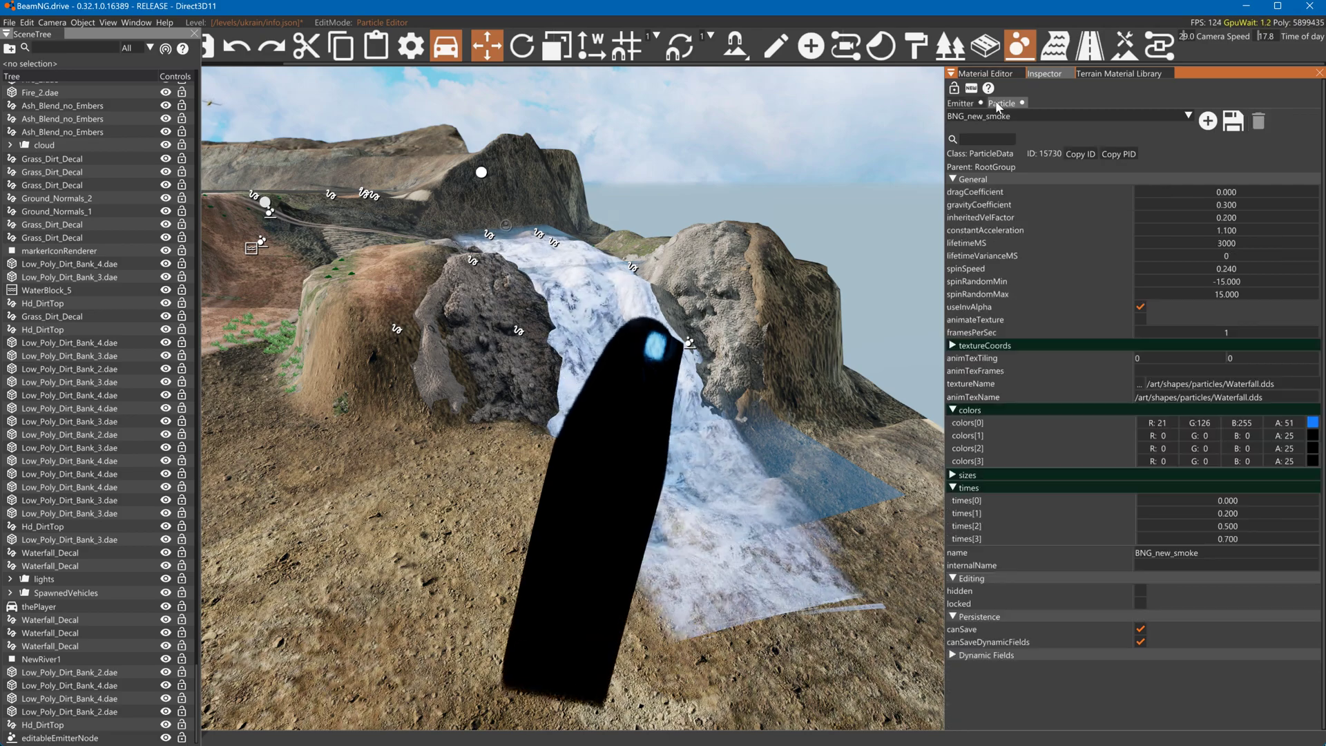
click(1137, 383)
double_click(216, 183)
text(/art/shapes/particles/)
key(Return)
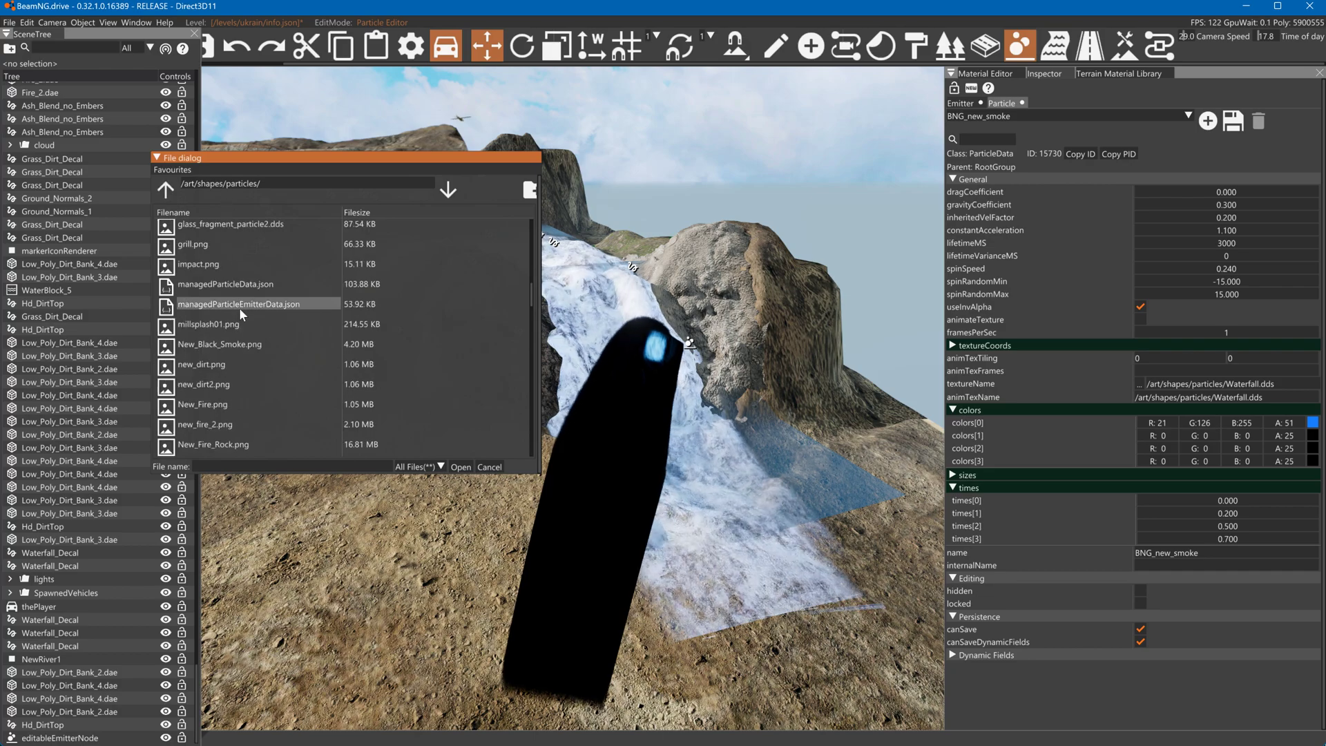
mouse_move(233, 327)
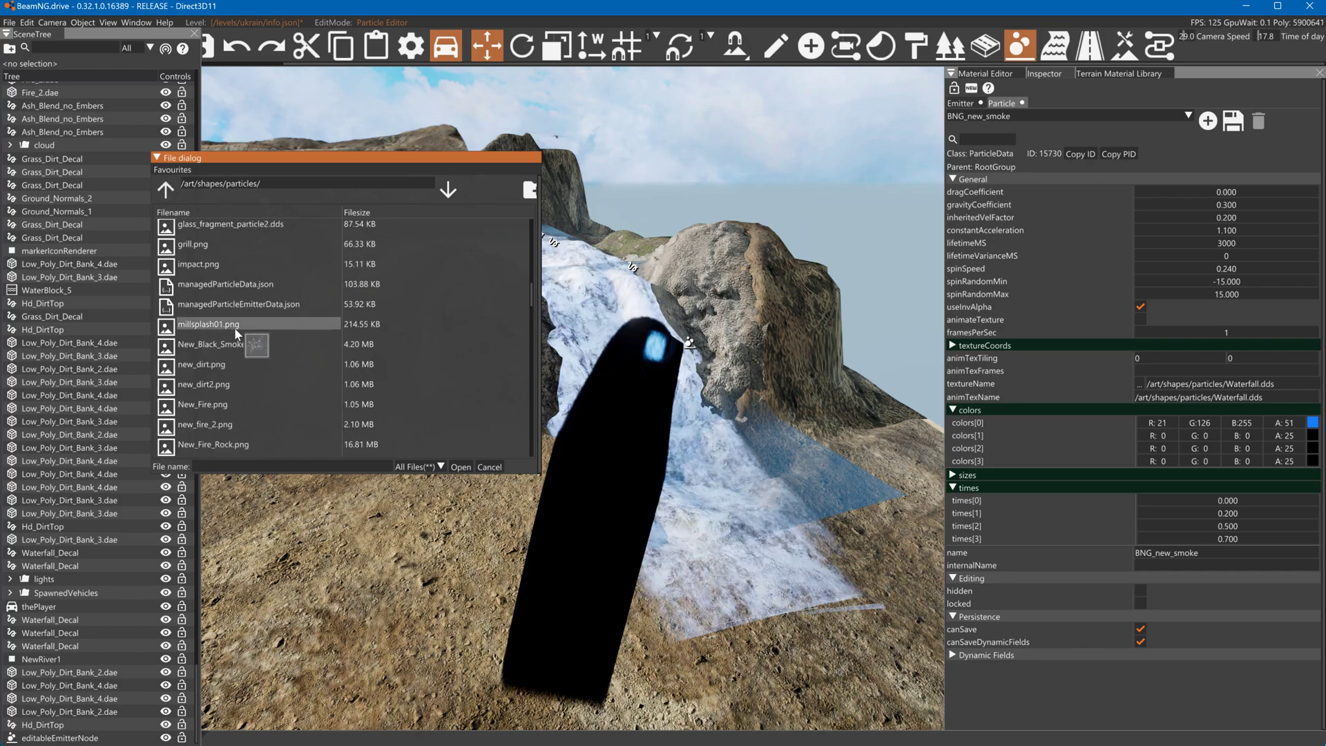
mouse_move(231, 365)
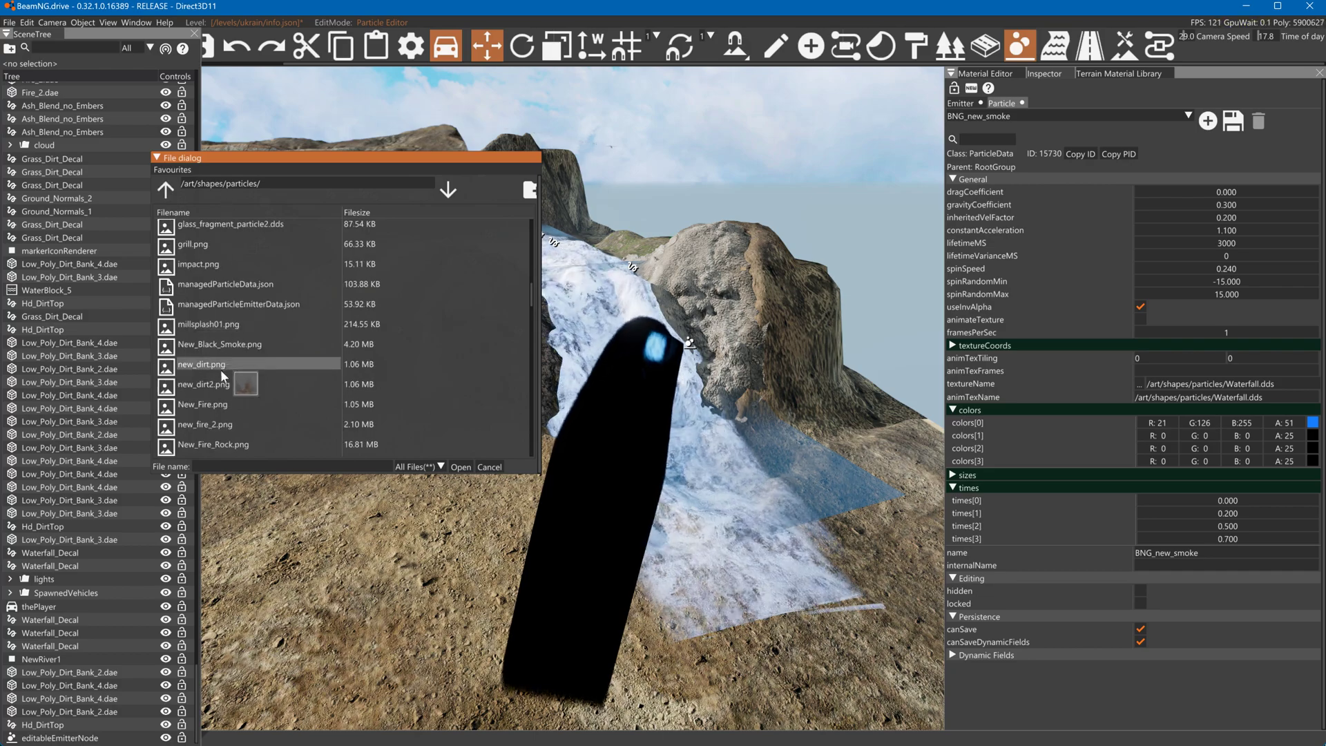
click(217, 366)
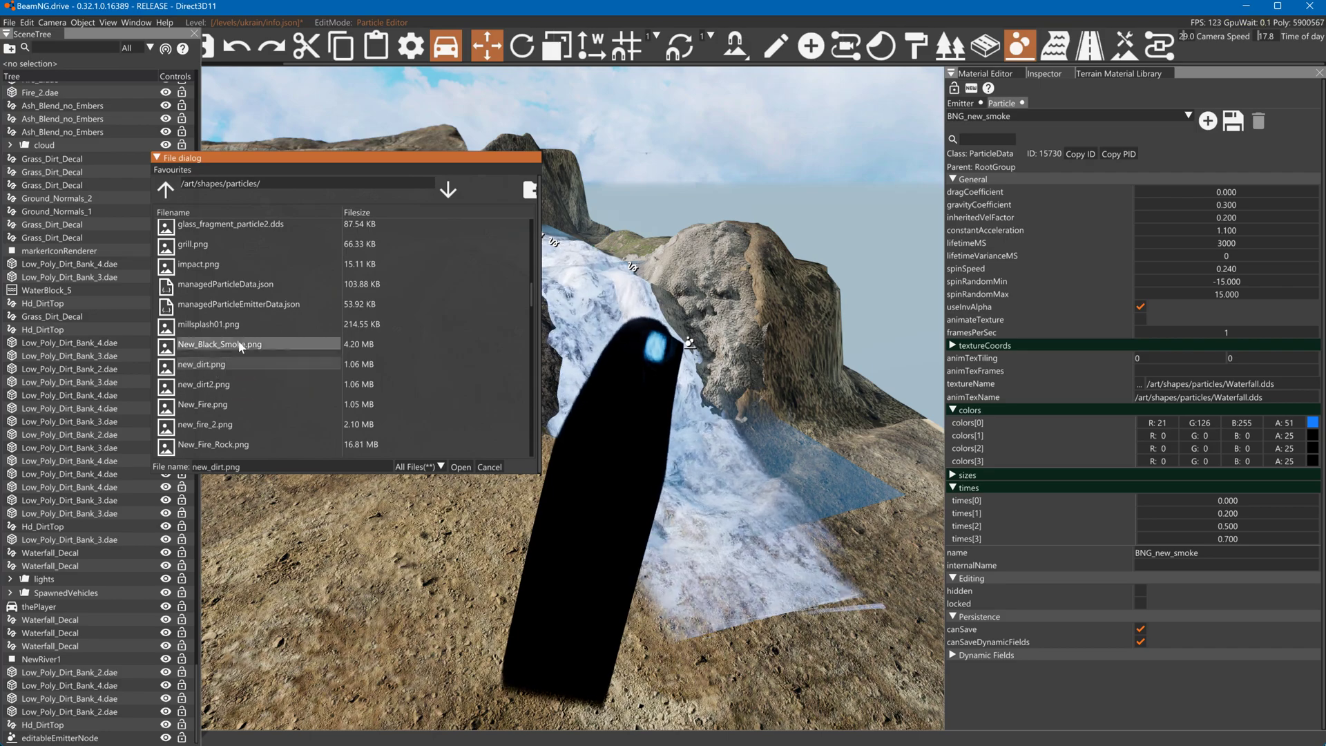
click(461, 467)
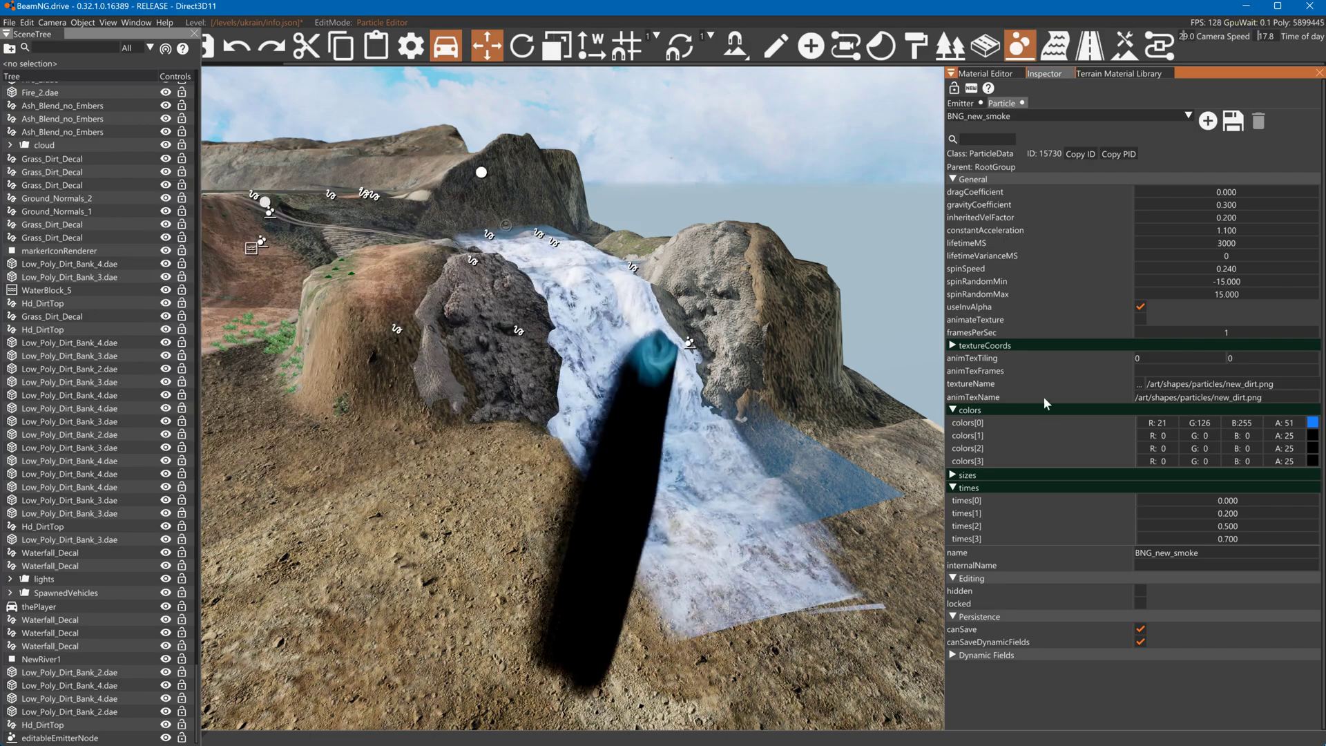
click(961, 103)
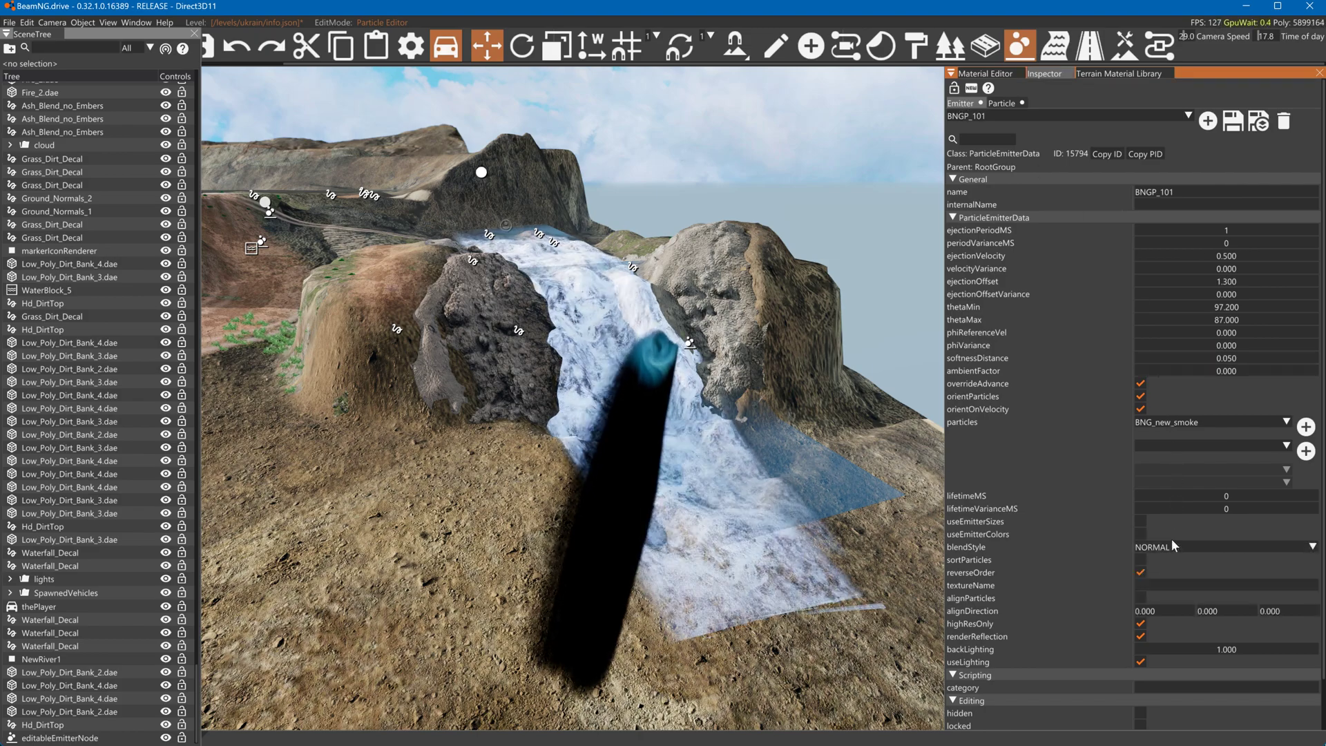
Switch to GIMP and try Color to Alpha with black on the Waterfall texture's layer
key(alt+Tab)
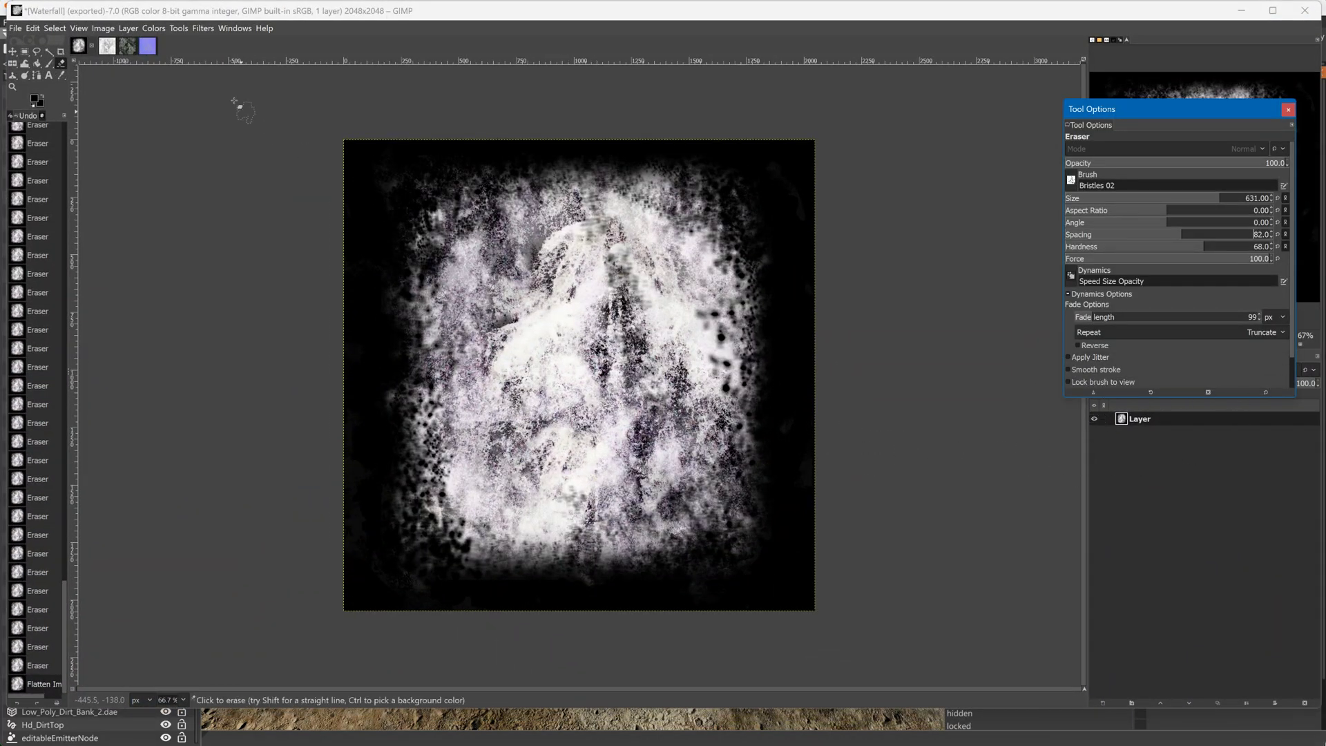
click(153, 28)
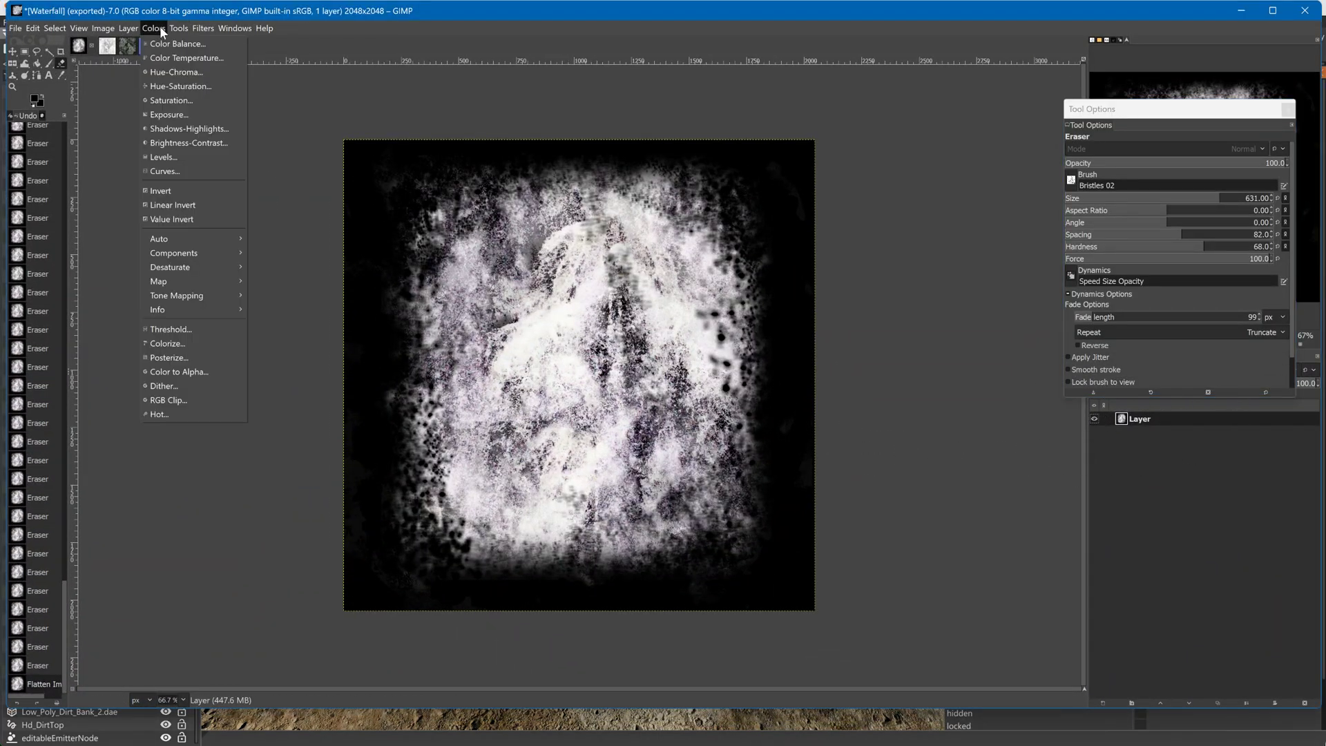
click(195, 371)
click(199, 321)
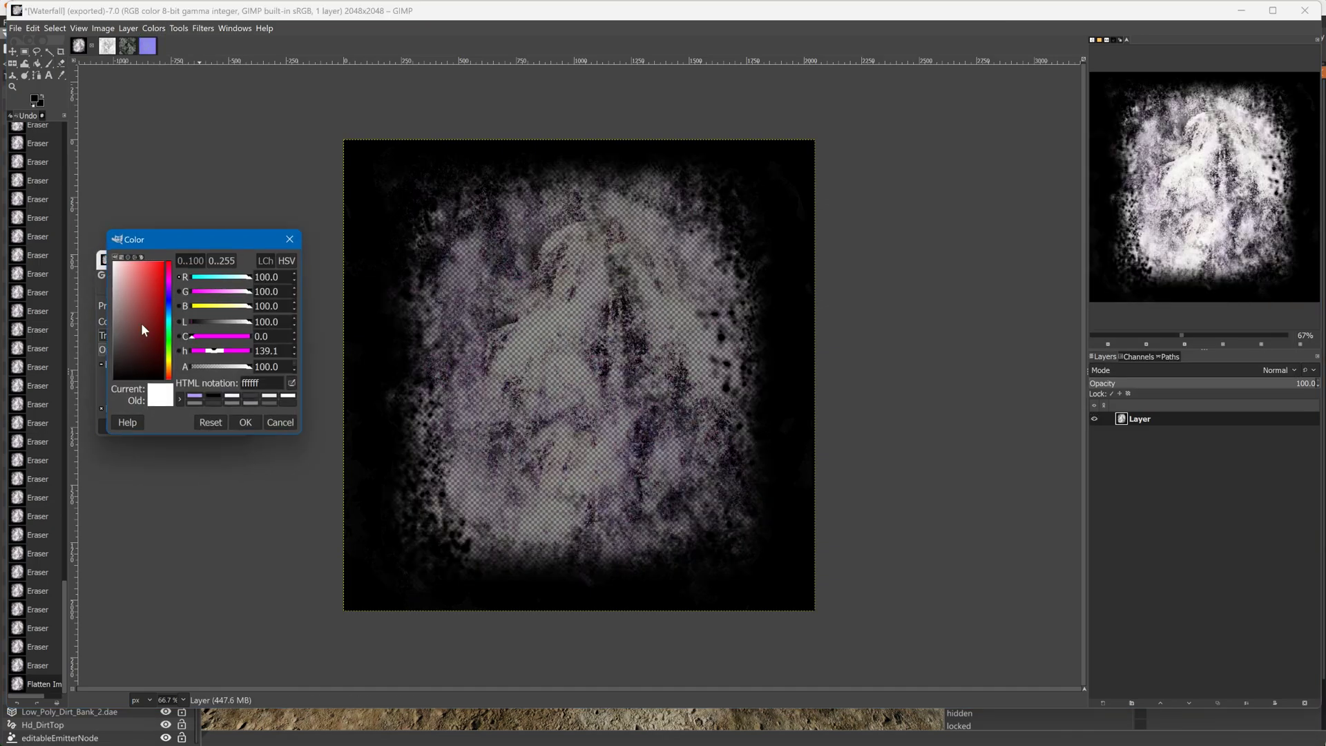
drag(141, 325, 143, 384)
click(249, 422)
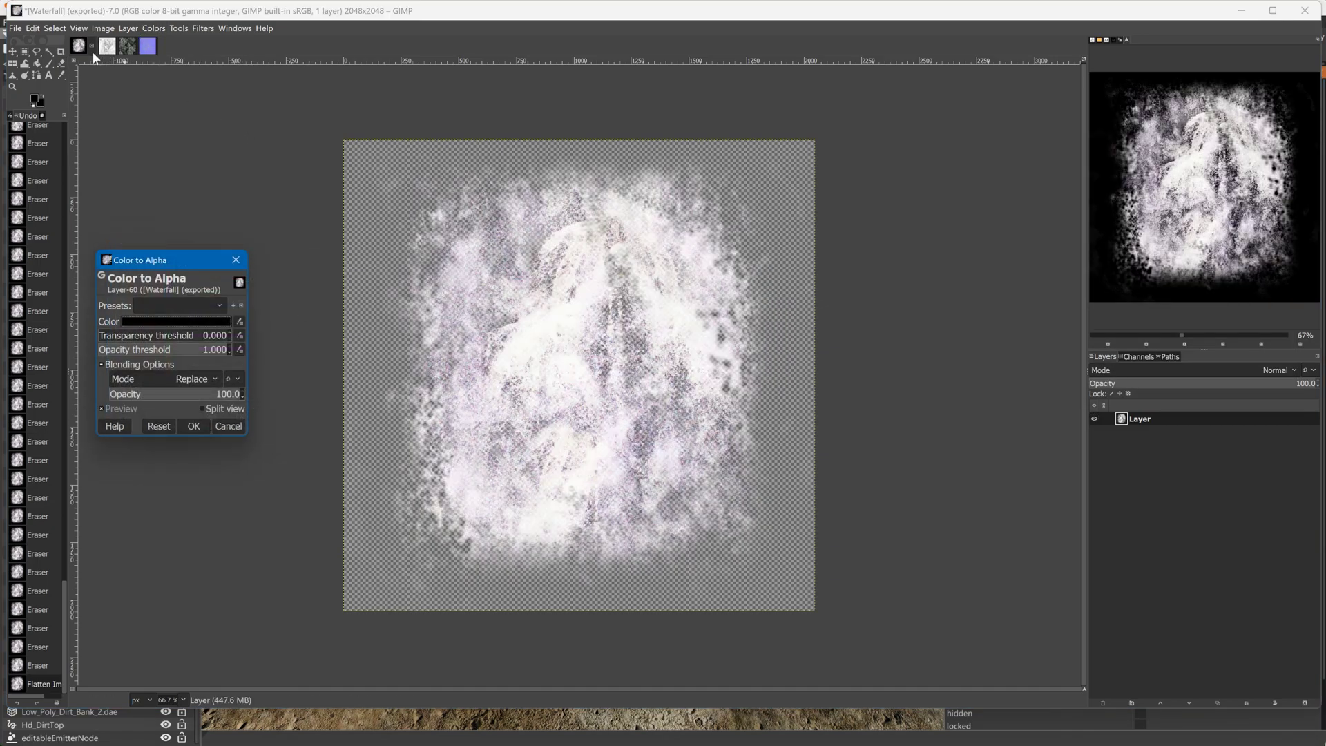
click(15, 29)
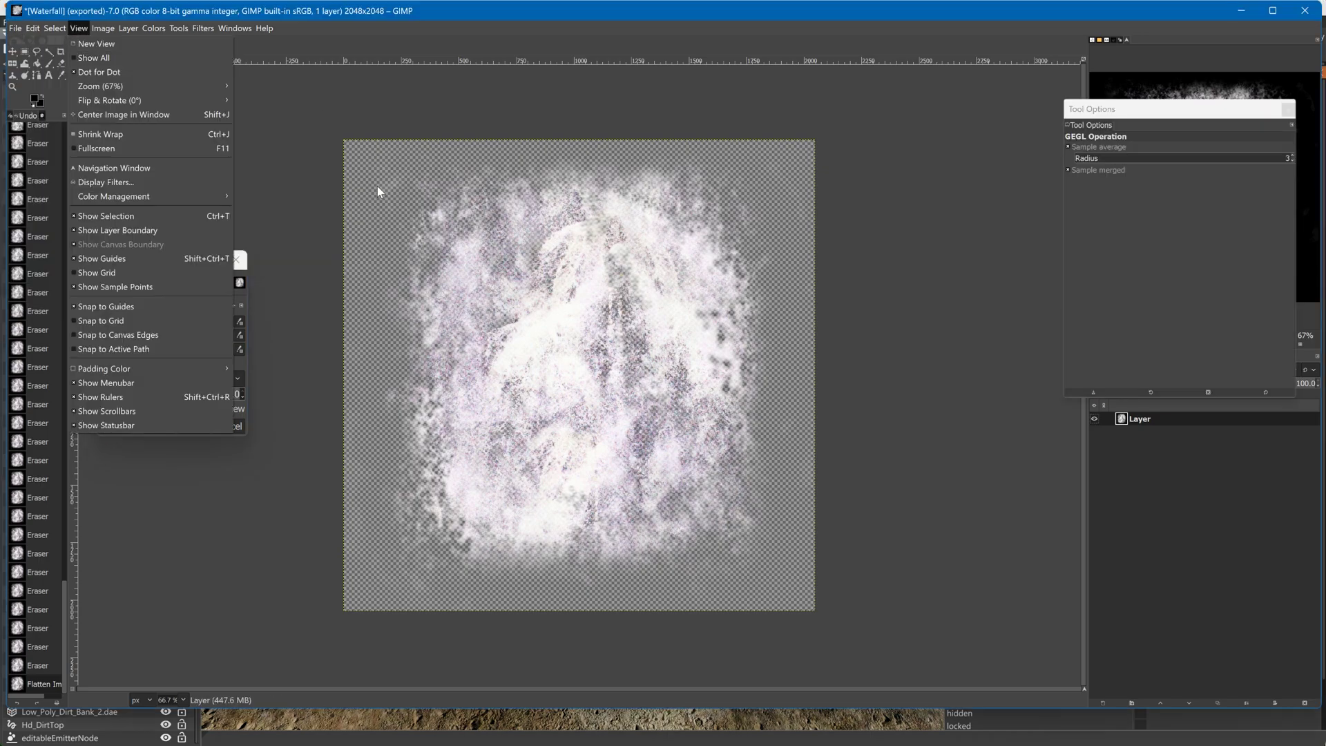
click(310, 156)
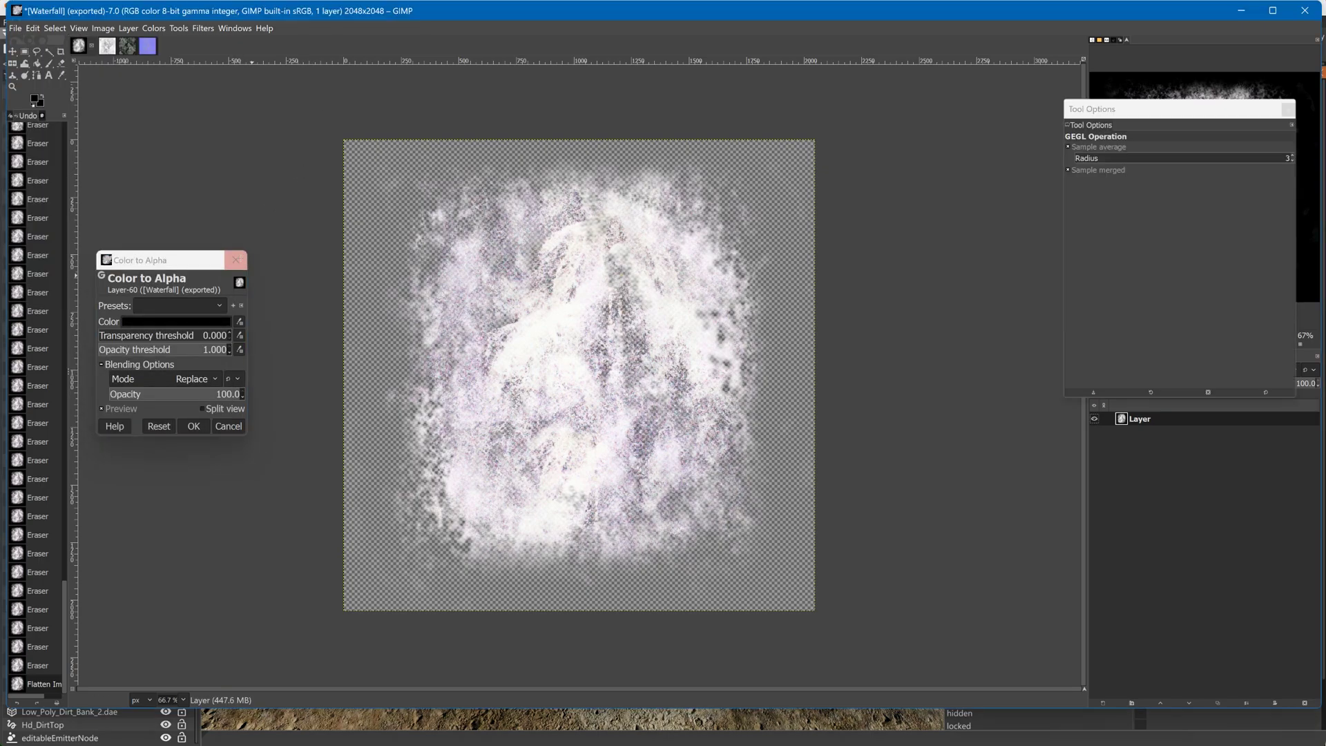
click(236, 260)
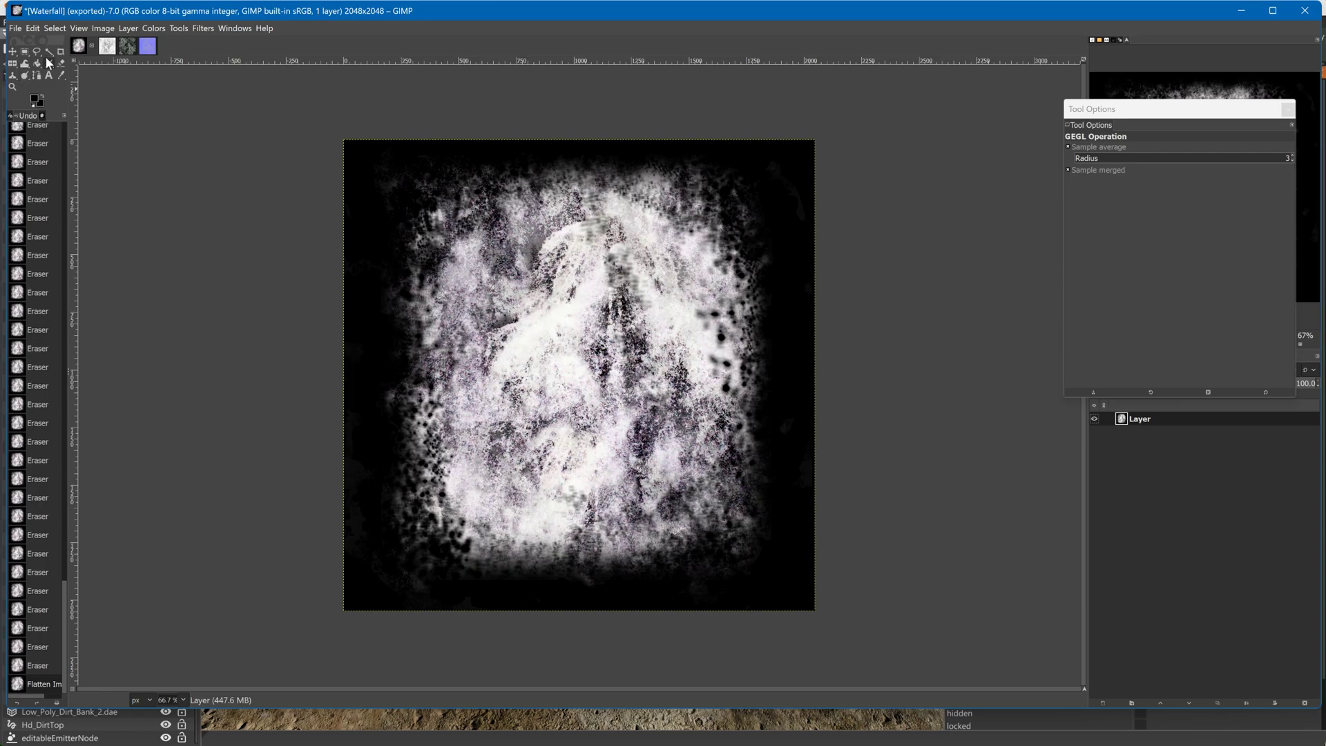
Make the waterfall layer's black background transparent with Color to Alpha
click(97, 30)
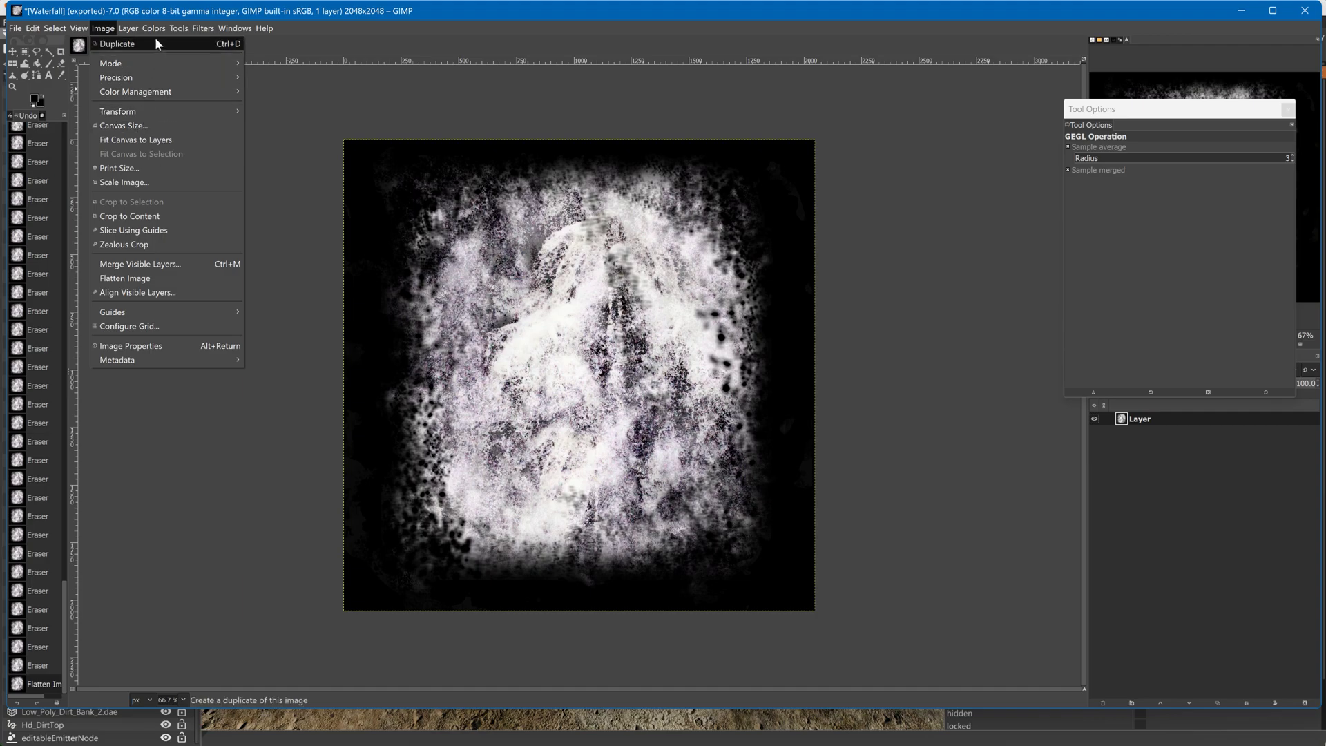
mouse_move(153, 27)
click(189, 369)
click(181, 306)
click(120, 320)
click(188, 400)
click(222, 426)
Activate the Dodge/Burn tool, try the 2. Hardness 075 and Texture 01 brushes, and settle on the Smoke brush
double_click(25, 77)
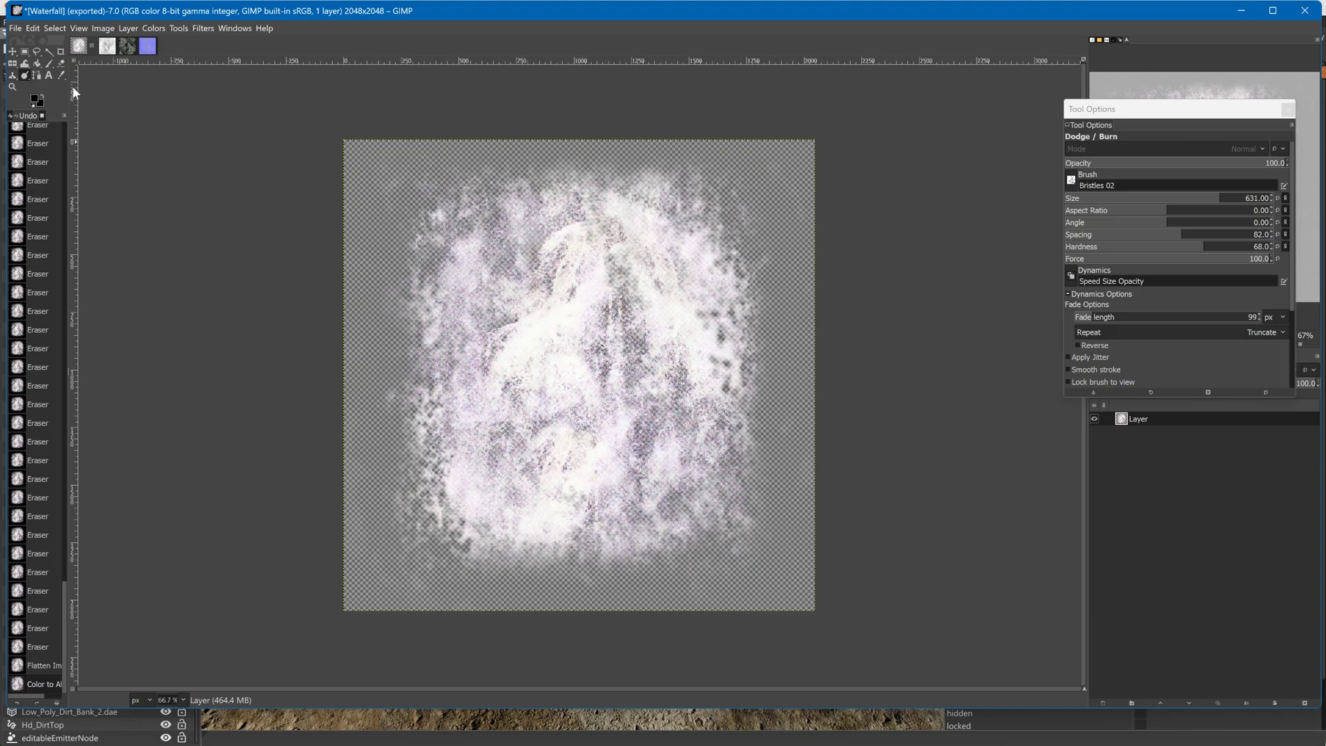
click(1071, 182)
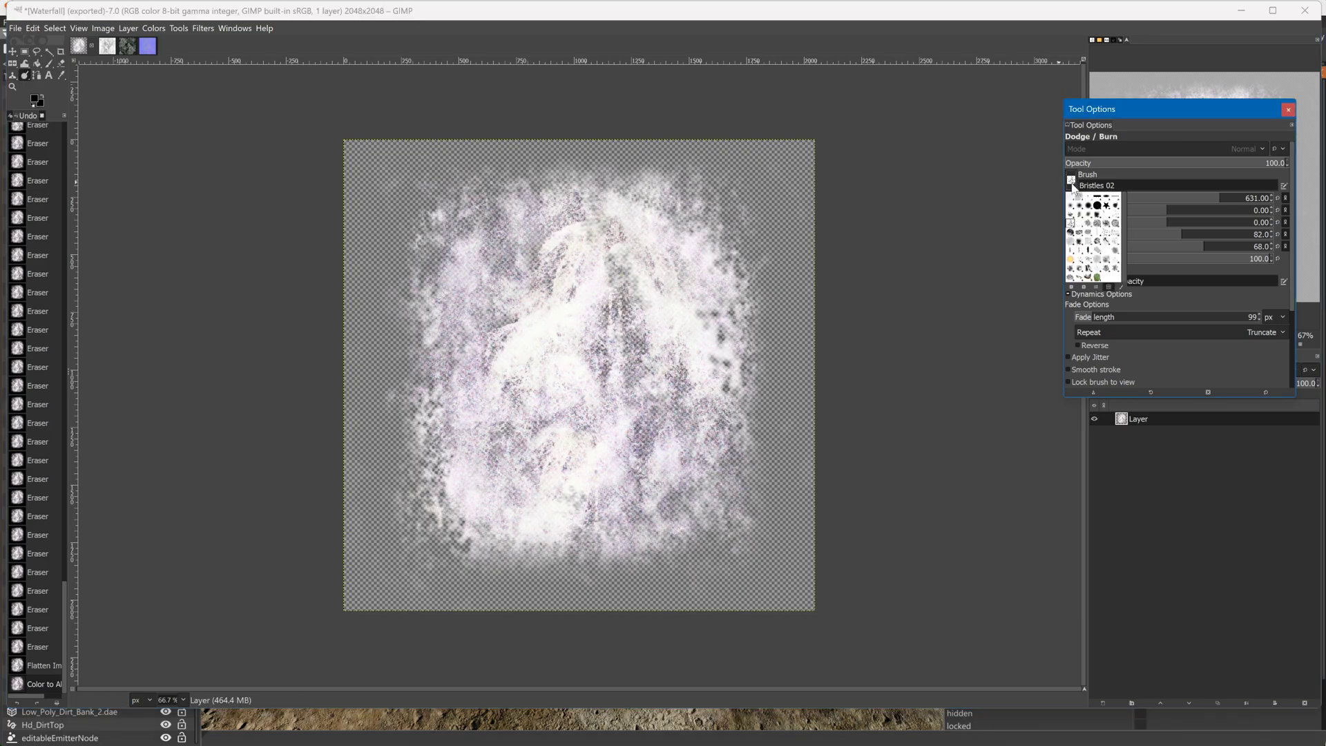
click(1094, 214)
drag(1120, 199, 1134, 199)
click(1072, 182)
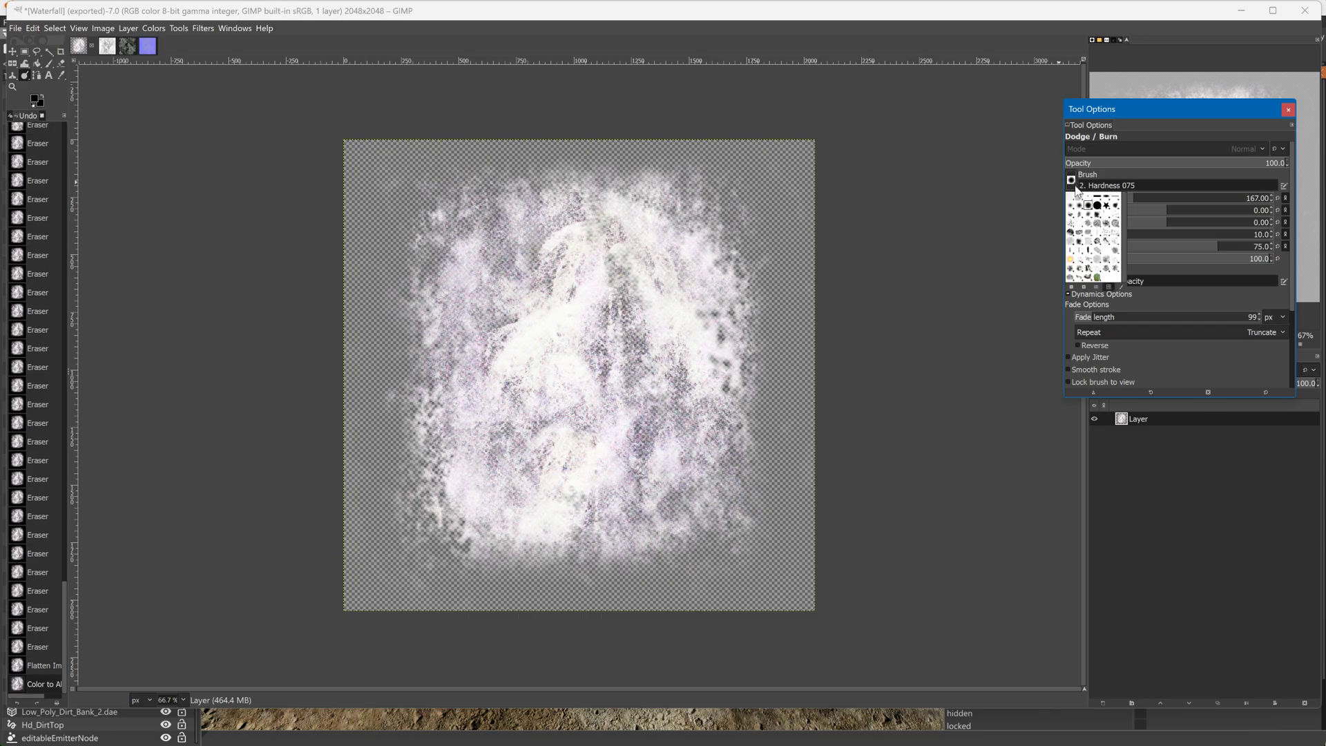
click(1071, 272)
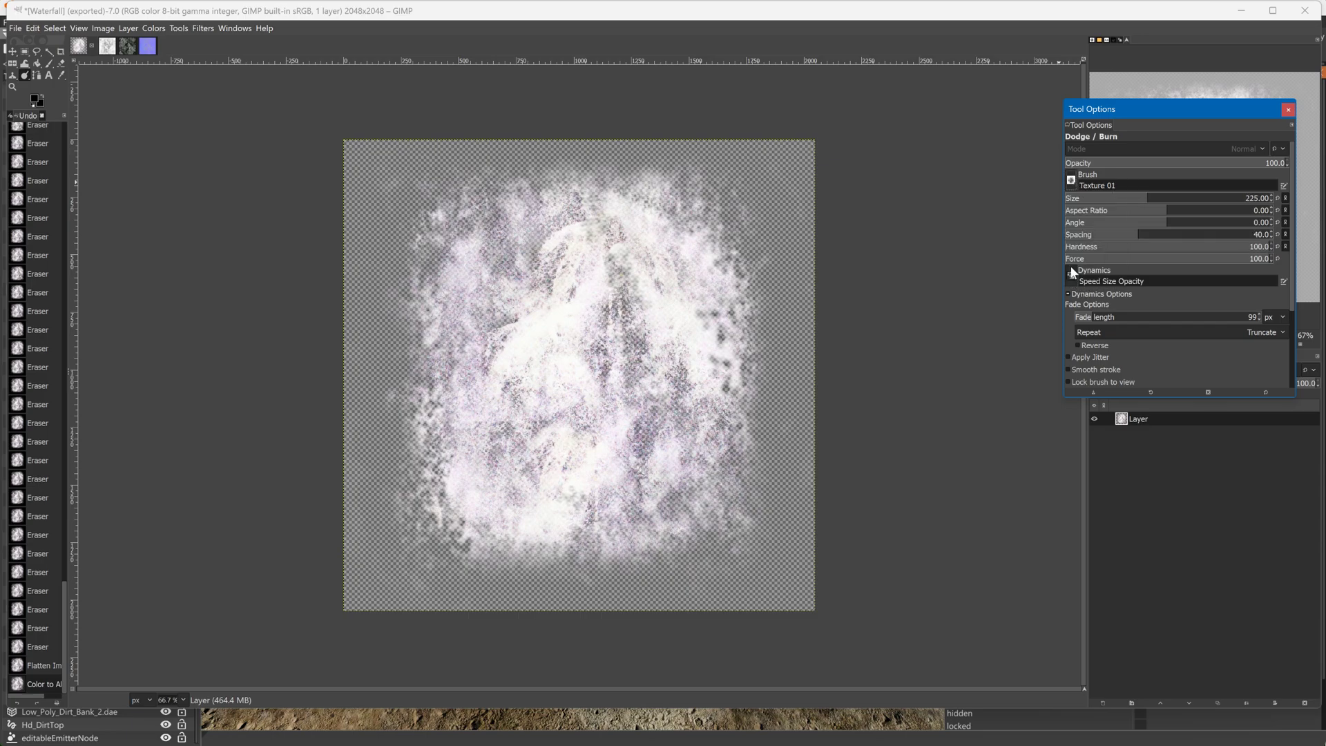
click(1075, 181)
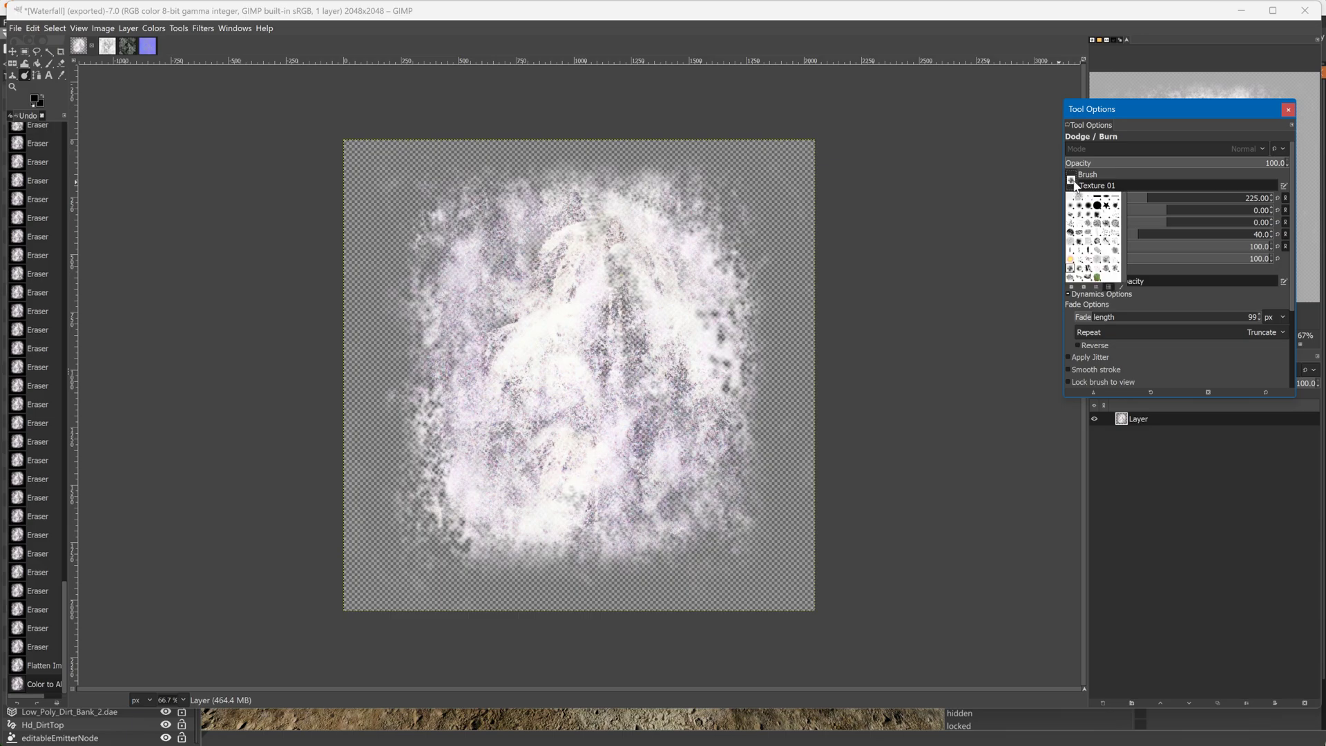
click(1117, 254)
Set the Smoke brush to size 681 and hardness 83, and try burning down the waterfall's upper-left edge
drag(1141, 205, 1181, 201)
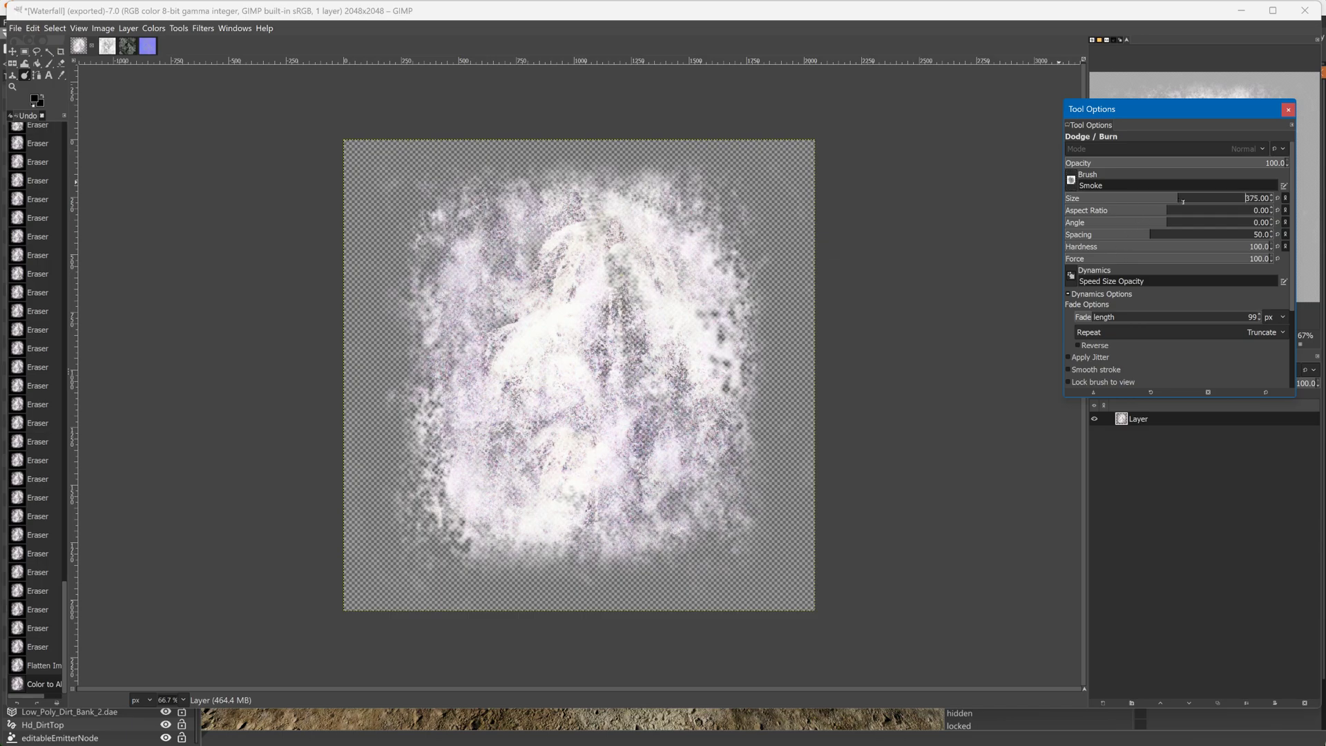
drag(1230, 250, 1235, 248)
drag(1195, 204, 1216, 205)
mouse_move(461, 195)
mouse_down()
mouse_move(428, 249)
mouse_move(461, 258)
mouse_move(453, 337)
mouse_up()
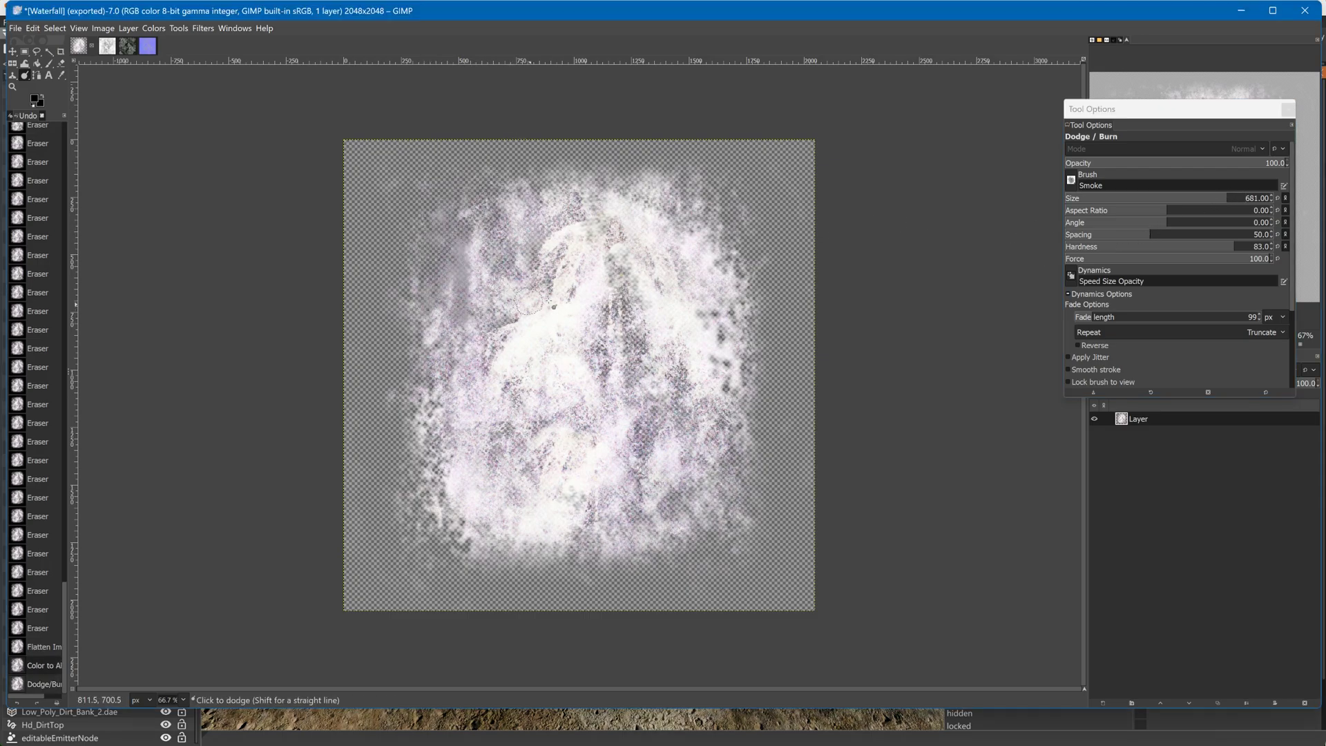
With brush size 898 and force 77, burn down the waterfall's left edge and undo the last stroke
click(1252, 198)
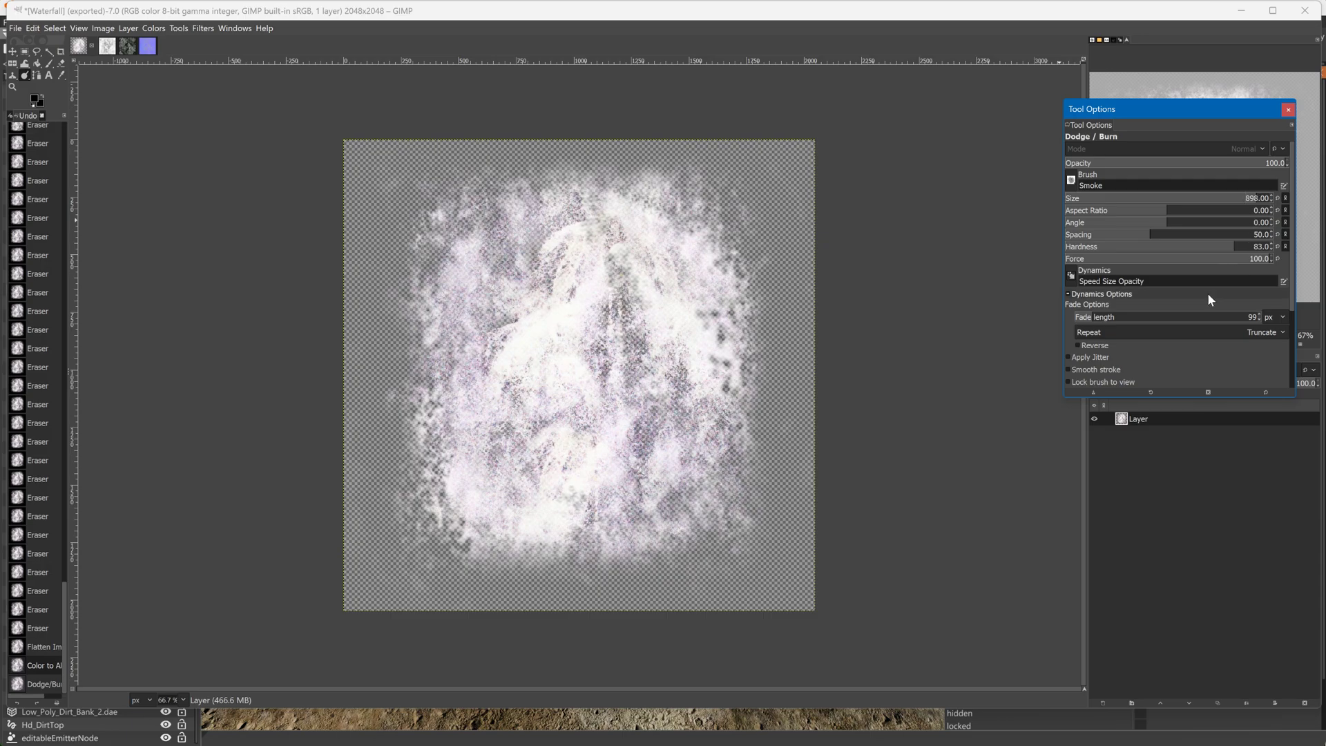
click(1223, 259)
scroll(1192, 297, down, 3)
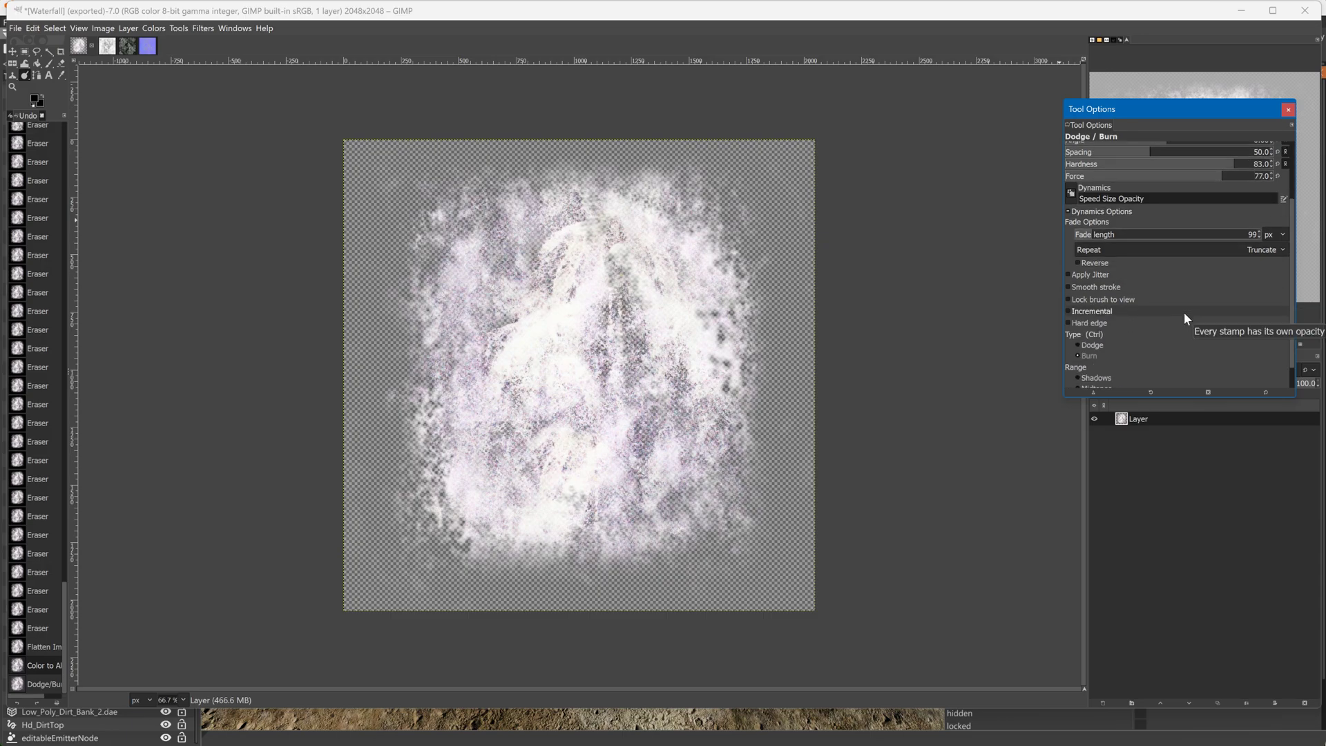
scroll(1184, 312, down, 2)
mouse_move(582, 185)
mouse_down()
mouse_move(477, 221)
mouse_move(446, 248)
mouse_move(438, 372)
mouse_move(491, 476)
mouse_move(474, 483)
mouse_up()
key(ctrl+z)
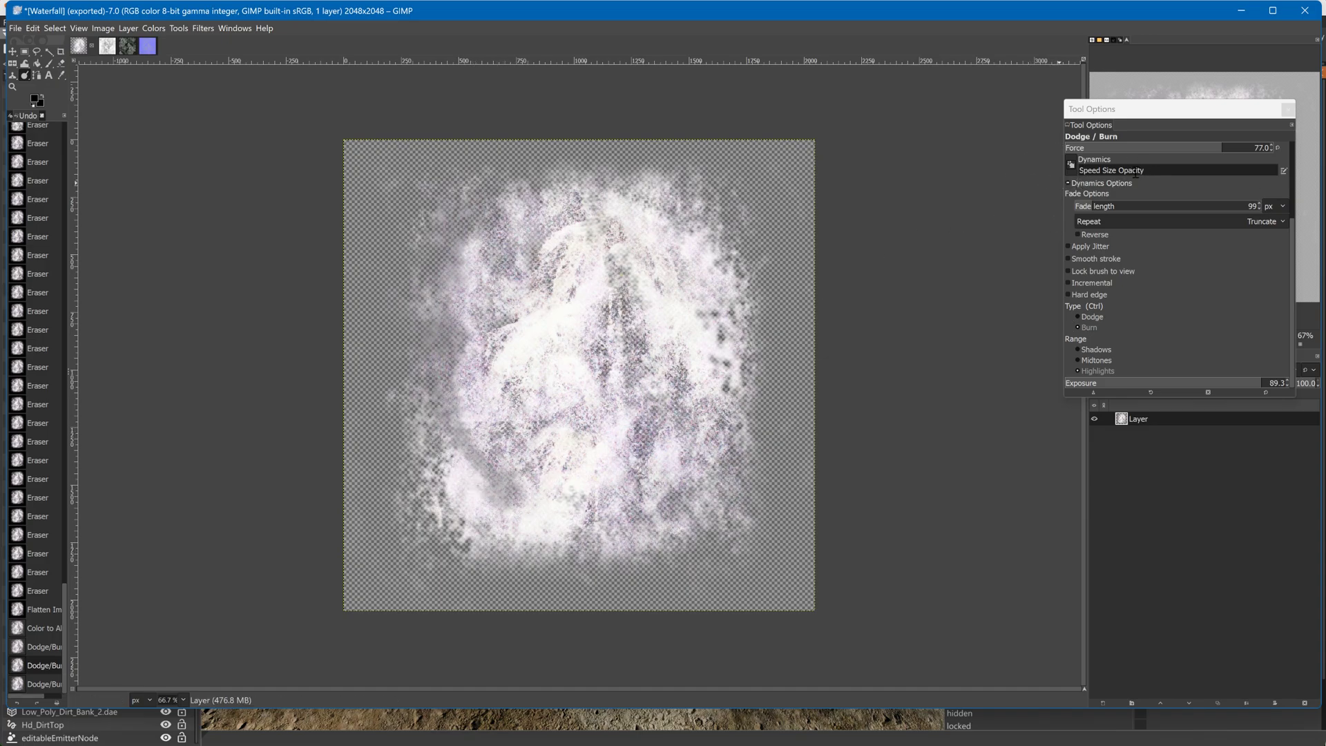
scroll(1139, 171, up, 2)
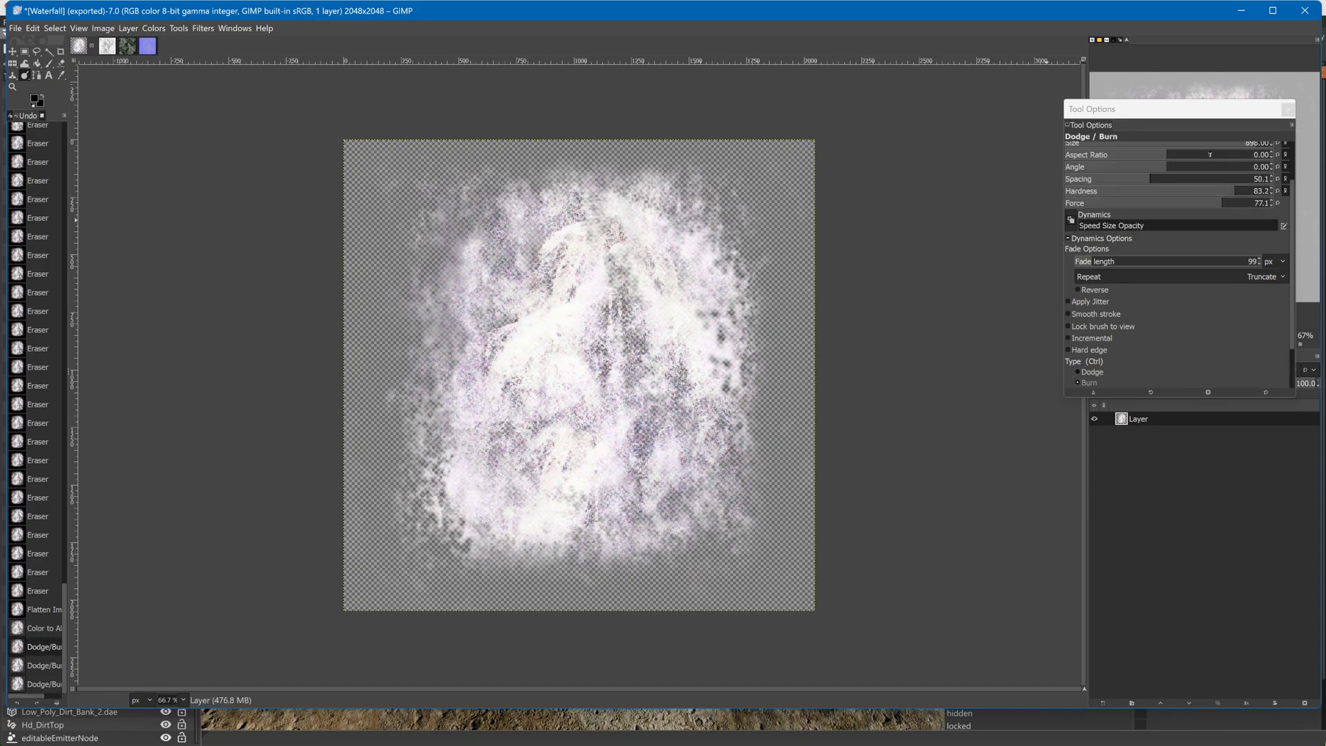
Set the brush to size 1248, aspect ratio 0, hardness 55 and force 100, and try burning down the right edge
click(1291, 143)
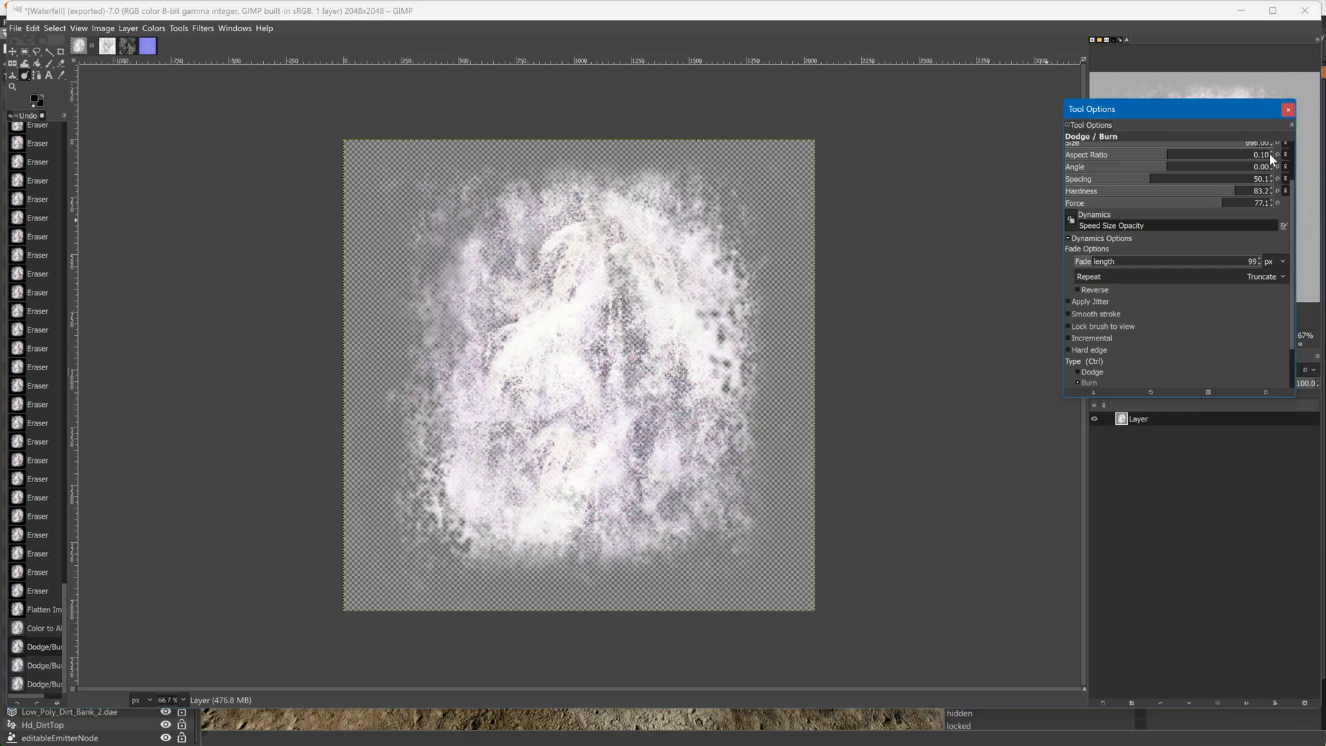
click(1268, 153)
text(0)
key(Return)
scroll(1284, 176, up, 1)
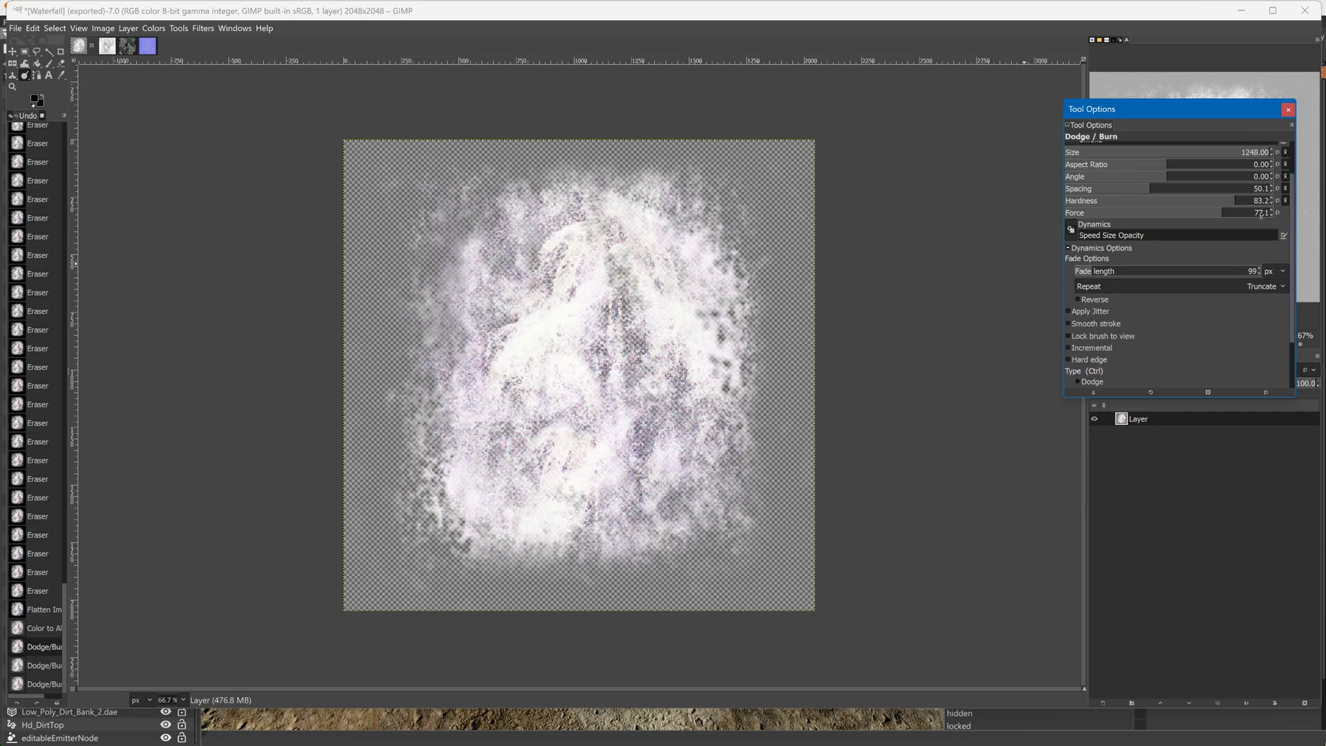
drag(1213, 200, 1304, 218)
mouse_move(656, 201)
mouse_down()
mouse_move(718, 269)
mouse_move(728, 592)
mouse_move(706, 243)
mouse_move(691, 483)
mouse_move(690, 428)
mouse_up()
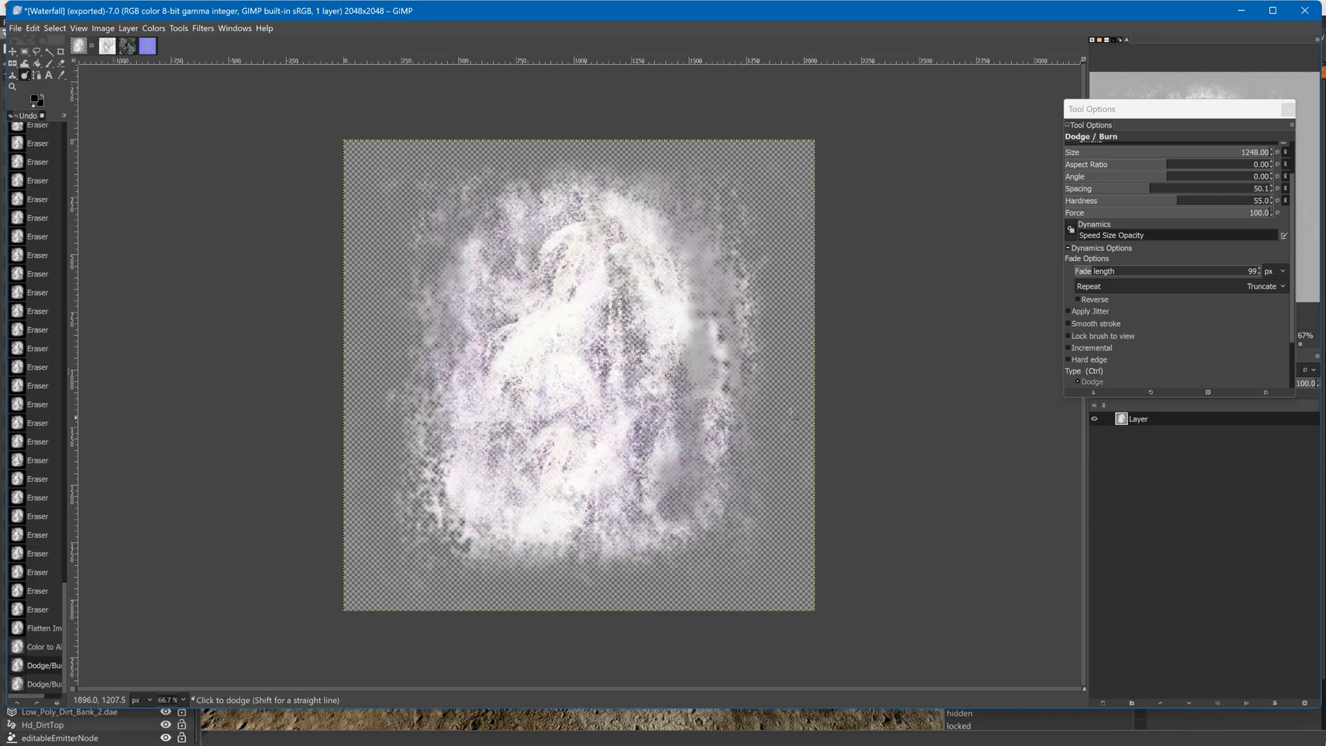
key(ctrl+z)
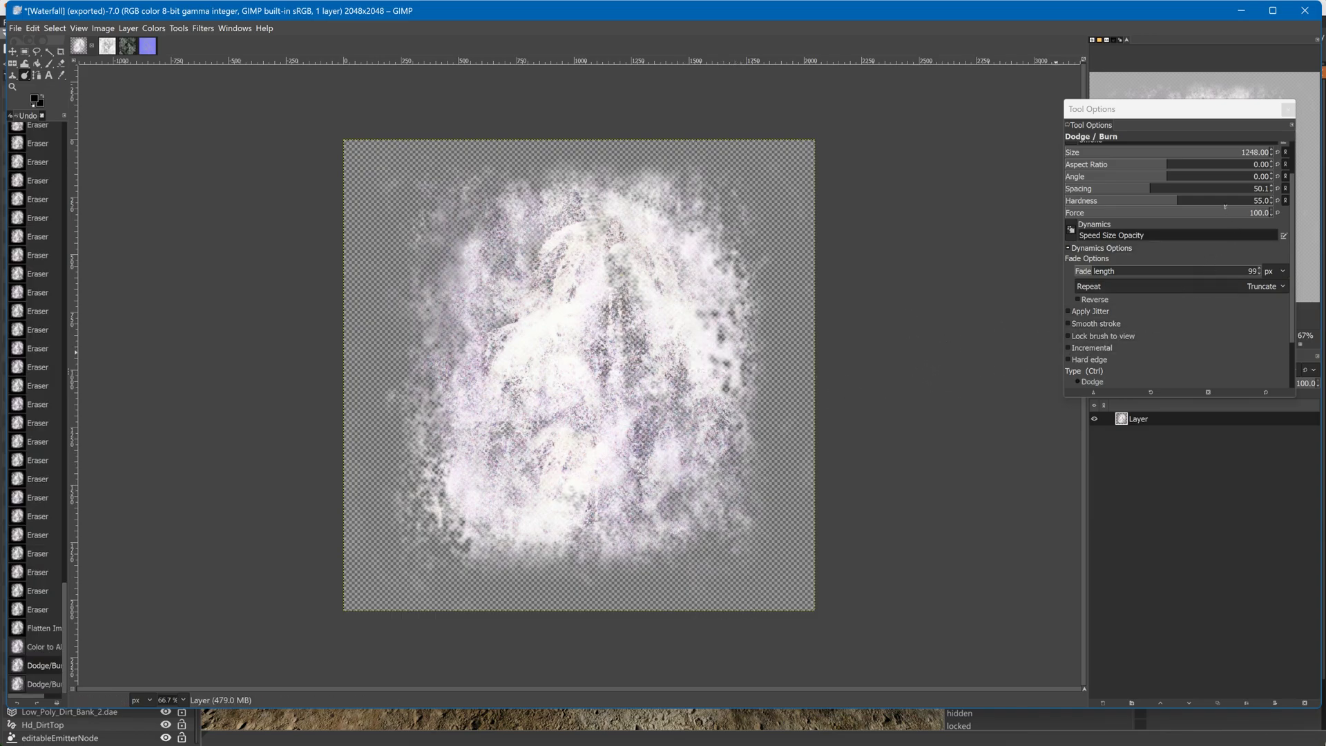
Set the brush hardness to 26 and burn the waterfall's upper-right edge
drag(1231, 201, 1118, 201)
mouse_move(694, 249)
mouse_down()
mouse_move(719, 414)
mouse_move(703, 277)
mouse_move(697, 291)
mouse_up()
key(ctrl+z)
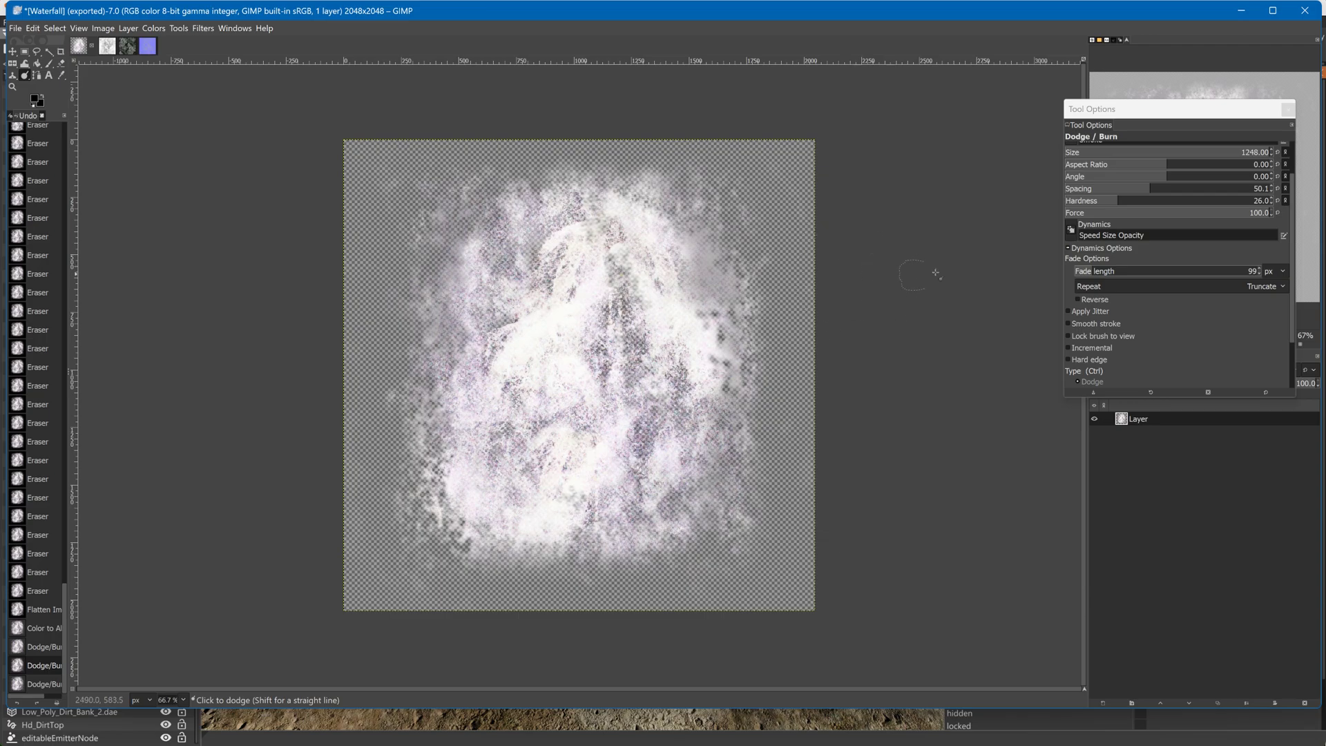
Set the brush spacing to 3 and hardness to 46, and try burning along the waterfall's right side
mouse_move(1152, 187)
mouse_down()
mouse_move(1066, 194)
mouse_move(1159, 201)
mouse_up()
mouse_move(641, 179)
mouse_down()
mouse_move(694, 261)
mouse_move(696, 572)
mouse_up()
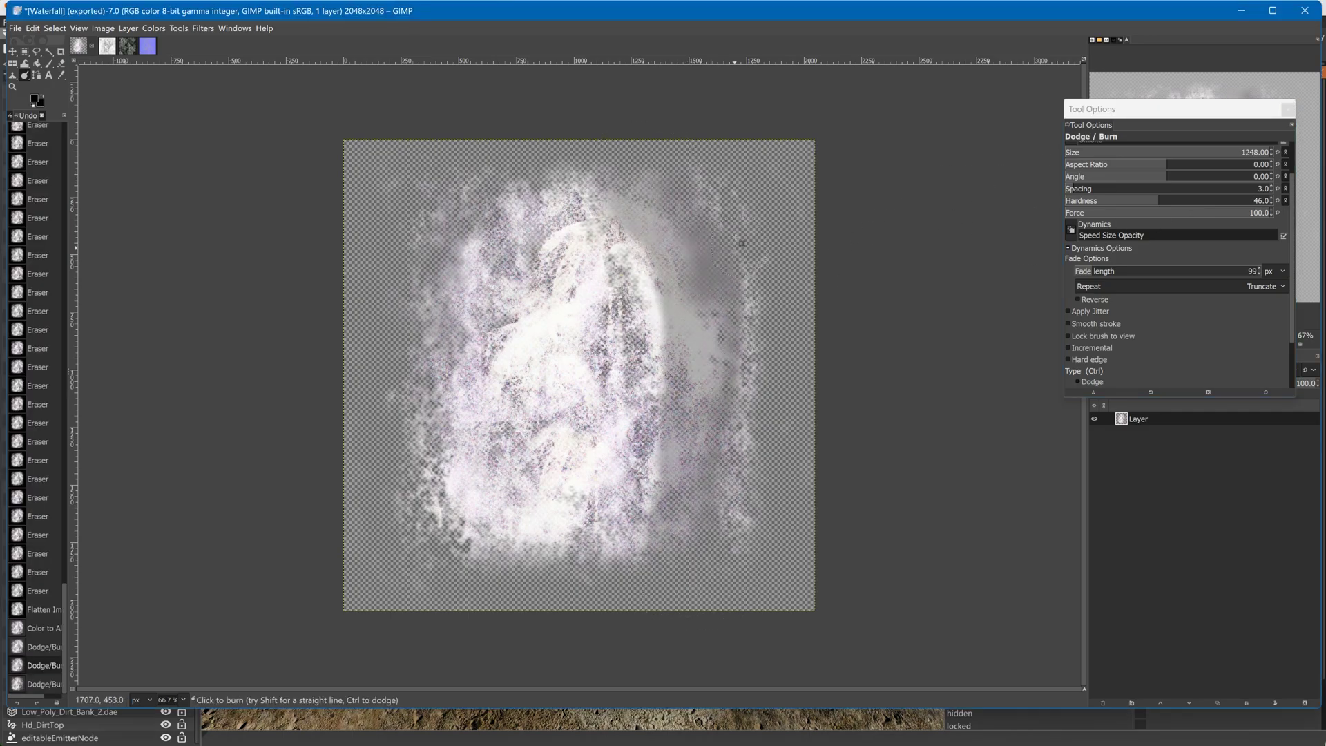
key(ctrl+z)
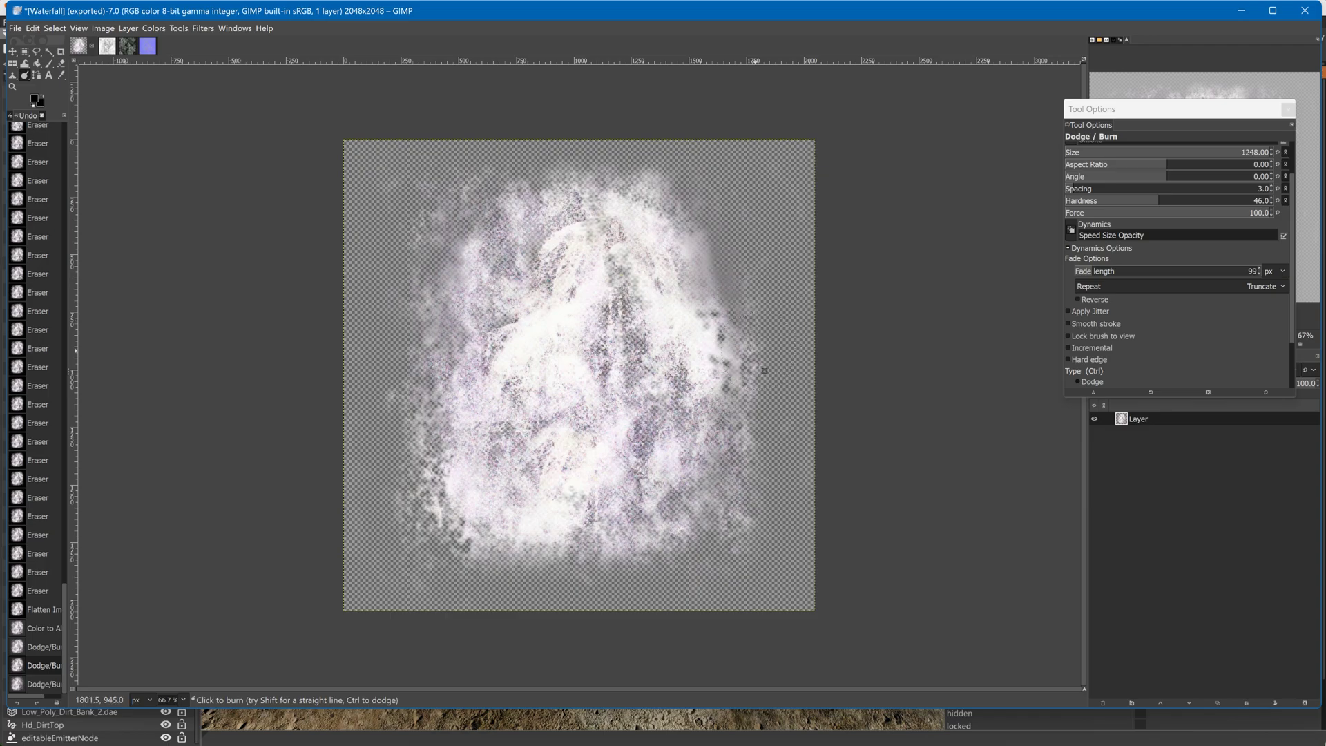
click(1113, 212)
drag(742, 195, 741, 288)
key(ctrl+z)
Set the brush force to 7 and hardness to 9, and burn softly along the waterfall's right and top edges
click(1258, 212)
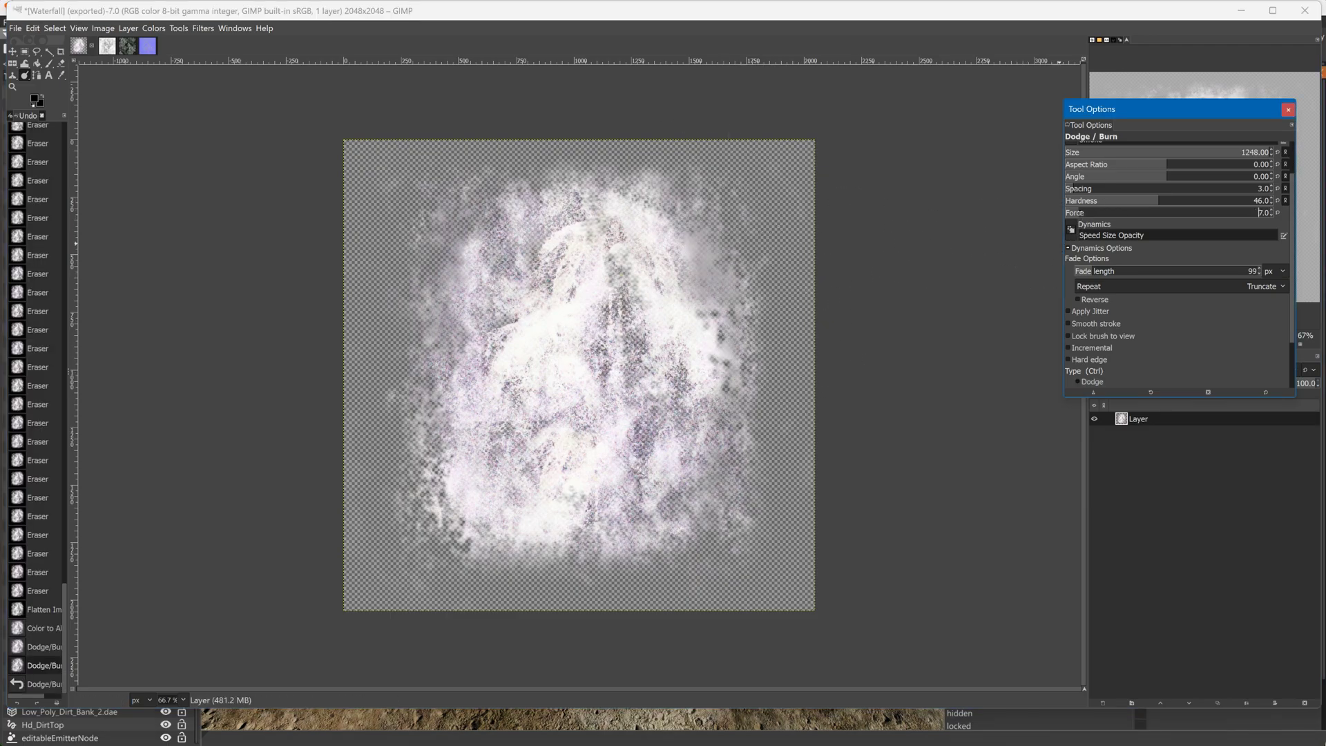
drag(1111, 202, 1083, 202)
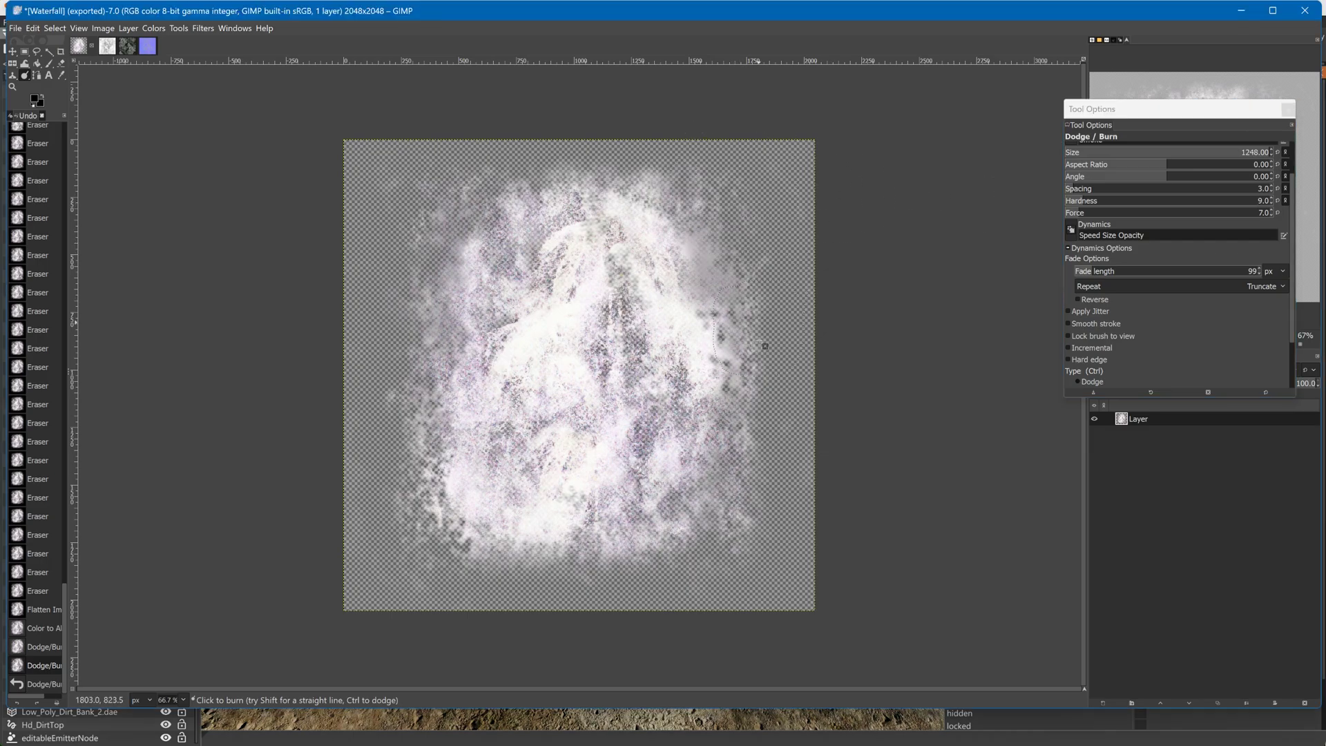
drag(724, 555, 721, 561)
drag(706, 217, 680, 515)
drag(583, 172, 625, 221)
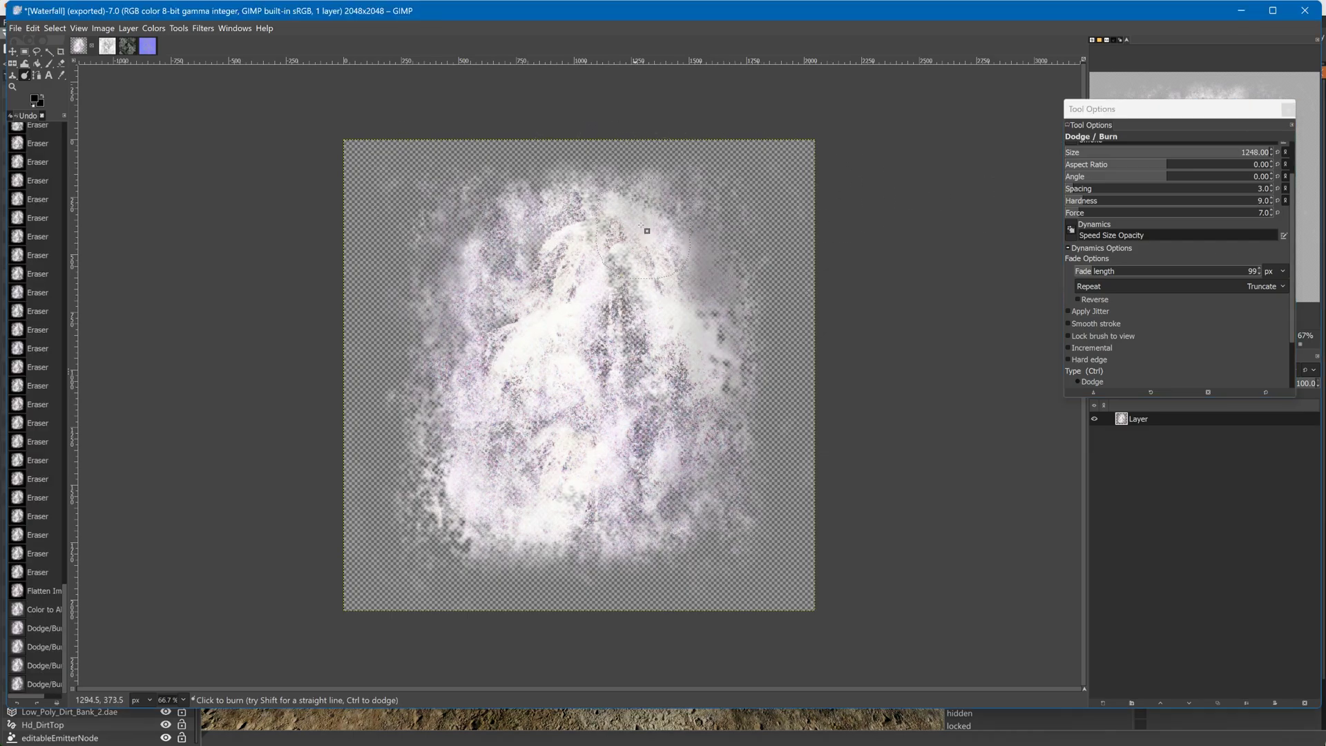
Burn softly along the waterfall's left, bottom and lower-right edges, including the bright patch near the bottom
drag(453, 468, 551, 571)
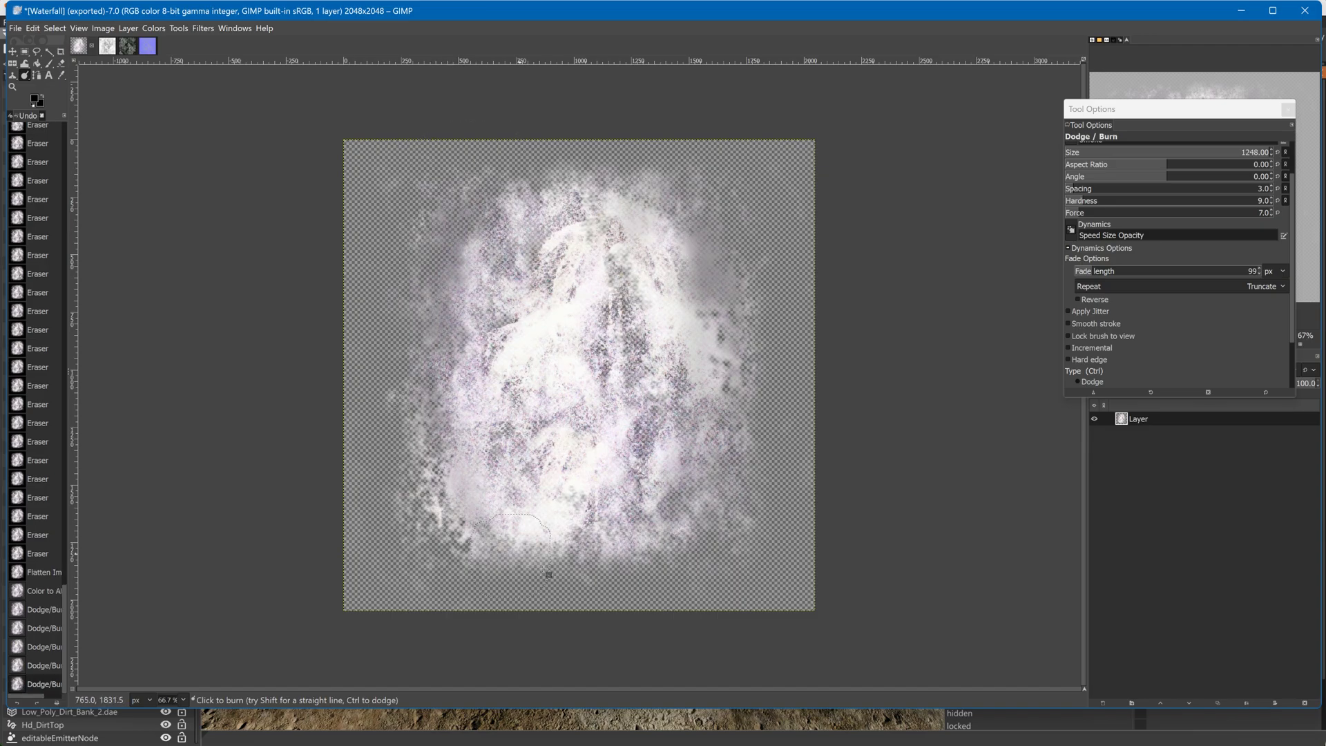
drag(415, 488, 600, 574)
mouse_move(466, 358)
mouse_down()
mouse_move(475, 461)
mouse_move(461, 269)
mouse_move(495, 227)
mouse_up()
drag(699, 546, 740, 483)
mouse_move(728, 300)
mouse_down()
mouse_move(731, 414)
mouse_move(646, 517)
mouse_up()
mouse_move(549, 530)
mouse_down()
mouse_move(690, 468)
mouse_move(601, 562)
mouse_move(642, 542)
mouse_up()
mouse_move(546, 514)
mouse_down()
mouse_move(594, 491)
mouse_move(642, 494)
mouse_move(656, 422)
mouse_up()
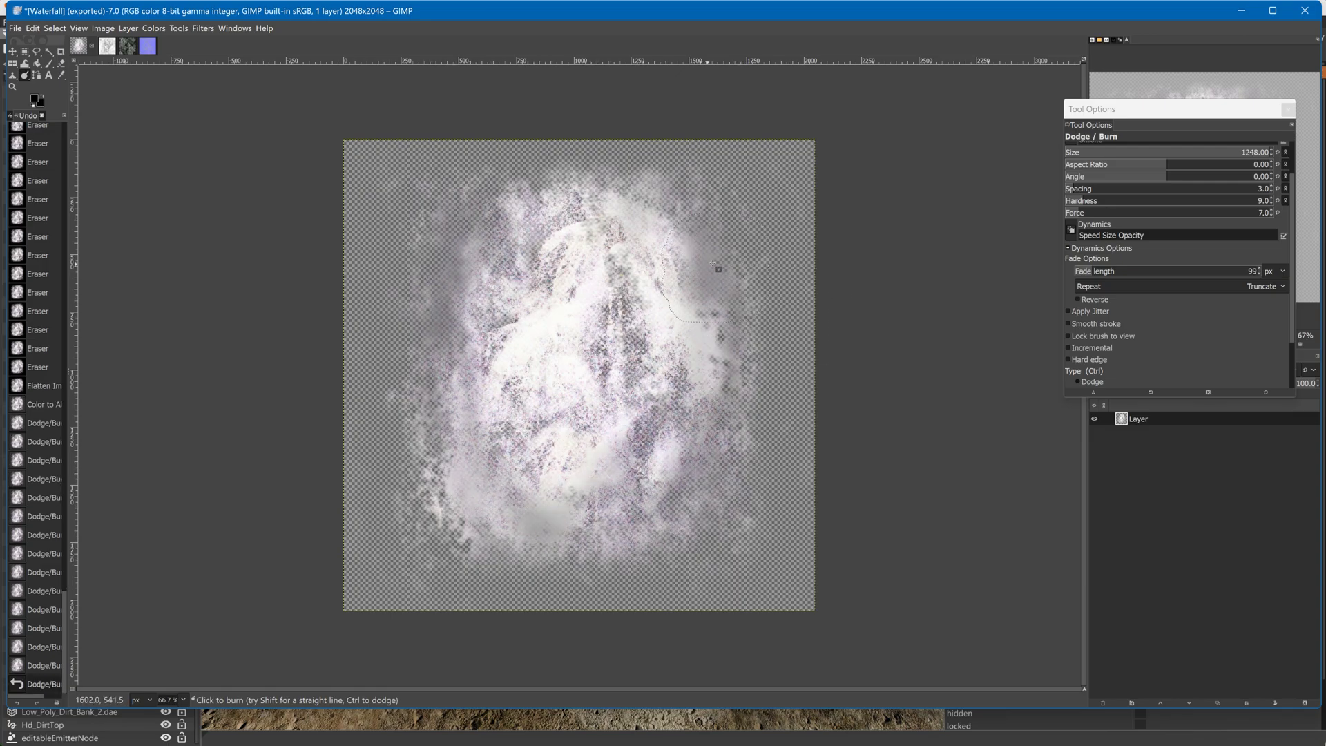
Burn the waterfall's left edge further and continue around its upper-left corner and top
mouse_move(413, 438)
mouse_down()
mouse_move(468, 542)
mouse_move(382, 352)
mouse_move(401, 290)
mouse_up()
mouse_move(411, 276)
mouse_down()
mouse_move(399, 209)
mouse_move(559, 183)
mouse_up()
drag(437, 304, 457, 248)
mouse_move(510, 184)
mouse_down()
mouse_move(683, 187)
mouse_move(581, 170)
mouse_up()
Try a Shadows-Highlights adjustment with shadows 71.50, highlights -12.40 and white point -4.934
click(178, 28)
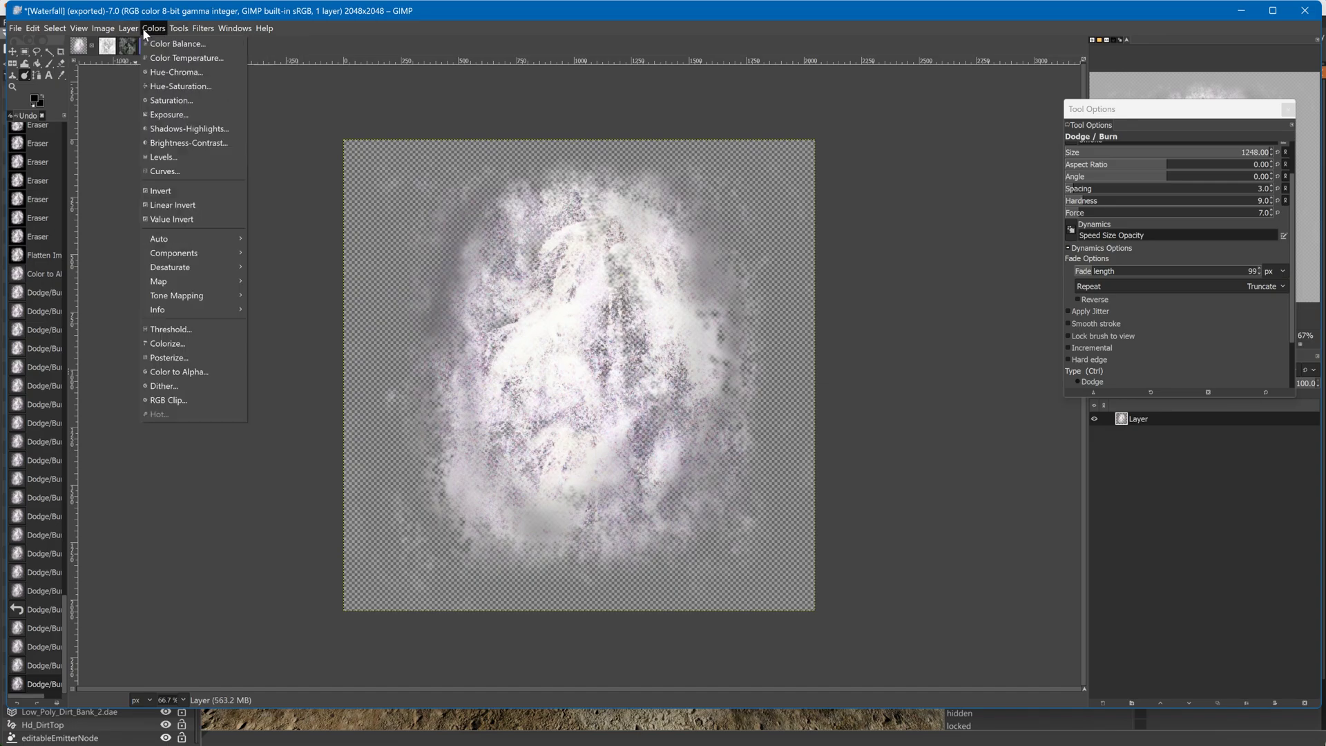
click(163, 130)
drag(167, 338, 197, 346)
drag(181, 413, 136, 377)
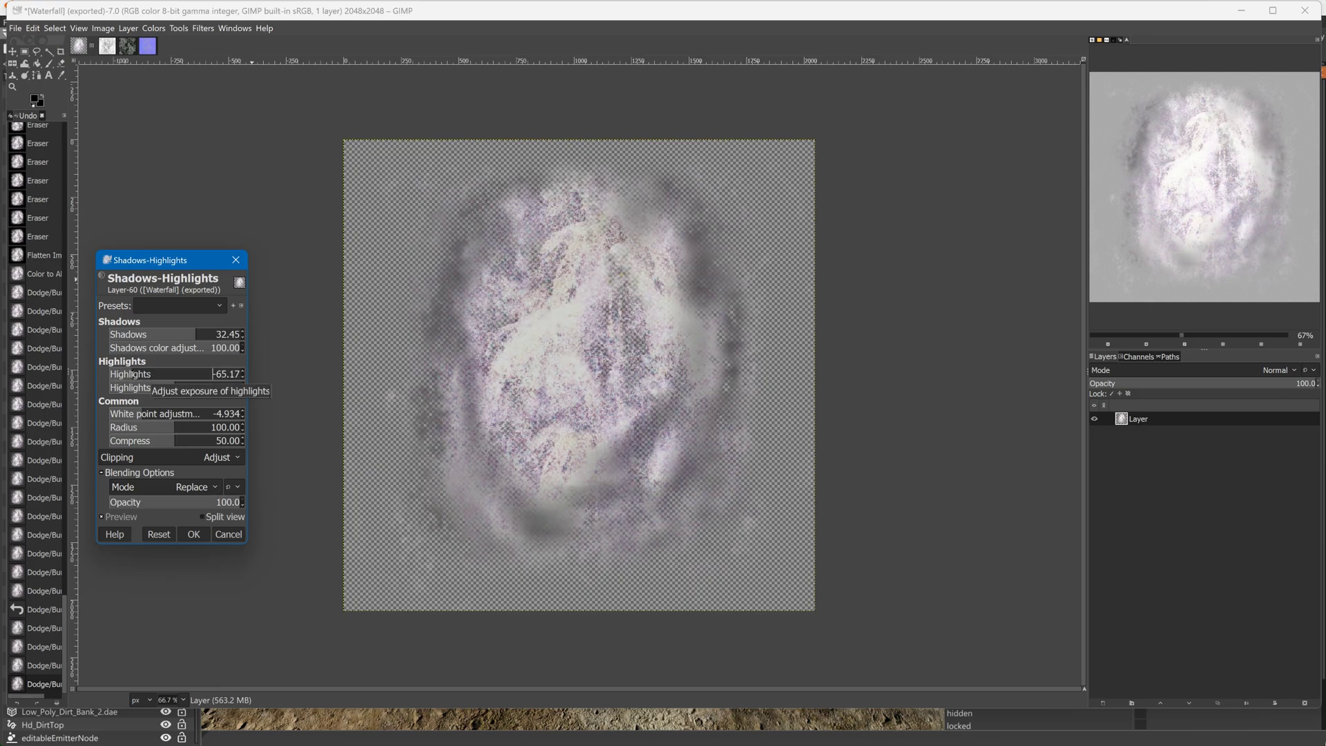
drag(136, 377, 225, 333)
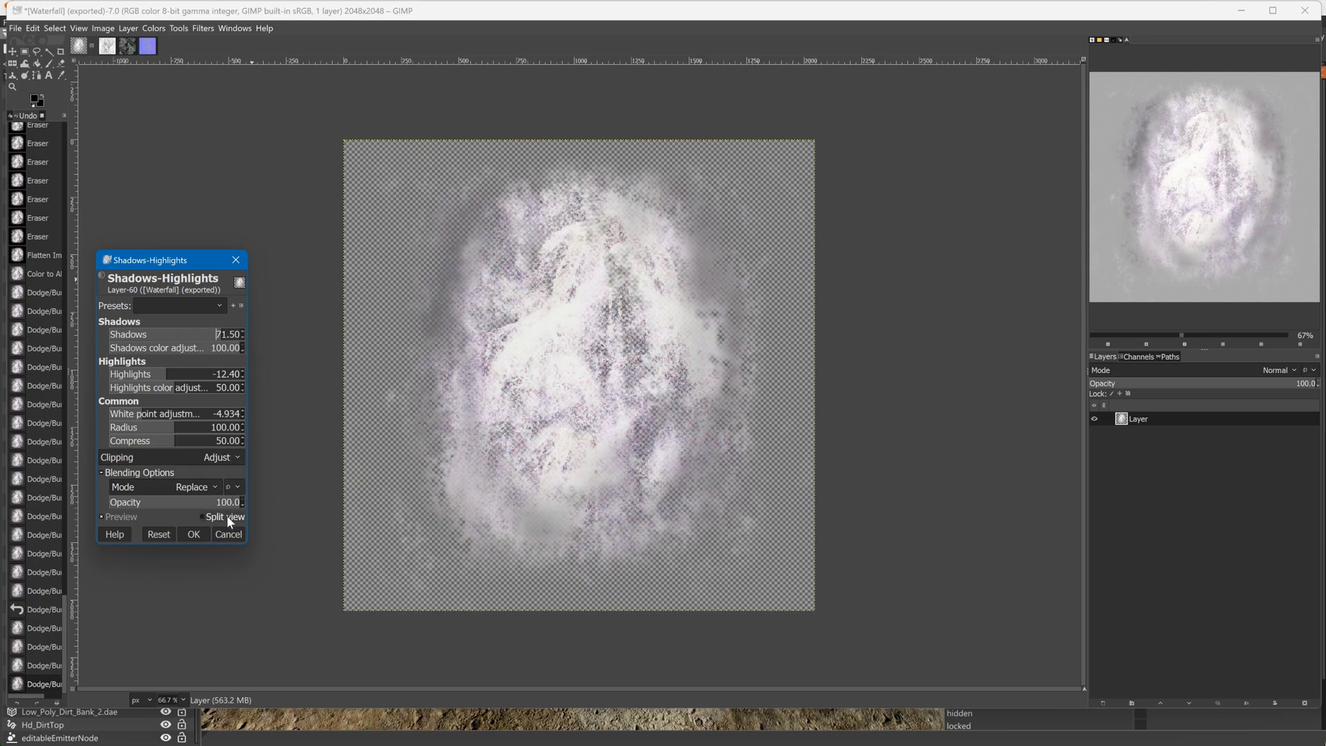
click(193, 534)
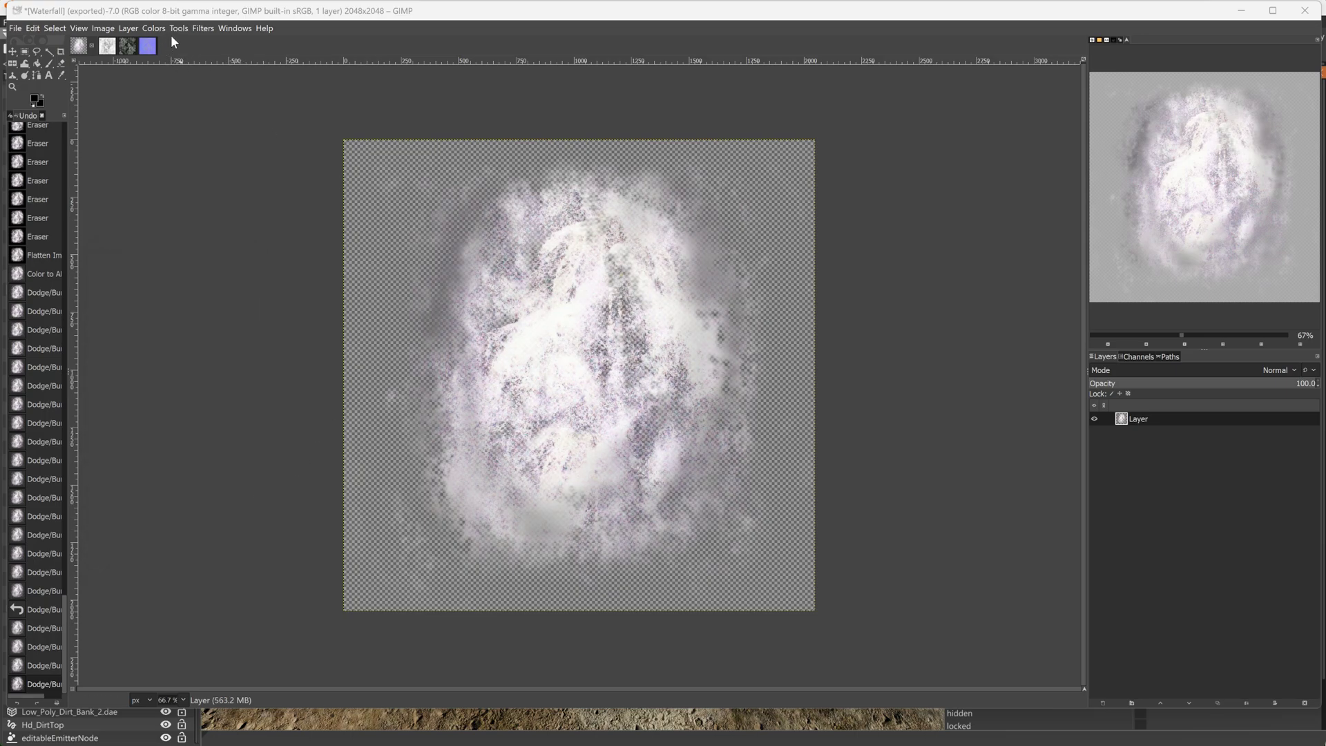
Try a Levels adjustment with input gamma 0.66 and a raised black point, then discard it
click(153, 27)
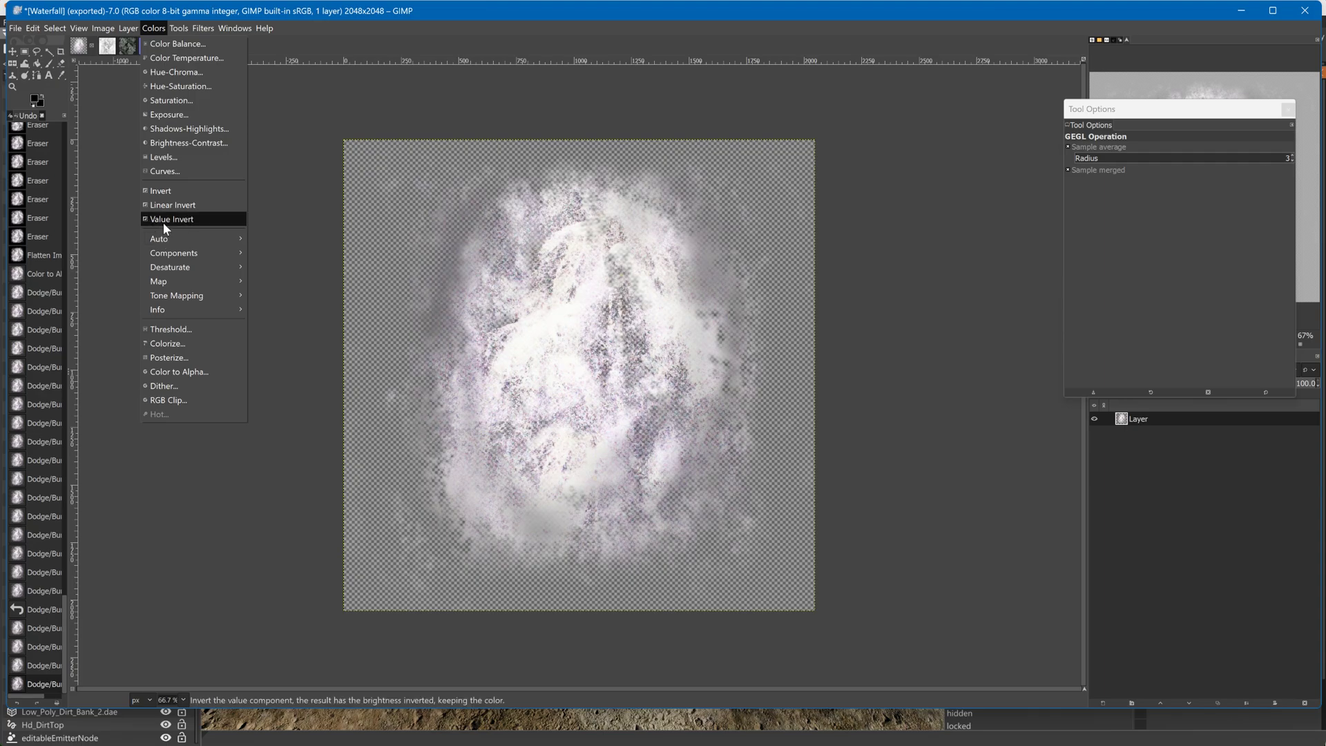
click(173, 158)
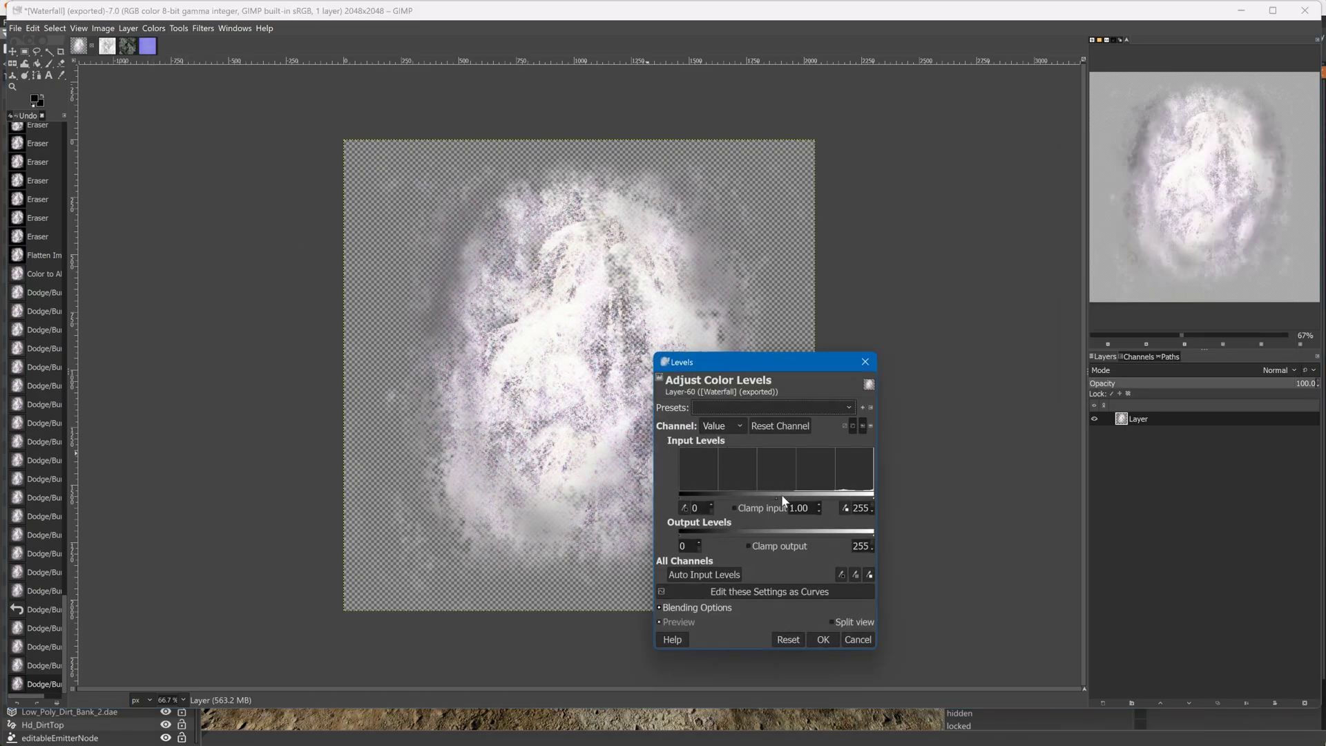
drag(778, 498, 796, 499)
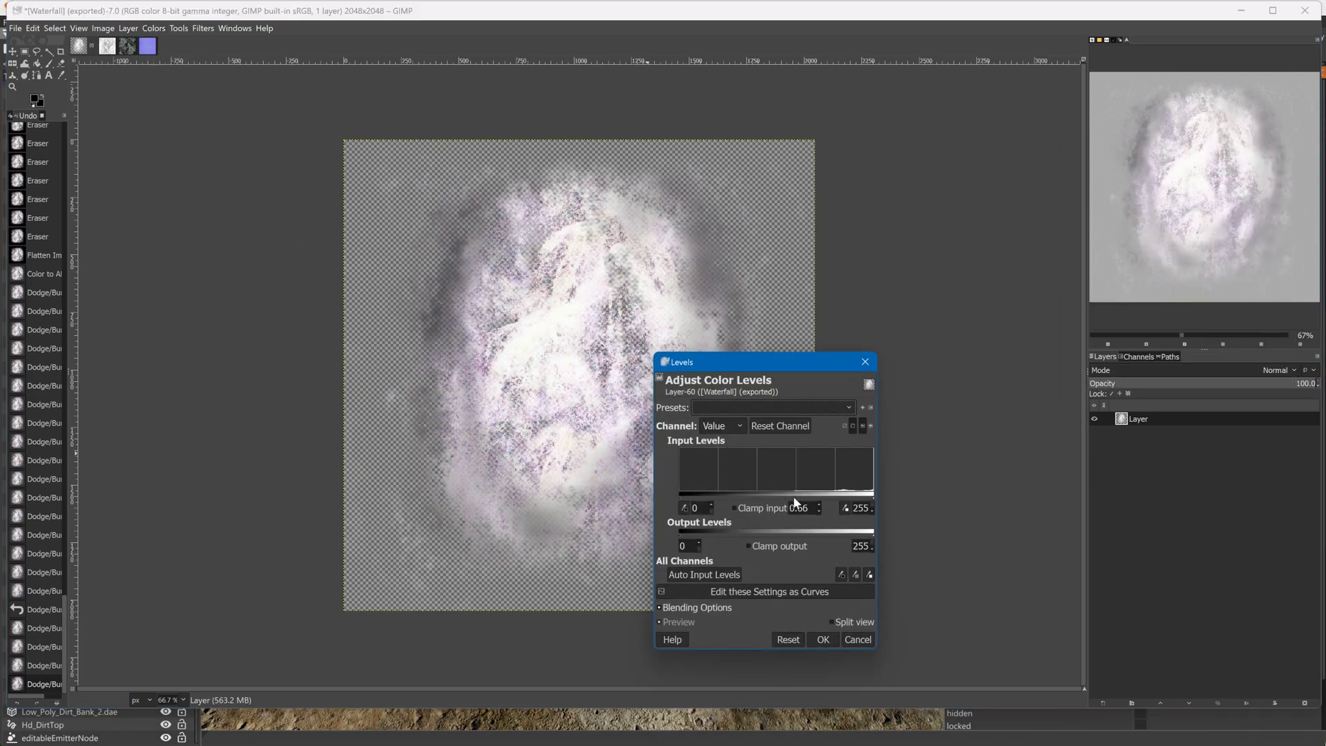
drag(680, 497, 713, 497)
click(858, 640)
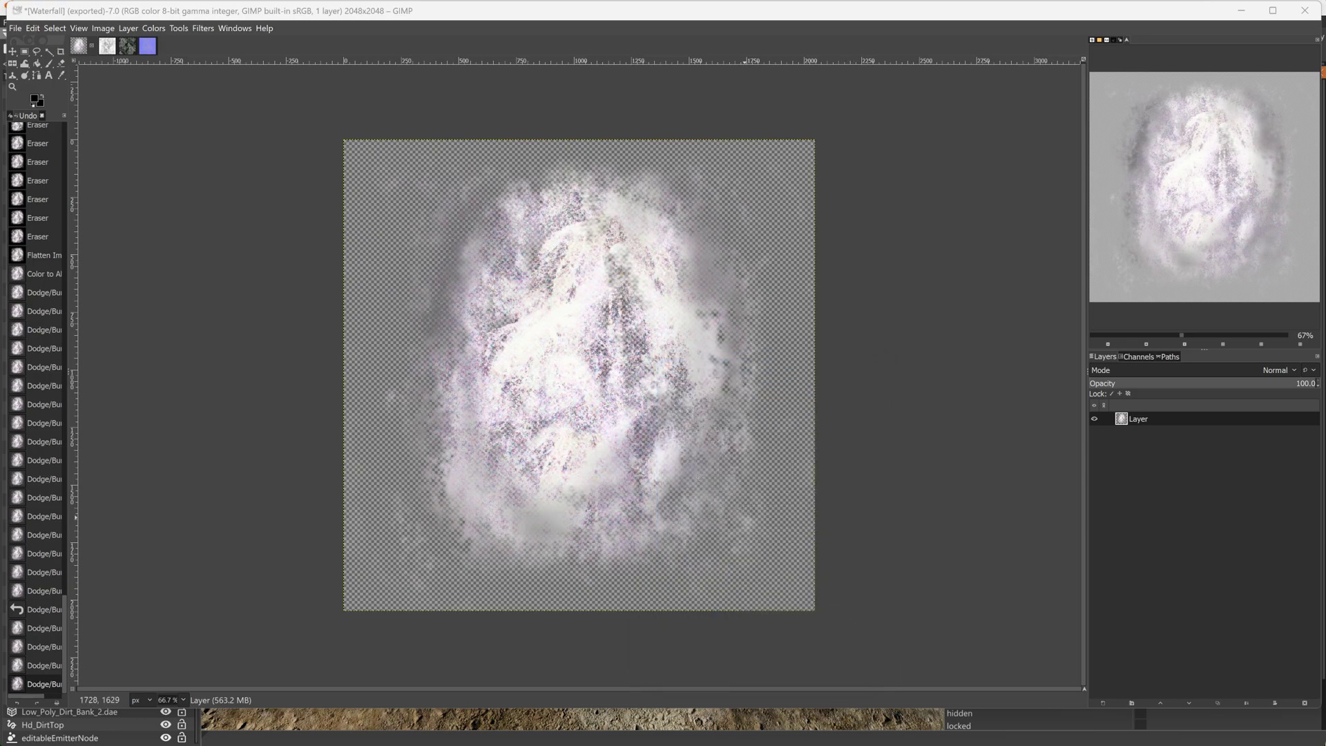
Try painting black over the waterfall's upper-left edge with the Paintbrush and undo the stroke
double_click(24, 77)
click(540, 387)
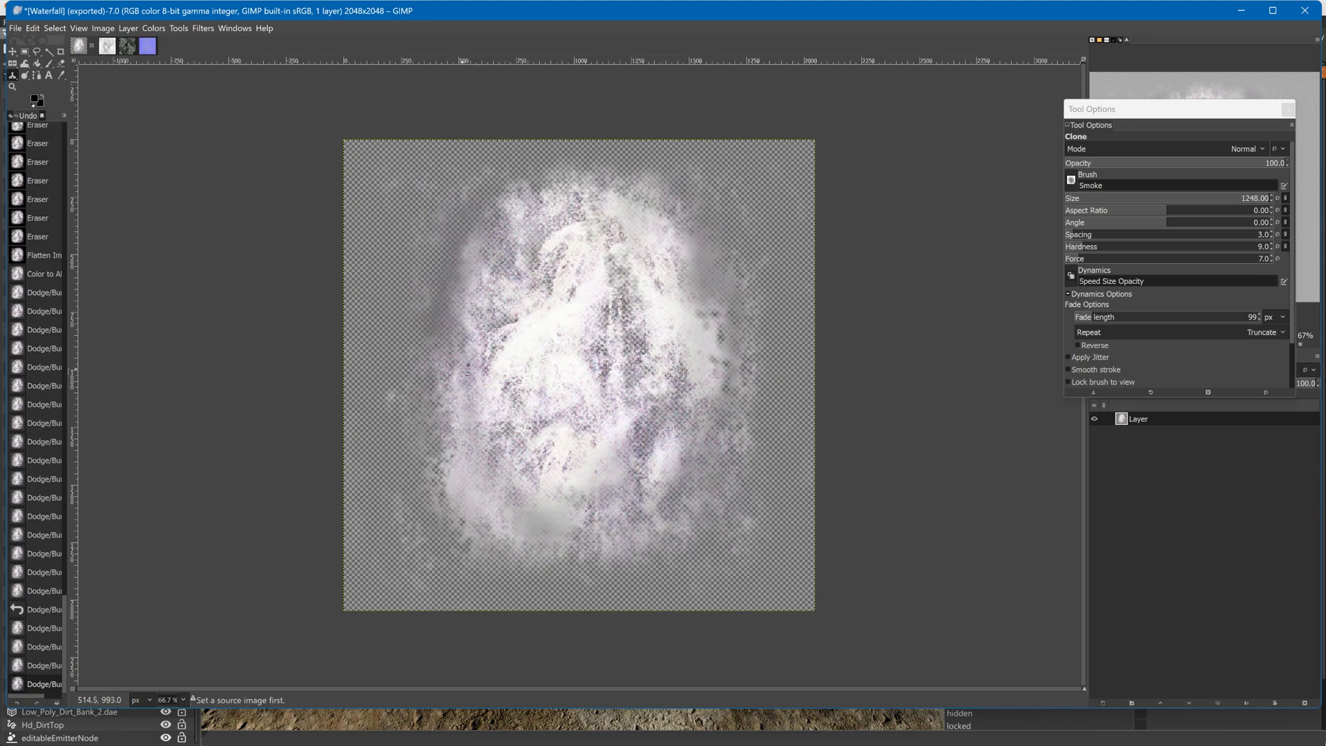
click(48, 63)
drag(436, 171, 483, 205)
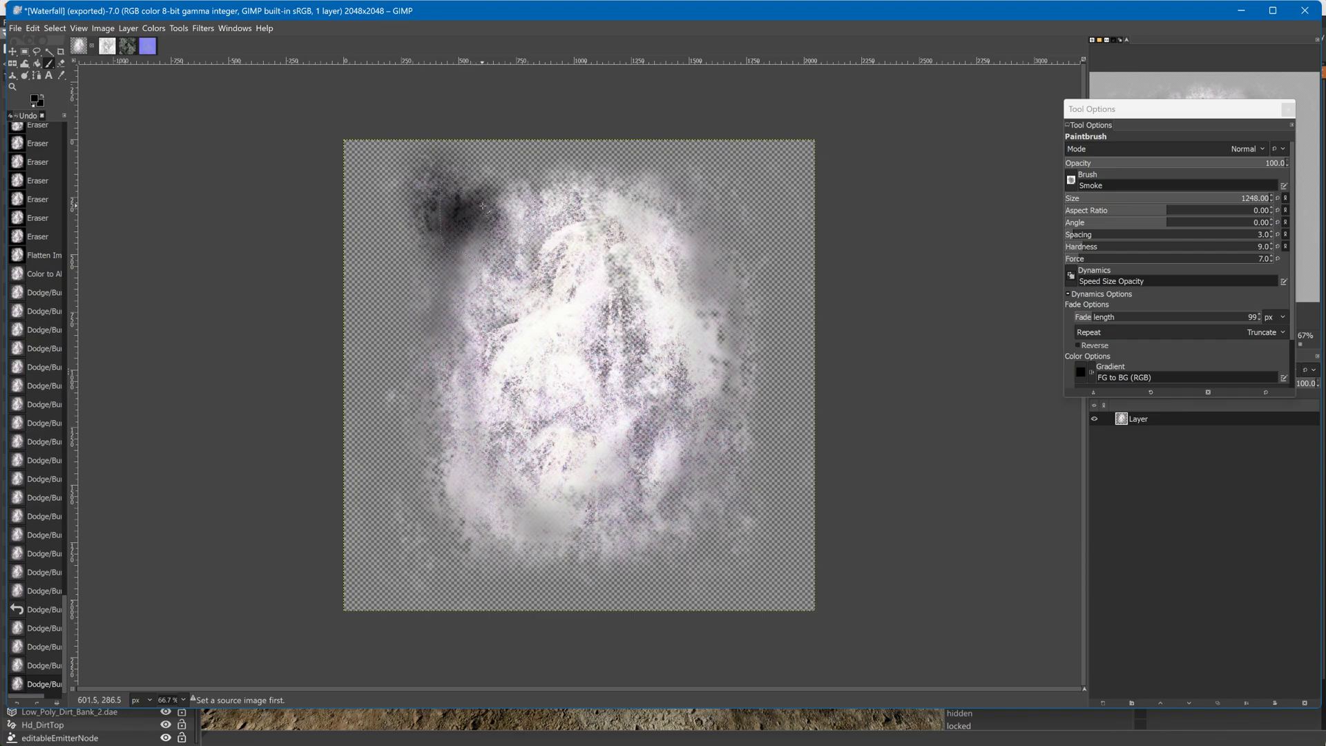
key(ctrl+z)
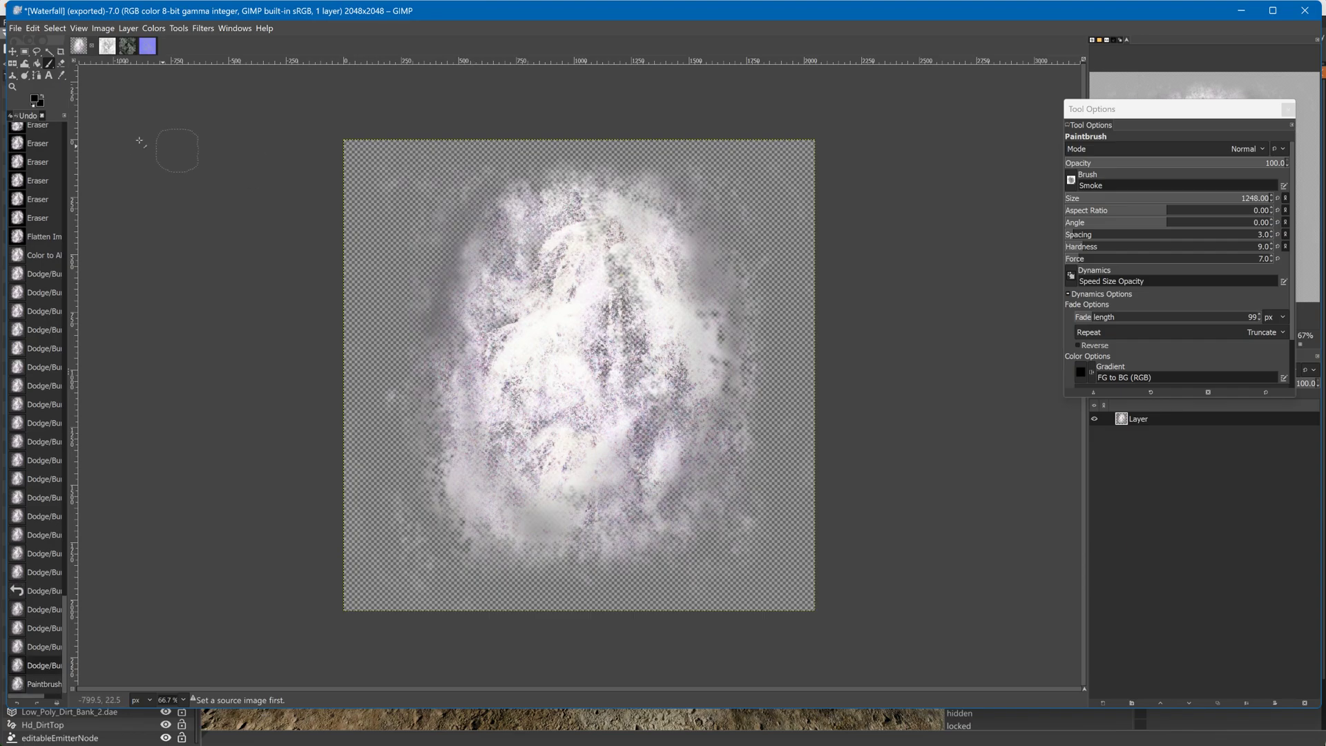
Switch back to Dodge/Burn and burn the waterfall's left edge, right edge and upper-right top
click(13, 87)
click(23, 78)
mouse_move(498, 192)
mouse_down()
mouse_move(515, 235)
mouse_move(484, 421)
mouse_move(495, 456)
mouse_up()
drag(523, 330, 533, 376)
key(ctrl+z)
mouse_move(465, 494)
mouse_down()
mouse_move(459, 483)
mouse_move(435, 508)
mouse_up()
mouse_move(738, 270)
mouse_down()
mouse_move(743, 470)
mouse_move(680, 542)
mouse_up()
drag(657, 175, 639, 200)
drag(622, 200, 601, 228)
Dodge the waterfall's centre and left-centre to brighten them, and burn a stroke just right of the centre
ctrl+drag(560, 331, 601, 394)
ctrl+drag(594, 355, 553, 380)
mouse_move(534, 286)
ctrl+mouse_down()
mouse_move(542, 336)
mouse_move(516, 404)
ctrl+mouse_up()
drag(642, 325, 624, 452)
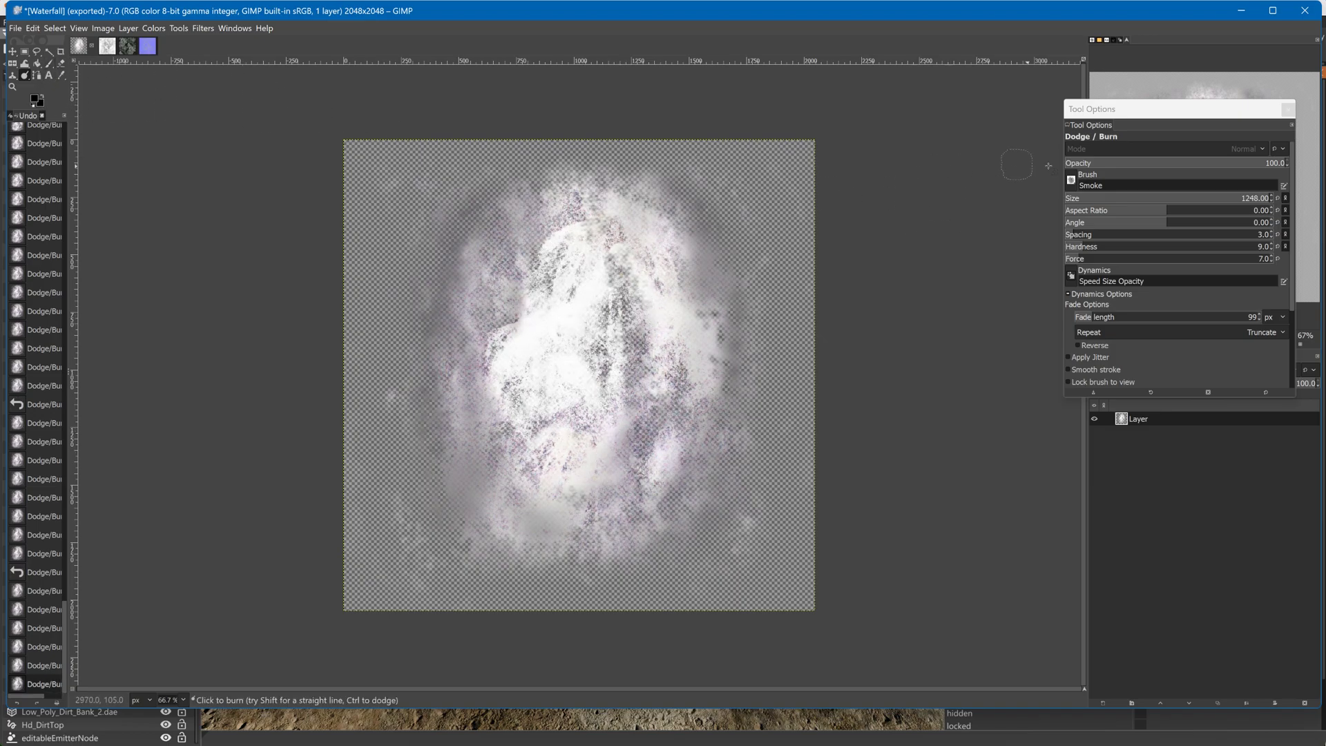
Set the brush size to 474 and try burn and dodge strokes down the waterfall's centre, undoing the latest ones
click(1193, 198)
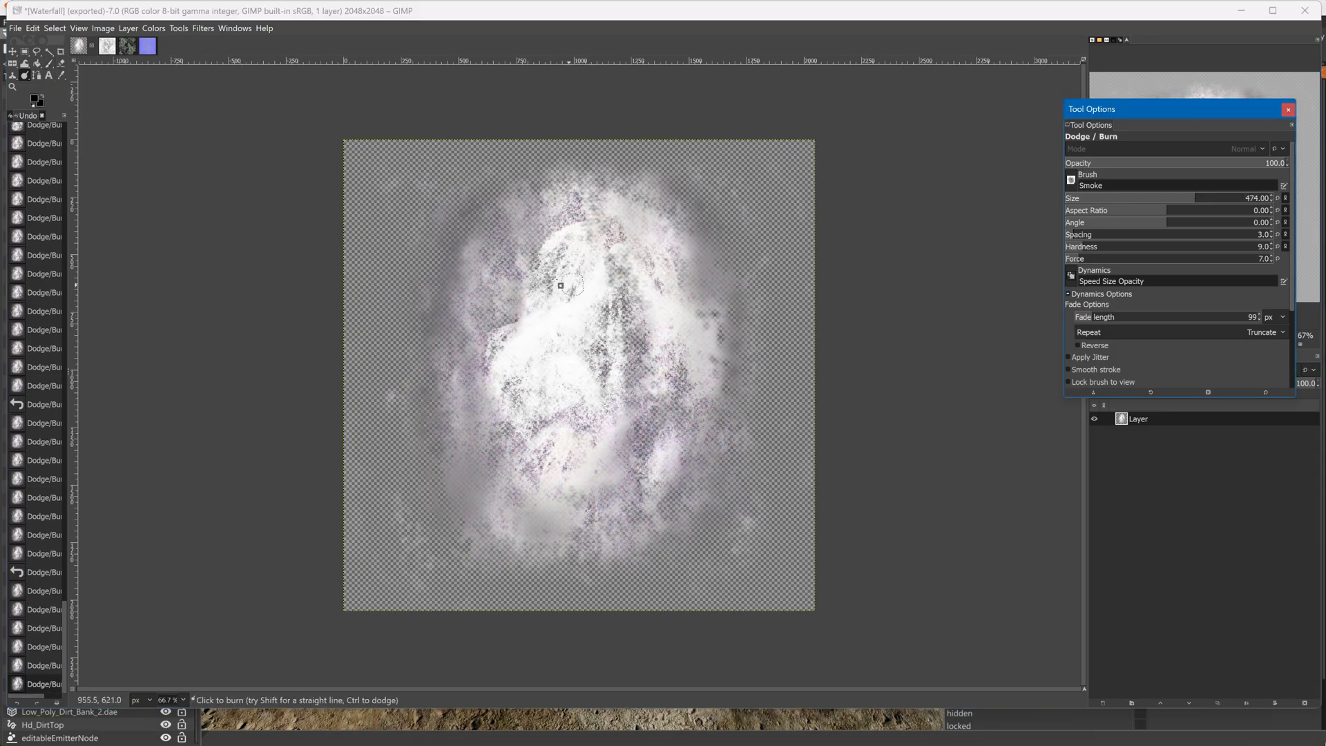
mouse_move(524, 327)
mouse_down()
mouse_move(541, 418)
mouse_move(532, 328)
mouse_move(536, 380)
mouse_up()
ctrl+drag(560, 291, 565, 336)
drag(561, 293, 568, 359)
drag(626, 220, 634, 380)
key(ctrl+z)
key(ctrl+z)
key(ctrl+z)
key(ctrl+z)
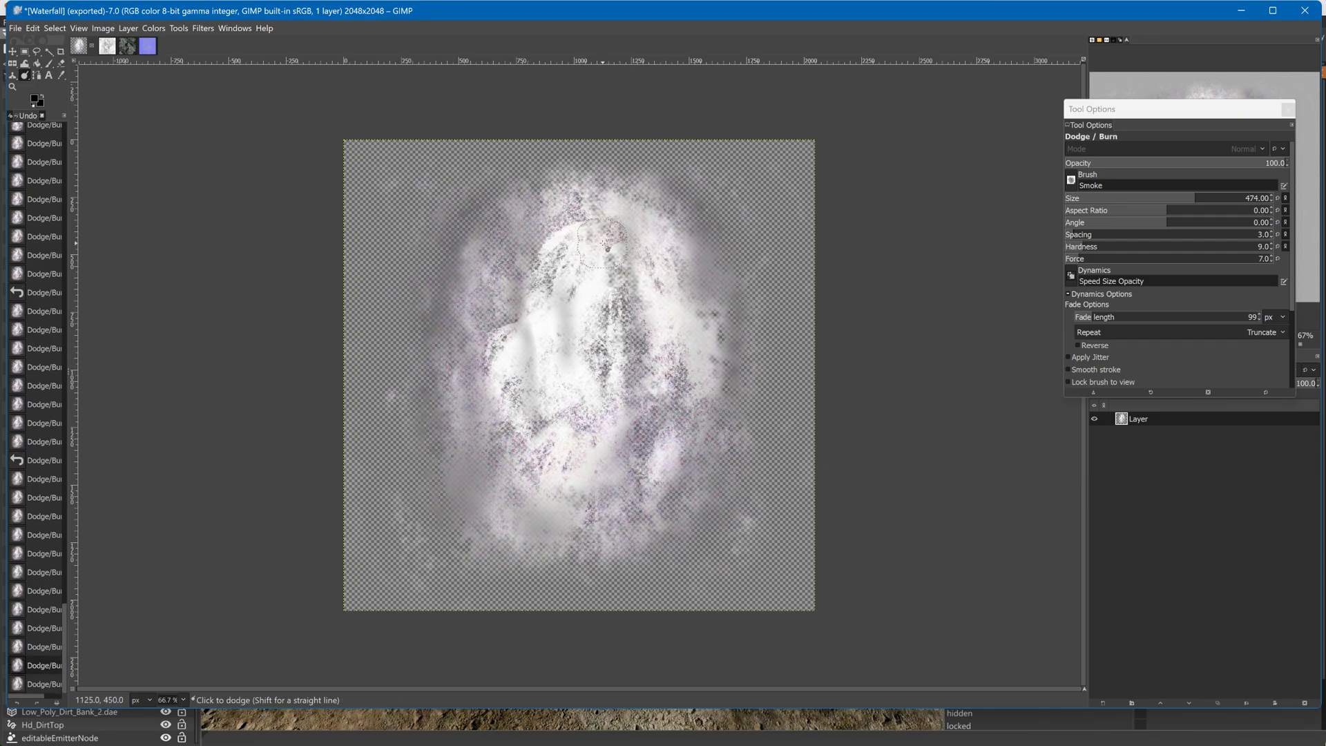
key(ctrl+z)
Try burning a stroke down the waterfall's left side and undo it along with the preceding strokes
mouse_move(469, 230)
mouse_down()
mouse_move(448, 294)
mouse_move(428, 476)
mouse_move(480, 545)
mouse_move(476, 476)
mouse_up()
key(ctrl+z)
key(ctrl+z)
key(ctrl+z)
key(ctrl+z)
key(ctrl+z)
key(ctrl+z)
key(ctrl+z)
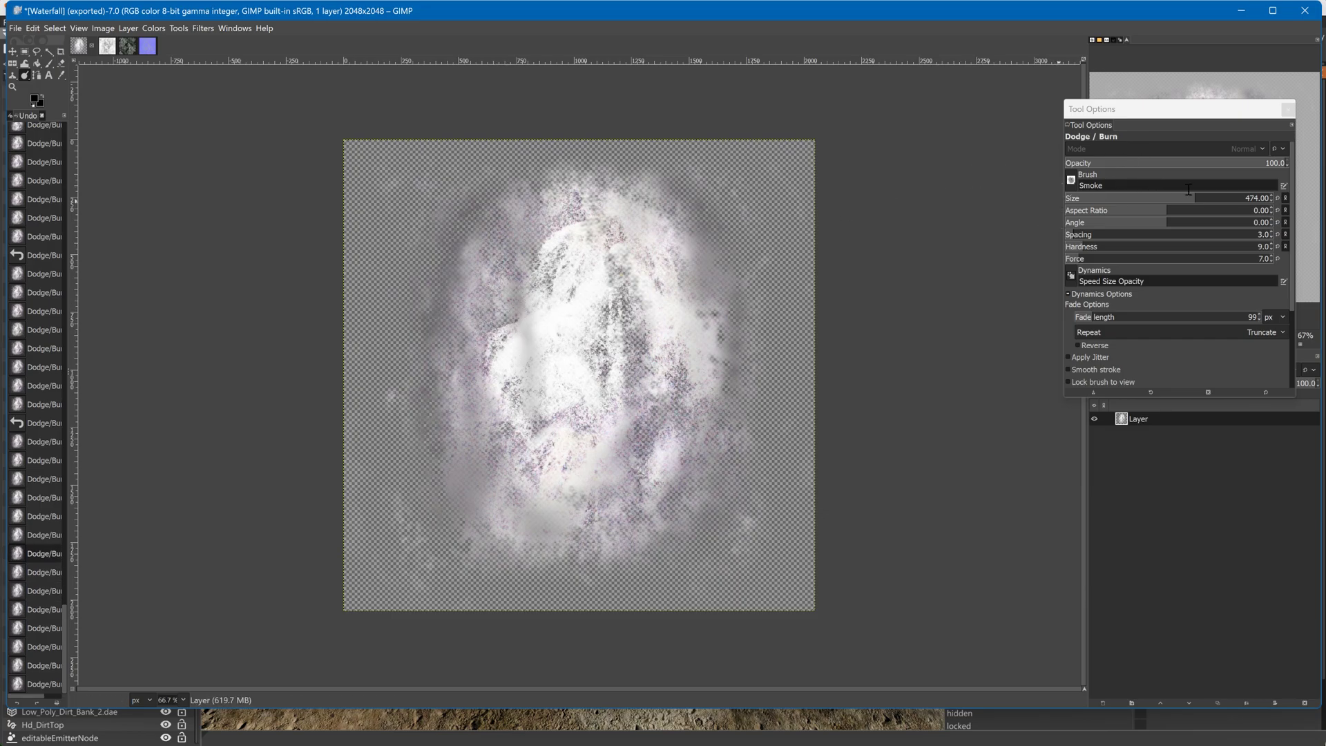
Set the brush size to 1206 and burn up the waterfall's lower-right side
click(1218, 197)
click(1239, 198)
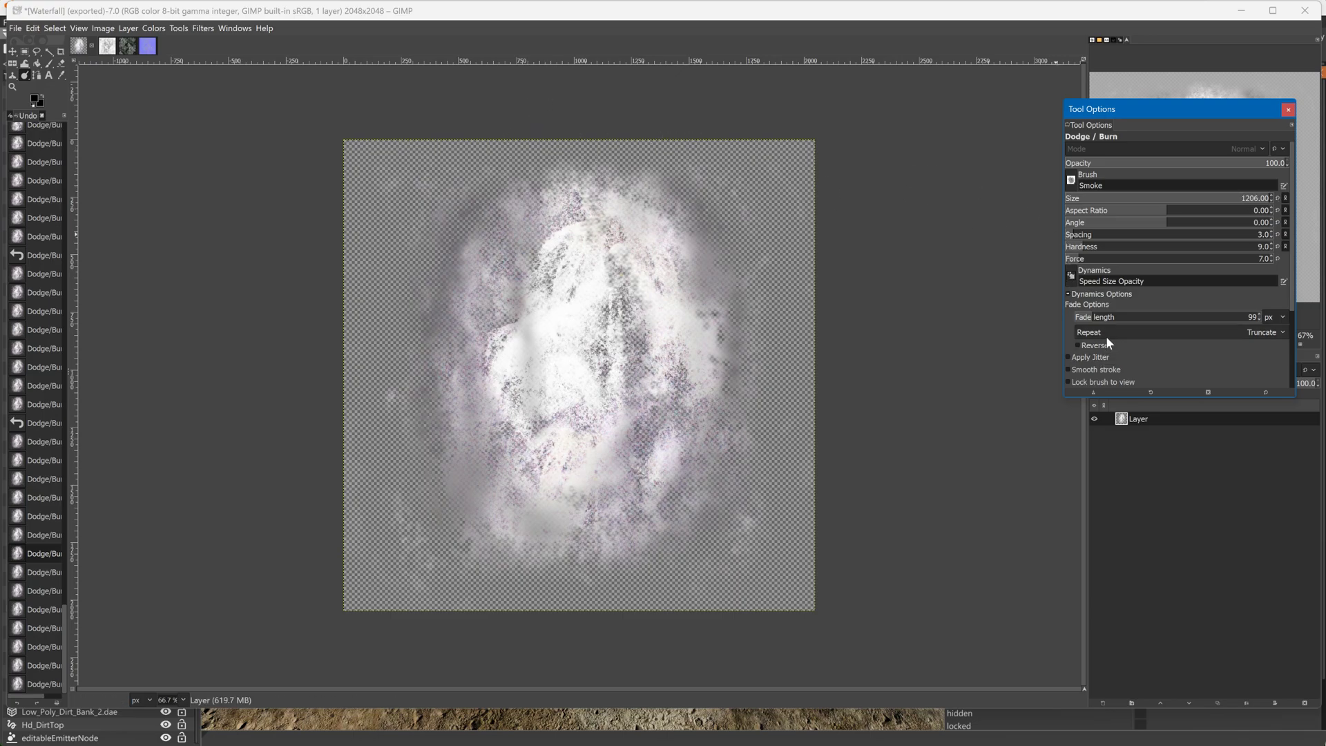
scroll(1115, 348, down, 2)
scroll(1103, 377, down, 2)
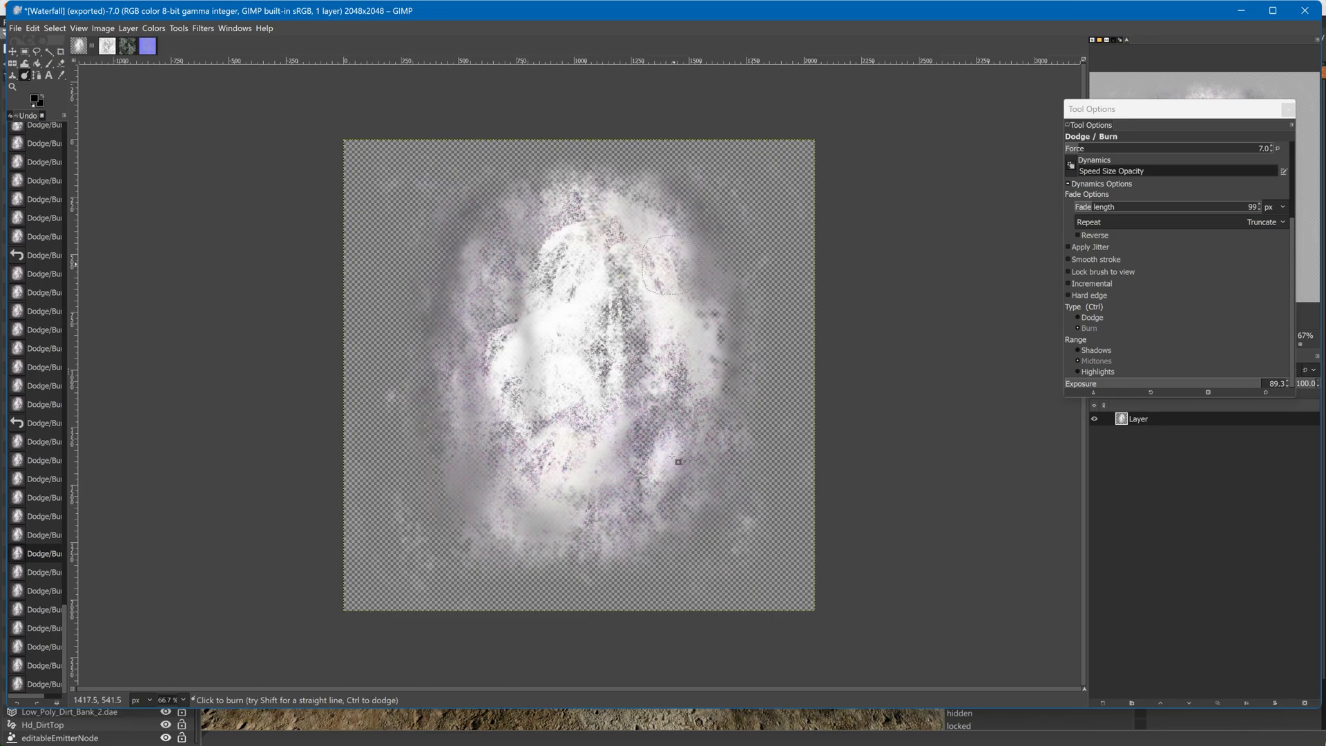
drag(675, 448, 712, 344)
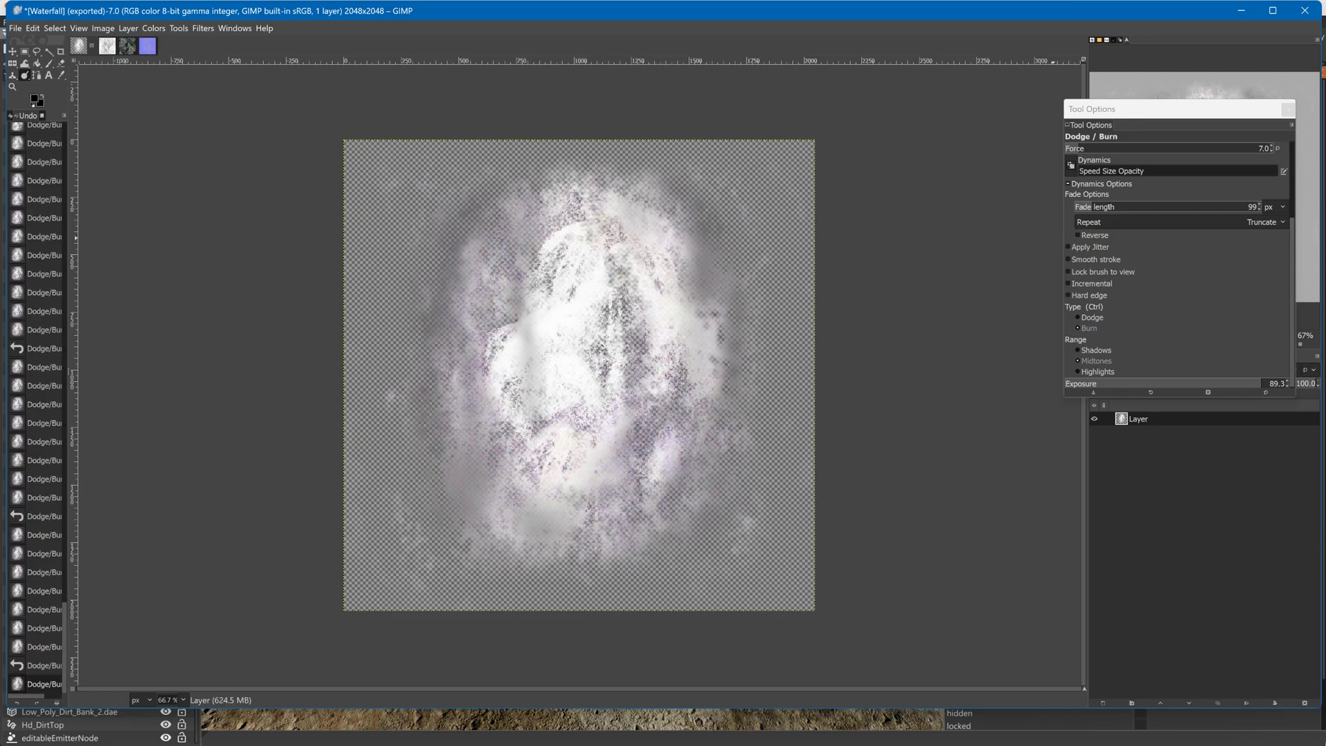
Raise the brush force to 36 and burn the waterfall's right edge, top, lower-left side and upper-left edge
scroll(1114, 190, up, 2)
click(1139, 203)
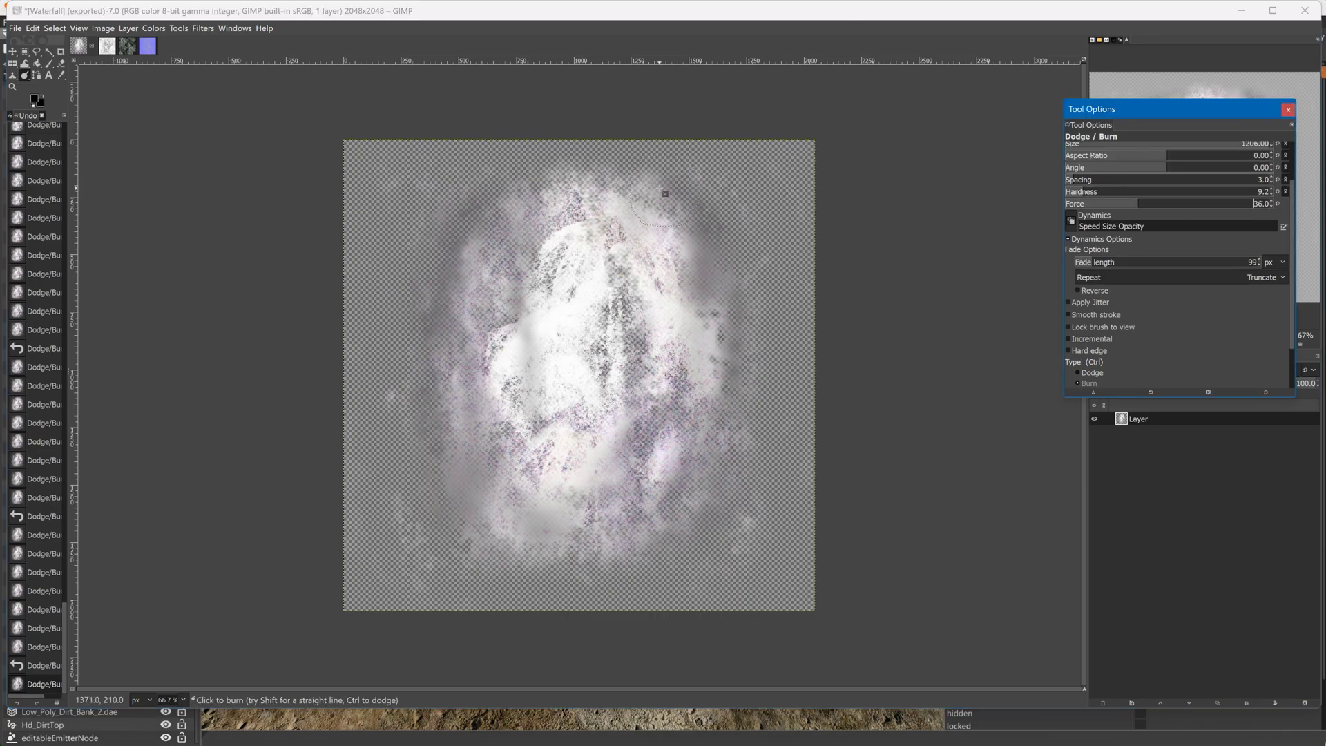
drag(714, 365, 652, 528)
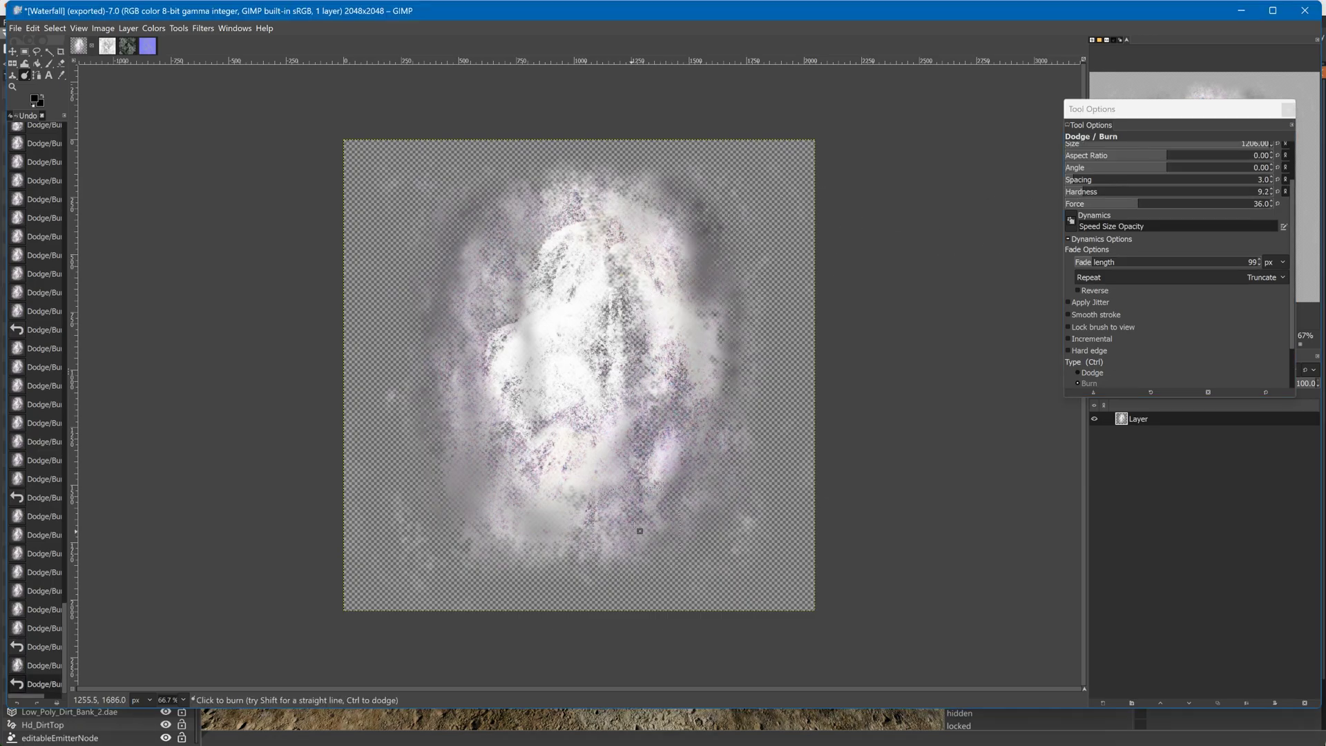
mouse_move(612, 169)
mouse_down()
mouse_move(469, 242)
mouse_move(442, 332)
mouse_move(458, 518)
mouse_move(522, 560)
mouse_up()
drag(507, 433, 555, 544)
mouse_move(493, 422)
mouse_down()
mouse_move(538, 549)
mouse_move(579, 567)
mouse_up()
mouse_move(445, 250)
mouse_down()
mouse_move(500, 189)
mouse_move(462, 367)
mouse_move(449, 345)
mouse_move(456, 290)
mouse_move(505, 261)
mouse_up()
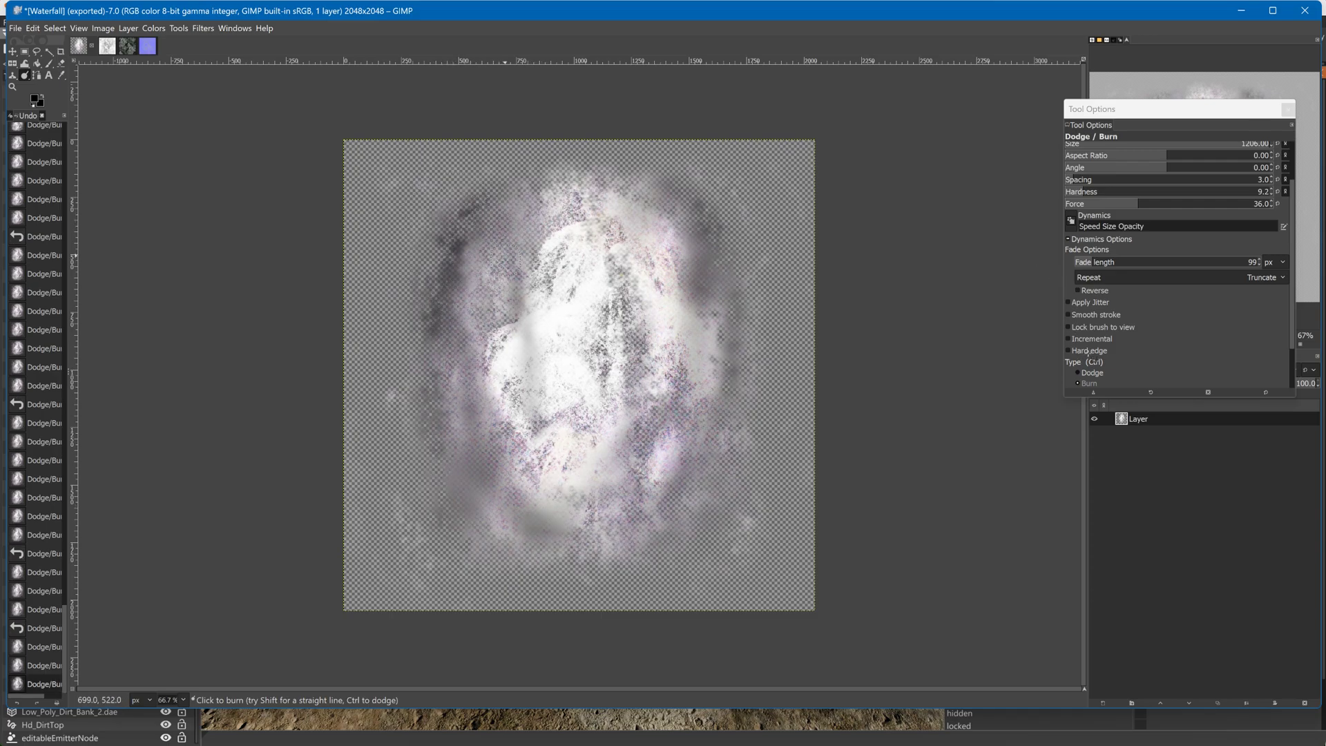
Try a stroke over the waterfall's upper left with the Shadows range and undo it
scroll(1101, 366, down, 3)
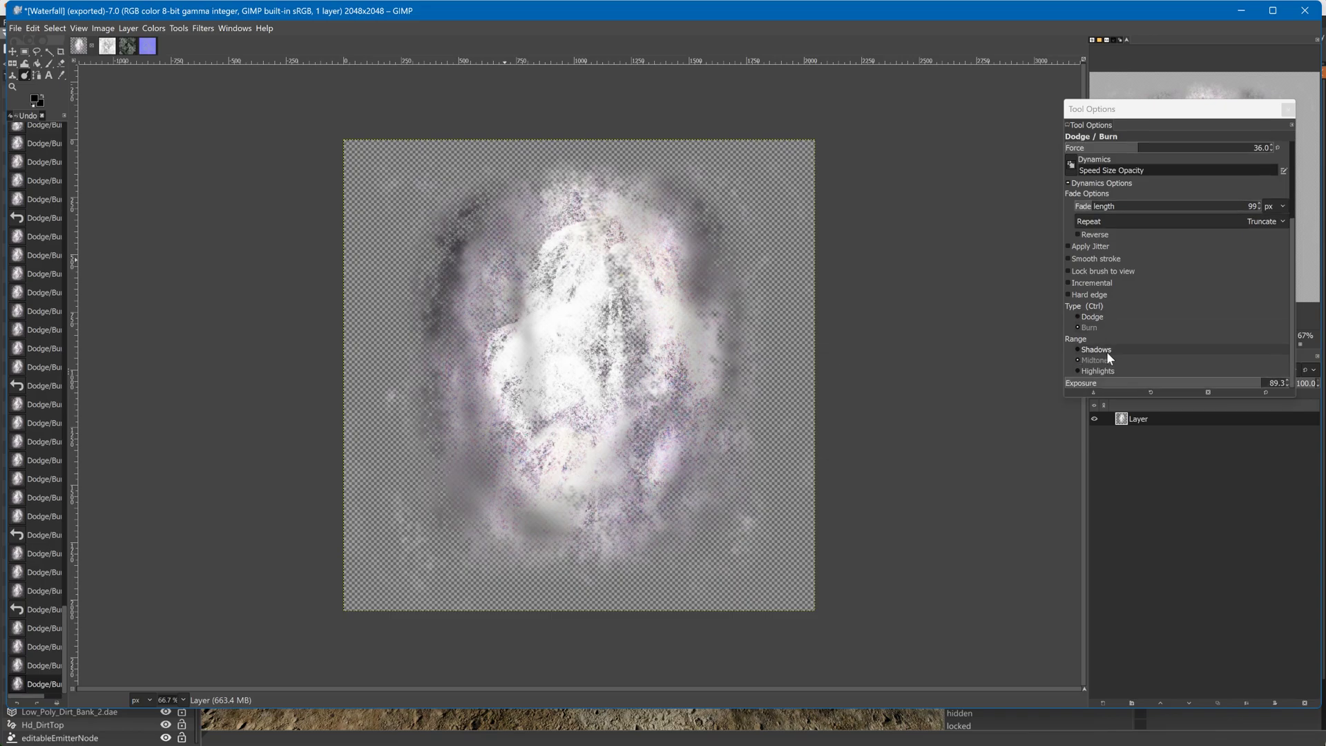
click(1108, 353)
mouse_move(526, 202)
mouse_down()
mouse_move(508, 483)
mouse_move(529, 529)
mouse_move(508, 284)
mouse_up()
key(ctrl+z)
key(ctrl+z)
key(ctrl+z)
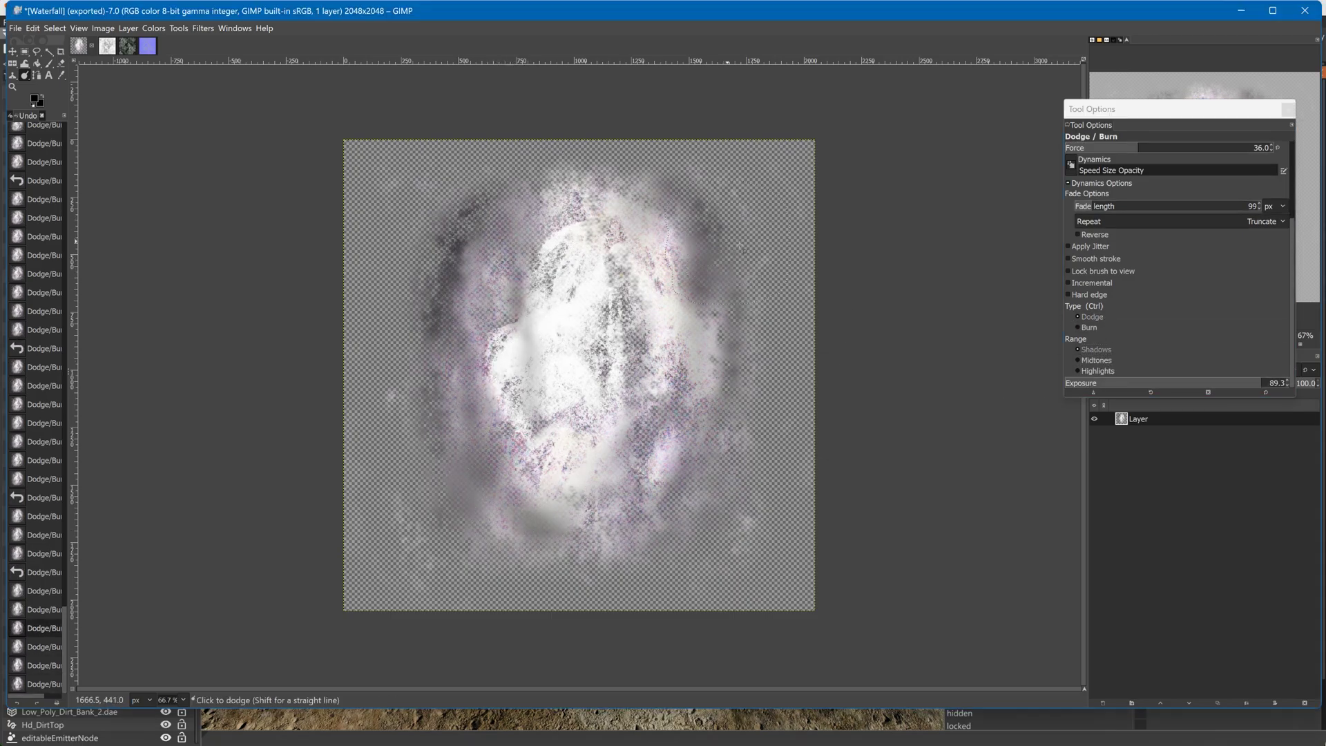
Set the tool to Burn with the Midtones range and darken the waterfall's upper-right side
click(1089, 327)
click(1097, 360)
drag(666, 252, 704, 331)
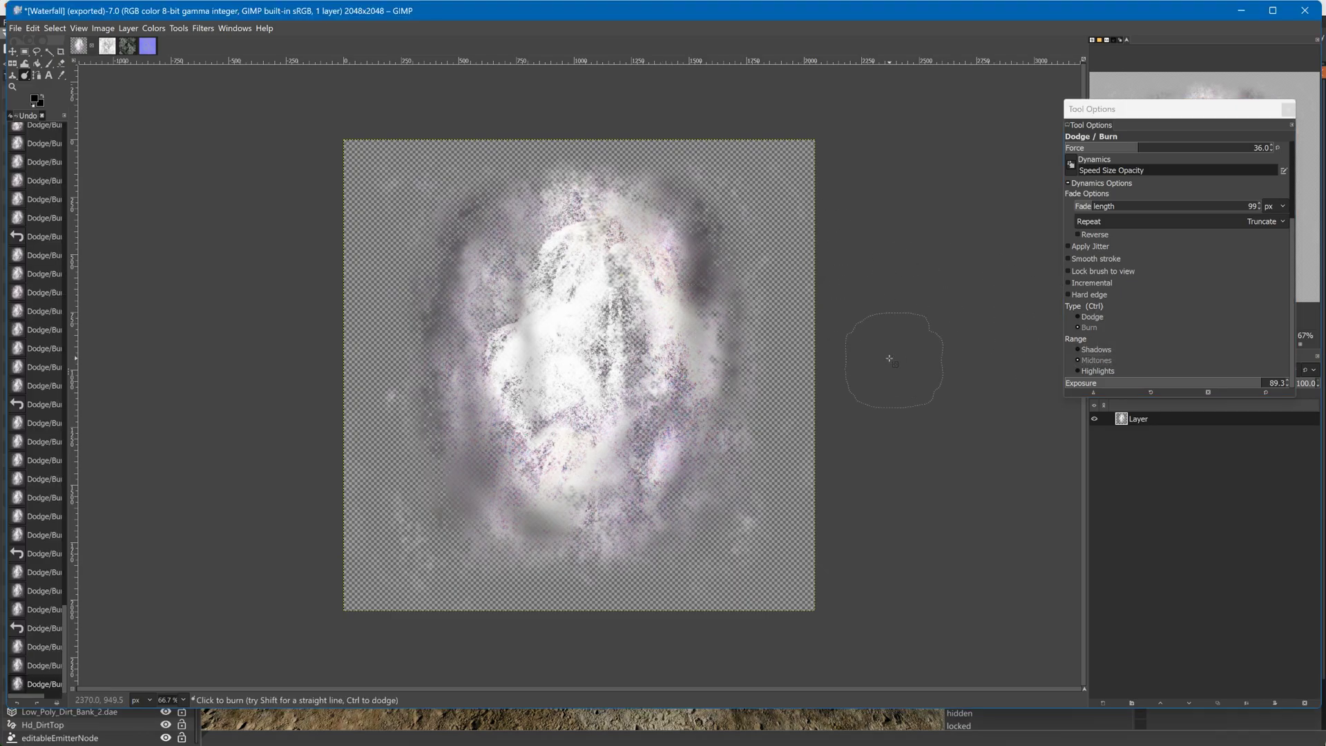
Set the range to Highlights and burn the waterfall's right side and bottom edge
click(1100, 371)
mouse_move(656, 231)
mouse_down()
mouse_move(698, 390)
mouse_move(708, 318)
mouse_move(704, 380)
mouse_up()
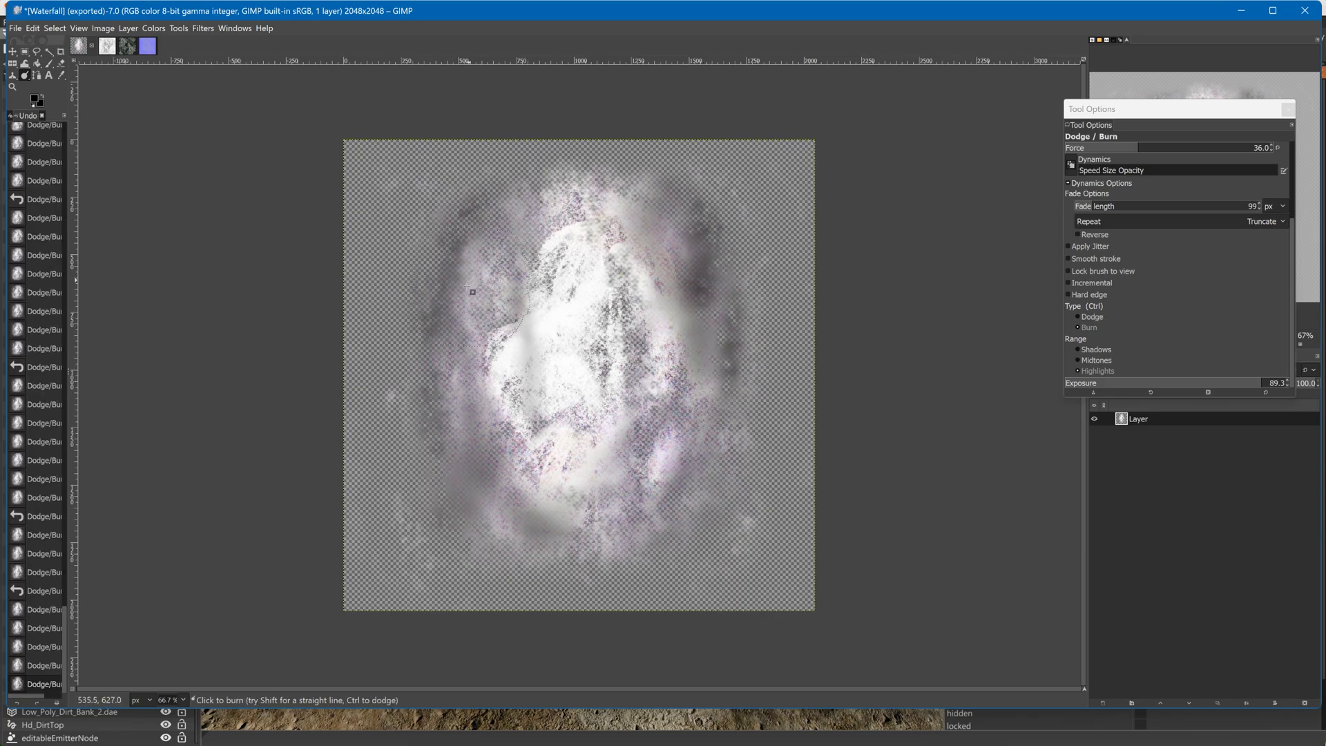
drag(535, 489, 622, 556)
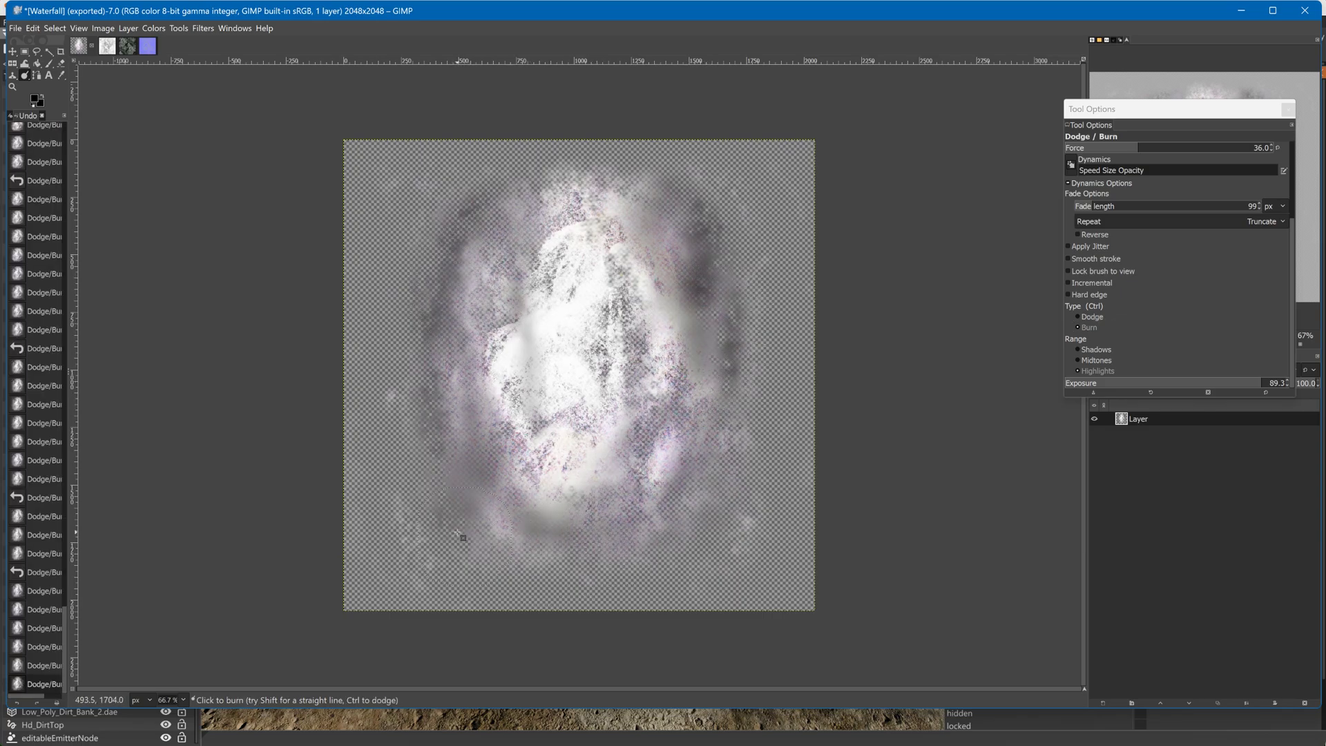
drag(452, 514, 556, 563)
Burn the faint outer fringe along the waterfall's left side, both upper corners and right side
drag(397, 519, 422, 512)
drag(415, 442, 430, 404)
drag(408, 237, 475, 189)
drag(709, 221, 660, 184)
drag(759, 200, 799, 207)
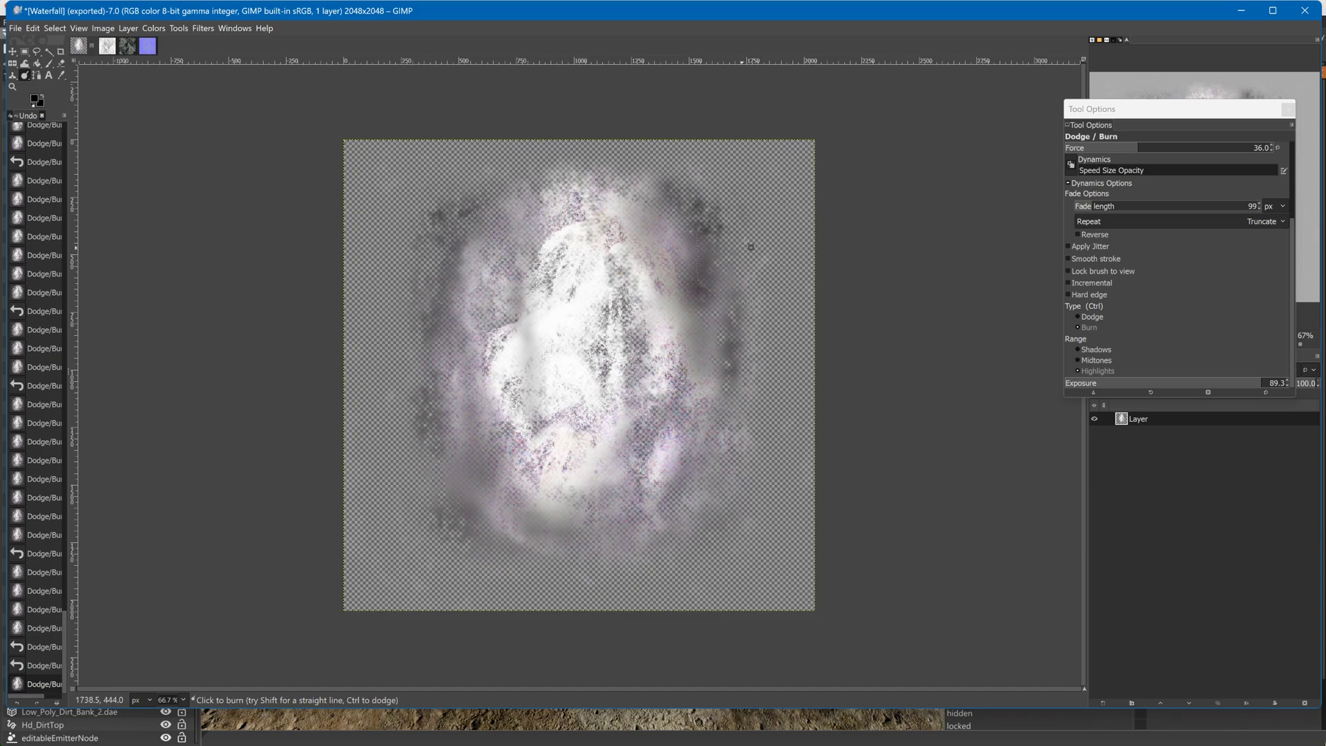
drag(750, 246, 772, 328)
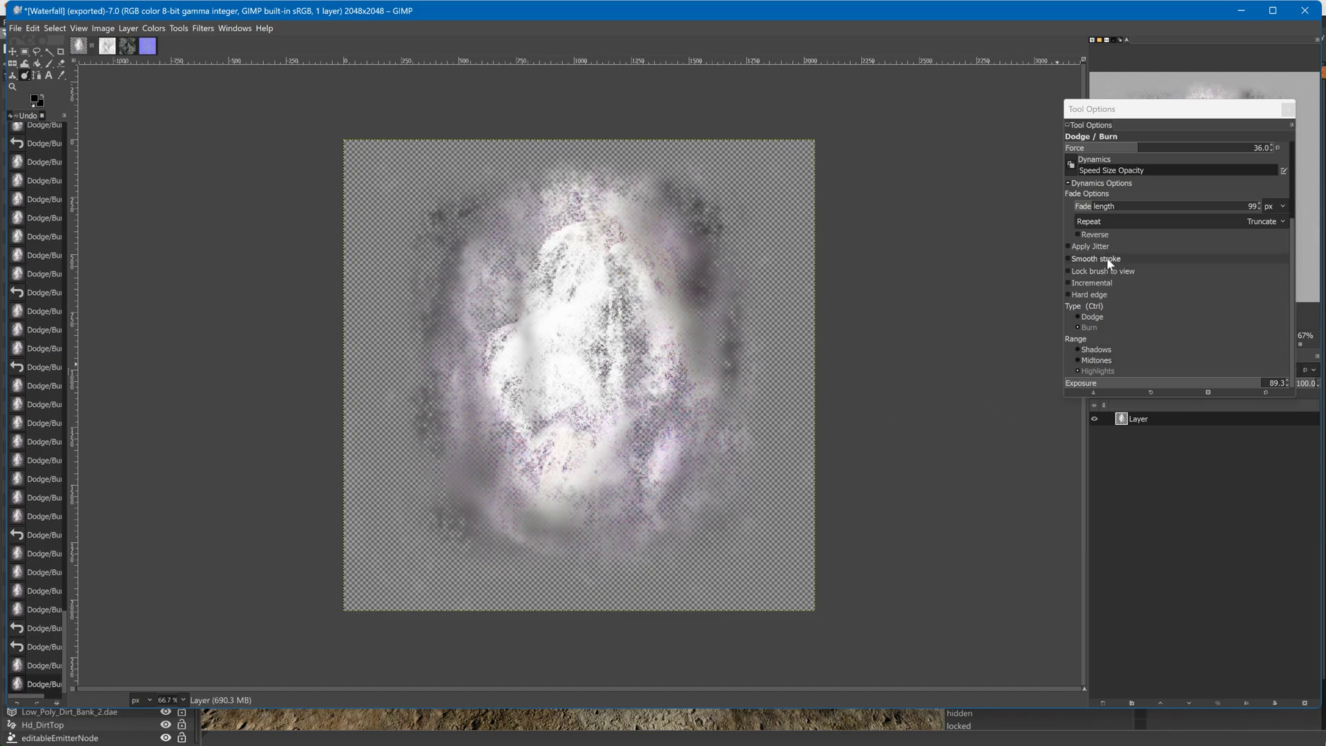
Choose the Bristles 01 brush and set its size to 538 and force to 74
scroll(1202, 155, up, 2)
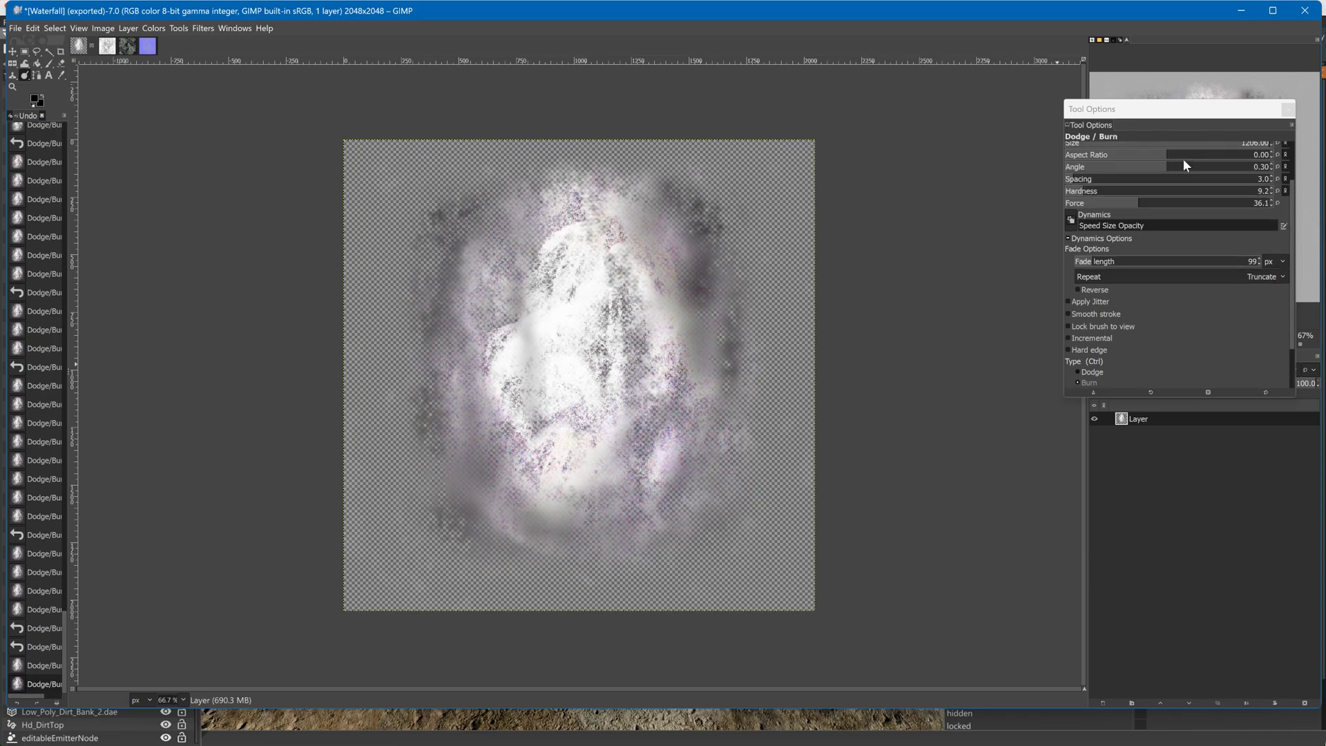
scroll(1167, 177, up, 3)
click(1072, 153)
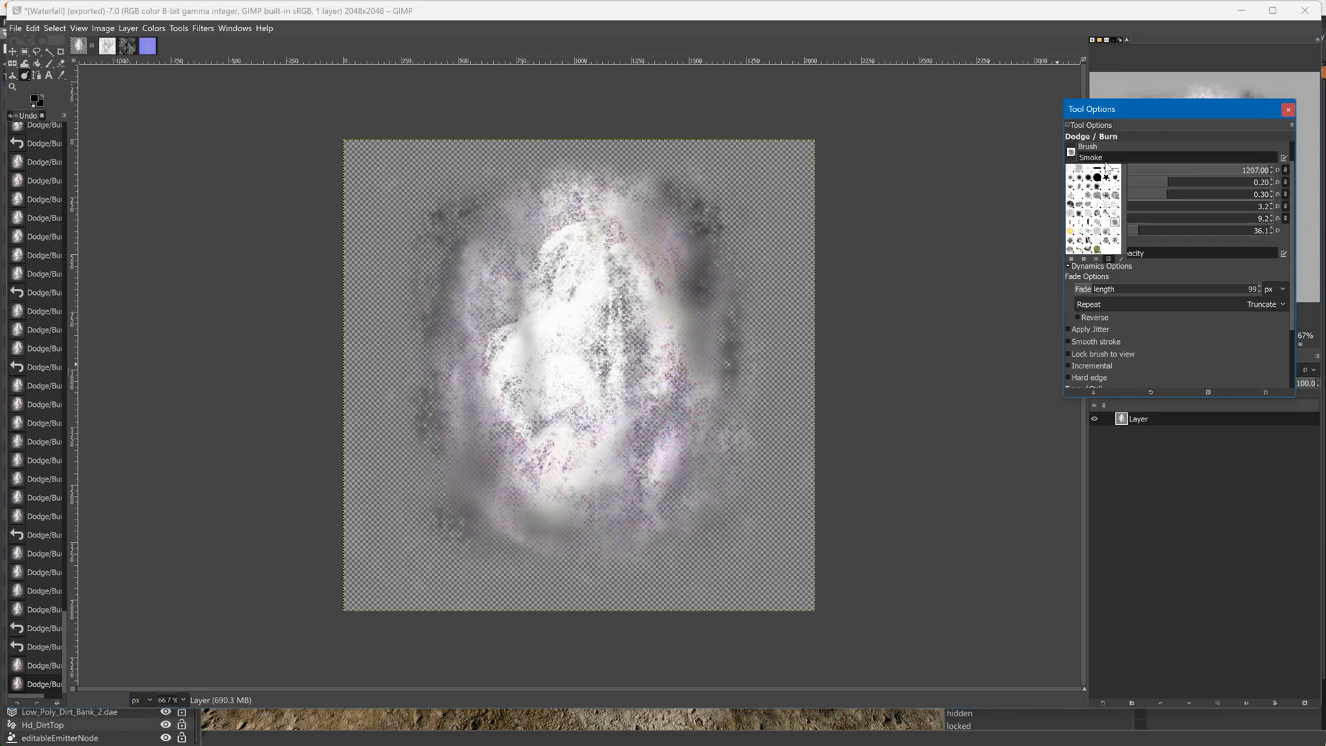
click(1115, 197)
drag(1173, 173, 1197, 170)
drag(1164, 231, 1215, 231)
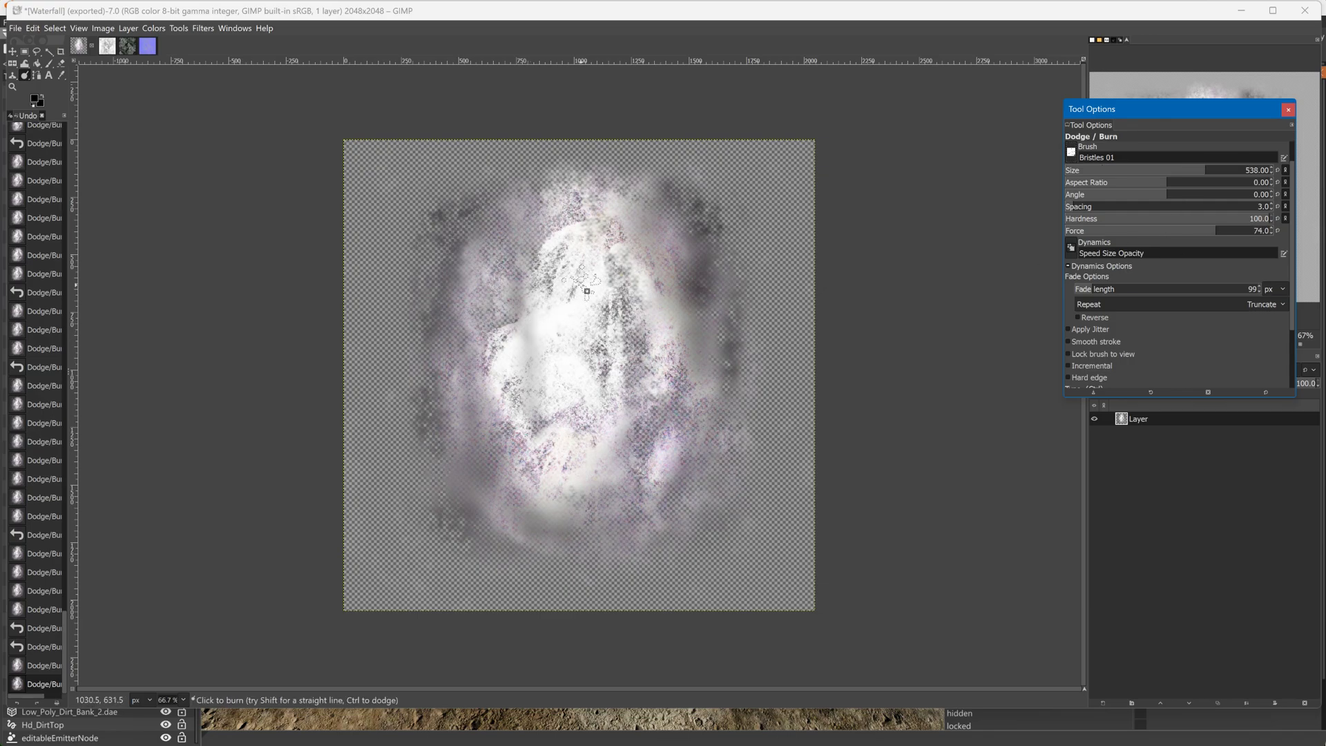
Try burning down the waterfall's upper centre with the bristle brush and undo it
mouse_move(549, 201)
mouse_down()
mouse_move(574, 197)
mouse_move(563, 325)
mouse_up()
key(ctrl+z)
key(ctrl+z)
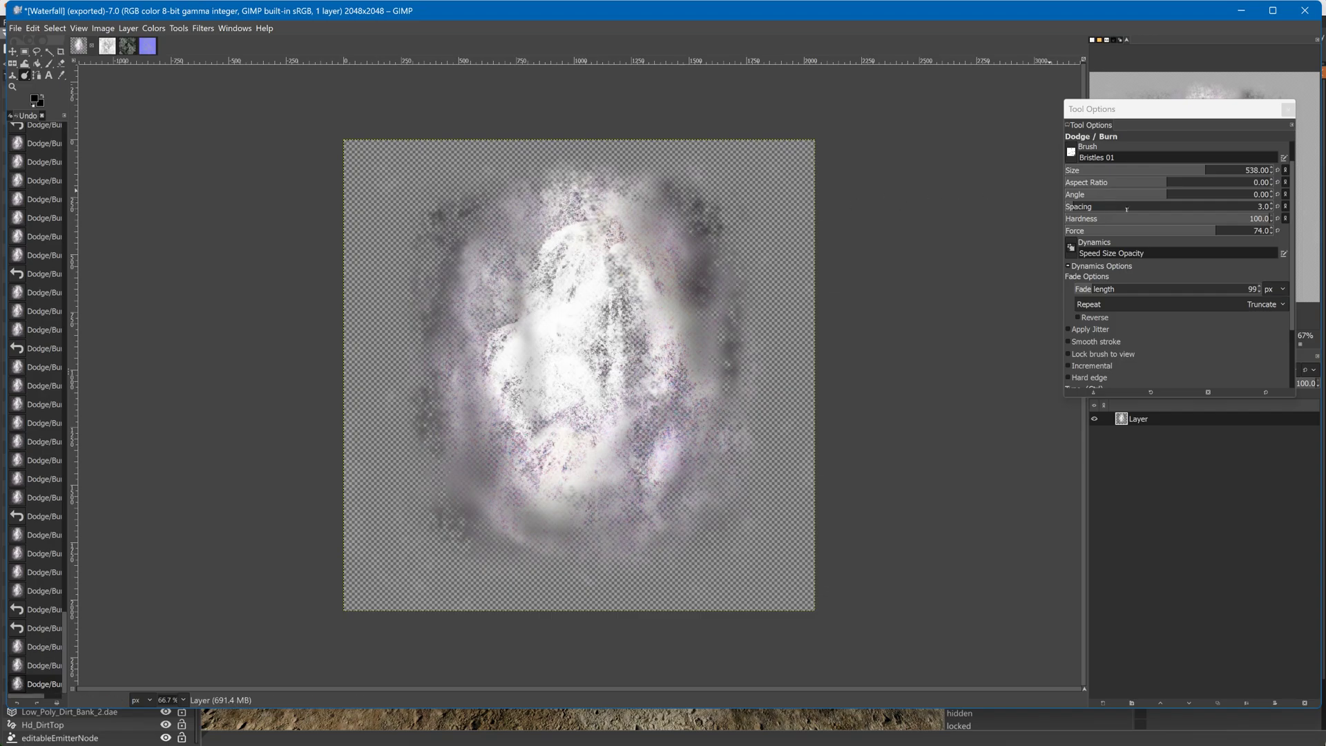
Set the brush spacing to 49 and burn speckled strokes over the waterfall's centre, left side and right side
click(1154, 202)
mouse_move(577, 200)
mouse_down()
mouse_move(573, 346)
mouse_move(598, 182)
mouse_move(601, 450)
mouse_up()
mouse_move(494, 185)
mouse_down()
mouse_move(481, 373)
mouse_move(442, 430)
mouse_up()
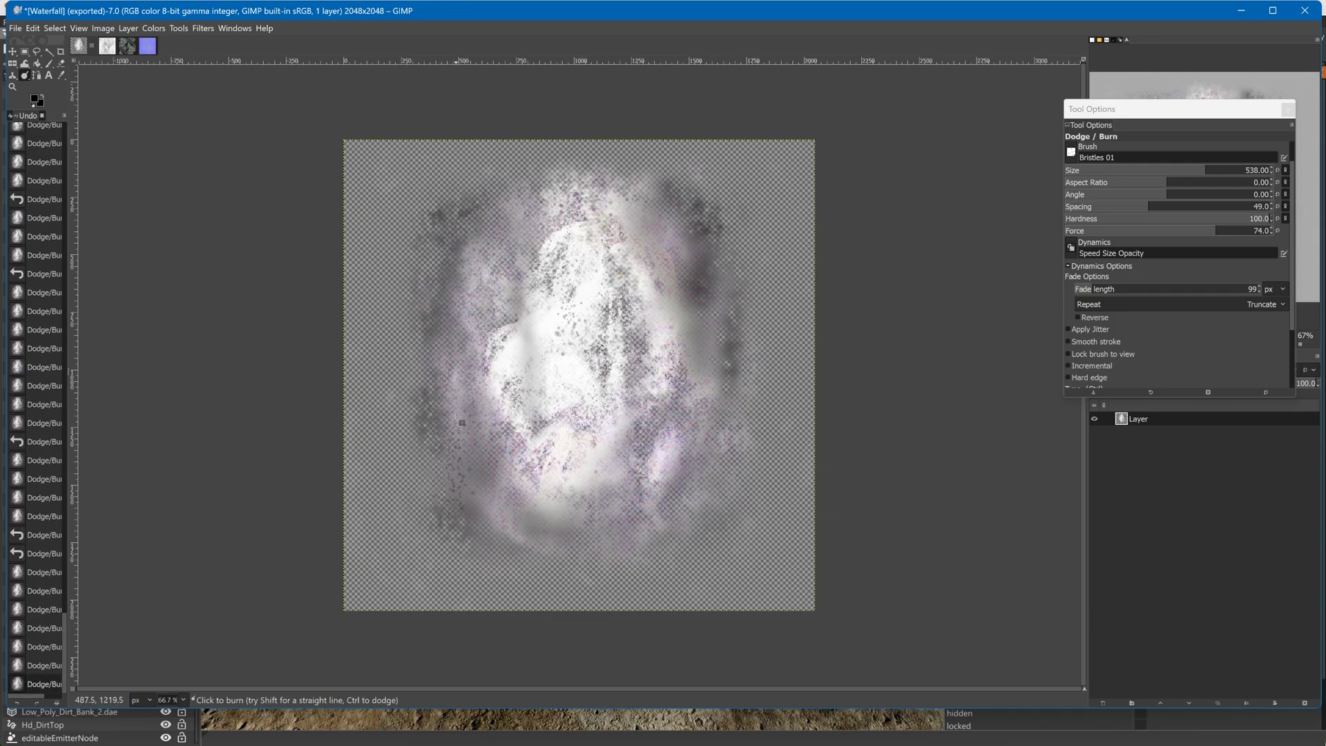
drag(486, 377, 479, 475)
mouse_move(675, 520)
mouse_down()
mouse_move(668, 452)
mouse_move(680, 484)
mouse_up()
mouse_move(706, 405)
mouse_down()
mouse_move(719, 417)
mouse_move(729, 272)
mouse_up()
Switch to the Eraser and dab speckled holes across the waterfall's upper part and down its left edge
key(shift+e)
click(700, 286)
click(622, 266)
click(532, 245)
click(445, 226)
click(446, 293)
click(439, 411)
click(490, 284)
click(442, 348)
click(444, 479)
click(472, 542)
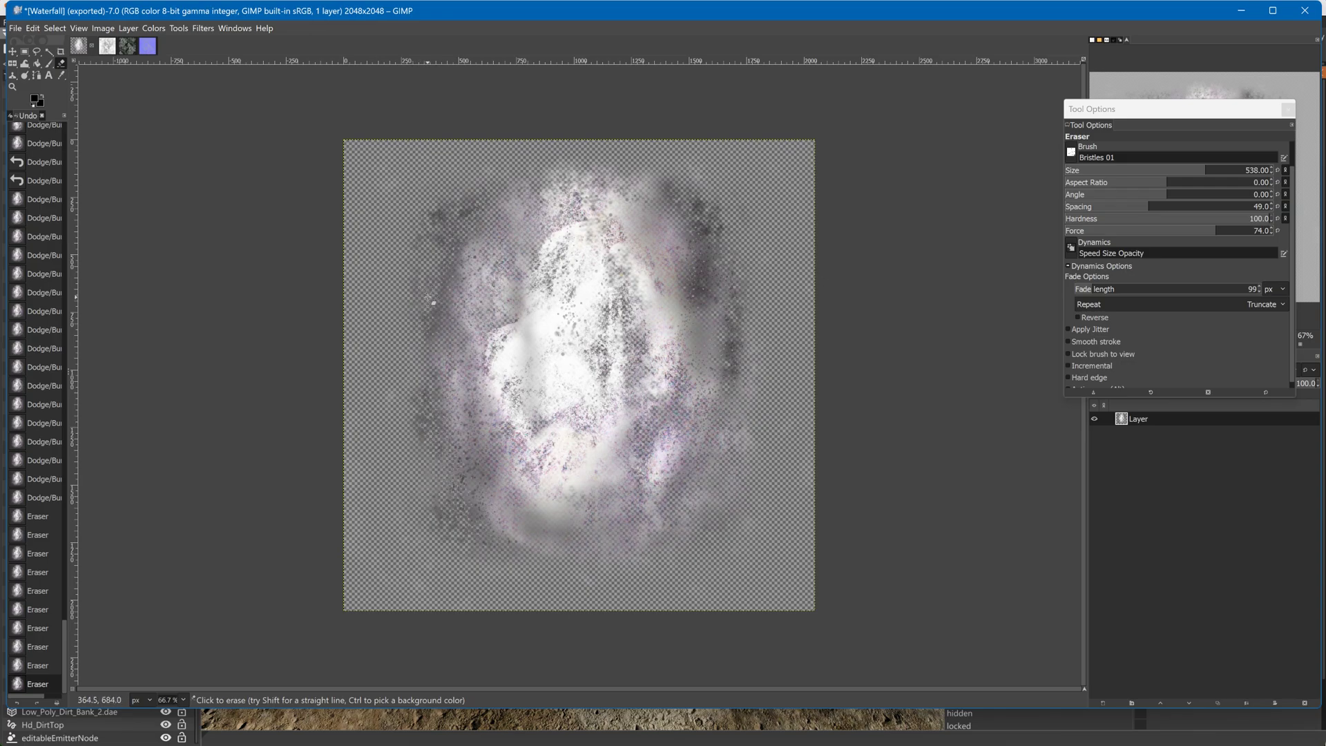
click(476, 275)
click(475, 426)
click(418, 343)
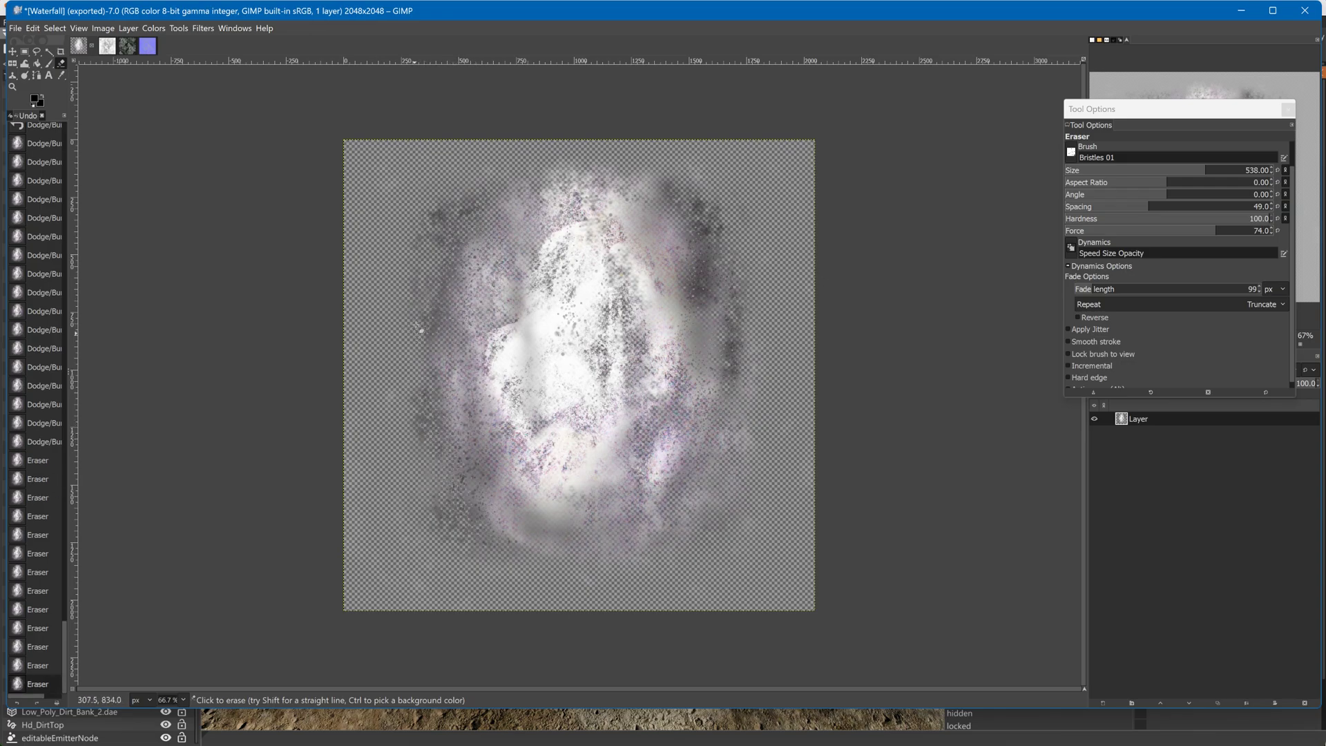
Erase speckled dabs from the waterfall's top and upper centre
click(568, 180)
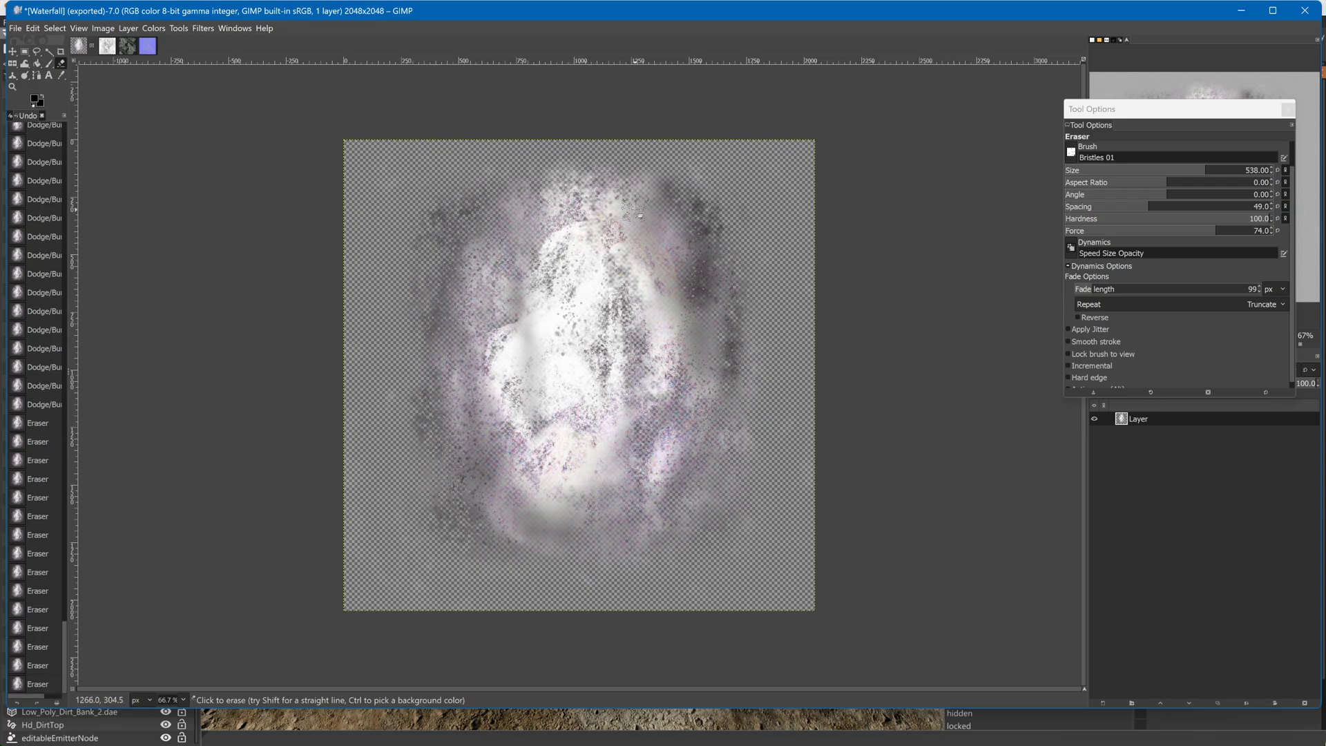
click(549, 169)
click(562, 197)
click(593, 222)
click(600, 215)
click(611, 216)
click(622, 211)
click(635, 280)
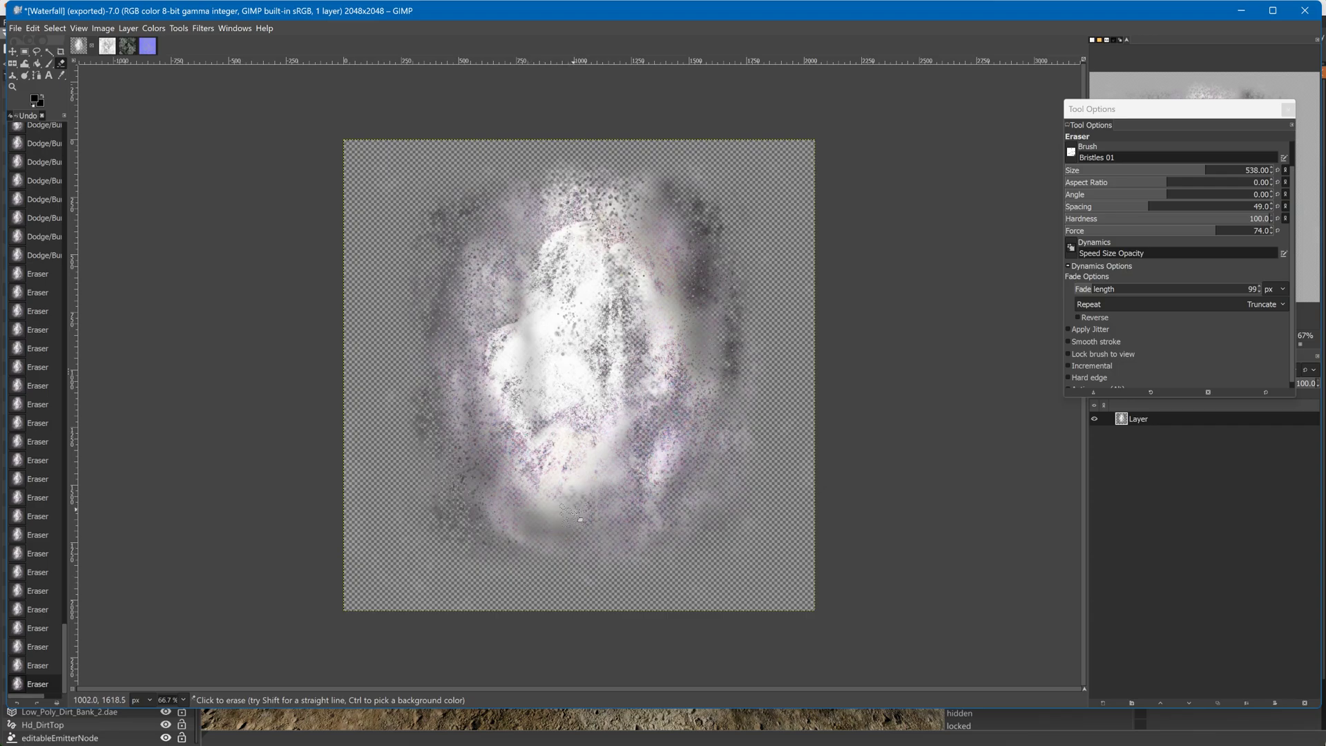
Erase speckled dabs from the waterfall's lower centre and up its left-centre area
click(582, 483)
click(573, 430)
click(615, 478)
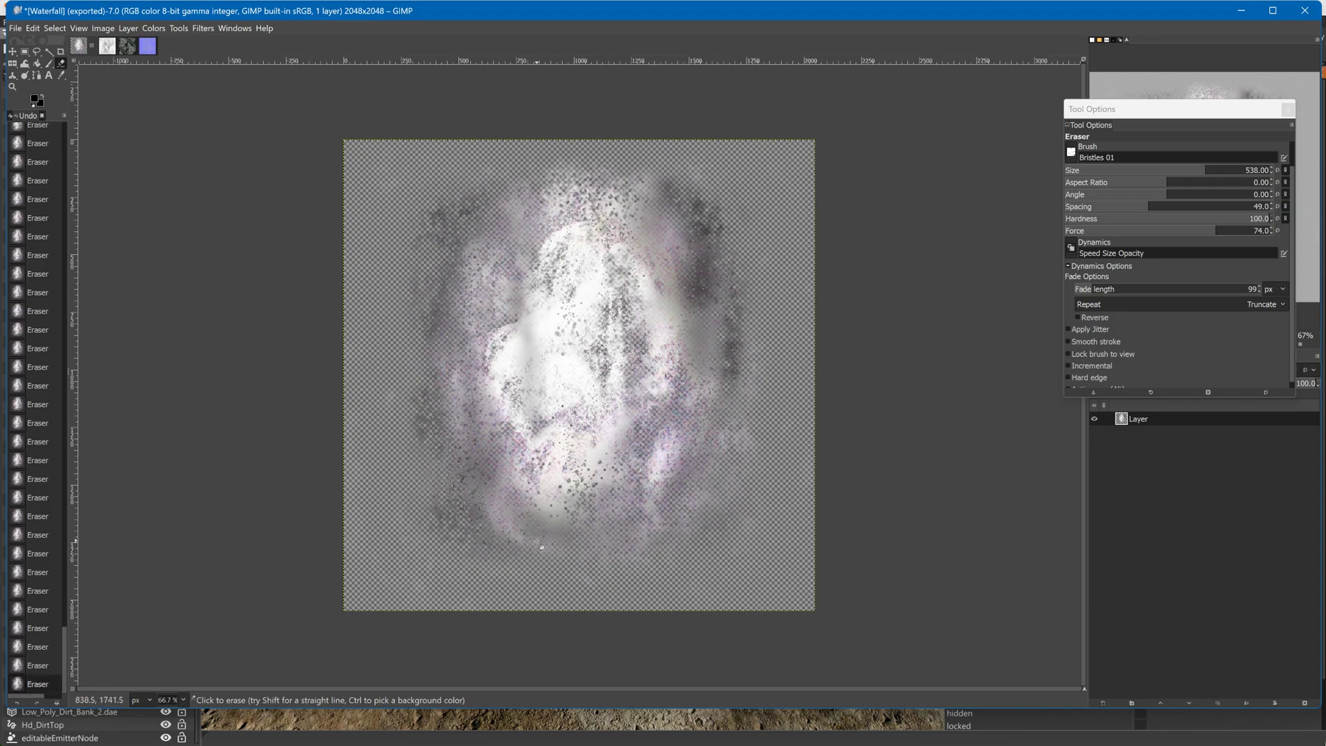
click(498, 396)
click(532, 327)
click(529, 322)
click(539, 267)
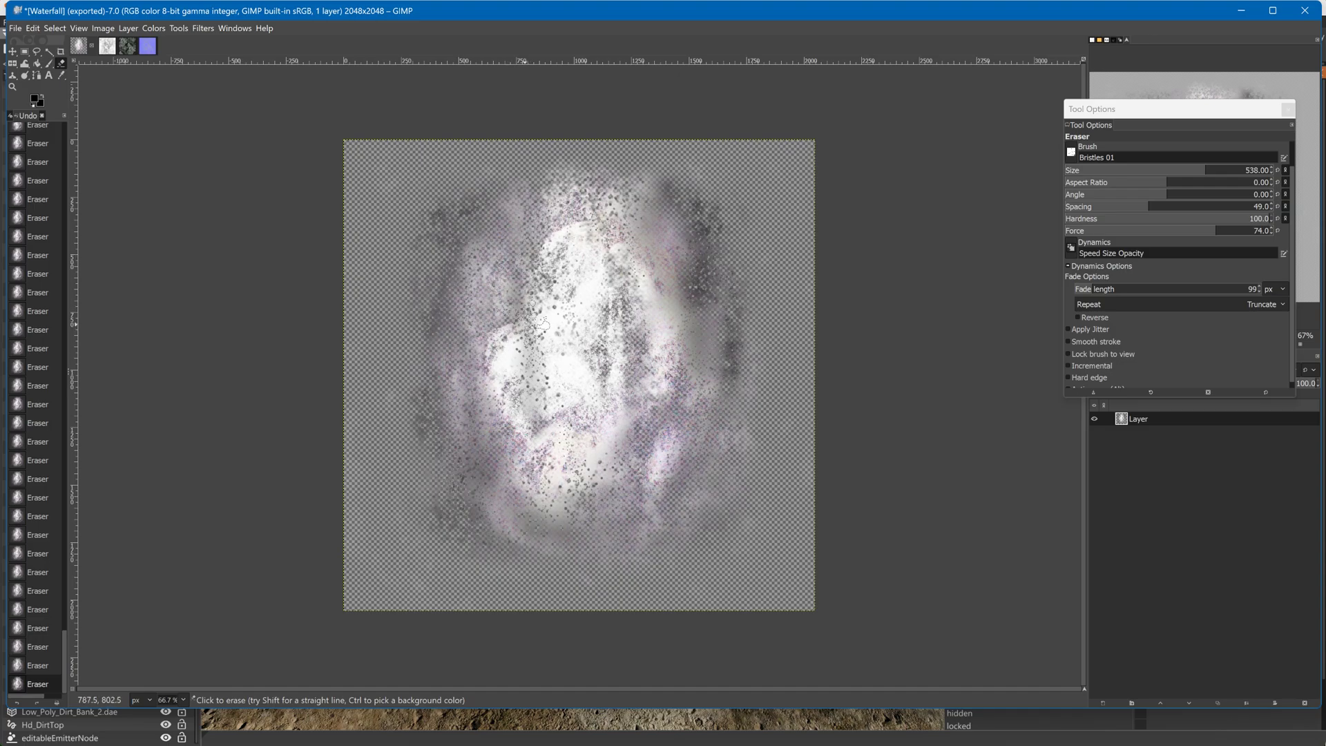
Reduce the eraser size to 293 and dab finer speckles into the waterfall's left side
ctrl+scroll(524, 328, down, 1)
ctrl+scroll(529, 329, up, 2)
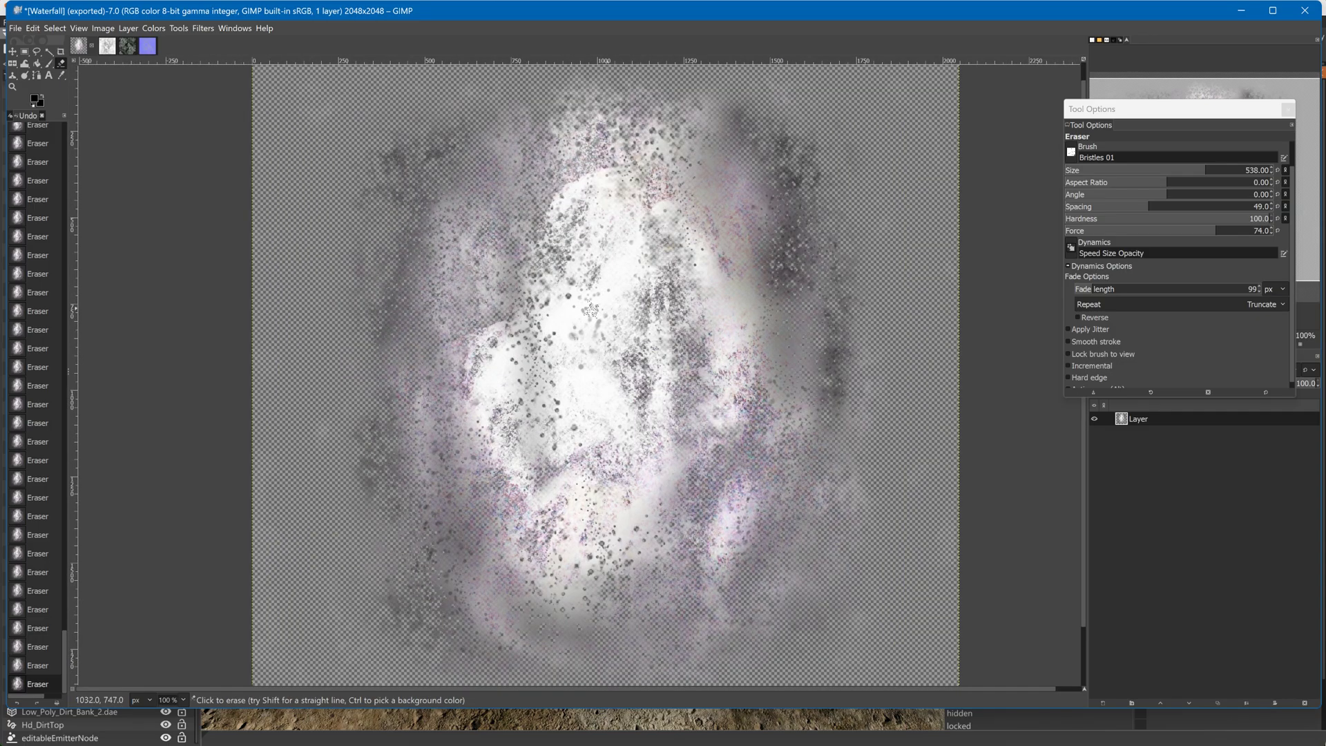
click(1163, 172)
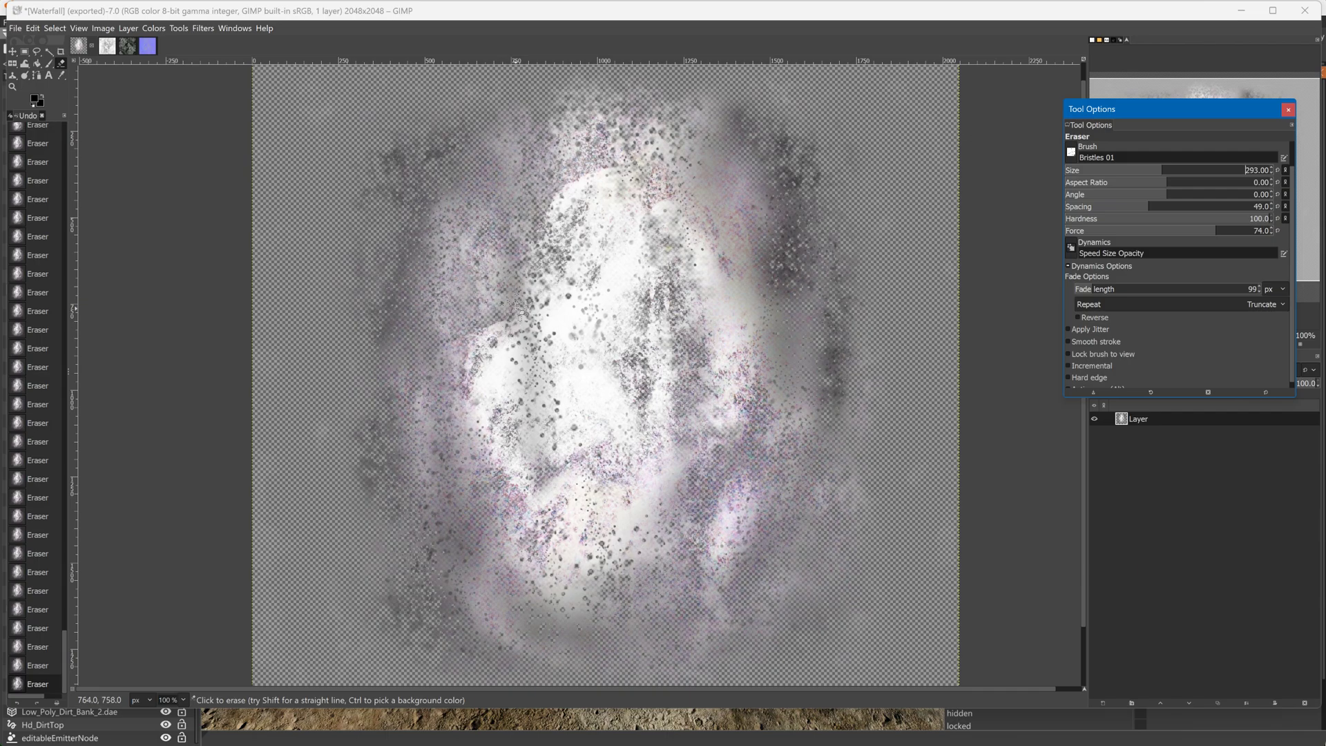
click(520, 352)
click(476, 334)
click(433, 325)
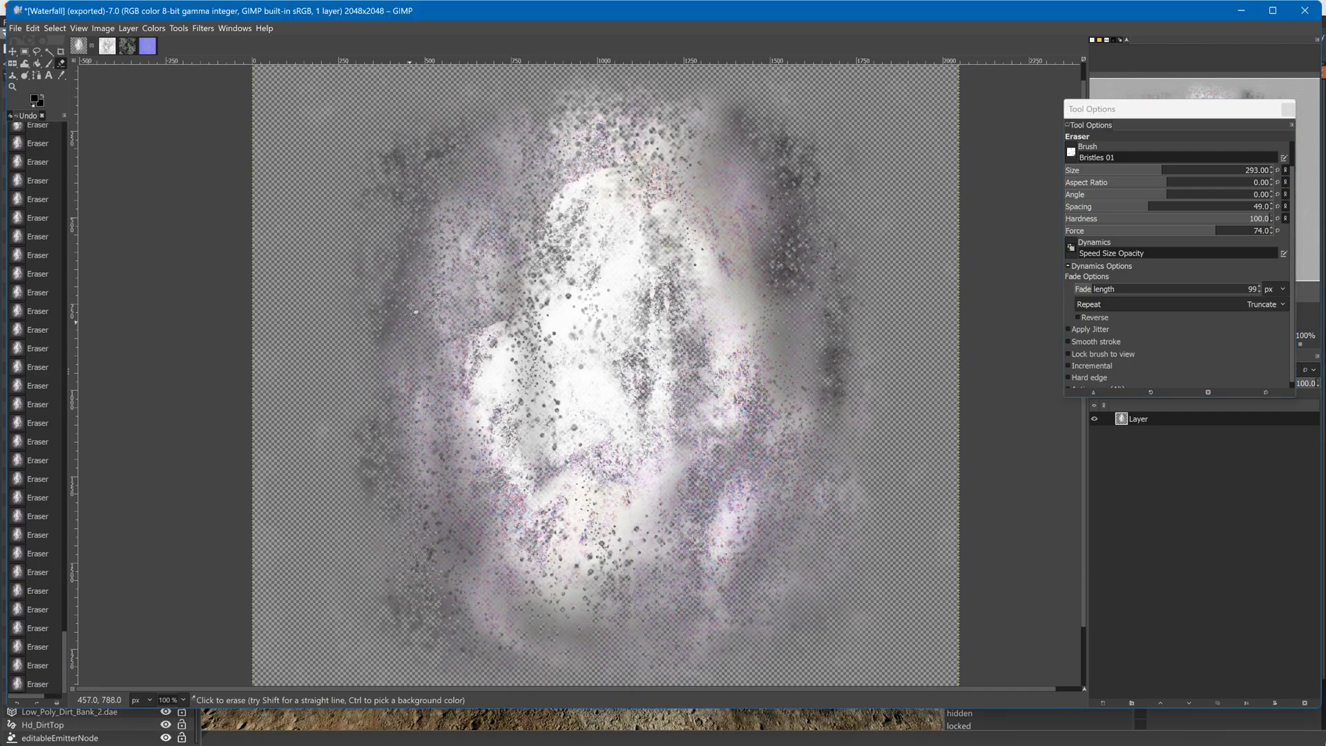
click(426, 225)
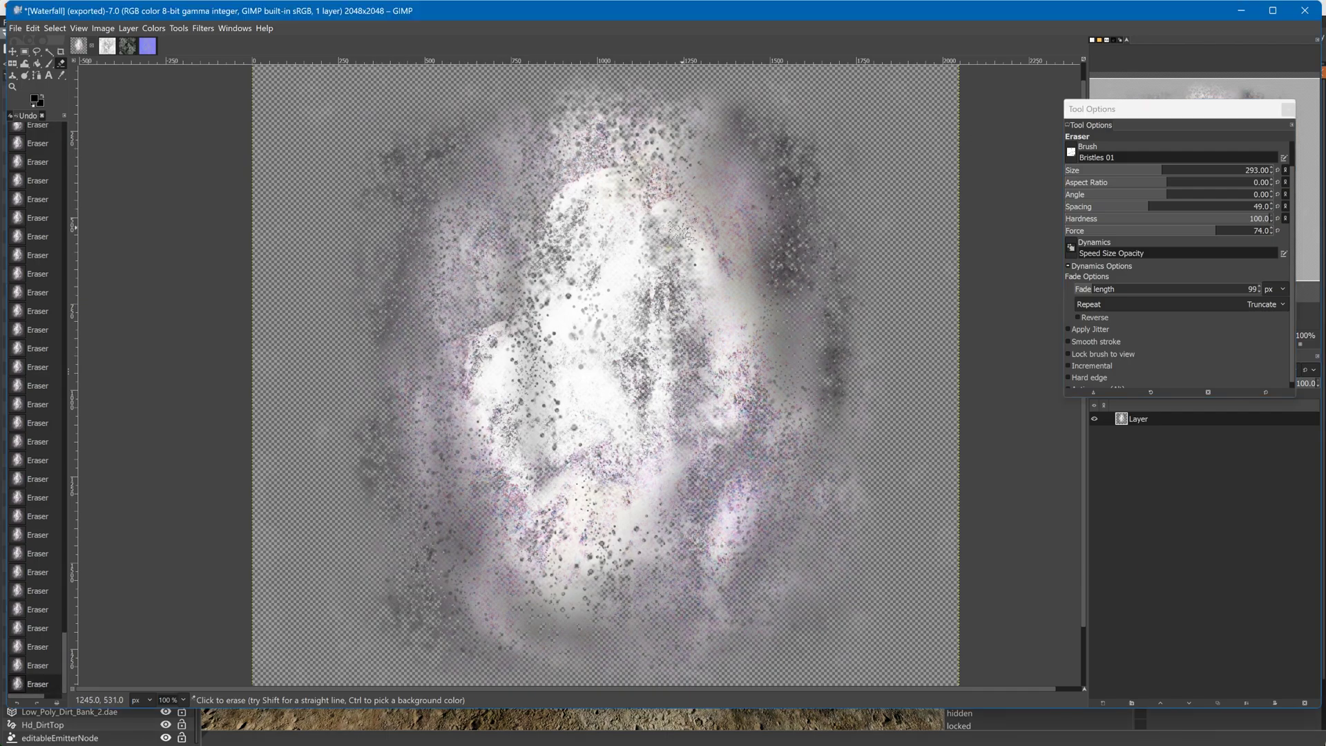
ctrl+scroll(686, 228, down, 1)
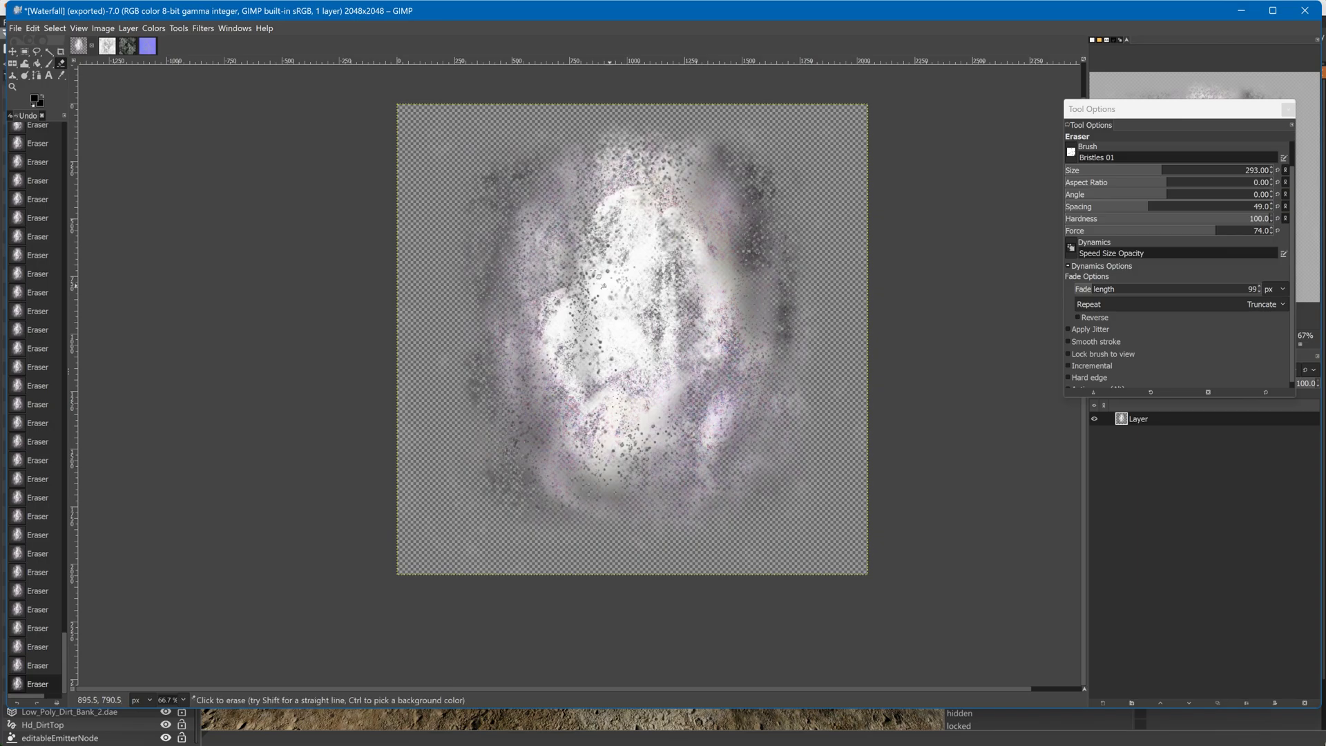
click(199, 29)
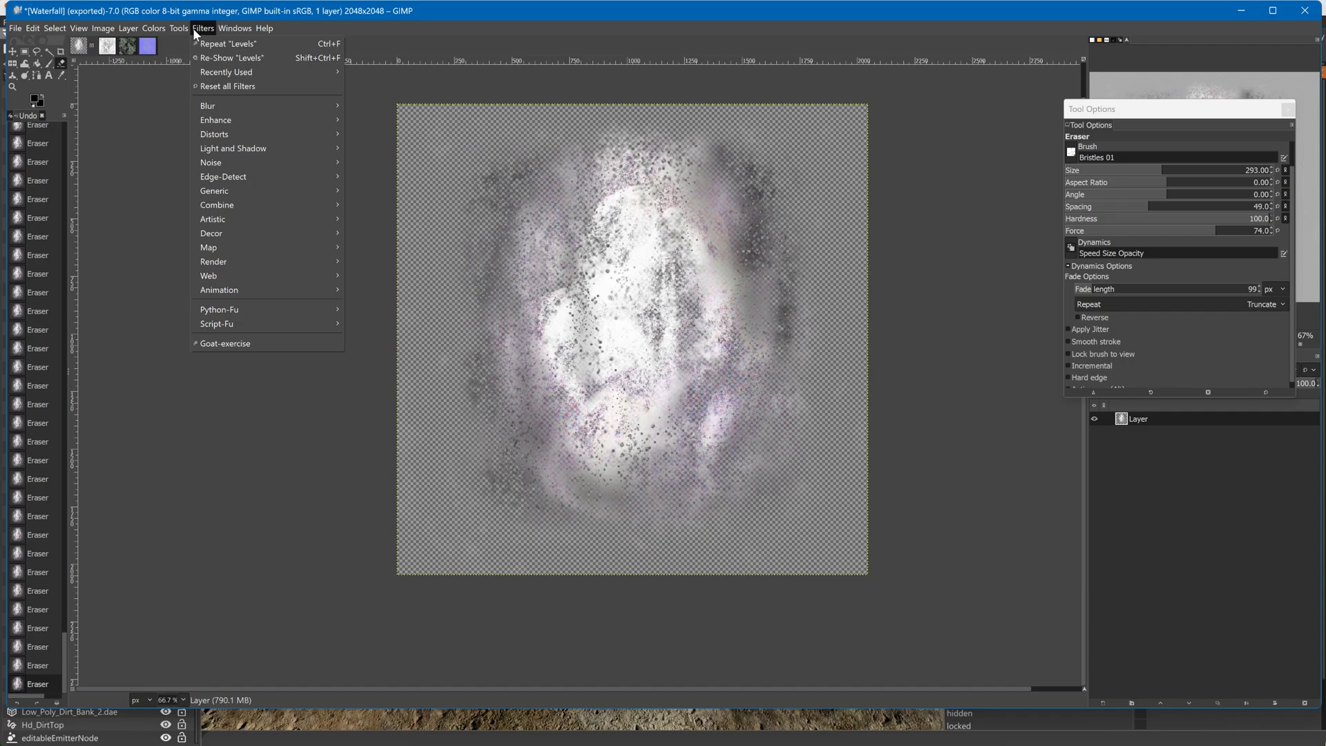
mouse_move(209, 107)
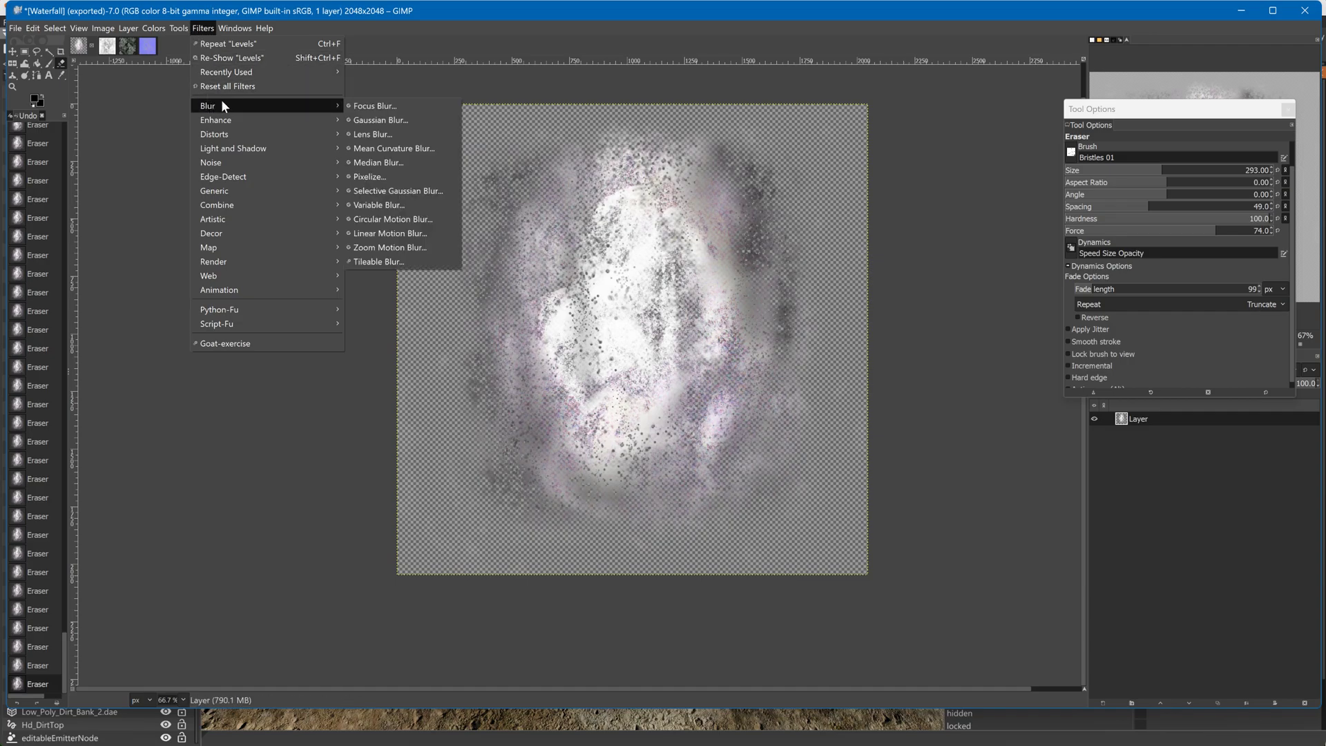
click(384, 237)
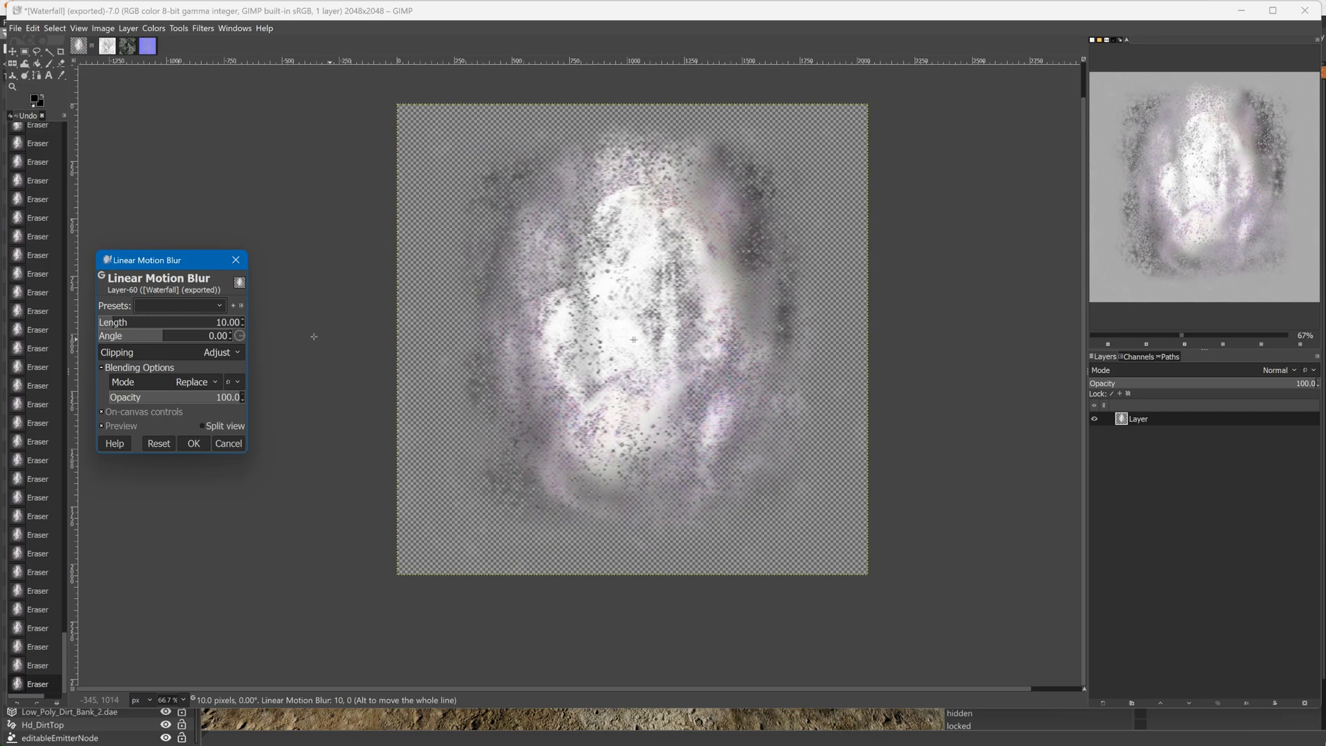
drag(138, 321, 166, 321)
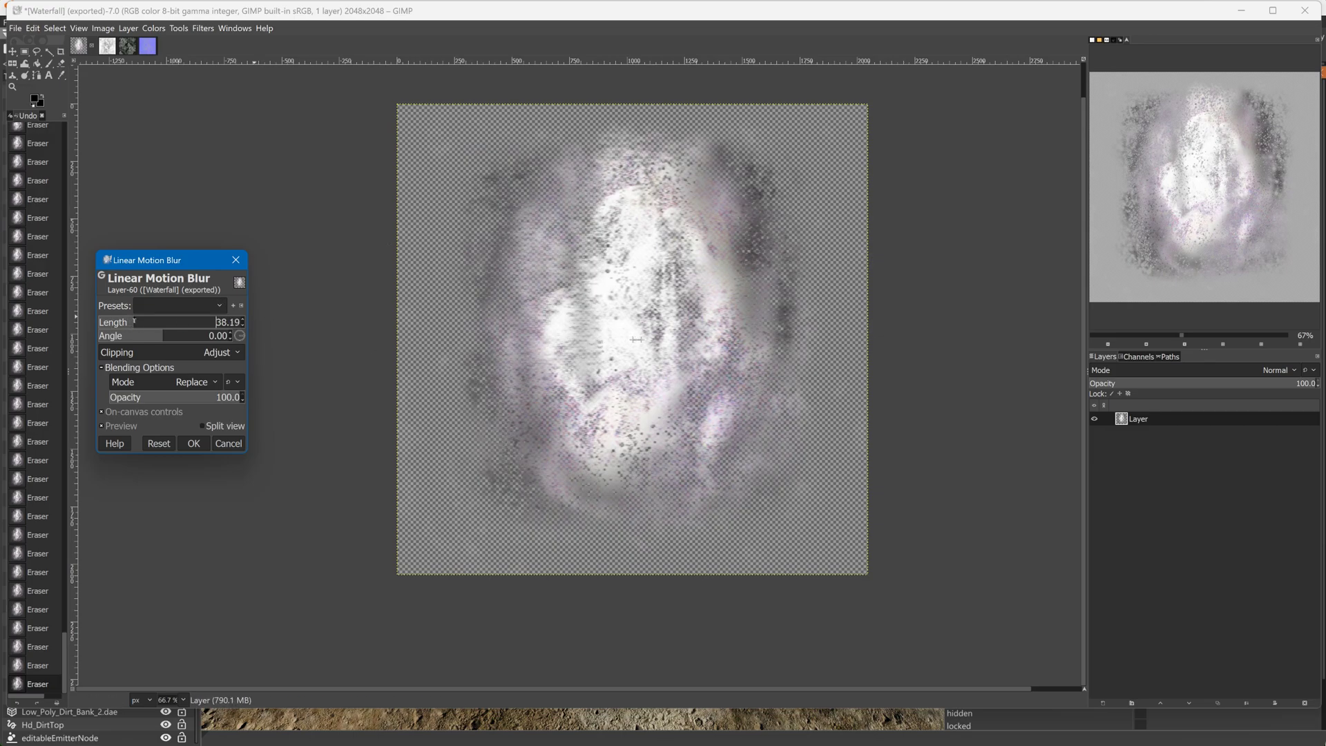
click(230, 335)
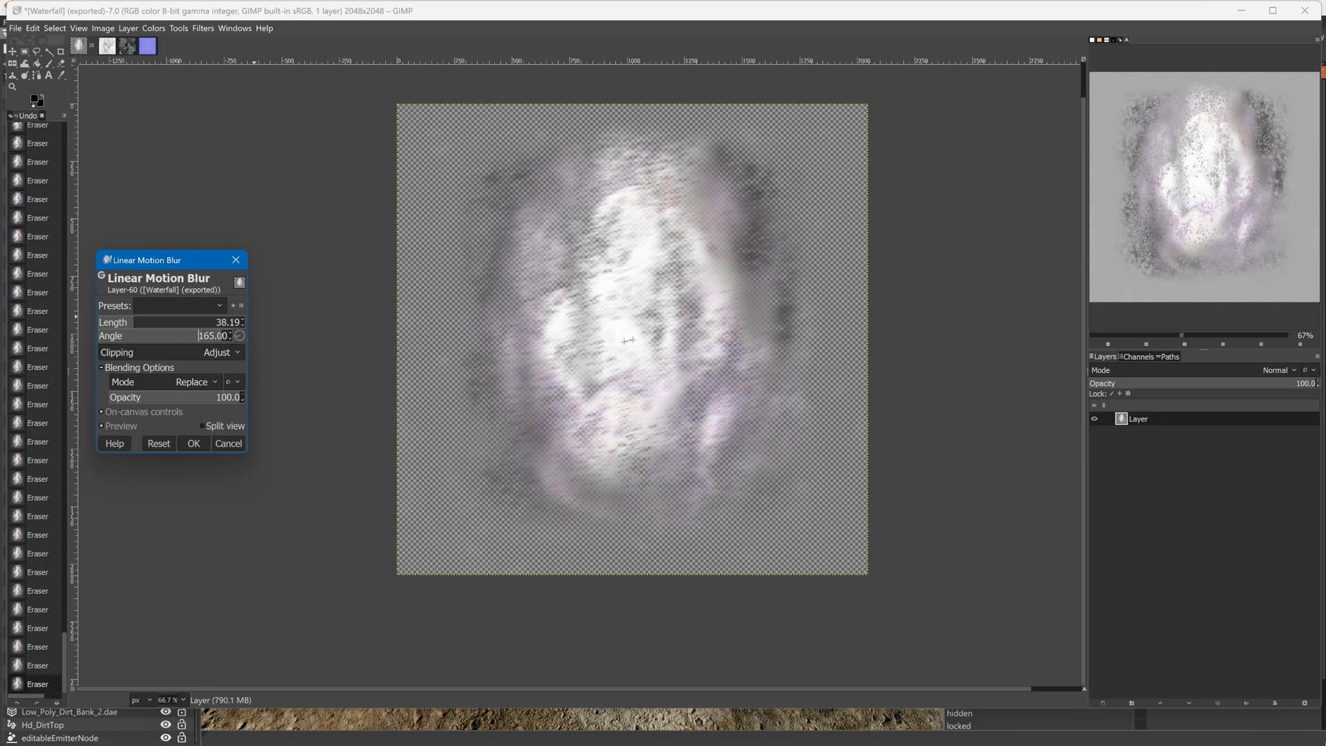
triple_click(214, 336)
key(BackSpace)
text(90)
key(Return)
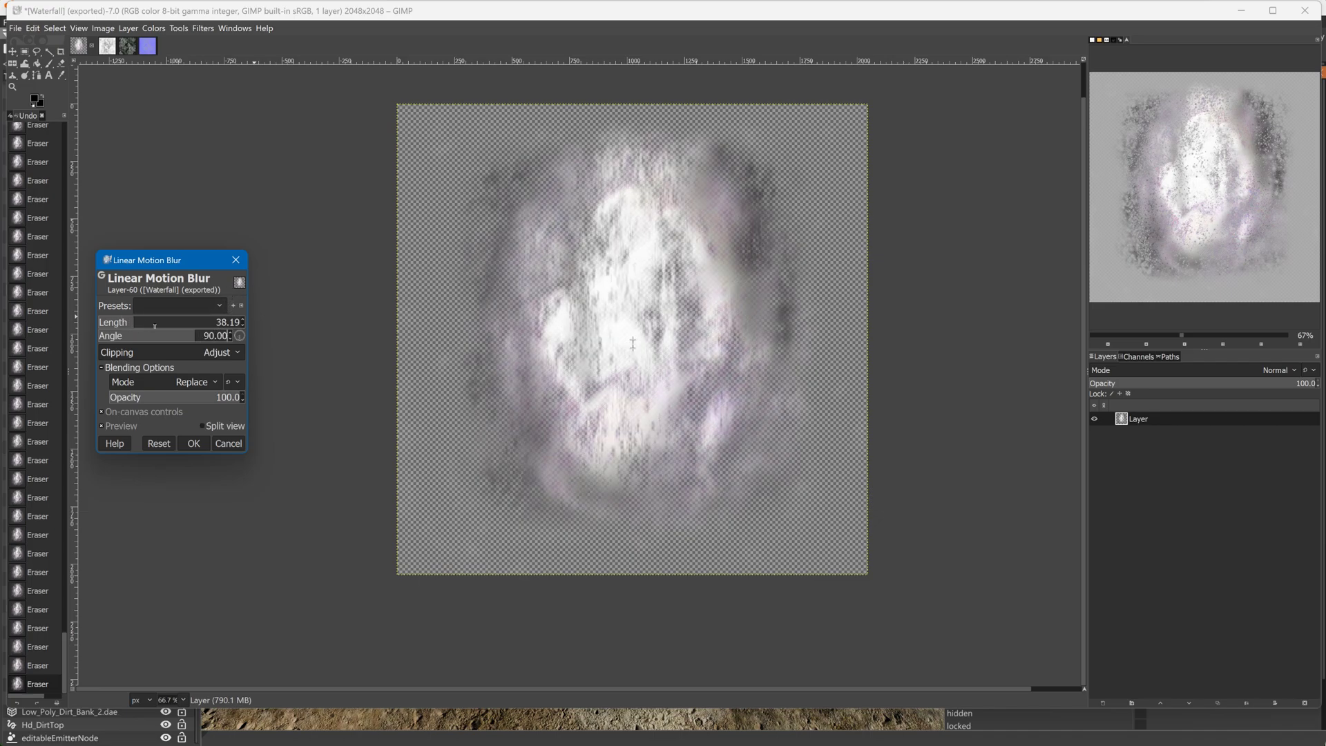
drag(147, 321, 114, 324)
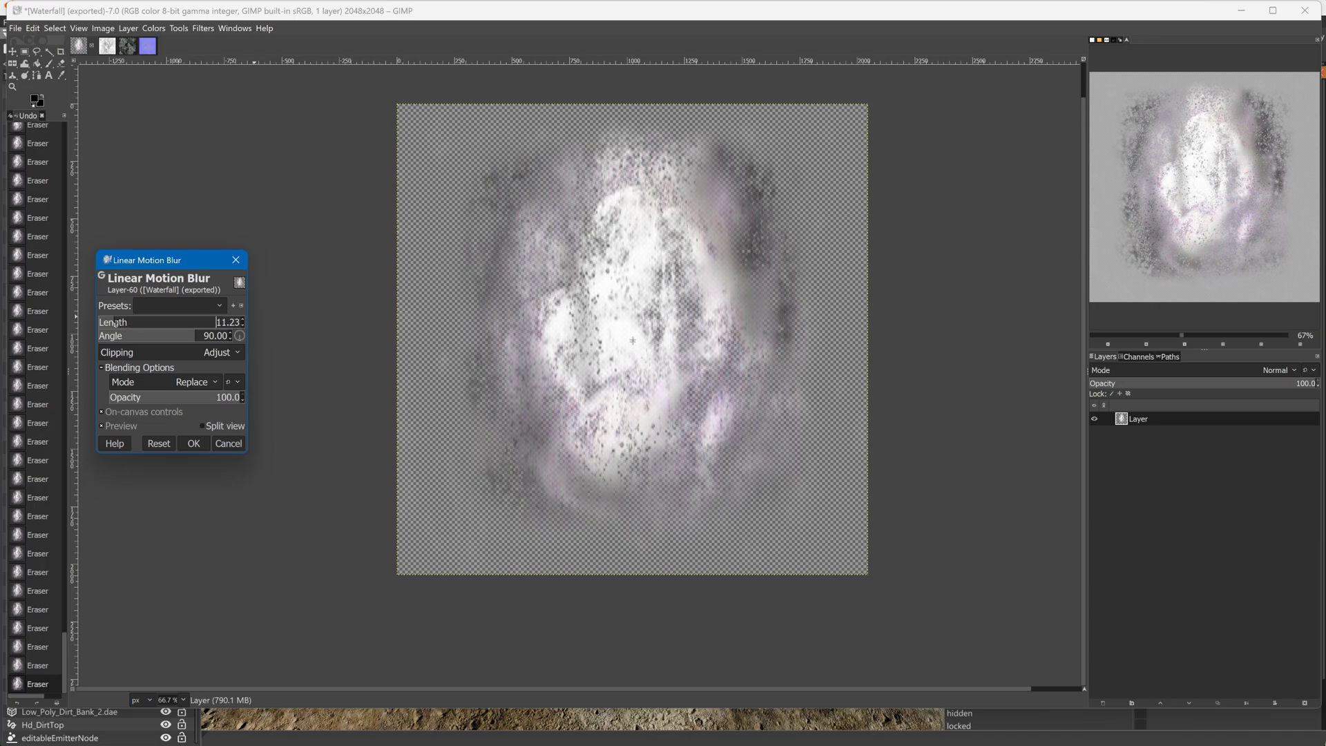
click(236, 445)
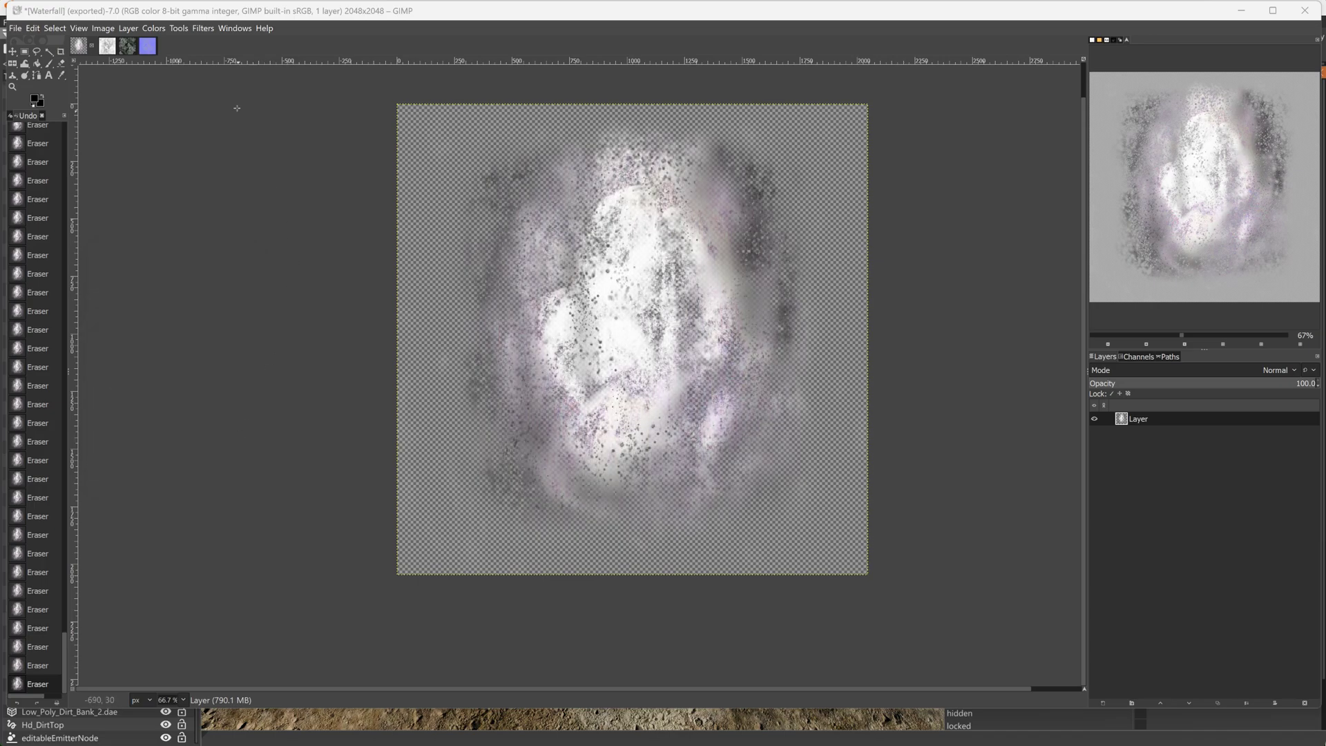
Apply a Zoom Motion Blur to the waterfall layer with centre X 0.507, centre Y 0.322 and blurring factor 0.032
click(203, 28)
mouse_move(221, 105)
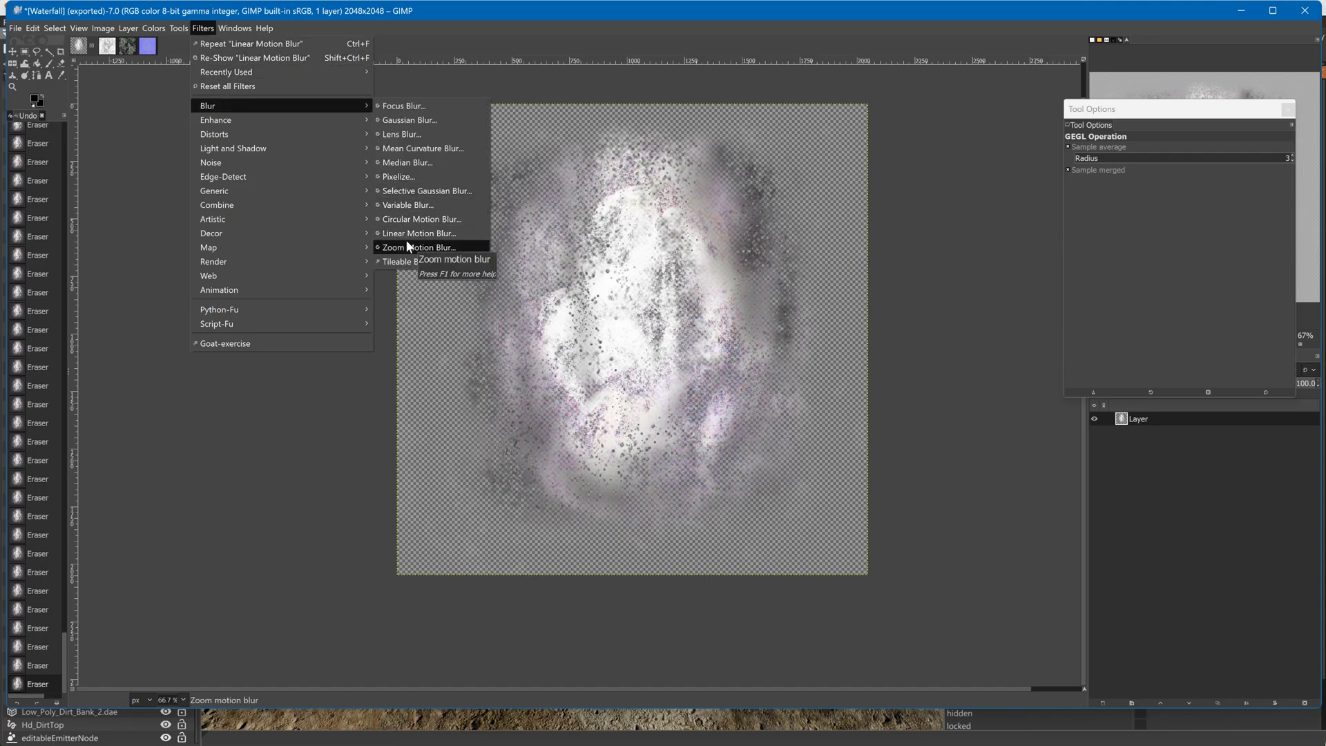
click(421, 247)
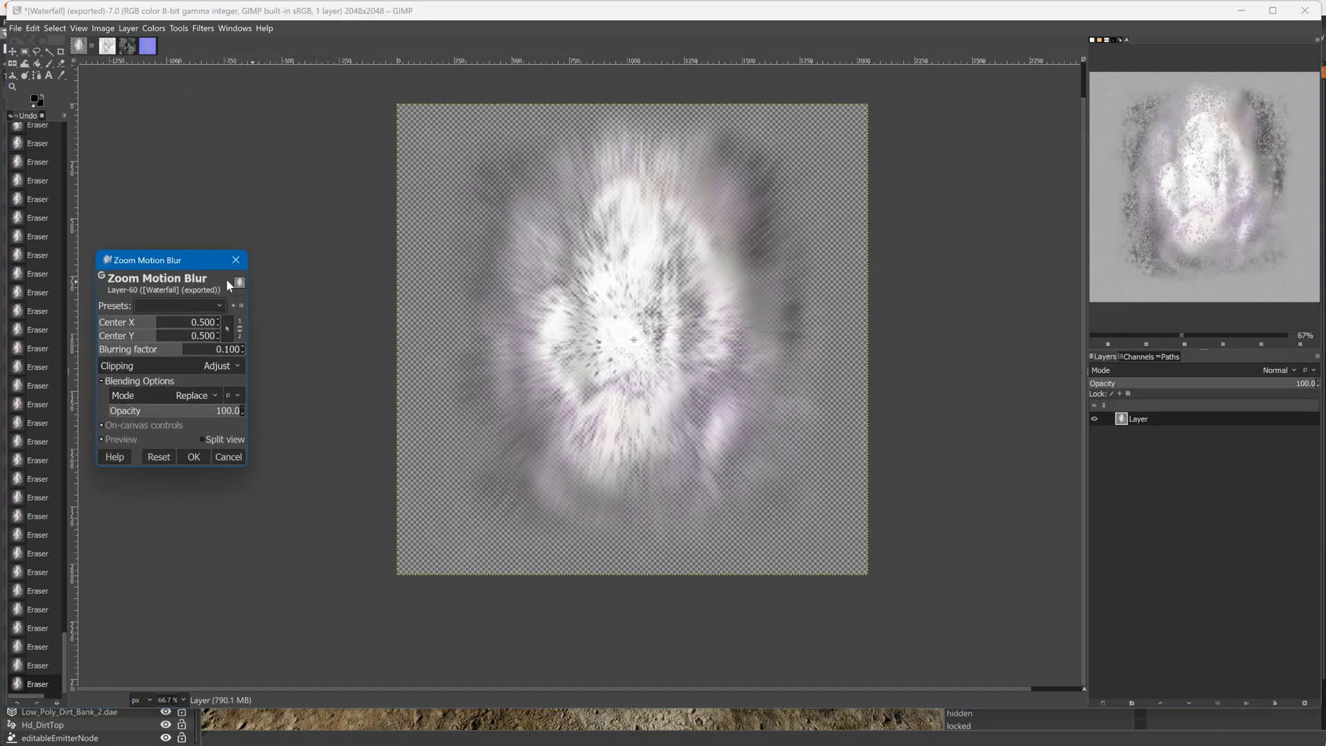
click(185, 322)
drag(185, 323, 136, 337)
click(175, 335)
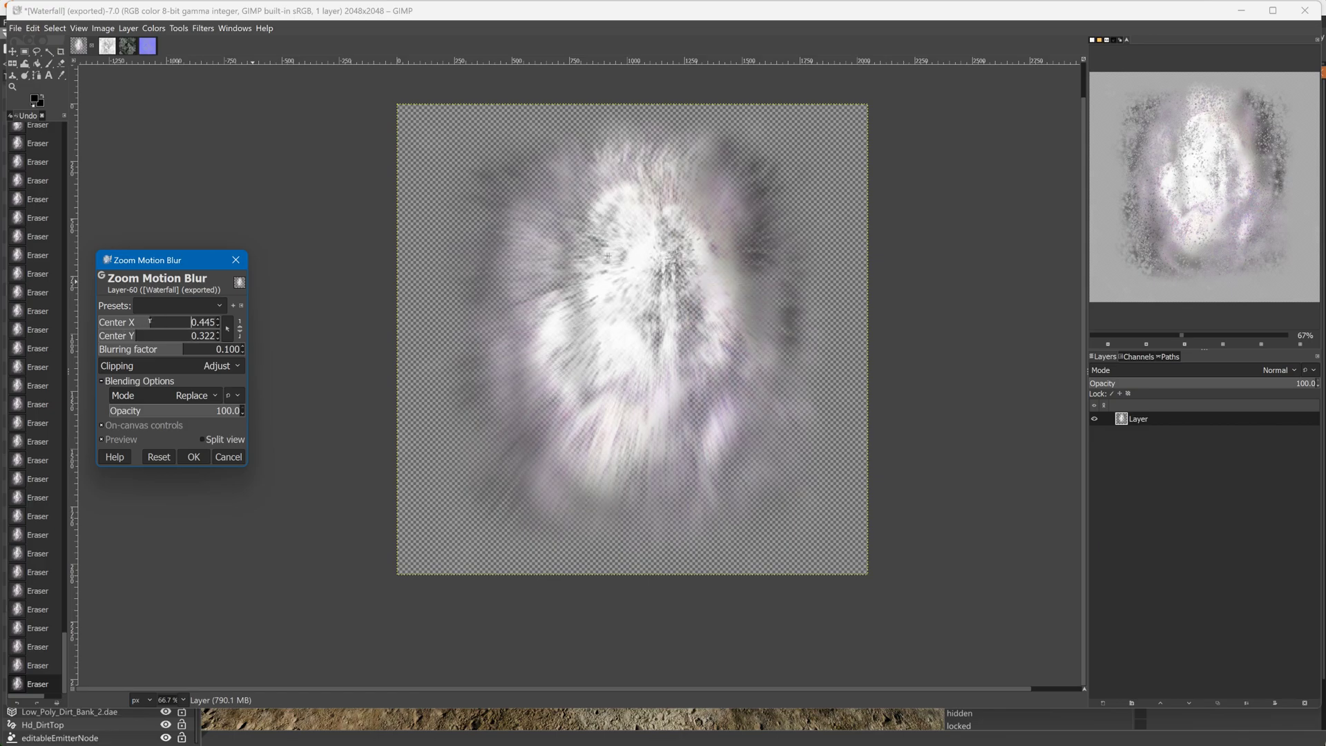
click(152, 322)
drag(152, 322, 159, 320)
mouse_move(139, 355)
mouse_down()
mouse_move(118, 351)
mouse_move(143, 344)
mouse_up()
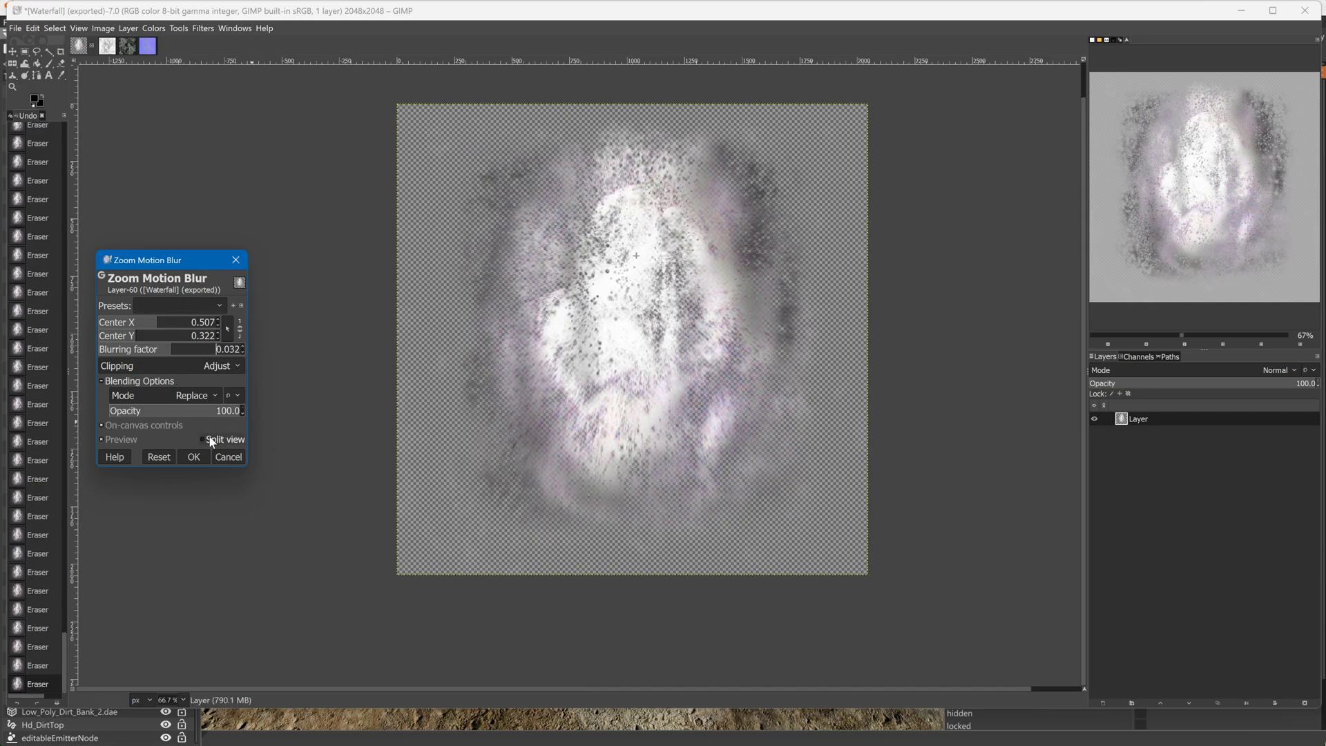
click(194, 457)
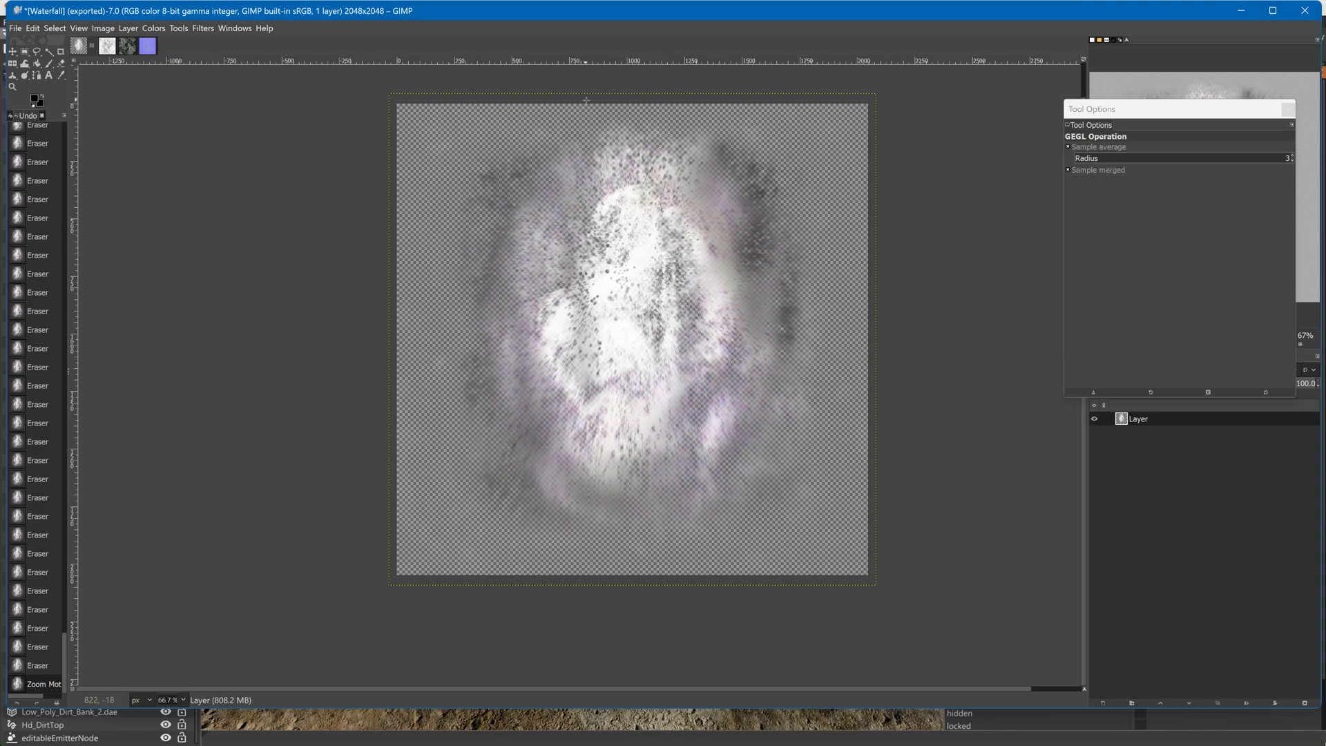
Add a transparent 2048 by 2048 px layer and merge the visible layers, clipped to the image
right_click(1166, 437)
click(1166, 437)
right_click(1172, 434)
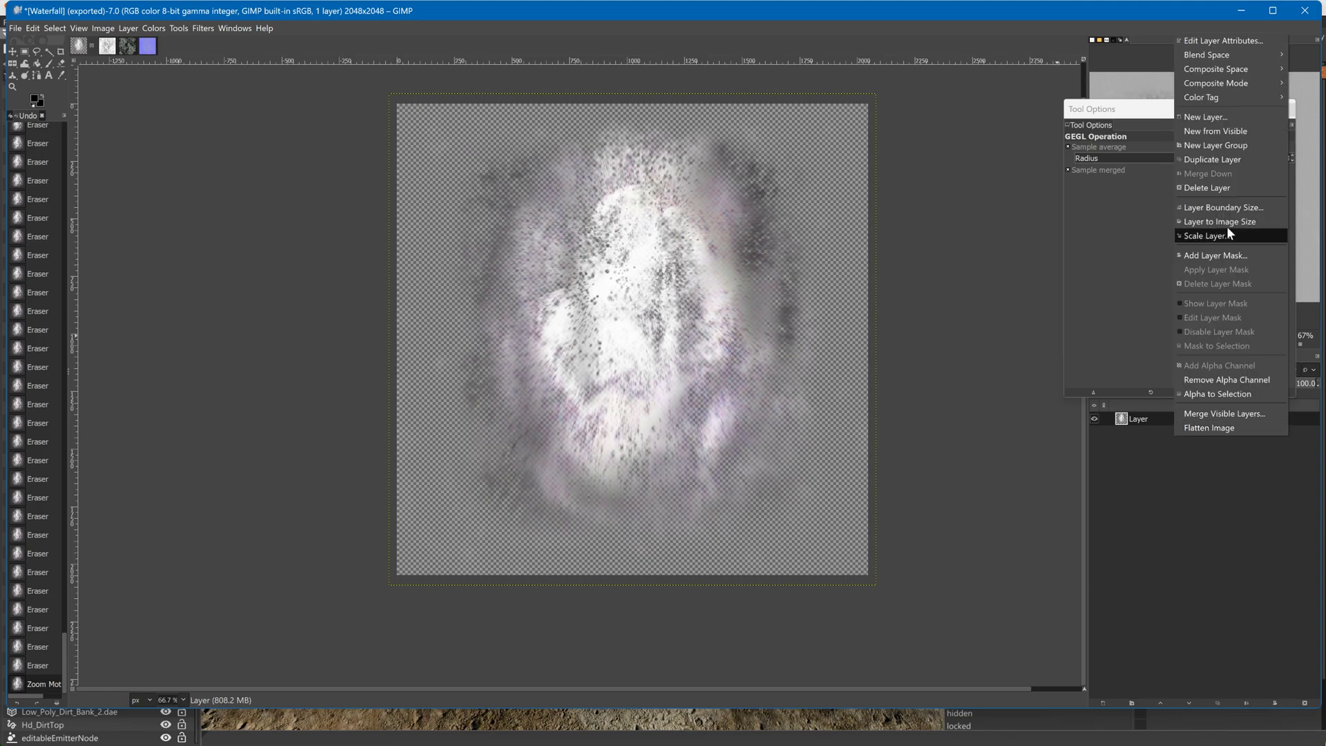
click(1220, 117)
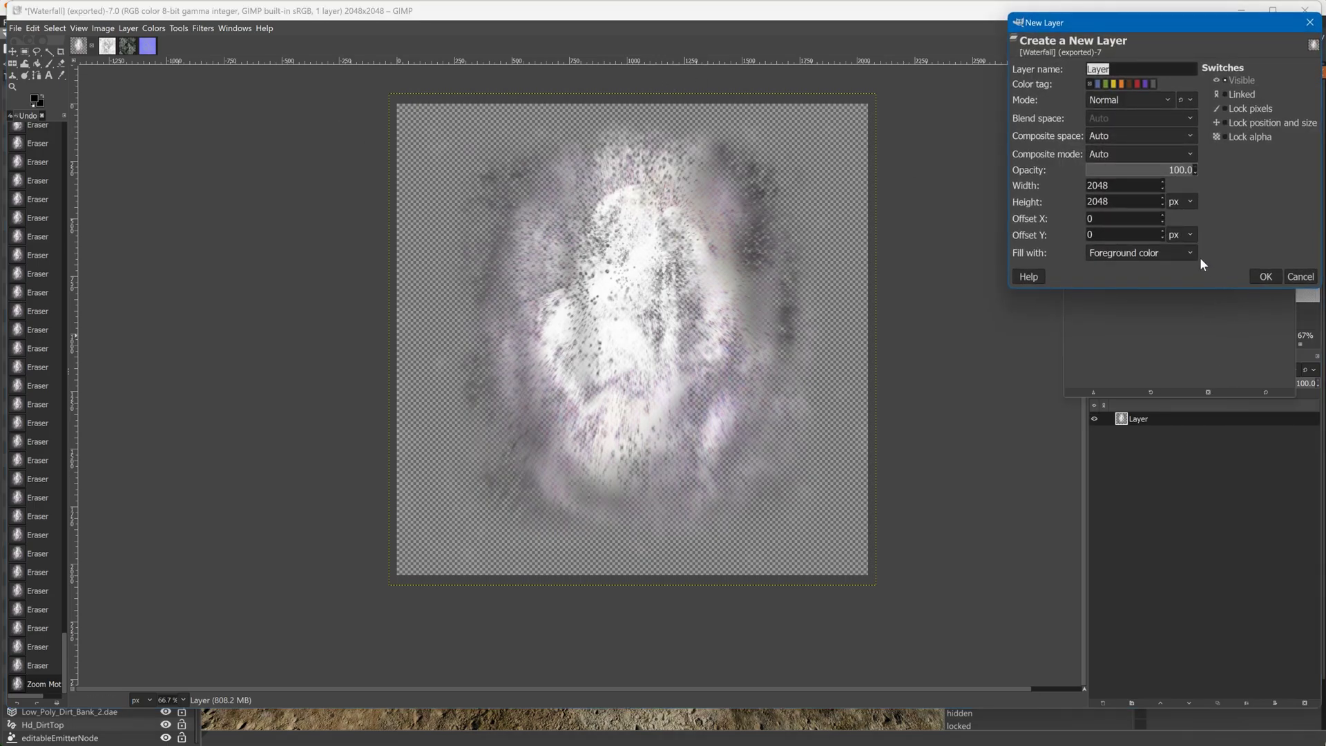
click(1186, 253)
click(1147, 311)
key(Return)
right_click(1147, 413)
click(1199, 390)
click(1183, 463)
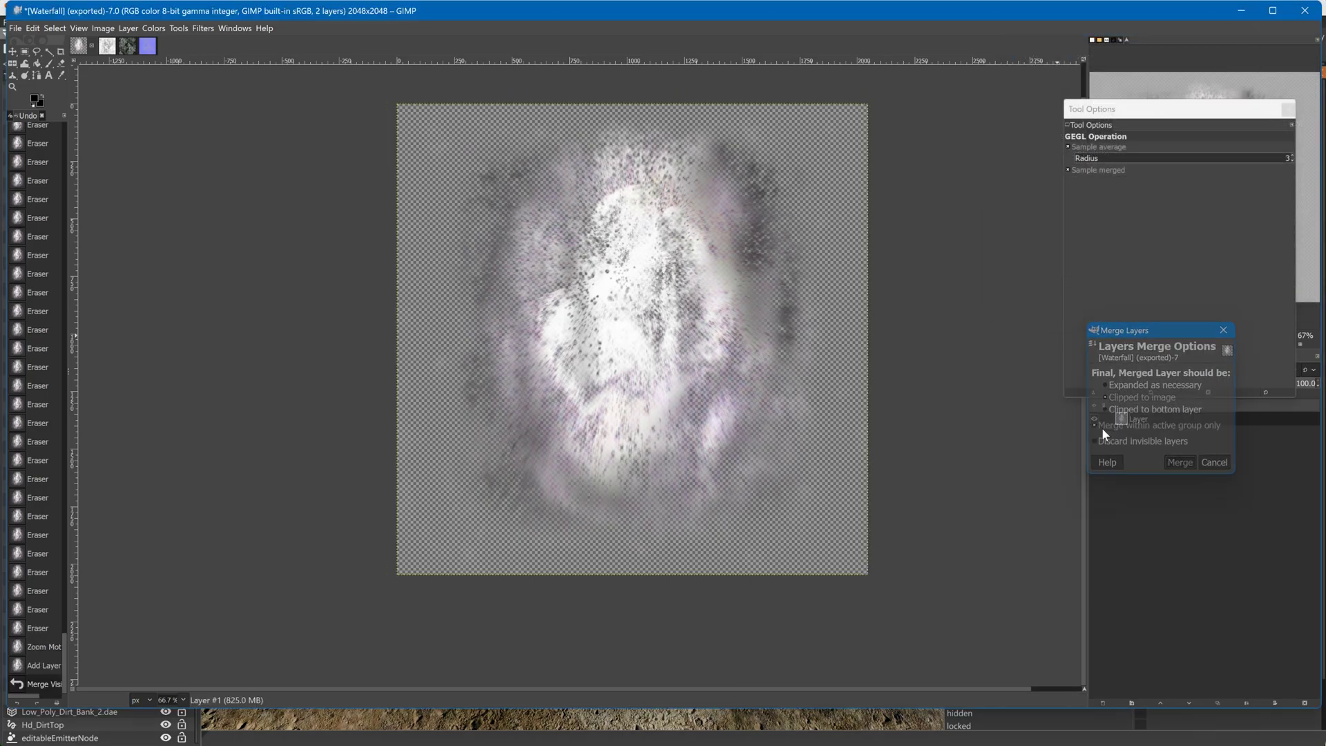
Export the texture over Waterfall.dds and switch to the BeamNG.drive world editor
click(15, 29)
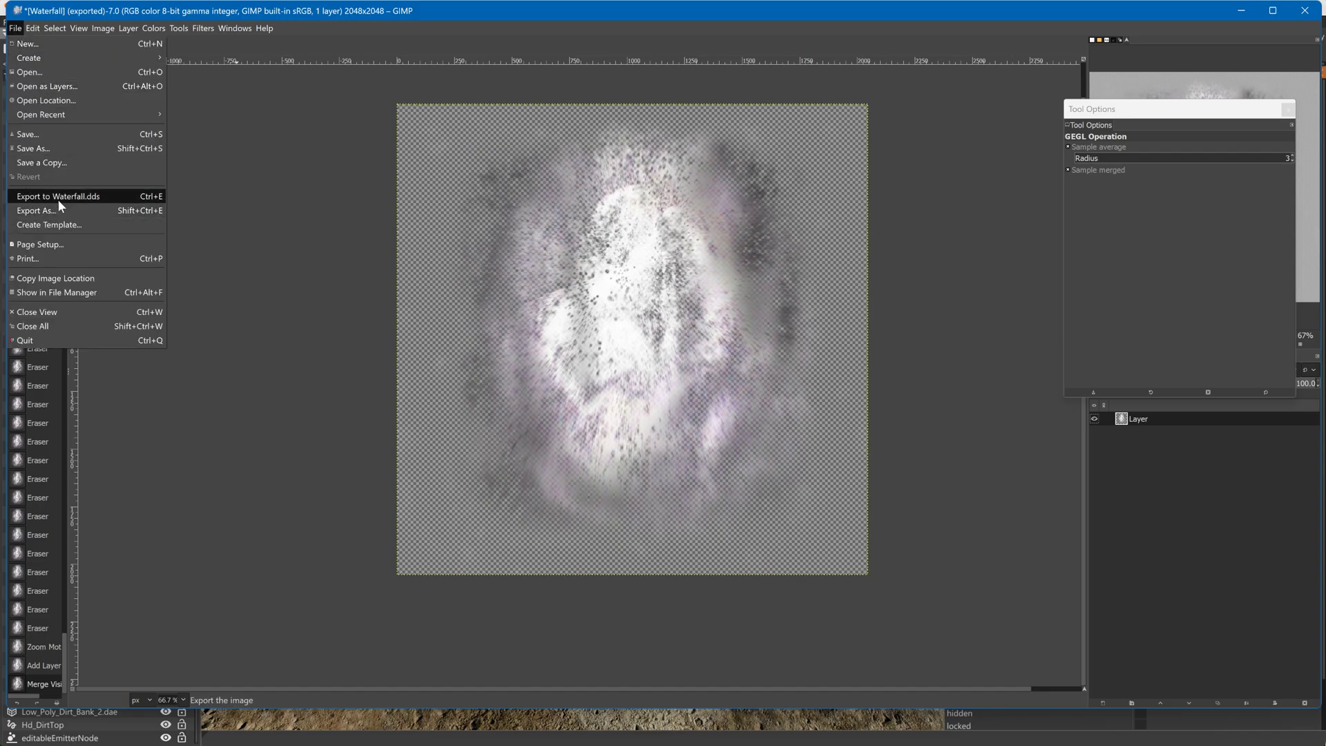
click(59, 199)
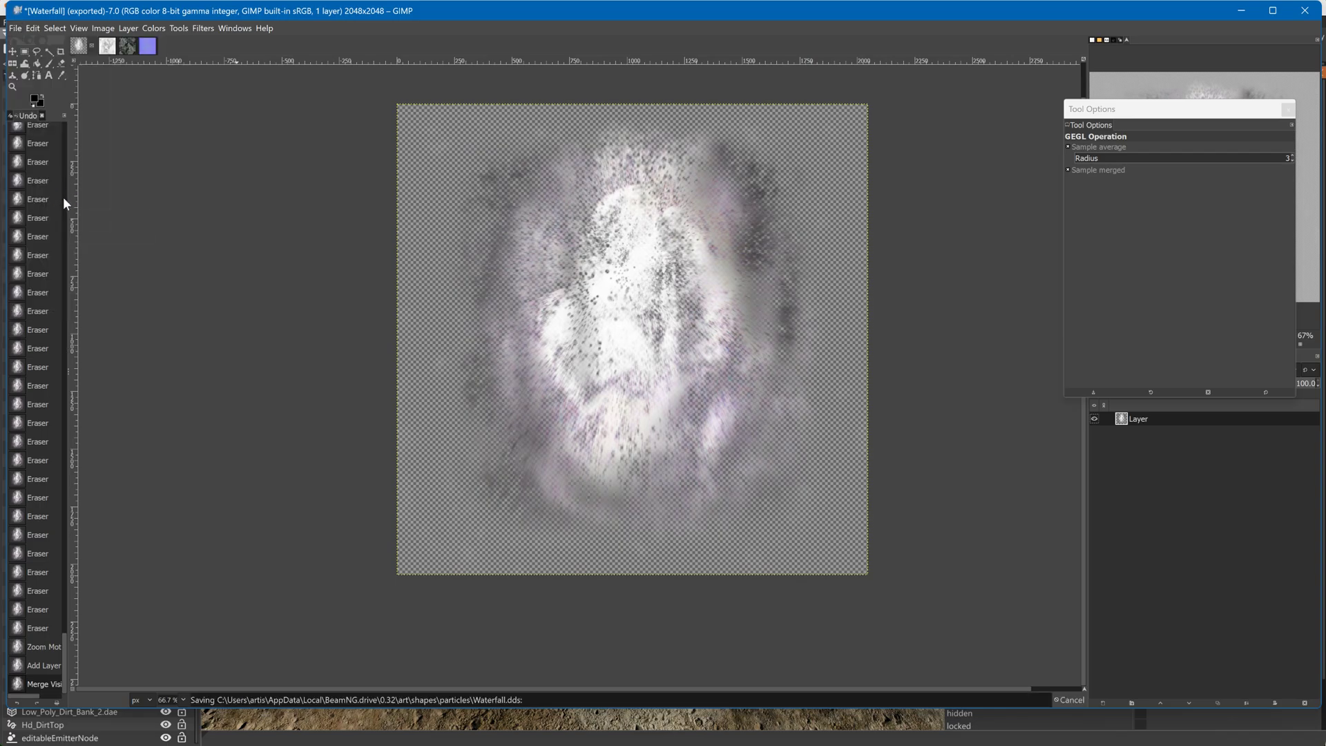
key(alt+Tab)
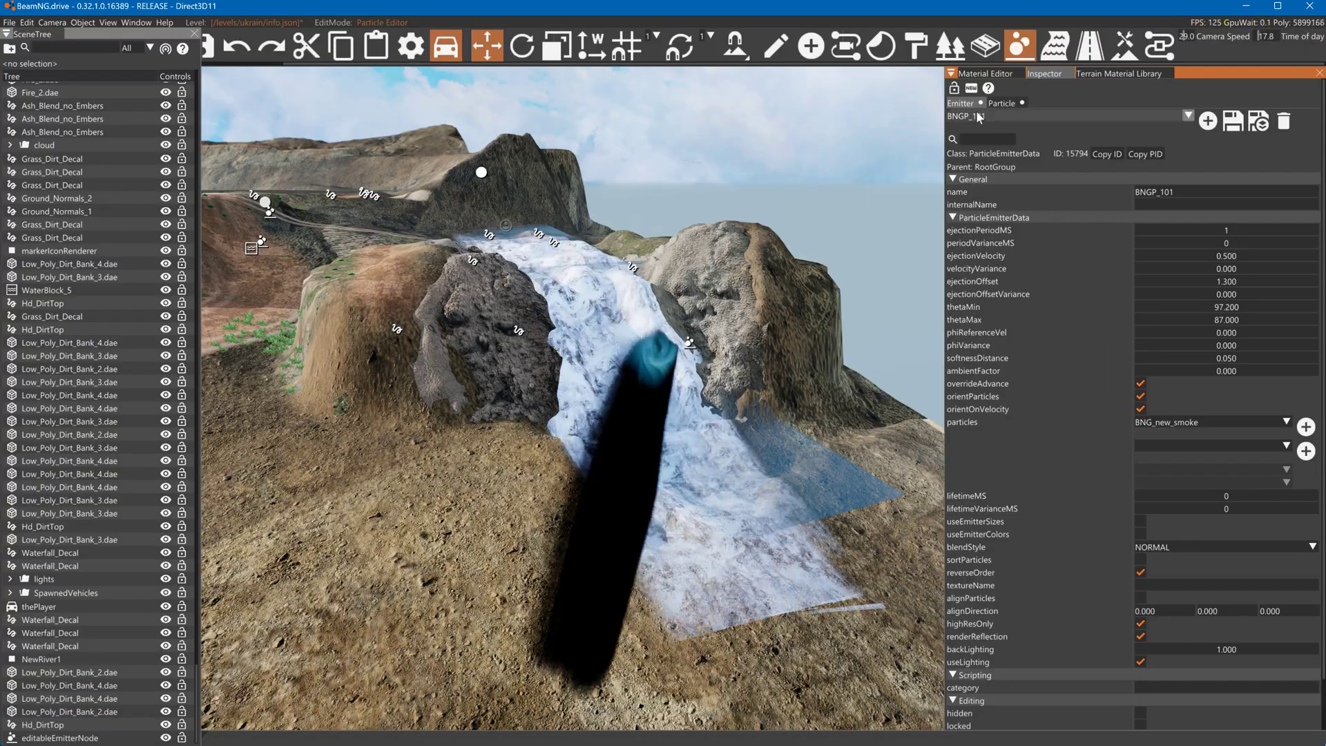
Set the BNG_new_smoke particle's texture to Waterfall.dds from /art/shapes/particles/
click(996, 103)
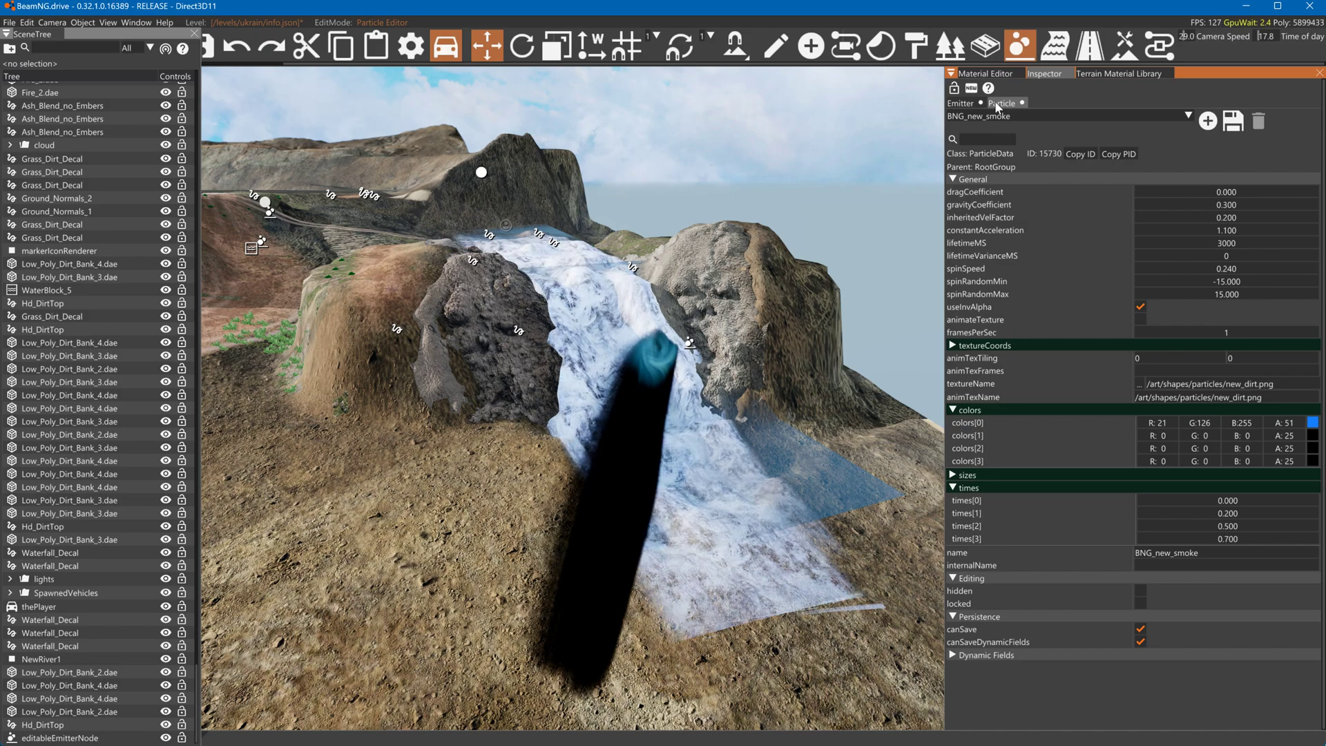
click(1140, 384)
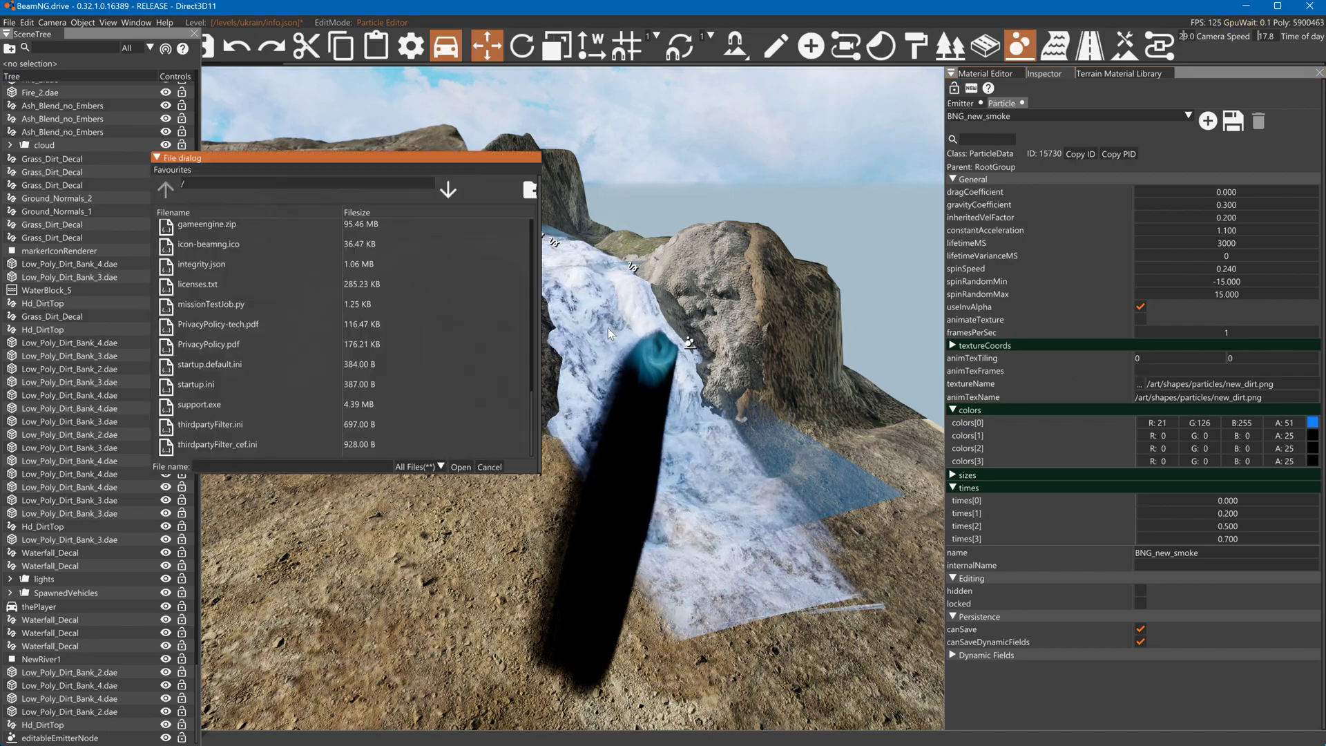
click(238, 184)
text(/art/shapes/particles/)
key(Return)
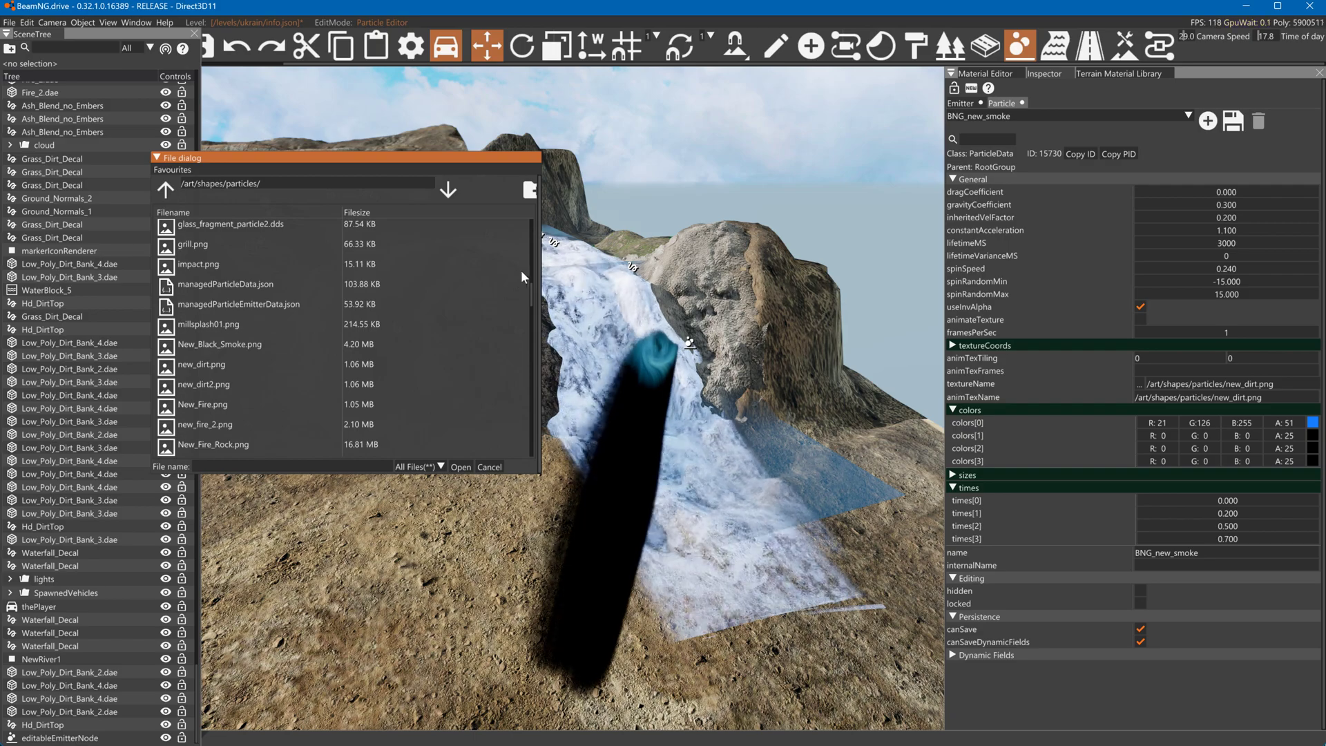
drag(531, 289, 545, 484)
click(204, 424)
click(461, 467)
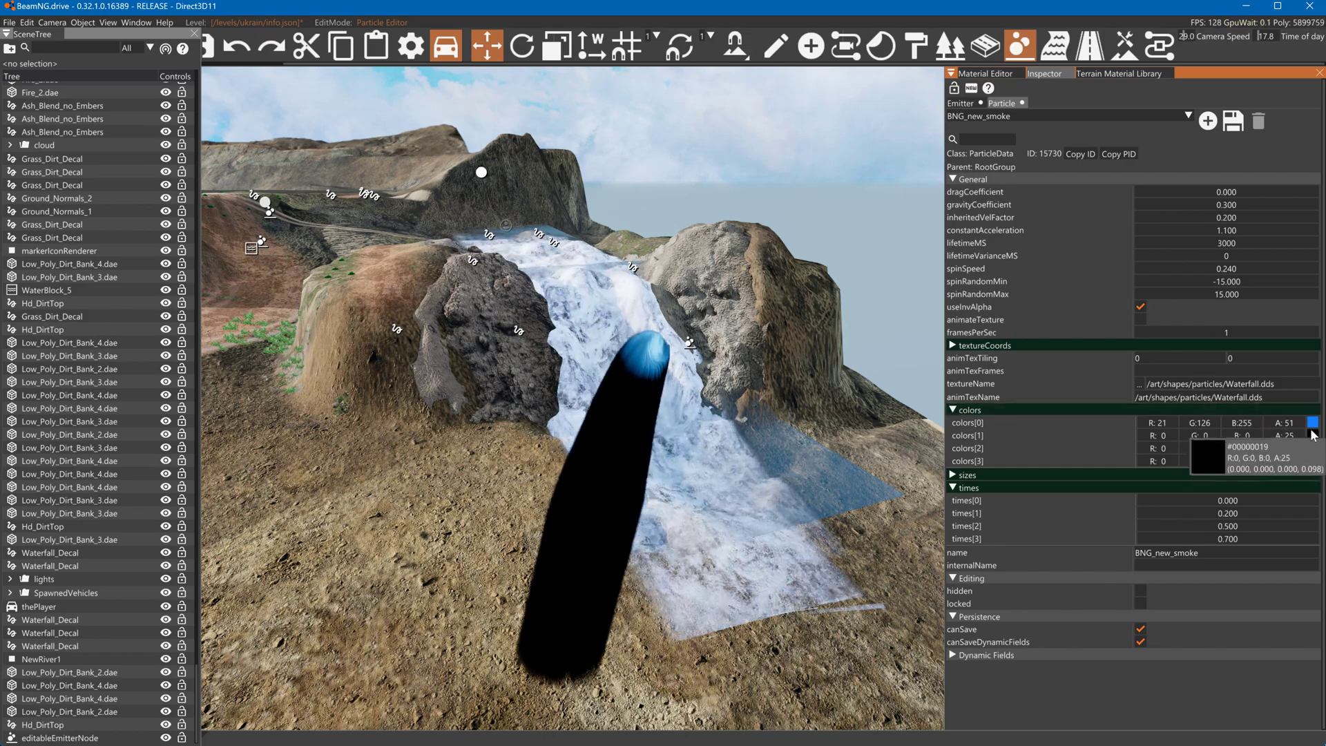
Change all four of the particle's colours, colors[0] to colors[3], to white with R, G and B at 255
click(967, 102)
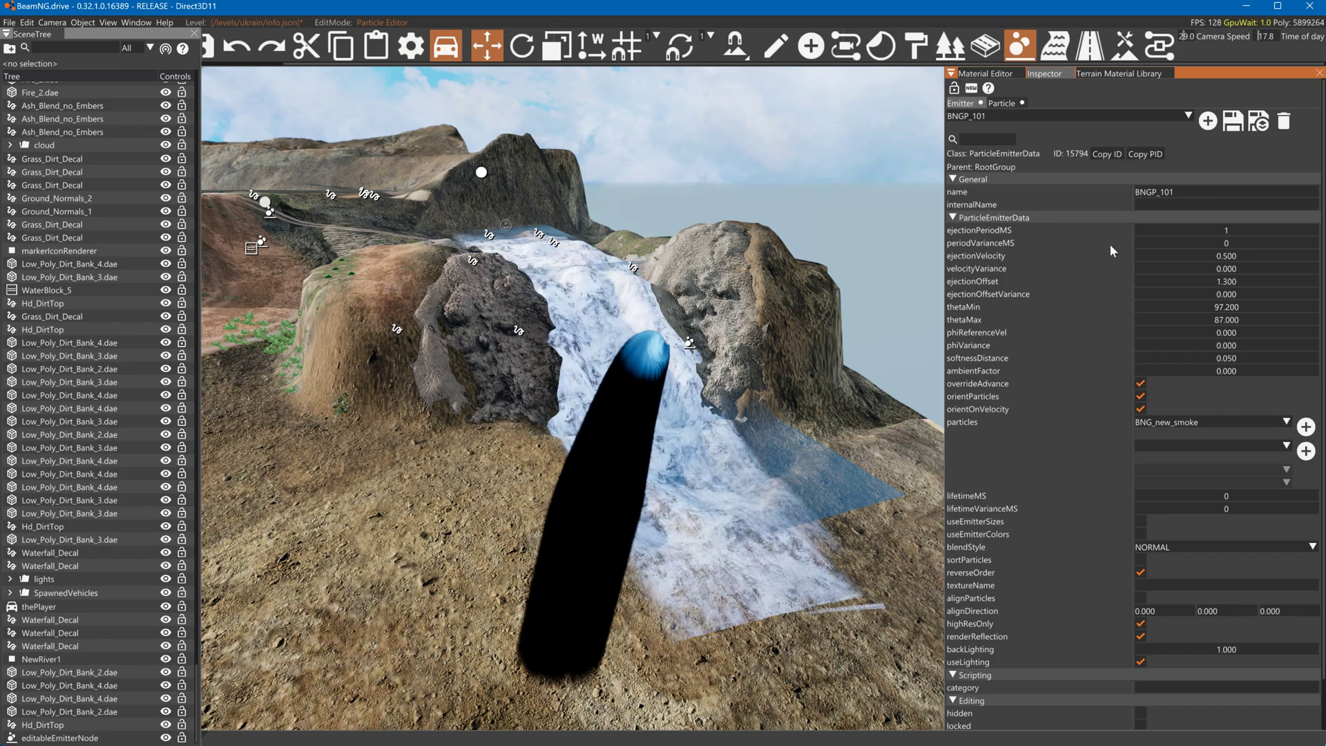
click(1003, 104)
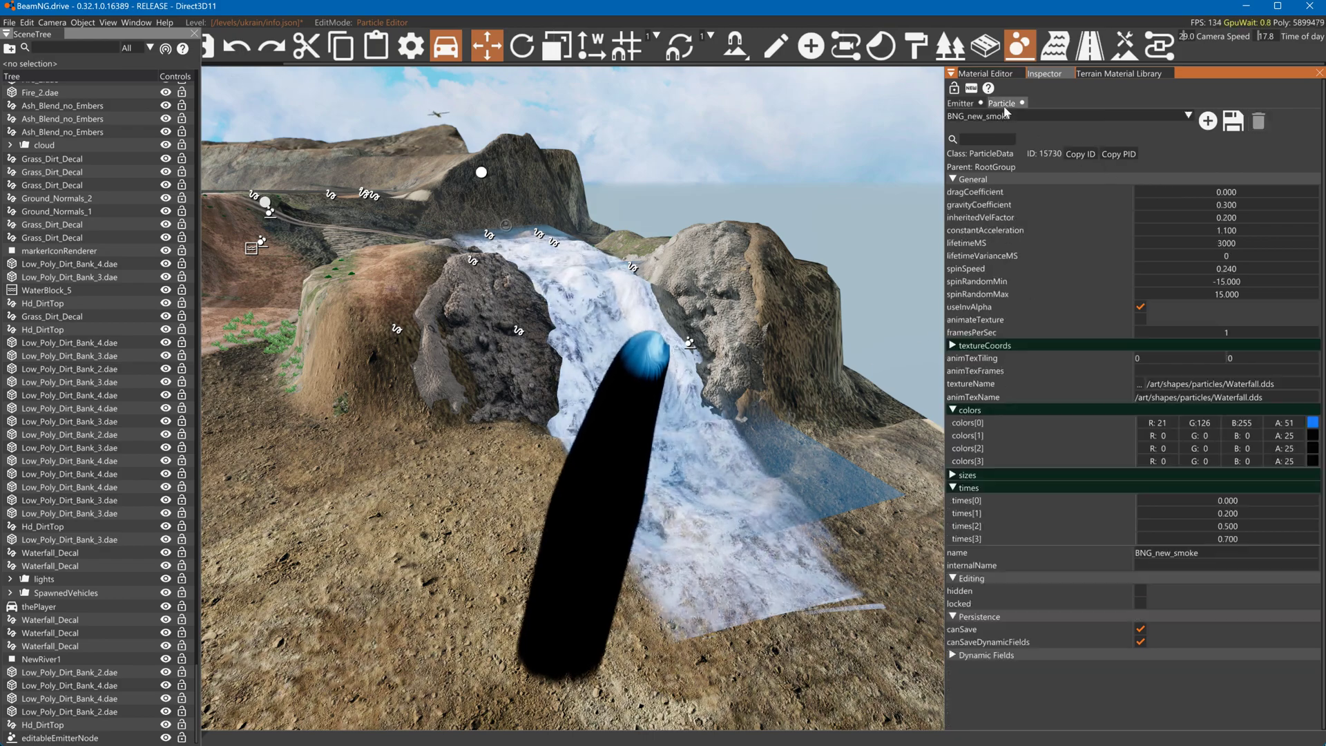
click(1313, 423)
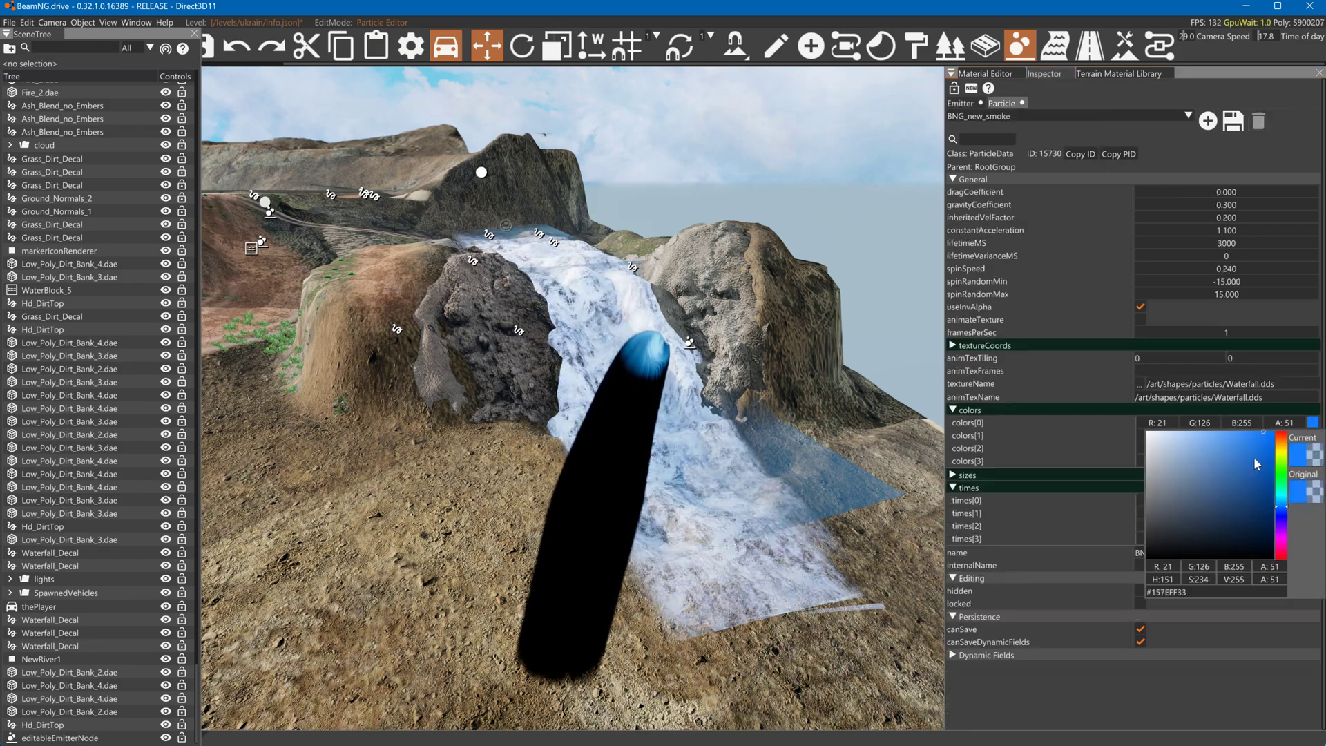
drag(1266, 460, 1121, 404)
click(1121, 405)
click(1313, 435)
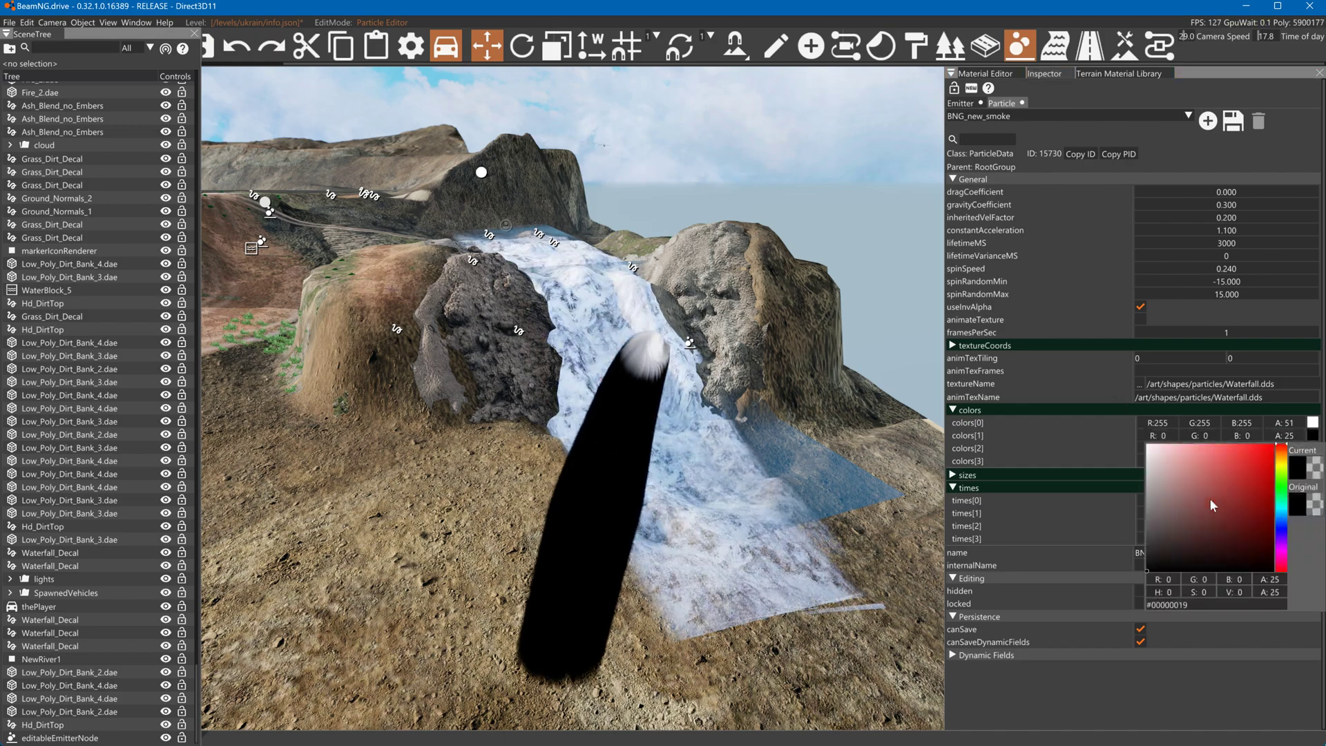
drag(1188, 497, 1149, 445)
click(1313, 448)
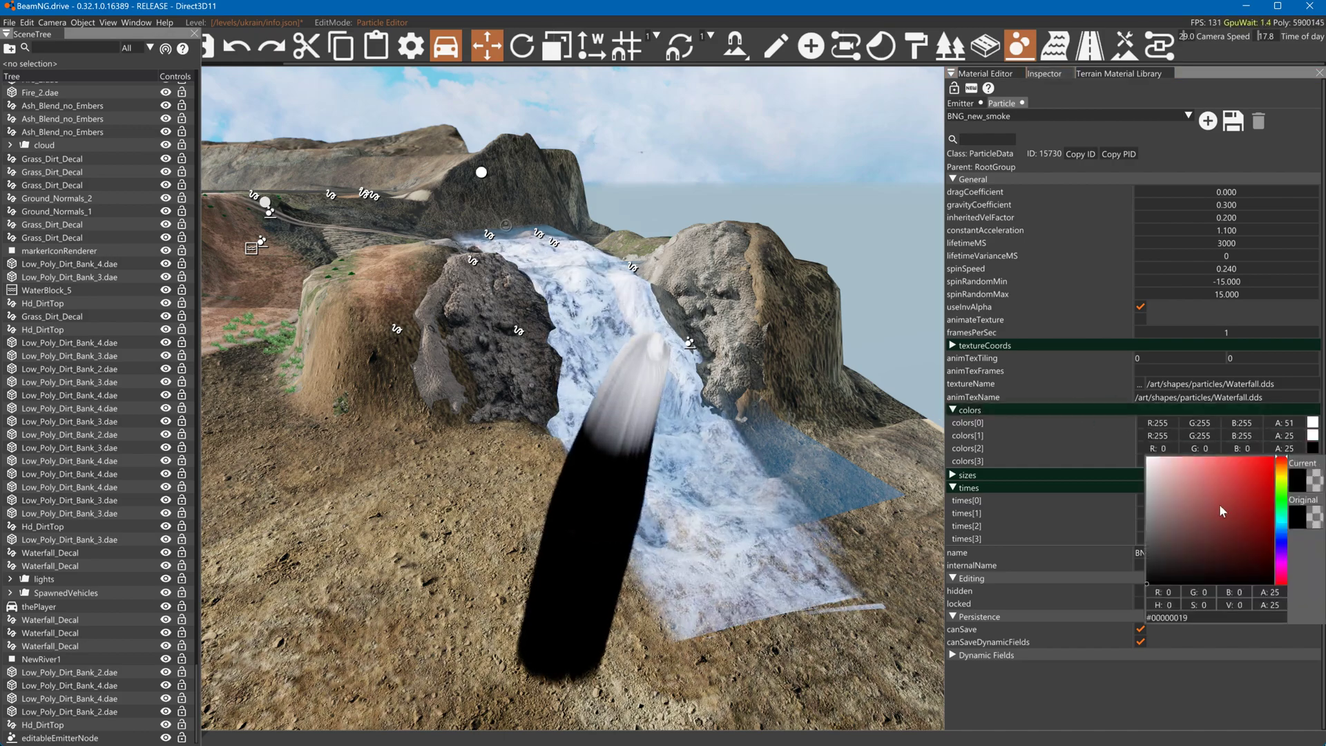
drag(1220, 511, 1149, 459)
click(1313, 461)
click(1314, 463)
click(1313, 461)
drag(1175, 497, 1051, 380)
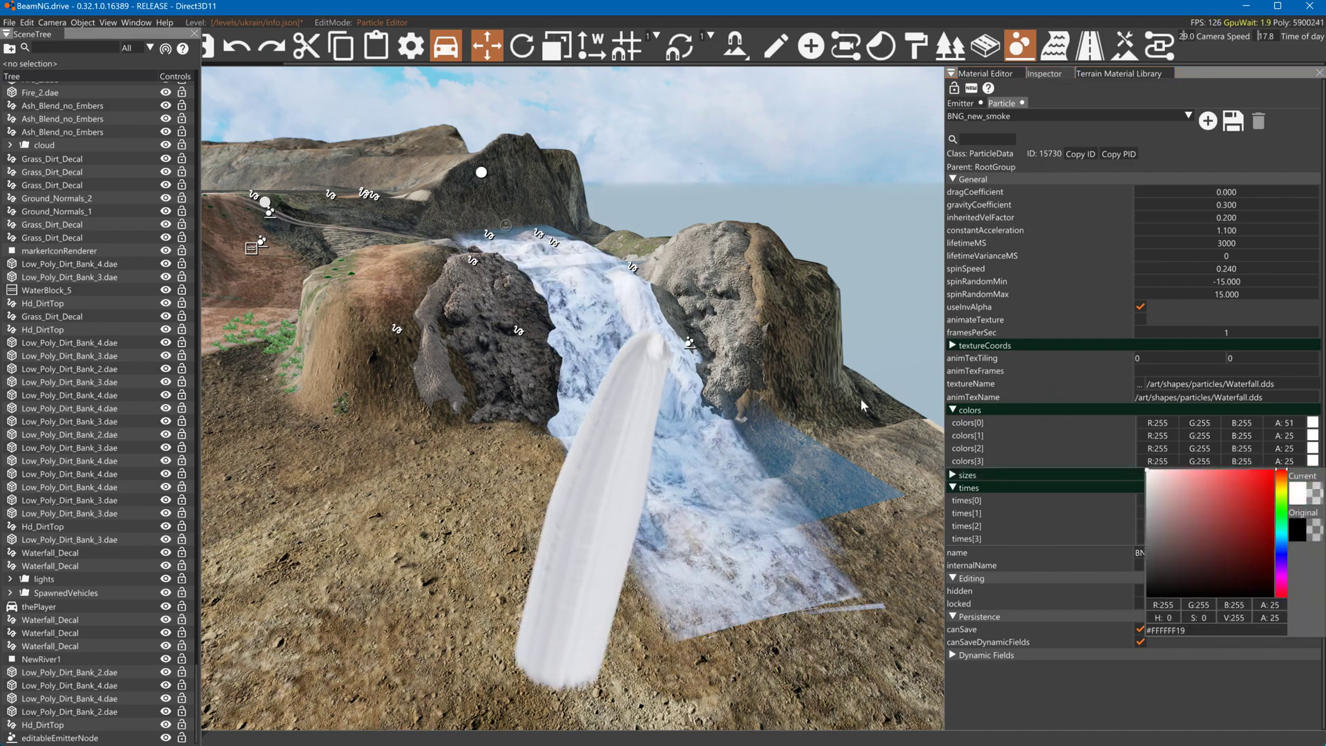
Set the alpha of colors[0] to 200, colors[1] to 216, colors[2] to 147 and colors[3] to 255
click(1294, 432)
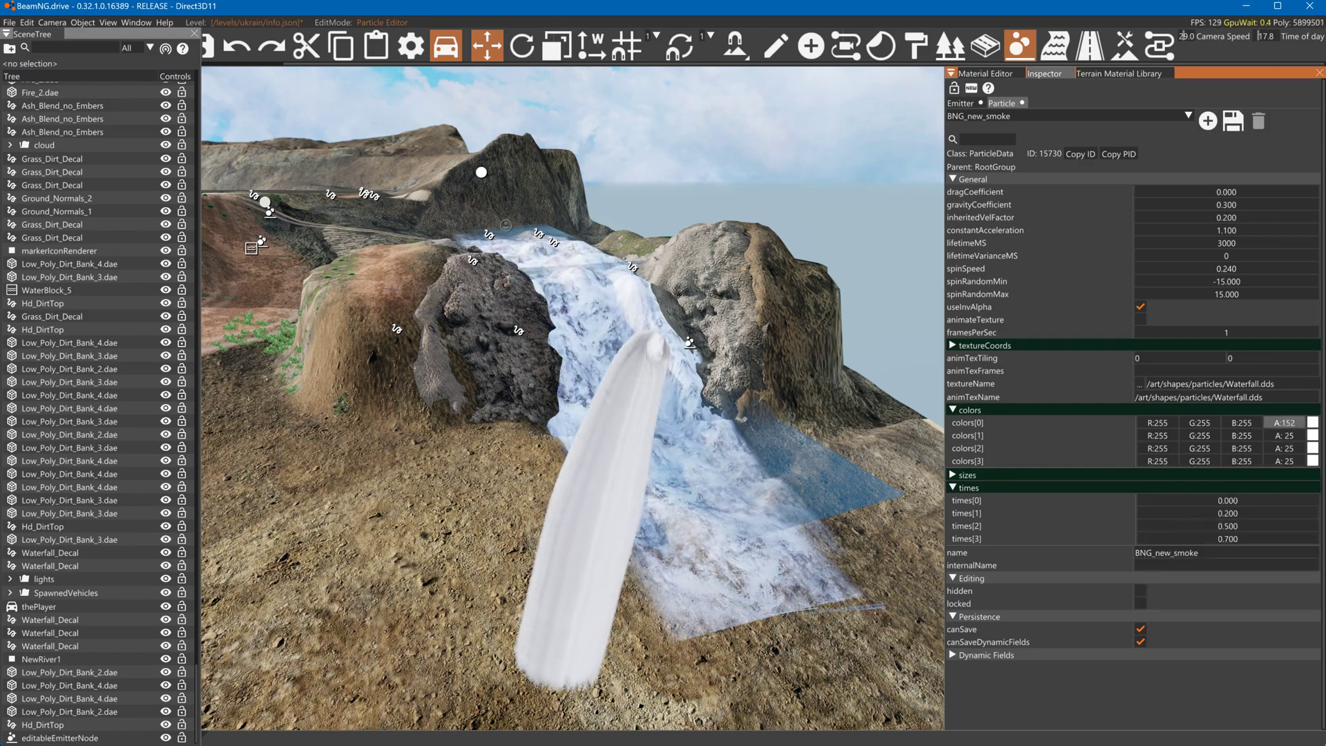
drag(1321, 435, 1289, 454)
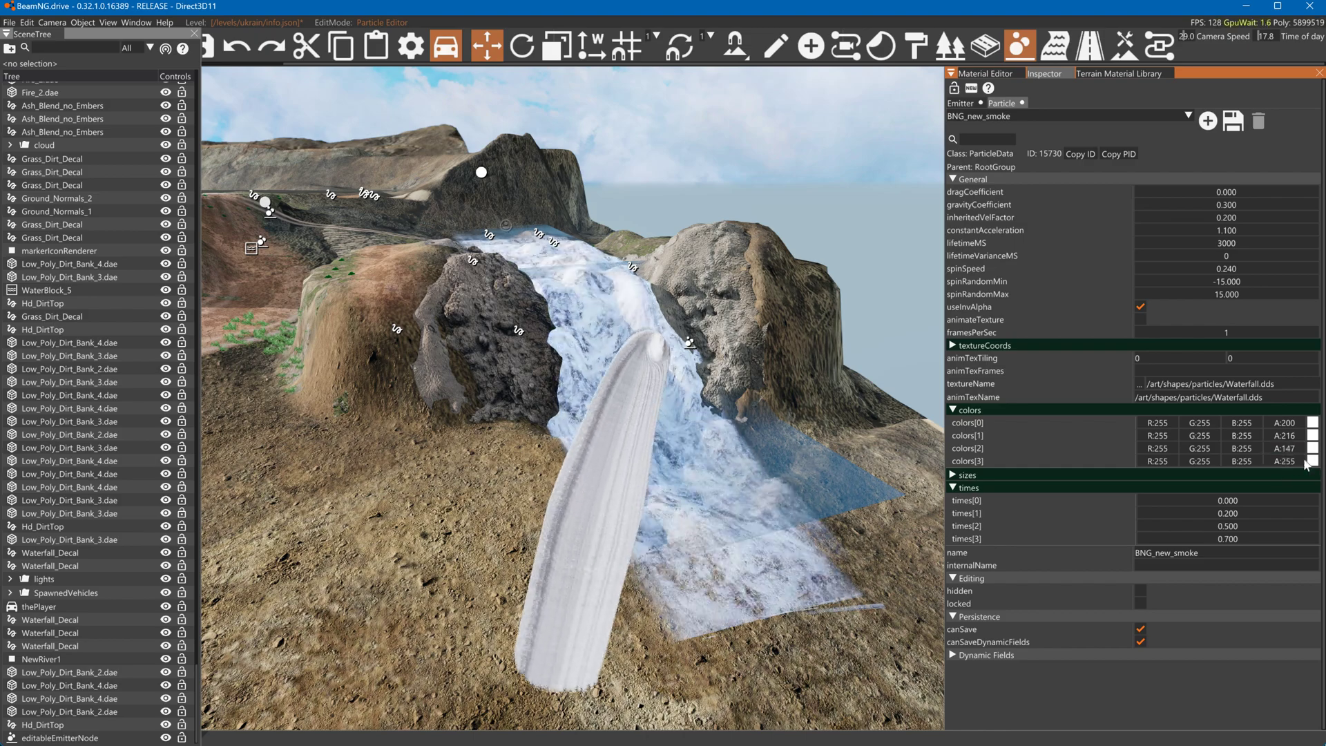
Set the BNGP_101 emitter's ejectionPeriodMS to 242
click(967, 105)
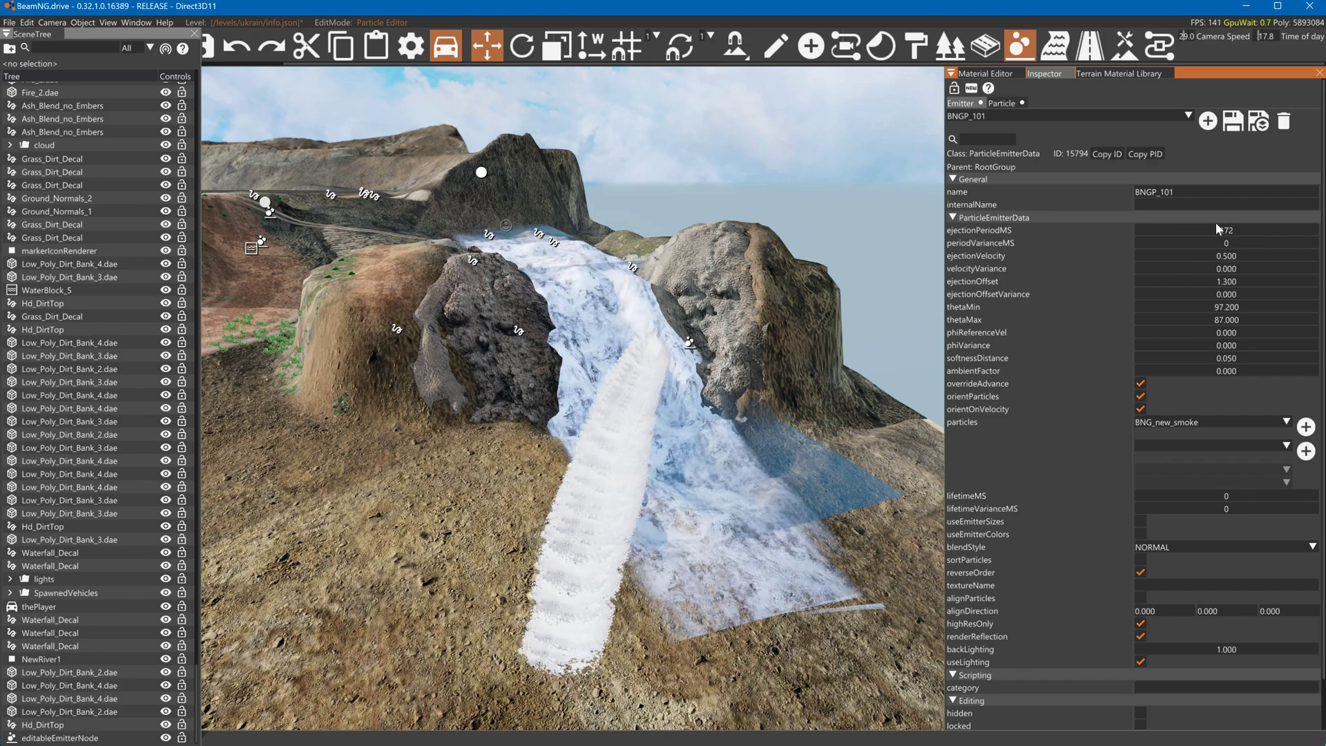
drag(1237, 228, 1247, 230)
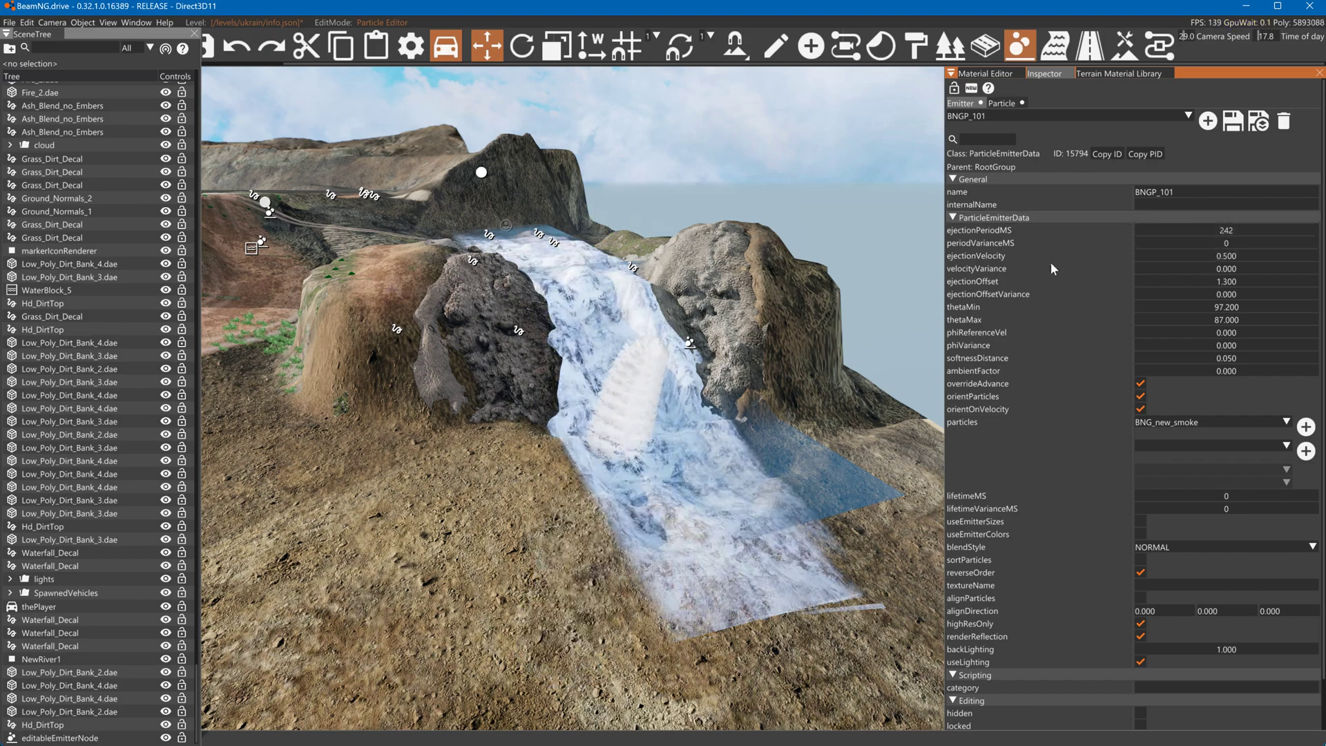
key(a)
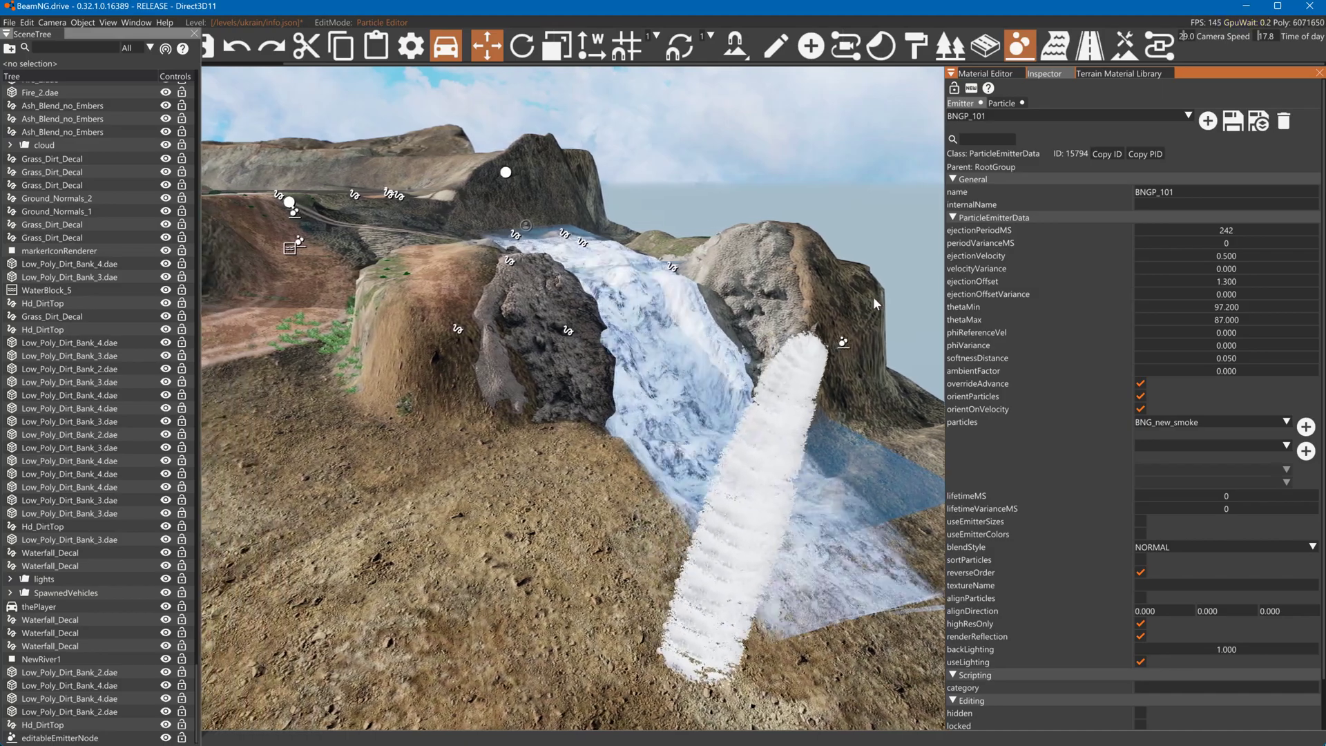
Set the BNGP_101 emitter's ejectionOffset to 0 and its ejectionVelocity to 2.4
drag(1201, 263, 1206, 258)
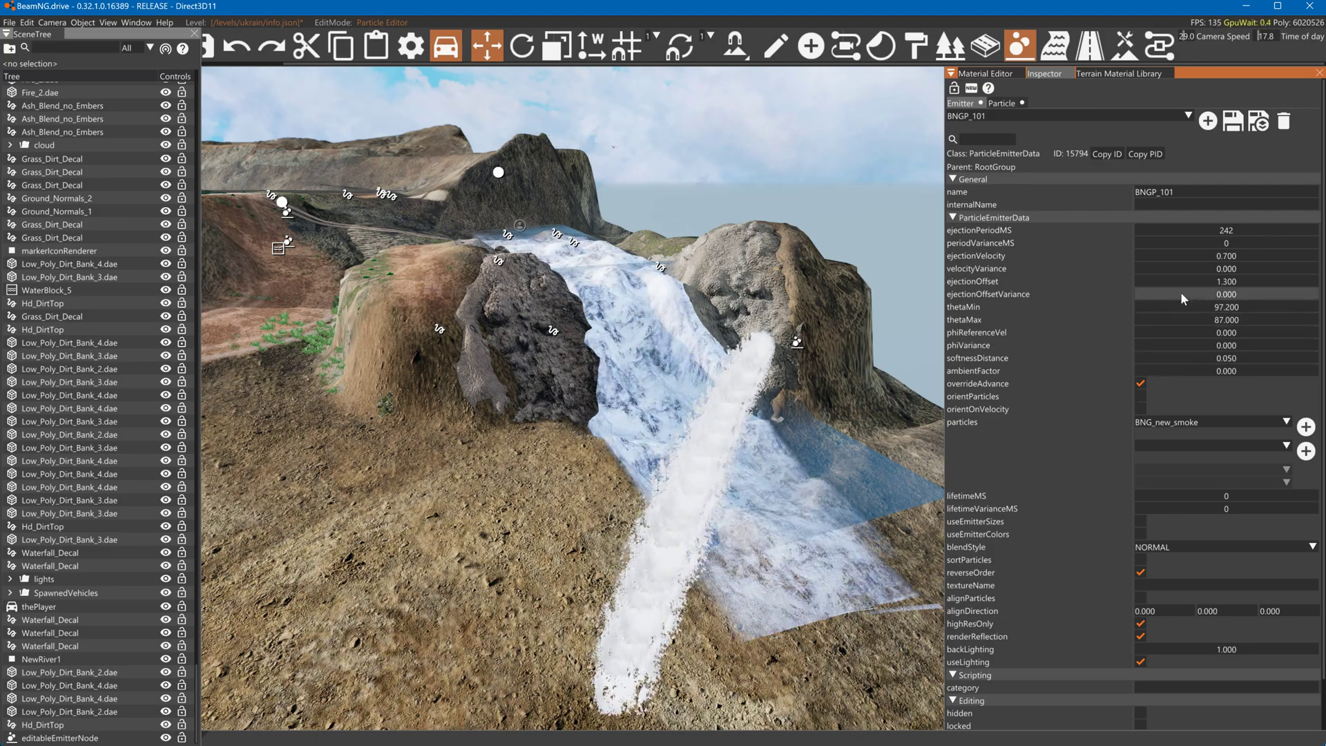
drag(1189, 283, 1178, 288)
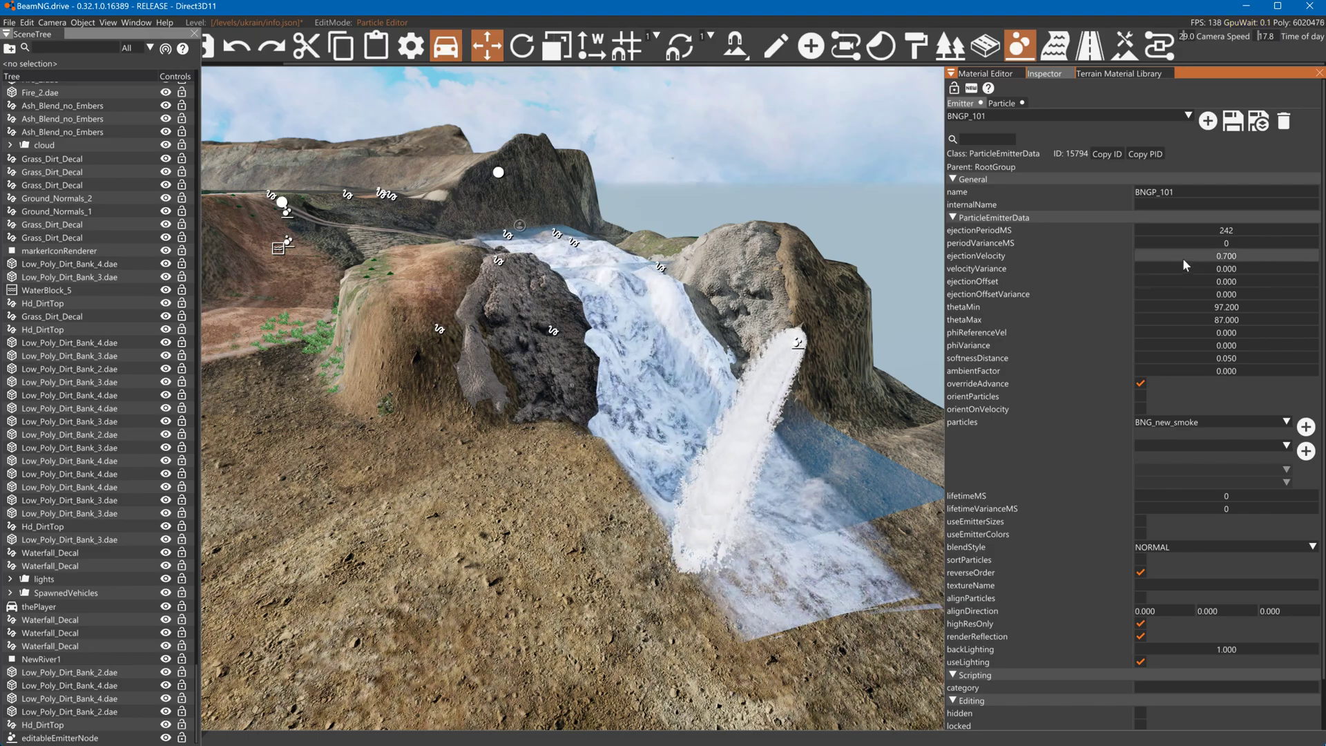
double_click(1182, 258)
text(2.4)
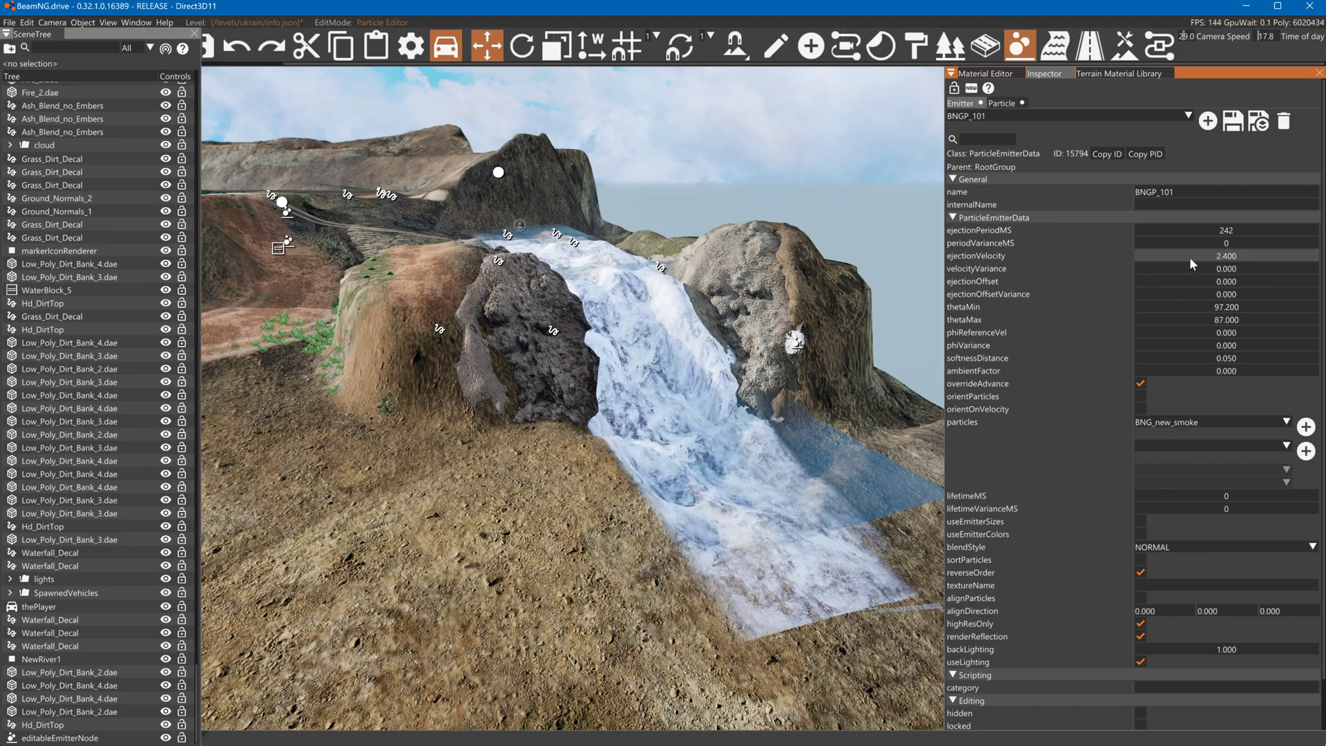
key(Return)
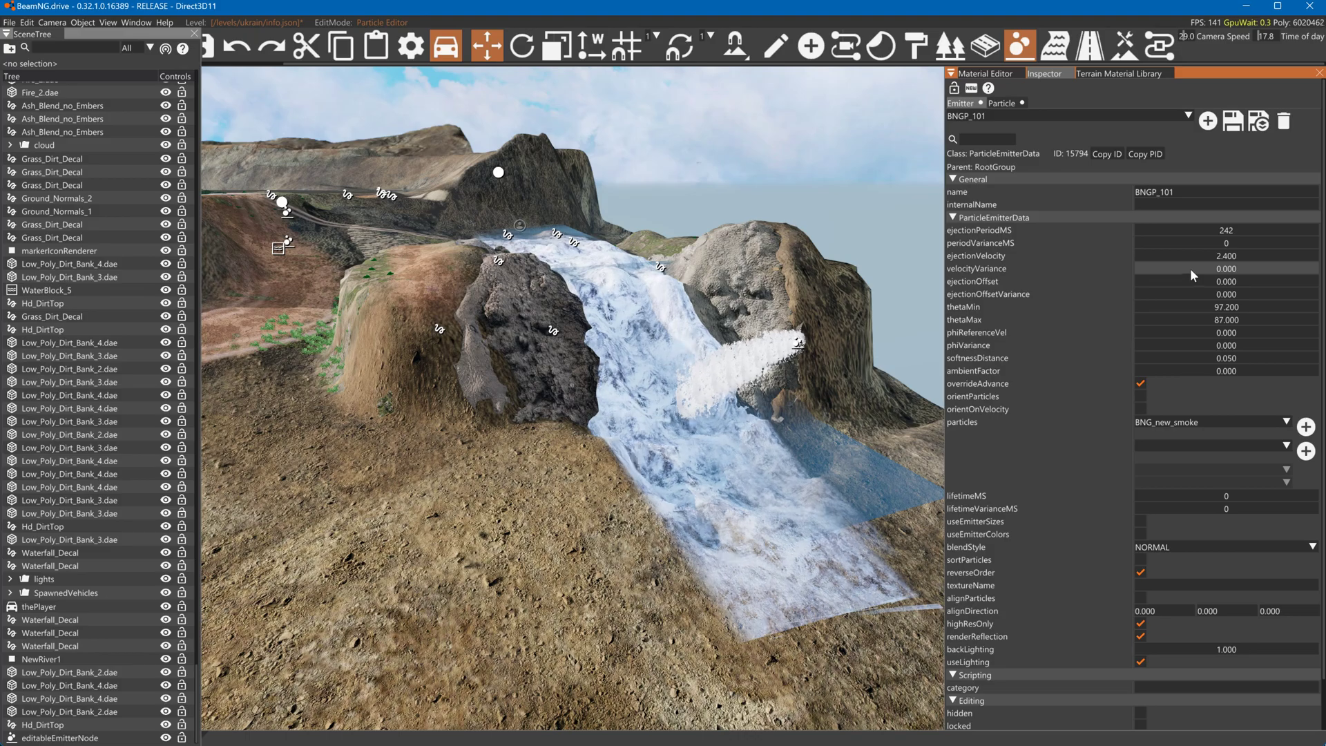
Set the BNG_new_smoke particle's gravityCoefficient to 1.6, after trying 0.4
click(1010, 103)
double_click(1220, 206)
text(0.4)
key(Return)
double_click(1222, 205)
text(1.6)
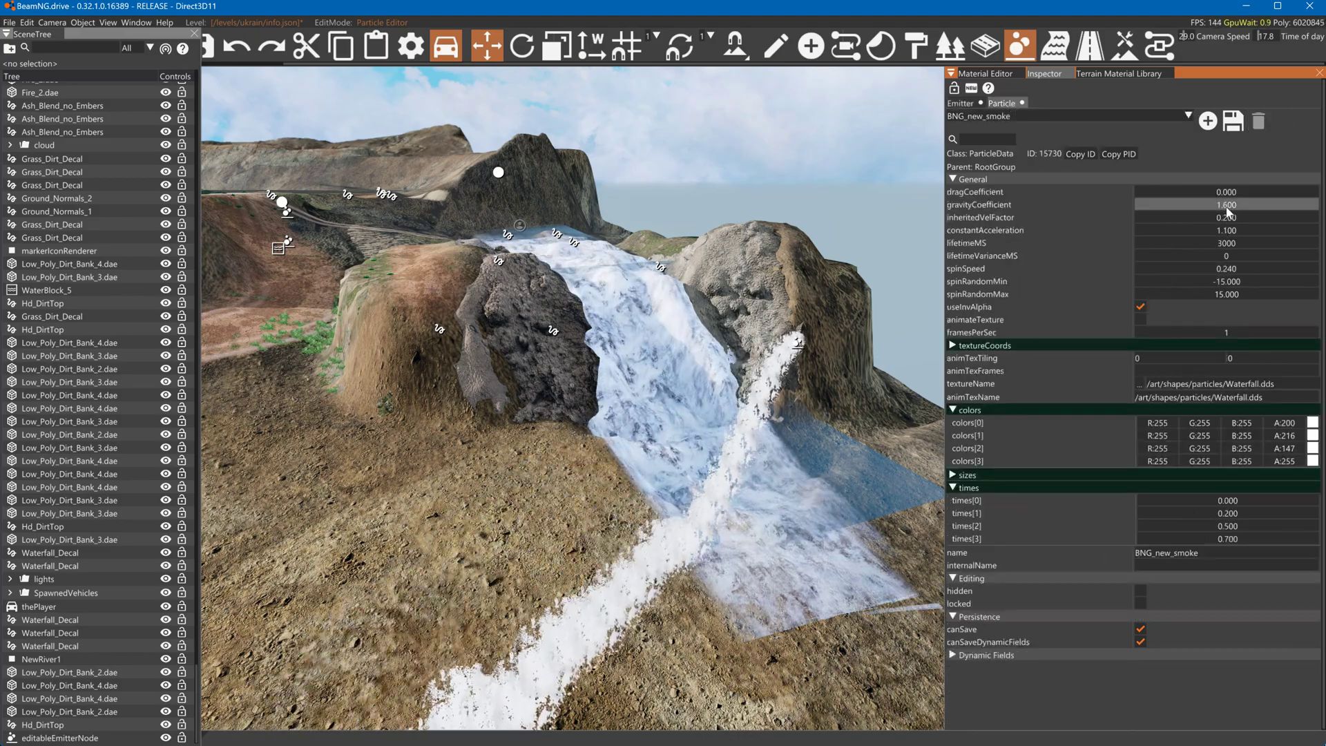
key(Return)
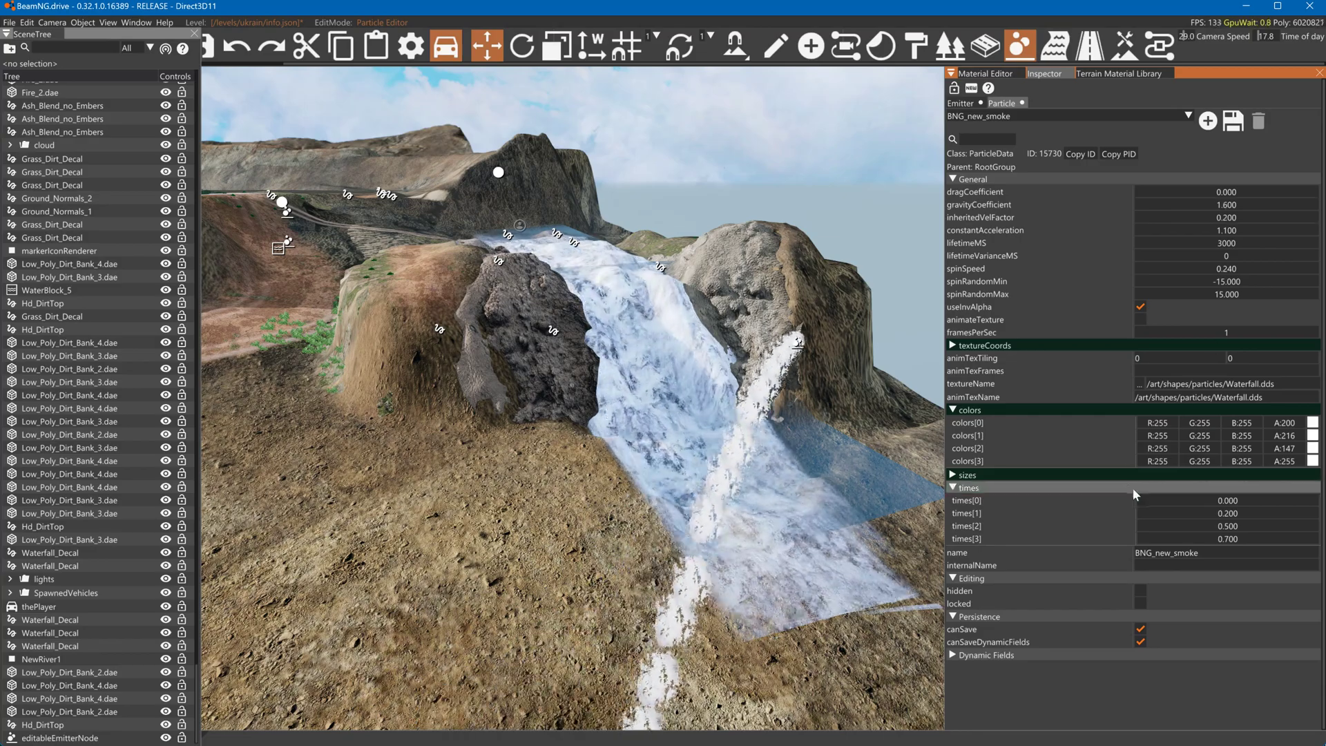
Set the particle's sizes[0] to 5, sizes[1] to 4 and sizes[2] to 5
click(967, 475)
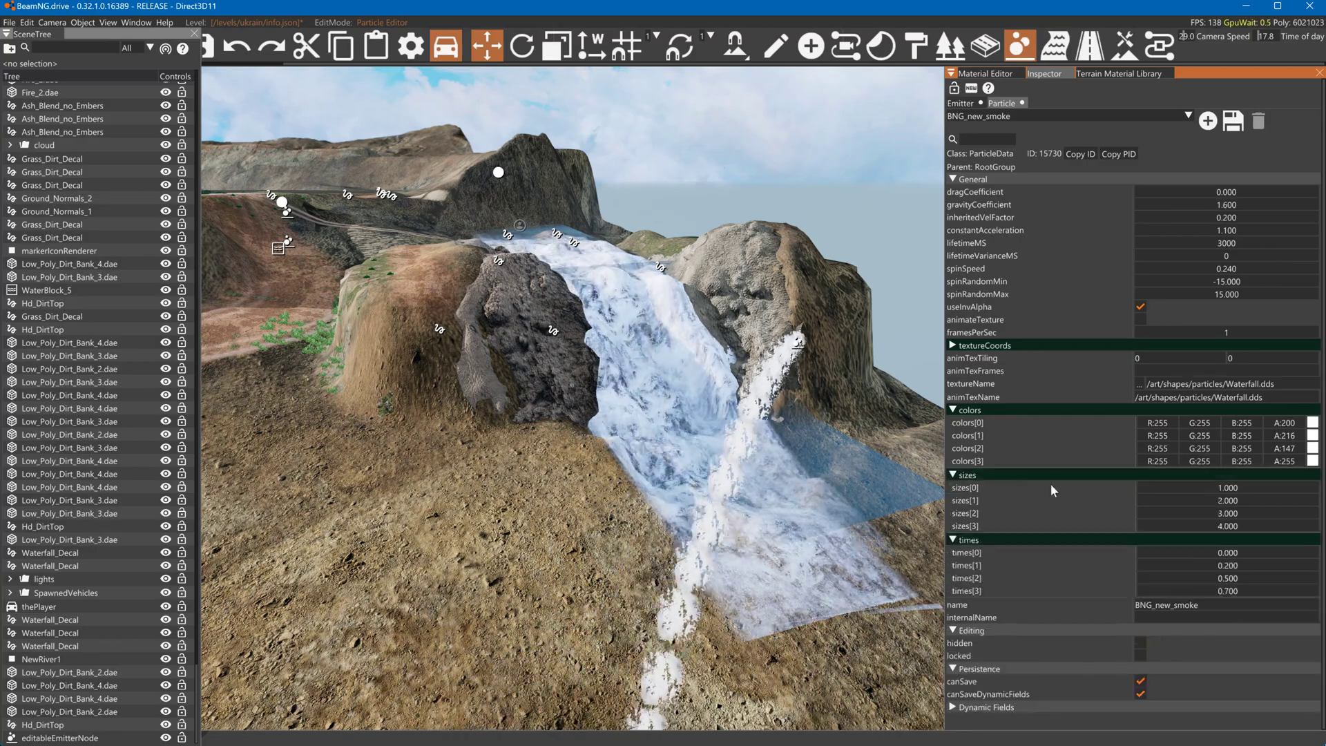
double_click(1204, 487)
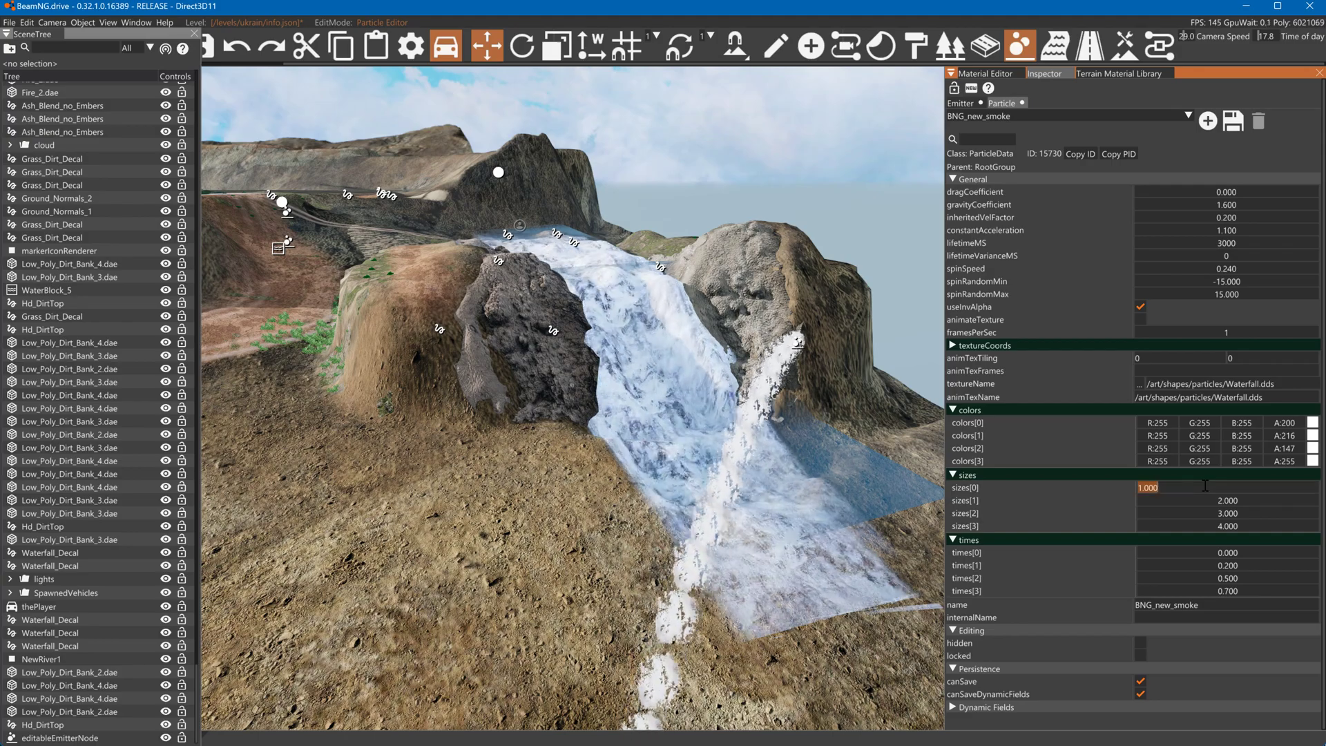
text(5)
double_click(1209, 499)
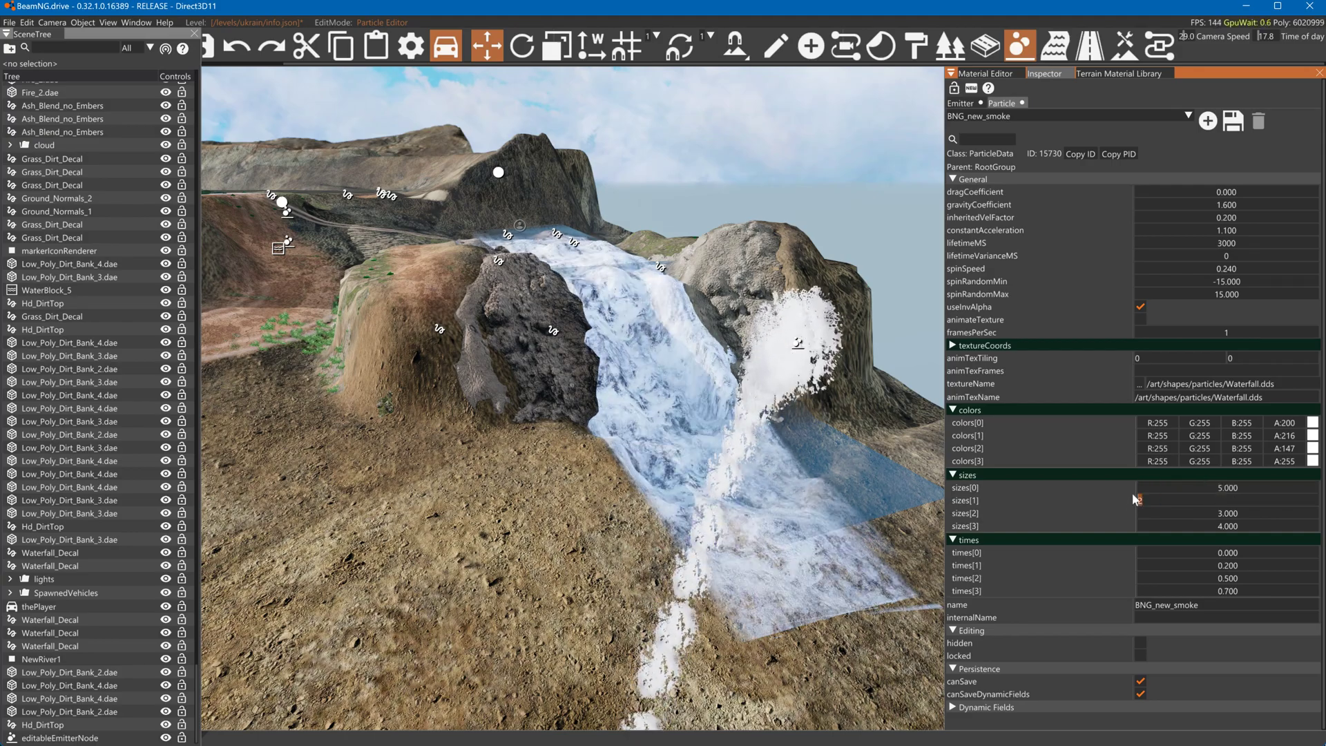
text(4)
key(Return)
double_click(1203, 511)
text(5)
key(Return)
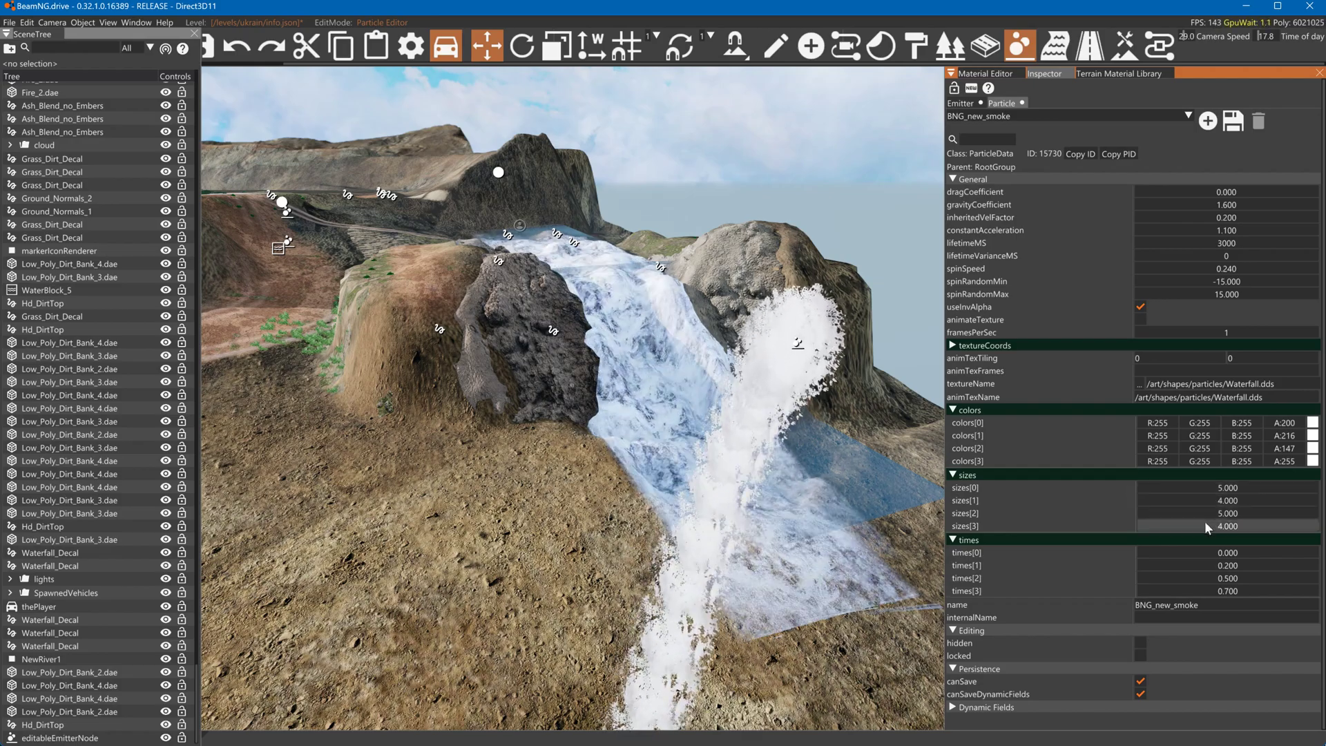
Change the particle's sizes[0] to 8, sizes[1] to 5 and sizes[2] to 3
double_click(1204, 521)
double_click(1206, 489)
text(8)
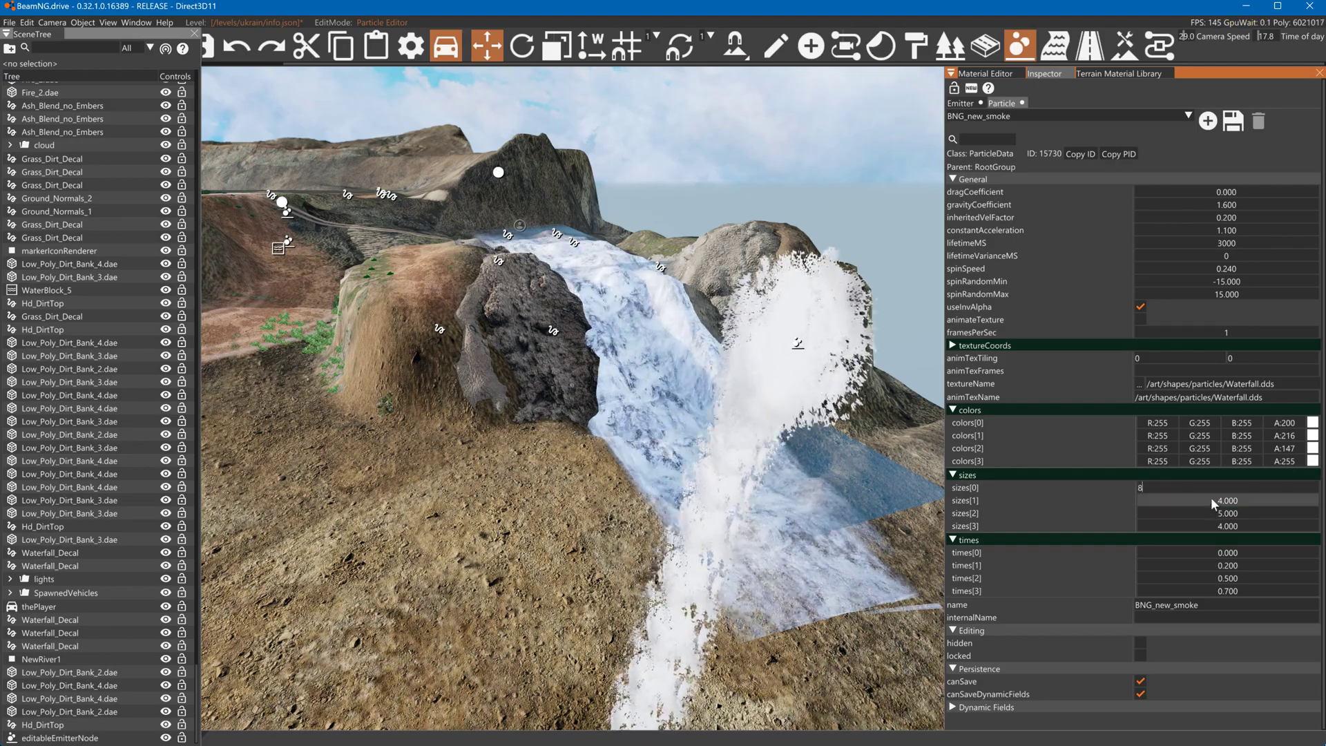
double_click(1211, 497)
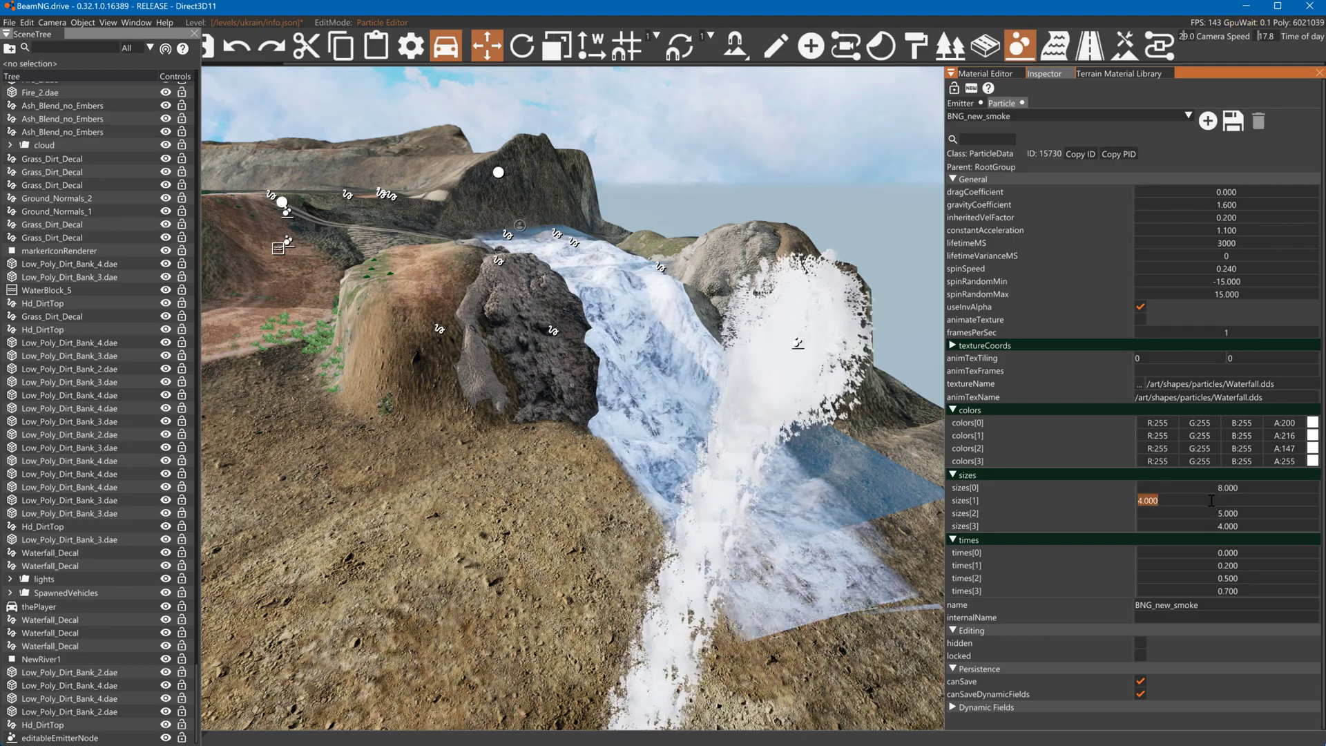
key(Return)
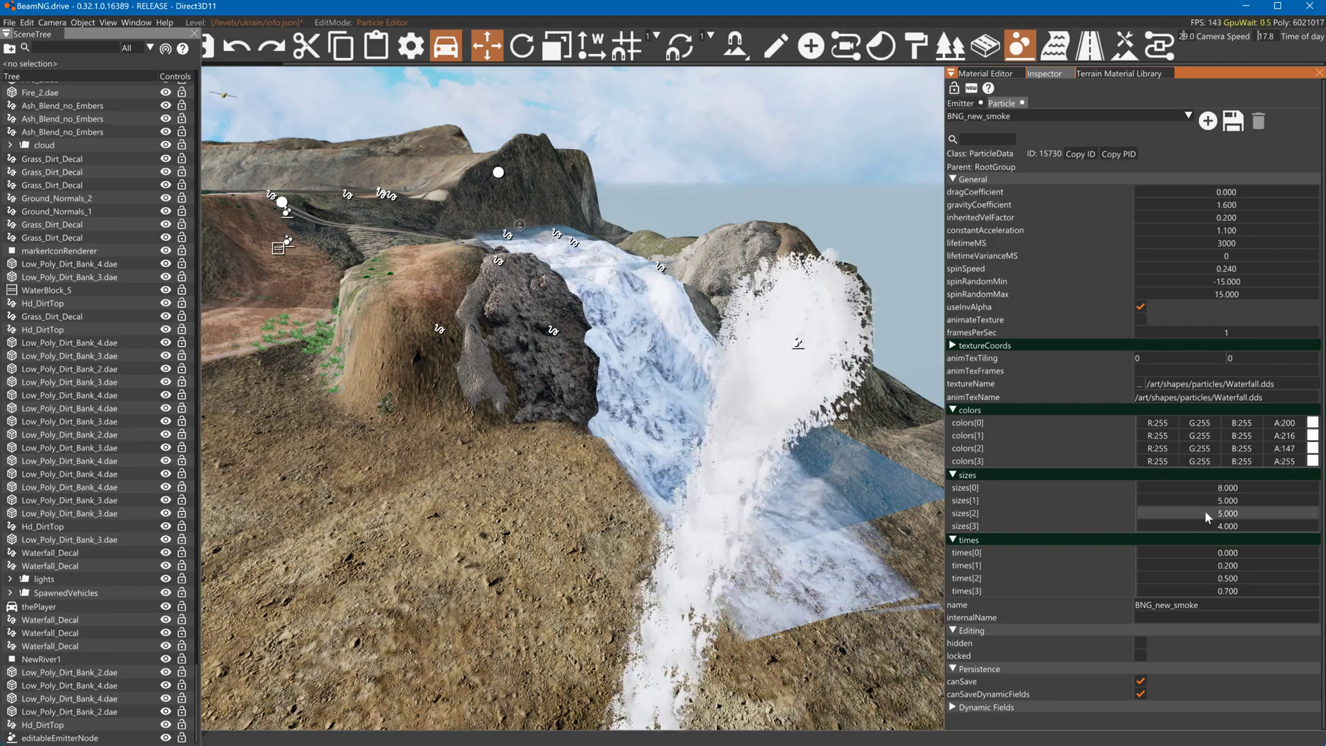
double_click(1211, 511)
text(3)
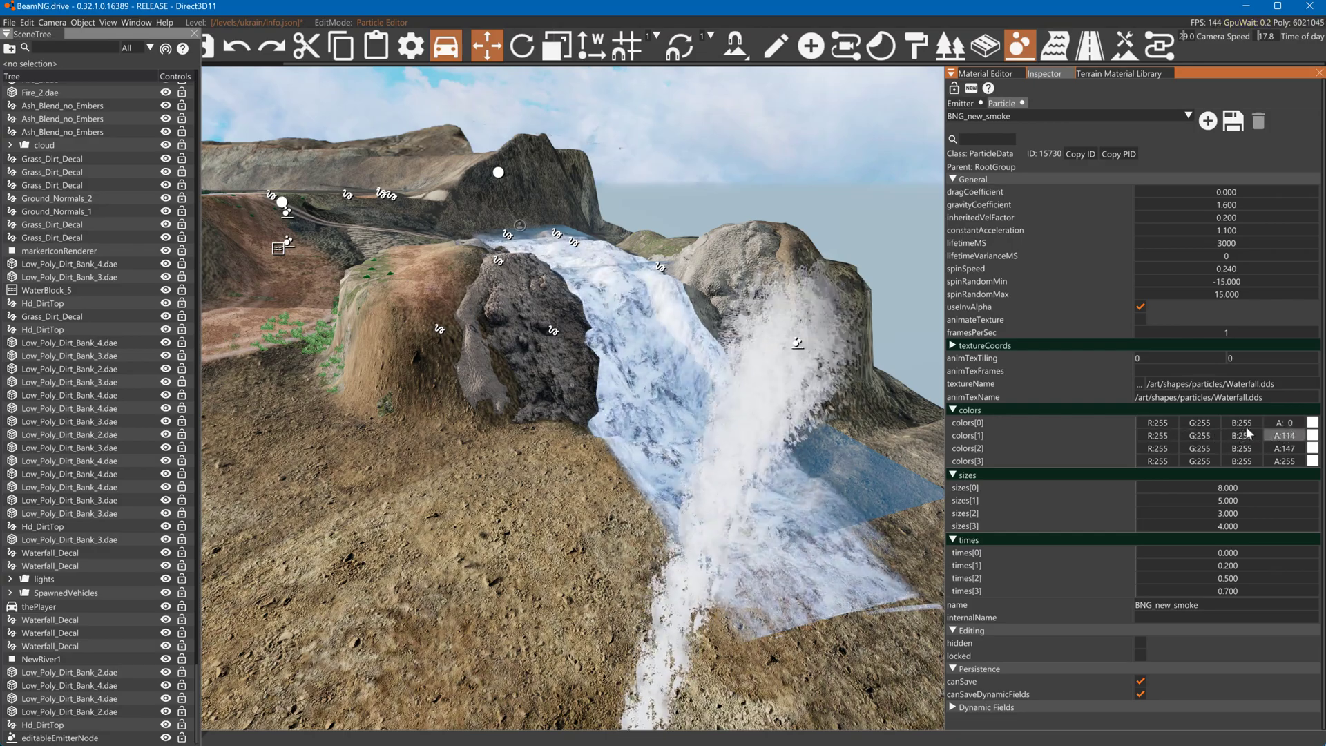
Set the particle's times[1] to 0.1, times[2] to 0.5 and times[3] to 1
click(1251, 564)
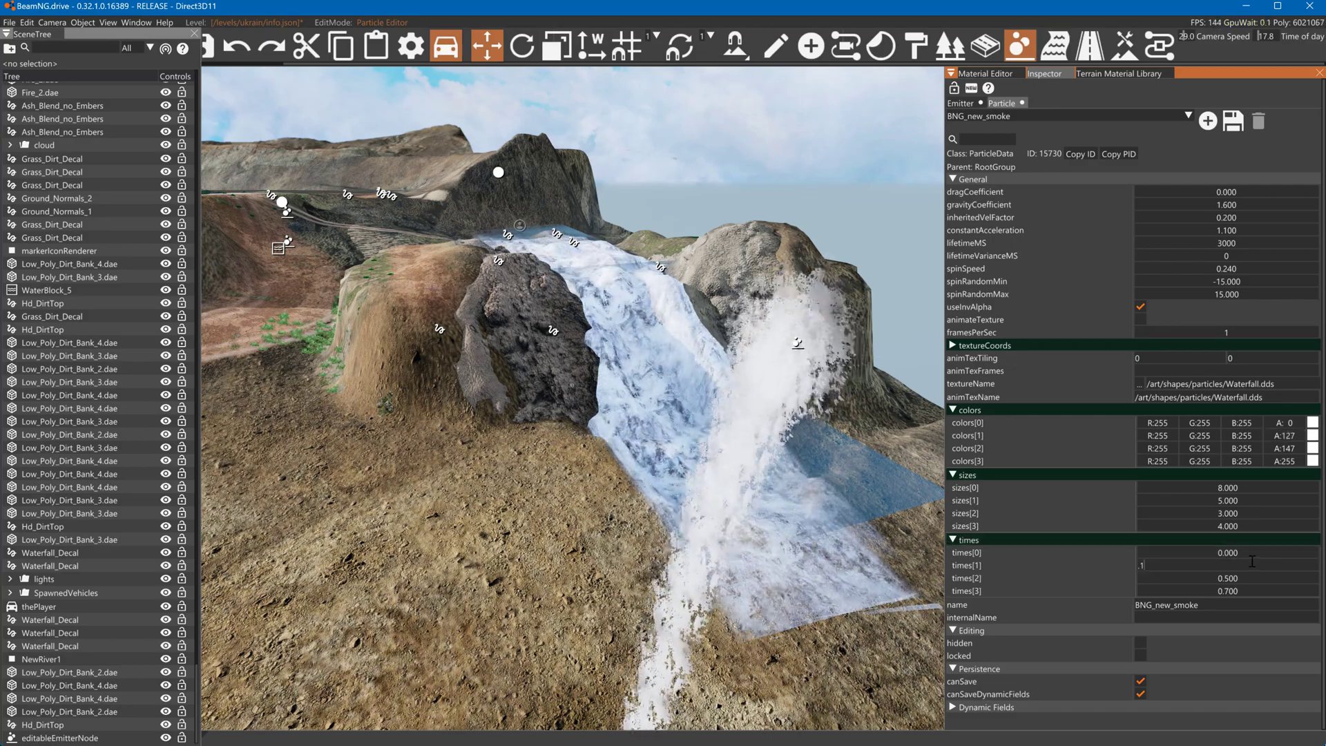
text(.1)
key(Return)
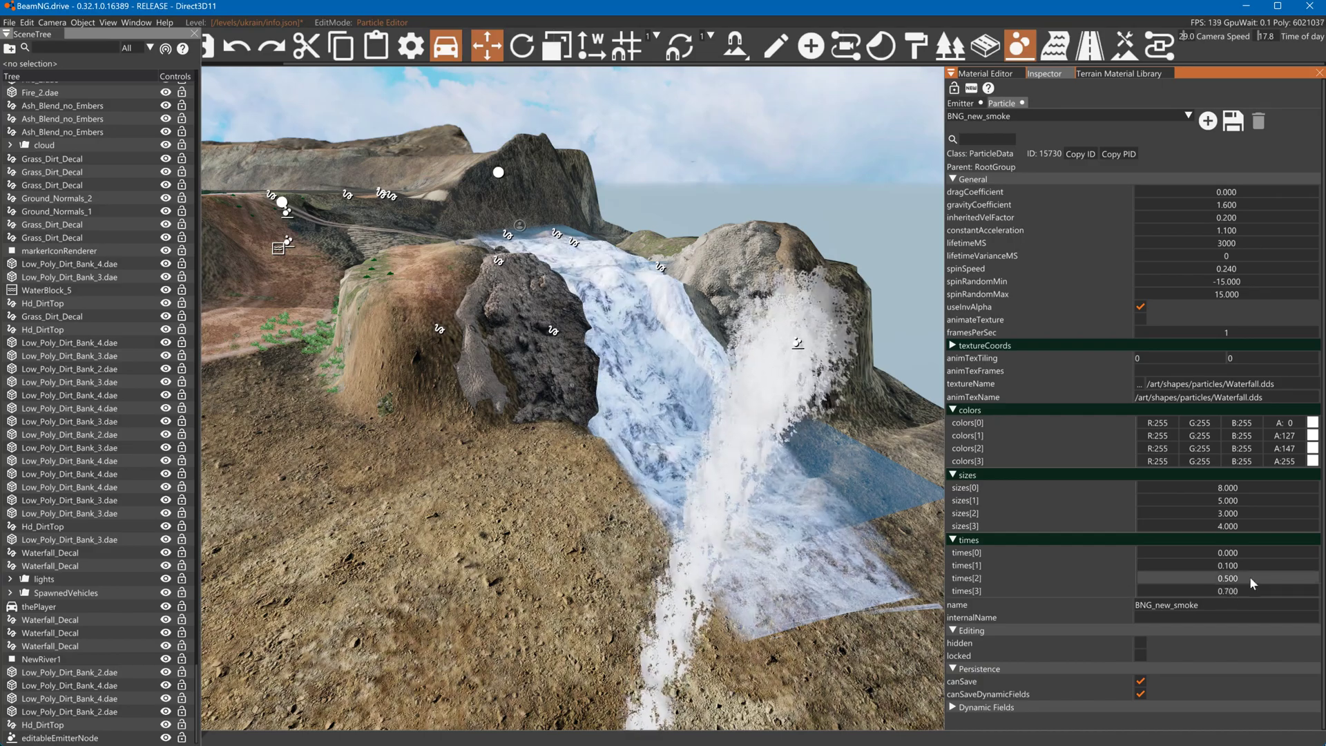
click(1238, 590)
text(1)
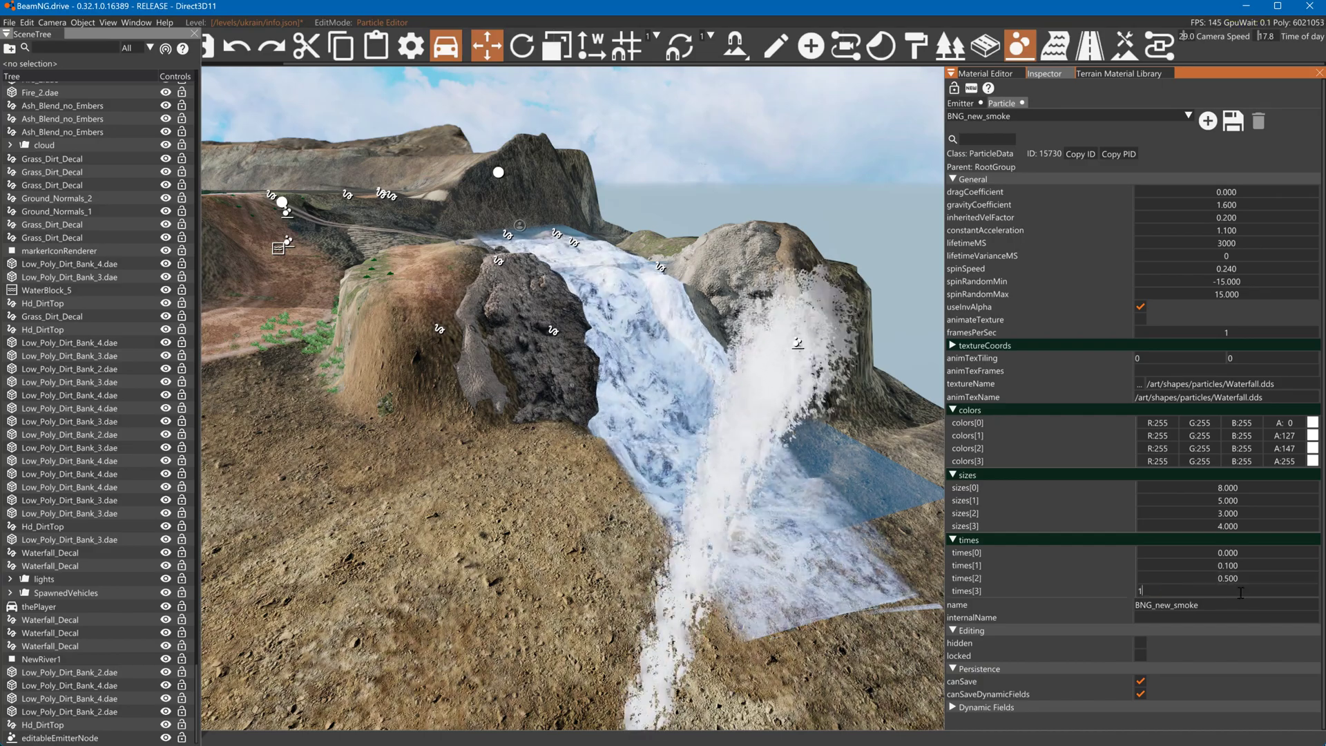
click(1237, 582)
text(.8)
key(Return)
click(1203, 579)
text(.5)
key(Return)
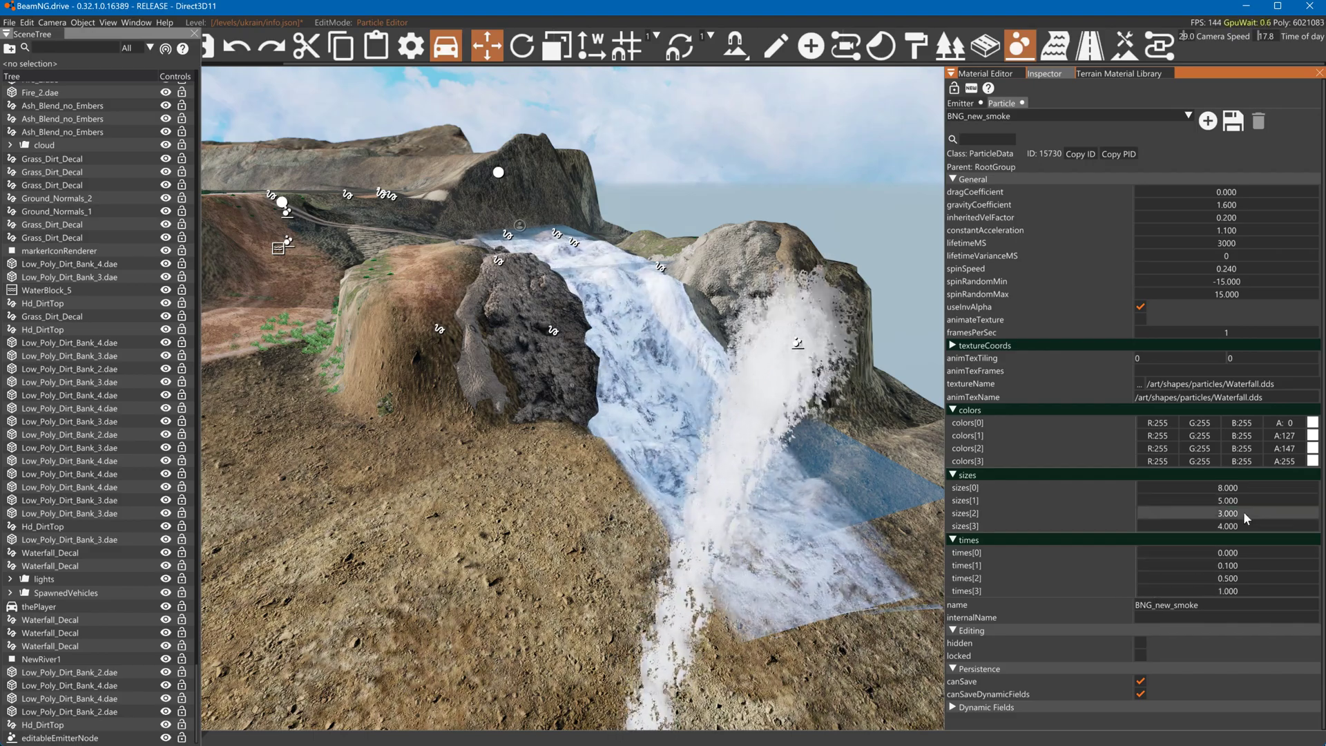
Set the particle's sizes[2] to 10.8, times[2] to 0.3 and sizes[0] to 3.7
mouse_move(1283, 515)
mouse_down()
mouse_move(1242, 518)
mouse_move(1271, 515)
mouse_up()
drag(1244, 574, 1239, 579)
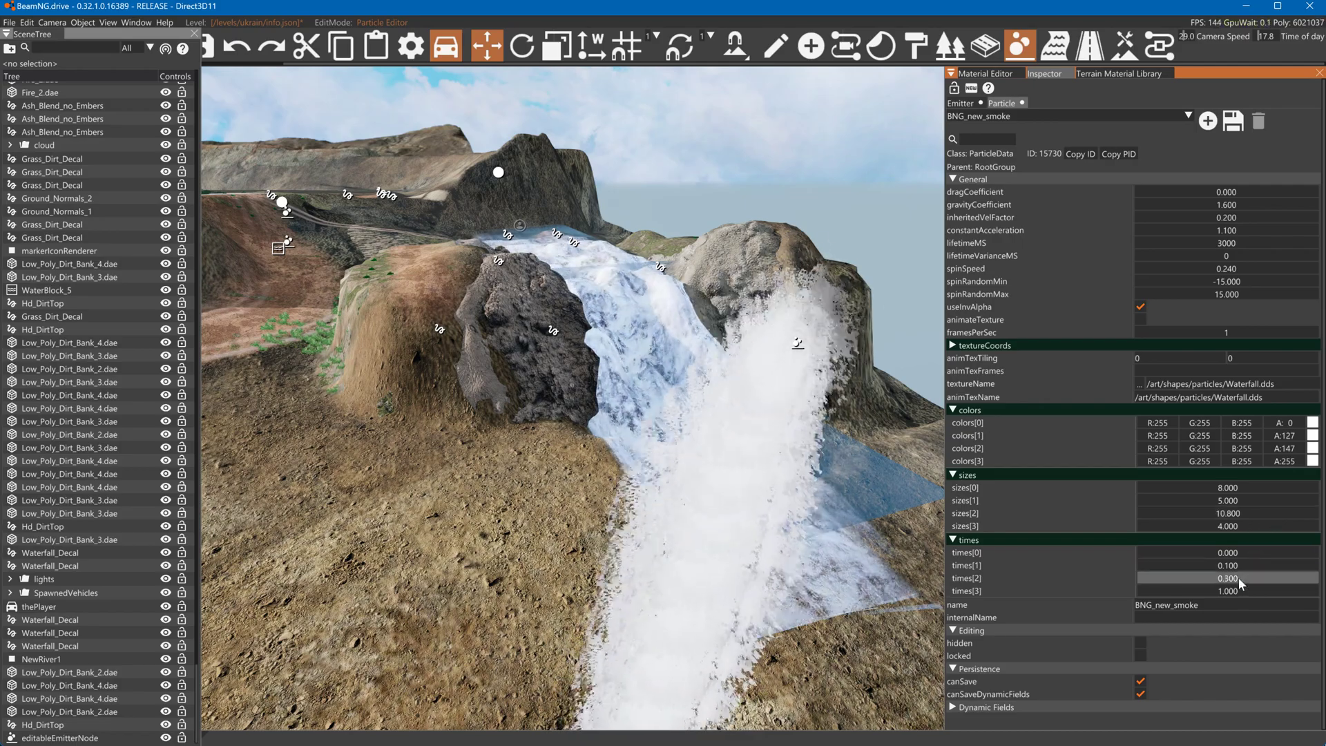
double_click(1238, 577)
text(0.3)
key(Return)
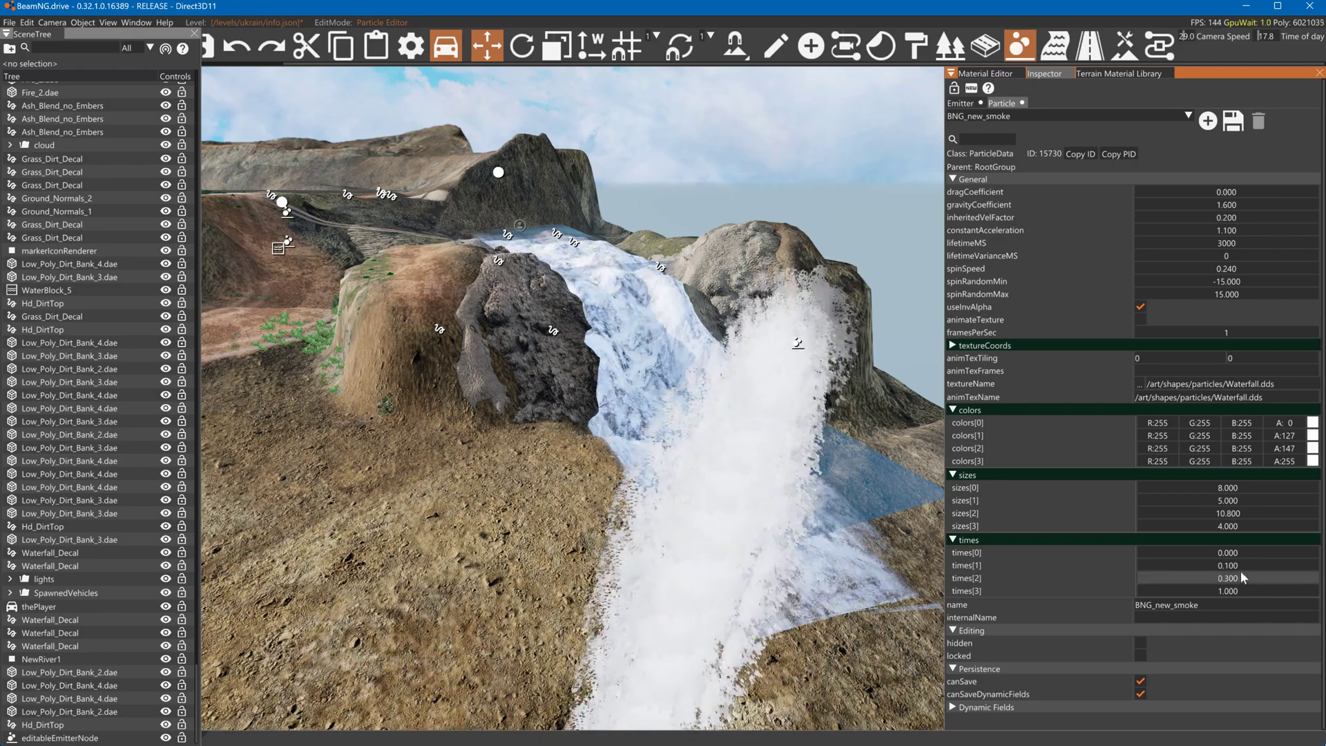
drag(1233, 488, 1219, 493)
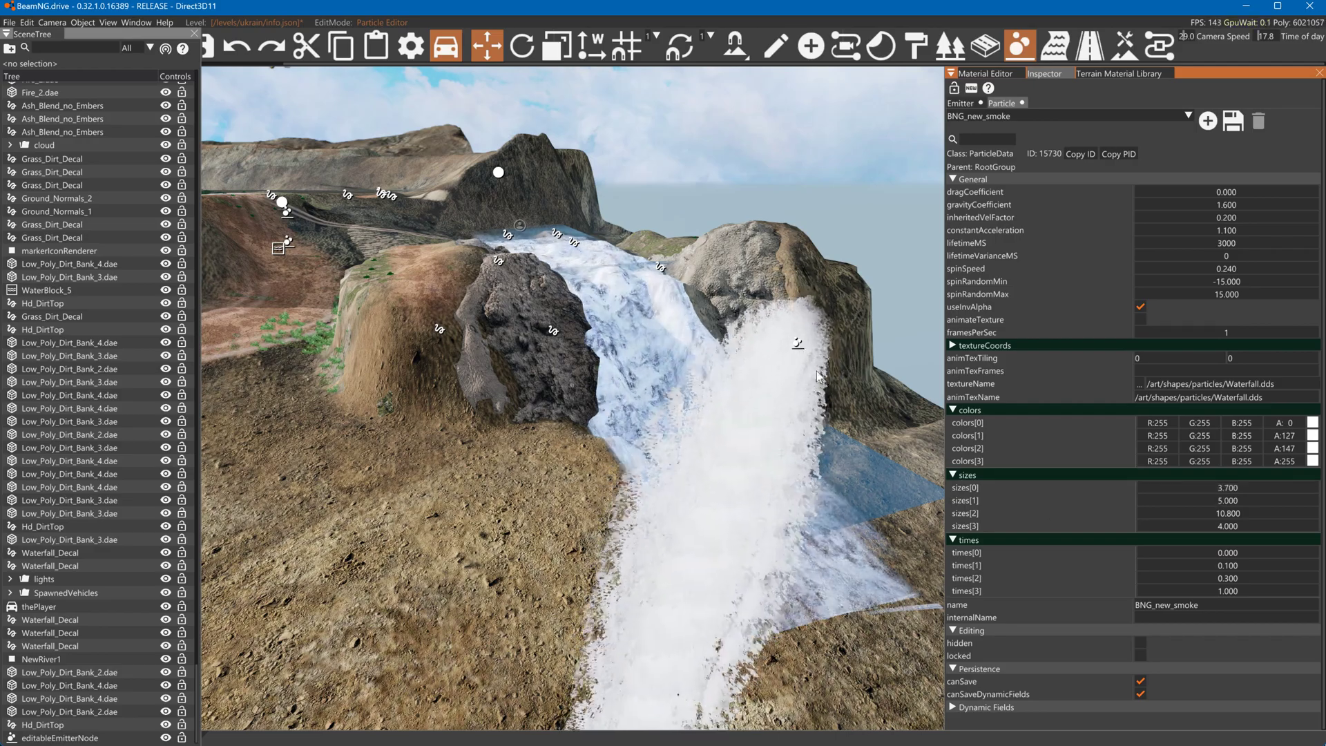
Set the particle's dragCoefficient and gravityCoefficient to 1.3 each and its constantAcceleration to 0
mouse_move(1314, 438)
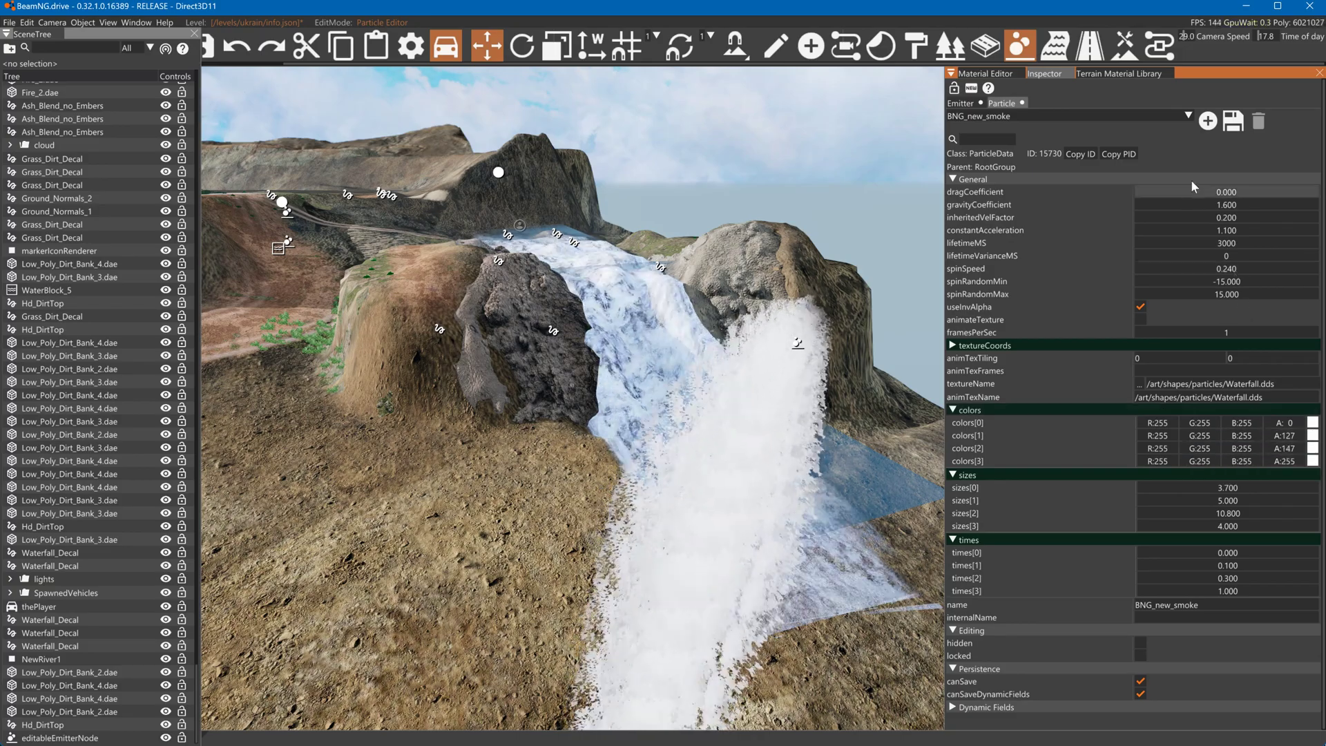
drag(1184, 185, 1259, 192)
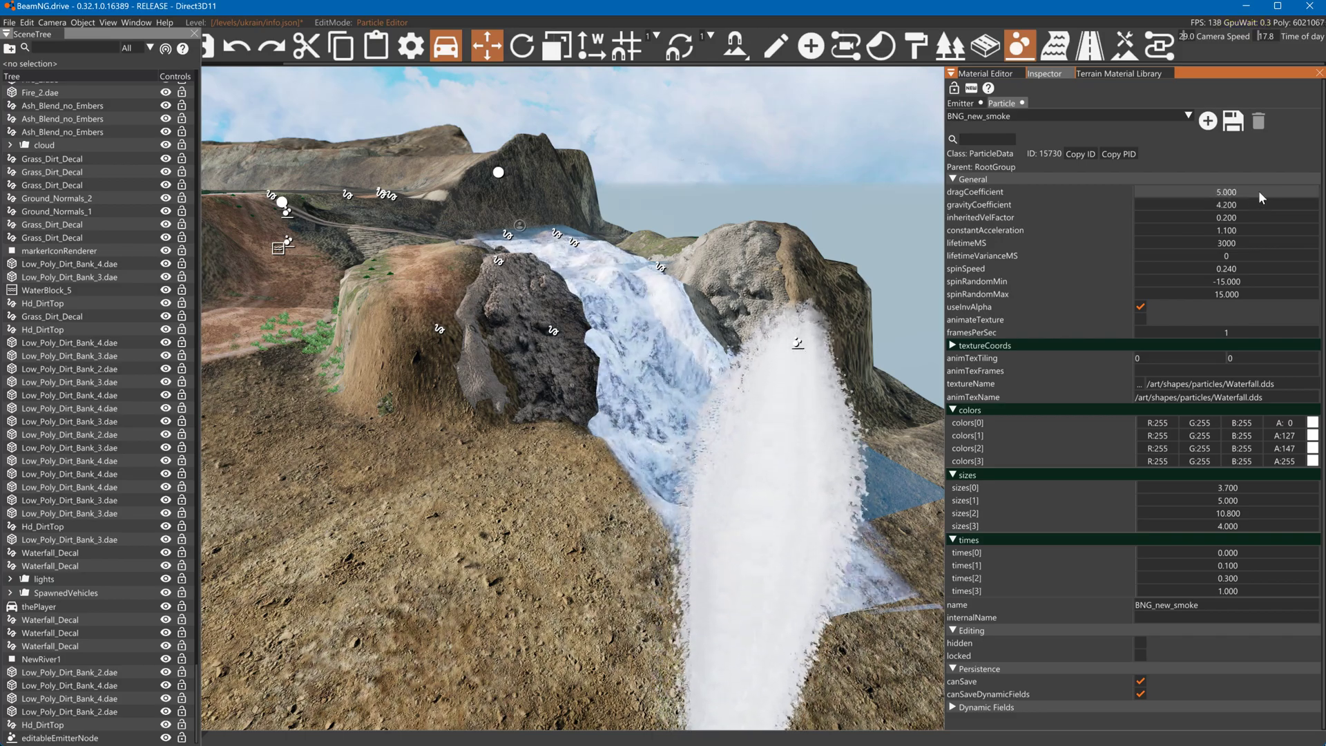
drag(1238, 205, 1204, 205)
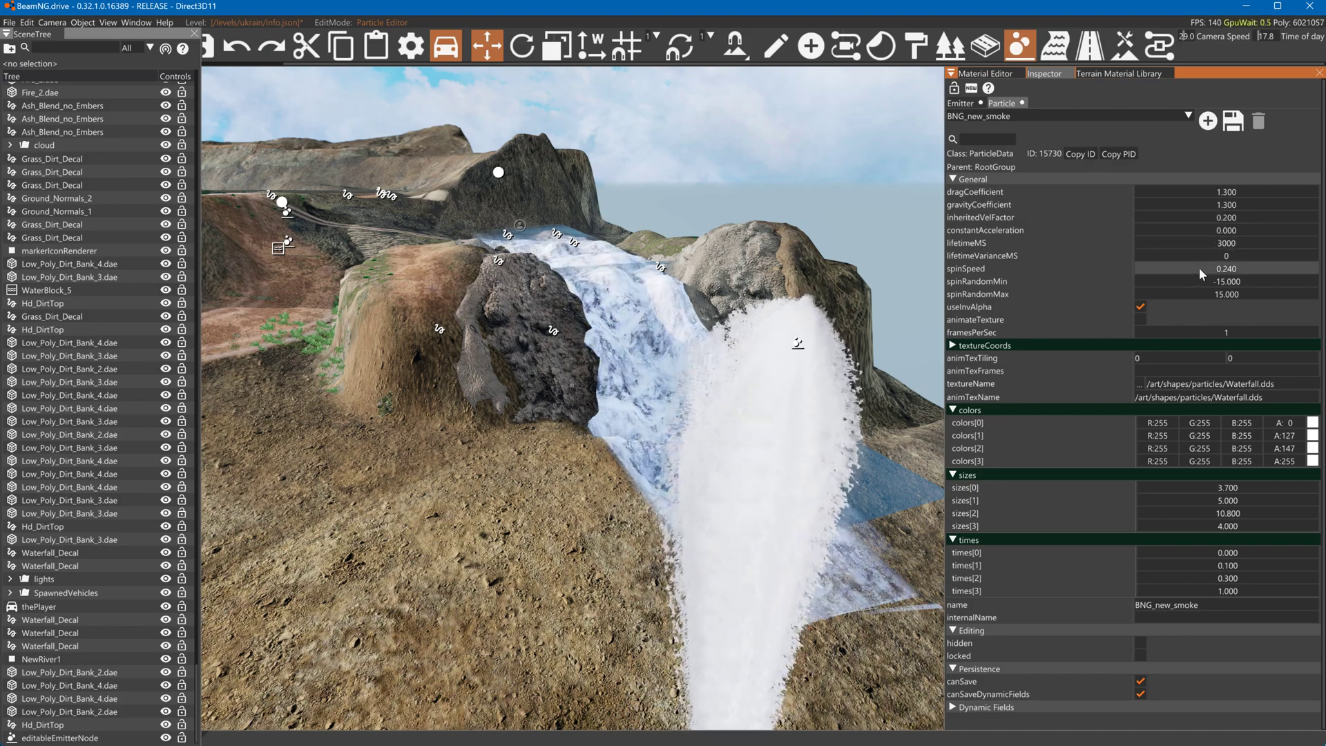
Set the particle's spinRandomMin to -25.4, spinRandomMax to 25.9 and spinSpeed to 4.94
drag(1199, 280, 1225, 297)
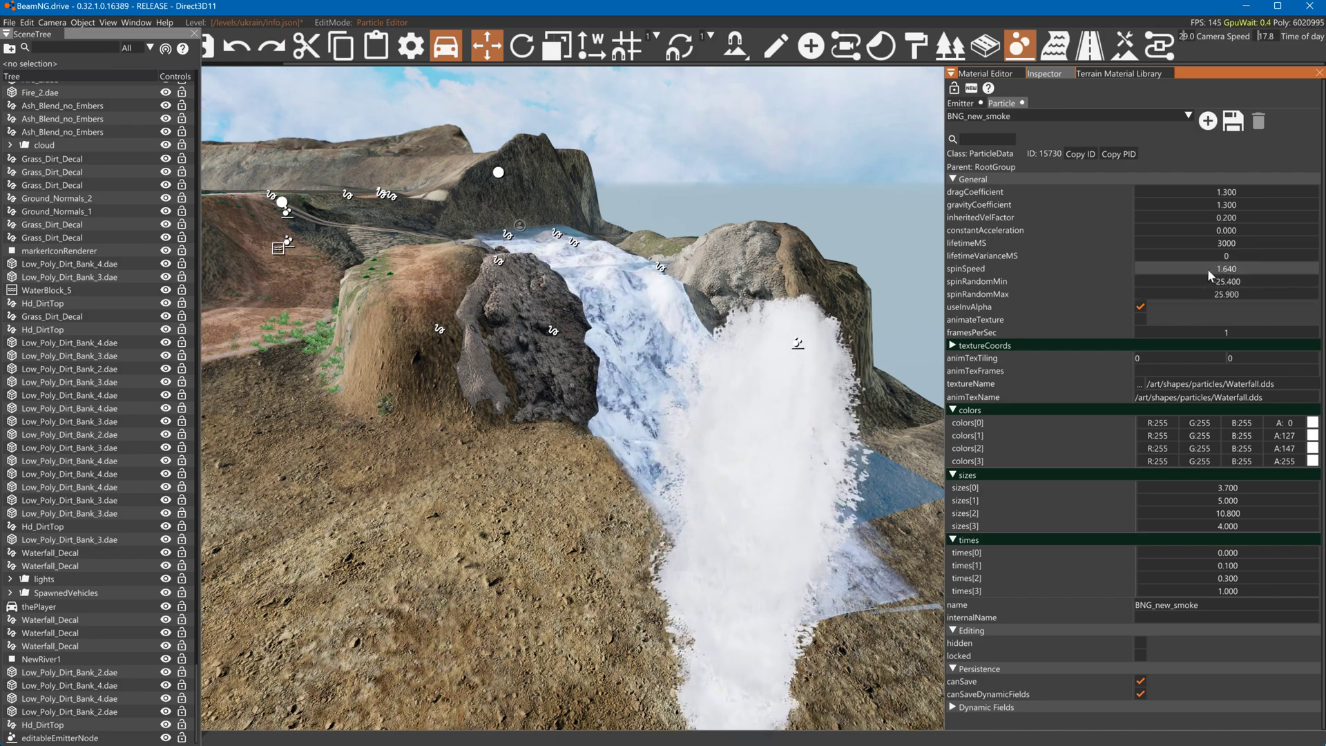
drag(1208, 269, 1235, 275)
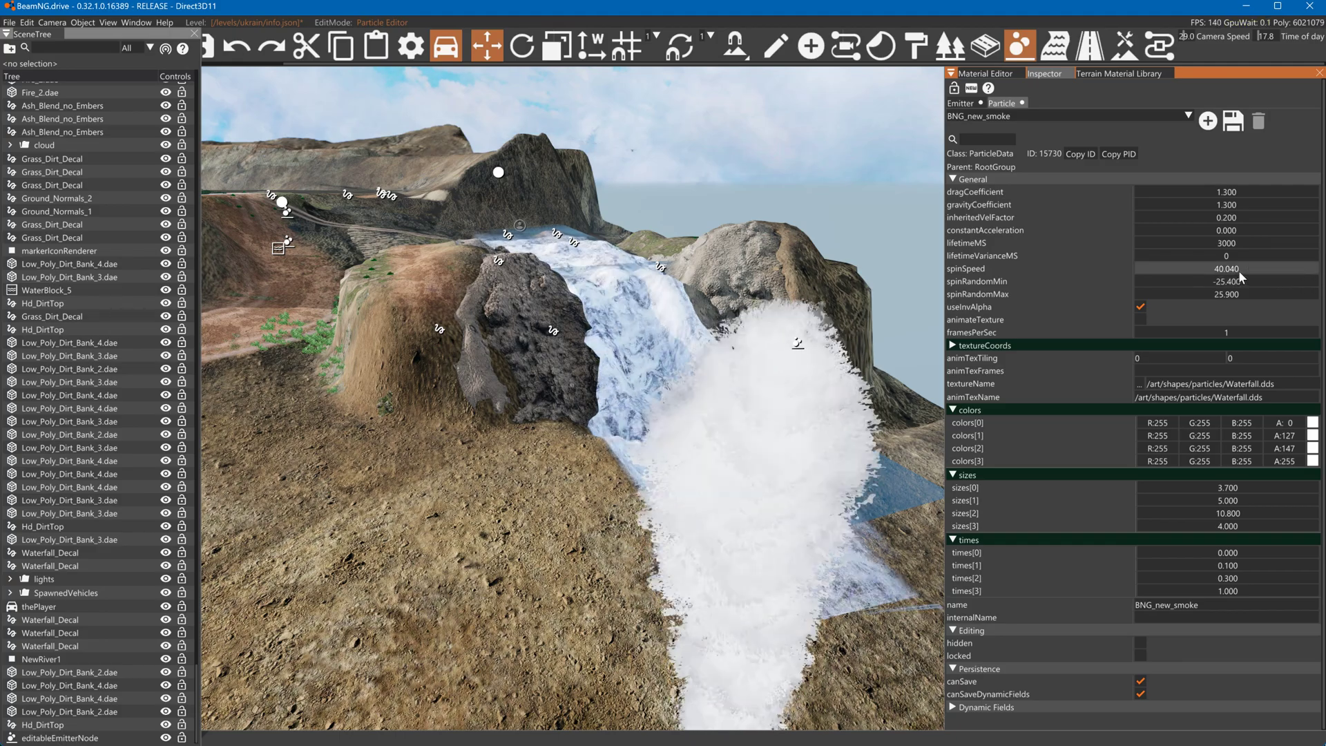
drag(1249, 268, 1214, 269)
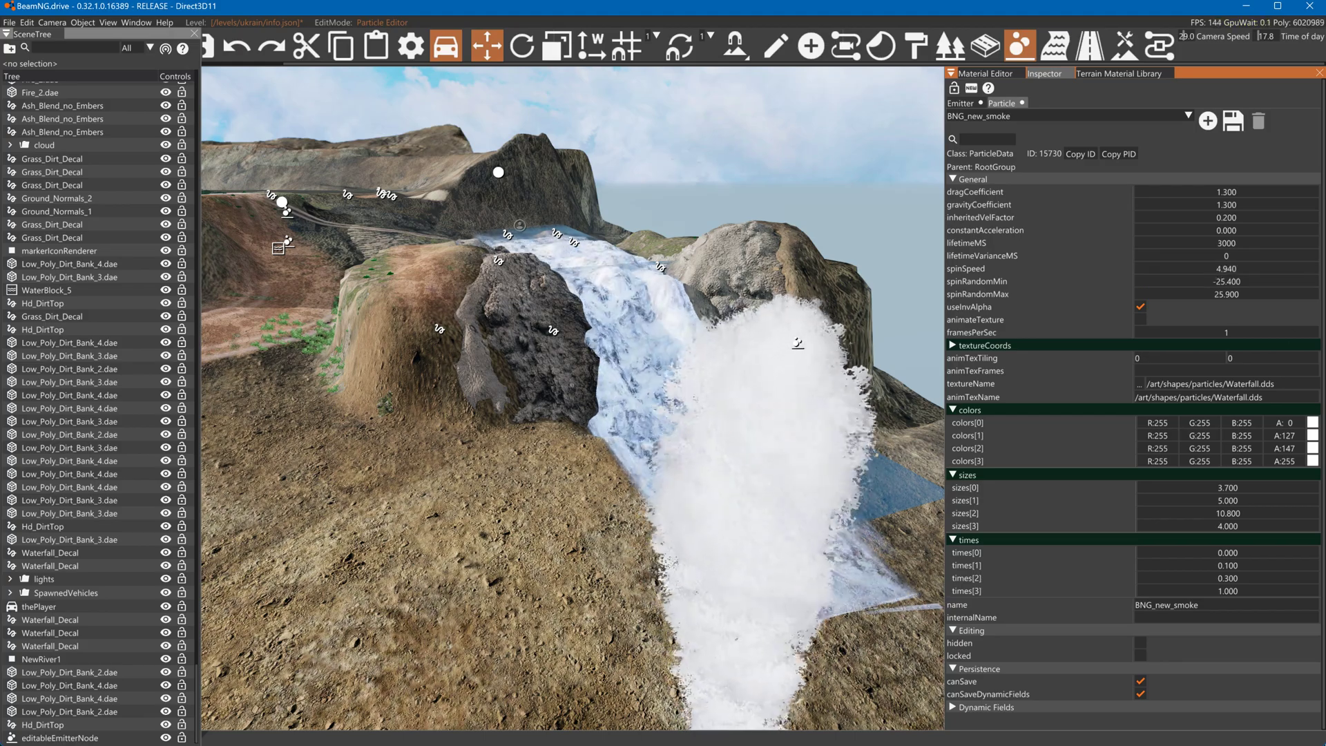
Tint colors[1] blue with R 24, G 130, B 194, and colors[3] light blue with R 45, G 157, B 252
click(1313, 435)
click(1283, 516)
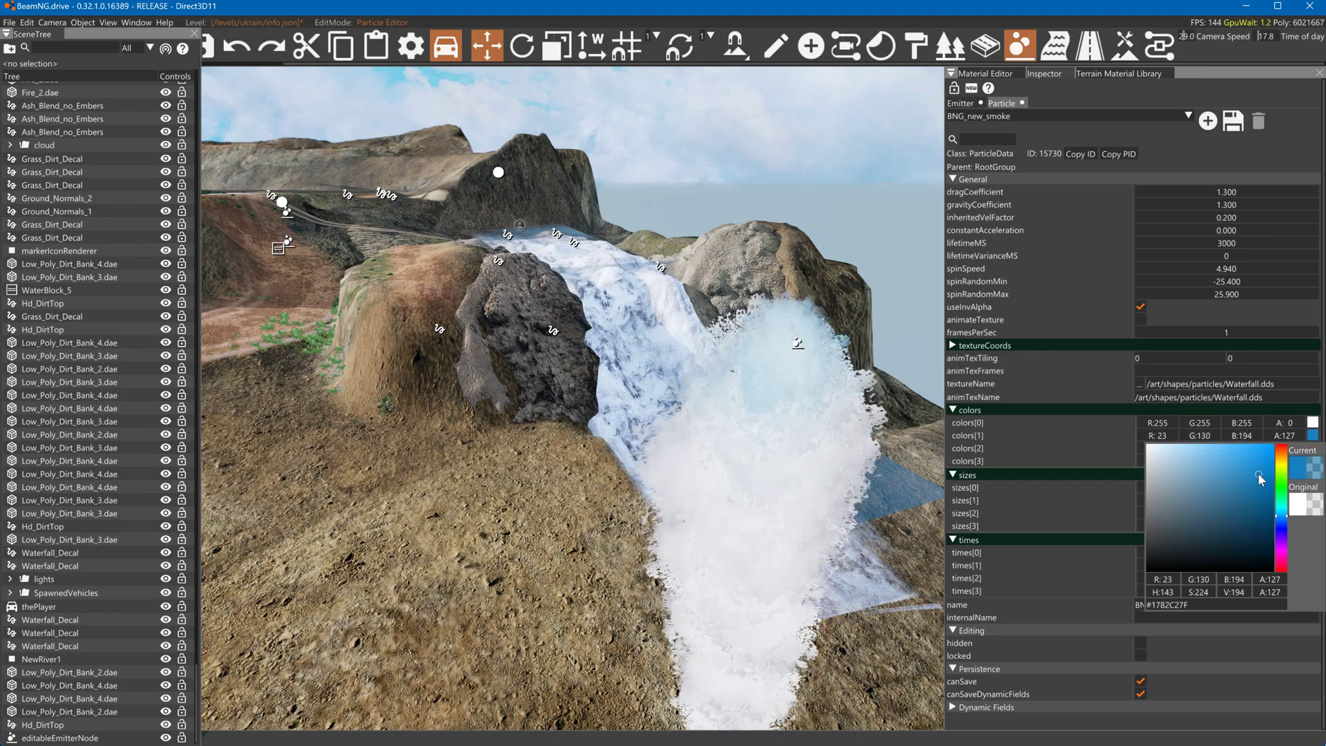
click(1113, 363)
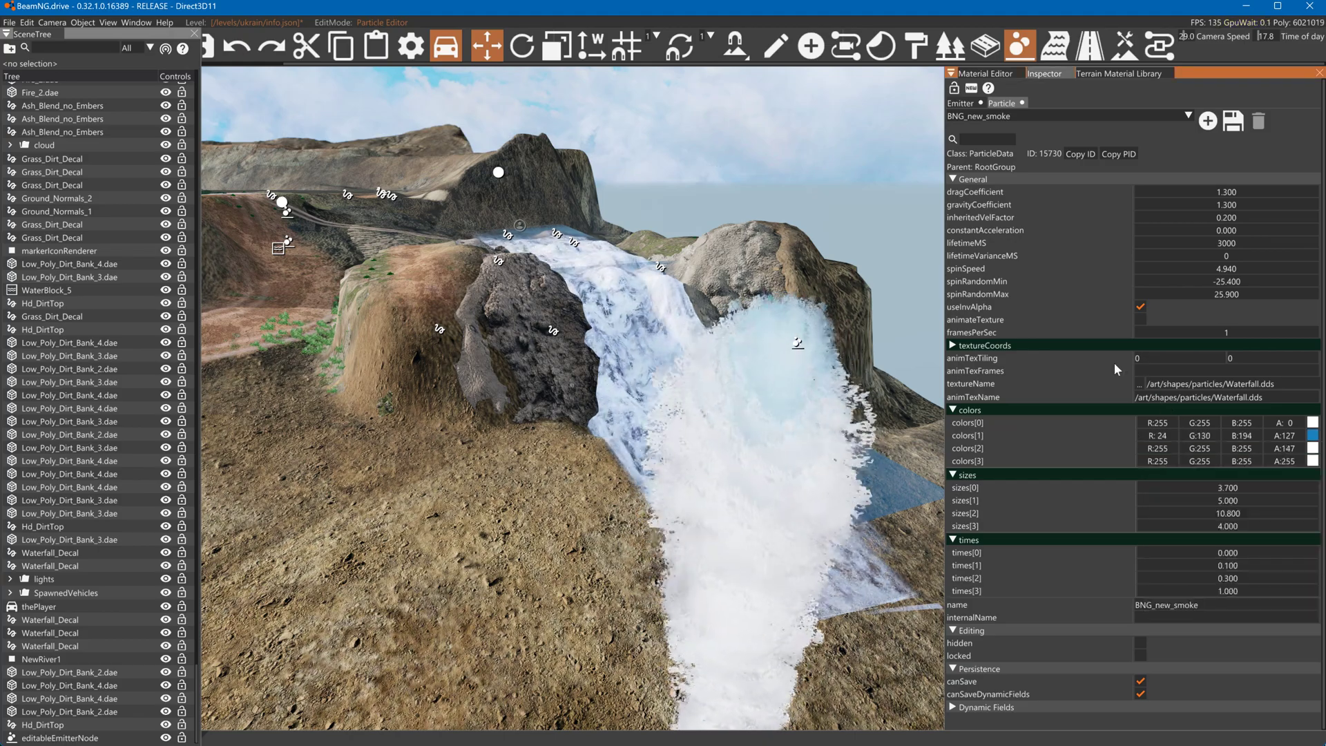
click(1312, 461)
click(1282, 543)
click(1250, 489)
drag(1250, 489, 1251, 471)
Tint colors[2] a muted blue with R 126, G 138 and B 187
click(1313, 448)
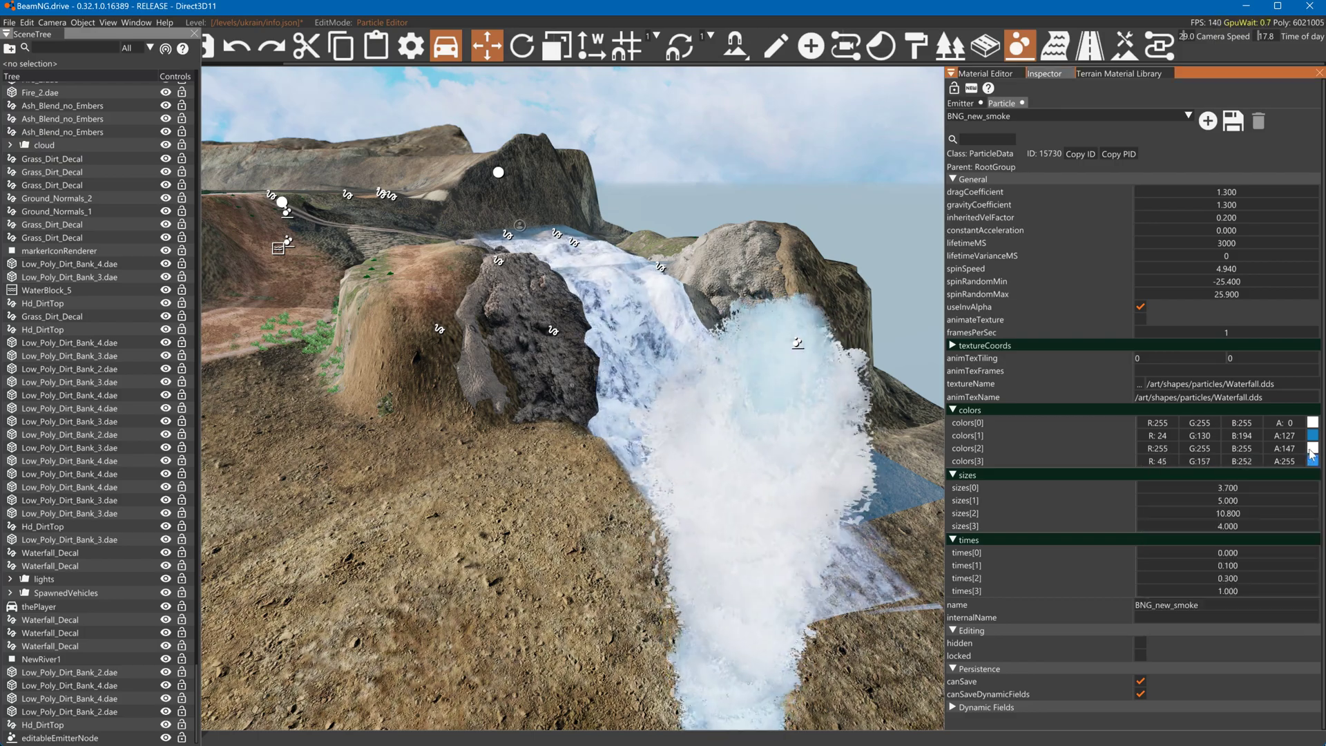
click(1283, 537)
click(1264, 515)
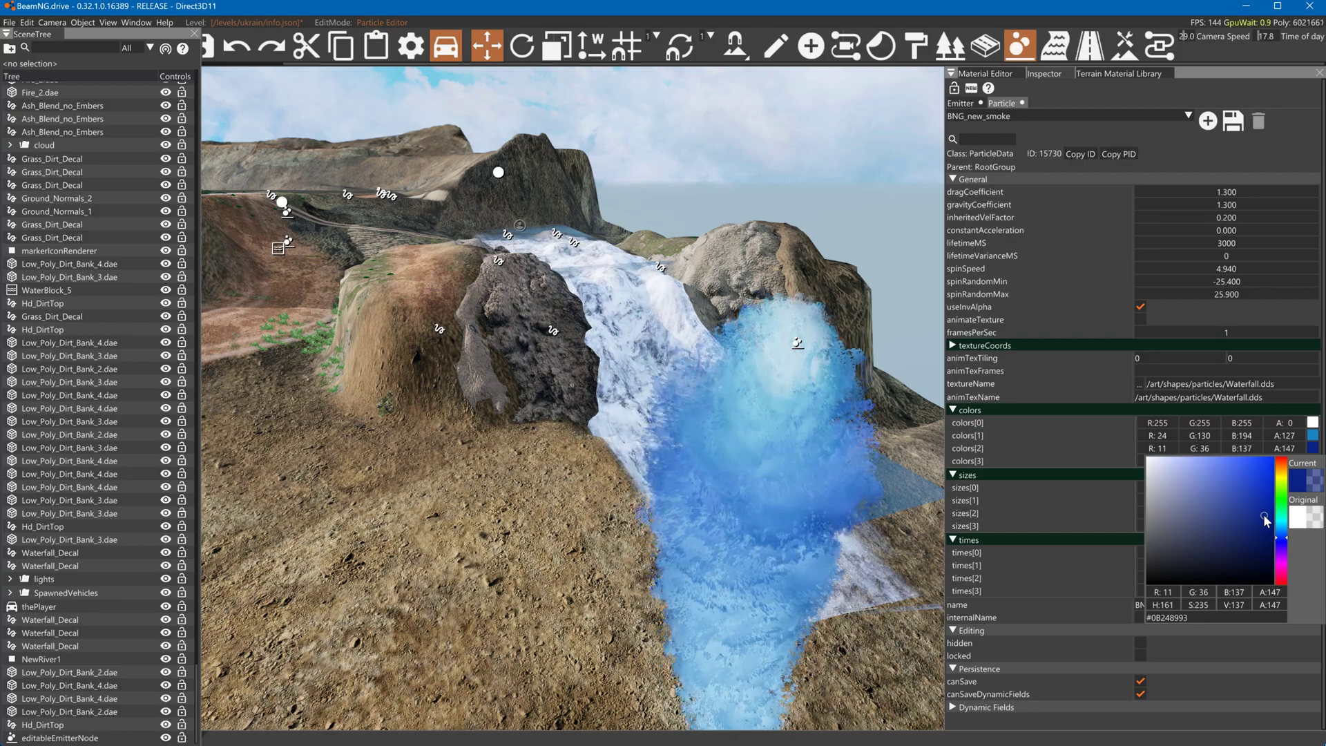
drag(1264, 515, 1187, 484)
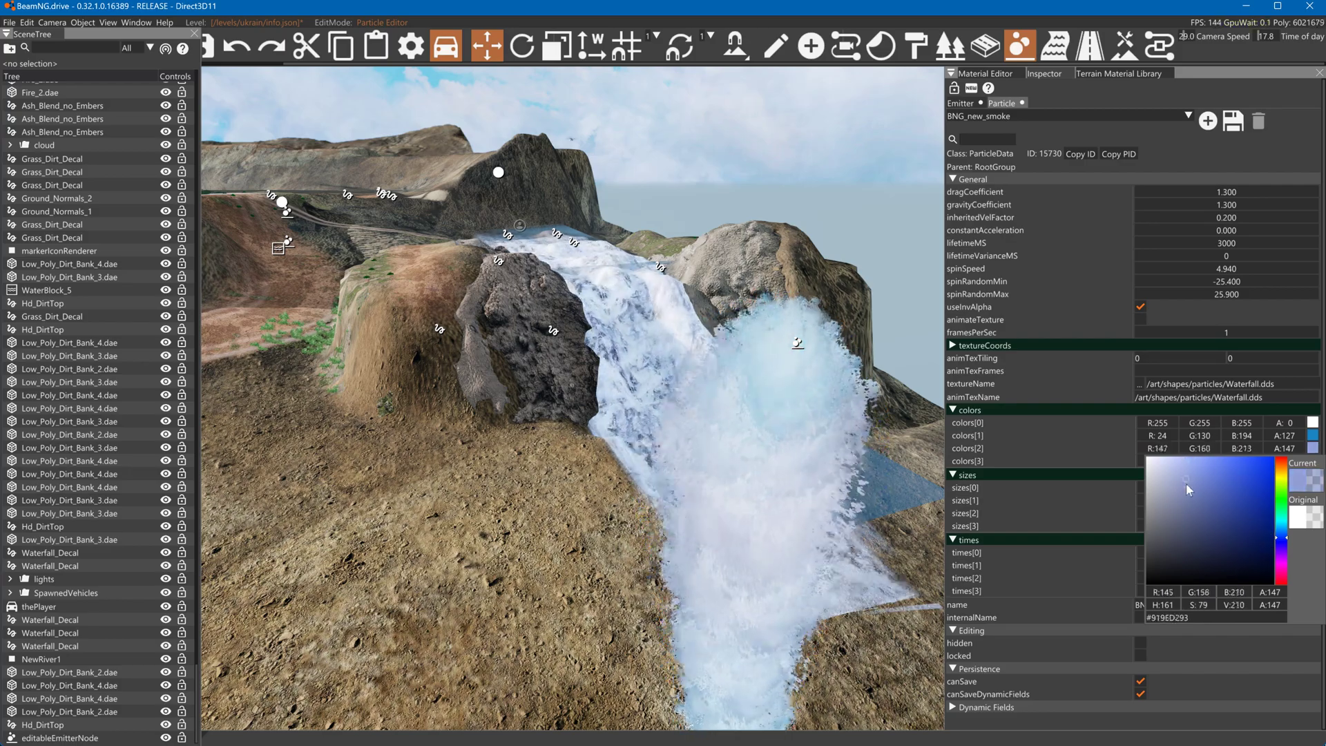
click(1088, 441)
Lighten colors[1] to a pale blue with R 165, G 221 and B 255, and return to the emitter's settings
click(1312, 436)
mouse_move(1235, 485)
mouse_down()
mouse_move(1145, 479)
mouse_move(1272, 449)
mouse_move(1195, 442)
mouse_up()
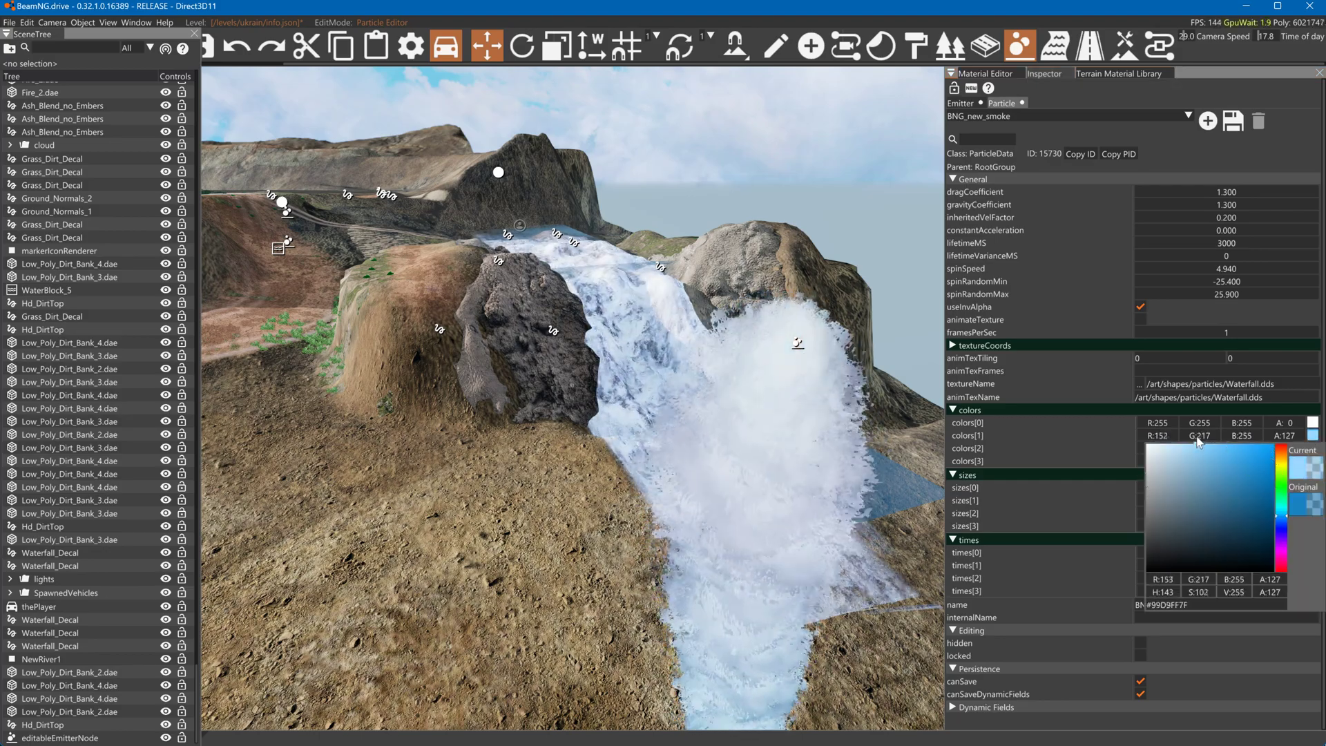
click(1089, 417)
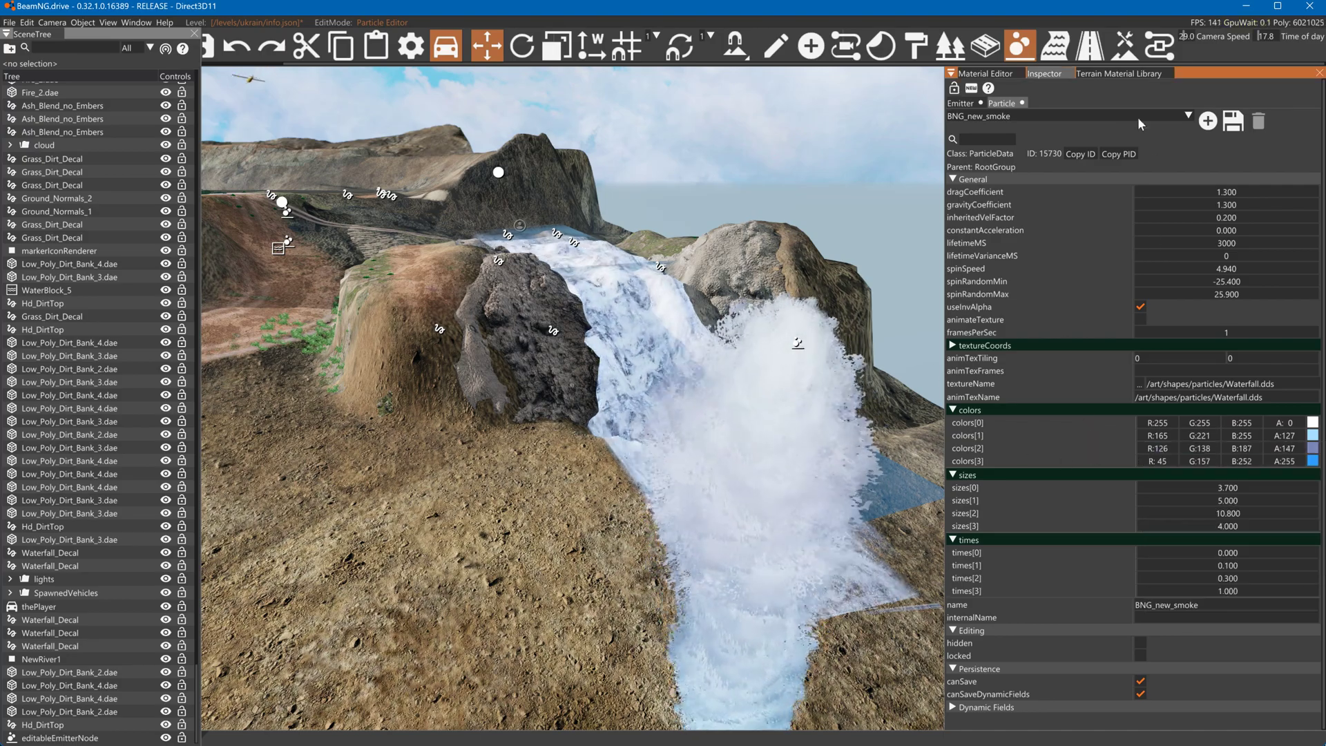
click(974, 104)
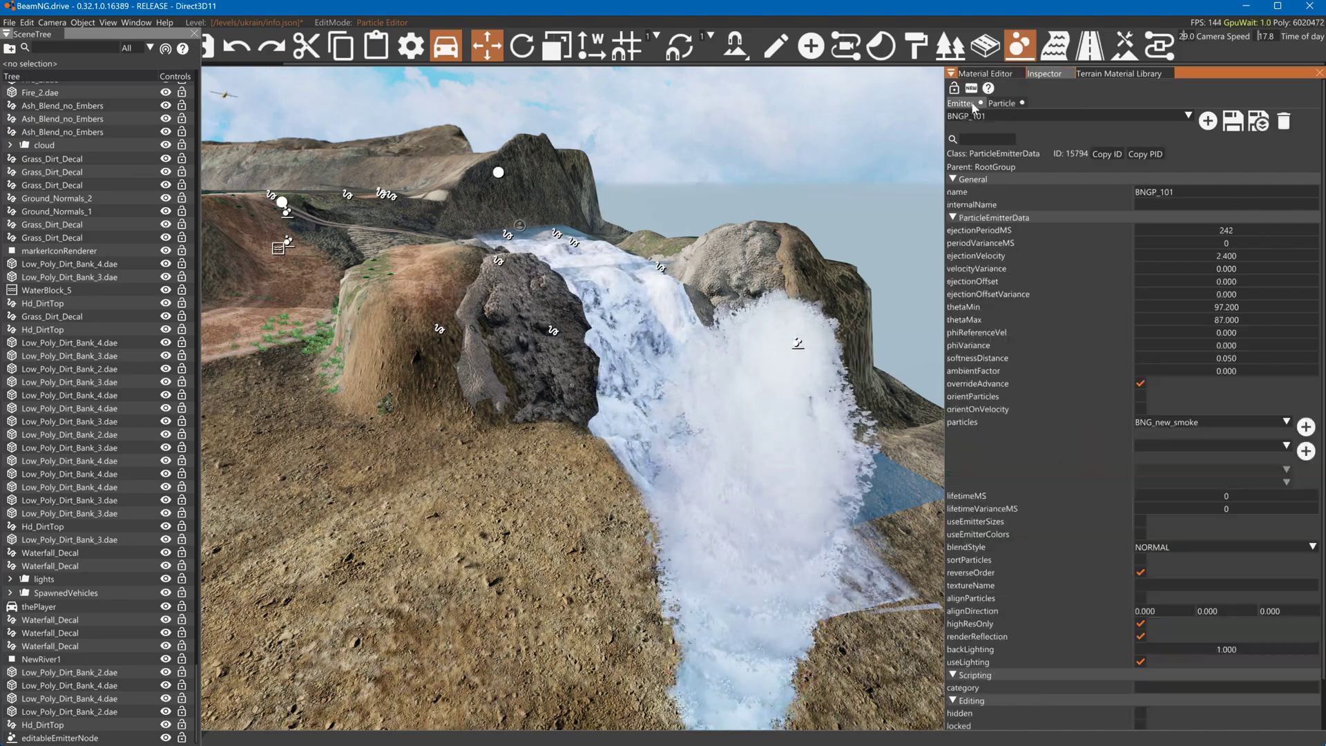
Save the BNGP_101 emitter and place a new particle emitter node near the top of the waterfall
click(1258, 123)
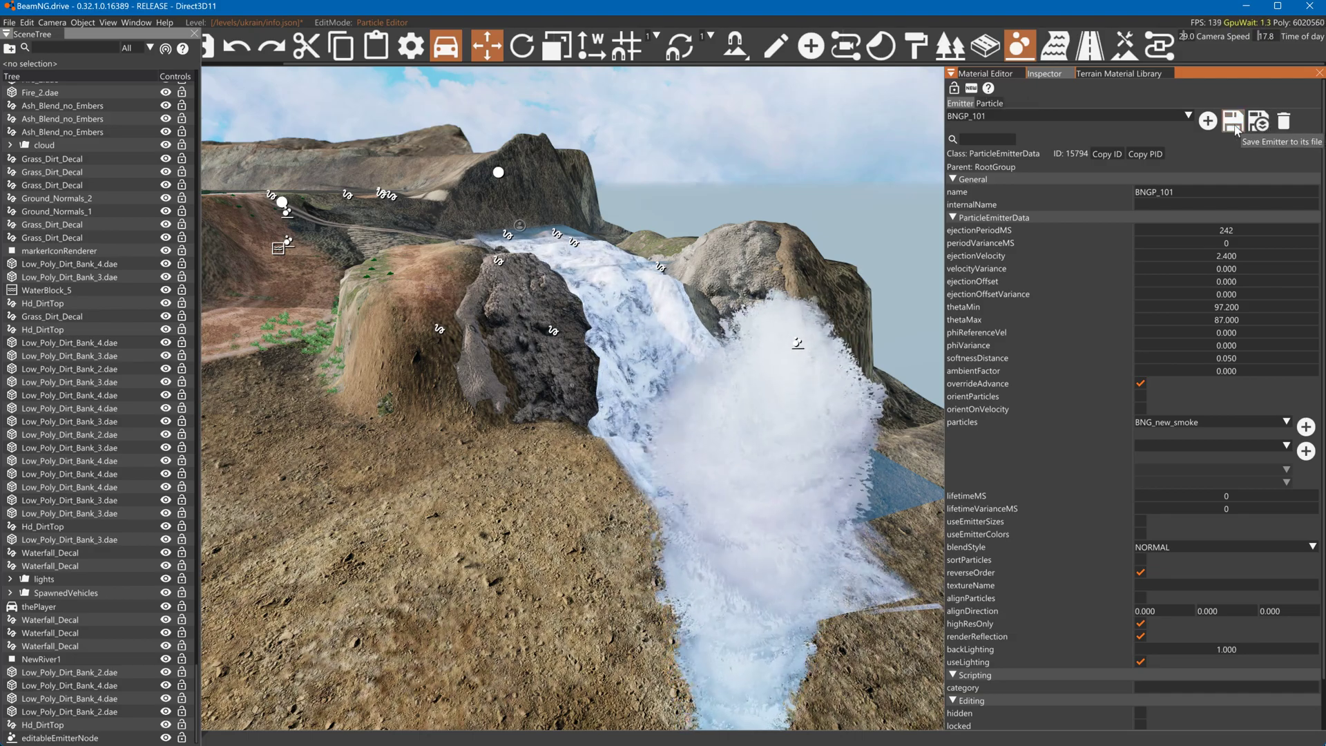
click(820, 55)
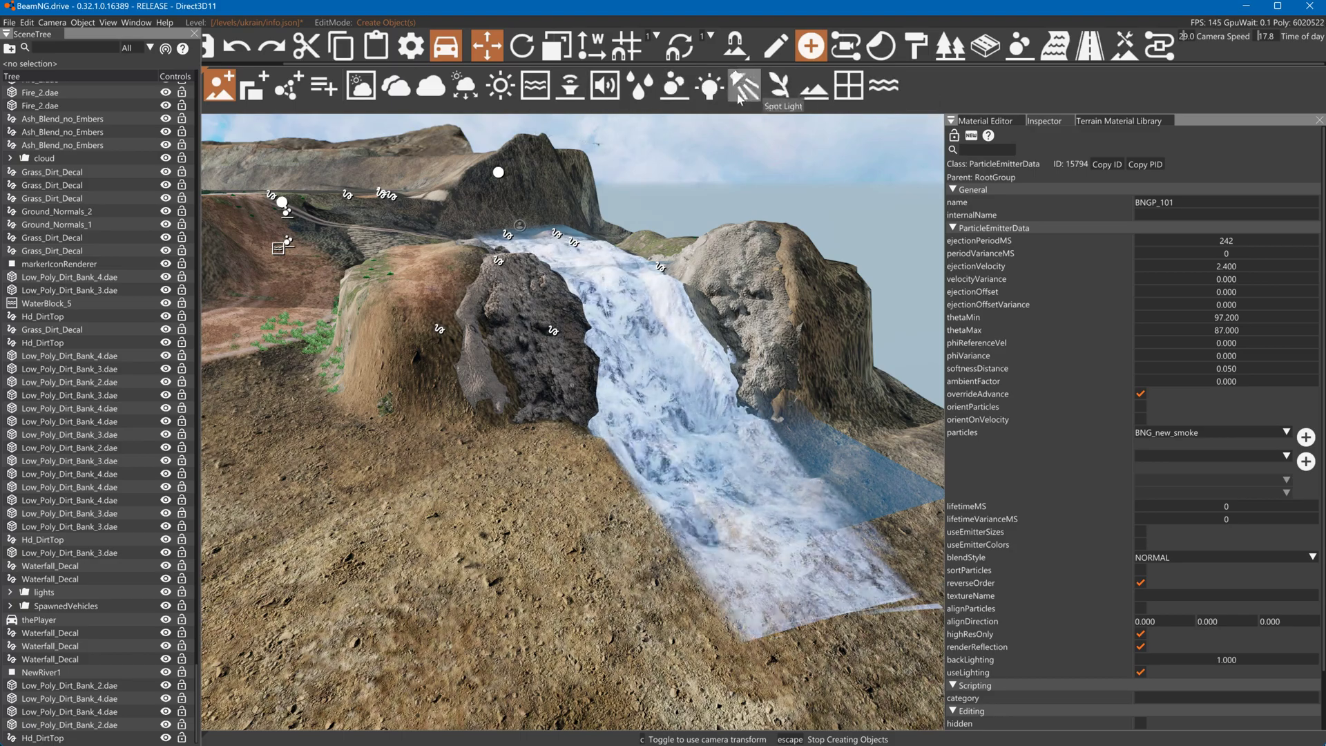
click(674, 87)
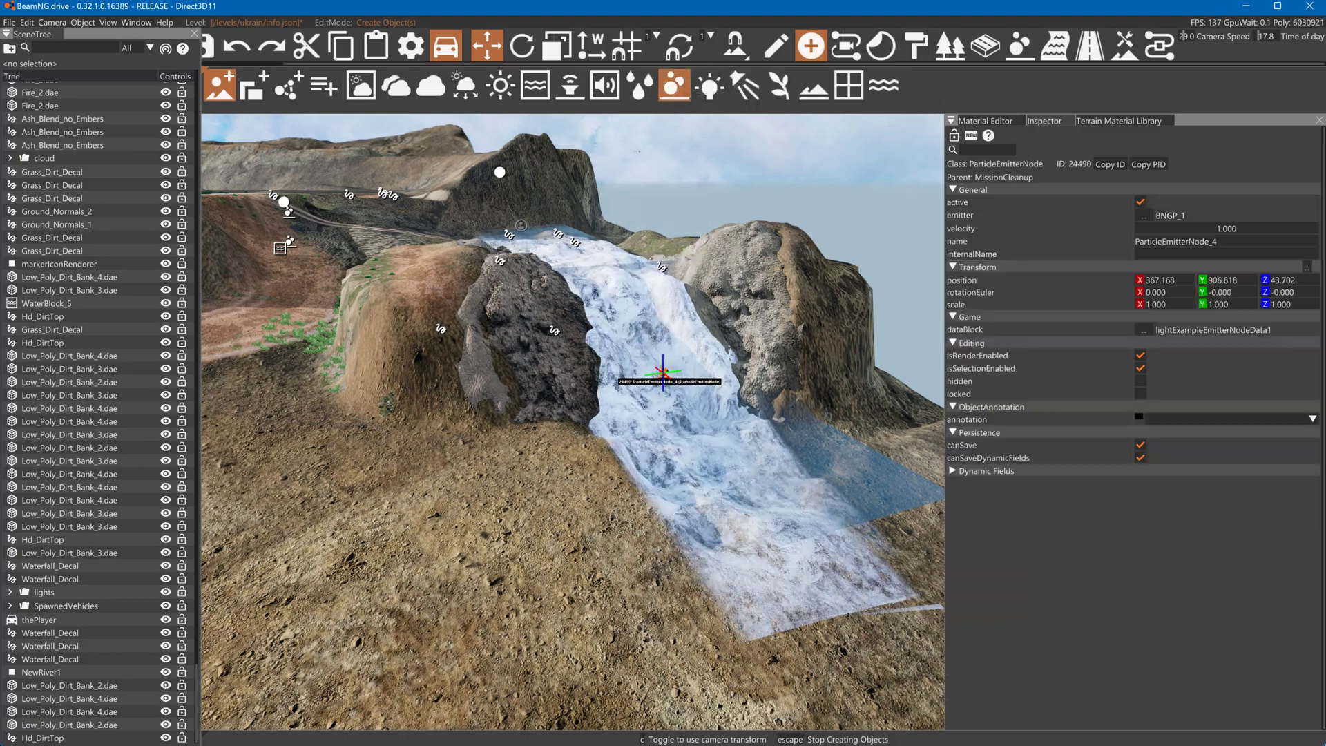
key(w)
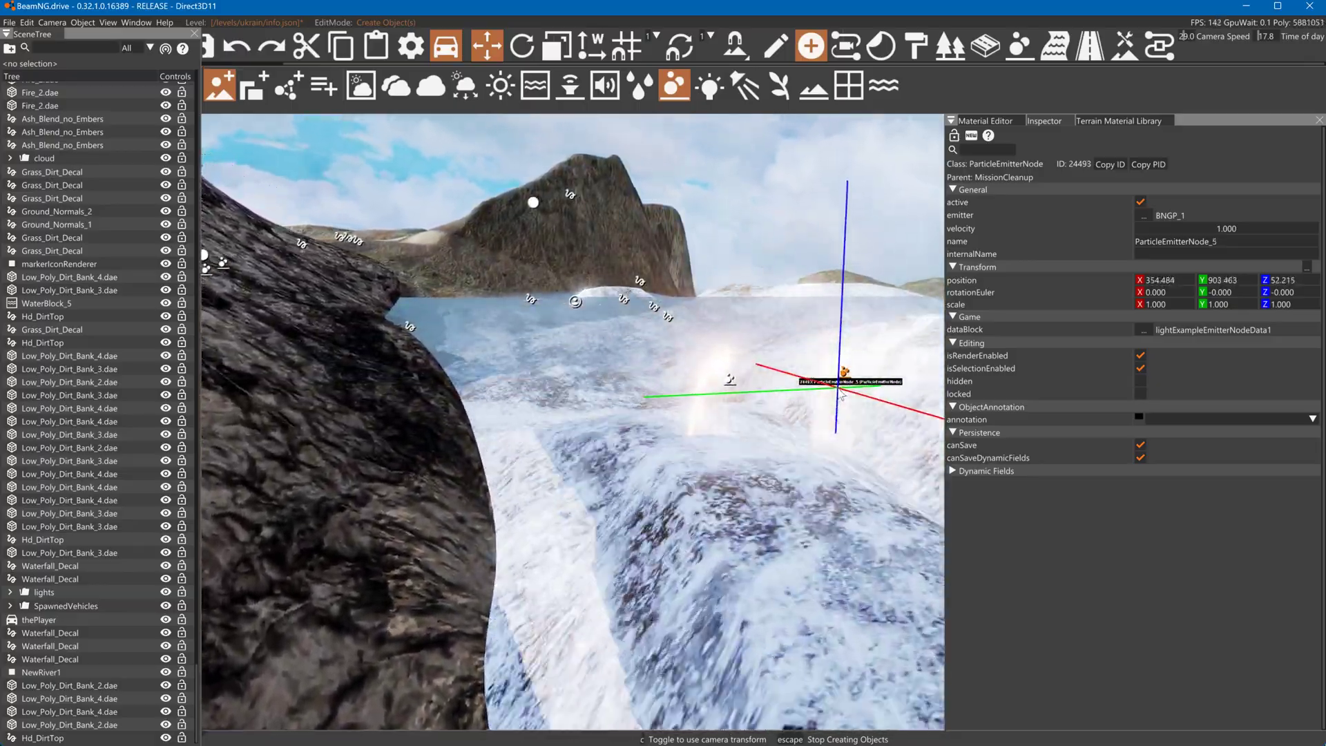
Assign the BNGP_101 emitter to the particle emitter node placed at the top of the waterfall
key(Escape)
click(1043, 73)
click(1144, 168)
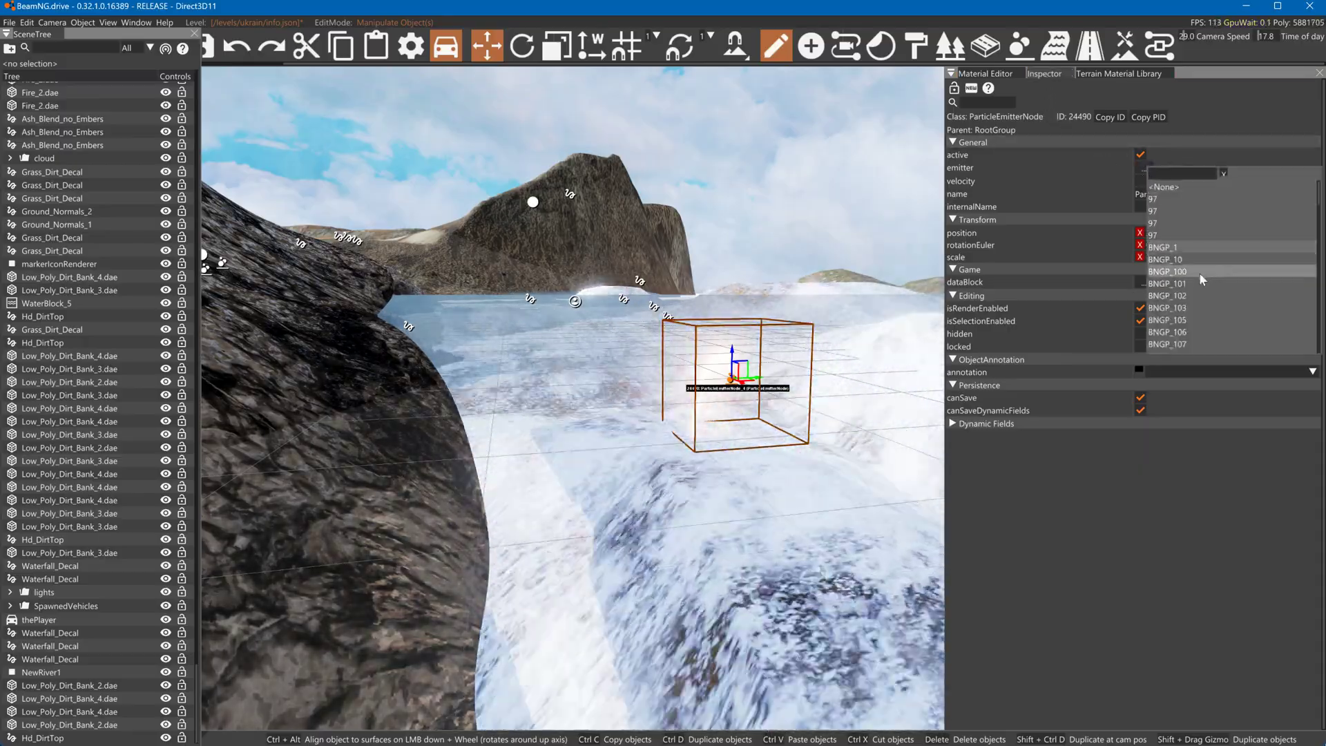
click(1199, 277)
Move the emitter node to the middle of the waterfall's crest, at about X 355.7 and Y 906.3
key(s)
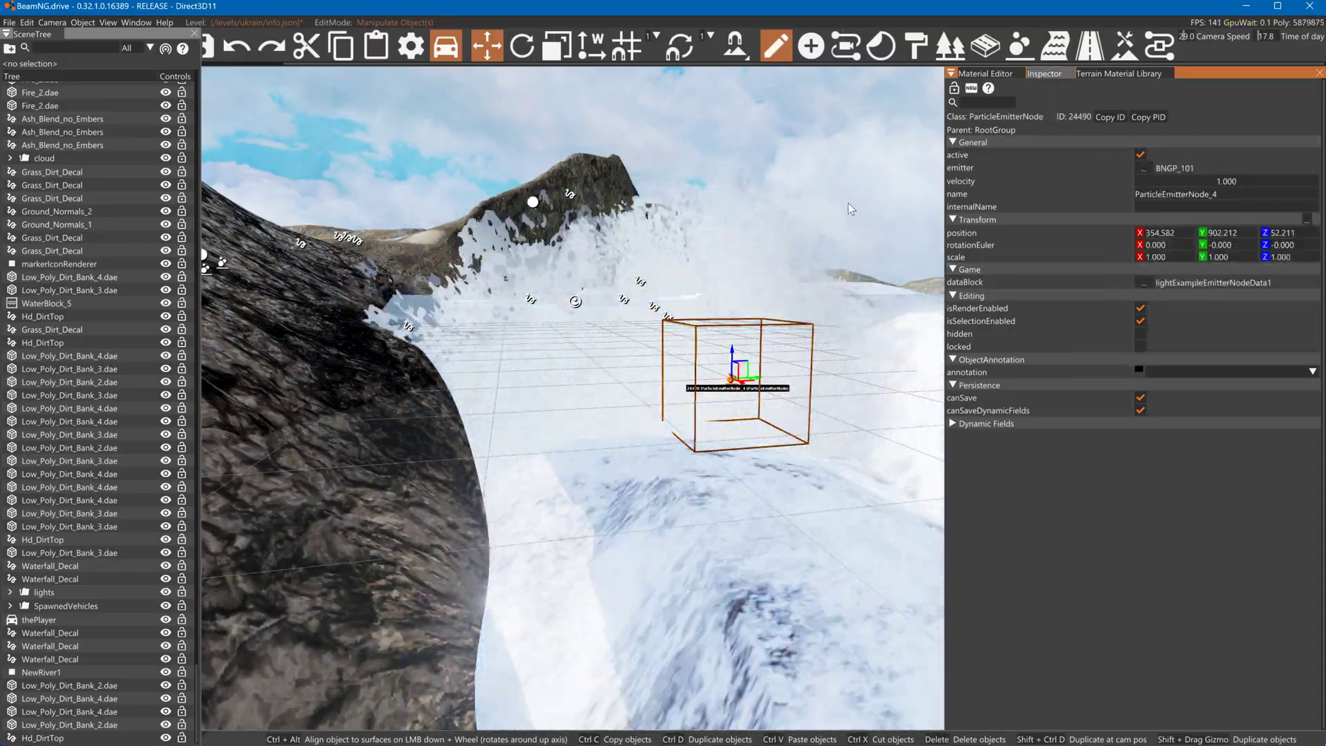
mouse_move(823, 235)
right_down()
mouse_move(822, 200)
mouse_move(819, 277)
mouse_move(812, 235)
right_up()
key(s)
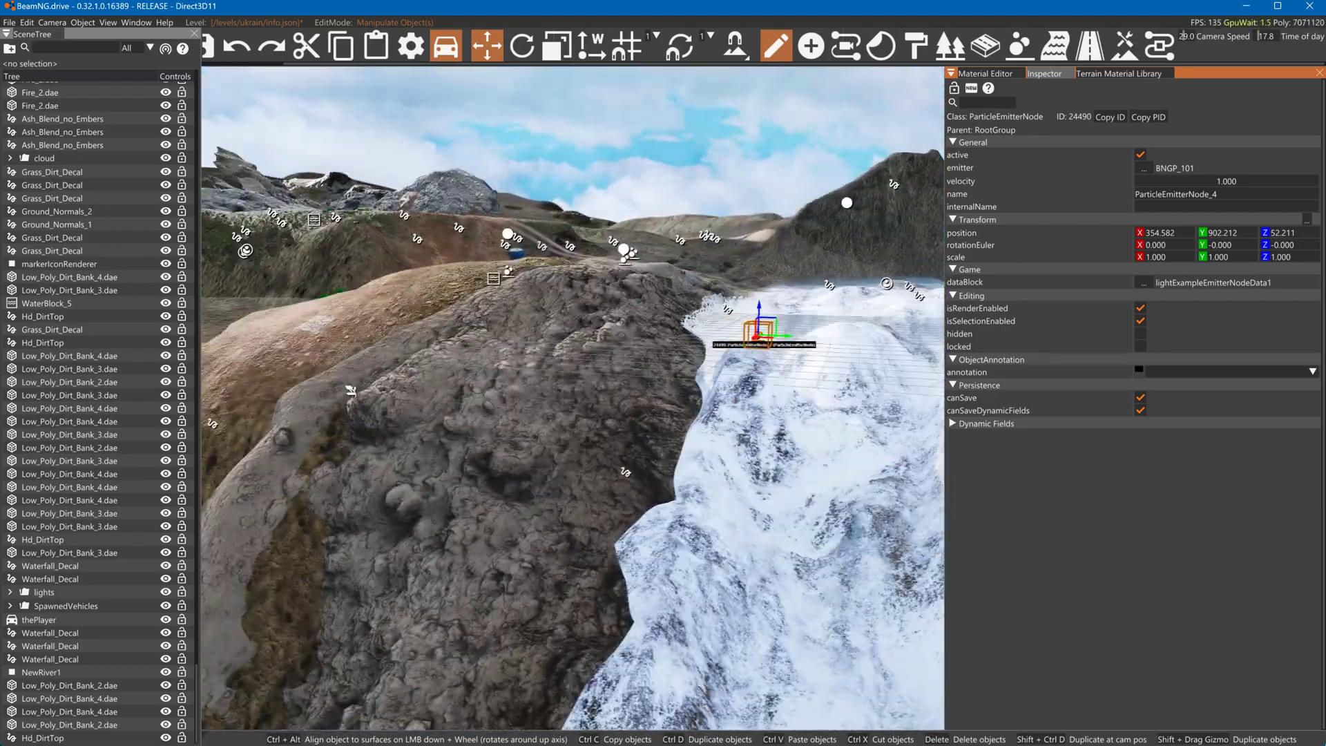
right_drag(690, 331, 664, 329)
mouse_move(664, 330)
mouse_down()
mouse_move(625, 348)
mouse_move(774, 373)
mouse_up()
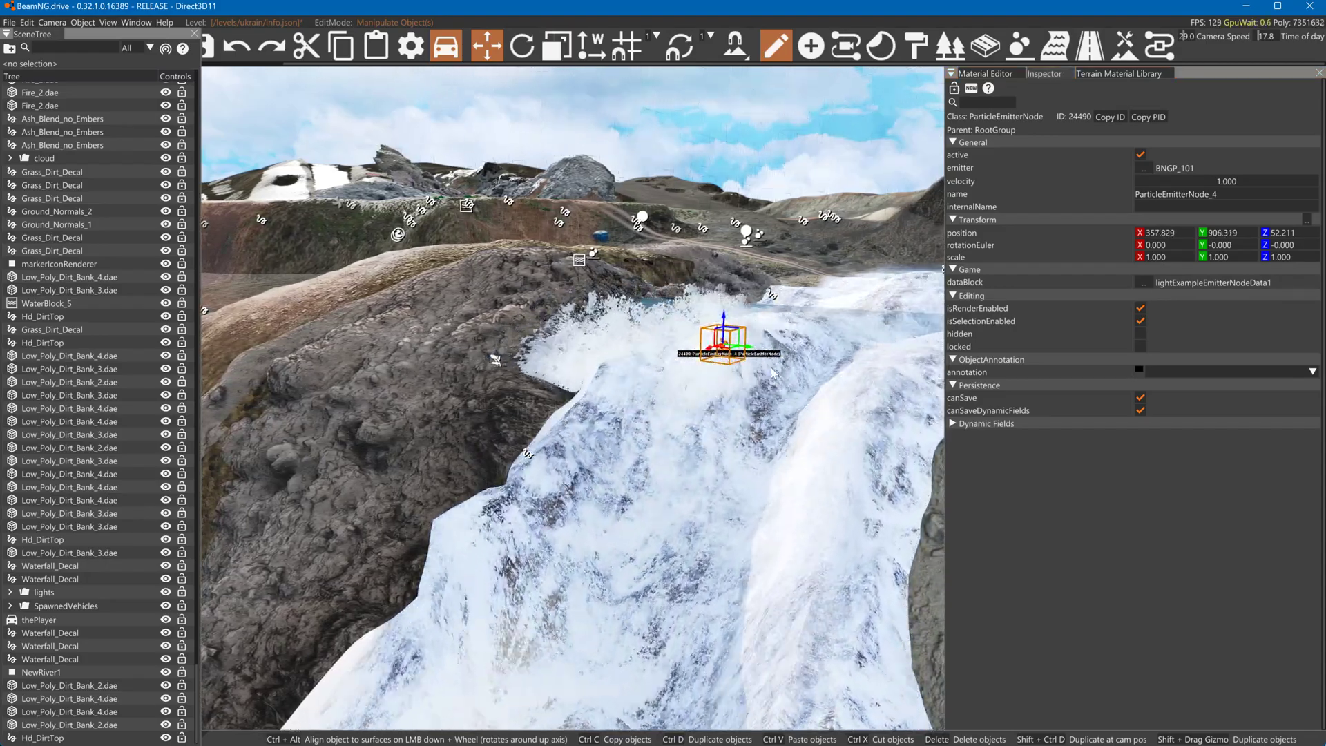
right_drag(770, 364, 813, 368)
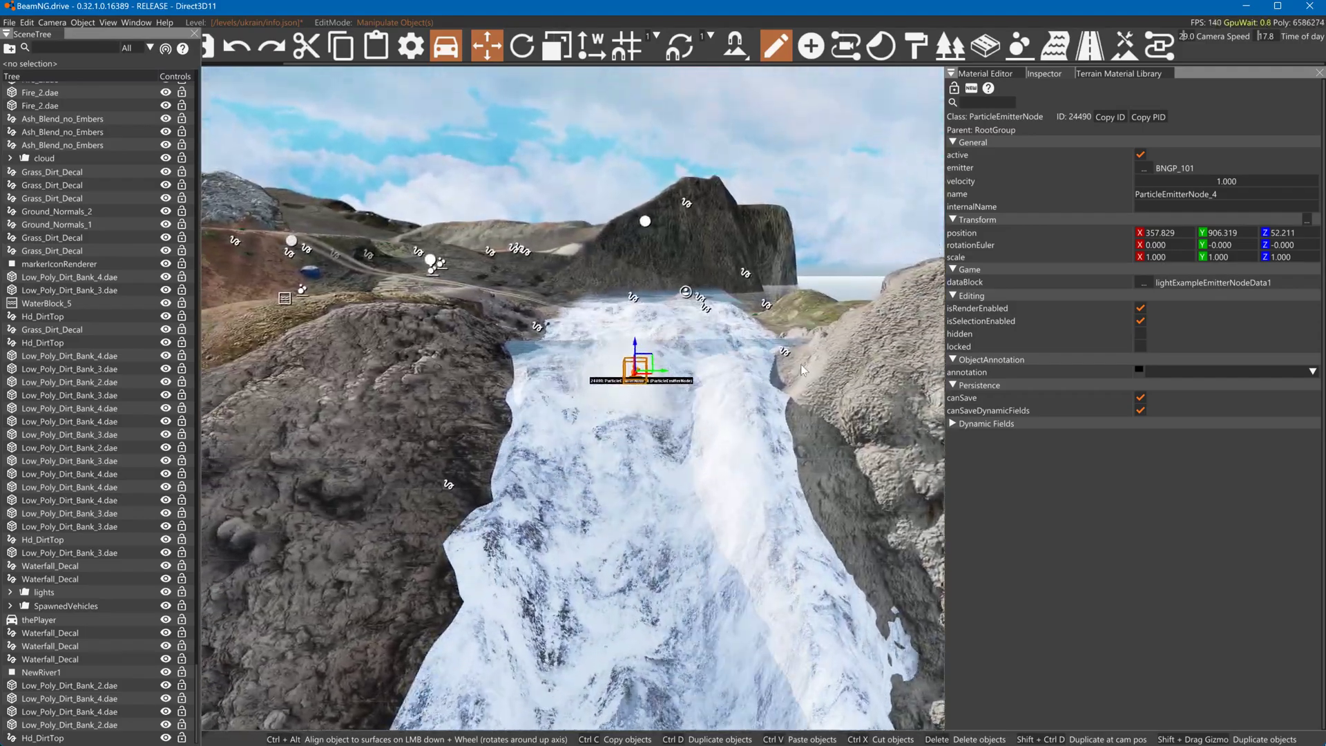
right_drag(691, 373, 759, 377)
drag(760, 377, 820, 406)
right_drag(818, 399, 801, 376)
drag(801, 377, 679, 367)
right_drag(679, 367, 773, 332)
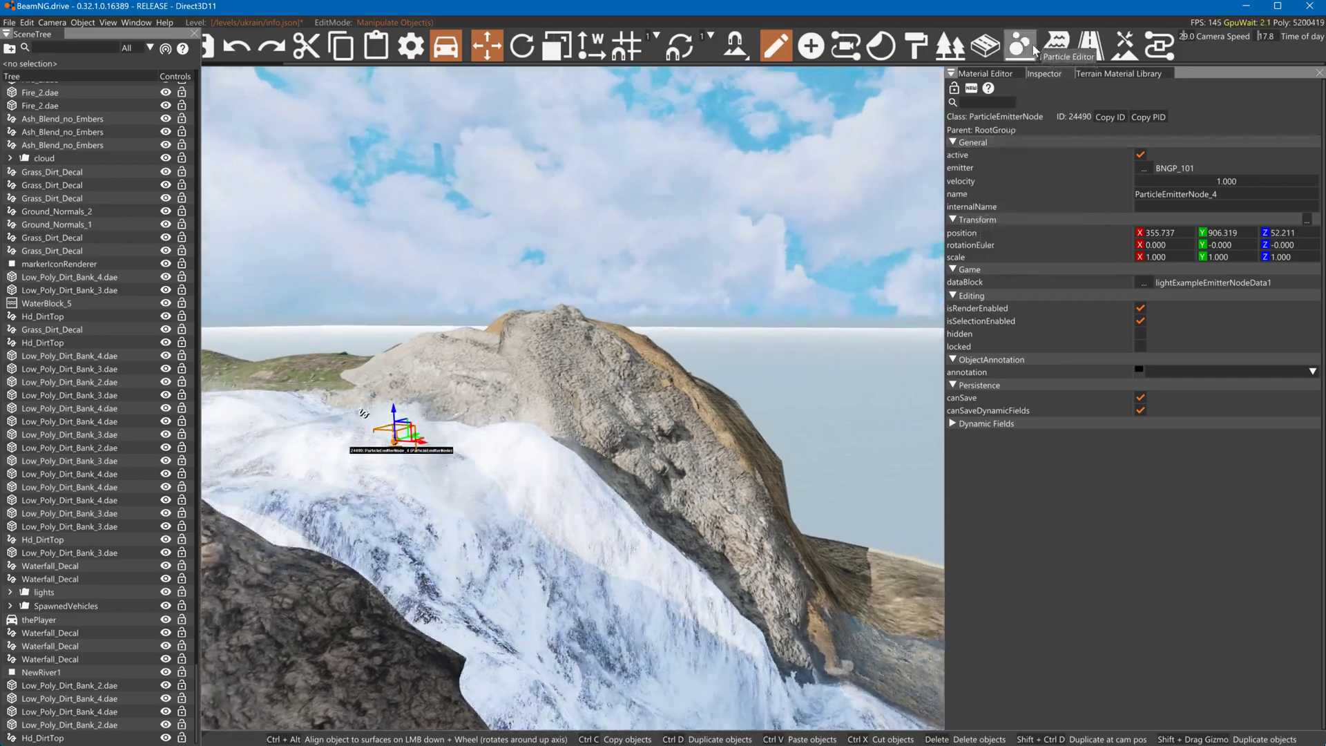
Set BNGP_101's ejectionPeriodMS to 216, ejectionVelocity to 6.7 and velocityVariance to 3.2
click(1032, 47)
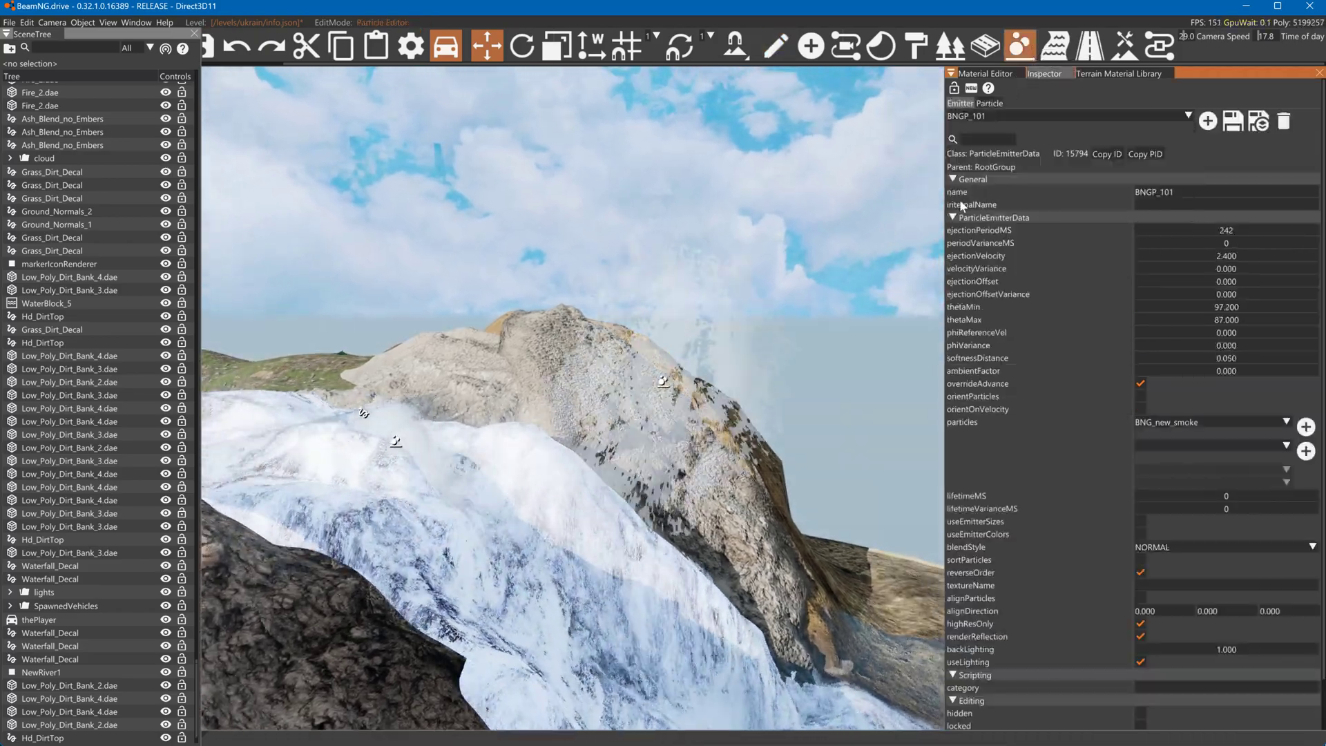
key(a)
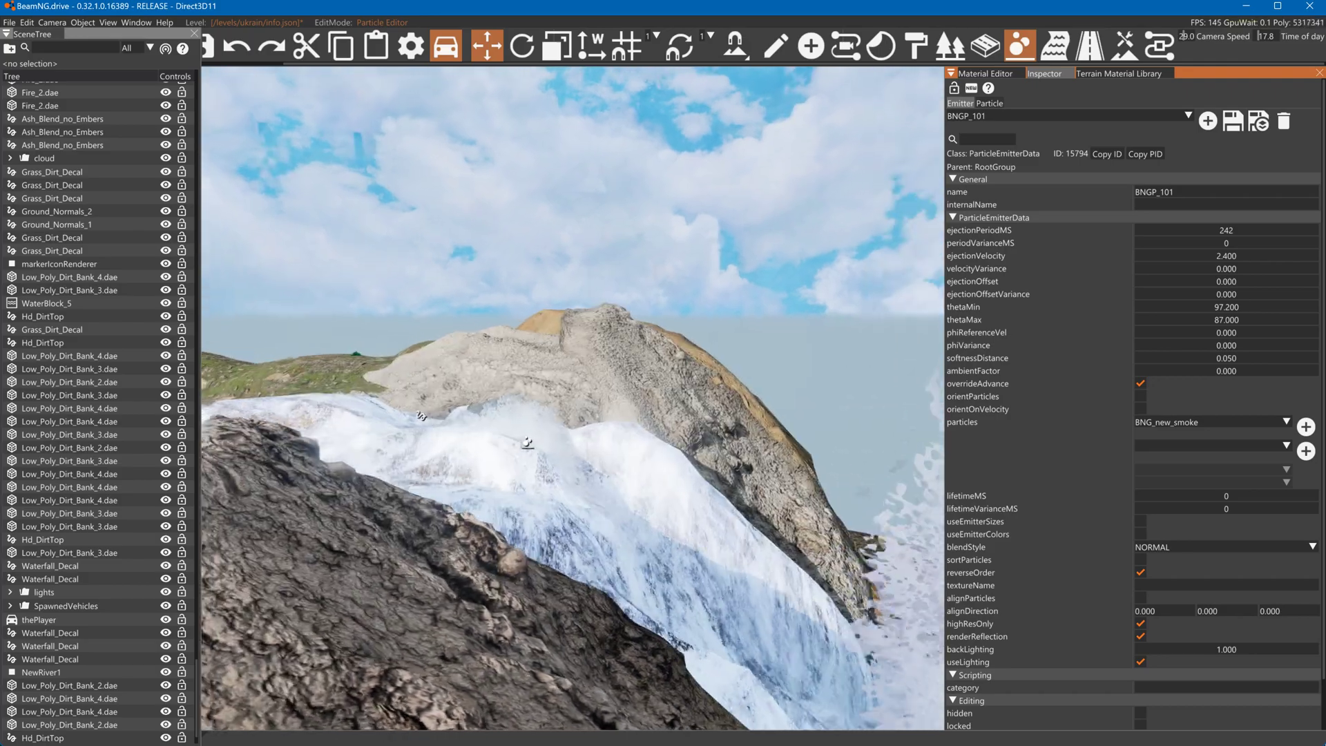
drag(1216, 256, 1264, 271)
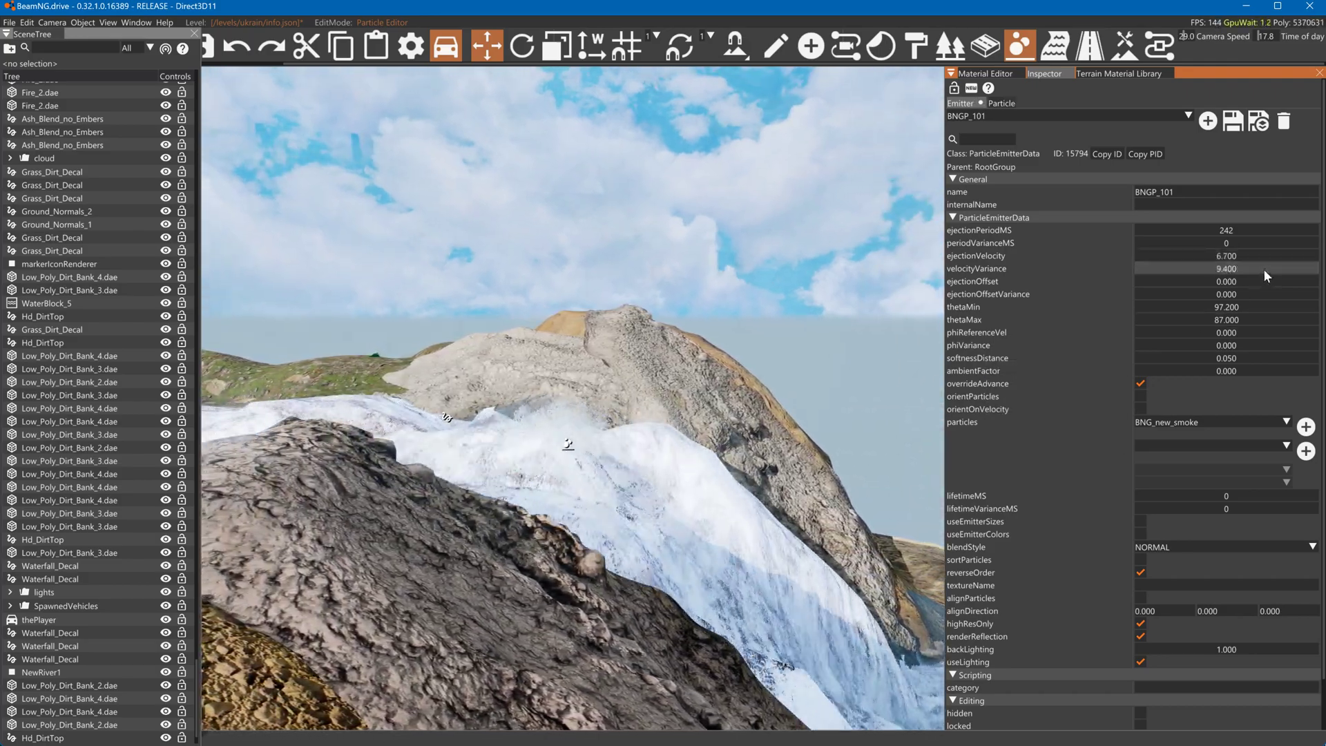
drag(1225, 269, 1198, 241)
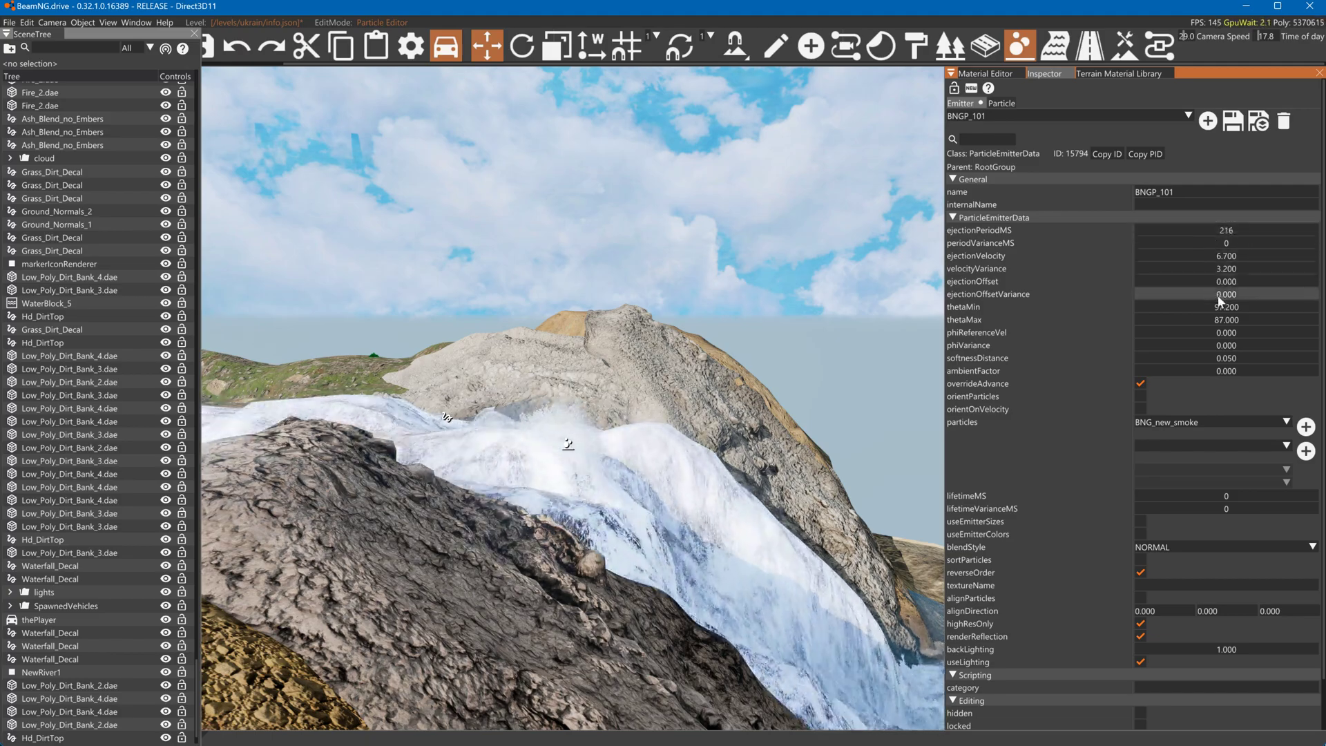
Set BNG_new_smoke's lifetimeMS to 5000, constantAcceleration to -0.7 and gravityCoefficient to 1.6, and save the particle and emitter changes
click(1002, 105)
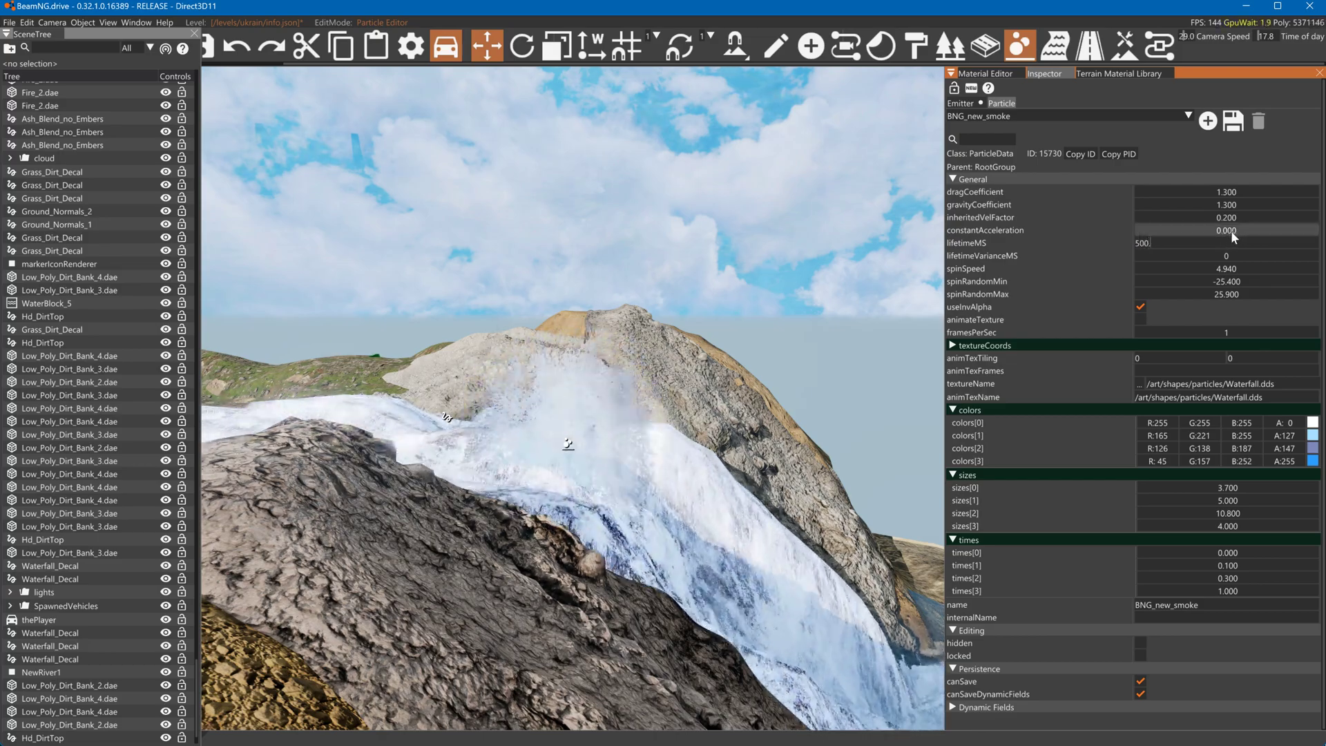
text(0)
key(Return)
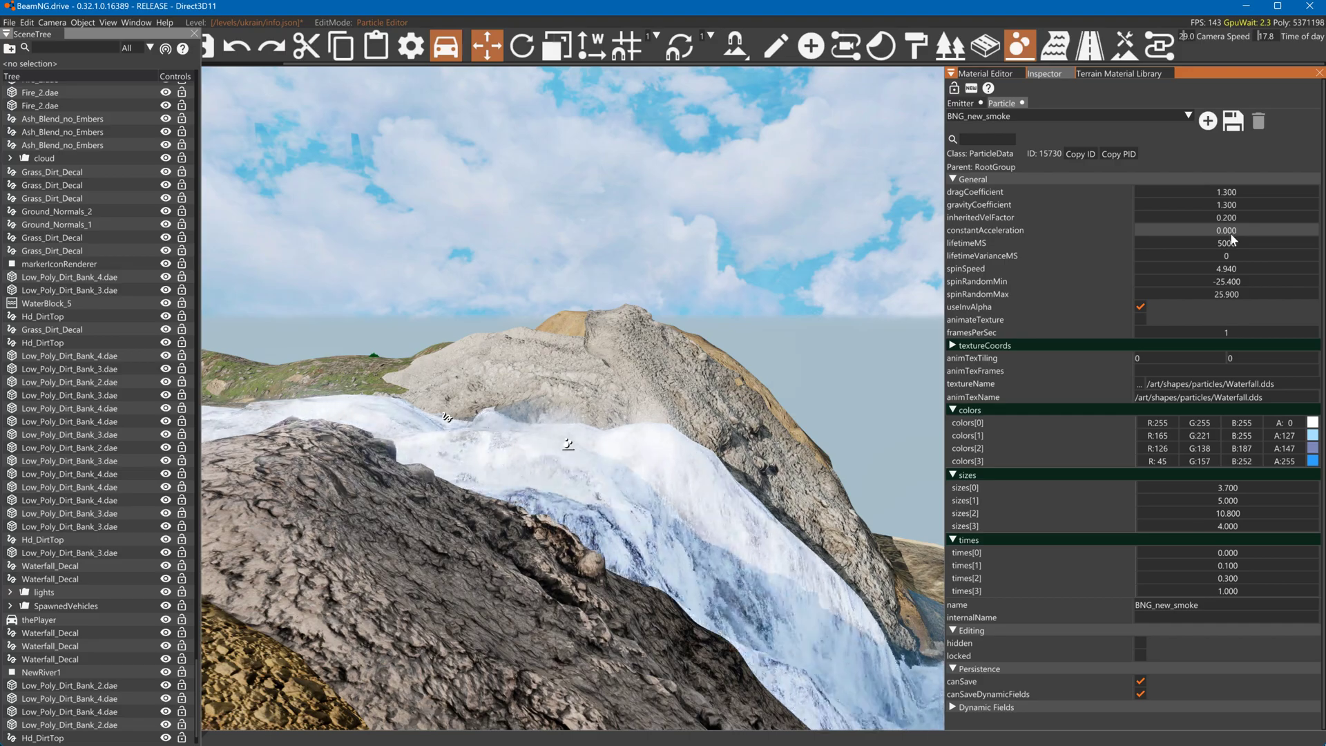
drag(1228, 228, 1220, 203)
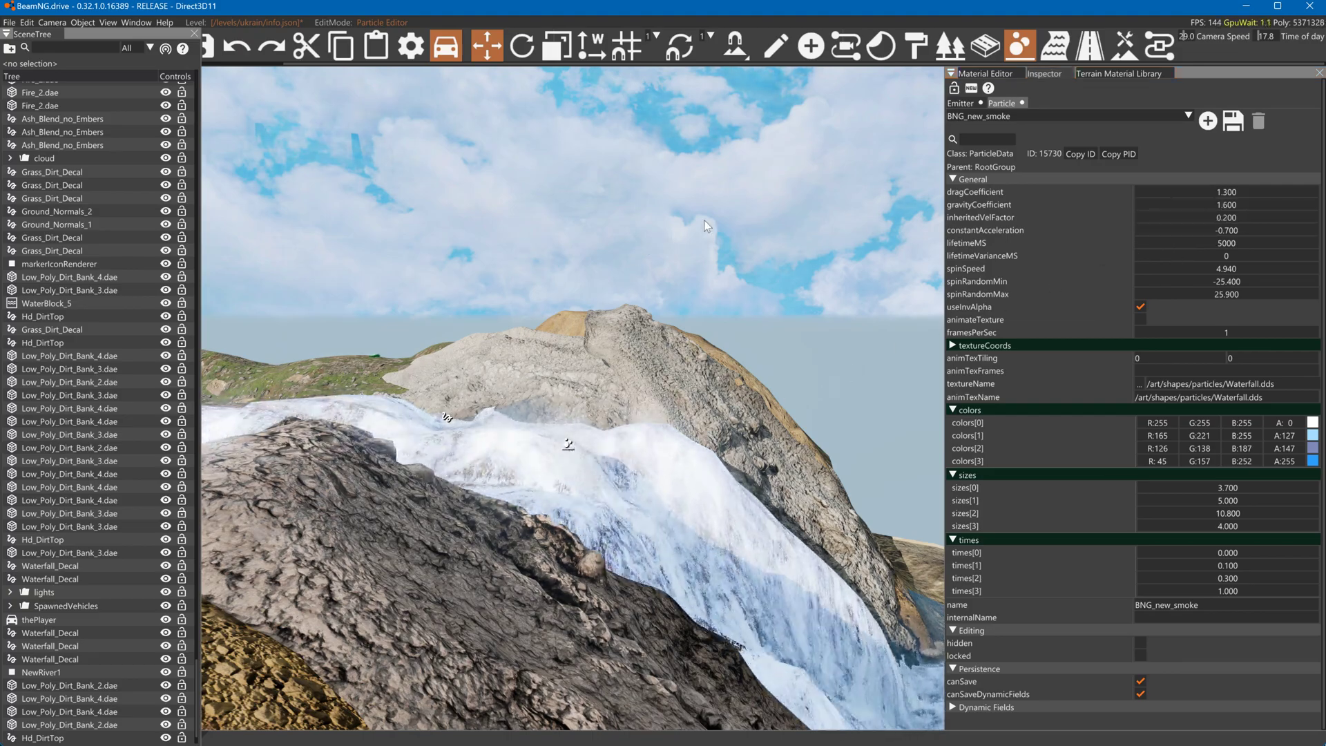
click(1233, 121)
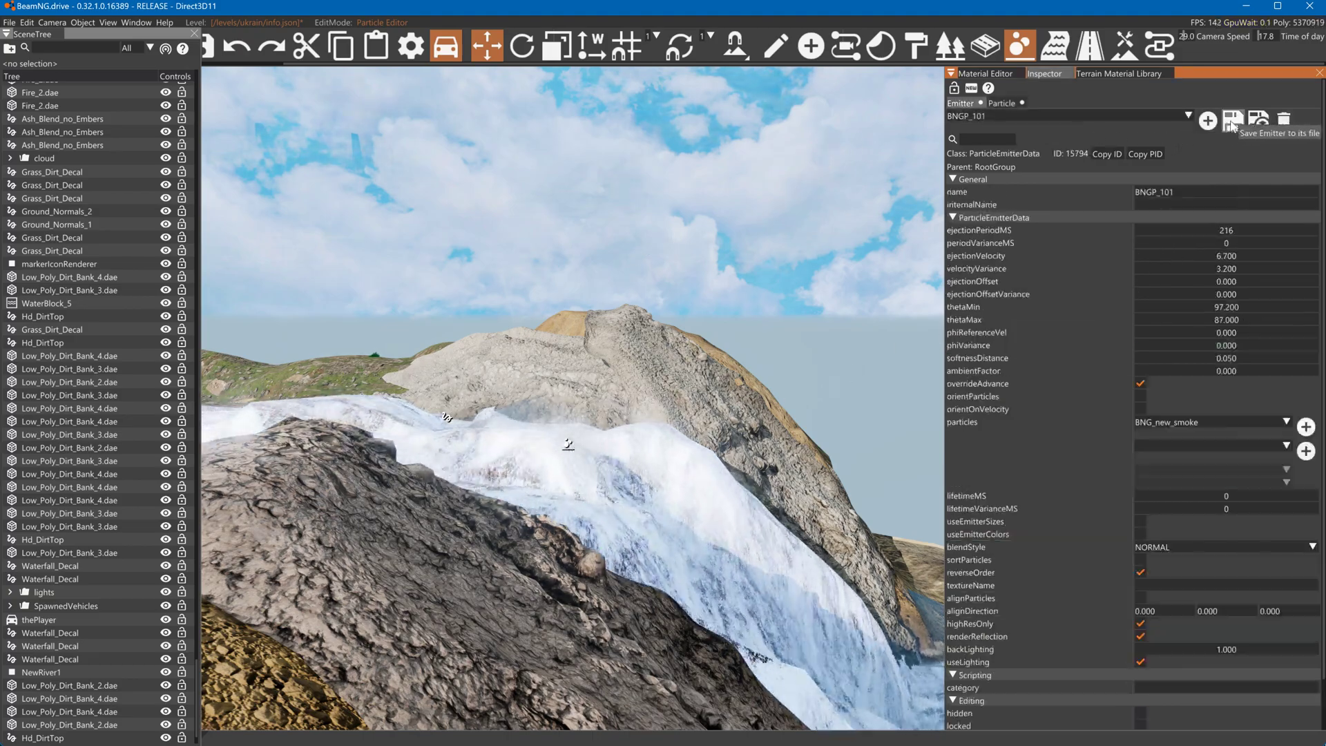
Rotate the waterfall's emitter node to about 66.6 degrees around Z and move it downstream to about X 362.3
click(522, 45)
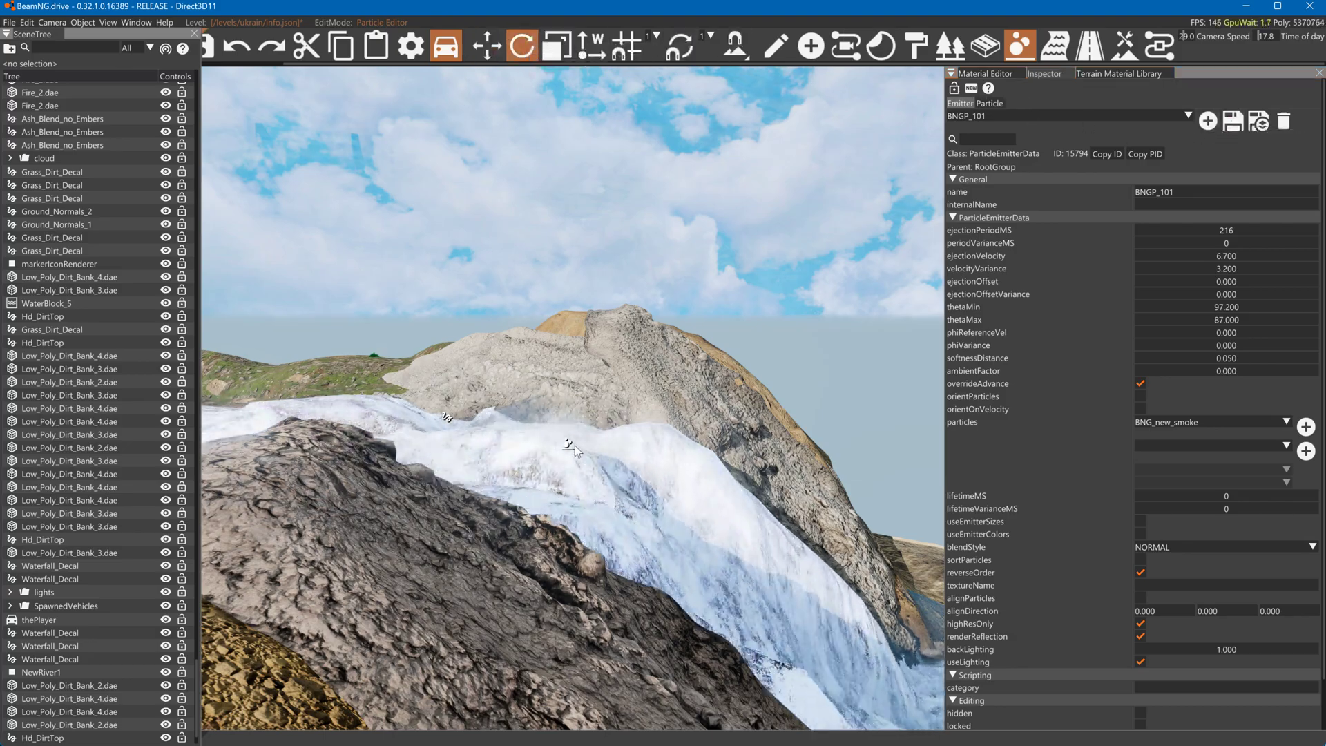
key(1)
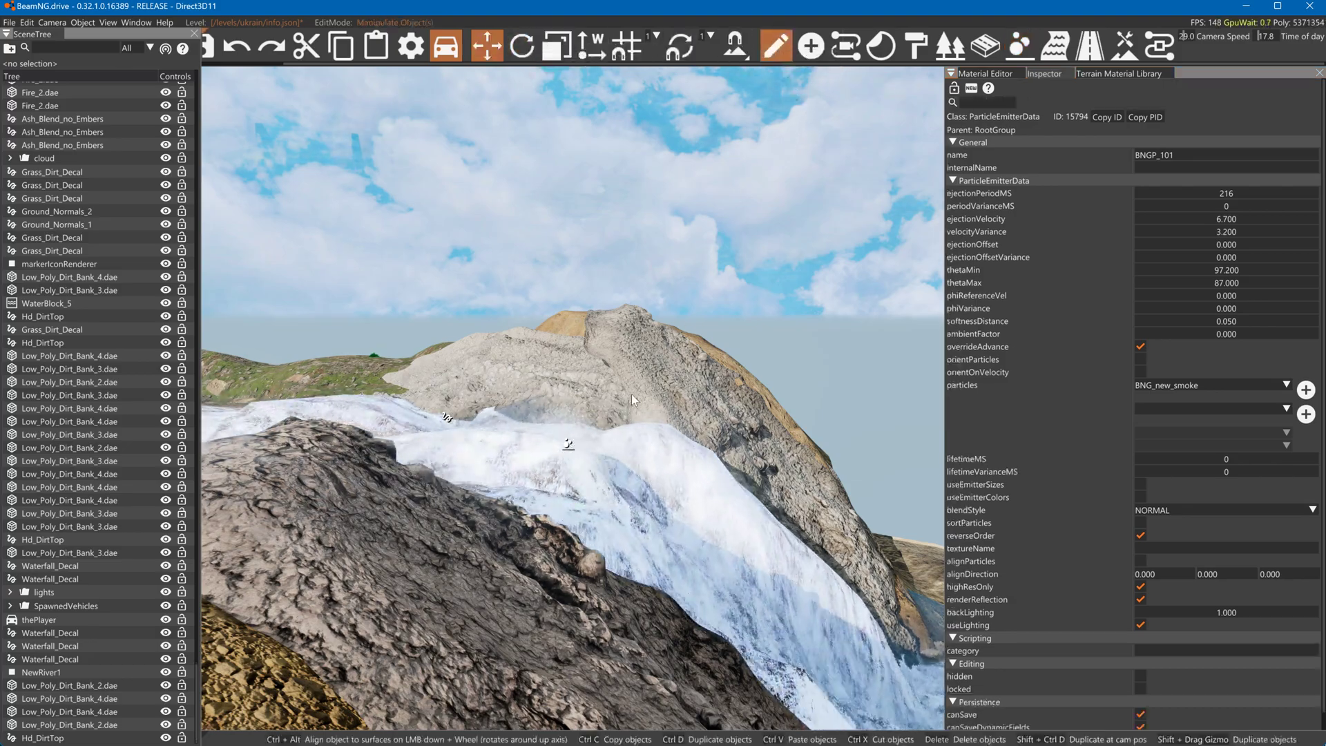
click(565, 449)
key(2)
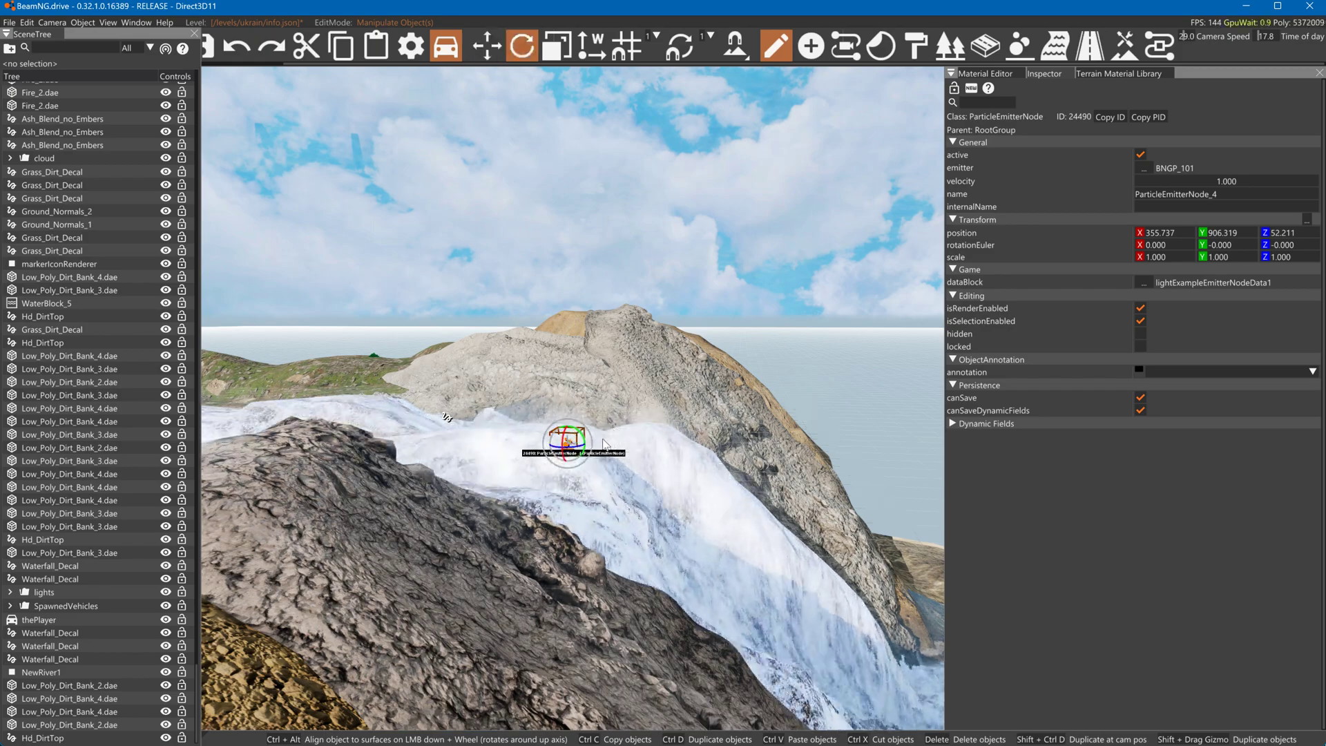
drag(580, 455, 753, 456)
key(1)
key(2)
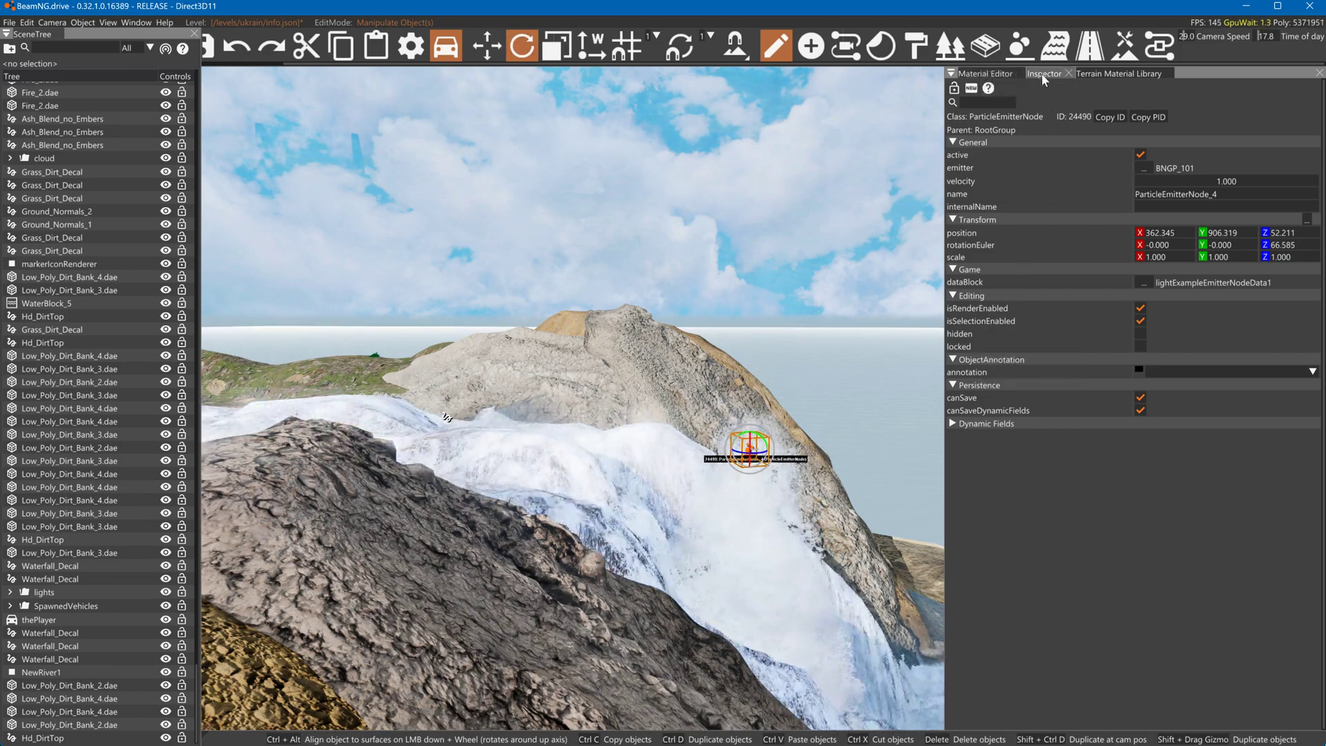
Load the BNGP_101 emitter in the Particle Editor, discarding the changes made to DefaultEmitter
click(1021, 48)
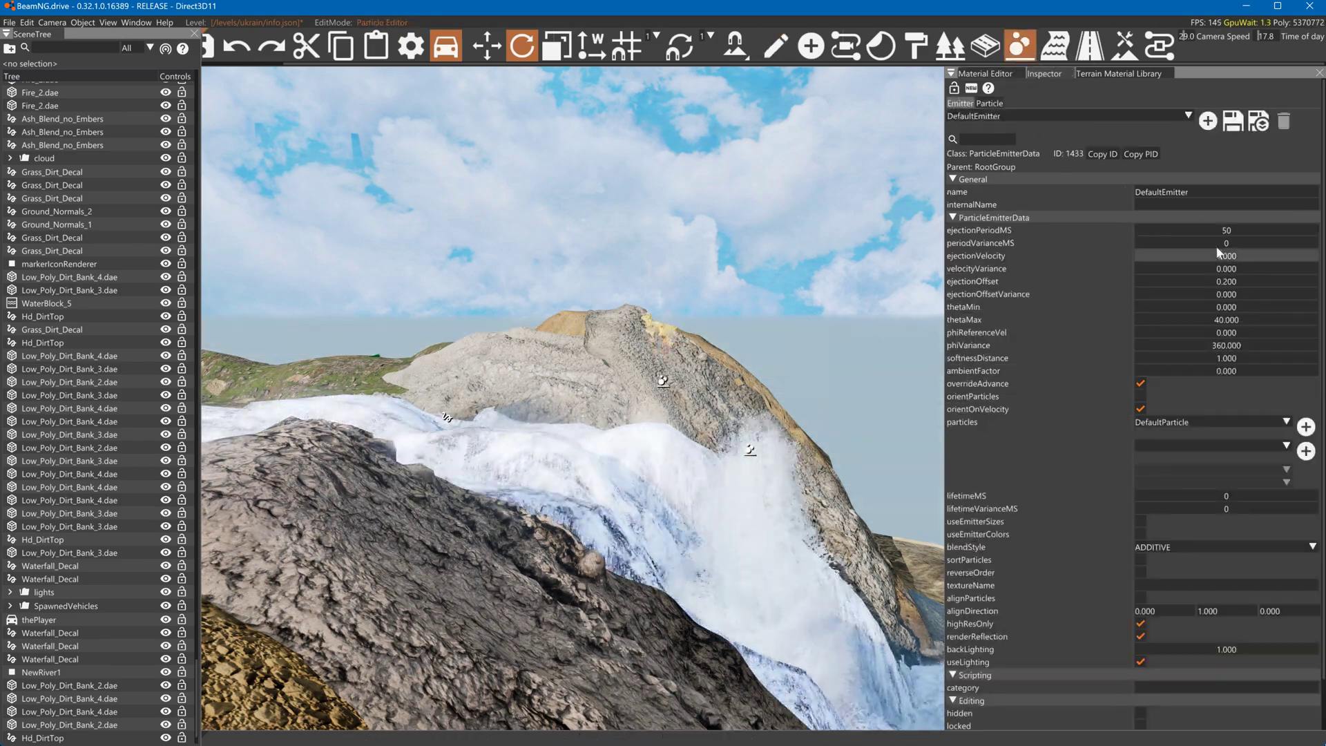
click(1141, 409)
click(1142, 396)
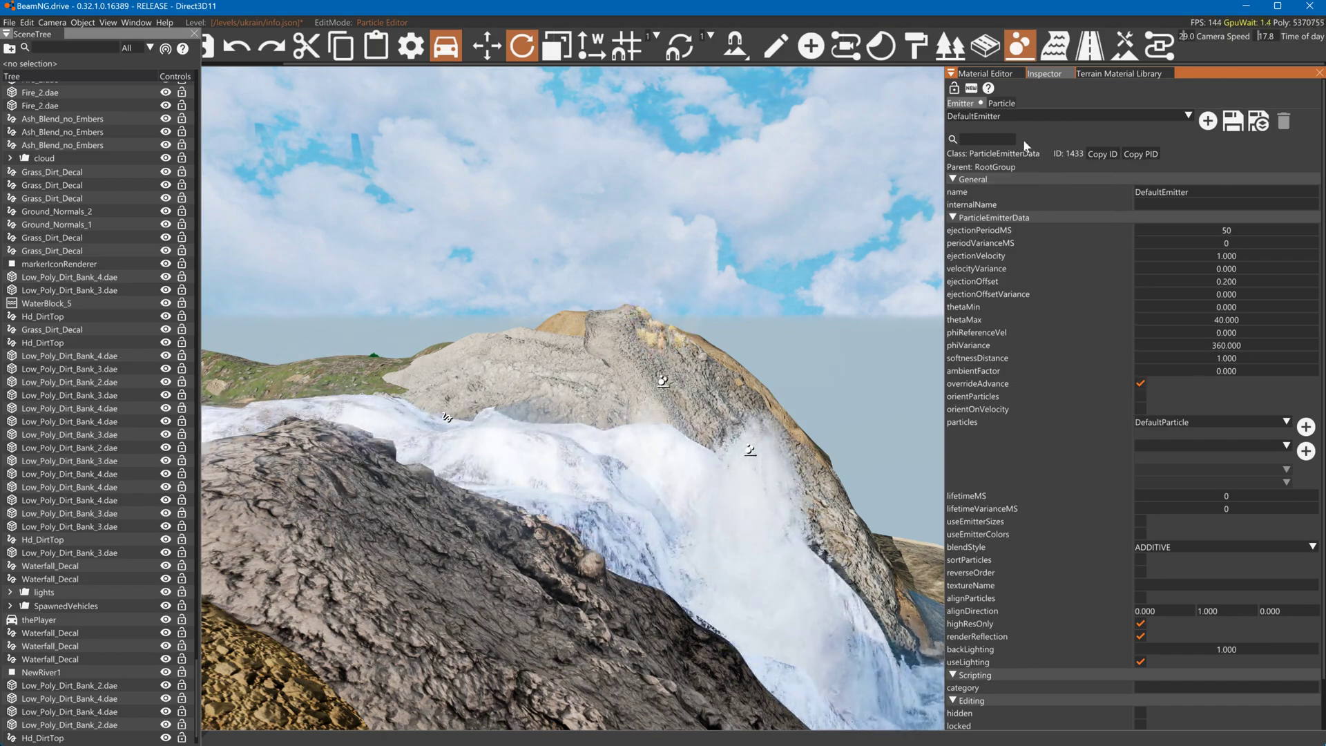
click(1028, 117)
click(996, 192)
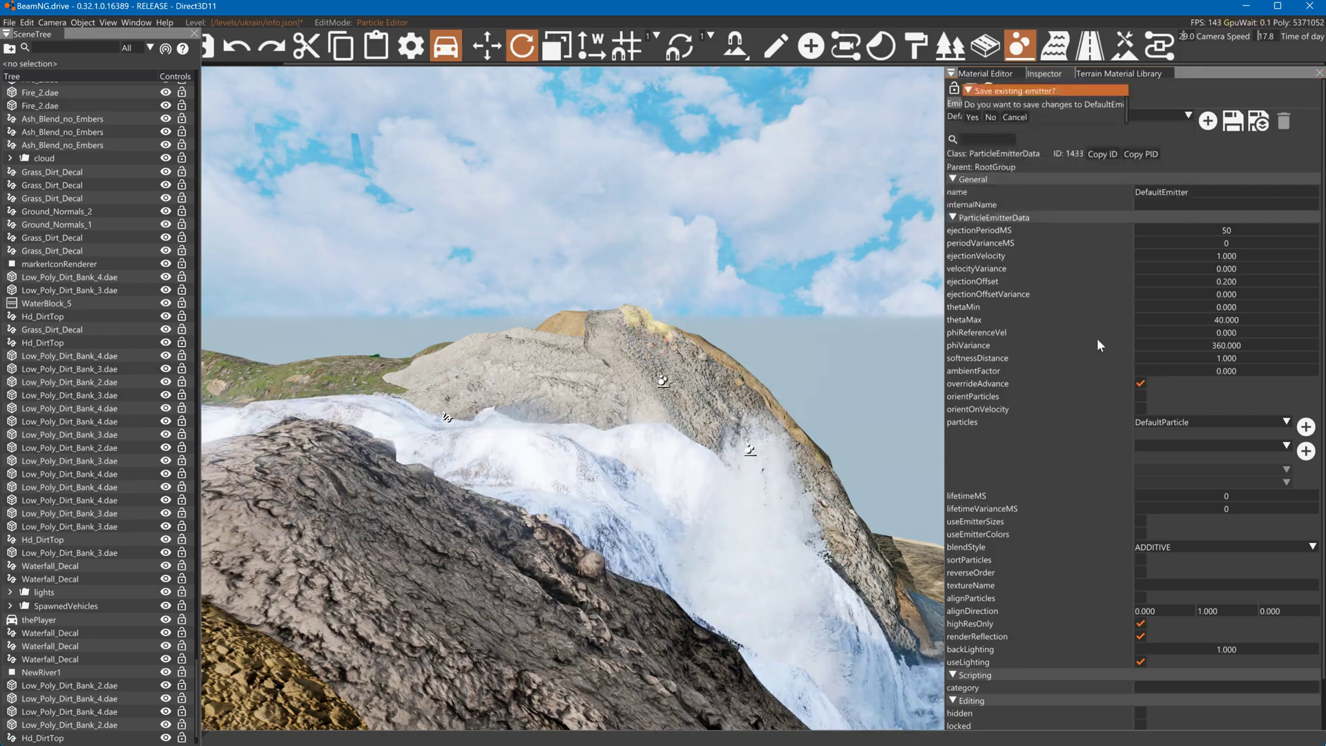
click(992, 118)
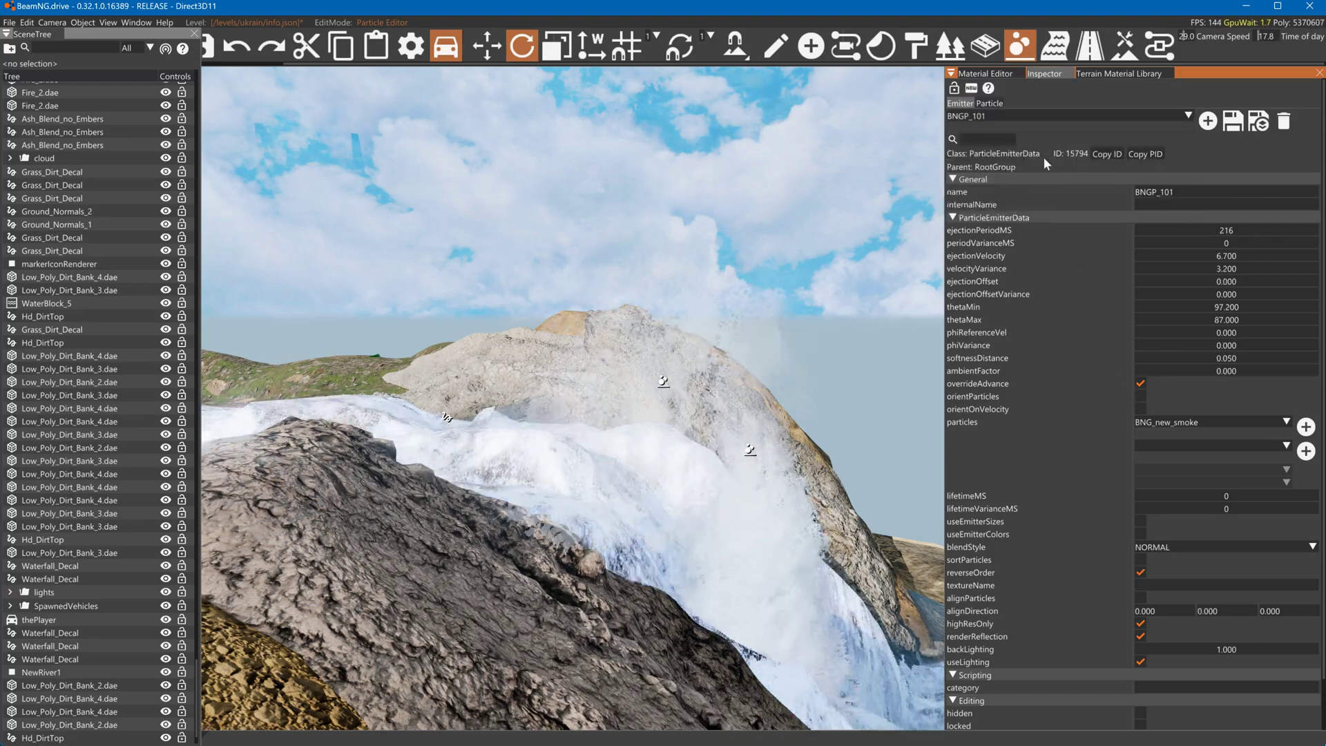
Set BNGP_101's ejectionPeriodMS to 123 and its ejectionVelocity to 27.9
right_drag(815, 241, 870, 269)
key(s)
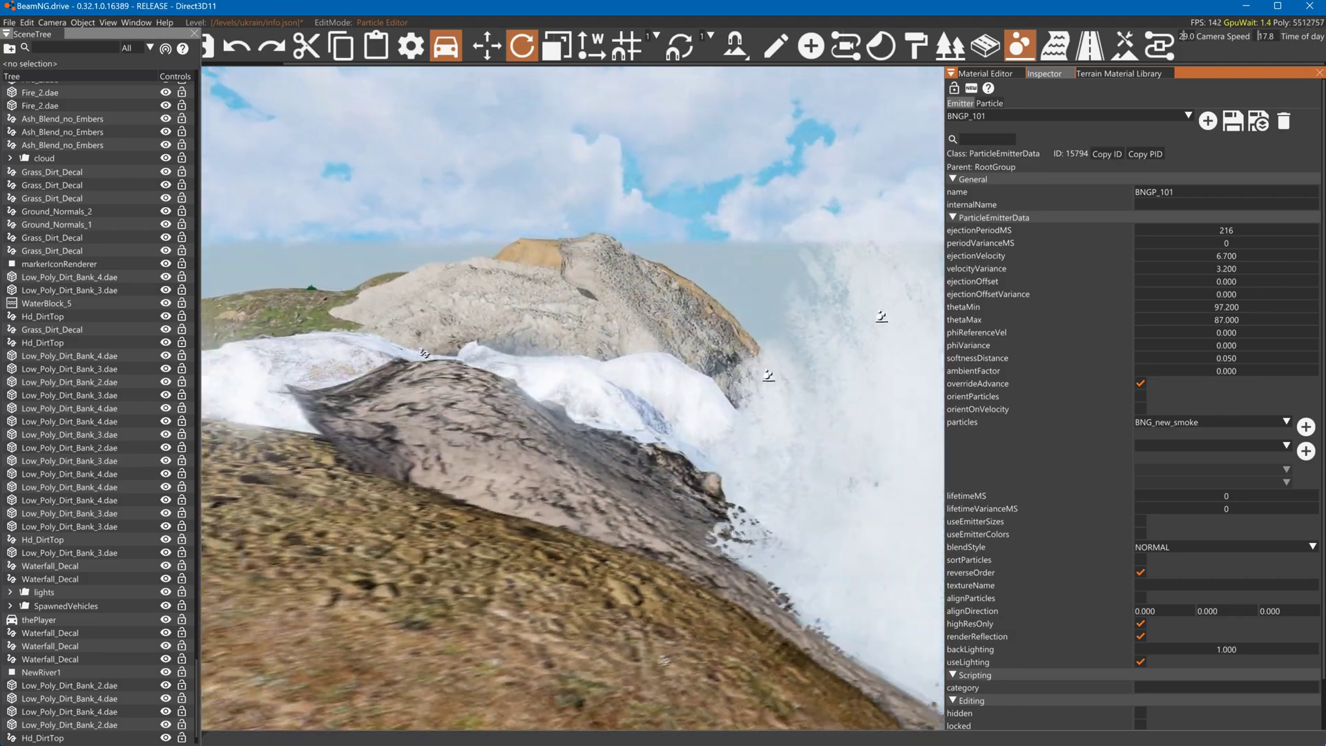
key(a)
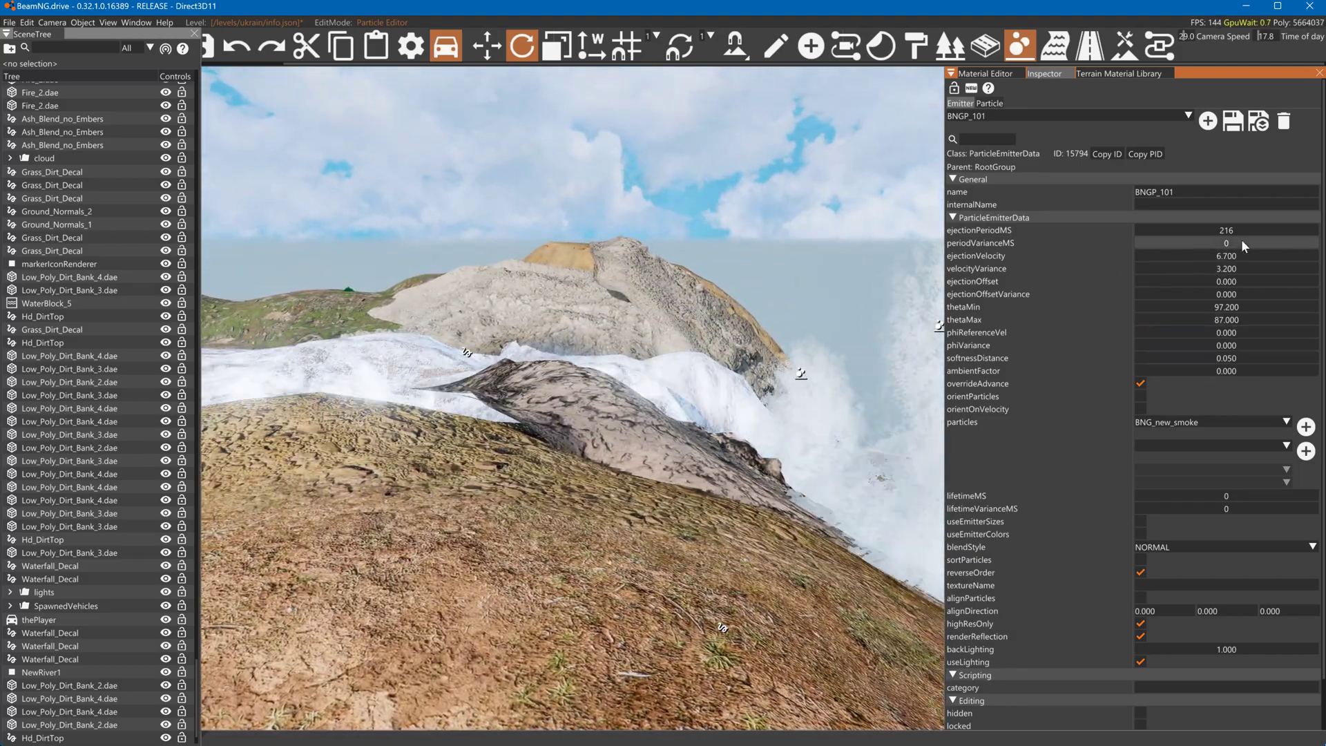
drag(1241, 232, 1208, 234)
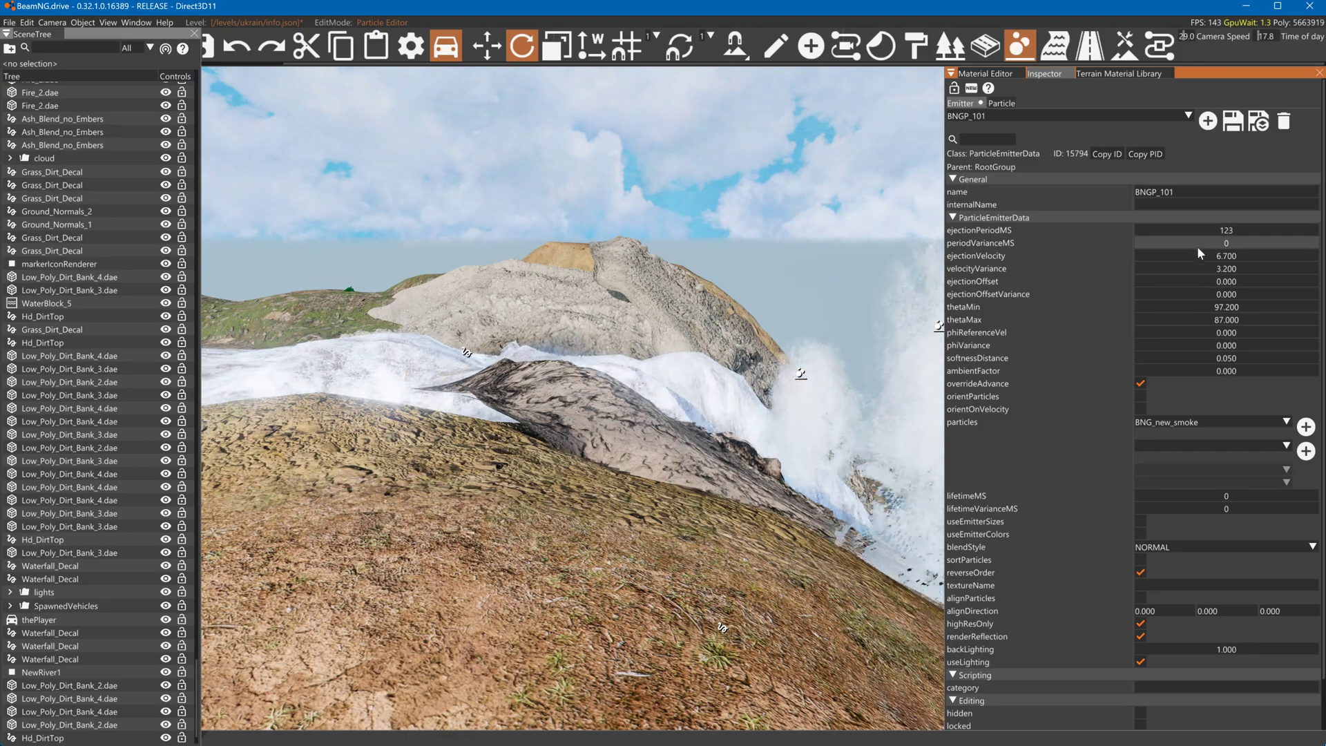
key(w)
drag(1186, 260, 1259, 255)
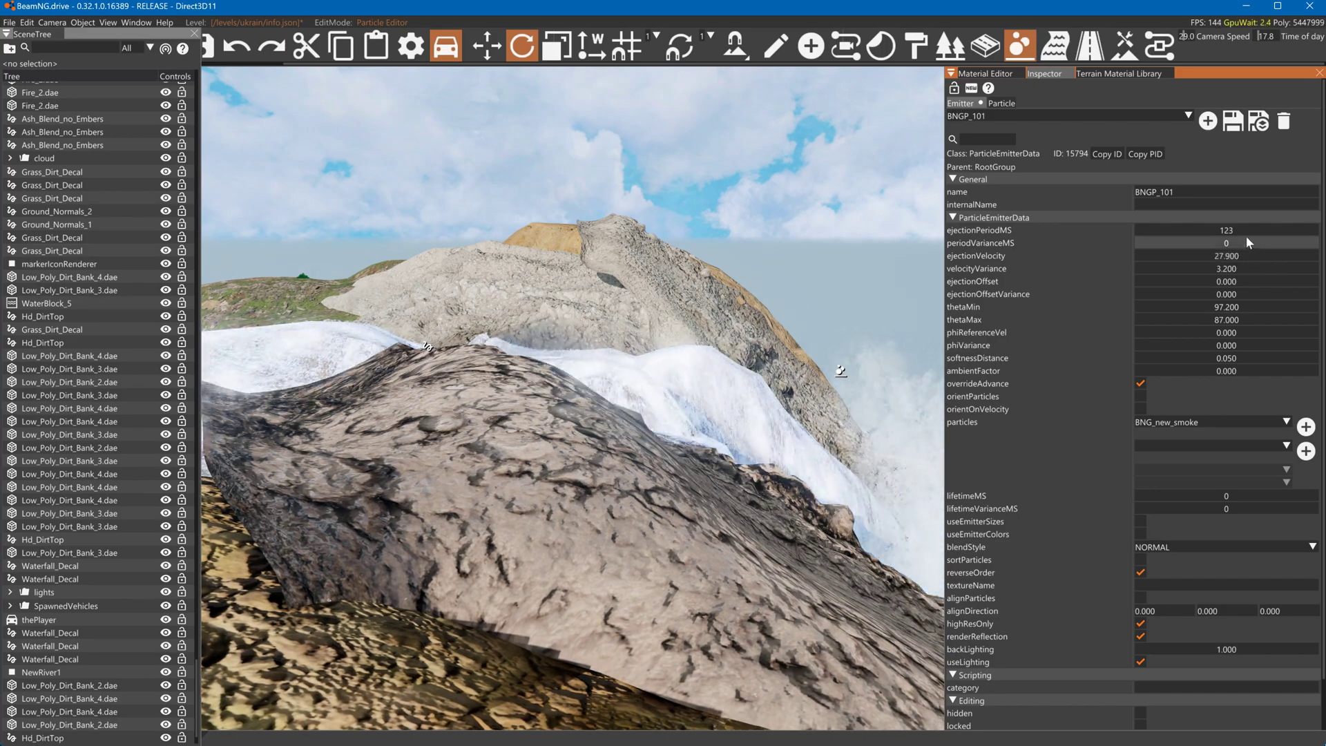
Set the BNG_new_smoke particle's dragCoefficient to 0.1
click(997, 103)
drag(1217, 188, 1142, 185)
drag(1236, 190, 1193, 184)
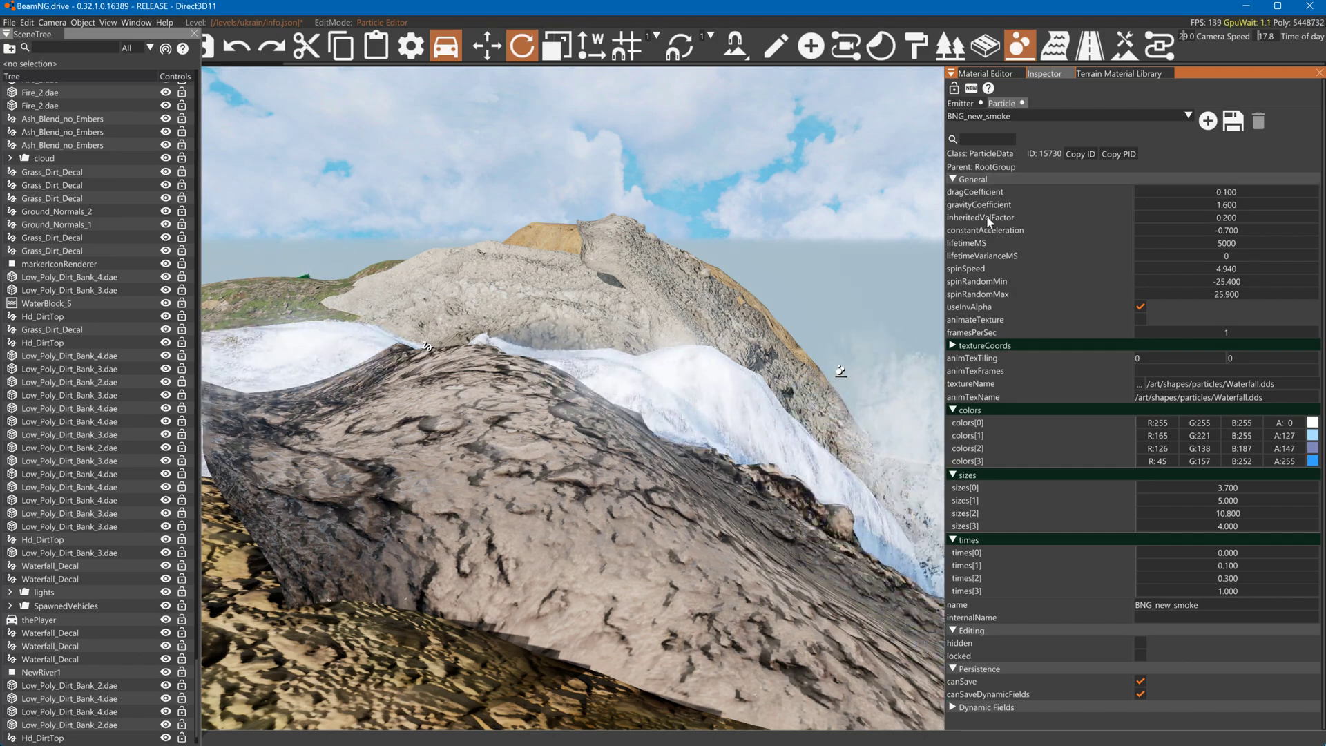
right_click(952, 231)
Move the rotated emitter node back upstream along X to about 355.4, above the waterfall's crest
right_drag(477, 422, 602, 402)
click(584, 411)
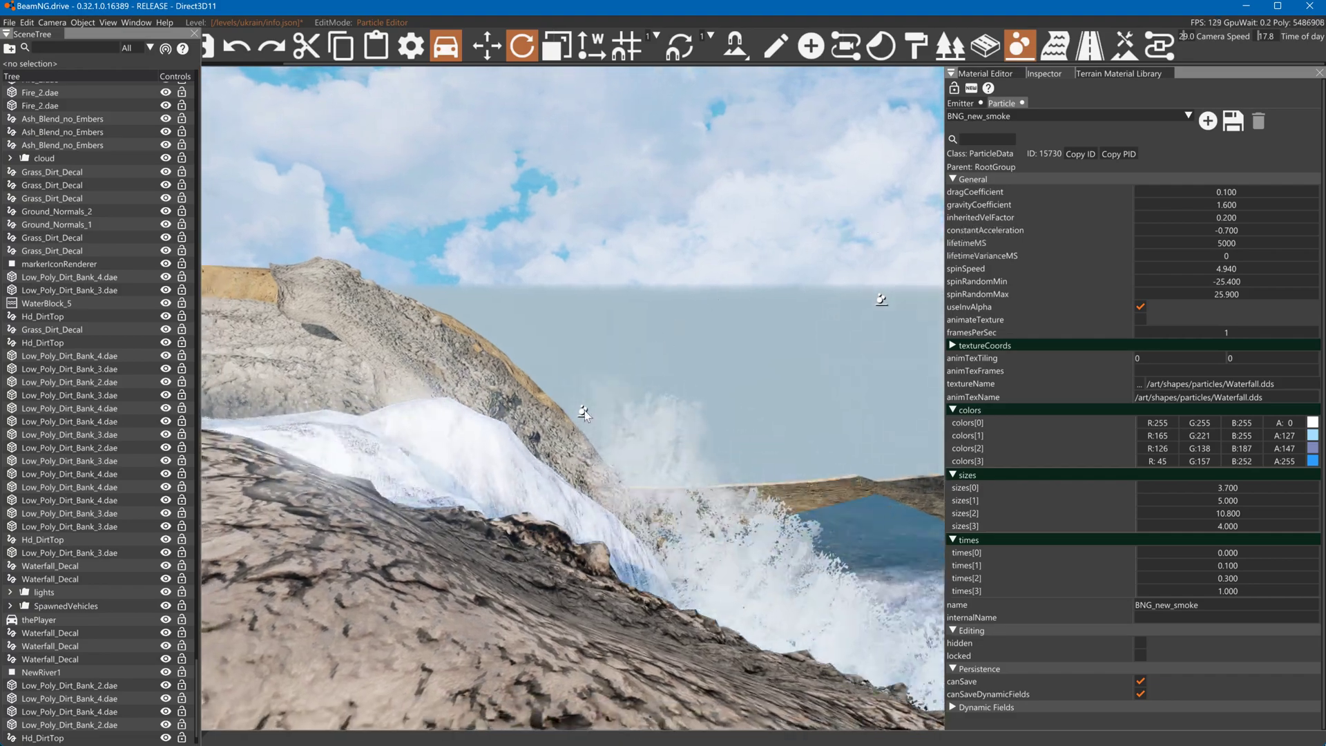
click(776, 47)
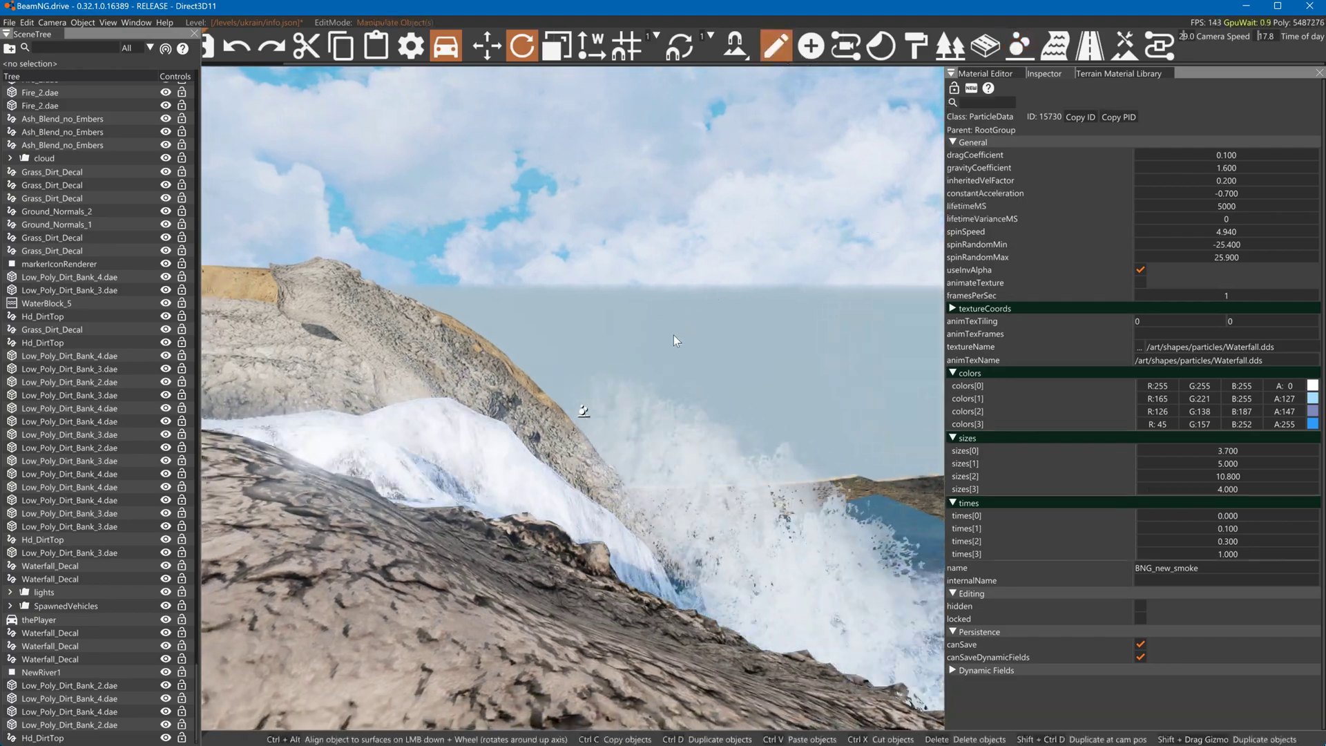
click(587, 411)
key(1)
drag(602, 411, 417, 413)
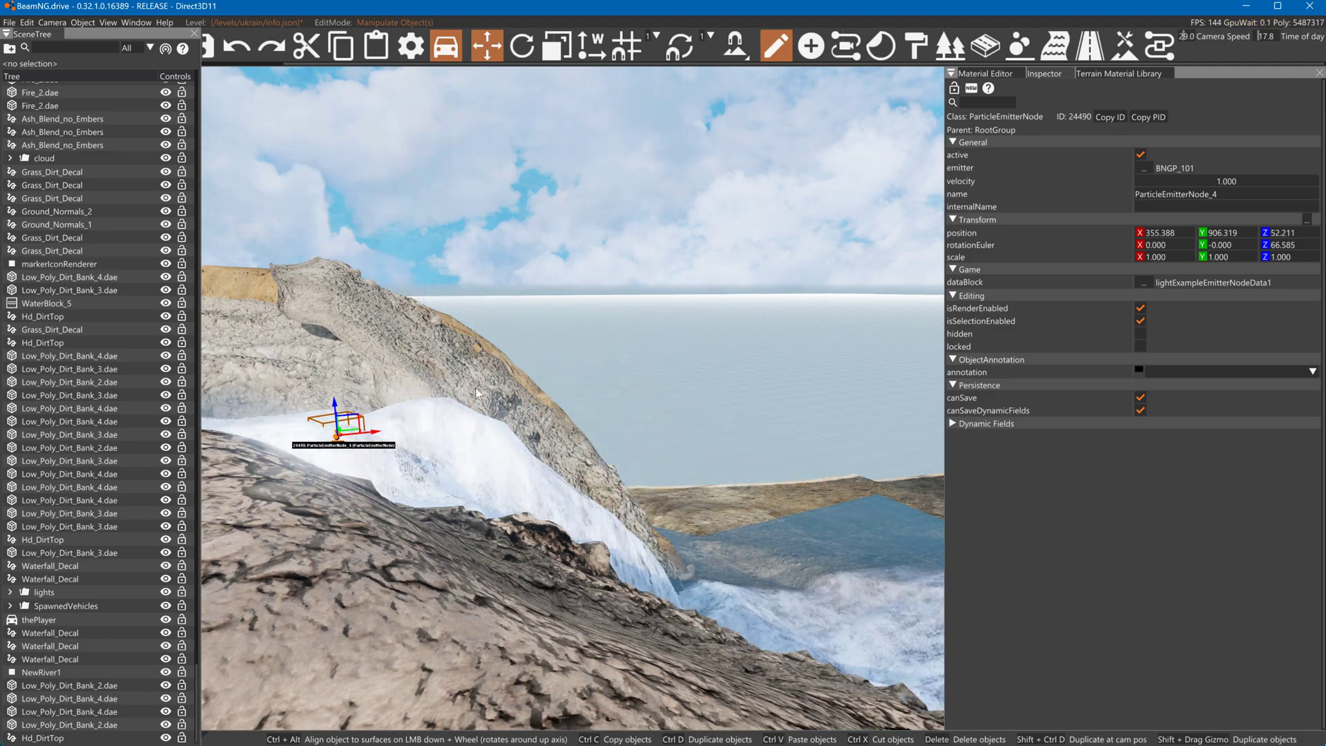
key(d)
right_drag(594, 335, 594, 340)
key(d)
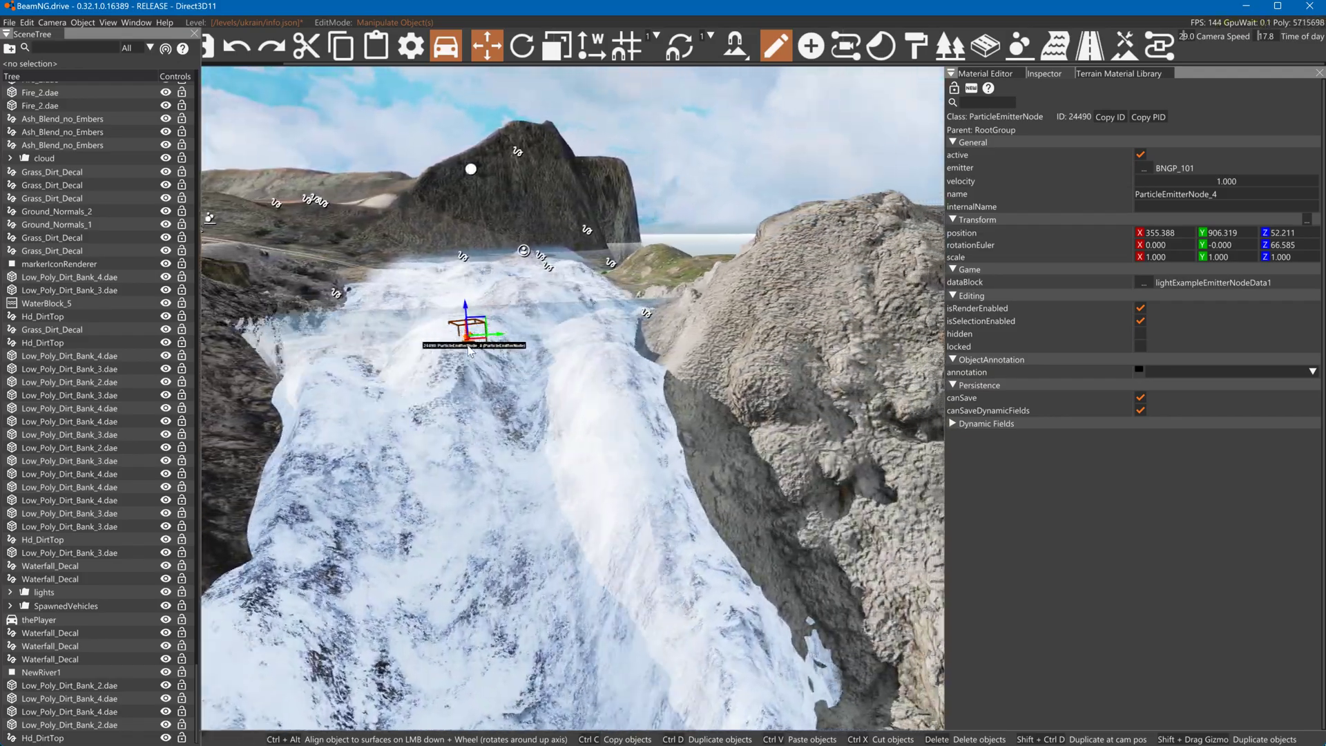
Delete the emitter node above the waterfall's crest
key(2)
mouse_move(445, 338)
mouse_down()
mouse_move(426, 345)
mouse_move(420, 329)
mouse_move(433, 340)
mouse_up()
key(Delete)
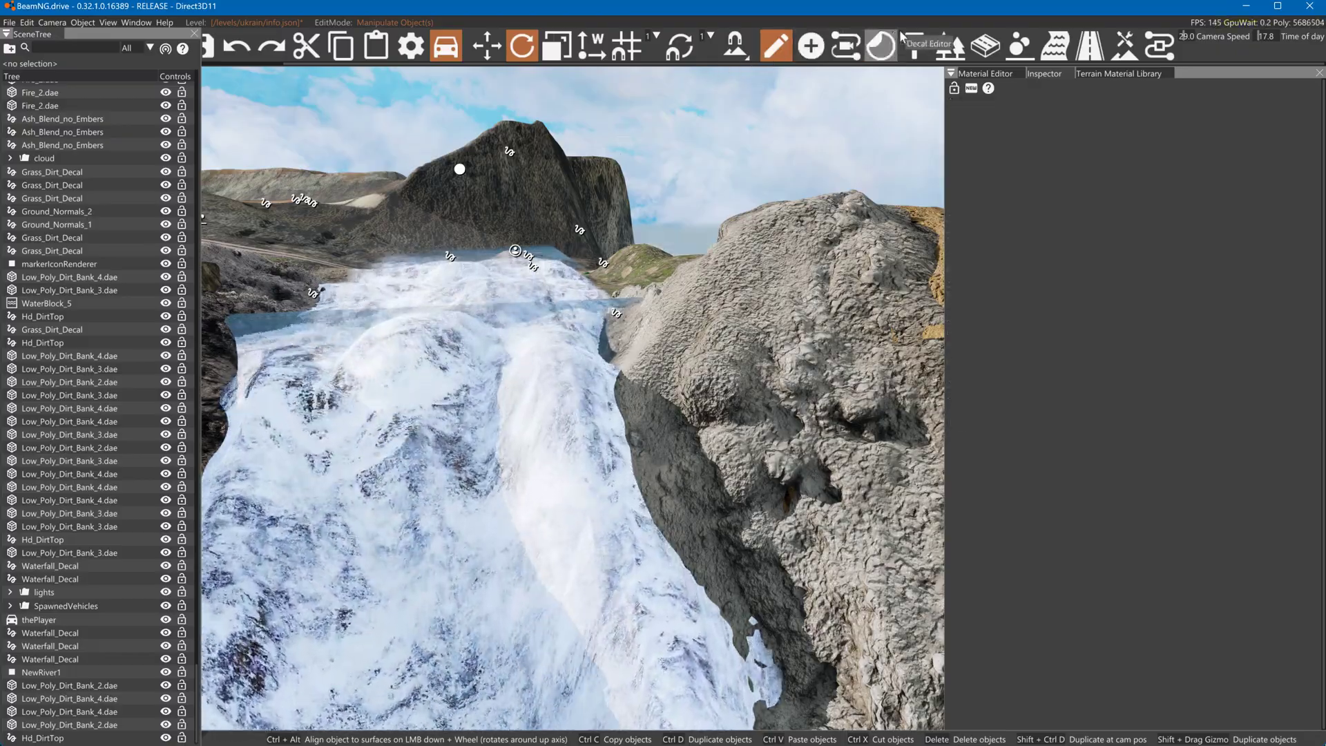
Place a new particle emitter node beside the rock at the waterfall's crest, at about X 353.1, Y 915.0, Z 52.5
click(1019, 46)
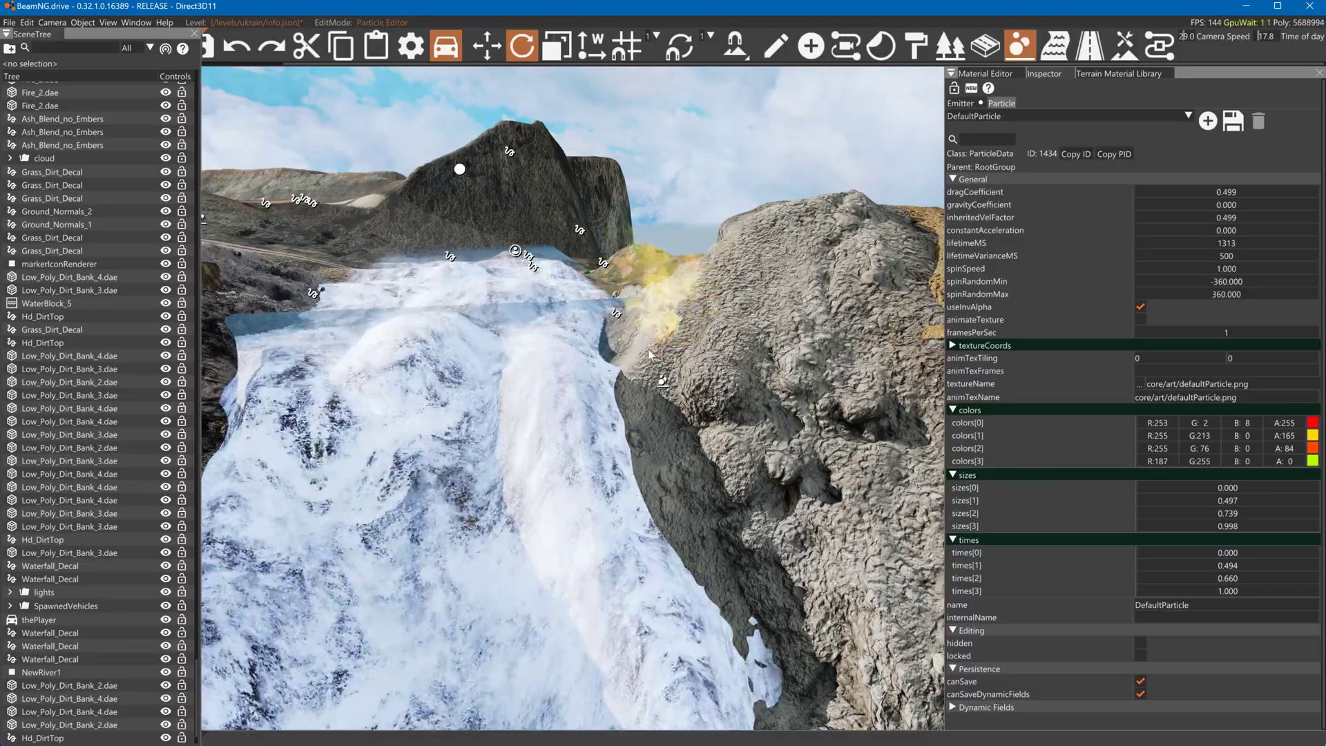
click(811, 46)
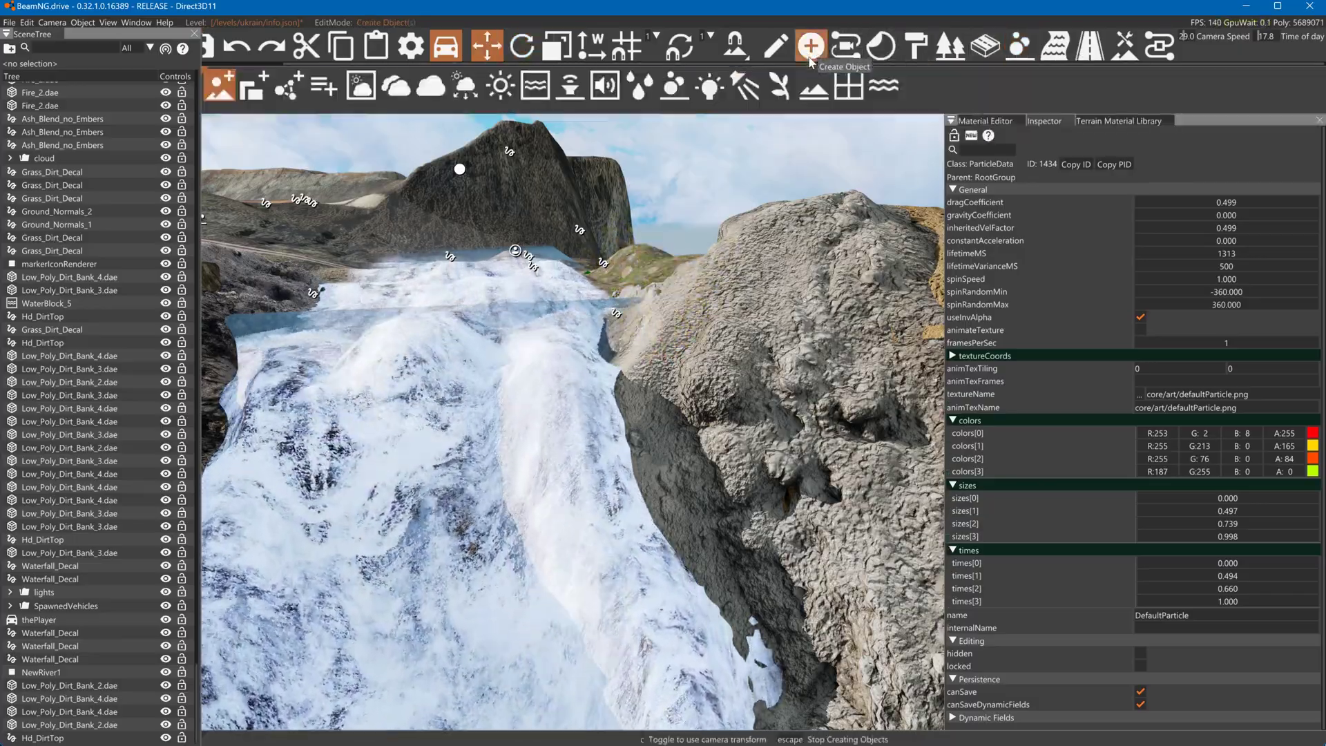
click(673, 86)
click(590, 360)
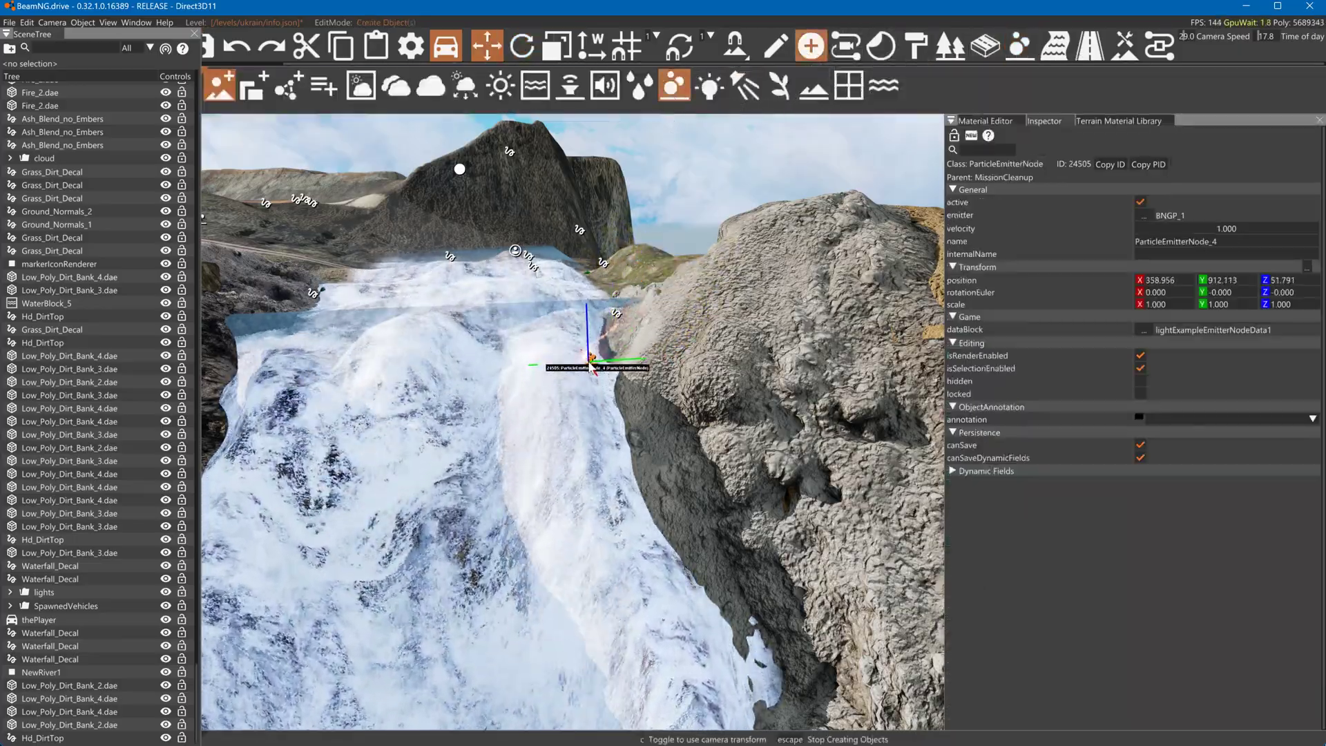
key(w)
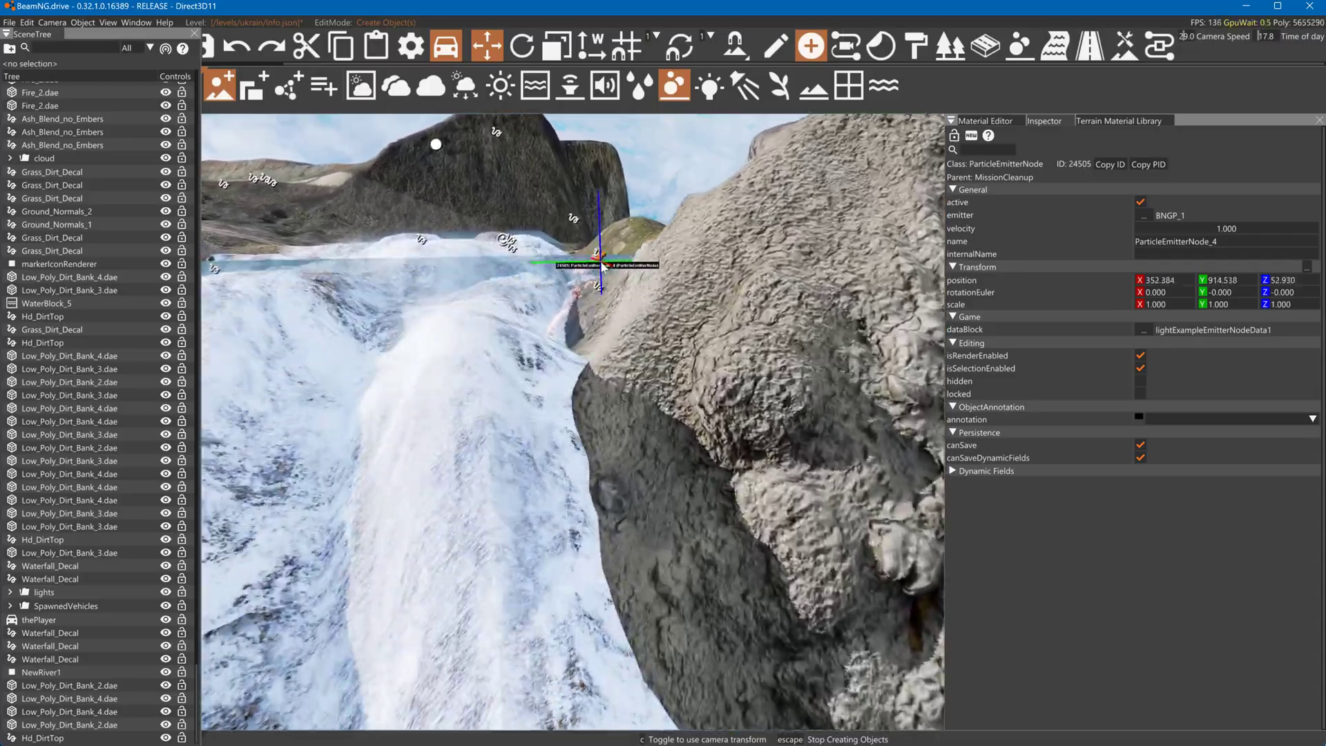
key(w)
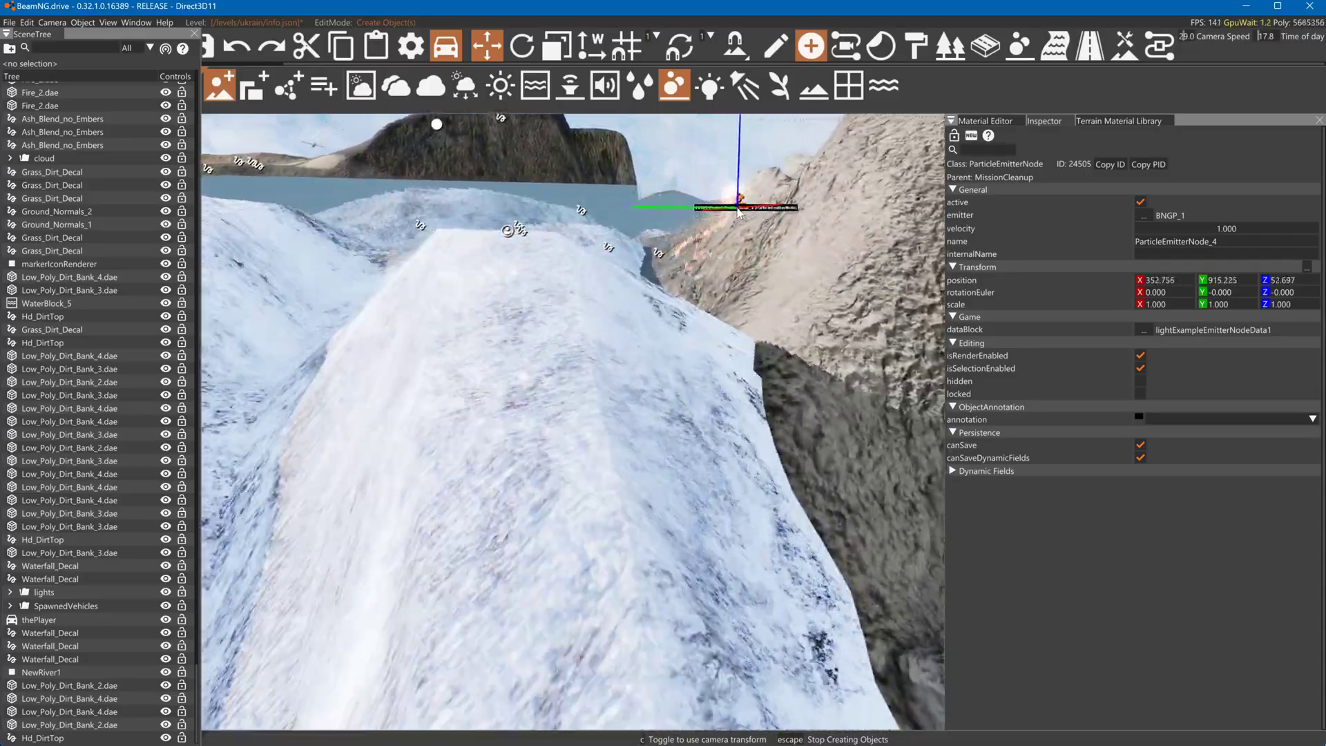
key(s)
click(749, 215)
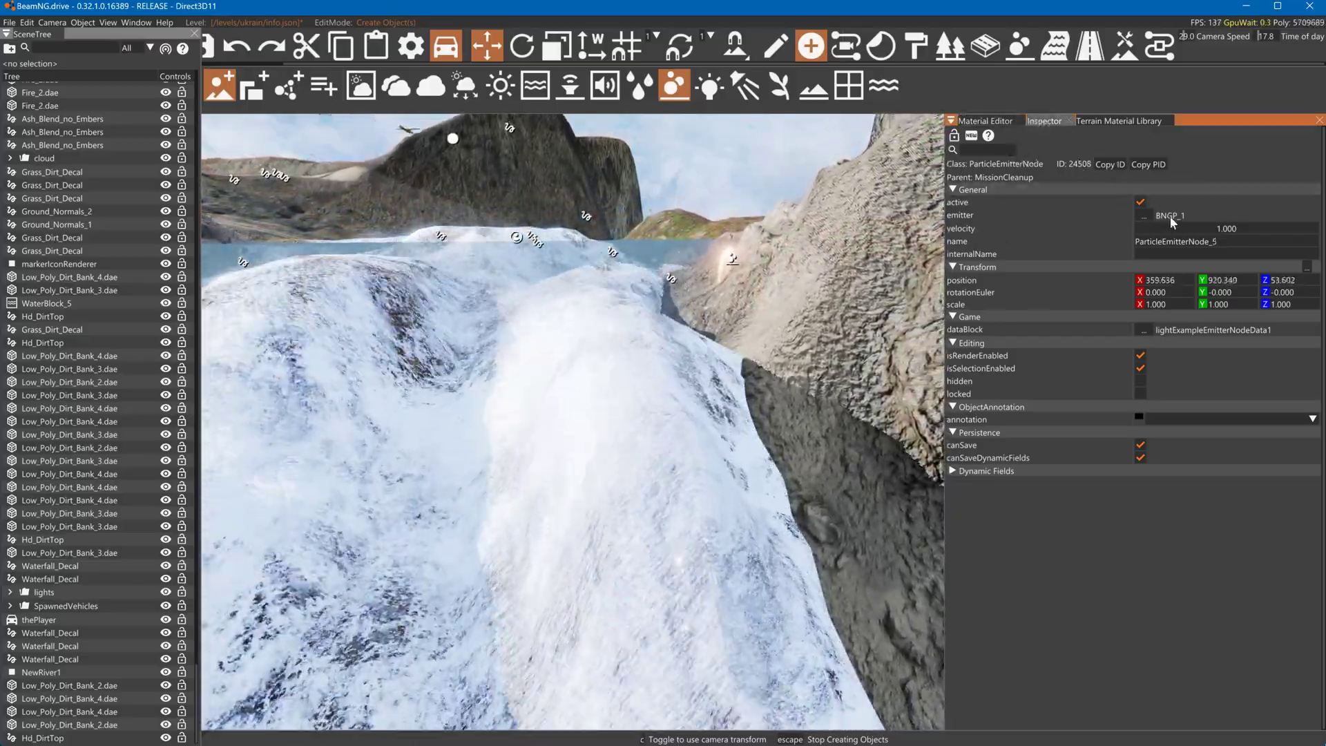
click(1144, 216)
click(1164, 330)
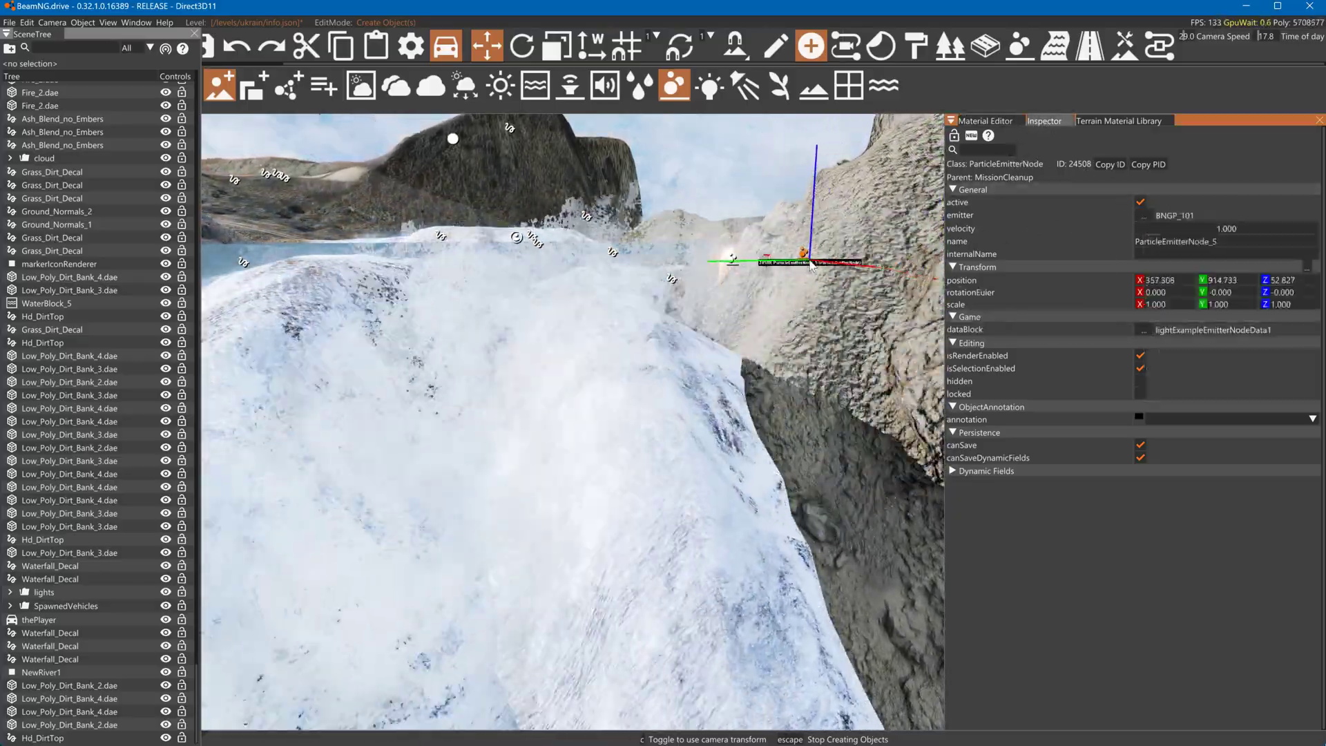
key(s)
key(Escape)
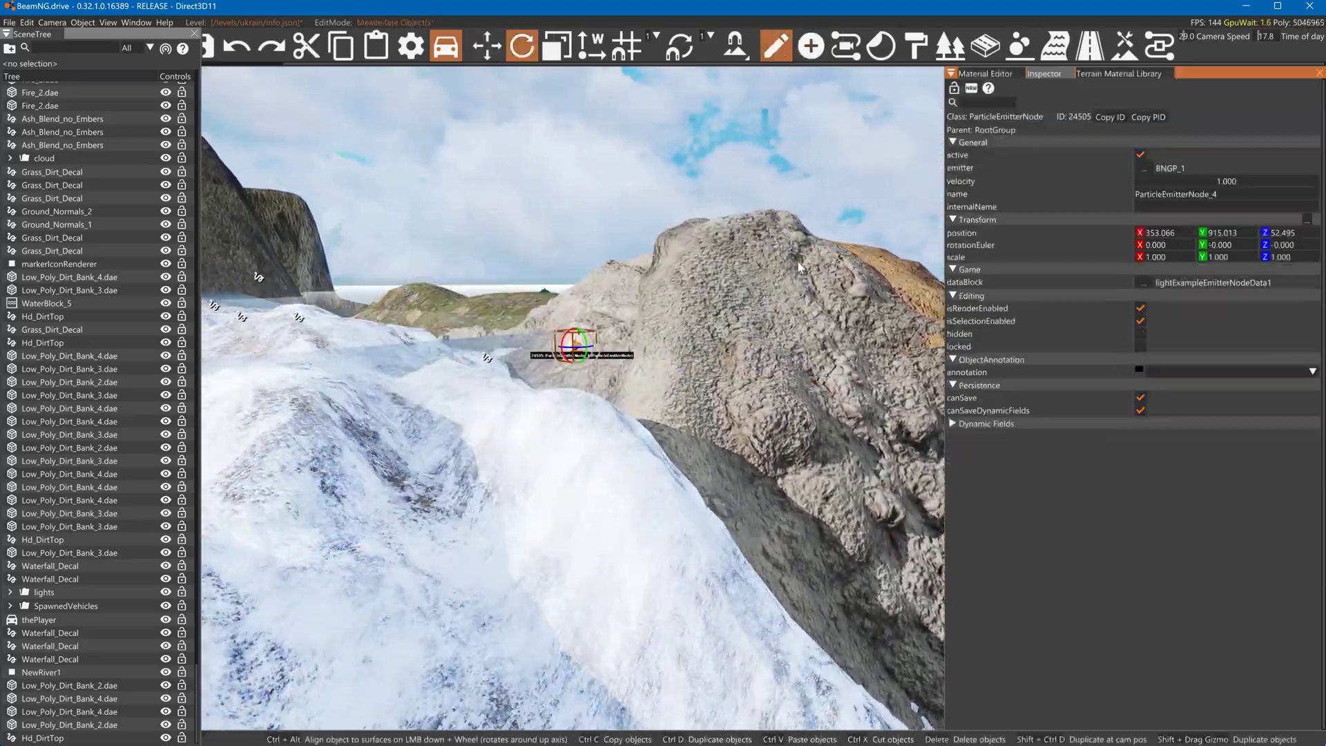
Assign the BNGP_101 emitter to the newly placed emitter node and deselect it
click(1144, 168)
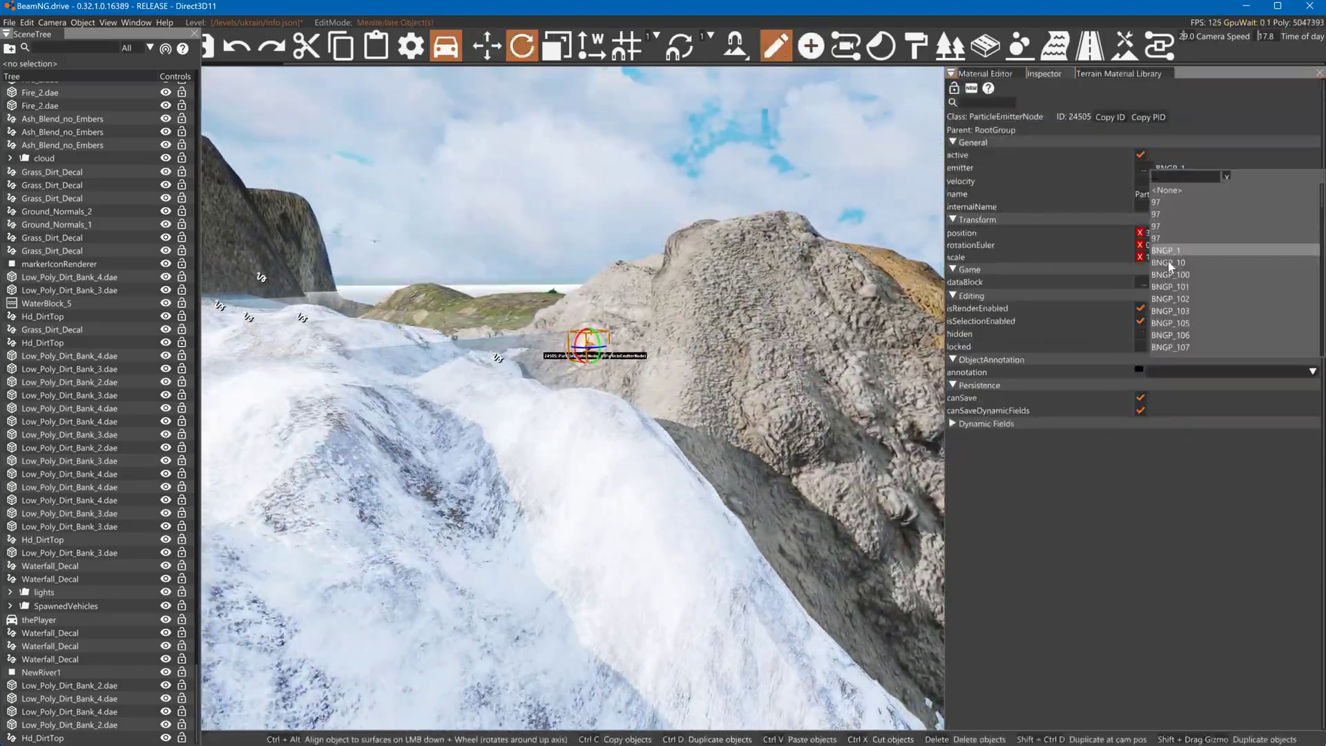
click(1174, 286)
click(822, 251)
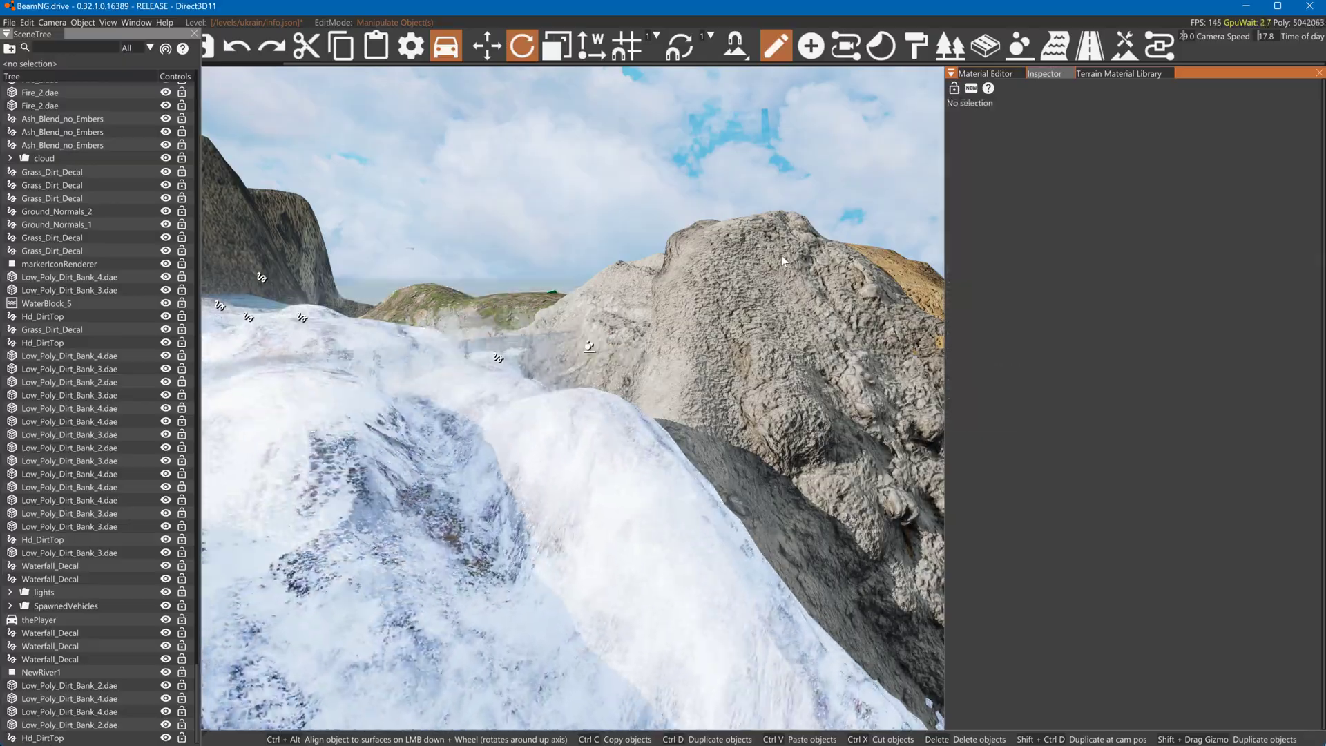
Load the BNGP_101 emitter in the Particle Editor without saving the changes to DefaultEmitter
right_drag(773, 265, 782, 248)
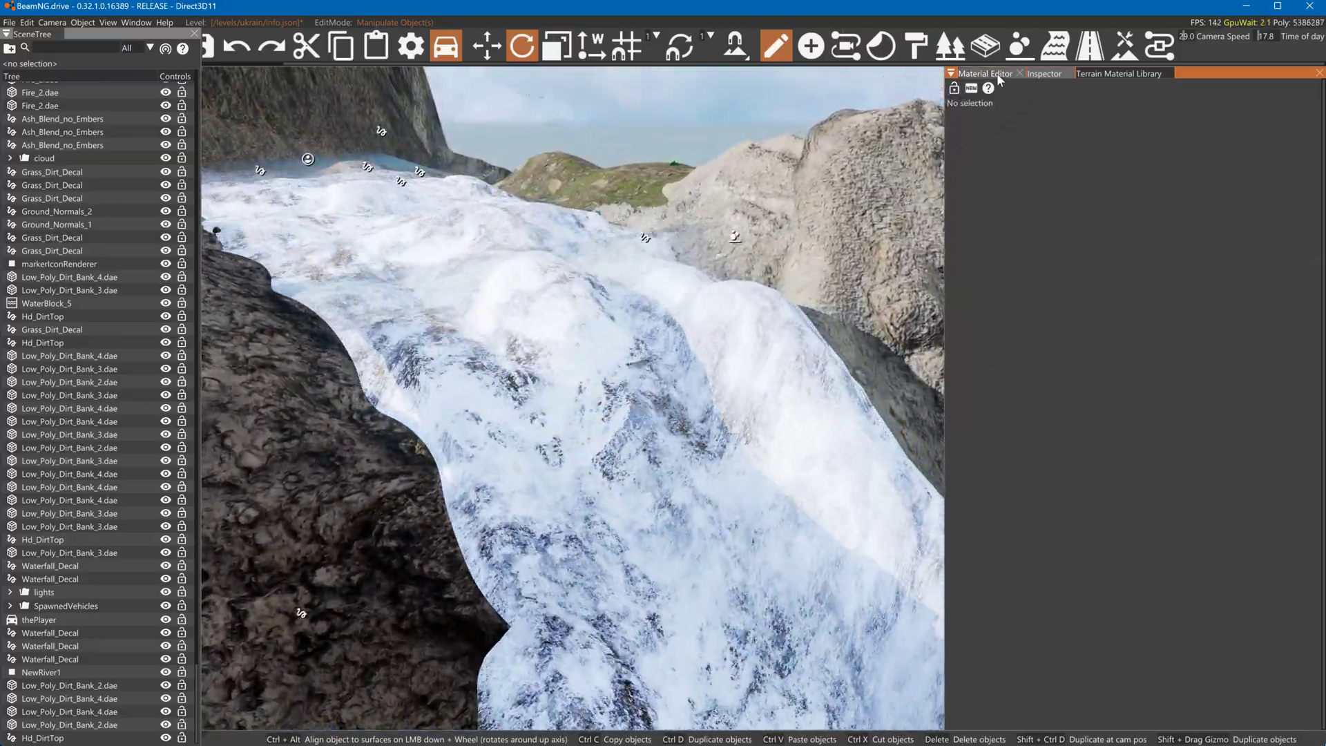
click(1014, 45)
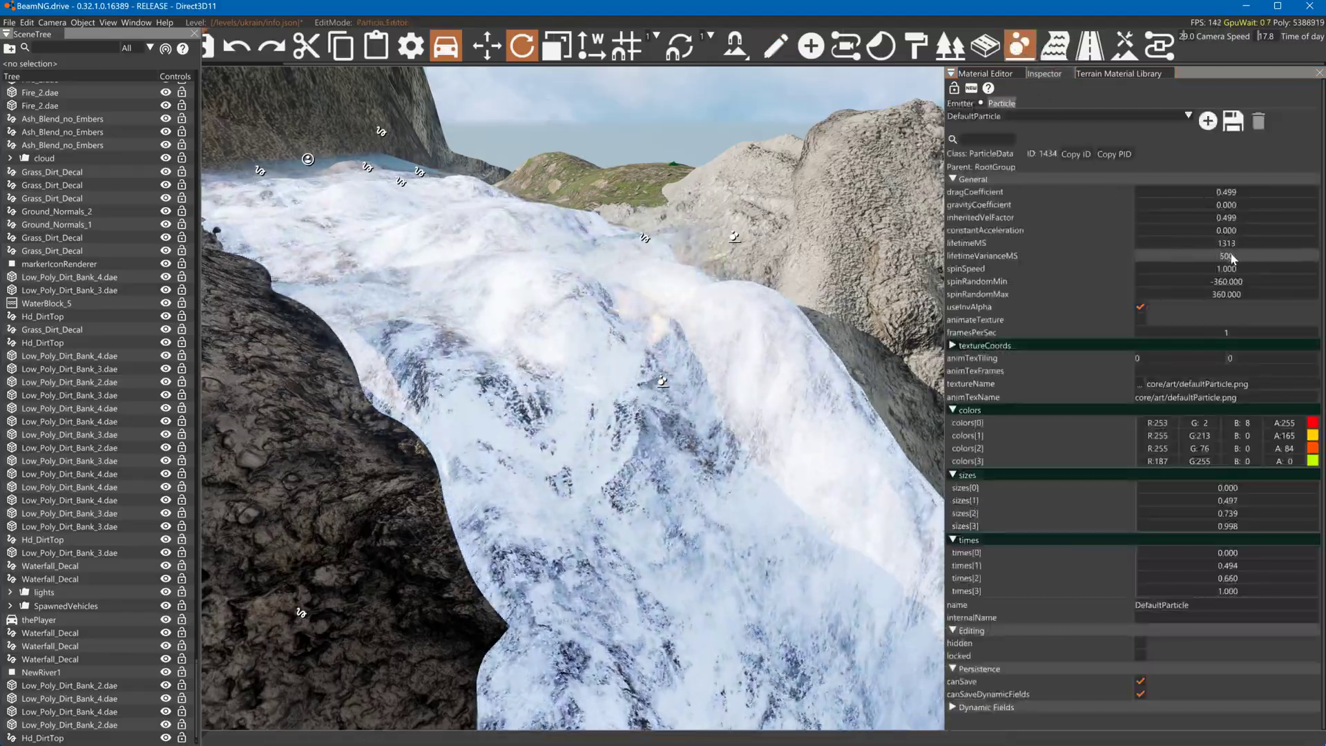
click(981, 104)
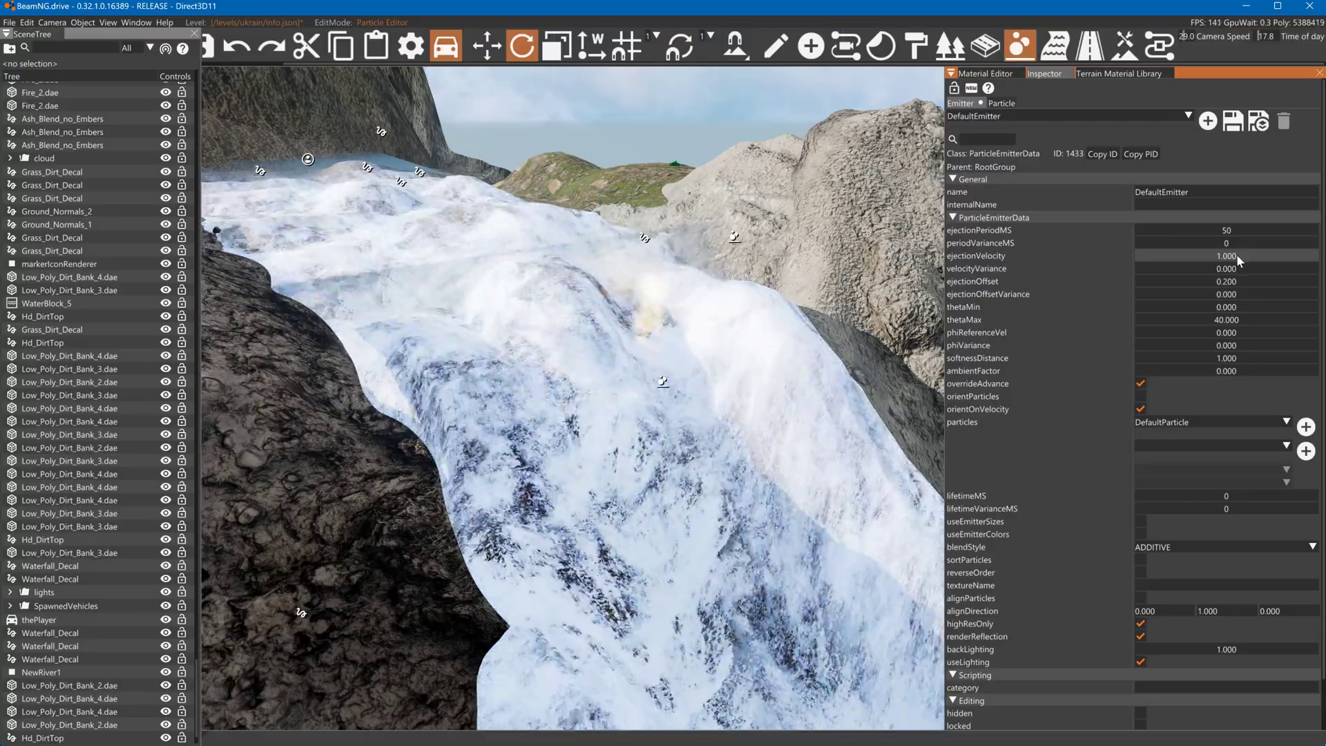
click(1236, 256)
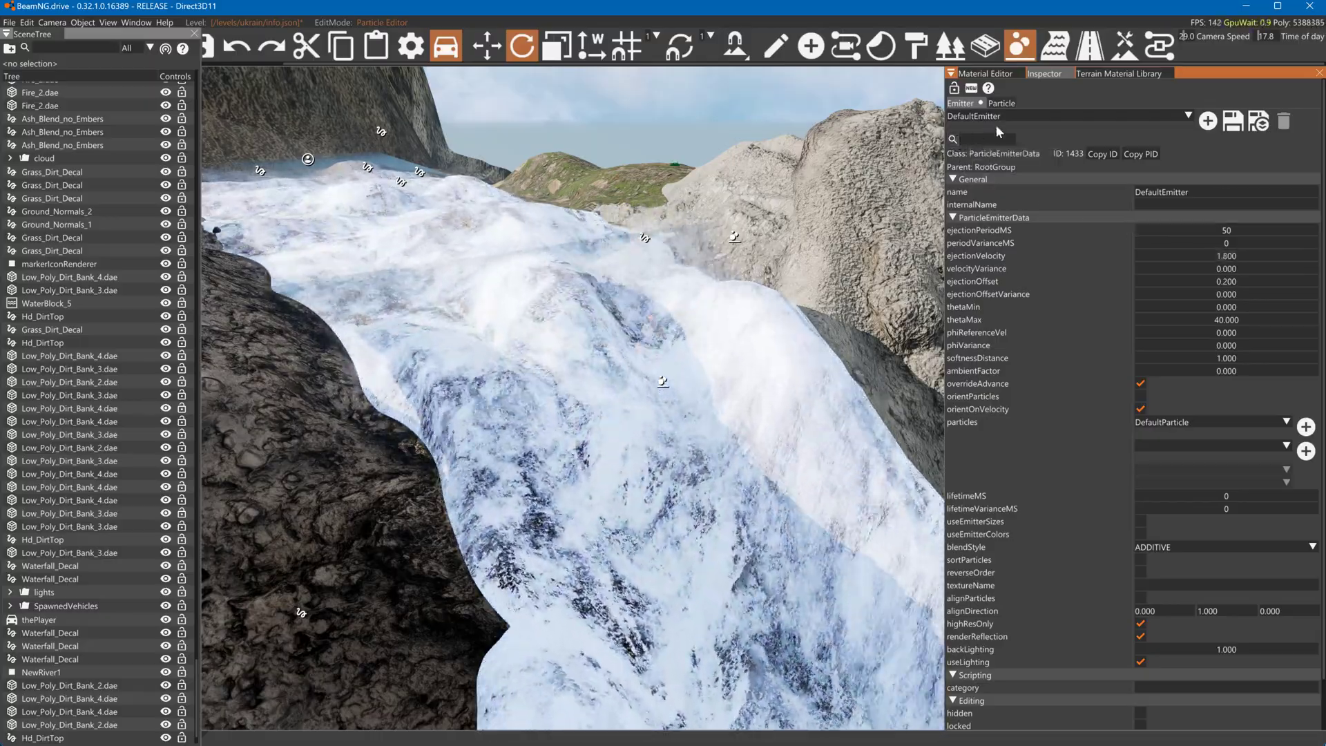
click(1010, 117)
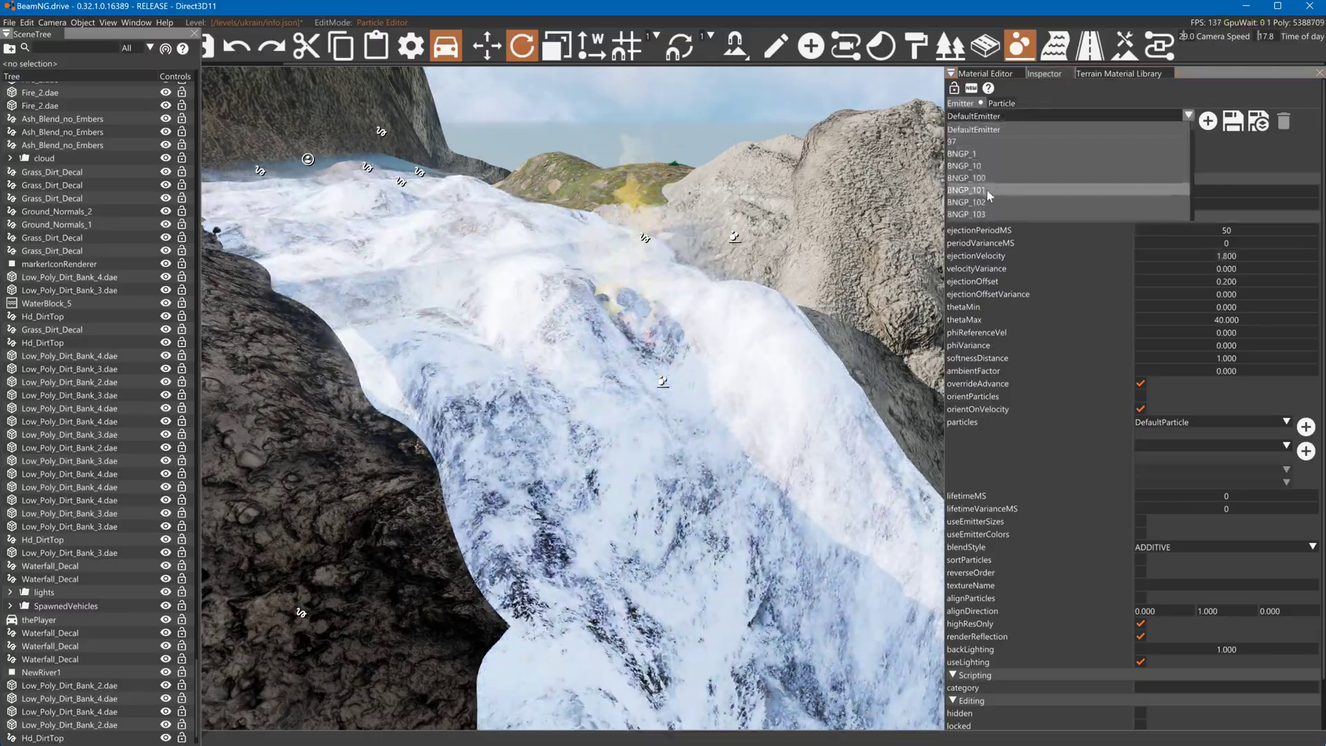
click(987, 189)
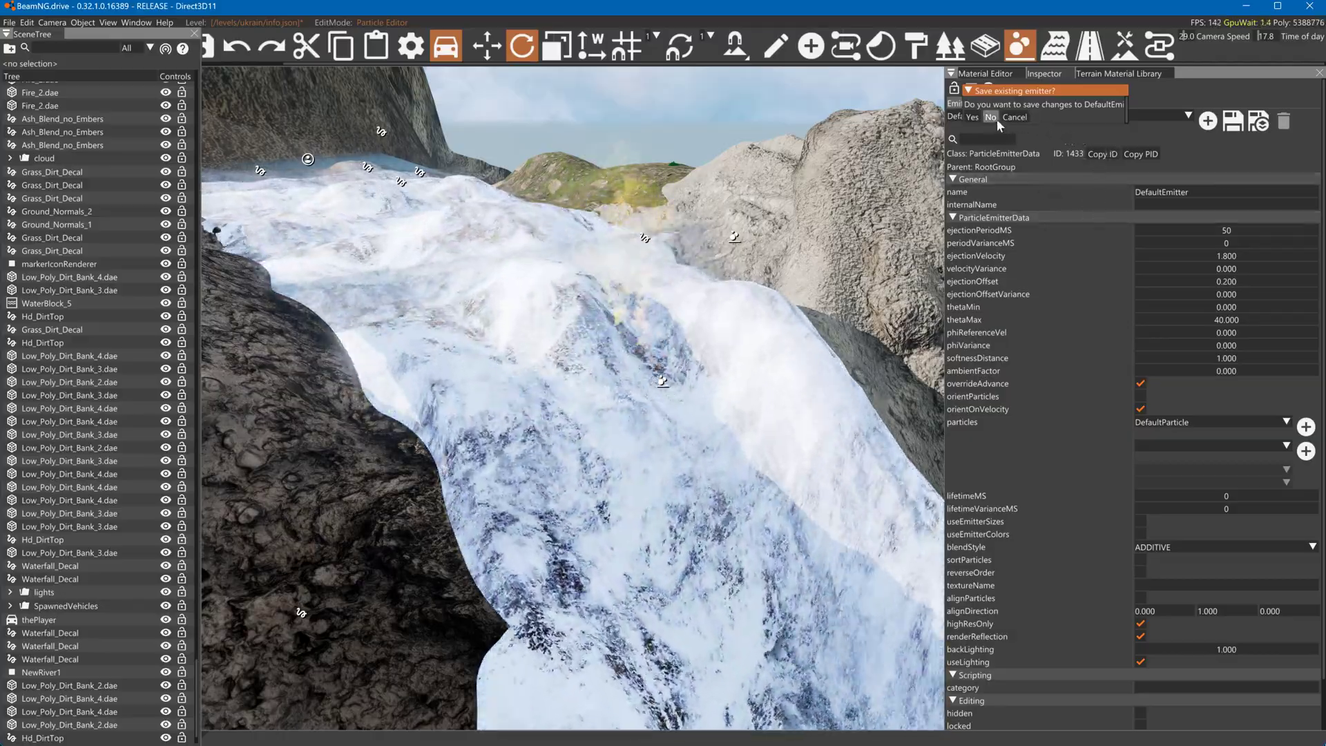
click(993, 118)
Set BNGP_101's ejectionVelocity to 8.5, phiReferenceVel to 28.2 and phiVariance to 95
drag(1230, 259, 1163, 267)
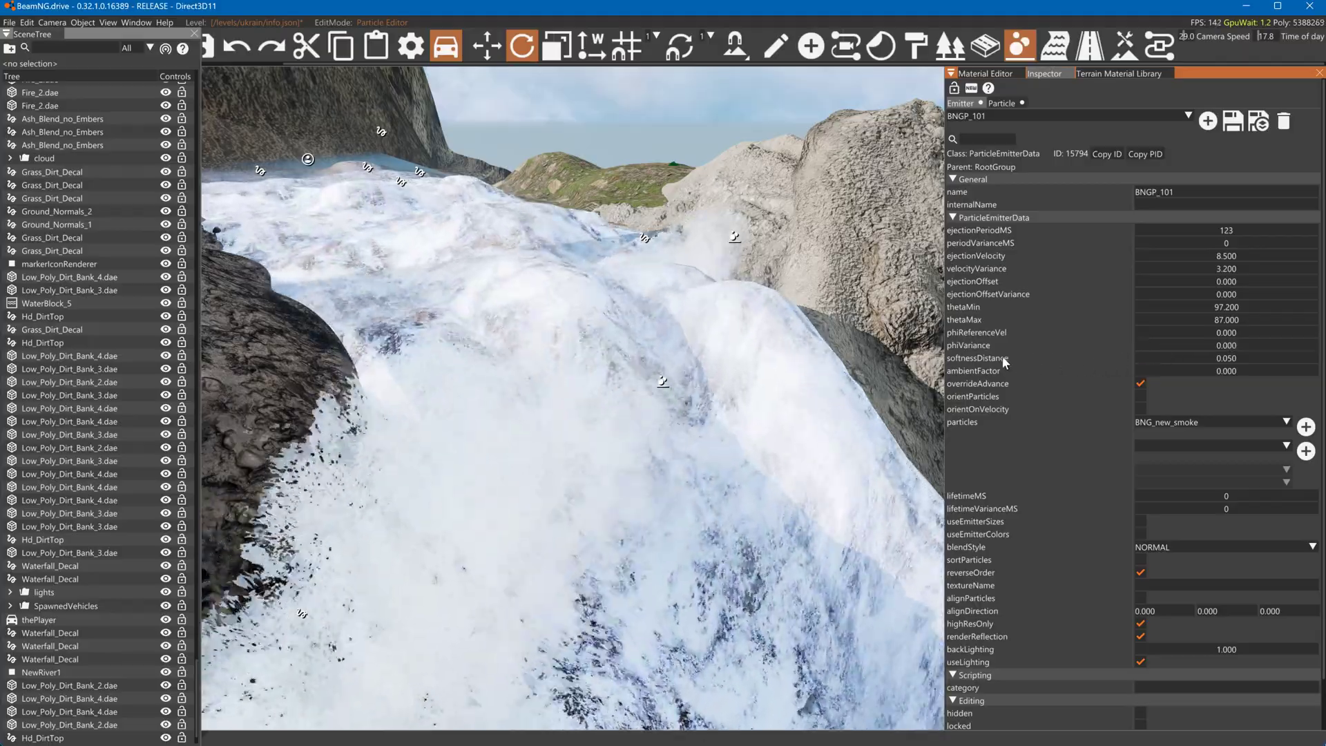
drag(1200, 330, 1238, 331)
drag(1229, 345, 1233, 348)
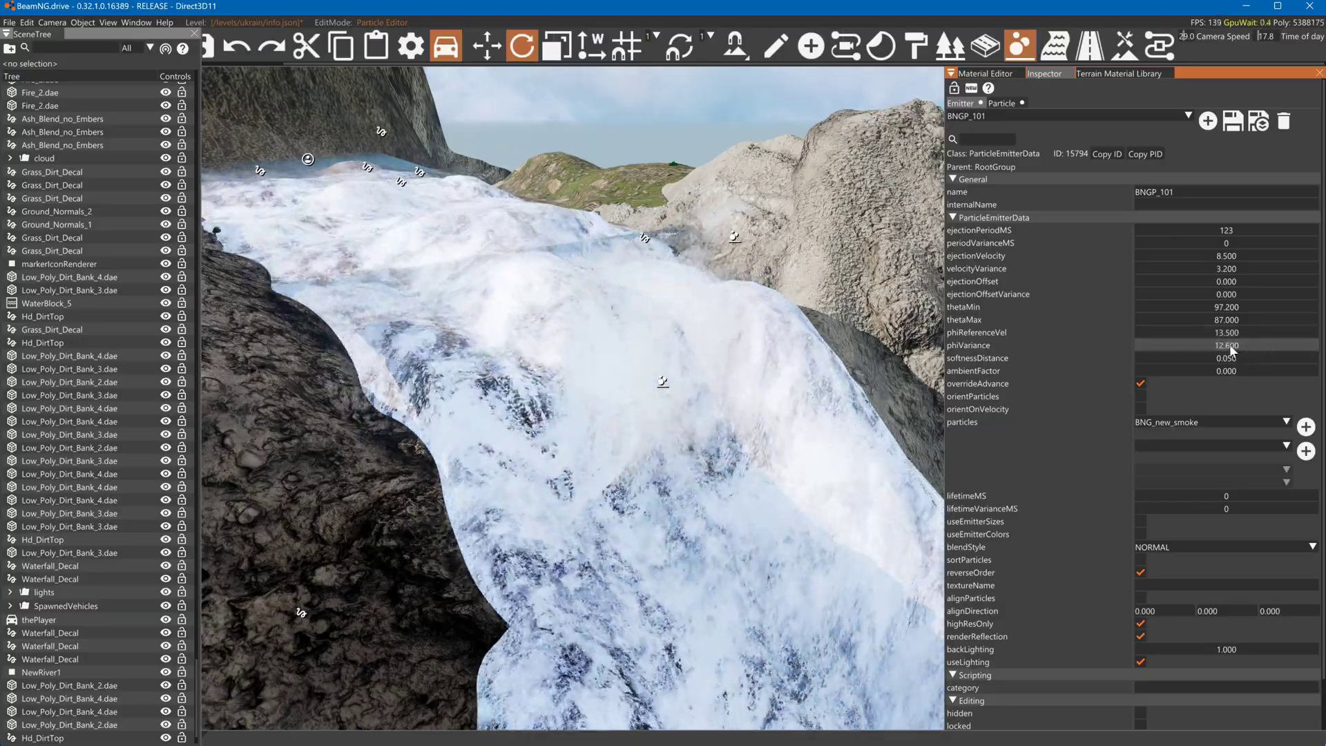
drag(1232, 339, 1258, 333)
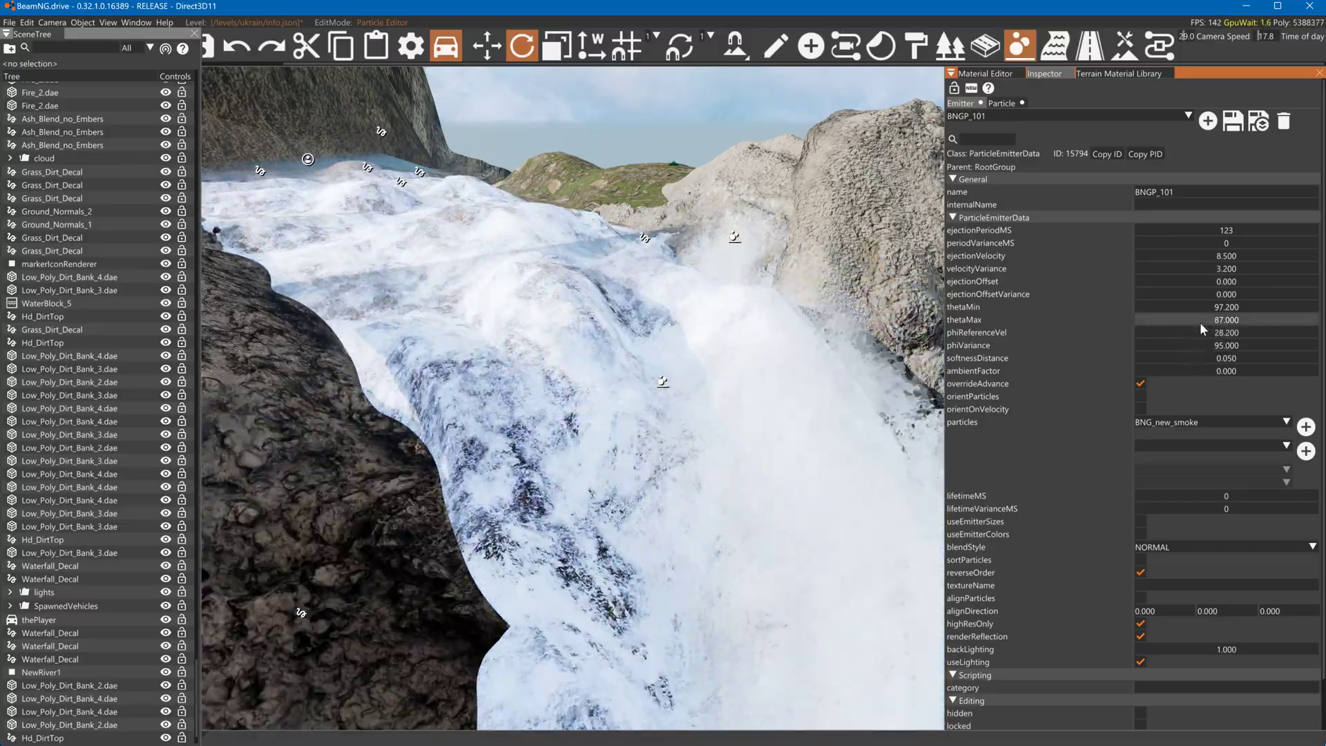
Set BNGP_101's thetaMin and thetaMax to 0 and its ejectionVelocity to 20.6
right_drag(831, 289, 940, 291)
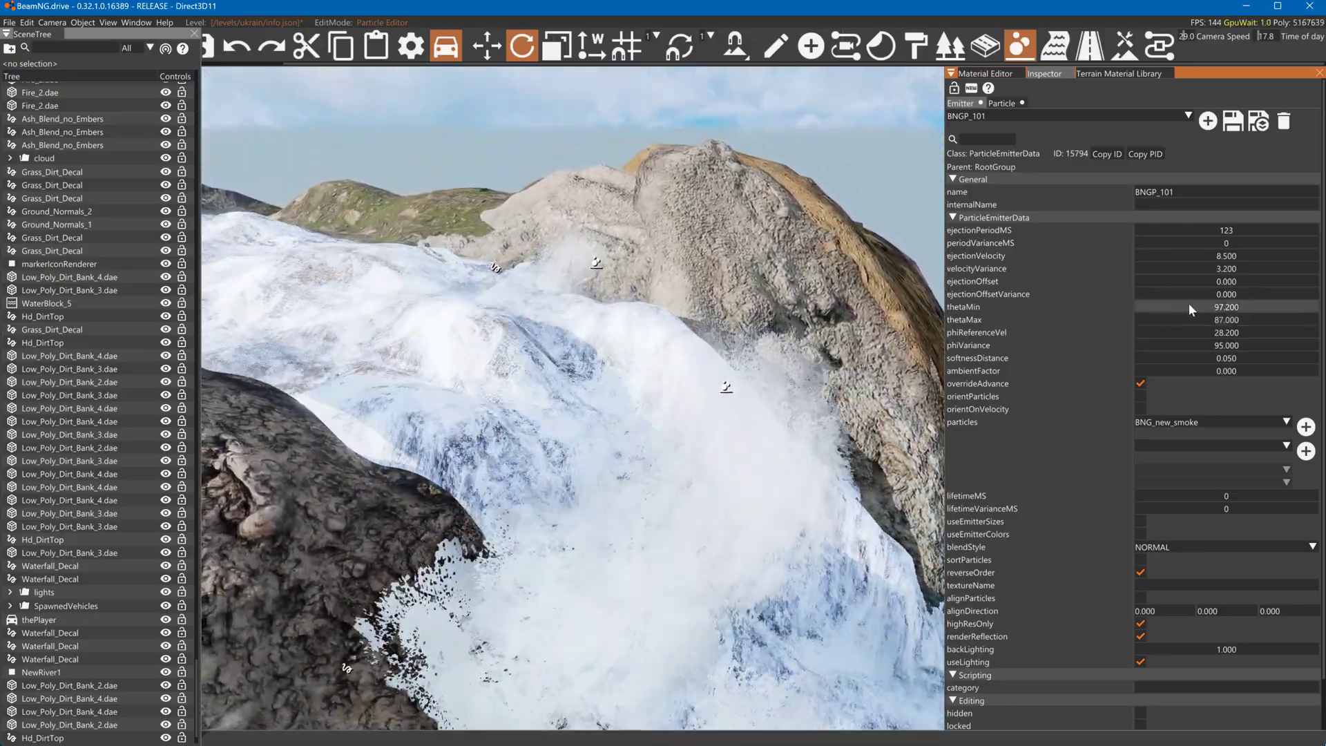
drag(1191, 304, 1077, 316)
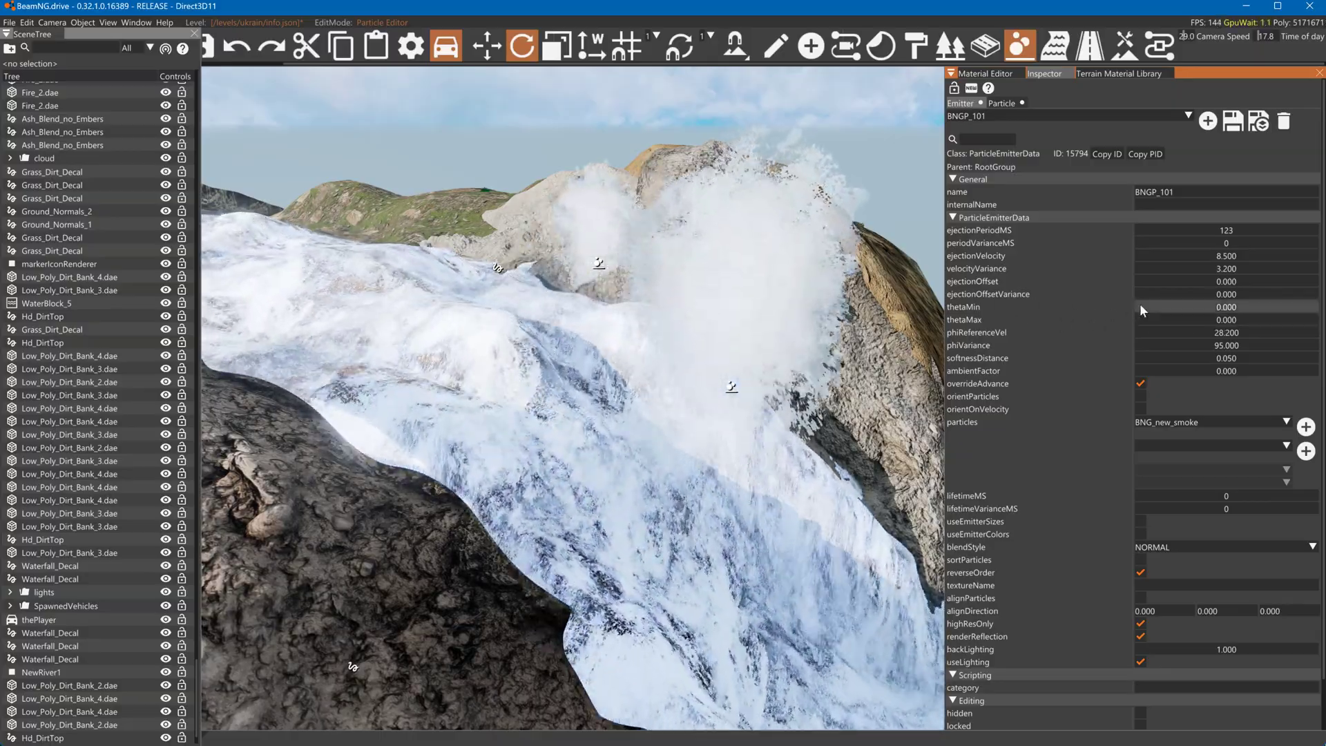
key(a)
drag(1174, 257, 1226, 259)
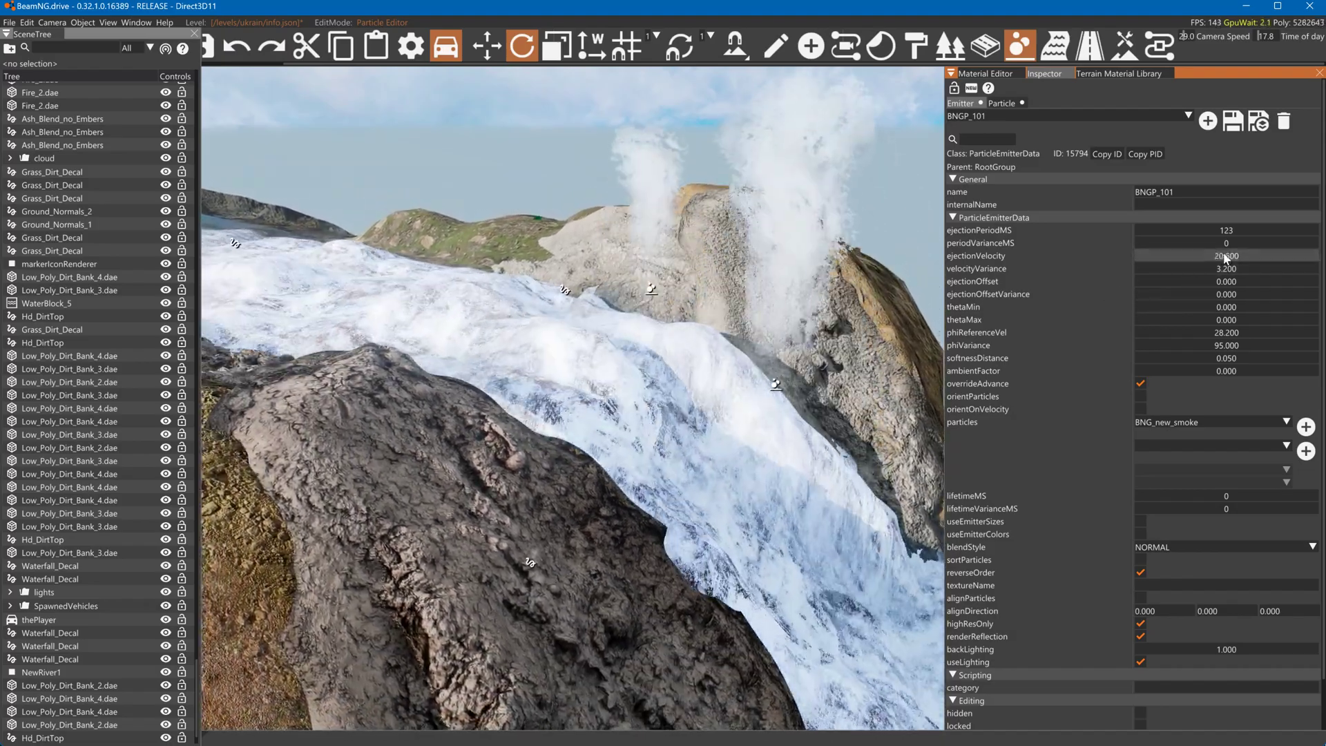
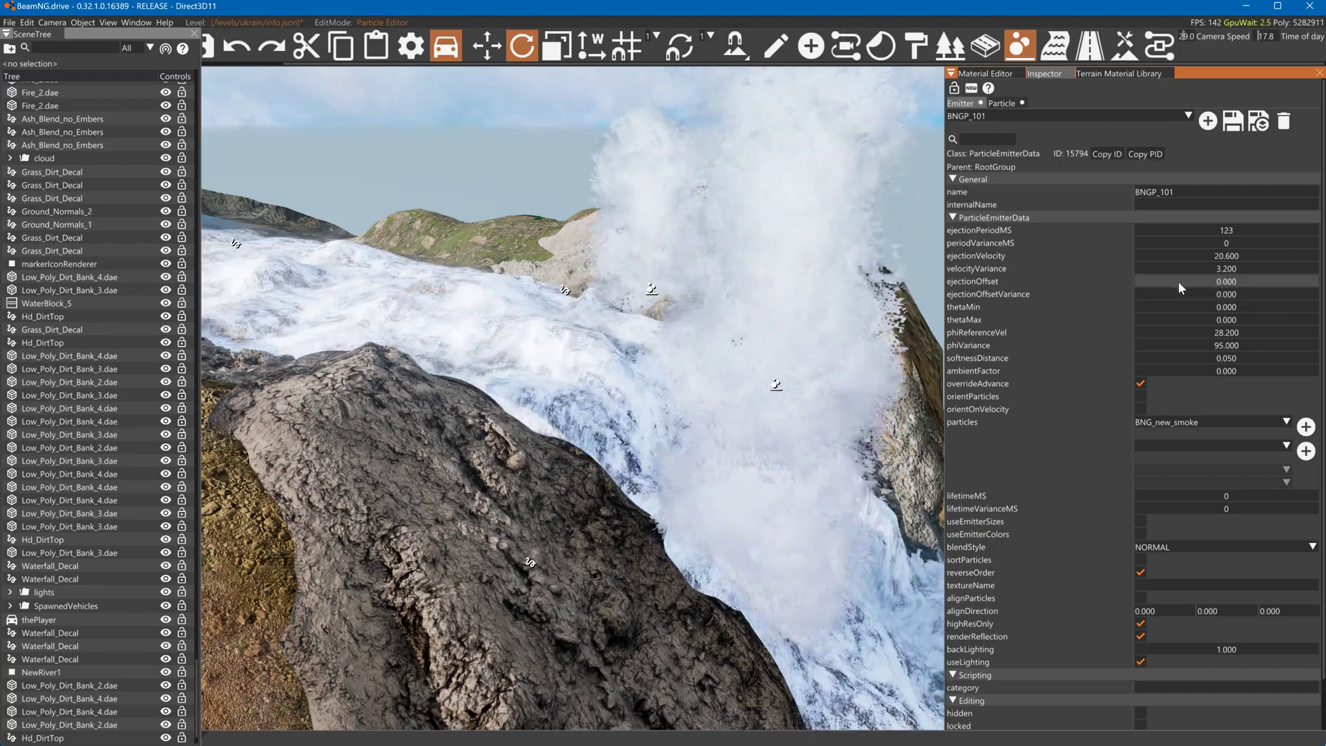
Try an ejectionOffset of about 90 on BNGP_101, and undo the offset changes
drag(1178, 280, 1278, 277)
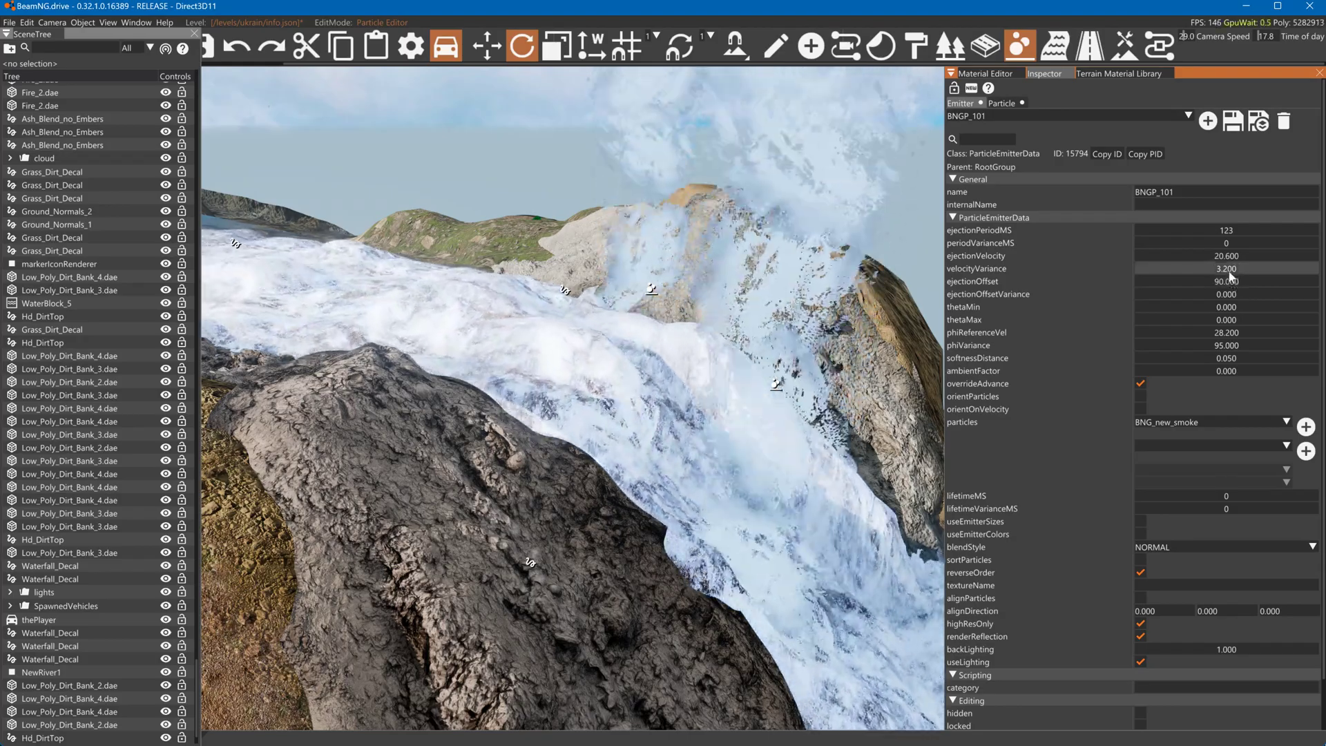
key(ctrl+z)
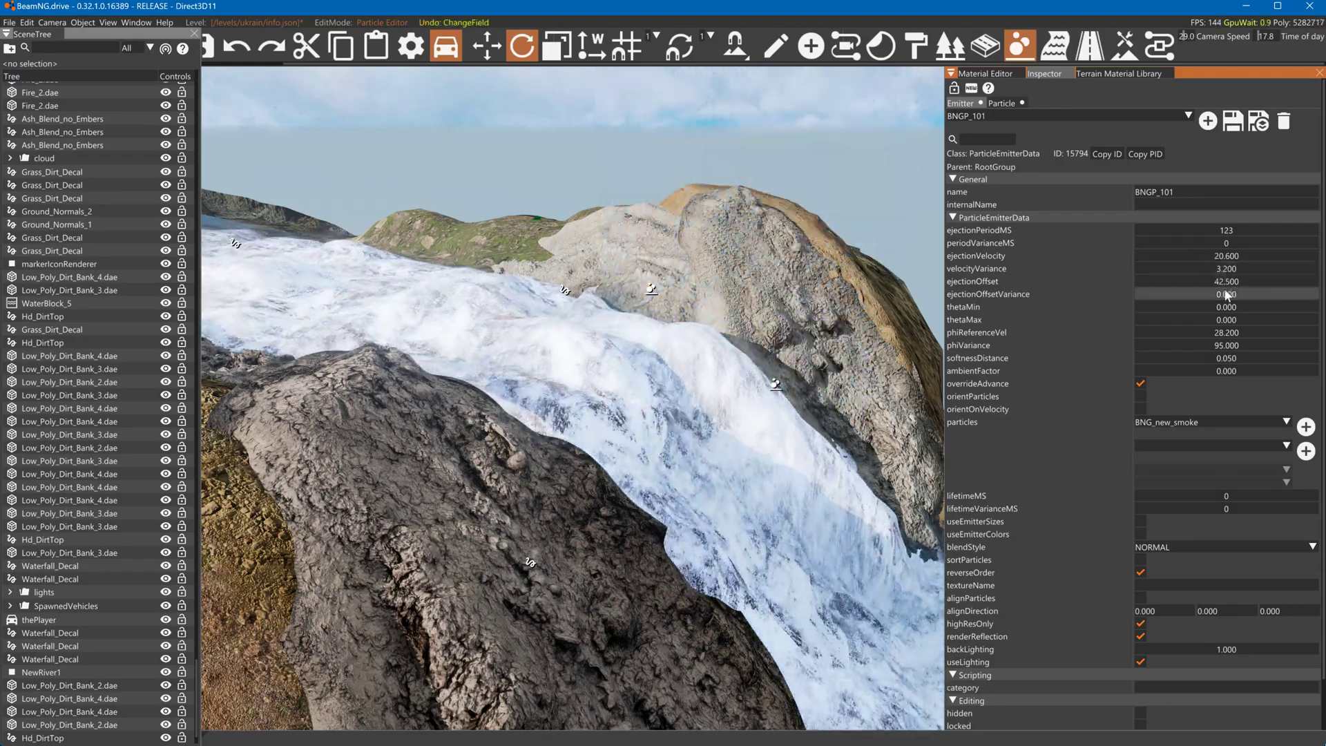
key(ctrl+z)
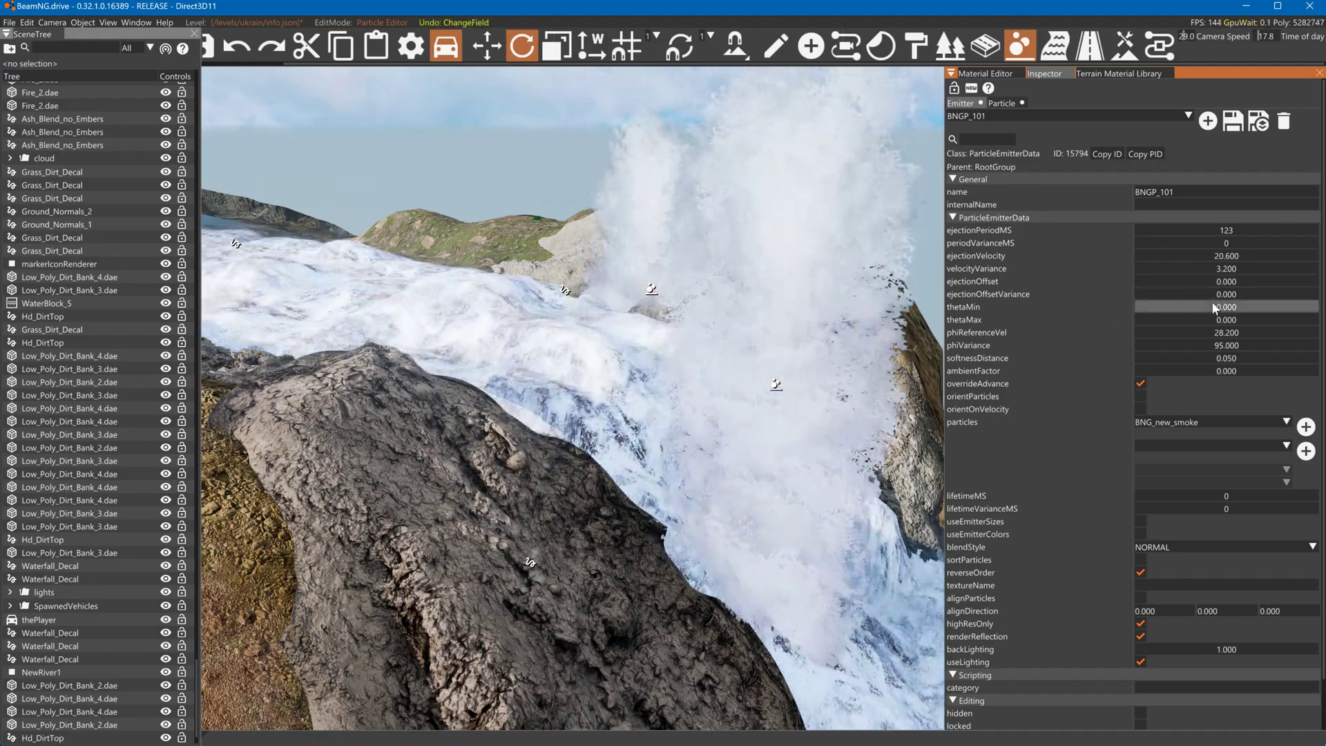
Set both thetaMin and thetaMax of BNGP_101 to 90
click(1212, 303)
text(10)
key(Return)
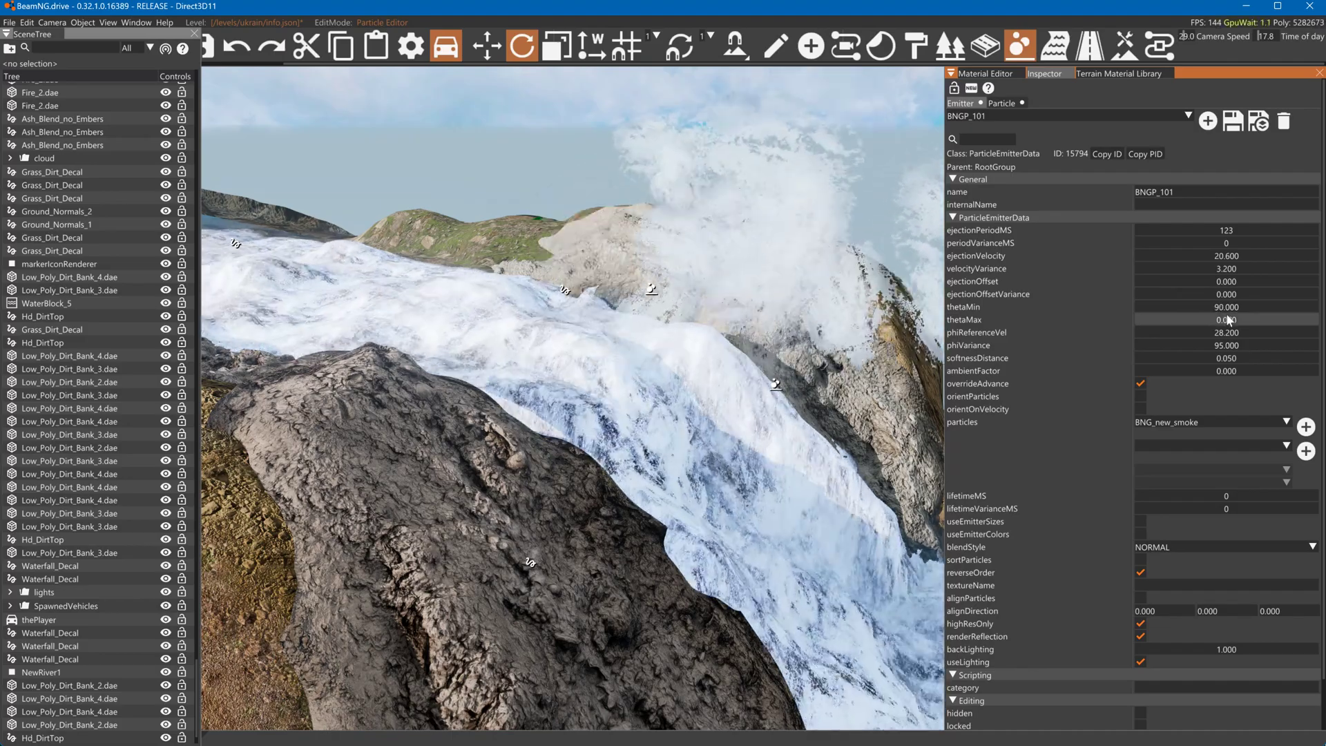
double_click(1228, 317)
text(9)
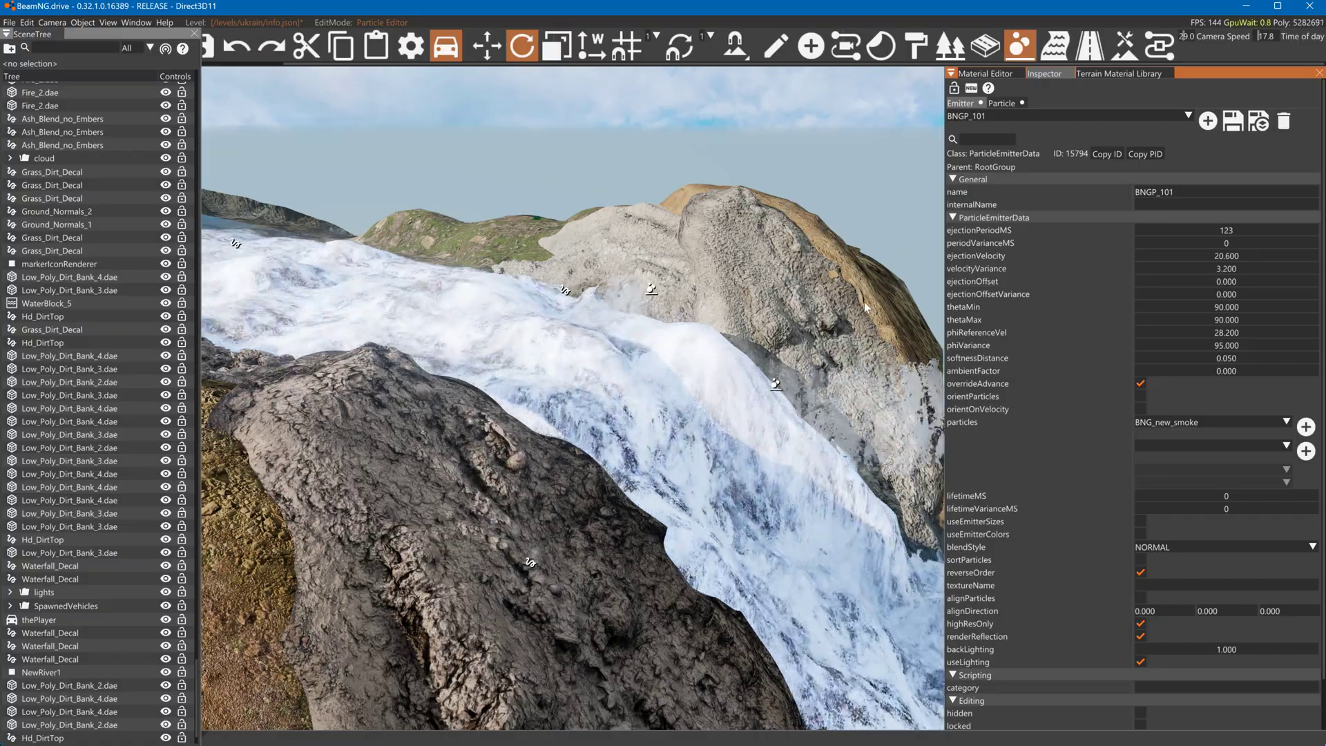
Set the BNG_new_smoke particle's gravityCoefficient to 0.7
right_drag(848, 310, 844, 339)
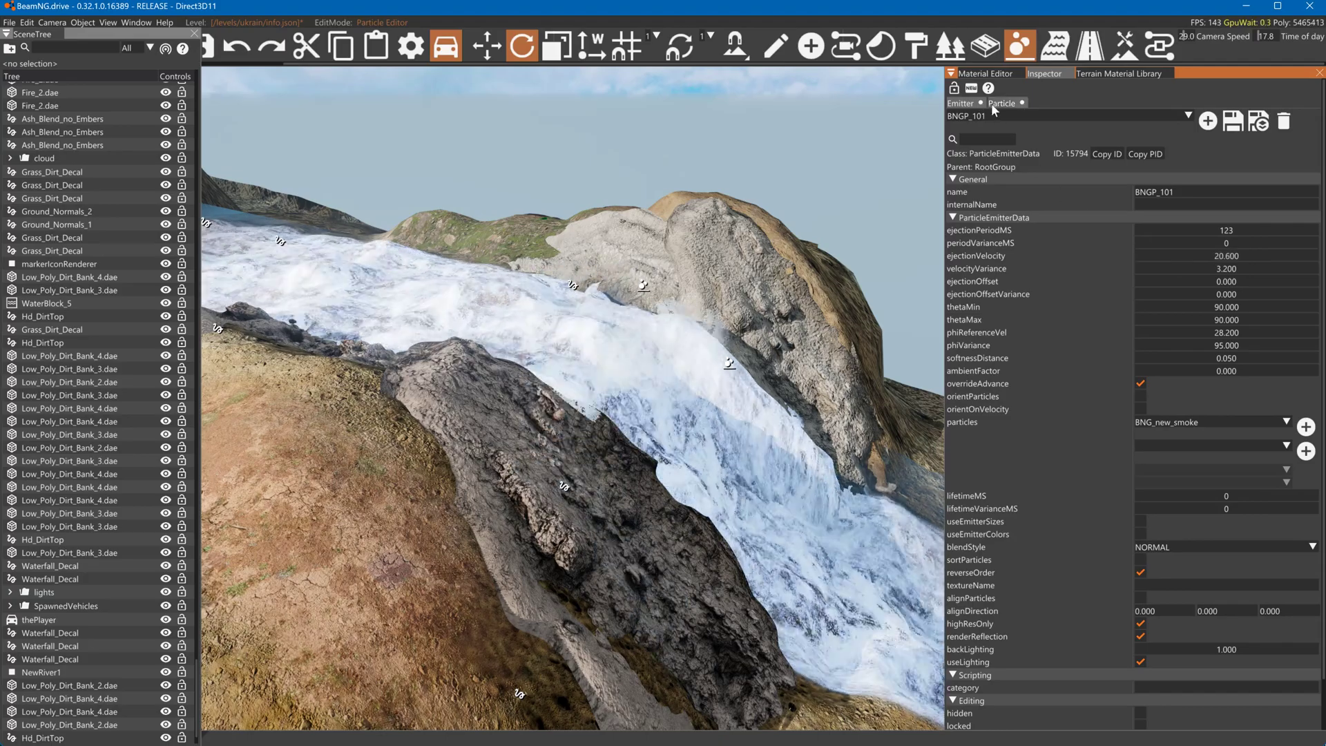
click(991, 102)
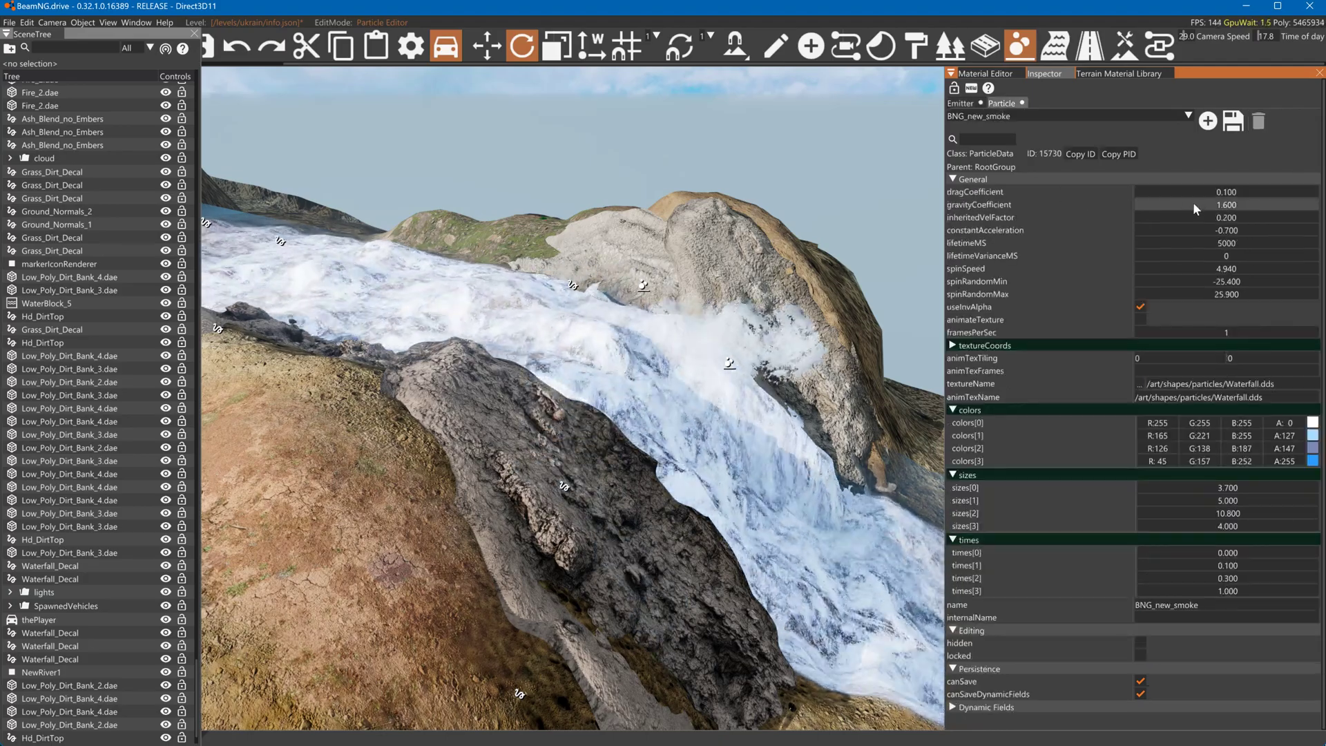
drag(1193, 202, 1191, 202)
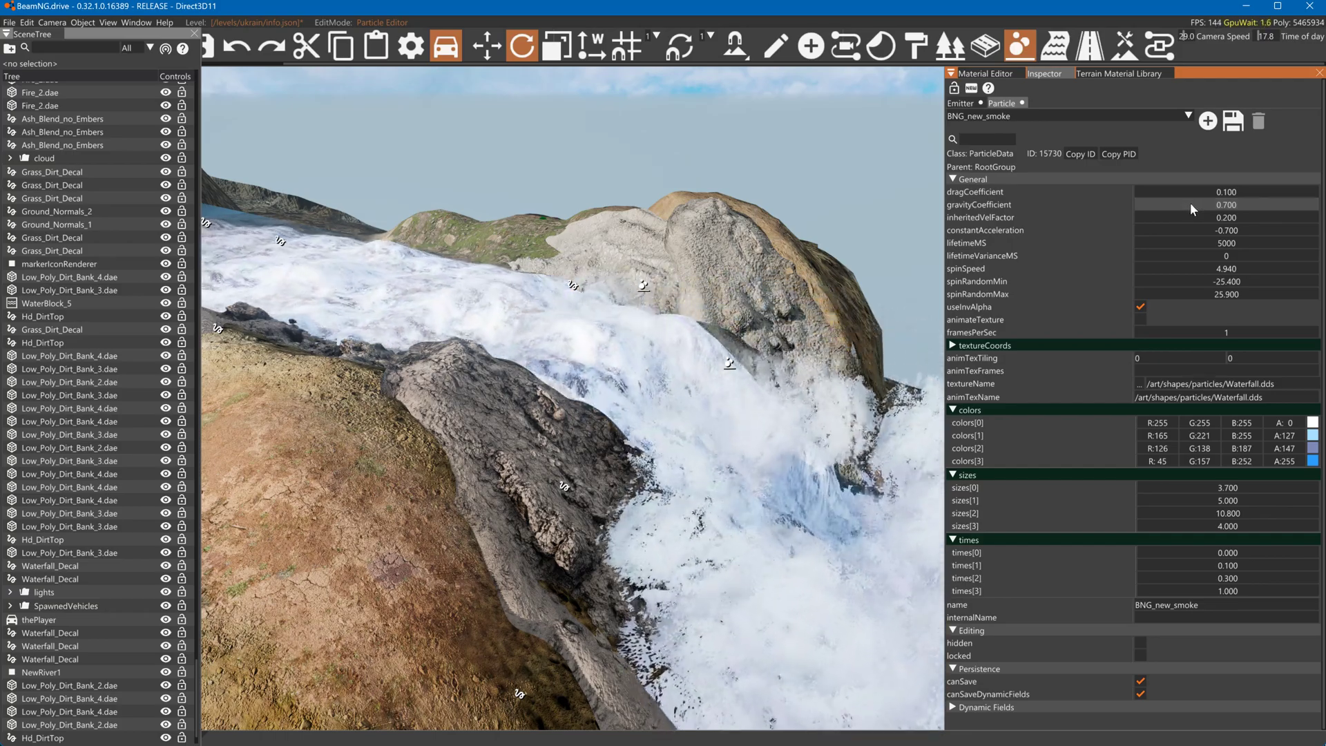
Set both thetaMin and thetaMax of the BNGP_101 emitter to 180
click(960, 103)
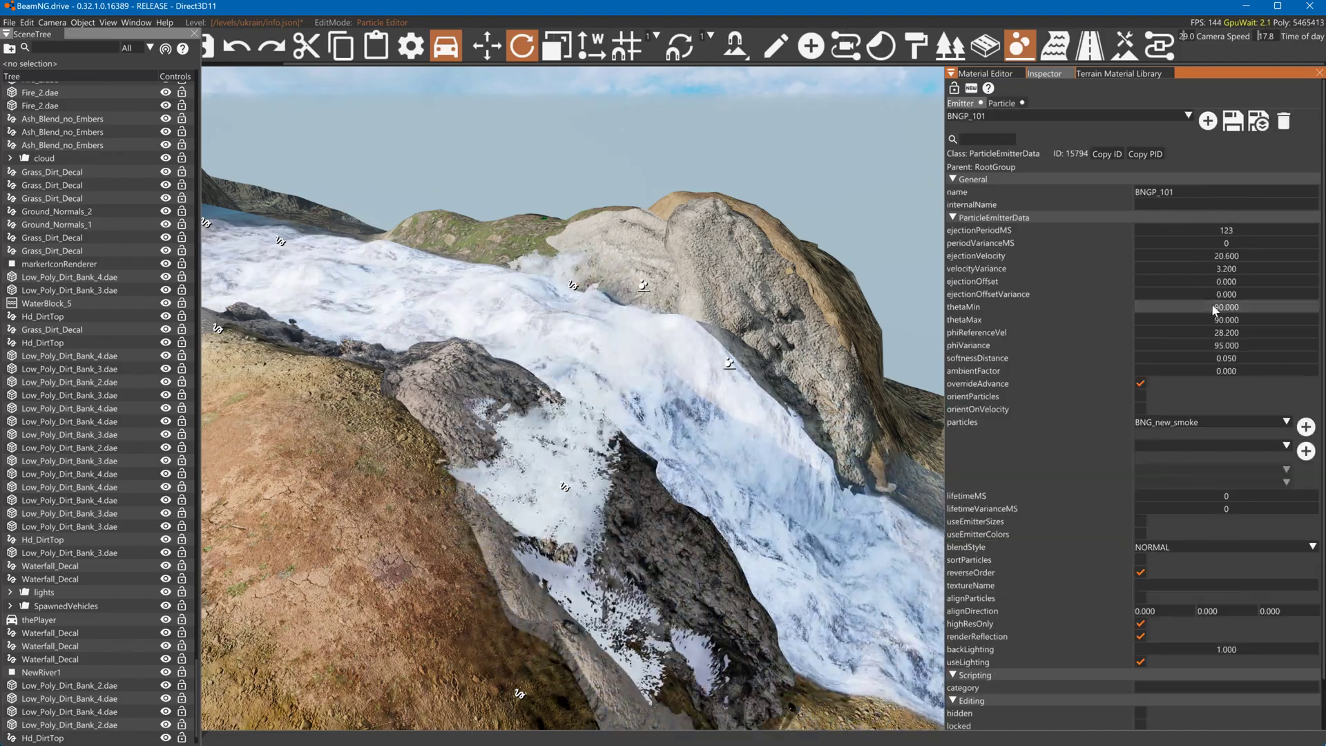
double_click(1212, 304)
text(180)
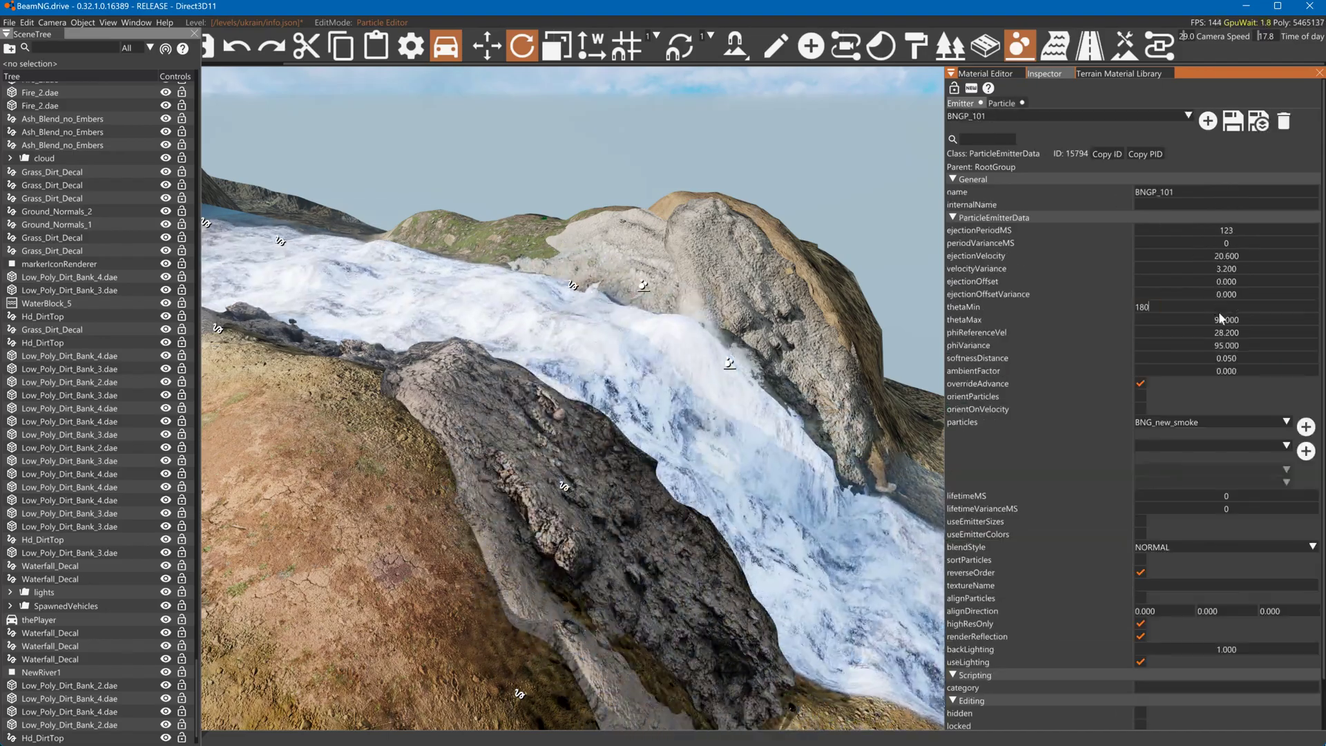
double_click(1218, 315)
text(180)
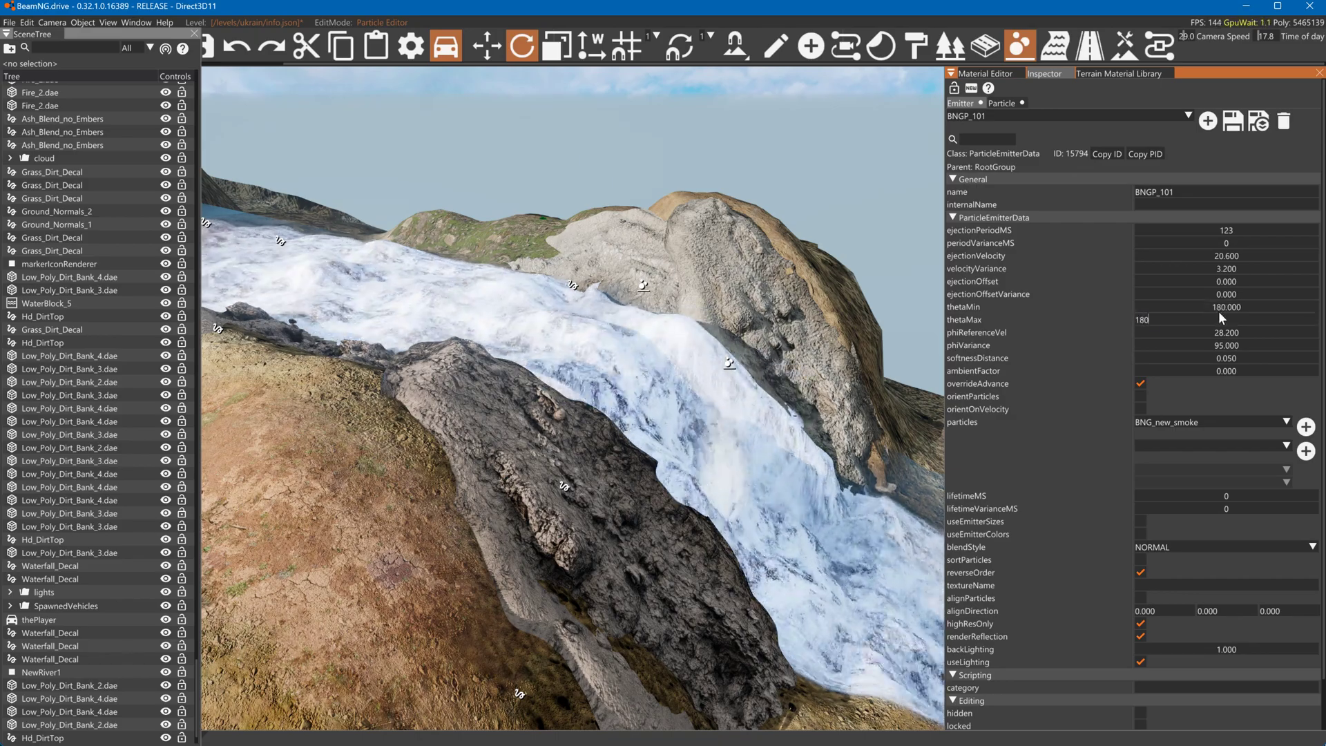
Set BNGP_101's thetaMin and phiReferenceVel to 0 and its phiVariance to 107.6
key(Return)
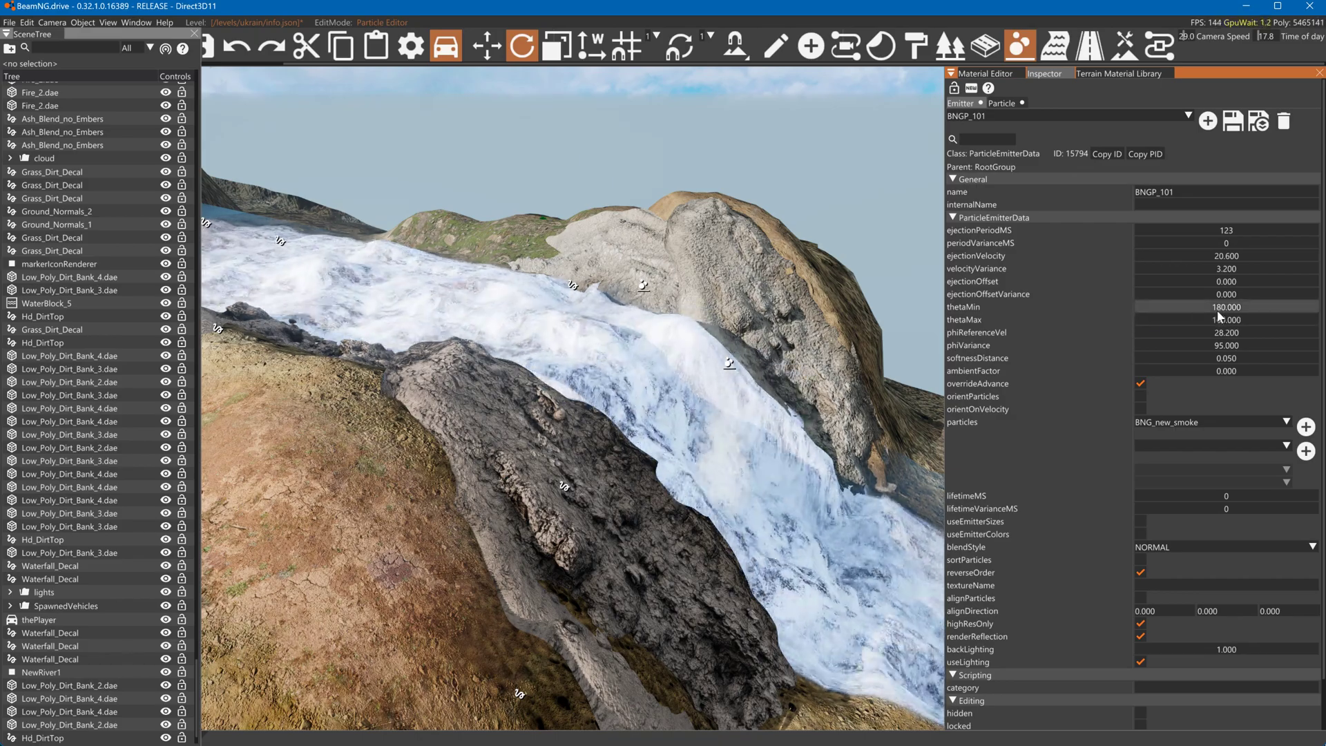
drag(1220, 308, 80, 303)
drag(1202, 302, 1237, 305)
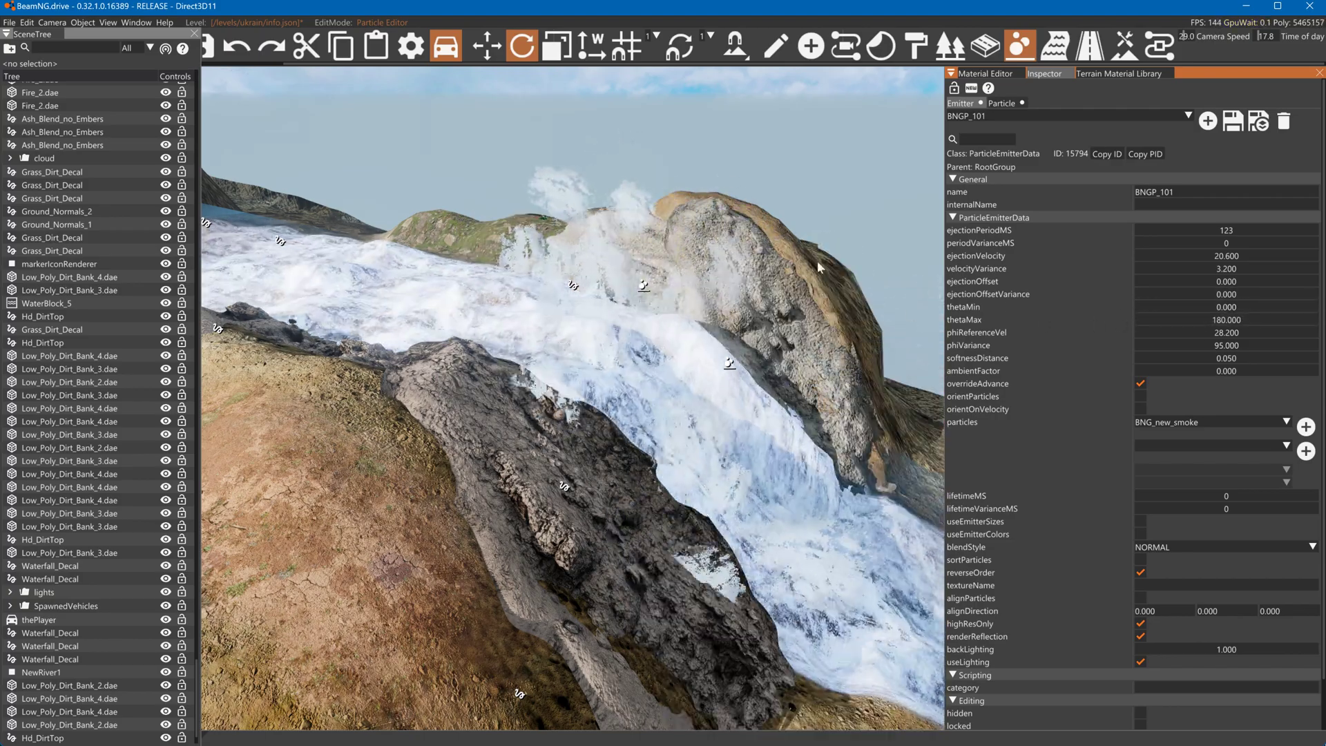
mouse_move(1206, 341)
mouse_down()
mouse_move(1255, 342)
mouse_move(1143, 334)
mouse_up()
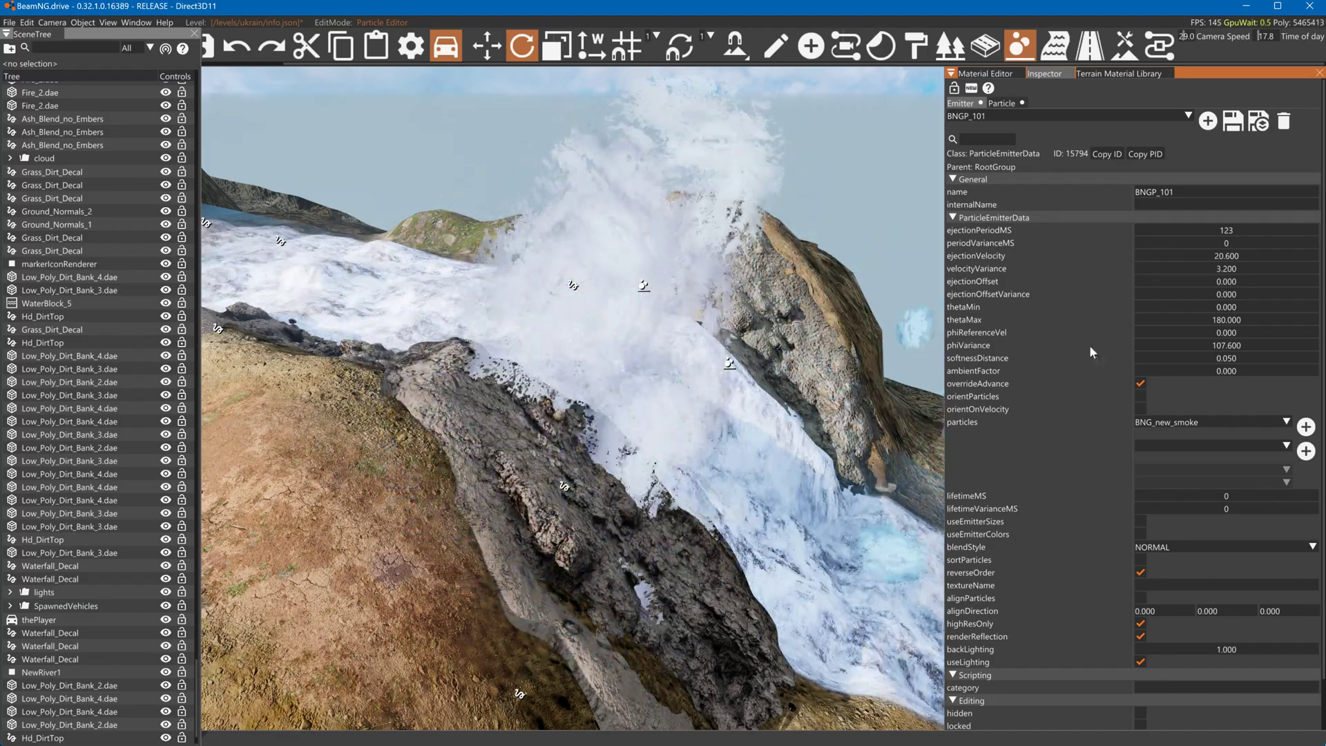
Try a phiReferenceVel of 7.8 and of 180 on BNGP_101, and set it back to 0
drag(1196, 329, 1216, 333)
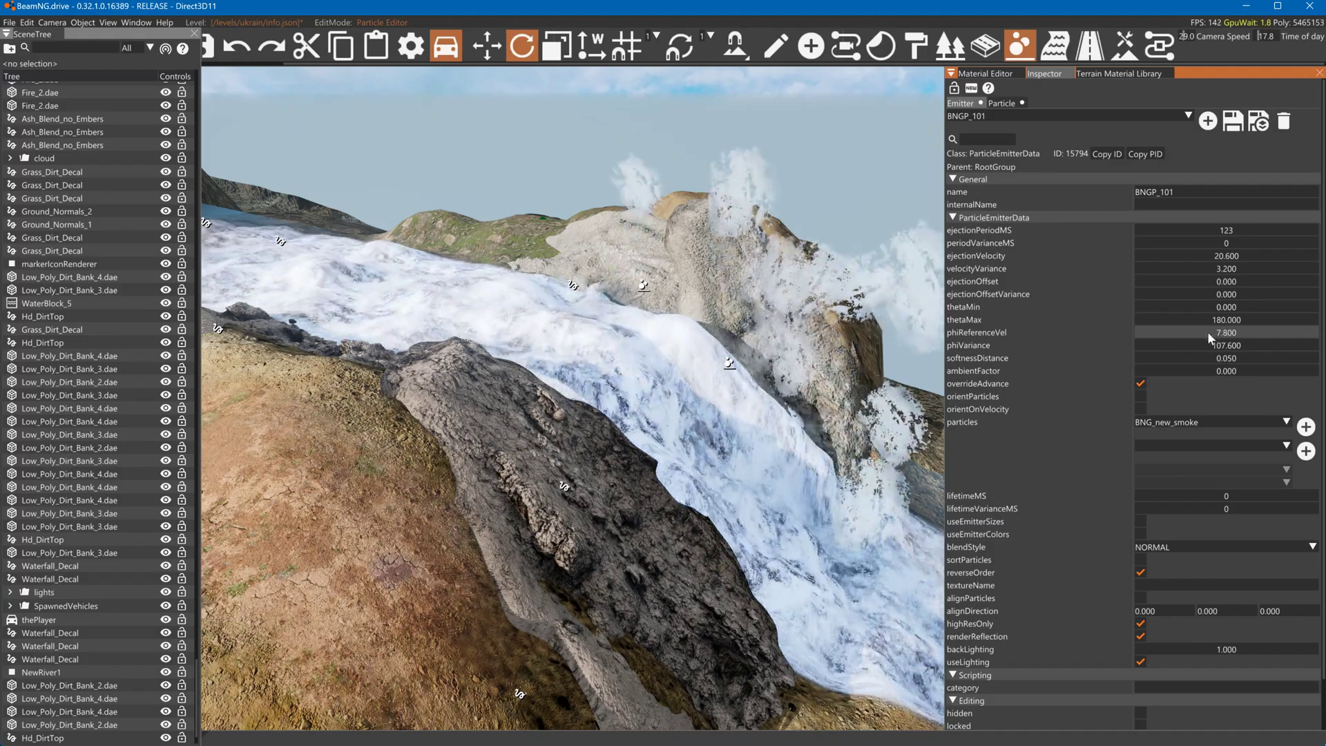
double_click(1207, 332)
text(180.000)
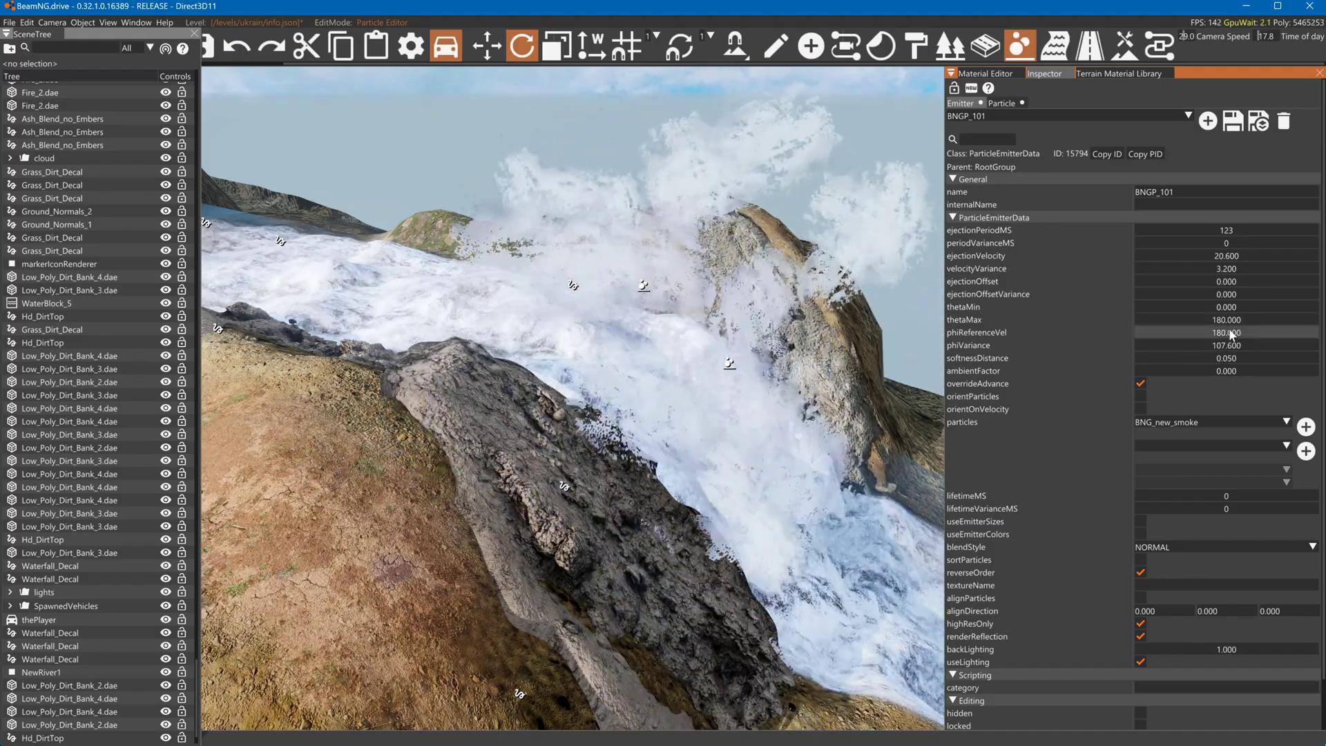
double_click(1229, 332)
text(0)
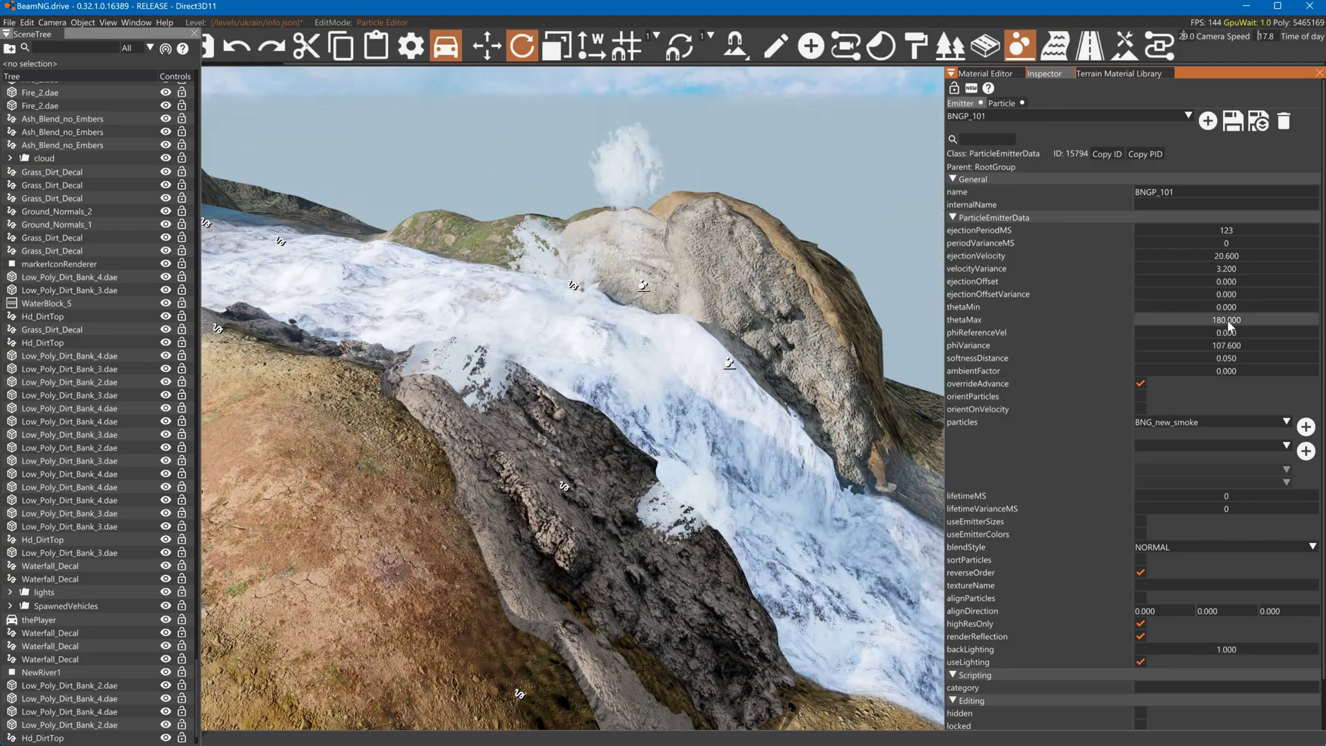
Try a thetaMax of 0 on BNGP_101, and set thetaMax to 80 and phiReferenceVel to 24.2
double_click(1228, 320)
text(0)
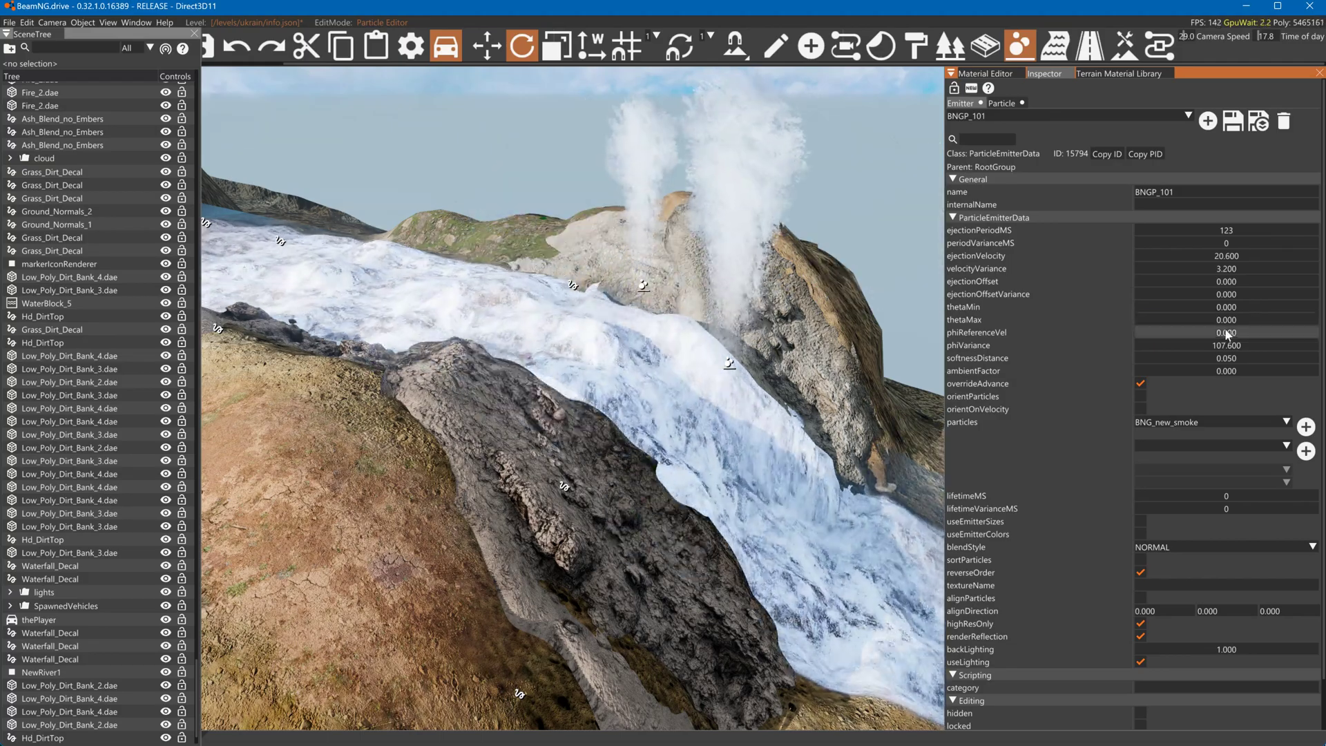
mouse_move(1216, 335)
mouse_down()
mouse_move(1271, 328)
mouse_move(1233, 322)
mouse_up()
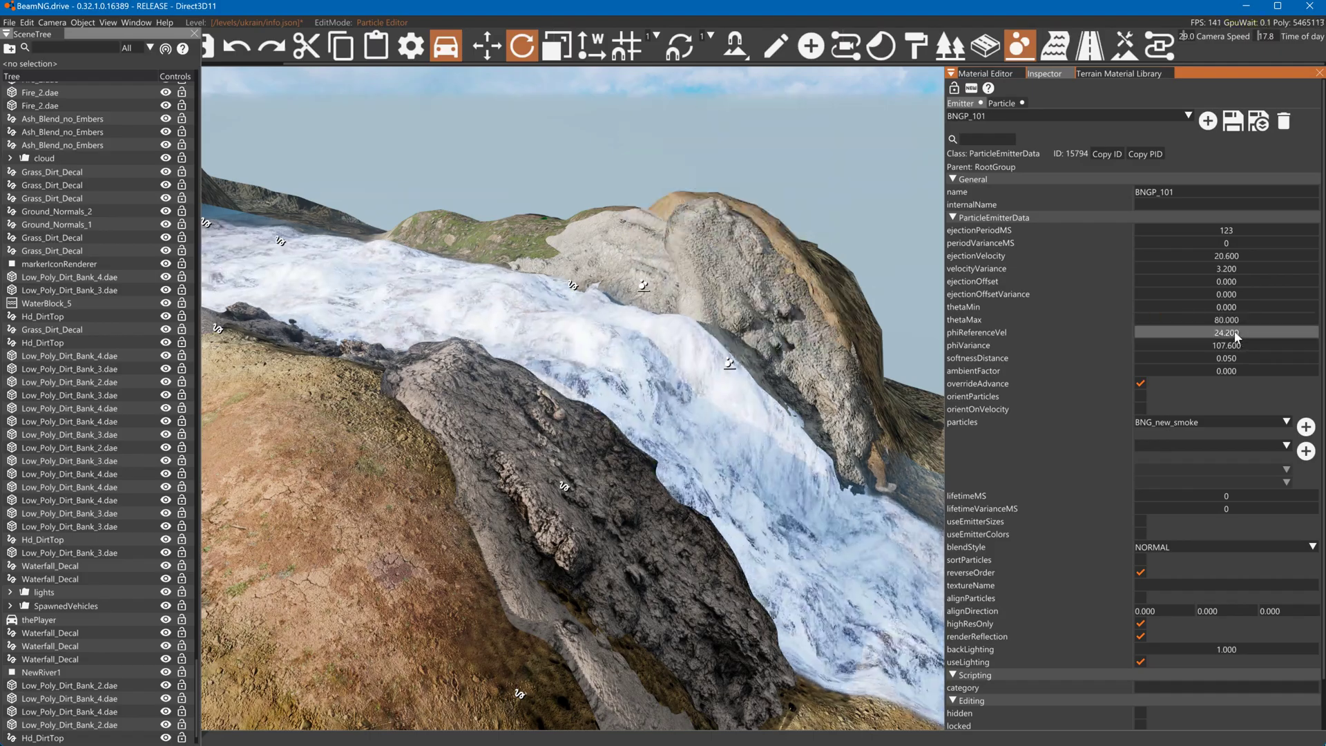
key(Tab)
click(1224, 343)
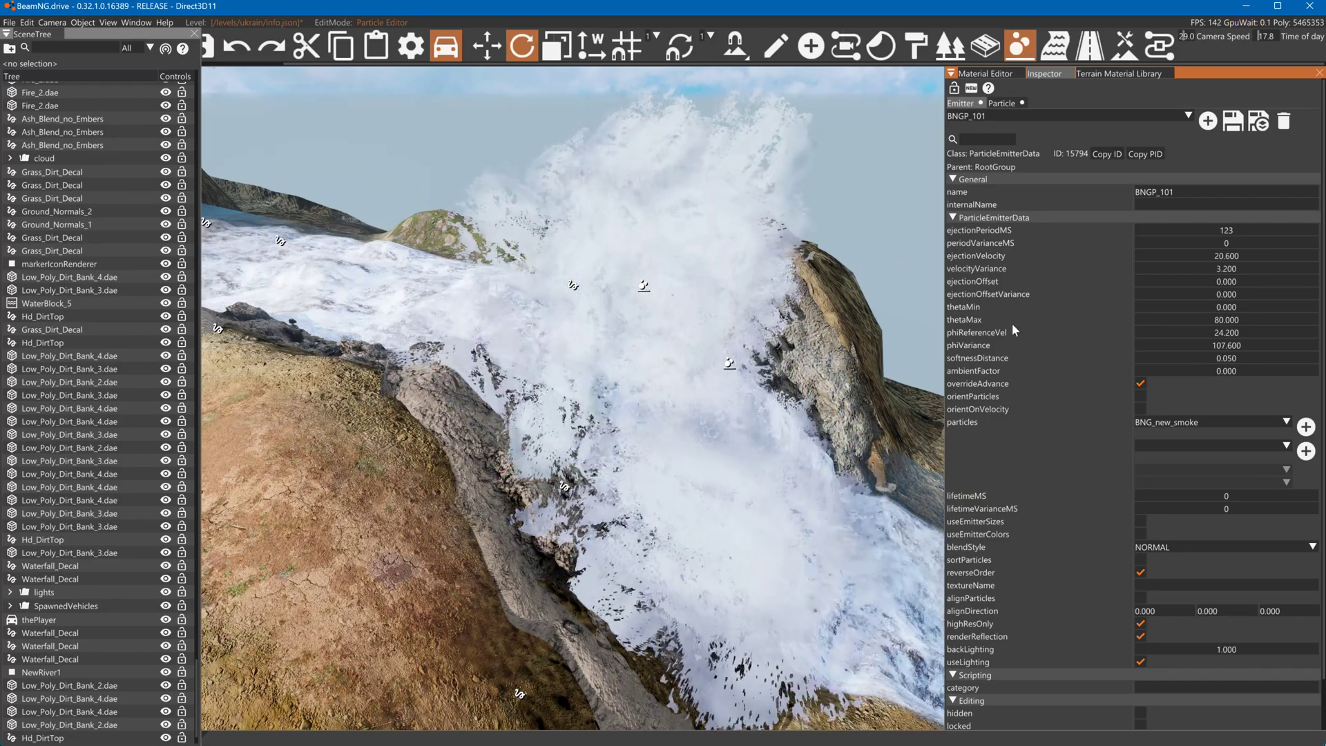
Set BNGP_101's ejectionVelocity to 17.8, and adjust phiVariance to 60.8 and phiReferenceVel to 19.2
drag(1213, 343, 1141, 358)
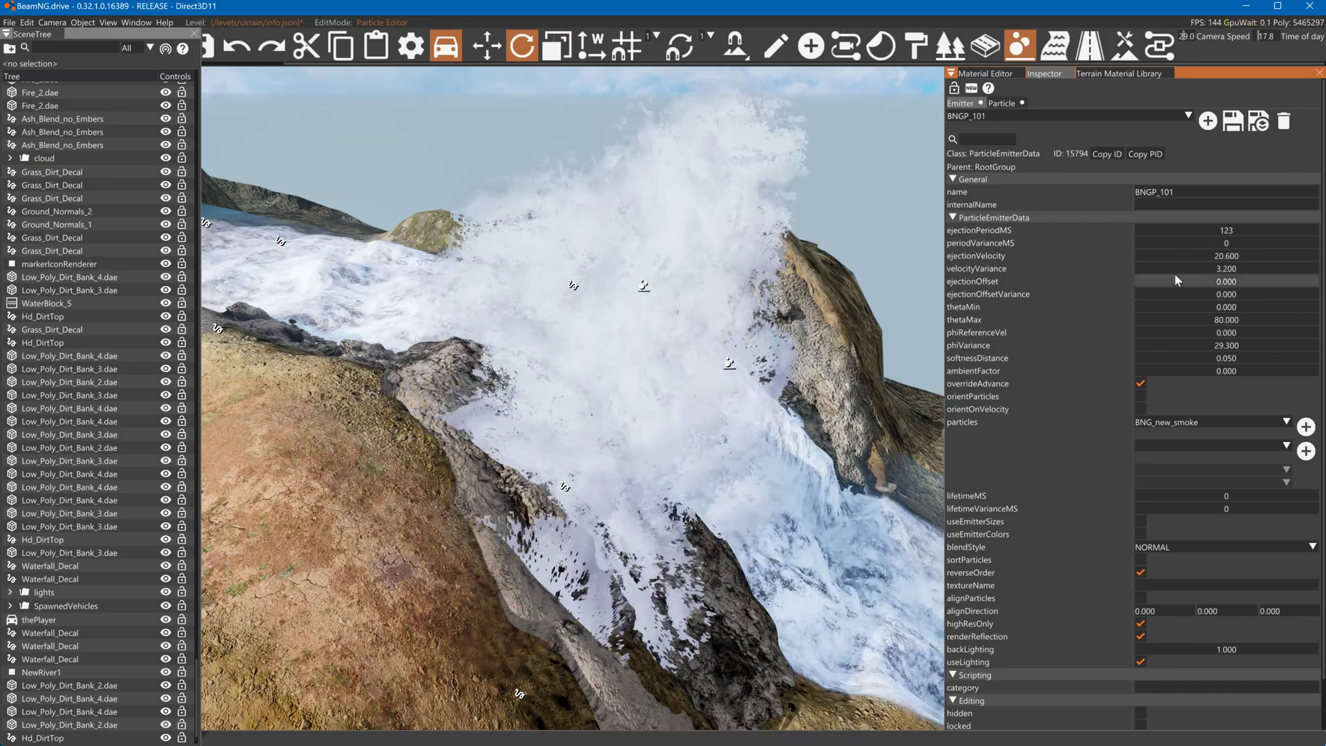
drag(1184, 256, 1176, 260)
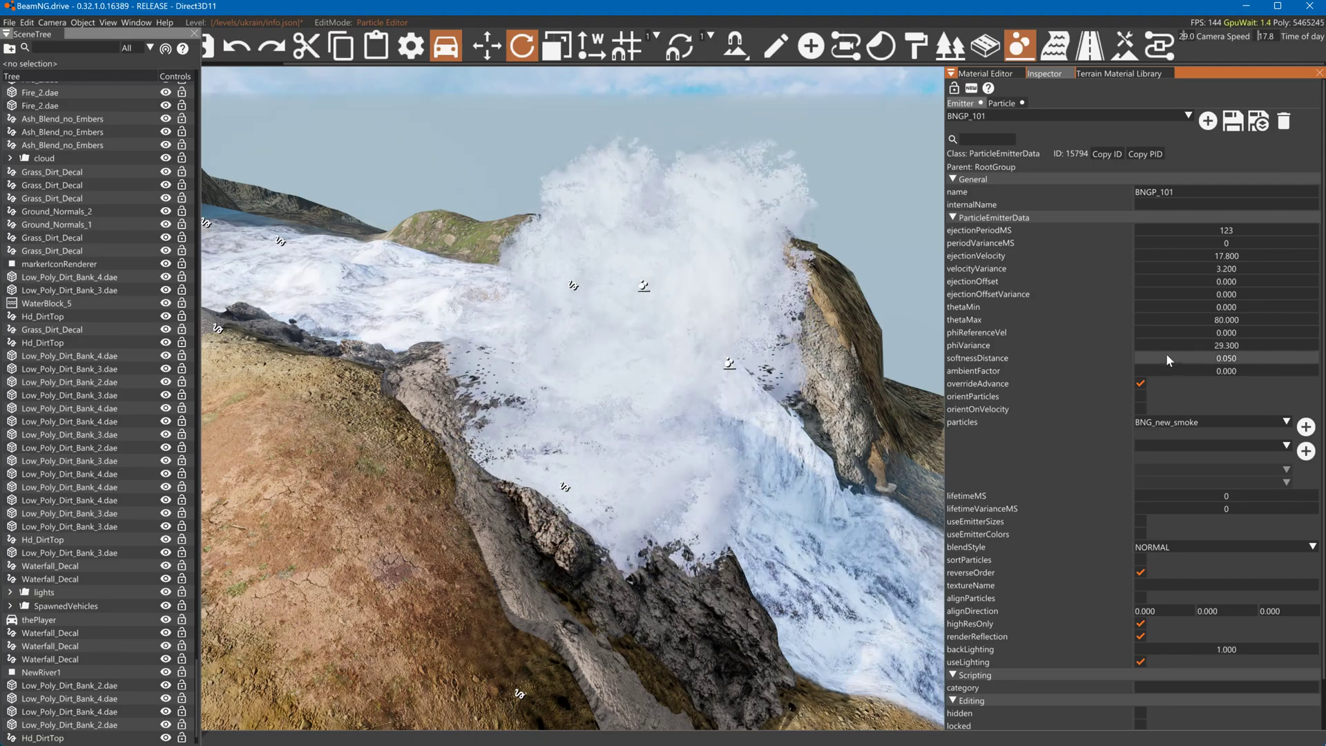
drag(1168, 340, 1213, 330)
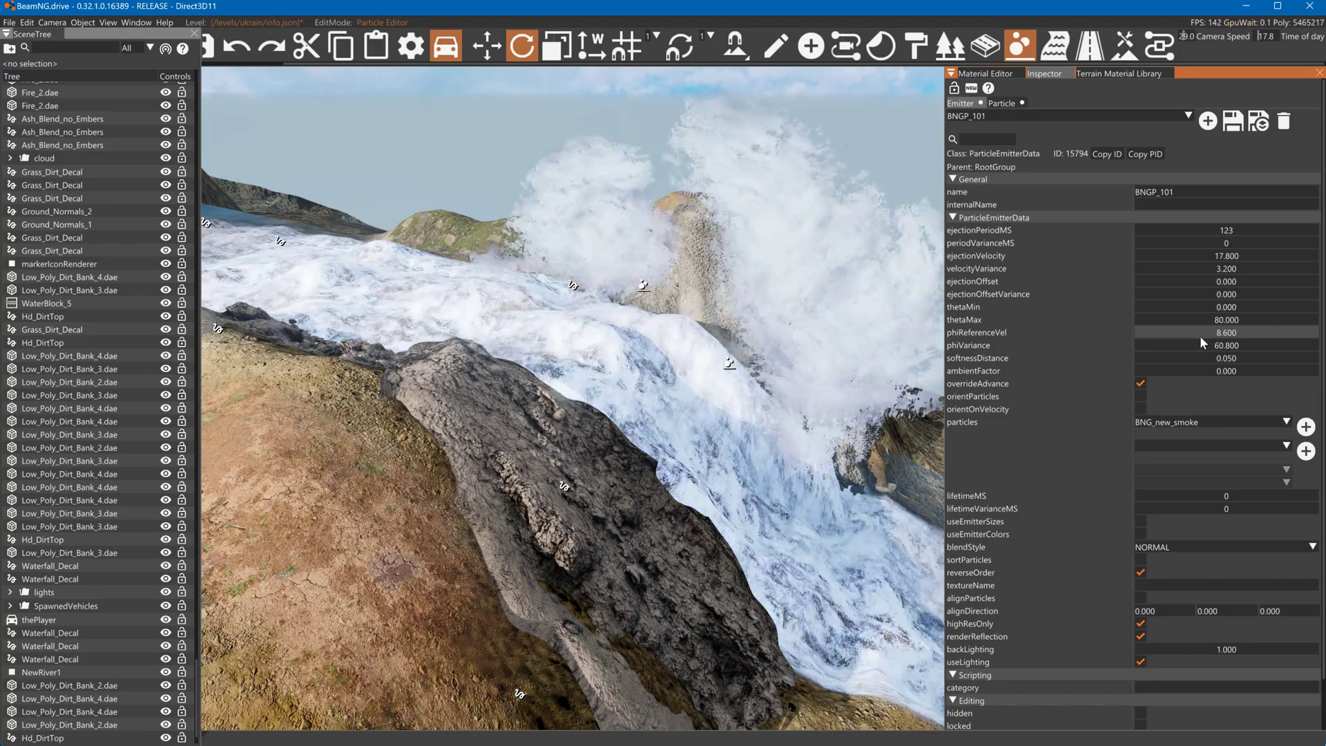
drag(1200, 336, 1205, 333)
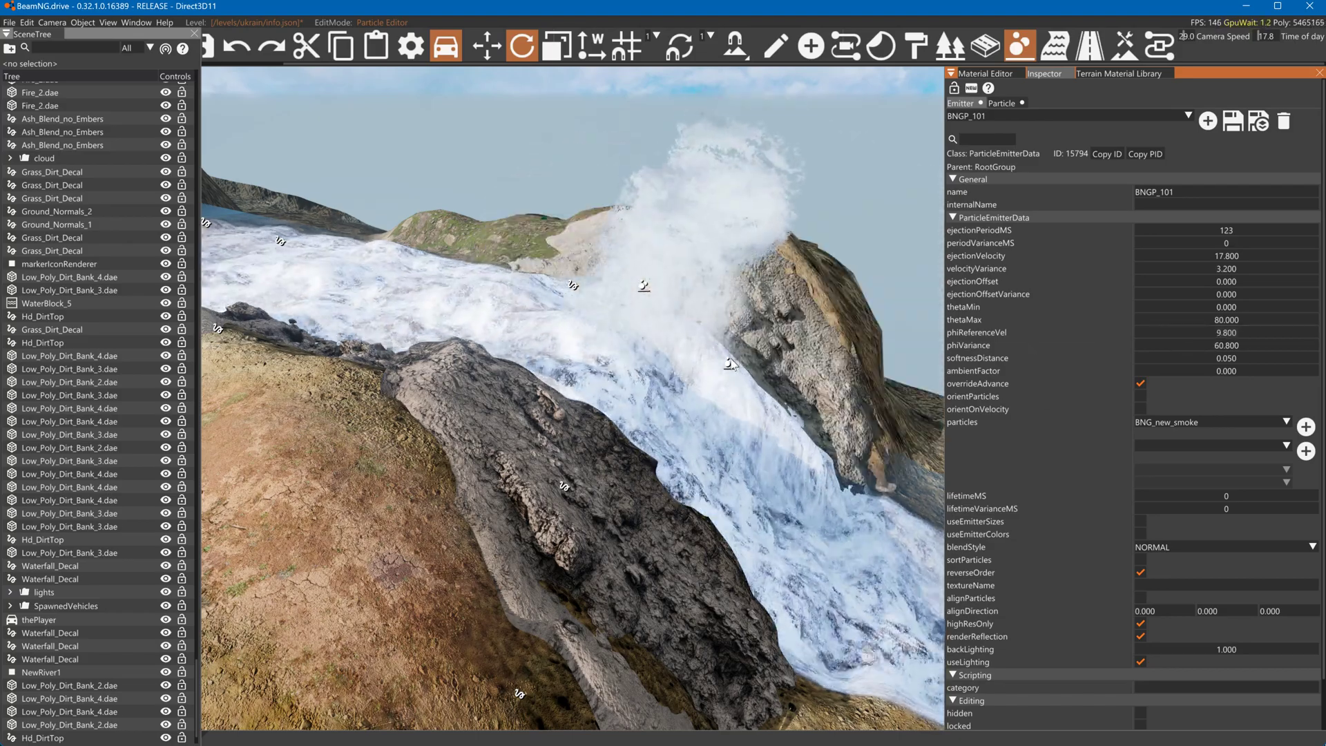
click(1195, 330)
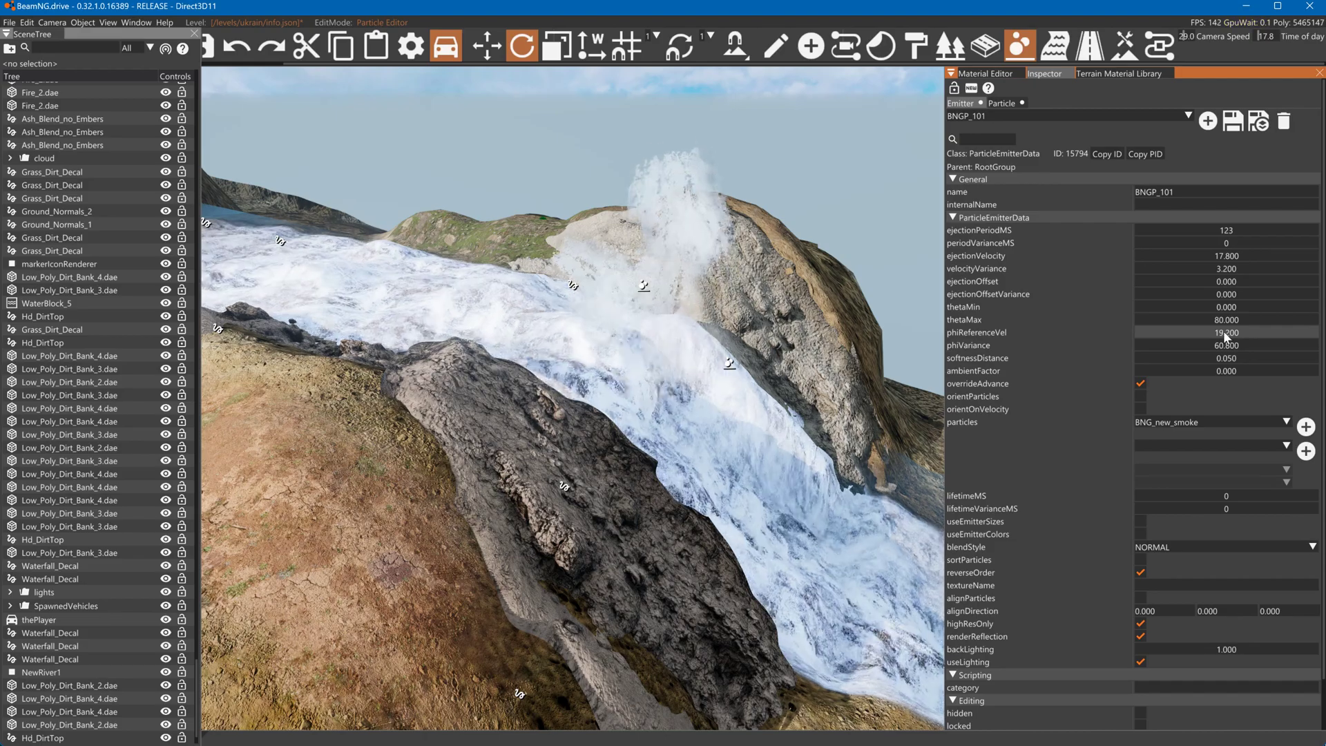
Set BNGP_101's phiReferenceVel to 40.9 and phiVariance to 40, with thetaMin at 73 and thetaMax at 116.8
mouse_move(1224, 330)
mouse_down()
mouse_move(1160, 334)
mouse_move(1243, 332)
mouse_up()
drag(1243, 343, 1229, 342)
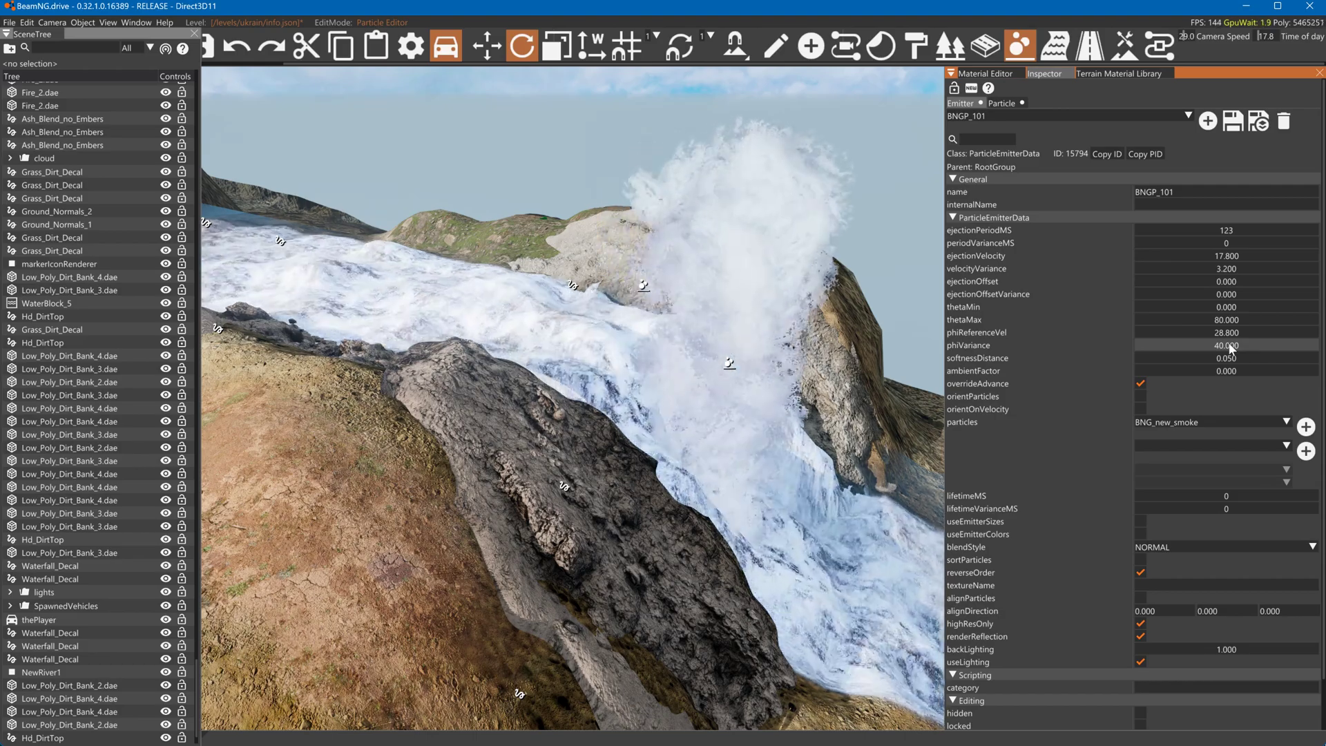
drag(1228, 332, 1267, 339)
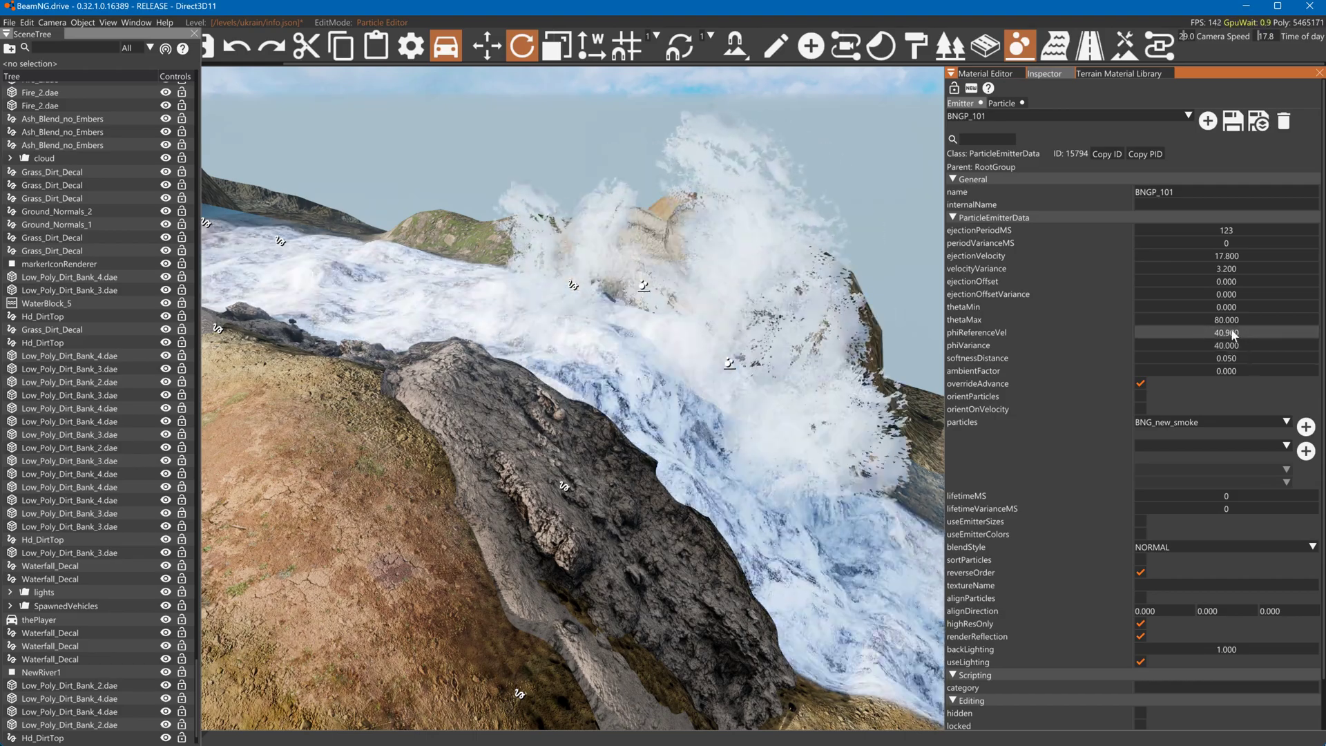
drag(1203, 306, 1254, 320)
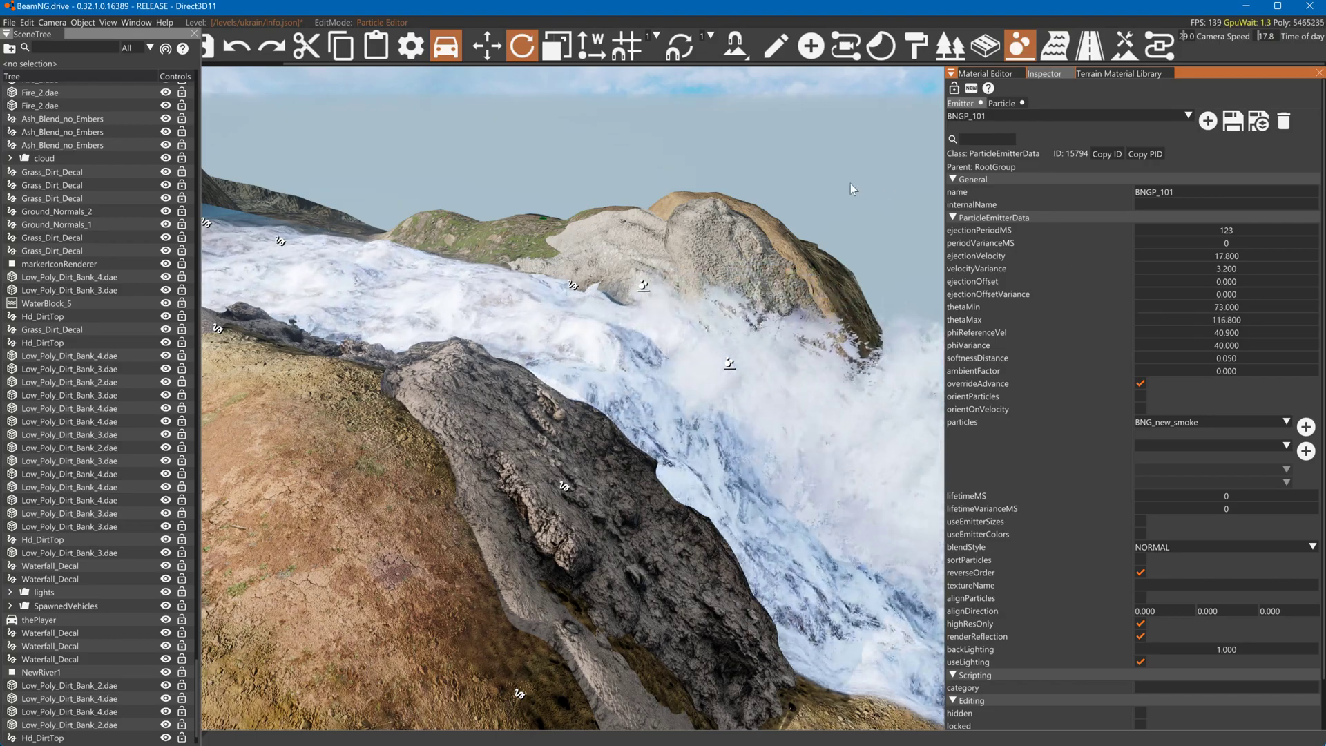
Select the emitter node beside the rock at the waterfall's crest and rotate it to about 0.66, -0.23, -36.8
click(776, 55)
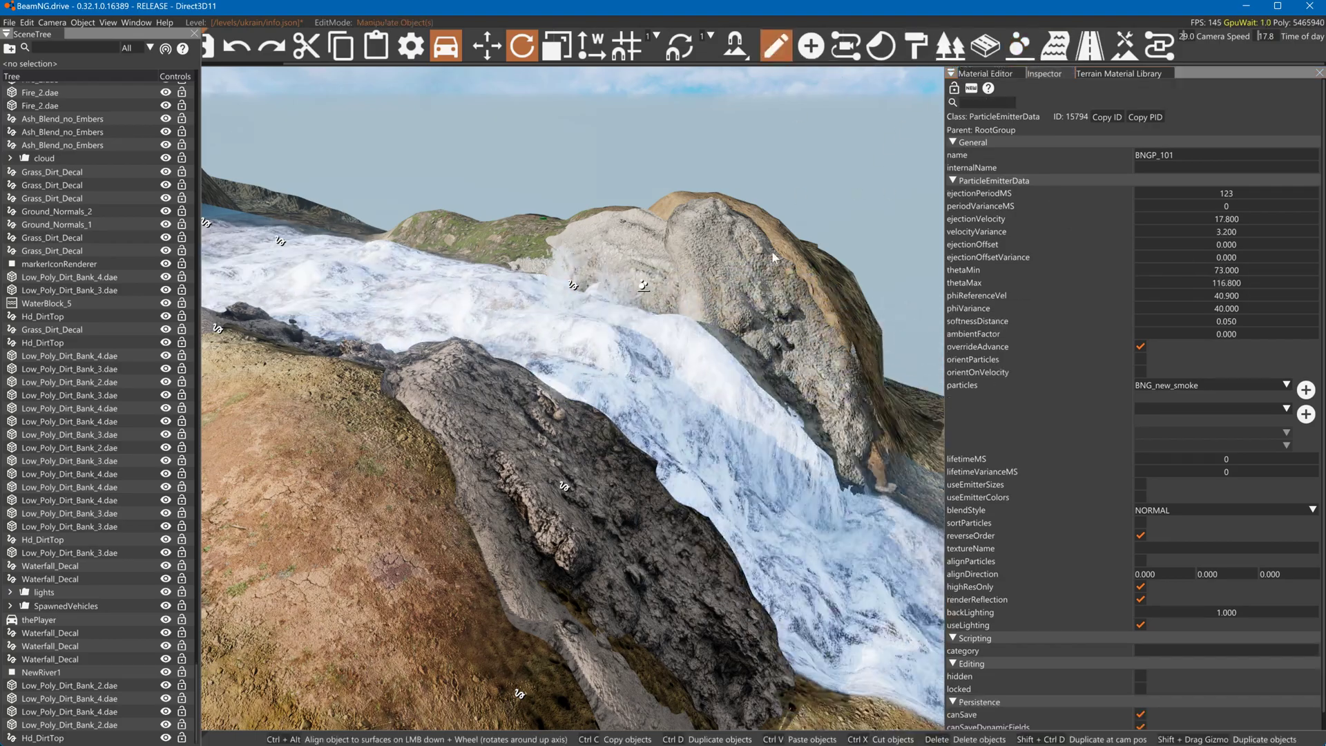
click(648, 290)
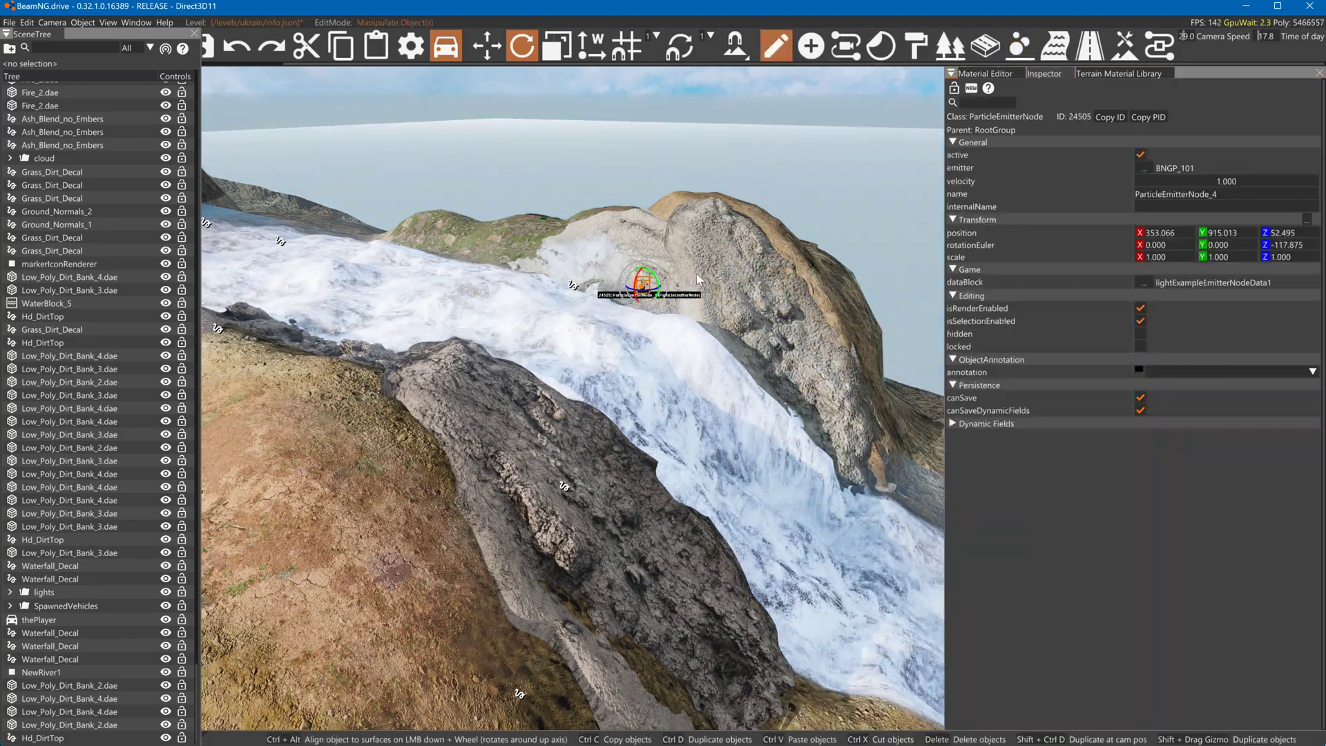
click(649, 291)
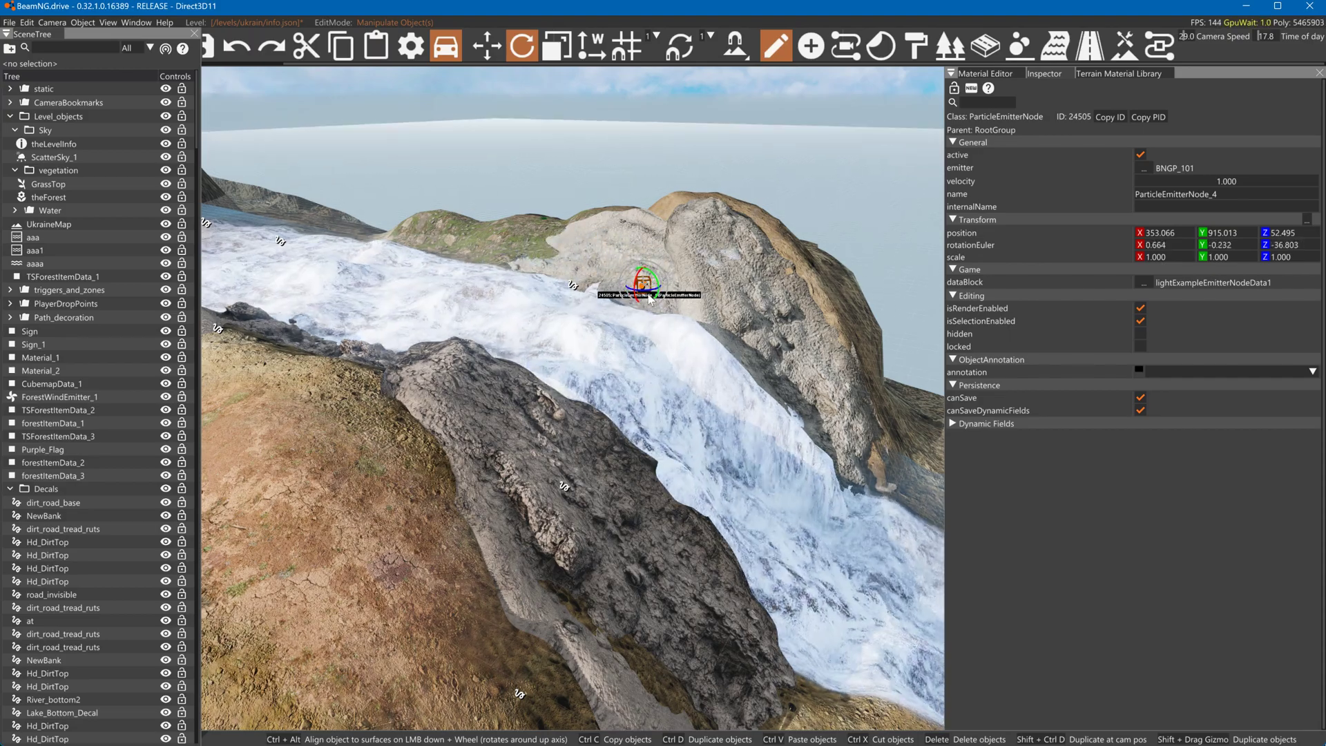
key(1)
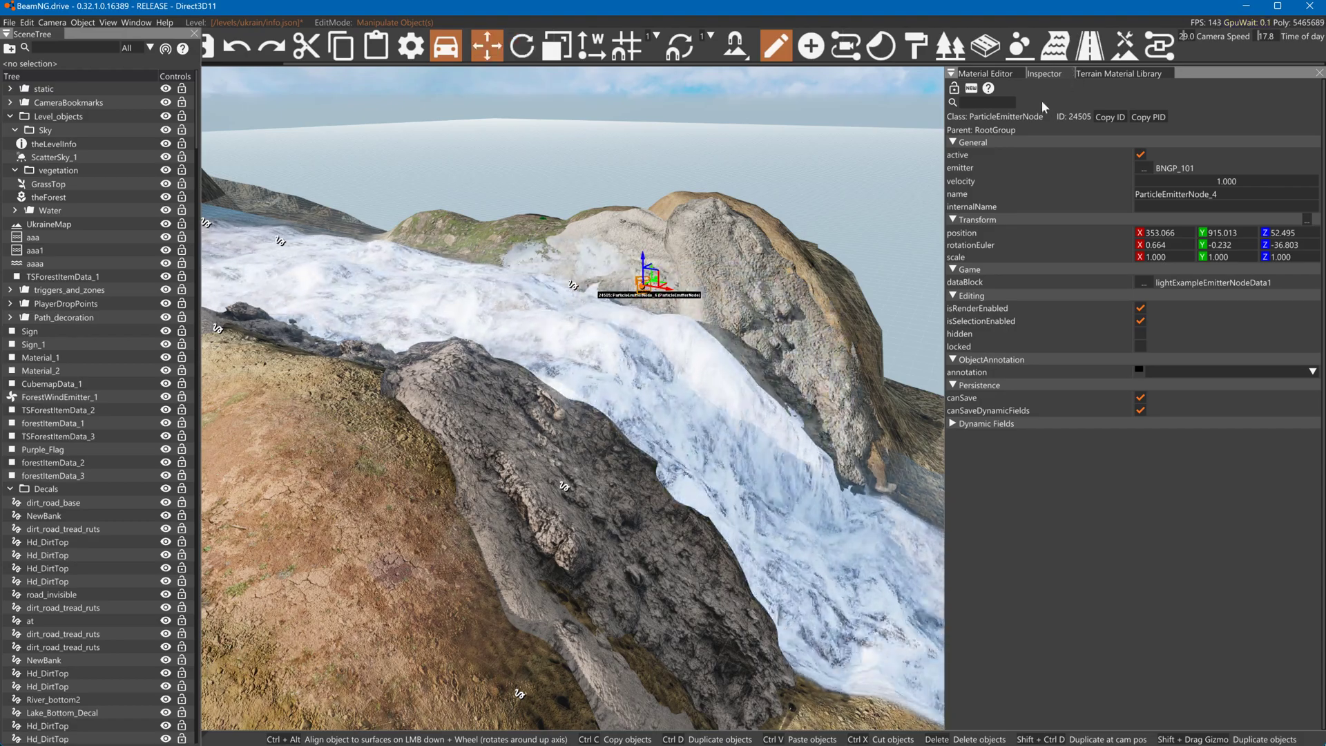
Return to particle editing and choose the BNGP_101 emitter in place of DefaultEmitter
click(999, 76)
click(1020, 46)
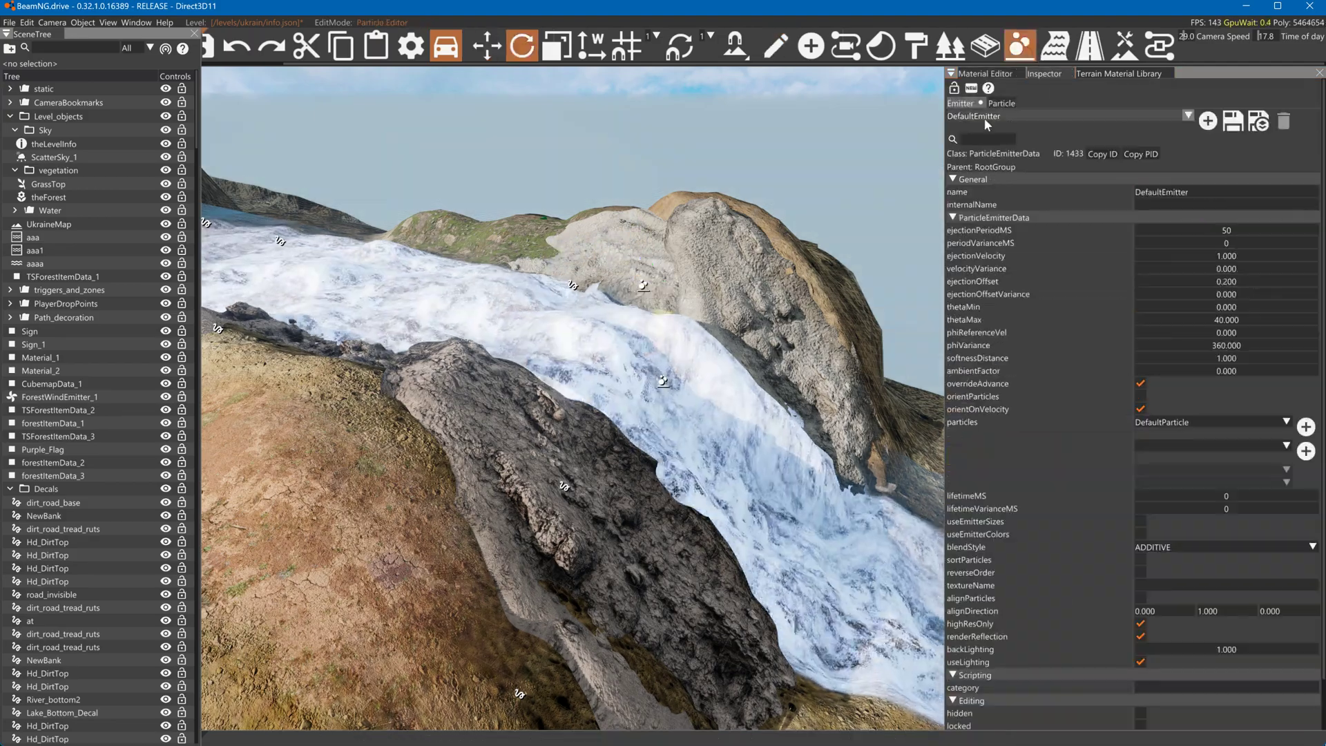
click(1006, 118)
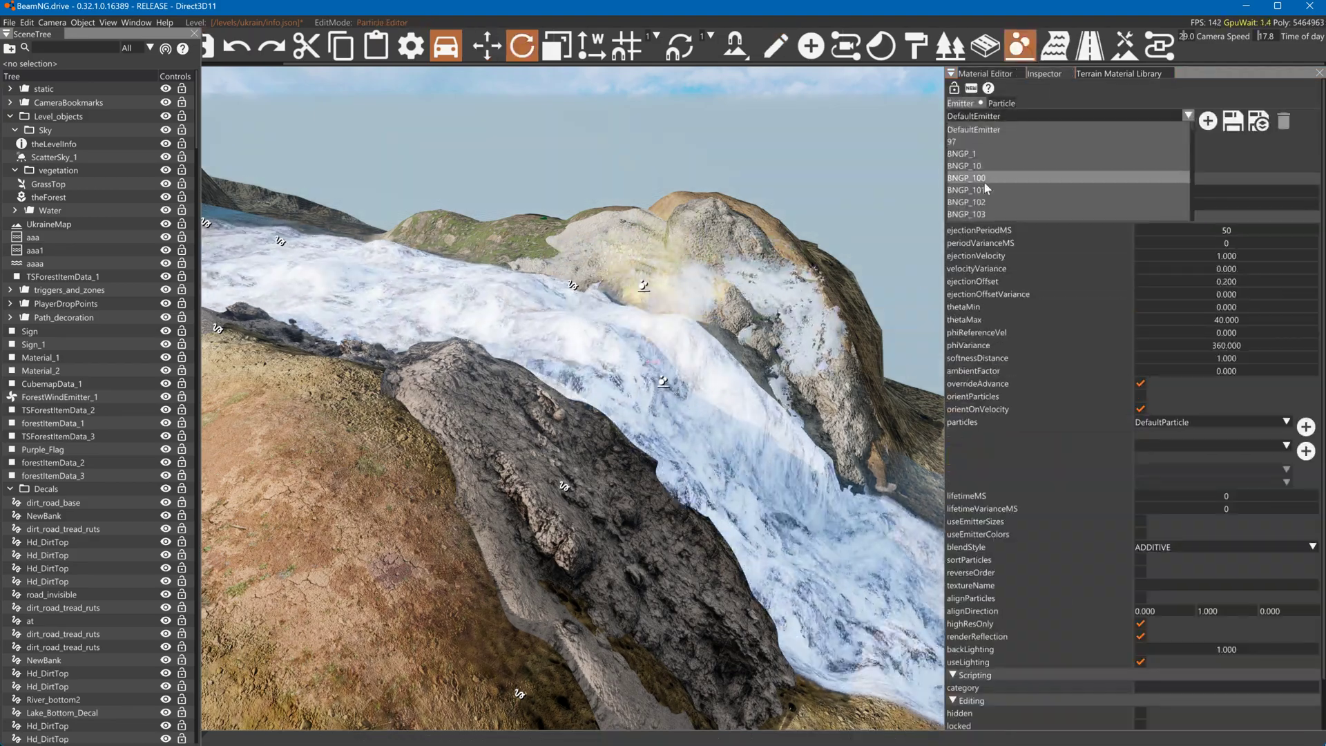
click(1002, 177)
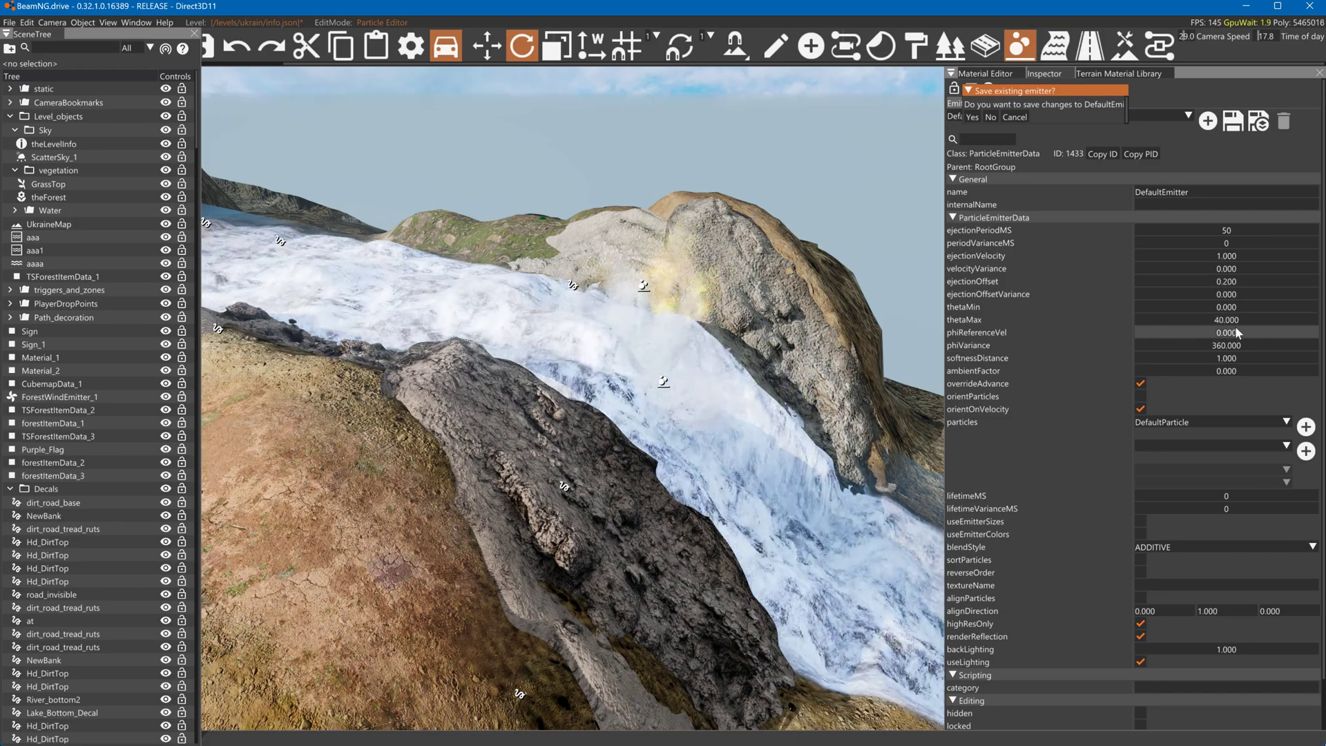
click(1226, 335)
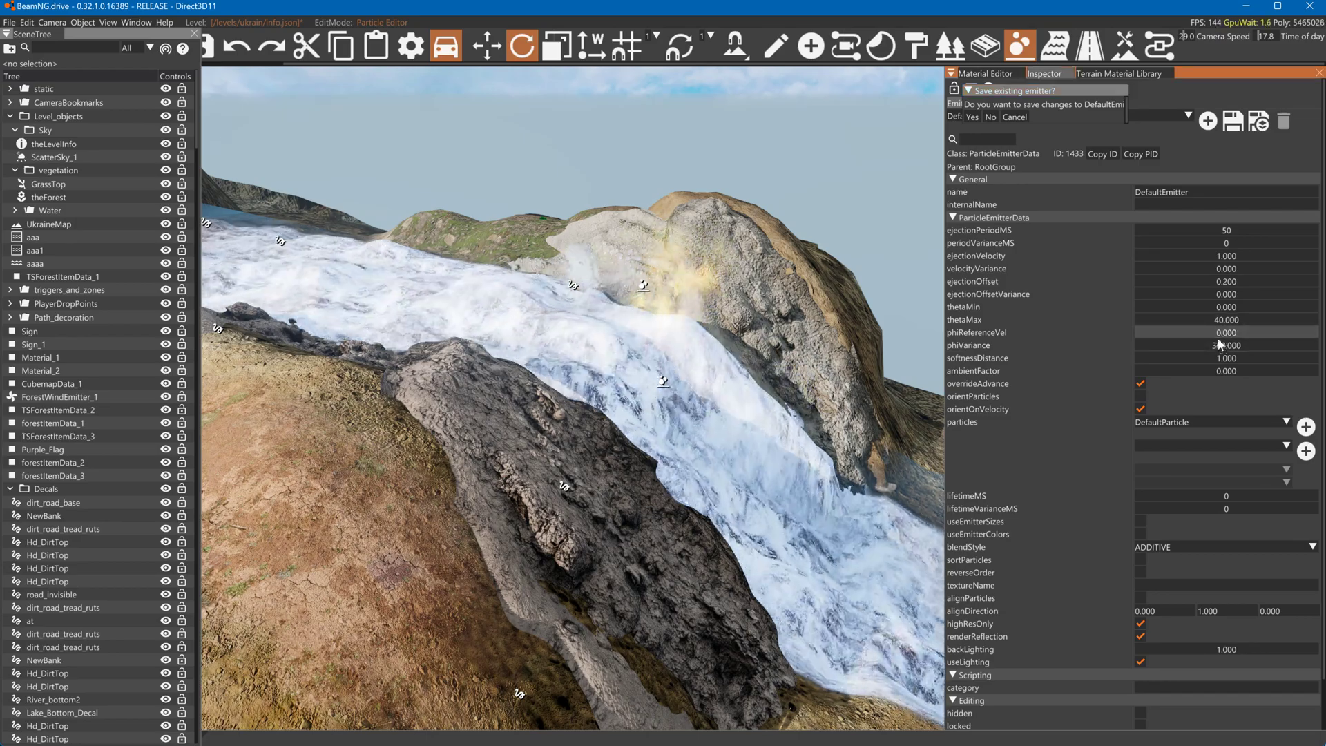
drag(1251, 345, 174, 380)
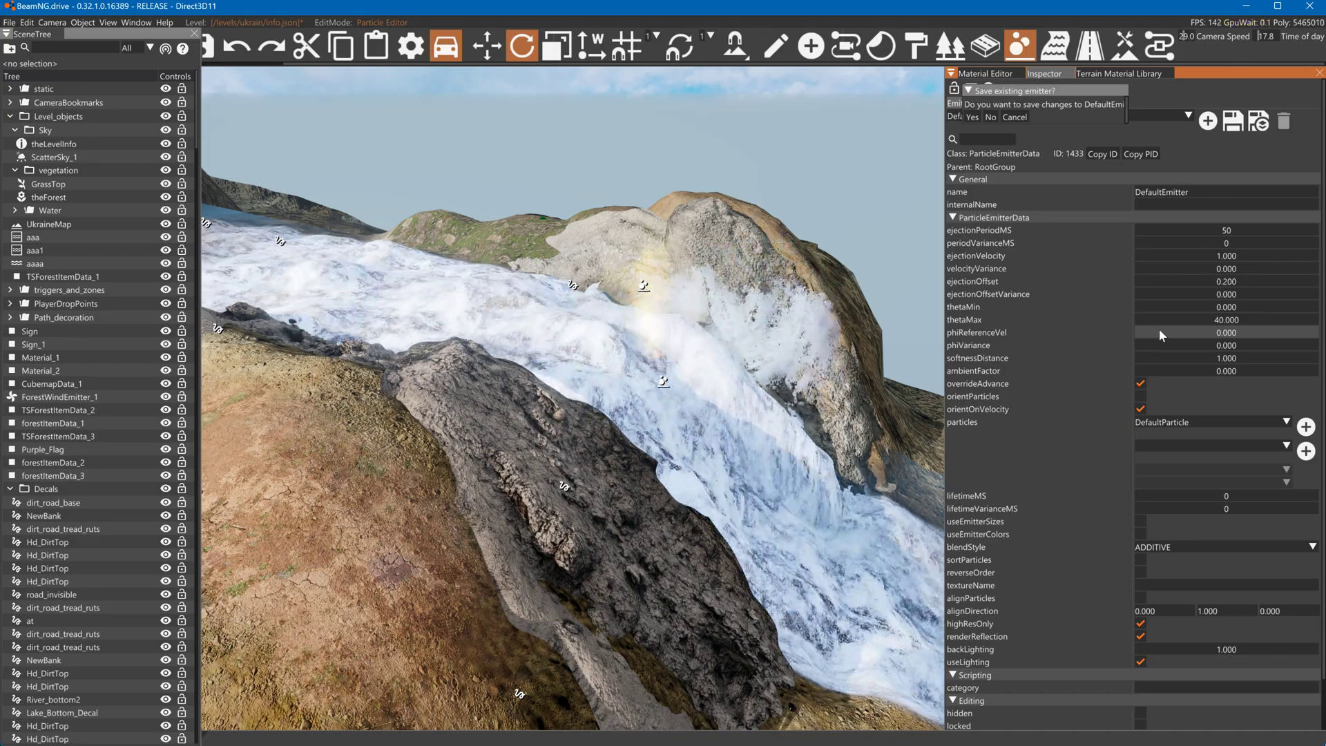
drag(1158, 329, 1198, 334)
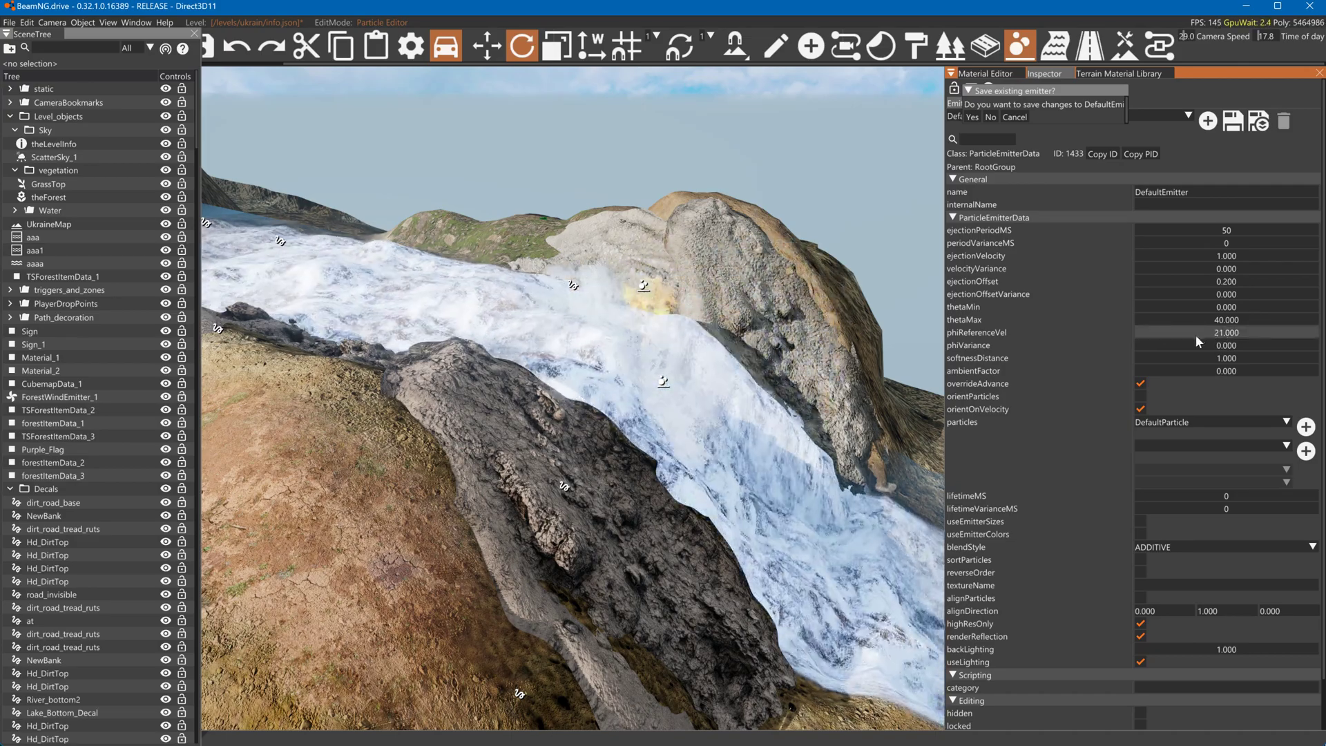
Discard the DefaultEmitter changes, and set BNGP_101's phiReferenceVel to 0 and phiVariance to 0.1
click(991, 117)
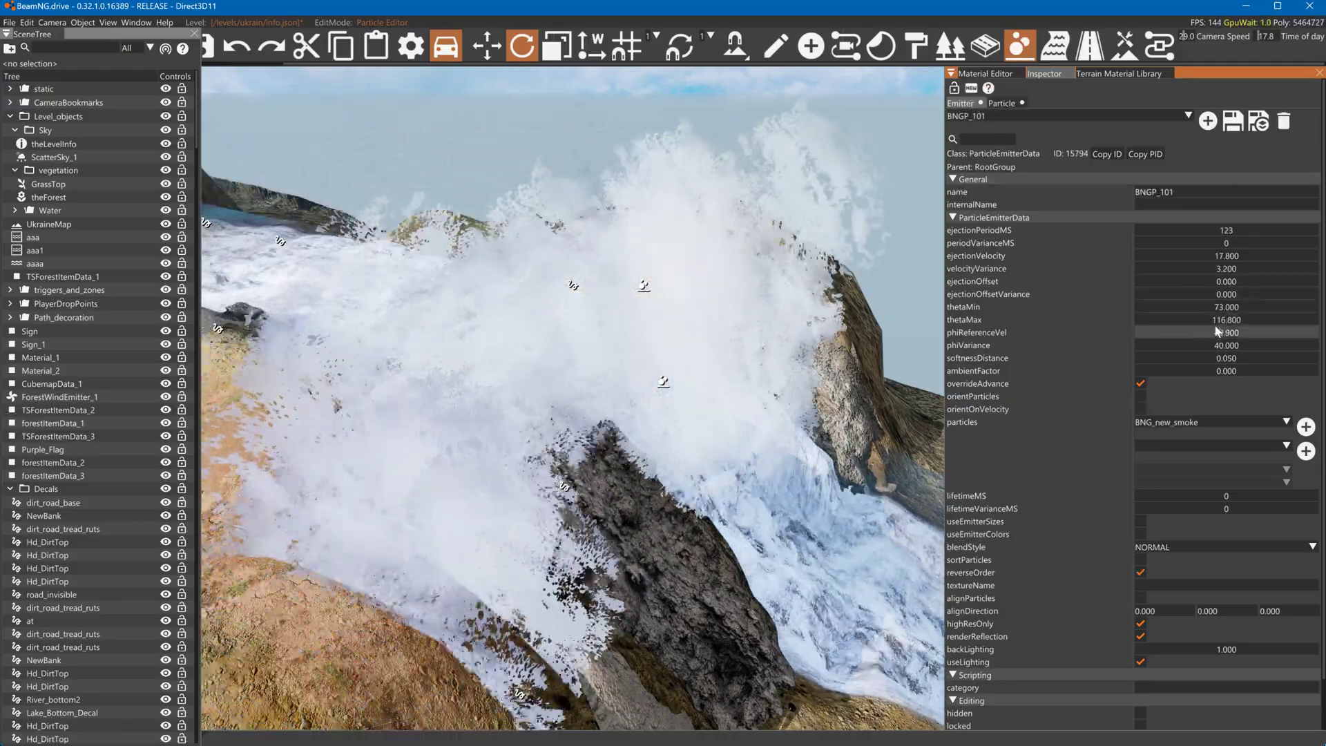
drag(1196, 341, 1008, 347)
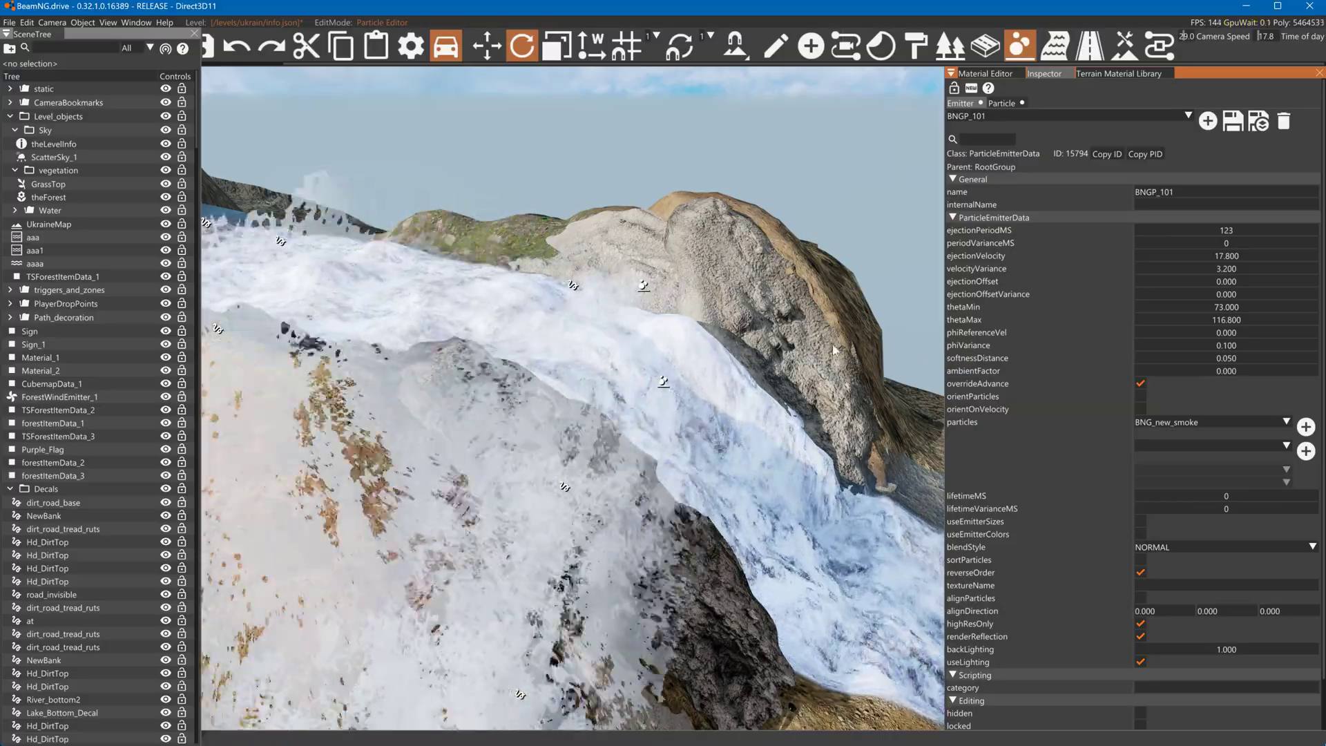
Rotate the BNGP_101 emitter node at the waterfall's crest to about 3.7, 15.7, 26.5
click(644, 288)
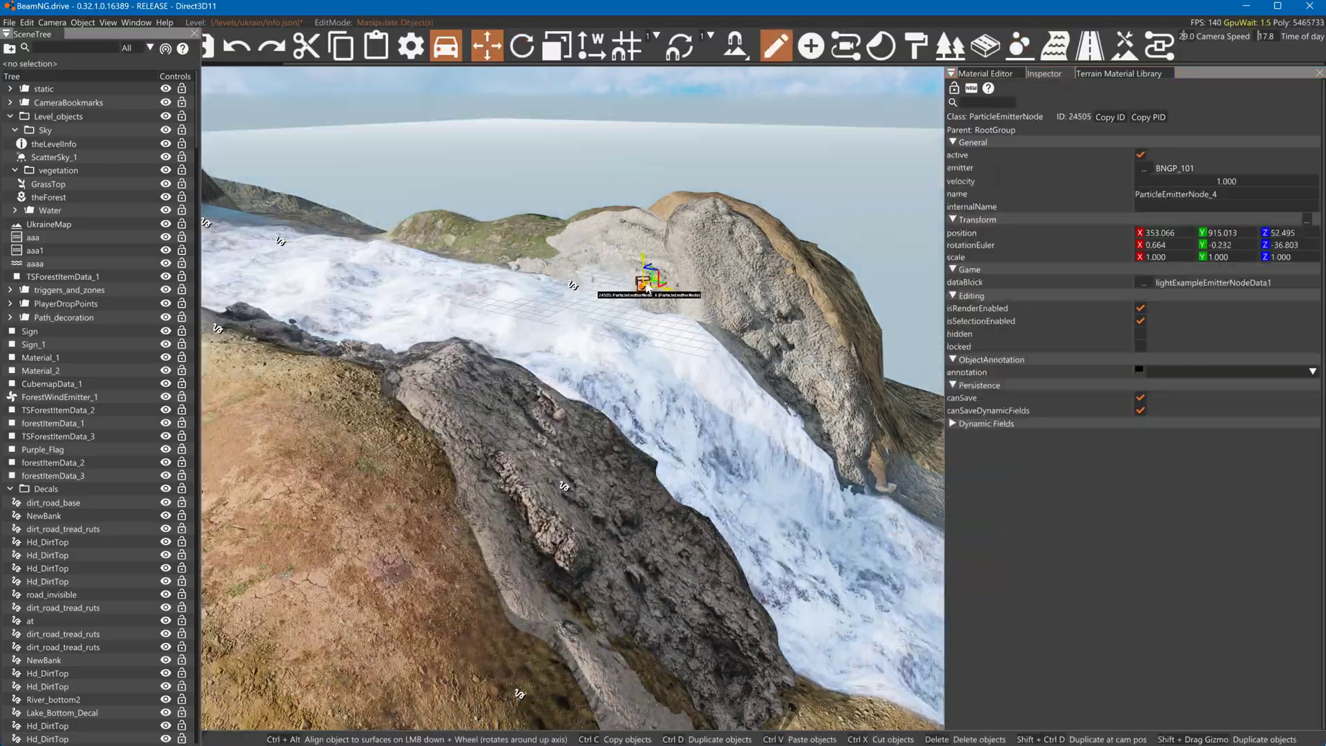
key(2)
drag(657, 296, 592, 295)
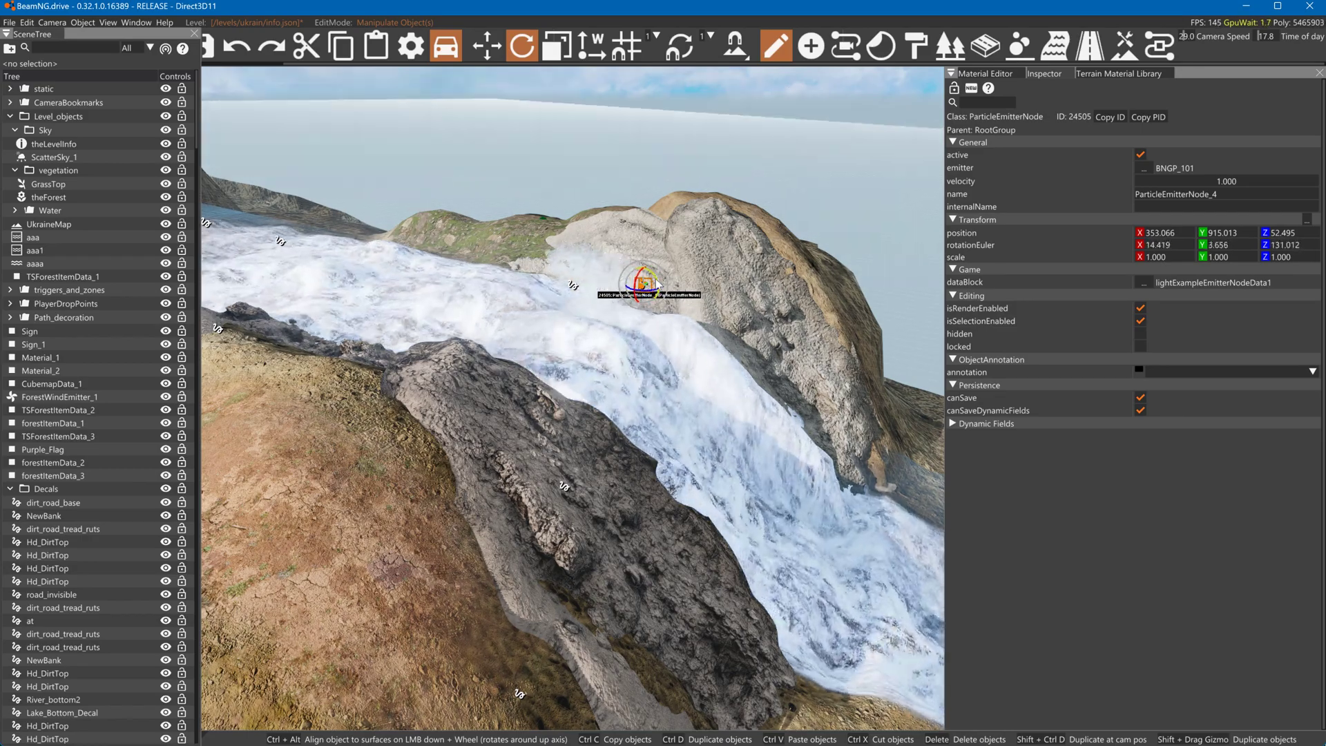
mouse_move(660, 290)
mouse_down()
mouse_move(667, 308)
mouse_move(655, 301)
mouse_up()
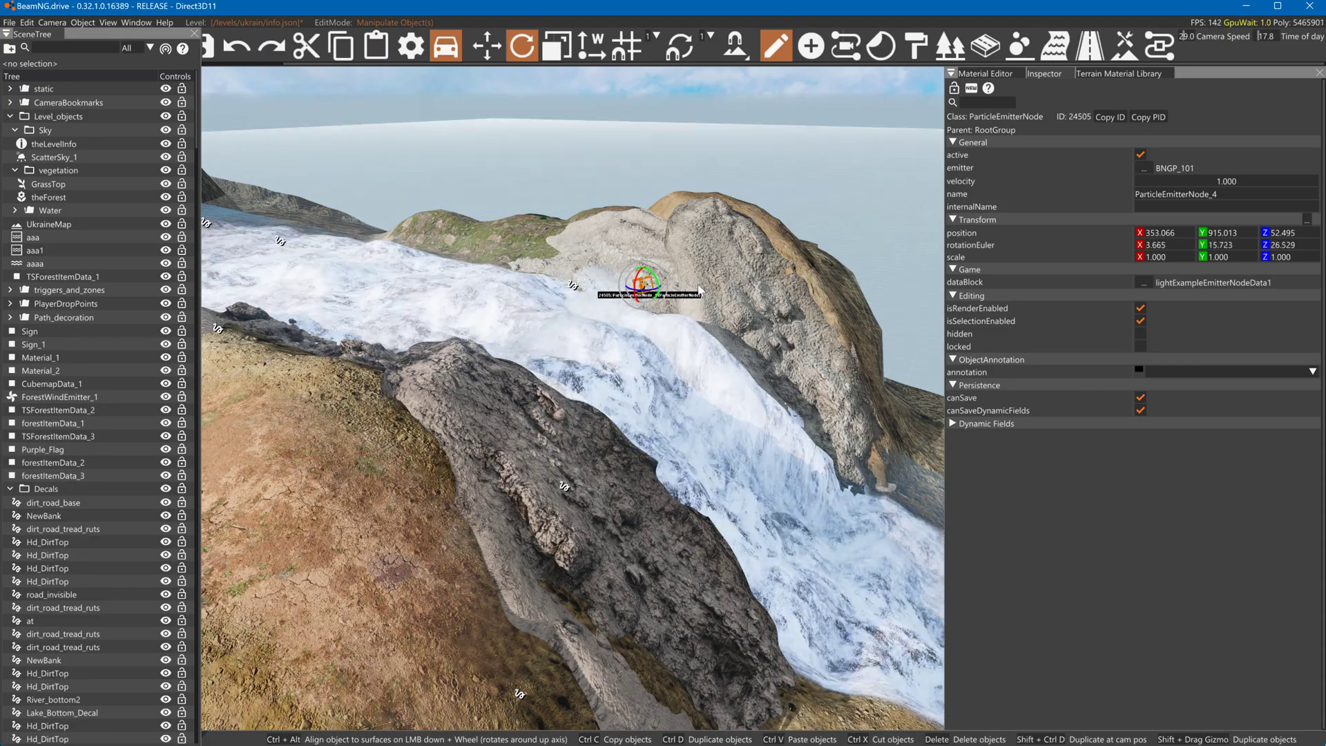
Return to particle editing, choose the BNGP_101 emitter in place of DefaultEmitter, and discard the DefaultEmitter changes
click(1018, 46)
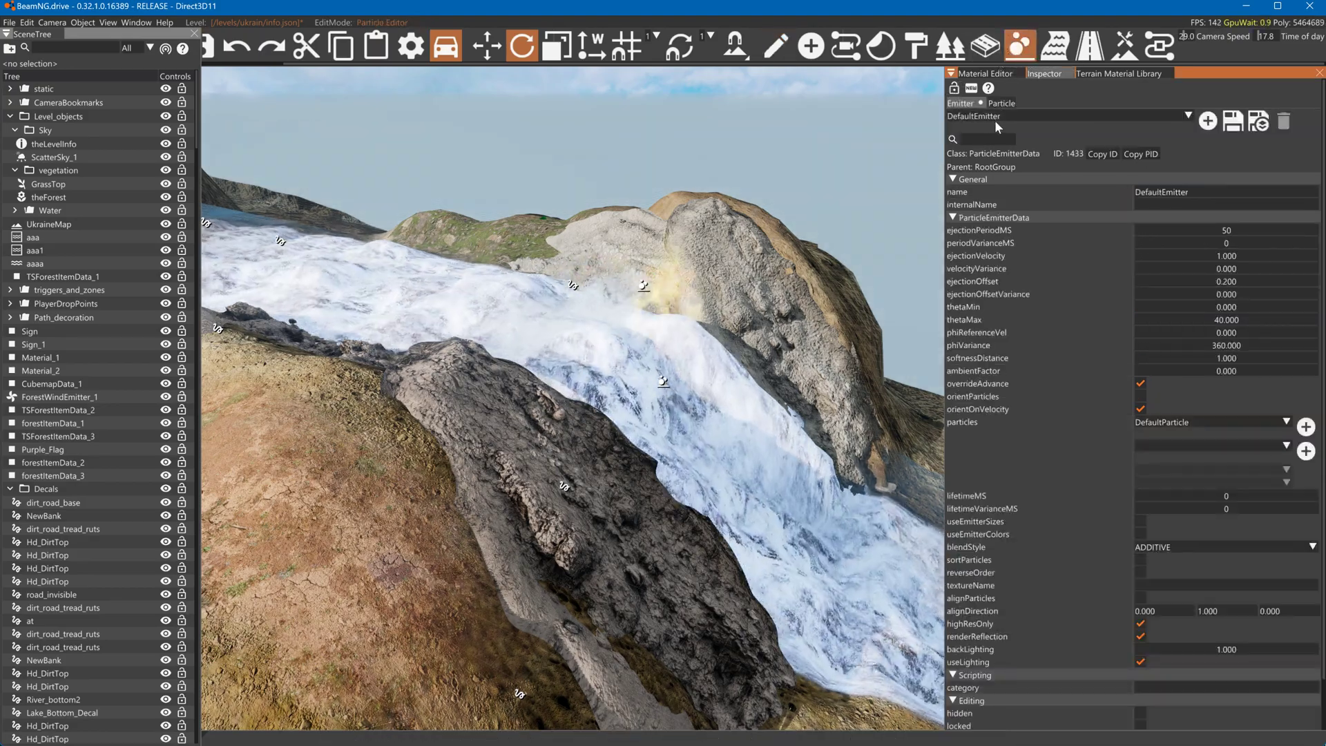
click(1001, 118)
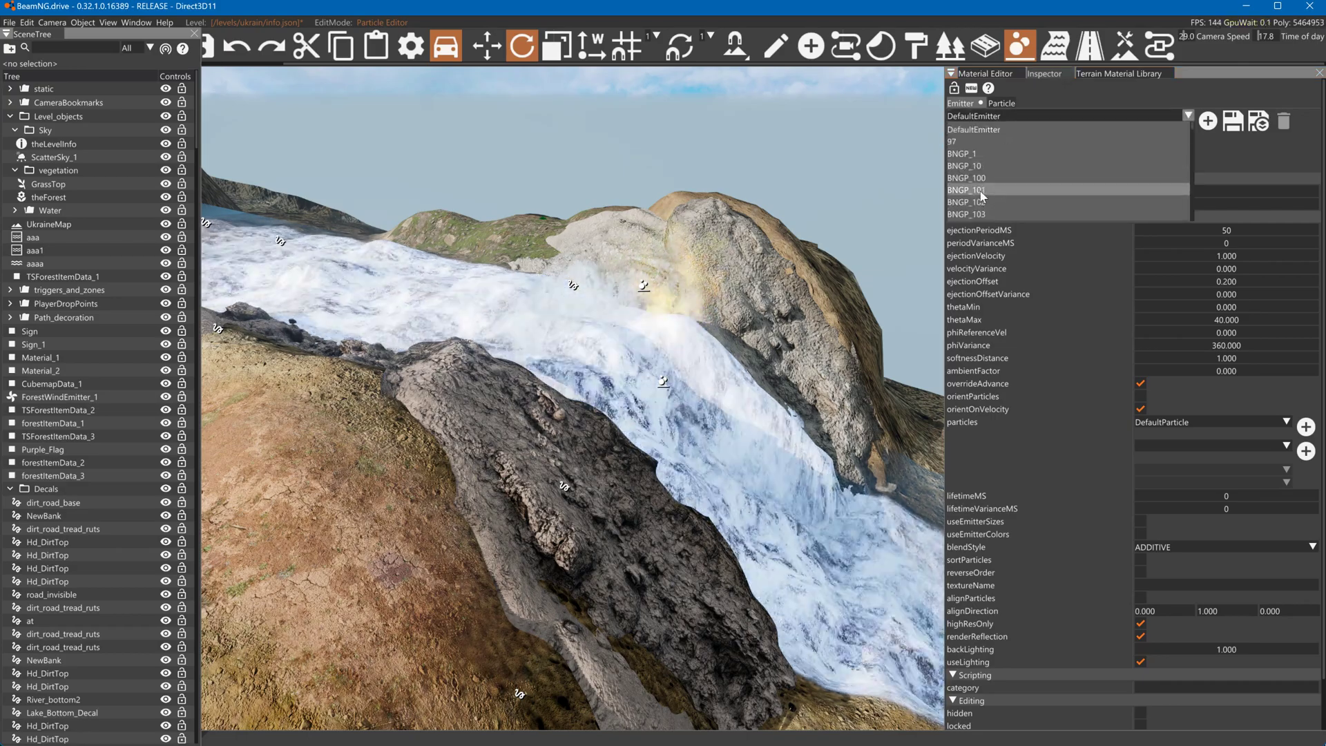
click(984, 196)
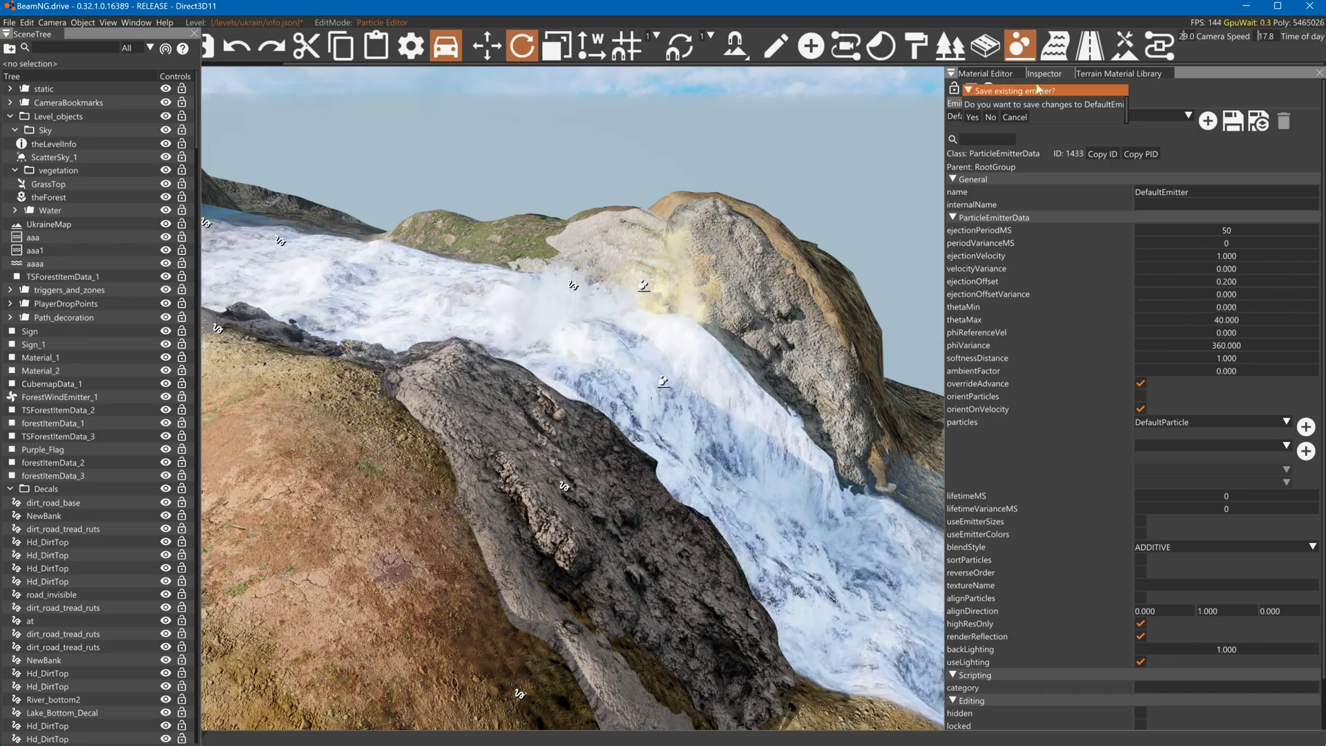
click(996, 114)
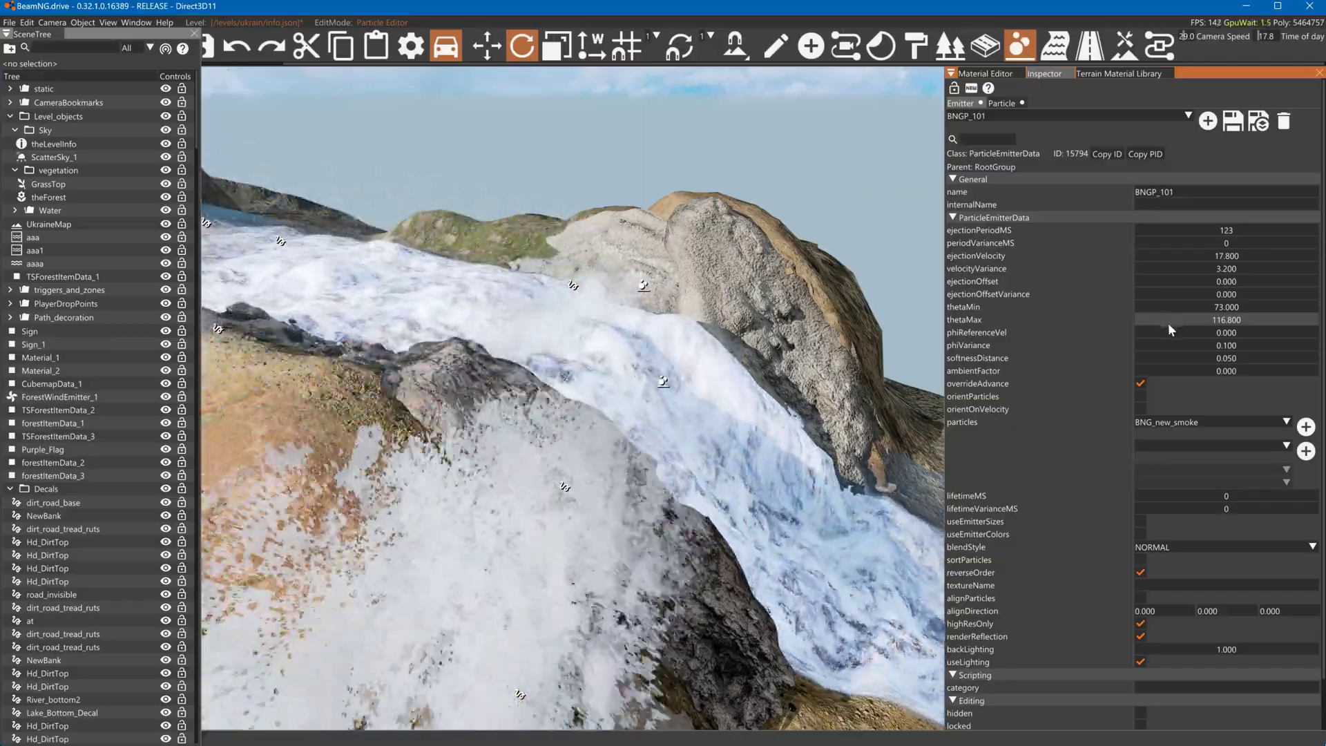
Set BNGP_101's phiReferenceVel to 8.8, phiVariance to 32 and ejectionPeriodMS to 35
drag(1160, 333, 1311, 334)
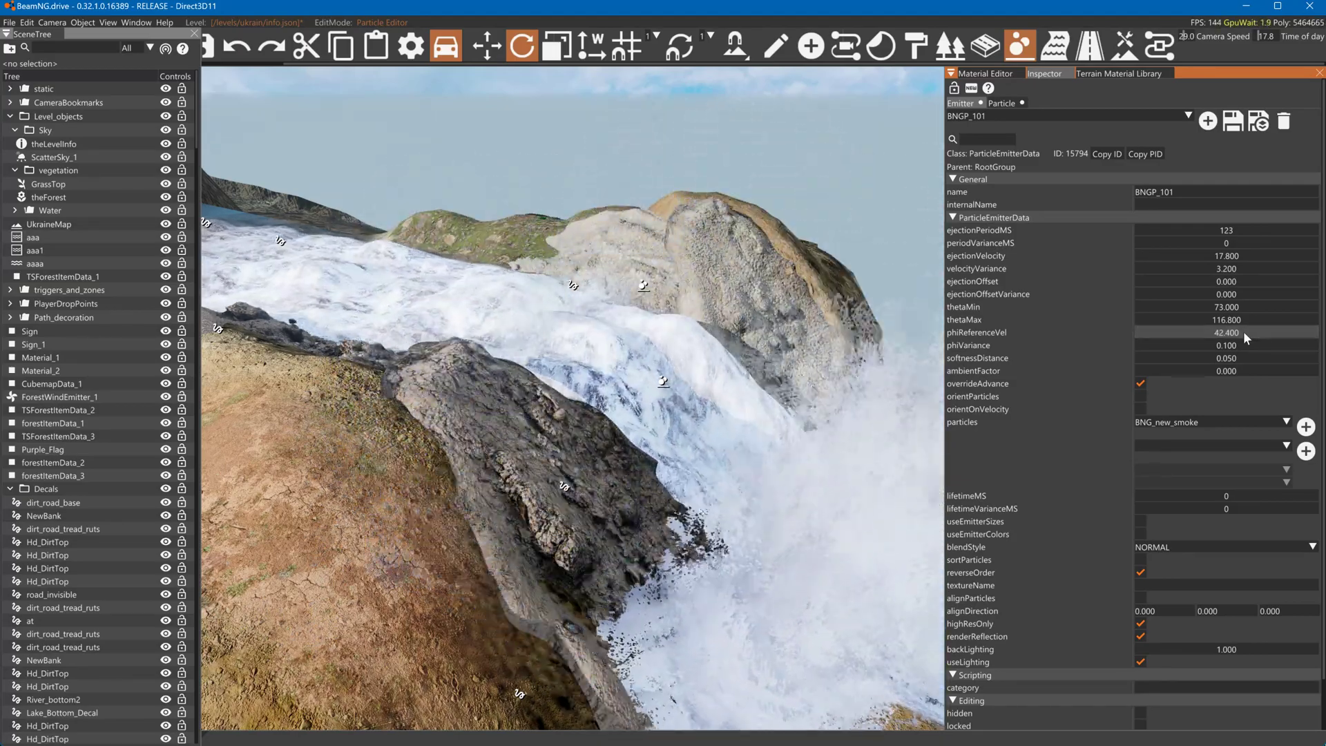
drag(1244, 330, 1227, 351)
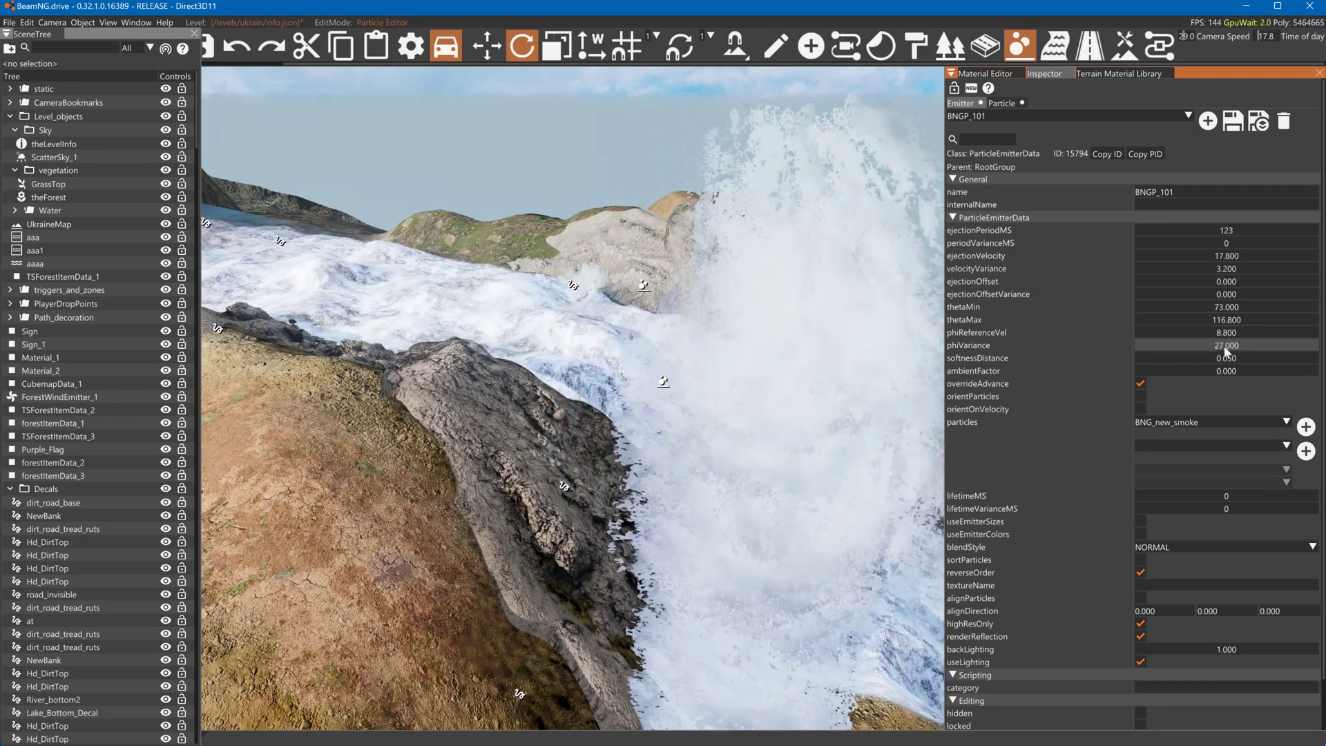
drag(1227, 351, 1240, 342)
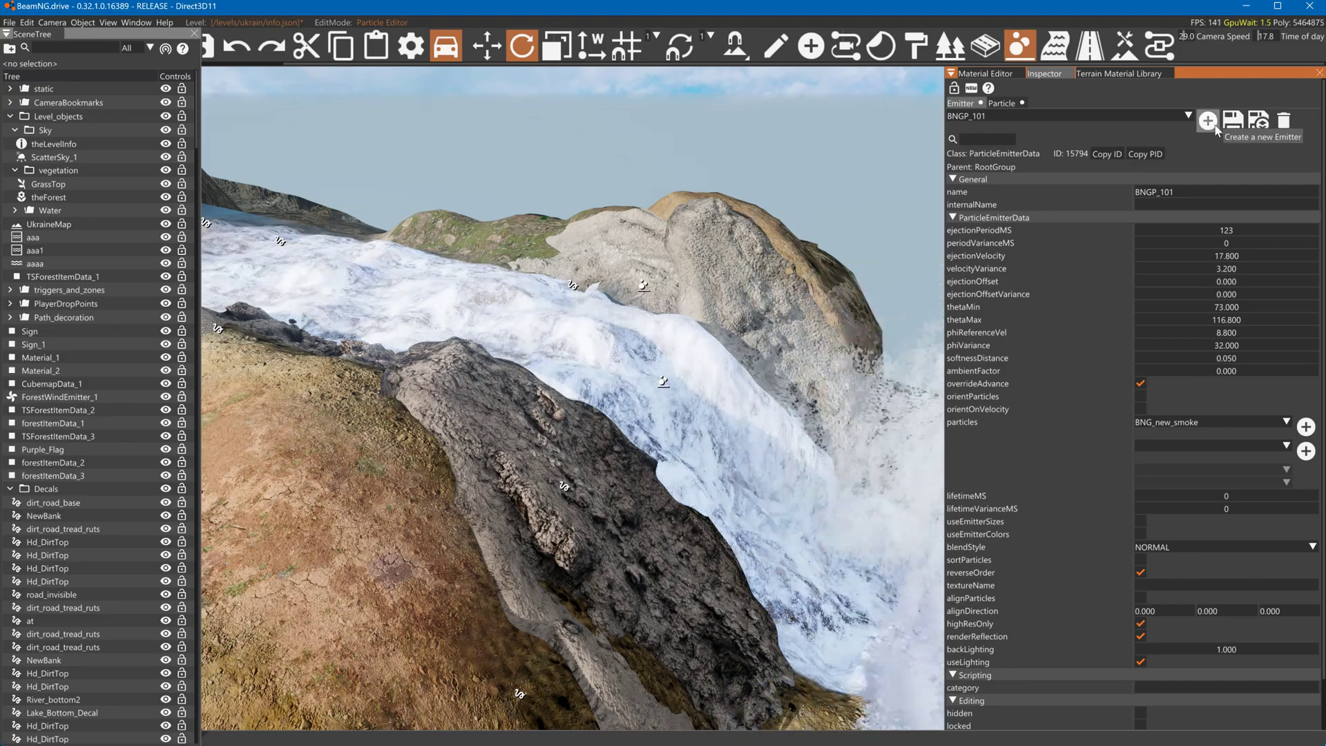
mouse_move(1233, 227)
mouse_down()
mouse_move(1206, 230)
mouse_move(1217, 213)
mouse_up()
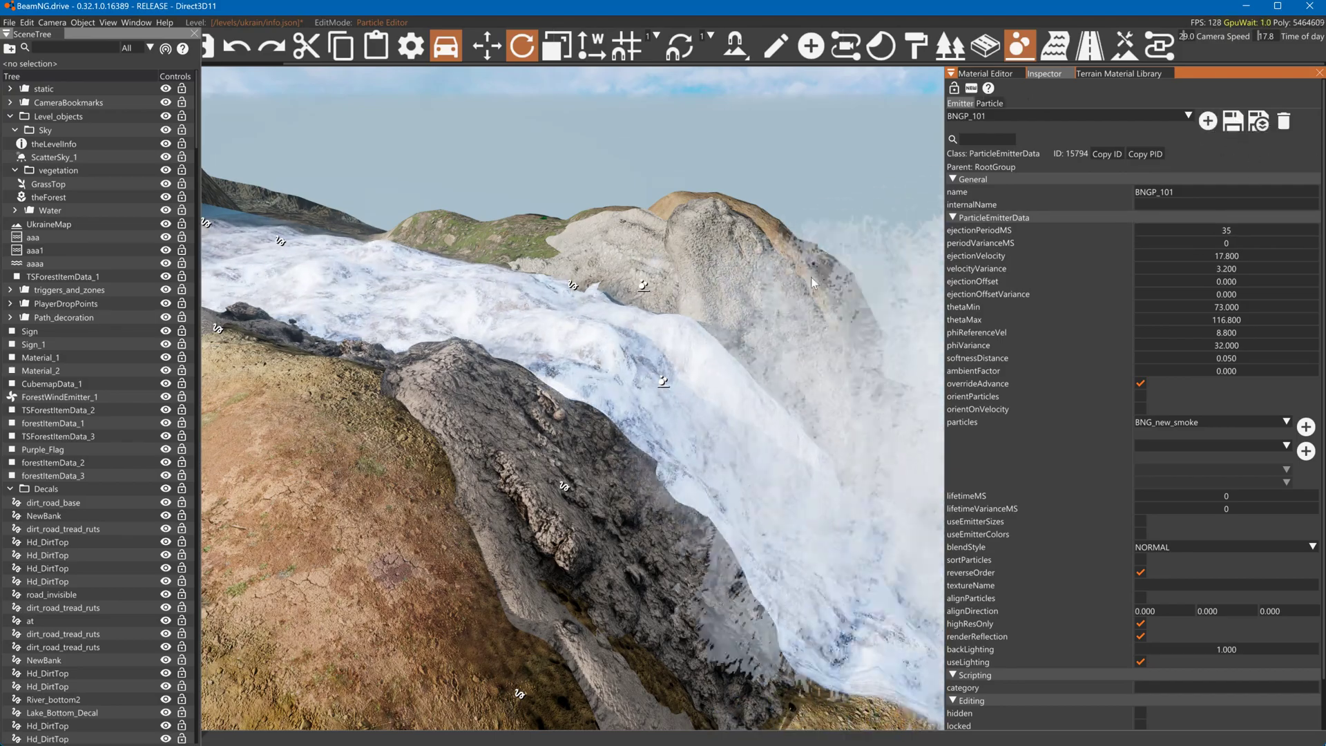
Select the emitter node beside the rock at the waterfall's crest and rotate it to about 7.1, -14.5, 168.3
click(775, 46)
click(643, 287)
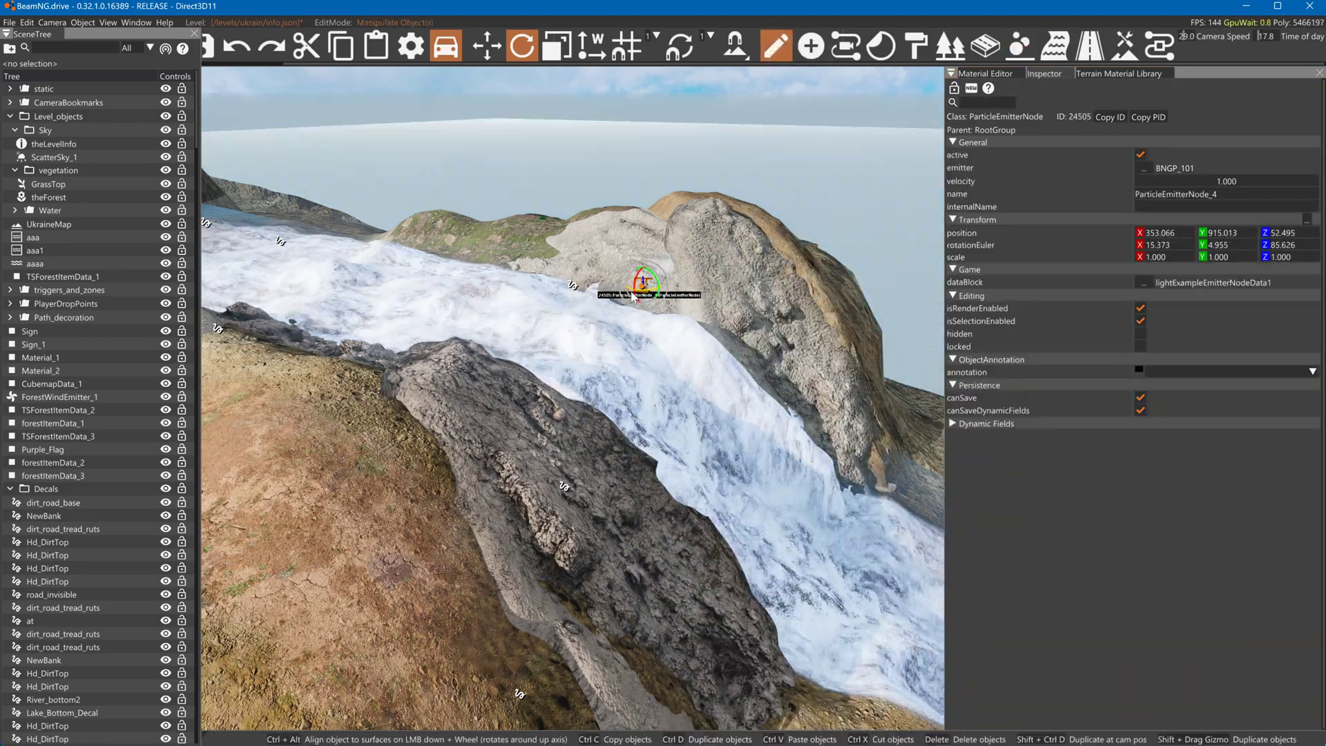
drag(643, 294, 646, 295)
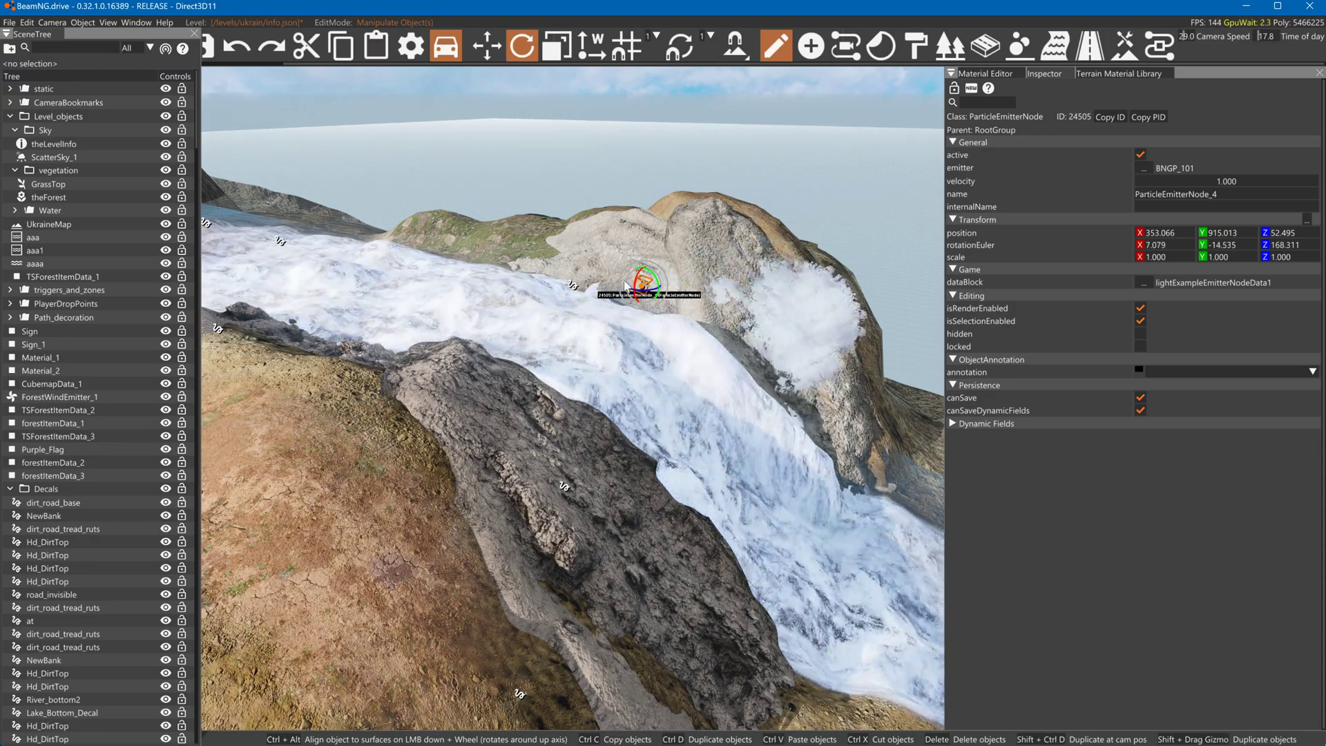
Move the crest emitter node to about 357.0, 909.1, 52.5 and place a duplicate at about 357.0, 900.7, 52.5
key(1)
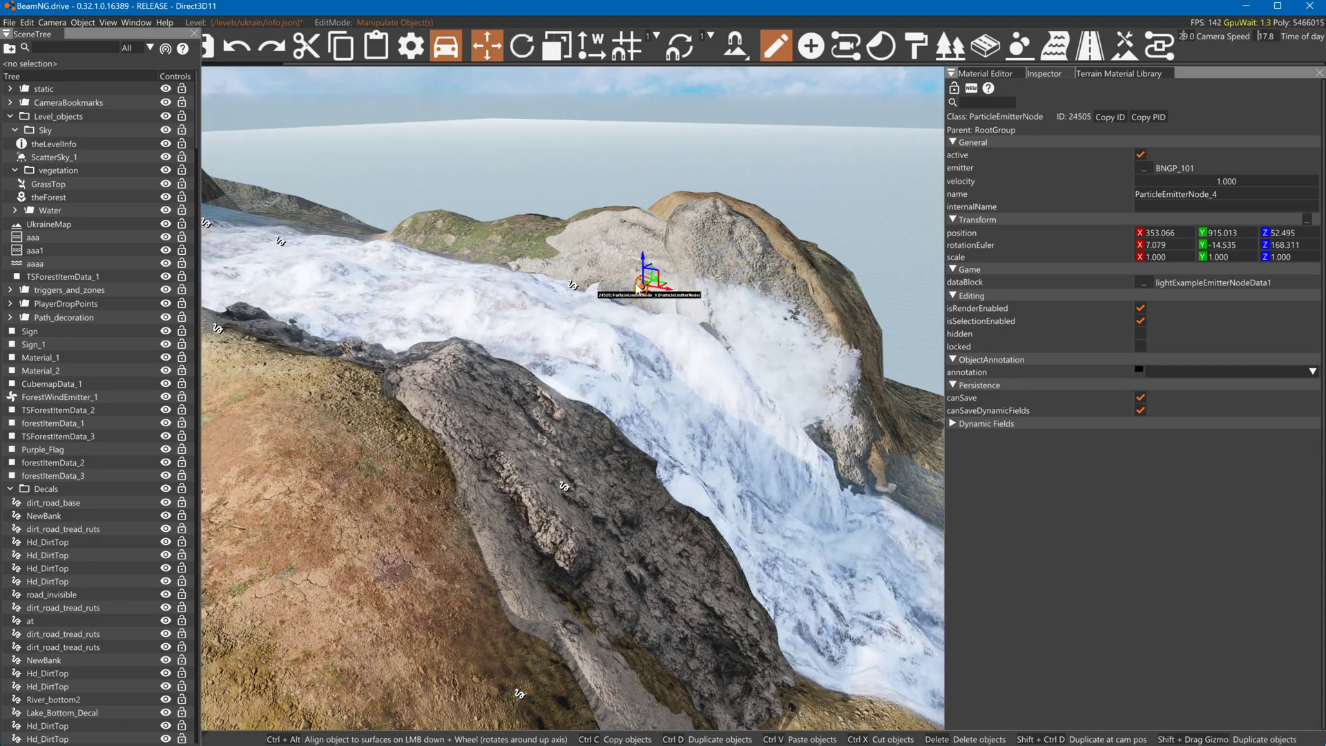
drag(655, 283, 620, 314)
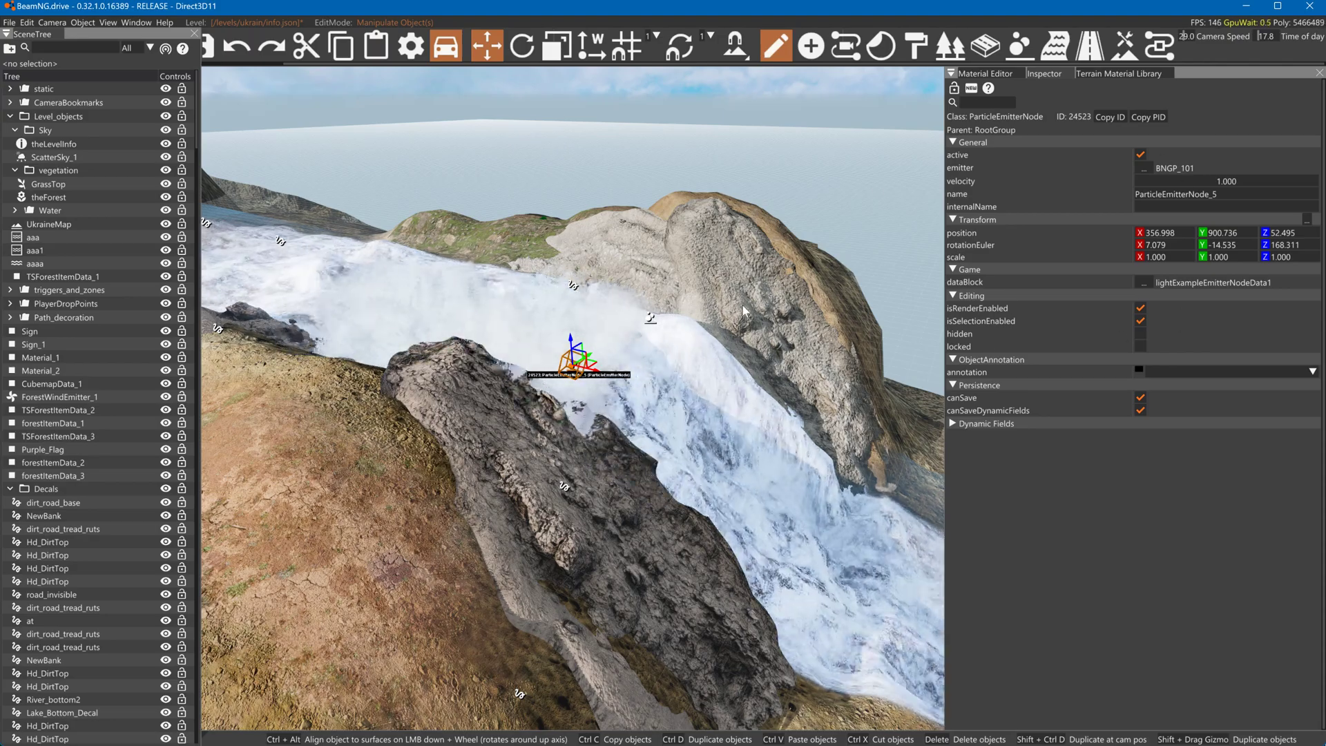
click(650, 318)
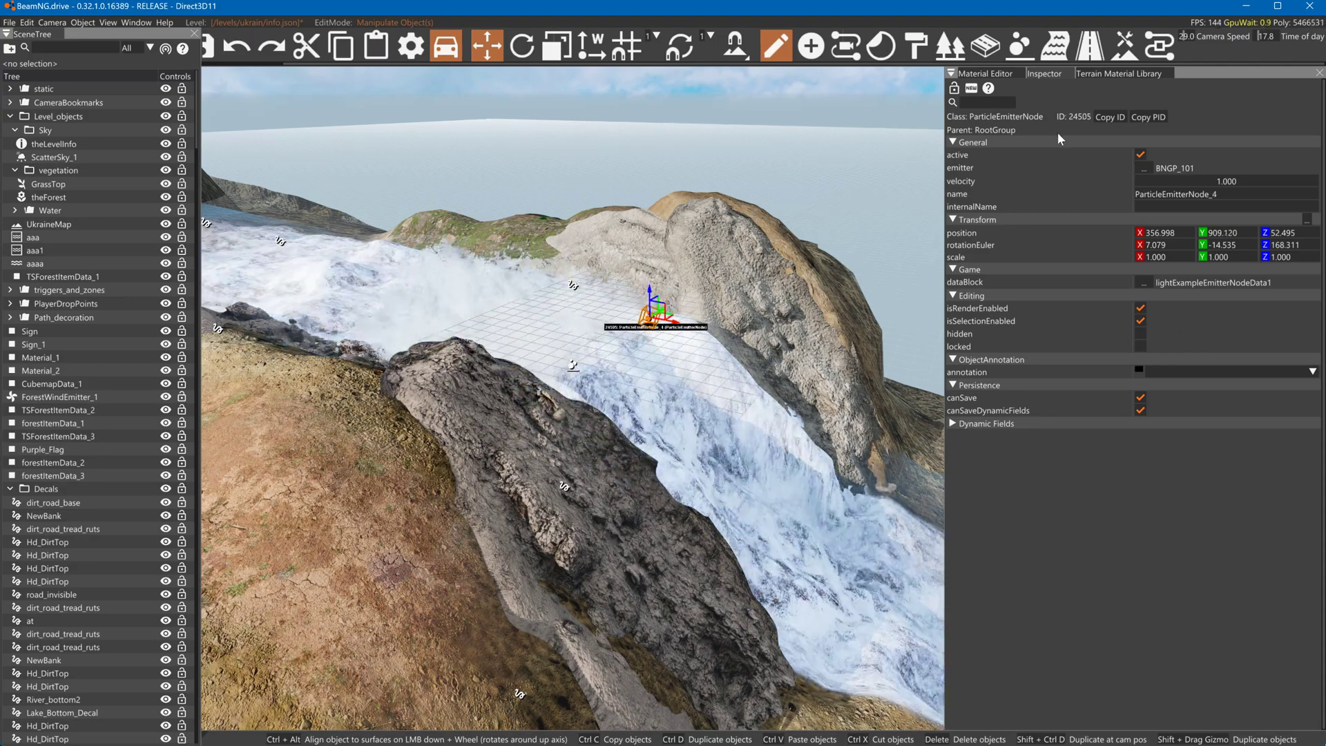
Switch back to particle editing and select BNGP_101 as the emitter to edit
click(987, 74)
click(1036, 75)
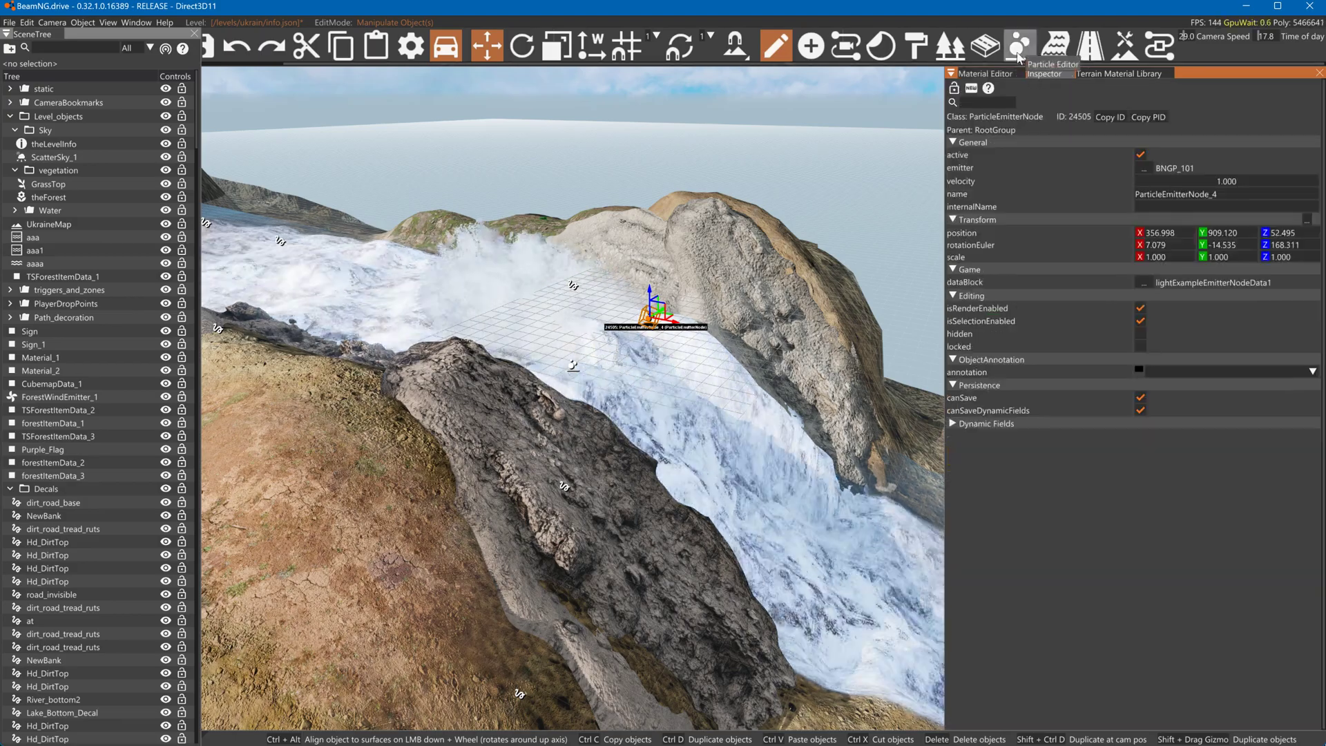
right_drag(857, 152, 925, 100)
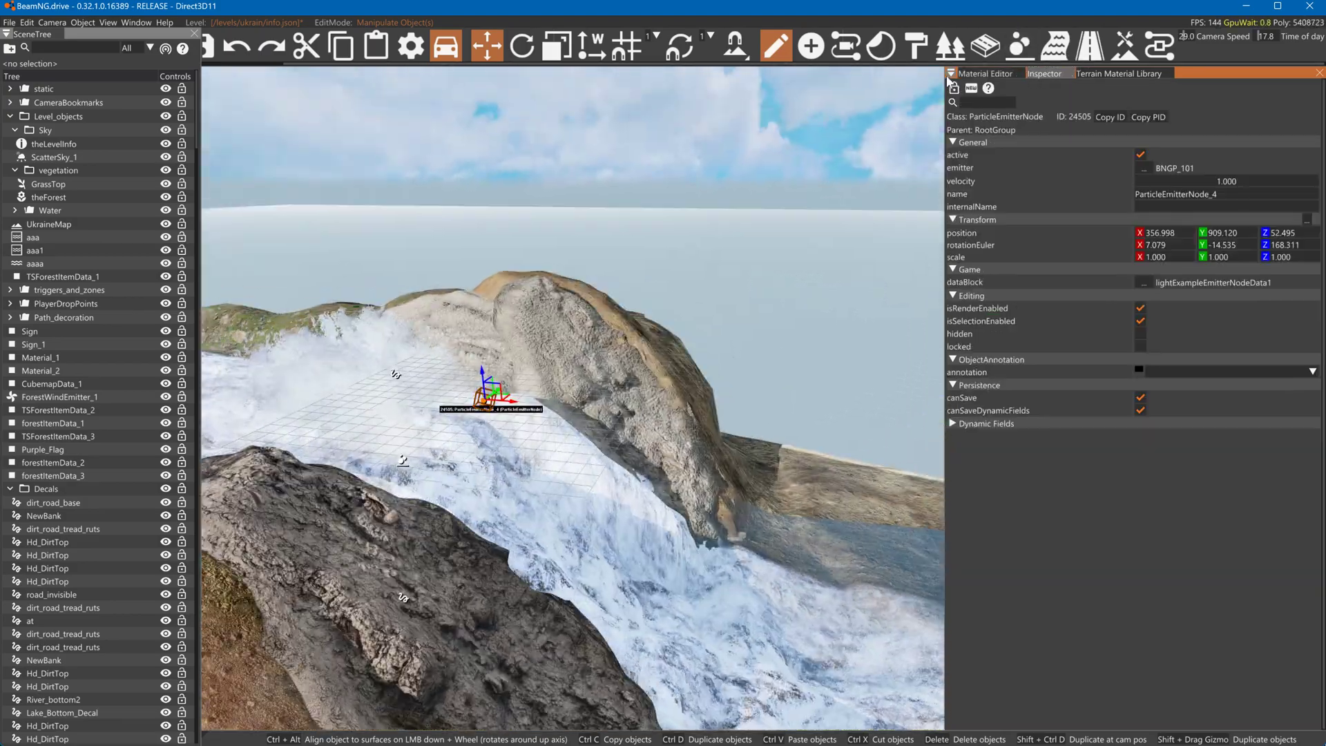
click(1011, 49)
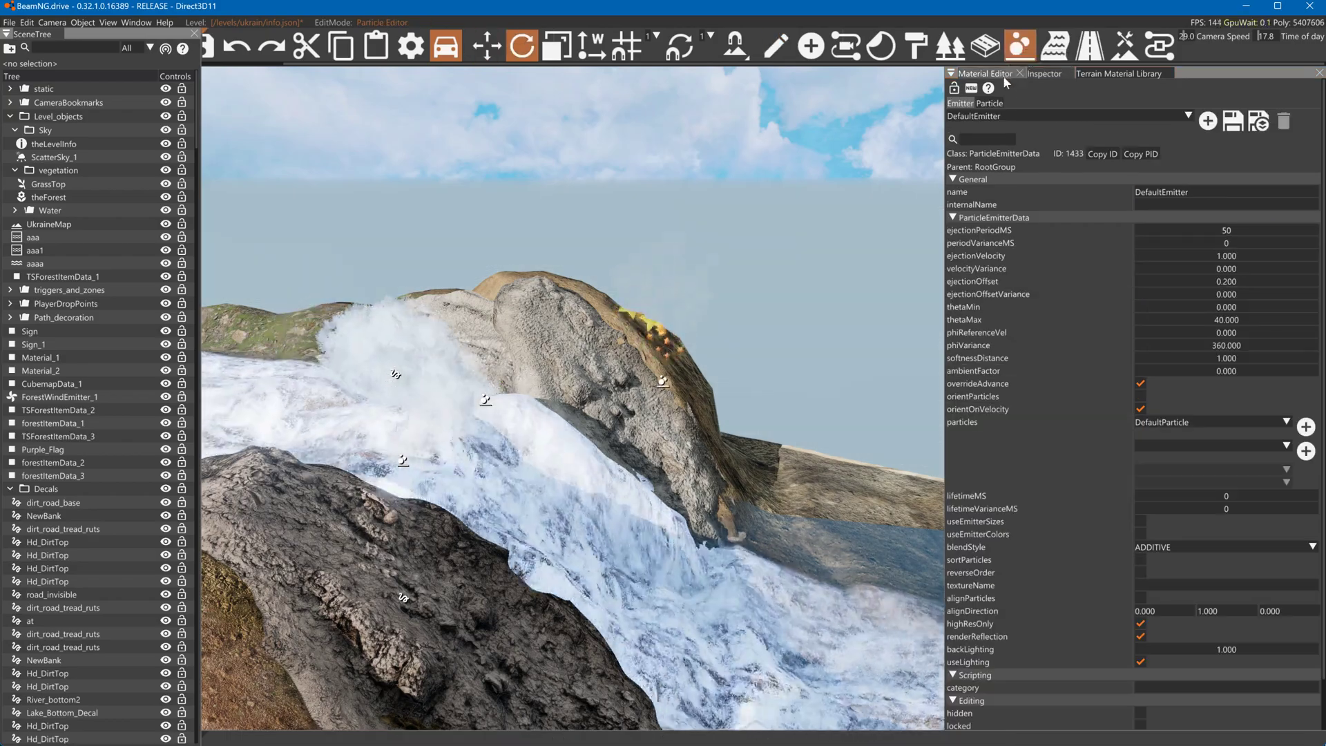
click(986, 117)
click(994, 189)
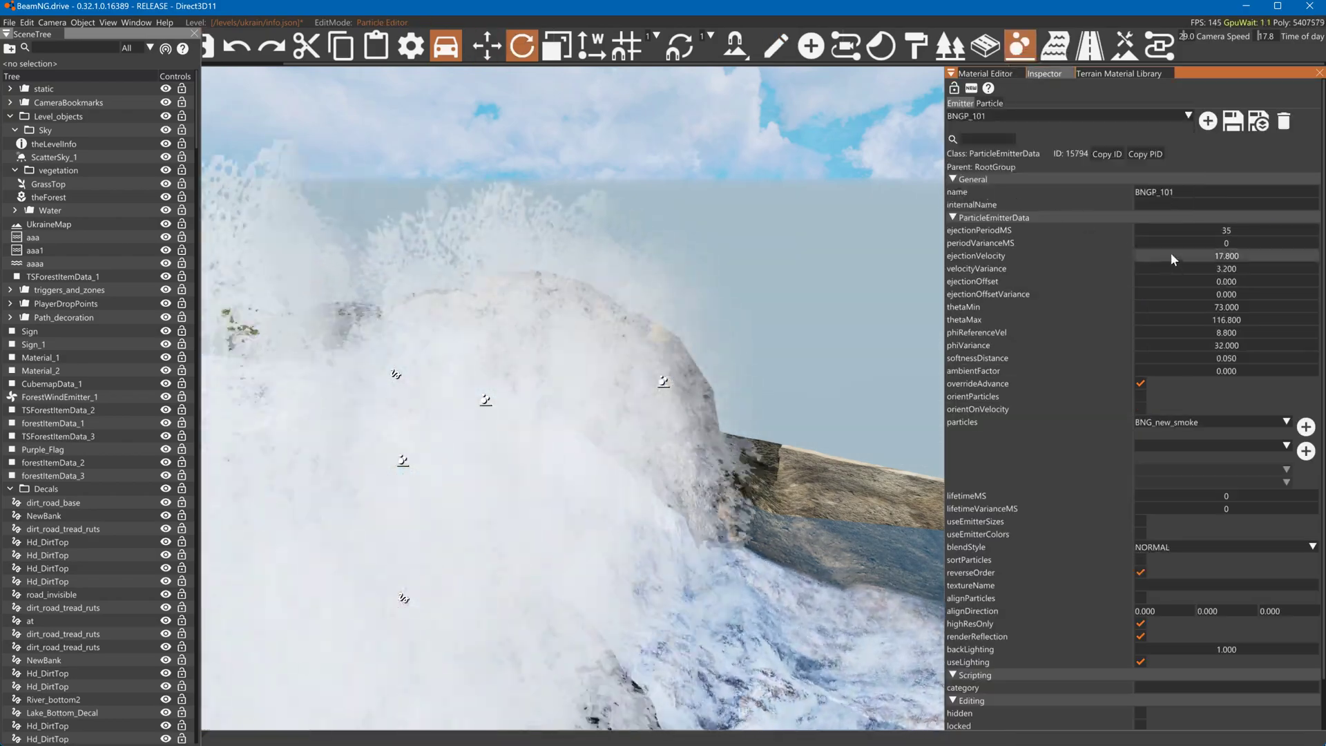
Set BNGP_101's phiReferenceVel to 0
key(s)
mouse_move(860, 206)
right_down()
mouse_move(839, 242)
mouse_move(858, 212)
right_up()
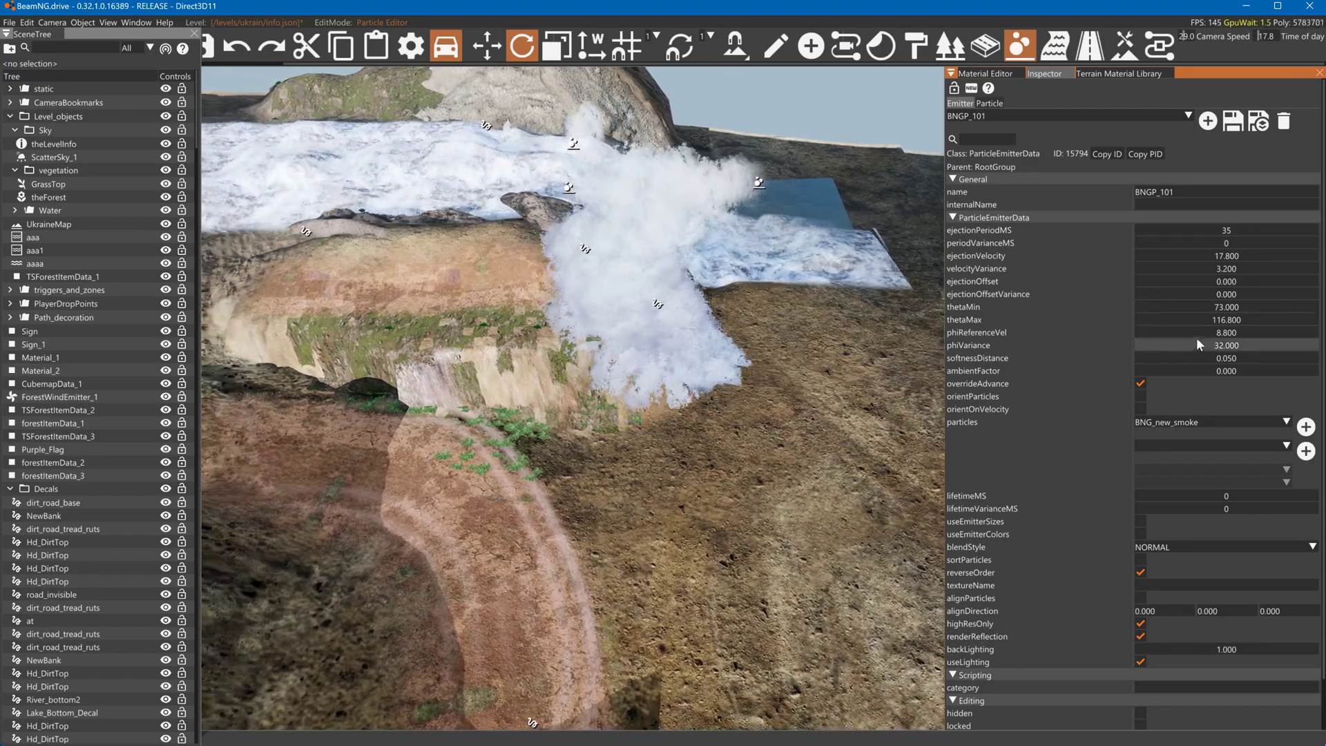
click(1199, 333)
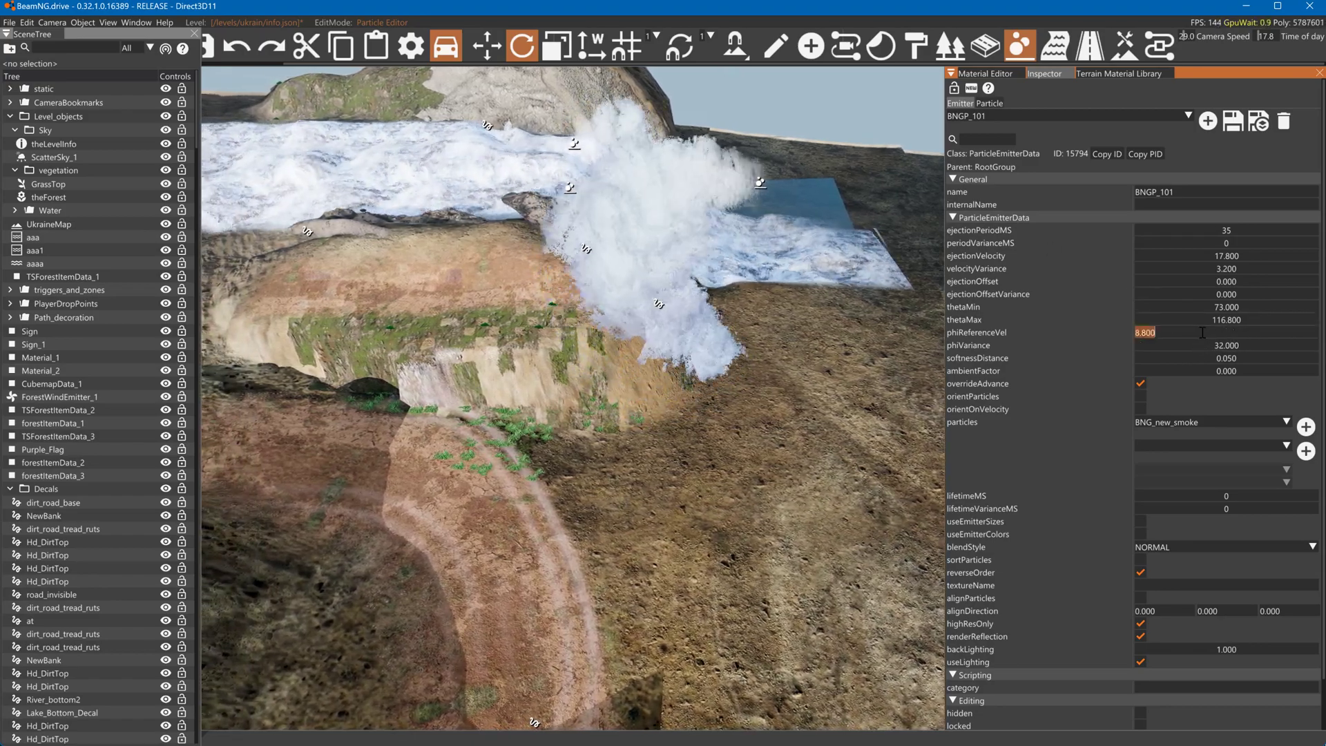
text(0)
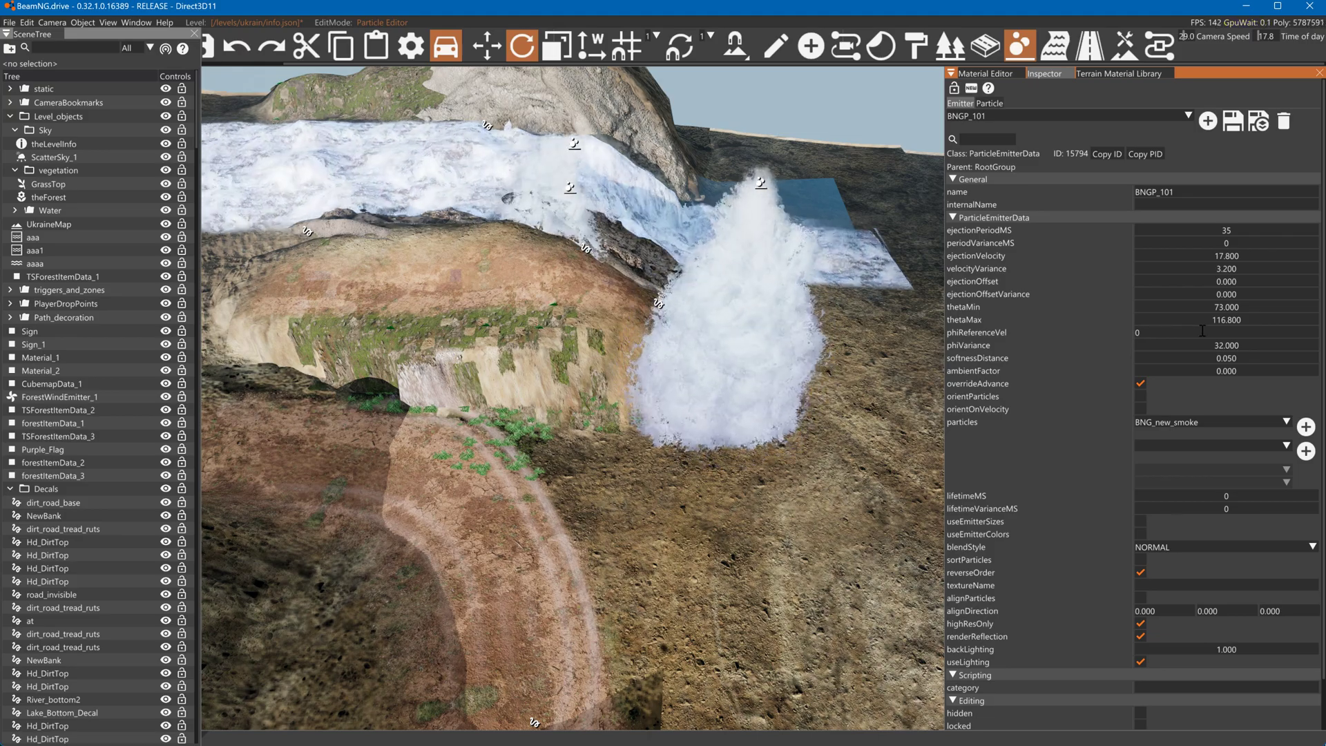
key(Return)
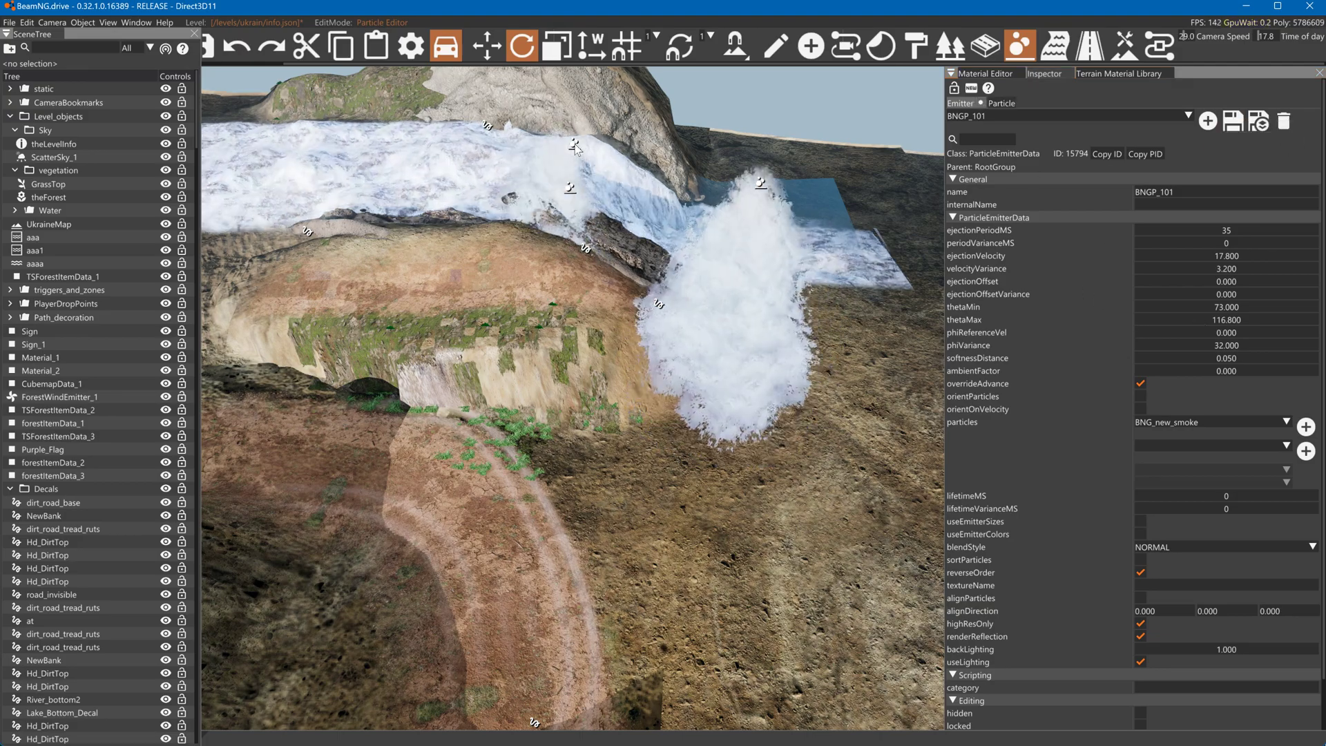
Rotate the emitter node on the crest and duplicate it across the waterfall, placing a copy at about 358.1, 903.4, 52.3
click(574, 144)
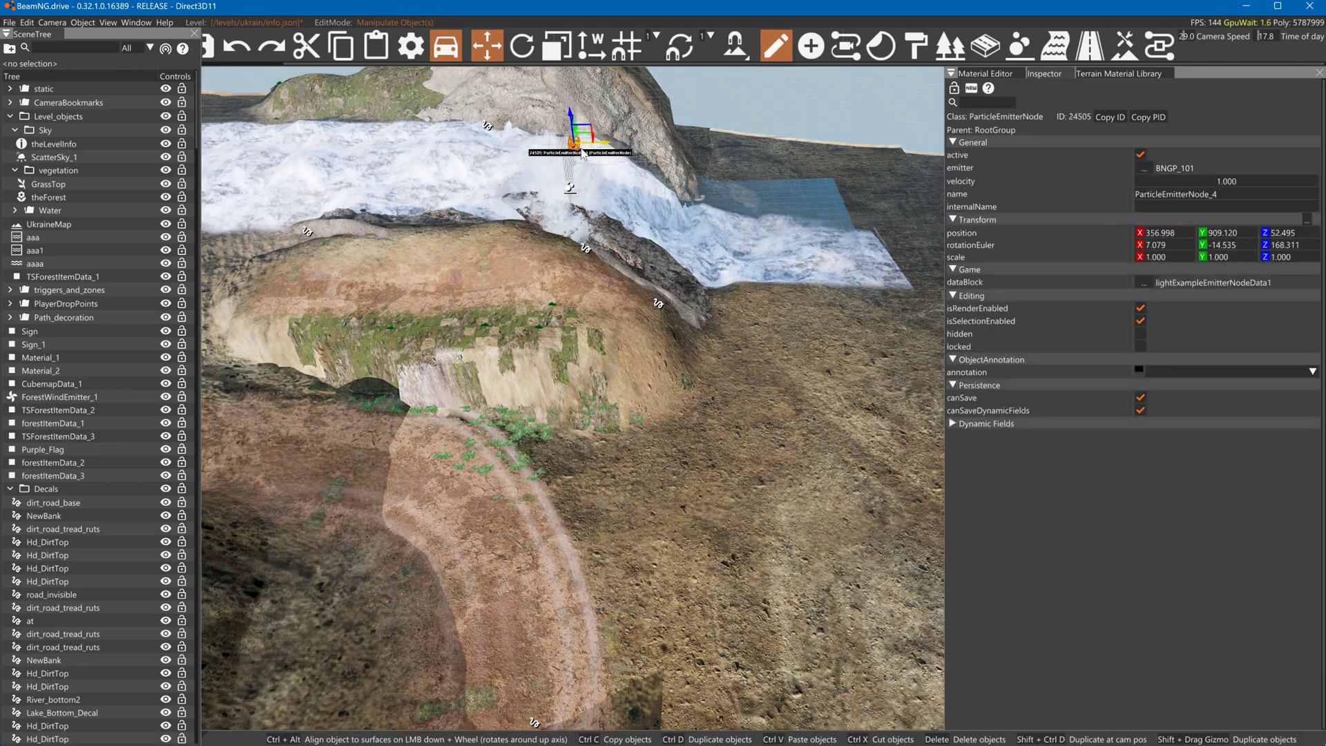
key(2)
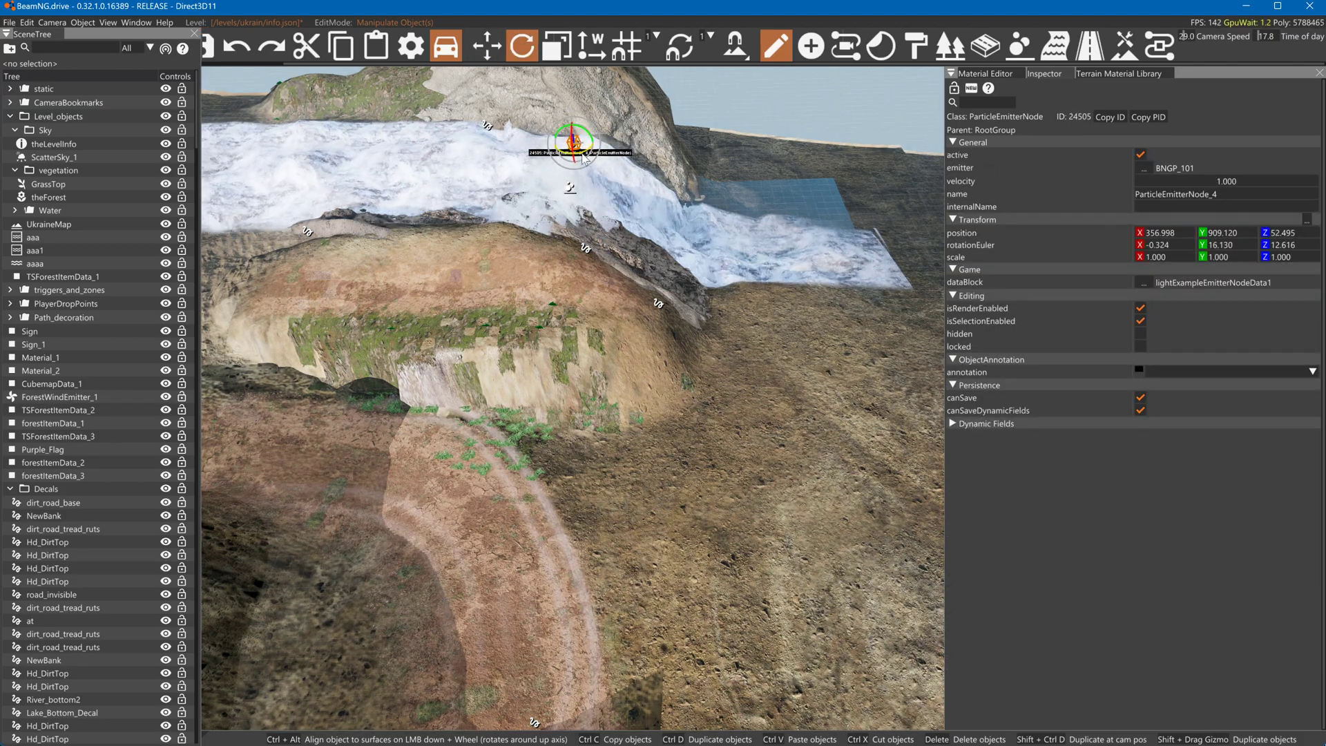
drag(582, 158, 587, 124)
key(1)
drag(566, 190, 636, 158)
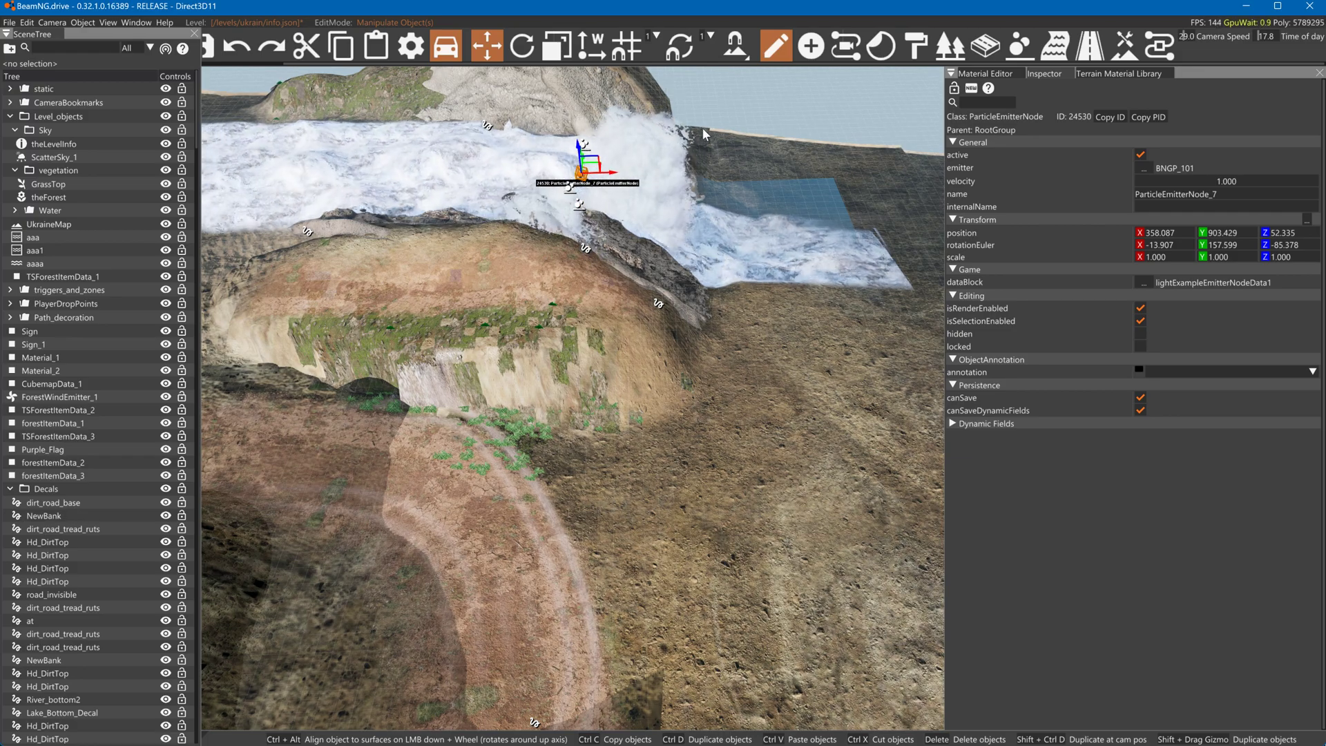
Select the emitter node at about 357.0, 900.7, 52.5, try rotating it, and delete it
mouse_move(716, 136)
right_down()
mouse_move(828, 143)
mouse_move(721, 159)
right_up()
click(592, 271)
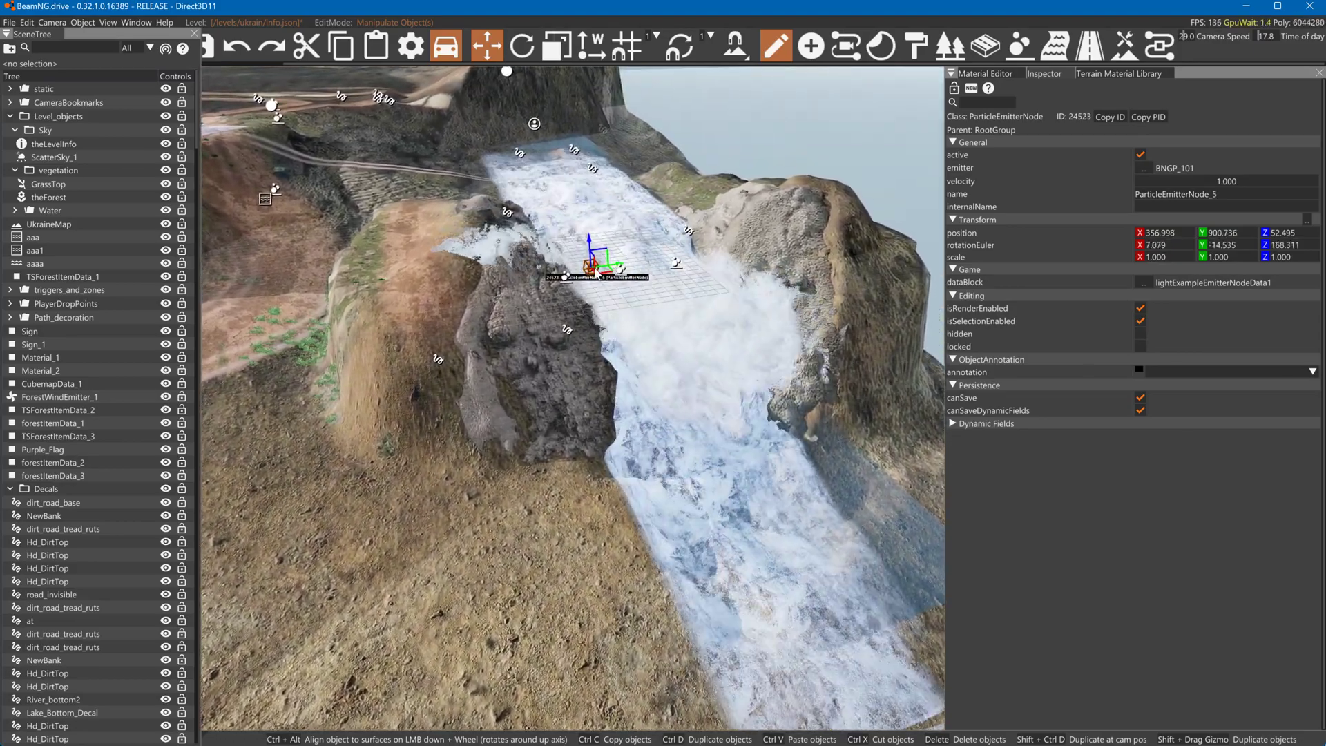
key(2)
drag(595, 278, 595, 270)
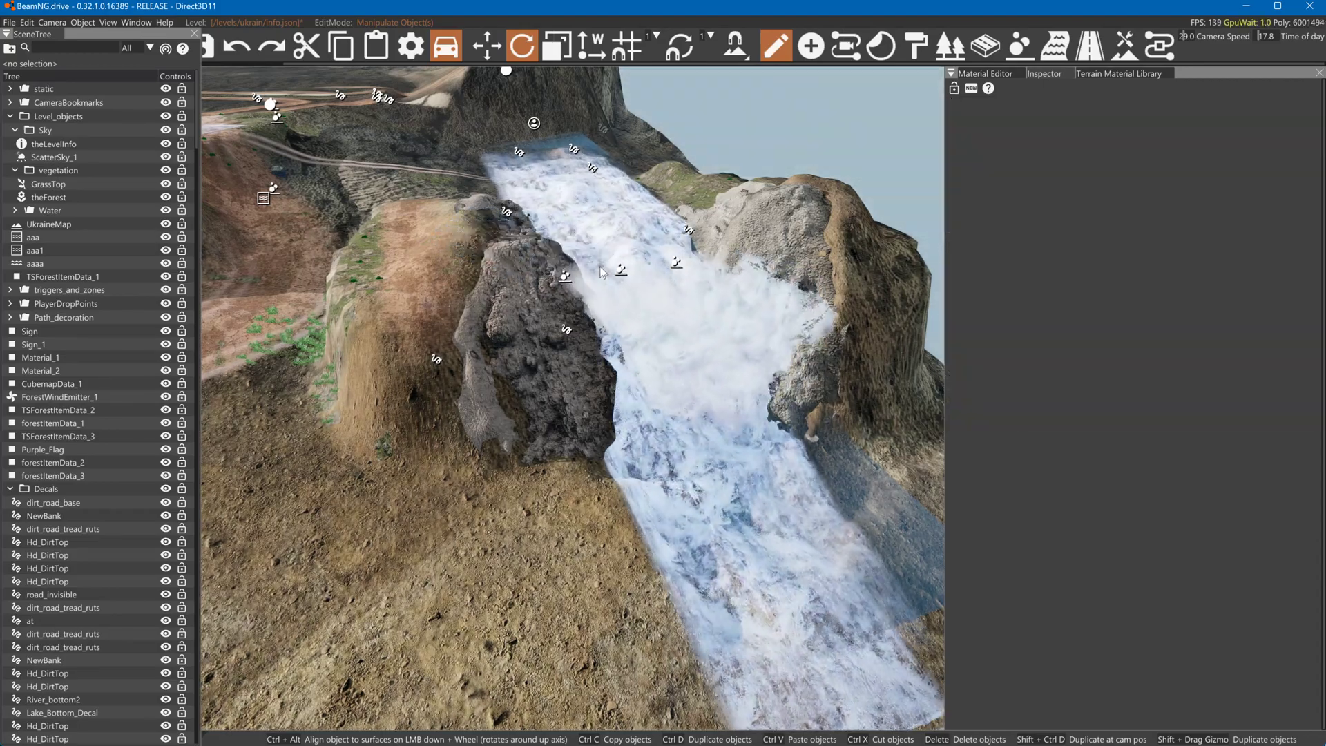
Select the emitter node on the dark rock's edge, try rotating it to about 15.3, 159.0, -150.0, and delete it
click(575, 279)
click(568, 276)
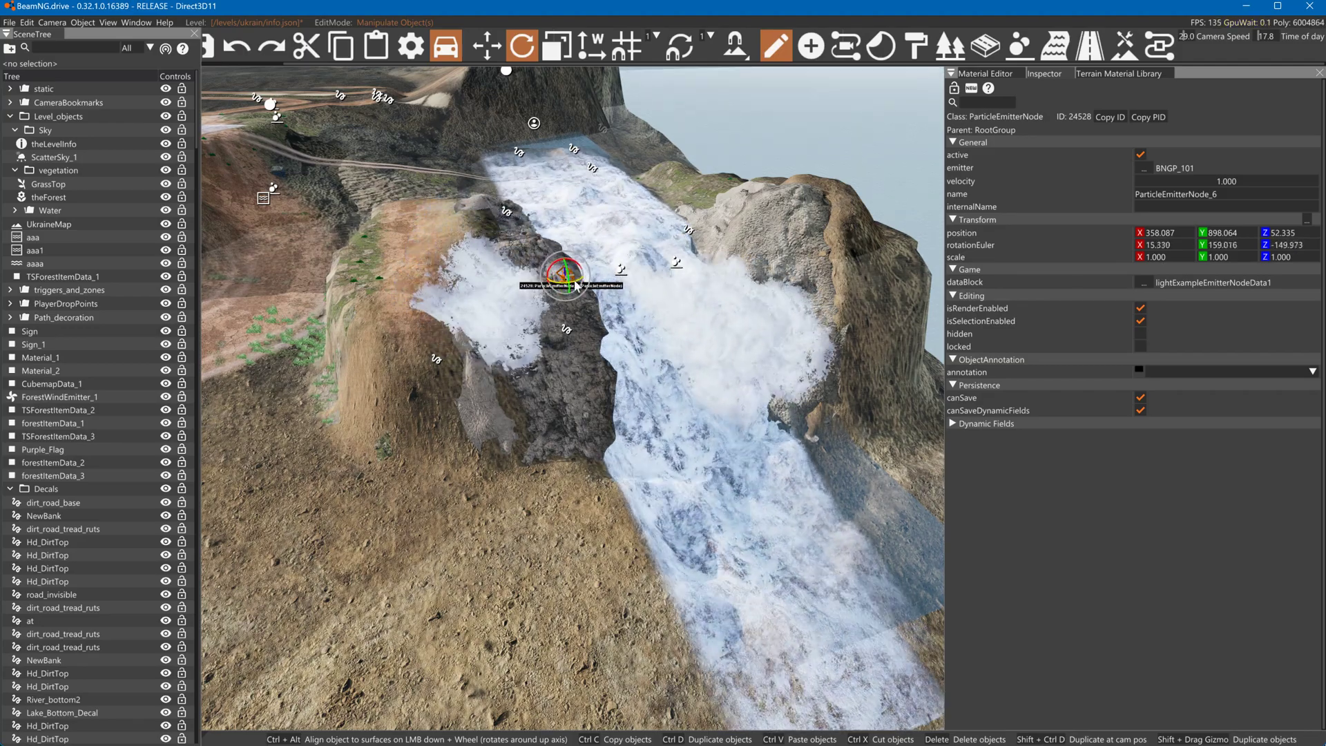
drag(572, 274, 577, 289)
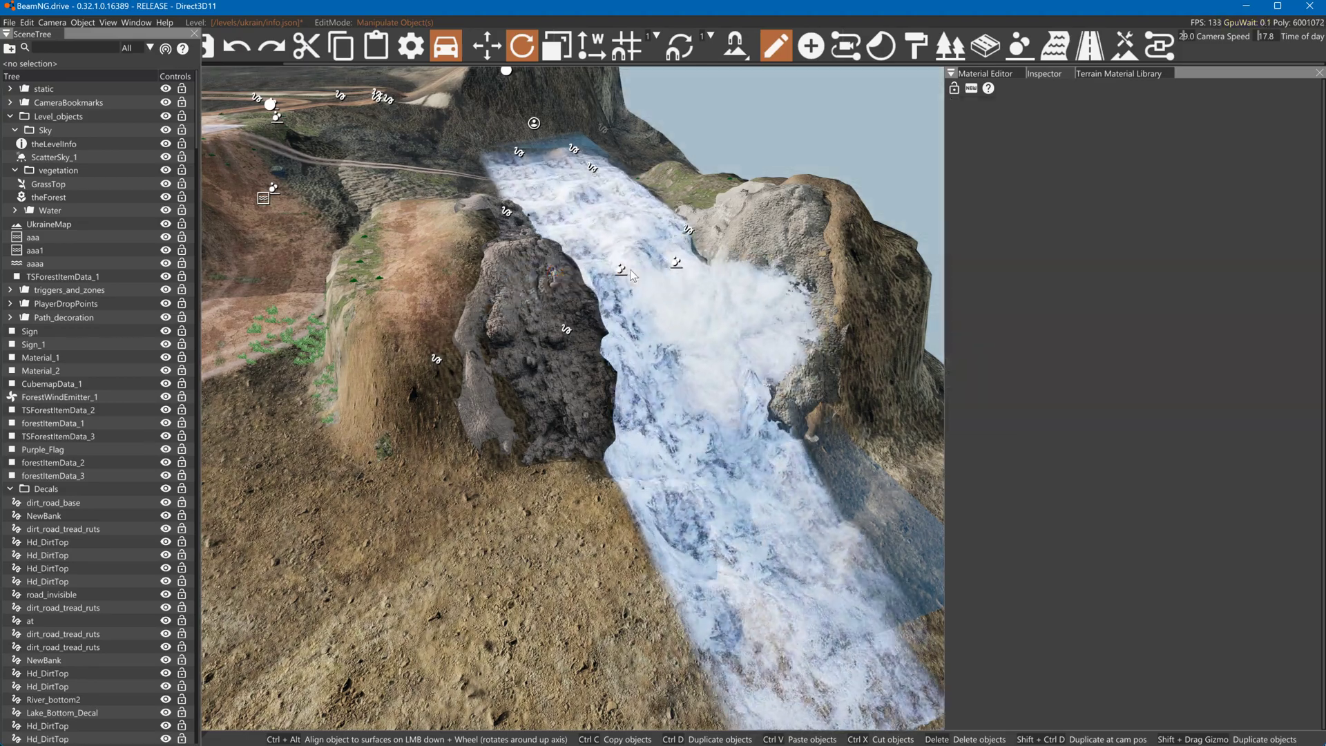
Move the middle crest emitter node to about 358.1, 899.0, 52.3 and rotate it to about -8.6, 140.9, -92.1
click(621, 269)
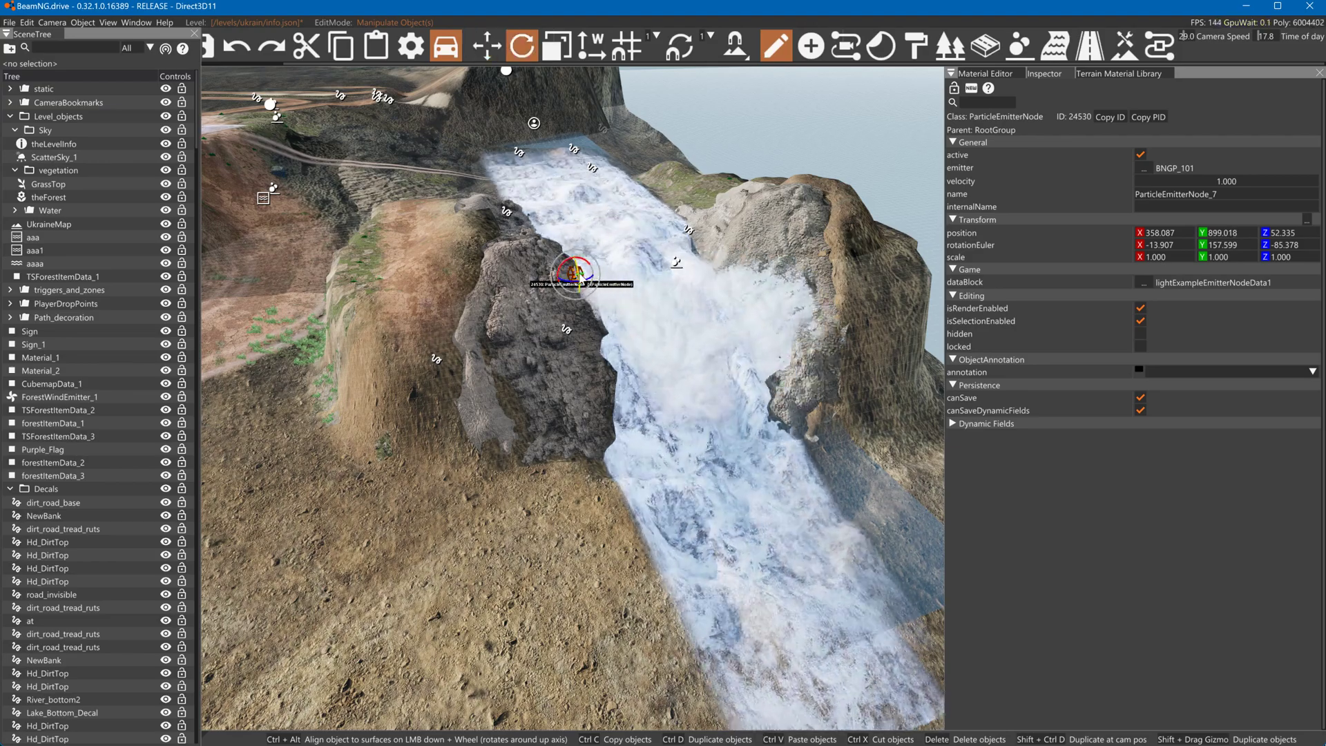
drag(582, 275, 582, 283)
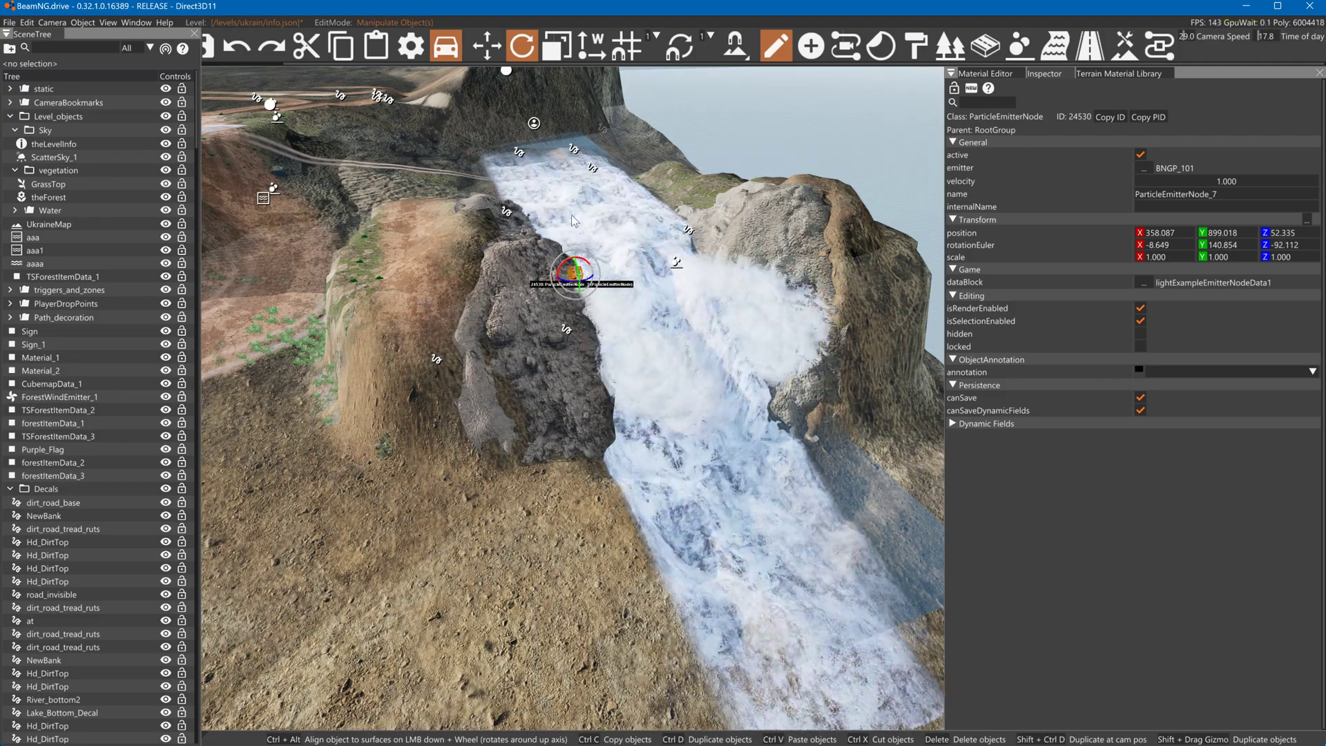
Search the scene objects for "wind" and select ForestWindEmitter_1
click(97, 45)
text(wind)
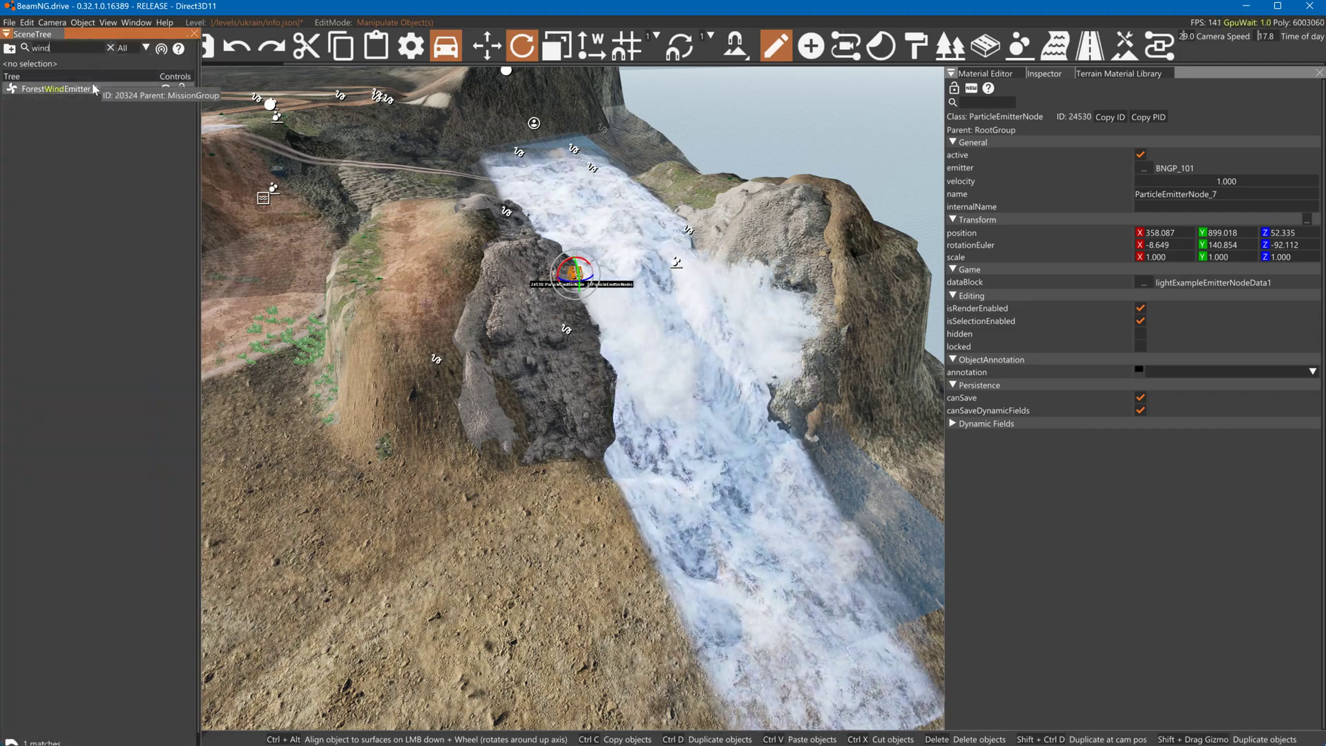
click(95, 88)
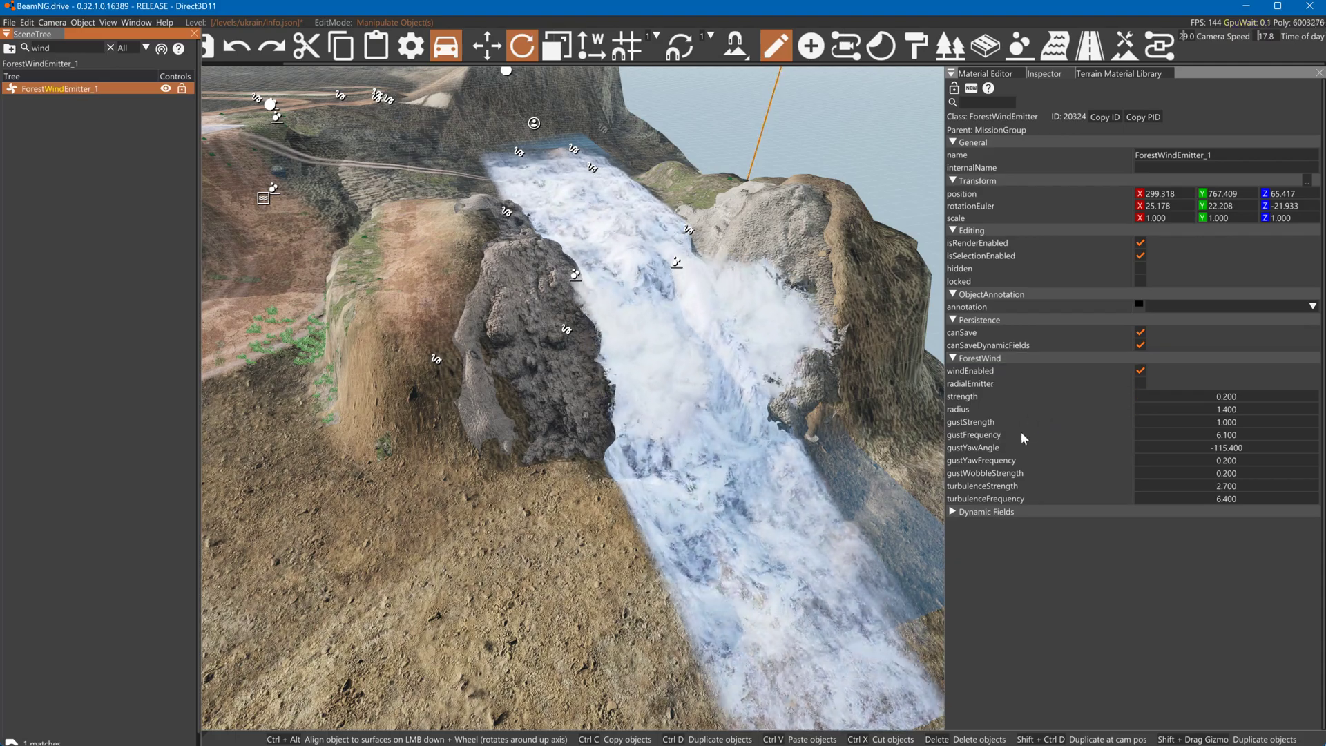
Set ForestWindEmitter_1's radius to 0 and raise its strength to about 66.1
drag(1170, 403, 1288, 416)
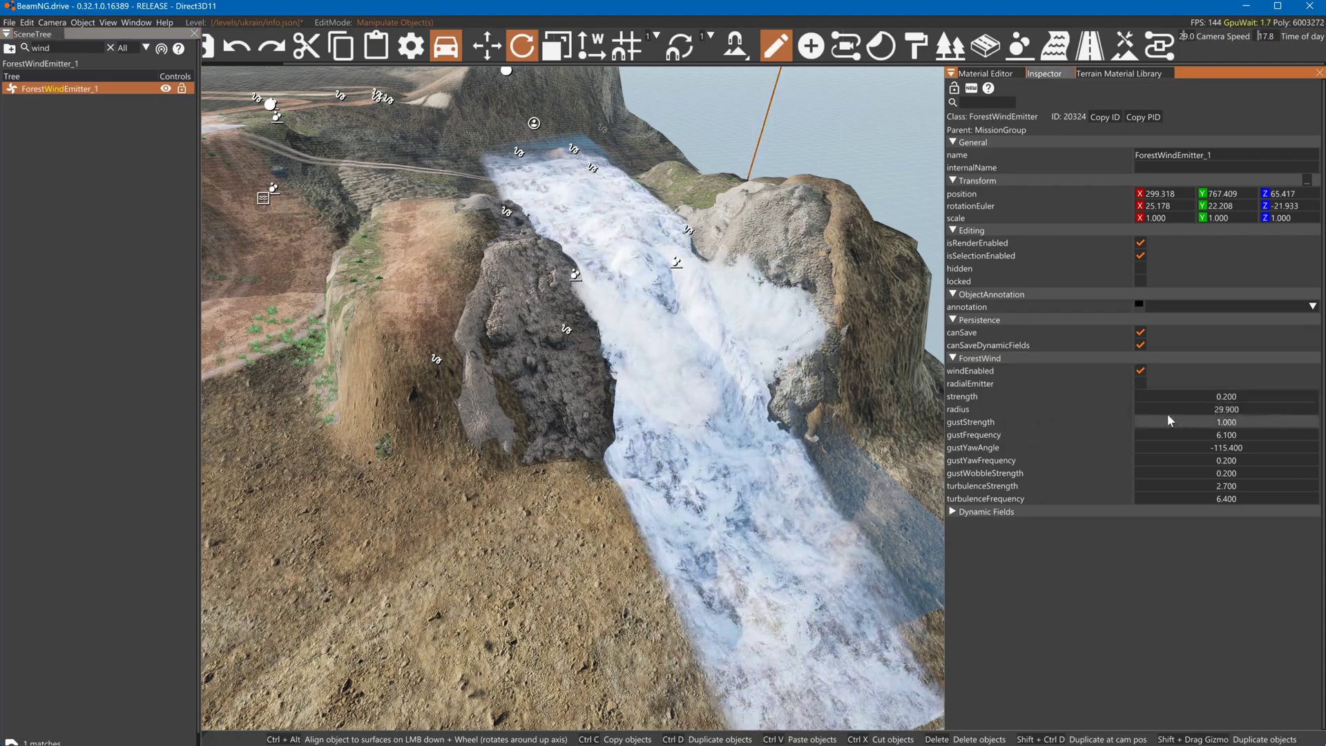
double_click(1257, 408)
text(0)
key(Return)
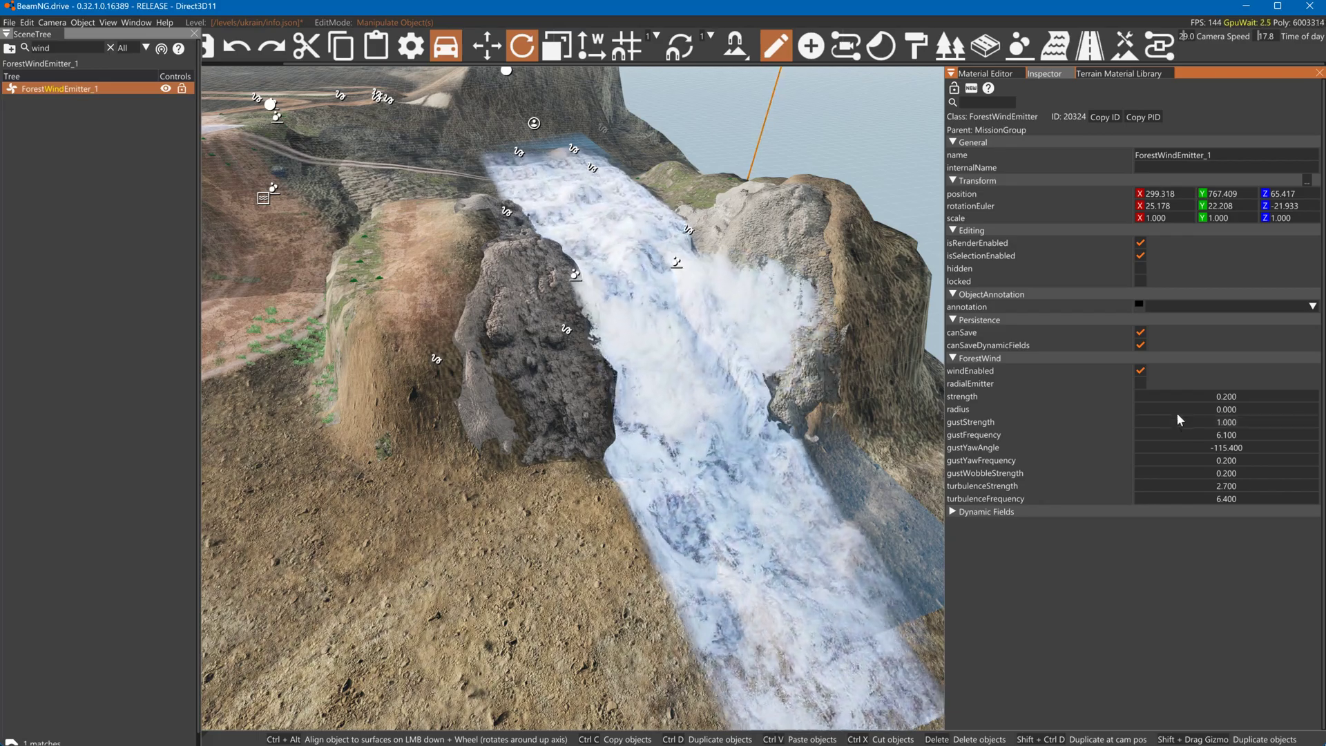
drag(1183, 395, 1250, 396)
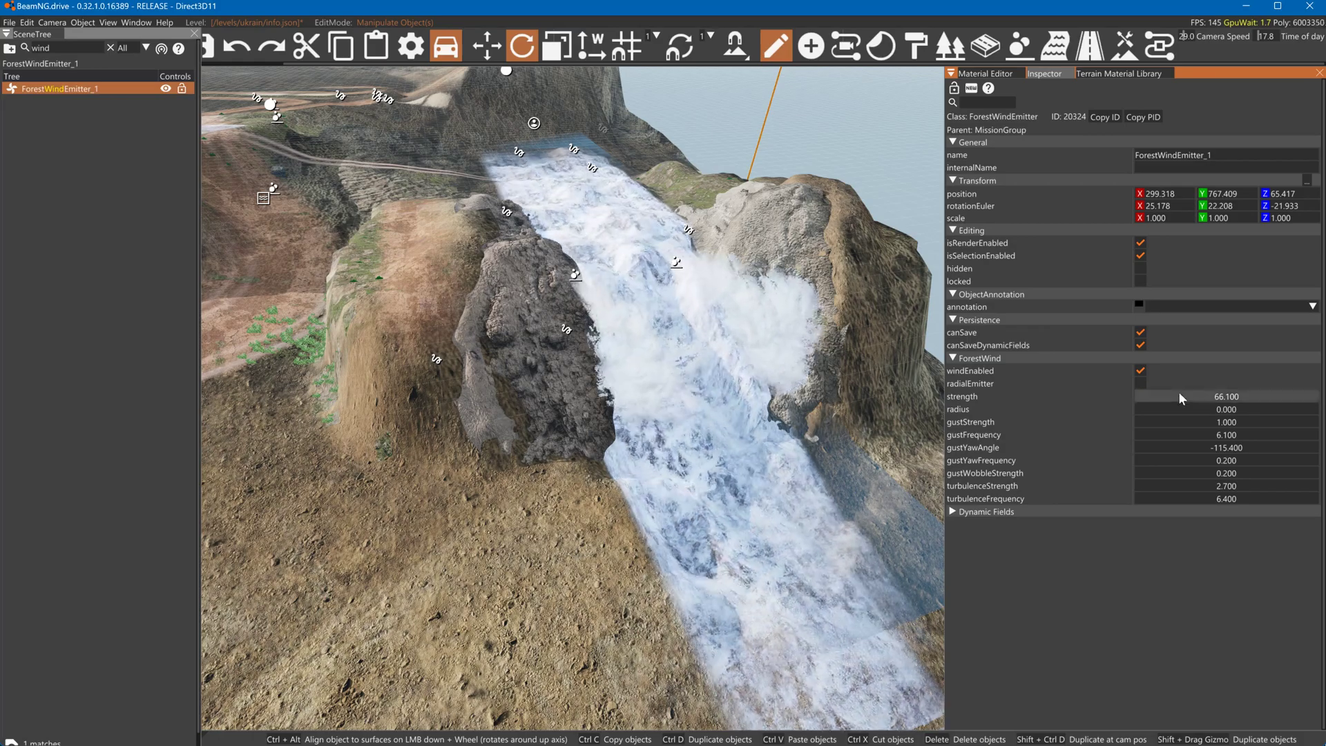
Set ForestWindEmitter_1's strength to about -142.6 and radius to about 6.2, and enable radialEmitter
drag(1226, 396, 1224, 408)
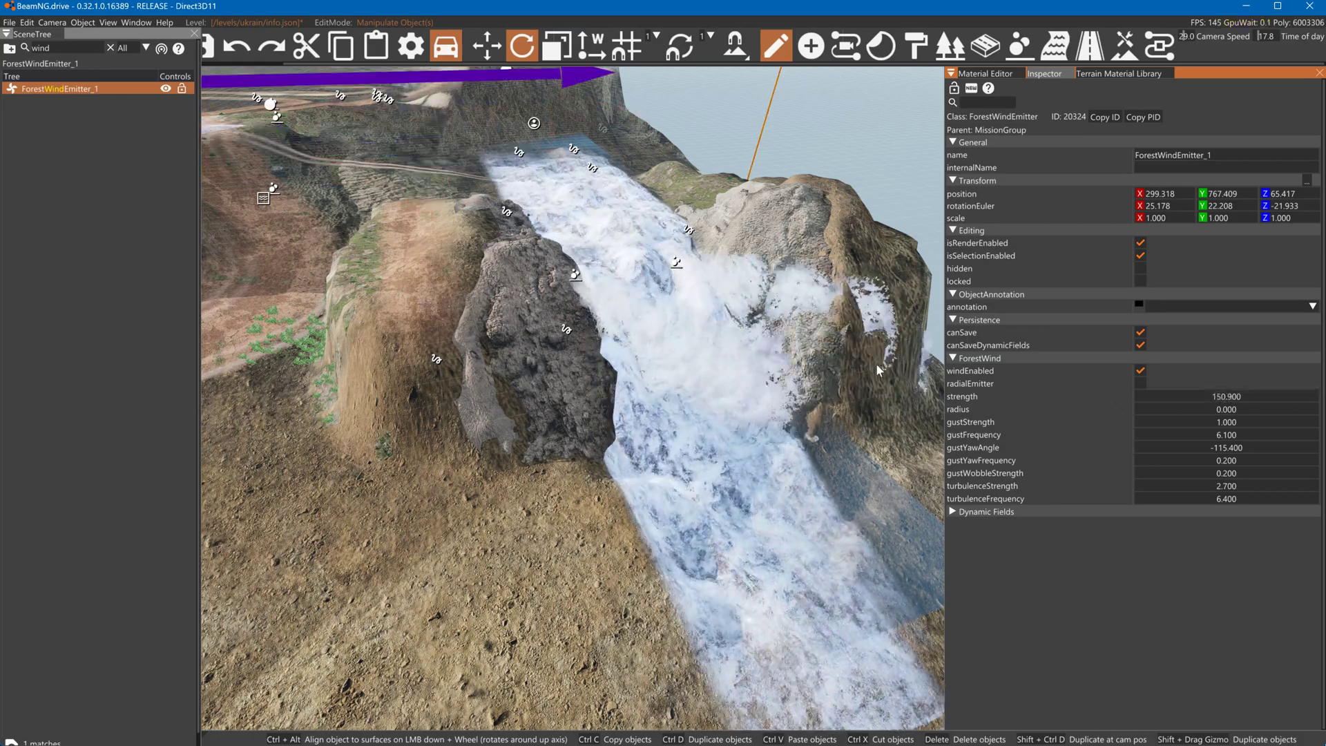
text(-116.1)
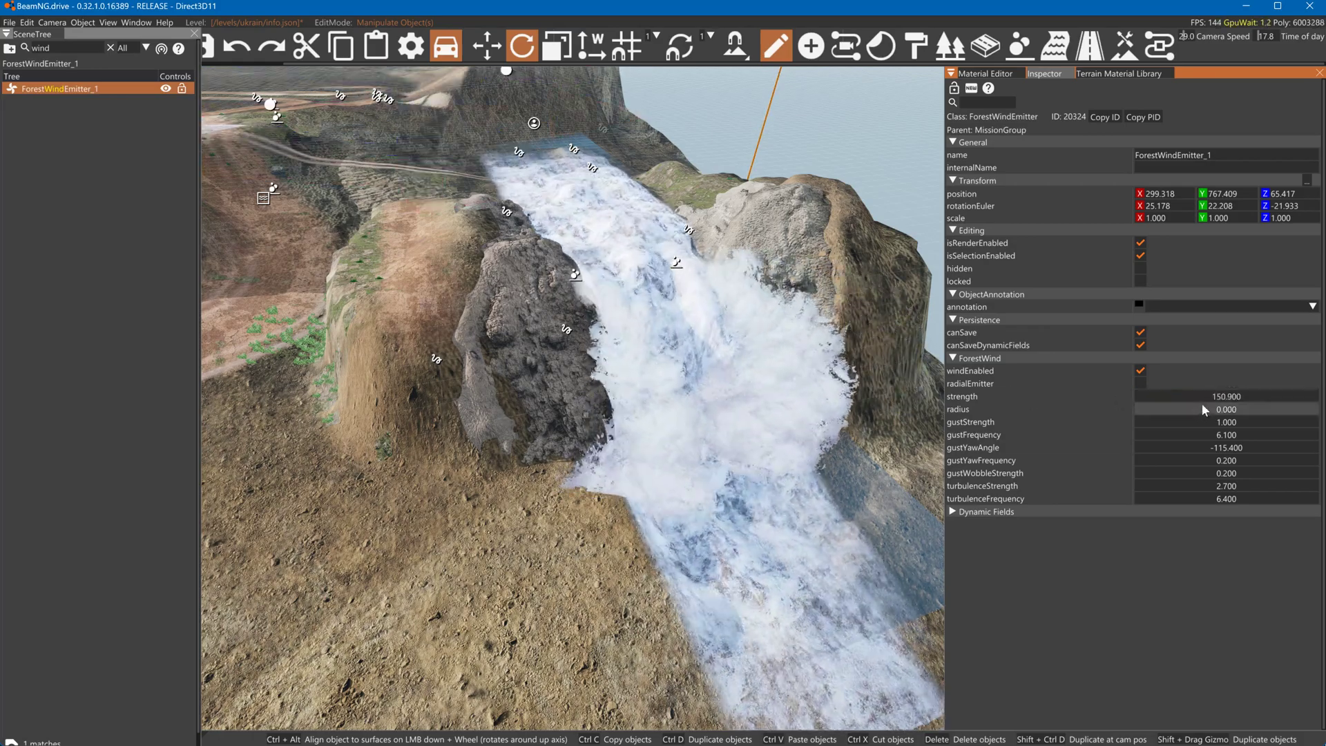
key(Return)
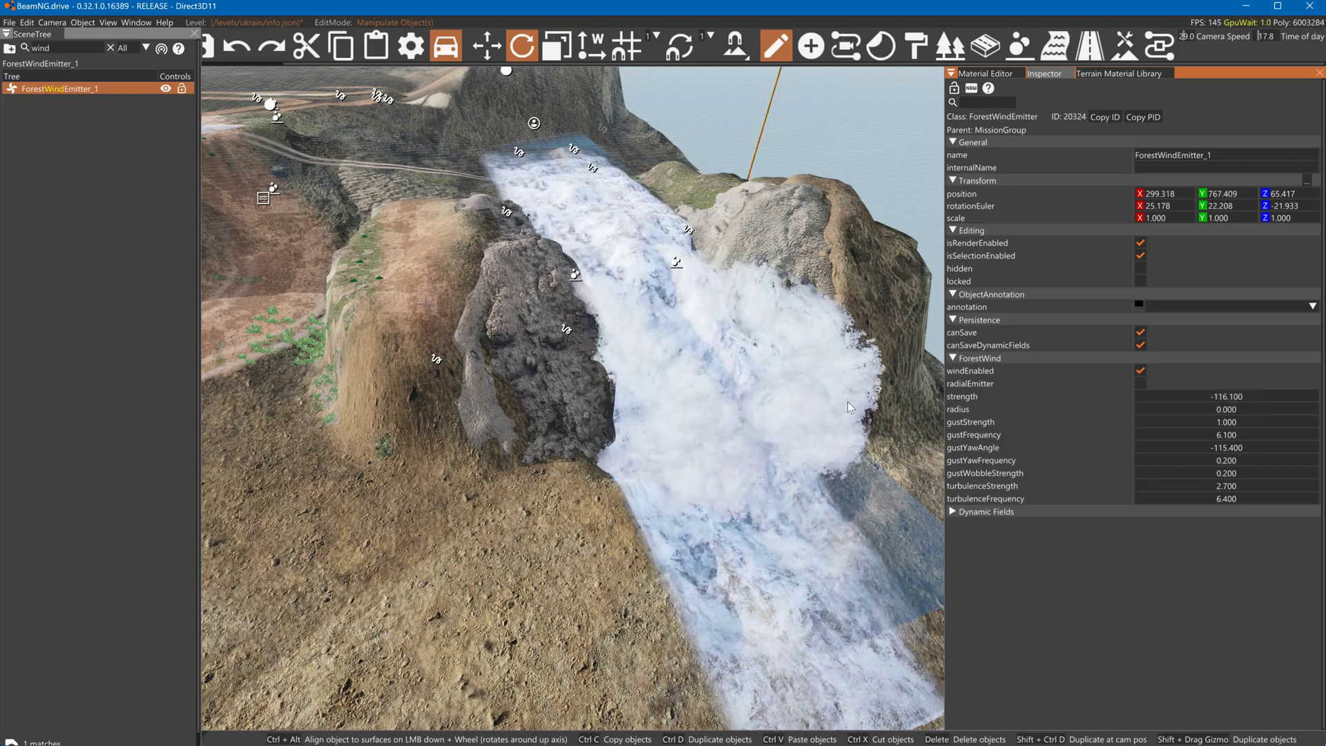
drag(1179, 393, 1017, 400)
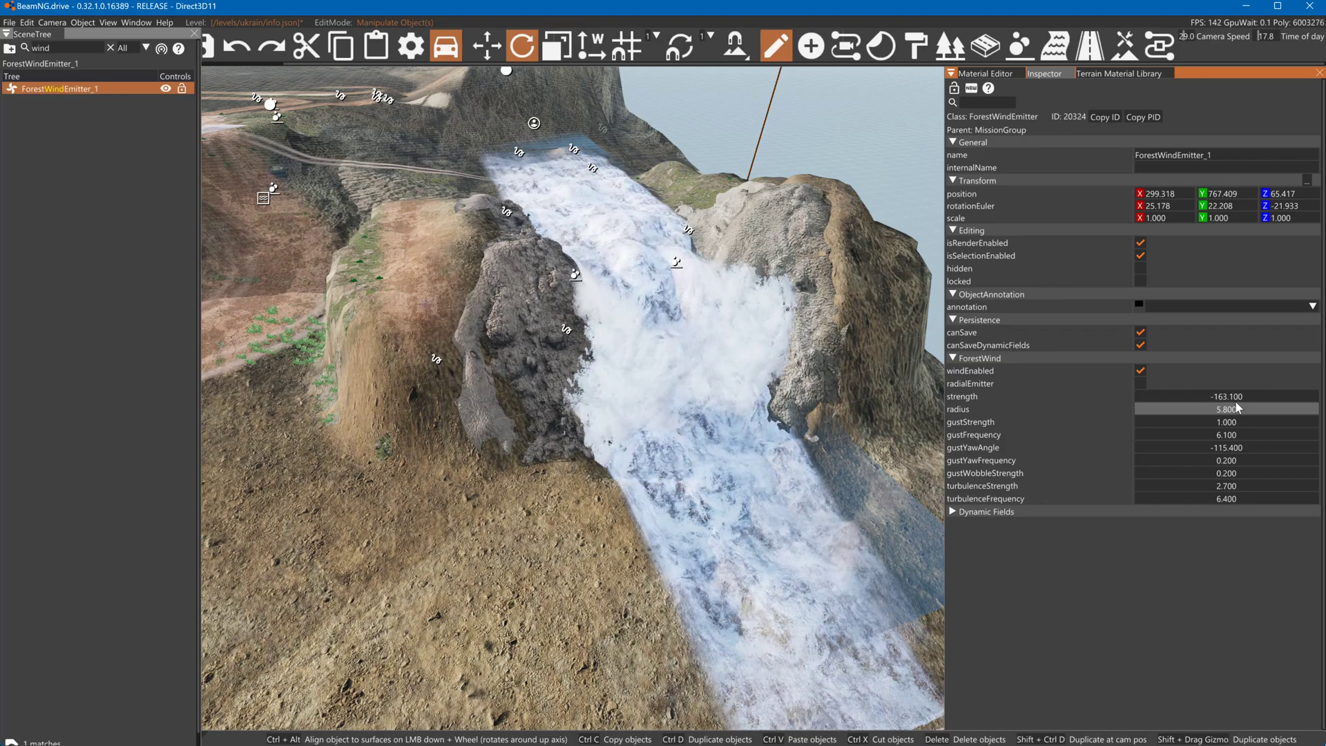
drag(1233, 402, 1232, 401)
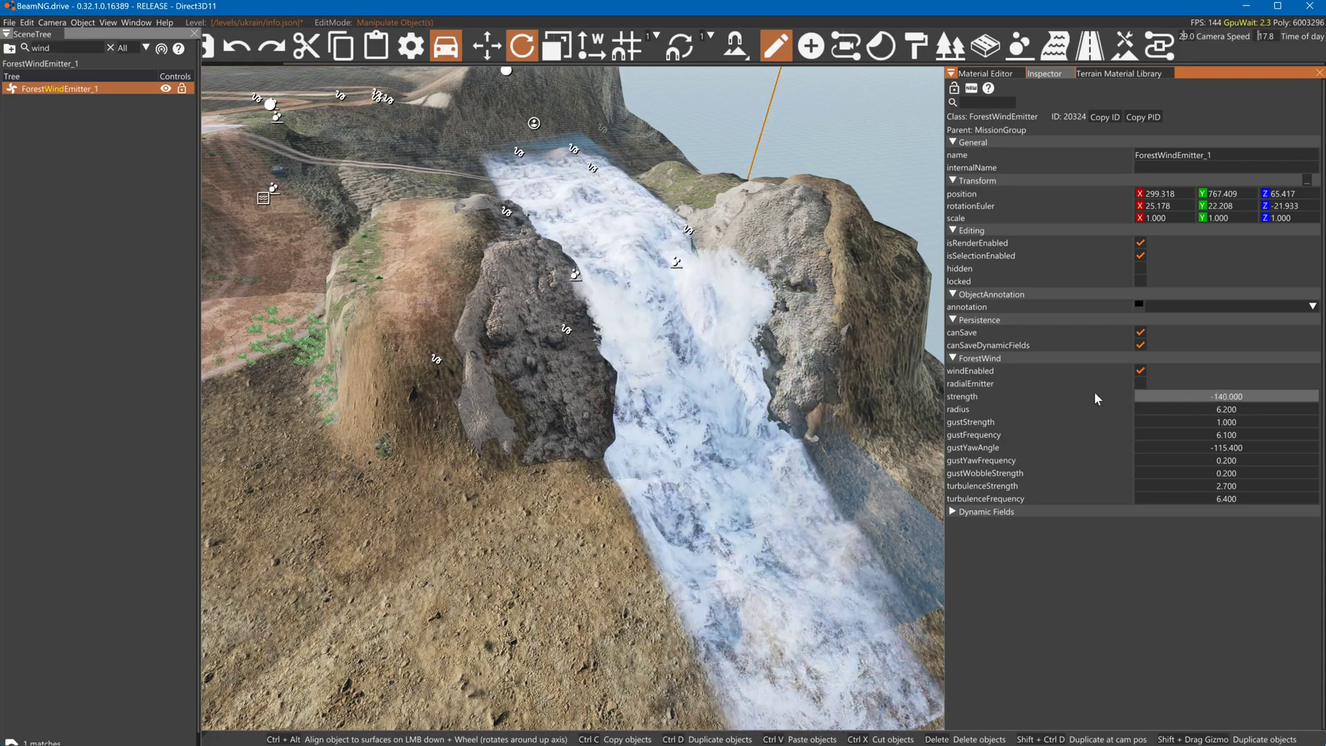
drag(1094, 392, 1085, 388)
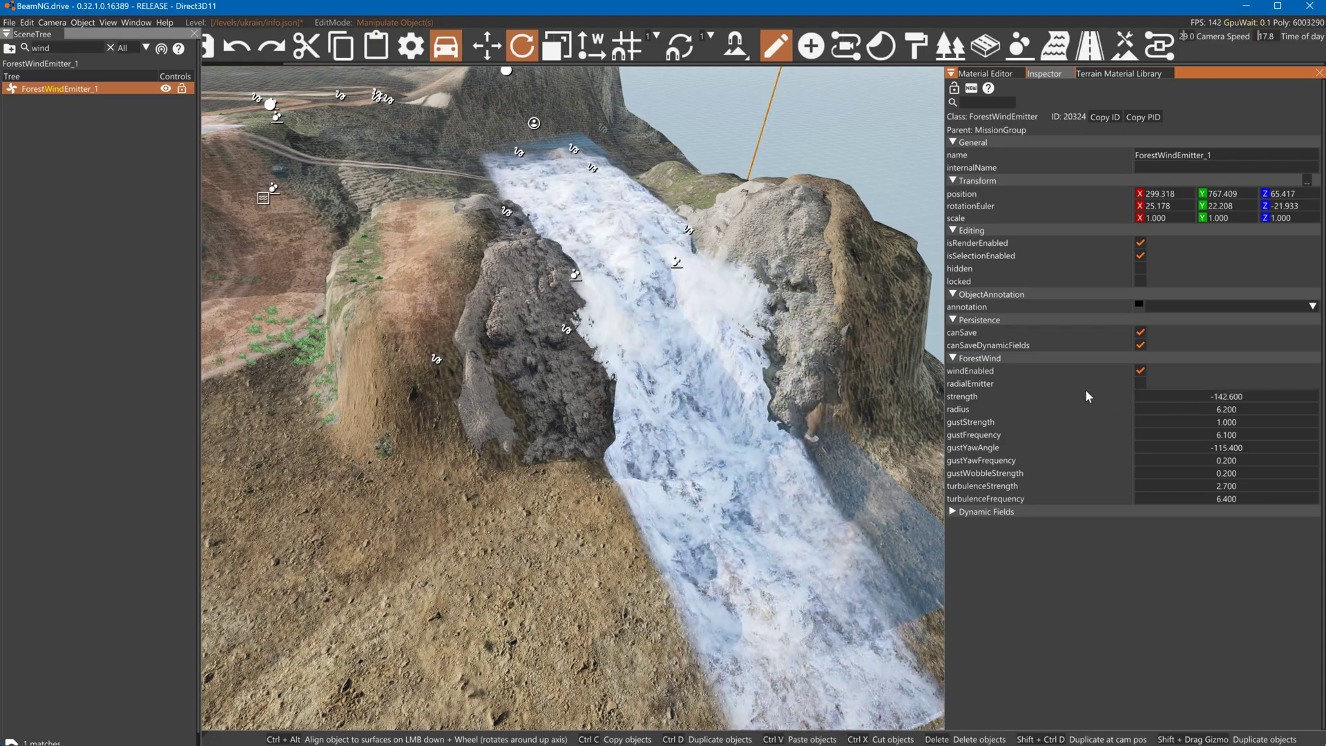
click(1140, 384)
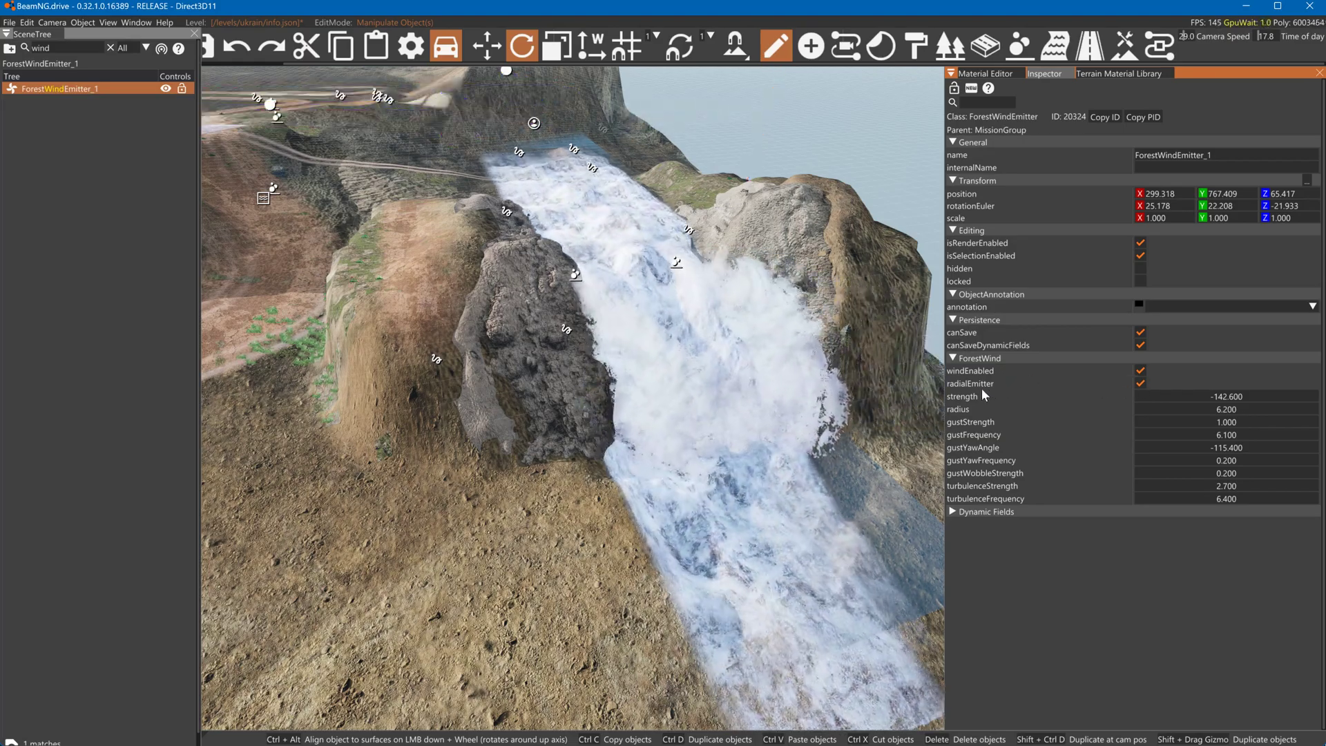
Move ForestWindEmitter_1 over the middle of the waterfall, to about 361.6, 902.2, 54.6
right_drag(622, 278, 473, 222)
key(s)
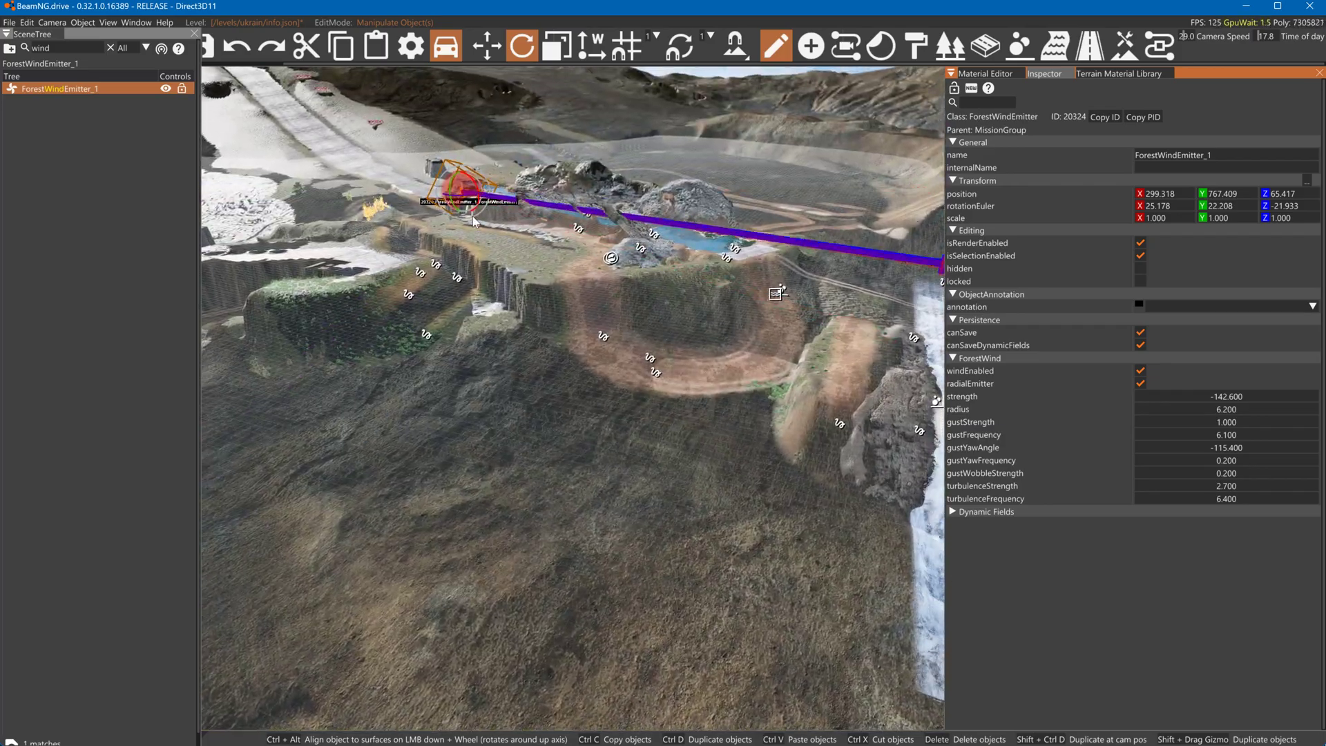
drag(551, 209, 972, 322)
right_drag(891, 311, 942, 304)
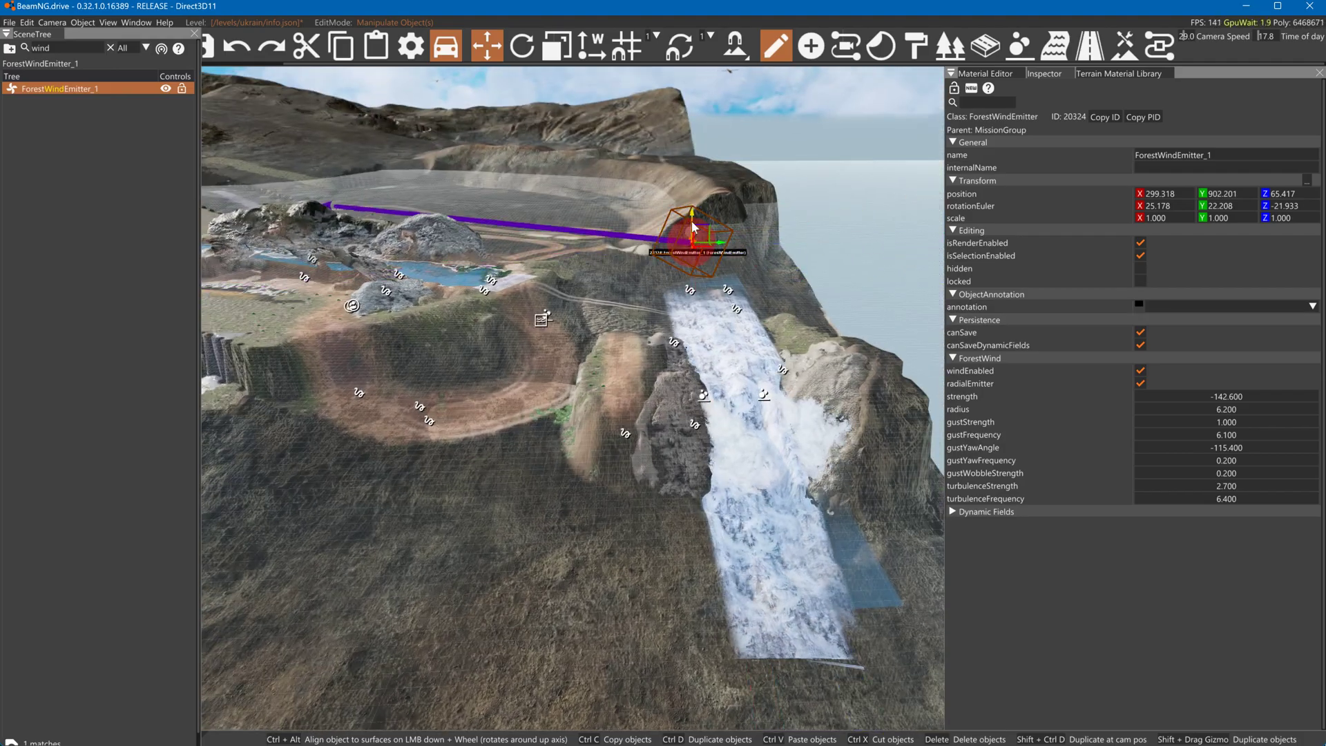
drag(693, 221, 704, 263)
right_drag(715, 289, 767, 296)
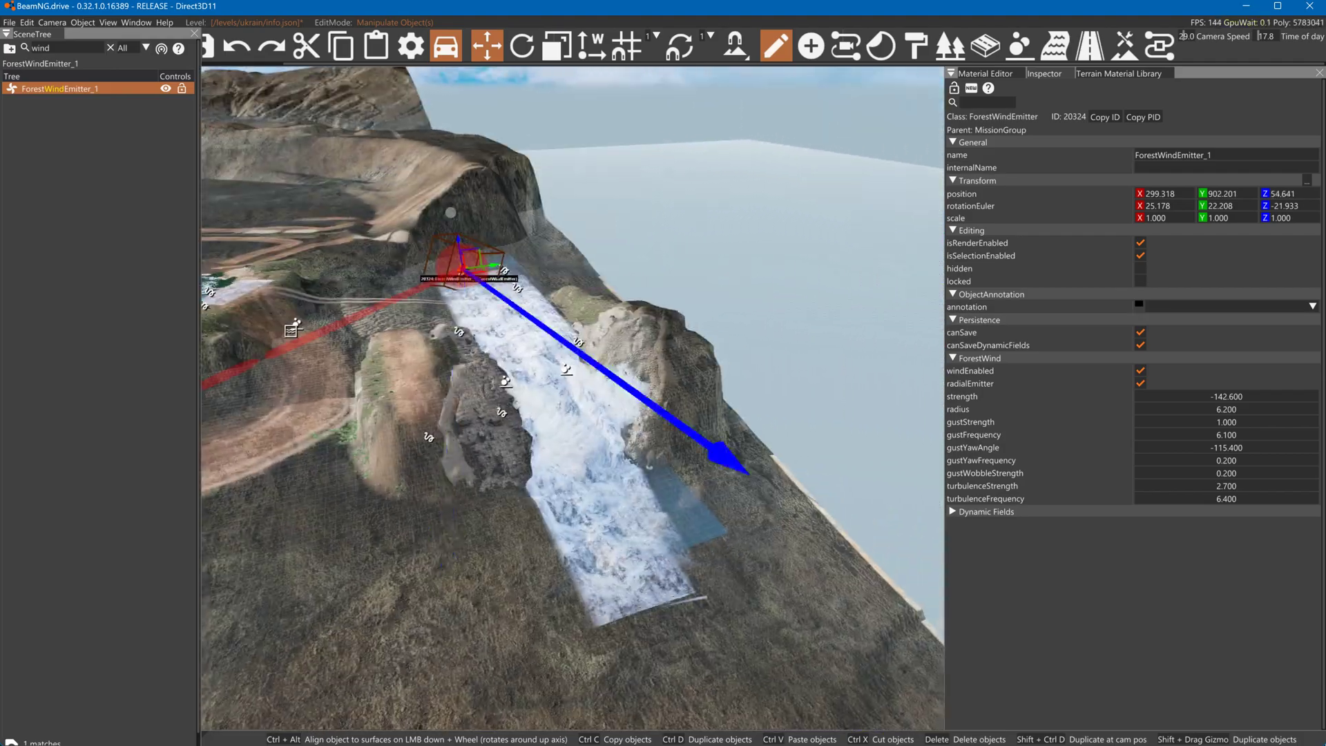
key(a)
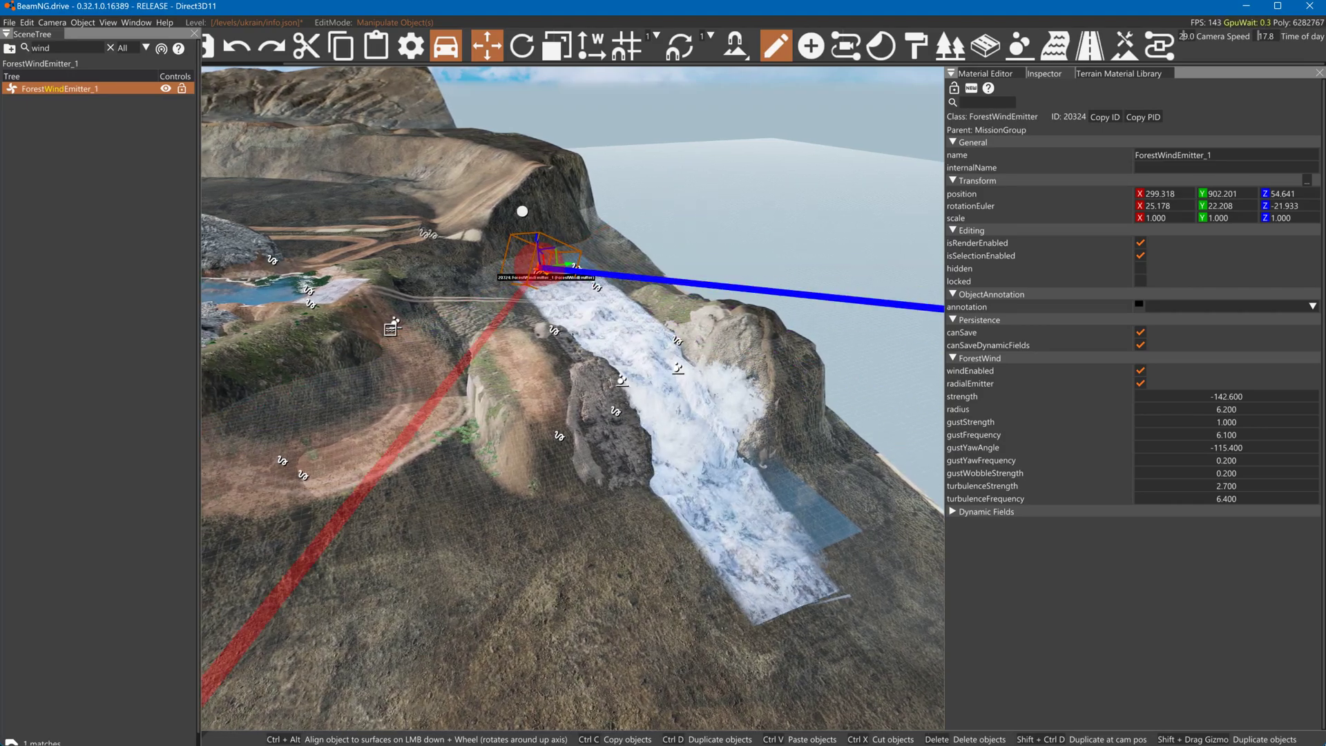
key(a)
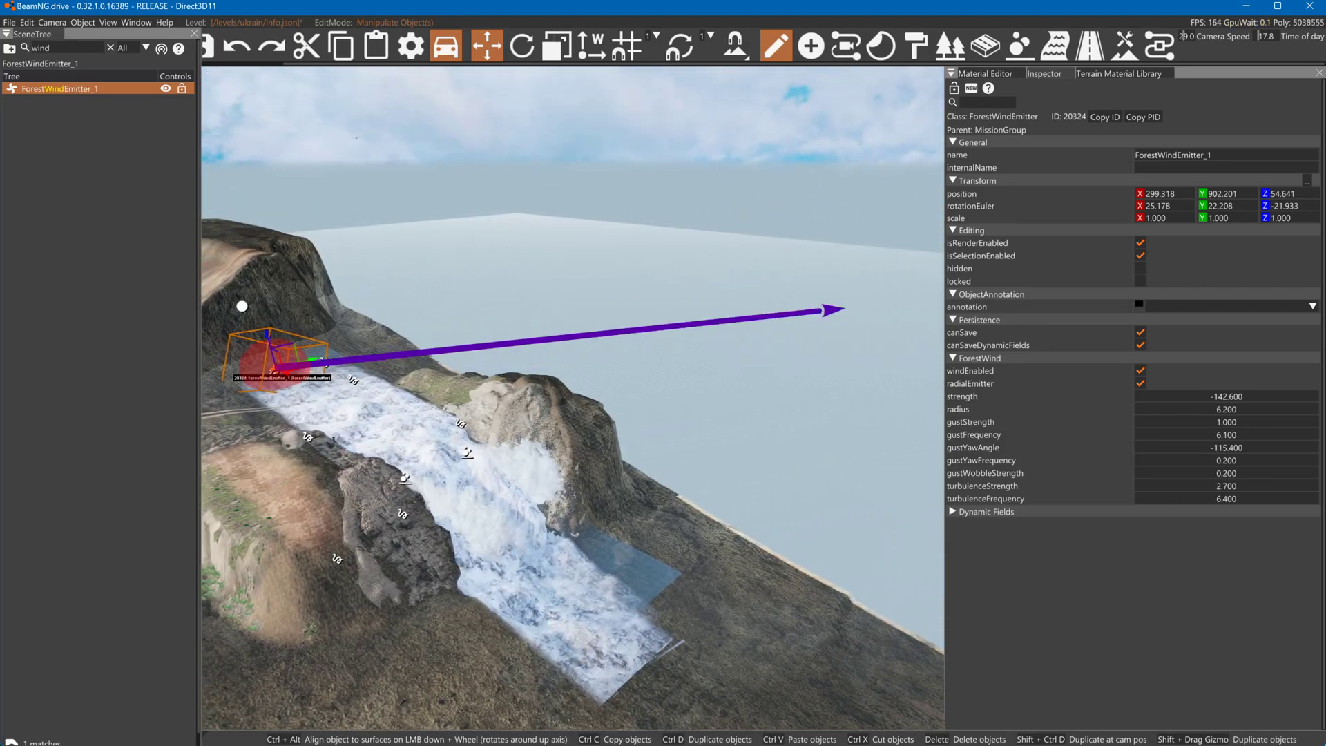
drag(366, 378, 455, 404)
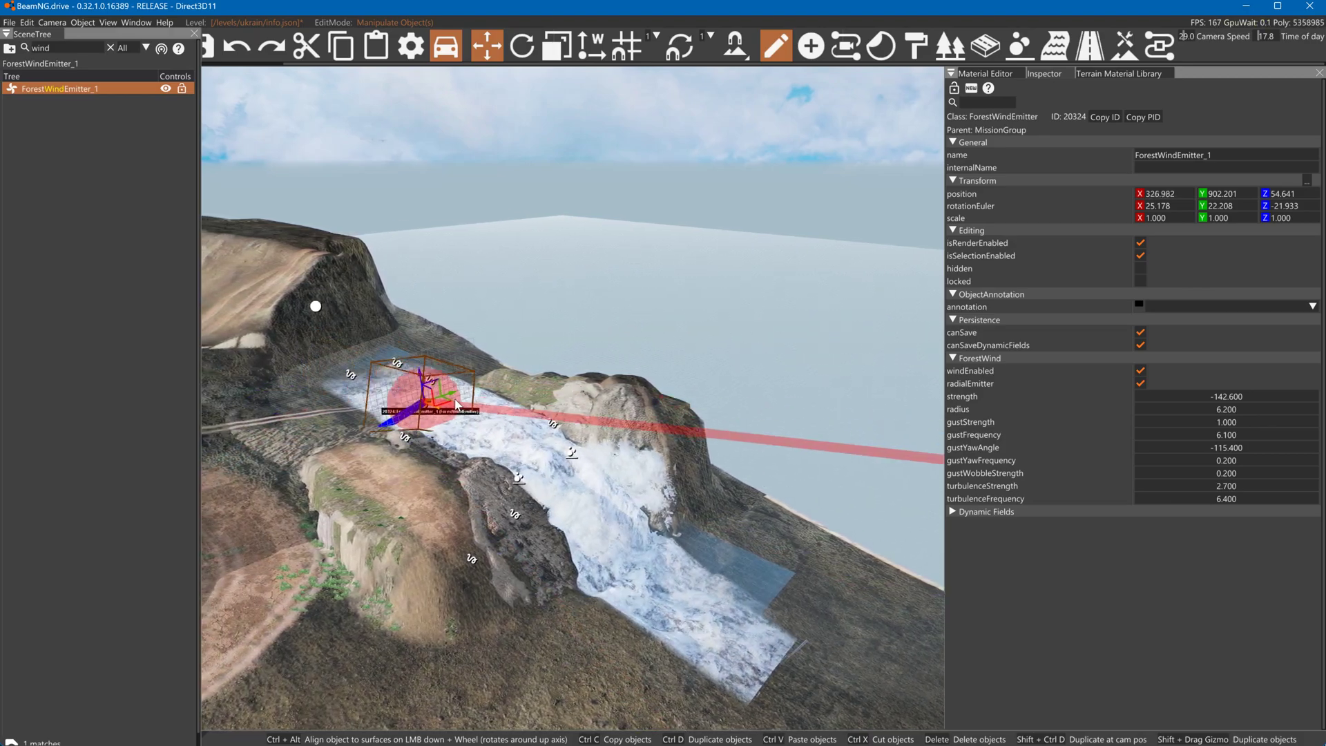
Set ForestWindEmitter_1's radius to about 22.6 and its gustYawAngle to 0
click(1169, 409)
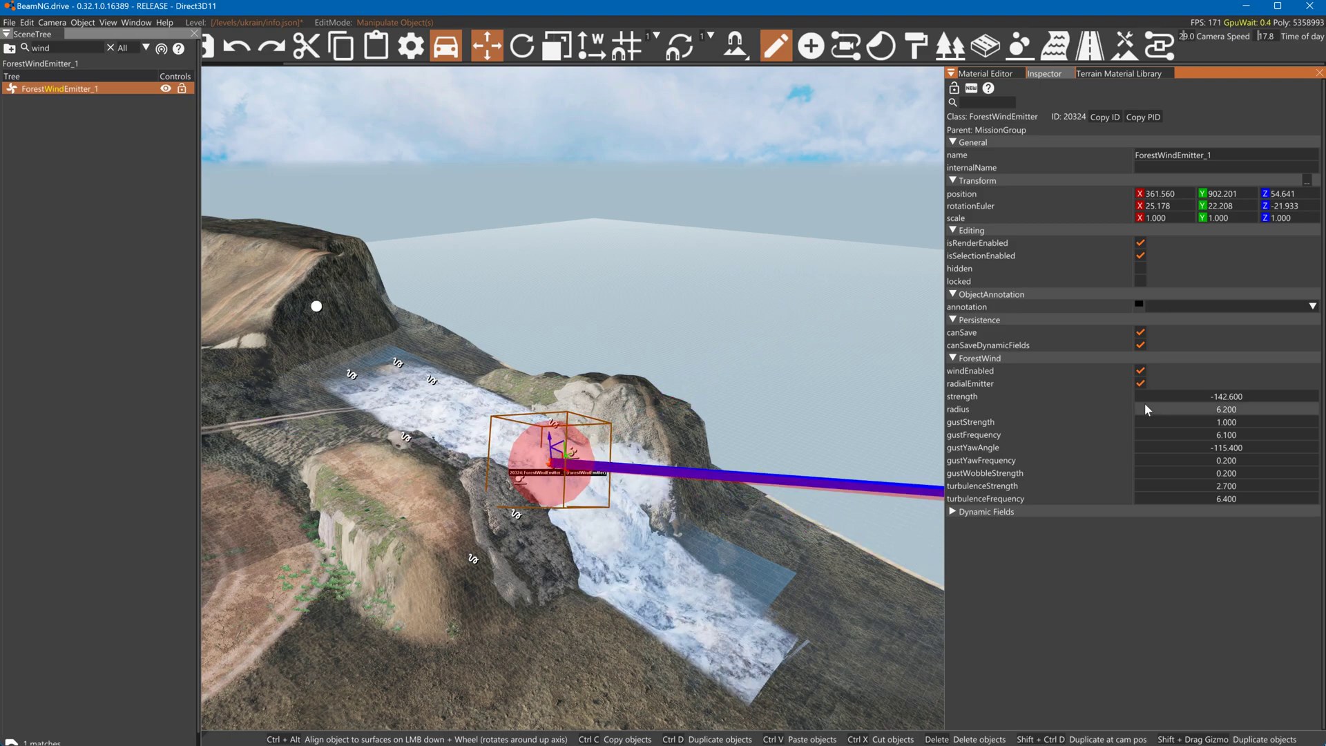
drag(1146, 411, 1204, 416)
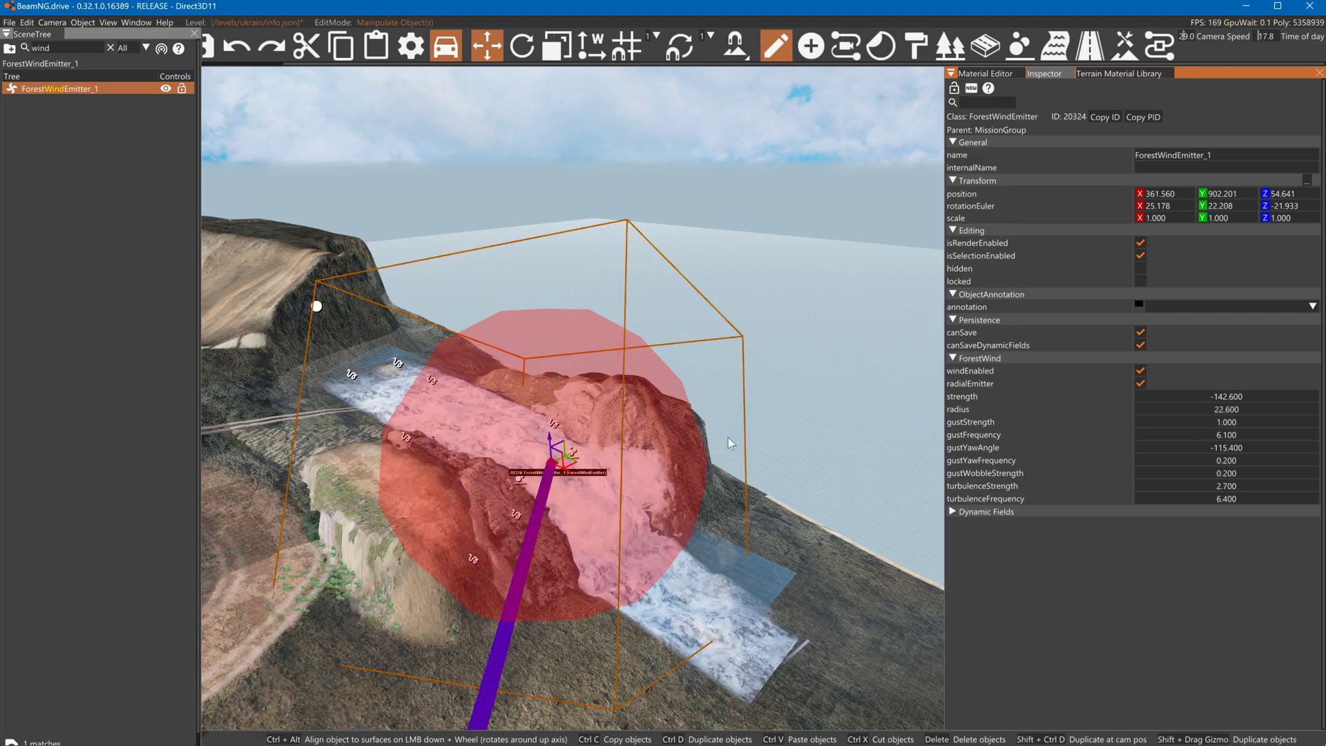
key(d)
right_drag(750, 425, 638, 395)
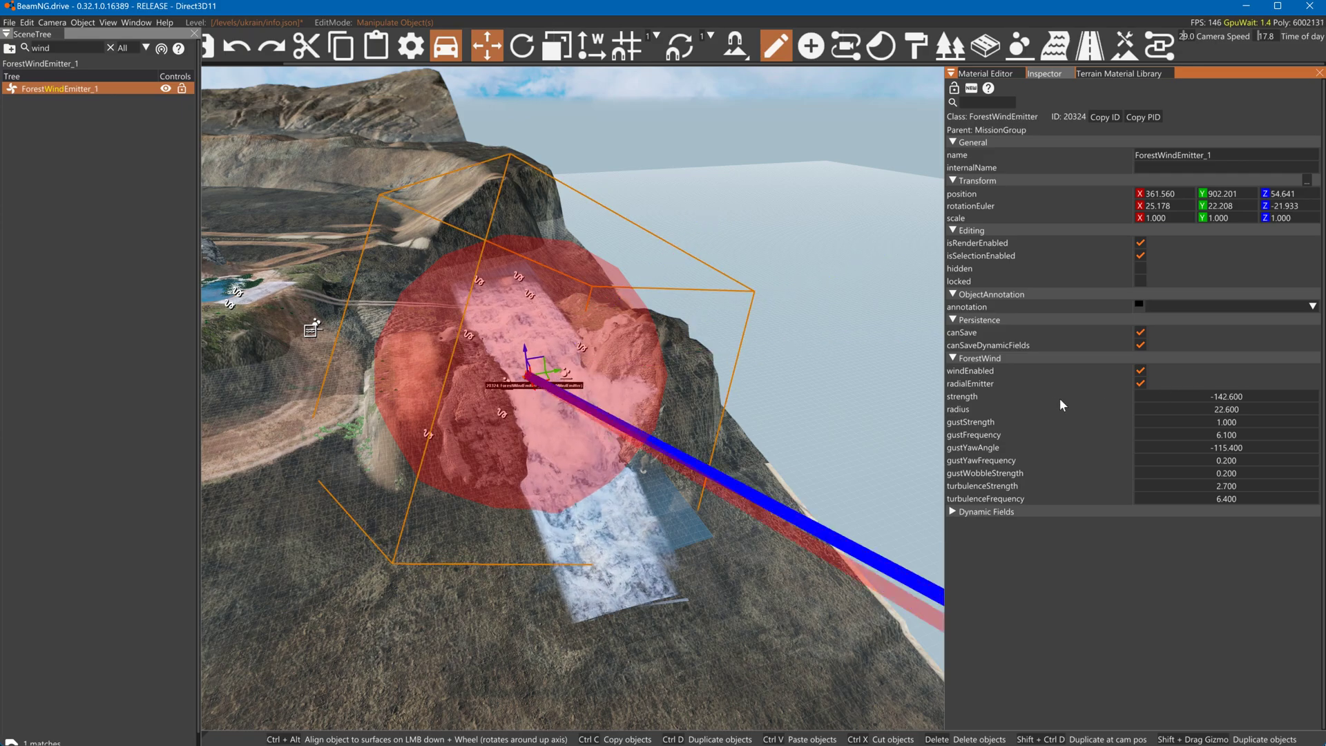
double_click(1175, 439)
text(0)
key(Return)
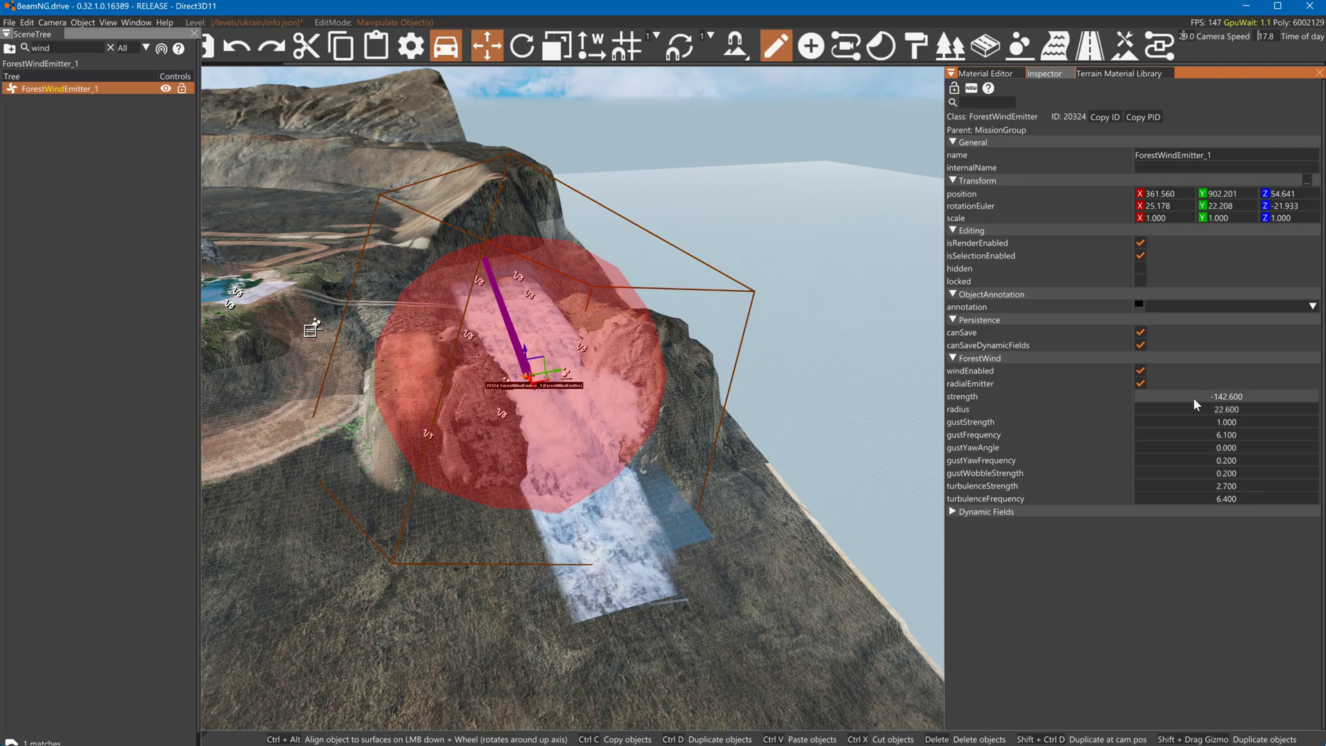
Change ForestWindEmitter_1's strength to about 77.3
drag(1192, 396, 1311, 395)
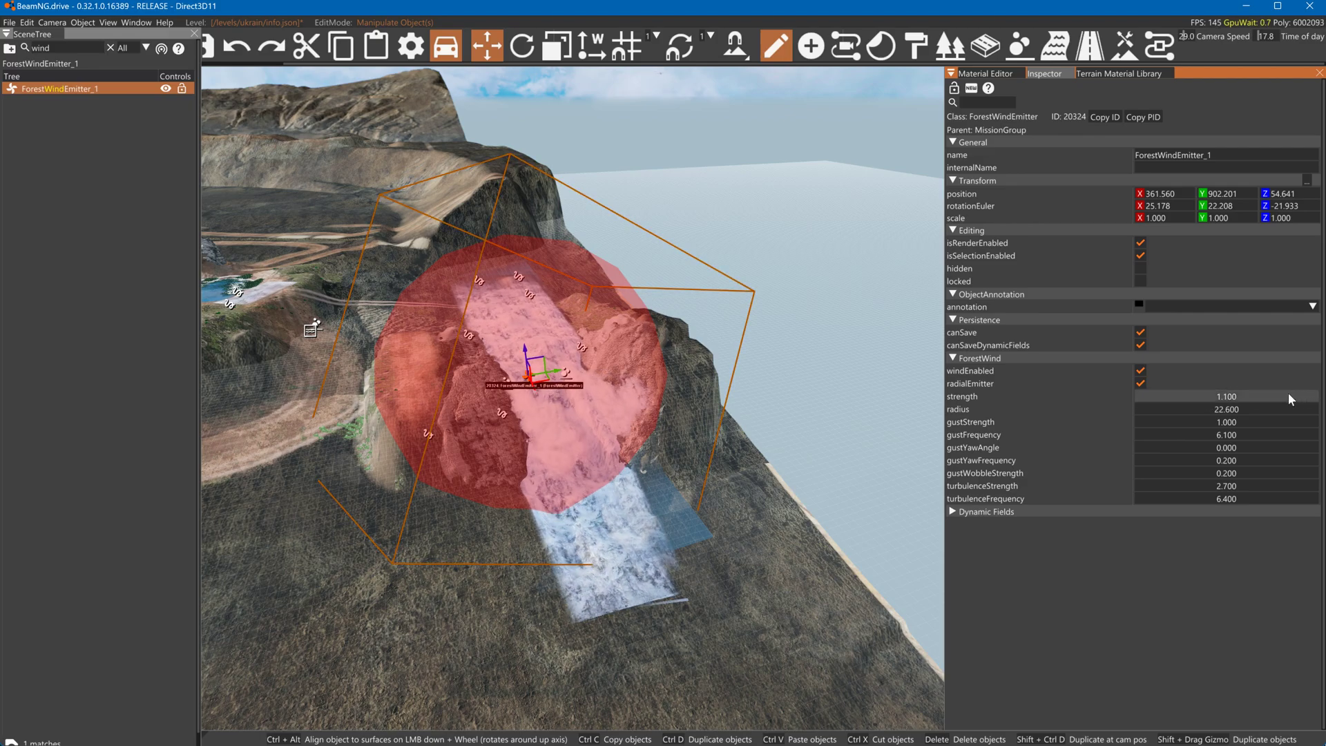
drag(1214, 402, 1294, 397)
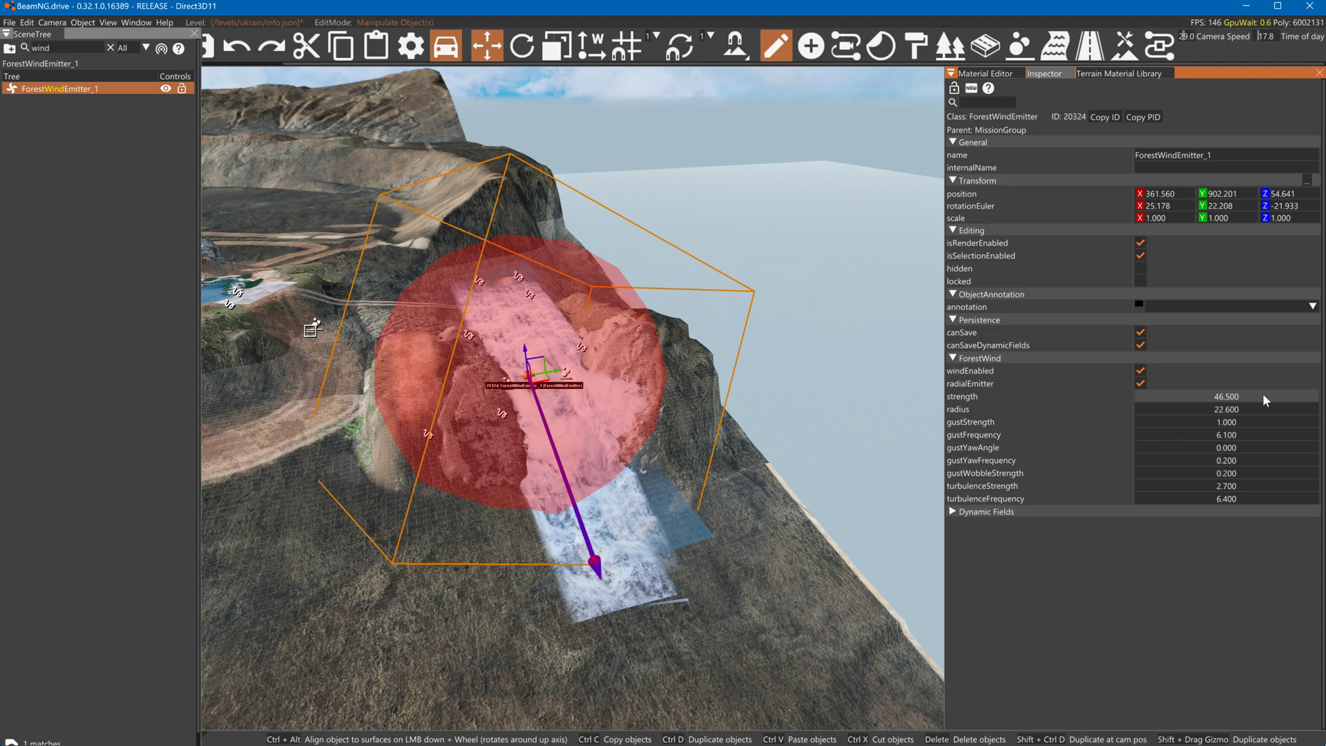
drag(1217, 399, 1321, 399)
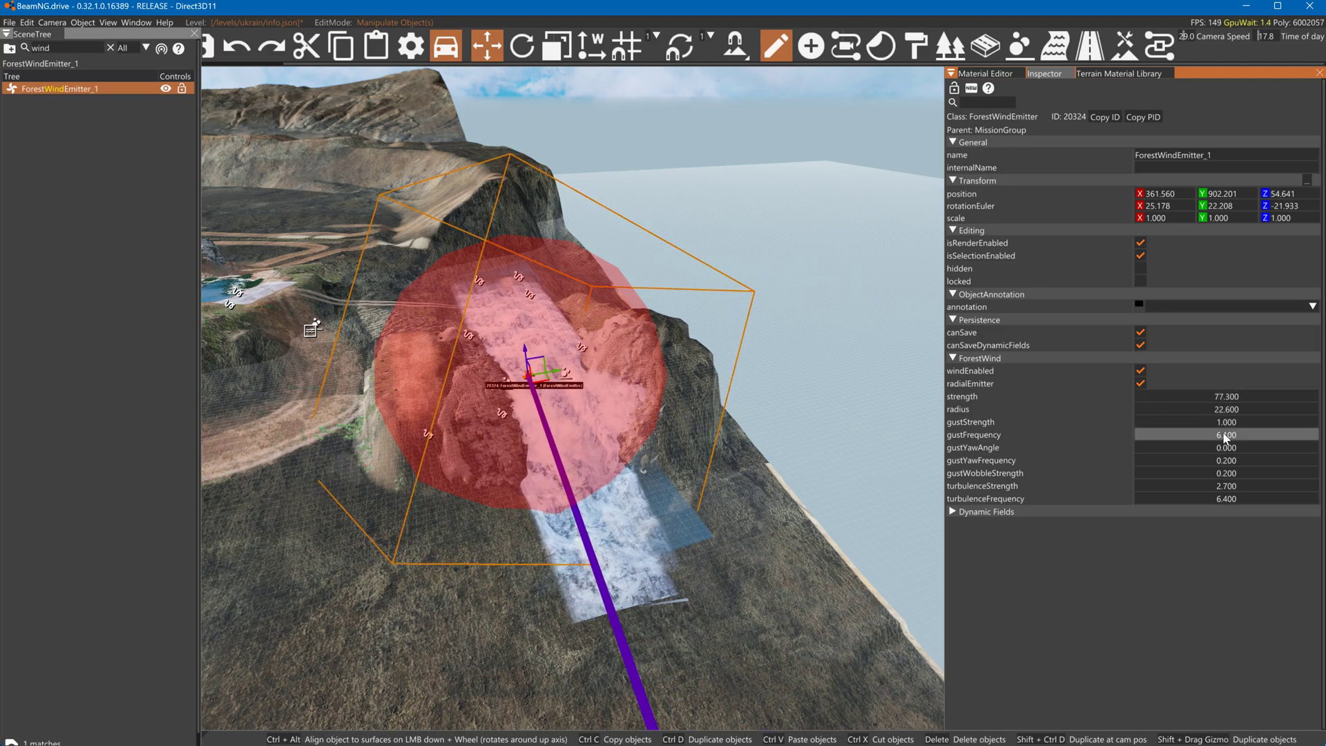
Adjust the wind emitter to radius 23.6, gustYawAngle 0.2, gustYawFrequency 20.7 and gustStrength -27.3
mouse_move(1182, 447)
mouse_down()
mouse_move(1149, 444)
mouse_move(1180, 437)
mouse_move(1177, 413)
mouse_move(1149, 413)
mouse_move(1208, 398)
mouse_move(1204, 449)
mouse_up()
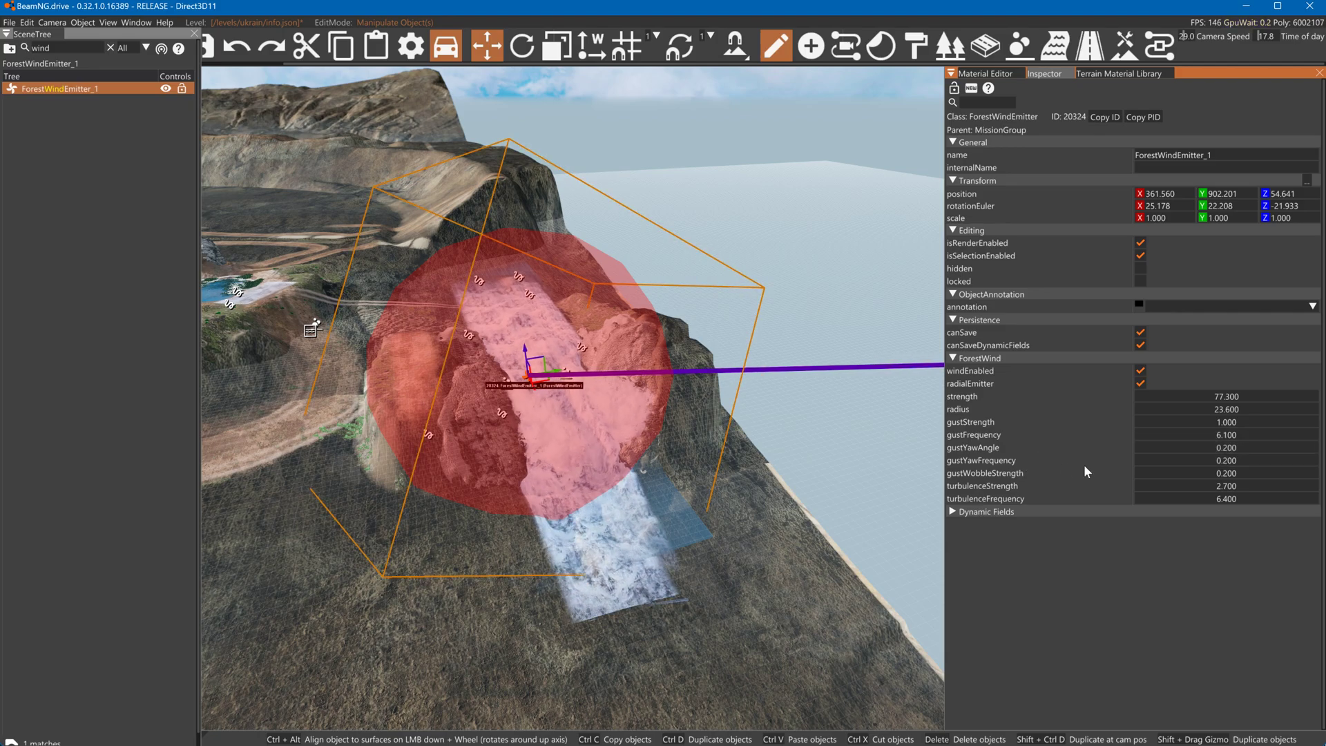
drag(1171, 459, 1242, 453)
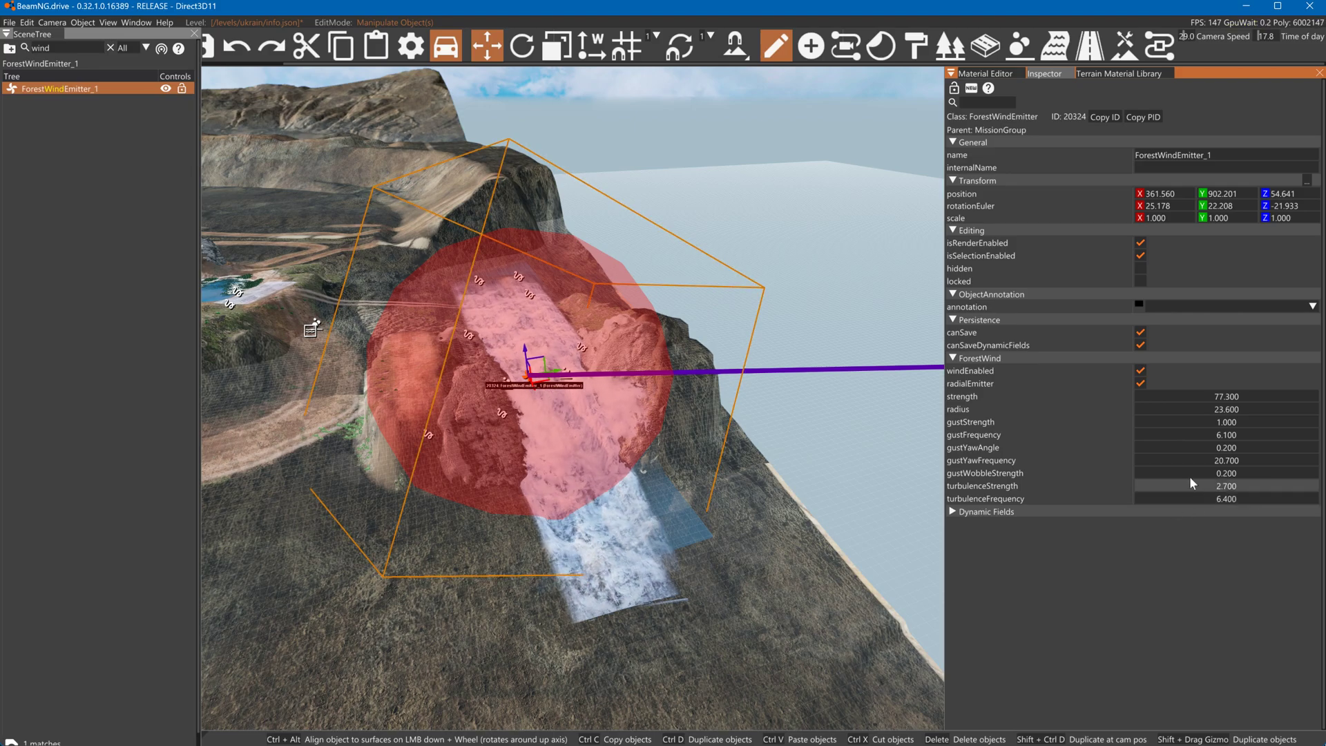
drag(1208, 420, 1079, 425)
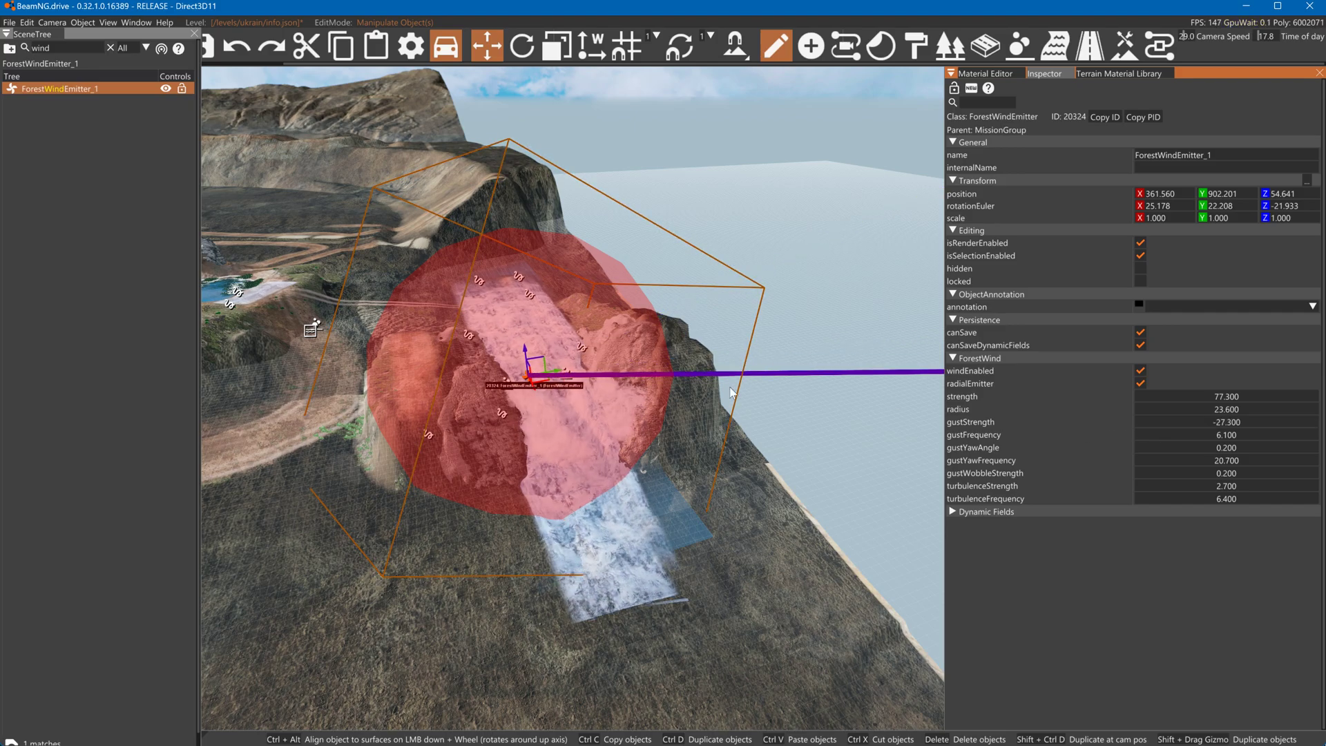
Rotate ForestWindEmitter_1 to about 9.9, -2.0, -110.4 and enlarge its radius to about 48.6
key(2)
drag(511, 370, 538, 382)
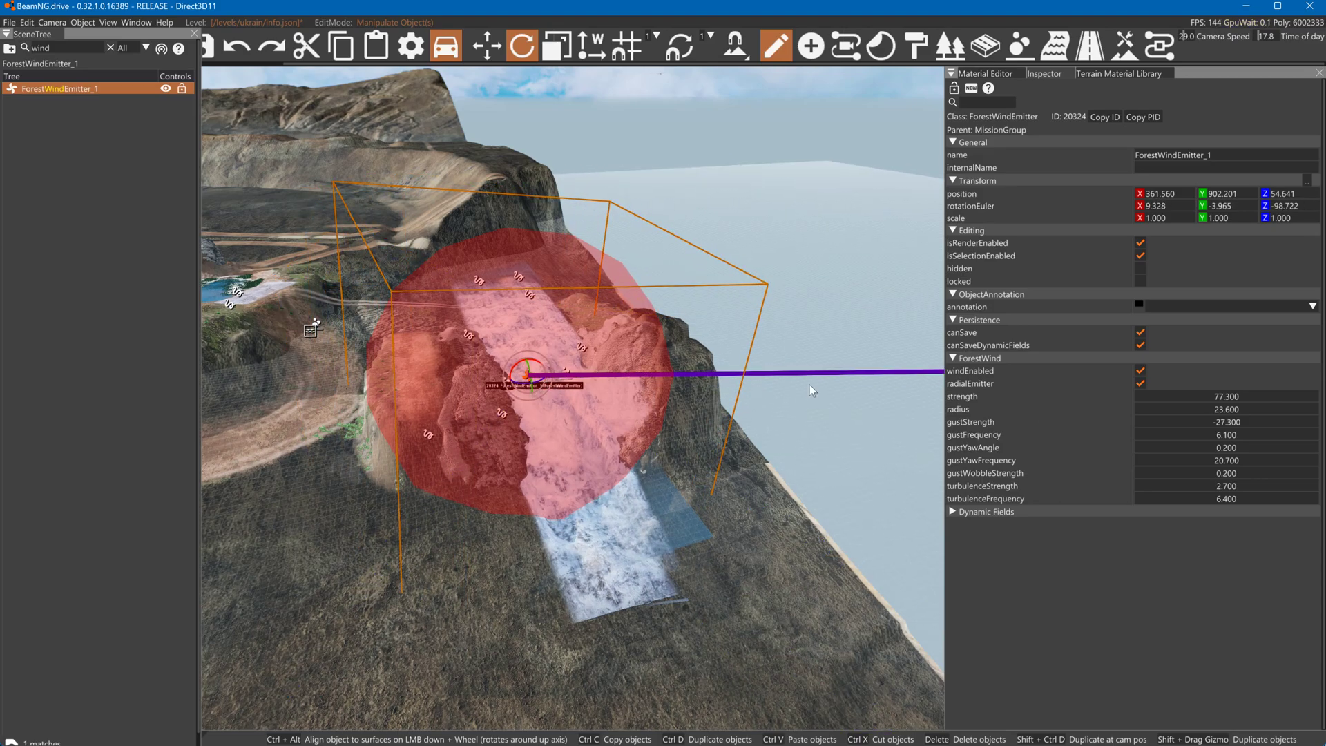
drag(1162, 406, 1192, 414)
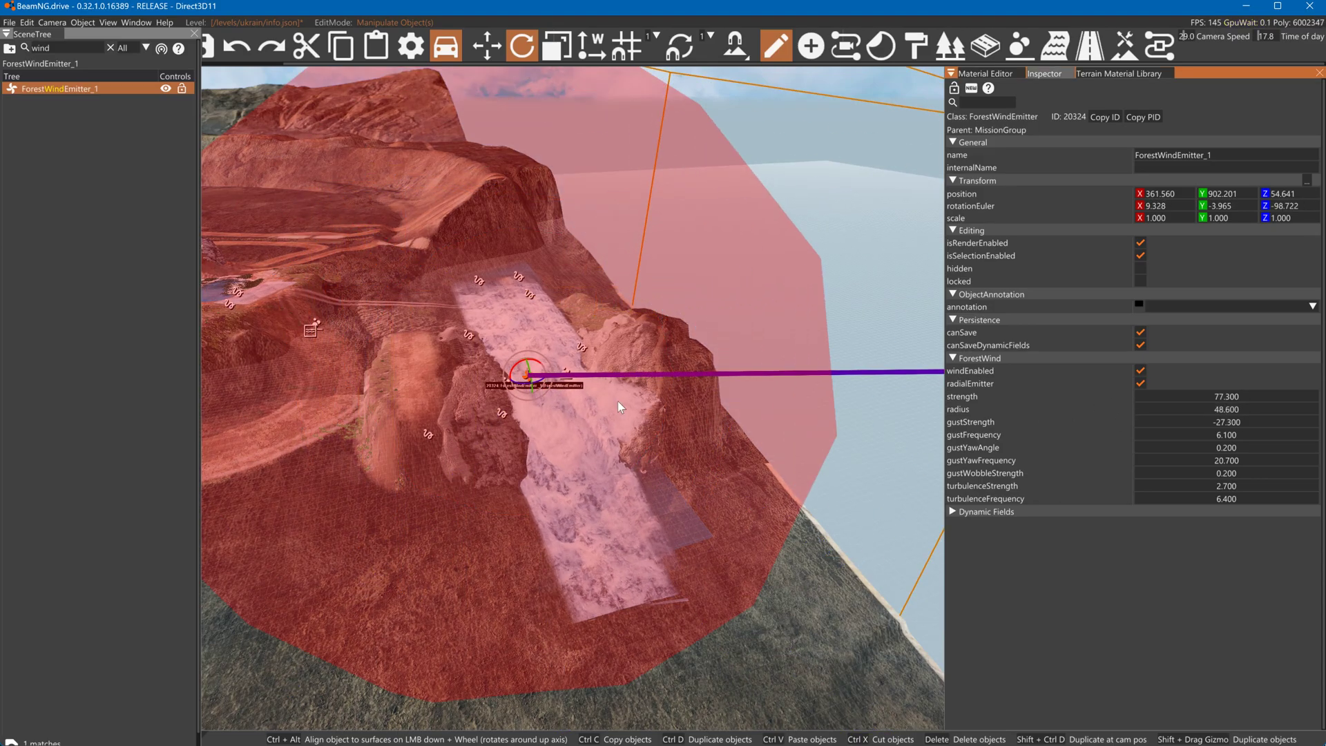
drag(542, 388, 605, 385)
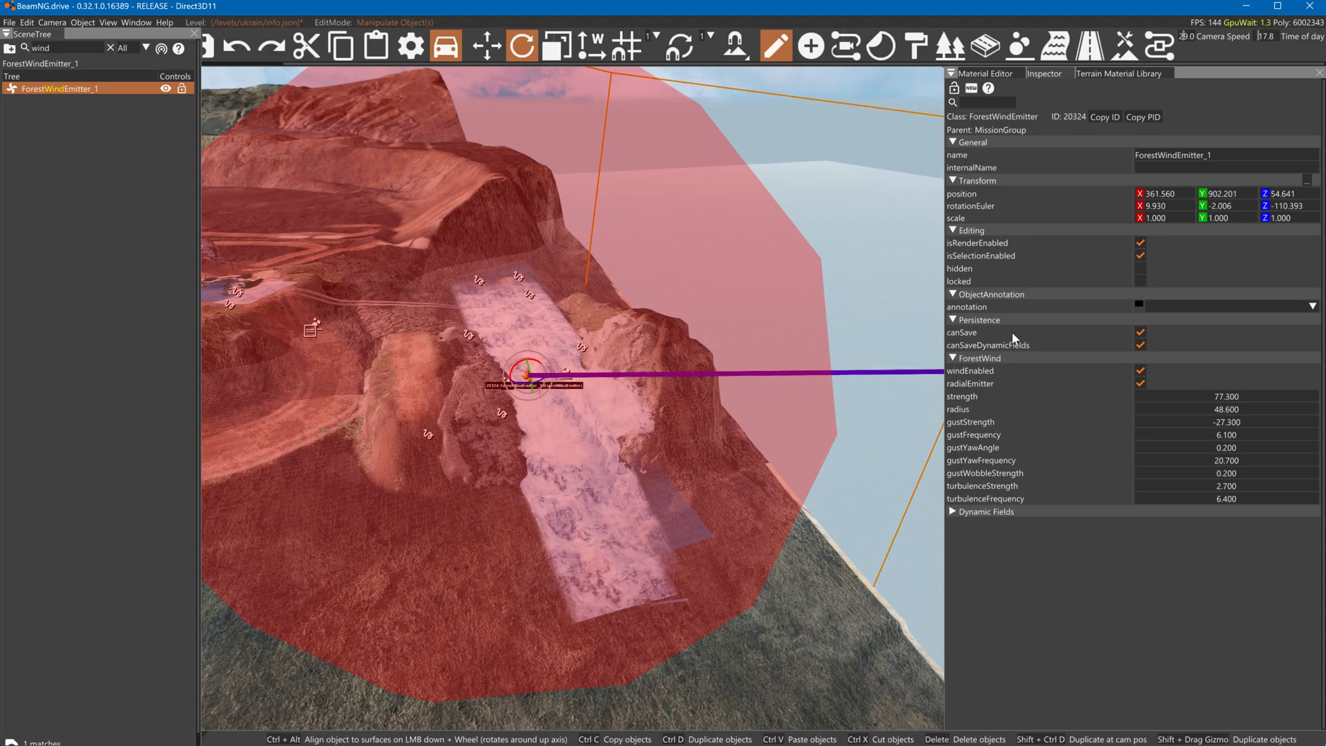
Delete ForestWindEmitter_1 from the scene
key(Delete)
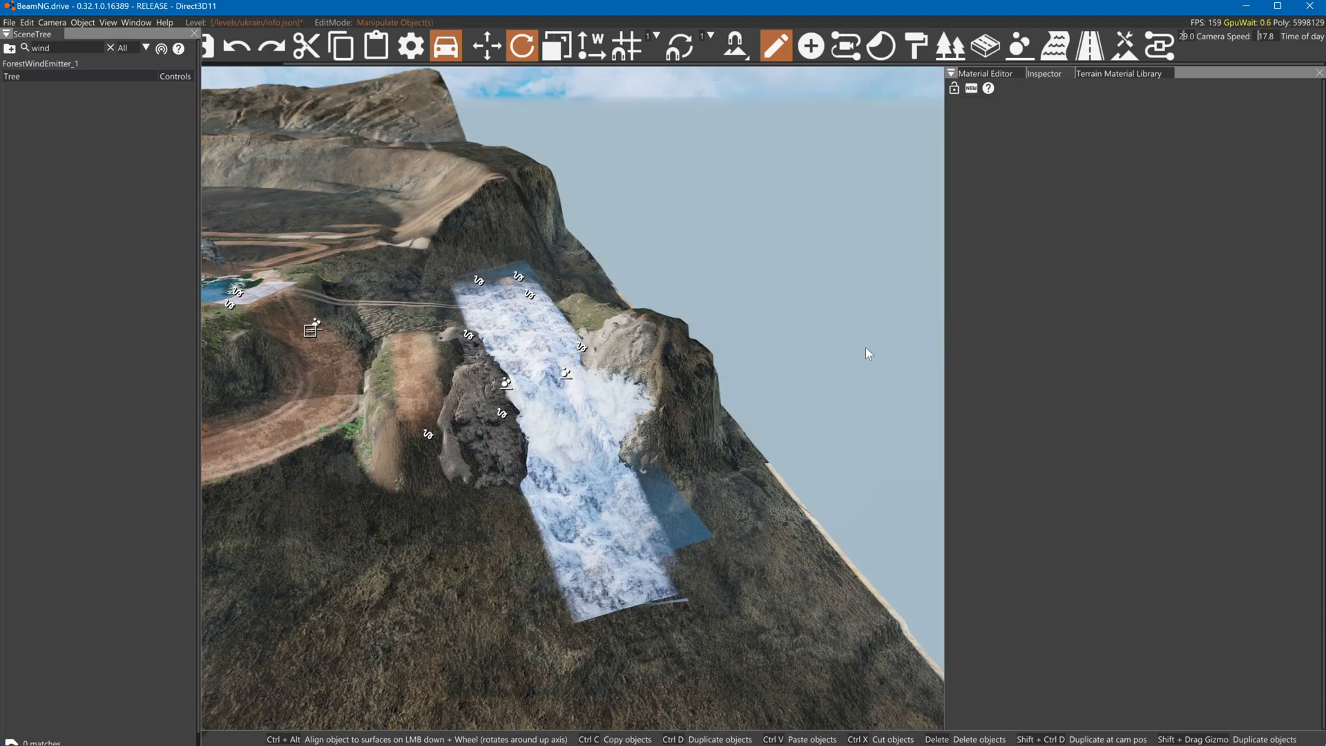
Select the crest emitter node beside the dark rock and rotate it to about 6.1, 140.5, -110.0
mouse_move(860, 357)
right_down()
mouse_move(860, 297)
mouse_move(855, 383)
right_up()
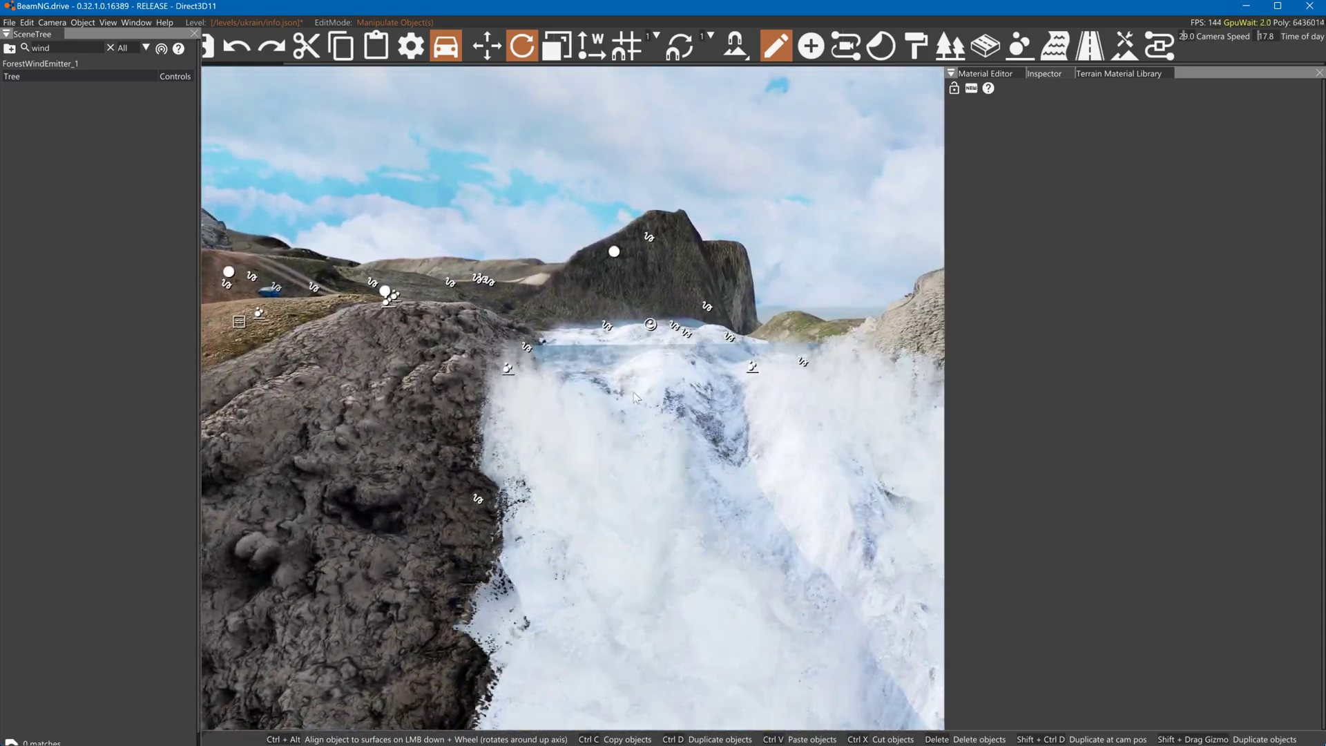
click(462, 368)
key(d)
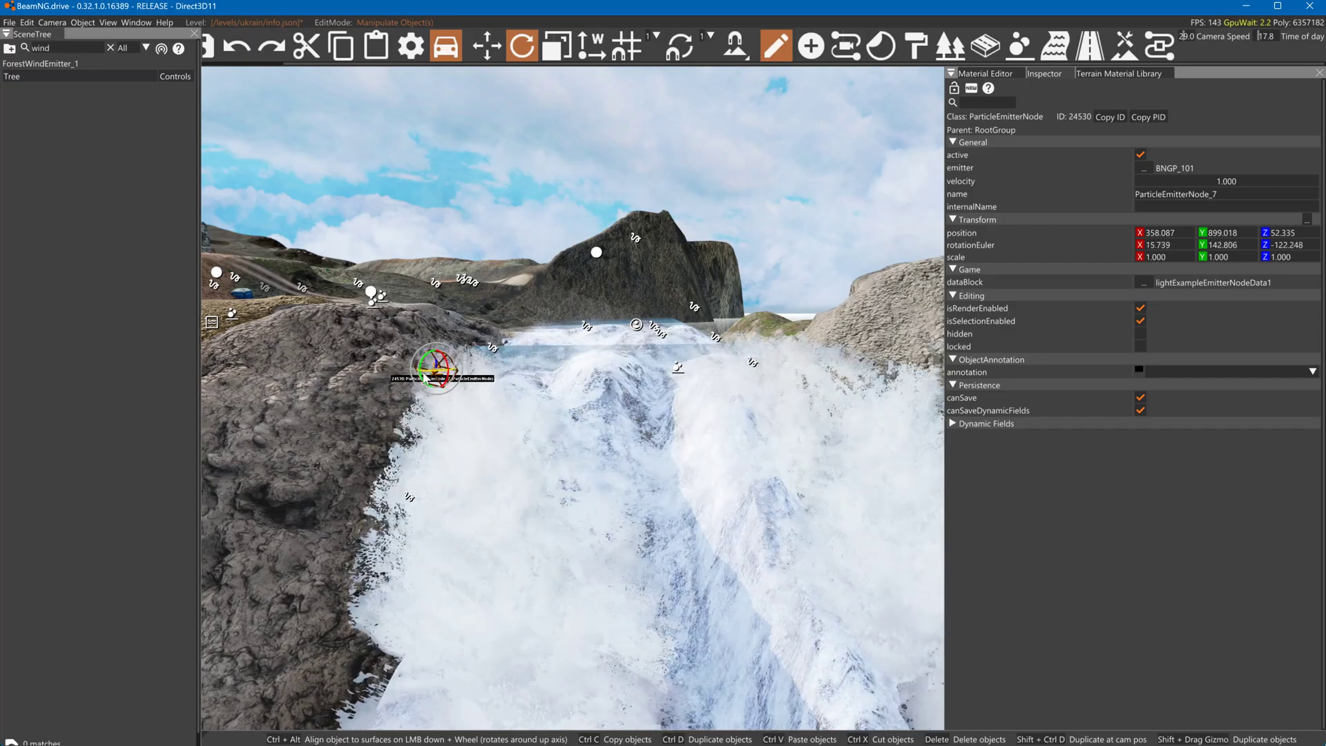
mouse_move(413, 373)
mouse_down()
mouse_move(459, 379)
mouse_move(434, 377)
mouse_up()
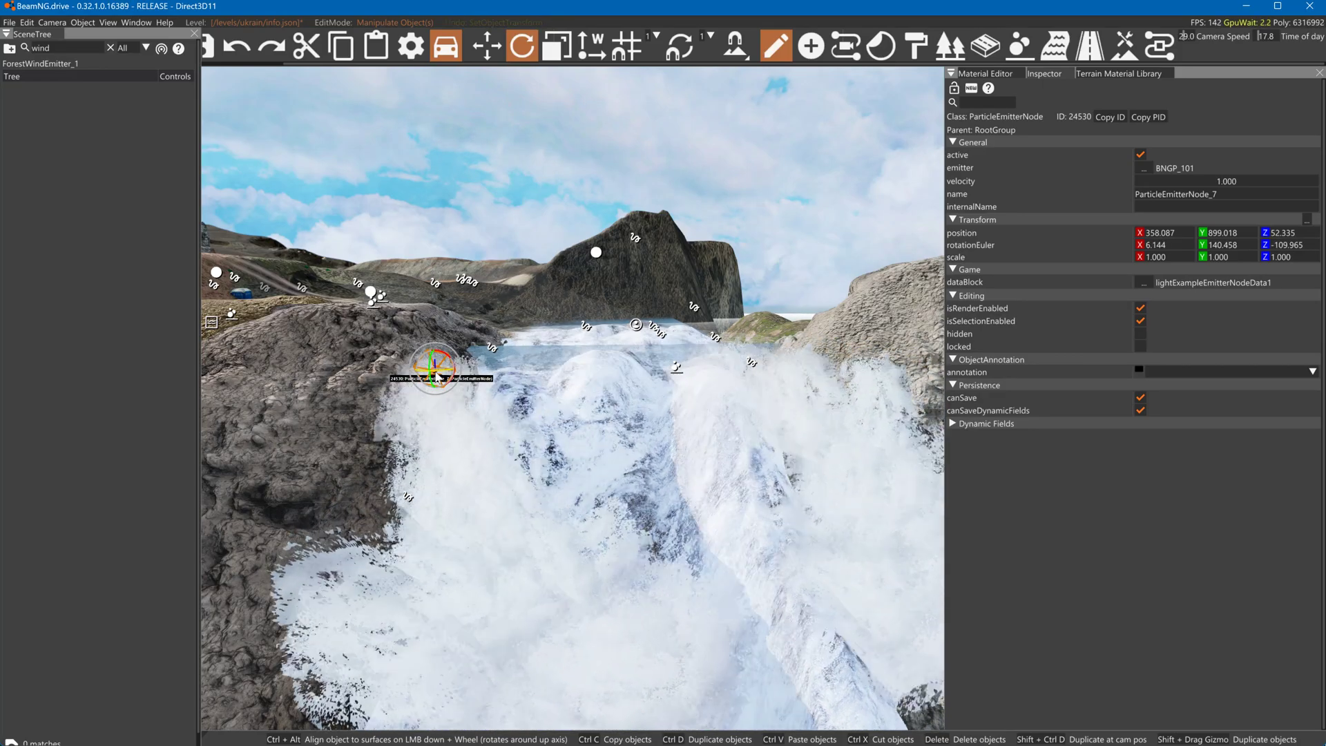
Select ParticleEmitterNode_4 on the crest, try rotating it to about -2.4, 151.7, -110.8, and delete it
click(680, 374)
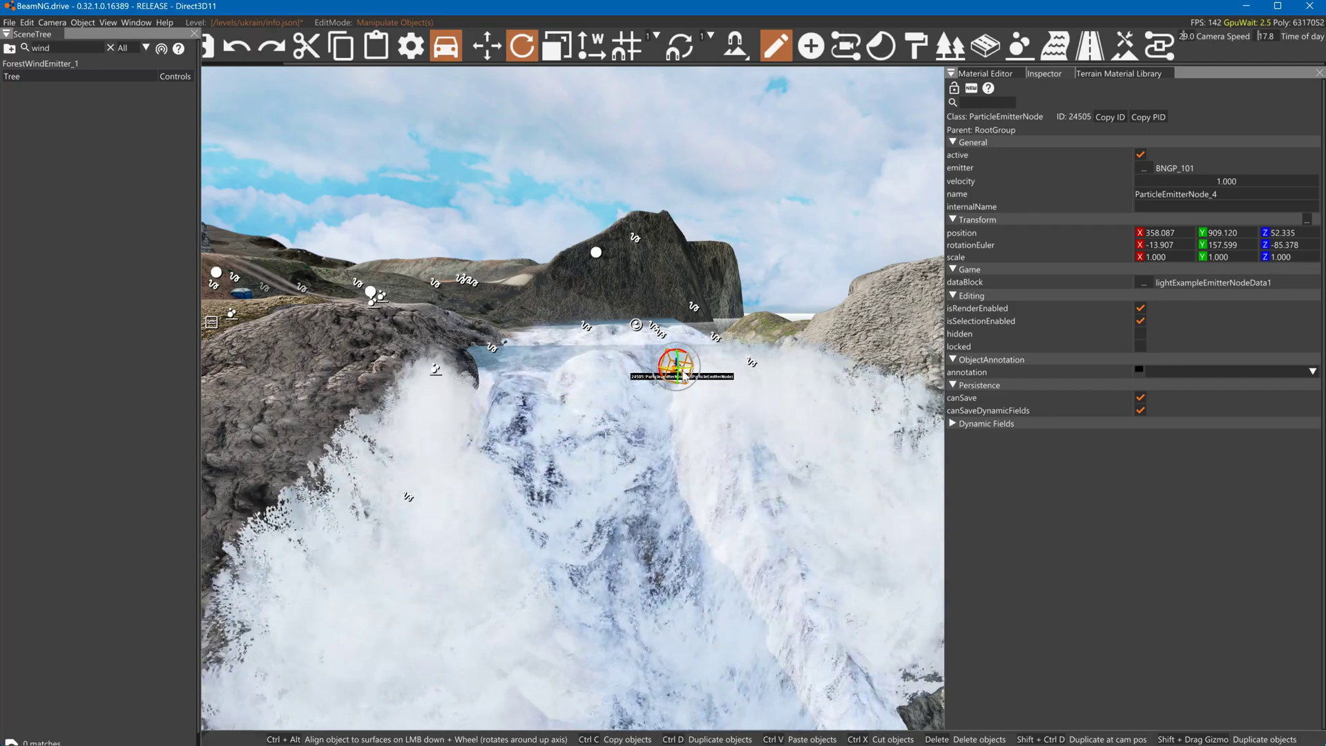
drag(680, 374, 674, 371)
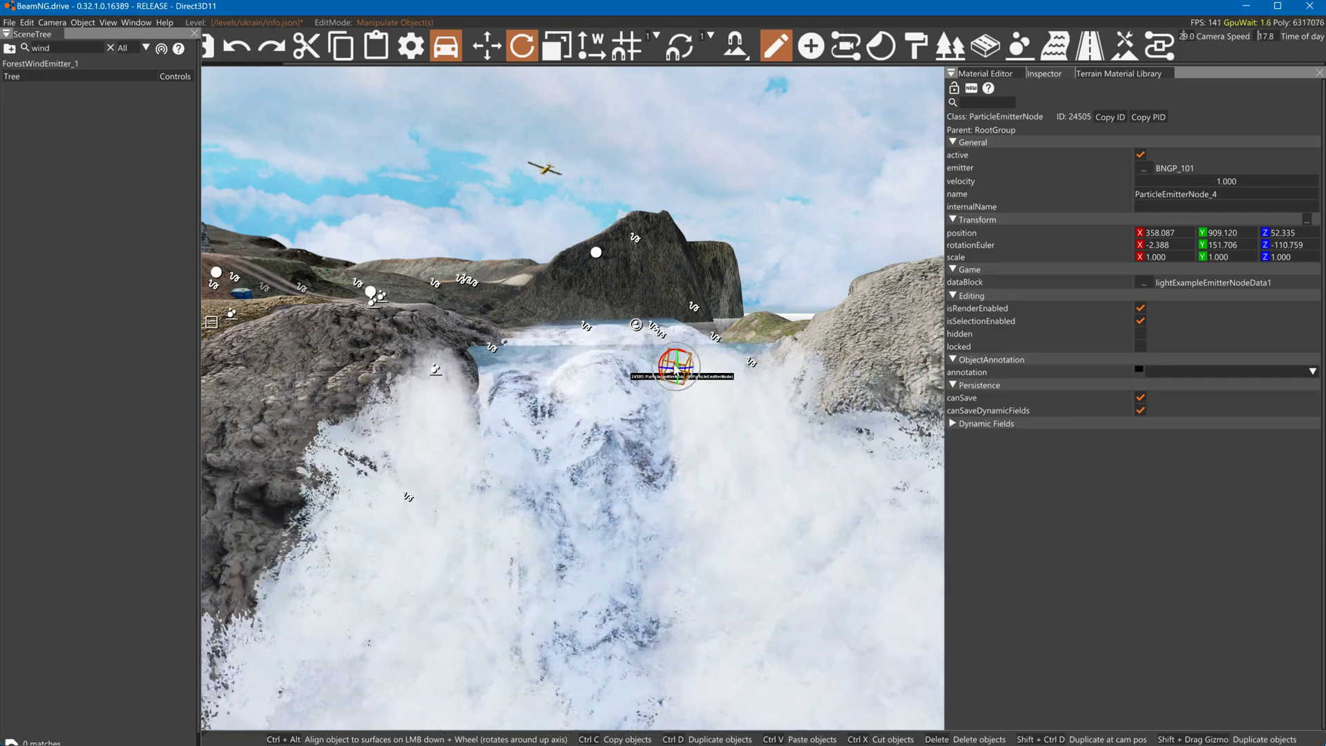
key(Delete)
Duplicate the rock-side emitter node twice across the waterfall crest, placing the farthest copy at Y about 910.4
click(444, 370)
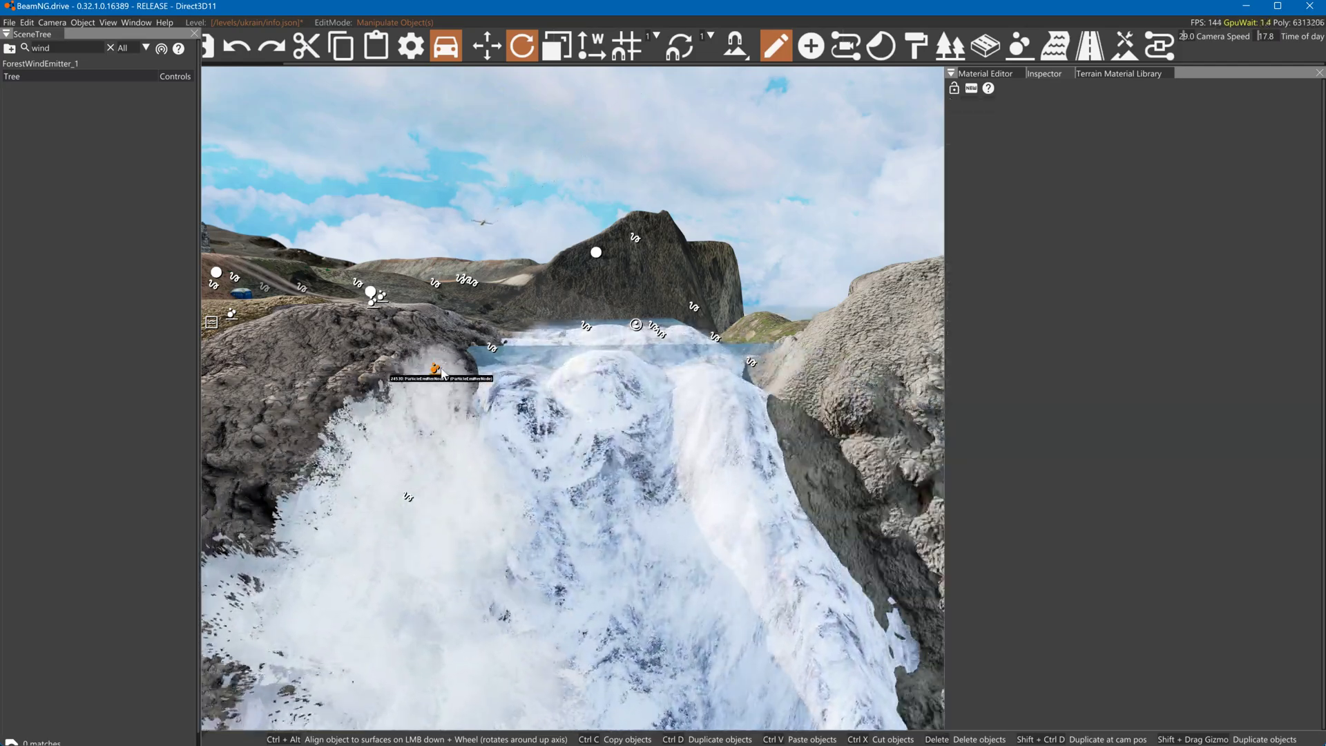
key(1)
click(601, 374)
shift+drag(603, 376, 734, 377)
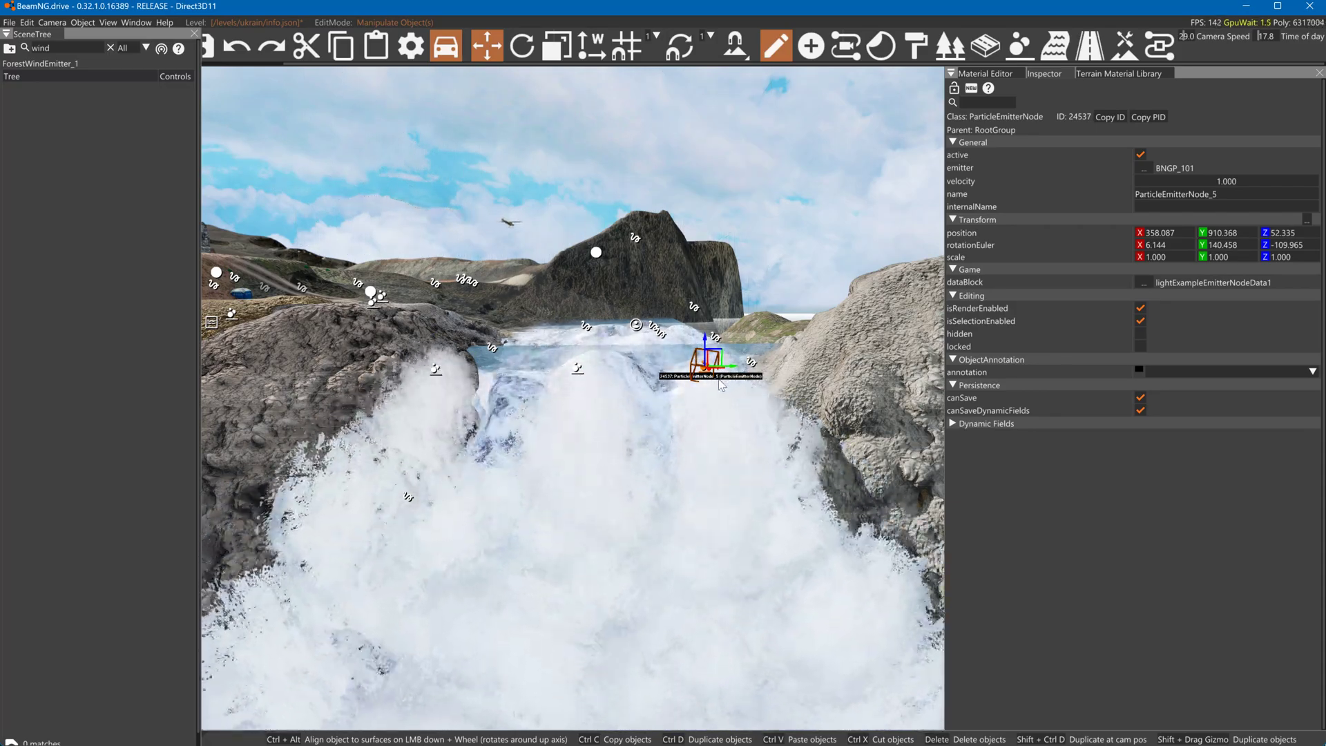
Move the original rock-side emitter node, ParticleEmitterNode_7, along the crest to Y about 901.5
click(442, 372)
drag(445, 373, 515, 378)
right_drag(515, 378, 610, 515)
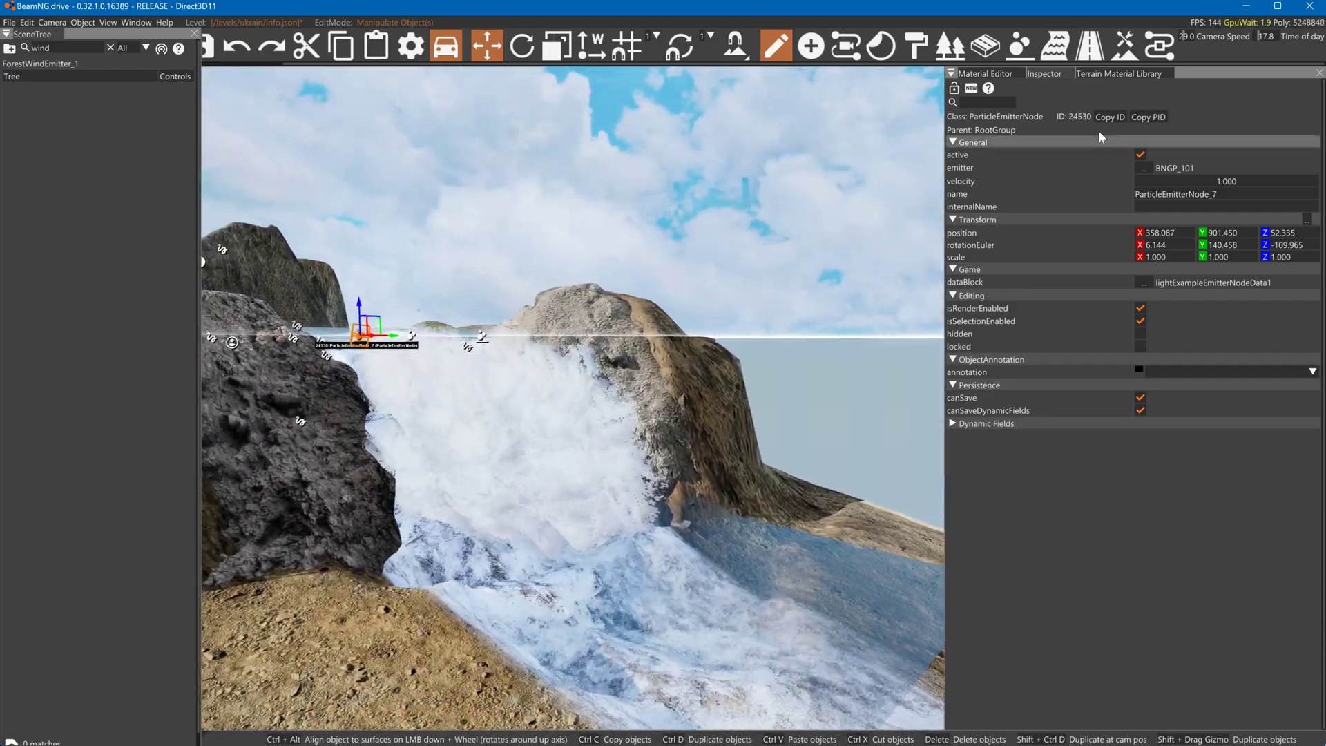
Switch to terrain editing and set the terrain brush size to 10
click(1125, 45)
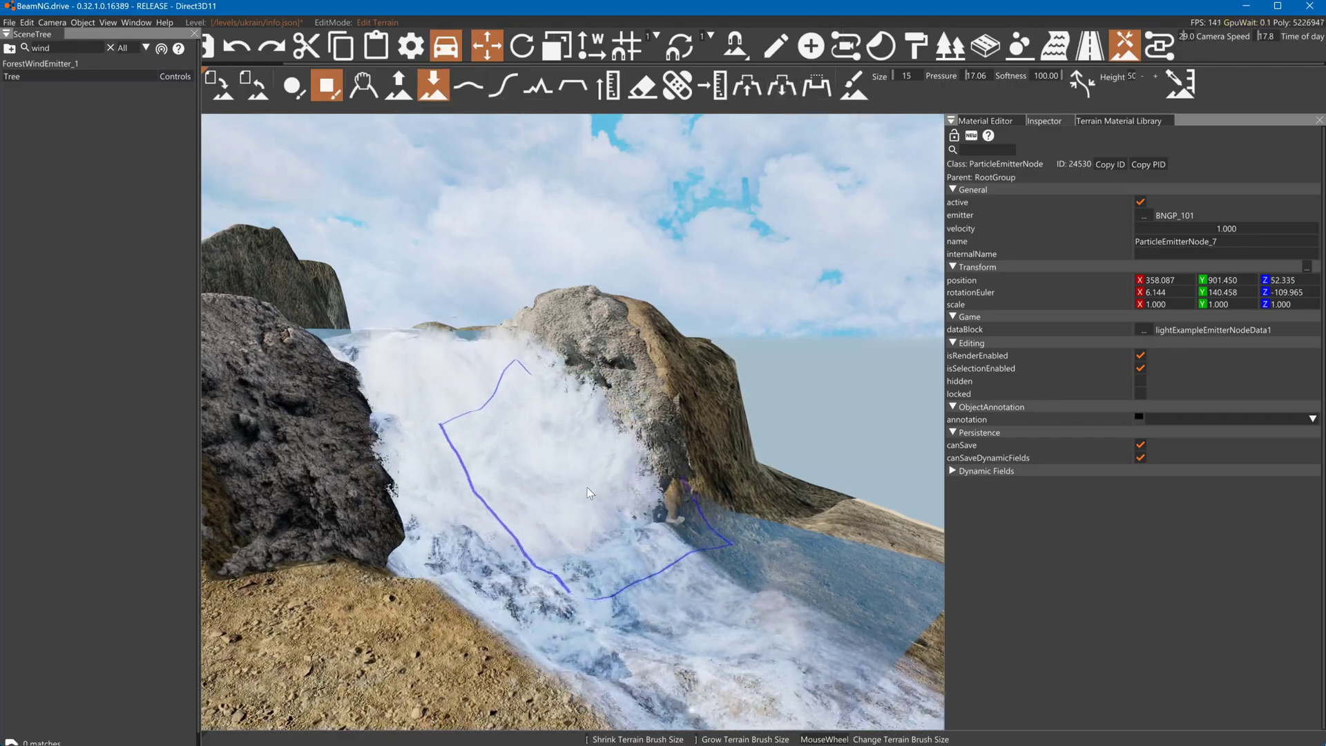
key(bracketright)
key(bracketright)
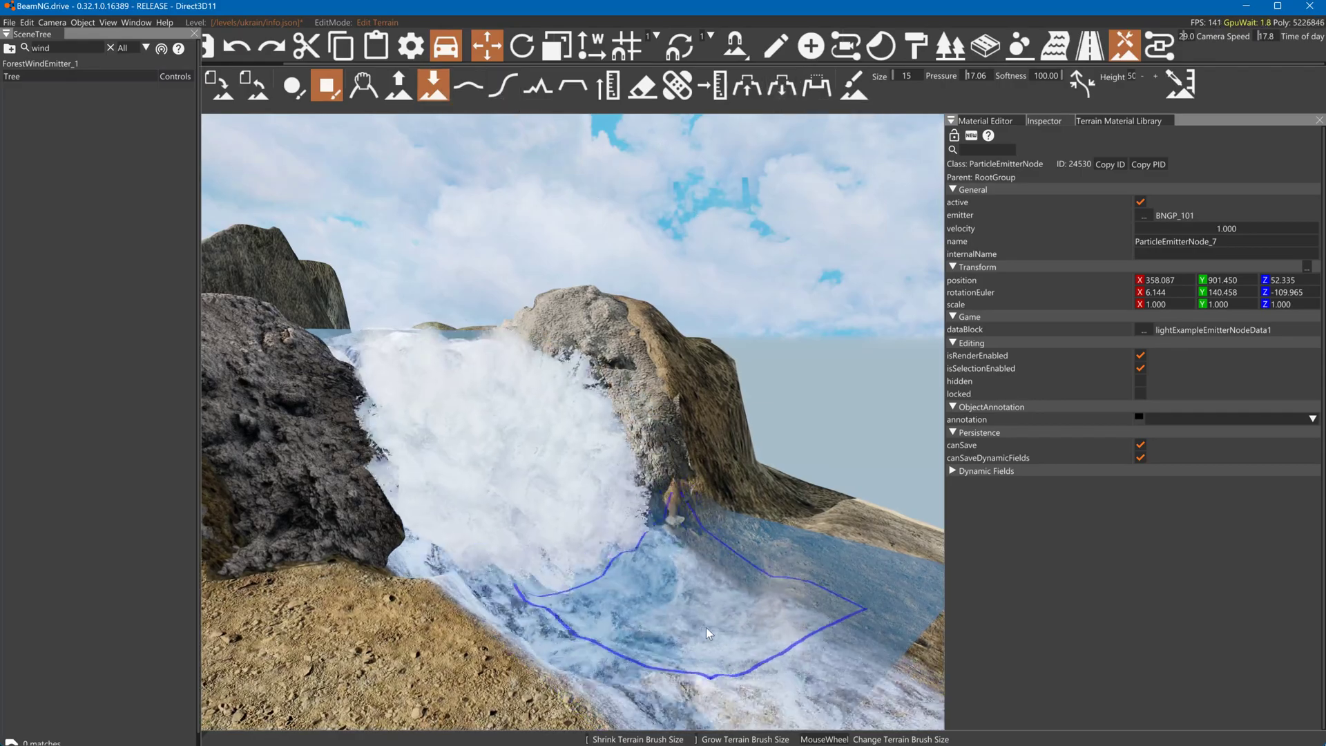
mouse_move(740, 591)
right_down()
mouse_move(703, 578)
mouse_move(616, 590)
mouse_move(719, 586)
right_up()
key(bracketleft)
key(bracketleft)
key(bracketleft)
key(bracketleft)
key(bracketleft)
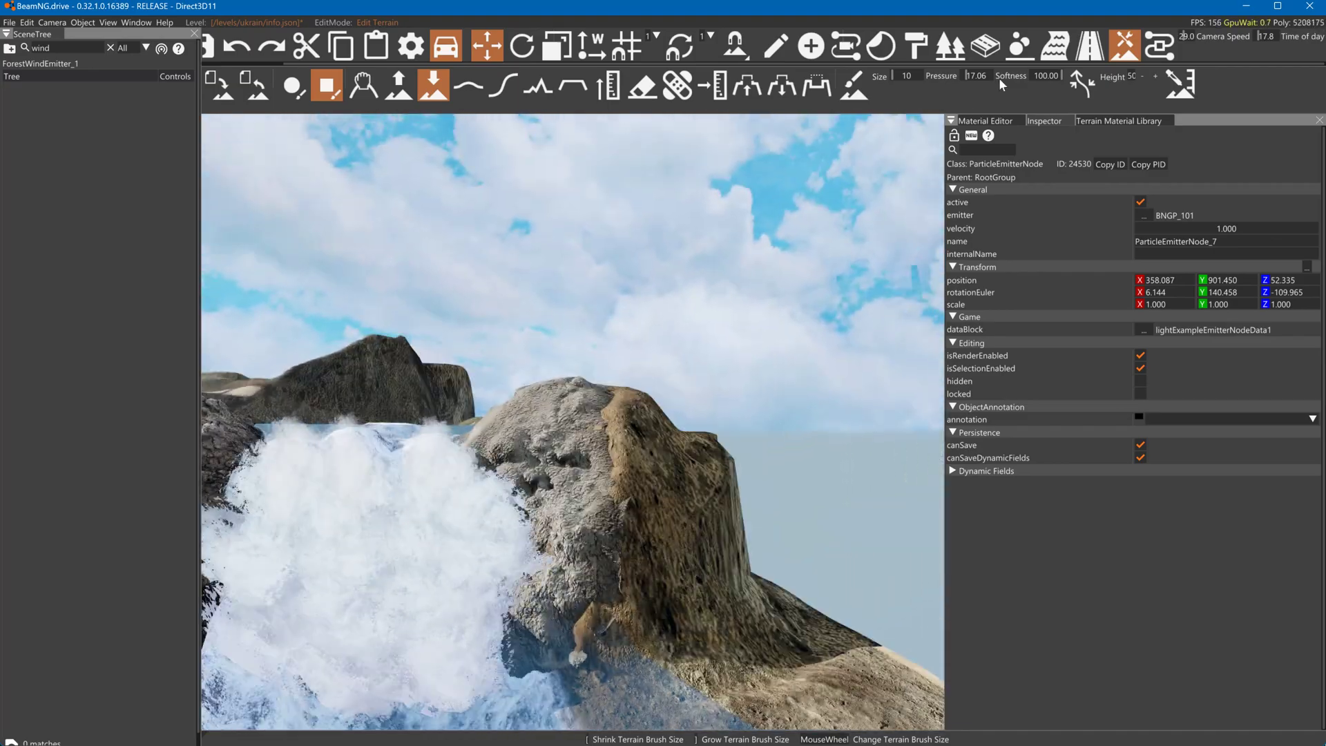
Open emitter BNGP_101 in the particle editor and raise its ejectionVelocity to 24.7
click(1019, 45)
click(1028, 118)
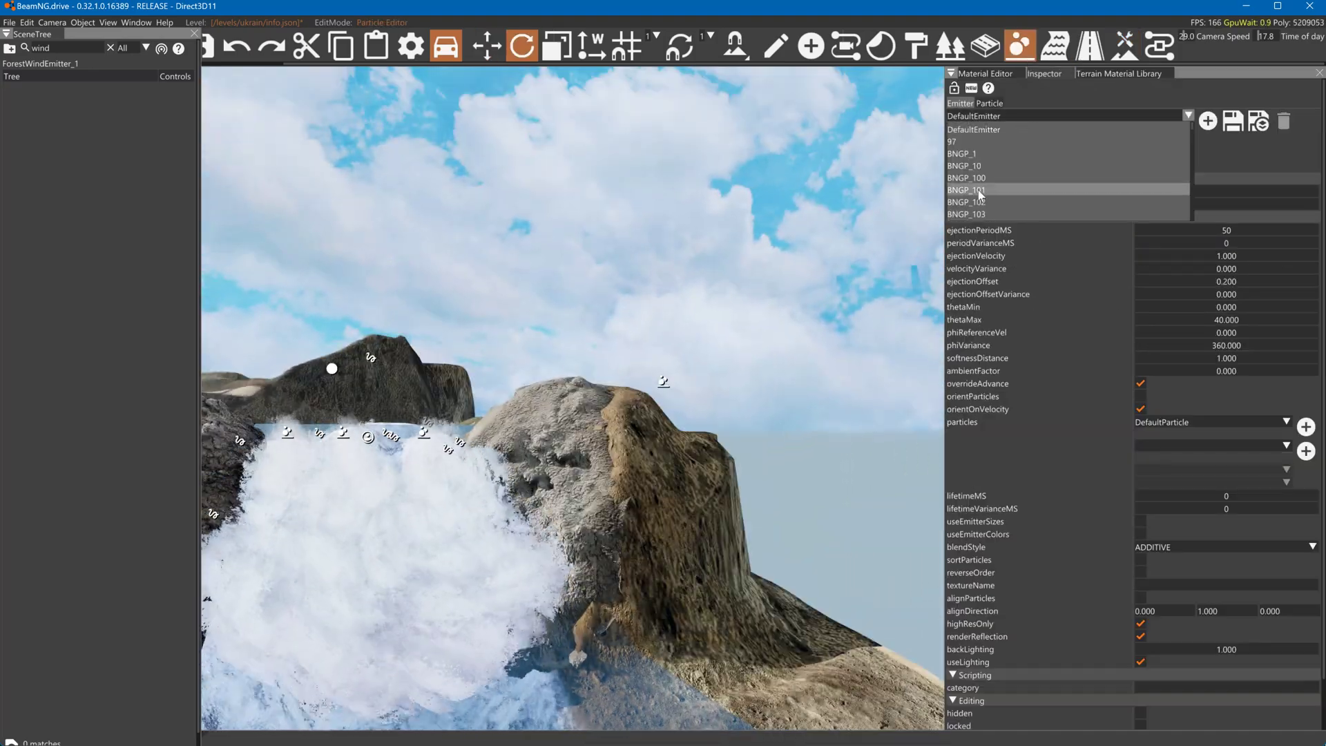
click(978, 189)
right_drag(804, 313, 901, 330)
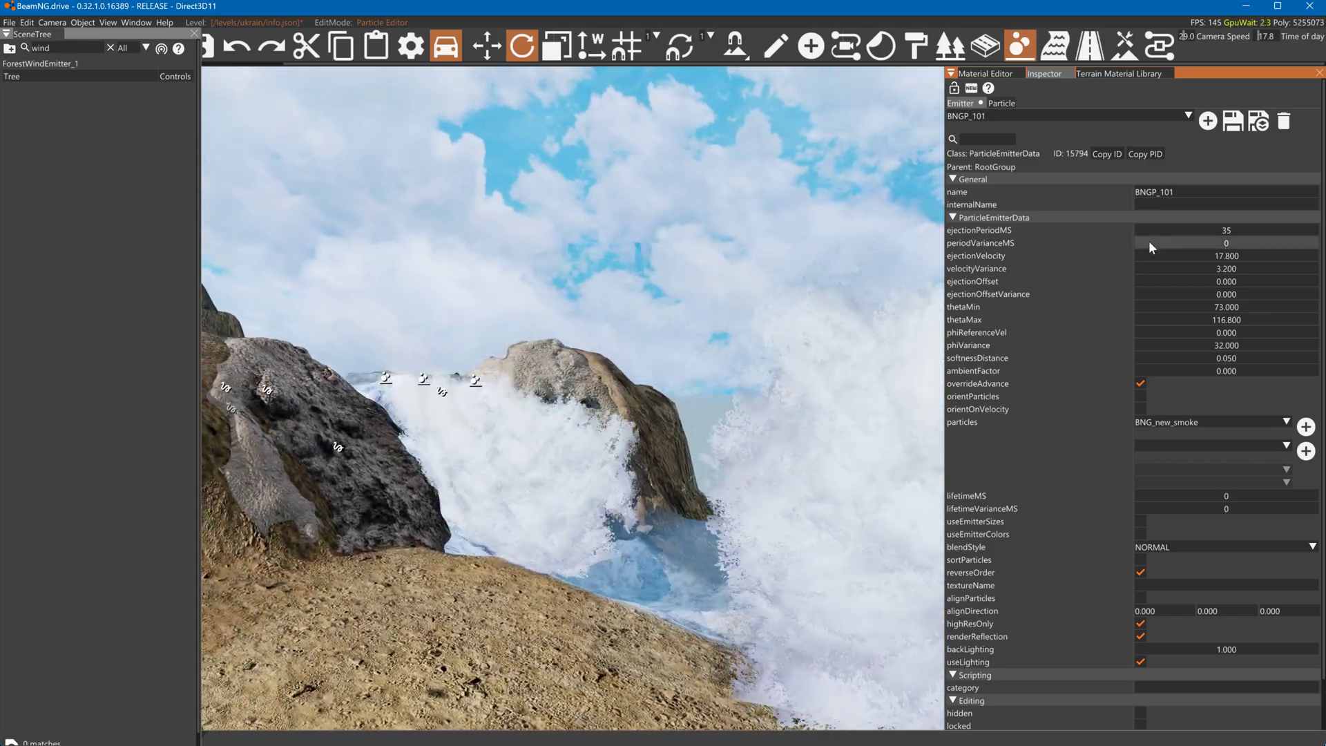
drag(1177, 255, 1200, 254)
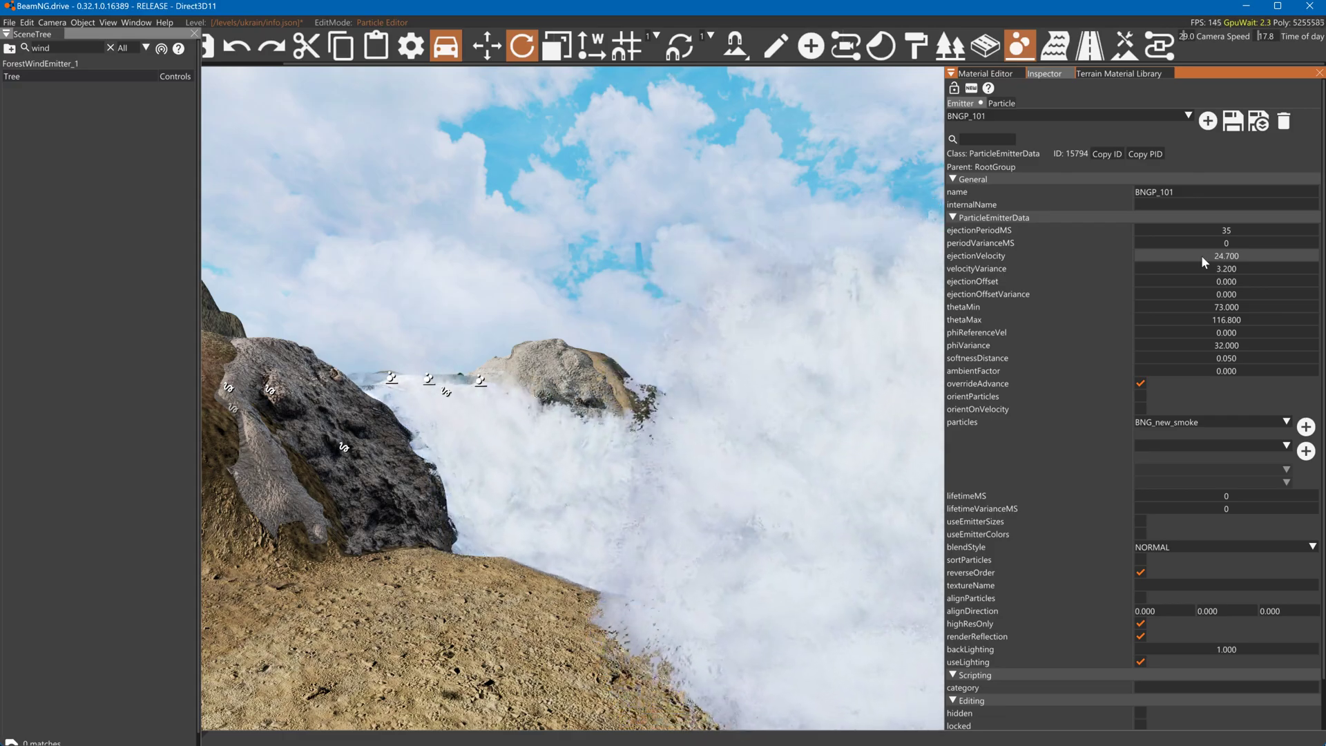
mouse_move(828, 221)
right_down()
mouse_move(872, 228)
mouse_move(794, 232)
mouse_move(805, 225)
right_up()
key(s)
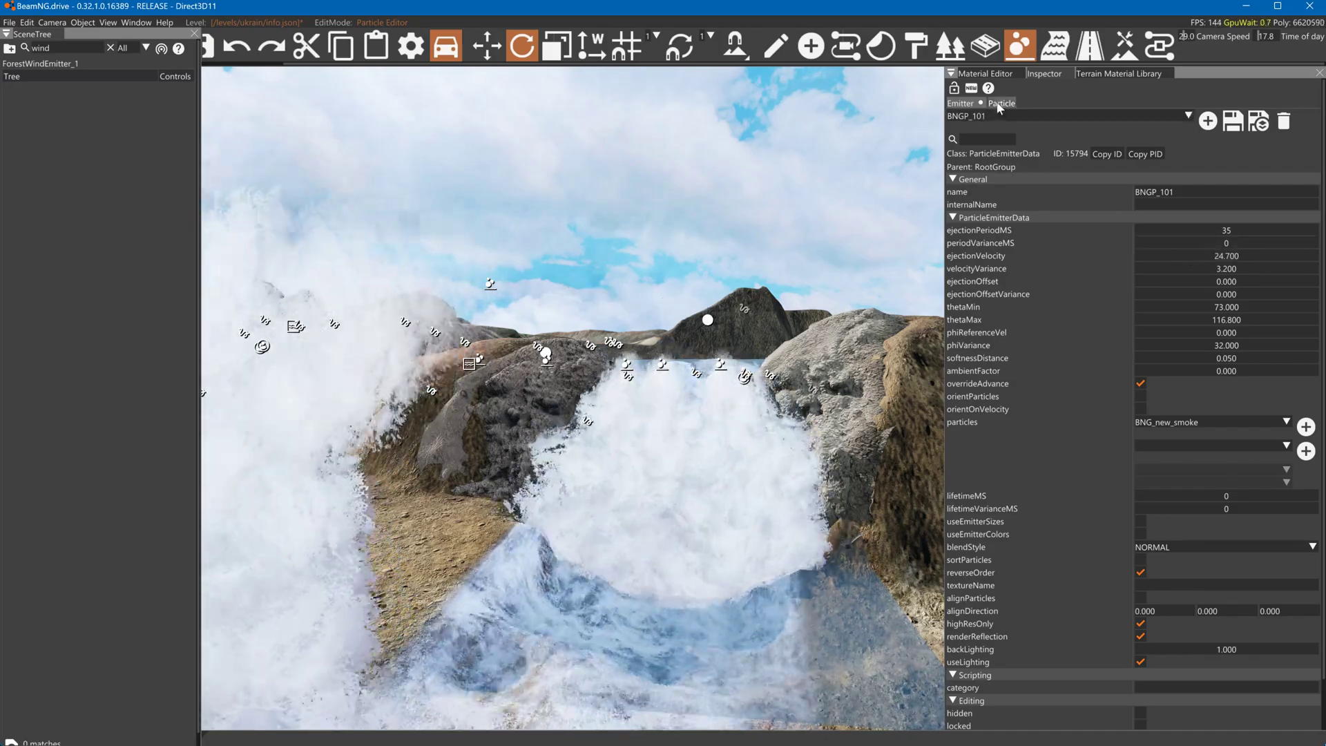
Tune the BNG_new_smoke particle to a dragCoefficient of 0.8 and a gravityCoefficient of 1.7
click(999, 103)
drag(1203, 192, 1133, 189)
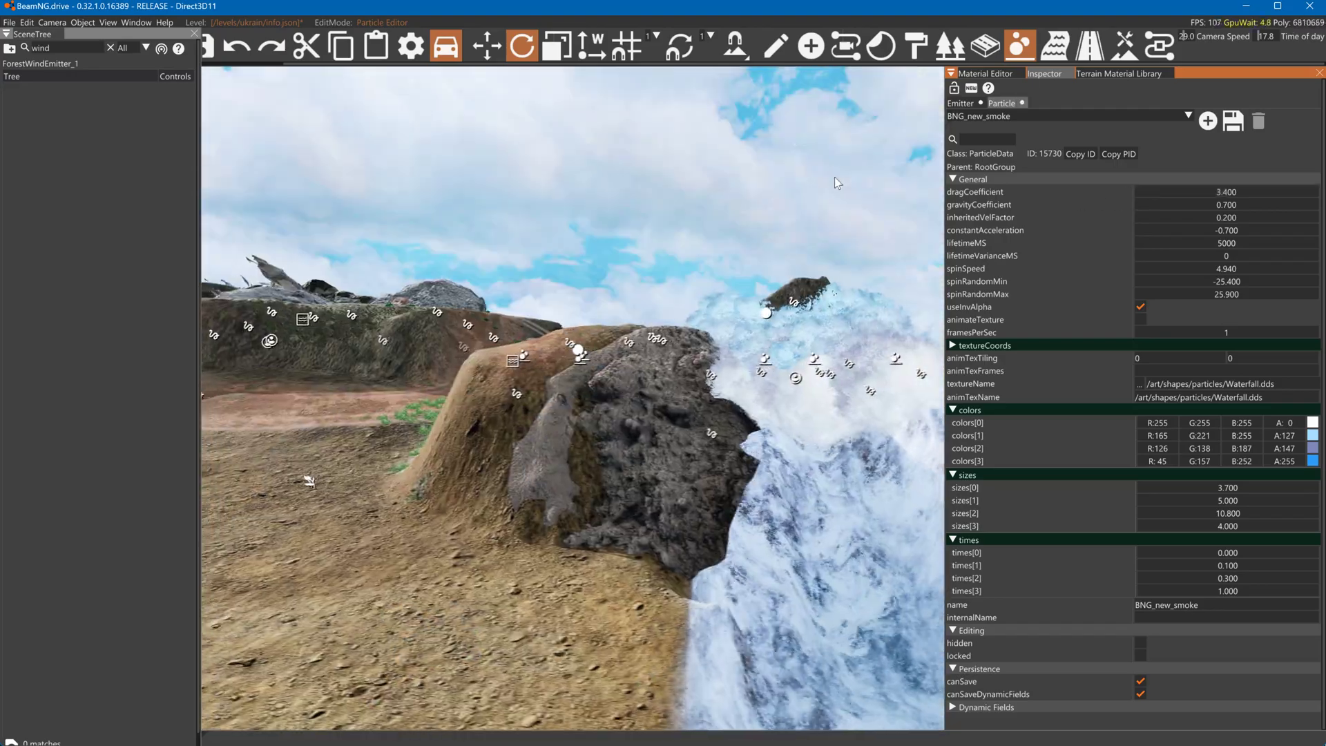
right_drag(834, 176, 1068, 226)
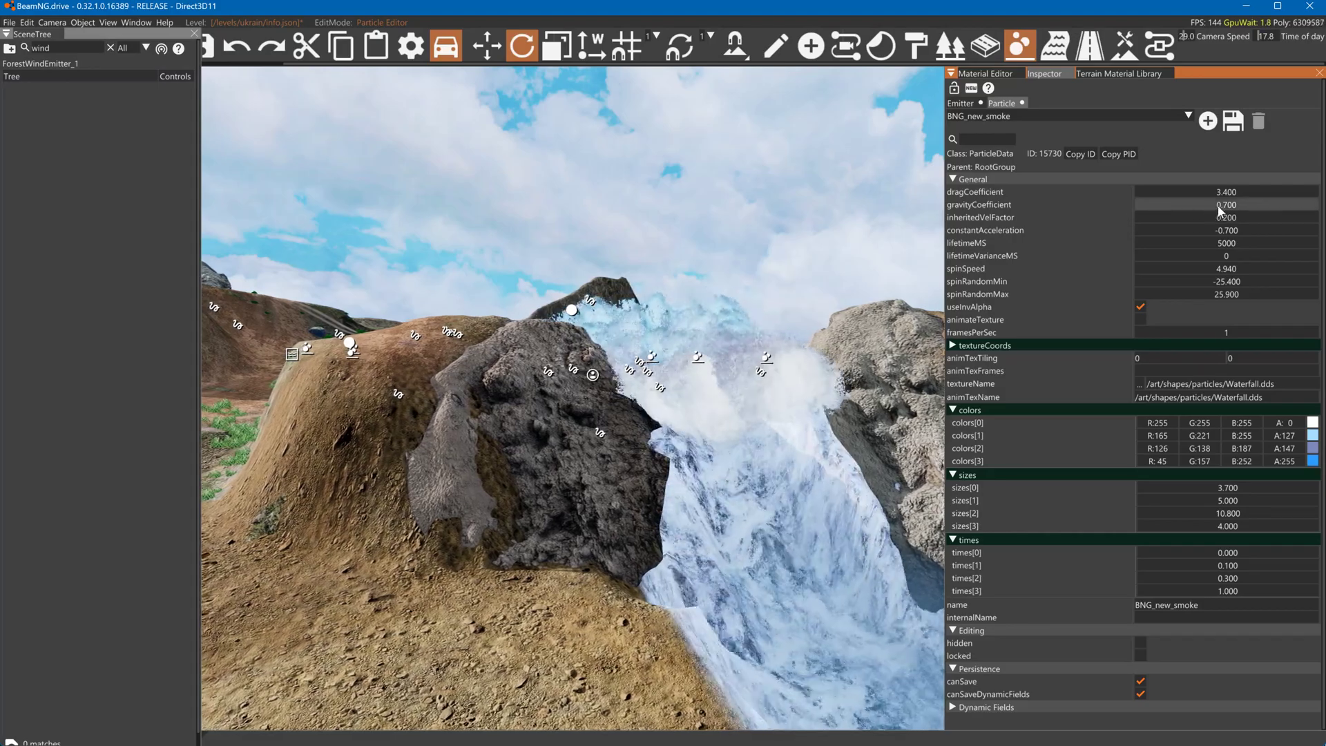
drag(1215, 192, 1205, 192)
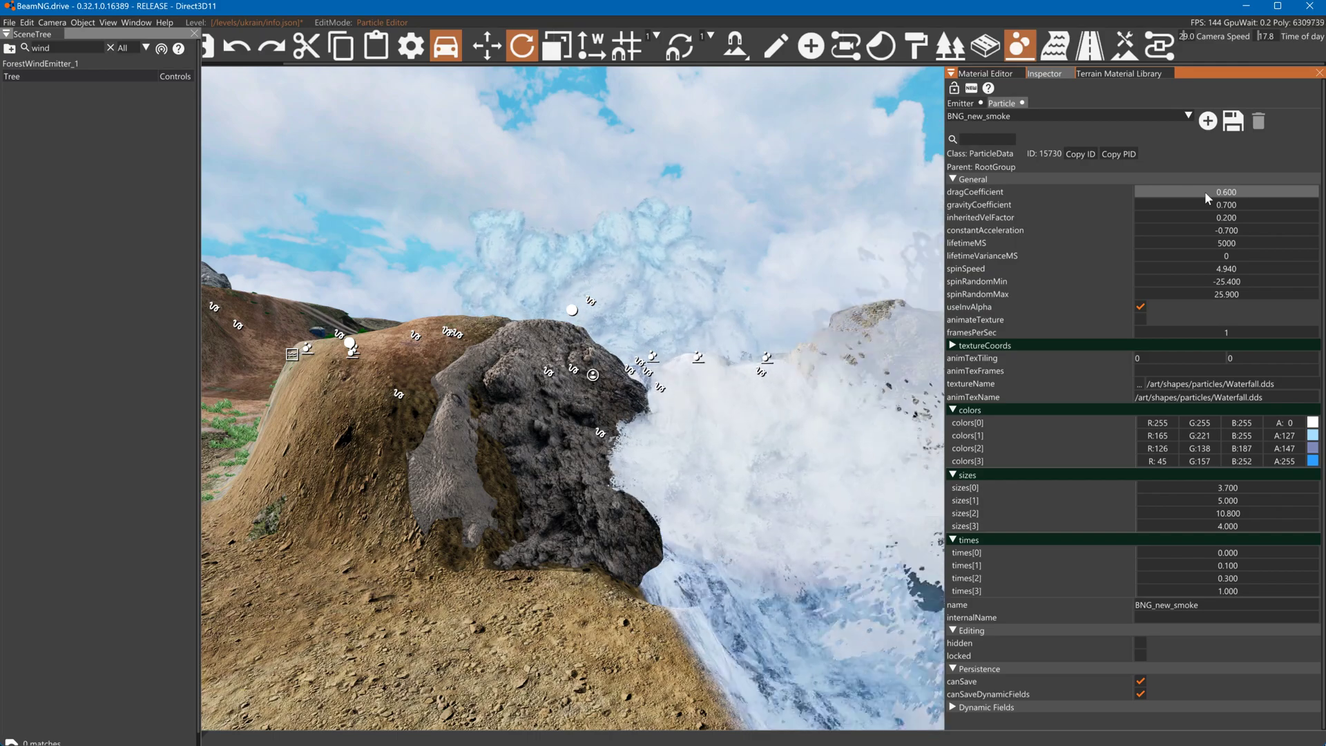
key(a)
right_drag(906, 268, 934, 277)
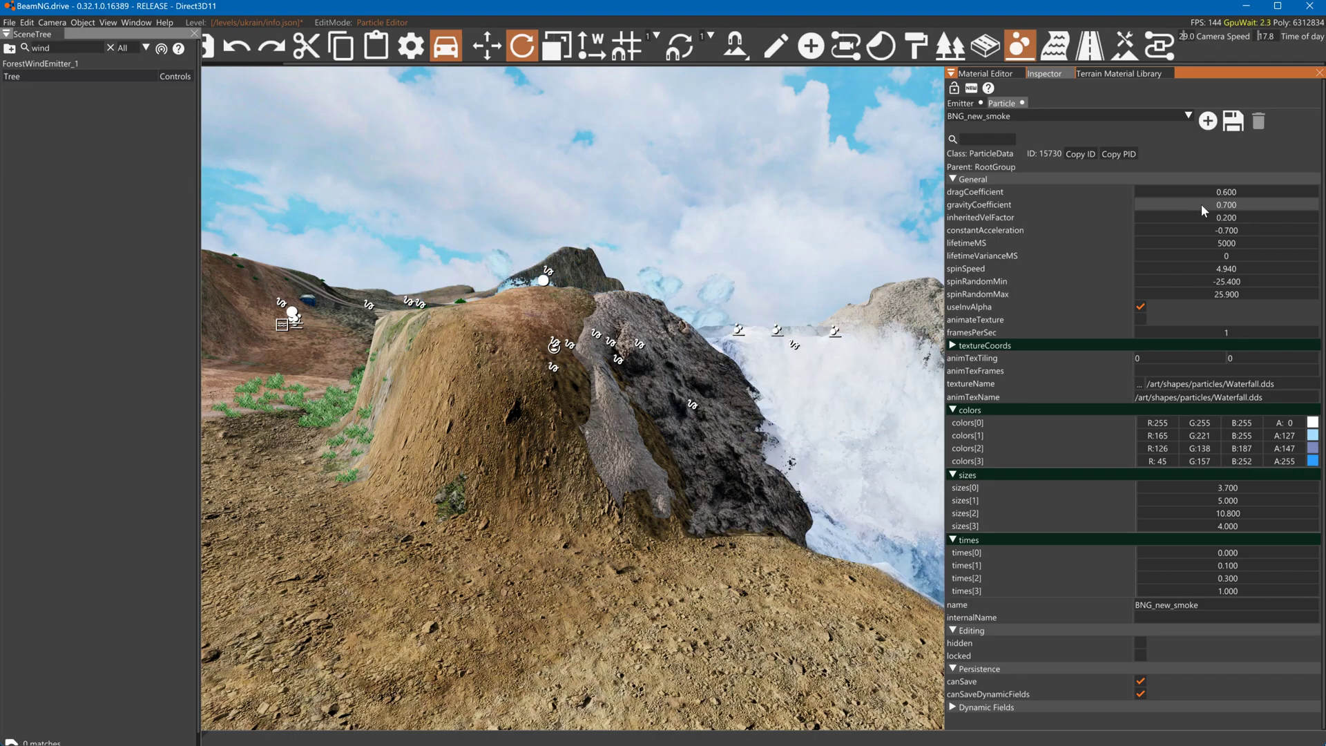
drag(1202, 204, 1209, 191)
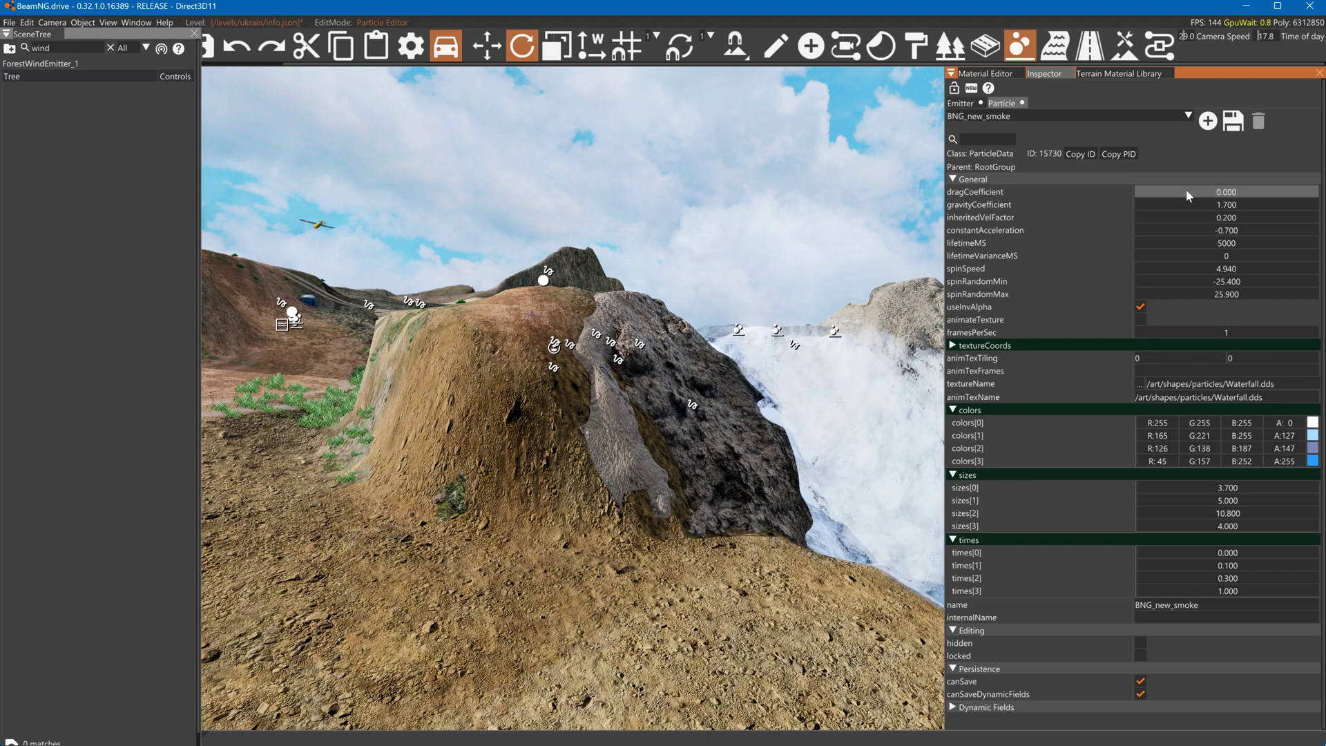
drag(1186, 190, 1186, 189)
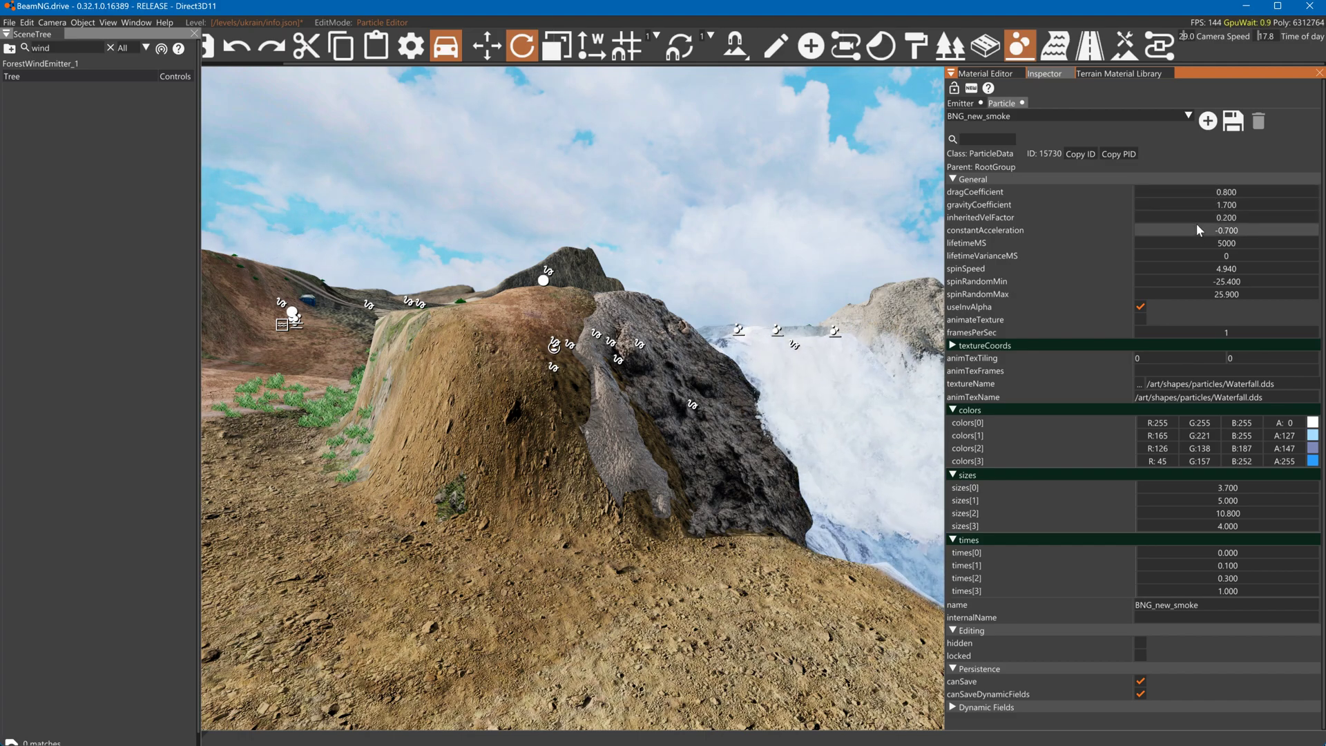
Set the BNG_new_smoke particle's lifetimeMS to 2000
key(w)
right_drag(906, 270, 896, 284)
key(s)
double_click(1203, 240)
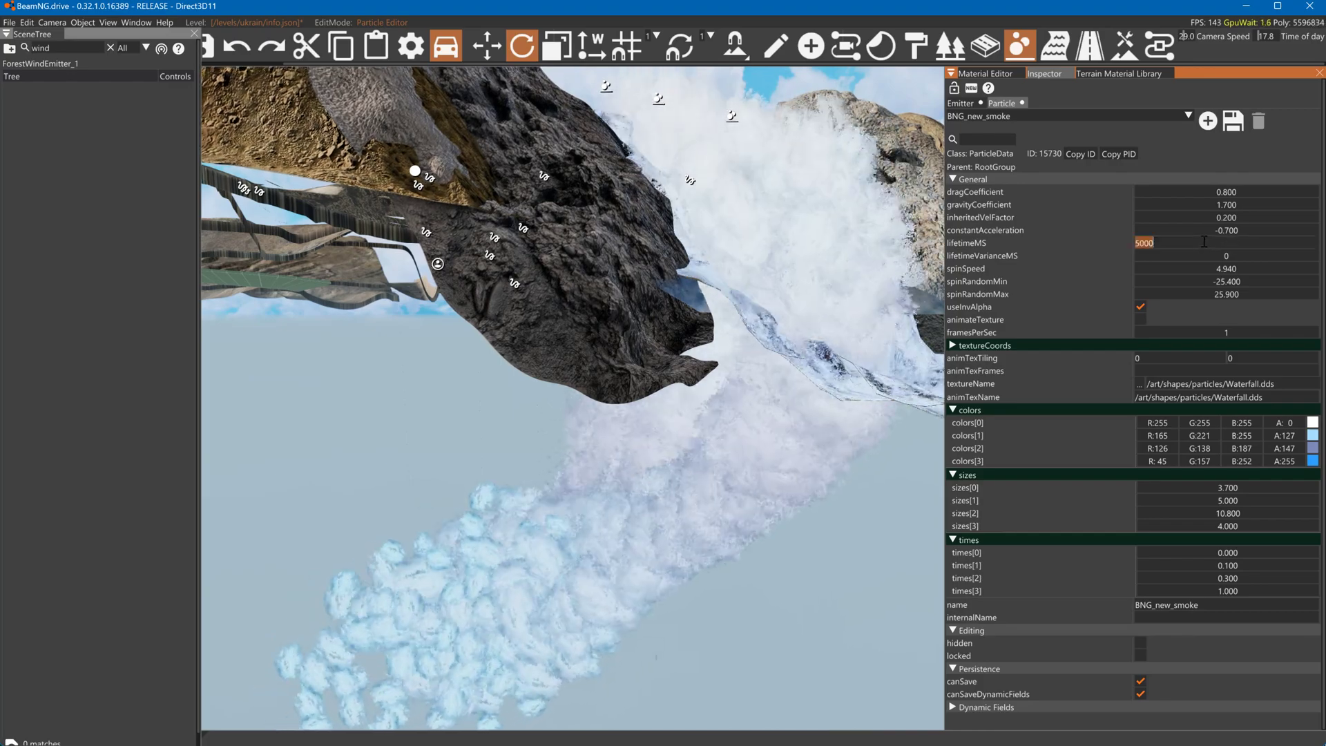
text(2000)
key(Return)
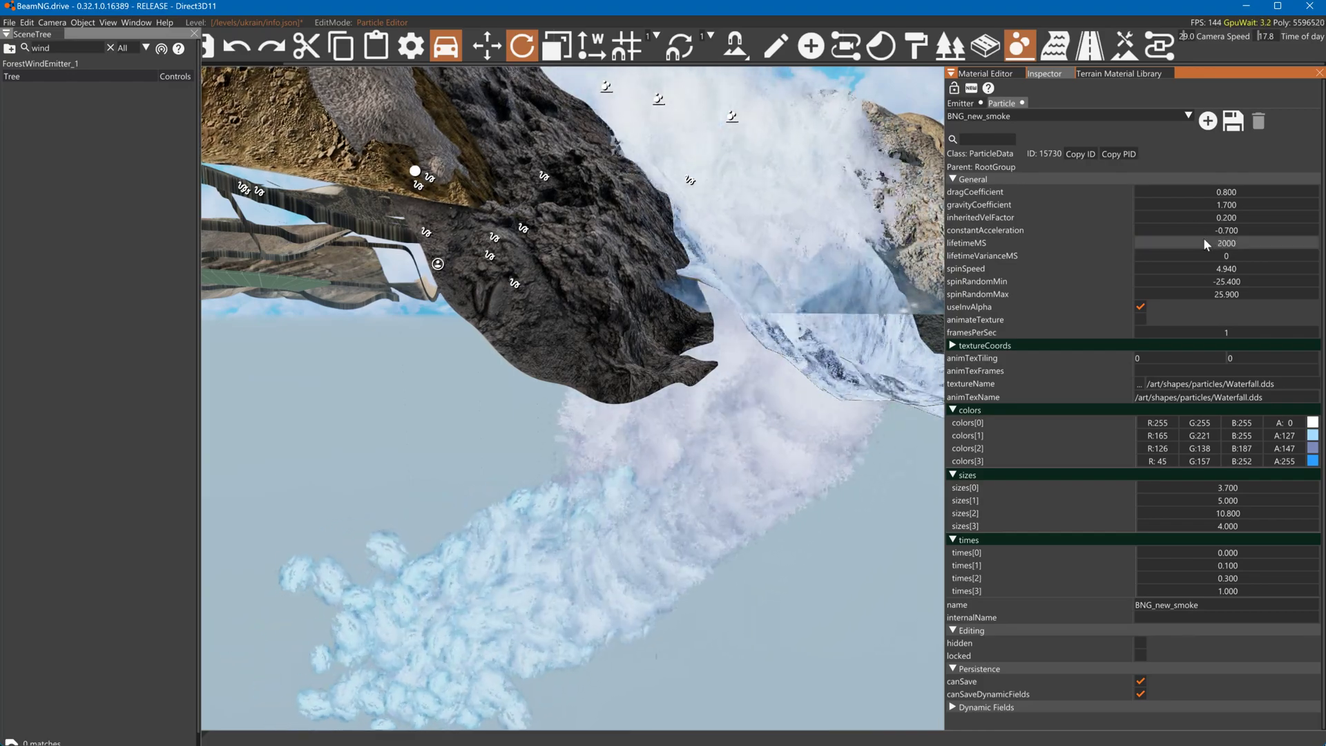